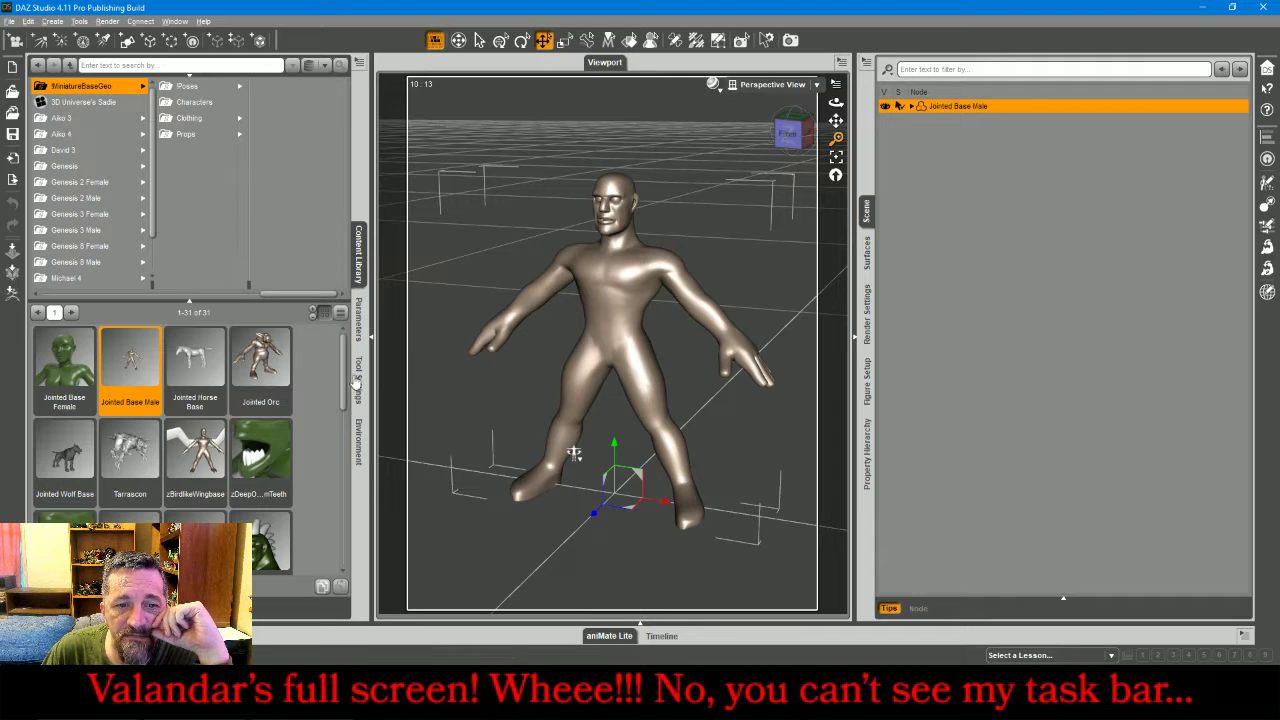
- Reduce the SmoothTorso modifier of the Jointed Base Male figure to its minimum
left_click(360, 330)
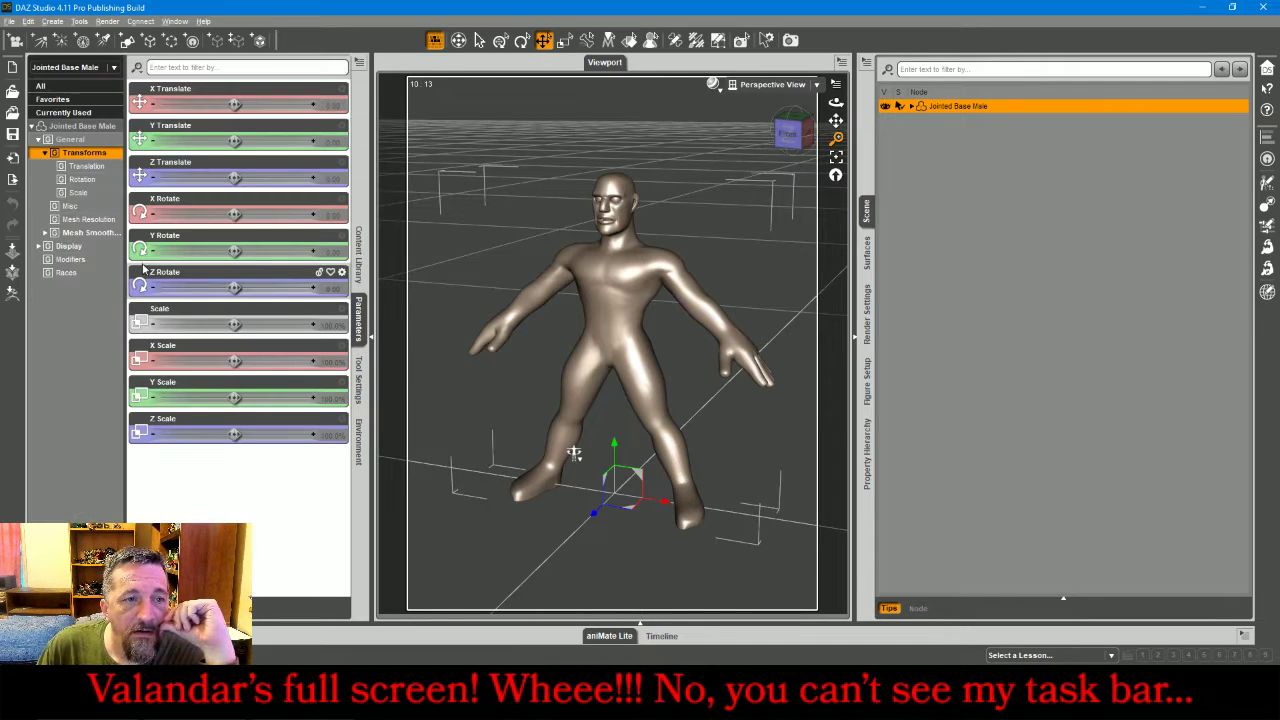
left_click(86, 260)
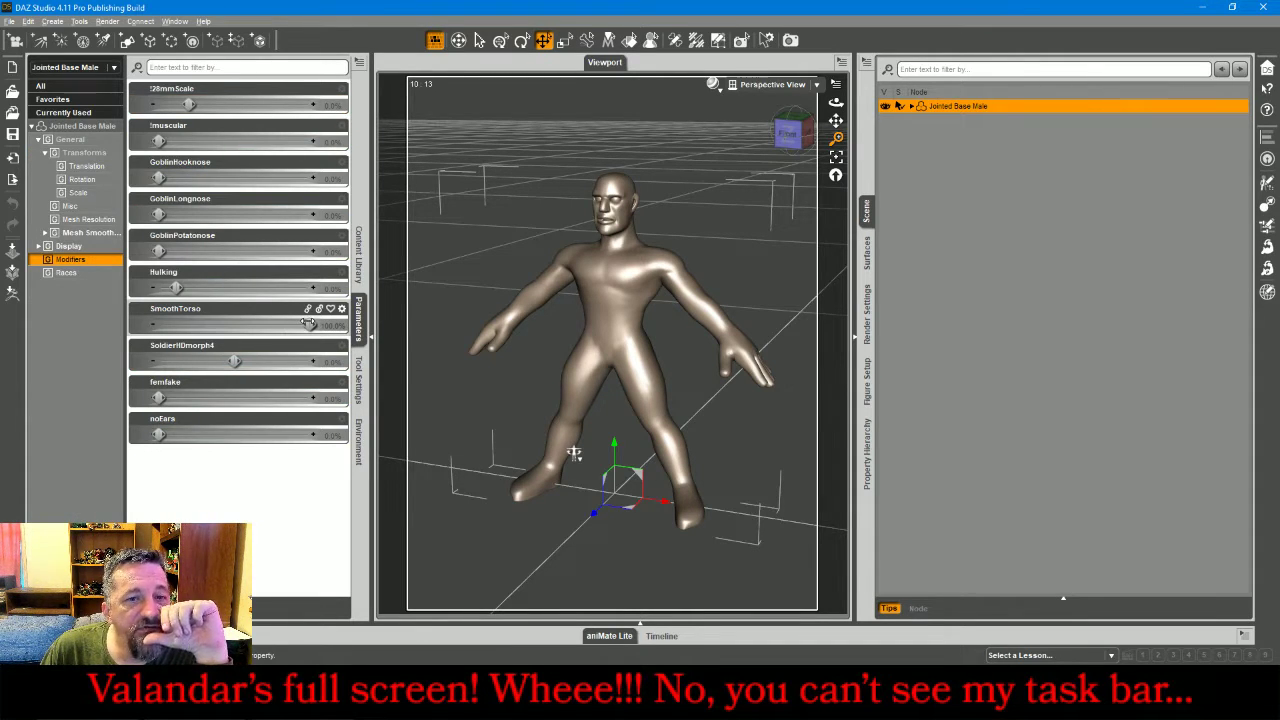
left_click_drag(309, 324, 152, 324)
- Apply the last morph in the Races group to the Jointed Base Male at 100%
left_click(66, 273)
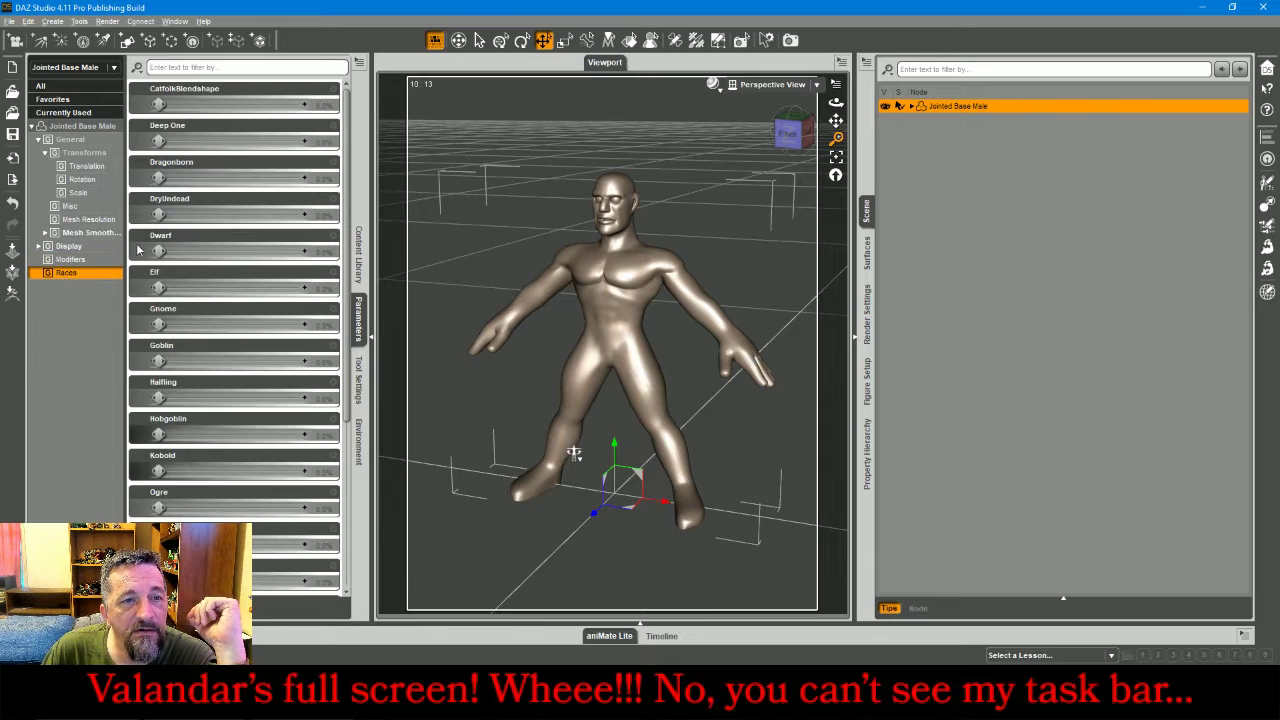
scroll(230, 250, "down", 3)
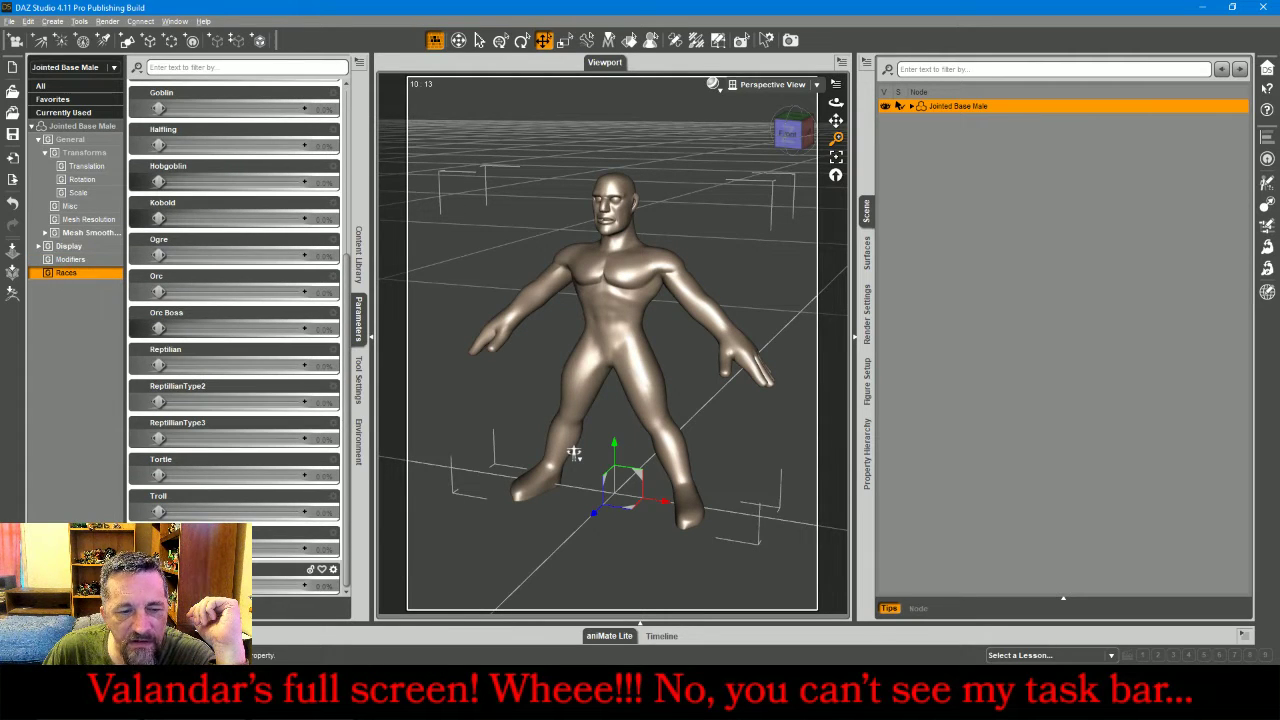
left_click_drag(160, 585, 356, 571)
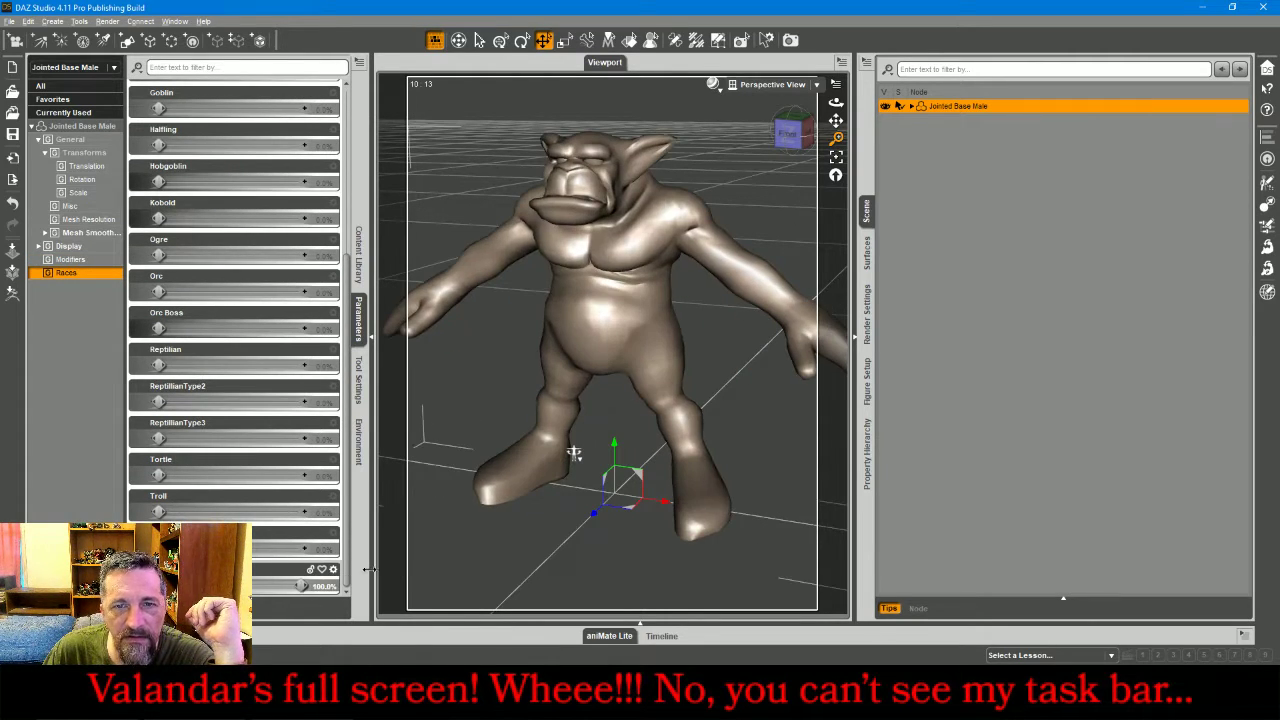
left_click_drag(545, 456, 575, 457)
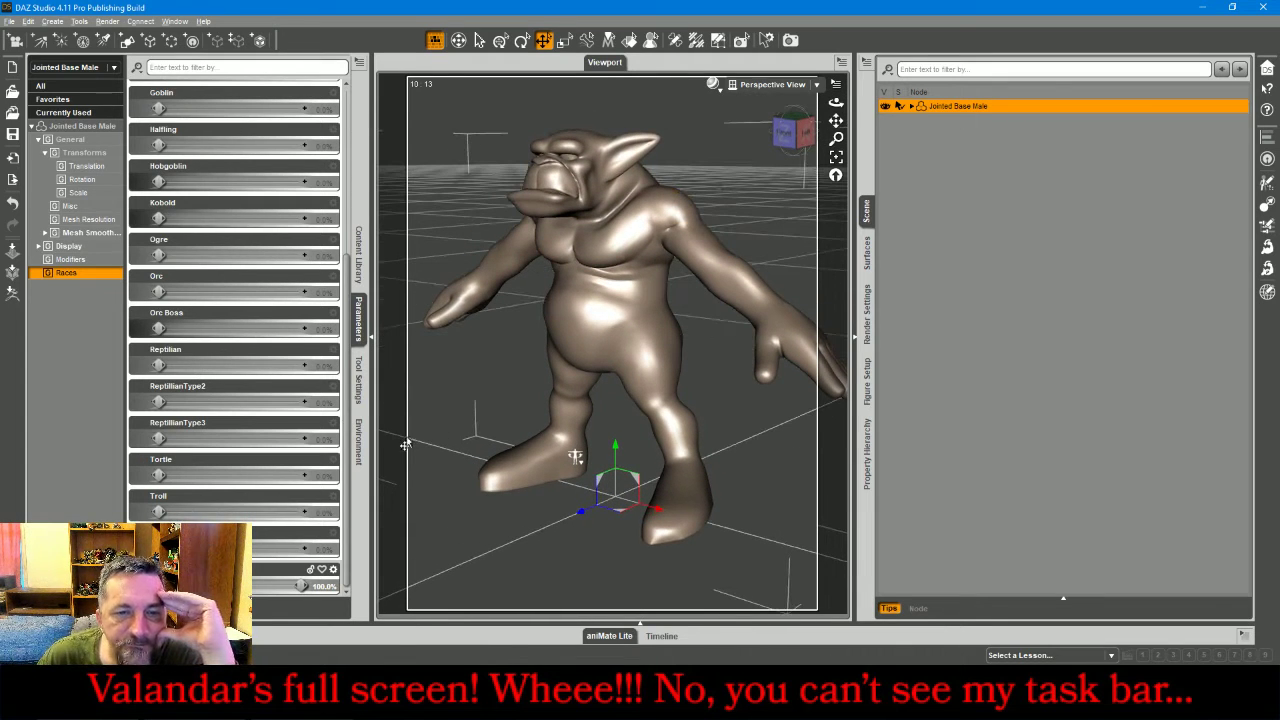
- Try adding the zOrcTusks prop from the MiniatureBaseGeo library while the figure is selected, and delete it again
left_click(359, 268)
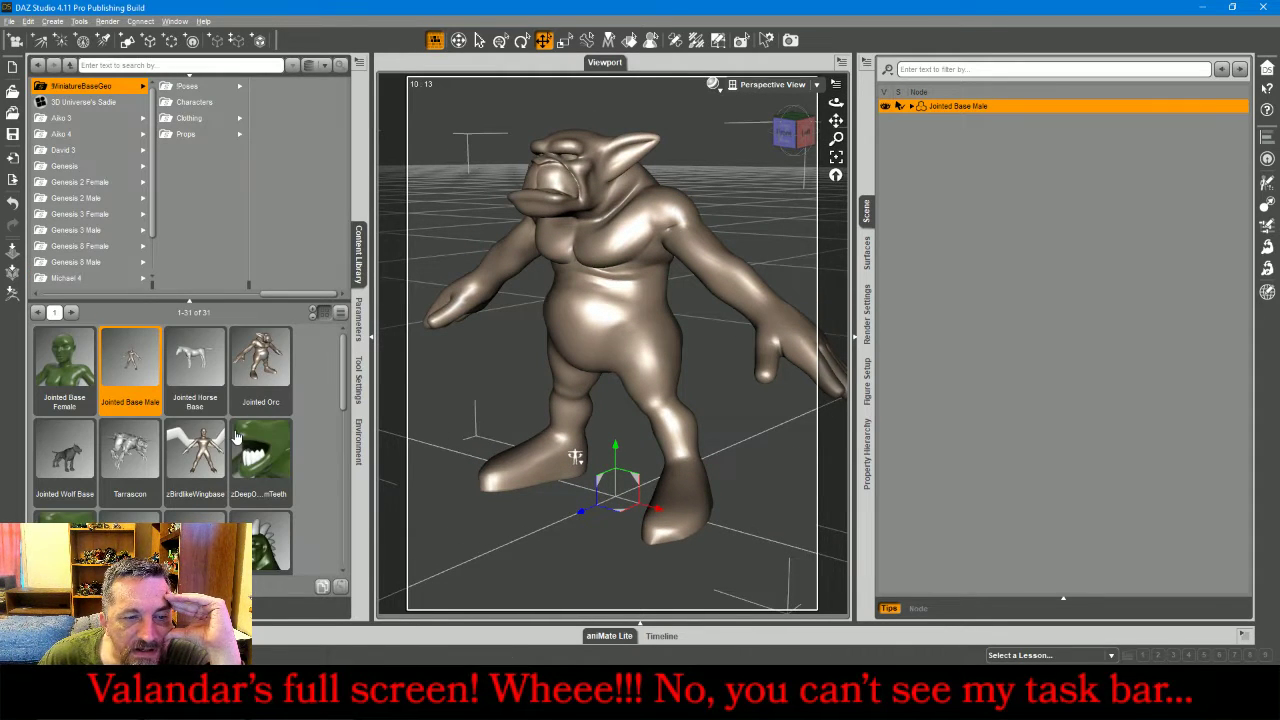
scroll(236, 436, "down", 3)
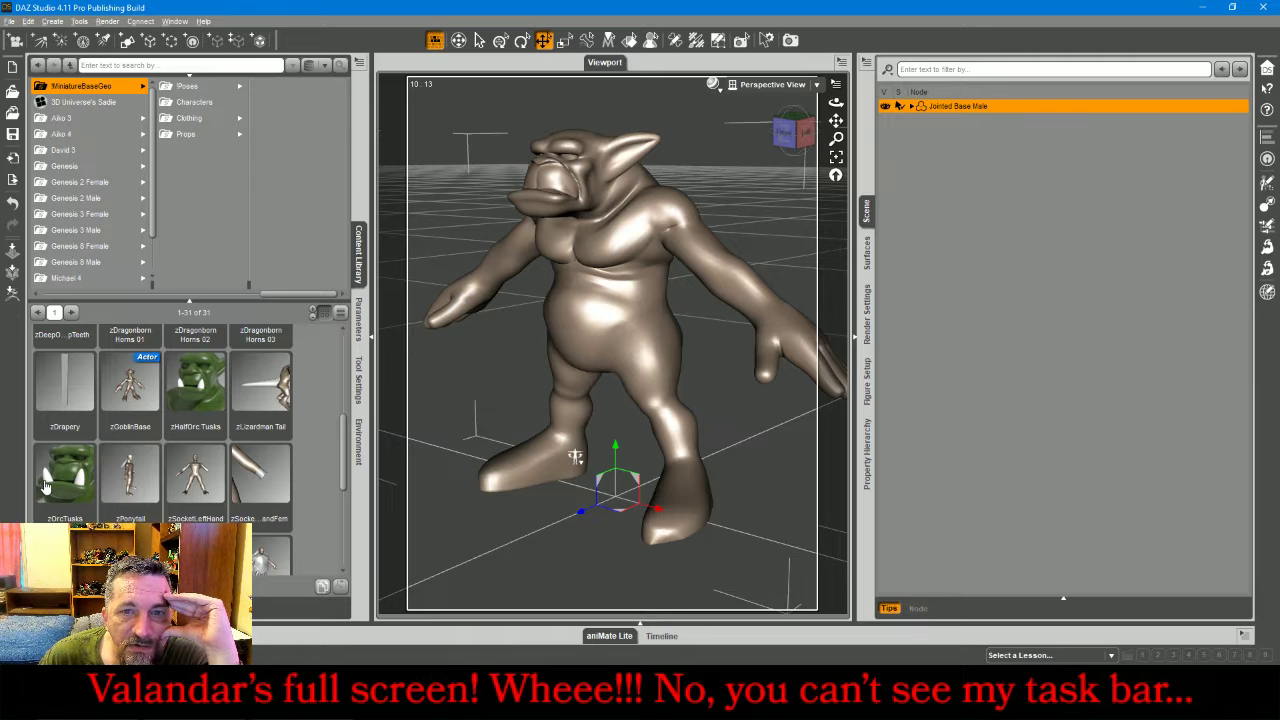
double_click(45, 484)
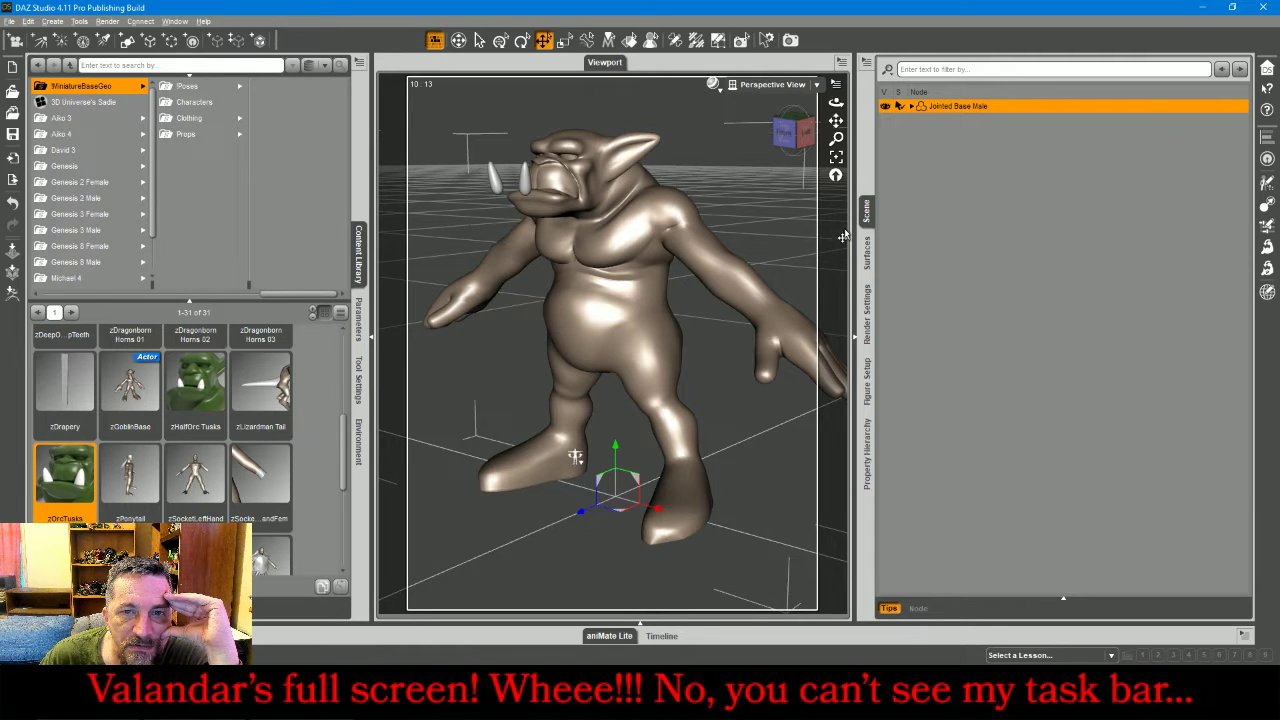
left_click(527, 188)
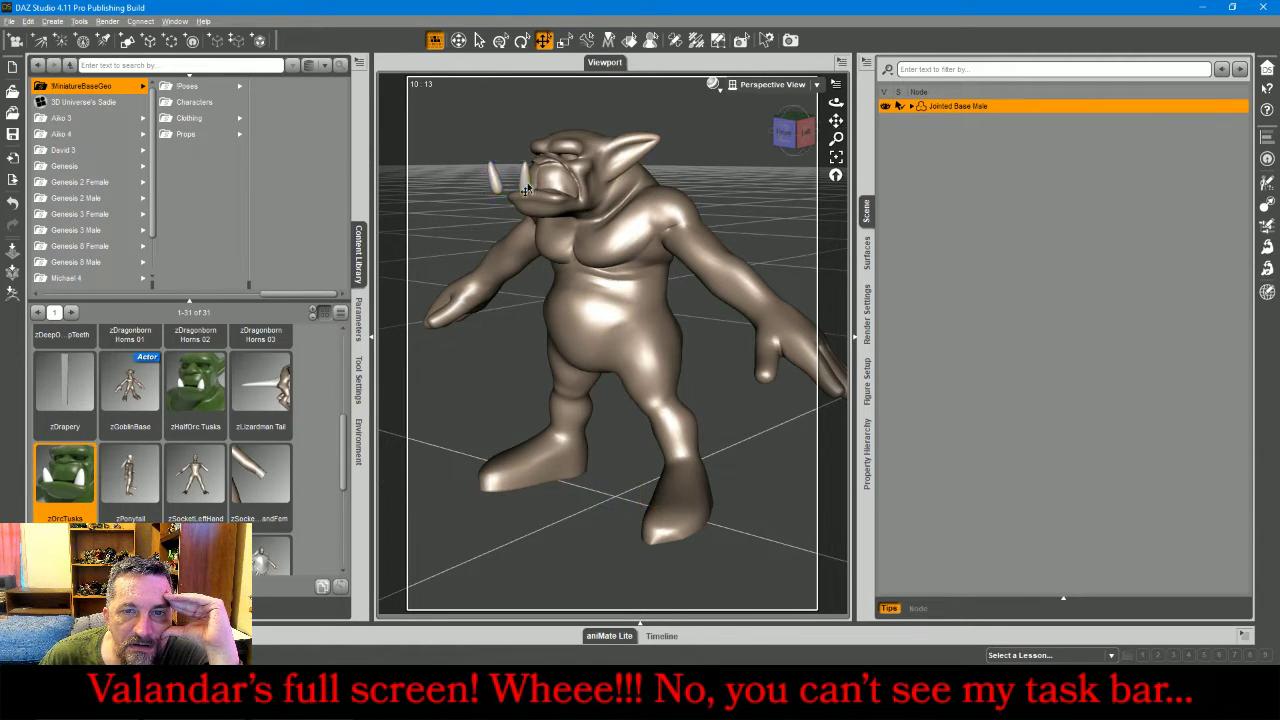
key("Delete")
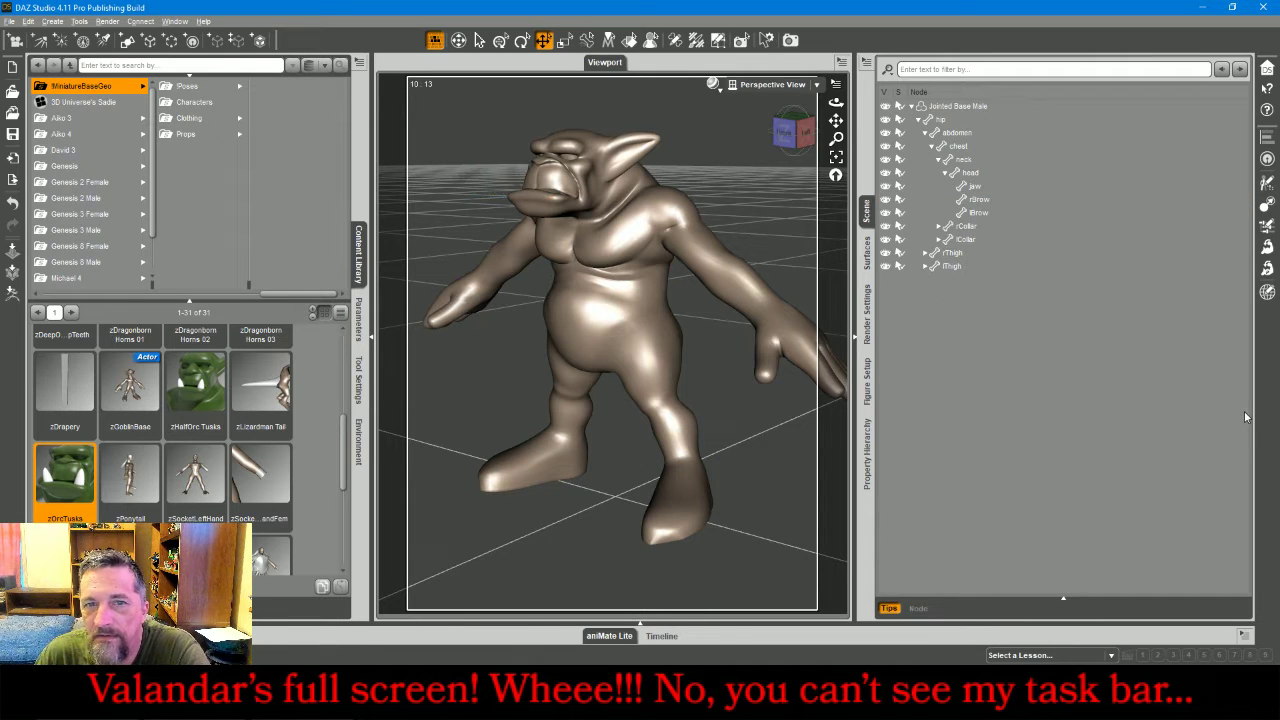
- Try loading the zOrcTusks prop with no figure selected, and remove the loaded tusks from the scene
double_click(50, 480)
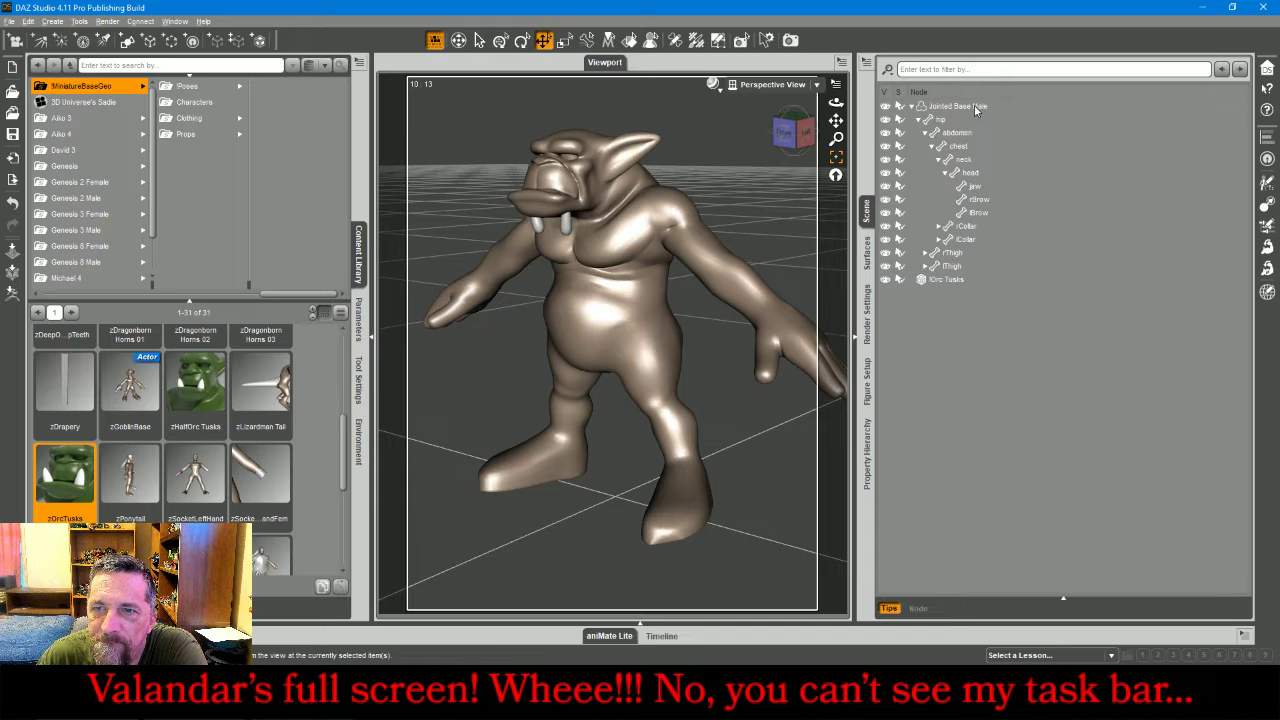
left_click(563, 234)
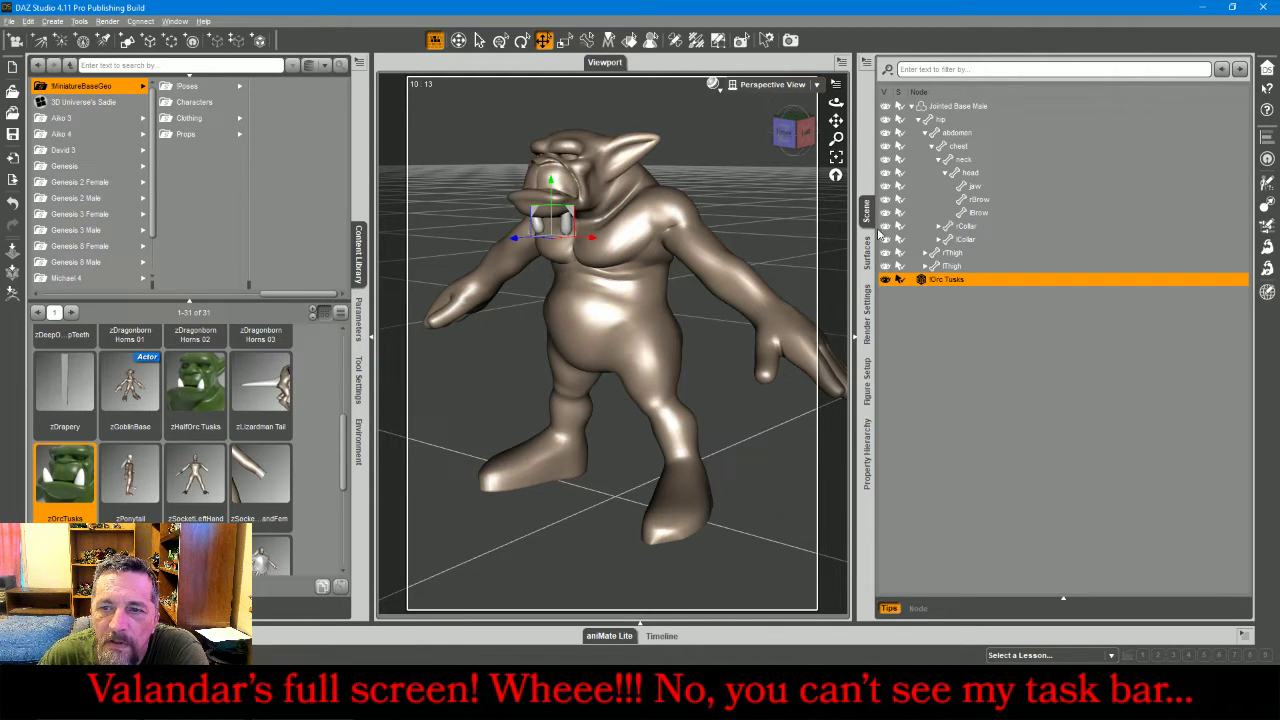
key("Delete")
- Reset the last race morph on the Jointed Base Male to 0% and set the Orc morph to 100%
left_click(958, 108)
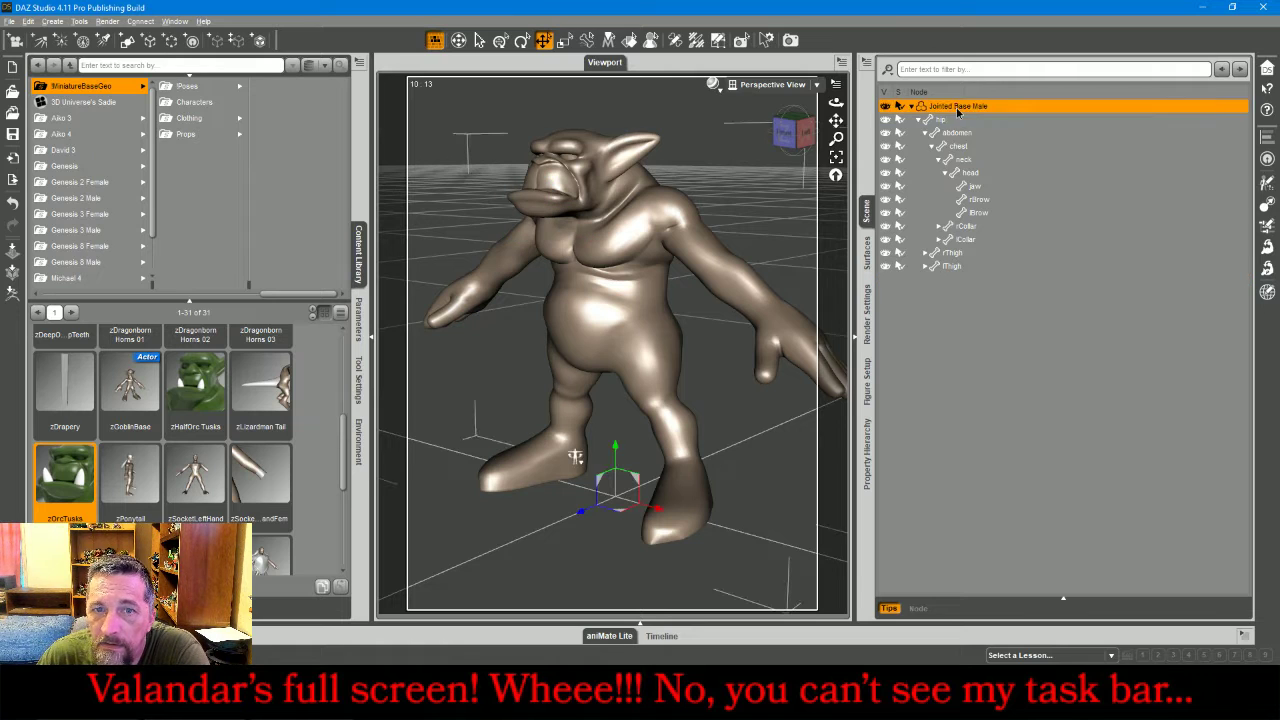
left_click(356, 320)
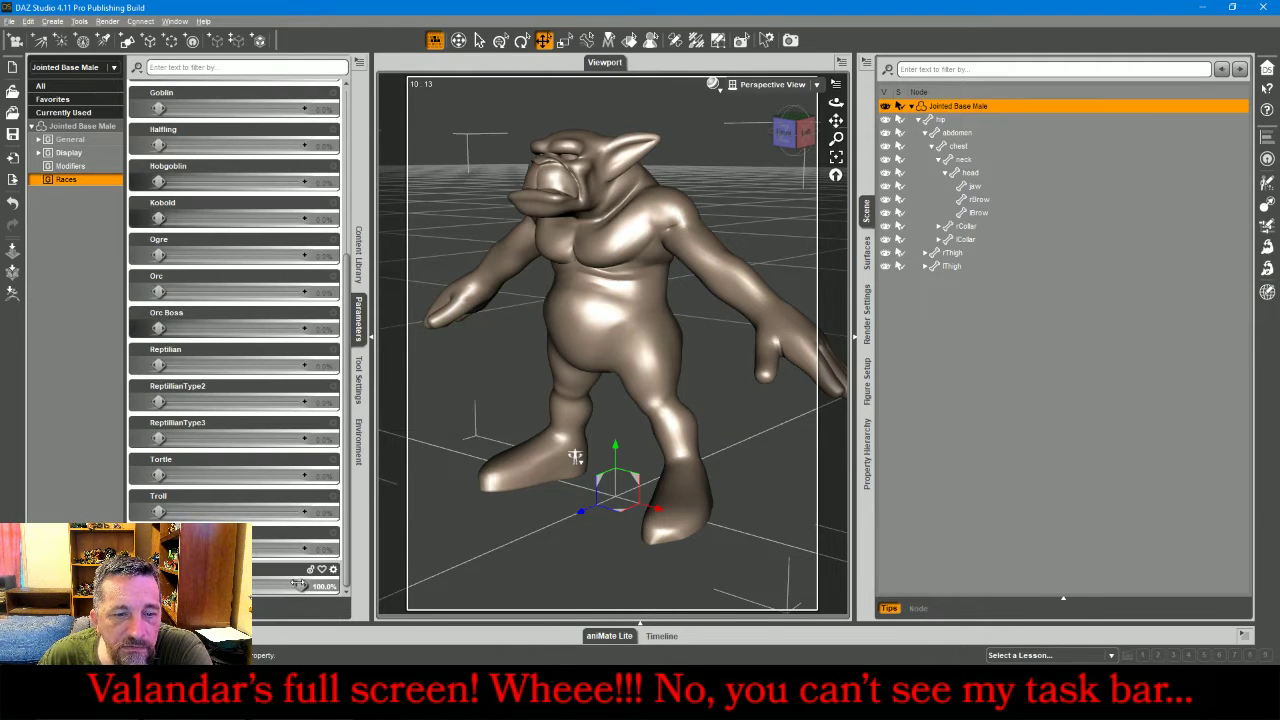
left_click_drag(299, 585, 152, 585)
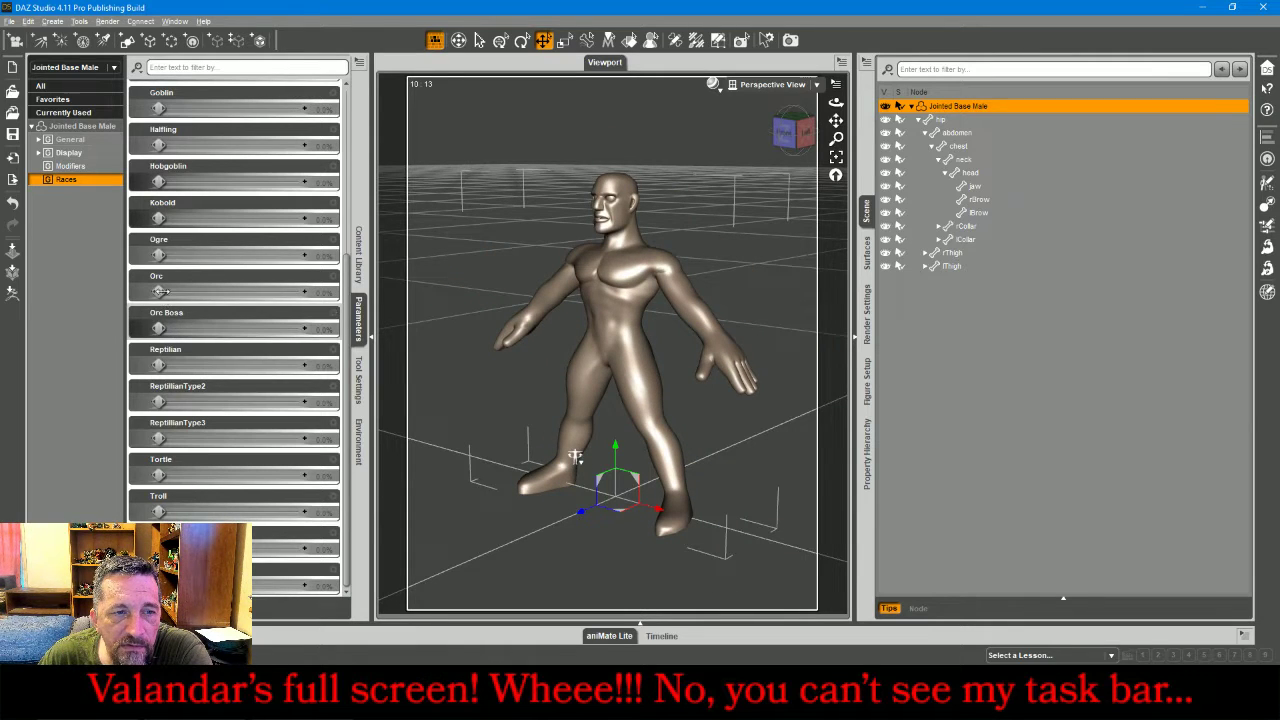
left_click_drag(158, 291, 300, 292)
- Load the zOrcTusks prop with nothing selected and parent the tusks to the figure's jaw bone
left_click(1160, 437)
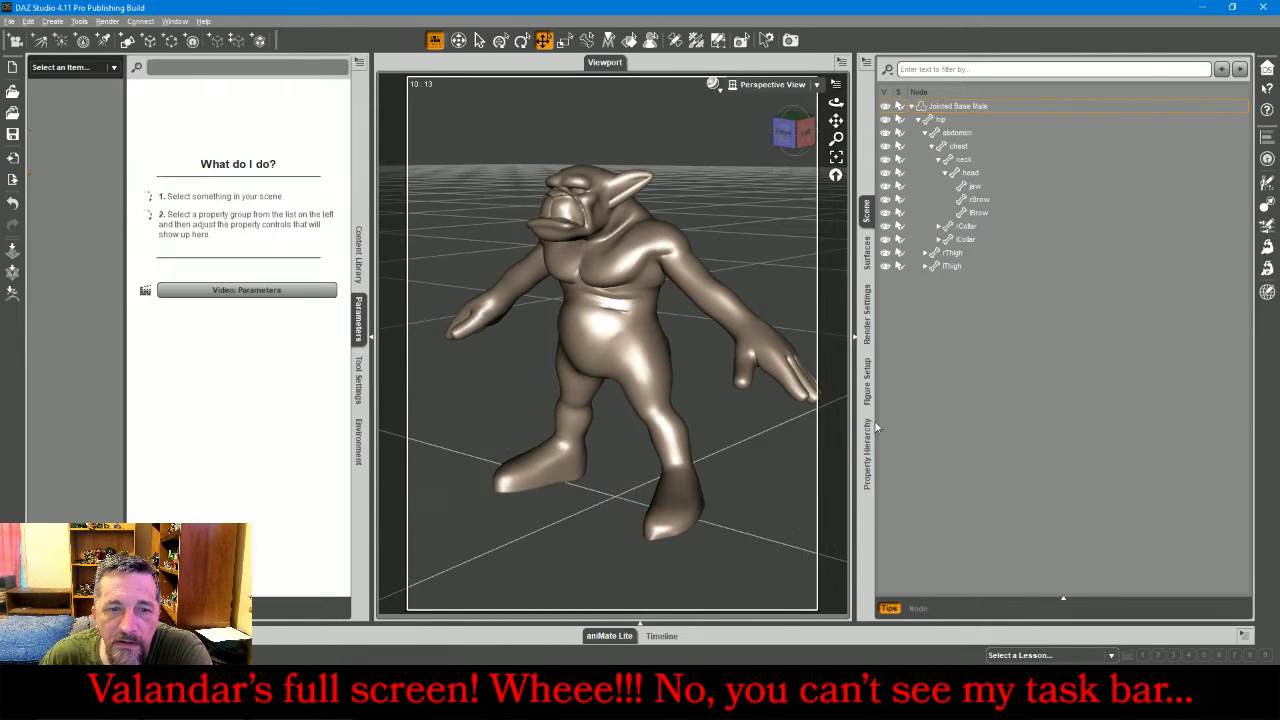
left_click(358, 255)
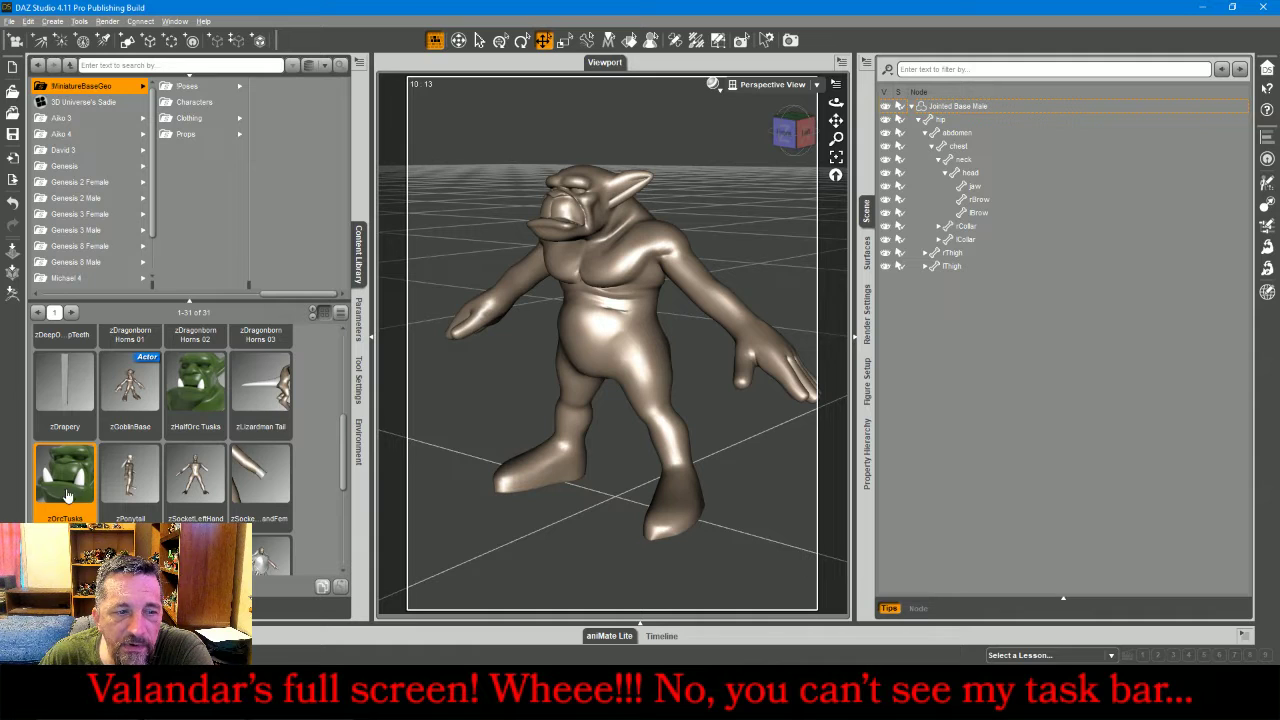
double_click(68, 496)
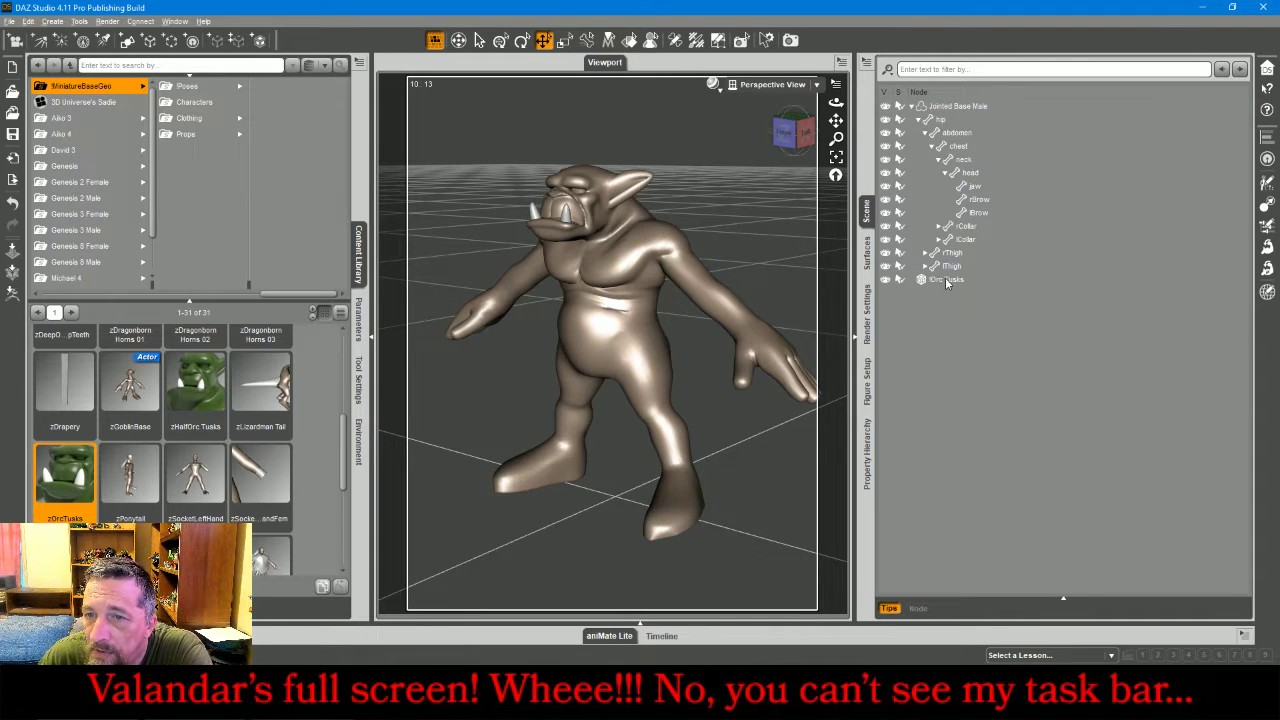
left_click_drag(945, 281, 974, 187)
- Switch the Jointed Base Male's race by setting Orc to 0% and the last race morph in the list to 100%
left_click(960, 107)
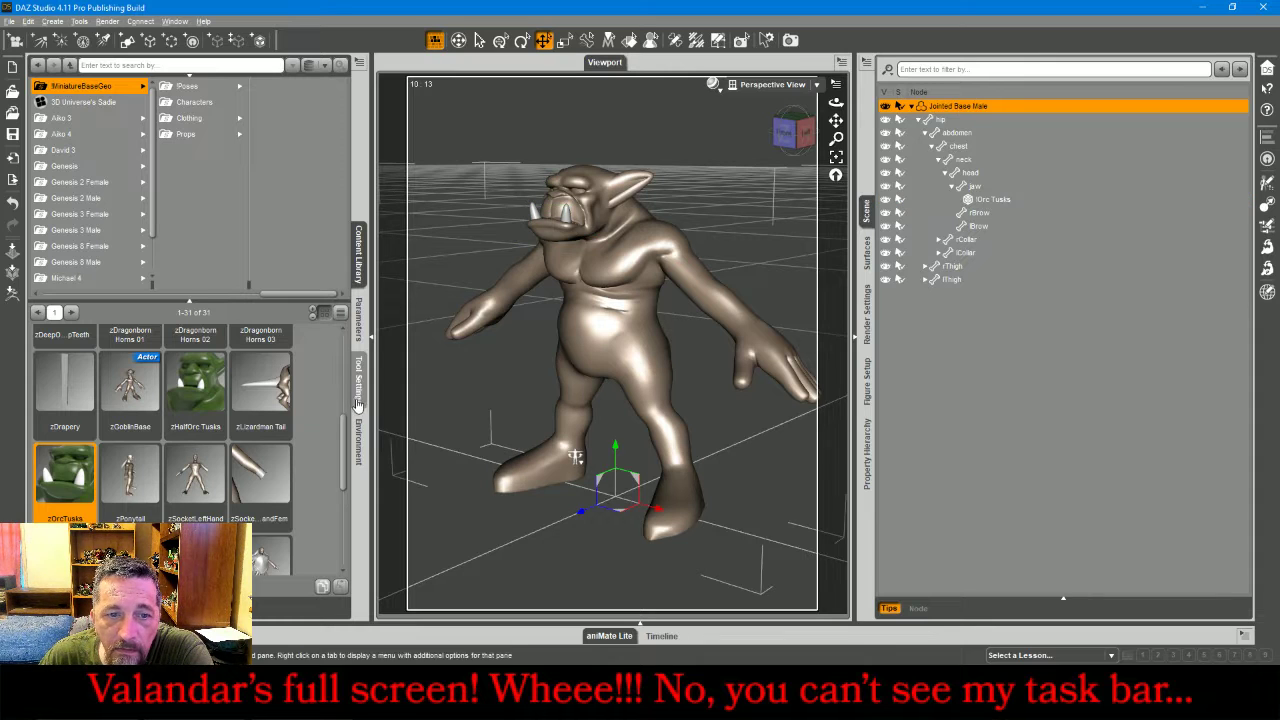
left_click(357, 320)
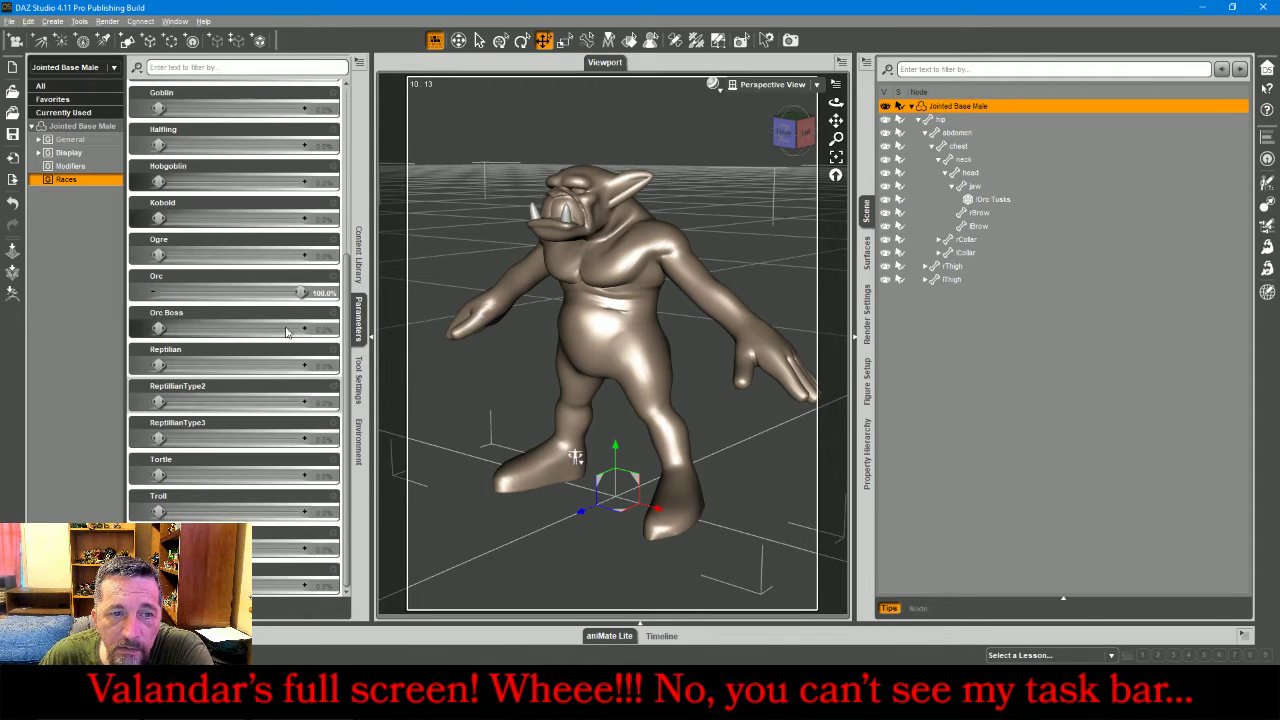
left_click_drag(300, 291, 158, 291)
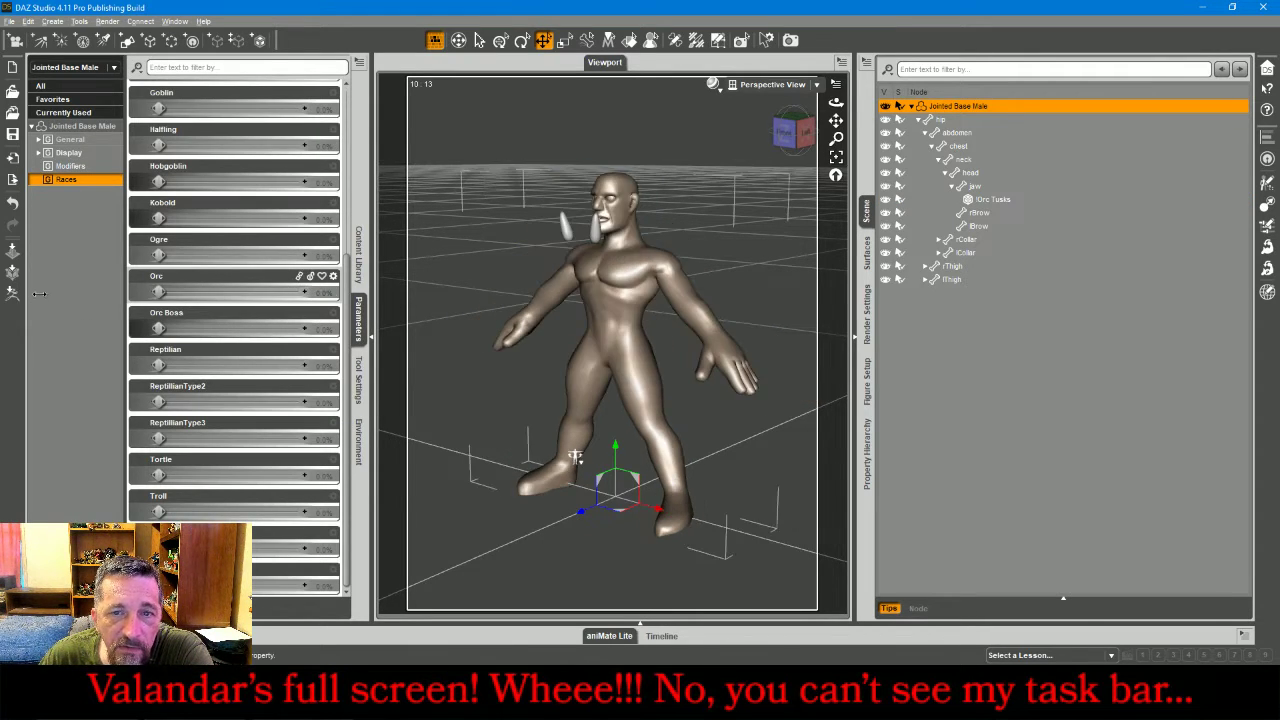
left_click_drag(158, 586, 302, 586)
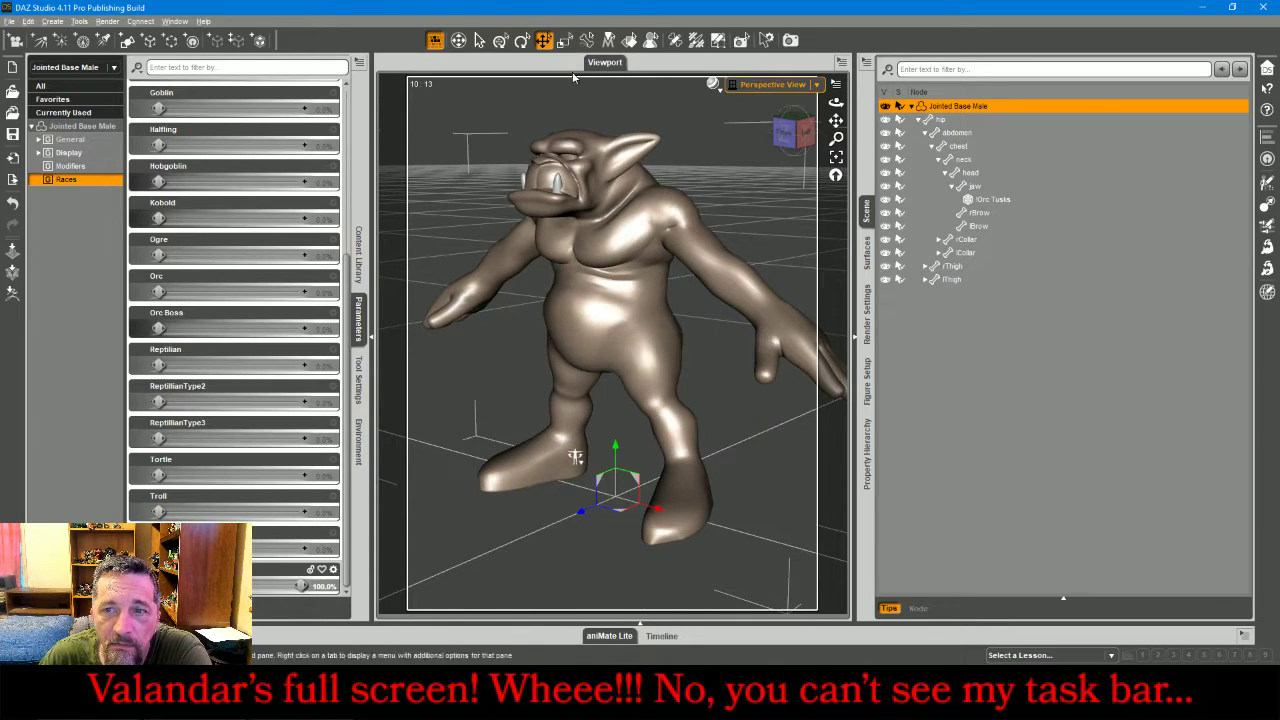
- Move the Orc Tusks forward in the mouth along the Z axis to a Z Translate of about -3.41
left_click(1008, 203)
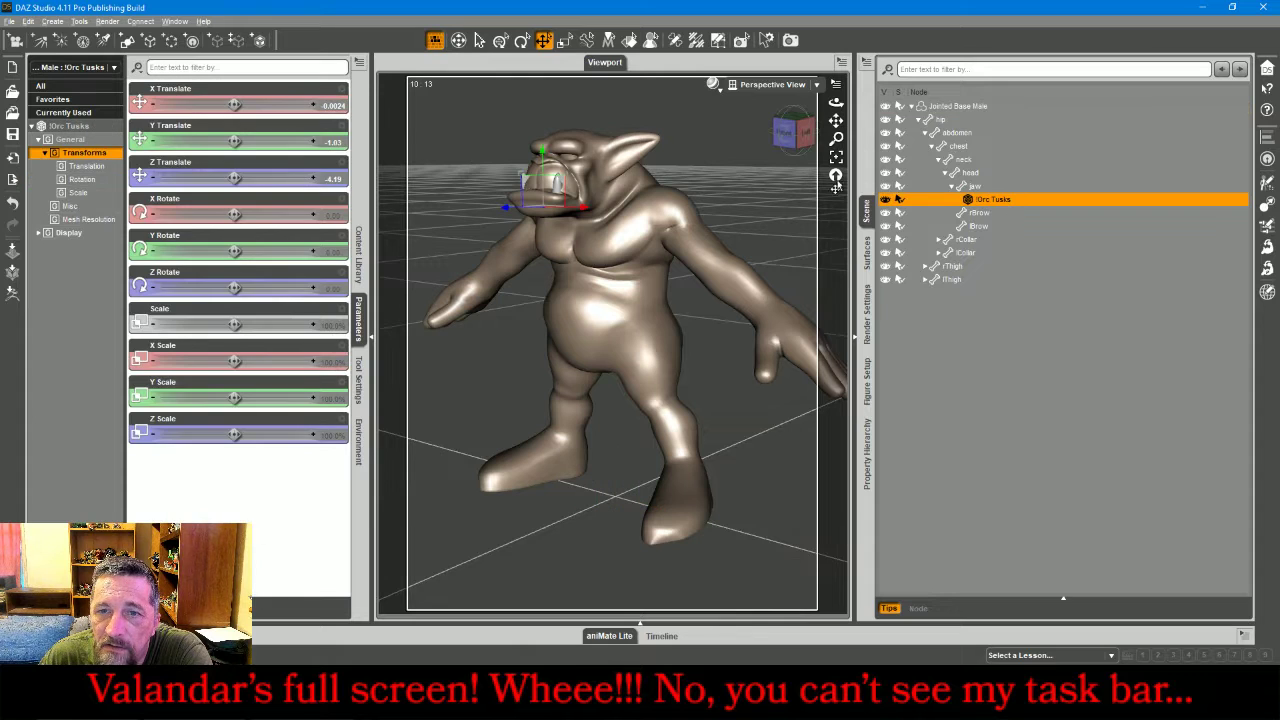
left_click_drag(797, 134, 746, 224)
left_click(732, 308)
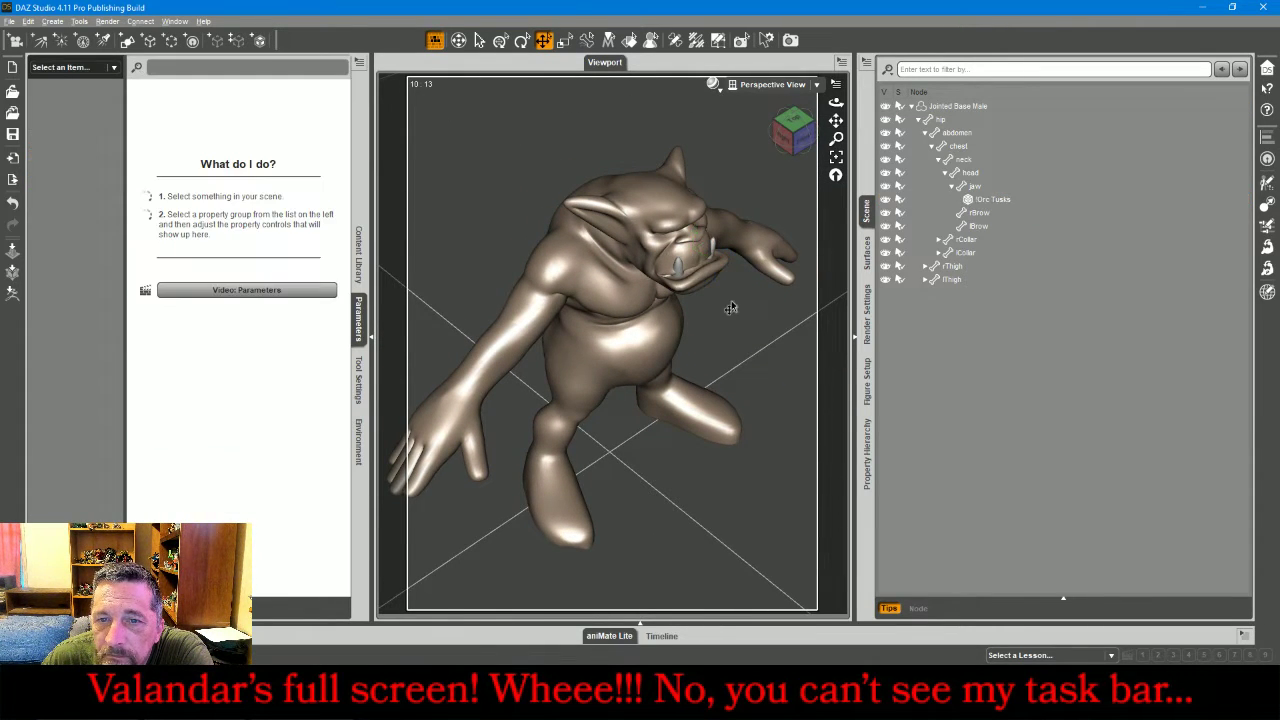
left_click(700, 262)
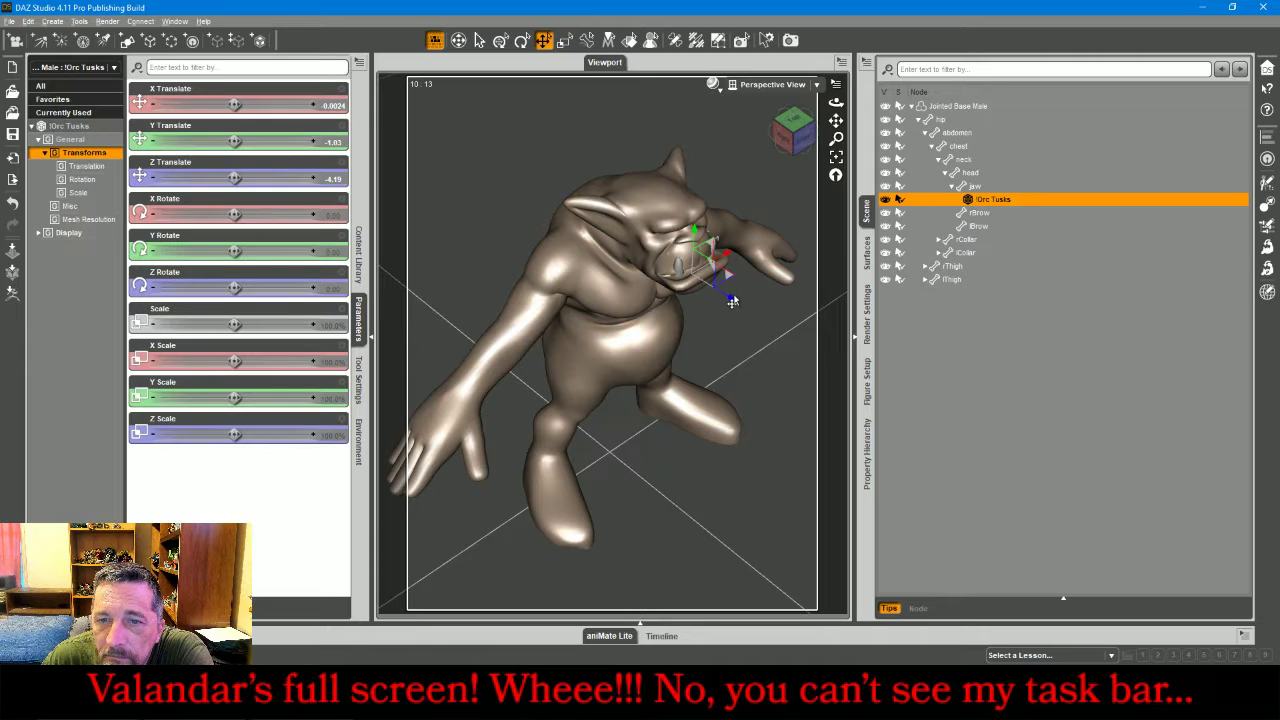
left_click_drag(729, 306, 737, 306)
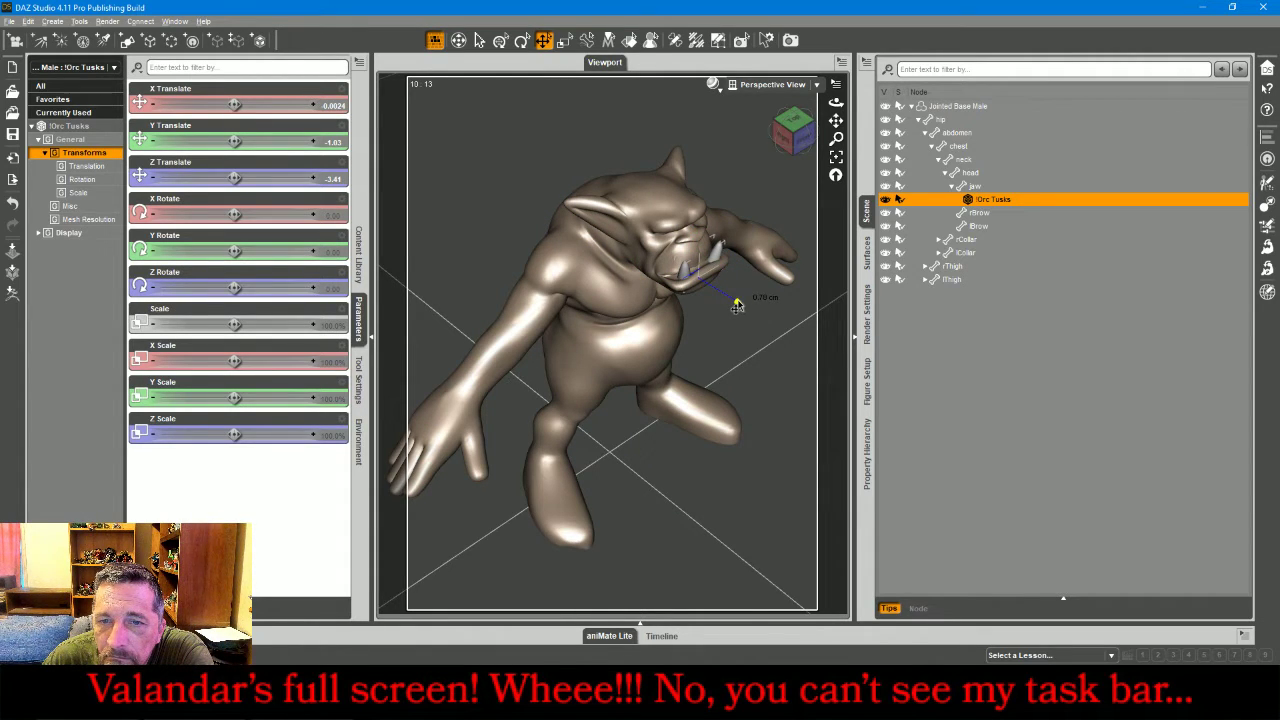
- Scale the Orc Tusks to about 115.5% overall with a Y Scale of about 81.8%, and check their fit from several angles
left_click_drag(791, 142, 728, 98)
left_click(790, 134)
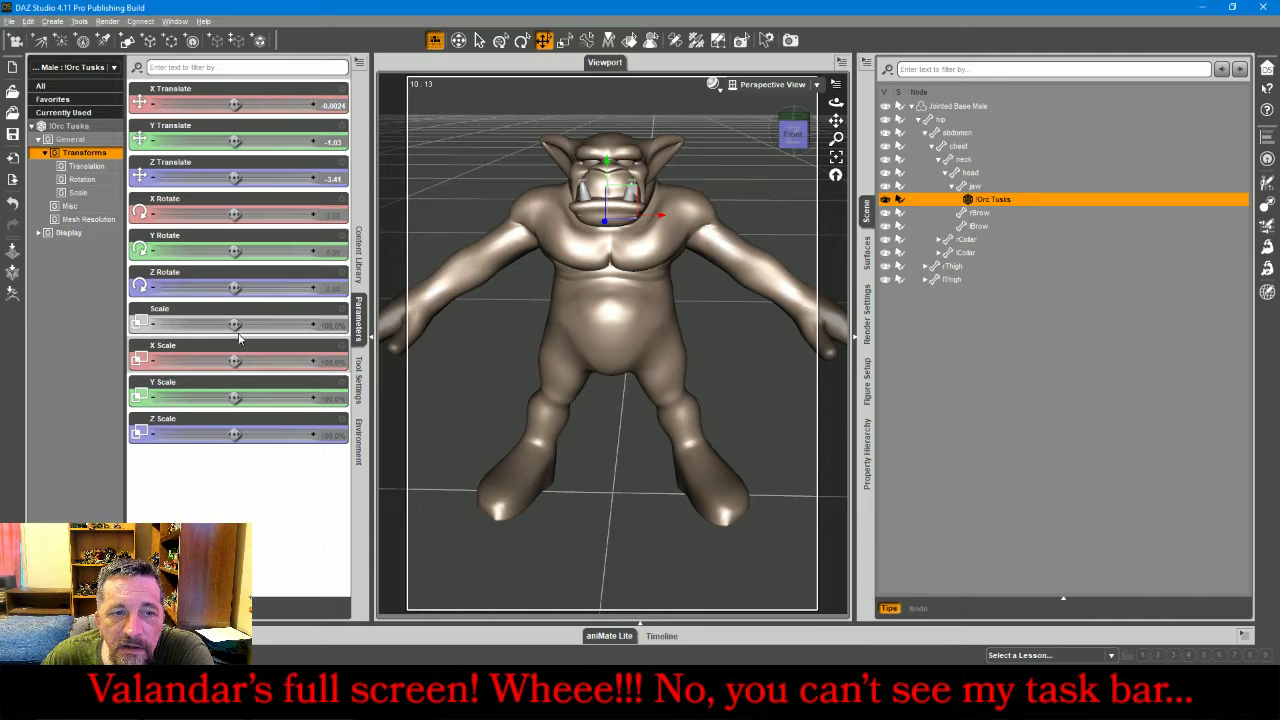
left_click_drag(234, 323, 262, 324)
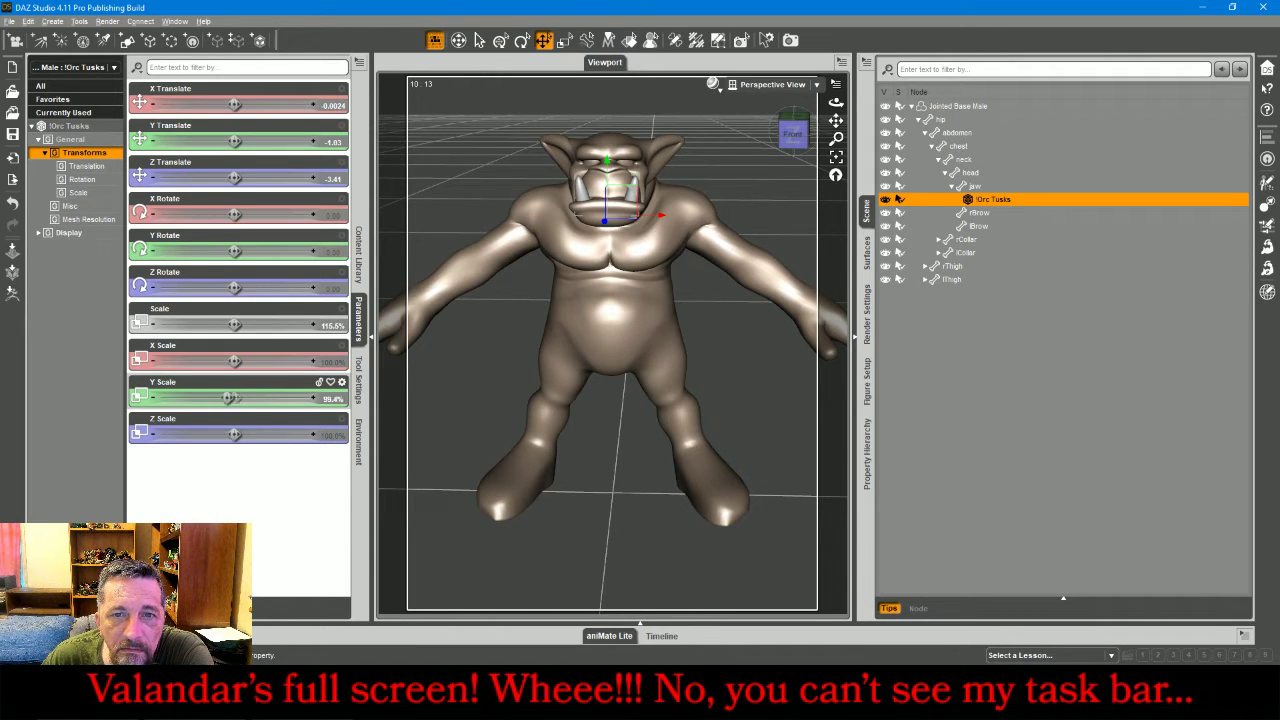
left_click_drag(228, 397, 204, 397)
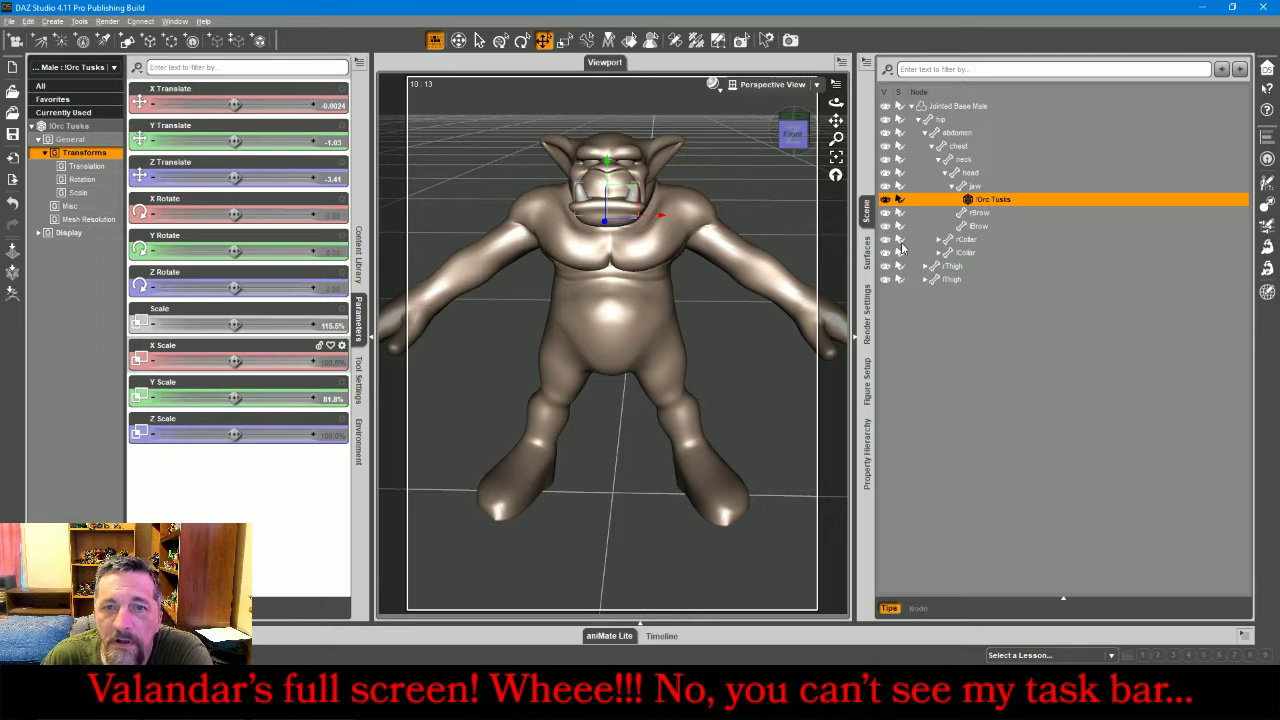
left_click(778, 188)
mouse_move(790, 133)
left_mouse_down()
mouse_move(705, 115)
mouse_move(838, 156)
mouse_move(791, 144)
mouse_move(792, 131)
left_mouse_up()
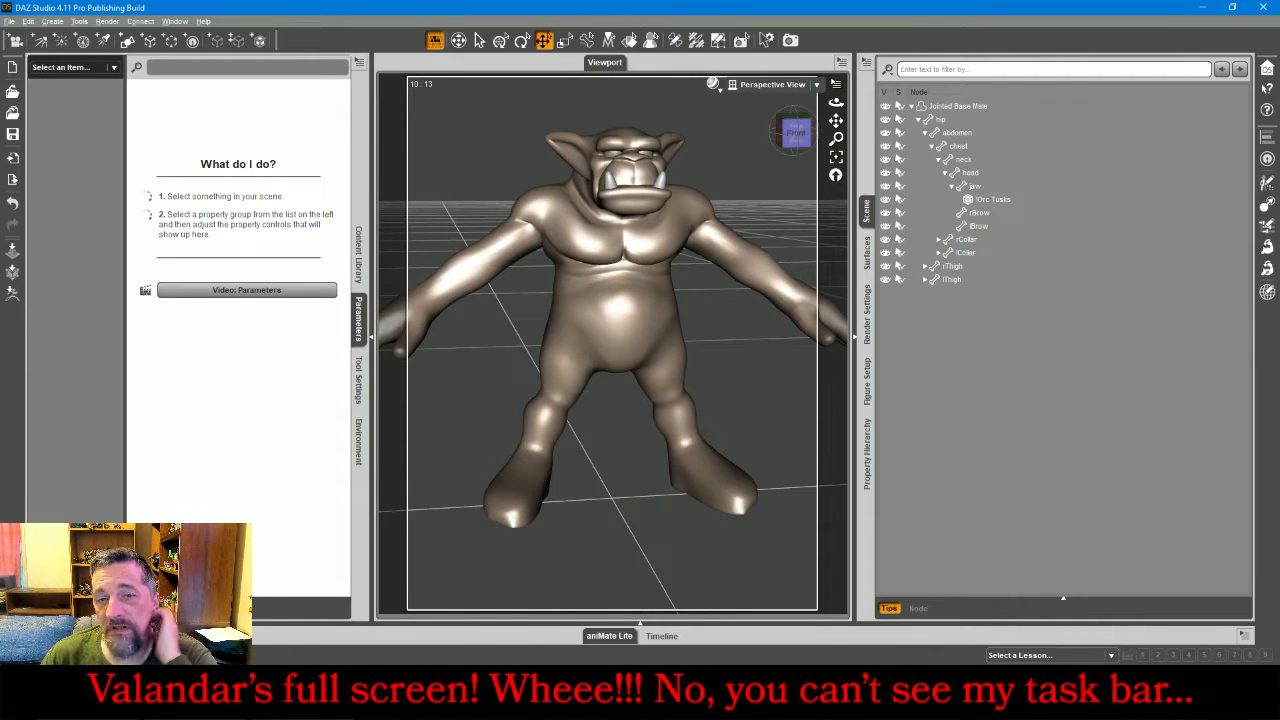
left_click_drag(792, 150, 830, 161)
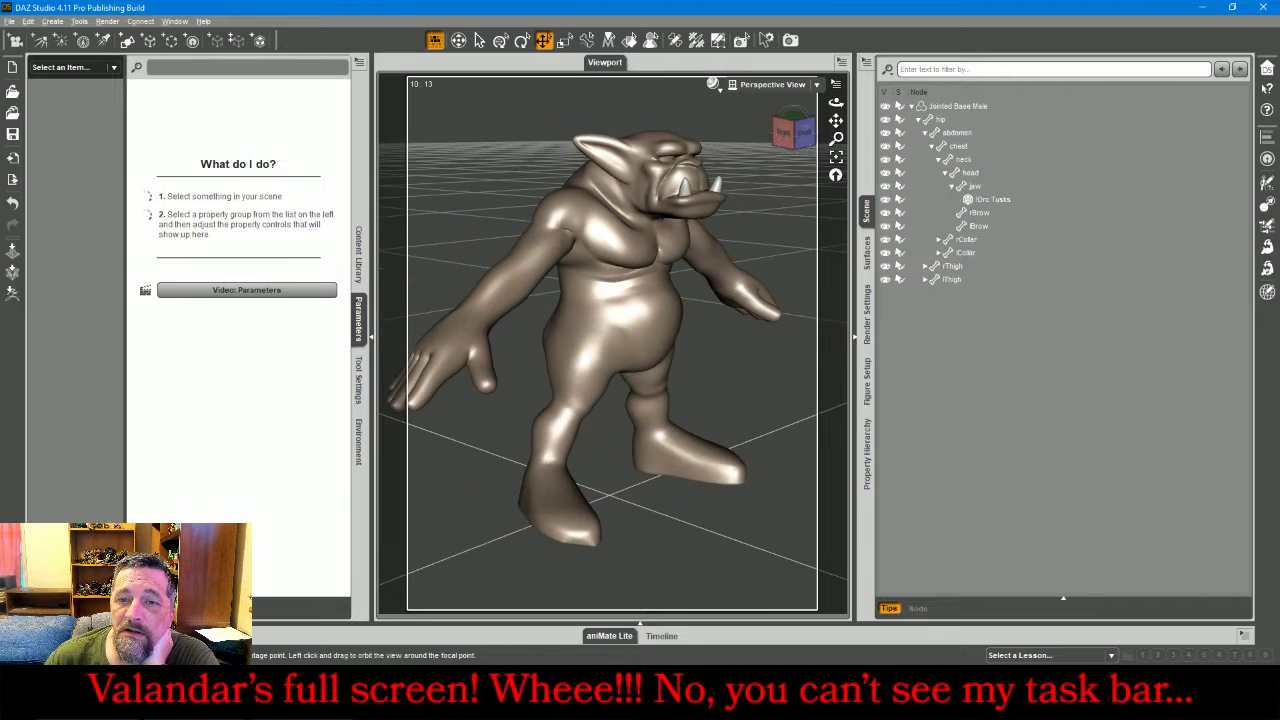
- Start exporting the troll scene as a mesh file and browse to the WarMachines folder inside !!OrkHorde
left_click(9, 21)
left_click(78, 179)
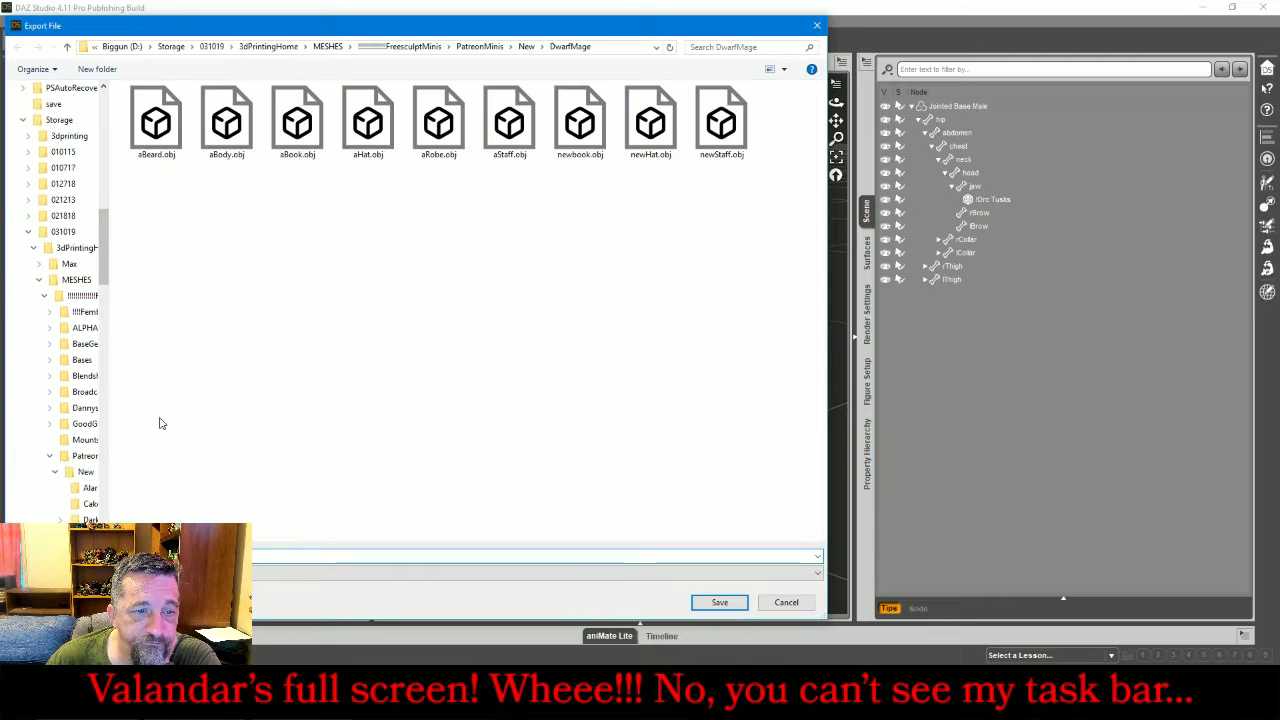
left_click_drag(110, 331, 186, 329)
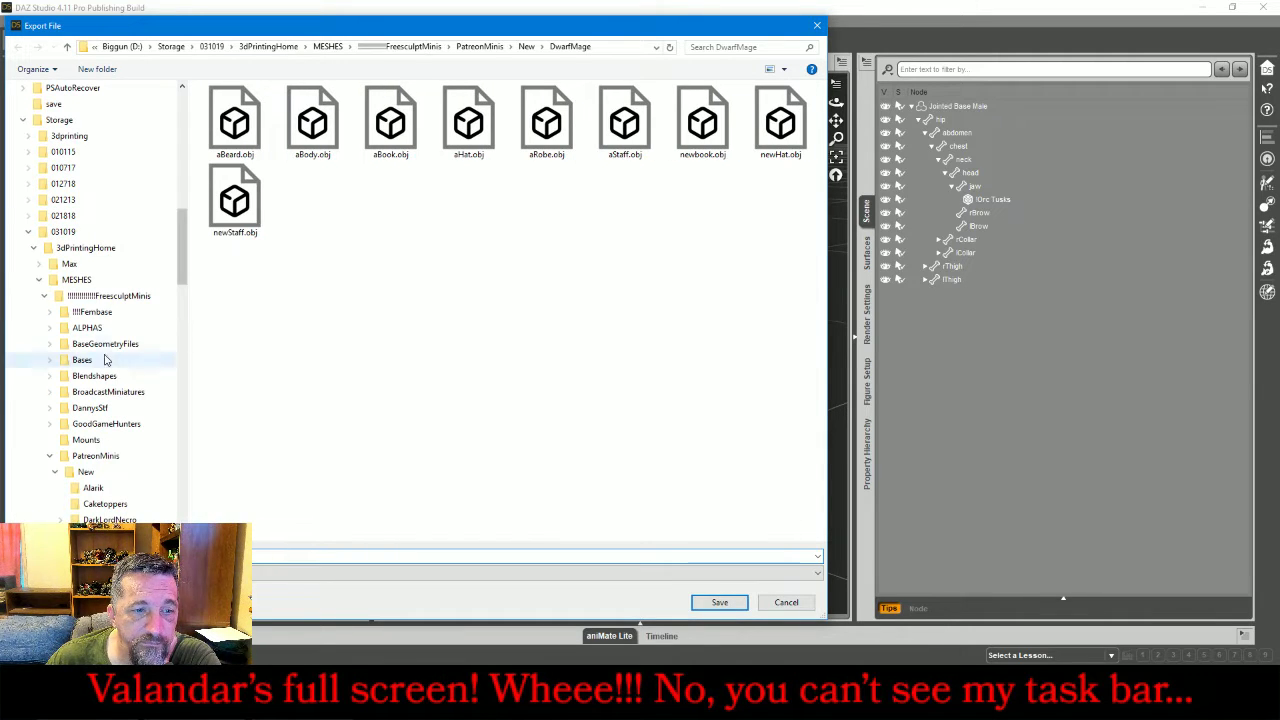
left_click(47, 298)
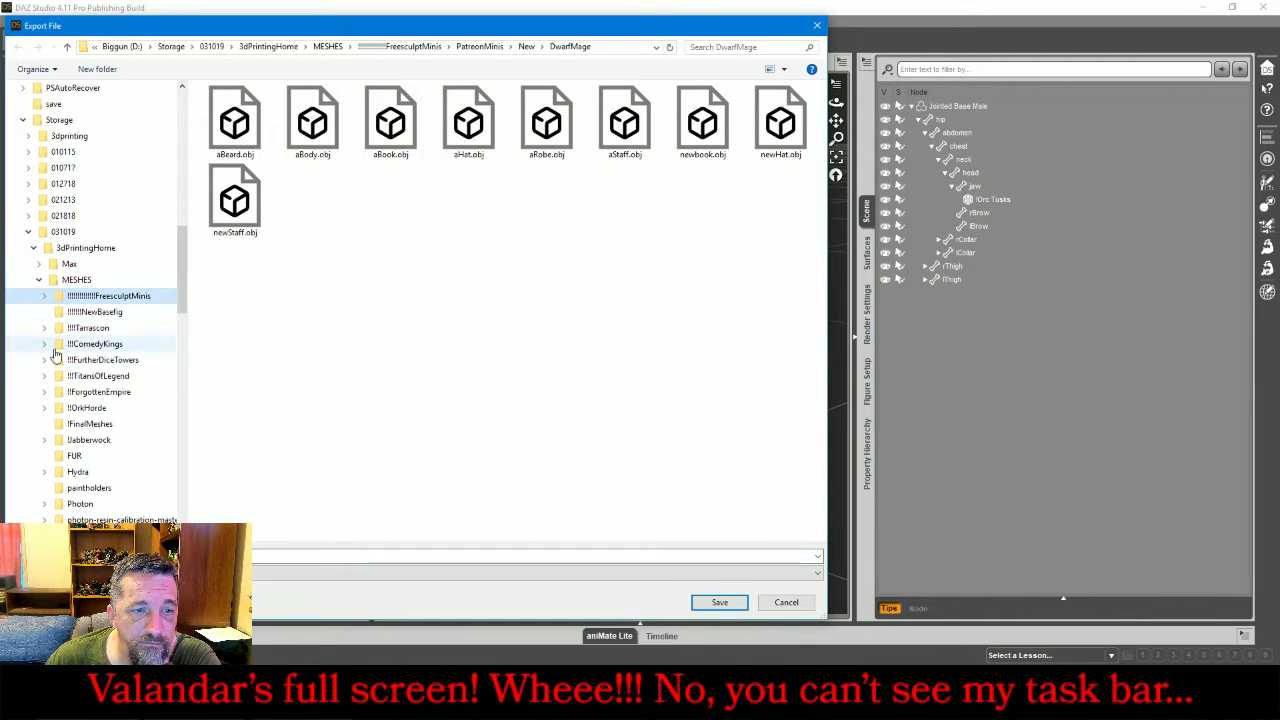
left_click(44, 408)
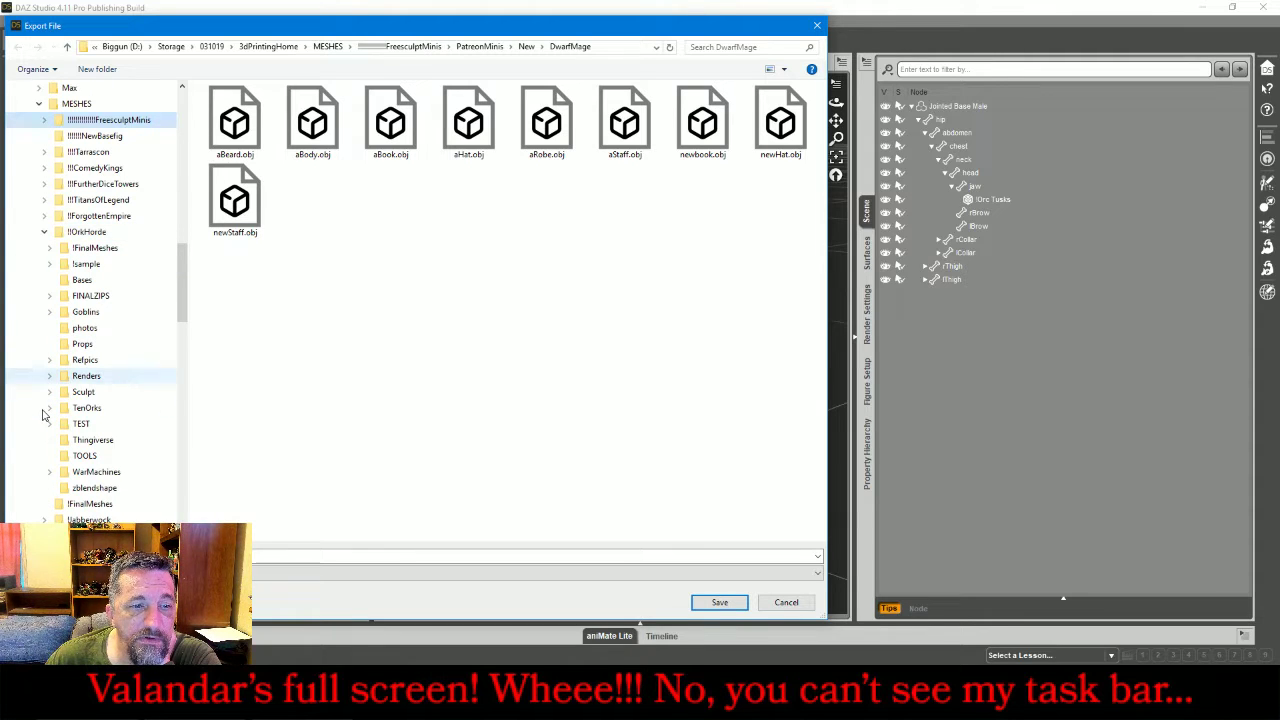
left_click(51, 472)
left_click(110, 474)
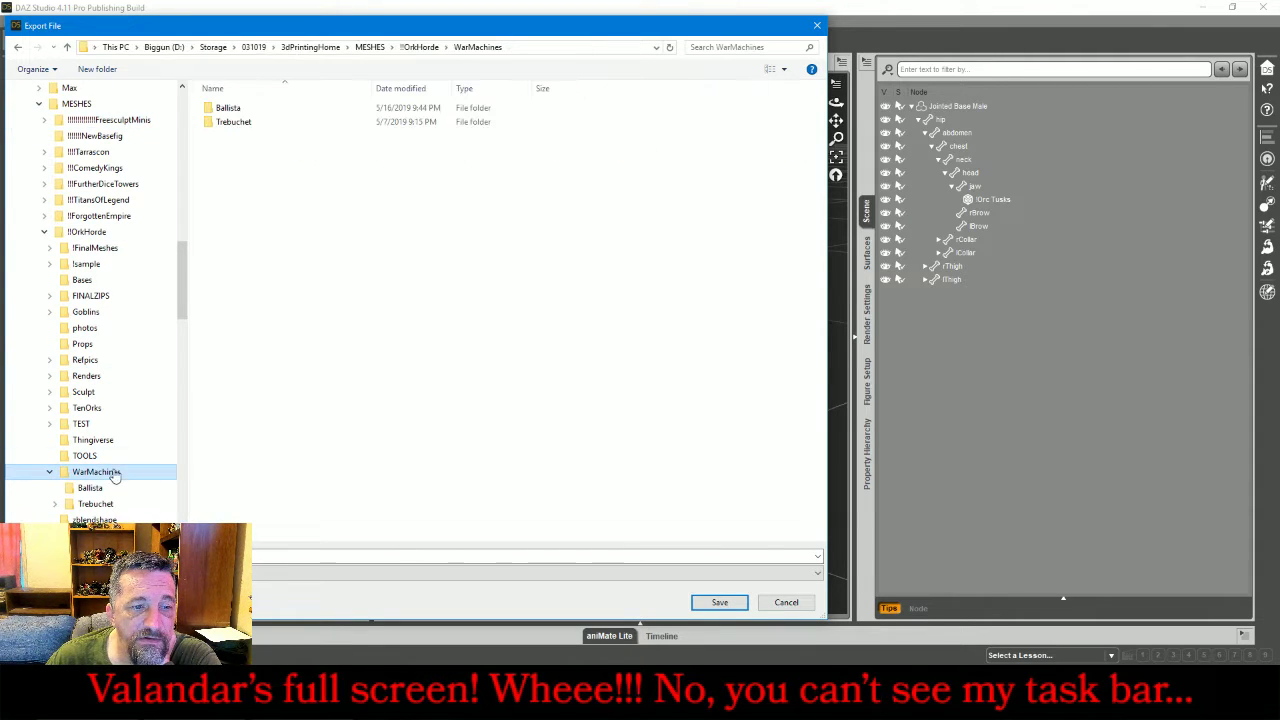
- Create a Crew folder in WarMachines and export the scene into it as scale.obj with the current OBJ options at 100% scale
left_click(97, 69)
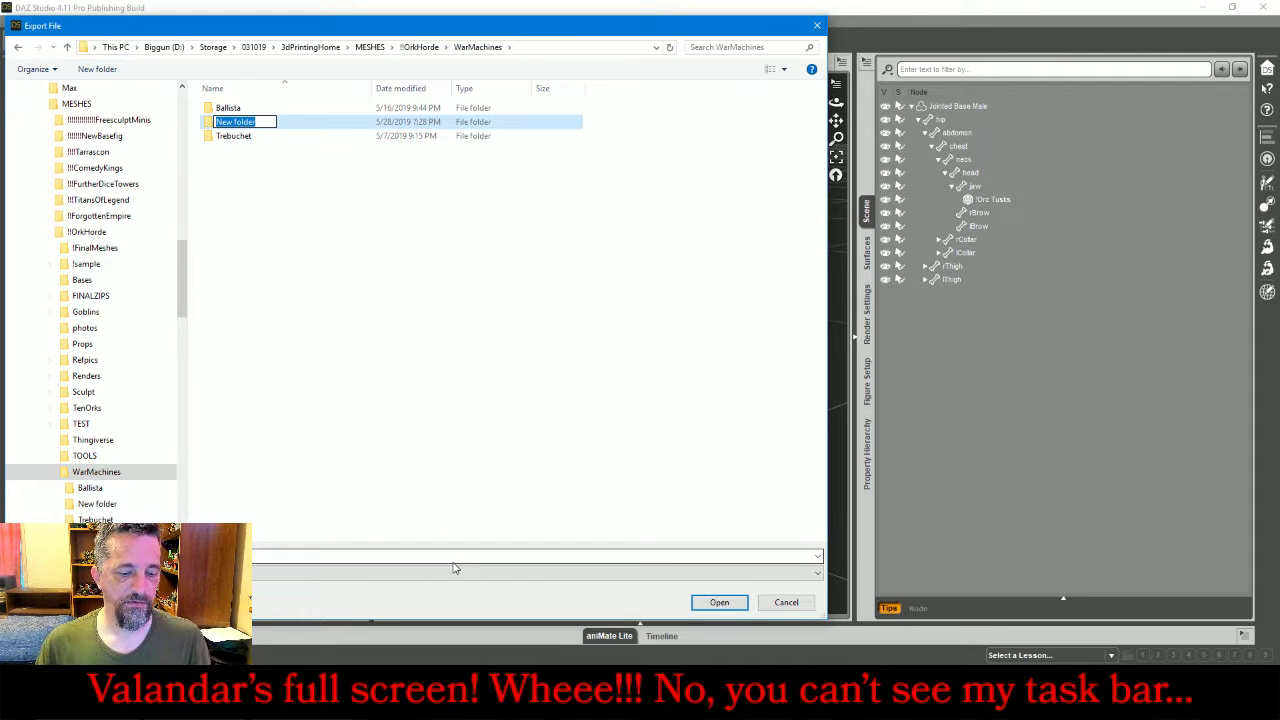
type("Crew")
key("Return")
key("Return")
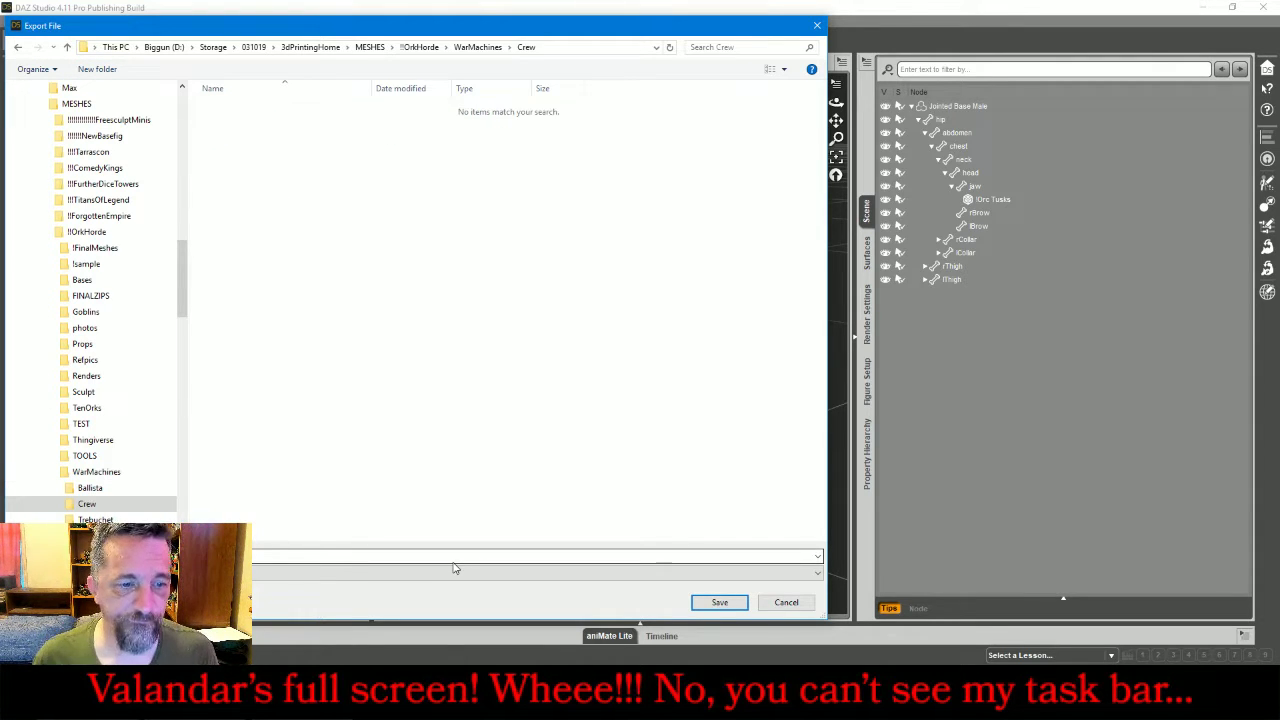
left_click(454, 555)
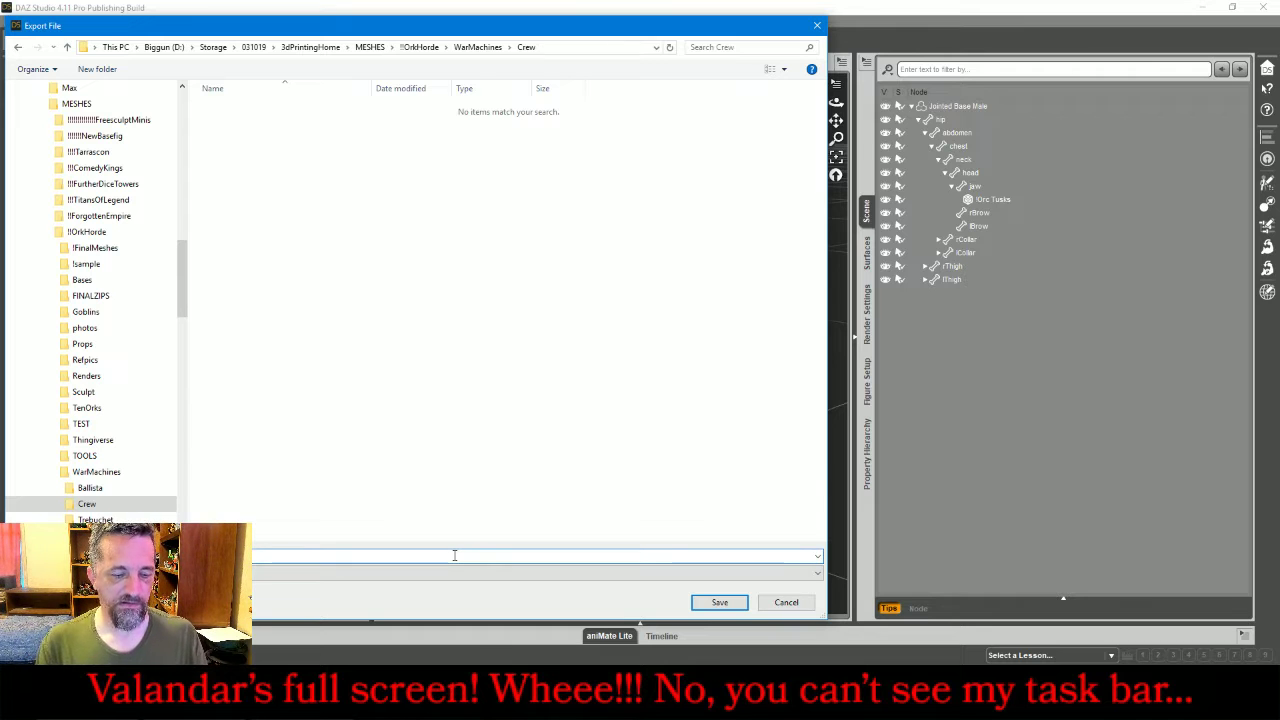
key("Return")
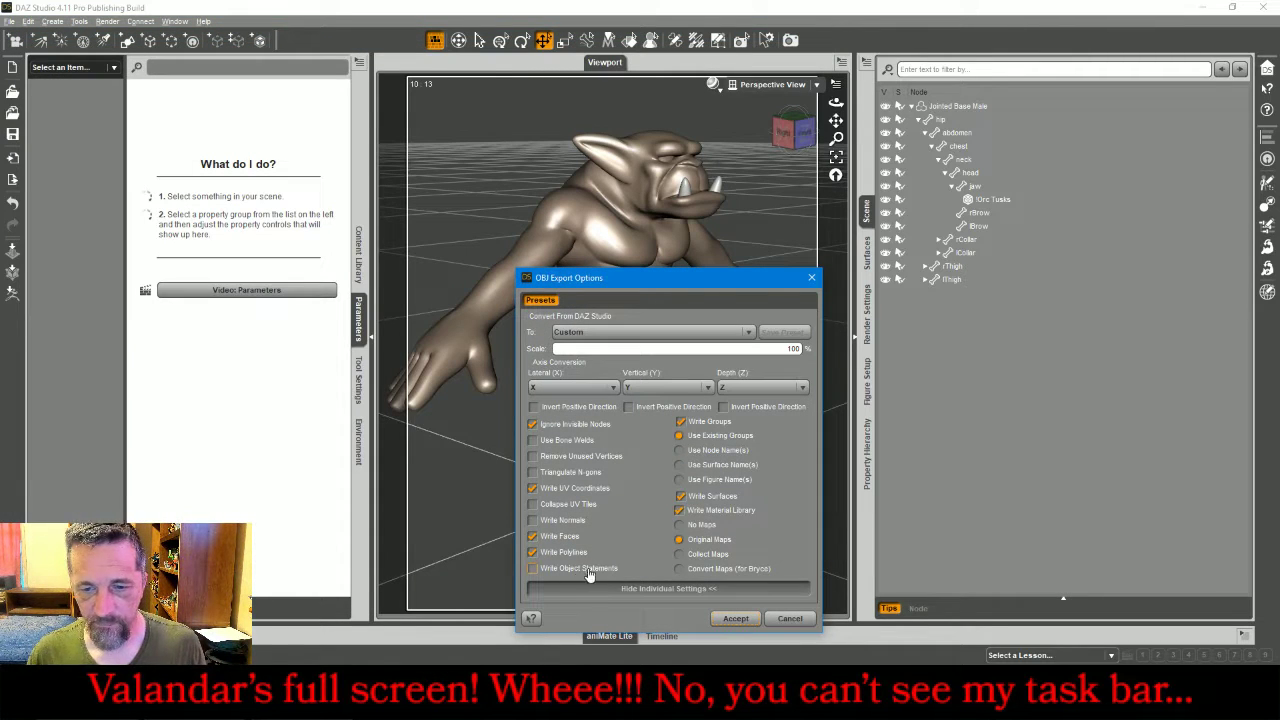
left_click(735, 618)
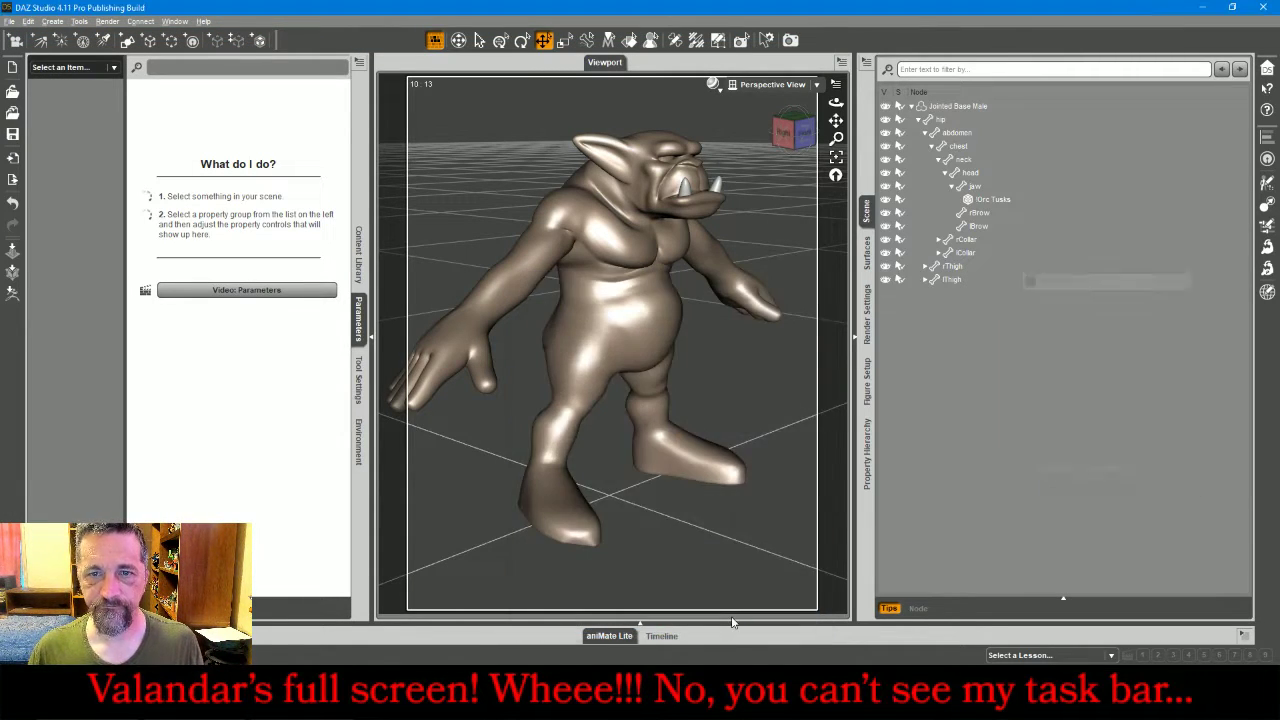
- Switch to 3ds Max and import scale.obj from the !!OrkHorde\WarMachines\Crew folder as a single editable-poly mesh
key("alt+Tab")
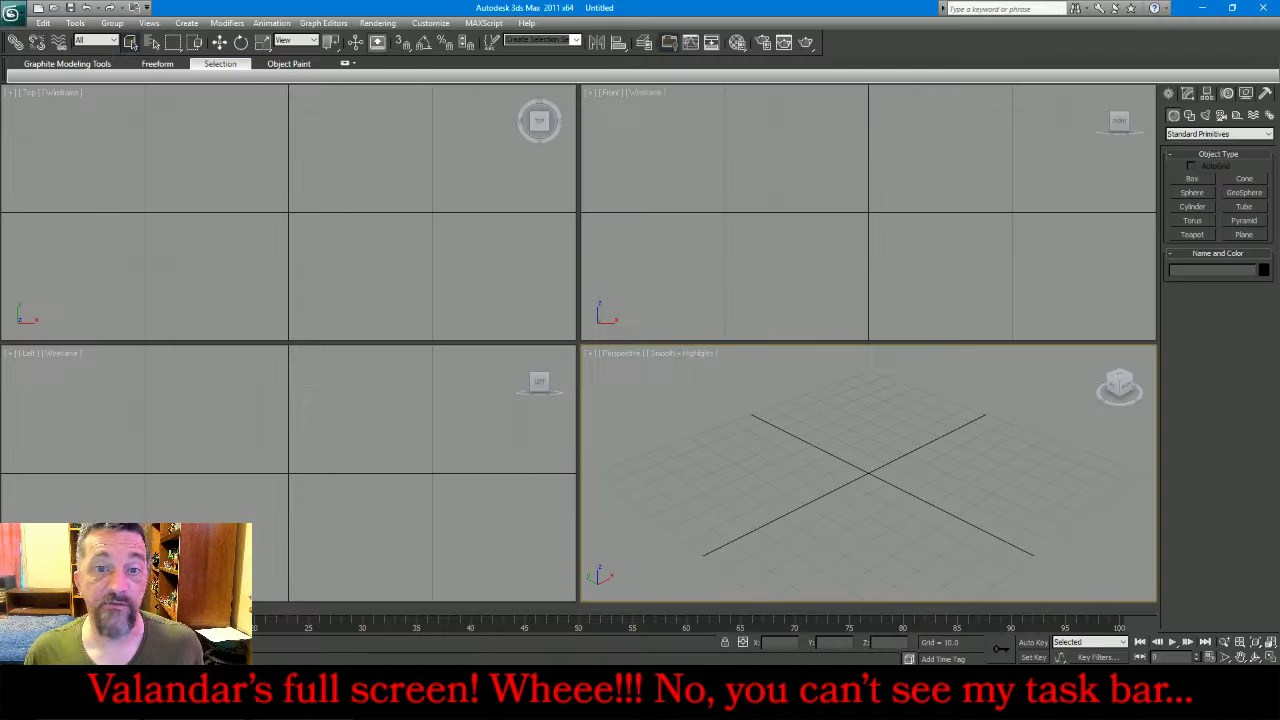
left_click(12, 13)
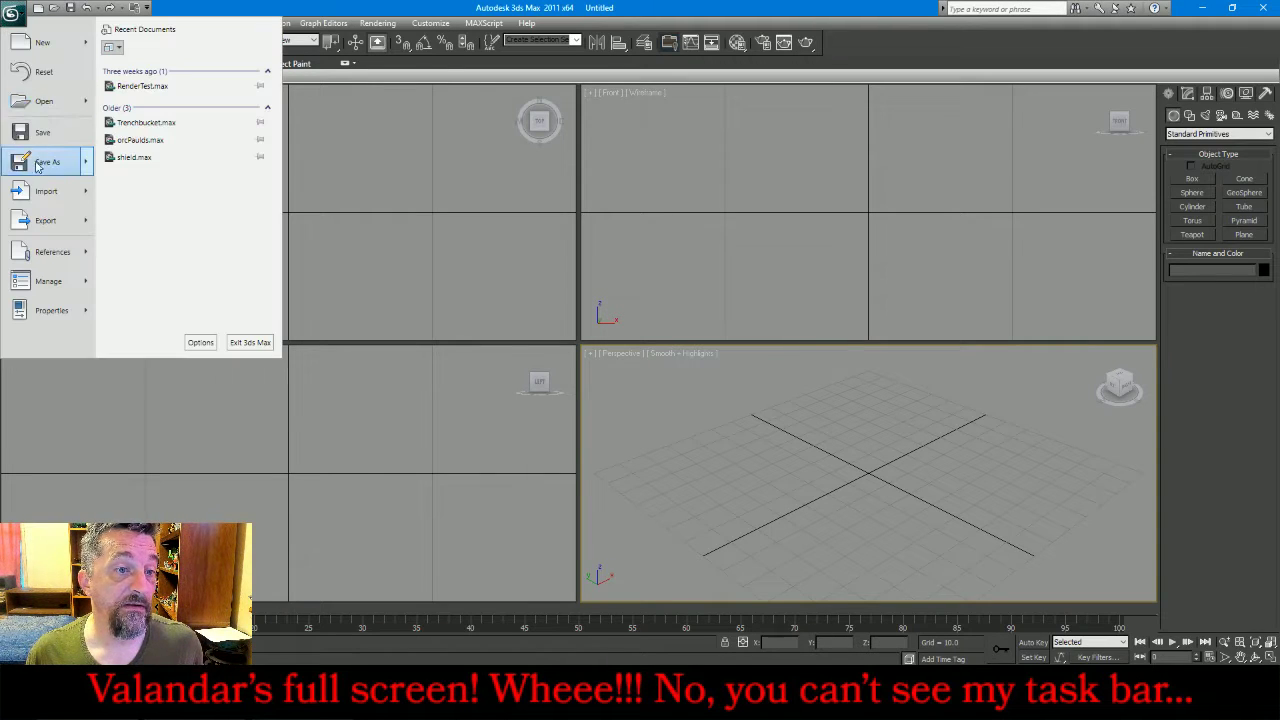
left_click(53, 190)
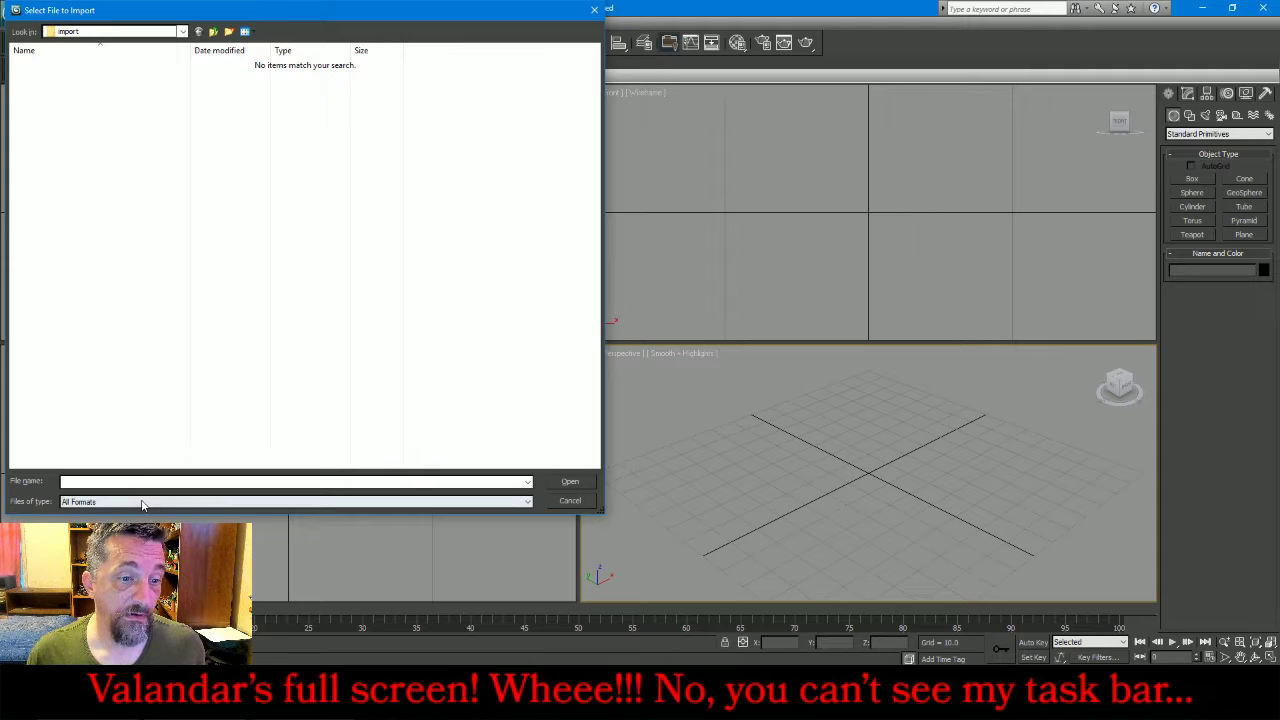
left_click(182, 32)
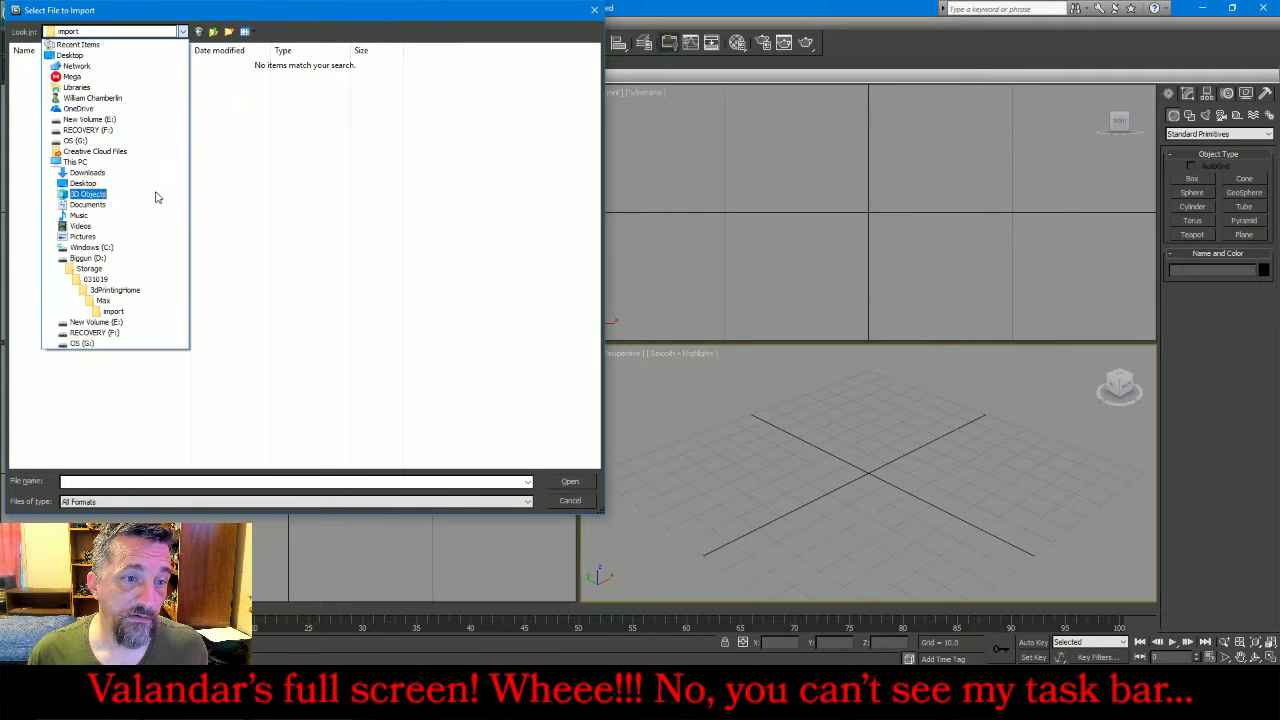
left_click(112, 290)
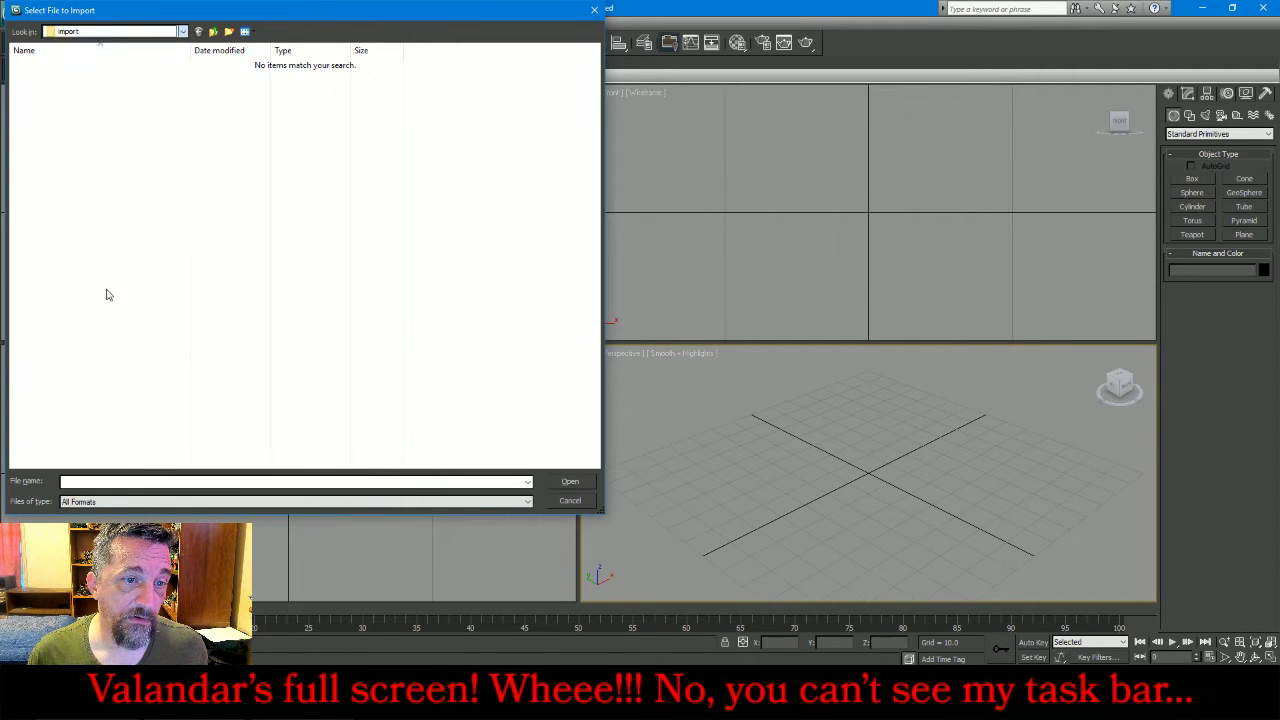
left_click(35, 80)
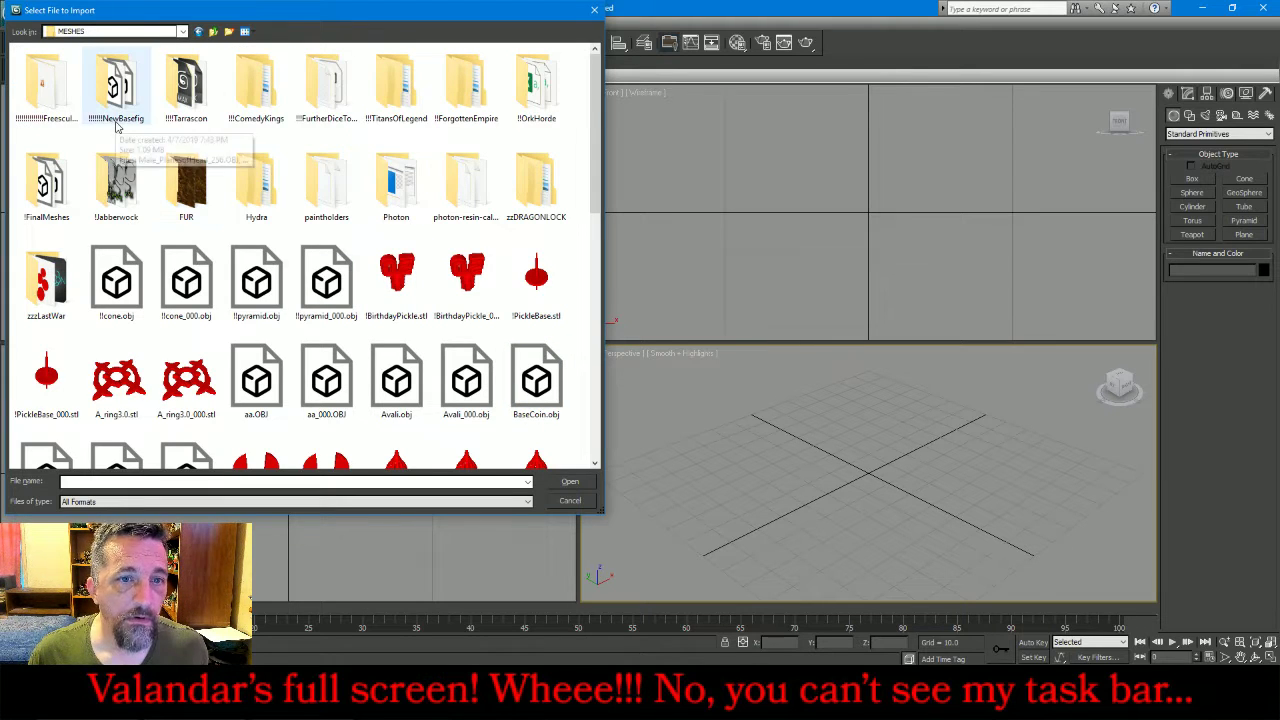
double_click(536, 85)
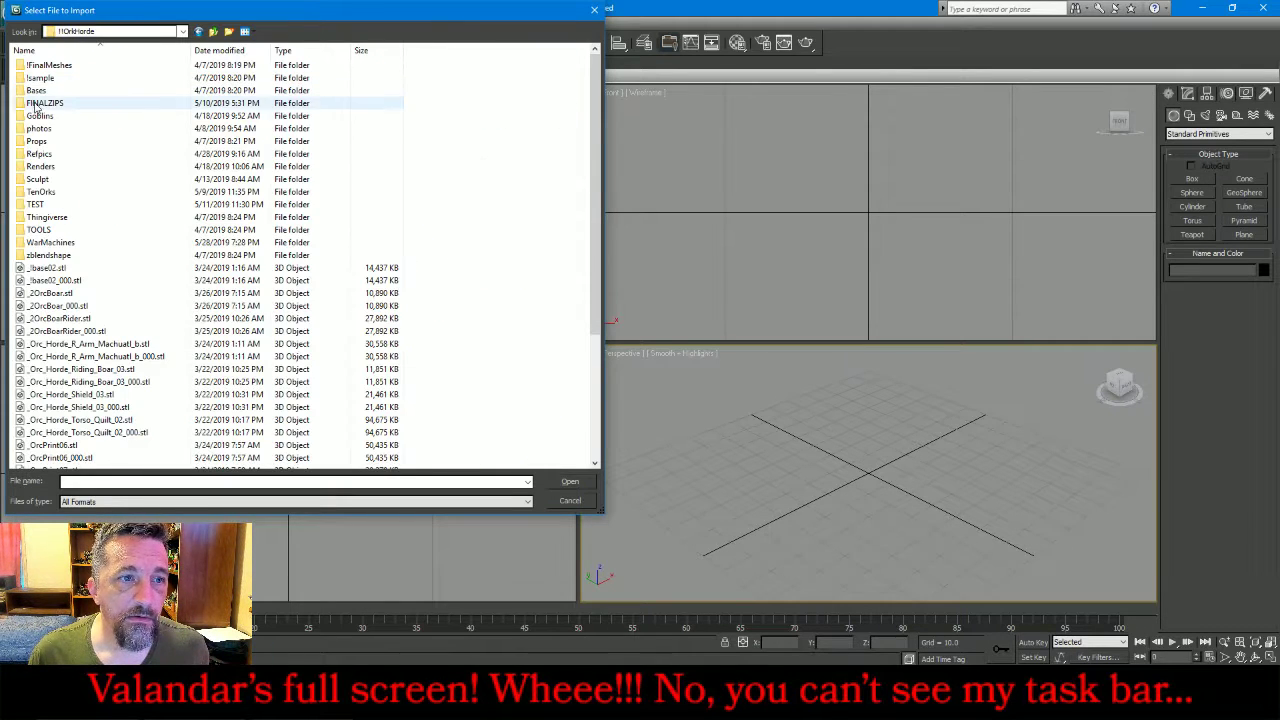
double_click(46, 244)
double_click(36, 77)
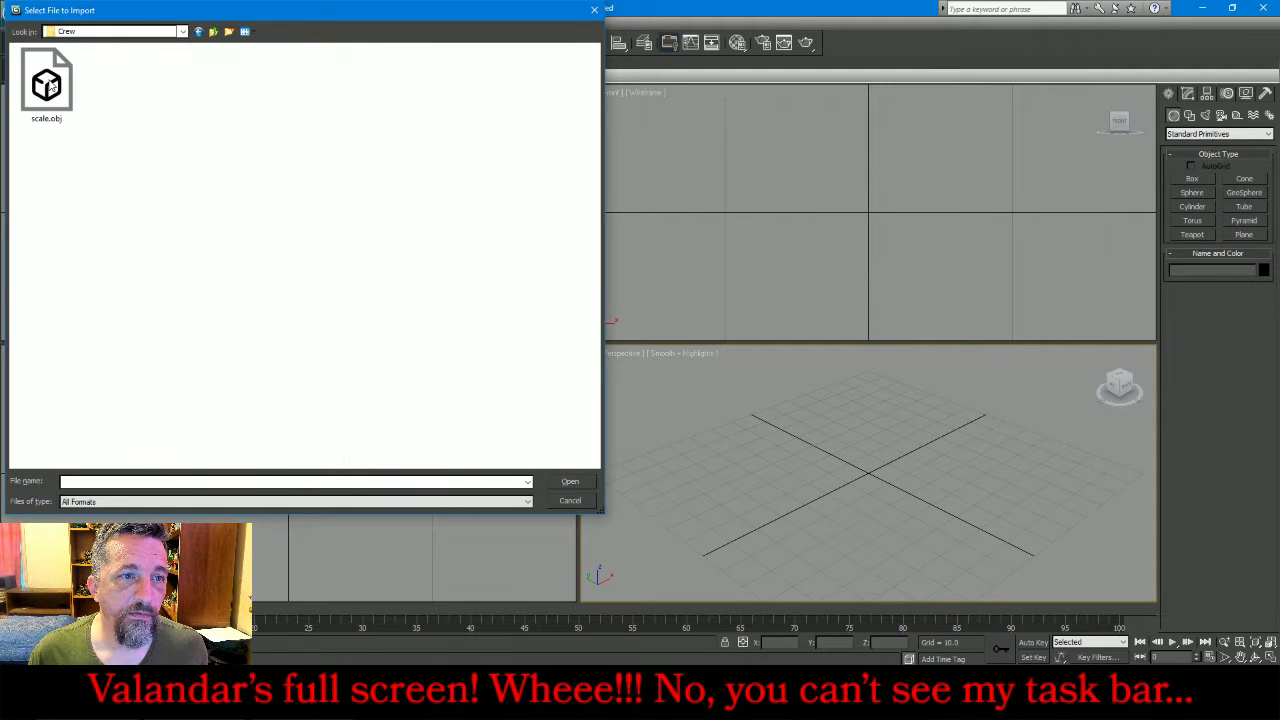
double_click(48, 88)
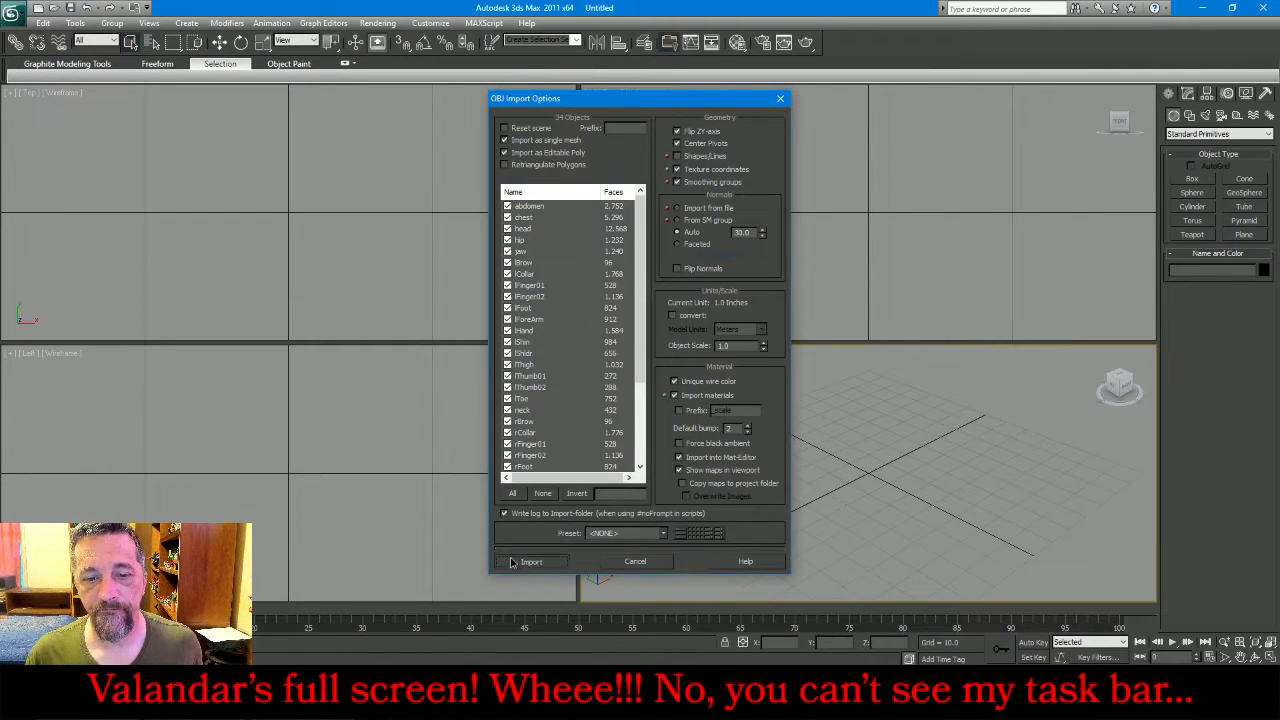
left_click(512, 561)
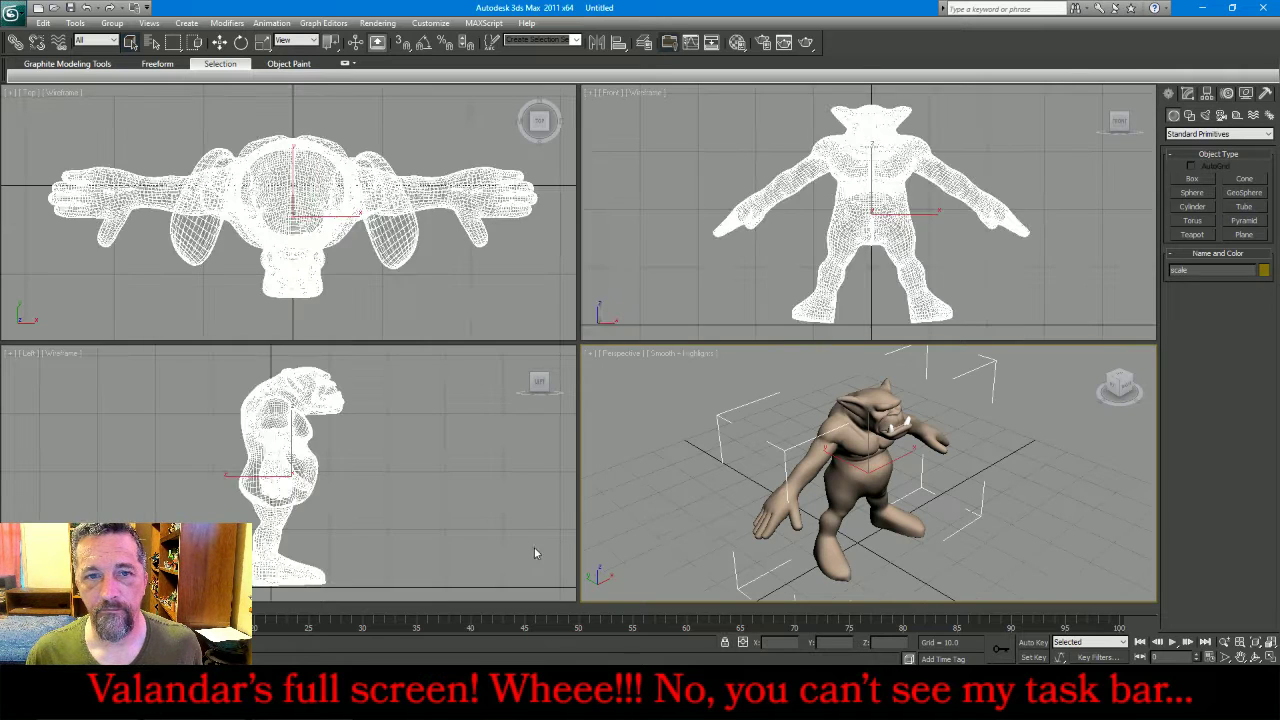
- Import the ElfAmmo model from the Trebuchet\Ammo folder into the same scene as a single mesh
left_click(514, 299)
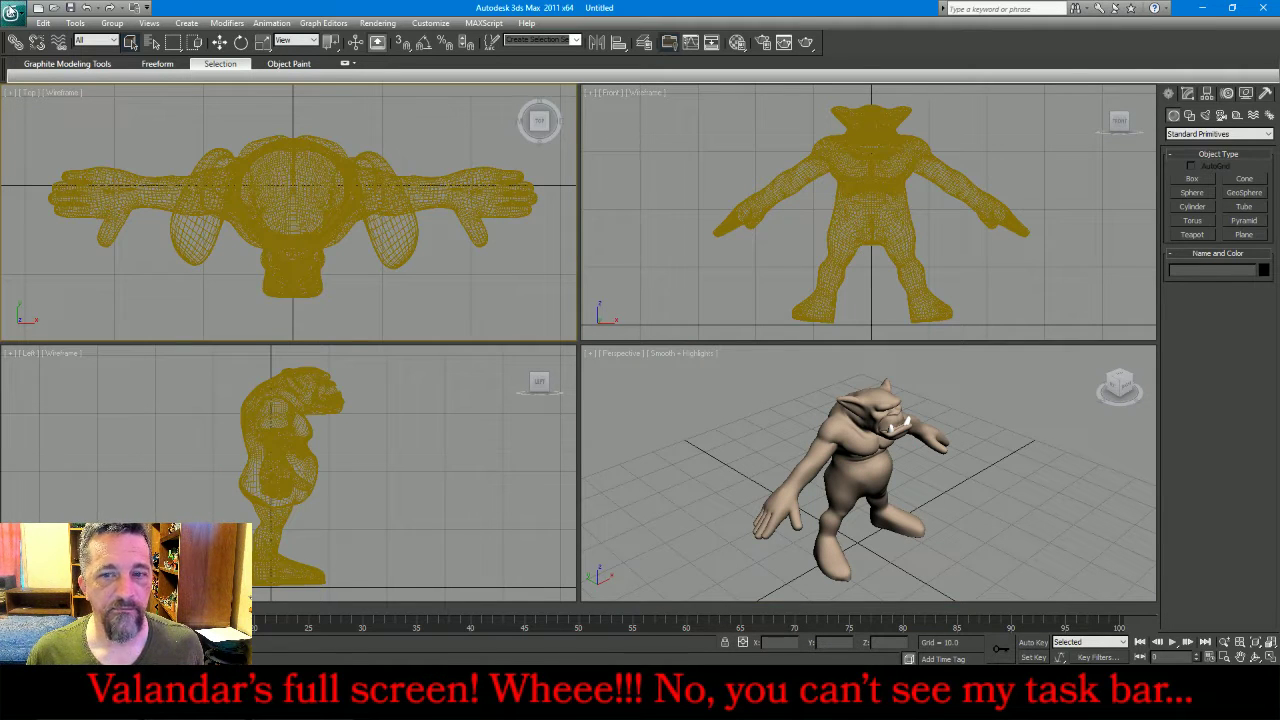
left_click(10, 12)
left_click(40, 190)
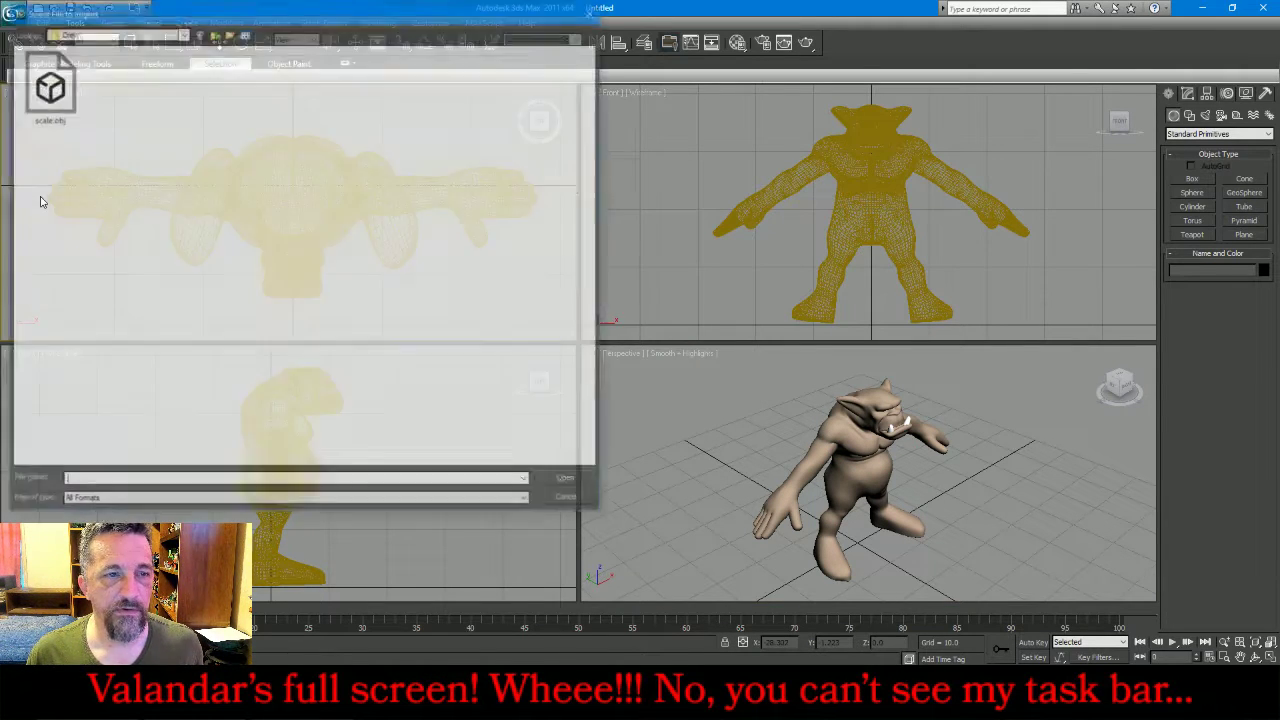
left_click(212, 31)
double_click(103, 92)
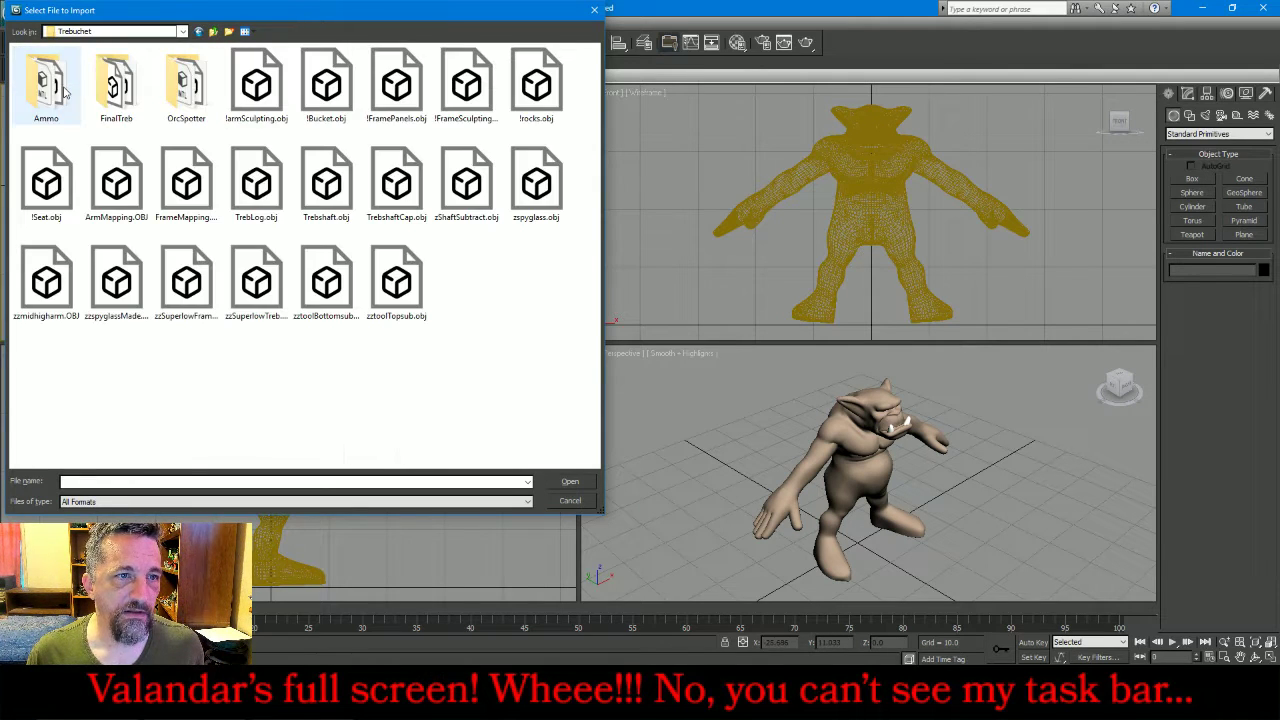
double_click(46, 84)
double_click(50, 88)
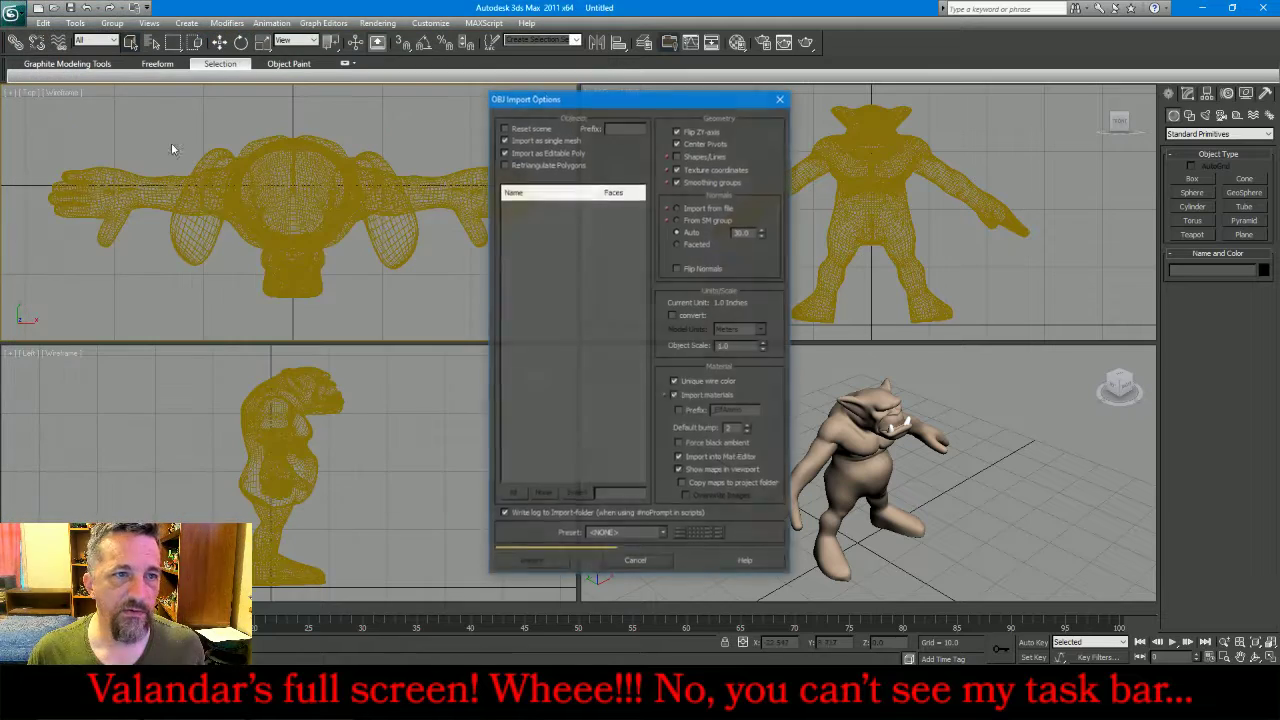
left_click(519, 562)
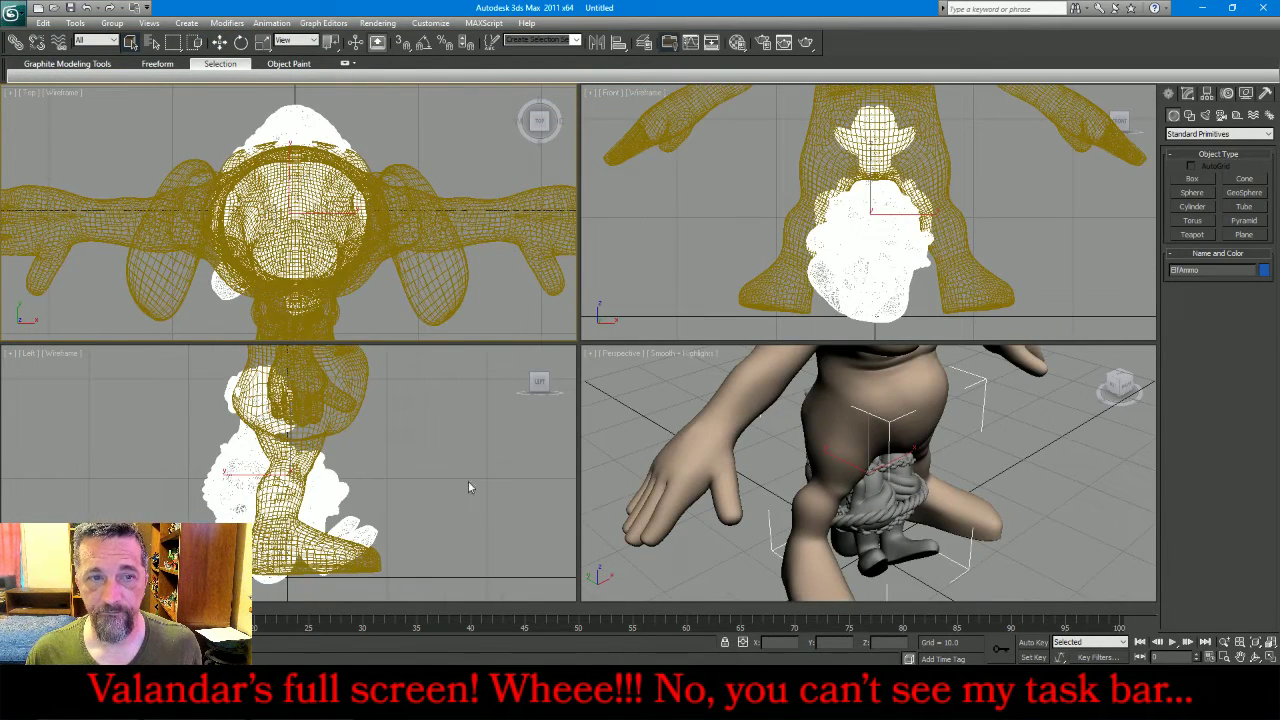
- Move the ElfAmmo figure in front of the troll to about Y -17.1 and compare their sizes in the perspective view
left_click(219, 44)
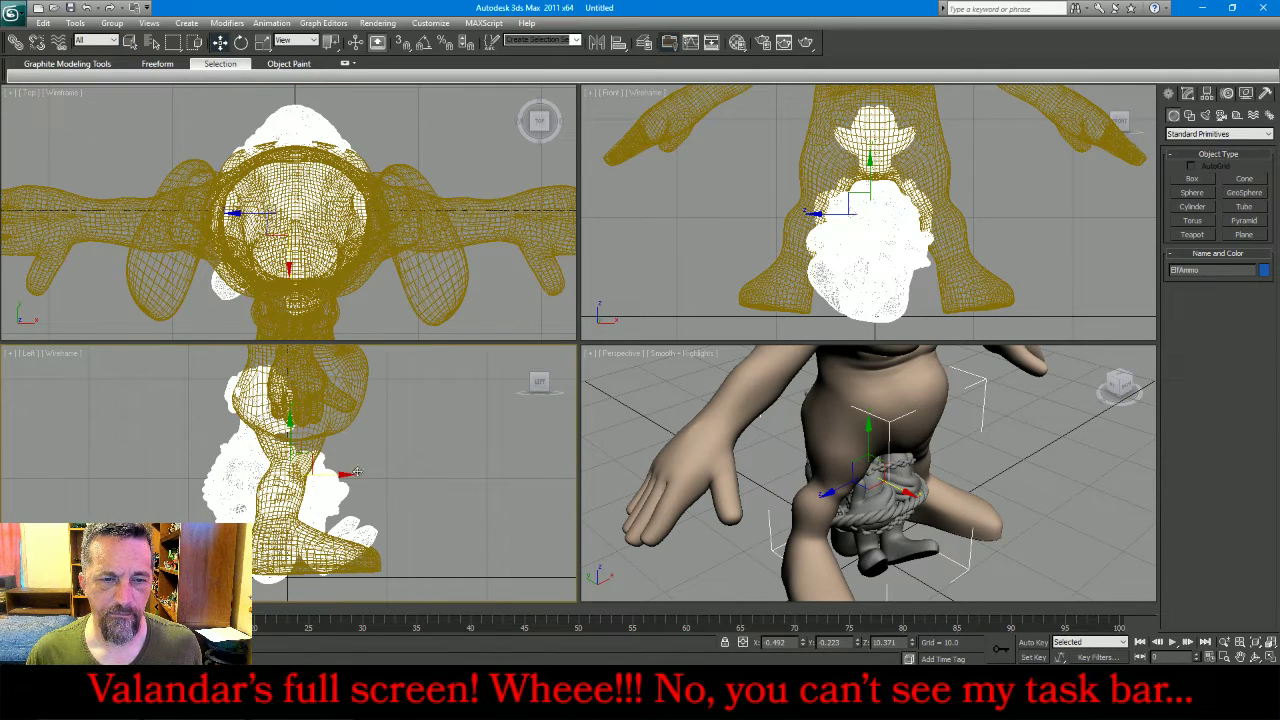
left_click_drag(329, 479, 506, 476)
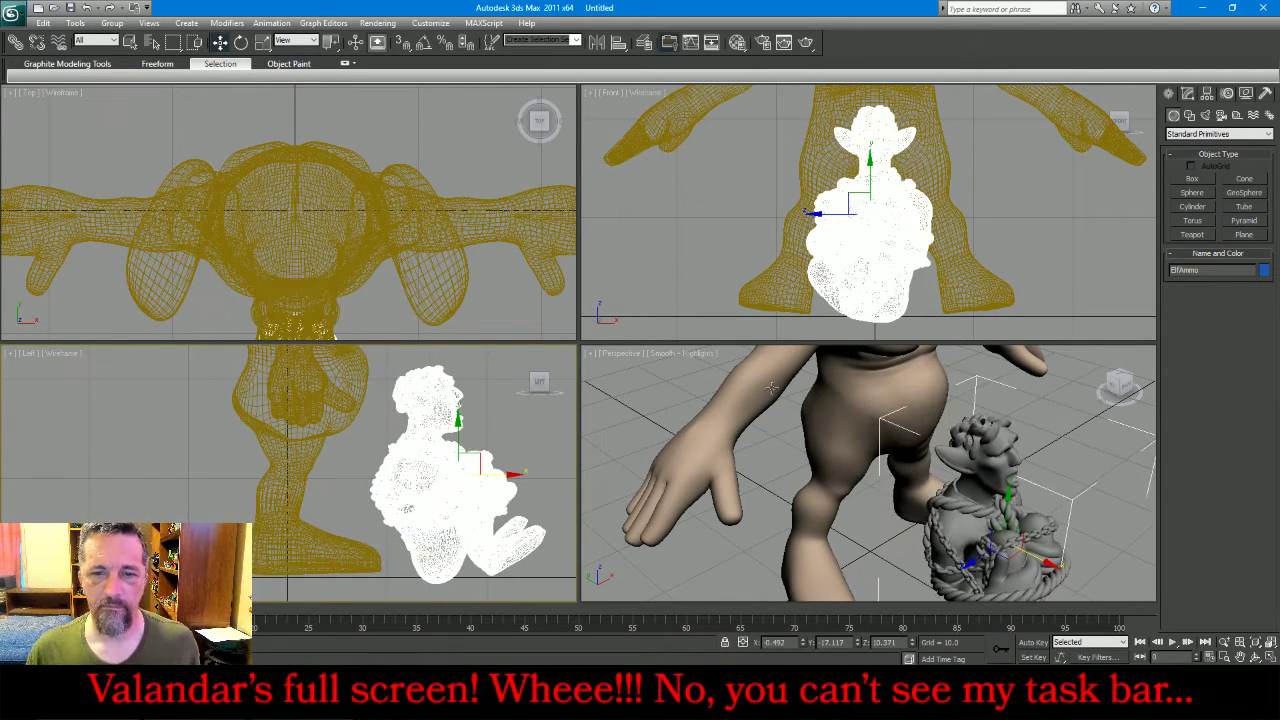
left_click(649, 388)
key("z")
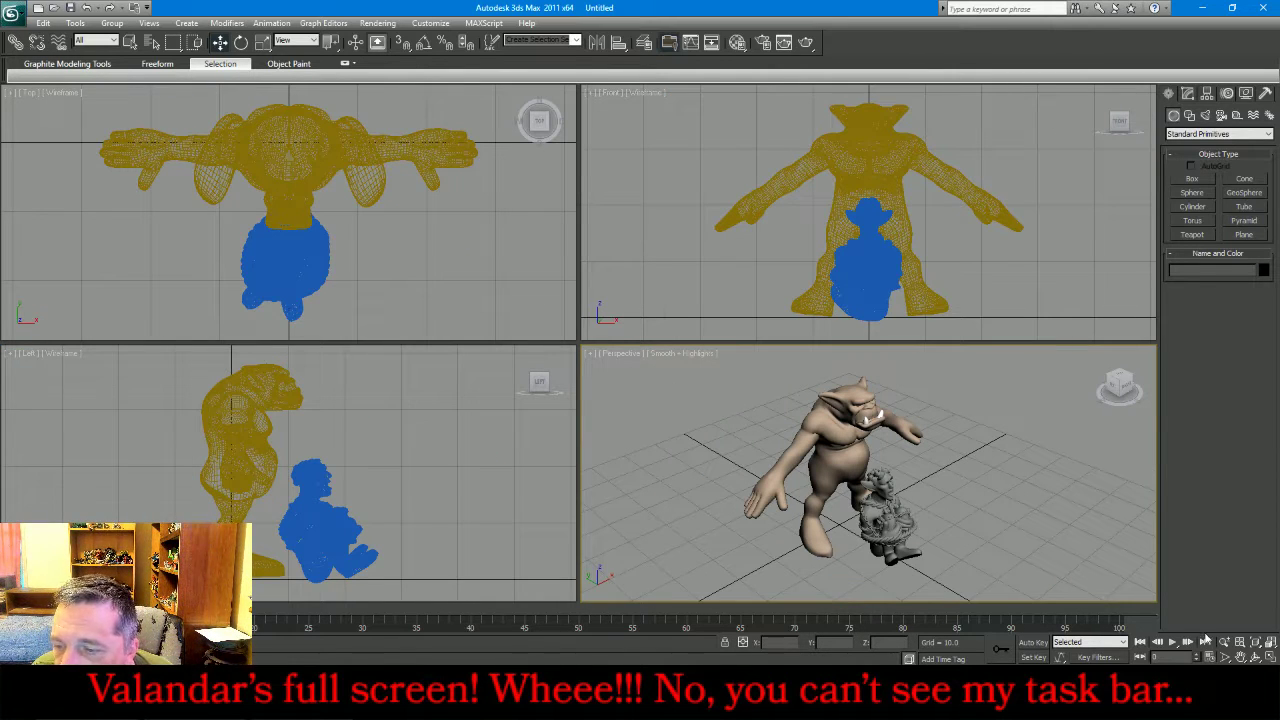
key("e")
middle_click_drag(883, 477, 907, 451, "alt")
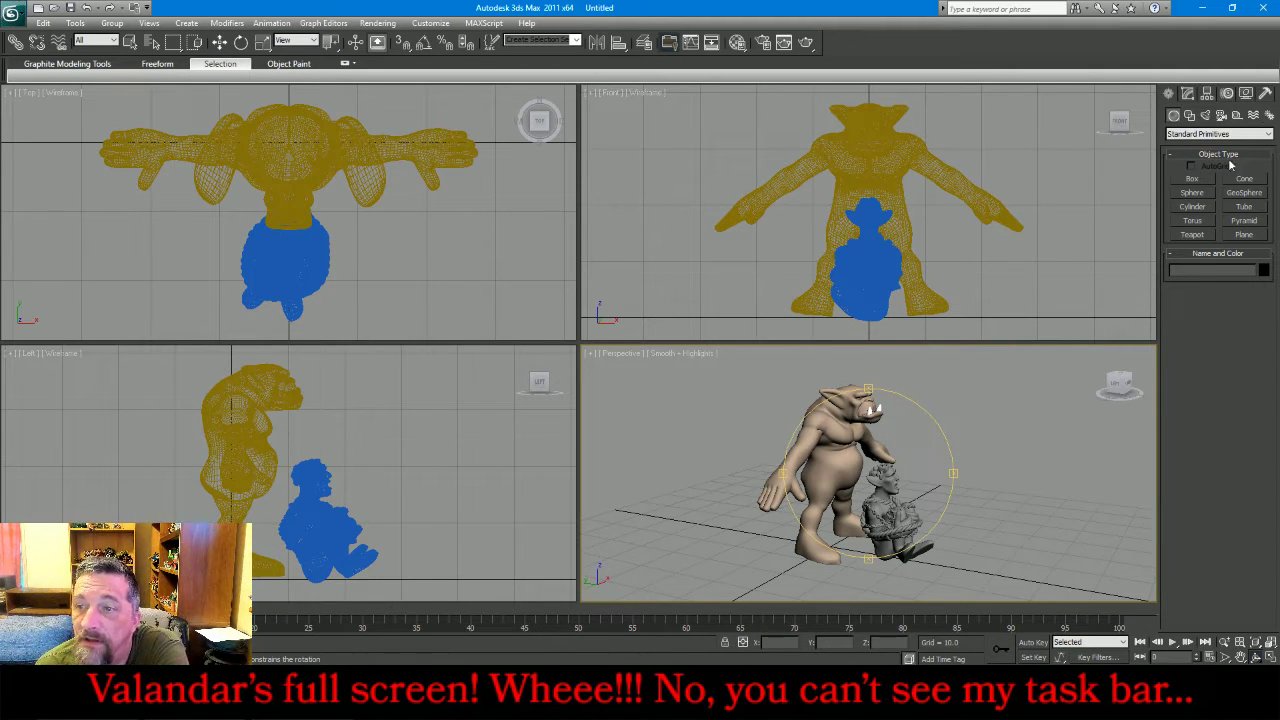
- Create a sphere of about 8.2 radius centred on the ElfAmmo figure and raise it to rest on the ground around the body
left_click(1198, 193)
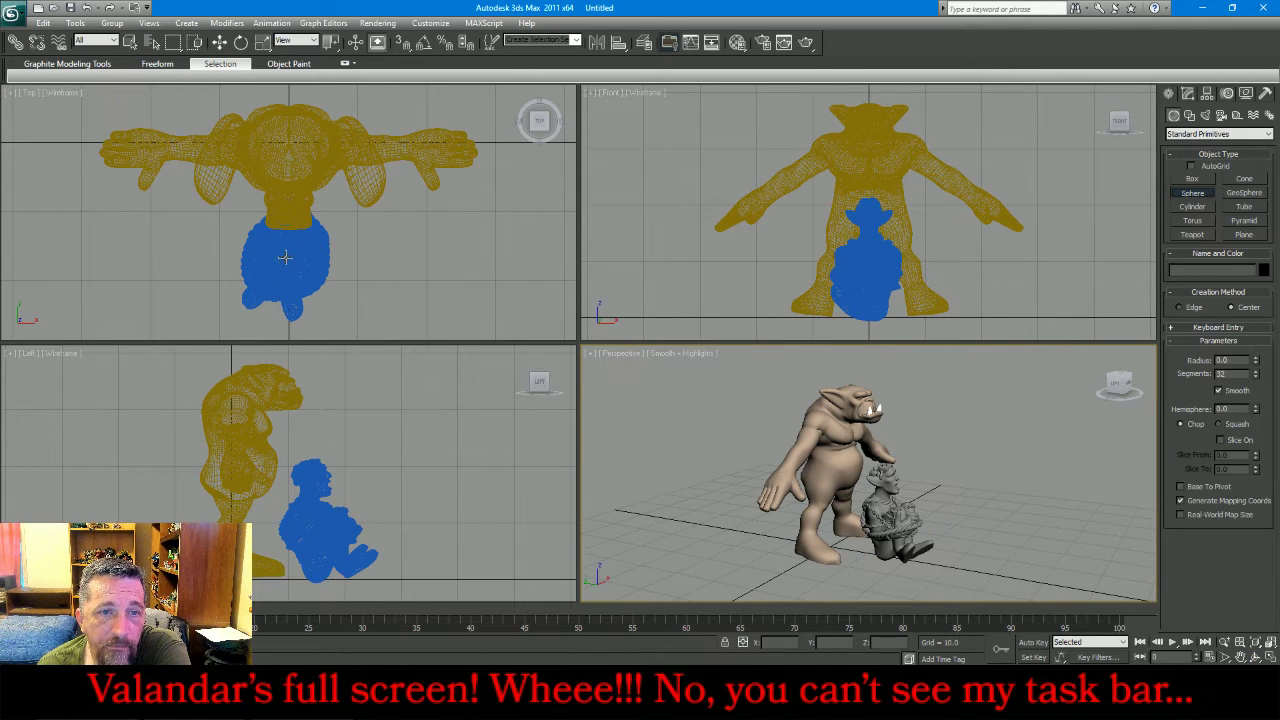
left_click_drag(285, 257, 330, 289)
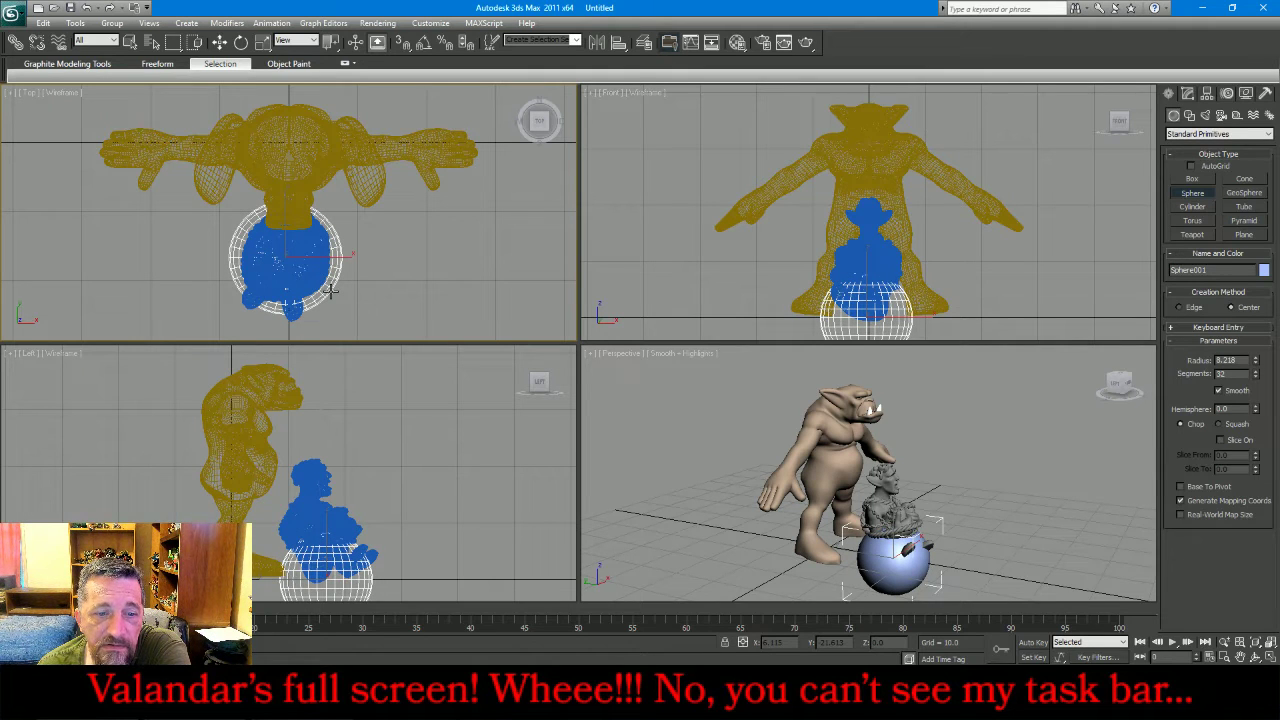
left_click(219, 42)
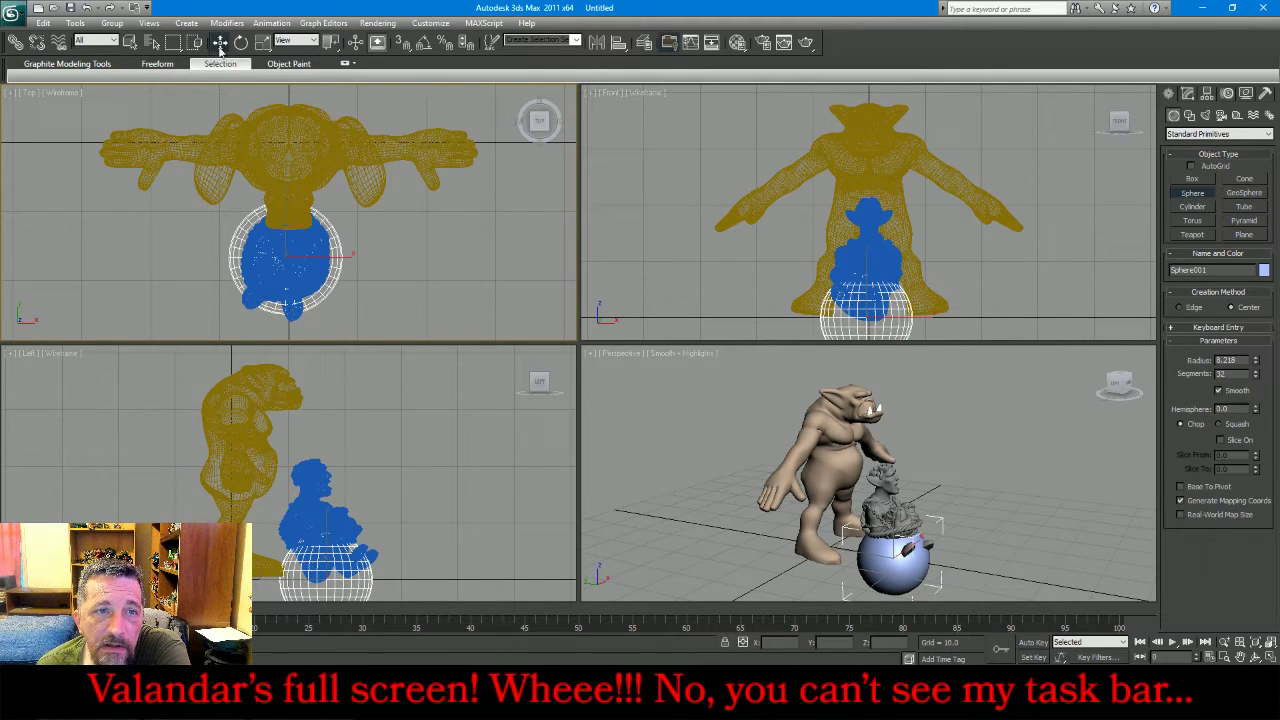
right_click(406, 537)
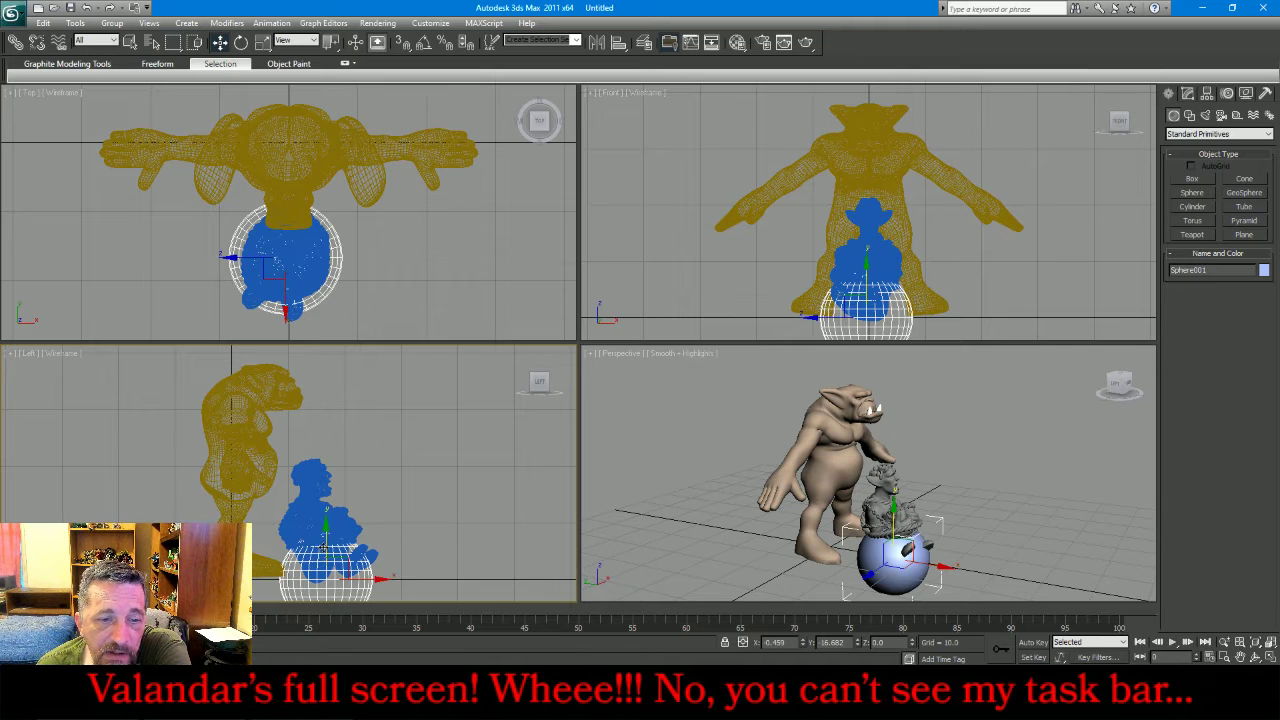
left_click_drag(327, 542, 340, 514)
left_click_drag(339, 509, 349, 500)
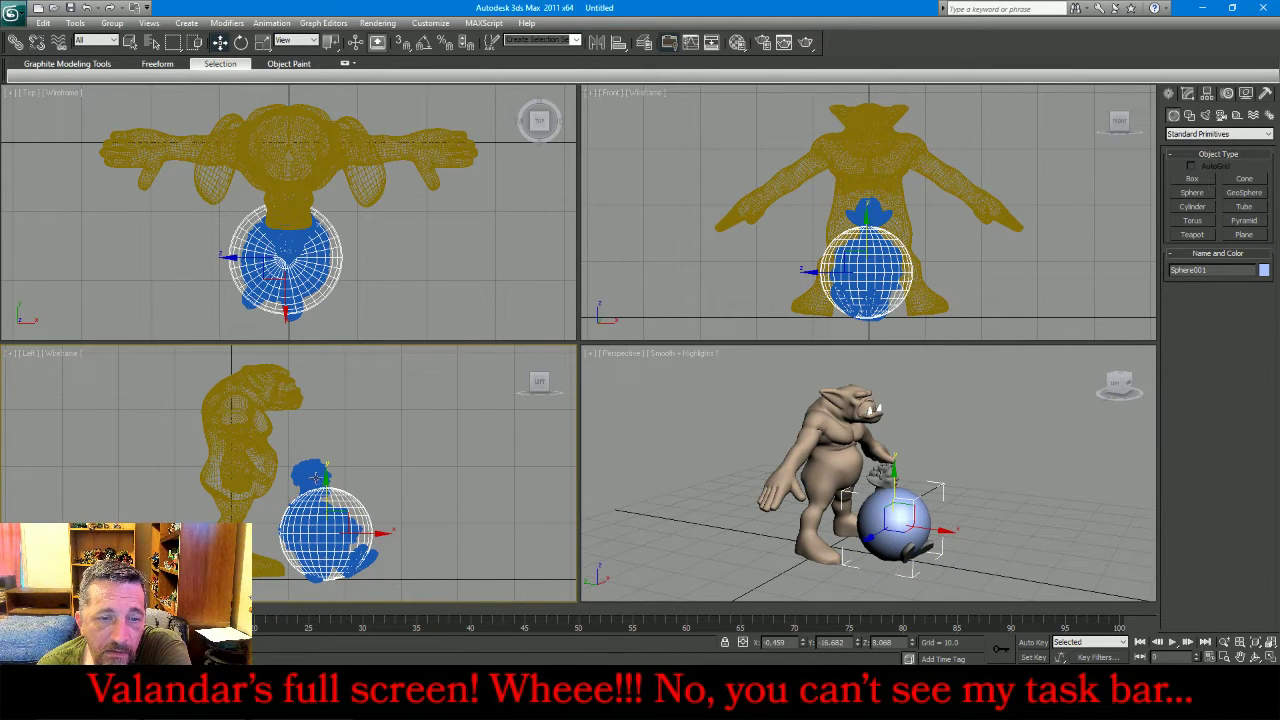
- Delete the ElfAmmo figure, keeping the sphere as its size stand-in
left_click(308, 472)
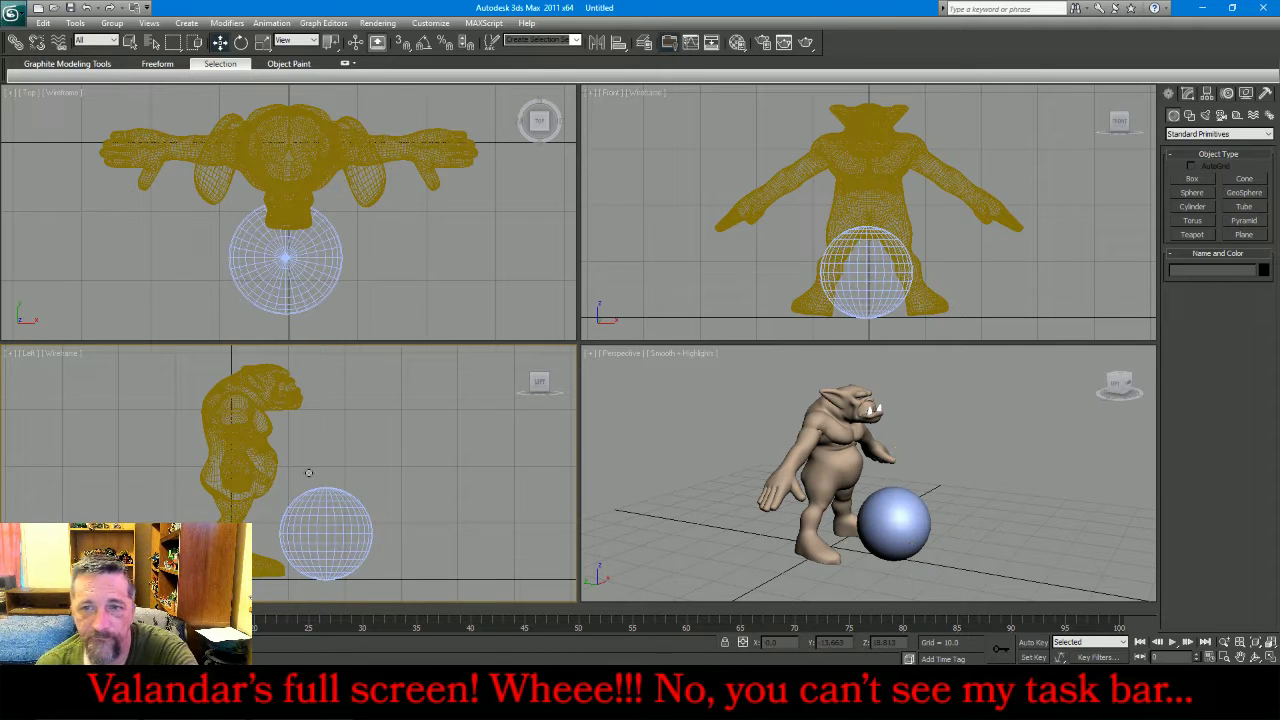
- Set the reference sphere's radius to 7.0 and its segments to 16
left_click(320, 490)
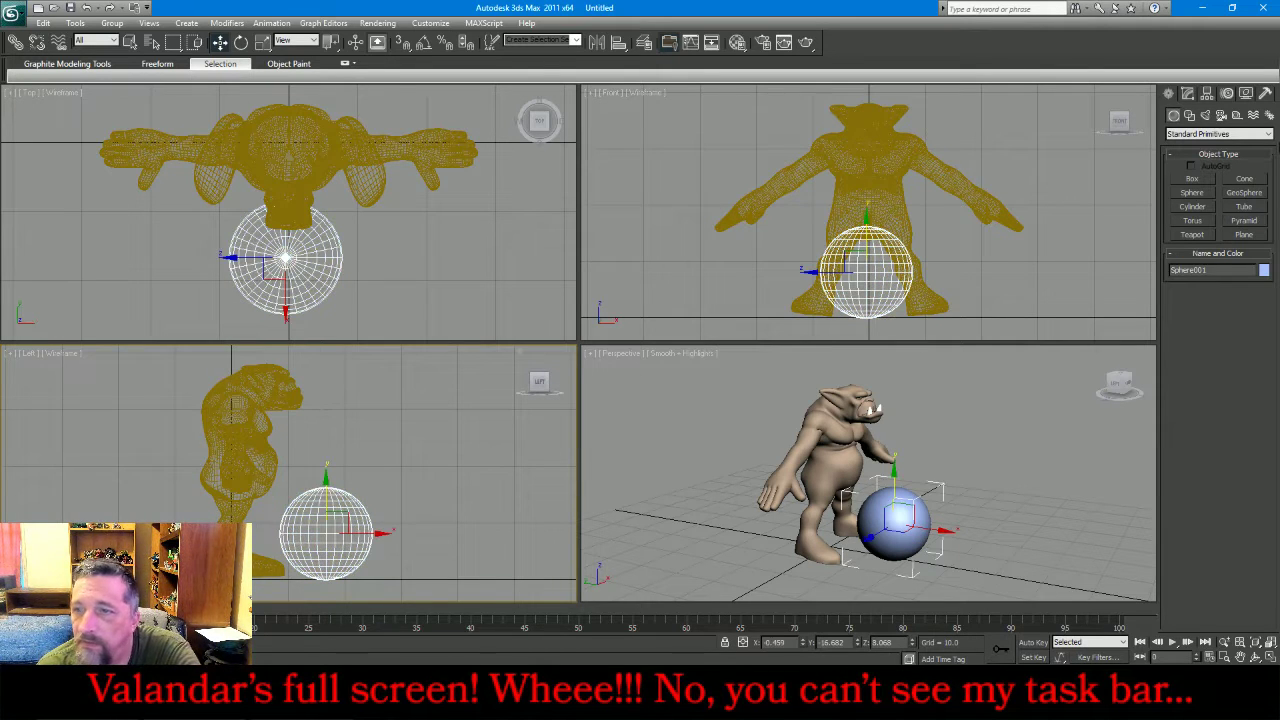
left_click(1188, 93)
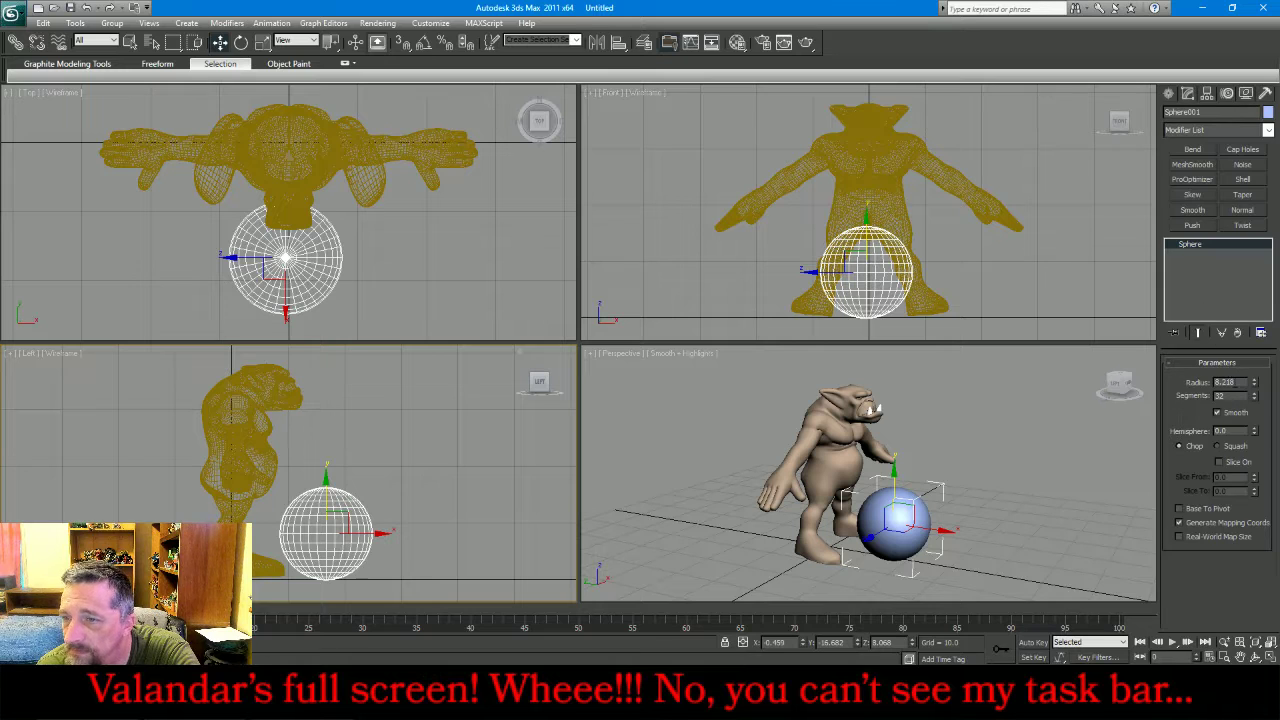
double_click(1228, 382)
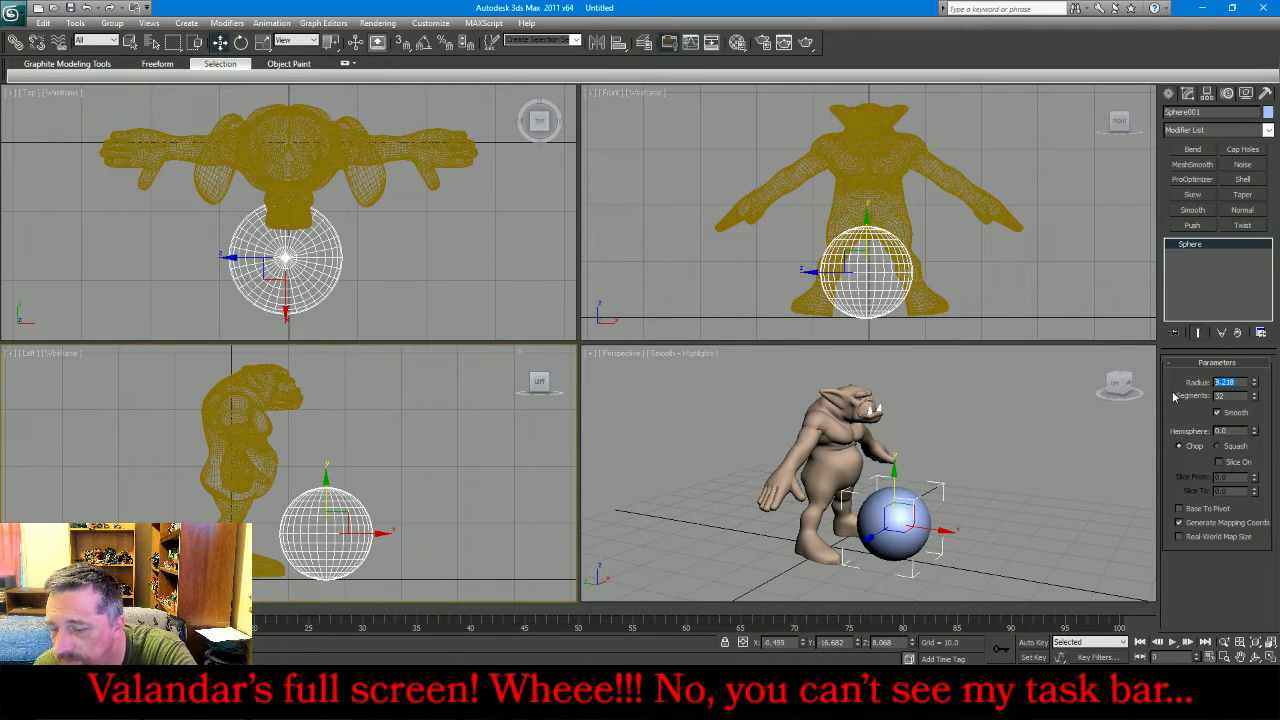
type("7.8")
key("Return")
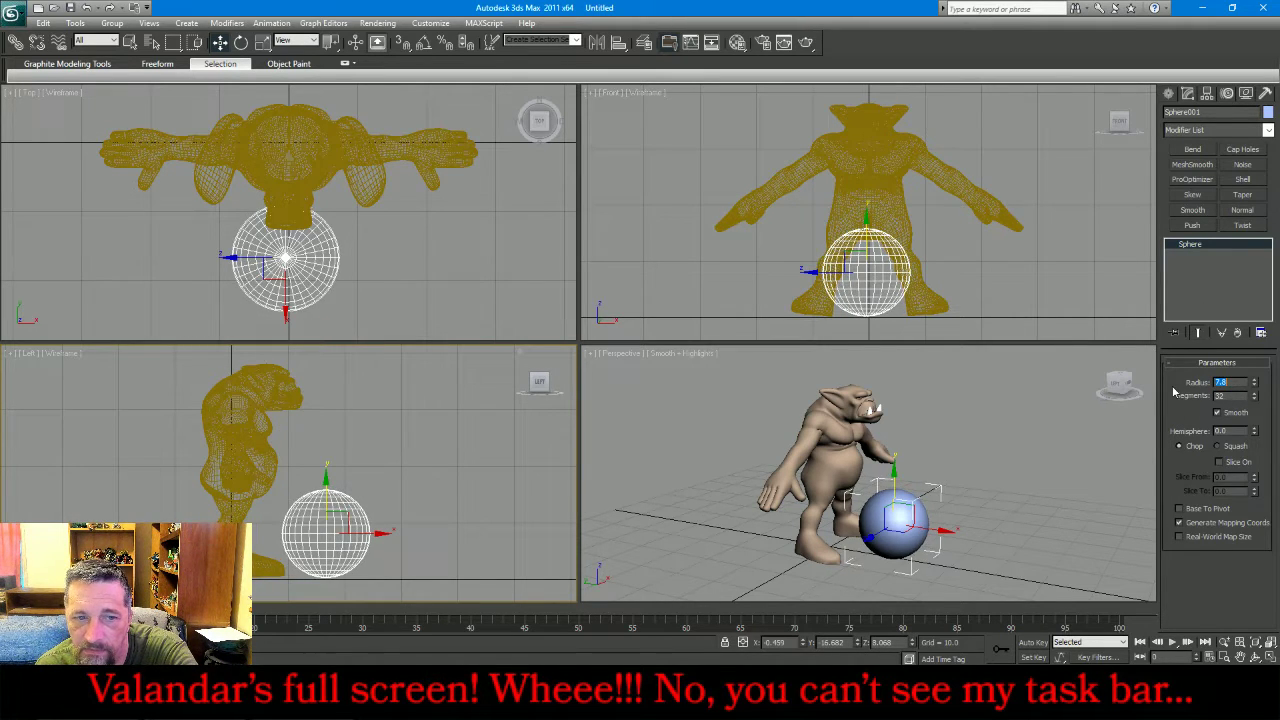
type("7.0")
key("Return")
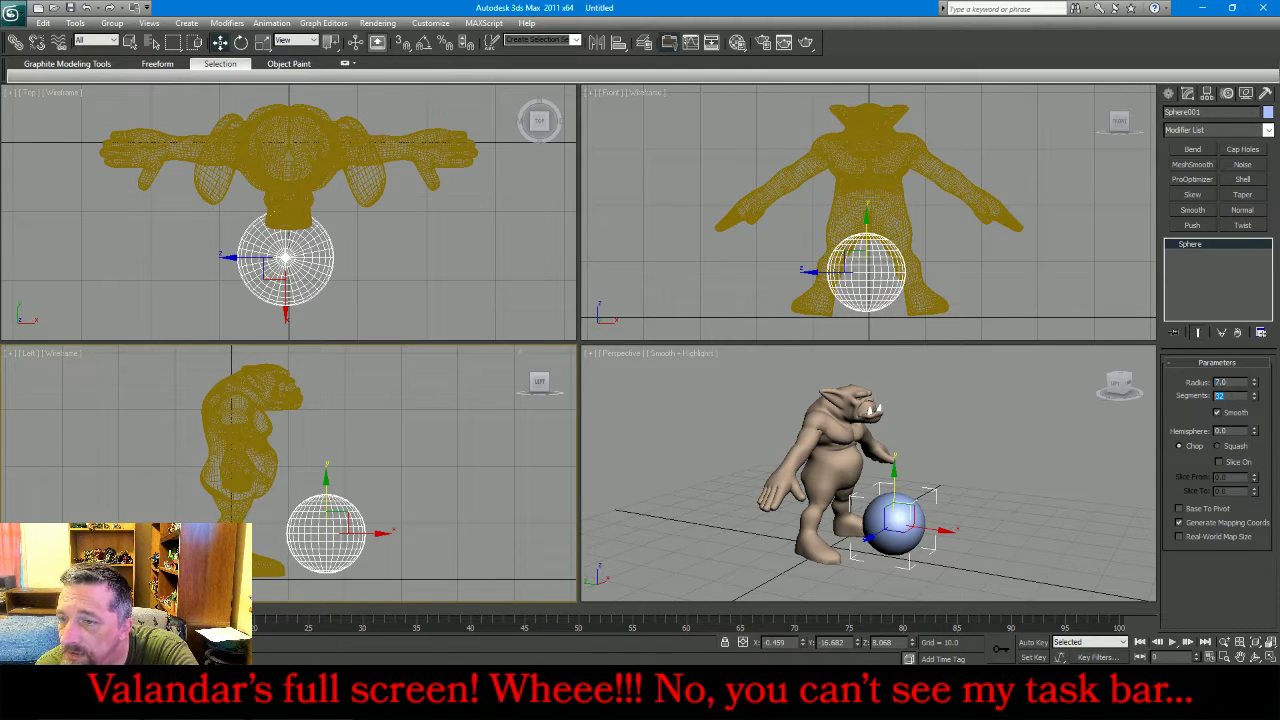
type("16")
key("Return")
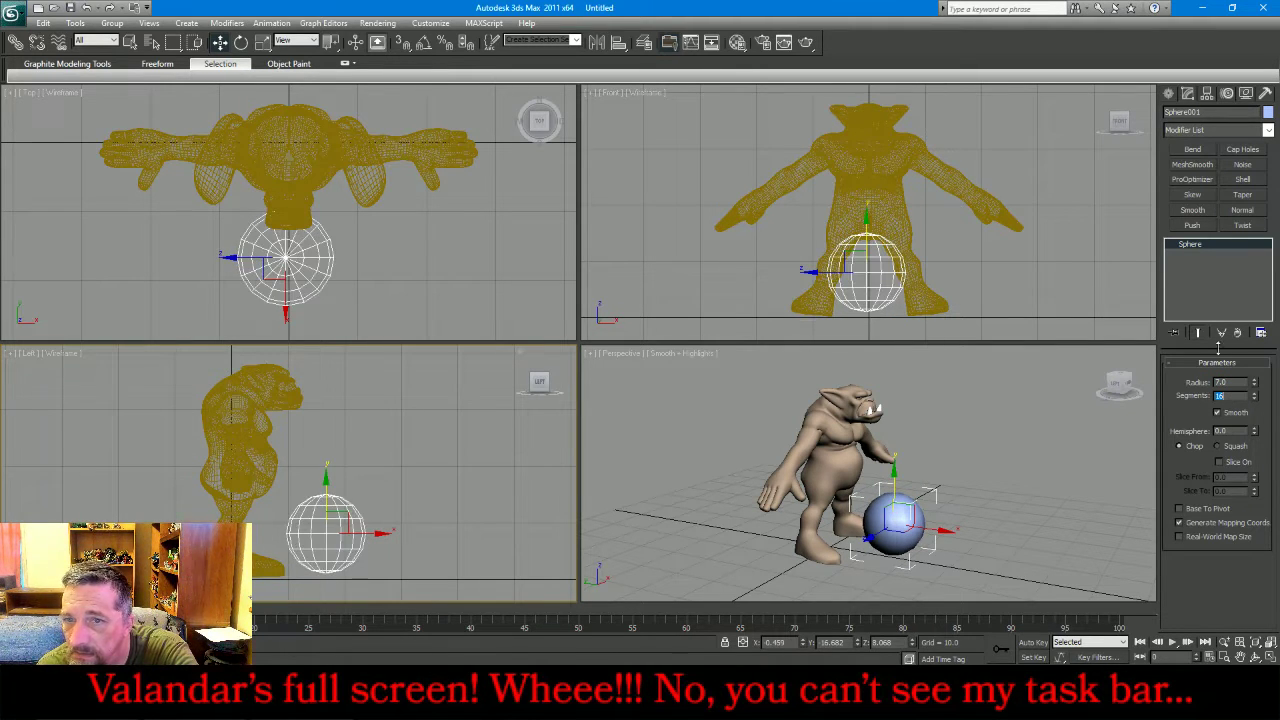
- Convert the sphere to an editable poly and apply a Noise modifier to it
right_click(1226, 254)
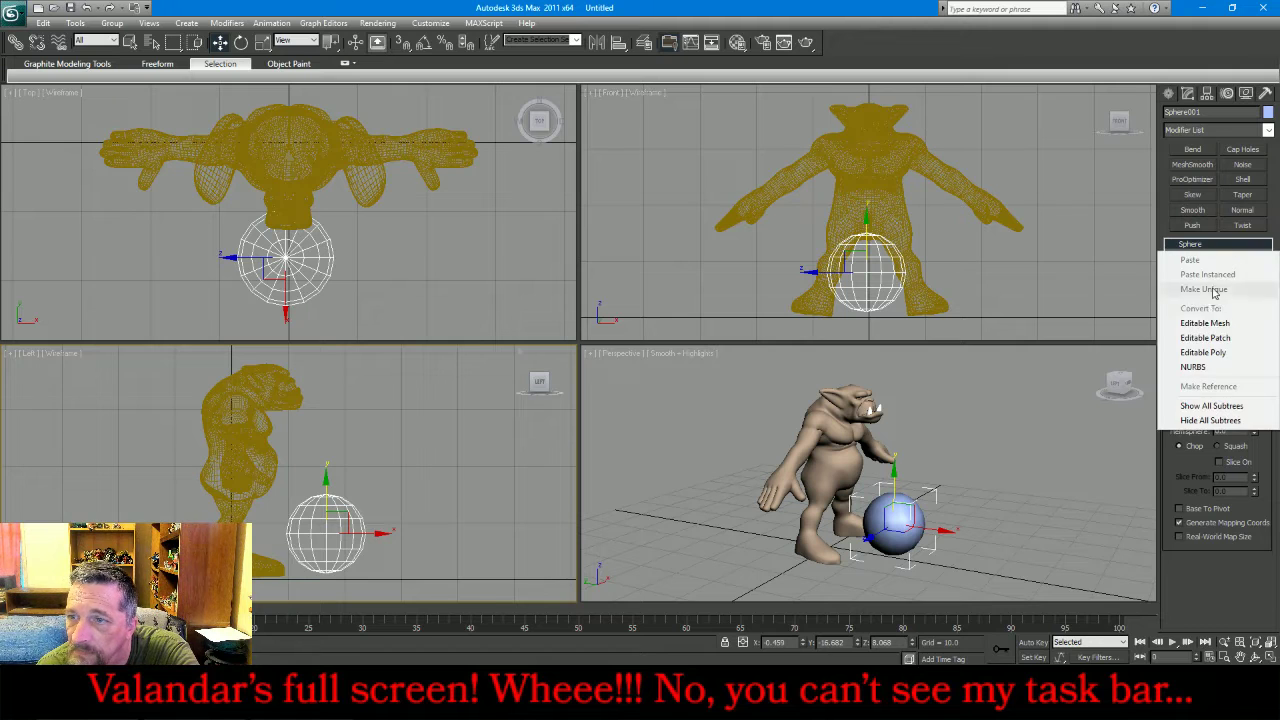
left_click(1220, 353)
left_click(1242, 165)
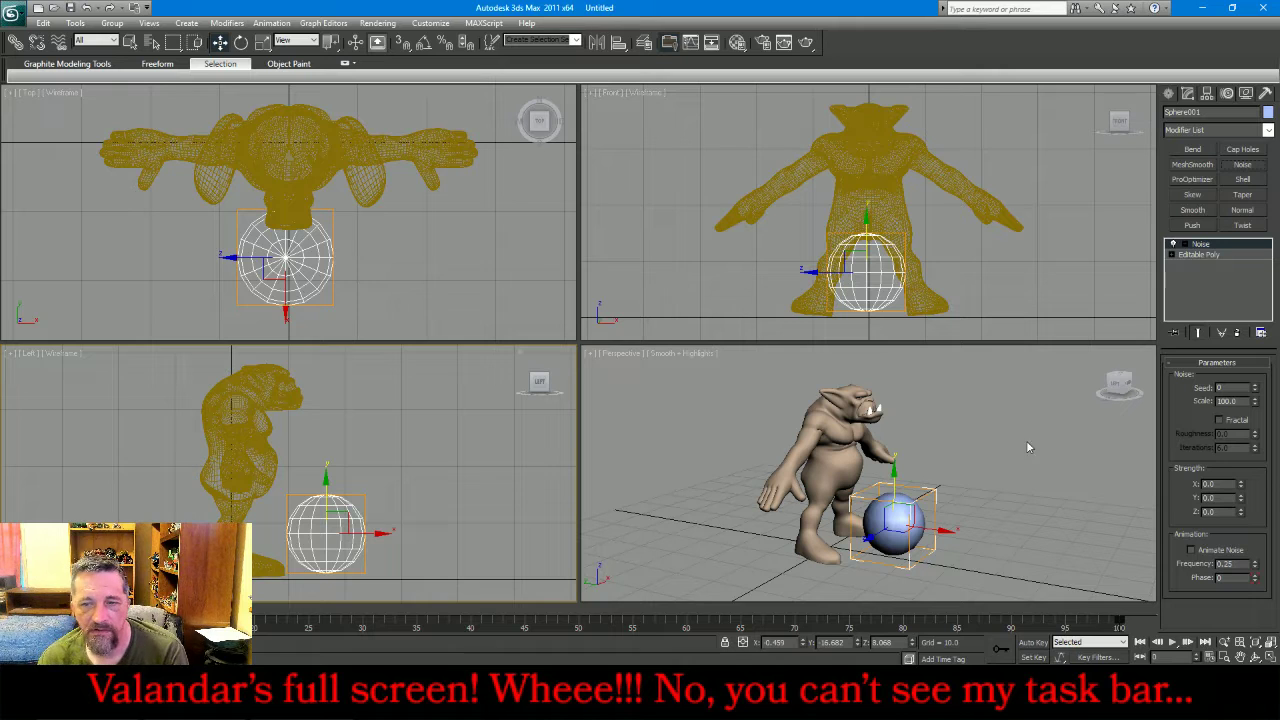
- Set the Noise modifier's seed to 70 and its scale to 30
key("z")
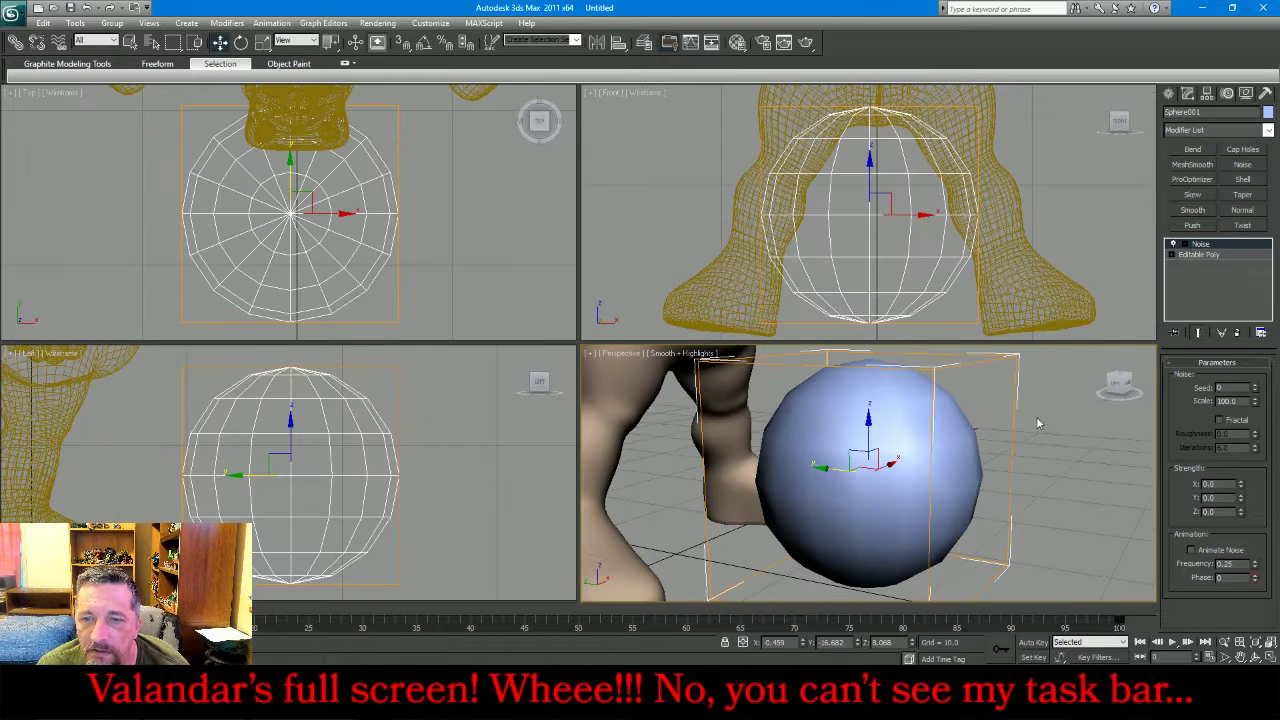
scroll(1026, 434, "down", 4)
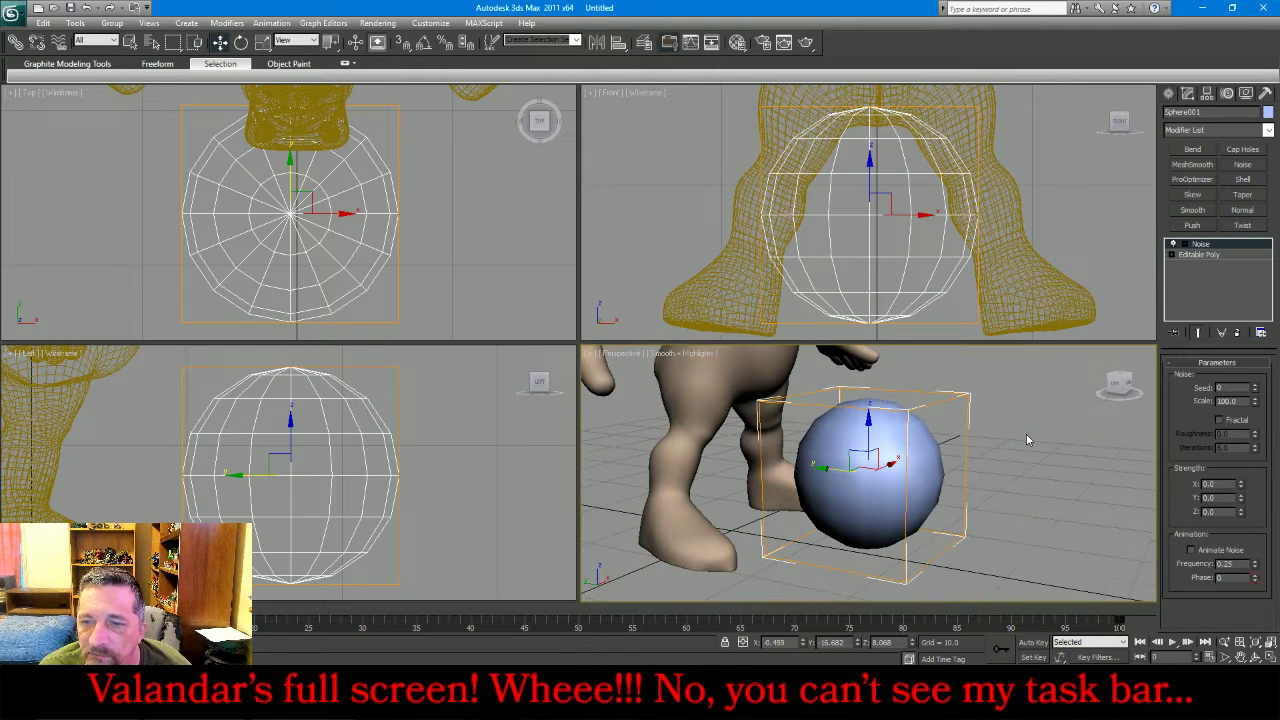
double_click(1226, 400)
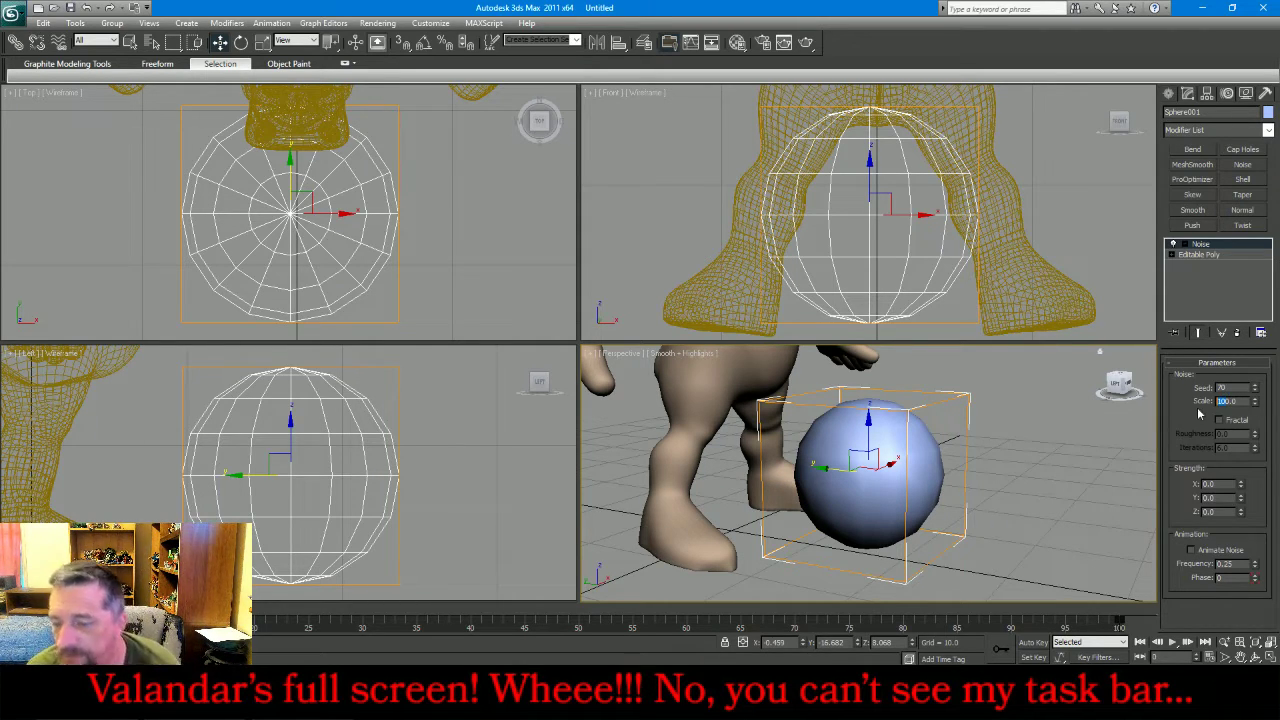
type(".33")
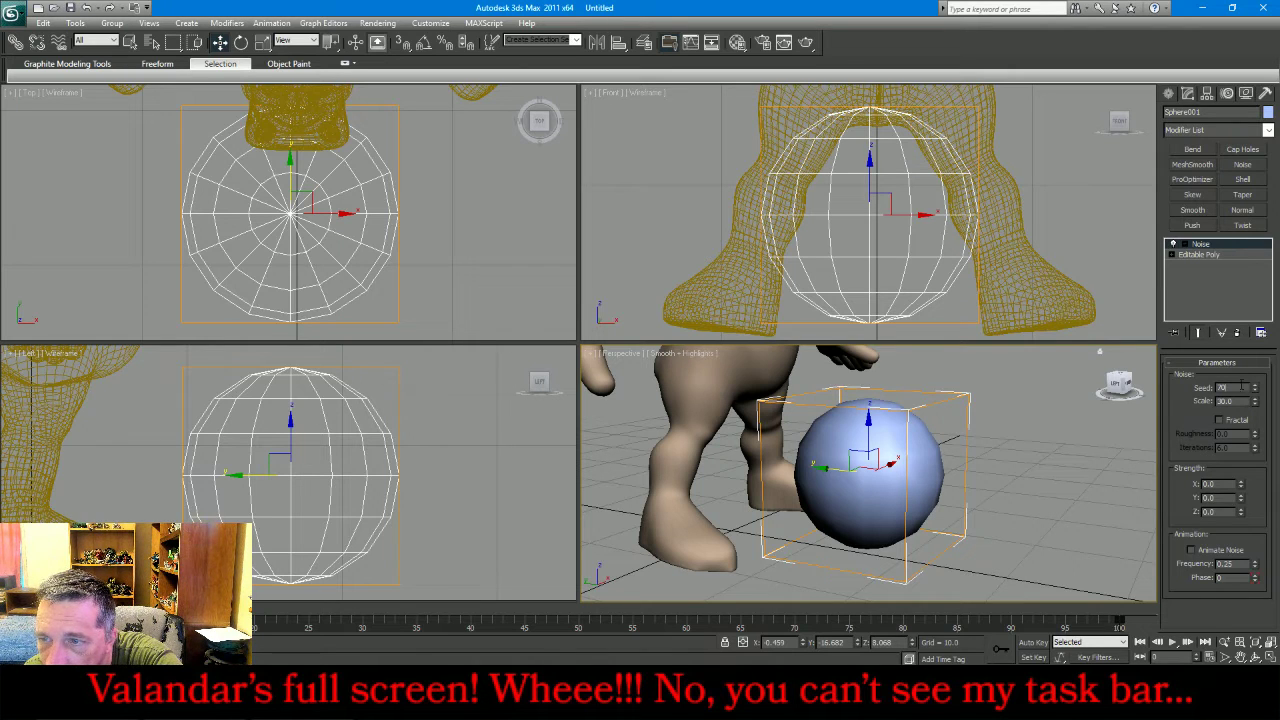
- Try uneven Noise strengths of 20 on X, 20.87 on Y and 6.73 on Z
left_click_drag(1240, 484, 1170, 574)
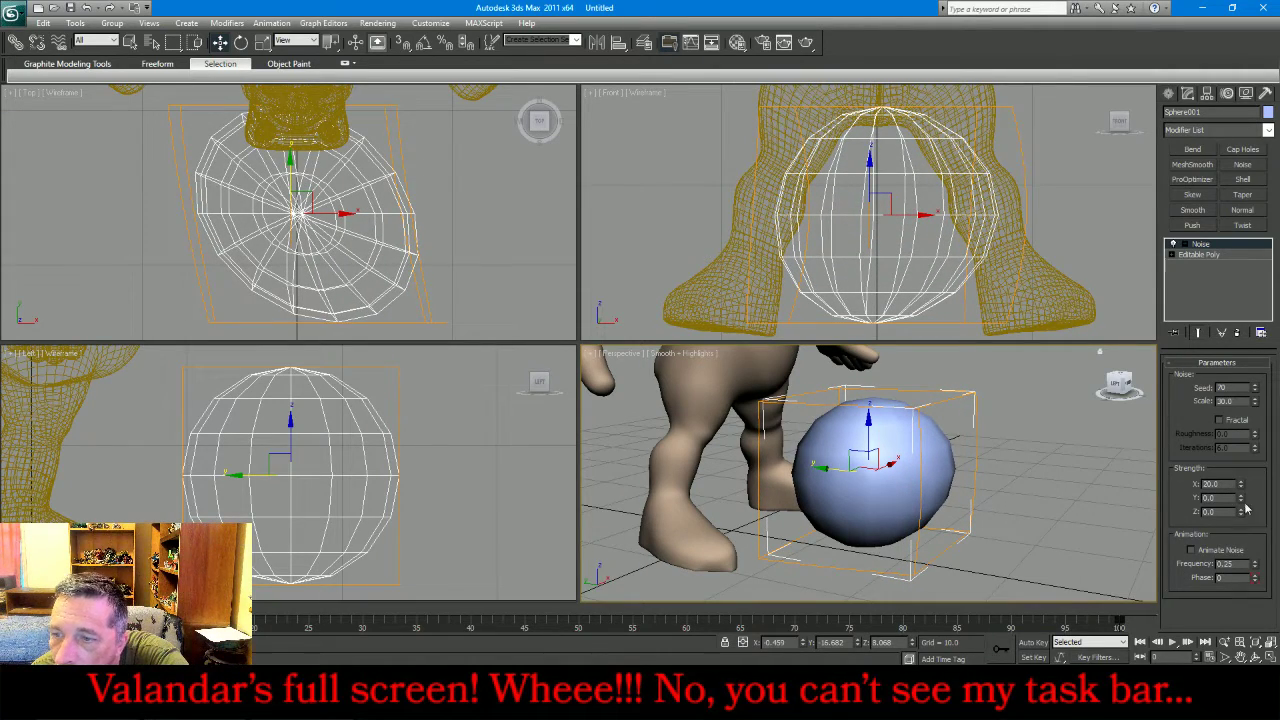
left_click_drag(1241, 503, 1082, 528)
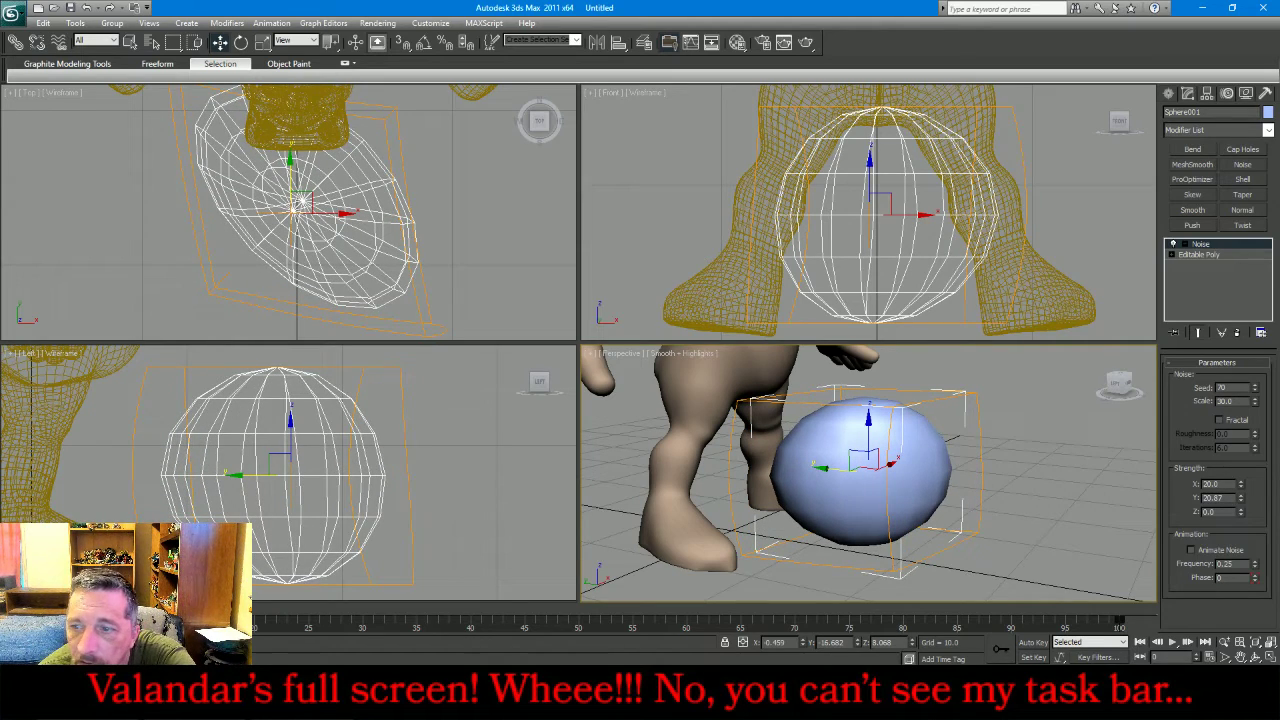
left_click_drag(1243, 513, 1182, 74)
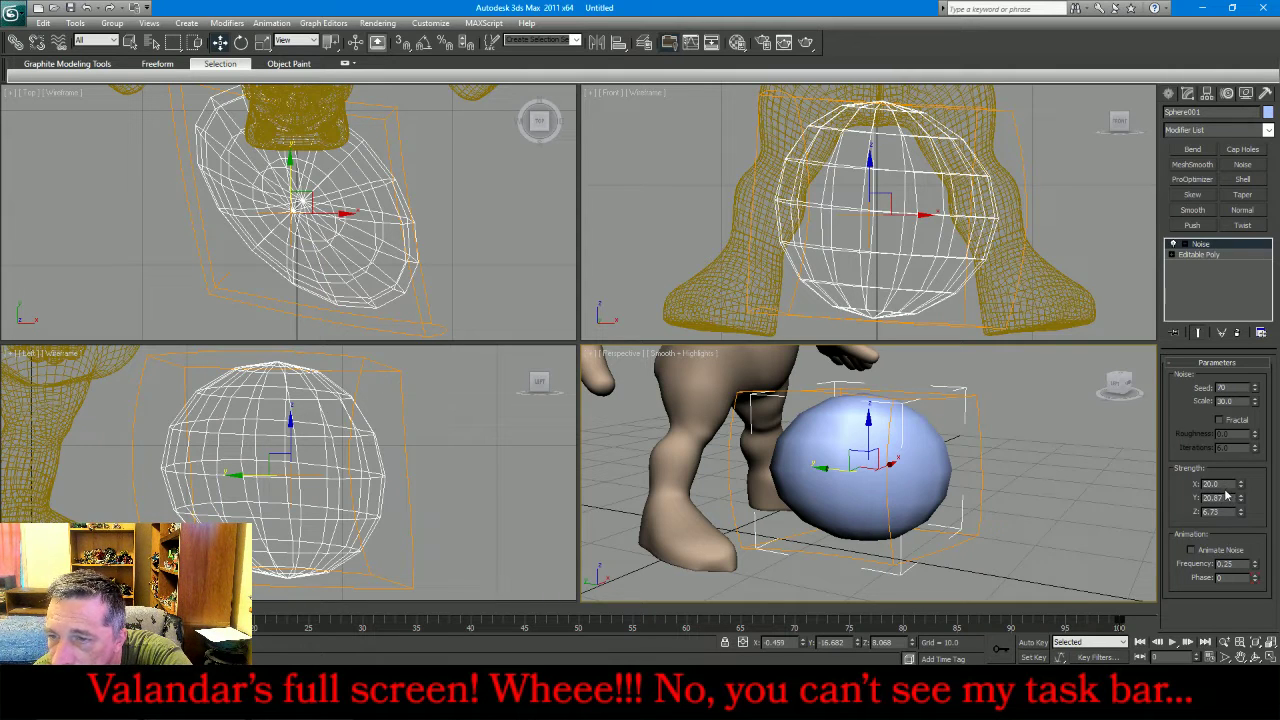
- Set the Noise strength to 8 on the X, Y and Z axes
type("8")
key("Tab")
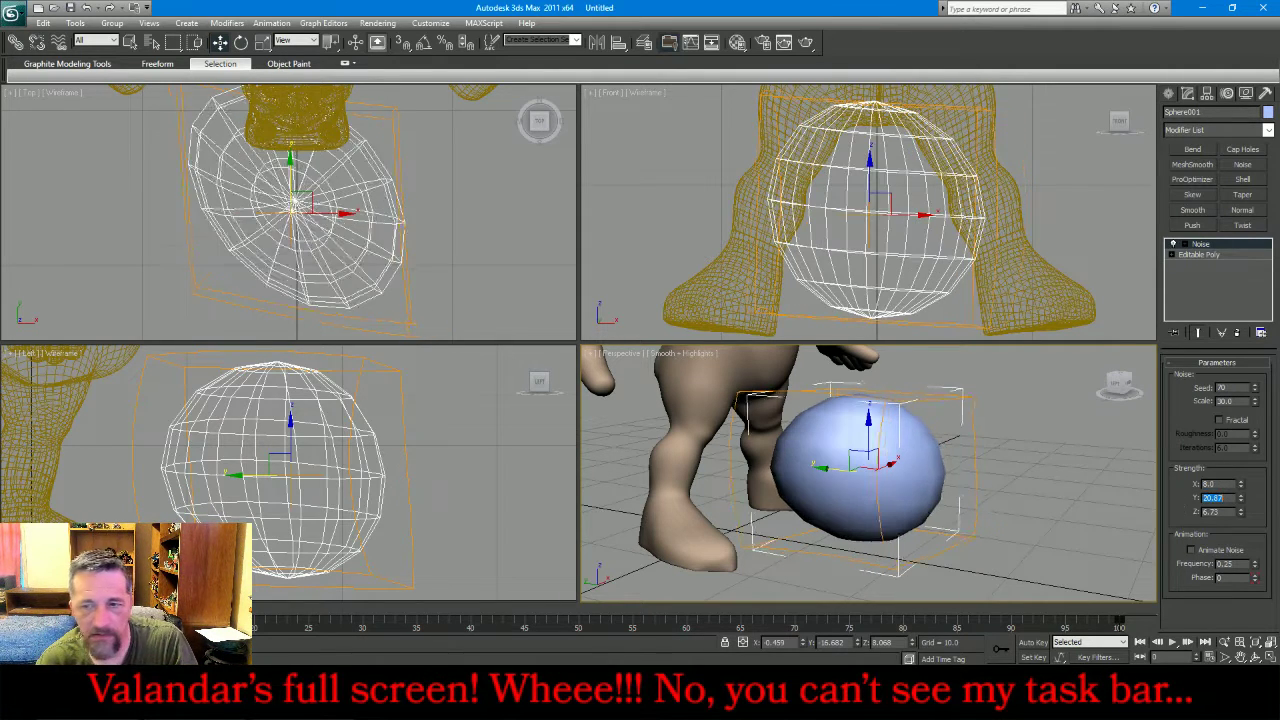
type("8")
key("Tab")
type("8")
key("Return")
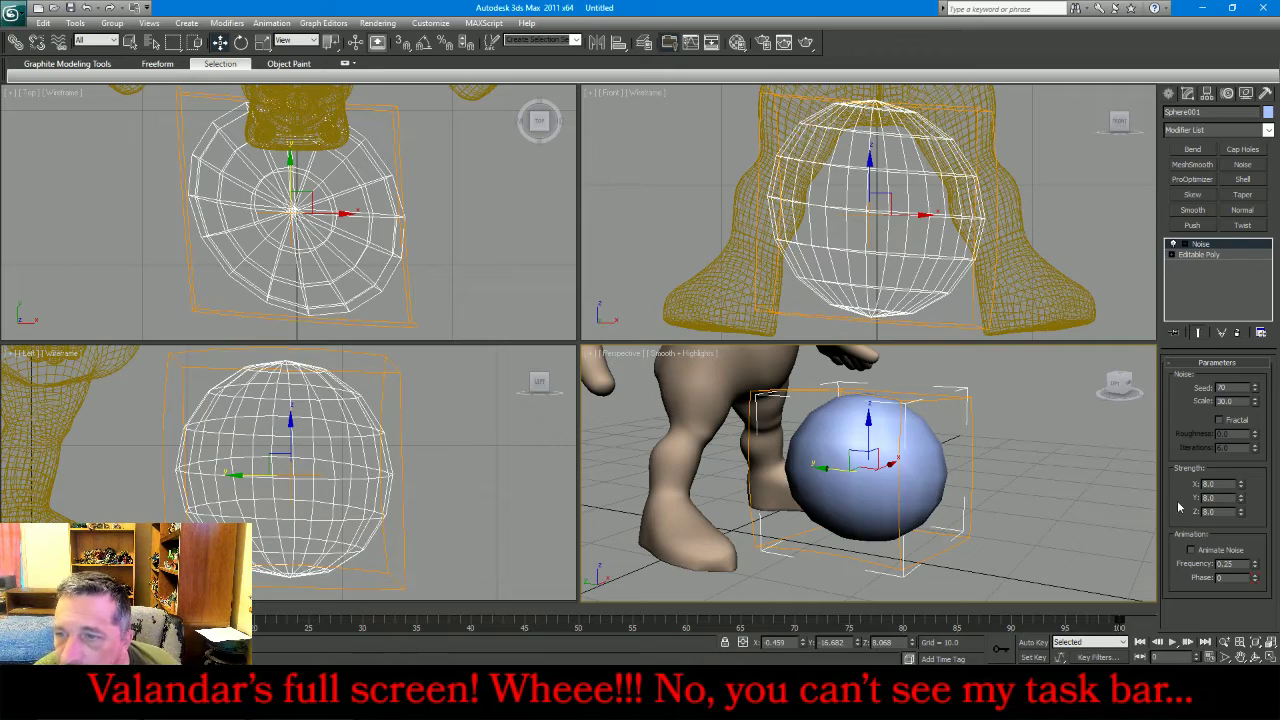
- Reduce the Noise scale to about 15.3 and collapse the modifier into the editable poly
left_click_drag(1253, 401, 1247, 434)
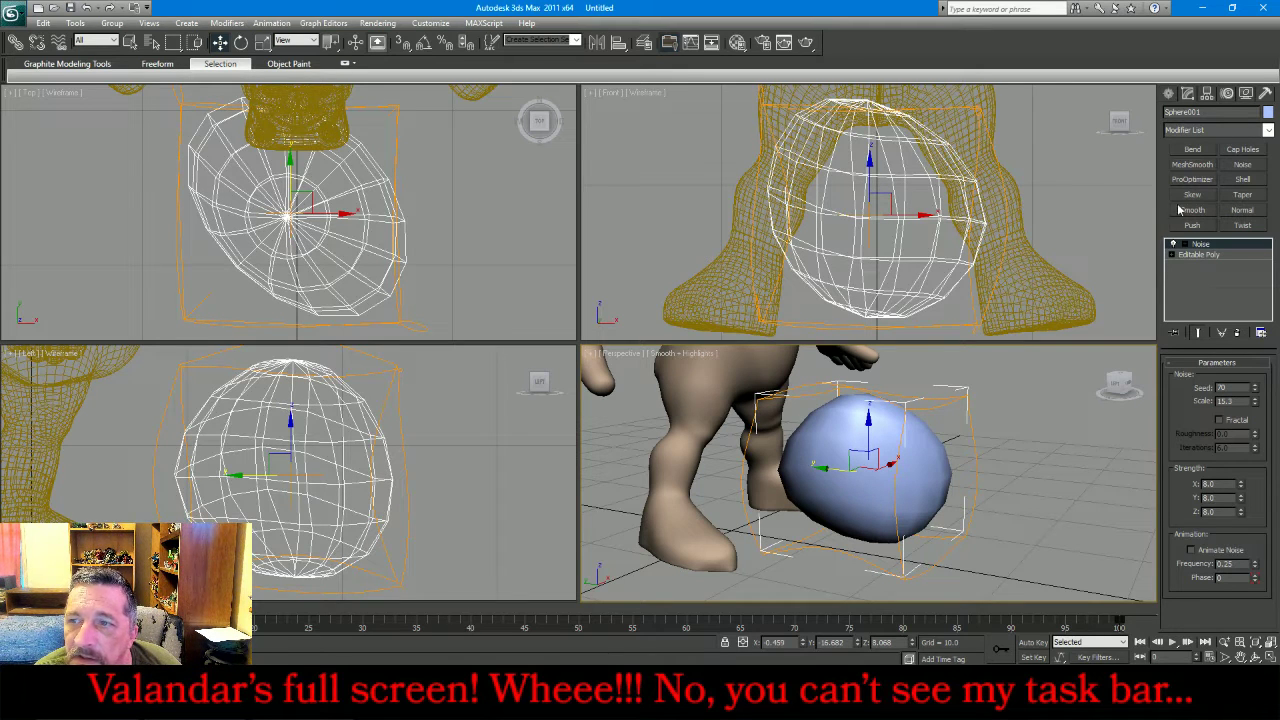
right_click(1192, 246)
left_click(1164, 381)
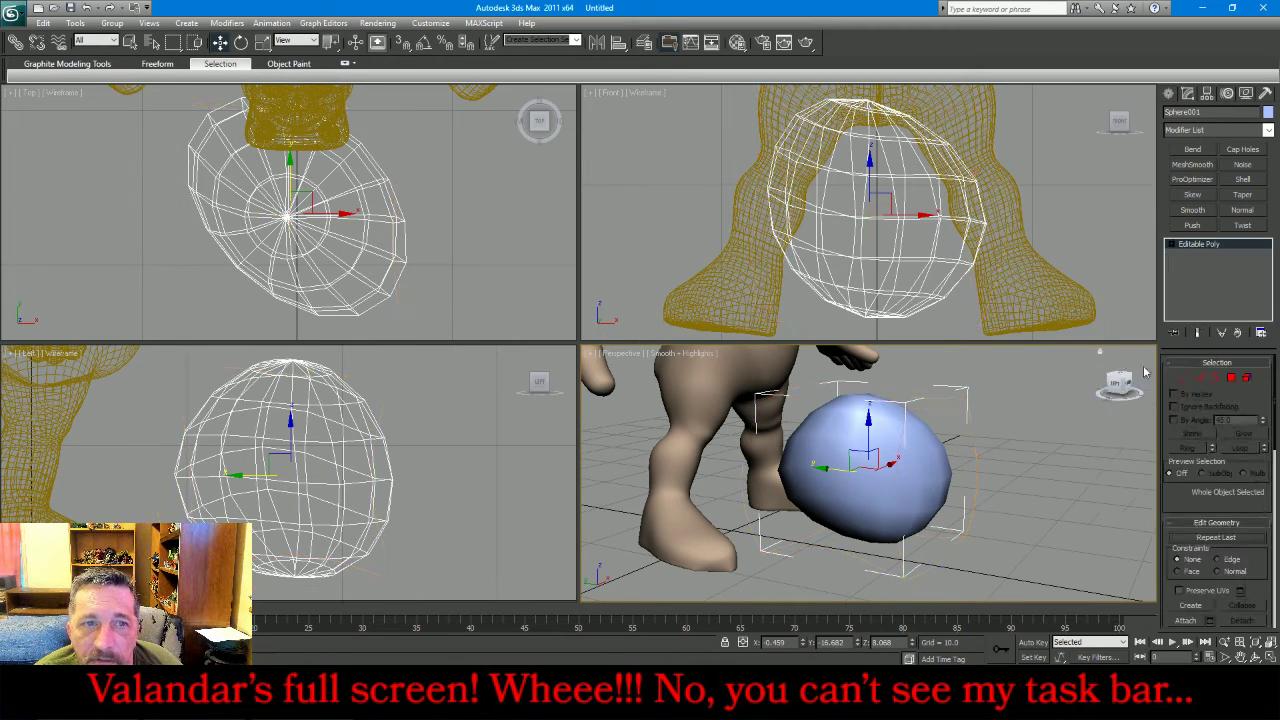
- Rotate the rock about 43 degrees around the vertical axis and scale it to about 111% in depth and 91% in width
left_click(242, 42)
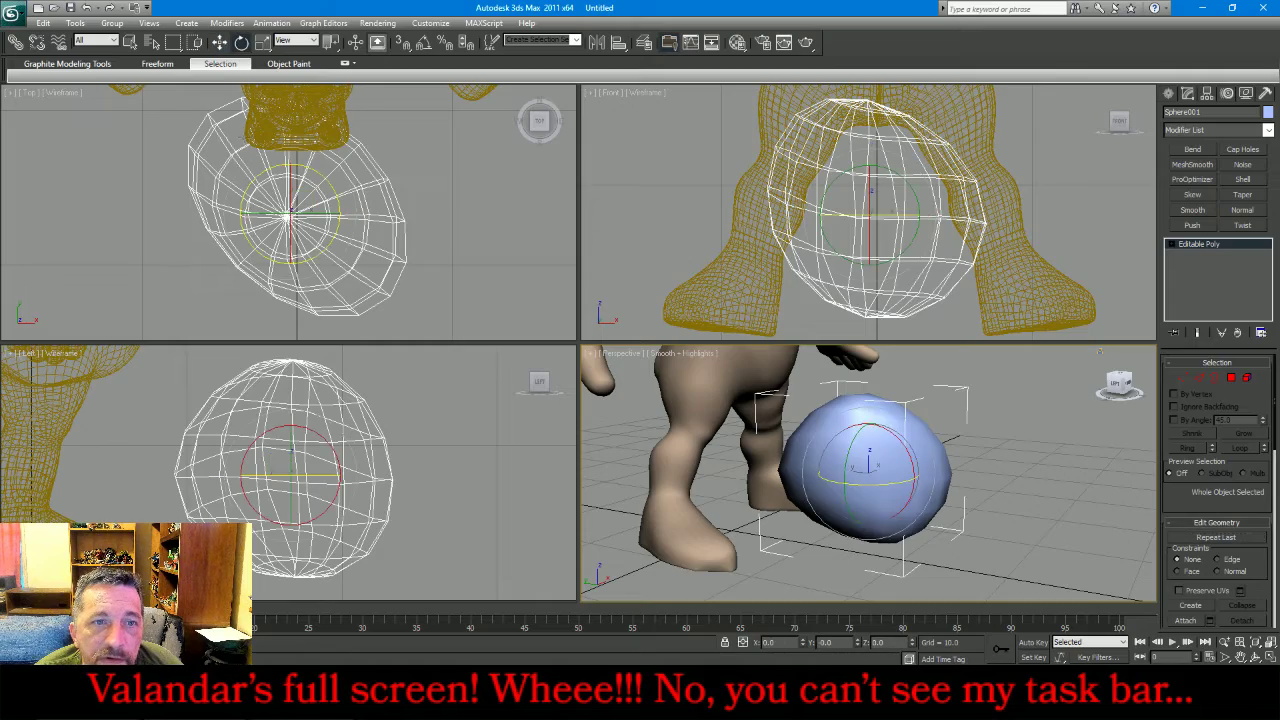
left_click_drag(257, 179, 241, 193)
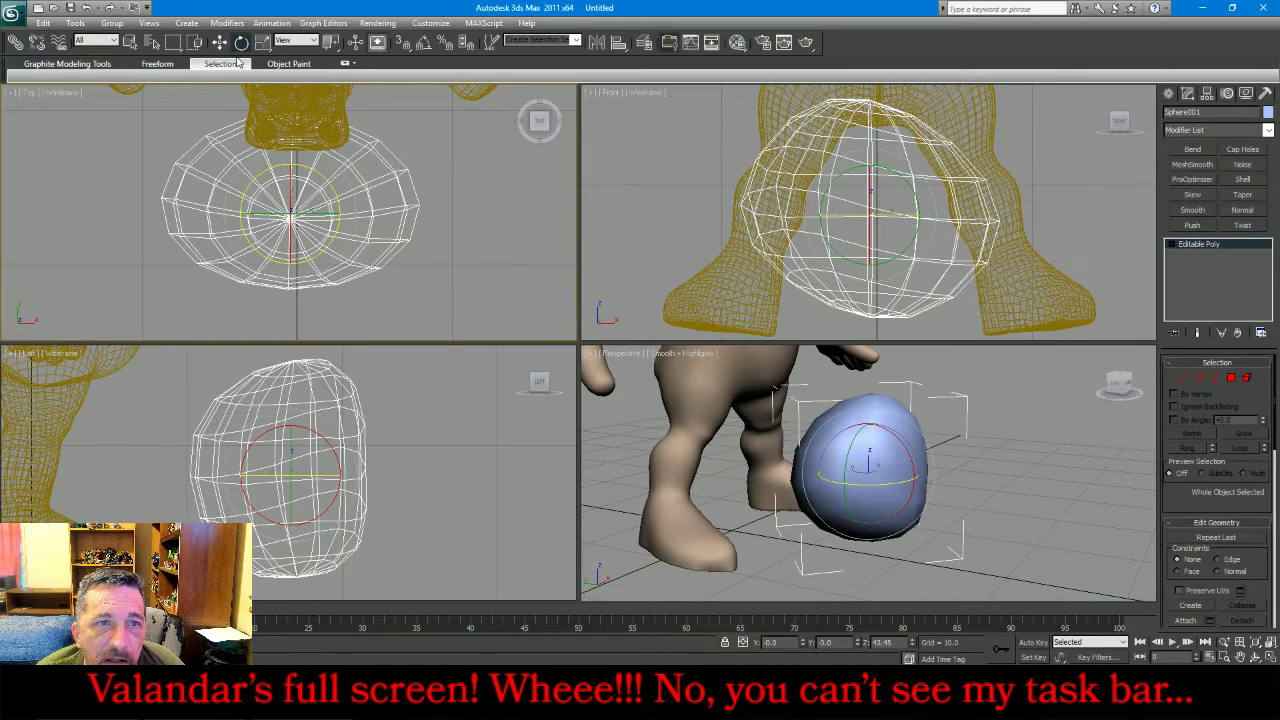
left_click(263, 42)
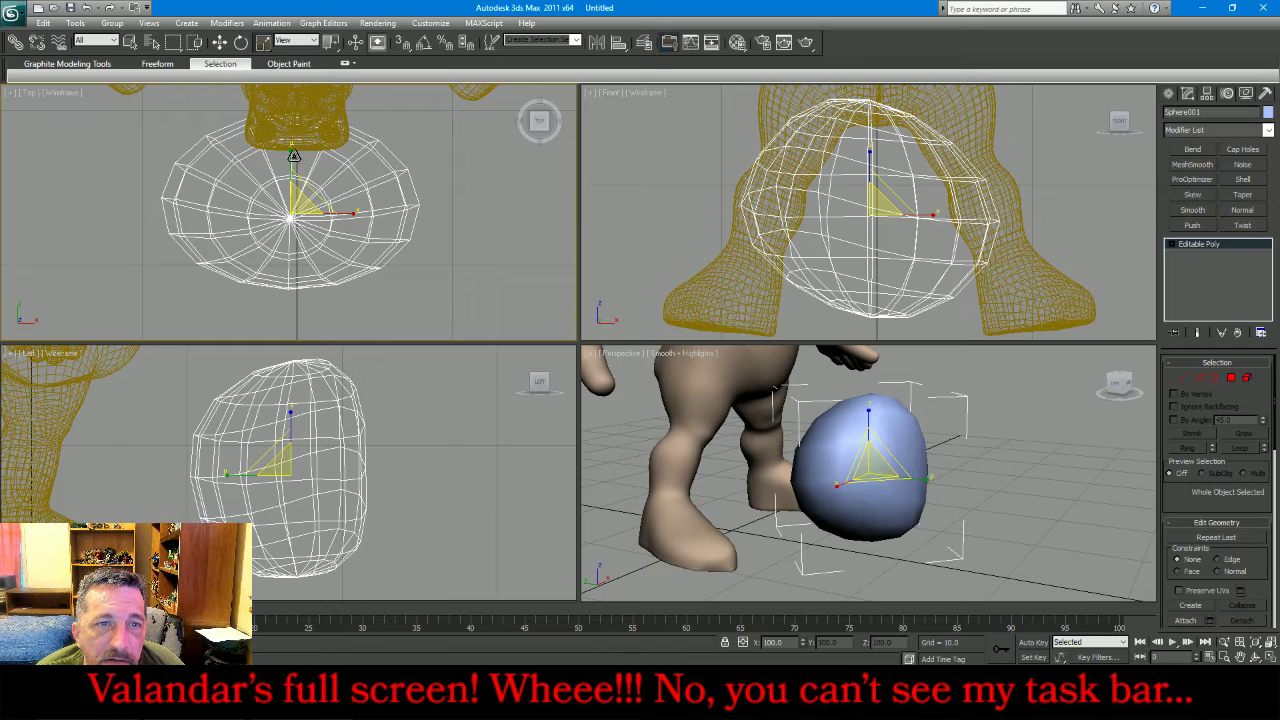
mouse_move(293, 155)
left_mouse_down()
mouse_move(299, 137)
mouse_move(287, 137)
left_mouse_up()
key("ctrl+z")
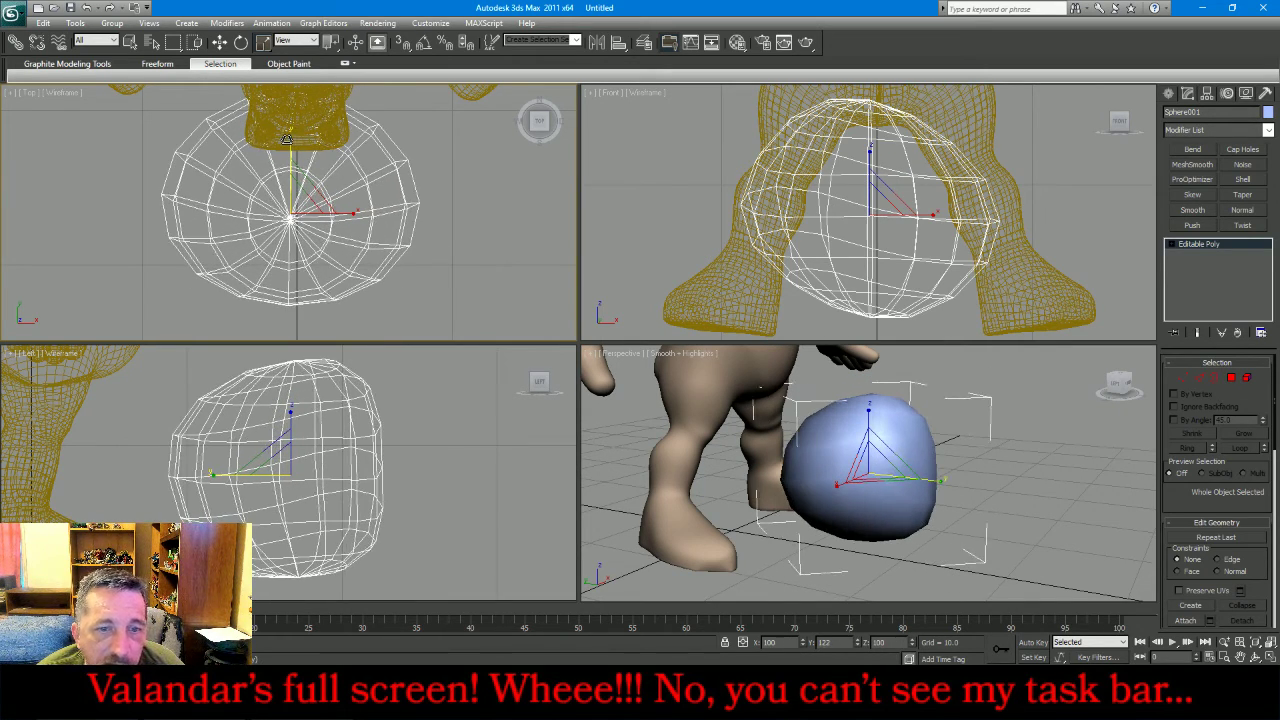
key("ctrl+z")
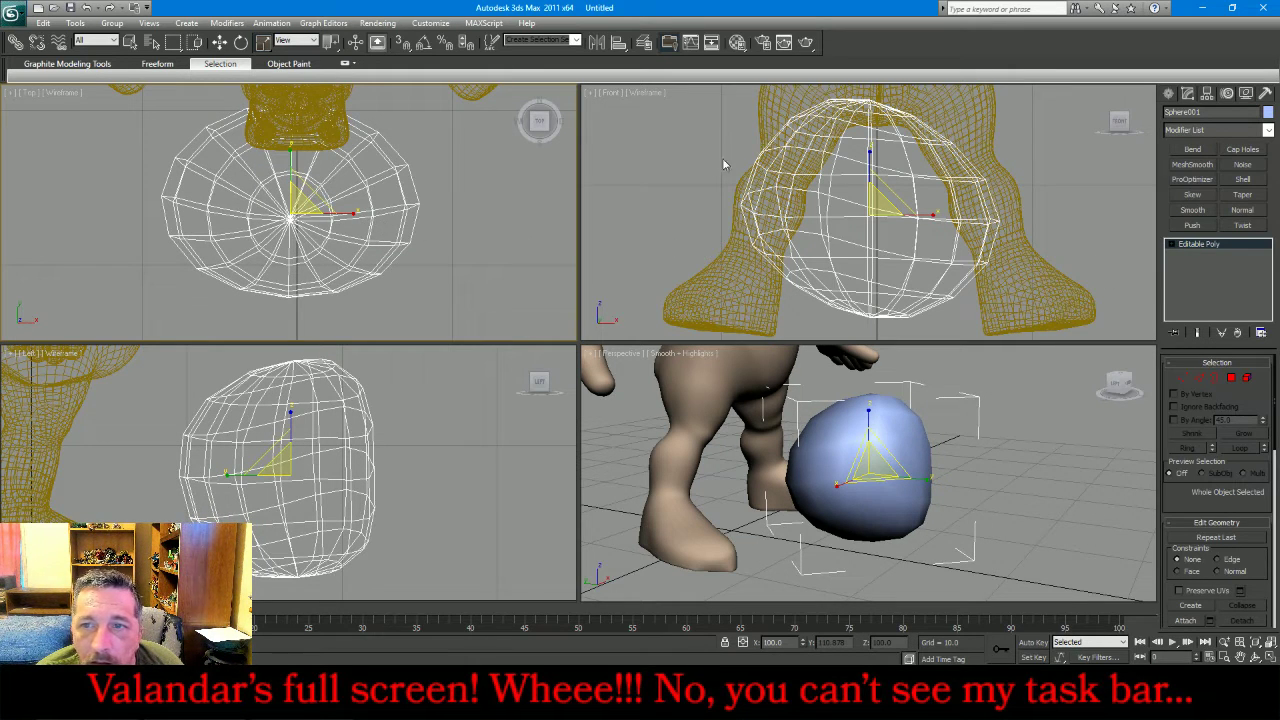
right_click(869, 162)
left_click_drag(929, 216, 931, 217)
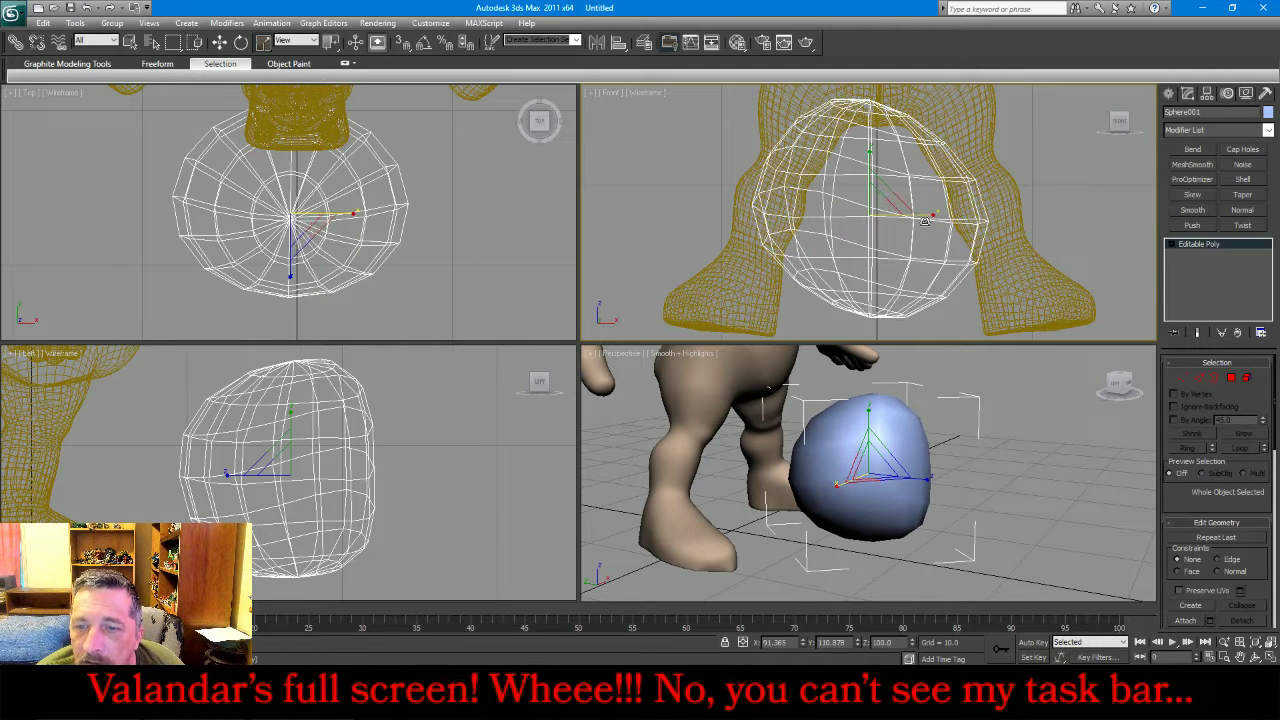
- Reset the rock's transform with Reset XForm and collapse the resulting modifier into the editable poly
left_click(1265, 93)
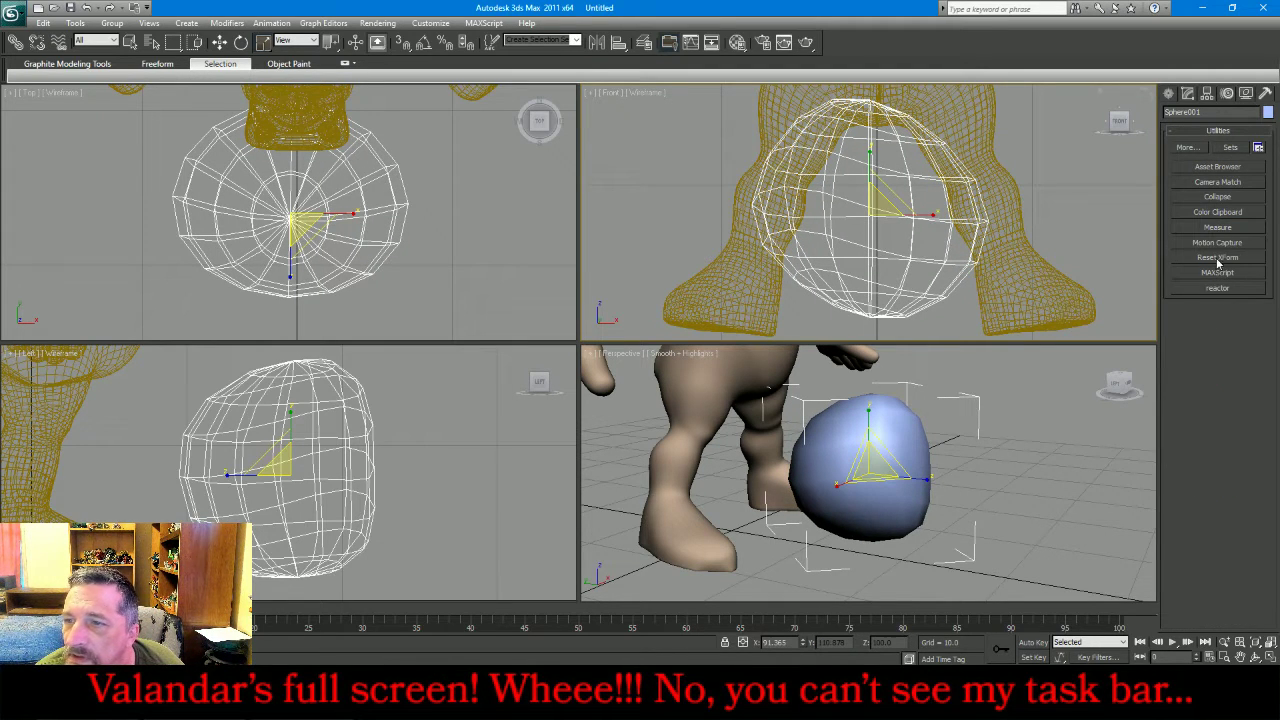
left_click(1218, 258)
left_click(1230, 334)
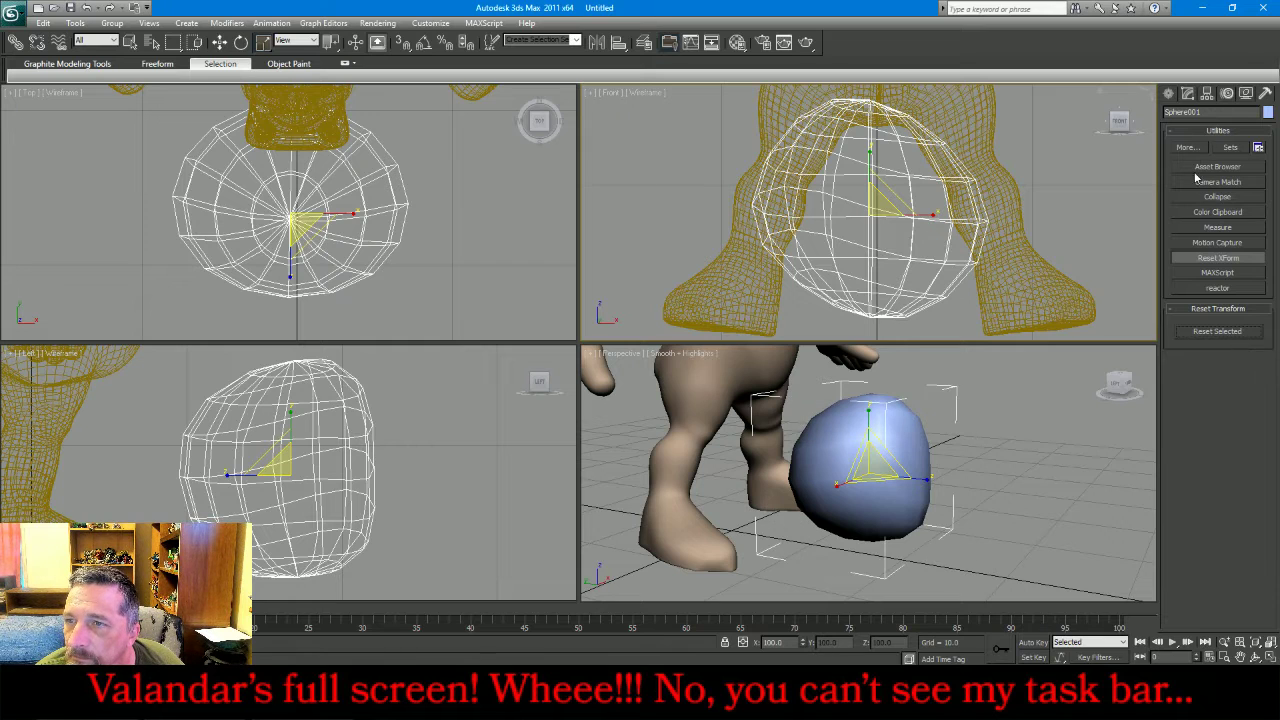
left_click(1188, 93)
right_click(1205, 245)
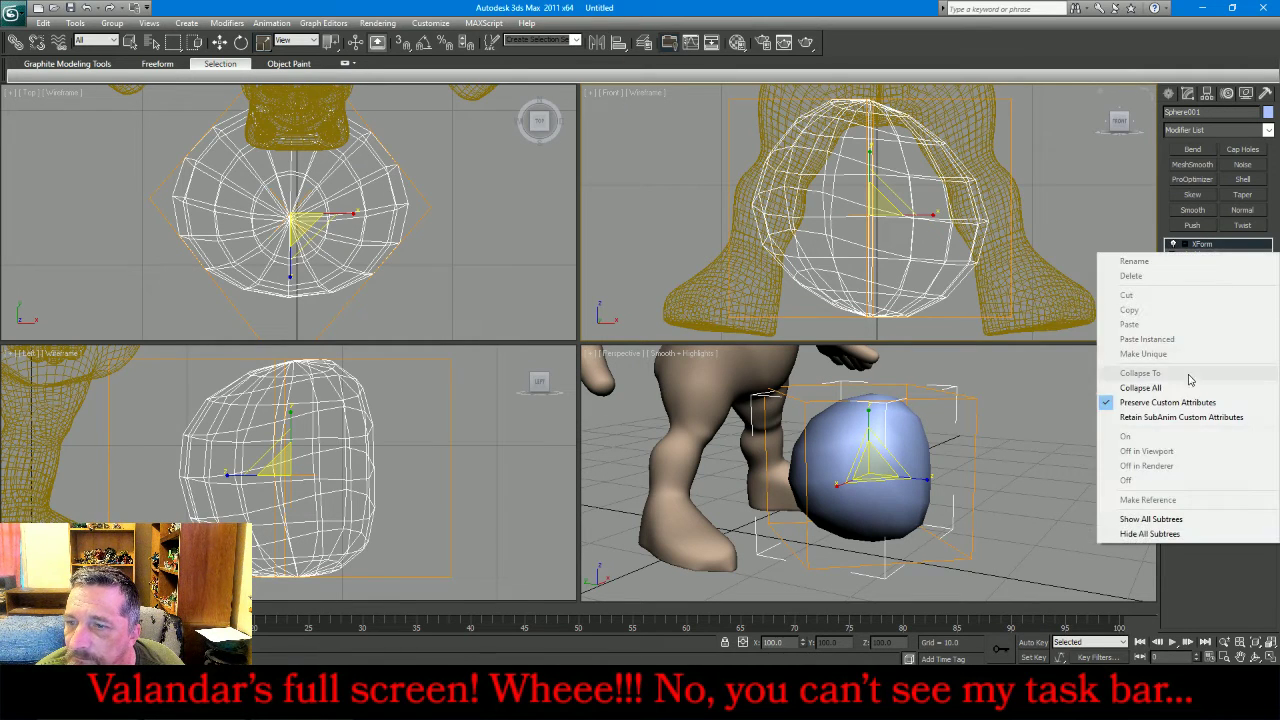
left_click(1150, 385)
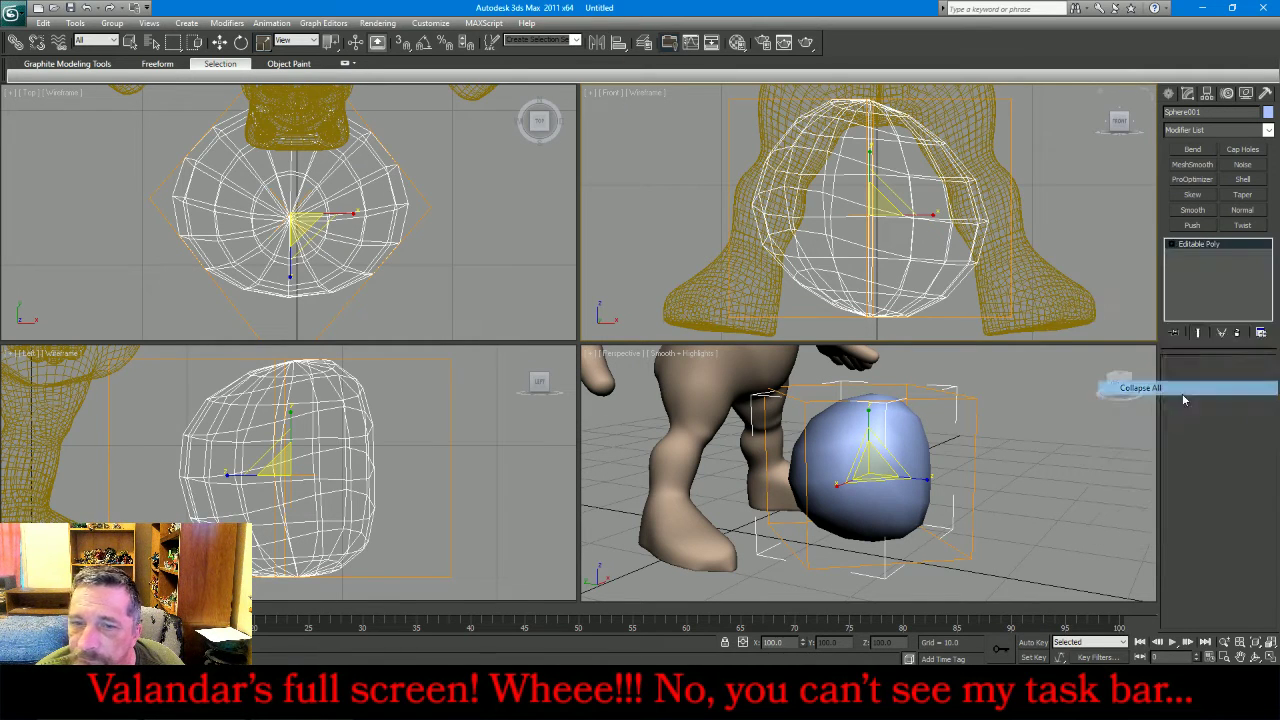
- Raise the rock about 10.3 units off the ground and shift it about 1.1 units toward the troll
left_click(219, 42)
scroll(451, 507, "down", 5)
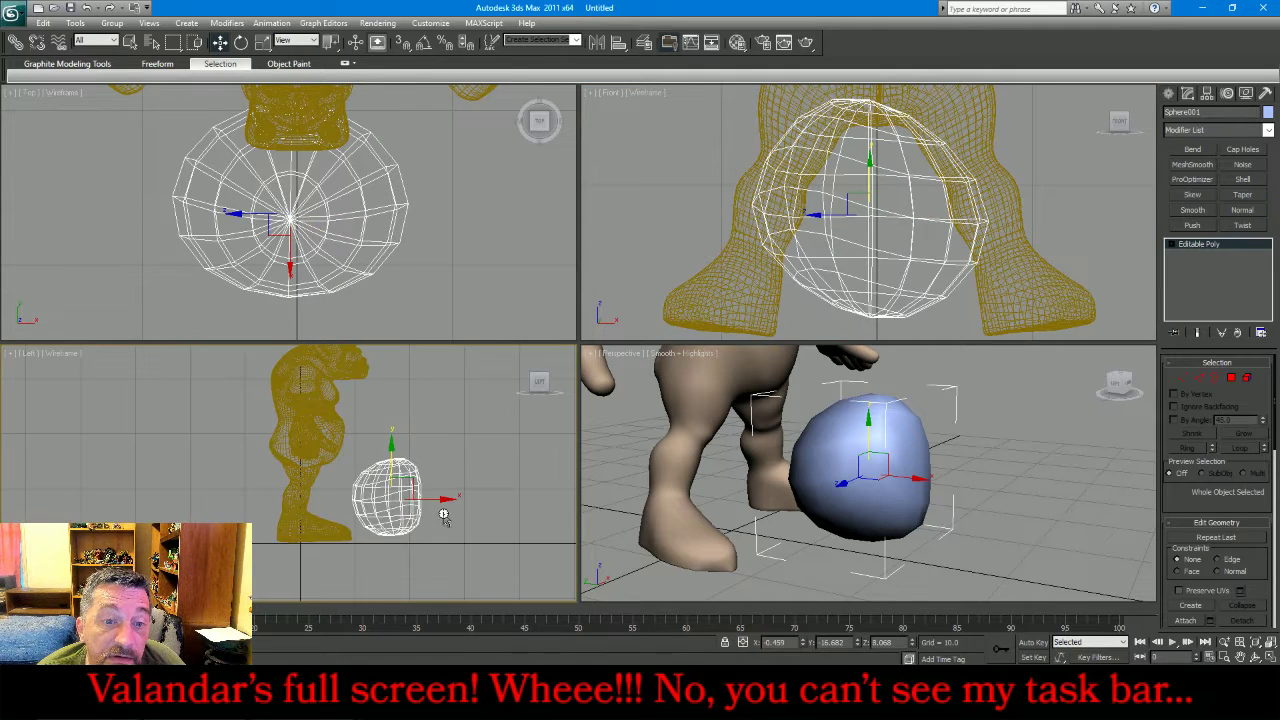
left_click_drag(412, 490, 406, 428)
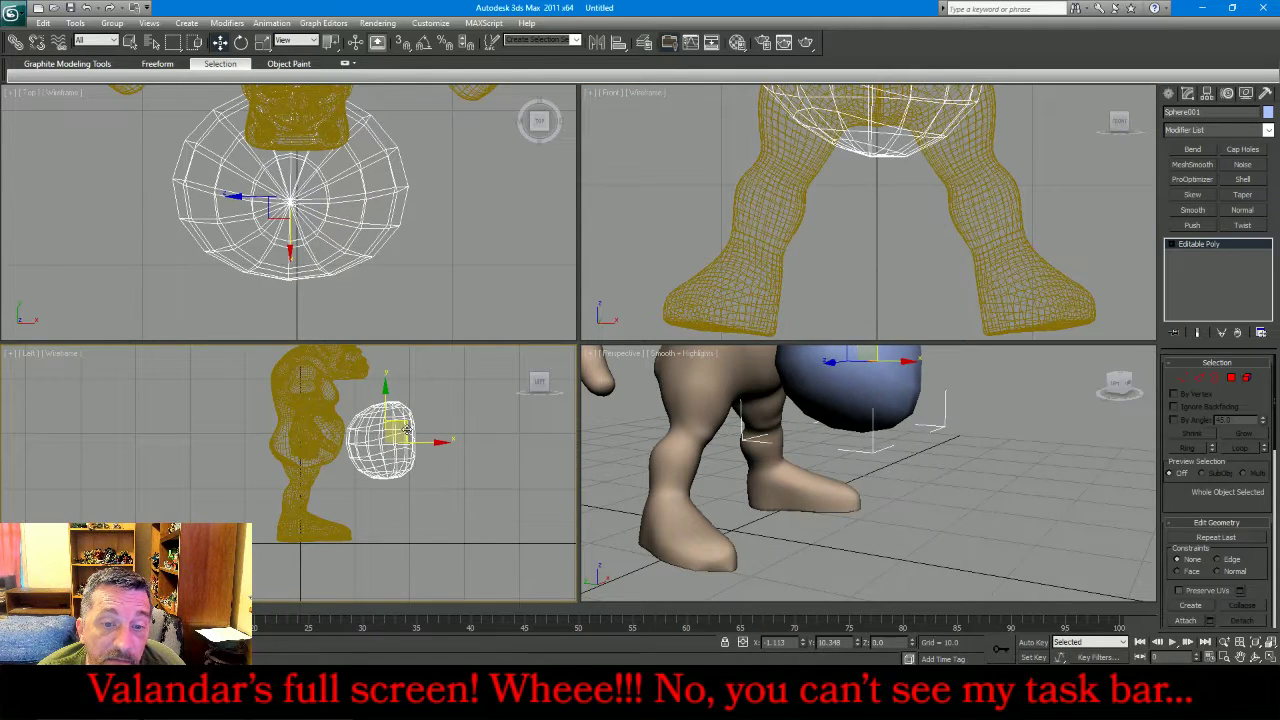
- Rotate the rock about 175 degrees in the side view and move it about 2.2 units closer to the troll's belly and 1.2 higher
left_click(241, 42)
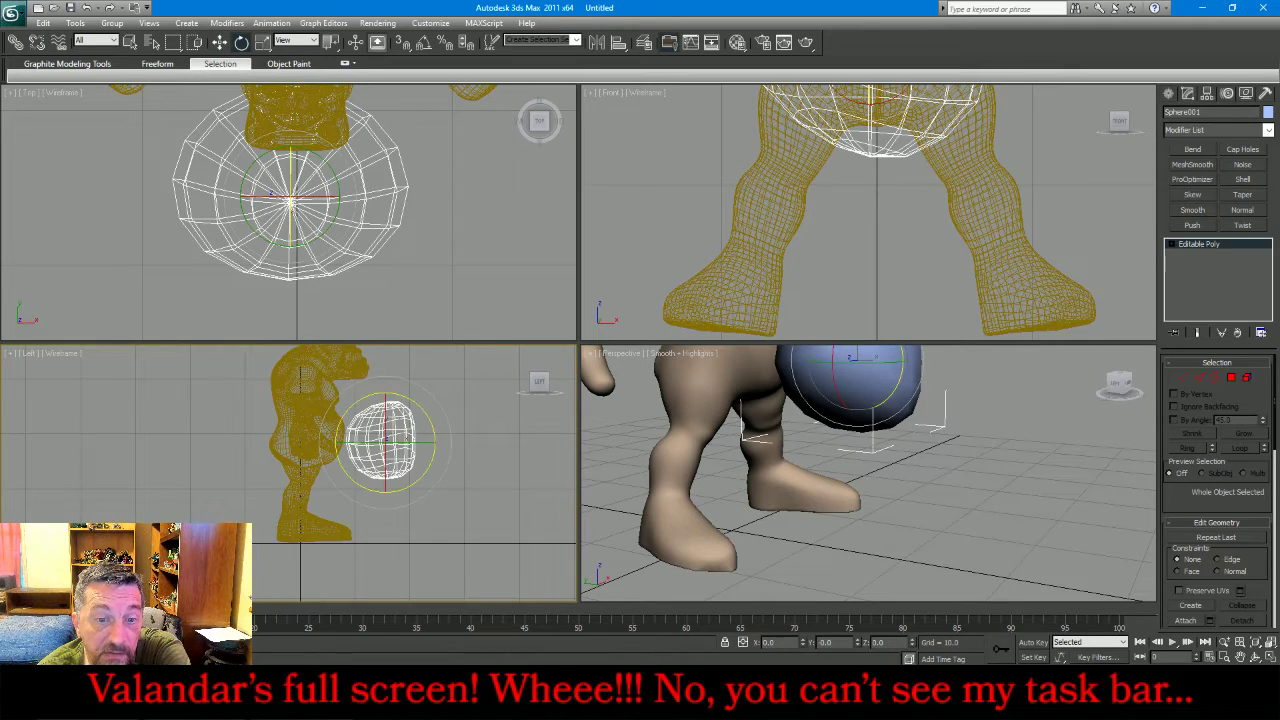
left_click_drag(433, 440, 512, 358)
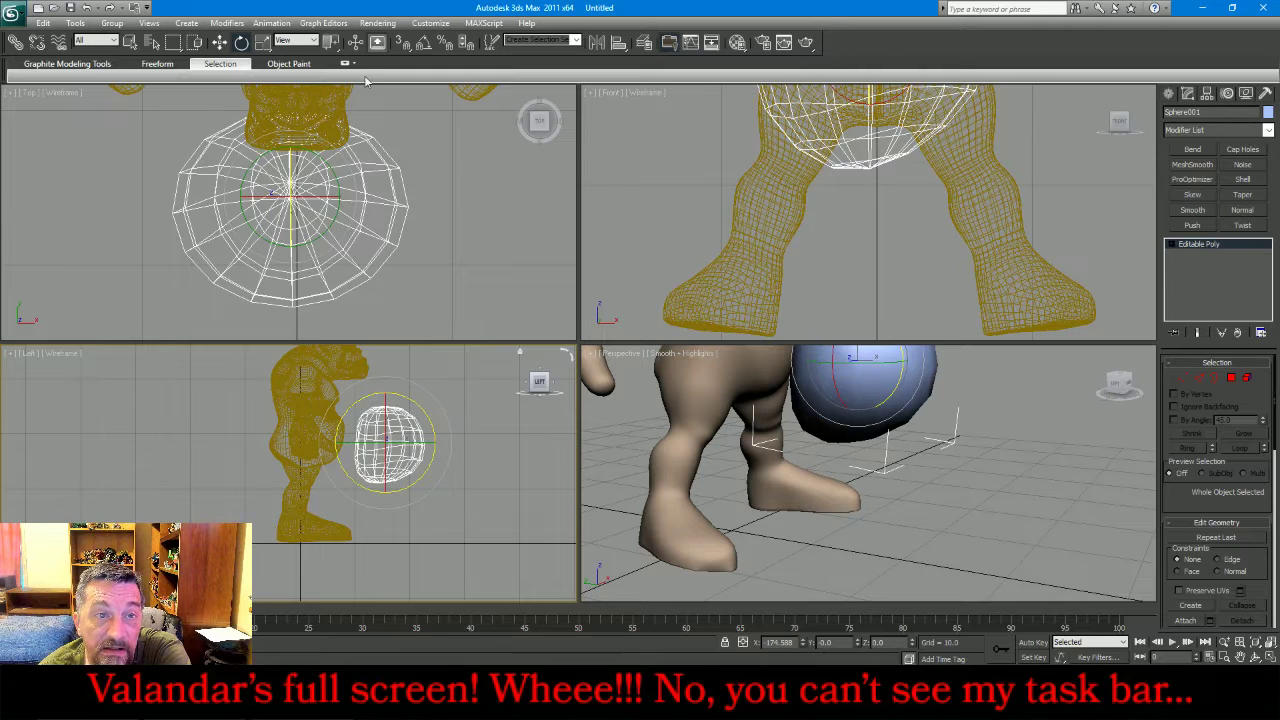
left_click(218, 46)
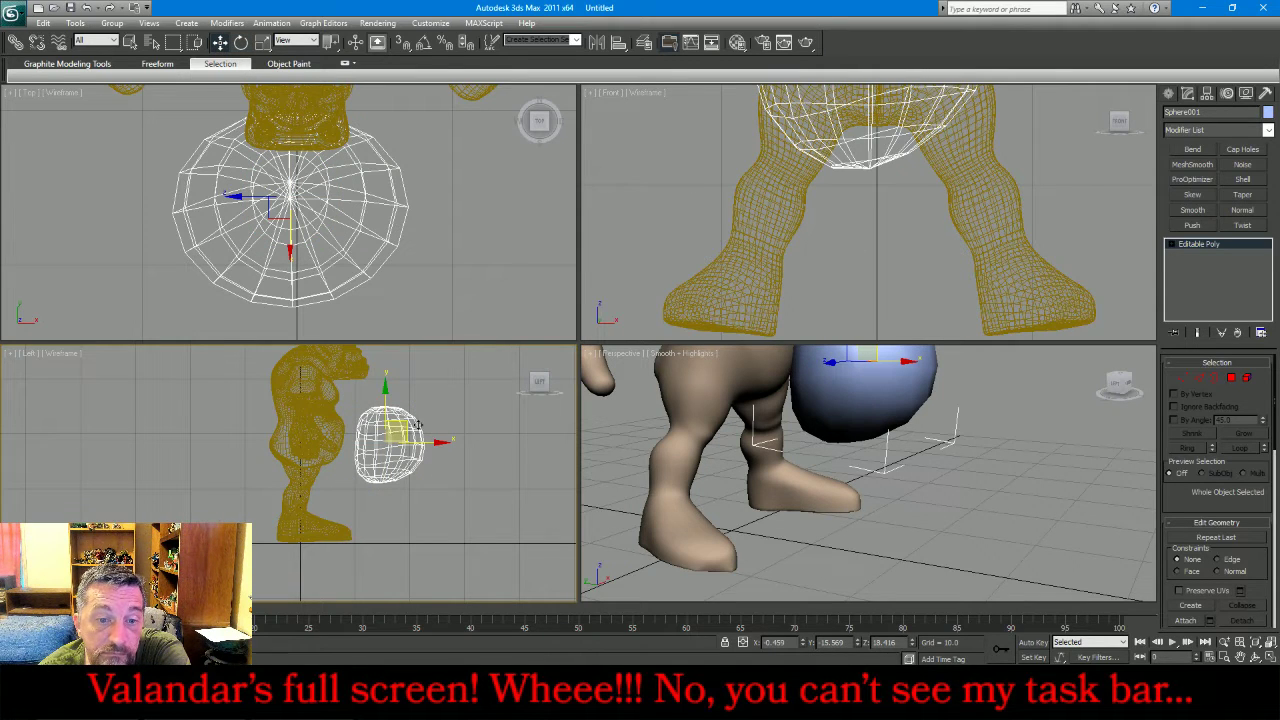
left_click_drag(405, 421, 391, 413)
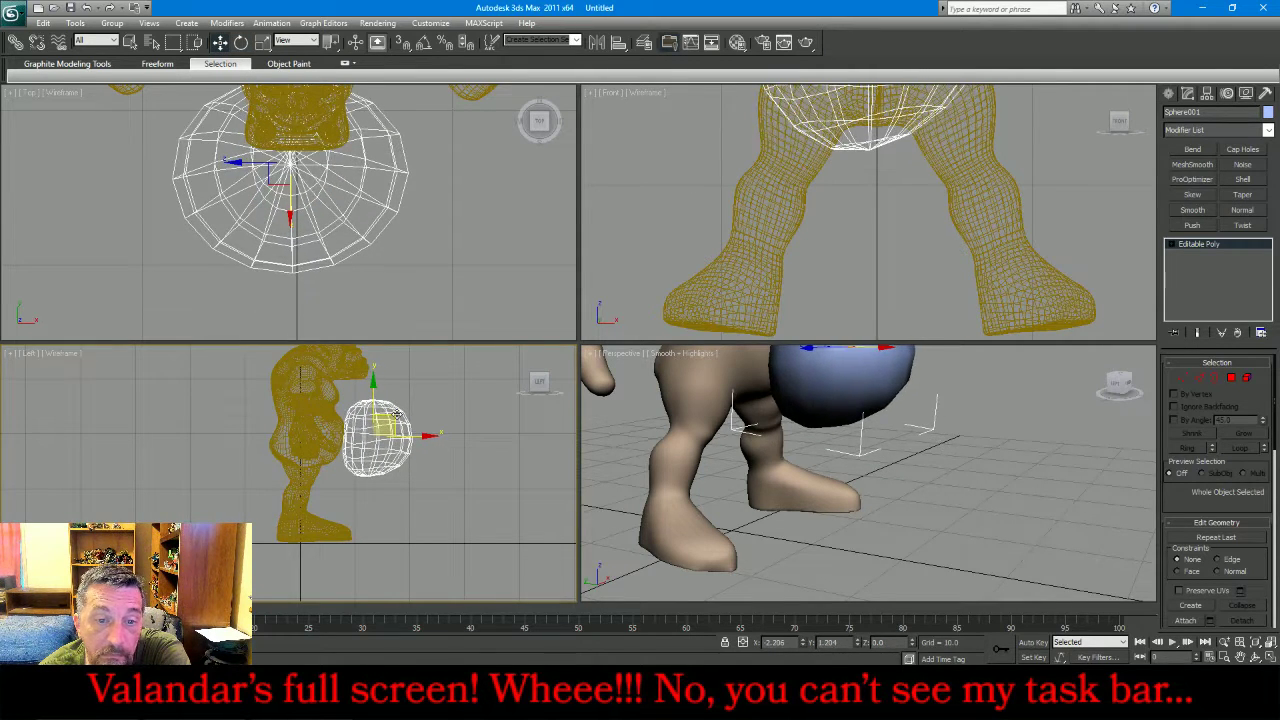
- Center the rock's pivot on the rock and set the rock's X position to 0
left_click(1207, 93)
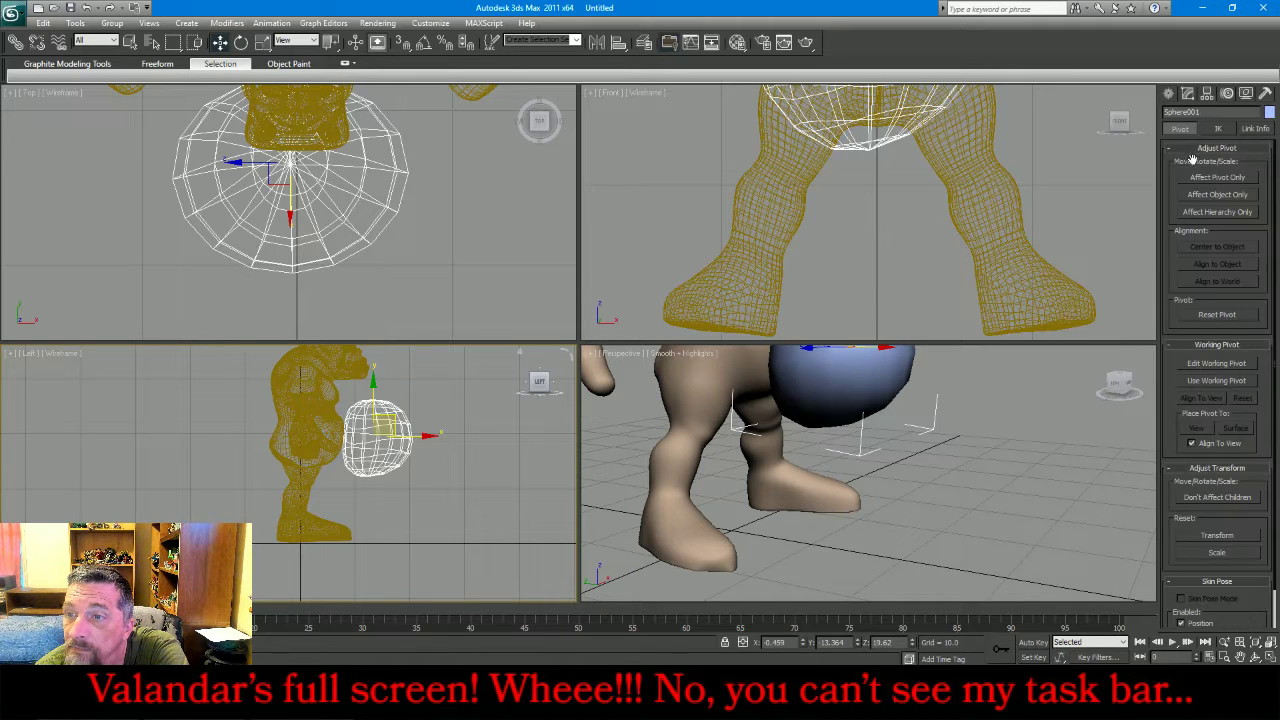
left_click(1218, 178)
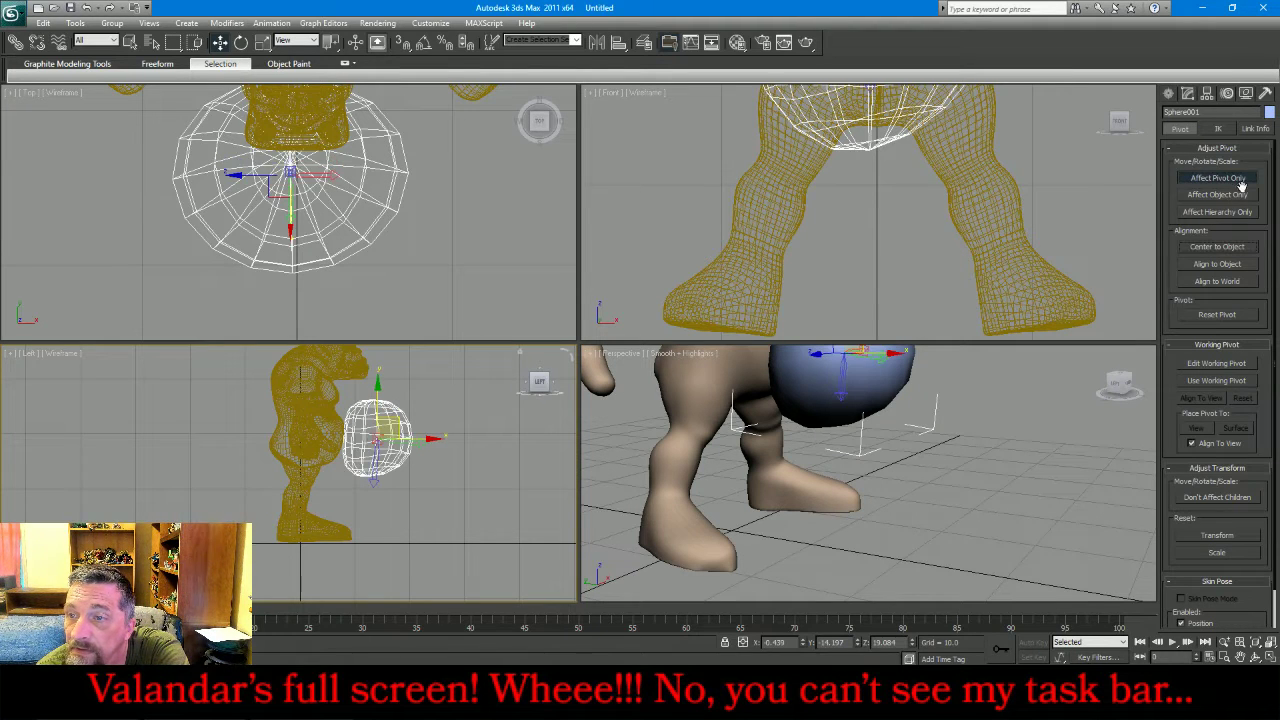
left_click(1244, 179)
scroll(963, 224, "down", 6)
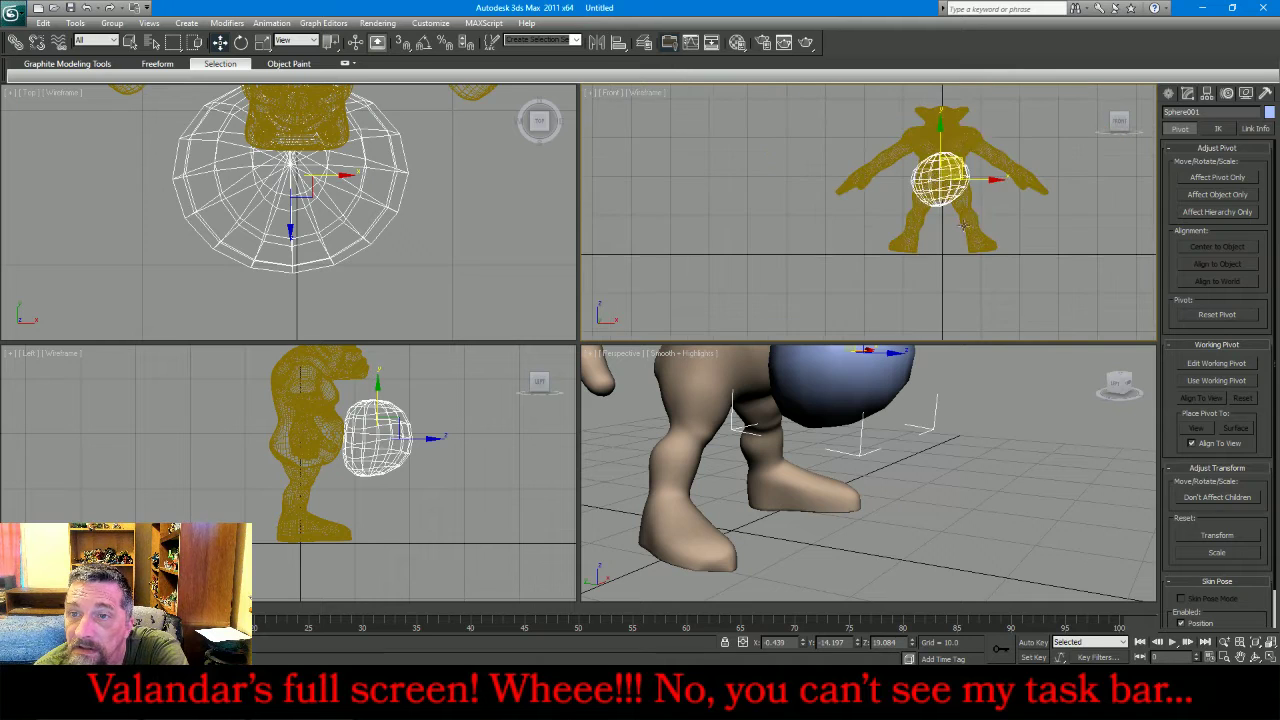
scroll(992, 135, "up", 3)
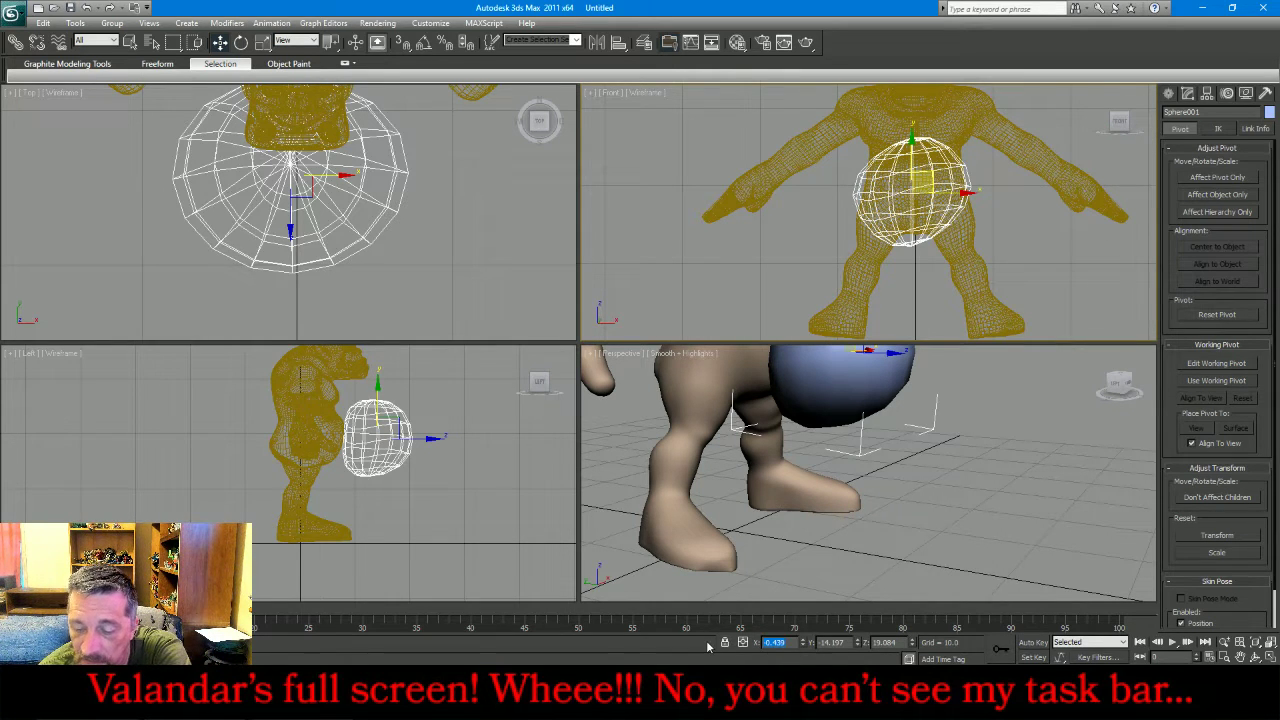
type("0")
key("Return")
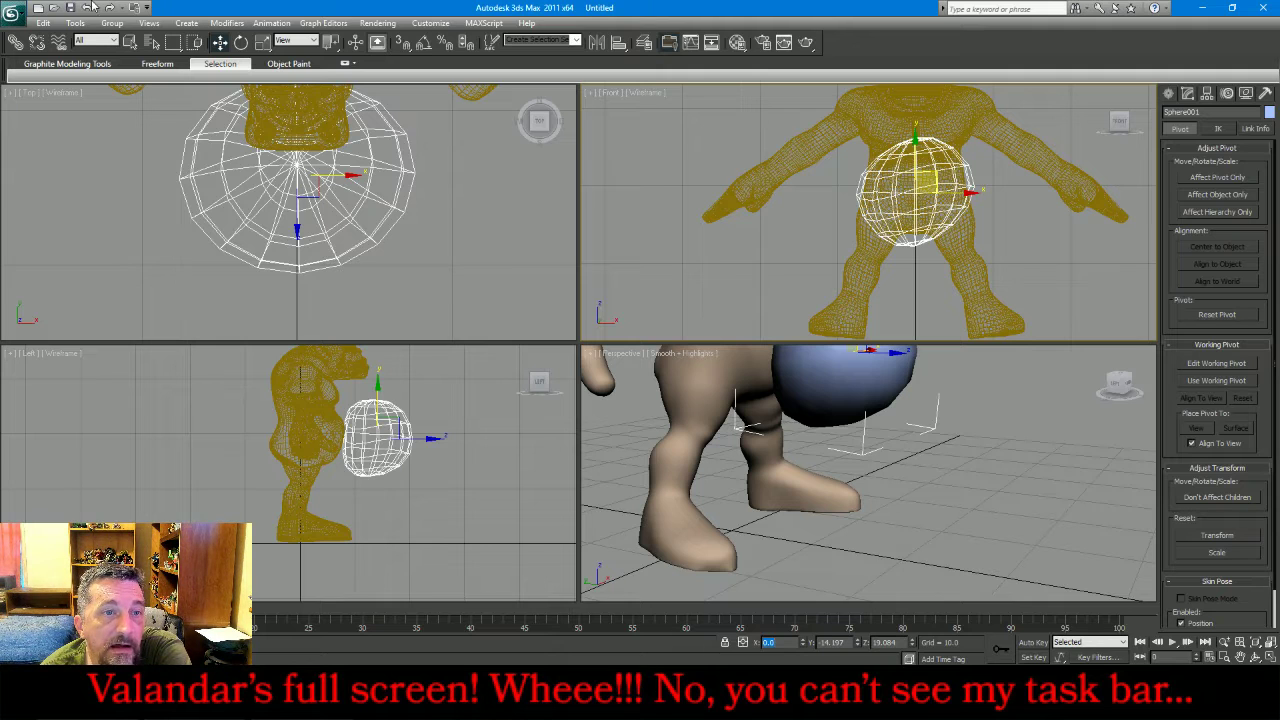
- Start an export of the selected rock and choose the gw::OBJ-Exporter (*.OBJ) file format
left_click(12, 12)
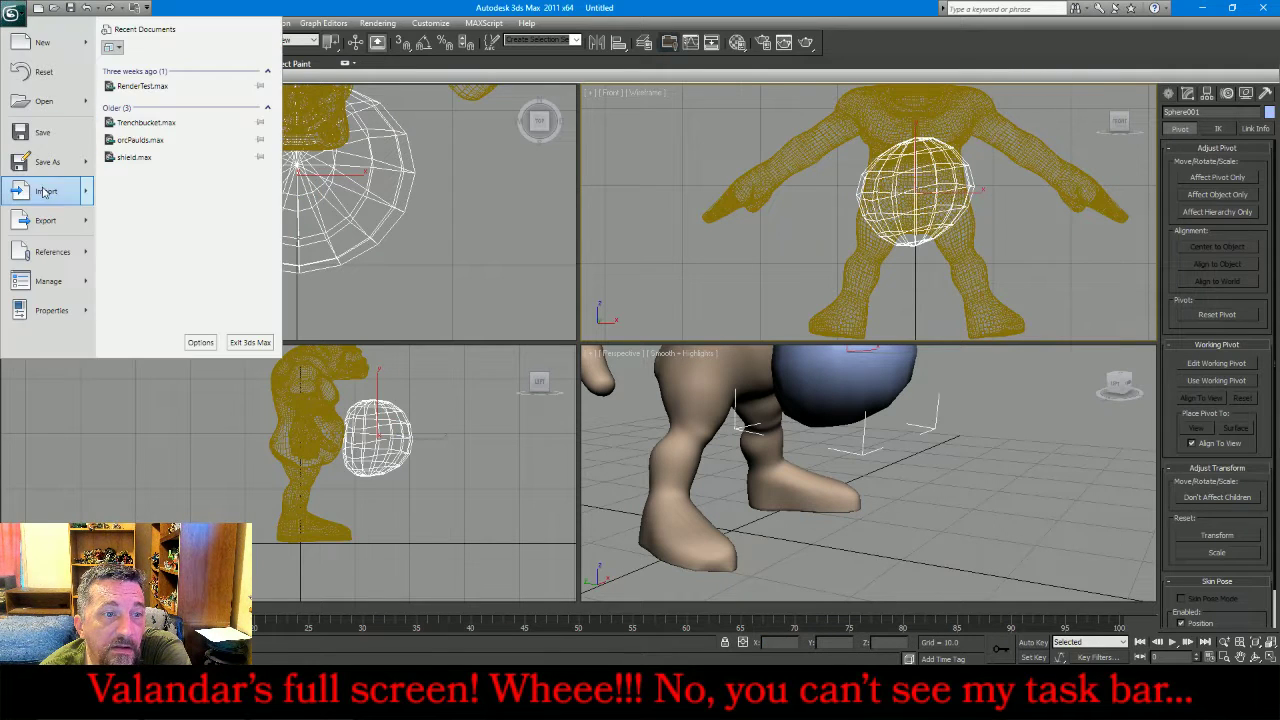
mouse_move(87, 222)
left_click(140, 128)
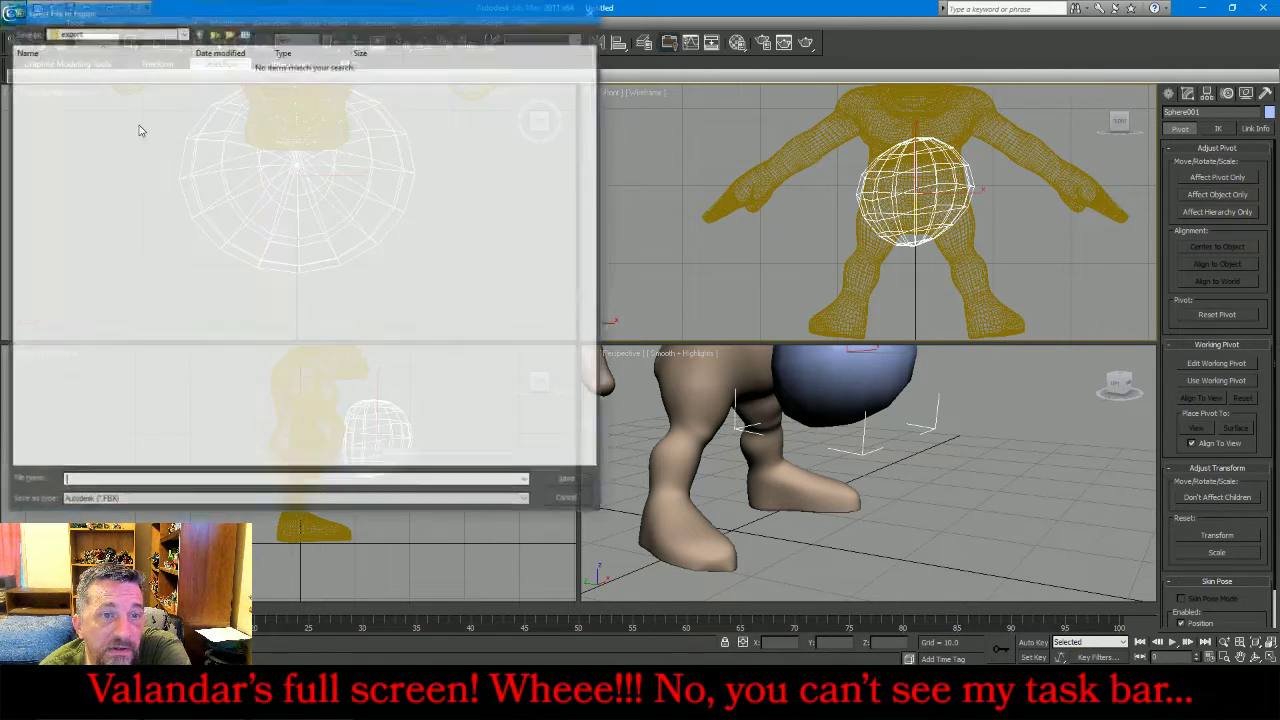
left_click(137, 502)
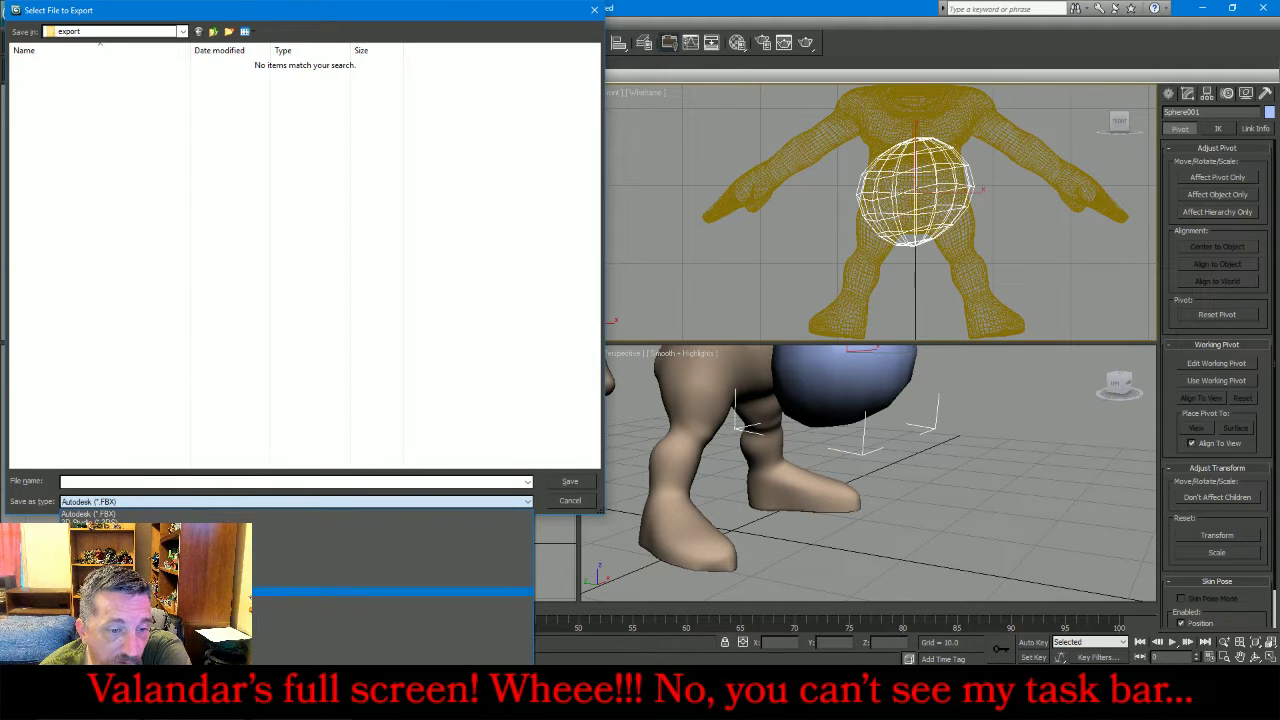
left_click(132, 643)
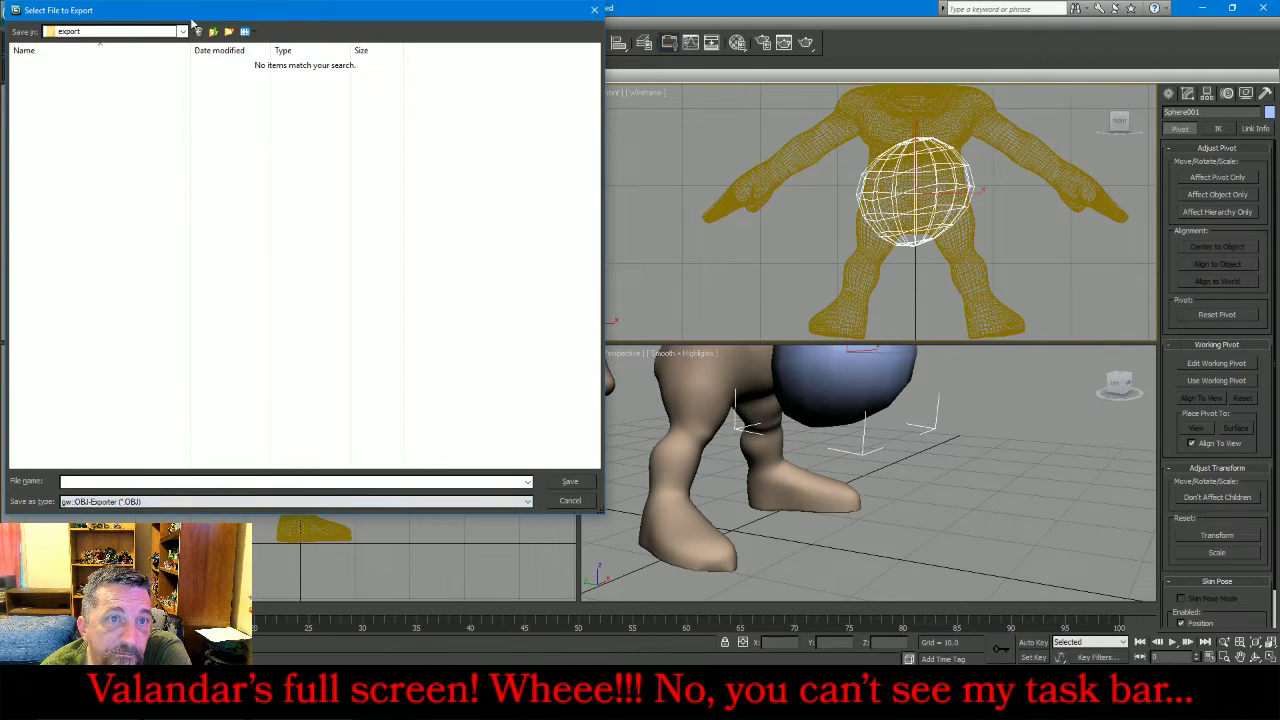
- Set the export destination to the Crew folder inside MESHES, !!OrkHorde, WarMachines
left_click(215, 33)
double_click(108, 79)
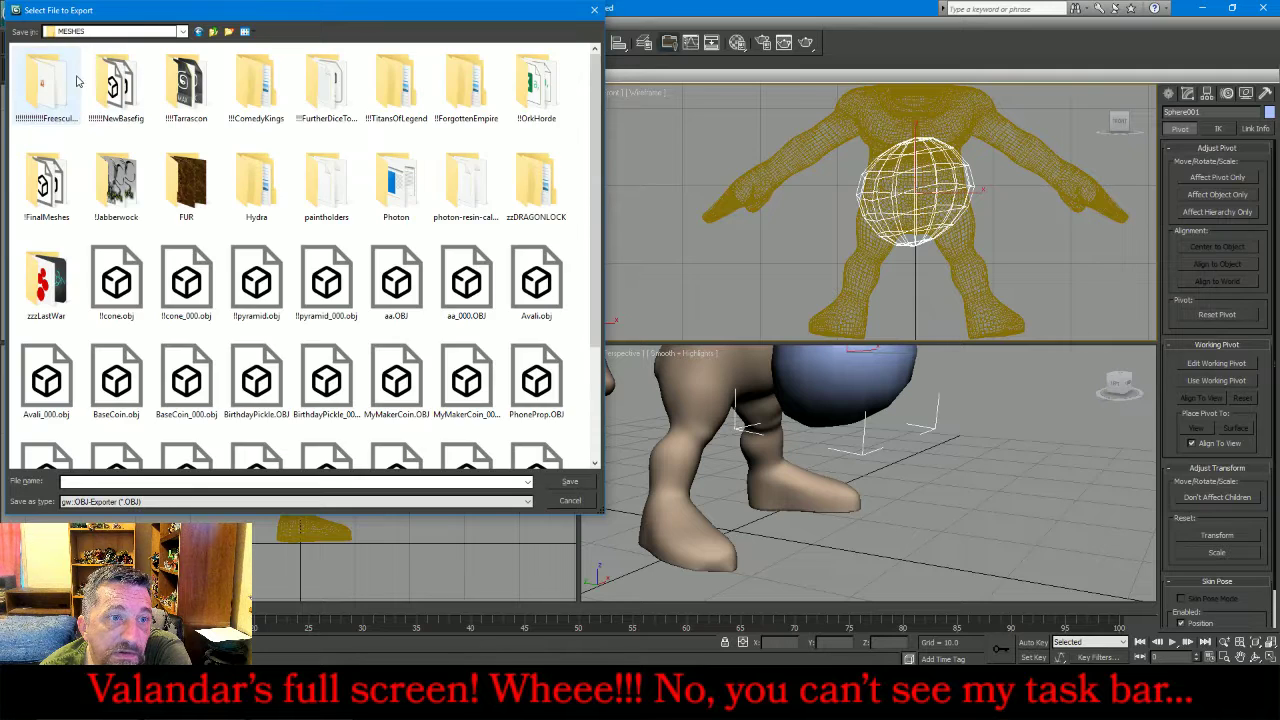
left_click(63, 82)
double_click(63, 82)
left_click(213, 31)
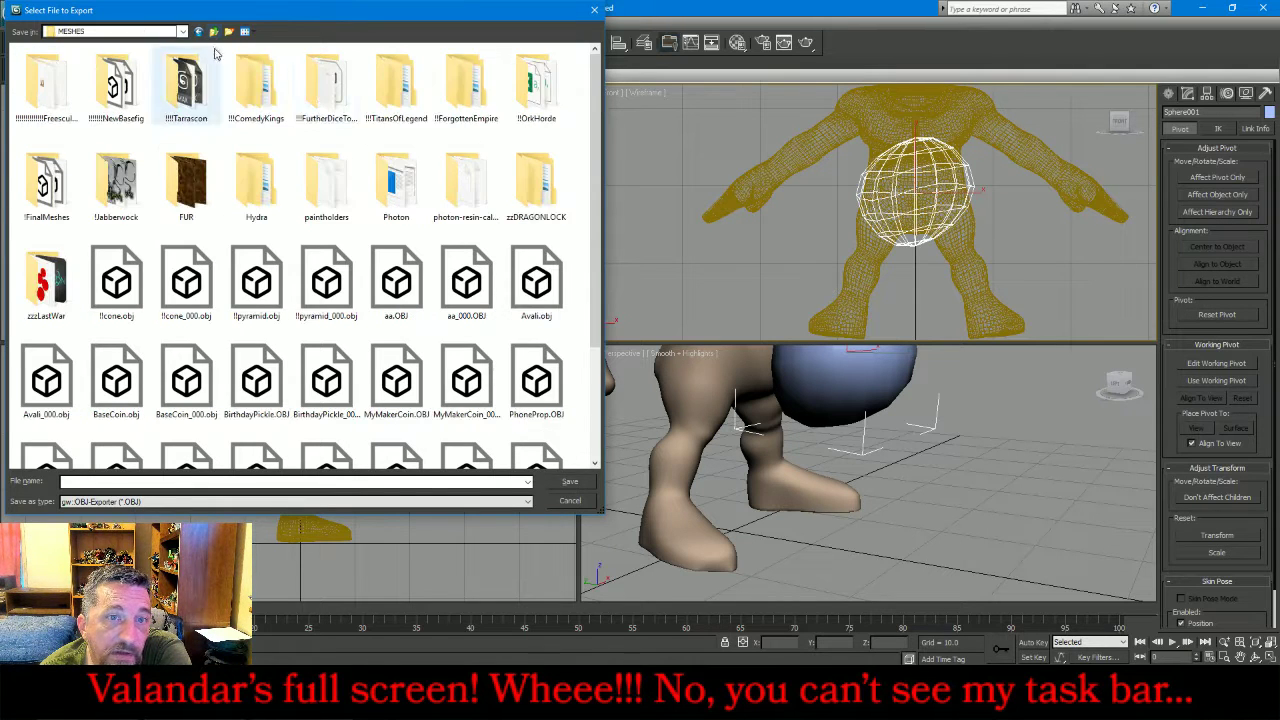
double_click(536, 85)
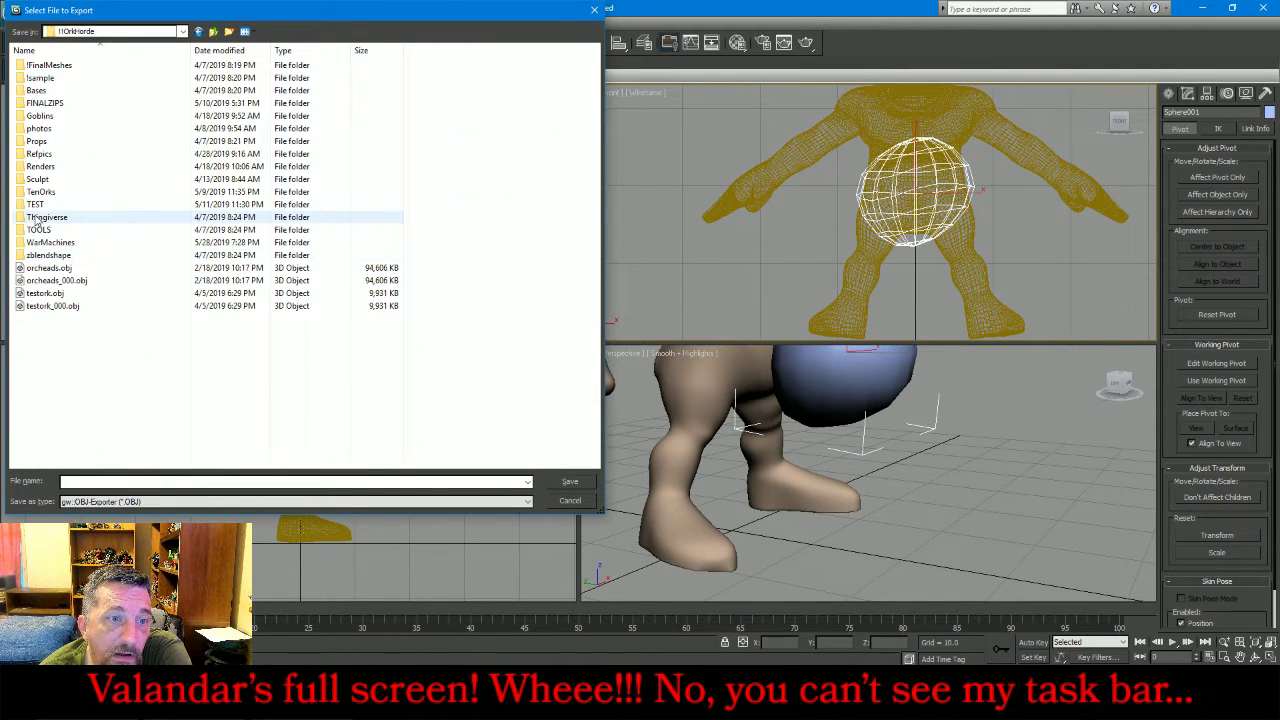
double_click(34, 245)
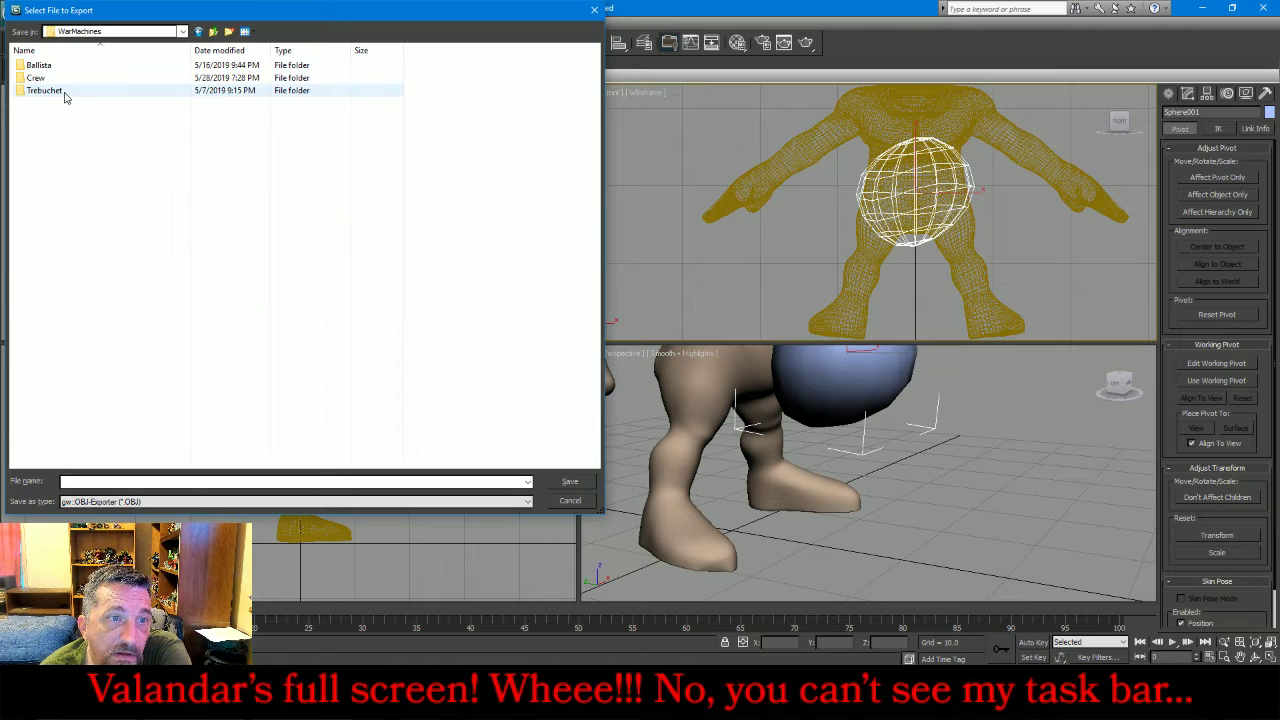
double_click(36, 78)
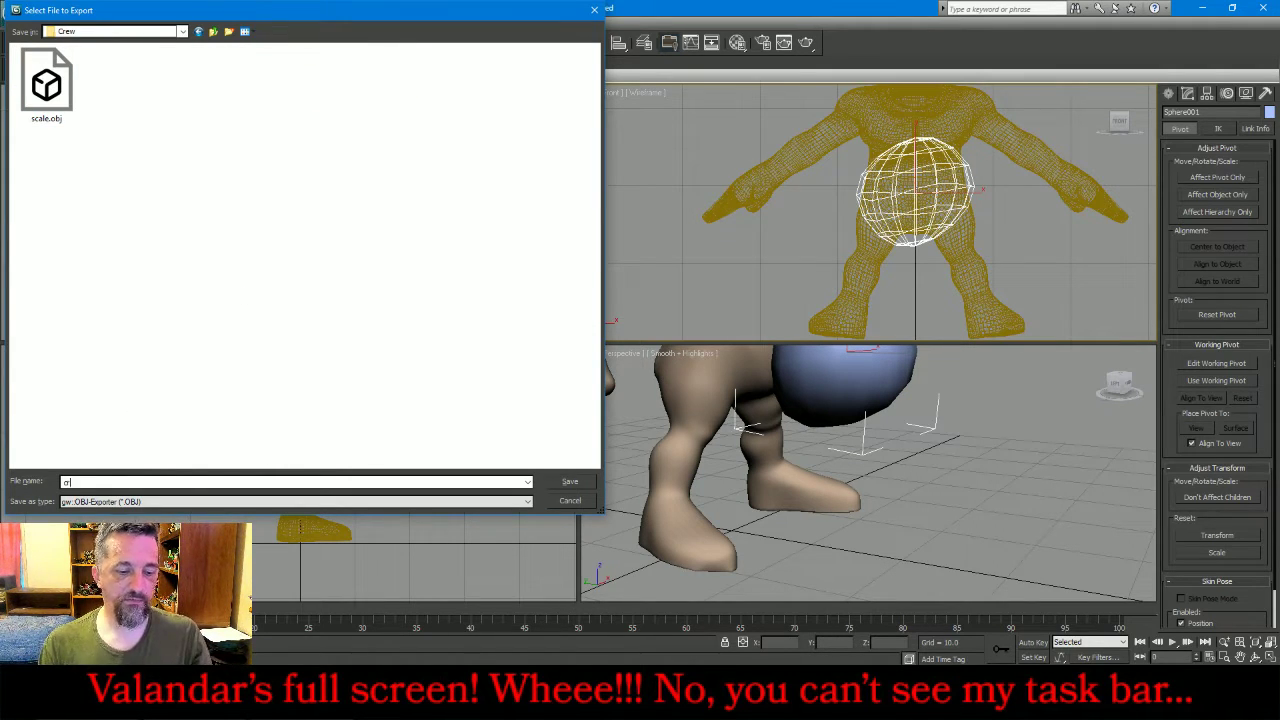
- Name the export file crewRock and export the rock as OBJ with quad faces and a scale of 1.0
key("Return")
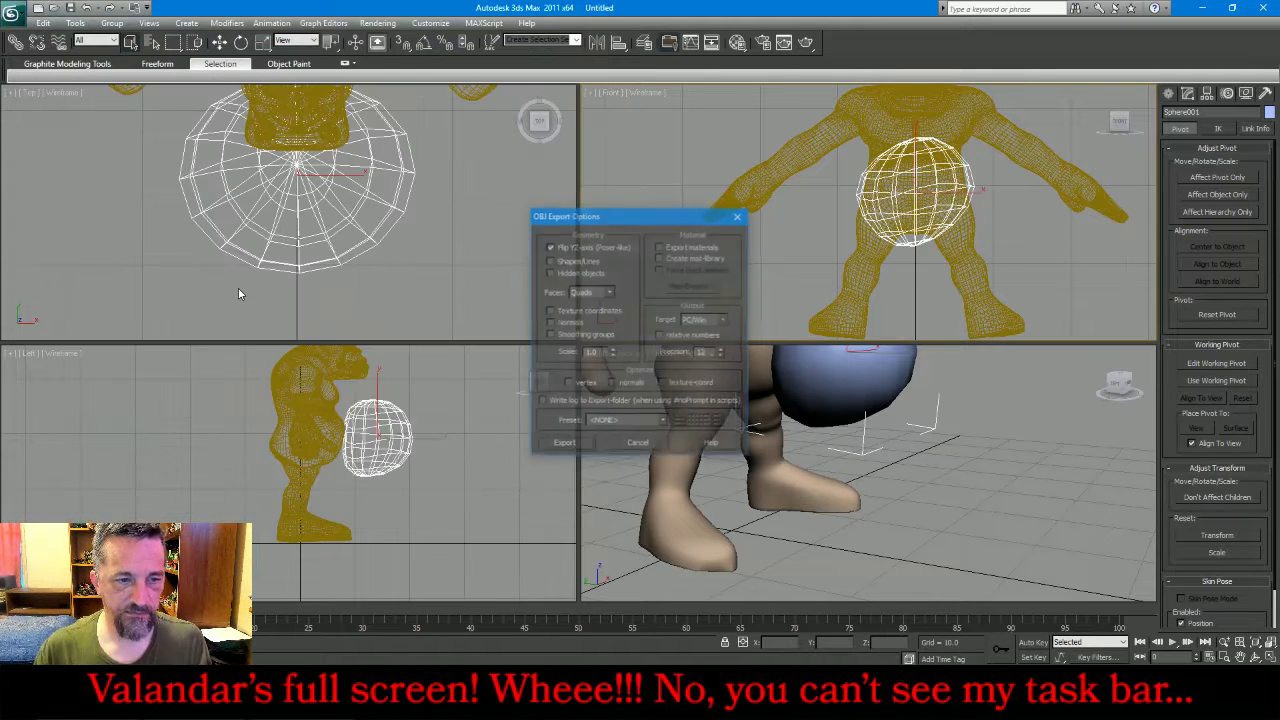
left_click(563, 443)
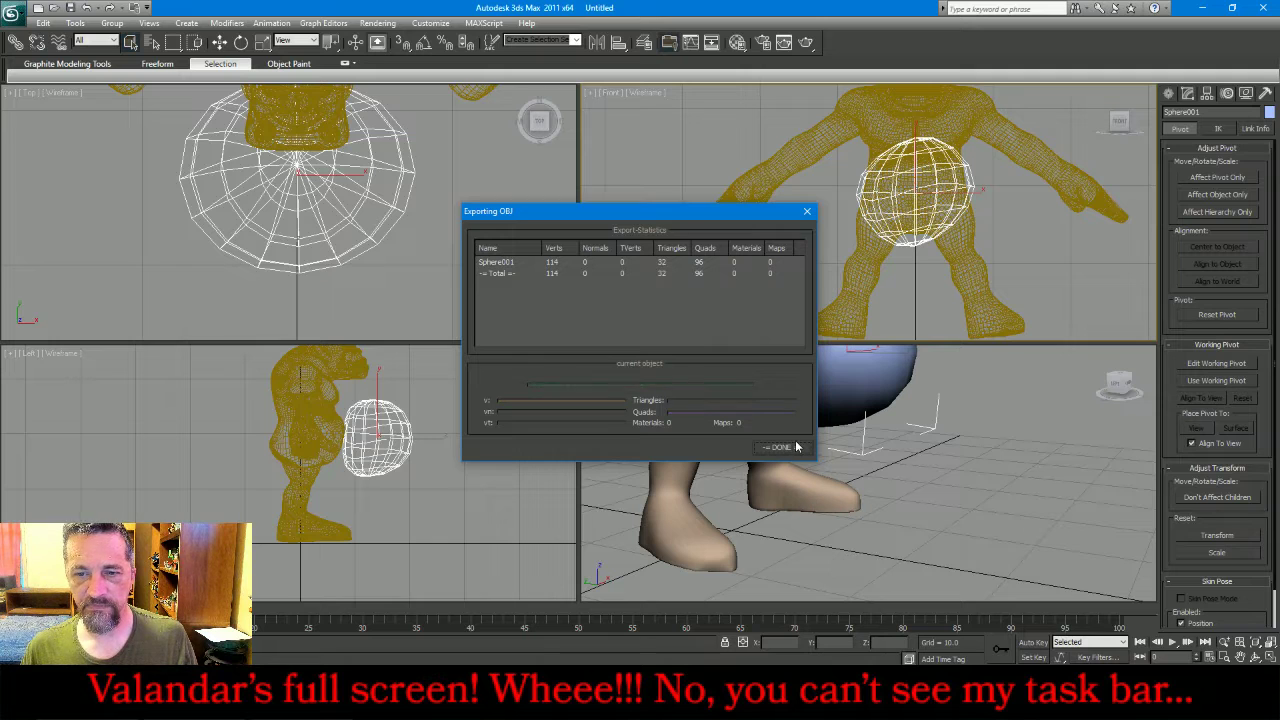
left_click(780, 447)
key("Delete")
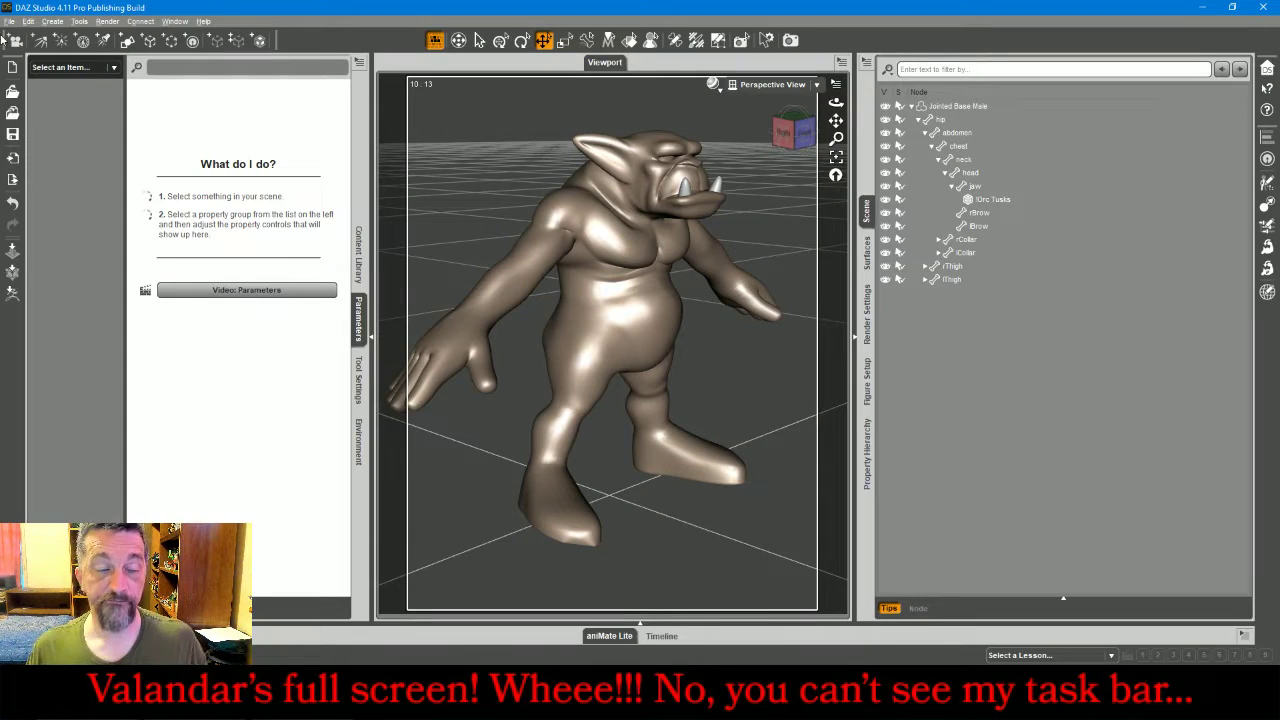
- Switch to DAZ Studio and import crewRock.obj from the !!OrkHorde, WarMachines, Crew folder, accepting the import options
left_click(9, 21)
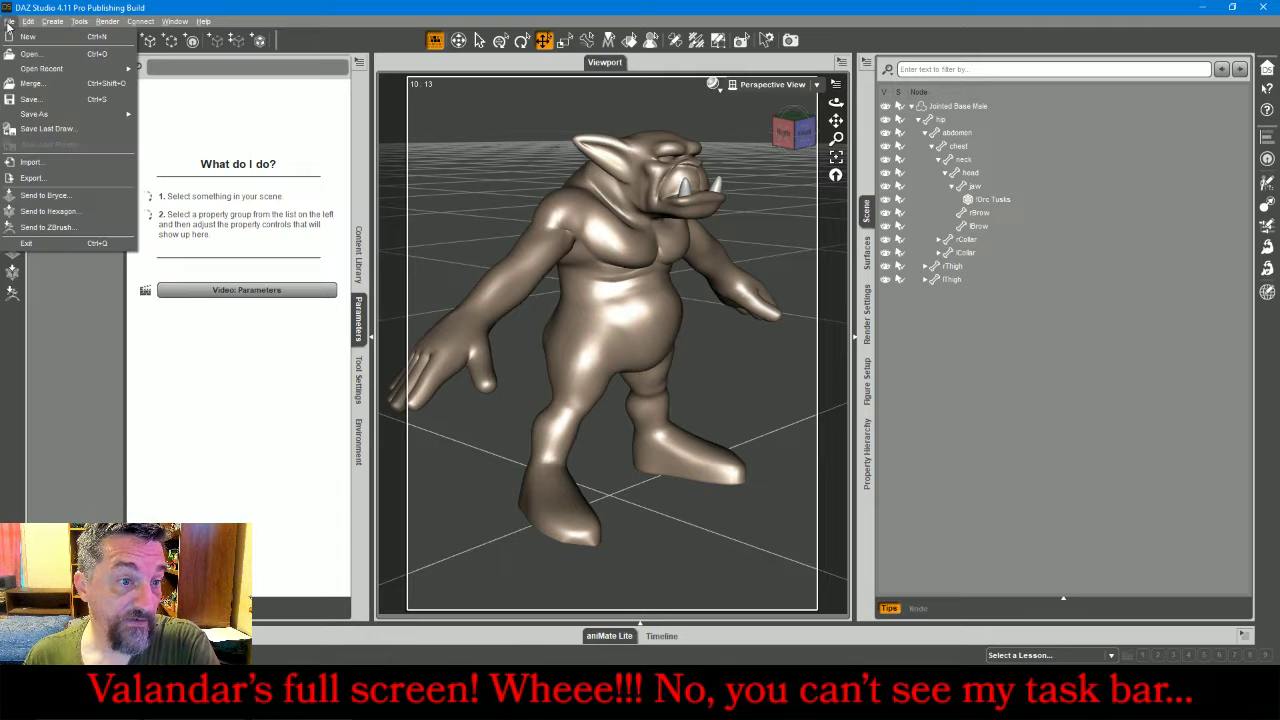
left_click(27, 163)
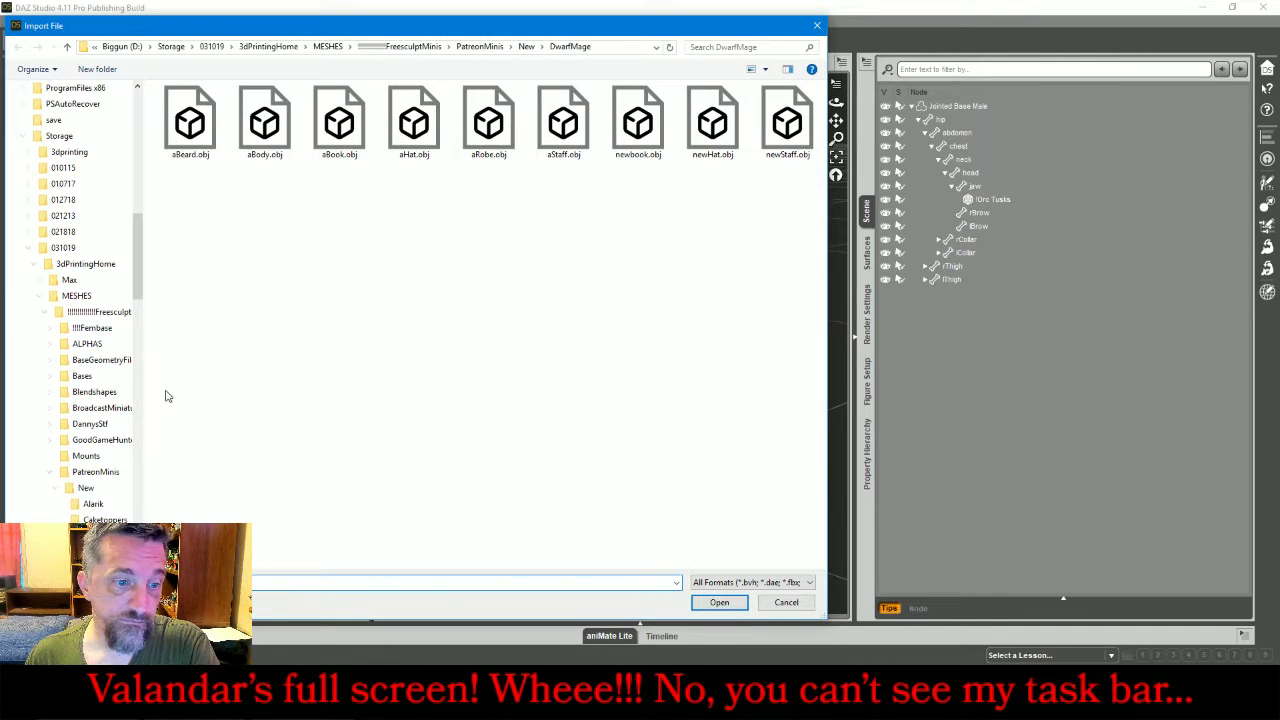
left_click(43, 313)
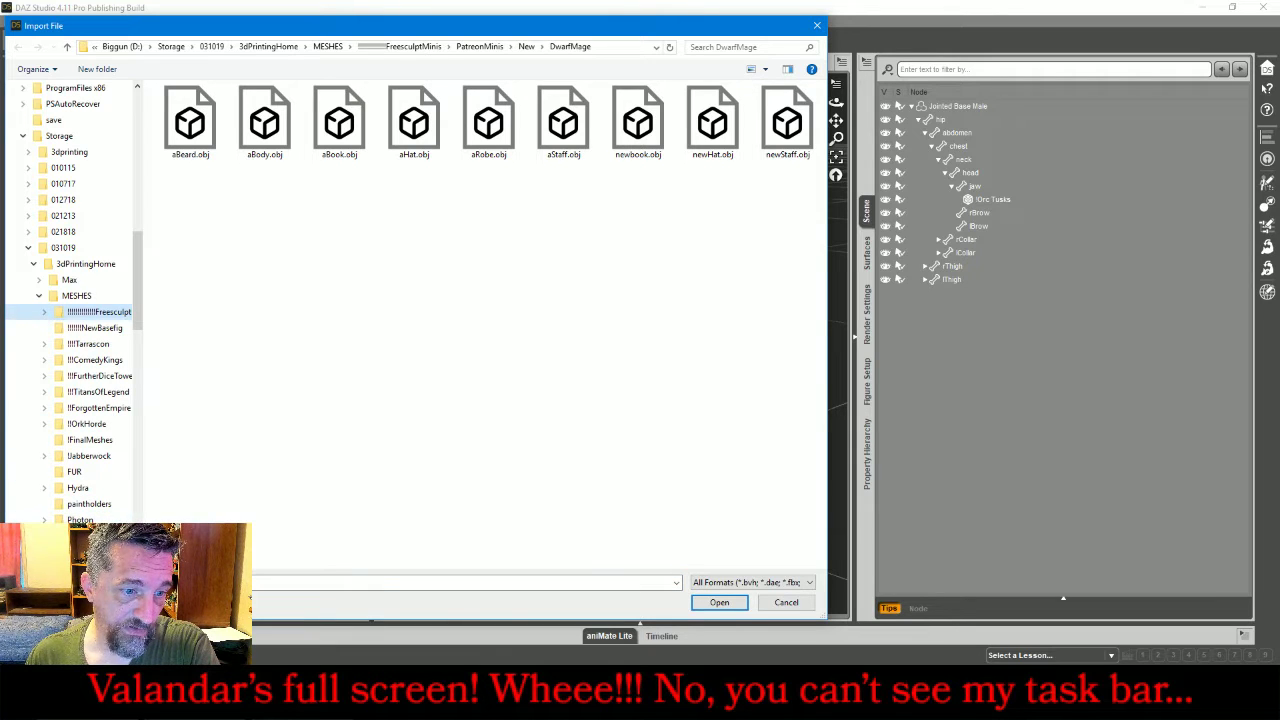
left_click(92, 408)
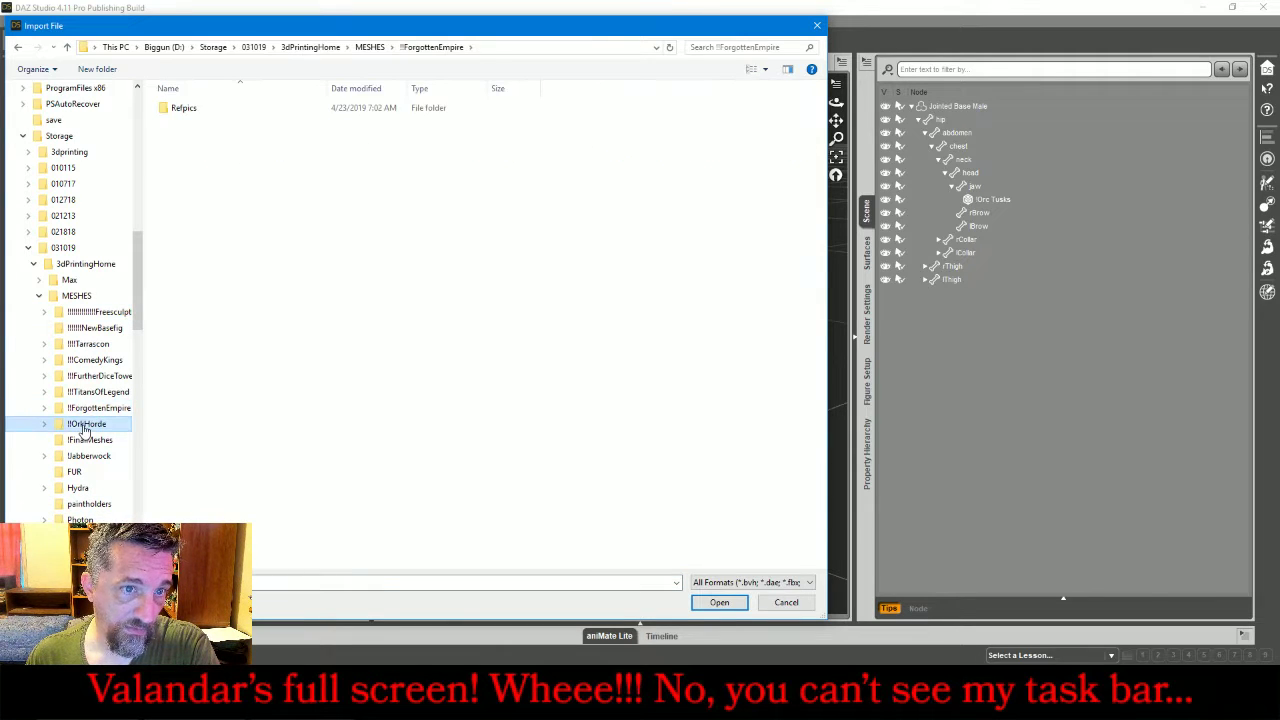
left_click(86, 425)
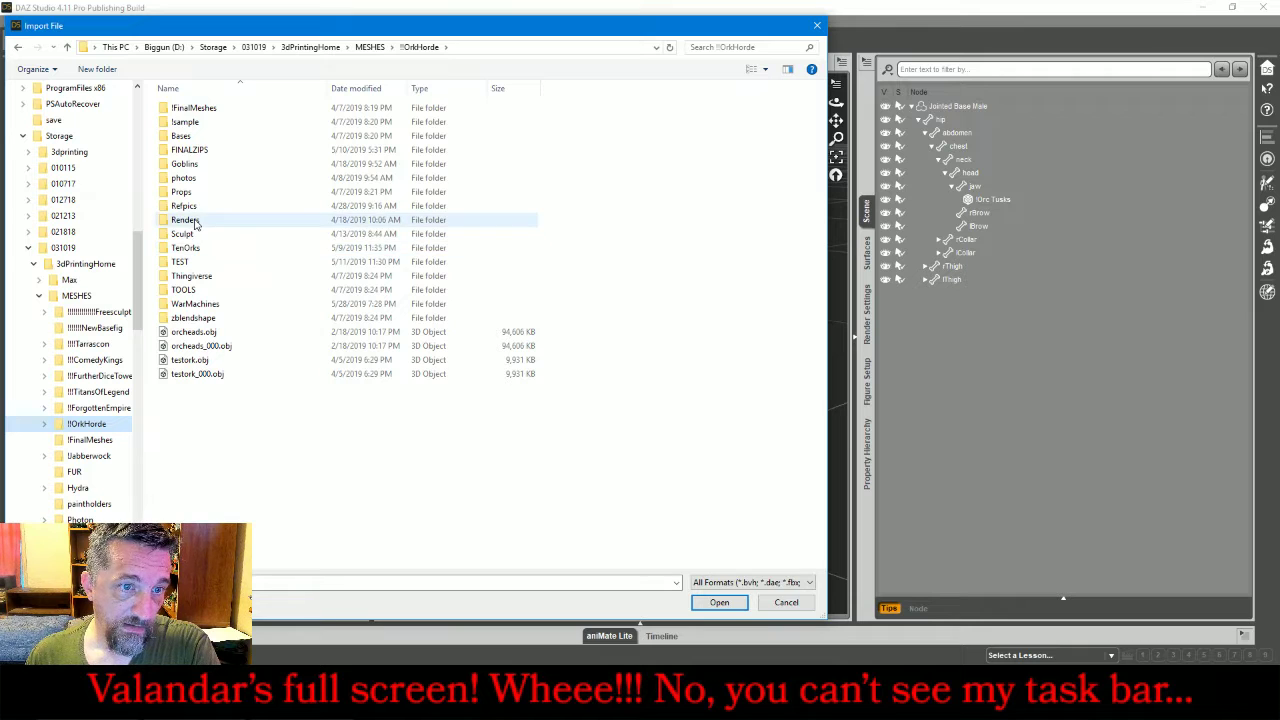
double_click(195, 303)
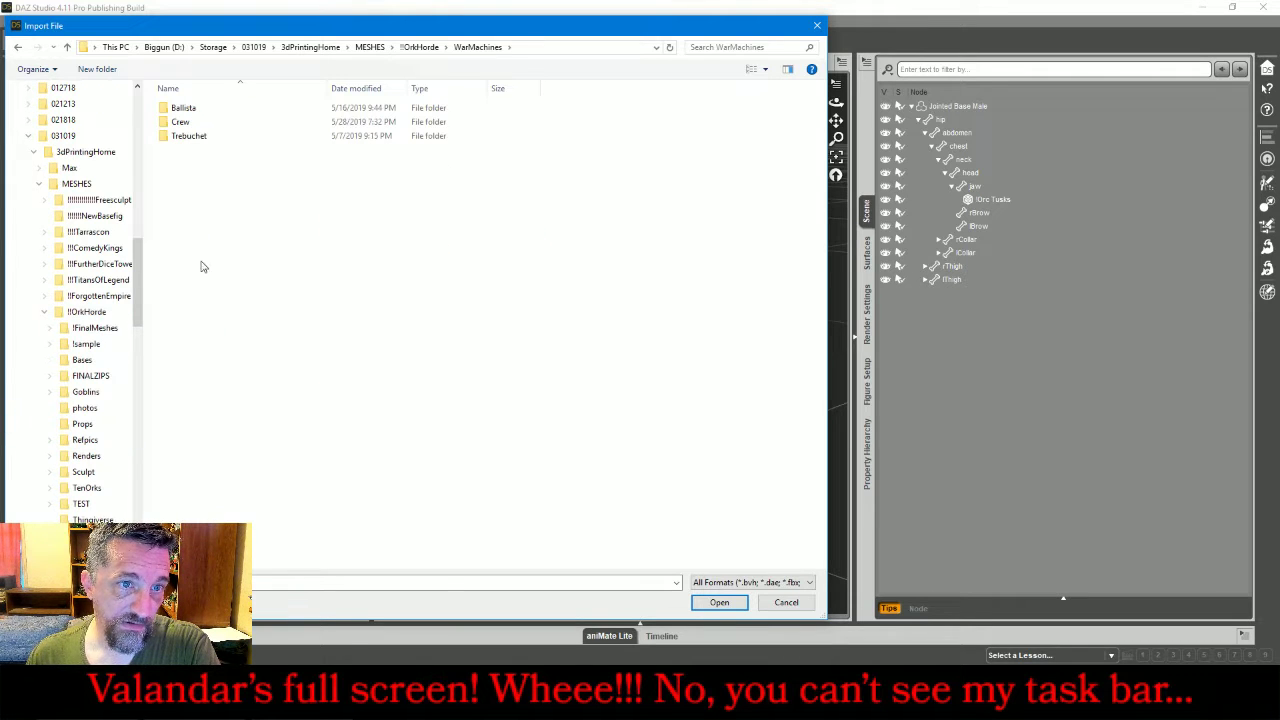
double_click(186, 127)
double_click(195, 125)
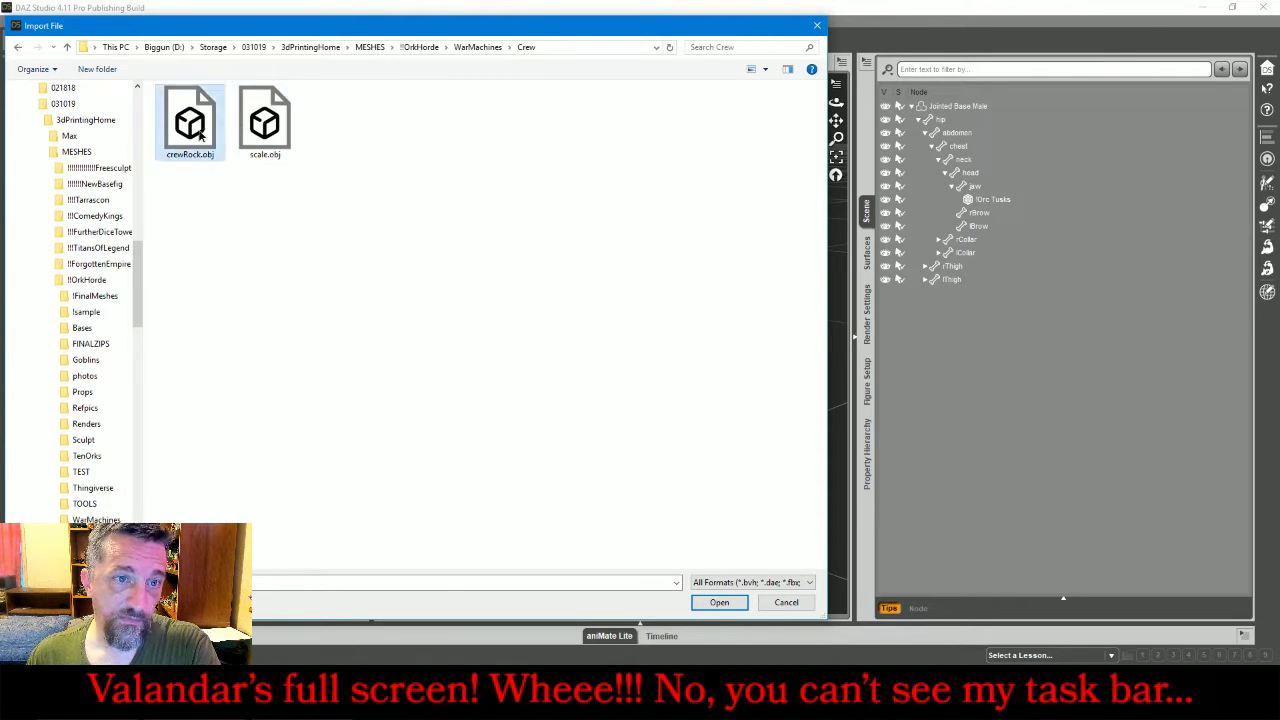
left_click(697, 522)
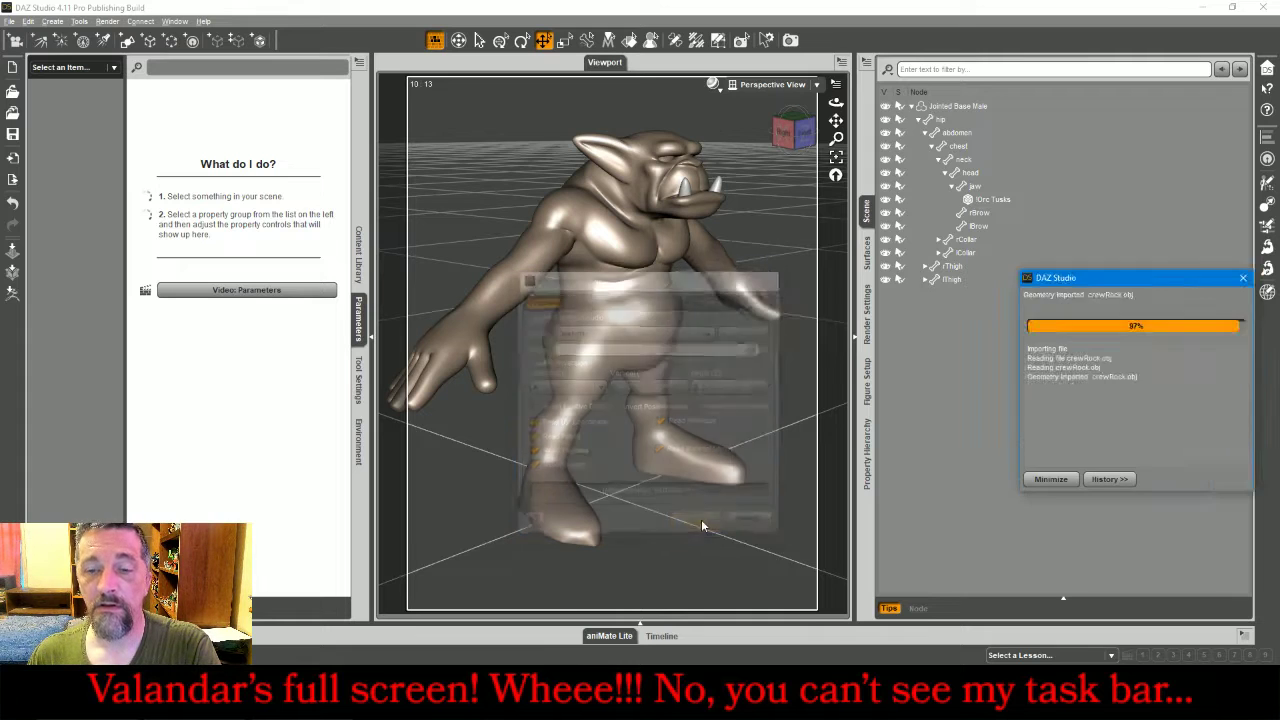
- Move the crewRock toward the troll's belly to a Z translation of about -1.96
left_click_drag(807, 147, 572, 103)
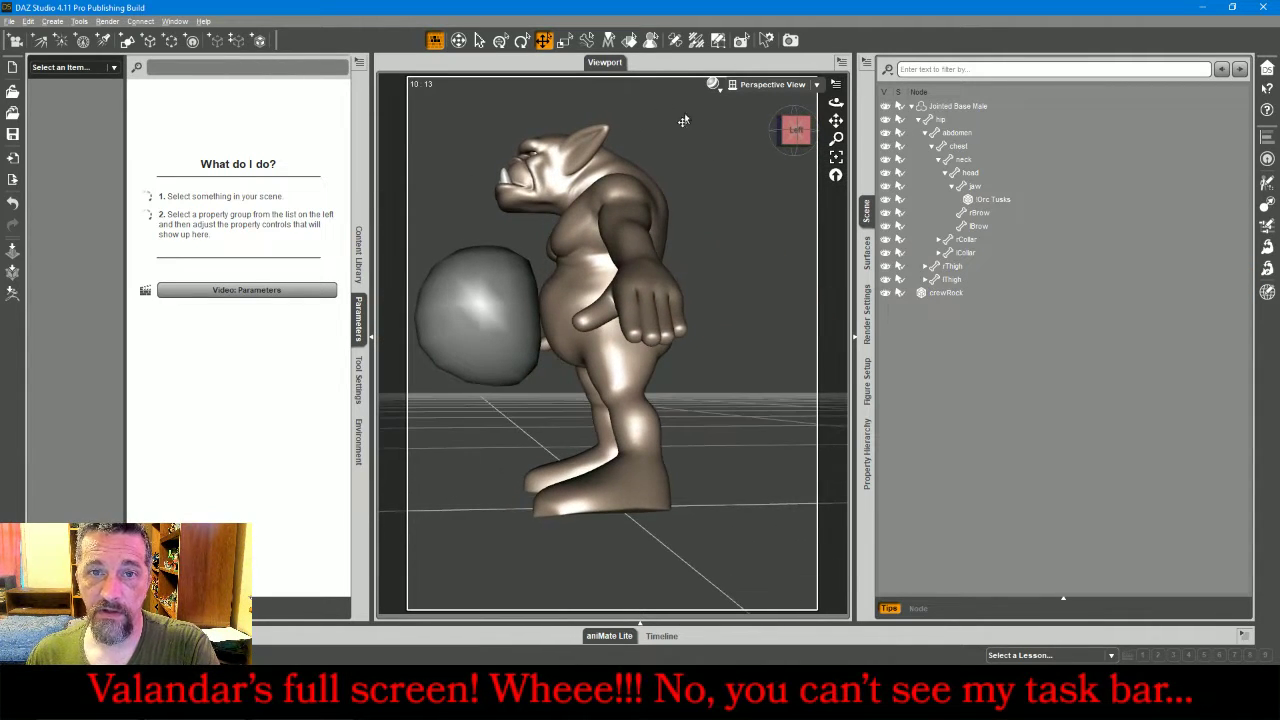
left_click(436, 316)
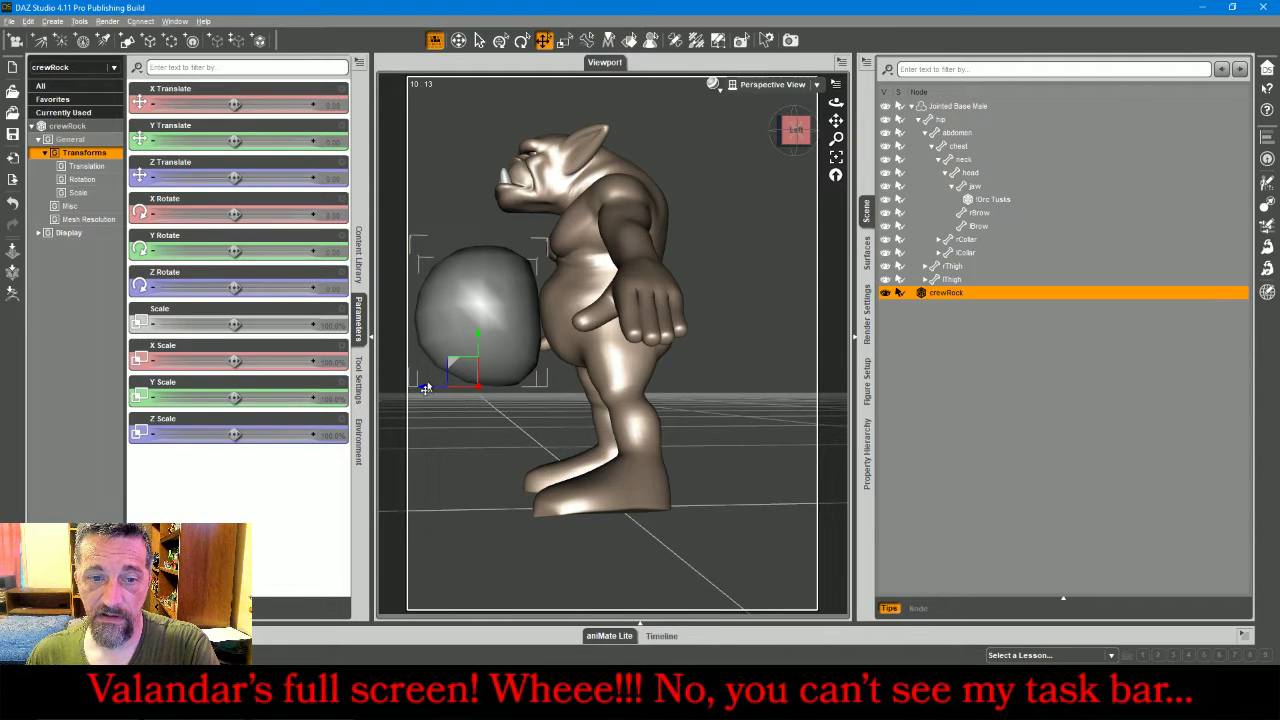
left_click_drag(421, 392, 442, 389)
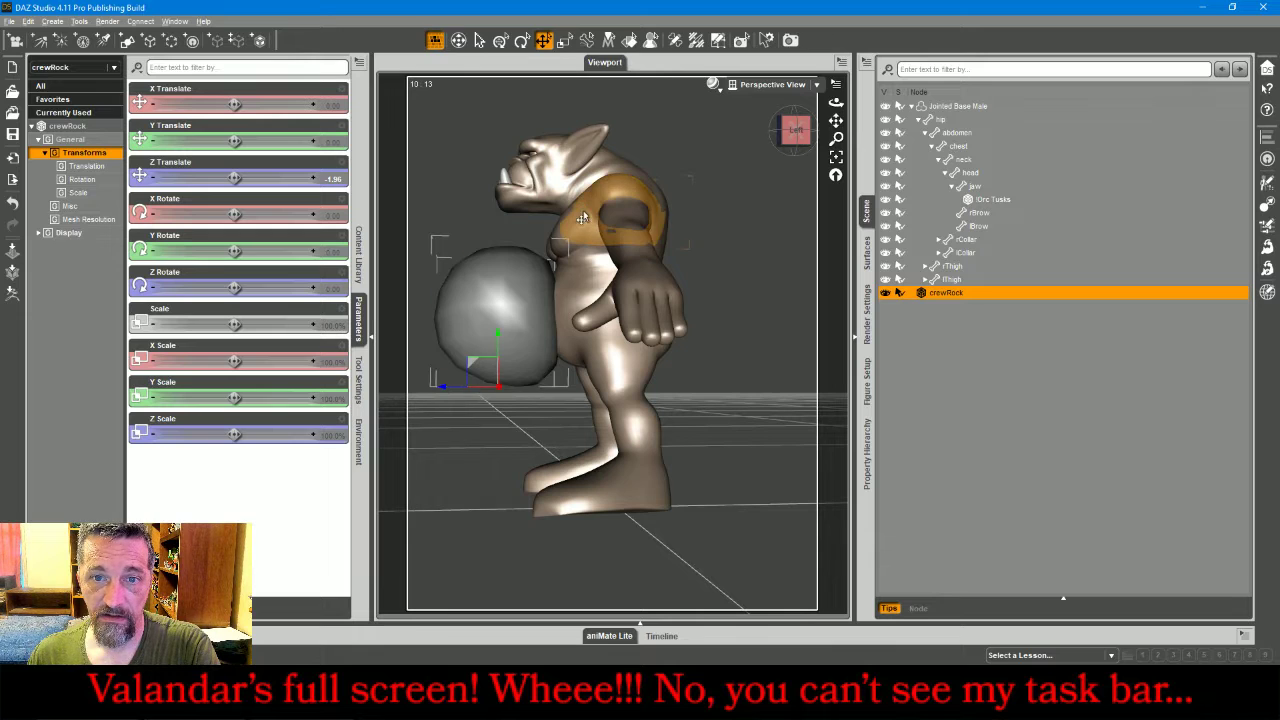
- Parent the crewRock to the troll's chest bone in the scene hierarchy
left_click(612, 191)
left_click_drag(426, 120, 400, 88)
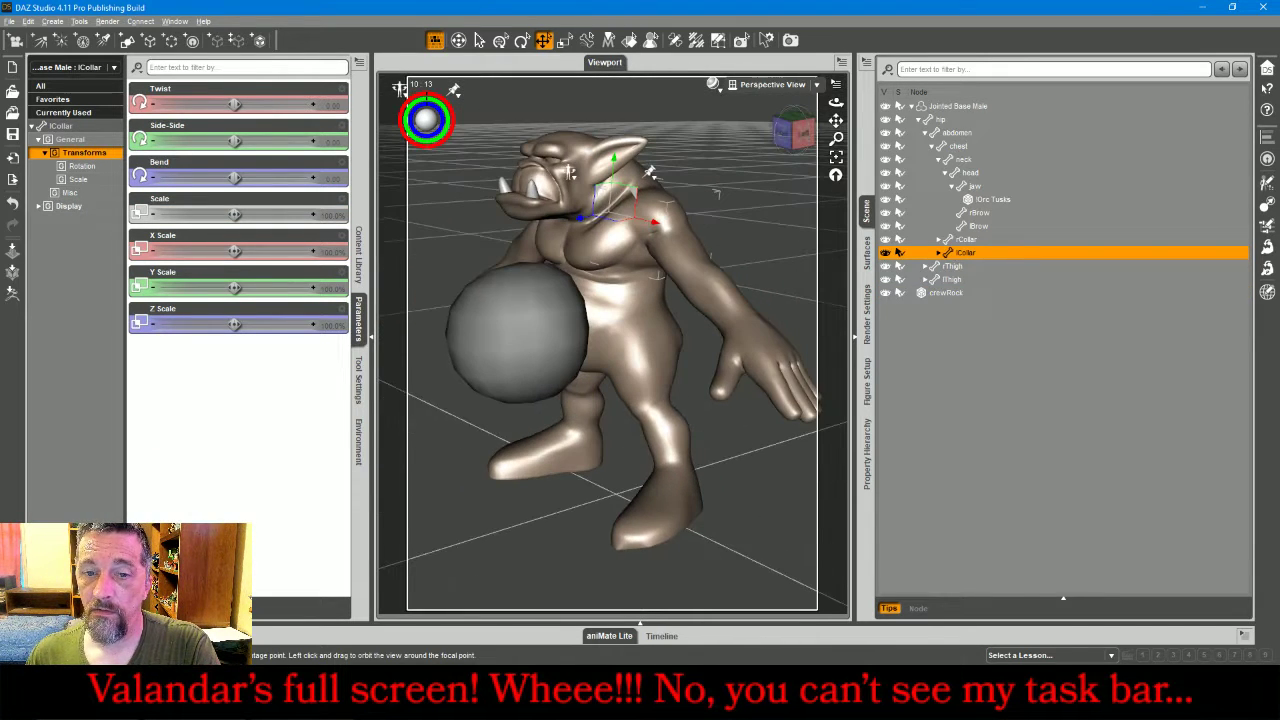
left_click_drag(958, 294, 960, 146)
left_click(985, 458)
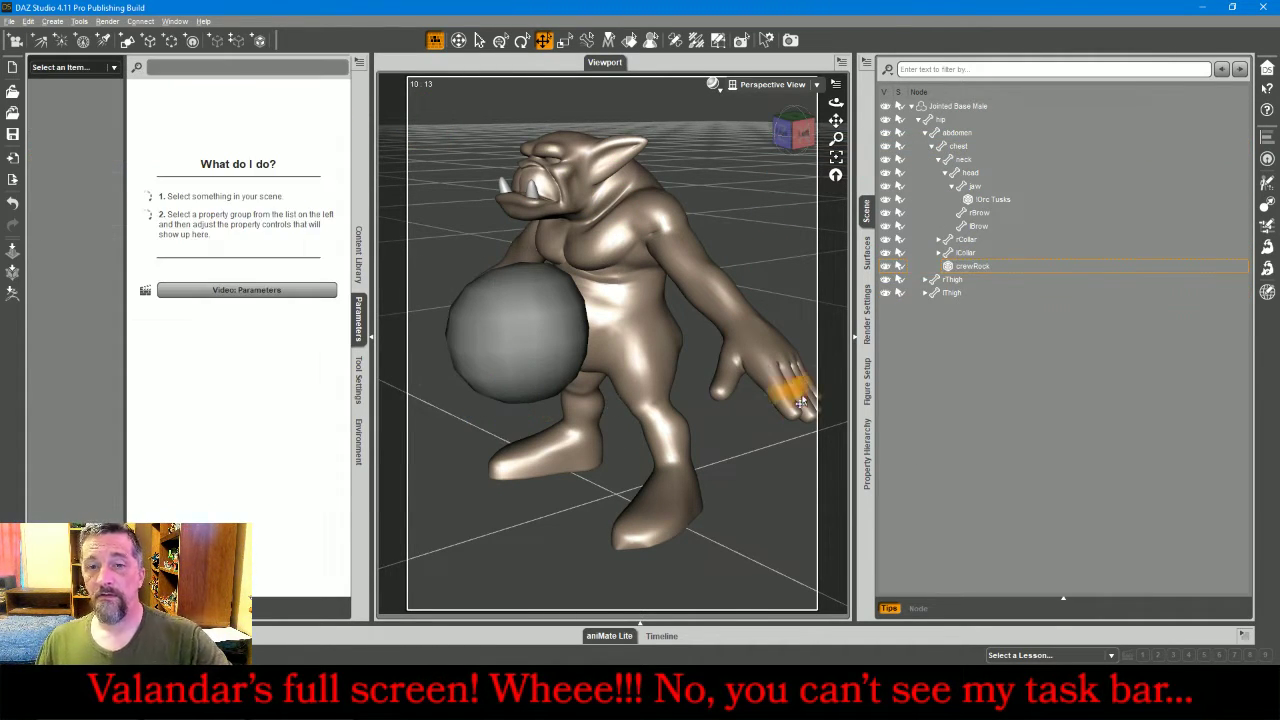
- Rotate the troll's left collar to bring the left shoulder forward toward the rock
left_click(665, 224)
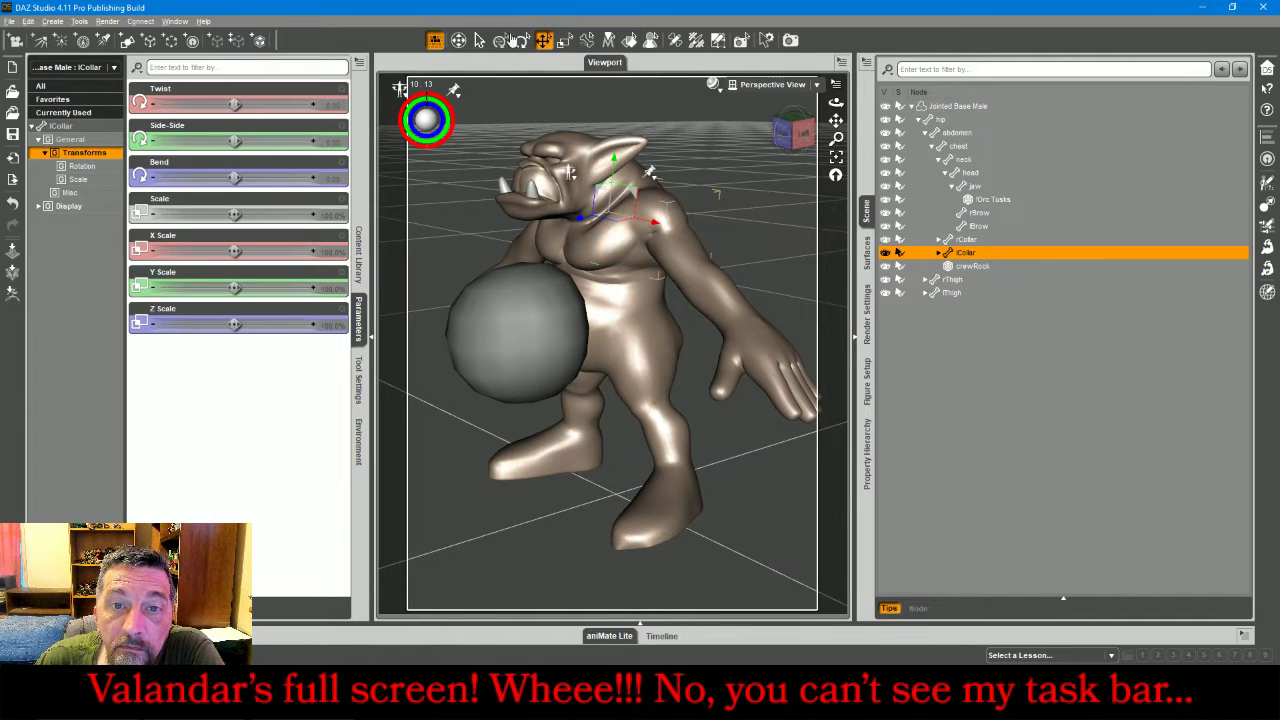
left_click(522, 40)
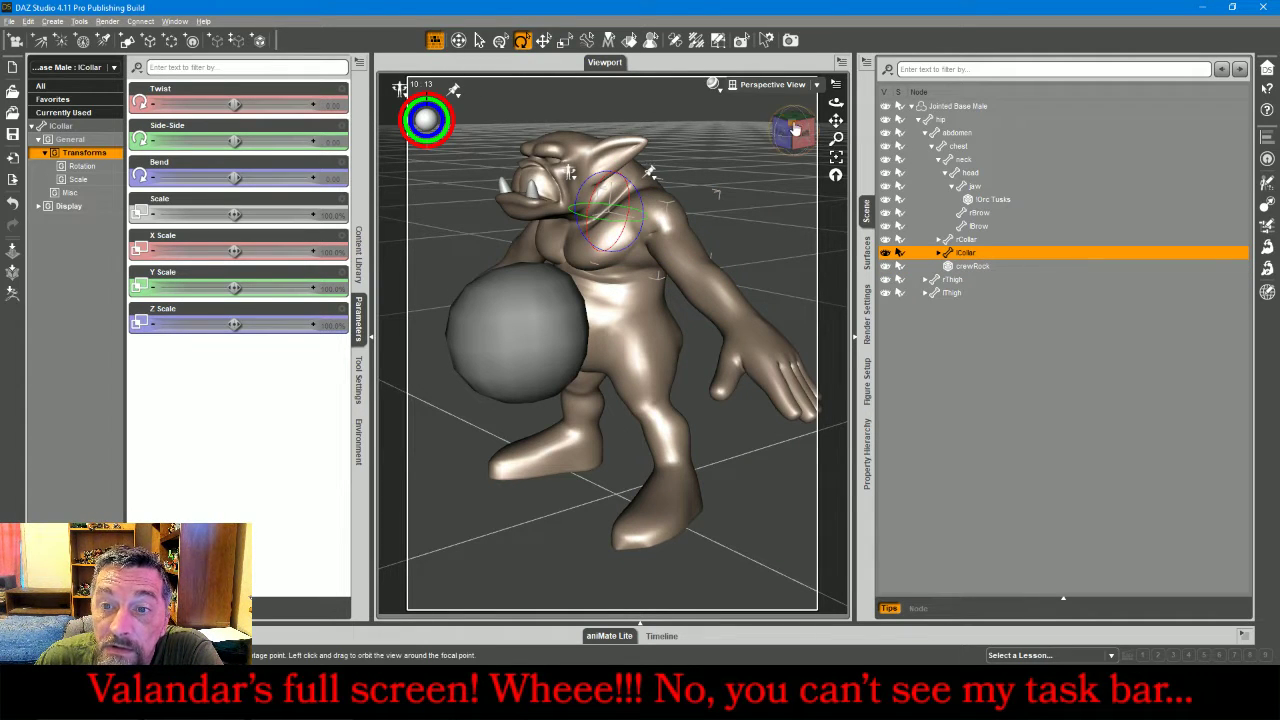
left_click_drag(796, 130, 808, 152)
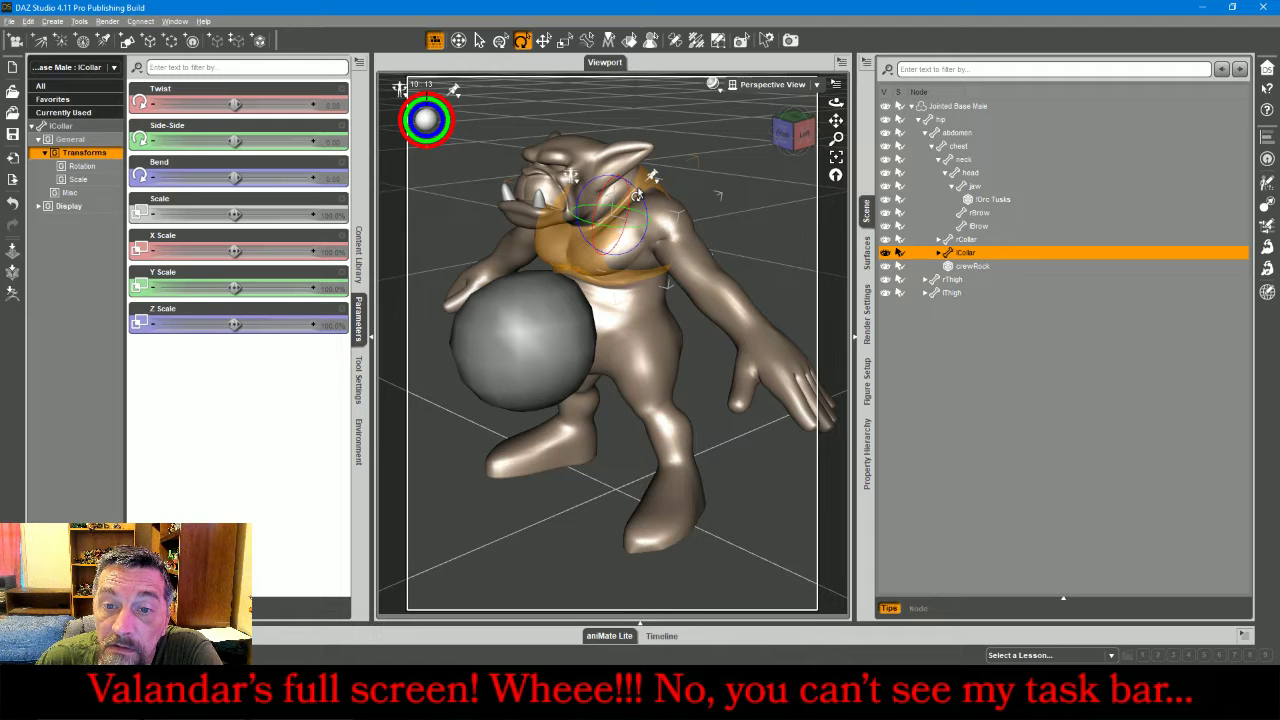
left_click_drag(636, 195, 656, 274)
- Rotate the left shoulder to lower the arm around the rock, and bend the left hand to about -53° beneath it
left_click(656, 248)
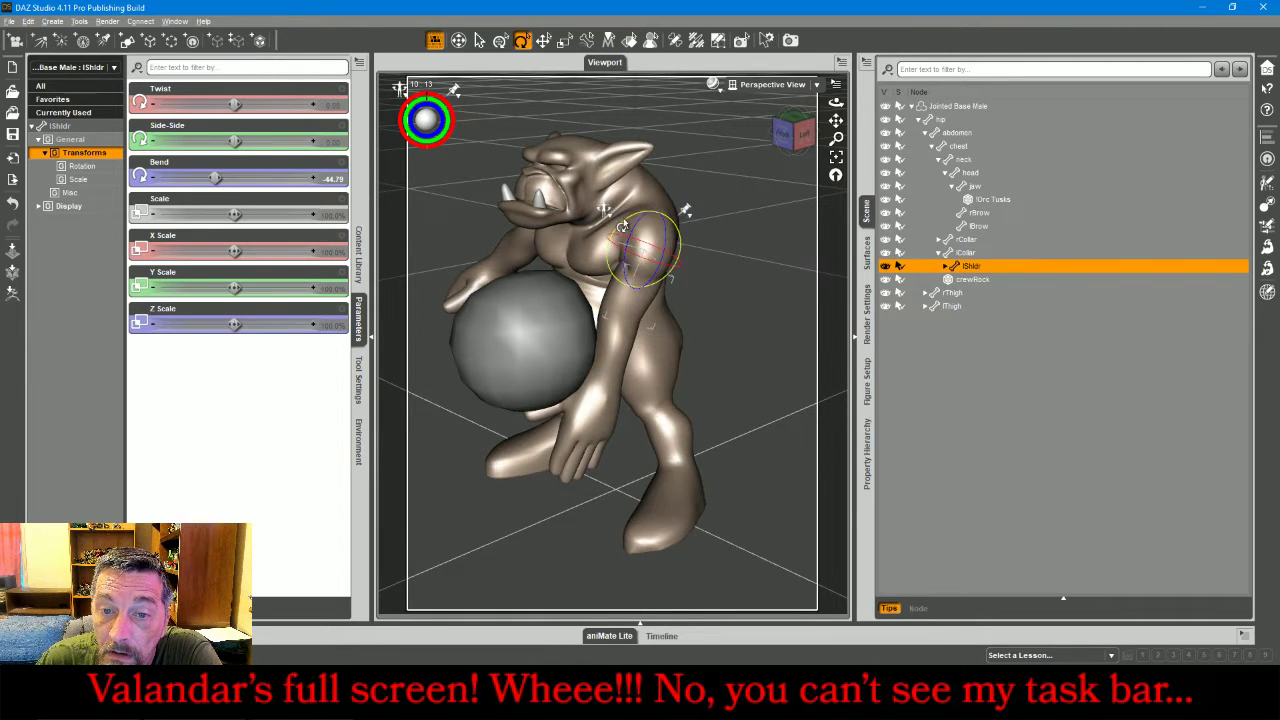
left_click_drag(622, 226, 682, 253)
left_click(568, 432)
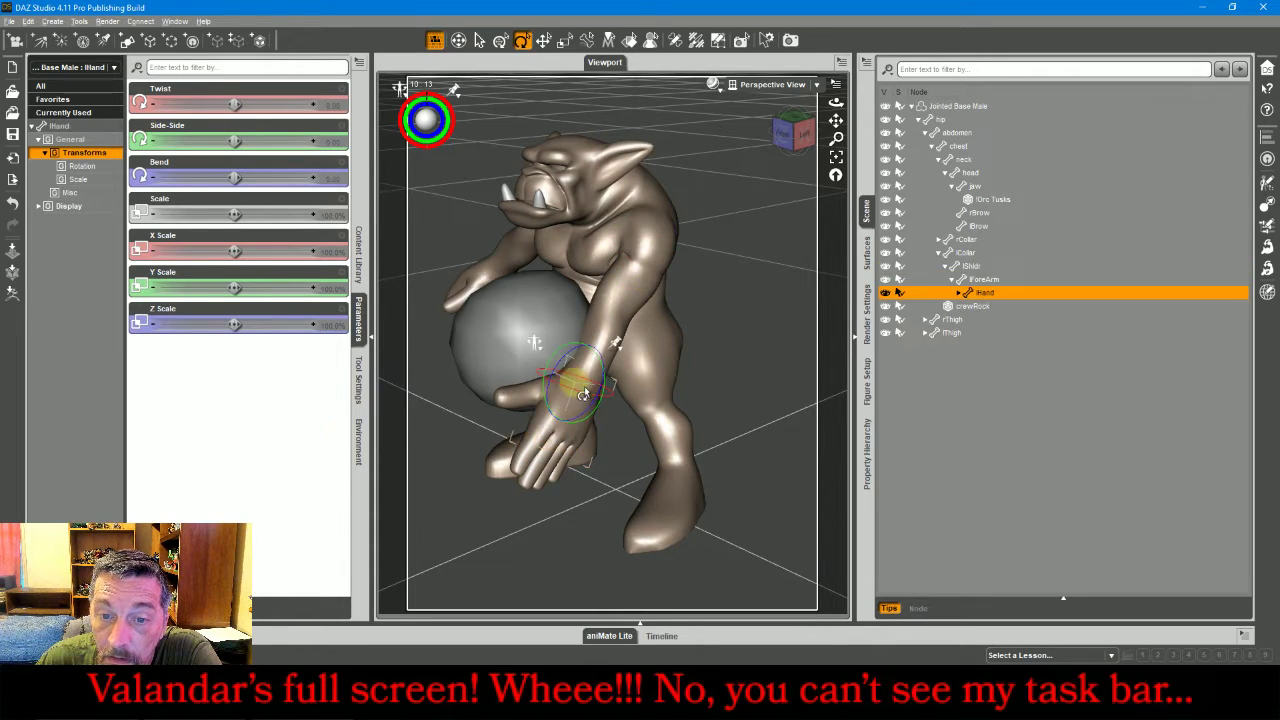
left_click_drag(586, 410, 566, 425)
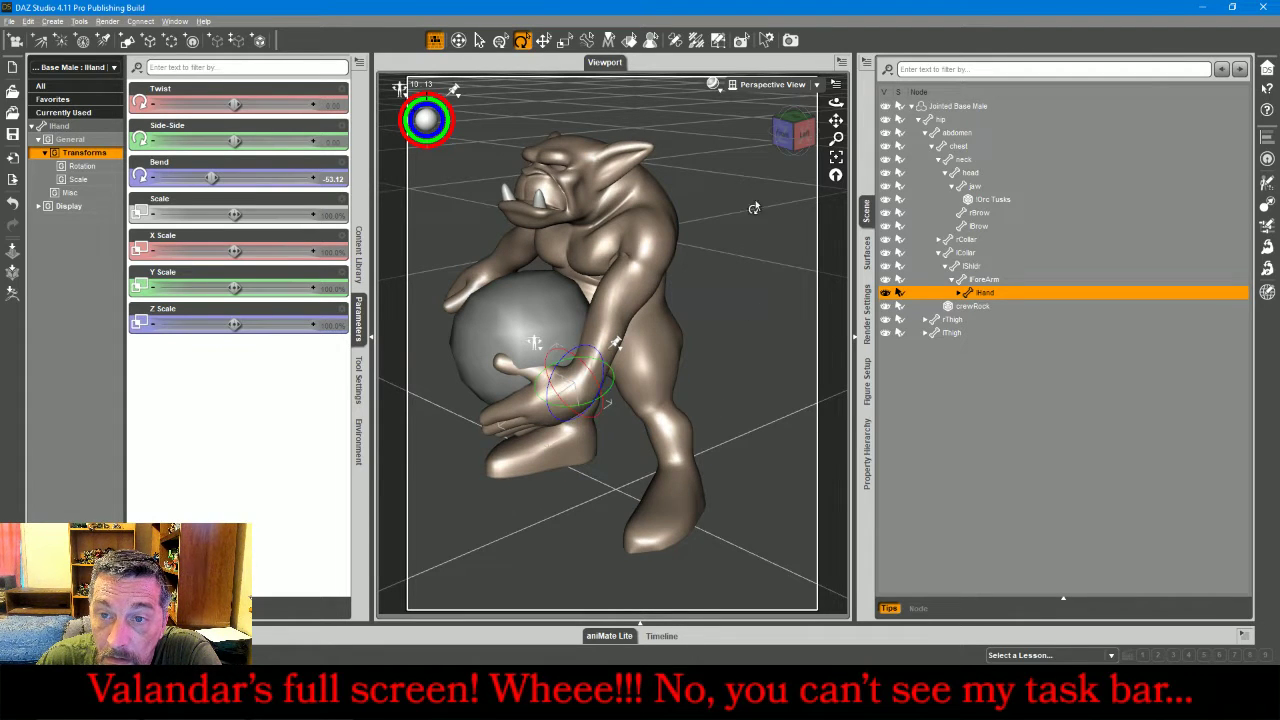
- Bend the base joint of the left thumb about -8° toward the rock
left_click(782, 132)
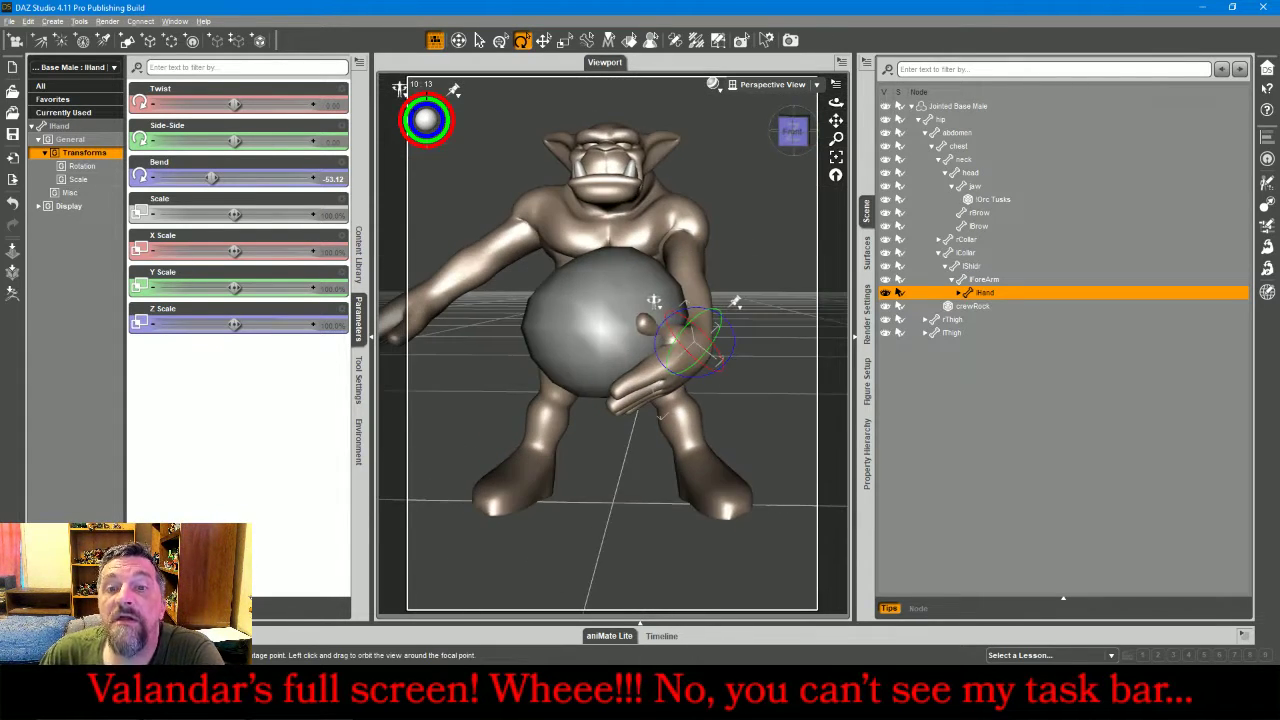
left_click_drag(790, 132, 750, 135)
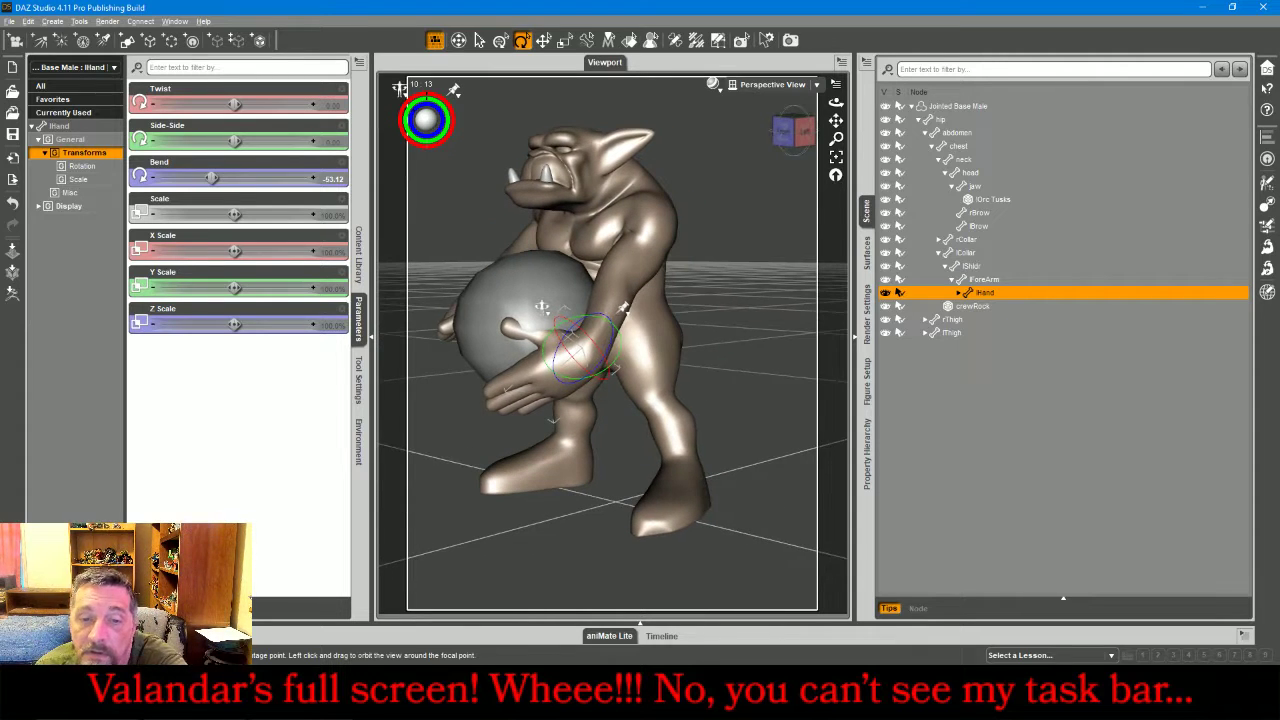
left_click(546, 348)
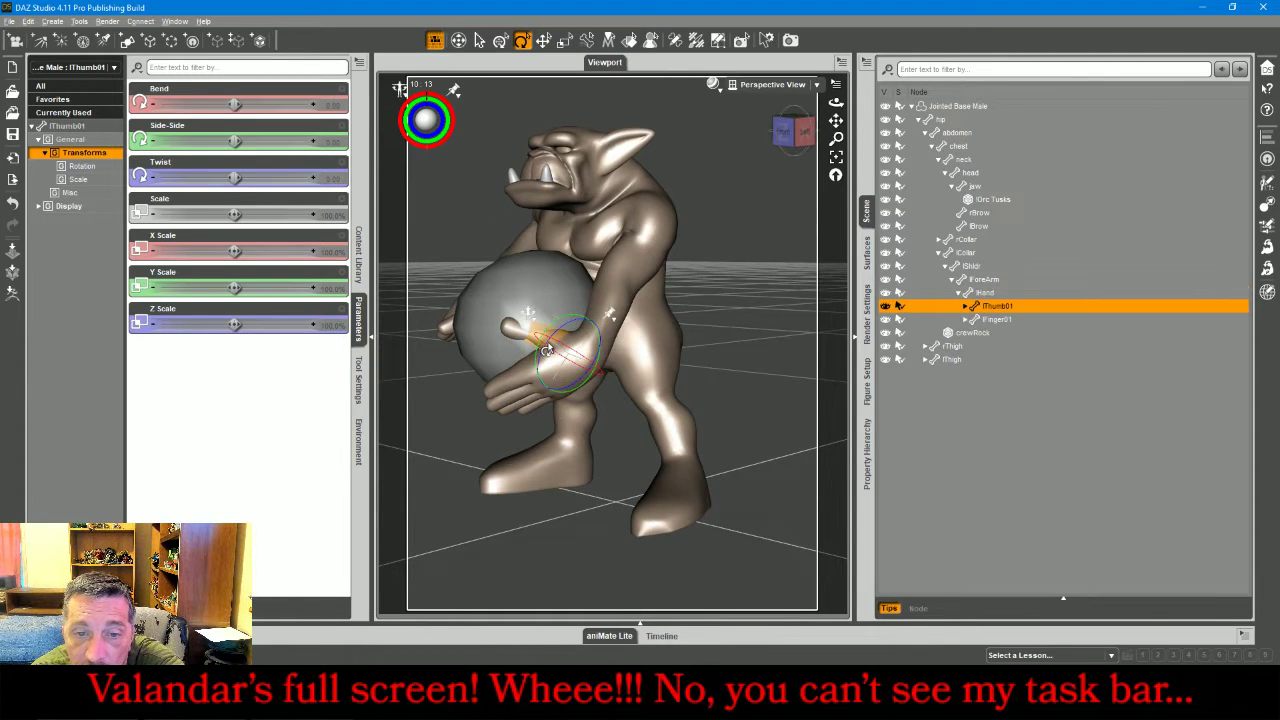
mouse_move(568, 356)
left_mouse_down()
mouse_move(583, 360)
mouse_move(569, 359)
left_mouse_up()
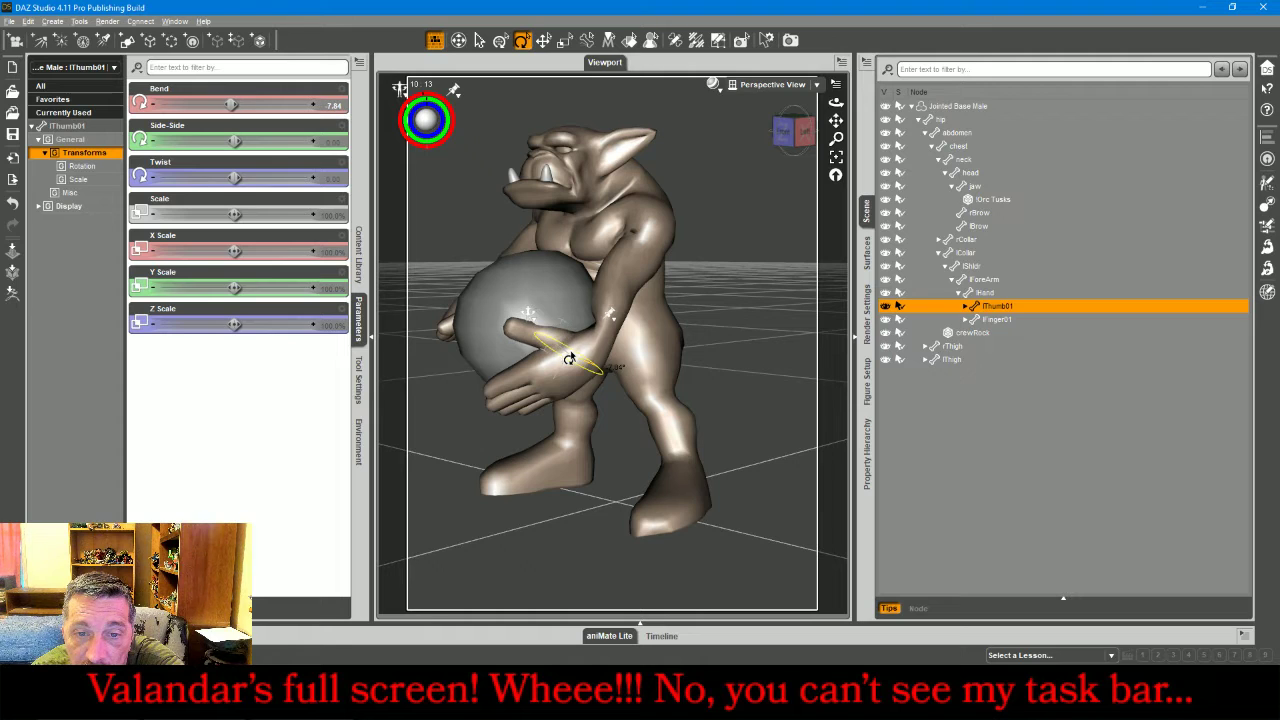
- Curl the two left finger joints to about -14° and -16° around the rock, and bend the left thumb tip about 22°
left_click(530, 400)
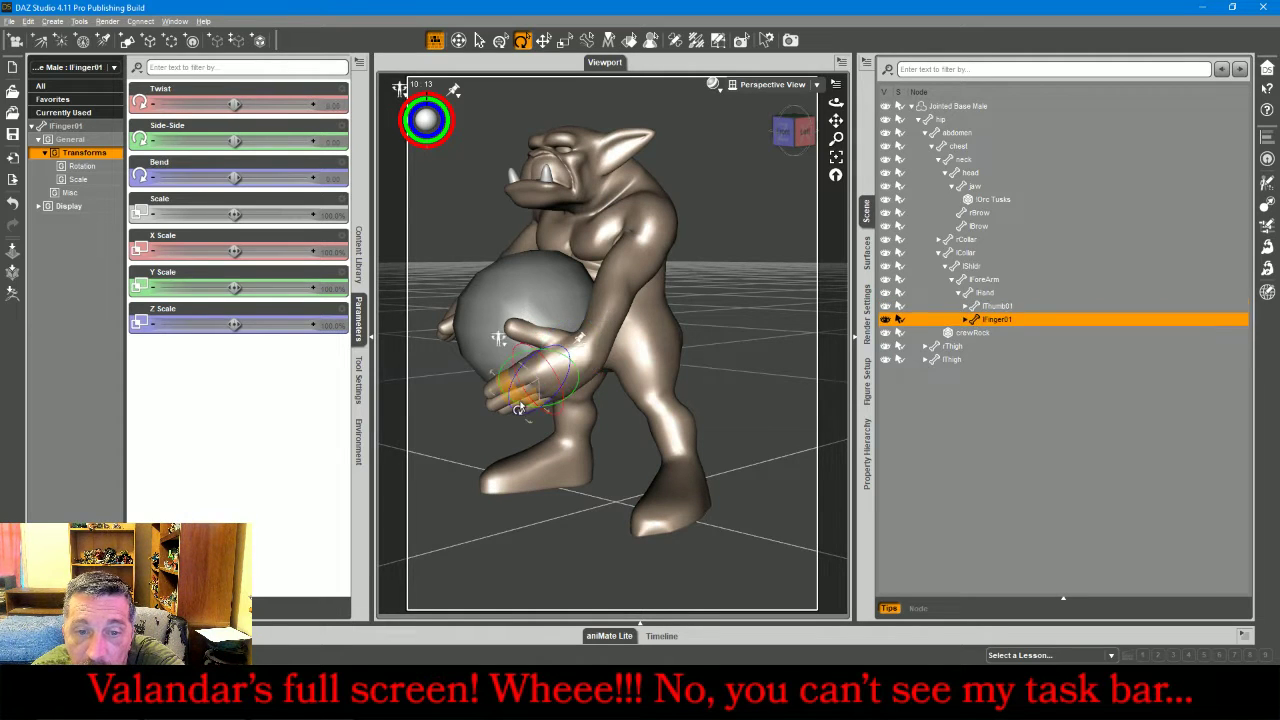
left_click_drag(805, 132, 784, 134)
left_click(788, 132)
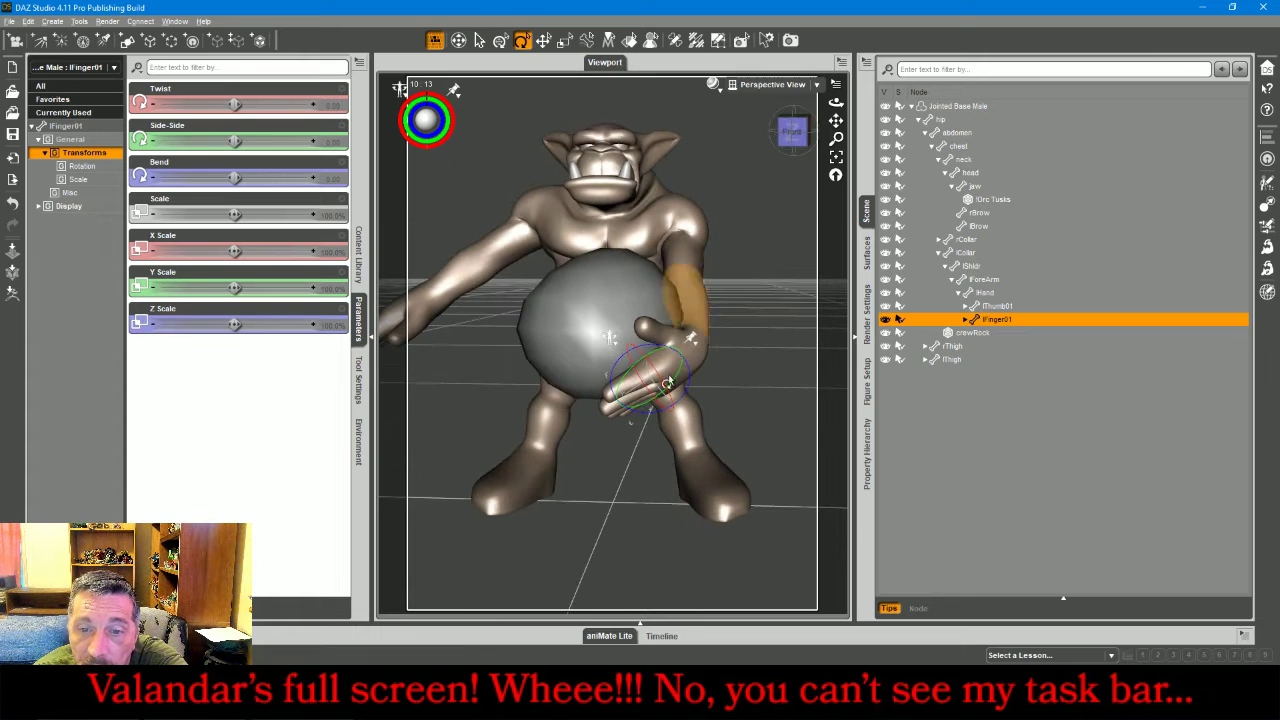
left_click_drag(651, 421, 647, 425)
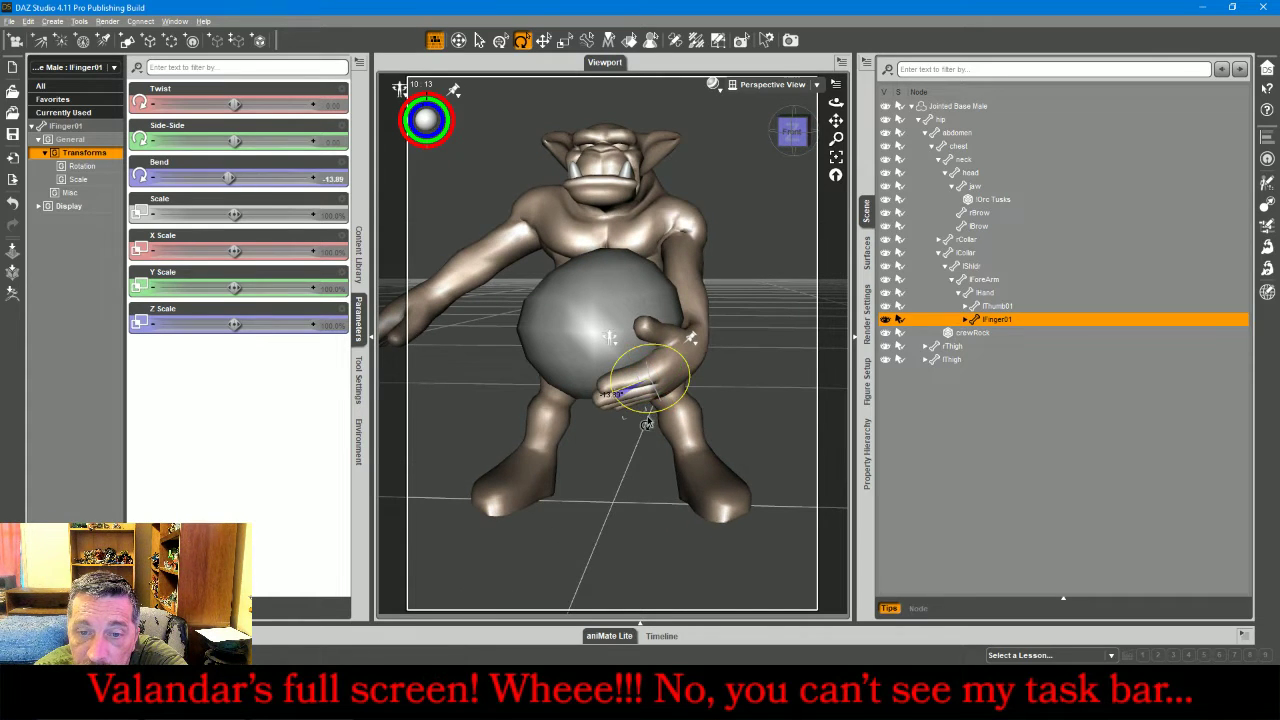
left_click(600, 411)
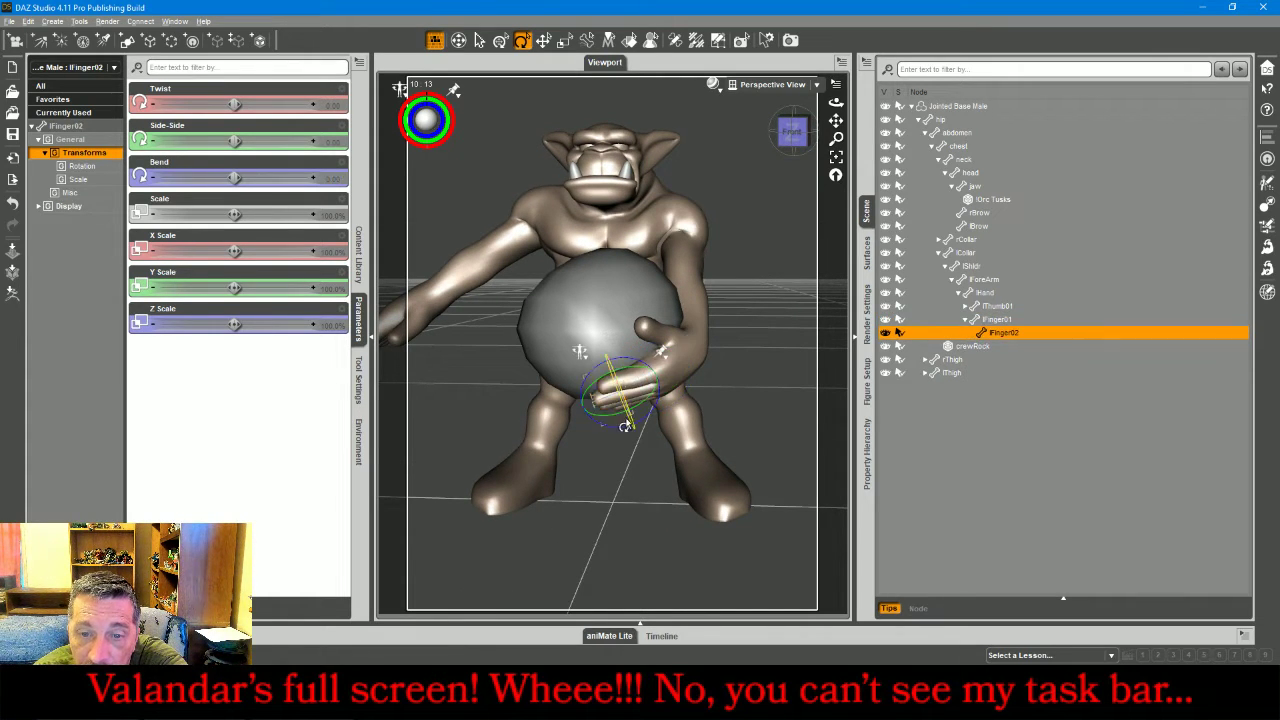
mouse_move(612, 425)
left_mouse_down()
mouse_move(615, 435)
mouse_move(616, 418)
left_mouse_up()
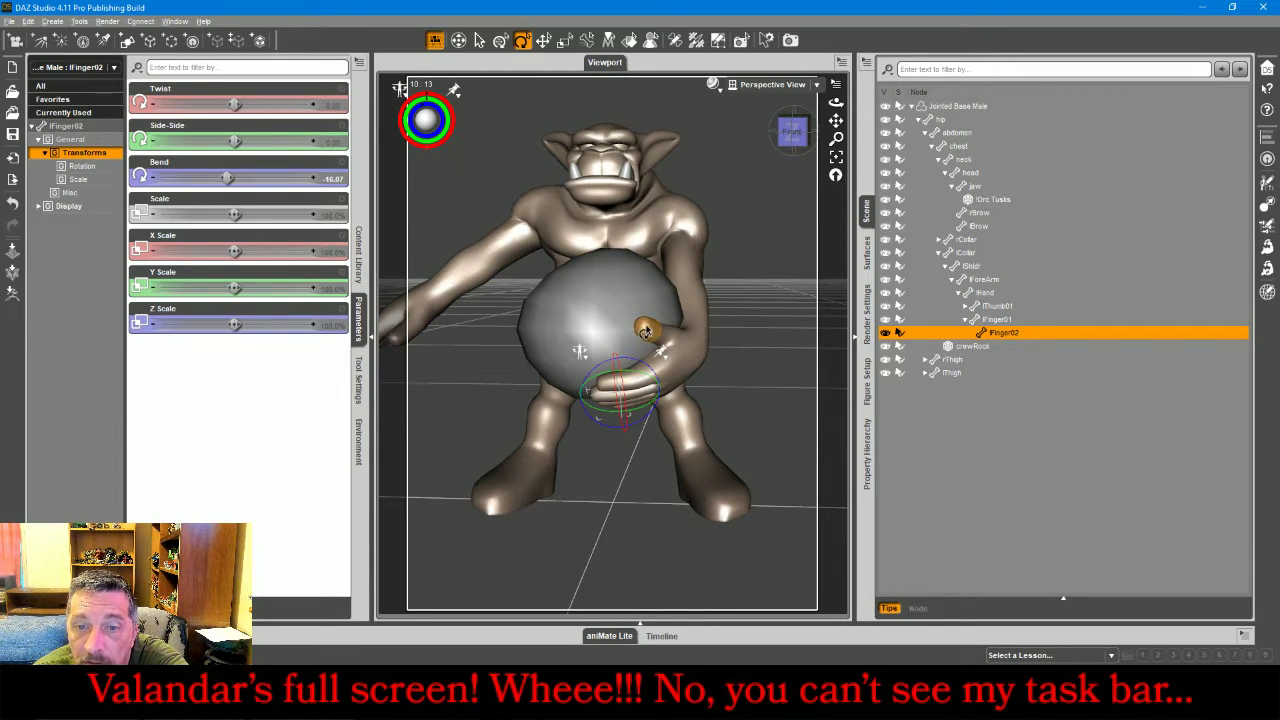
left_click(645, 331)
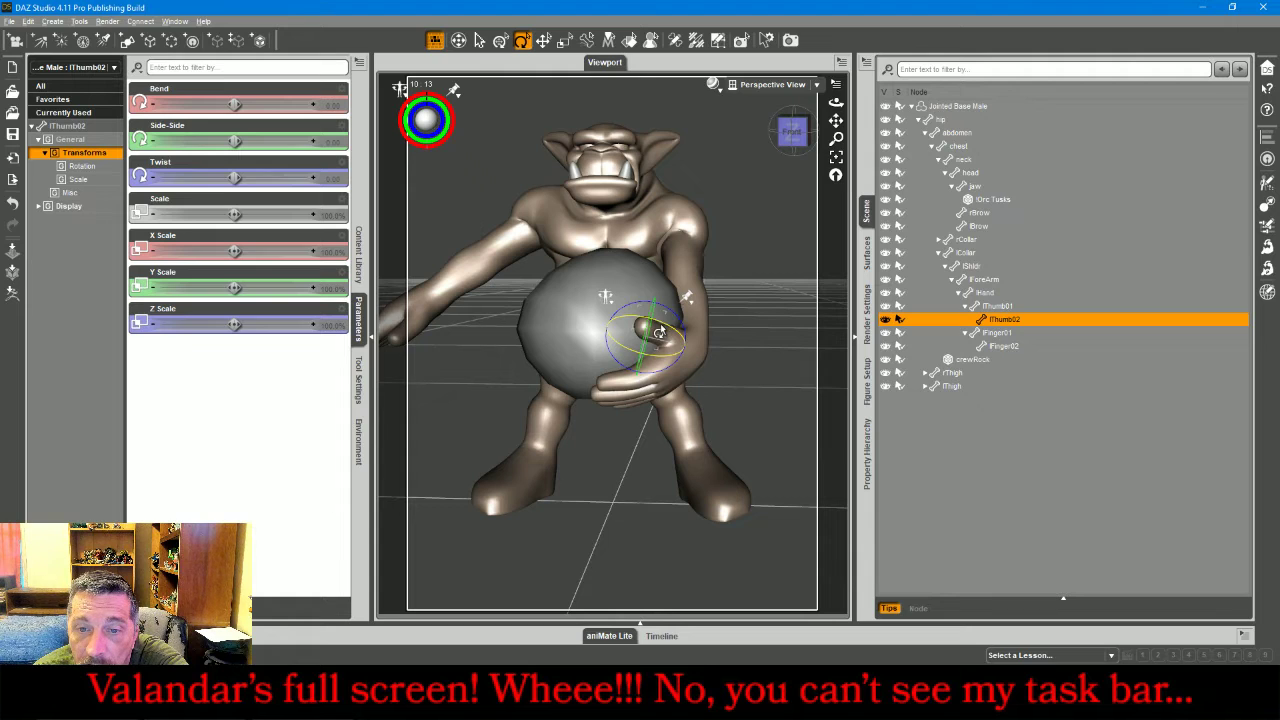
left_click_drag(674, 337, 673, 327)
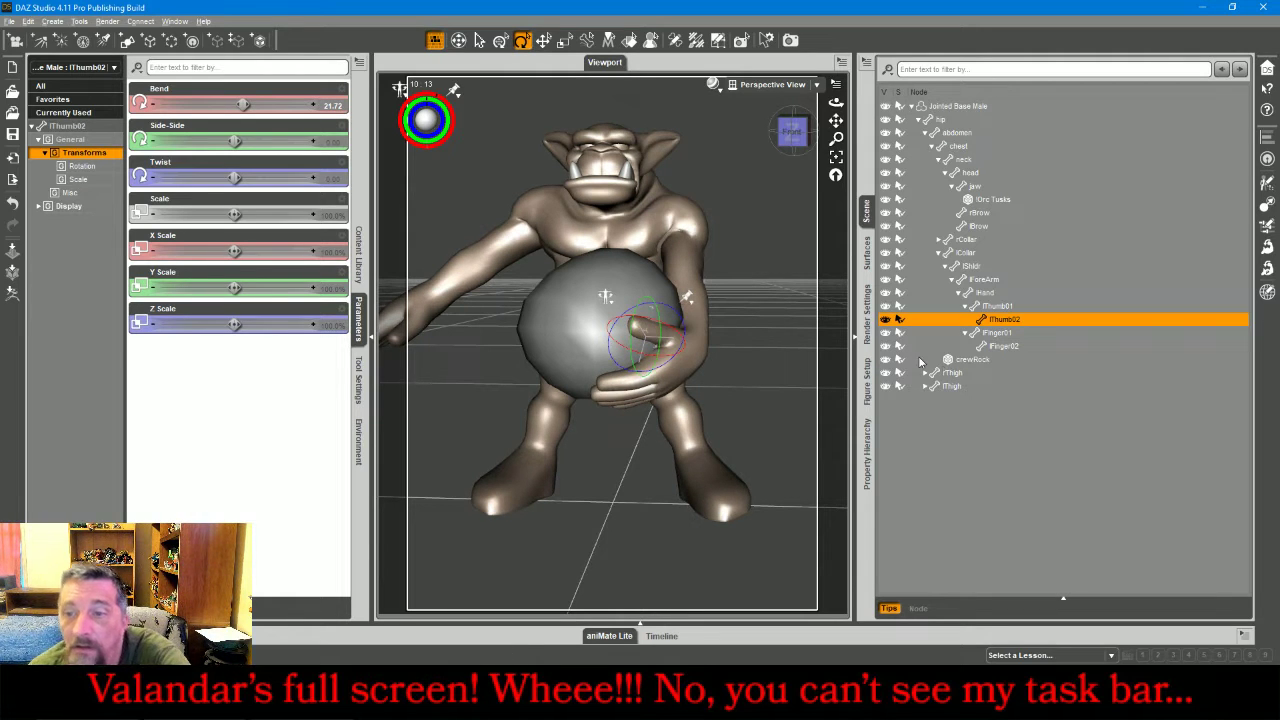
- Mirror the pose of the left arm chain, from collar to fingertips, onto the right arm using Symmetry with direction Left to Right
left_click(1005, 346)
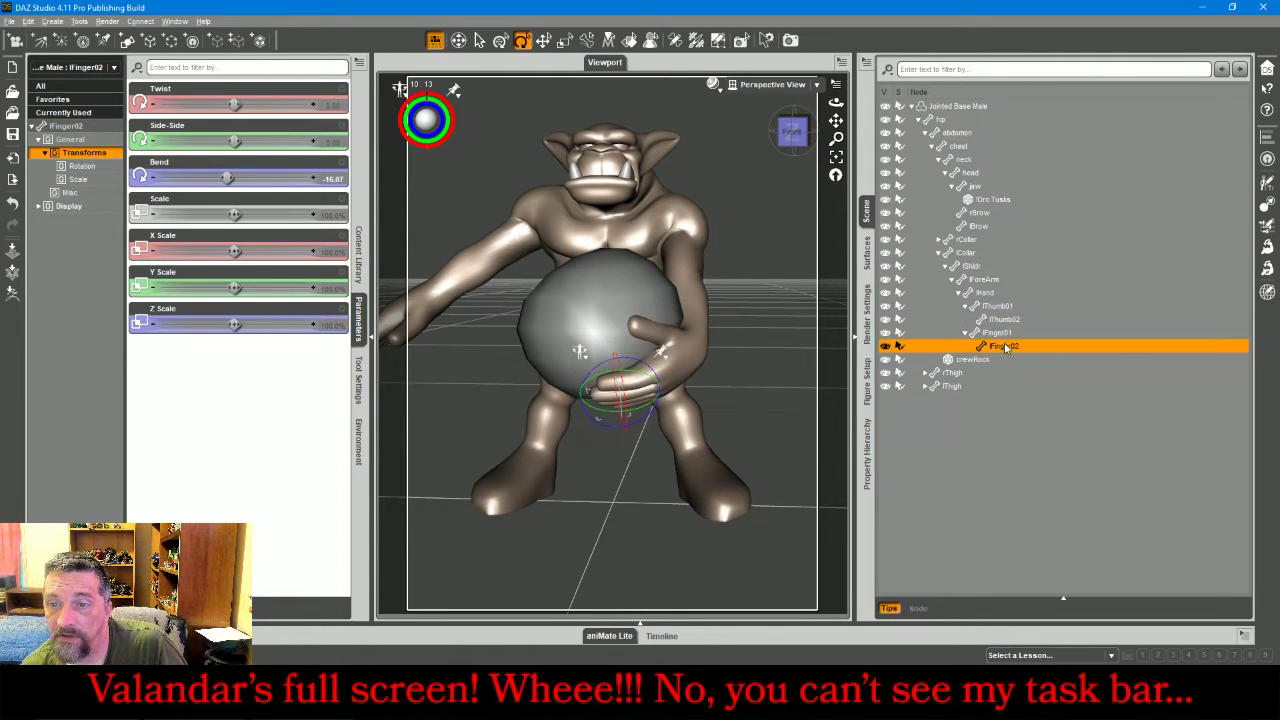
left_click(962, 254, "shift")
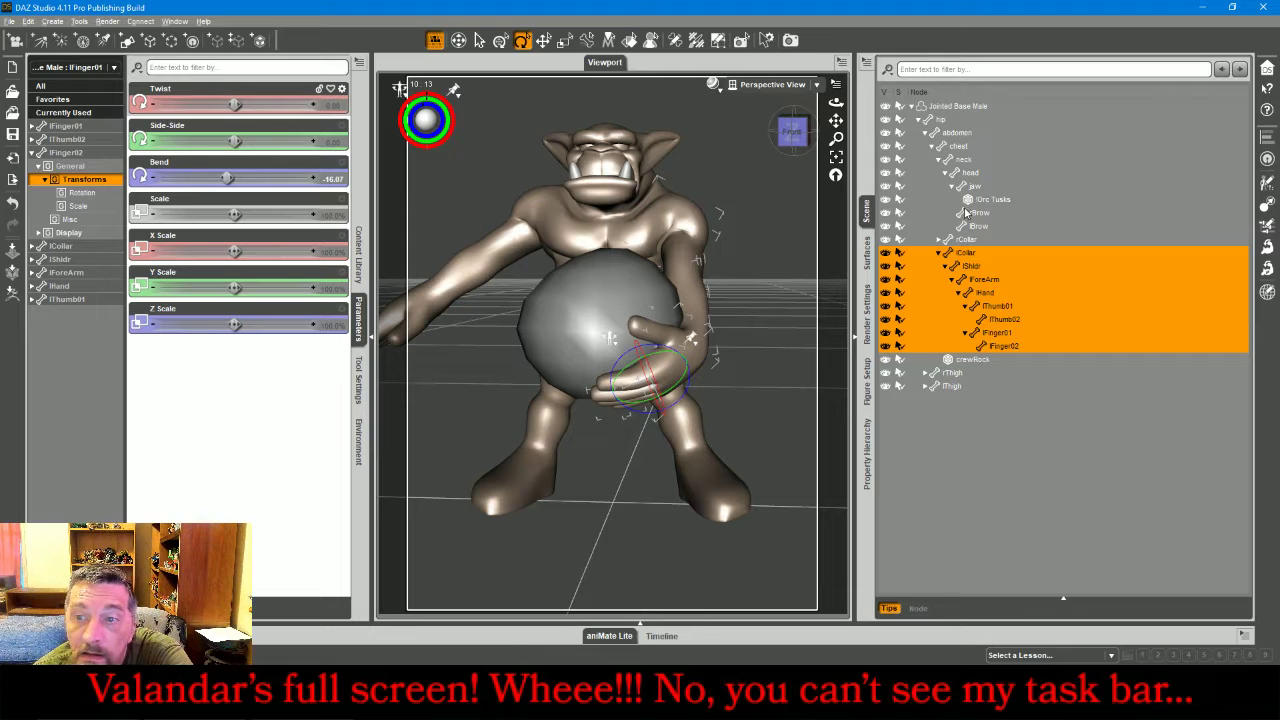
left_click(113, 93)
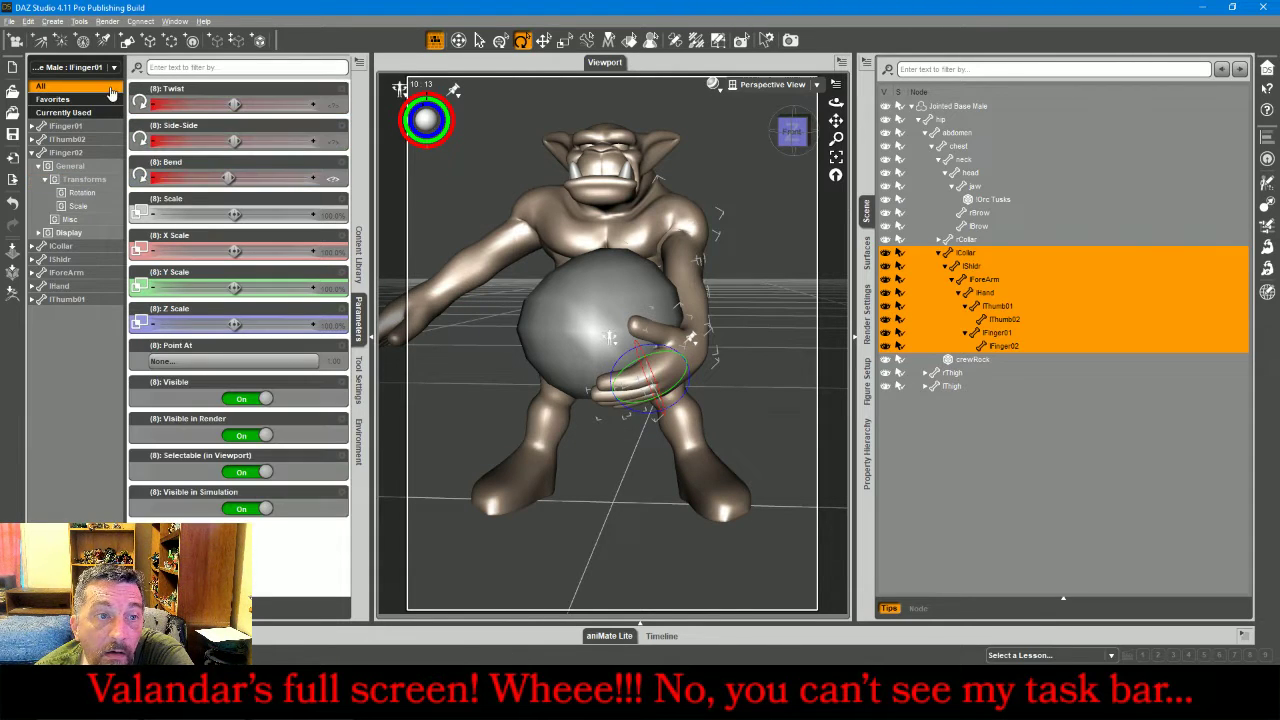
left_click(359, 63)
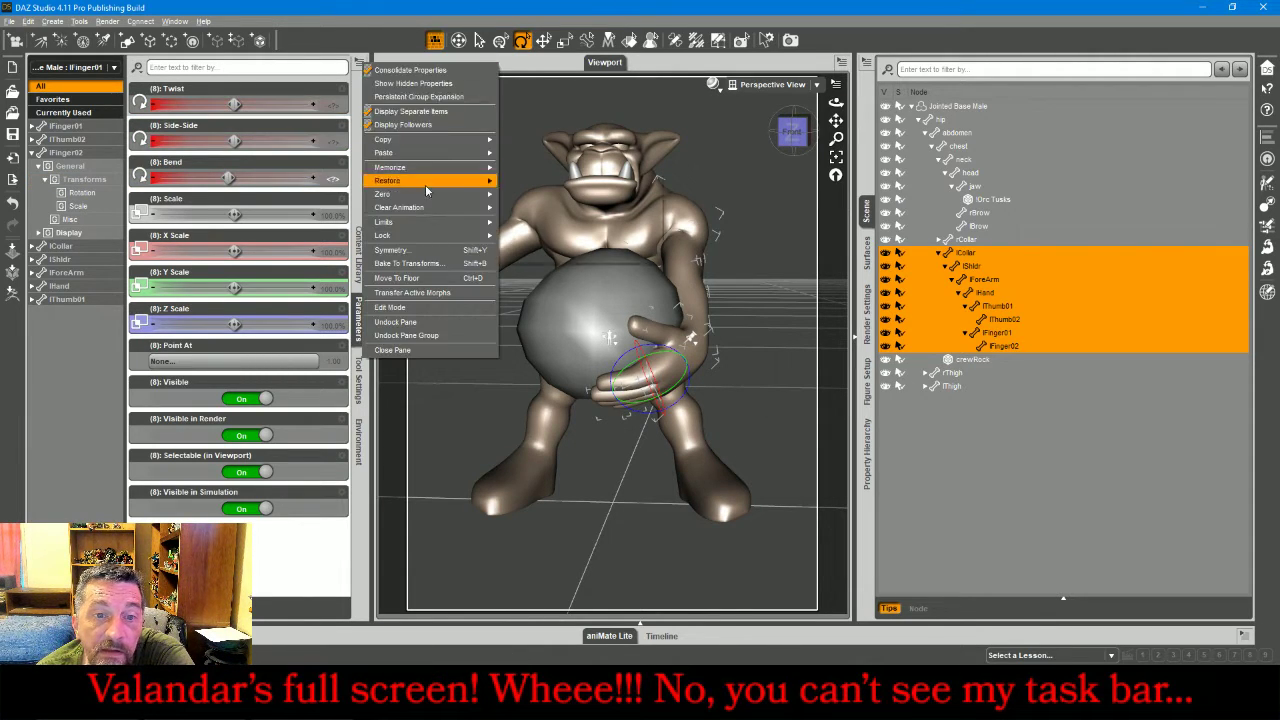
left_click(395, 250)
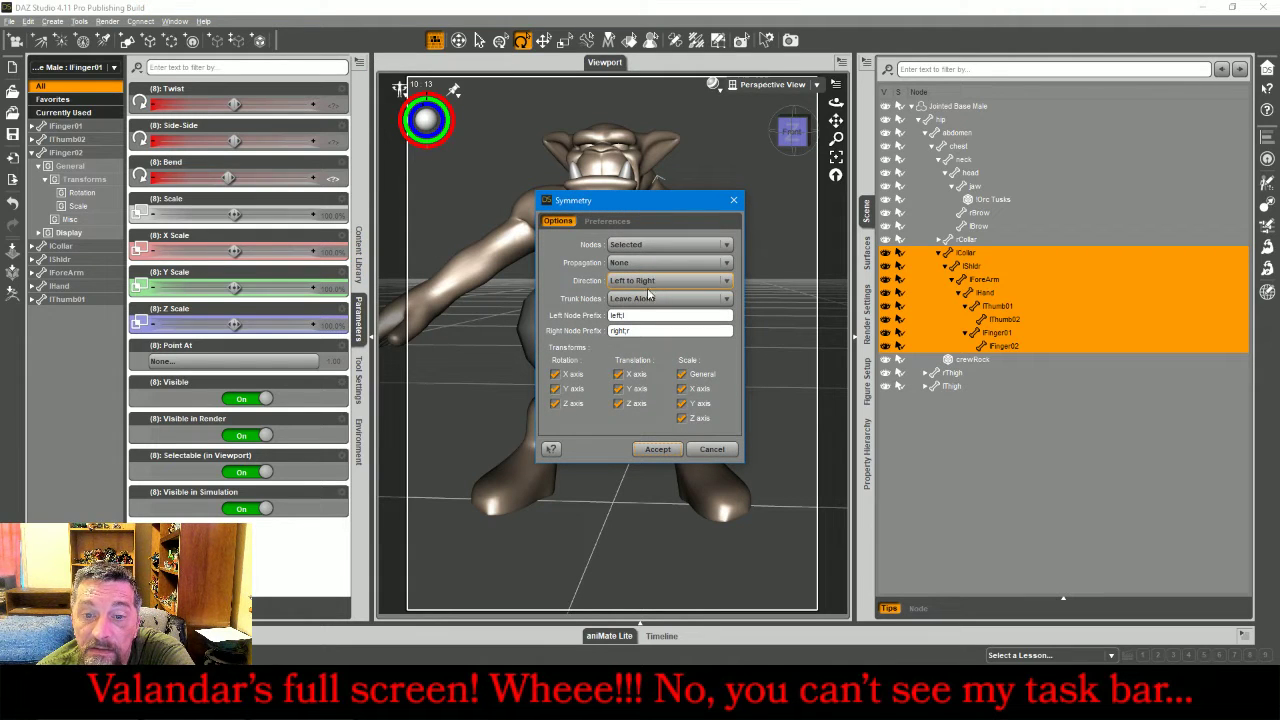
left_click(665, 455)
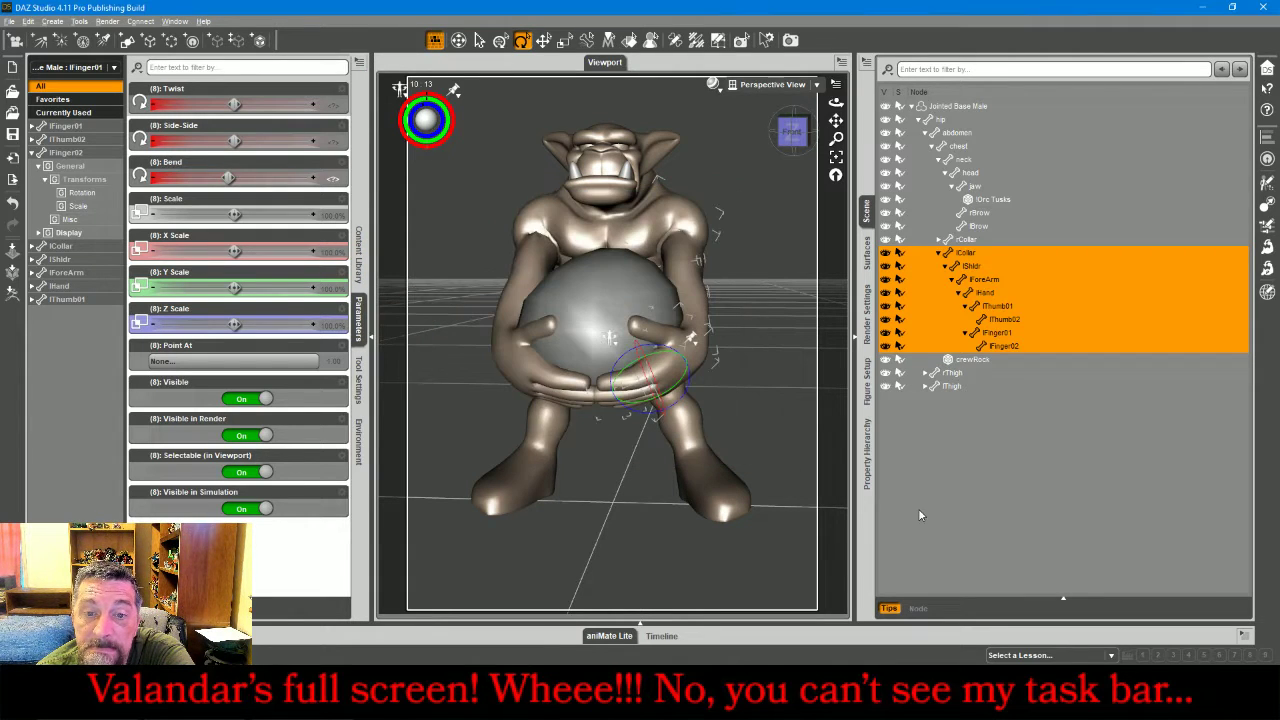
- Twist the right hand to about -6° against the rock
mouse_move(795, 132)
left_mouse_down()
mouse_move(910, 110)
mouse_move(725, 58)
mouse_move(722, 72)
mouse_move(782, 112)
left_mouse_up()
left_click(496, 323)
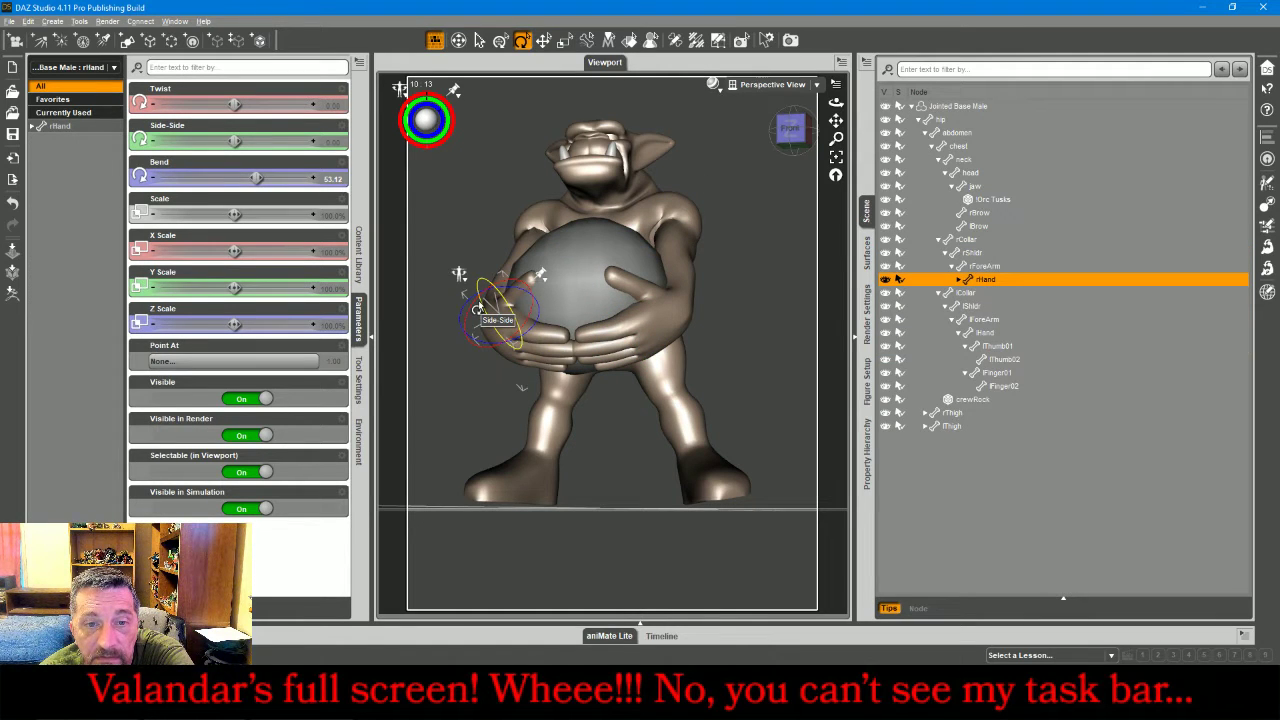
left_click_drag(472, 307, 507, 280)
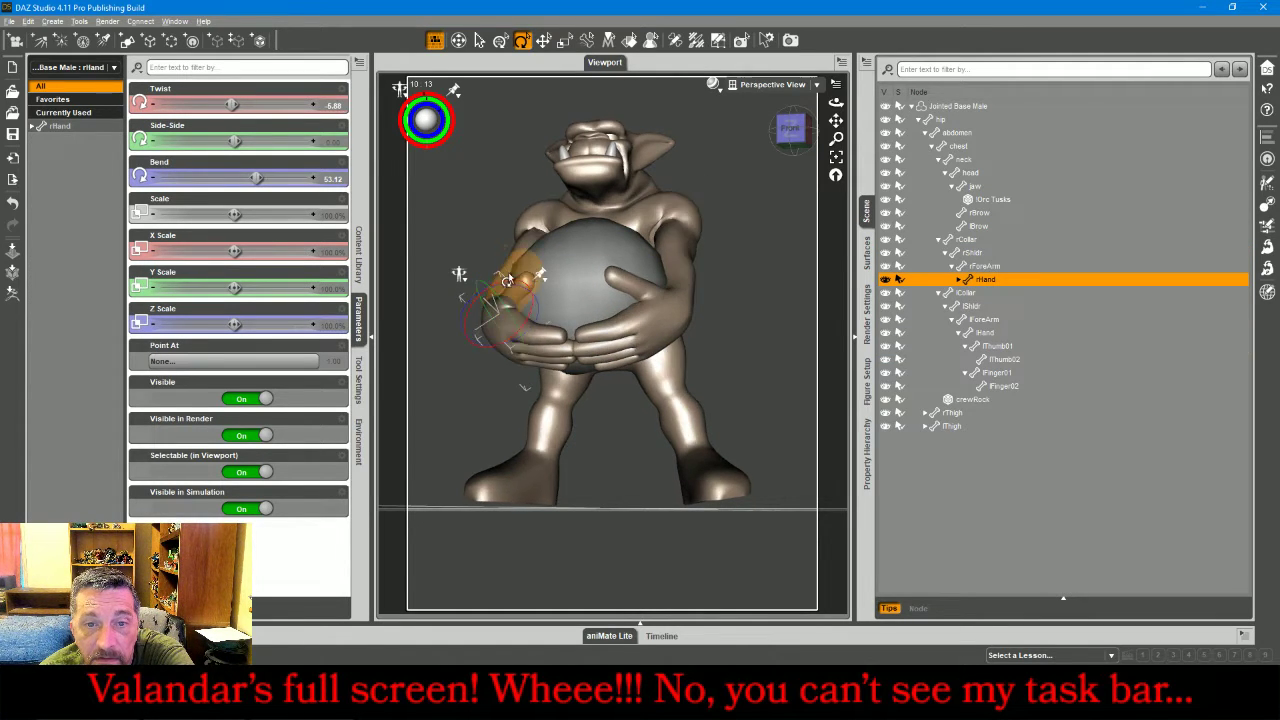
- Rotate the right shoulder slightly to a bend of about 19°, and bend the right hand to about 57° under the rock
left_click(515, 257)
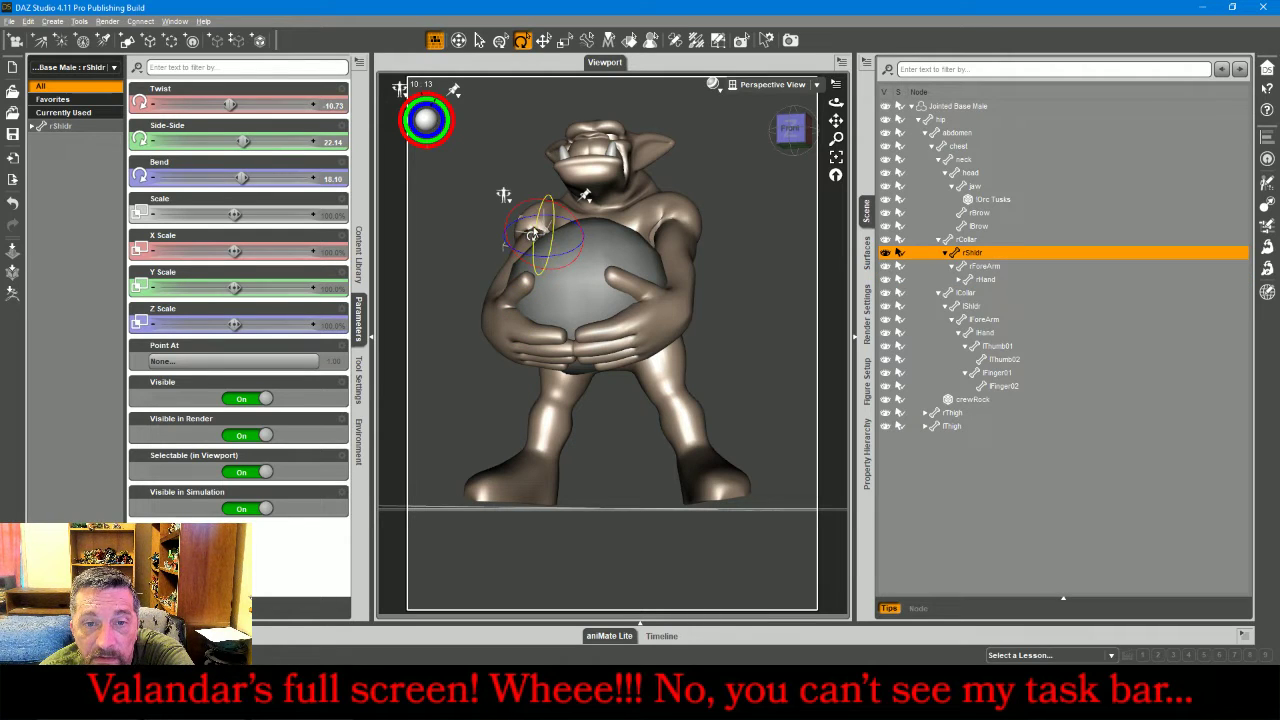
left_click_drag(533, 233, 533, 233)
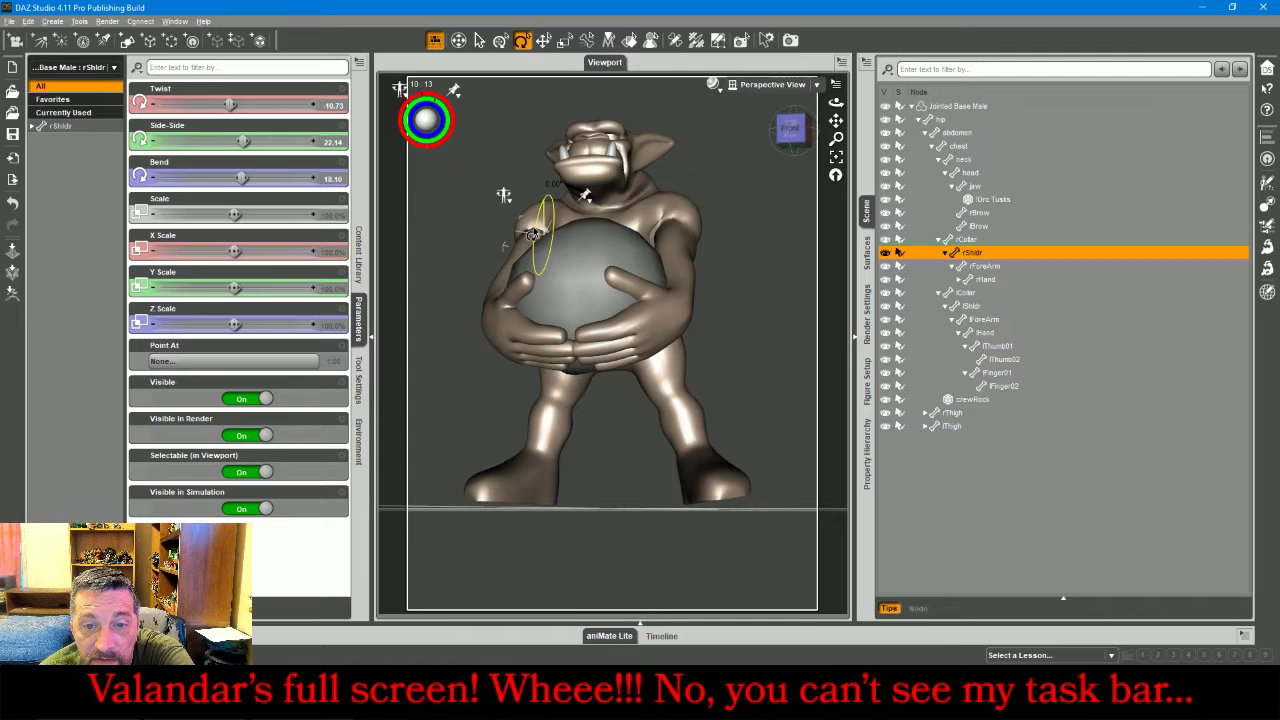
left_click_drag(533, 233, 528, 236)
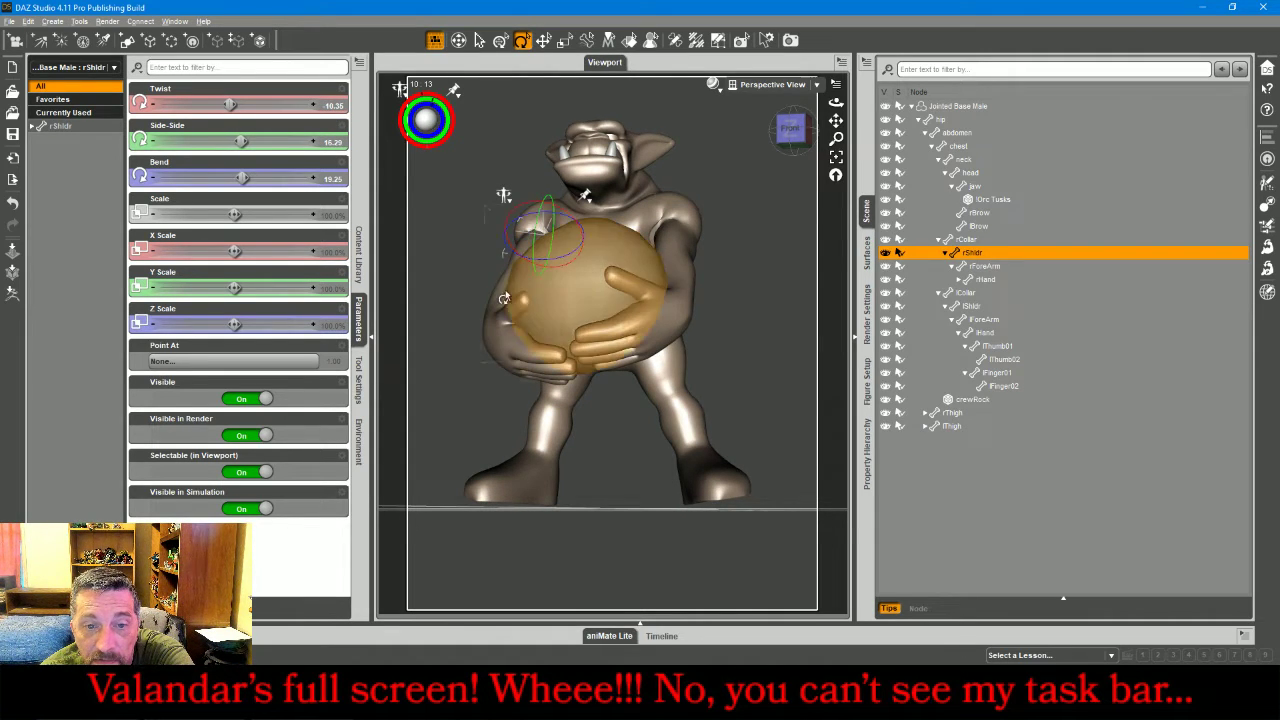
left_click(494, 347)
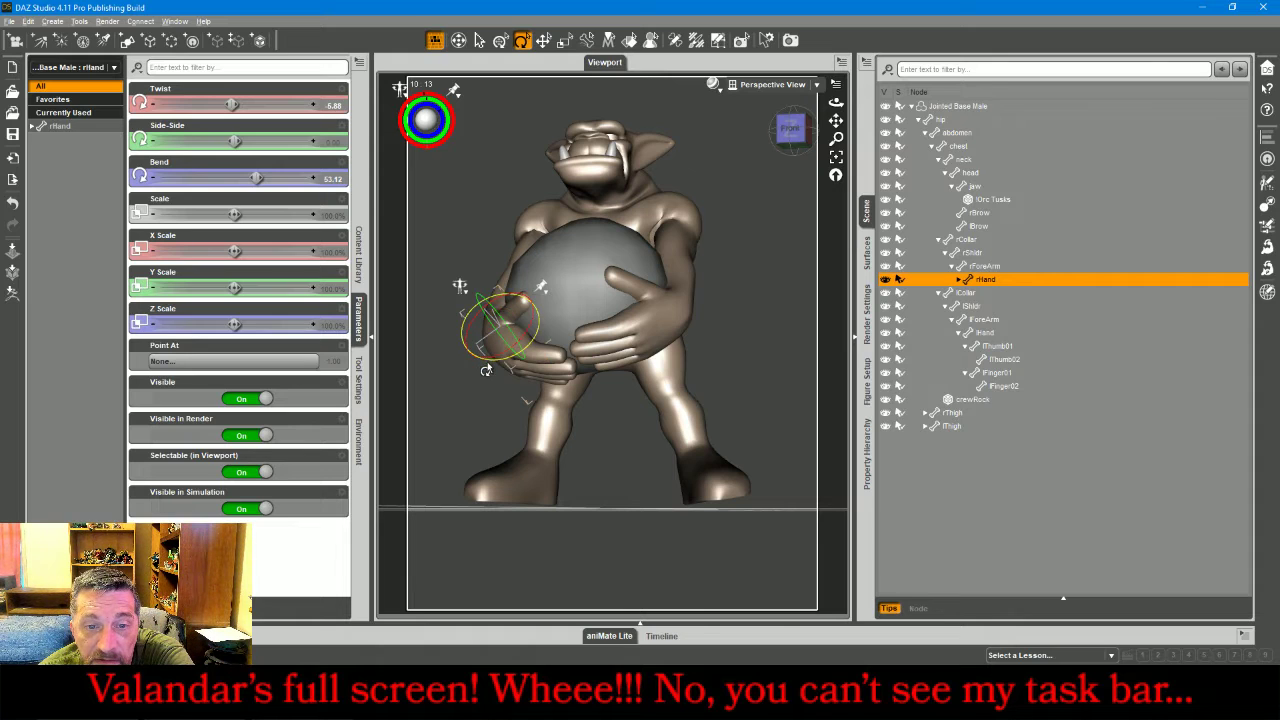
left_click_drag(486, 370, 490, 368)
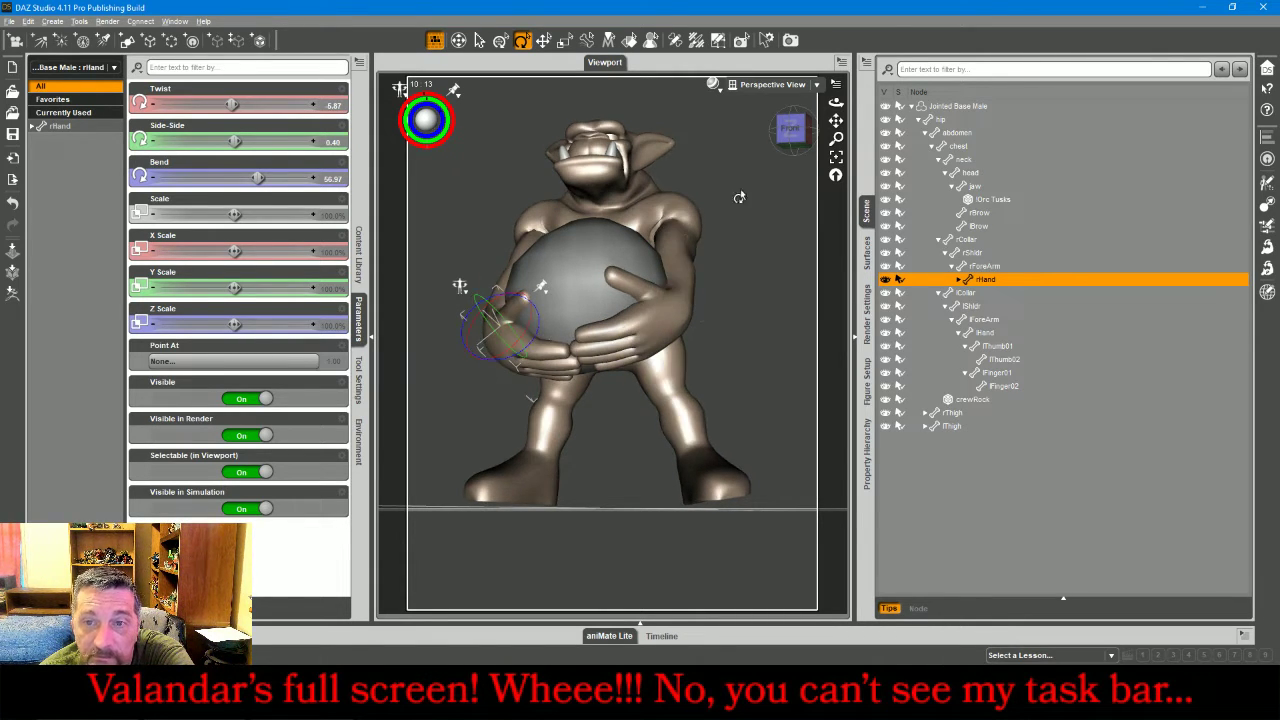
- Rotate the troll's hip to a bend of about -13° and a side-to-side tilt of about 11°
left_click_drag(803, 149, 836, 134)
left_click(567, 333)
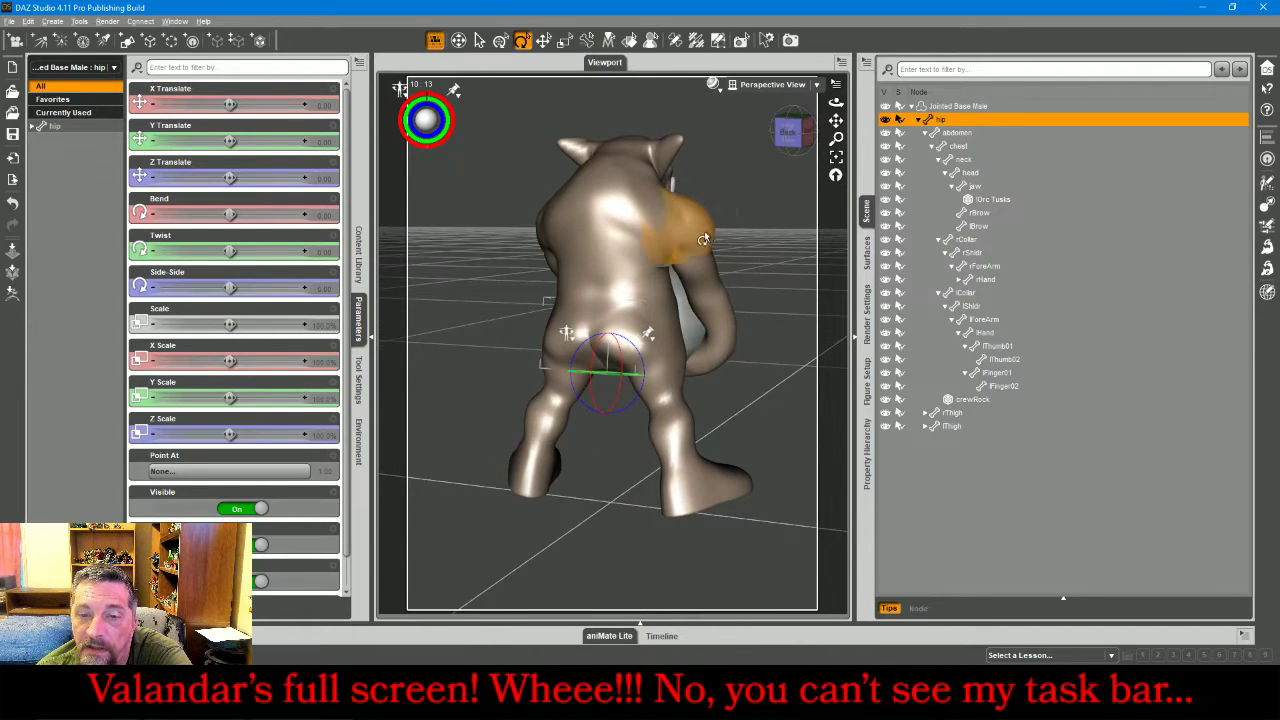
left_click_drag(628, 355, 598, 358)
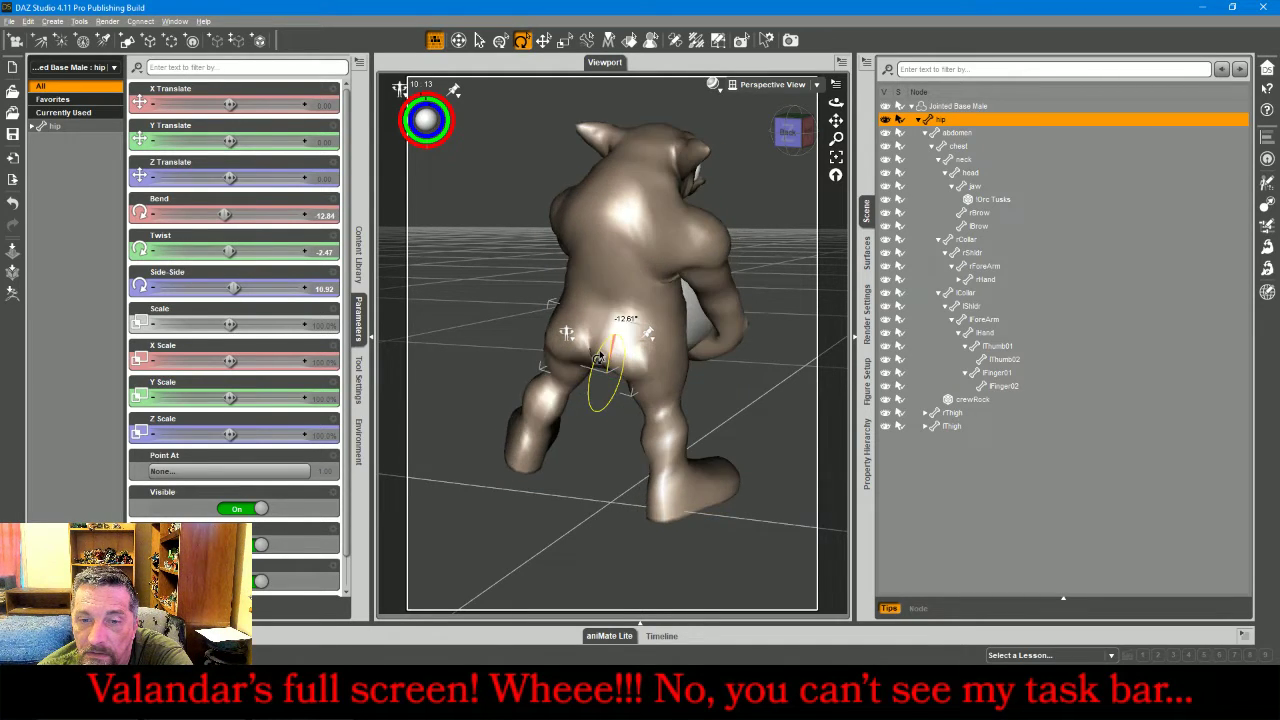
- Rotate the right thigh about 16° side-to-side under the body, and bend the right shin about 40°
left_click(653, 378)
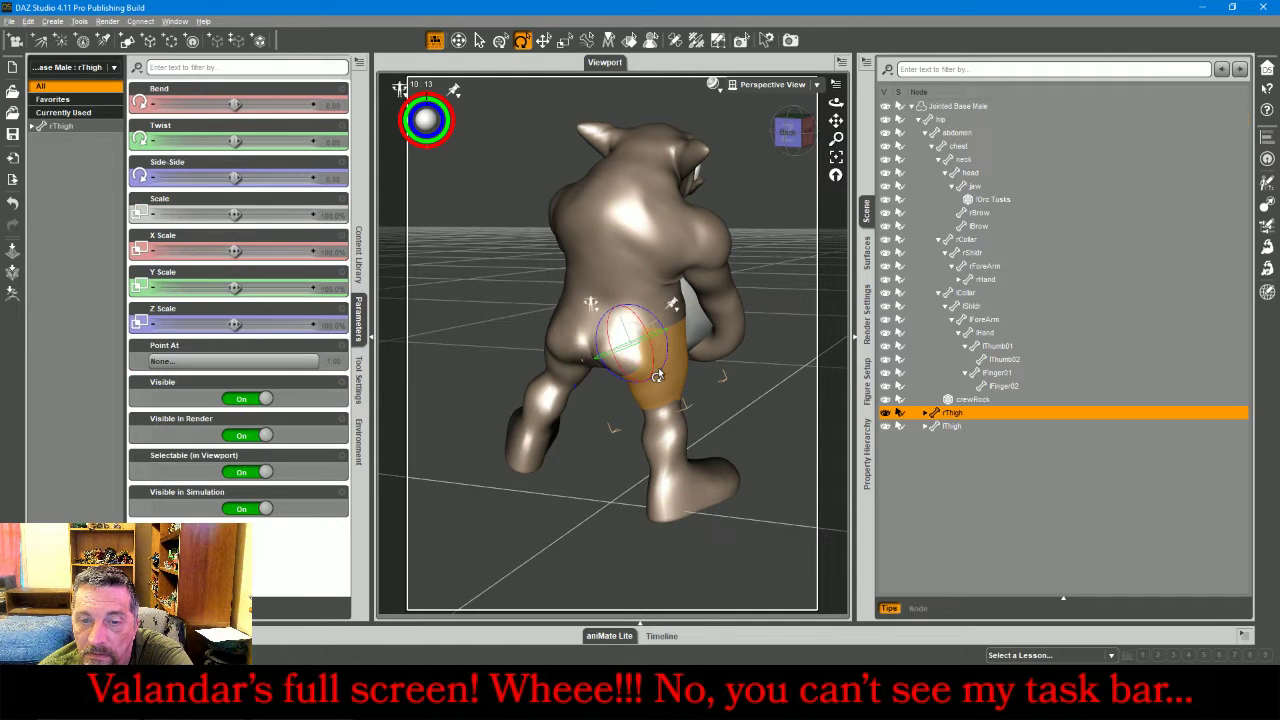
left_click_drag(653, 378, 660, 364)
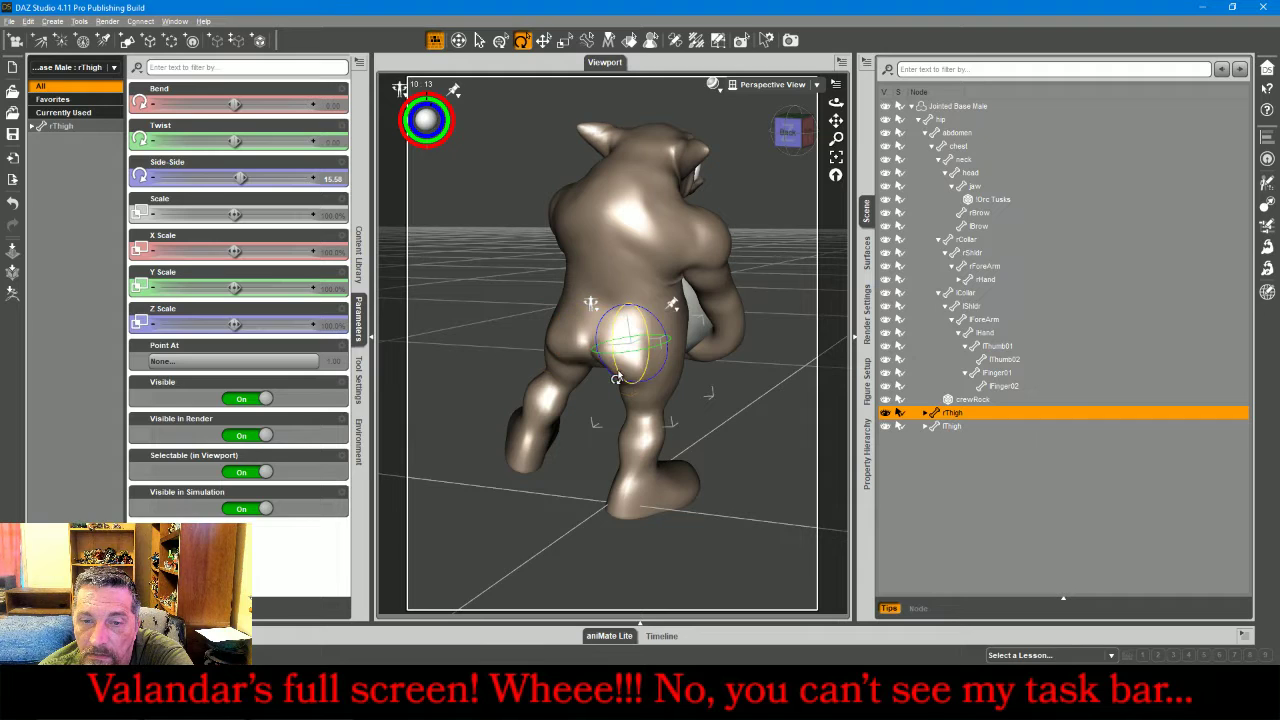
key("ctrl+z")
left_click(624, 440)
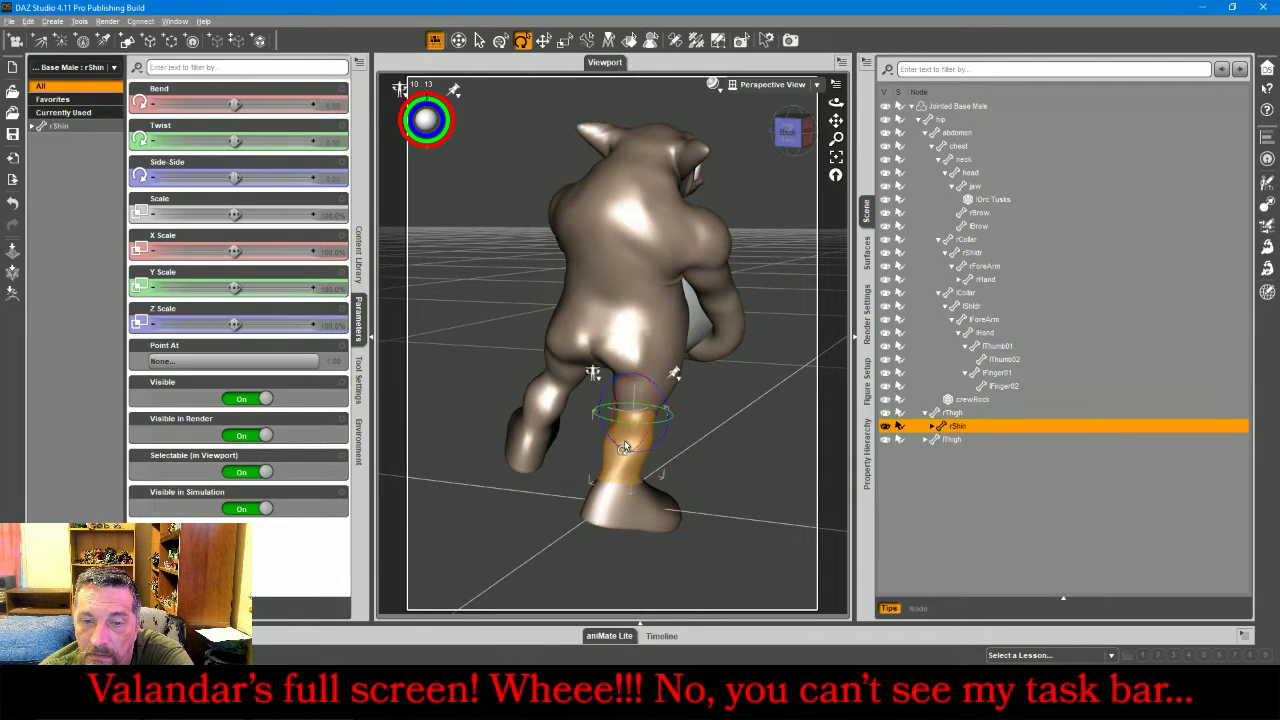
left_click_drag(617, 405, 620, 390)
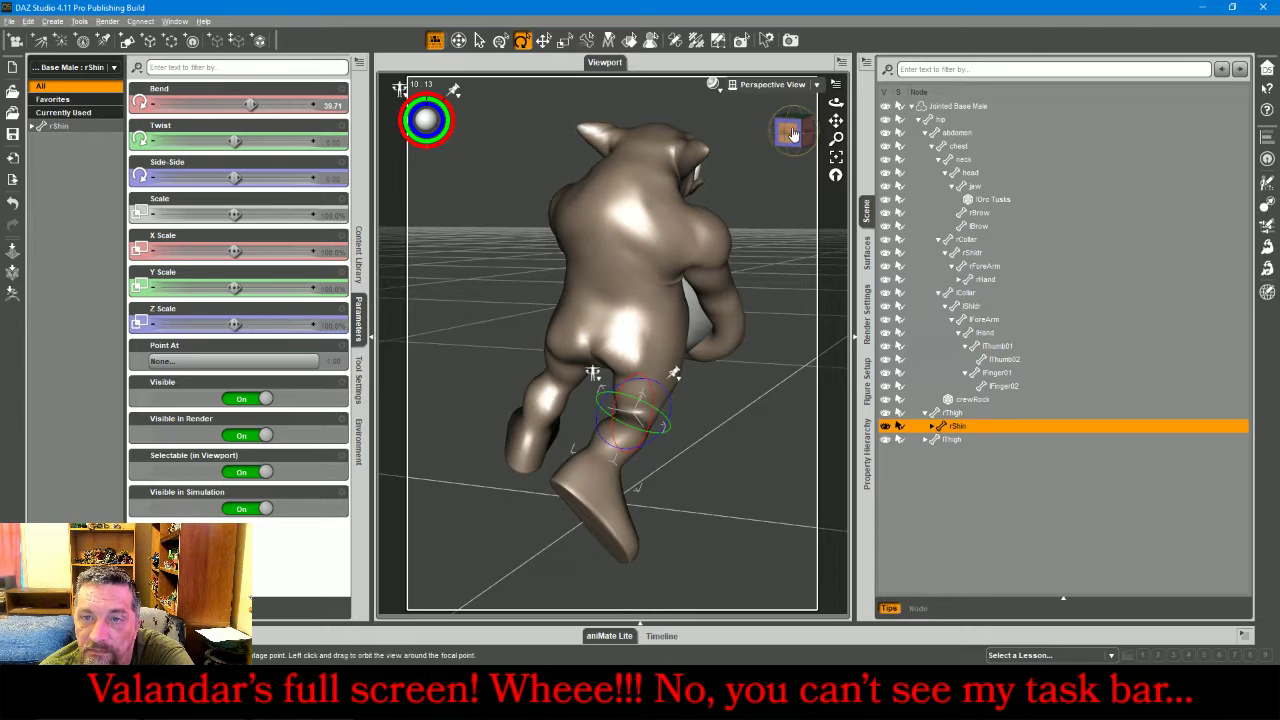
- Rotate the left thigh to a side-to-side angle of about -25° to bring the leg in under the body
mouse_move(790, 133)
left_mouse_down()
mouse_move(690, 115)
mouse_move(666, 122)
mouse_move(650, 155)
mouse_move(676, 135)
mouse_move(718, 131)
mouse_move(755, 157)
mouse_move(790, 140)
left_mouse_up()
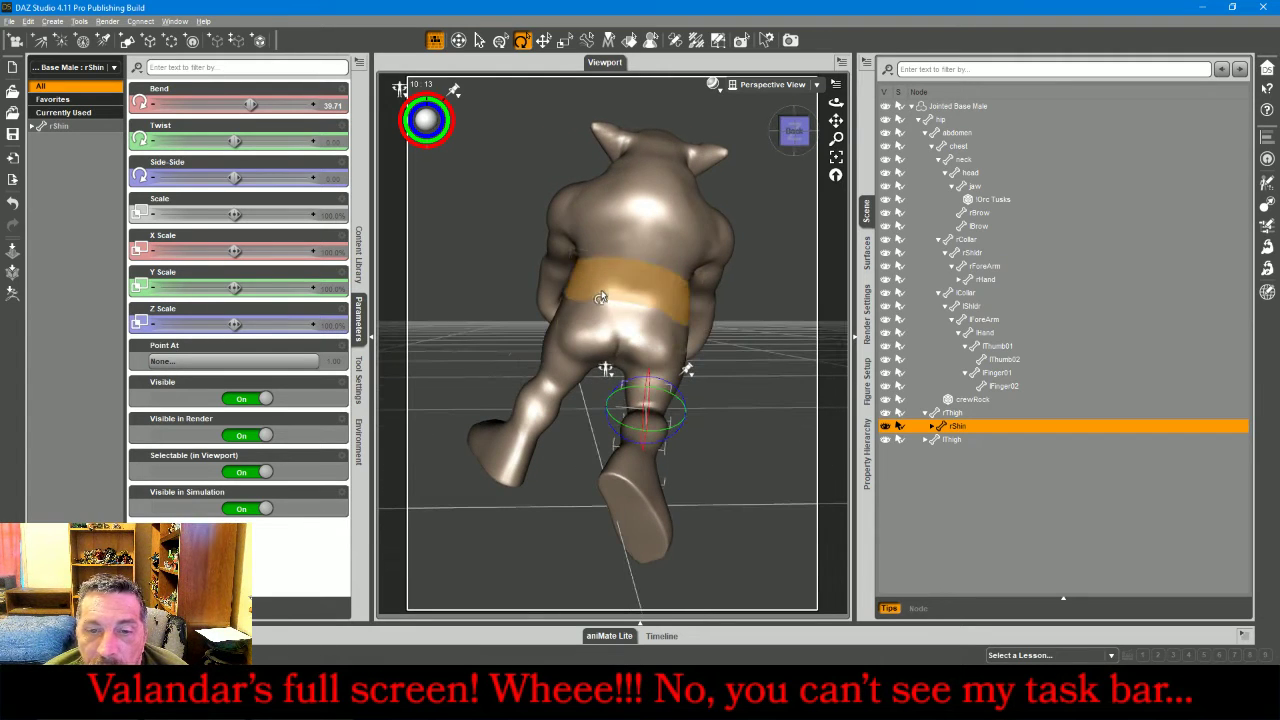
left_click(562, 365)
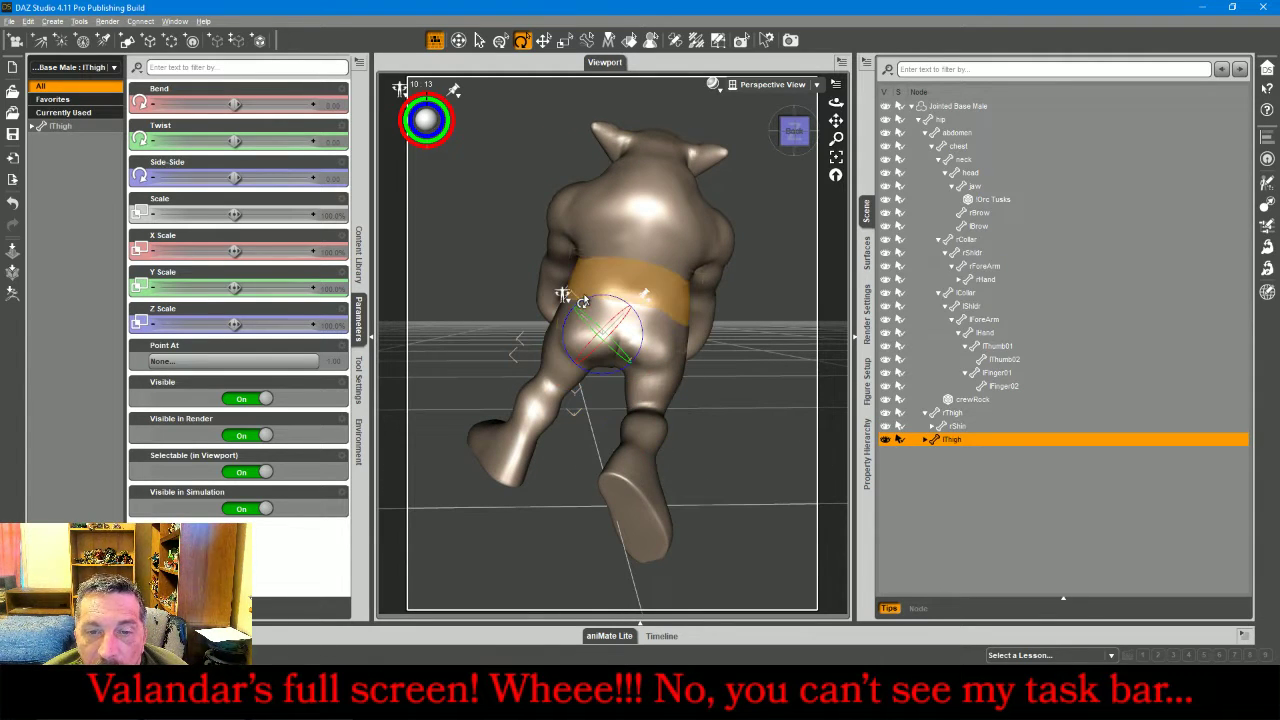
left_click_drag(597, 301, 585, 310)
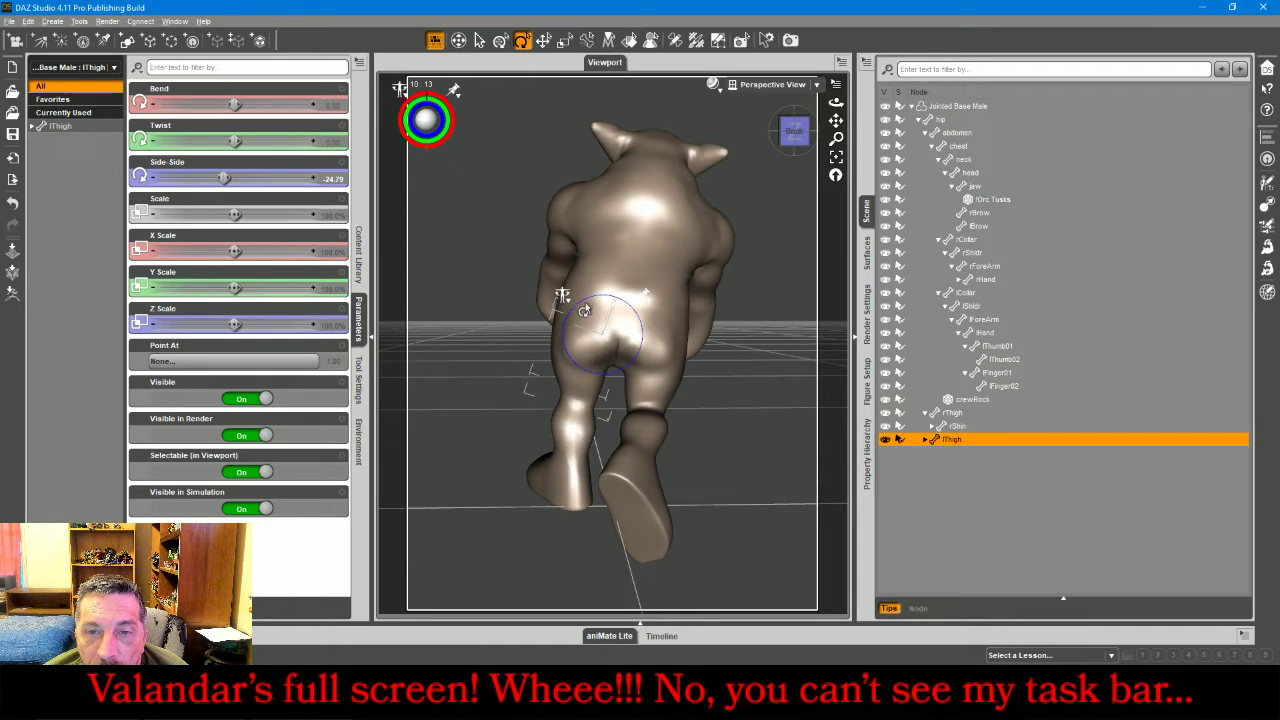
- Tilt the abdomen side-to-side to about -26°, and bring the left thigh further inward to about -38° side-to-side
left_click(645, 204)
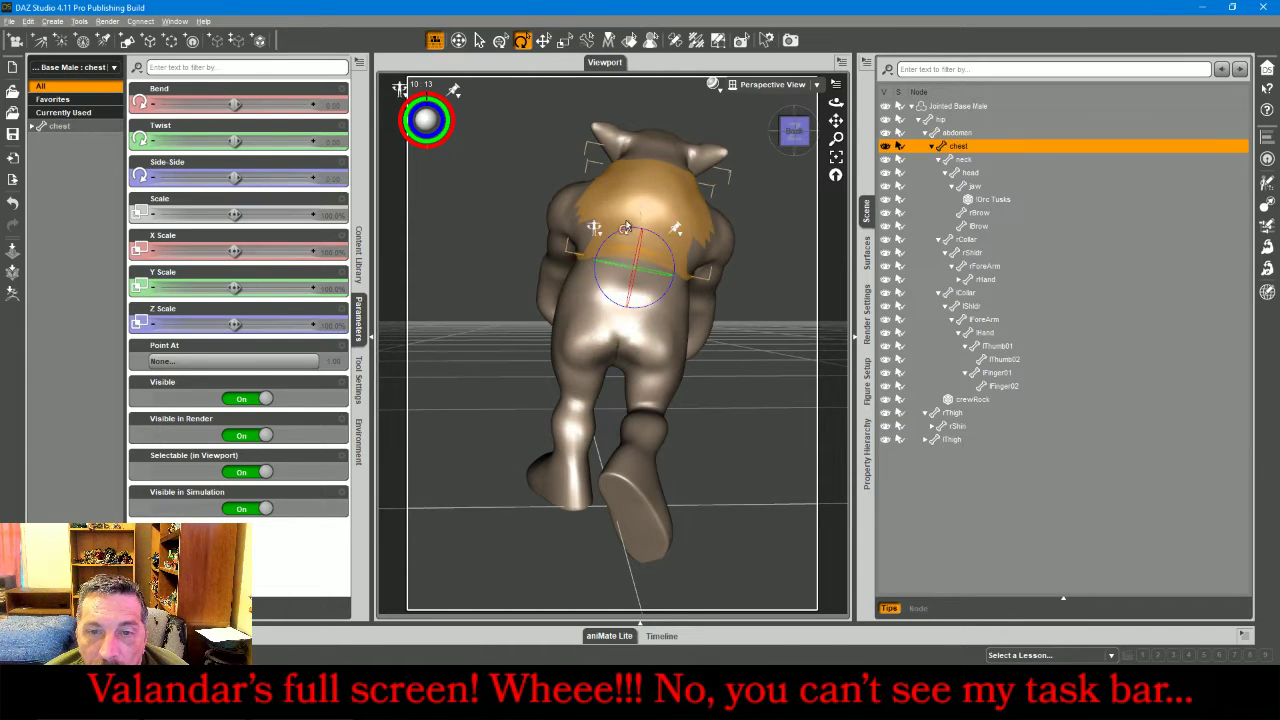
left_click(603, 285)
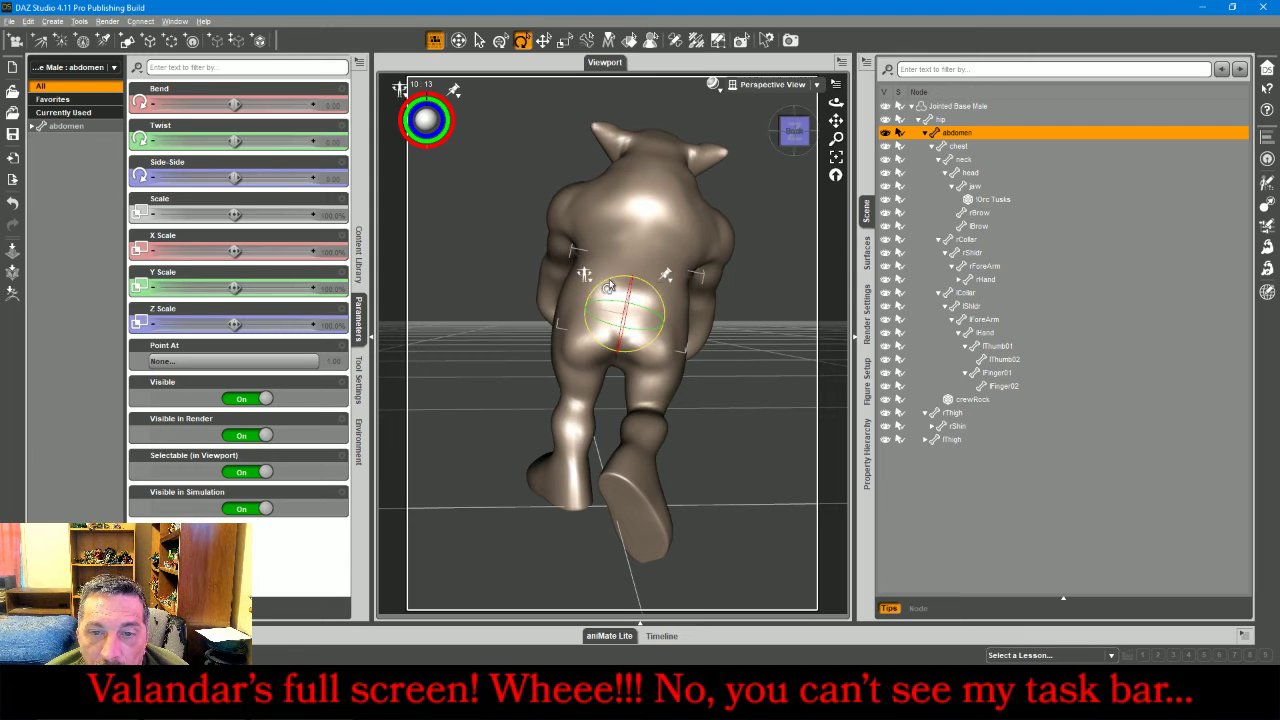
left_click_drag(614, 287, 604, 288)
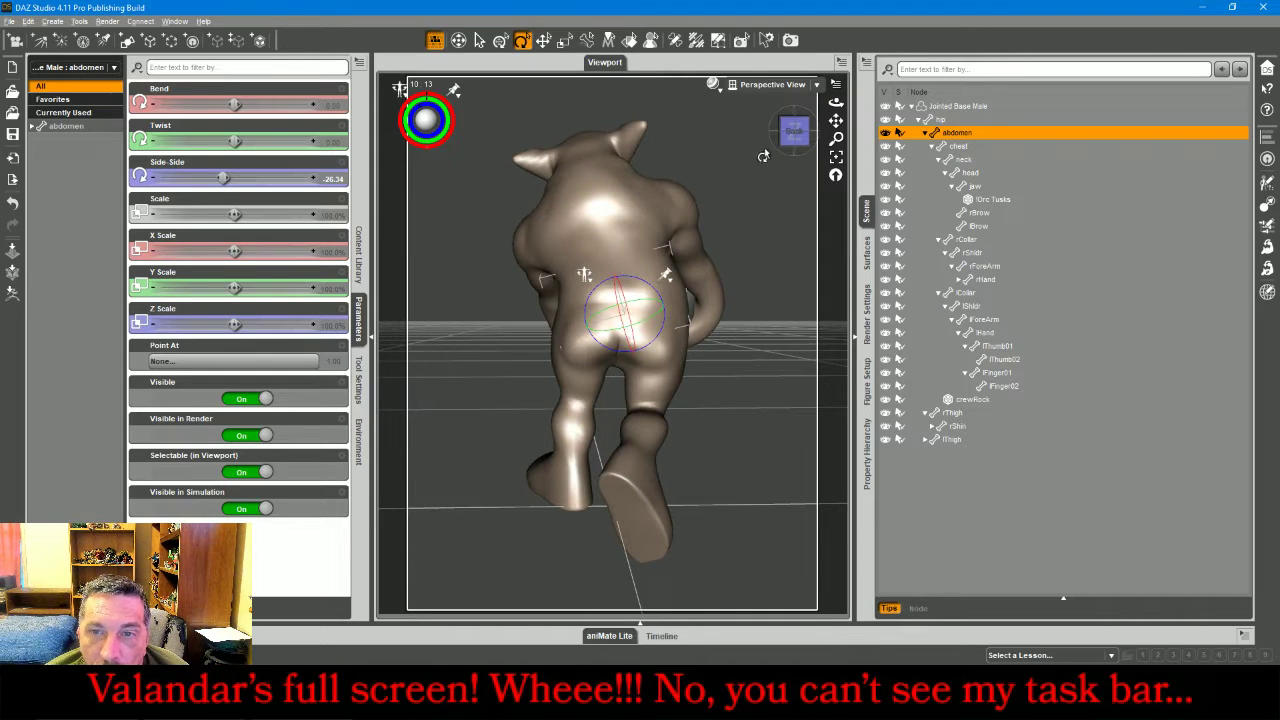
left_click(613, 389)
left_click_drag(619, 381, 623, 381)
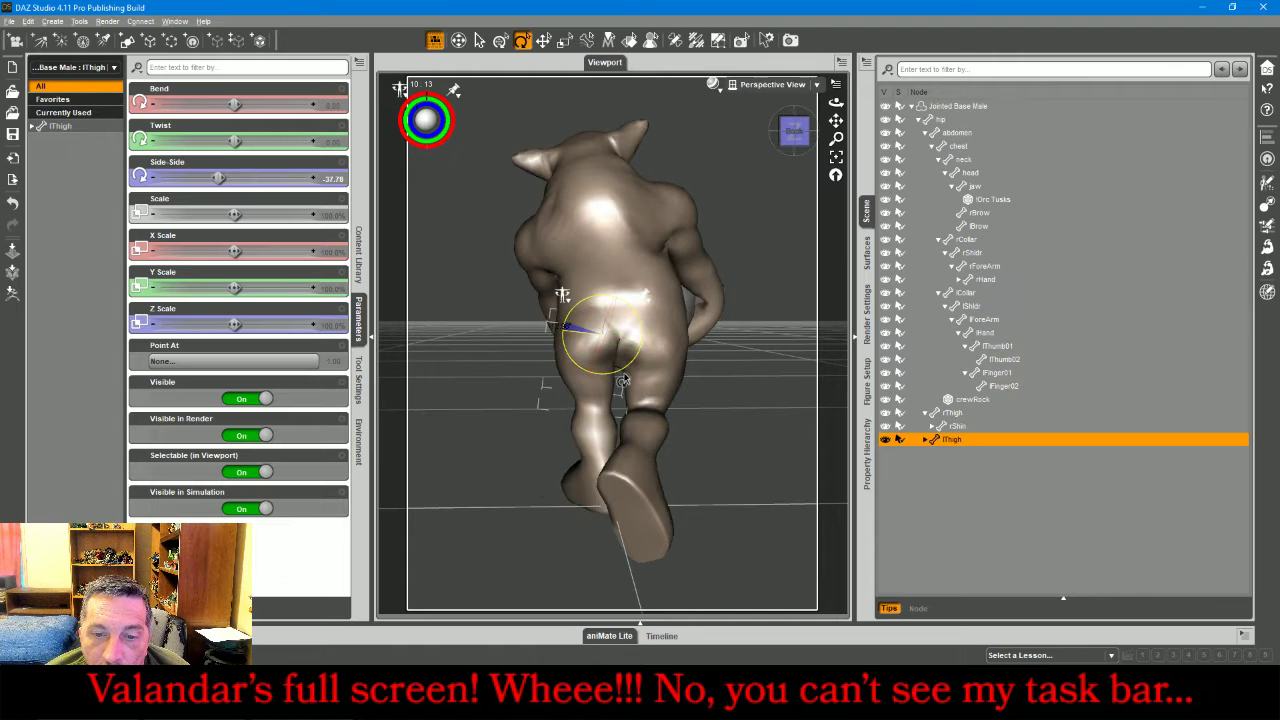
- Rotate the left foot to a bend of about 11° and a side-to-side tilt of about 19° so it sits level
left_click(803, 131)
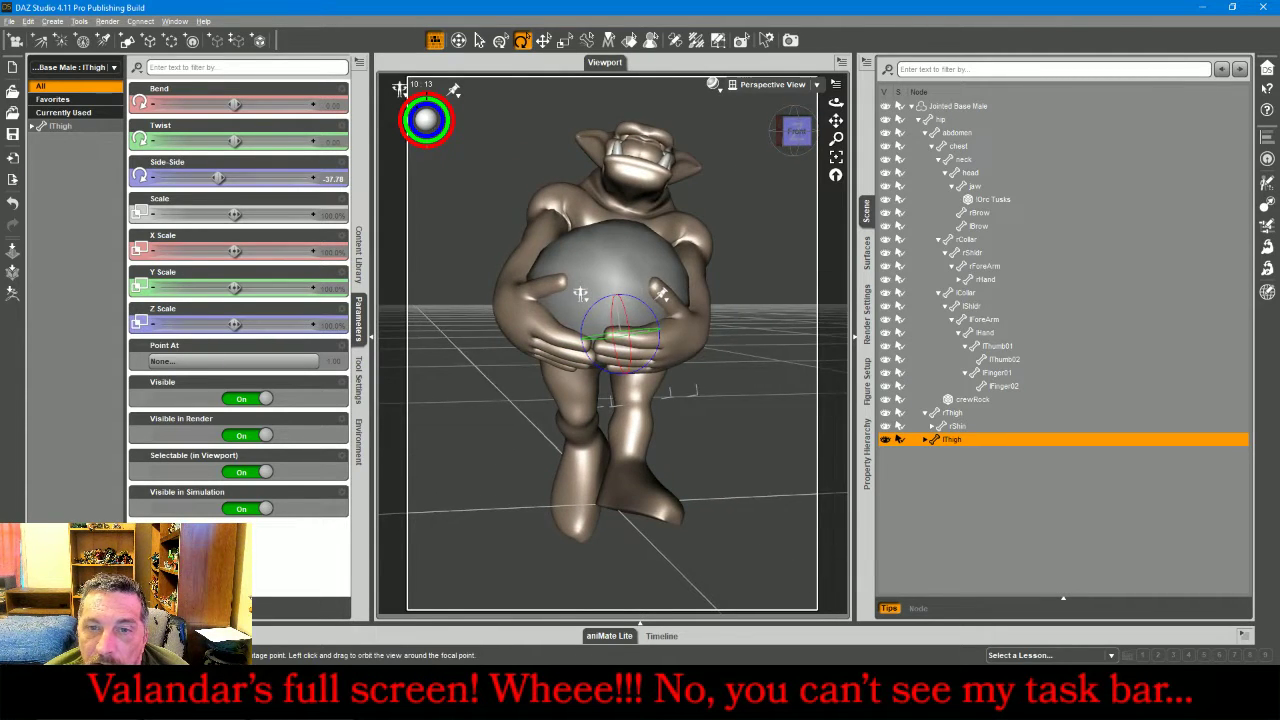
left_click_drag(803, 131, 876, 128)
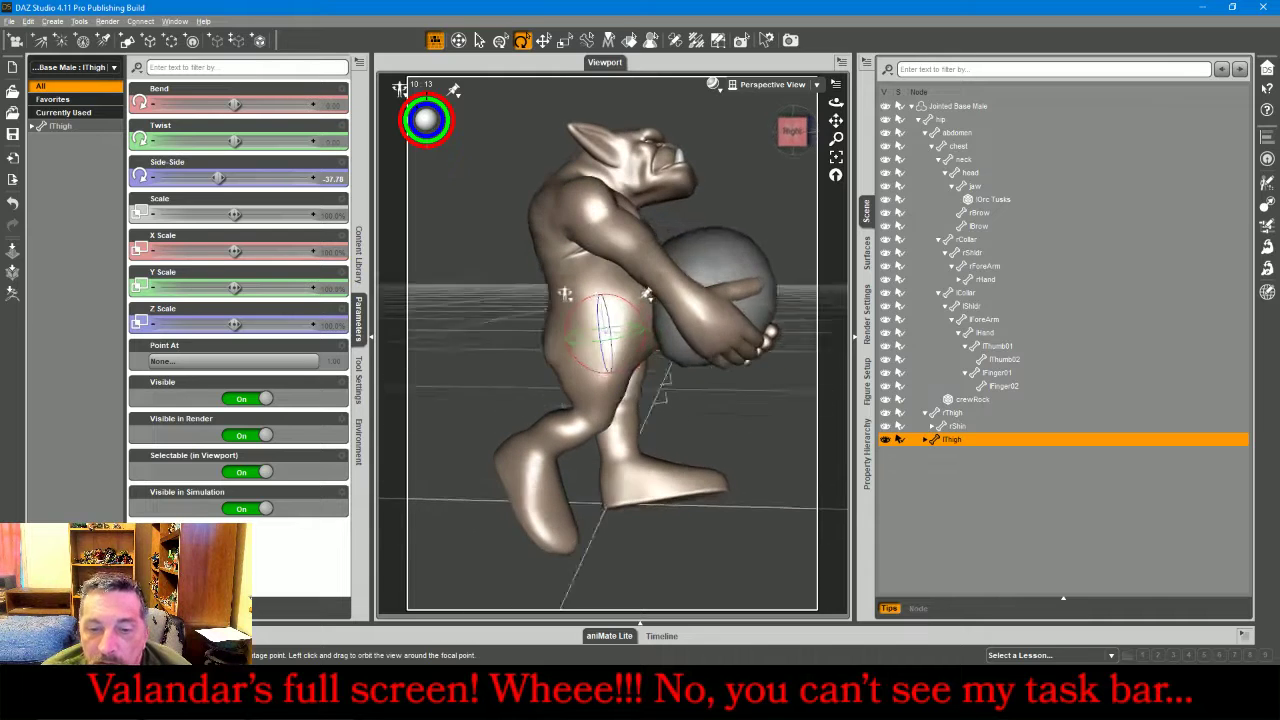
left_click(630, 508)
left_click(640, 494)
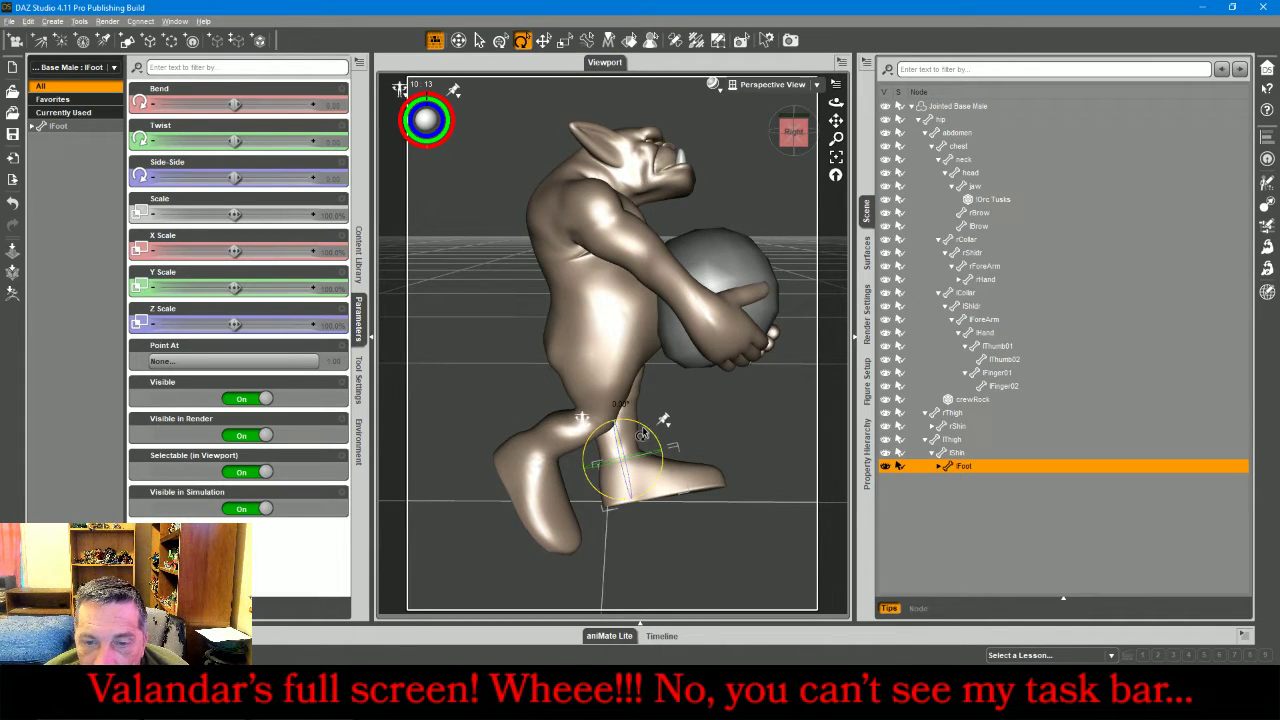
left_click_drag(642, 435, 838, 388)
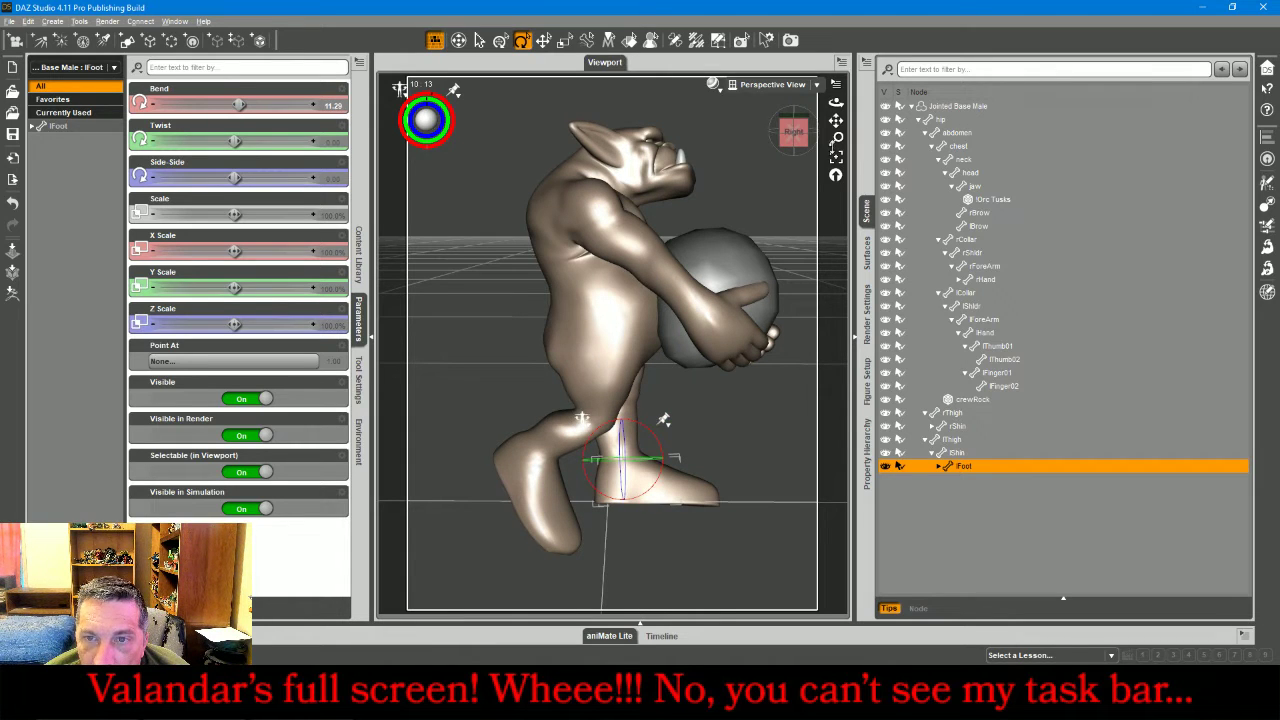
left_click(810, 145)
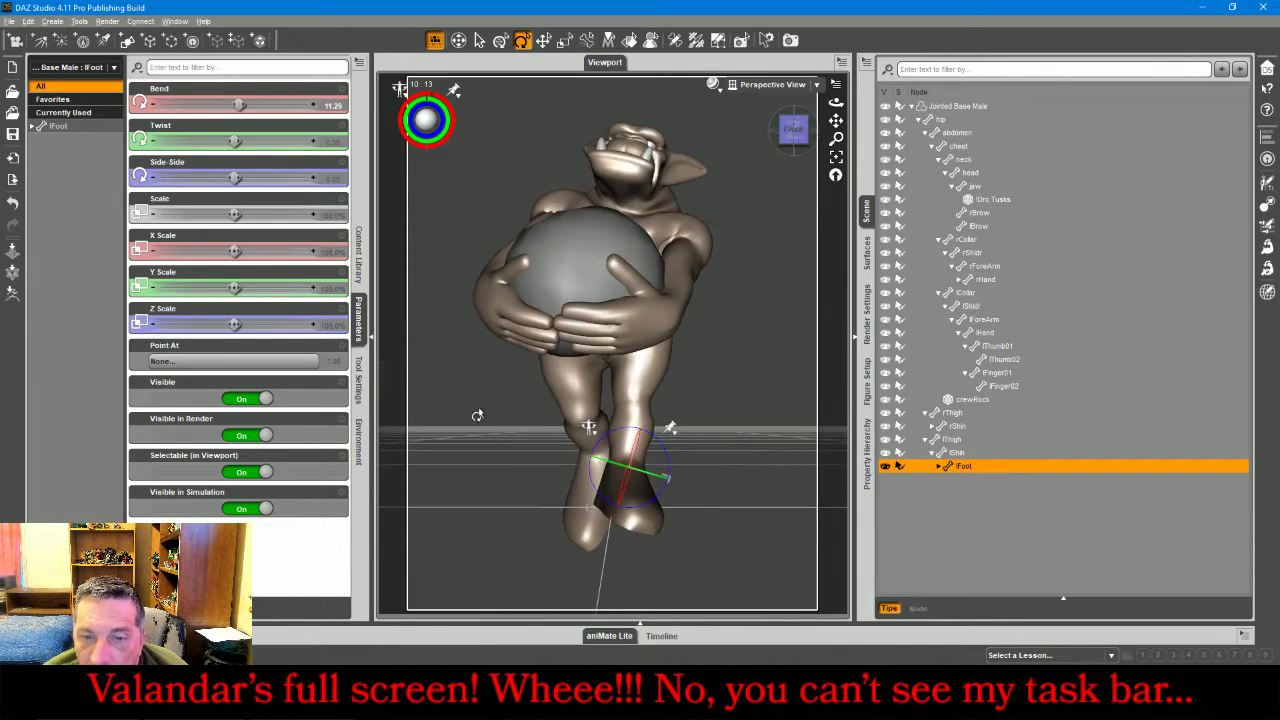
left_click_drag(662, 460, 672, 455)
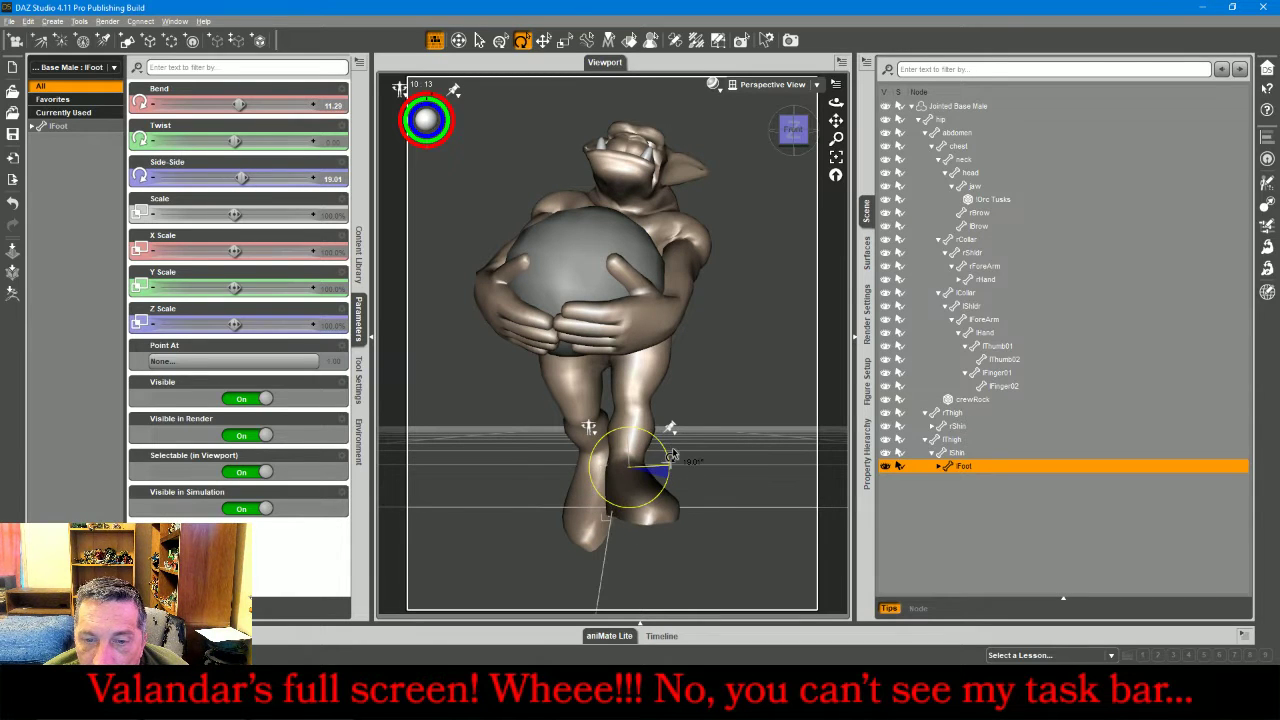
- Bend the right foot to about -47°, and drop the figure to the floor
left_click(578, 483)
left_click_drag(577, 459, 576, 442)
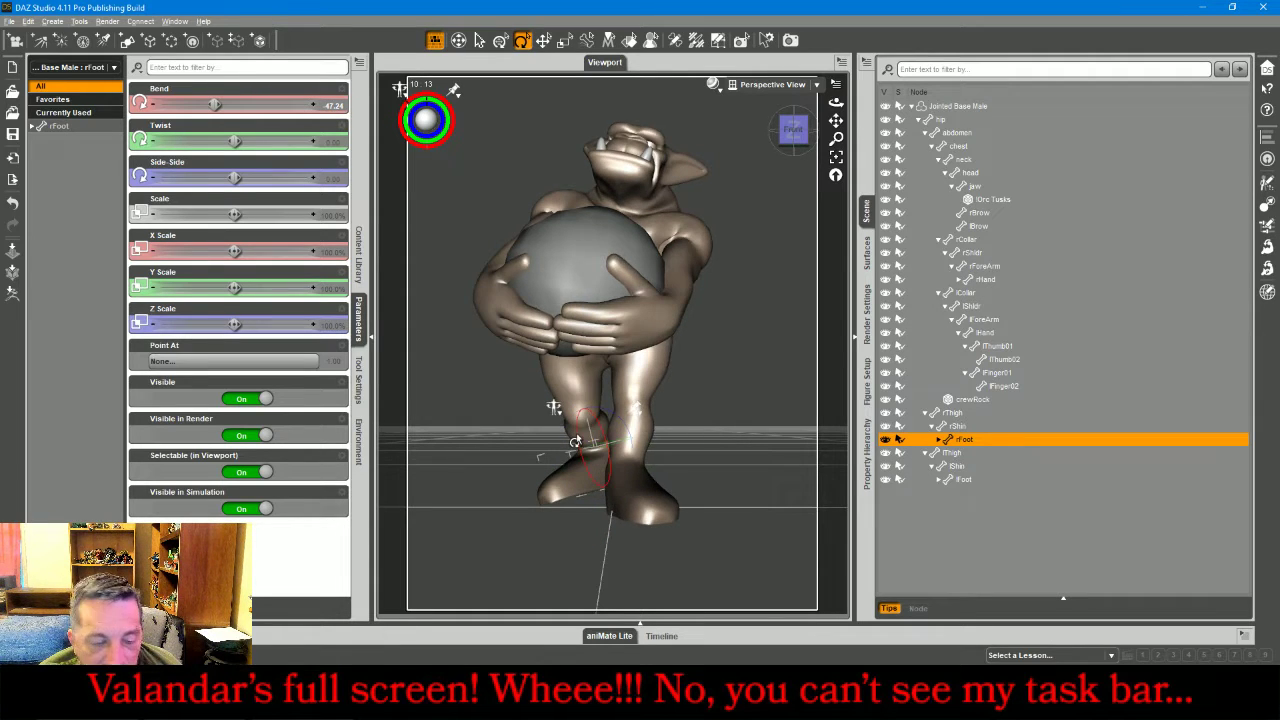
key("ctrl+d")
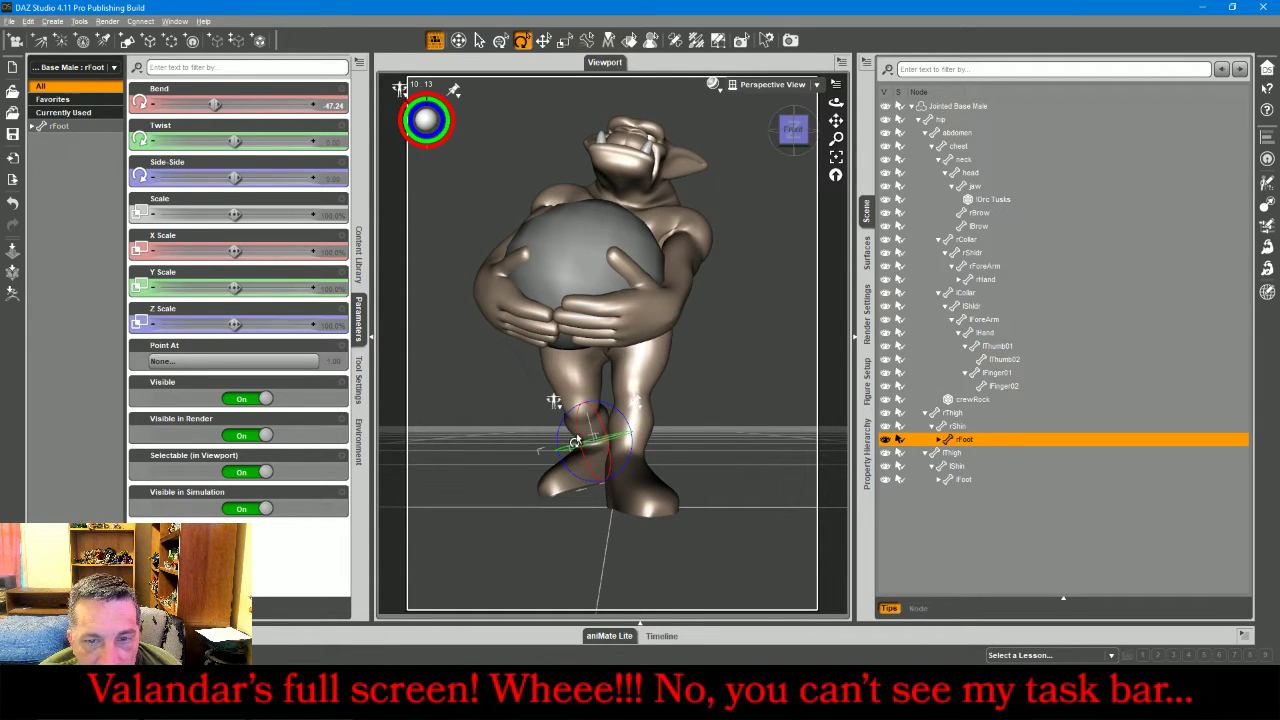
- In the front view, rotate the right foot to about -17° bend, -8° twist and -14° side-to-side
left_click(771, 82)
left_click(764, 105)
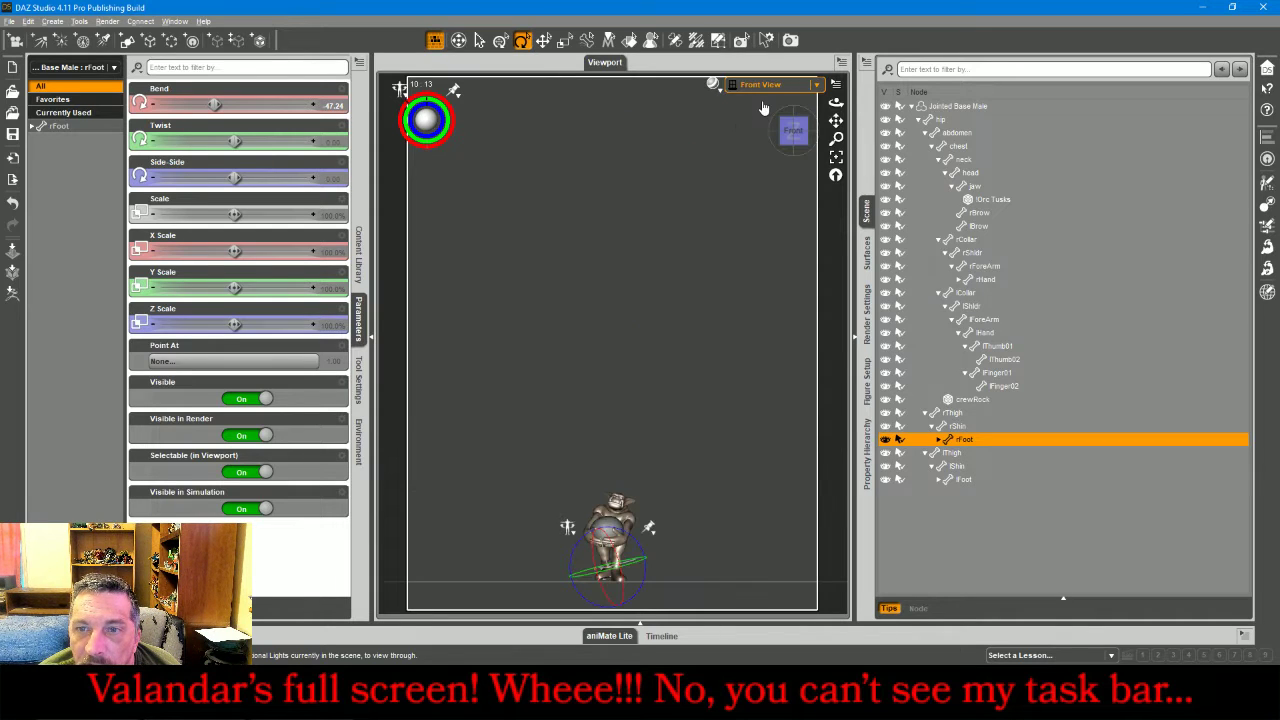
left_click(836, 157)
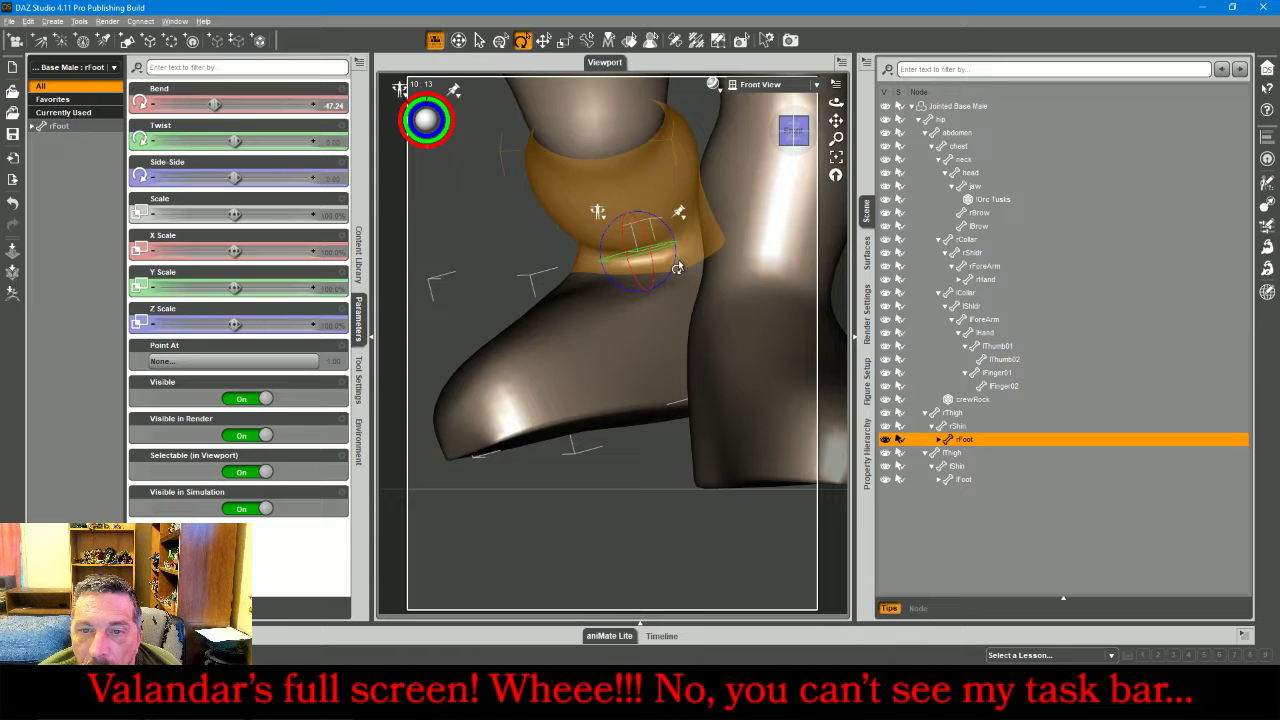
left_click_drag(670, 268, 680, 272)
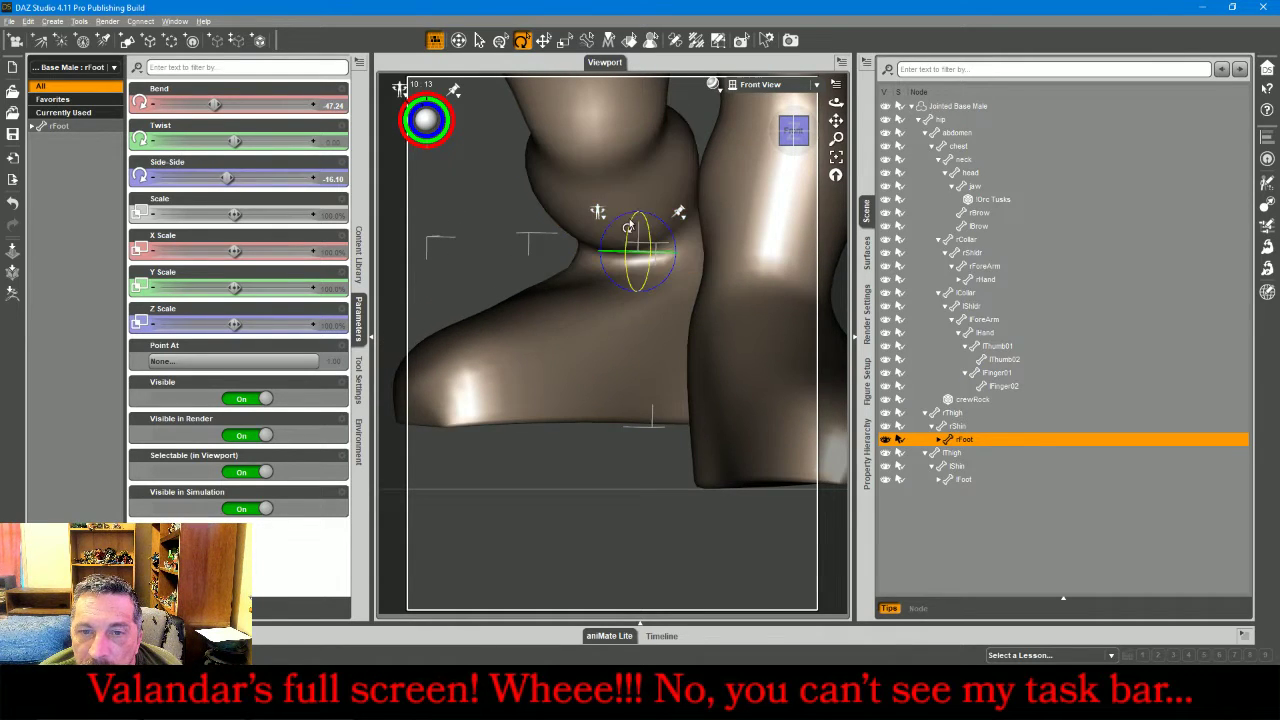
left_click_drag(629, 226, 627, 240)
- Bend the right toe to about -28°, and rotate the right foot to about -27° bend and -11° side-to-side
left_click(535, 479)
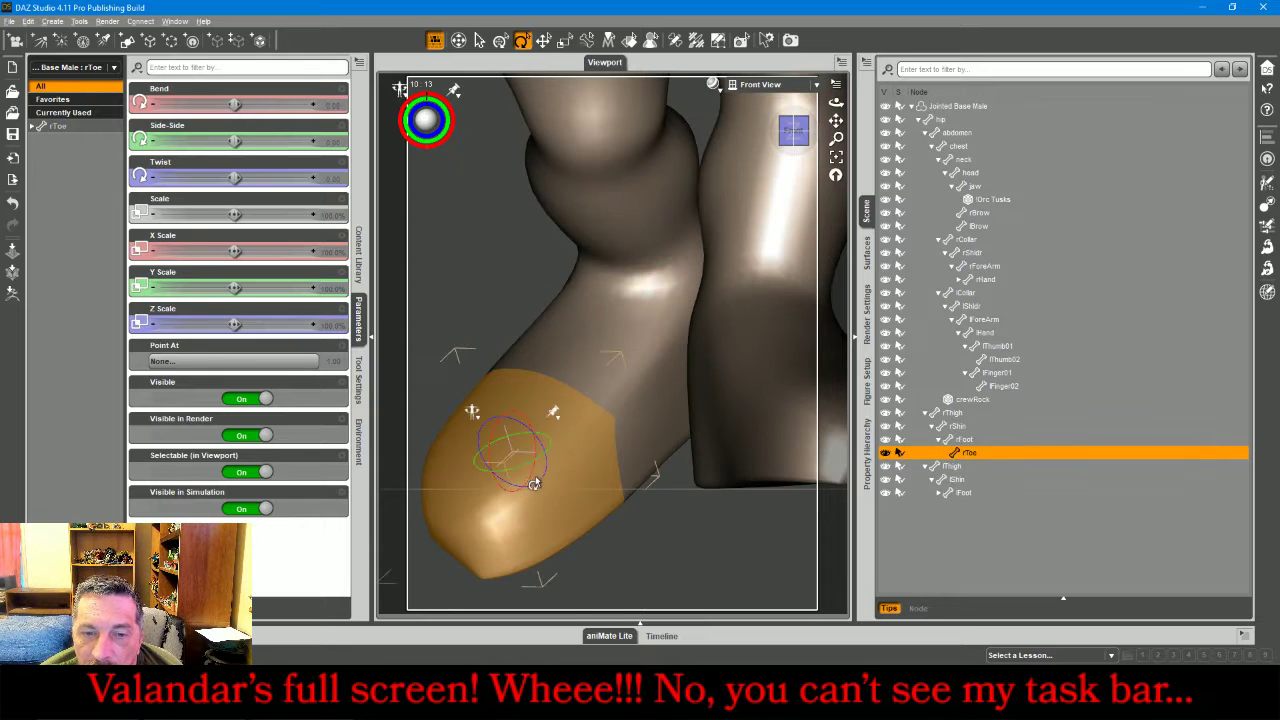
mouse_move(492, 444)
left_mouse_down()
mouse_move(489, 427)
mouse_move(475, 453)
left_mouse_up()
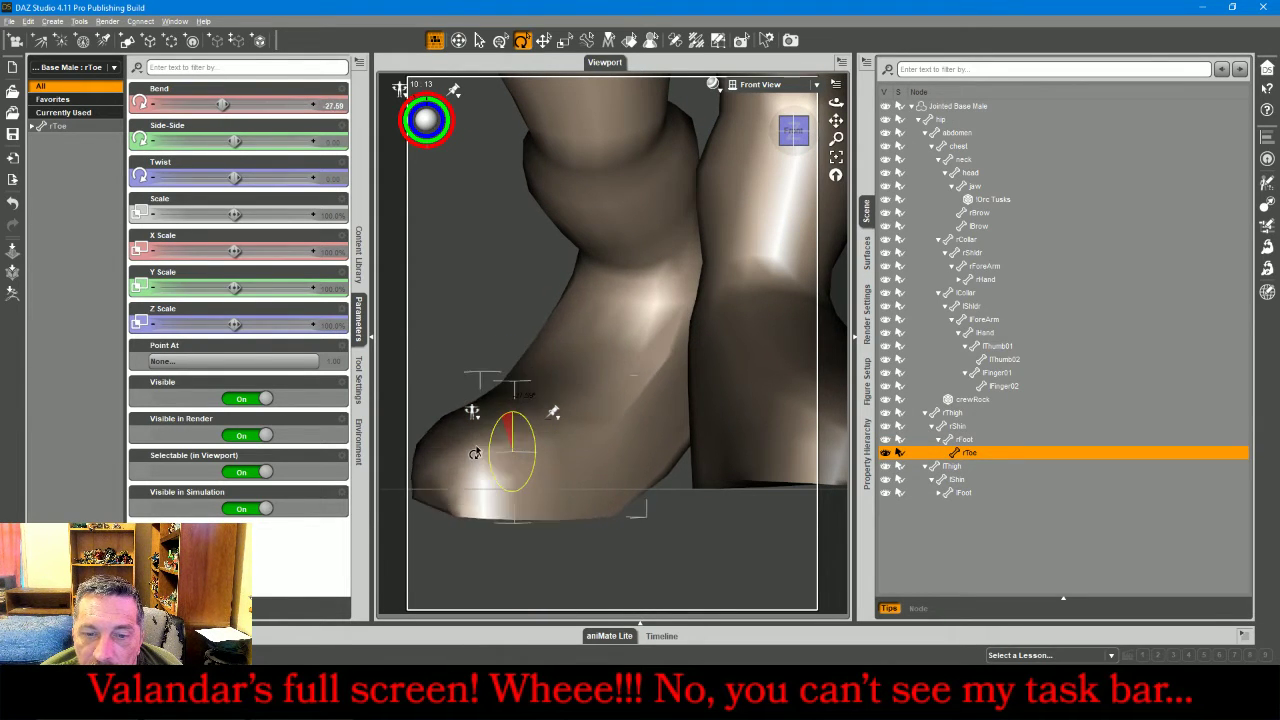
left_click(668, 328)
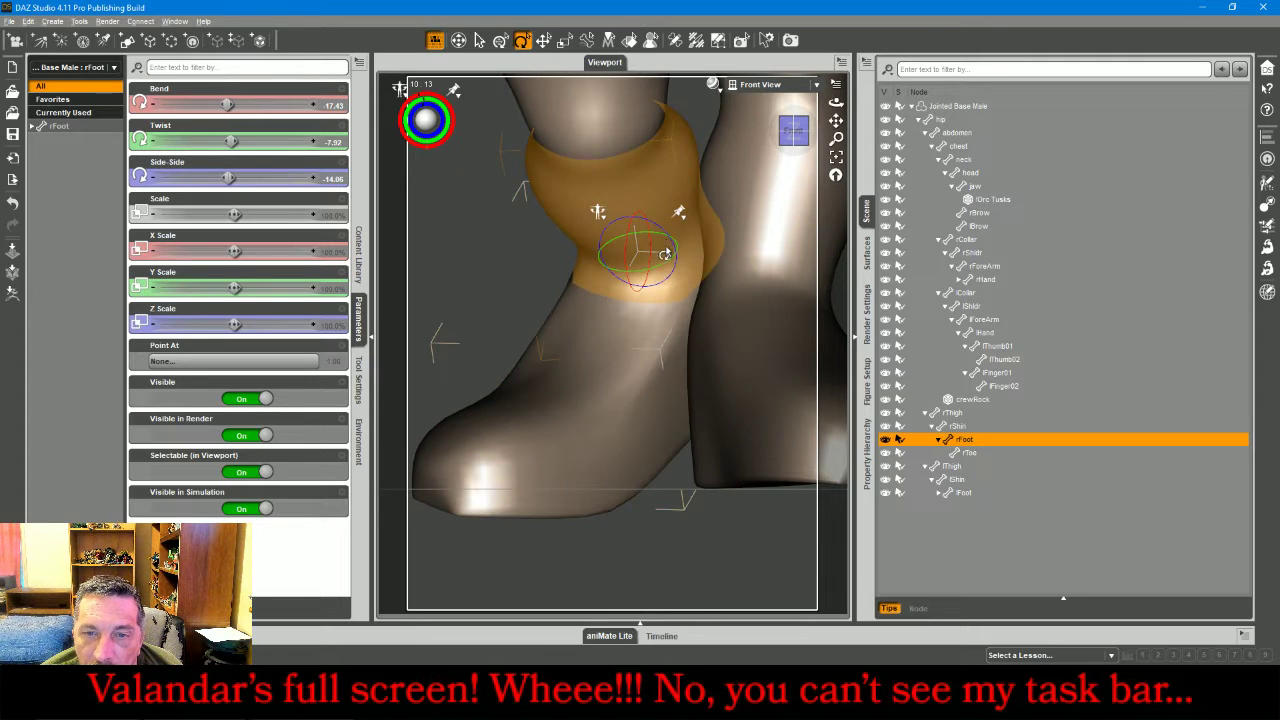
left_click_drag(665, 241, 620, 232)
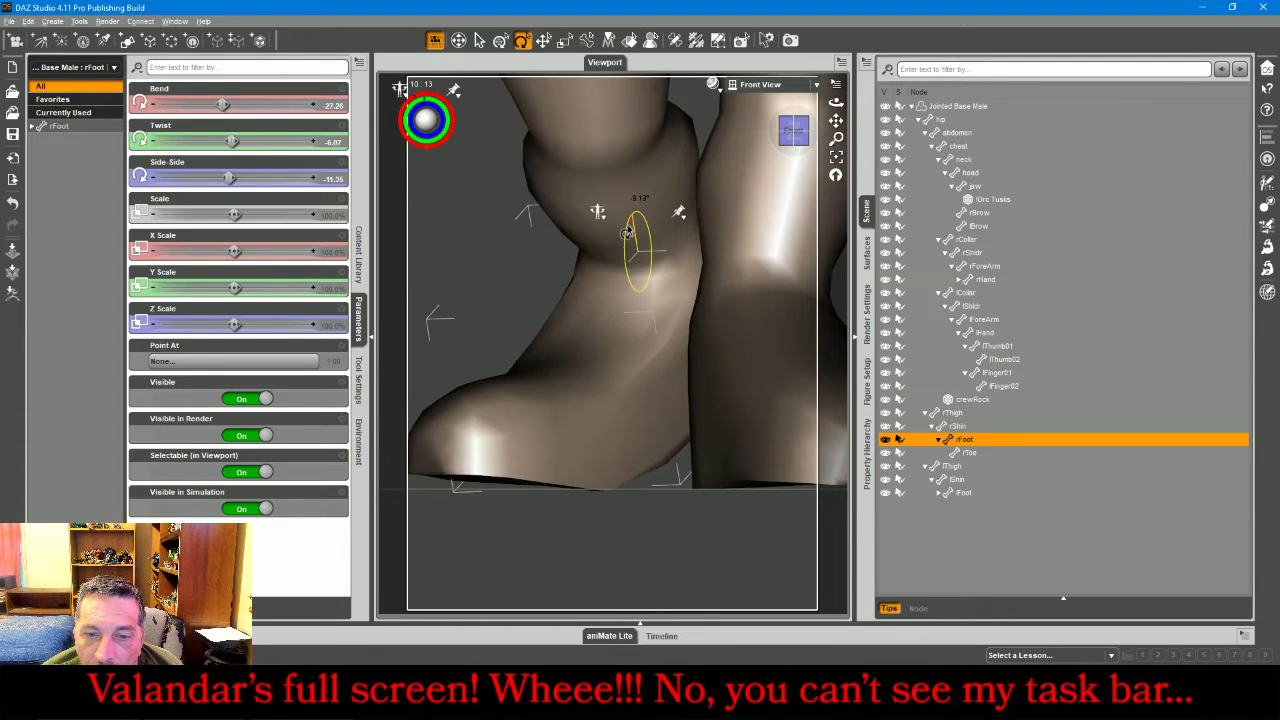
- Adjust the right toe to a bend of about -24° with a slight twist, and set the right foot's bend to -26.26°
left_click(510, 395)
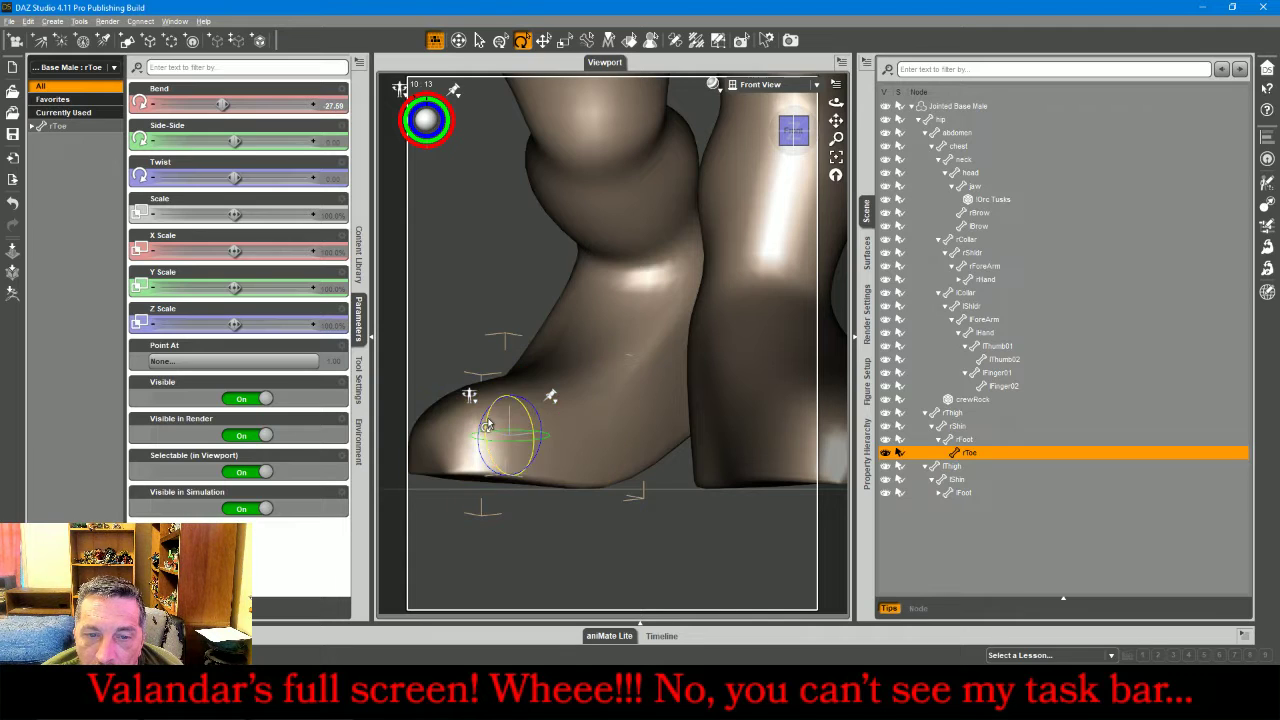
left_click_drag(487, 426, 483, 430)
left_click_drag(493, 417, 490, 423)
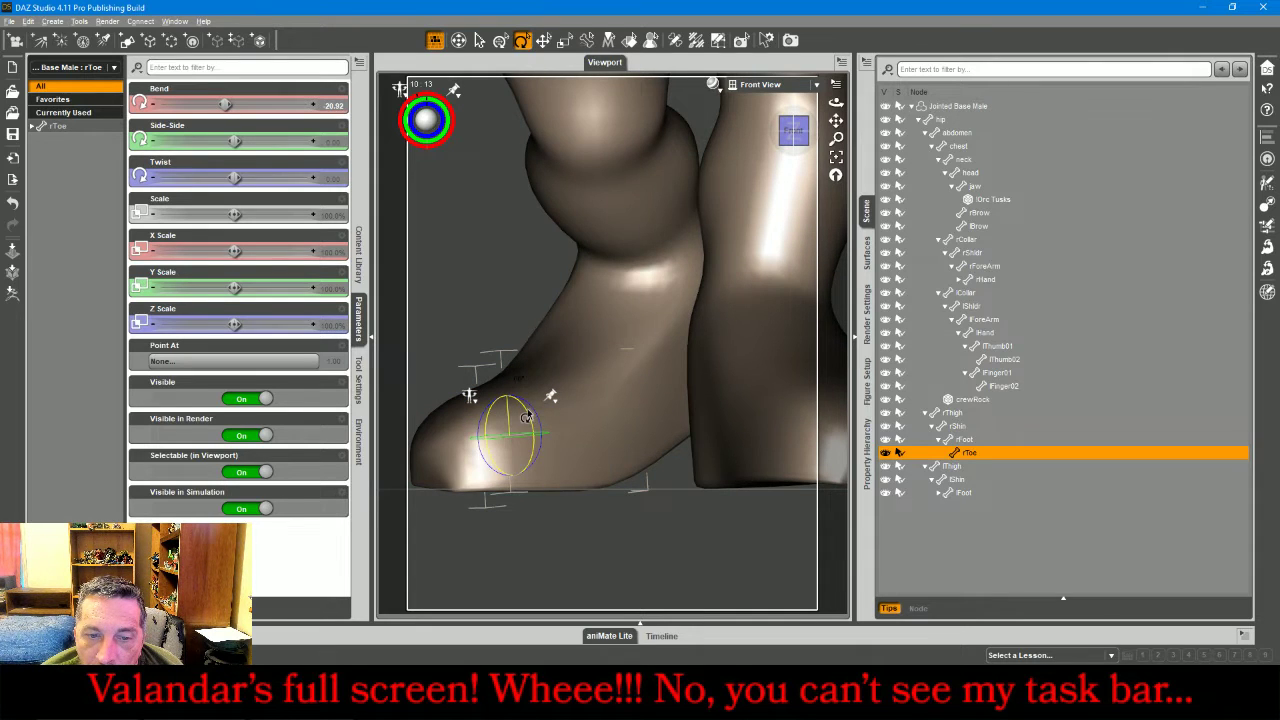
mouse_move(526, 416)
left_mouse_down()
mouse_move(540, 419)
mouse_move(529, 421)
left_mouse_up()
left_click(636, 372)
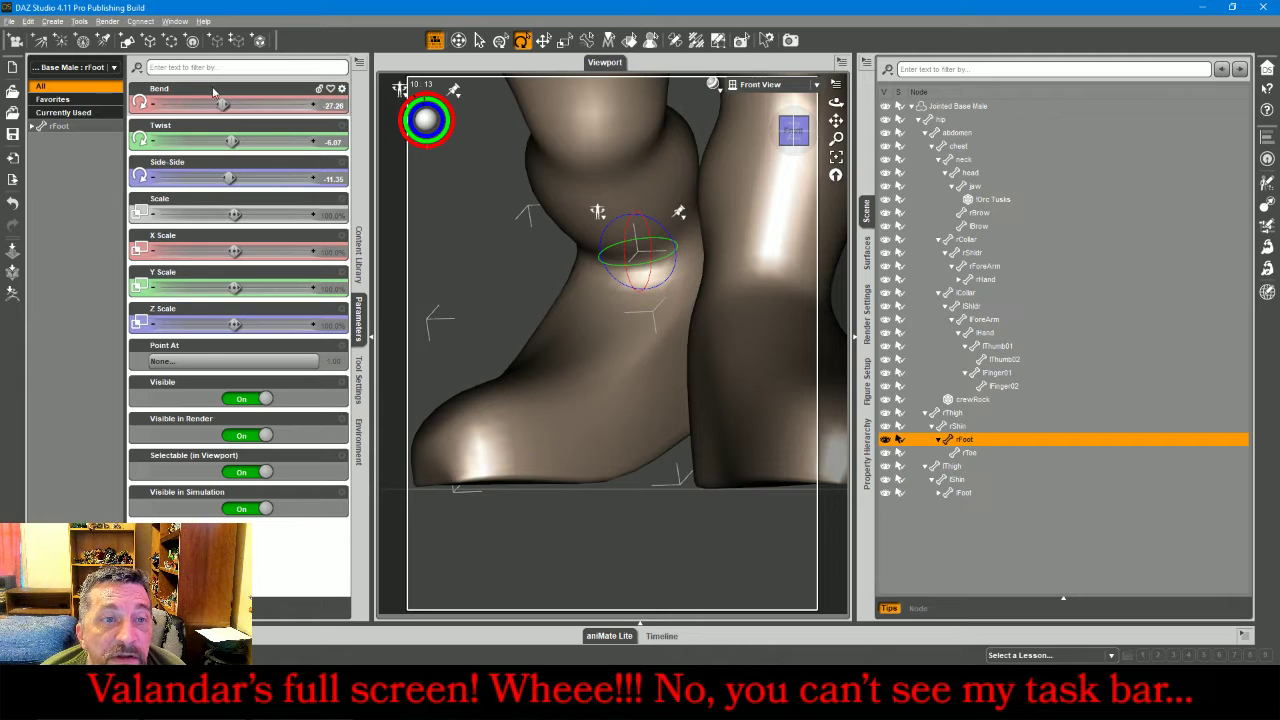
left_click(314, 105)
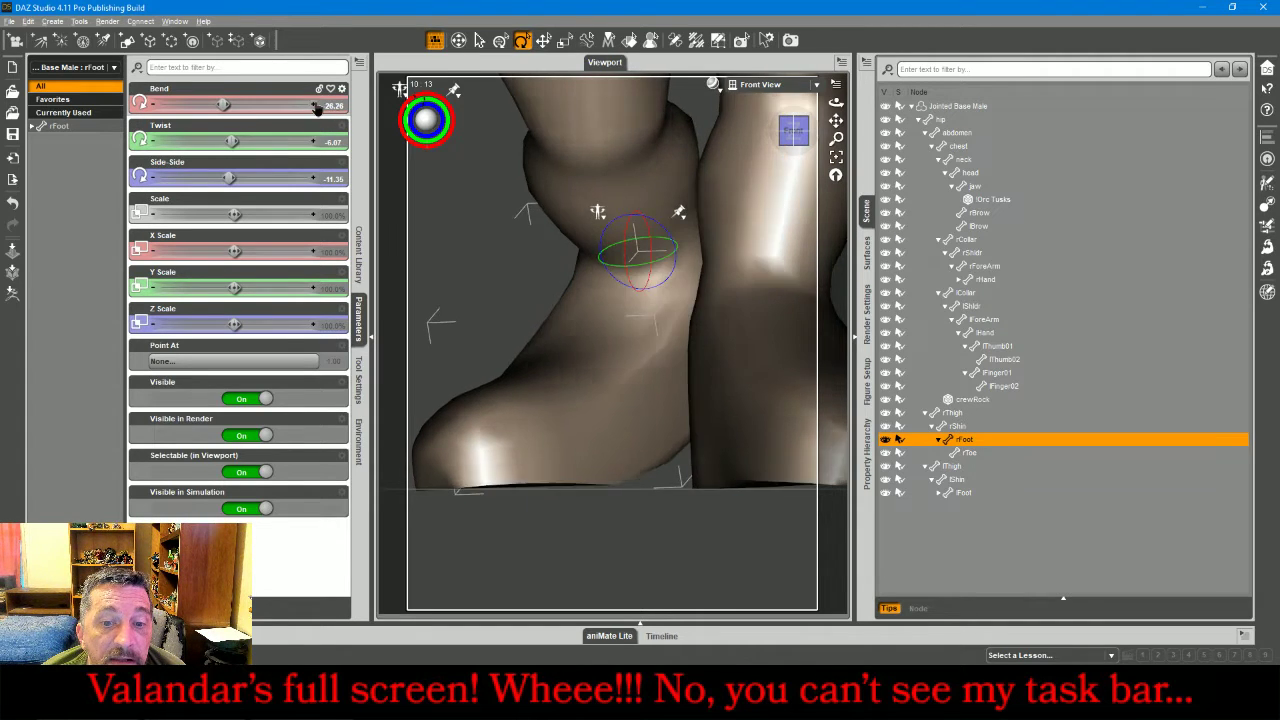
- Fine-tune the right toe's twist to 2.98° so the sole lies flat along the floor line
left_click(461, 432)
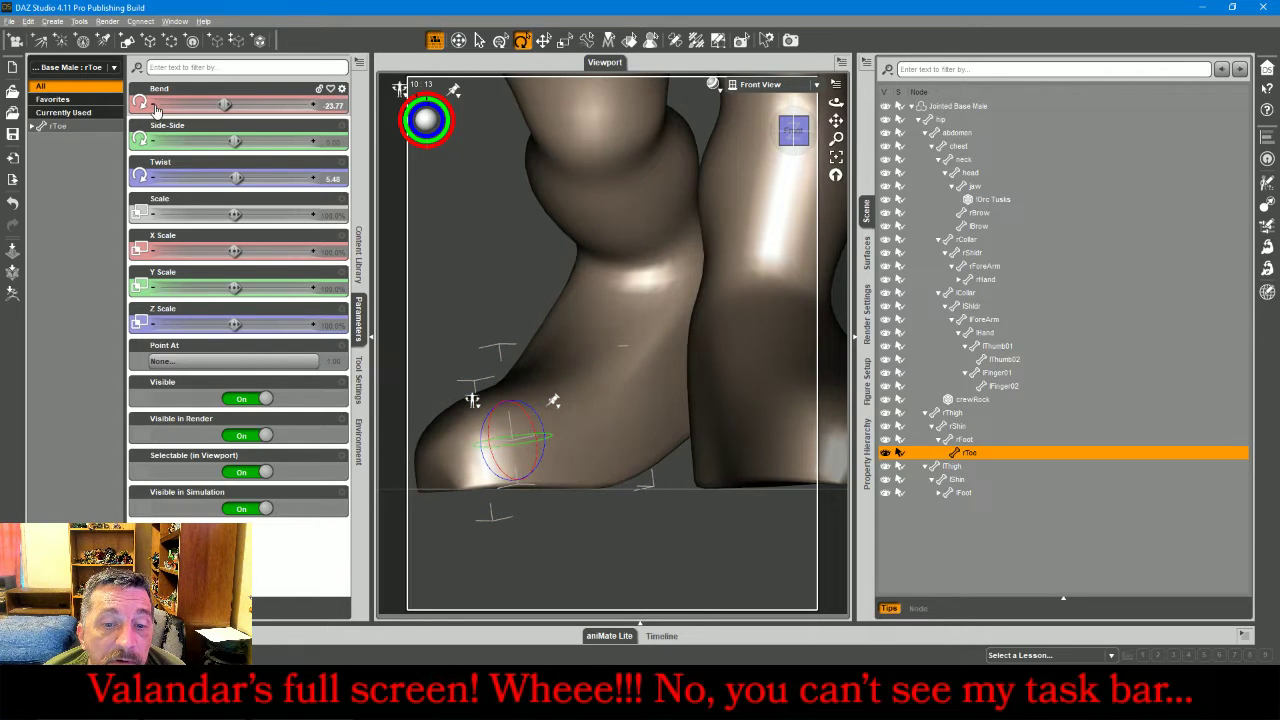
left_click(313, 180)
left_click(313, 180)
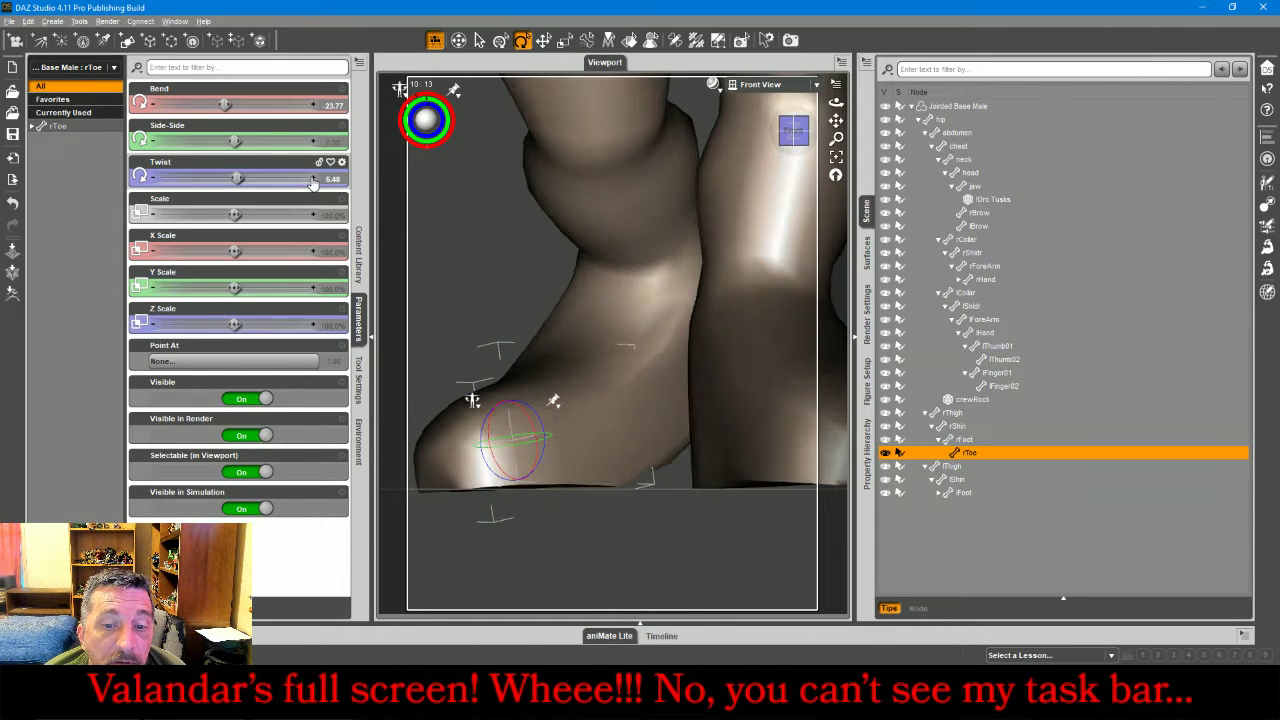
left_click(313, 180)
left_click(313, 180)
left_click(313, 180)
left_click(151, 181)
left_click(151, 181)
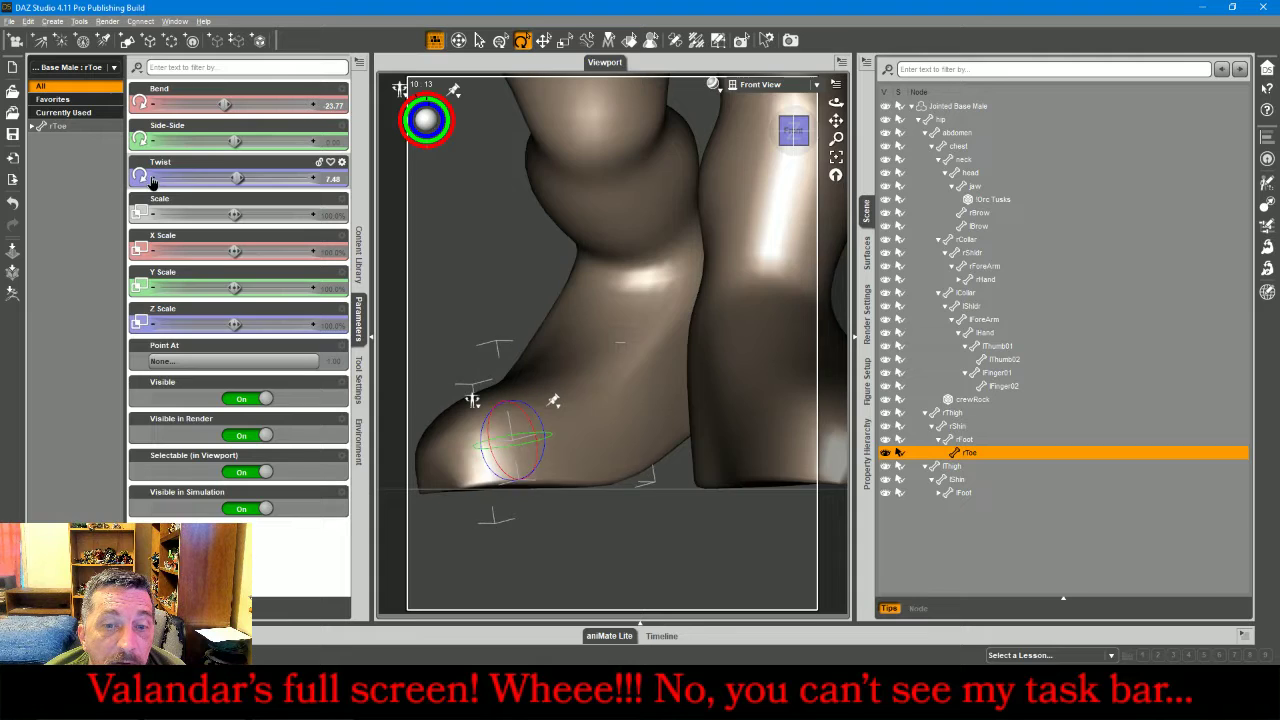
left_click(151, 181)
left_click(151, 181)
left_click(151, 181)
left_click(151, 181)
left_click(151, 181)
left_click(151, 181)
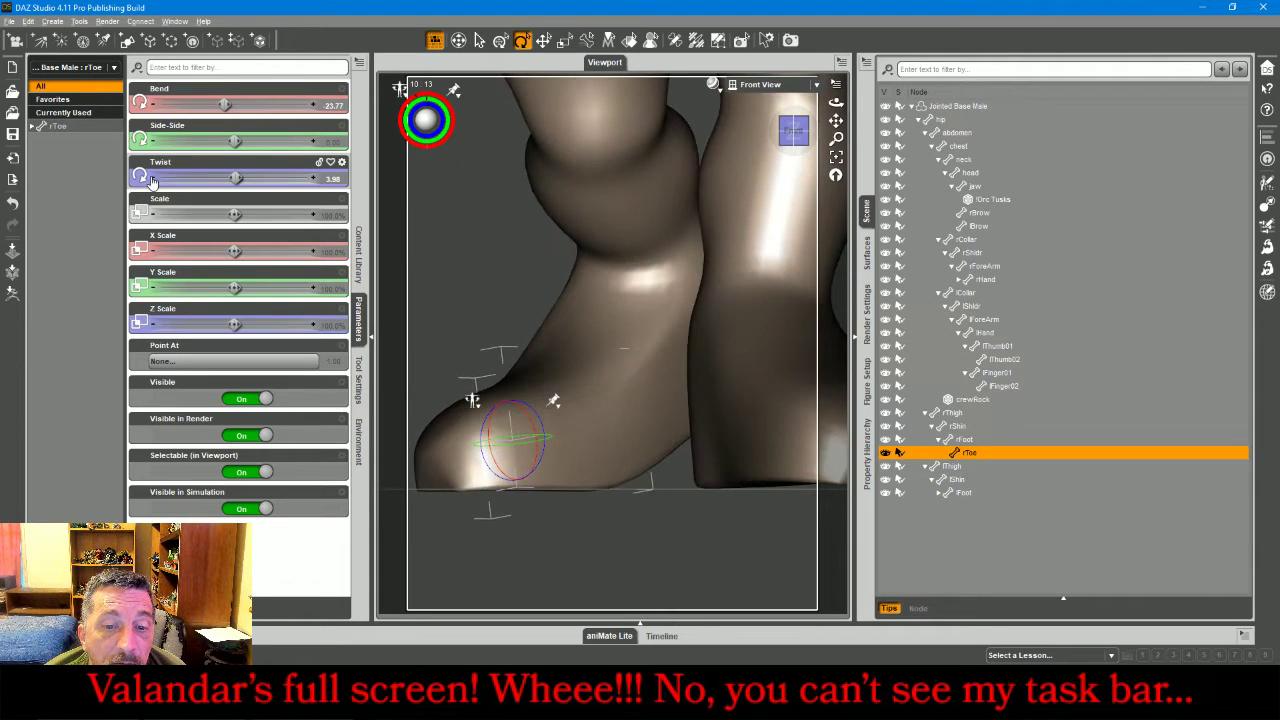
left_click(151, 181)
left_click(151, 181)
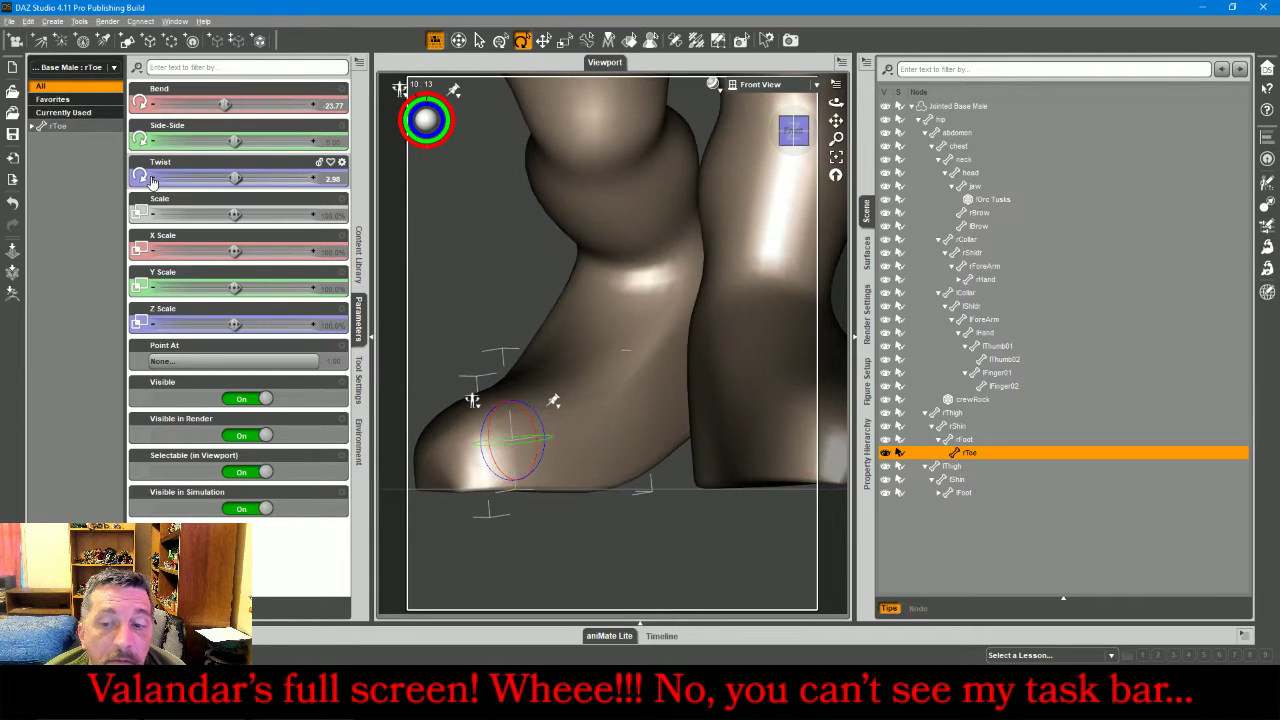
- Set the left foot's bend to 13.29° to level it on the floor, and return to the perspective view
left_click(740, 425)
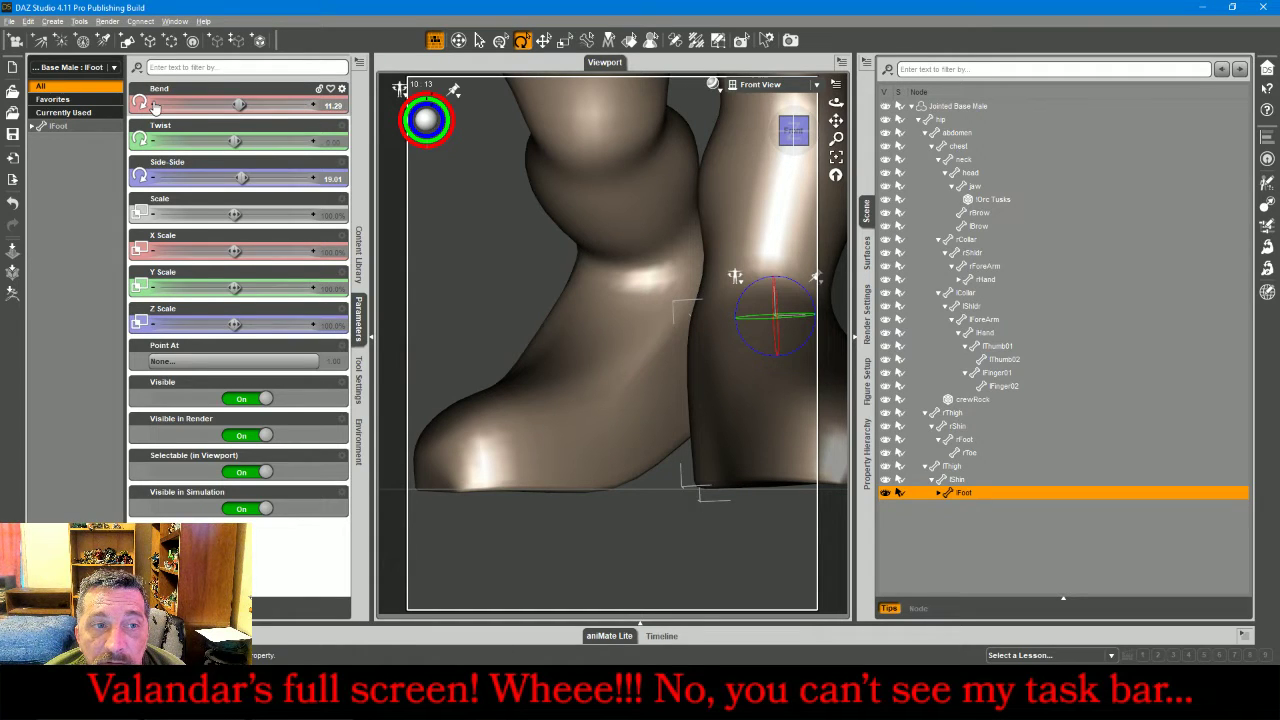
left_click(313, 106)
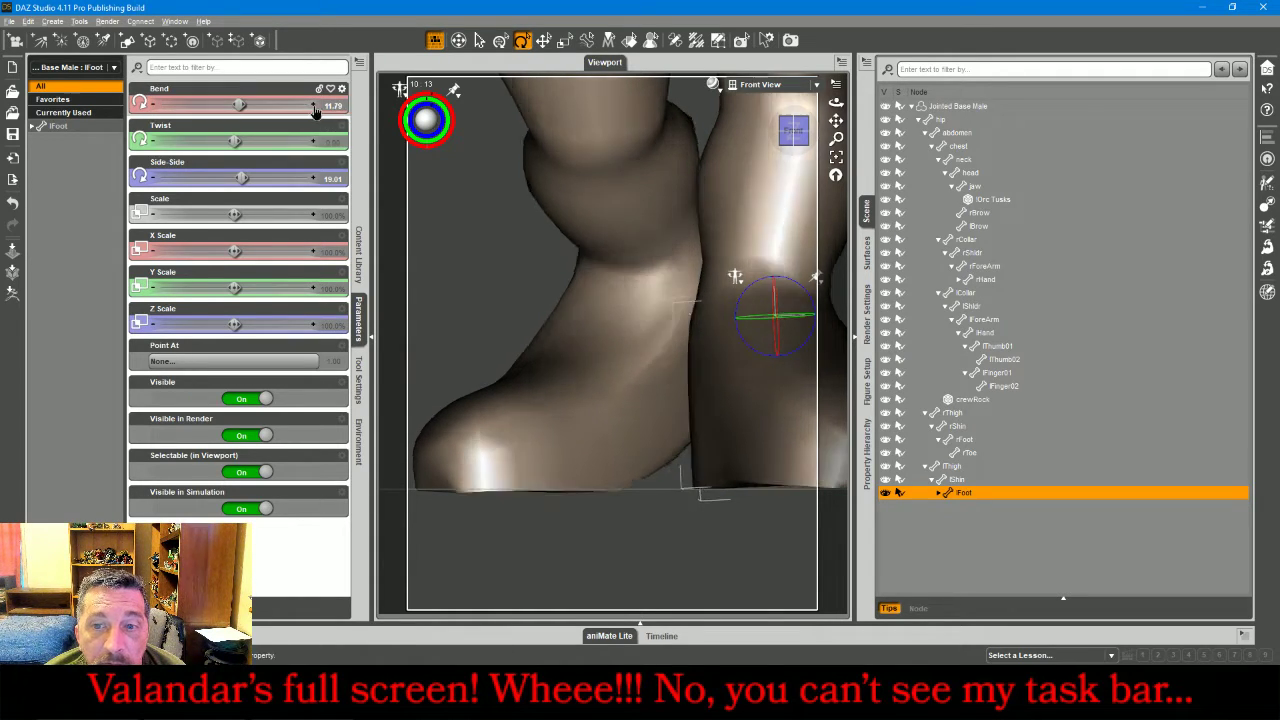
left_click(313, 106)
left_click(313, 106)
left_click(313, 106)
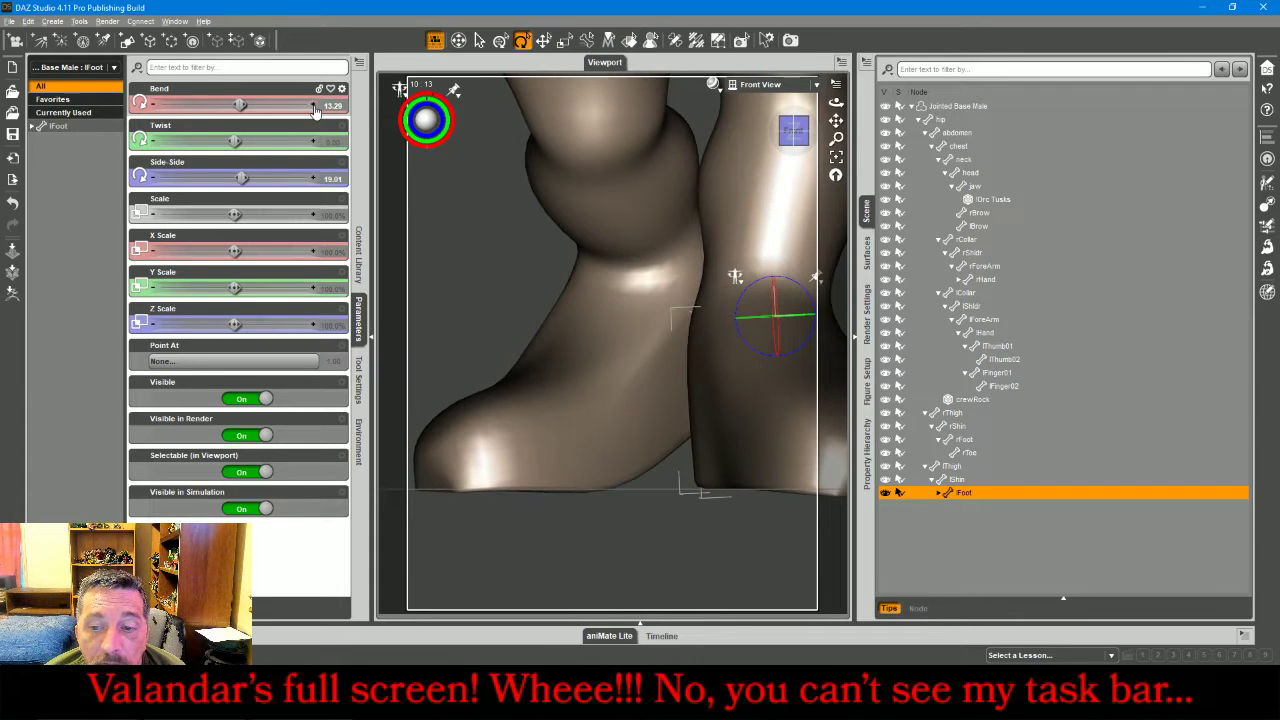
left_click(753, 84)
left_click(755, 98)
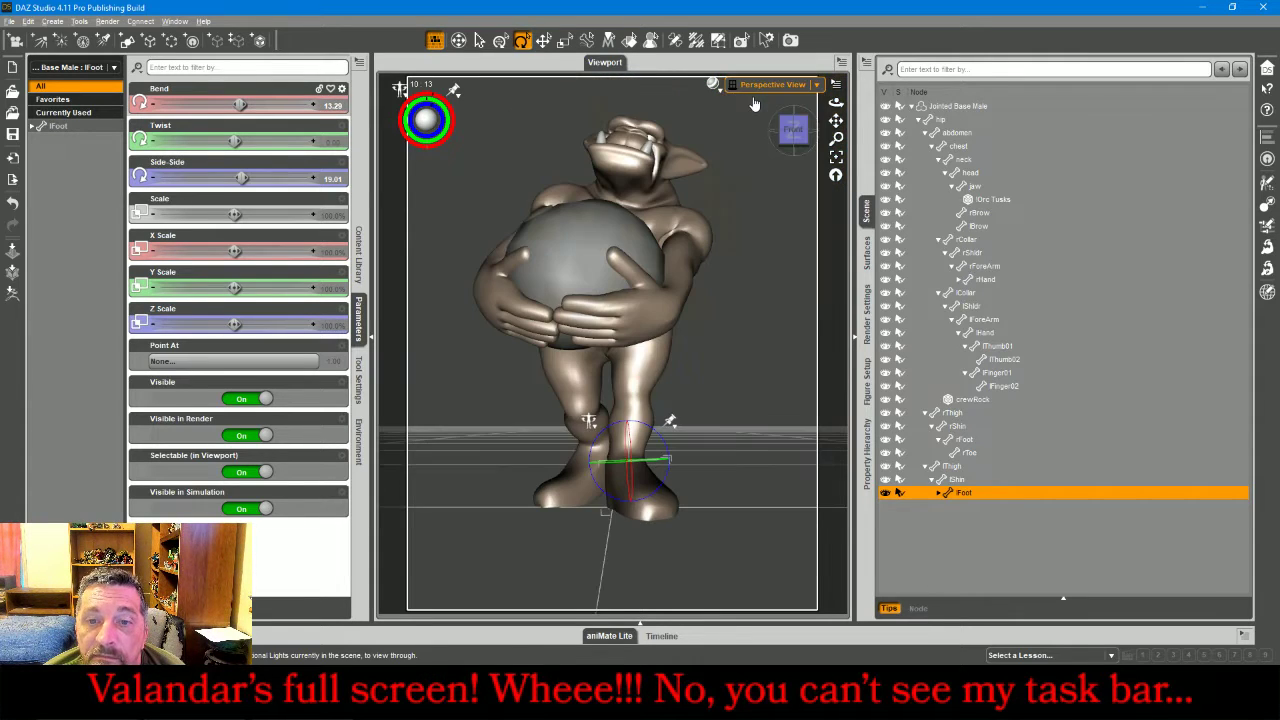
- Rotate the neck to a bend of 14.34°, a twist of about 25° and a side-to-side of 14.34°, turning the troll's head
left_click_drag(795, 130, 604, 187)
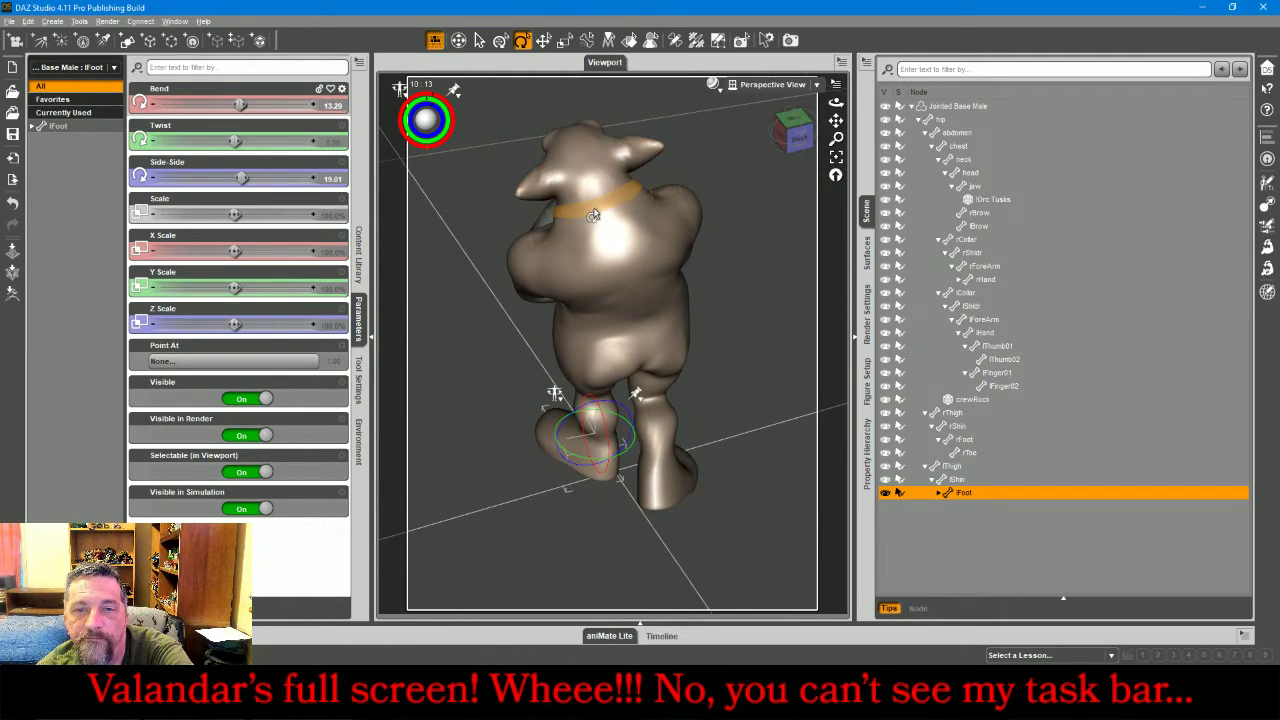
left_click(598, 208)
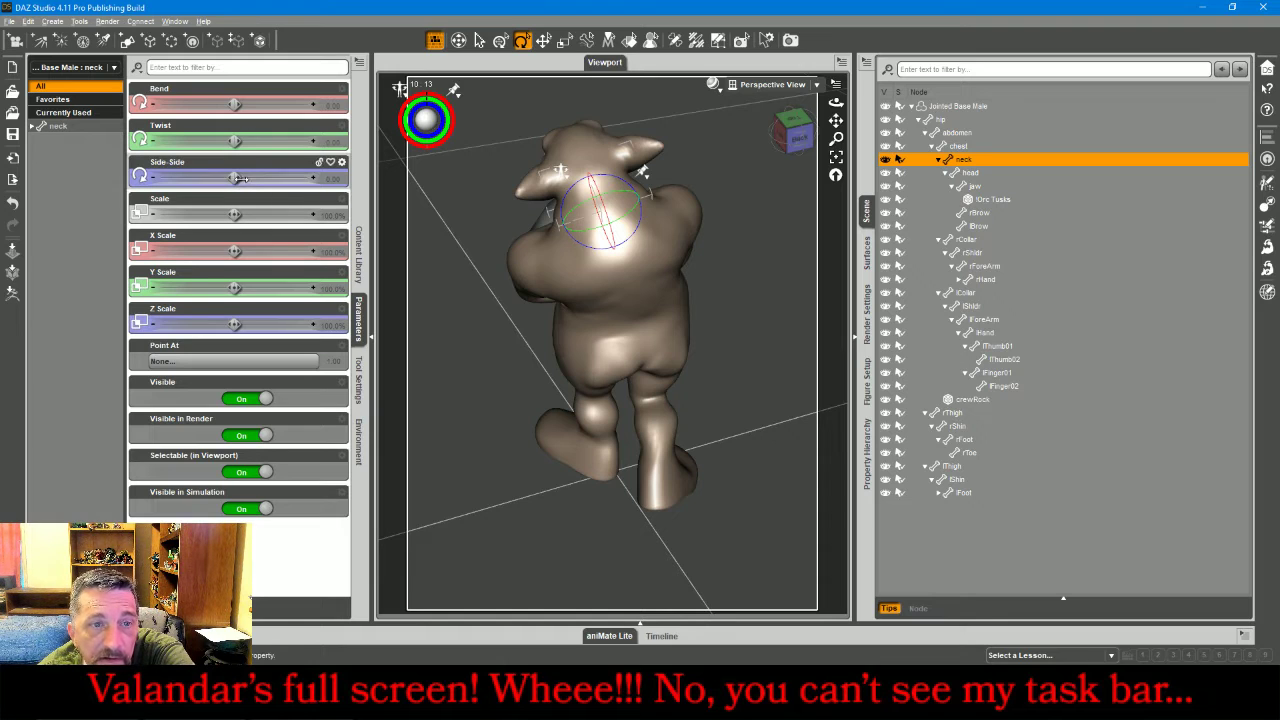
left_click_drag(235, 177, 241, 104)
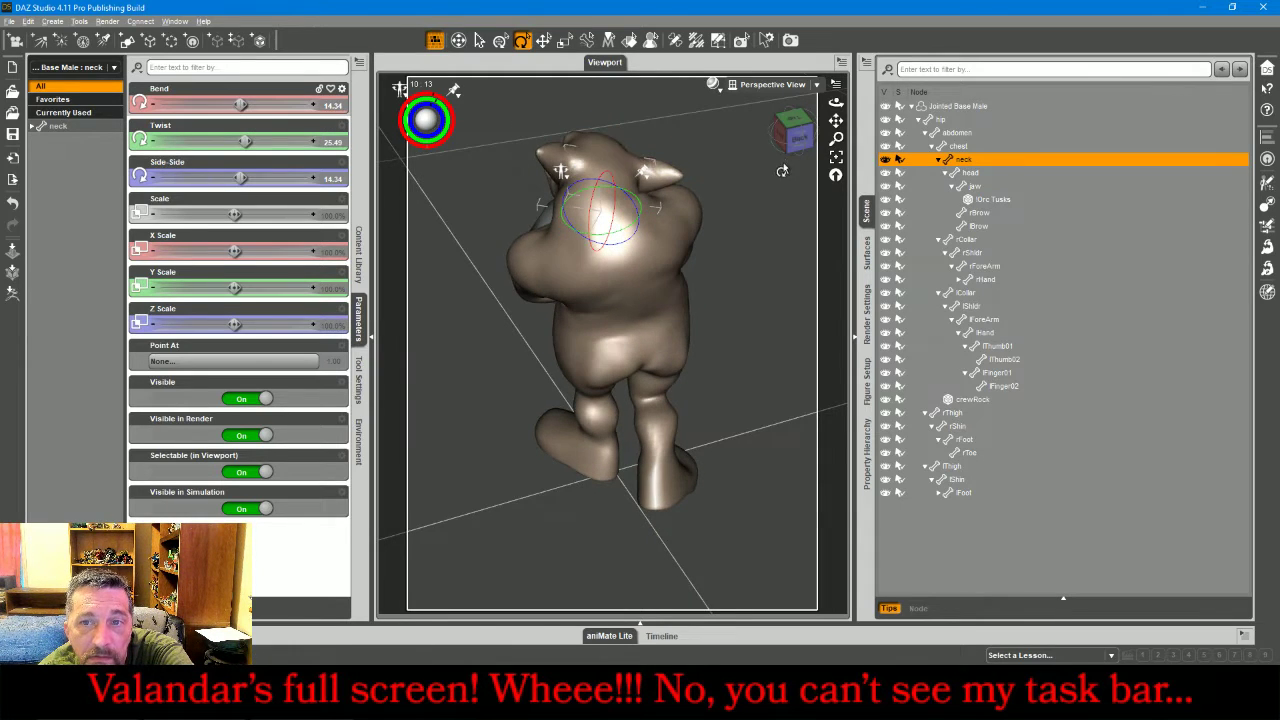
left_click_drag(836, 103, 836, 153)
left_click(799, 398)
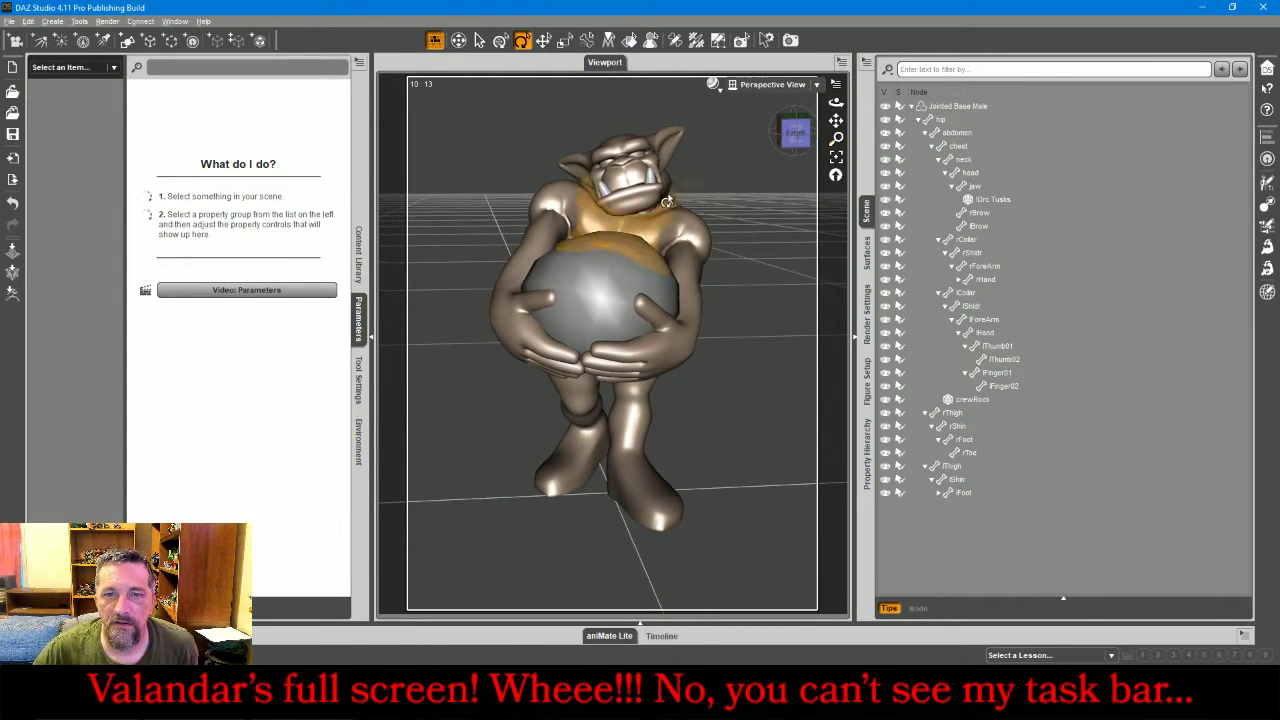
- Rotate the jaw downward to open the troll's mouth
left_click(625, 190)
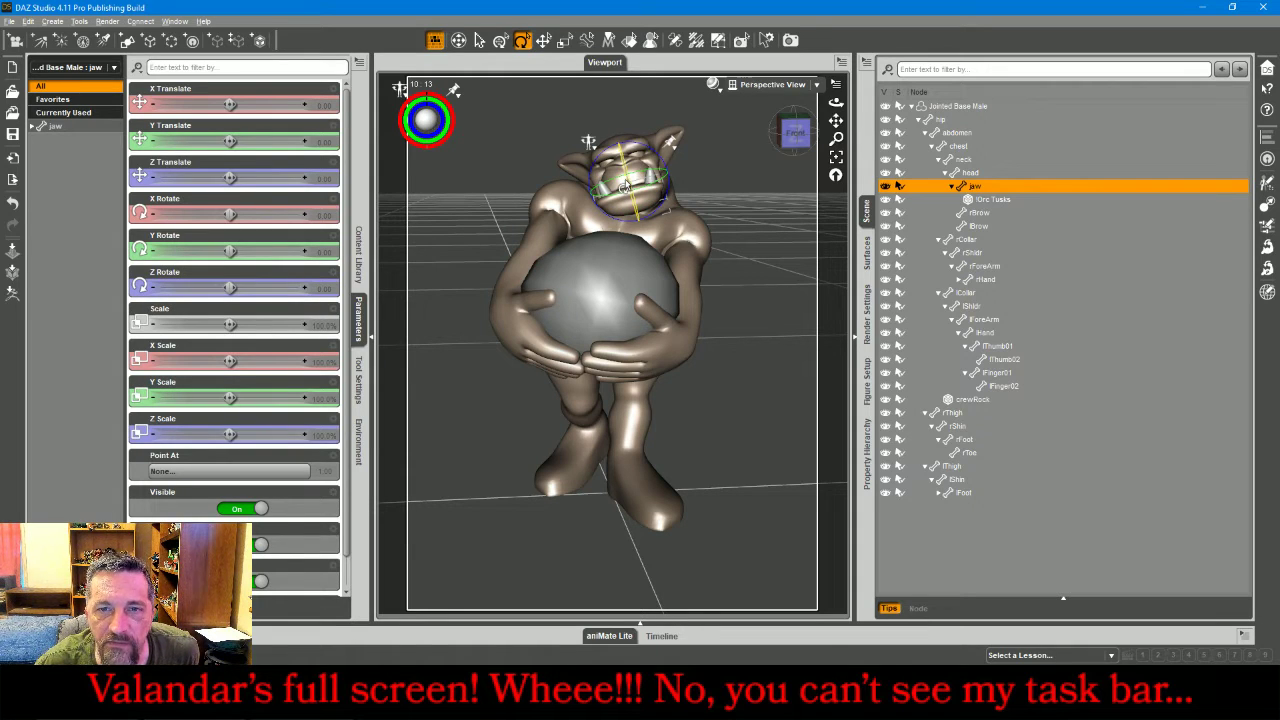
left_click_drag(625, 187, 663, 162)
left_click(740, 211)
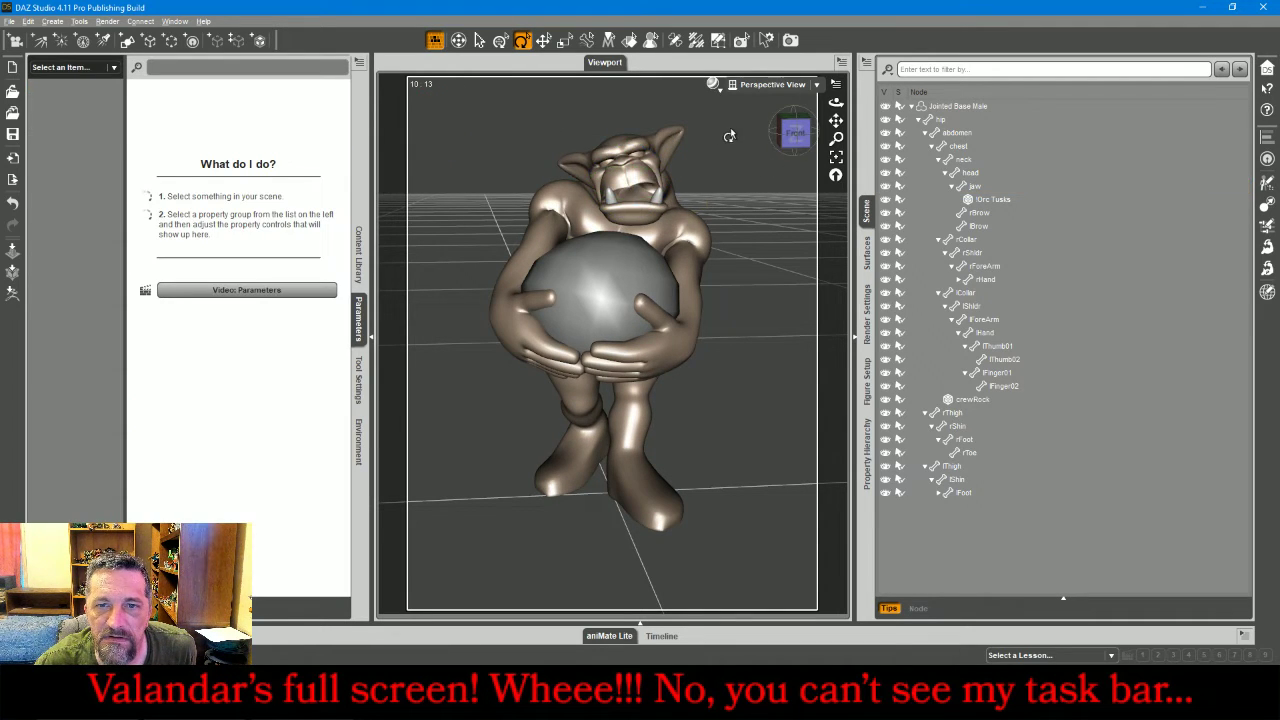
- Rotate the left brow to about -13° on X, -13° on Y and -22° on Z for an angled expression
left_click(638, 150)
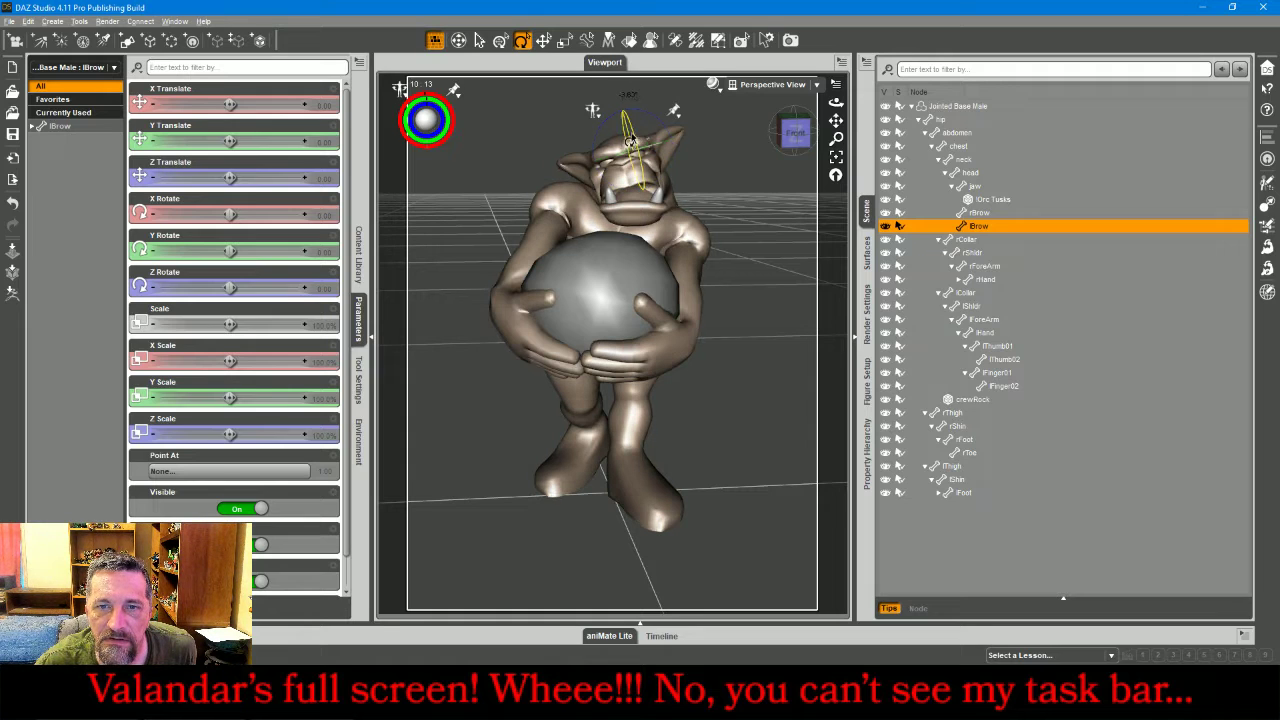
left_click_drag(631, 142, 651, 176)
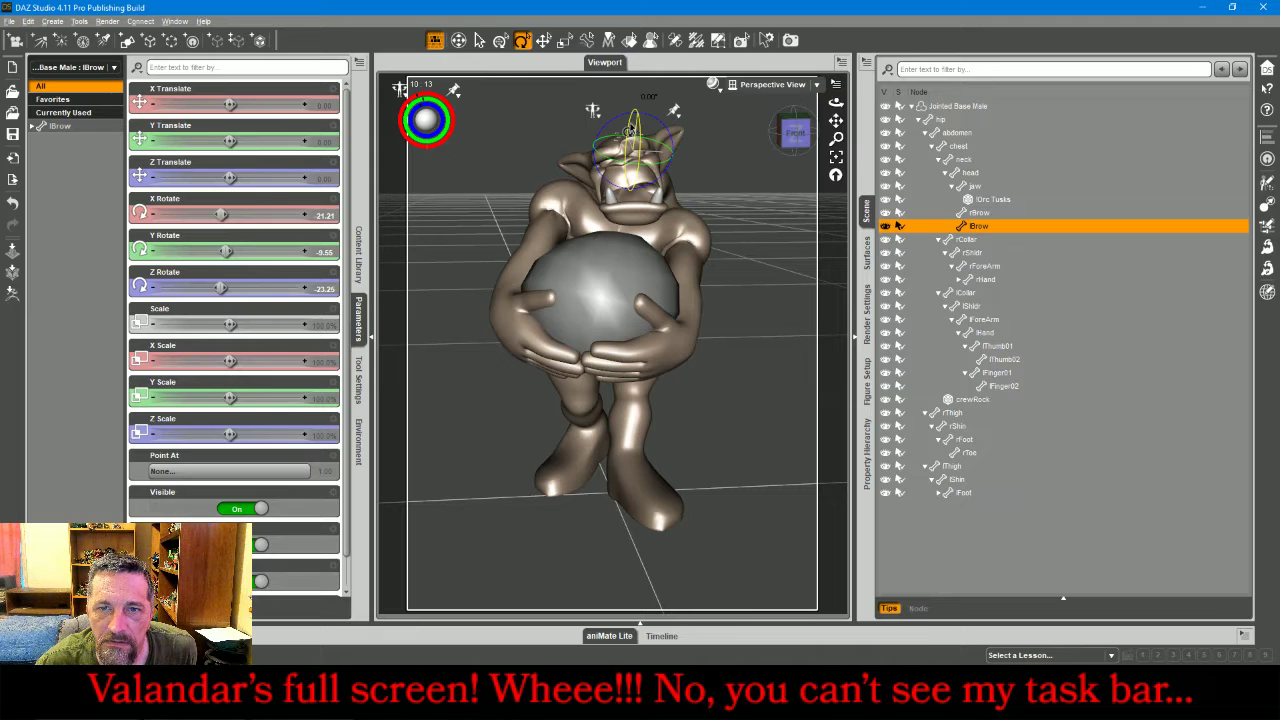
left_click_drag(631, 129, 630, 135)
left_click(758, 210)
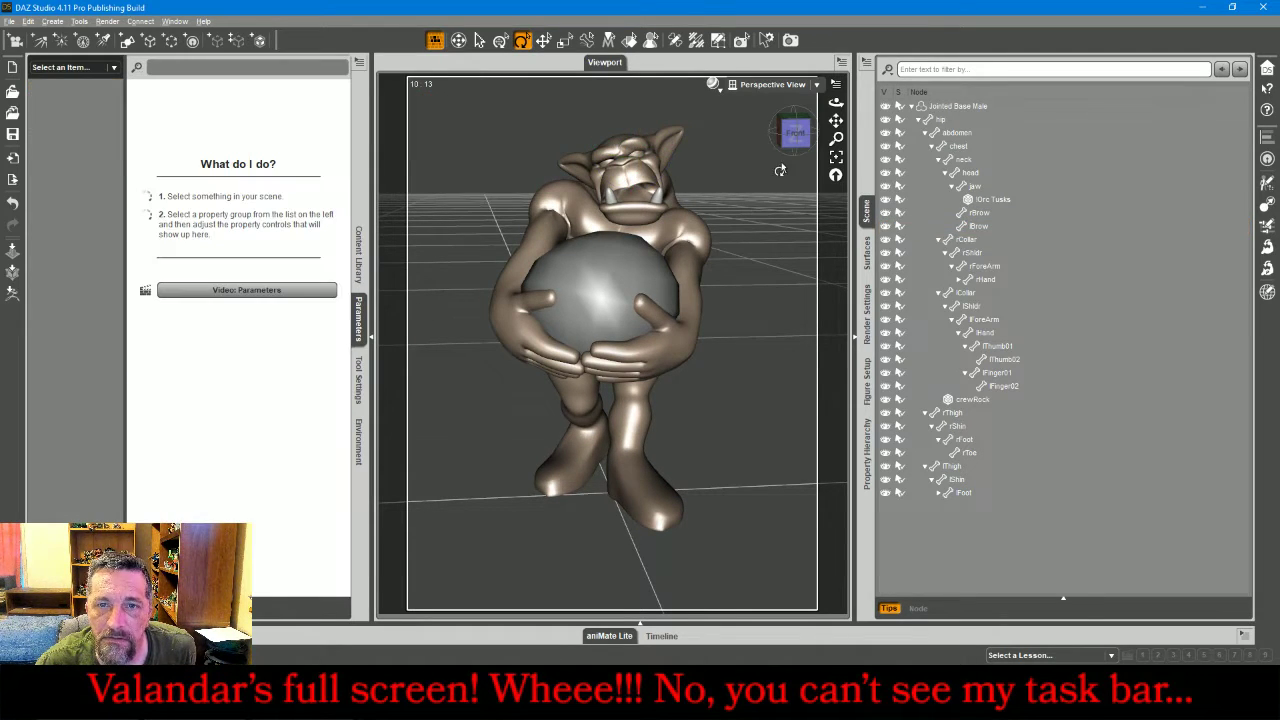
- Scale the left brow along X to about 149%
mouse_move(795, 140)
left_mouse_down()
mouse_move(845, 143)
mouse_move(784, 144)
left_mouse_up()
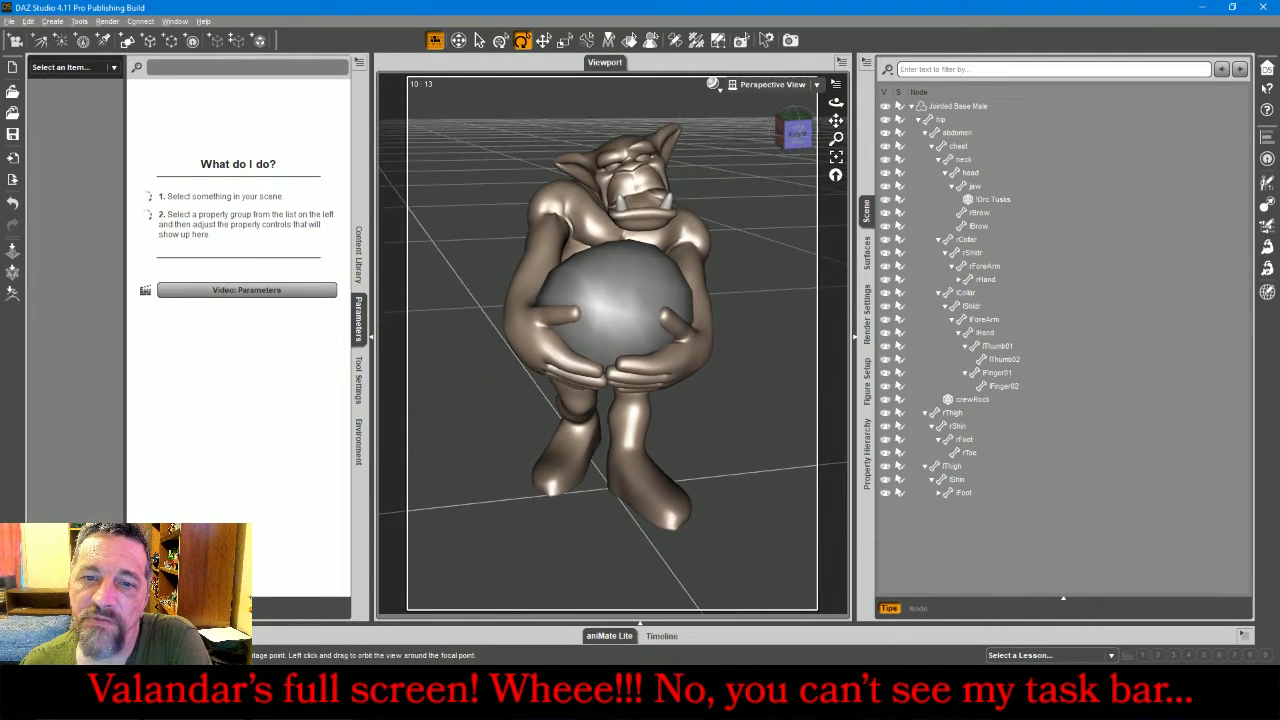
left_click(642, 155)
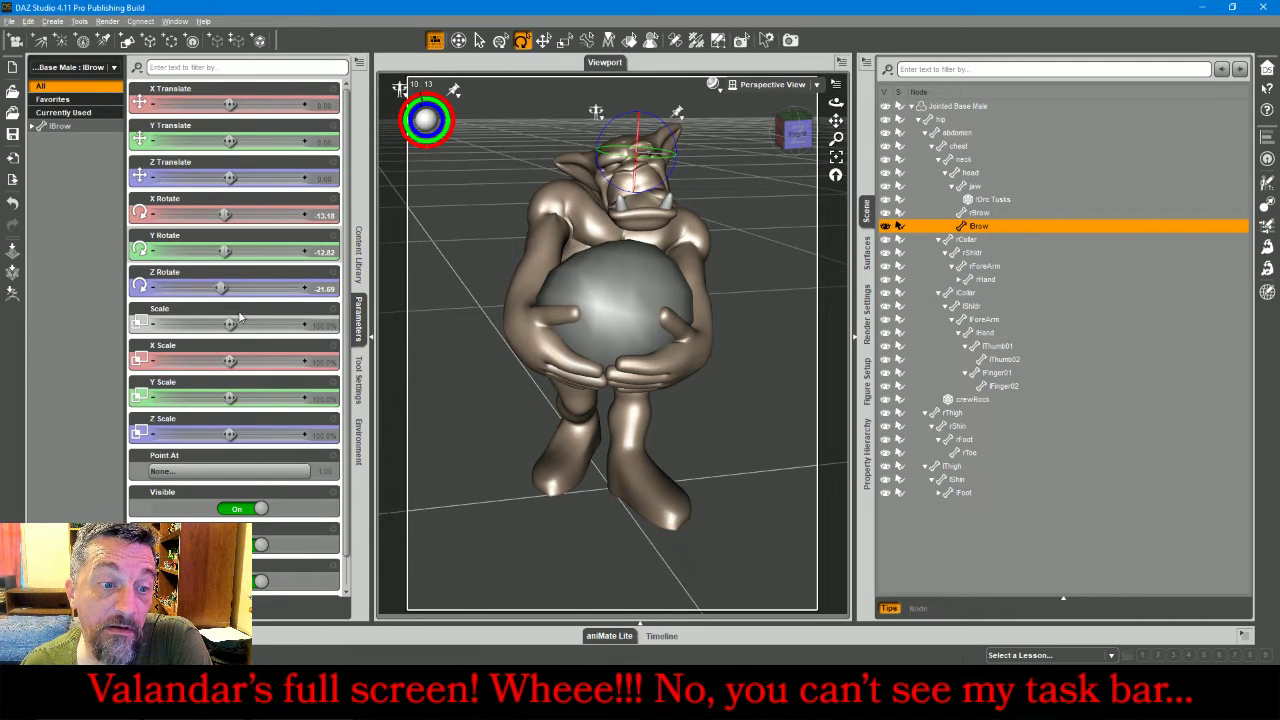
left_click_drag(232, 361, 242, 361)
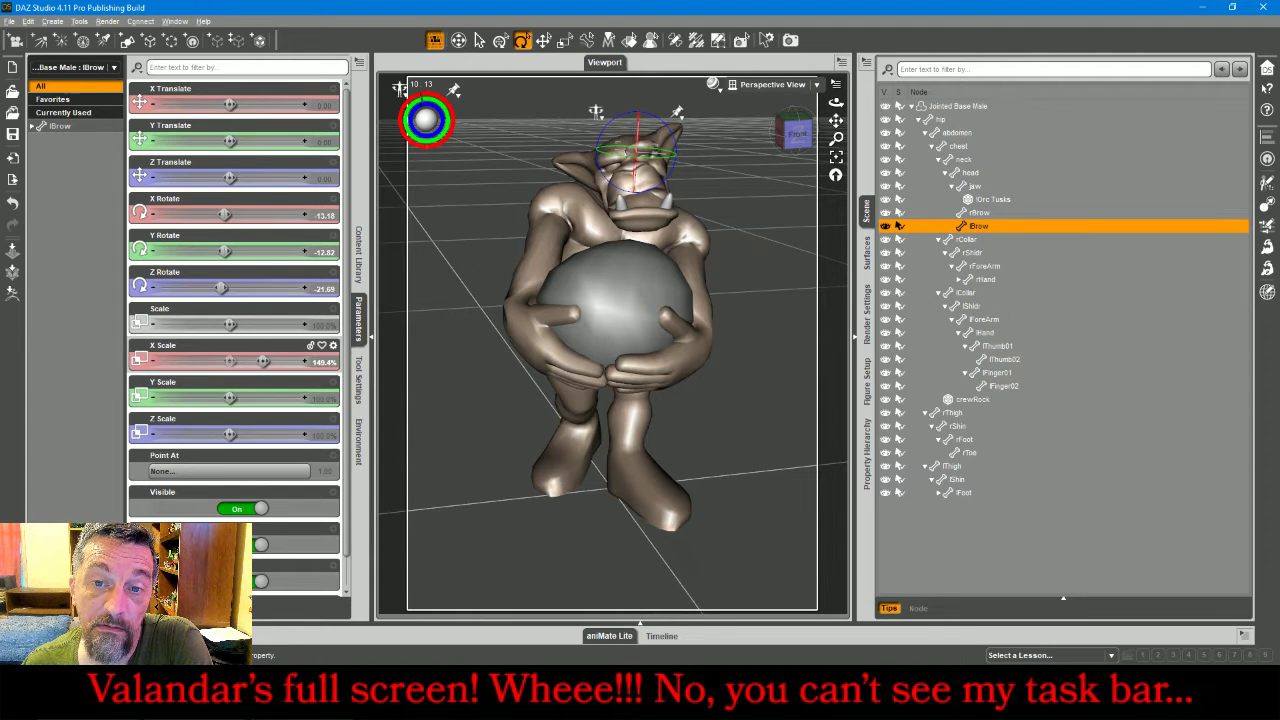
left_click(768, 243)
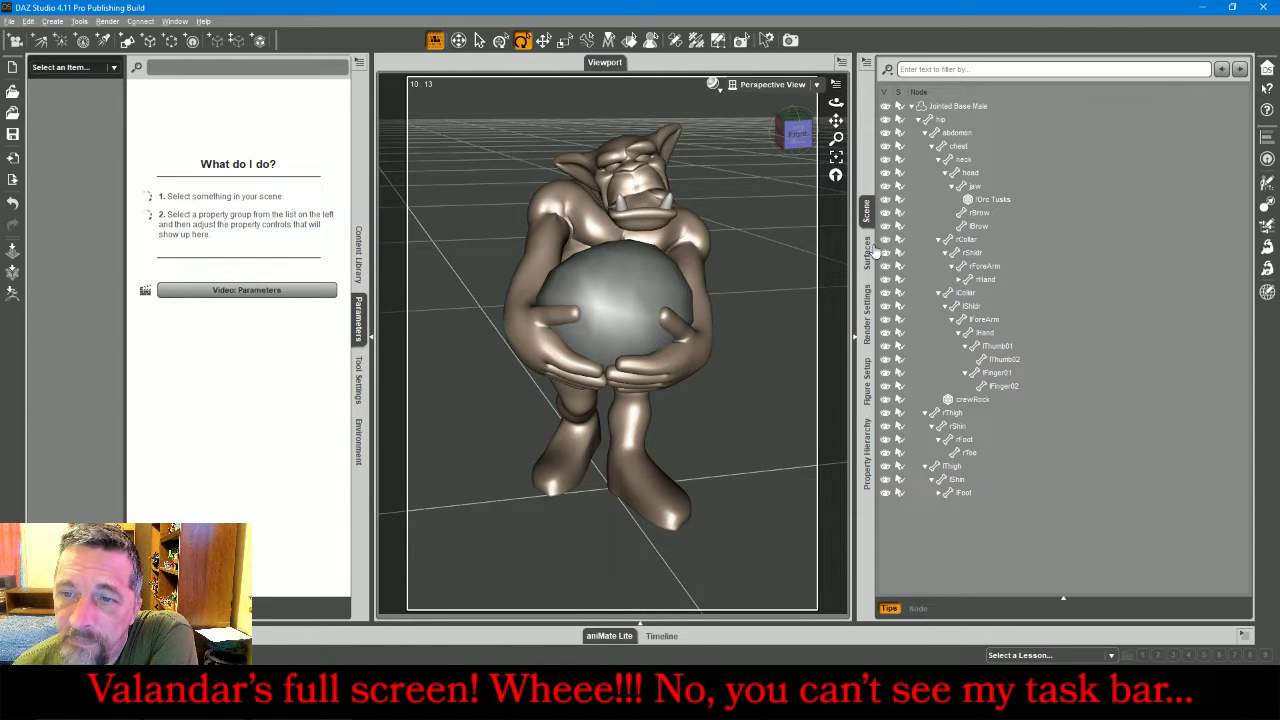
- Hide the Orc Tusks and the crewRock so only the troll's body is shown
left_click(884, 199)
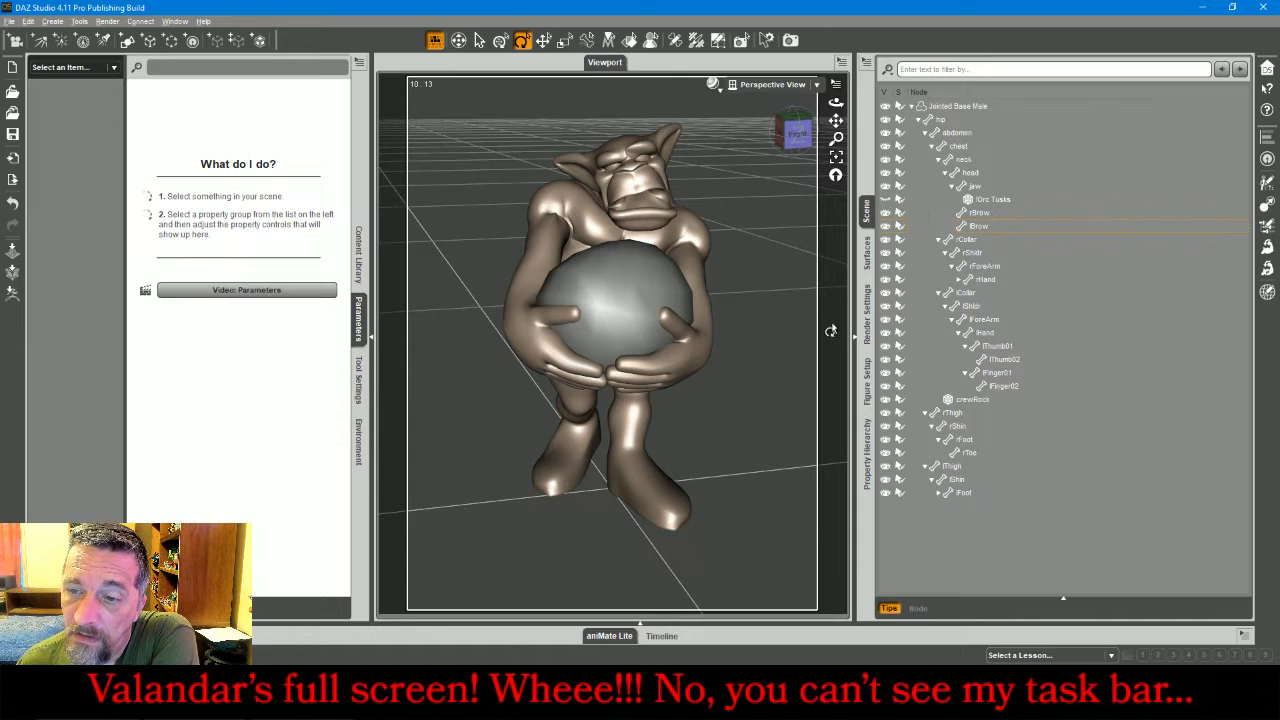
left_click(885, 400)
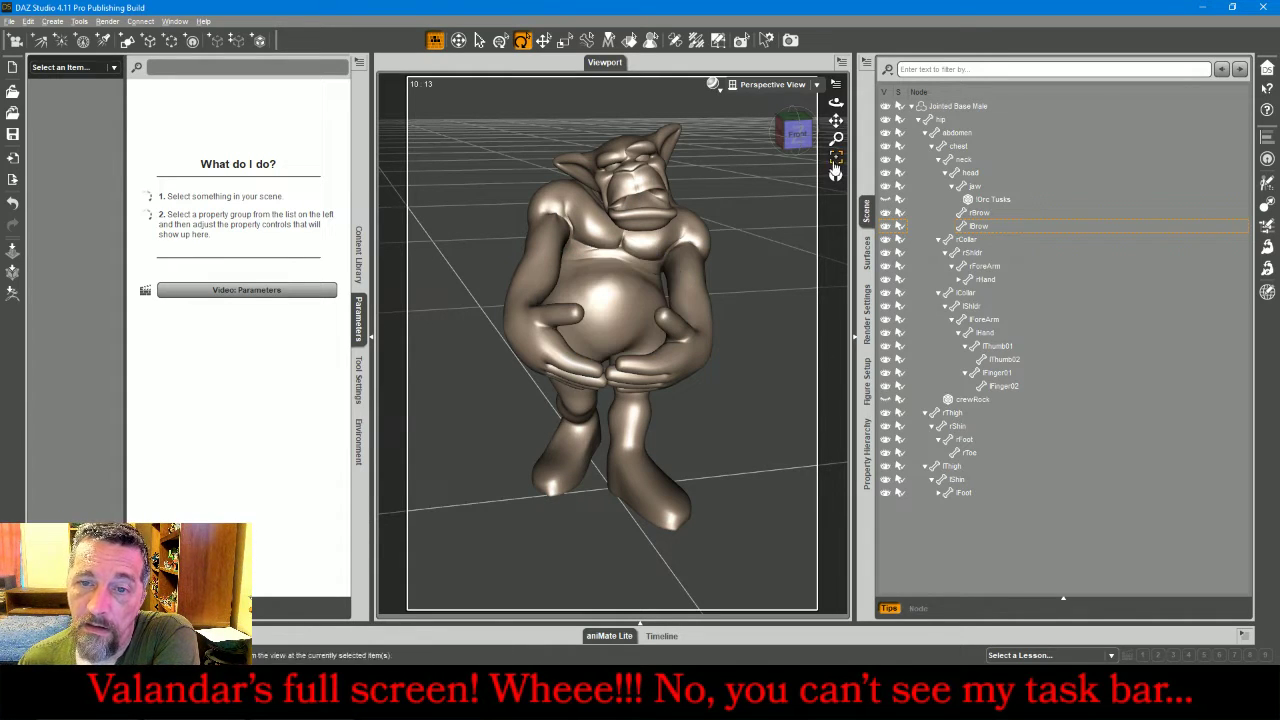
left_click_drag(797, 135, 868, 138)
- Load the tunic skirt from the MiniatureBaseGeo clothing library onto the Jointed Base Male, and check its fit from the front
left_click(955, 107)
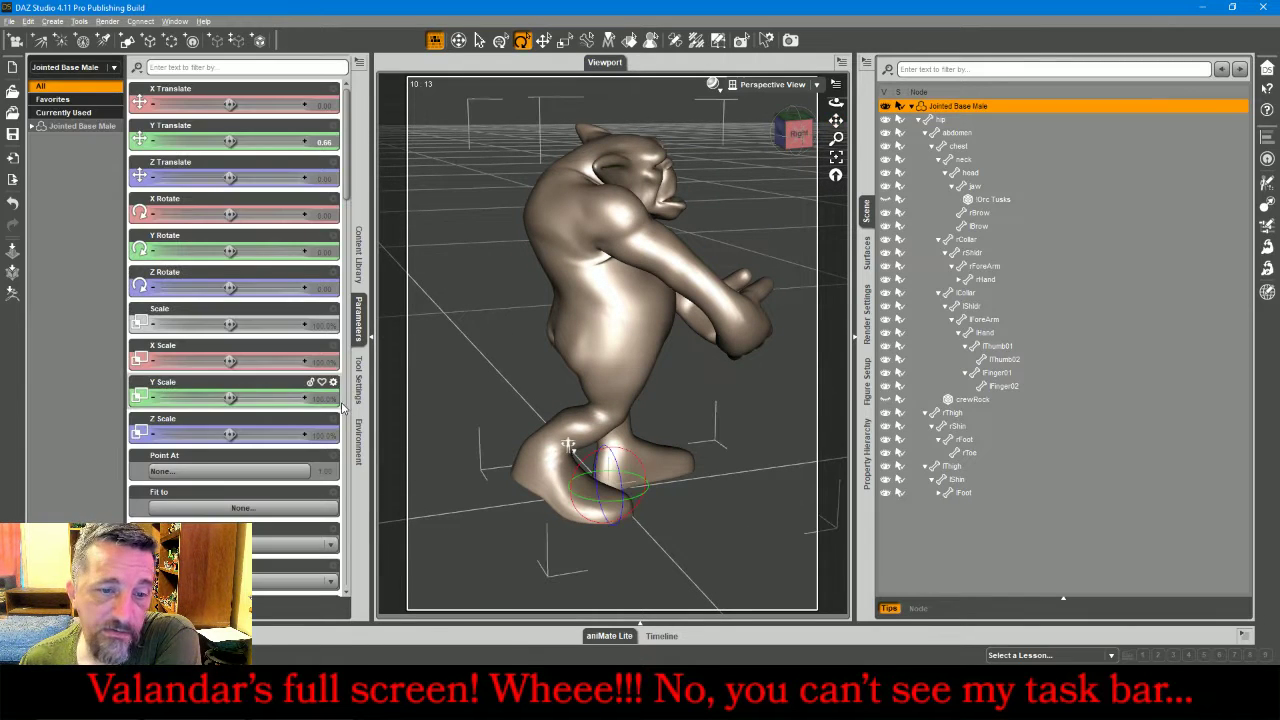
left_click(362, 276)
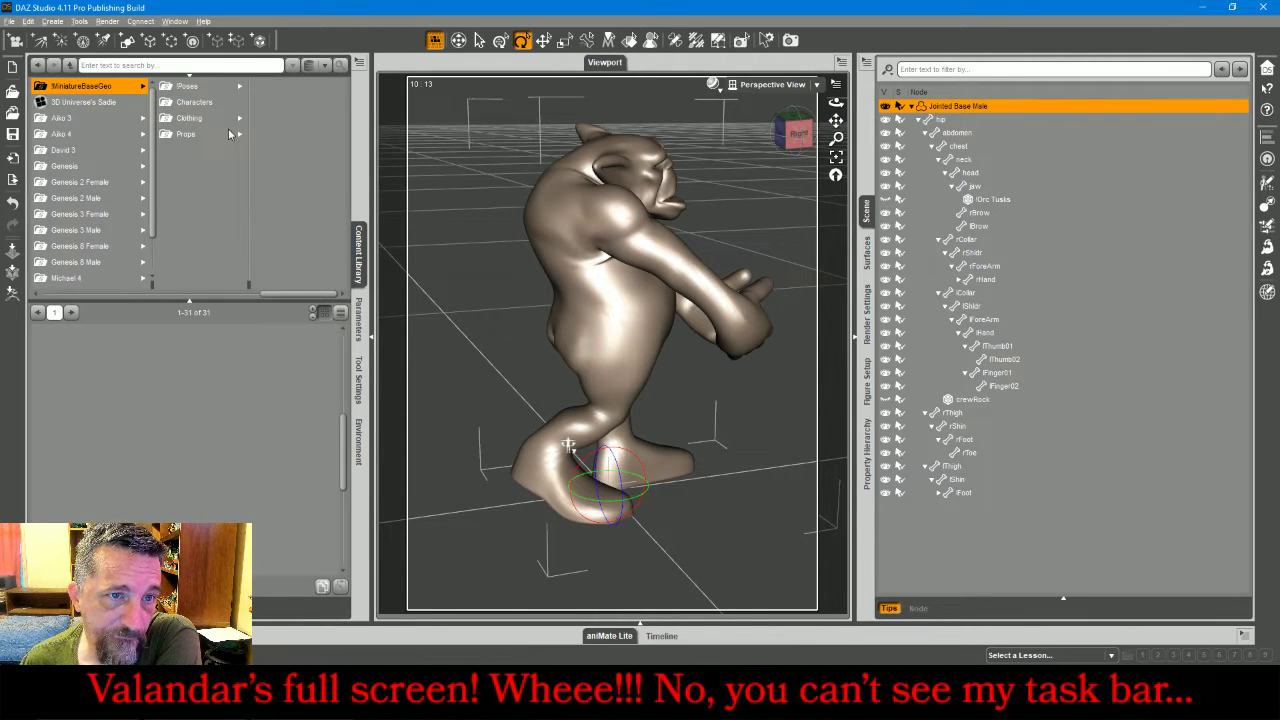
left_click(190, 119)
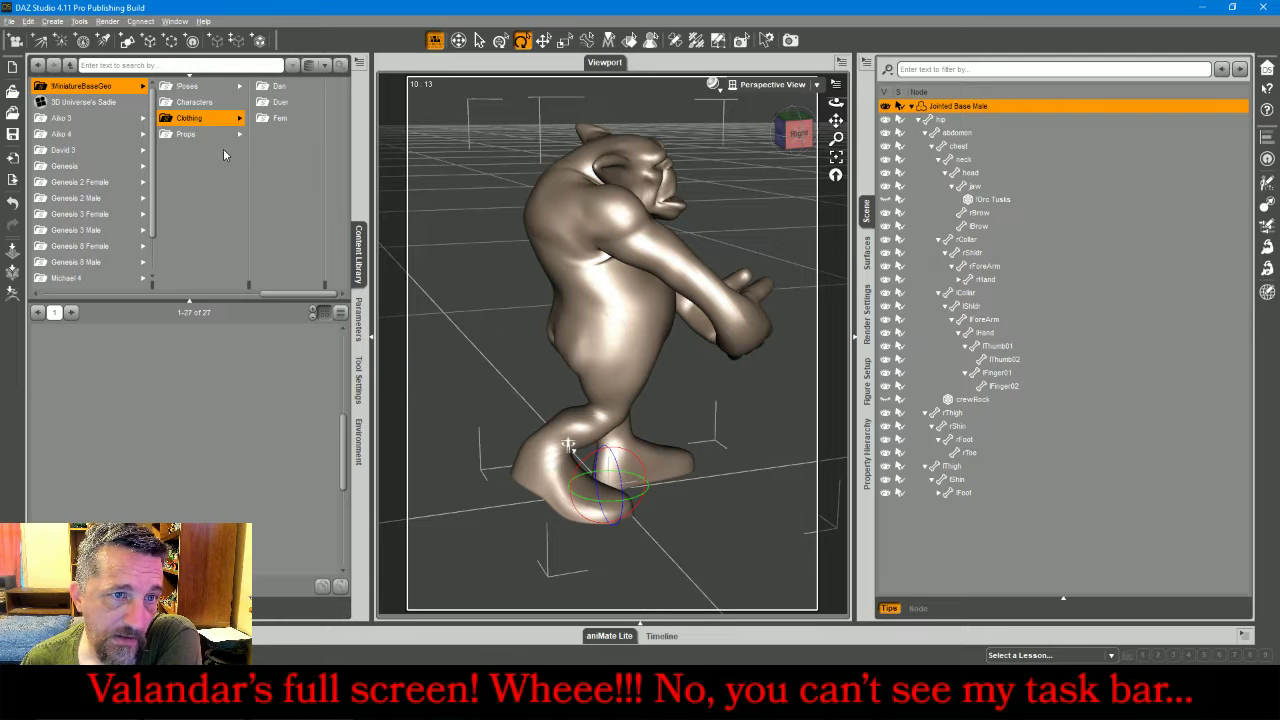
scroll(205, 437, "down", 2)
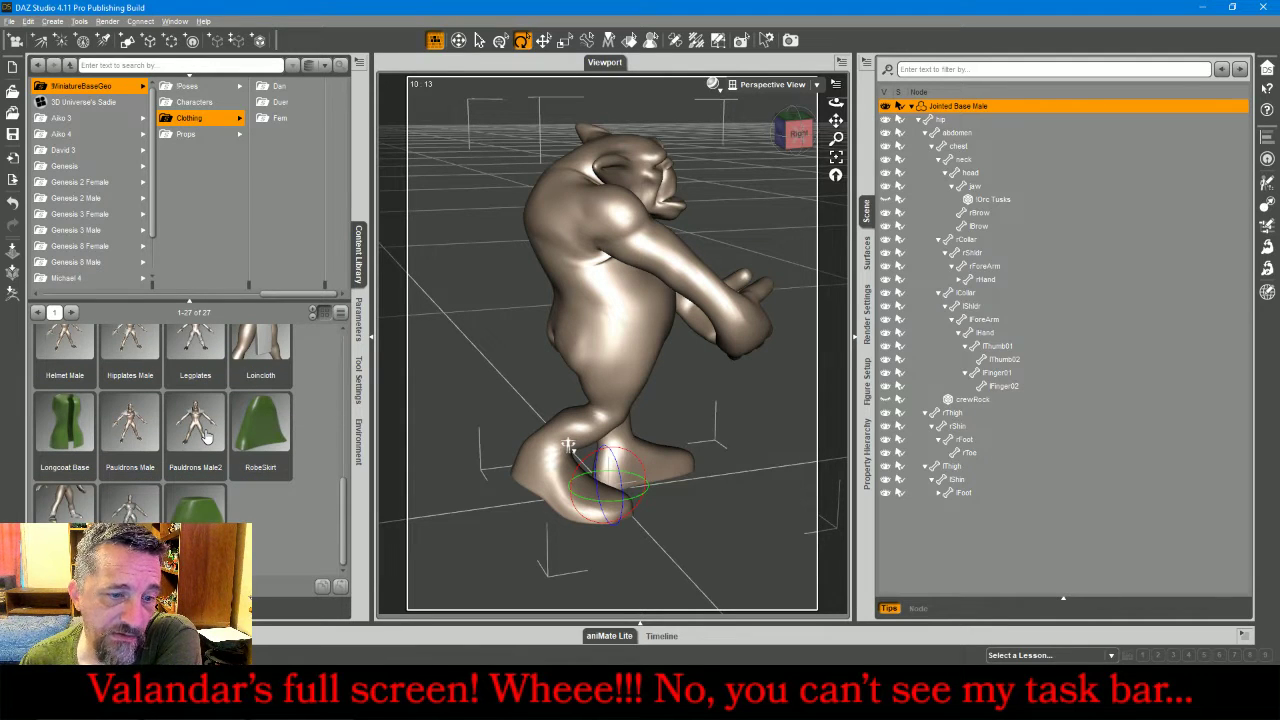
double_click(192, 515)
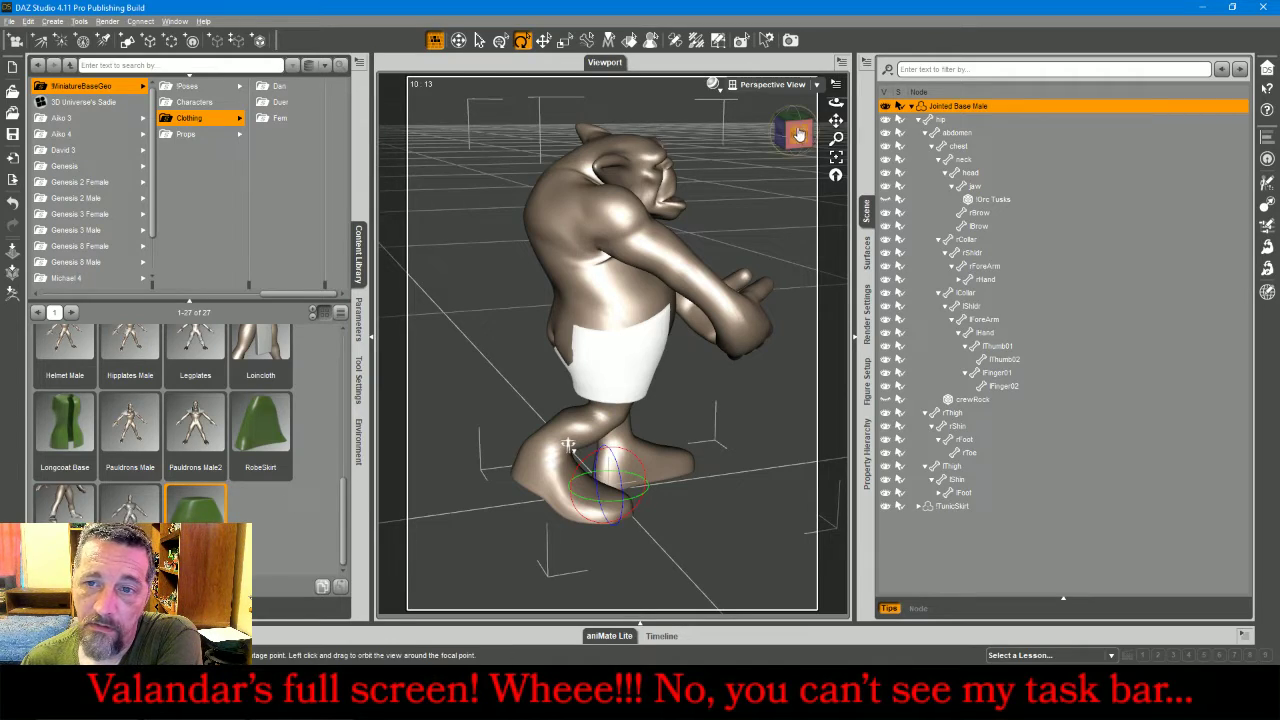
left_click_drag(798, 134, 885, 142)
left_click_drag(576, 444, 571, 451)
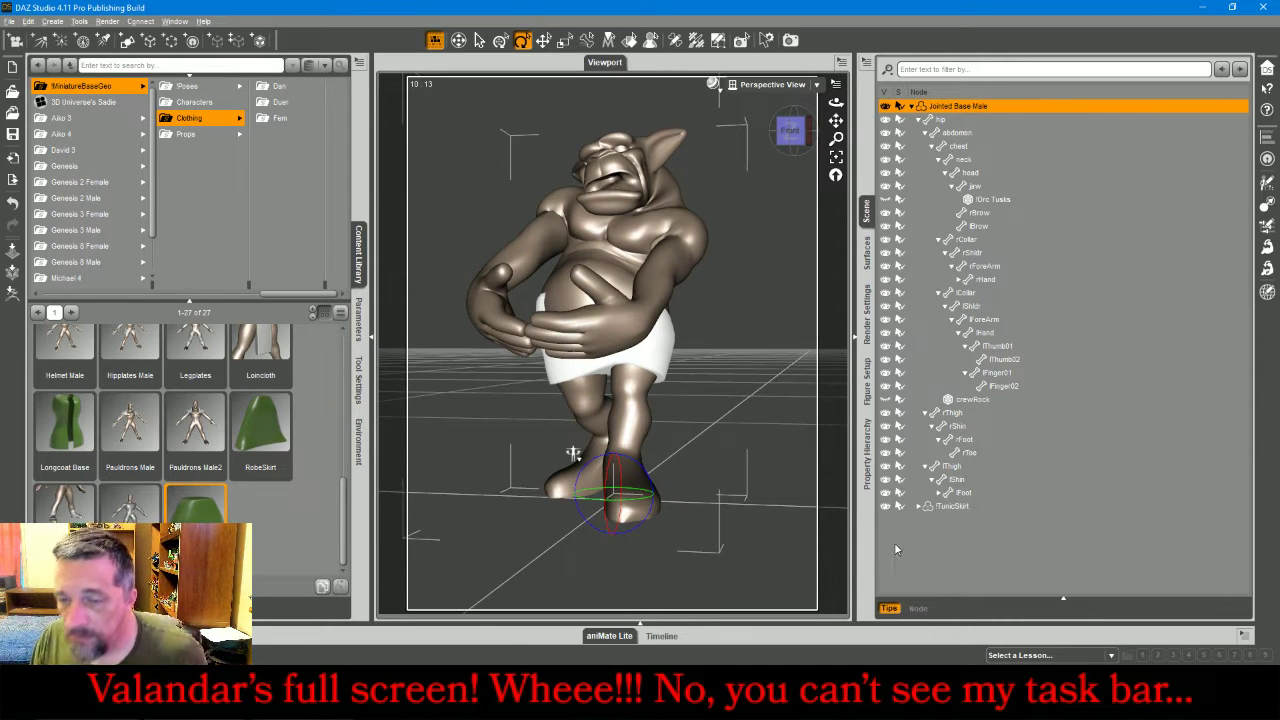
- Check the body's right thigh rotation and set the twist of the tunic skirt's right thigh bone to -4.79°
left_click(921, 507)
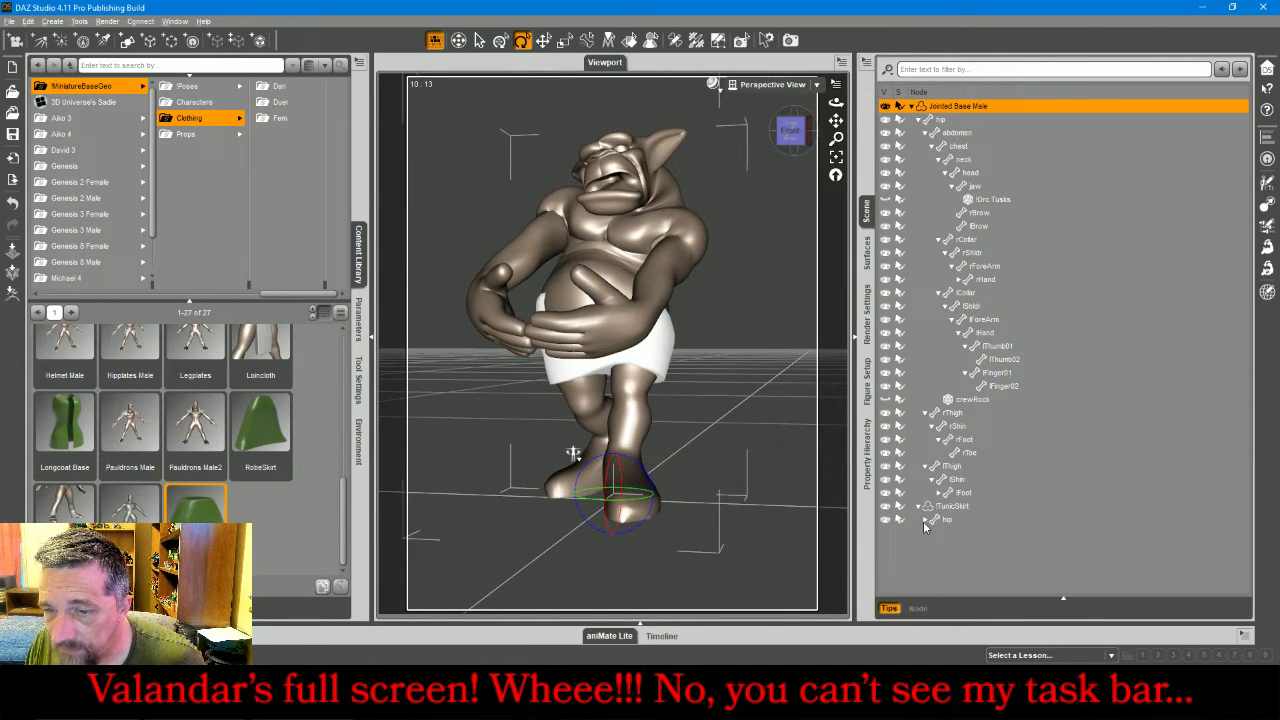
left_click(925, 521)
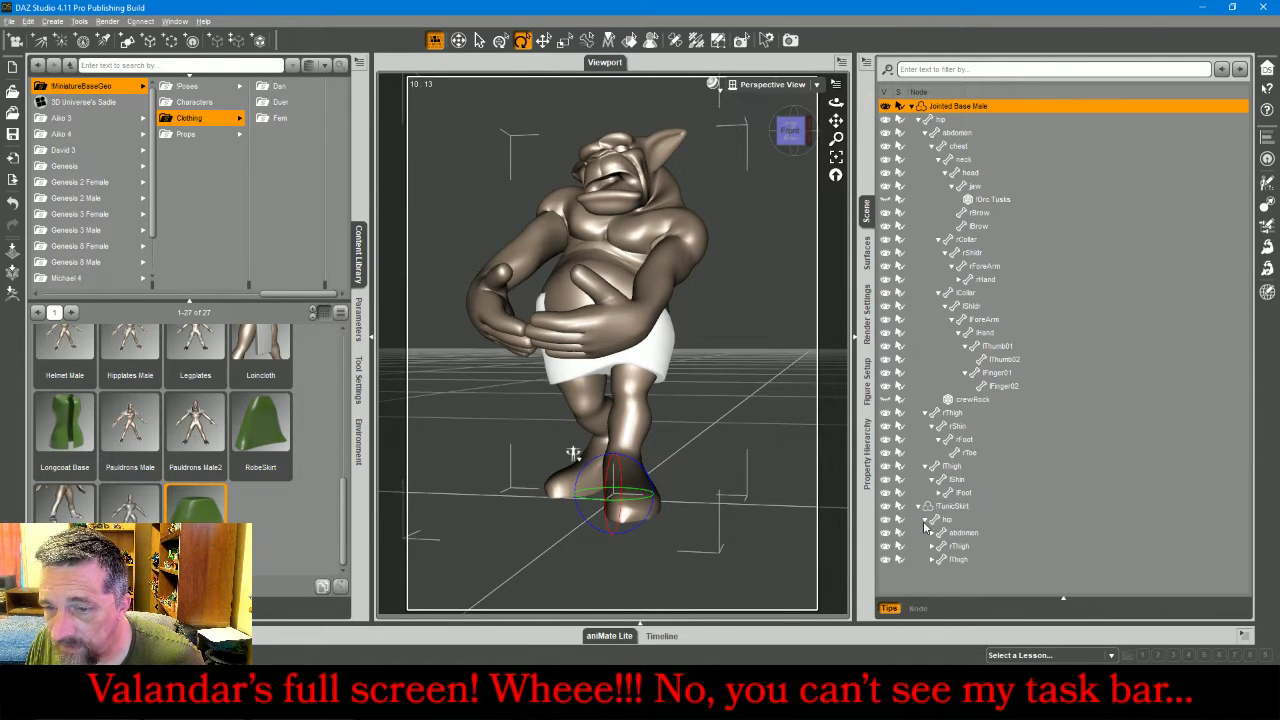
left_click(952, 413)
left_click(358, 318)
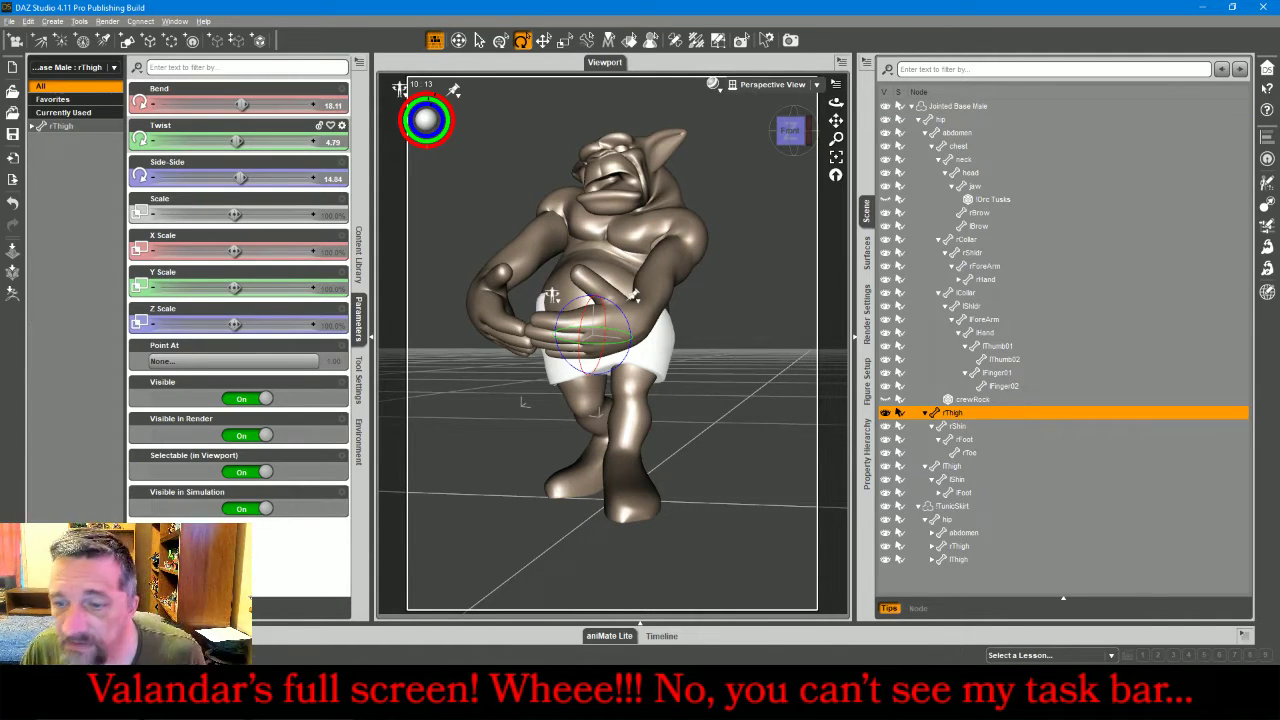
left_click(959, 547)
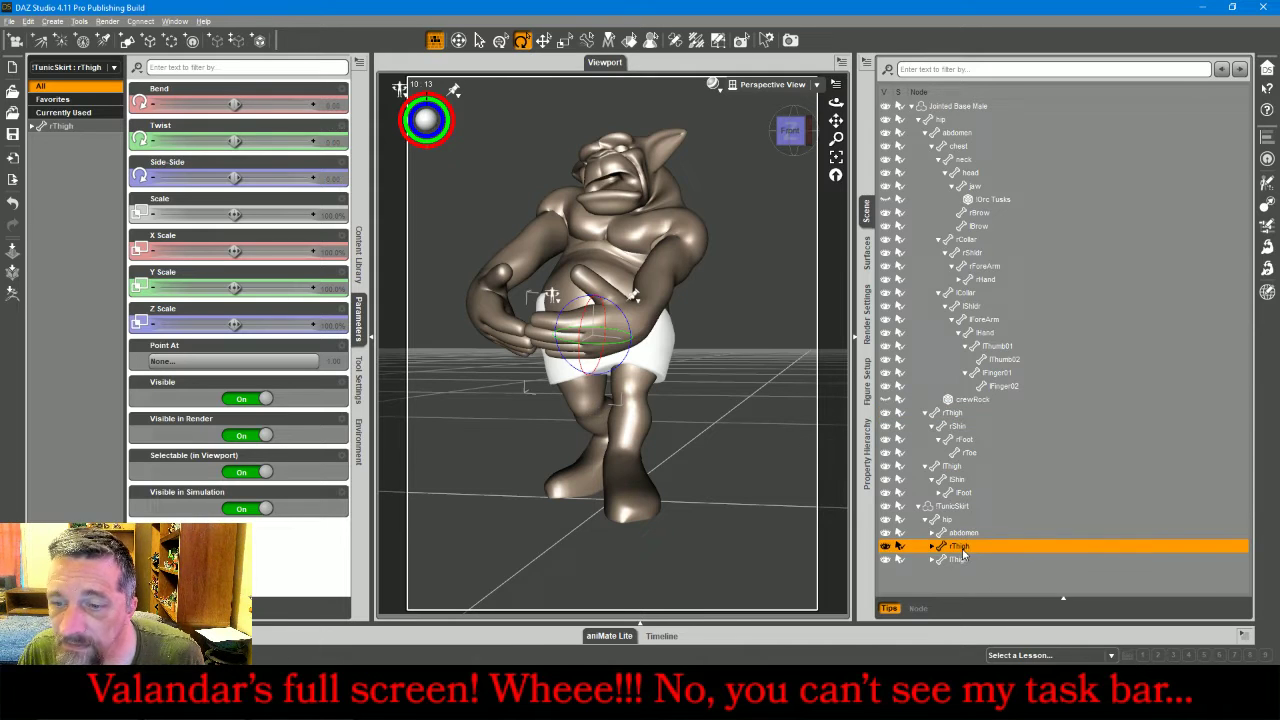
left_click(332, 145)
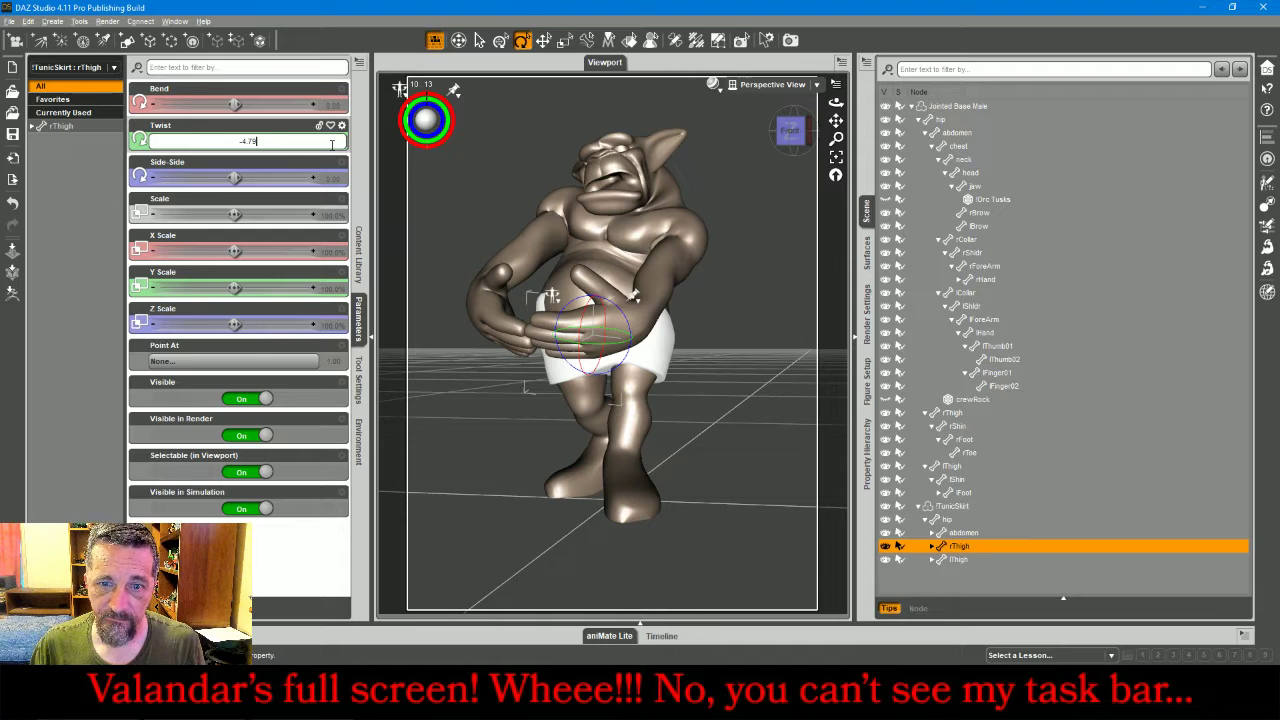
key("Return")
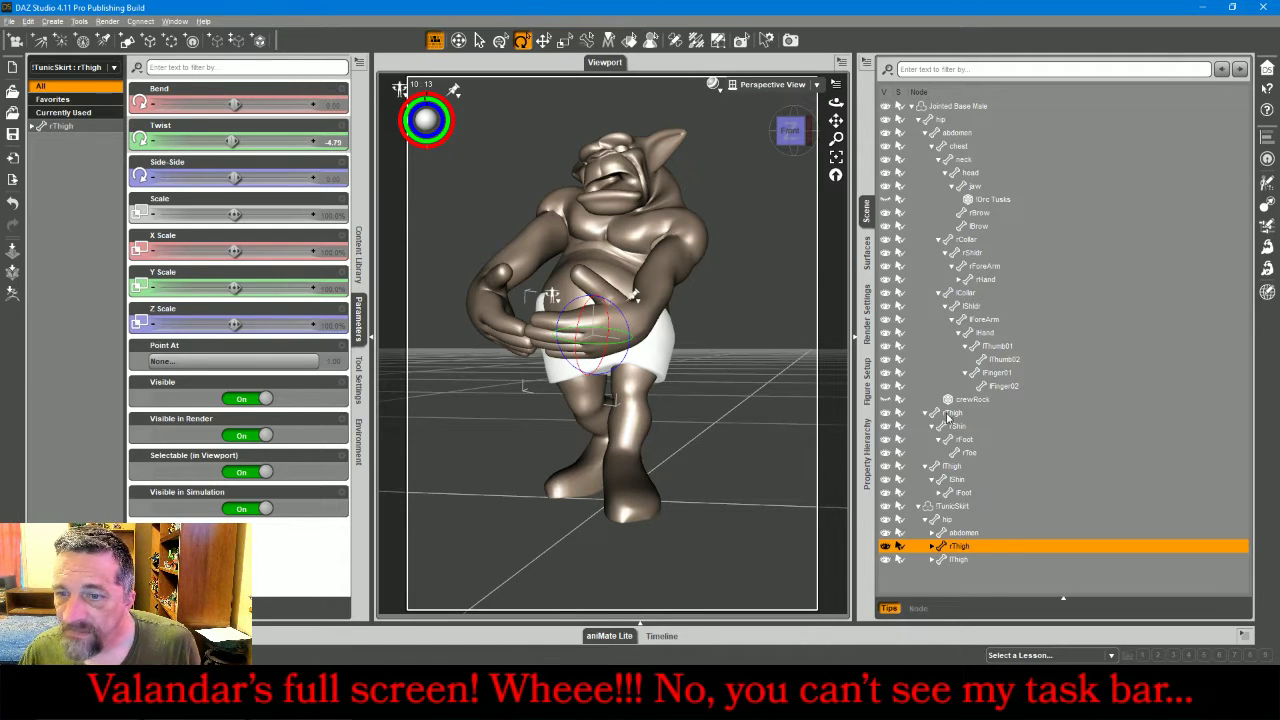
- Collapse the tunic skirt's bone list, hide the skirt and clear the selection
left_click(951, 467)
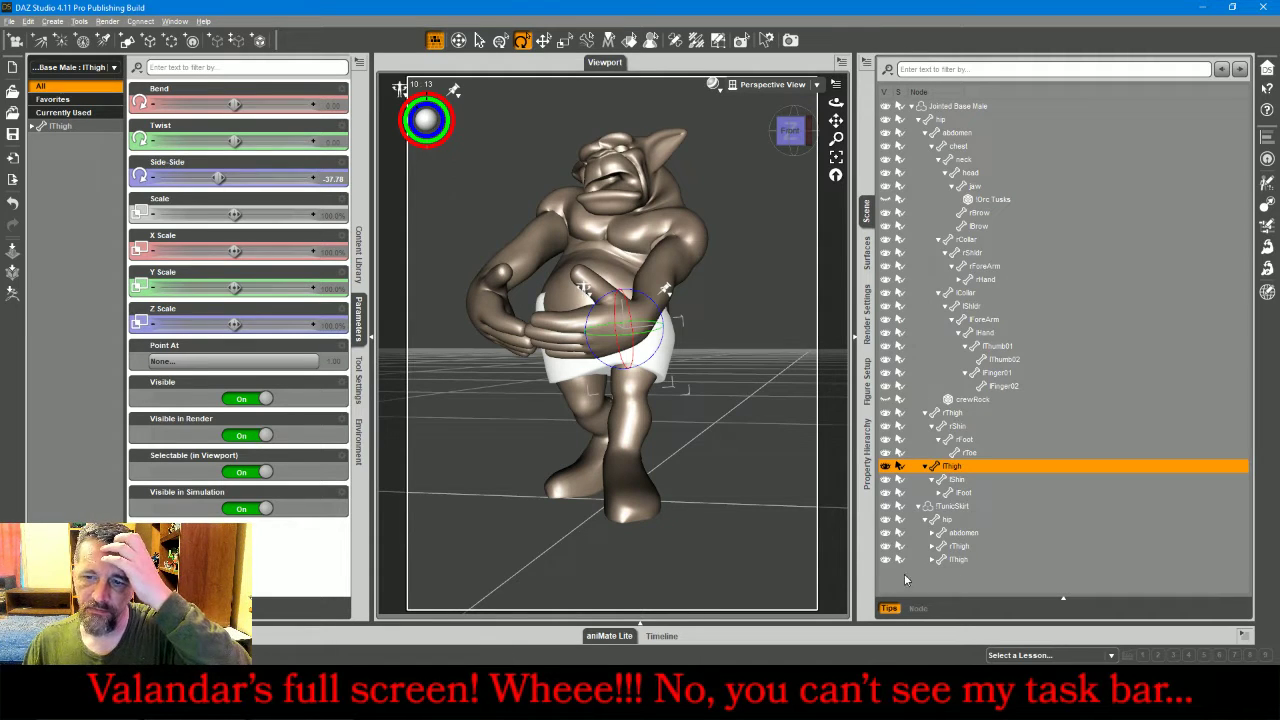
left_click(919, 506)
left_click(884, 507)
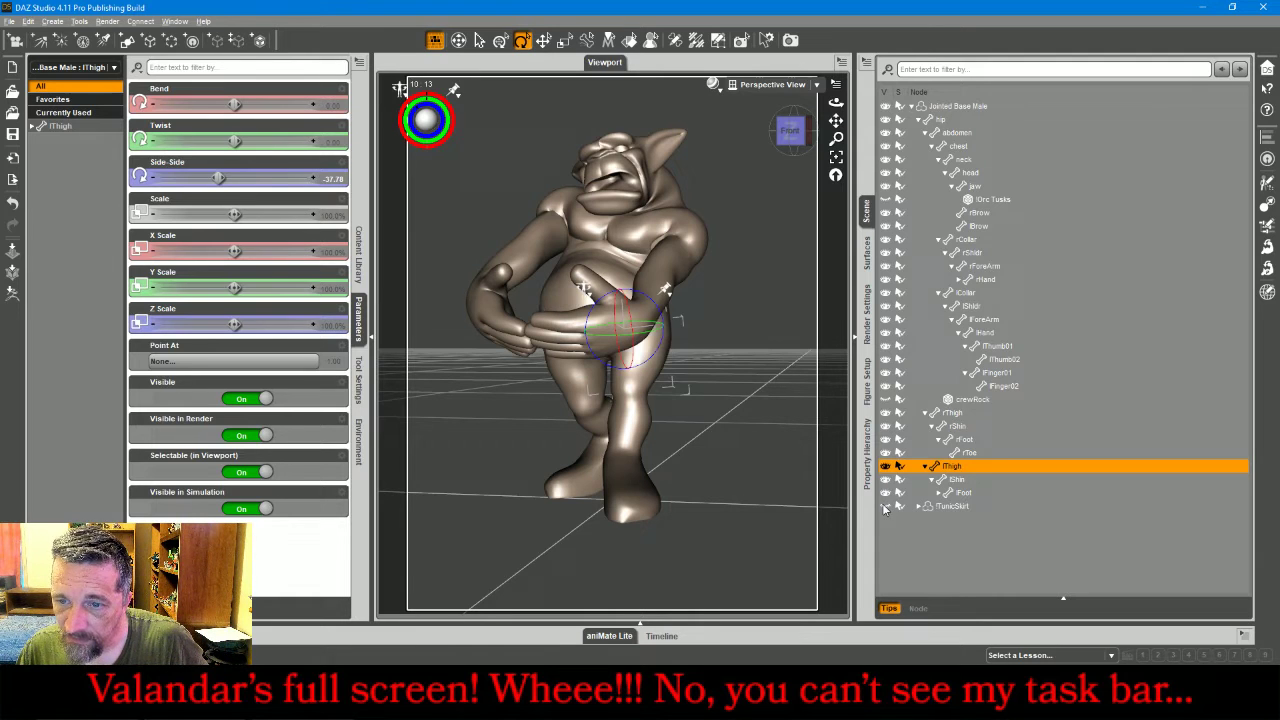
left_click(759, 397)
left_click_drag(790, 130, 804, 136)
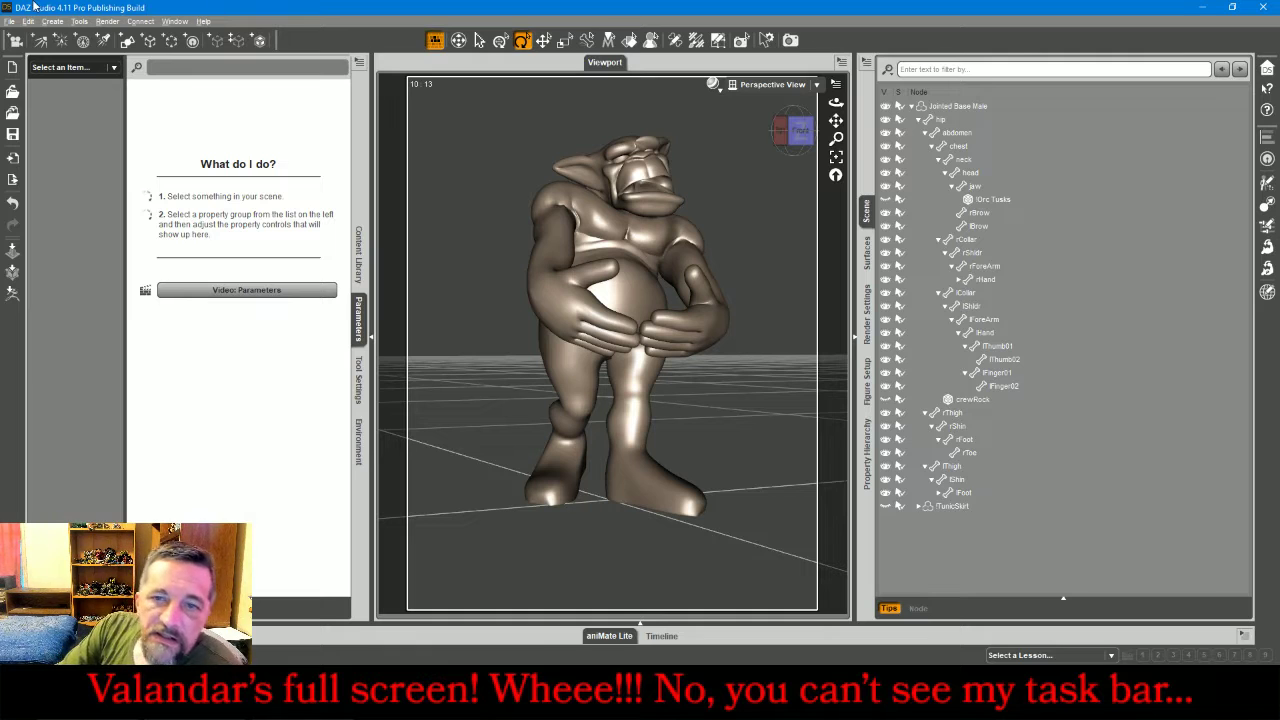
- Export the posed troll body as an OBJ into the WarMachines Crew folder at 100% scale, ignoring invisible nodes
left_click(9, 22)
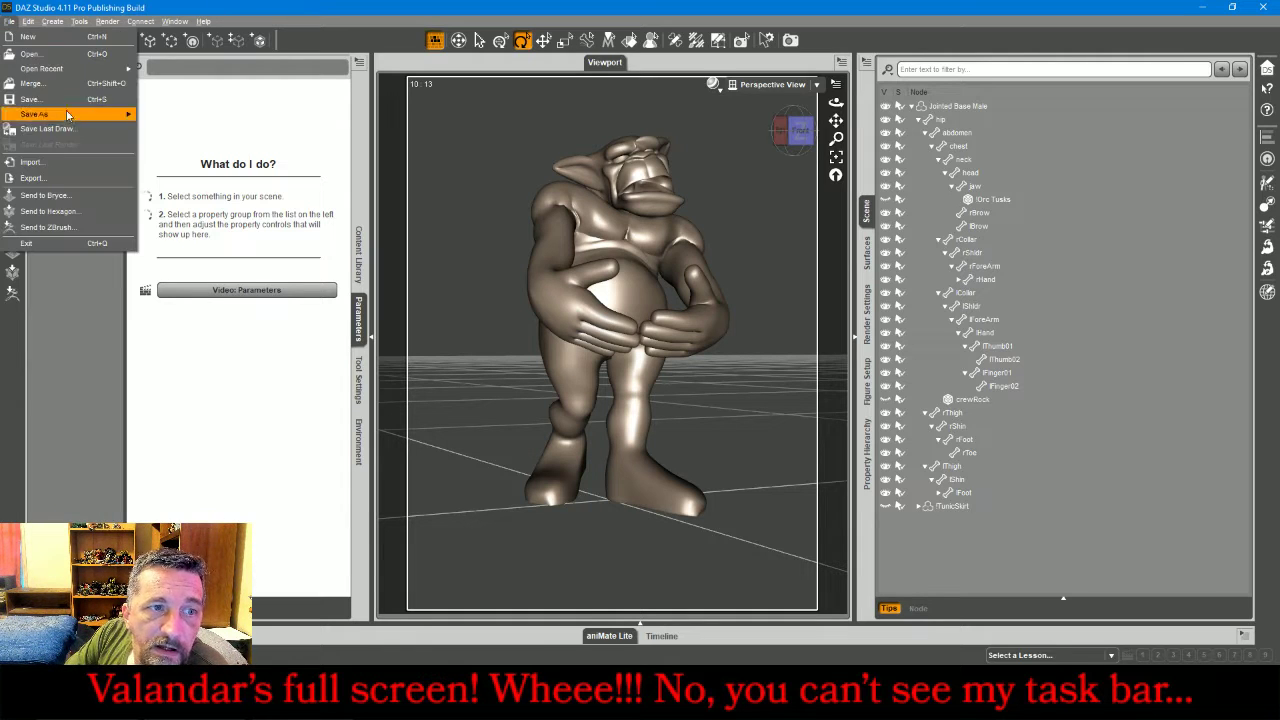
left_click(93, 177)
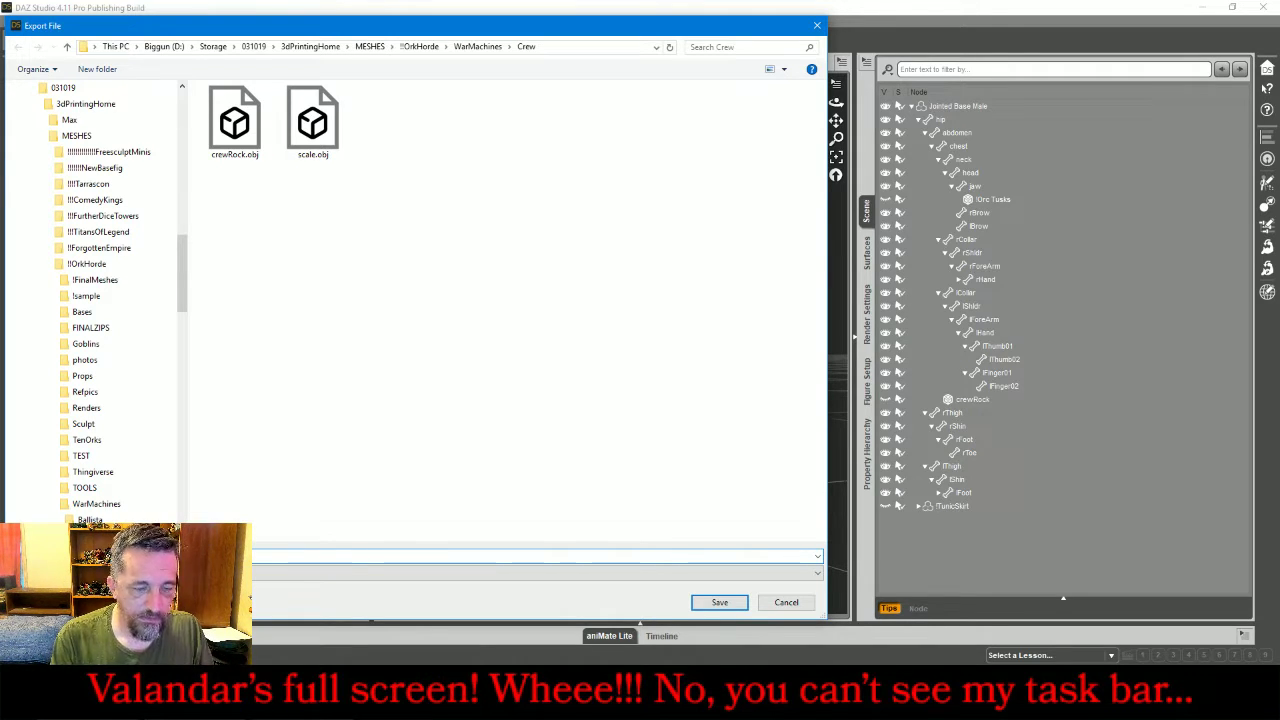
left_click(719, 602)
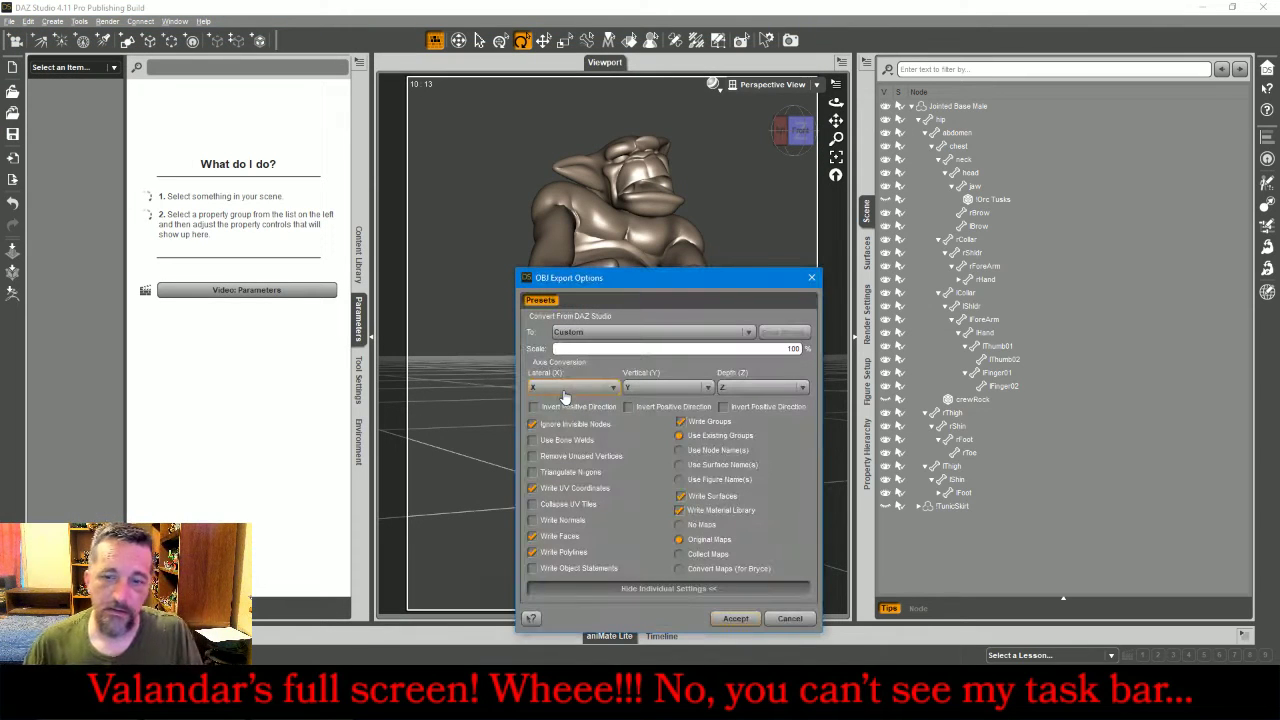
left_click(733, 618)
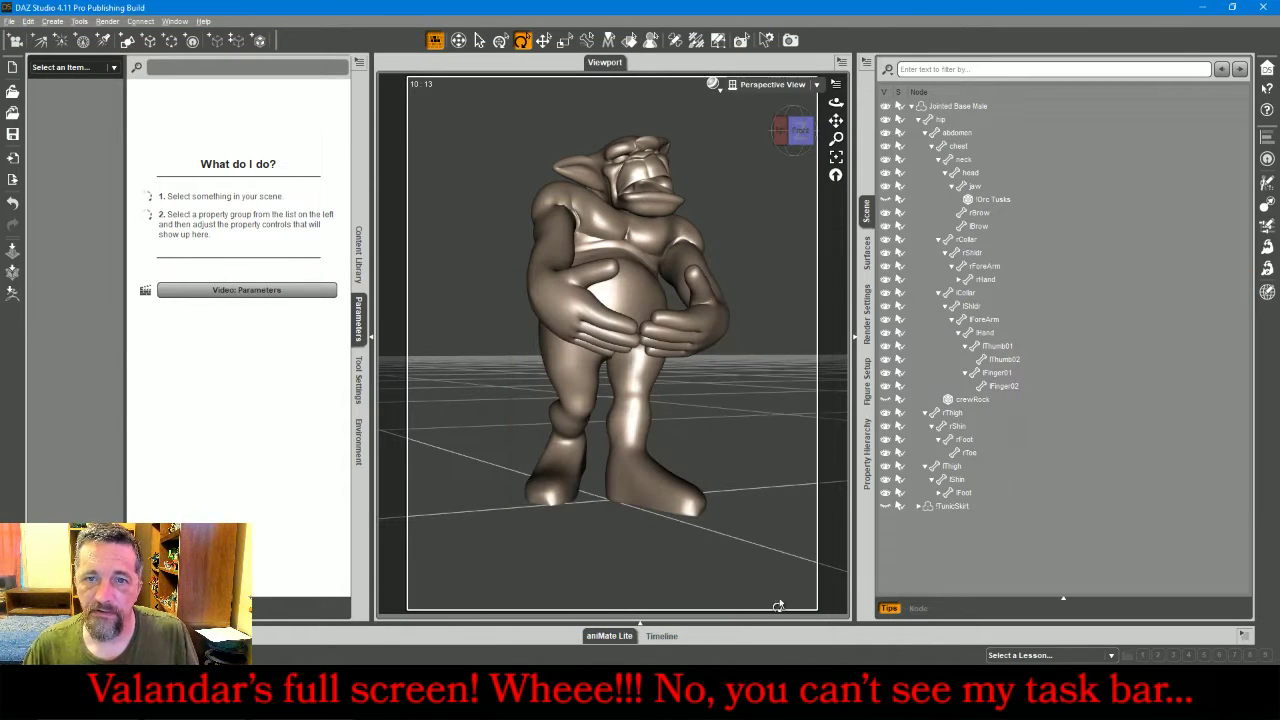
- Hide the troll body, show only the orc tusks and export them as LoaderTusks.obj to the Crew folder at 100% scale
left_click(886, 107)
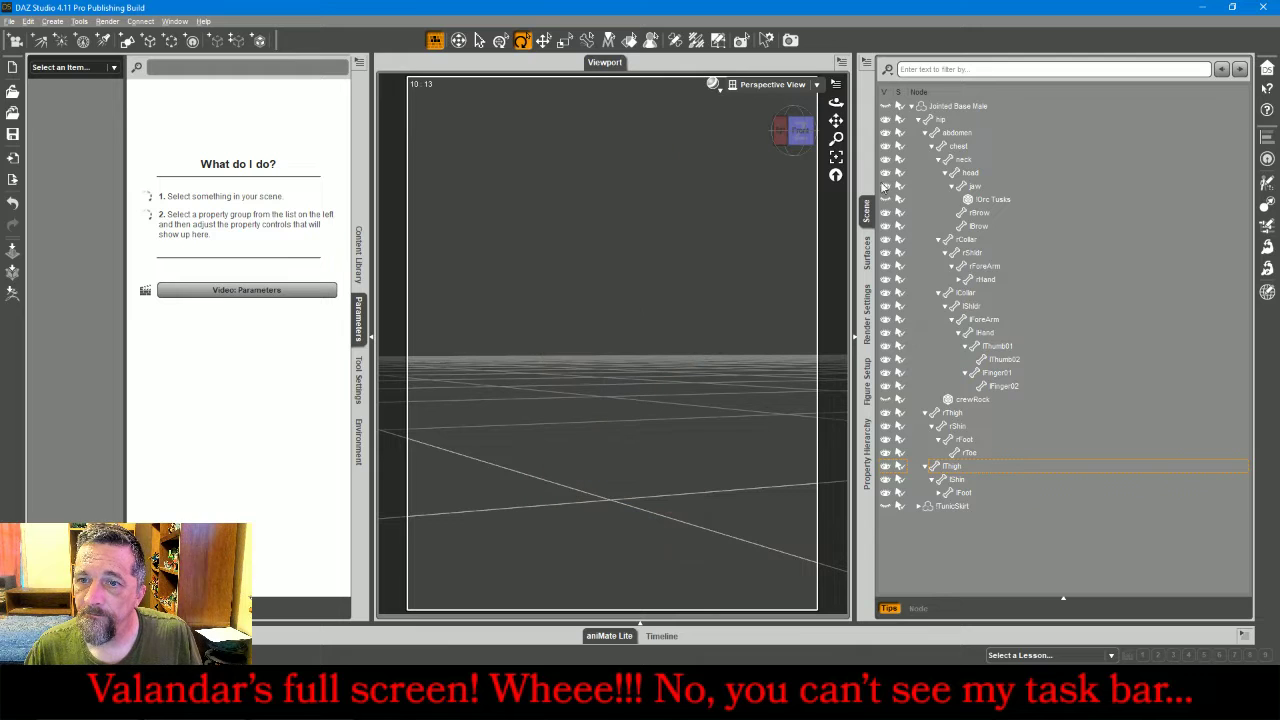
left_click(885, 199)
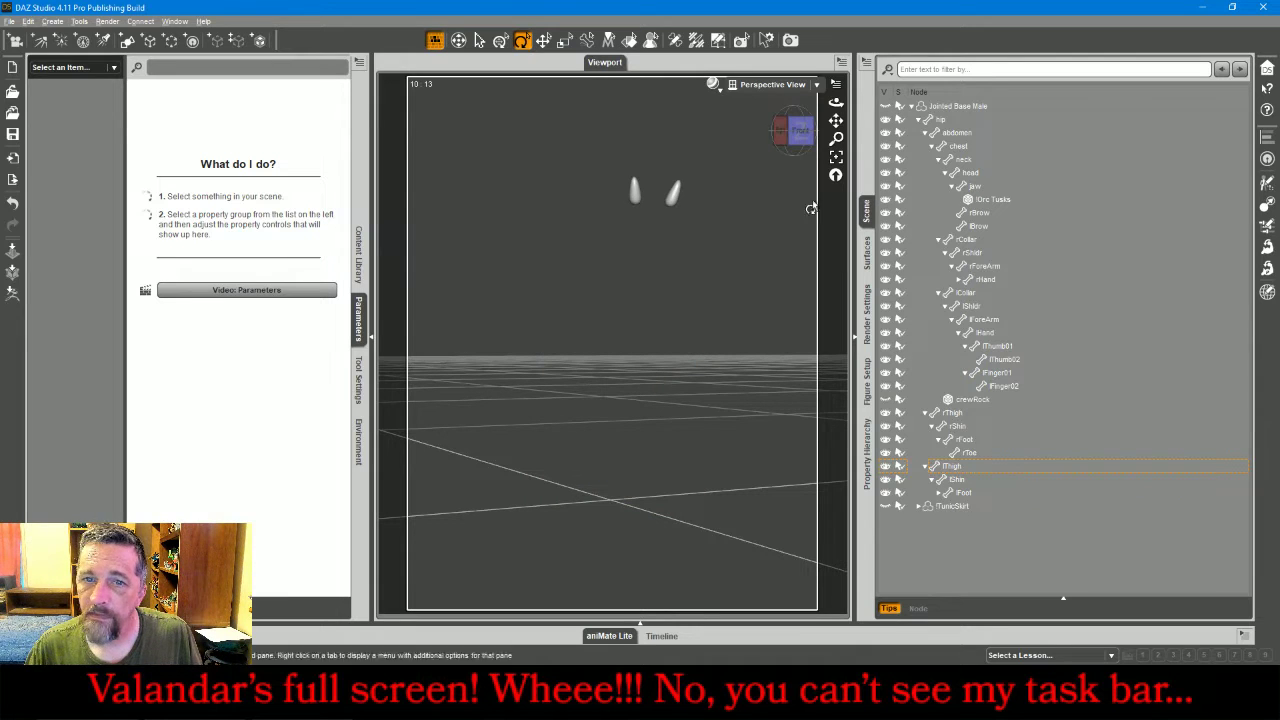
left_click(9, 21)
left_click(51, 177)
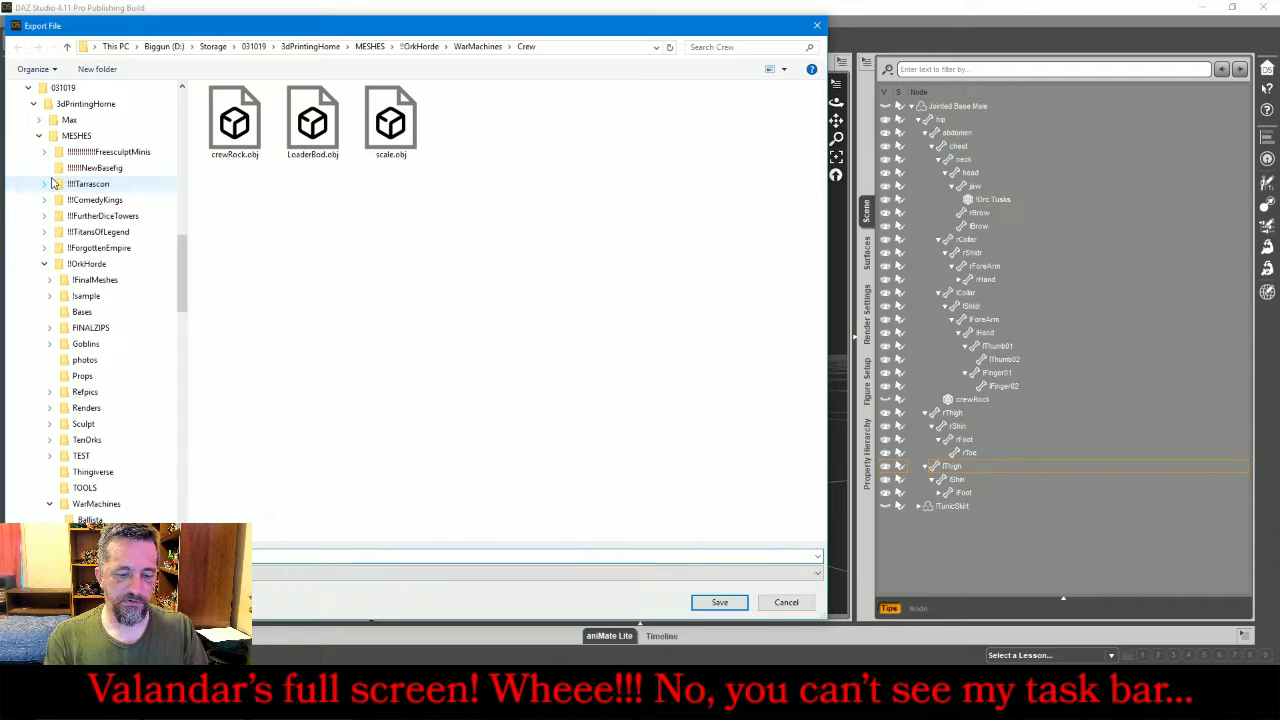
key("Return")
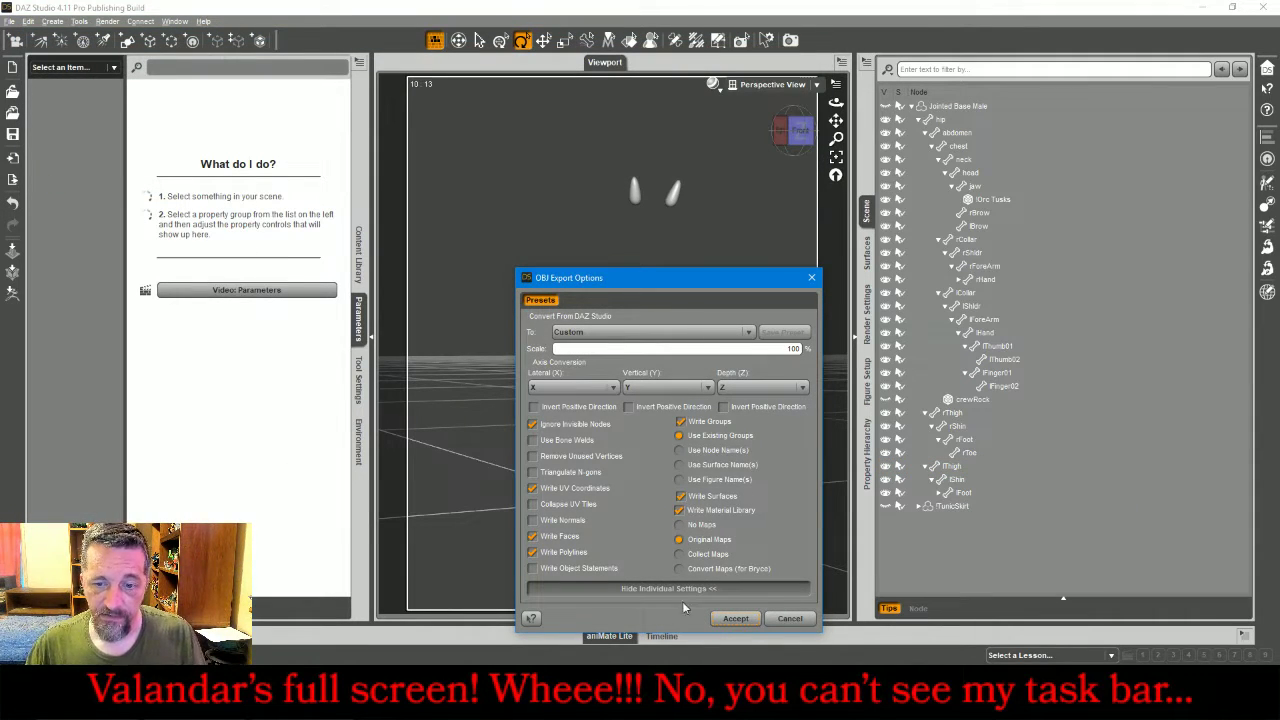
left_click(736, 618)
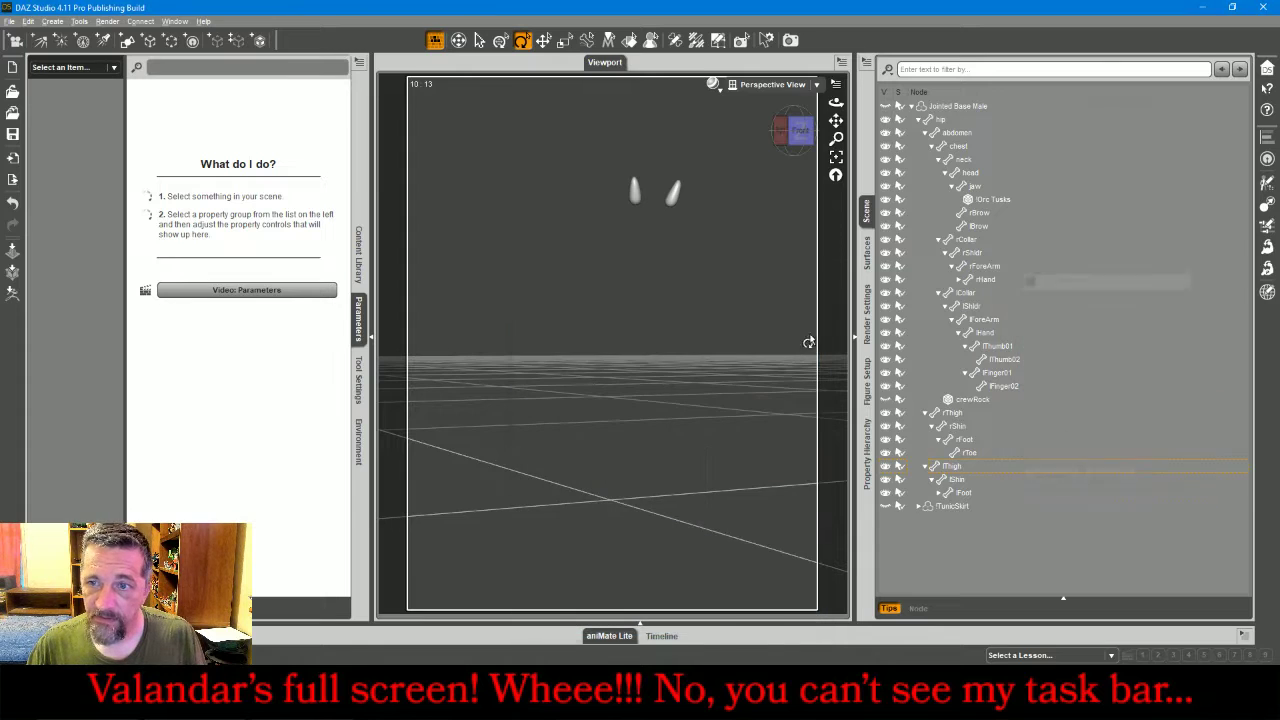
- Hide the tusks, show only the crew rock and export it as LoaderRock.obj to the Crew folder at 100% scale
left_click(886, 200)
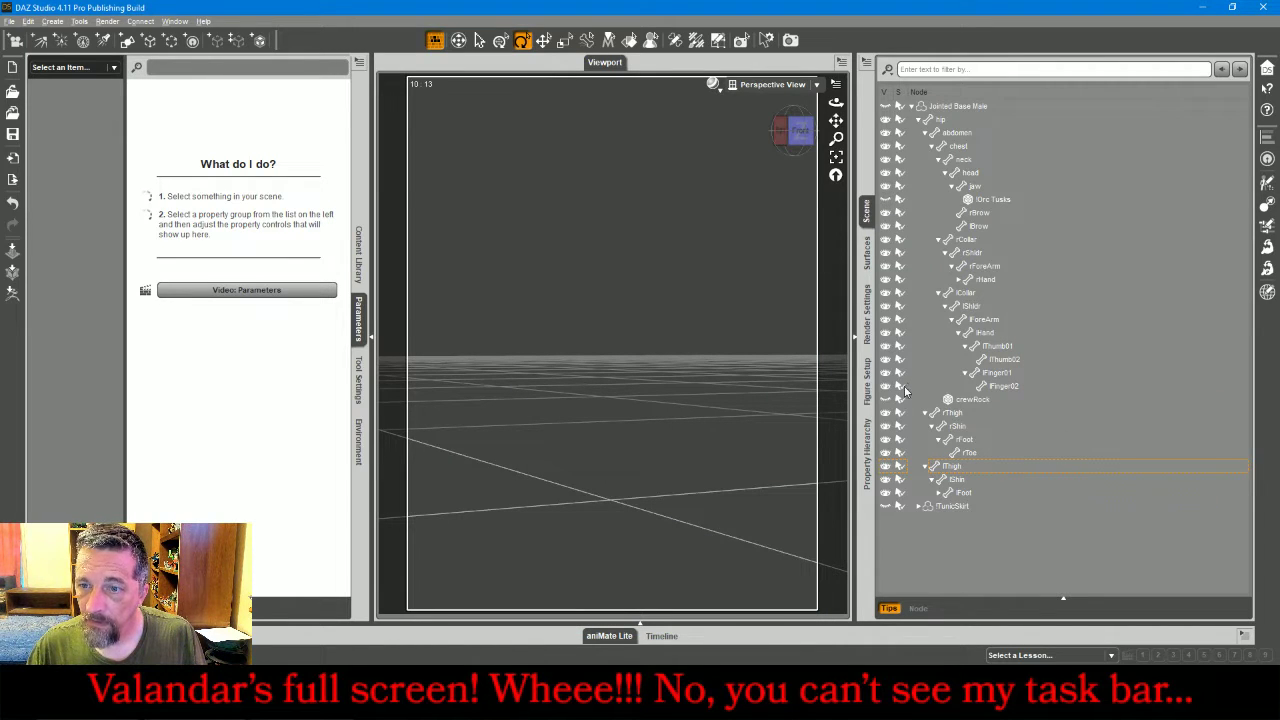
left_click(885, 400)
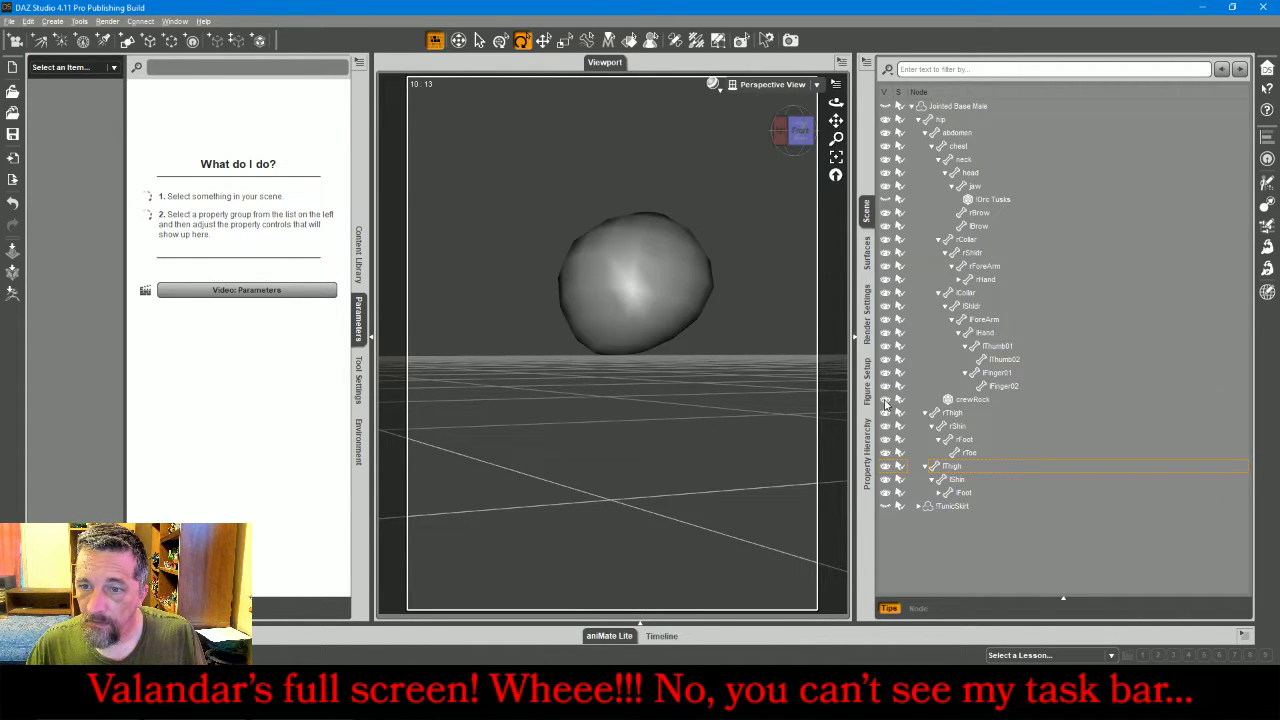
left_click(8, 22)
left_click(57, 174)
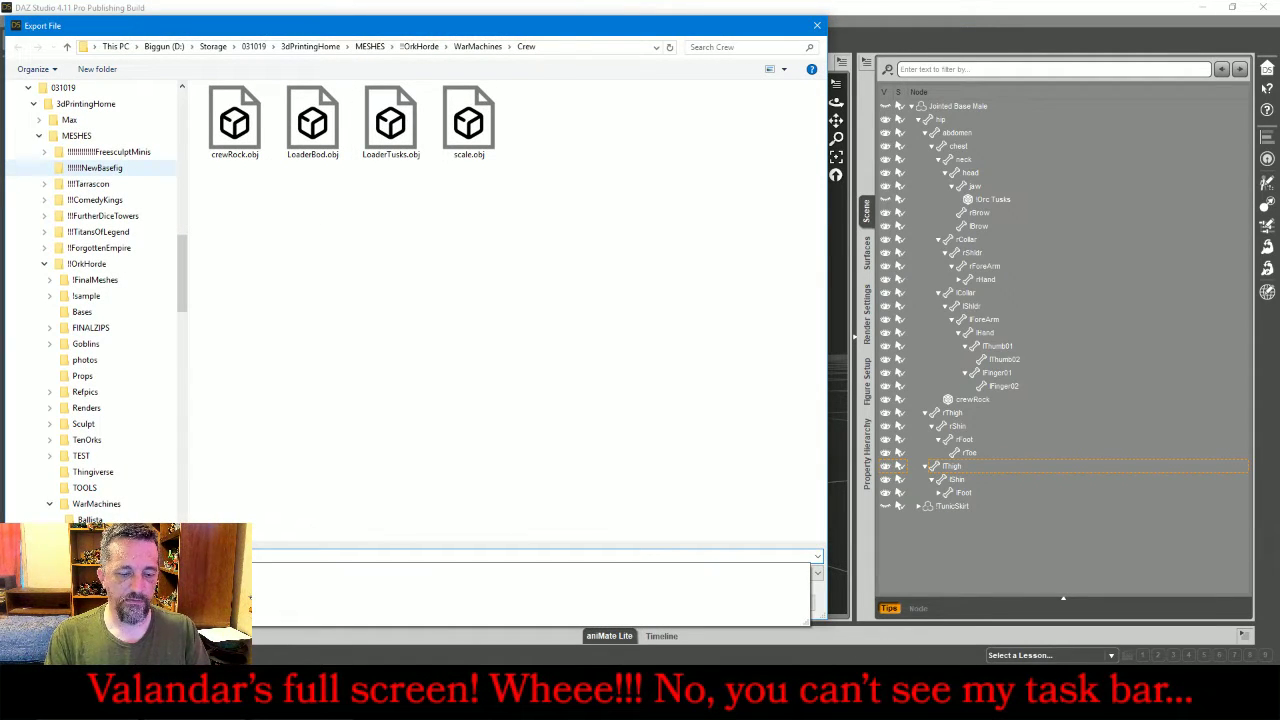
key("Return")
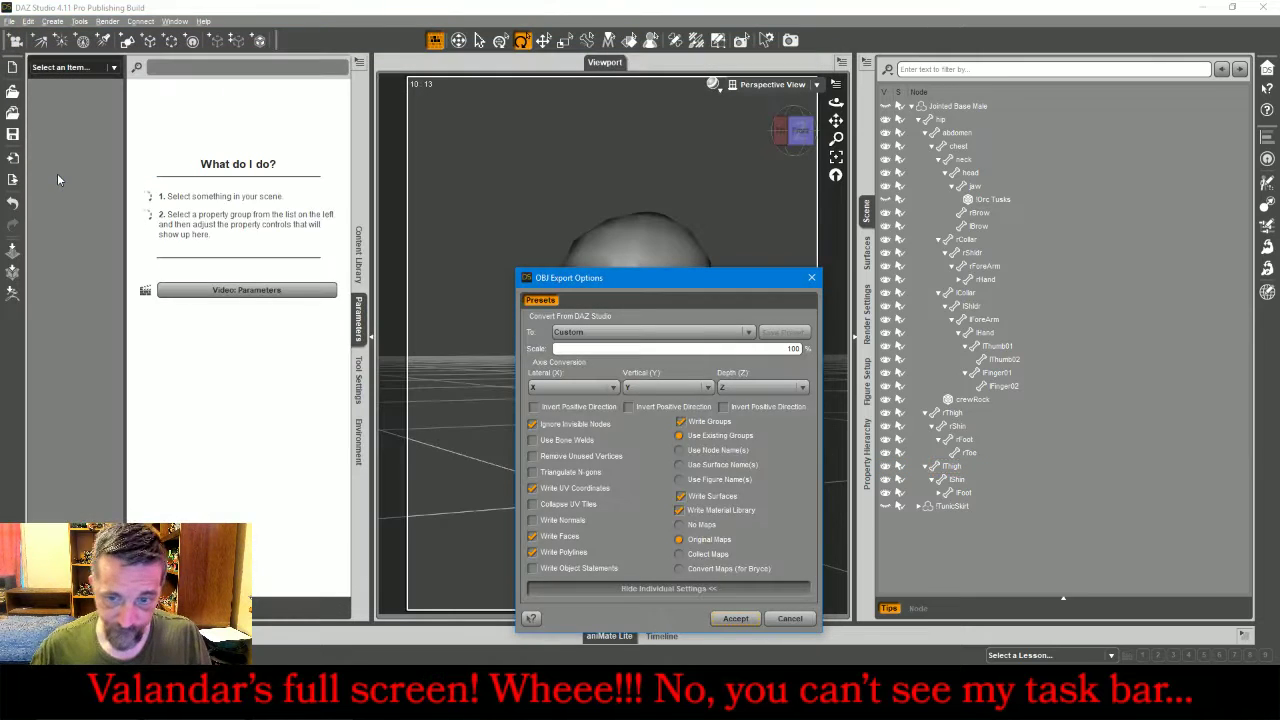
left_click(735, 618)
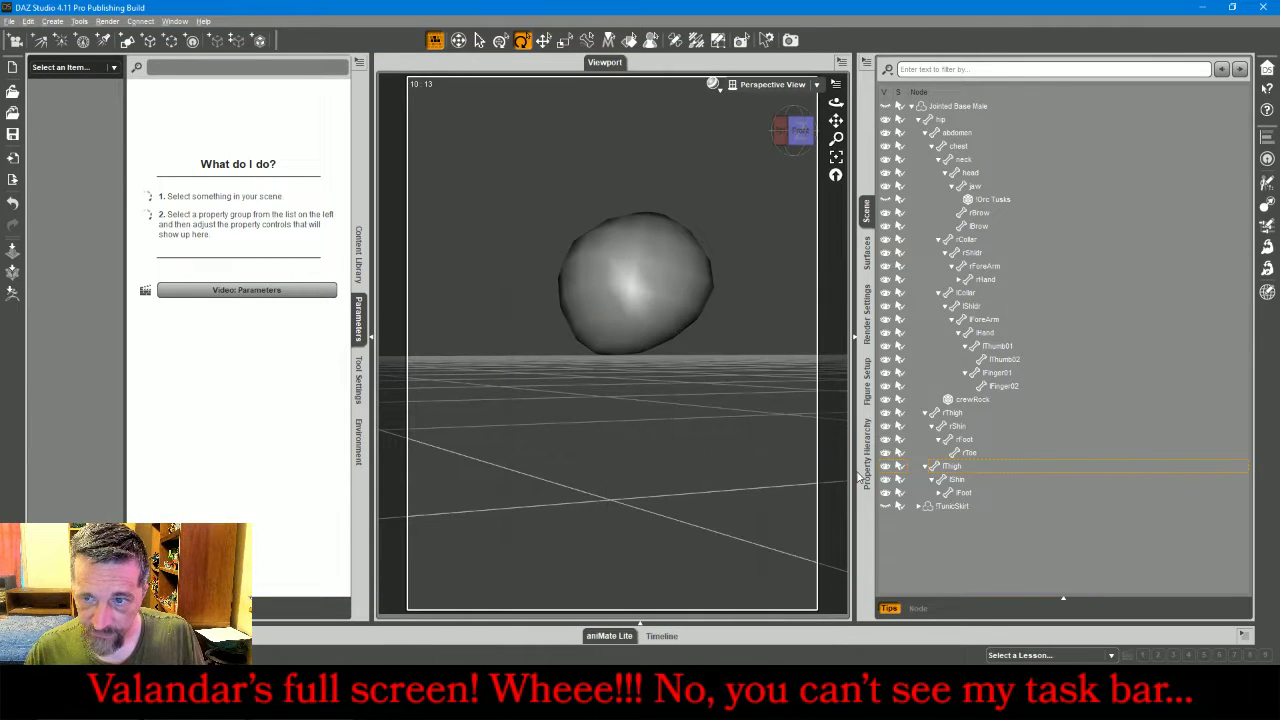
- Hide the rock, show only the tunic skirt and export it as LoaderKilt.obj to the Crew folder
left_click(885, 400)
left_click(886, 506)
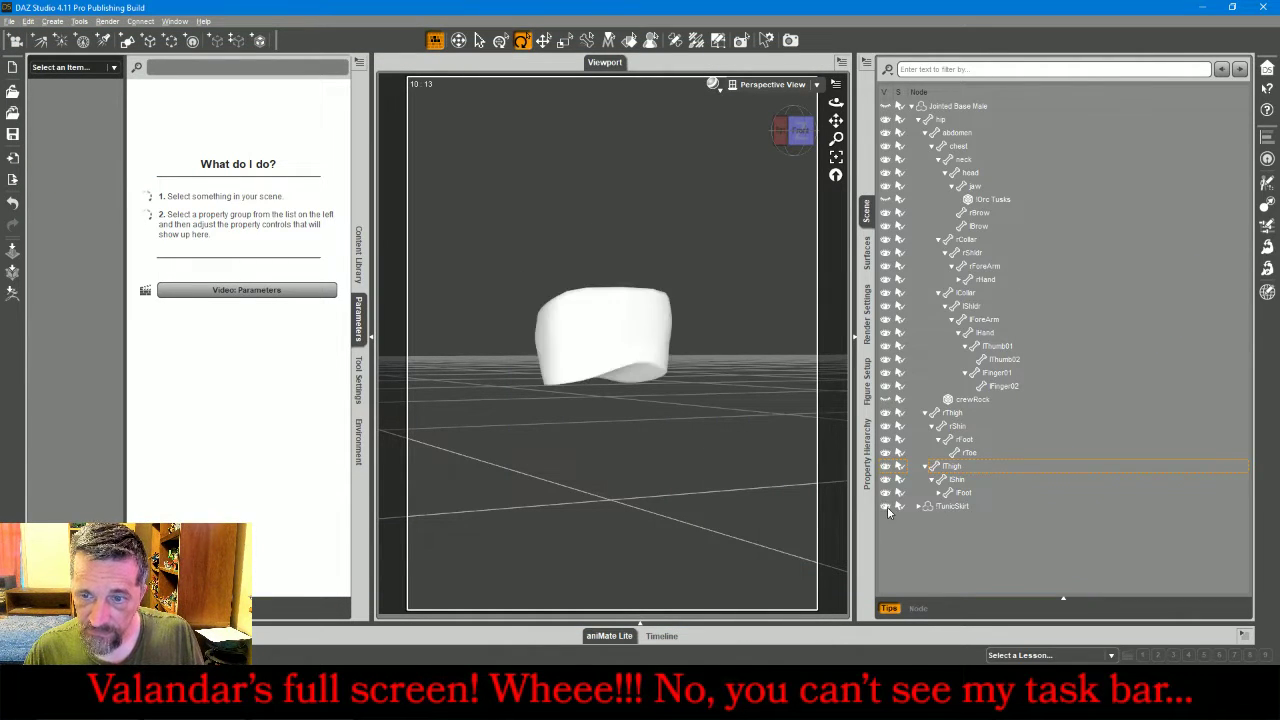
left_click(9, 21)
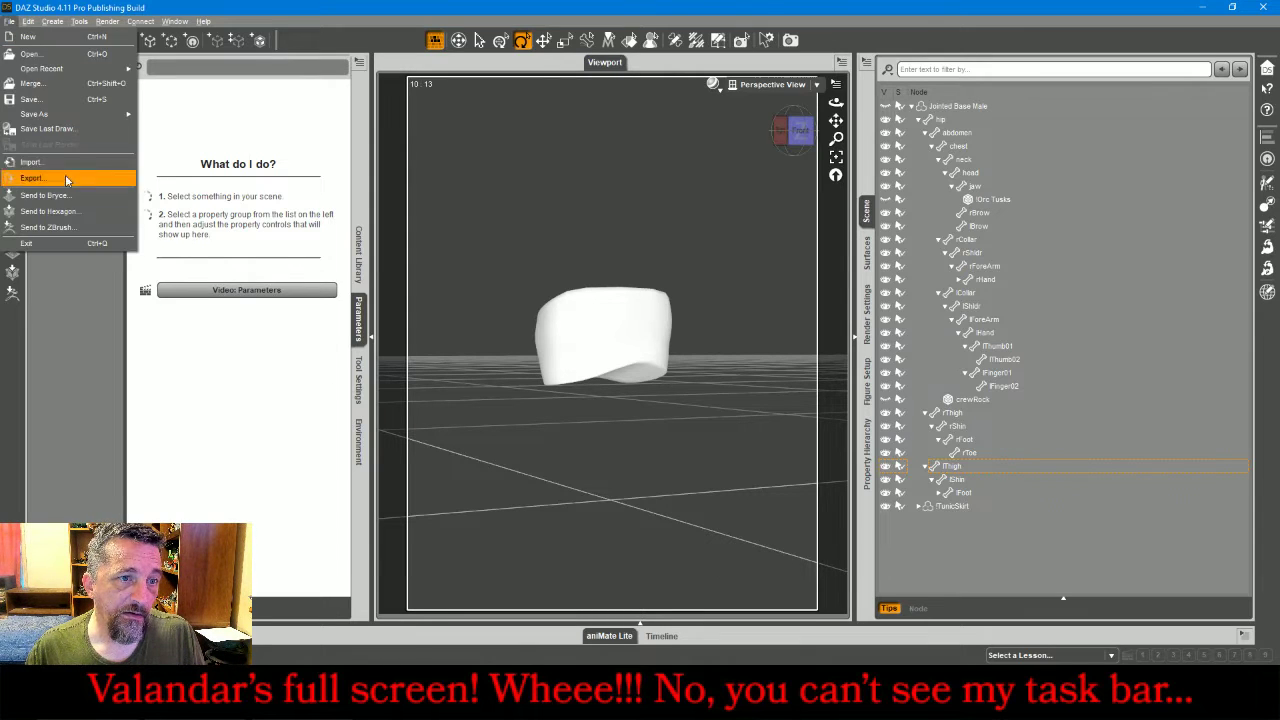
left_click(78, 190)
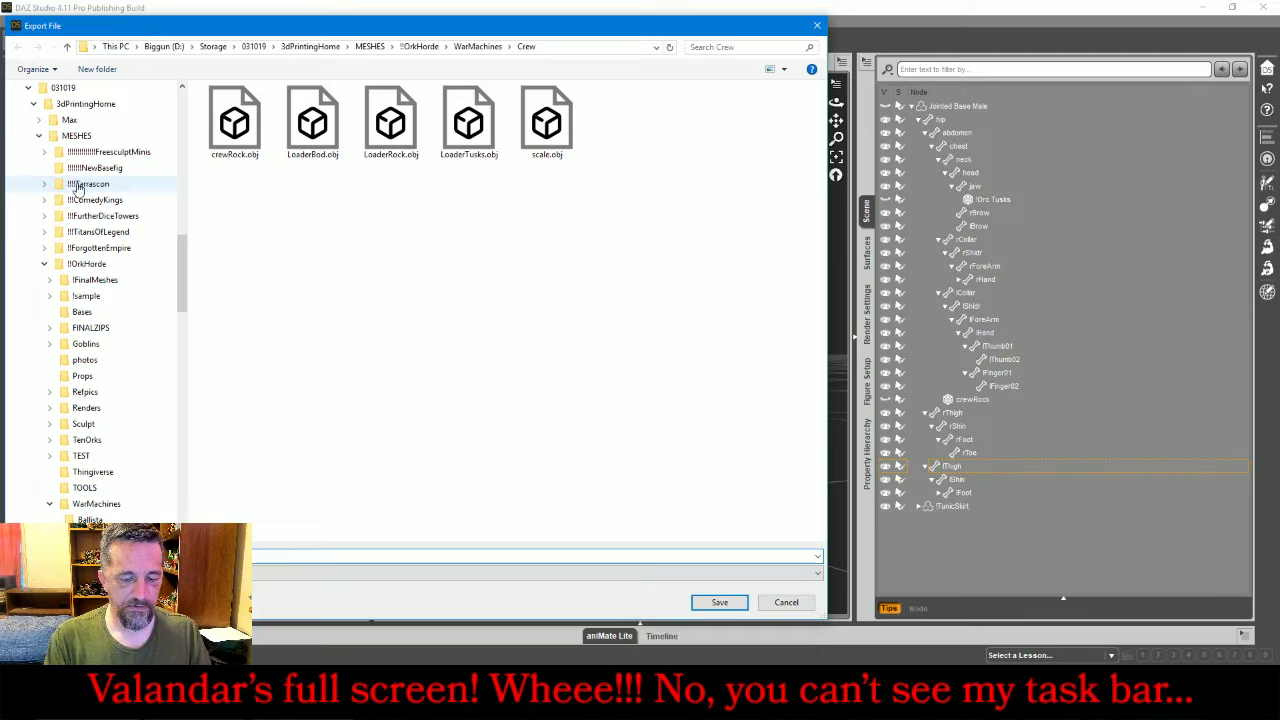
key("Return")
key("Return")
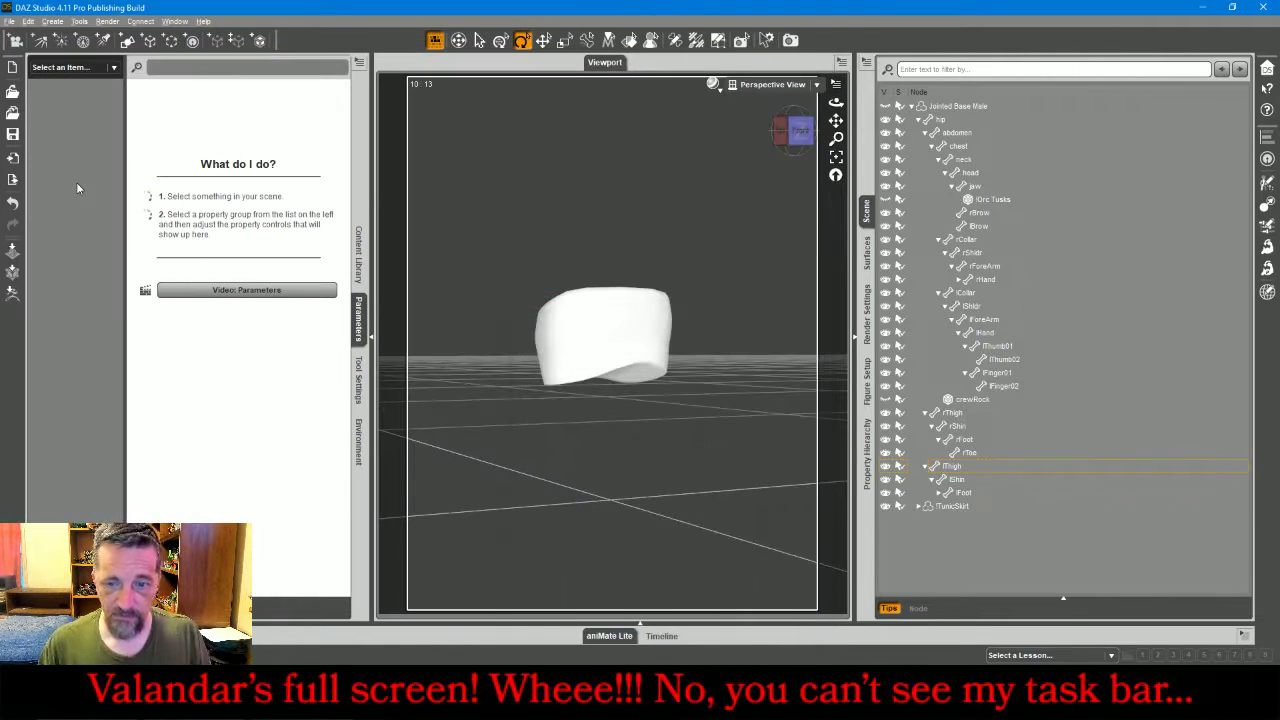
- Switch to ZBrush and import LoaderBod.obj from the OrkHorde WarMachines Crew folder under MESHES
key("alt+Tab")
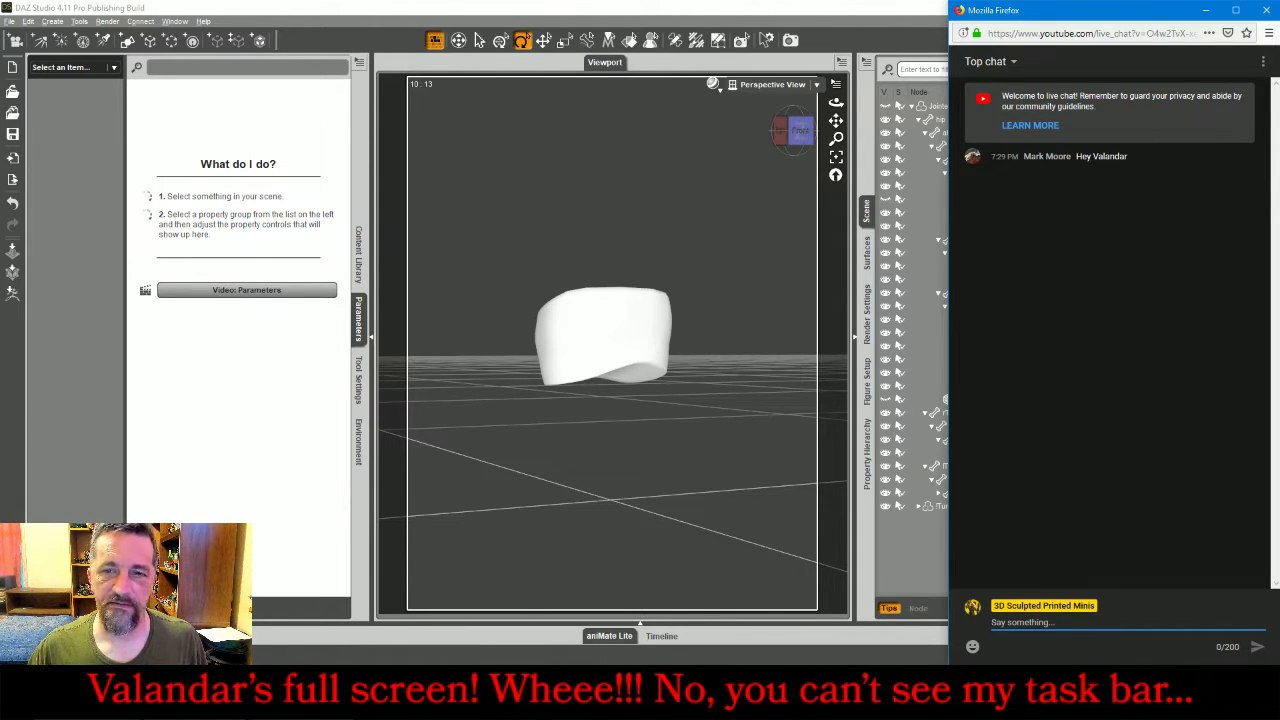
key("alt+Tab")
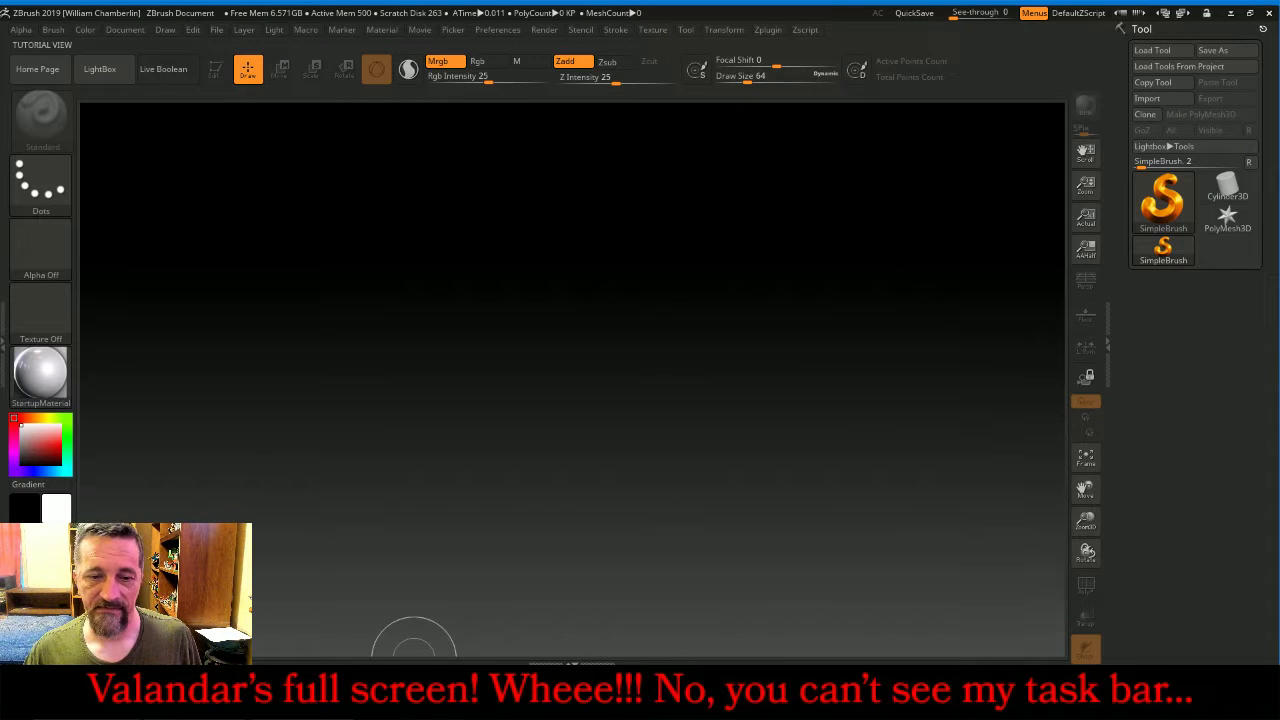
key("alt+Tab")
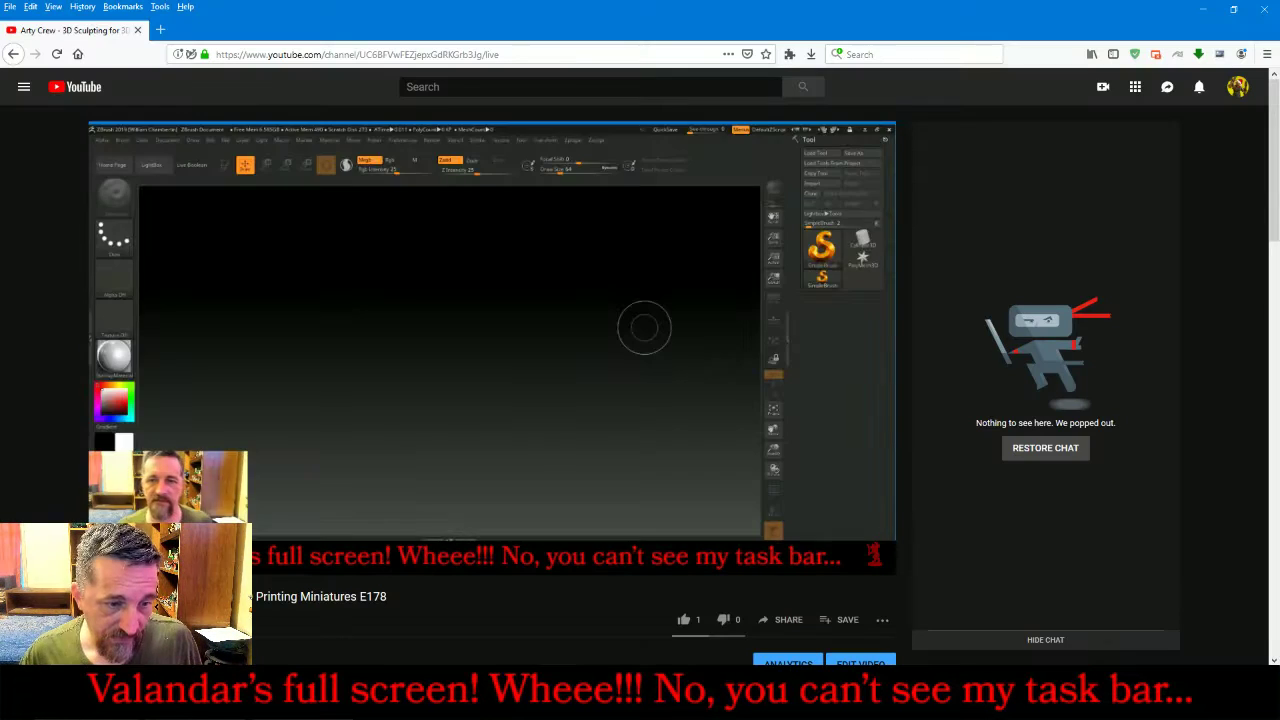
key("alt+Tab")
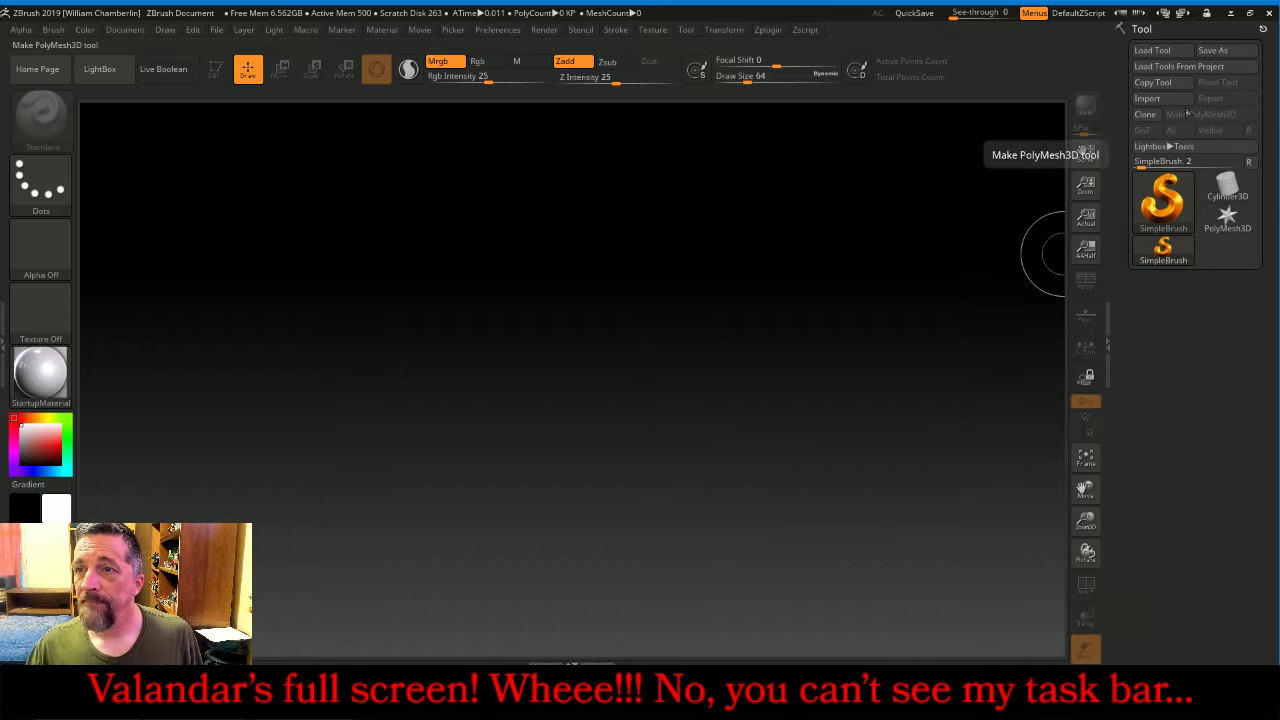
left_click(1160, 98)
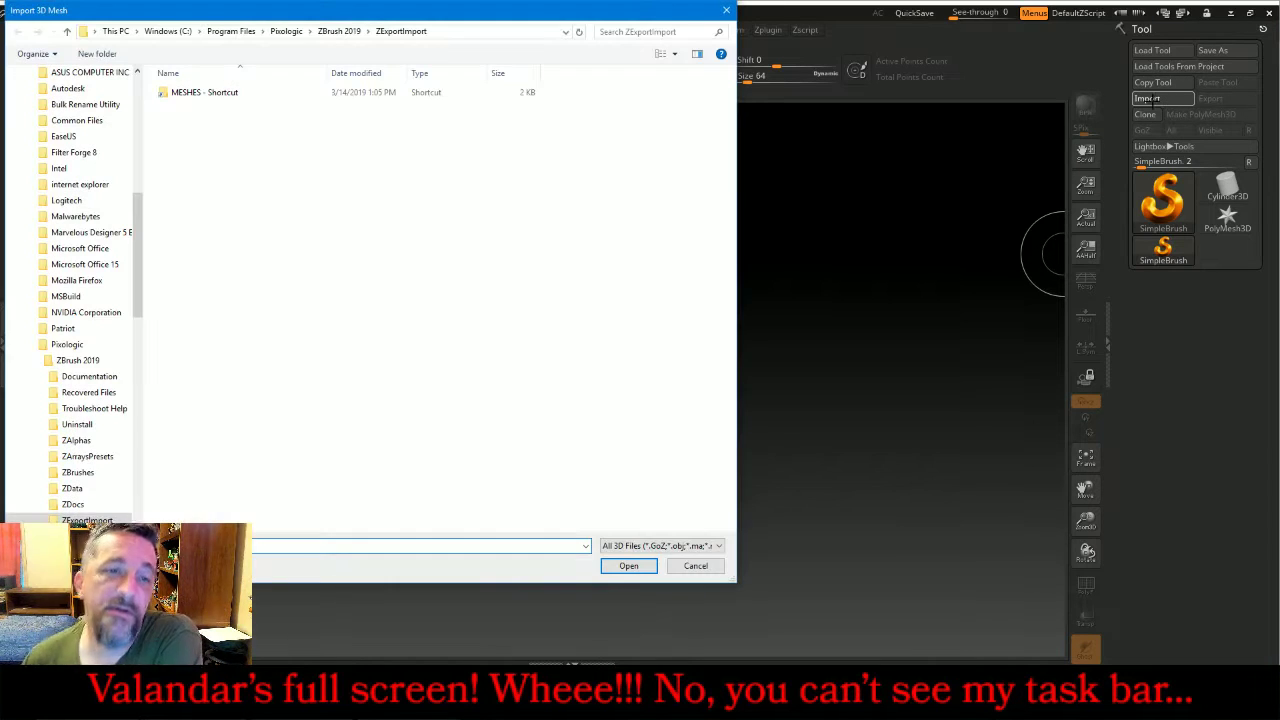
double_click(184, 95)
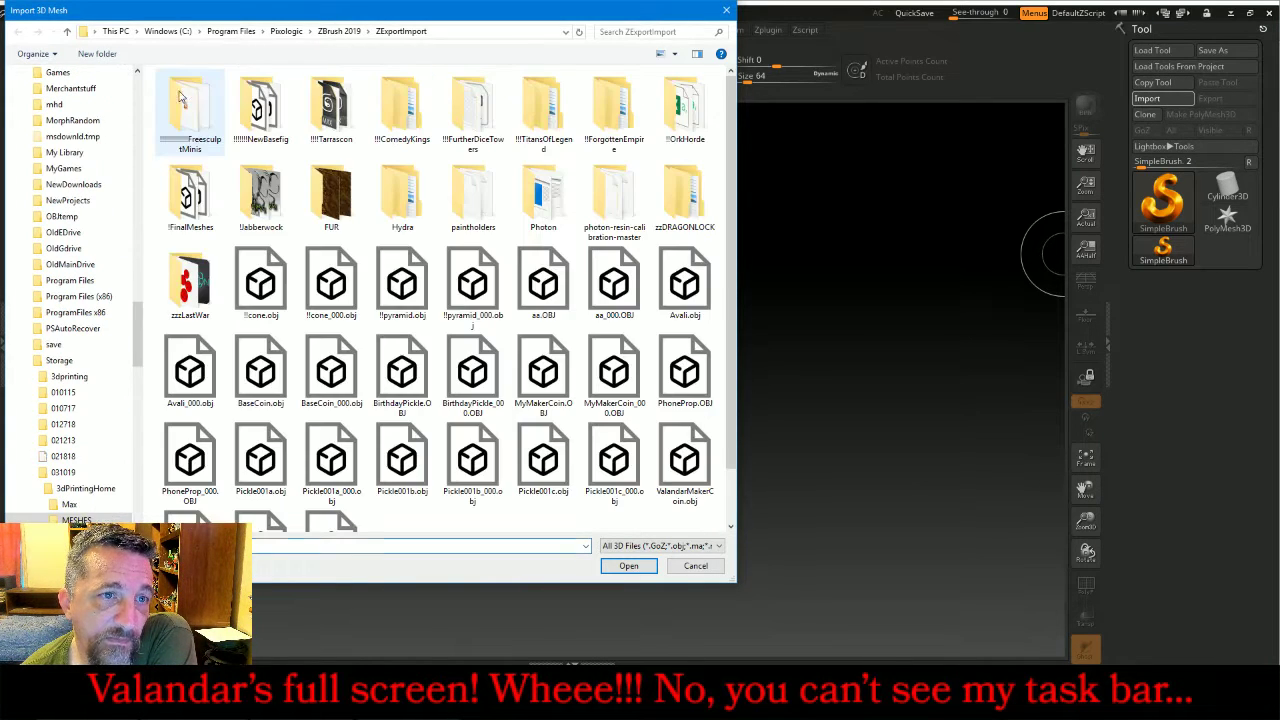
double_click(680, 112)
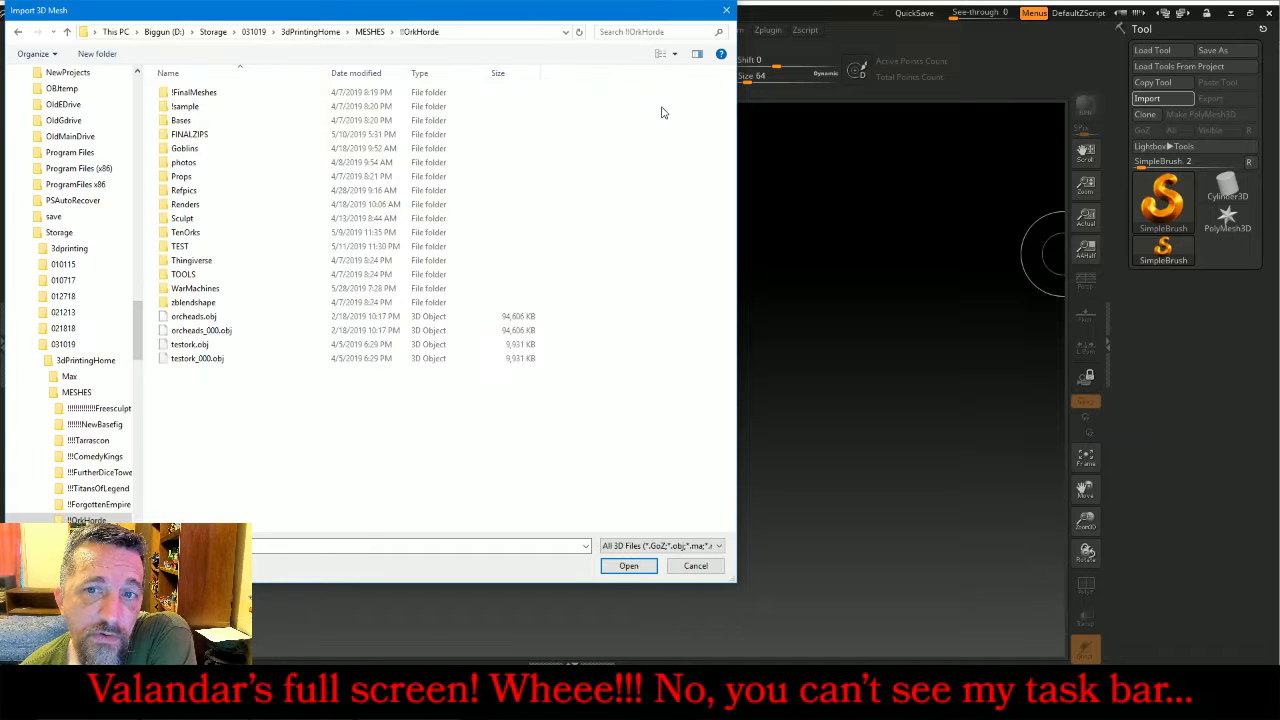
double_click(200, 288)
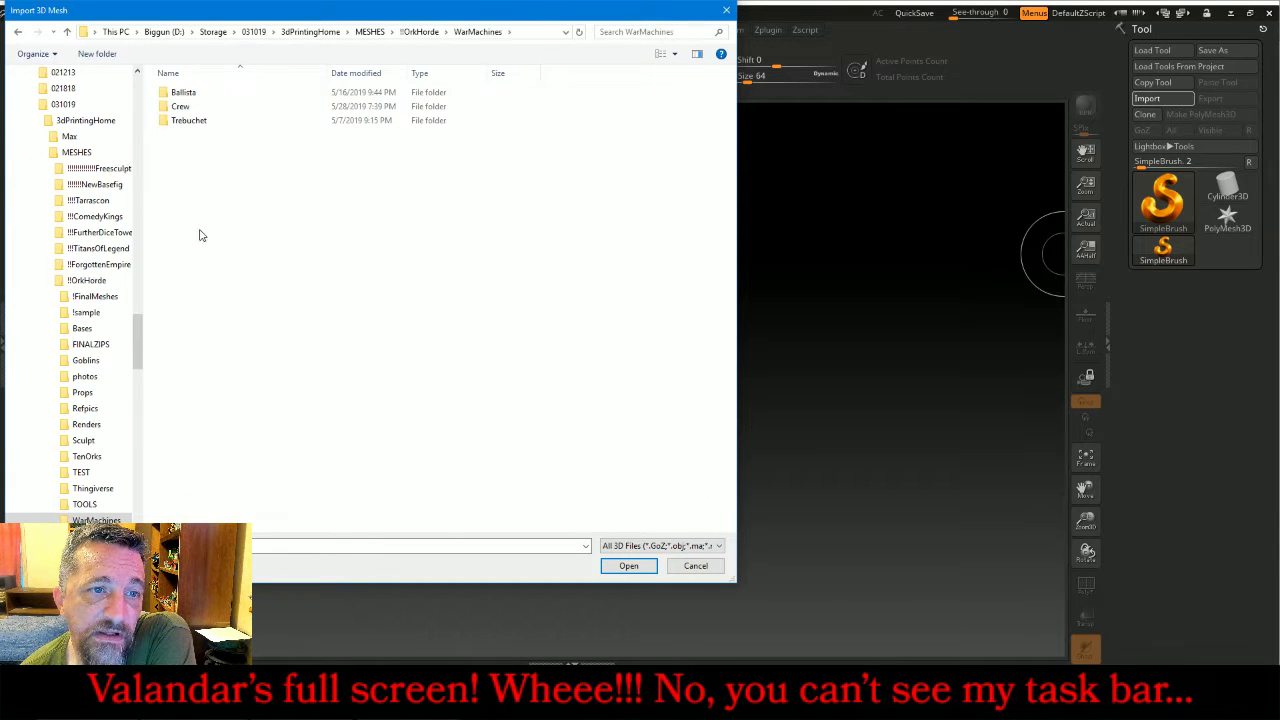
double_click(180, 106)
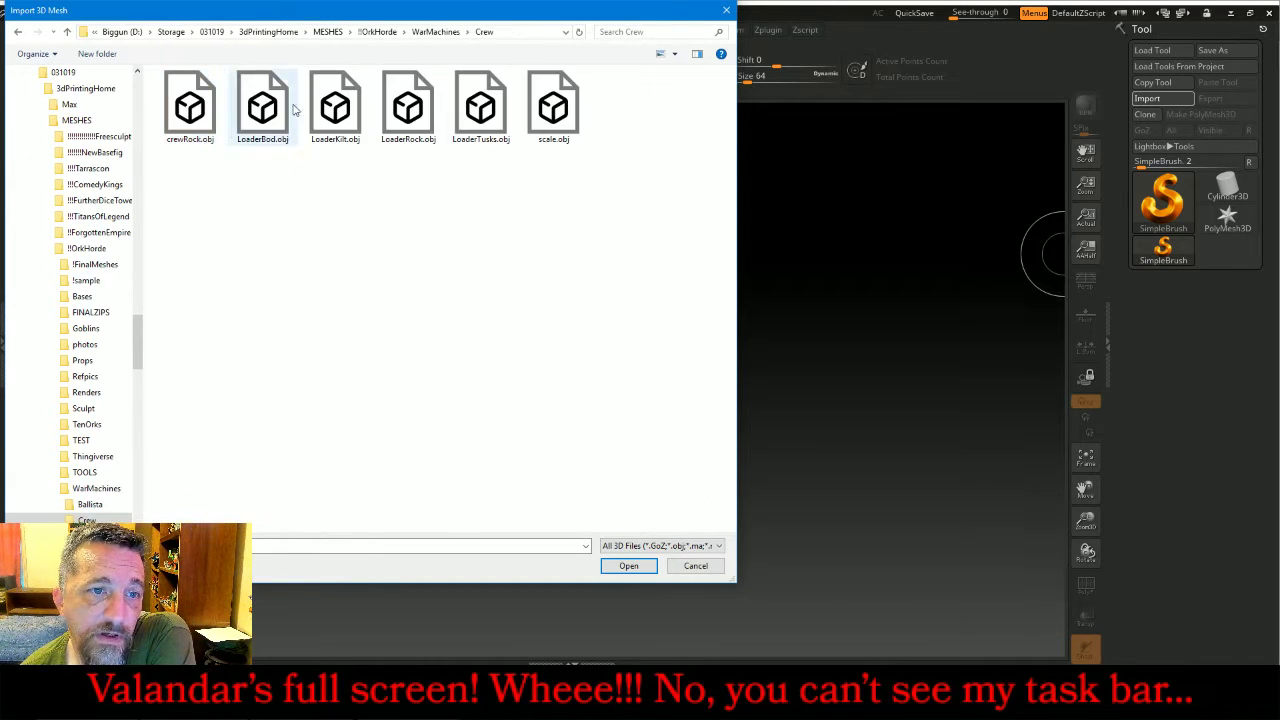
double_click(262, 105)
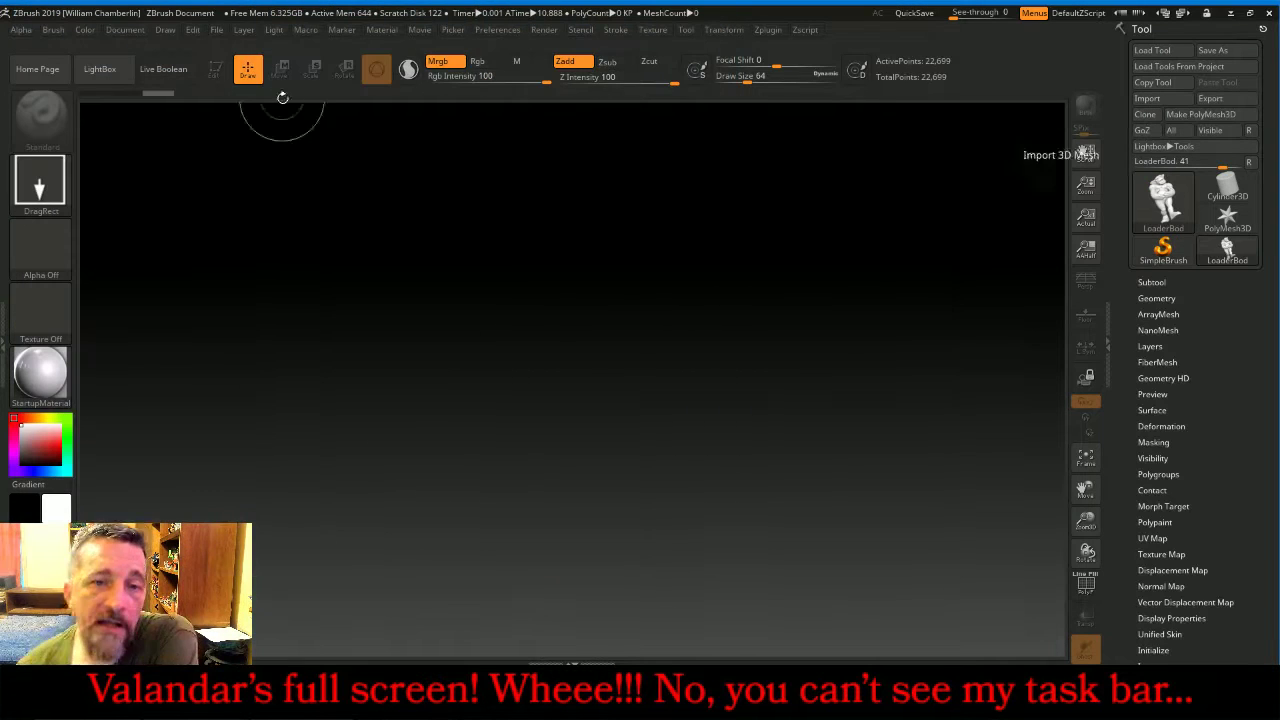
- Place the imported troll body upright in the middle of the canvas and put it in Edit mode
left_click_drag(589, 389, 585, 600)
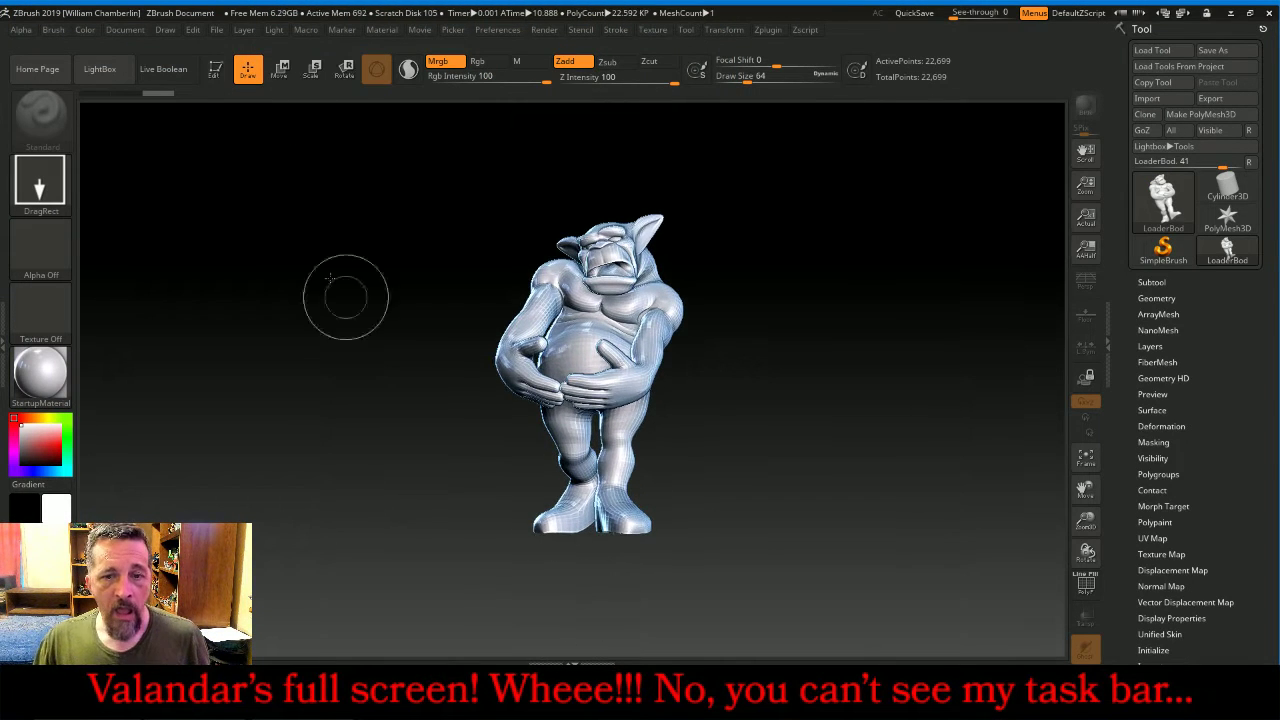
left_click(215, 68)
left_click_drag(320, 322, 340, 317)
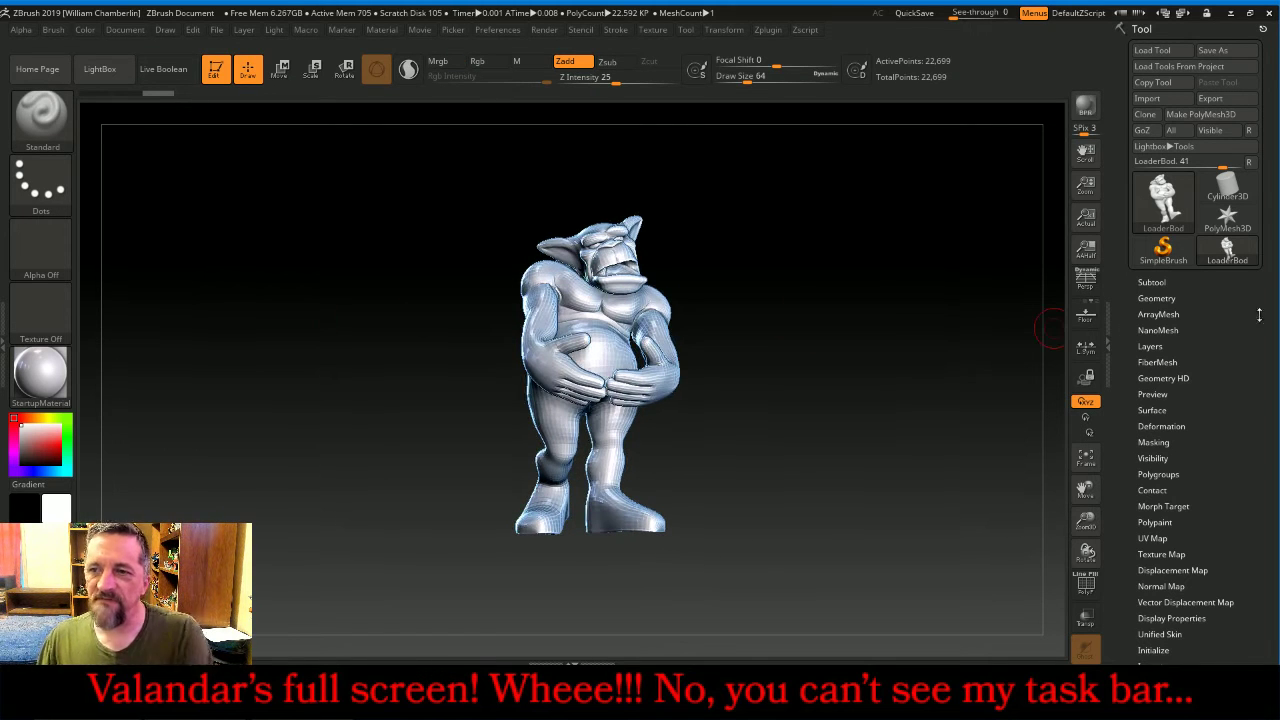
- Append a PolyMesh3D star as a second subtool and replace it with the imported LoaderKilt.obj
left_click(1190, 285)
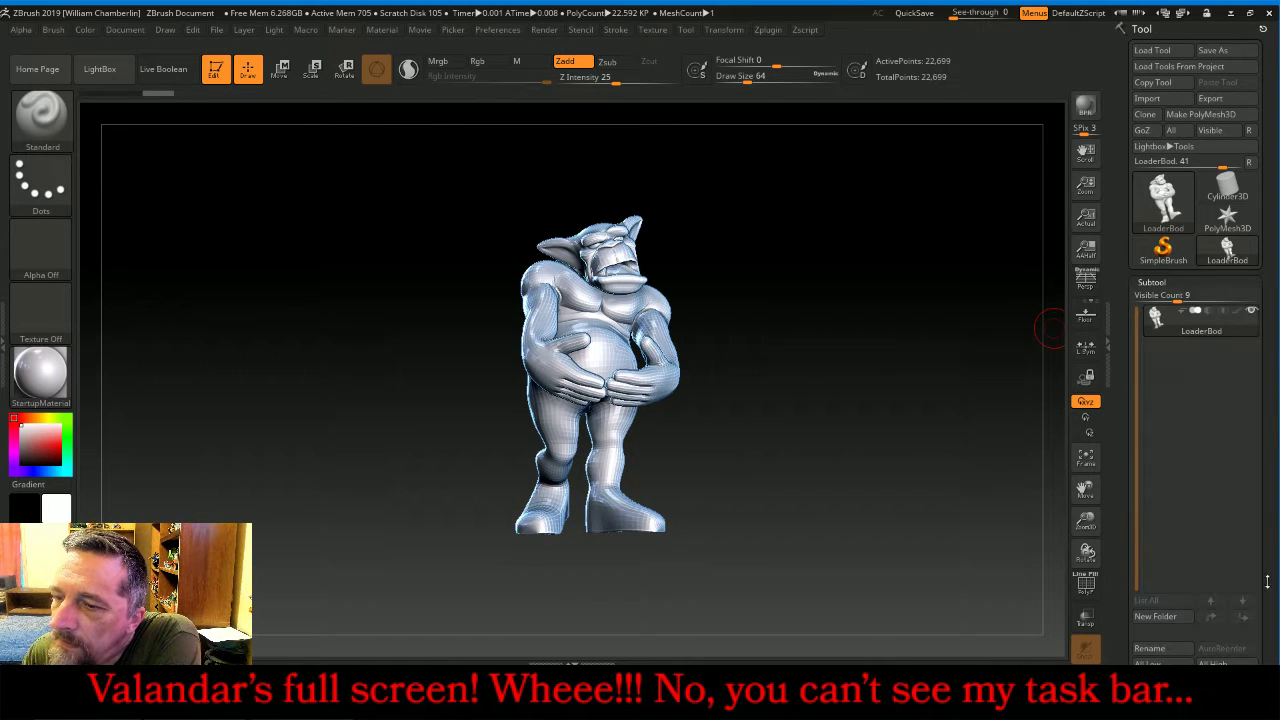
scroll(1270, 590, "down", 3)
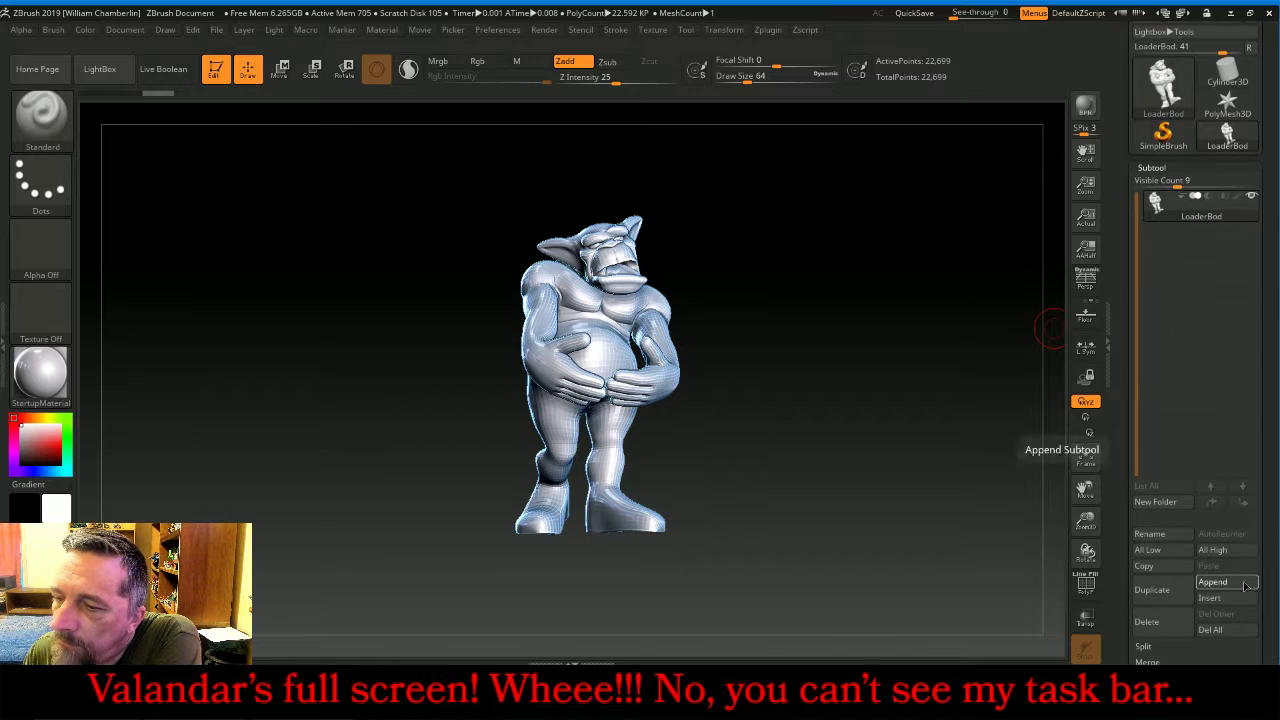
left_click(1210, 584)
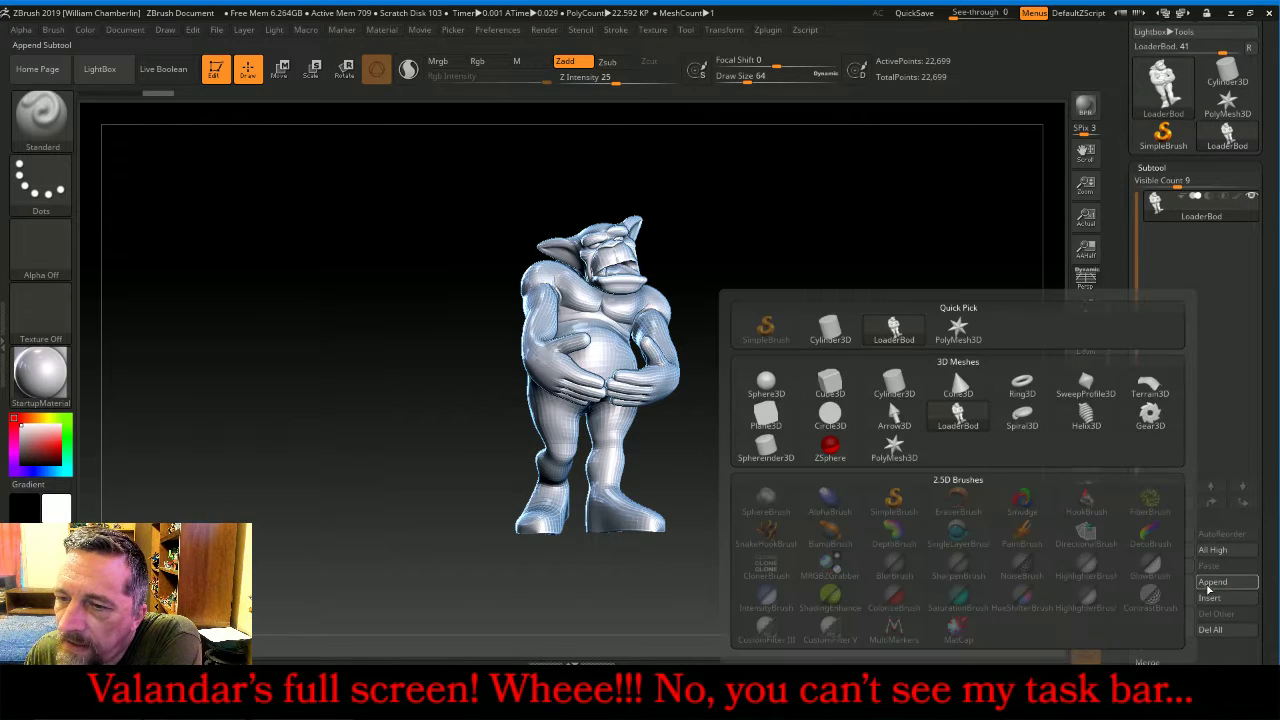
left_click(957, 332)
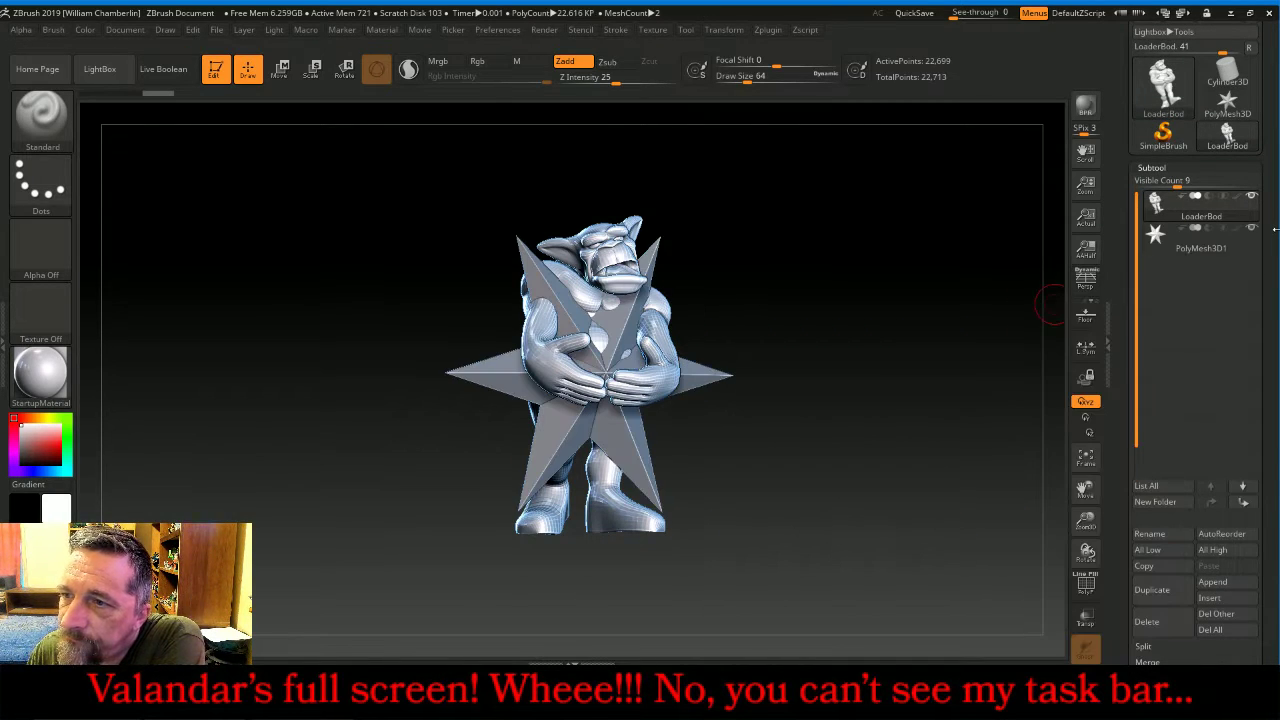
scroll(1272, 240, "up", 3)
left_click(1158, 306)
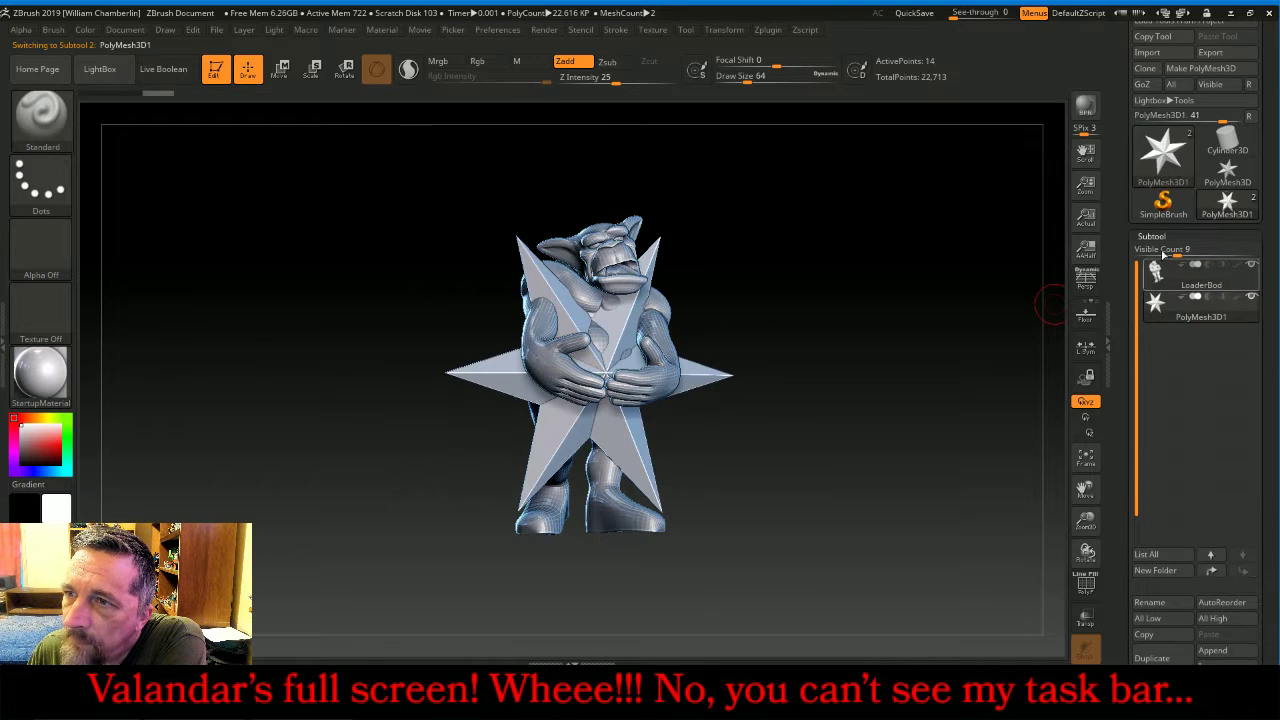
left_click(1147, 52)
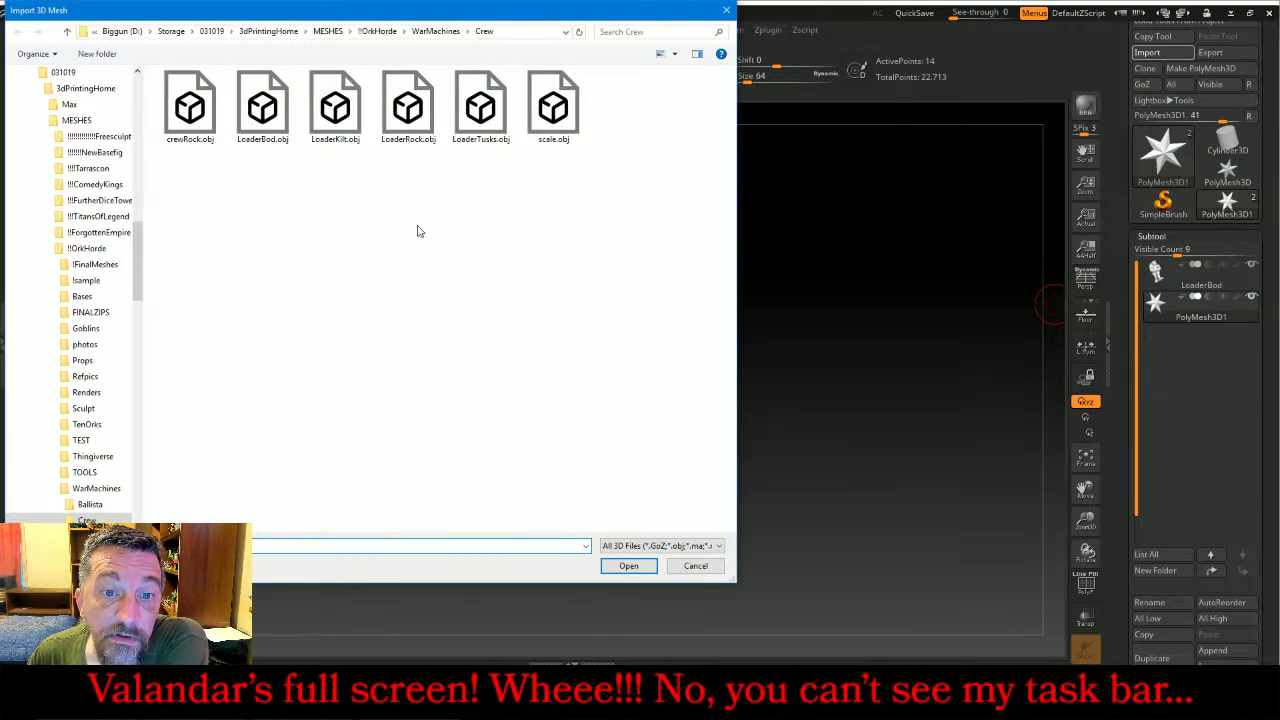
double_click(340, 108)
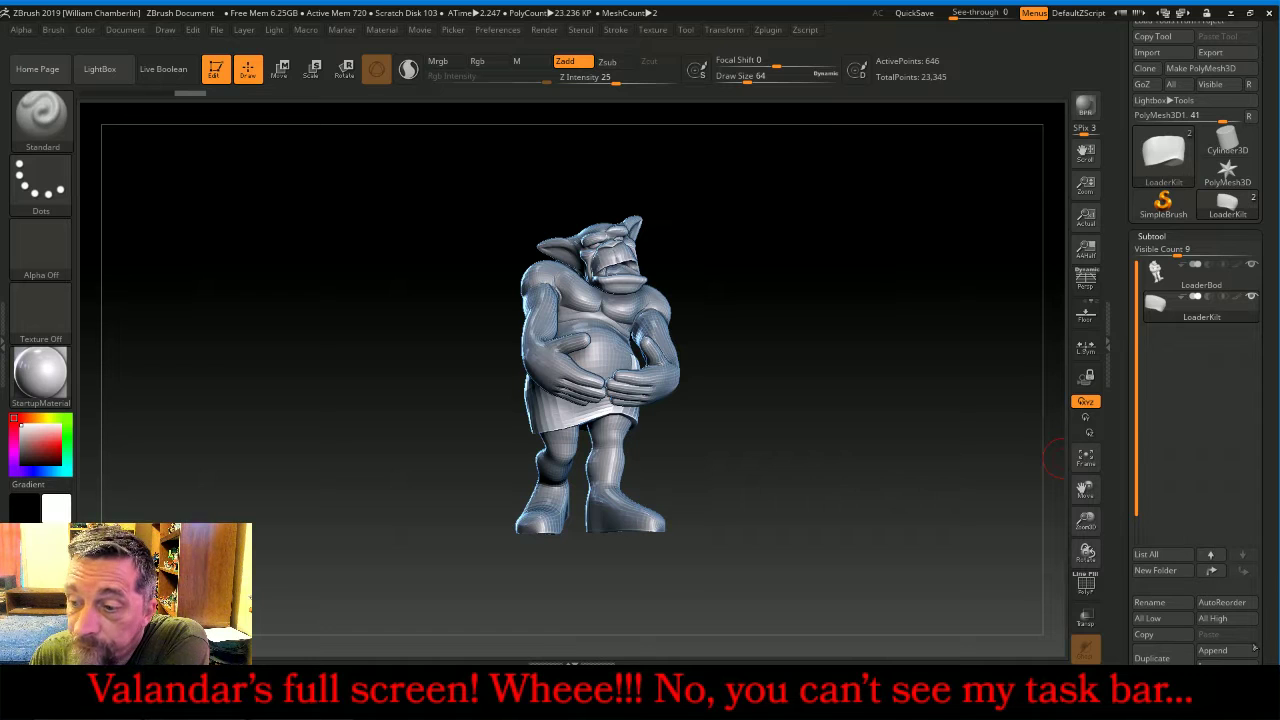
- Append a PolyMesh3D star as the third subtool and replace it with the imported LoaderTusks.obj
left_click(1233, 651)
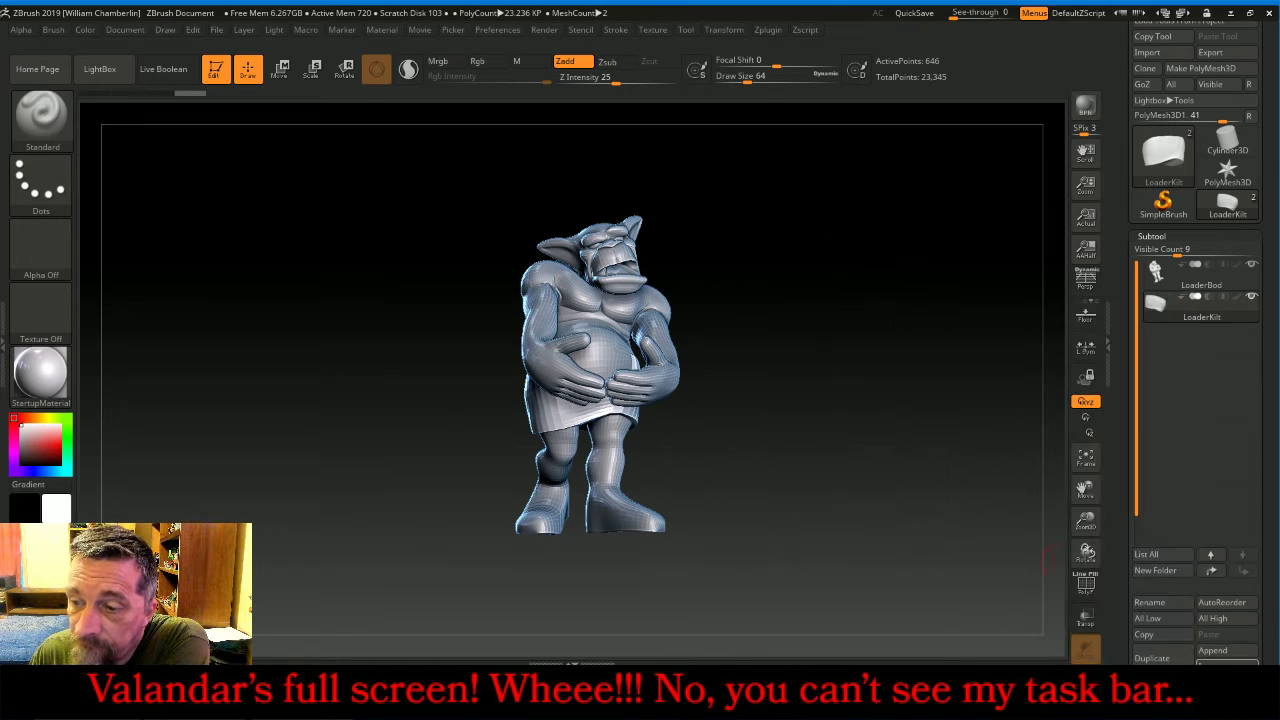
left_click(1214, 651)
left_click(951, 340)
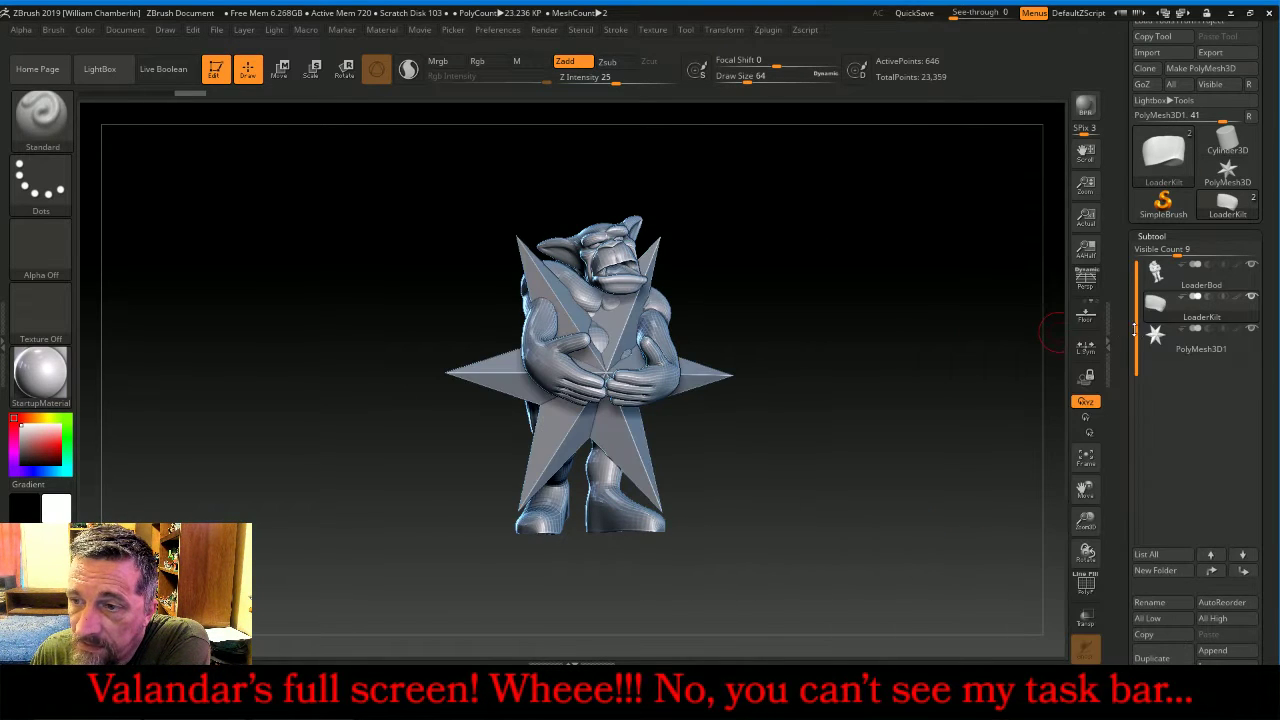
left_click(1147, 52)
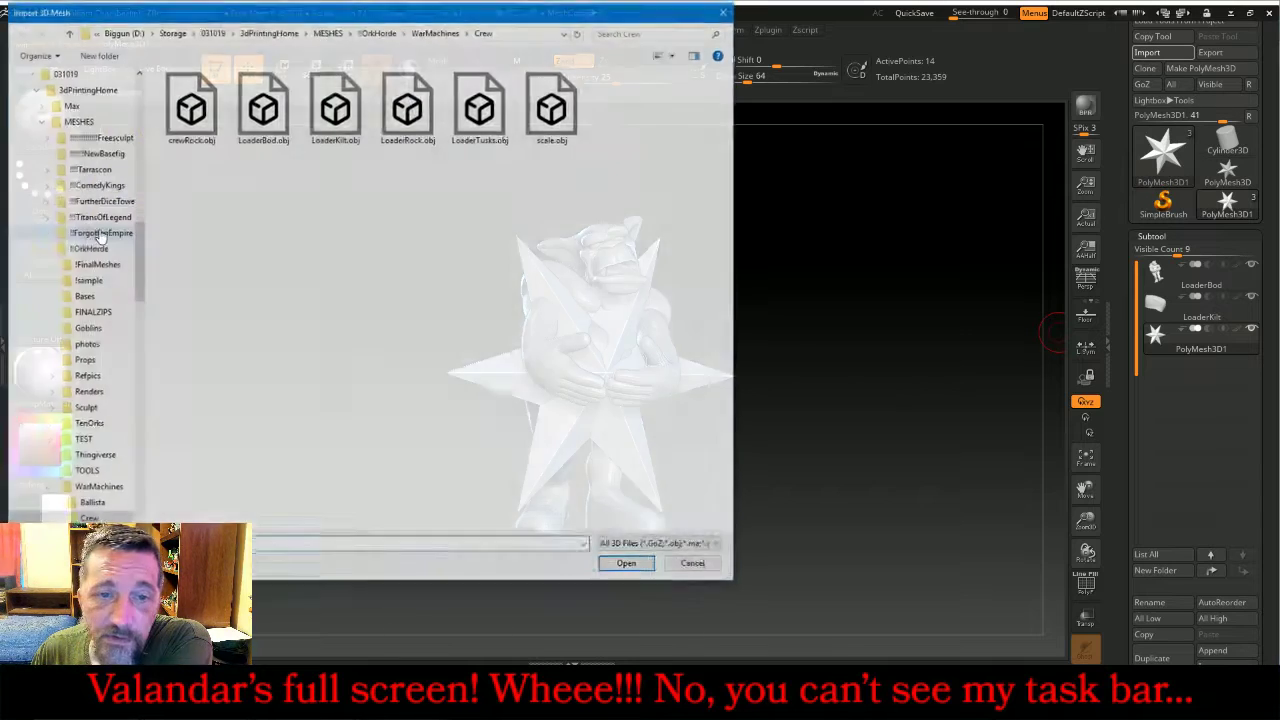
double_click(474, 103)
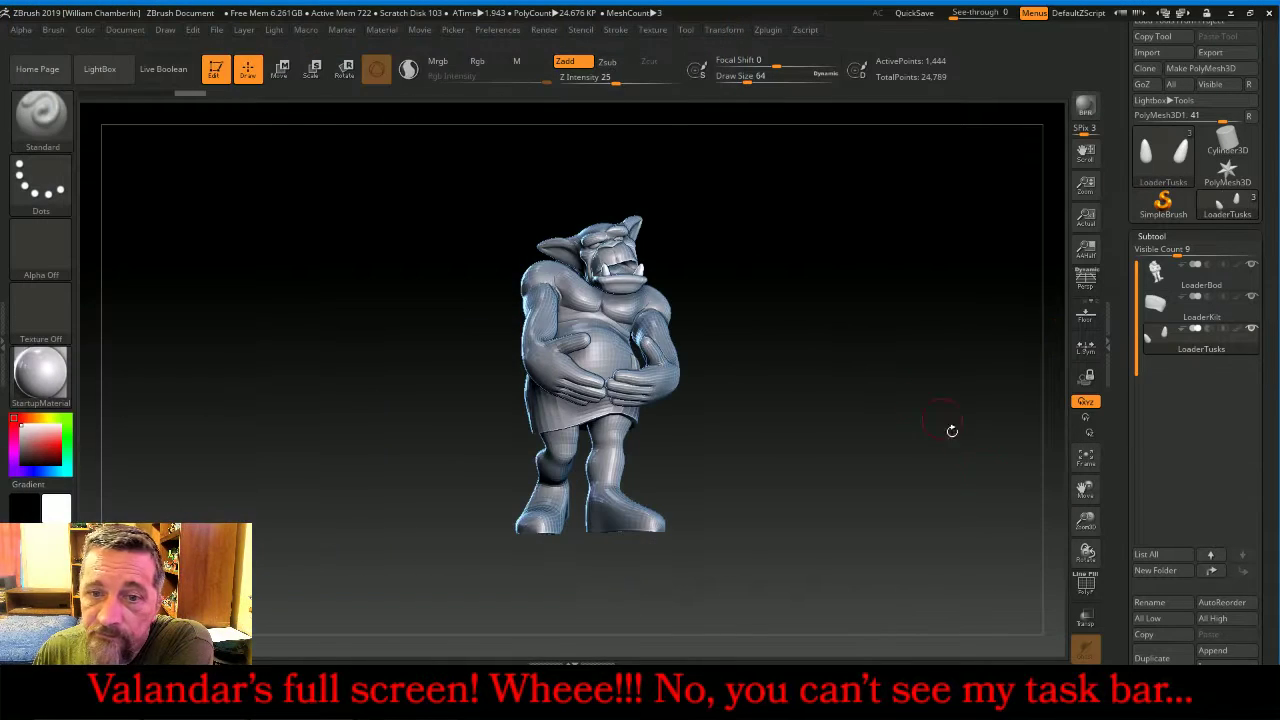
- Append another PolyMesh3D star as the fourth subtool and replace it with the imported LoaderRock.obj
left_click(1211, 652)
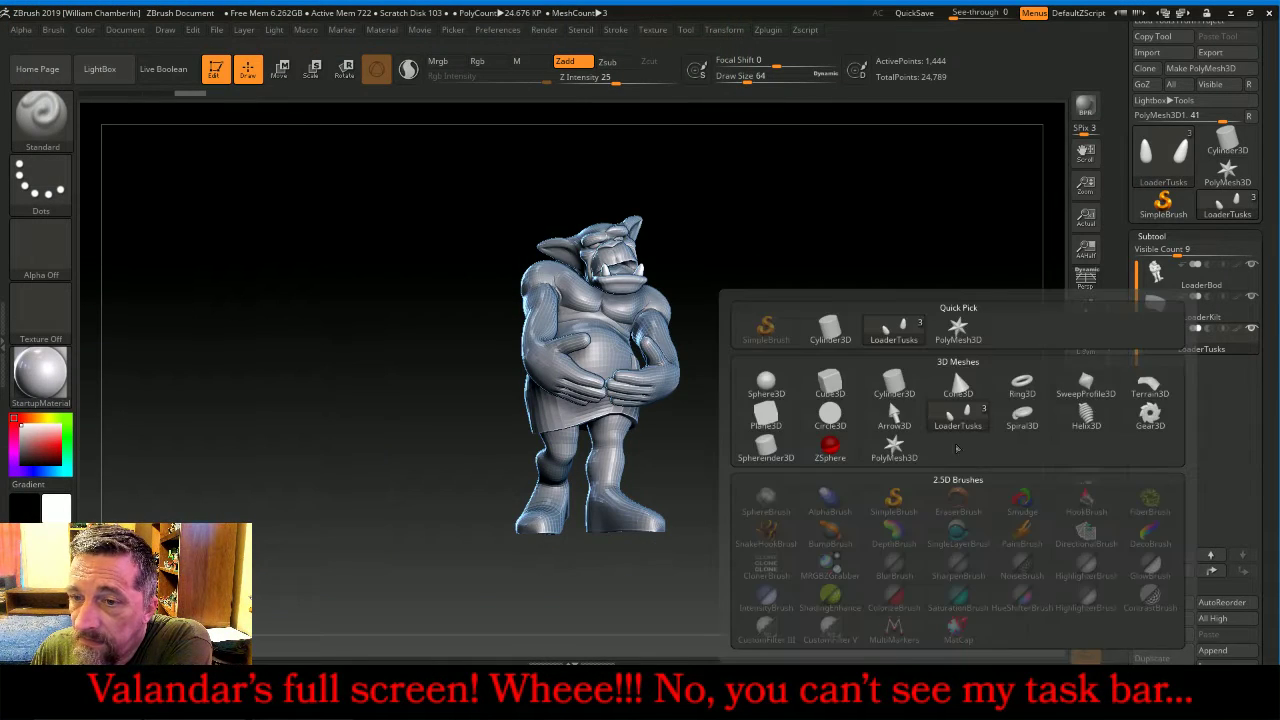
left_click(957, 330)
left_click(1170, 373)
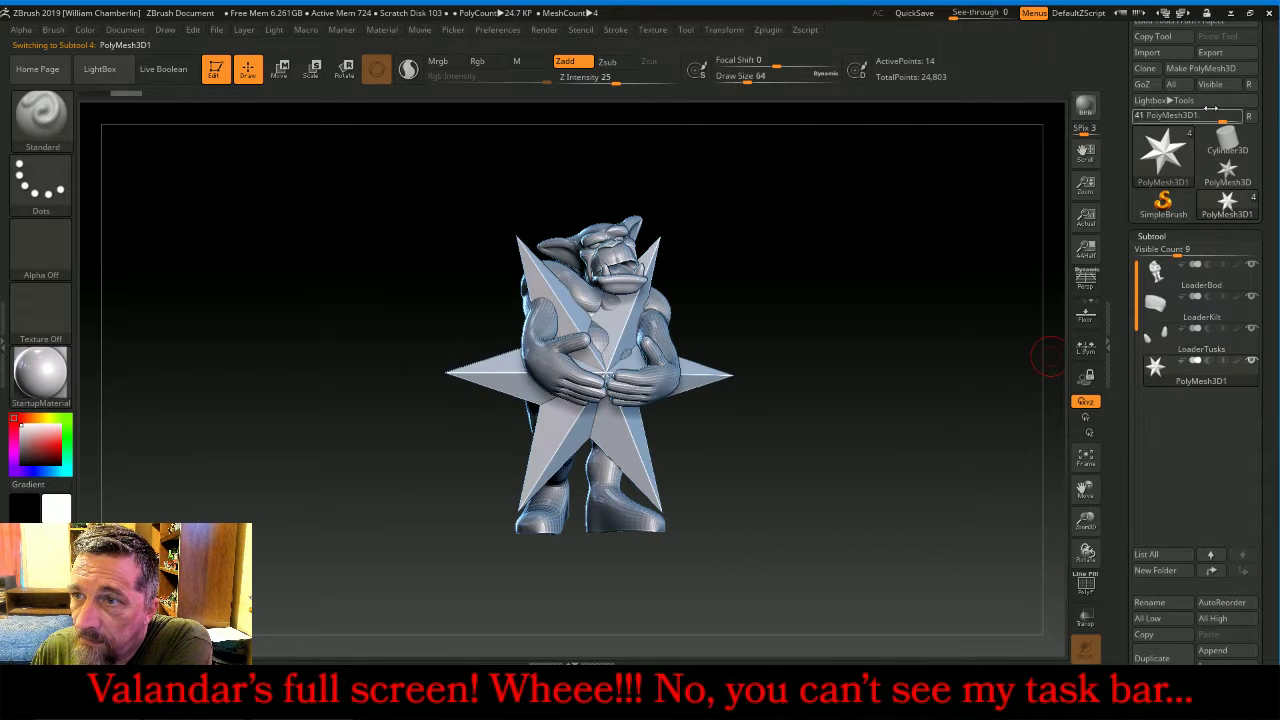
left_click(1172, 54)
double_click(430, 113)
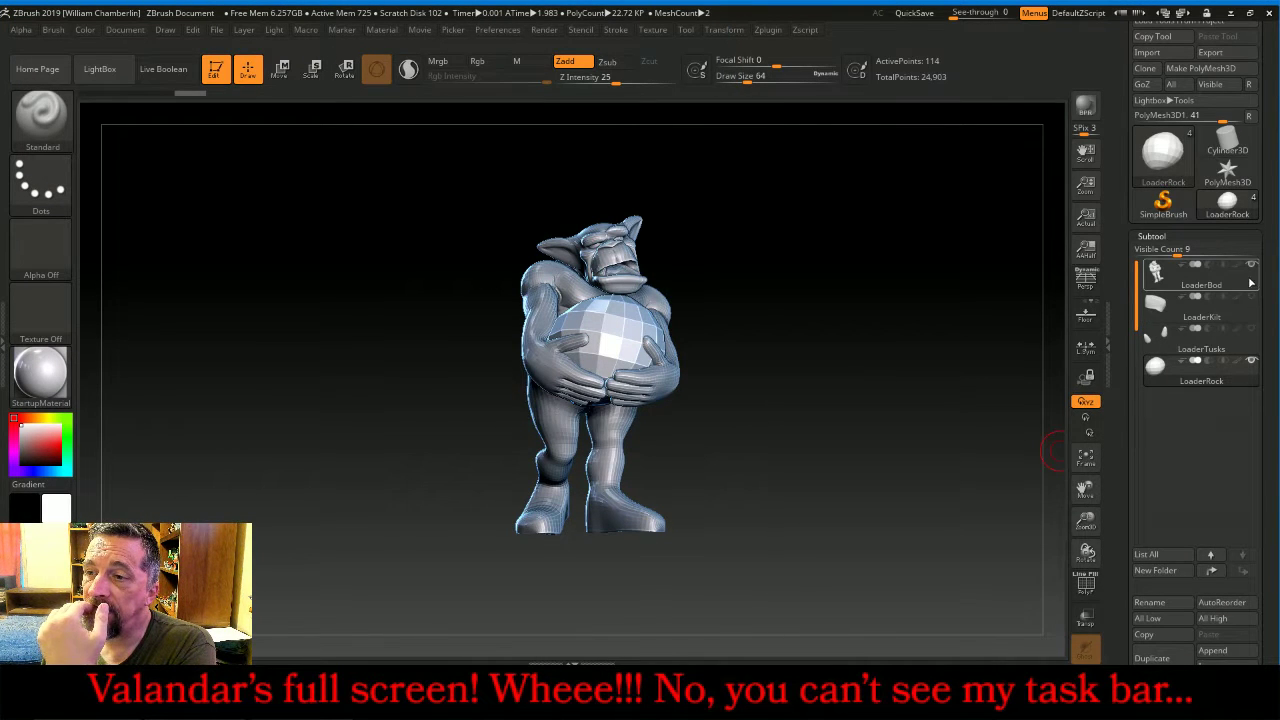
- Hide every subtool except LoaderRock
mouse_move(1251, 271)
left_click(1251, 360, "shift")
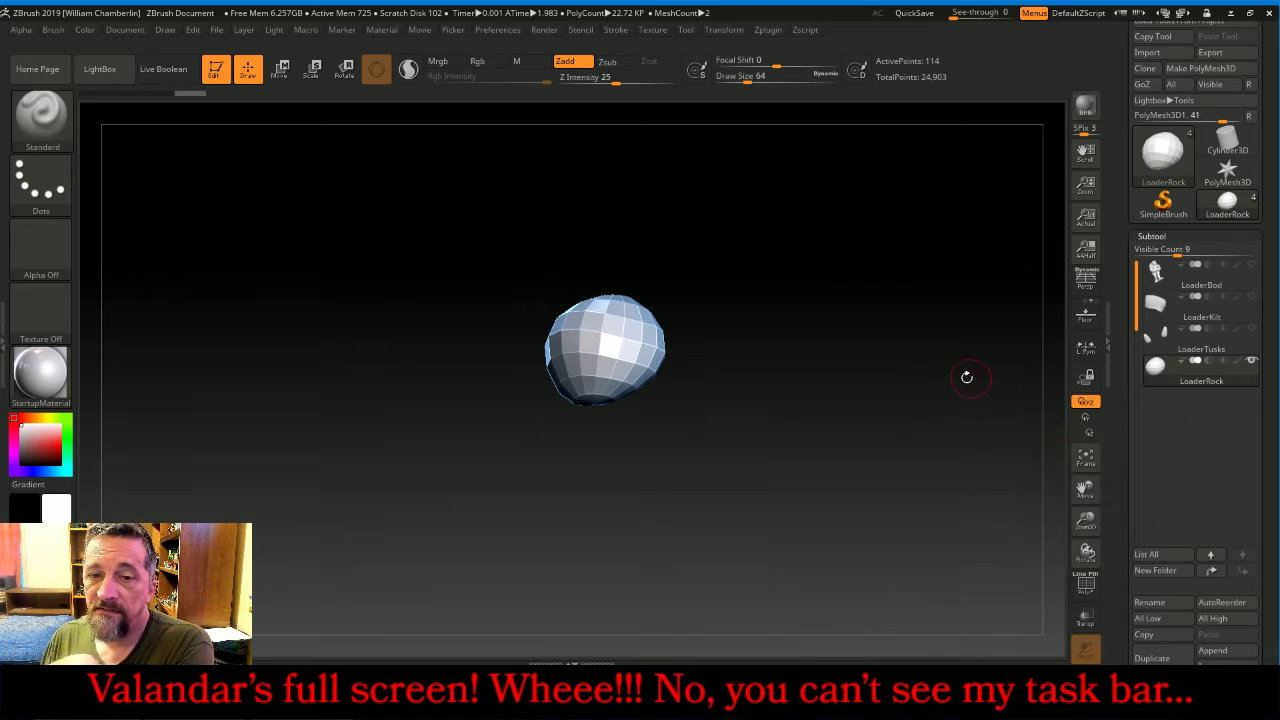
left_click_drag(1172, 231, 1172, 235)
left_click(1172, 251)
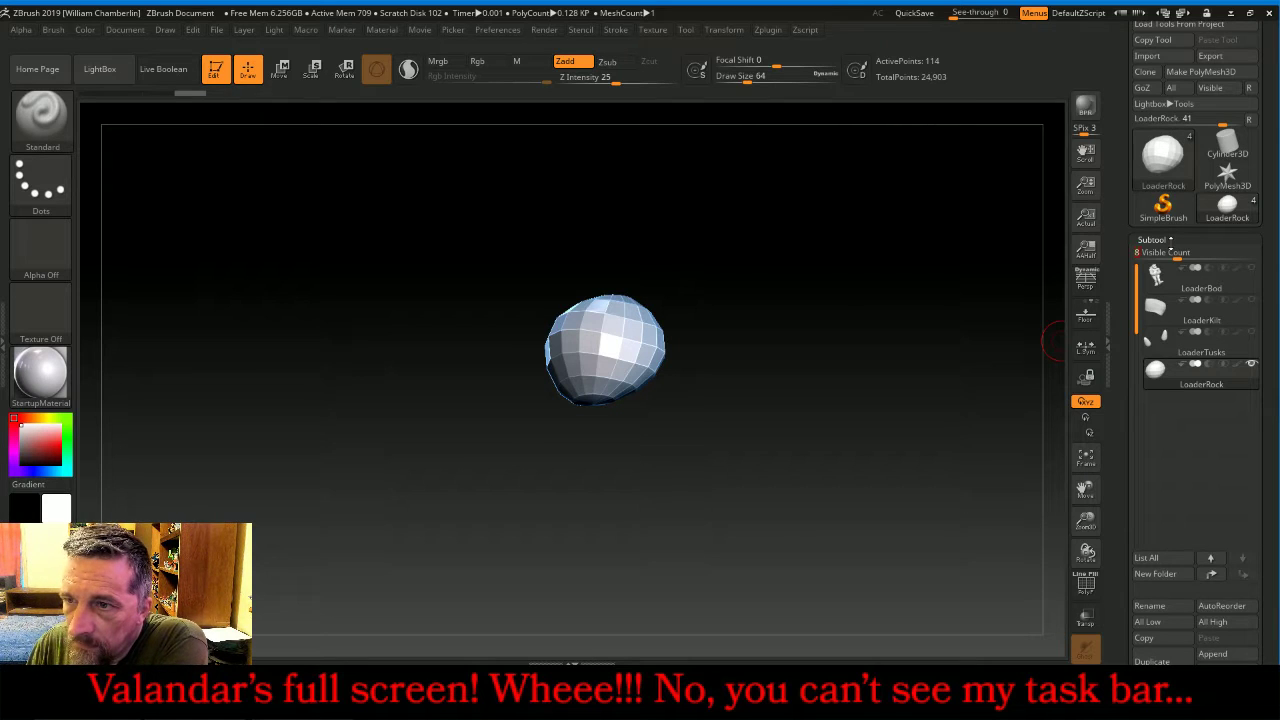
key("Return")
- Subdivide the rock several times until it is smooth and delete its lower subdivision levels
left_click(1152, 240)
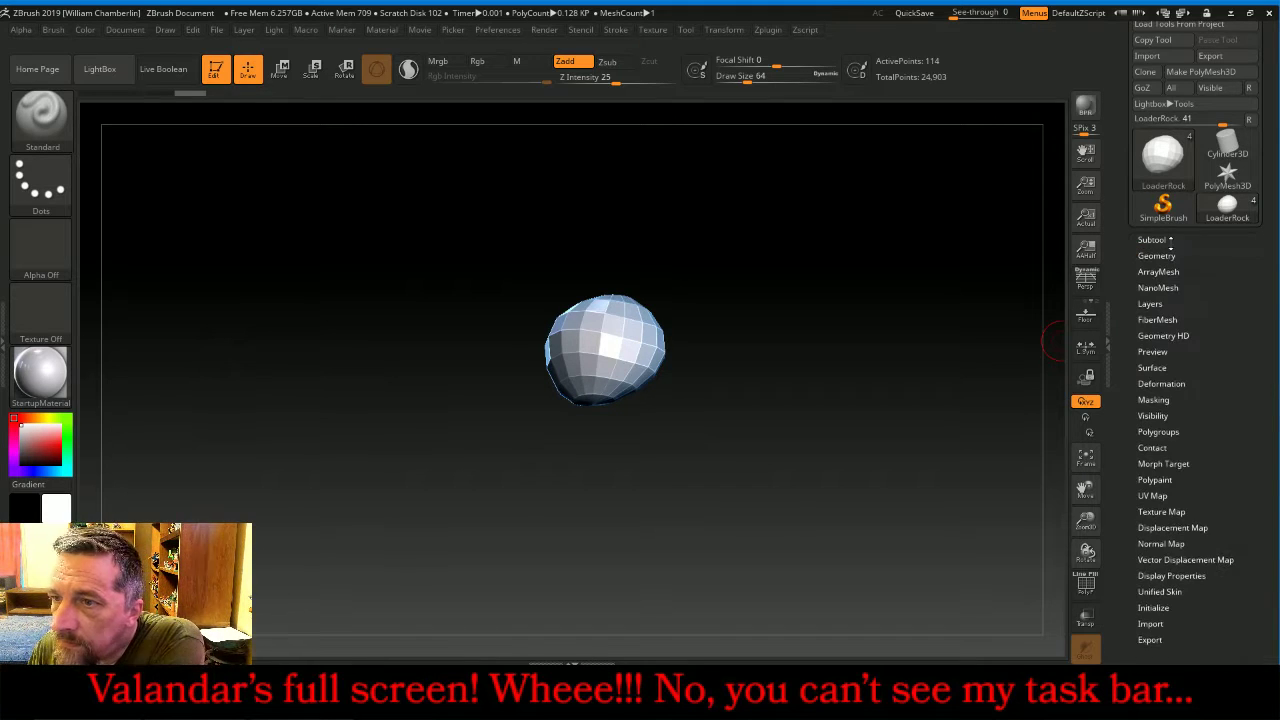
left_click(1157, 255)
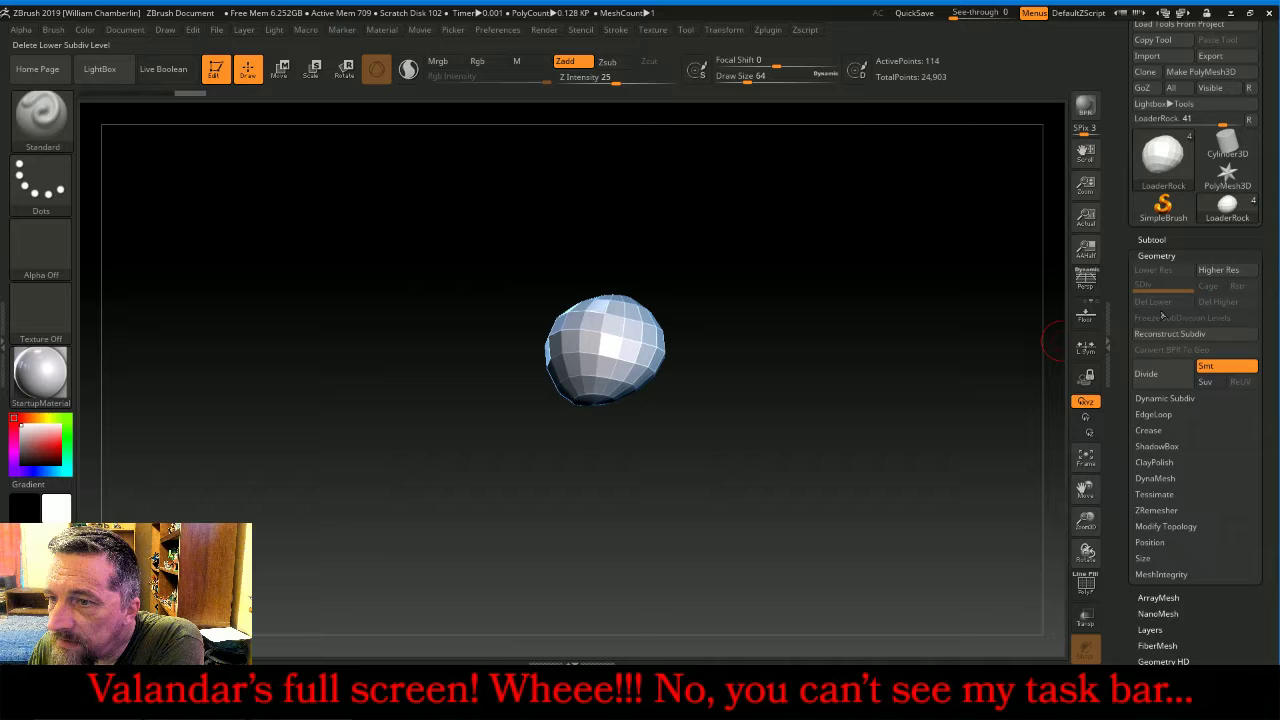
left_click(1169, 379)
left_click(1169, 379)
left_click(1170, 378)
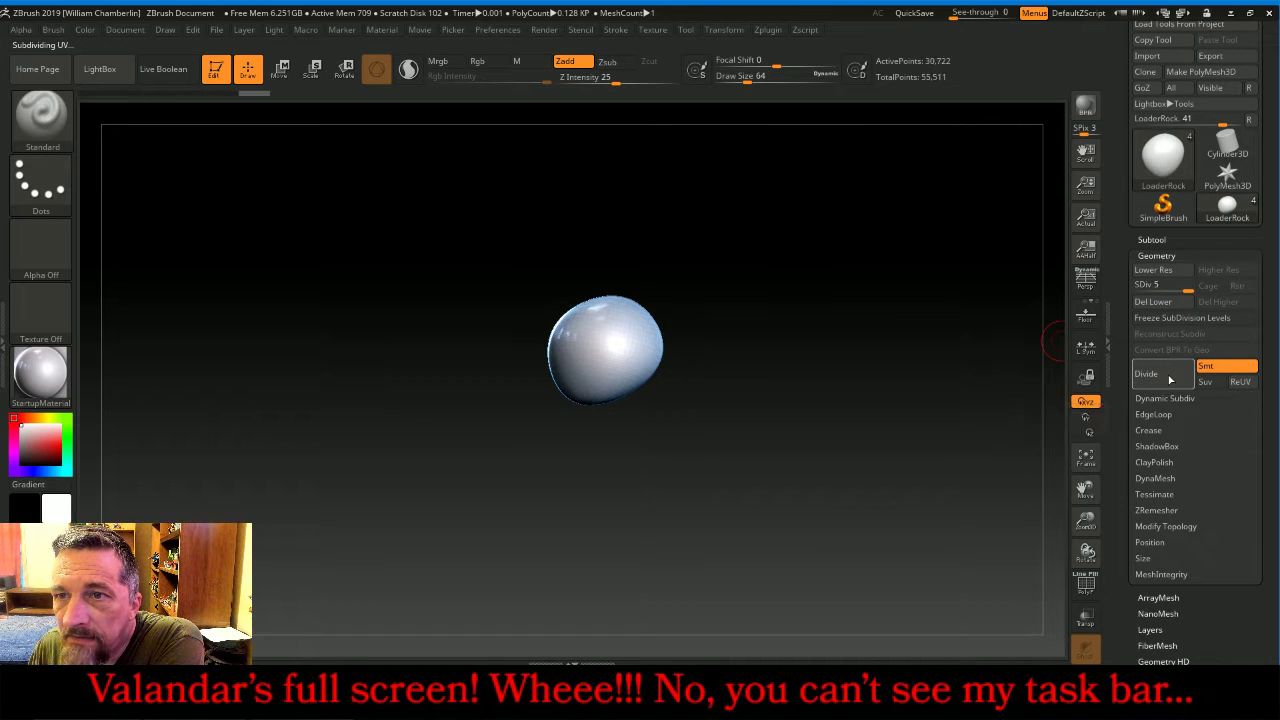
left_click(1170, 378)
left_click(1165, 302)
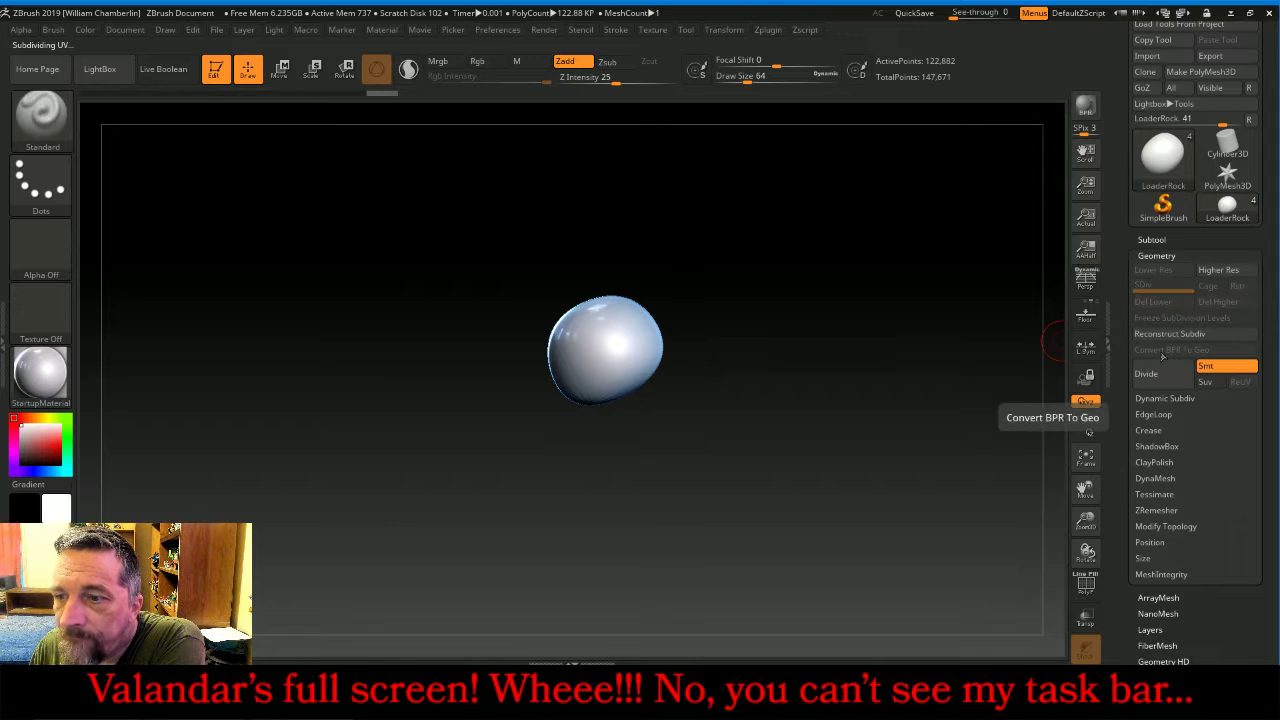
- Remesh the rock with DynaMesh at a resolution of 256
left_click(1176, 480)
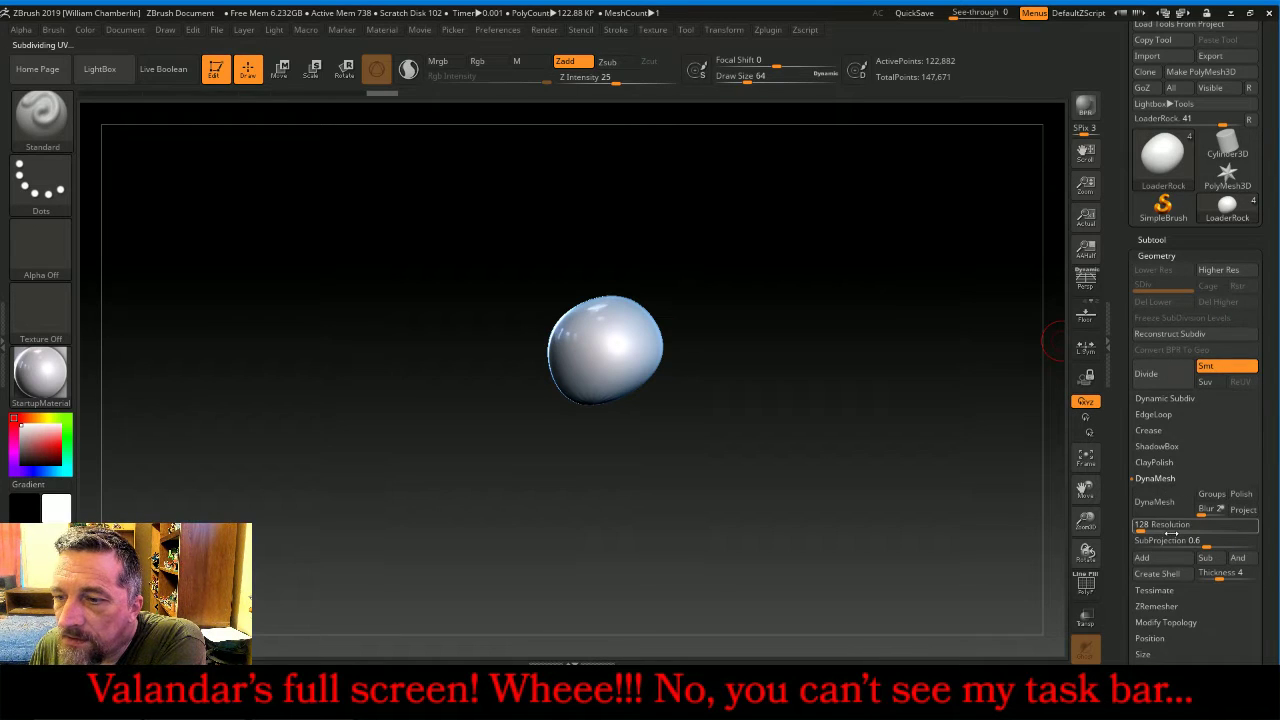
left_click(1180, 527)
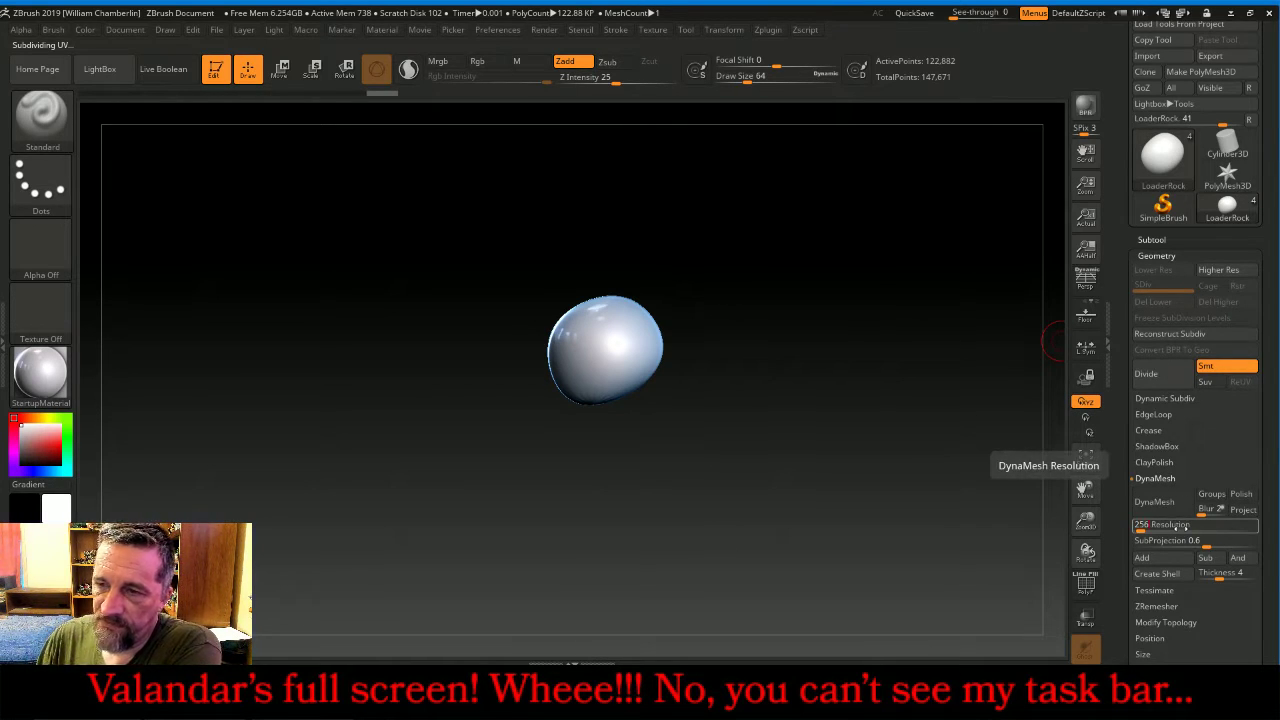
type("256")
key("Return")
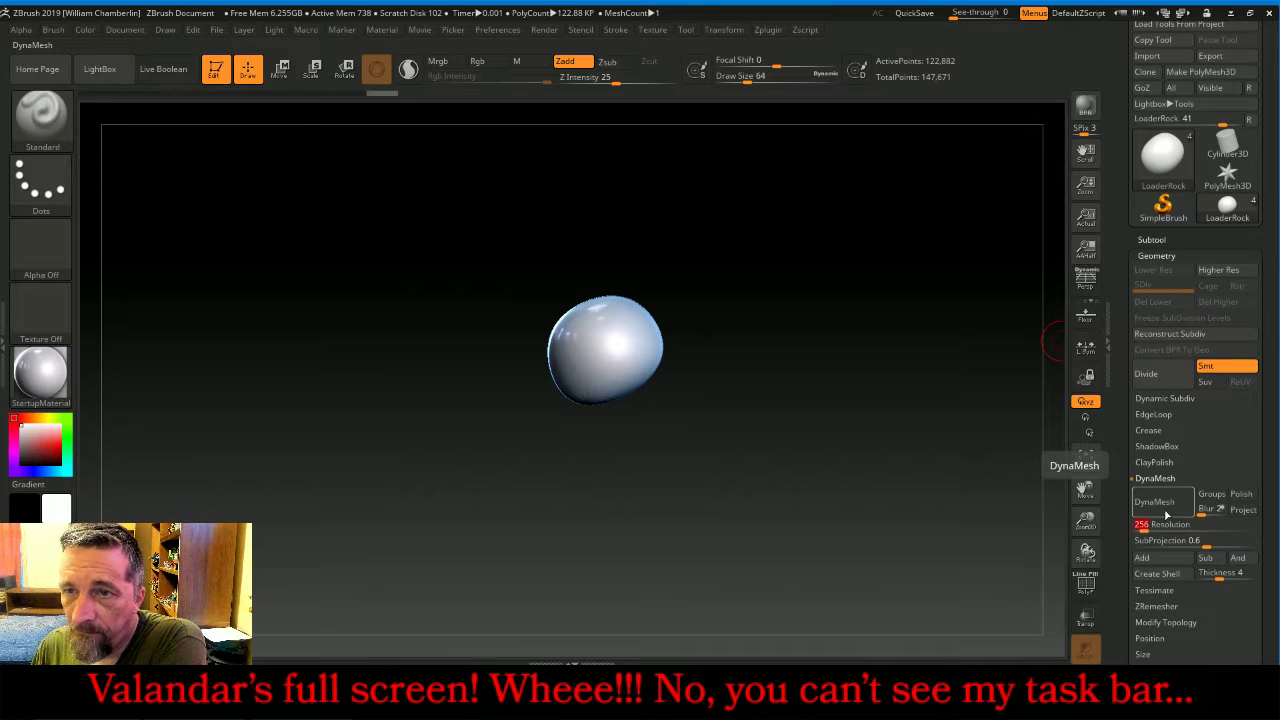
left_click(1163, 508)
left_click(1166, 515)
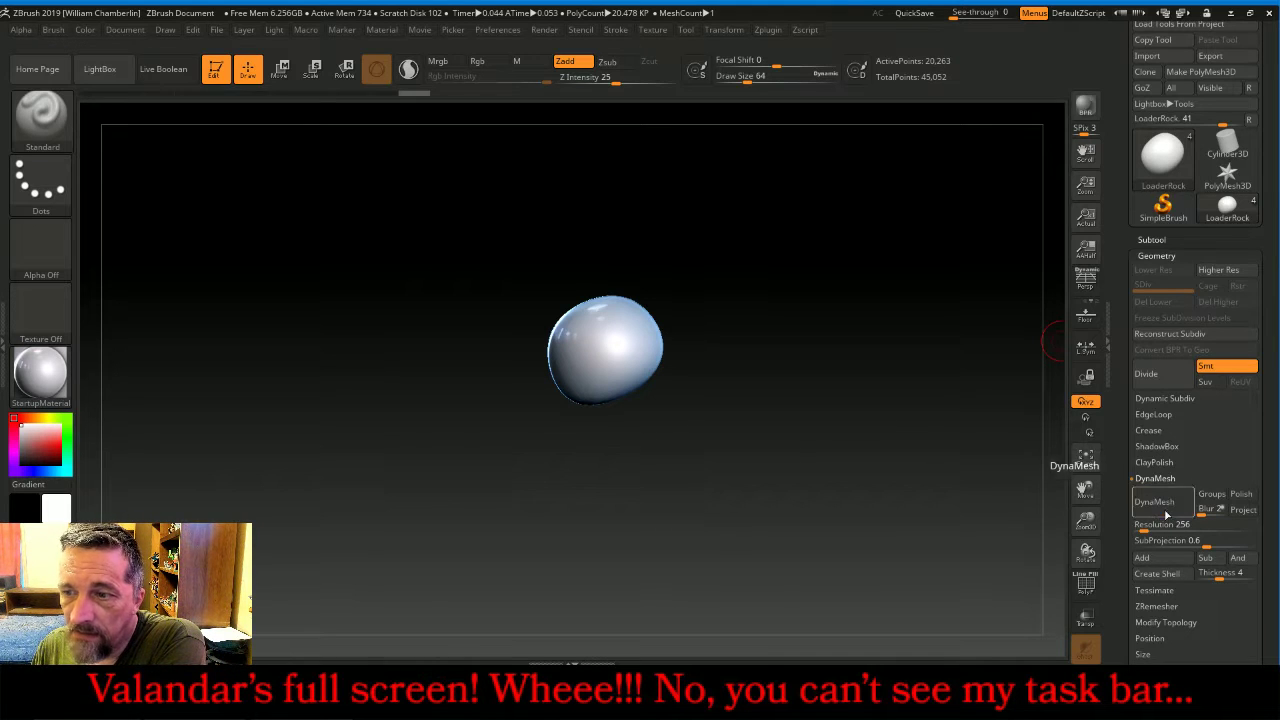
- Subdivide the remeshed rock to level 4, delete the lower levels and frame it in the view
left_click(1158, 373)
left_click(1158, 373)
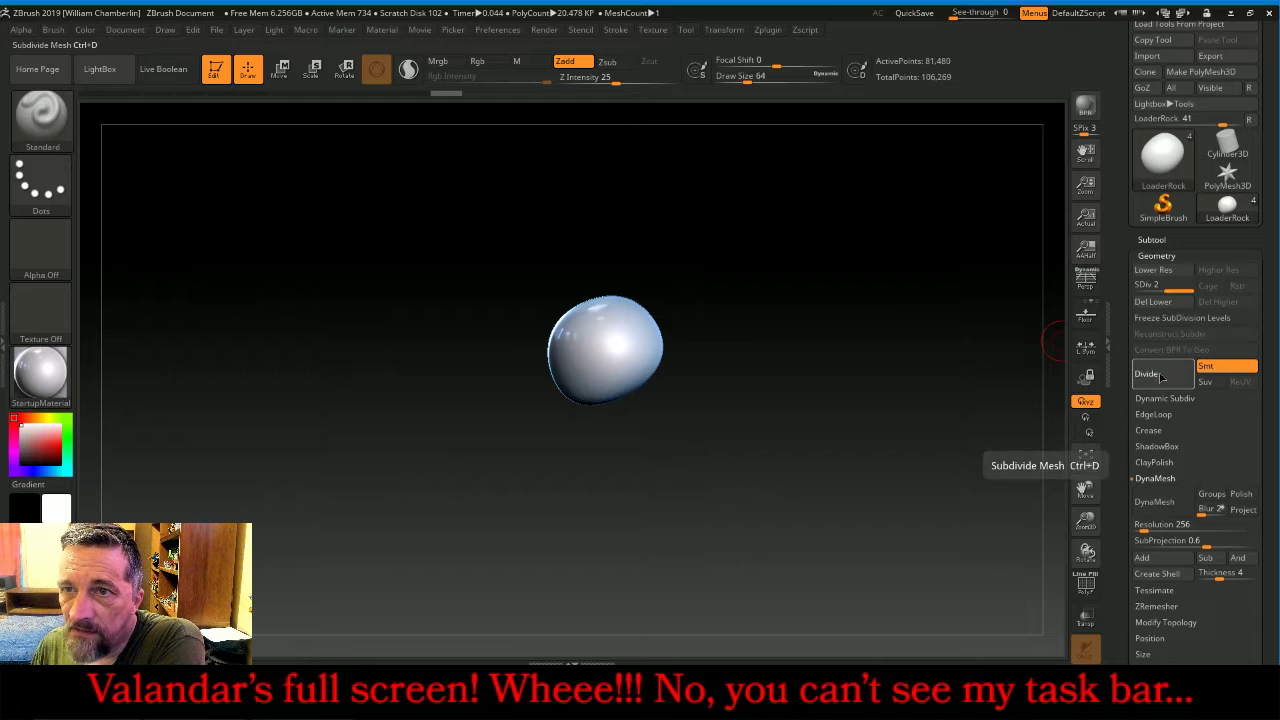
left_click(1158, 373)
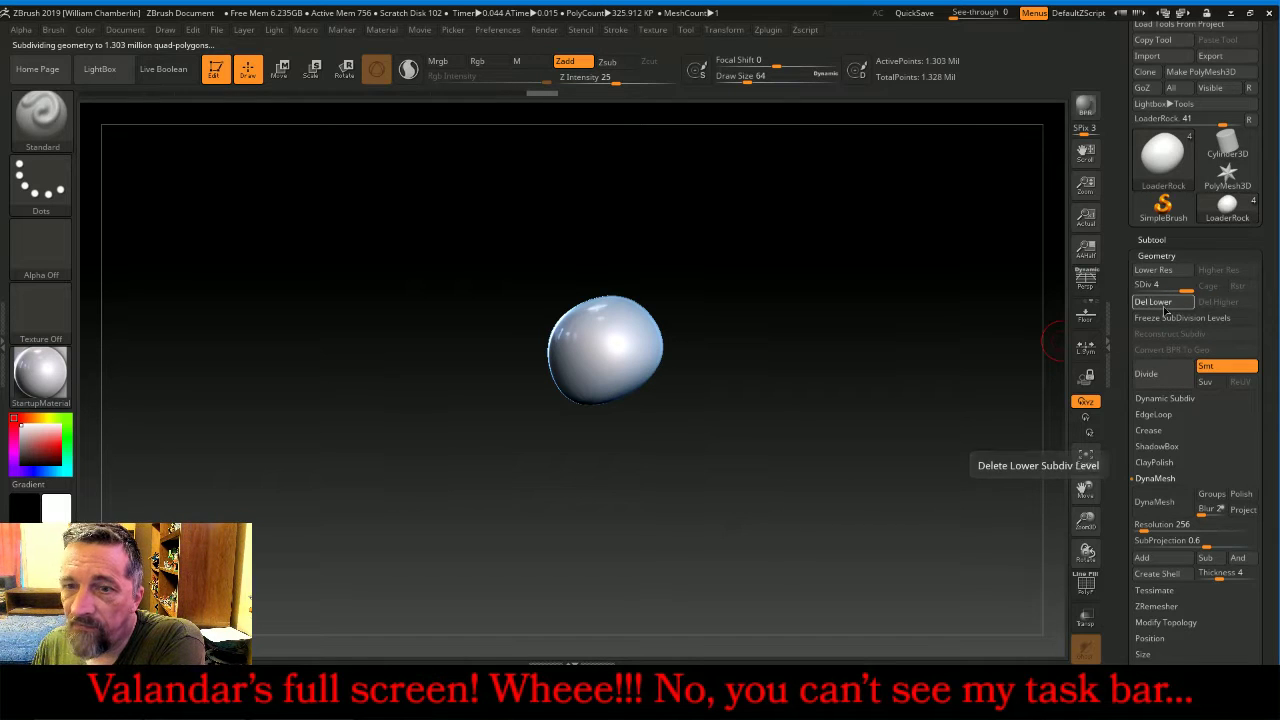
left_click(1153, 301)
left_click(1085, 459)
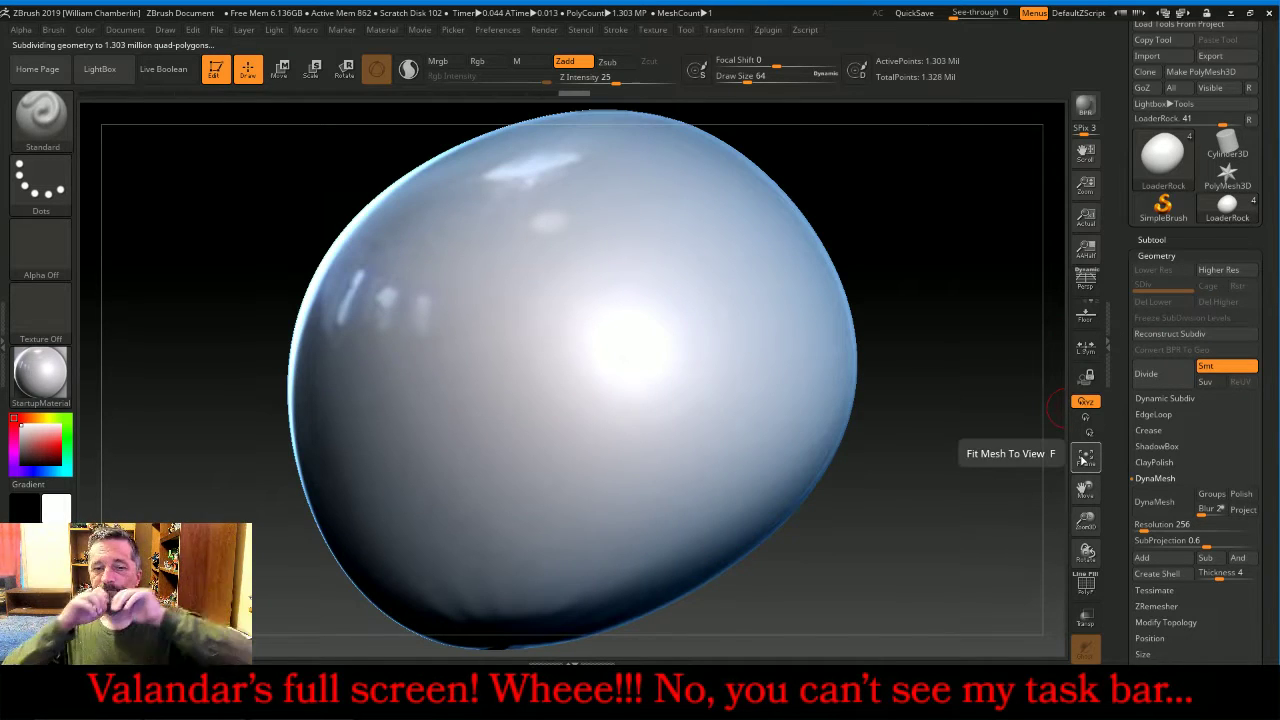
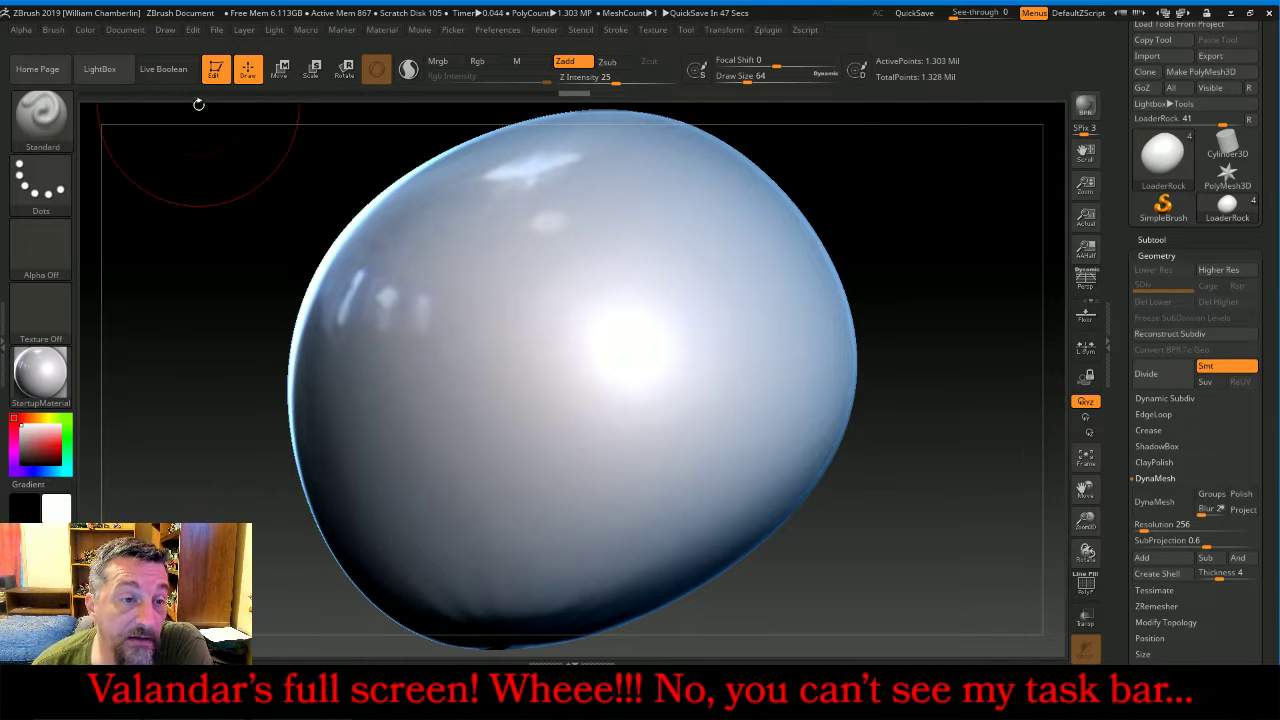
- Load the MalletFast brush from the Mallet folder of the LightBox brush library
left_click(695, 76)
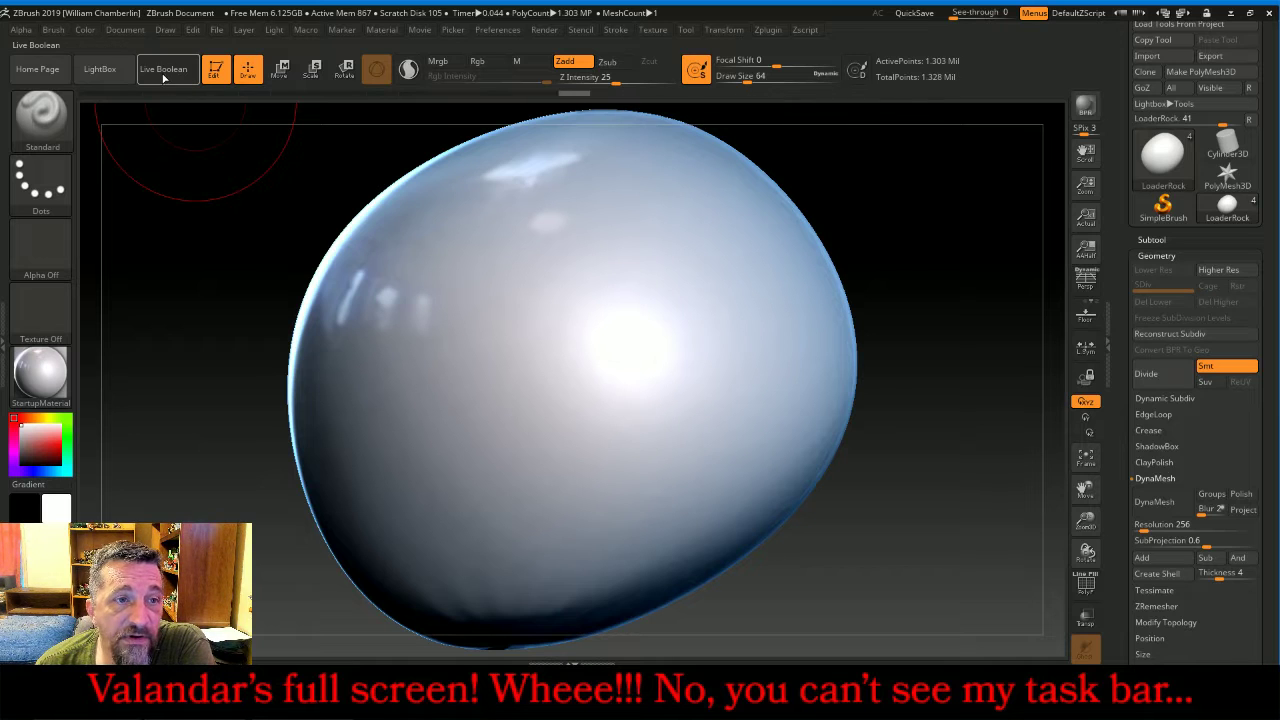
left_click(131, 80)
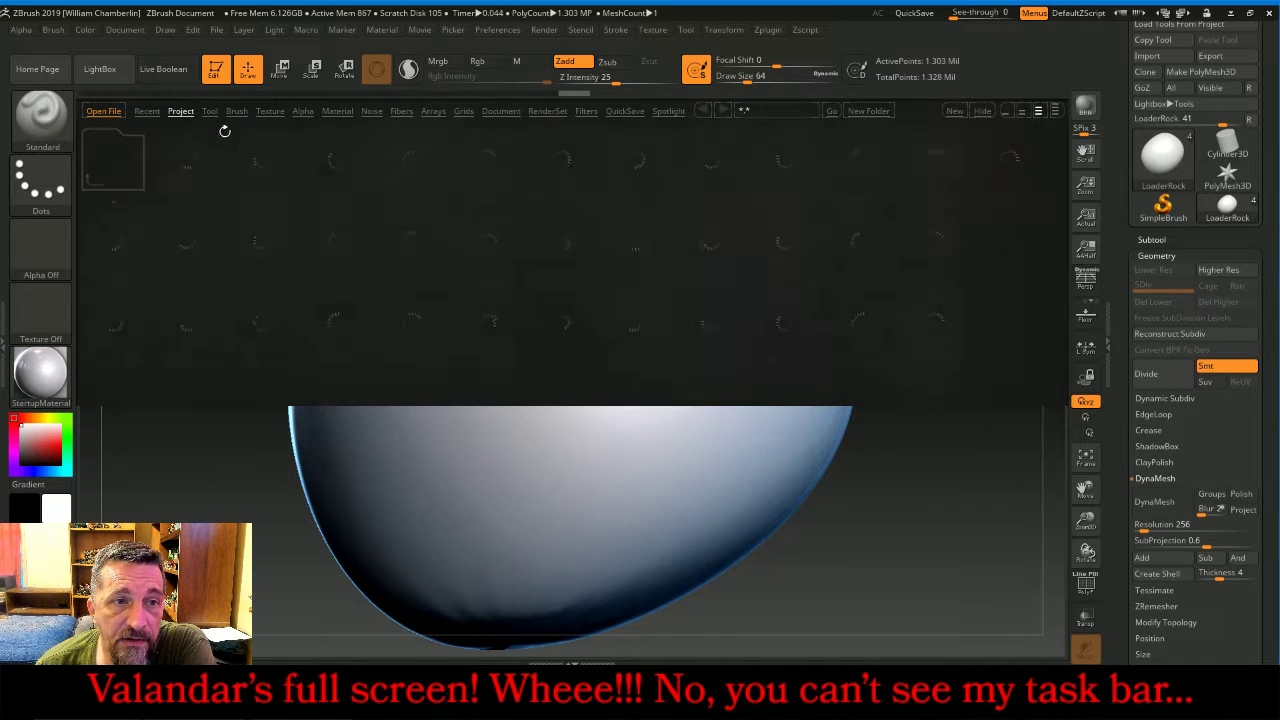
left_click(236, 111)
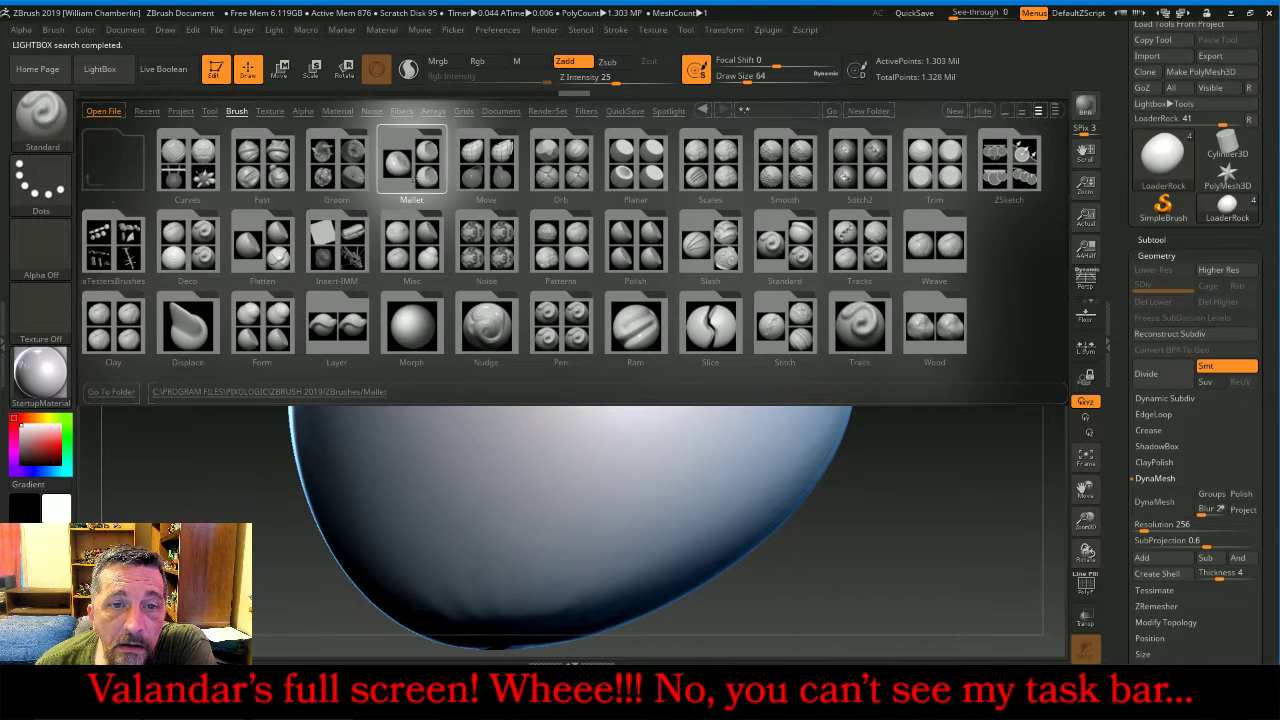
left_click(415, 176)
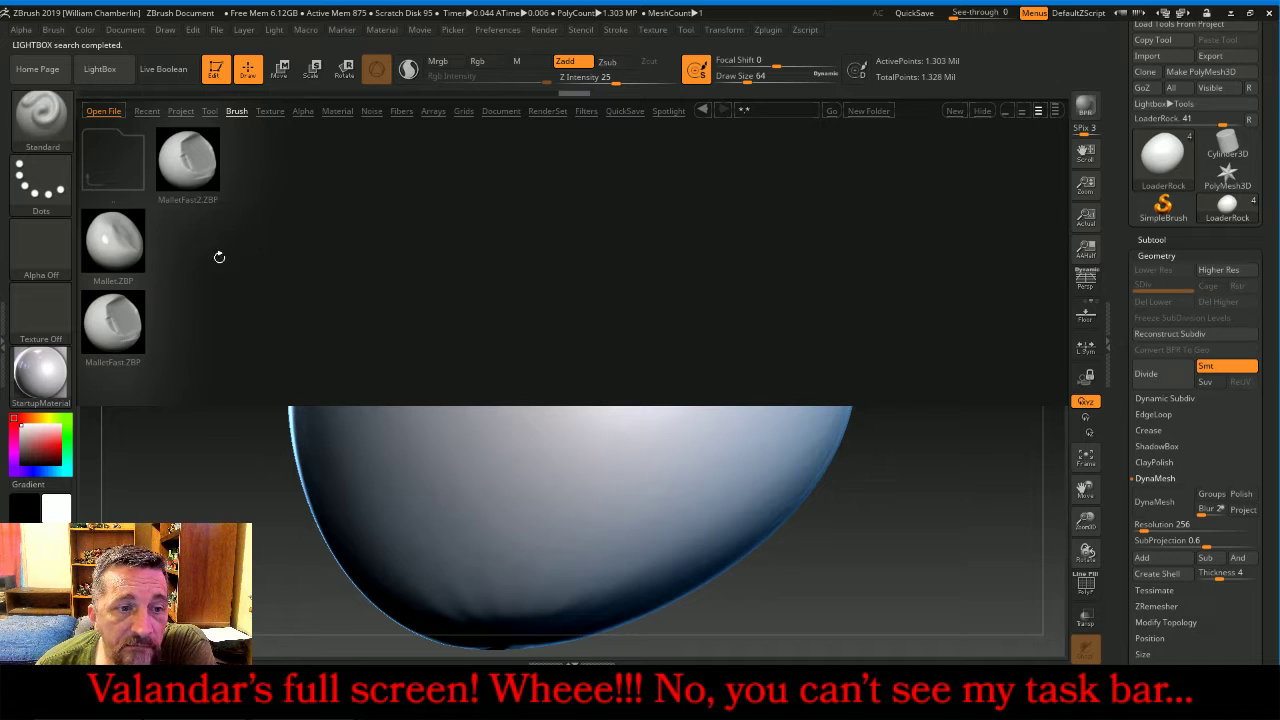
double_click(107, 310)
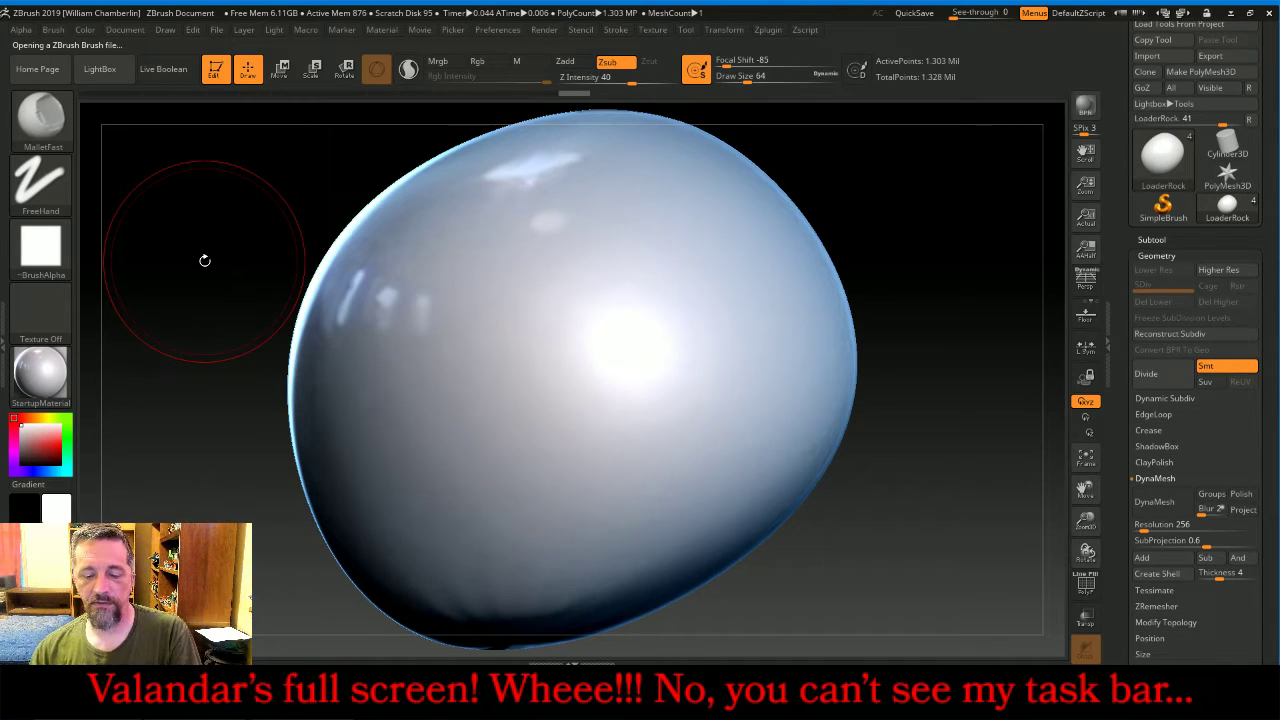
- Try MalletFast strokes on the side of the rock at draw size 52, and undo them
key("bracketleft")
key("bracketleft")
key("bracketleft")
key("bracketleft")
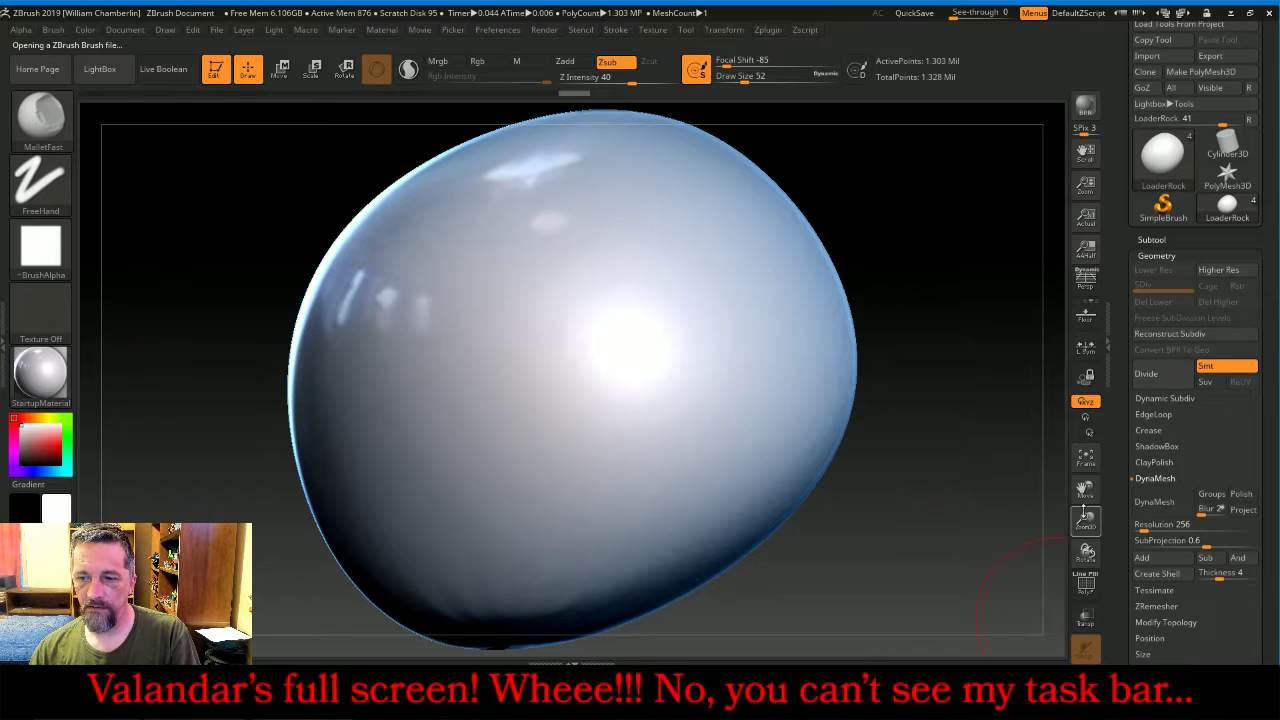
left_click_drag(1085, 521, 1074, 462)
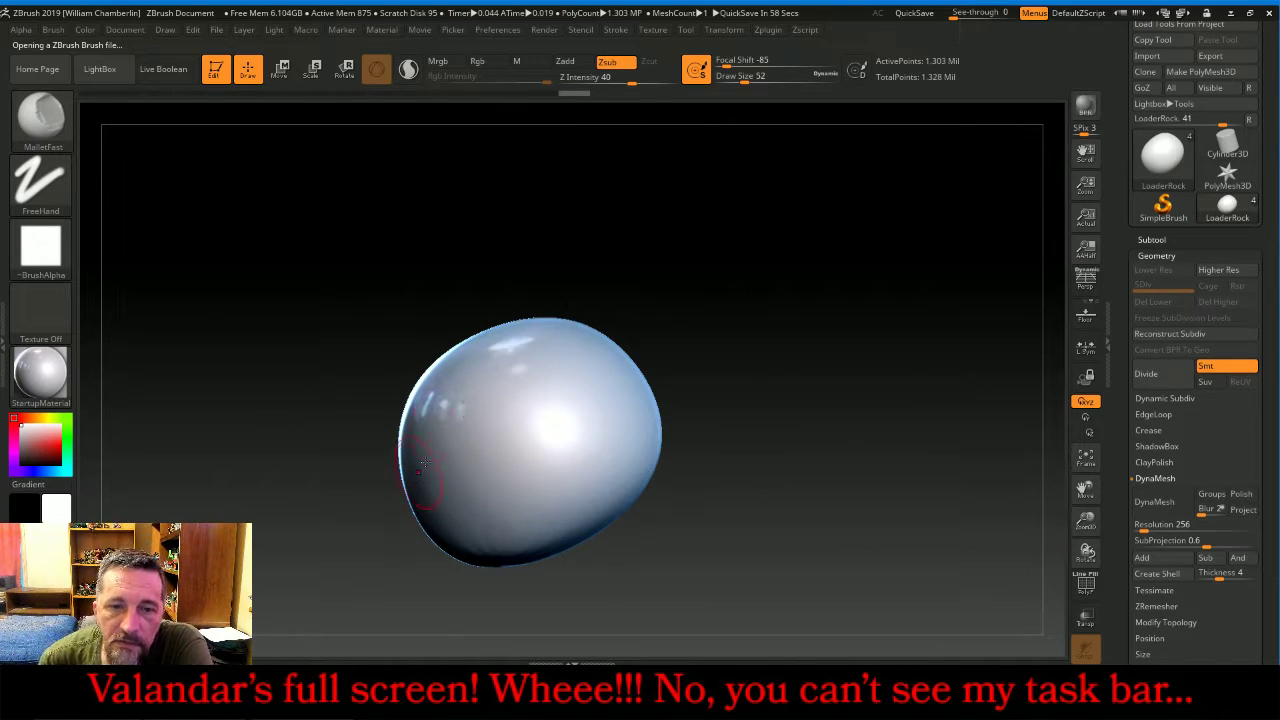
mouse_move(405, 375)
left_mouse_down()
mouse_move(455, 440)
mouse_move(472, 427)
left_mouse_up()
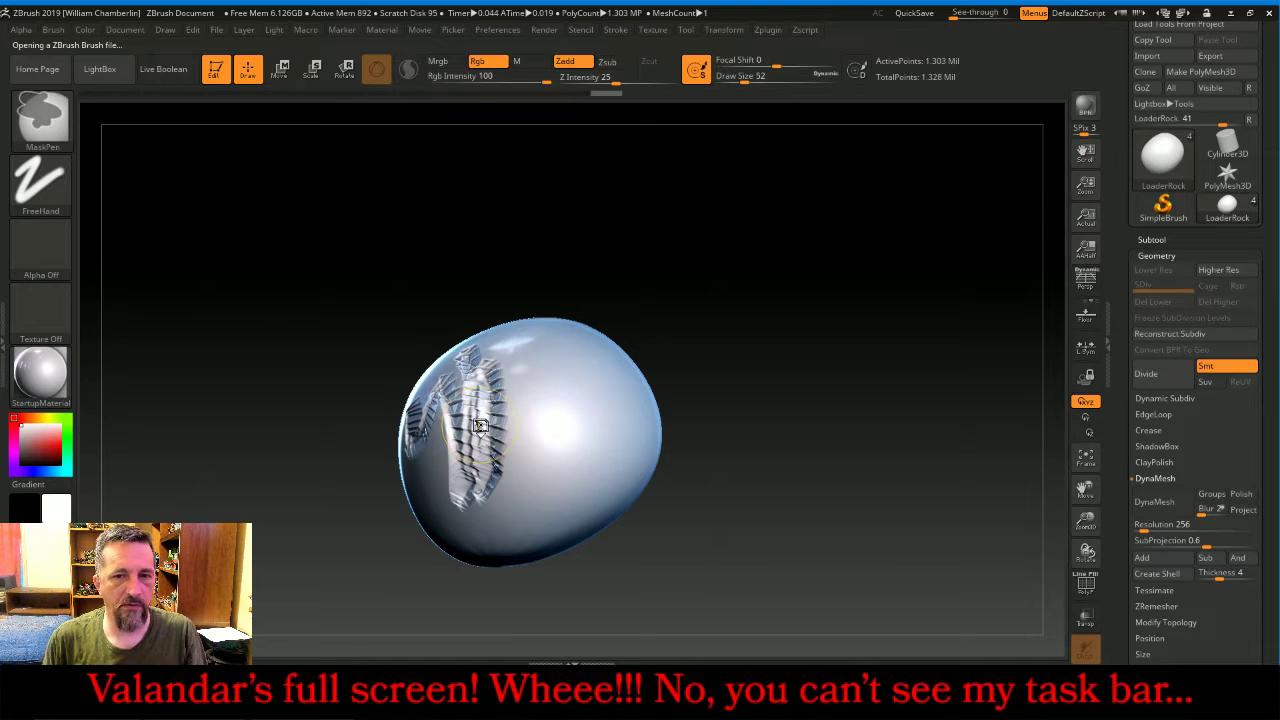
key("ctrl+z")
- Enlarge the MalletFast brush to draw size 124 and chisel flat facets across the front and top of the rock
key("bracketright")
key("bracketright")
key("bracketright")
key("bracketright")
key("bracketright")
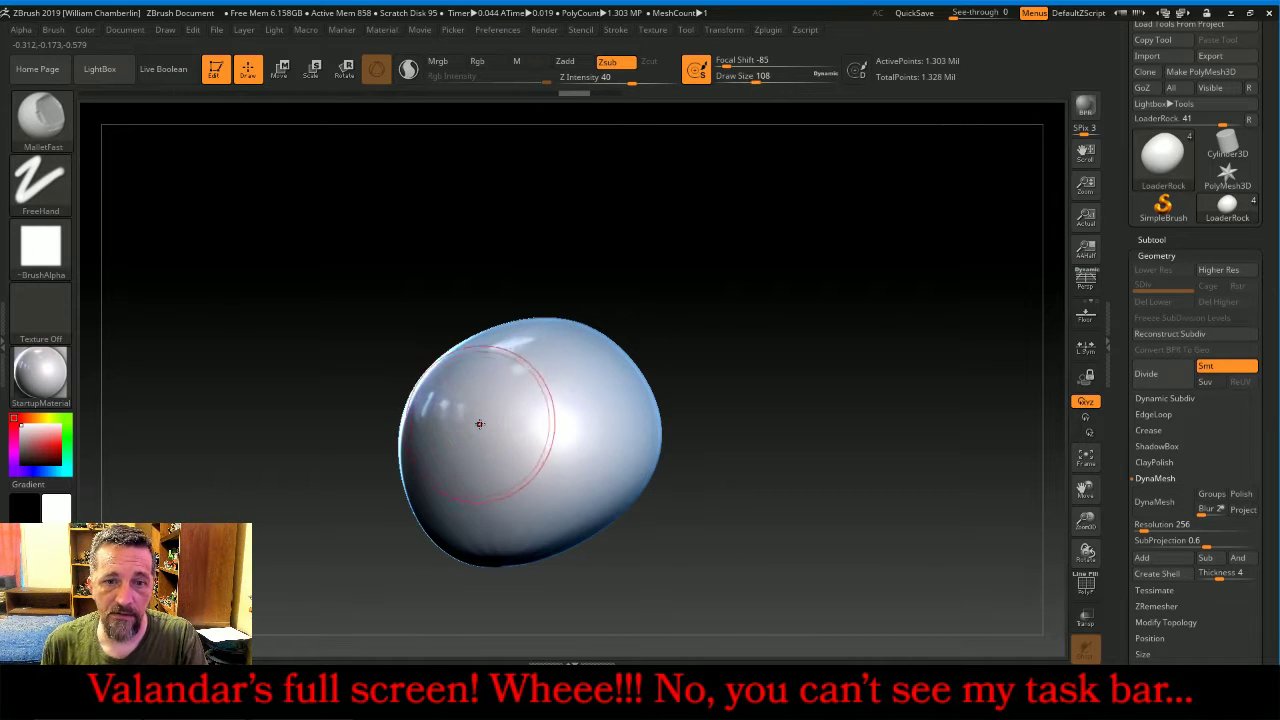
mouse_move(538, 332)
left_mouse_down()
mouse_move(471, 410)
mouse_move(534, 391)
mouse_move(589, 457)
mouse_move(457, 543)
mouse_move(495, 460)
mouse_move(466, 498)
mouse_move(410, 425)
mouse_move(478, 360)
mouse_move(557, 314)
mouse_move(605, 345)
mouse_move(623, 406)
mouse_move(514, 372)
mouse_move(570, 400)
mouse_move(544, 422)
mouse_move(560, 412)
left_mouse_up()
mouse_move(619, 511)
left_mouse_down()
mouse_move(603, 487)
mouse_move(563, 520)
left_mouse_up()
mouse_move(584, 402)
left_mouse_down()
mouse_move(572, 404)
mouse_move(590, 402)
mouse_move(574, 380)
left_mouse_up()
- Undo the most recent mallet strokes on the top and right side of the rock, keeping the earlier front facets
key("ctrl")
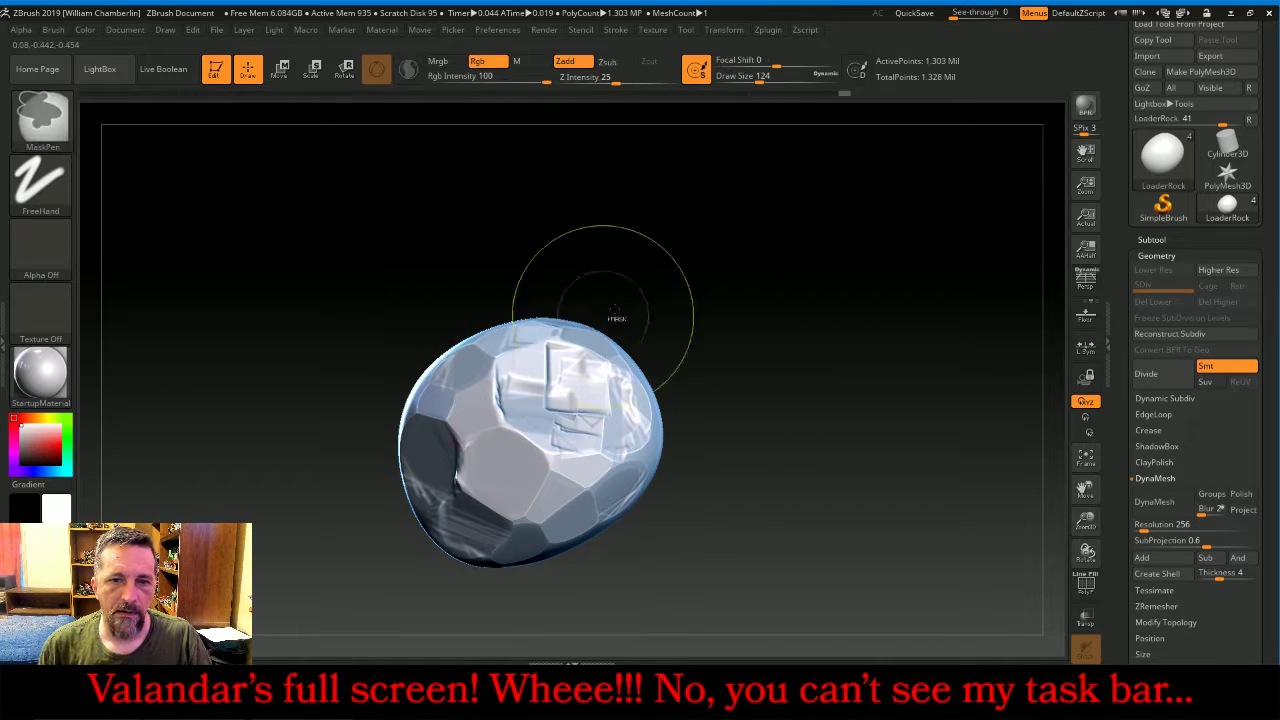
key("ctrl+z")
key("ctrl+z")
key("ctrl+z")
key("ctrl+z")
key("ctrl+z")
key("ctrl+z")
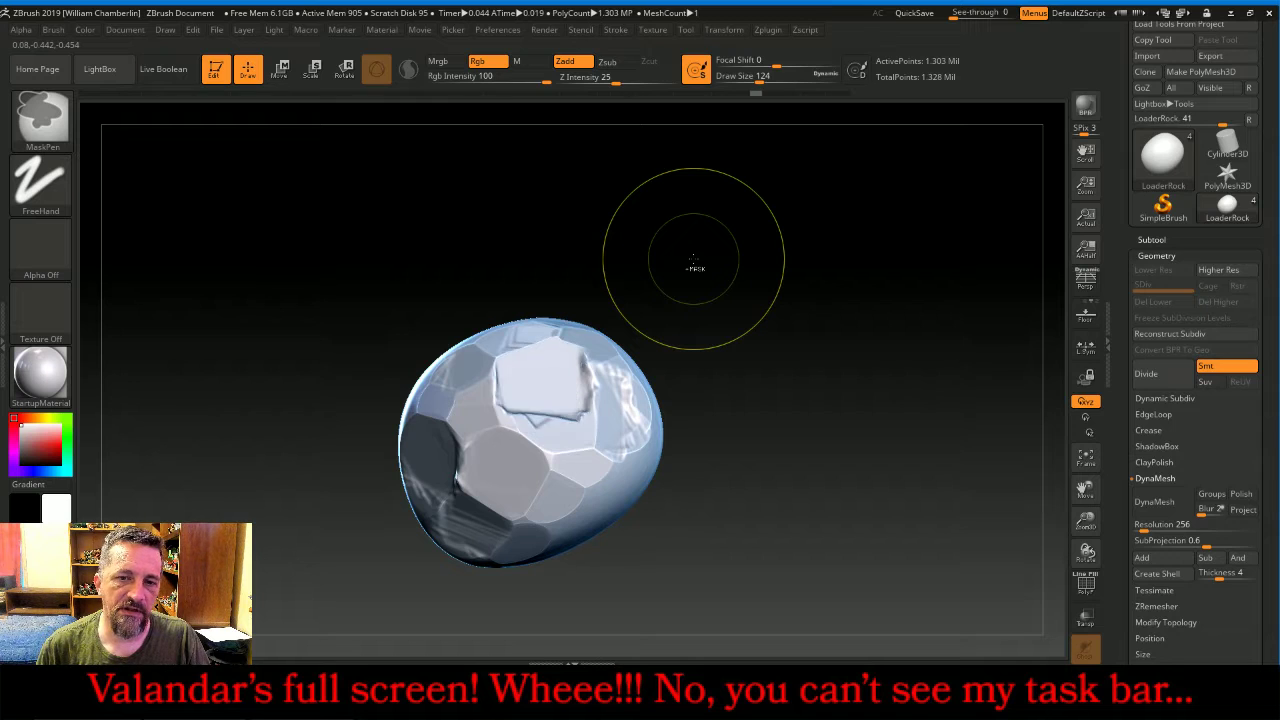
key("ctrl+z")
key("ctrl+z")
key("ctrl+z")
key("ctrl+z")
key("ctrl+z")
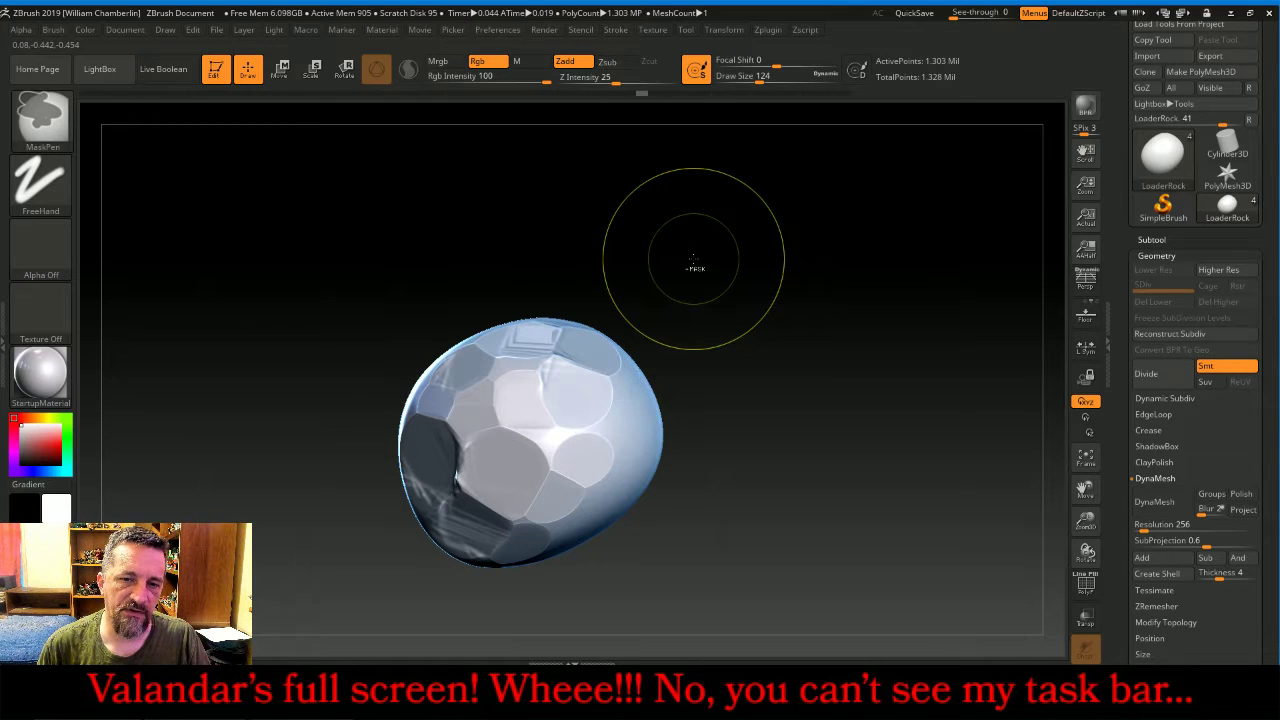
key("ctrl+z")
key("ctrl+z")
key("ctrl+z")
key("ctrl+z")
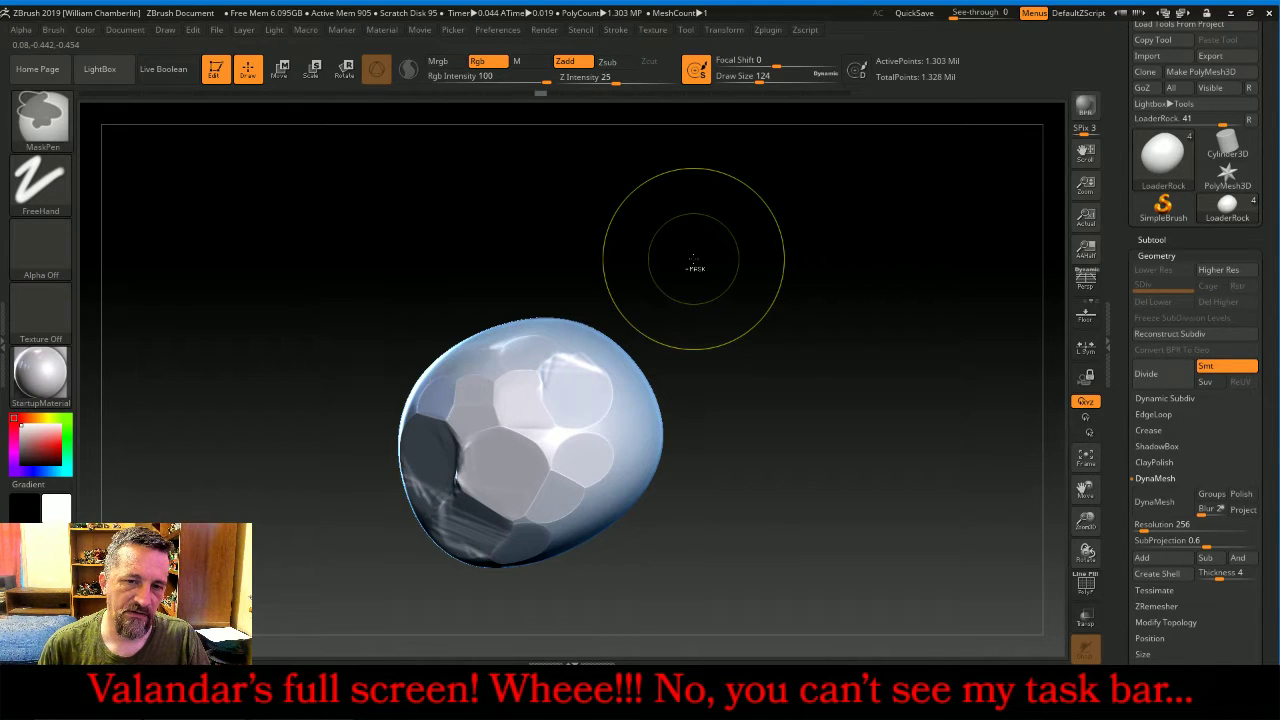
- Try MalletFast strokes with Alpha 14 across the front and top of the rock, enlarging the brush to draw size 168
left_click(42, 248)
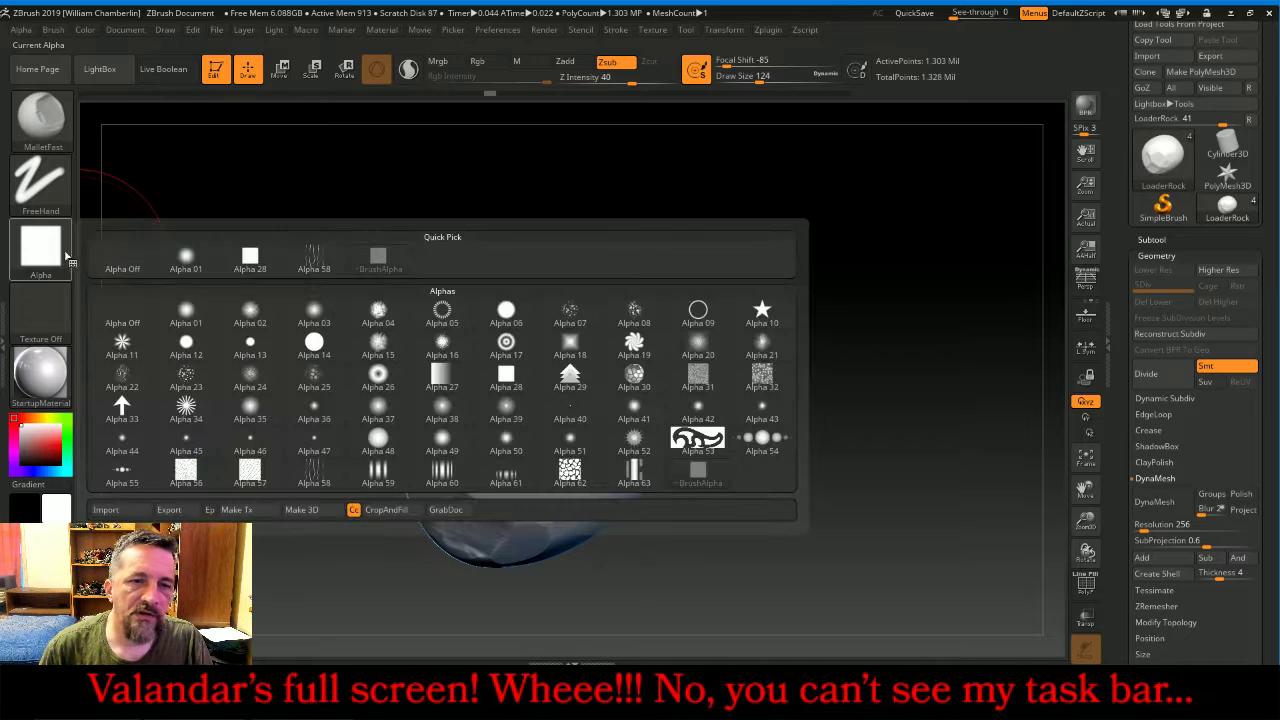
left_click(314, 345)
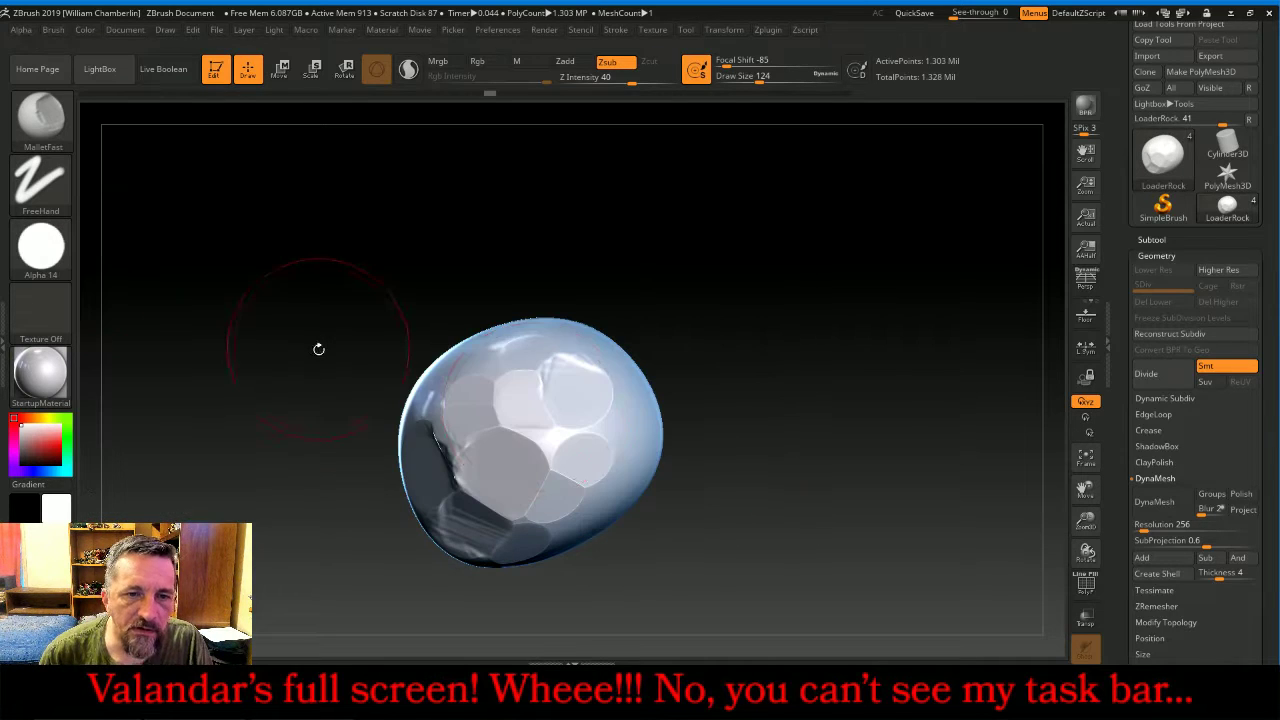
left_click(522, 366)
left_click(530, 465)
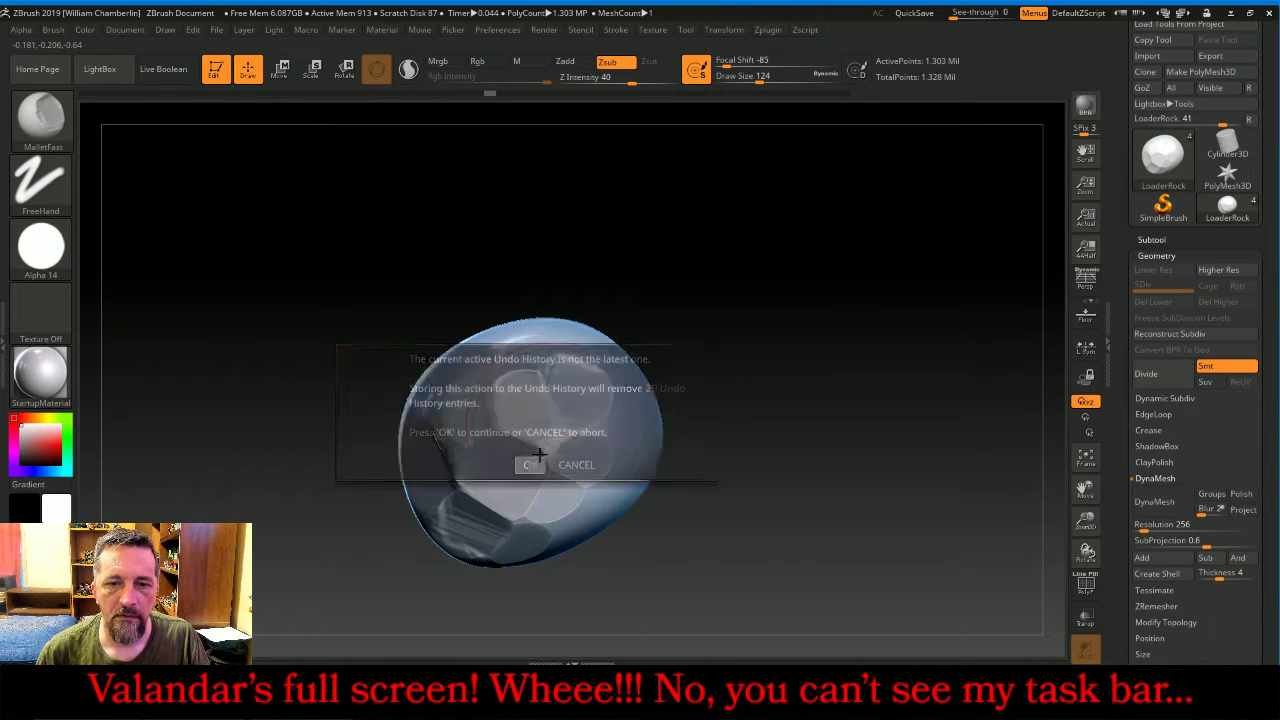
mouse_move(584, 354)
left_mouse_down()
mouse_move(514, 337)
mouse_move(478, 350)
mouse_move(454, 366)
mouse_move(443, 420)
mouse_move(543, 528)
mouse_move(623, 494)
mouse_move(656, 435)
mouse_move(634, 418)
mouse_move(486, 423)
mouse_move(440, 405)
mouse_move(431, 428)
mouse_move(462, 388)
mouse_move(500, 372)
mouse_move(446, 508)
left_mouse_up()
key("bracketright")
key("bracketright")
key("bracketright")
key("bracketright")
right_click_drag(470, 466, 882, 372)
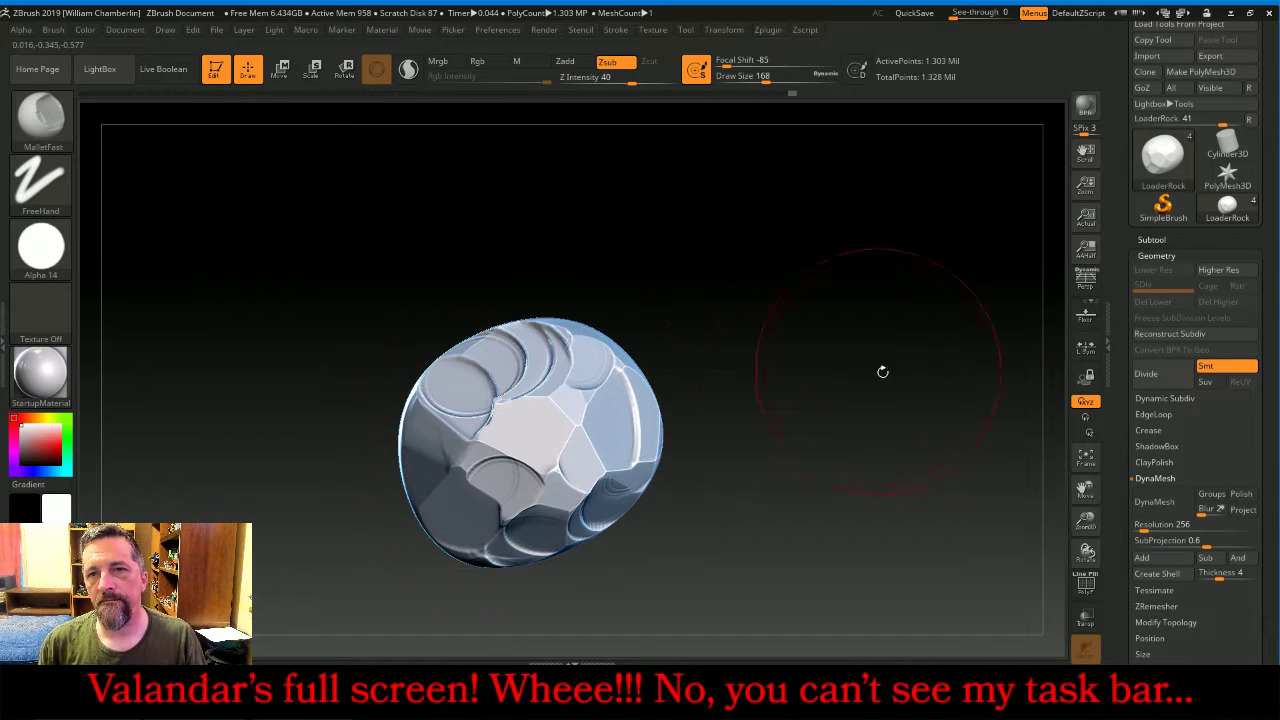
- Step the rock back in the undo history to its first few facets and chisel new flat facets across its front at draw size 168
left_click(266, 93)
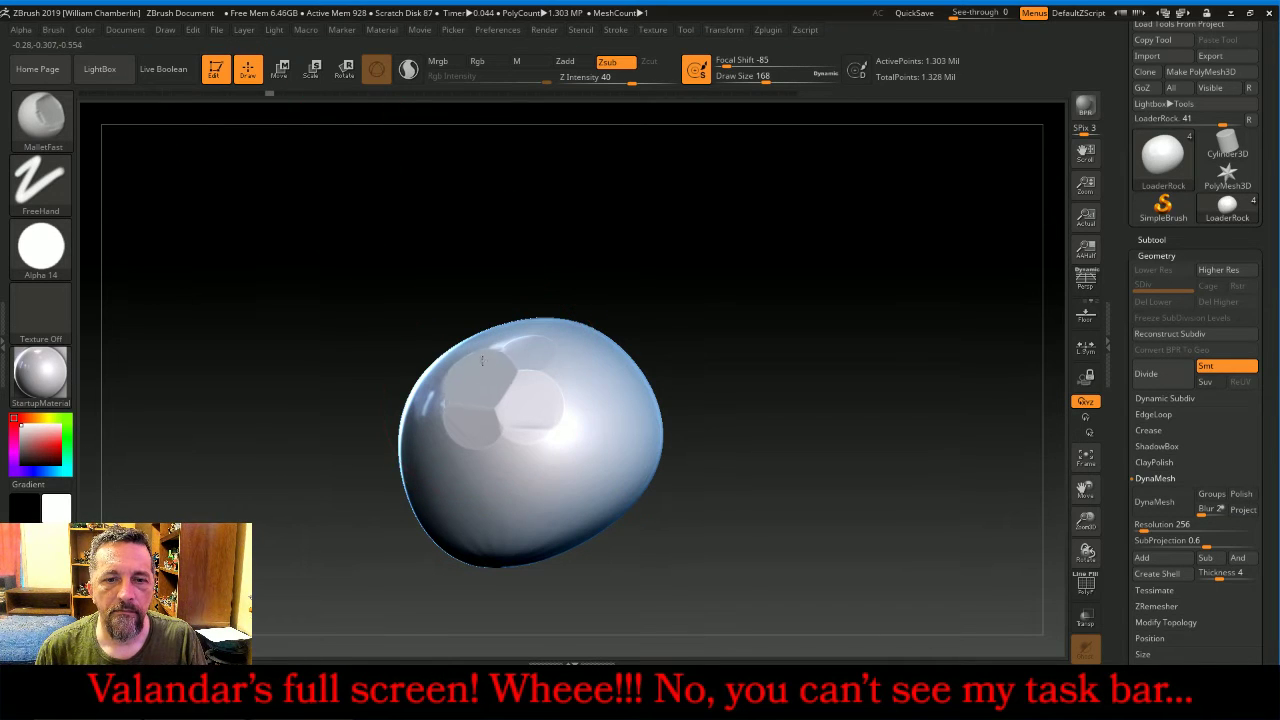
left_click(551, 369)
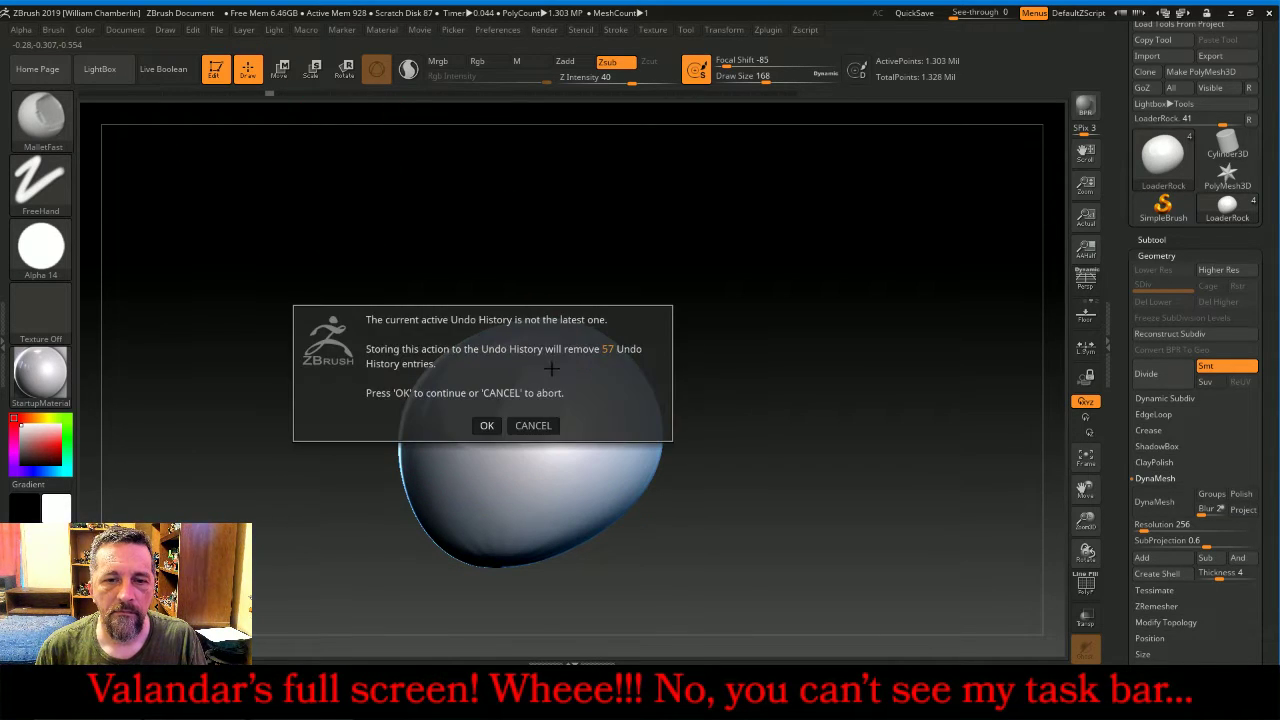
left_click(487, 425)
left_click(590, 382)
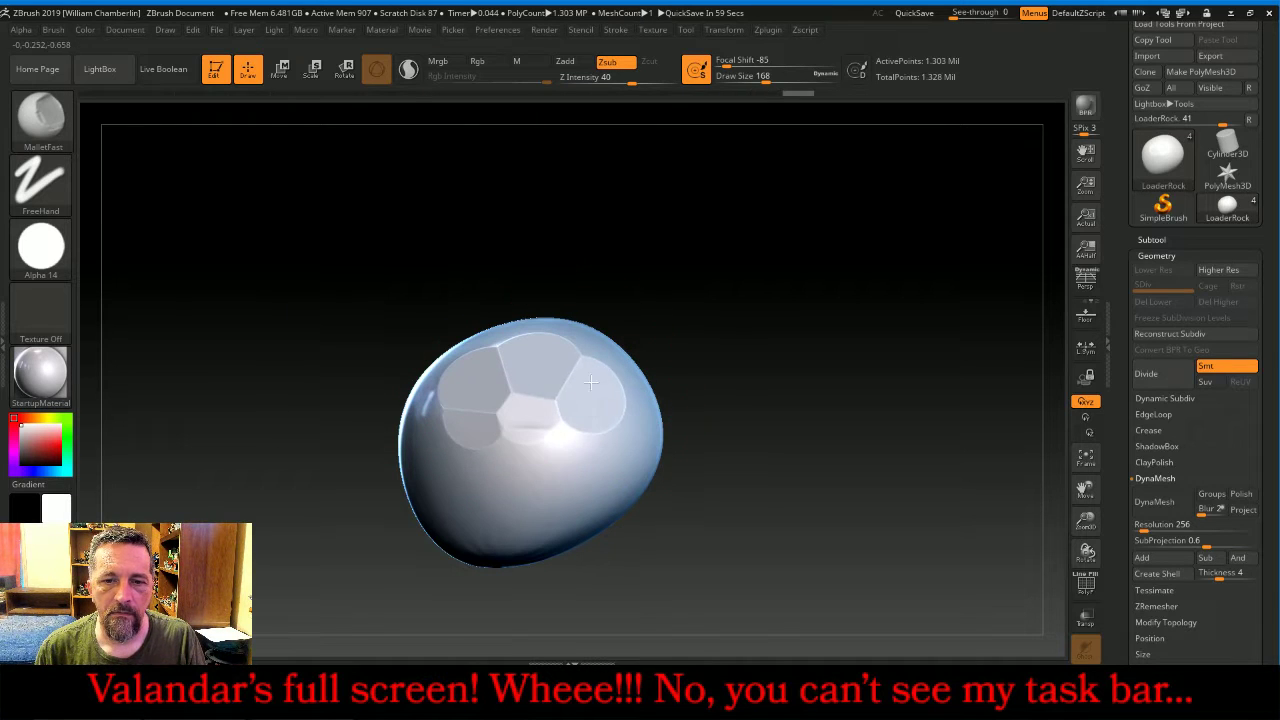
mouse_move(590, 382)
left_mouse_down()
mouse_move(554, 483)
mouse_move(529, 451)
mouse_move(486, 466)
mouse_move(449, 517)
mouse_move(514, 423)
mouse_move(451, 491)
mouse_move(435, 488)
mouse_move(440, 450)
mouse_move(475, 420)
mouse_move(545, 485)
mouse_move(563, 527)
mouse_move(620, 463)
left_mouse_up()
- Enlarge the MalletFast brush to draw size 236 and chisel broad flat facets across the rock's front, top and adjoining edge
key("bracketright")
key("bracketright")
key("bracketright")
key("bracketright")
key("bracketright")
key("bracketright")
key("bracketright")
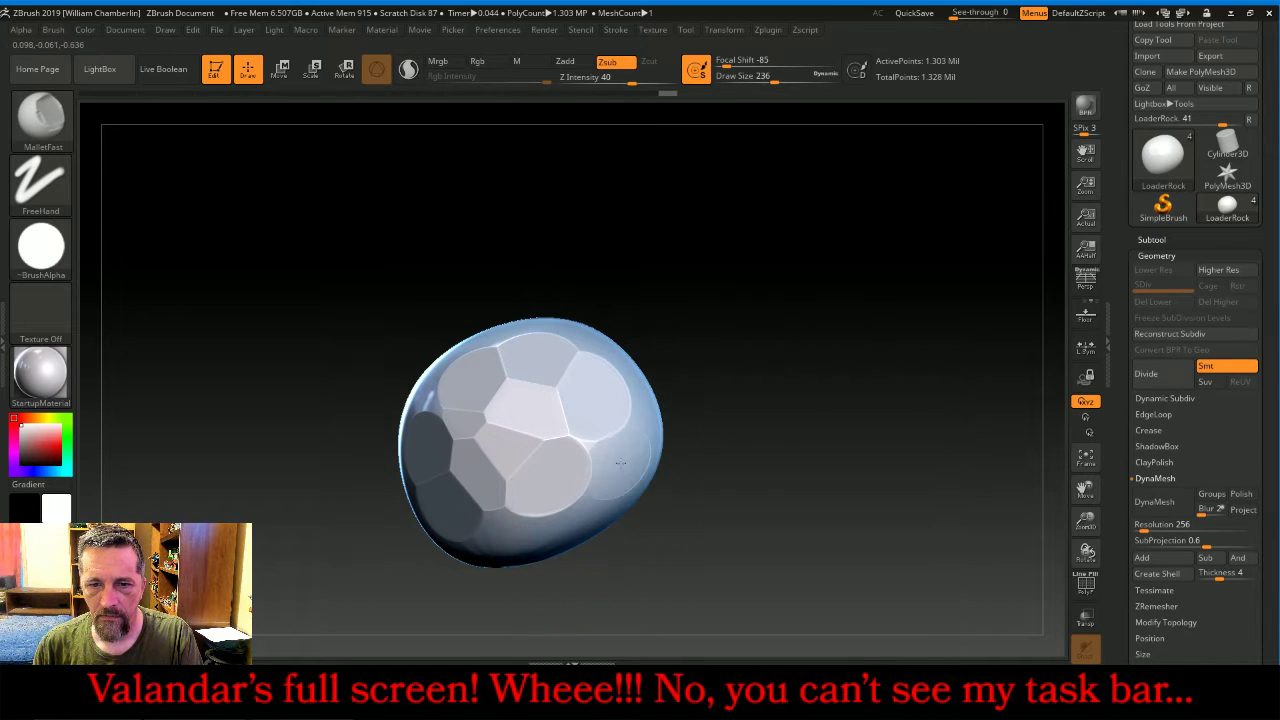
mouse_move(760, 340)
left_mouse_down()
mouse_move(793, 373)
mouse_move(784, 392)
left_mouse_up()
mouse_move(615, 331)
left_mouse_down()
mouse_move(597, 329)
mouse_move(666, 356)
left_mouse_up()
left_click_drag(783, 296, 798, 325)
left_click_drag(526, 287, 541, 338)
left_click_drag(598, 279, 603, 284)
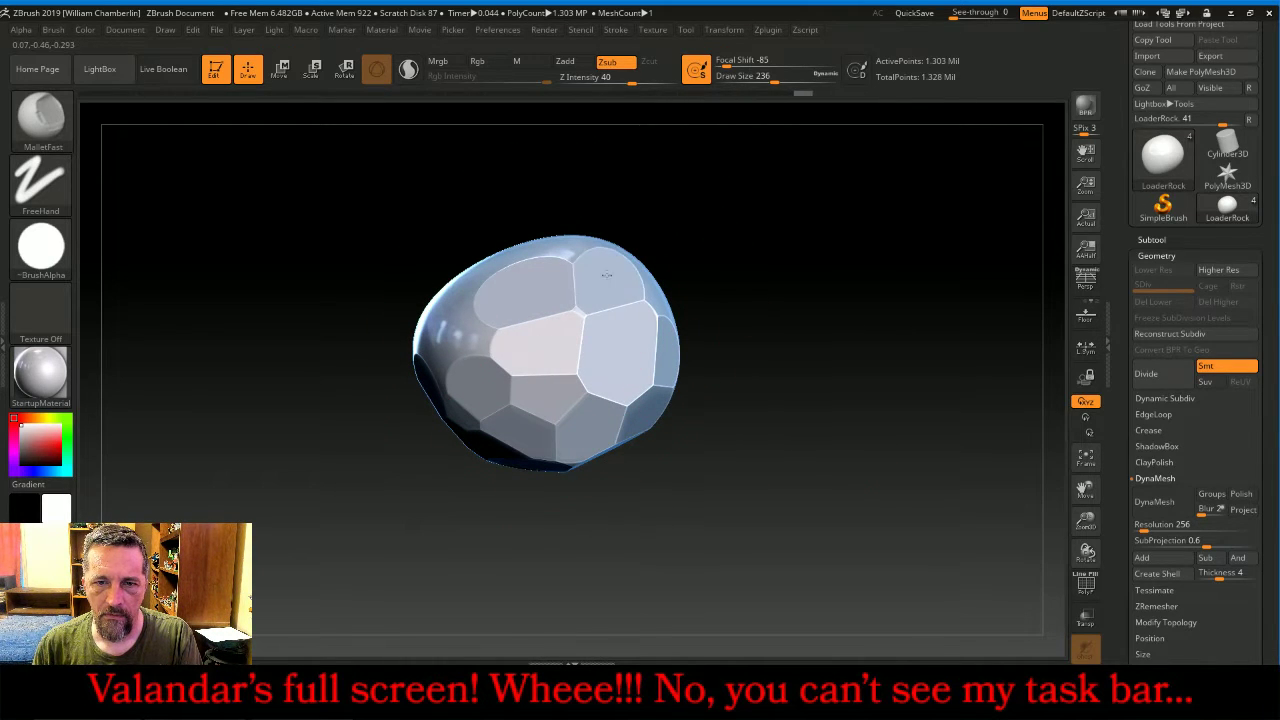
left_click_drag(468, 320, 474, 338)
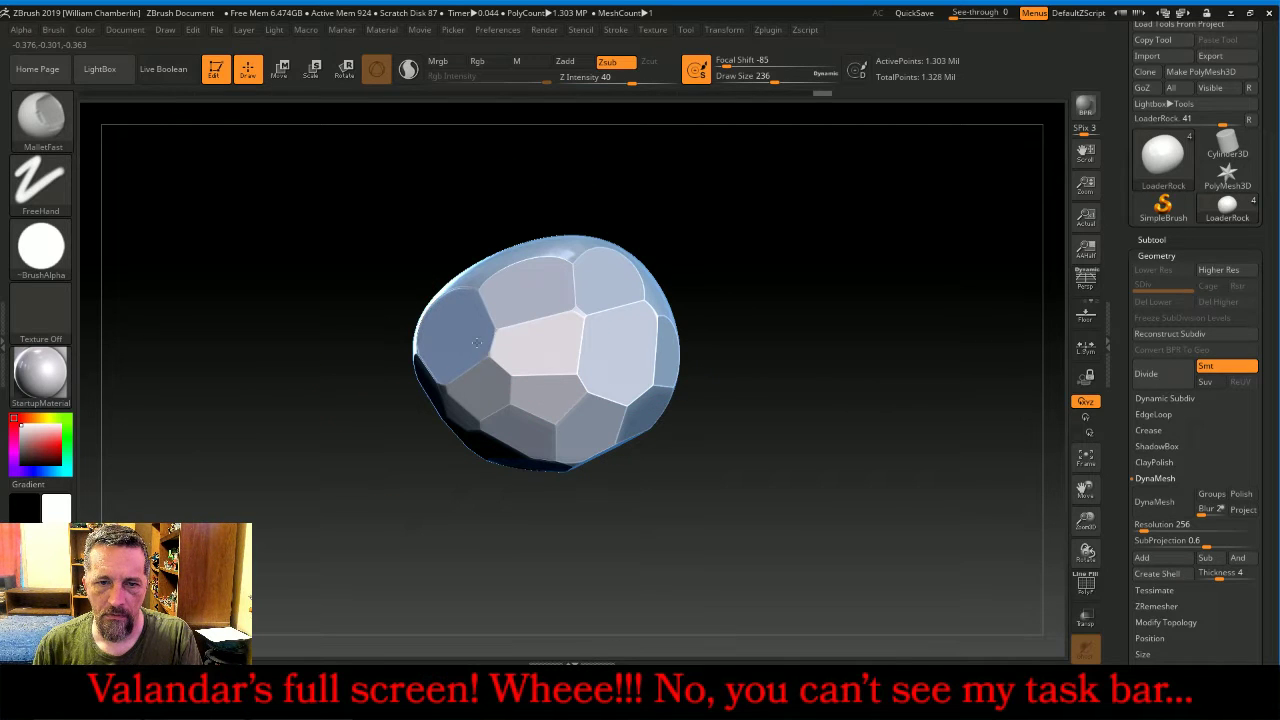
- Chisel large flat facets into the remaining smooth sides and end of the rock at draw size 236
mouse_move(790, 285)
left_mouse_down()
mouse_move(823, 271)
mouse_move(769, 289)
left_mouse_up()
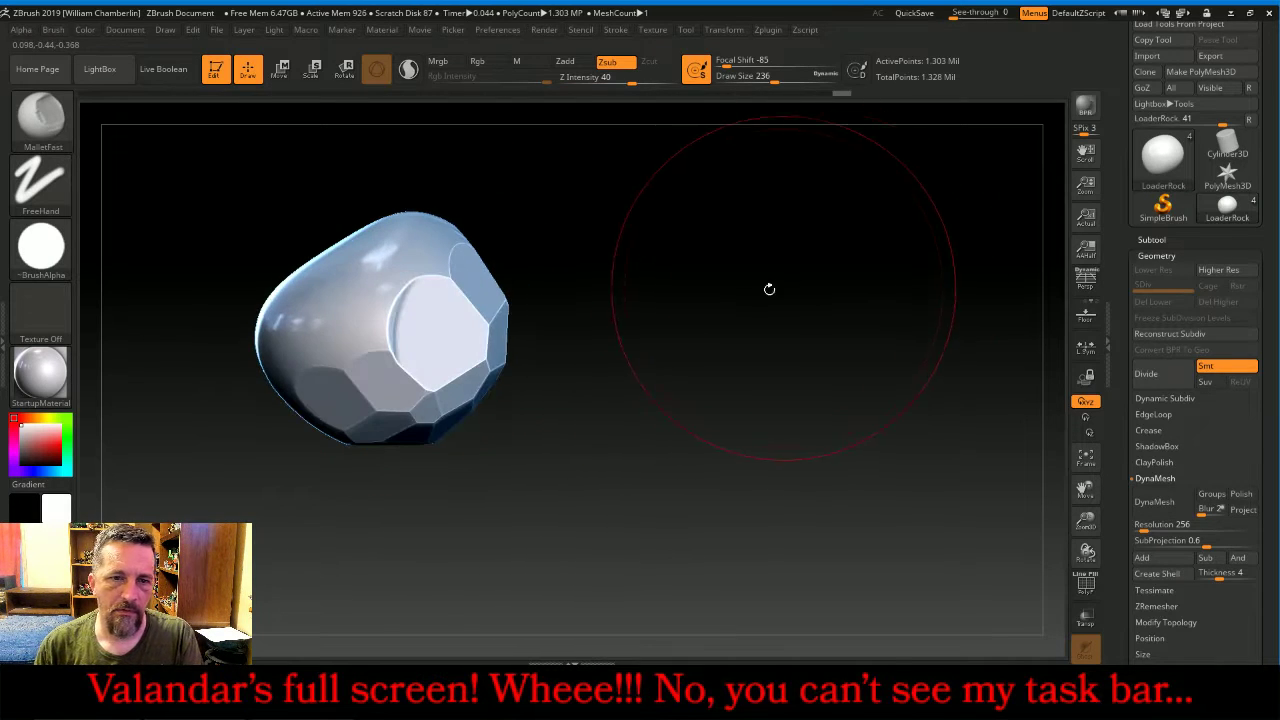
left_click_drag(347, 326, 383, 281)
left_click_drag(282, 350, 278, 352)
left_click_drag(687, 318, 655, 220)
mouse_move(397, 402)
left_mouse_down()
mouse_move(396, 377)
mouse_move(399, 390)
left_mouse_up()
mouse_move(711, 407)
left_mouse_down()
mouse_move(719, 423)
mouse_move(686, 326)
mouse_move(636, 344)
left_mouse_up()
mouse_move(528, 440)
left_mouse_down()
mouse_move(540, 475)
mouse_move(531, 460)
left_mouse_up()
left_click_drag(684, 498, 664, 368)
left_click_drag(597, 523, 602, 486)
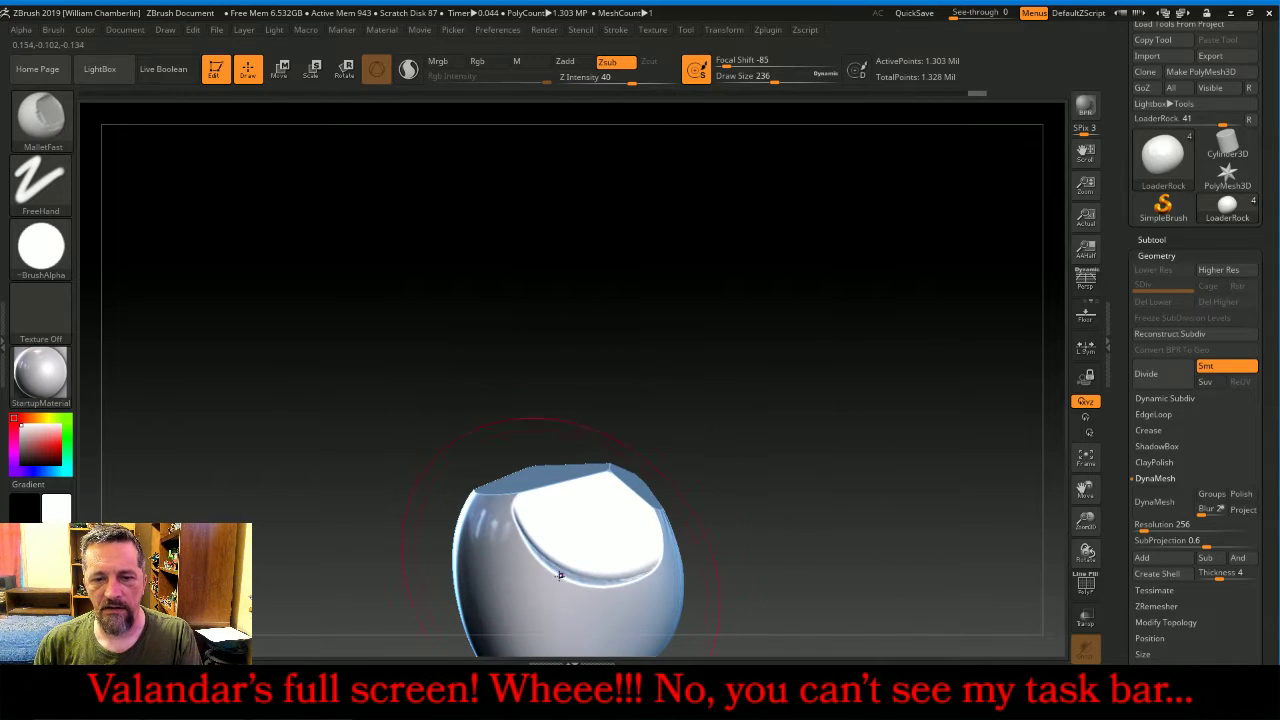
- Carve flat, angular facets into the rock's rounded upper and front surfaces with the MalletFast brush in Zsub mode
left_click_drag(560, 575, 560, 554)
left_click_drag(834, 525, 752, 540)
mouse_move(637, 581)
left_mouse_down()
mouse_move(639, 557)
mouse_move(690, 585)
mouse_move(640, 540)
left_mouse_up()
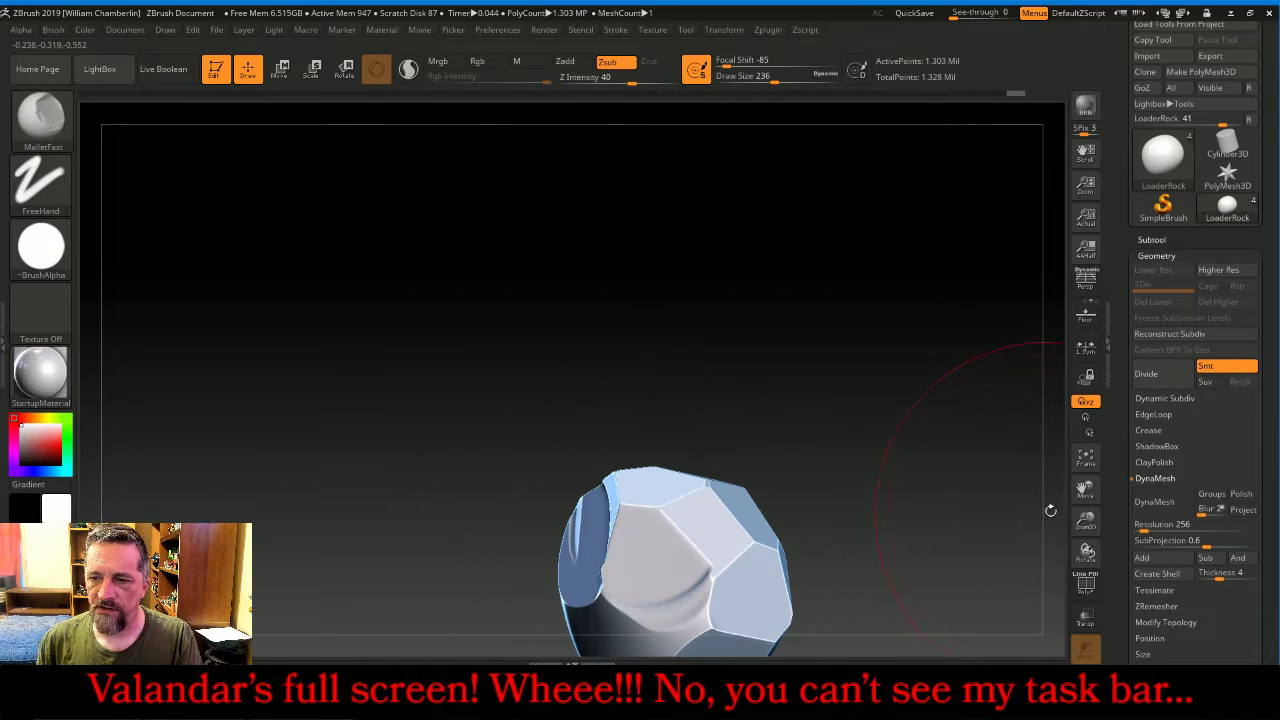
left_click_drag(1050, 510, 957, 426)
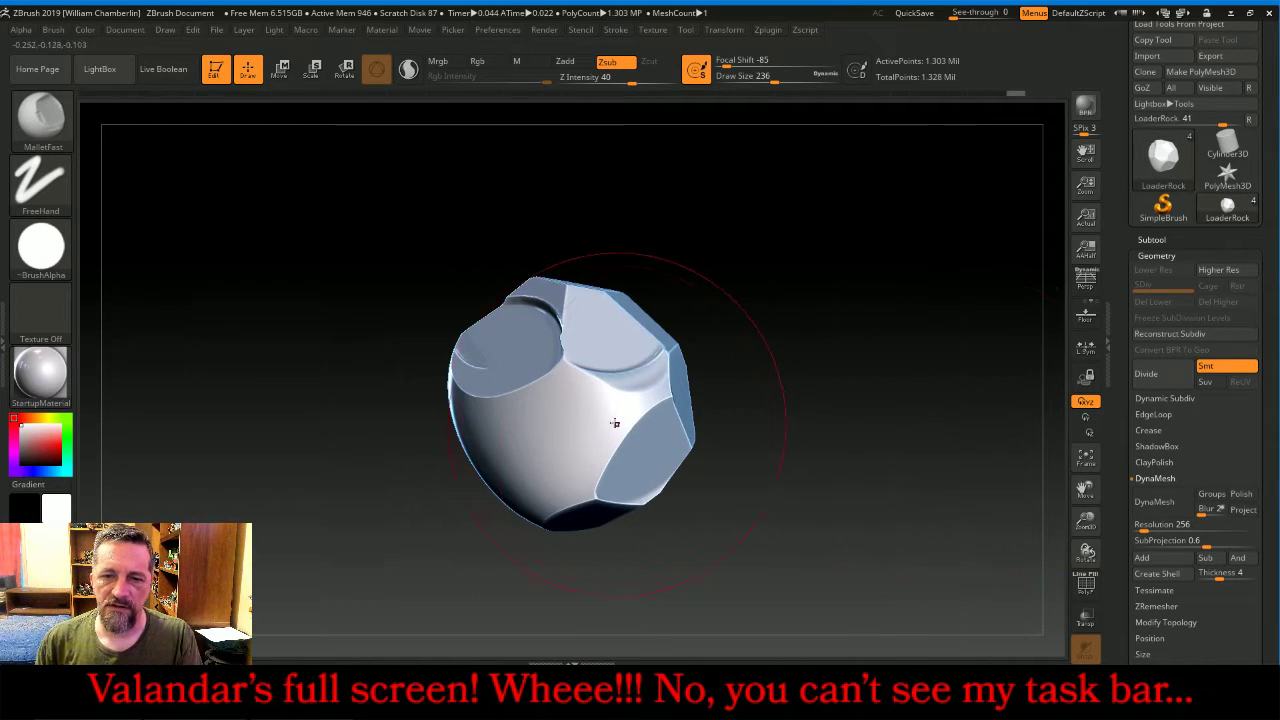
left_click_drag(615, 423, 652, 392)
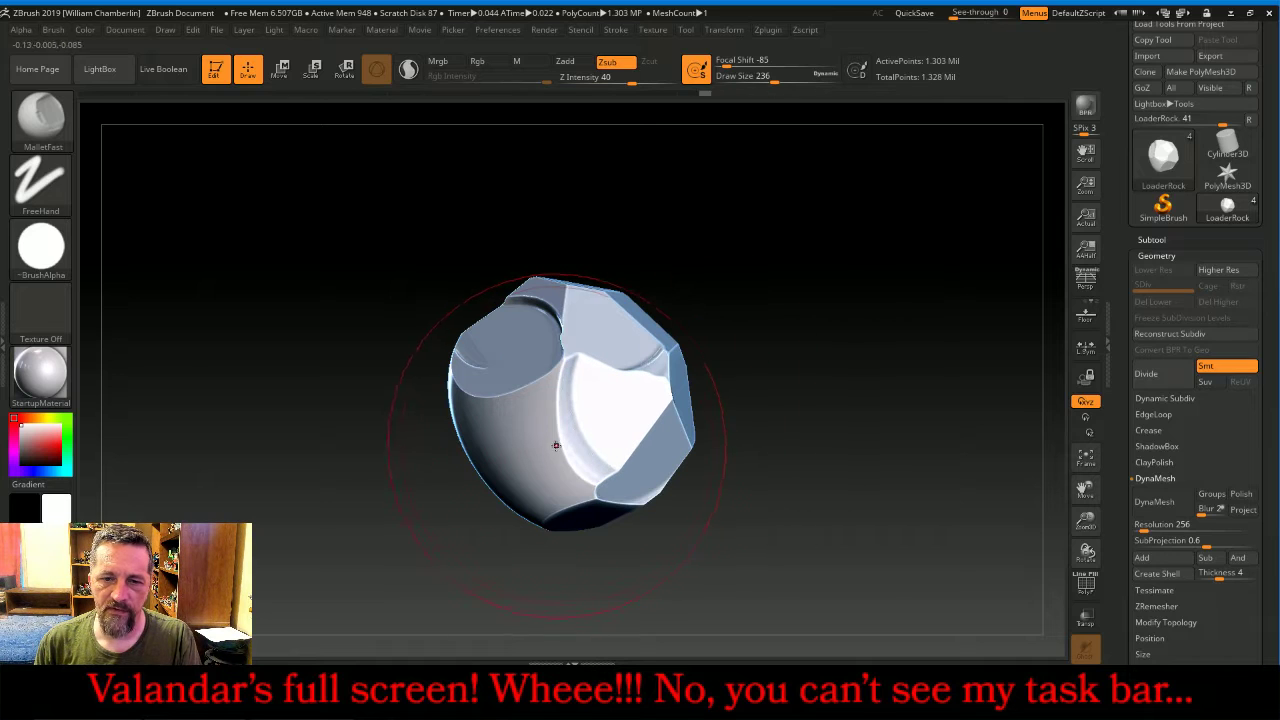
left_click_drag(556, 445, 559, 363)
left_click_drag(582, 480, 589, 497)
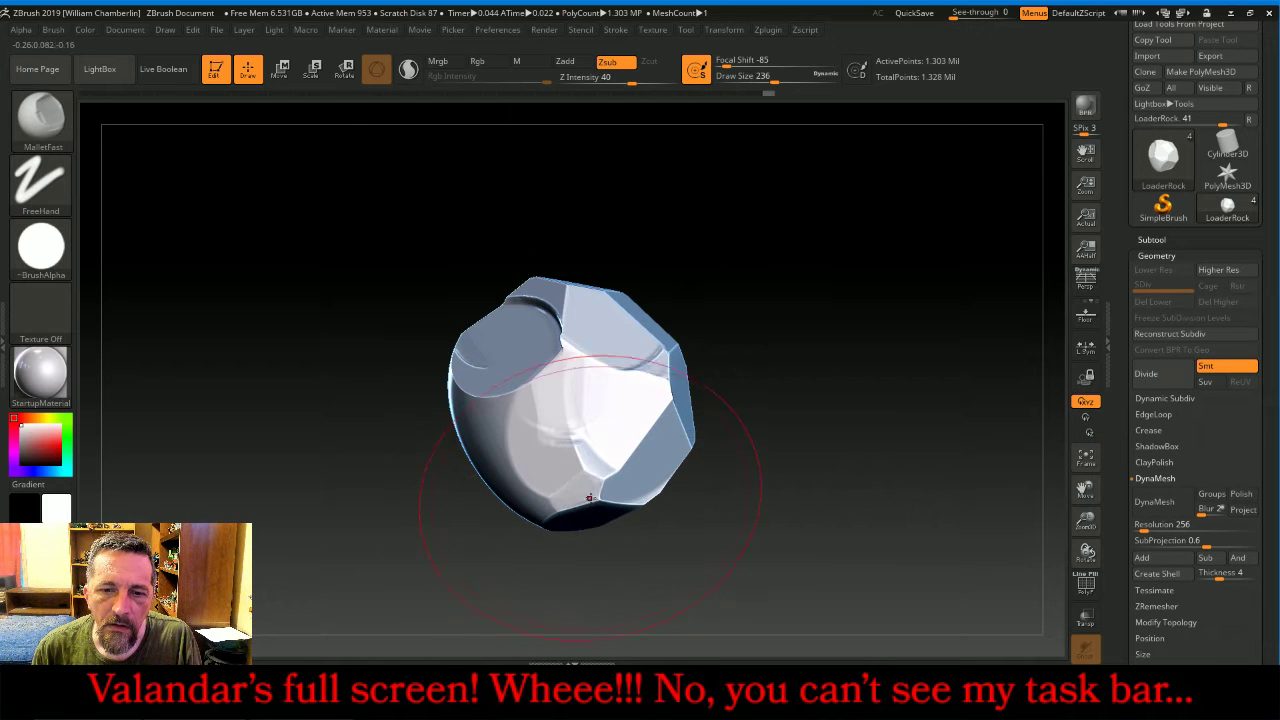
- Cut a cluster of adjoining flat facets into the smooth area beneath the rock's large upper facet
left_click_drag(800, 383, 560, 445)
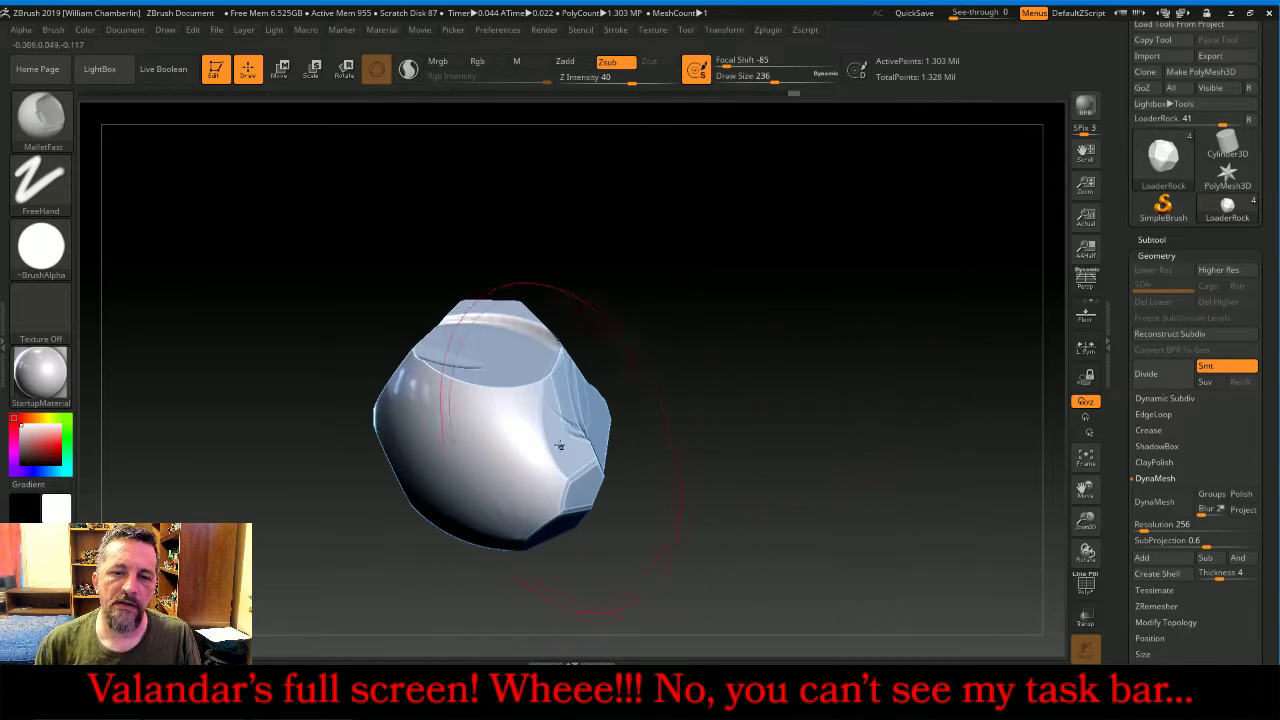
left_click_drag(521, 397, 514, 388)
left_click_drag(424, 372, 417, 384)
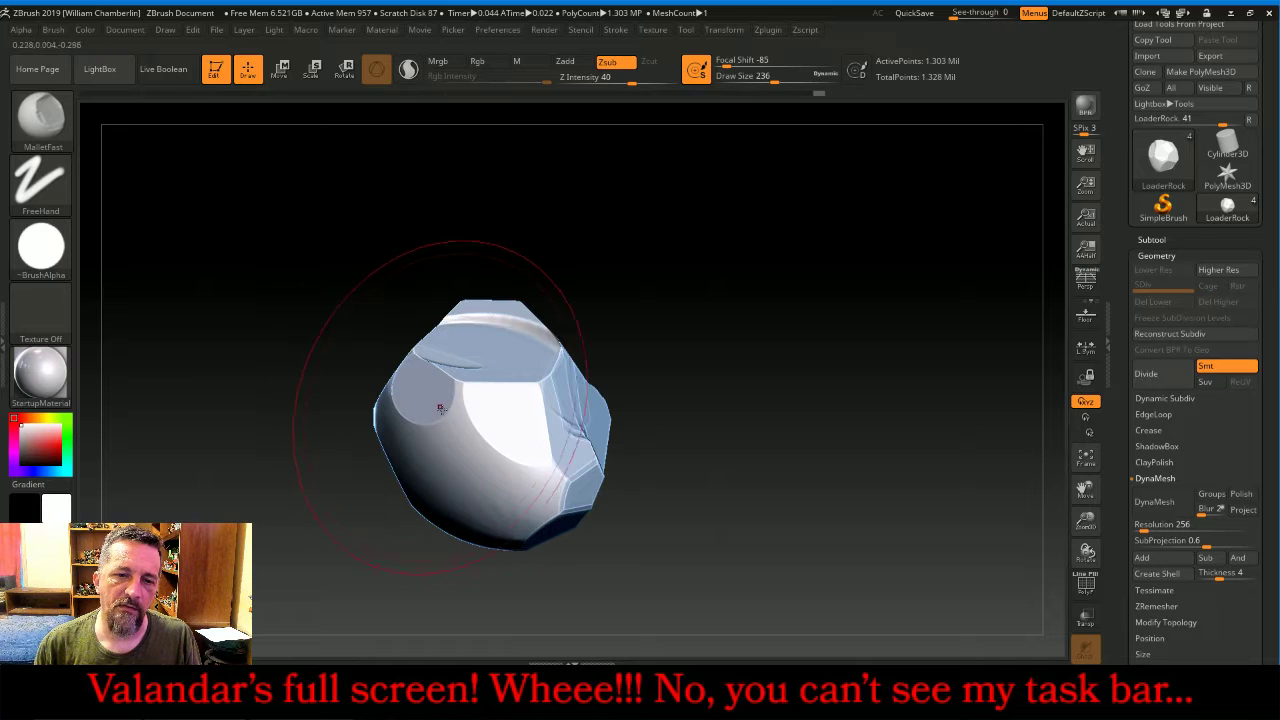
left_click_drag(459, 422, 472, 424)
left_click_drag(526, 487, 532, 488)
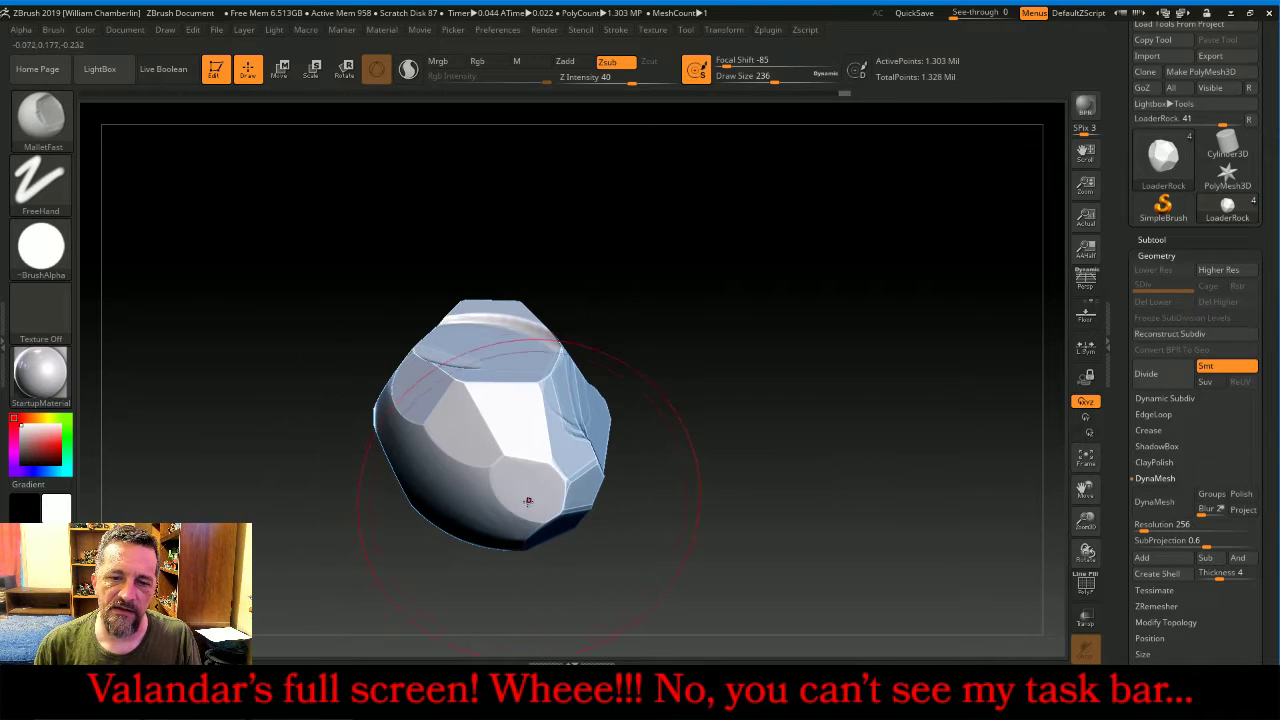
- Flatten the remaining rounded areas on the rock's side and underside into facets with MalletFast
left_click_drag(820, 340, 590, 412)
left_click_drag(411, 417, 404, 414)
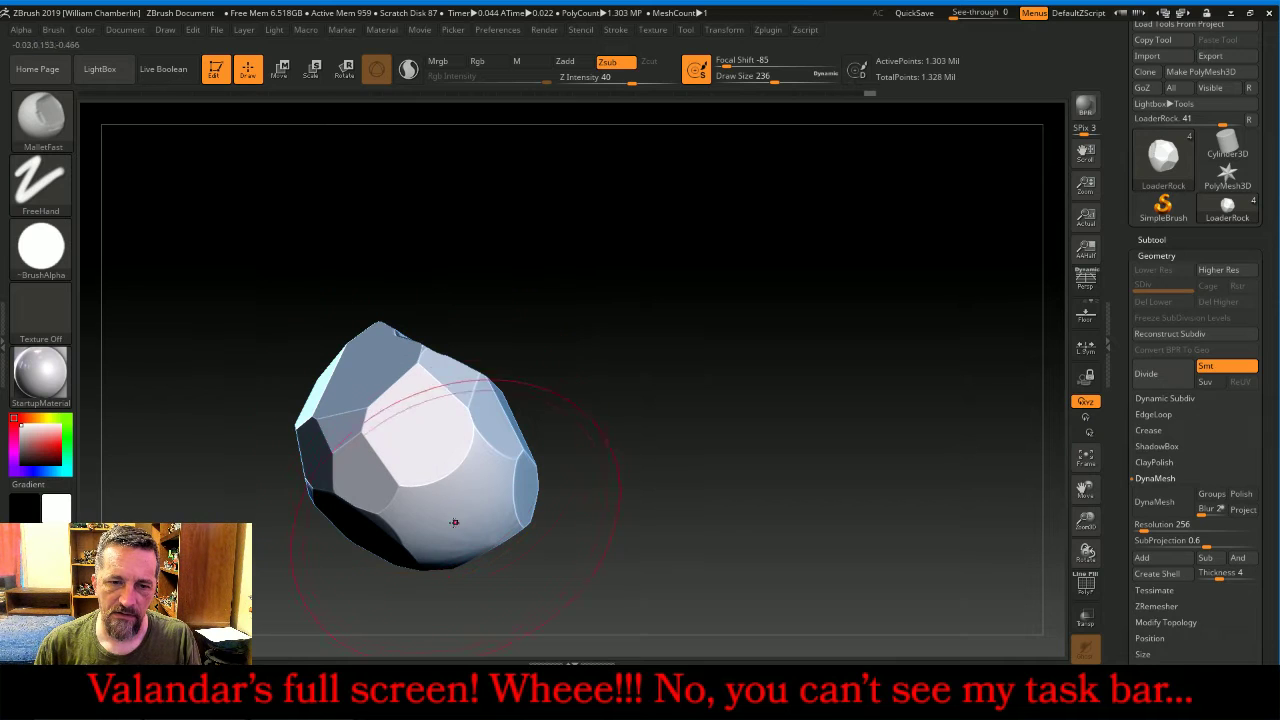
left_click_drag(420, 508, 484, 484)
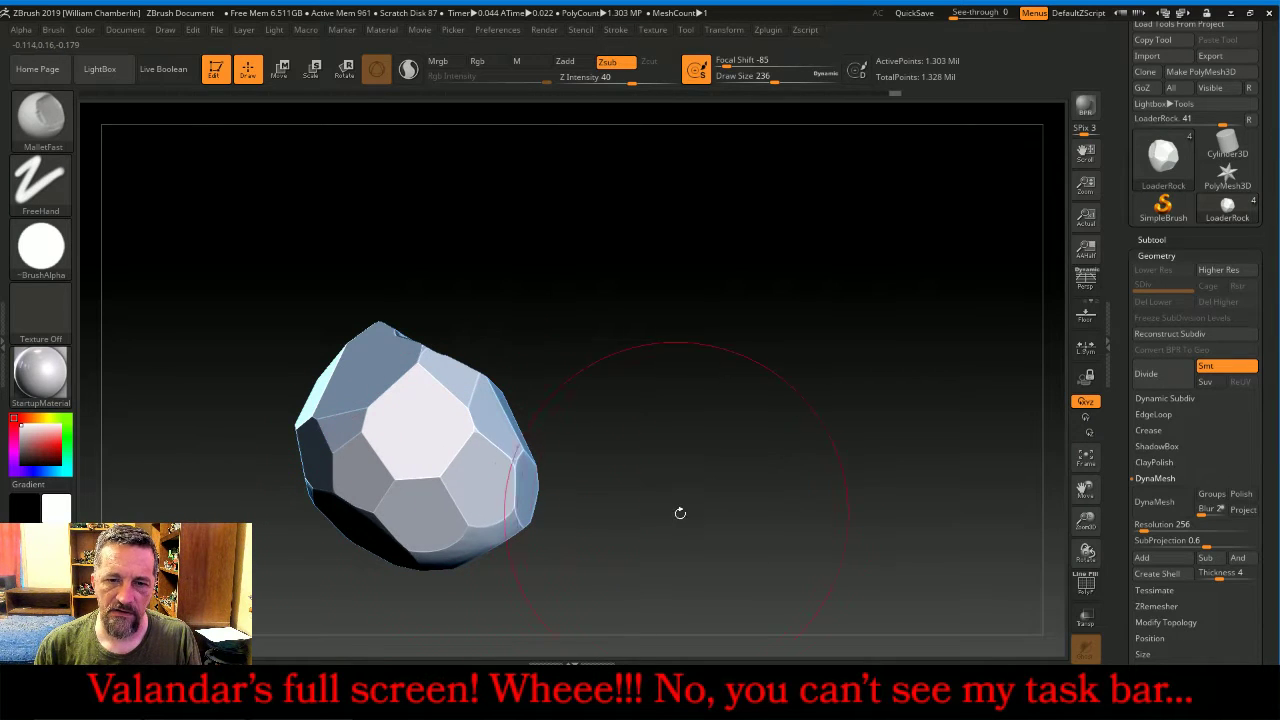
left_click_drag(680, 513, 685, 381)
left_click_drag(471, 543, 452, 563)
left_click_drag(680, 430, 827, 334)
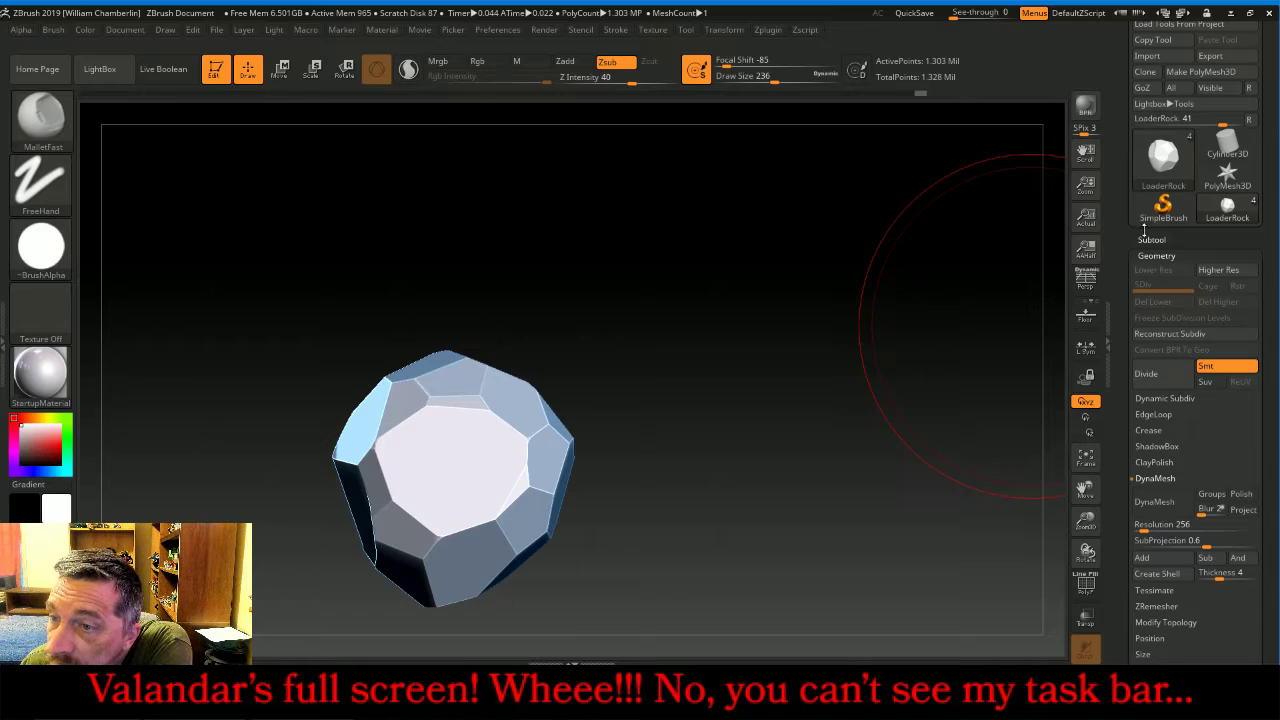
- Show the LoaderBod subtool to check how the faceted rock sits in the creature's hands, and hide it again
left_click(1150, 239)
left_click(1253, 269)
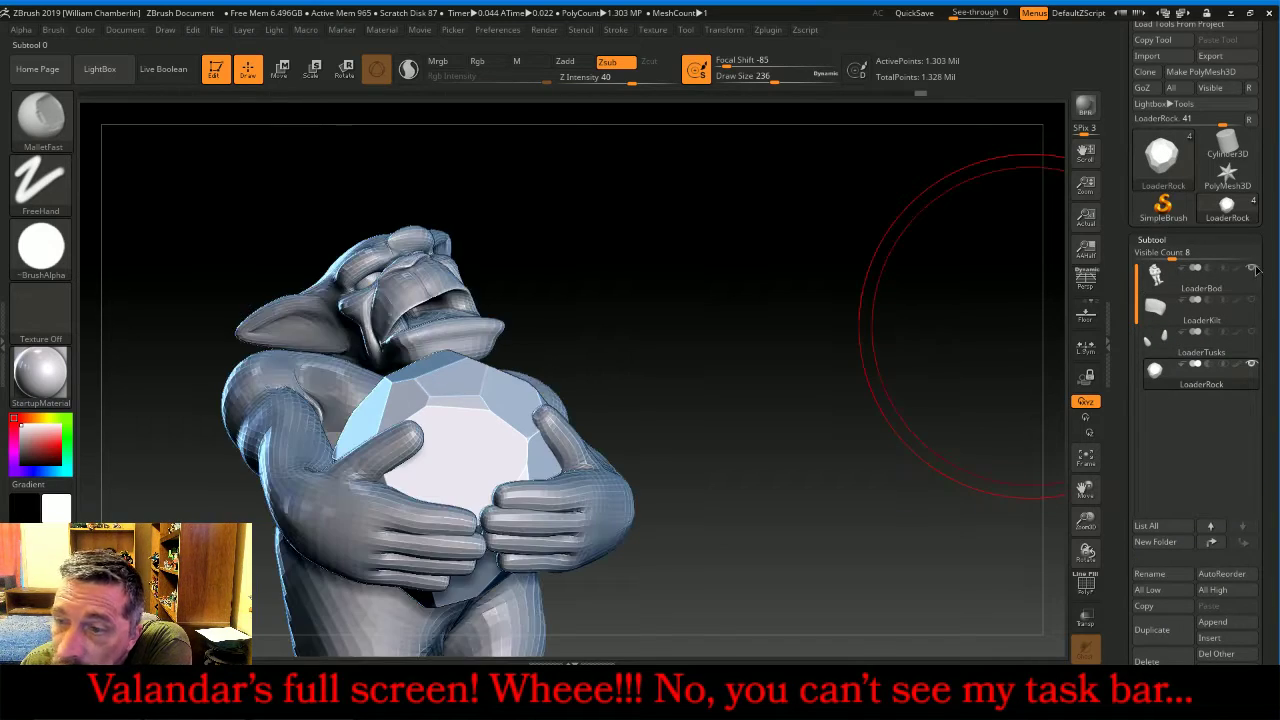
mouse_move(740, 297)
left_mouse_down()
mouse_move(640, 305)
mouse_move(786, 366)
mouse_move(829, 294)
mouse_move(786, 228)
mouse_move(734, 307)
left_mouse_up()
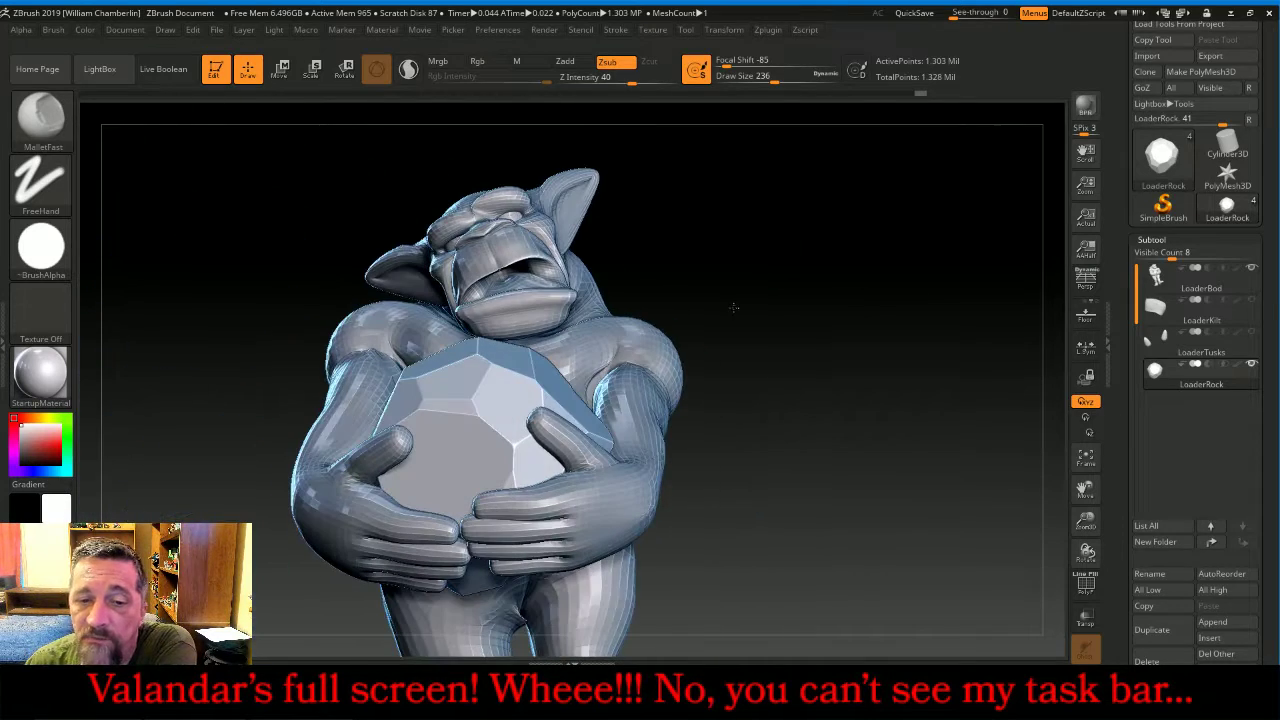
left_click(1252, 269)
left_click_drag(1088, 524, 1167, 391)
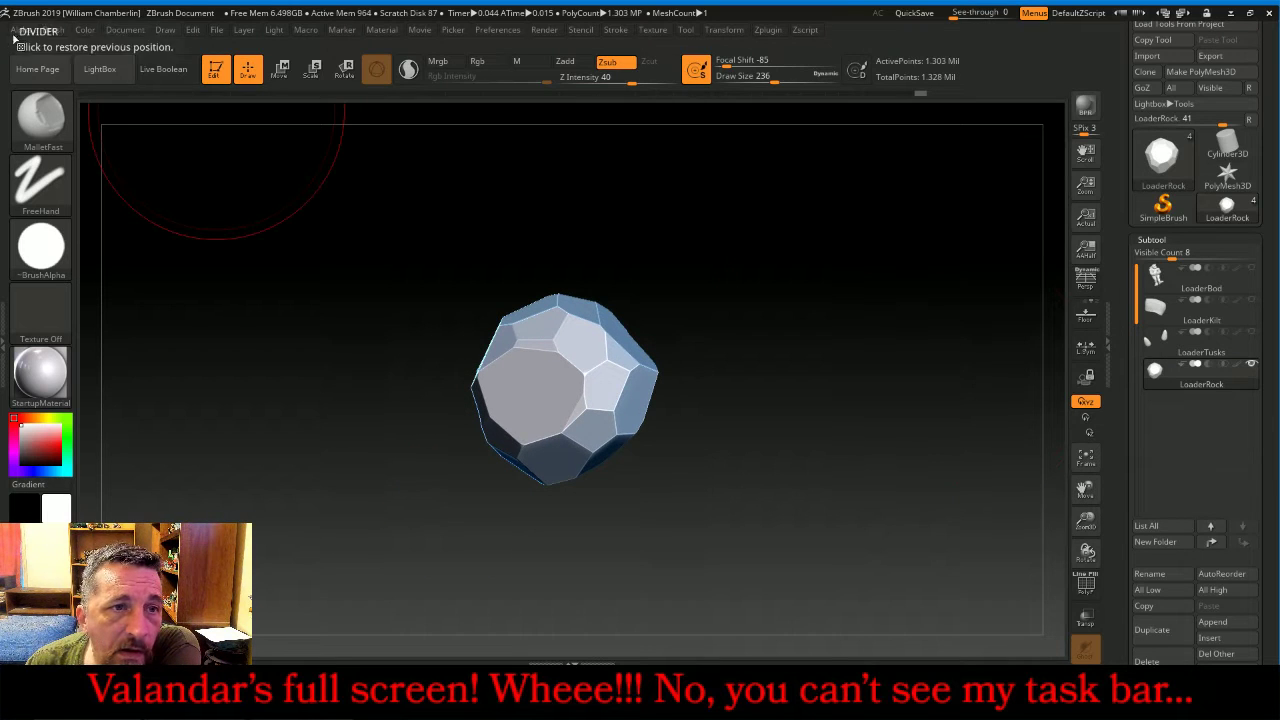
- Load the Orb_Rock_Detail brush from the Orb brush folder, try stamping it on the rock's large facet, and undo the stamp
left_click(117, 80)
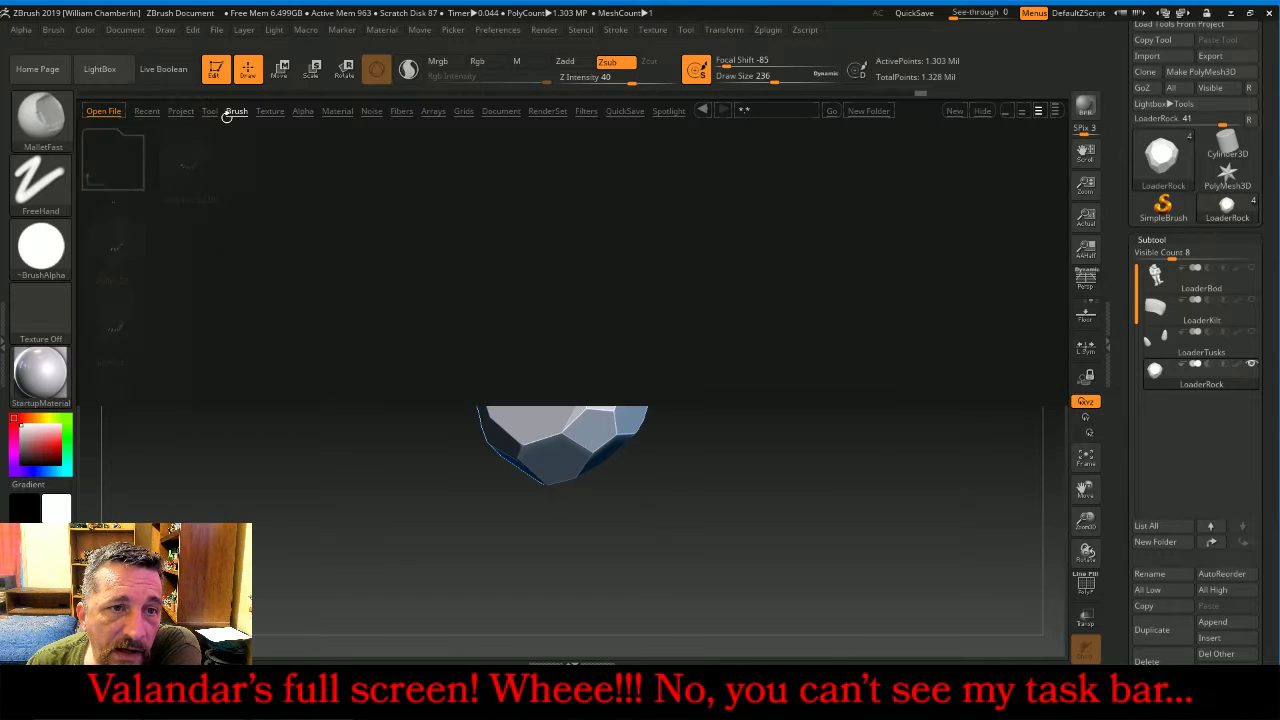
left_click(236, 111)
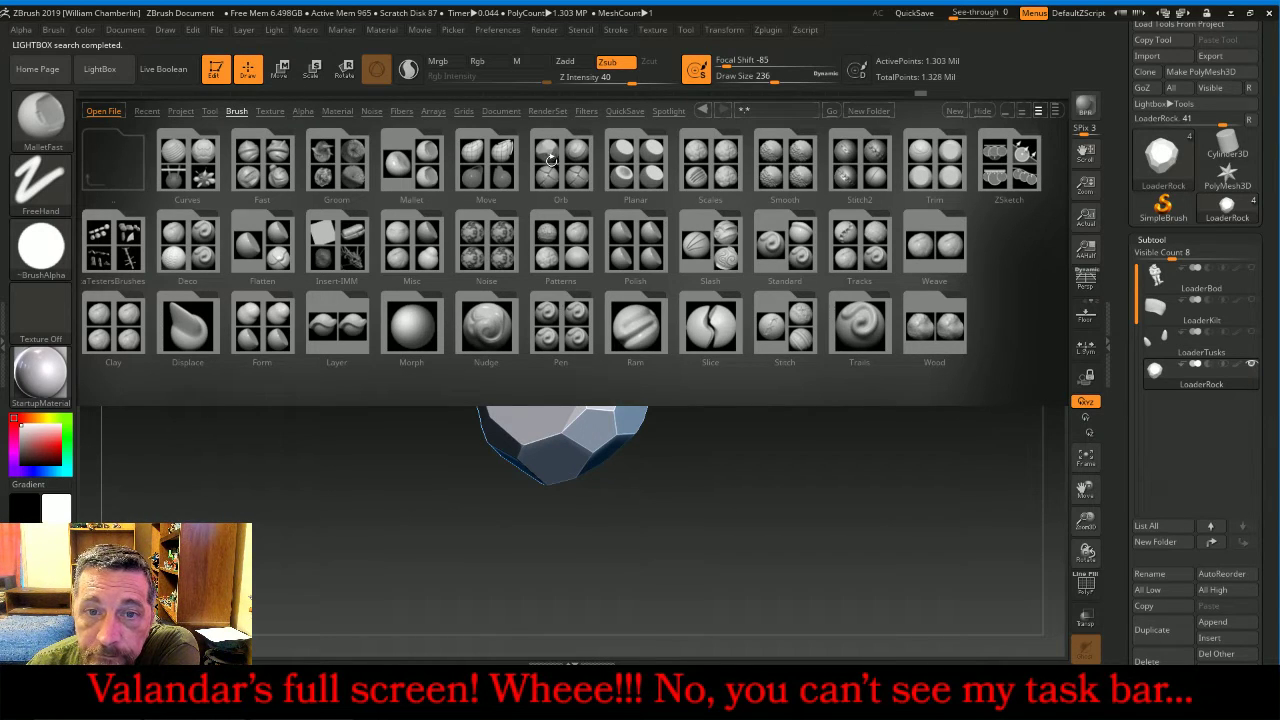
left_click(551, 161)
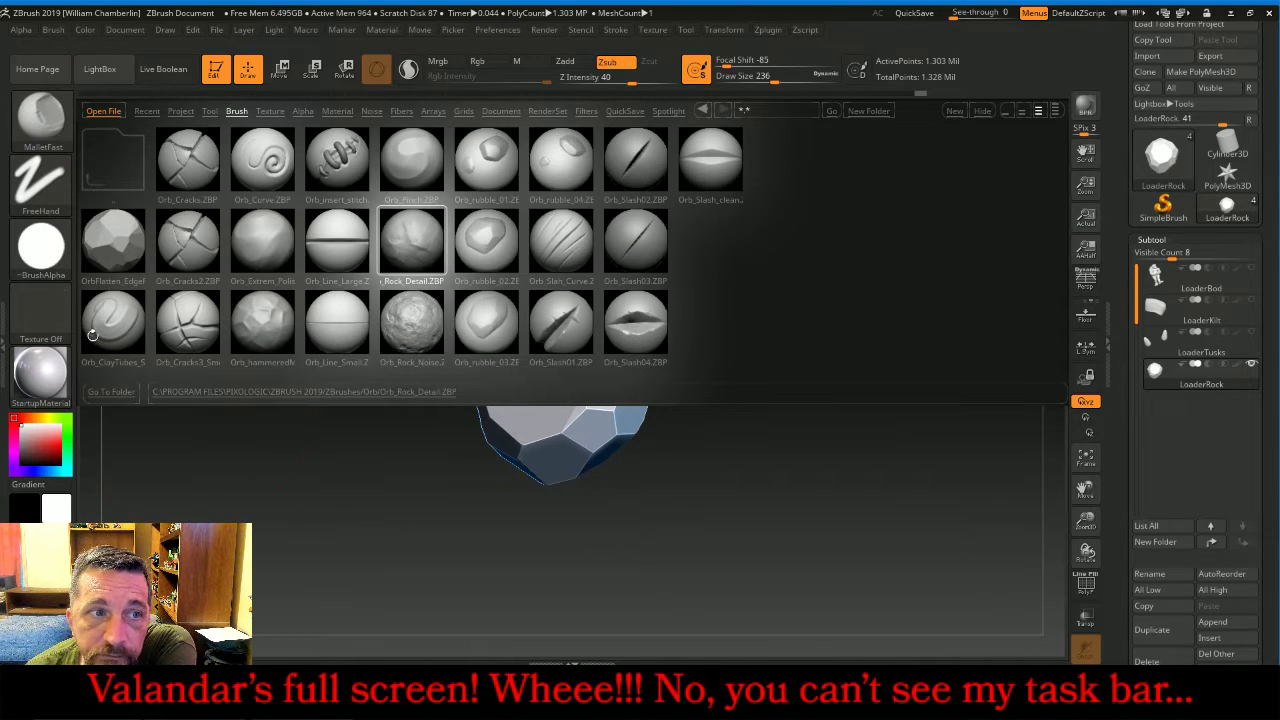
double_click(408, 259)
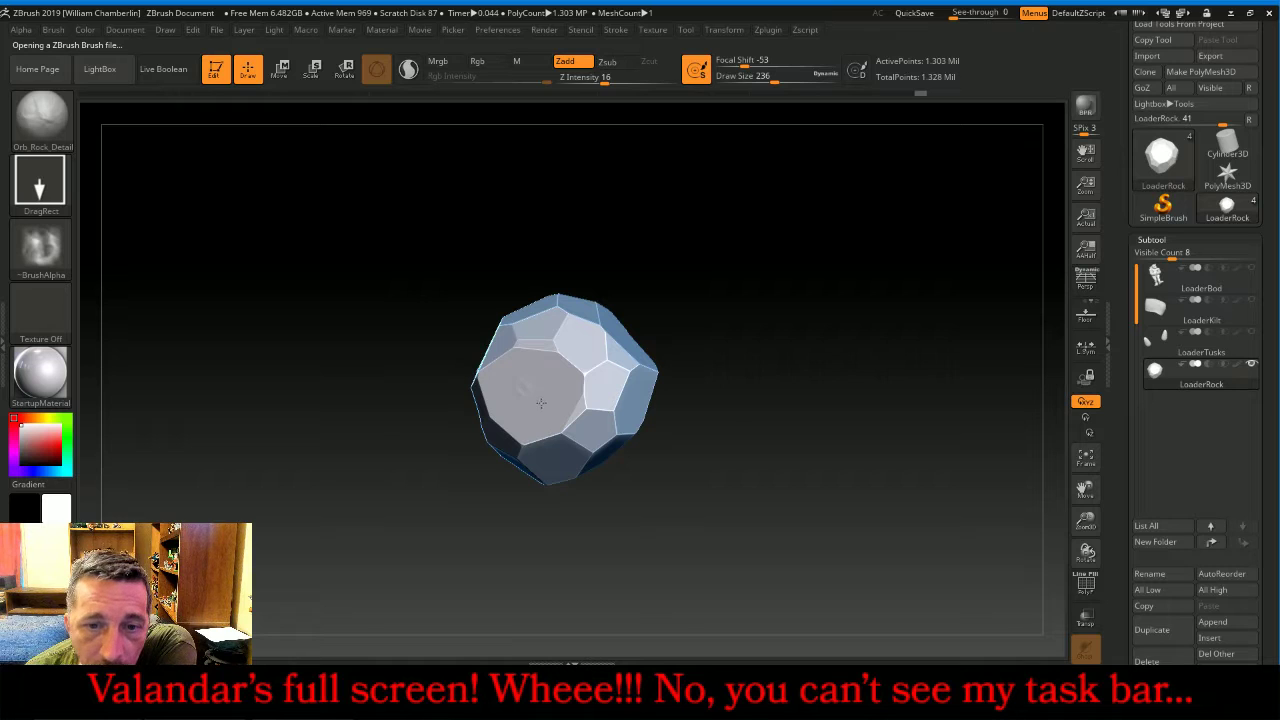
left_click_drag(791, 476, 787, 478)
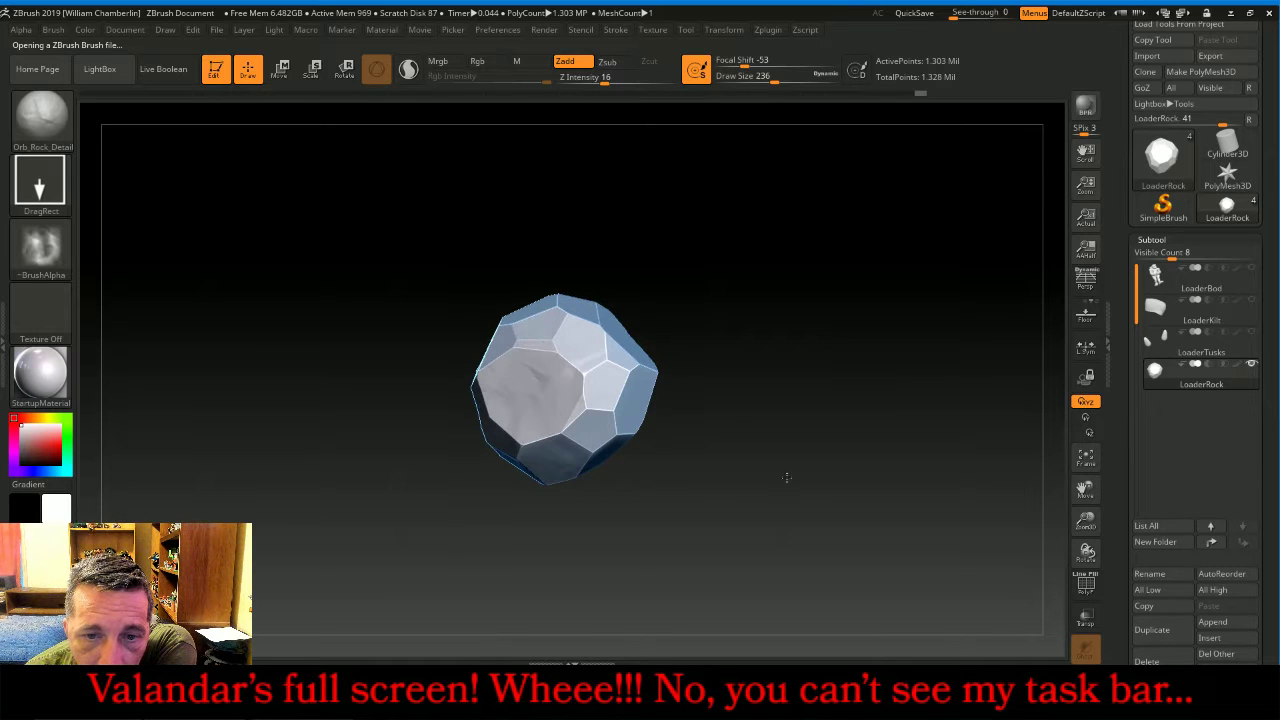
key("ctrl+z")
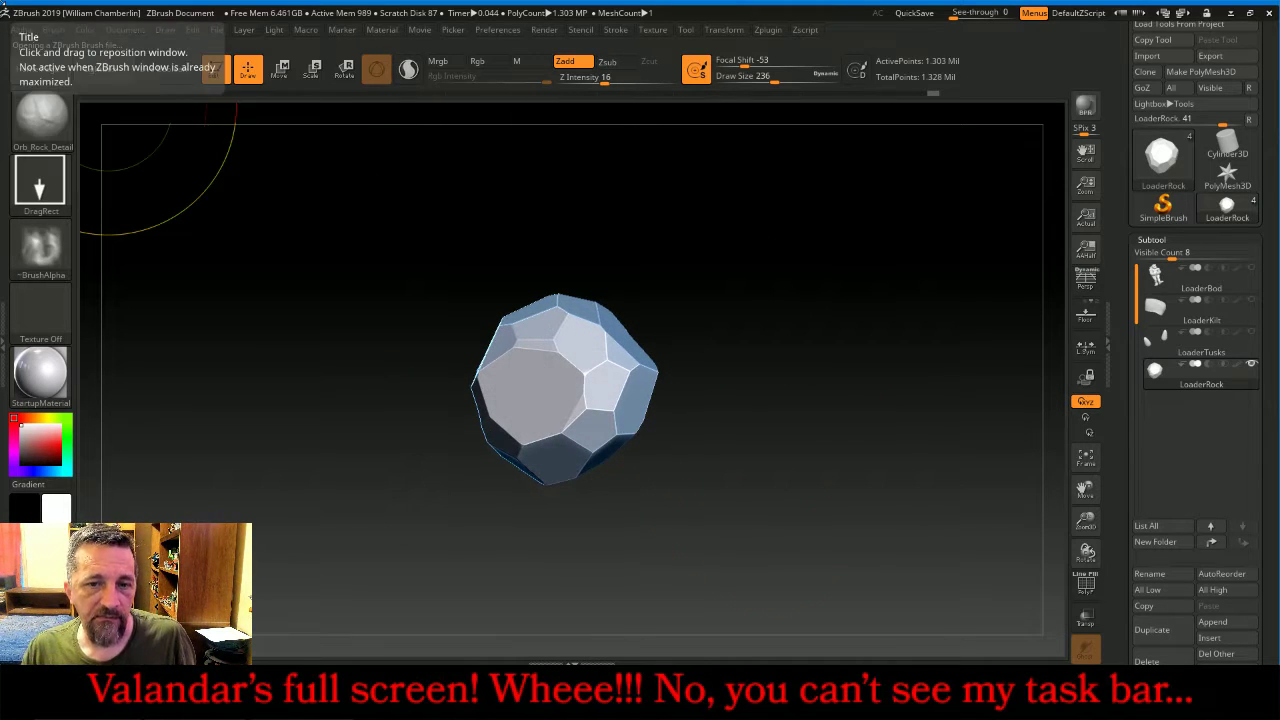
- Load the Orb_Rock_Noise brush from the Orb brush folder and set it to Zsub
left_click(99, 69)
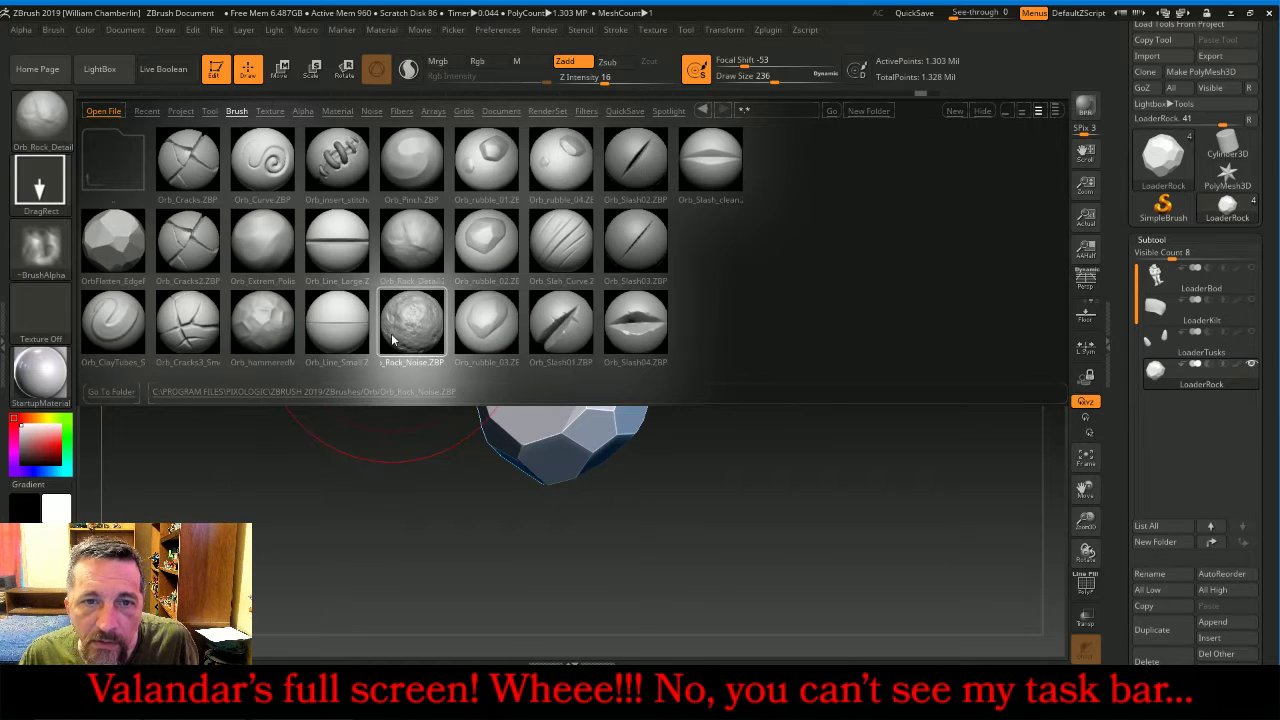
double_click(396, 332)
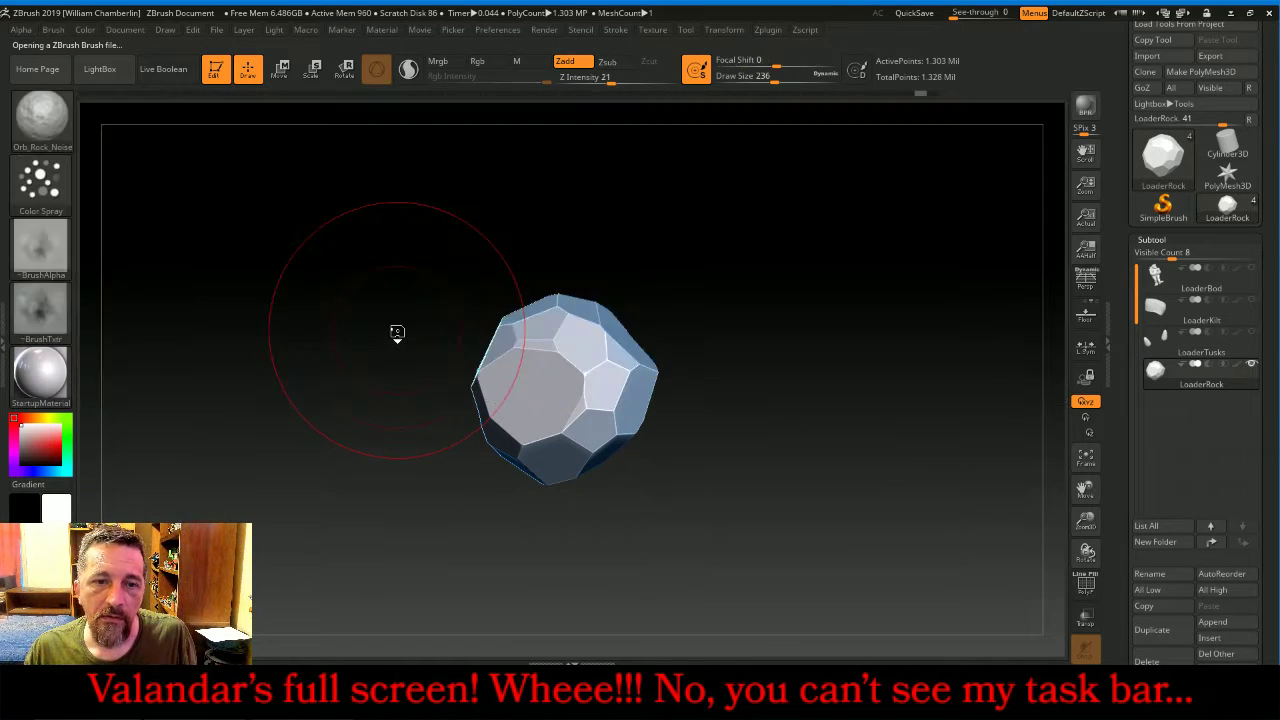
left_click(607, 62)
- Try carving rock noise into several facets around the rock and undo those strokes
mouse_move(531, 394)
left_mouse_down()
mouse_move(560, 400)
mouse_move(540, 406)
left_mouse_up()
left_click_drag(871, 389, 806, 420)
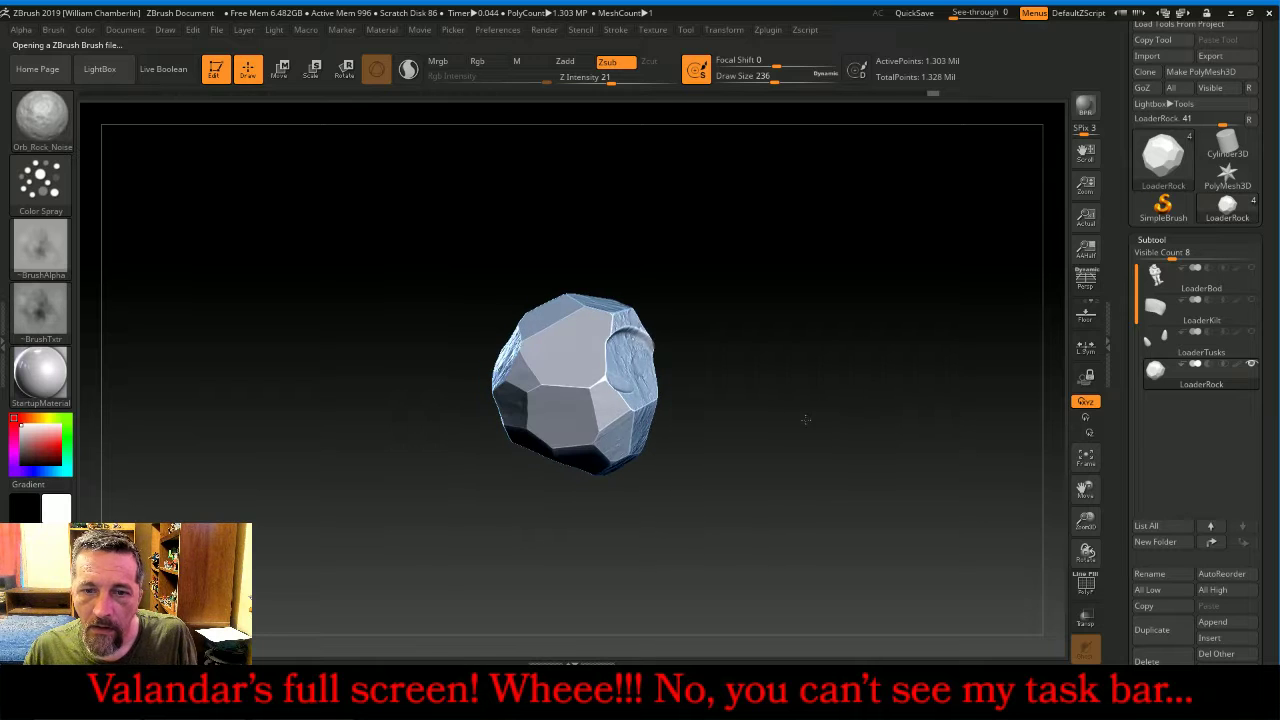
left_click_drag(560, 343, 515, 340)
mouse_move(826, 448)
left_mouse_down()
mouse_move(806, 306)
mouse_move(780, 330)
left_mouse_up()
left_click_drag(595, 440, 596, 430)
left_click_drag(889, 326, 956, 414)
key("ctrl+z")
key("ctrl+z")
key("ctrl+z")
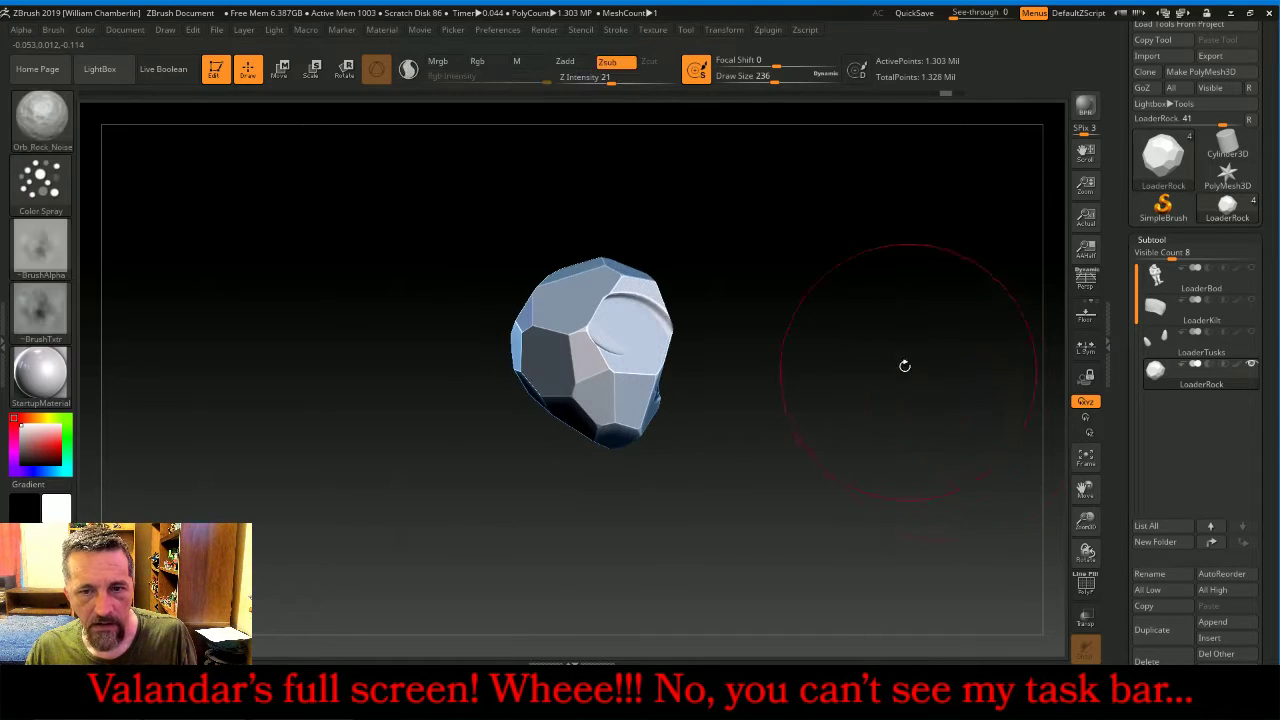
left_click_drag(876, 314, 967, 327)
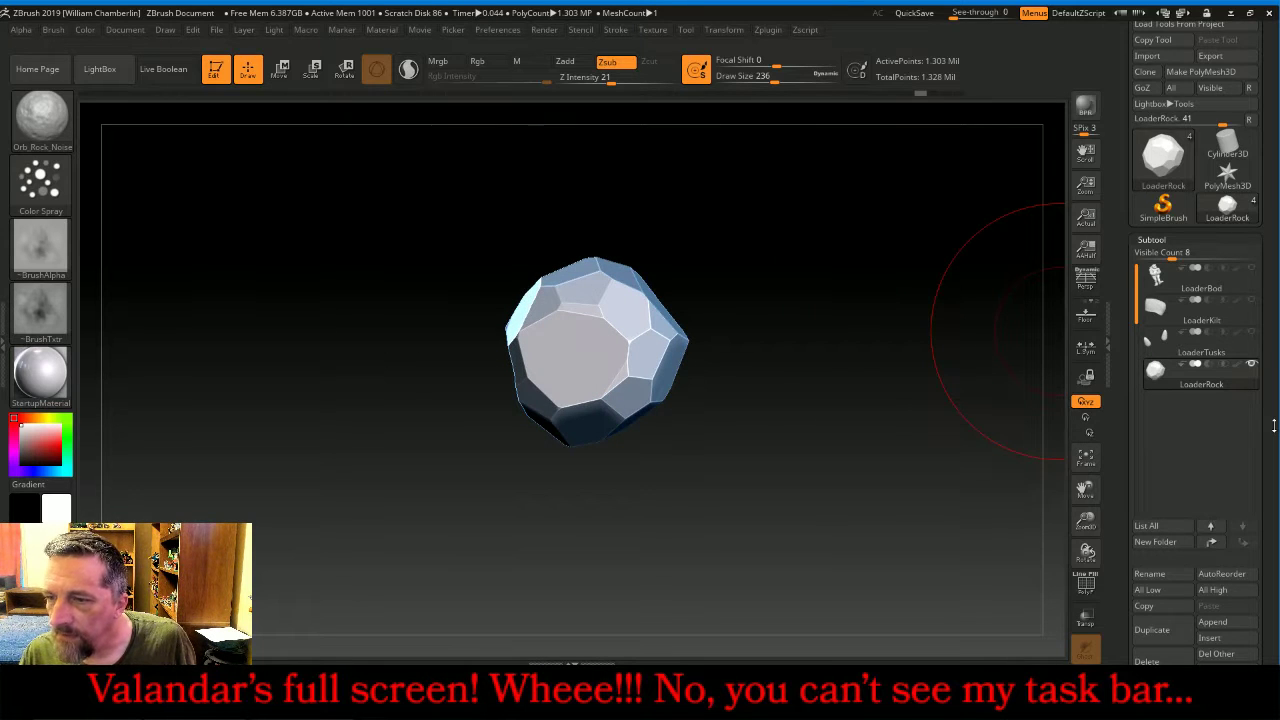
- Remesh the faceted rock with DynaMesh at resolution 128
scroll(1273, 425, "down", 5)
left_click(1145, 469)
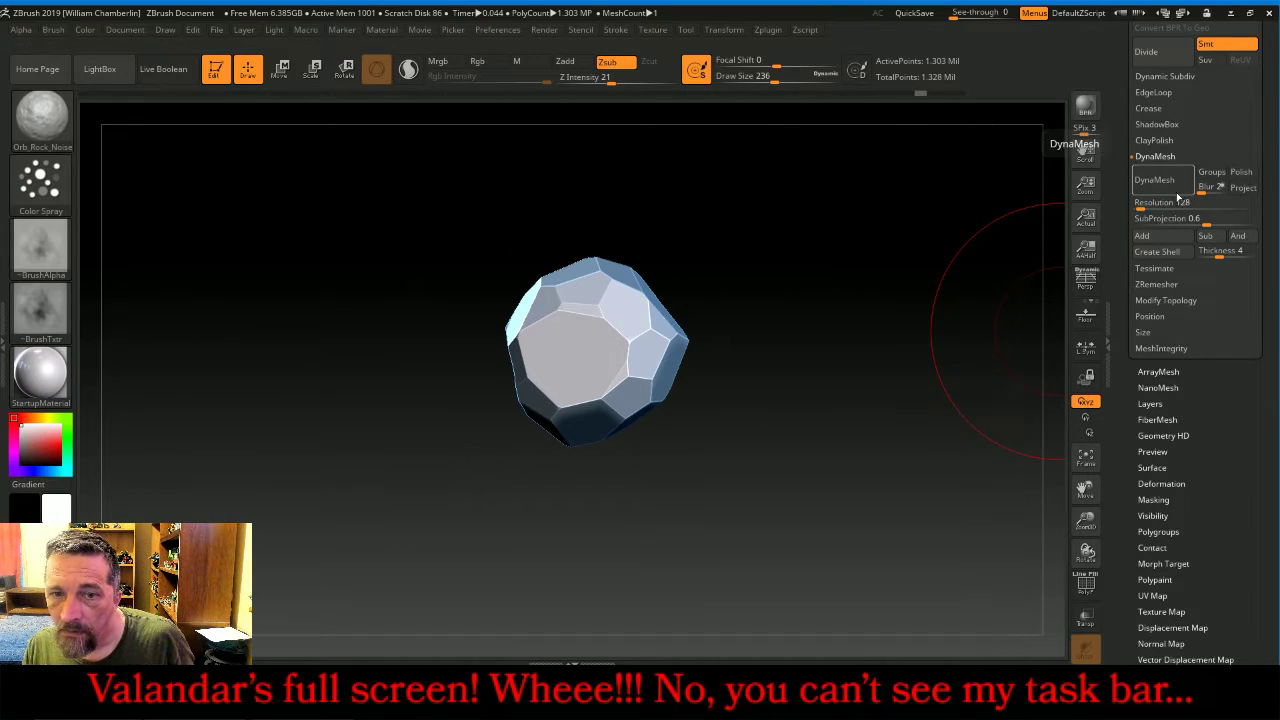
left_click(1154, 180)
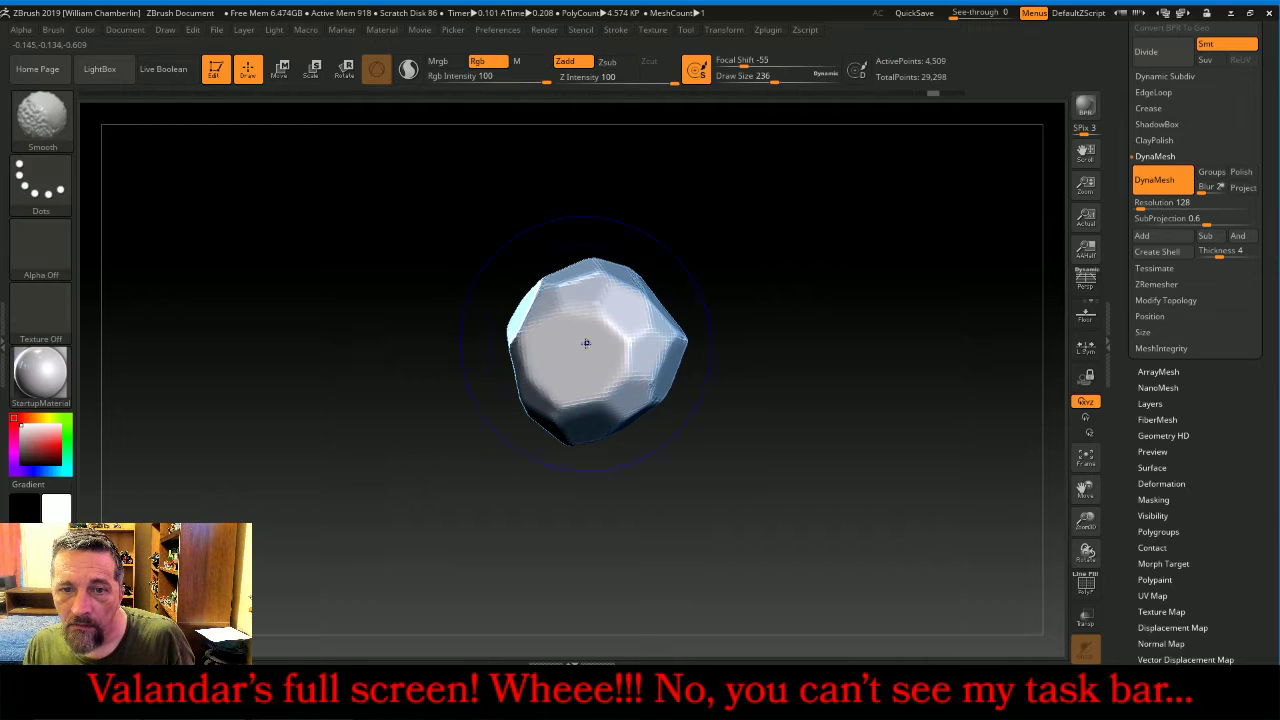
- Subdivide the remeshed rock repeatedly to about 1.16 million points and delete its lower subdivision levels
left_click_drag(754, 277, 1035, 230)
left_click_drag(1276, 96, 1275, 128)
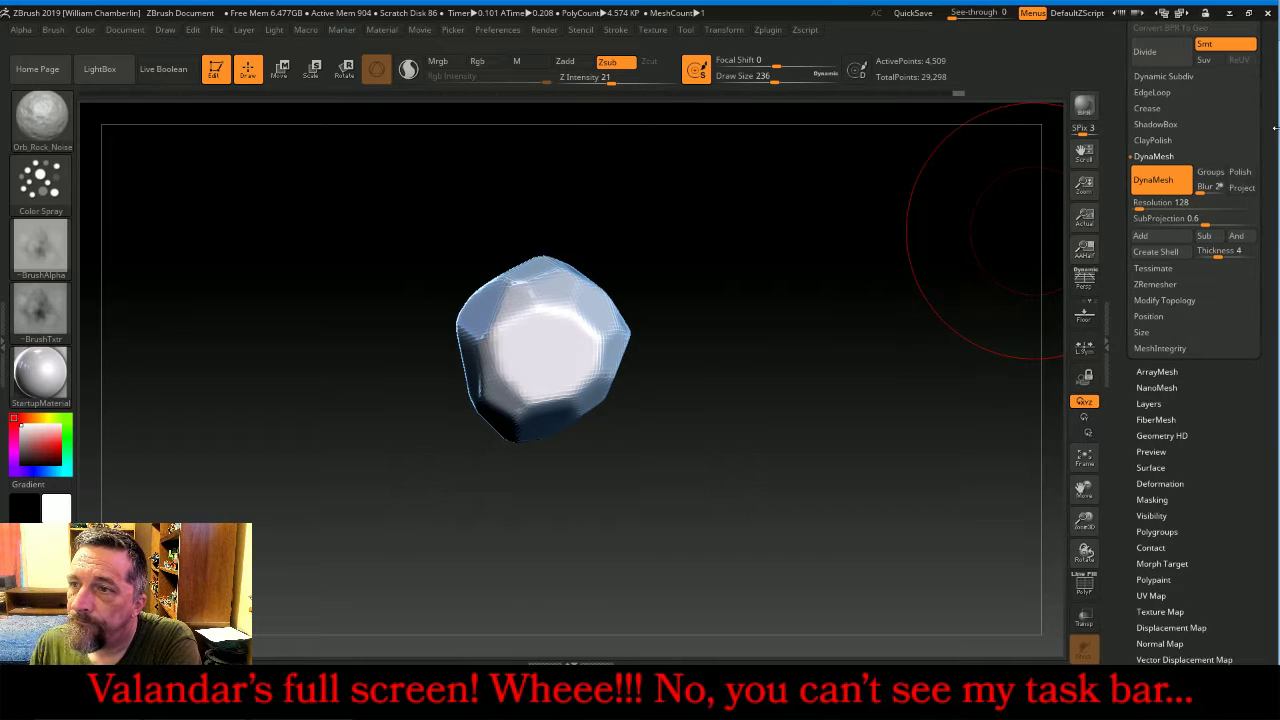
scroll(1212, 113, "up", 3)
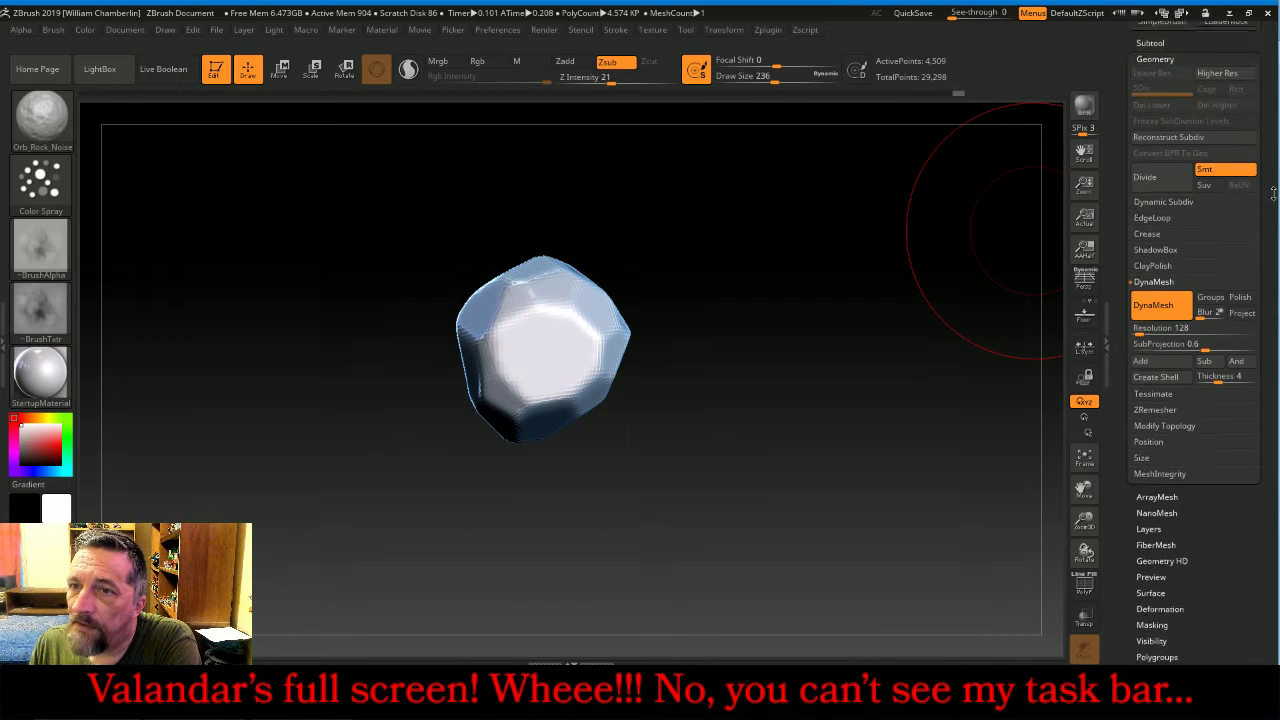
left_click(1140, 194)
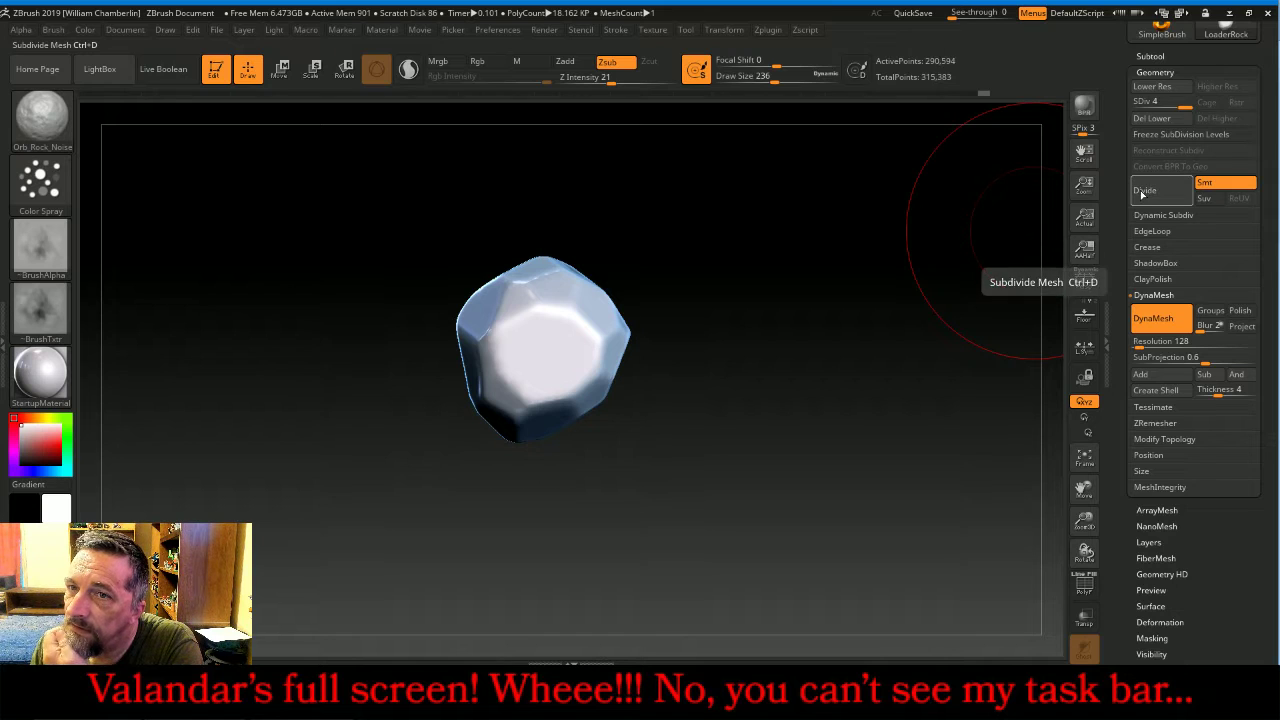
left_click(1142, 194)
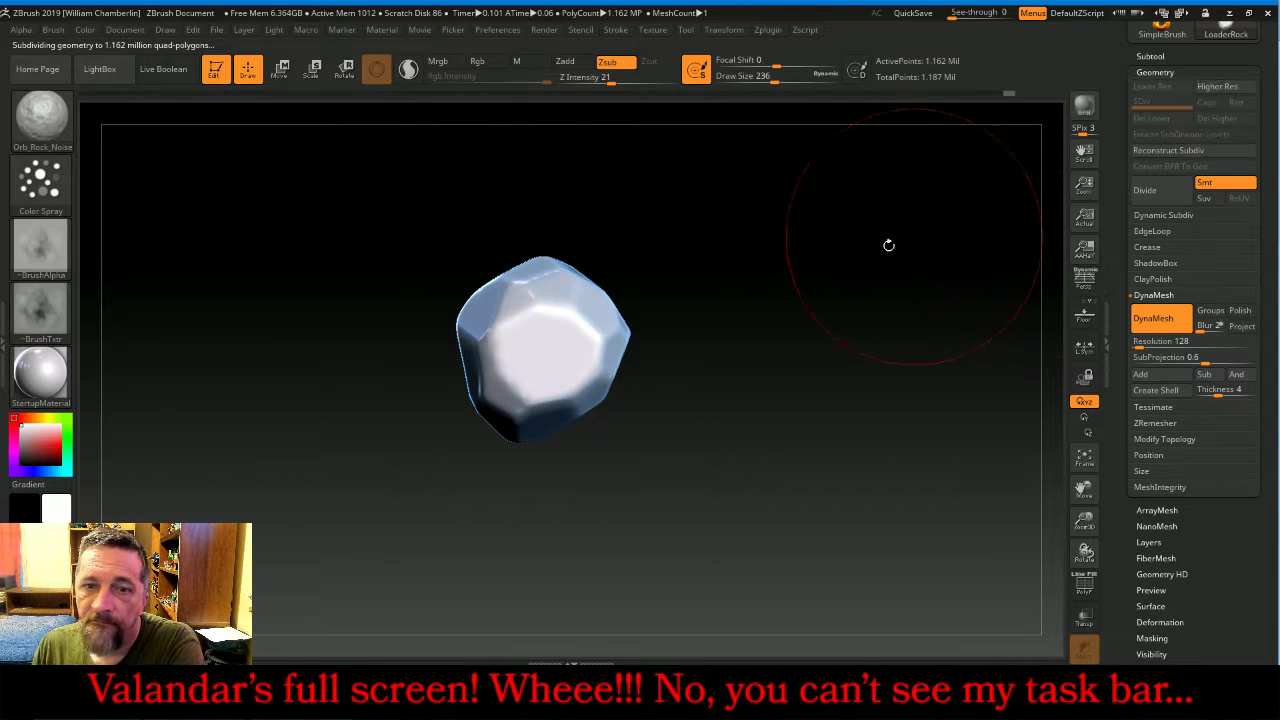
- Try carving Orb_Rock_Noise texture over the facets all around the subdivided rock at a draw size of 244
left_click(6, 315)
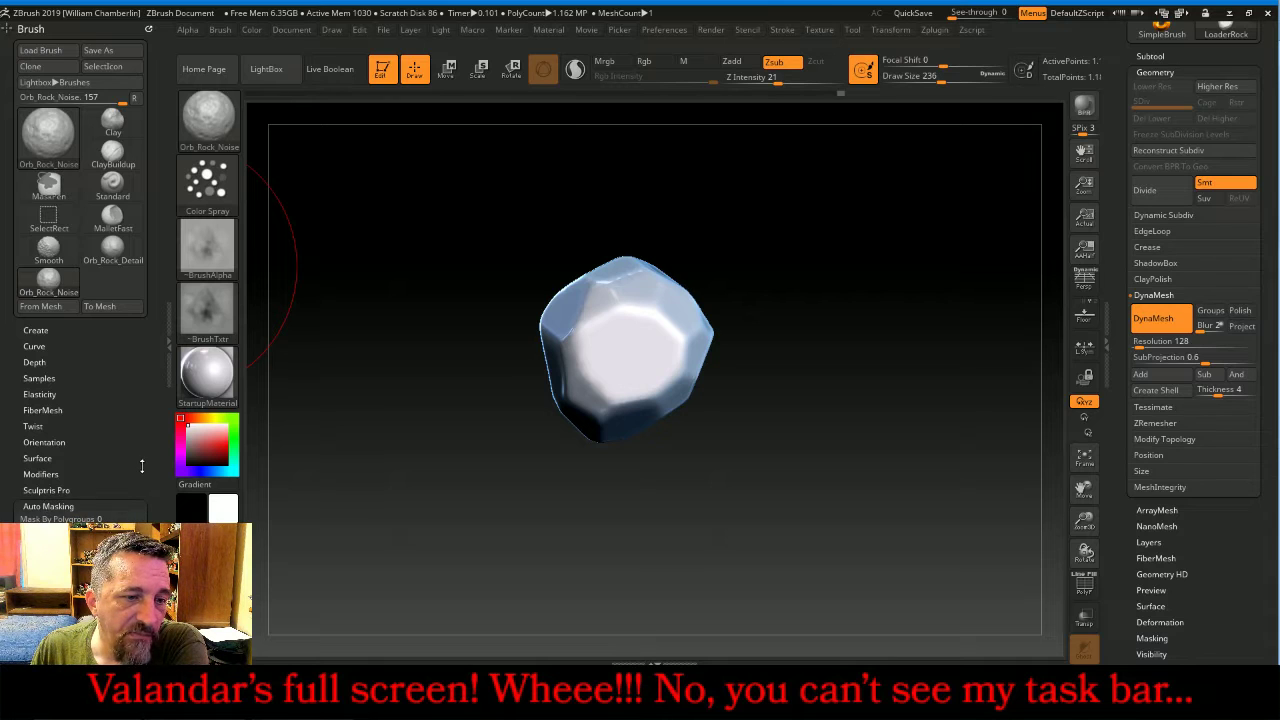
left_click(50, 506)
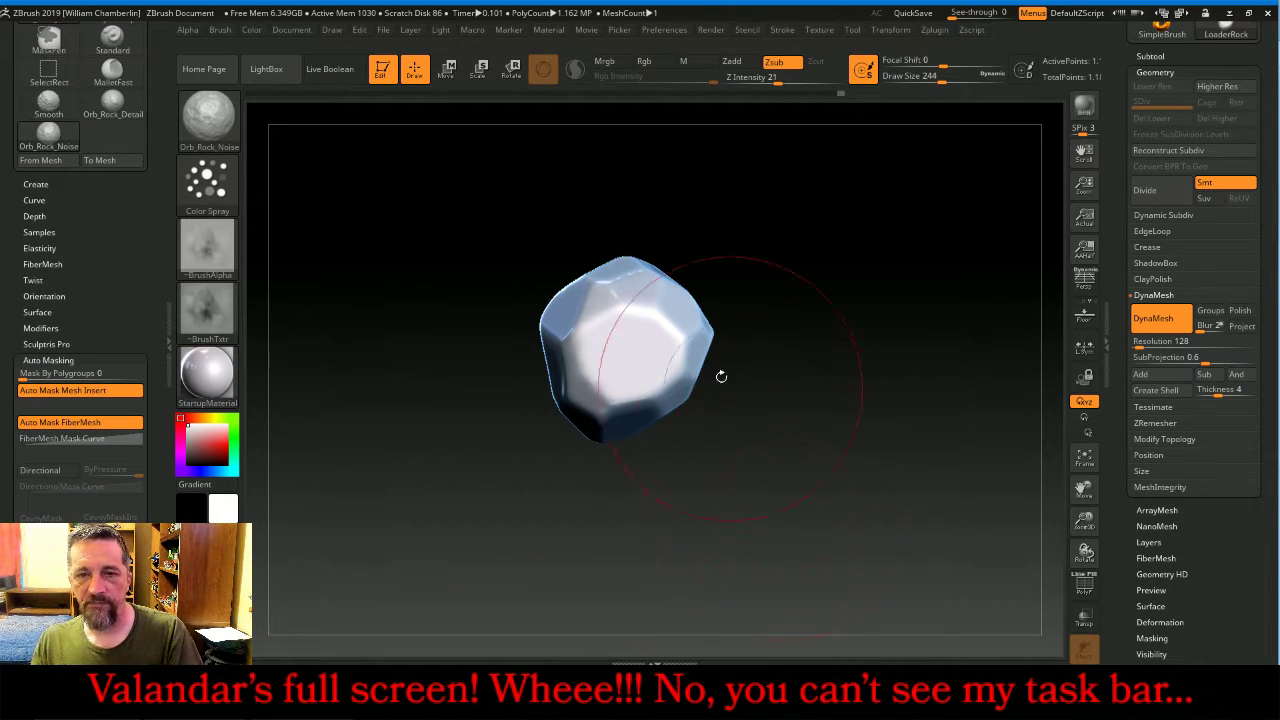
mouse_move(642, 348)
left_mouse_down()
mouse_move(622, 352)
mouse_move(624, 338)
left_mouse_up()
left_click_drag(843, 214, 892, 244)
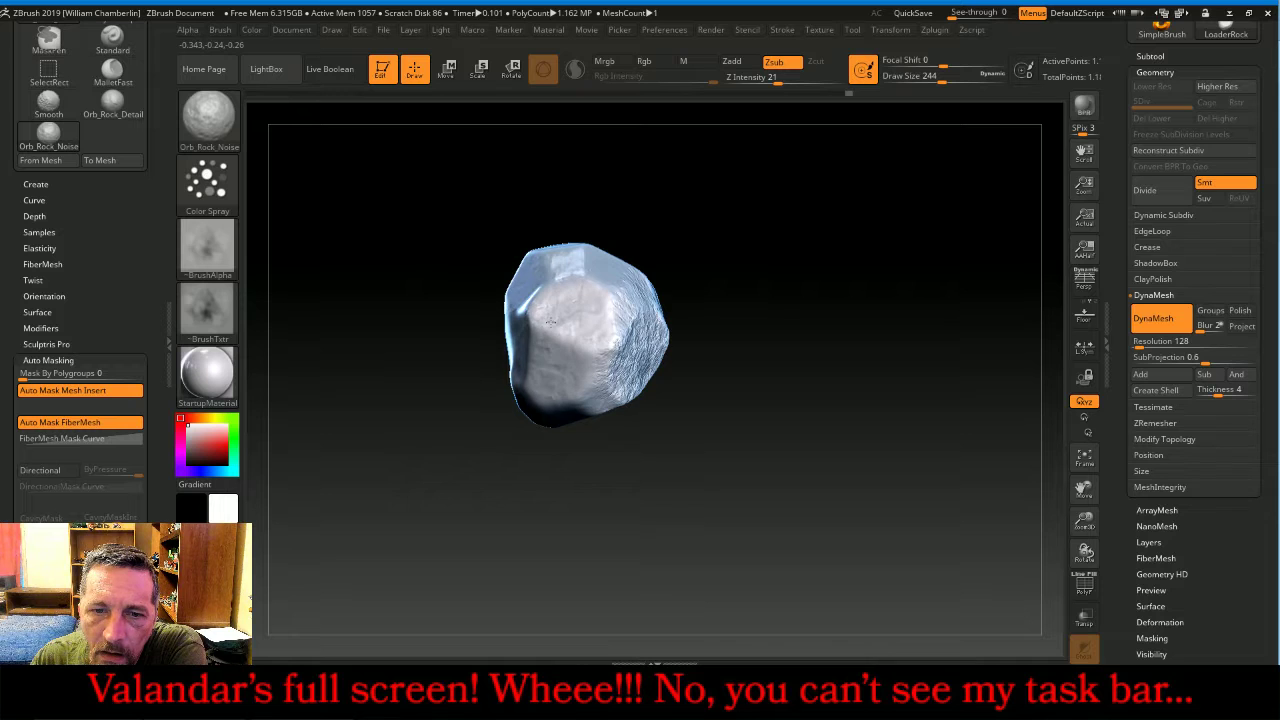
left_click_drag(809, 303, 748, 404)
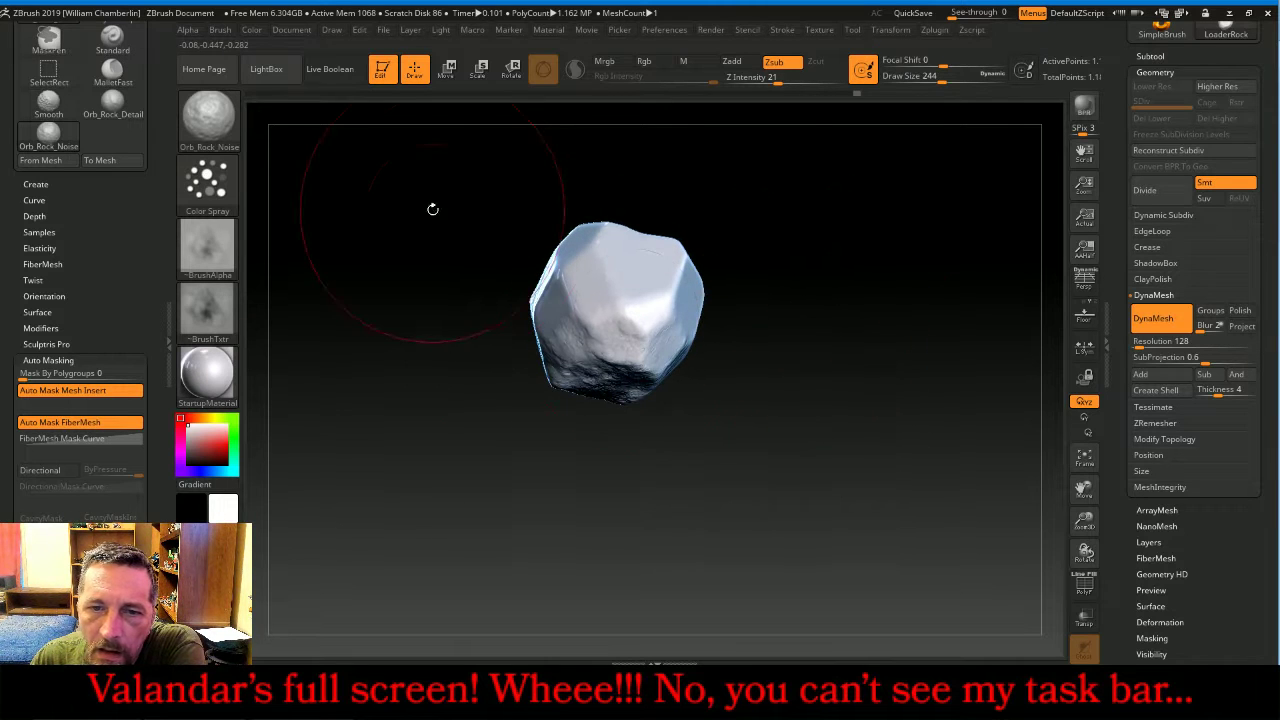
mouse_move(645, 268)
left_mouse_down()
mouse_move(612, 280)
mouse_move(581, 268)
left_mouse_up()
left_click_drag(848, 341, 780, 336)
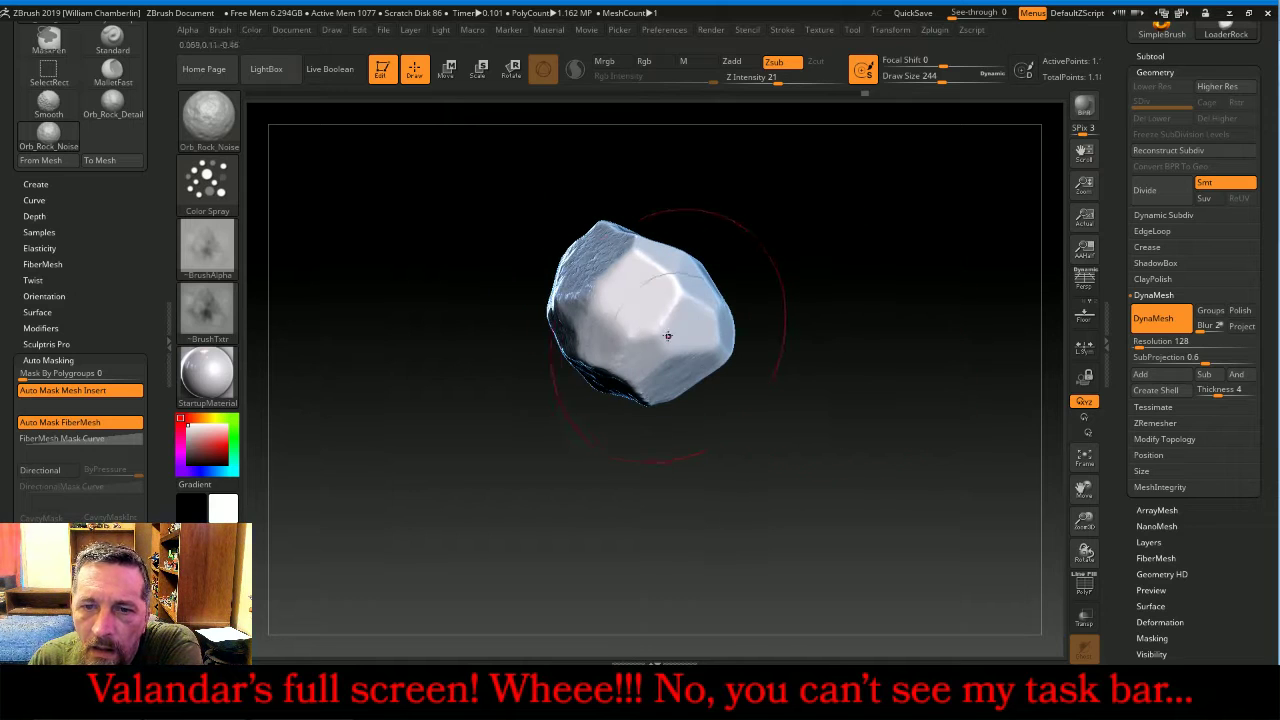
left_click_drag(642, 320, 645, 316)
left_click_drag(949, 359, 868, 392)
left_click_drag(694, 288, 716, 296)
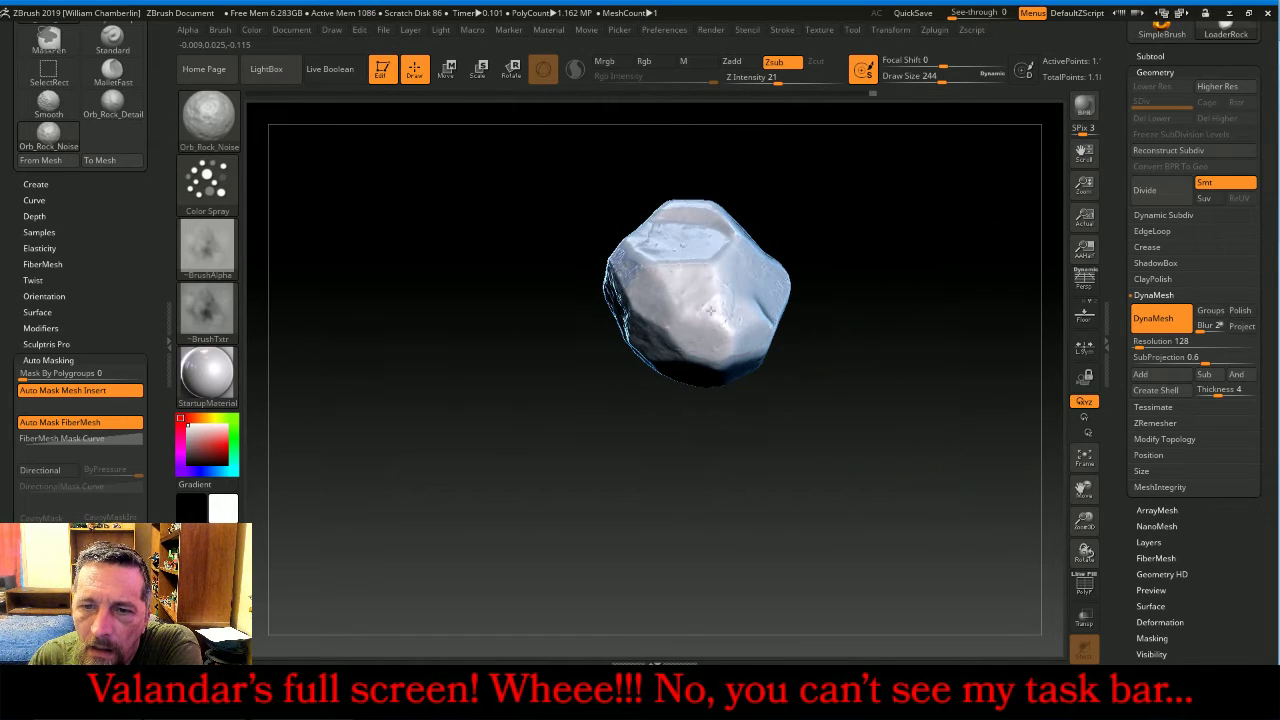
mouse_move(929, 223)
left_mouse_down()
mouse_move(924, 280)
mouse_move(954, 357)
left_mouse_up()
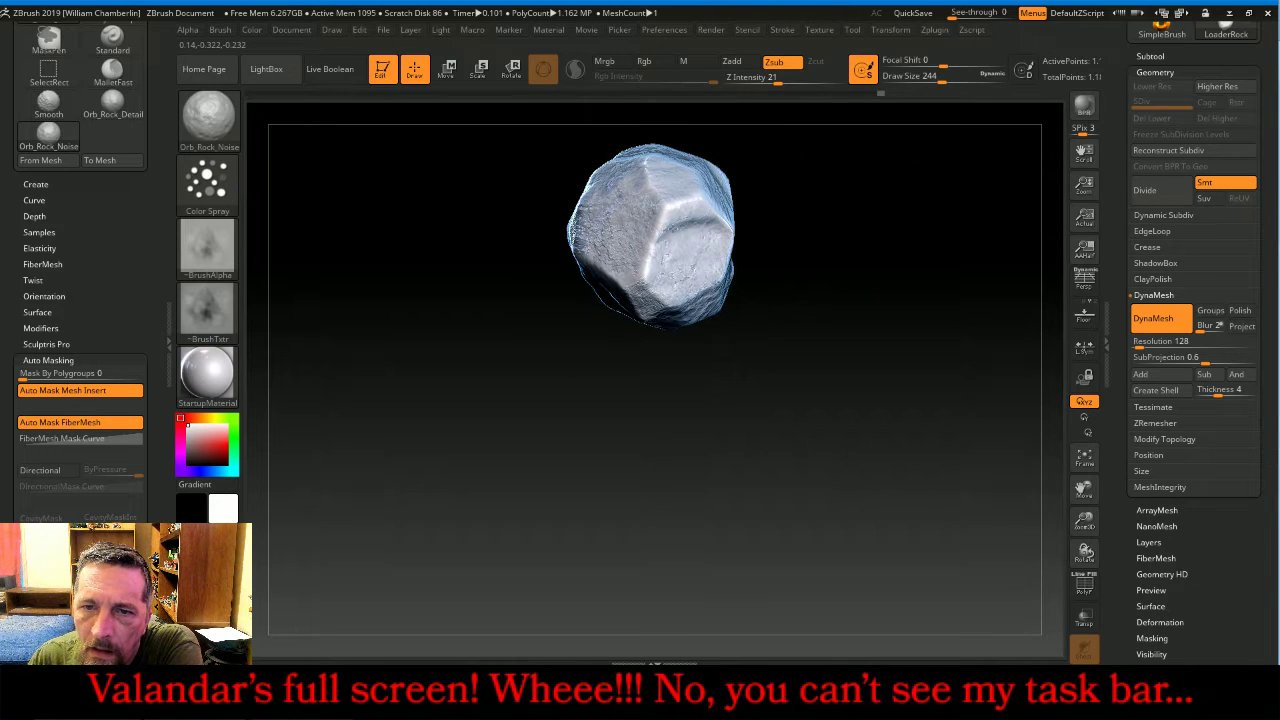
left_click_drag(781, 475, 899, 444)
left_click_drag(903, 442, 806, 326)
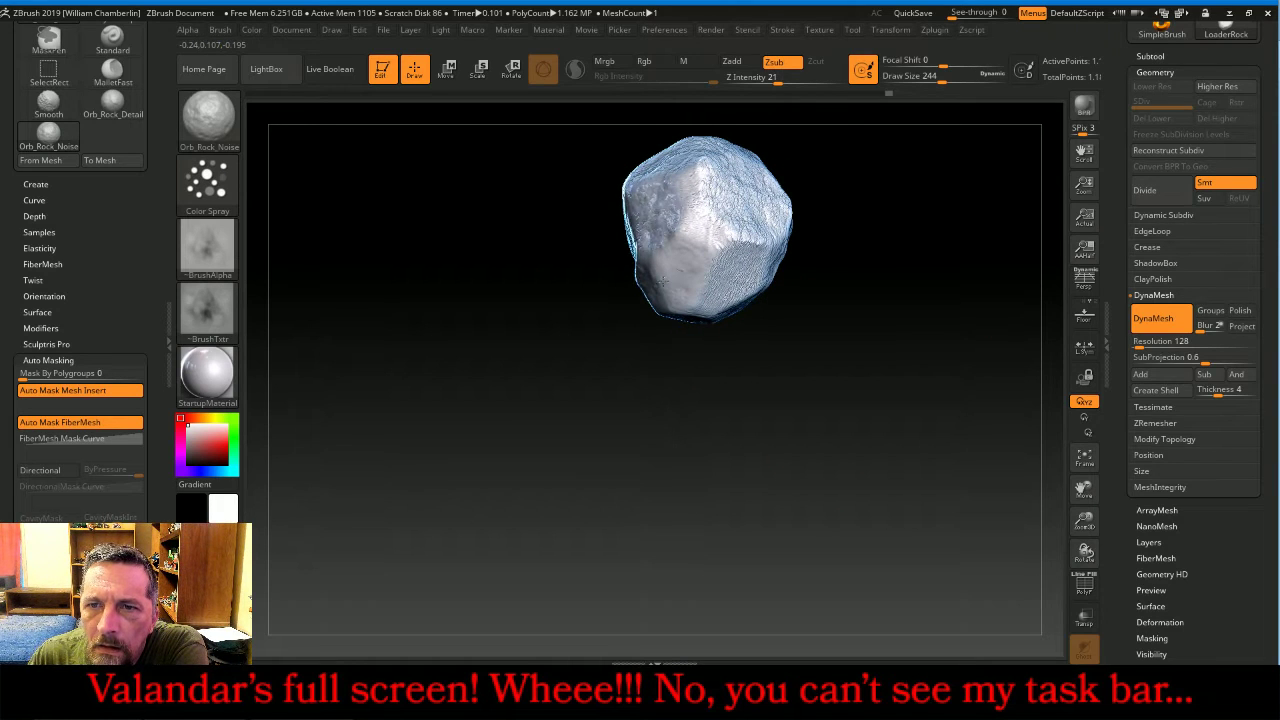
mouse_move(829, 400)
left_mouse_down()
mouse_move(800, 380)
mouse_move(756, 285)
mouse_move(586, 400)
left_mouse_up()
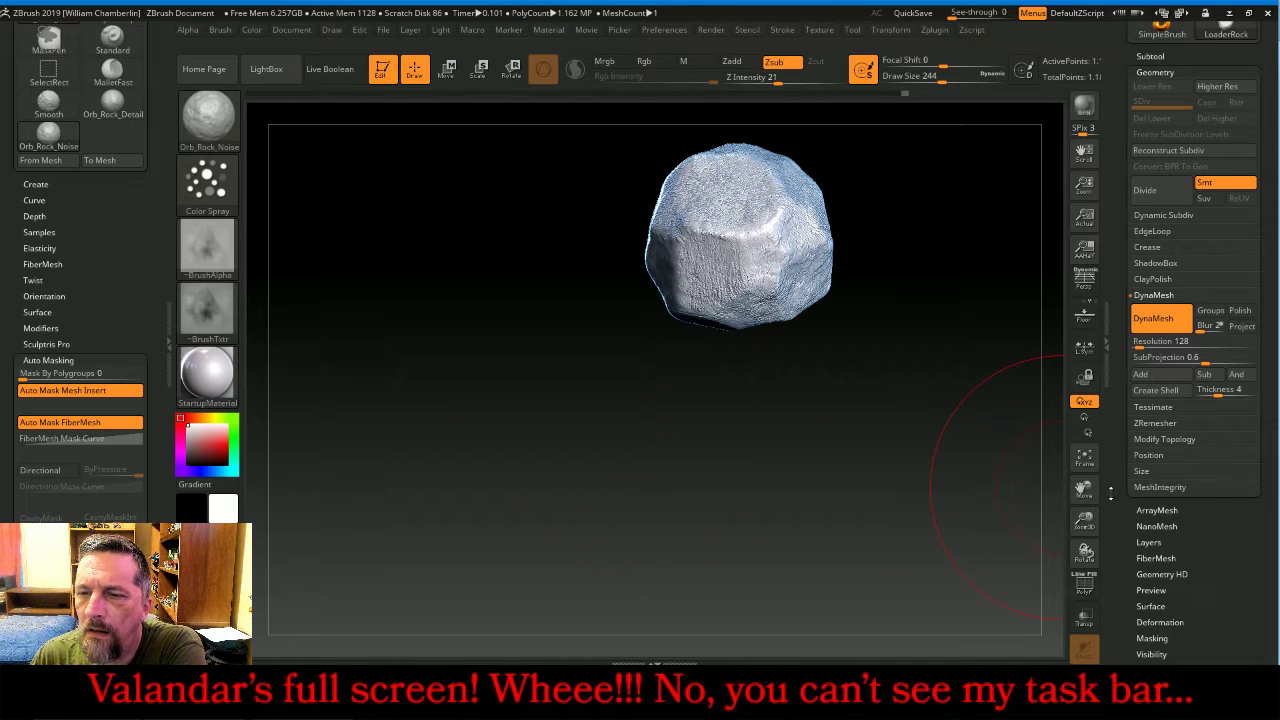
- Show the LoaderBod subtool and examine the textured rock in the creature's hands
left_click(1152, 56)
left_click(1211, 438)
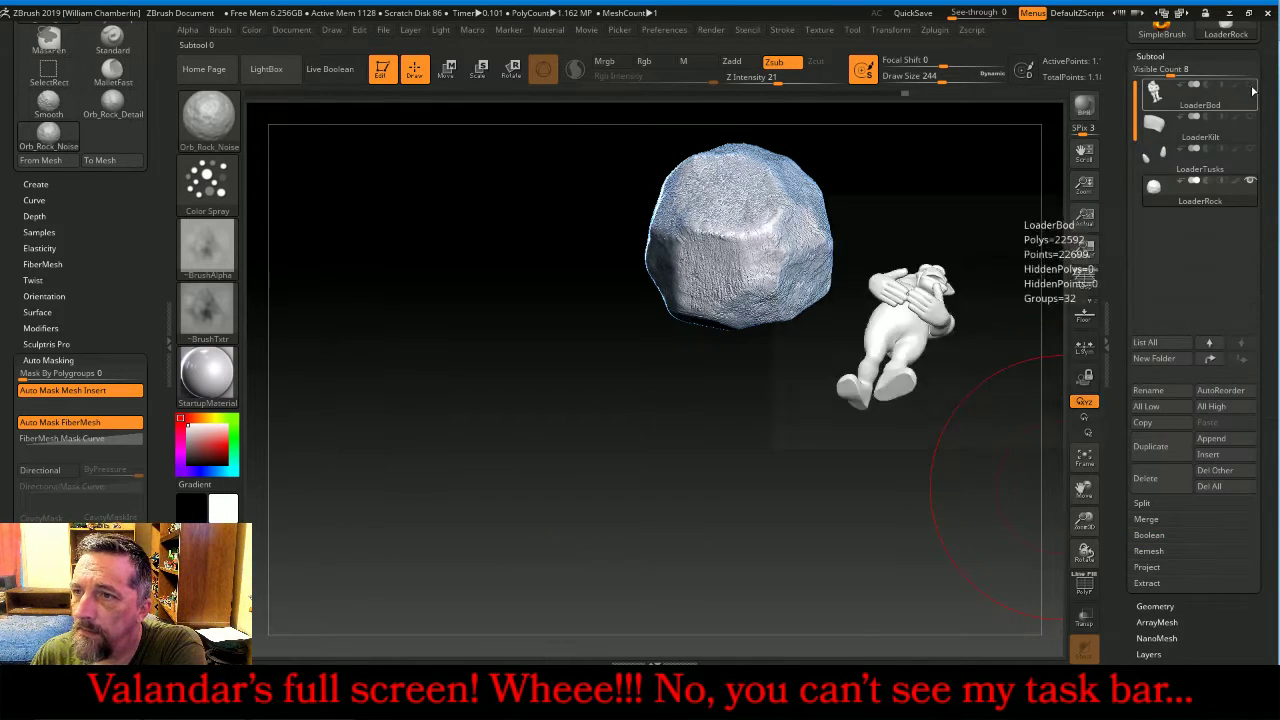
left_click(900, 360)
left_click_drag(895, 426, 916, 559)
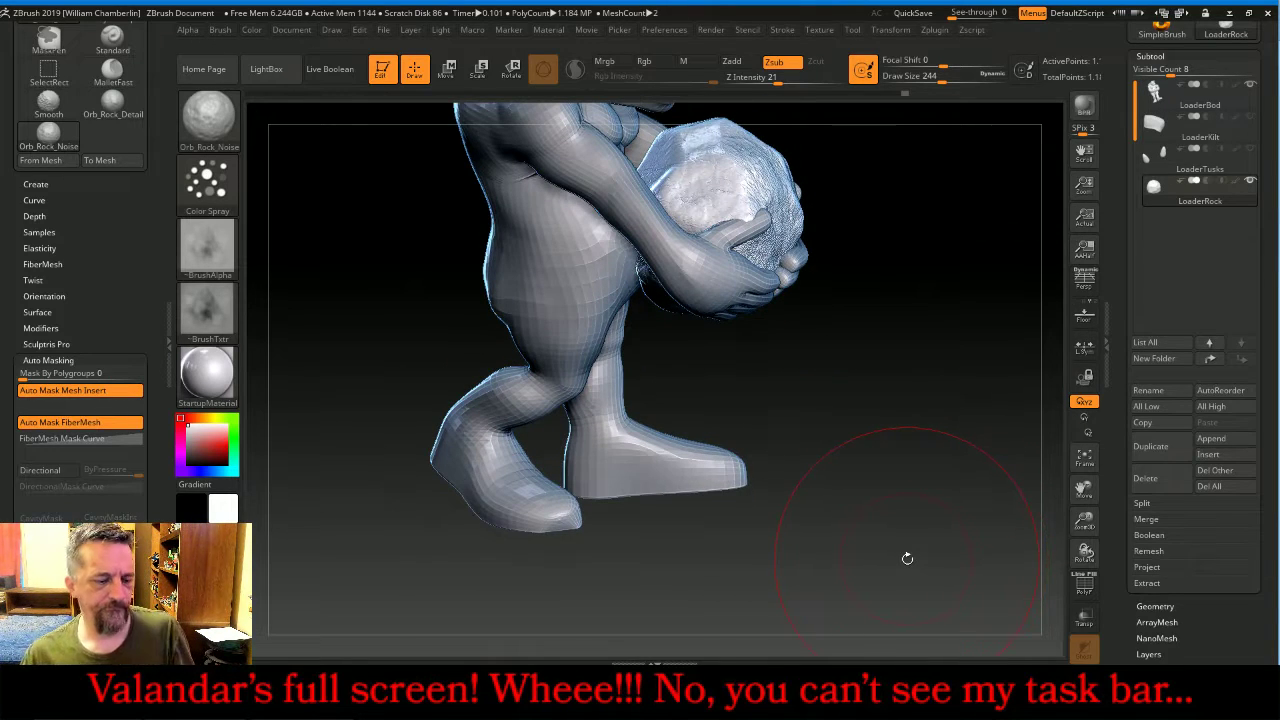
- Undo all the rock noise strokes back to smooth facets and hide the LoaderBod subtool
key("ctrl")
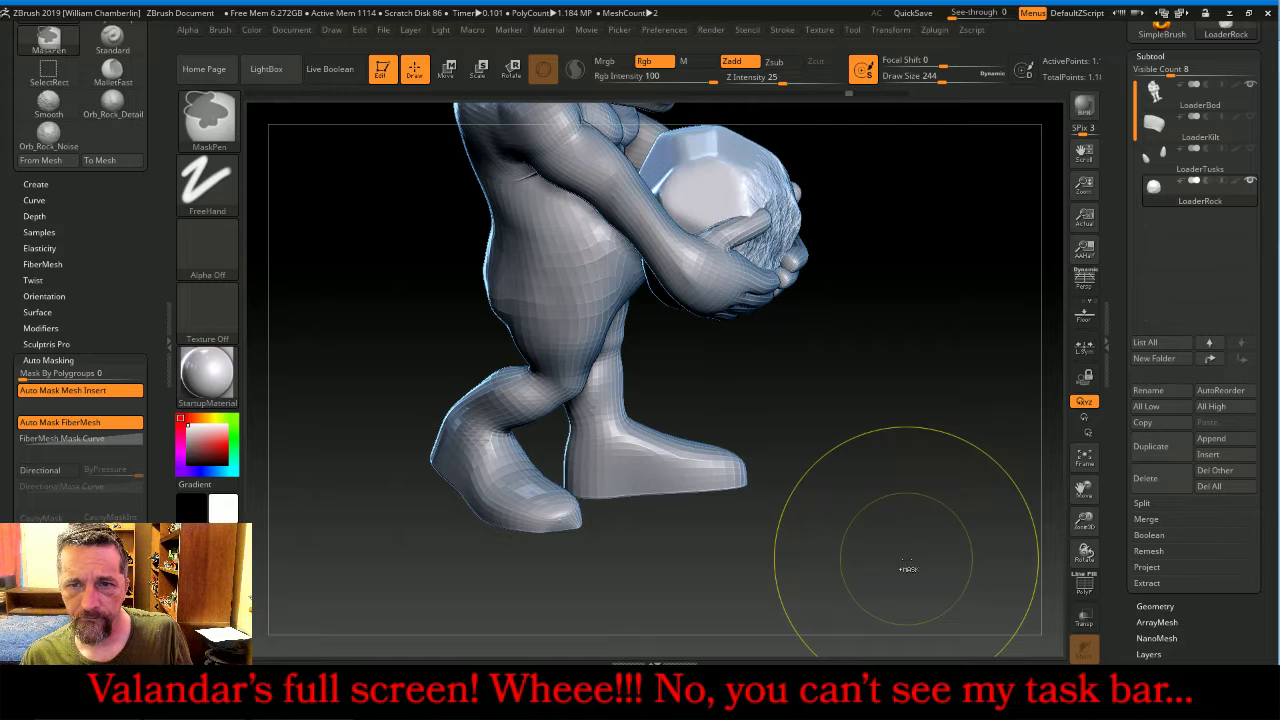
left_click(907, 569, "ctrl")
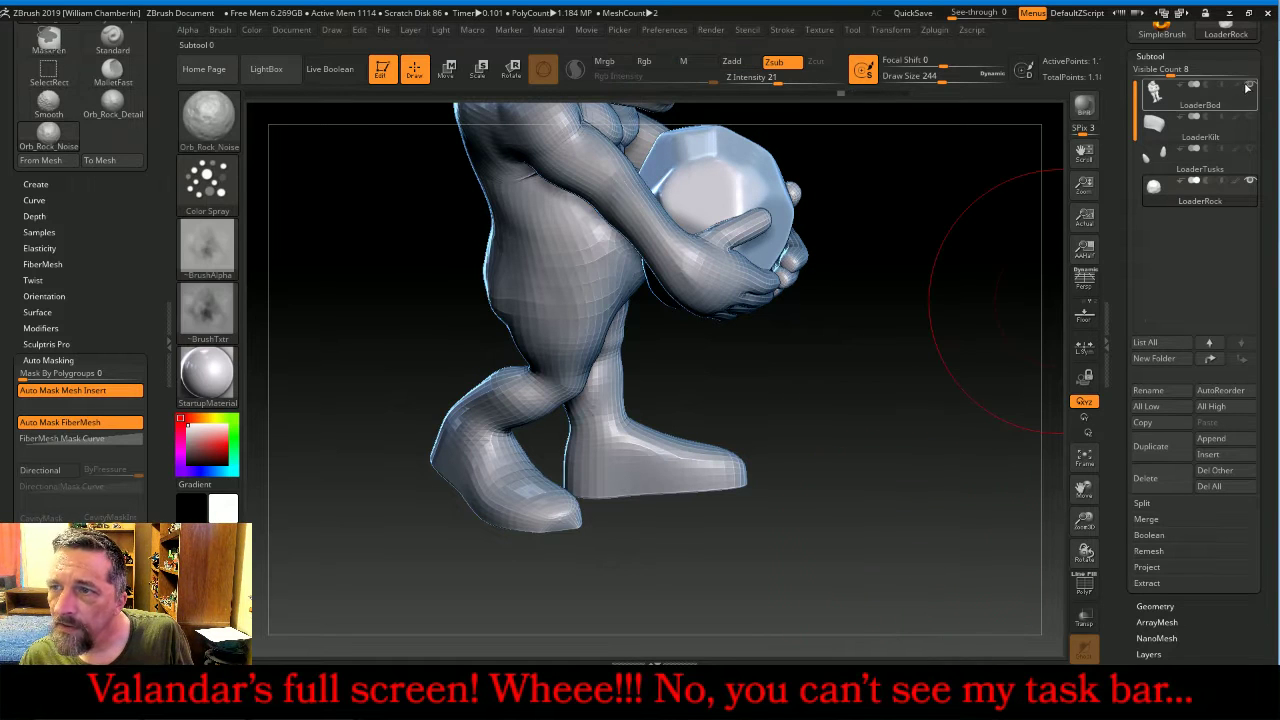
left_click(1247, 88)
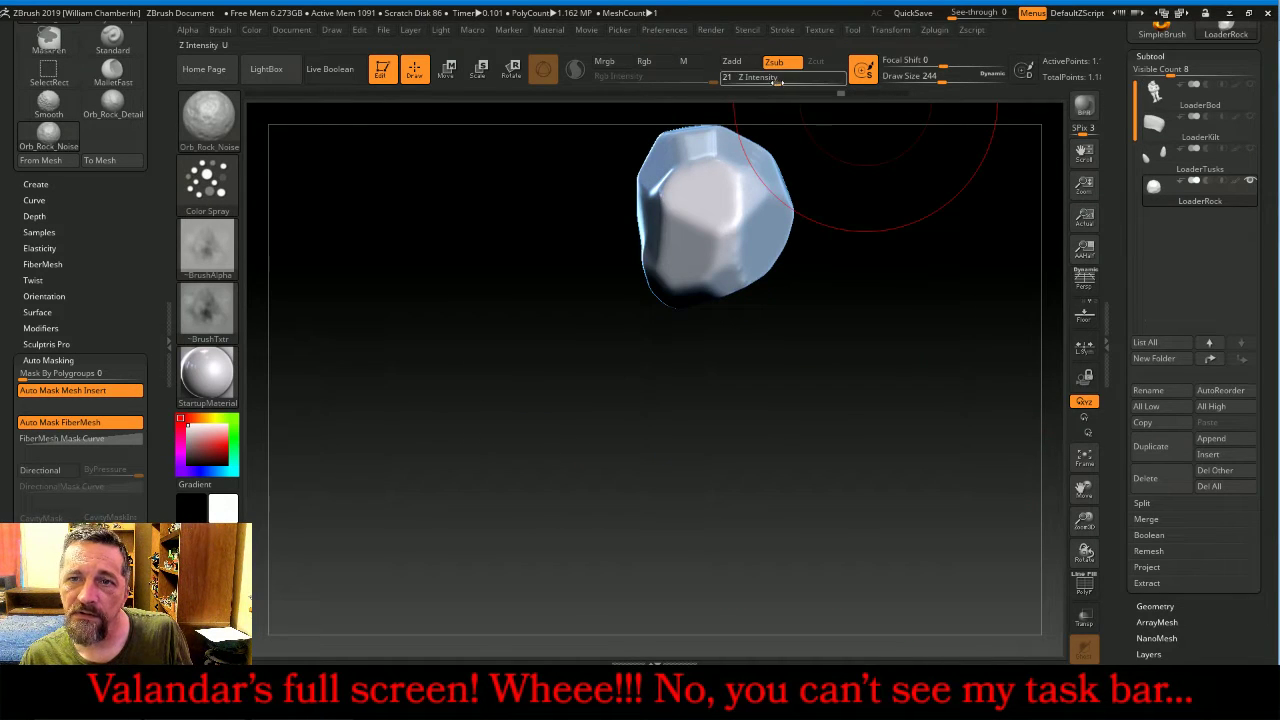
- Set the draw size to 784, try the rock noise brush on the front facet, and undo that stroke
left_click_drag(941, 76, 989, 76)
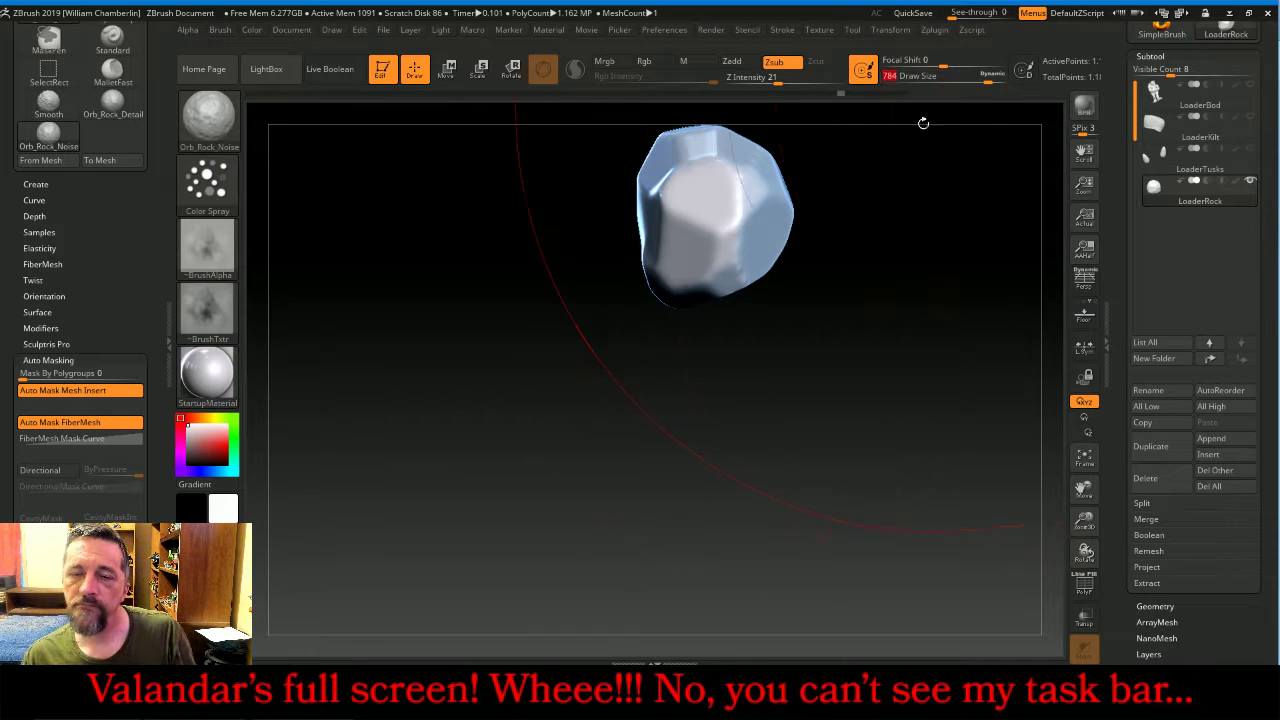
left_click(697, 191)
left_click(695, 192)
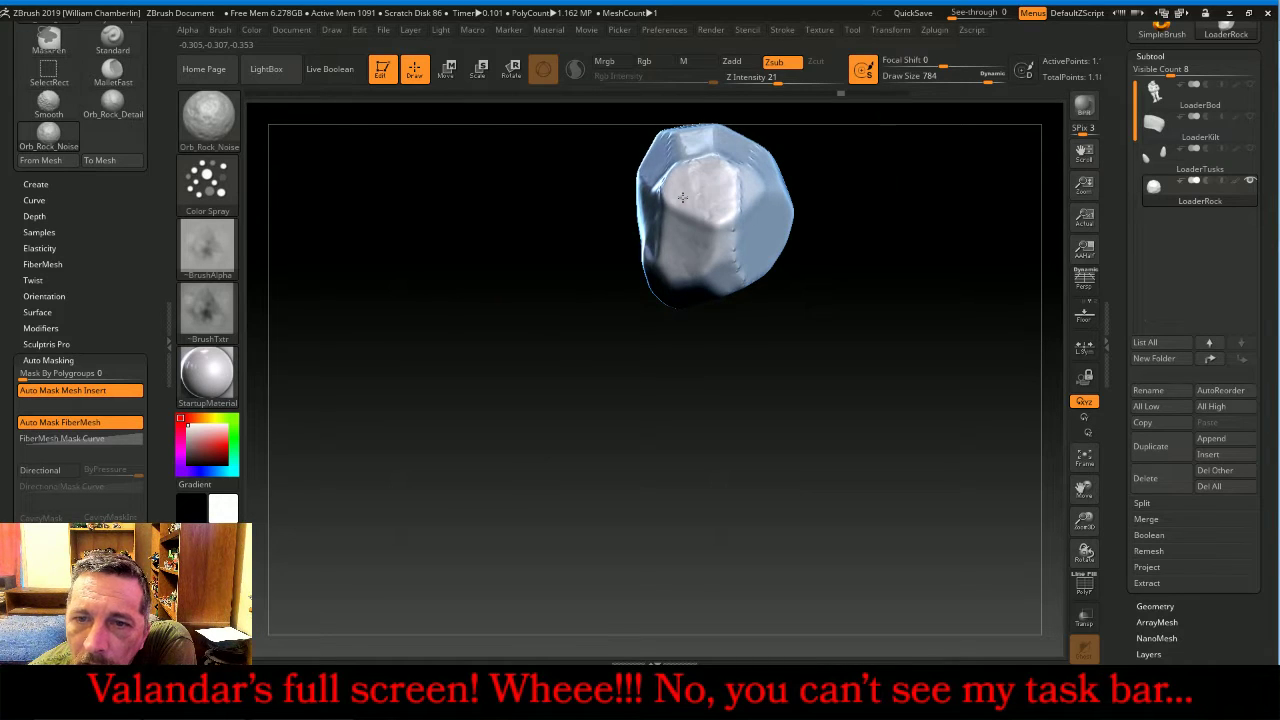
key("ctrl+z")
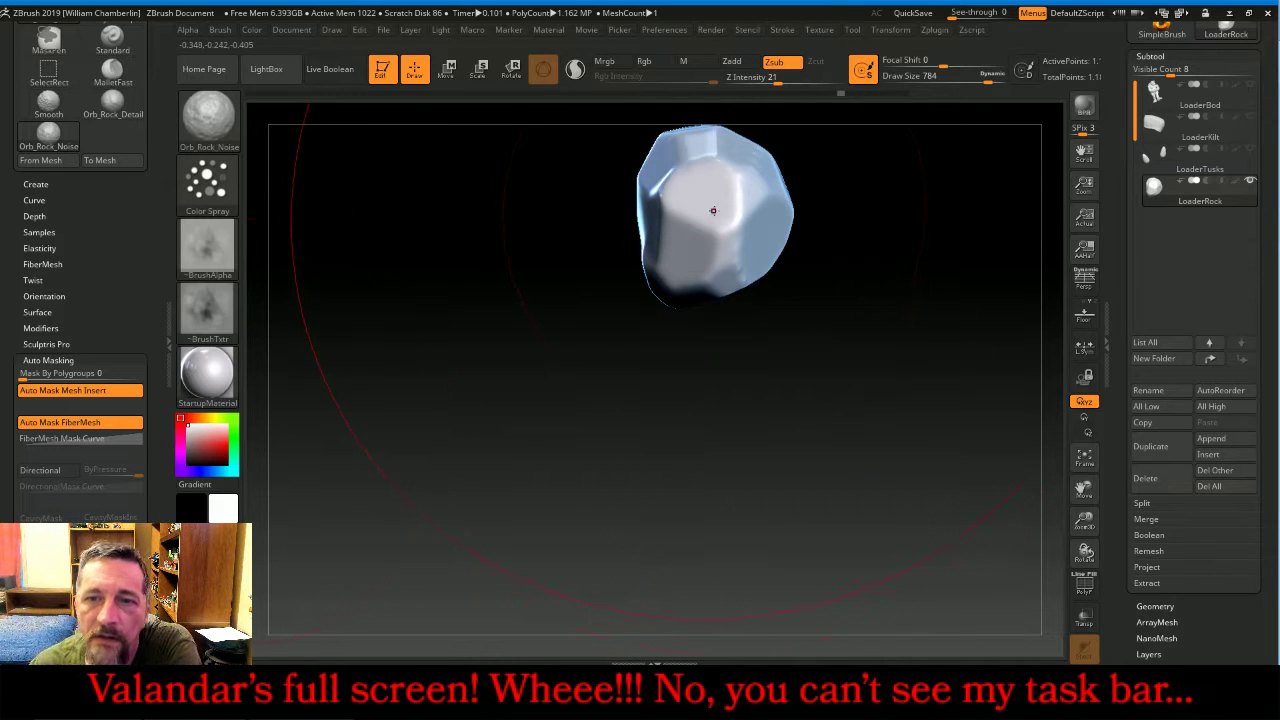
- Carve broad rock noise into the front and neighbouring facets of the isolated rock
left_click_drag(709, 211, 714, 215)
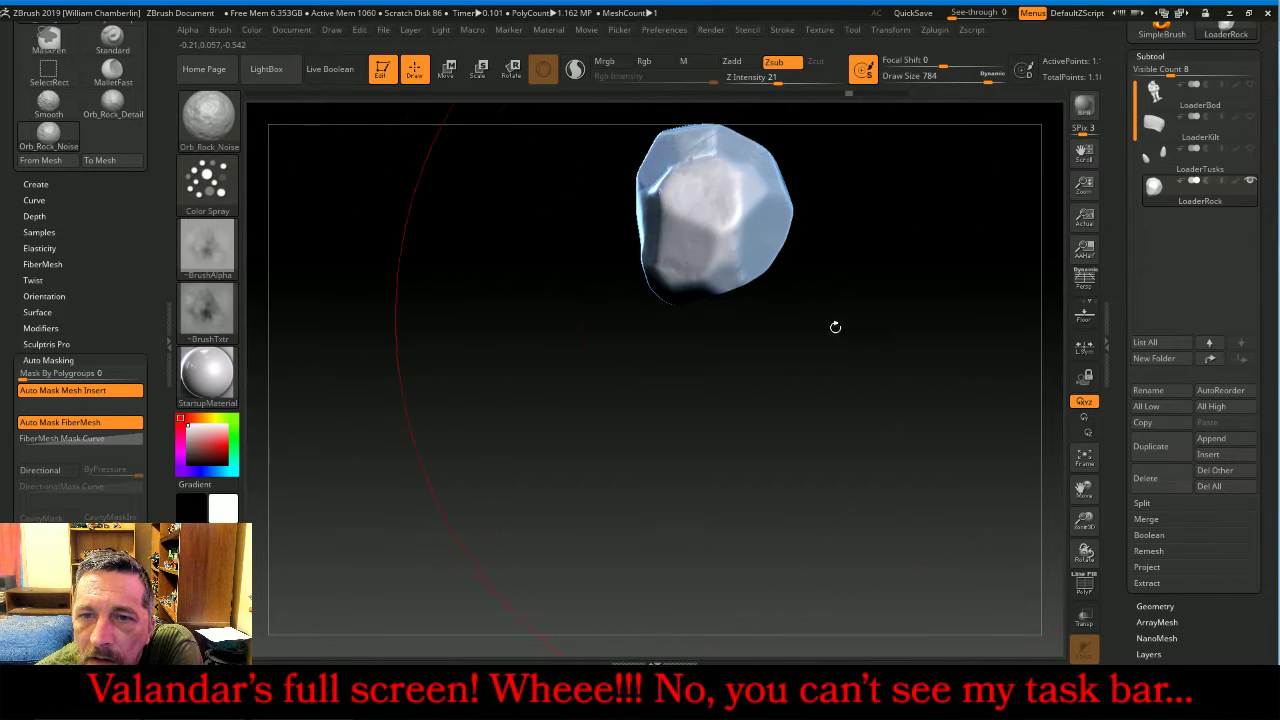
mouse_move(834, 326)
left_mouse_down()
mouse_move(797, 371)
mouse_move(791, 298)
left_mouse_up()
left_click_drag(771, 141, 766, 145)
left_click_drag(832, 388, 824, 305)
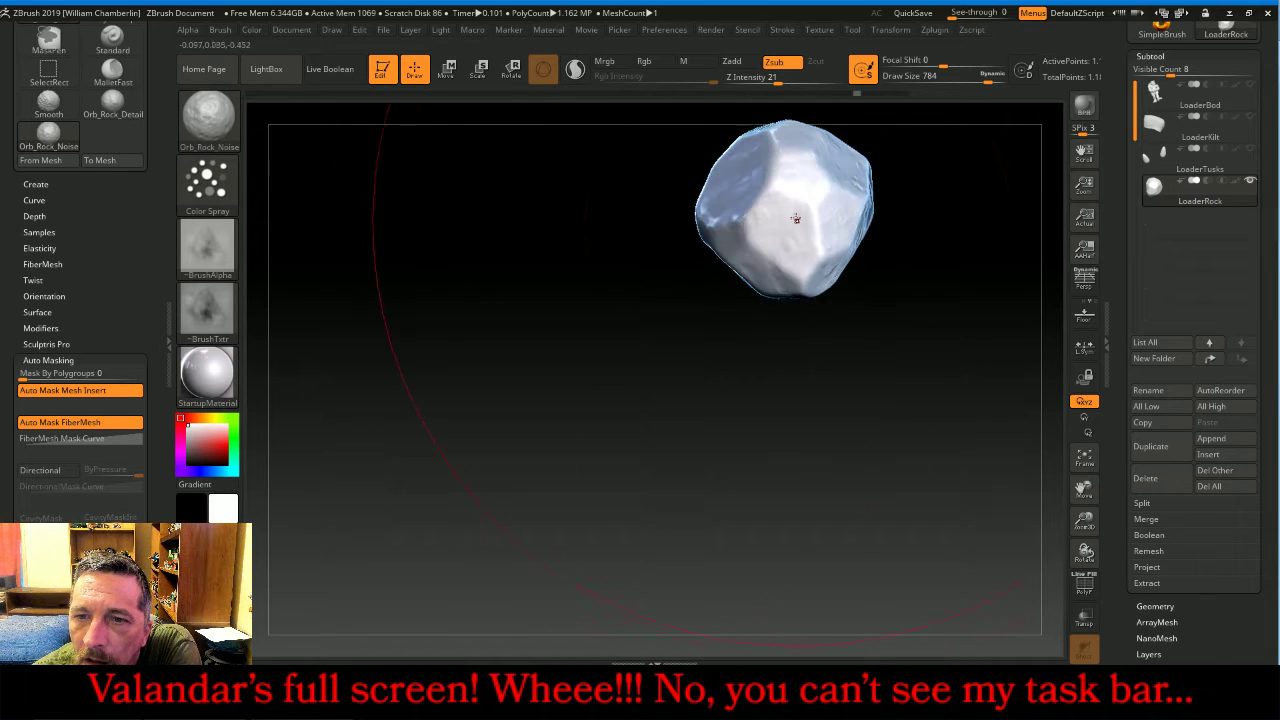
left_click_drag(787, 213, 778, 207)
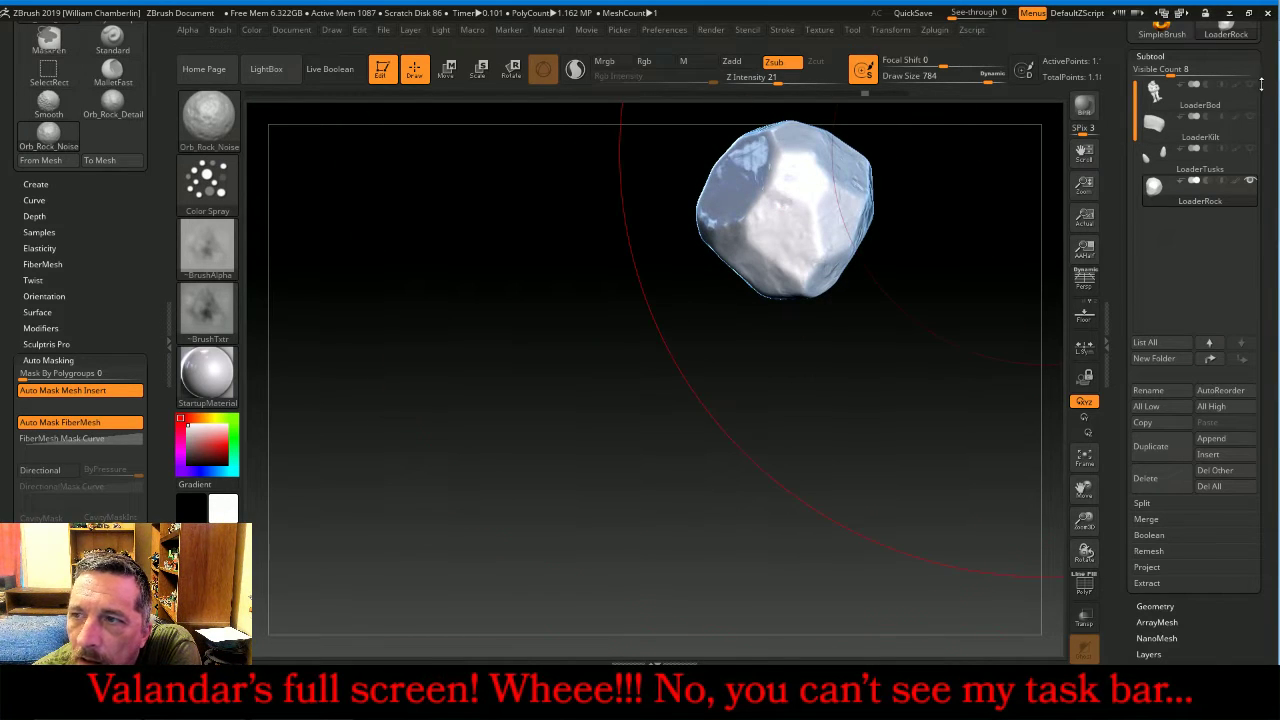
- Show the LoaderBod subtool around the rock with ghosted transparency turned on
left_click(1256, 85)
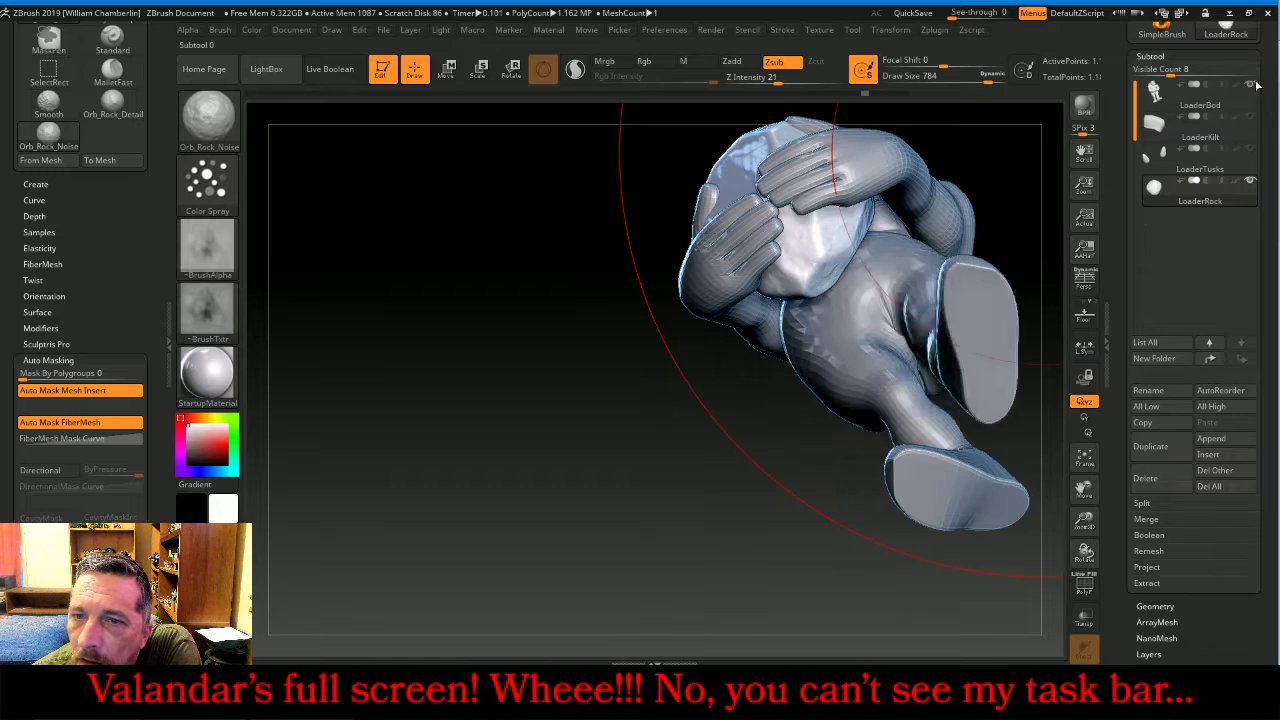
left_click(1083, 621)
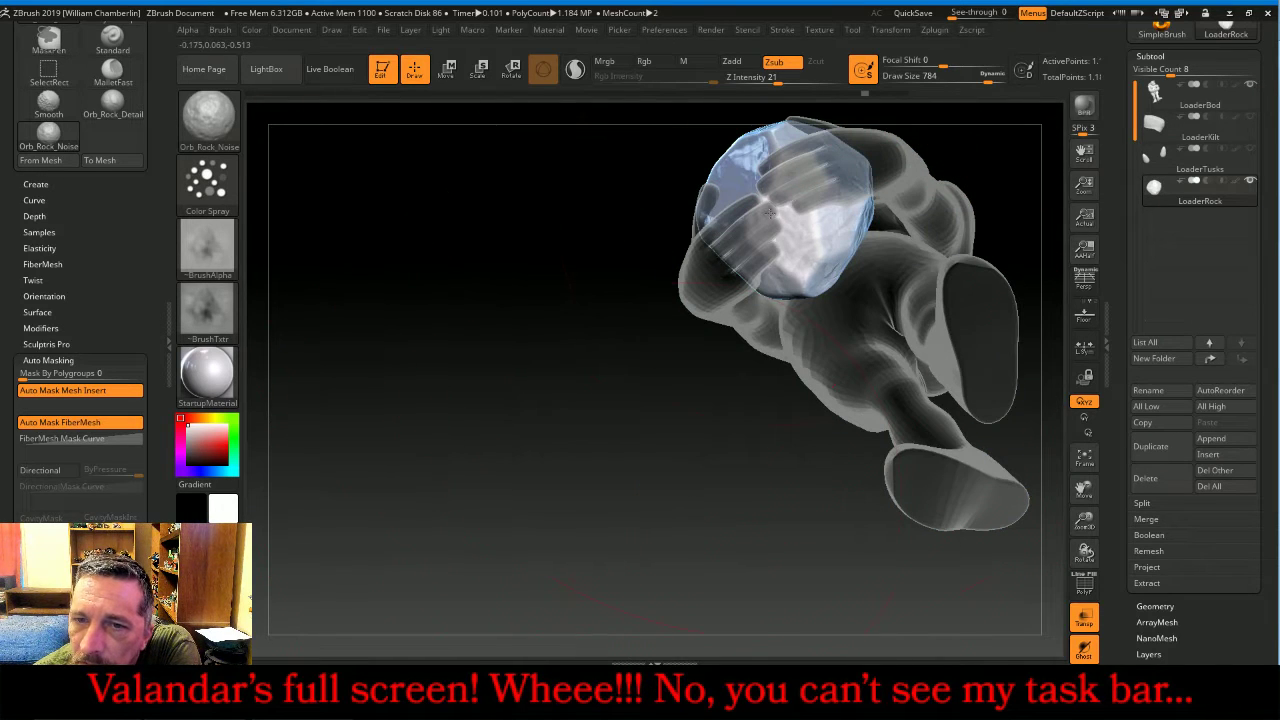
left_click_drag(555, 462, 600, 298)
- Carve broad rock noise into the rock's remaining sides, including the areas behind the creature's hands and arms
left_click_drag(716, 272, 694, 258)
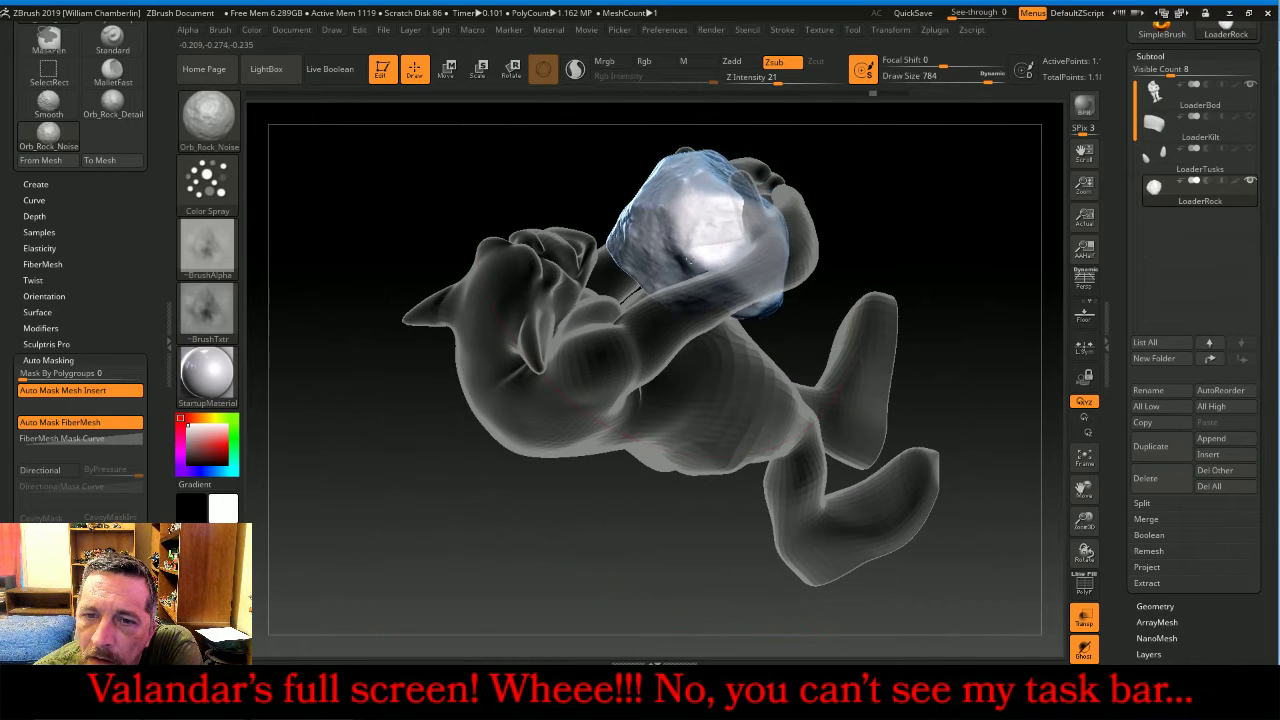
mouse_move(866, 234)
left_mouse_down()
mouse_move(938, 271)
mouse_move(708, 216)
mouse_move(754, 187)
left_mouse_up()
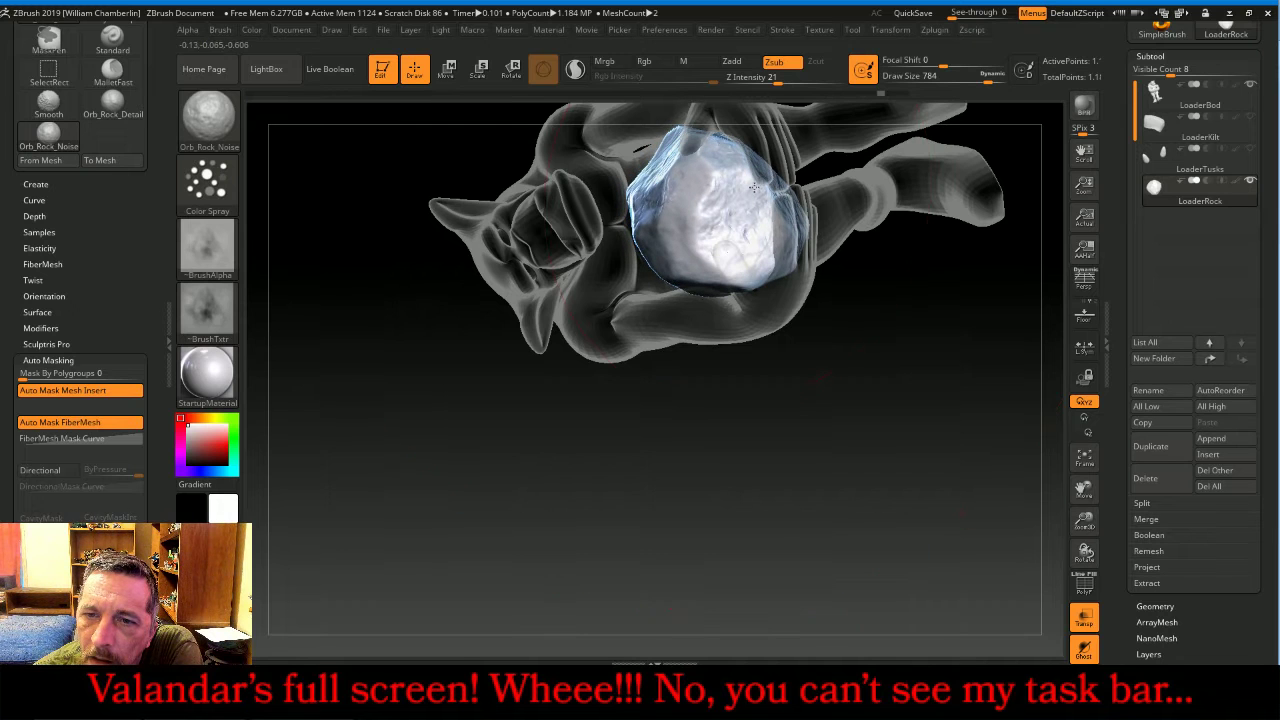
left_click_drag(799, 441, 885, 540)
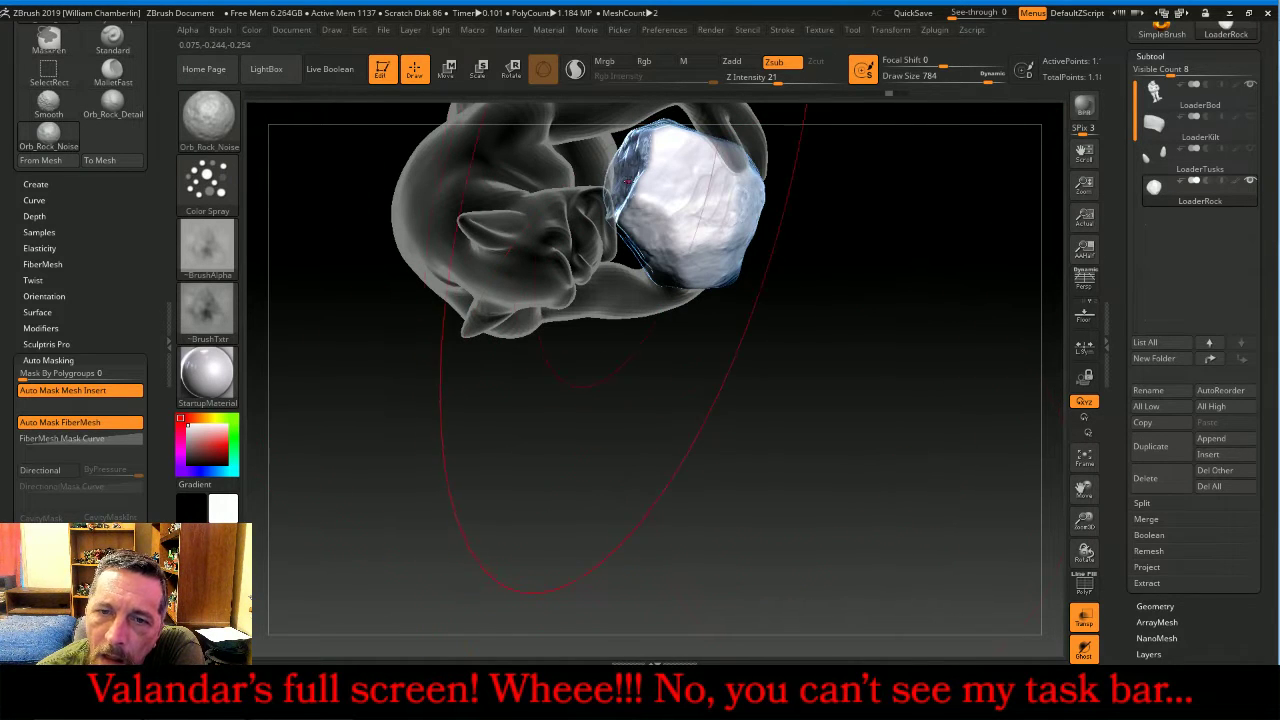
left_click_drag(627, 181, 622, 198)
mouse_move(700, 420)
left_mouse_down()
mouse_move(756, 302)
mouse_move(780, 286)
left_mouse_up()
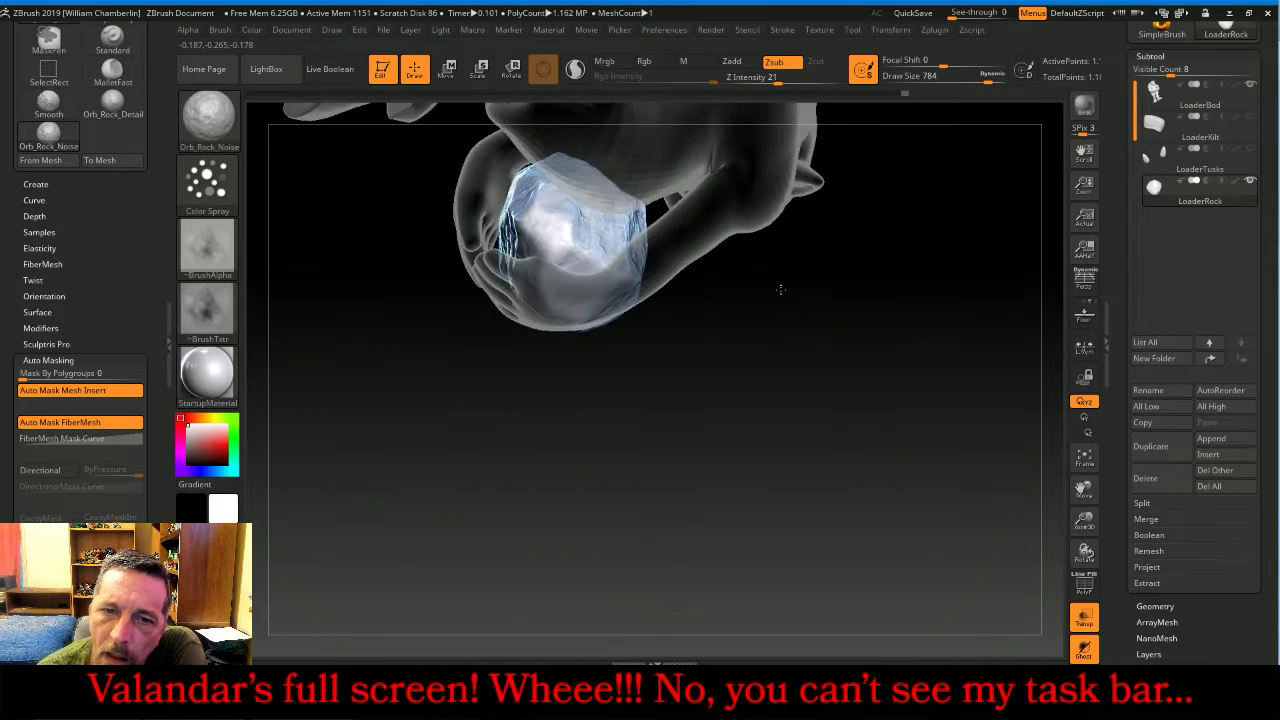
left_click_drag(597, 173, 558, 212)
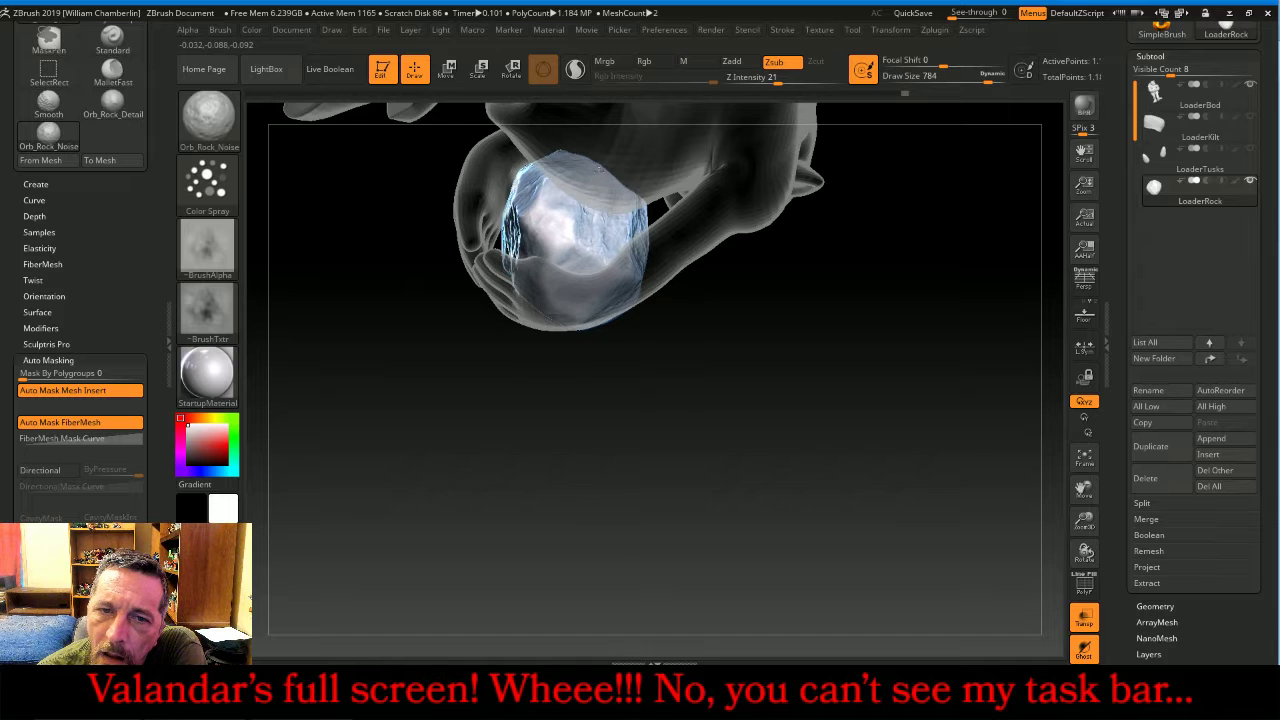
left_click_drag(704, 402, 768, 412)
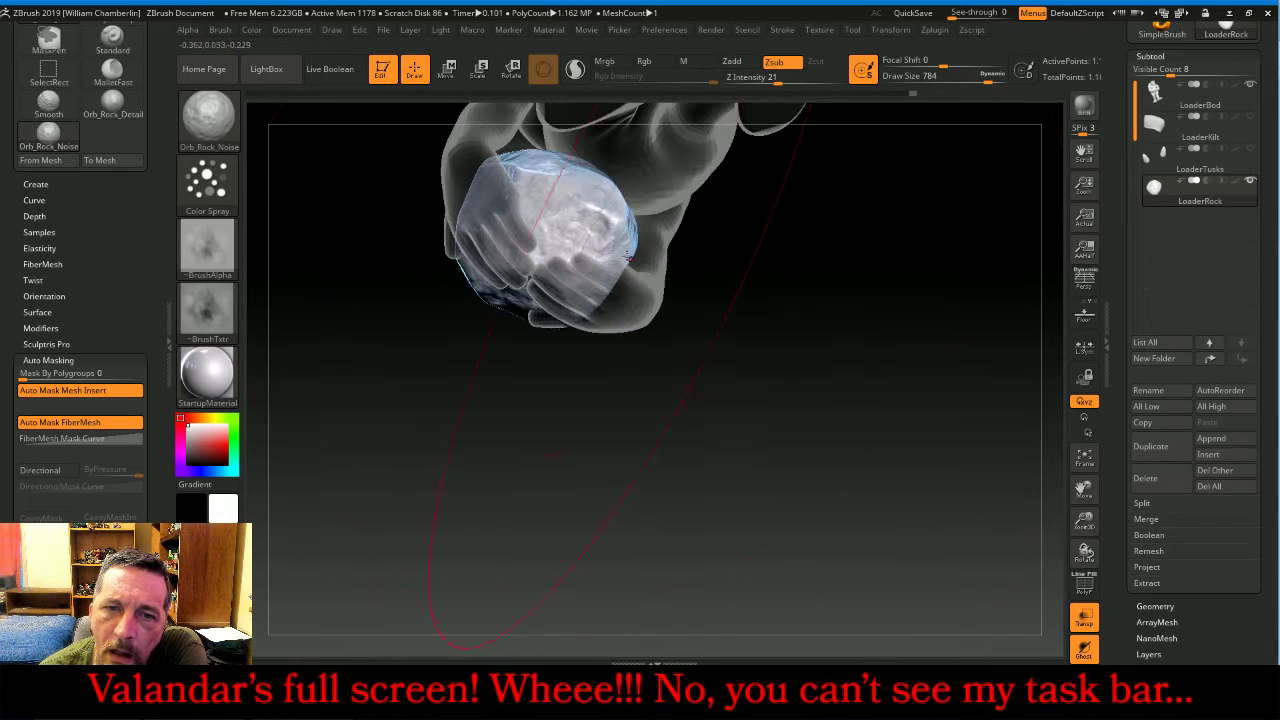
mouse_move(524, 189)
left_mouse_down()
mouse_move(539, 234)
mouse_move(594, 257)
left_mouse_up()
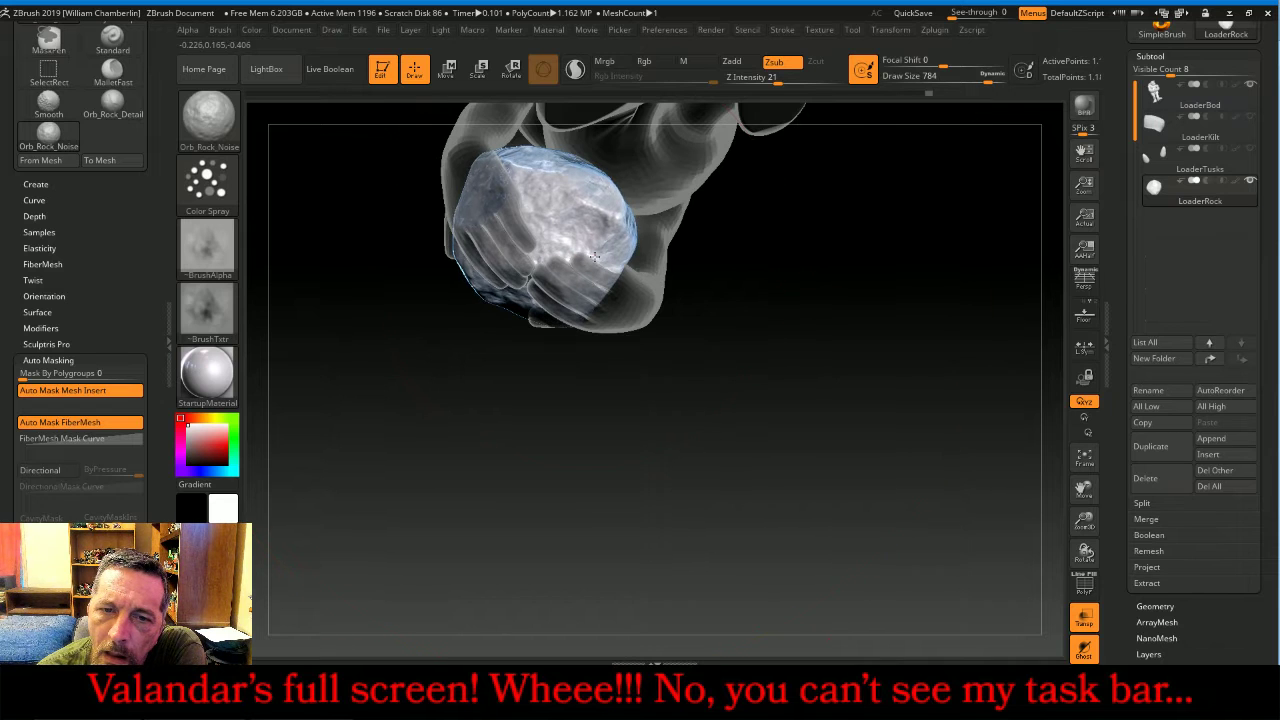
- Turn off transparency and inspect how the textured rock sits in the creature's hands
left_click_drag(915, 338, 978, 349)
left_click_drag(445, 406, 745, 450)
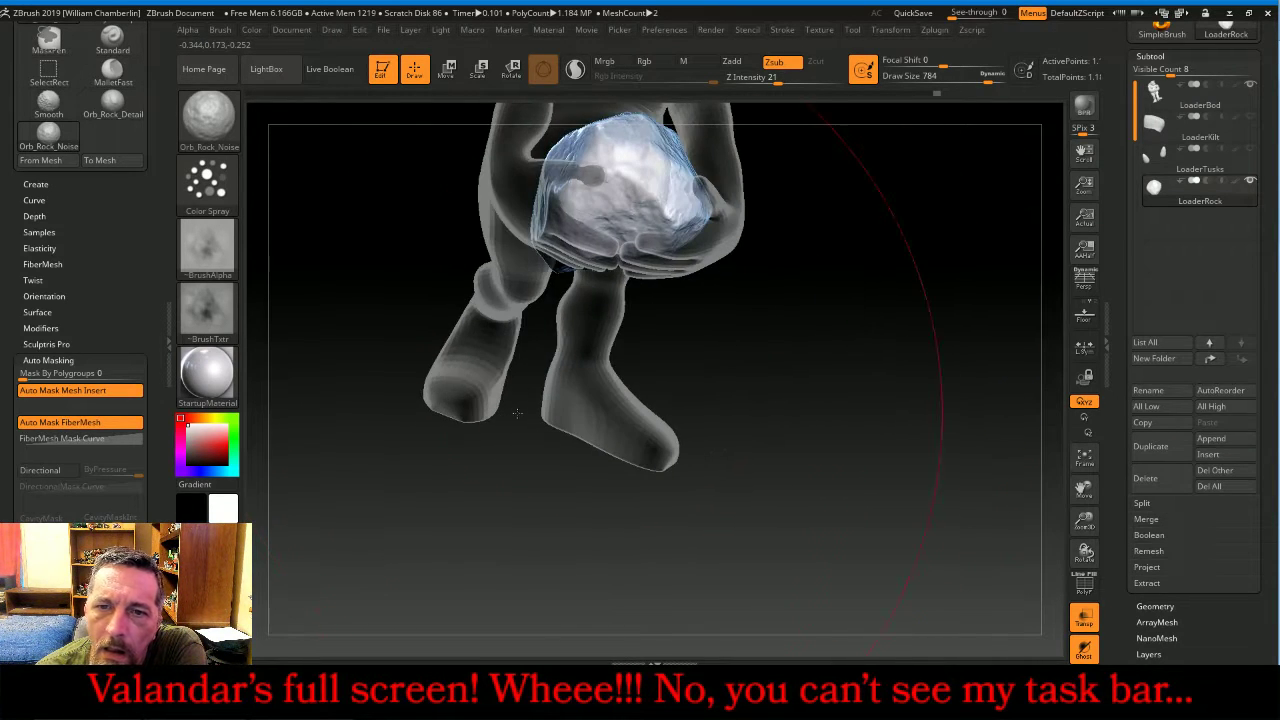
left_click(1084, 618)
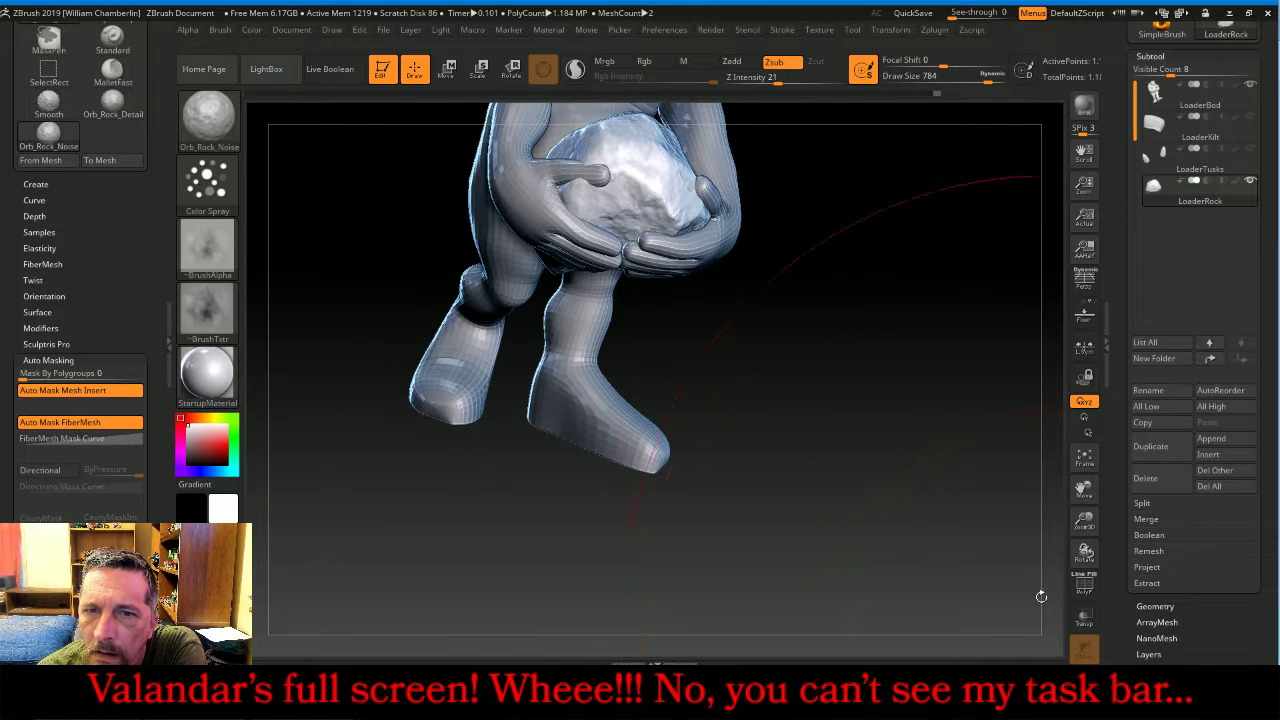
left_click_drag(1040, 594, 990, 565)
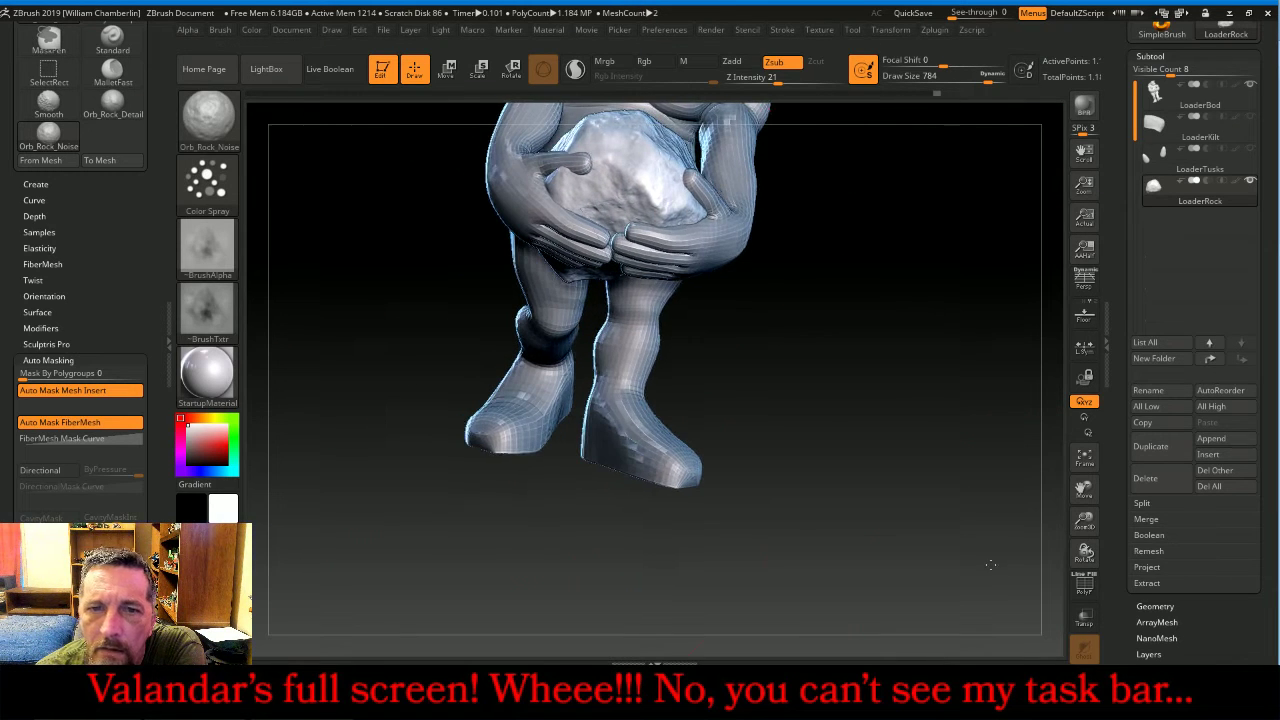
- Select the Move brush and set its draw size to 338 for reshaping the rock
left_click(207, 122)
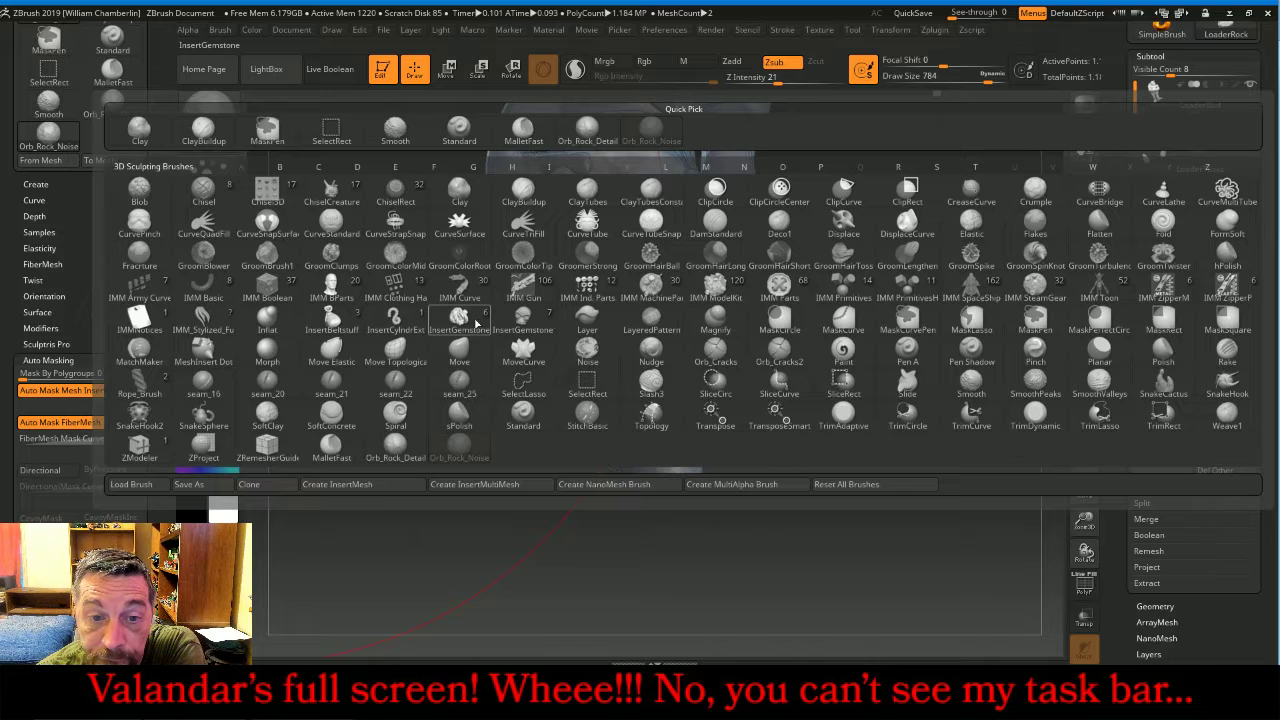
left_click(459, 350)
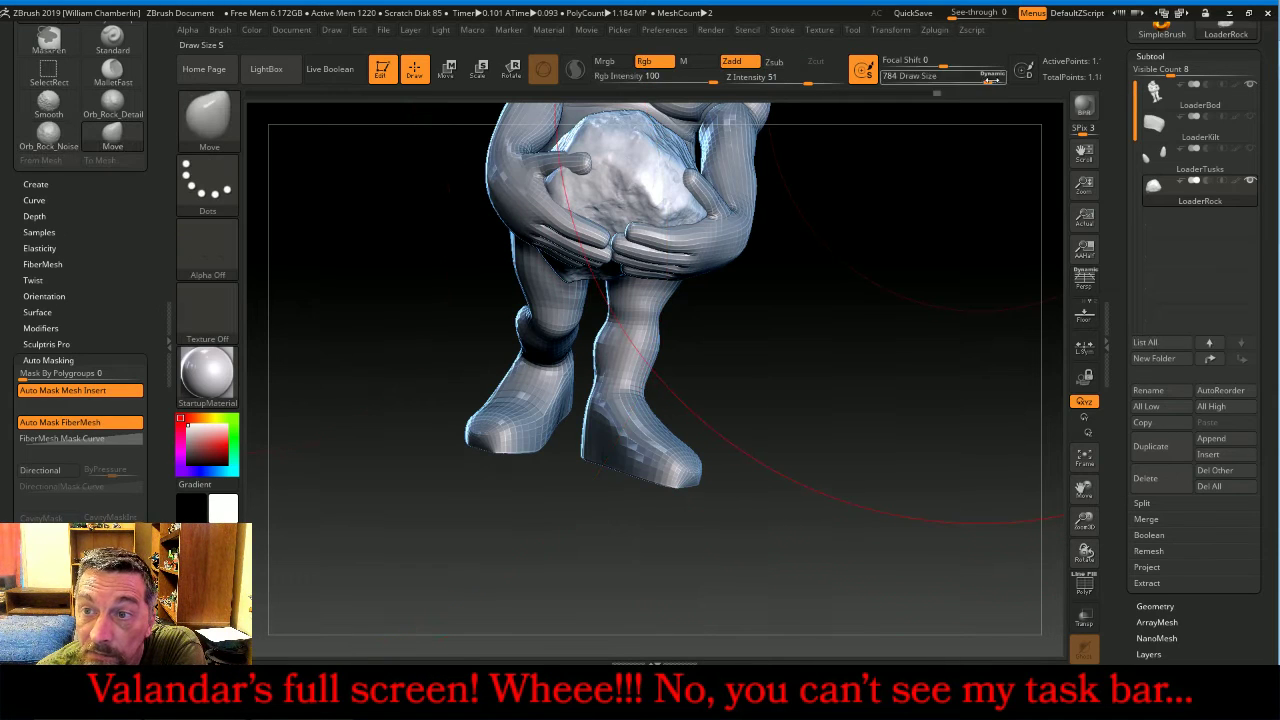
left_click_drag(990, 80, 954, 80)
mouse_move(852, 325)
left_mouse_down()
mouse_move(823, 406)
mouse_move(800, 277)
left_mouse_up()
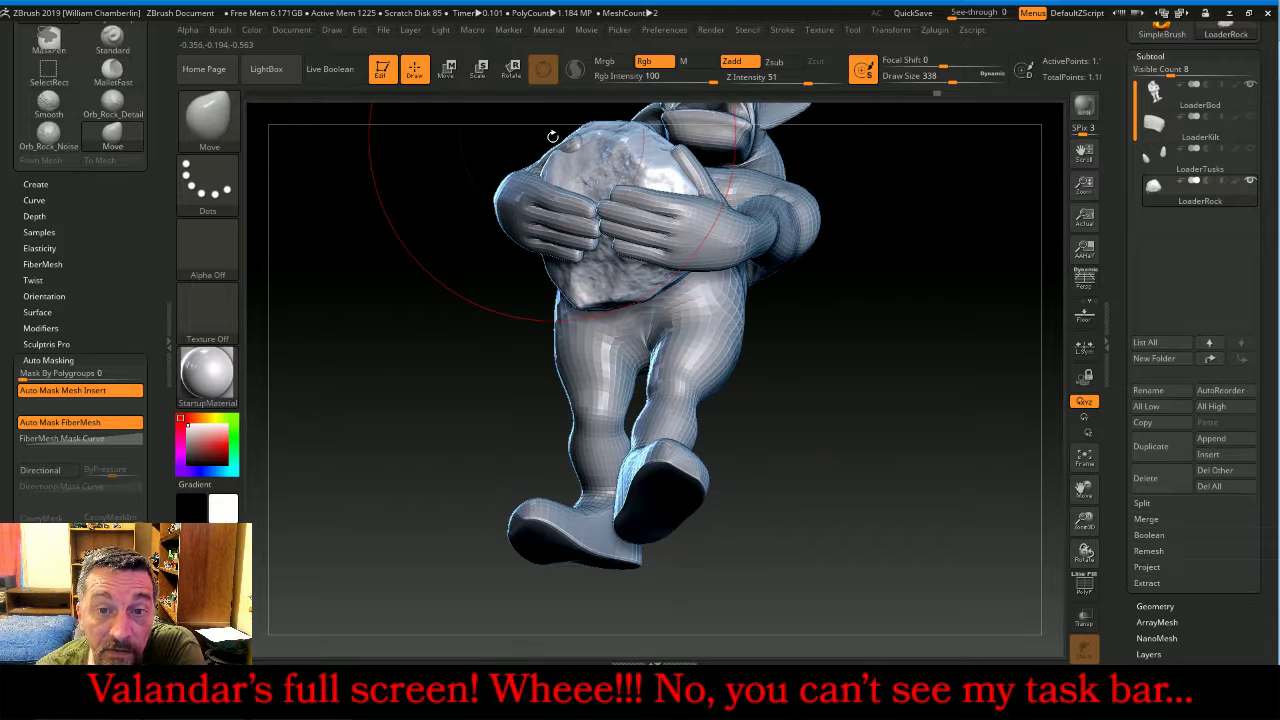
- Reshape the rock with the Move brush, pulling in its protruding end and adjusting its underside and outer edge between the hands
left_click_drag(577, 150, 585, 172)
mouse_move(797, 349)
left_mouse_down()
mouse_move(752, 424)
mouse_move(793, 417)
mouse_move(917, 202)
mouse_move(857, 180)
mouse_move(846, 194)
mouse_move(608, 175)
mouse_move(618, 200)
left_mouse_up()
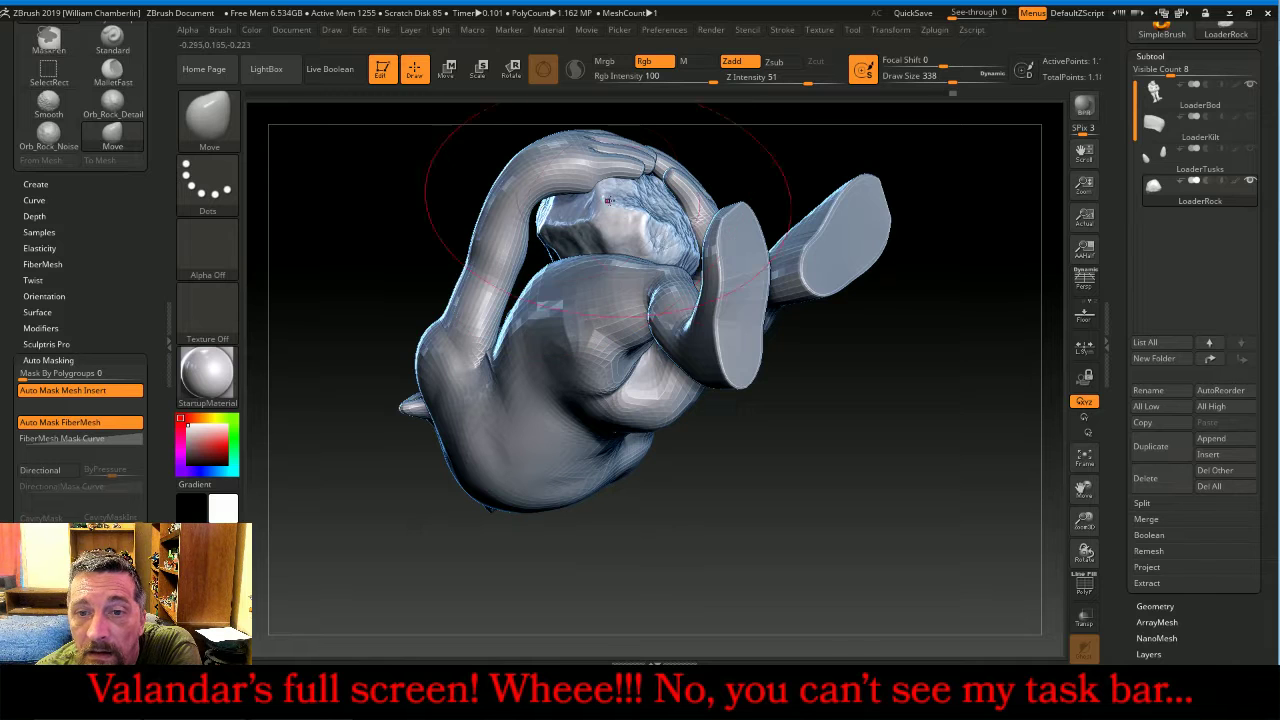
left_click_drag(647, 246, 668, 232)
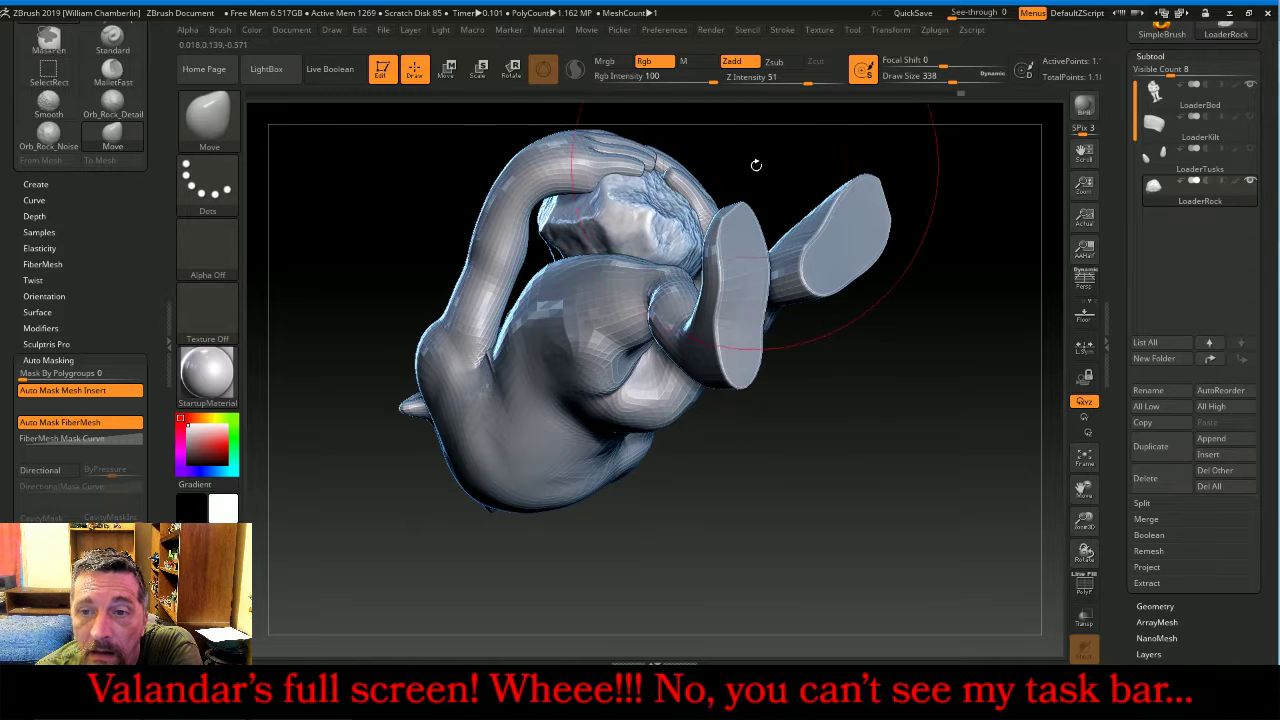
left_click_drag(756, 165, 772, 224)
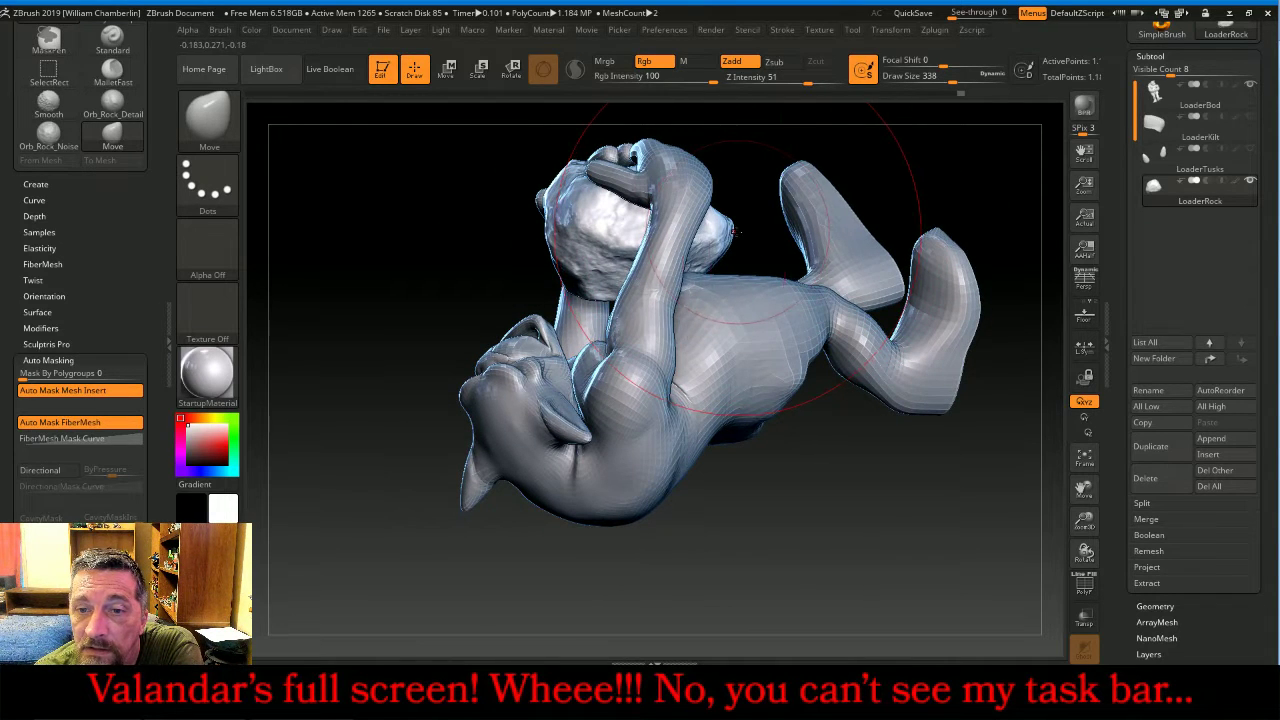
left_click_drag(718, 238, 706, 241)
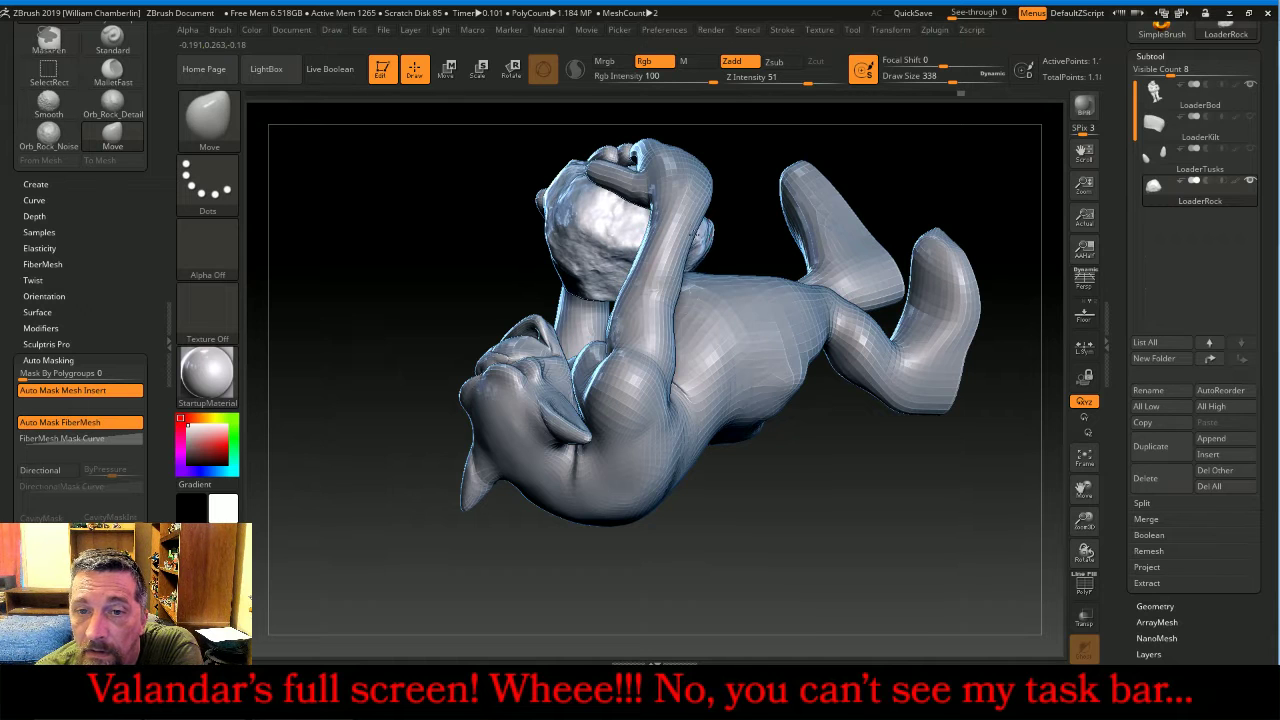
left_click_drag(543, 241, 532, 252)
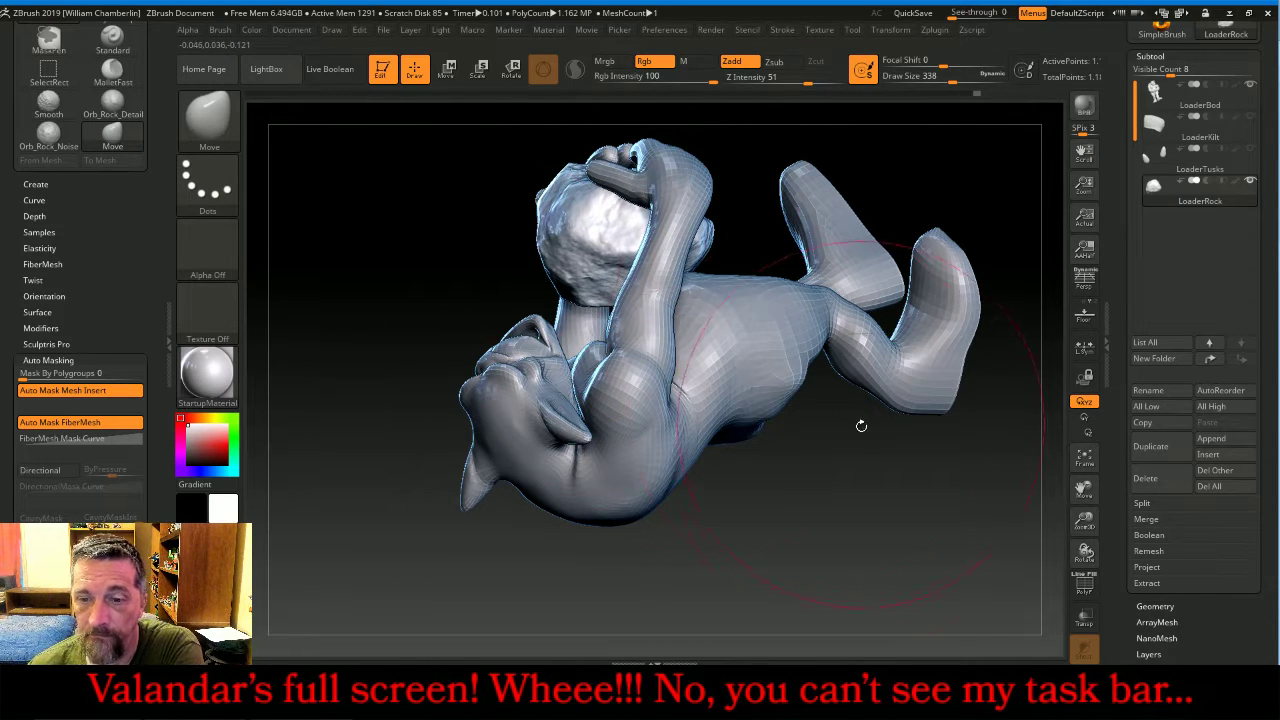
- Turn on local symmetry and pull the rock's upper side outward toward the creature's right arm
left_click_drag(857, 429, 812, 518)
left_click_drag(928, 256, 845, 365)
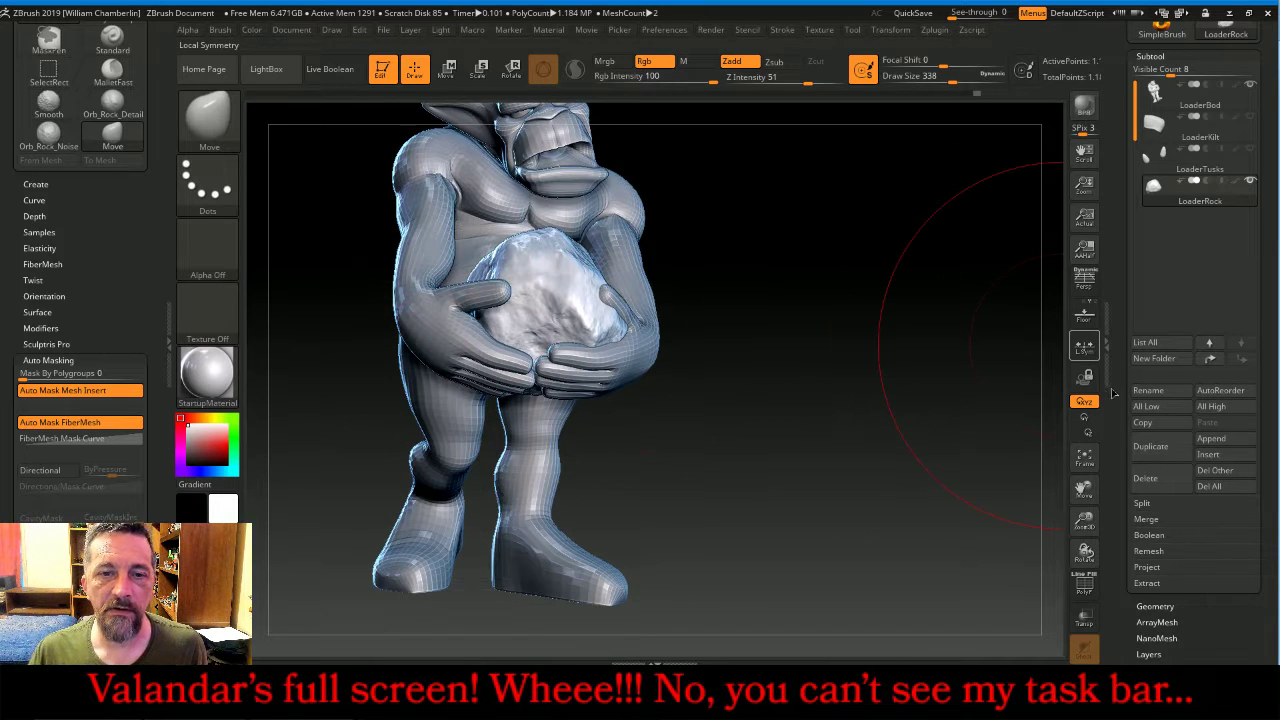
left_click(1084, 345)
left_click_drag(937, 366, 891, 357)
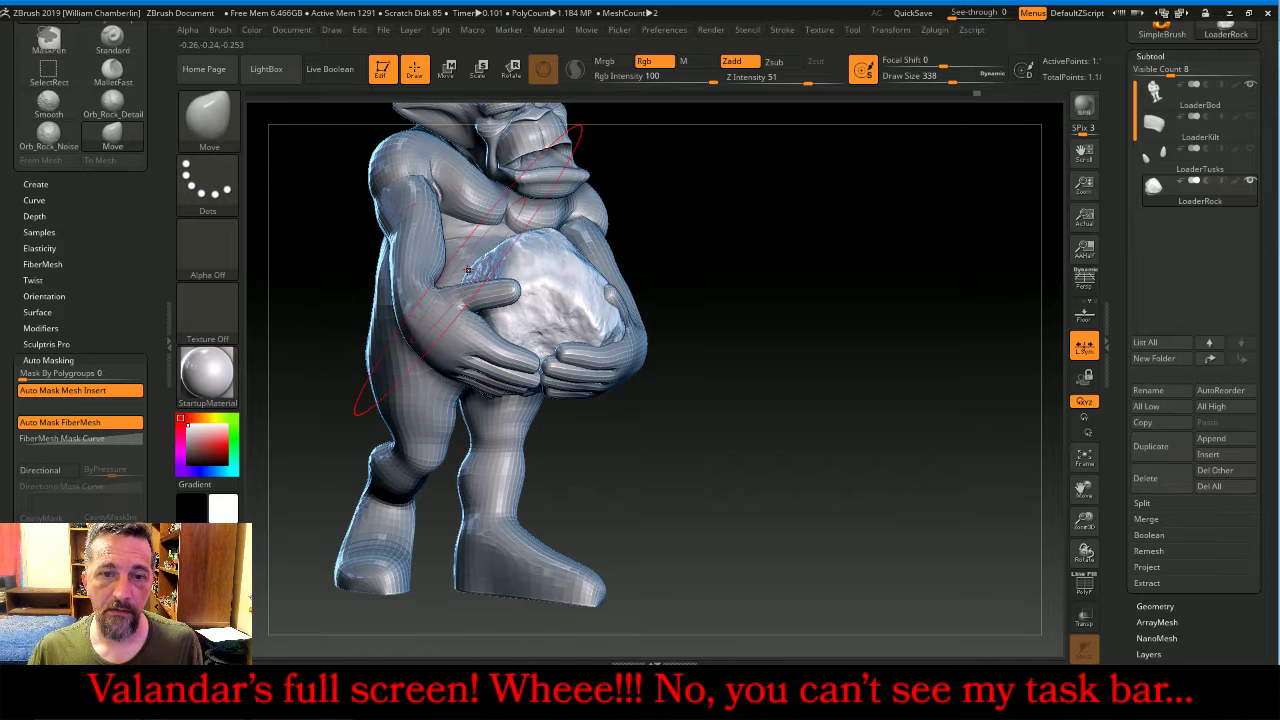
left_click_drag(448, 255, 436, 243)
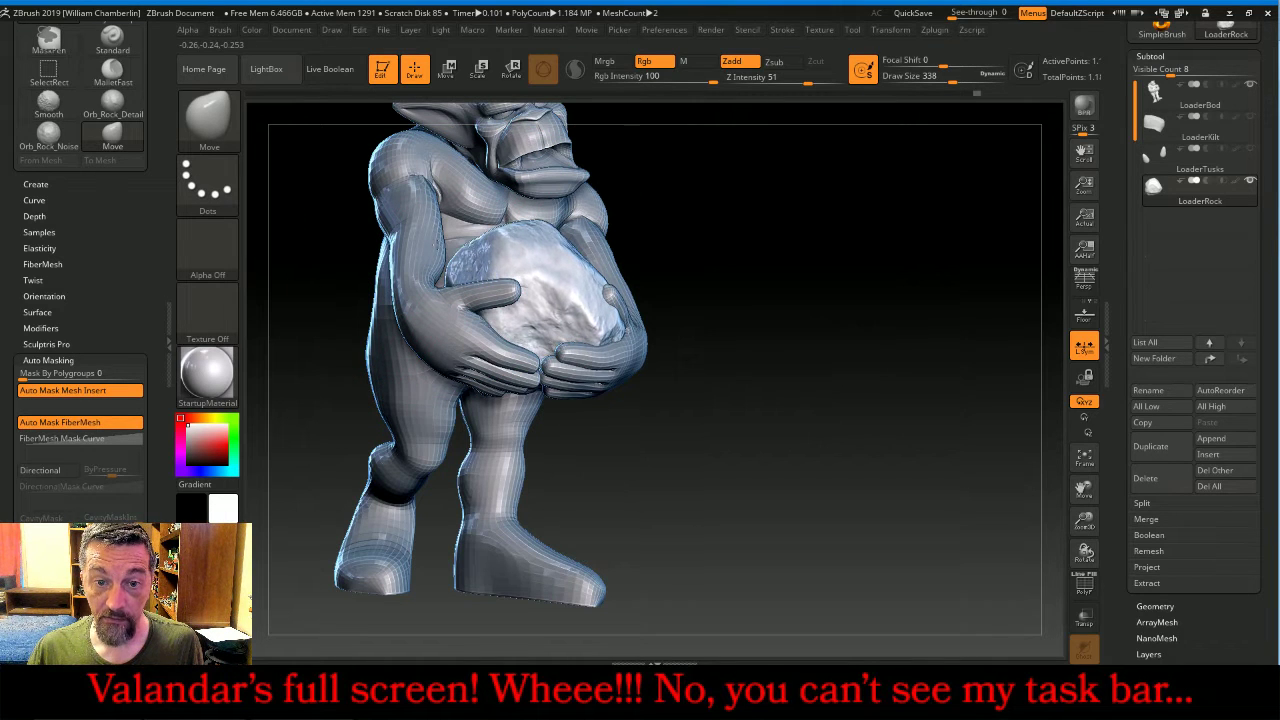
- Pull the rock's upper back up toward the creature's chest and nudge its front side outward between the hands
left_click_drag(772, 267, 737, 279)
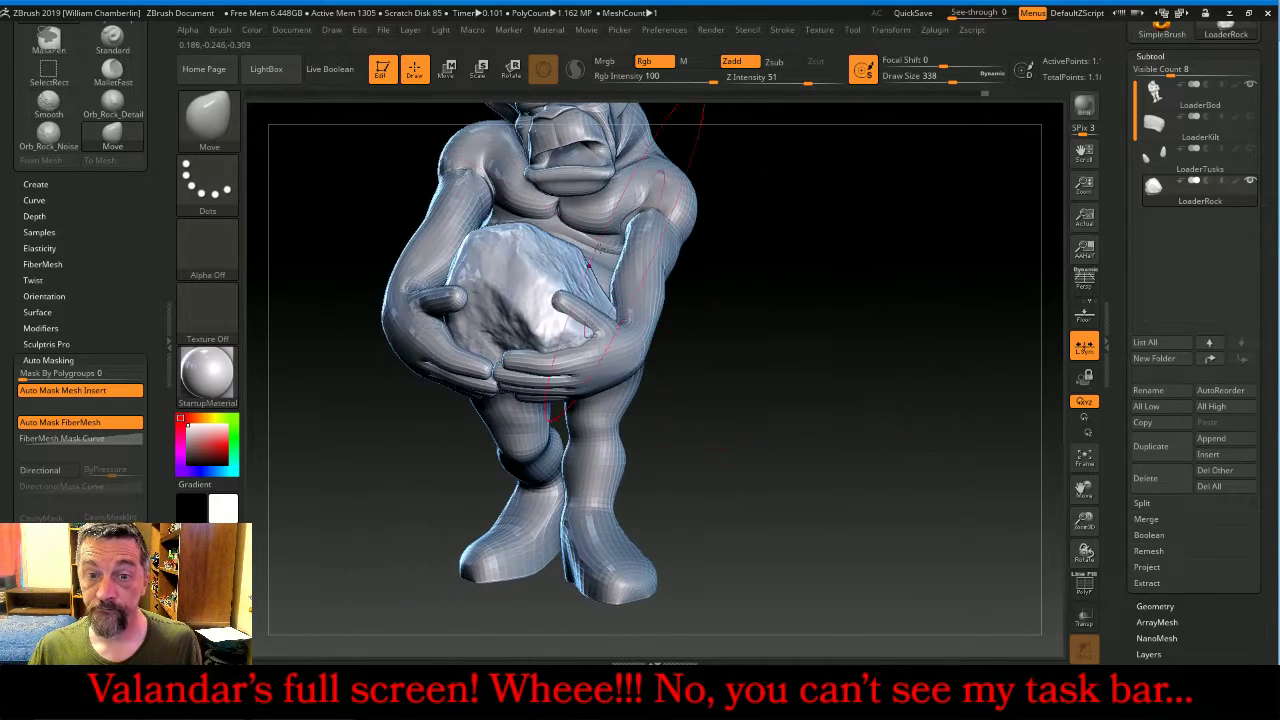
left_click_drag(957, 357, 936, 352)
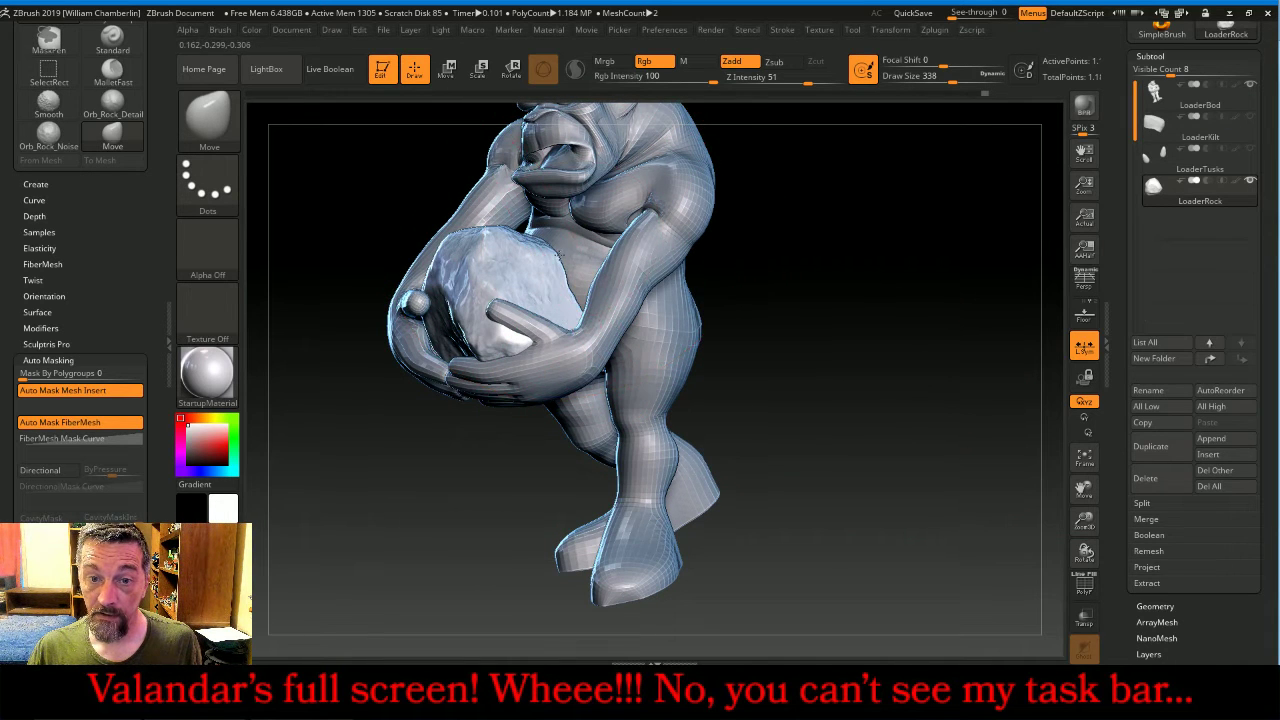
mouse_move(571, 250)
left_mouse_down()
mouse_move(608, 197)
mouse_move(597, 205)
left_mouse_up()
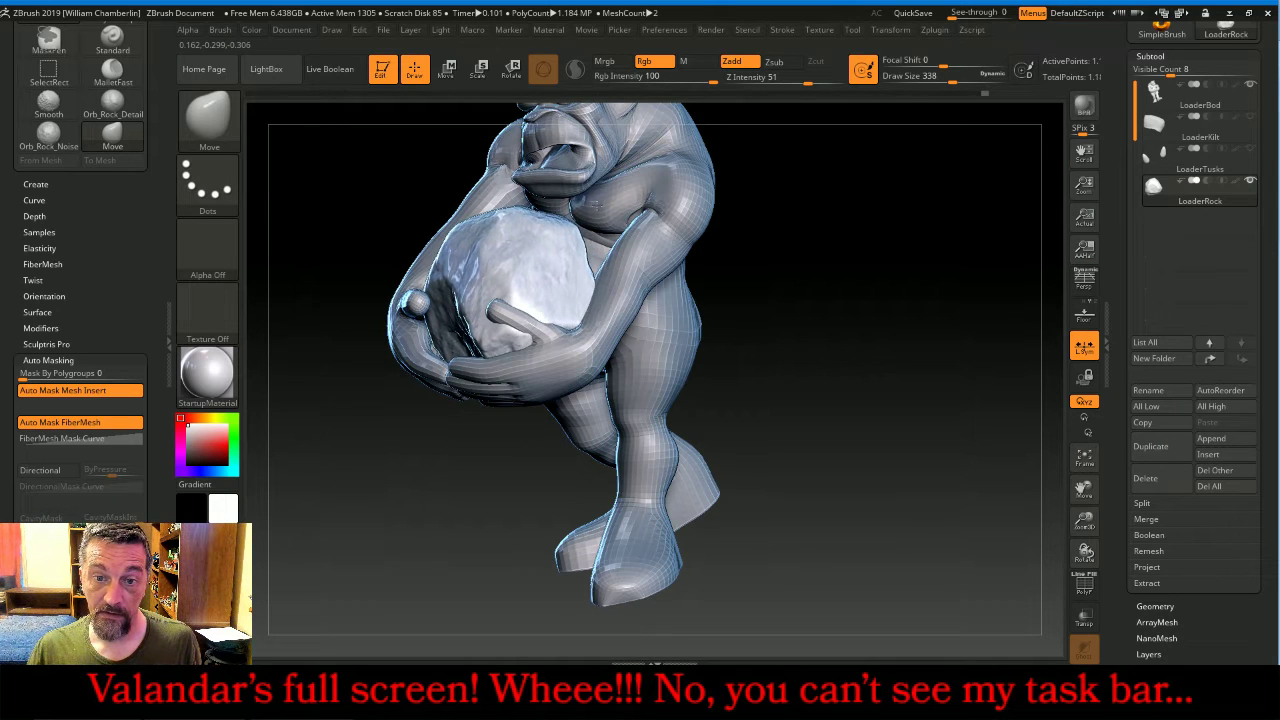
left_click_drag(760, 334, 879, 366)
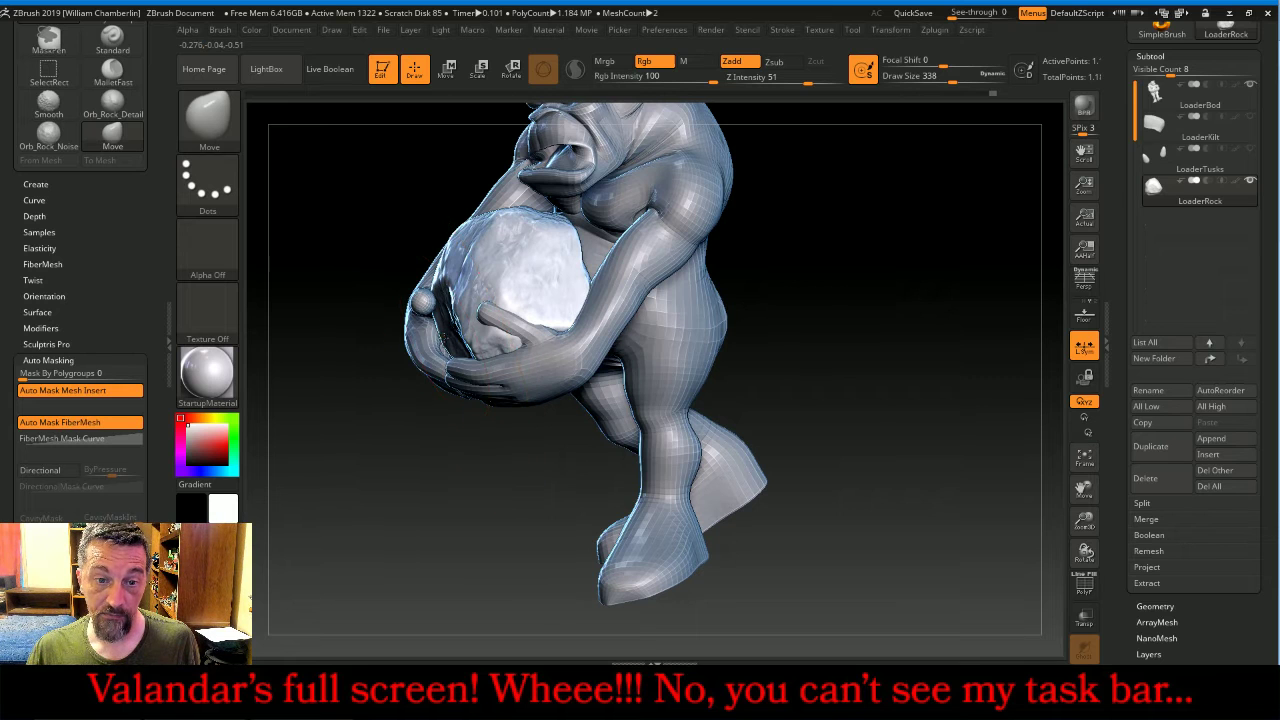
left_click_drag(460, 294, 447, 297)
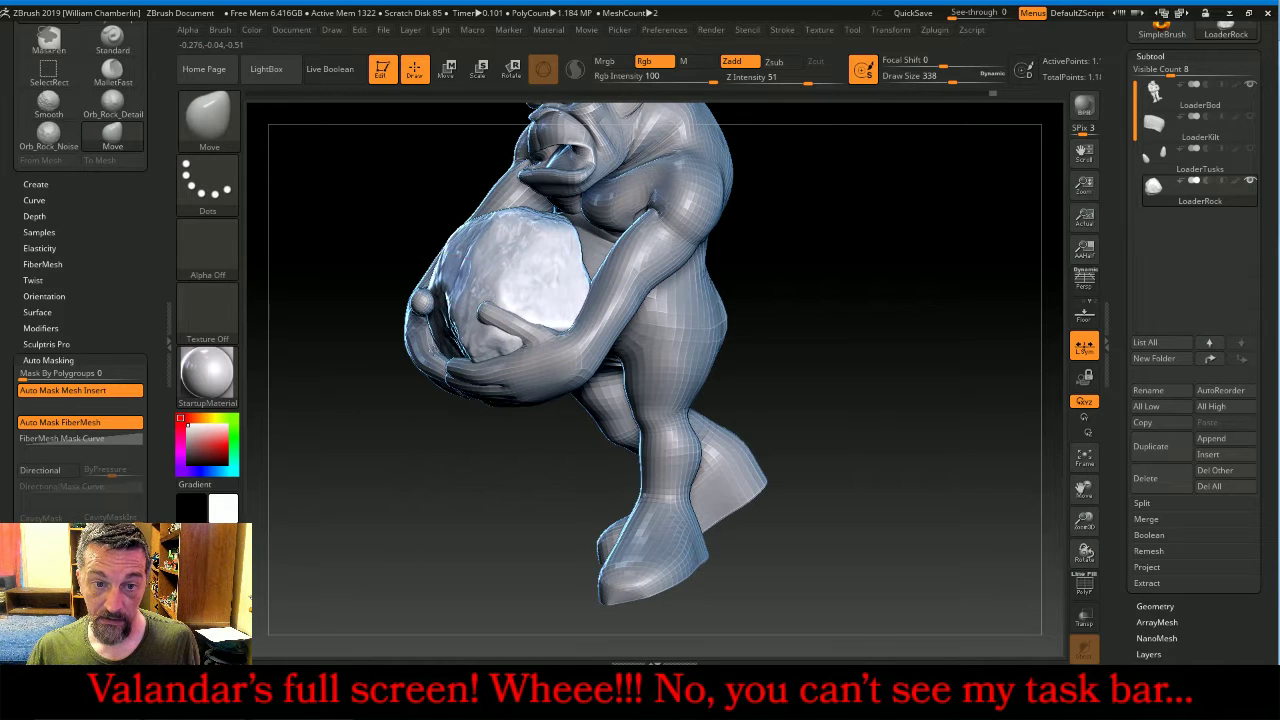
- Check the rock's fit up close, make LoaderBod the active subtool and select the Move Topological brush
left_click_drag(914, 366, 999, 337)
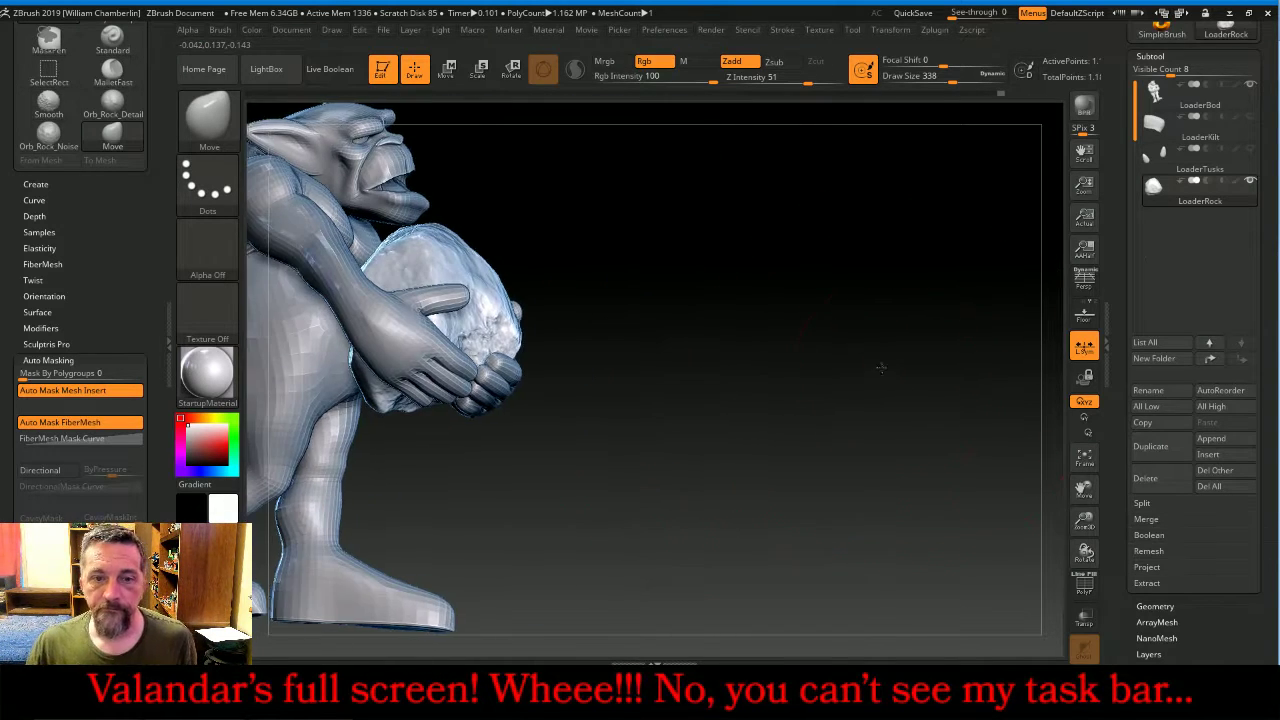
mouse_move(880, 367)
left_mouse_down()
mouse_move(814, 314)
mouse_move(891, 377)
left_mouse_up()
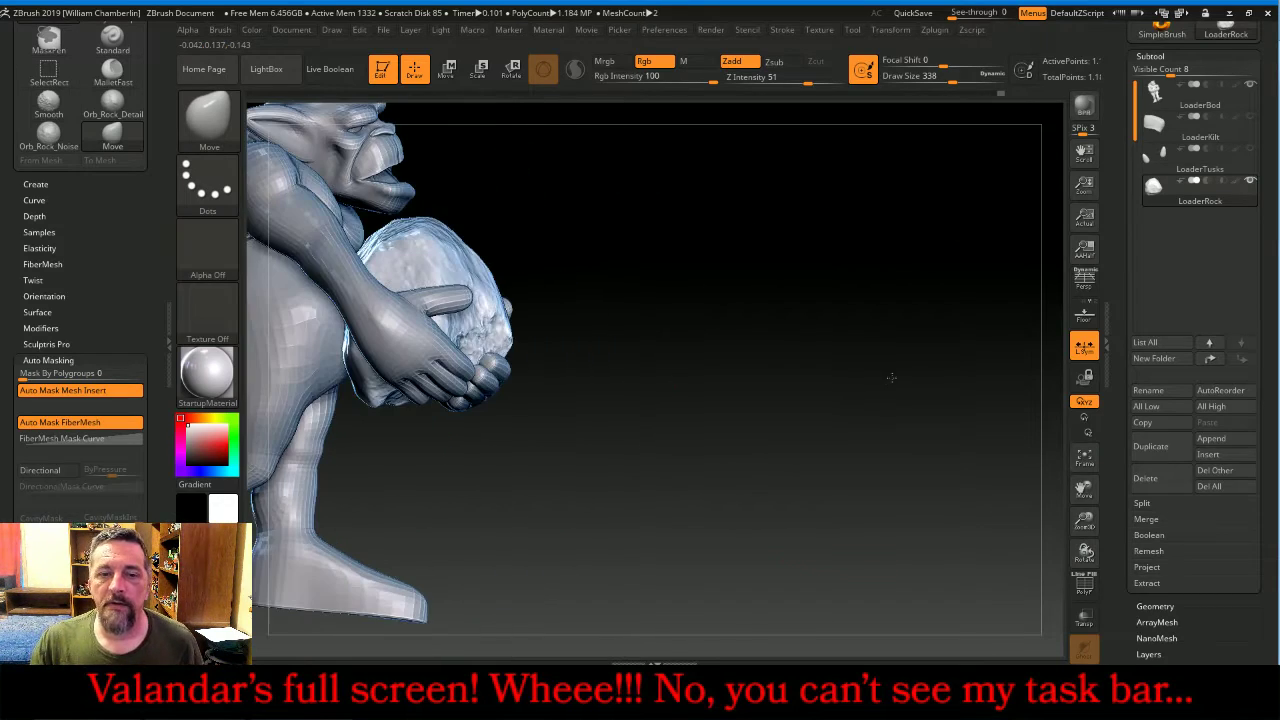
left_click(1084, 458)
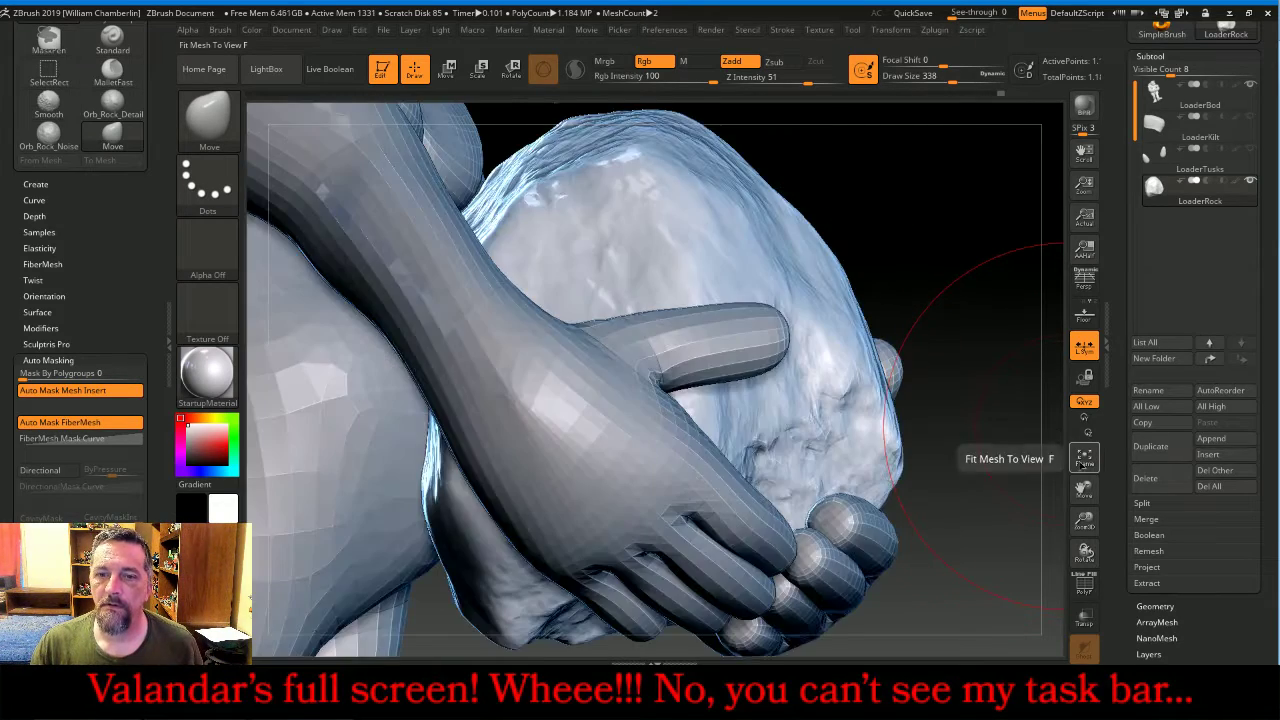
mouse_move(1055, 466)
left_mouse_down()
mouse_move(901, 500)
mouse_move(929, 491)
left_mouse_up()
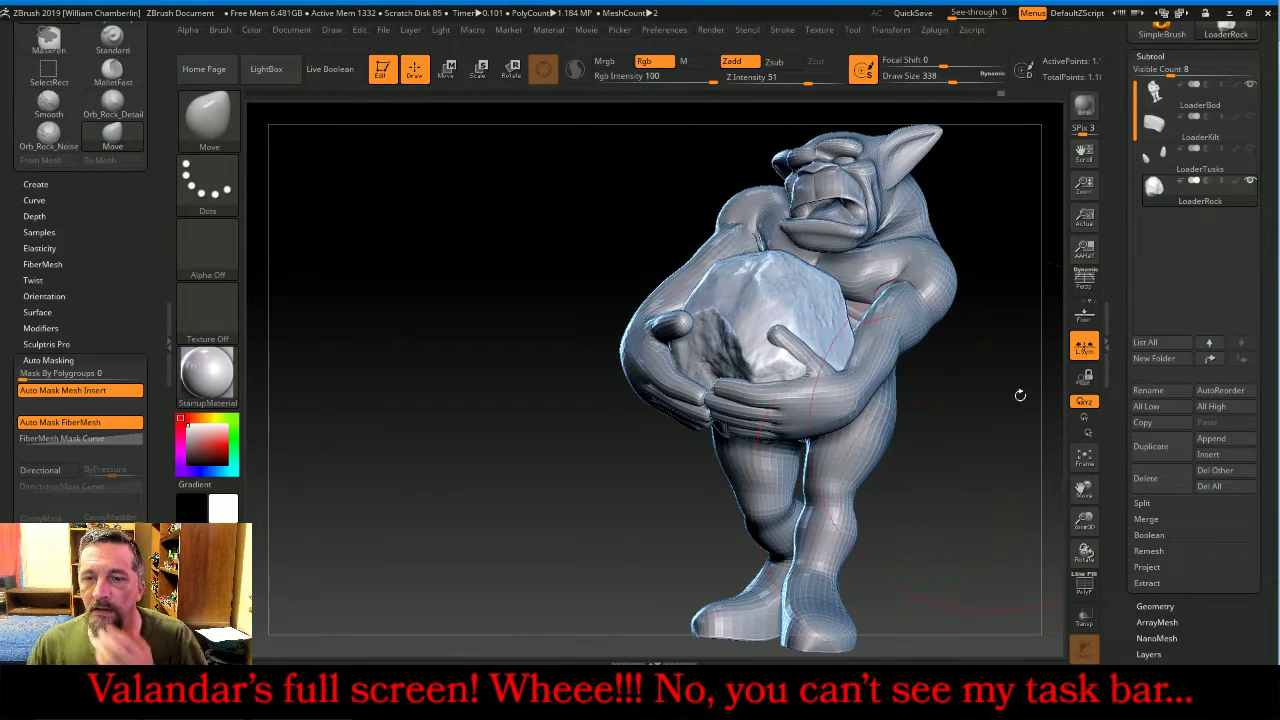
left_click(1198, 96)
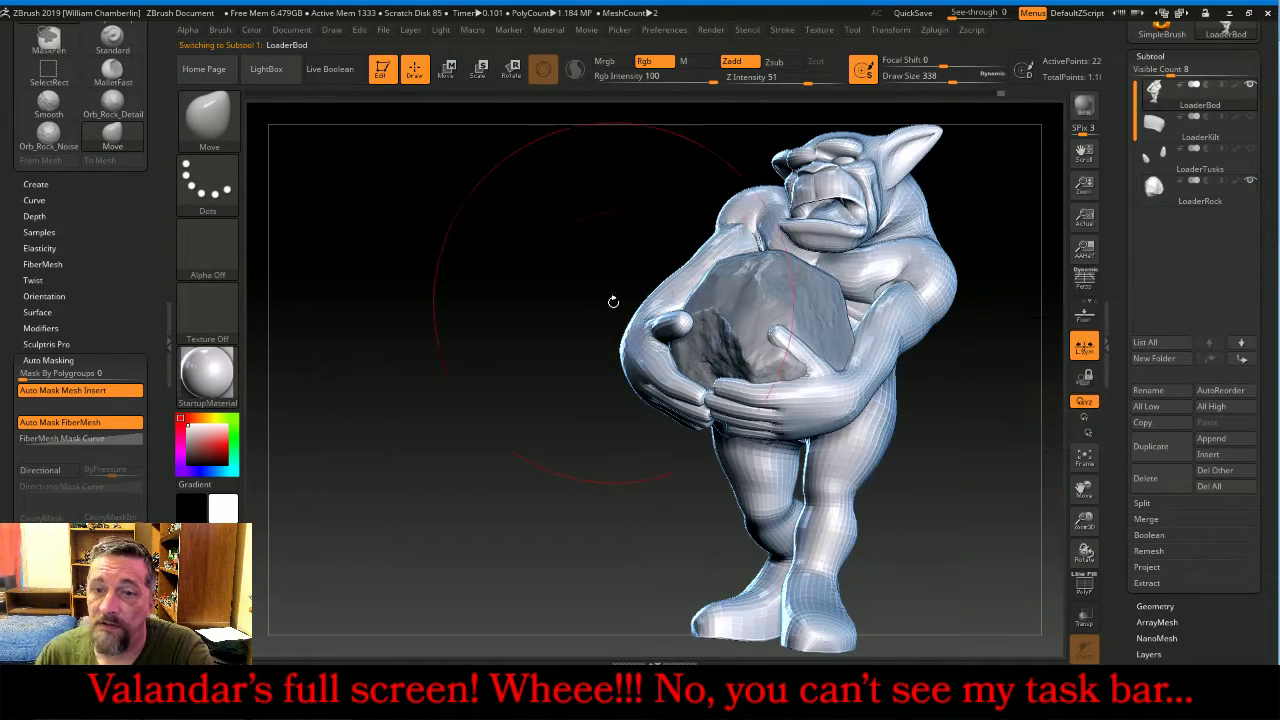
left_click(208, 125)
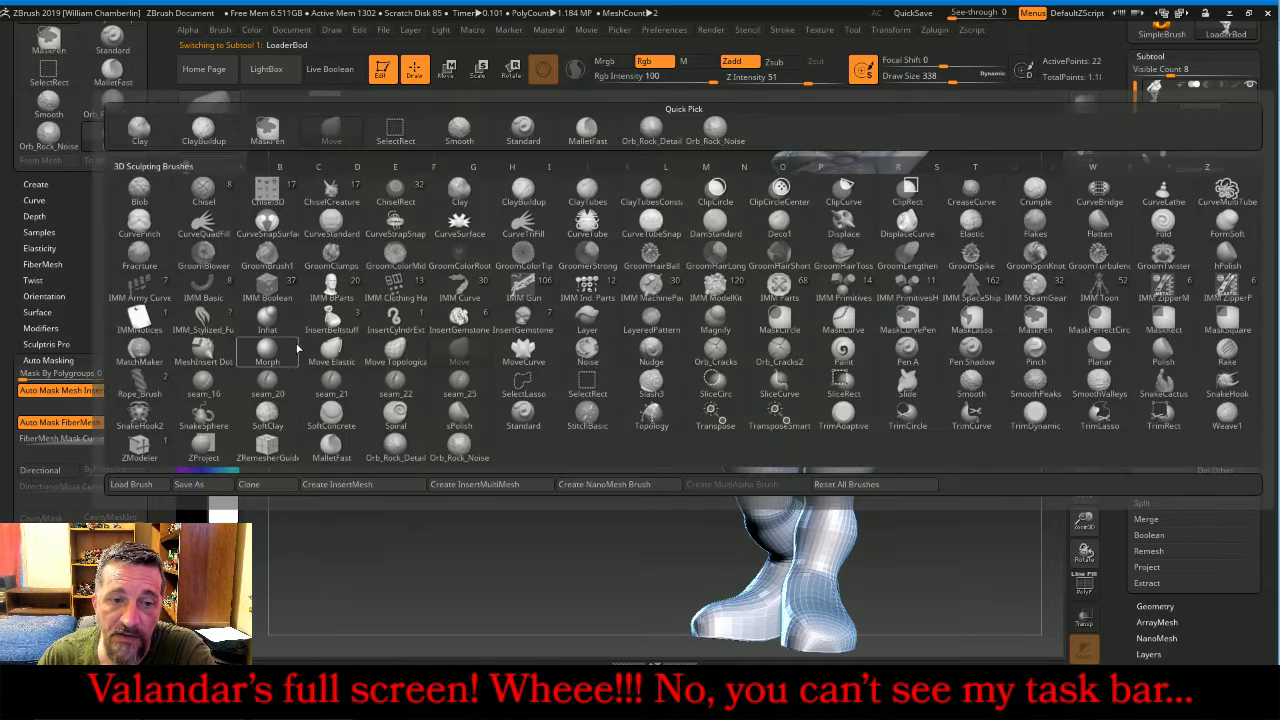
left_click(395, 355)
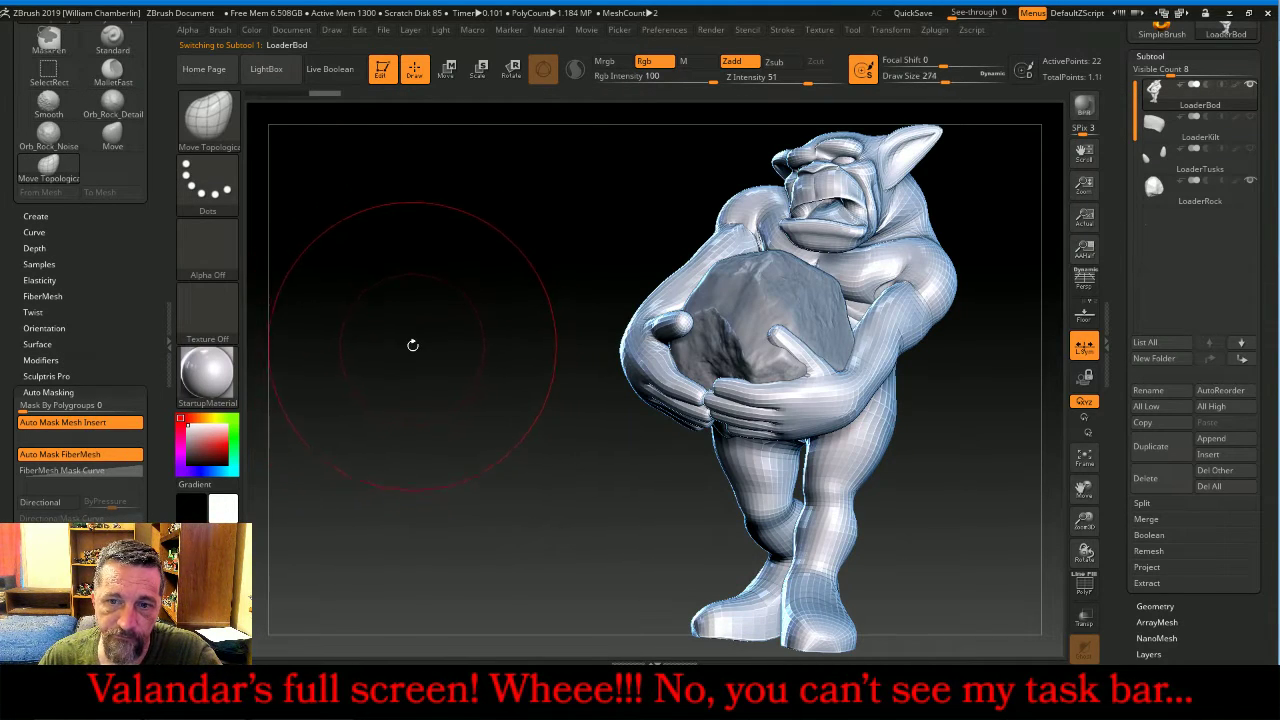
- Set the draw size to 254 and nudge the creature's left hand slightly outward around the rock's surface
left_click_drag(412, 345, 842, 395)
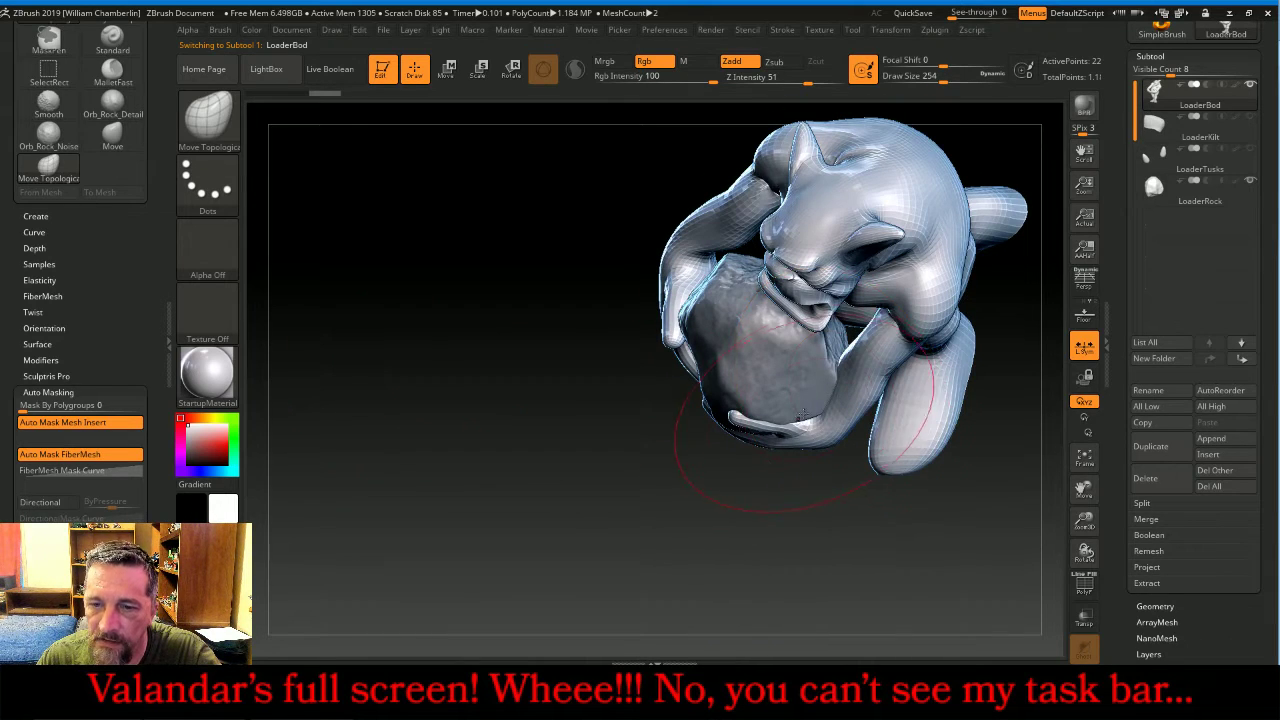
left_click_drag(775, 430, 764, 444)
left_click_drag(713, 495, 700, 340)
left_click_drag(845, 470, 836, 316)
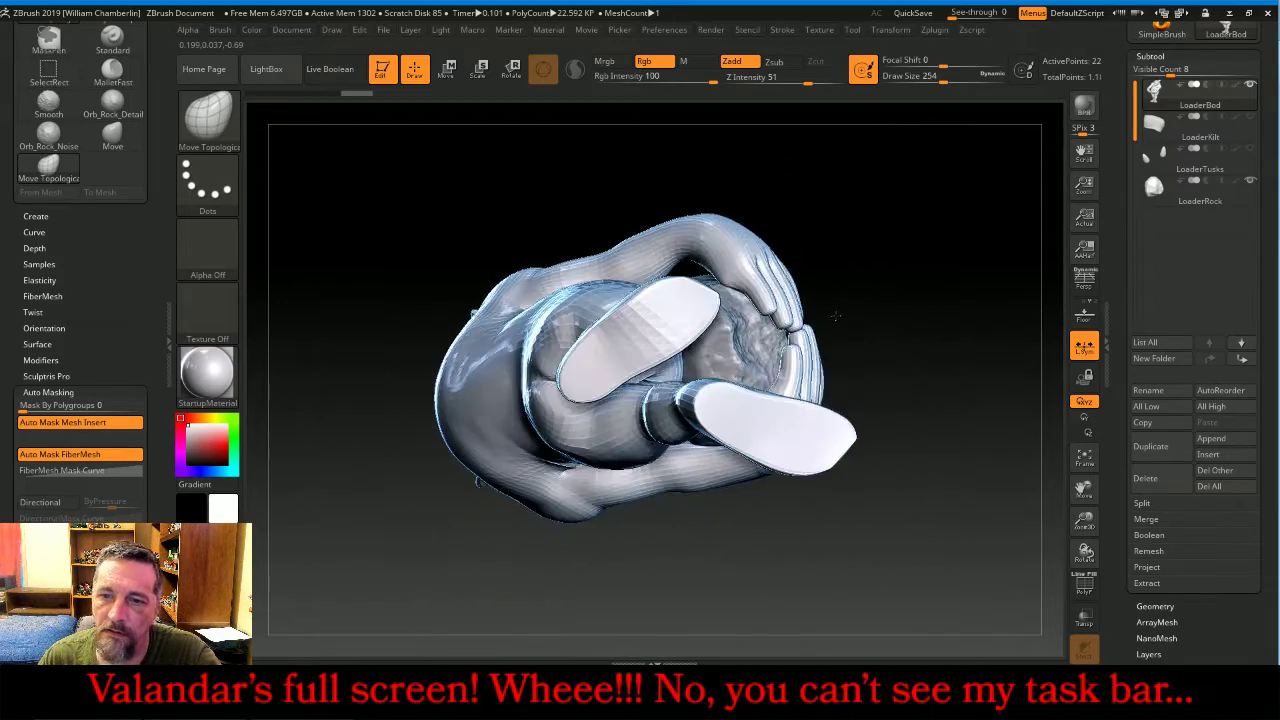
left_click_drag(940, 235, 901, 358)
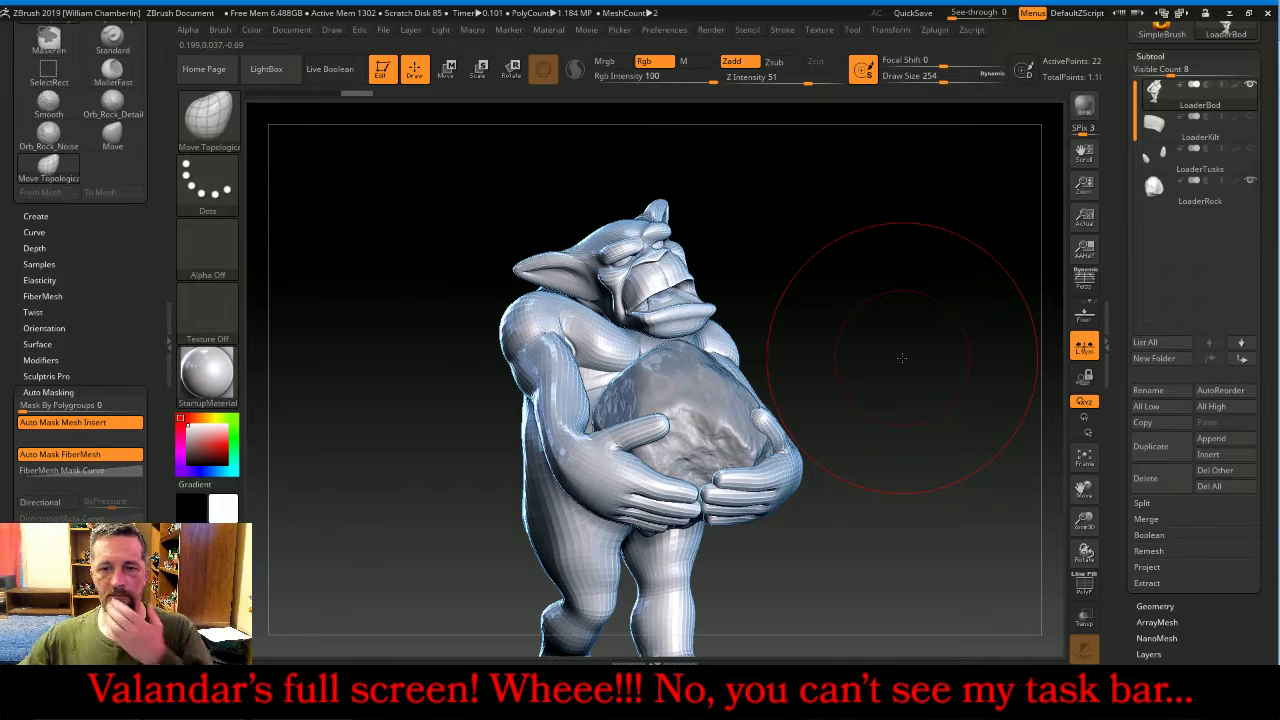
- Hide the LoaderRock subtool and select the Standard brush with a draw size of 22 for work on the creature's mouth
left_click(1250, 180)
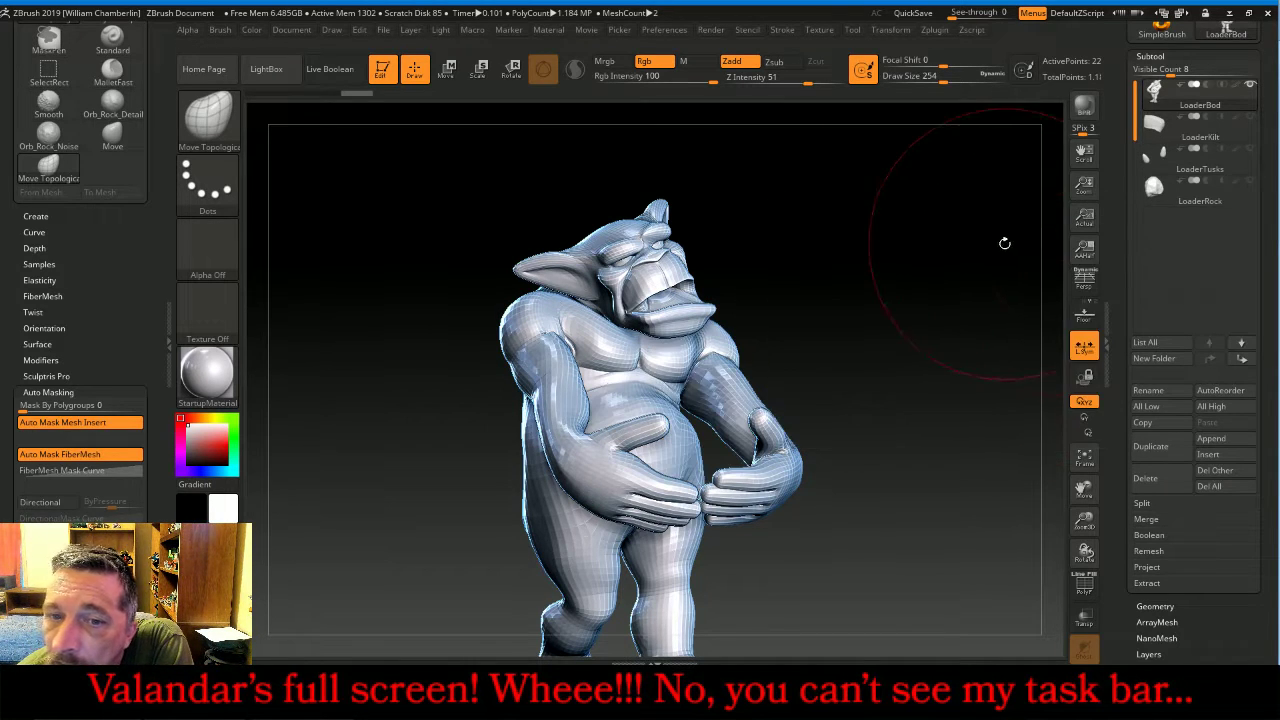
left_click_drag(1004, 243, 1022, 299)
left_click_drag(1089, 523, 1092, 645)
left_click_drag(1086, 489, 1088, 656)
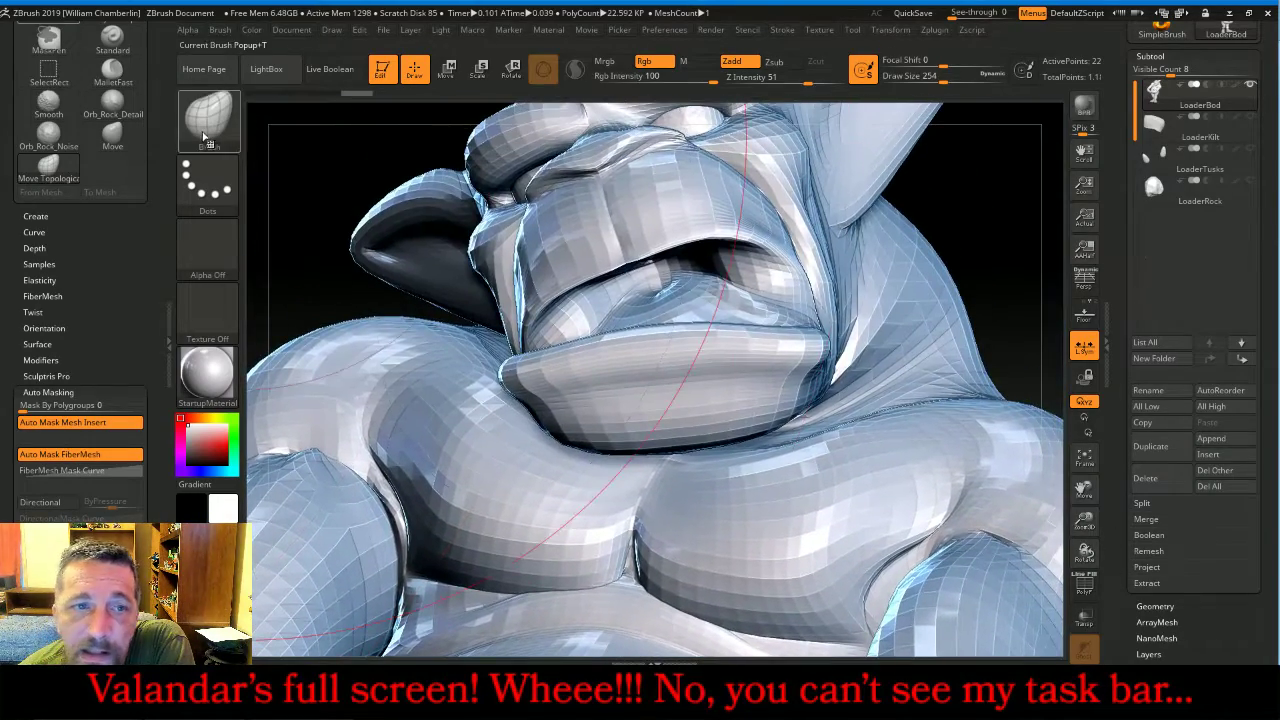
left_click(208, 118)
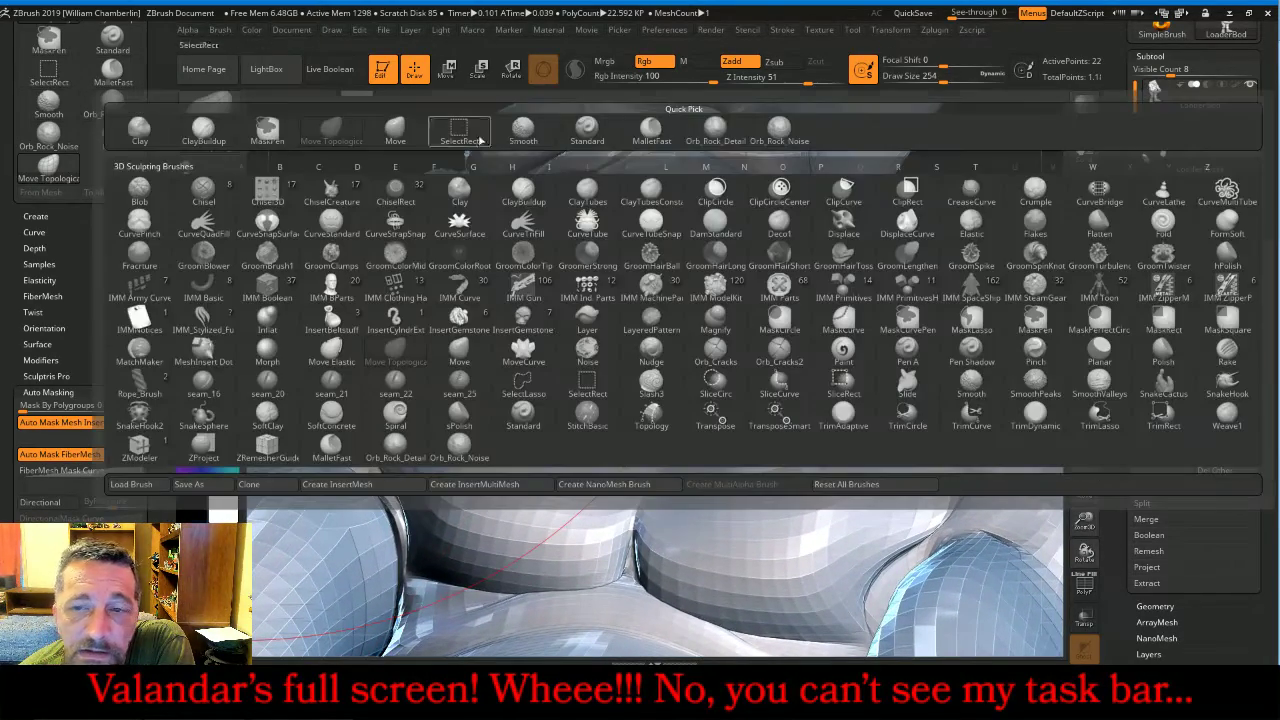
left_click(584, 124)
left_click_drag(913, 84, 905, 84)
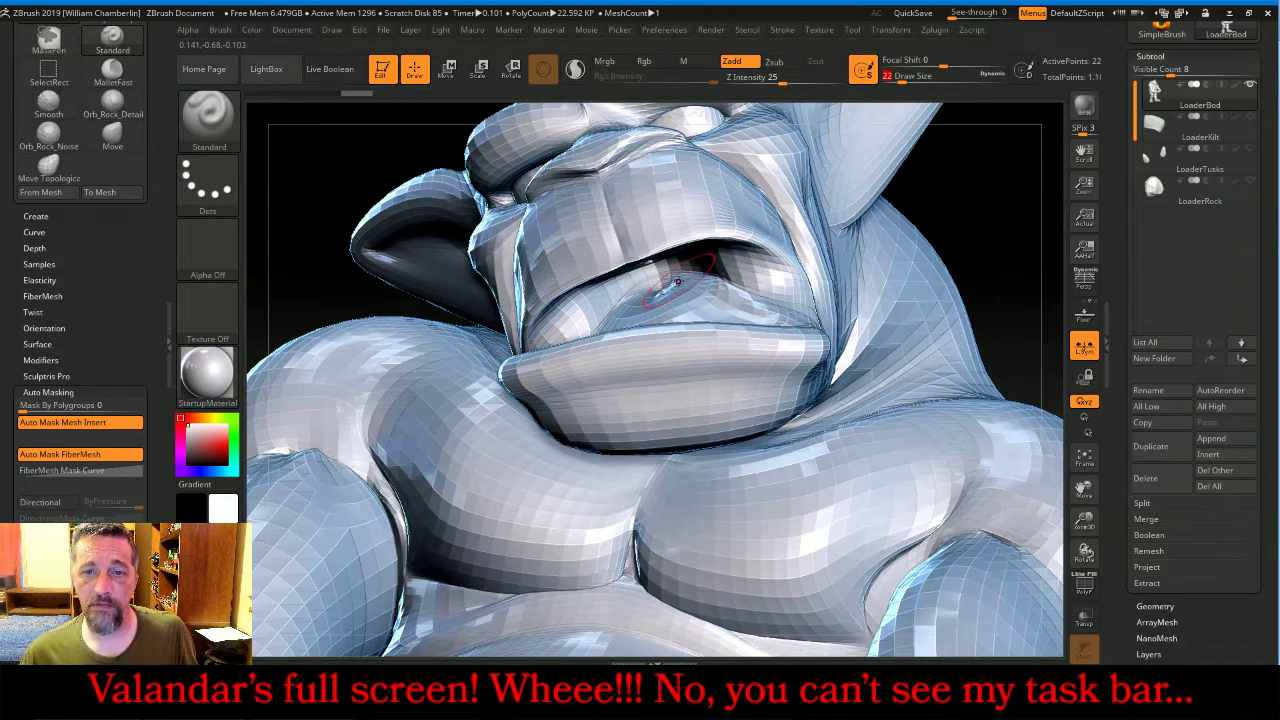
- Smooth the lumpy surface inside the creature's mouth, behind the lower lip and across to both corners
mouse_move(678, 282)
left_mouse_down("shift")
mouse_move(640, 294)
mouse_move(704, 274)
mouse_move(608, 298)
mouse_move(730, 260)
mouse_move(676, 300)
left_mouse_up("shift")
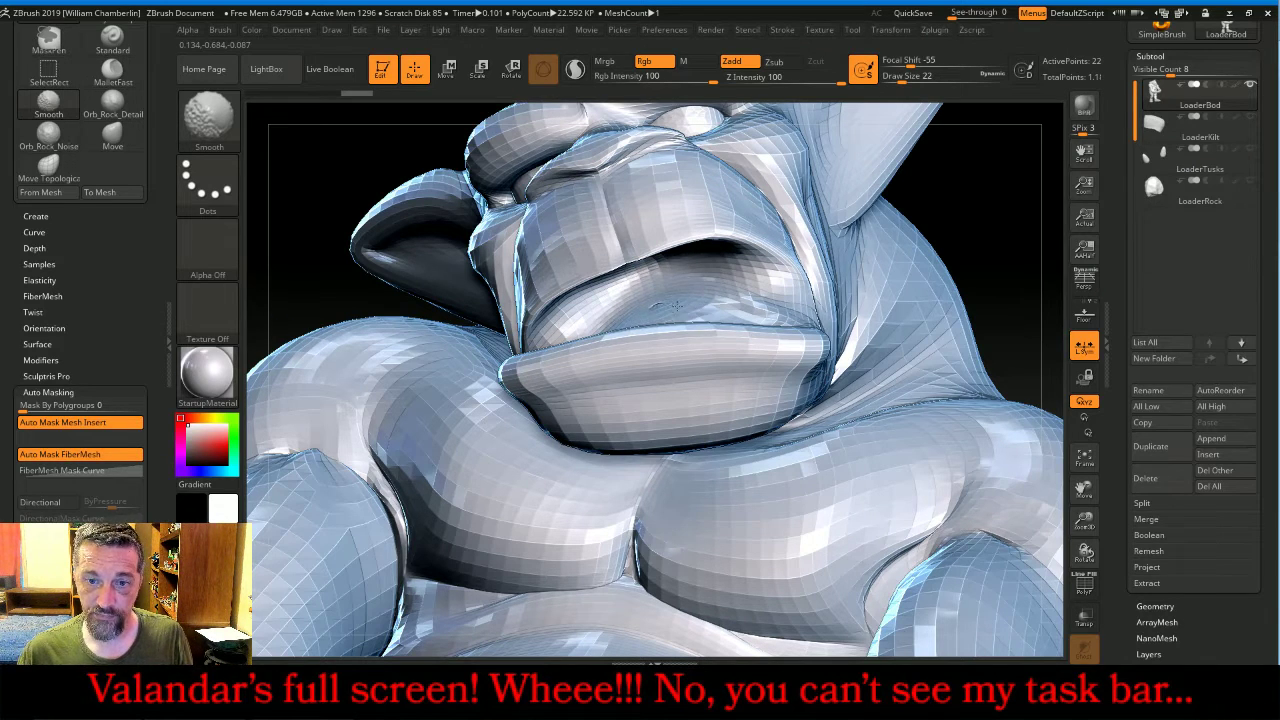
left_click_drag(955, 194, 840, 200)
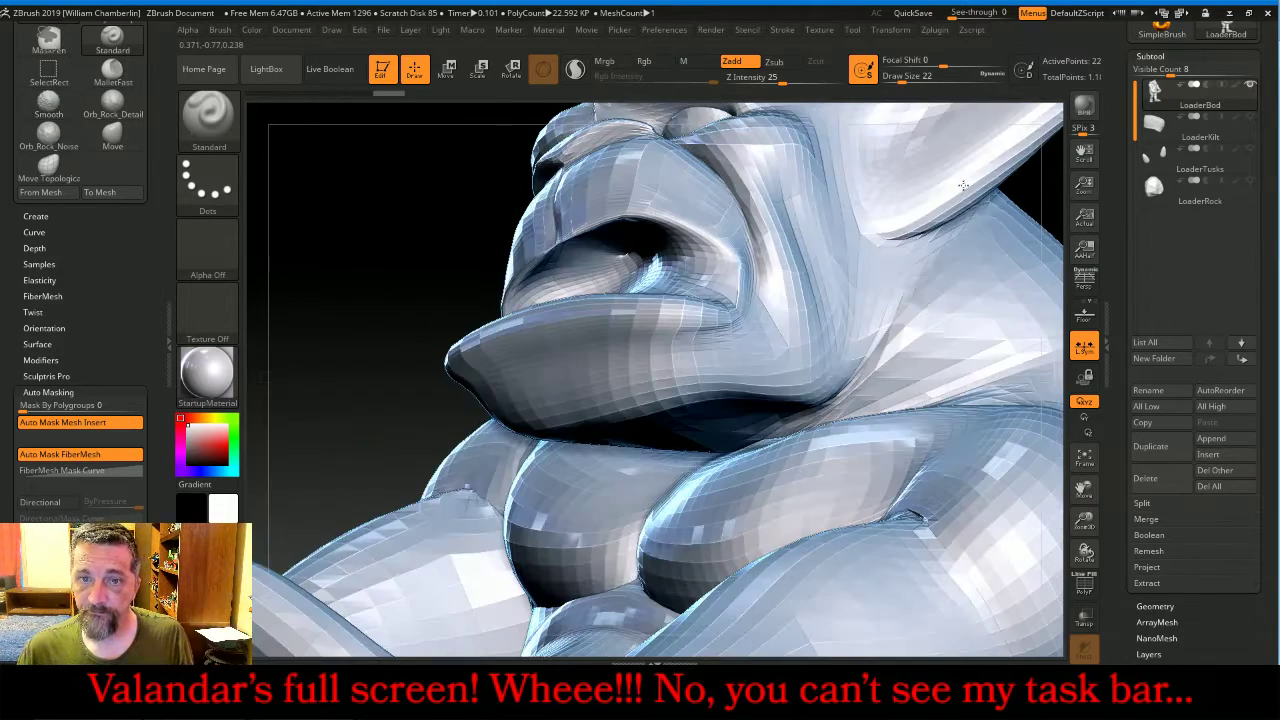
left_click_drag(591, 258, 607, 251, "shift")
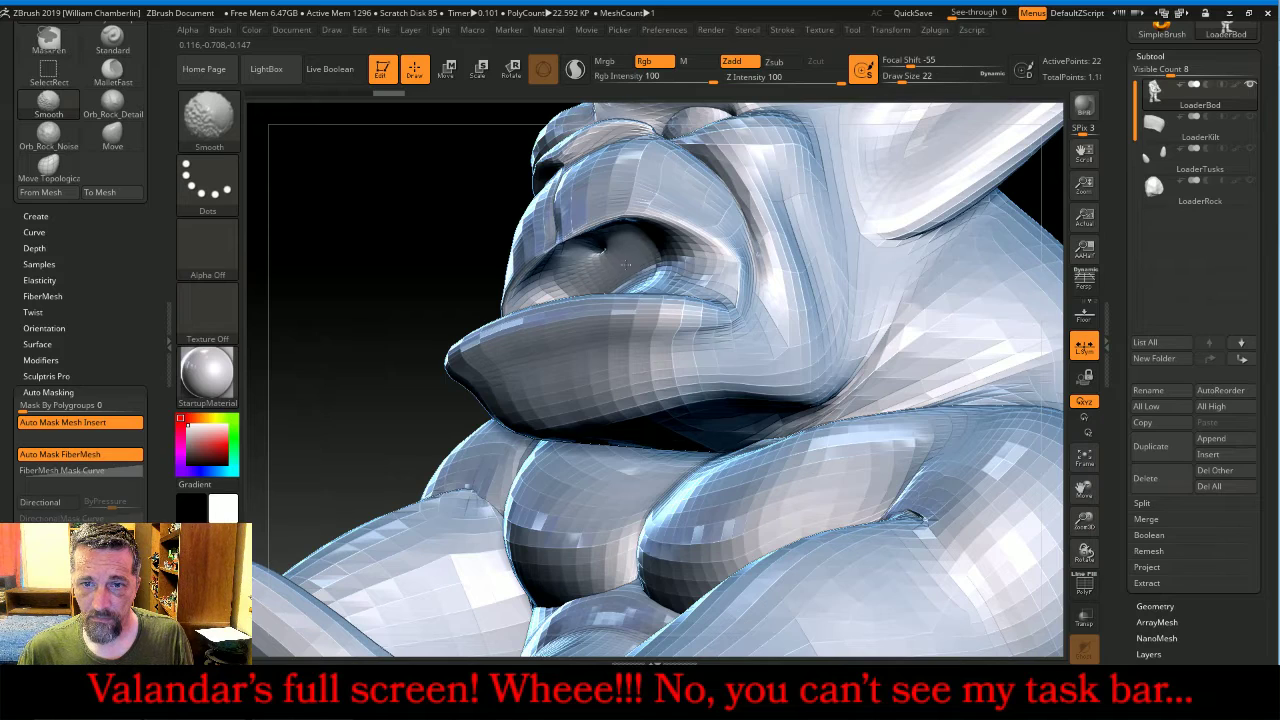
left_click_drag(386, 186, 540, 215)
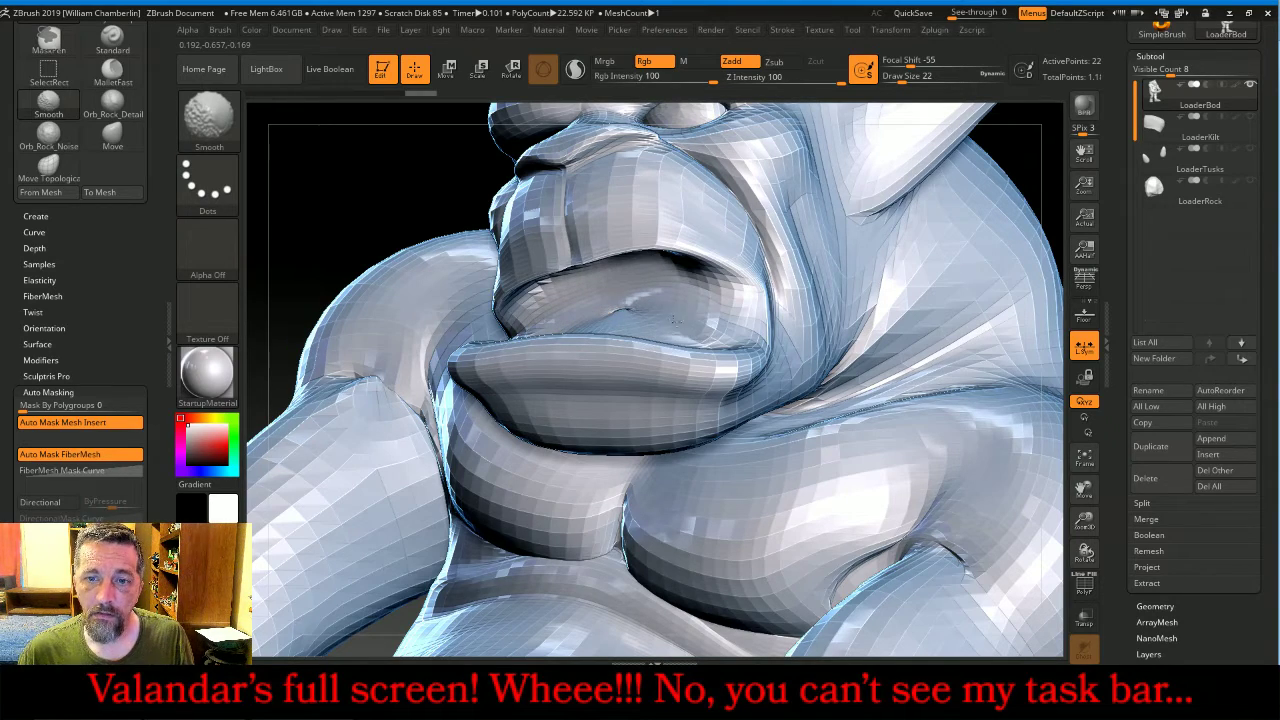
left_click_drag(319, 198, 362, 236)
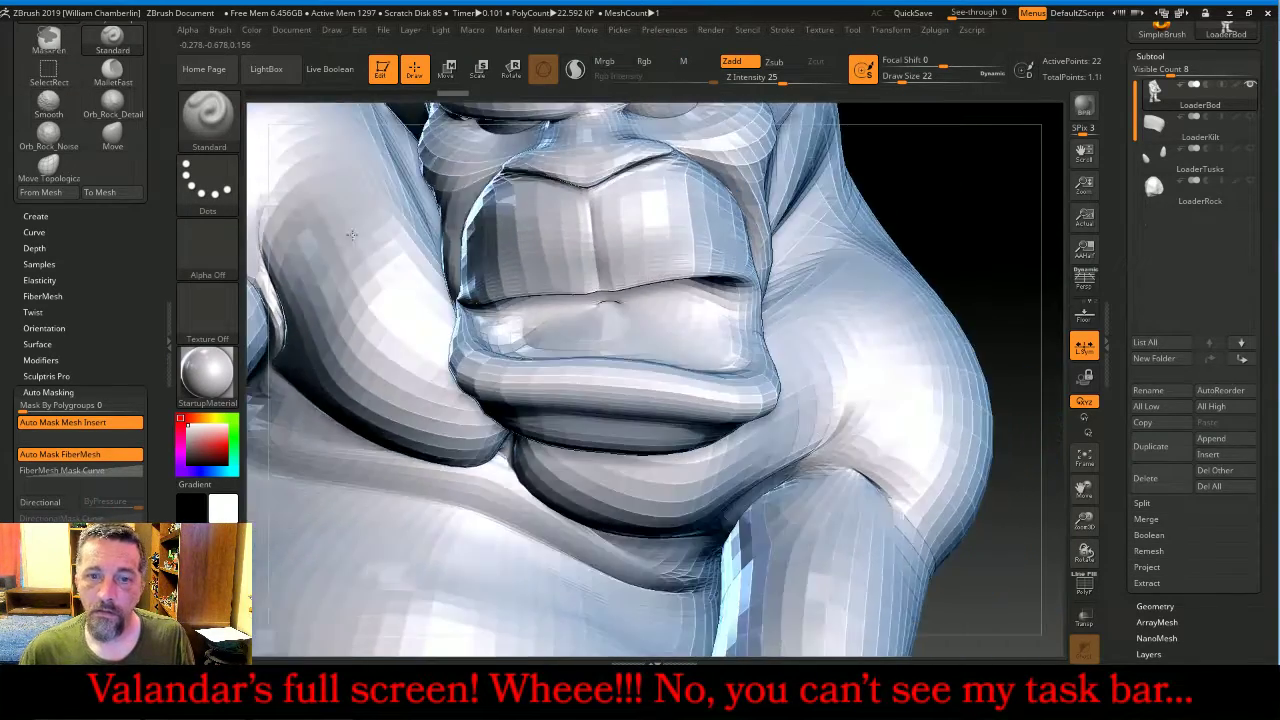
mouse_move(500, 290)
left_mouse_down("shift")
mouse_move(540, 345)
mouse_move(720, 358)
mouse_move(620, 335)
left_mouse_up("shift")
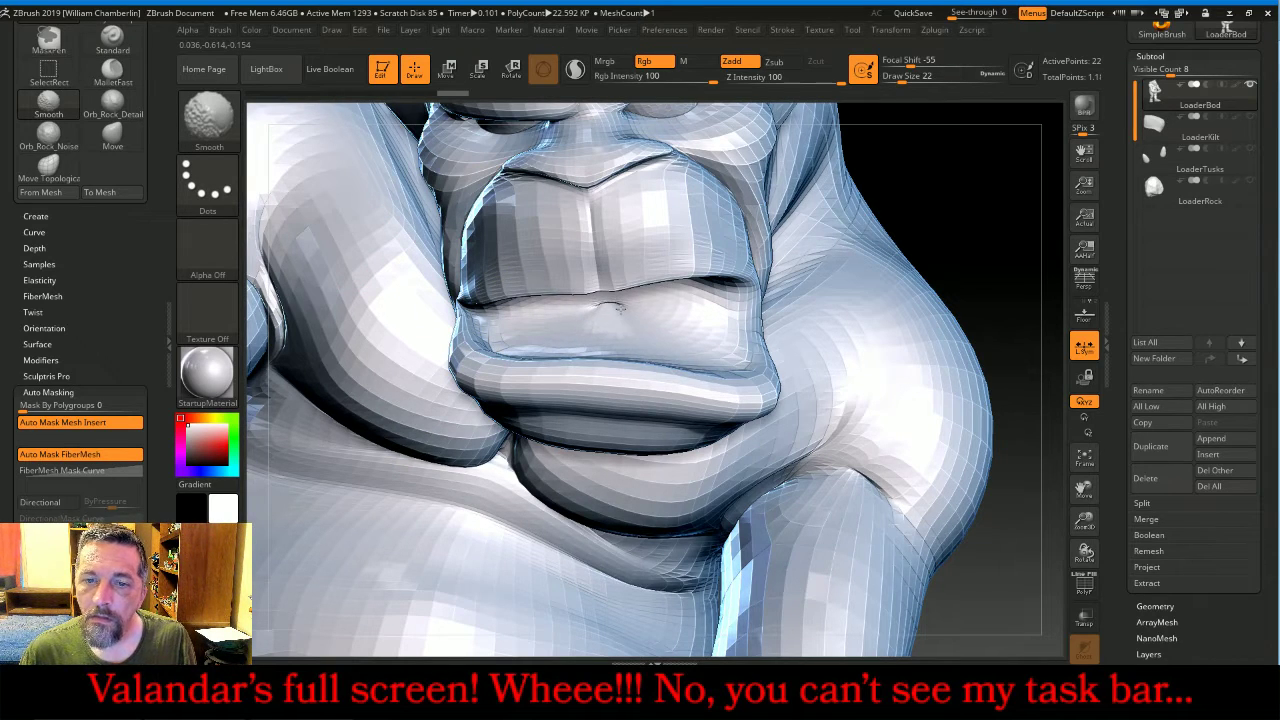
left_click_drag(1040, 185, 1040, 350)
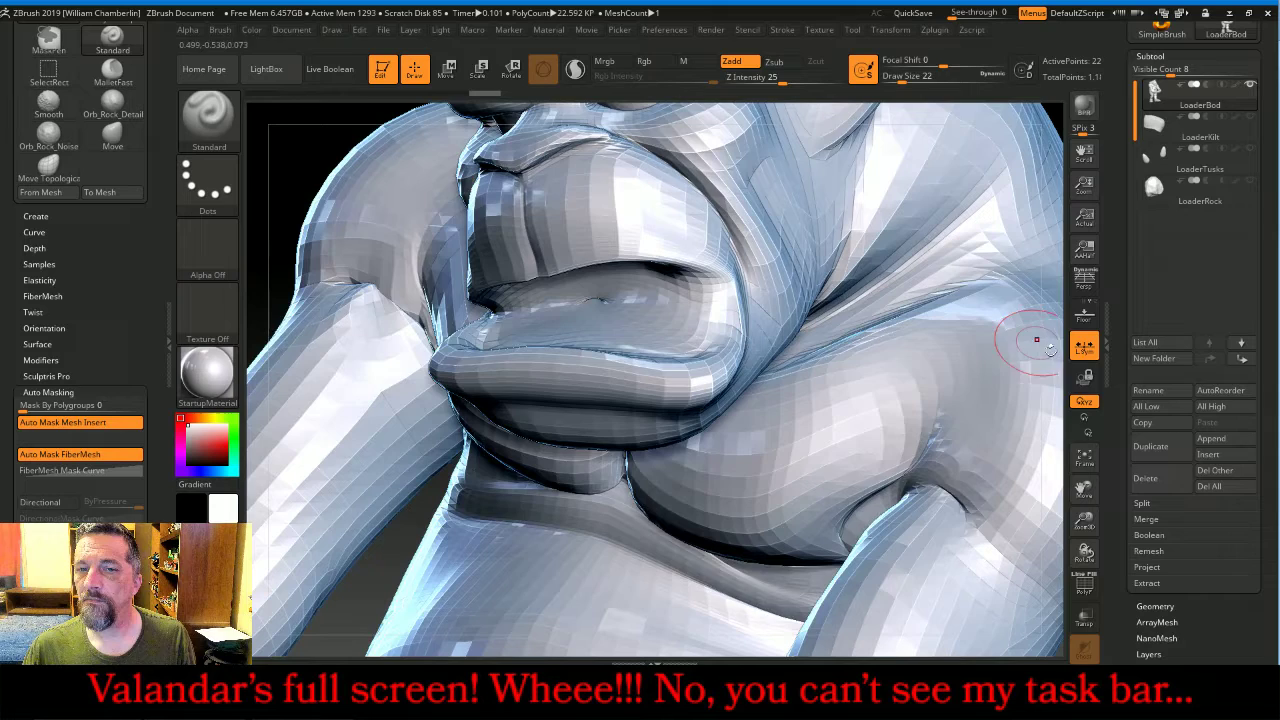
left_click(1084, 456)
left_click_drag(1045, 475, 957, 488)
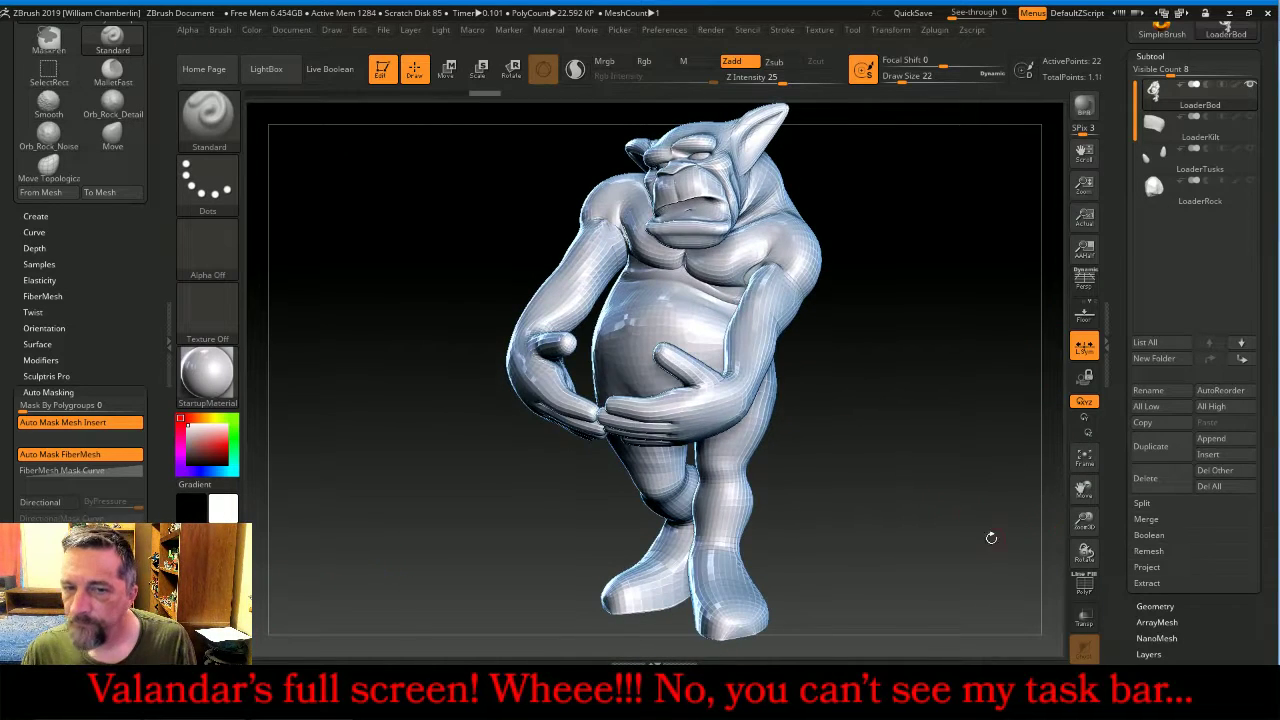
- Subdivide the creature's body mesh to subdivision level 4 and delete its lower subdivision levels
left_click_drag(991, 538, 986, 512)
left_click(1160, 606)
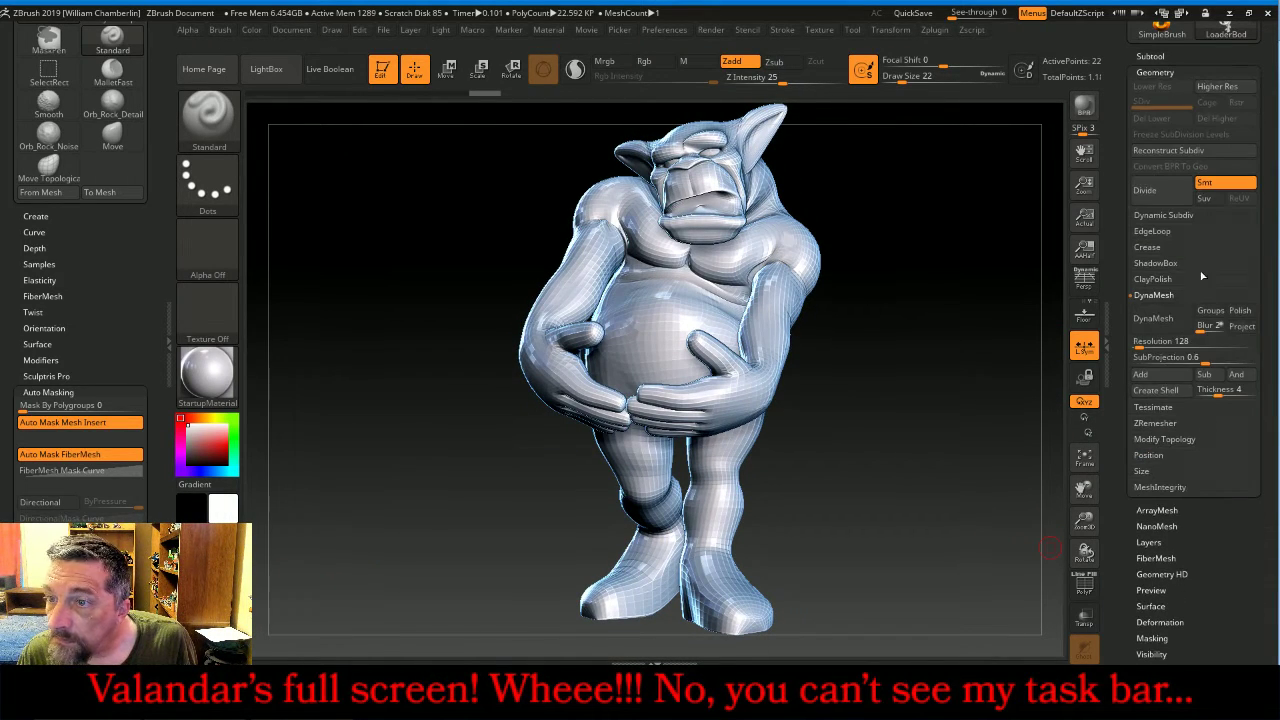
left_click(1165, 194)
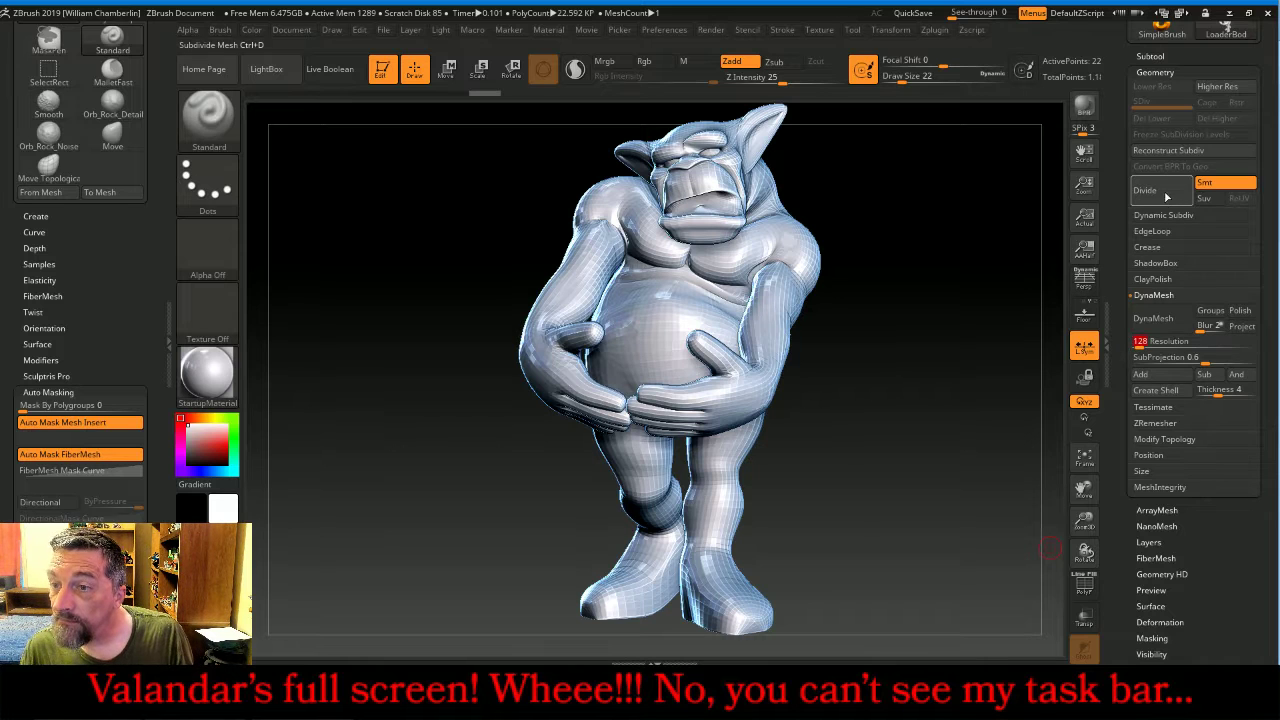
left_click(1167, 197)
left_click(1167, 197)
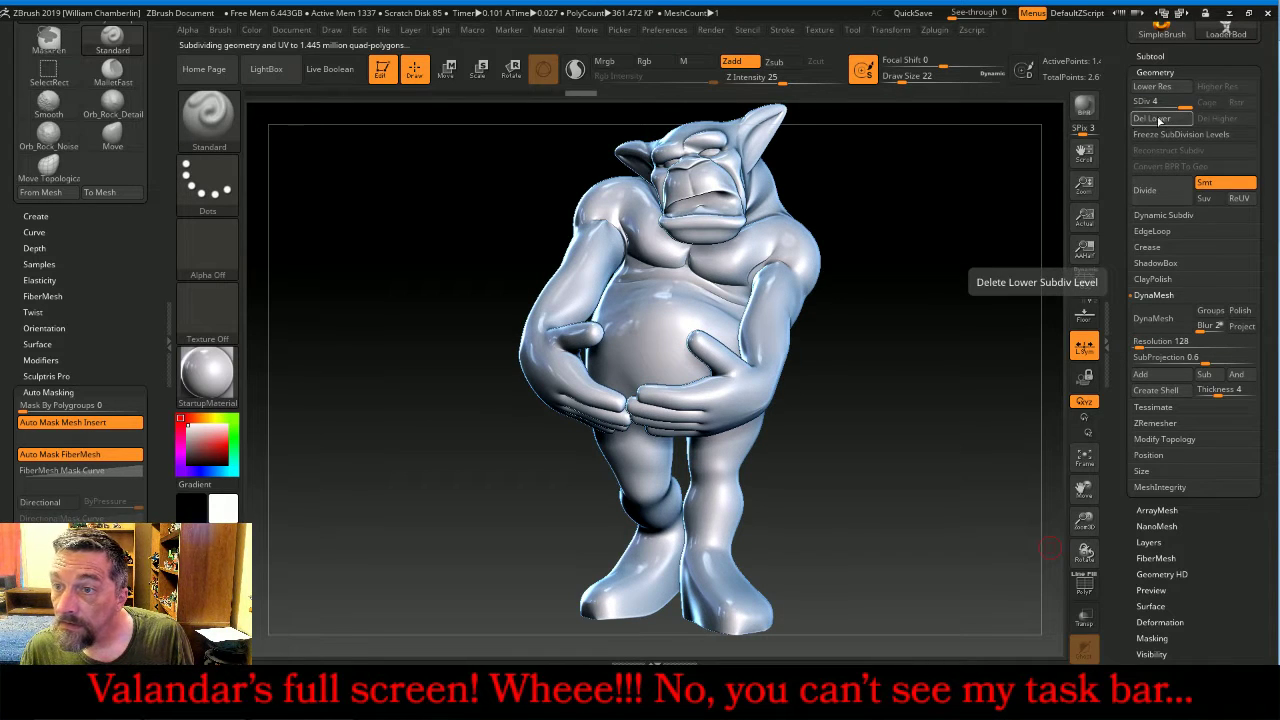
left_click(1160, 119)
- Set the DynaMesh resolution to 768 and convert the creature's body to a DynaMesh
left_click(168, 345)
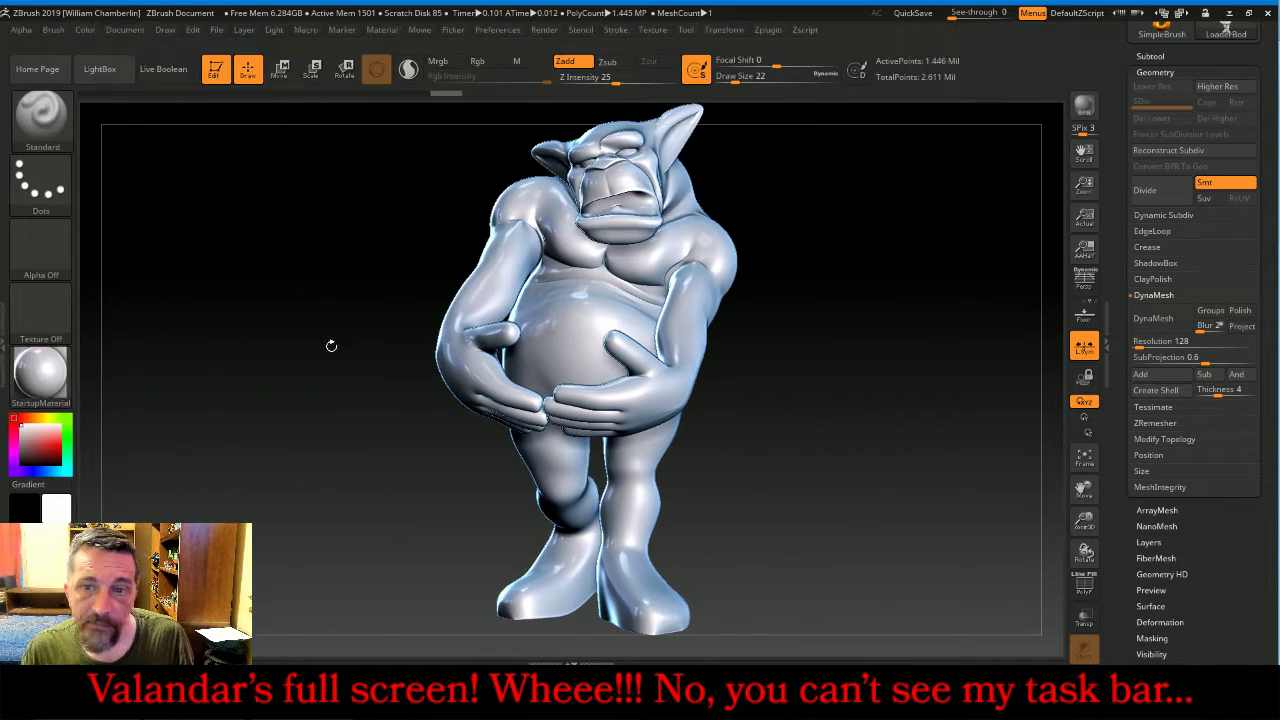
left_click(1190, 343)
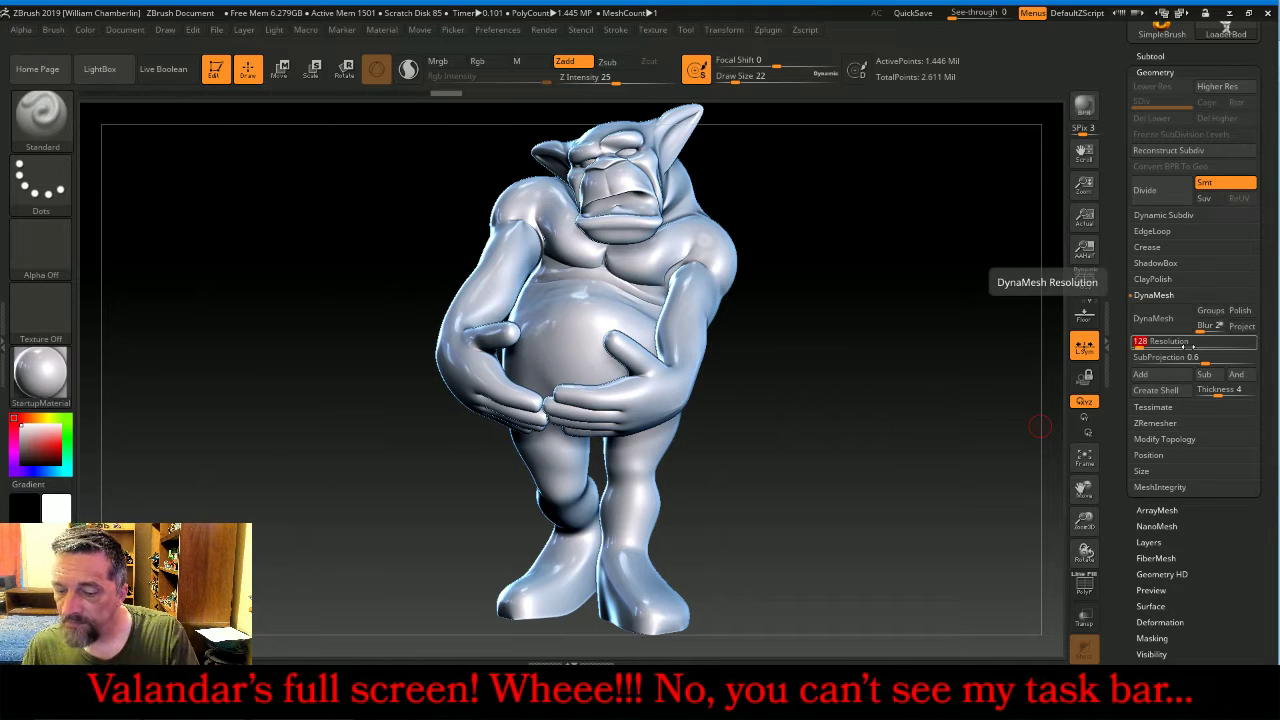
type("768")
key("Return")
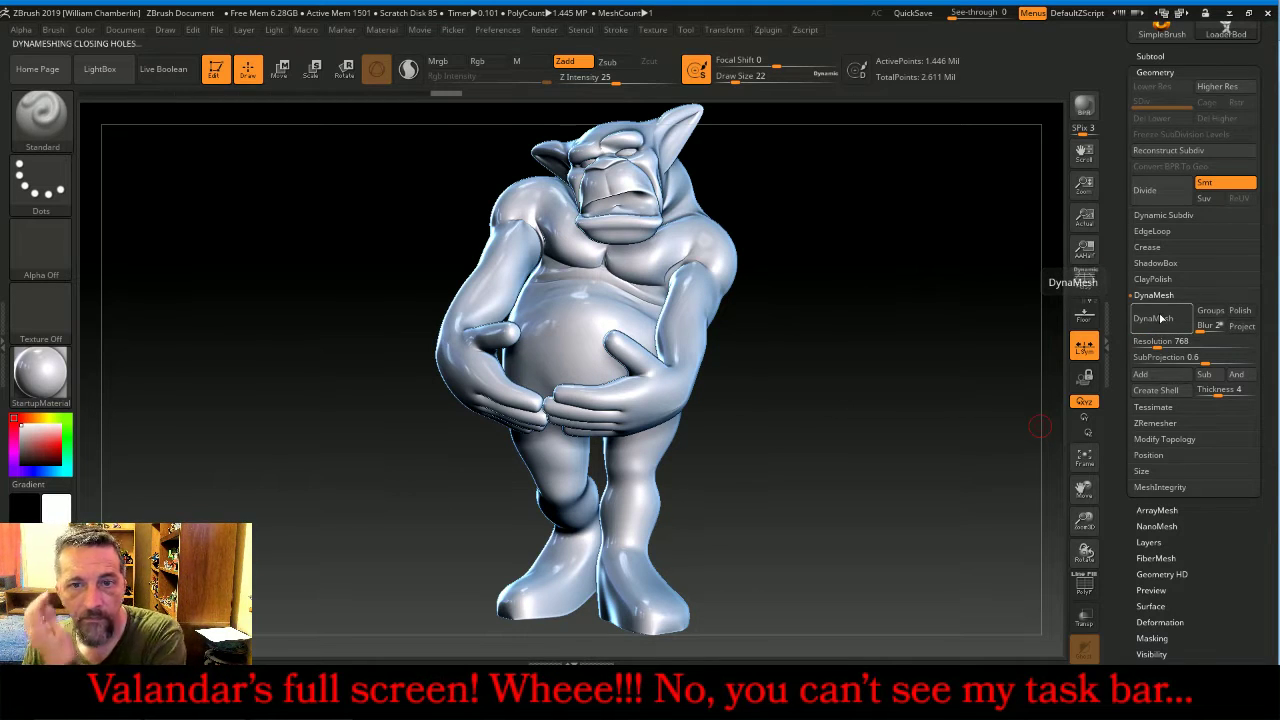
left_click(1155, 318)
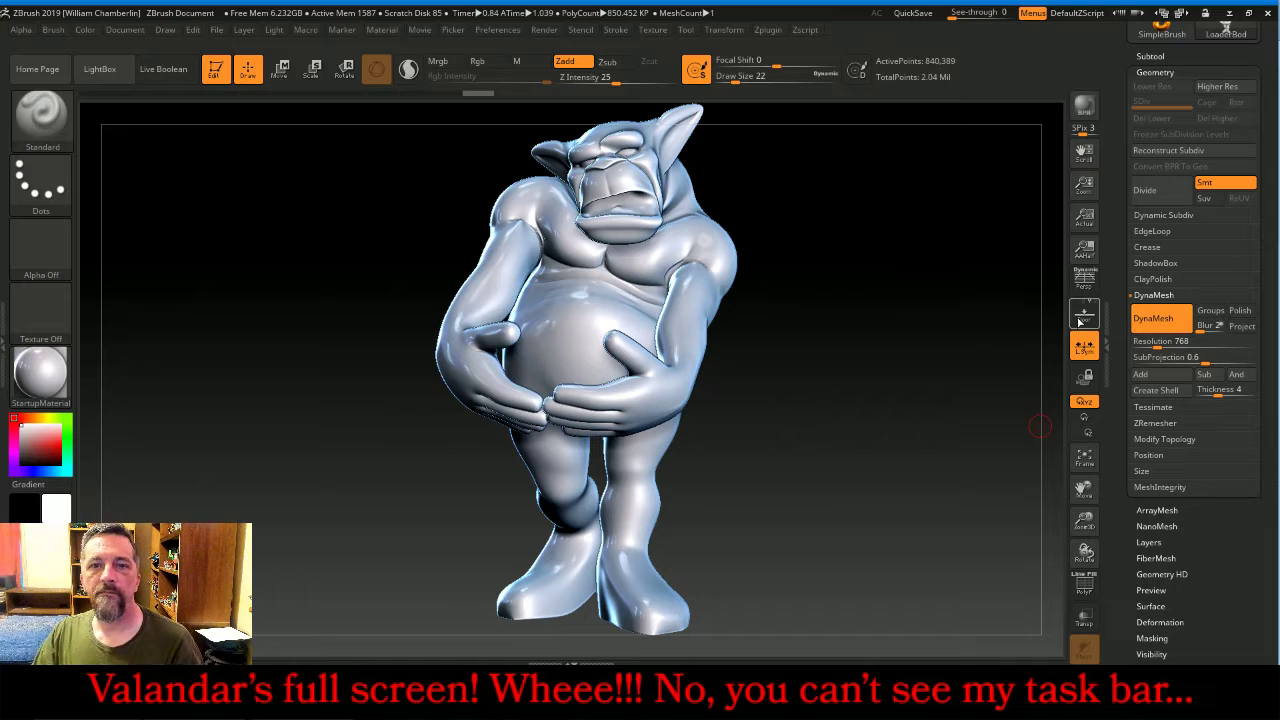
- Inspect the remeshed hands, chest and face, and smooth the surface inside the creature's mouth
left_click_drag(1084, 521, 1095, 538)
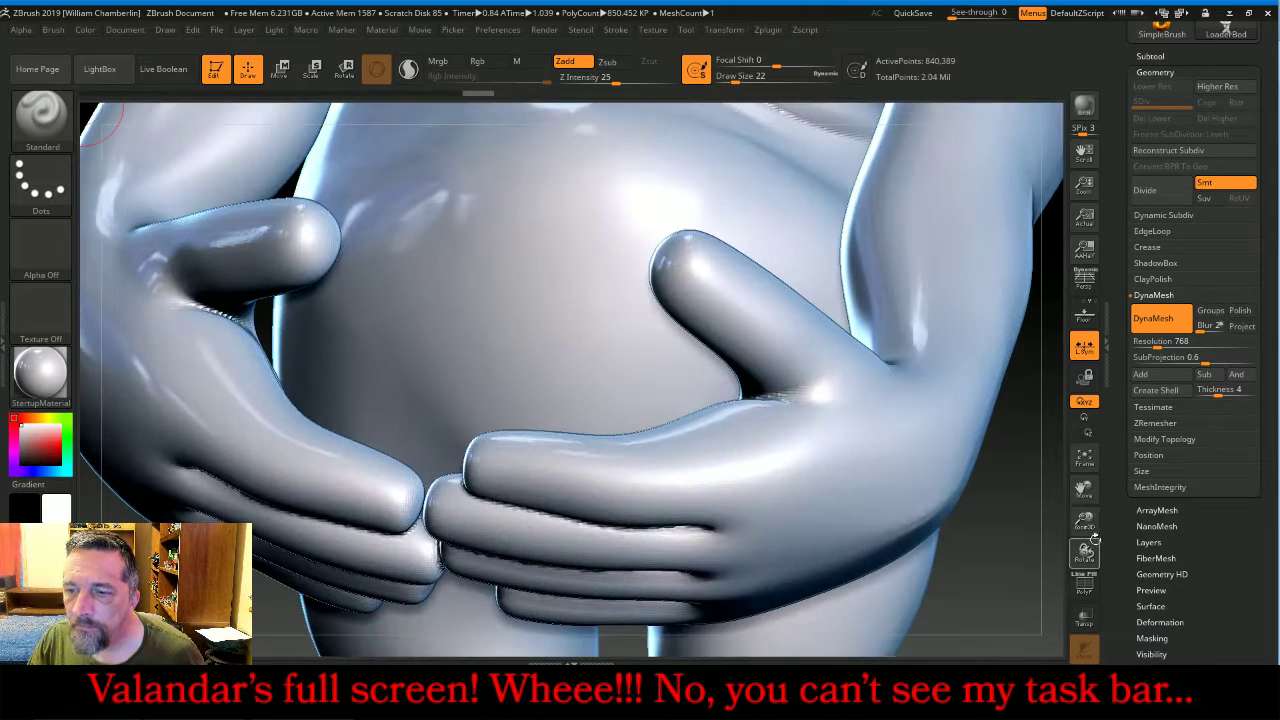
left_click_drag(1087, 486, 1025, 572)
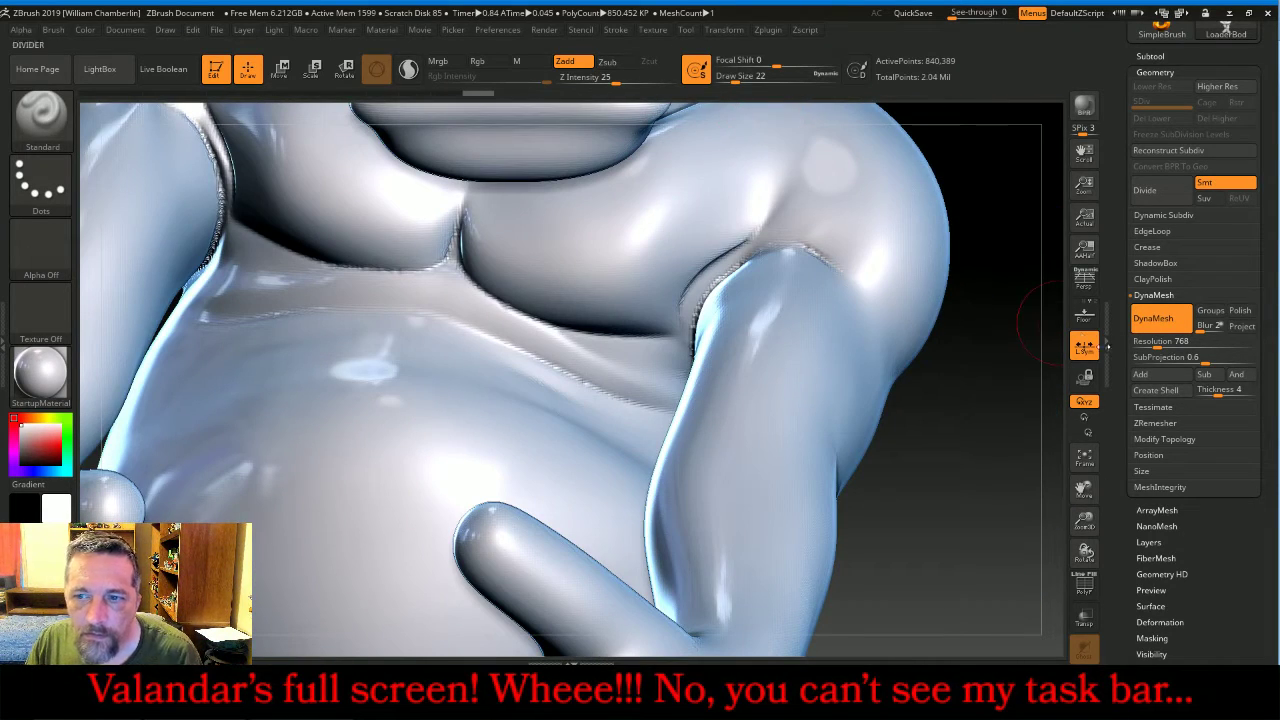
left_click_drag(1084, 490, 1074, 612)
left_click_drag(920, 406, 923, 354)
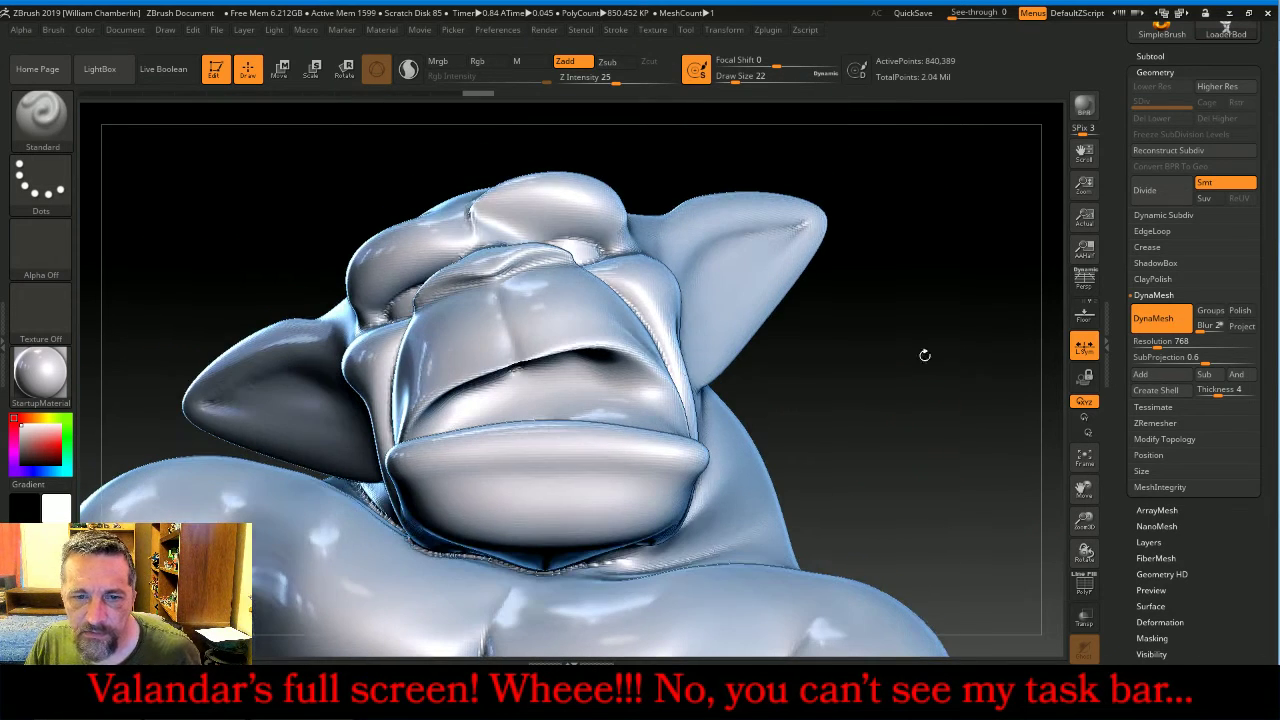
key("shift")
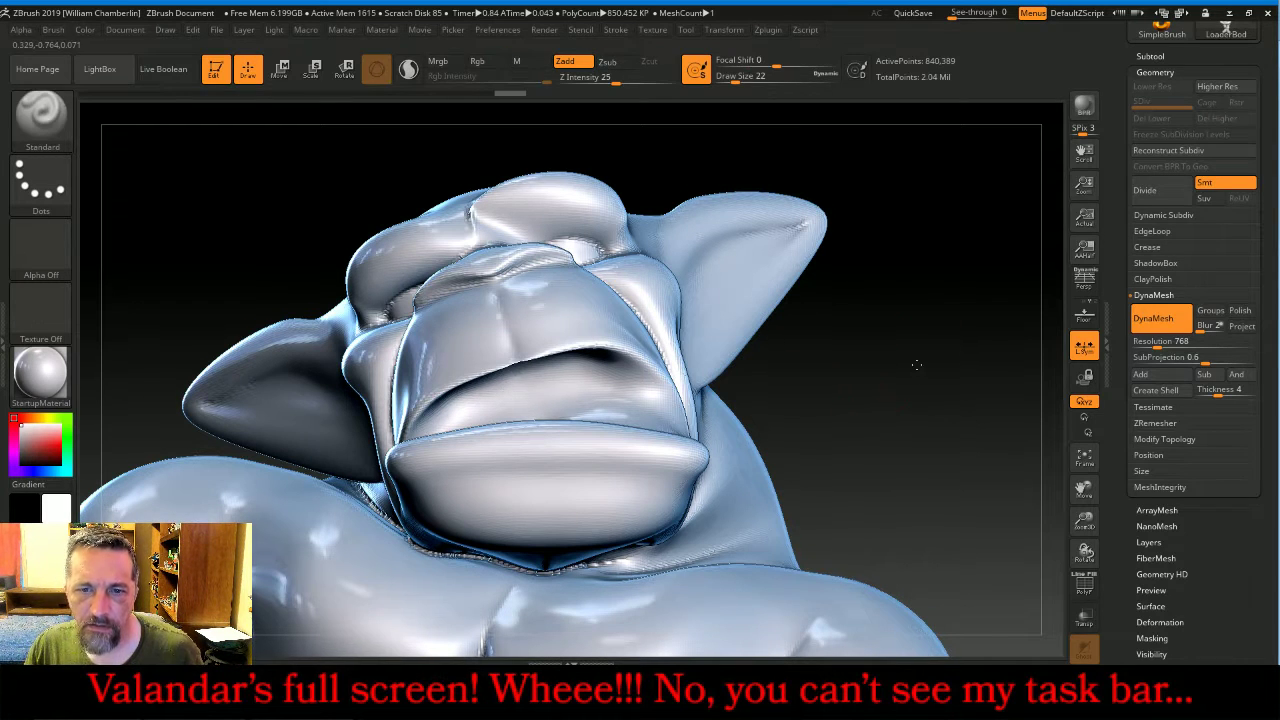
left_click_drag(862, 375, 635, 337)
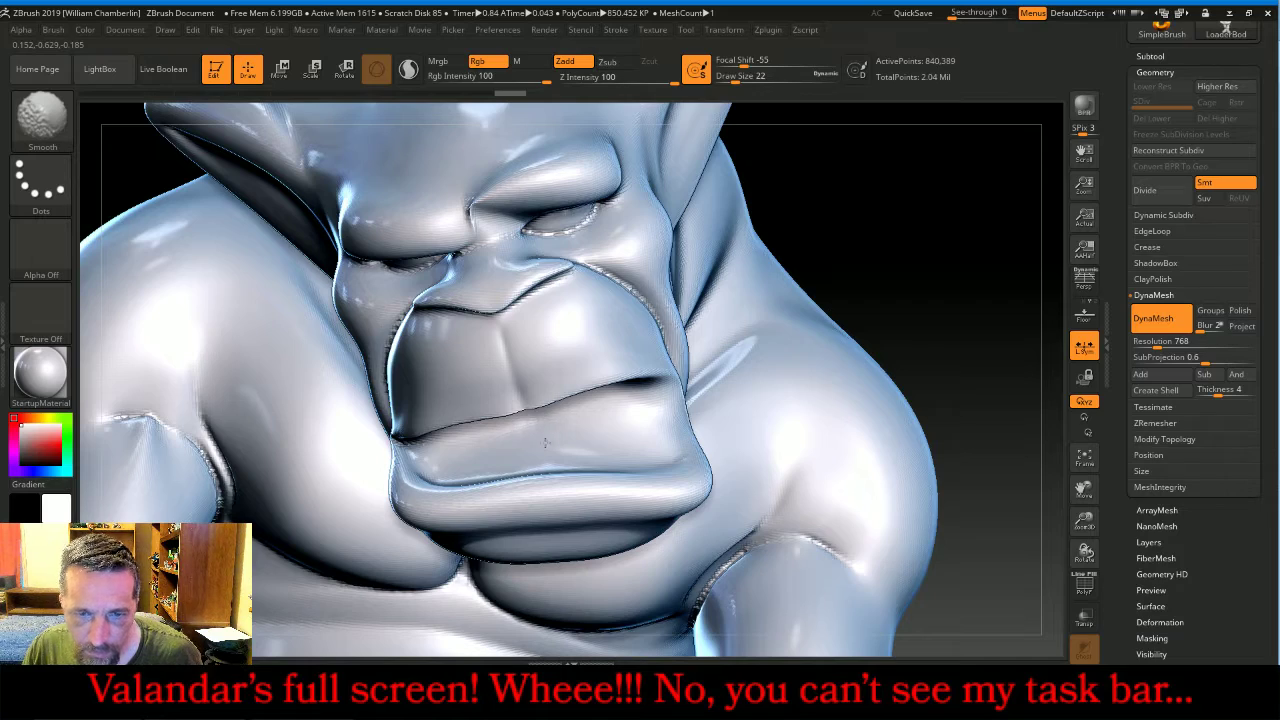
- Select the Inflat brush and build up the recessed surface inside the mouth beneath the upper lip, undoing the lumpy first stroke and smoothing the result
left_click_drag(966, 280, 338, 112)
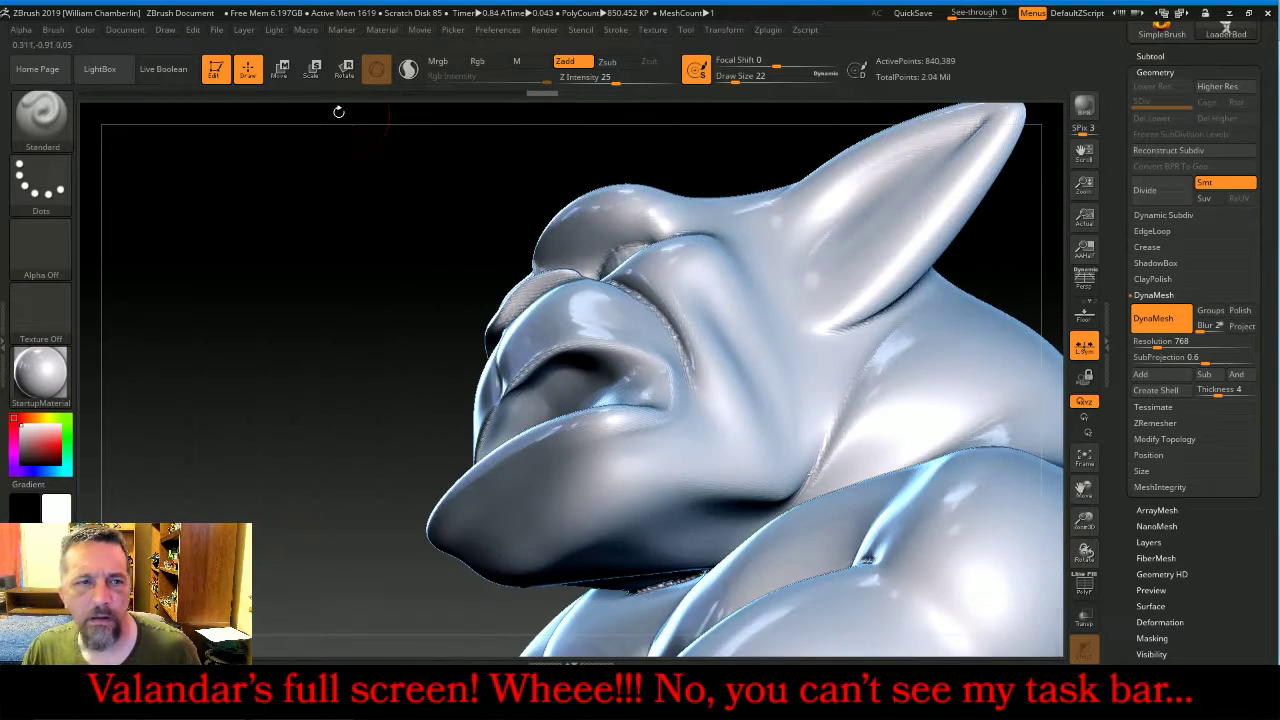
left_click(41, 115)
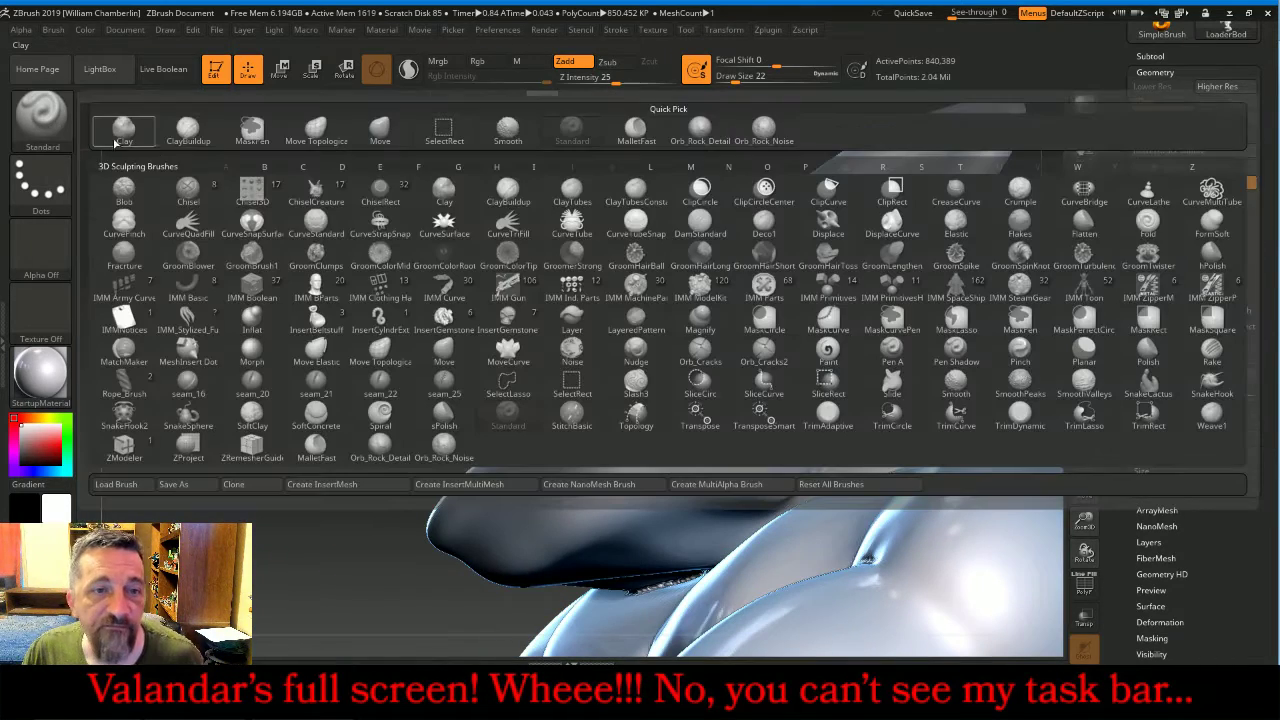
left_click(254, 319)
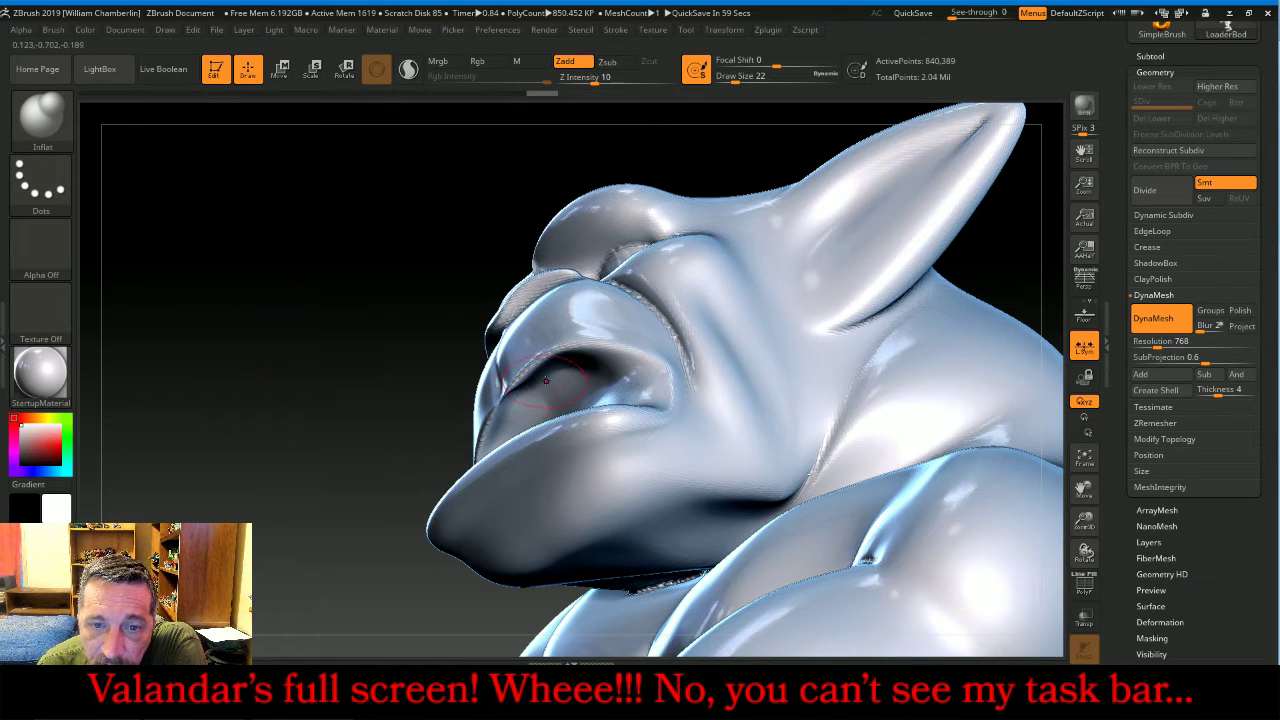
mouse_move(546, 381)
left_mouse_down()
mouse_move(533, 401)
mouse_move(558, 373)
mouse_move(584, 376)
mouse_move(533, 402)
left_mouse_up()
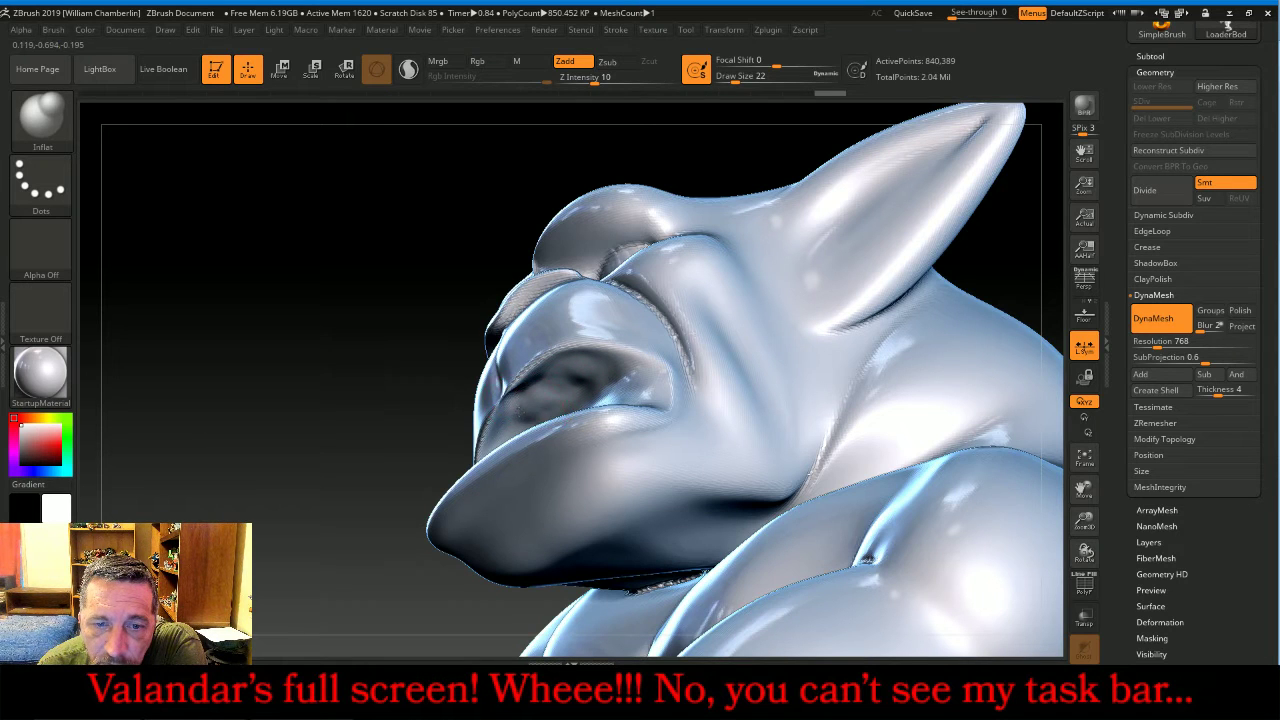
key("ctrl+z")
left_click_drag(371, 429, 406, 421)
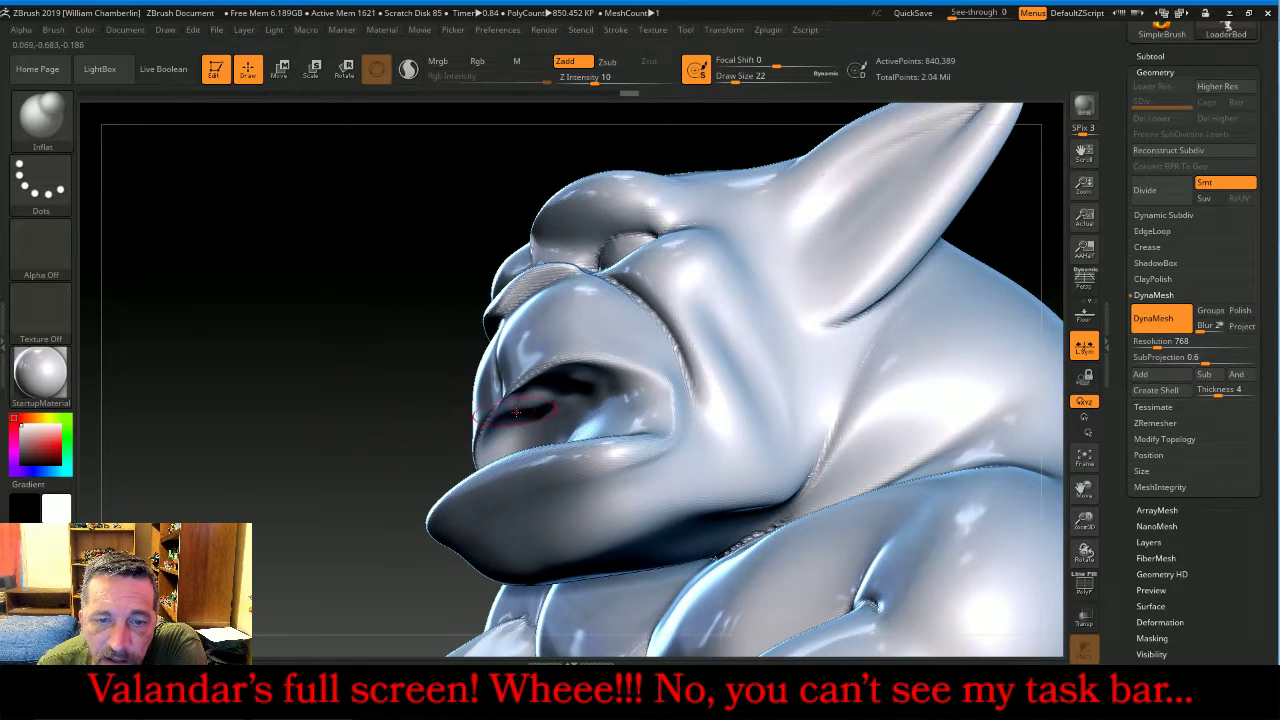
mouse_move(516, 412)
left_mouse_down()
mouse_move(498, 449)
mouse_move(588, 381)
left_mouse_up()
mouse_move(432, 461)
left_mouse_down()
mouse_move(454, 434)
mouse_move(546, 403)
left_mouse_up()
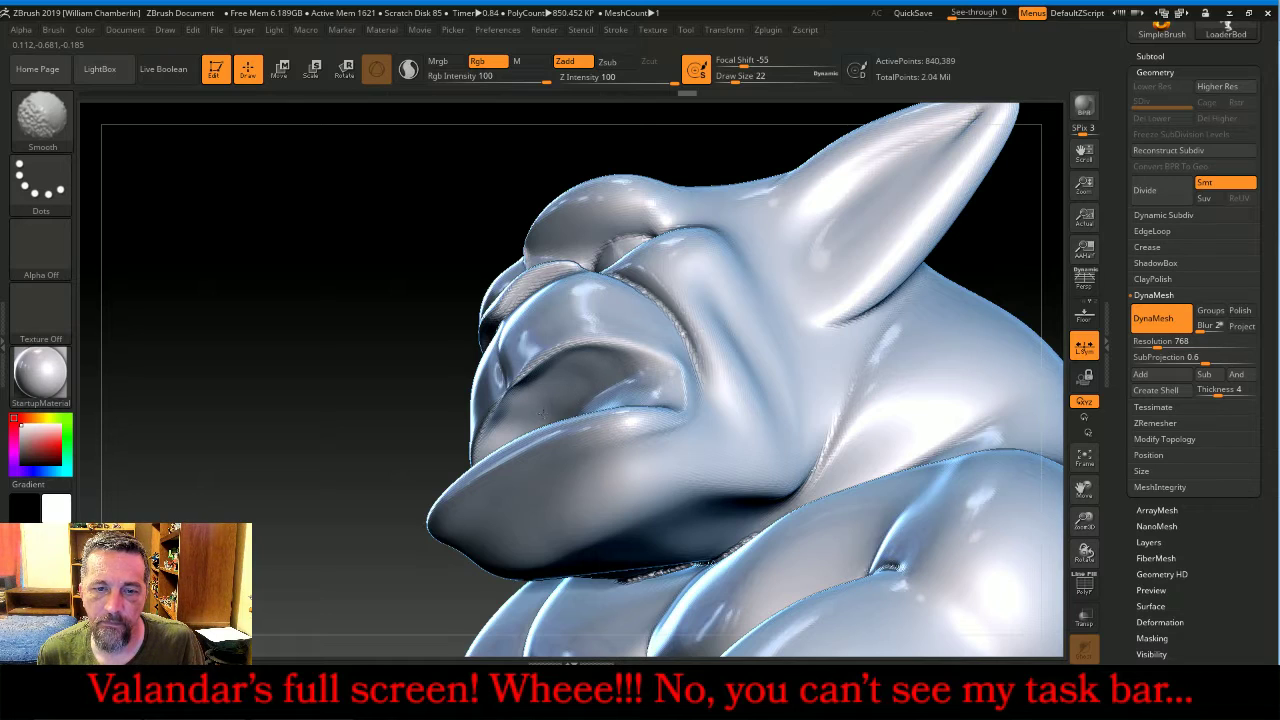
- Inflate the inside of the mouth across its full width between both corners and smooth it into an even bulge
left_click_drag(314, 395, 353, 436)
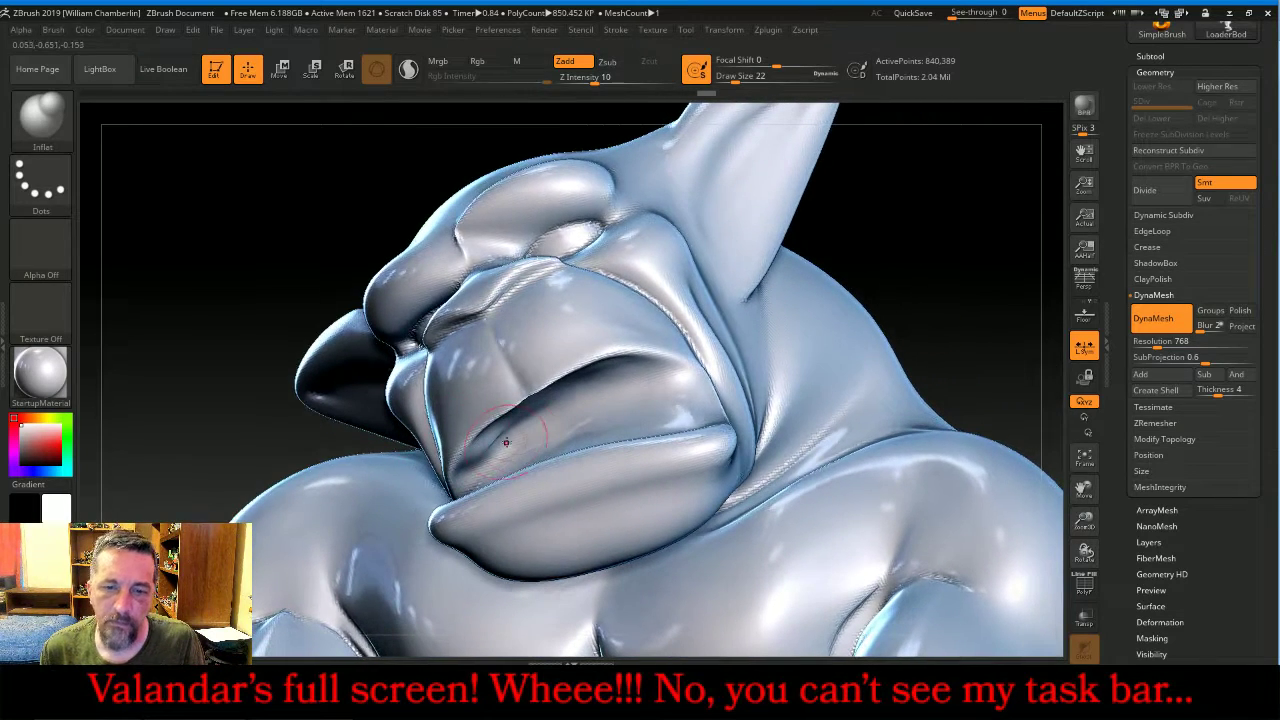
mouse_move(492, 460)
left_mouse_down()
mouse_move(523, 428)
mouse_move(548, 422)
mouse_move(520, 442)
mouse_move(608, 408)
left_mouse_up()
mouse_move(851, 251)
left_mouse_down()
mouse_move(900, 241)
mouse_move(888, 245)
left_mouse_up()
mouse_move(636, 385)
left_mouse_down()
mouse_move(655, 406)
mouse_move(596, 405)
mouse_move(485, 465)
mouse_move(652, 396)
mouse_move(590, 409)
left_mouse_up()
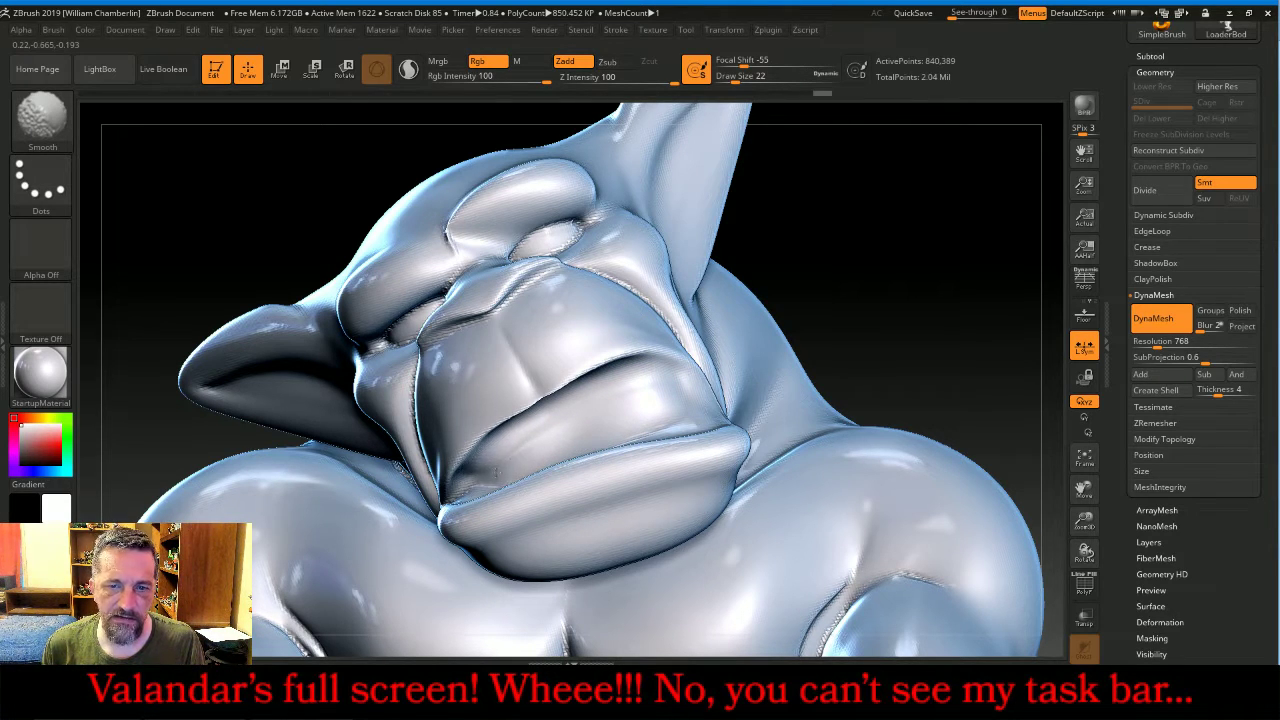
mouse_move(903, 286)
left_mouse_down()
mouse_move(870, 300)
mouse_move(985, 300)
left_mouse_up()
mouse_move(700, 394)
left_mouse_down()
mouse_move(667, 423)
mouse_move(565, 433)
left_mouse_up()
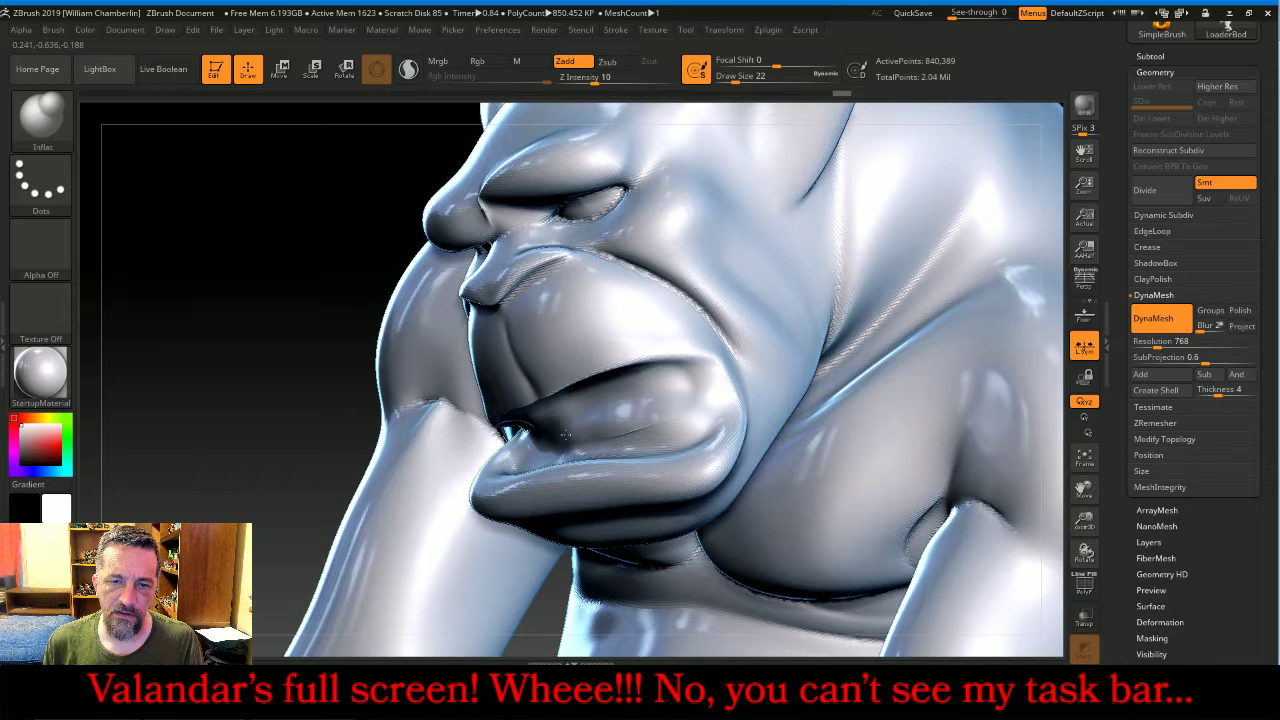
key("shift")
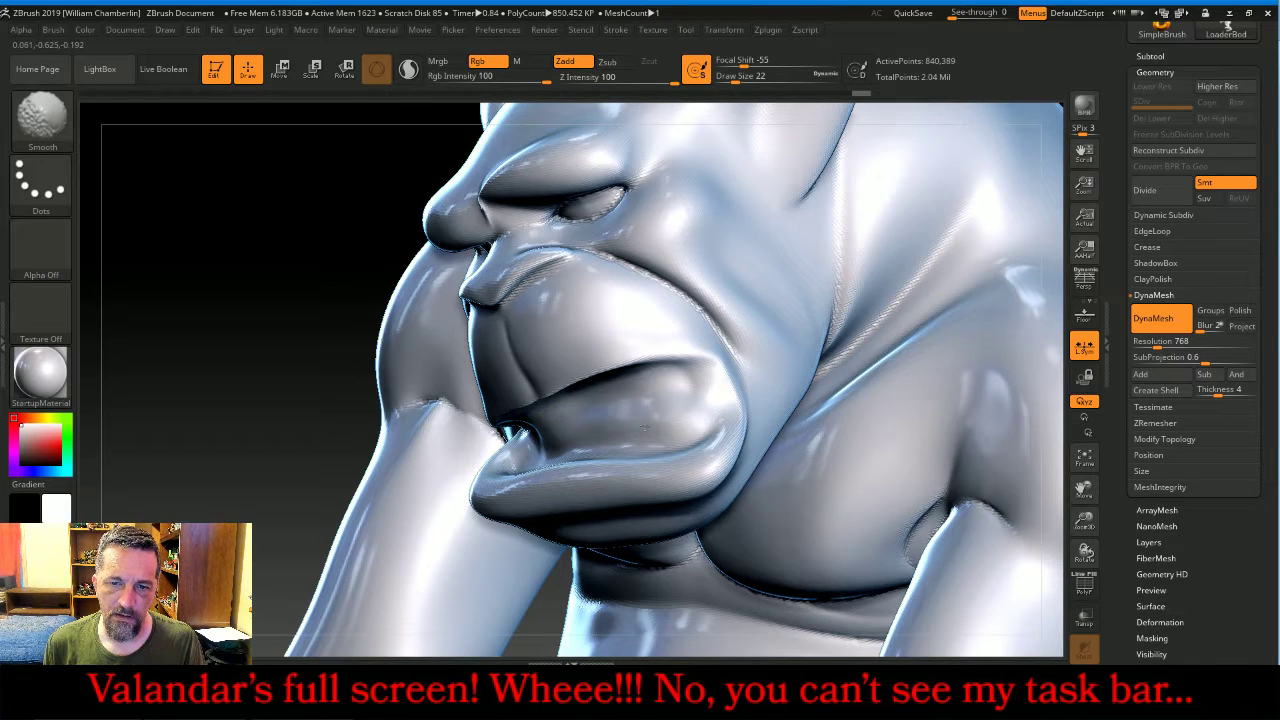
mouse_move(277, 297)
left_mouse_down()
mouse_move(296, 291)
mouse_move(287, 314)
left_mouse_up()
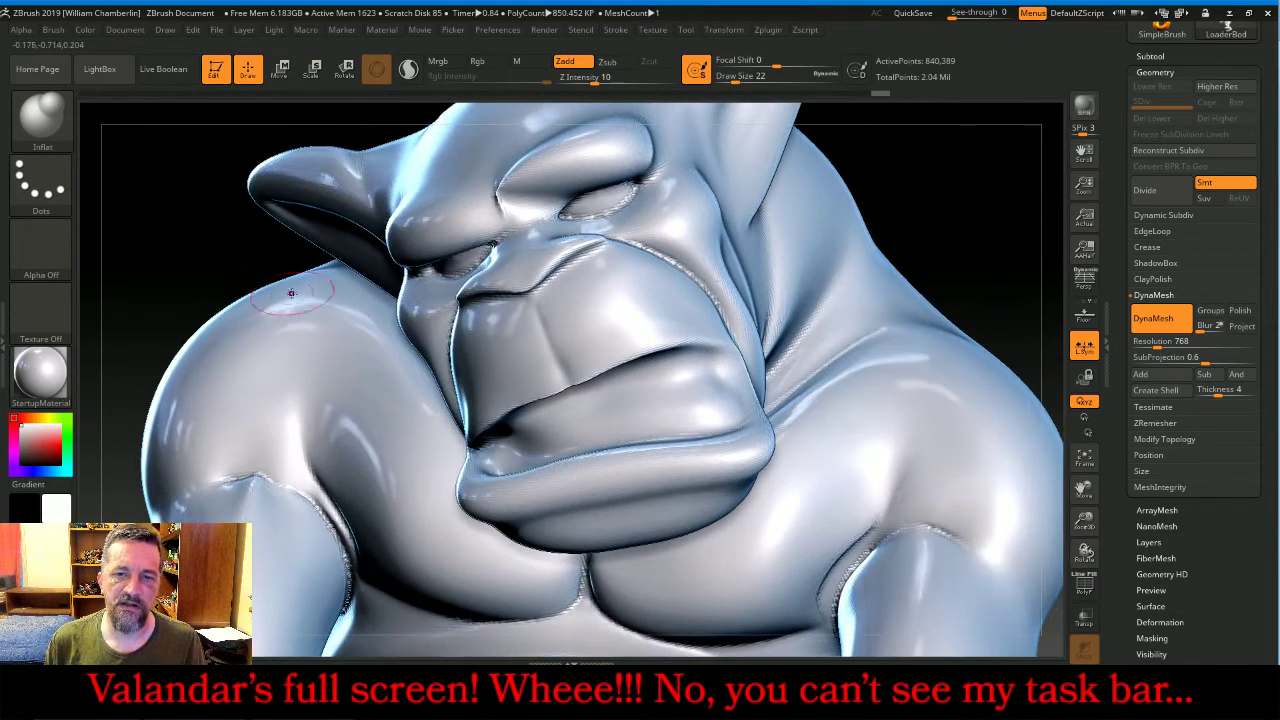
- Select the Slash3 brush, open the Lazy Mouse settings, and set the Z intensity to 14 and the draw size to 9
left_click(56, 122)
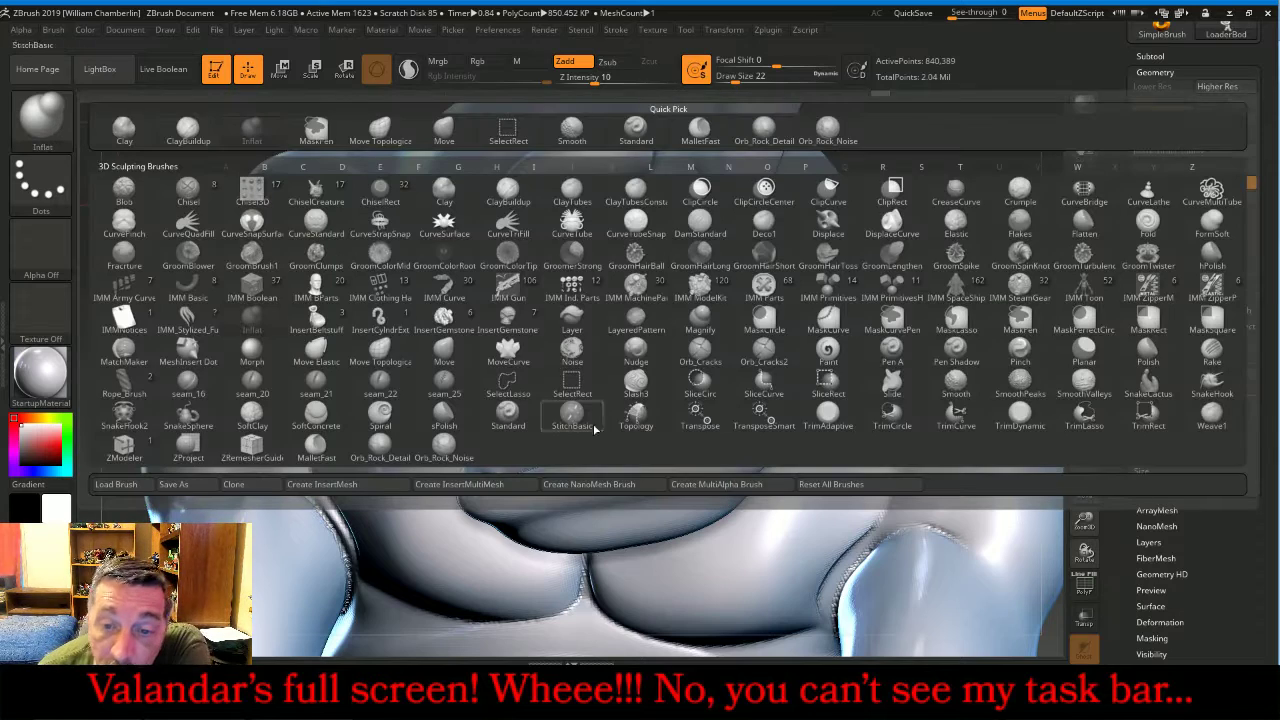
left_click(648, 386)
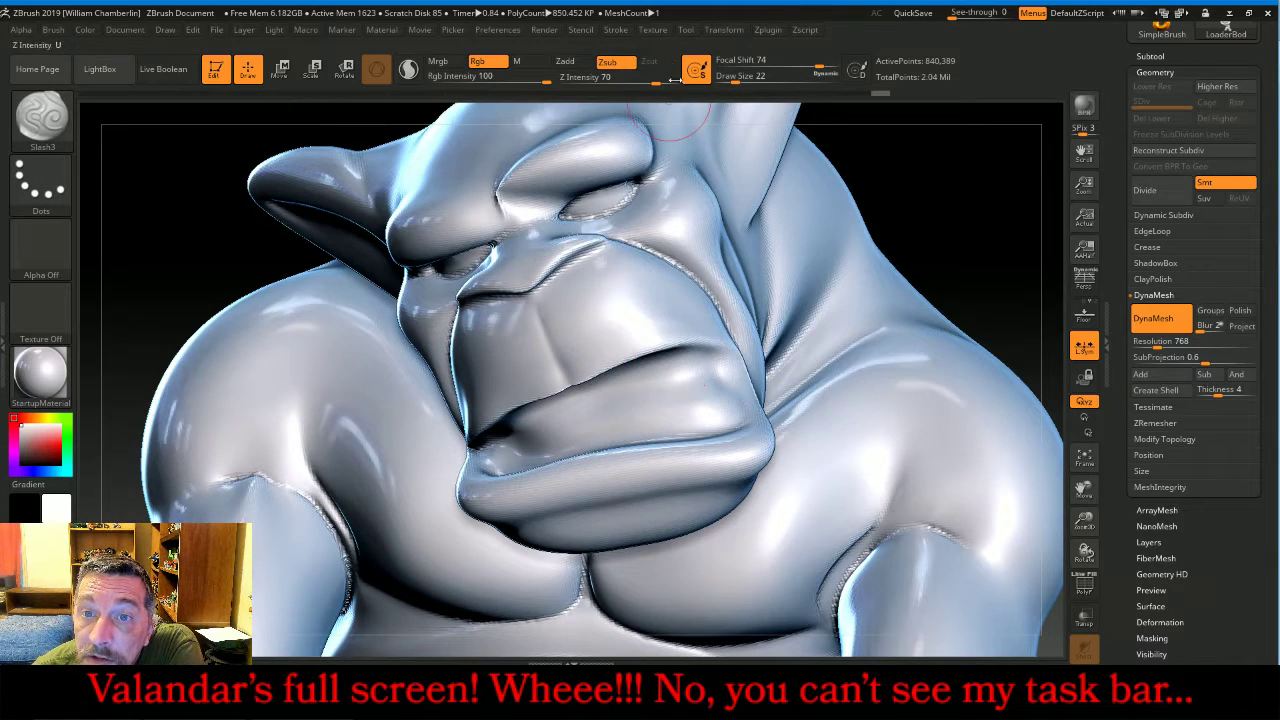
left_click(617, 32)
left_click(608, 47)
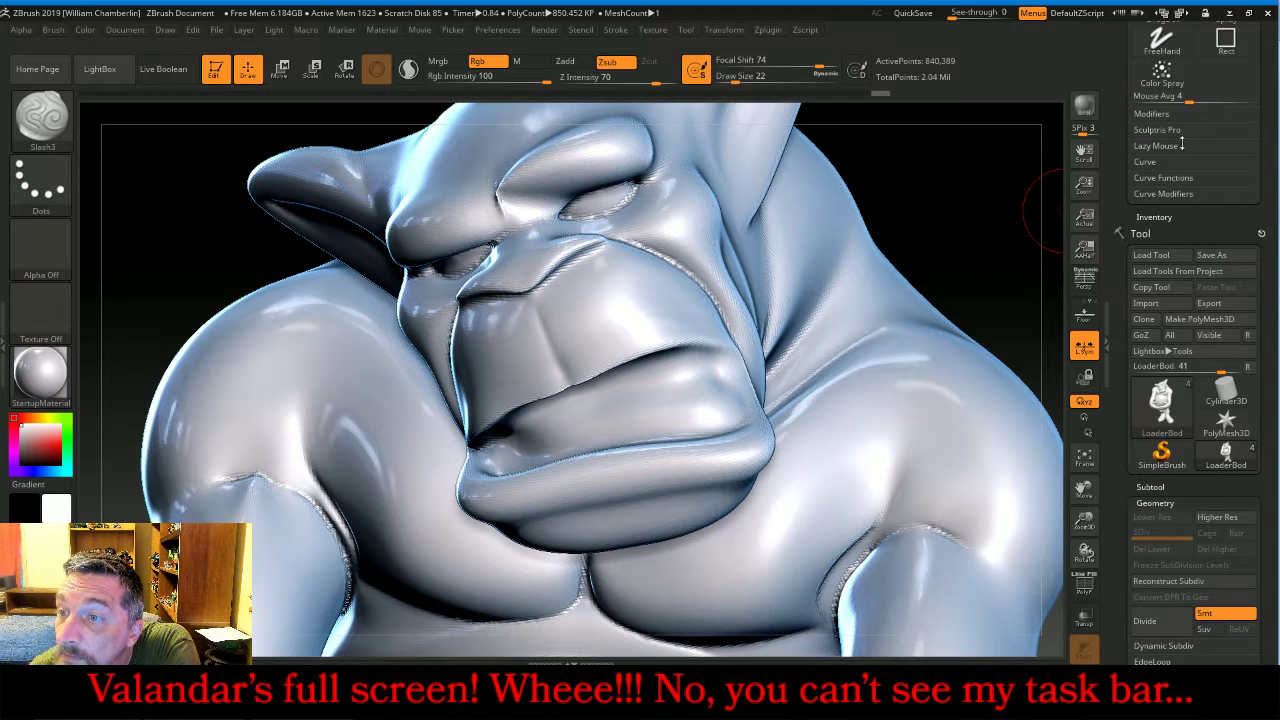
left_click(1182, 145)
left_click_drag(997, 169, 806, 118)
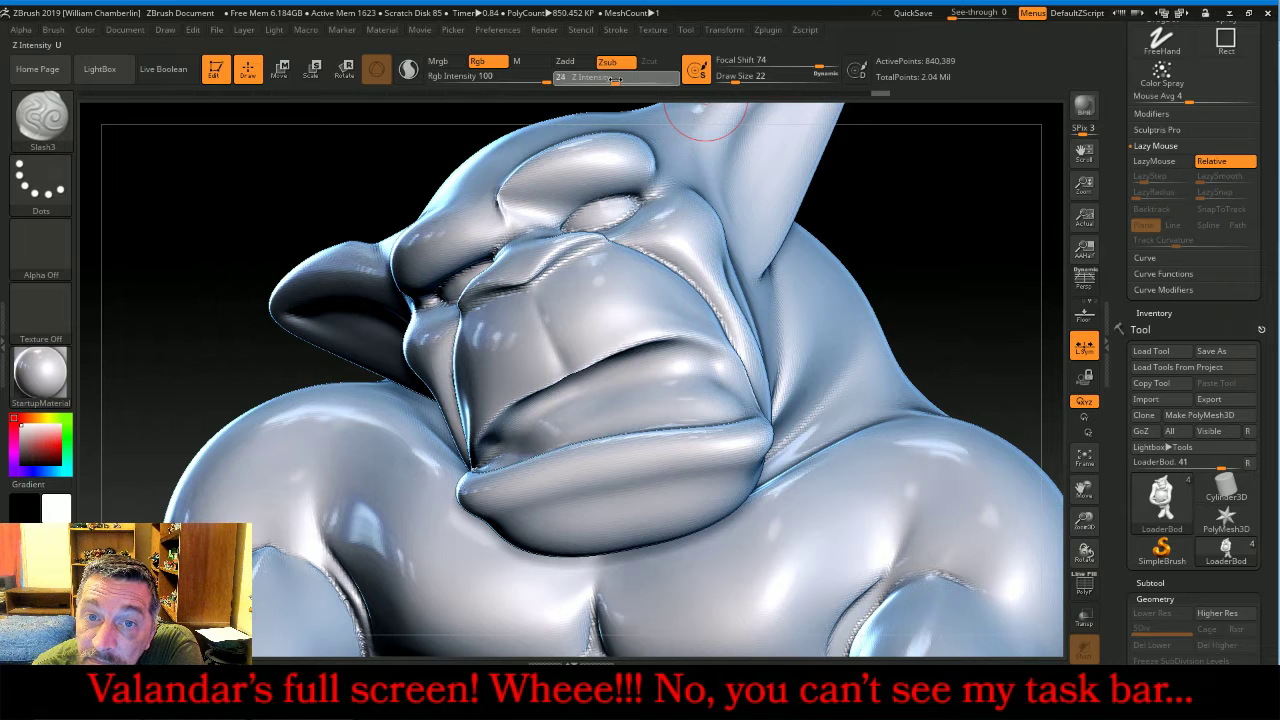
left_click_drag(606, 78, 602, 78)
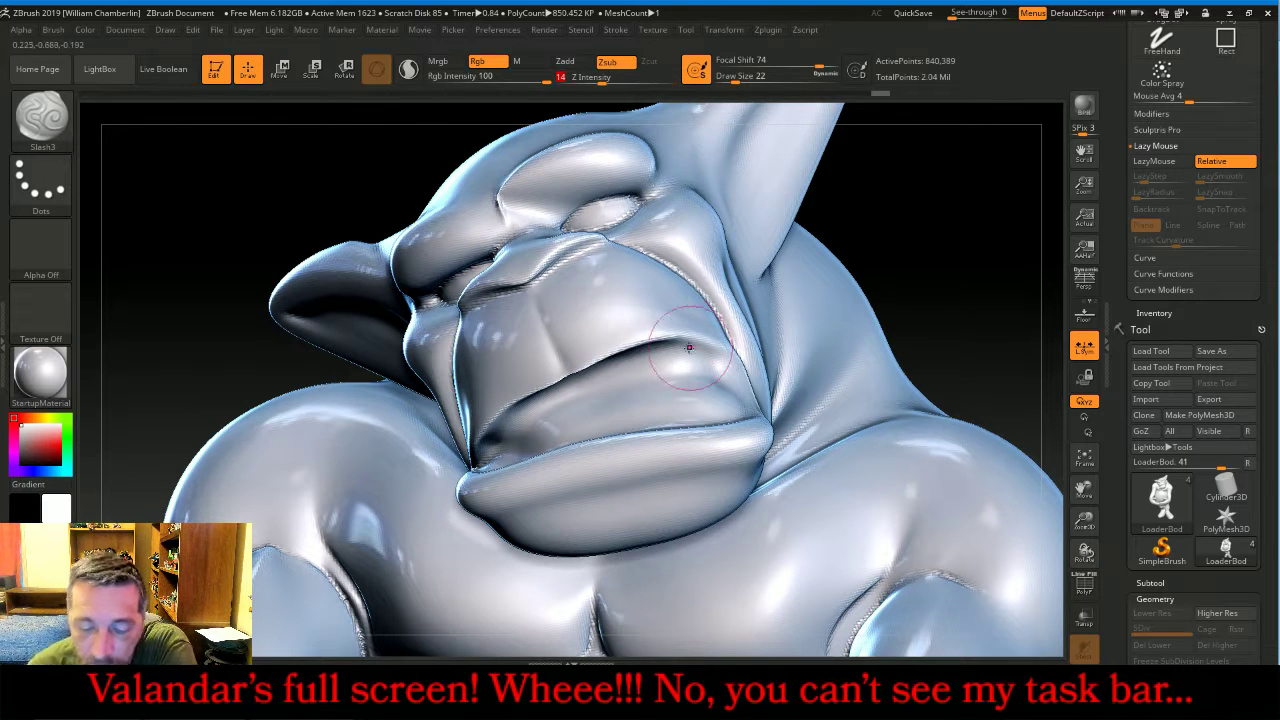
key("[")
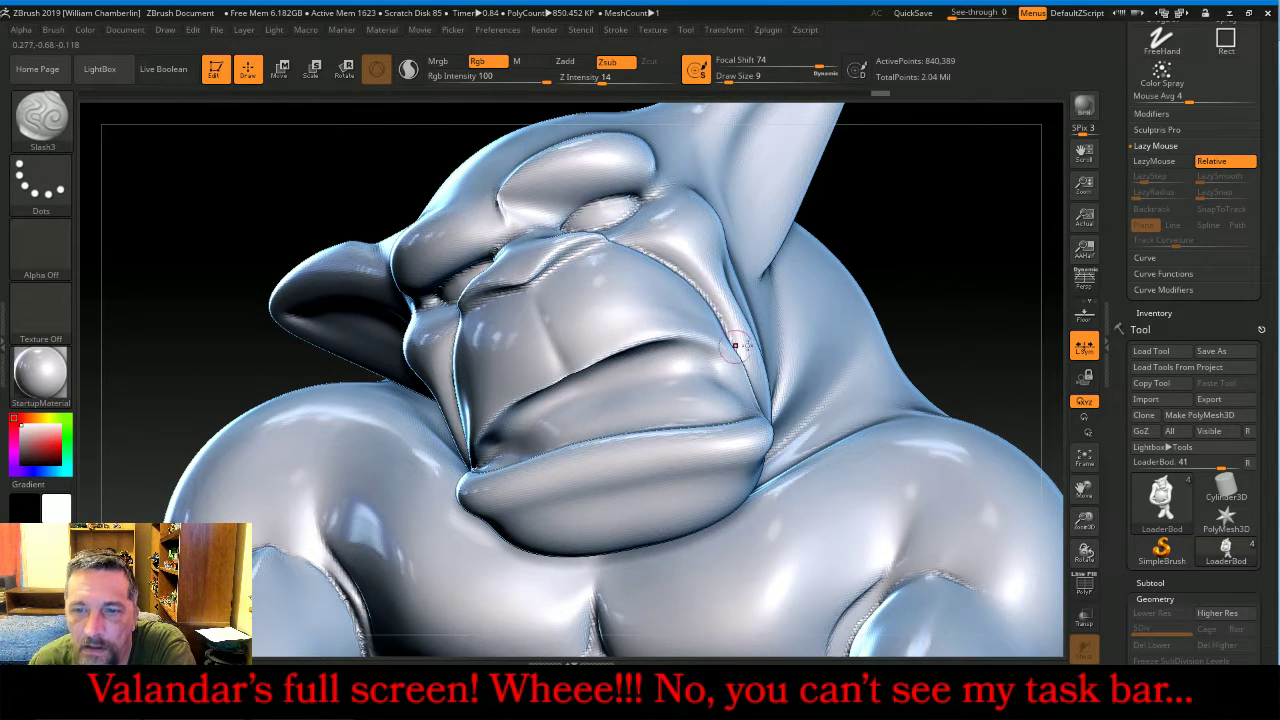
- Carve the outline of the bulge inside the mouth, at both corners and along the upper lip, increasing the draw size to 14
left_click_drag(934, 286, 866, 308)
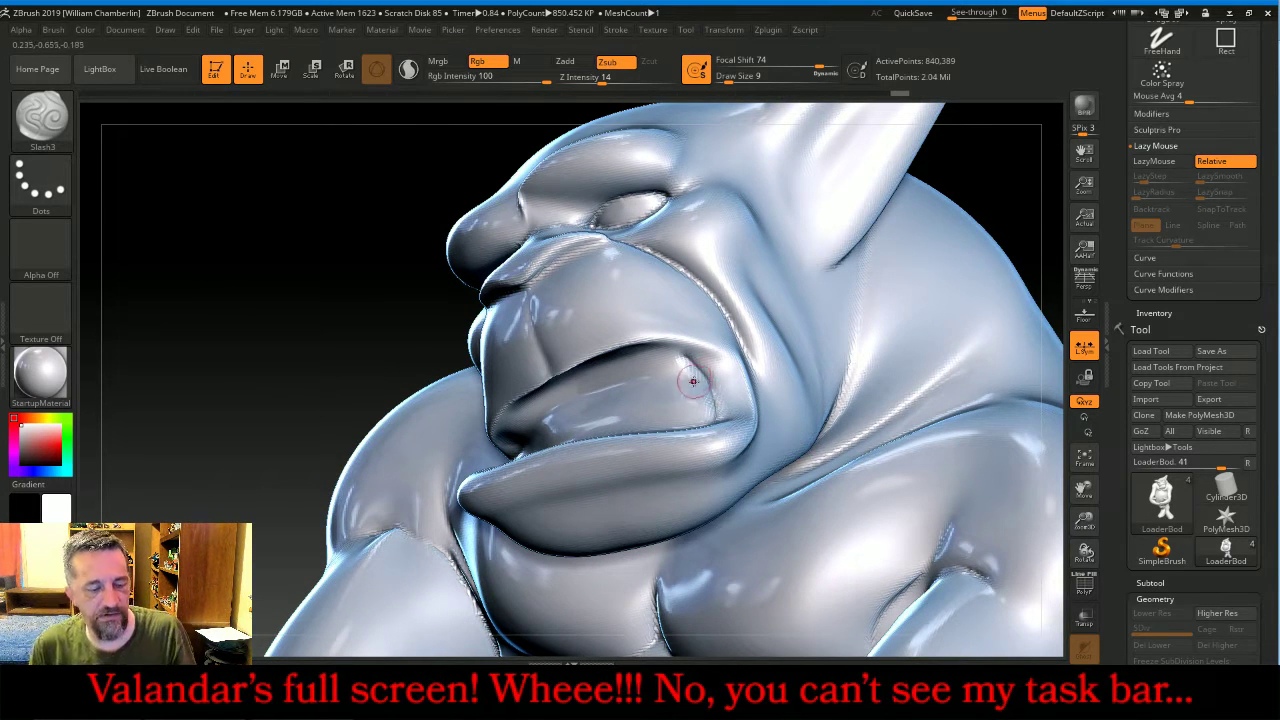
key("]")
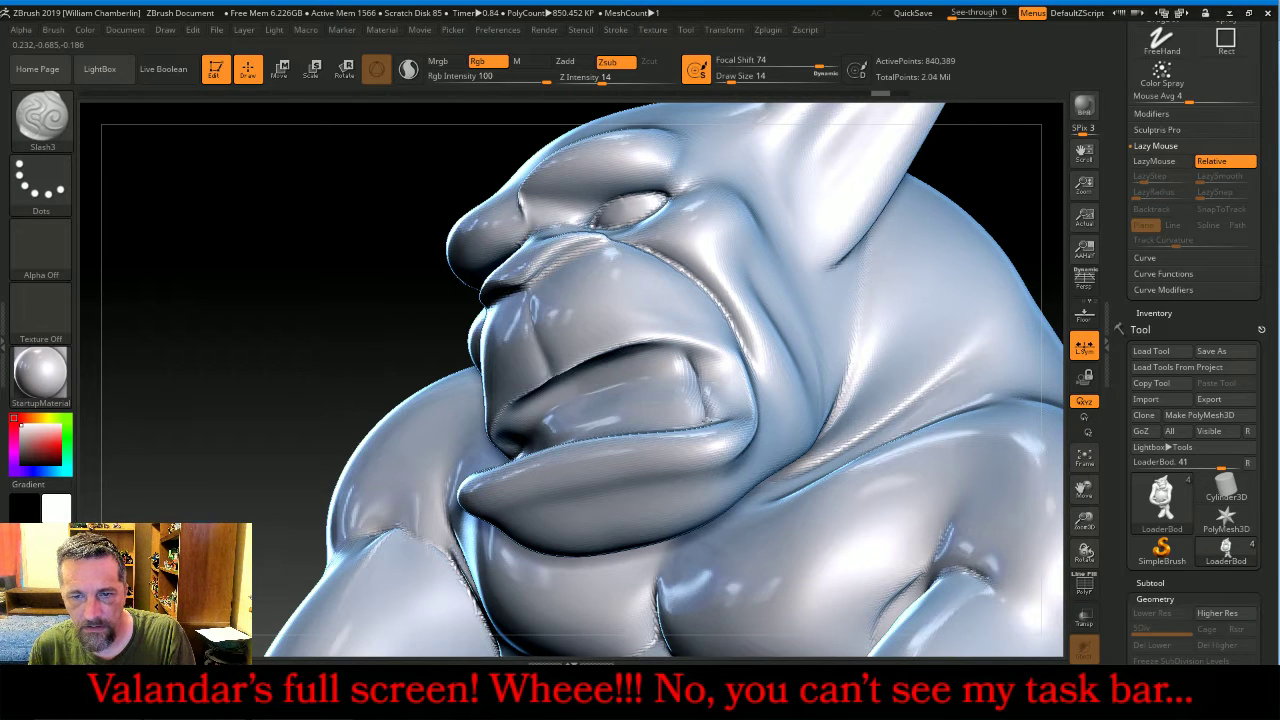
left_click_drag(343, 306, 390, 340)
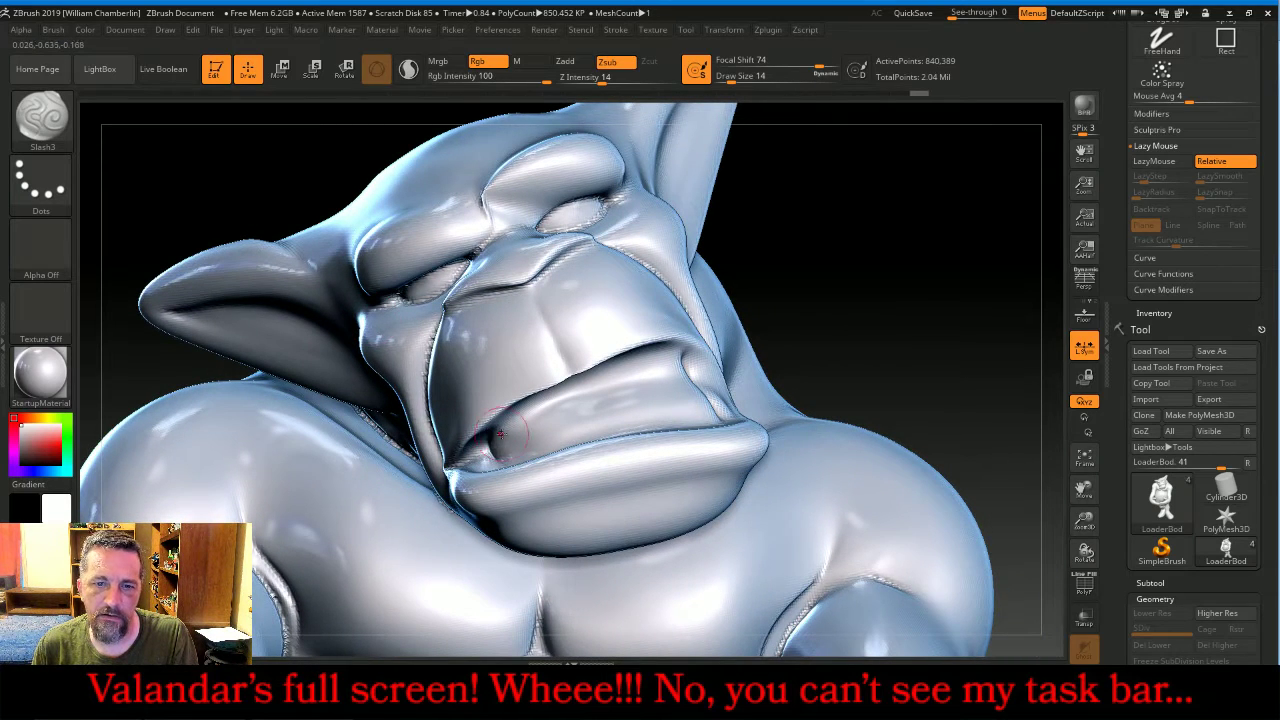
left_click_drag(829, 320, 856, 289)
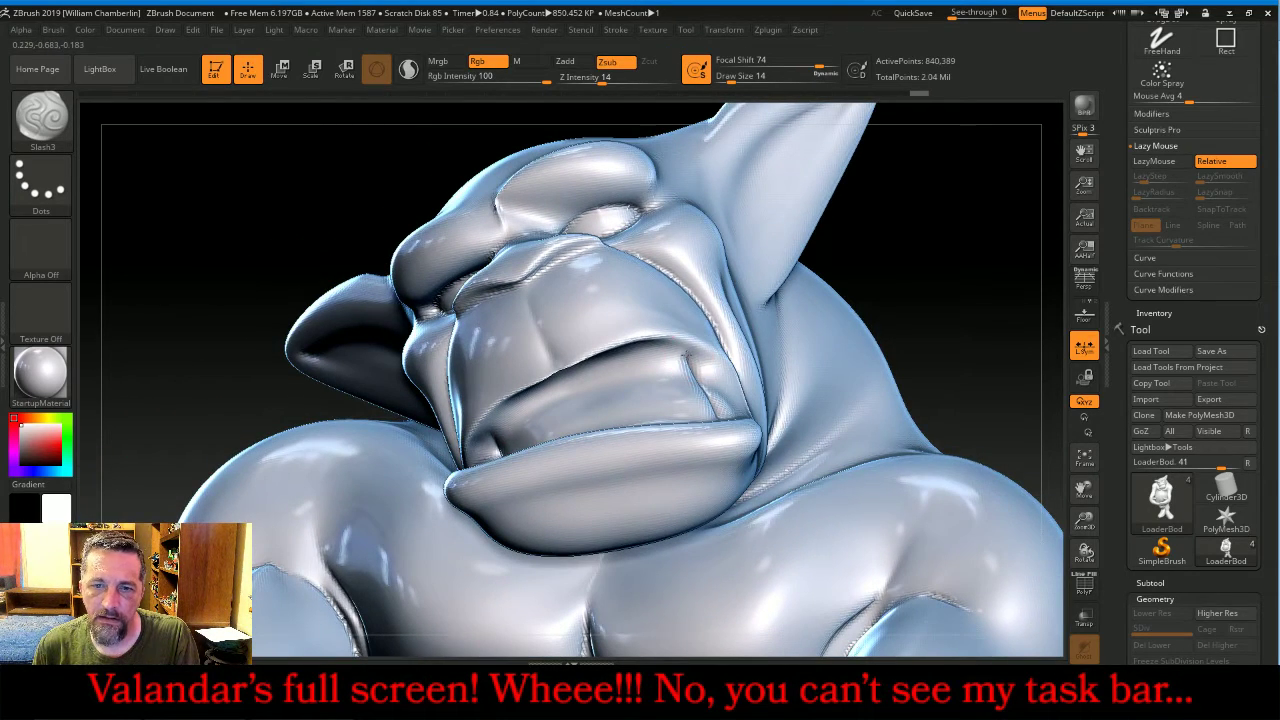
mouse_move(665, 358)
left_mouse_down()
mouse_move(556, 388)
mouse_move(508, 420)
left_mouse_up()
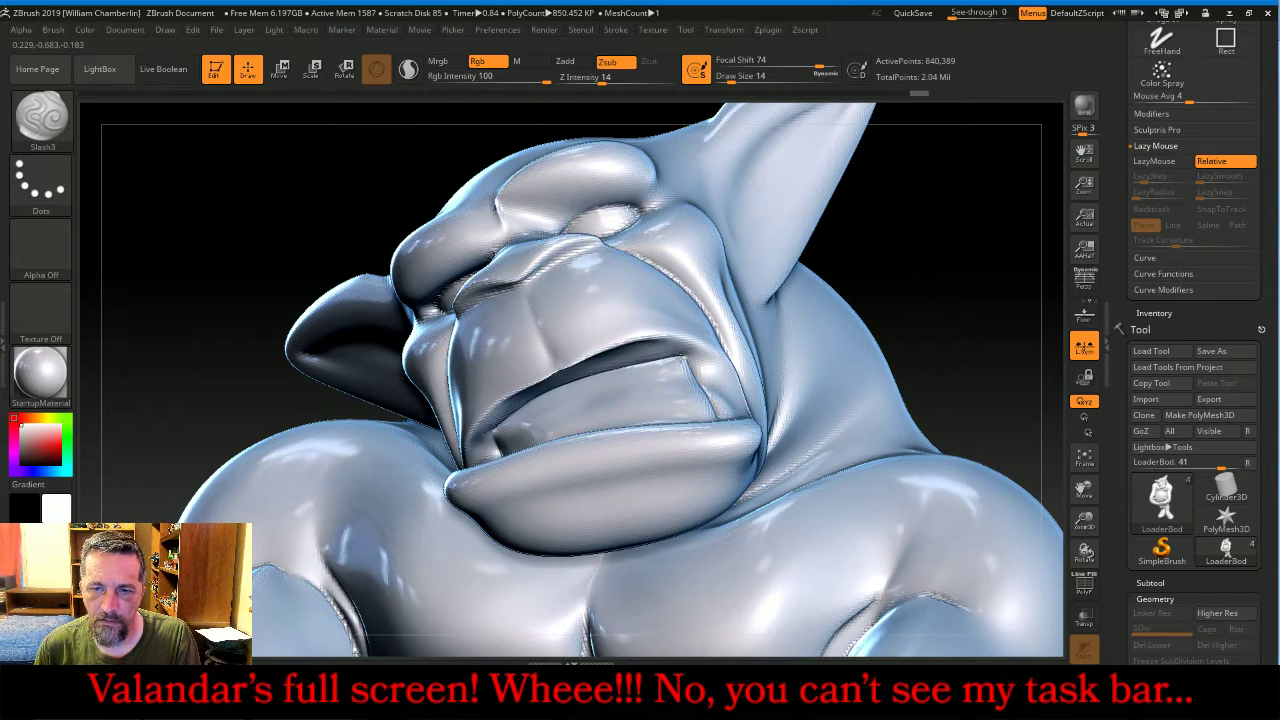
mouse_move(937, 263)
left_mouse_down()
mouse_move(966, 291)
mouse_move(957, 279)
left_mouse_up()
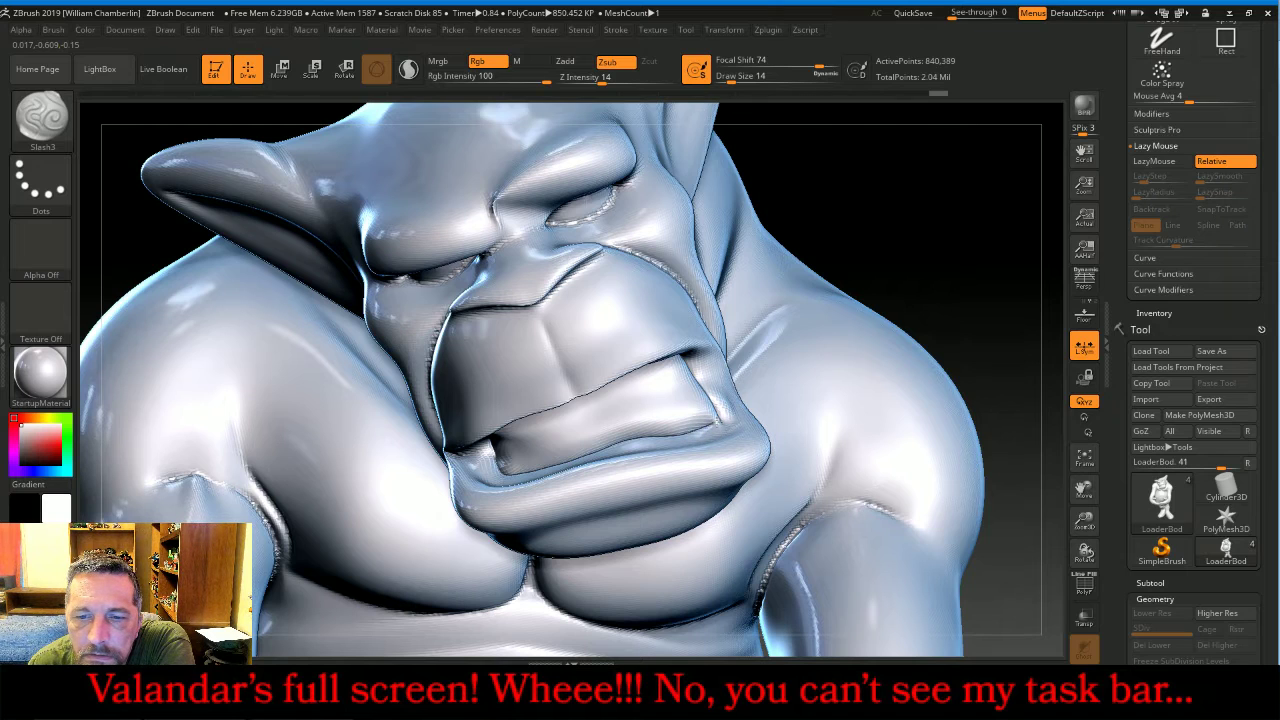
- Smooth the mouth corner and carve the first pointed teeth out of the mouth bulge beside it with the Slash3 brush
left_click_drag(718, 421, 721, 420)
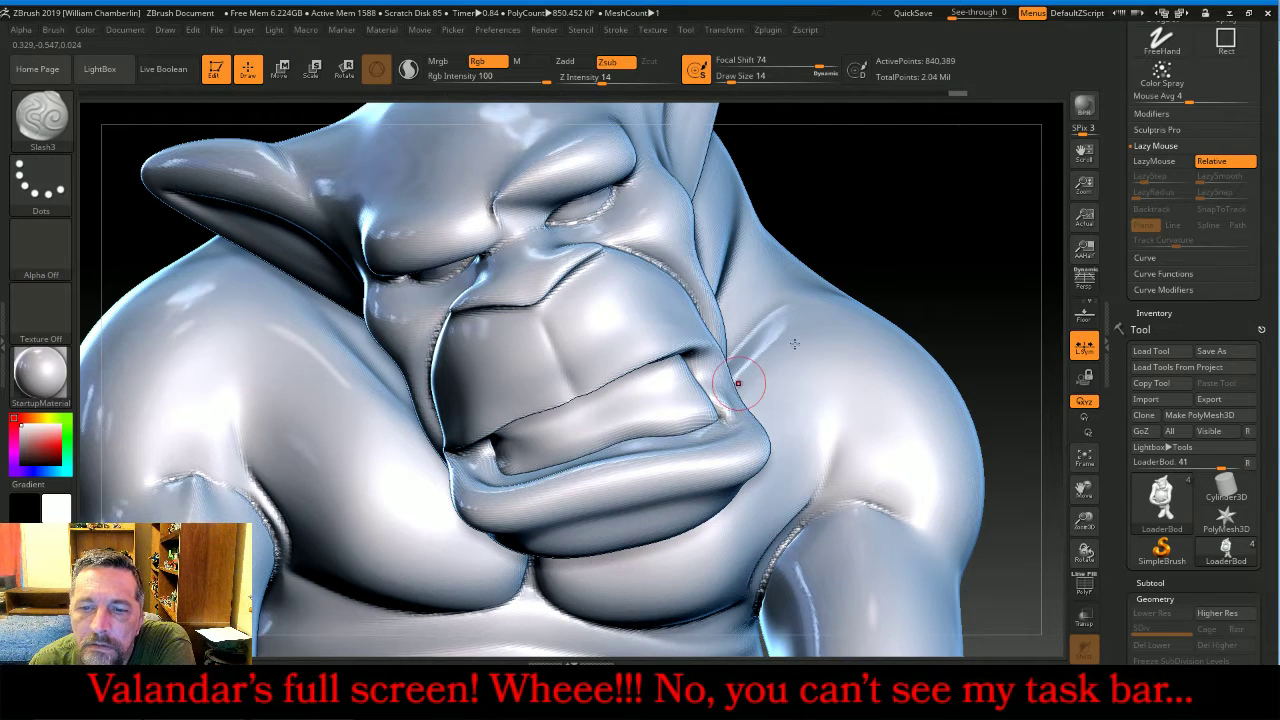
left_click_drag(946, 220, 962, 214)
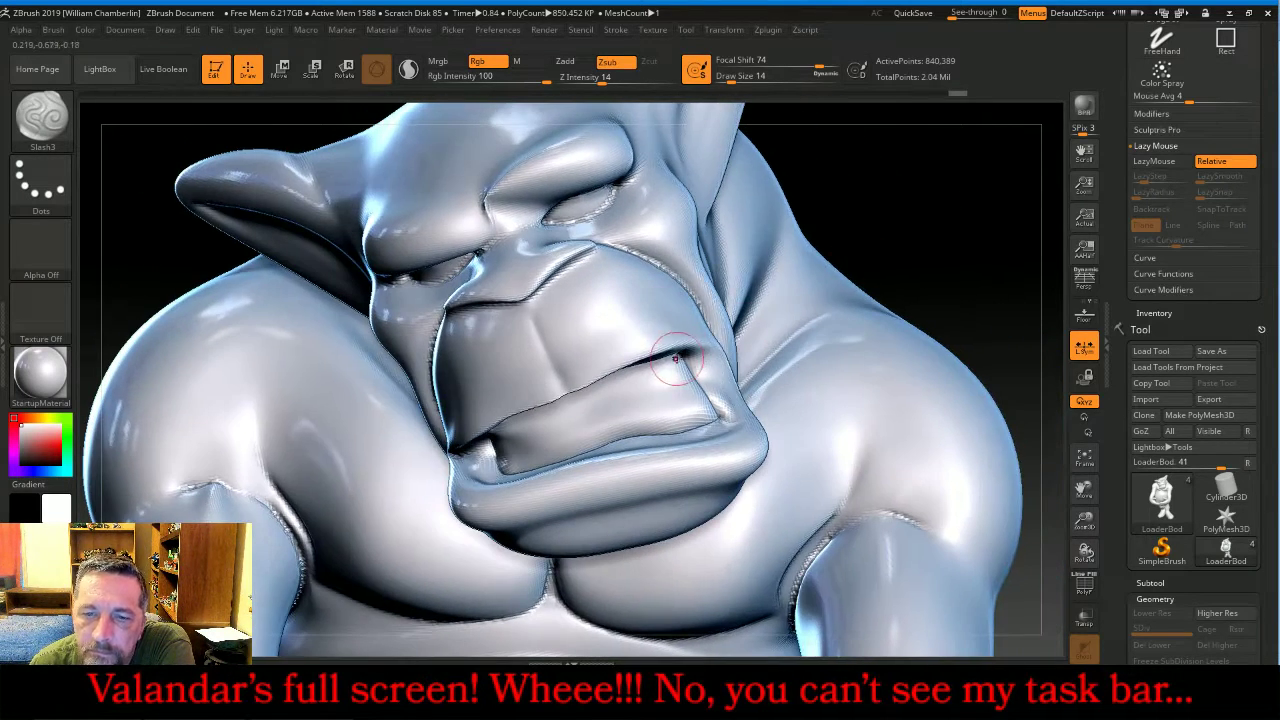
mouse_move(672, 392)
left_mouse_down()
mouse_move(675, 424)
mouse_move(624, 380)
left_mouse_up()
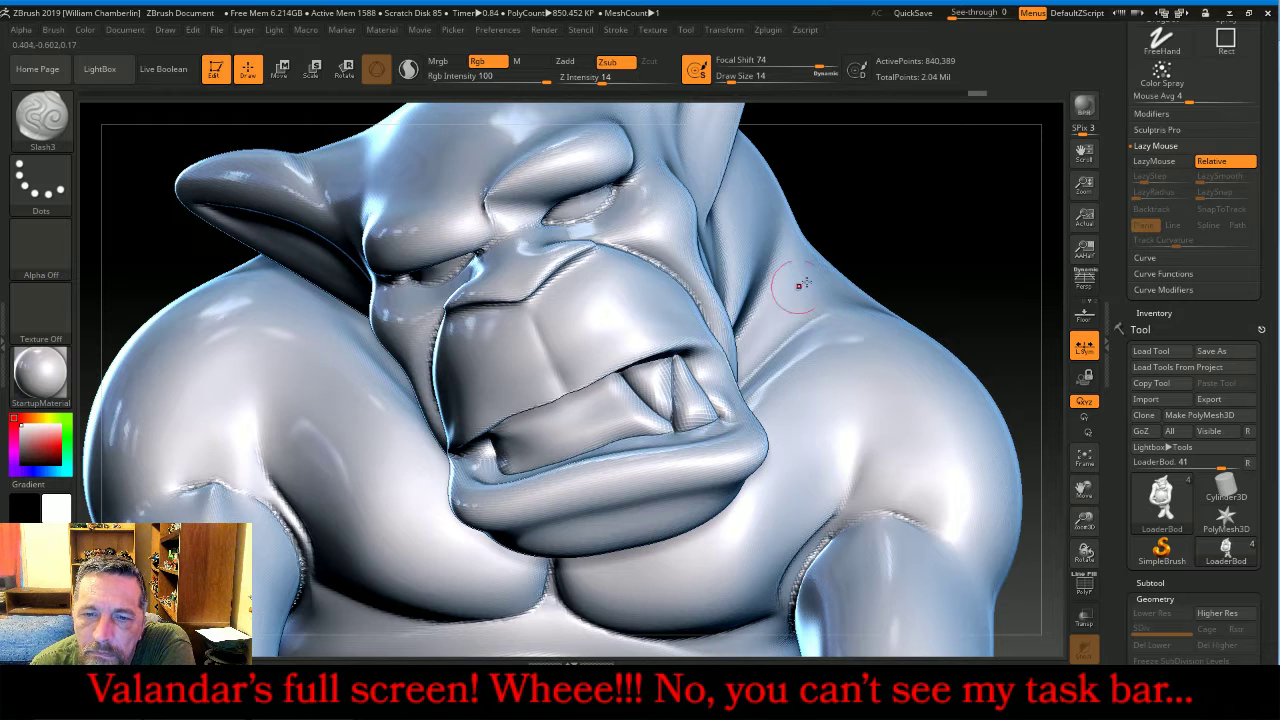
left_click_drag(930, 201, 848, 243)
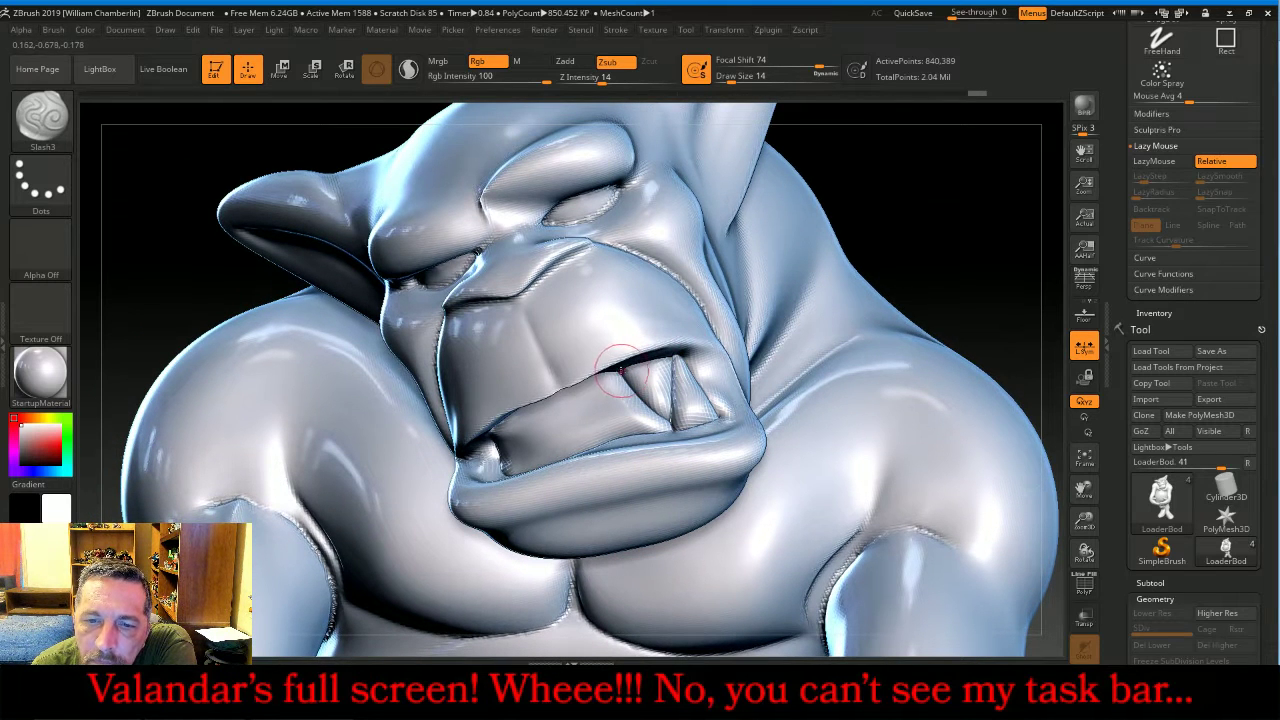
mouse_move(612, 401)
left_mouse_down()
mouse_move(610, 427)
mouse_move(583, 406)
left_mouse_up()
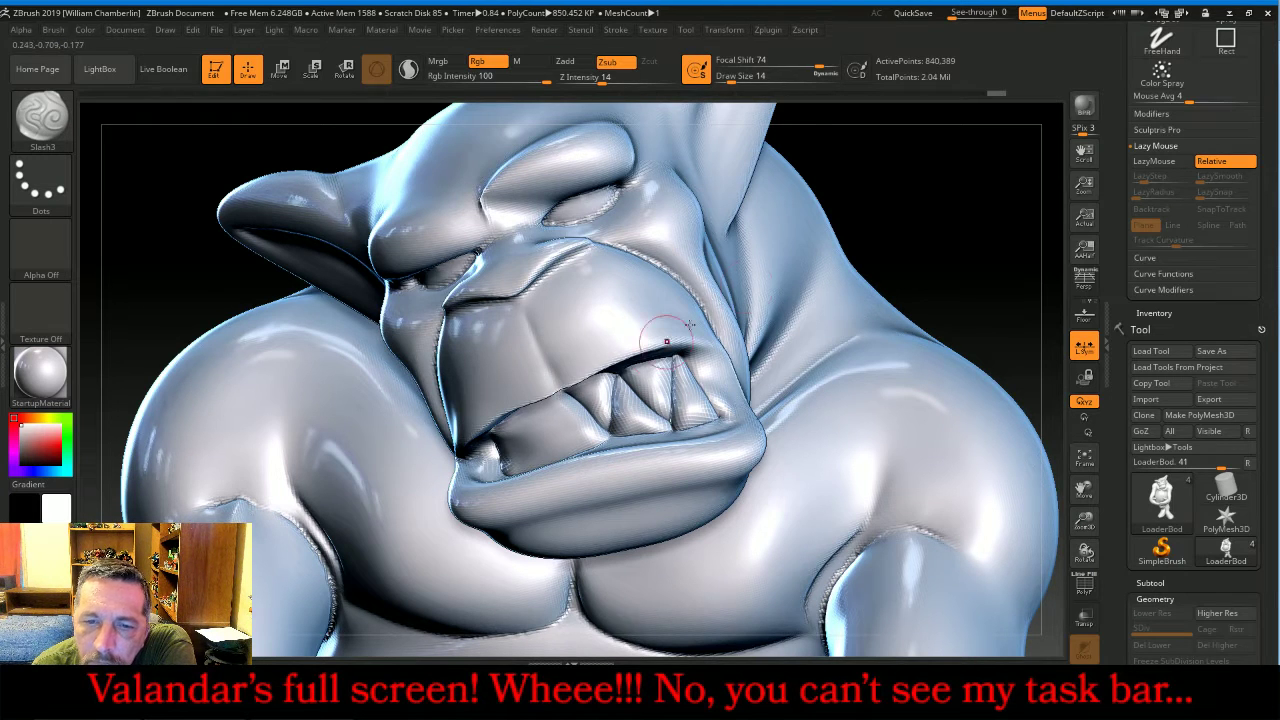
- Carve the remaining pointed teeth across the mouth bulge to the opposite corner
mouse_move(909, 206)
left_mouse_down()
mouse_move(928, 187)
mouse_move(791, 243)
left_mouse_up()
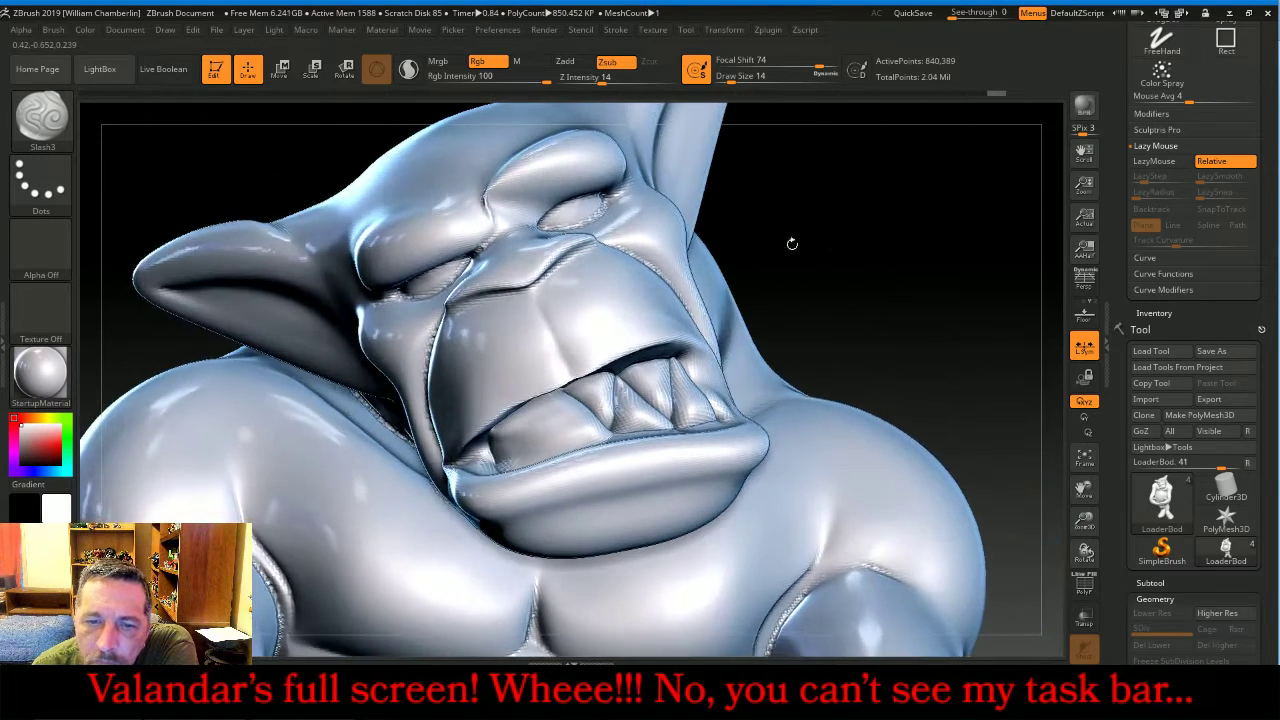
left_click_drag(554, 404, 558, 452)
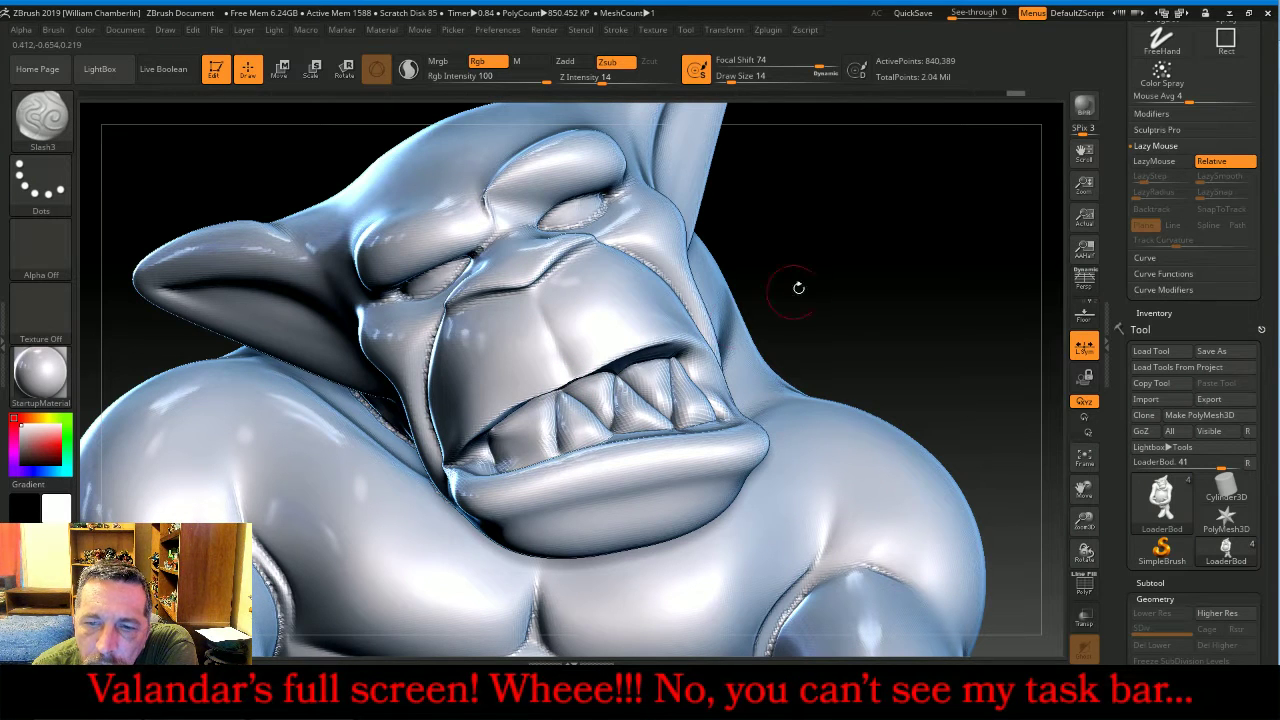
left_click_drag(797, 286, 618, 422)
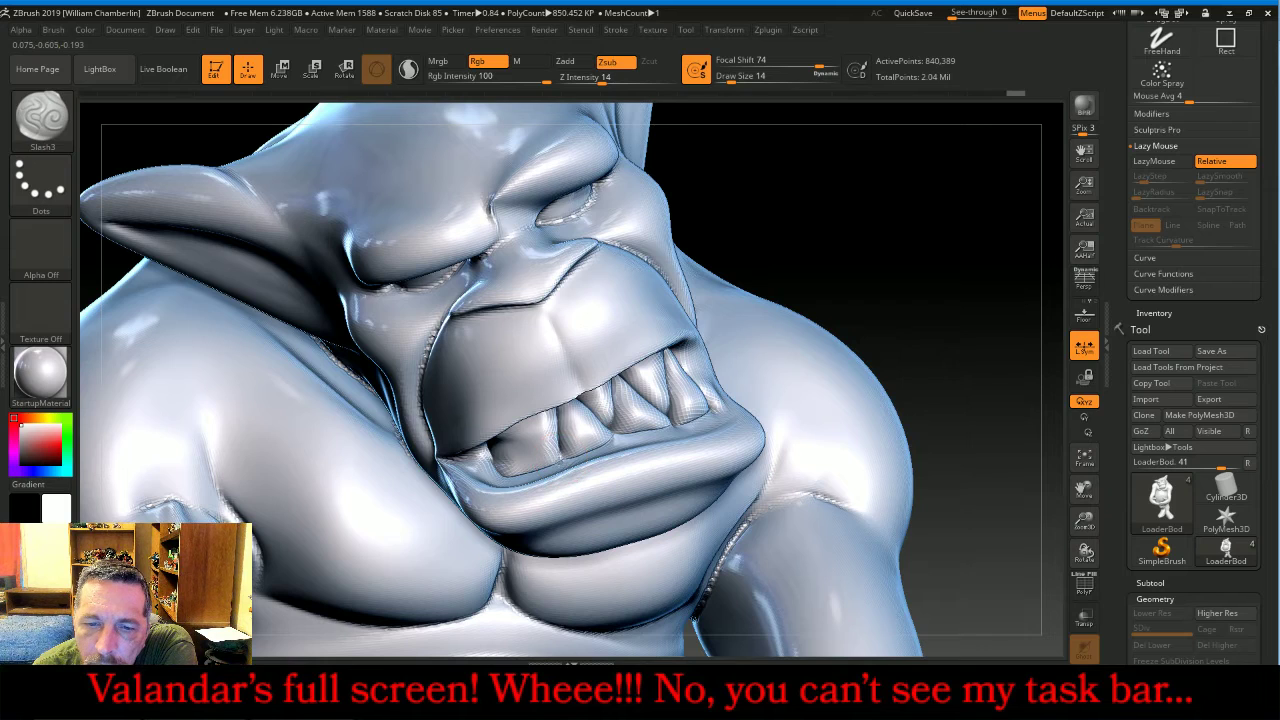
left_click_drag(860, 207, 706, 285)
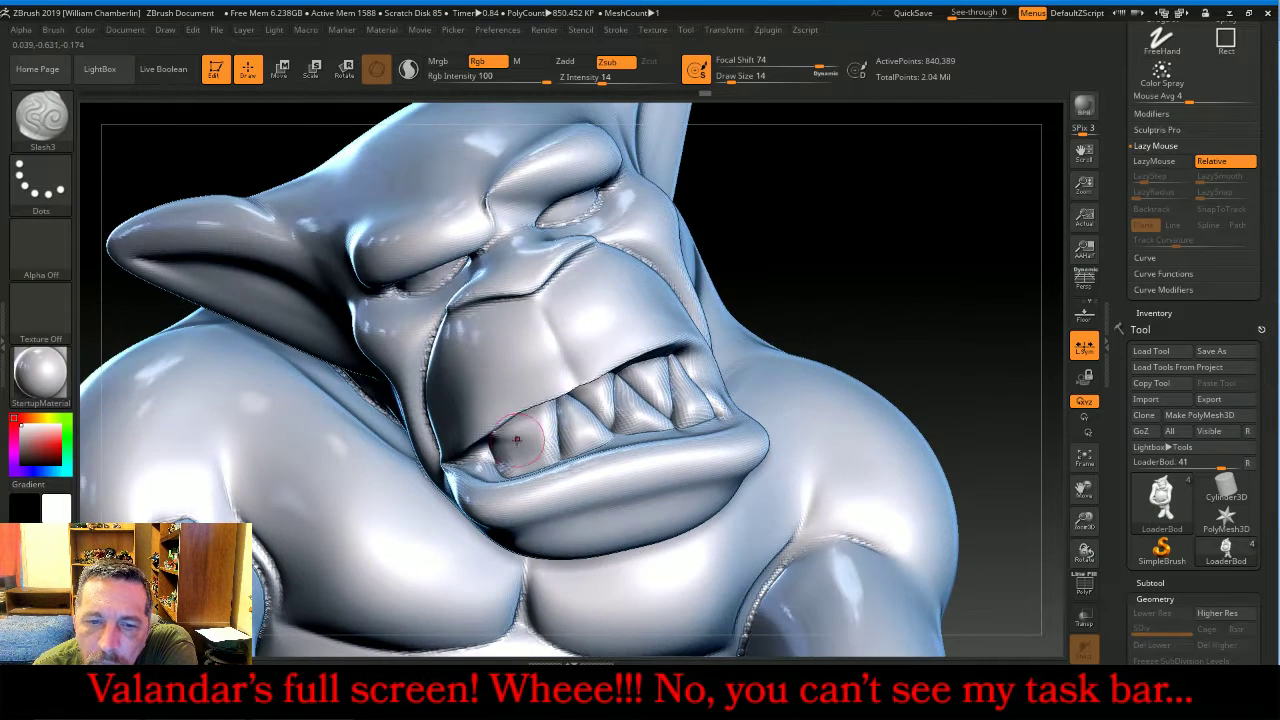
left_click_drag(770, 261, 705, 300)
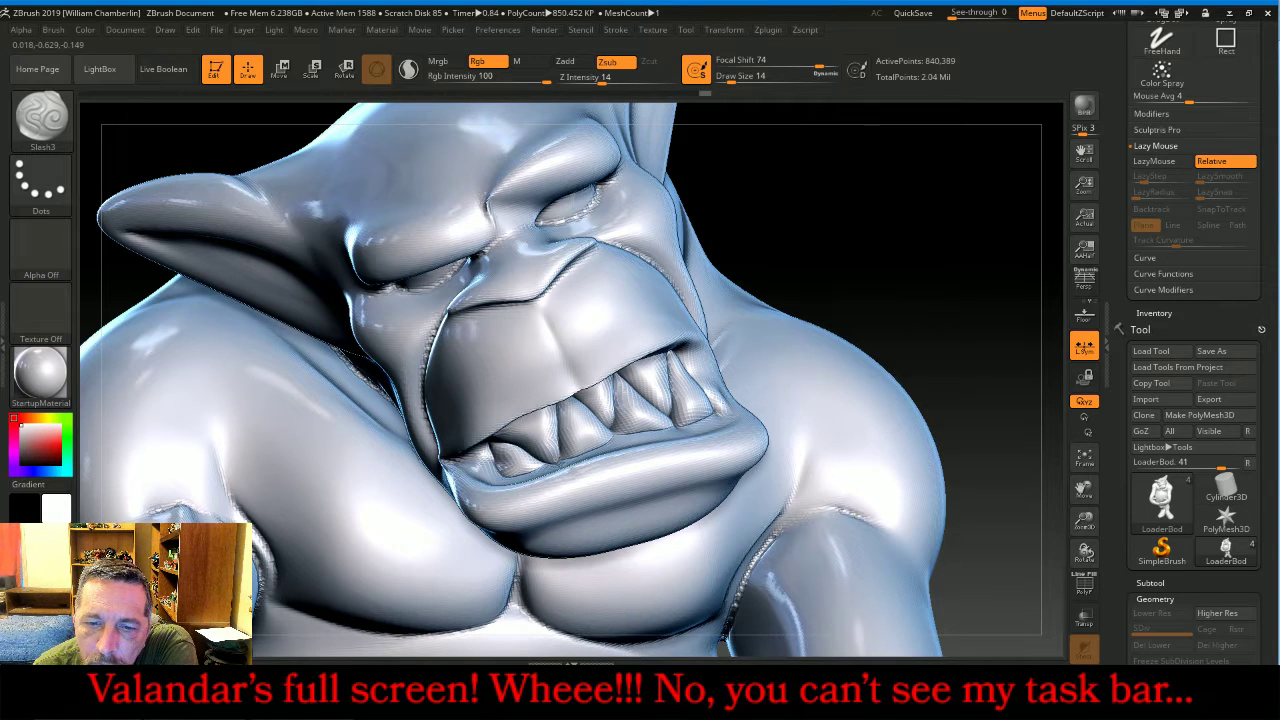
left_click_drag(860, 234, 866, 206)
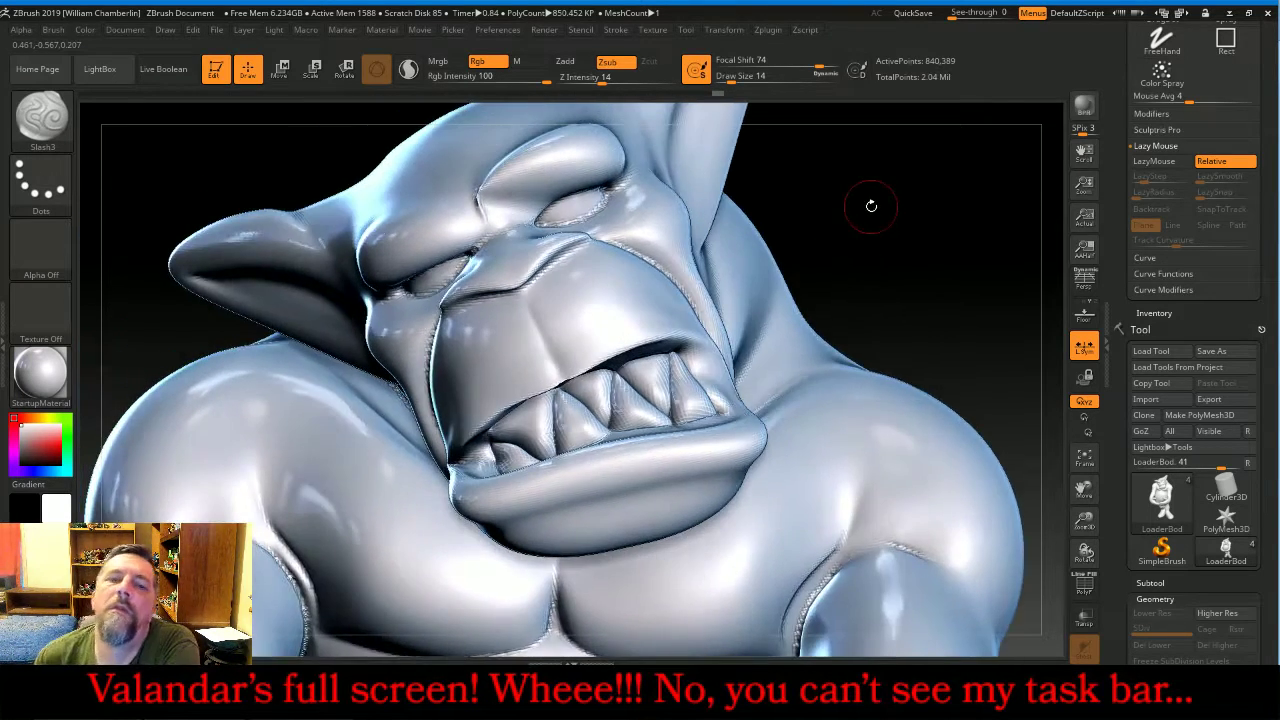
- Show the LoaderTusks subtool and make it the active subtool
scroll(1196, 286, "down", 6)
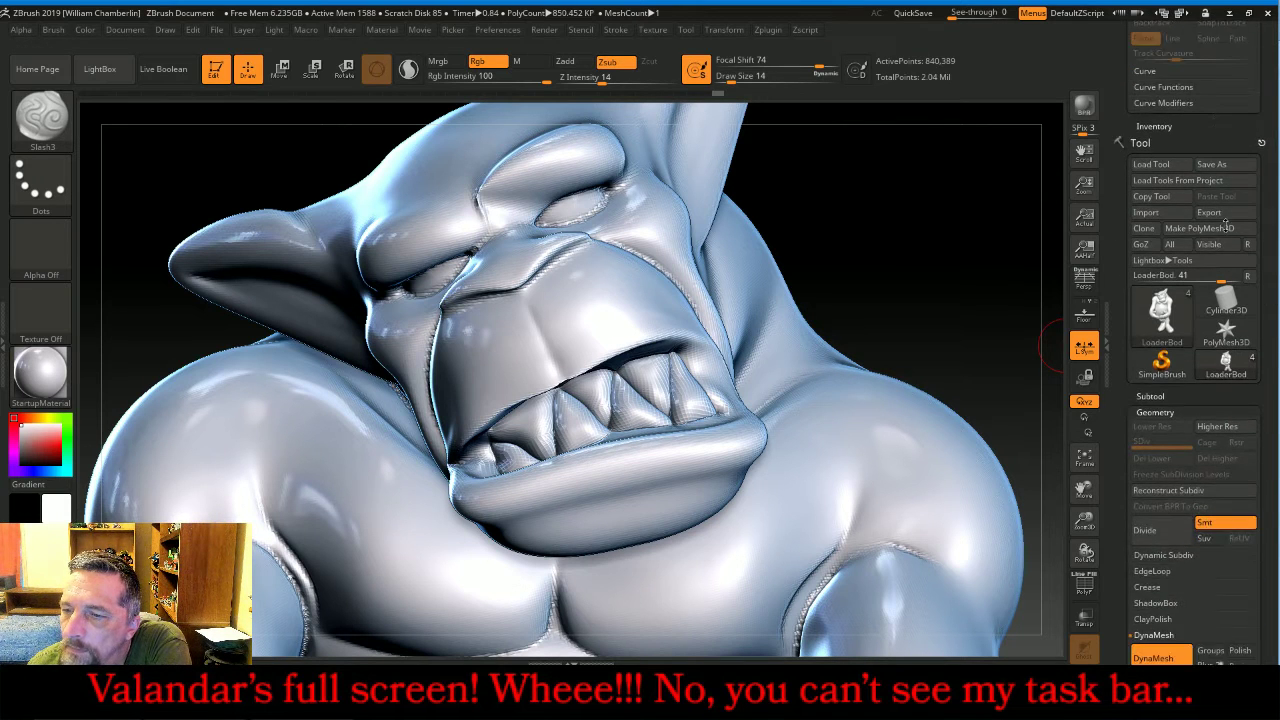
left_click(1160, 299)
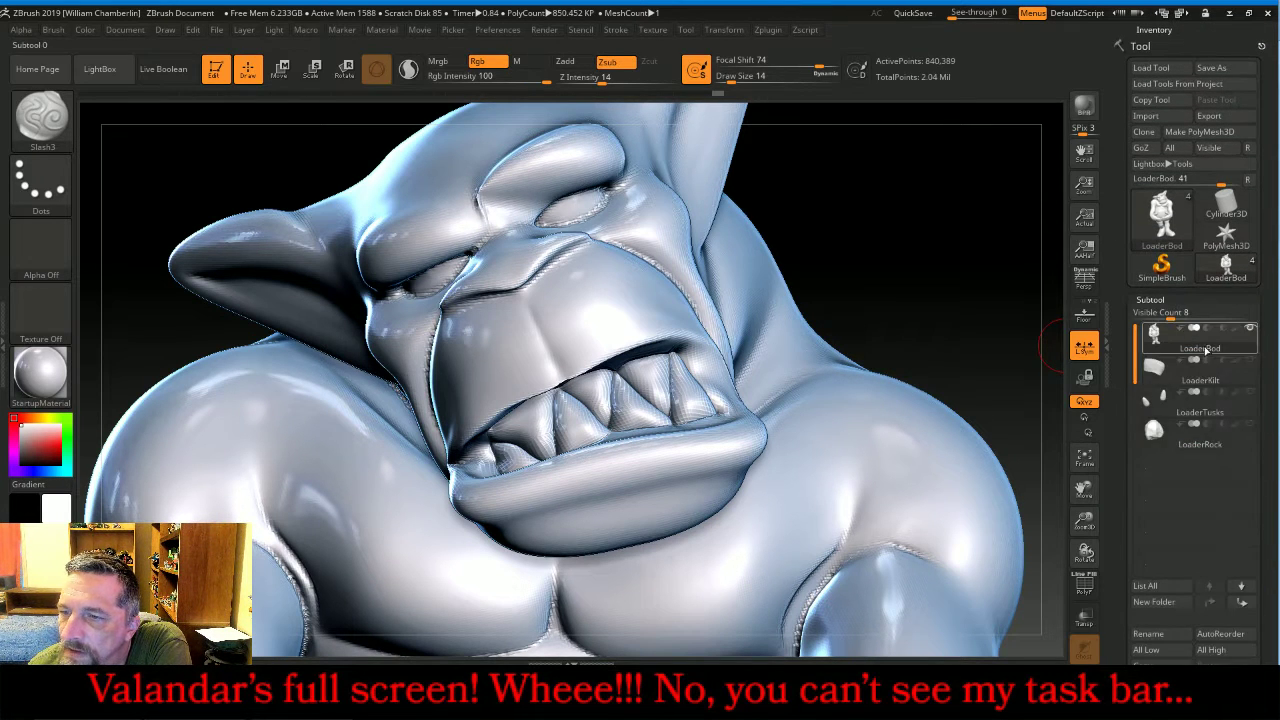
left_click(1250, 394)
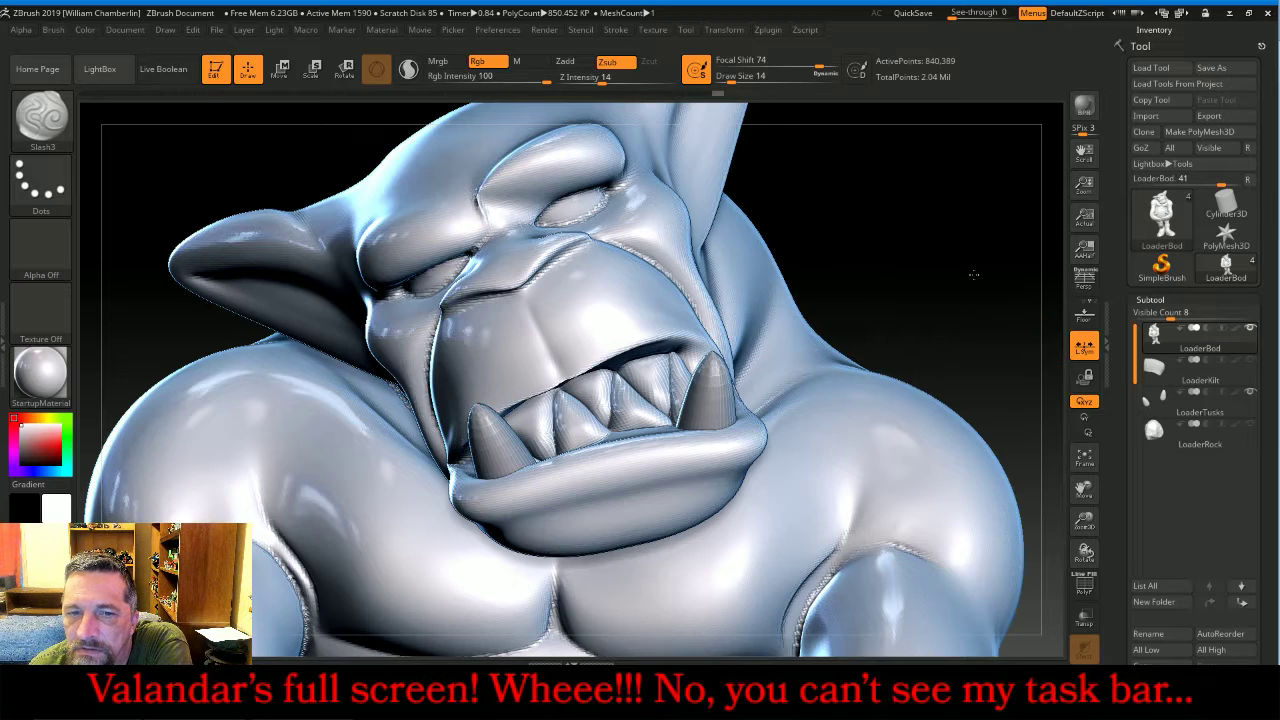
left_click_drag(974, 275, 952, 277)
left_click(1137, 403)
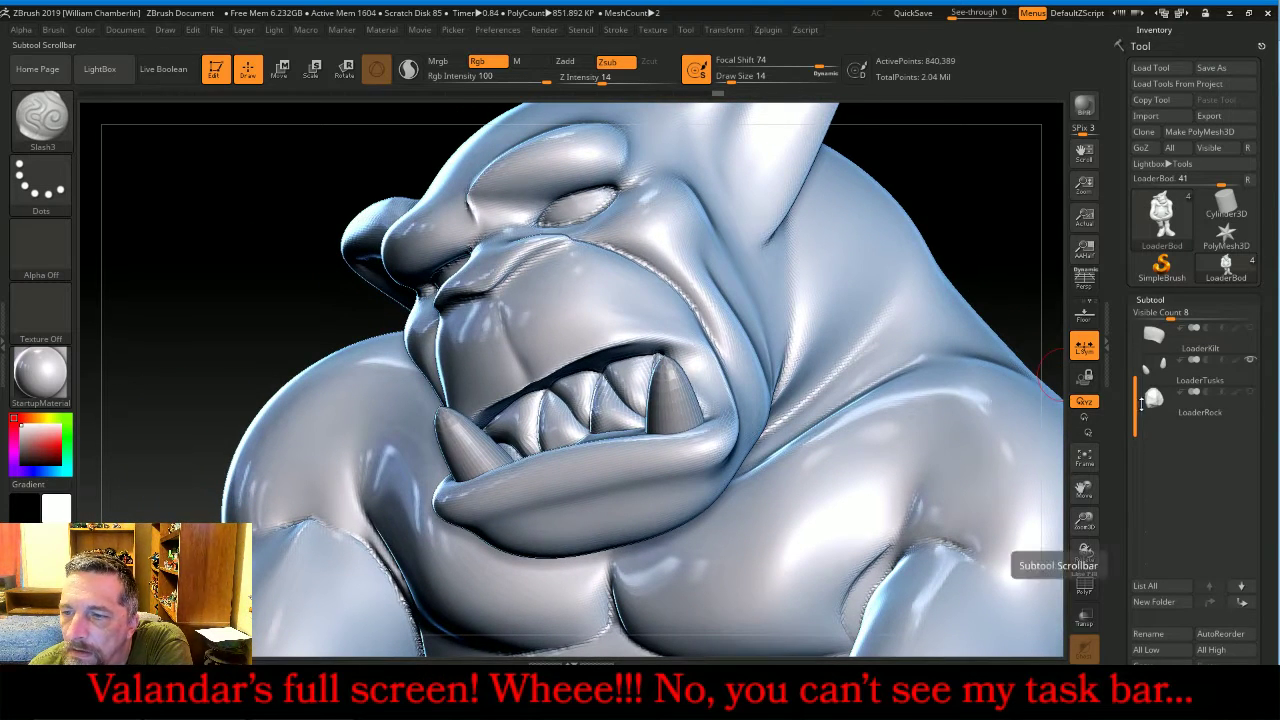
mouse_move(1158, 377)
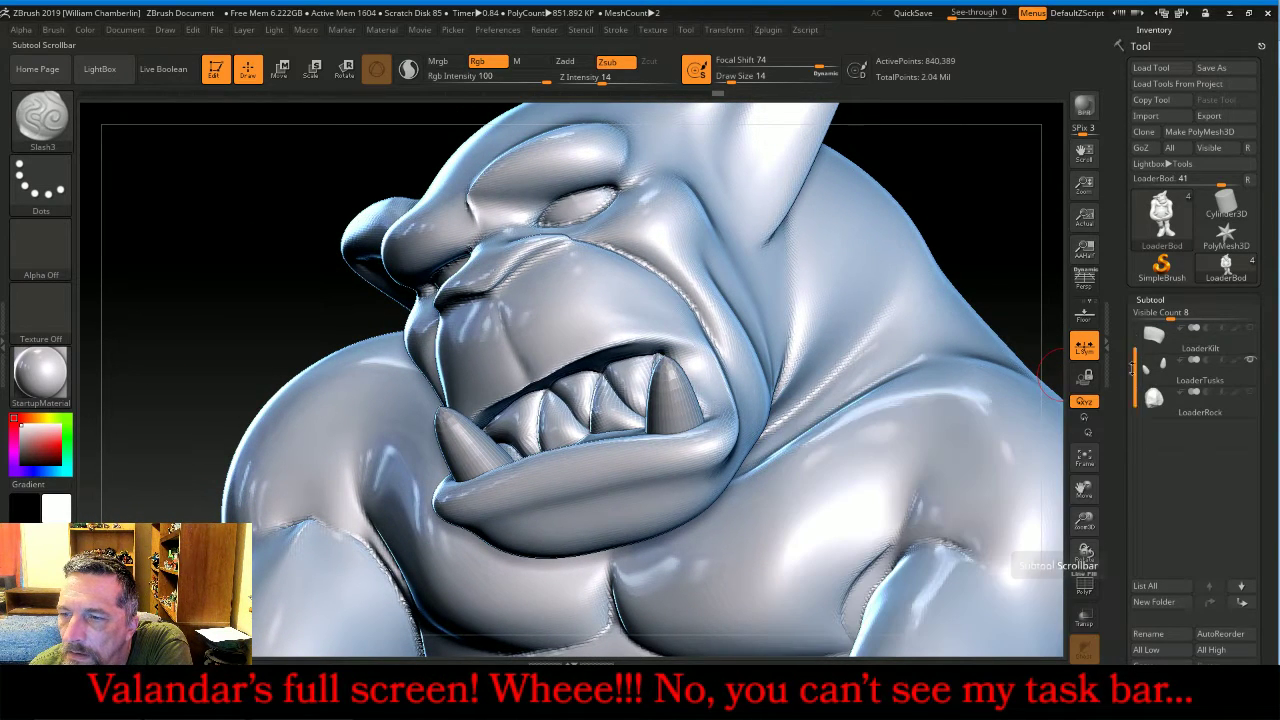
left_click(1160, 378)
- Subdivide the tusks three times with smoothing and delete their lower subdivision levels
left_click(1170, 301)
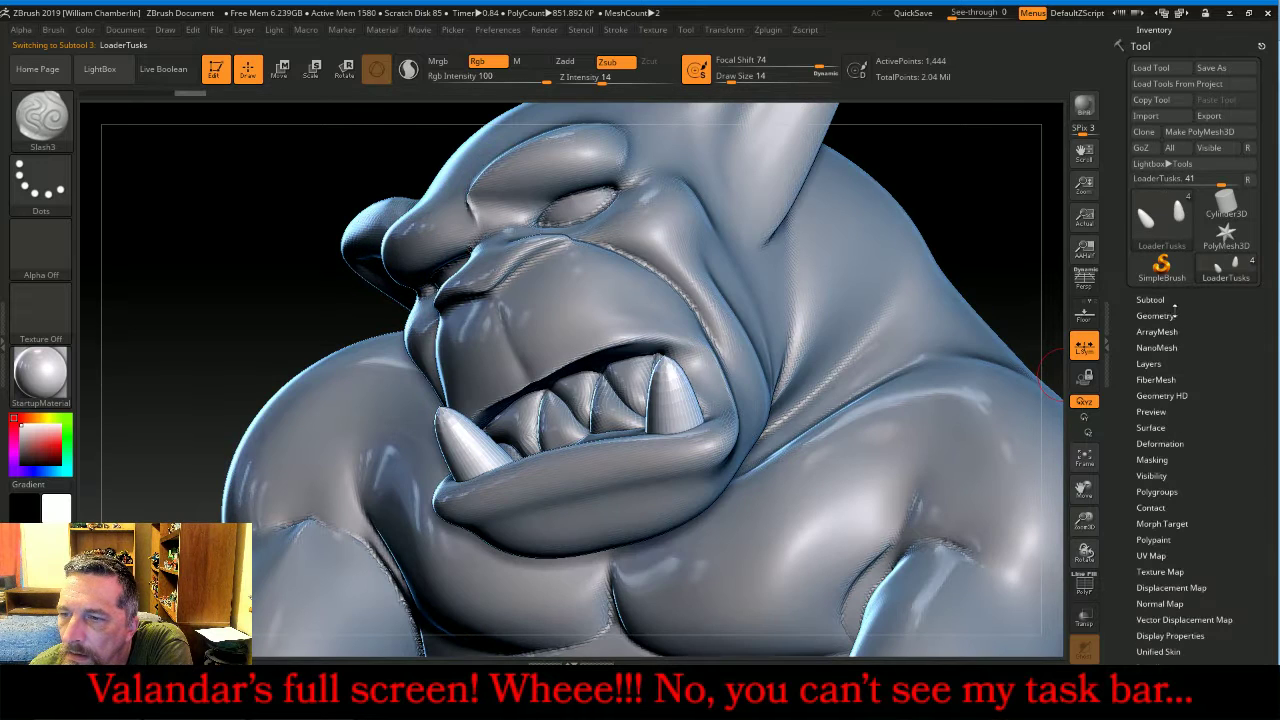
left_click(1160, 316)
left_click(1162, 438)
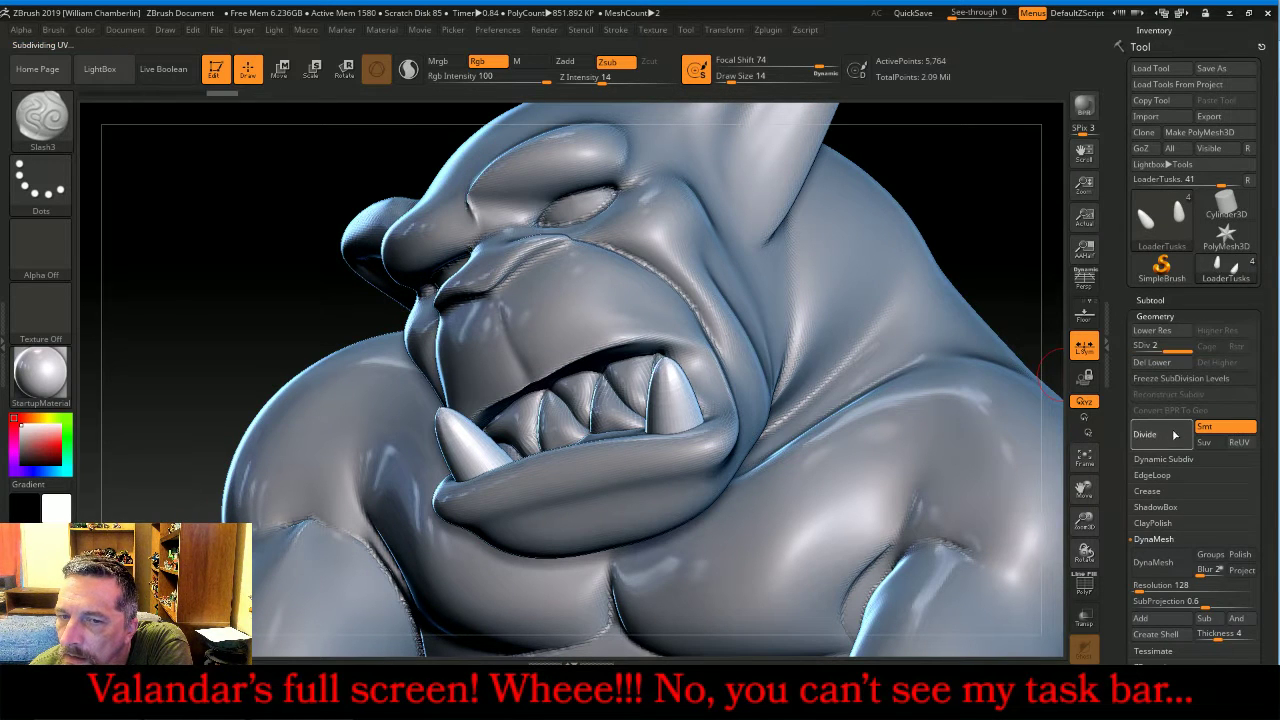
left_click(1170, 364)
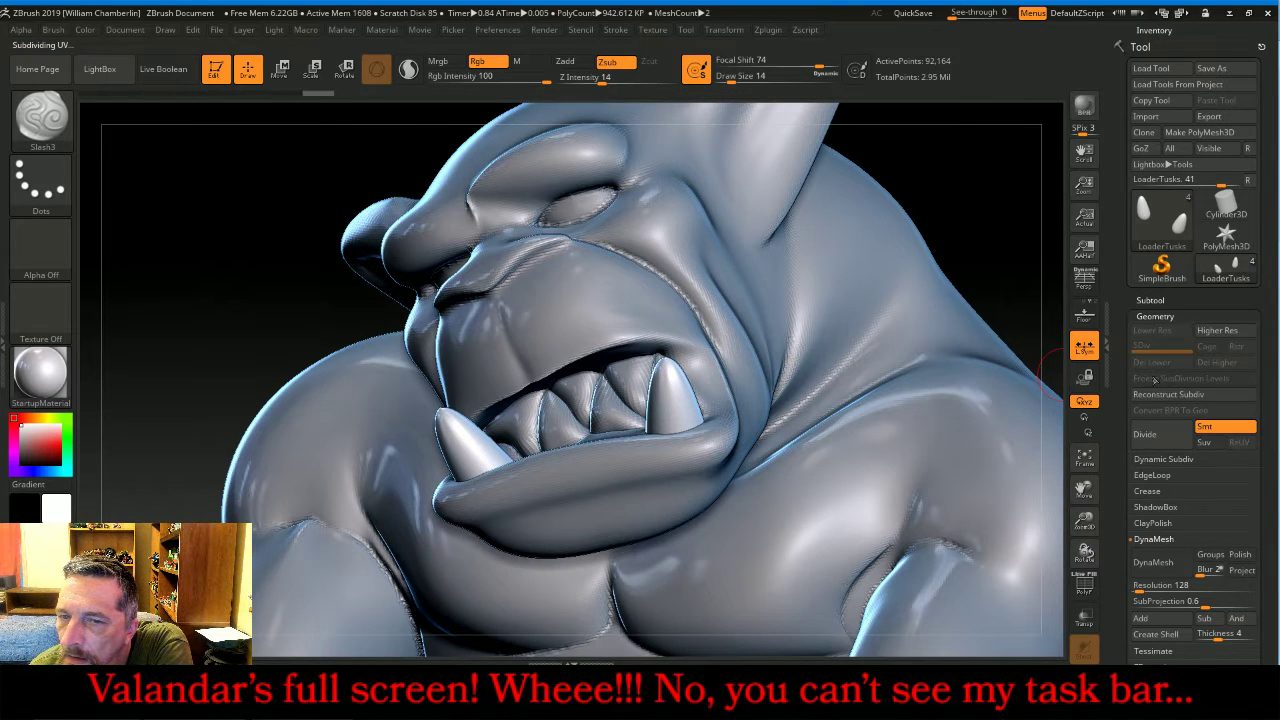
- Frame the whole figure, show and activate the LoaderKilt subtool, and select the Move brush
left_click(1090, 459)
left_click_drag(893, 448, 893, 486)
mouse_move(935, 462)
left_mouse_down()
mouse_move(1005, 440)
mouse_move(930, 411)
left_mouse_up()
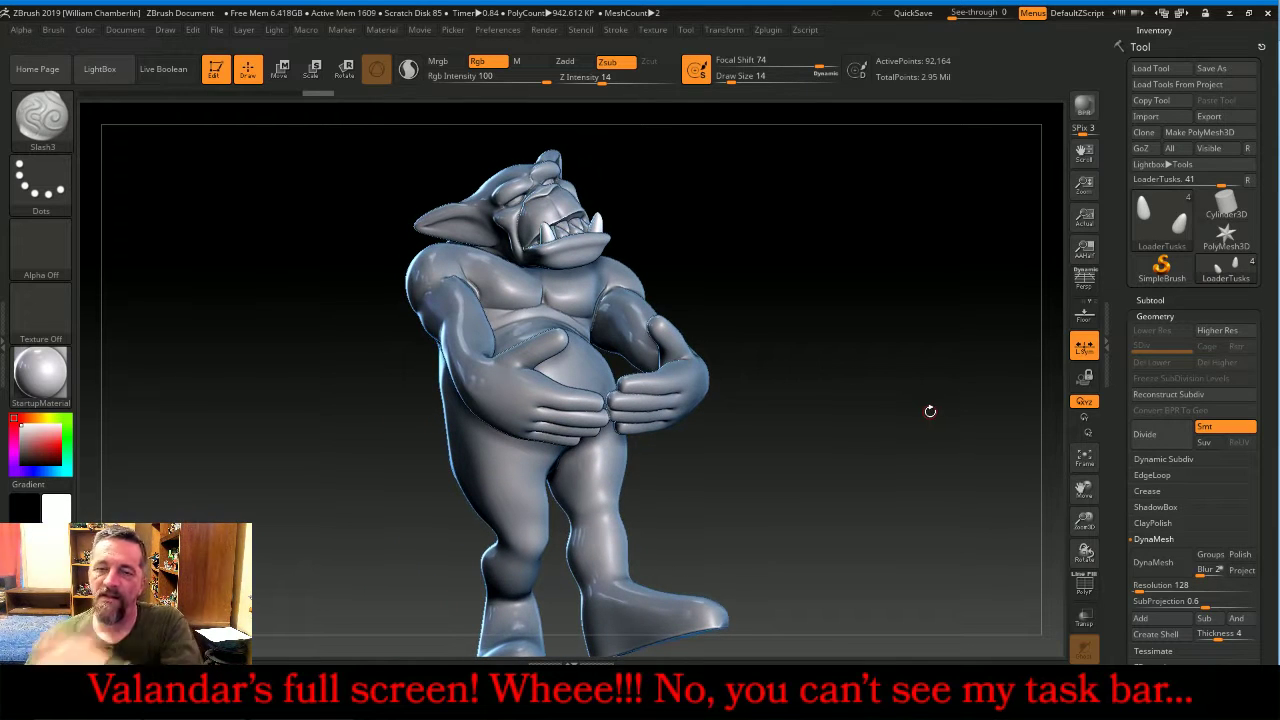
left_click(1140, 299)
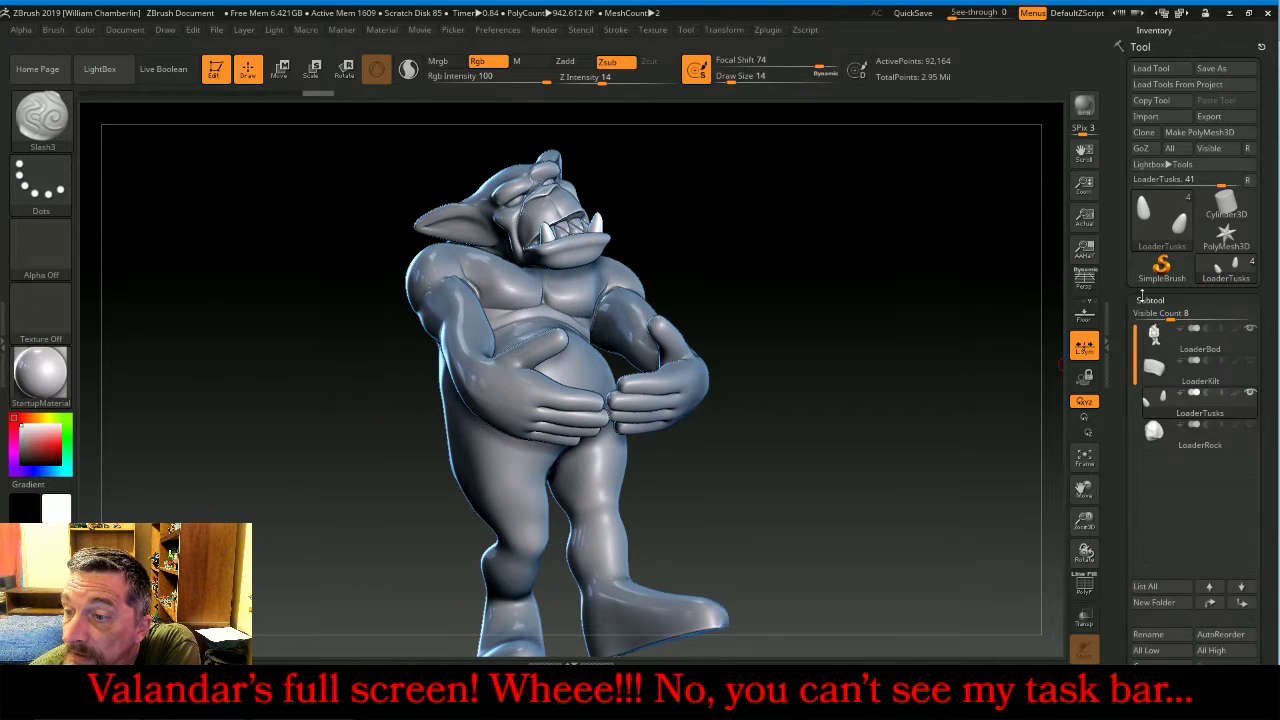
left_click(1251, 367)
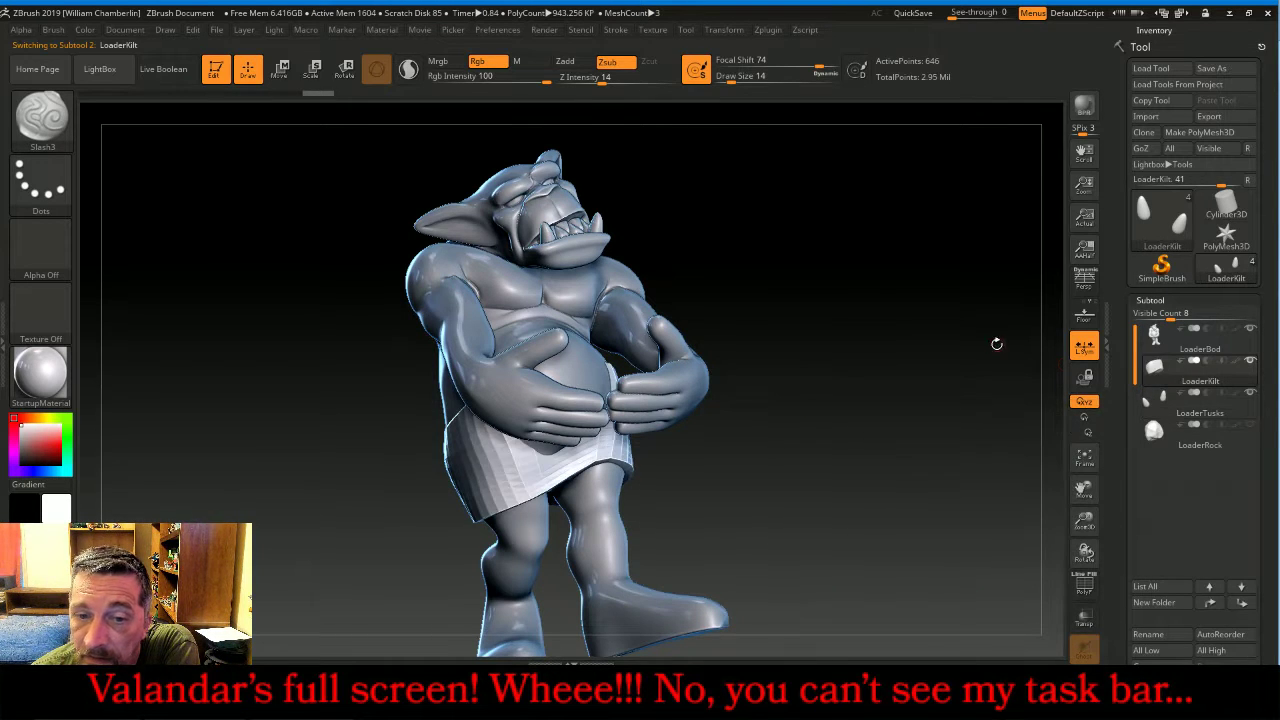
left_click_drag(893, 296, 906, 291)
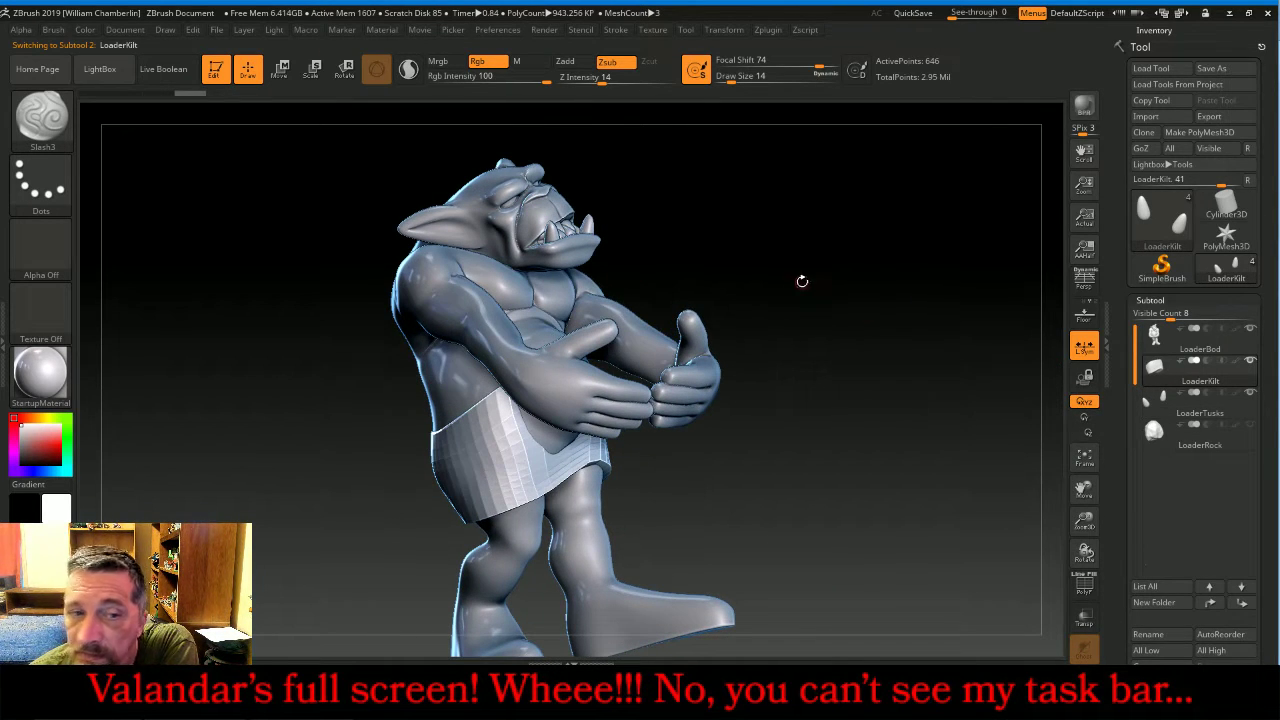
left_click(41, 118)
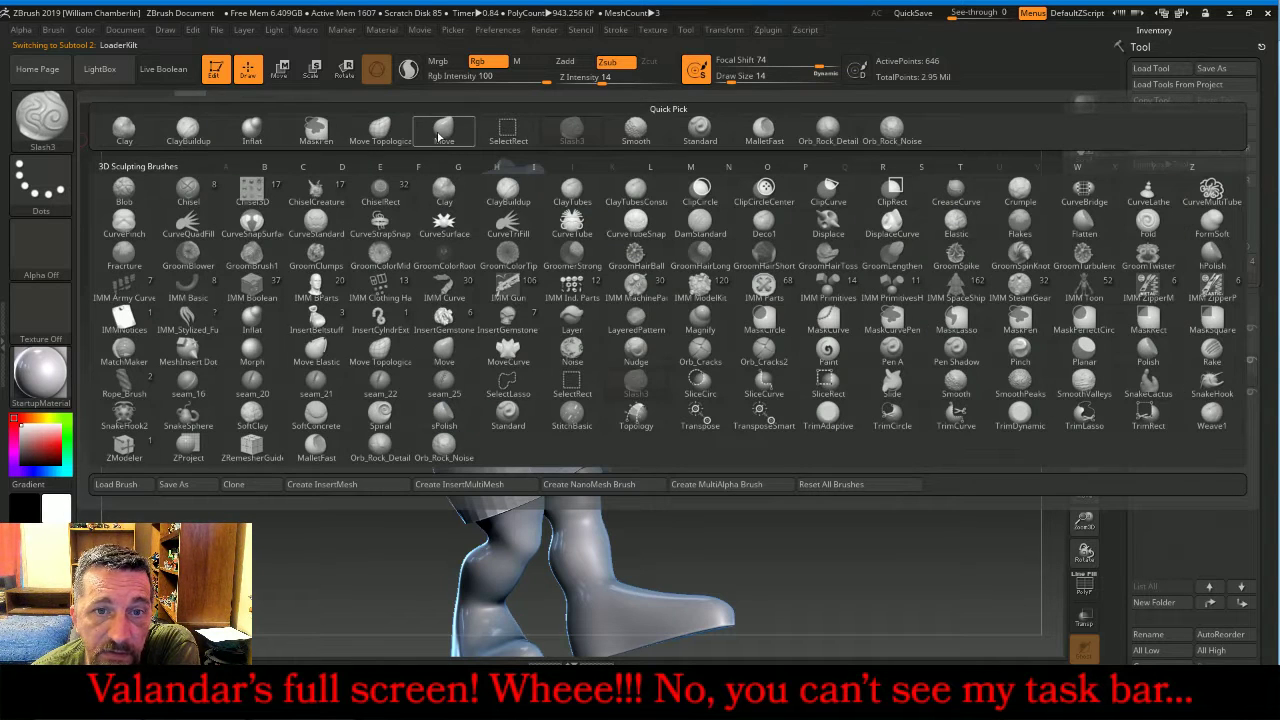
left_click(440, 132)
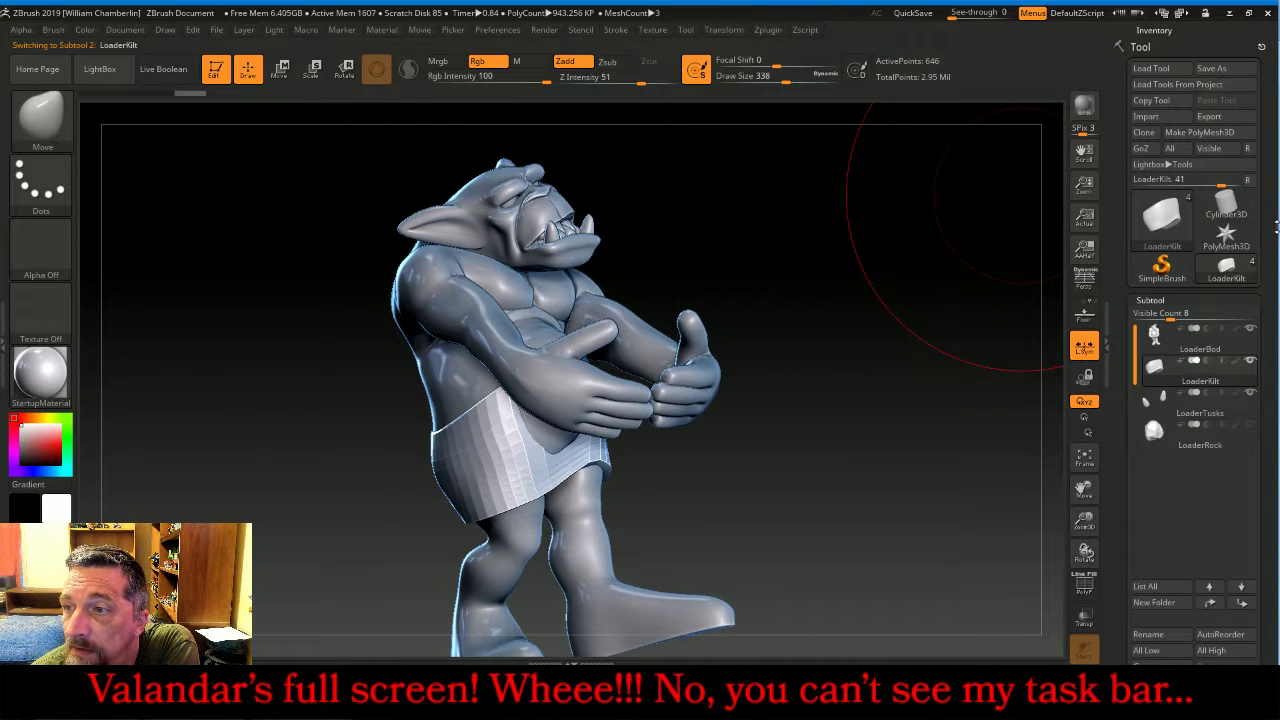
- Subdivide the kilt up to subdivision level 5 and delete its lower levels
left_click_drag(1264, 231, 1264, 88)
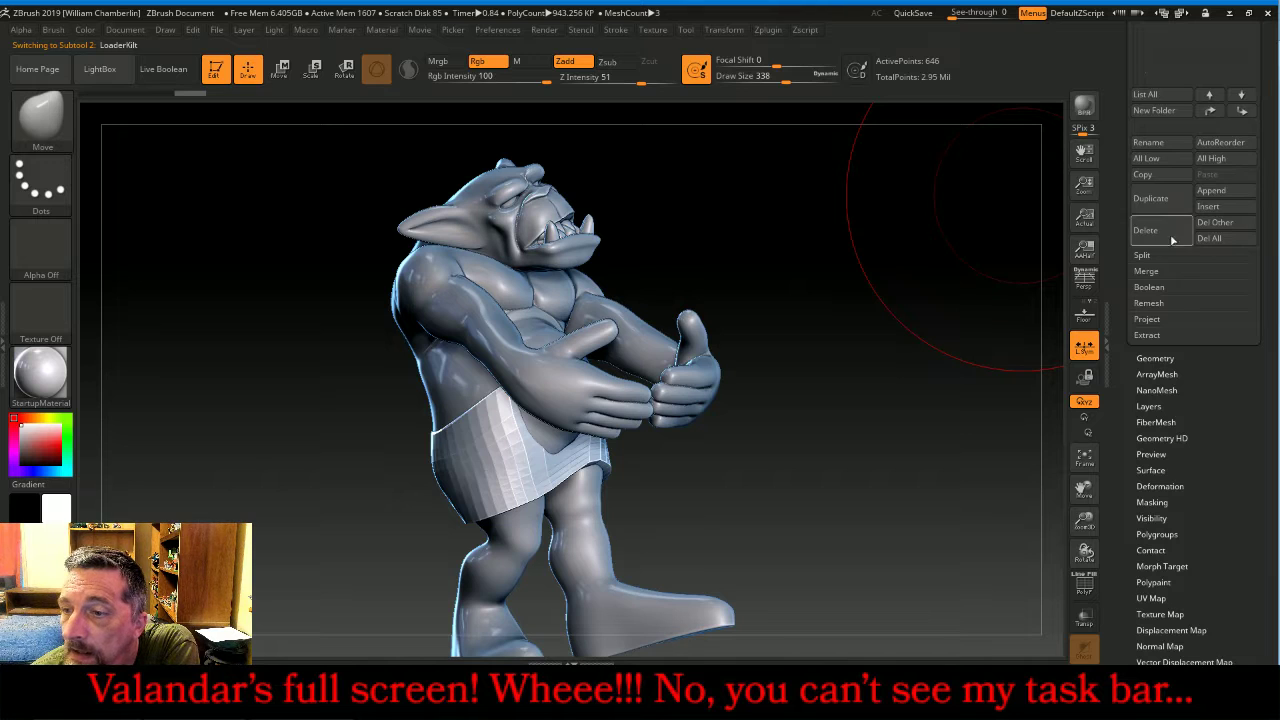
left_click(1158, 357)
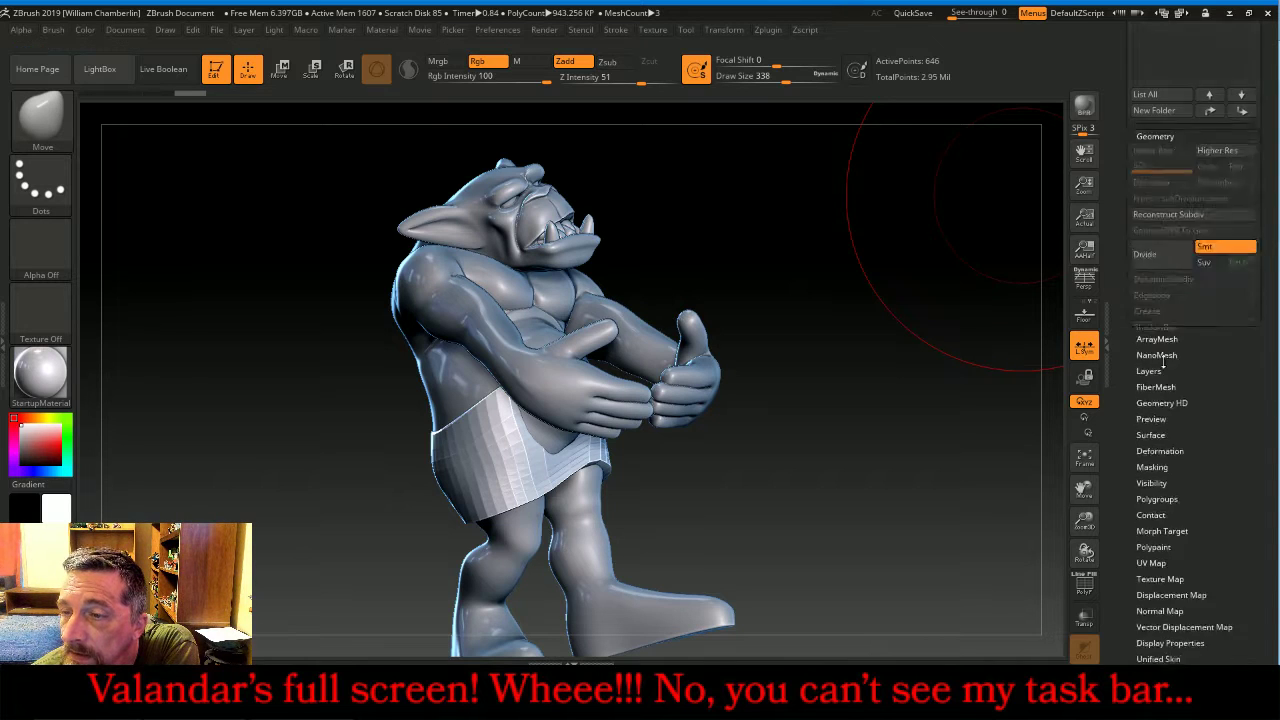
left_click(1150, 247)
left_click(1162, 247)
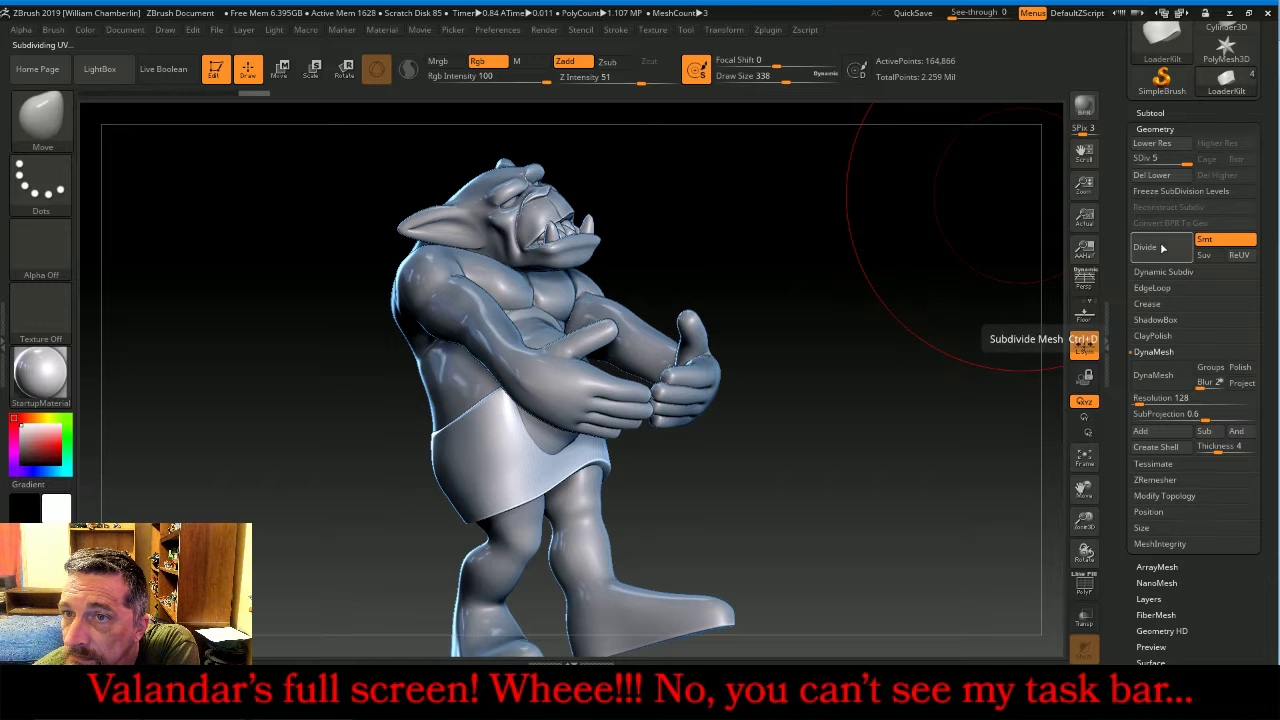
left_click(1165, 179)
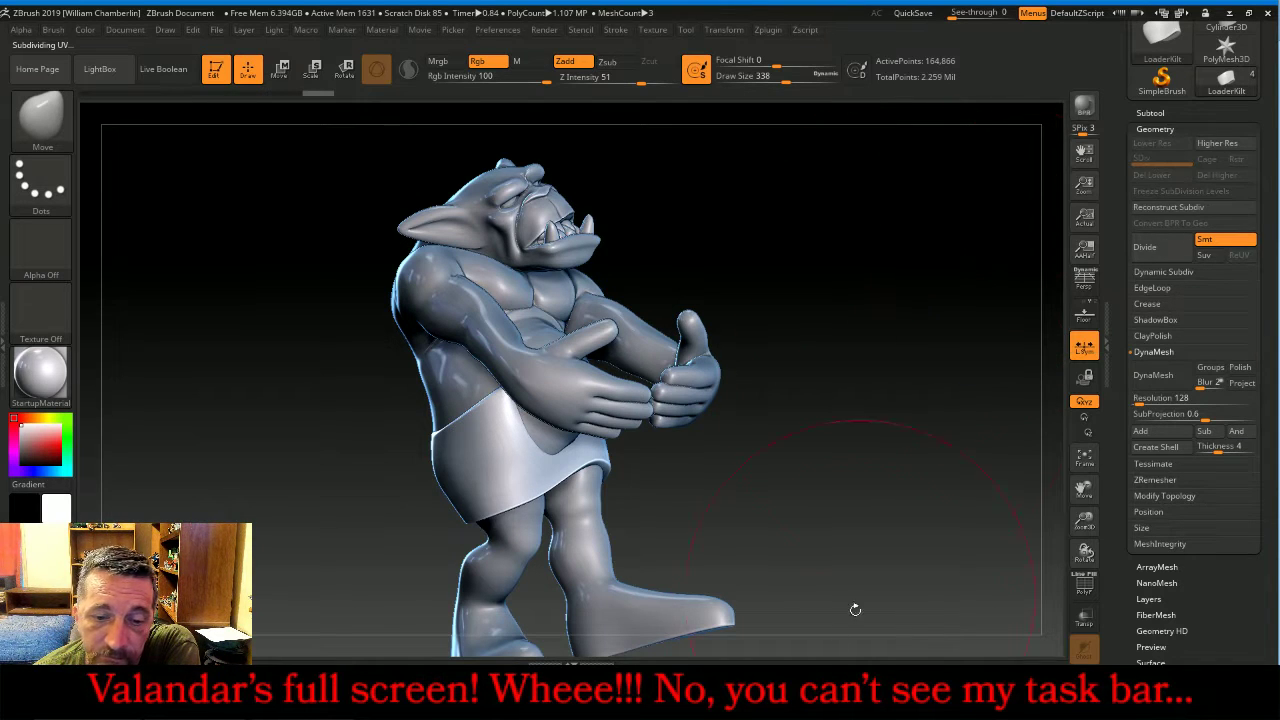
- Turn on transparency for the inactive subtools and pull the front of the kilt outward past the belly
left_click(818, 688)
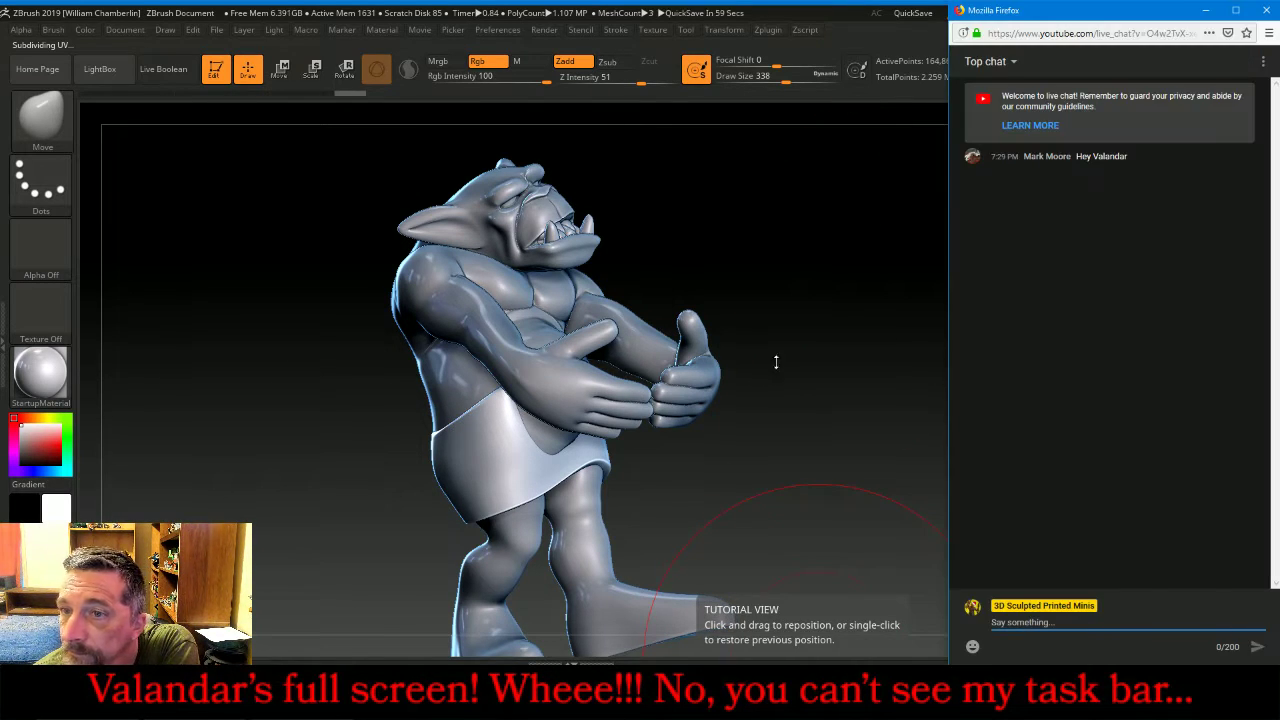
left_click_drag(825, 233, 838, 201)
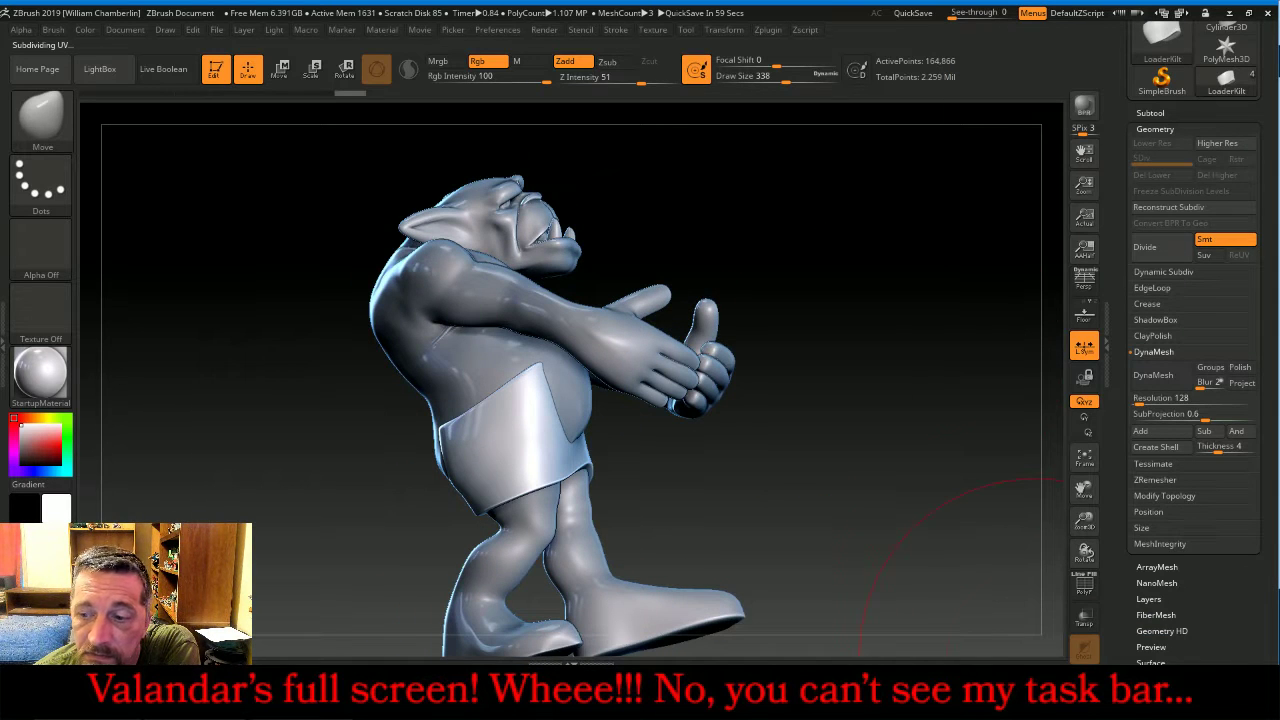
left_click(1085, 617)
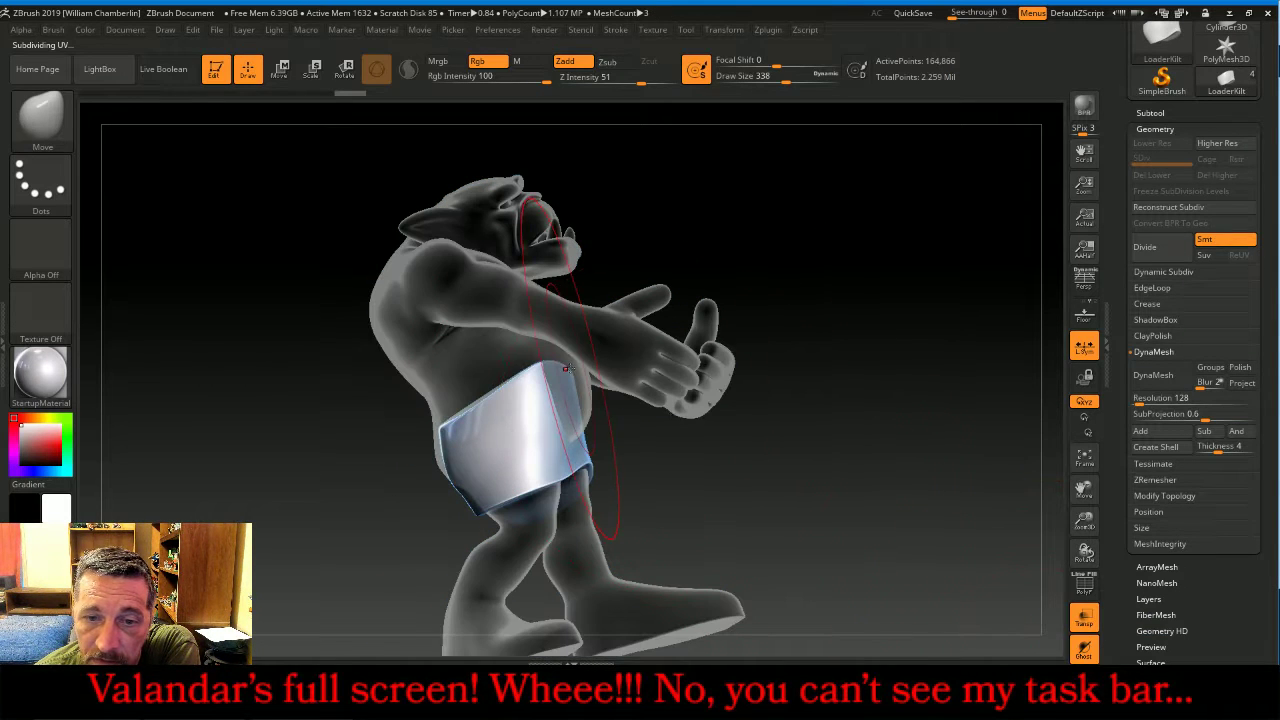
left_click_drag(566, 369, 620, 373)
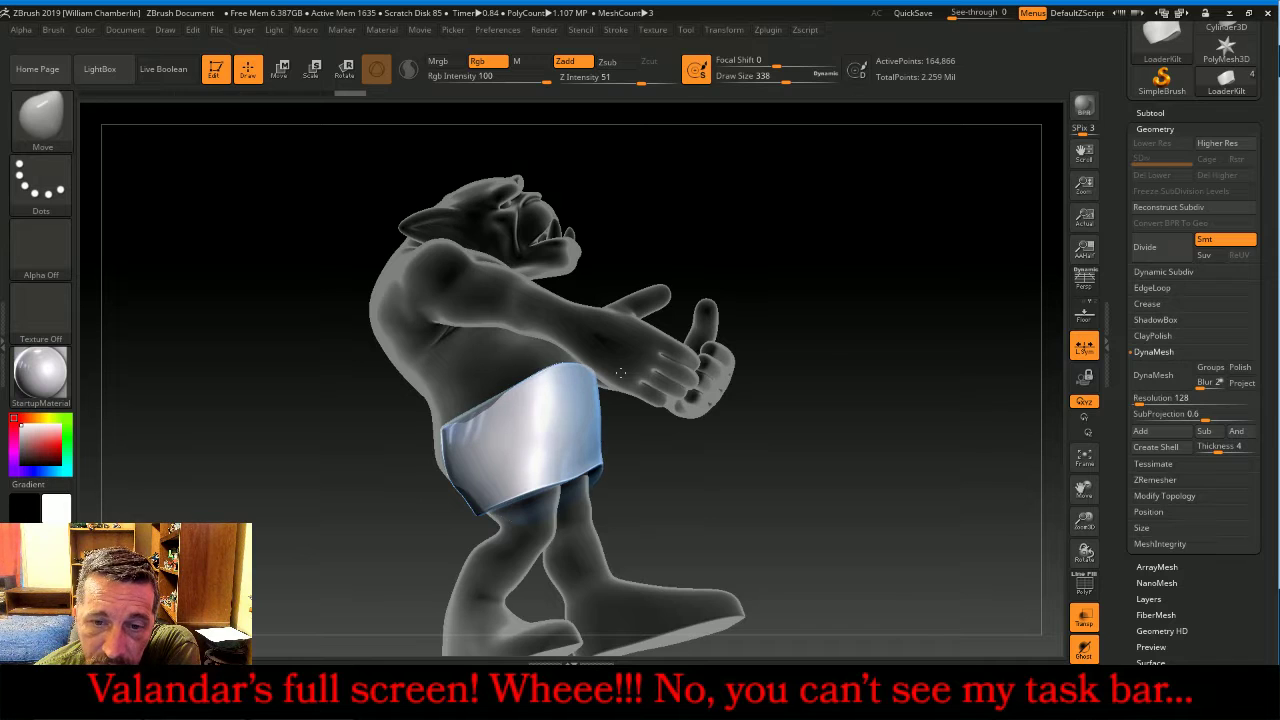
left_click_drag(748, 346, 812, 350)
- Pull the back and upper rear edge of the kilt into place around the creature's lower back with the Move brush
left_click_drag(433, 451, 418, 457)
mouse_move(818, 557)
left_mouse_down()
mouse_move(841, 559)
mouse_move(890, 516)
mouse_move(700, 485)
left_mouse_up()
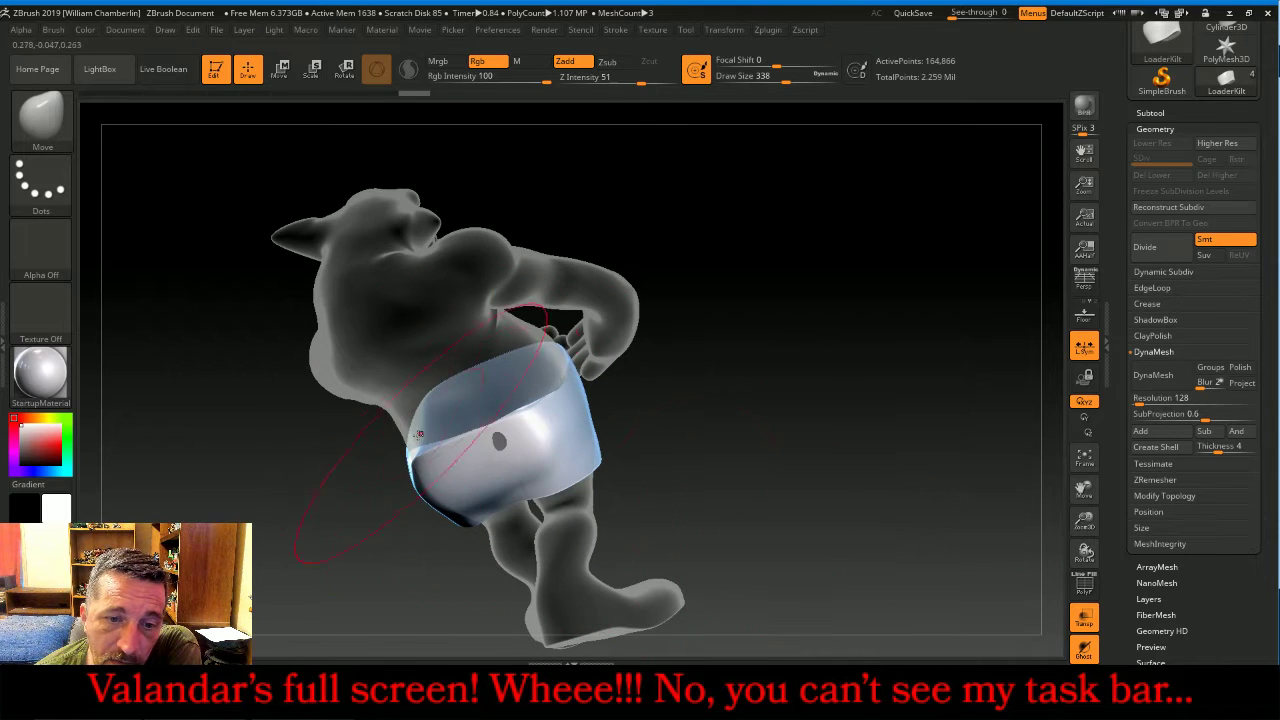
left_click_drag(410, 465, 418, 463)
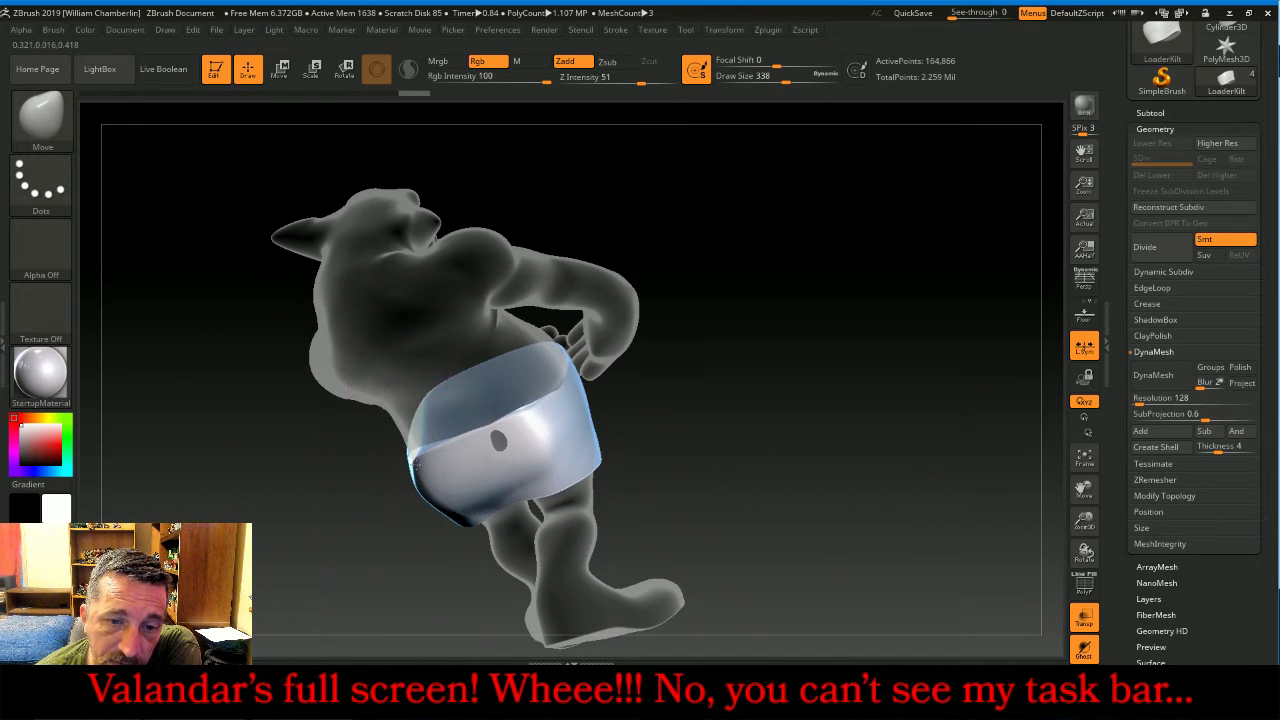
left_click_drag(929, 557, 862, 536)
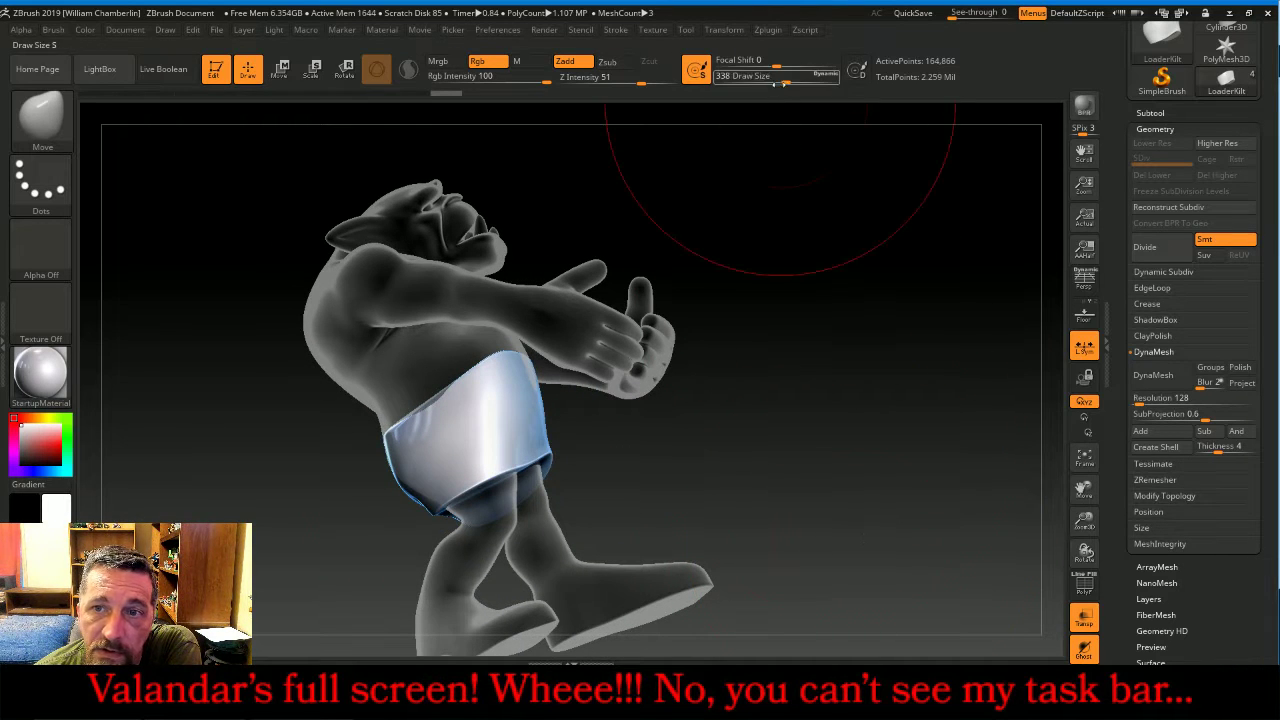
- Reduce the Move brush's draw size to 212 and pull the kilt's lower rear hem outward and down behind the thighs
left_click_drag(785, 81, 774, 83)
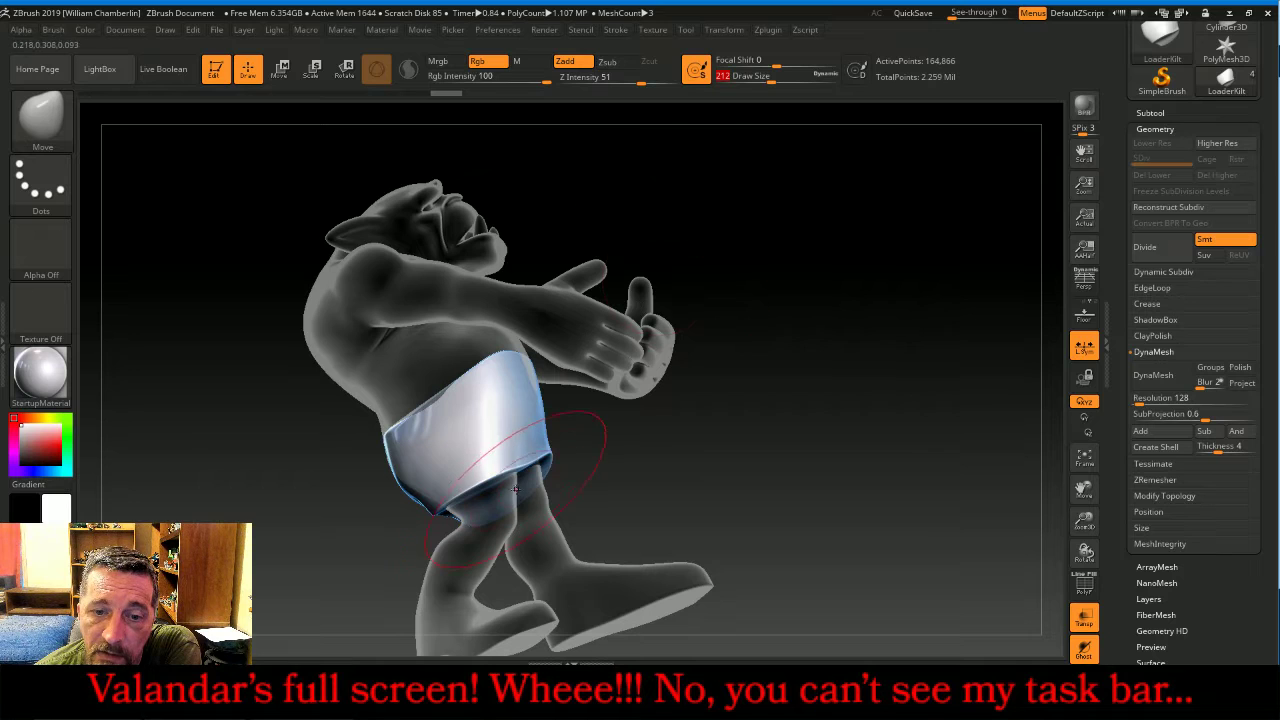
left_click_drag(723, 531, 426, 568)
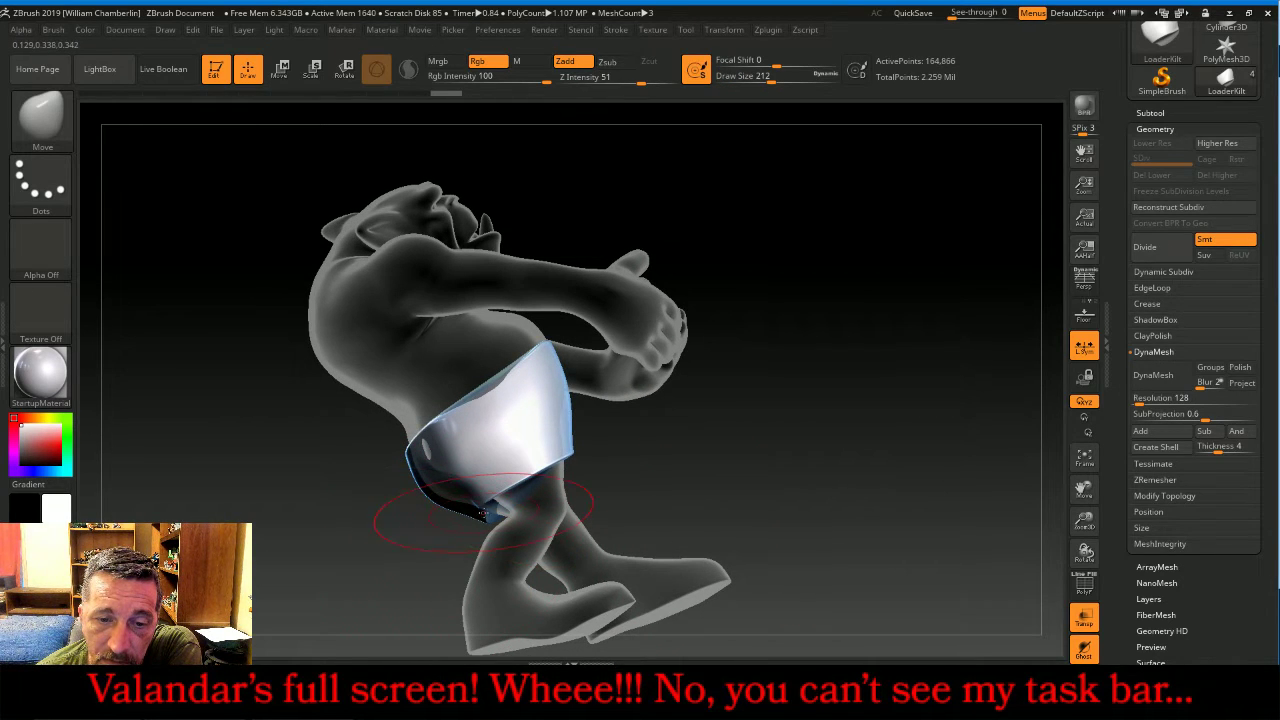
mouse_move(482, 513)
left_mouse_down()
mouse_move(451, 570)
mouse_move(436, 566)
left_mouse_up()
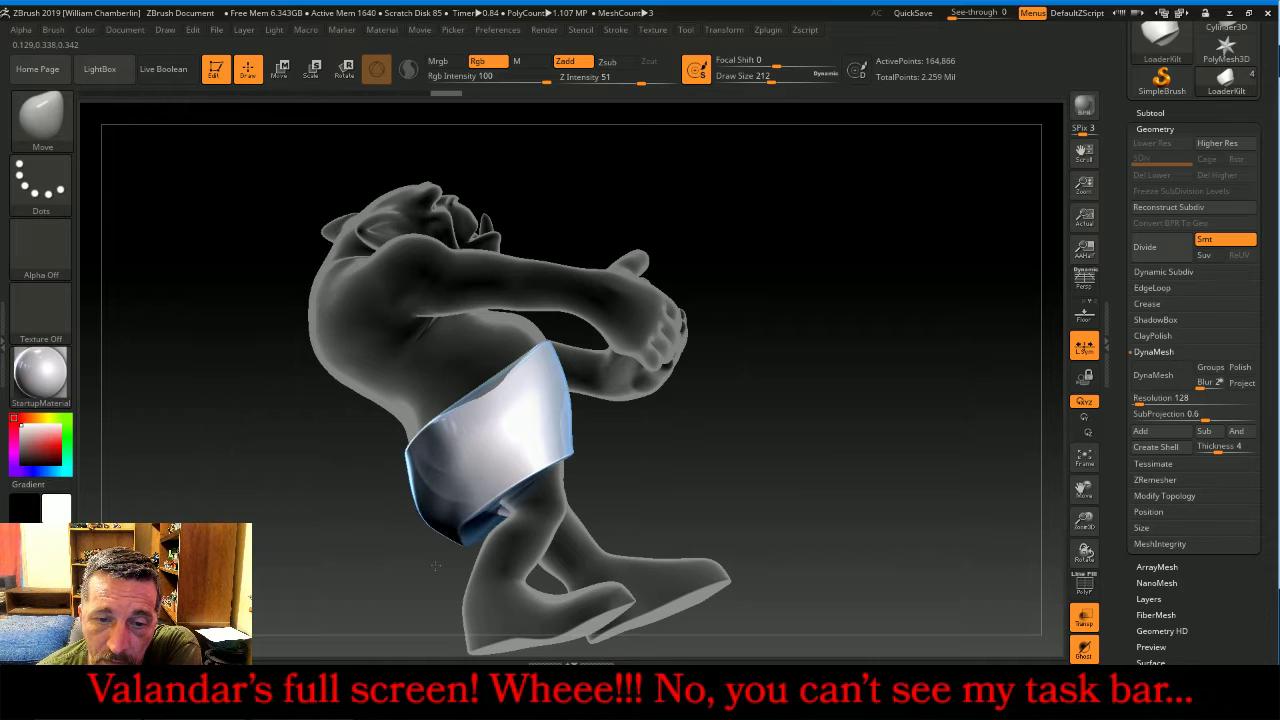
right_click_drag(414, 513, 423, 507)
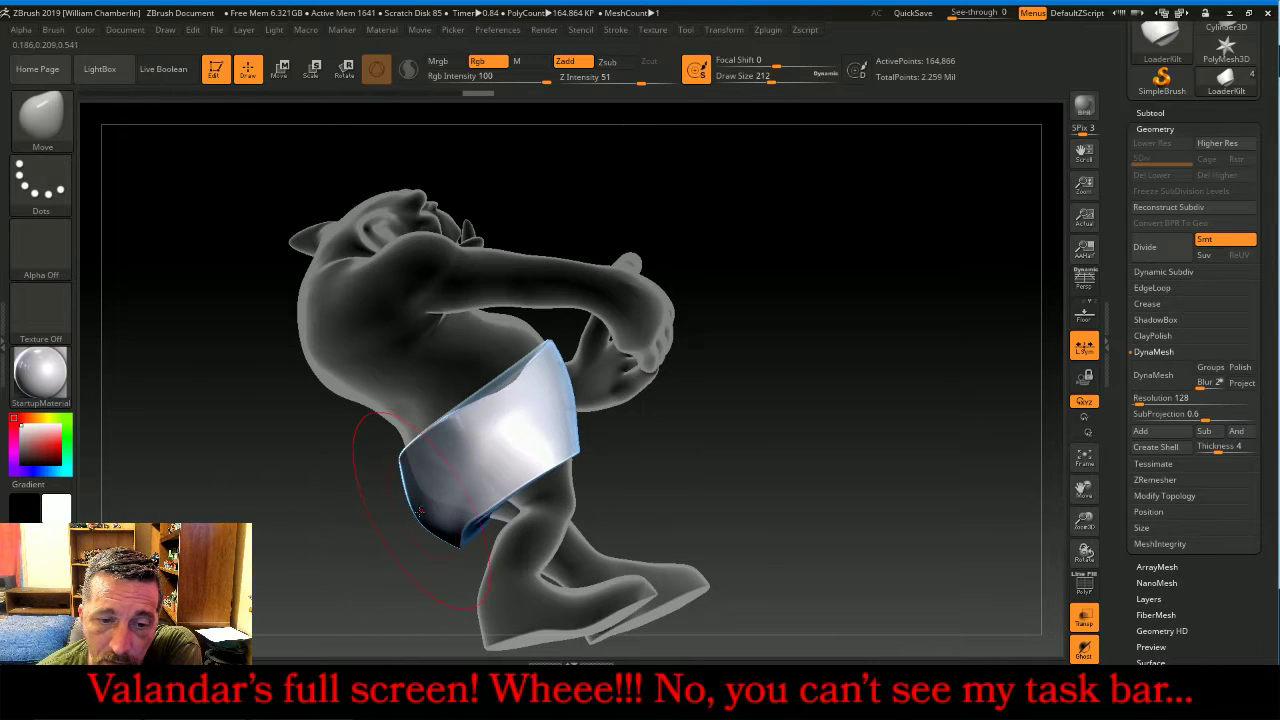
mouse_move(420, 510)
left_mouse_down()
mouse_move(443, 501)
mouse_move(450, 551)
mouse_move(434, 578)
left_mouse_up()
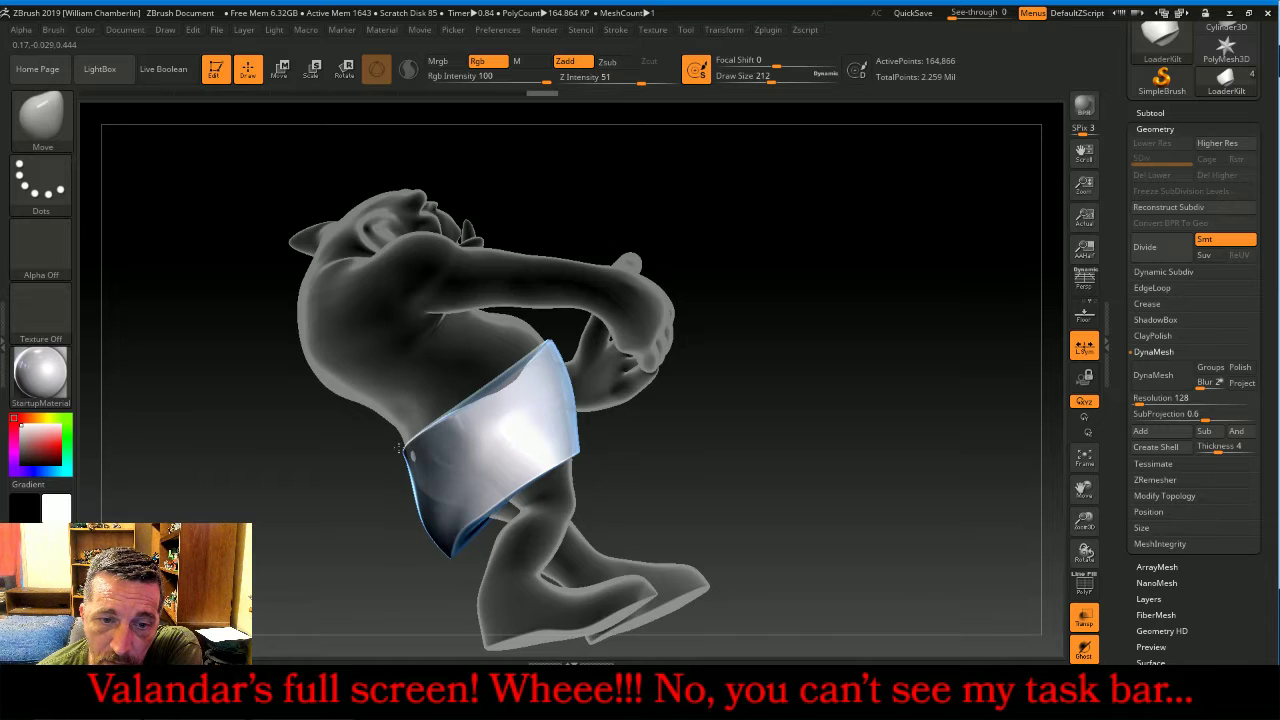
left_click_drag(777, 429, 872, 404)
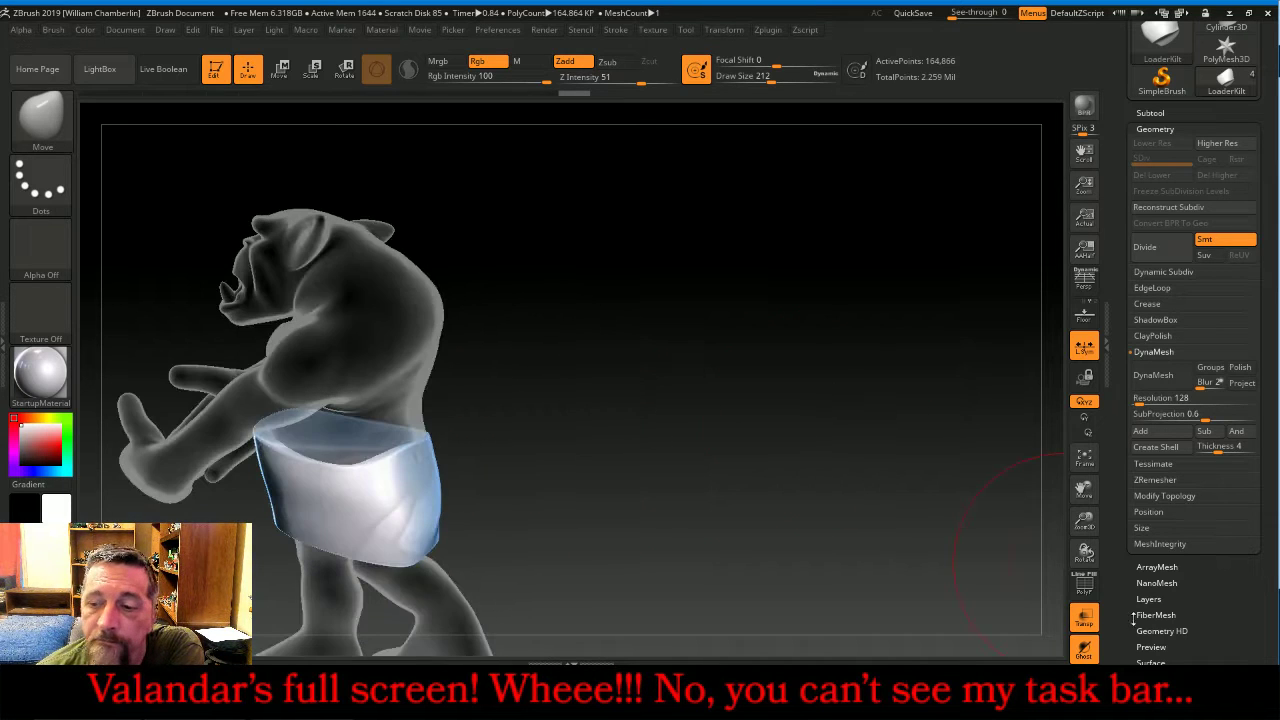
- Turn off the subtool transparency, reduce the draw size to 136, and adjust the kilt's upper edge to fit the waist
left_click(1084, 617)
mouse_move(758, 543)
left_mouse_down()
mouse_move(773, 536)
mouse_move(754, 525)
left_mouse_up()
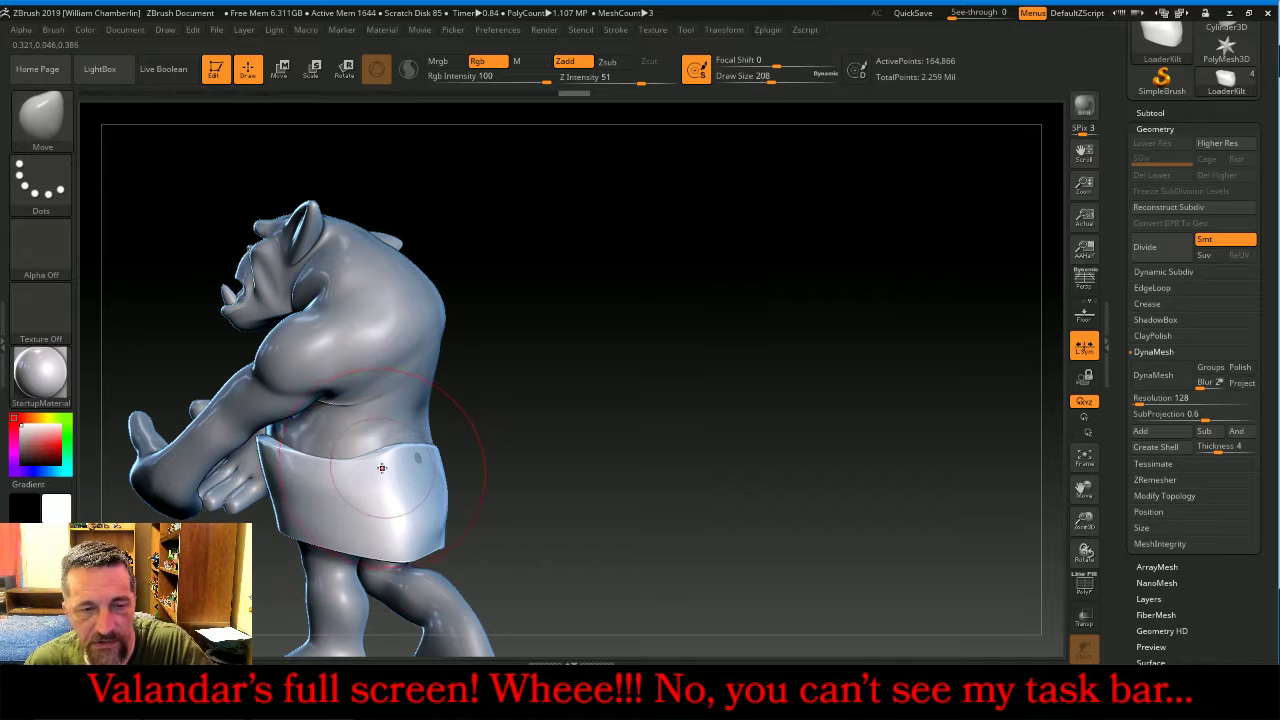
key("[")
key("[")
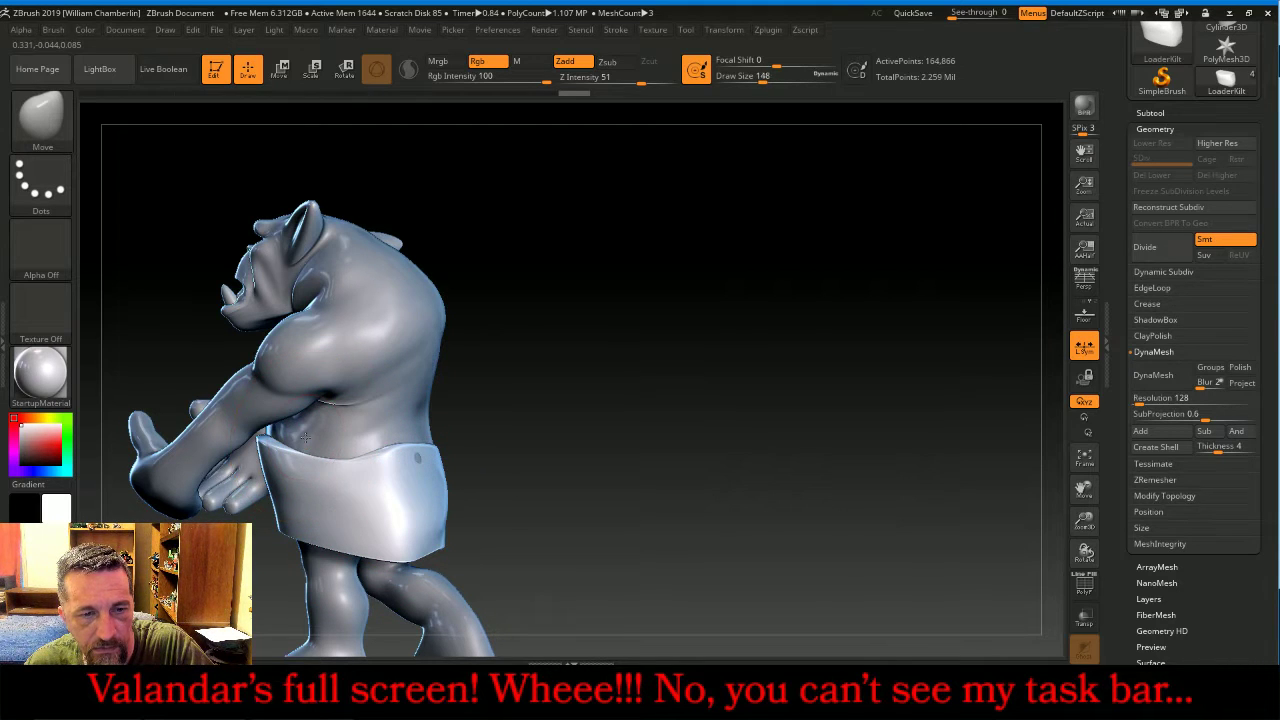
key("[")
left_click_drag(634, 366, 571, 386)
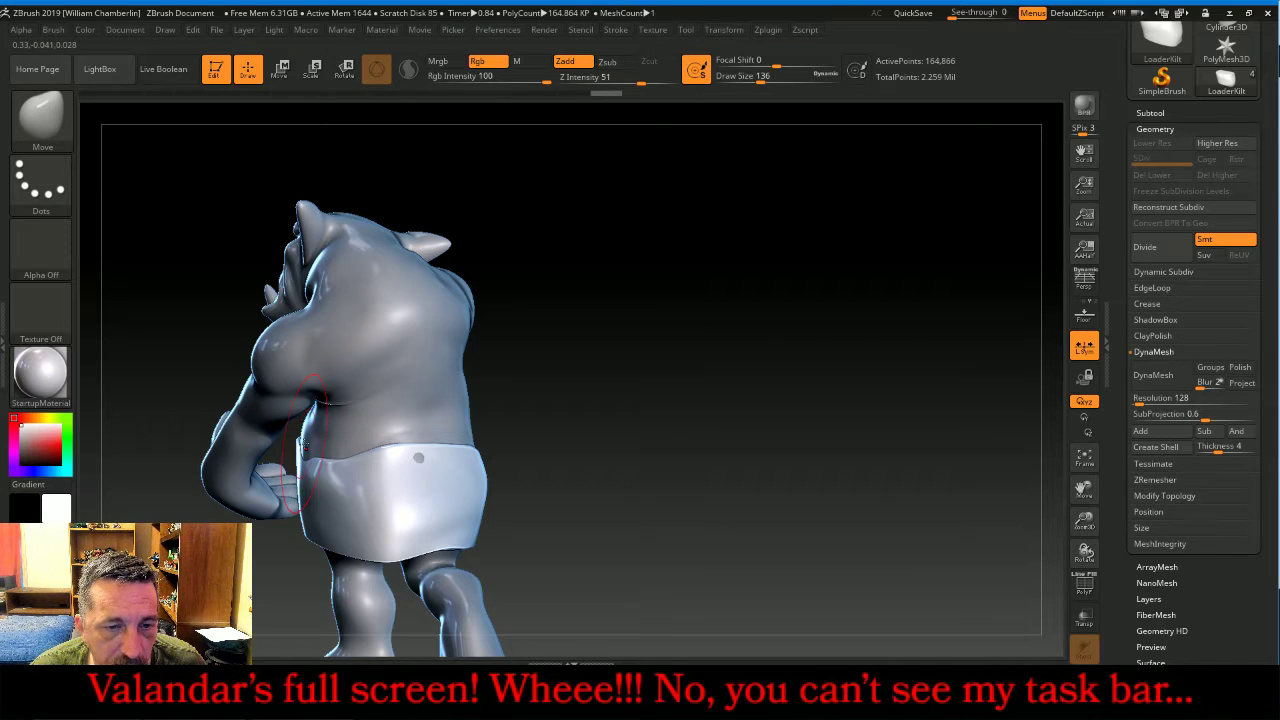
left_click_drag(600, 432, 691, 430)
left_click_drag(356, 423, 289, 434, "ctrl+shift")
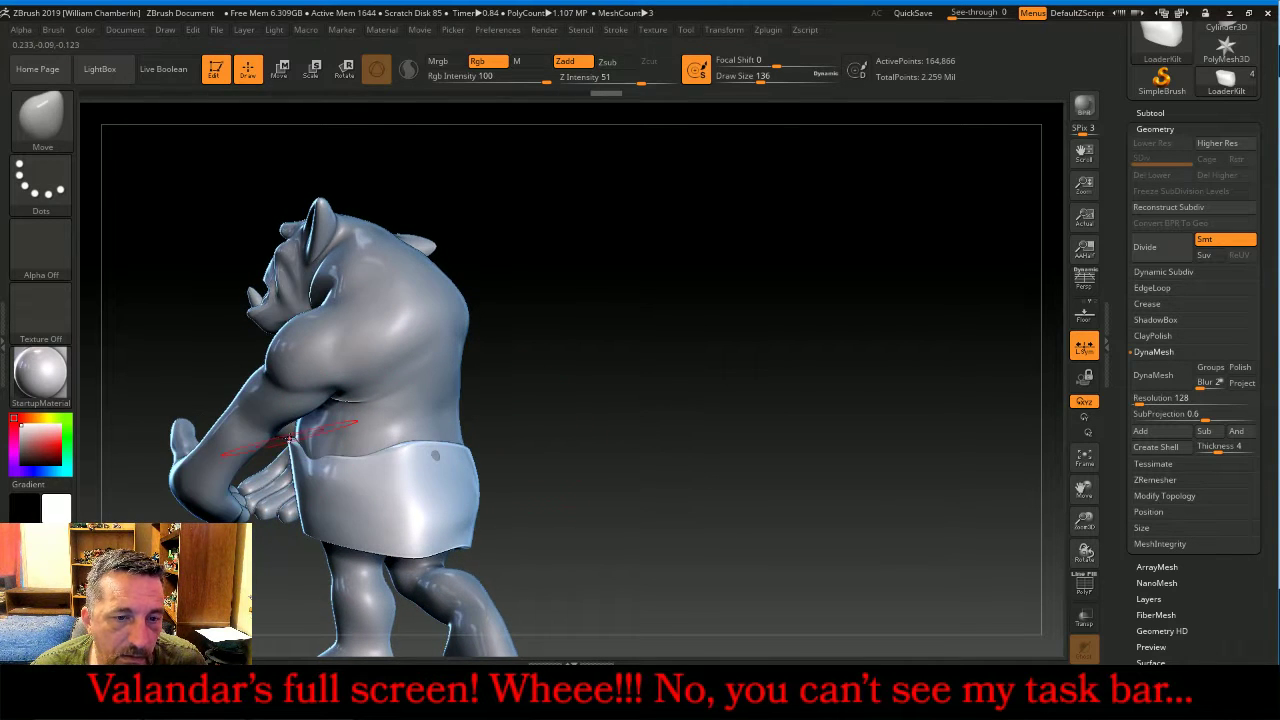
mouse_move(603, 434)
left_mouse_down()
mouse_move(644, 417)
mouse_move(689, 443)
mouse_move(668, 449)
left_mouse_up()
left_click_drag(354, 449, 345, 447)
left_click_drag(623, 457, 684, 481)
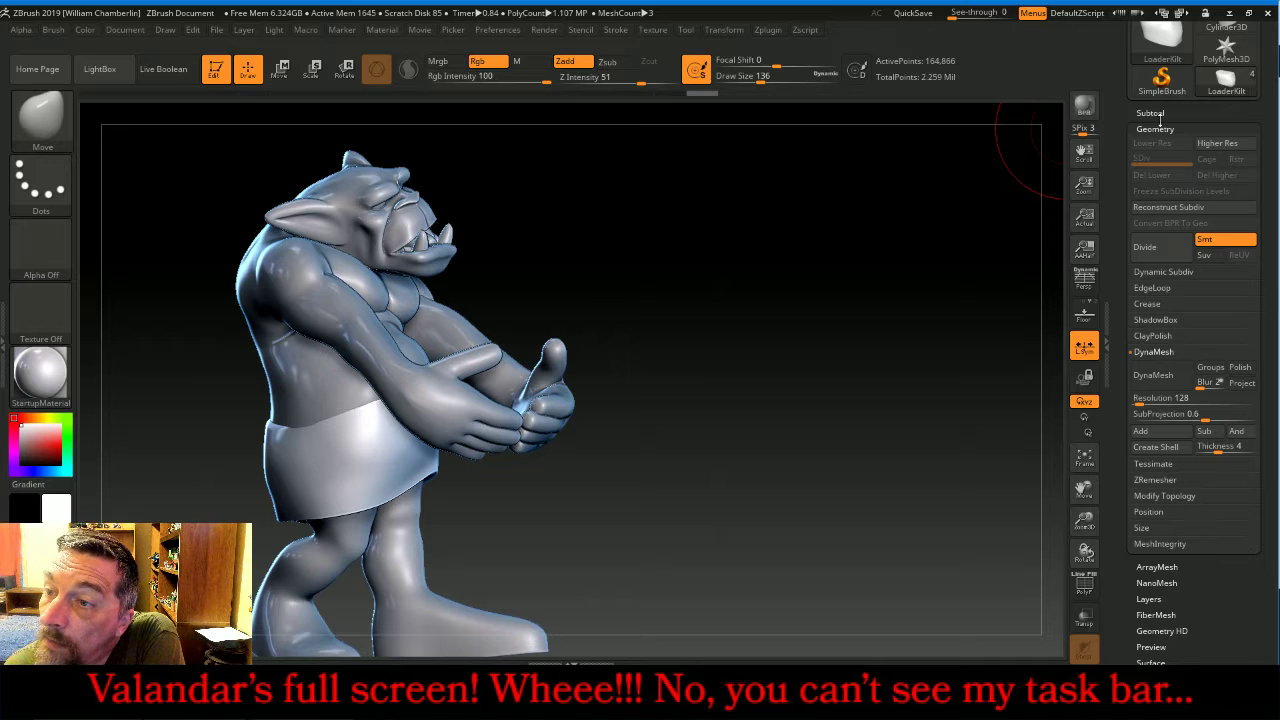
- Activate the LoaderBod subtool and merge it down with the LoaderKilt subtool
left_click(1152, 113)
left_click(1170, 150)
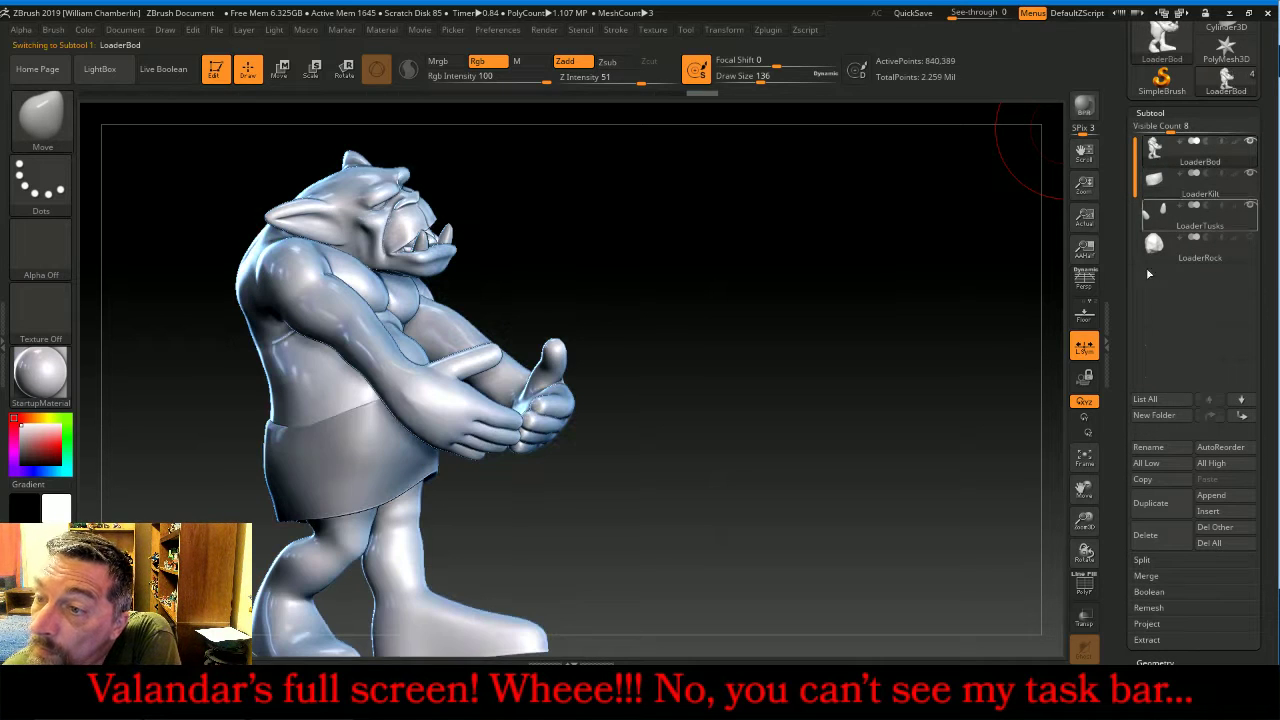
left_click(1181, 581)
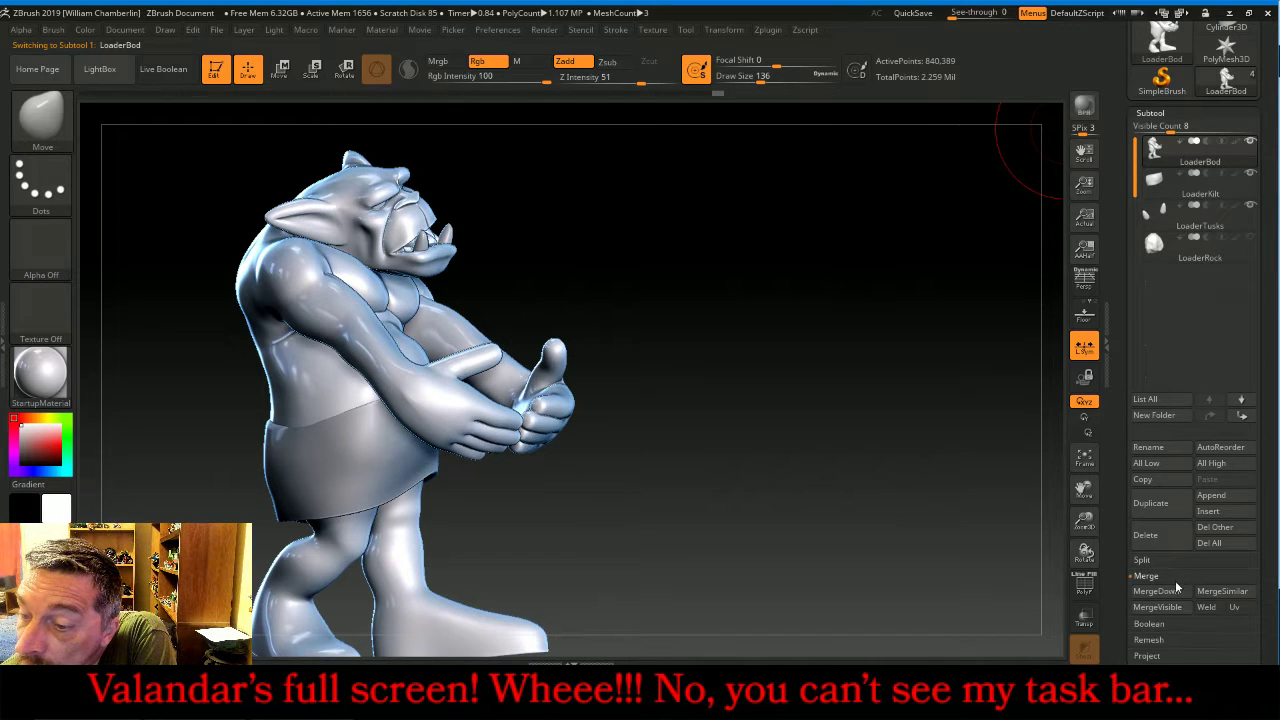
left_click(1150, 592)
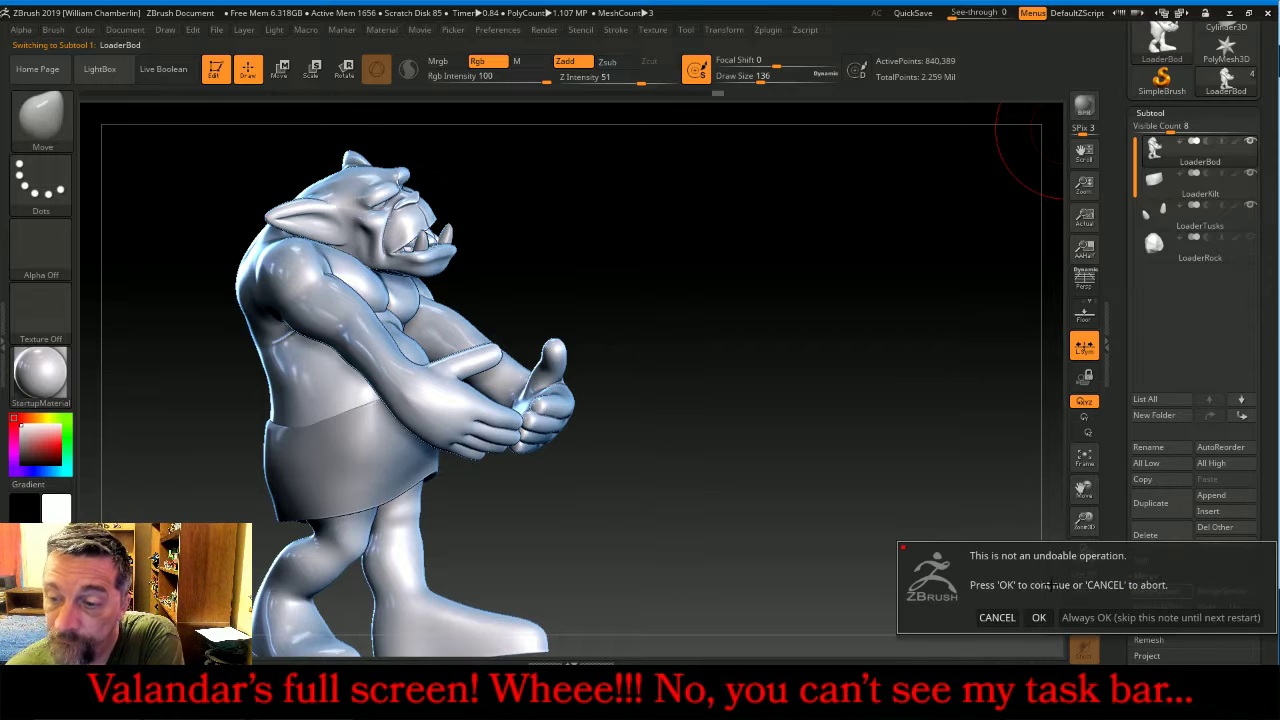
left_click(1039, 617)
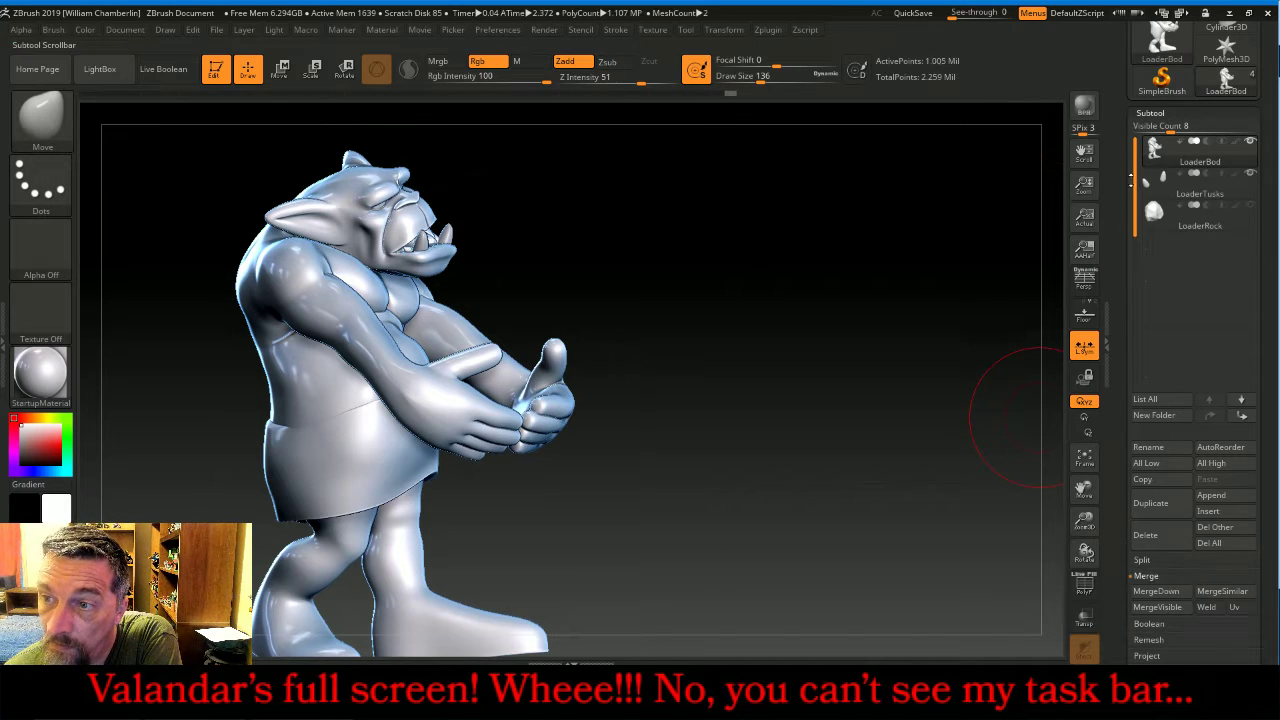
- Subdivide the merged body once and remesh it with DynaMesh at resolution 768
left_click(1175, 116)
left_click(1162, 128)
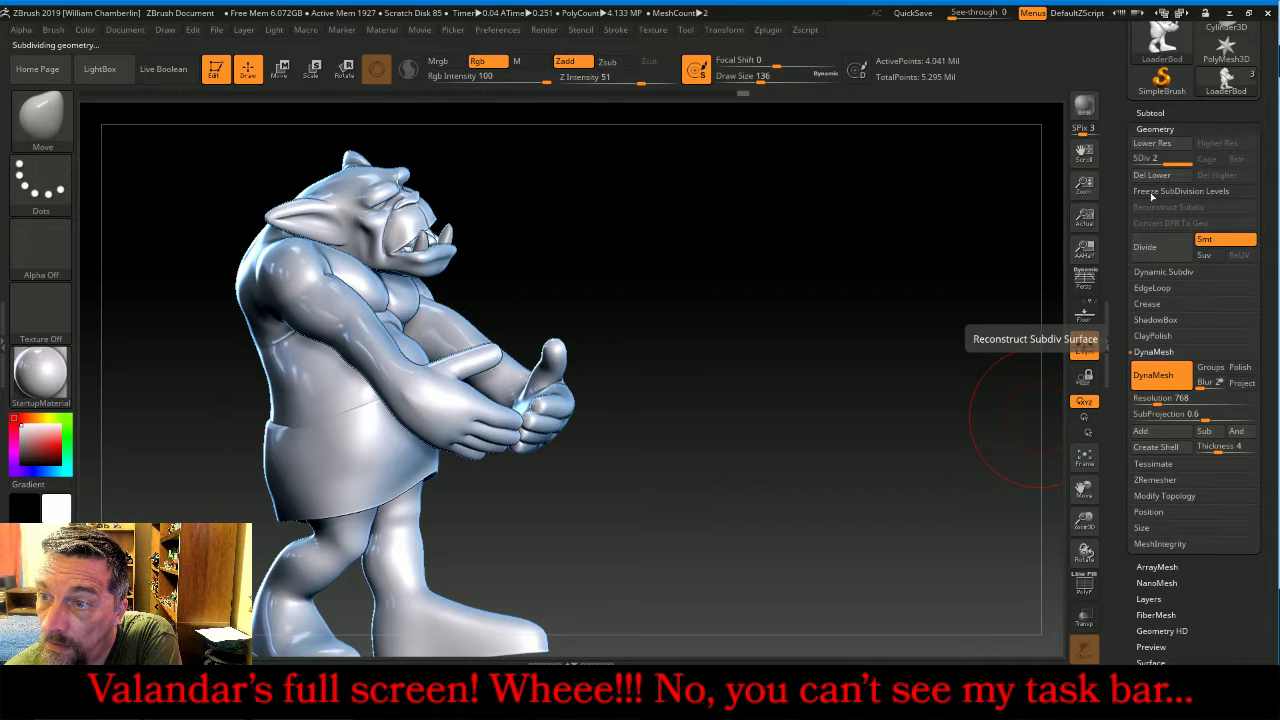
left_click_drag(759, 233, 956, 466, "ctrl")
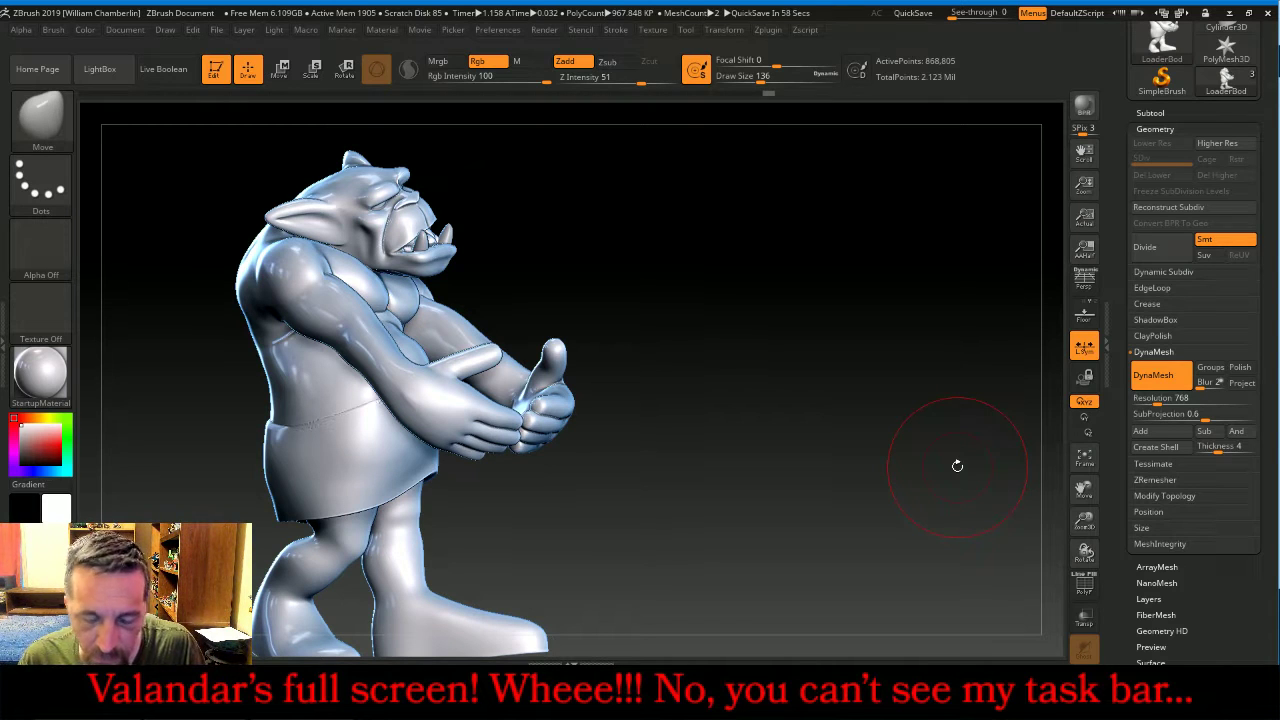
- Smooth the waist seam between the body and kilt along the sides and across the front of the belly
left_click_drag(813, 459, 754, 451)
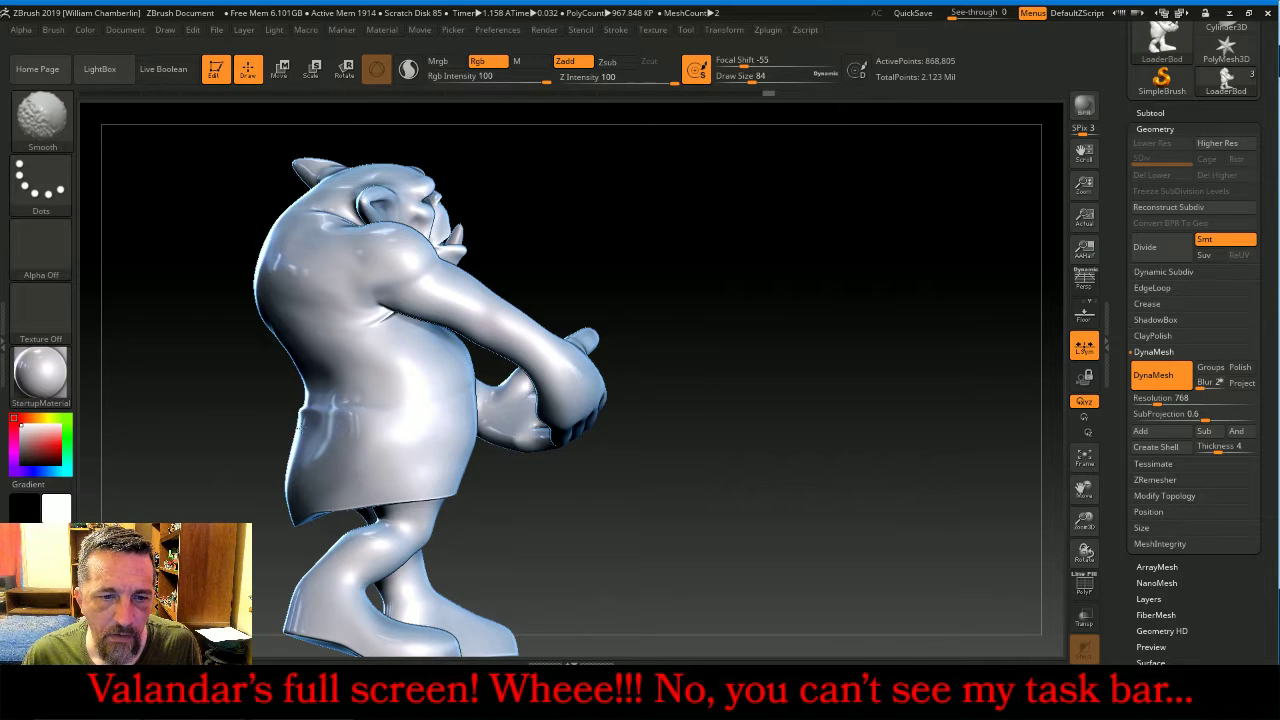
left_click_drag(880, 194, 940, 255)
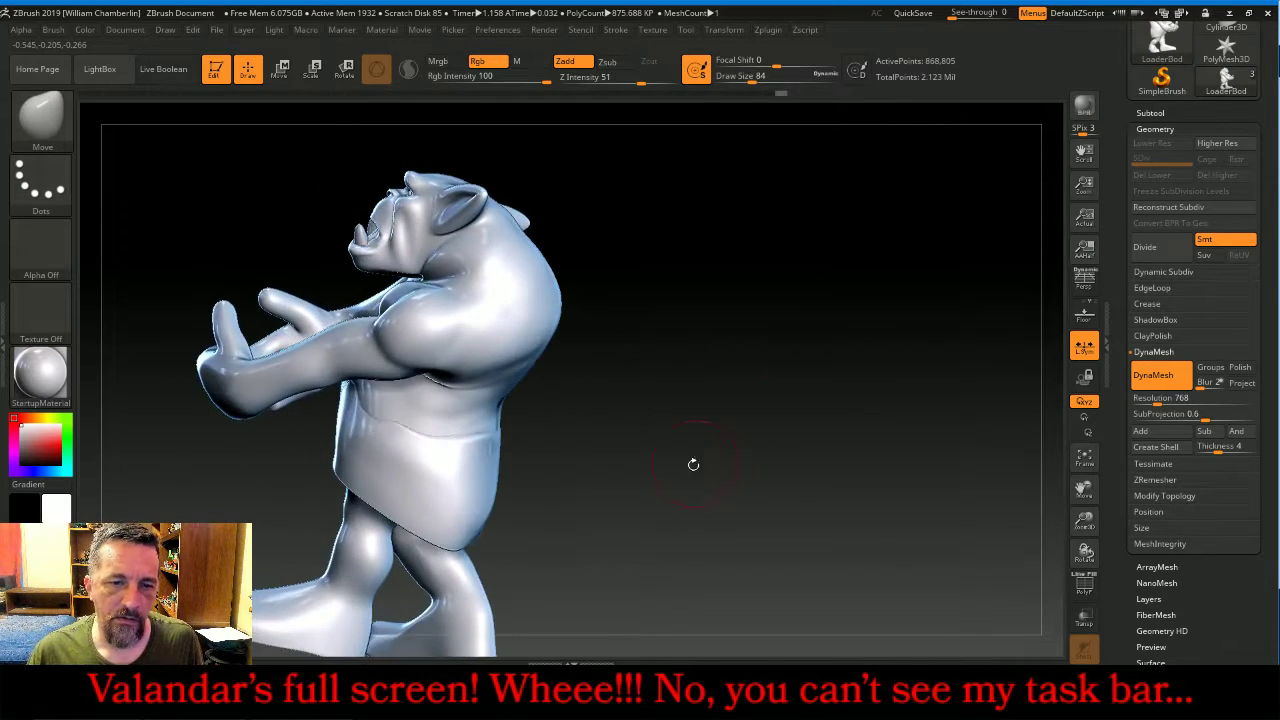
left_click_drag(392, 400, 453, 429)
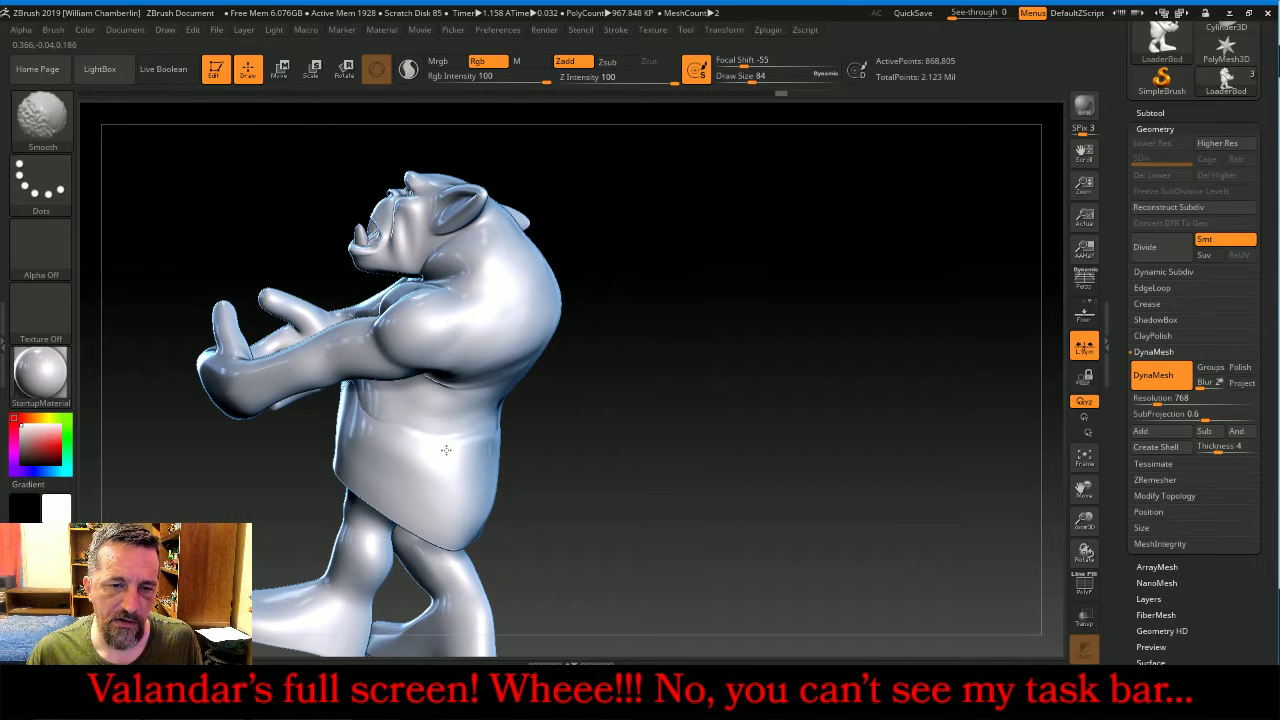
mouse_move(791, 474)
left_mouse_down()
mouse_move(837, 443)
mouse_move(783, 303)
mouse_move(827, 387)
mouse_move(806, 398)
mouse_move(790, 360)
left_mouse_up()
left_click_drag(389, 446, 352, 445, "shift")
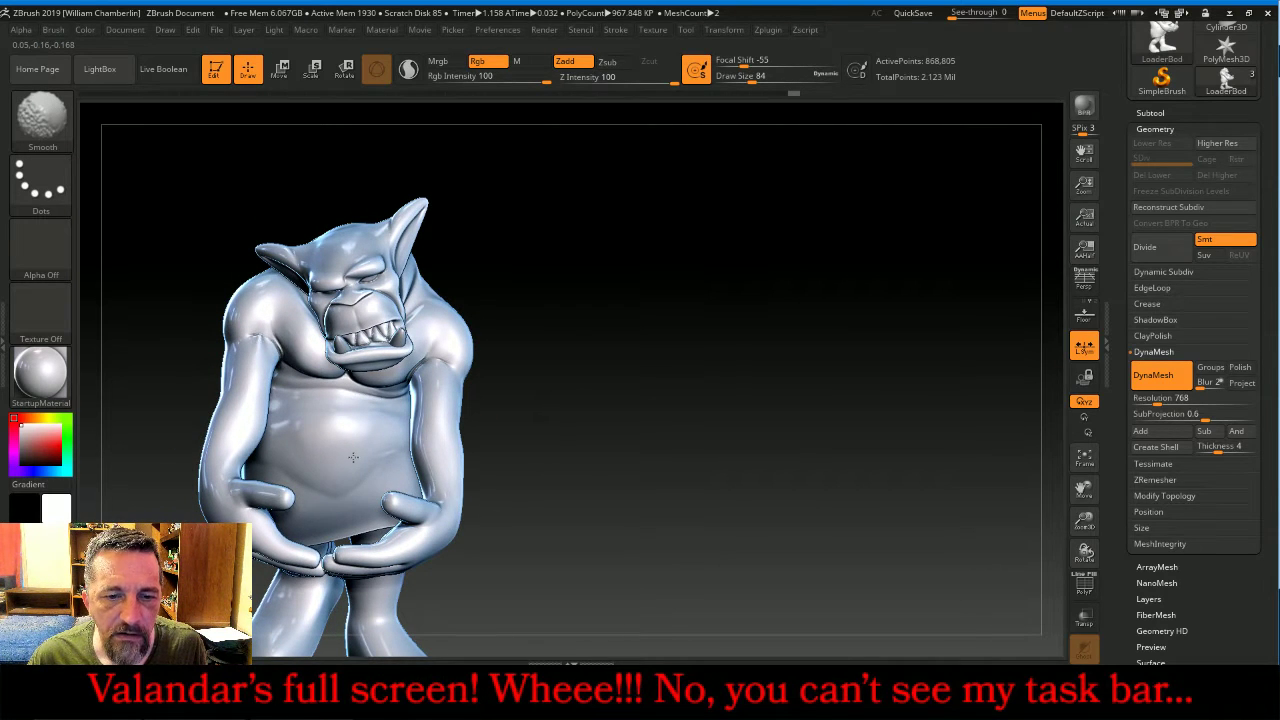
- Show the LoaderRock subtool and smooth the remaining kilt seam on the body's back and side
left_click(1152, 112)
left_click(1250, 205)
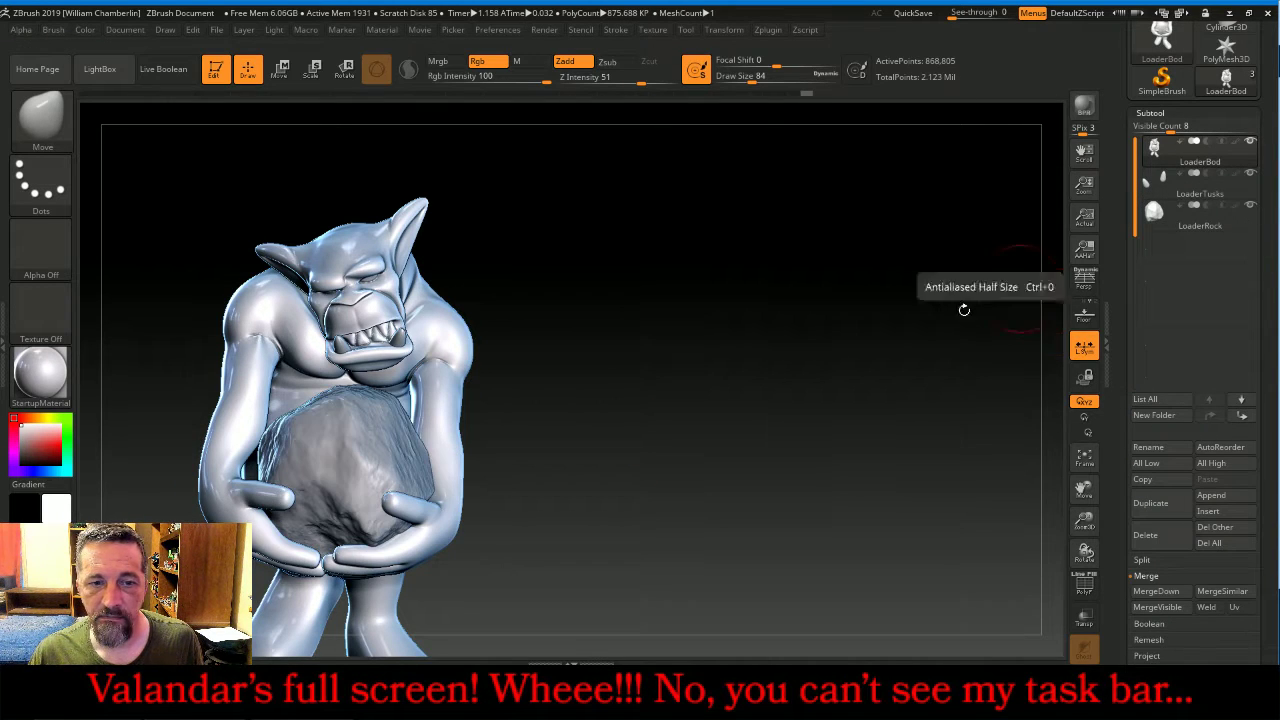
mouse_move(814, 396)
left_mouse_down()
mouse_move(778, 390)
mouse_move(757, 310)
mouse_move(829, 265)
mouse_move(808, 306)
mouse_move(617, 451)
left_mouse_up()
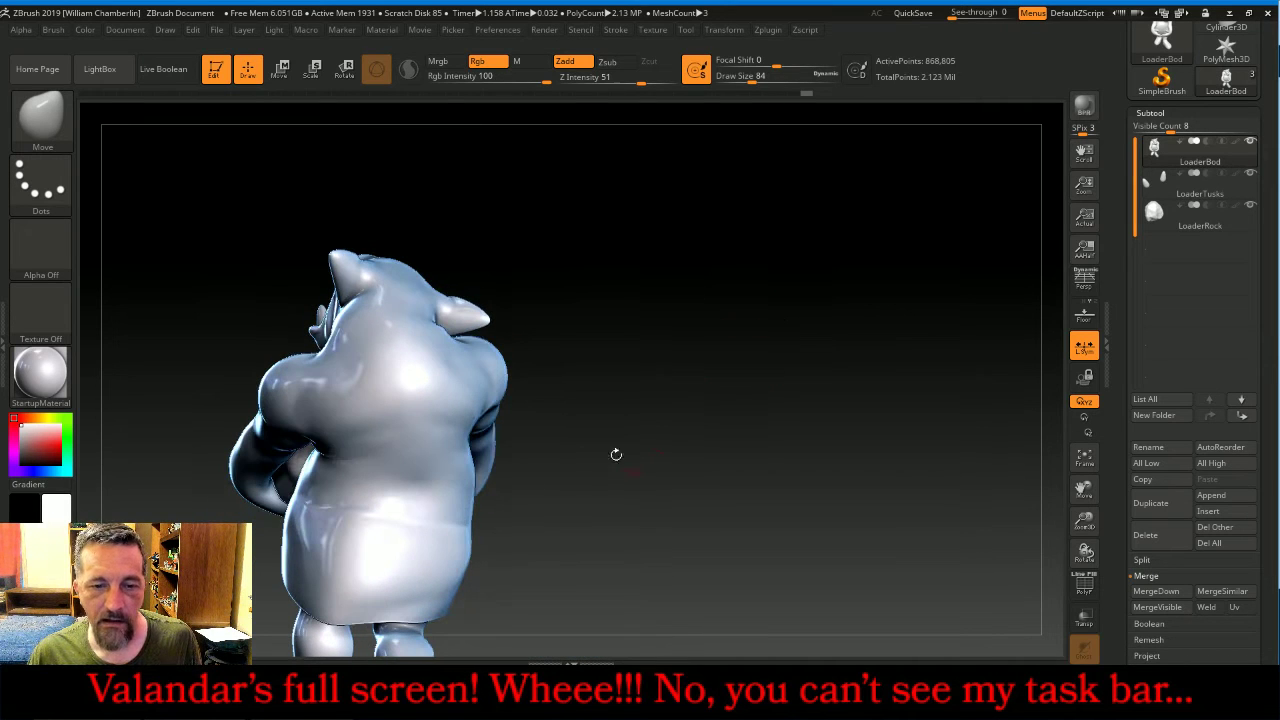
key("shift")
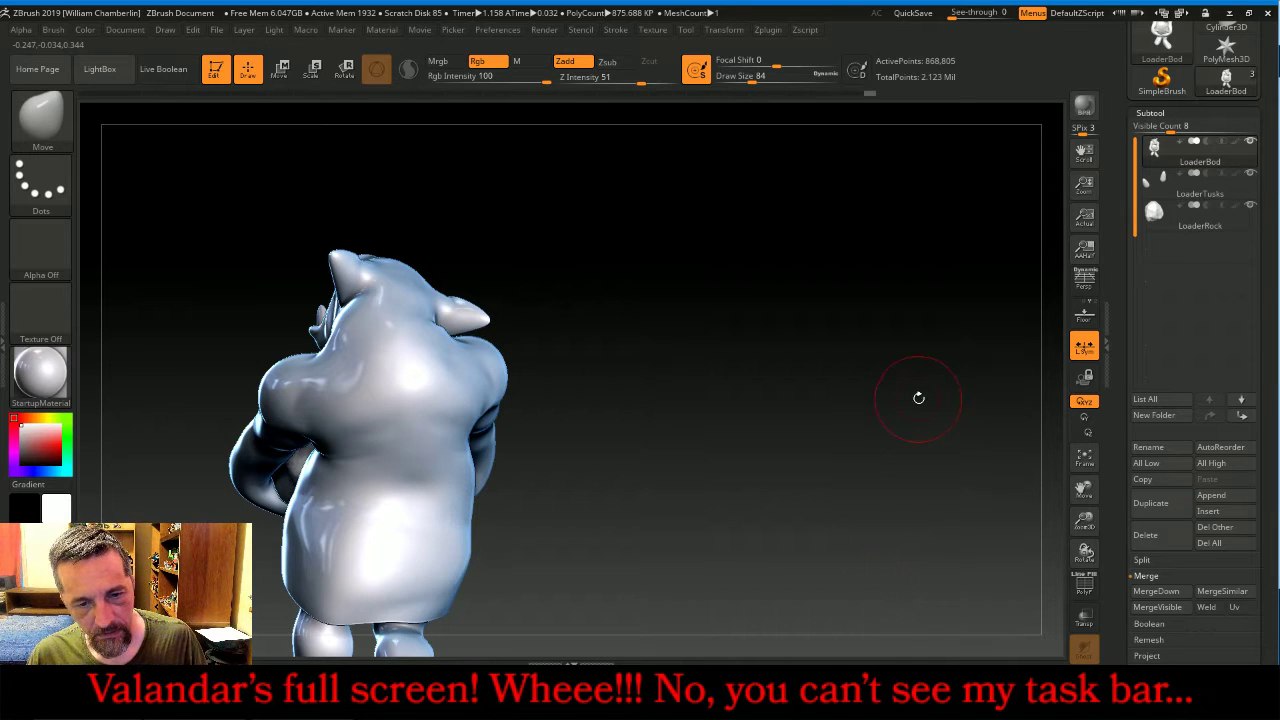
left_click_drag(917, 394, 731, 538)
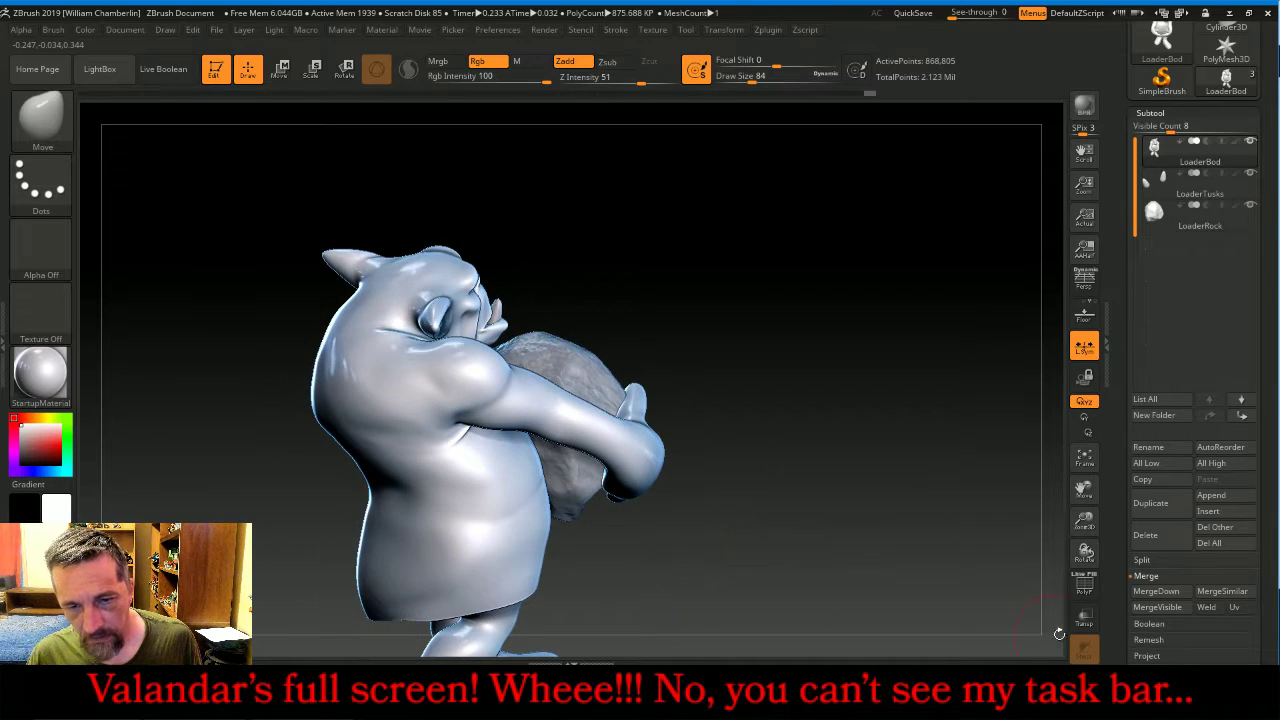
left_click_drag(965, 527, 856, 524)
left_click_drag(484, 518, 452, 527, "shift")
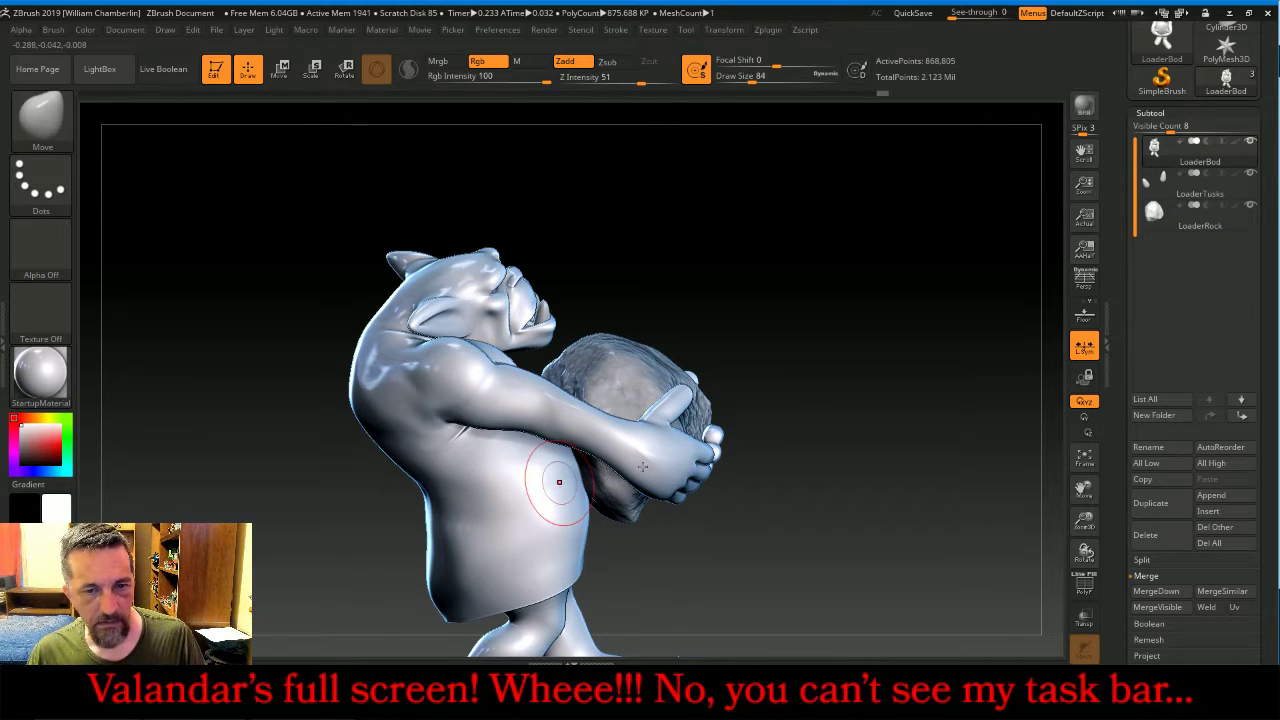
- Smooth the creases around both armpits from the back and the front, and frame the whole figure
left_click_drag(848, 380, 866, 342)
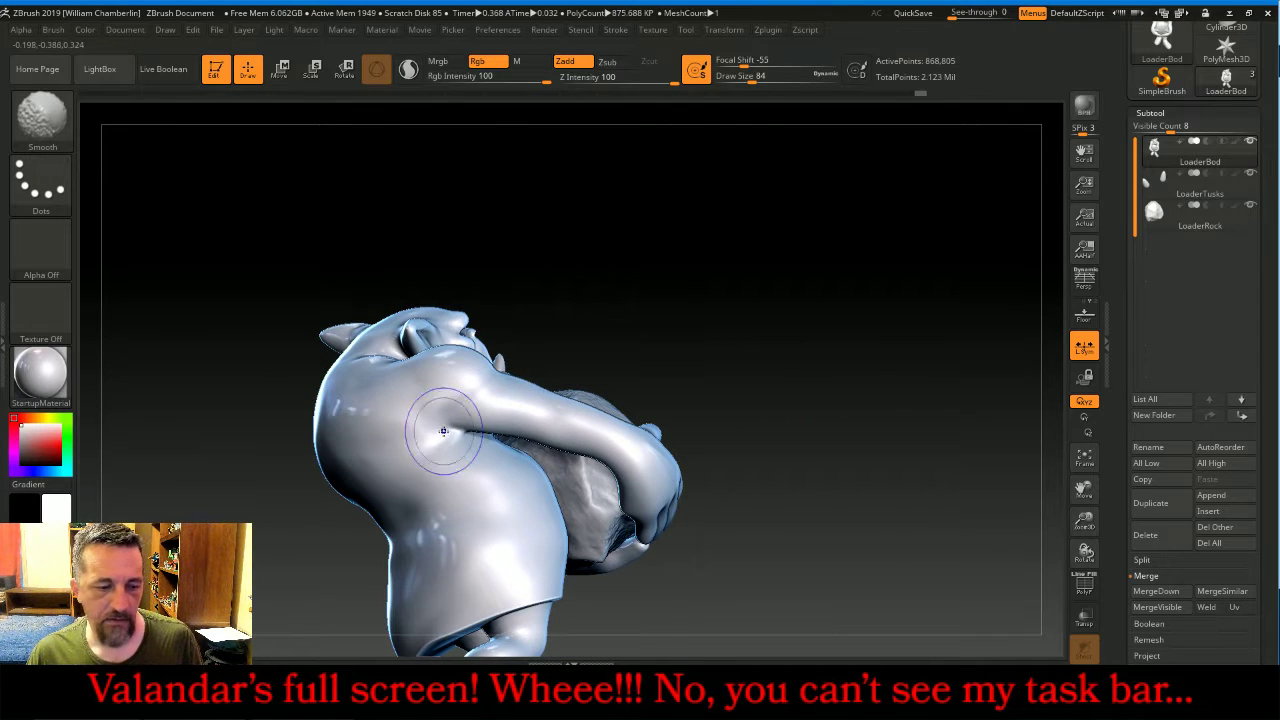
mouse_move(674, 260)
left_mouse_down()
mouse_move(757, 226)
mouse_move(691, 286)
mouse_move(704, 270)
left_mouse_up()
left_click_drag(381, 445, 372, 461, "shift")
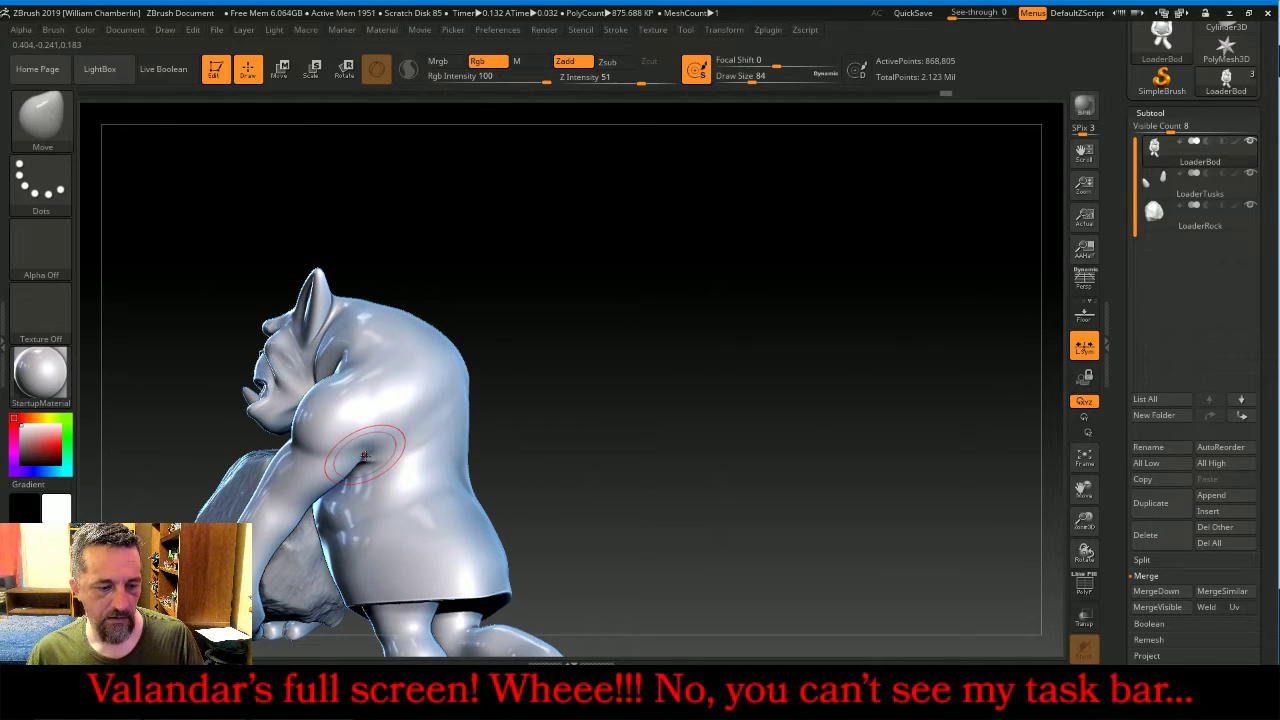
mouse_move(674, 329)
left_mouse_down()
mouse_move(767, 359)
mouse_move(783, 306)
mouse_move(729, 334)
left_mouse_up()
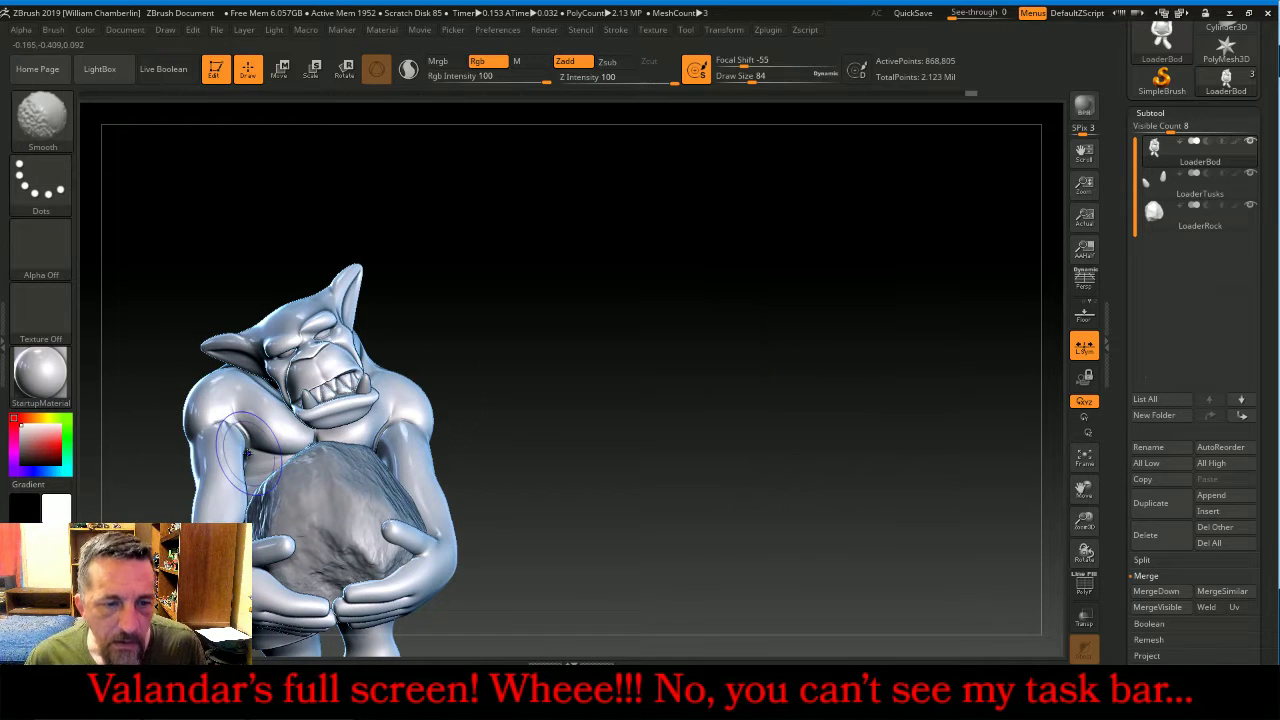
left_click_drag(242, 447, 226, 420, "shift")
mouse_move(392, 415)
left_mouse_down("shift")
mouse_move(402, 406)
mouse_move(381, 421)
left_mouse_up("shift")
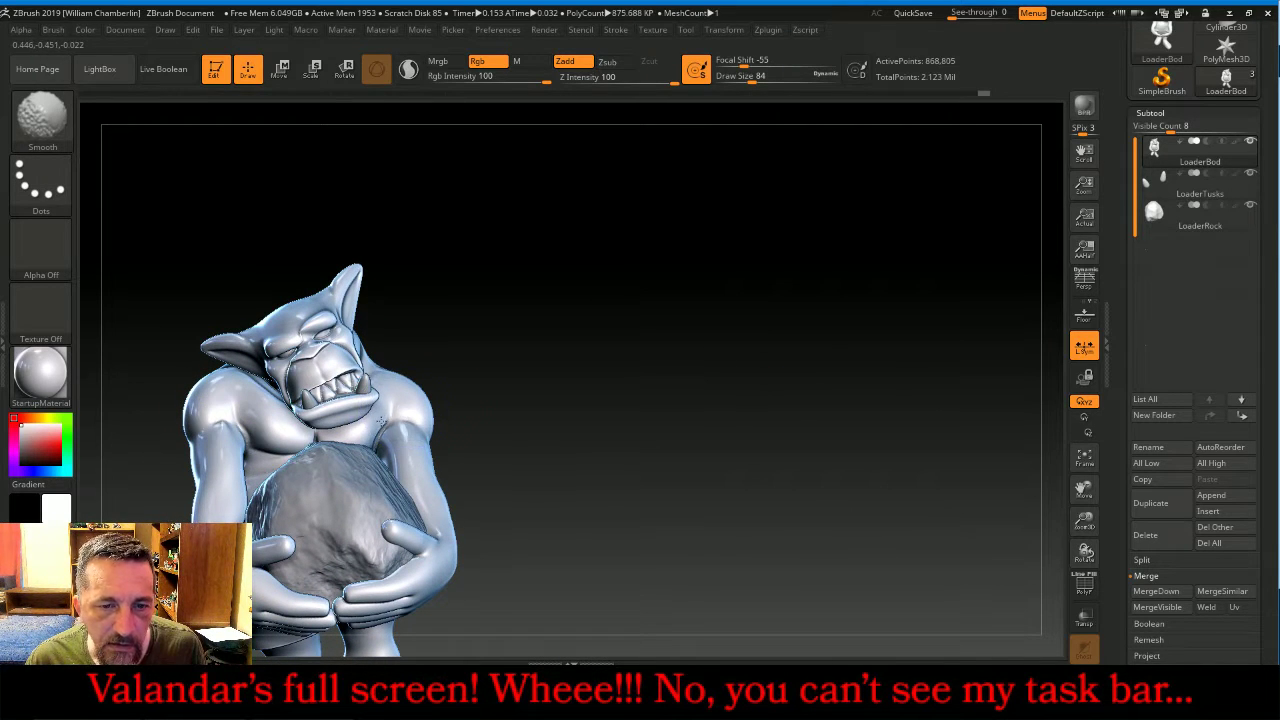
mouse_move(620, 414)
left_mouse_down()
mouse_move(844, 347)
mouse_move(745, 355)
mouse_move(749, 337)
mouse_move(729, 337)
mouse_move(749, 334)
left_mouse_up()
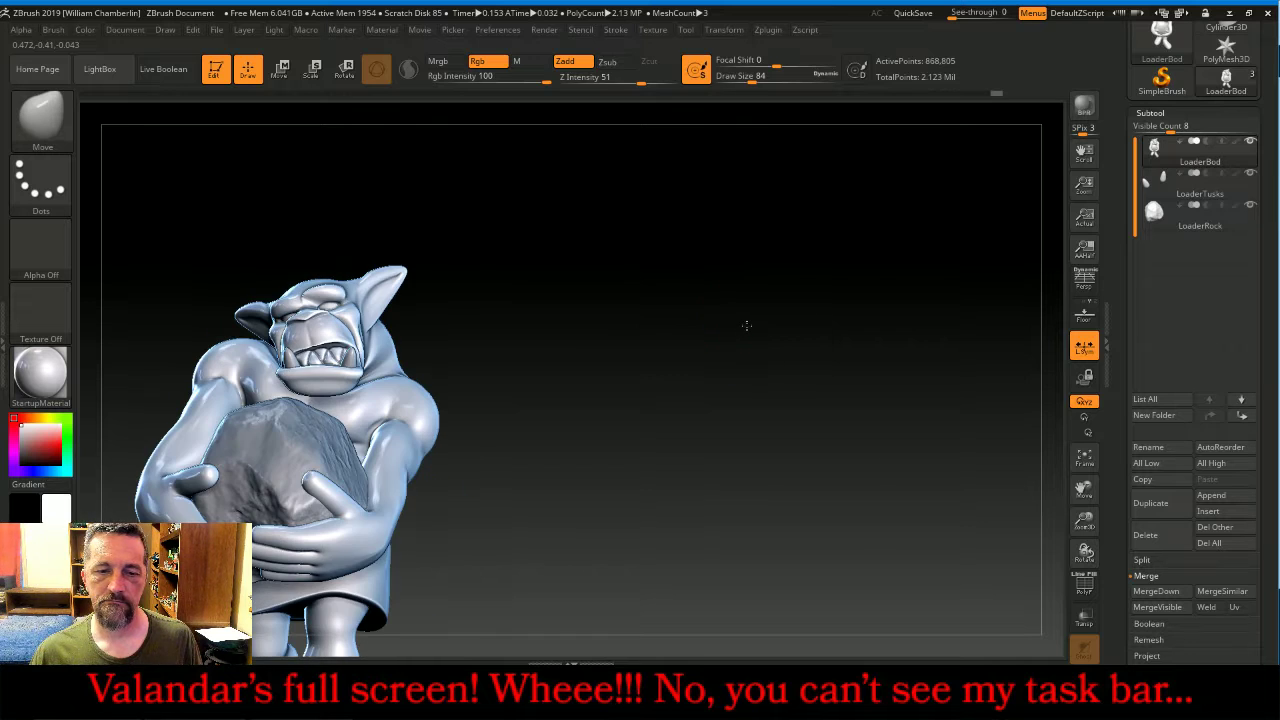
key("shift")
left_click(1085, 460)
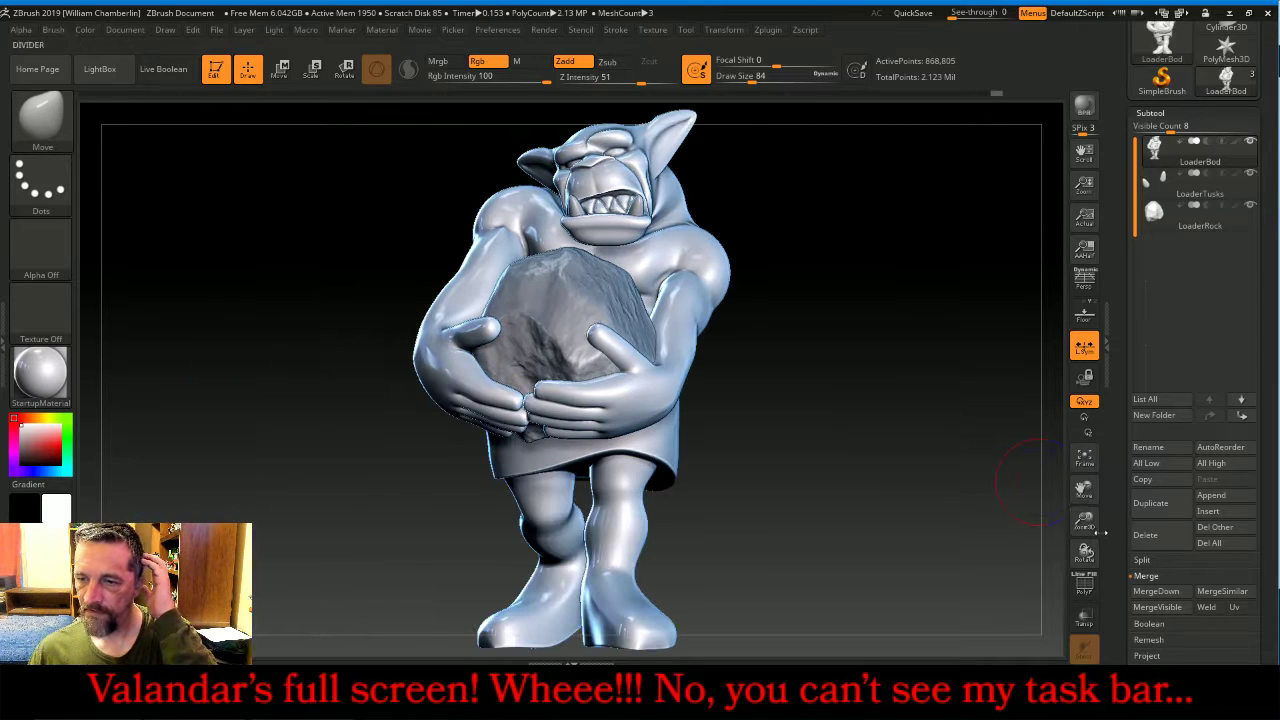
- Examine the whole merged figure with its rock from the front and the sides
left_click_drag(1086, 523, 1084, 490)
left_click_drag(789, 493, 828, 477)
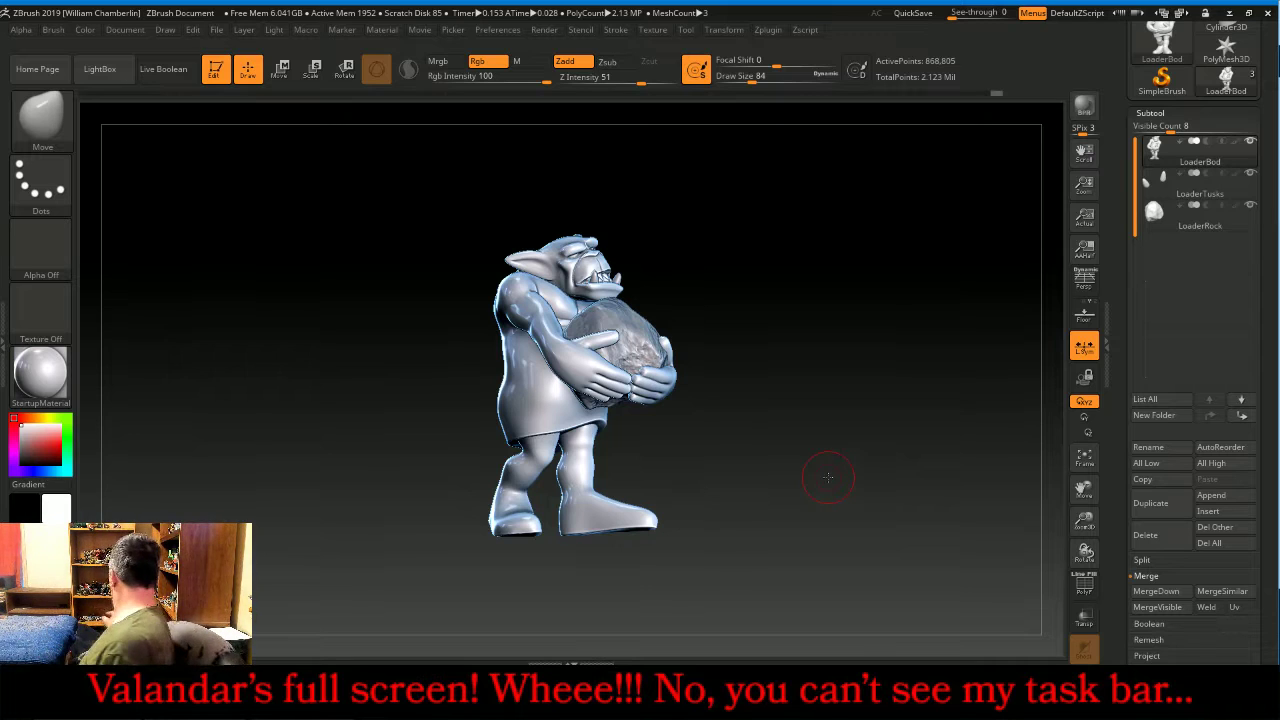
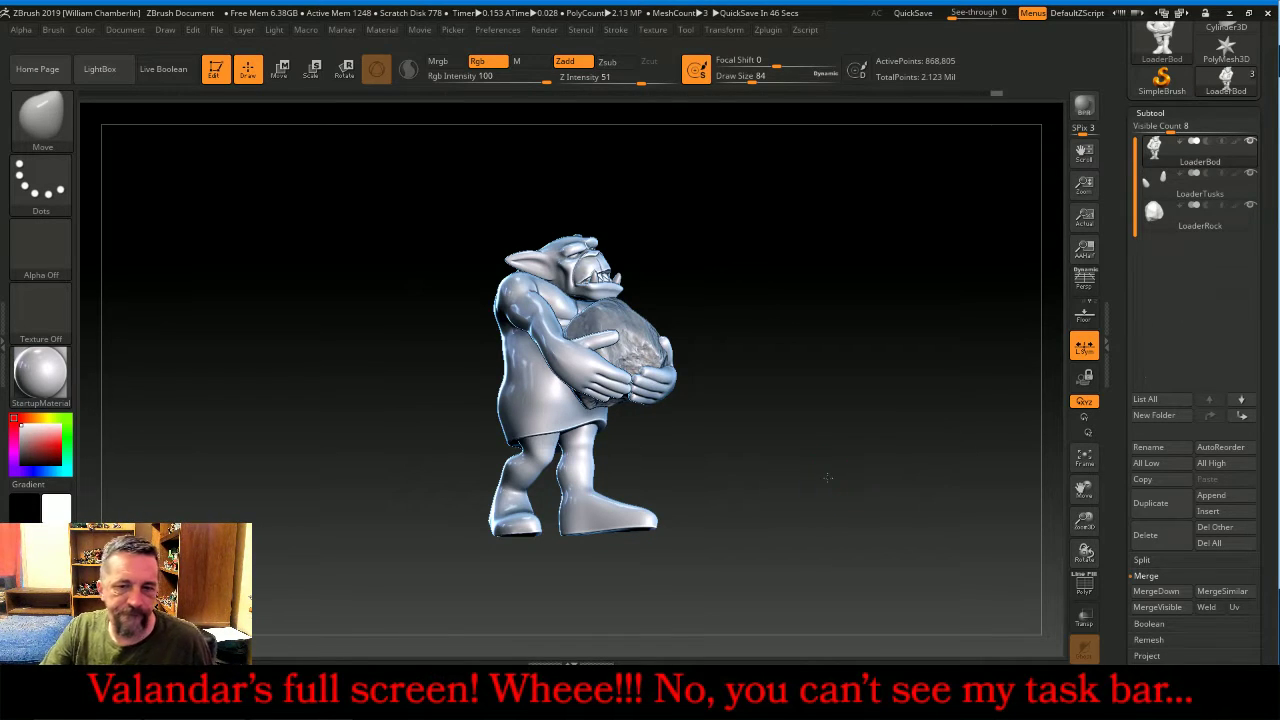
left_click_drag(828, 477, 863, 466)
left_click_drag(866, 403, 718, 392)
left_click_drag(690, 392, 910, 423)
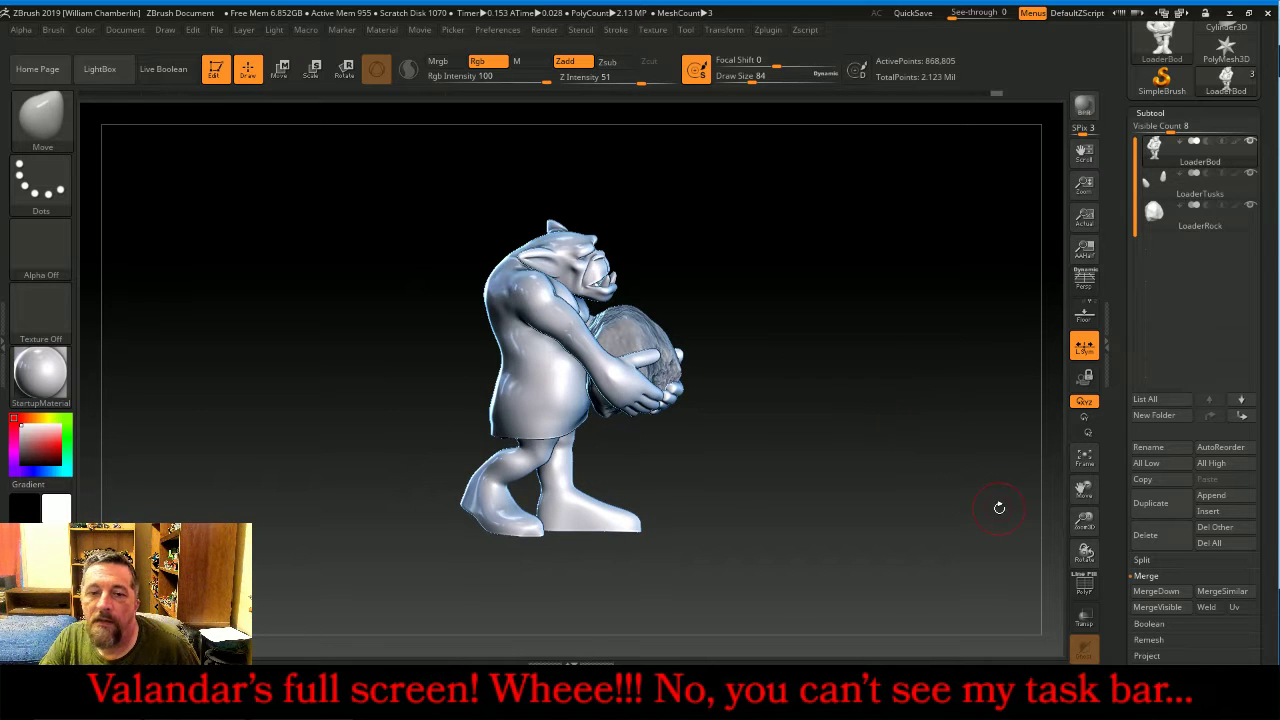
left_click_drag(999, 508, 955, 491)
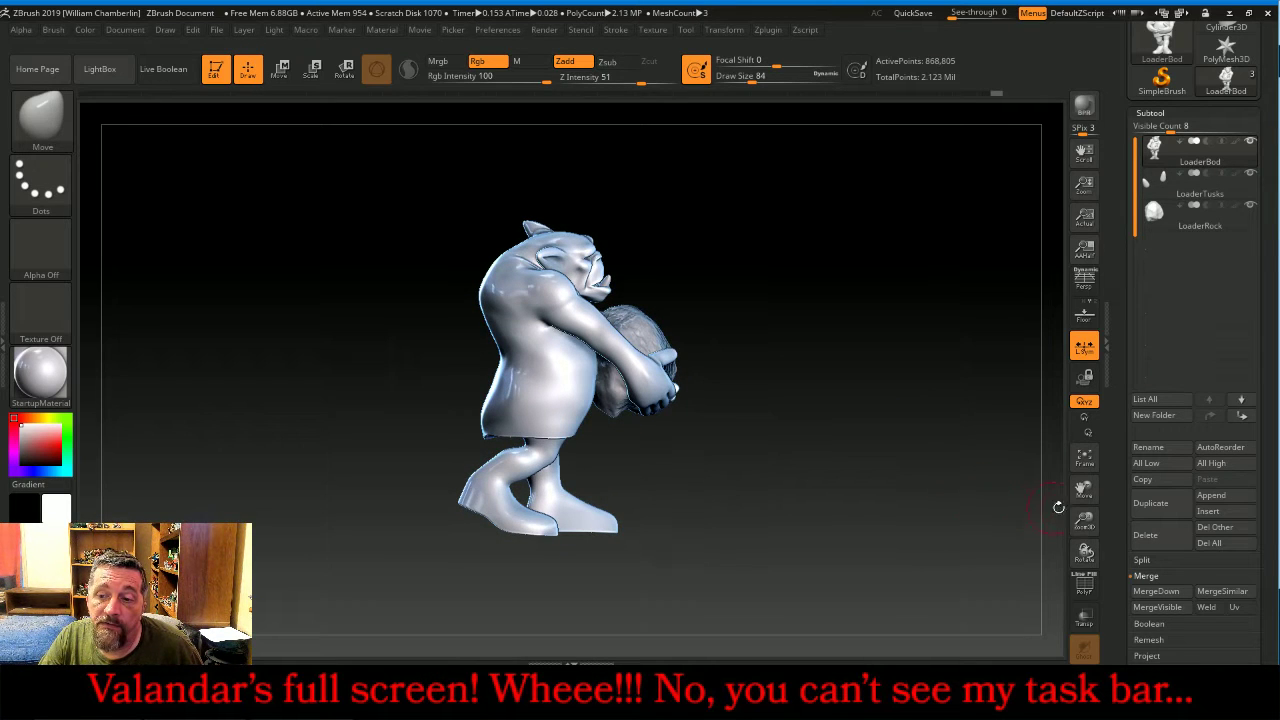
- Switch to DAZ Studio, show the Jointed Base Male figure and hide the tunic skirt
key("alt+Tab")
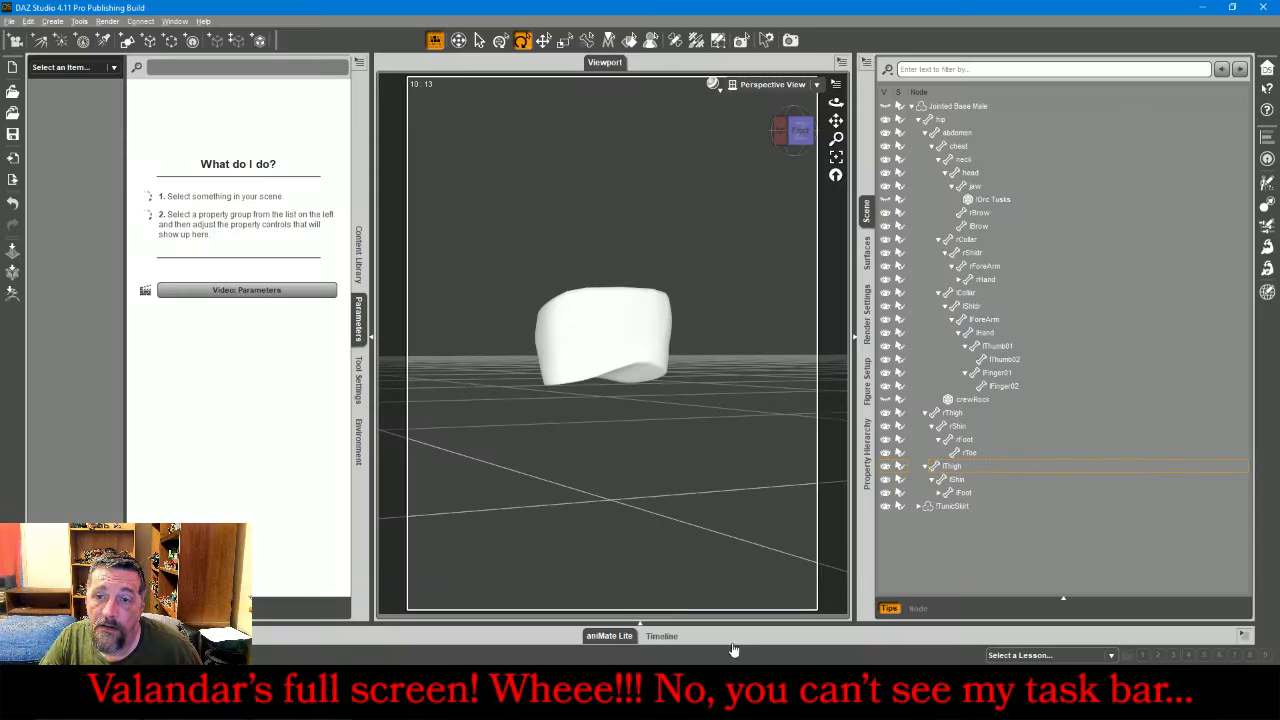
left_click(885, 108)
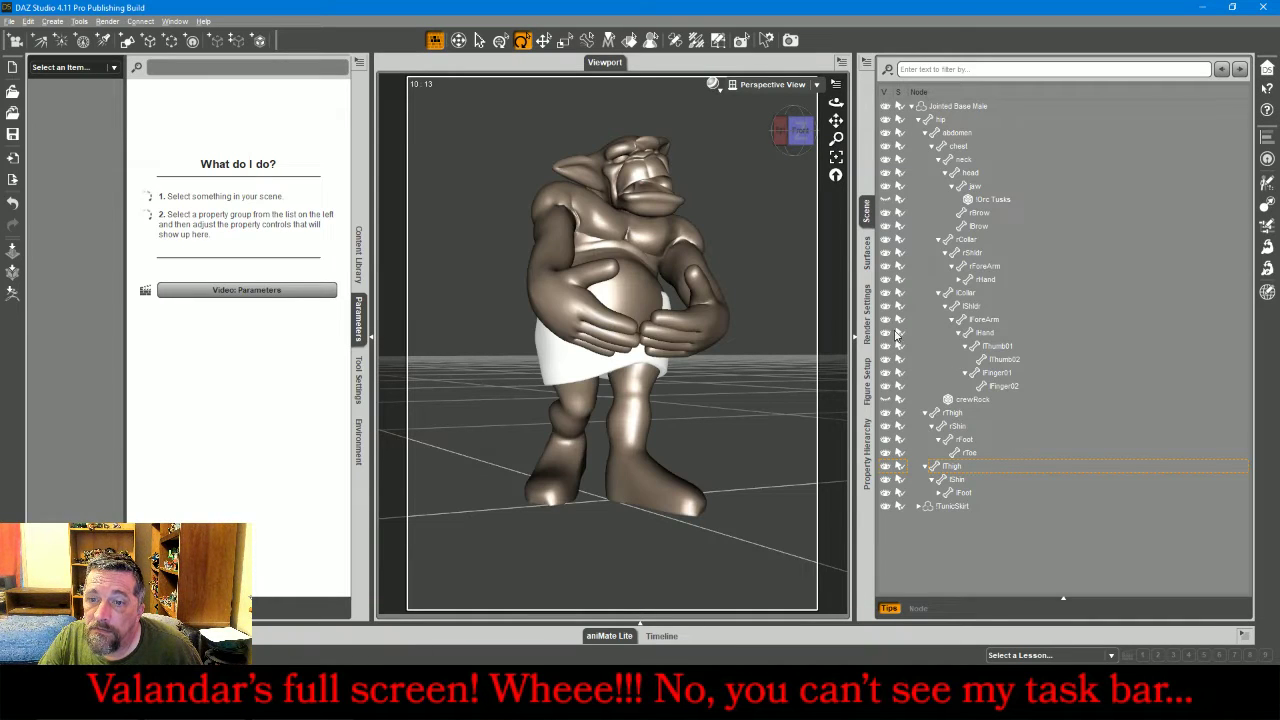
left_click(885, 507)
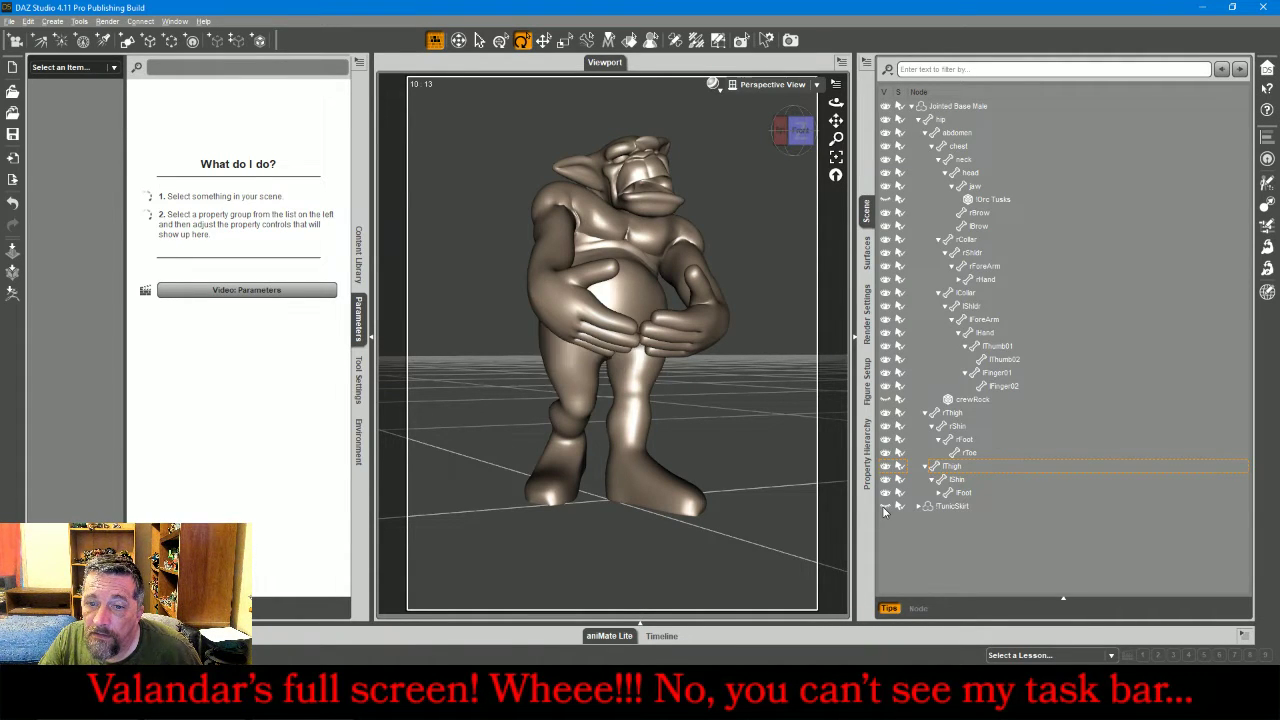
- Load the BootCuffs item from the MiniatureBaseGeo clothing library onto the Jointed Base Male figure
left_click(358, 244)
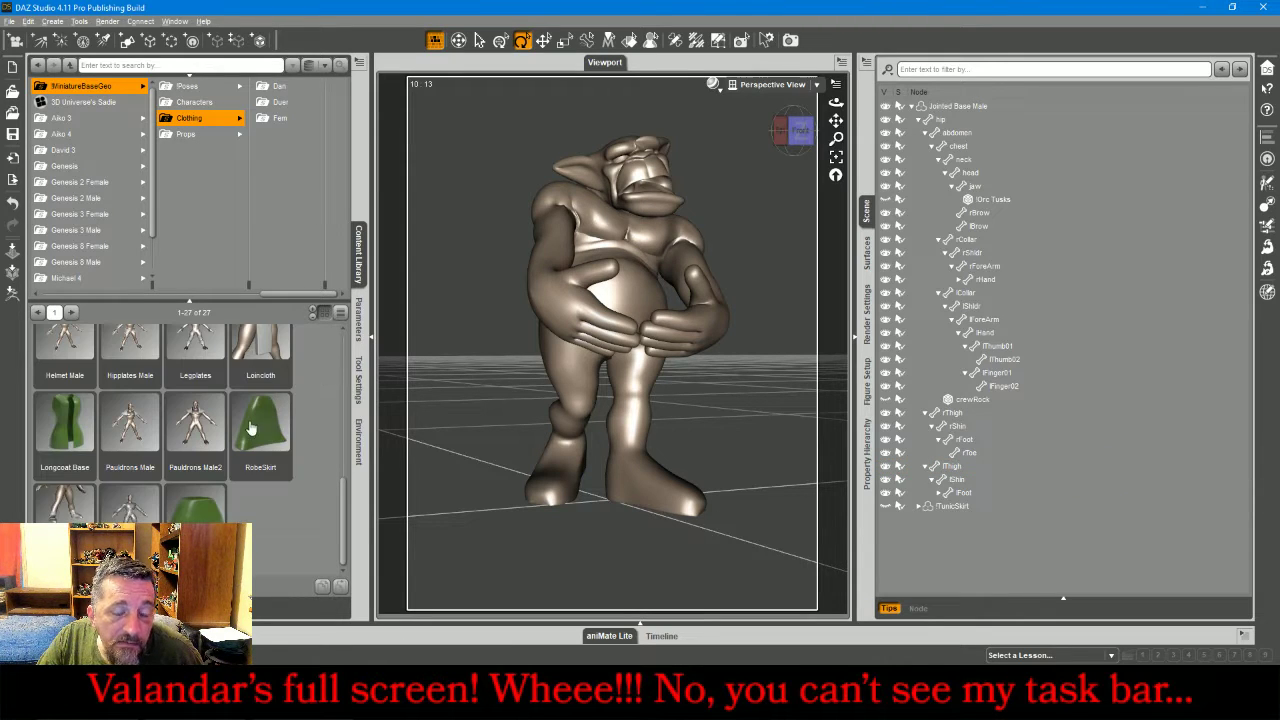
scroll(190, 430, "up", 5)
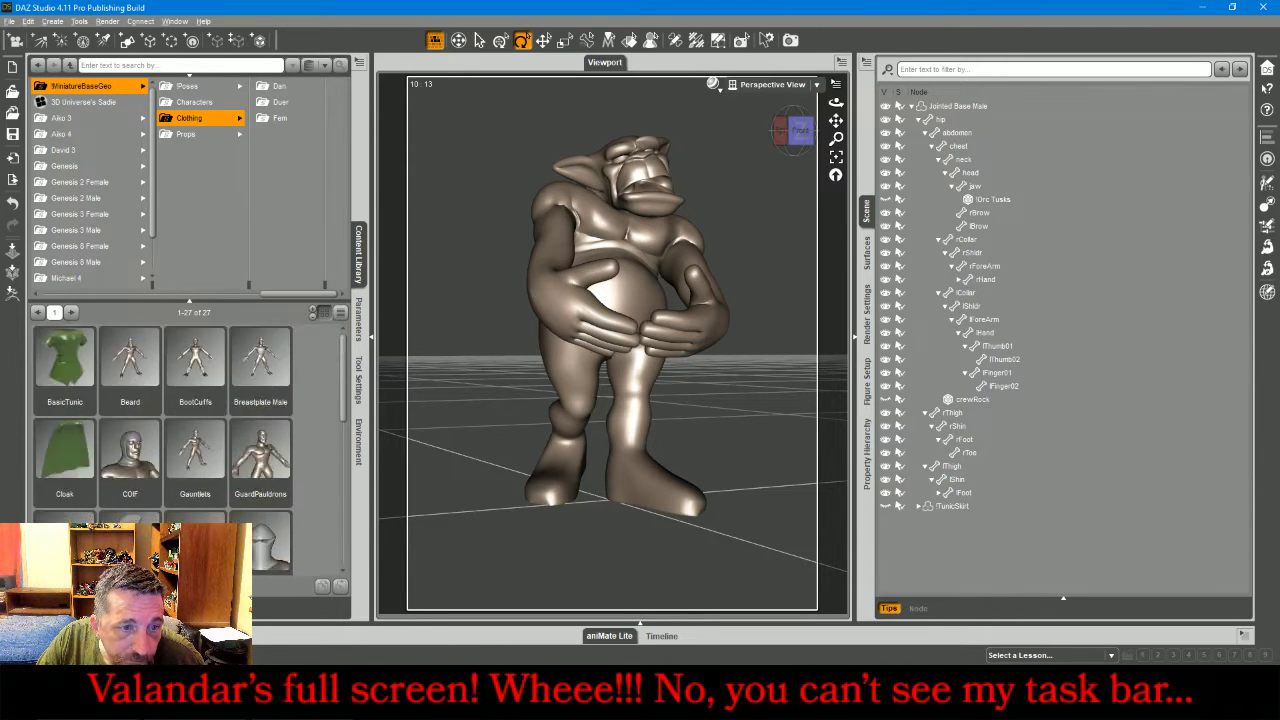
double_click(197, 351)
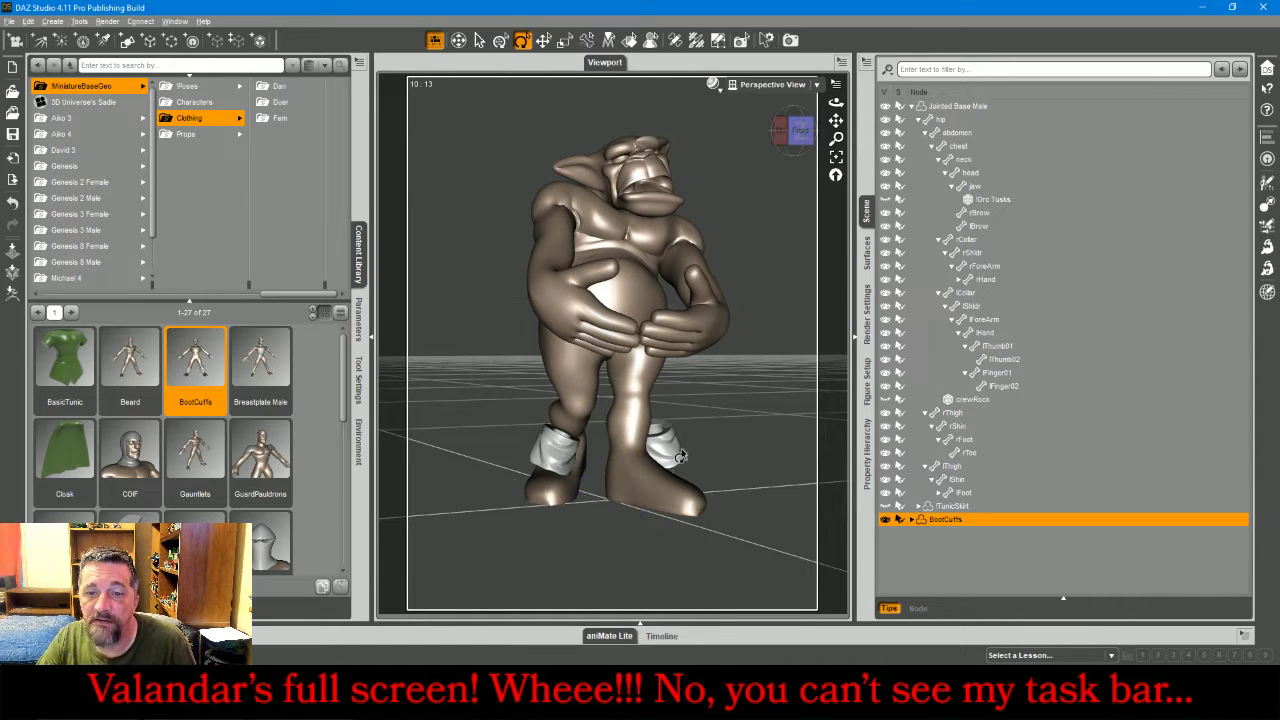
key("Delete")
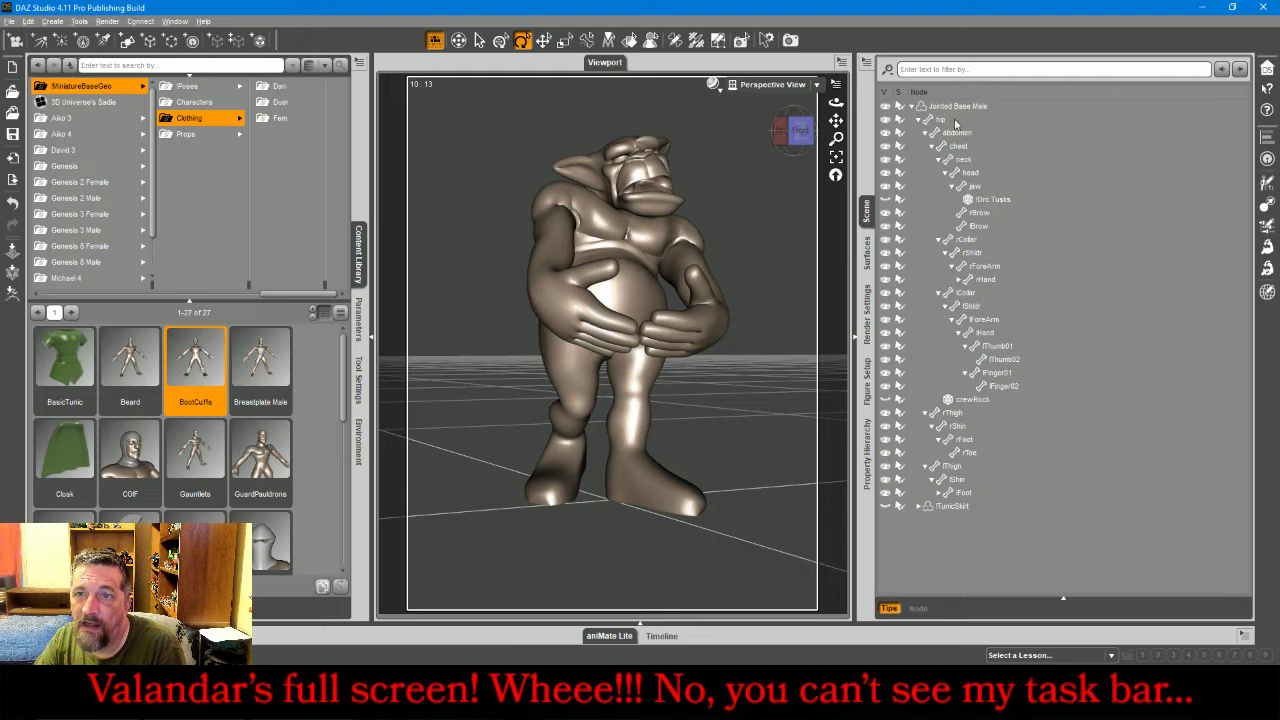
left_click(976, 107)
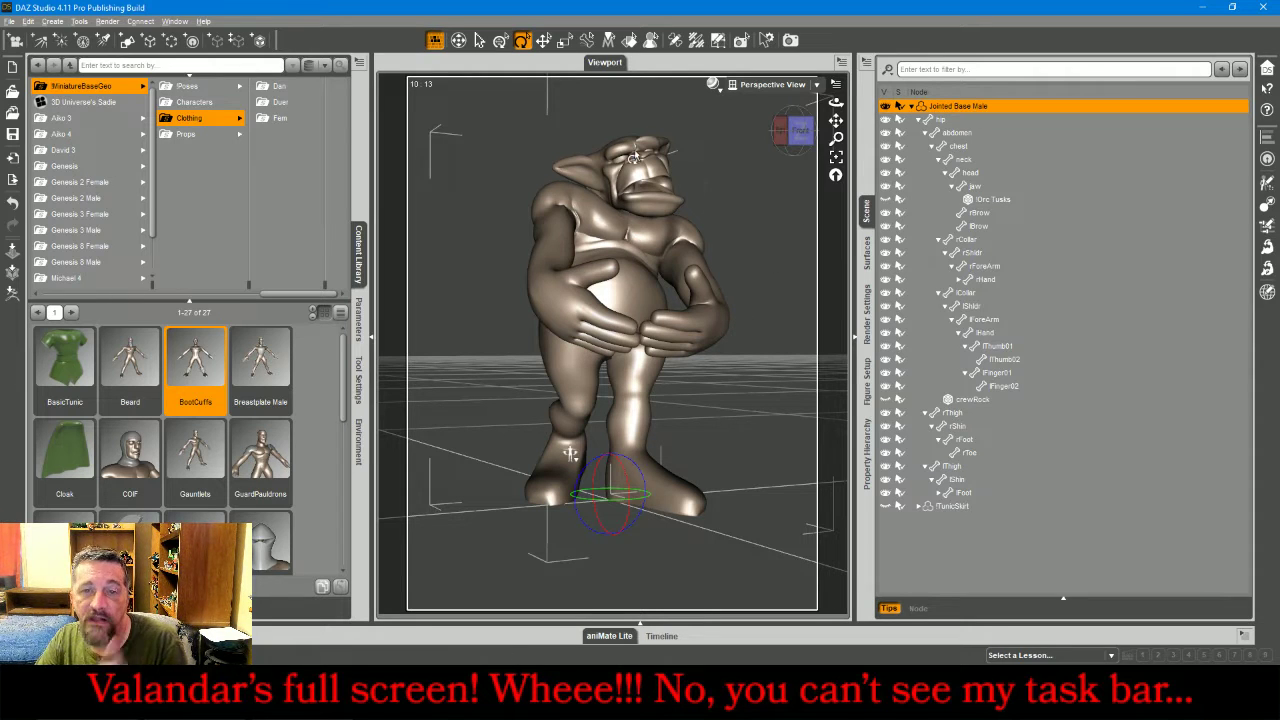
double_click(196, 354)
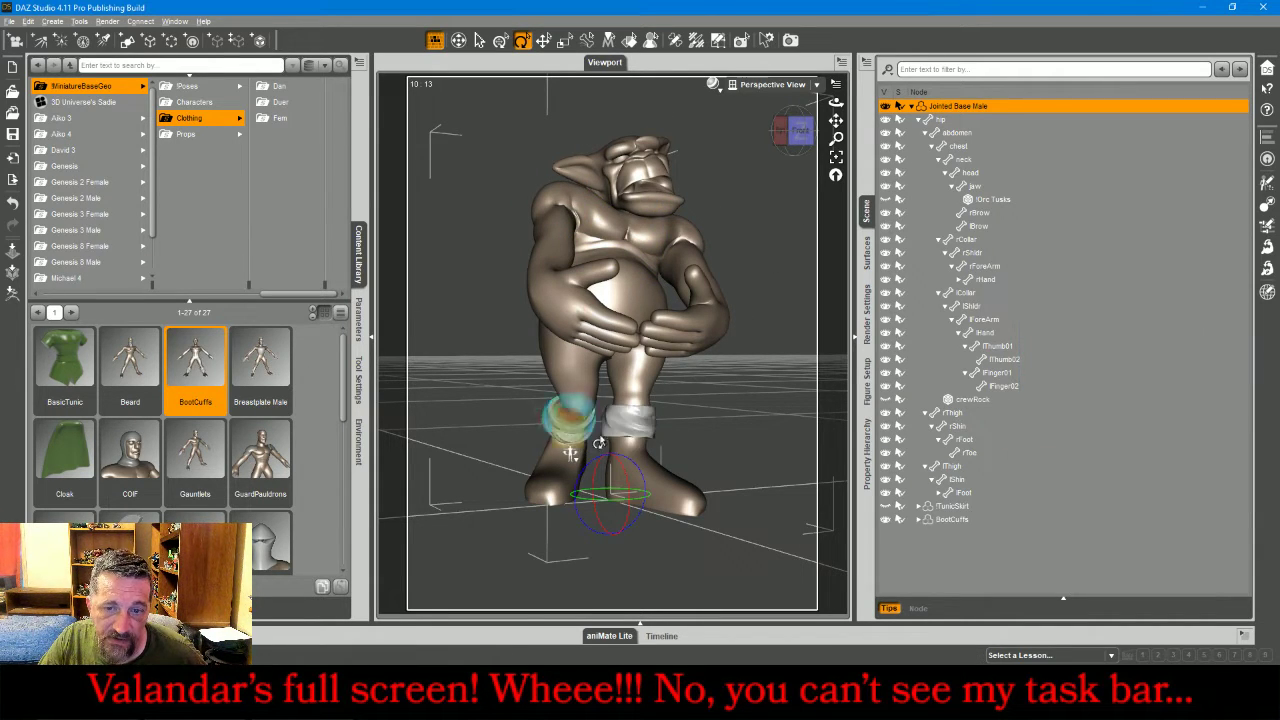
left_click_drag(795, 134, 817, 134)
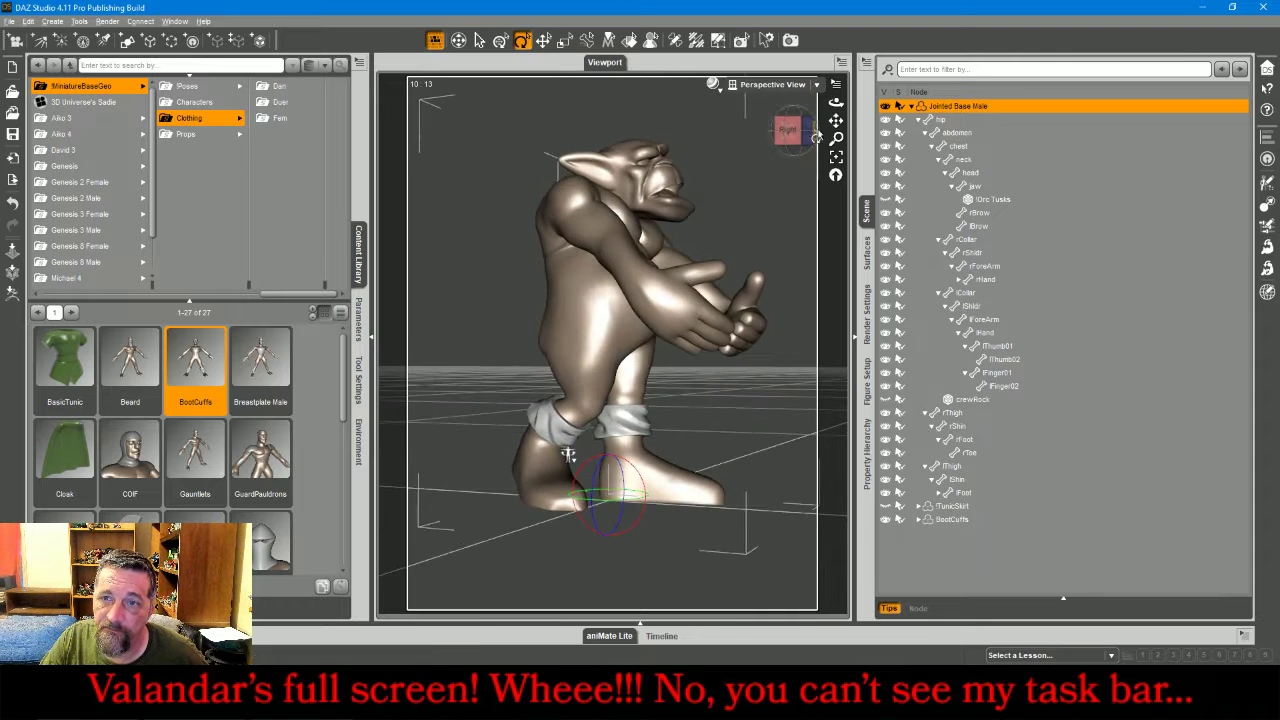
- Export only the boot cuffs at 100% scale as Loaderboots.obj in the Crew folder, then hide them and show the figure again
left_click(885, 106)
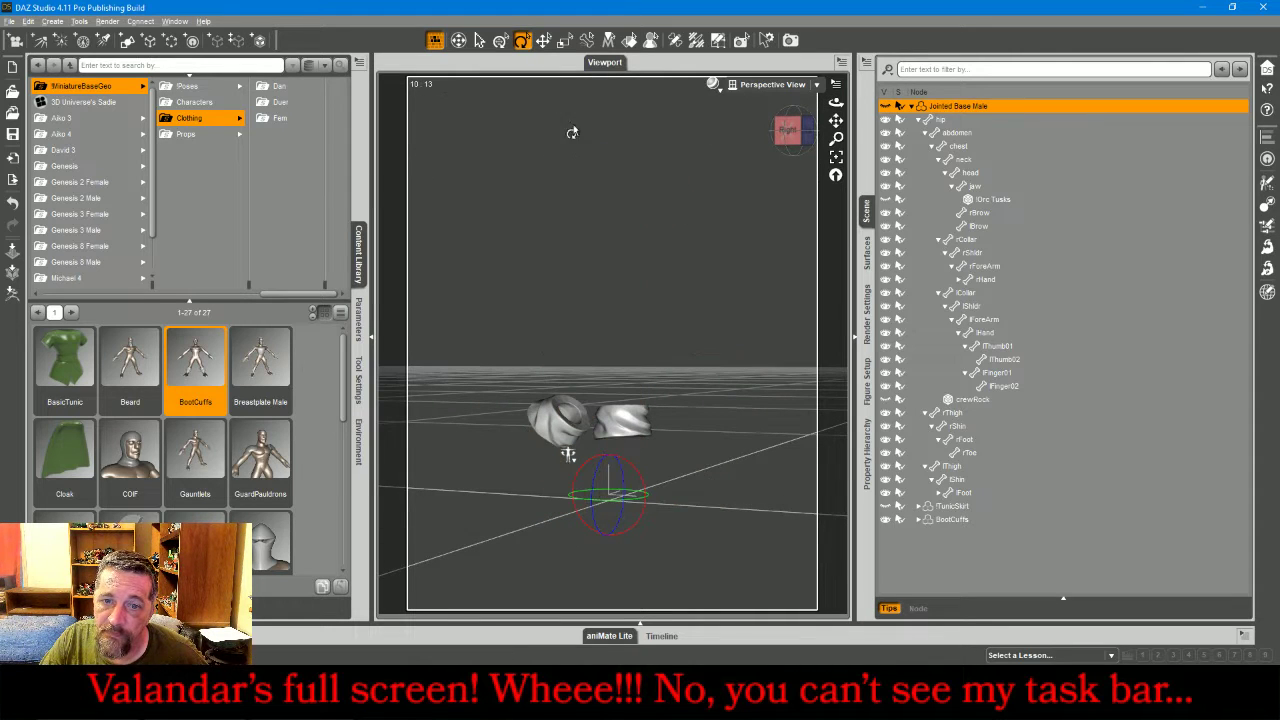
left_click(8, 21)
left_click(47, 172)
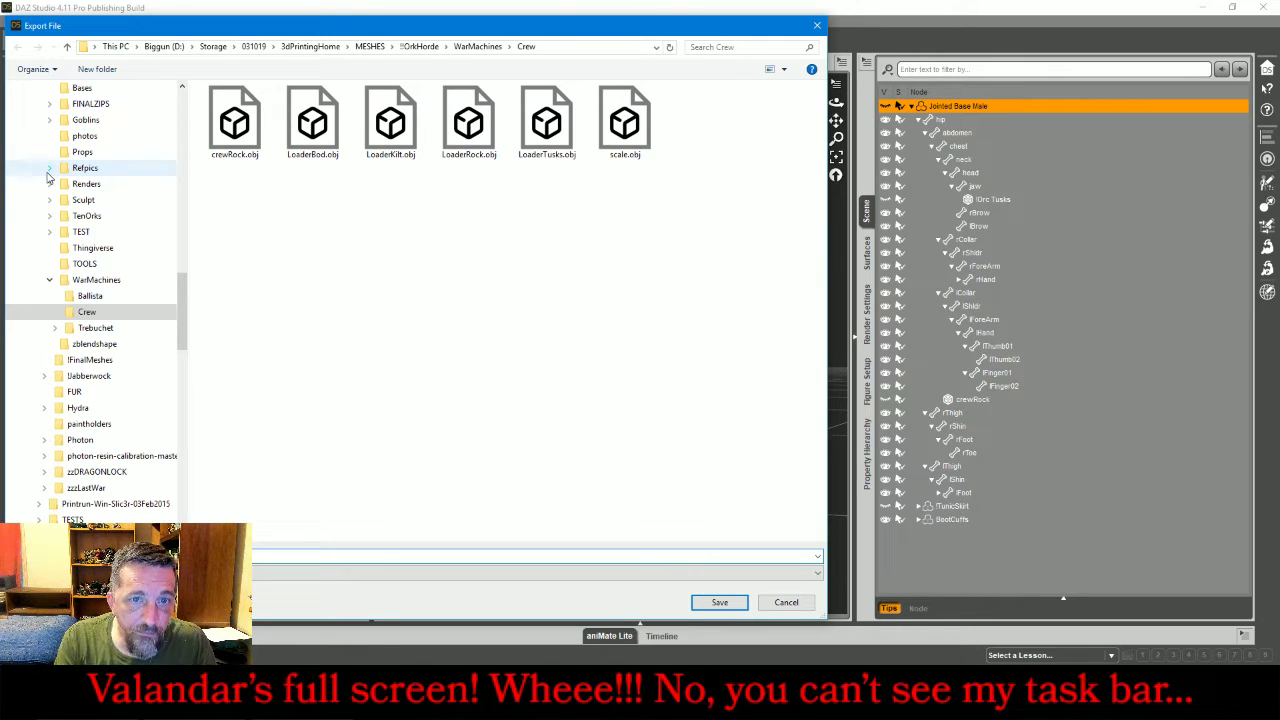
type("L")
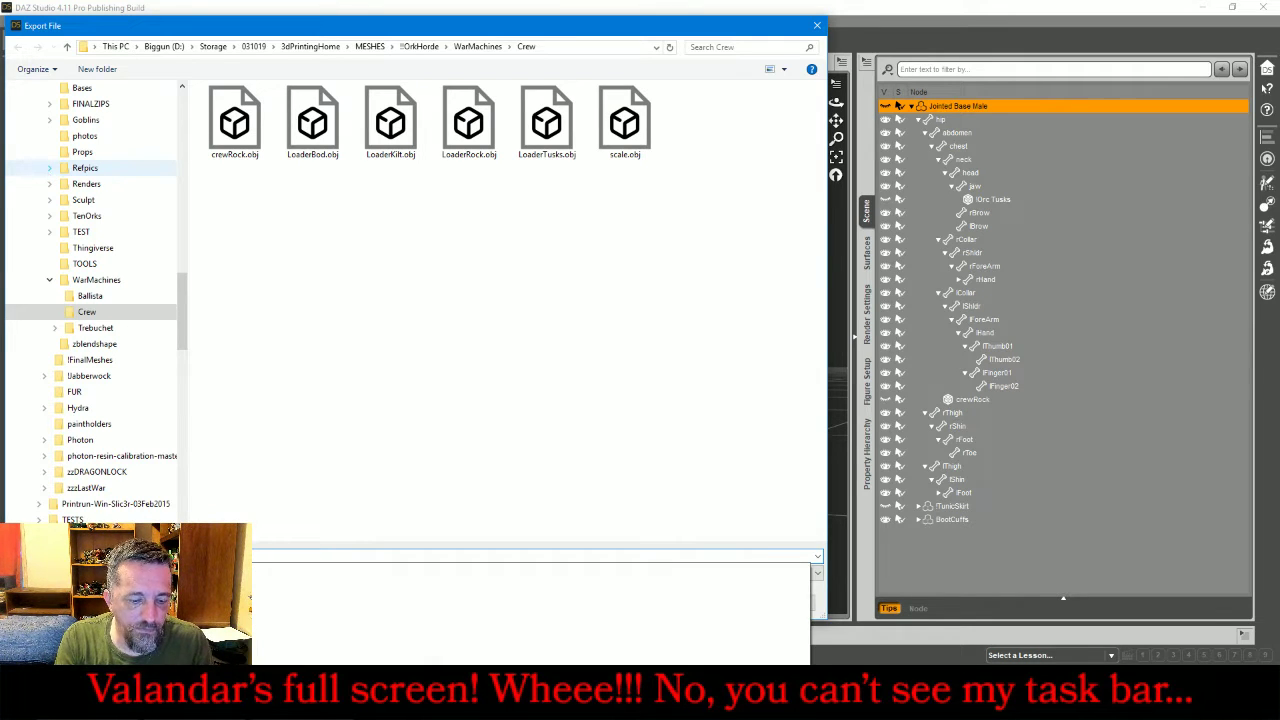
key("Return")
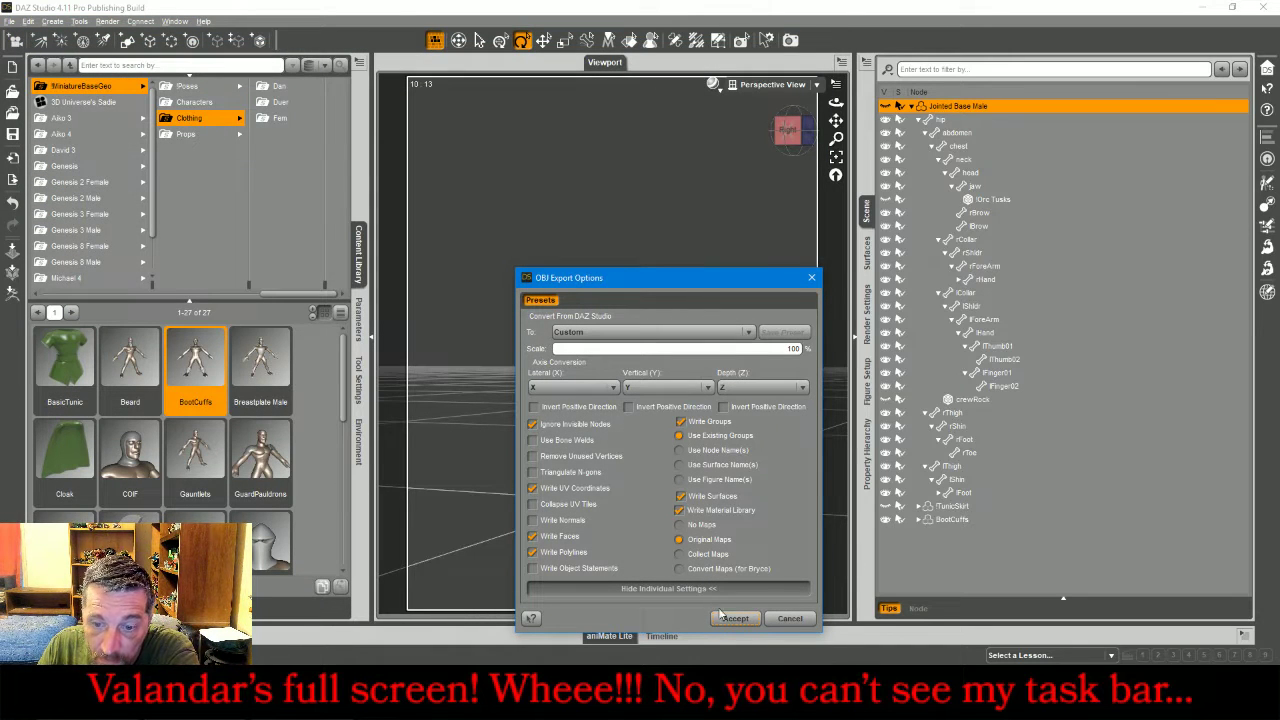
left_click(718, 621)
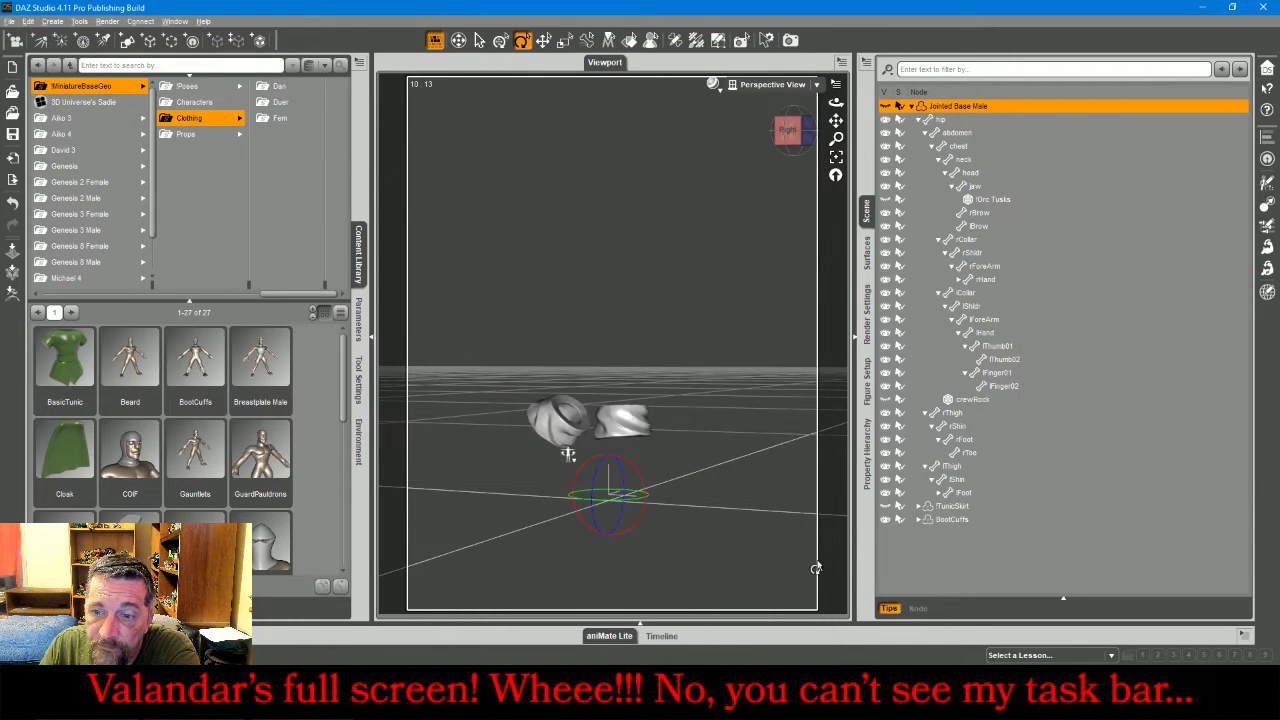
left_click(887, 519)
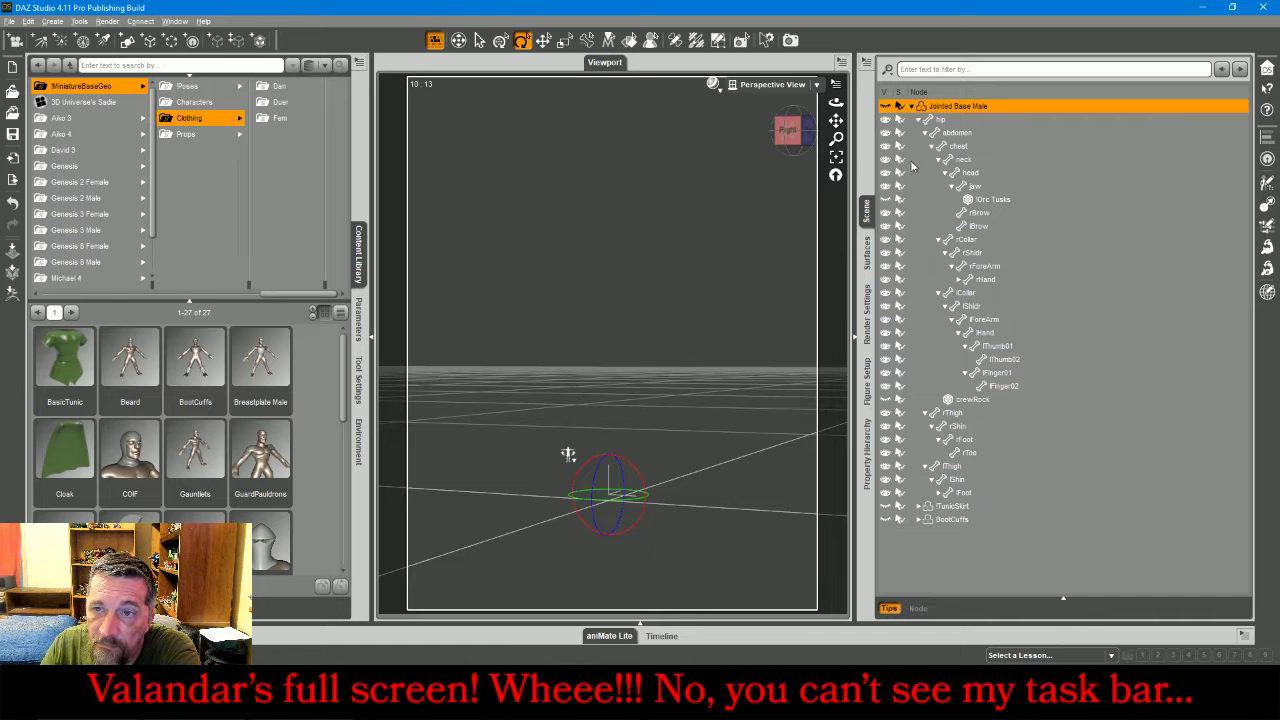
left_click(885, 107)
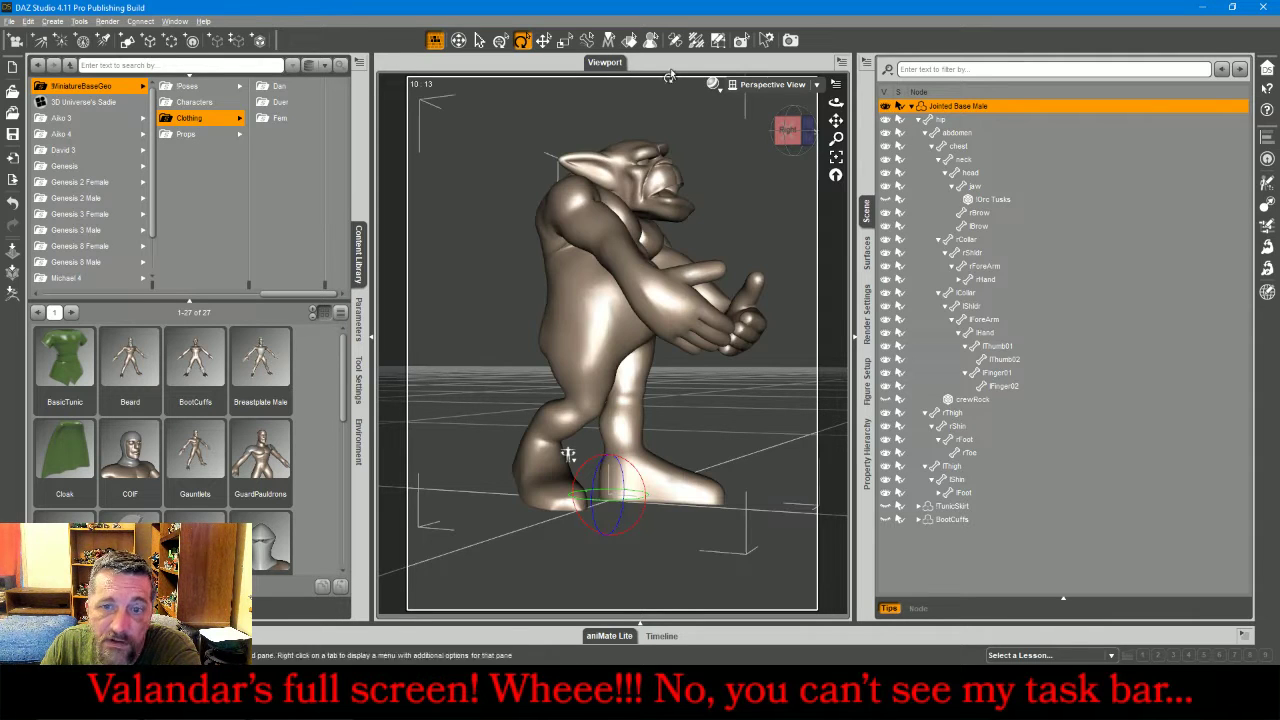
- Import BaseRocky_000.obj from the FreesculptMinis Bases folder as a trial base and delete it from the scene
left_click(10, 21)
left_click(98, 163)
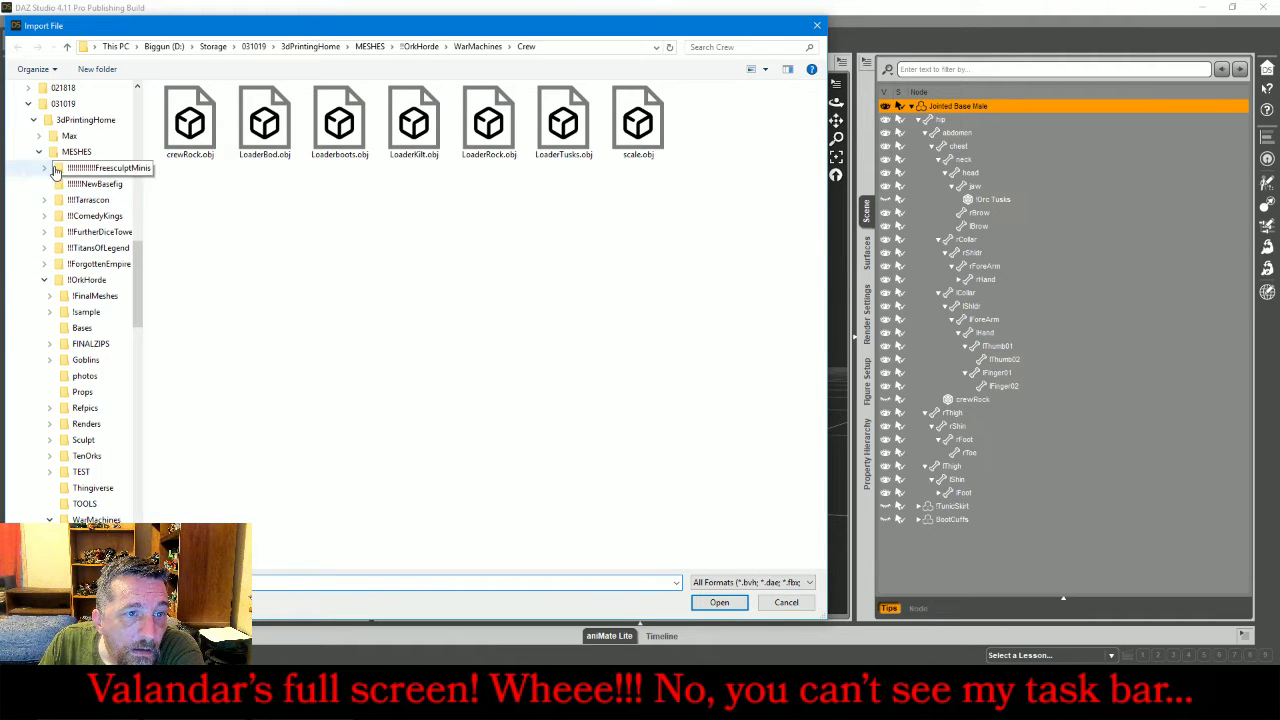
left_click(45, 168)
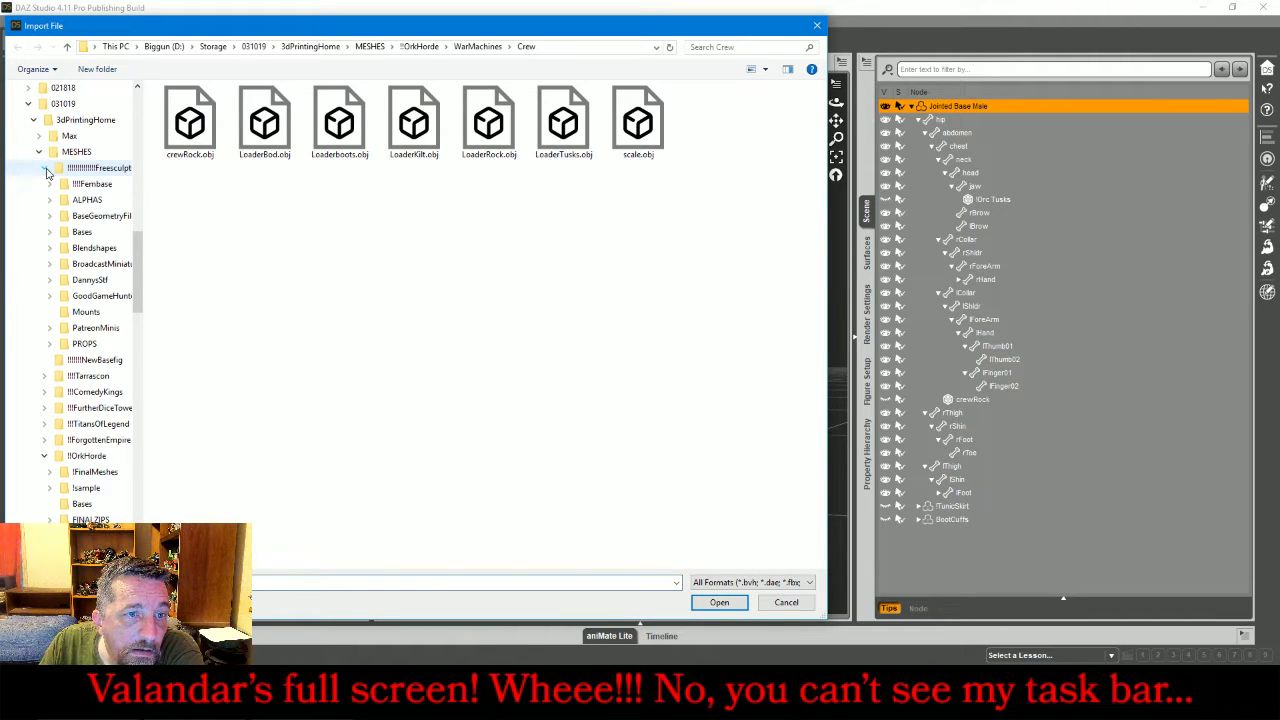
left_click(97, 237)
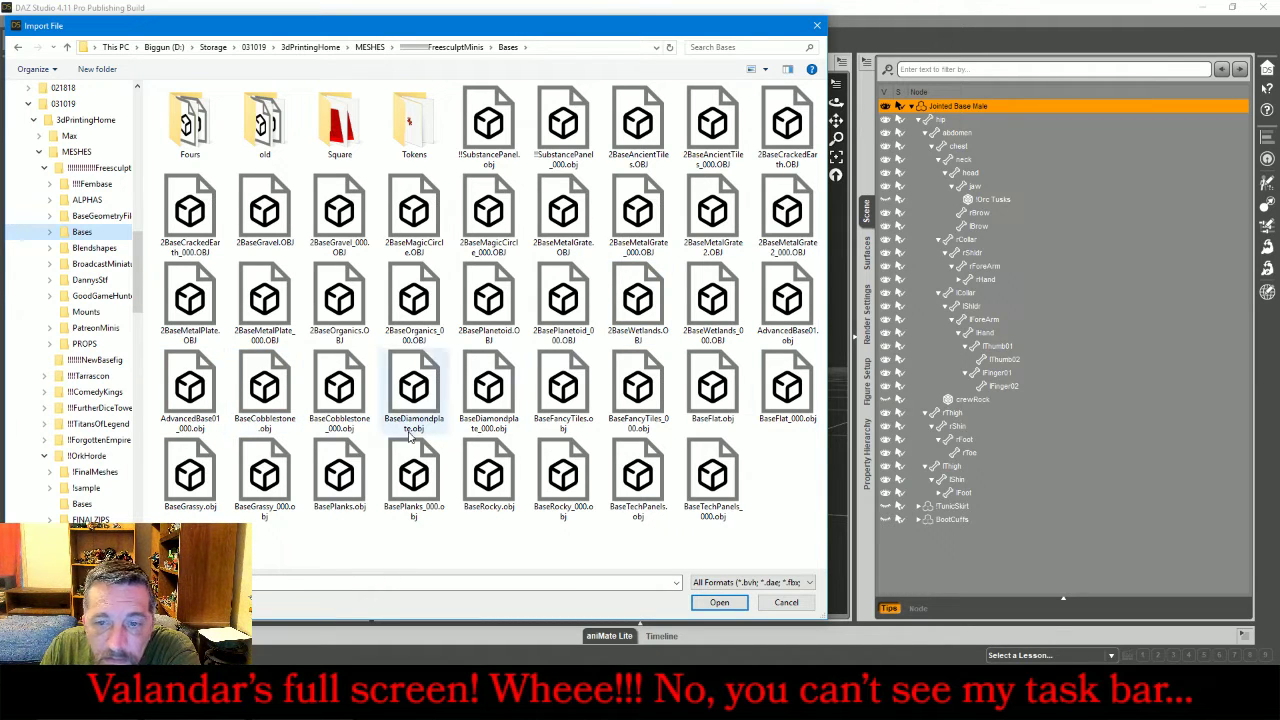
left_click(551, 483)
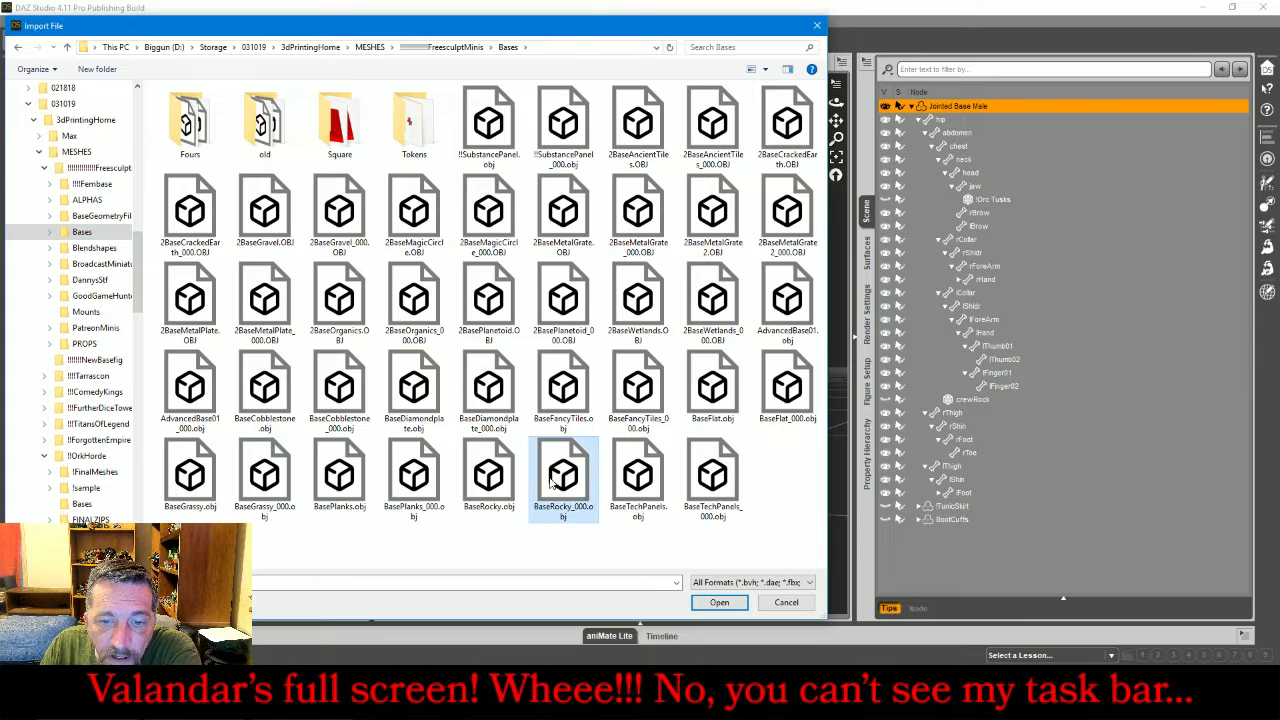
left_click(718, 602)
left_click(699, 523)
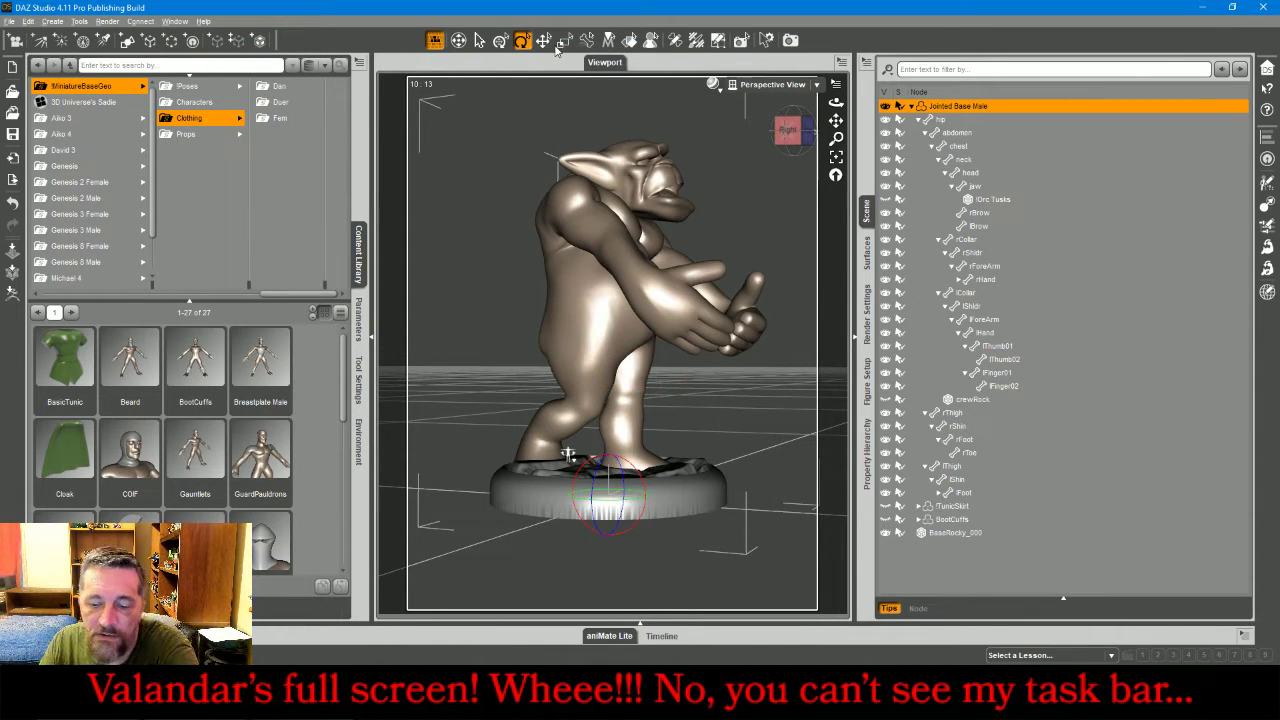
left_click(972, 533)
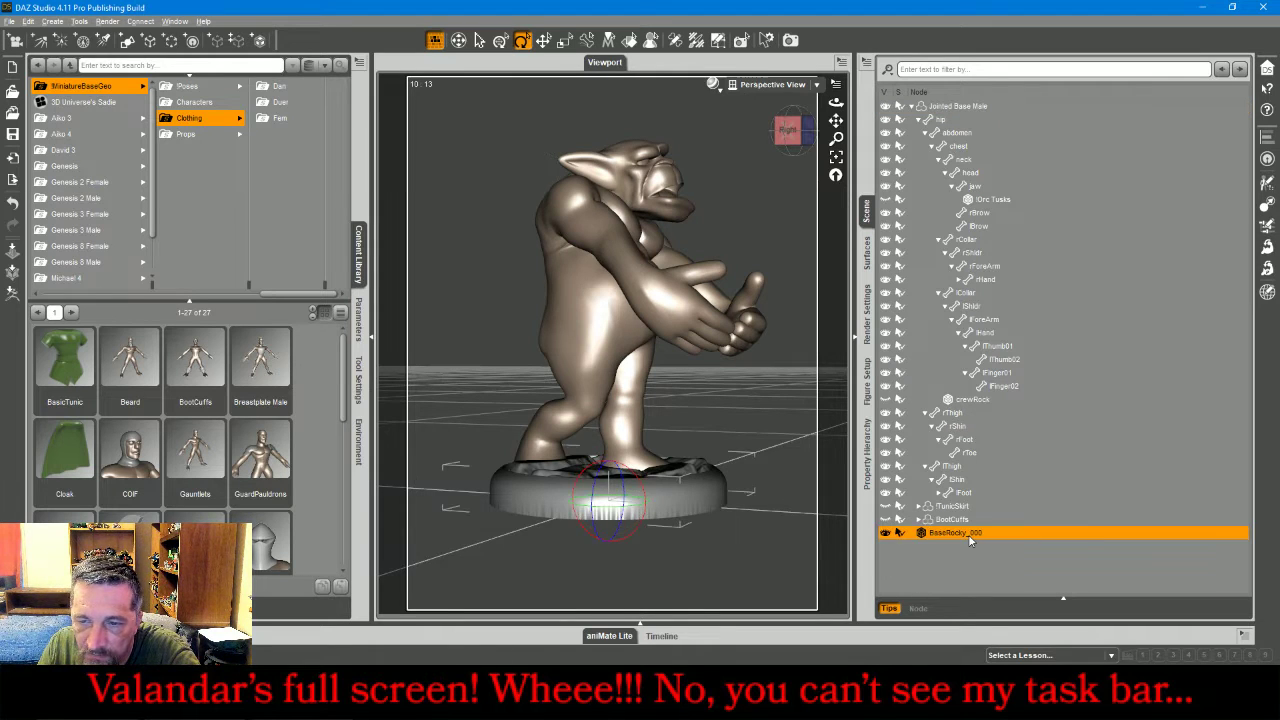
key("Delete")
- Import Orc Horde Bases SingleRoundFlat.obj from the !!OrkHorde !FinalMeshes Two folder as a trial base and delete it from the scene
left_click(960, 107)
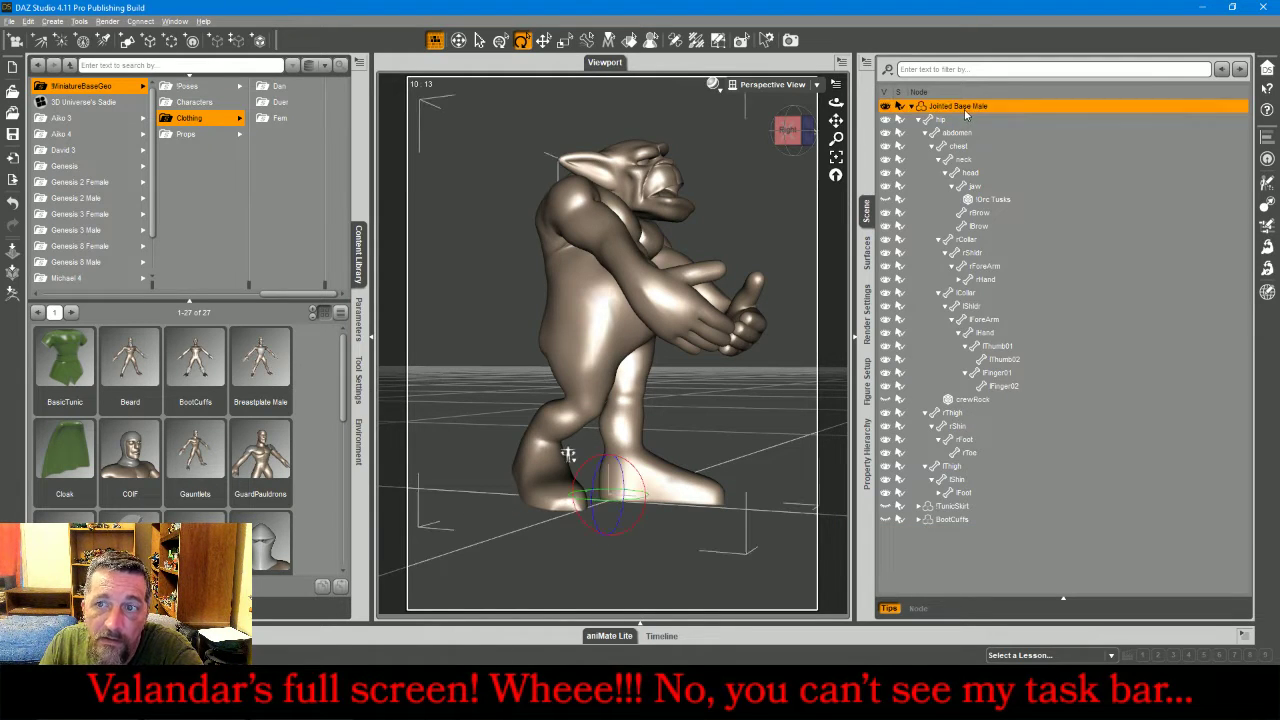
left_click(9, 21)
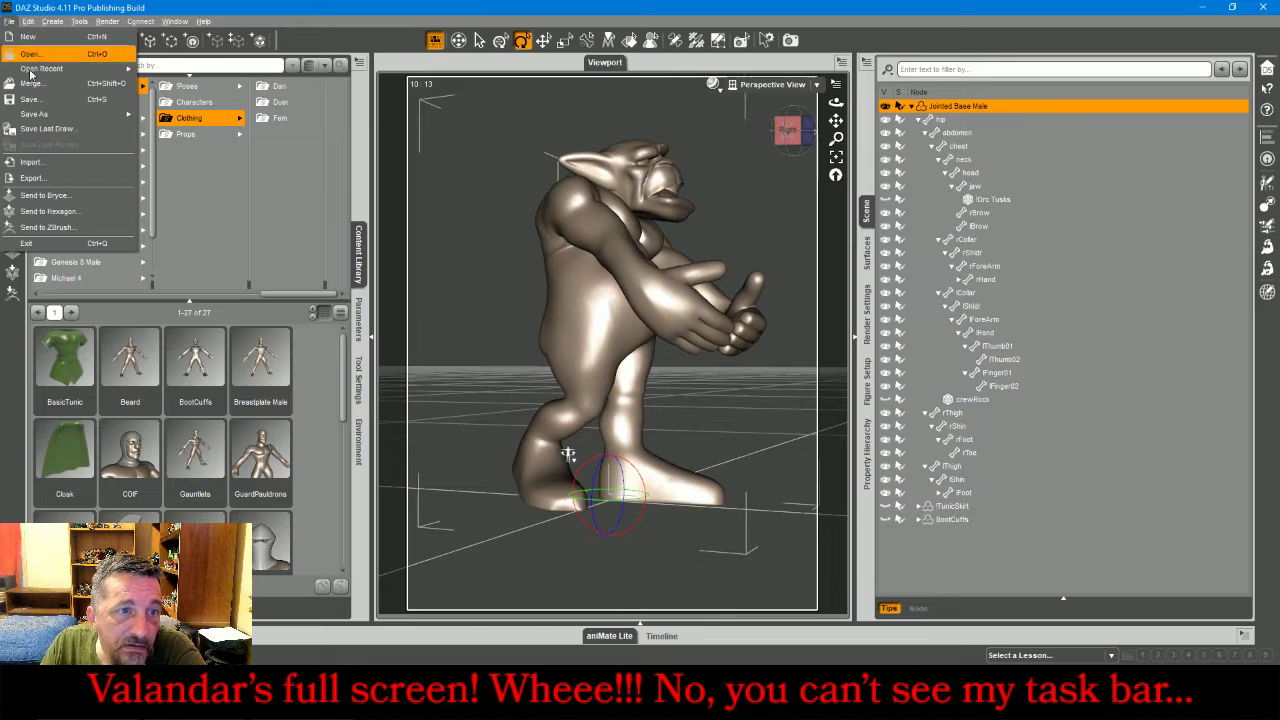
left_click(62, 166)
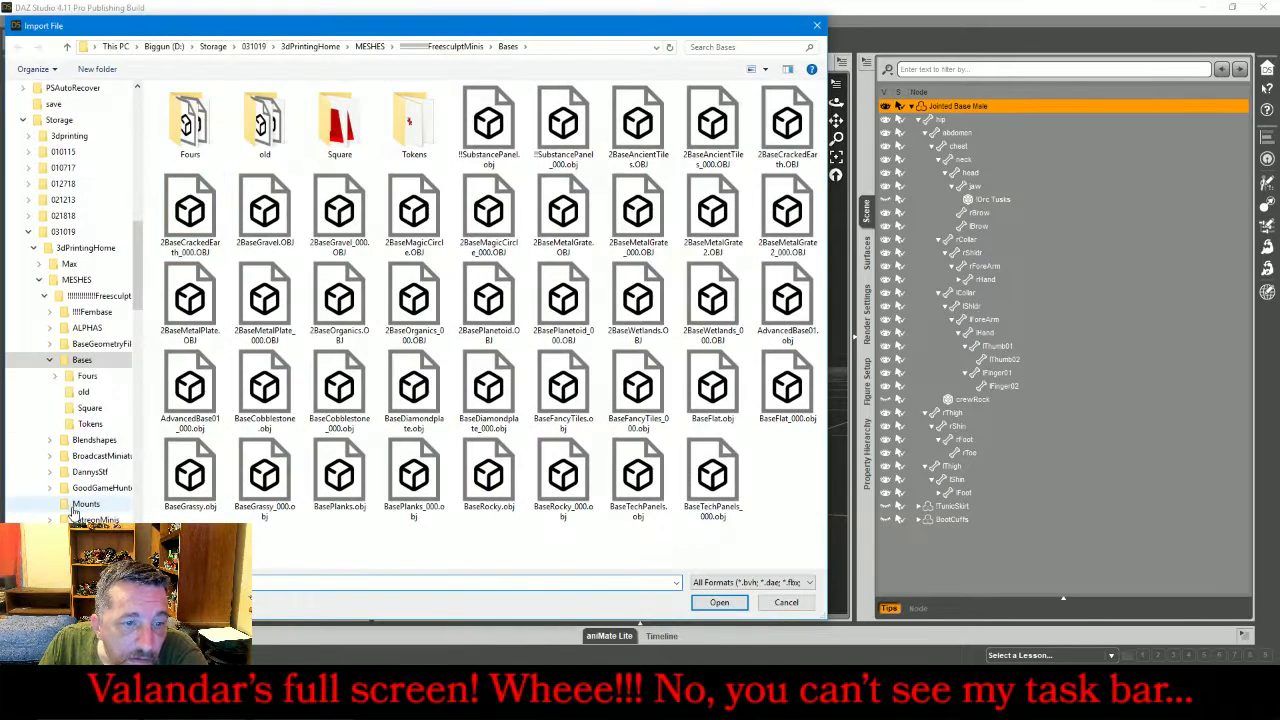
scroll(20, 344, "down", 6)
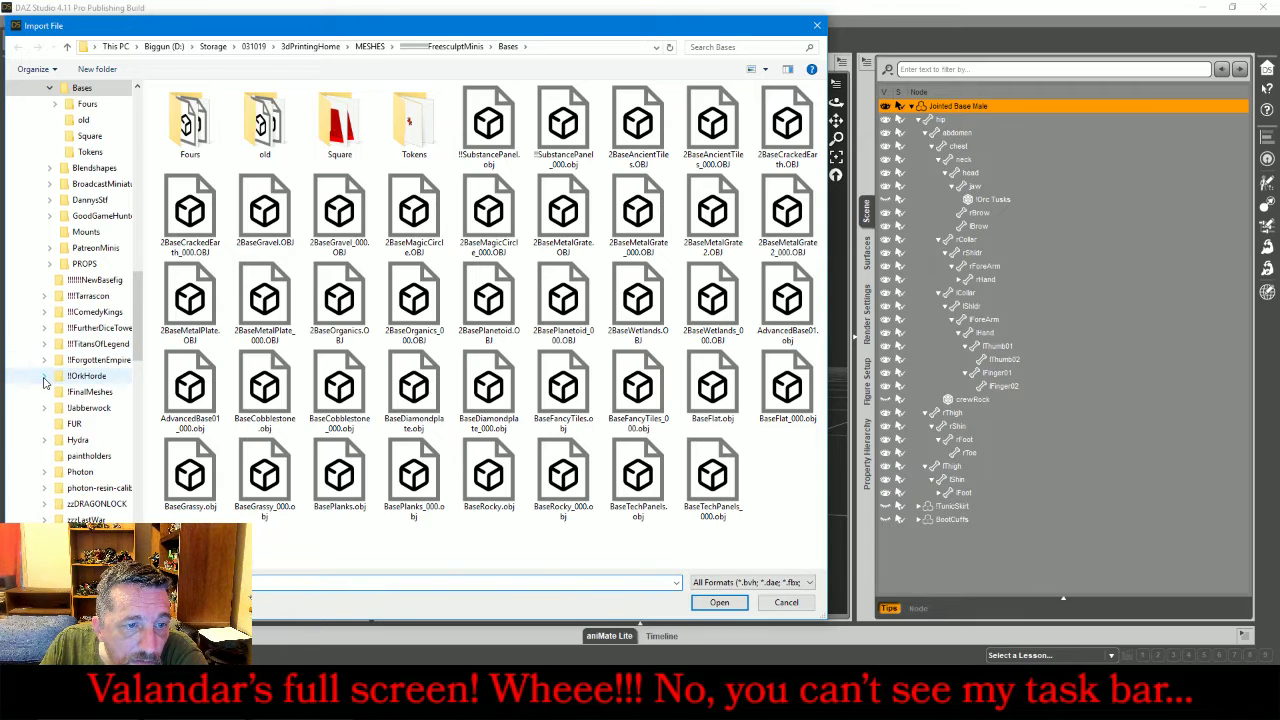
left_click(44, 377)
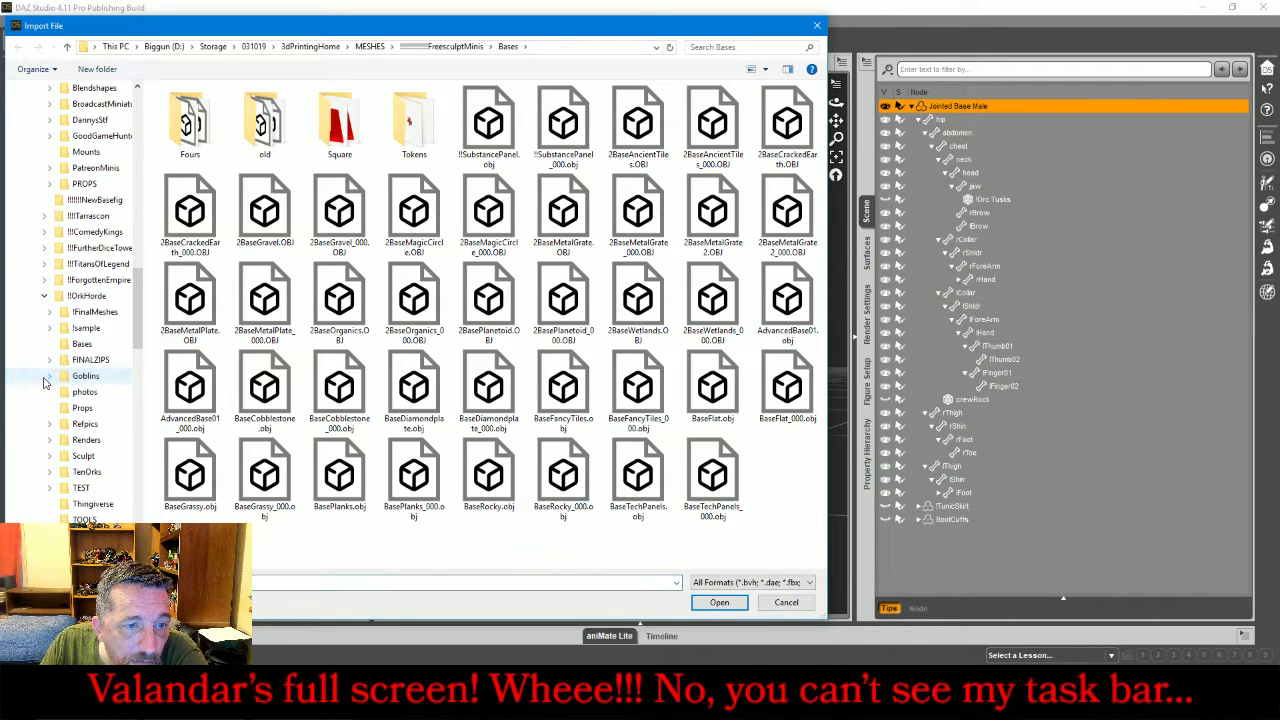
left_click(50, 313)
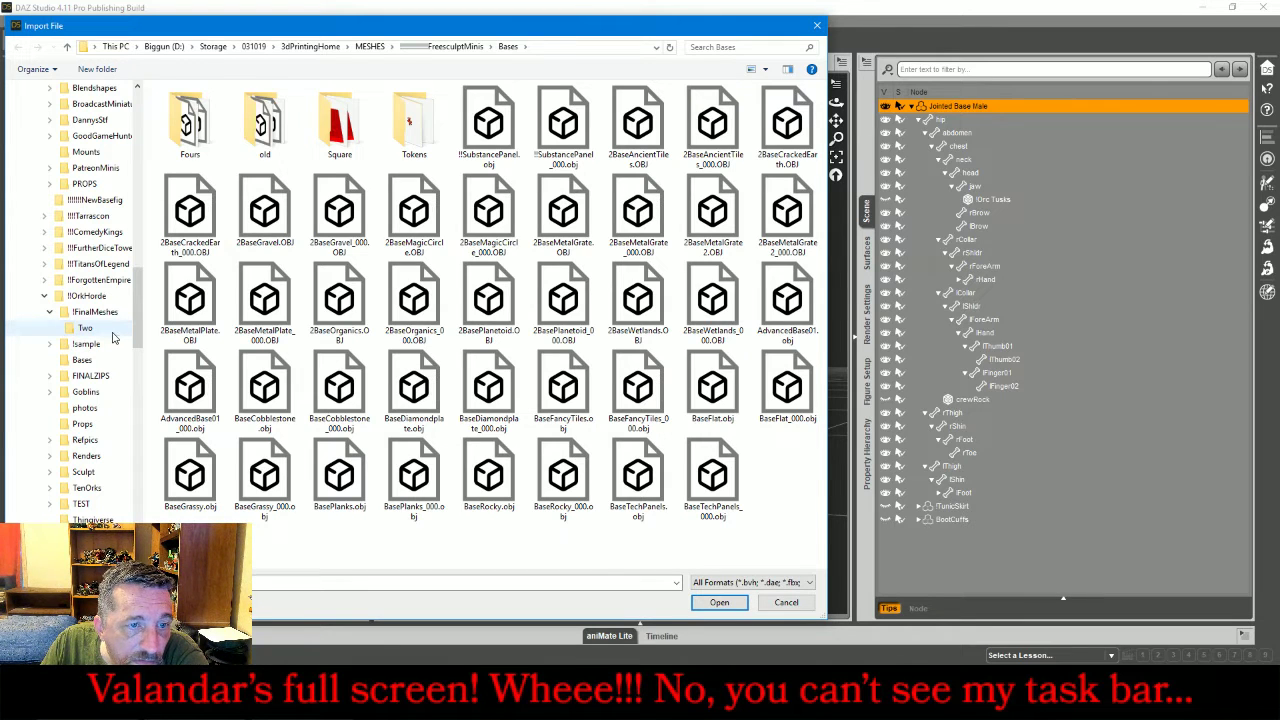
left_click(86, 329)
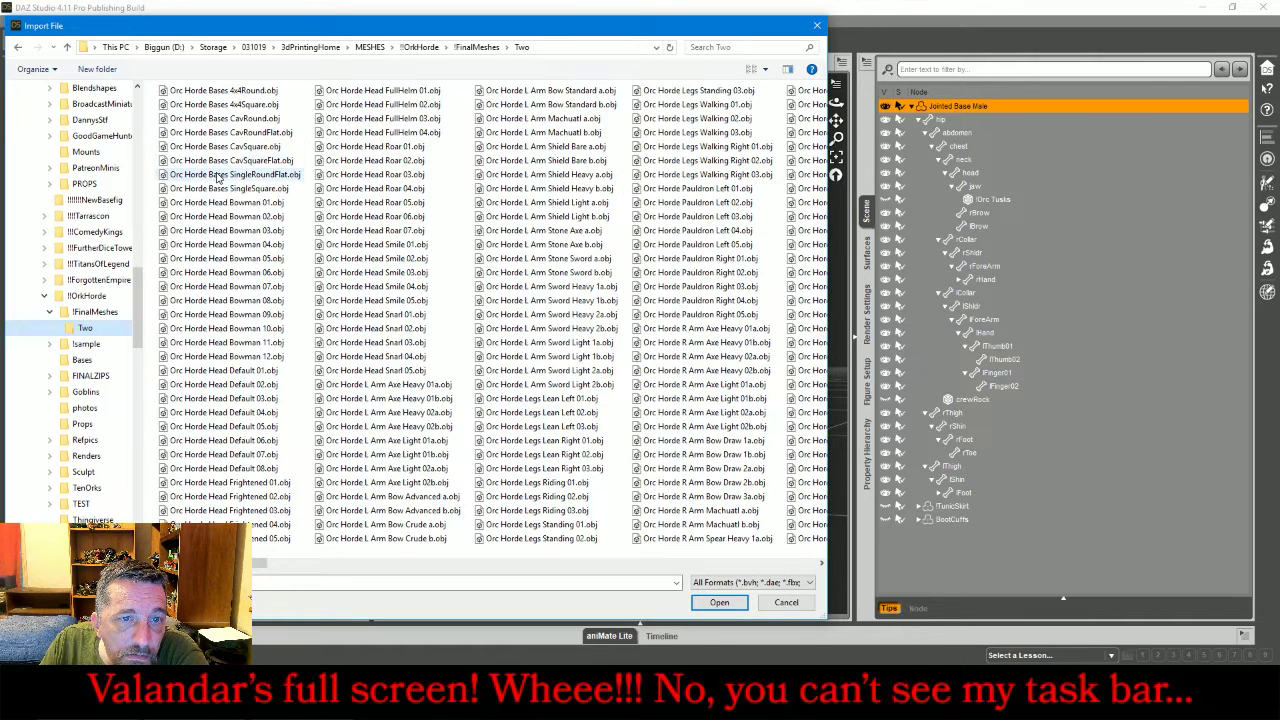
left_click(218, 176)
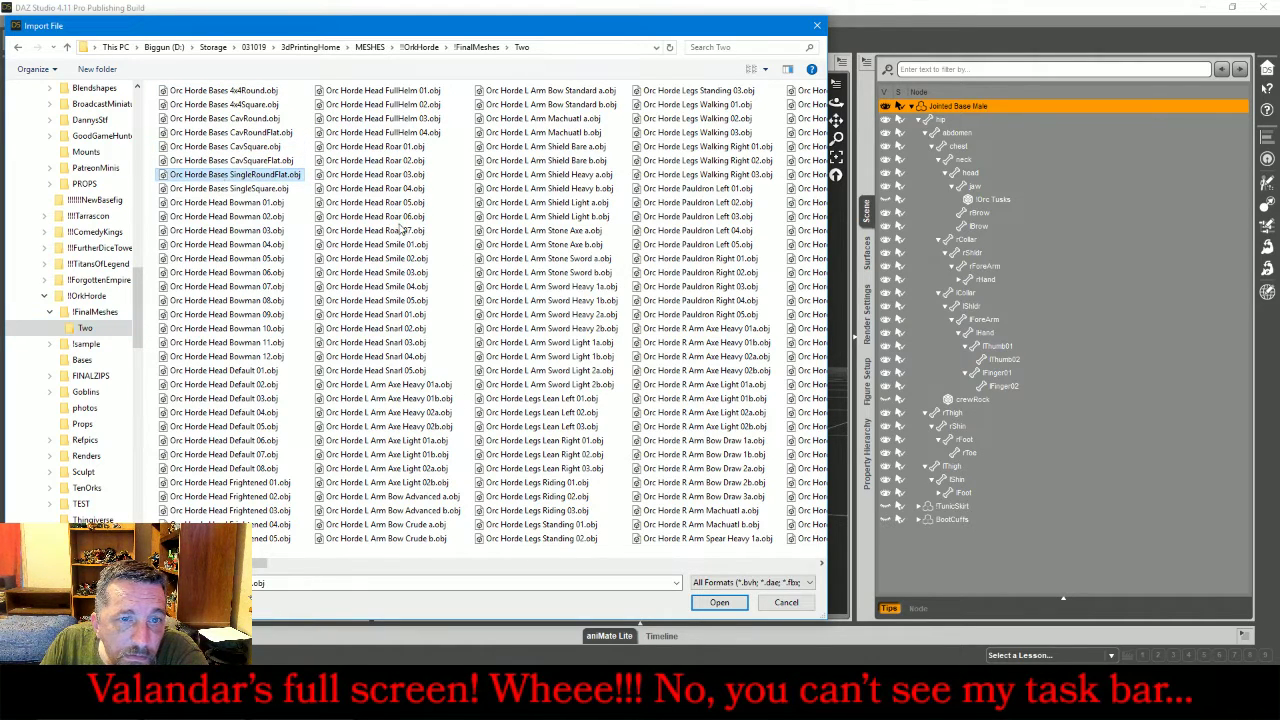
left_click(716, 602)
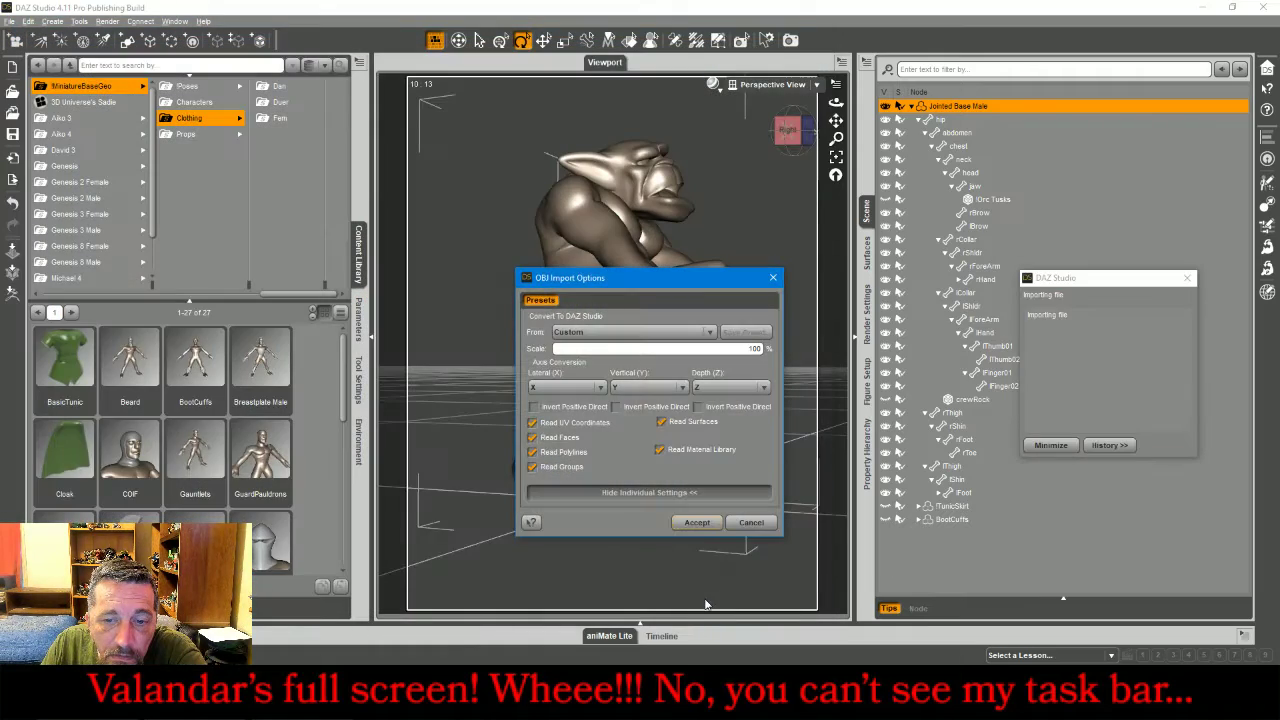
left_click(704, 524)
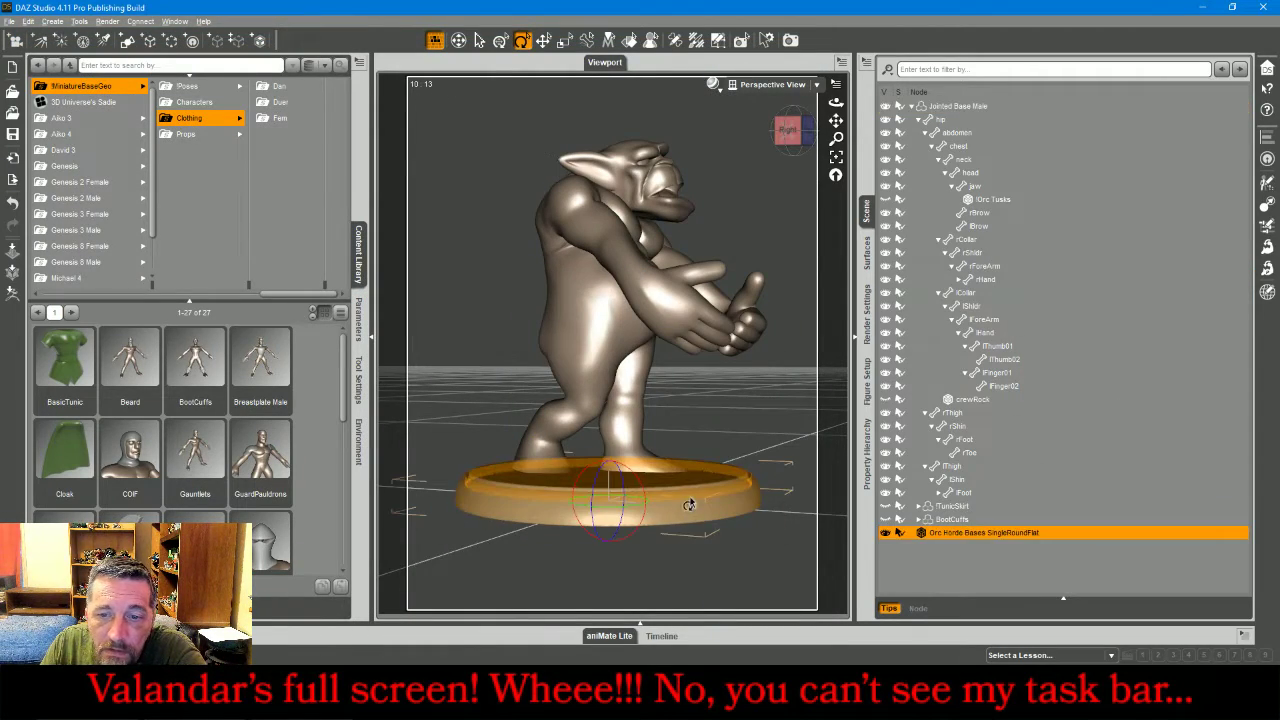
key("Delete")
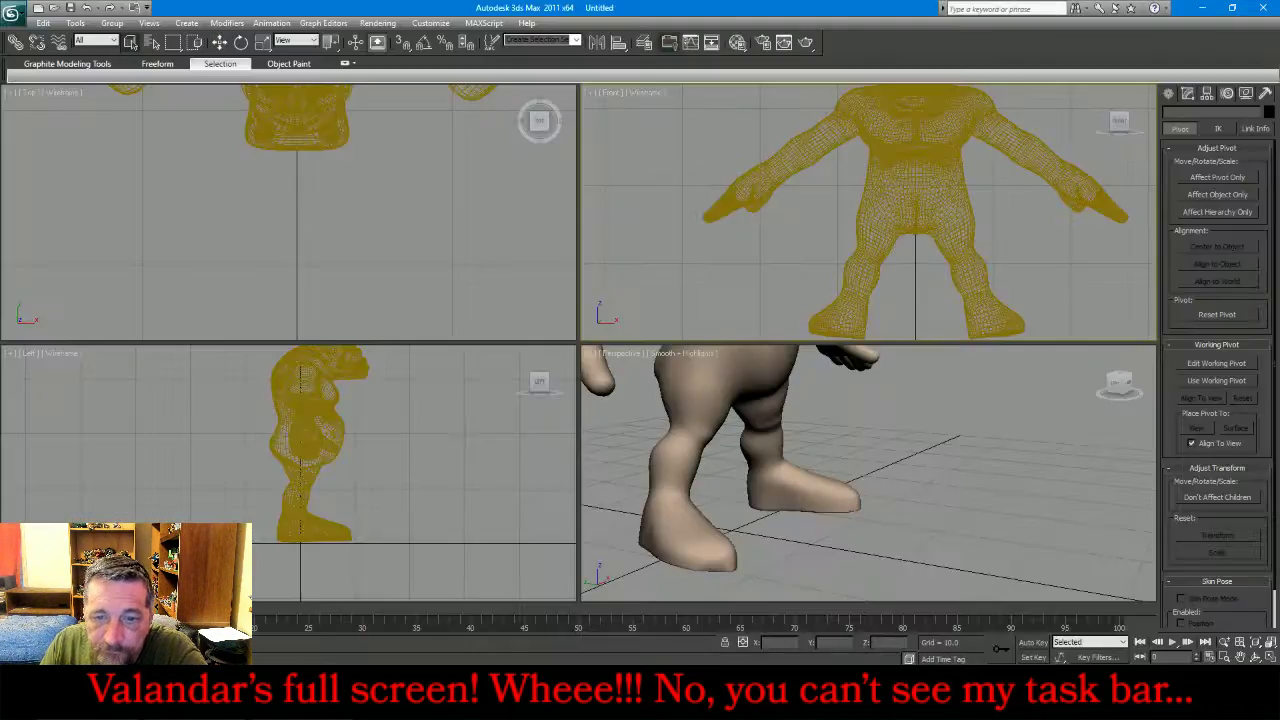
- Switch to 3ds Max and import Orc Horde Bases 4x4Round.obj from the !!OrkHorde !FinalMeshes Two folder with the existing import options
left_click(12, 10)
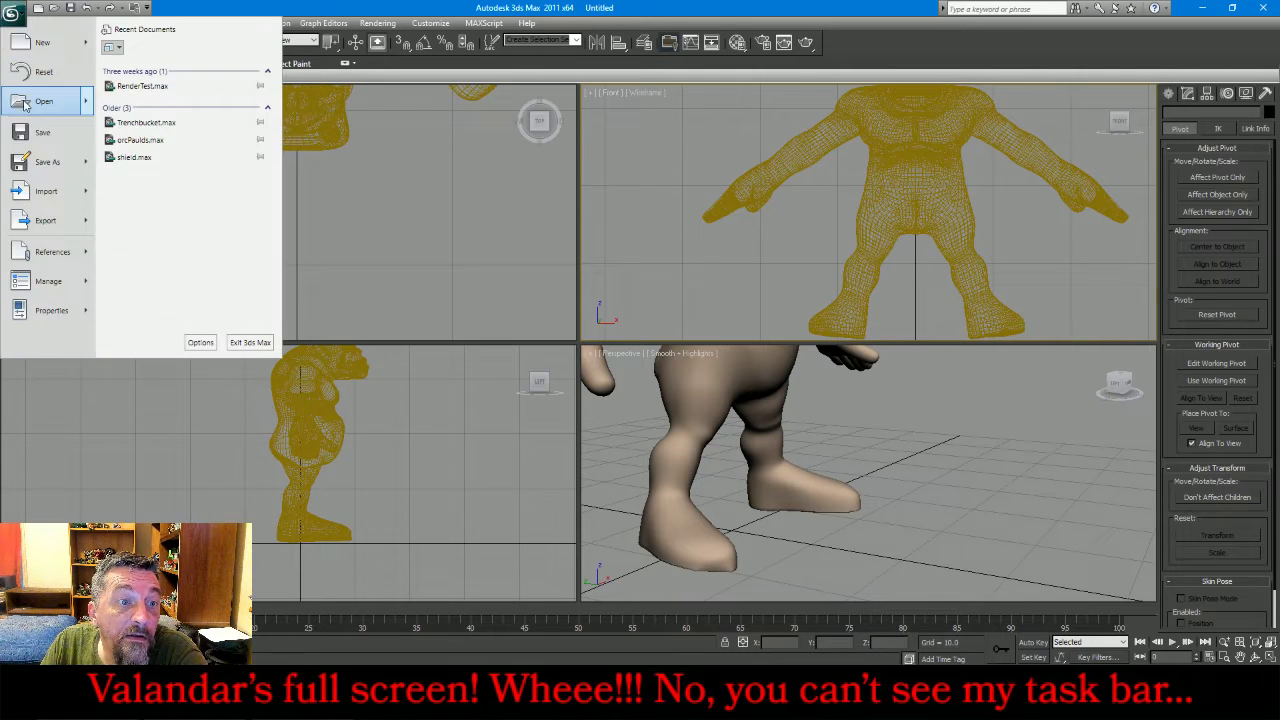
left_click(62, 190)
left_click(213, 31)
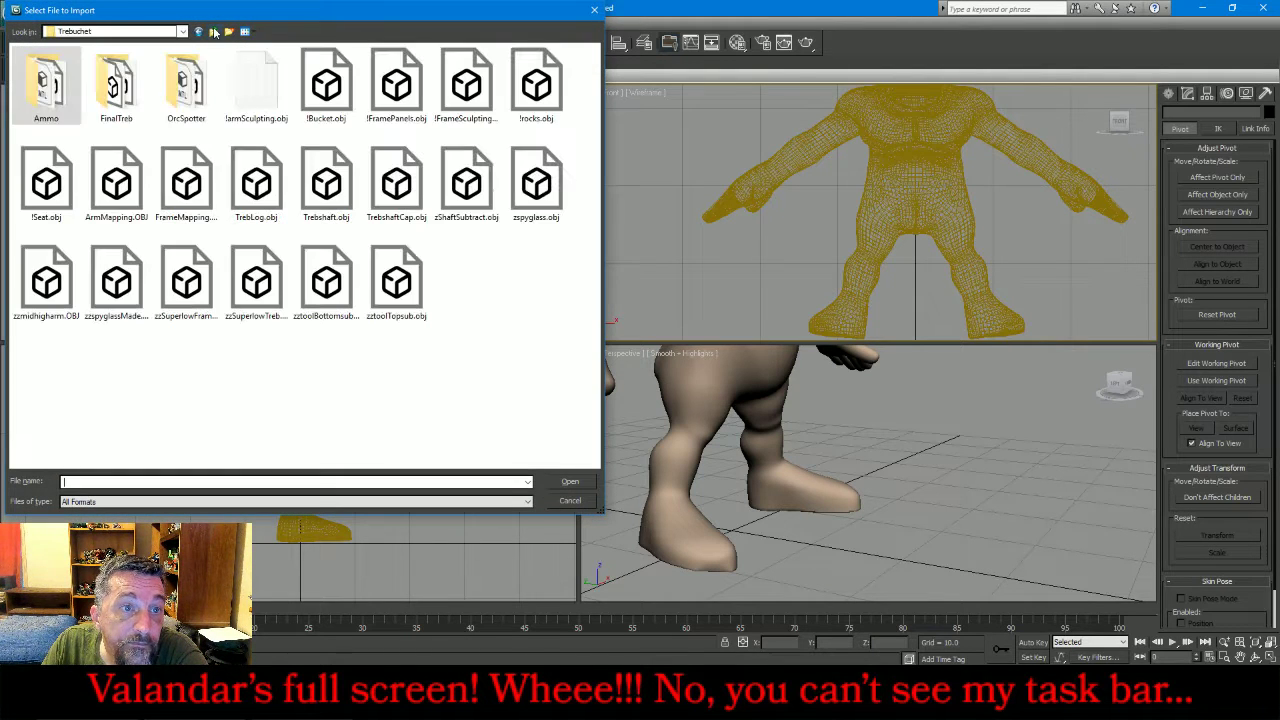
left_click(214, 32)
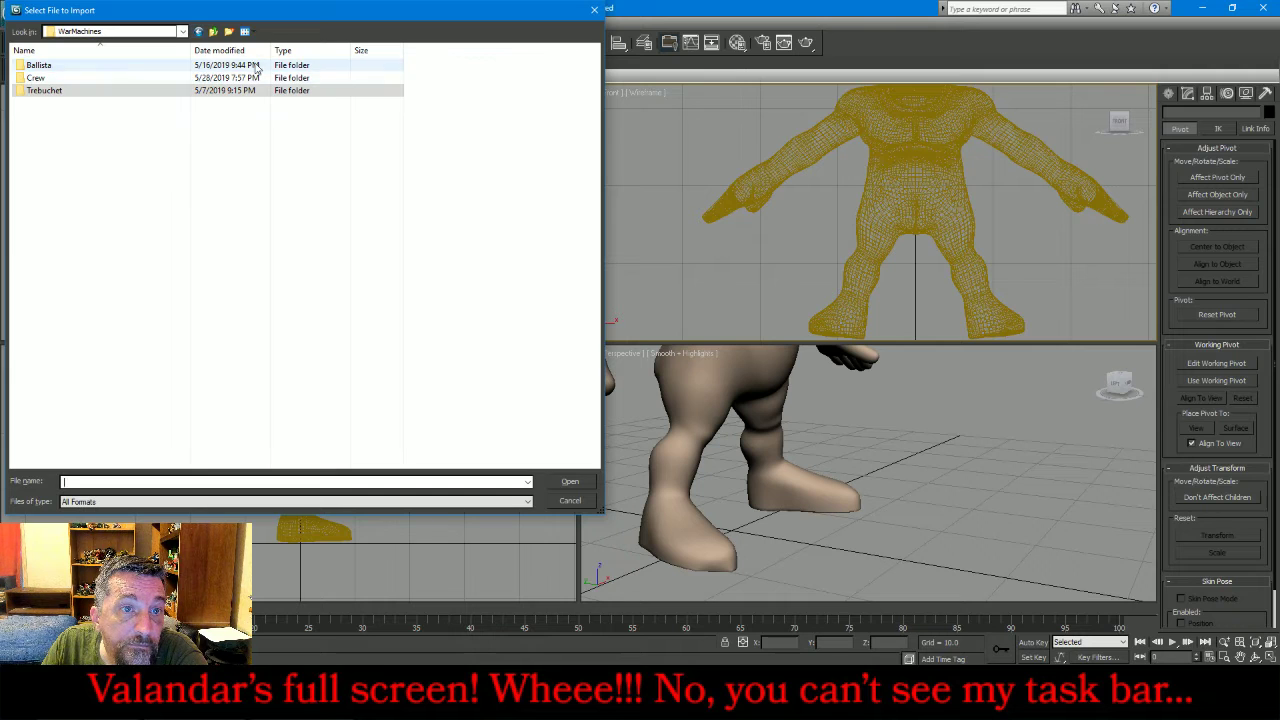
left_click(213, 32)
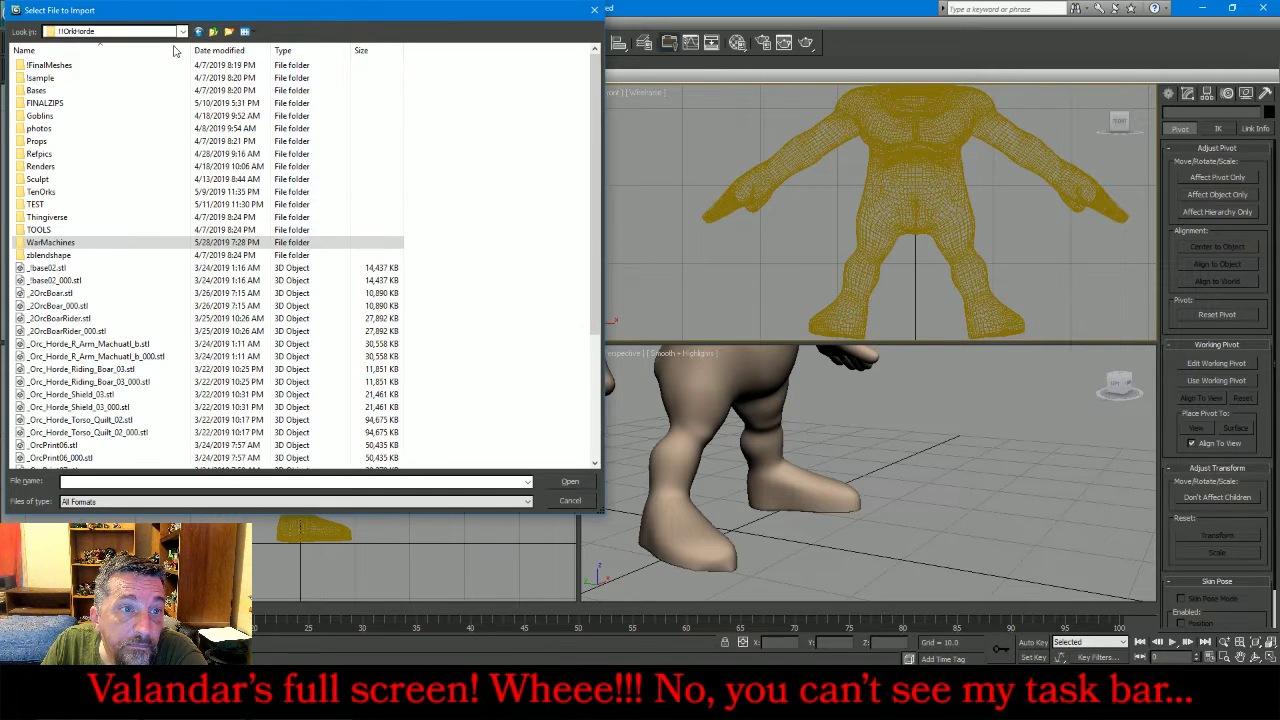
double_click(60, 66)
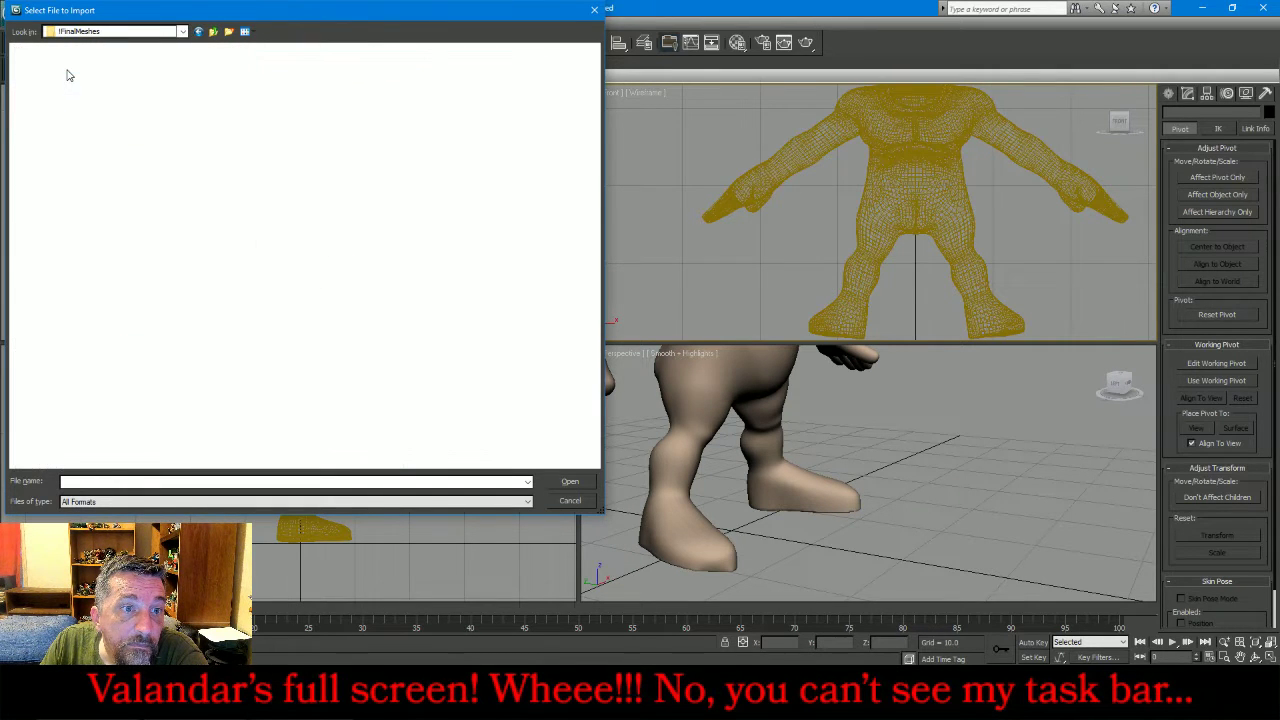
double_click(64, 52)
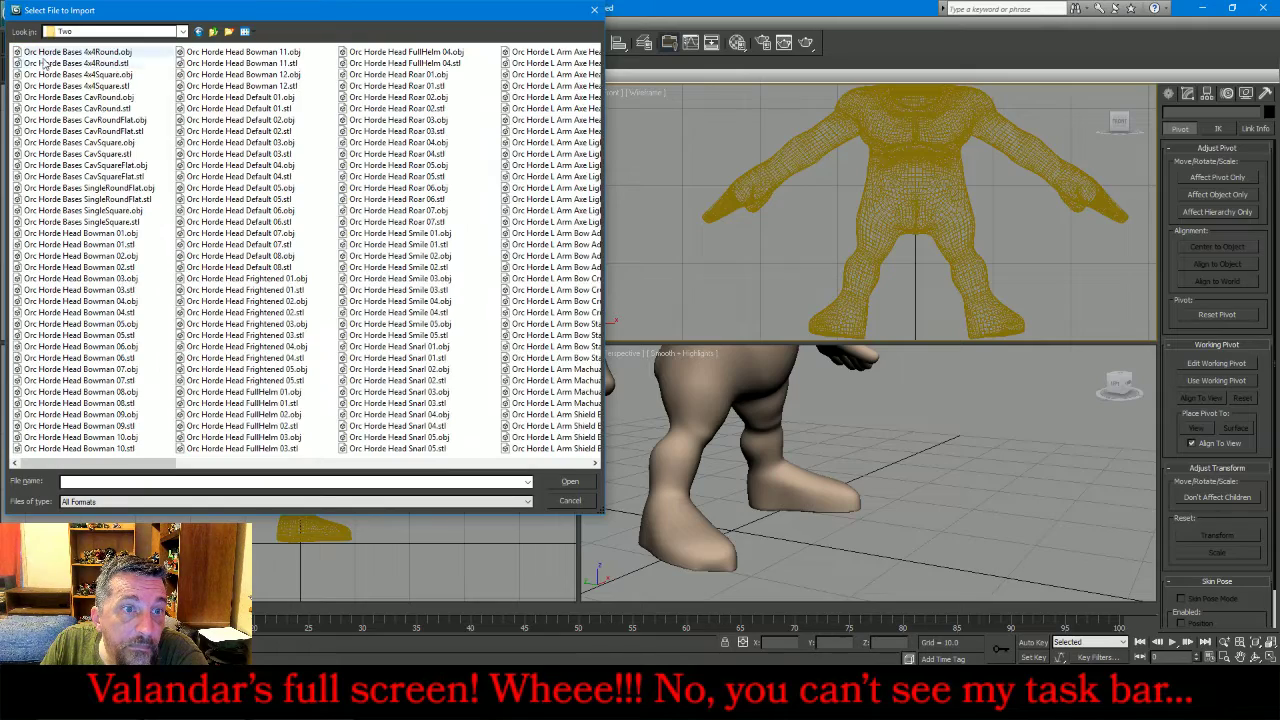
double_click(77, 52)
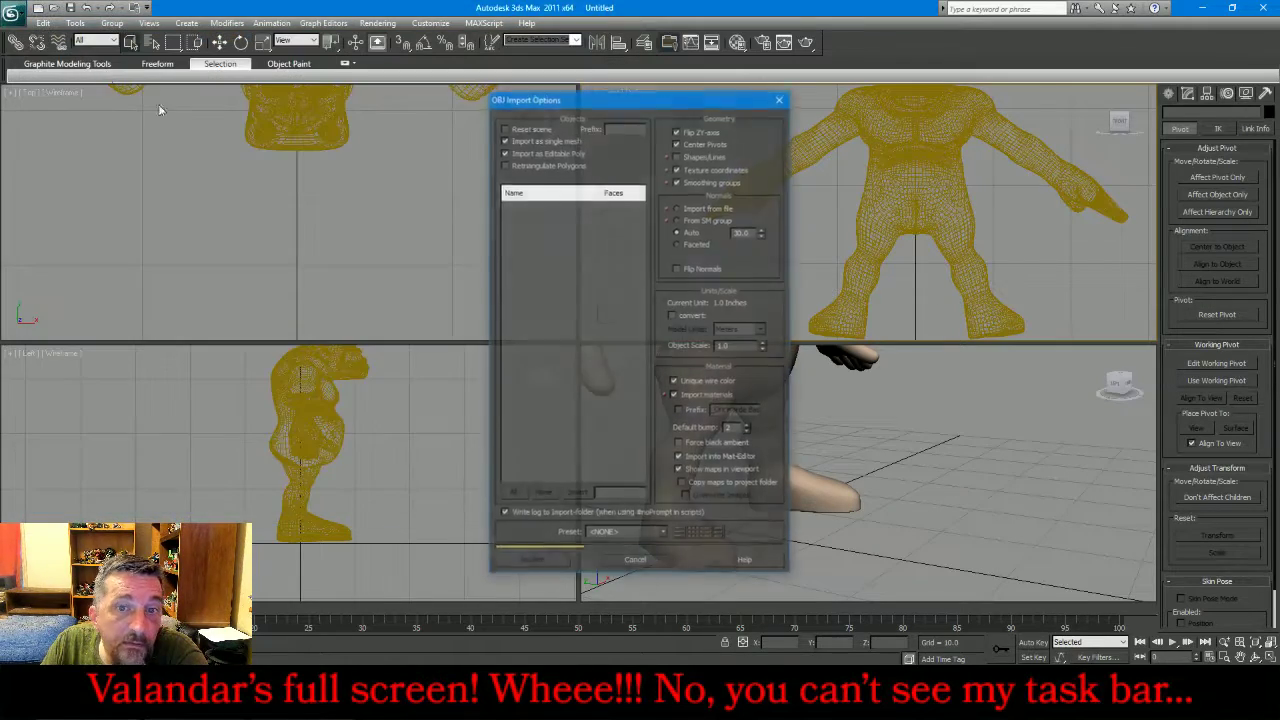
left_click(537, 561)
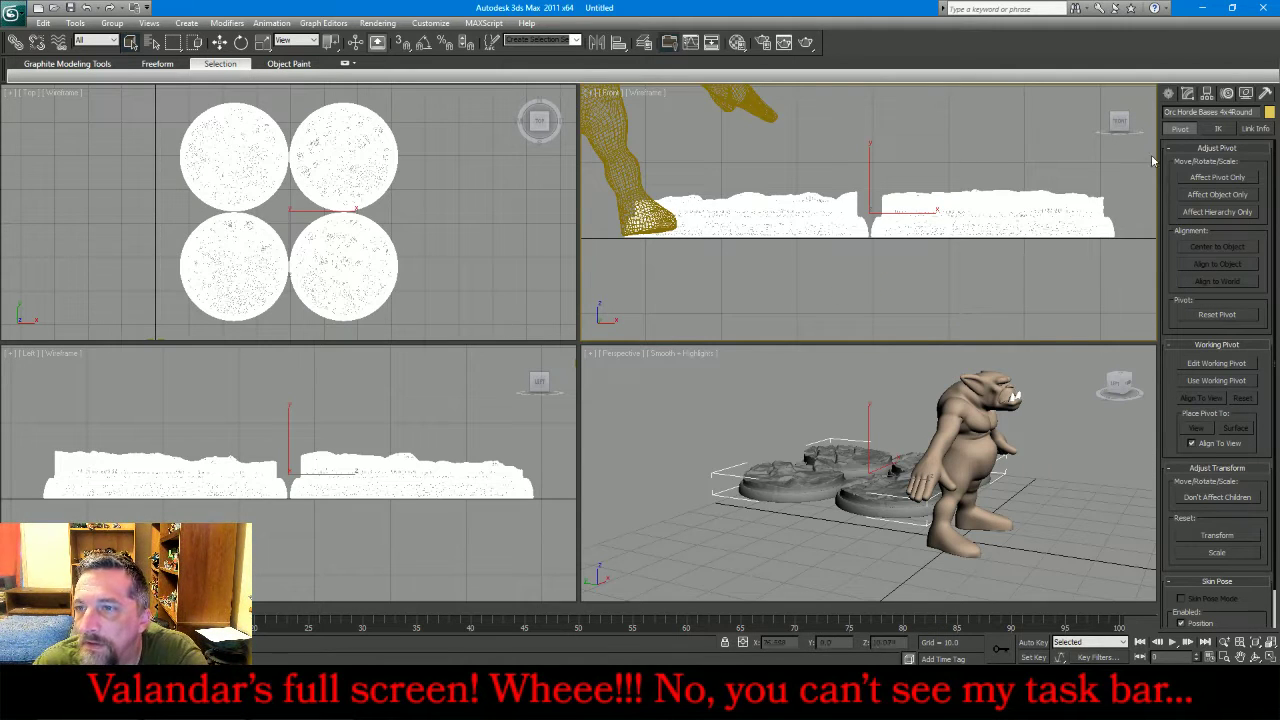
- Apply a Vertex Weld modifier to the imported four-disc base mesh and collapse its modifier stack
left_click(1187, 94)
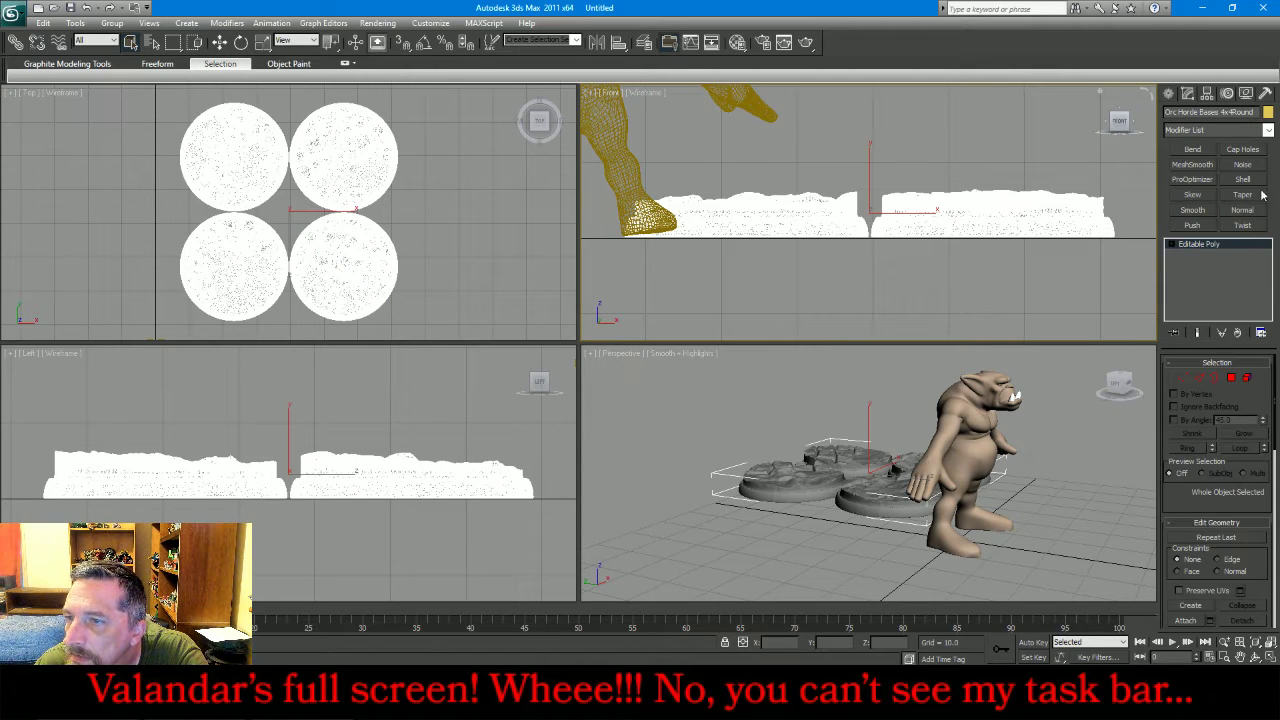
left_click(1267, 137)
scroll(1251, 474, "down", 20)
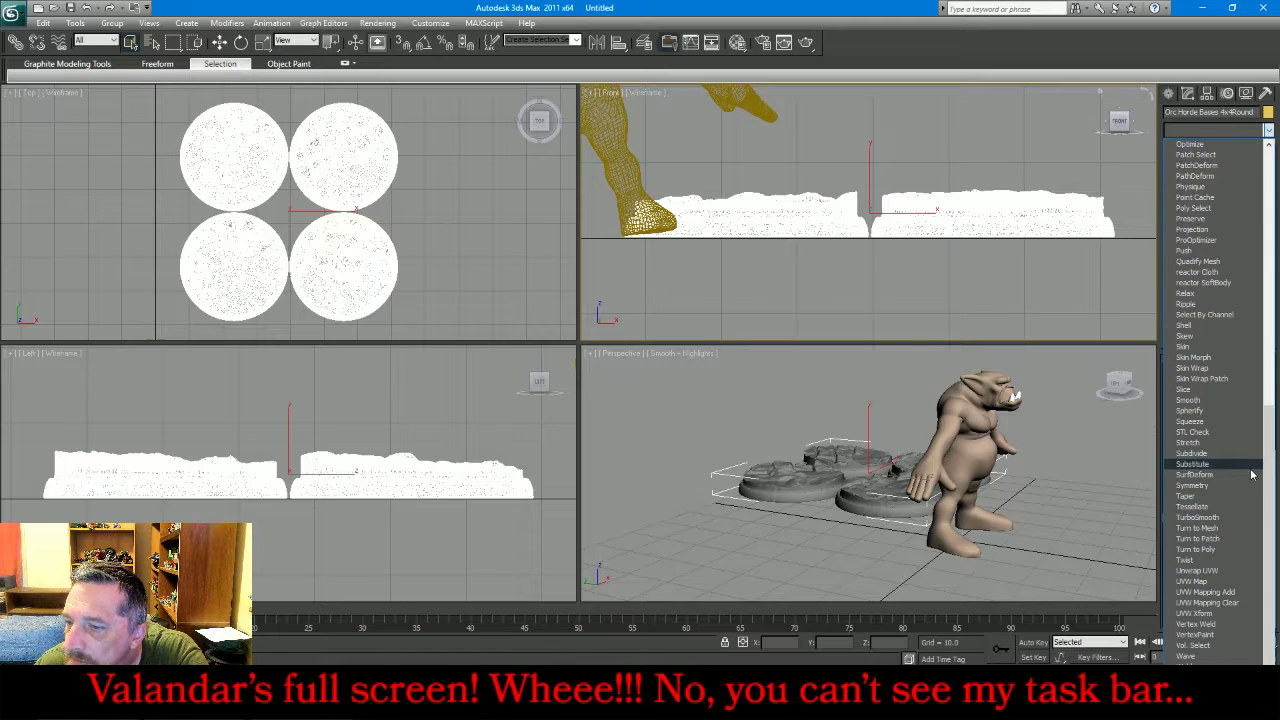
left_click(1230, 623)
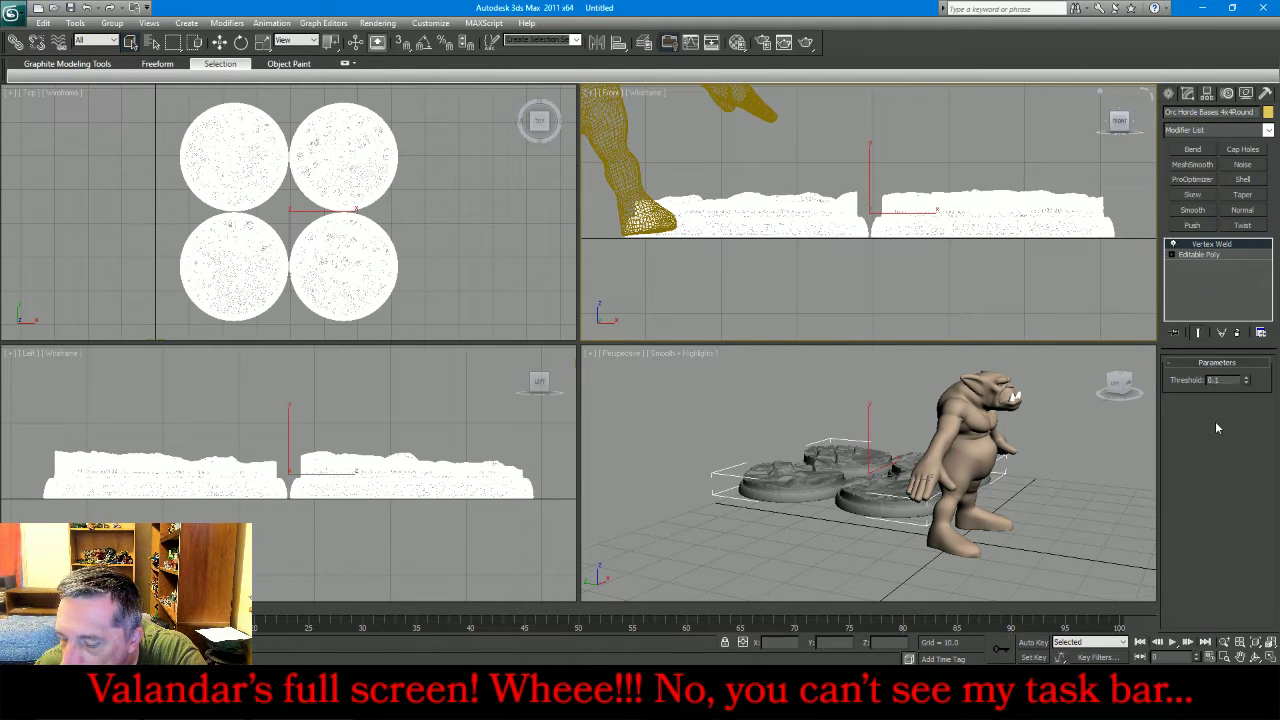
right_click(1222, 259)
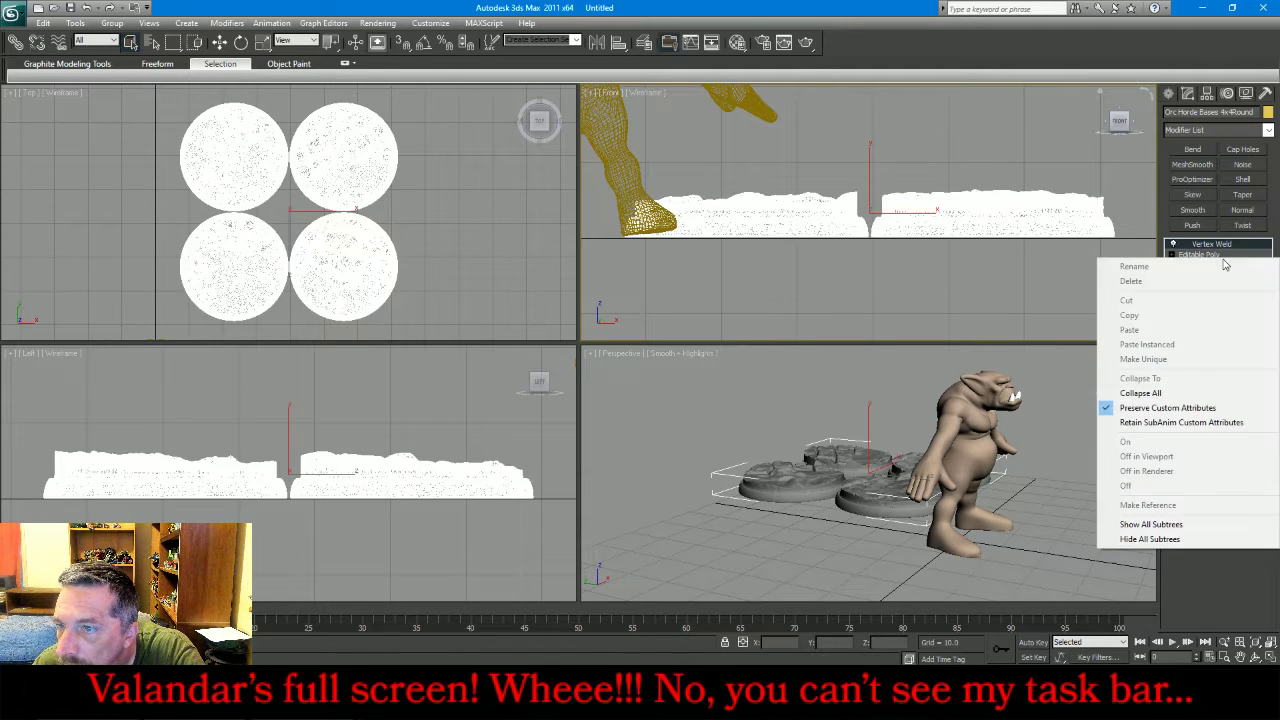
left_click(1181, 393)
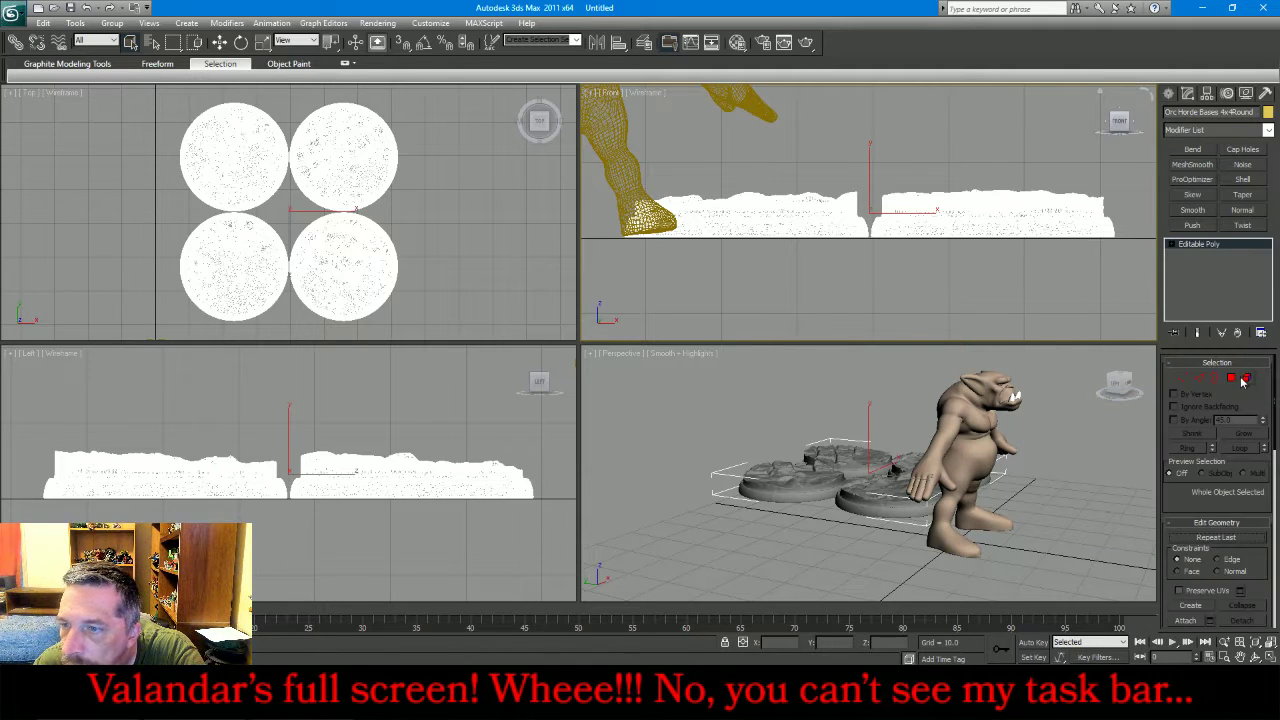
- Detach the two front round bases as separate objects and delete the mesh holding the two rear bases
left_click(1244, 380)
left_click(350, 289)
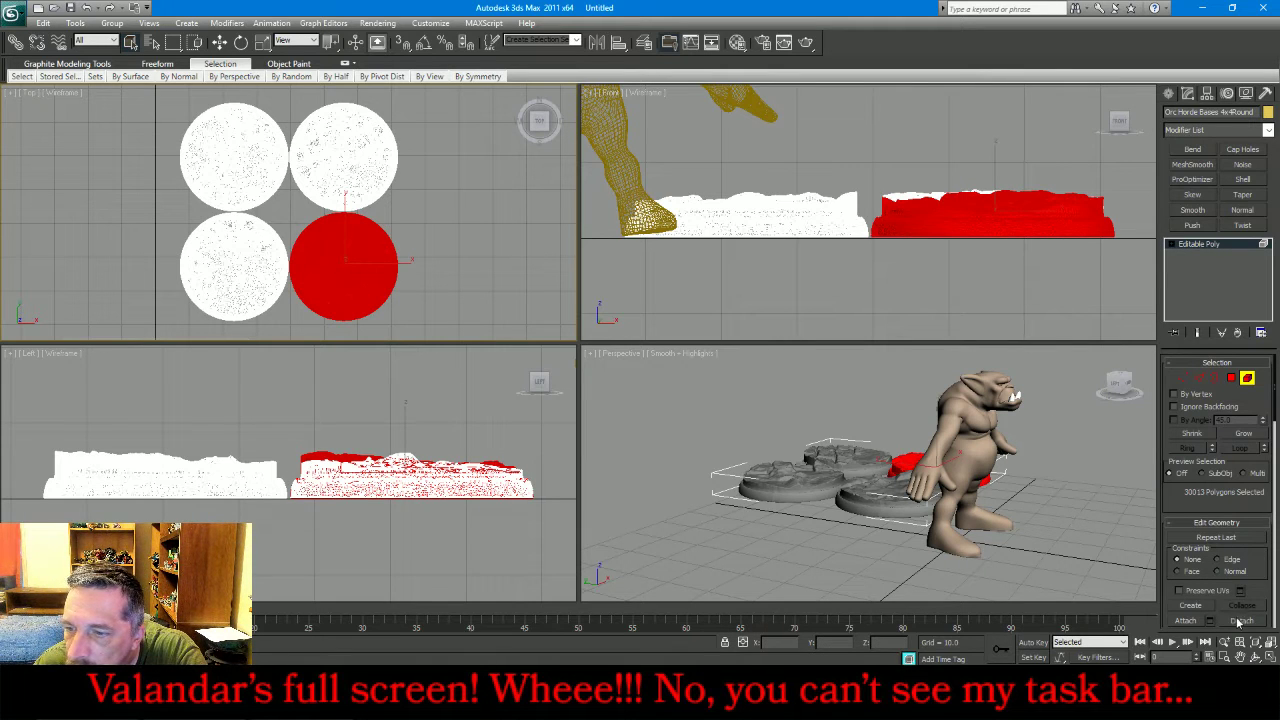
left_click(1240, 621)
left_click(685, 348)
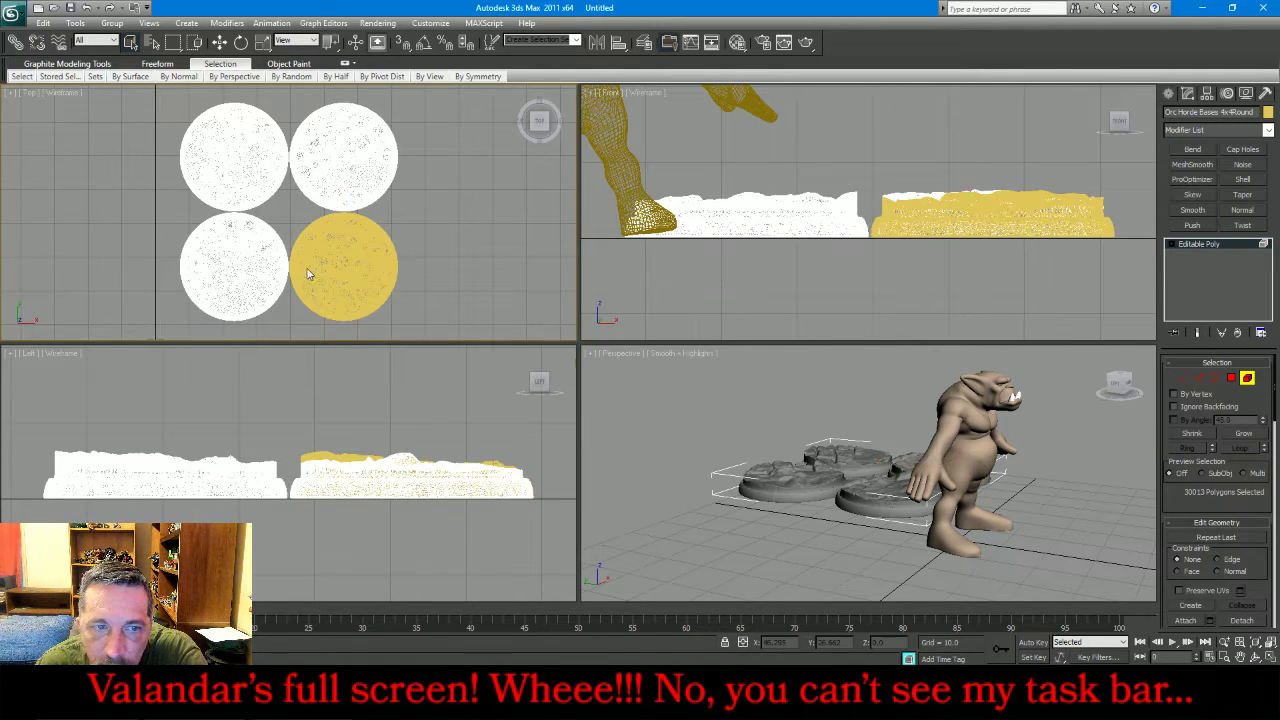
left_click(249, 261)
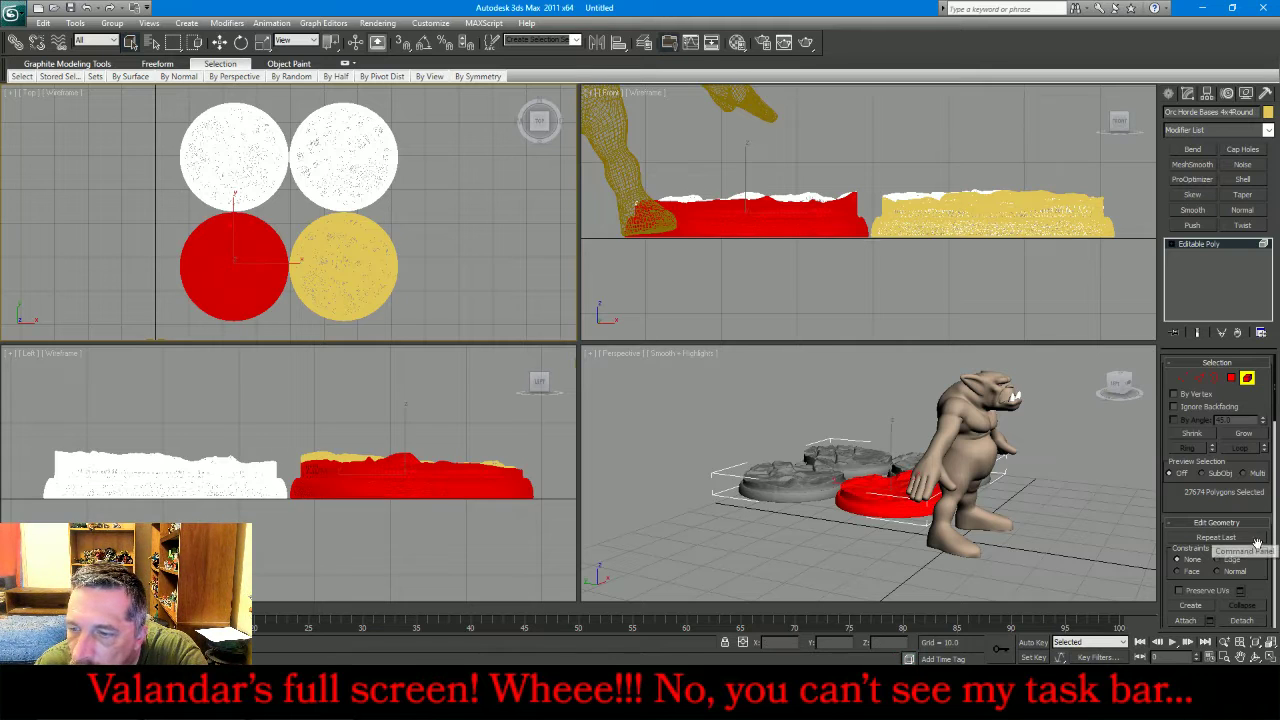
left_click(1242, 621)
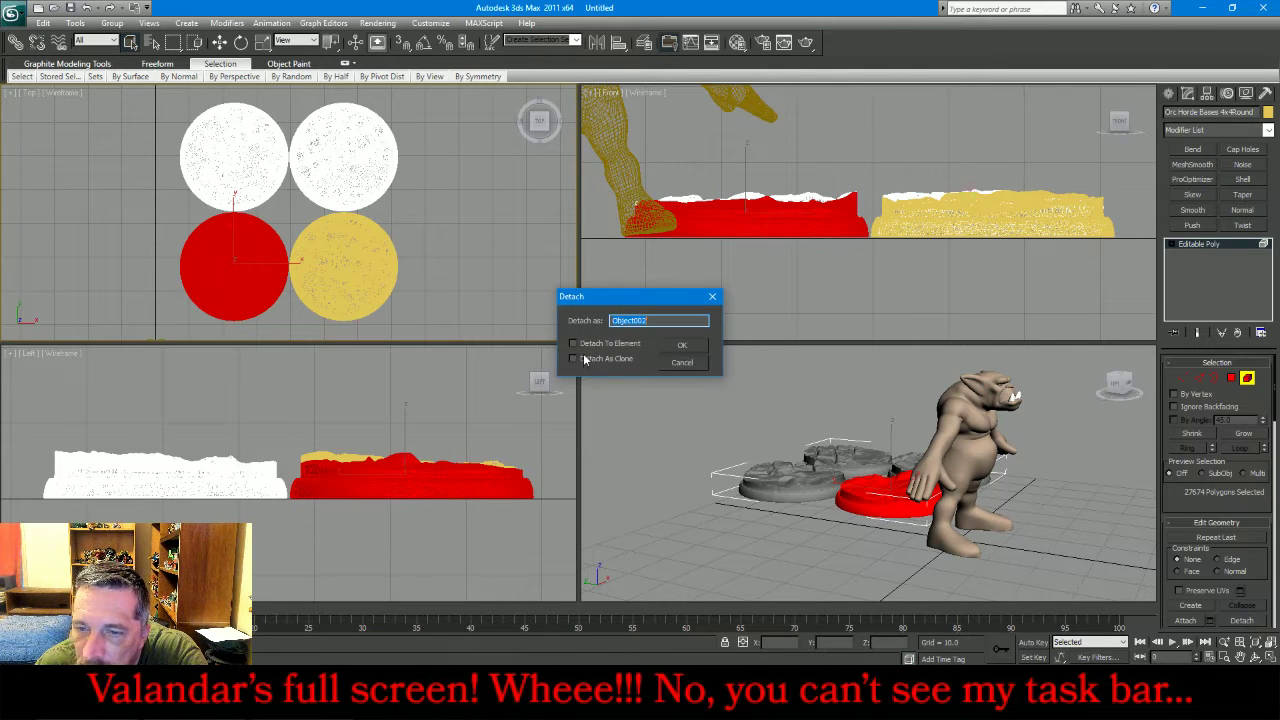
left_click(682, 345)
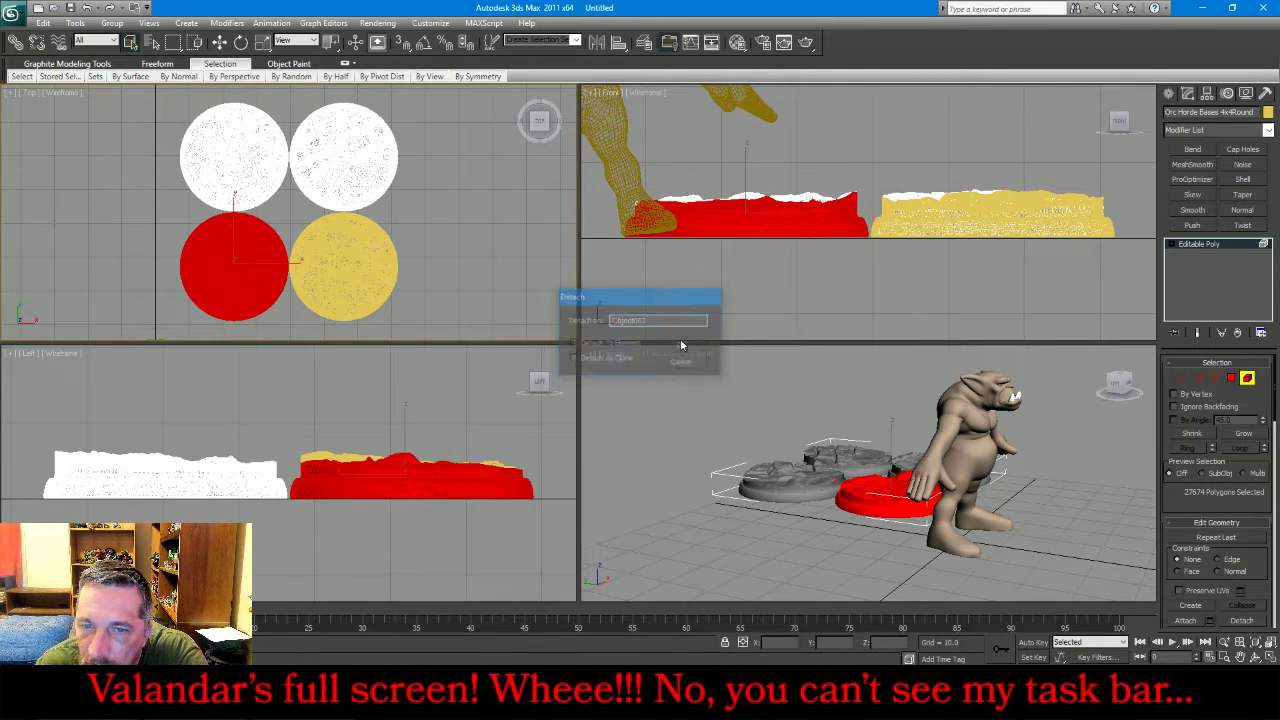
left_click(1250, 385)
key("Delete")
- Export the right-hand detached round base as crewbase001 in OBJ format to the Crew folder with the existing export options
left_click(396, 268)
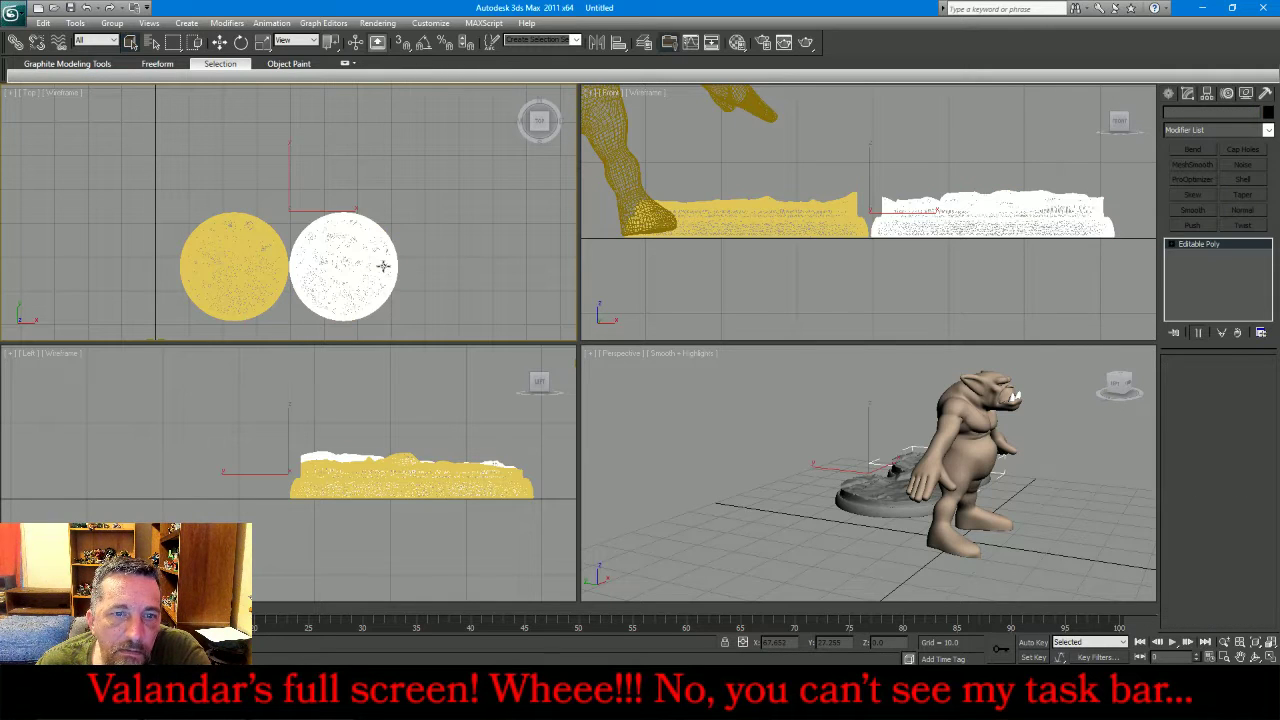
left_click(10, 12)
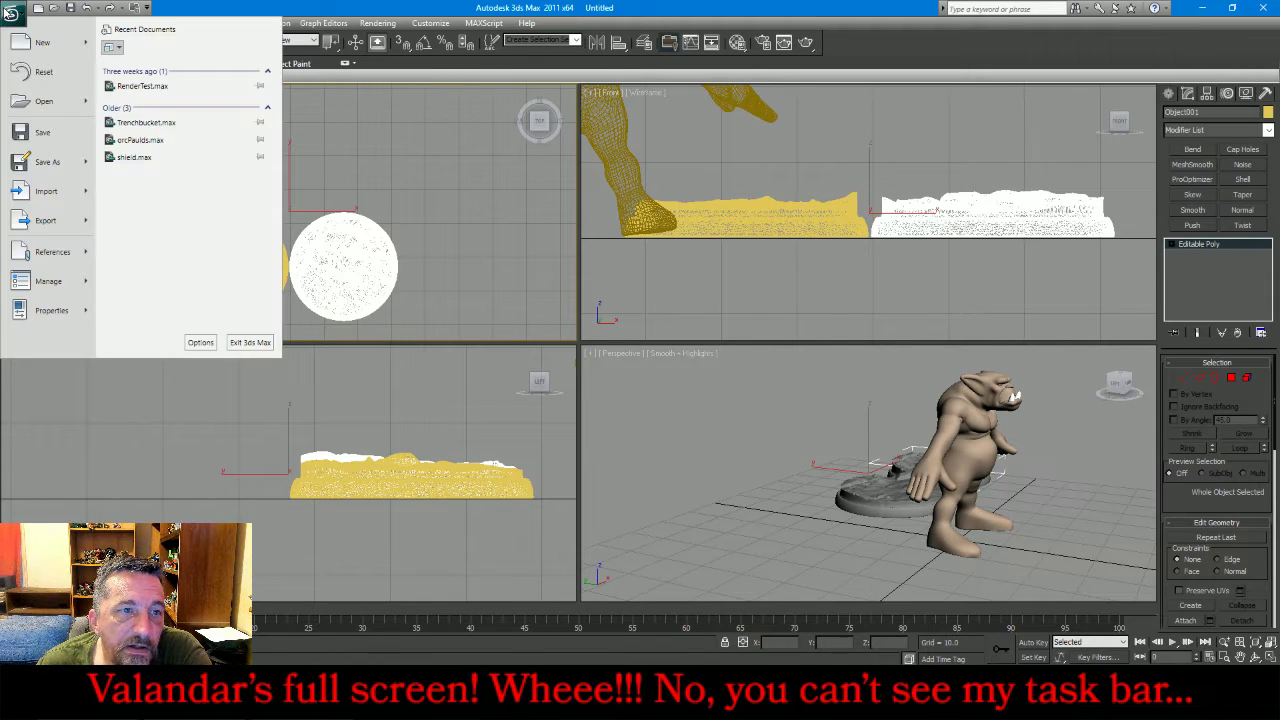
mouse_move(88, 220)
left_click(140, 118)
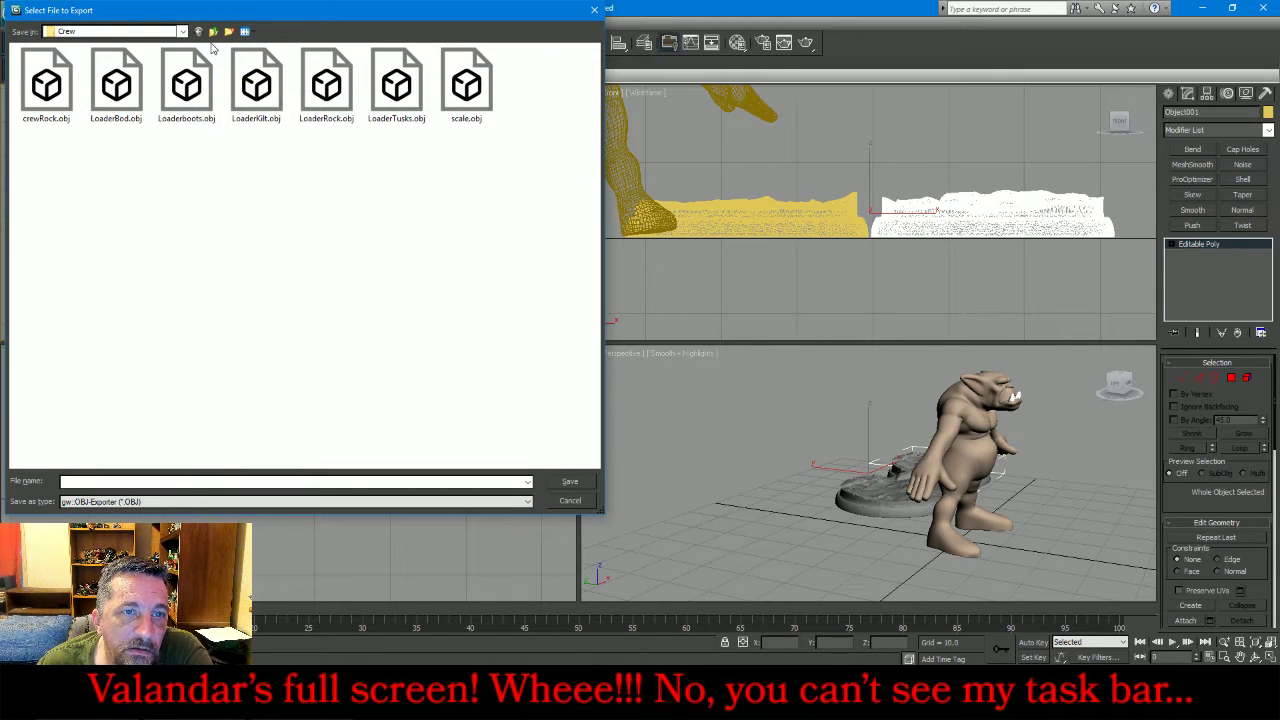
type("cre")
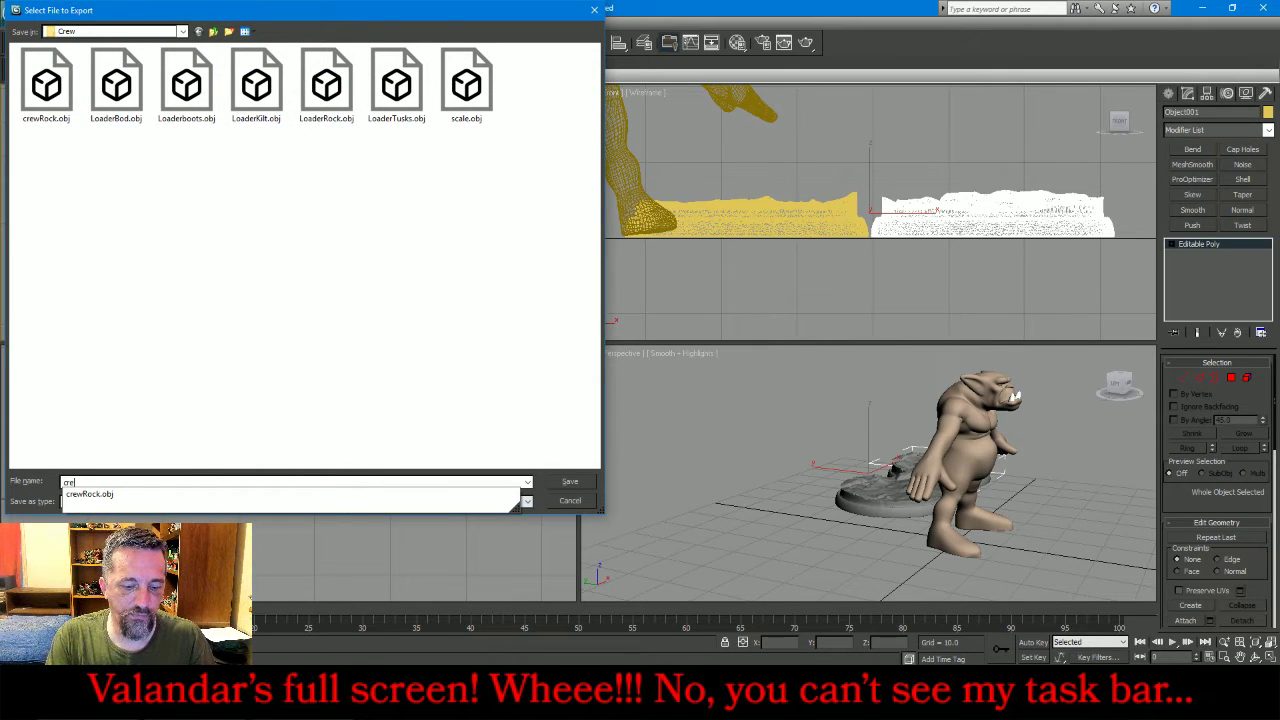
type("wbase001")
key("Return")
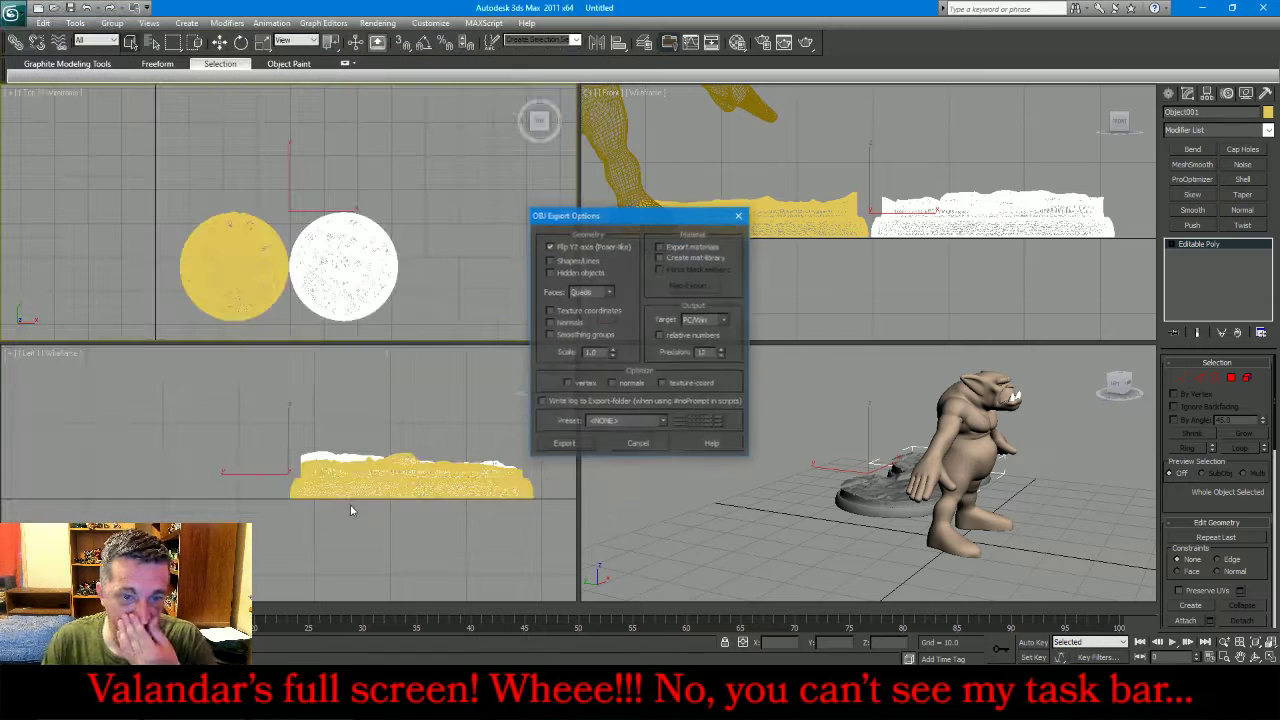
left_click(572, 446)
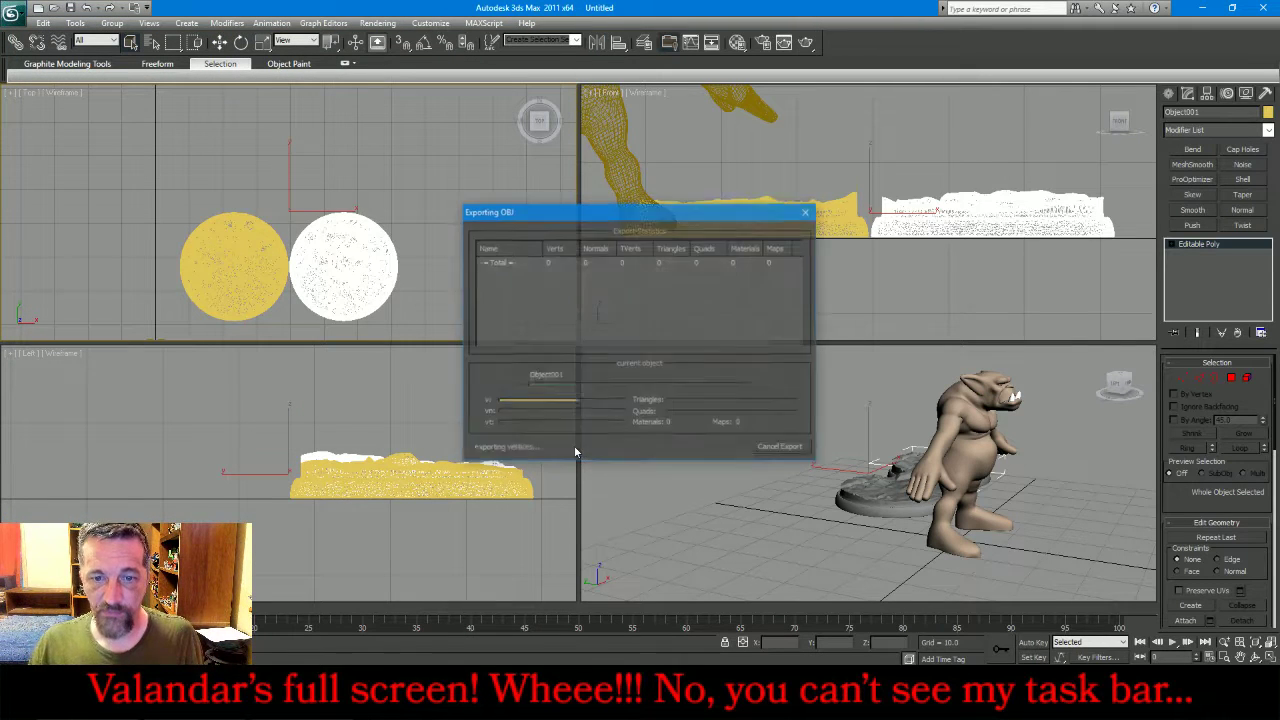
- Export the remaining left-hand round base as crewbase002 in OBJ format to the Crew folder, deleting each round base once it is exported
left_click(776, 452)
key("Delete")
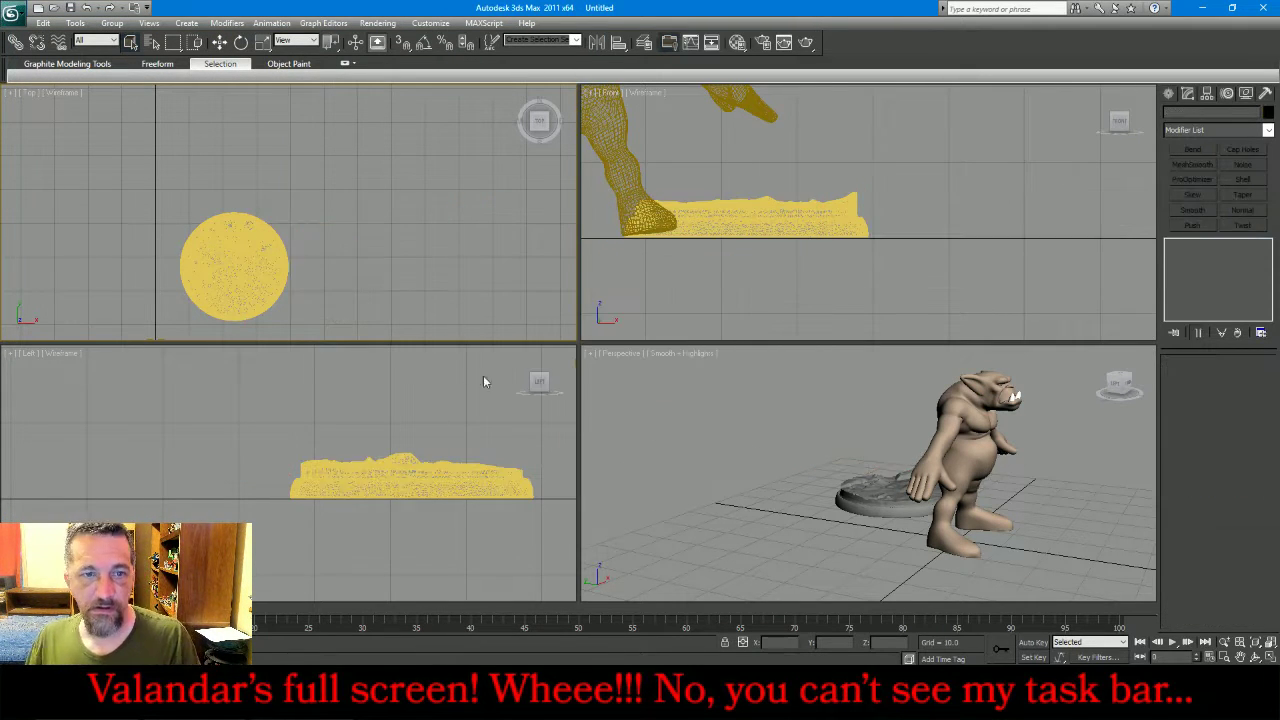
left_click(232, 284)
left_click(12, 14)
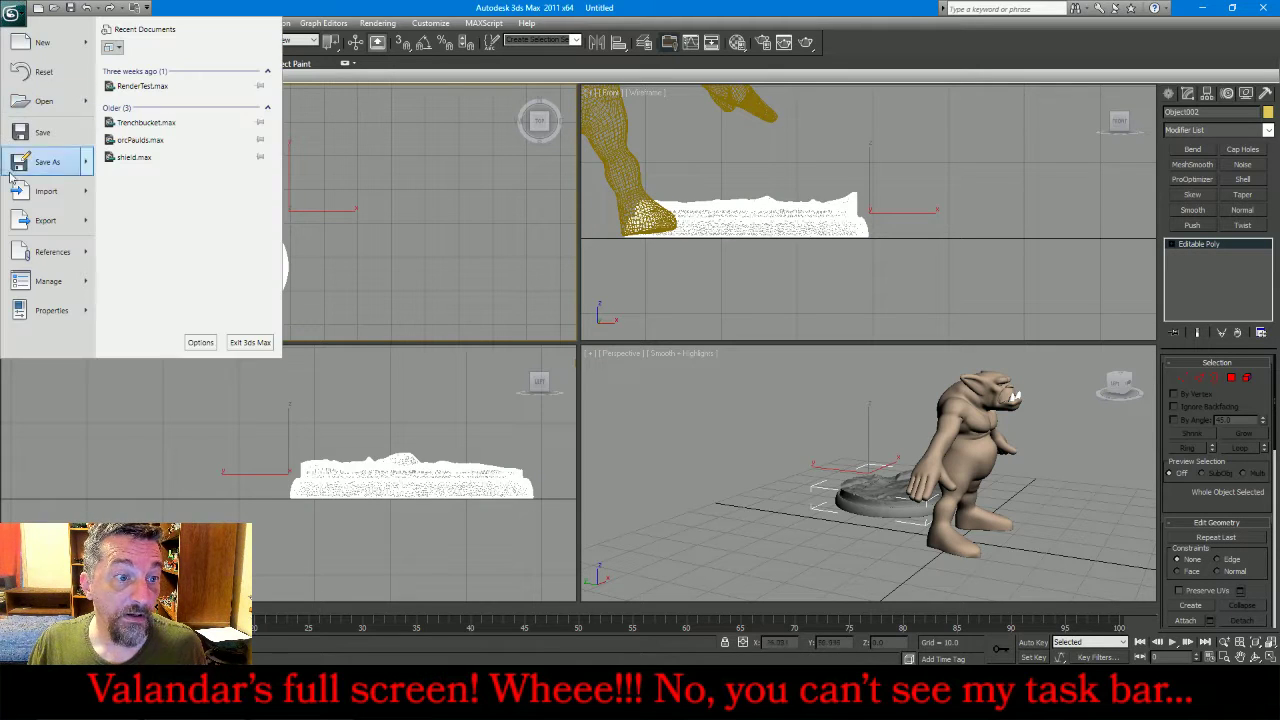
mouse_move(46, 220)
left_click(143, 135)
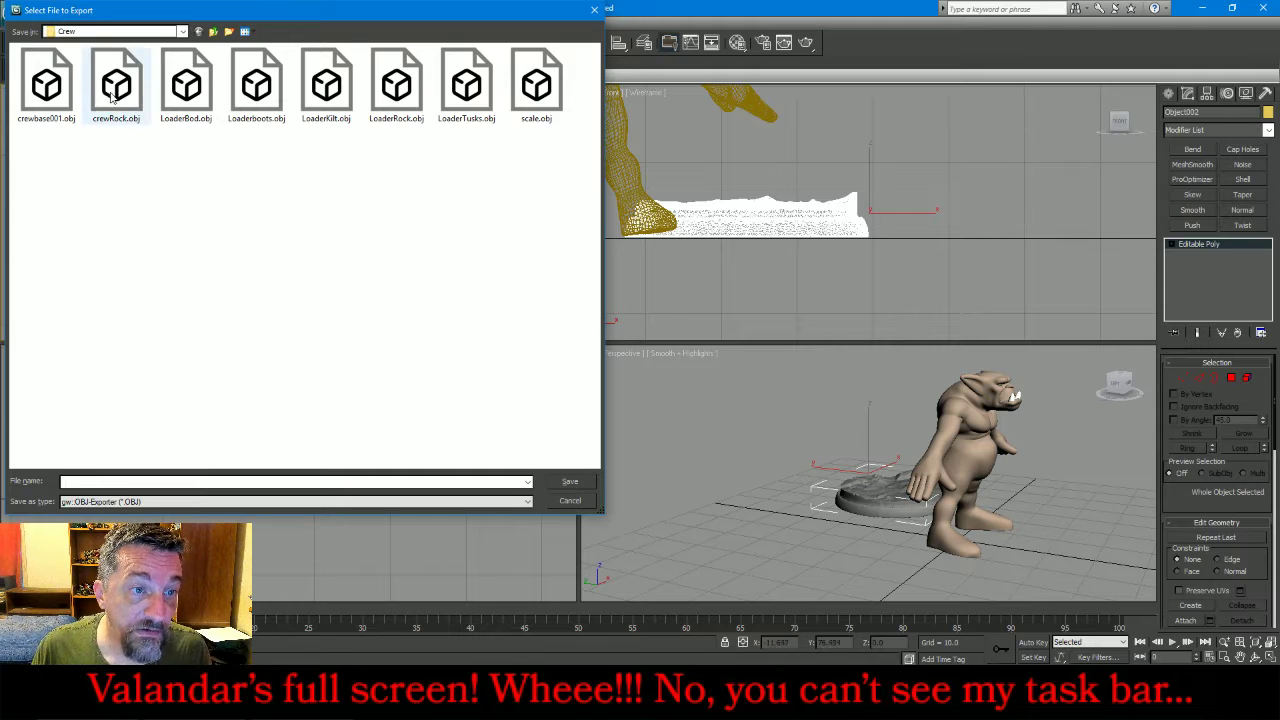
left_click(55, 100)
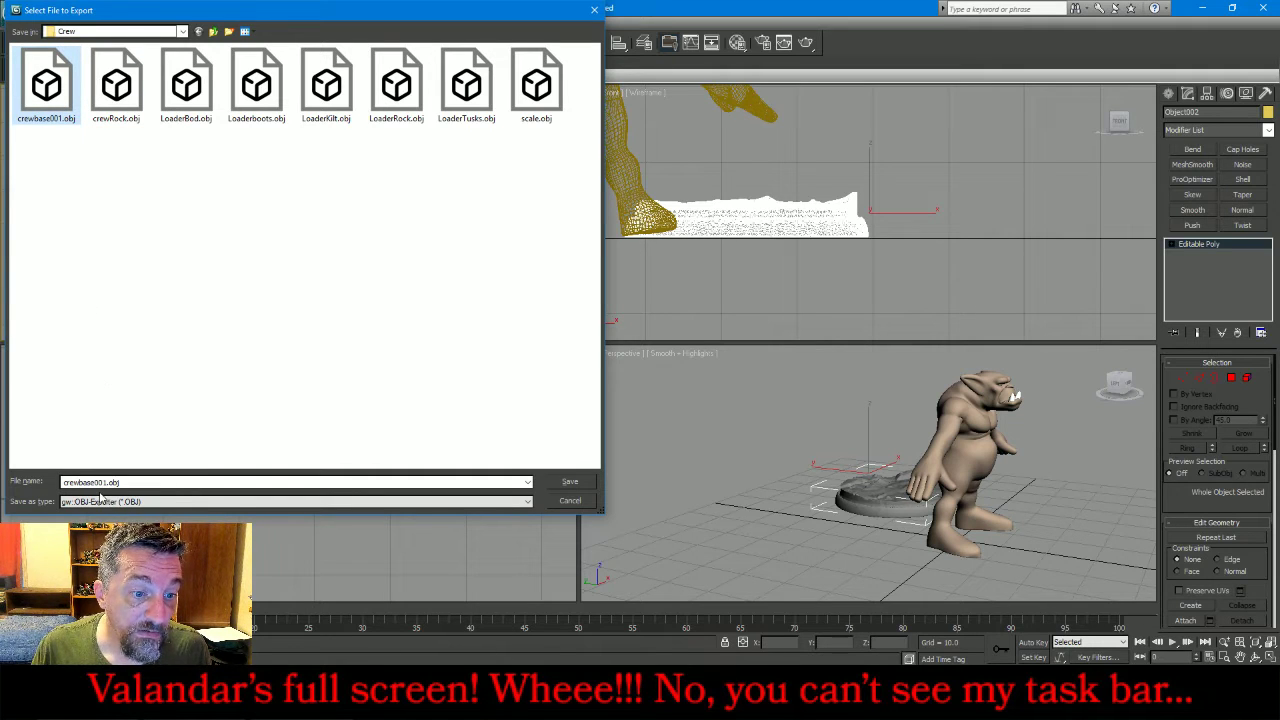
left_click(106, 482)
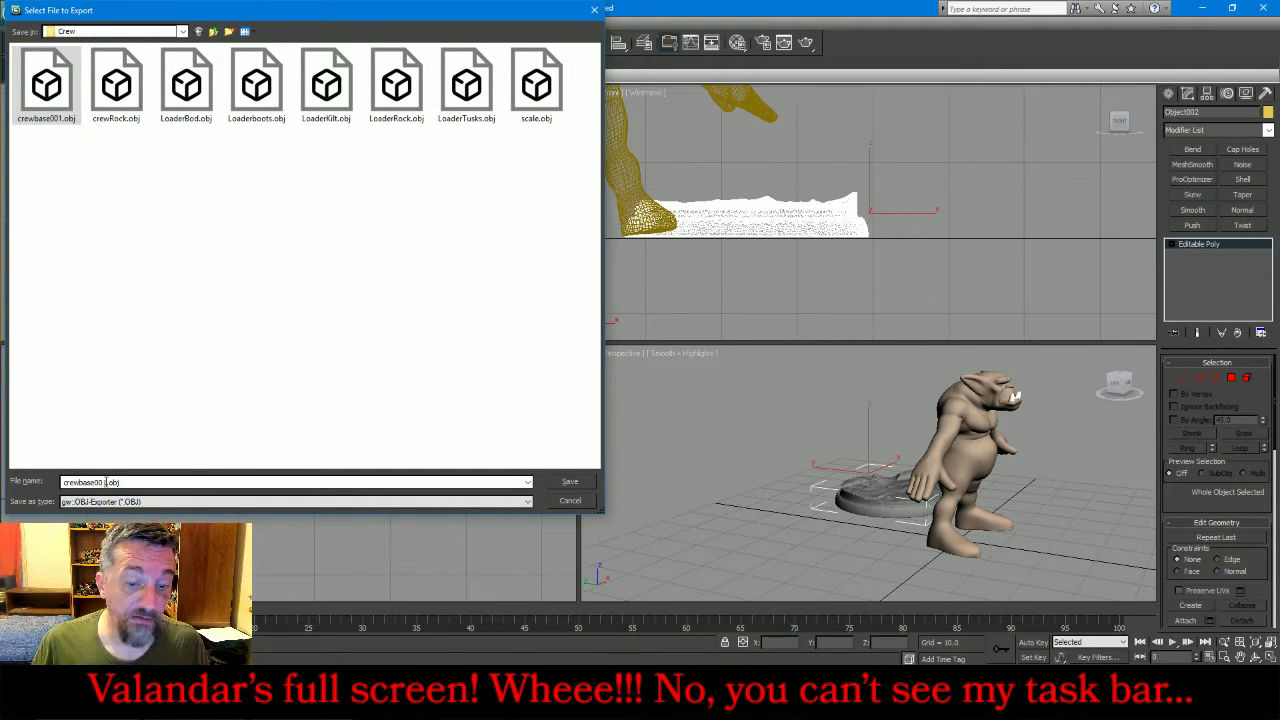
key("Return")
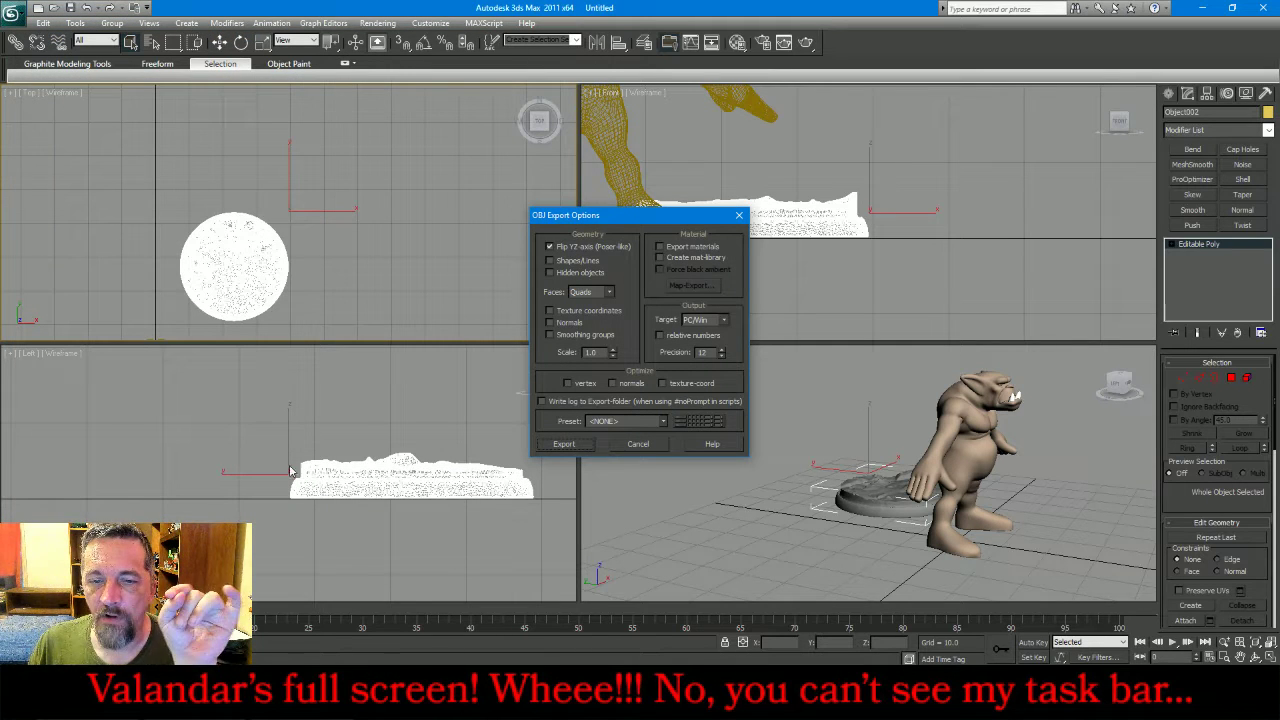
left_click(585, 446)
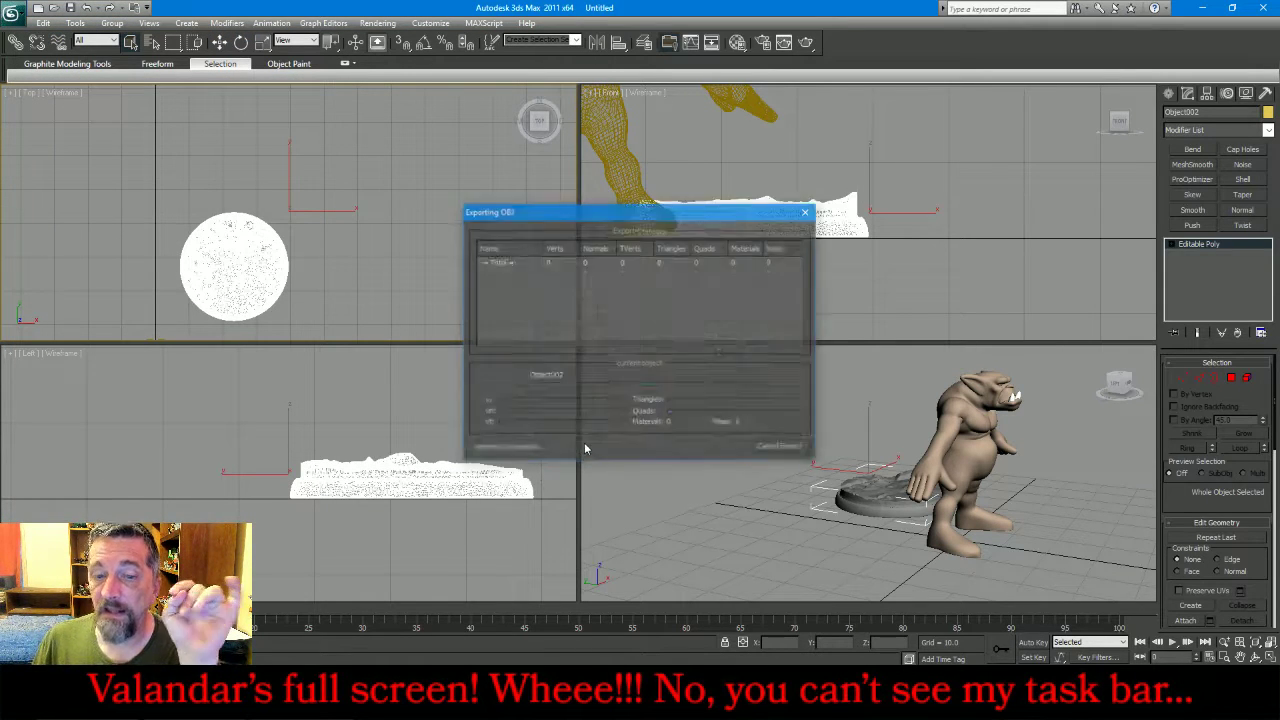
left_click(767, 448)
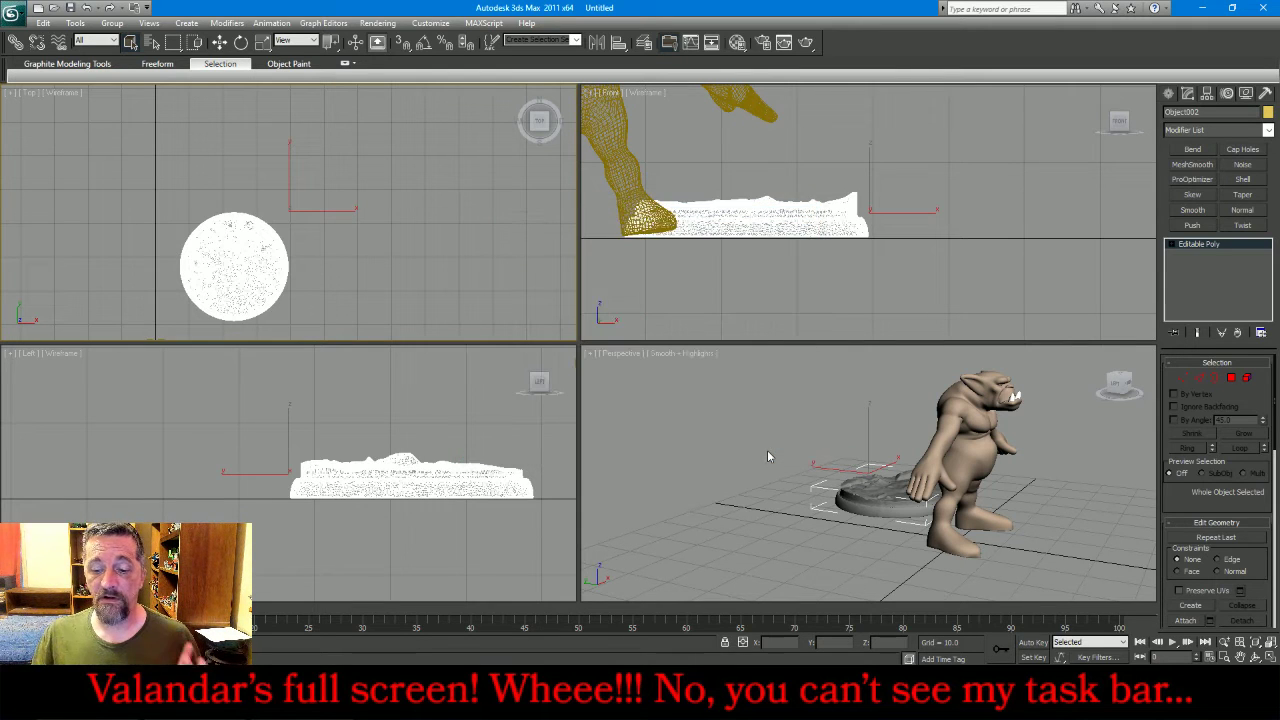
key("Delete")
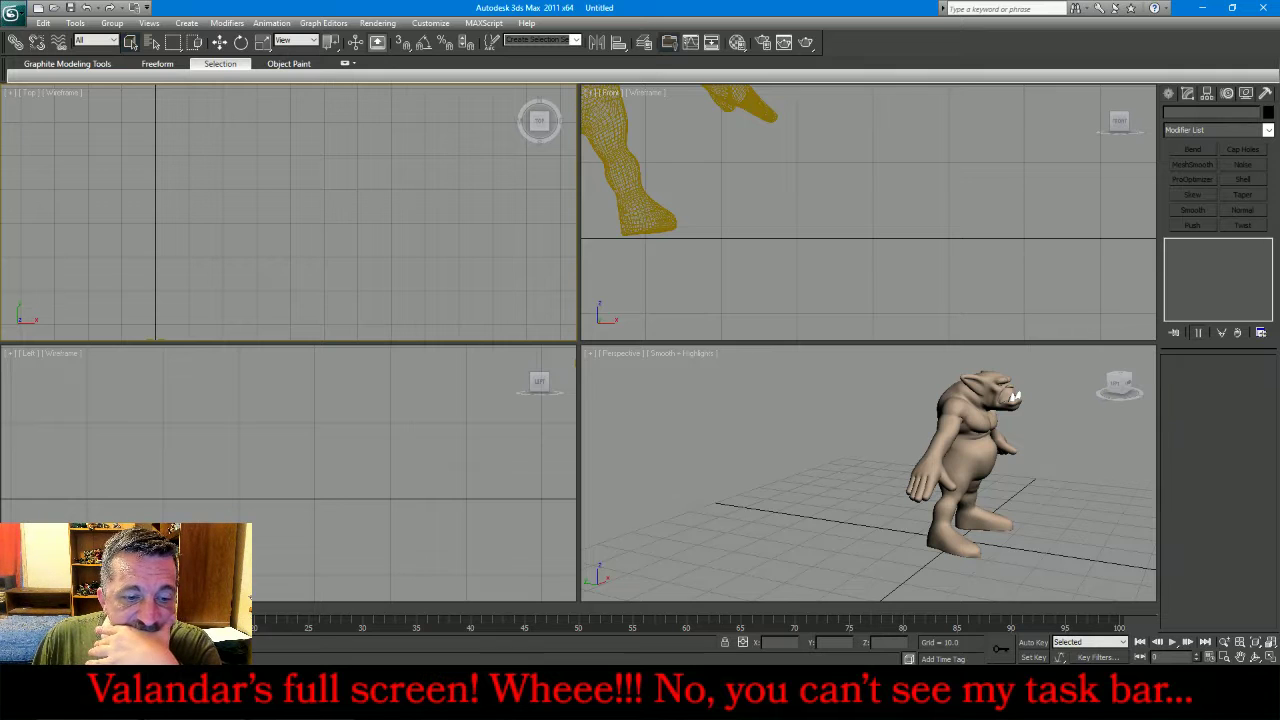
- Switch to DAZ Studio and import crewbase001.obj from the WarMachines Crew folder with the existing import options
key("alt+Tab")
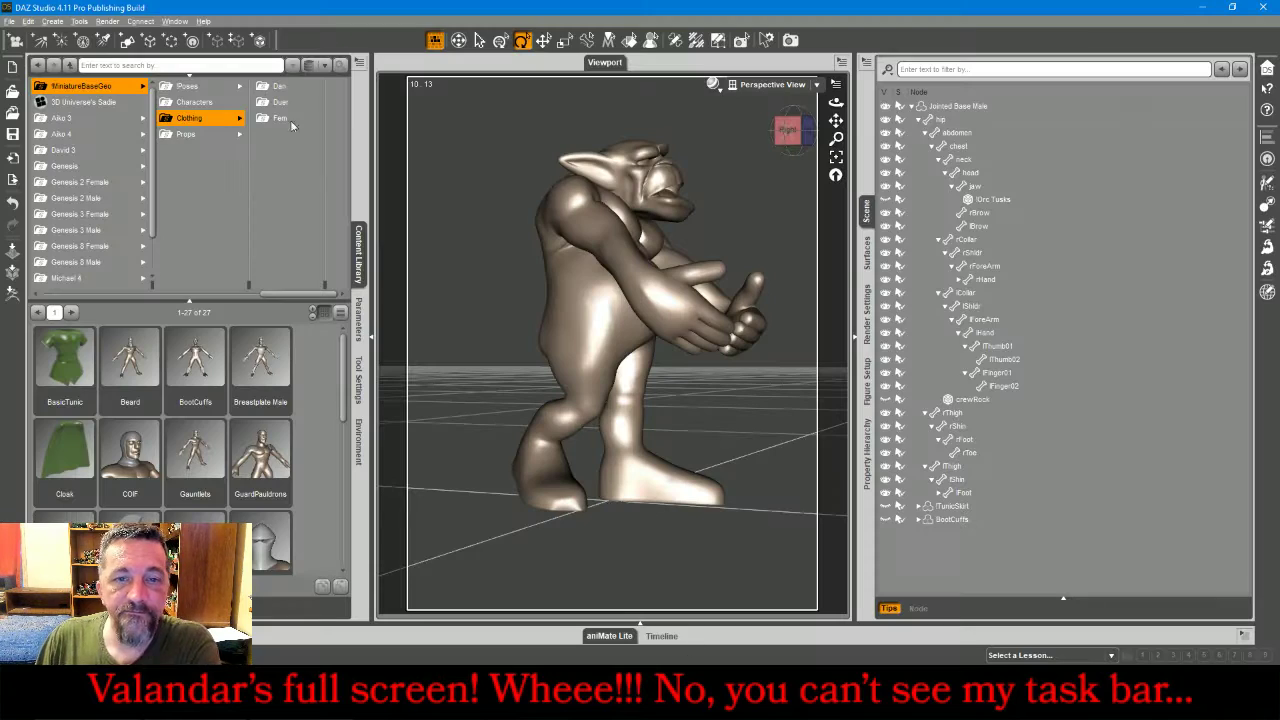
left_click(8, 21)
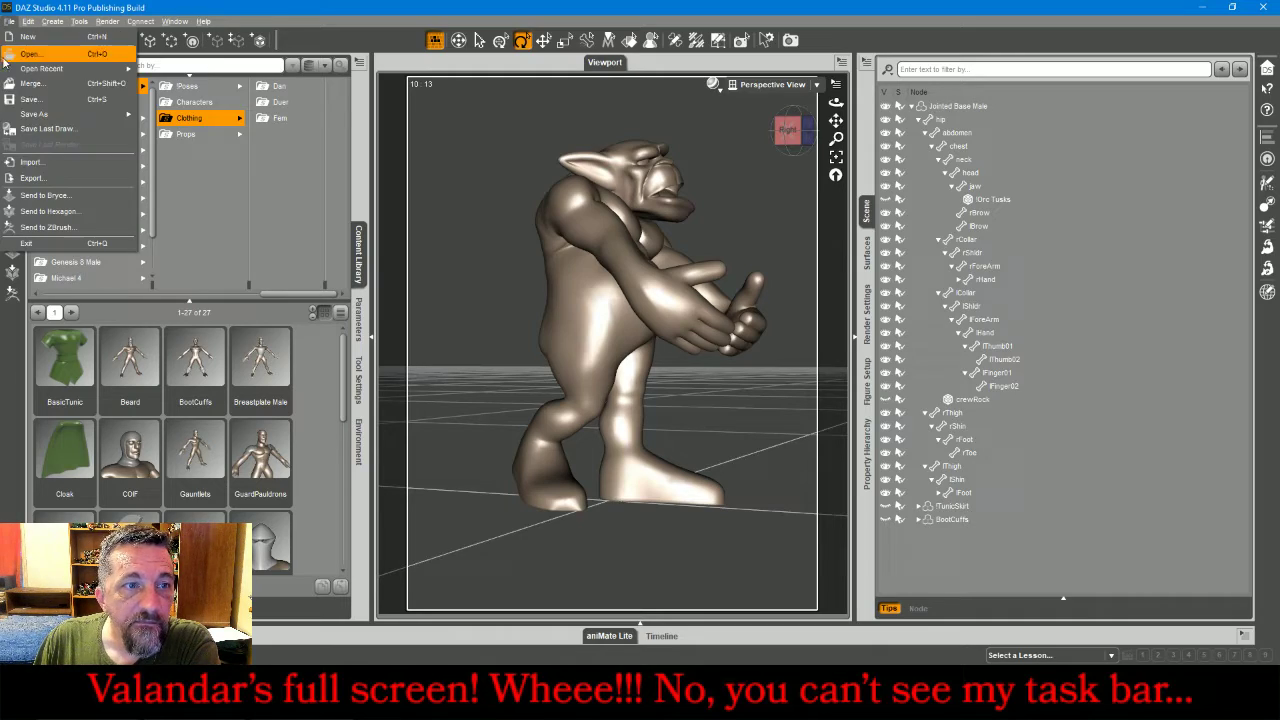
left_click(22, 163)
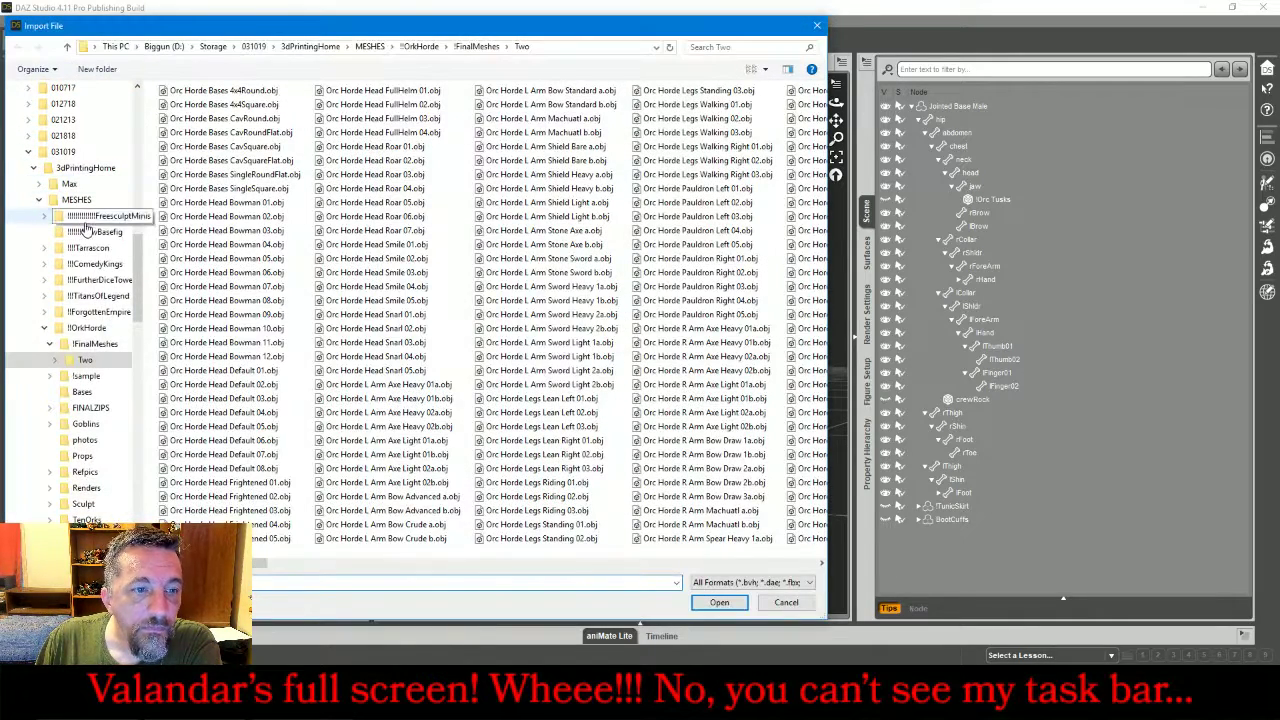
scroll(82, 340, "down", 3)
scroll(88, 343, "down", 2)
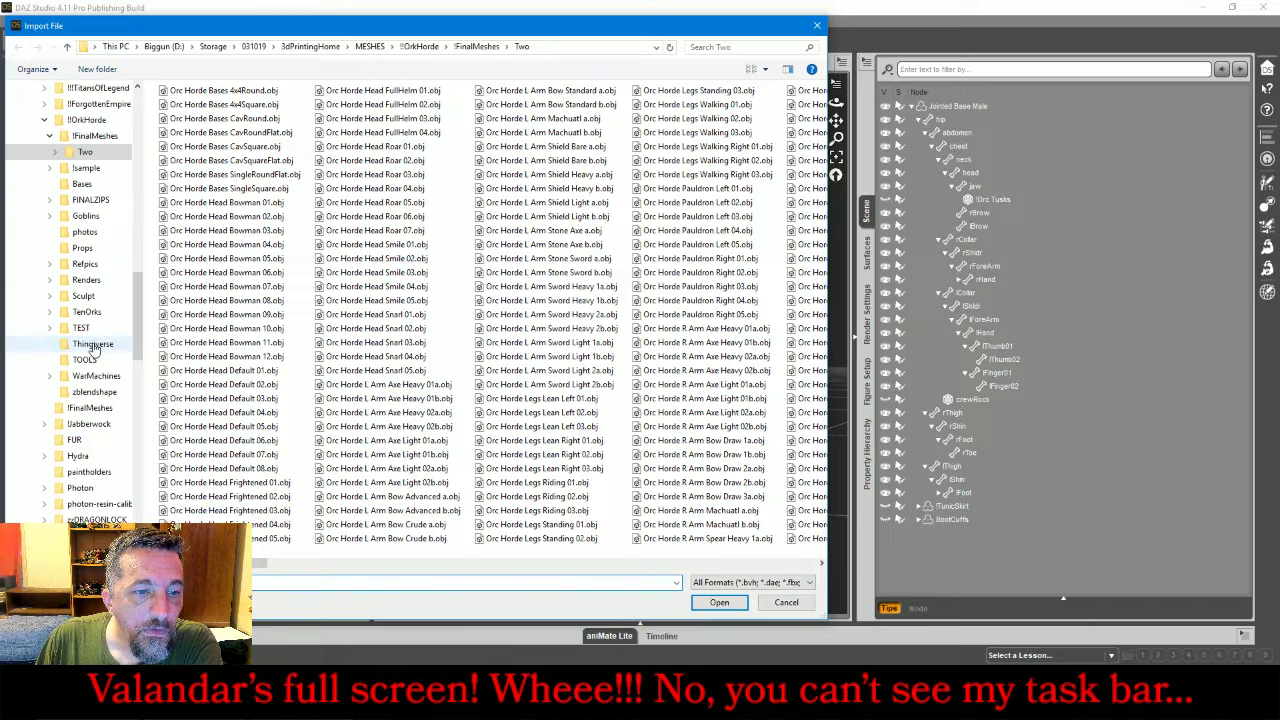
left_click(97, 376)
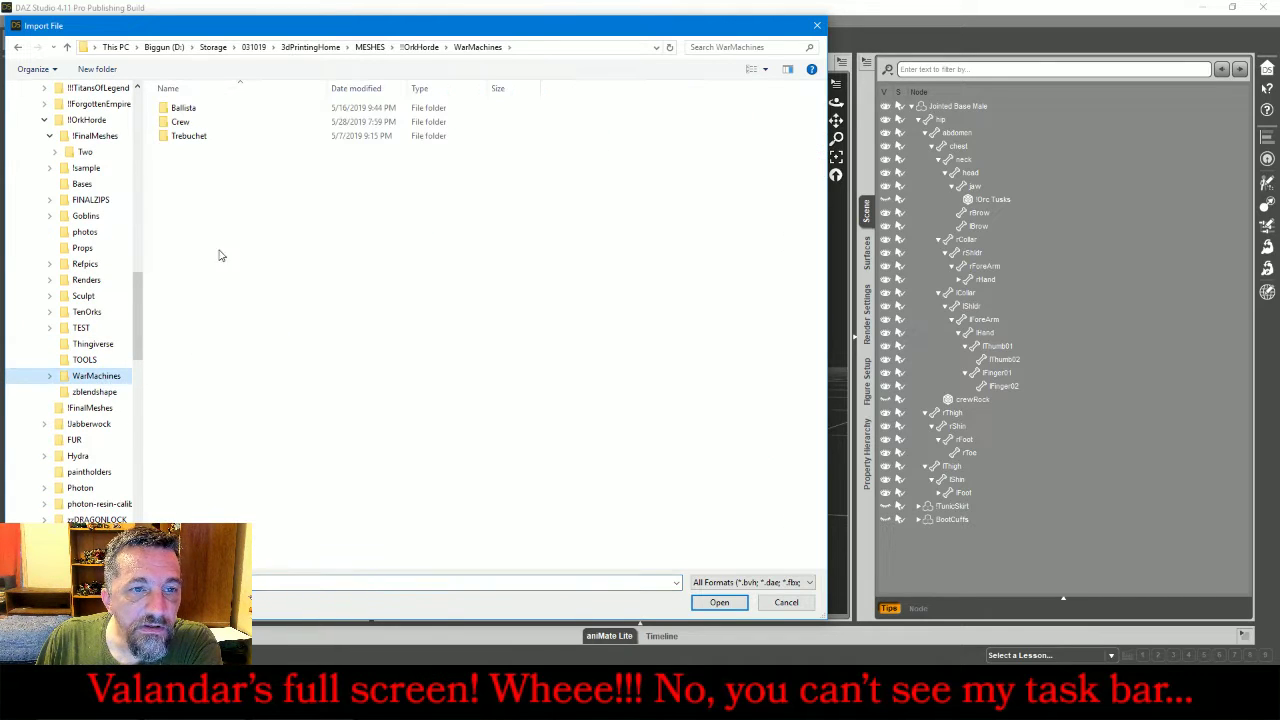
double_click(183, 122)
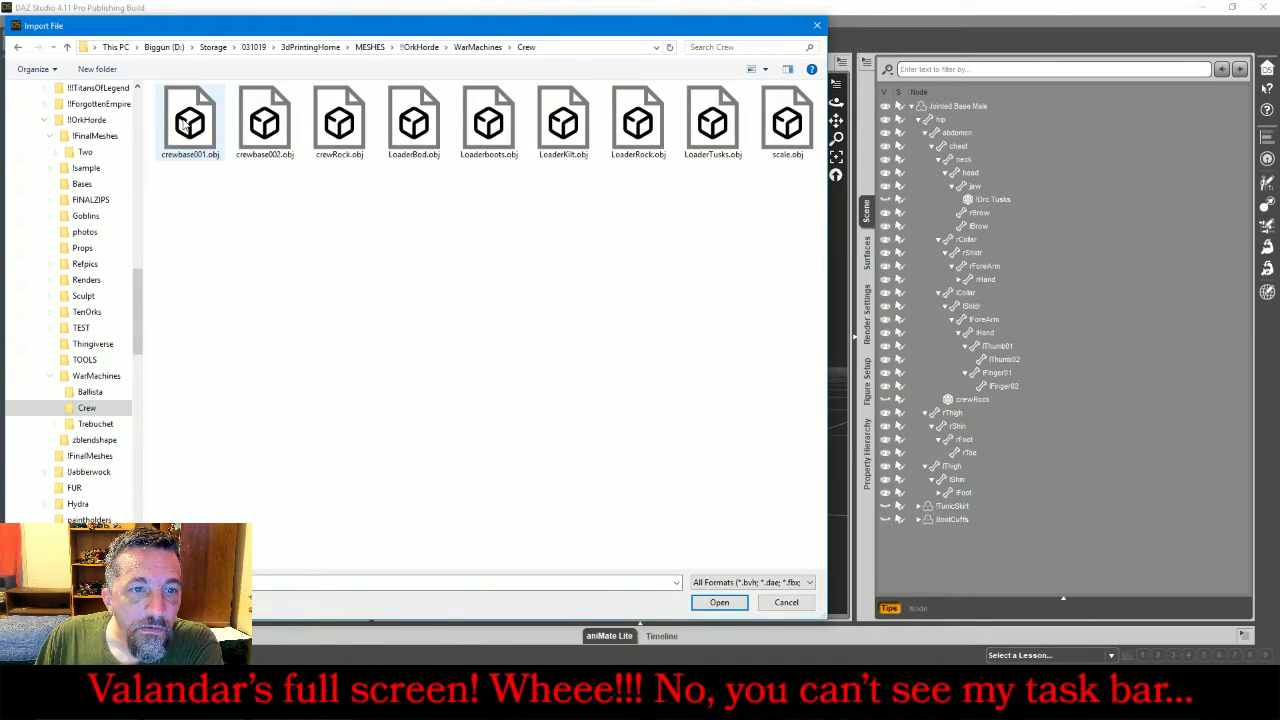
double_click(185, 123)
left_click(697, 523)
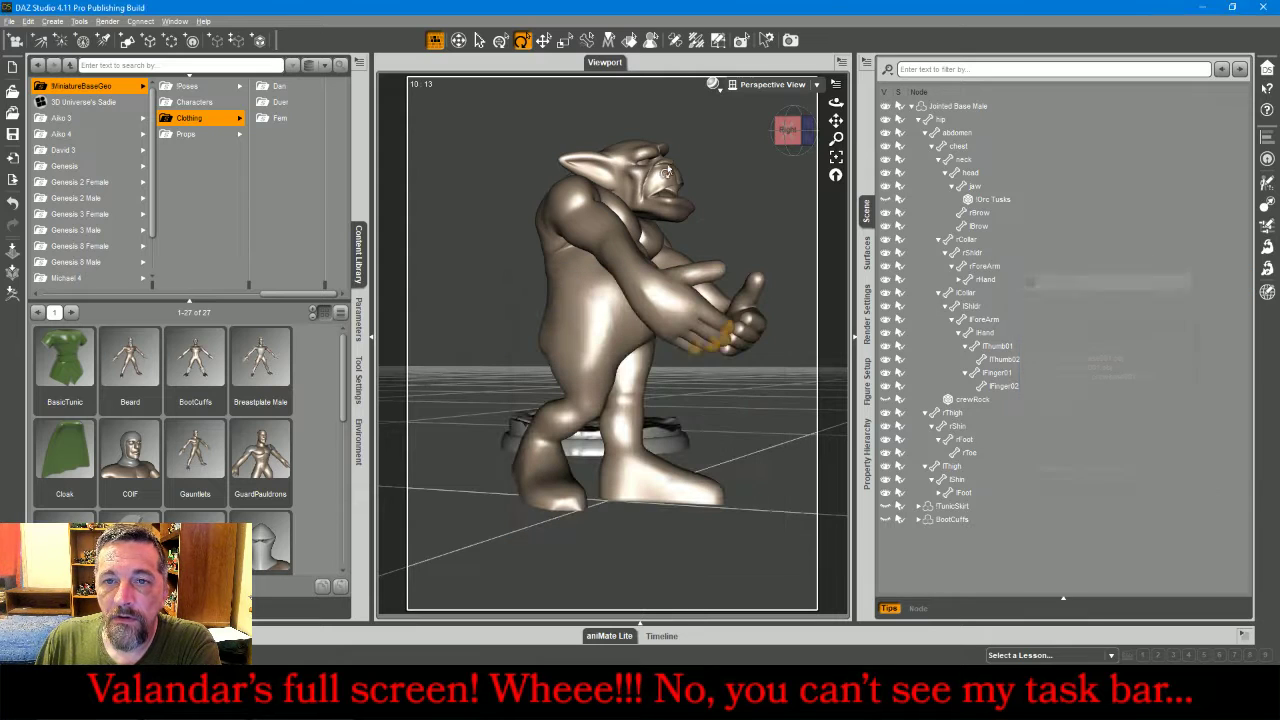
- Move the imported round base horizontally in the top view until it is centred beneath the orc figure
left_click(748, 85)
left_click(748, 171)
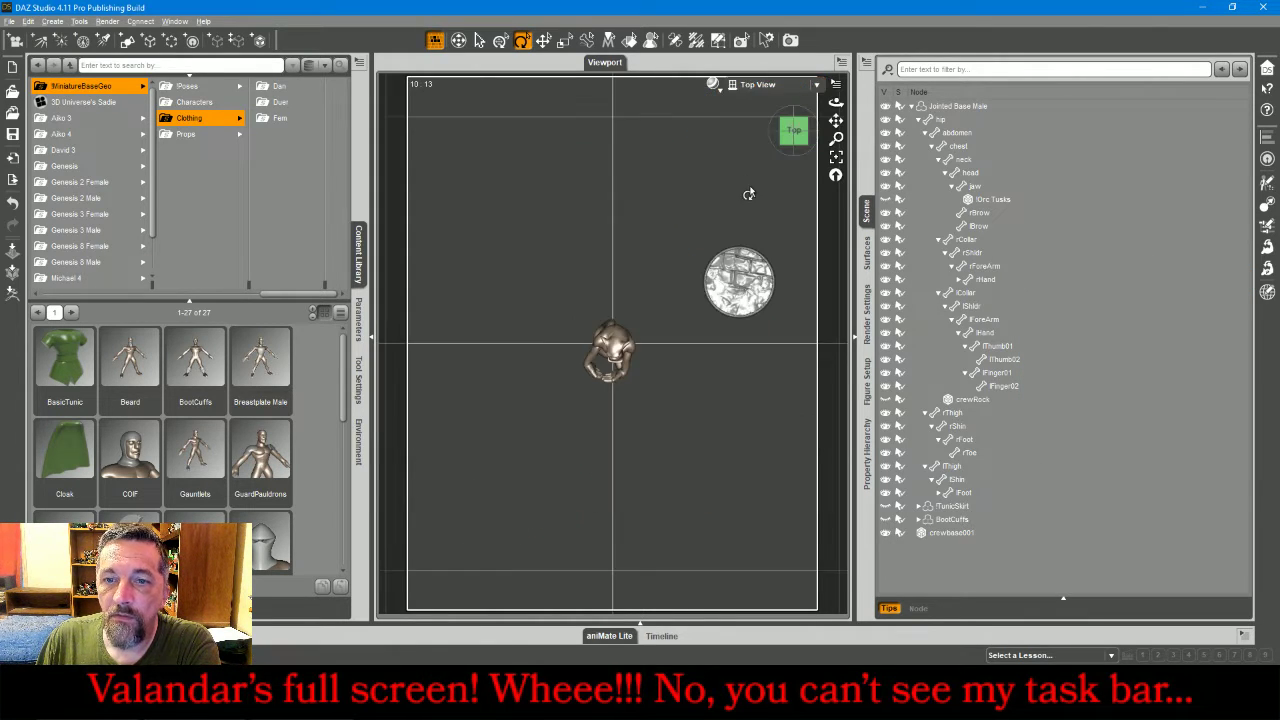
left_click(740, 251)
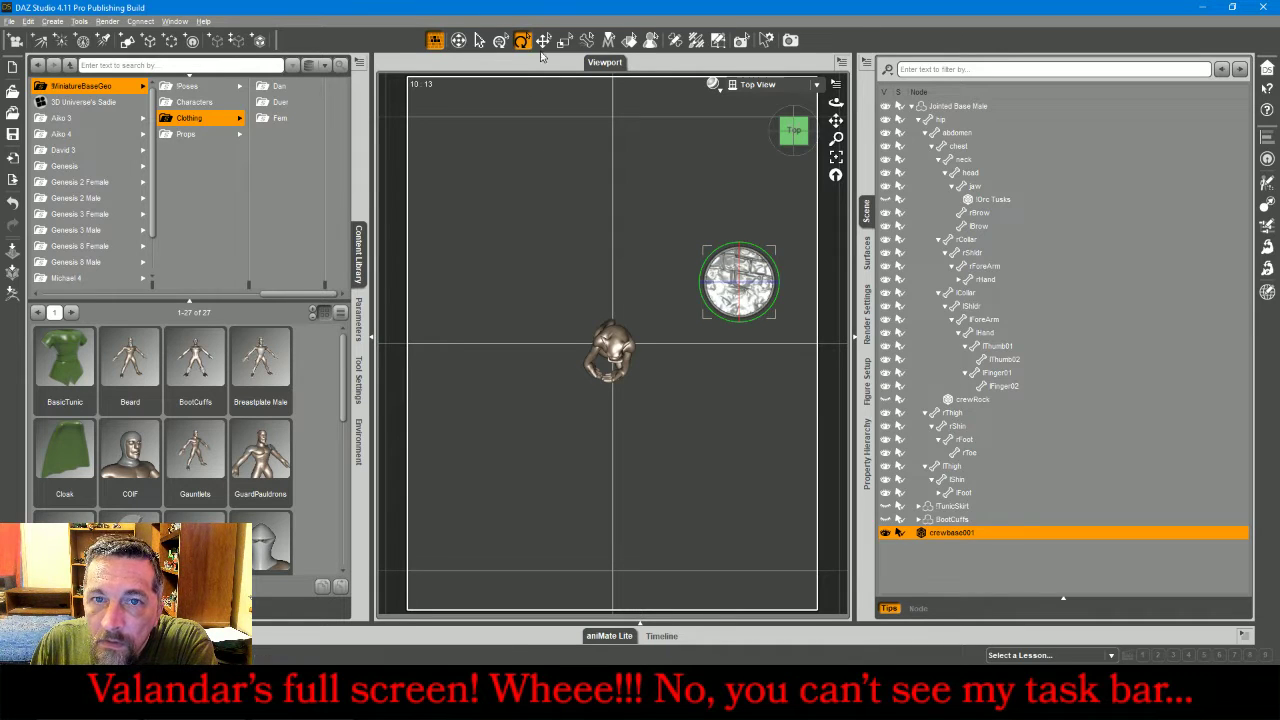
left_click(543, 40)
left_click_drag(763, 316, 637, 386)
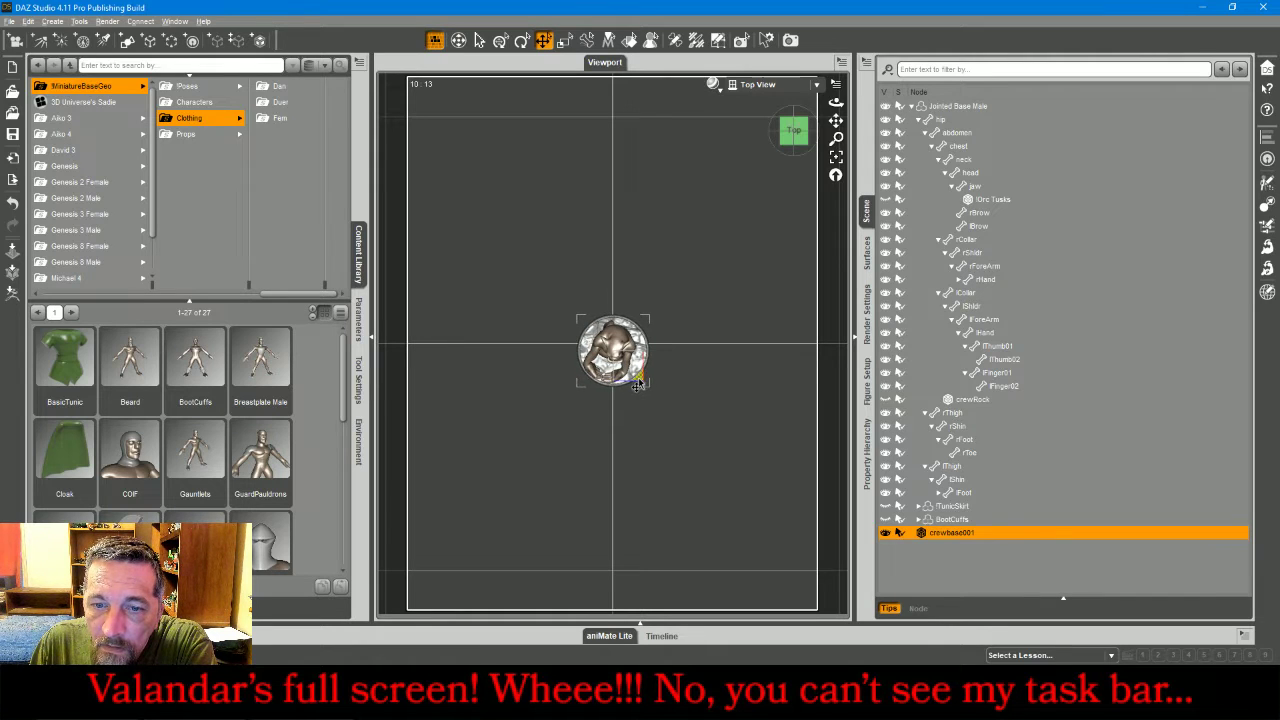
- Lower the round base in the front view until the orc's feet rest on its textured surface
left_click(752, 85)
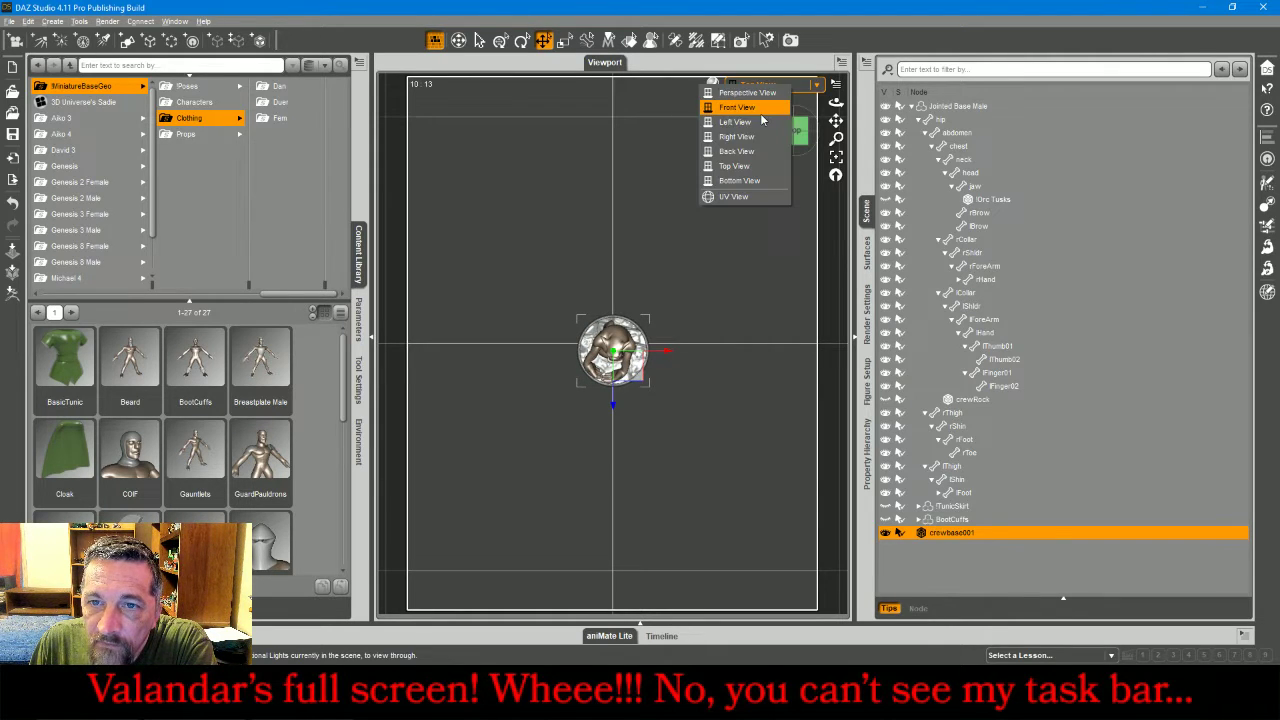
left_click(758, 108)
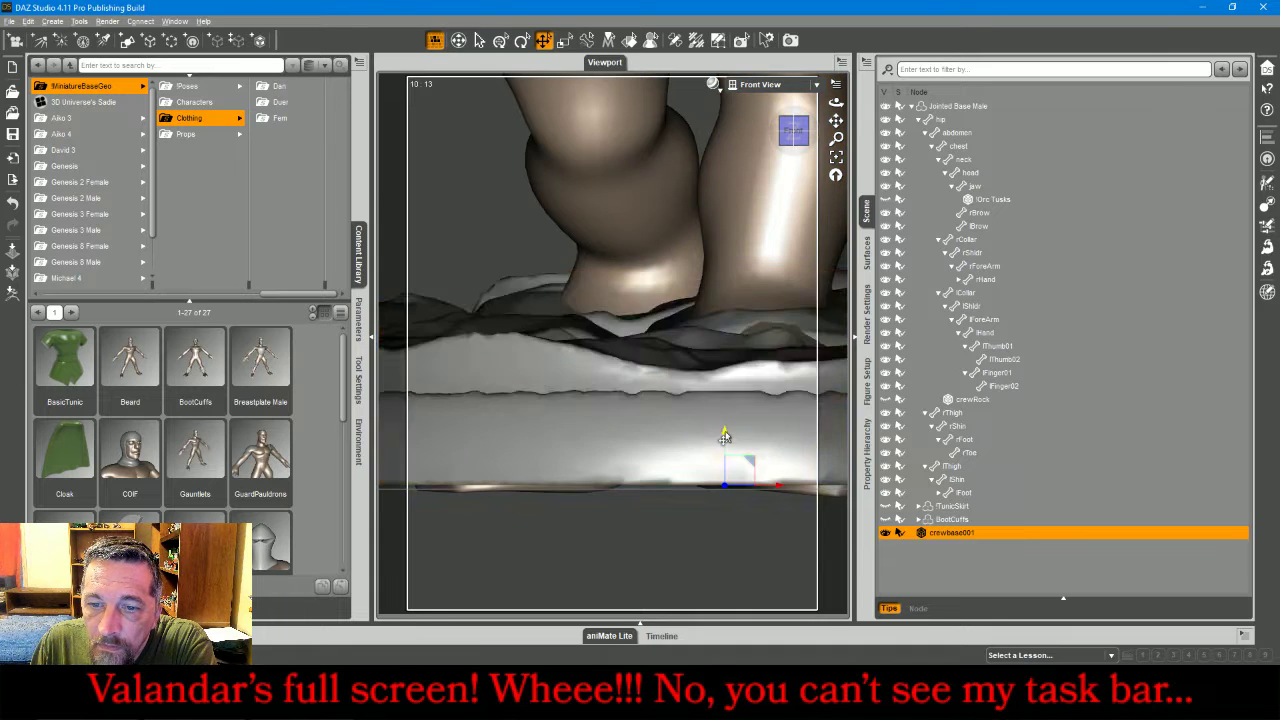
left_click_drag(725, 440, 705, 567)
left_click(476, 252)
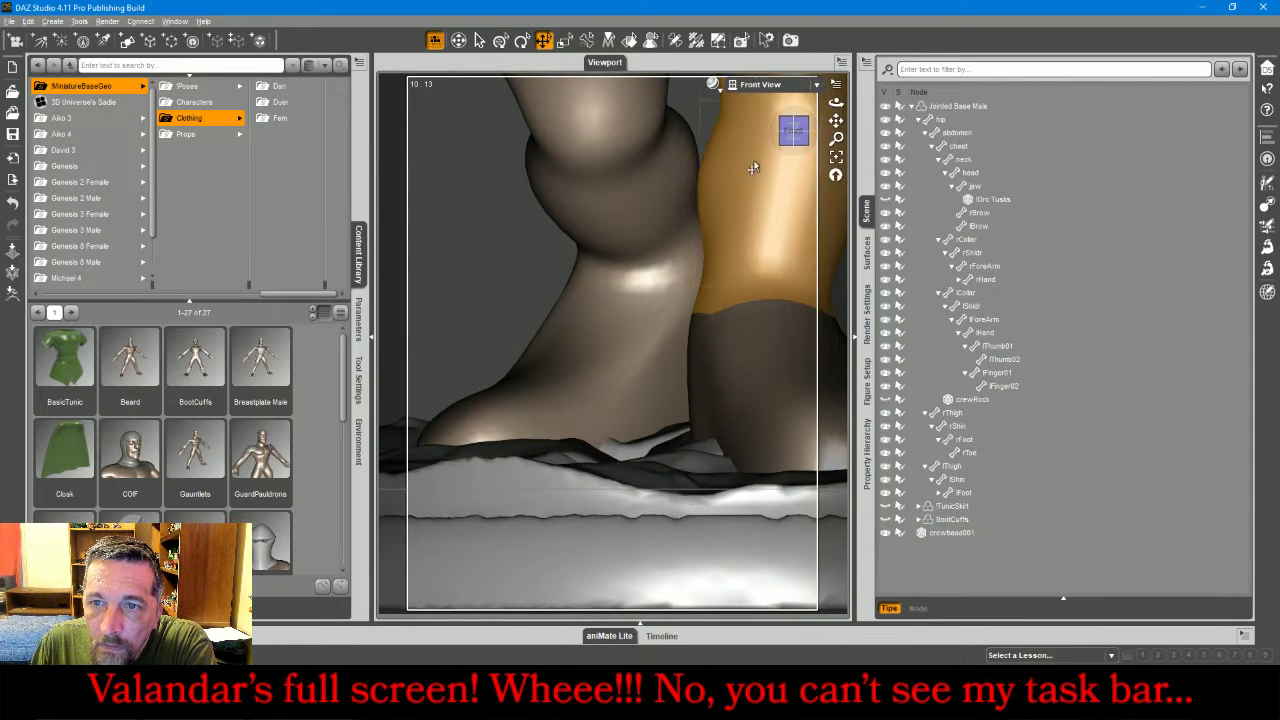
left_click(836, 157)
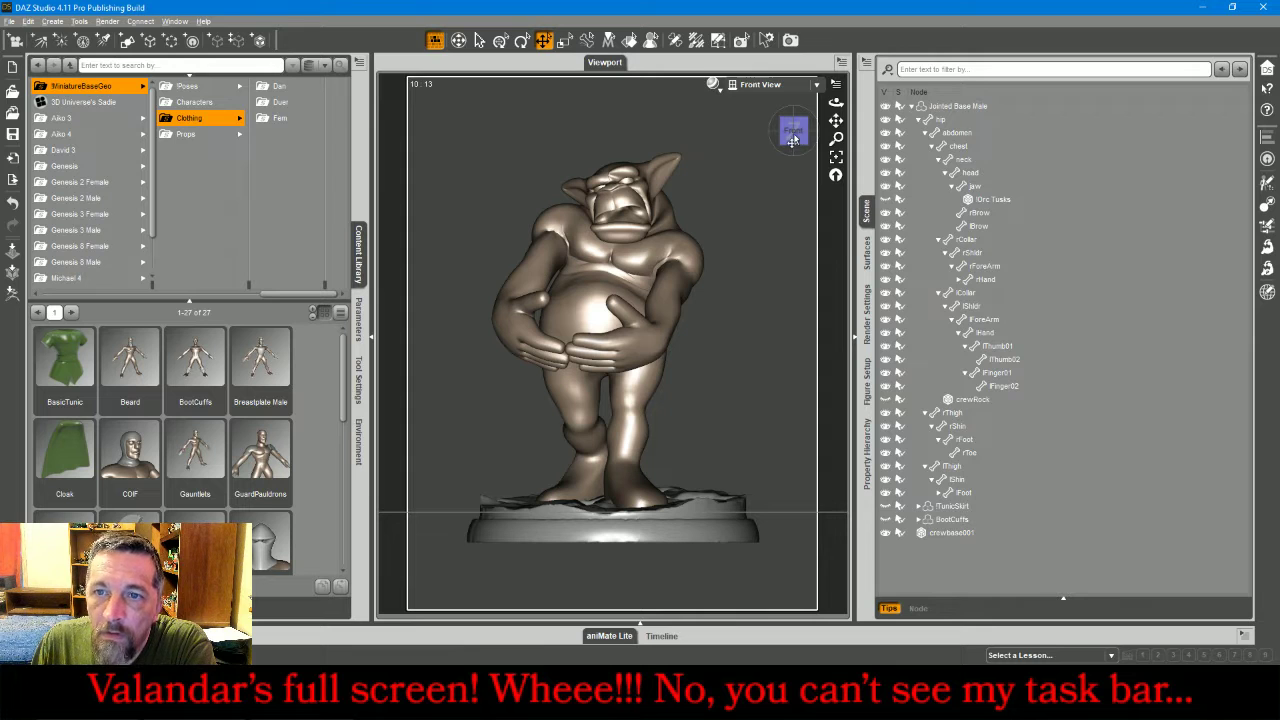
- Hide the Jointed Base Male figure and export the positioned base as Loaderbase in OBJ format to the Crew folder with the existing options
left_click(760, 84)
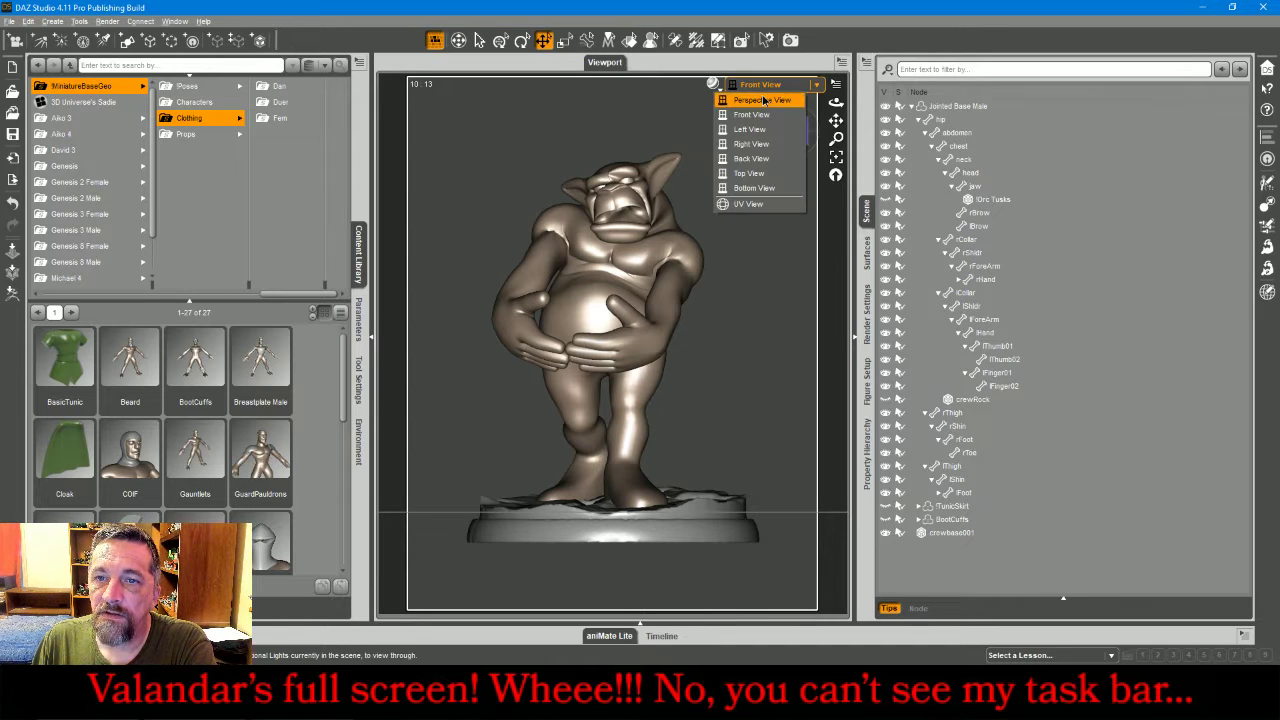
left_click(755, 91)
left_click_drag(800, 143, 840, 130)
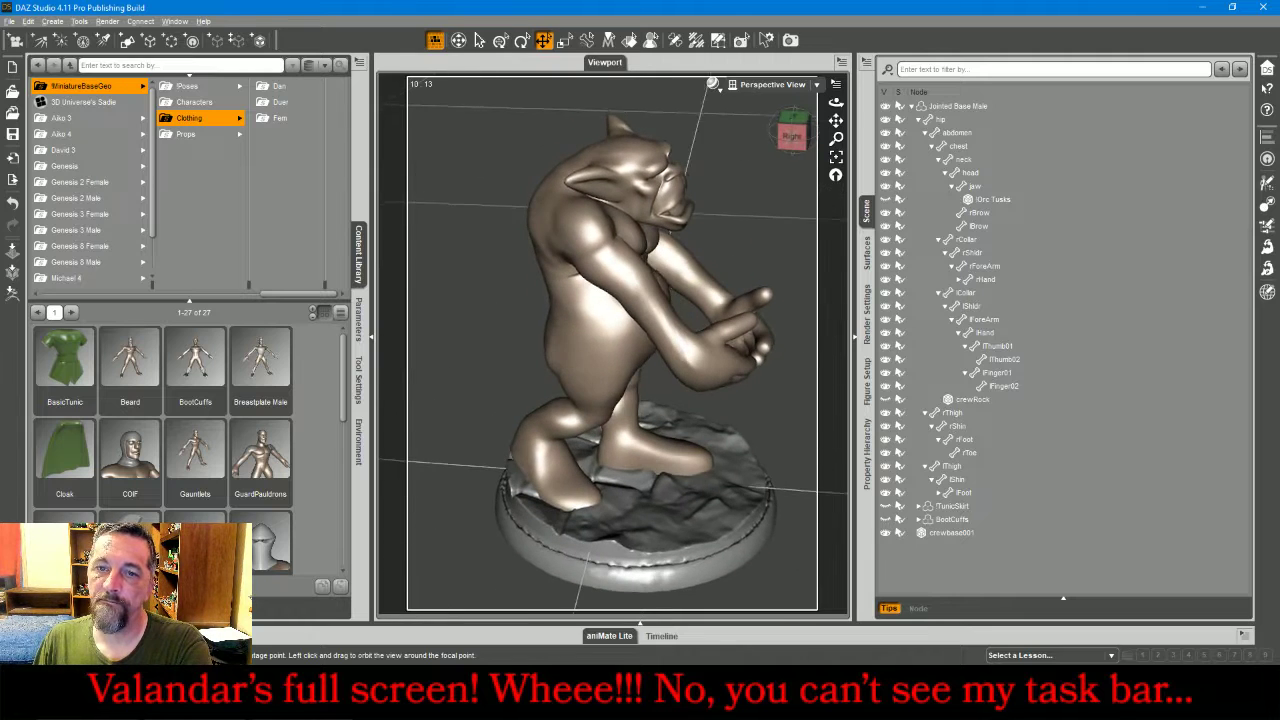
left_click(885, 107)
left_click(647, 485)
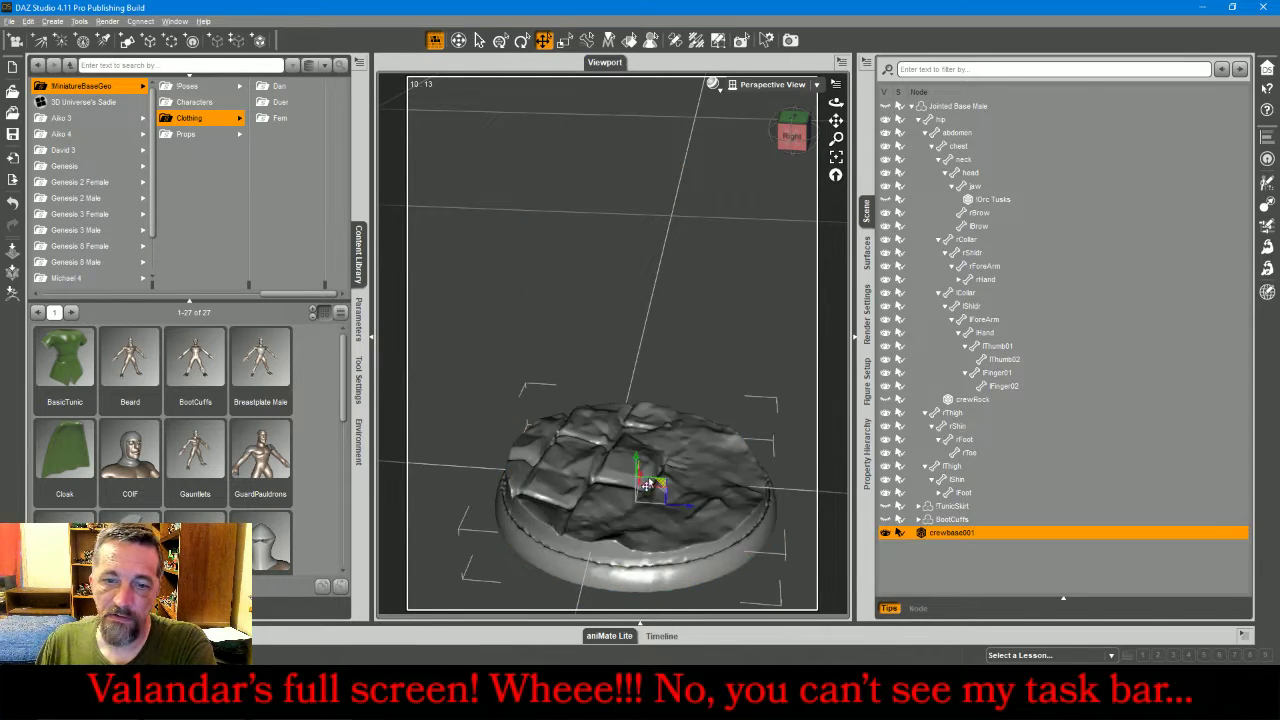
left_click(10, 21)
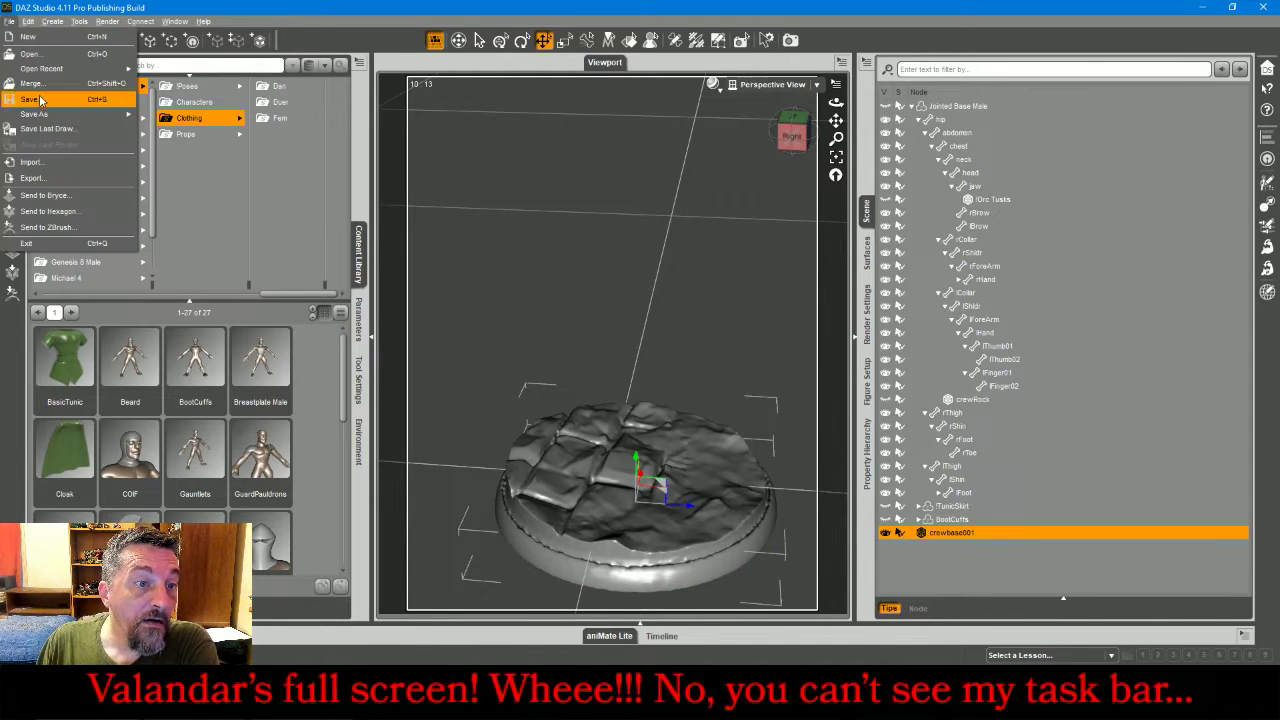
left_click(85, 187)
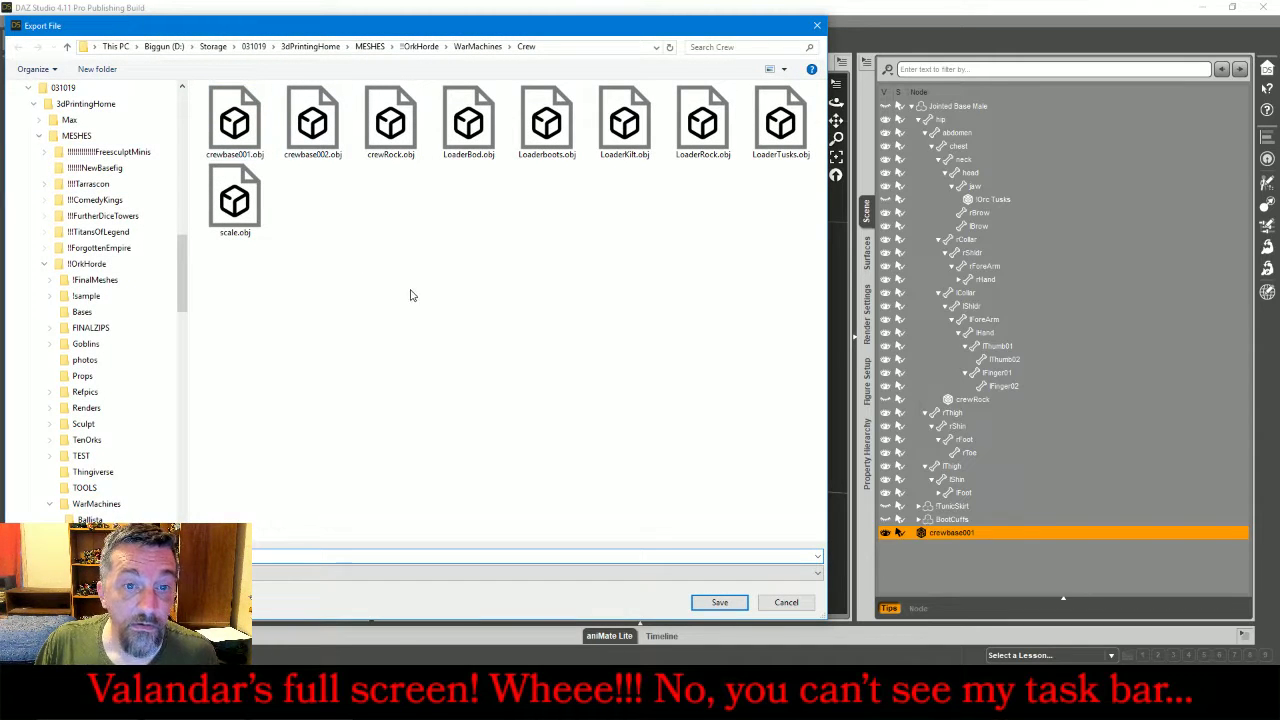
type("c")
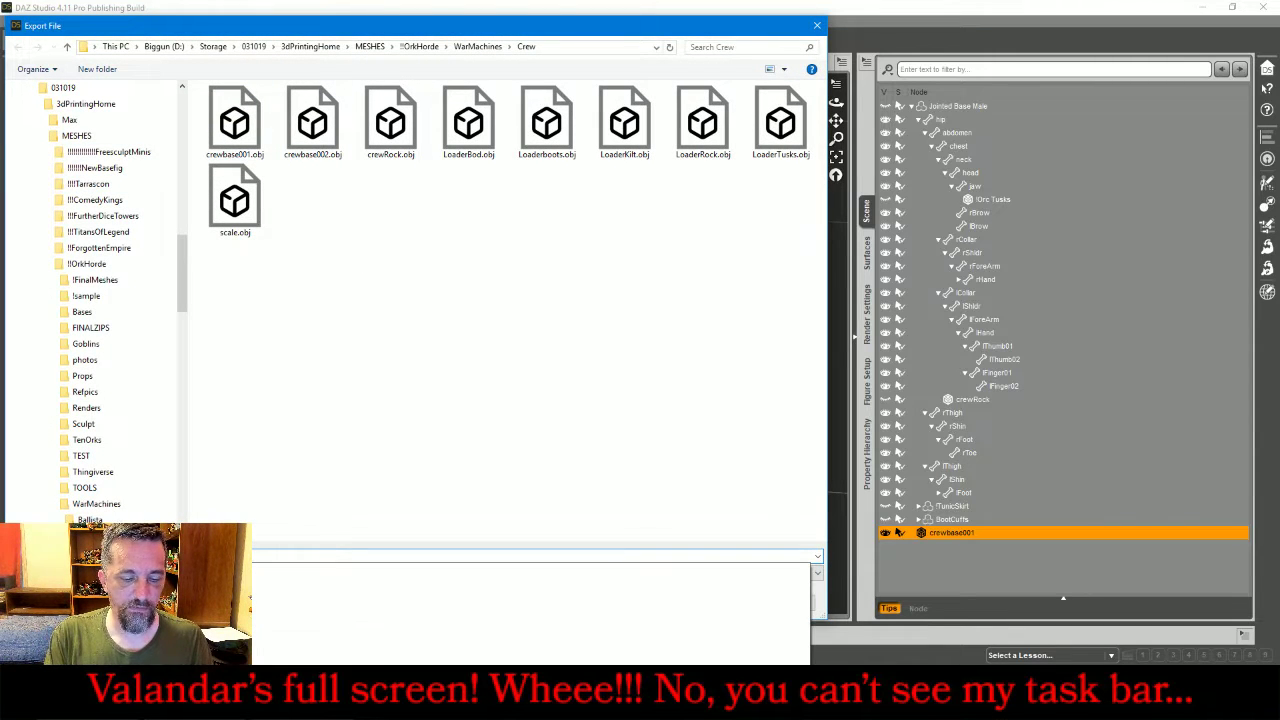
type("3")
key("Return")
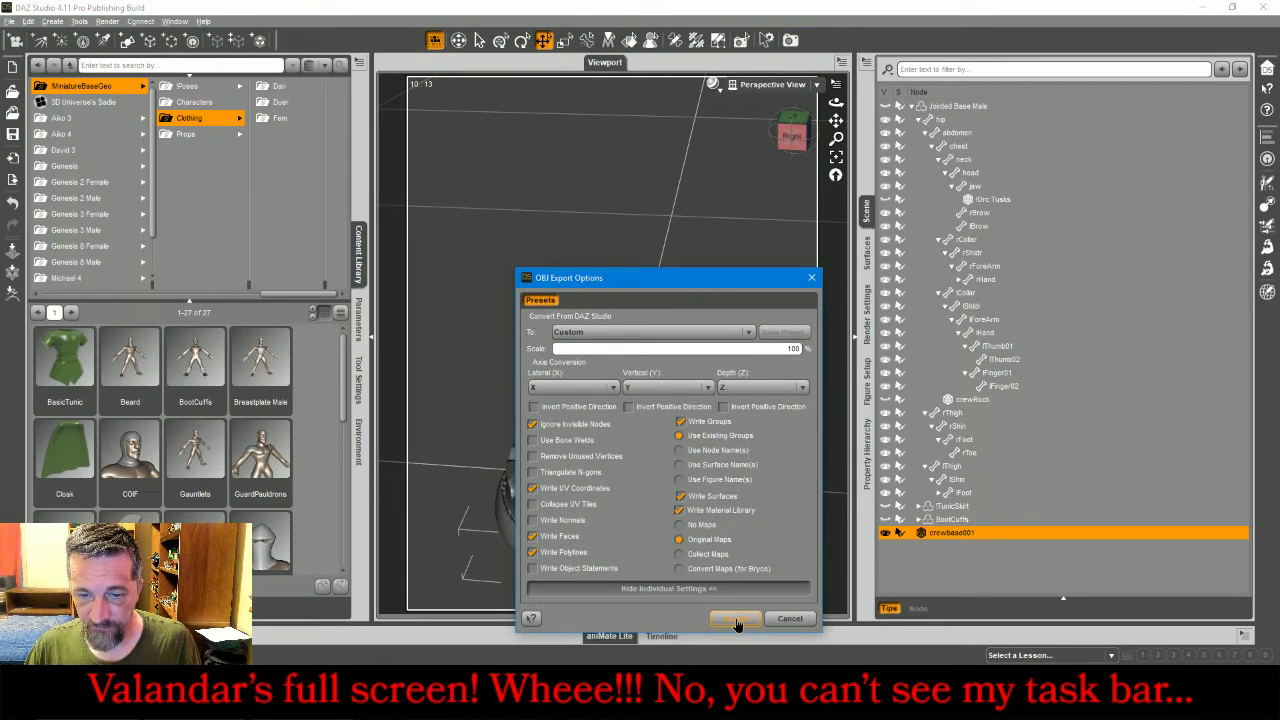
left_click(735, 619)
- Switch to ZBrush, append a PolyMesh3D subtool to the orc loader and replace it with the imported Loaderboots.obj mesh
key("alt+Tab")
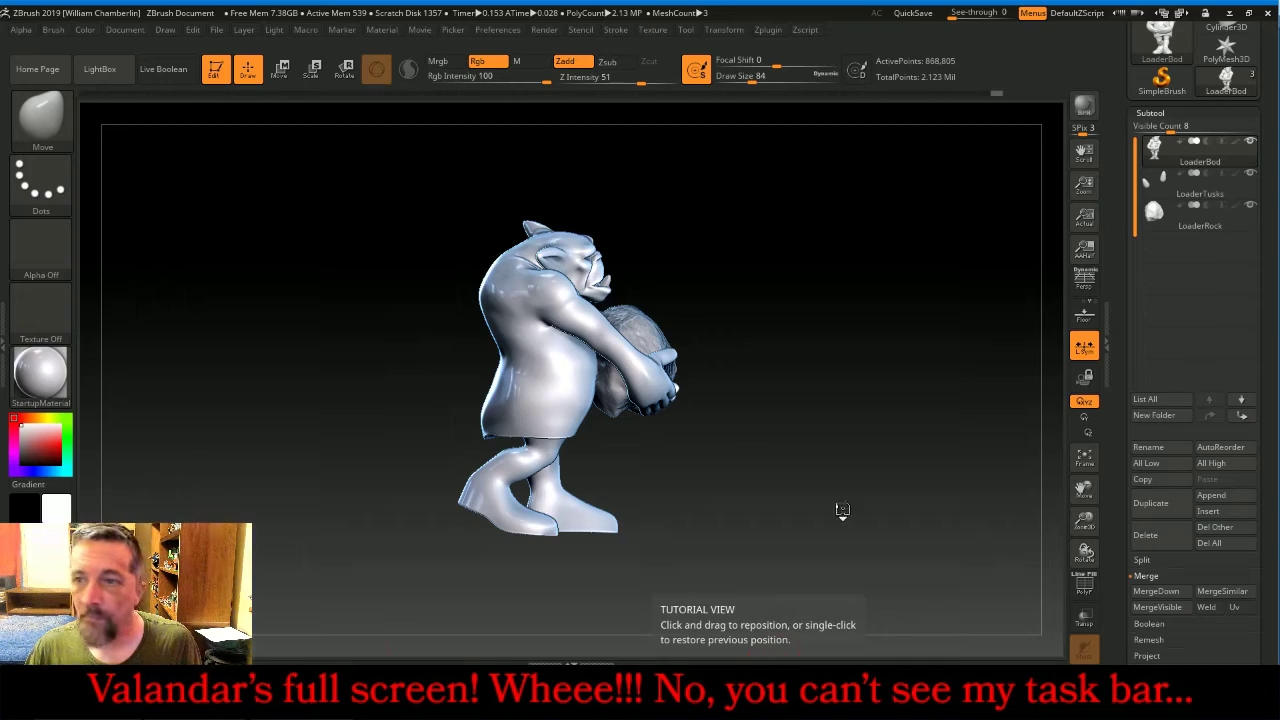
left_click(1213, 495)
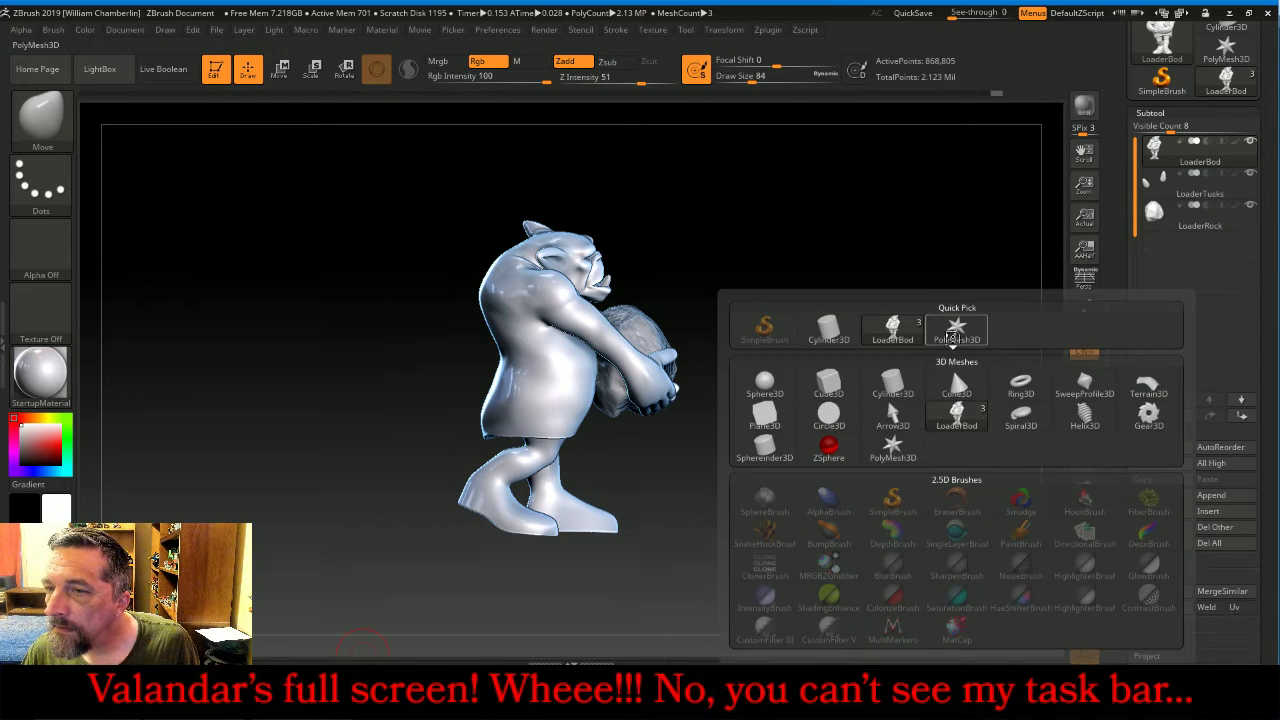
left_click(954, 333)
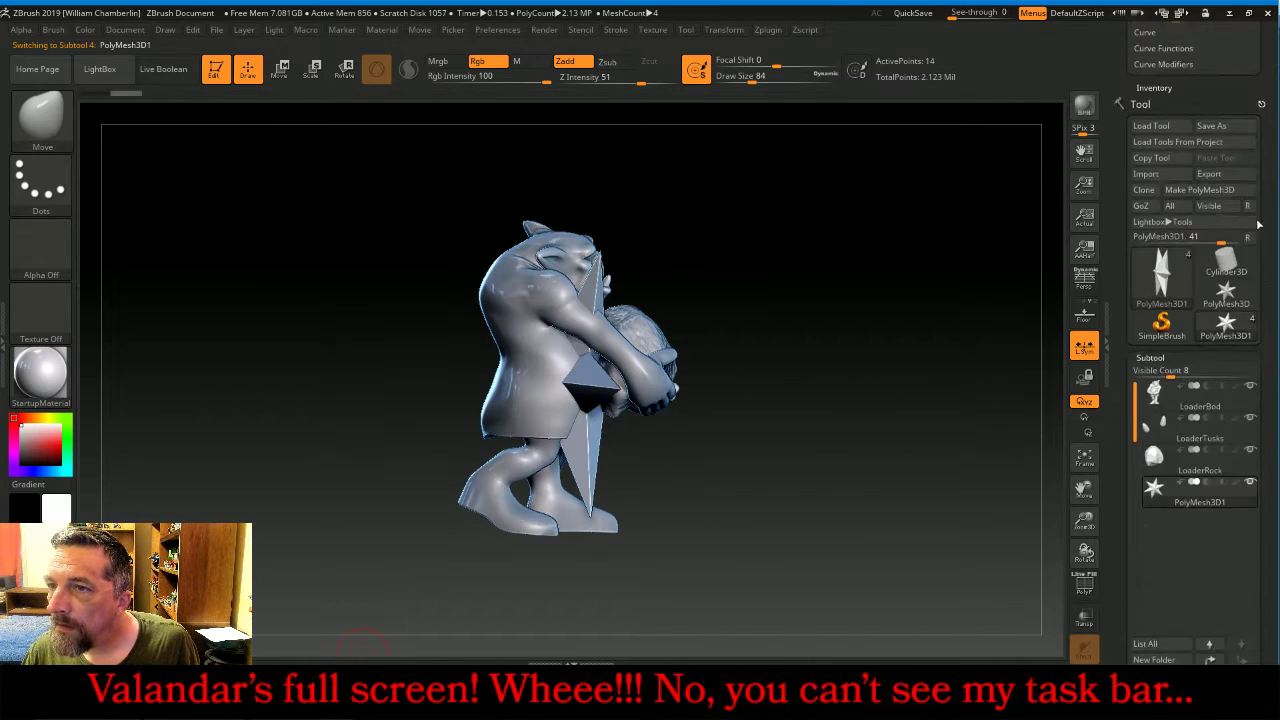
left_click(1158, 175)
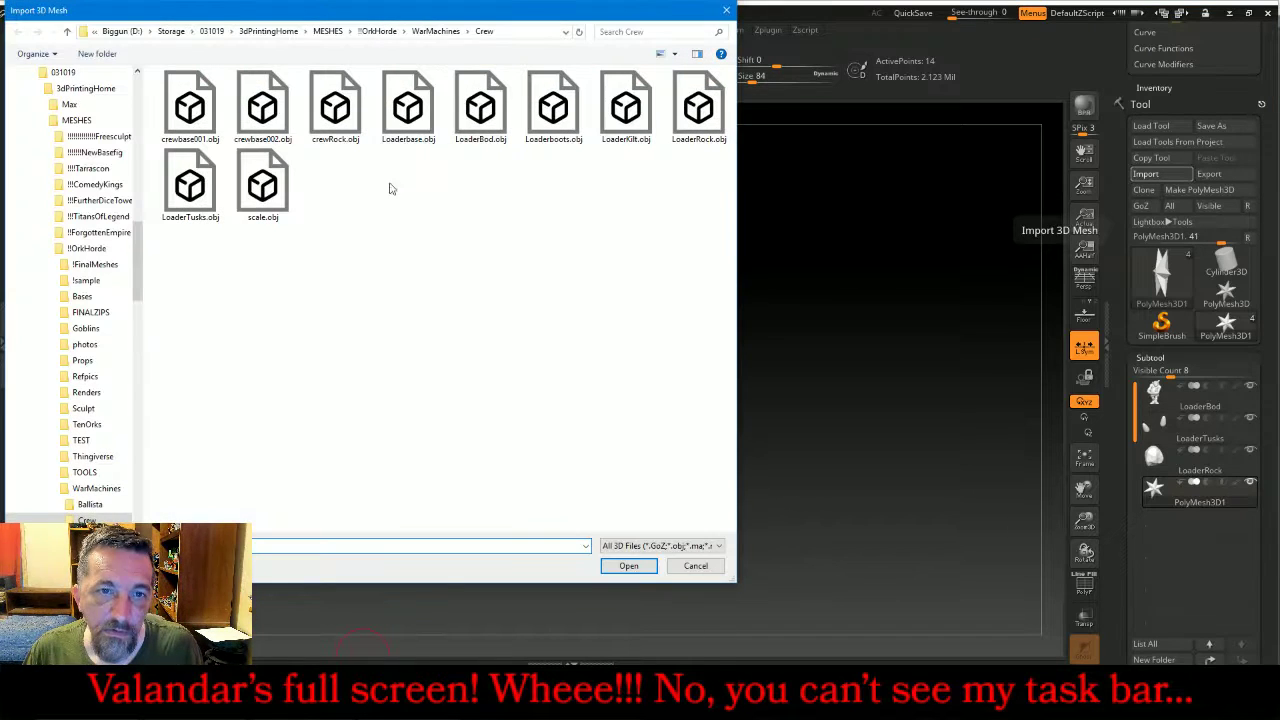
double_click(551, 108)
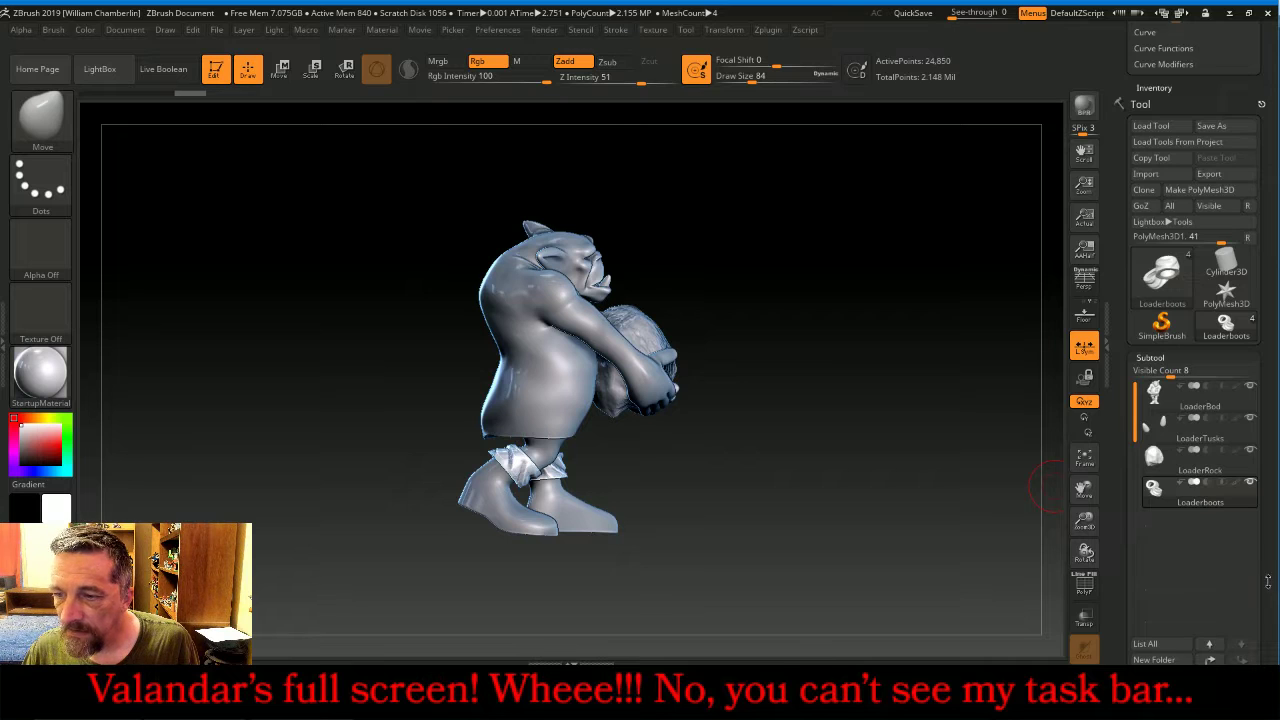
- Append a PolyMesh3D subtool to the orc loader and replace it with the imported Loaderbase mesh
scroll(1267, 581, "down", 3)
left_click(1211, 542)
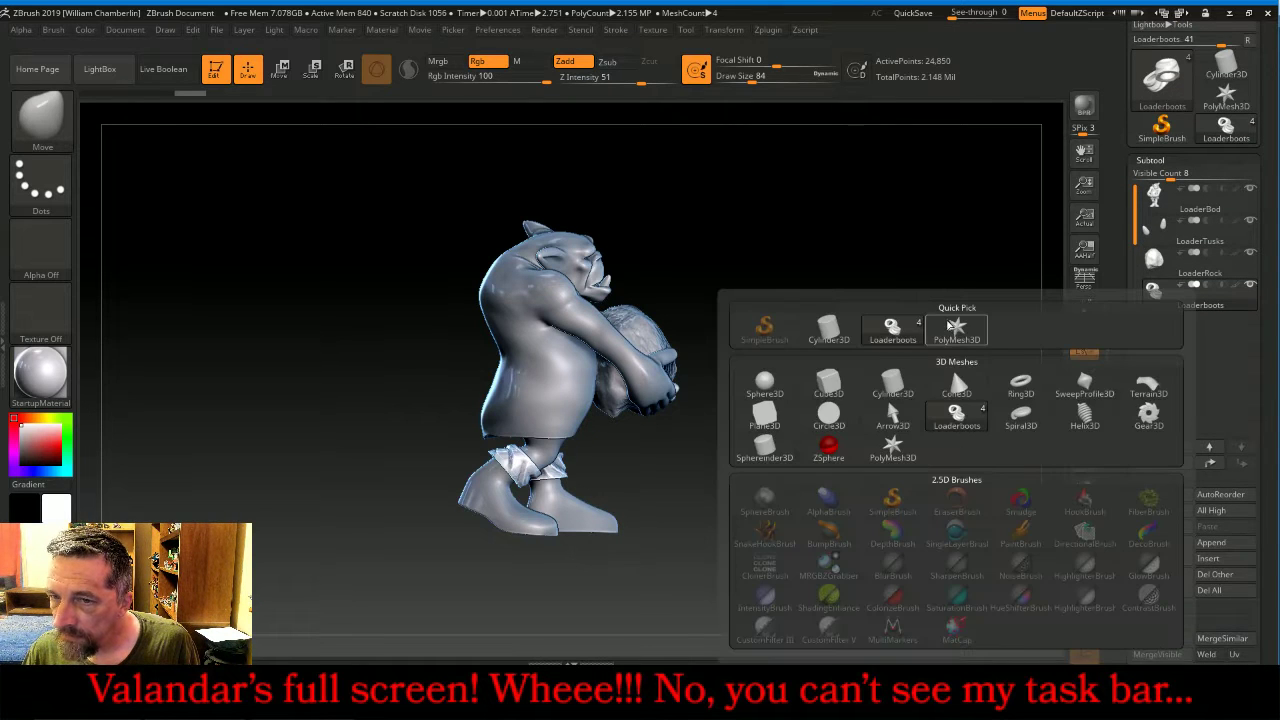
left_click(953, 325)
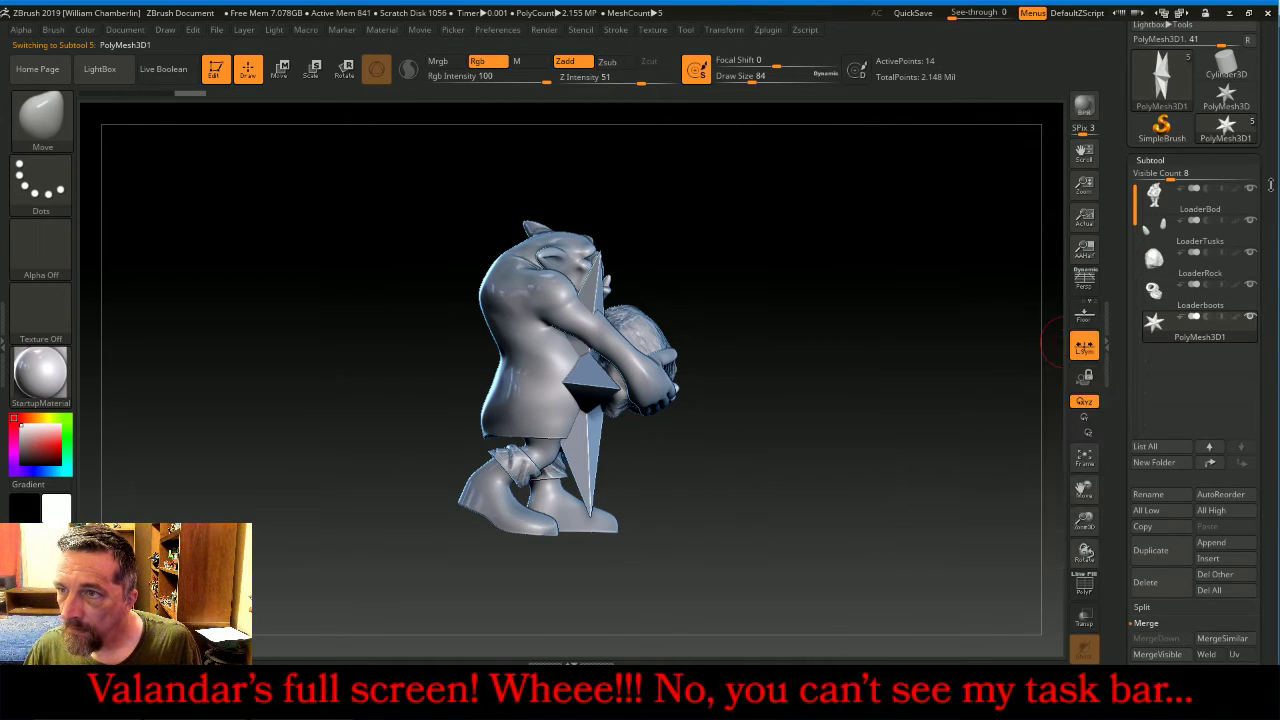
scroll(1262, 220, "up", 3)
left_click(1146, 250)
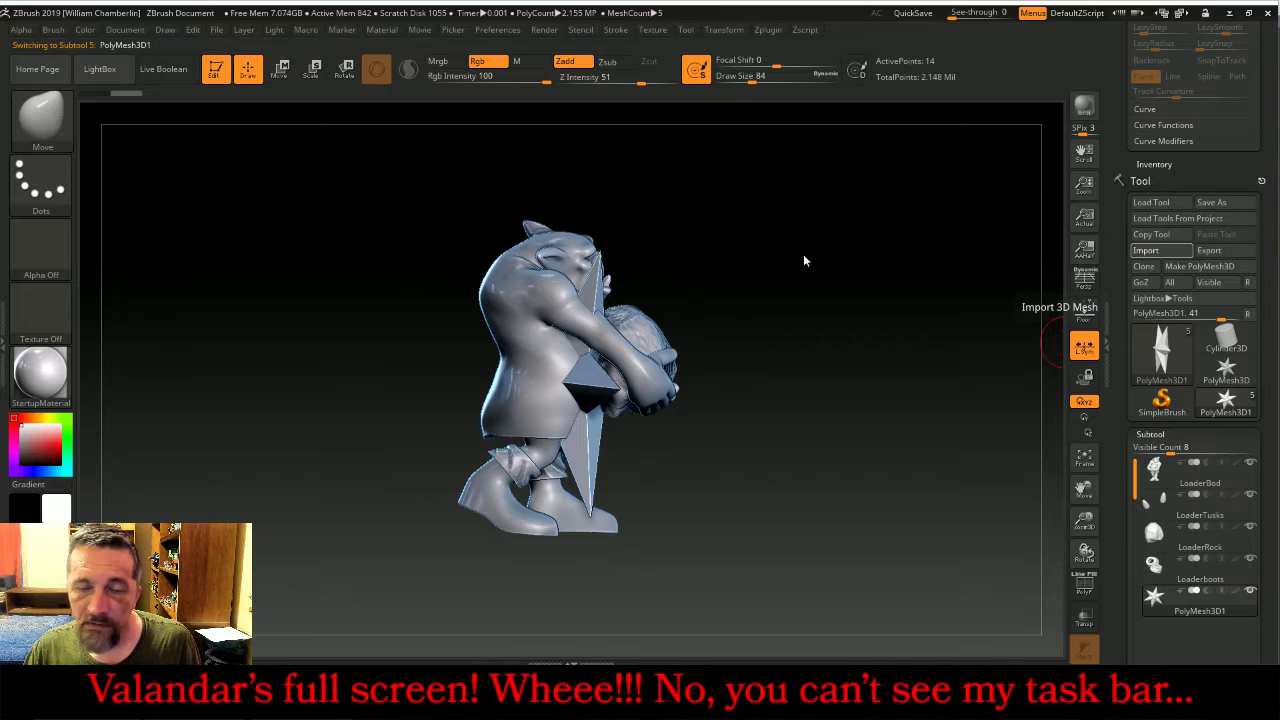
double_click(408, 110)
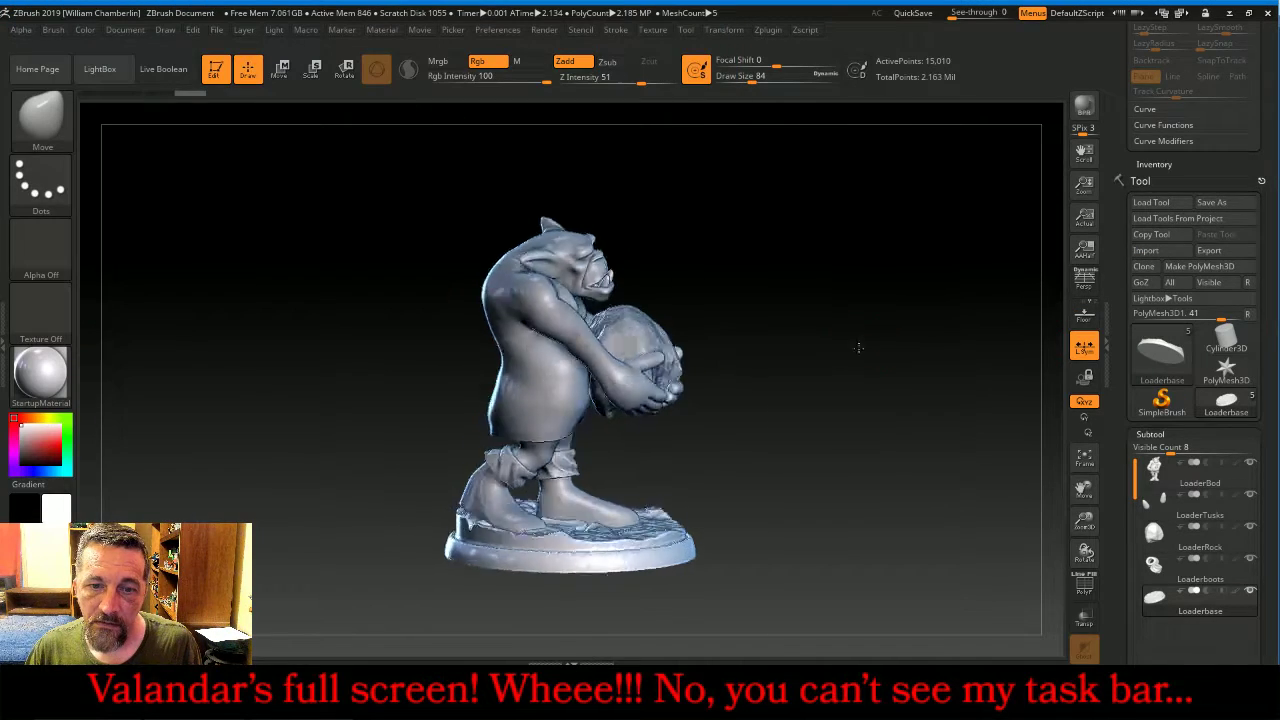
left_click_drag(858, 347, 811, 364)
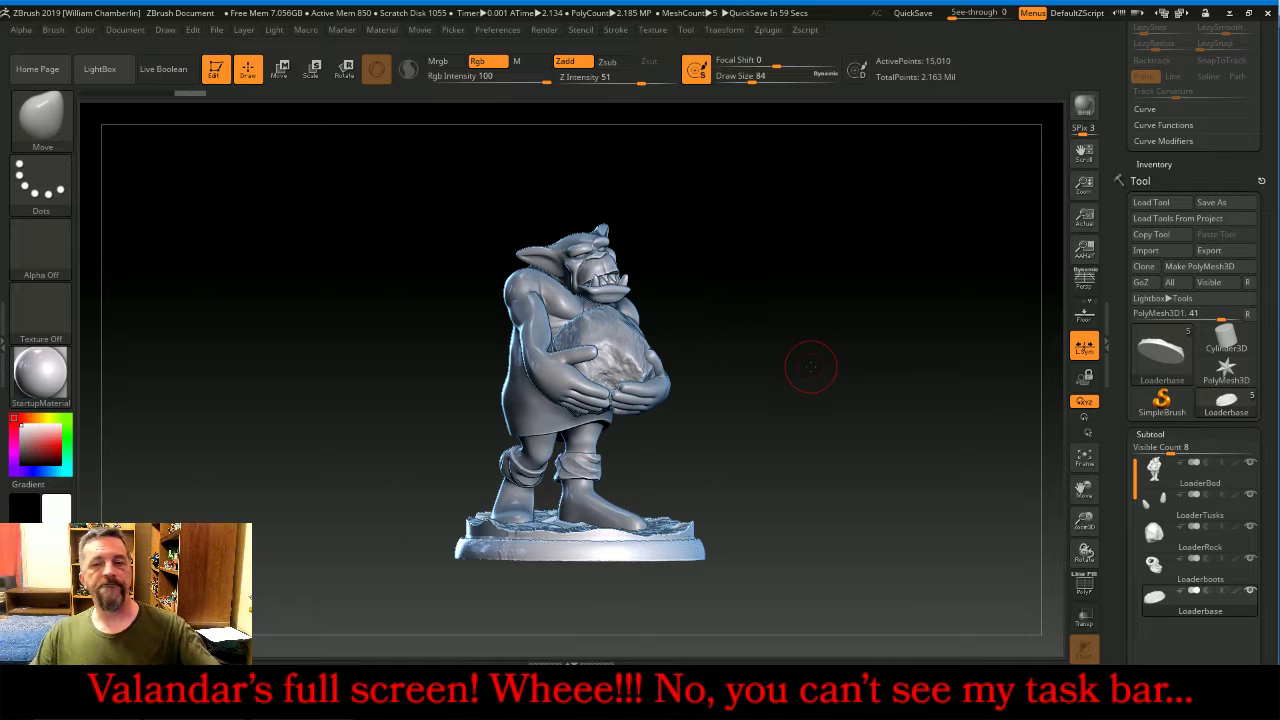
- Make LoaderBod the active subtool and mask a horizontal belt-like band around the orc's waist with a rectangular mask from the side
left_click(1166, 481)
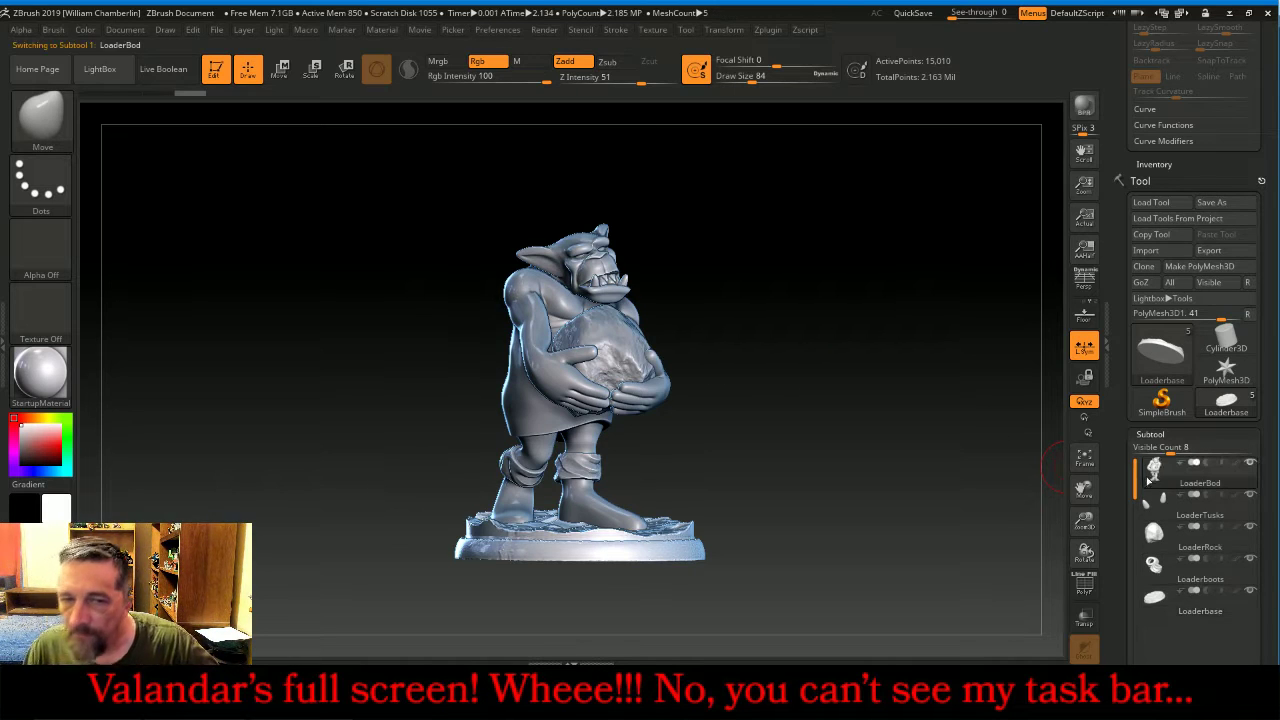
left_click_drag(908, 386, 951, 391)
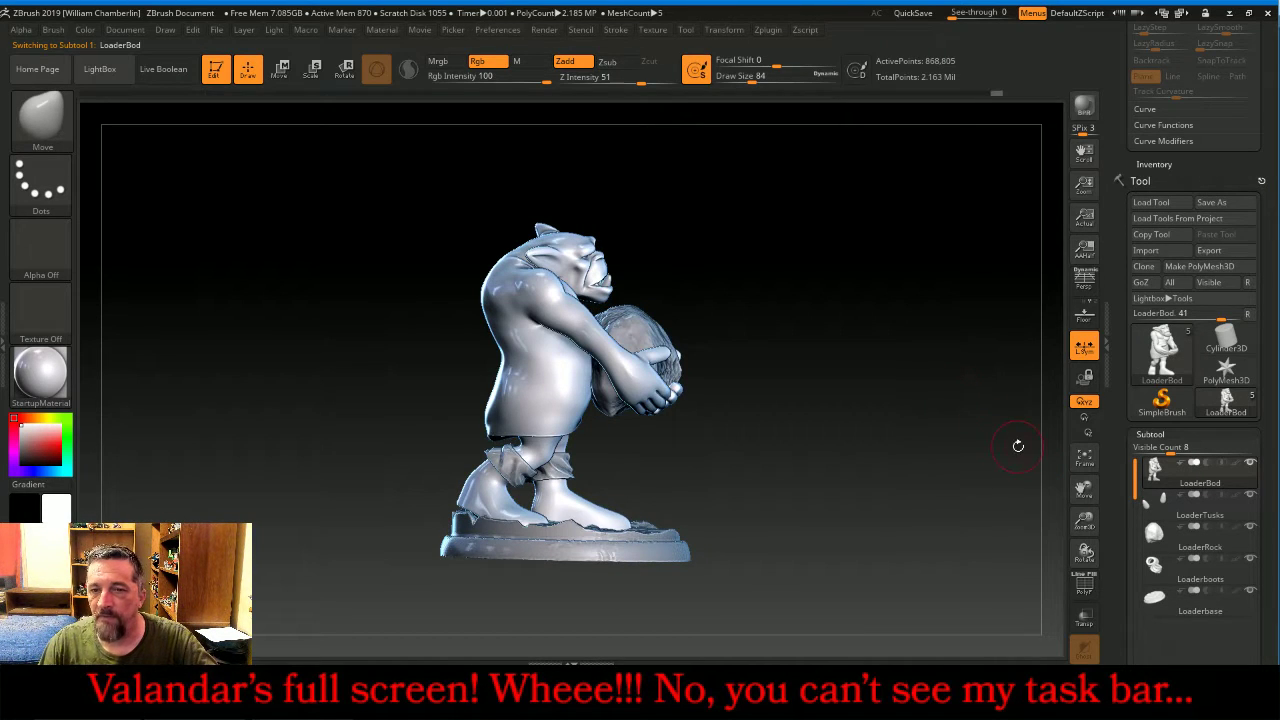
left_click(1085, 462)
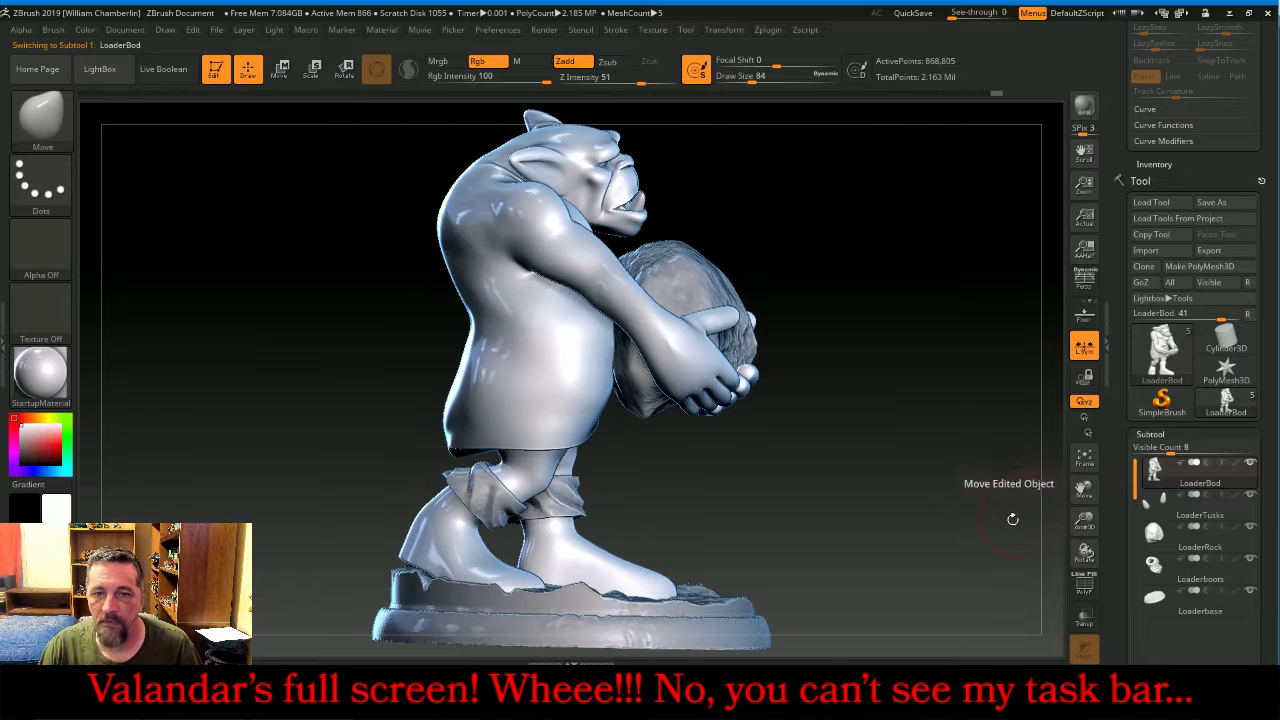
left_click_drag(876, 467, 953, 464)
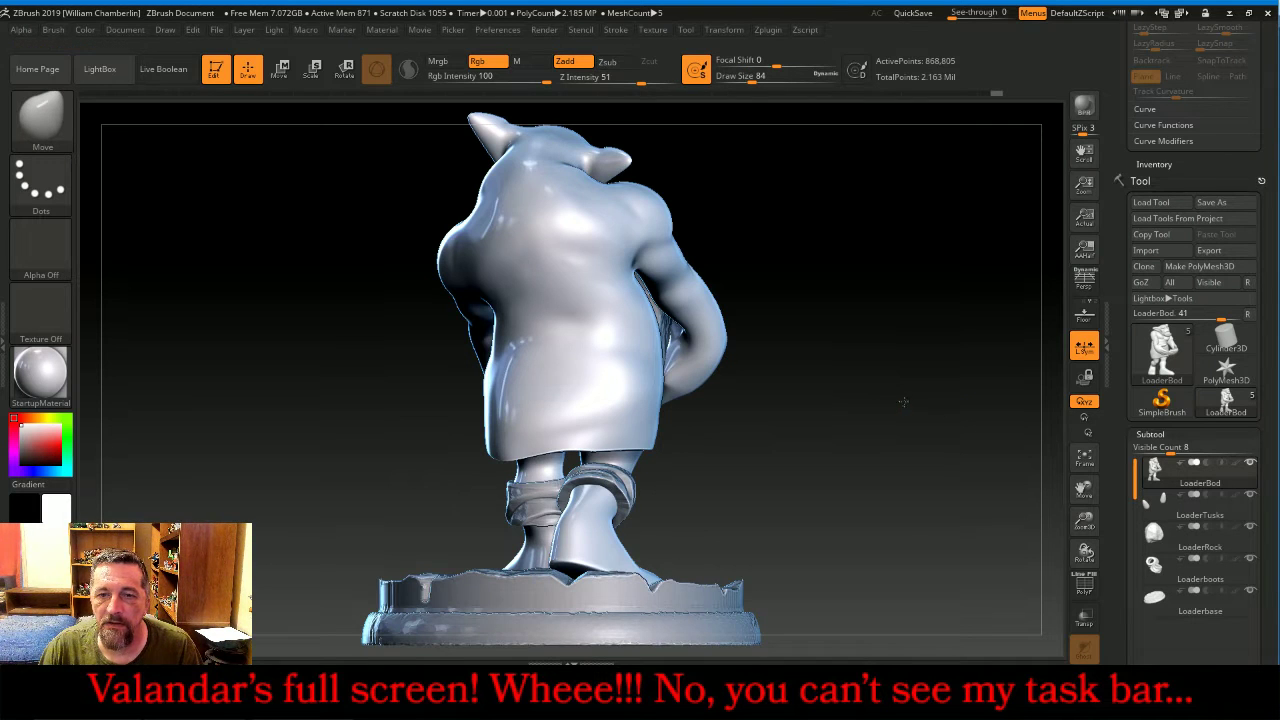
left_click_drag(903, 401, 978, 358)
left_click_drag(897, 286, 953, 340)
key("ctrl")
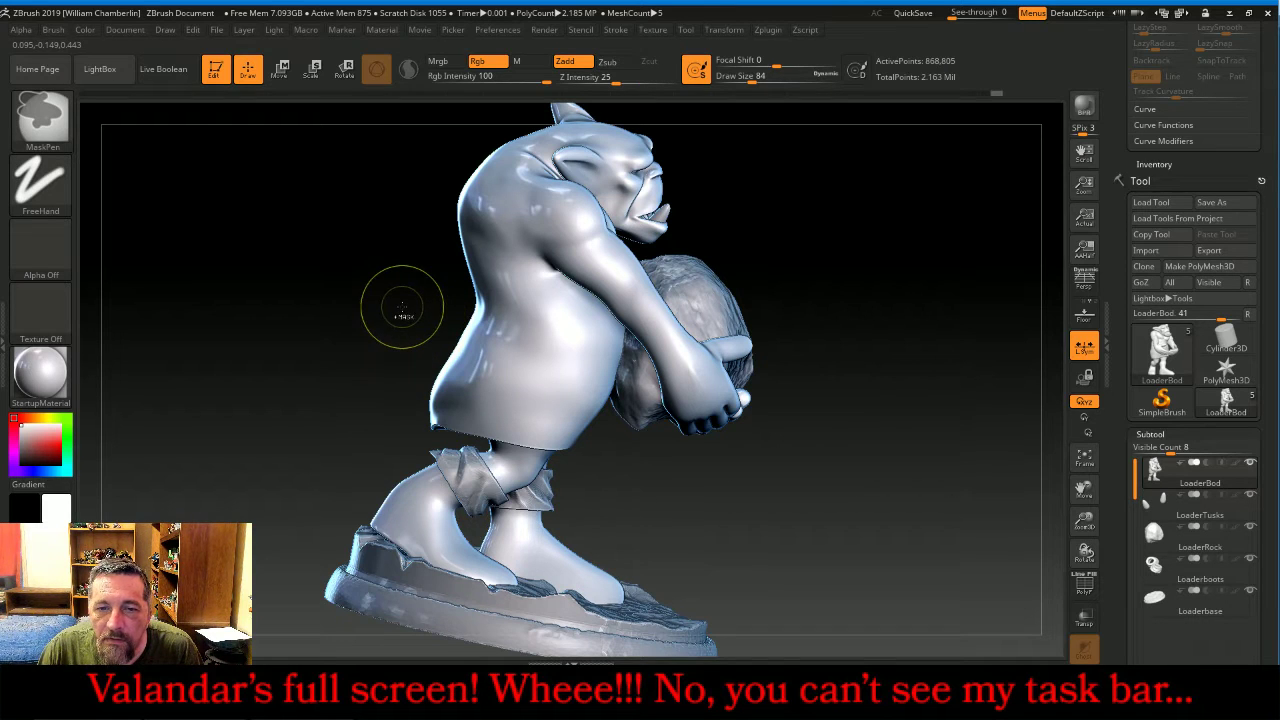
left_click_drag(401, 308, 511, 330, "ctrl")
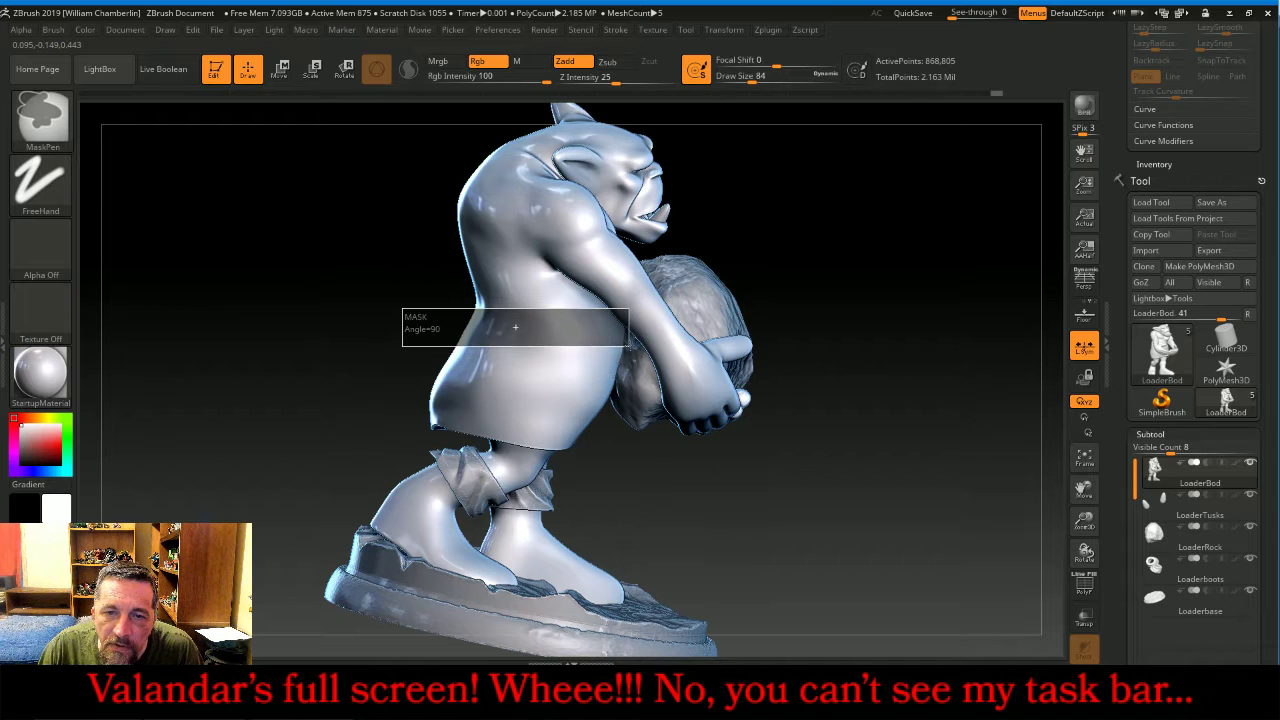
left_click_drag(630, 345, 630, 345, "ctrl")
- Reduce the masking brush's draw size to 35 for work on the waist band at the orc's back
mouse_move(843, 320)
left_mouse_down()
mouse_move(894, 280)
mouse_move(910, 283)
left_mouse_up()
key("ctrl")
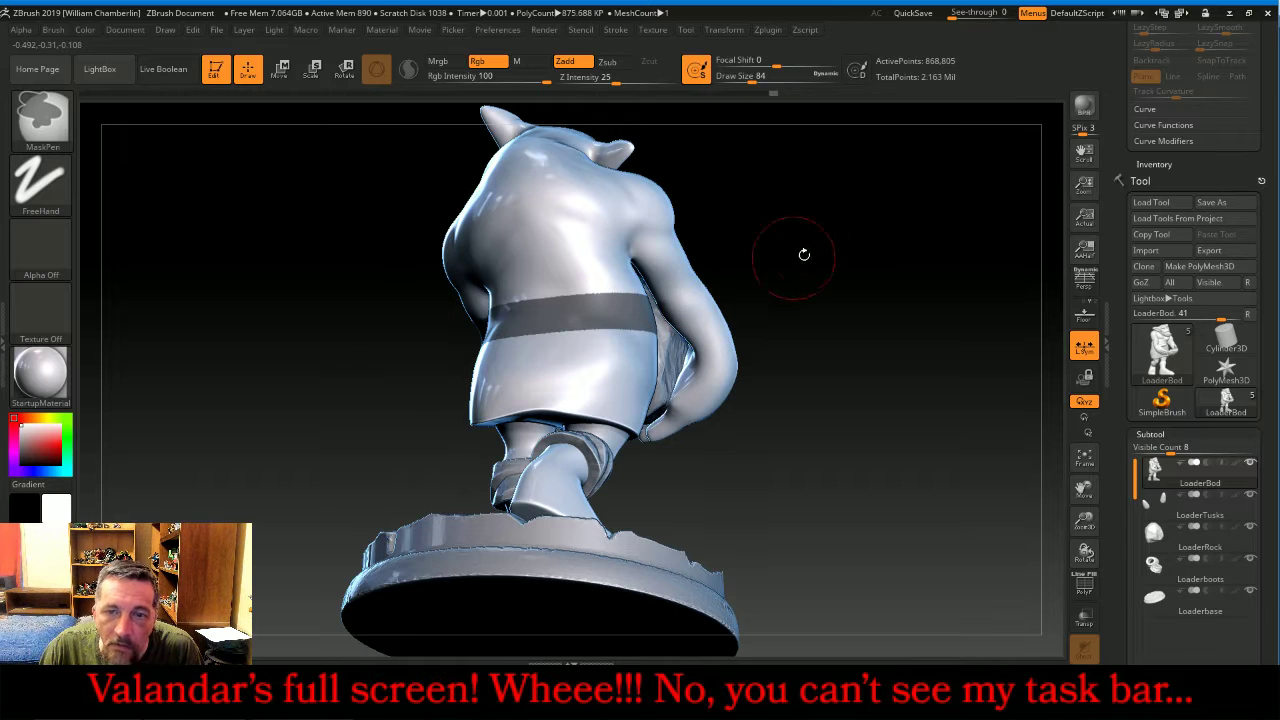
key("ctrl")
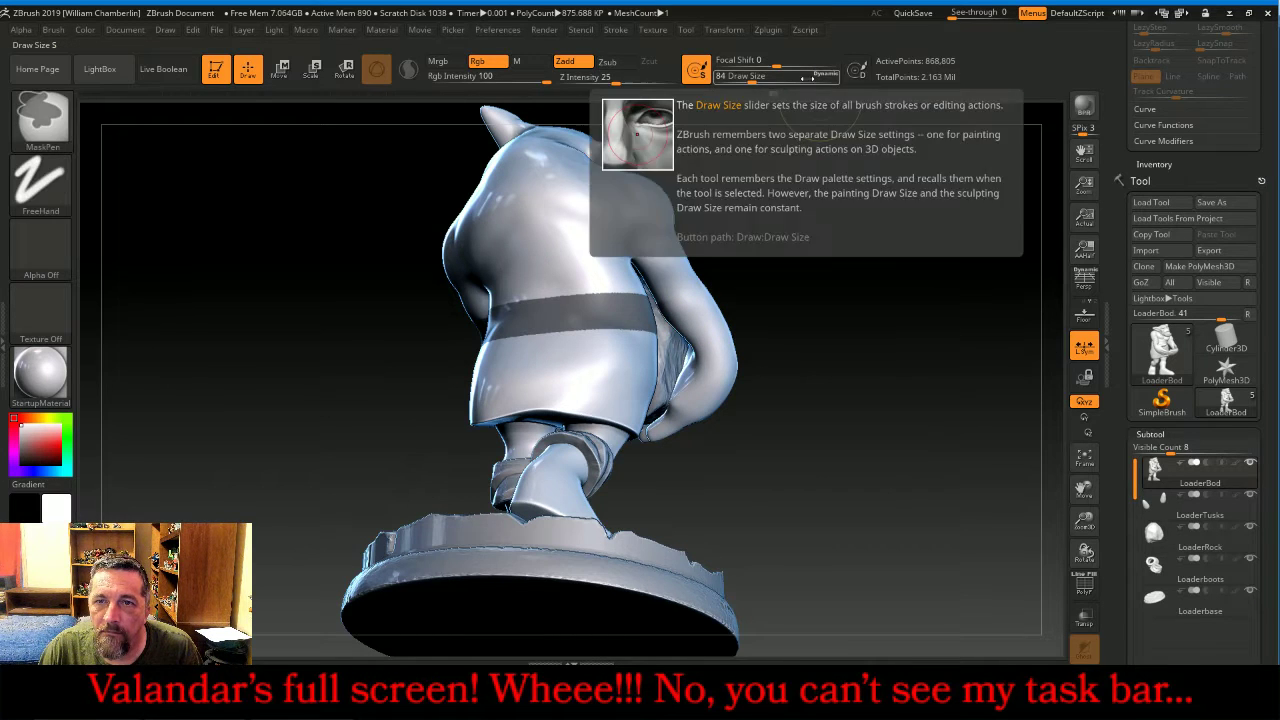
left_click_drag(748, 79, 740, 79, "ctrl")
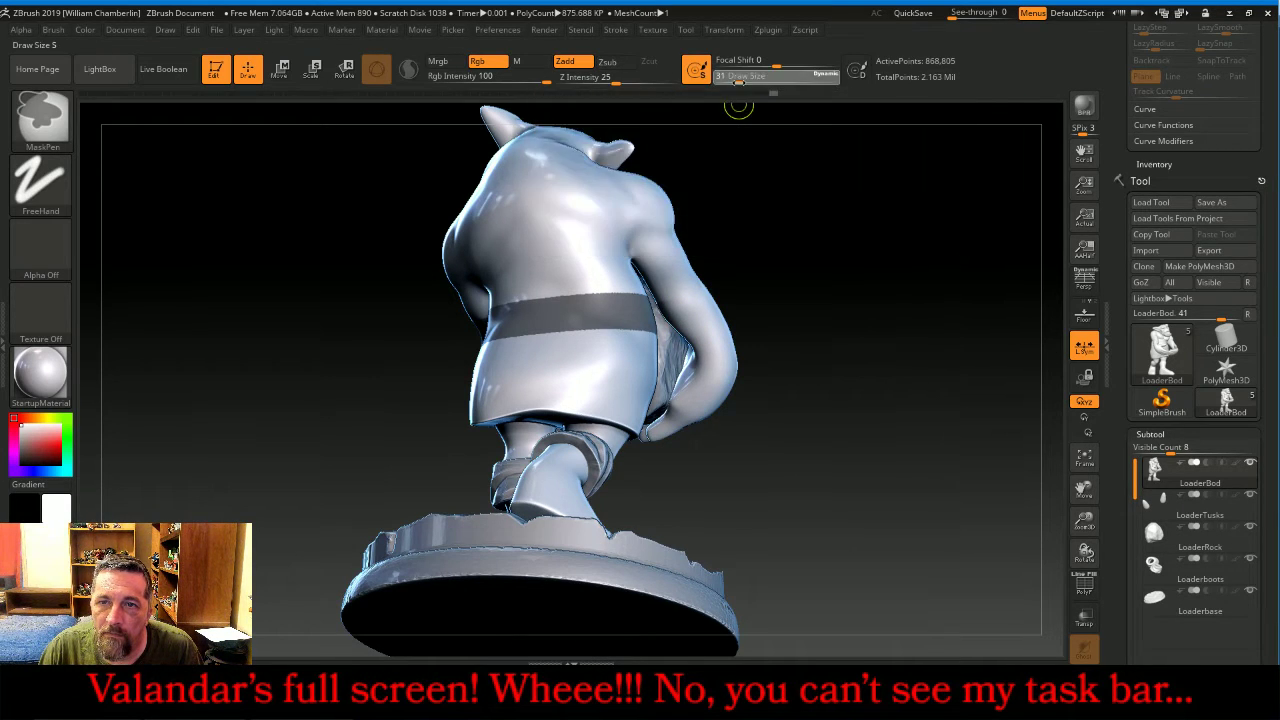
left_click(748, 64, "ctrl")
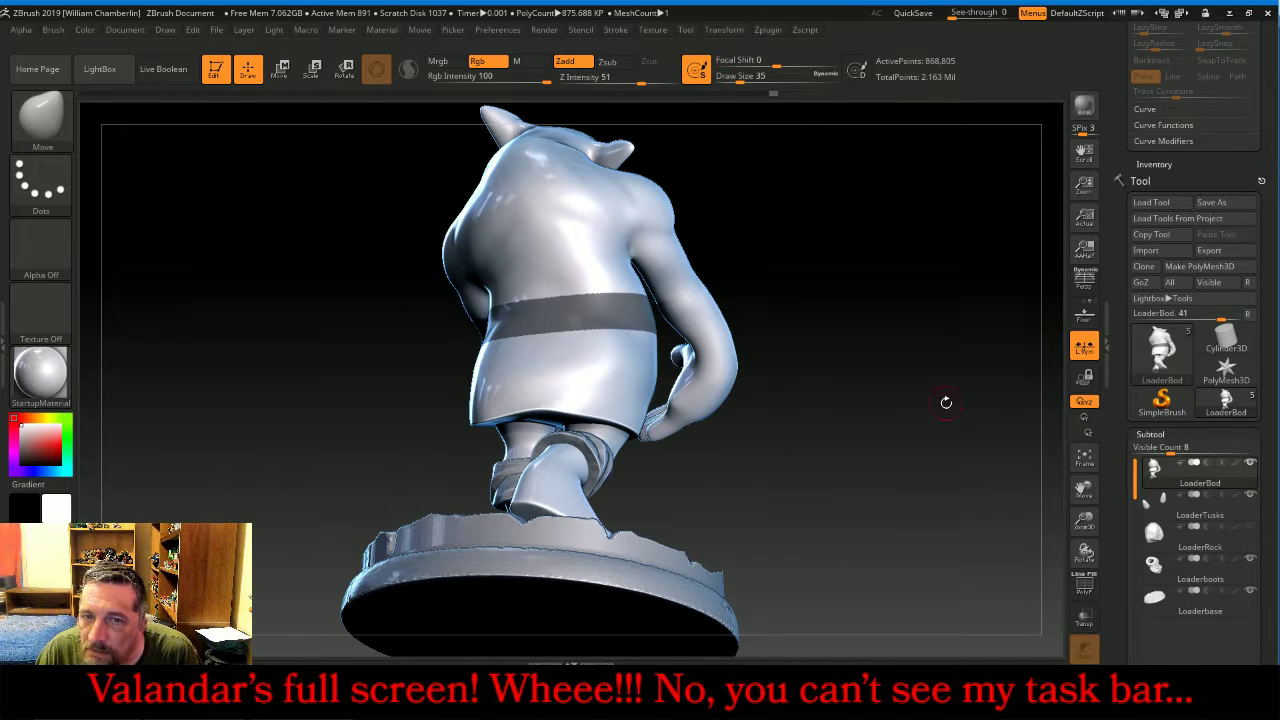
- Complete the masked belt band around the waist of the LoaderBod subtool, covering its front, sides and back
mouse_move(943, 400)
left_mouse_down()
mouse_move(903, 306)
mouse_move(742, 370)
left_mouse_up()
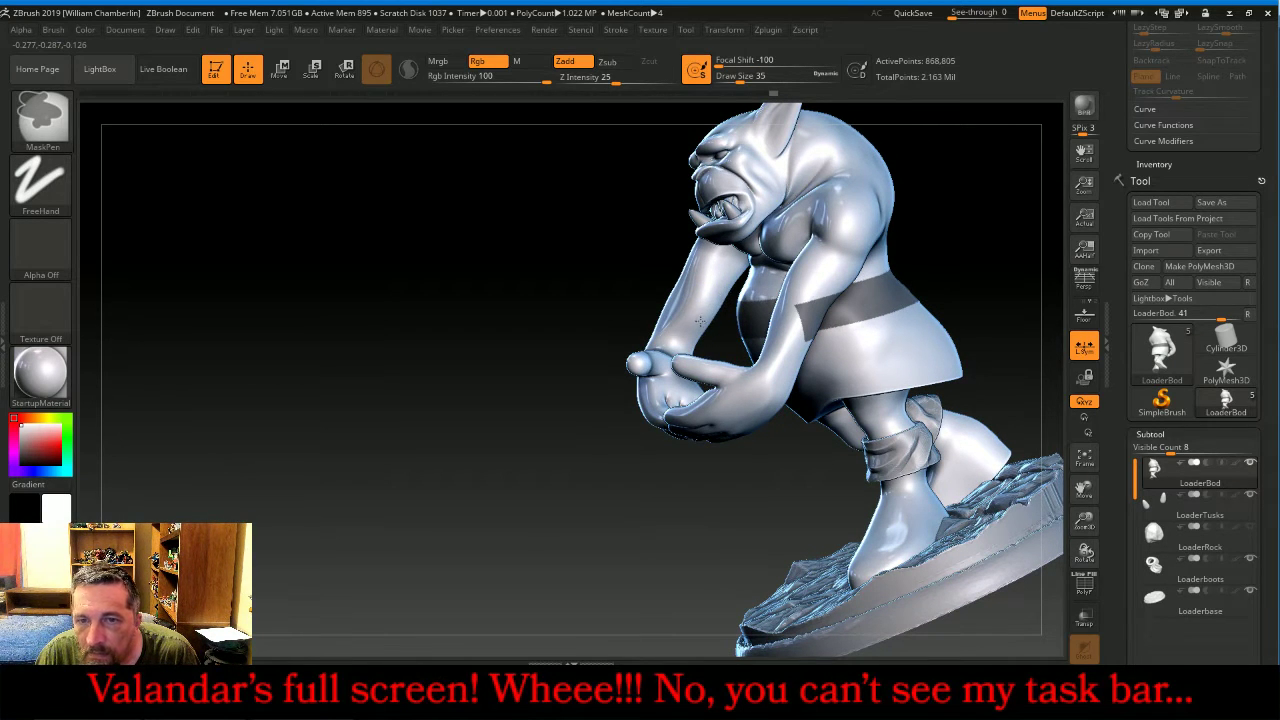
mouse_move(575, 292)
left_mouse_down()
mouse_move(558, 287)
mouse_move(642, 243)
mouse_move(657, 264)
left_mouse_up()
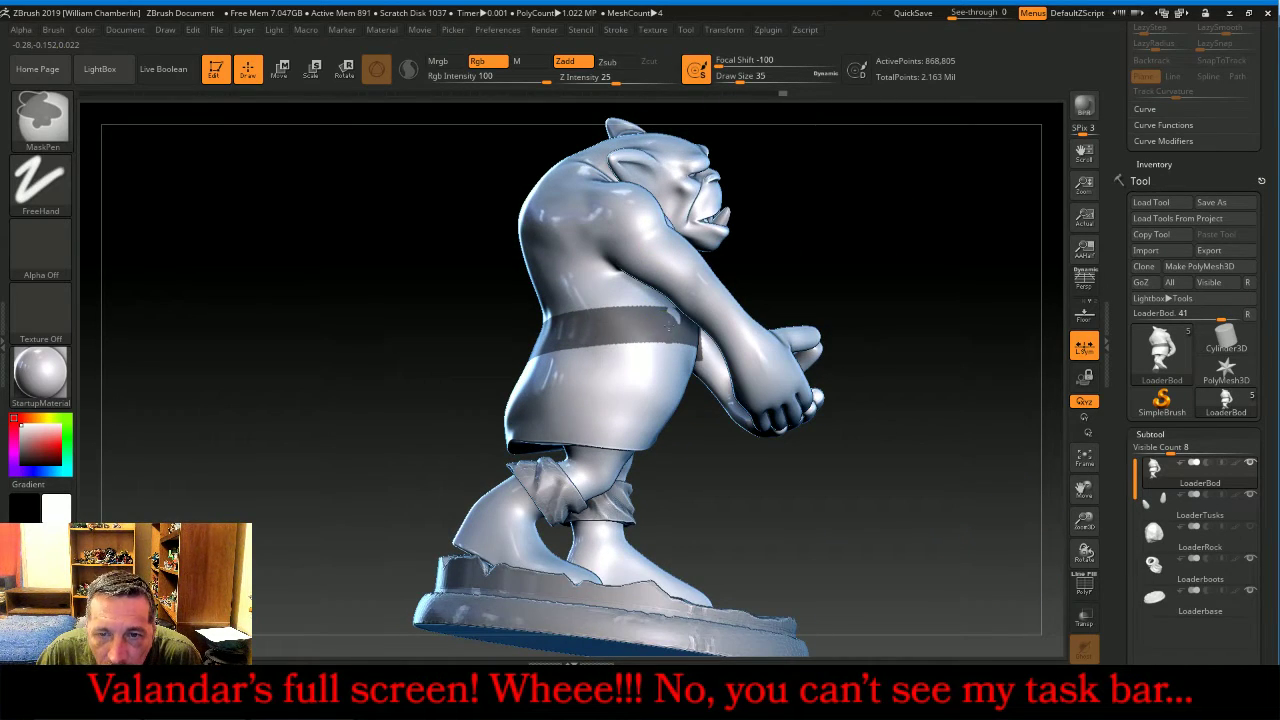
mouse_move(716, 345)
left_mouse_down()
mouse_move(1000, 237)
mouse_move(880, 276)
left_mouse_up()
mouse_move(348, 226)
left_mouse_down("ctrl")
mouse_move(508, 514)
mouse_move(537, 526)
left_mouse_up("ctrl")
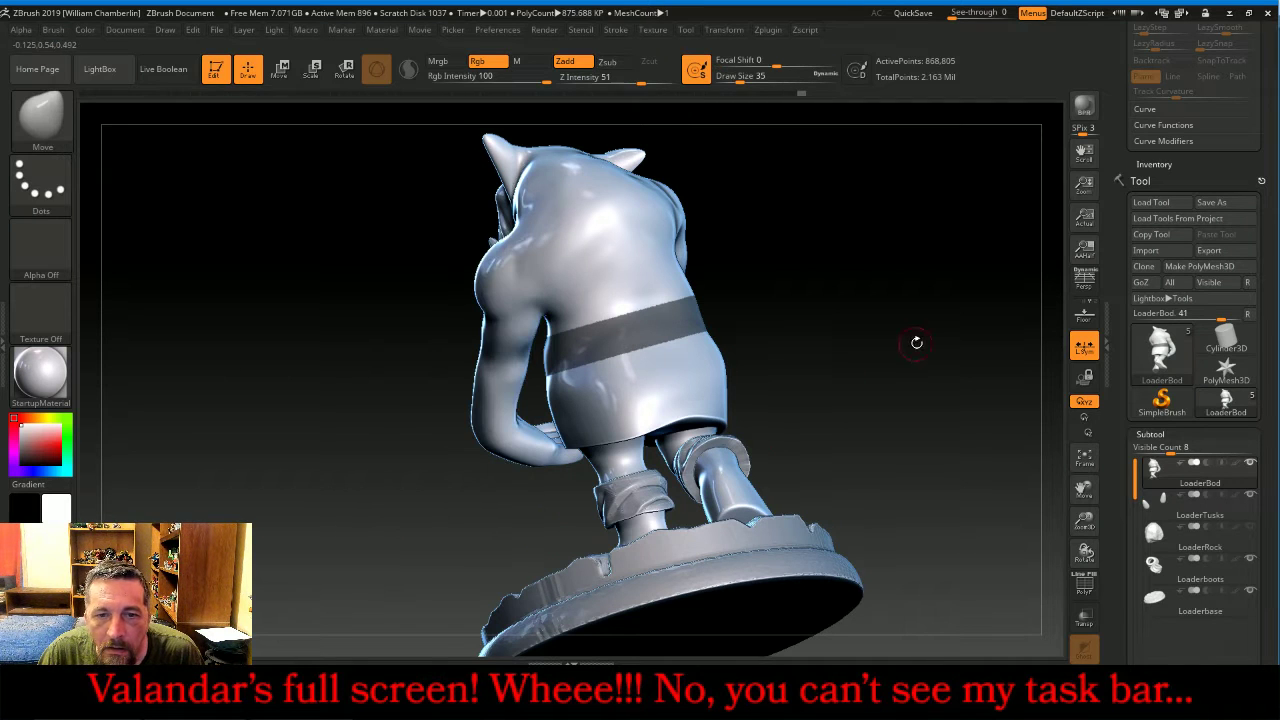
mouse_move(914, 343)
left_mouse_down()
mouse_move(876, 348)
mouse_move(860, 289)
mouse_move(888, 248)
left_mouse_up()
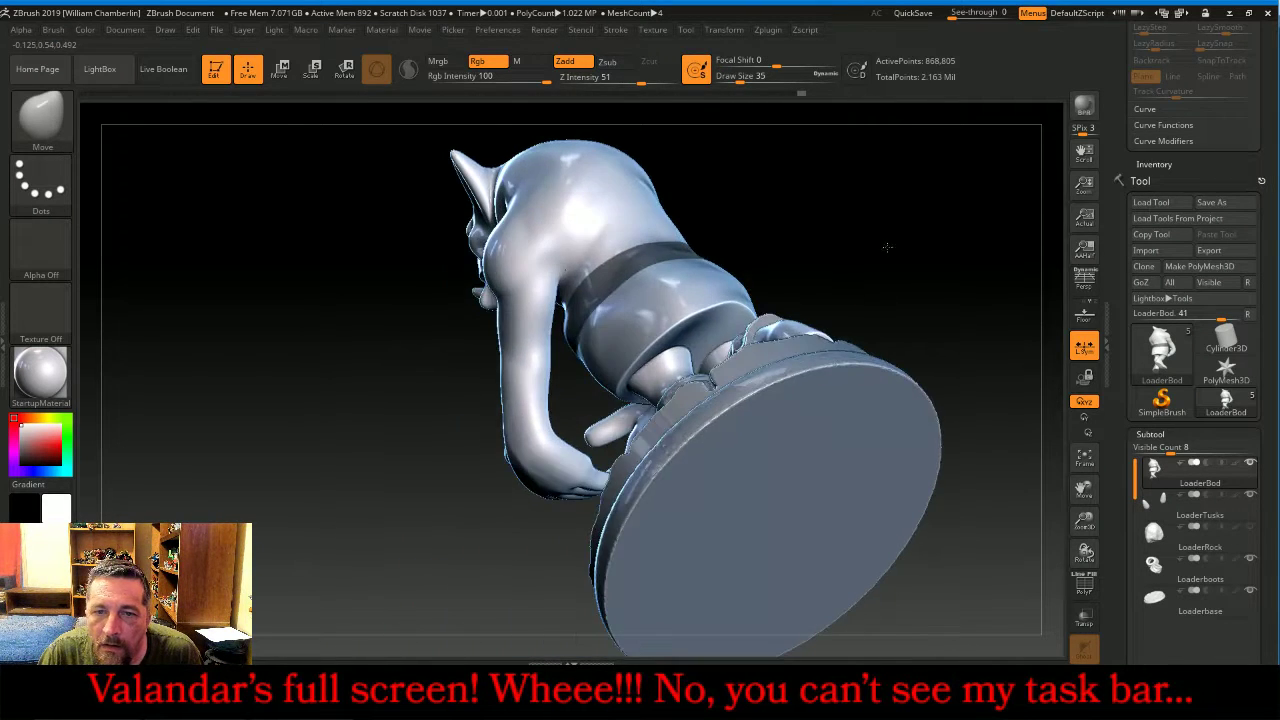
mouse_move(1021, 339)
left_mouse_down()
mouse_move(952, 340)
mouse_move(930, 325)
left_mouse_up()
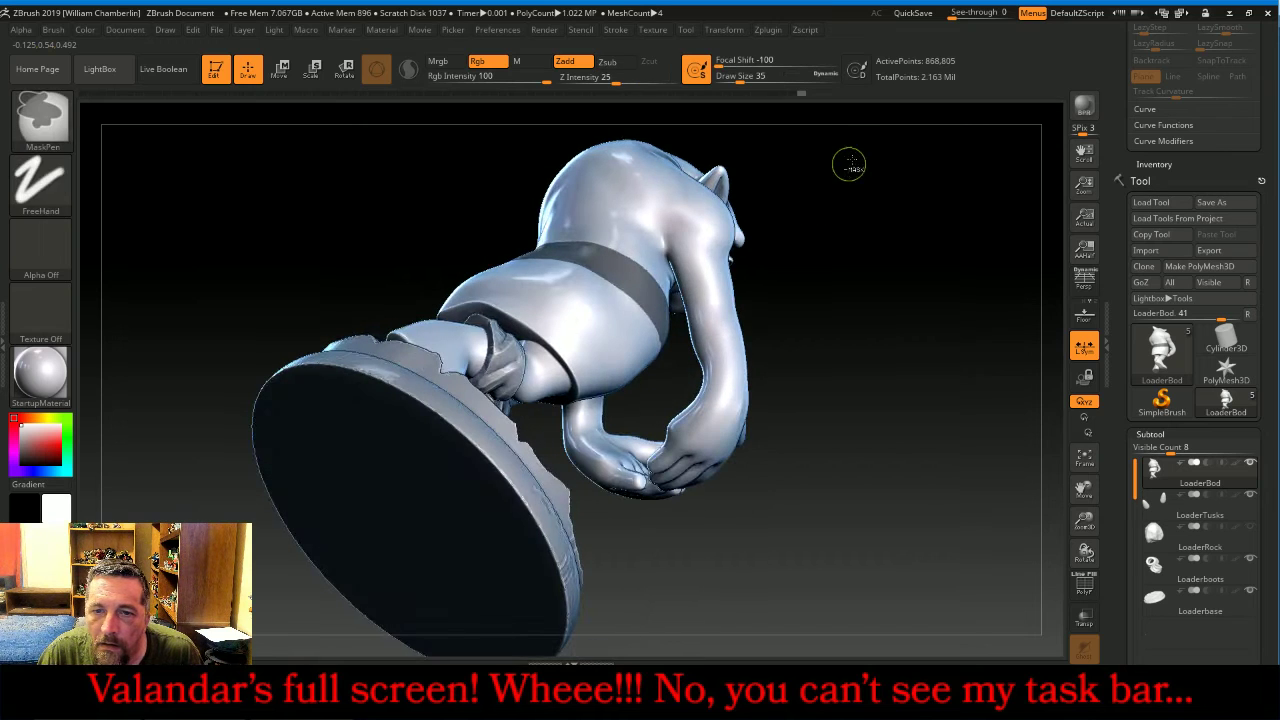
mouse_move(857, 152)
left_mouse_down("ctrl")
mouse_move(760, 514)
mouse_move(679, 568)
left_mouse_up("ctrl")
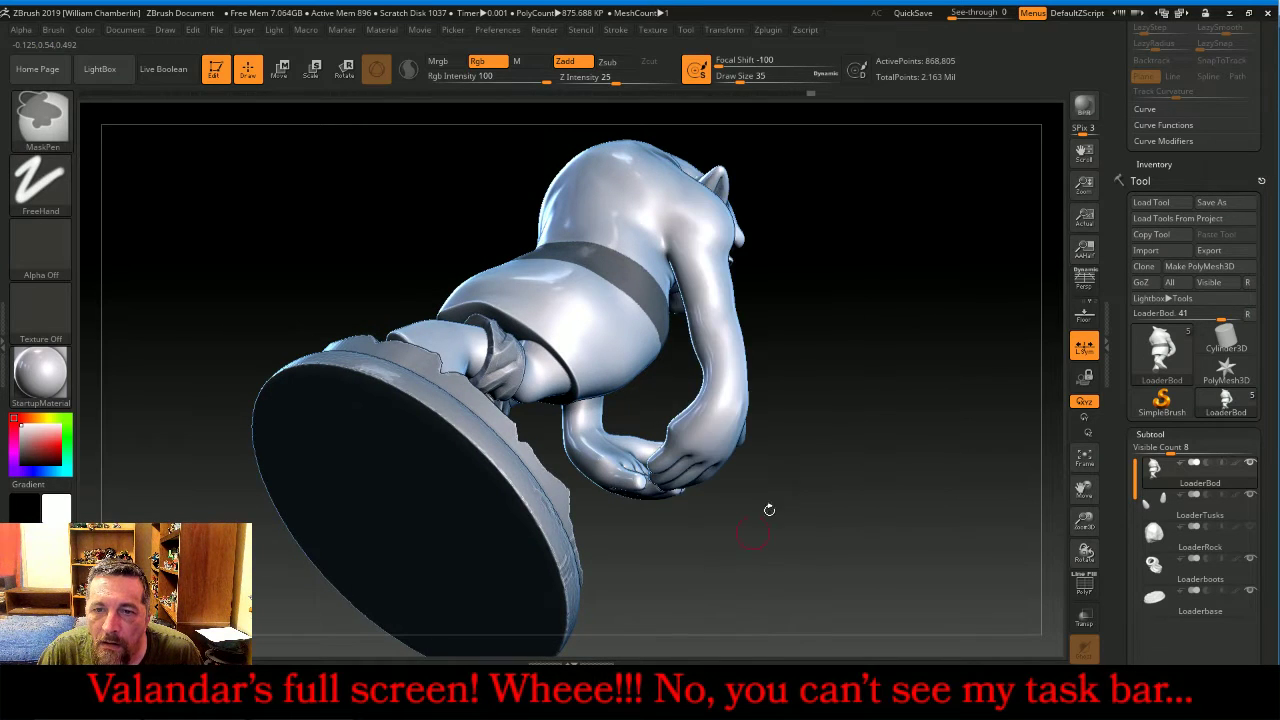
mouse_move(766, 508)
left_mouse_down()
mouse_move(921, 470)
mouse_move(938, 425)
left_mouse_up()
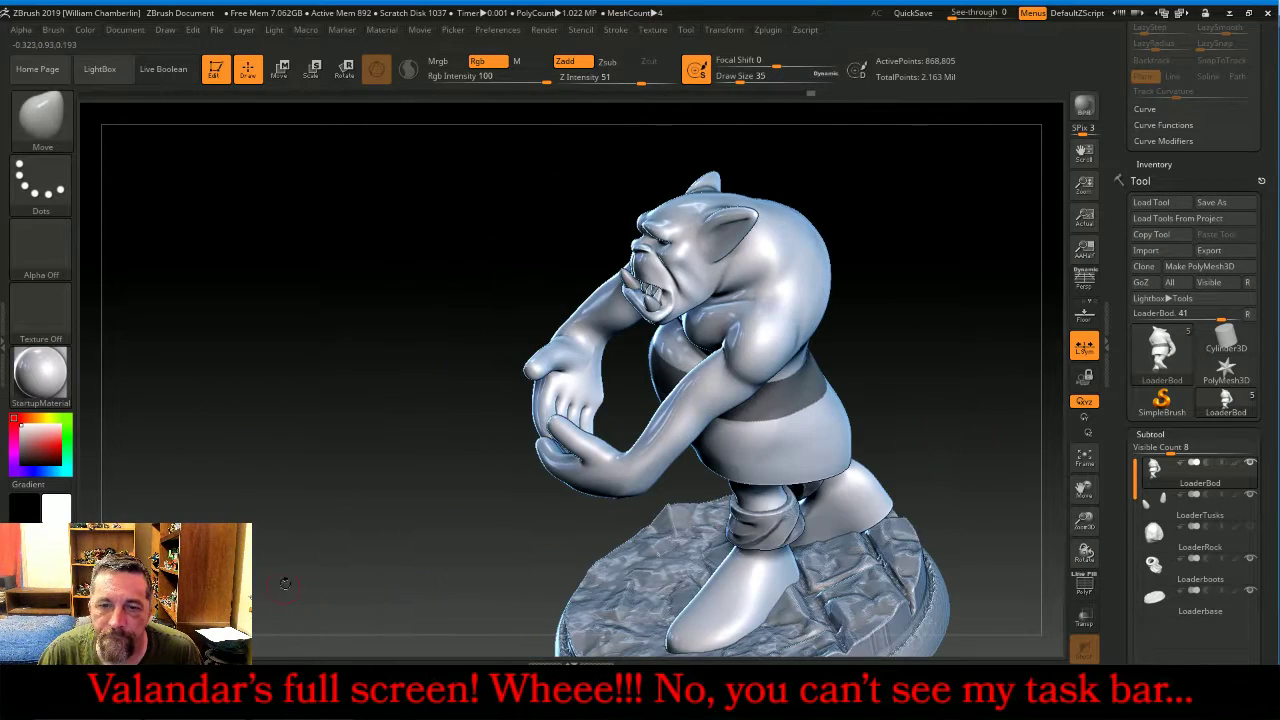
left_click_drag(285, 583, 386, 512)
left_click_drag(340, 342, 337, 407)
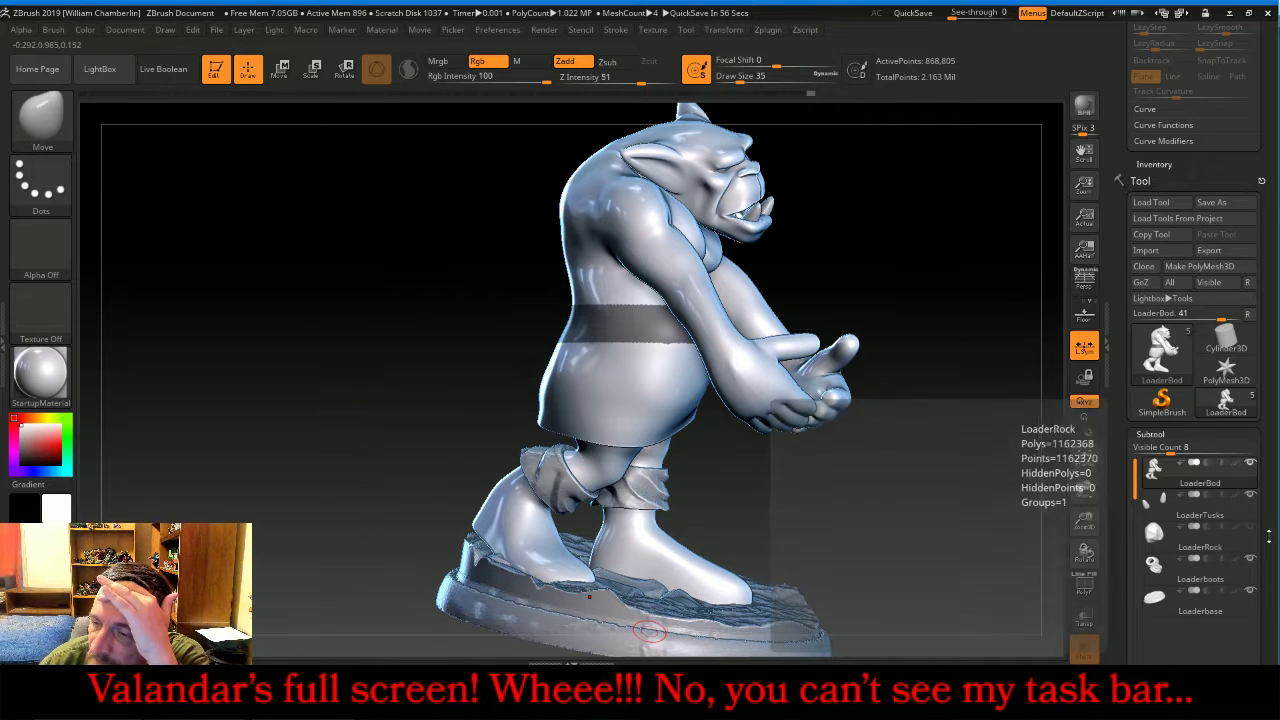
- Extract the masked waist band as a new subtool with thickness 0.02, and clear the mask on it
scroll(1273, 535, "down", 5)
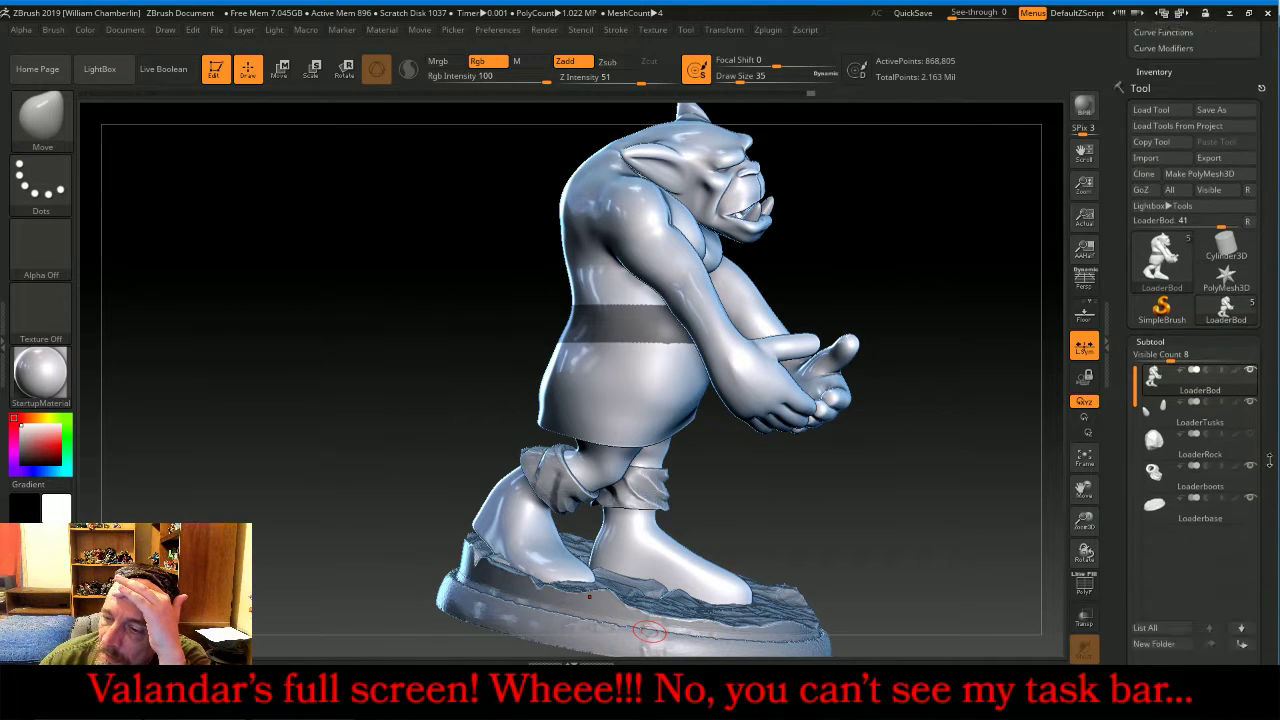
left_click(1150, 532)
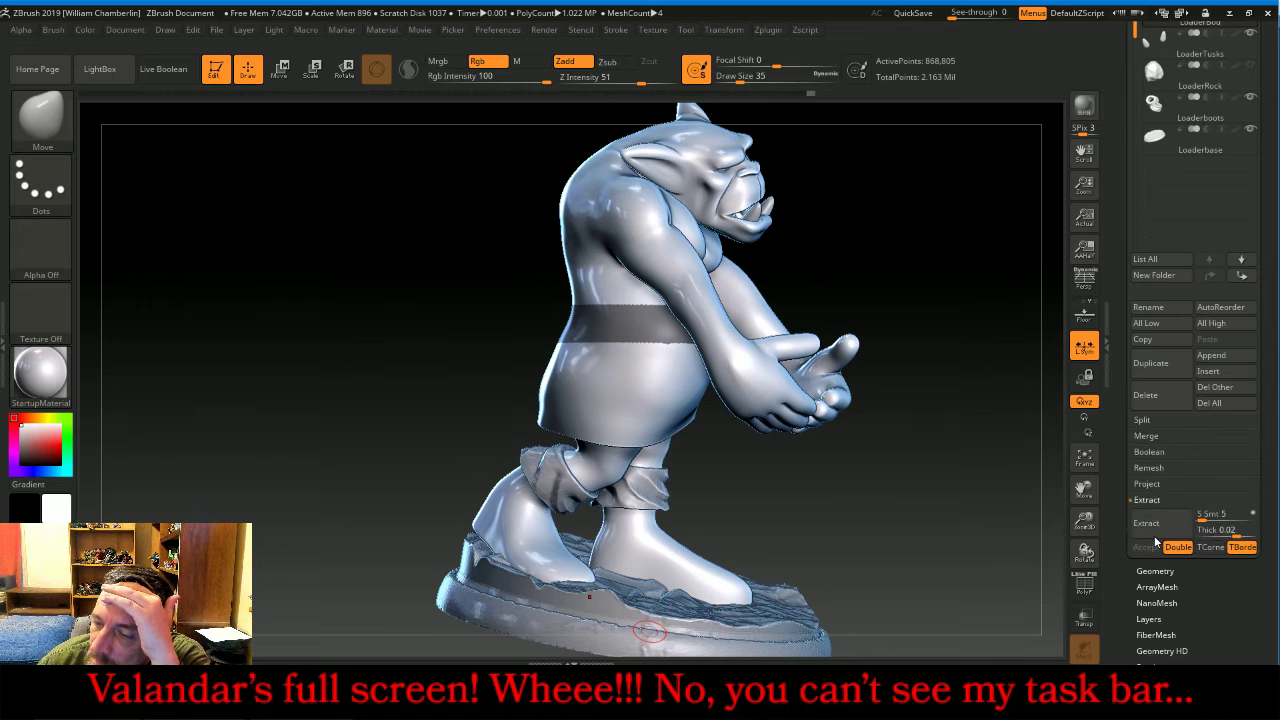
left_click(1155, 549)
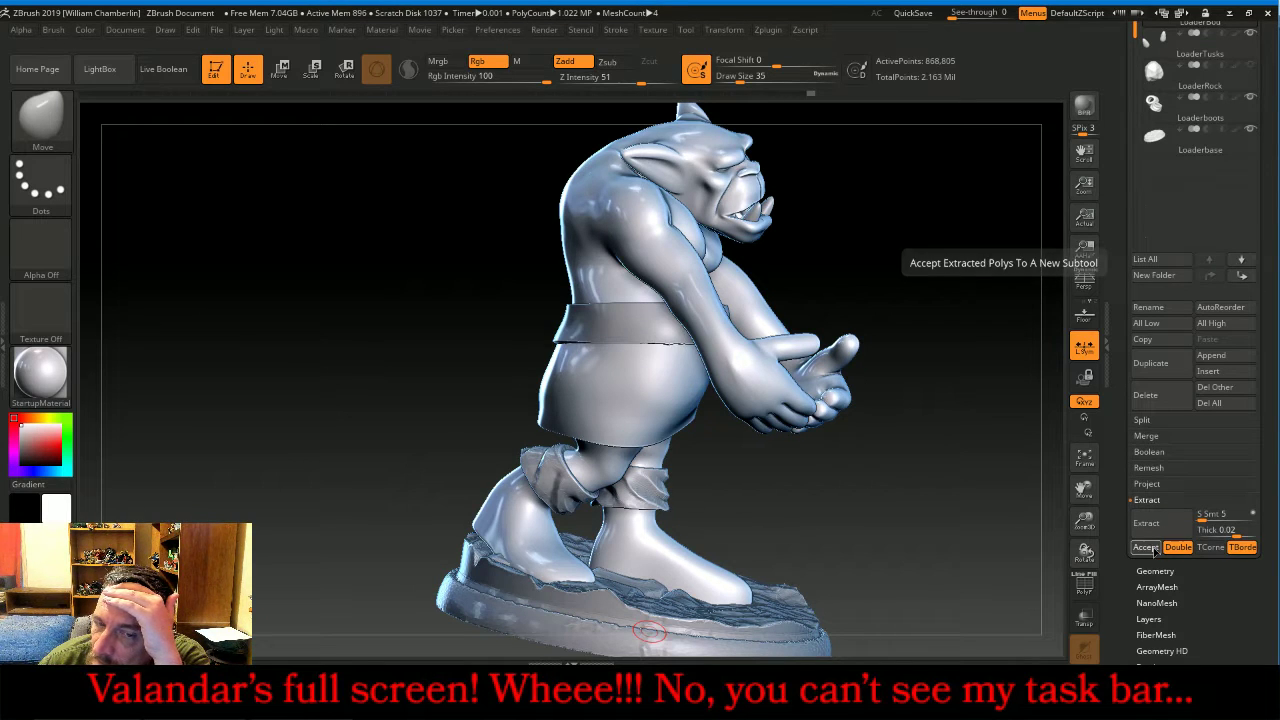
left_click_drag(379, 269, 421, 375, "ctrl")
- Make the LoaderBod subtool active again and clear its waist mask
left_click_drag(1266, 45, 1254, 137)
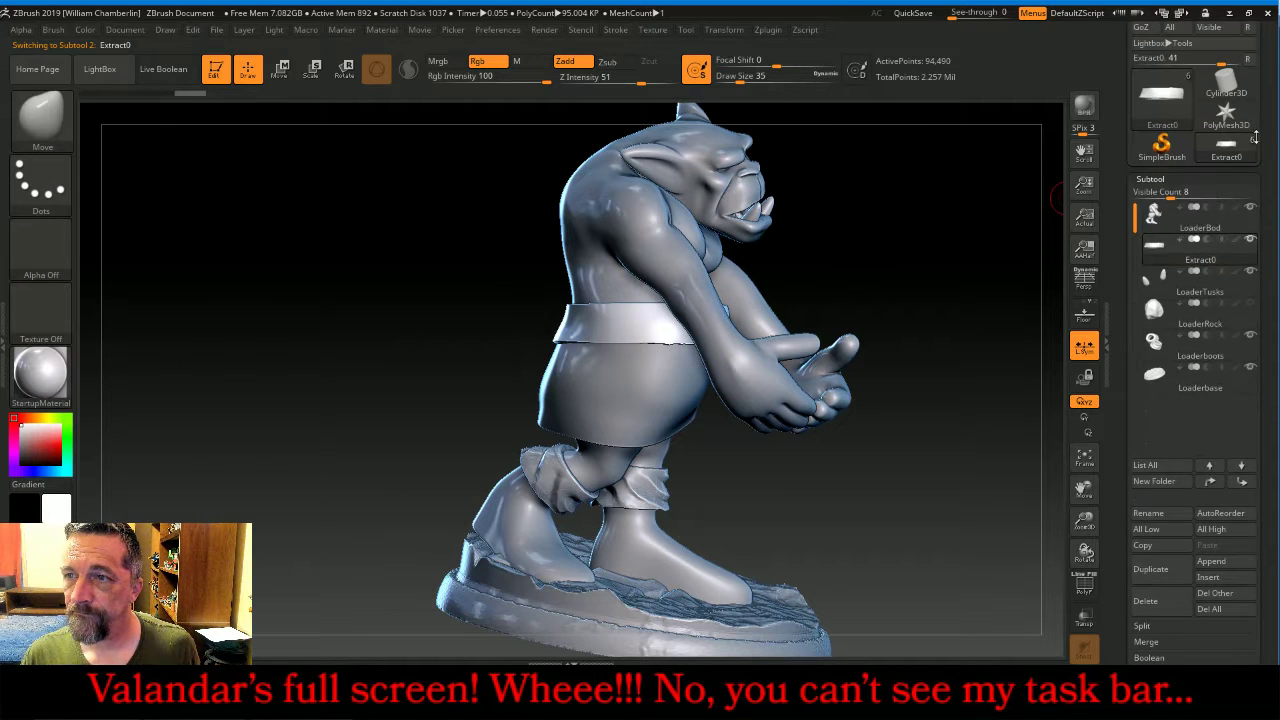
left_click(1160, 228)
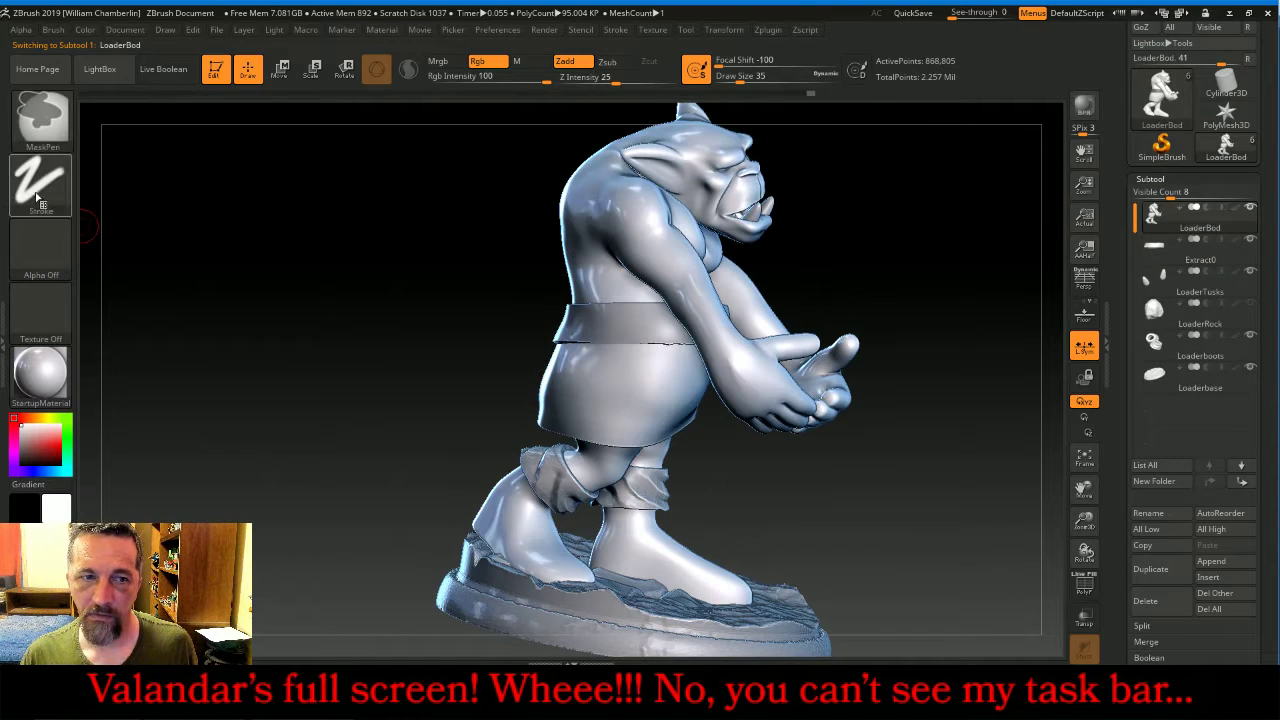
mouse_move(256, 280)
left_mouse_down()
mouse_move(208, 290)
mouse_move(275, 303)
left_mouse_up()
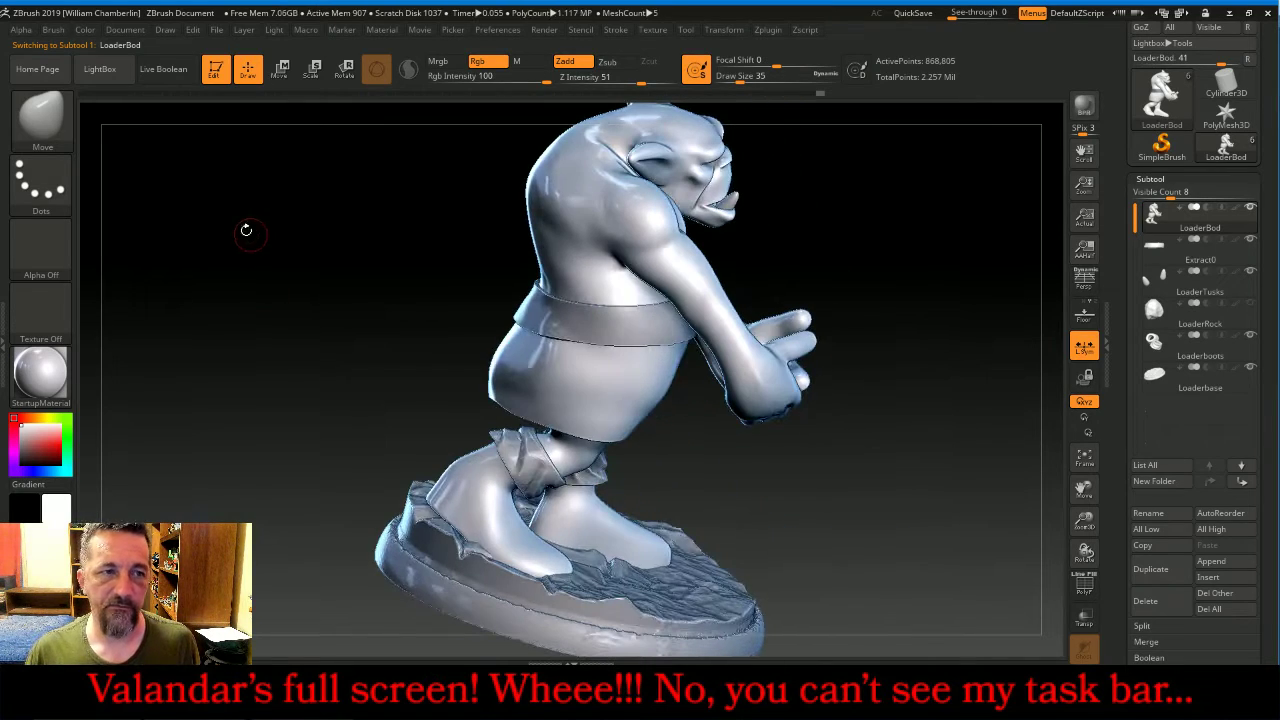
- Paint a mask band across the upper back and shoulders behind the ogre's head
left_click_drag(220, 195, 480, 208)
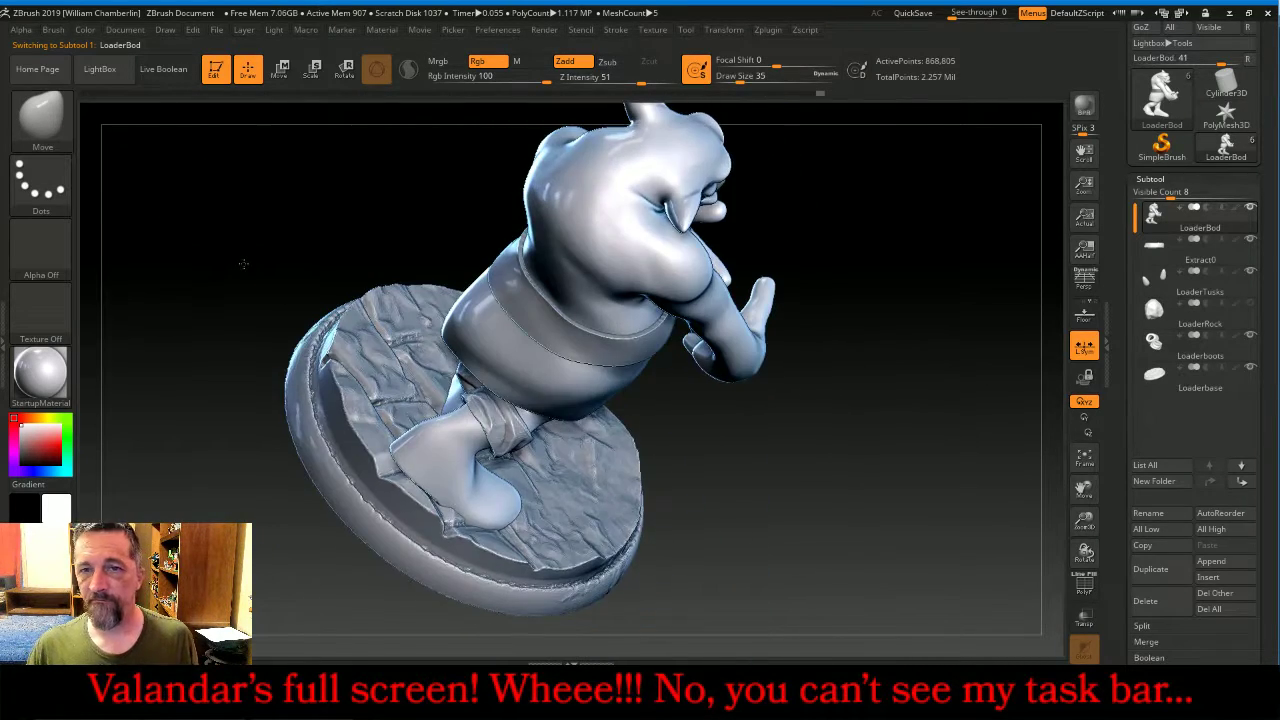
key("ctrl")
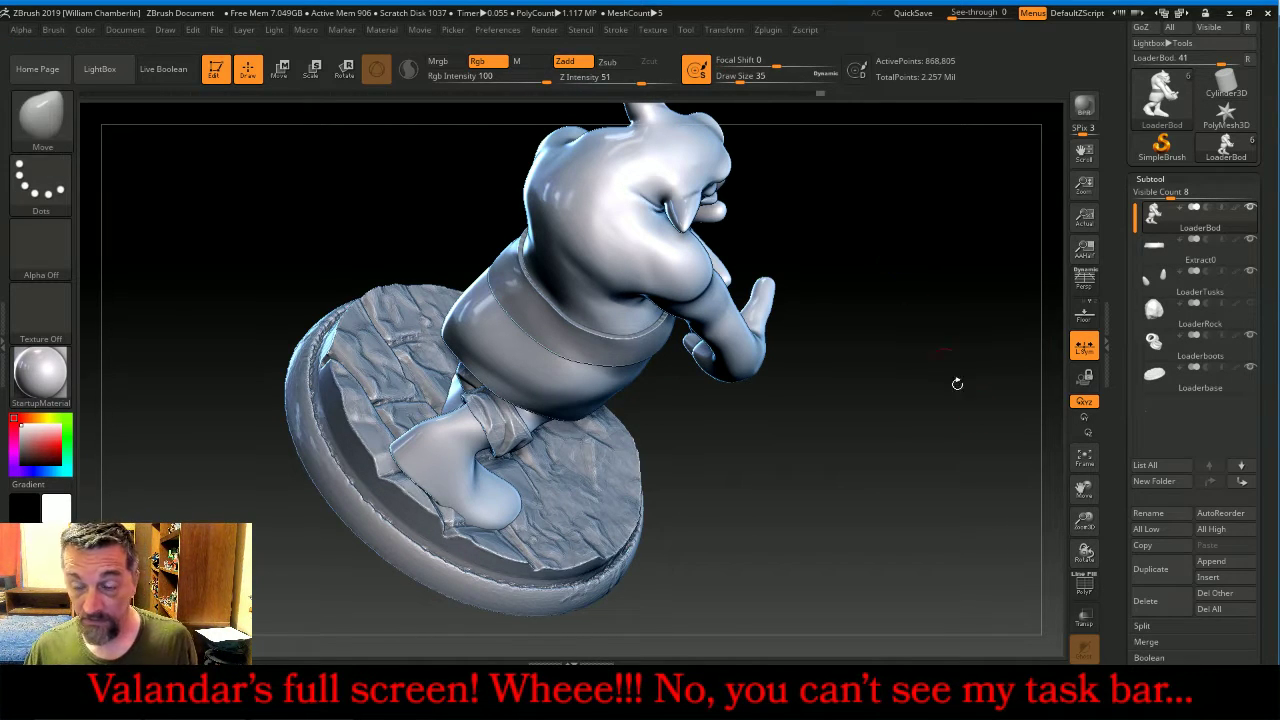
left_click_drag(1084, 490, 1086, 572)
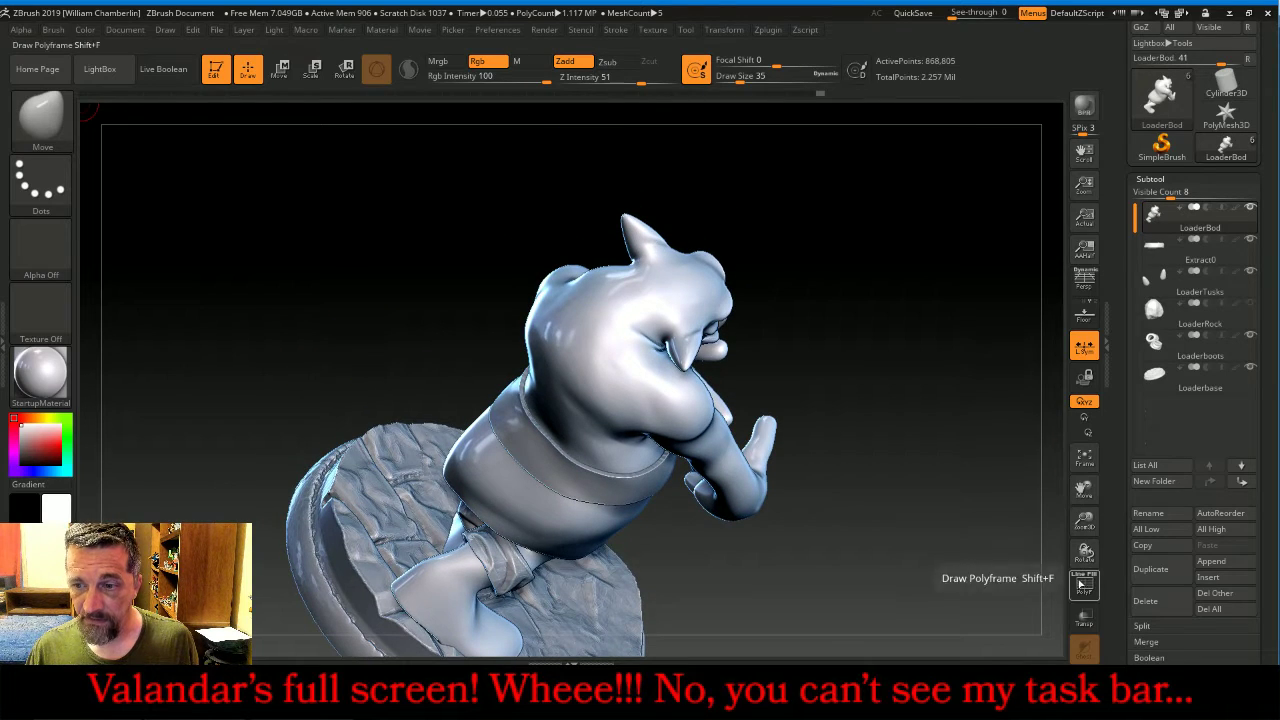
left_click_drag(1084, 522, 1056, 483)
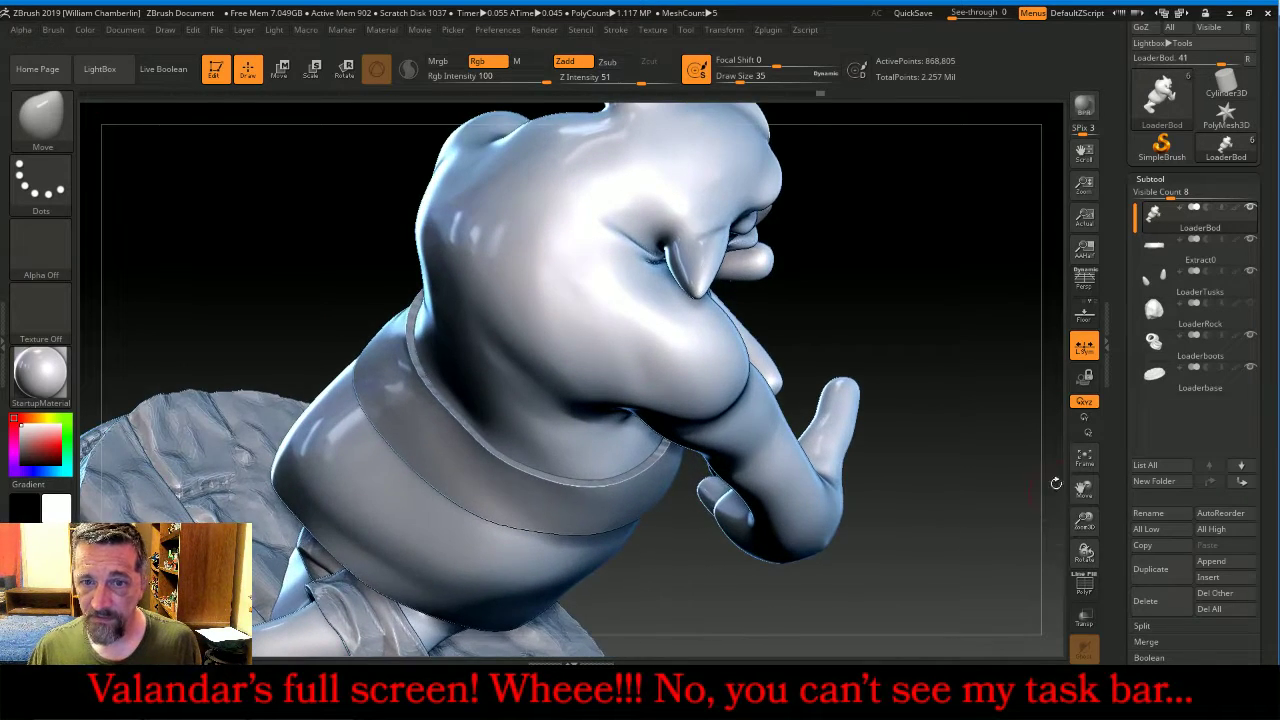
left_click_drag(963, 312, 993, 404)
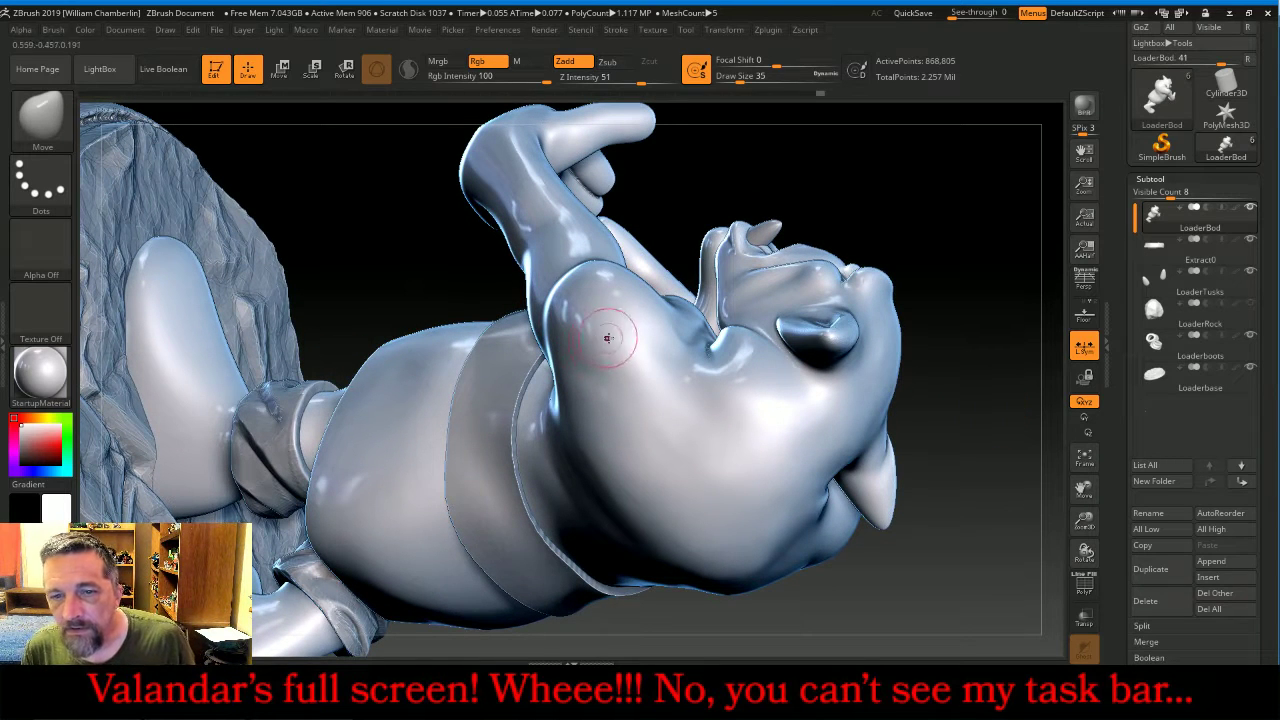
key("ctrl")
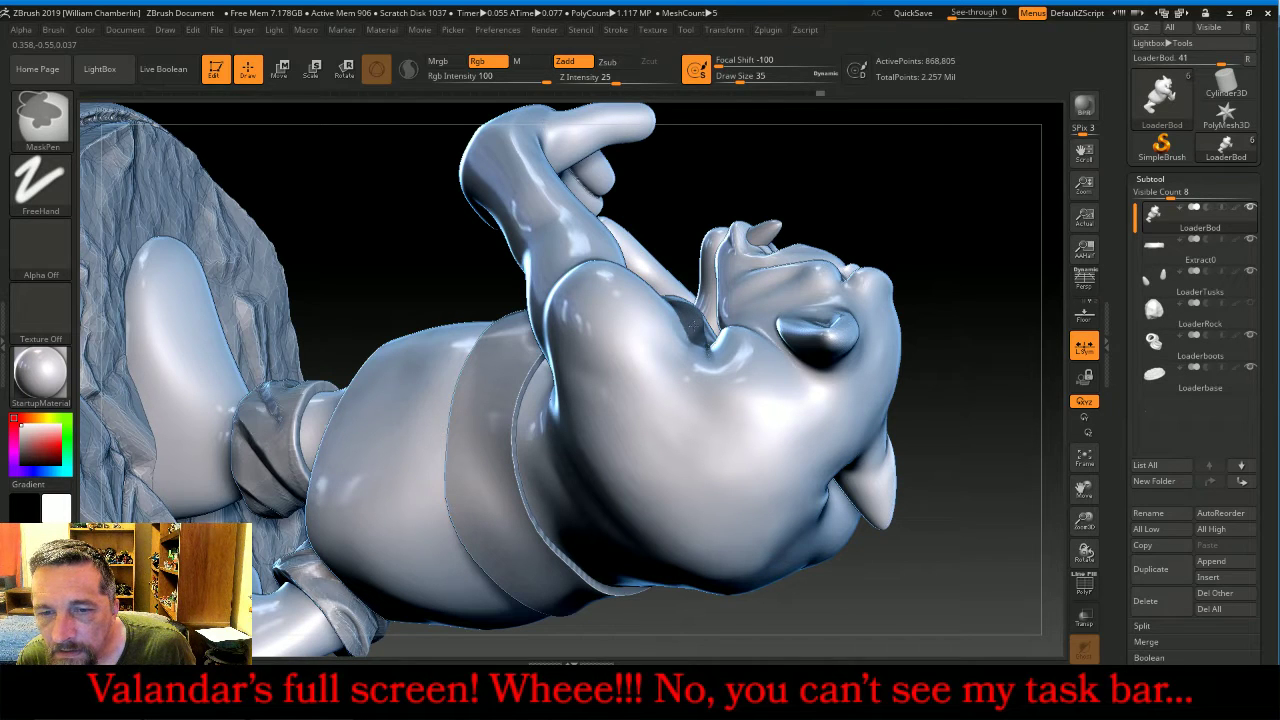
mouse_move(692, 338)
left_mouse_down("ctrl")
mouse_move(716, 418)
mouse_move(780, 498)
left_mouse_up("ctrl")
mouse_move(964, 349)
left_mouse_down()
mouse_move(930, 325)
mouse_move(830, 365)
mouse_move(900, 384)
left_mouse_up()
key("ctrl")
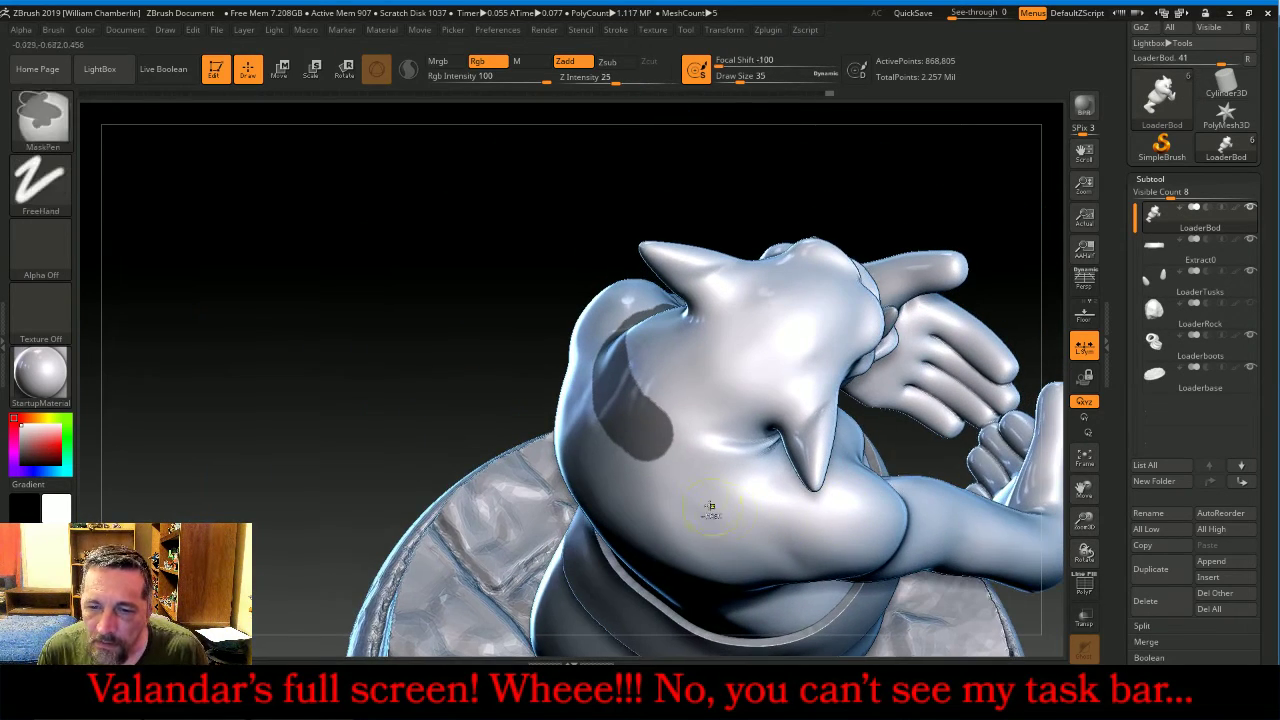
mouse_move(700, 473)
left_mouse_down("ctrl")
mouse_move(769, 462)
mouse_move(645, 470)
mouse_move(660, 495)
mouse_move(650, 505)
mouse_move(750, 480)
left_mouse_up("ctrl")
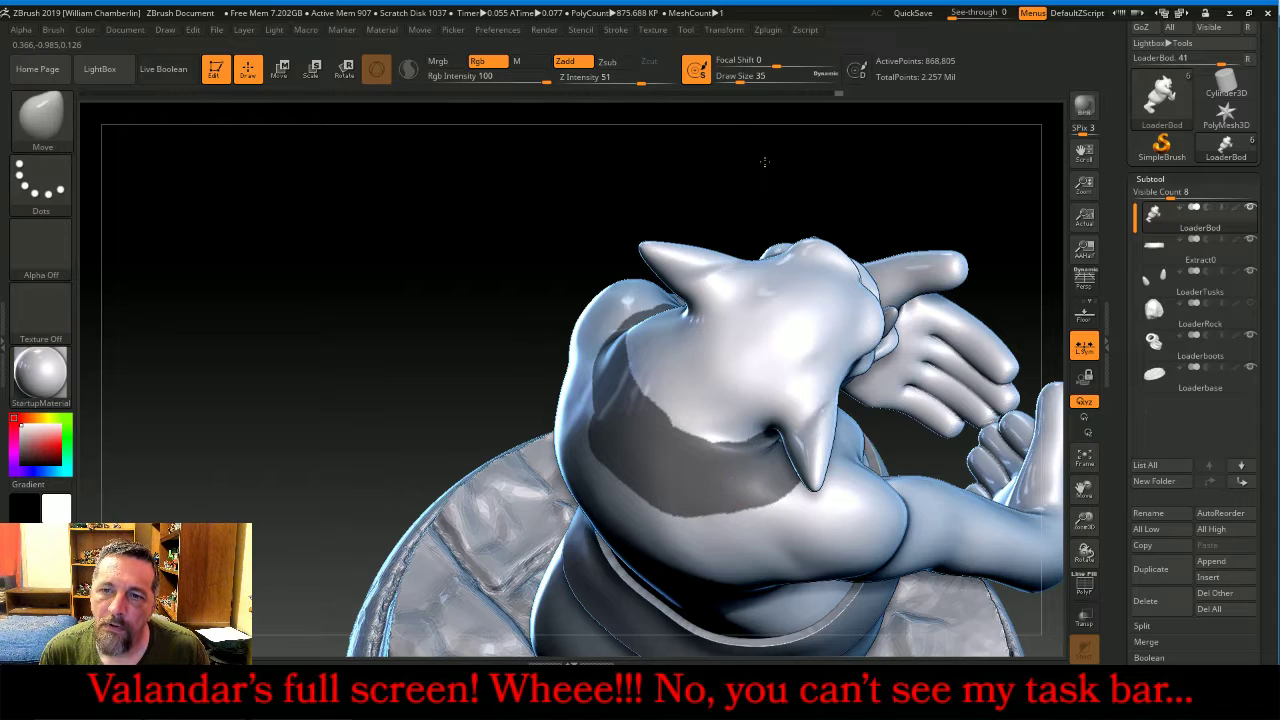
- Hide the head and extend the collar mask around both sides of the neck towards the chest
mouse_move(706, 206)
left_mouse_down()
mouse_move(703, 171)
mouse_move(720, 149)
mouse_move(771, 220)
mouse_move(843, 203)
mouse_move(870, 369)
mouse_move(826, 204)
mouse_move(780, 214)
mouse_move(849, 249)
mouse_move(857, 329)
mouse_move(880, 358)
mouse_move(731, 300)
left_mouse_up()
left_click(818, 314, "ctrl+shift")
left_click(815, 308, "ctrl+shift")
left_click_drag(633, 244, 626, 277)
key("ctrl")
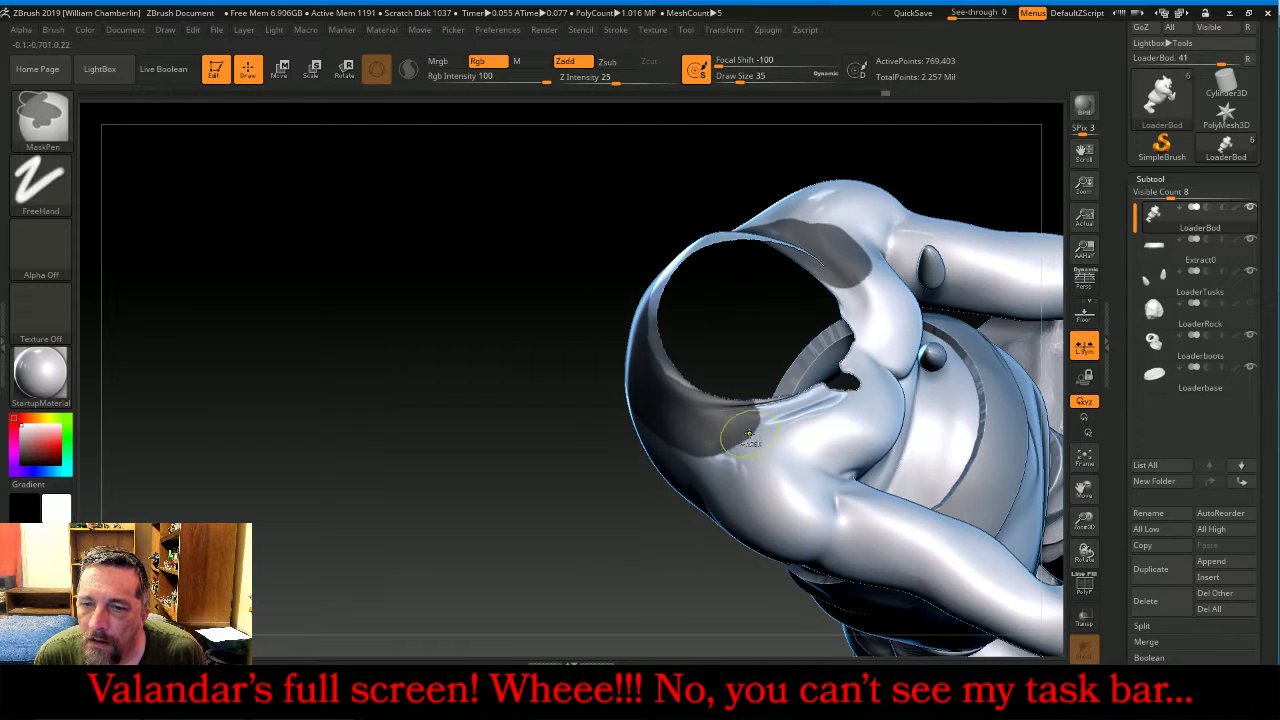
left_click_drag(789, 403, 797, 401, "ctrl")
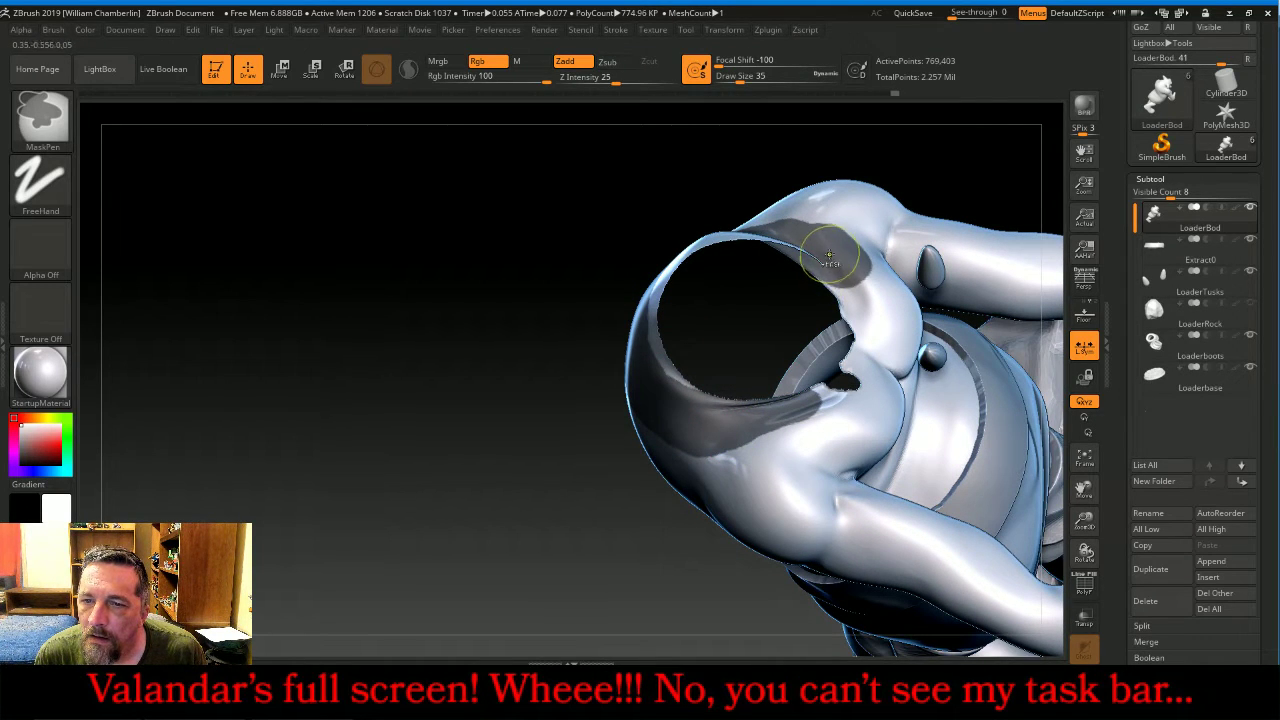
mouse_move(829, 253)
left_mouse_down("ctrl")
mouse_move(865, 293)
mouse_move(866, 322)
left_mouse_up("ctrl")
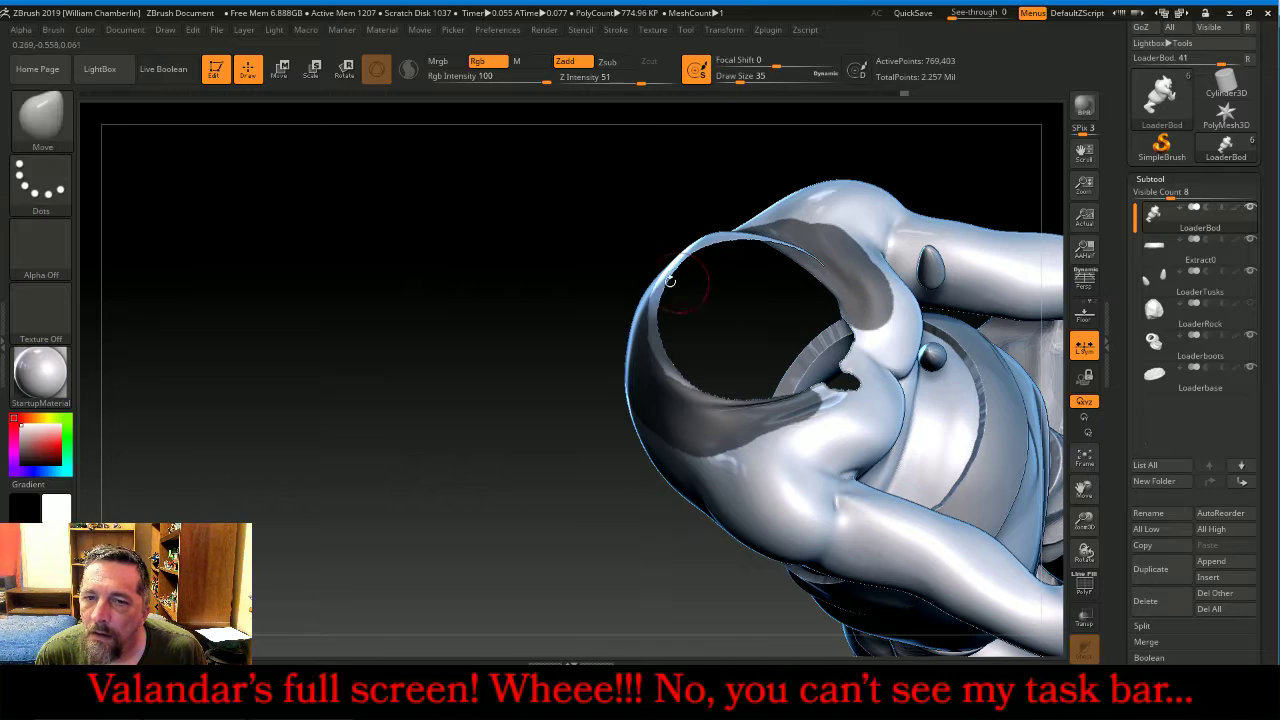
- Refine the edges of the collar mask with a draw size of 15, and unhide the head
mouse_move(575, 280)
left_mouse_down()
mouse_move(563, 374)
mouse_move(572, 460)
mouse_move(543, 463)
mouse_move(546, 449)
left_mouse_up()
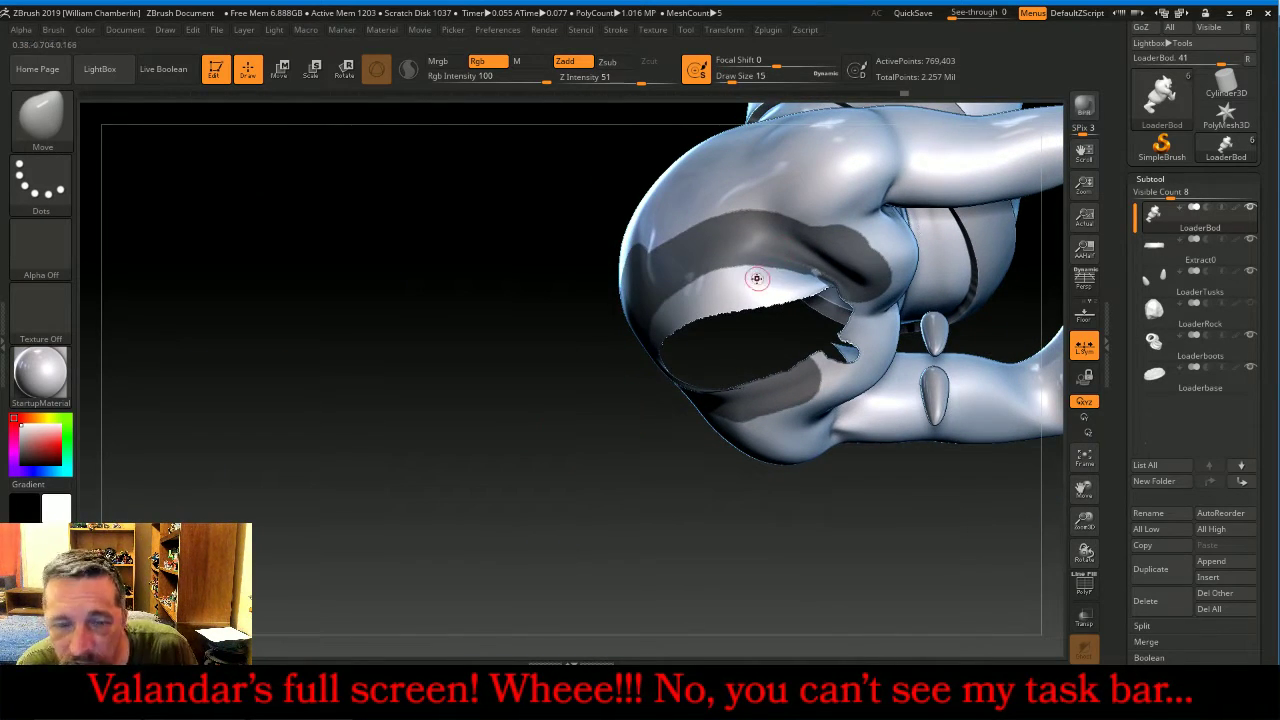
key("ctrl")
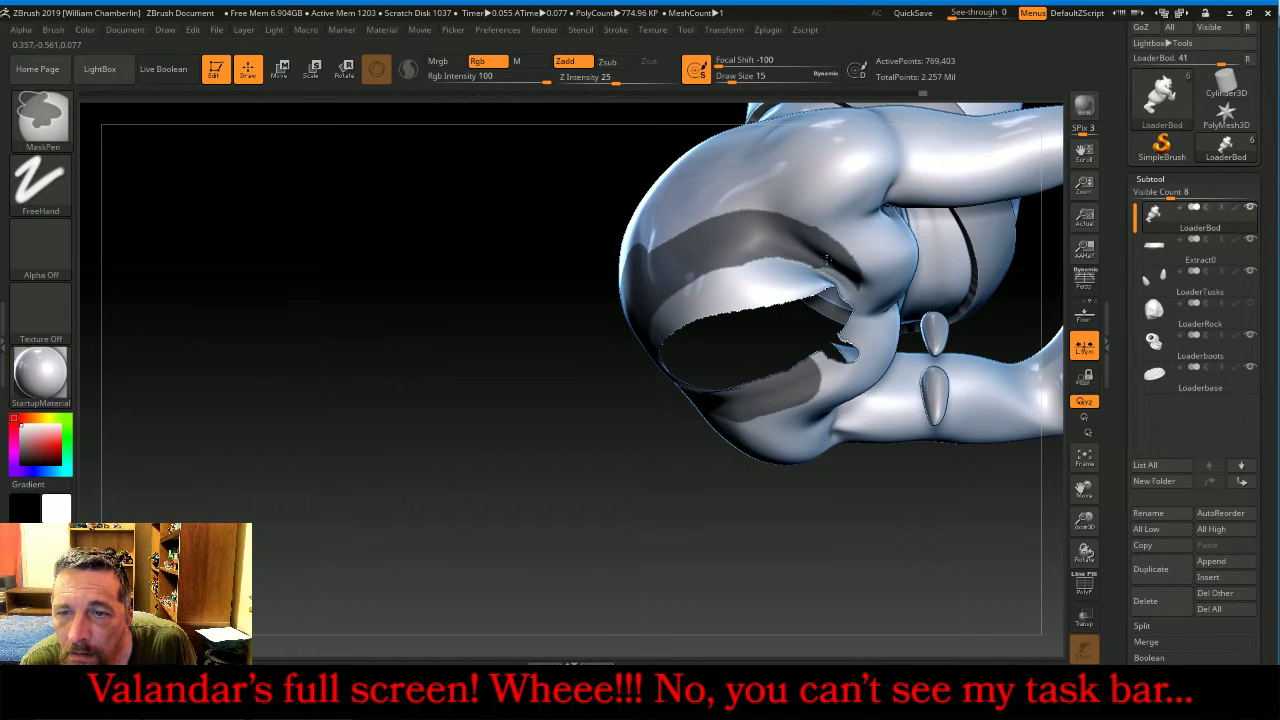
mouse_move(744, 296)
right_mouse_down()
mouse_move(692, 338)
mouse_move(681, 292)
right_mouse_up()
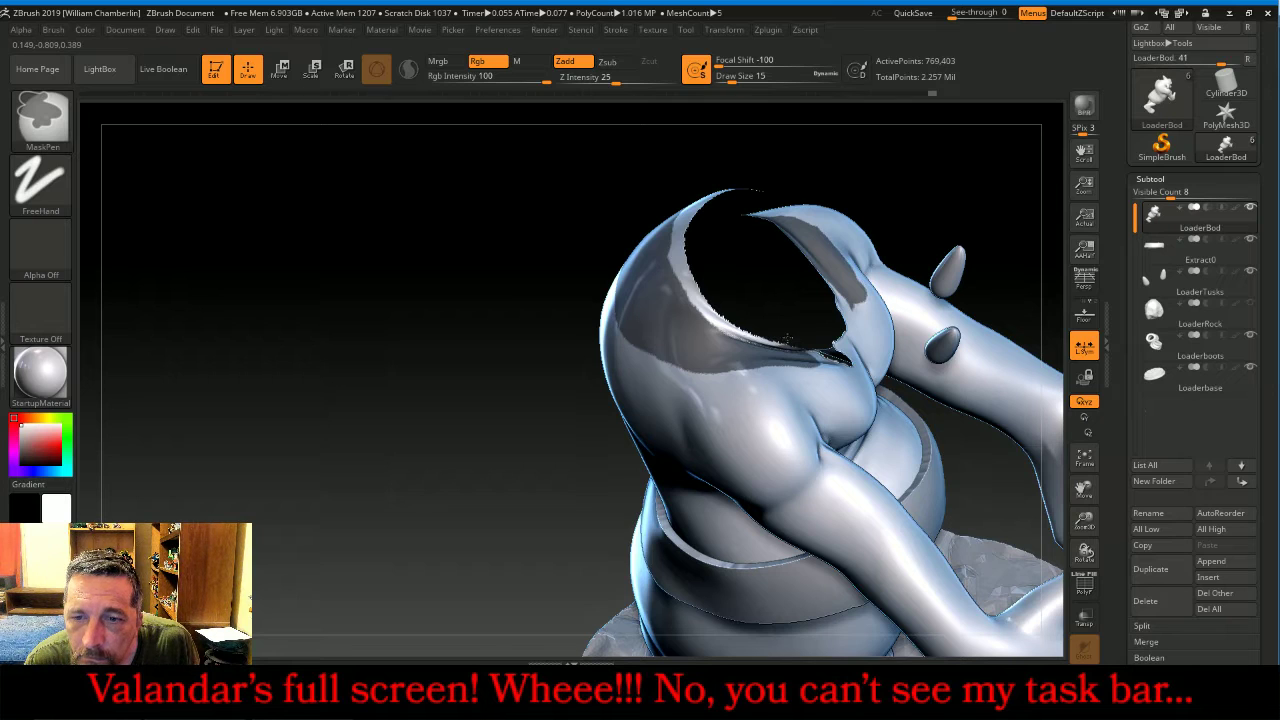
mouse_move(927, 168)
left_mouse_down()
mouse_move(937, 177)
mouse_move(926, 171)
mouse_move(946, 146)
mouse_move(935, 106)
left_mouse_up()
left_click(932, 168, "ctrl+shift")
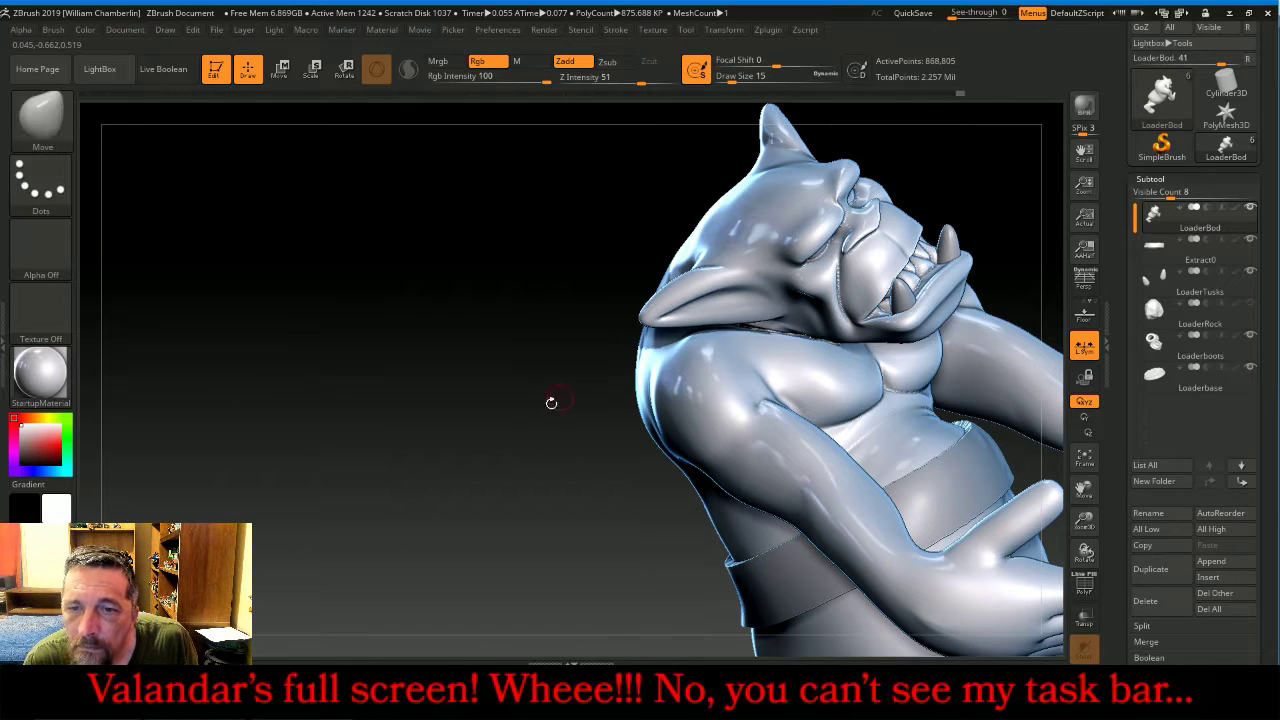
- Extract the masked collar band as a new subtool with thickness 0.02, and clear the mask on it
mouse_move(551, 400)
left_mouse_down()
mouse_move(520, 453)
mouse_move(572, 488)
mouse_move(523, 452)
left_mouse_up()
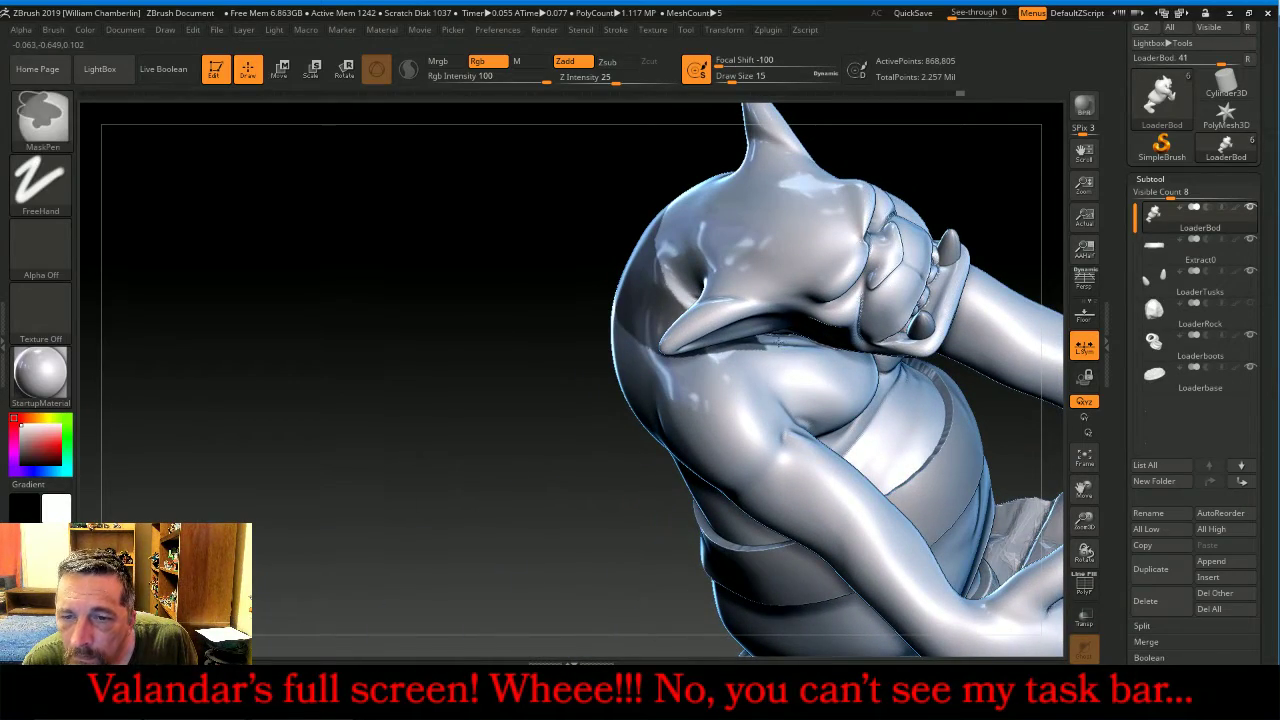
mouse_move(585, 385)
left_mouse_down()
mouse_move(850, 324)
mouse_move(960, 398)
mouse_move(679, 322)
mouse_move(700, 395)
left_mouse_up()
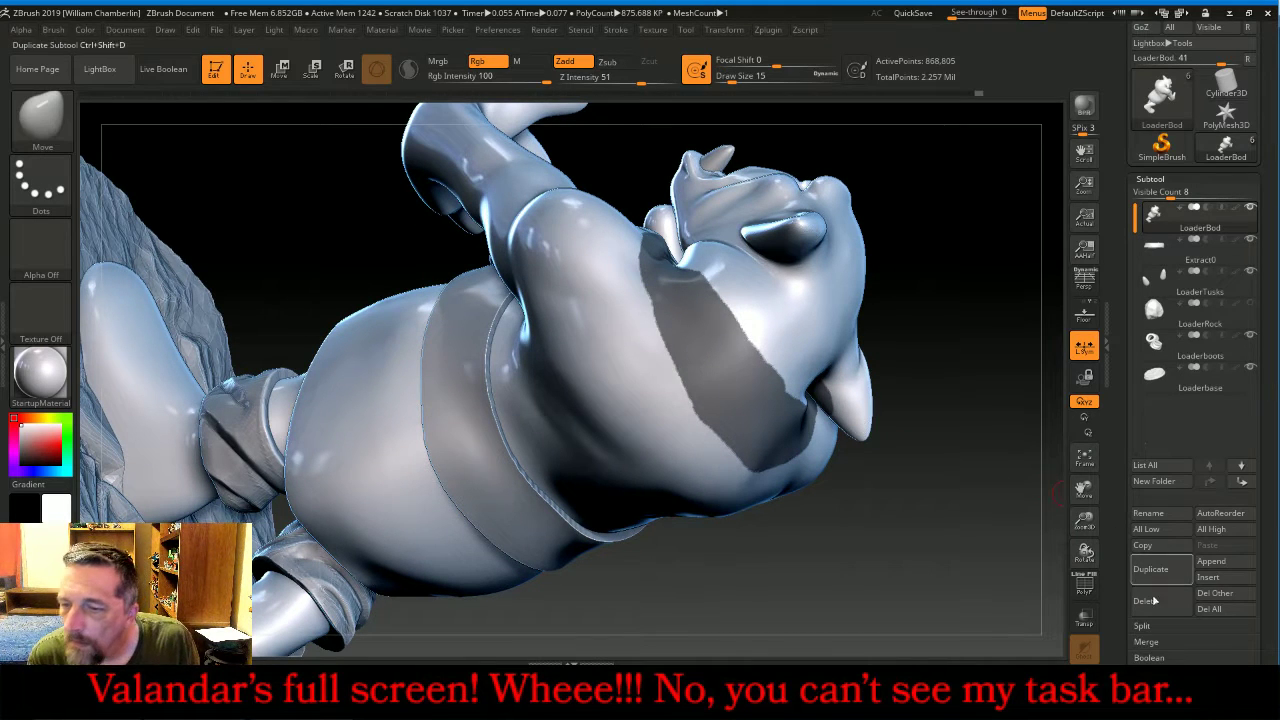
left_click_drag(1269, 531, 1269, 347)
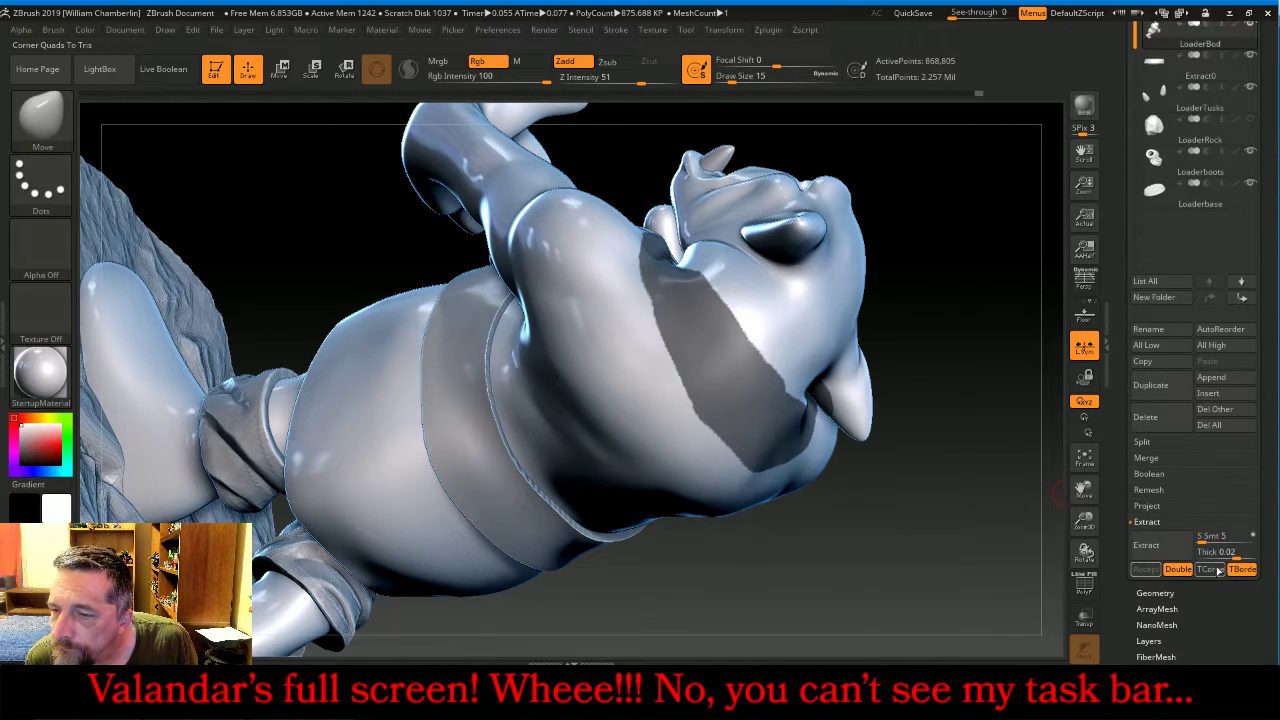
left_click(1180, 552)
left_click(1153, 572)
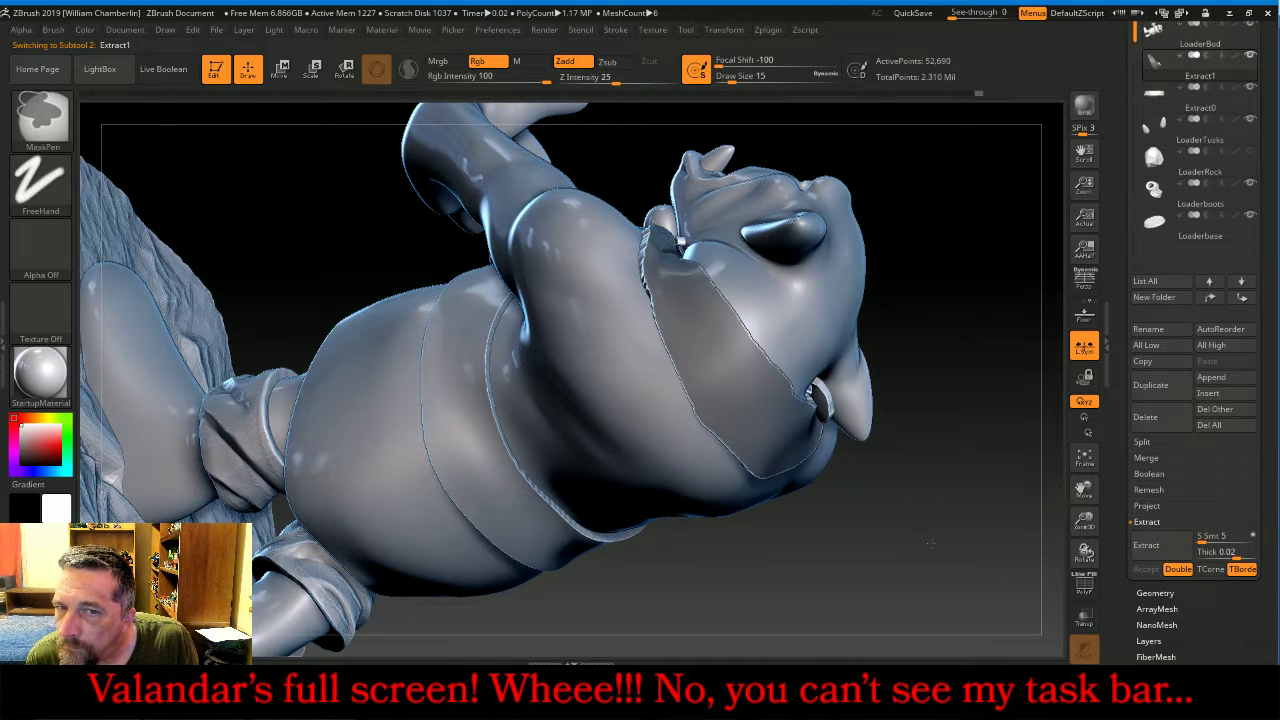
key("ctrl")
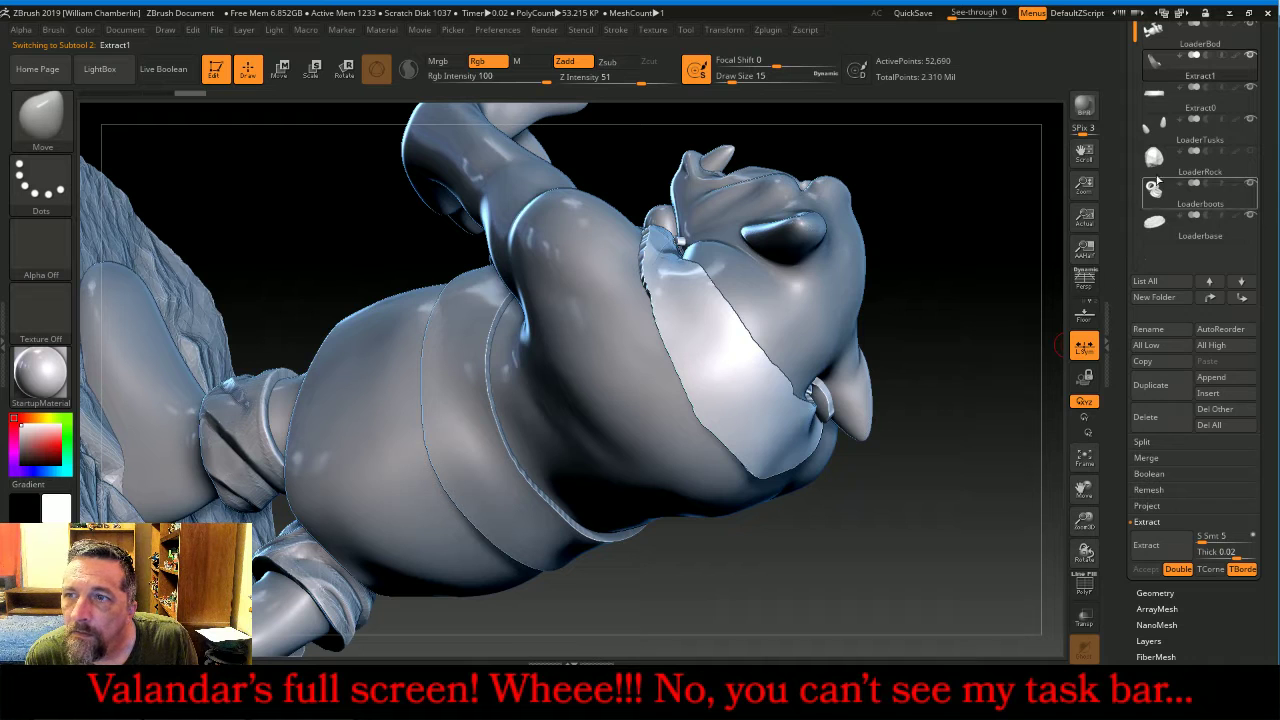
- Delete the extracted collar subtool and make the ogre's body the active subtool again
left_click(1148, 418)
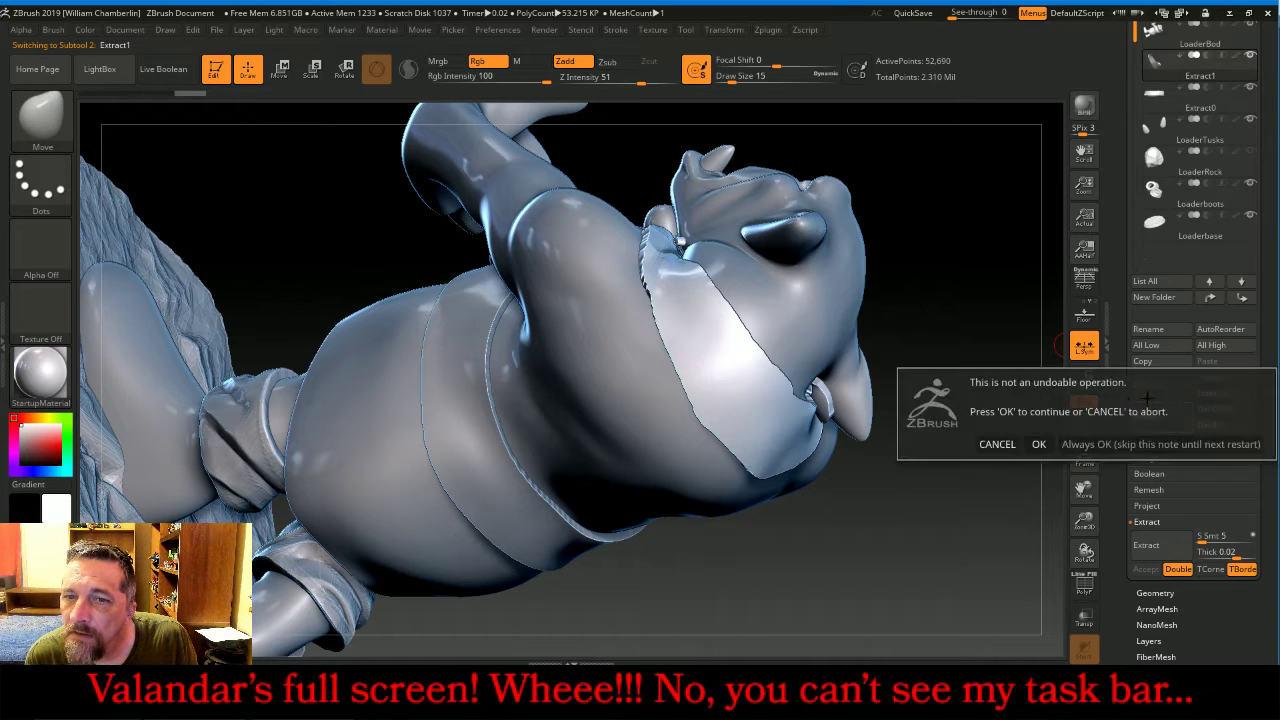
left_click(1039, 444)
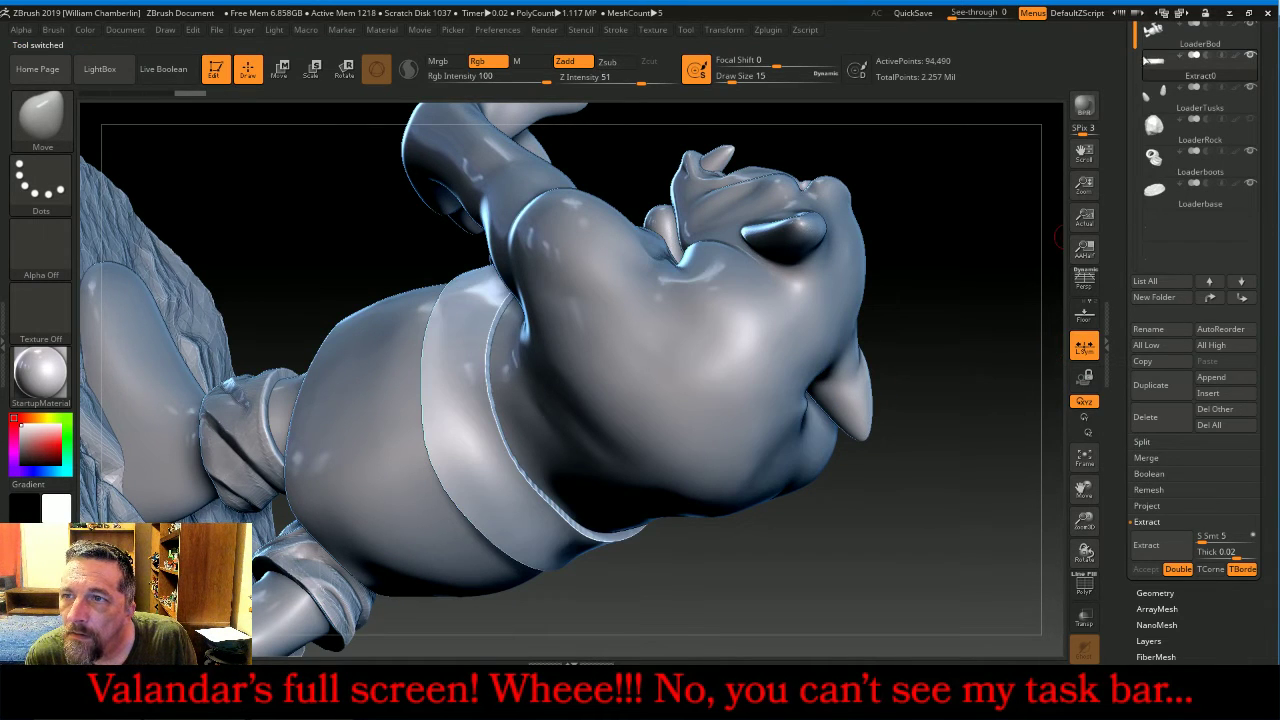
mouse_move(1011, 251)
left_mouse_down()
mouse_move(1028, 268)
mouse_move(994, 280)
left_mouse_up()
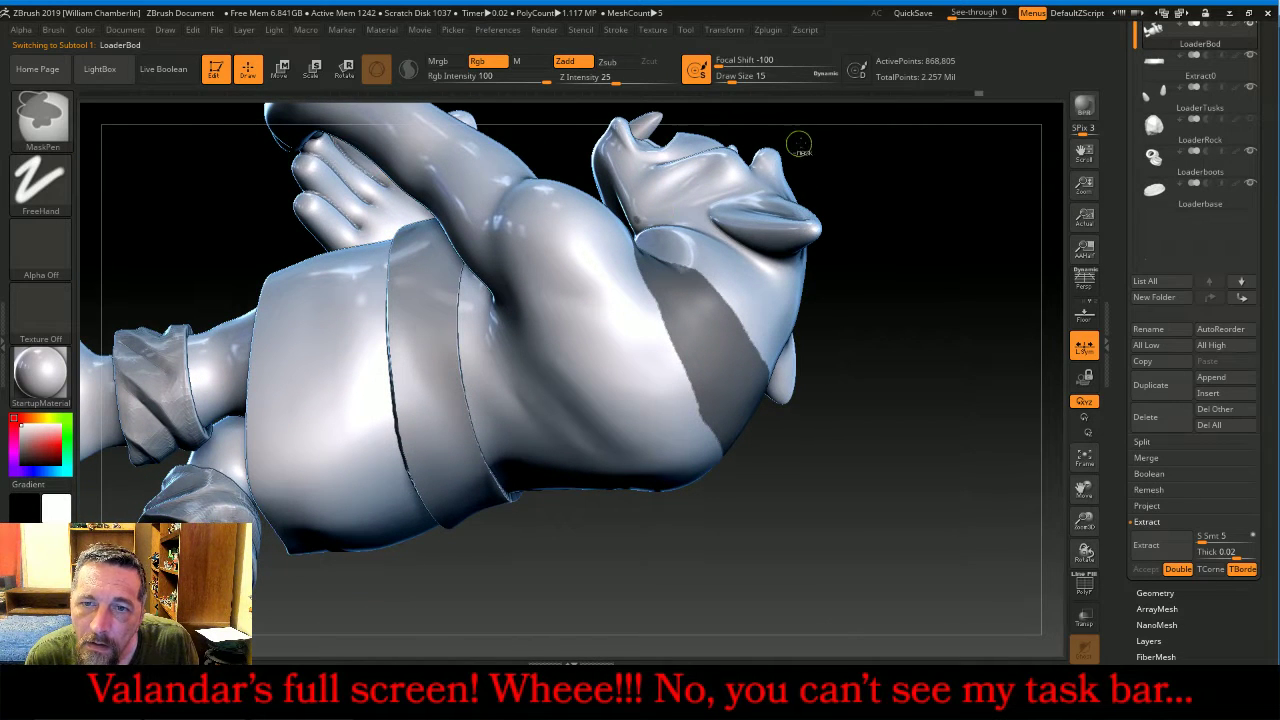
- Extract the masked collar again as a new subtool with thickness 0.02, and clear the mask on the ogre's body
left_click_drag(823, 141, 647, 218, "ctrl")
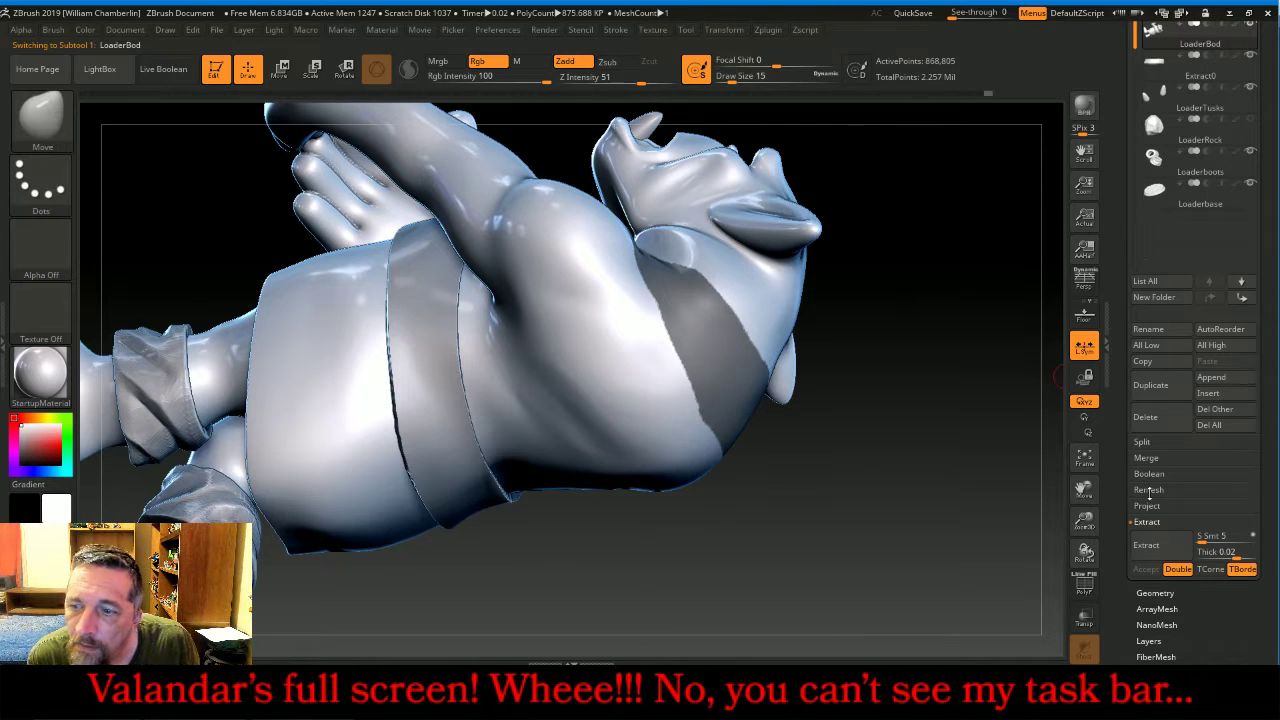
left_click(1150, 545)
left_click_drag(971, 523, 812, 400)
left_click(1146, 553)
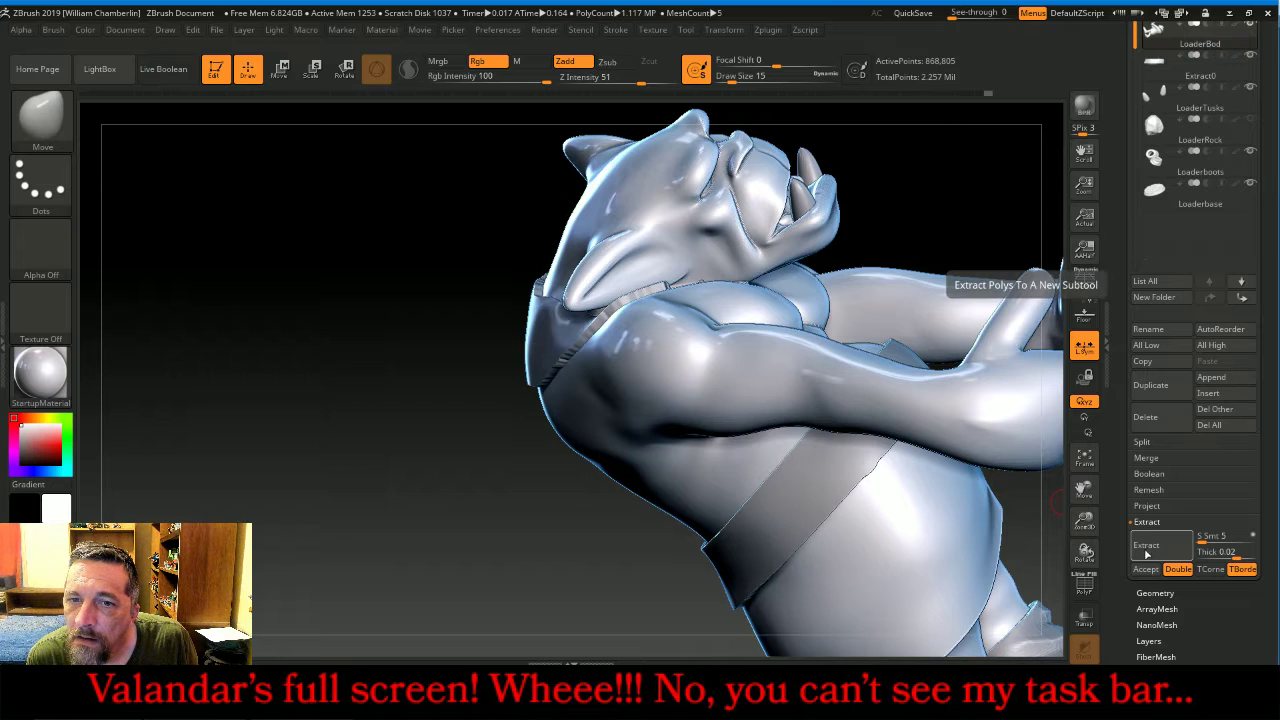
left_click(1146, 568)
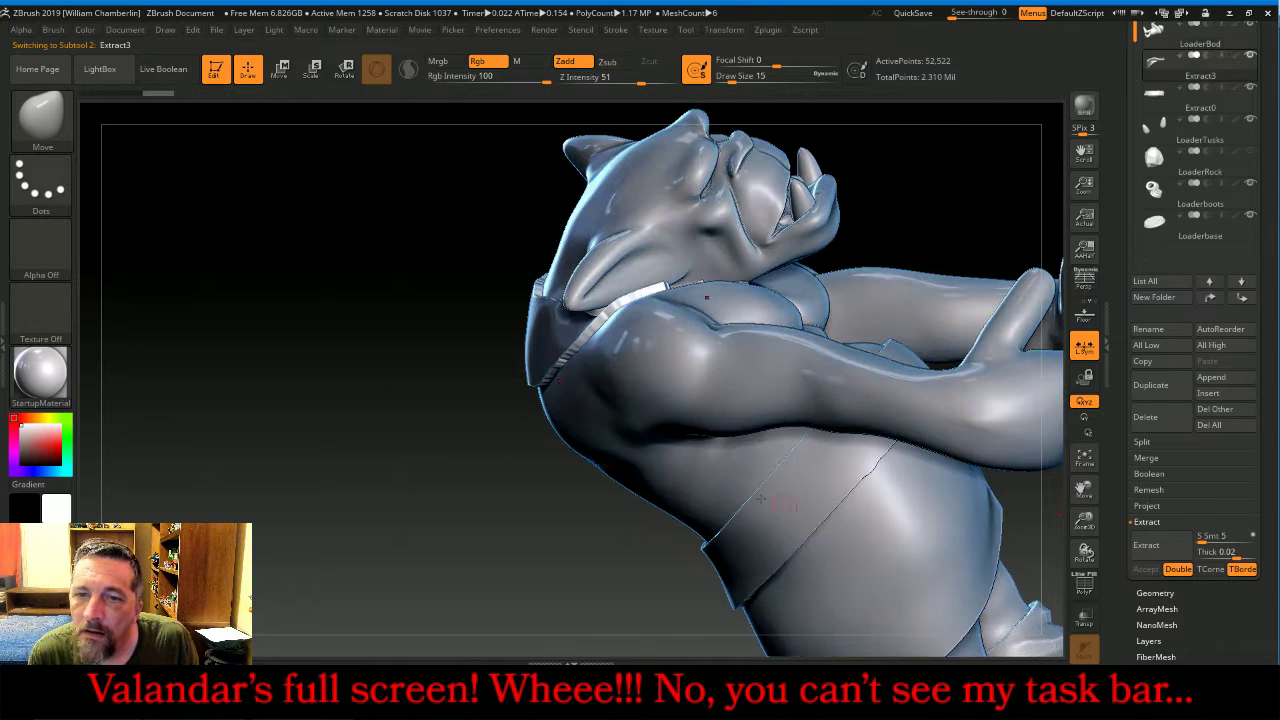
left_click(1147, 46)
key("ctrl")
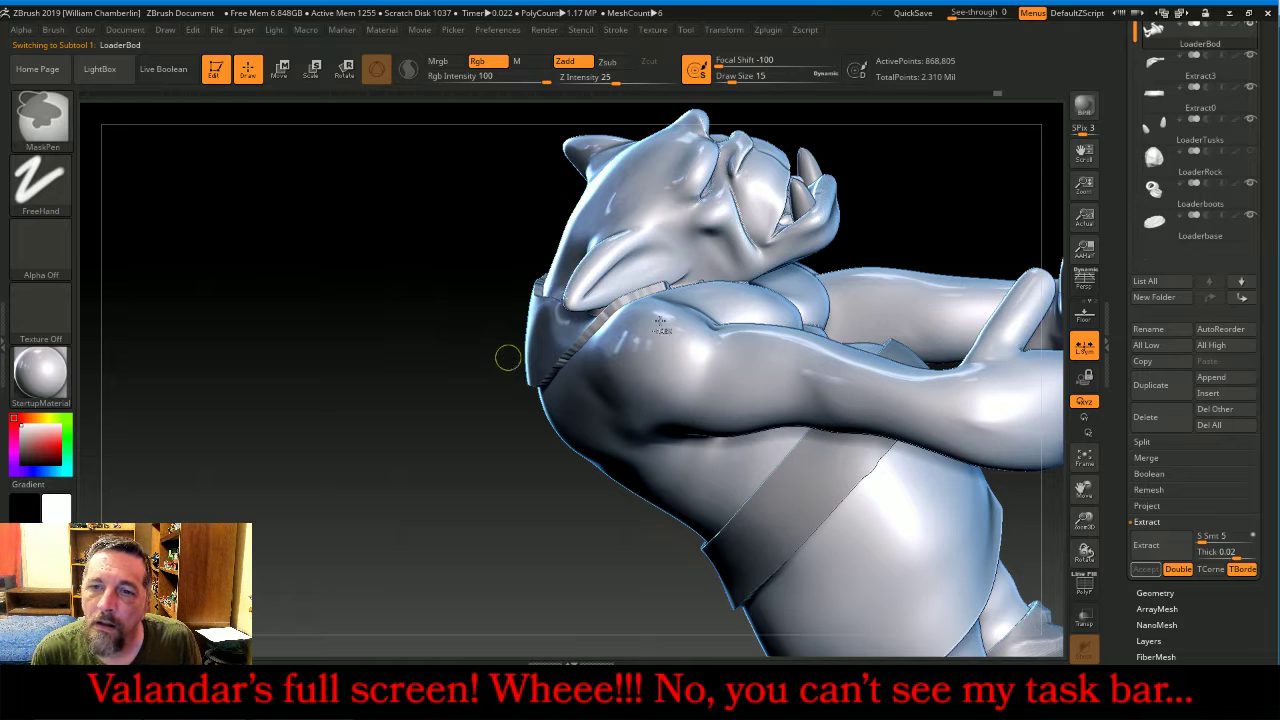
- Remesh the newly extracted collar subtool with DynaMesh at resolution 128
left_click(1155, 62)
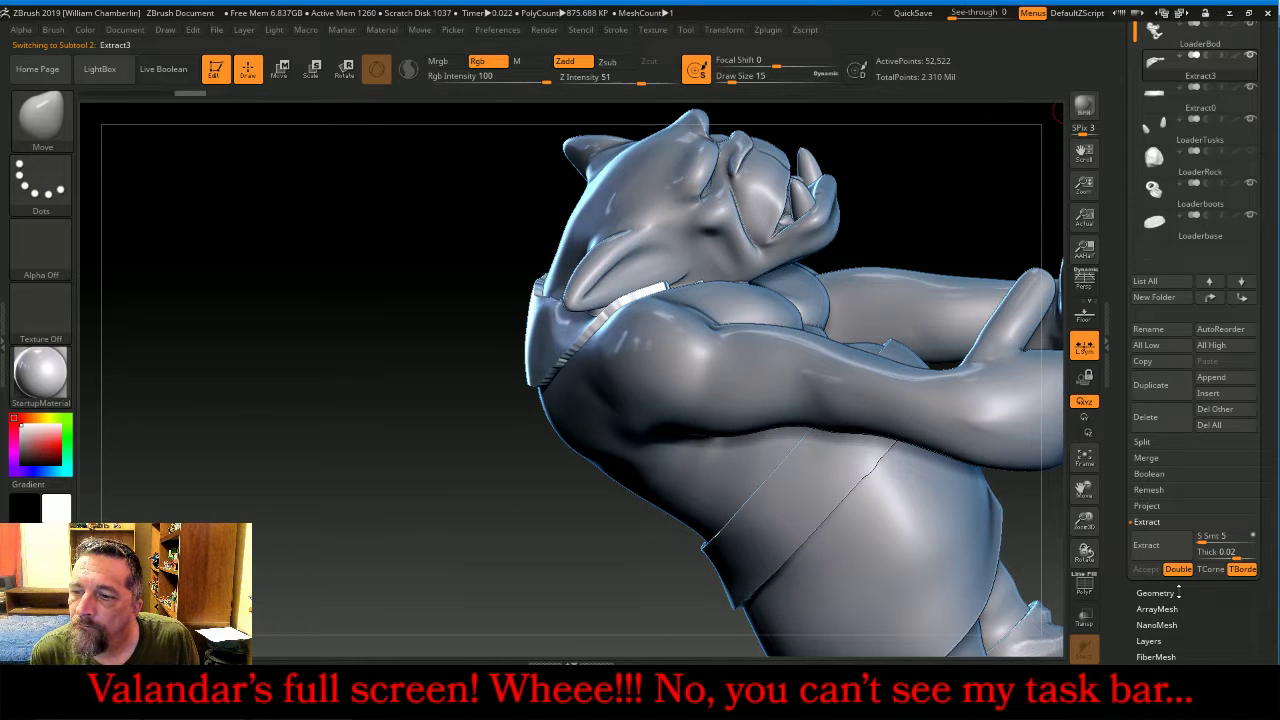
left_click(1179, 593)
left_click(1158, 258)
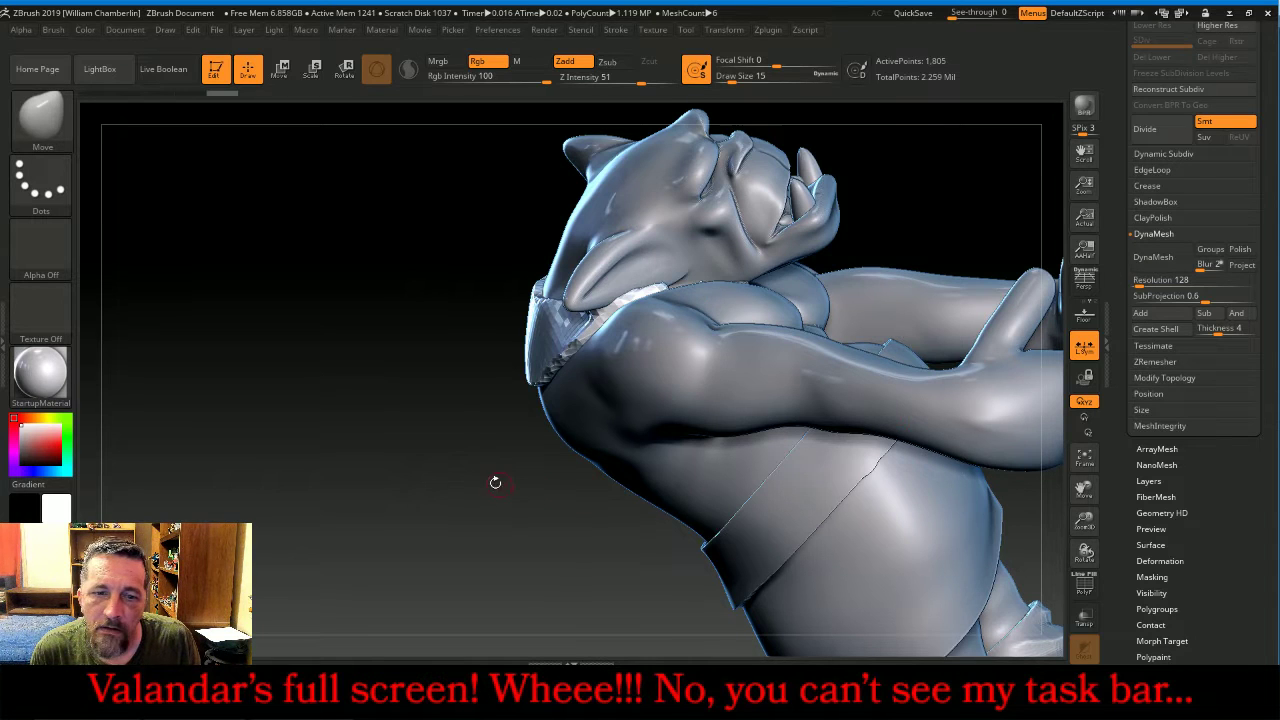
- Smooth the collar's rough edges and its ends beneath the ogre's ears with a draw size of 39
left_click_drag(495, 483, 472, 441)
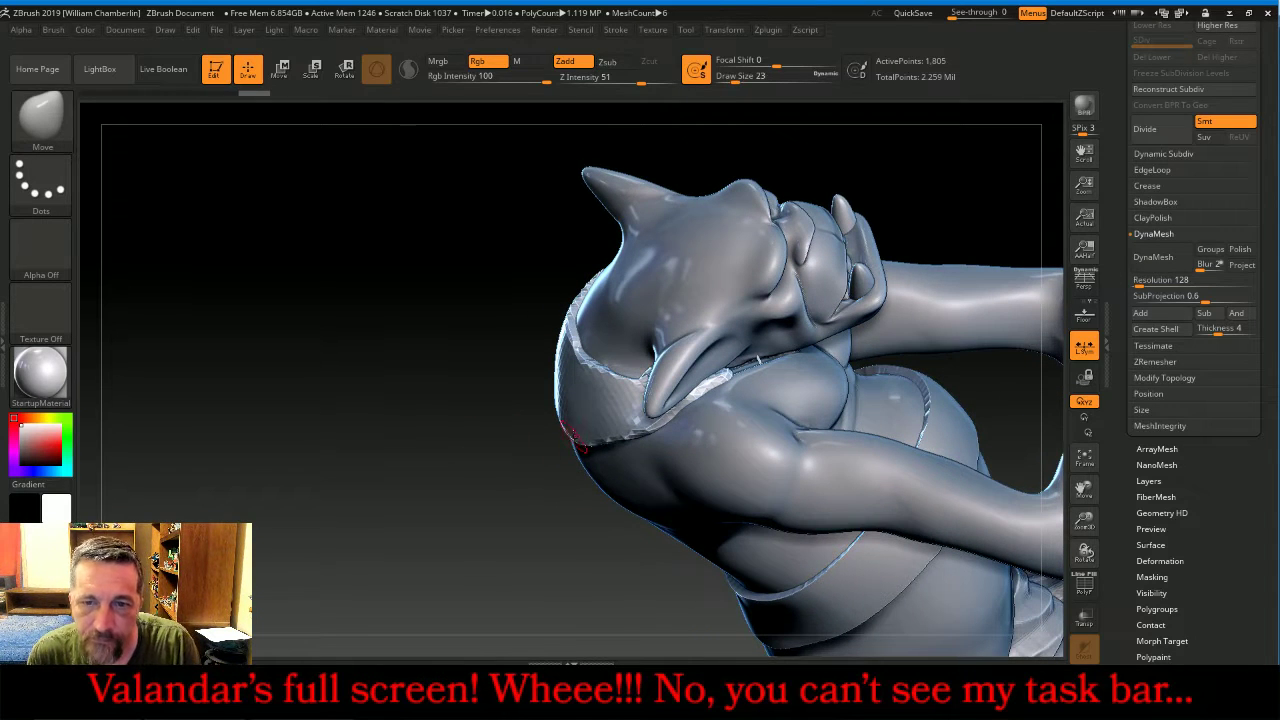
mouse_move(531, 423)
left_mouse_down()
mouse_move(525, 454)
mouse_move(553, 455)
left_mouse_up()
key("shift")
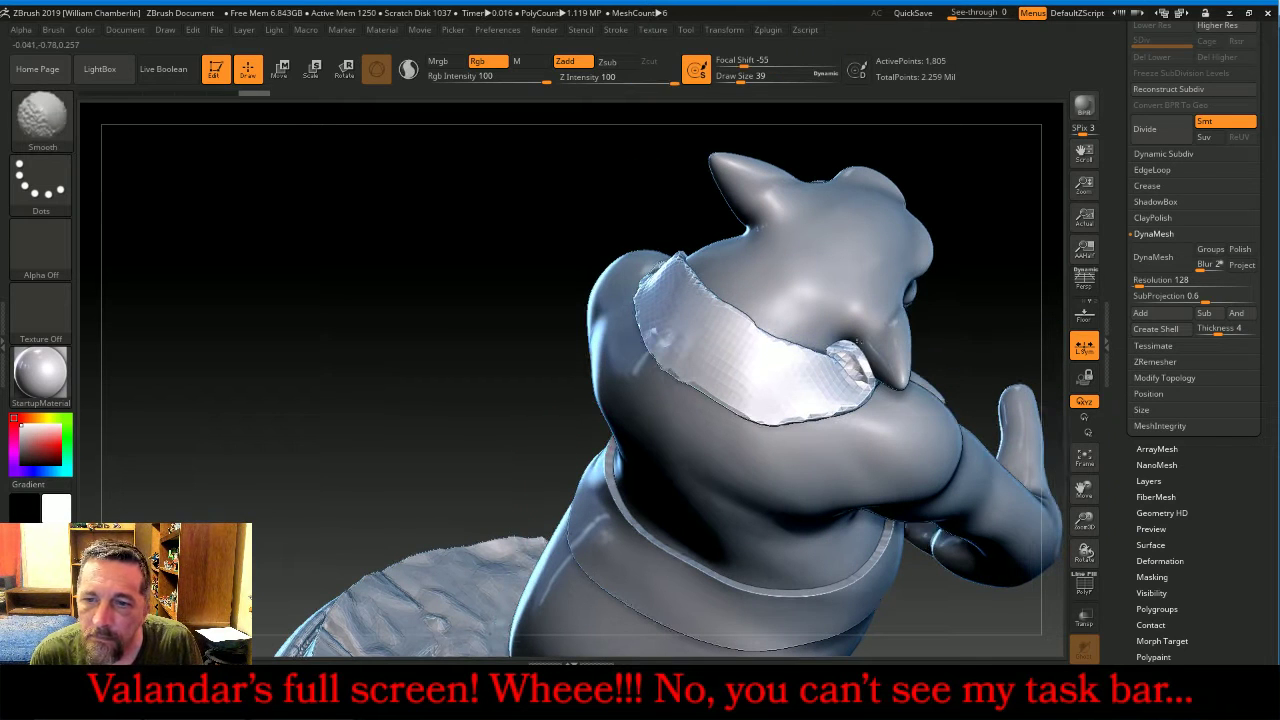
left_click_drag(862, 358, 858, 355, "shift")
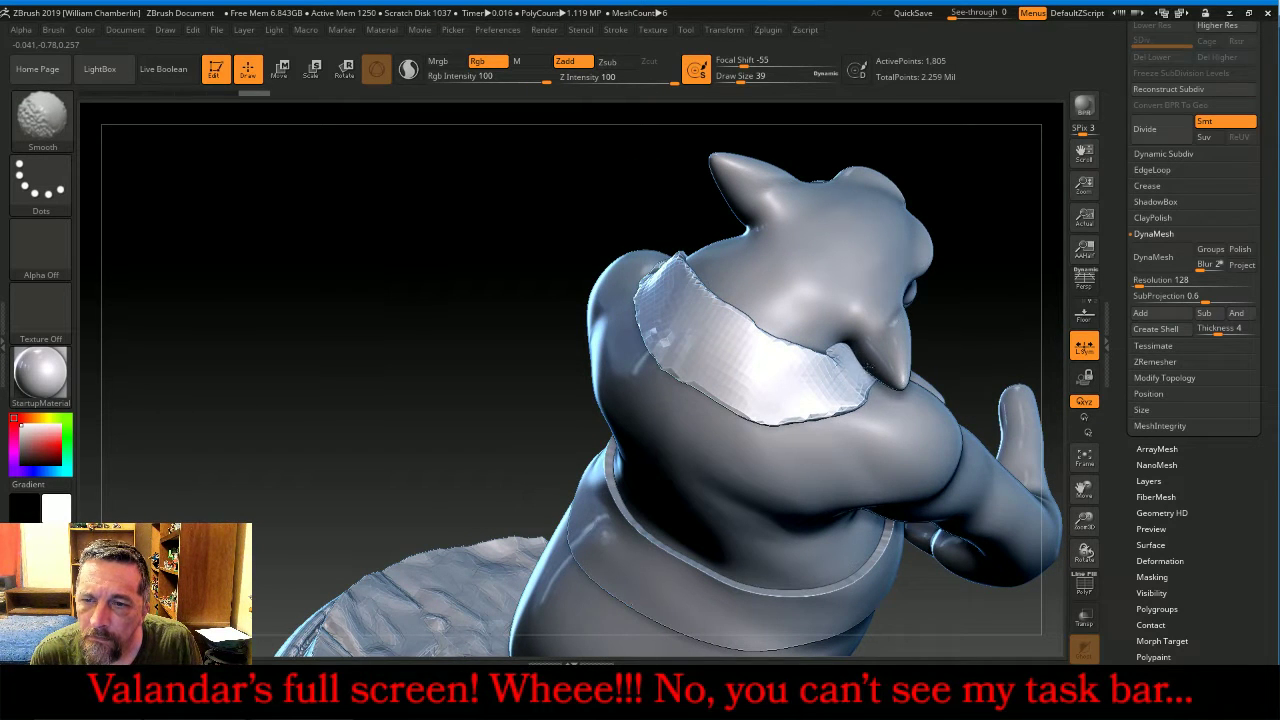
left_click_drag(971, 320, 846, 318)
left_click_drag(914, 353, 930, 340, "shift")
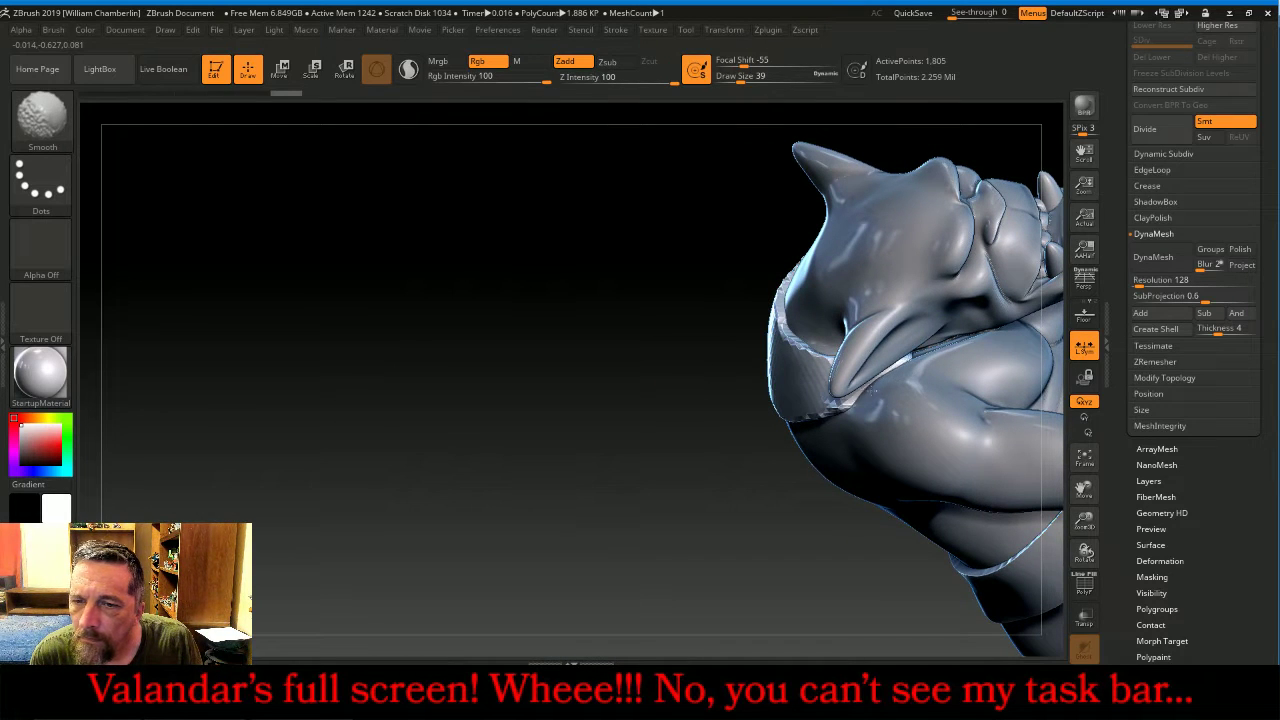
mouse_move(862, 392)
left_mouse_down("shift")
mouse_move(786, 402)
mouse_move(790, 383)
left_mouse_up("shift")
- Smooth the collar's corner behind the shoulder and the end running over the shoulder towards the chest
mouse_move(583, 484)
left_mouse_down()
mouse_move(680, 500)
mouse_move(735, 470)
left_mouse_up()
mouse_move(815, 262)
left_mouse_down("shift")
mouse_move(812, 240)
mouse_move(828, 292)
mouse_move(872, 352)
mouse_move(821, 258)
left_mouse_up("shift")
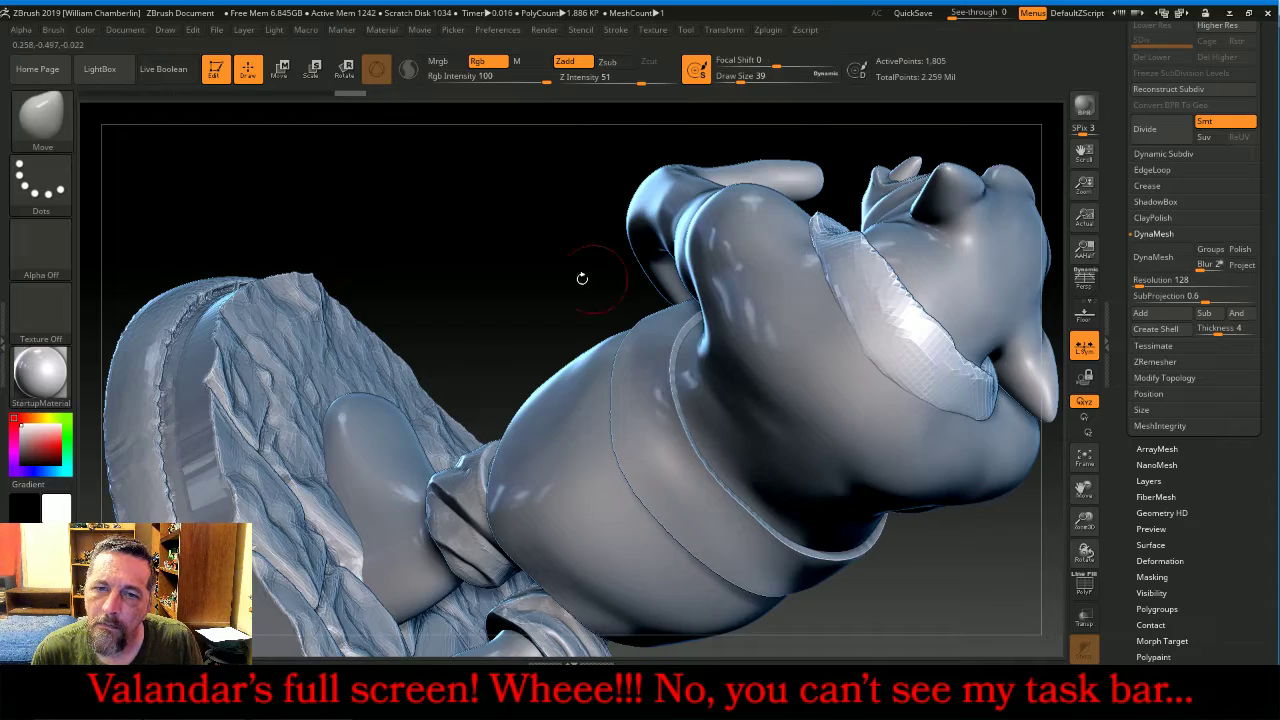
mouse_move(583, 278)
left_mouse_down()
mouse_move(600, 372)
mouse_move(537, 378)
mouse_move(884, 357)
mouse_move(800, 300)
left_mouse_up()
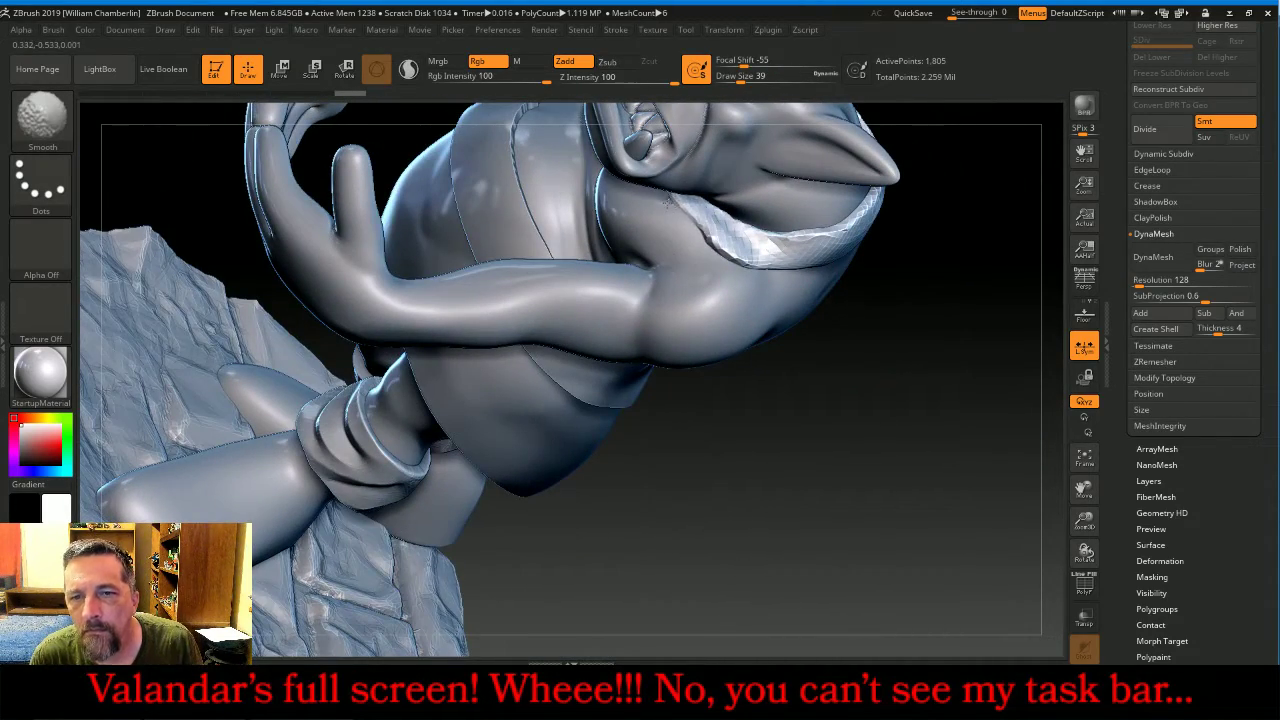
mouse_move(680, 206)
left_mouse_down("shift")
mouse_move(740, 252)
mouse_move(706, 243)
left_mouse_up("shift")
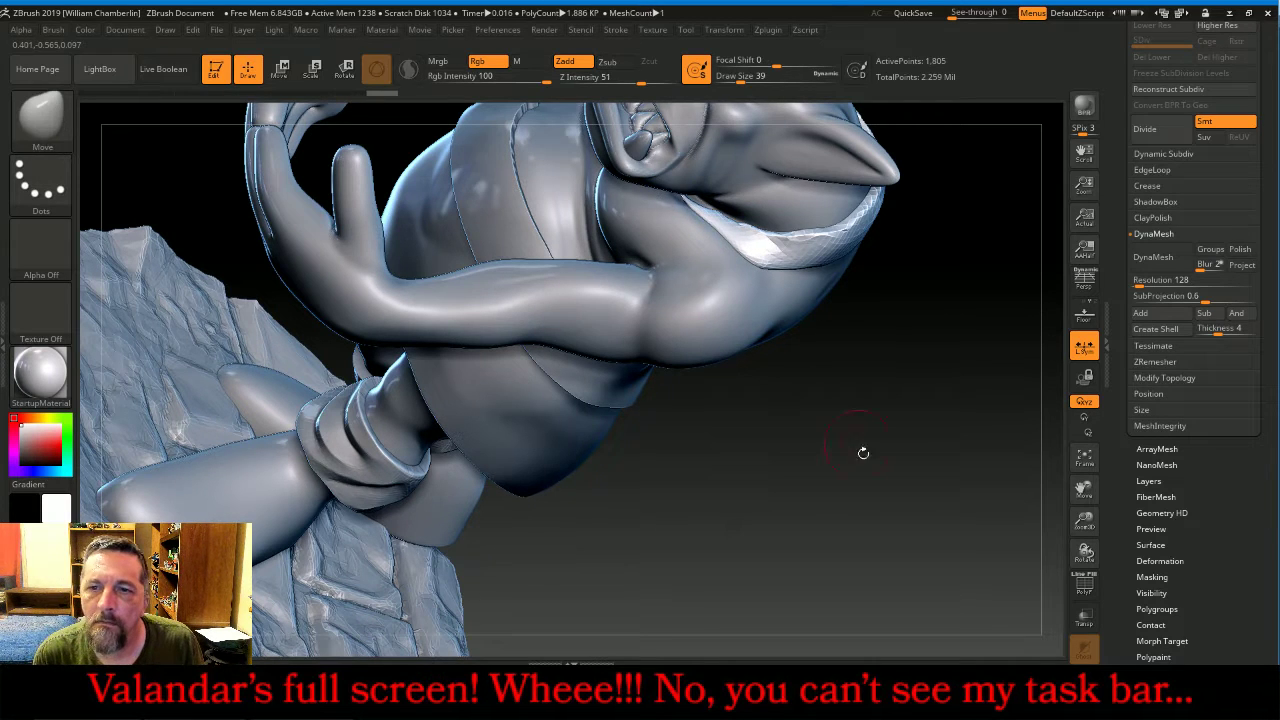
left_click_drag(897, 500, 795, 310)
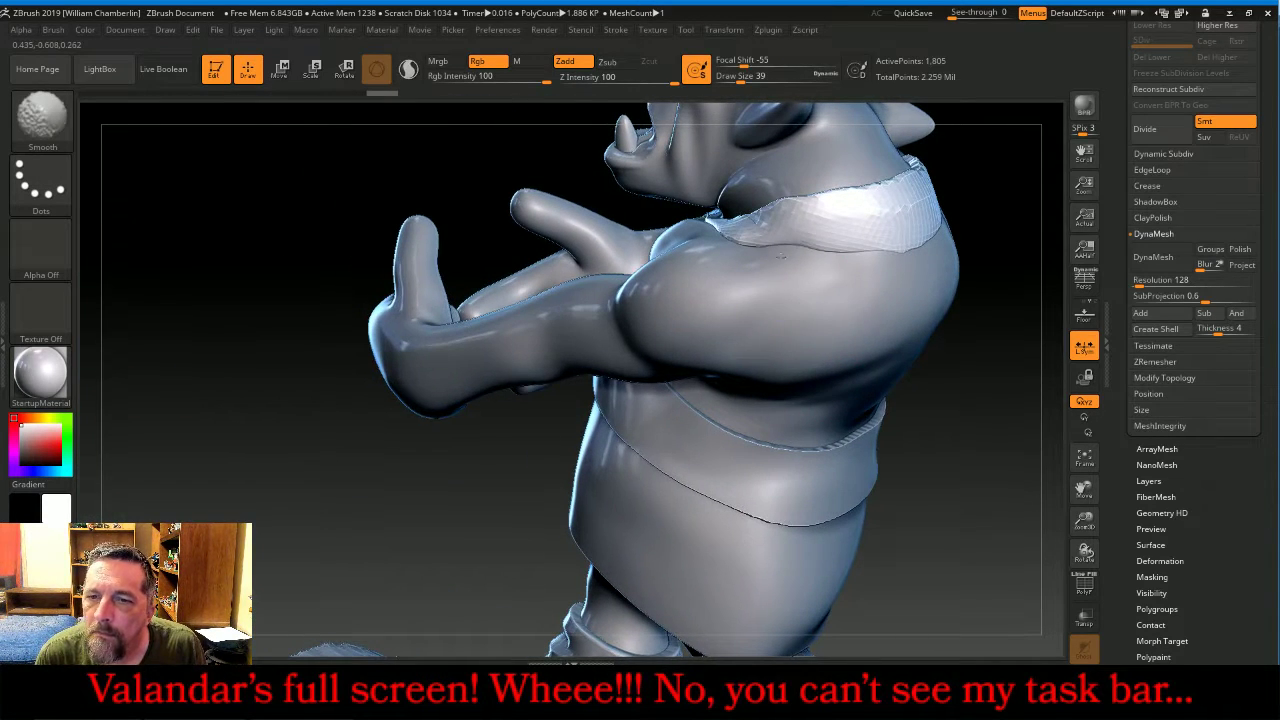
- Subdivide the collar mesh three times and delete its lower subdivision levels
left_click(1160, 131)
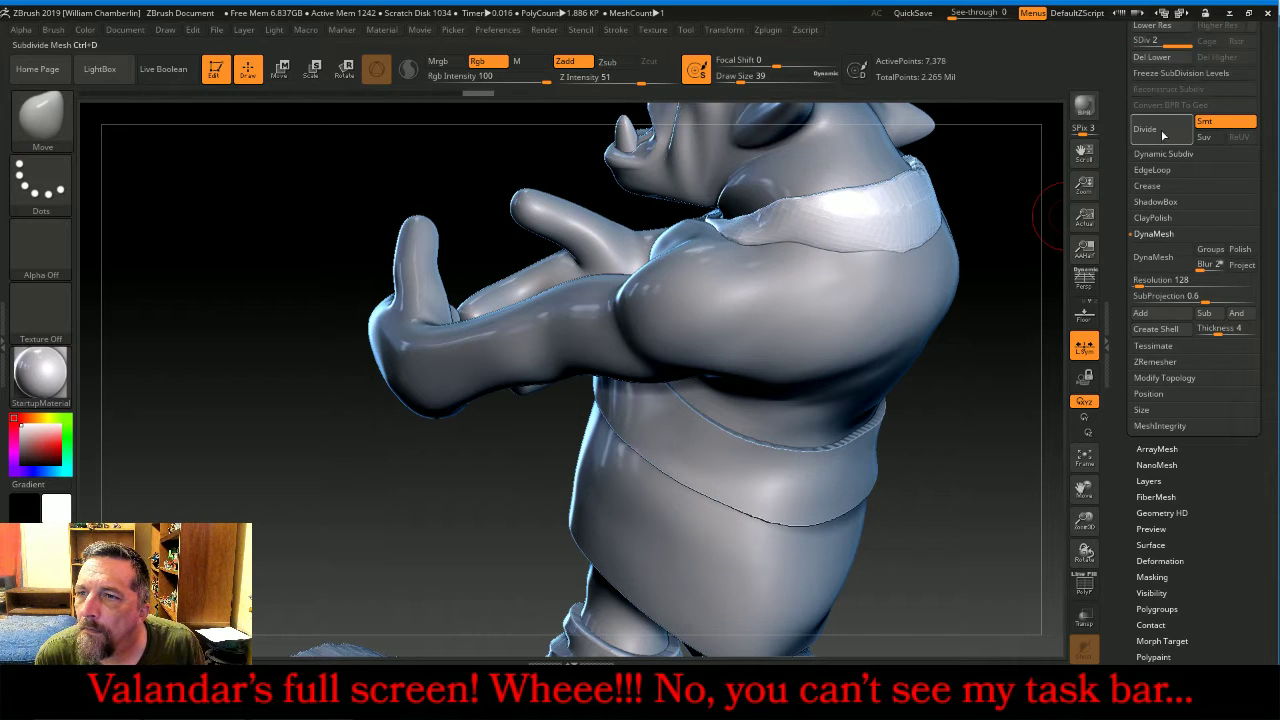
left_click(1181, 73)
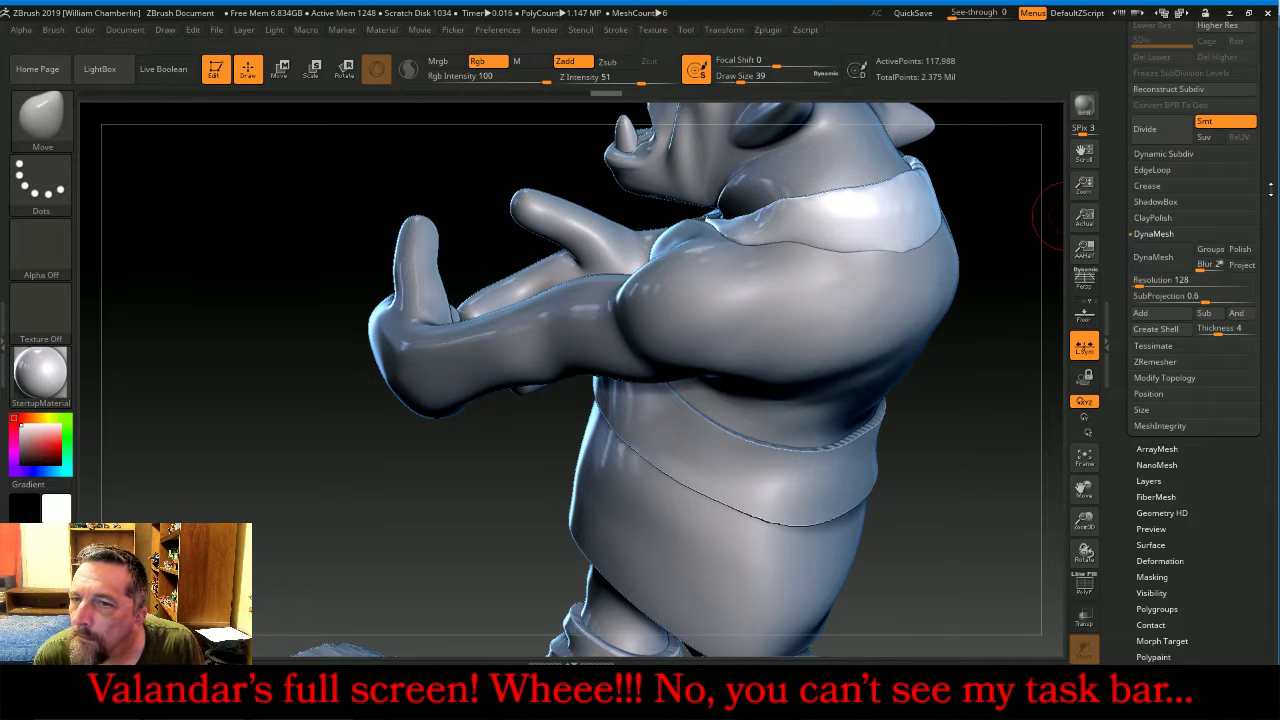
- Merge the collar subtool into the ogre's body, LoaderBod, and confirm the merge
left_click_drag(1271, 186, 1265, 248)
left_click(1182, 175)
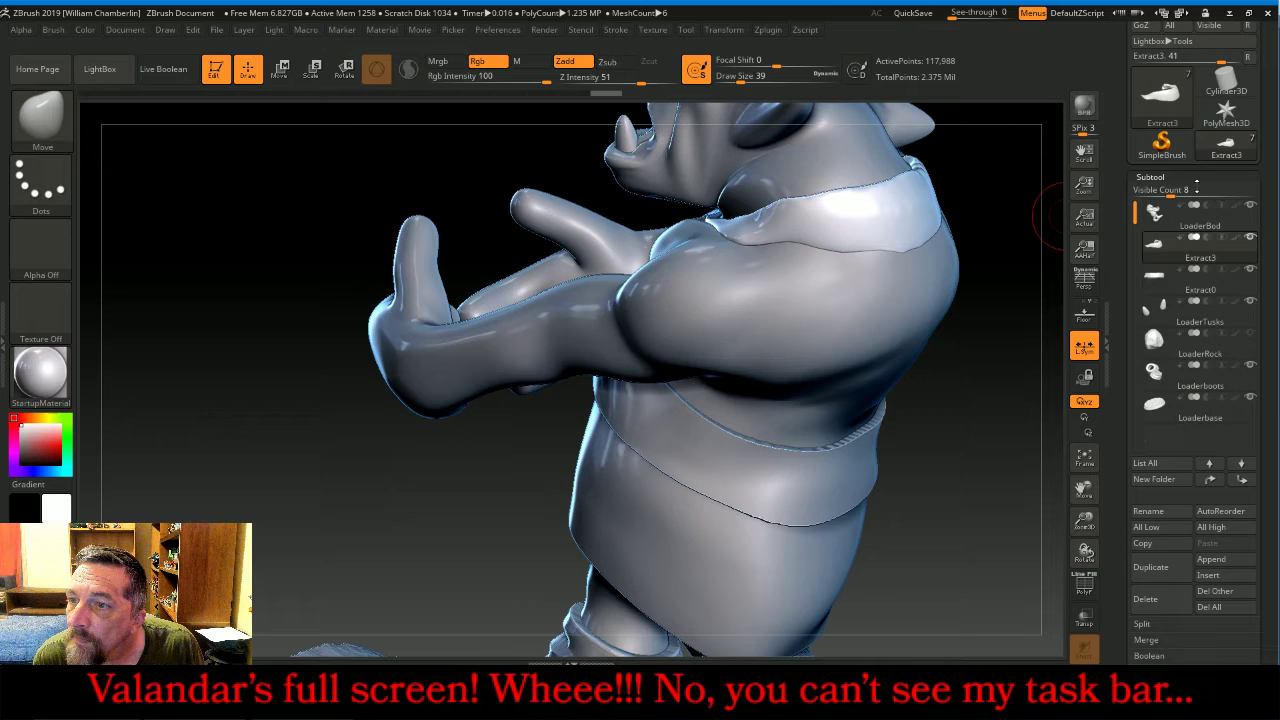
left_click(1155, 215)
left_click(1173, 641)
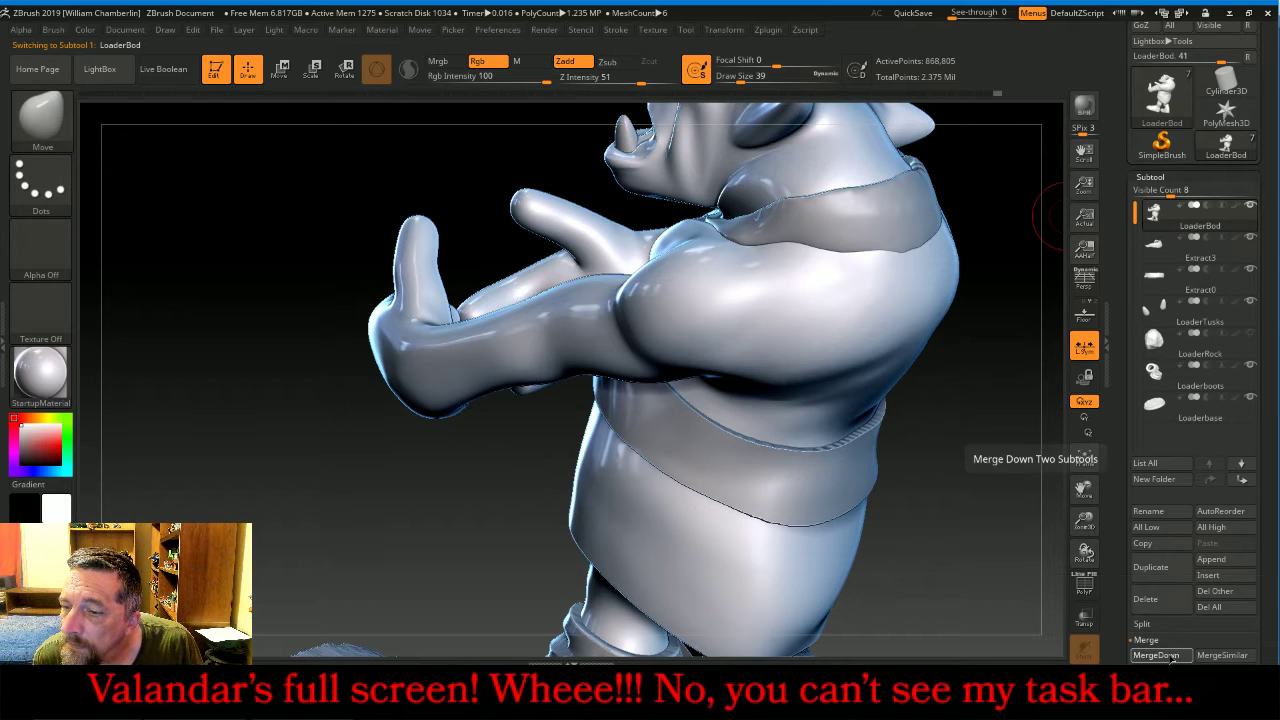
left_click(1173, 657)
left_click(1125, 652)
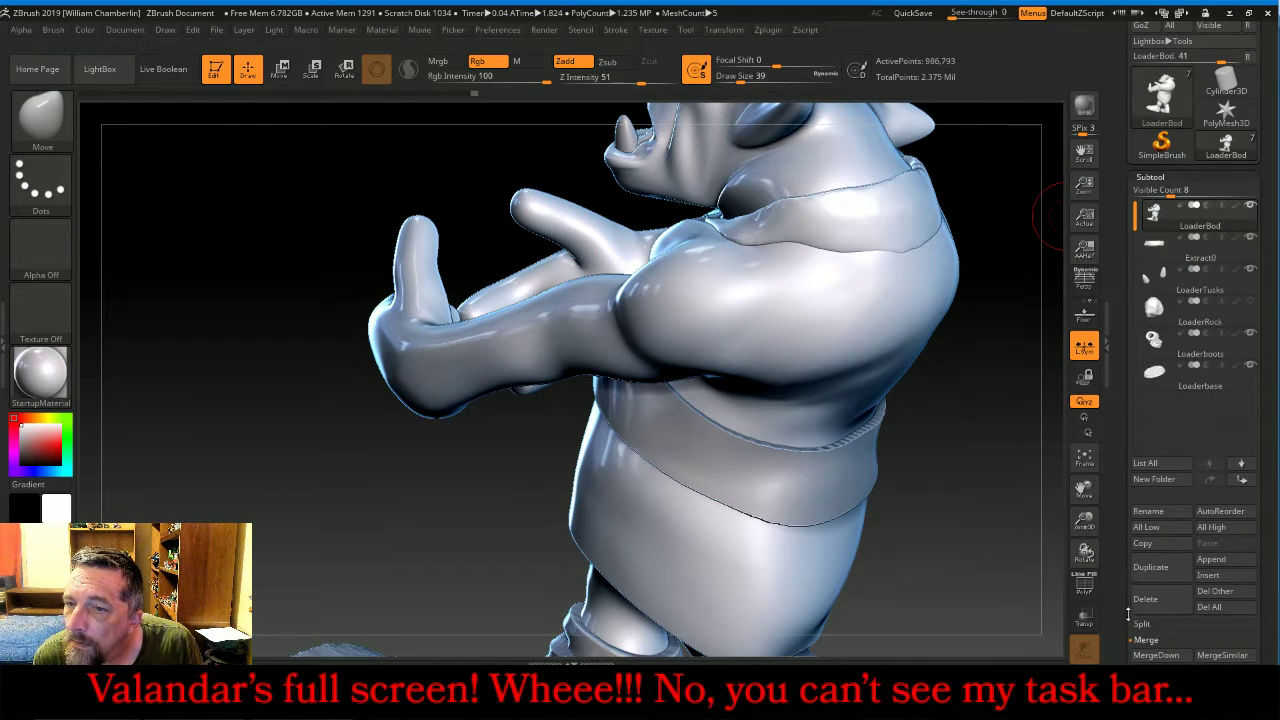
- Remesh the merged body and collar with DynaMesh at resolution 768
left_click(1160, 177)
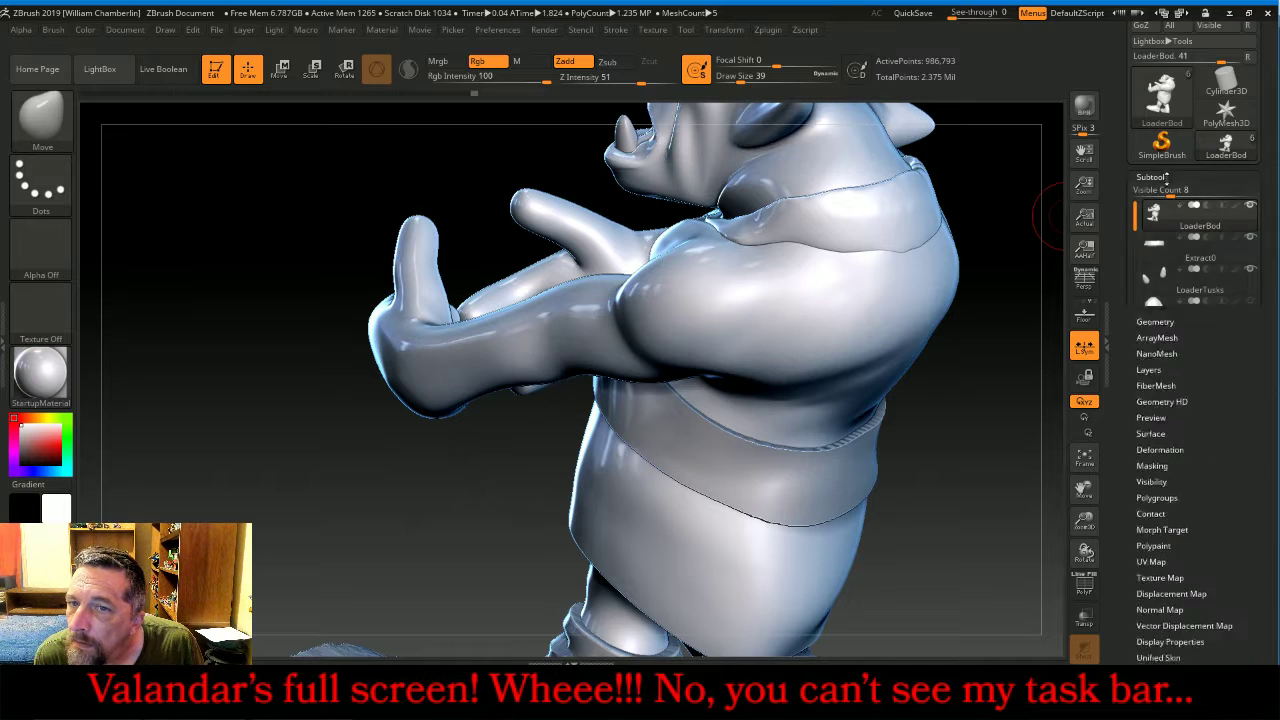
left_click(1152, 177)
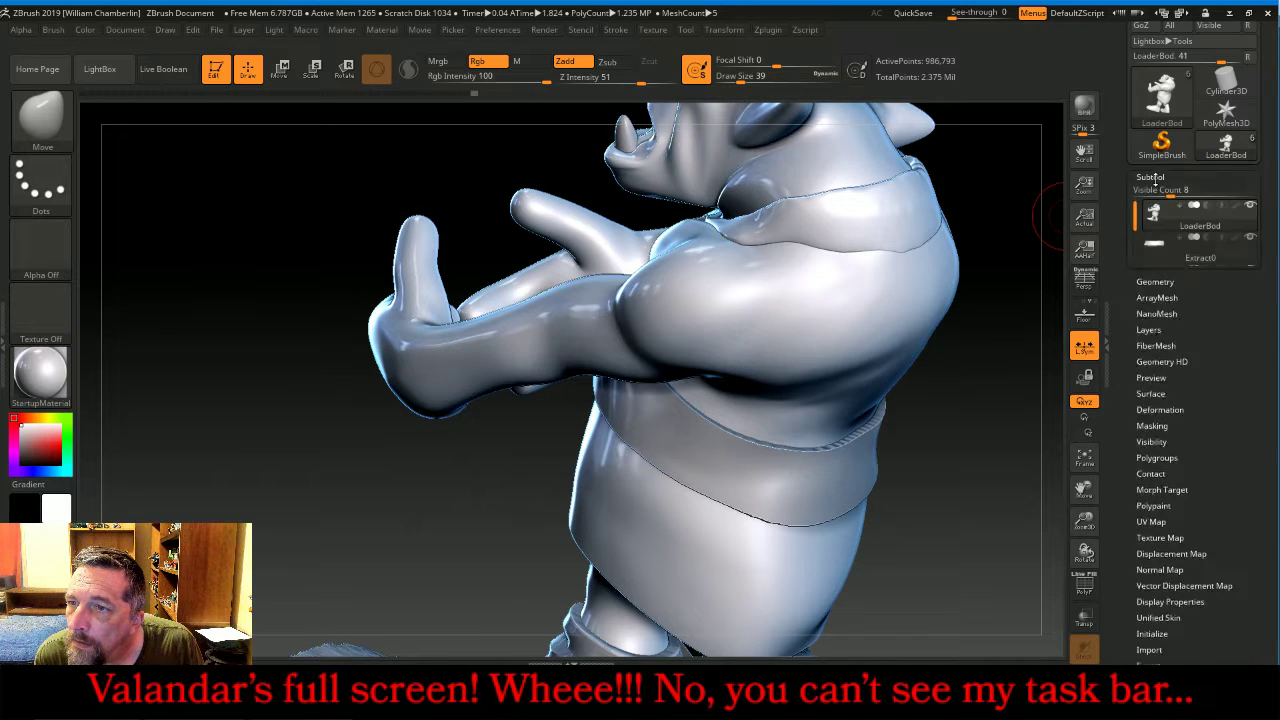
left_click(1152, 177)
left_click(1155, 192)
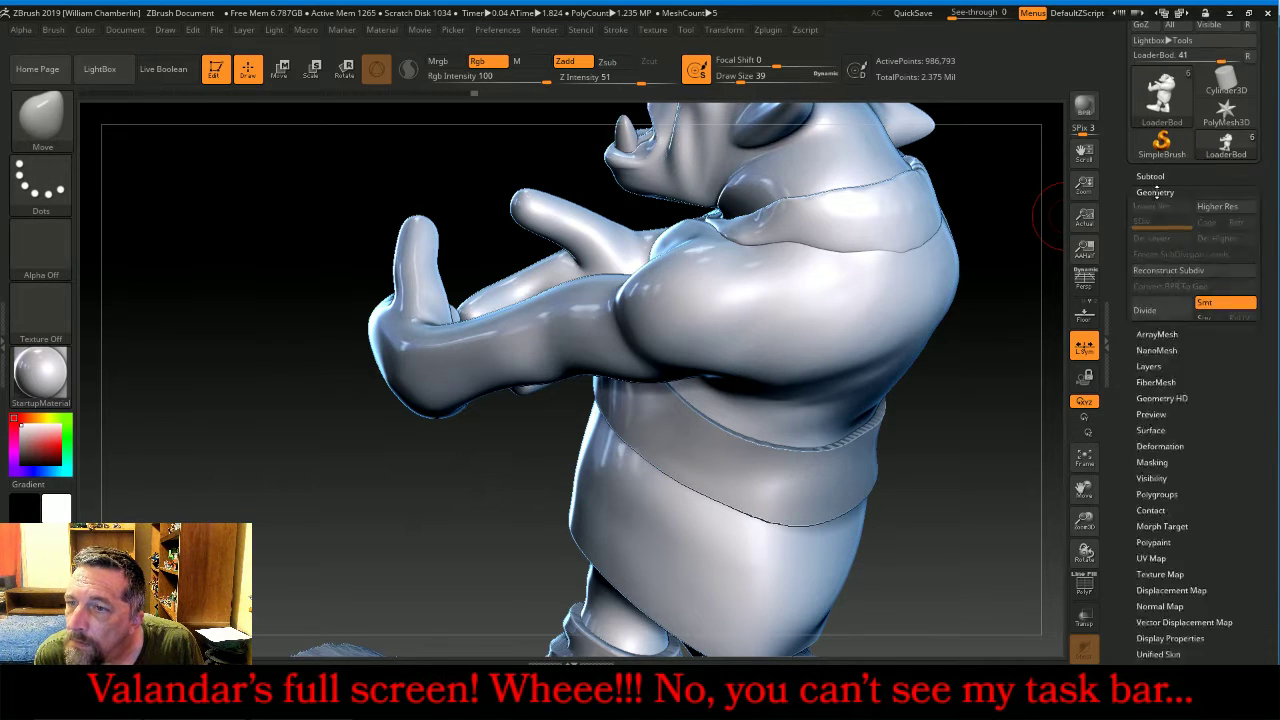
left_click_drag(971, 454, 1004, 479, "ctrl")
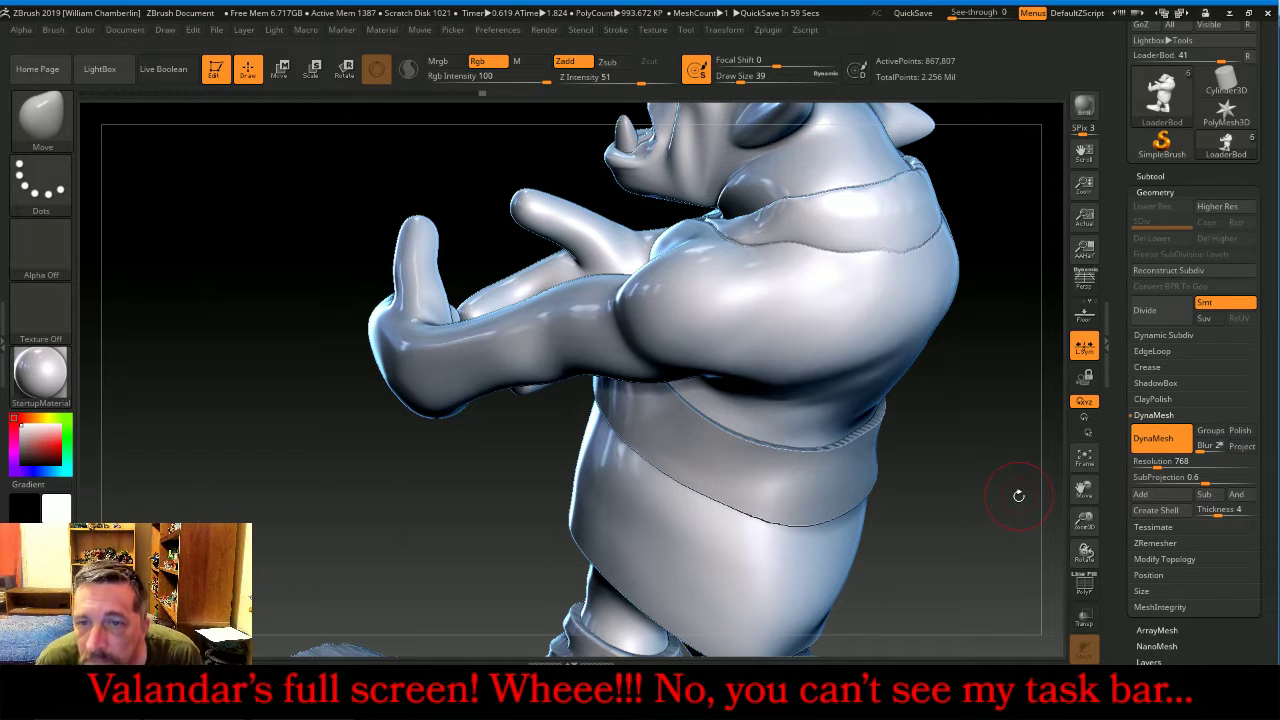
- Smooth the seam where the collar's lower edge meets the shoulder and chest, using a draw size of 27
key("shift")
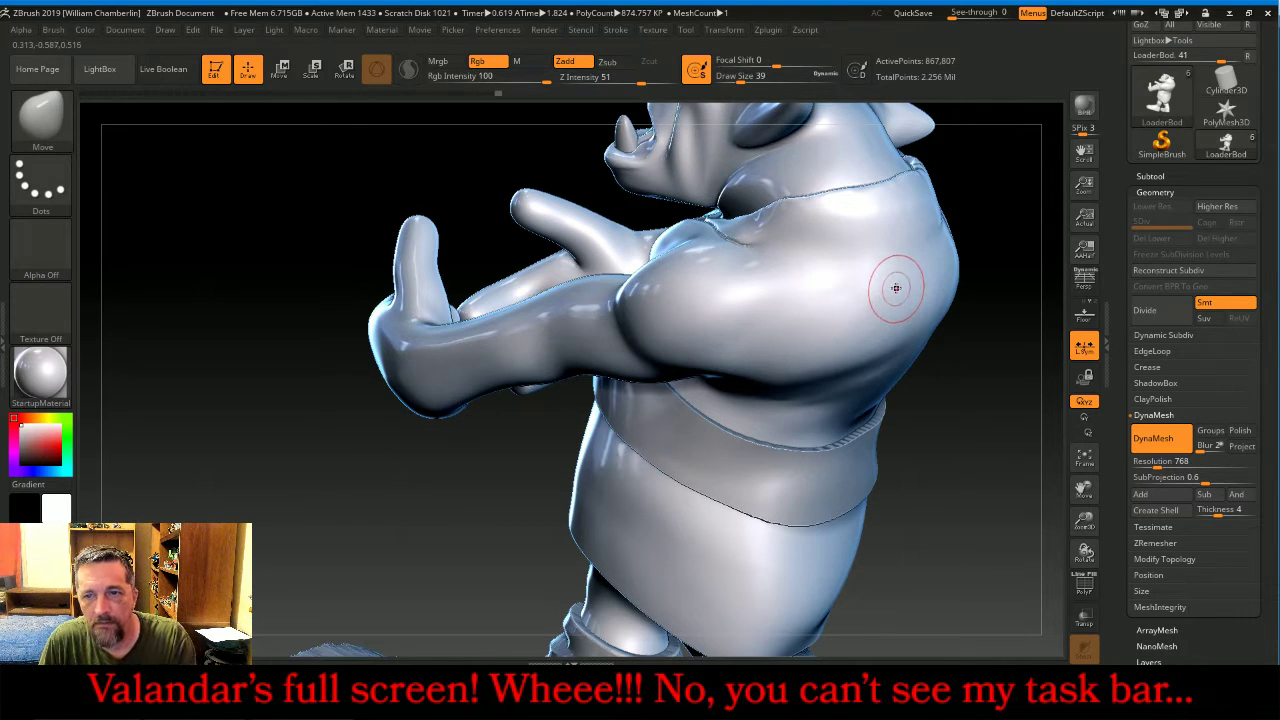
key("bracketleft")
key("bracketleft")
key("bracketleft")
mouse_move(931, 395)
left_mouse_down()
mouse_move(973, 430)
mouse_move(923, 355)
mouse_move(842, 308)
left_mouse_up()
left_click_drag(725, 242, 693, 231, "shift")
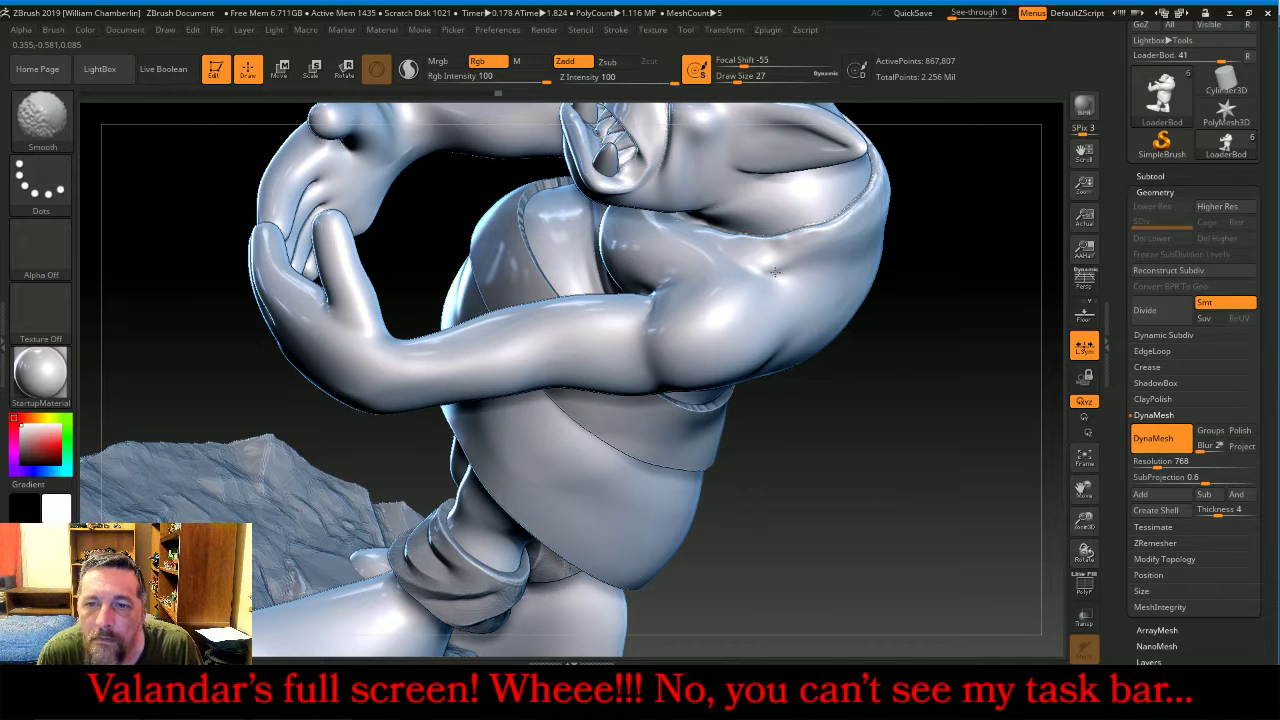
- Smooth the collar seam on the opposite shoulder and where it meets the chest beneath the ear
mouse_move(923, 497)
left_mouse_down()
mouse_move(894, 481)
mouse_move(851, 500)
mouse_move(651, 484)
mouse_move(666, 509)
mouse_move(655, 523)
mouse_move(664, 500)
left_mouse_up()
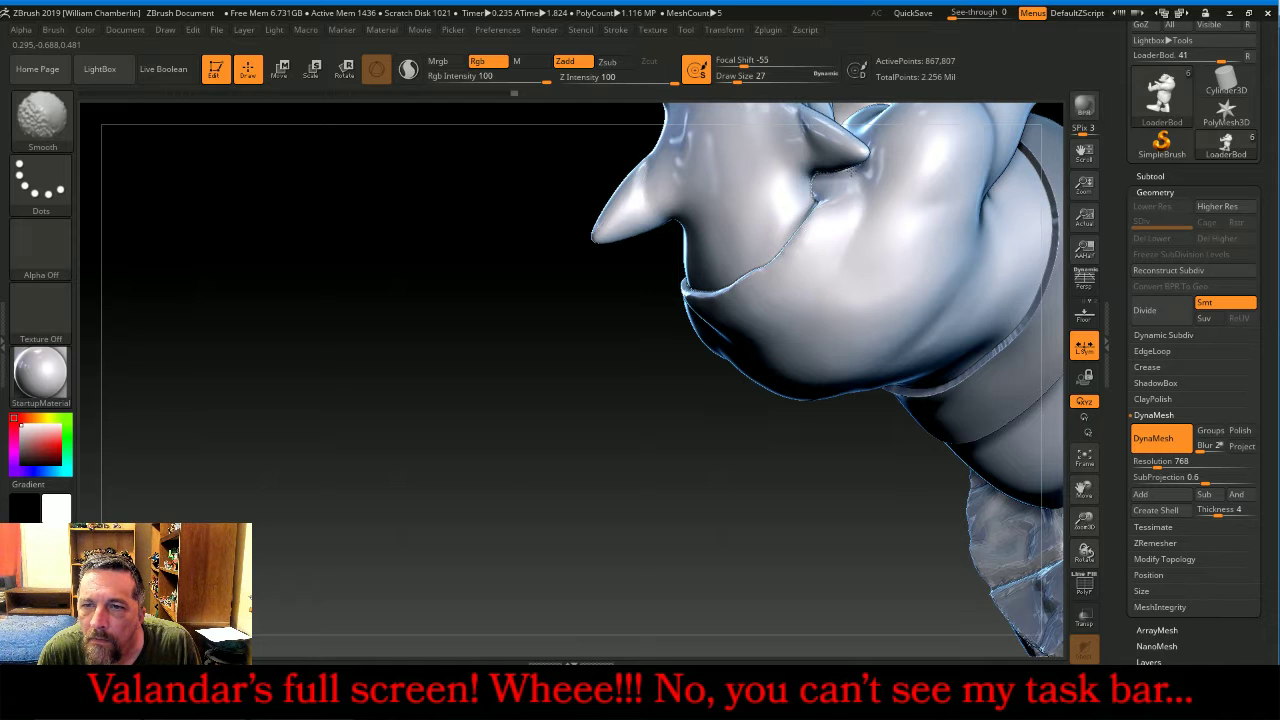
mouse_move(867, 214)
left_mouse_down("shift")
mouse_move(858, 233)
mouse_move(860, 215)
left_mouse_up("shift")
mouse_move(712, 518)
left_mouse_down()
mouse_move(806, 497)
mouse_move(803, 525)
mouse_move(940, 472)
mouse_move(922, 500)
mouse_move(932, 549)
mouse_move(837, 398)
left_mouse_up()
key("shift")
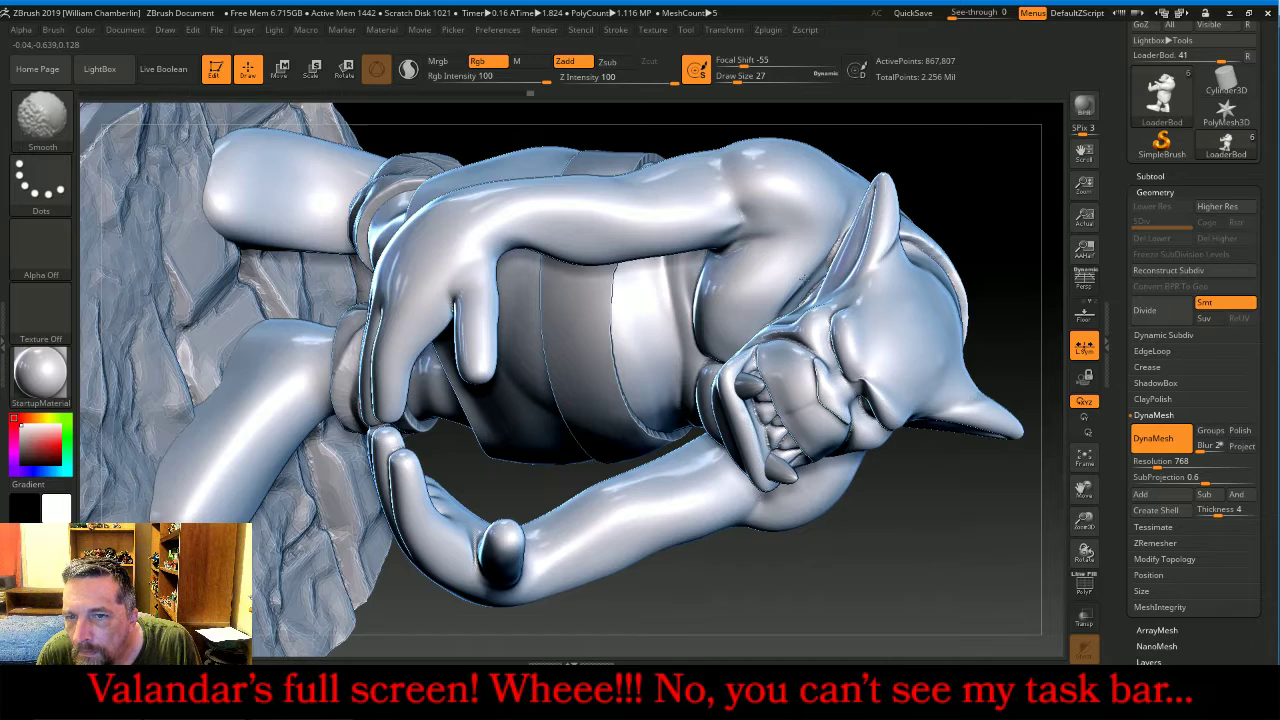
key("shift")
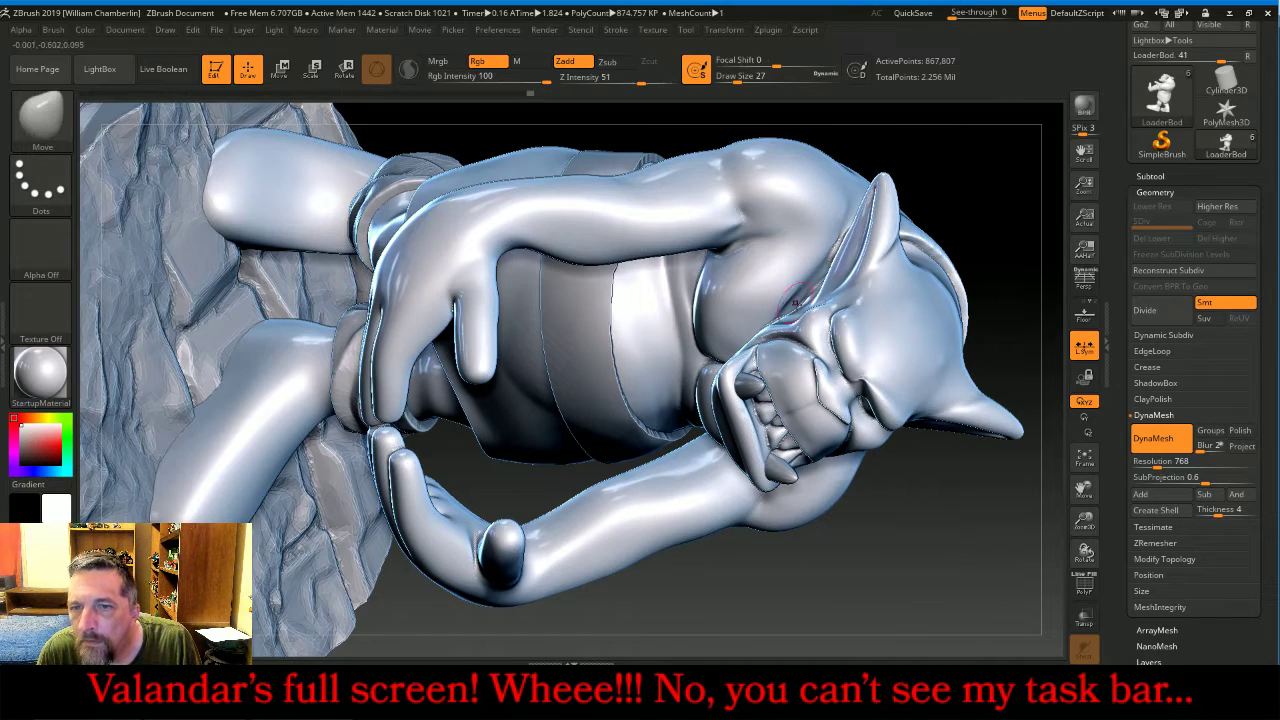
- Smooth the upper chest area just above the waist belt with a draw size of 43
left_click_drag(889, 552, 955, 438)
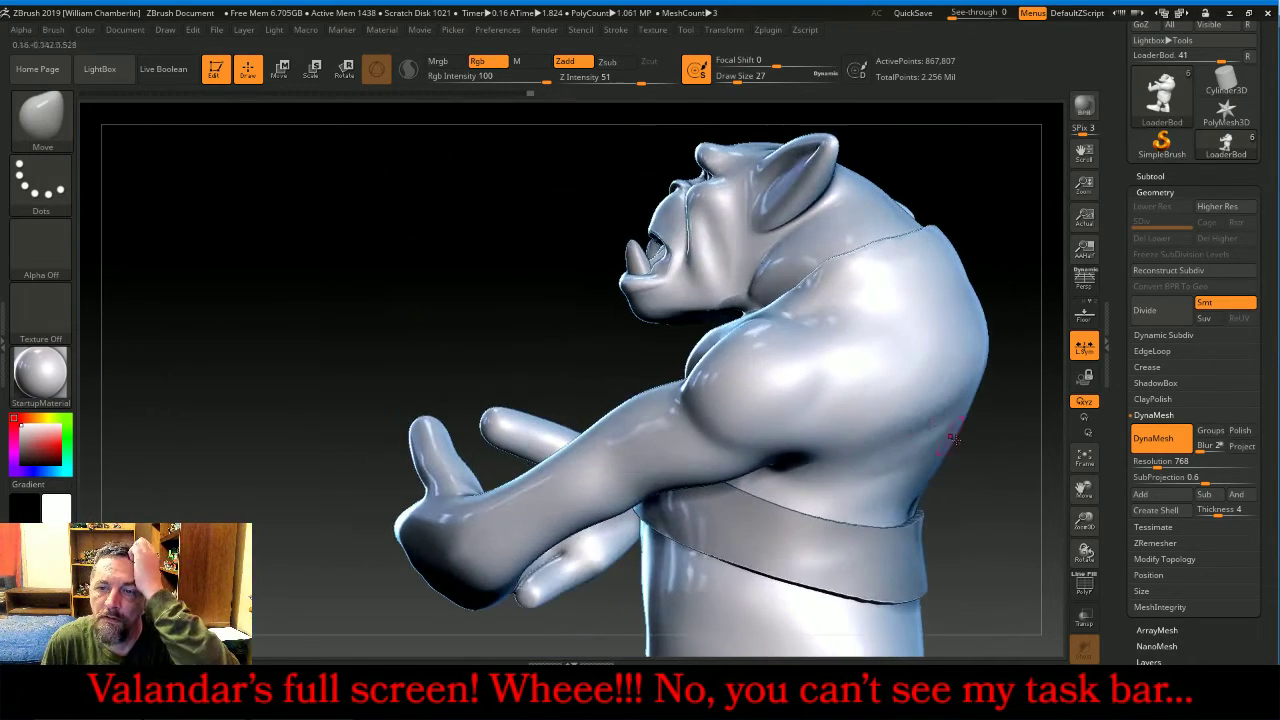
left_click(1084, 460)
mouse_move(1040, 500)
left_mouse_down()
mouse_move(1000, 505)
mouse_move(906, 397)
left_mouse_up()
key("shift")
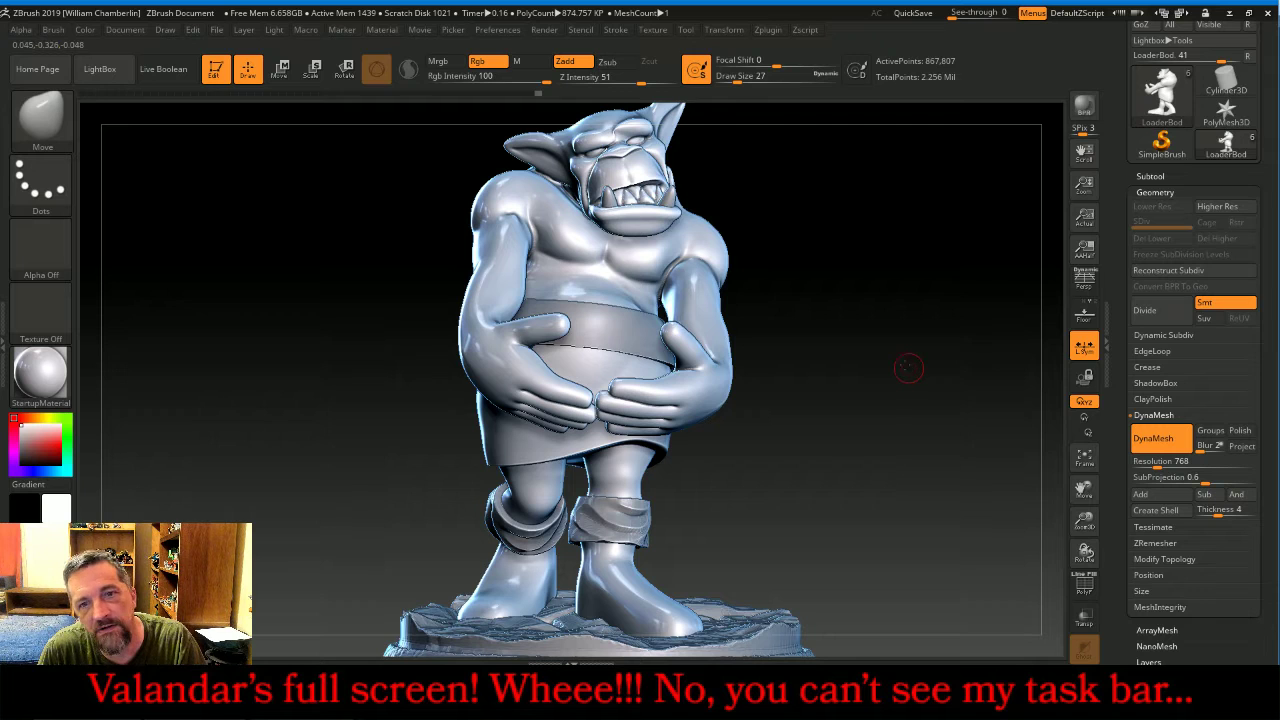
mouse_move(906, 357)
left_mouse_down()
mouse_move(885, 346)
mouse_move(817, 386)
left_mouse_up()
key("]")
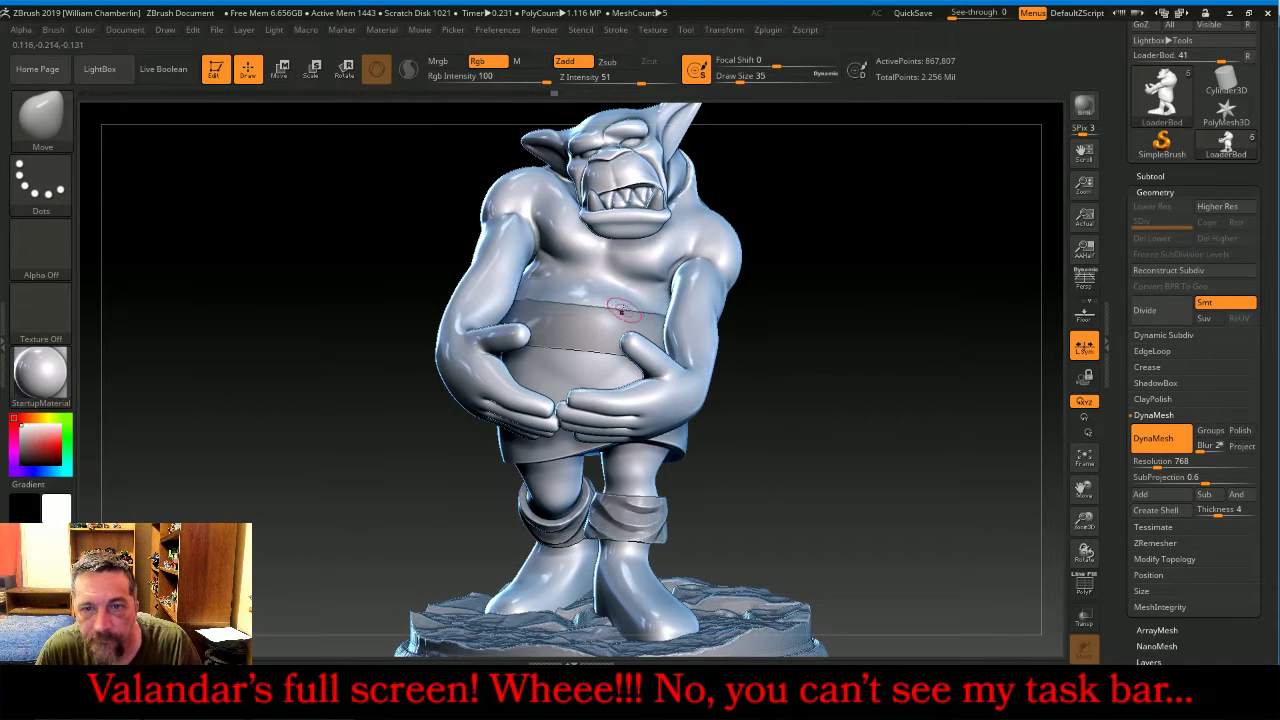
key("shift")
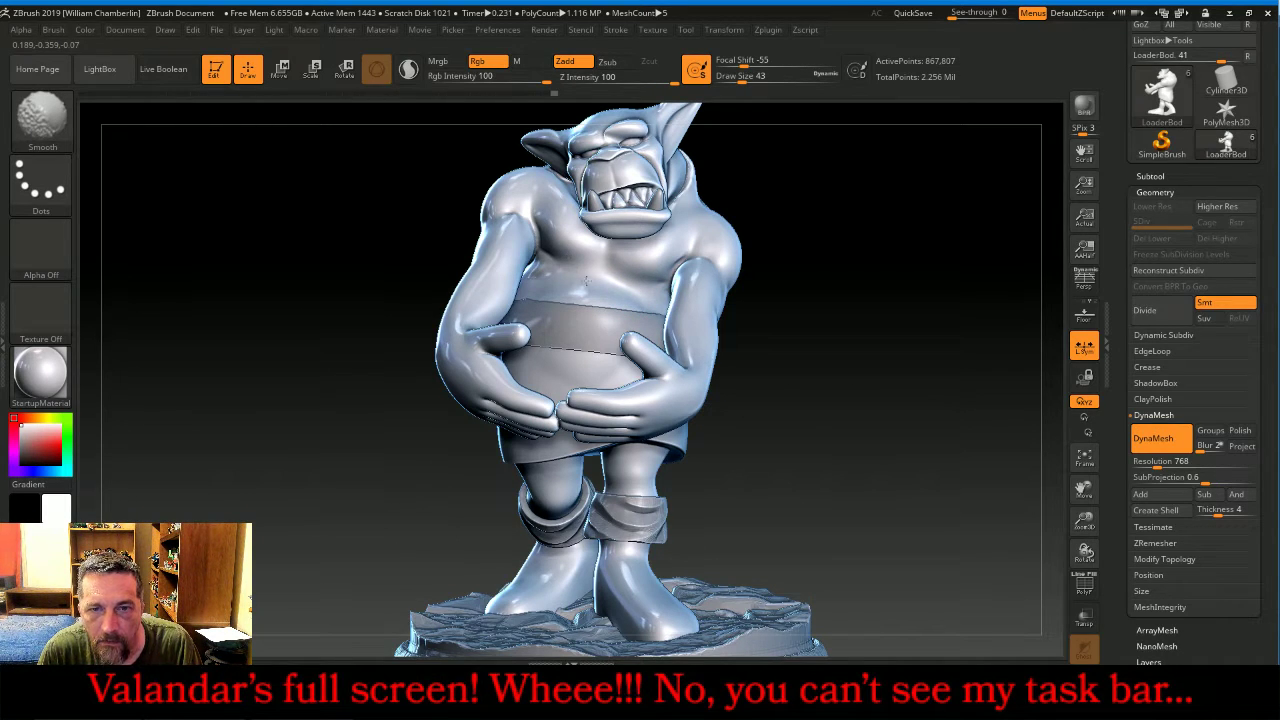
left_click_drag(587, 283, 643, 274, "shift")
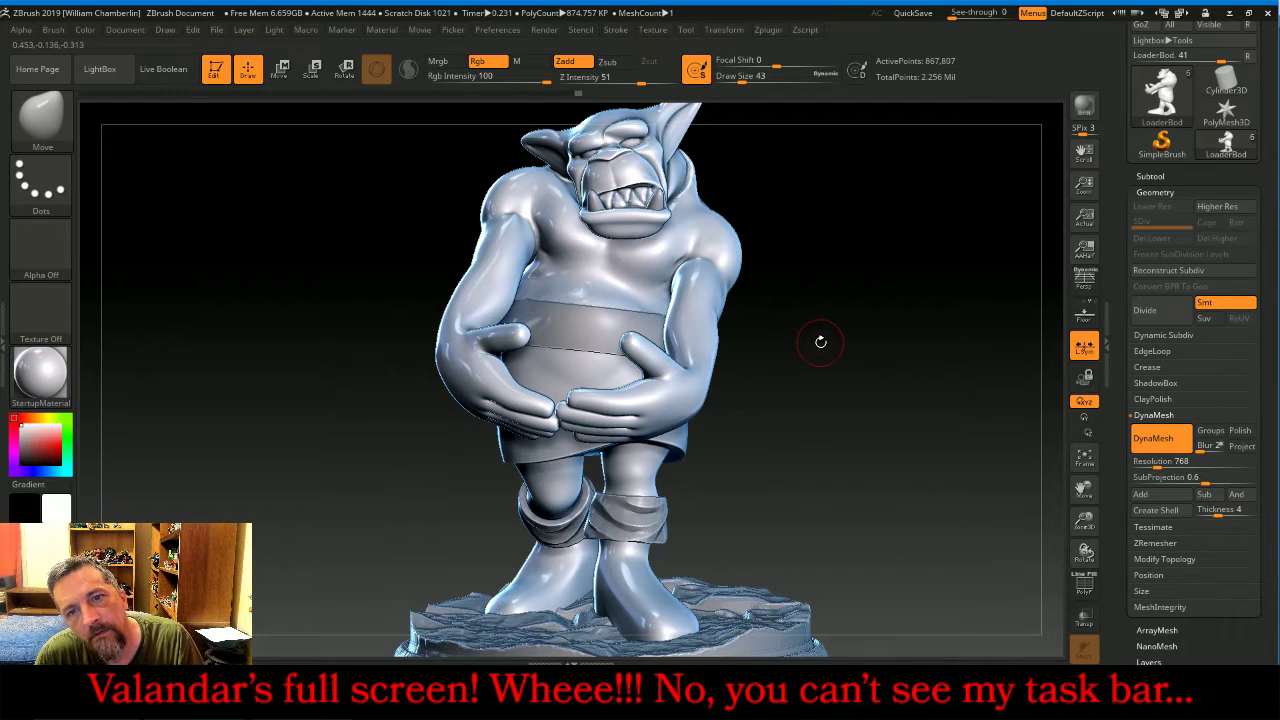
- Hide sections of the ogre's midriff, lower back and upper back to clear the mesh behind the arms
mouse_move(839, 290)
left_mouse_down()
mouse_move(852, 302)
mouse_move(703, 290)
mouse_move(833, 351)
left_mouse_up()
key("shift")
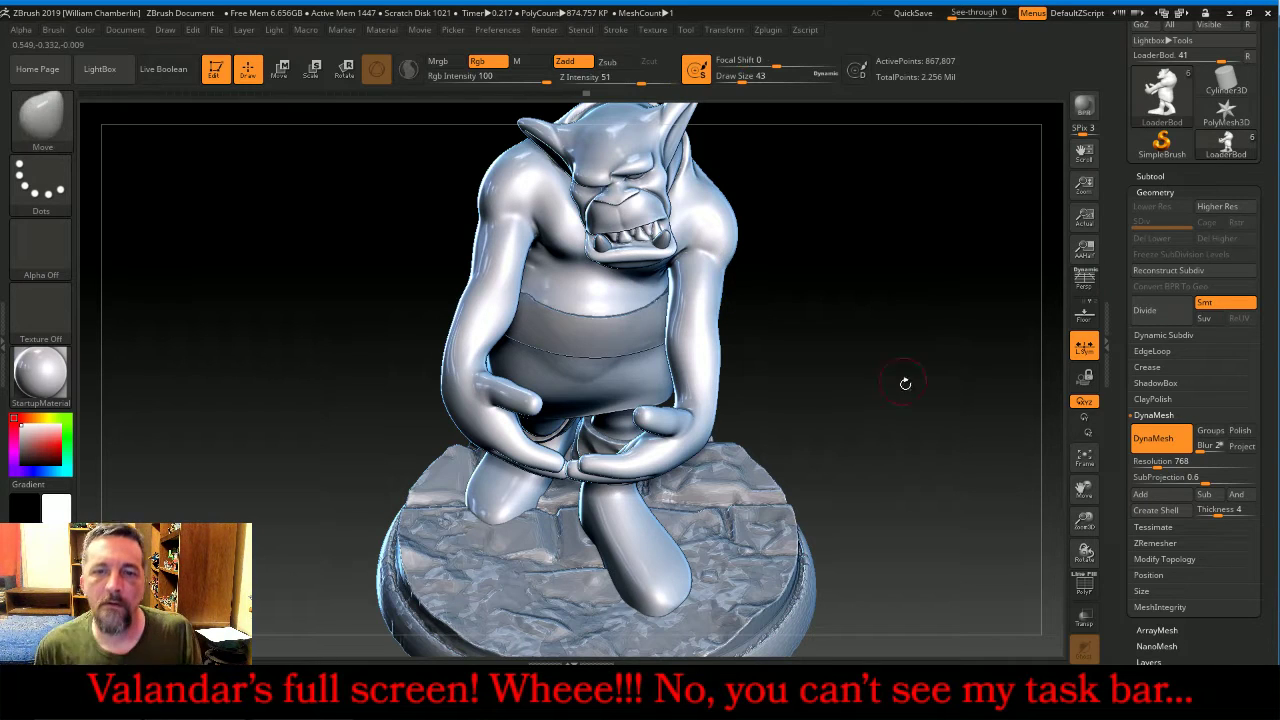
left_click_drag(898, 312, 959, 336)
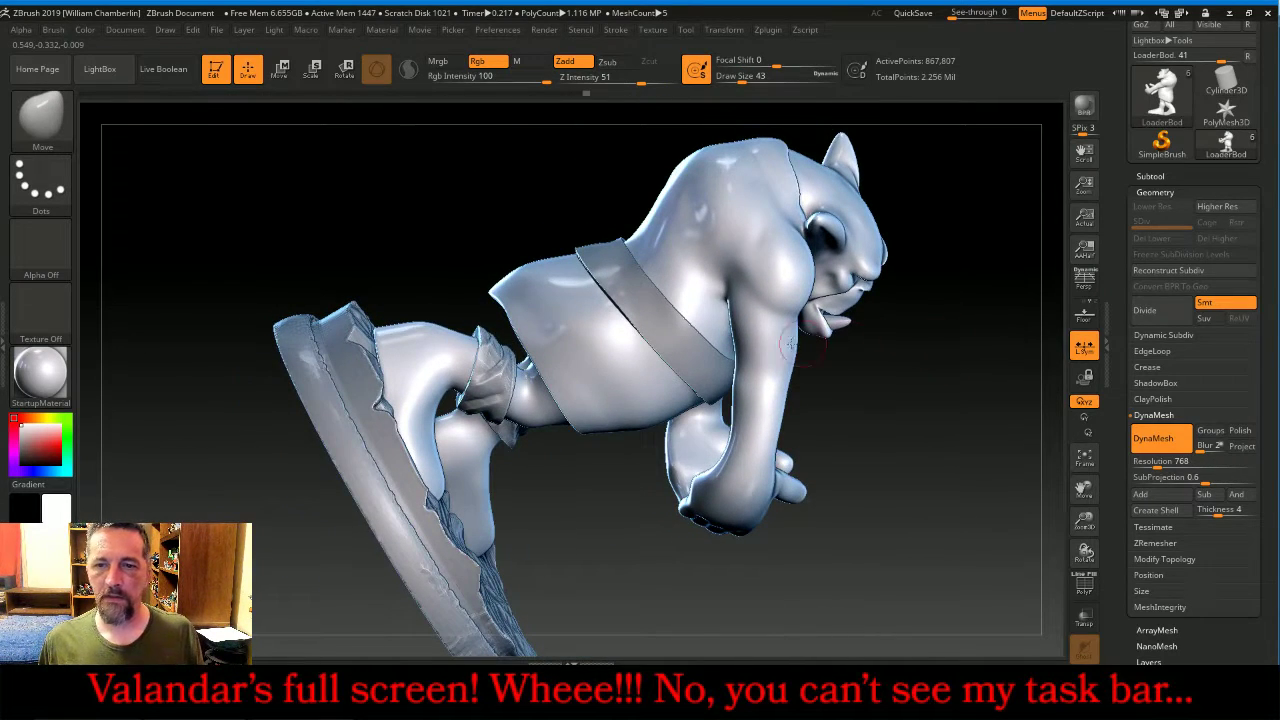
key("ctrl+shift")
left_click(691, 303, "ctrl+shift")
left_click(694, 312, "ctrl+shift")
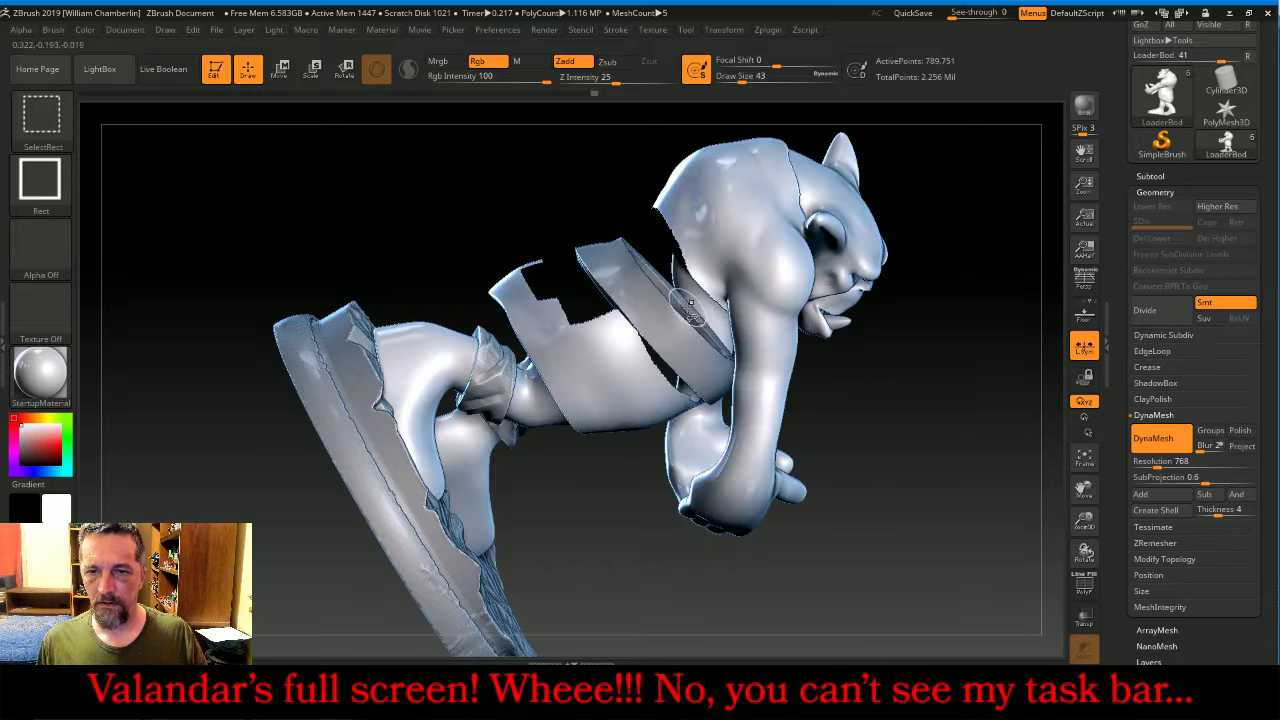
left_click(688, 229, "ctrl+shift")
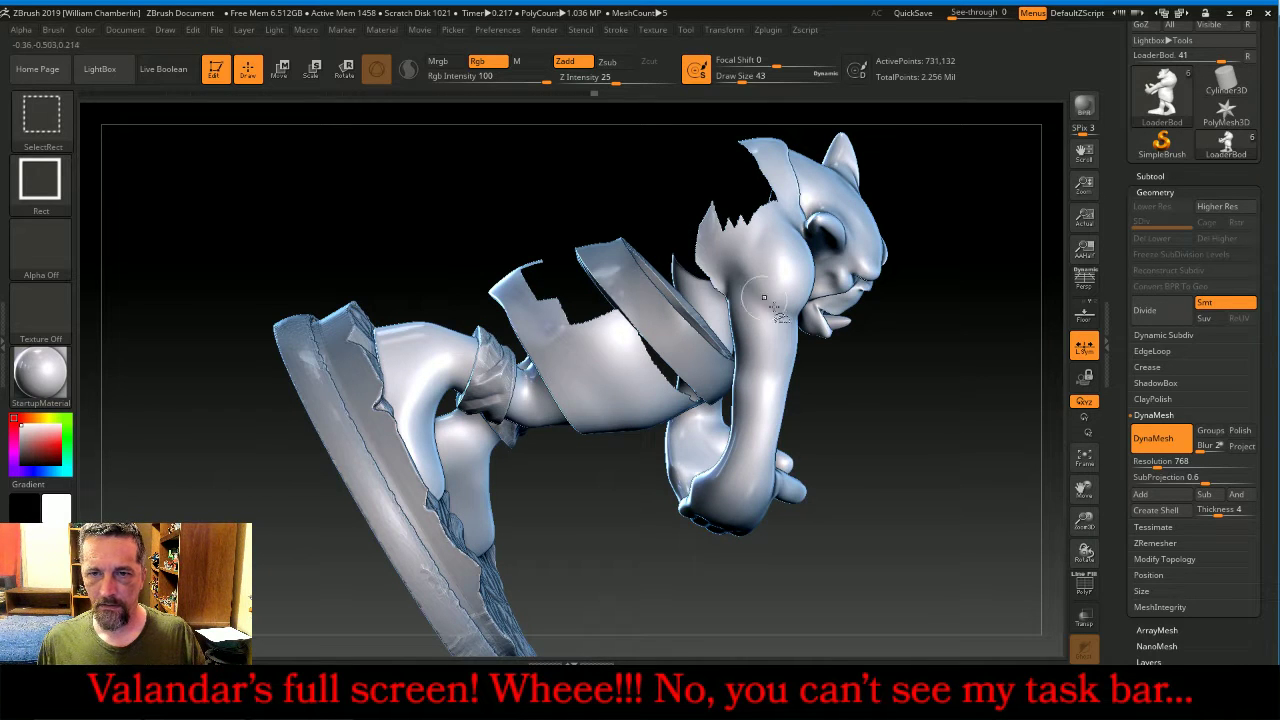
left_click_drag(1000, 430, 986, 409)
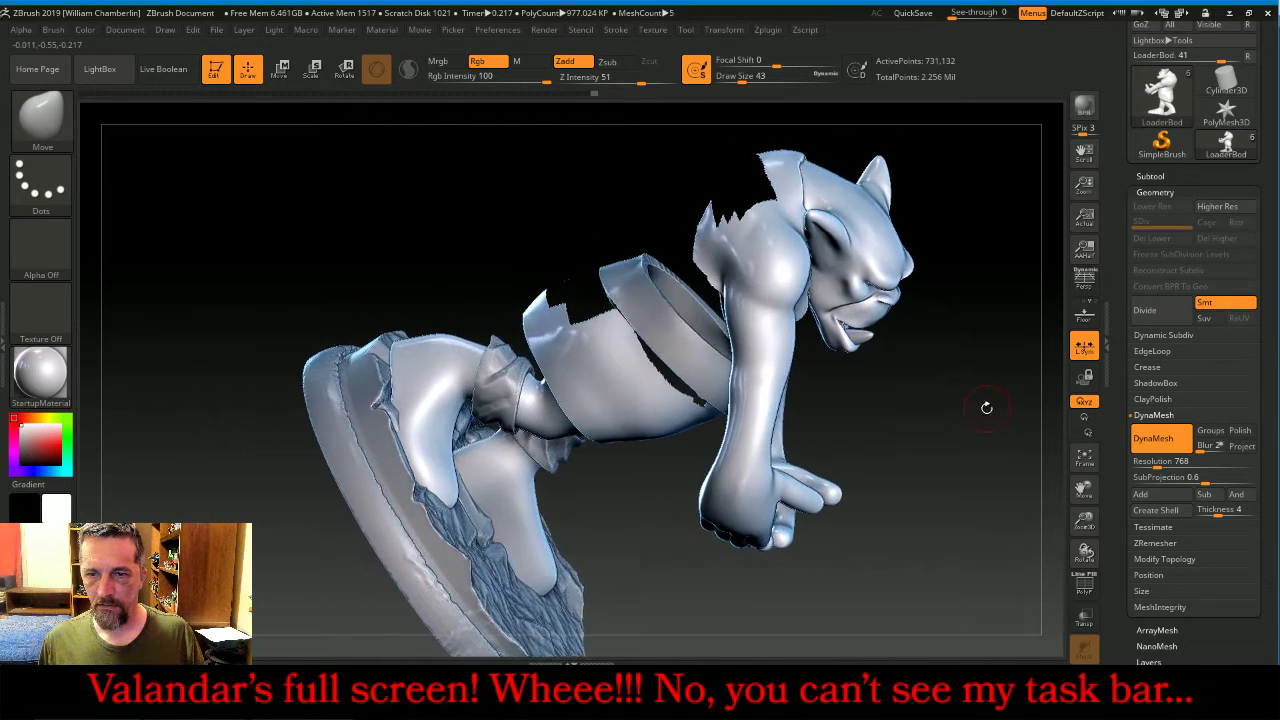
- Hide the base, boots and waist belt subtools, keeping LoaderBod as the active subtool
key("ctrl")
left_click_drag(848, 392, 684, 320, "ctrl")
mouse_move(986, 236)
left_mouse_down("ctrl")
mouse_move(808, 372)
mouse_move(906, 376)
mouse_move(922, 344)
mouse_move(937, 271)
mouse_move(874, 234)
mouse_move(880, 248)
mouse_move(920, 244)
mouse_move(982, 318)
left_mouse_up("ctrl")
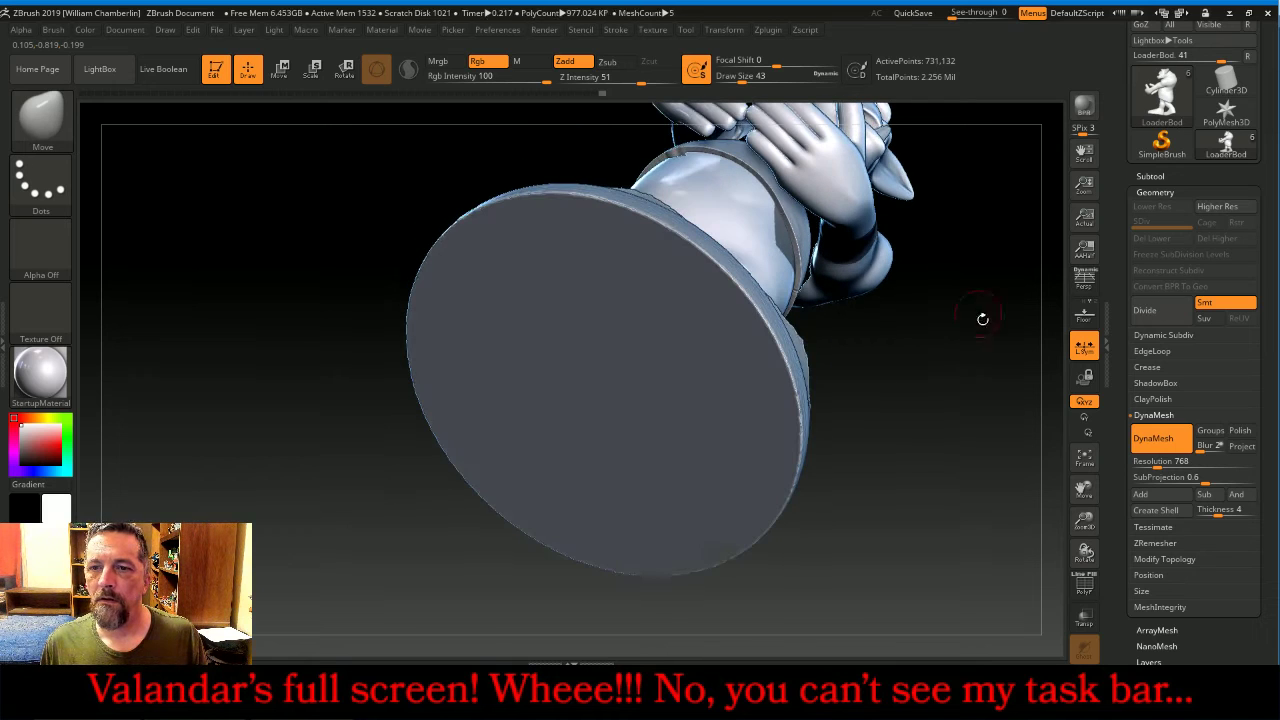
mouse_move(1082, 487)
left_mouse_down()
mouse_move(1003, 549)
mouse_move(940, 490)
left_mouse_up()
key("ctrl")
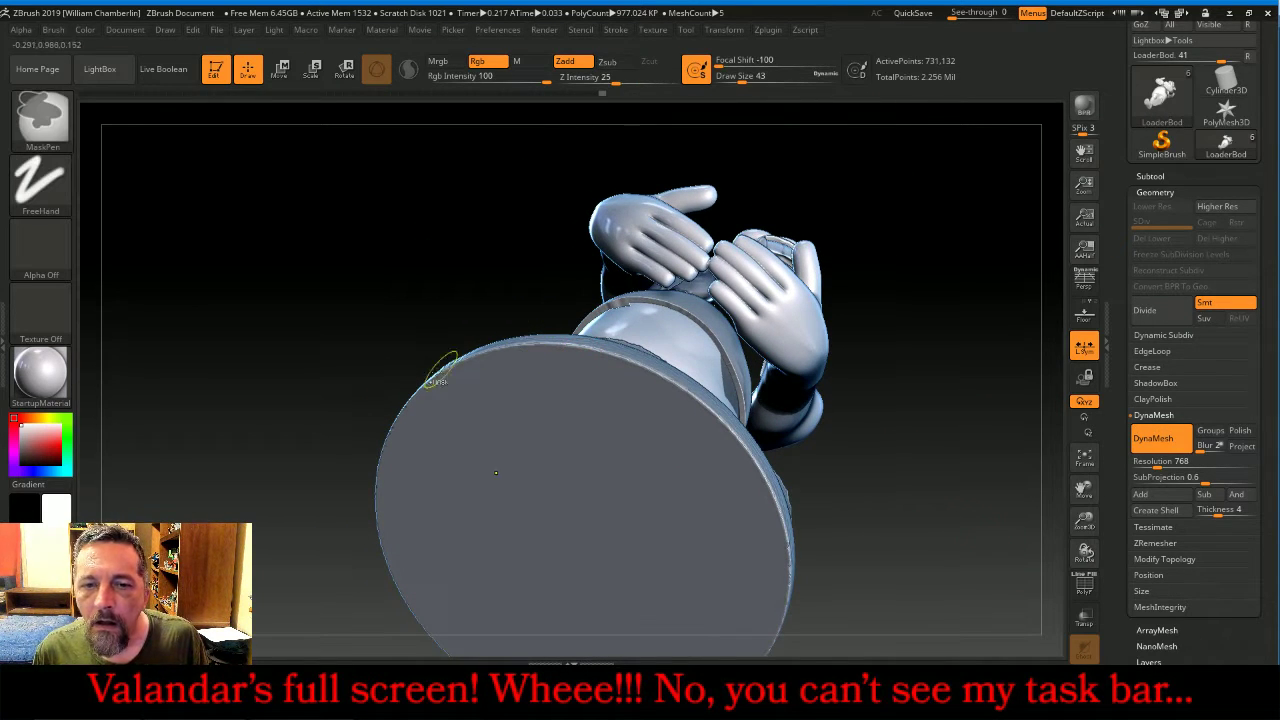
left_click(1151, 176)
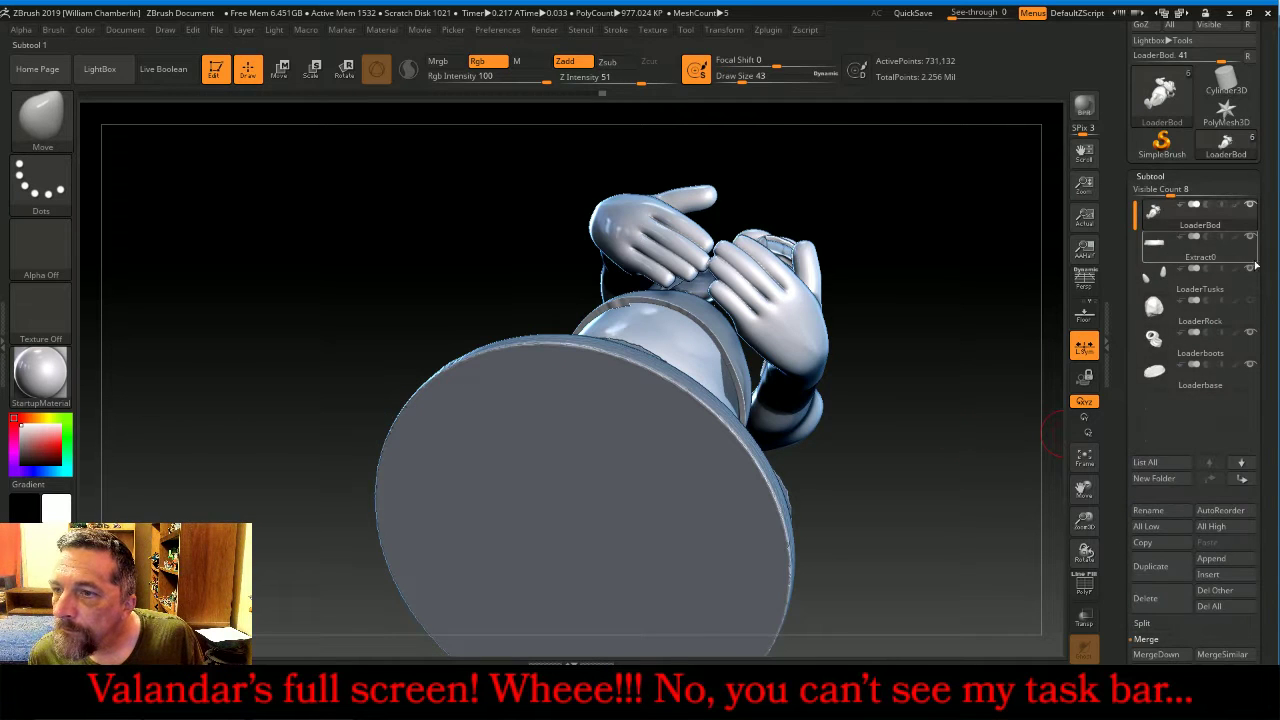
left_click(1249, 352)
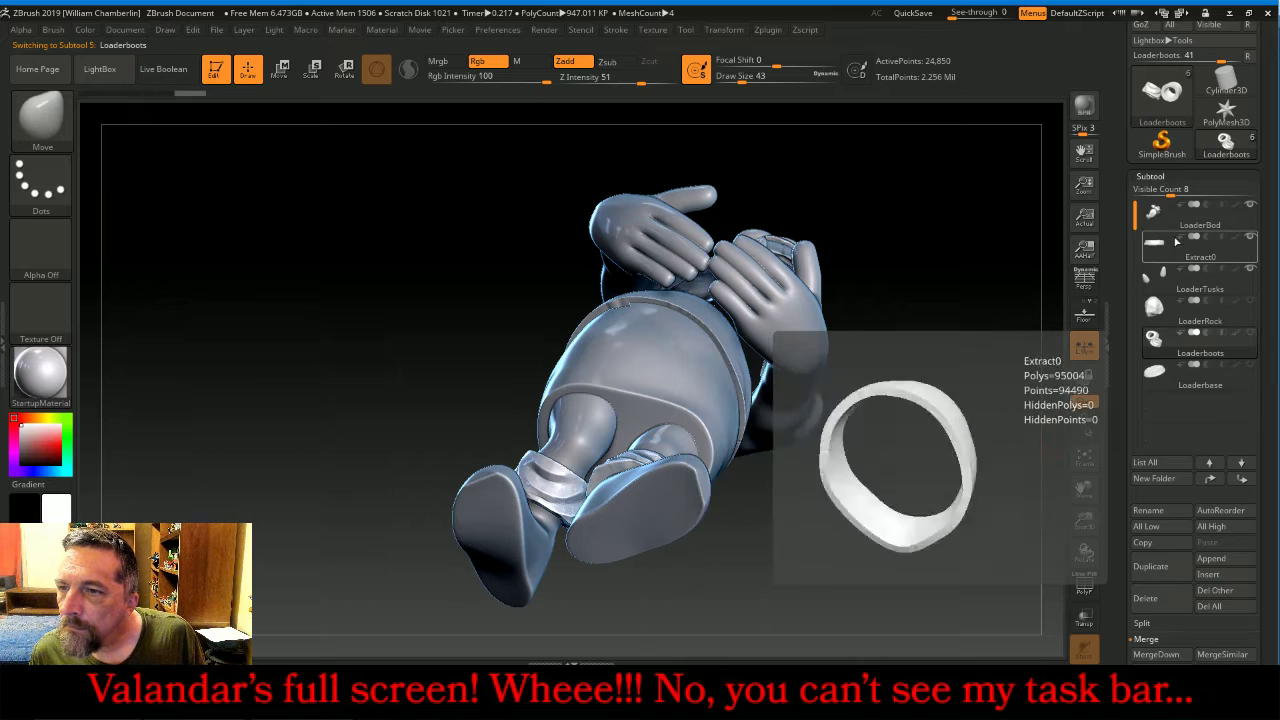
left_click(1160, 212)
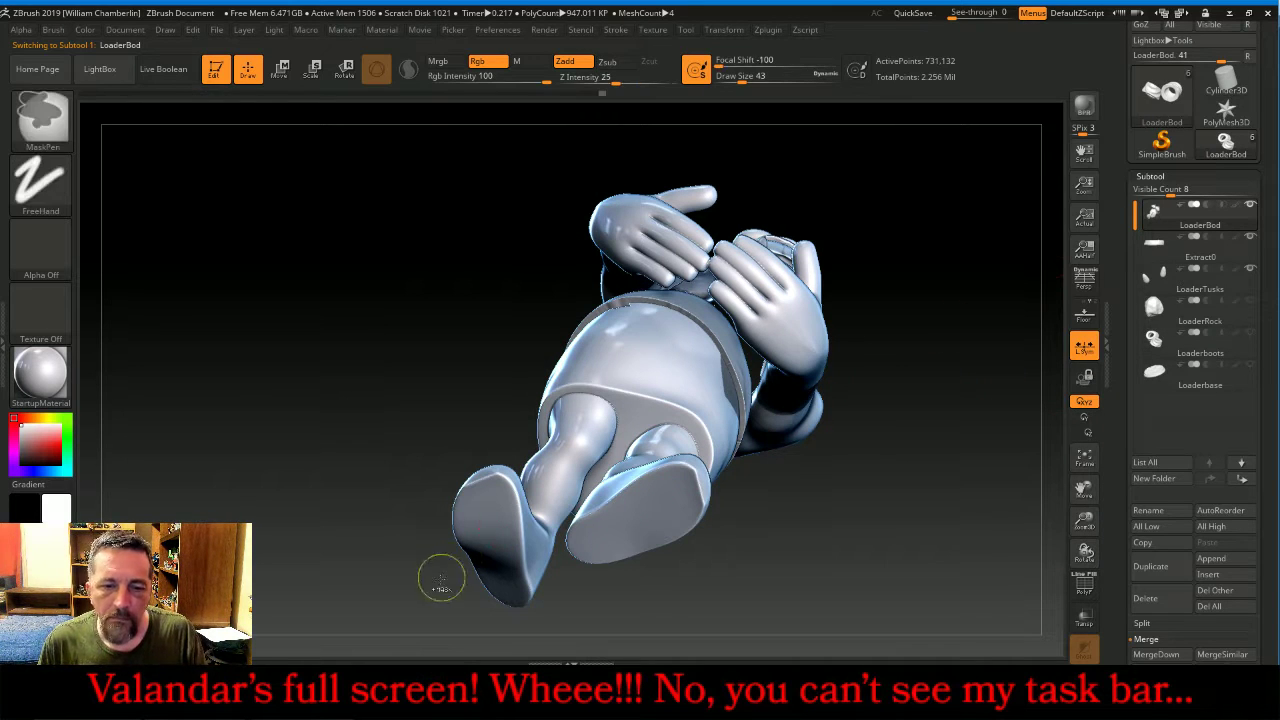
left_click(1251, 237)
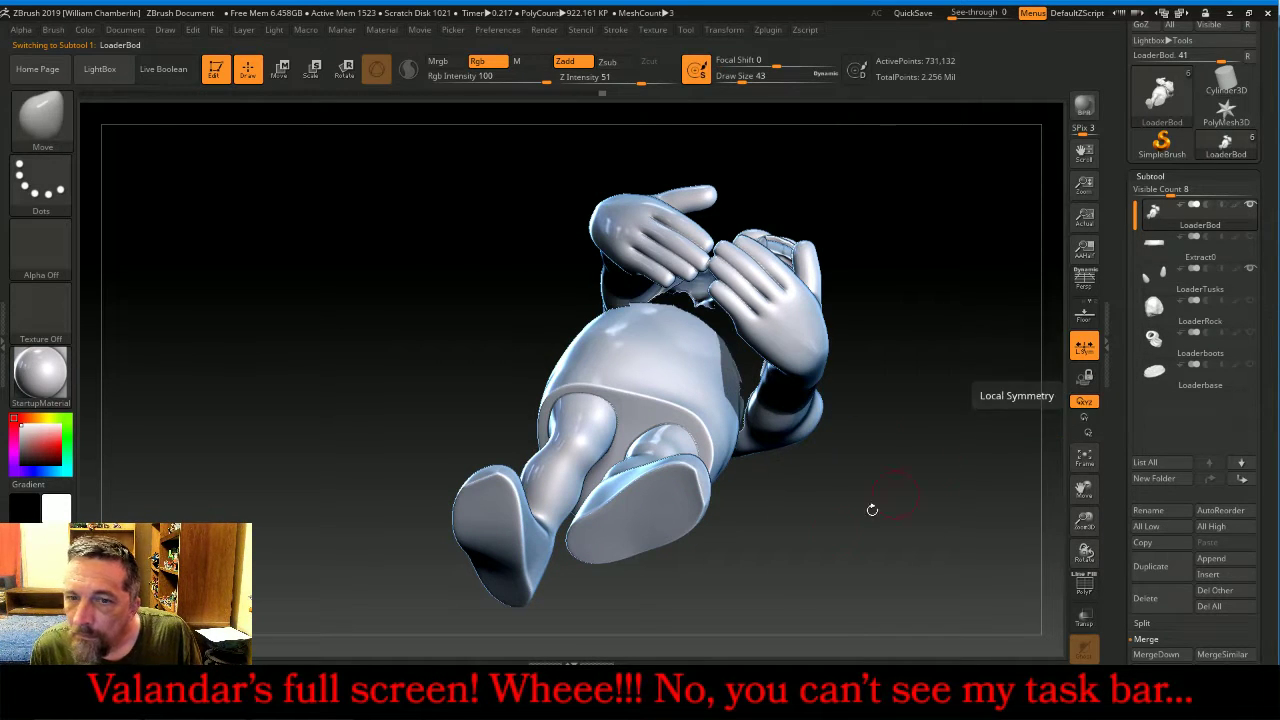
- Mask a band around each arm near the elbow and unhide the whole body mesh
left_click_drag(643, 605, 745, 320, "ctrl")
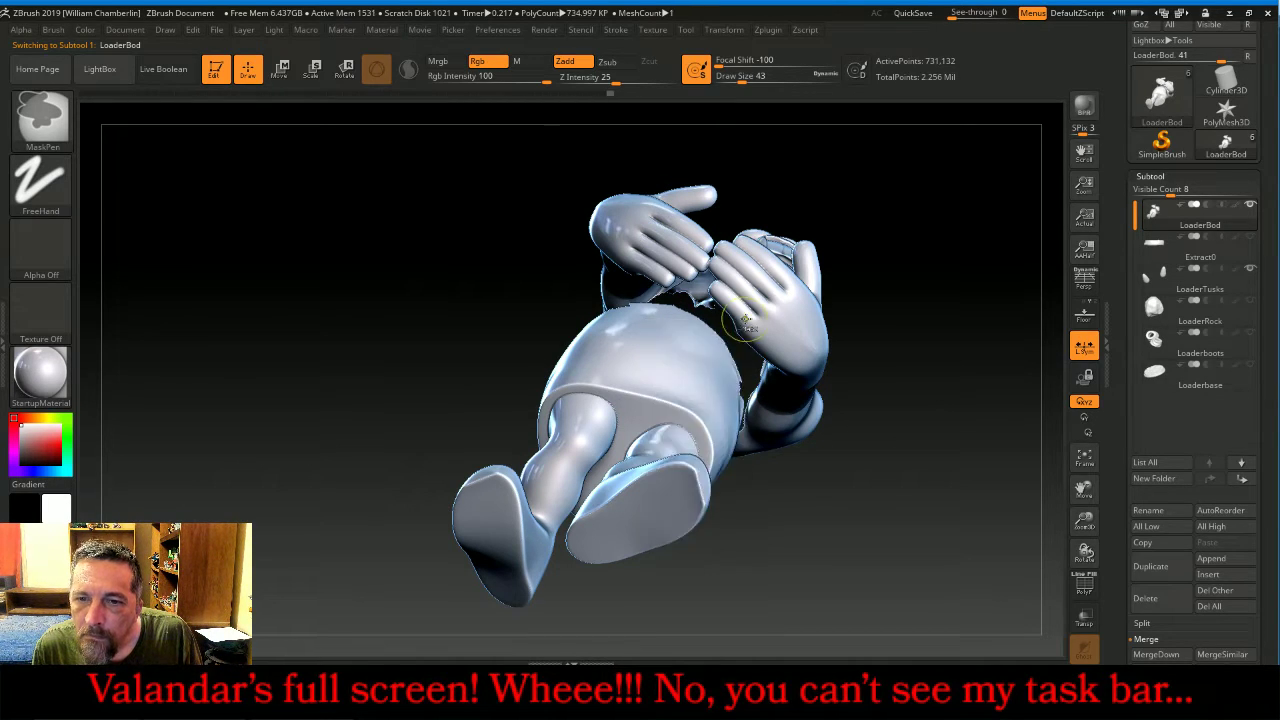
mouse_move(905, 270)
left_mouse_down()
mouse_move(952, 262)
mouse_move(943, 246)
mouse_move(886, 266)
left_mouse_up()
left_click(949, 245, "ctrl+shift")
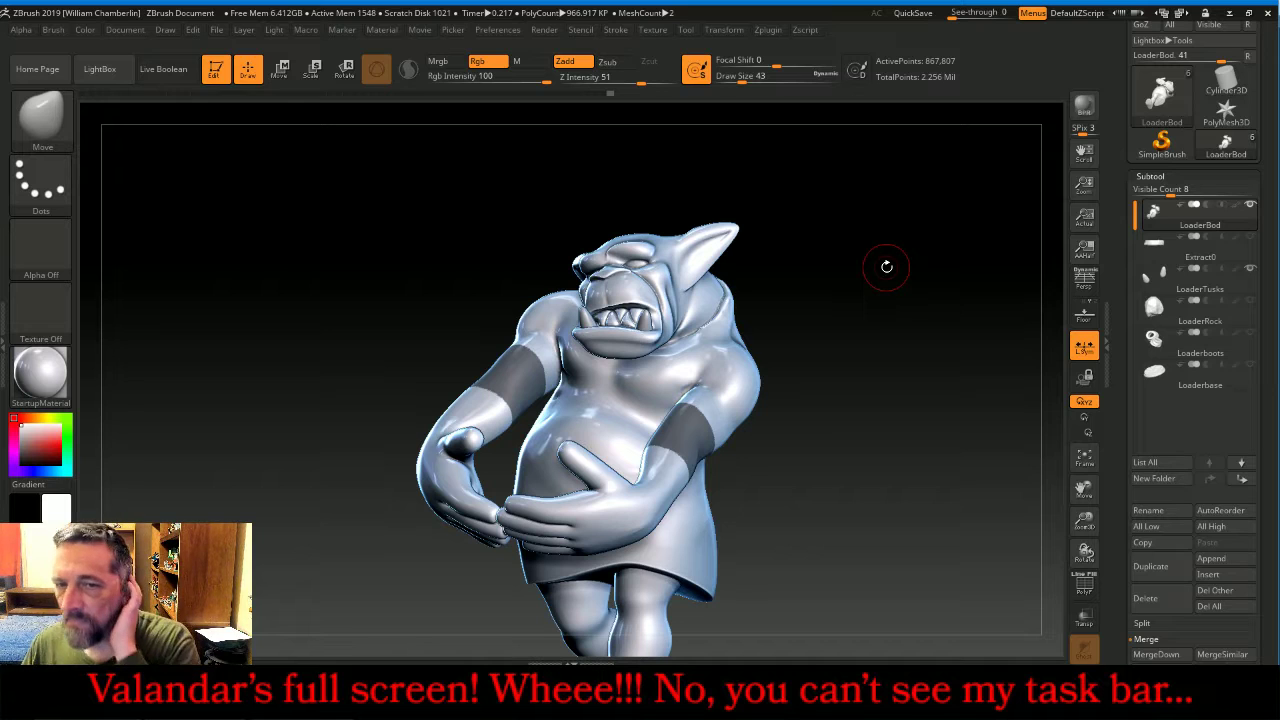
- Extract the masked arm bands as a new subtool with a thickness of 0.02 and smoothing of 5, and accept it
scroll(1134, 555, "down", 3)
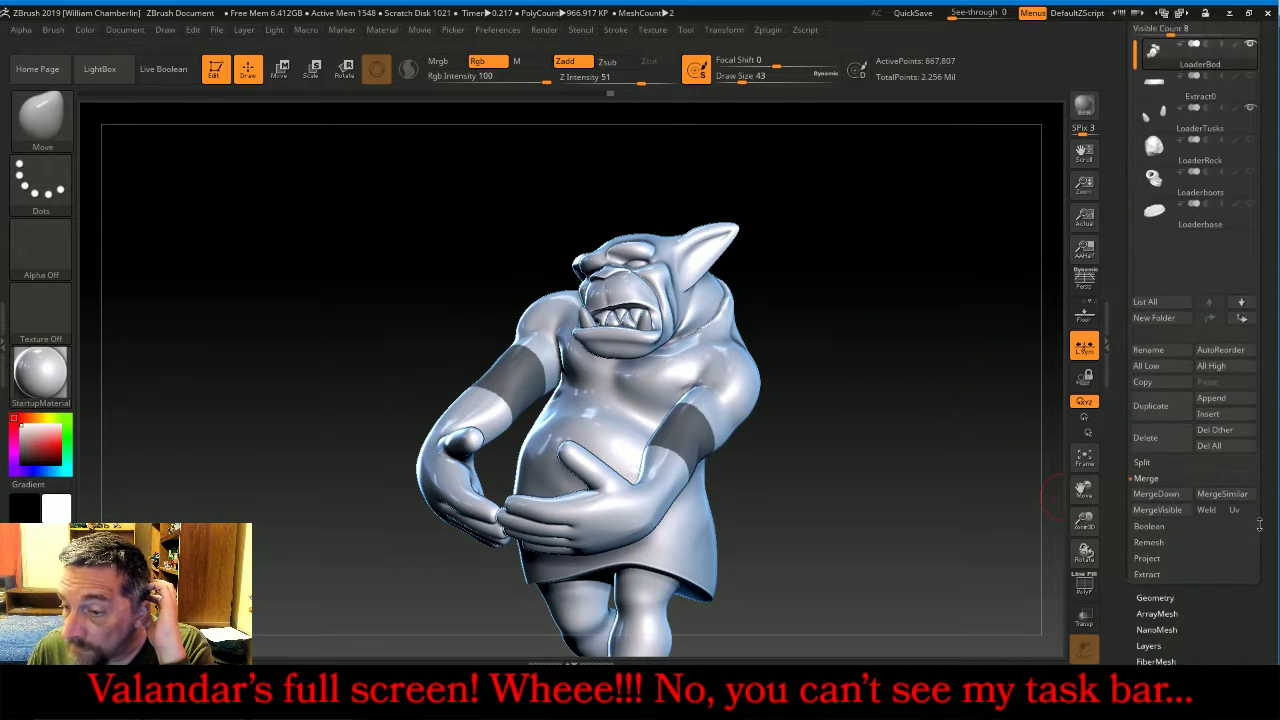
left_click(1146, 572)
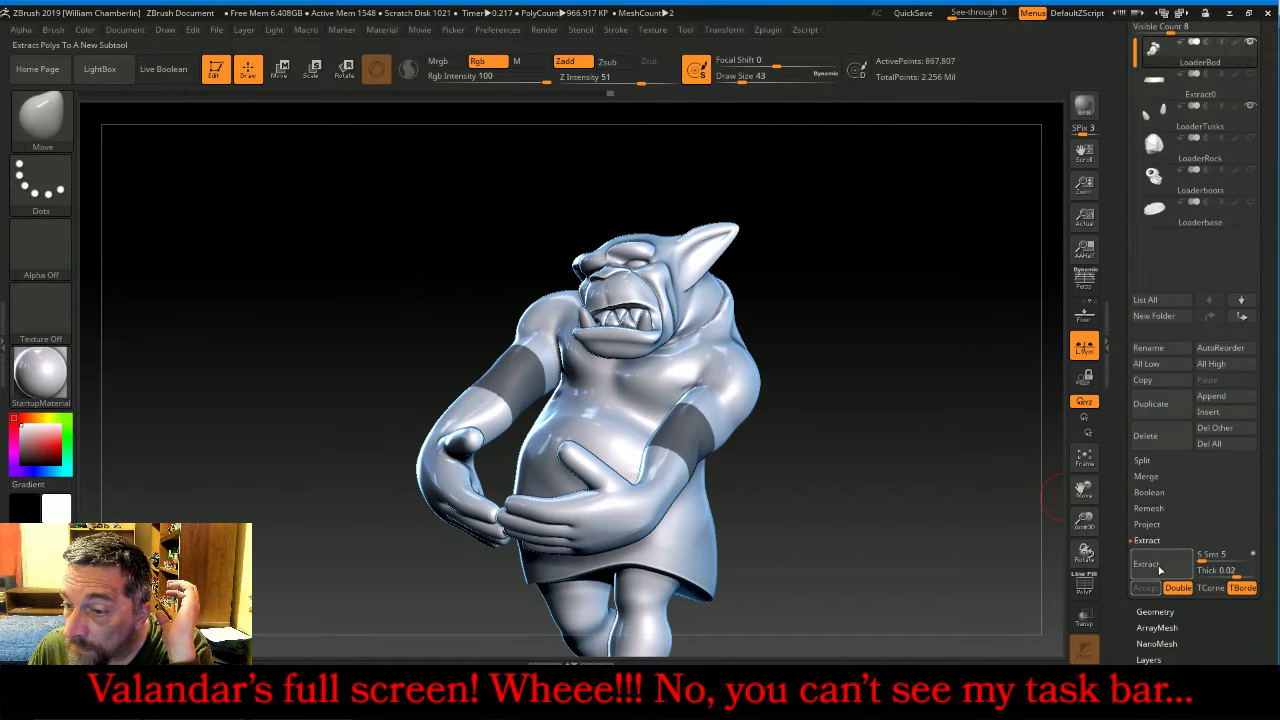
left_click(1145, 588)
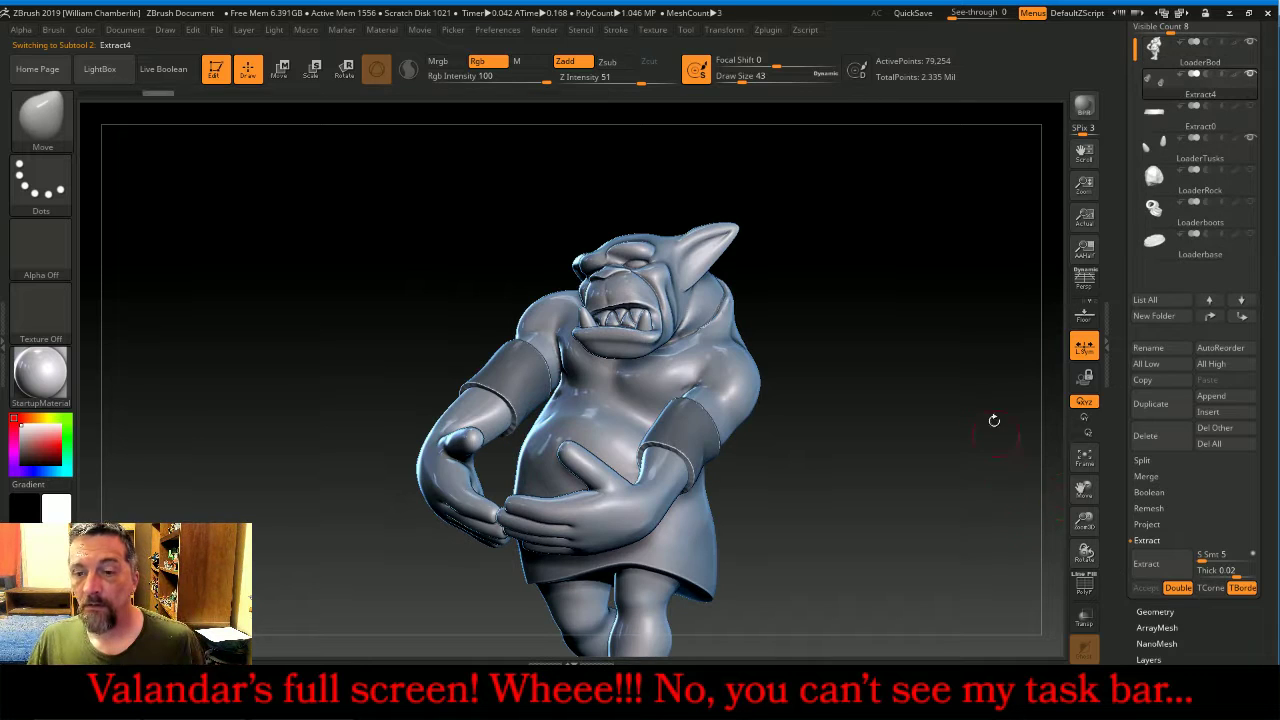
- Clear the masks from the extracted arm cuffs and from the LoaderBod subtool
left_click_drag(925, 270, 957, 366, "ctrl")
left_click(1166, 51)
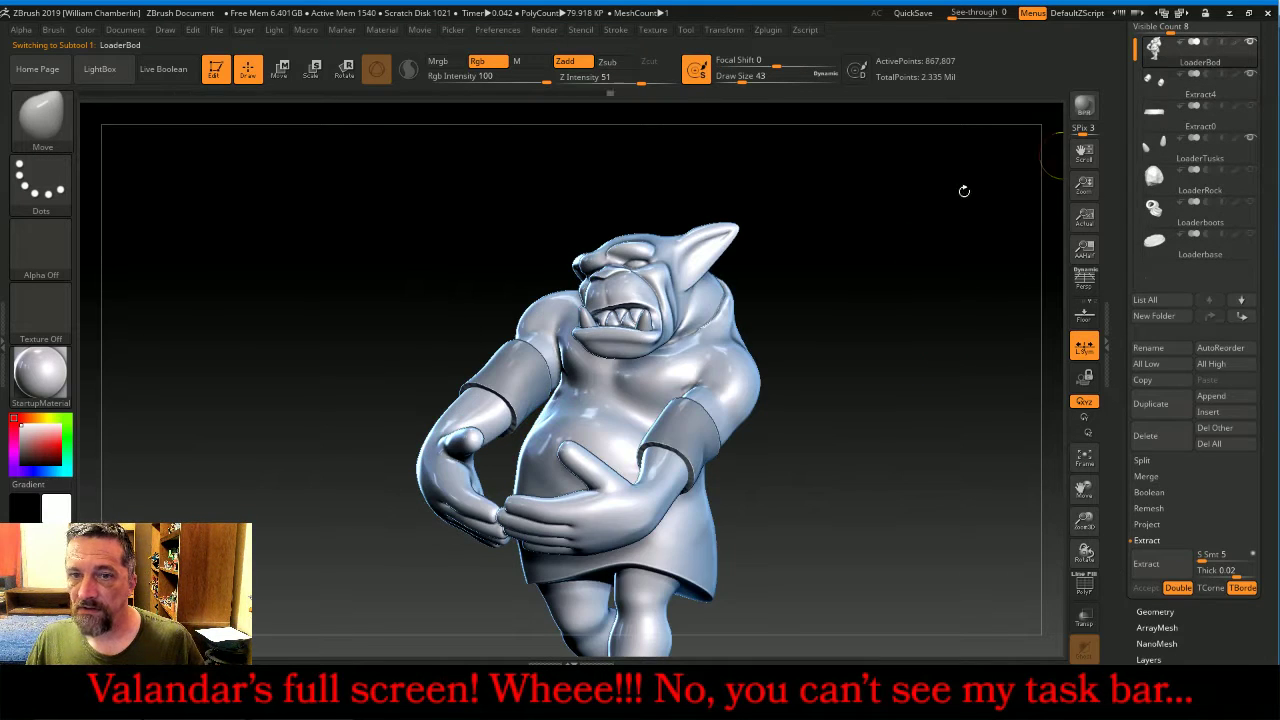
left_click_drag(901, 230, 914, 307, "ctrl")
- Remesh the extracted arm cuffs with DynaMesh at resolution 128
left_click(1162, 84)
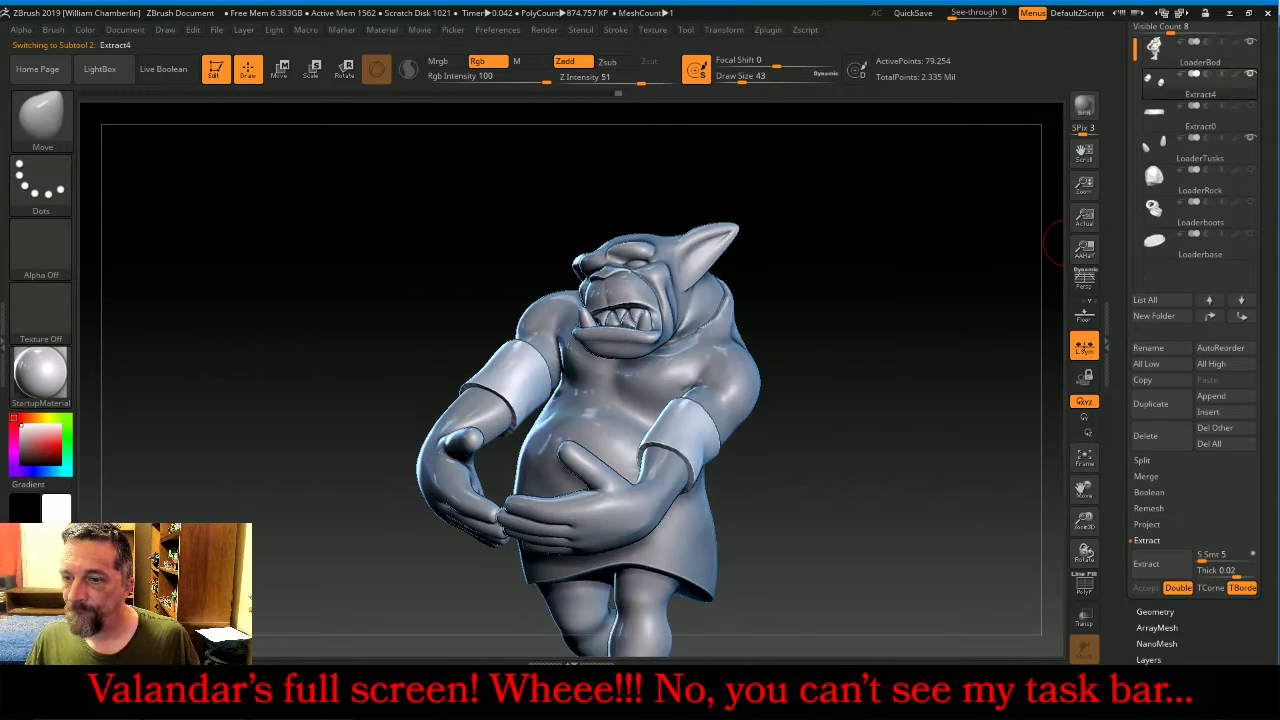
left_click(1163, 613)
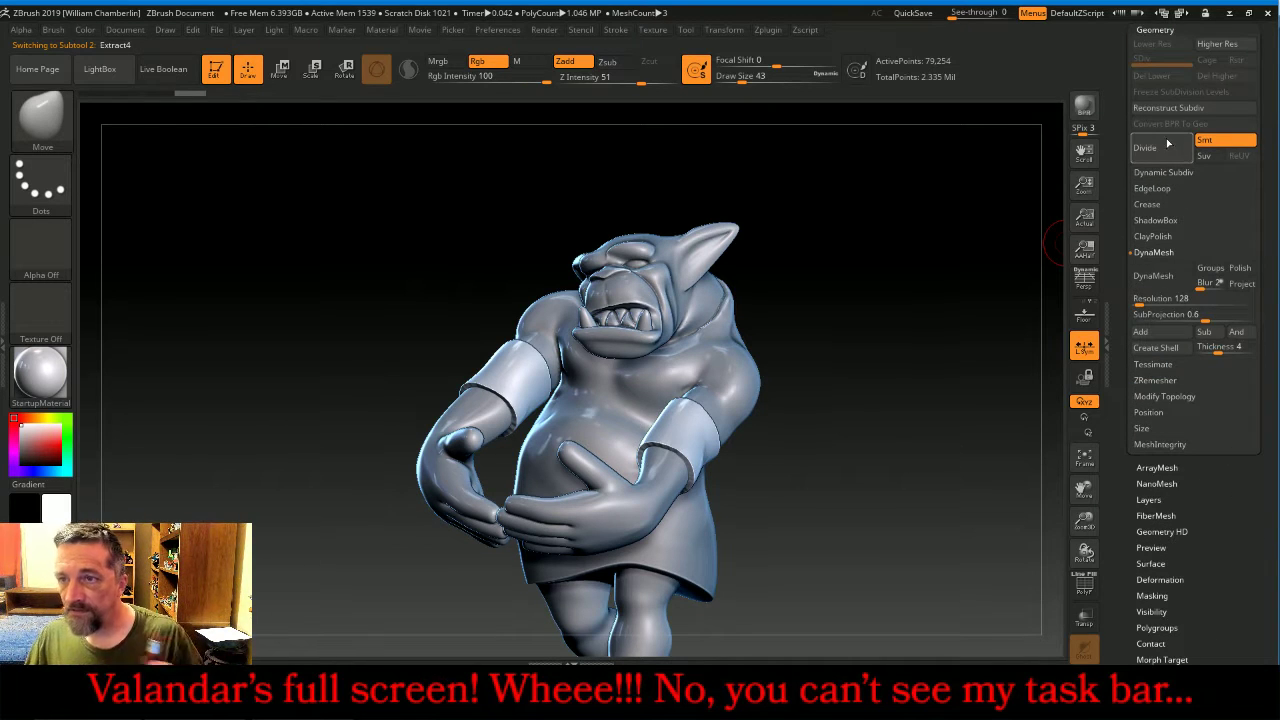
left_click(1160, 276)
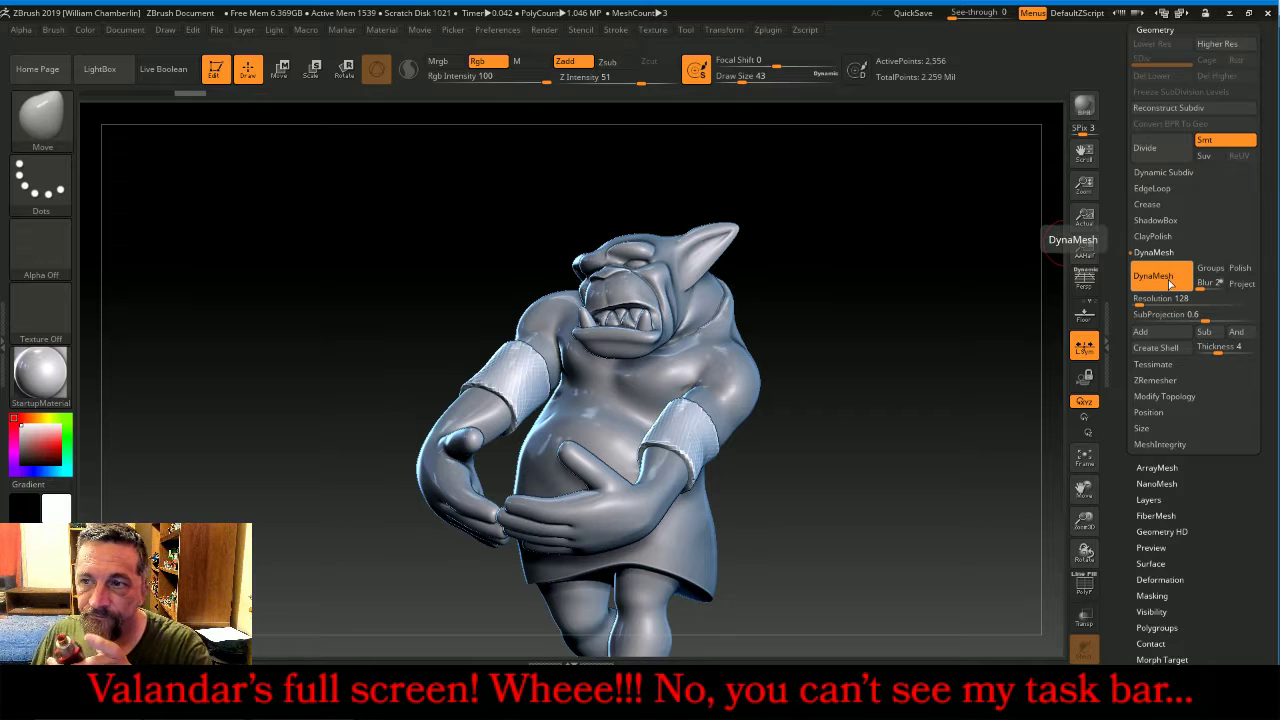
- Smooth the surfaces and edges of the arm cuffs from several sides with a draw size of 63
left_click_drag(1020, 338, 965, 388)
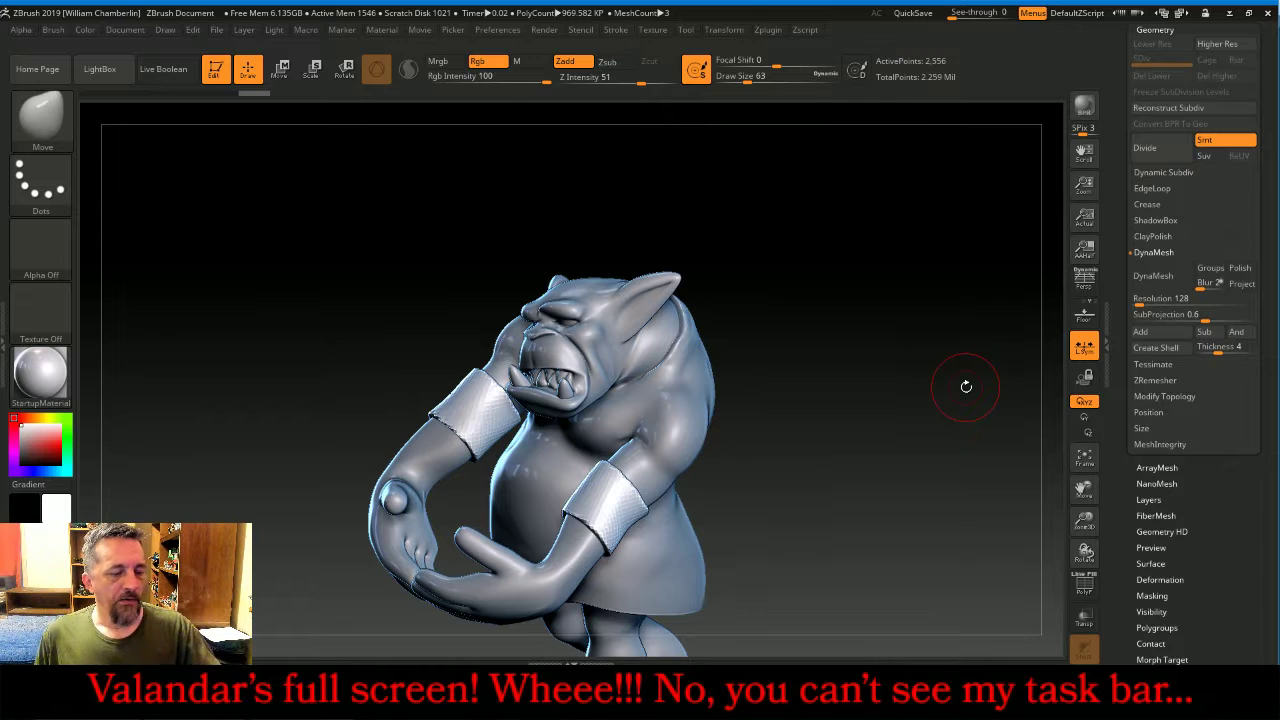
mouse_move(632, 468)
left_mouse_down("shift")
mouse_move(608, 474)
mouse_move(630, 500)
left_mouse_up("shift")
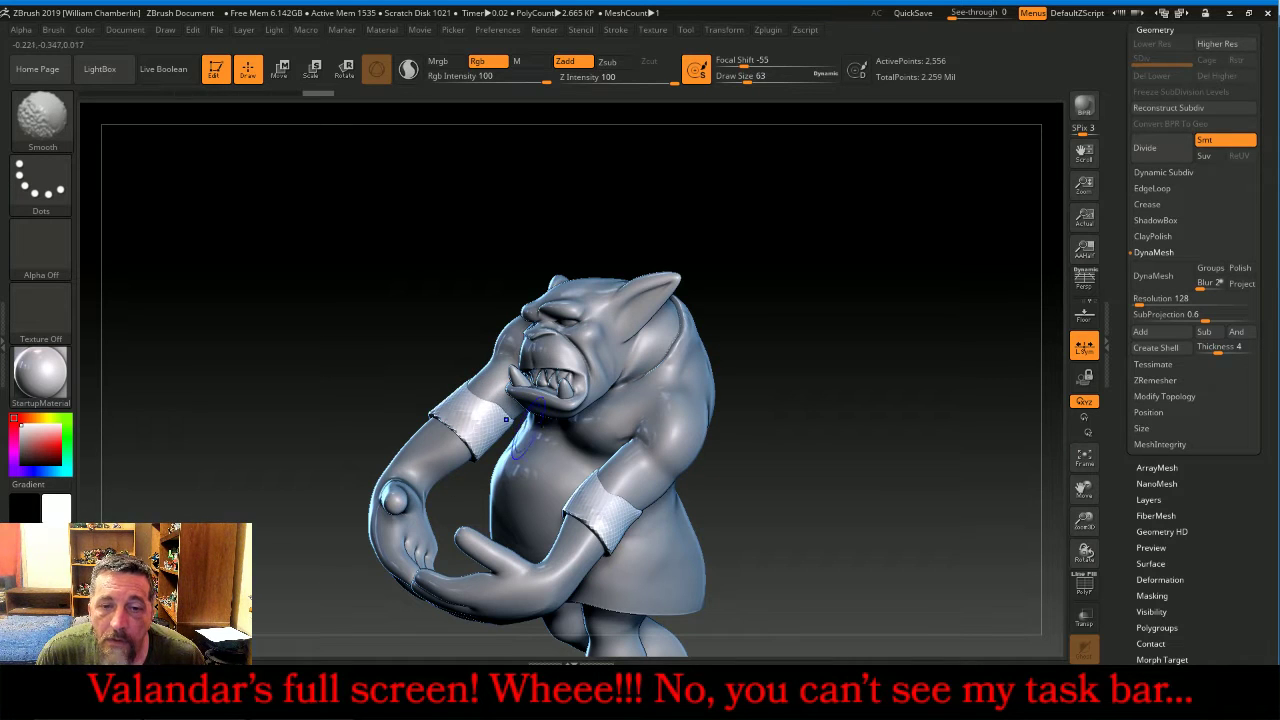
mouse_move(790, 475)
left_mouse_down()
mouse_move(807, 463)
mouse_move(828, 340)
mouse_move(700, 343)
left_mouse_up()
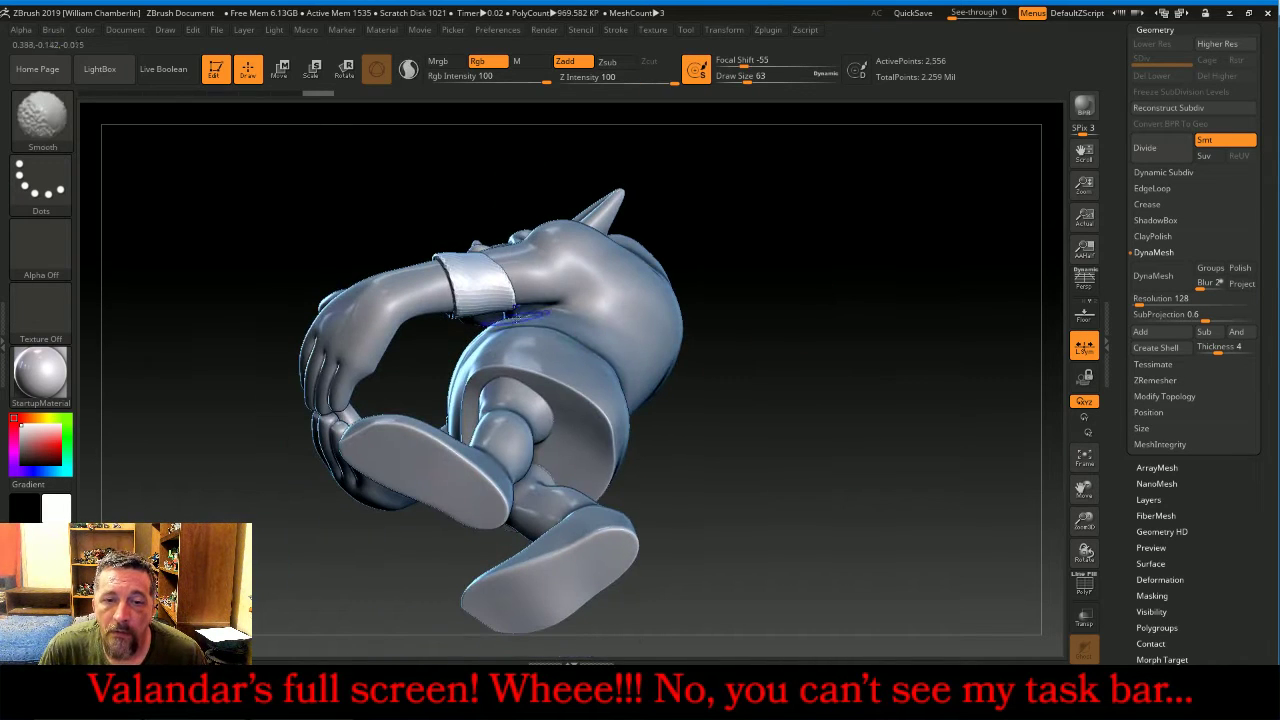
mouse_move(768, 385)
left_mouse_down()
mouse_move(784, 360)
mouse_move(788, 277)
mouse_move(773, 240)
left_mouse_up()
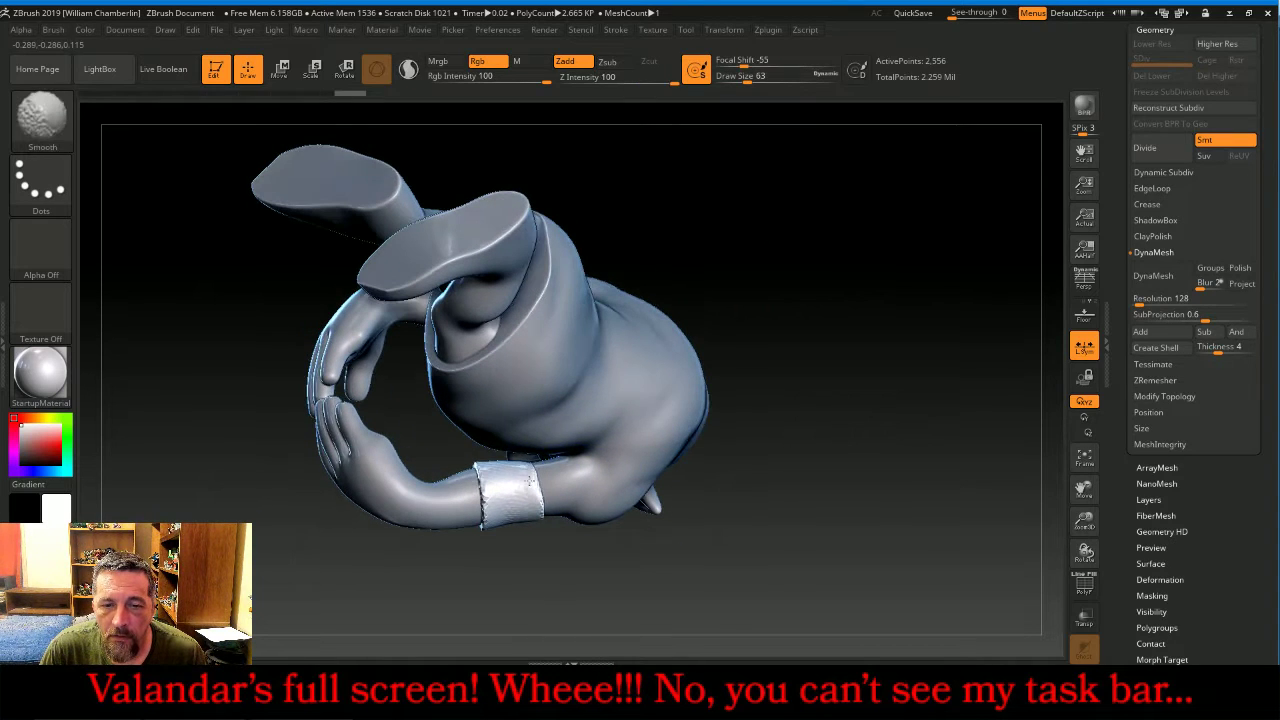
mouse_move(528, 485)
left_mouse_down("shift")
mouse_move(530, 500)
mouse_move(523, 491)
left_mouse_up("shift")
mouse_move(757, 491)
left_mouse_down()
mouse_move(772, 325)
mouse_move(745, 270)
left_mouse_up()
left_click_drag(558, 482, 546, 491, "shift")
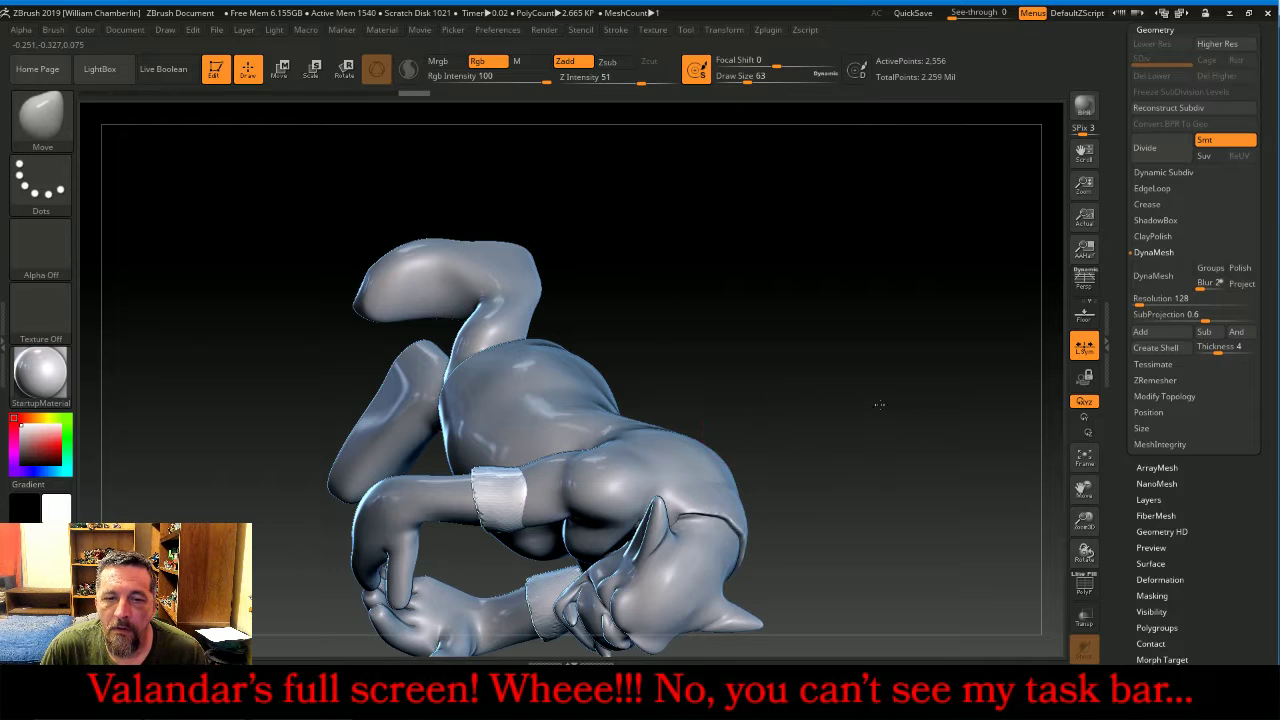
- Subdivide the arm cuff mesh repeatedly to even out its faceted surface
left_click_drag(879, 404, 870, 200)
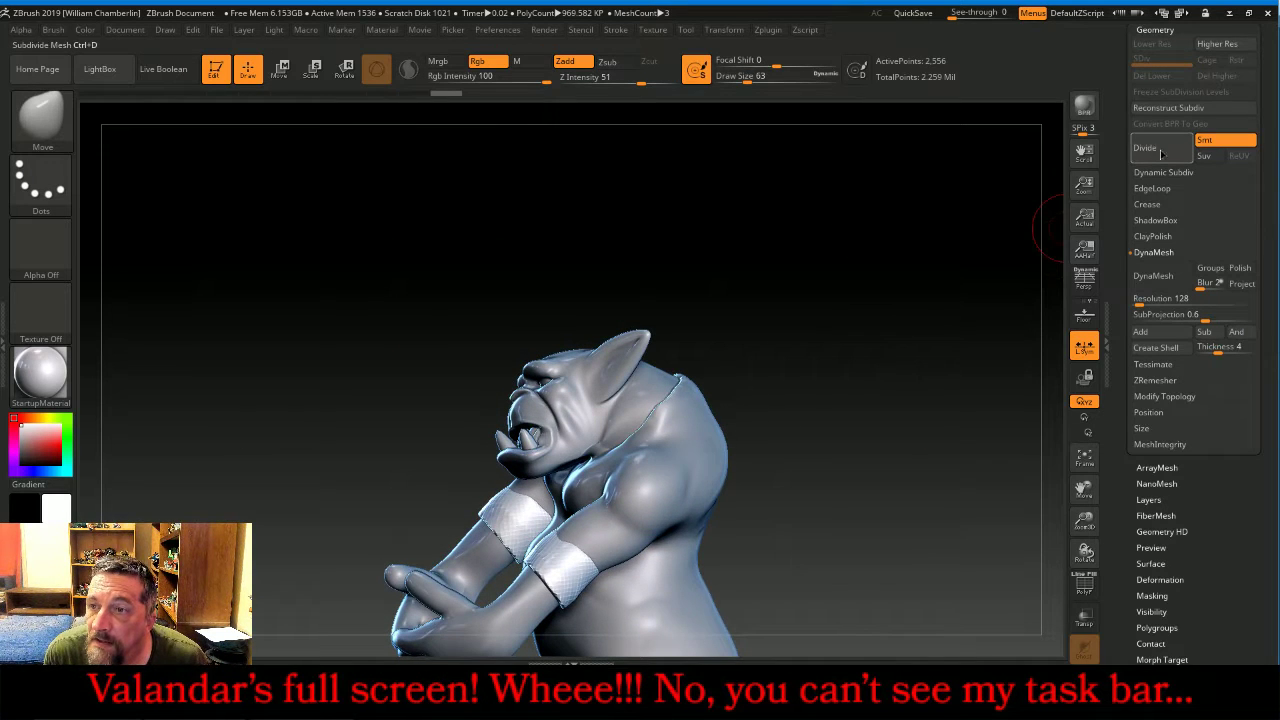
left_click(1163, 150)
left_click(1163, 152)
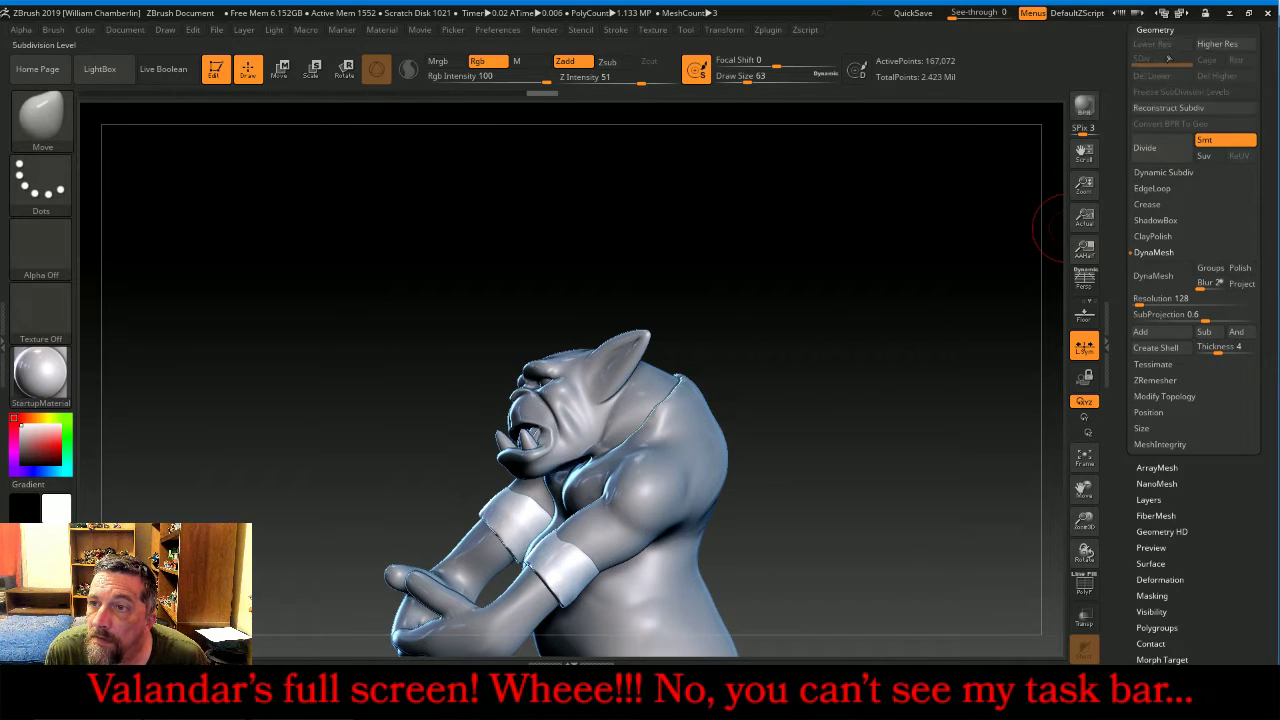
- Merge the extracted arm cuffs down into the LoaderBod subtool and remesh the combined body with DynaMesh
left_click_drag(1266, 78, 1260, 95)
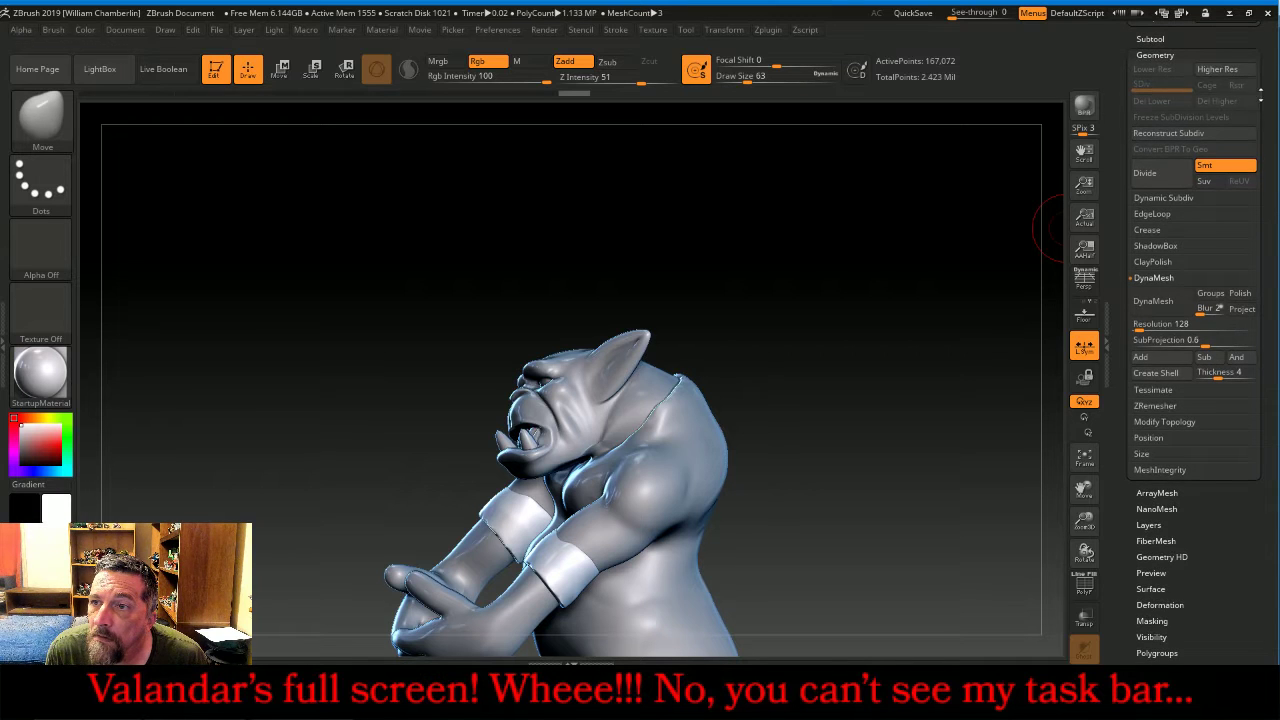
left_click(1191, 40)
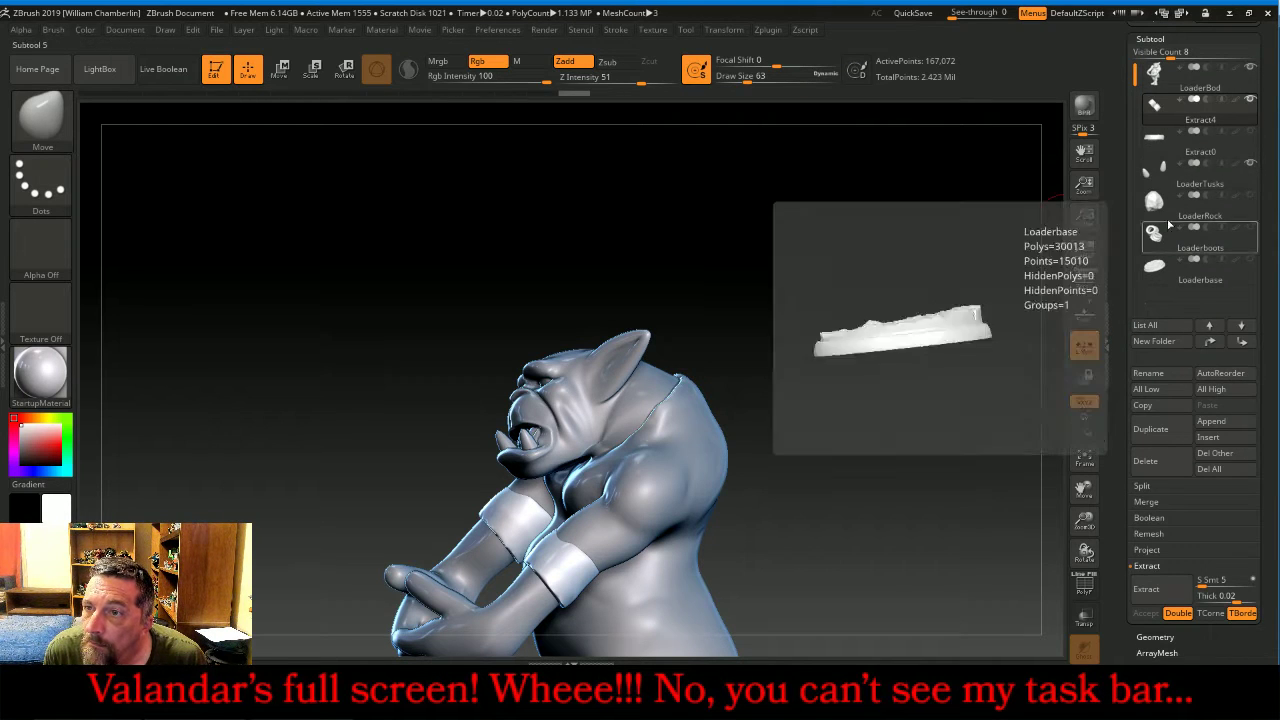
left_click(1165, 76)
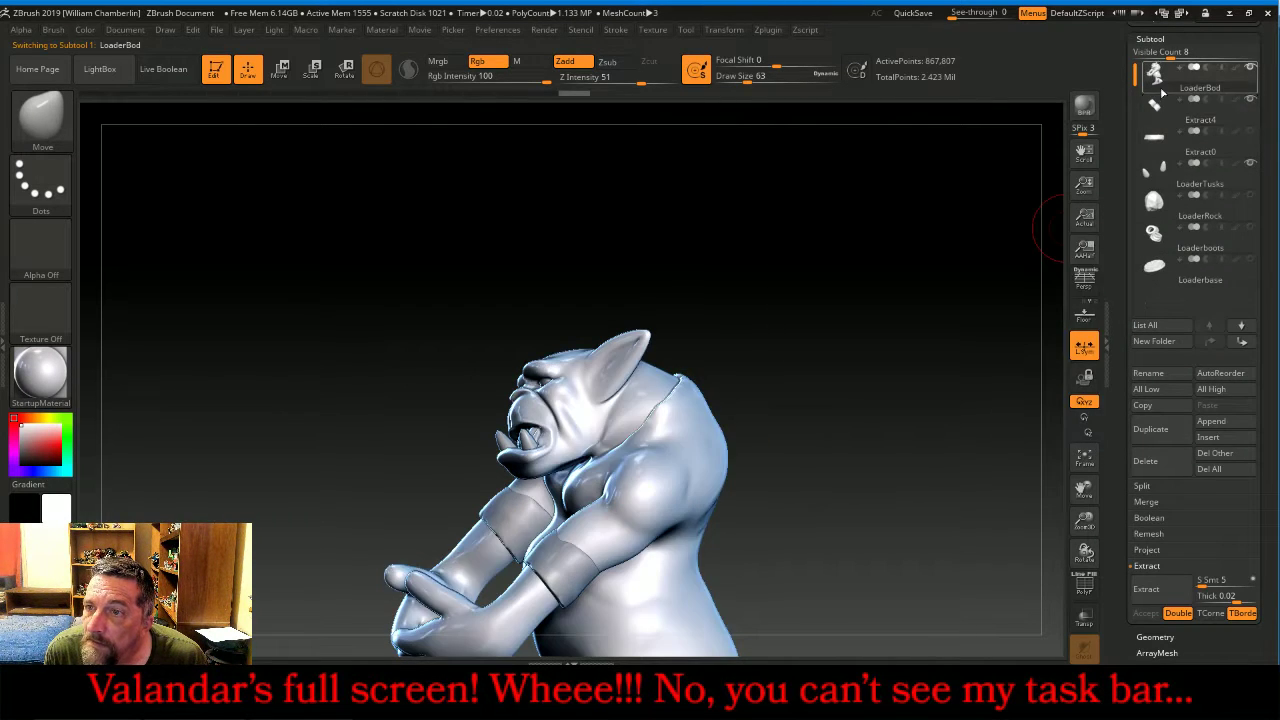
left_click(1150, 502)
left_click(1155, 517)
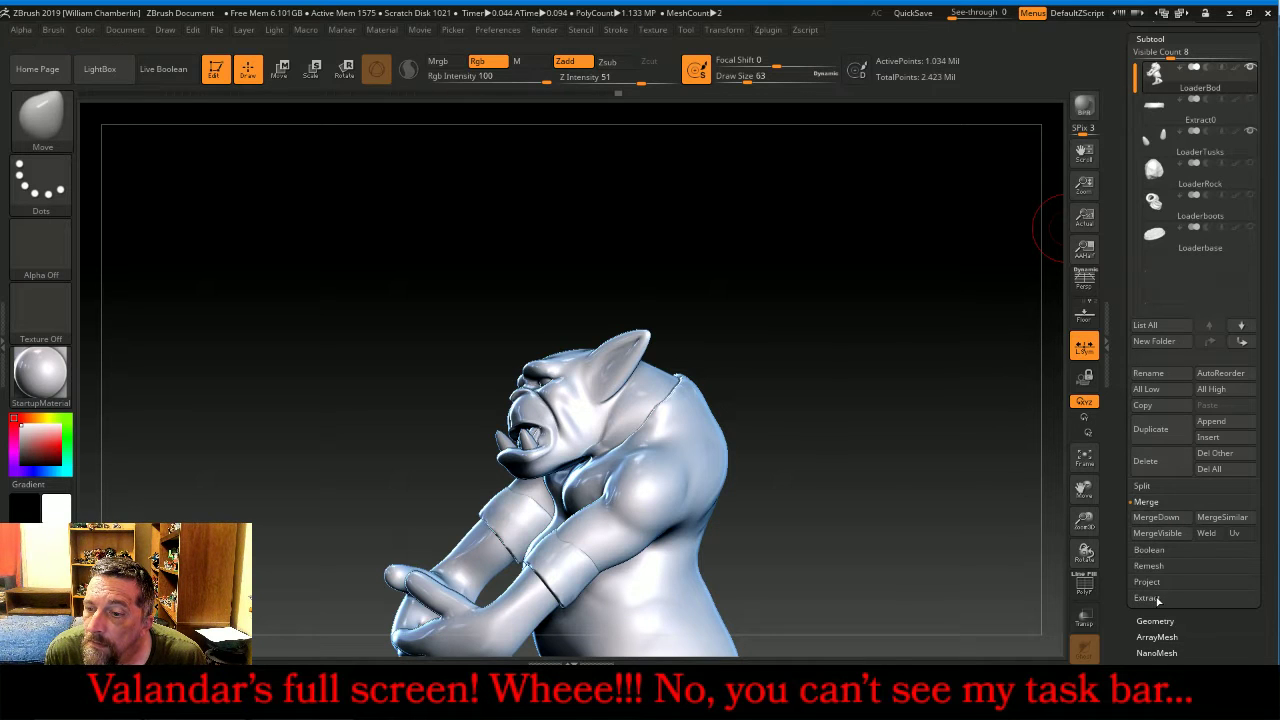
left_click_drag(932, 392, 976, 380, "ctrl")
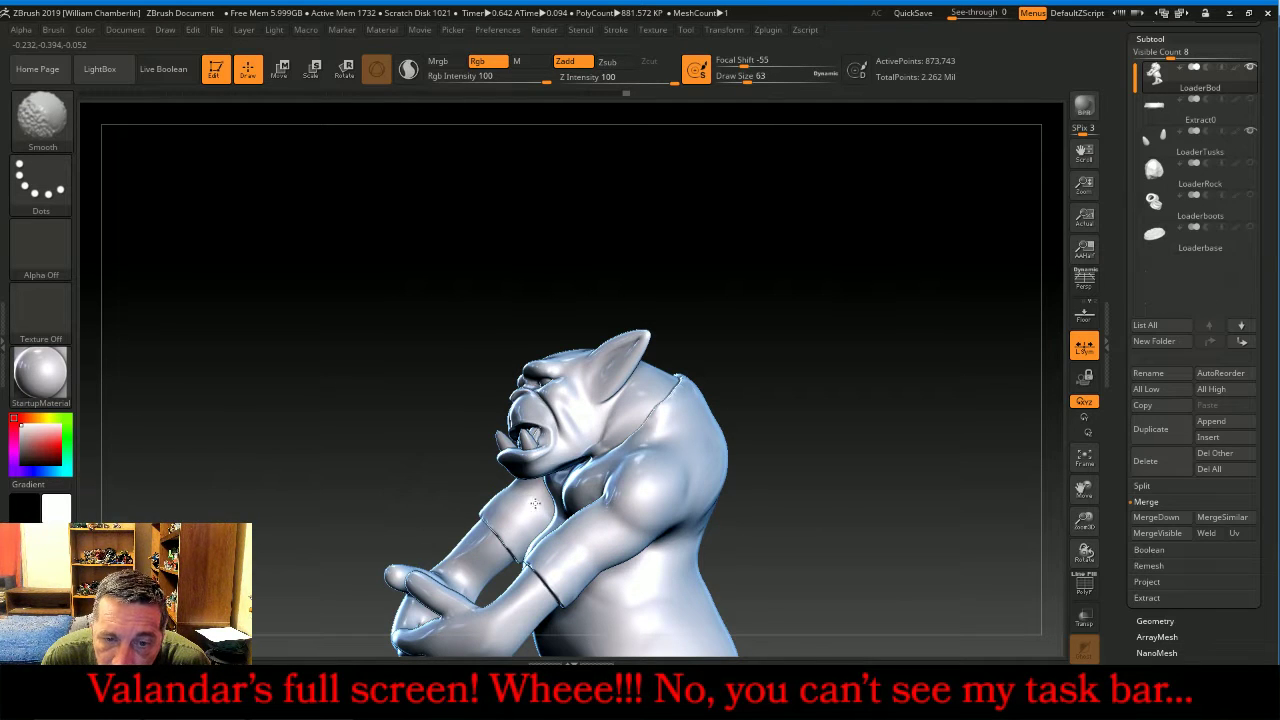
- Smooth the transitions between the merged cuffs and the upper arms from several sides with a draw size of 63
left_click_drag(880, 462, 842, 346)
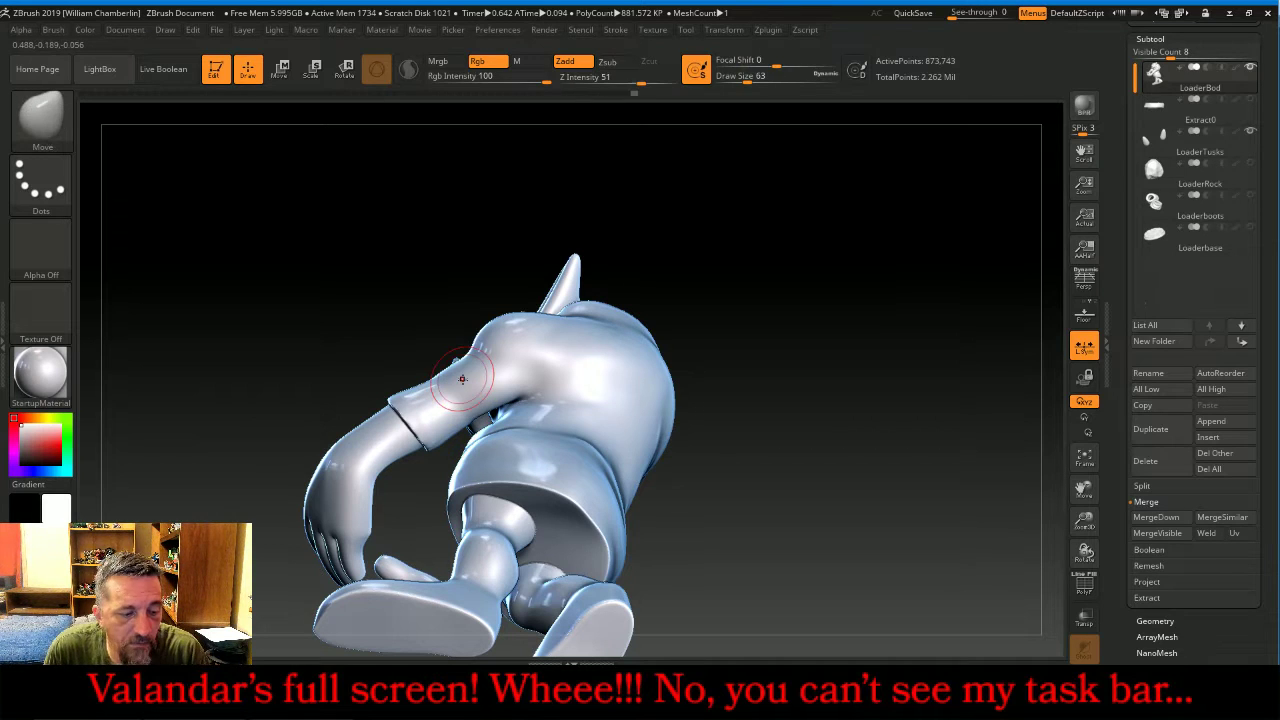
left_click_drag(929, 434, 883, 323)
key("shift")
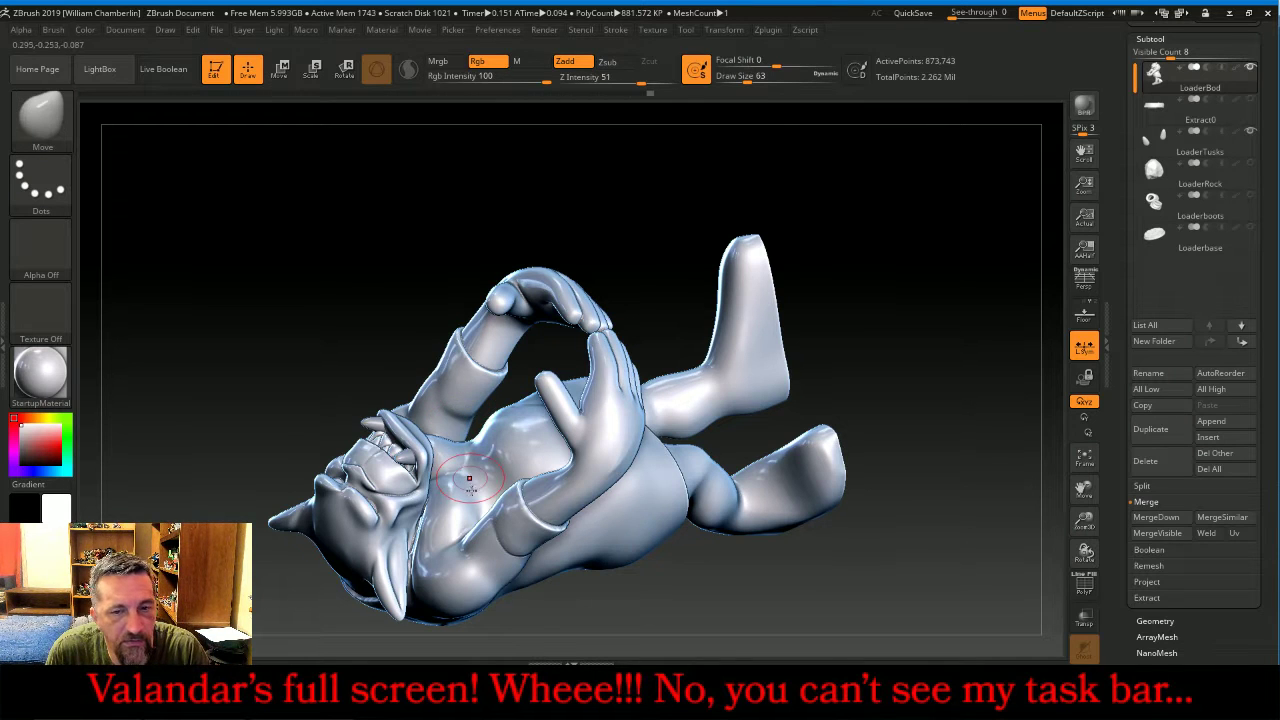
key("shift")
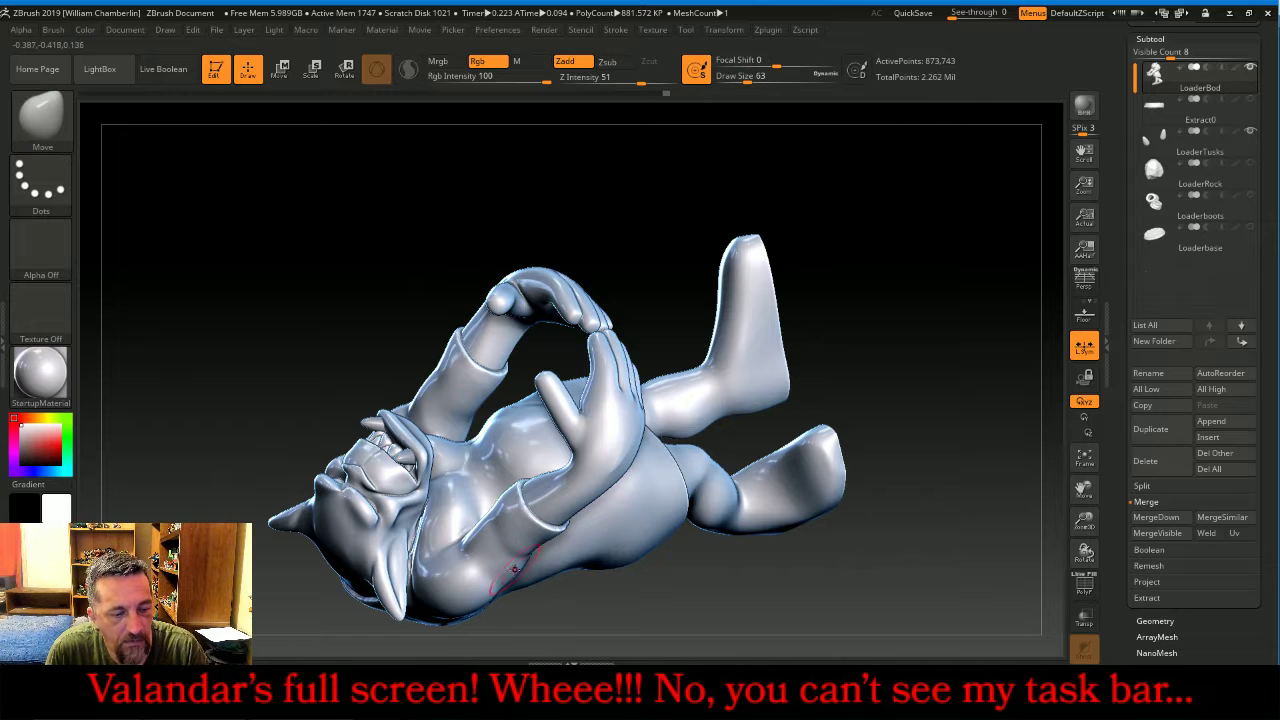
mouse_move(900, 494)
left_mouse_down()
mouse_move(651, 555)
mouse_move(545, 557)
left_mouse_up()
key("shift")
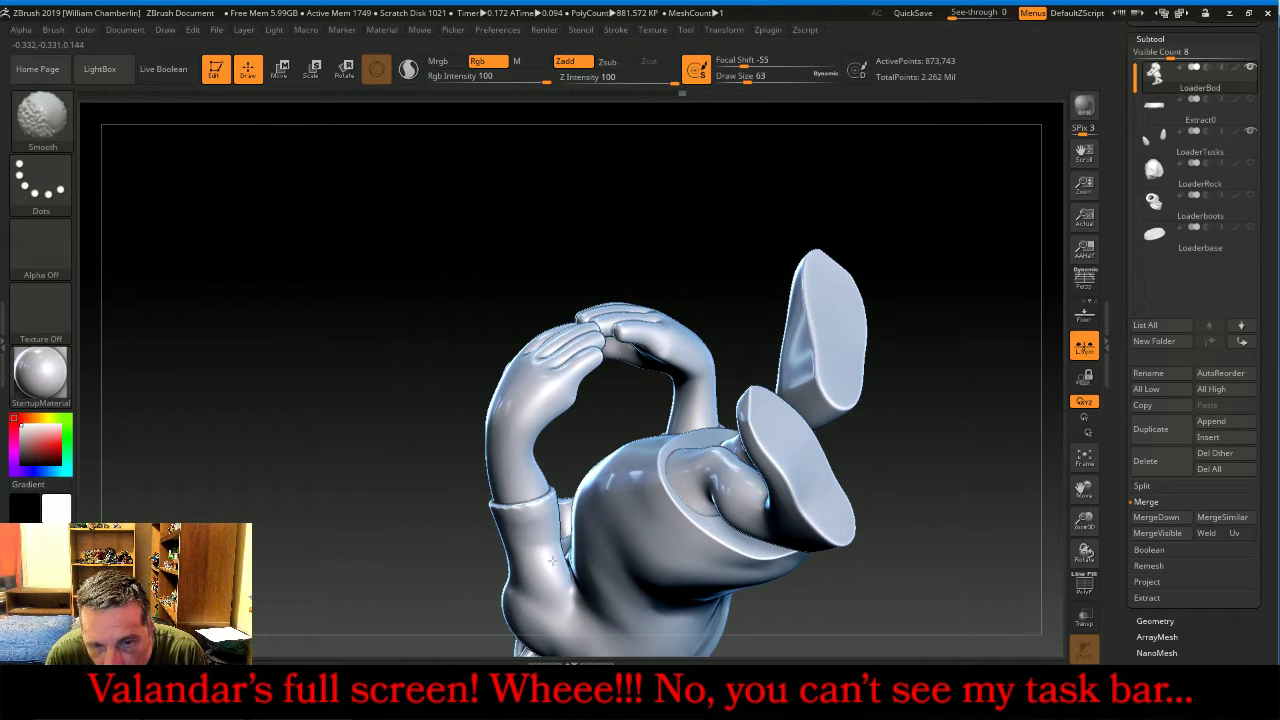
left_click_drag(298, 377, 848, 380)
- Inflate the ogre's lower lip and chin from several sides with the Inflate brush at draw size 37
left_click(1084, 458)
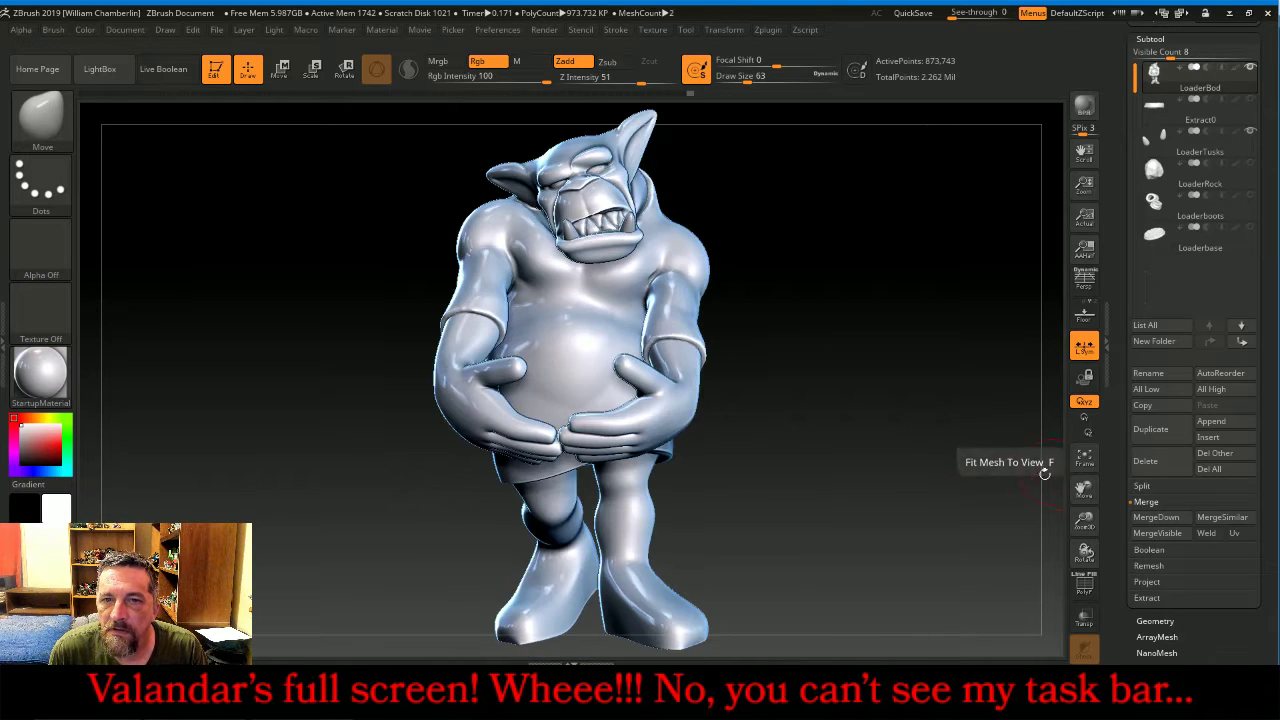
left_click_drag(1030, 490, 945, 464)
left_click(41, 118)
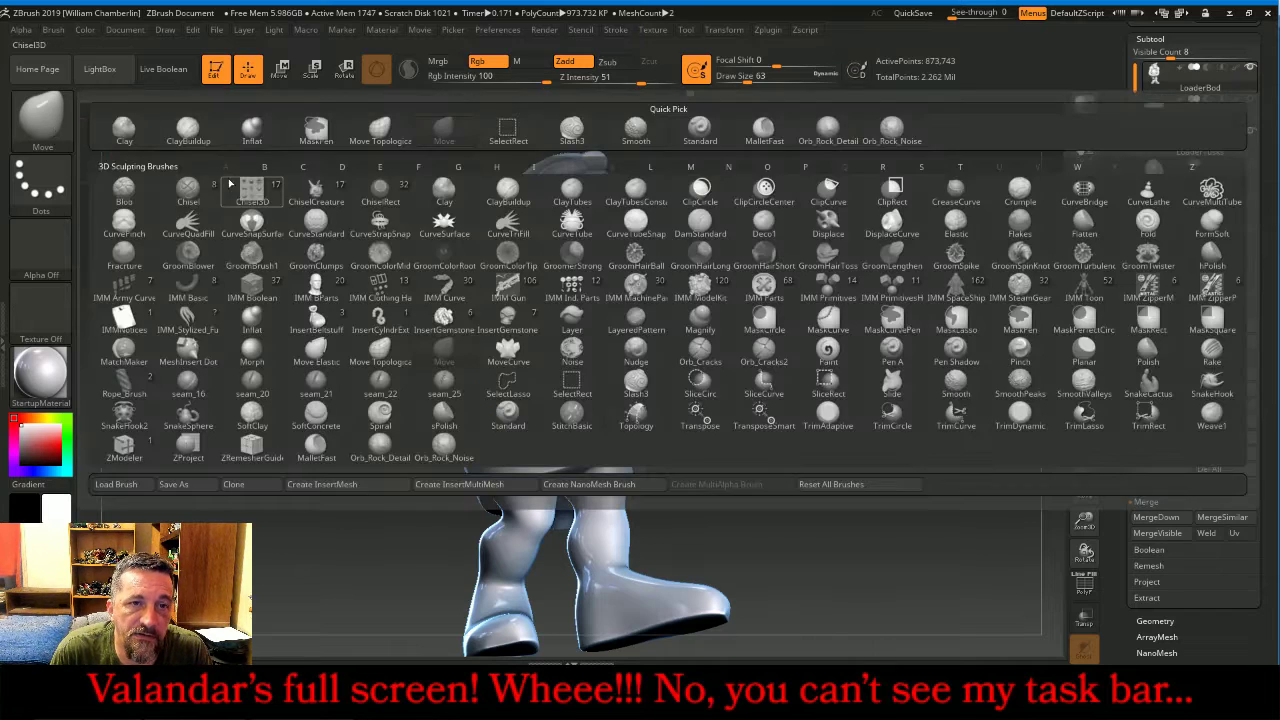
left_click(268, 135)
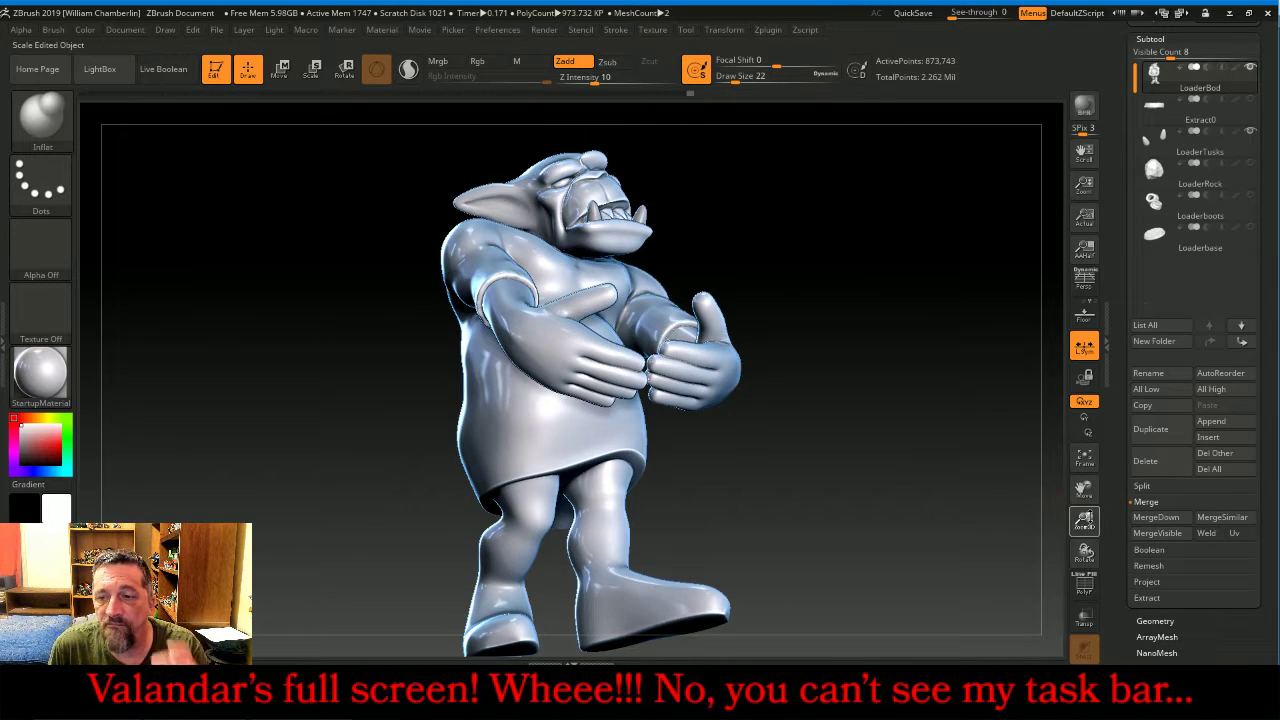
left_click_drag(1087, 520, 1092, 566)
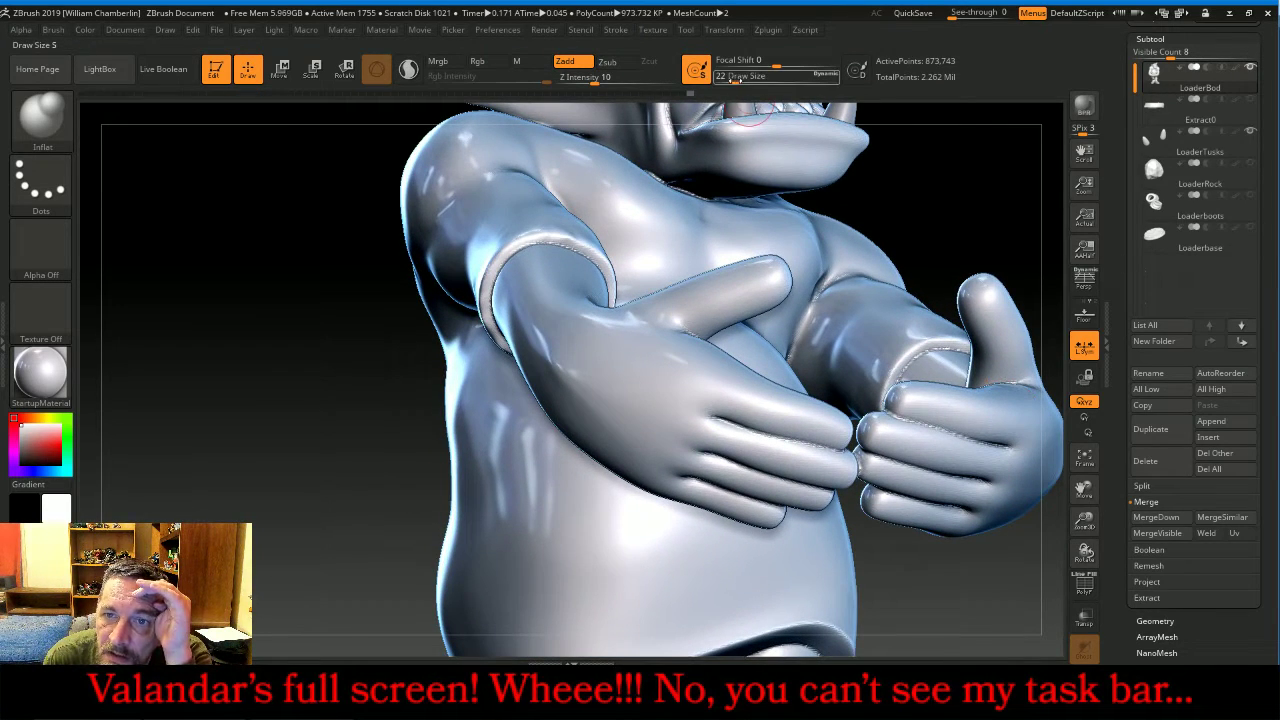
left_click_drag(735, 79, 745, 79)
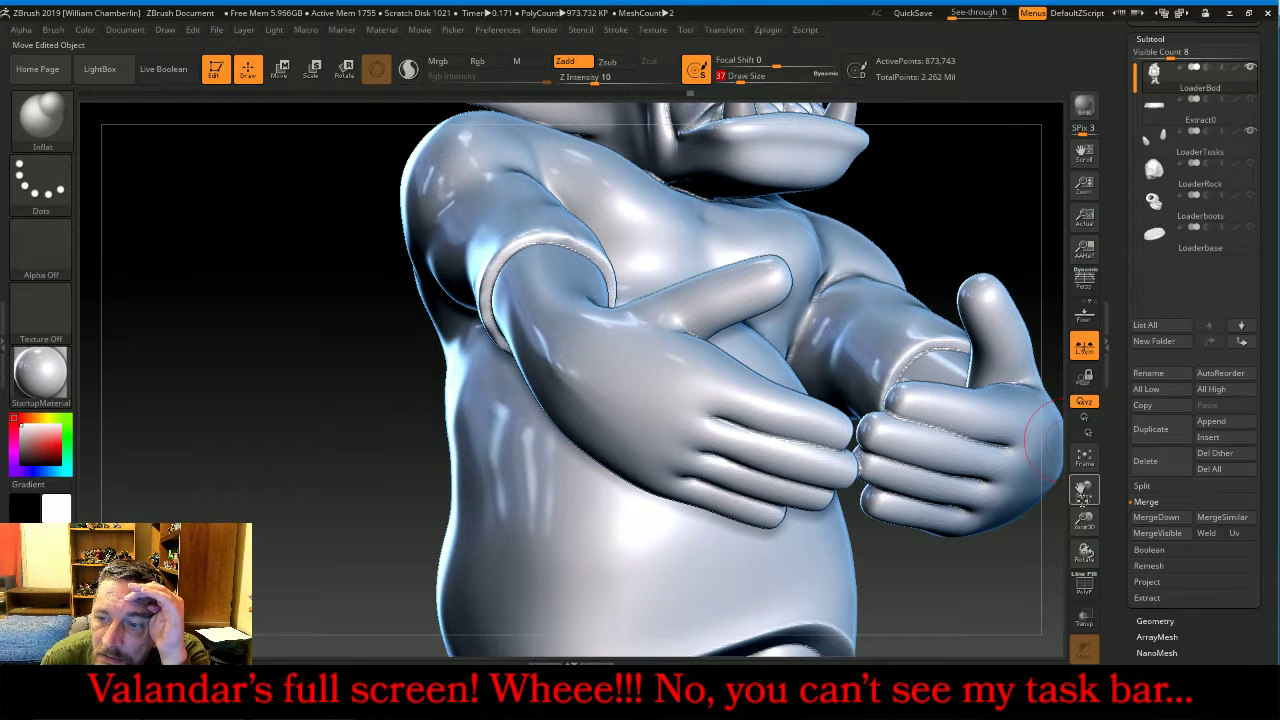
left_click_drag(1083, 490, 1025, 562)
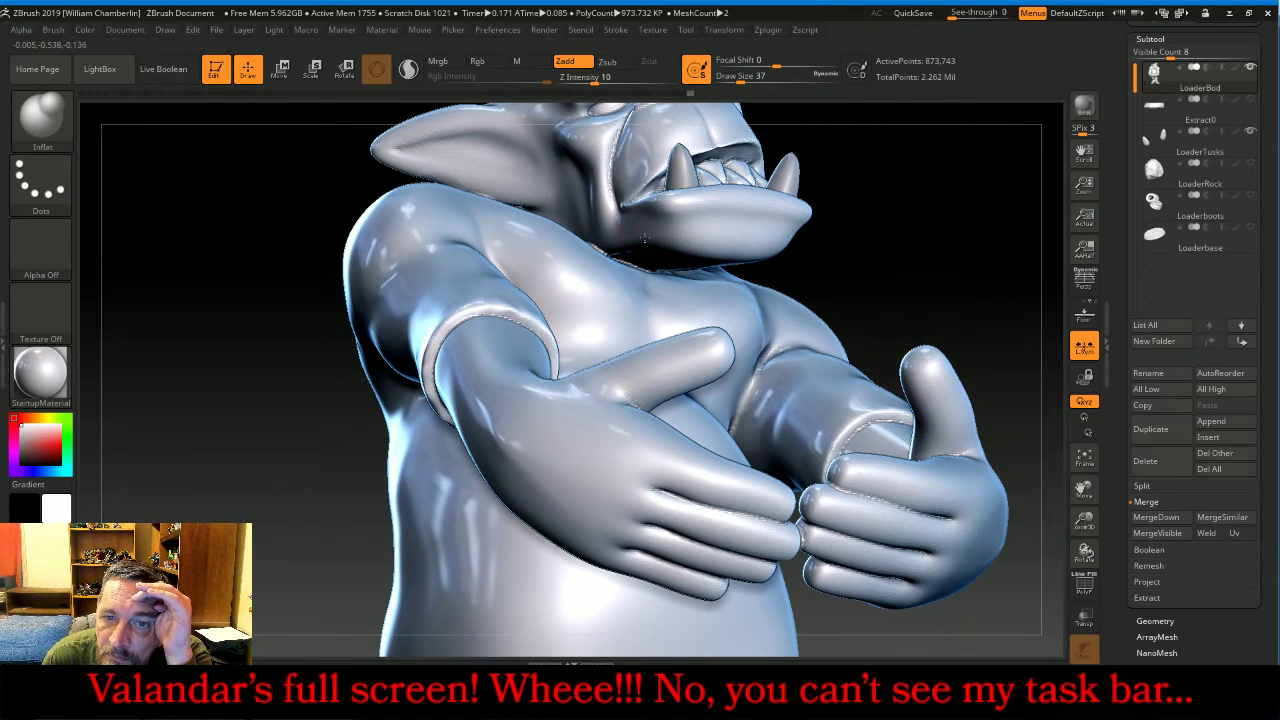
mouse_move(645, 238)
left_mouse_down()
mouse_move(735, 254)
mouse_move(787, 241)
left_mouse_up()
left_click_drag(950, 250, 764, 247)
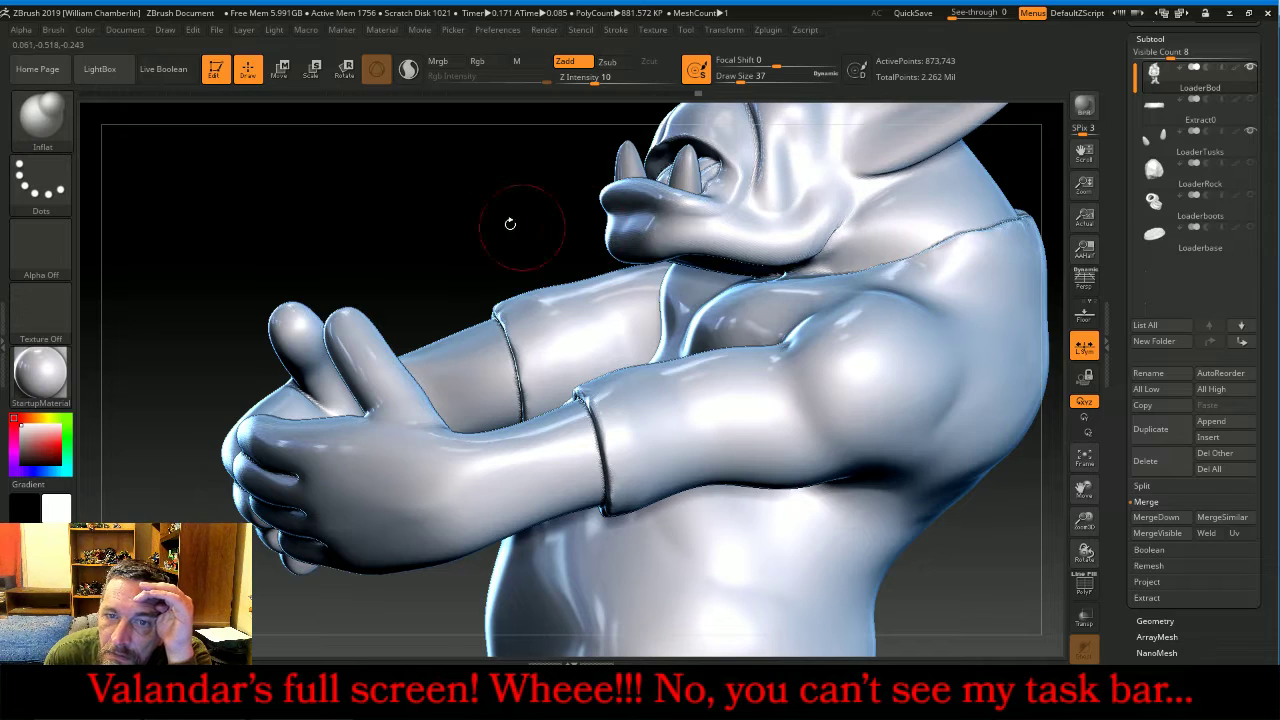
mouse_move(510, 224)
left_mouse_down()
mouse_move(450, 200)
mouse_move(395, 209)
mouse_move(525, 214)
mouse_move(672, 256)
left_mouse_up()
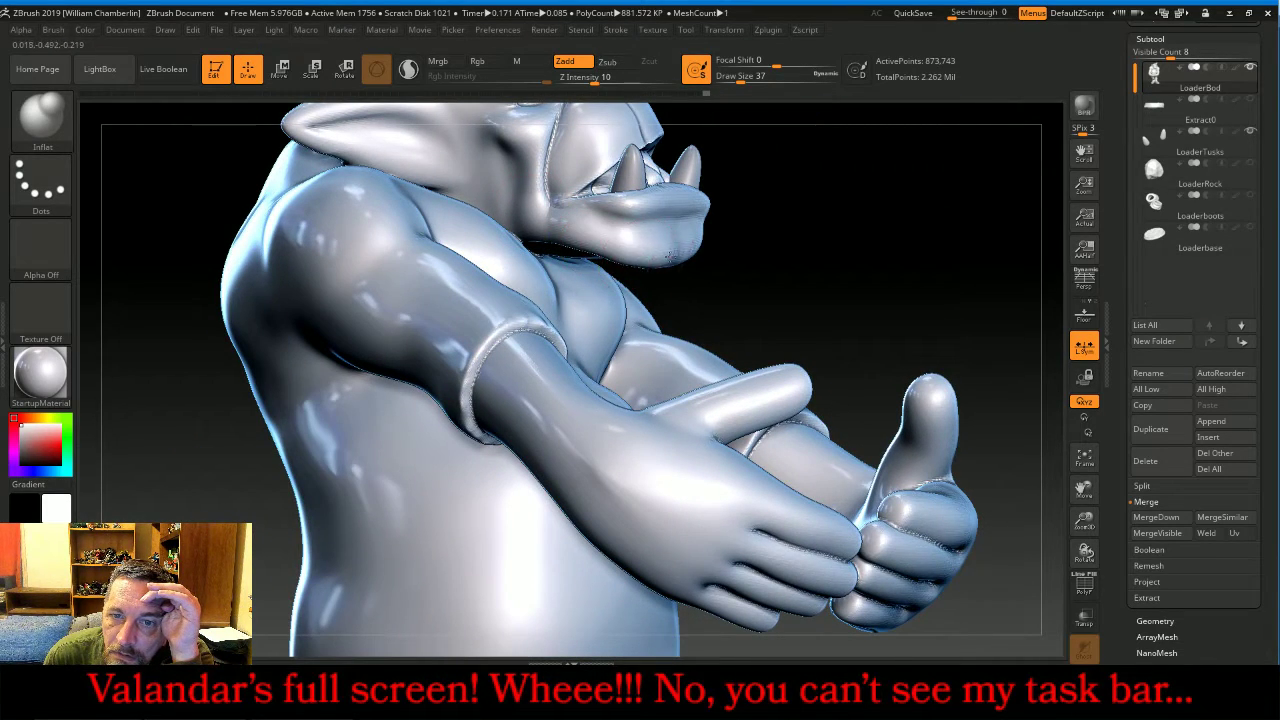
left_click_drag(849, 251, 889, 215)
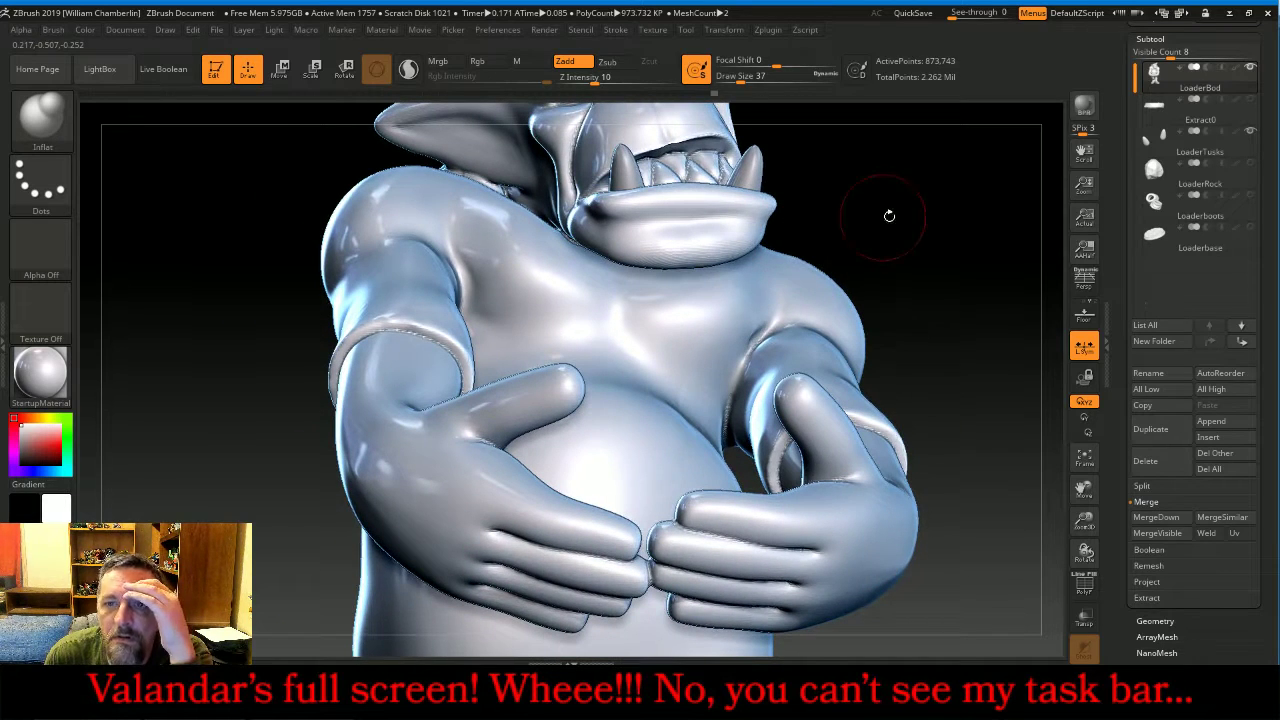
- Inflate the ogre's upper lip below the nose and smooth its surface
left_click_drag(1088, 494, 1046, 655)
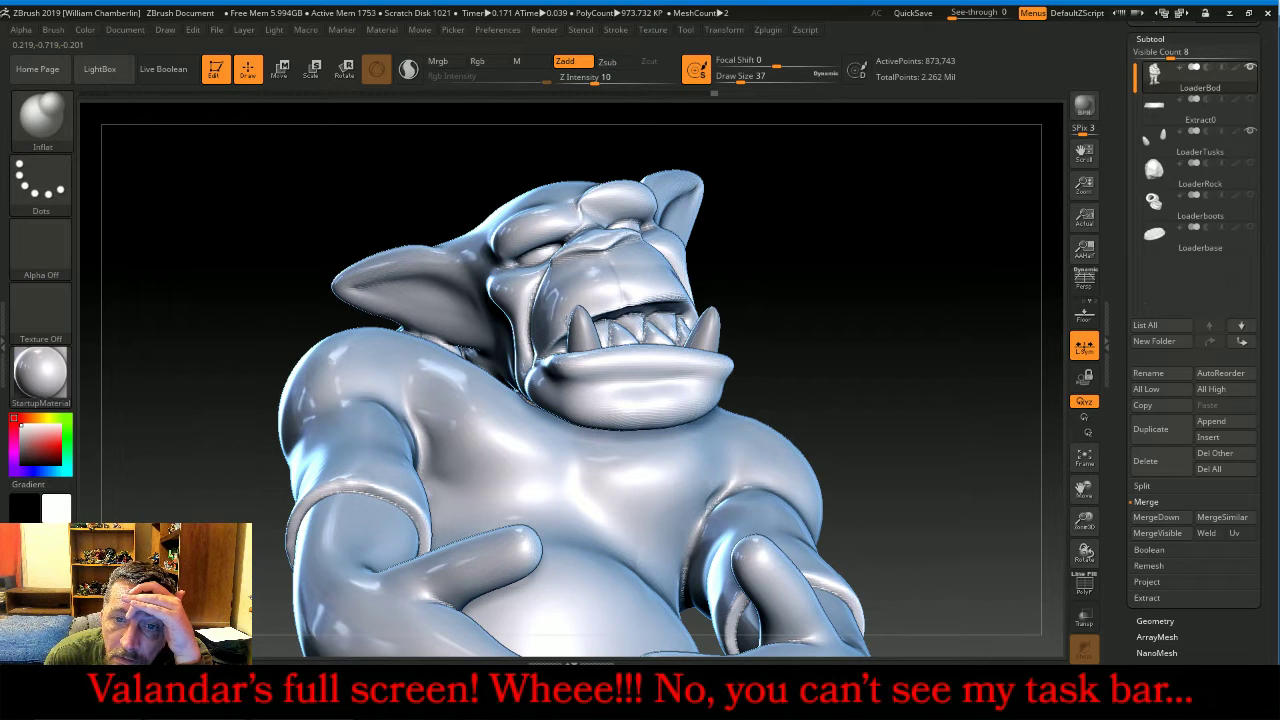
mouse_move(598, 303)
left_mouse_down()
mouse_move(603, 289)
mouse_move(678, 295)
mouse_move(627, 305)
left_mouse_up()
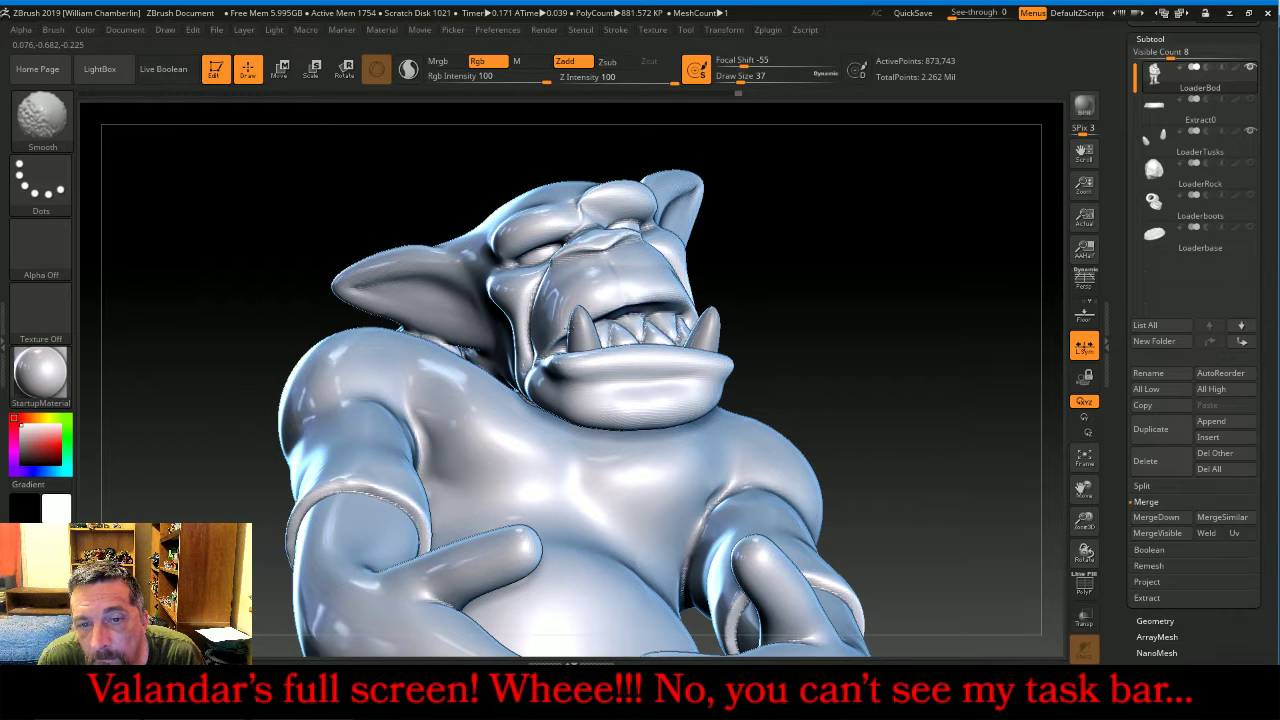
left_click_drag(570, 300, 600, 345, "shift")
left_click_drag(872, 330, 924, 315)
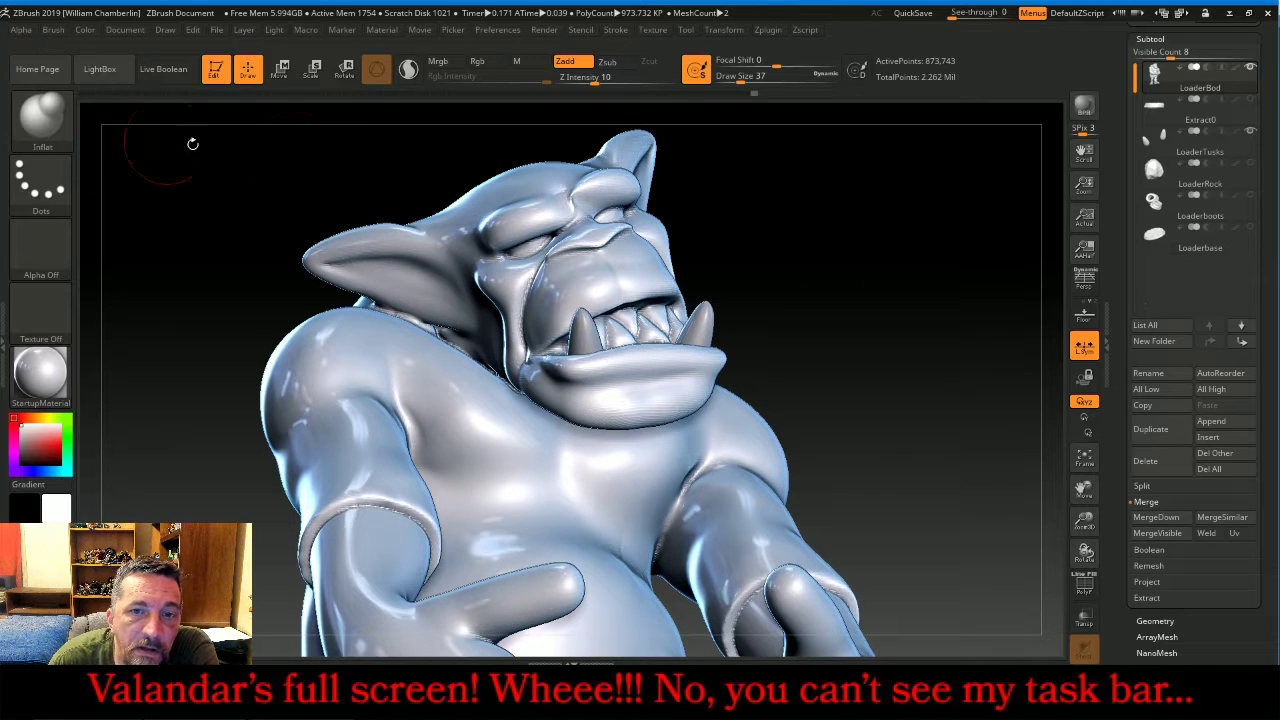
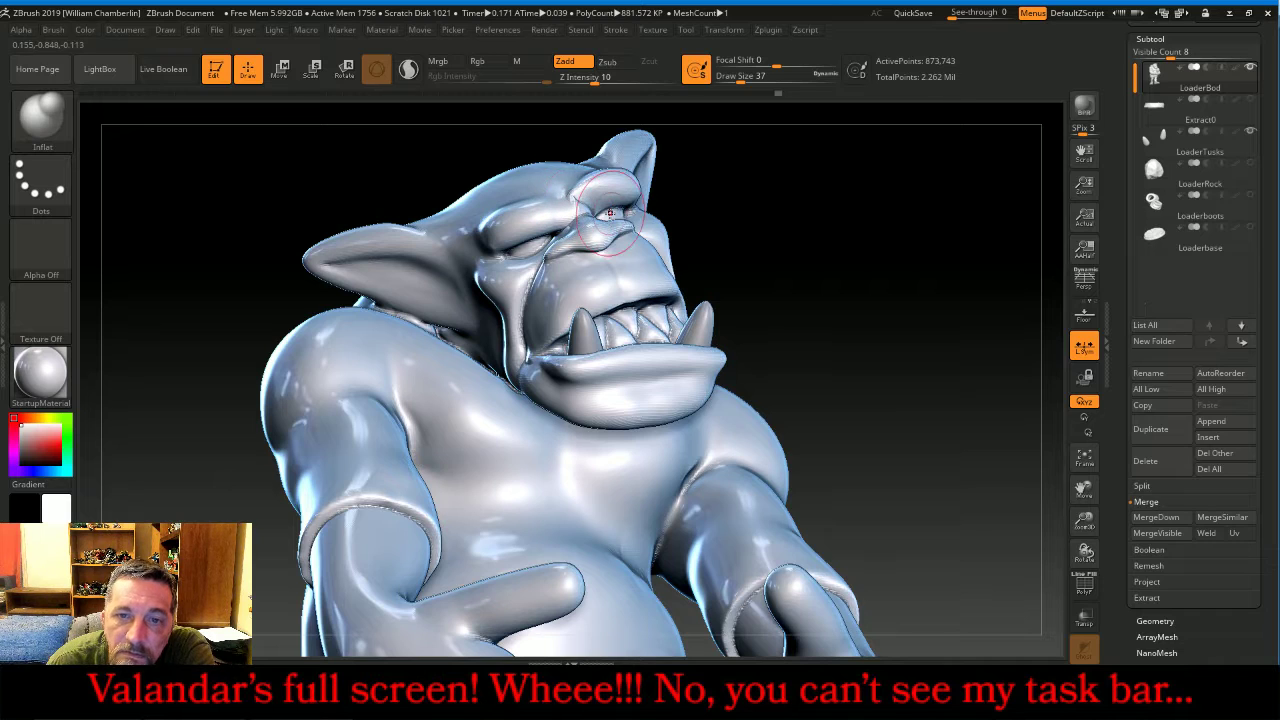
- Carve a row of vertical grooves across the ogre's chin with the Slash3 brush at draw size 26
left_click(53, 124)
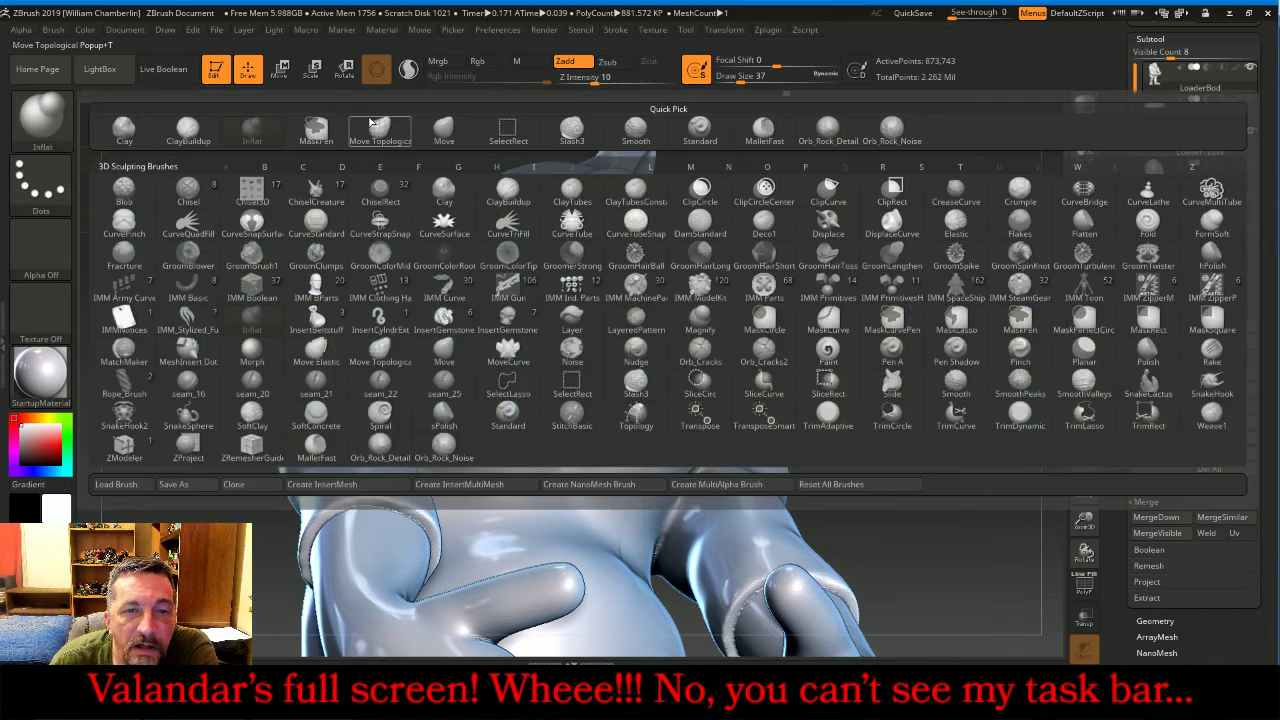
left_click(590, 128)
left_click_drag(898, 248, 891, 200)
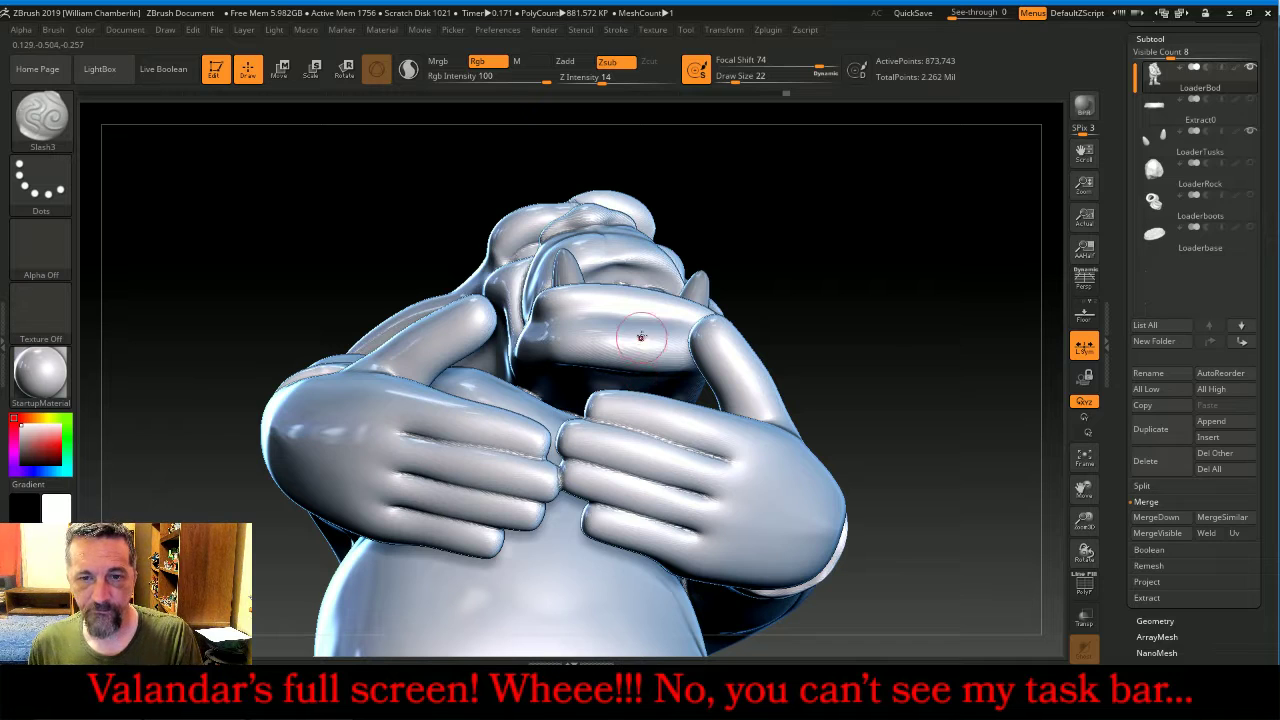
key("]")
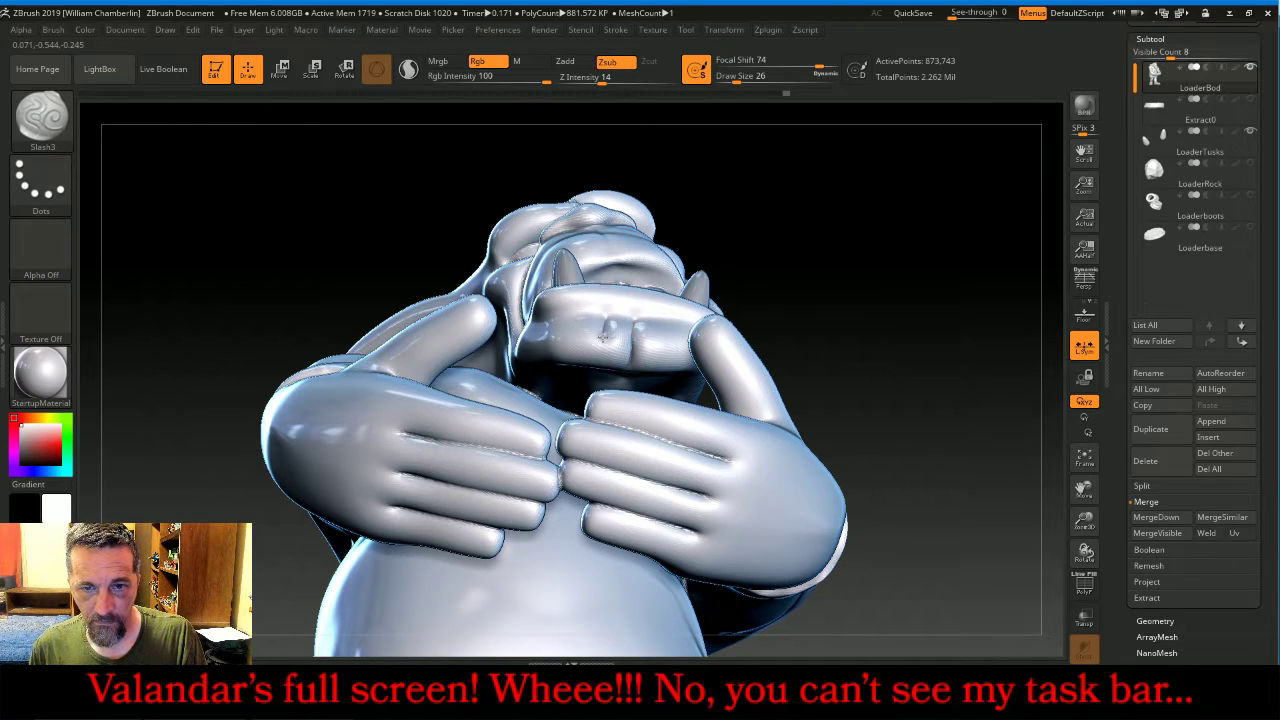
left_click_drag(605, 330, 605, 360)
left_click_drag(570, 319, 569, 358)
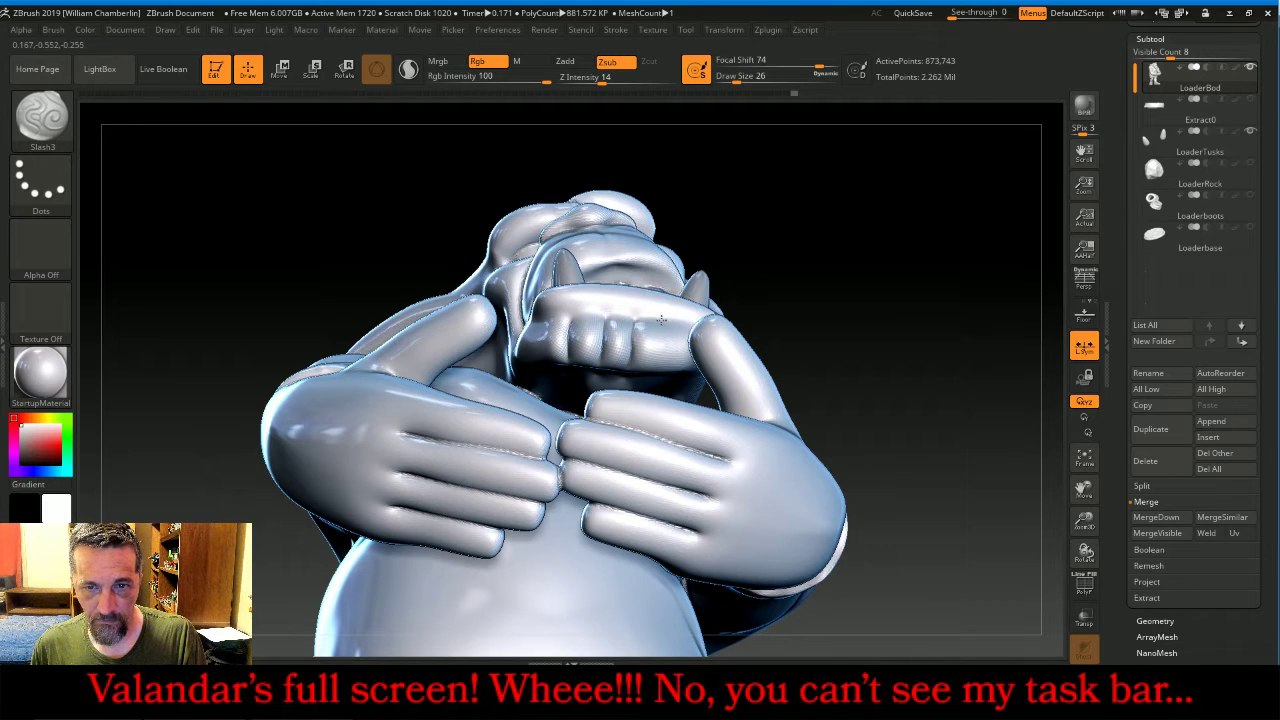
left_click_drag(659, 321, 659, 352)
left_click_drag(852, 288, 880, 260)
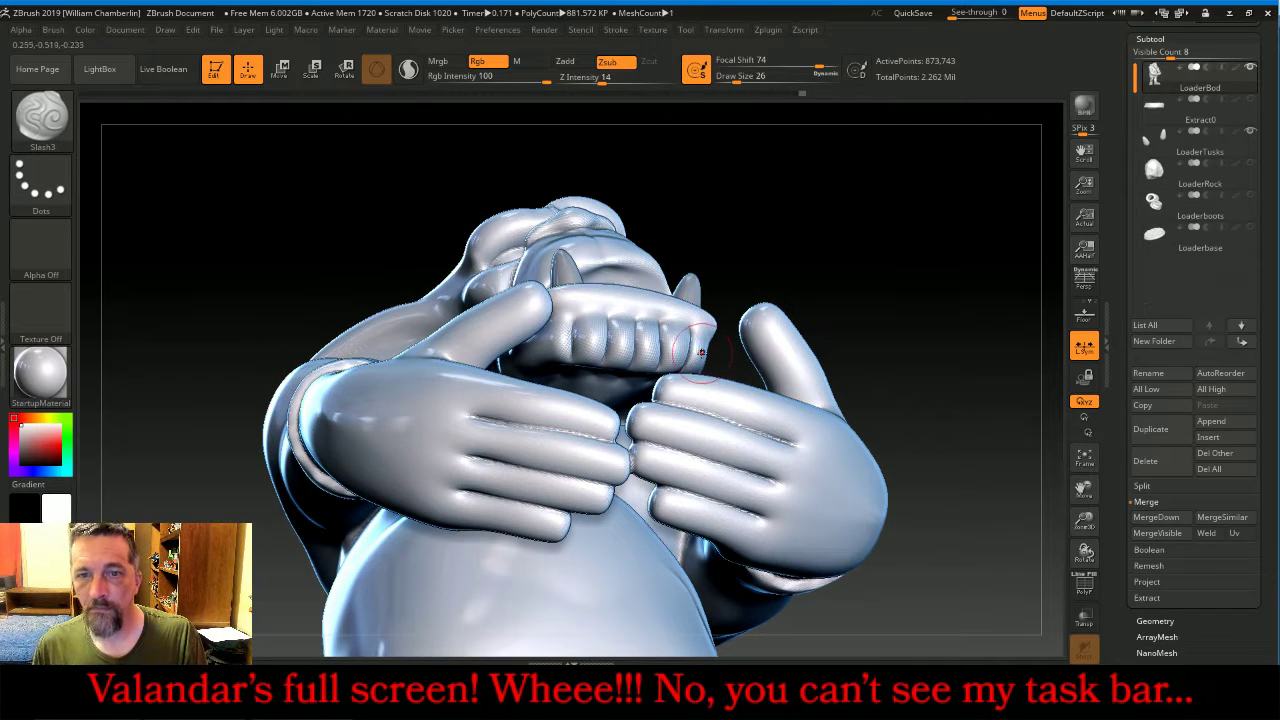
left_click_drag(961, 220, 960, 400)
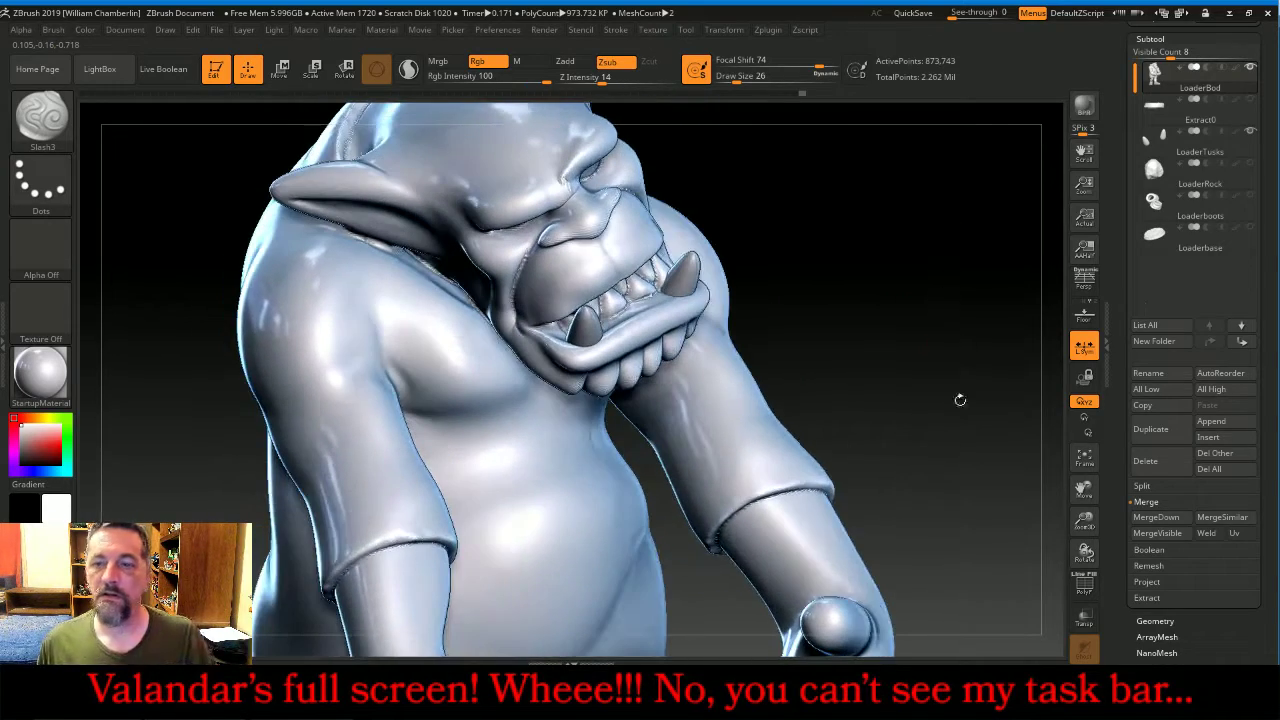
- Carve creases into the ogre's forehead and inside both ears with the Slash3 brush at draw size 26
left_click_drag(1087, 497, 1088, 577)
left_click_drag(970, 385, 945, 348)
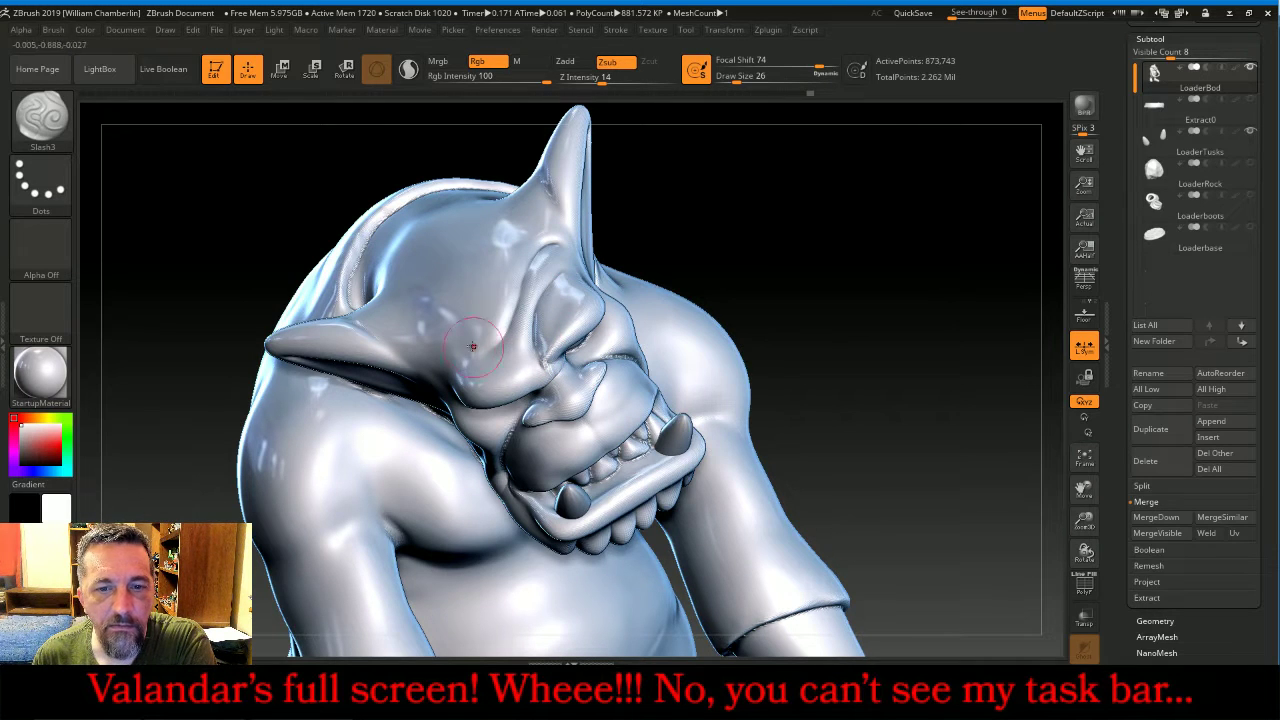
left_click_drag(882, 376, 854, 266)
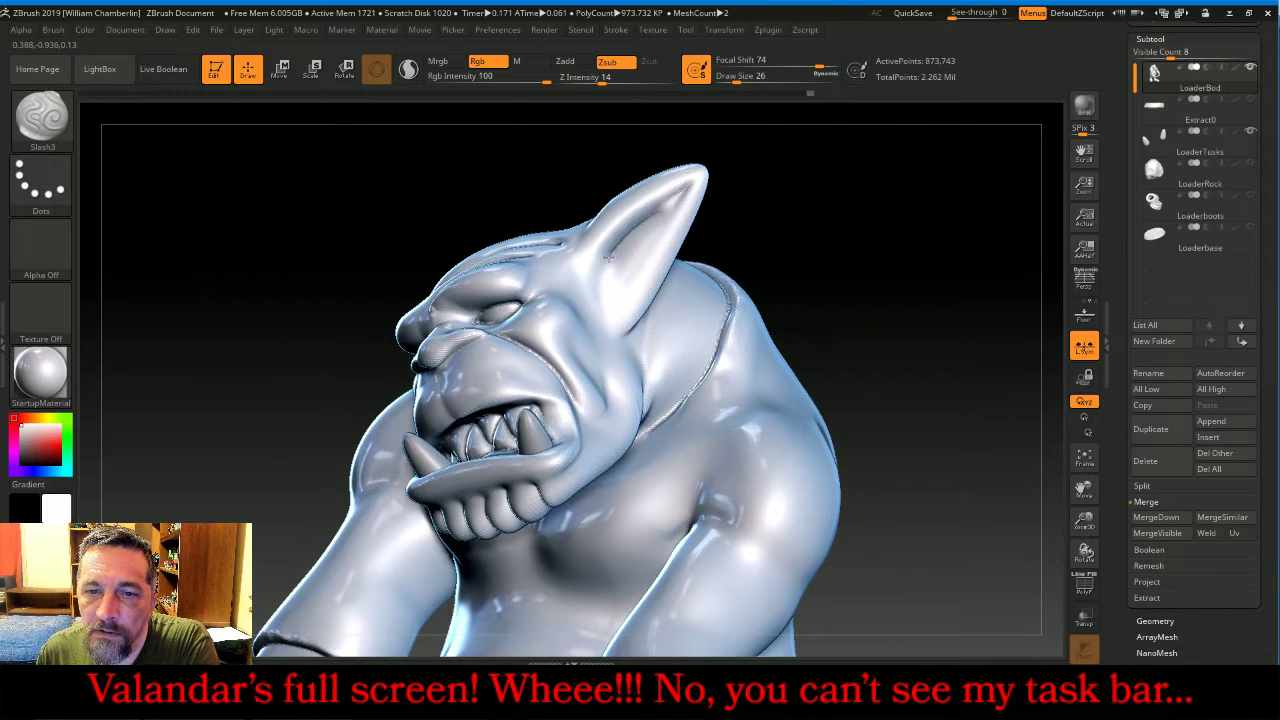
left_click_drag(855, 257, 508, 300)
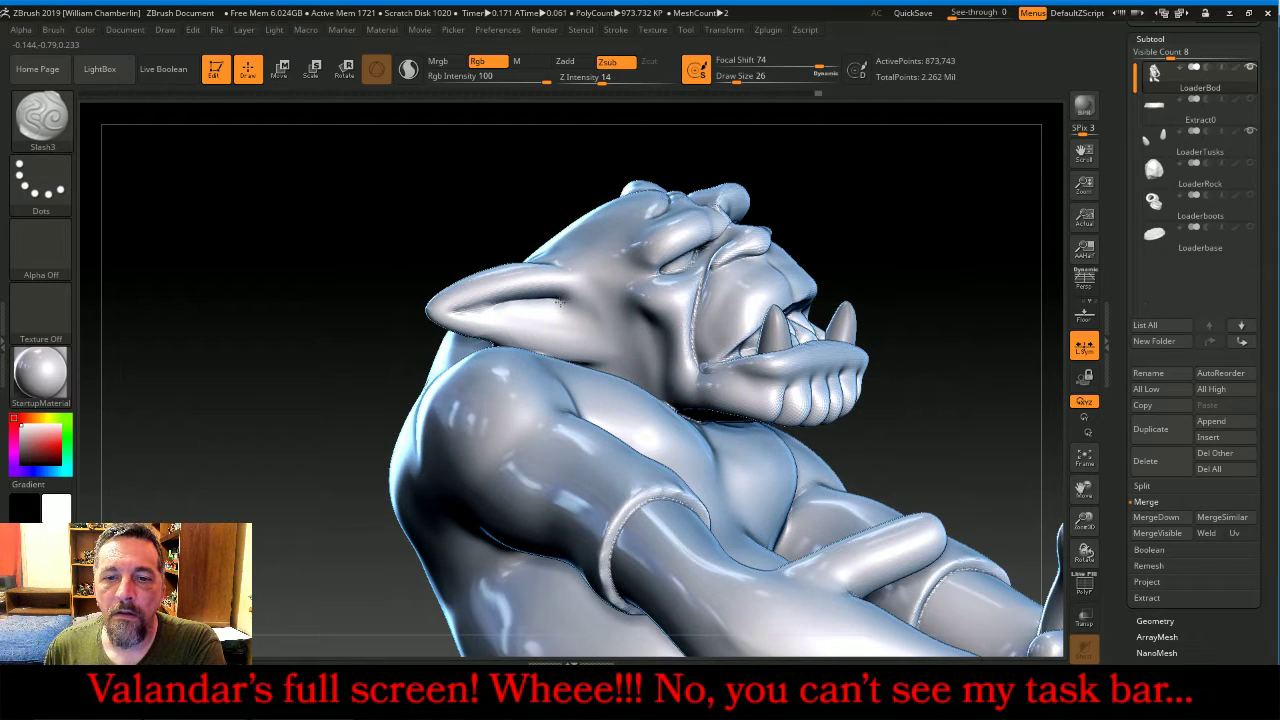
left_click_drag(929, 234, 962, 258)
- Show the Extract0 belt, LoaderRock and Loaderboots subtools together with the whole ogre
left_click(1084, 457)
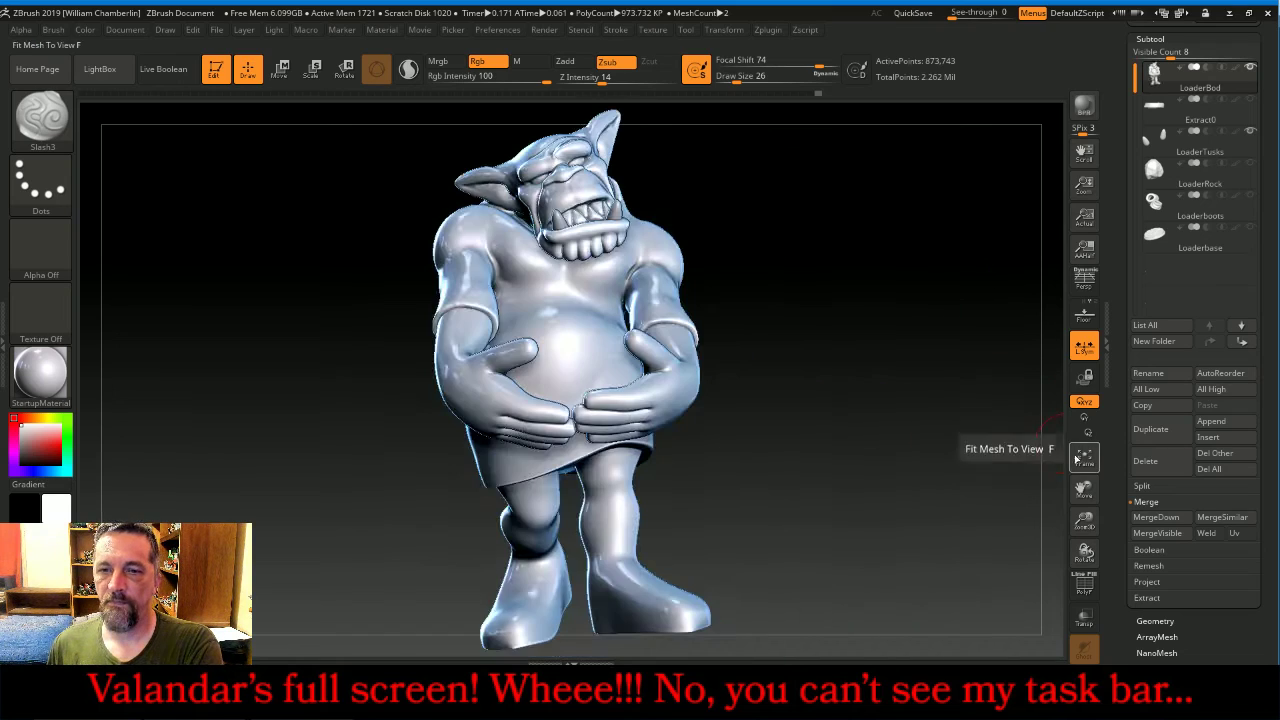
mouse_move(1040, 440)
left_mouse_down()
mouse_move(1000, 423)
mouse_move(939, 430)
mouse_move(979, 373)
mouse_move(966, 358)
left_mouse_up()
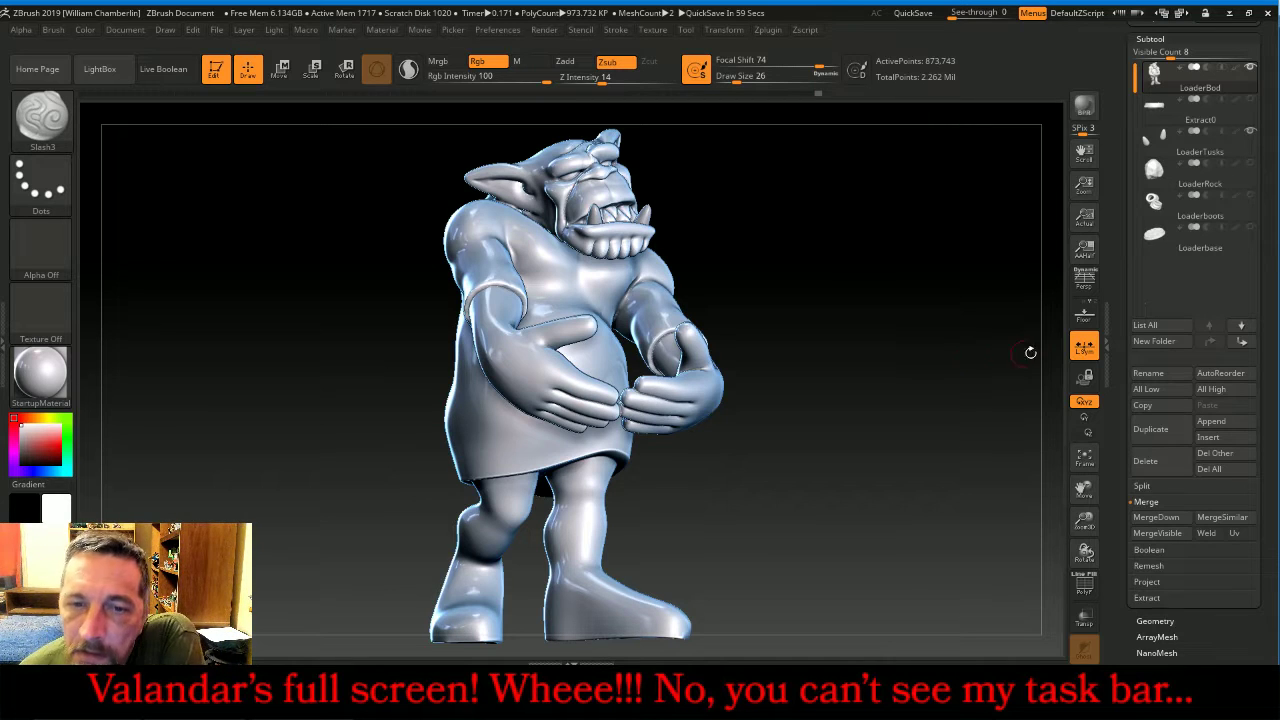
left_click(1251, 100)
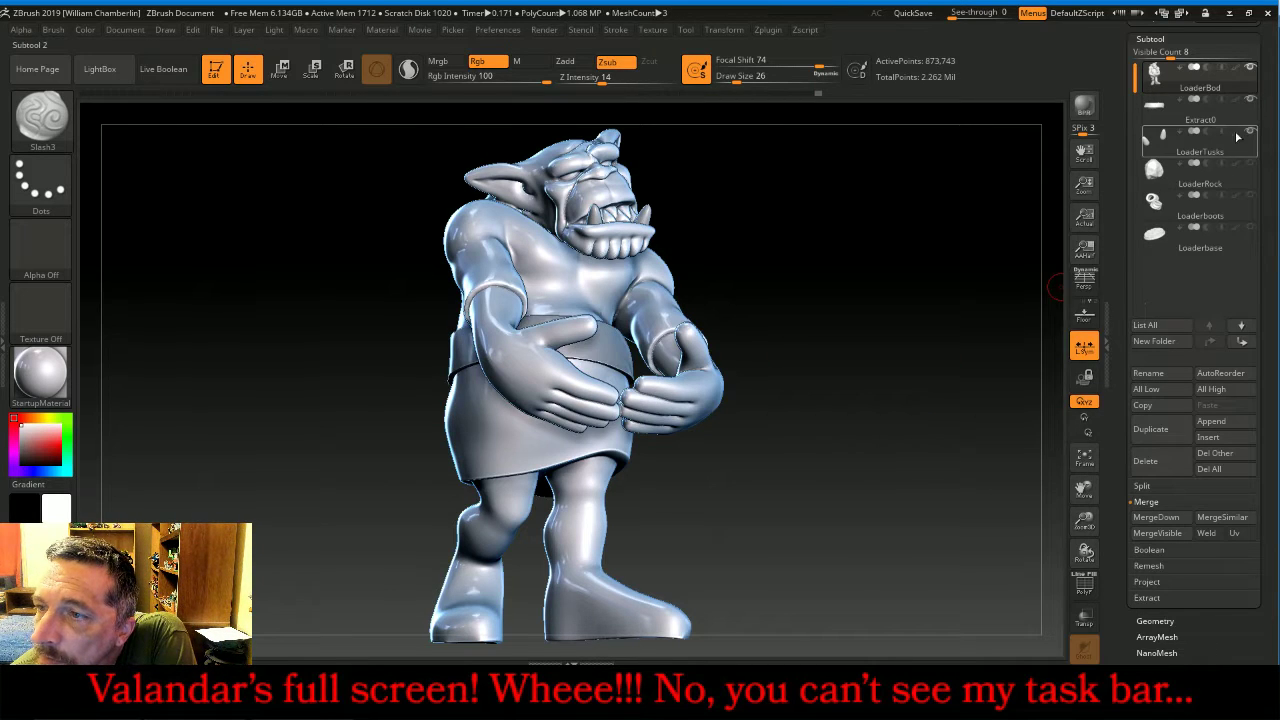
left_click(1250, 163)
left_click(1250, 196)
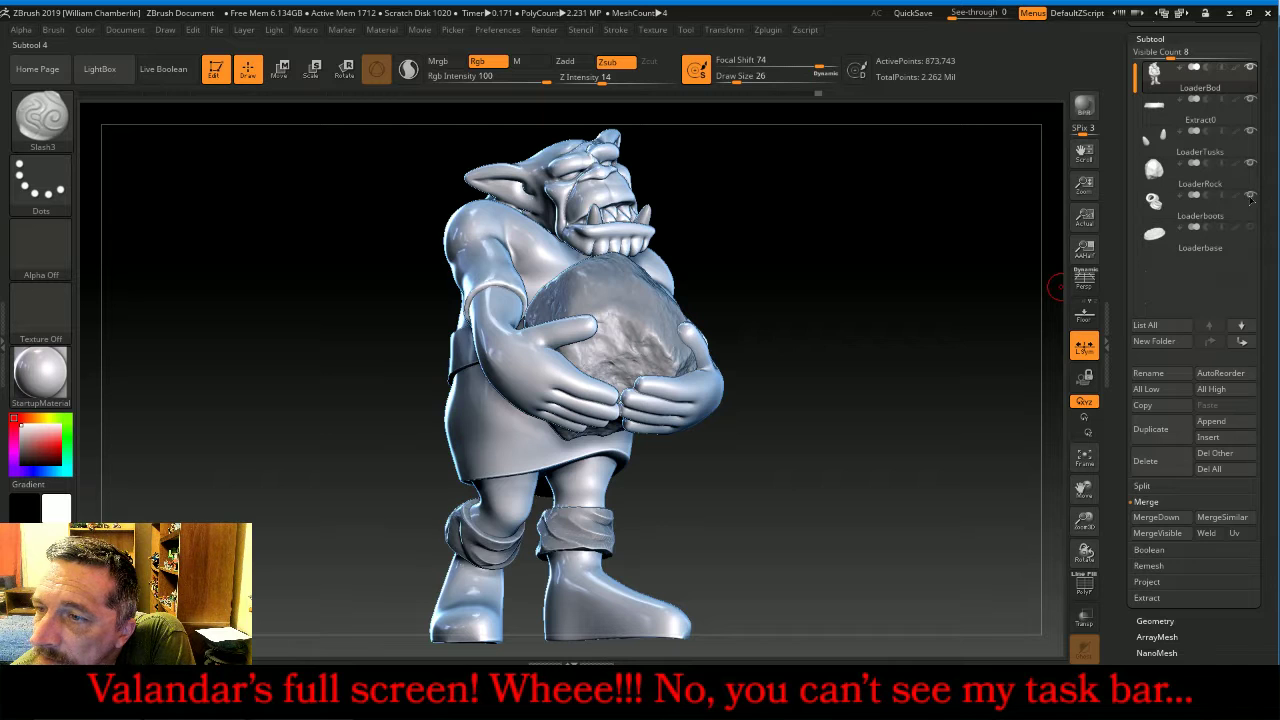
- Show the Loaderbase subtool and inspect the complete figure on its base from several sides
left_click(1250, 229)
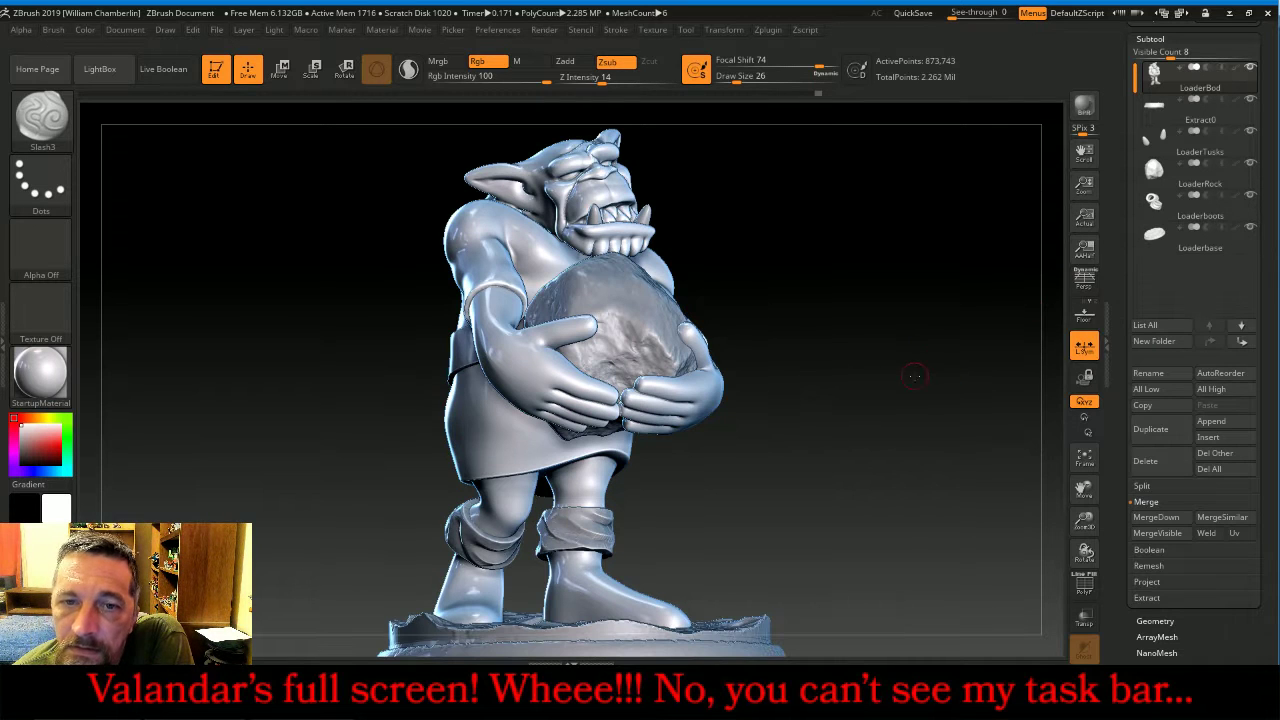
left_click_drag(914, 376, 1005, 513)
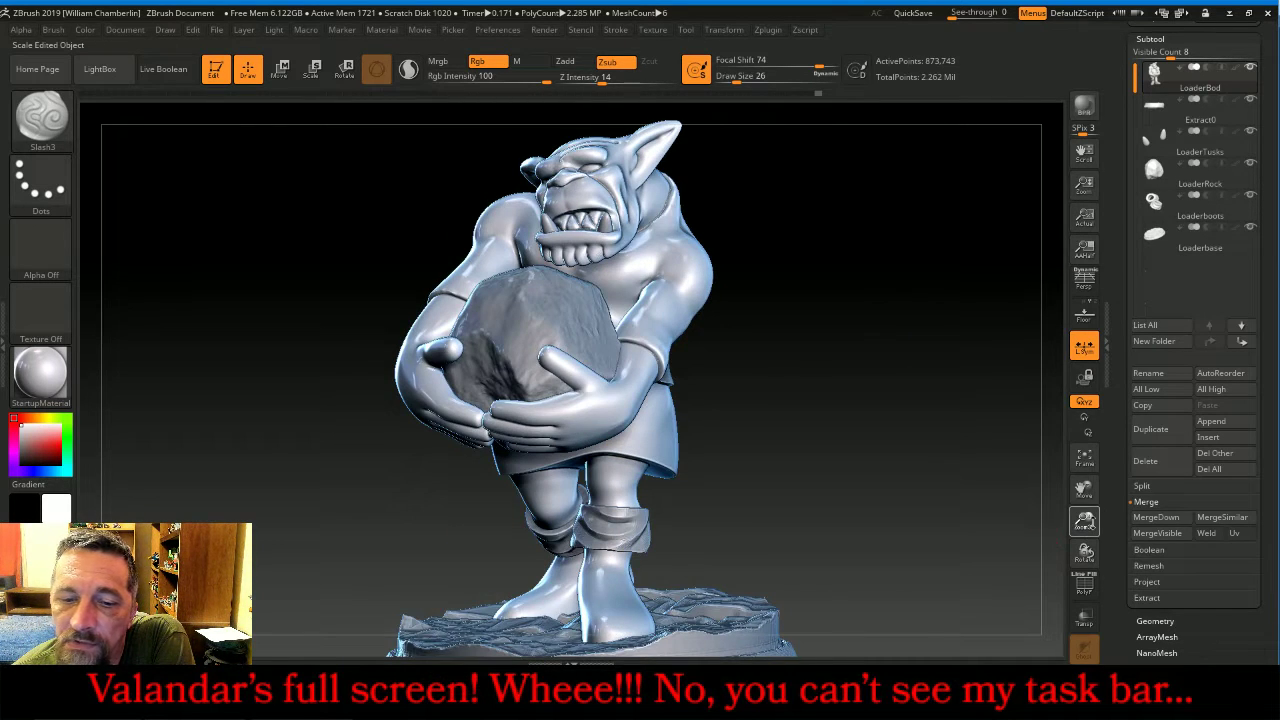
left_click_drag(1090, 523, 1087, 445)
left_click_drag(849, 427, 834, 358)
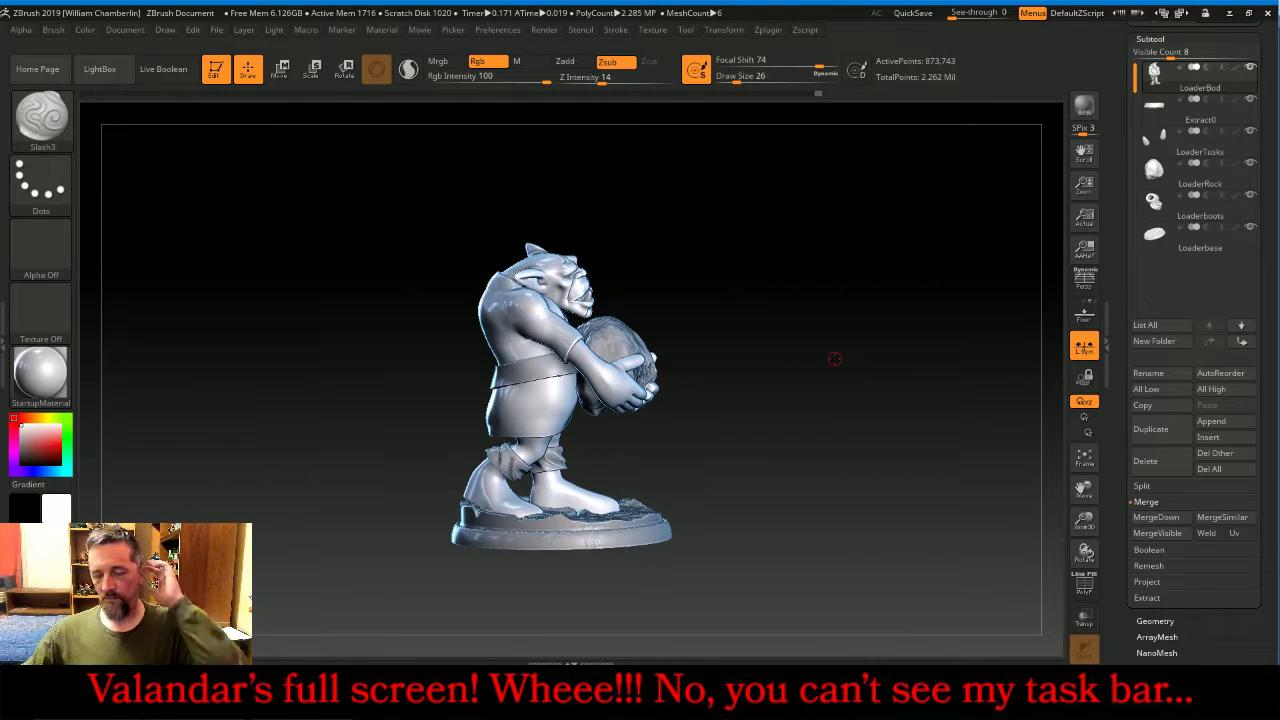
left_click_drag(916, 345, 730, 445)
left_click(663, 695)
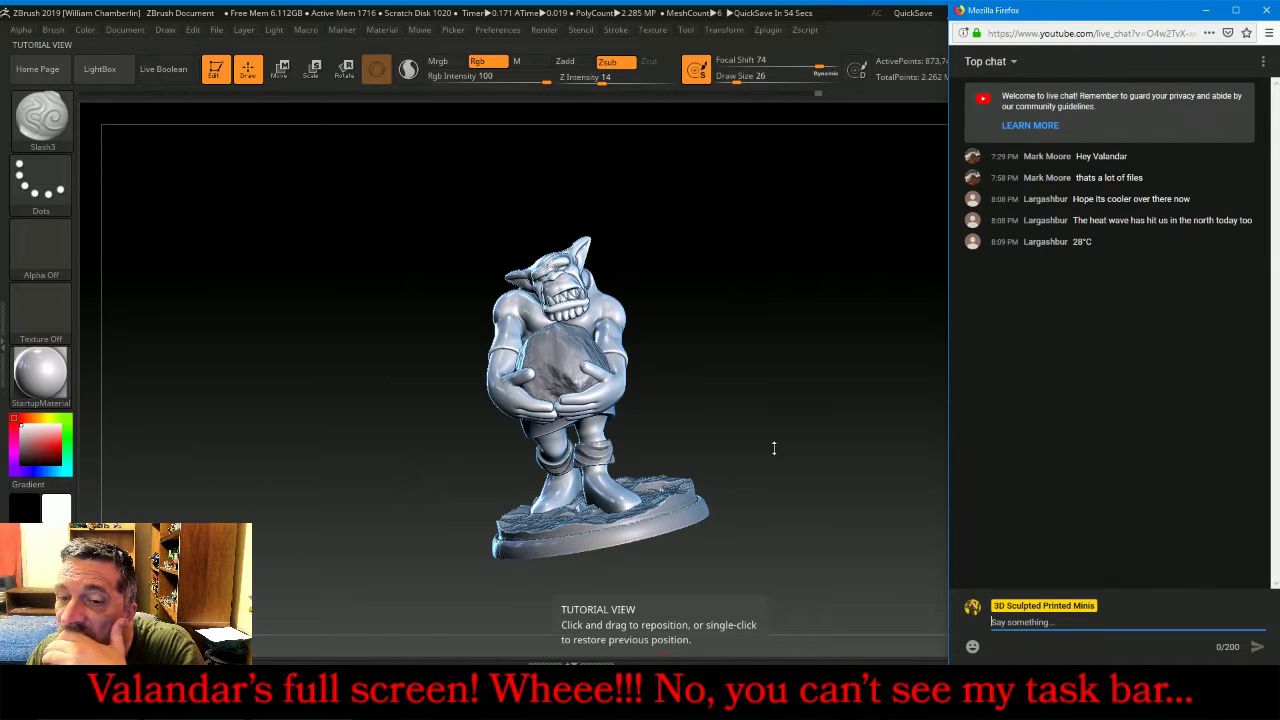
left_click_drag(749, 363, 795, 349)
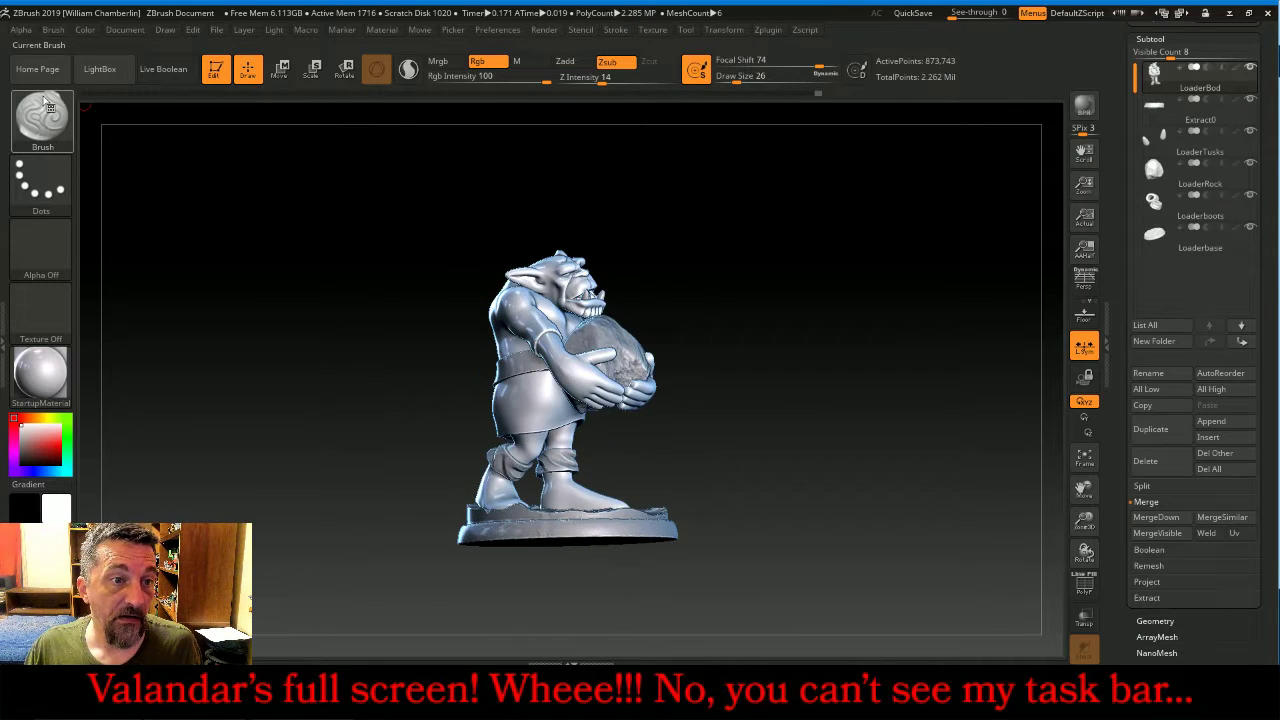
- Build up sagging cloth folds across the back of the tunic's skirt using ClayBuildup with Alpha 01 at draw size 58
left_click(42, 118)
left_click(182, 142)
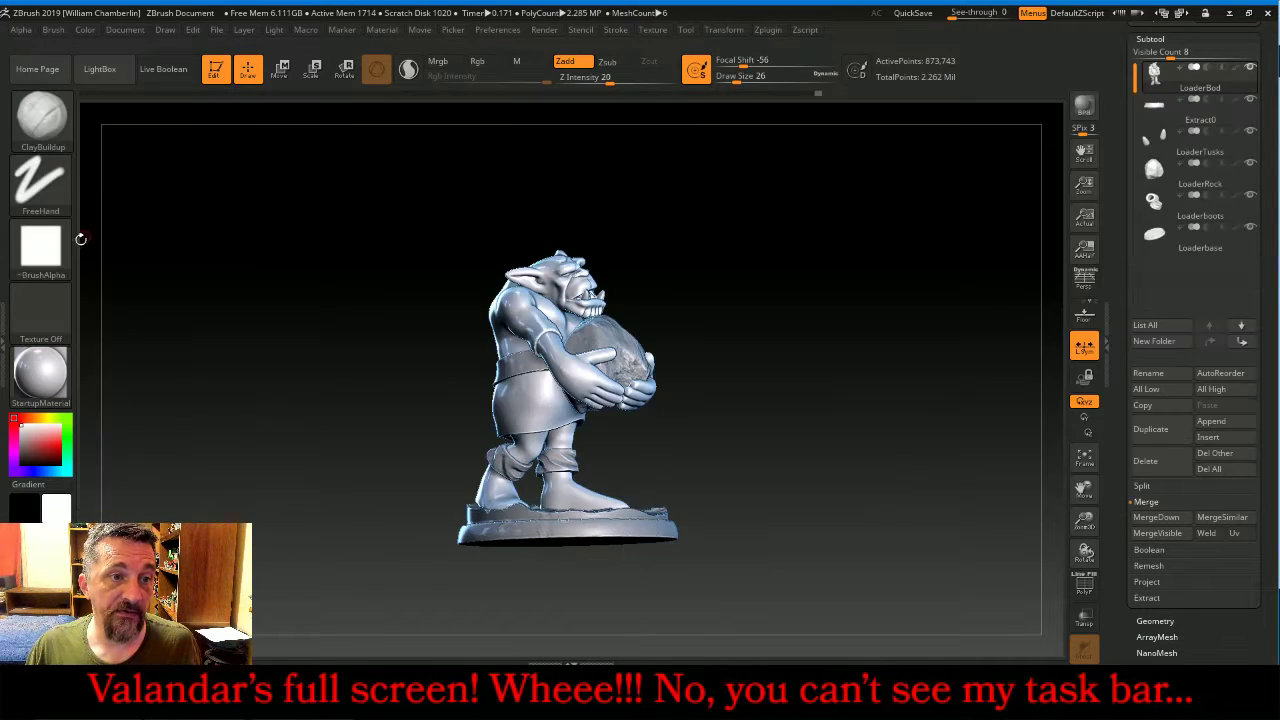
left_click(45, 245)
left_click(186, 260)
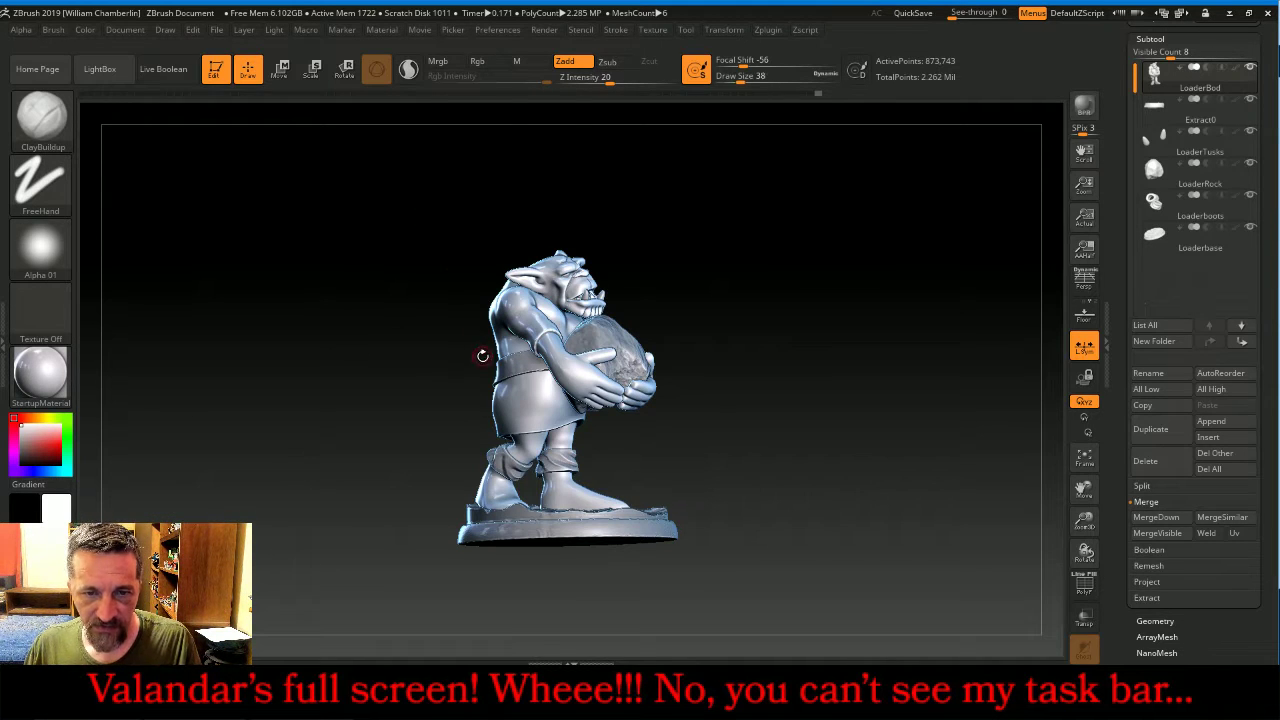
left_click_drag(478, 363, 1060, 472)
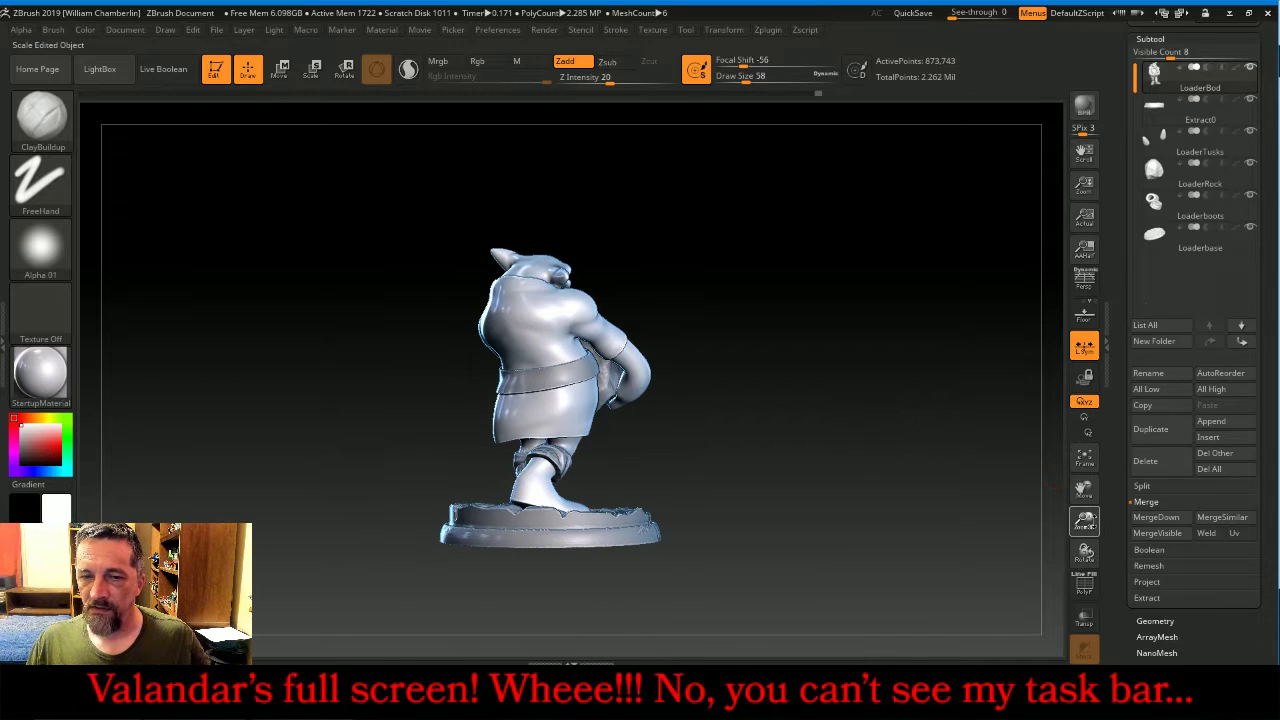
left_click_drag(1091, 521, 1077, 612)
left_click_drag(838, 504, 872, 507)
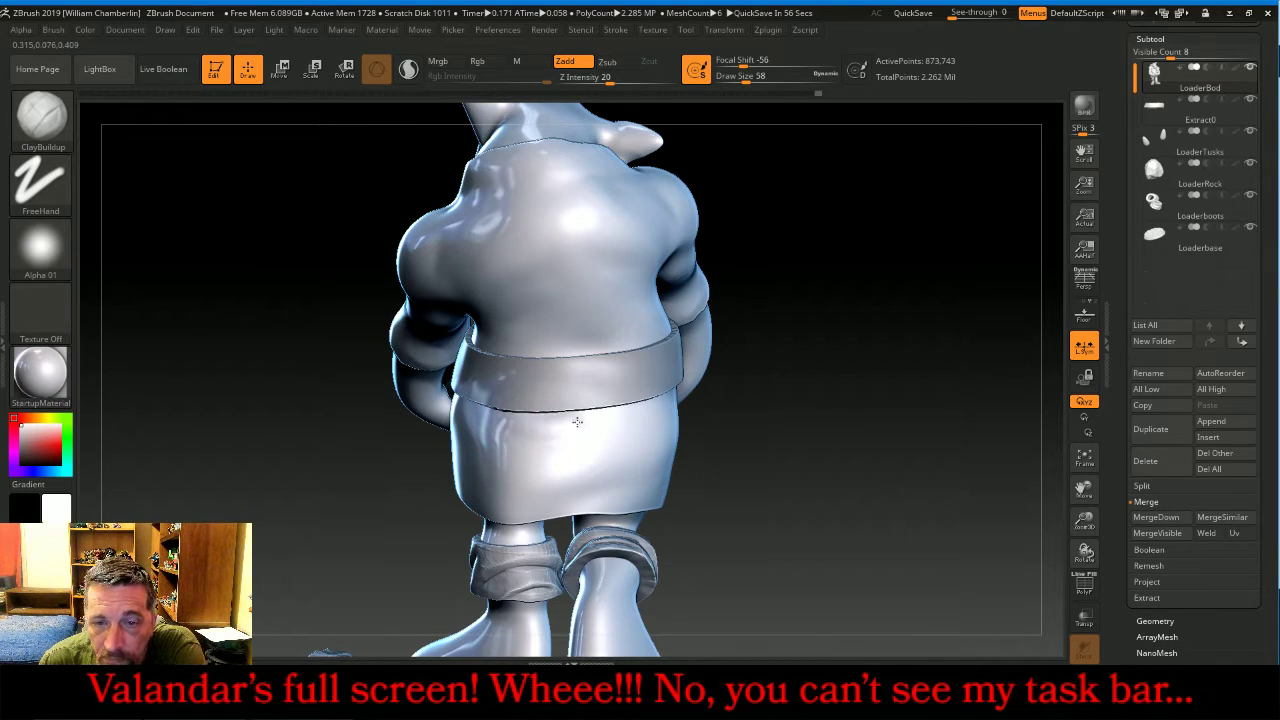
mouse_move(670, 395)
left_mouse_down()
mouse_move(652, 440)
mouse_move(578, 482)
mouse_move(527, 466)
mouse_move(466, 413)
left_mouse_up()
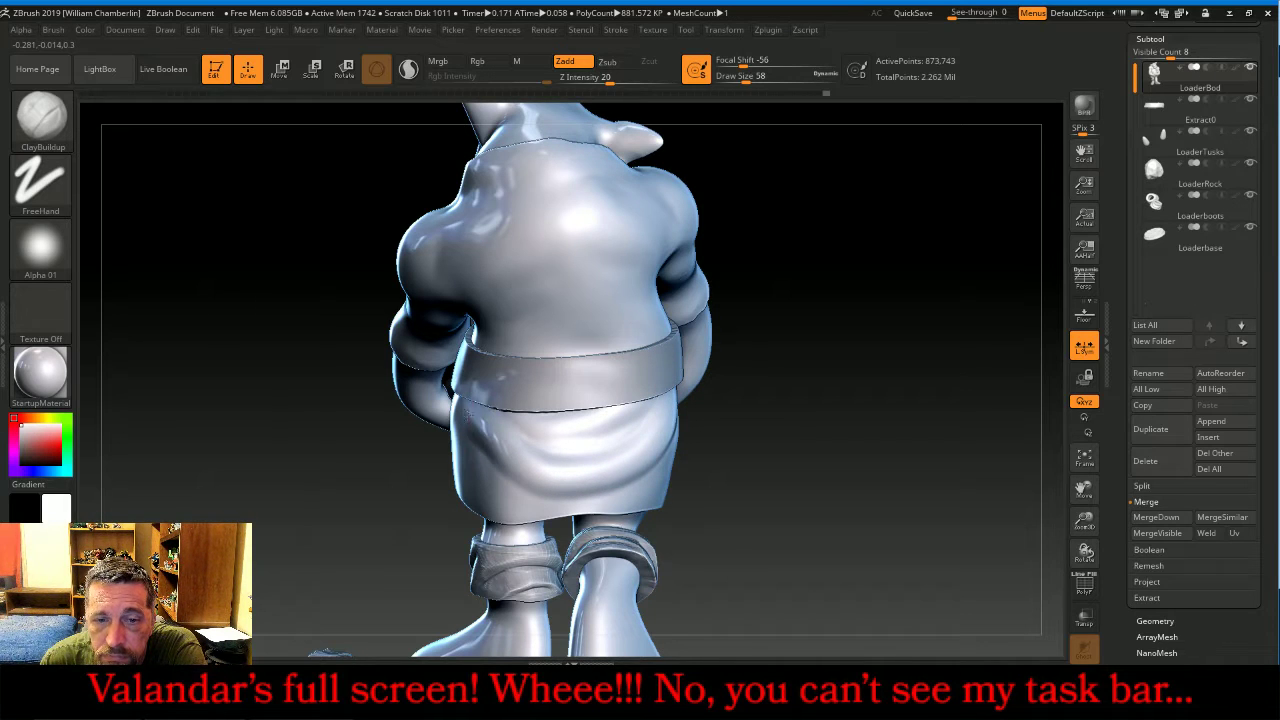
left_click_drag(803, 423, 717, 420)
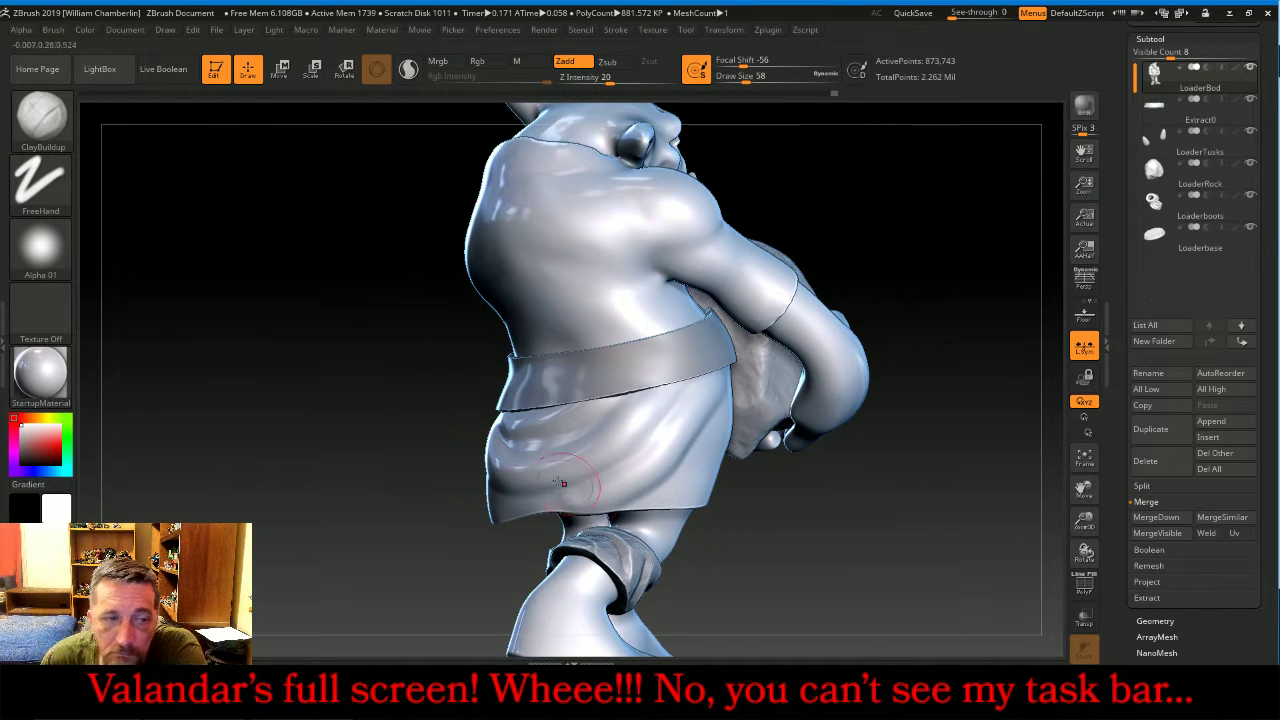
left_click(4, 345)
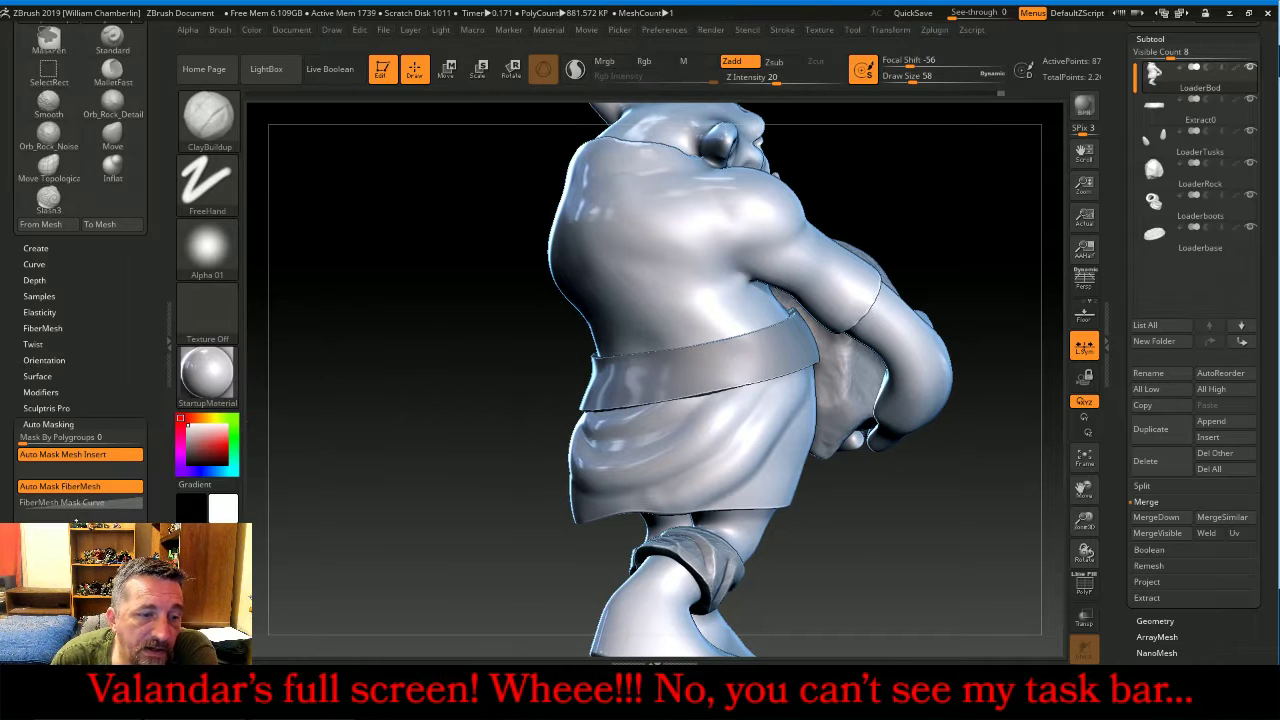
scroll(91, 344, "down", 2)
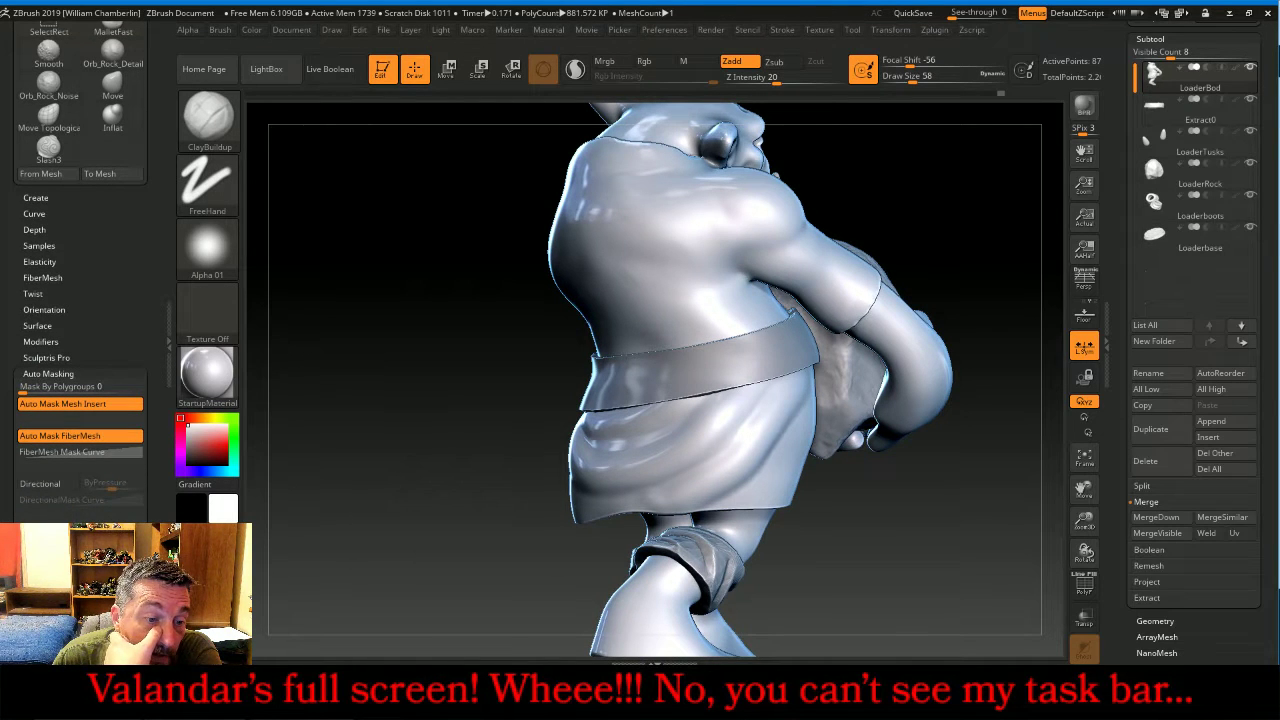
left_click(166, 345)
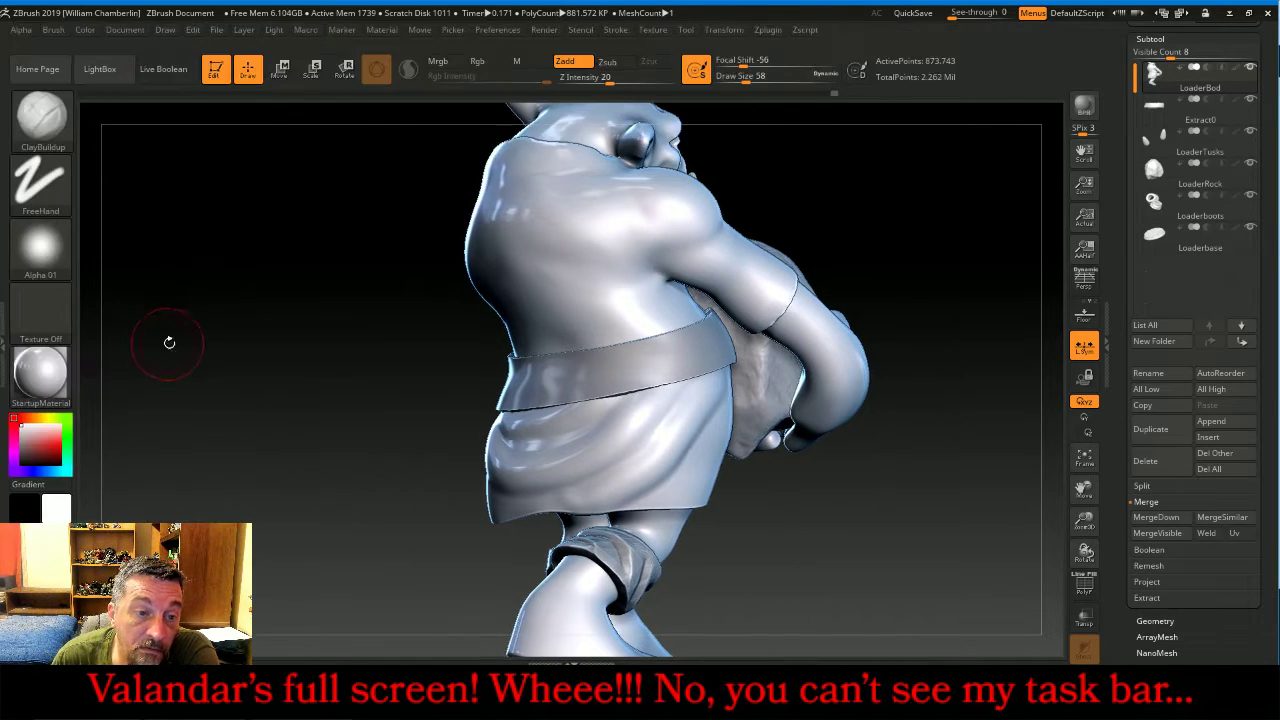
- Add diagonal folds to the rear side and lower hem area of the skirt with ClayBuildup at draw size 58
left_click_drag(270, 308, 366, 422)
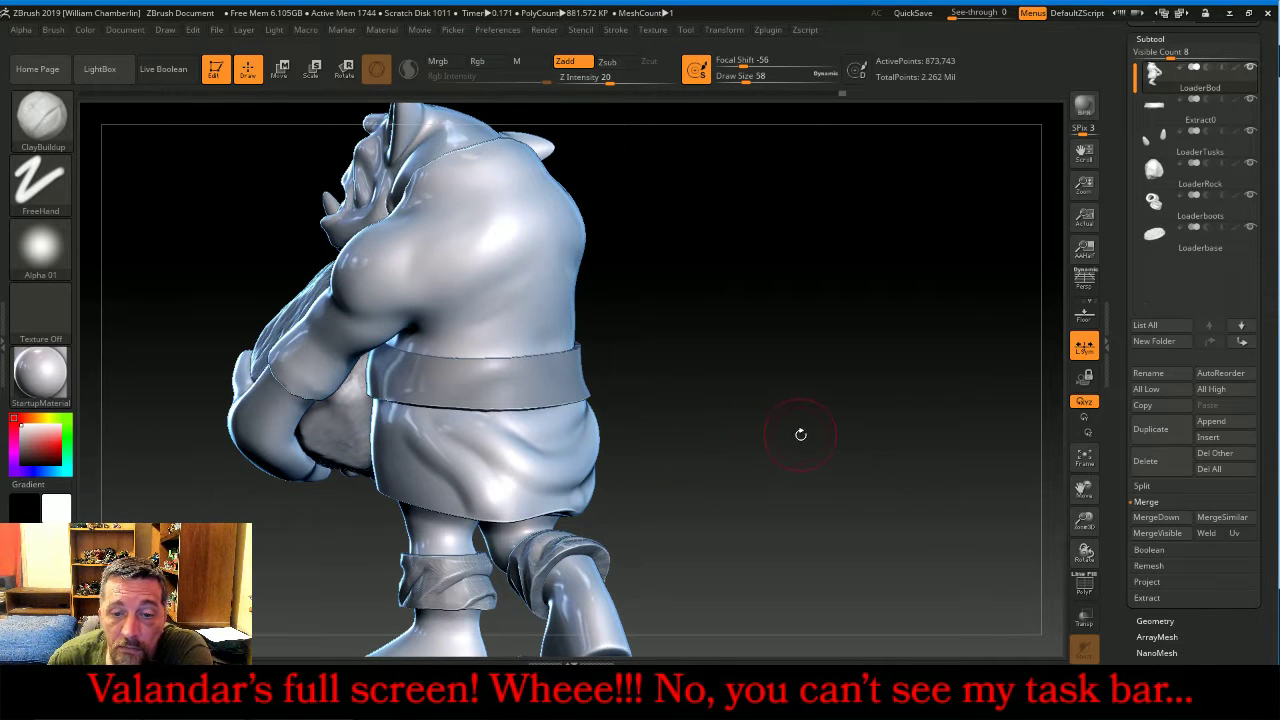
left_click_drag(800, 434, 549, 502)
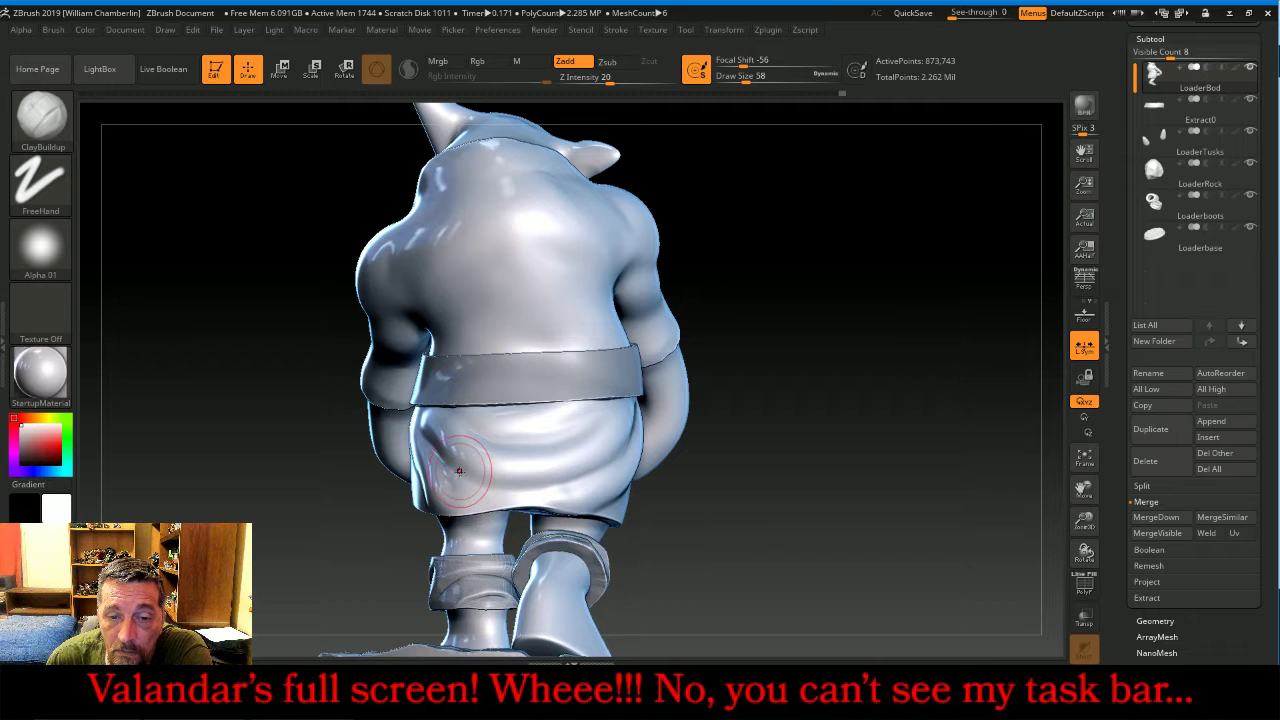
left_click_drag(450, 450, 490, 503)
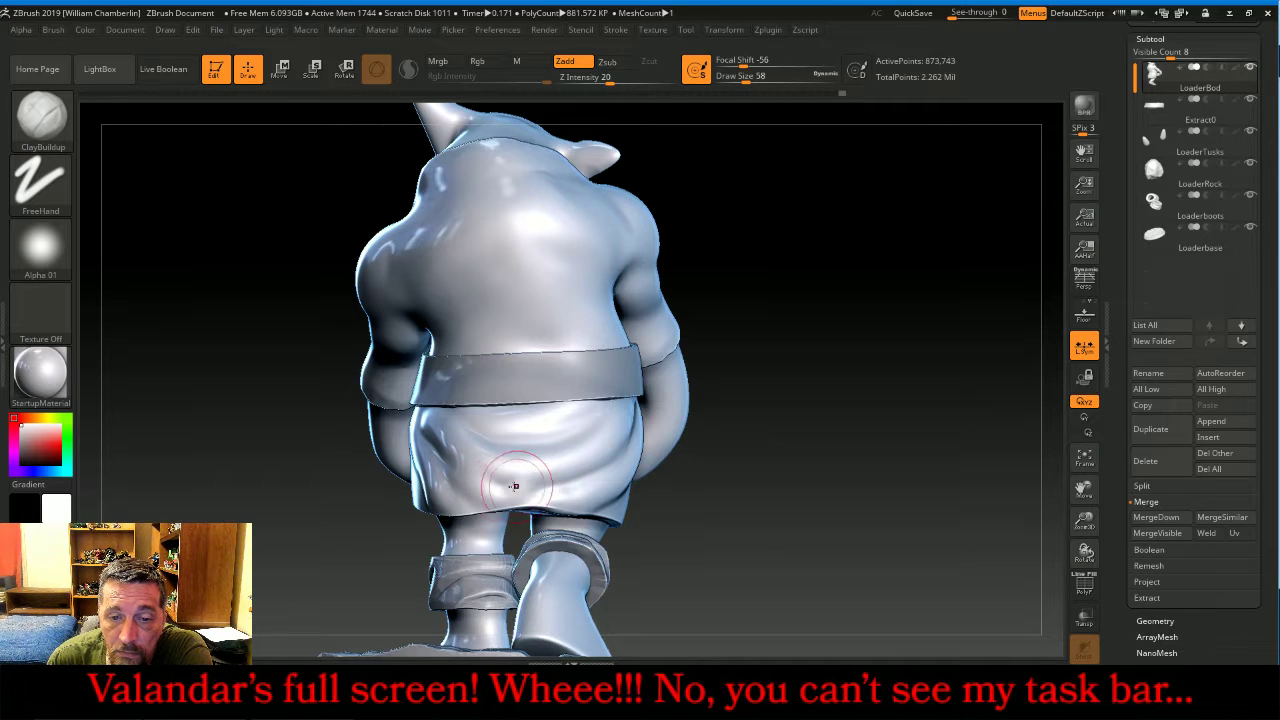
key("space")
mouse_move(504, 466)
left_mouse_down()
mouse_move(506, 480)
mouse_move(491, 474)
mouse_move(500, 483)
mouse_move(535, 489)
left_mouse_up()
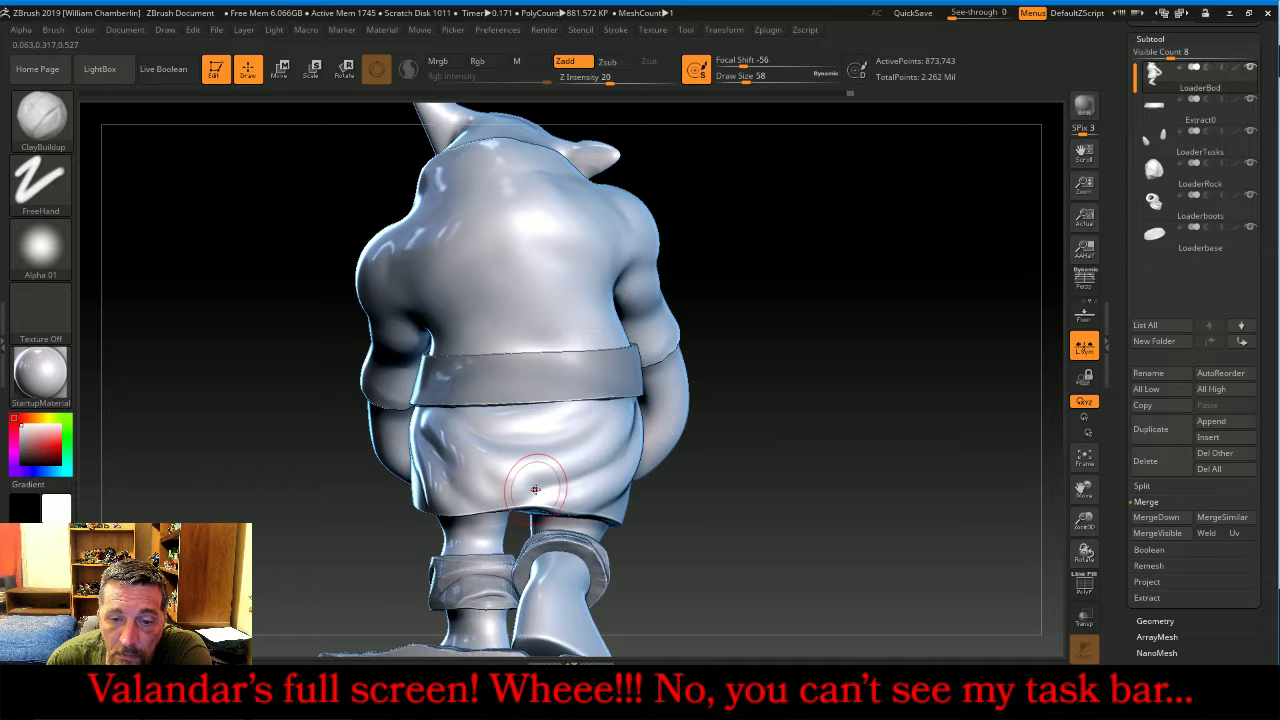
key("space")
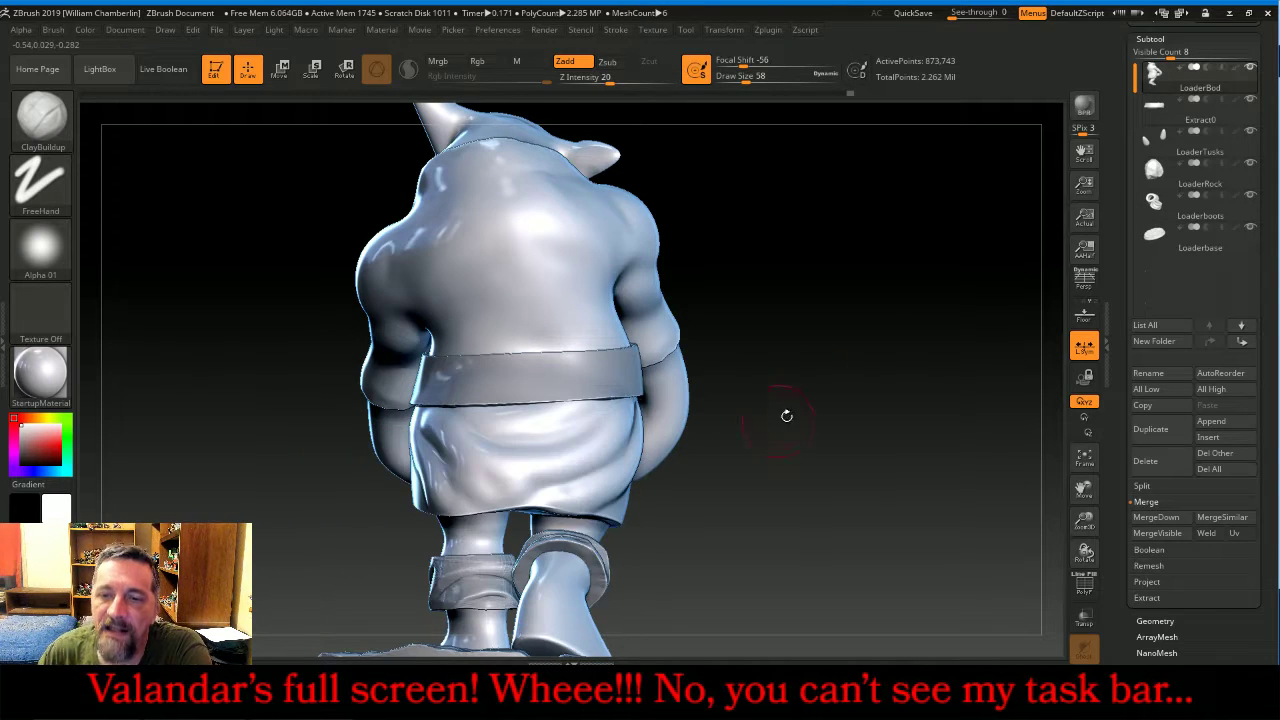
- Extend the ClayBuildup folds around both sides of the skirt below the belt
left_click_drag(783, 414, 872, 322)
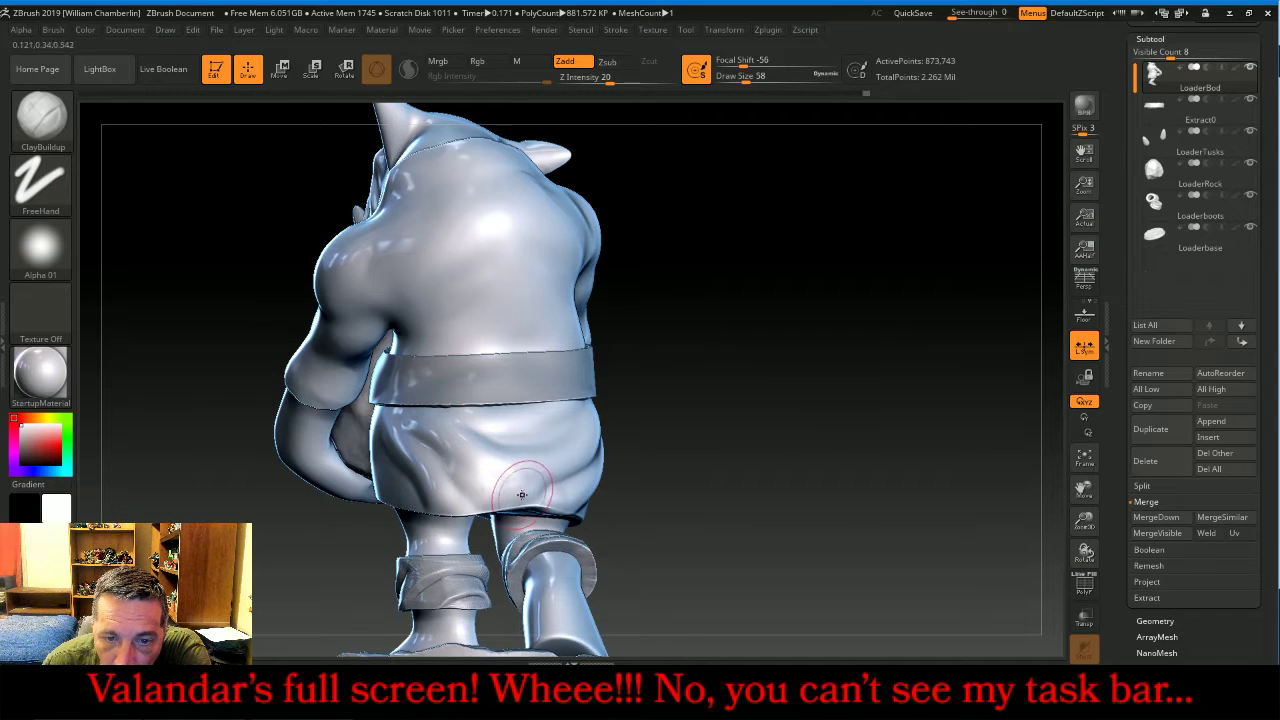
left_click_drag(691, 423, 549, 434)
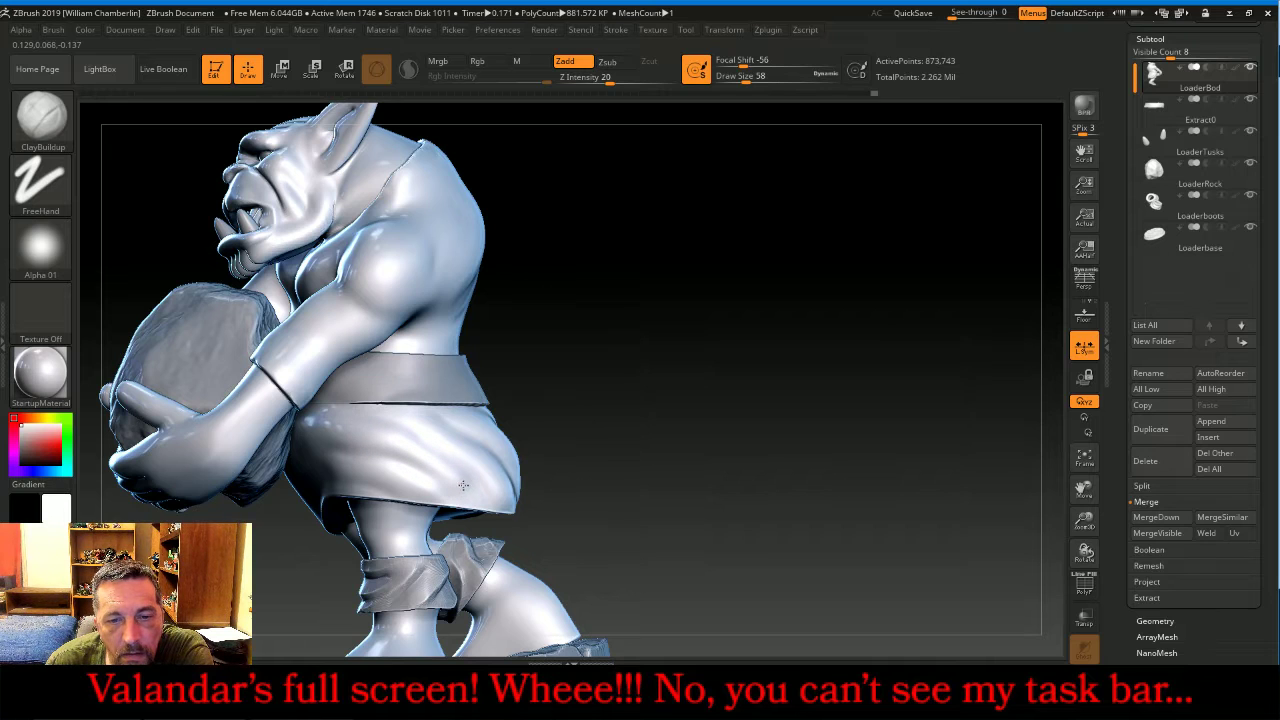
left_click_drag(663, 387, 742, 364)
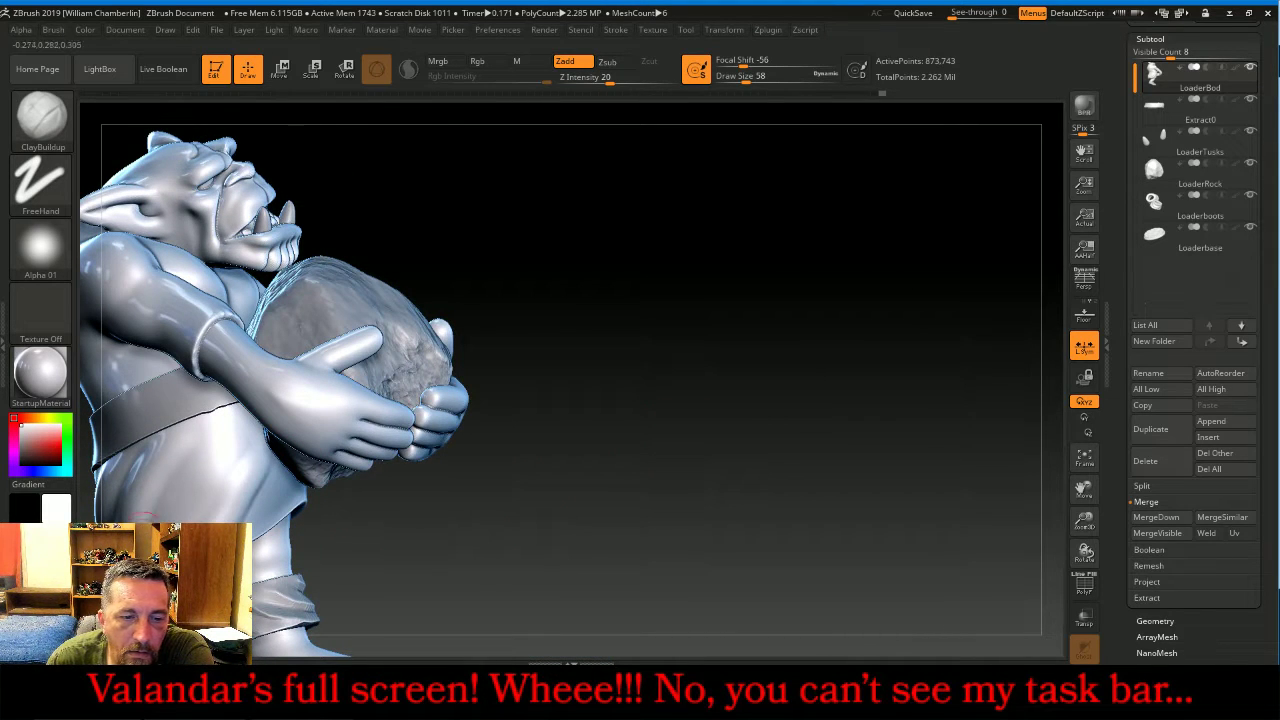
key("shift")
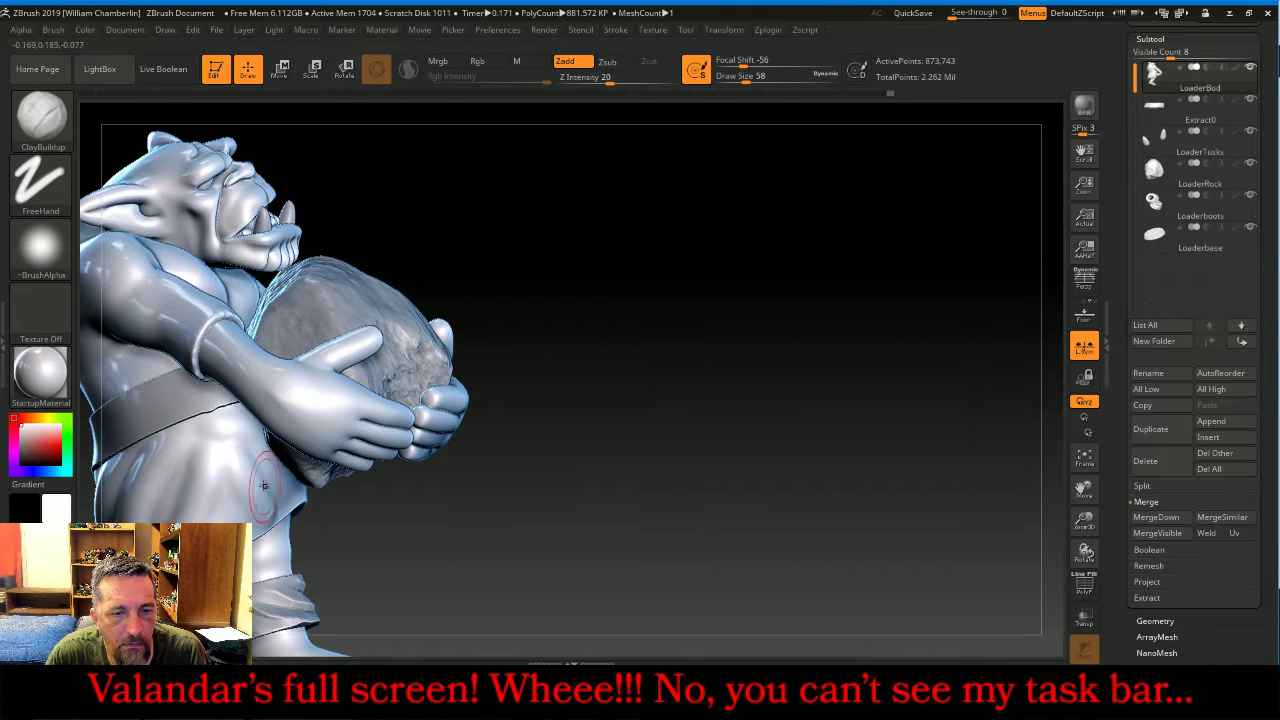
- Build up folds across the tunic's back, radiating from the armpits and shoulders, with ClayBuildup at draw size 46
mouse_move(443, 525)
left_mouse_down()
mouse_move(351, 302)
mouse_move(683, 390)
mouse_move(677, 326)
mouse_move(709, 345)
mouse_move(648, 292)
left_mouse_up()
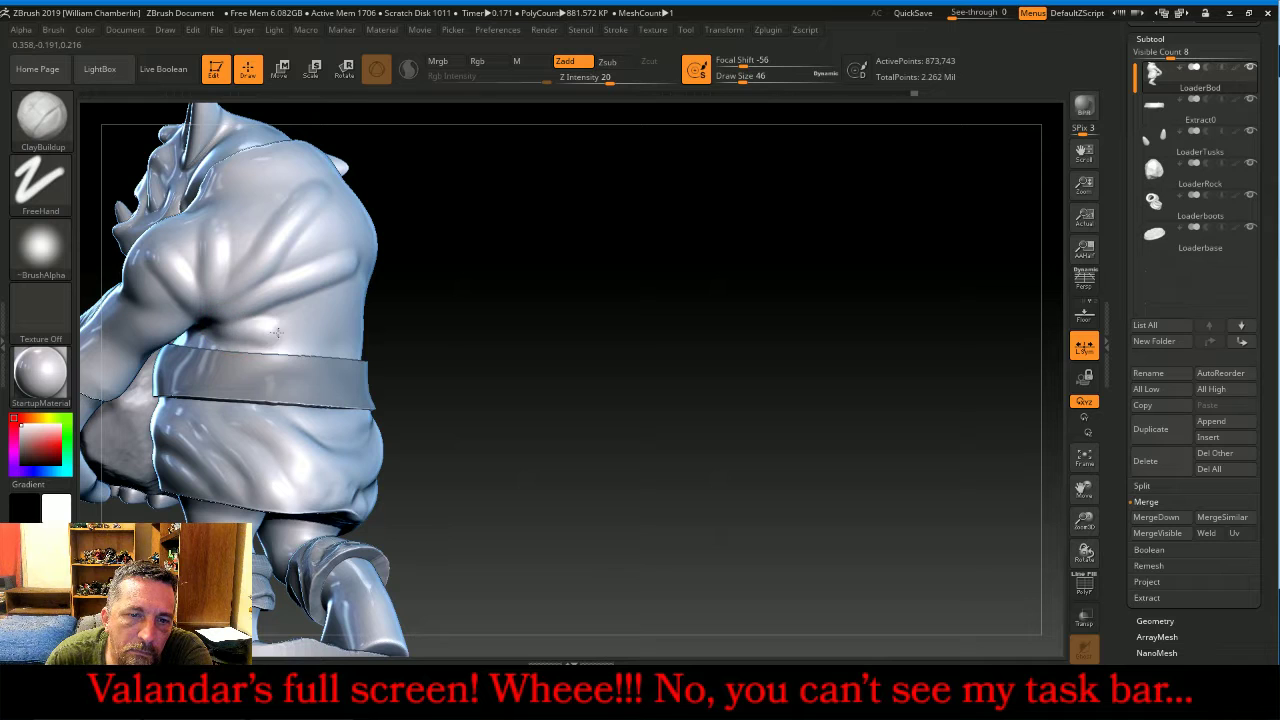
left_click_drag(640, 411, 379, 334)
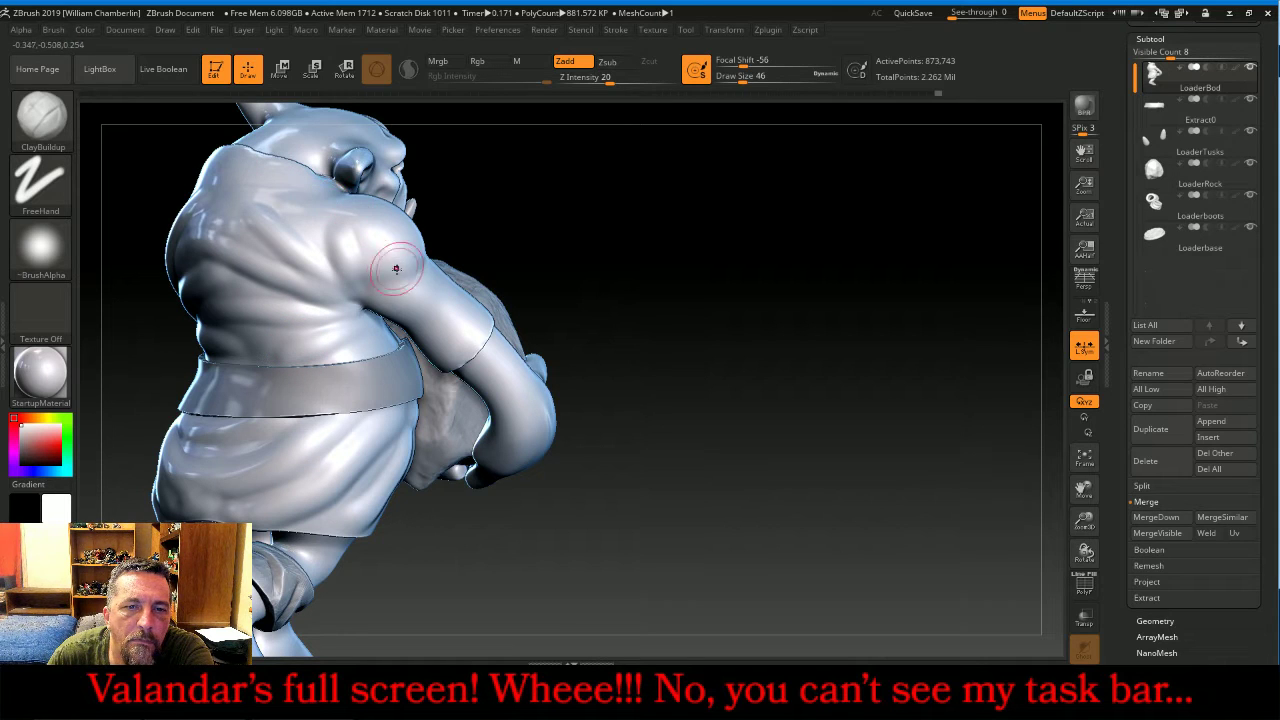
mouse_move(397, 268)
left_mouse_down()
mouse_move(357, 298)
mouse_move(399, 266)
left_mouse_up()
left_click_drag(370, 309, 446, 318)
left_click_drag(670, 295, 533, 314)
left_click_drag(414, 306, 382, 288)
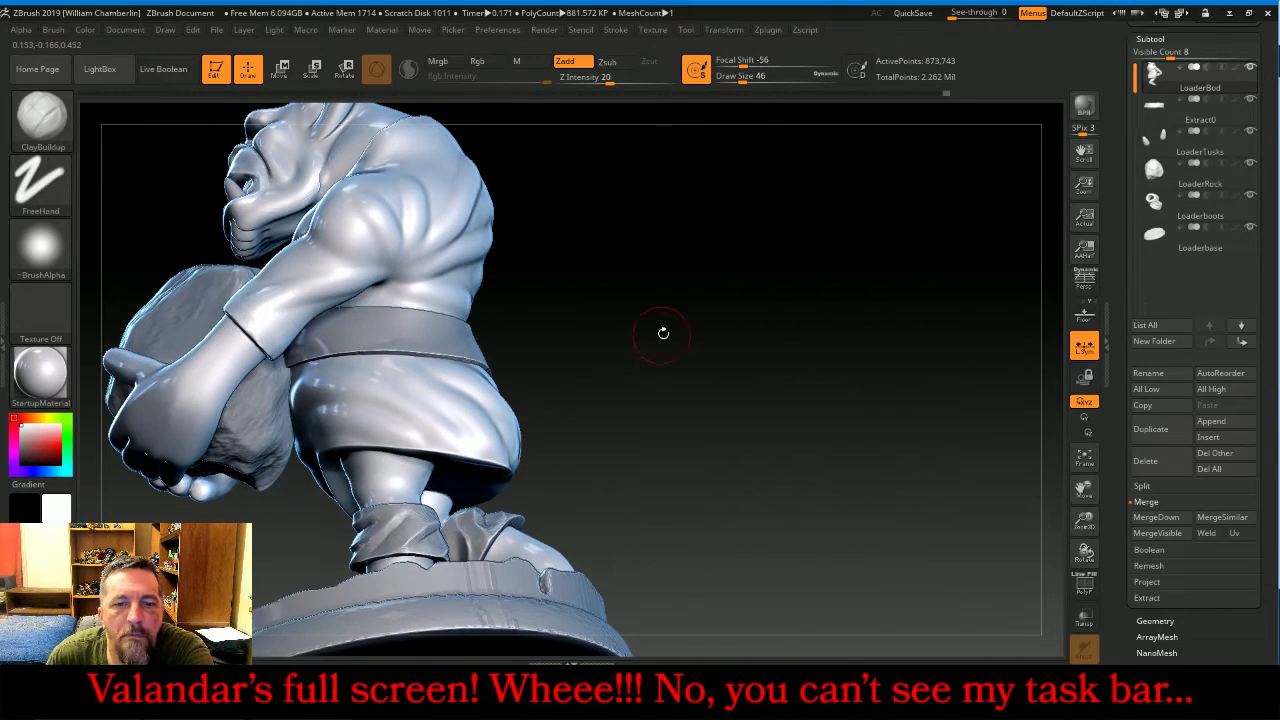
- Add cloth folds to the front of the tunic around the shoulders and chest with ClayBuildup at draw size 46
mouse_move(663, 331)
left_mouse_down()
mouse_move(757, 354)
mouse_move(740, 280)
mouse_move(754, 294)
mouse_move(742, 330)
left_mouse_up()
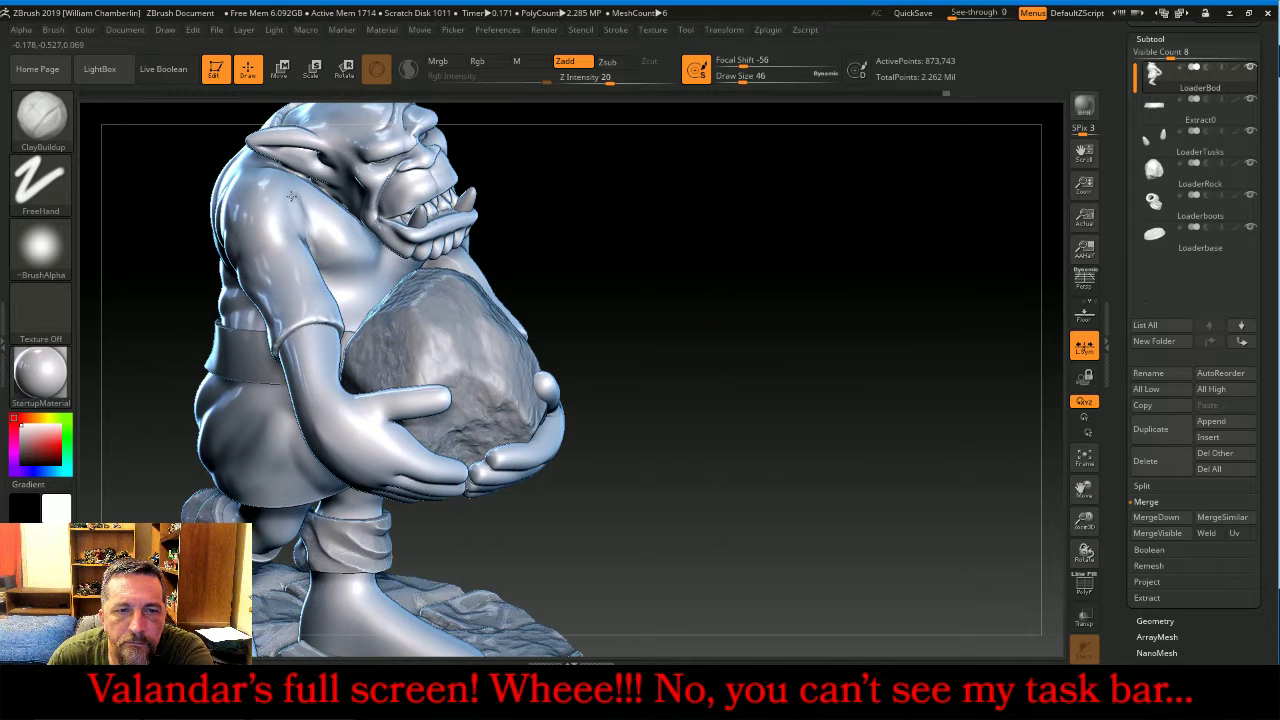
mouse_move(334, 218)
left_mouse_down()
mouse_move(340, 266)
mouse_move(356, 273)
left_mouse_up()
left_click_drag(760, 332, 600, 318)
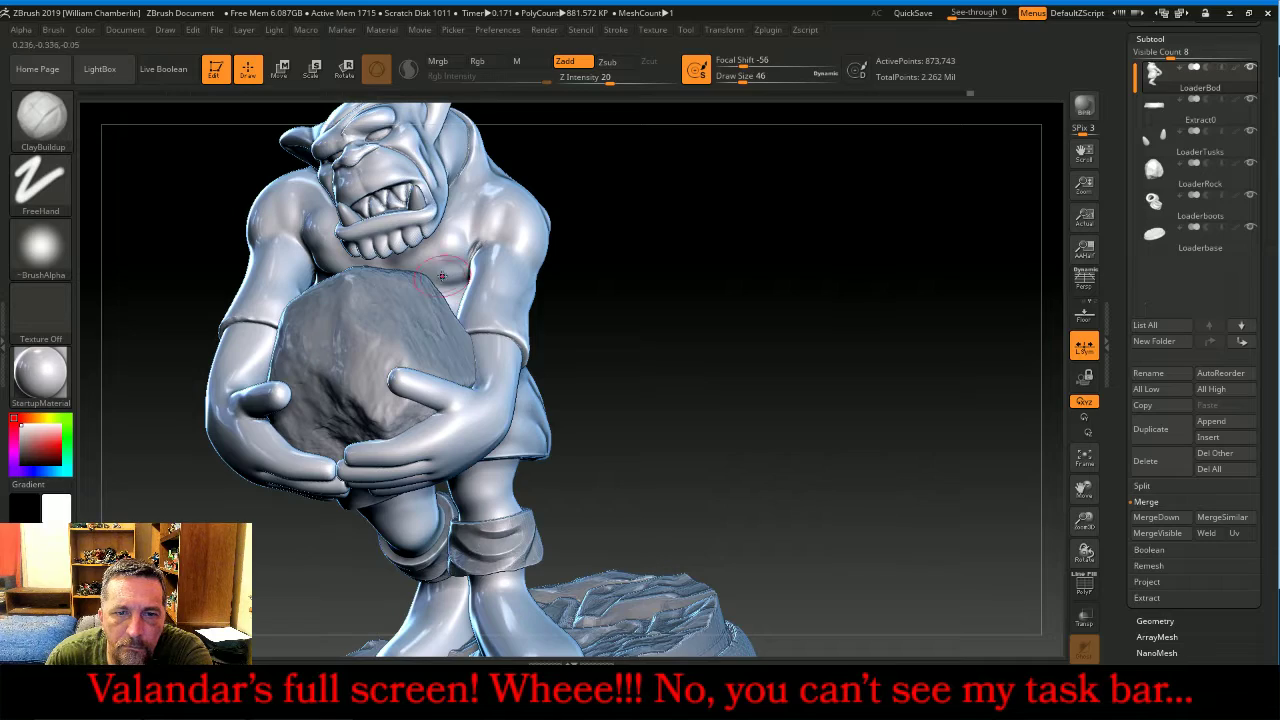
- Carve creases along the folds on the skirt's back and side using the Slash3 brush at Z intensity 11 and draw size 50
left_click(40, 118)
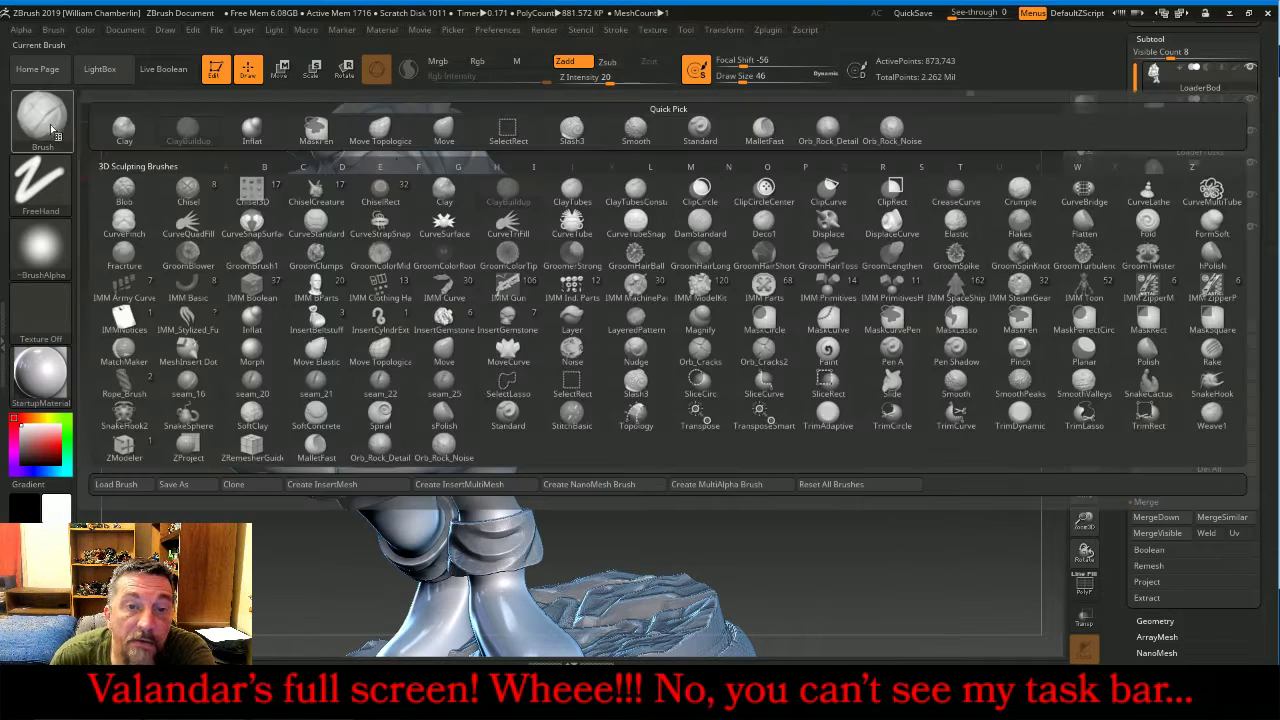
left_click(590, 130)
mouse_move(820, 337)
left_mouse_down()
mouse_move(880, 330)
mouse_move(900, 299)
mouse_move(806, 357)
left_mouse_up()
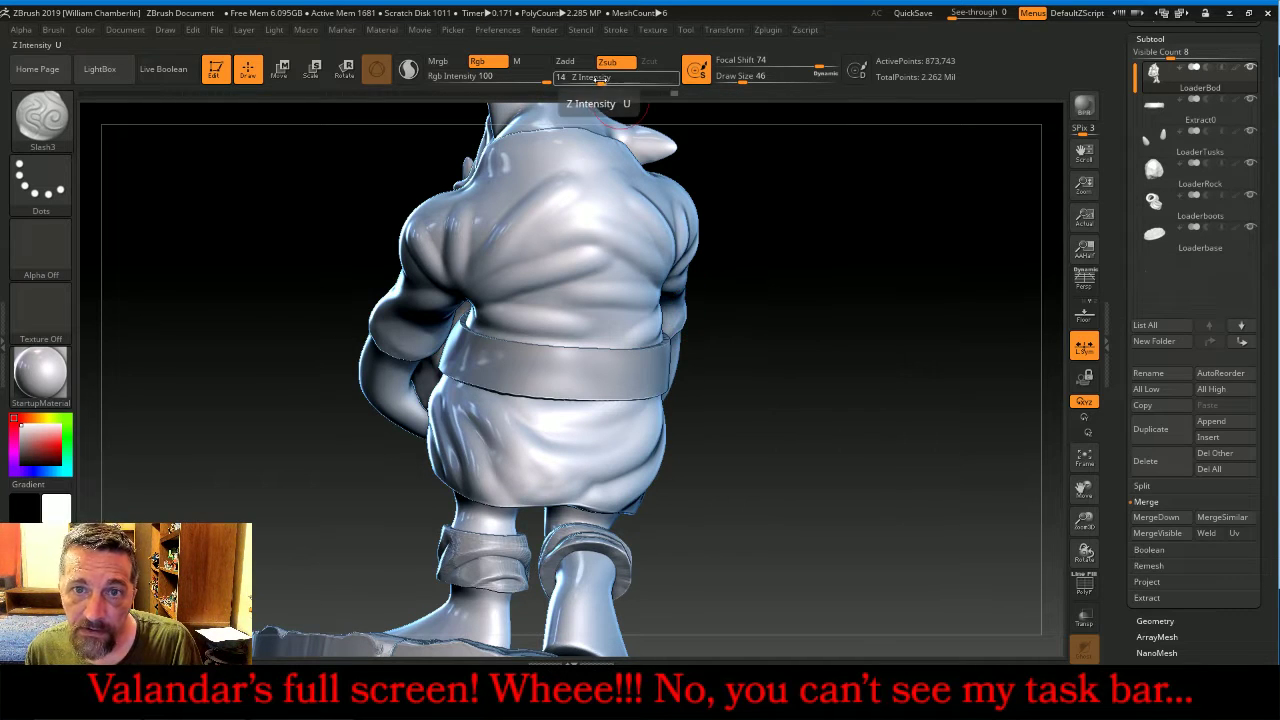
left_click(600, 84)
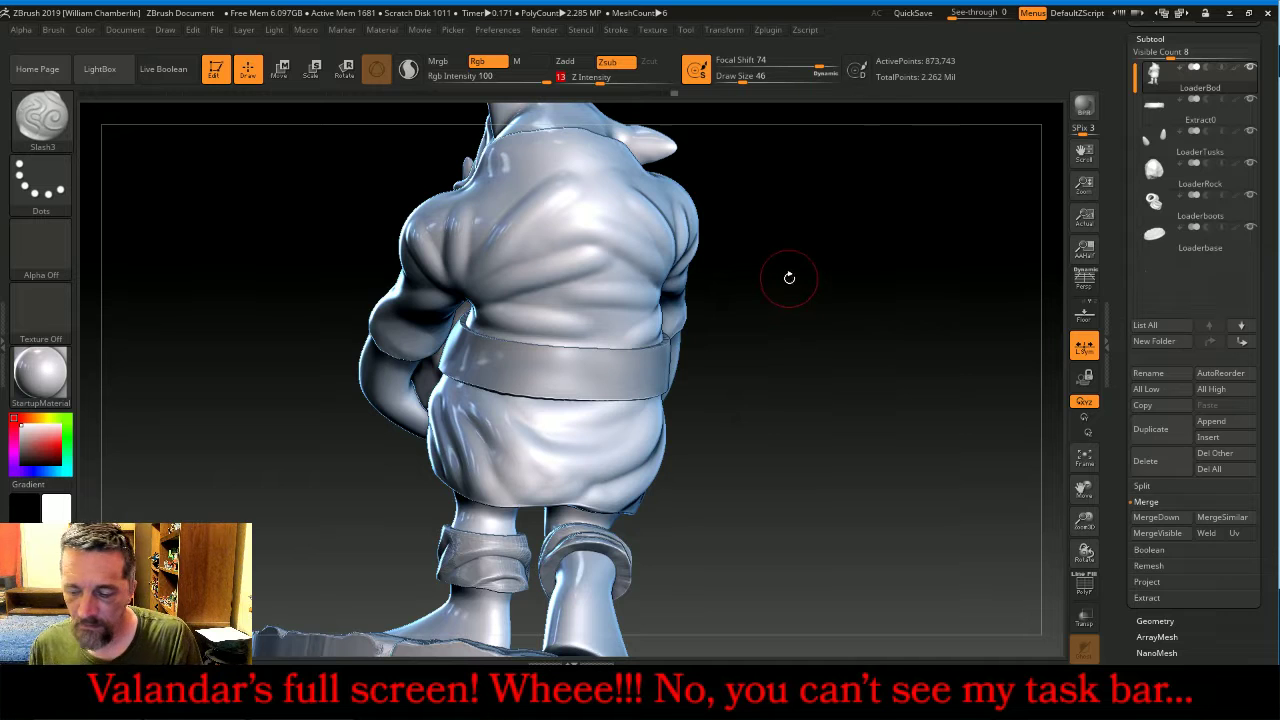
type("11")
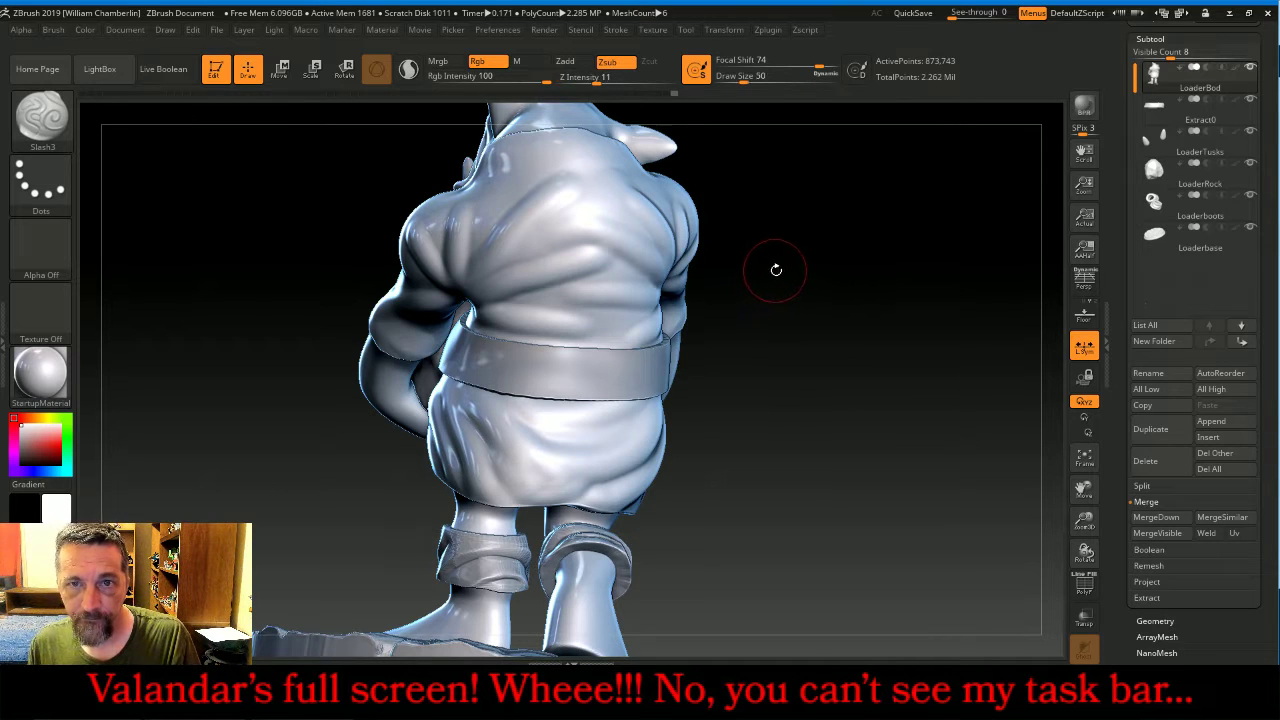
left_click_drag(814, 263, 800, 262)
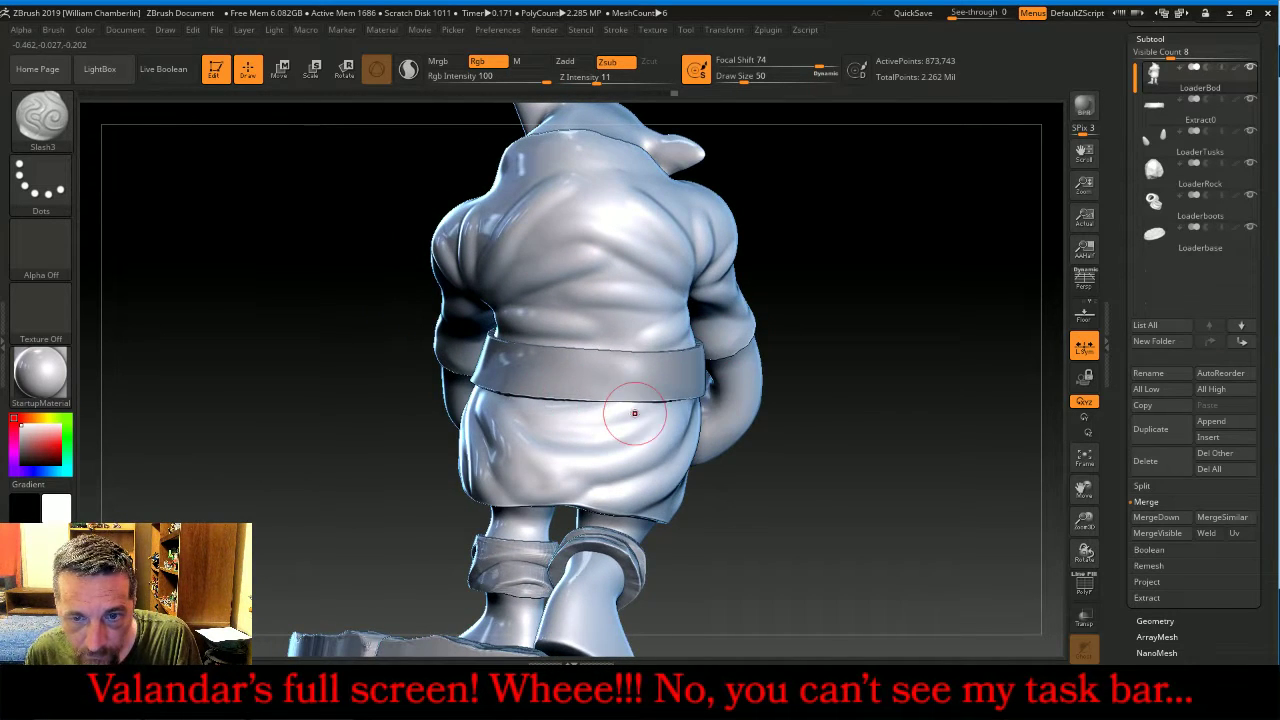
mouse_move(936, 345)
left_mouse_down()
mouse_move(963, 351)
mouse_move(931, 364)
left_mouse_up()
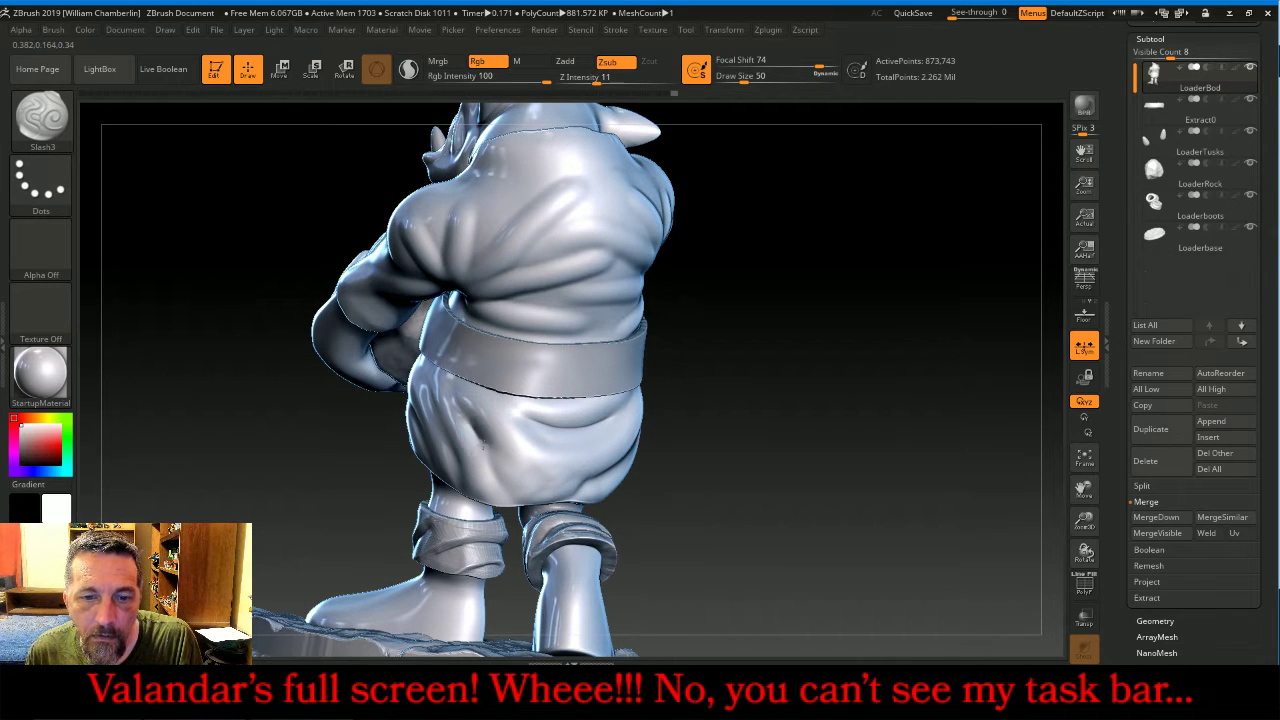
left_click_drag(786, 514, 640, 374)
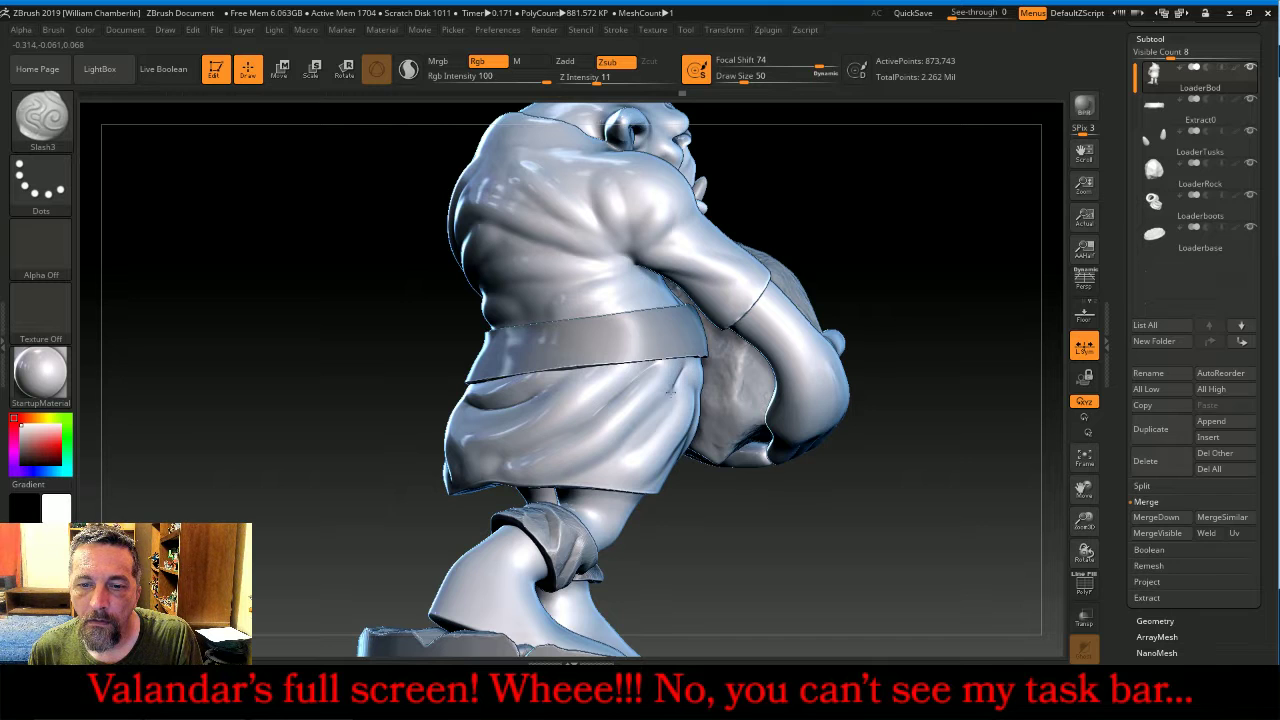
left_click_drag(642, 436, 602, 475)
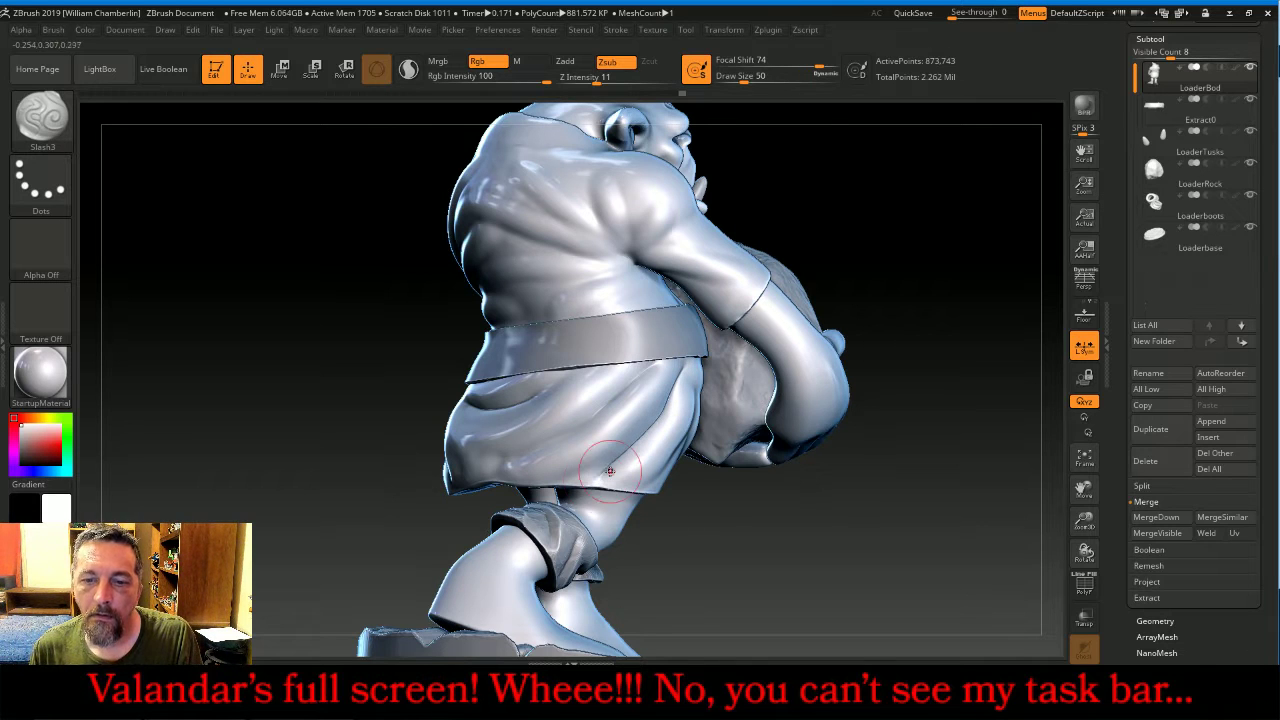
- Continue the Slash3 creases around both sides of the skirt below the belt, following the folds toward the hem
mouse_move(782, 540)
left_mouse_down()
mouse_move(722, 545)
mouse_move(692, 530)
left_mouse_up()
left_click_drag(698, 384, 704, 484)
left_click_drag(711, 386, 747, 466)
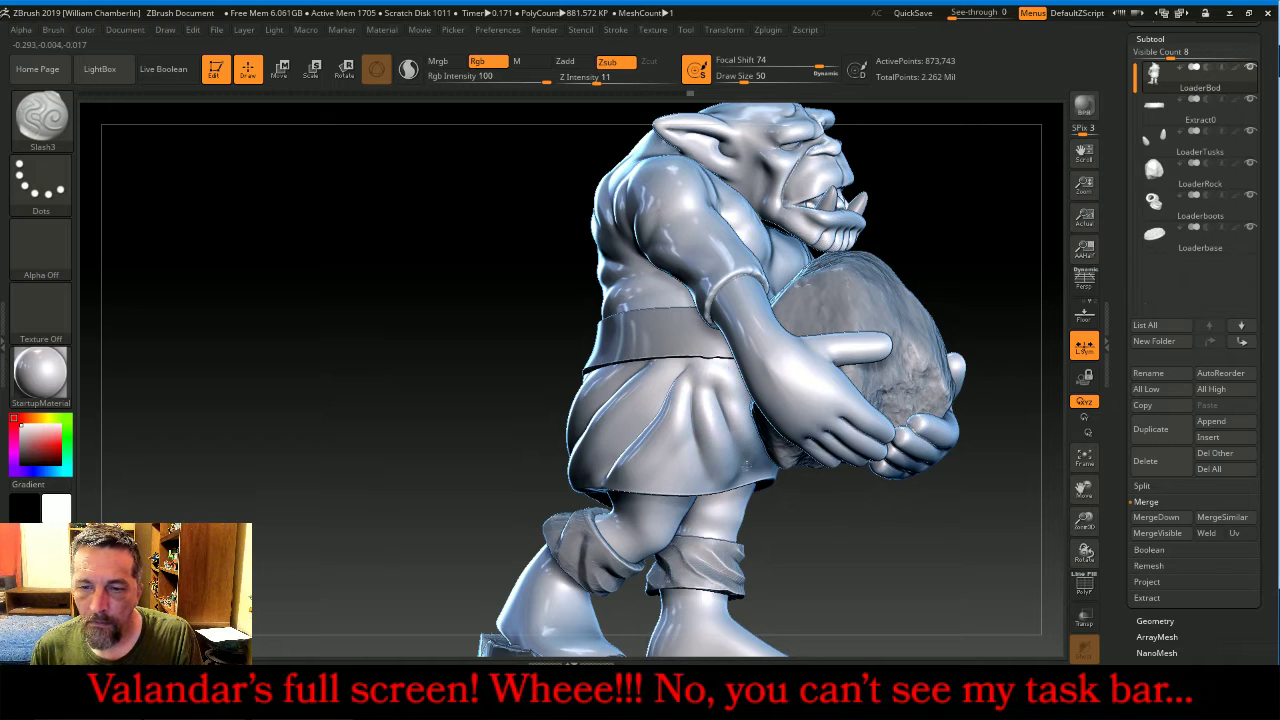
mouse_move(870, 569)
left_mouse_down()
mouse_move(907, 541)
mouse_move(840, 500)
mouse_move(880, 525)
left_mouse_up()
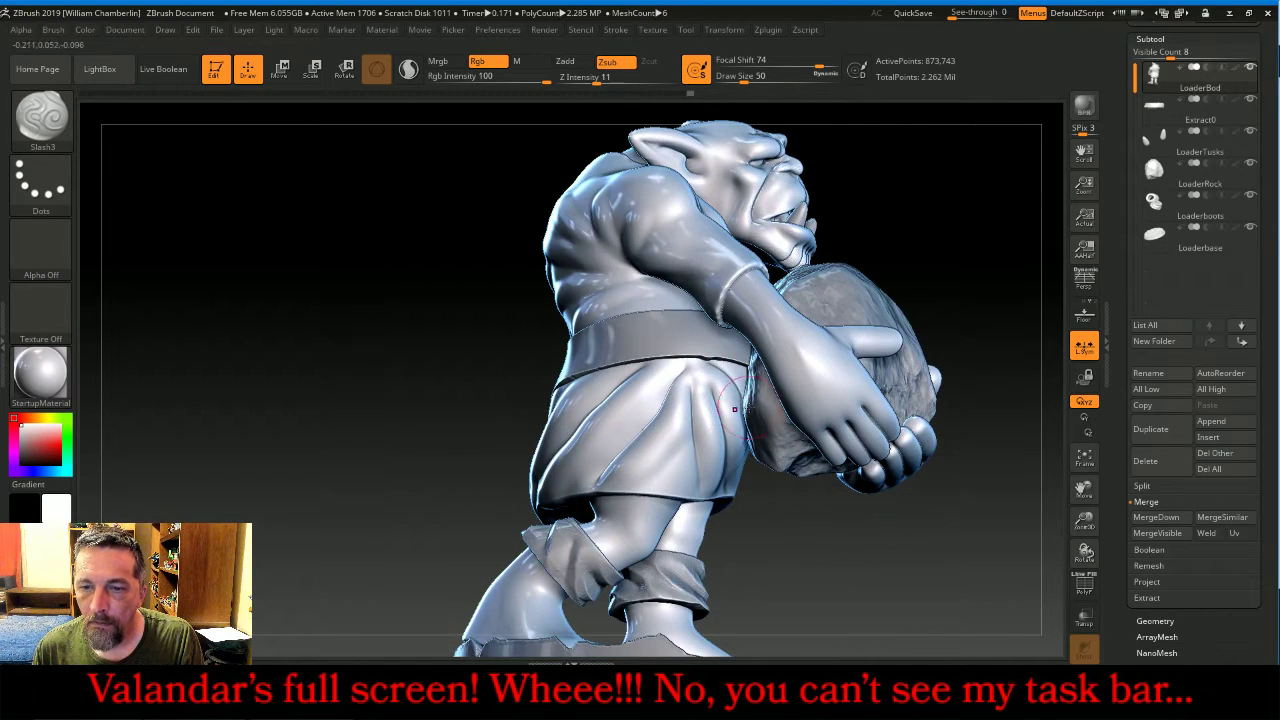
mouse_move(355, 297)
left_mouse_down()
mouse_move(862, 327)
mouse_move(908, 249)
mouse_move(717, 381)
left_mouse_up()
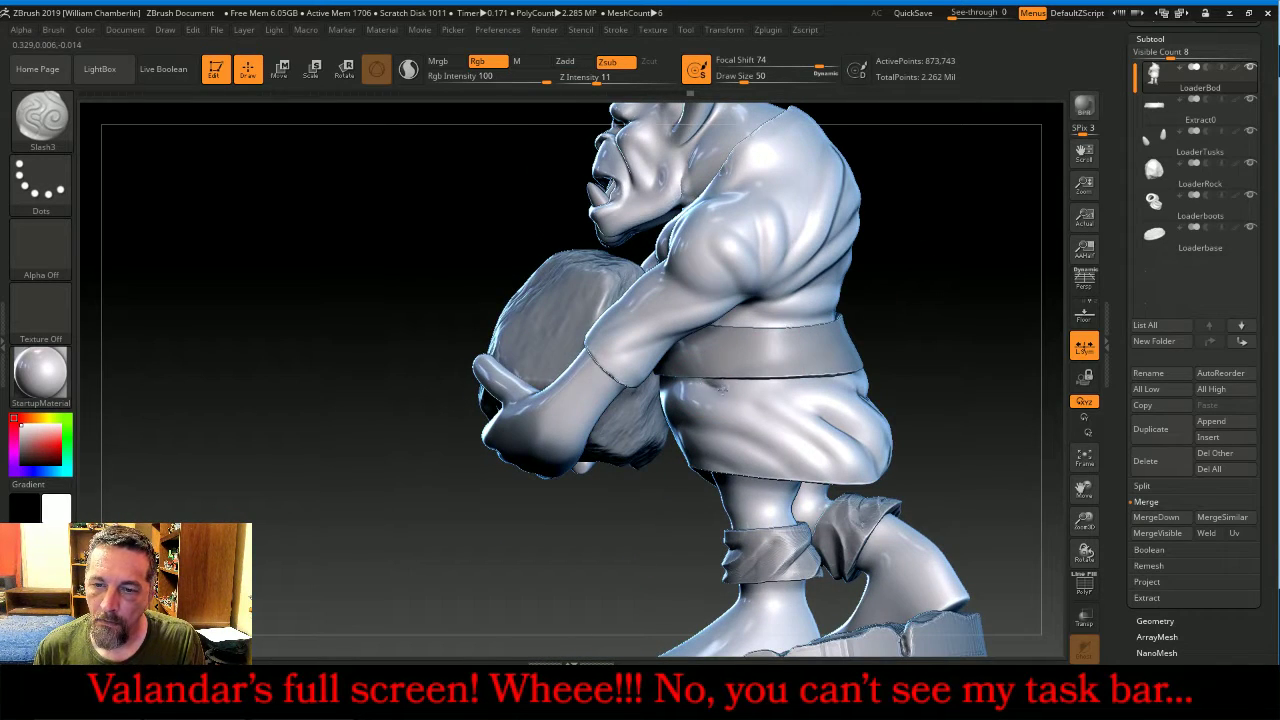
left_click_drag(891, 329, 971, 281)
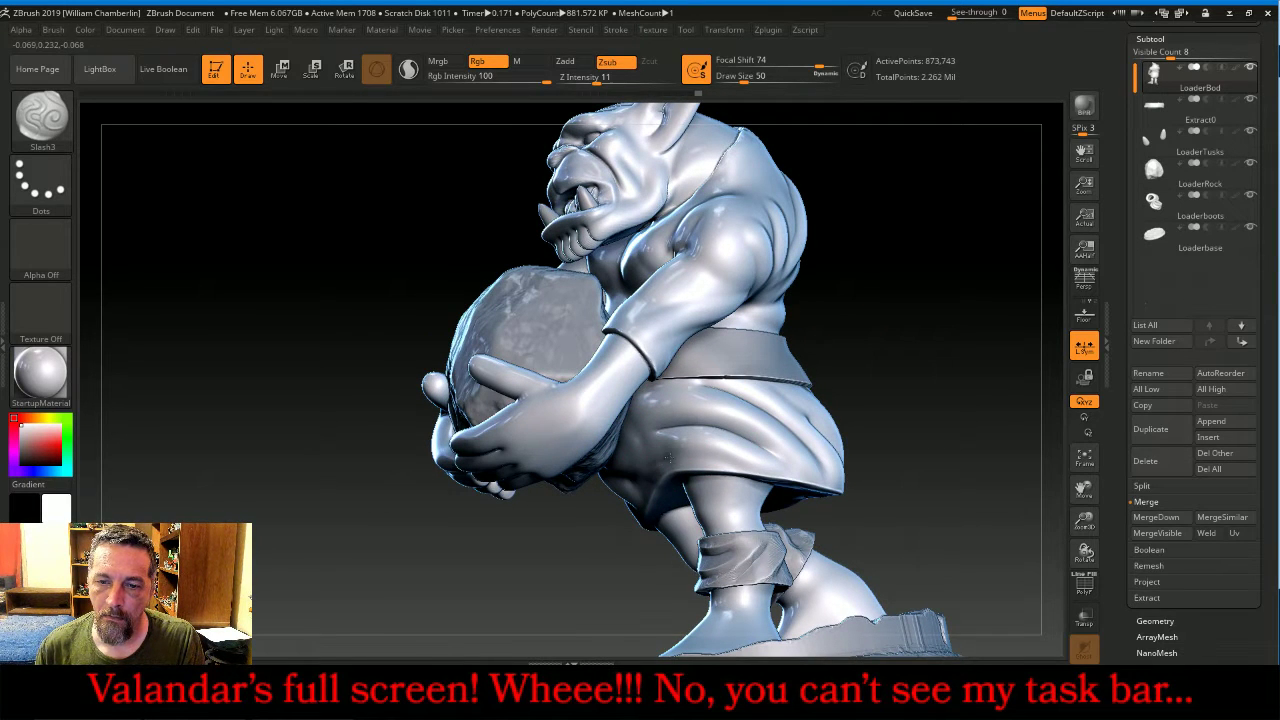
- Cut Slash3 creases between the folds on the tunic's back, running from the shoulders and upper back into the armpits
left_click_drag(885, 295, 863, 277)
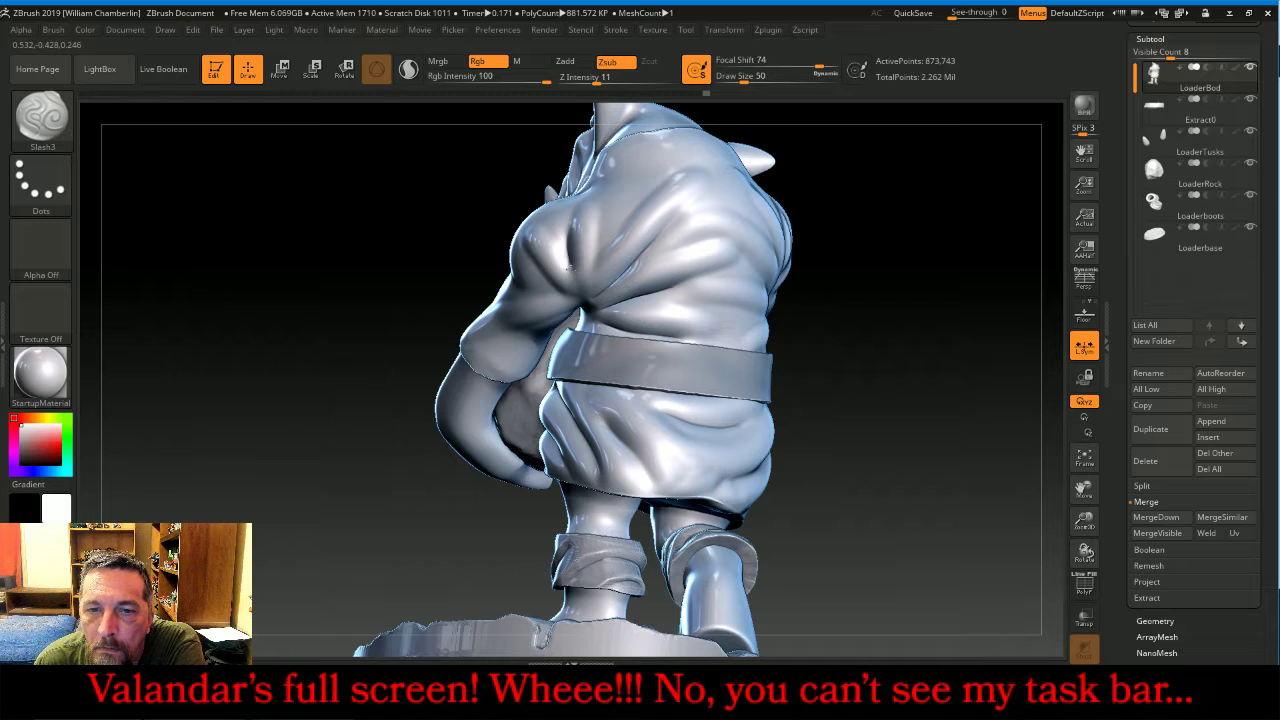
left_click_drag(558, 288, 585, 305)
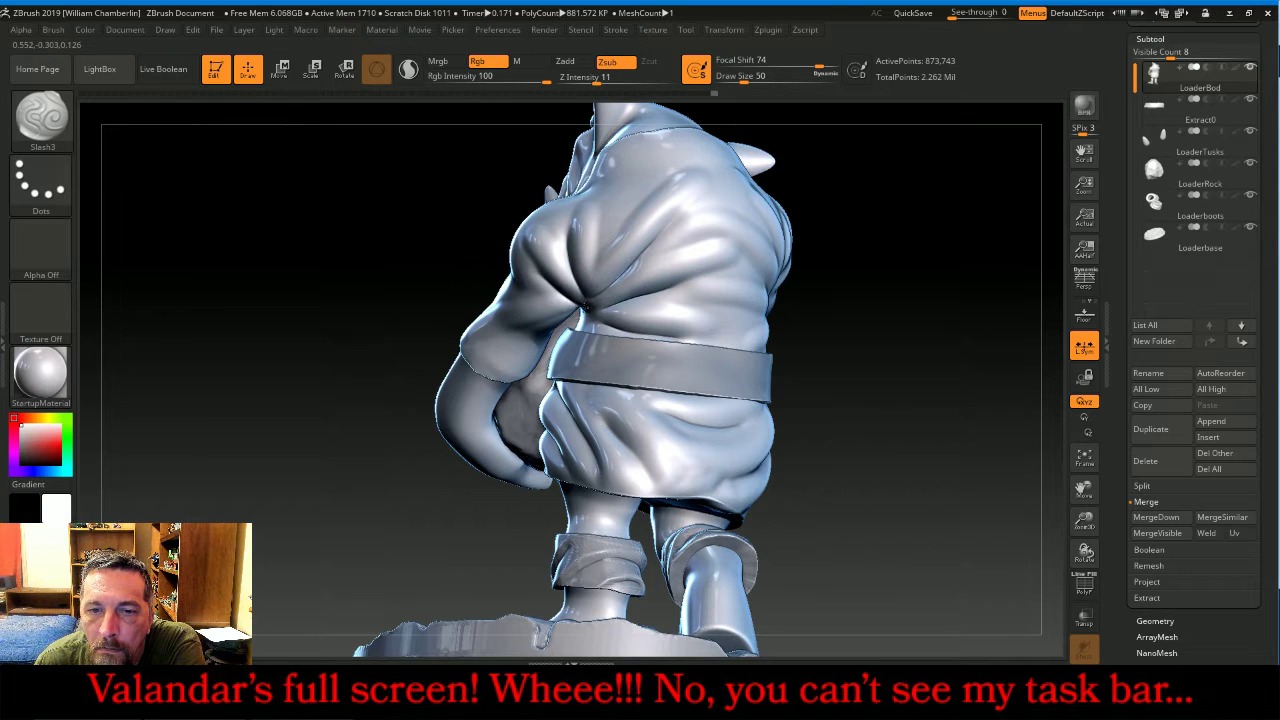
left_click_drag(840, 285, 849, 251)
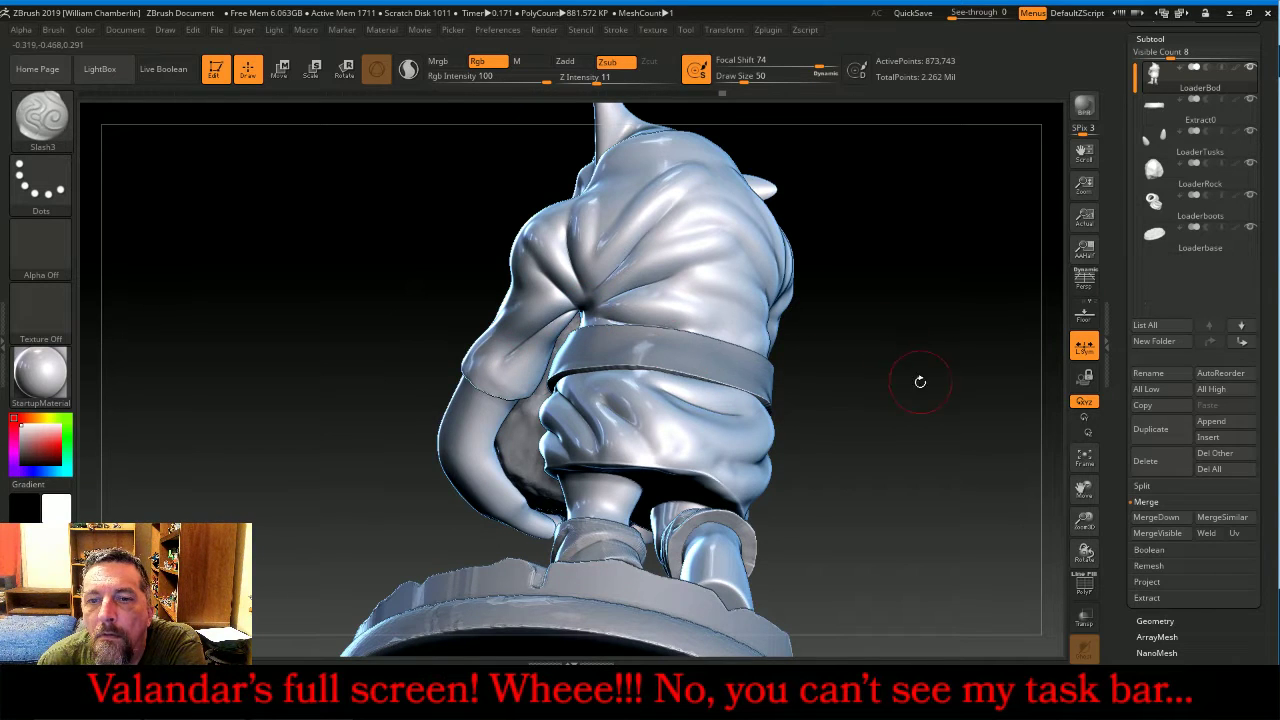
mouse_move(920, 374)
left_mouse_down()
mouse_move(878, 390)
mouse_move(869, 360)
mouse_move(912, 300)
mouse_move(929, 305)
mouse_move(915, 312)
left_mouse_up()
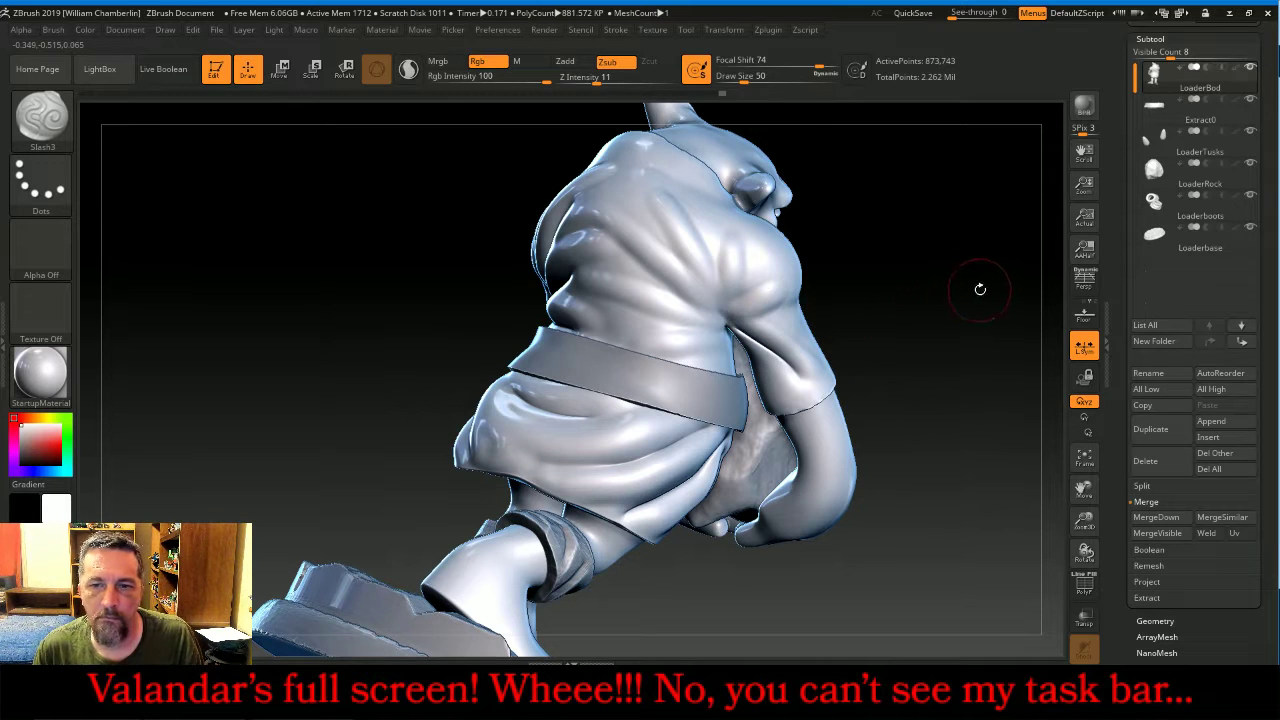
left_click_drag(980, 289, 934, 274)
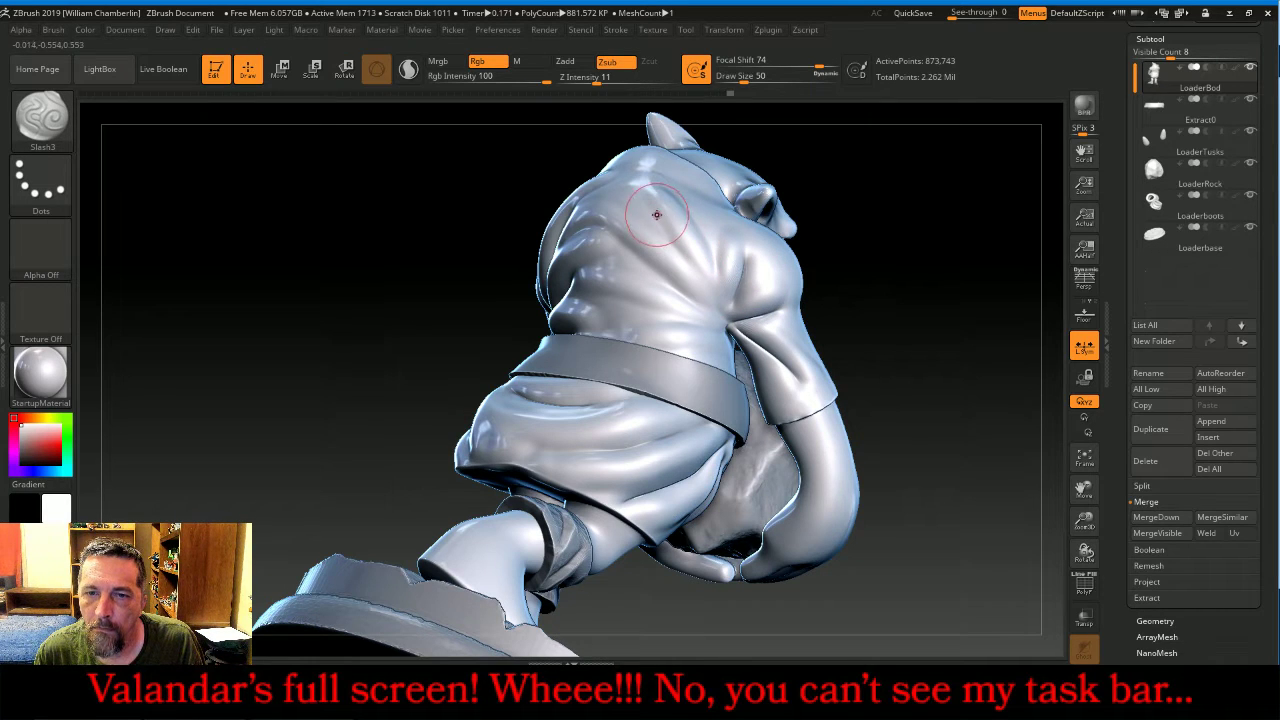
left_click_drag(661, 229, 709, 292)
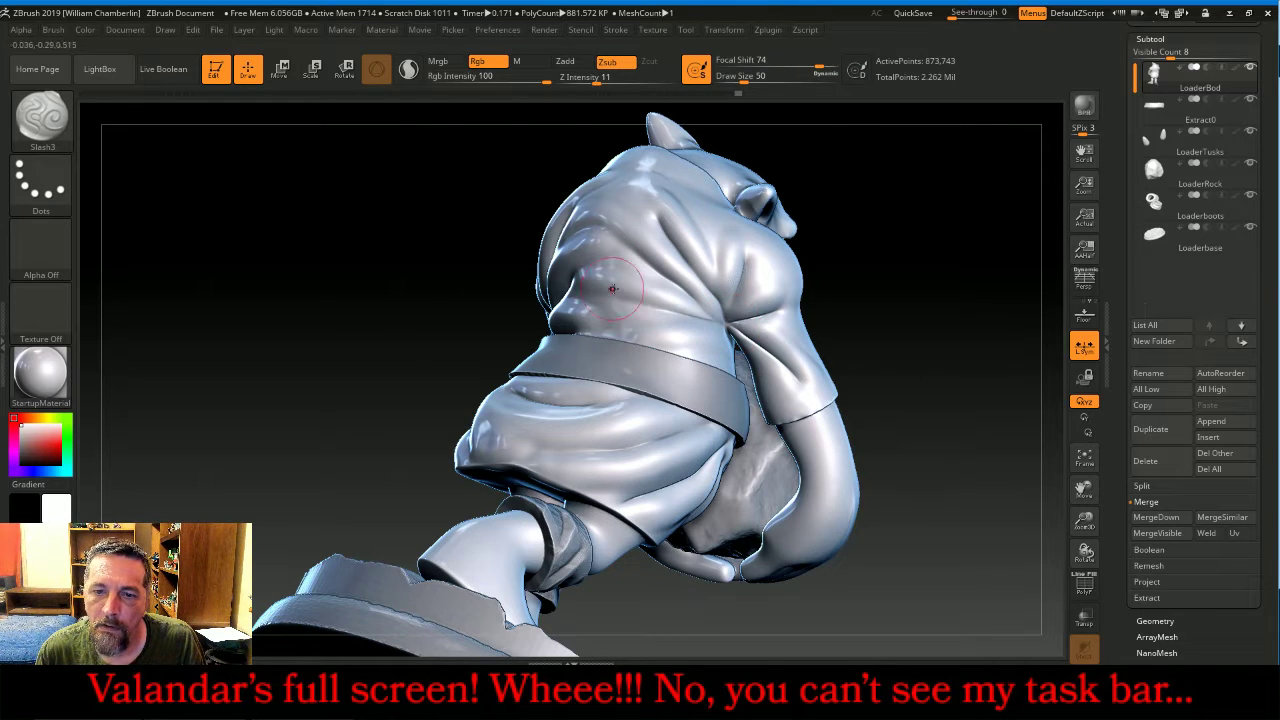
- Smooth the cloth creases on the backs of both shoulders
mouse_move(917, 263)
left_mouse_down()
mouse_move(951, 291)
mouse_move(983, 247)
mouse_move(923, 229)
mouse_move(657, 223)
left_mouse_up()
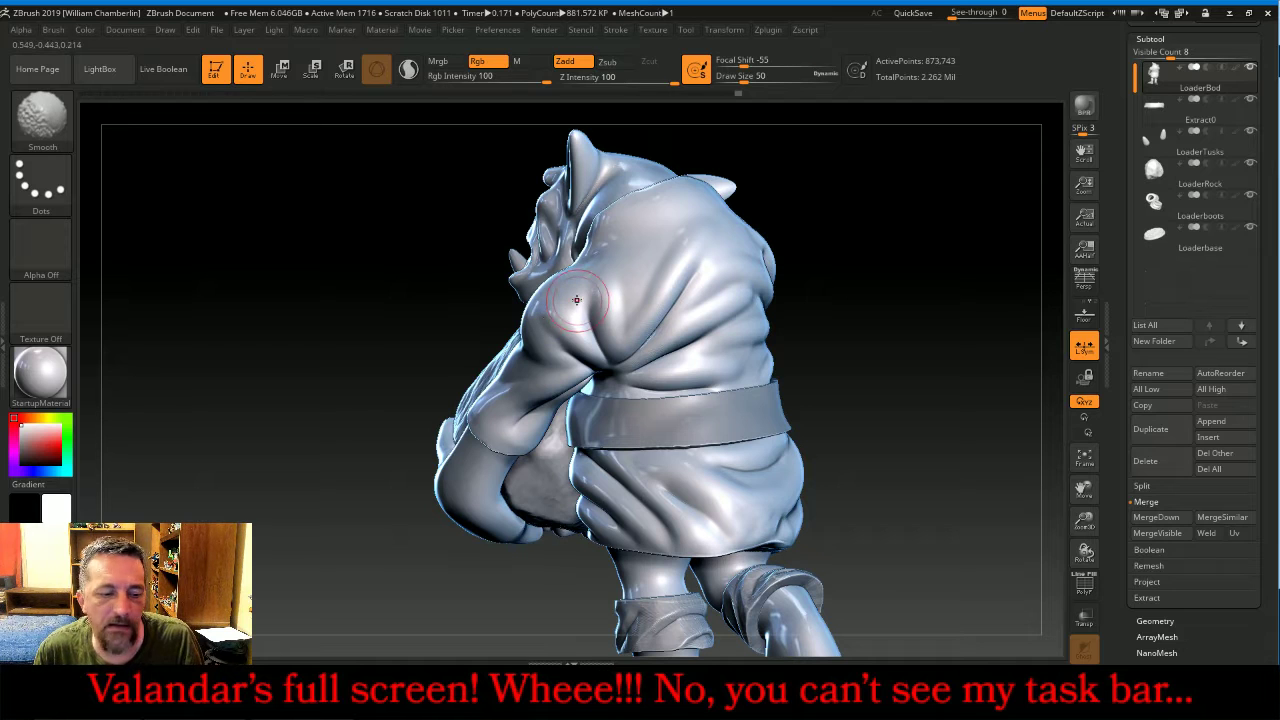
left_click_drag(579, 299, 567, 332)
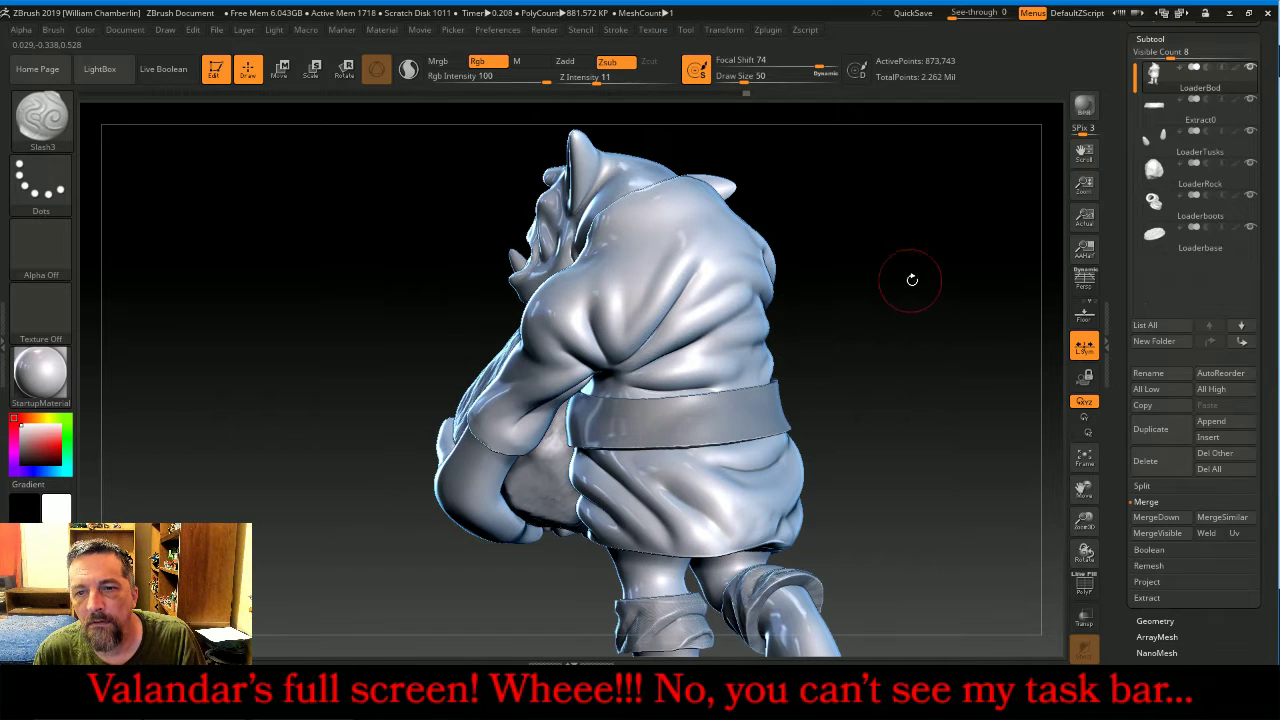
left_click_drag(911, 280, 731, 246)
key("shift")
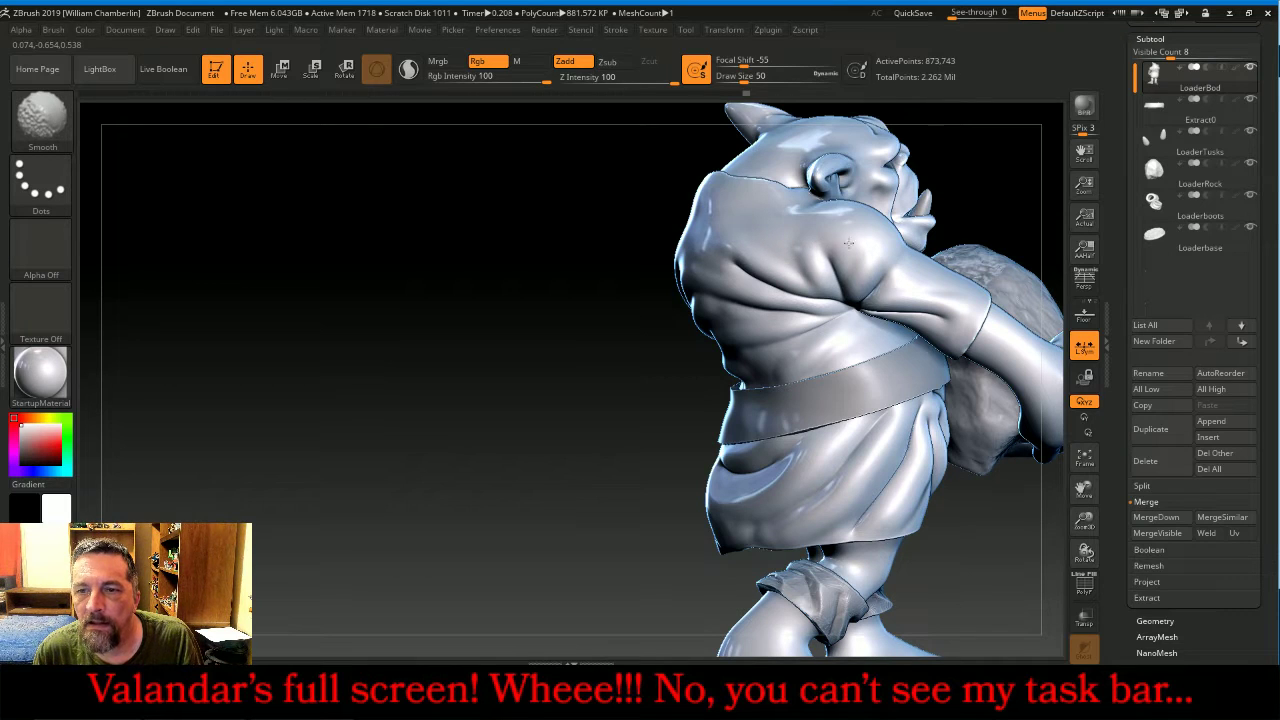
left_click_drag(848, 243, 866, 253, "shift")
- Carve Slash3 creases into the front of the tunic around the armpits and chest
mouse_move(596, 419)
left_mouse_down()
mouse_move(529, 430)
mouse_move(509, 391)
mouse_move(805, 394)
mouse_move(693, 317)
mouse_move(713, 340)
mouse_move(711, 304)
mouse_move(727, 346)
mouse_move(747, 357)
left_mouse_up()
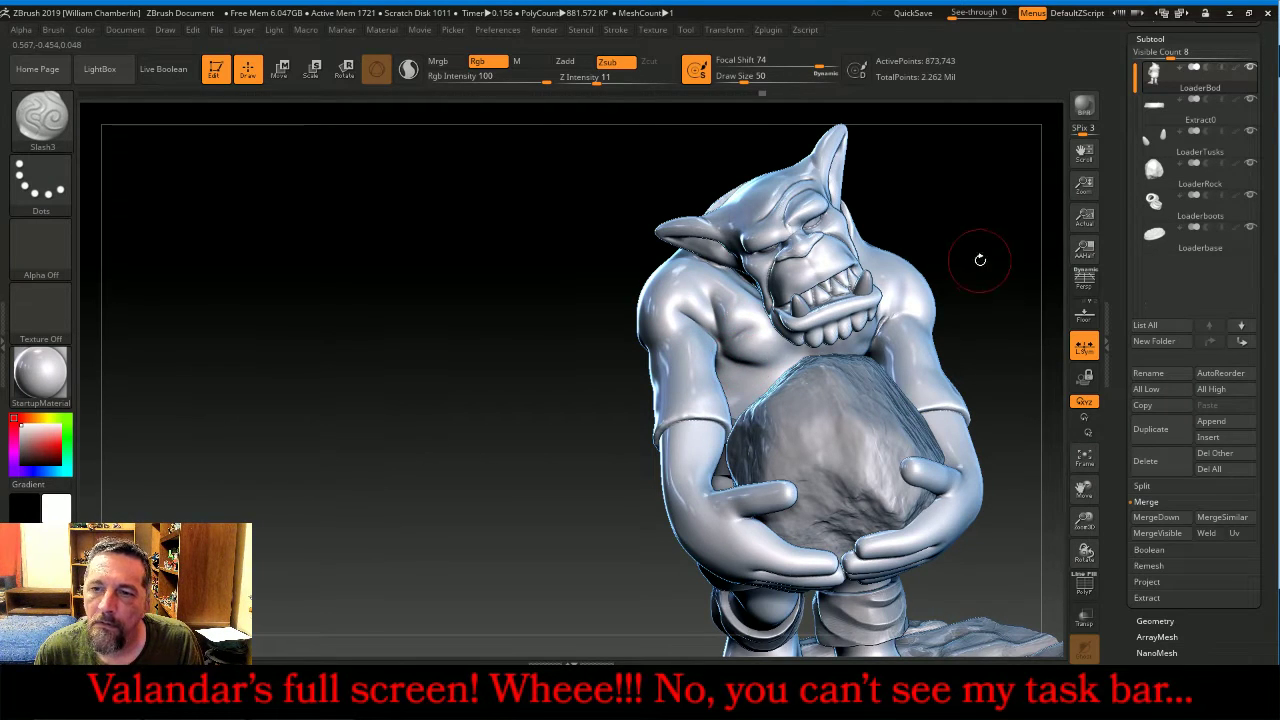
left_click_drag(980, 260, 975, 265)
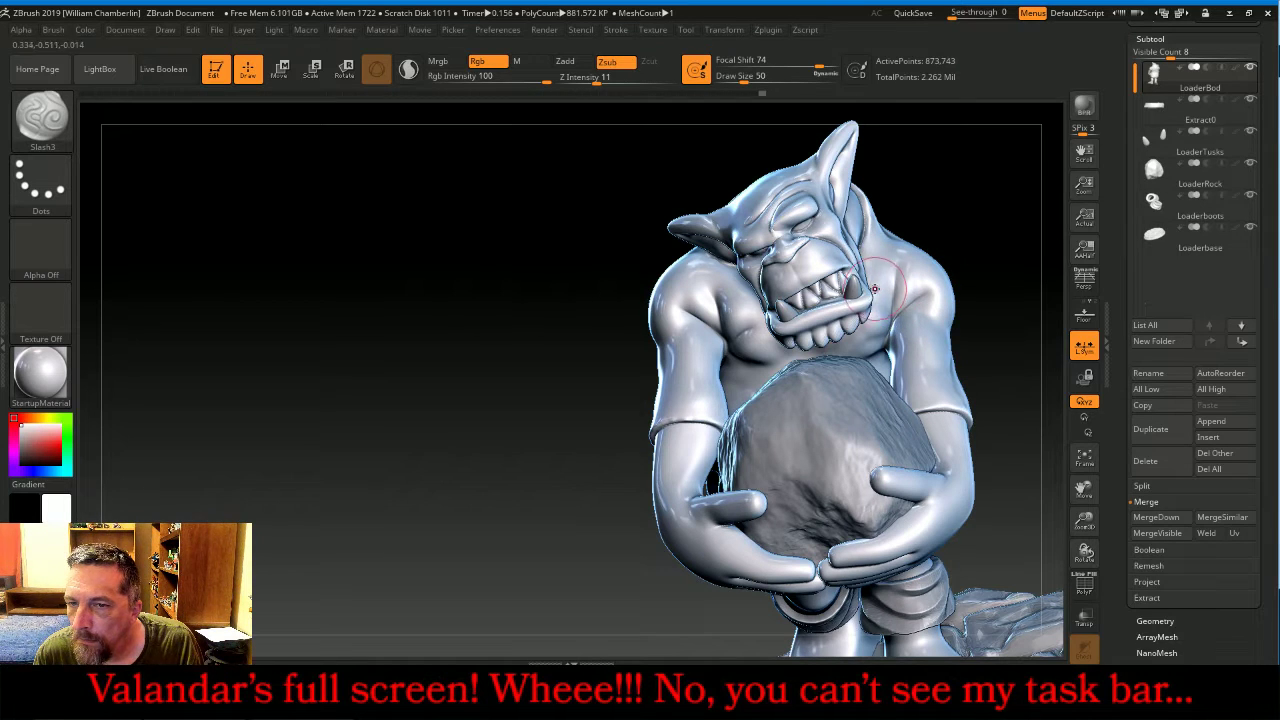
left_click_drag(1002, 230, 905, 278)
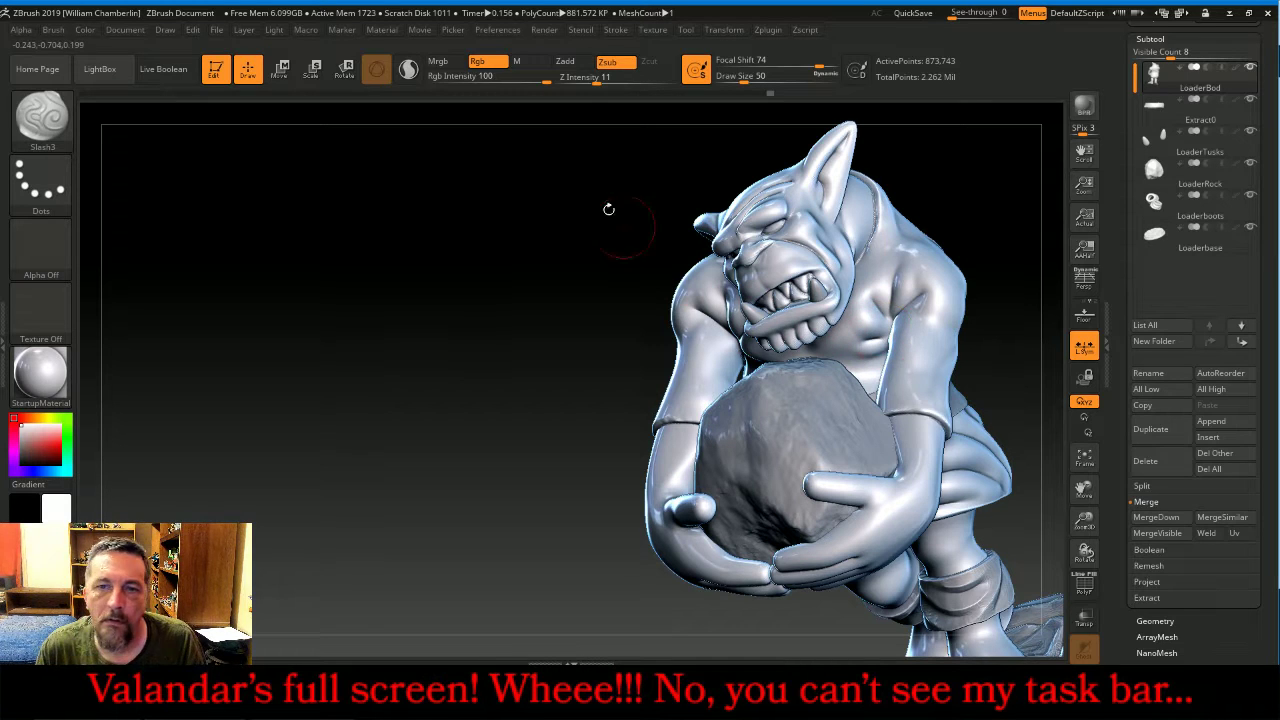
- Raise ridges along the skirt folds on the back and side with Slash3 in Zadd mode at Z intensity 7
left_click(572, 64)
left_click_drag(597, 80, 593, 80)
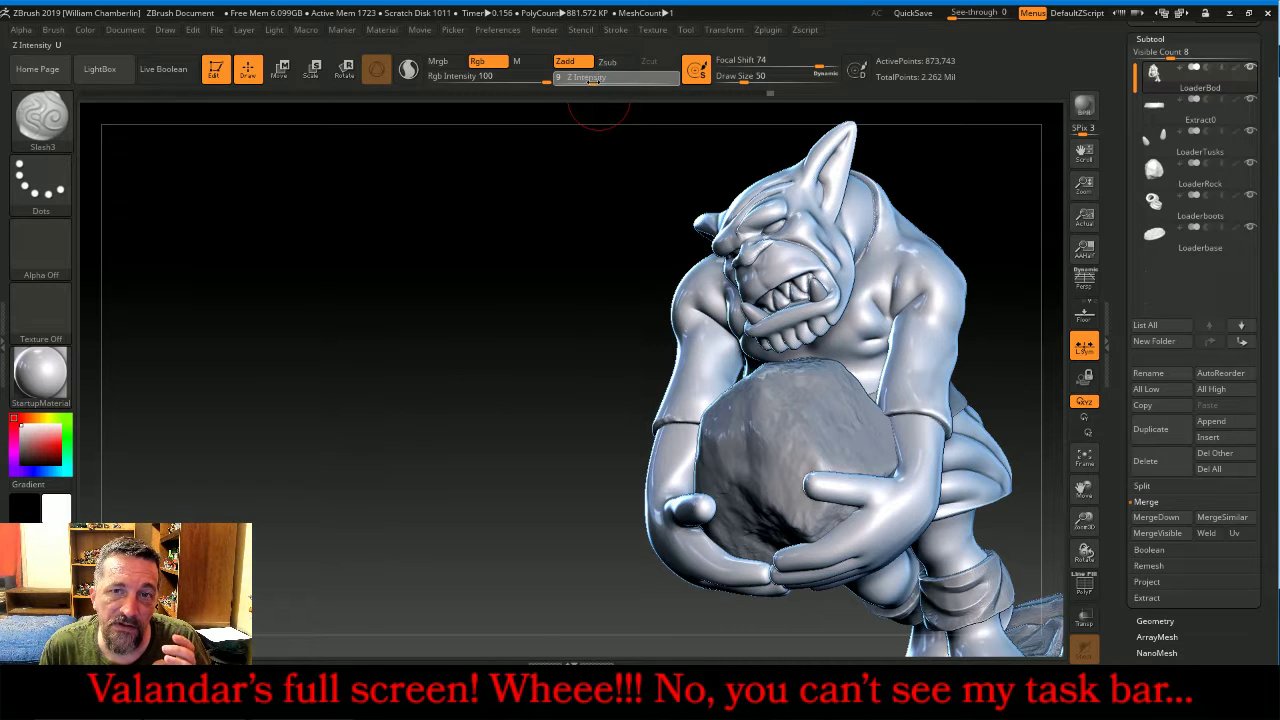
left_click_drag(606, 146, 757, 423)
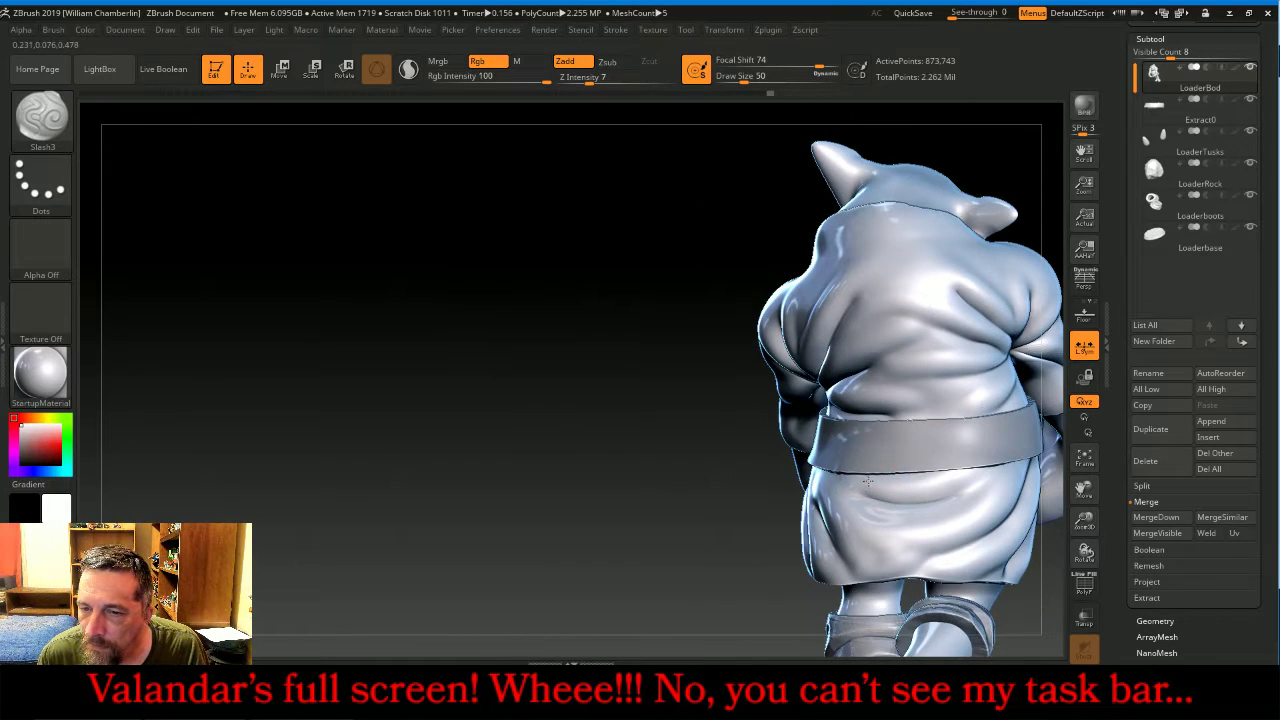
left_click_drag(1084, 488, 808, 383)
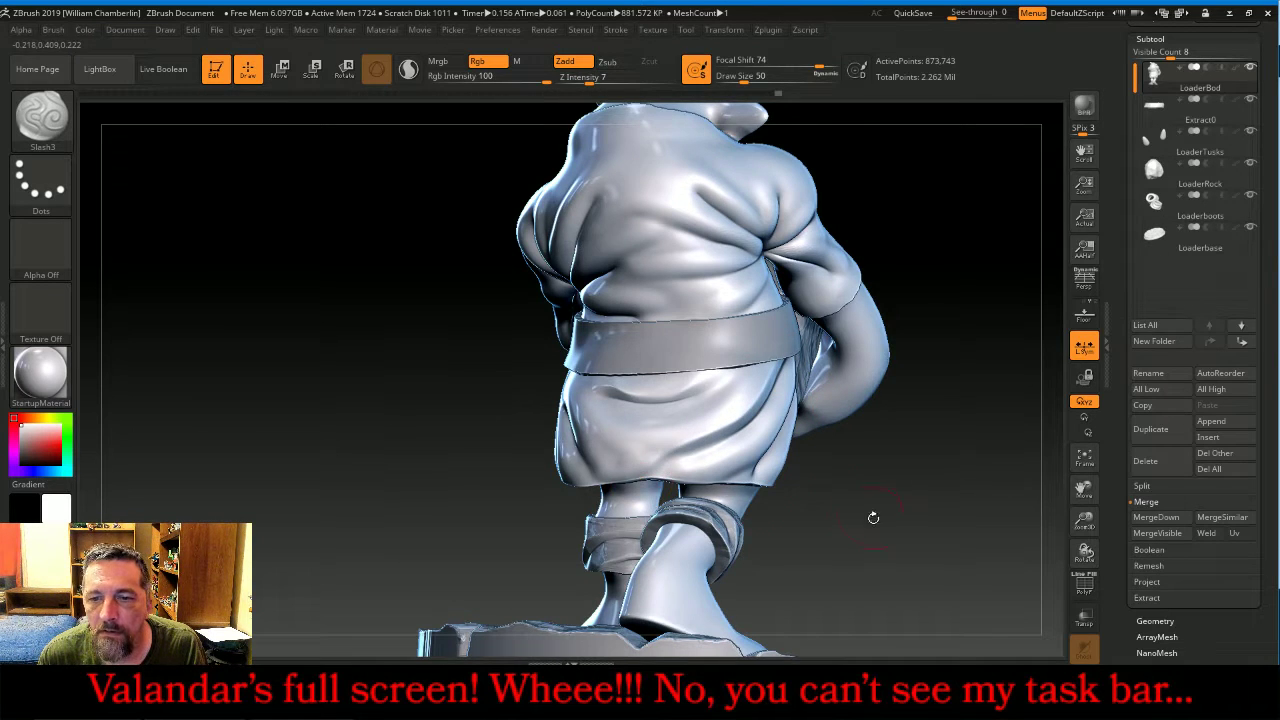
left_click_drag(871, 517, 790, 432)
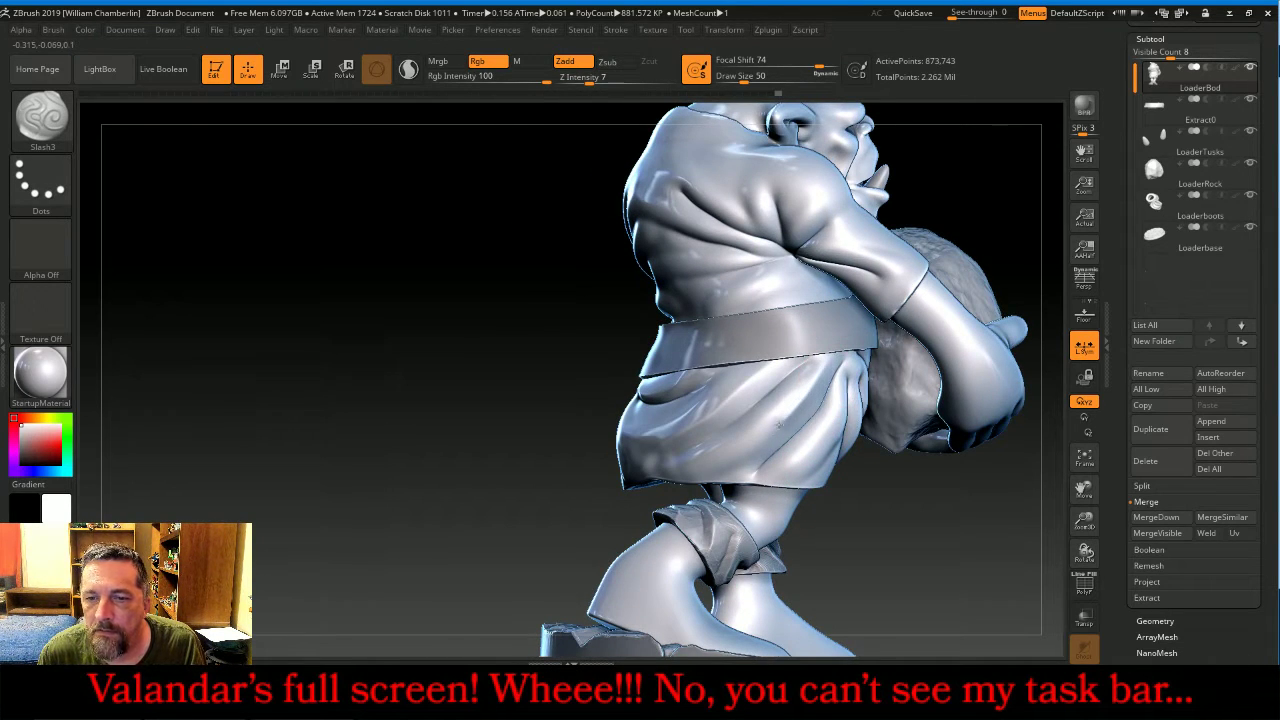
left_click_drag(945, 543, 878, 545)
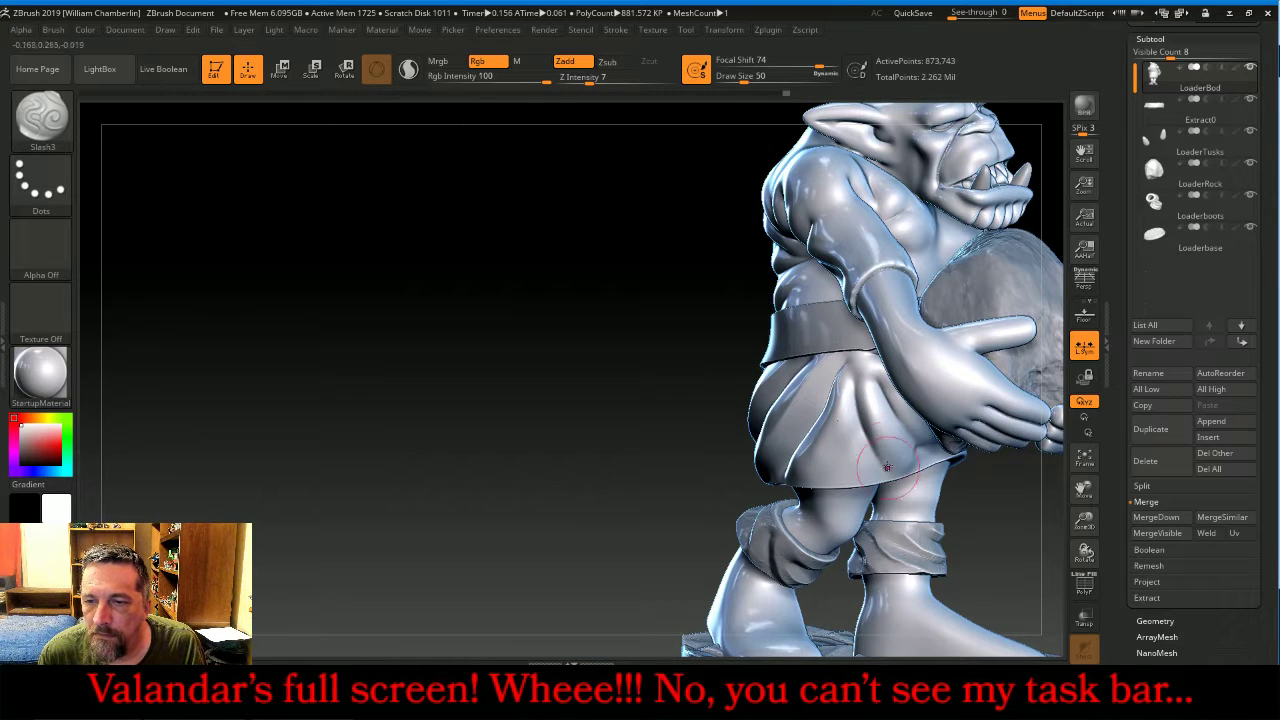
- Add raised Slash3 ridges to the tunic folds around the armpits, across the back and above the belt
left_click_drag(640, 390, 608, 396)
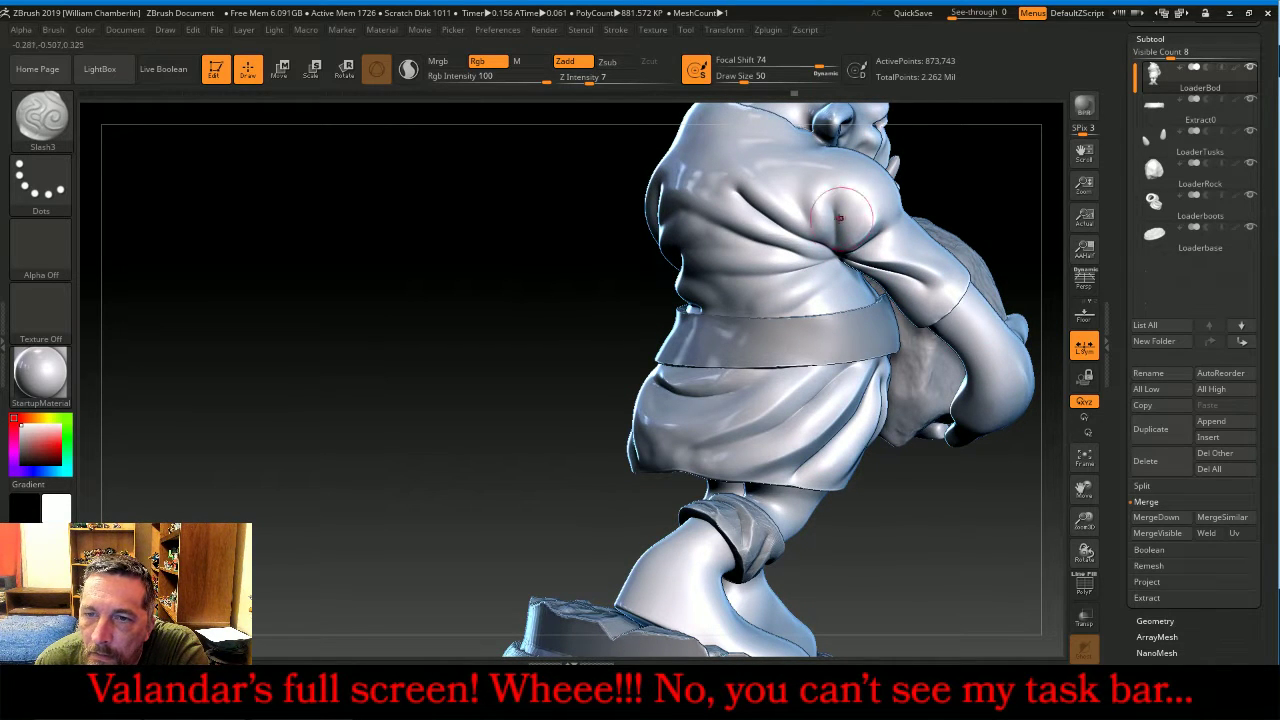
mouse_move(840, 217)
left_mouse_down()
mouse_move(808, 194)
mouse_move(811, 210)
left_mouse_up()
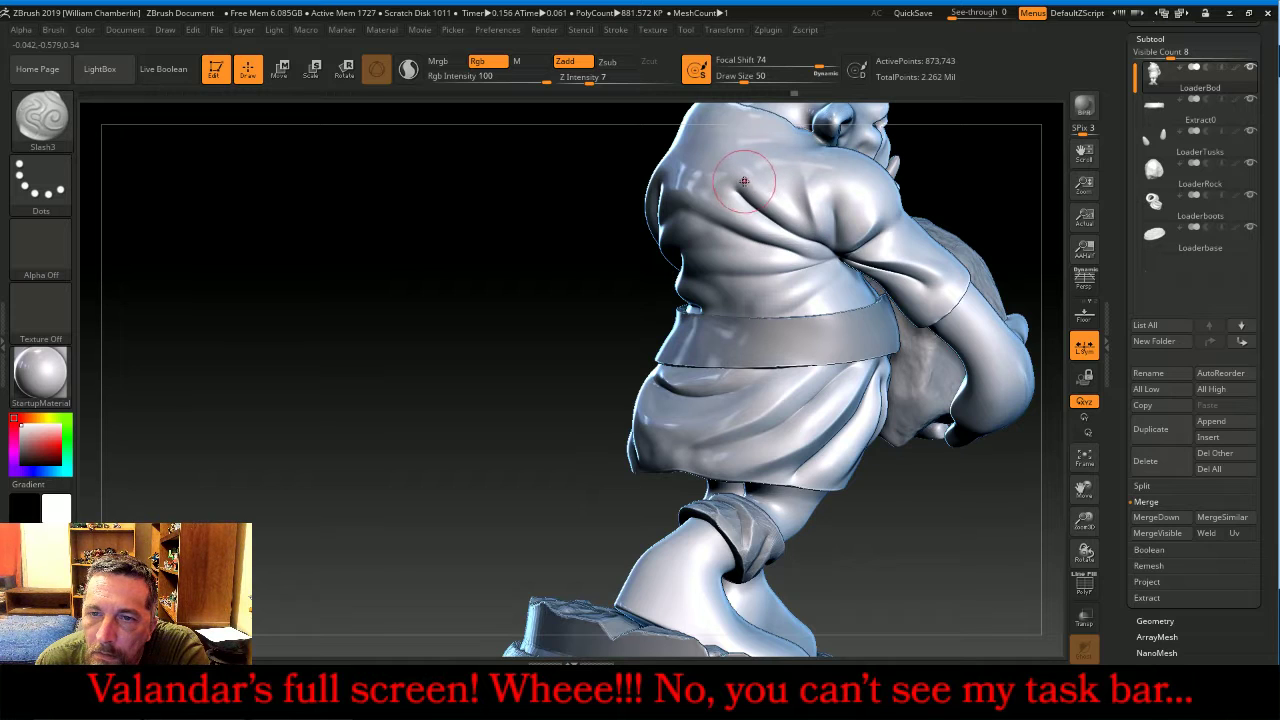
mouse_move(744, 187)
left_mouse_down()
mouse_move(812, 243)
mouse_move(786, 240)
mouse_move(828, 253)
mouse_move(753, 262)
left_mouse_up()
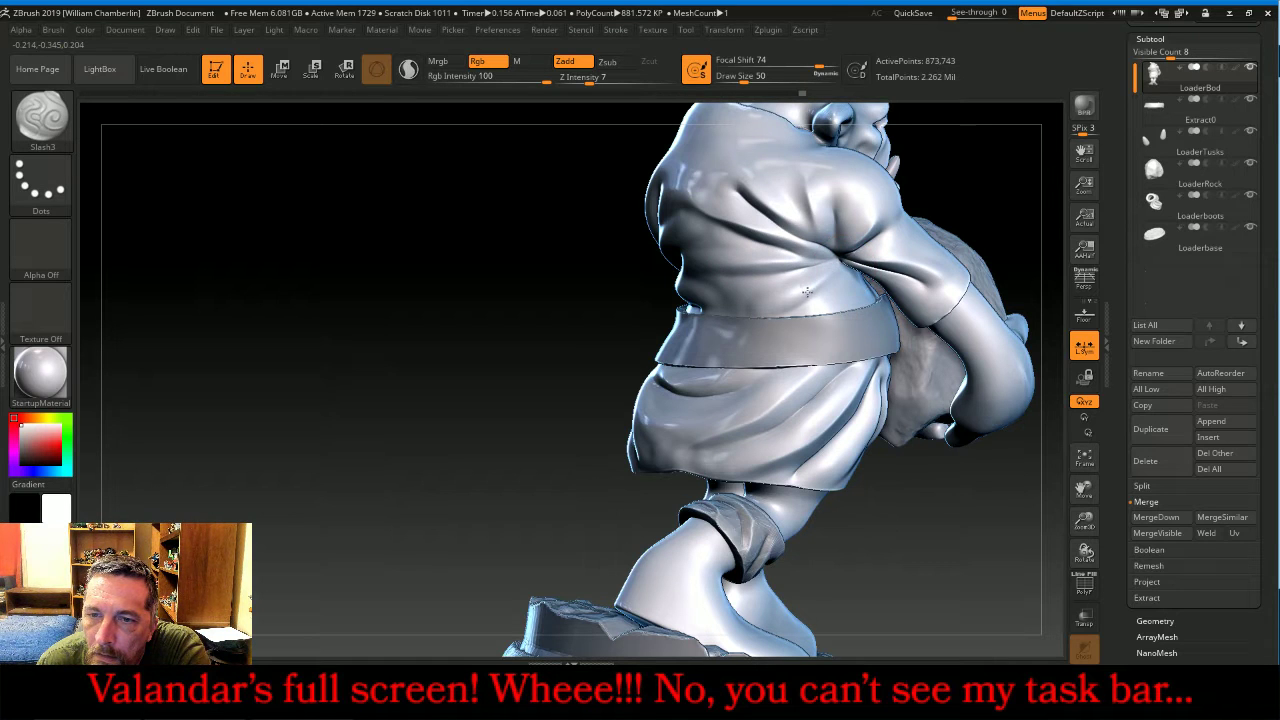
mouse_move(448, 293)
left_mouse_down()
mouse_move(560, 295)
mouse_move(528, 290)
left_mouse_up()
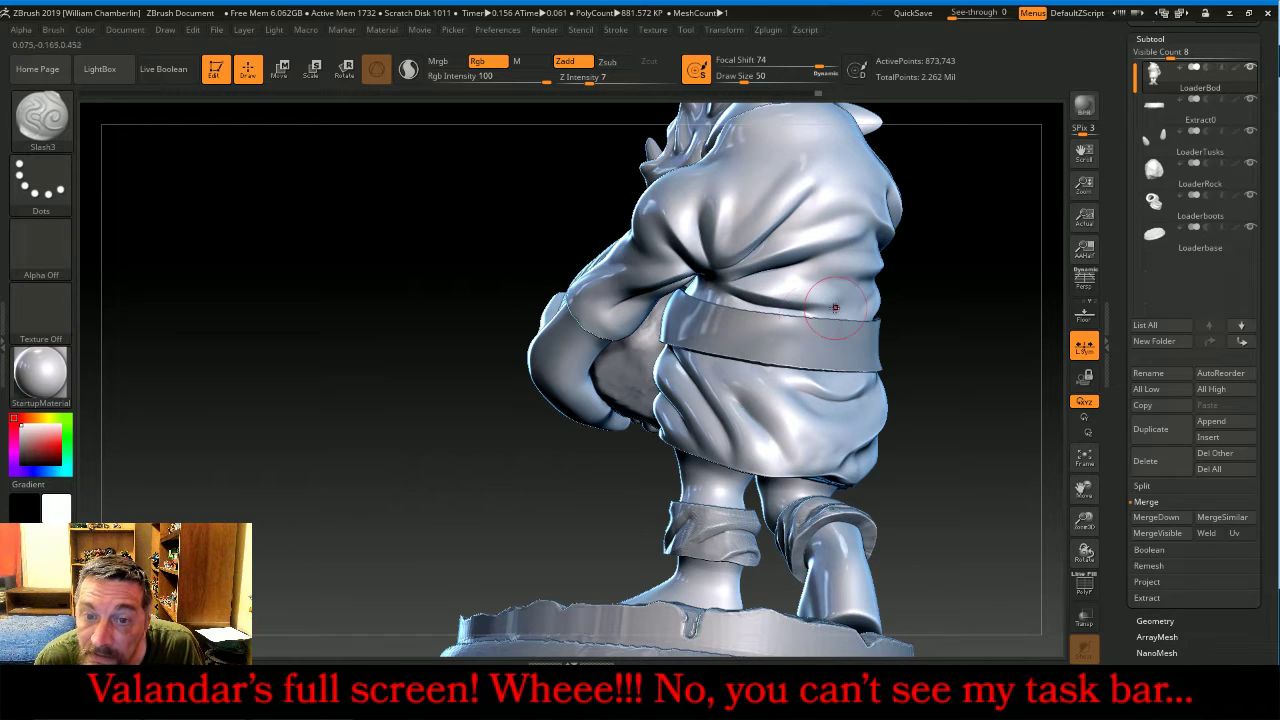
left_click_drag(445, 479, 692, 430)
left_click_drag(830, 309, 753, 251)
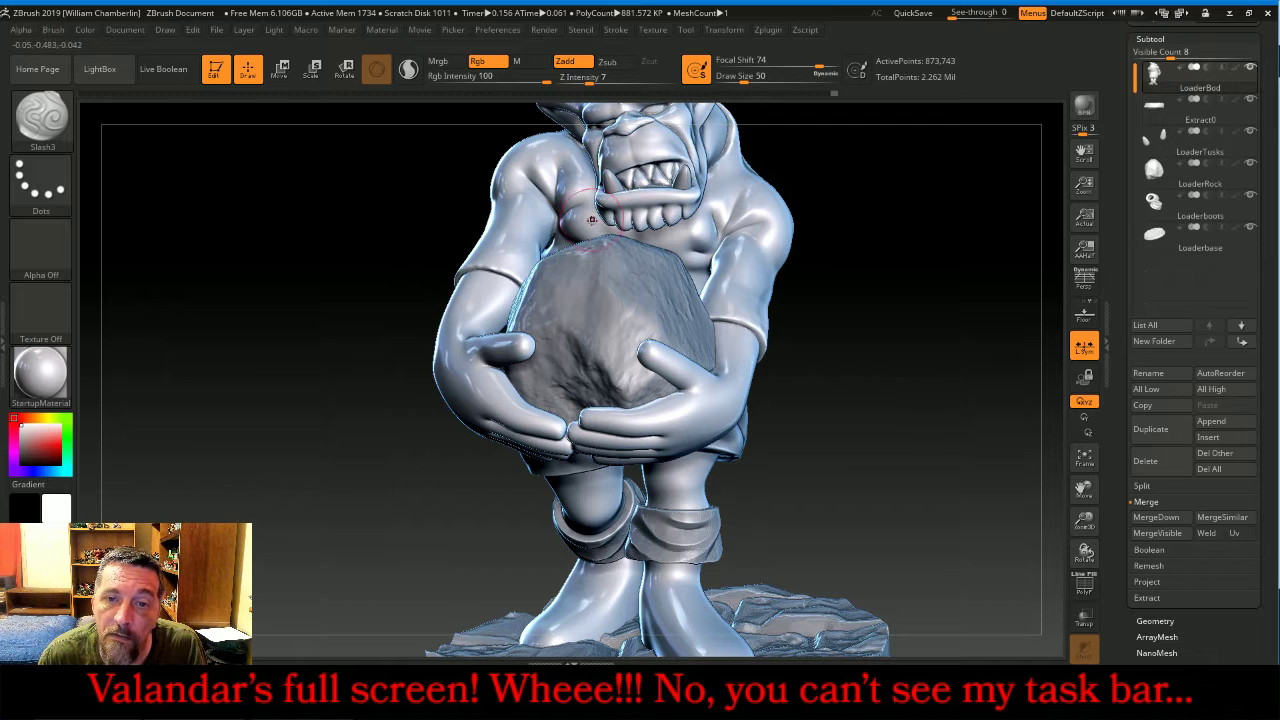
left_click(1083, 456)
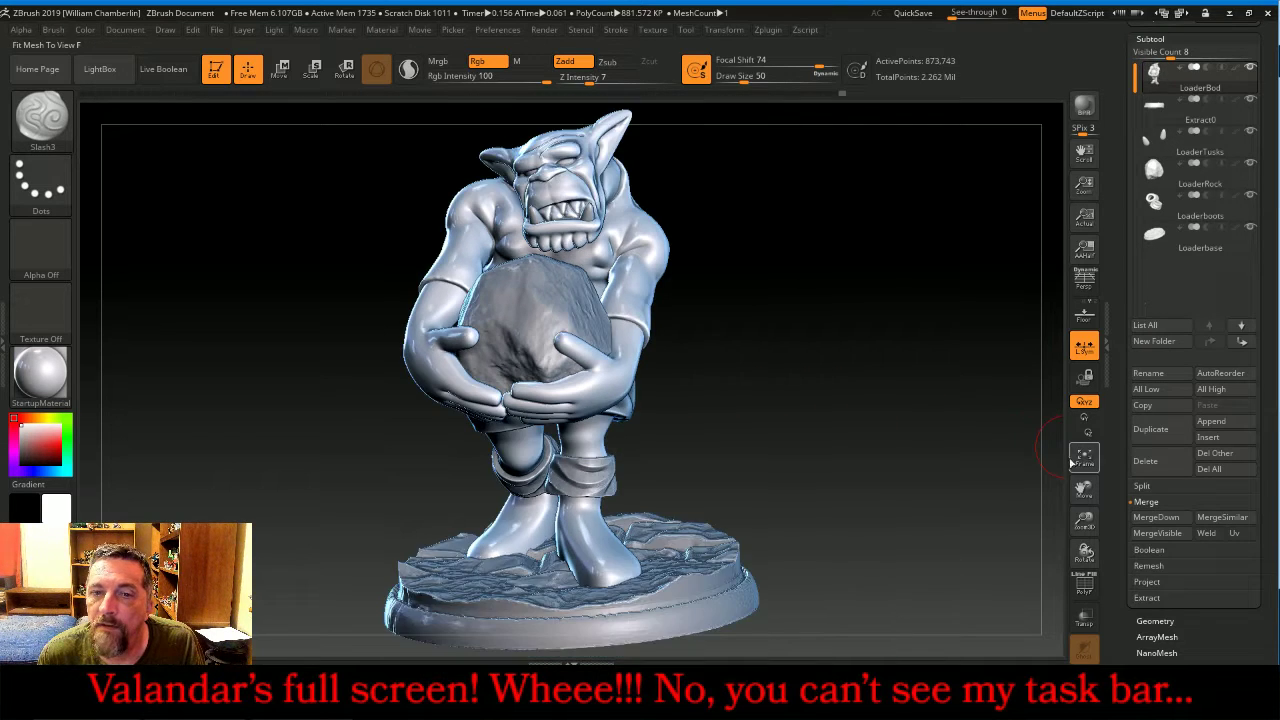
- Review the figure from the front and side and check the live chat in Firefox
left_click_drag(1044, 472, 853, 418)
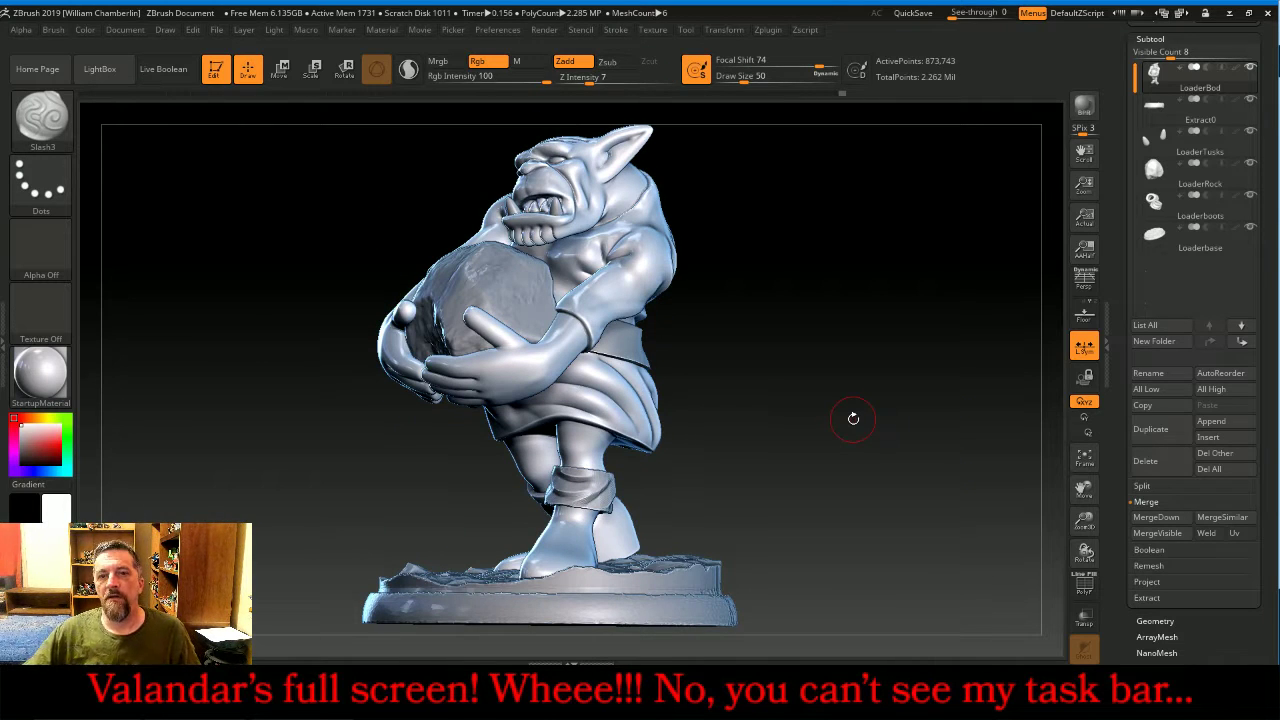
key("ctrl+shift+t")
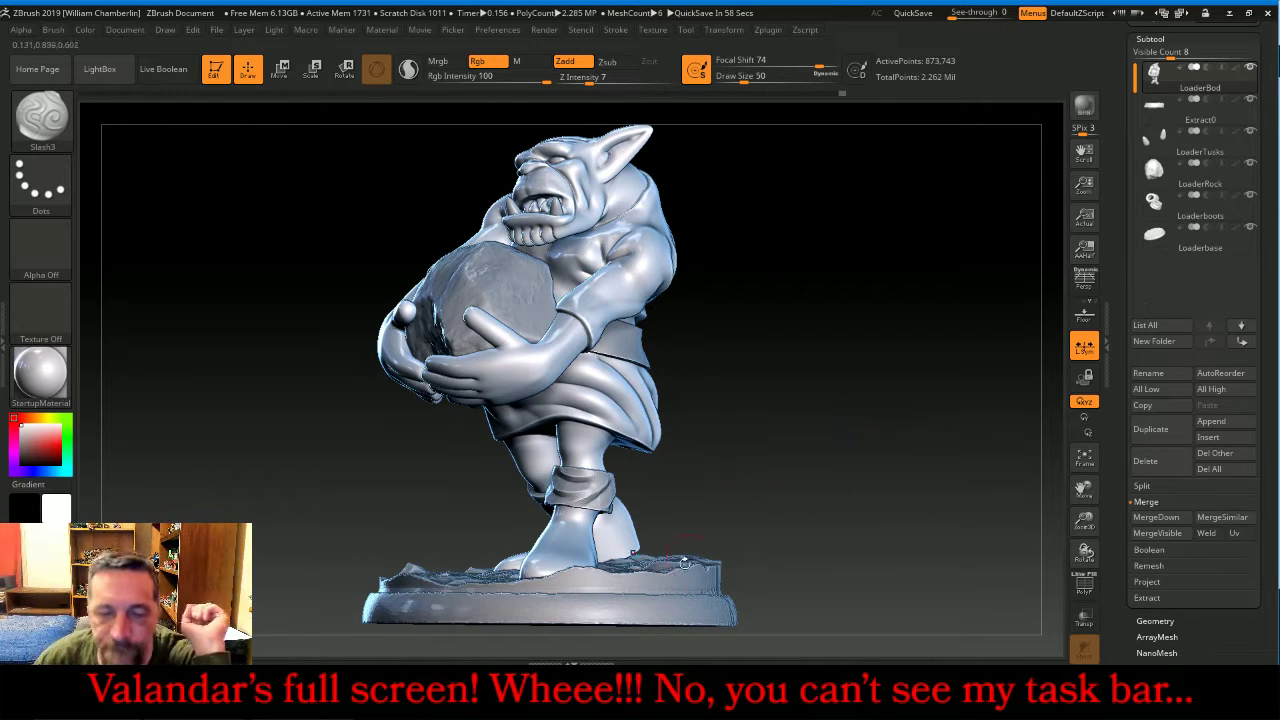
key("alt+Tab")
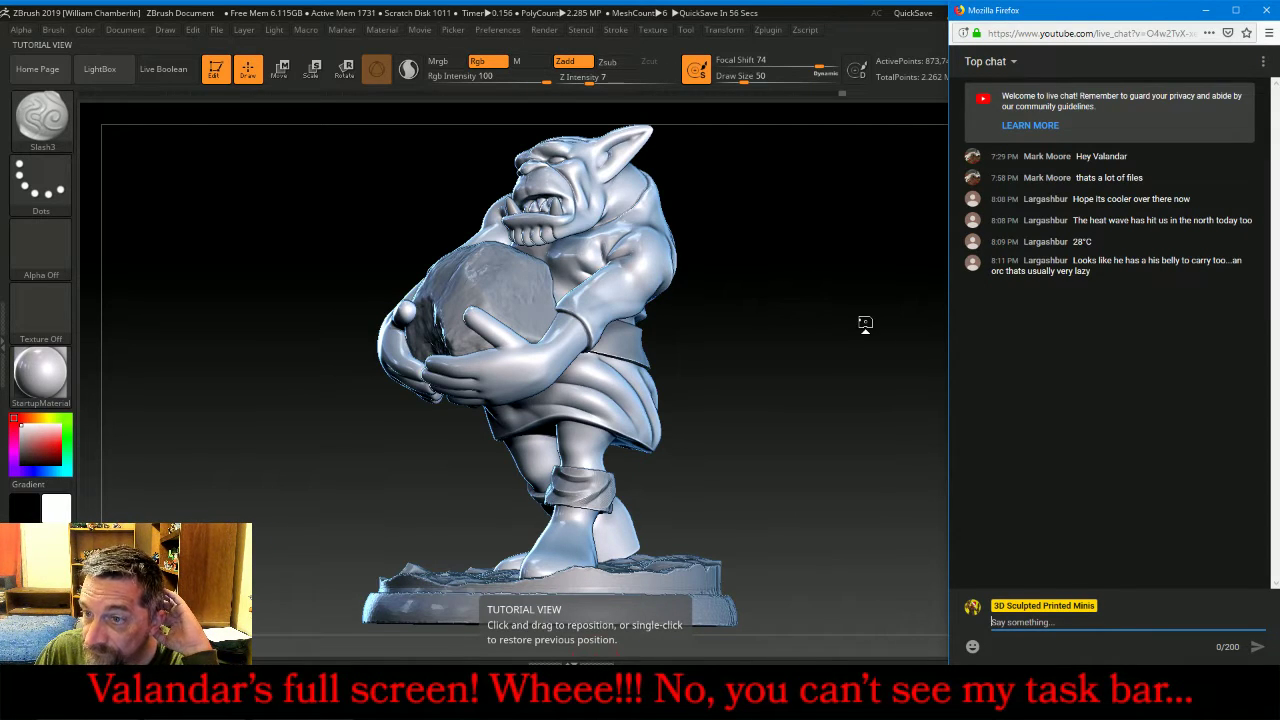
left_click_drag(865, 323, 921, 334)
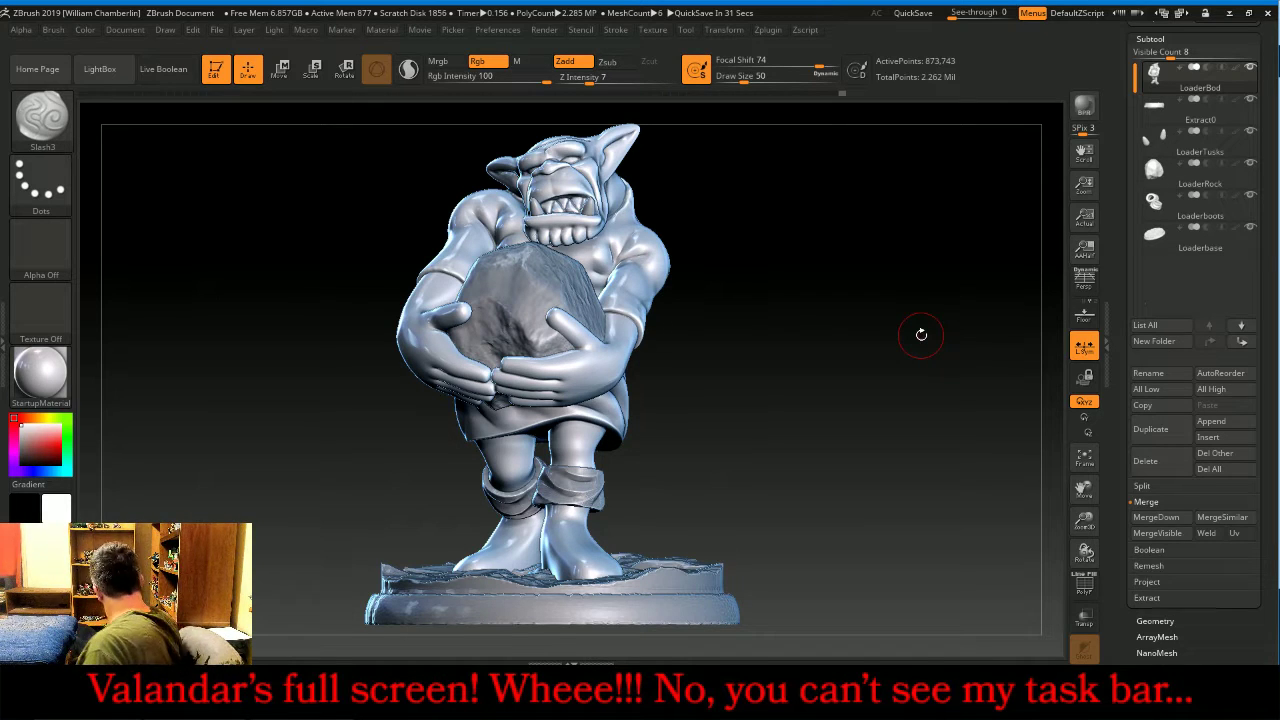
- Hide the base subtool and merge the extracted piece, tusks, rock and boots down into the LoaderBod subtool
left_click(1250, 227)
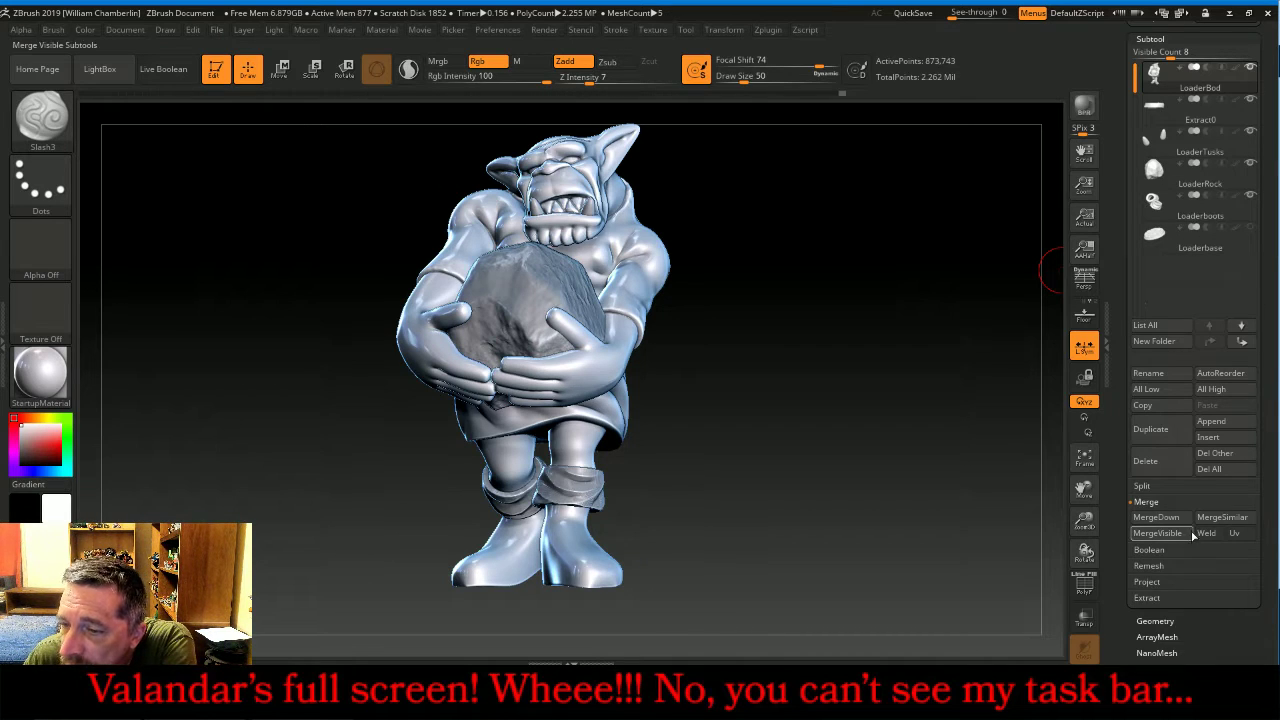
left_click(1180, 517)
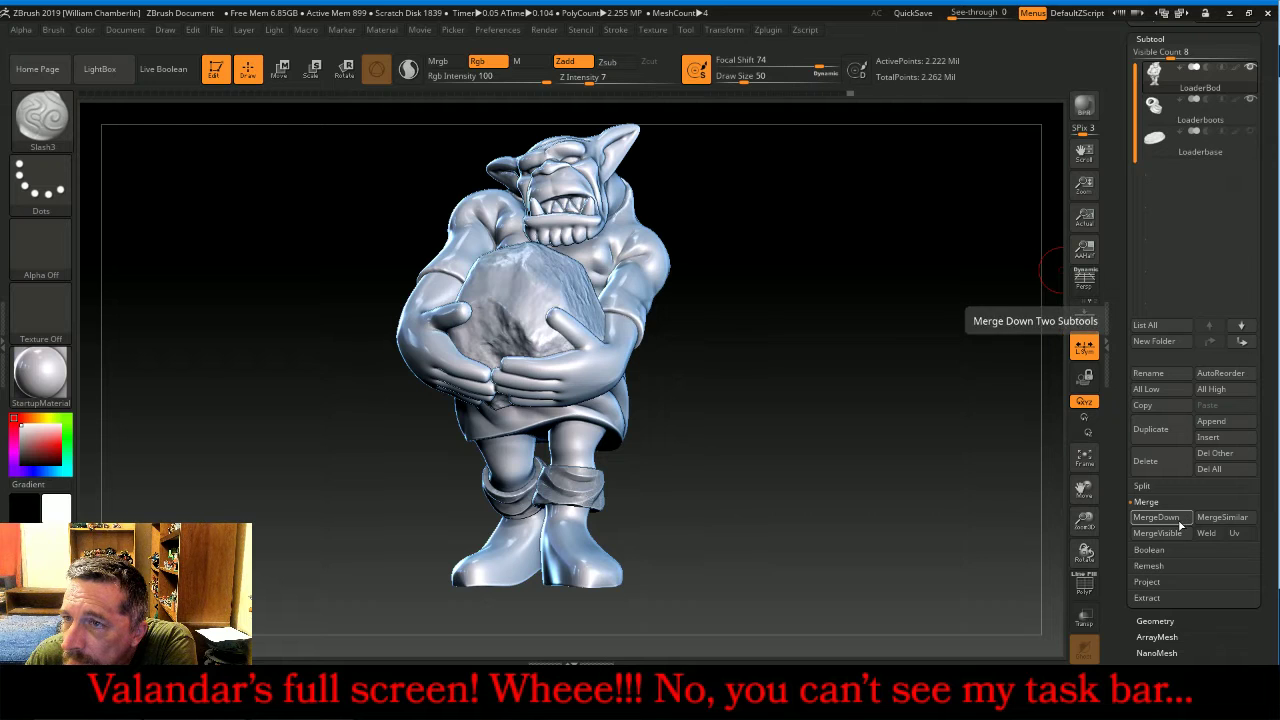
left_click(1178, 519)
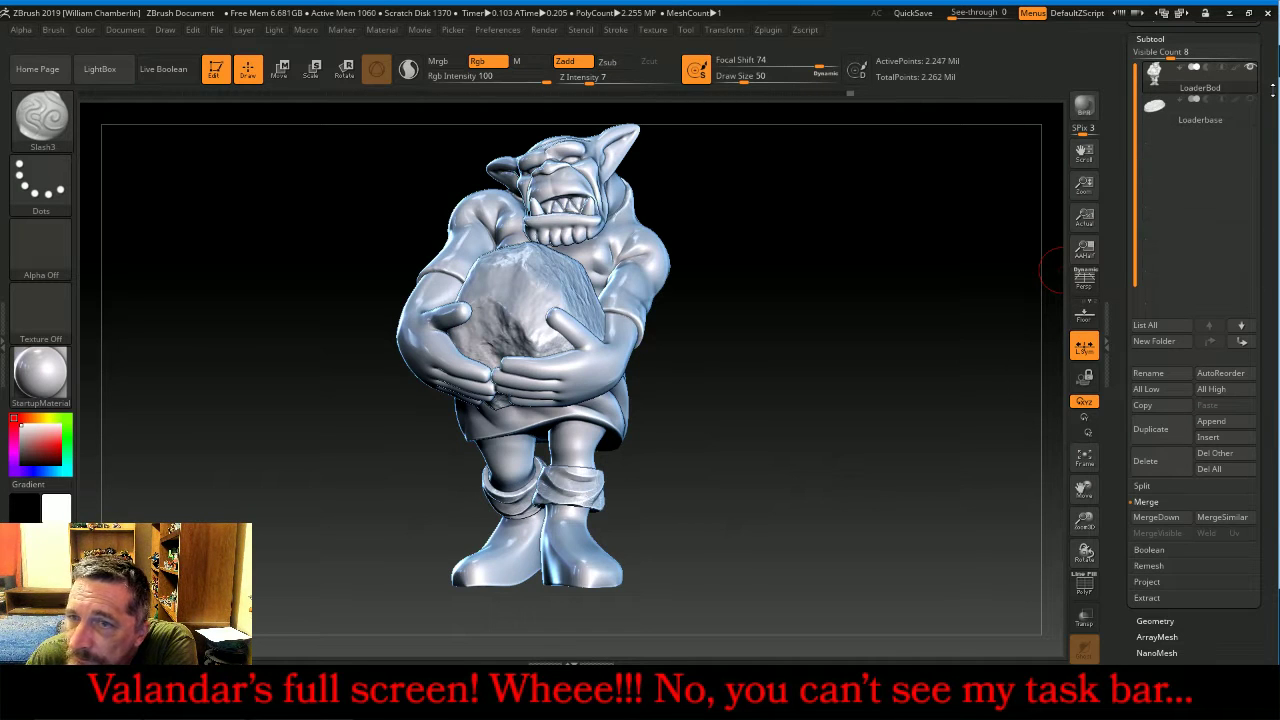
- Save the tool as LoaderBod.ZTL in the Crew folder
left_click_drag(1272, 88, 1265, 240)
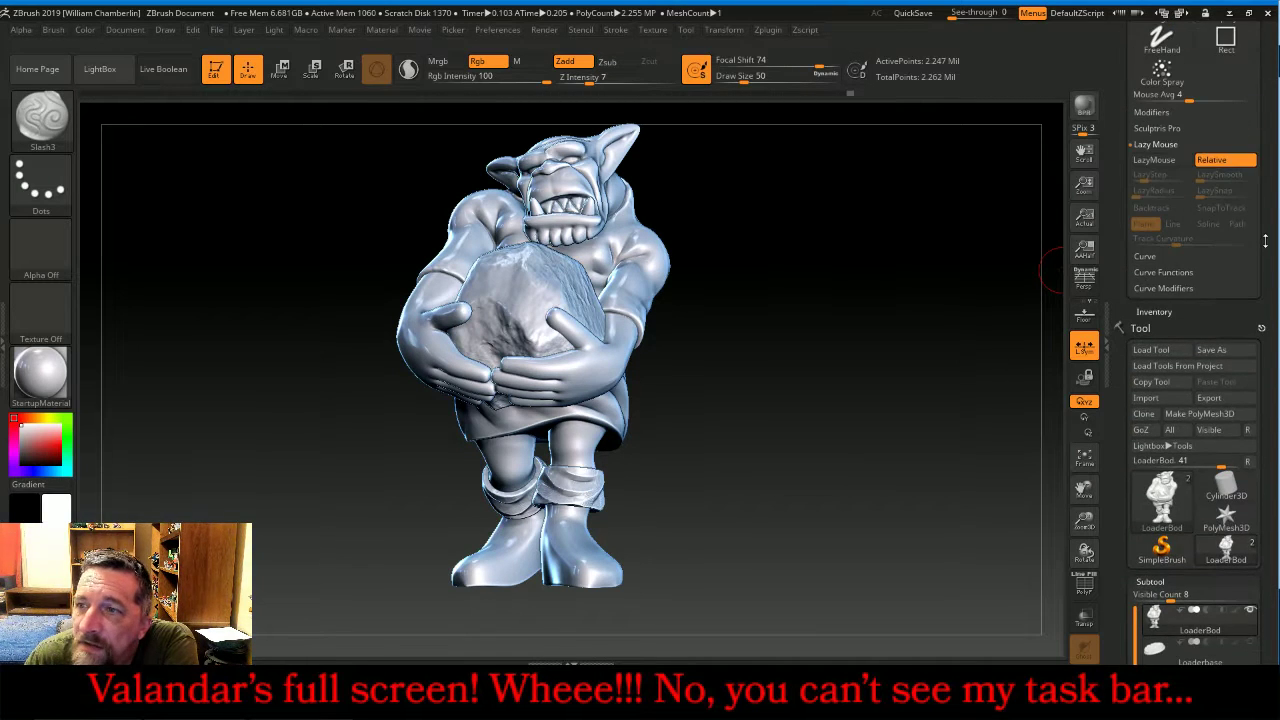
left_click(1214, 349)
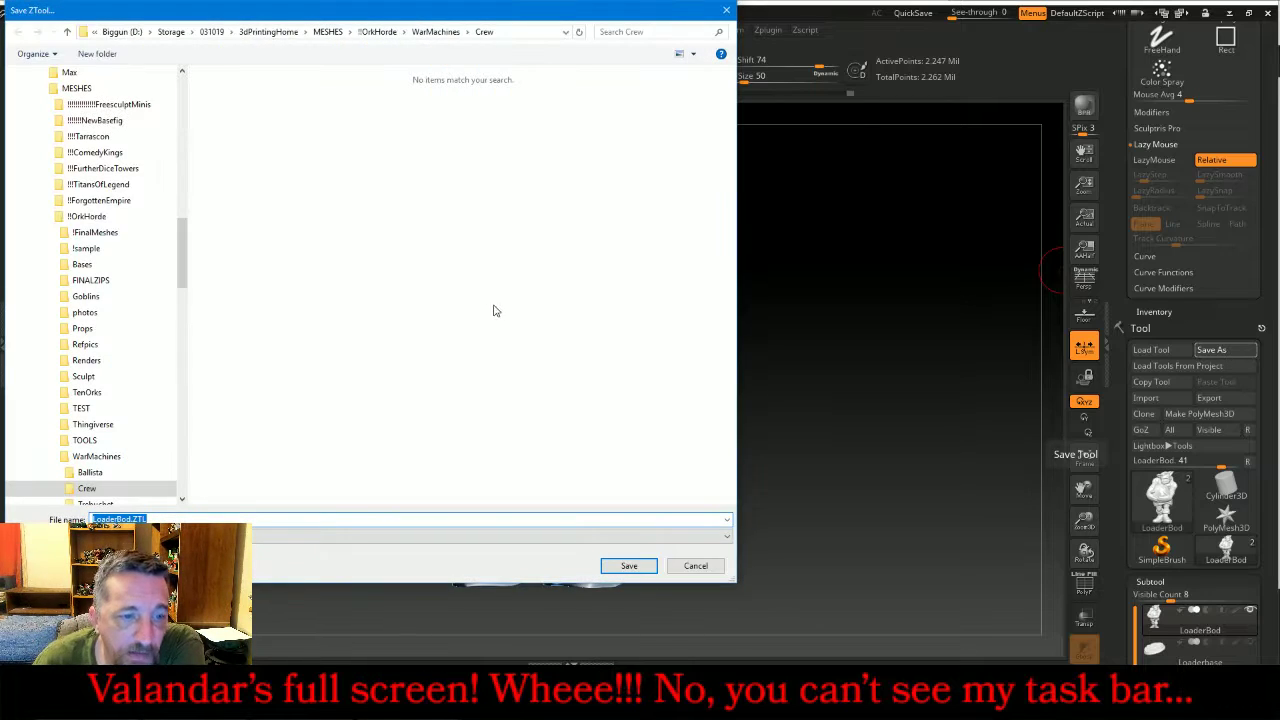
left_click(628, 566)
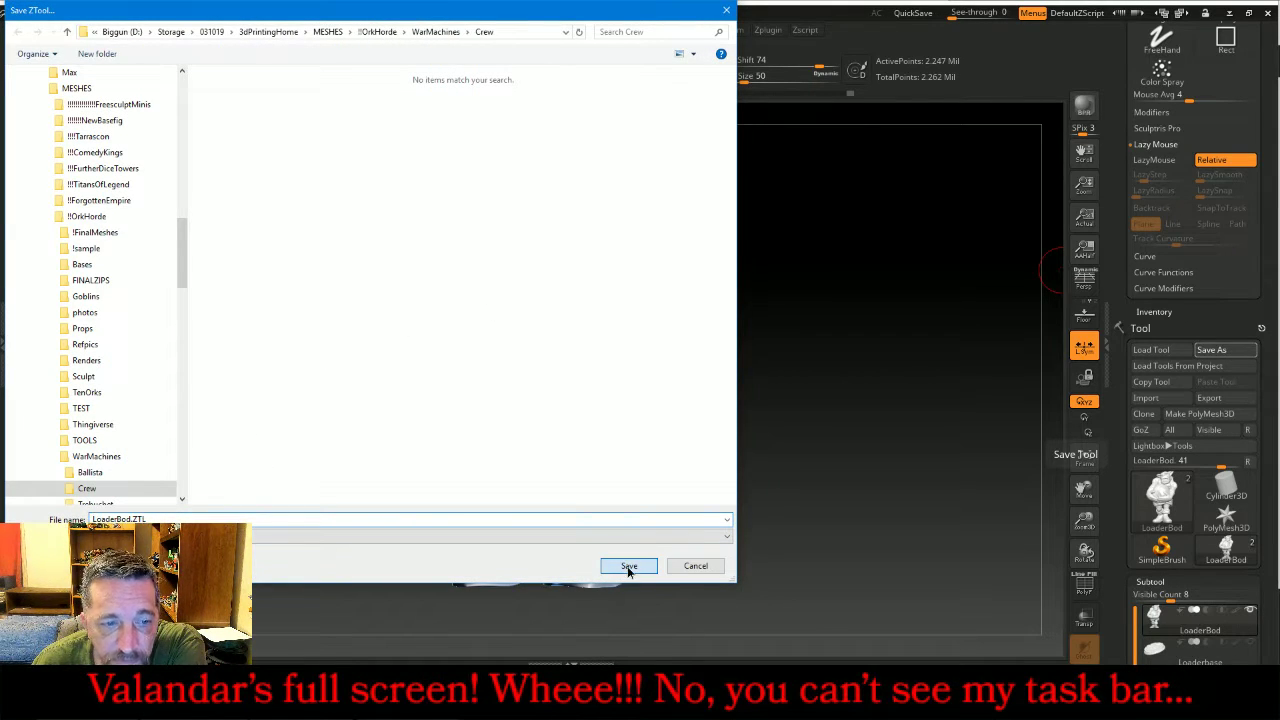
- Show the base subtool again and merge the figure down with it
left_click_drag(1274, 572, 1264, 207)
left_click(1248, 447)
left_click(1155, 655)
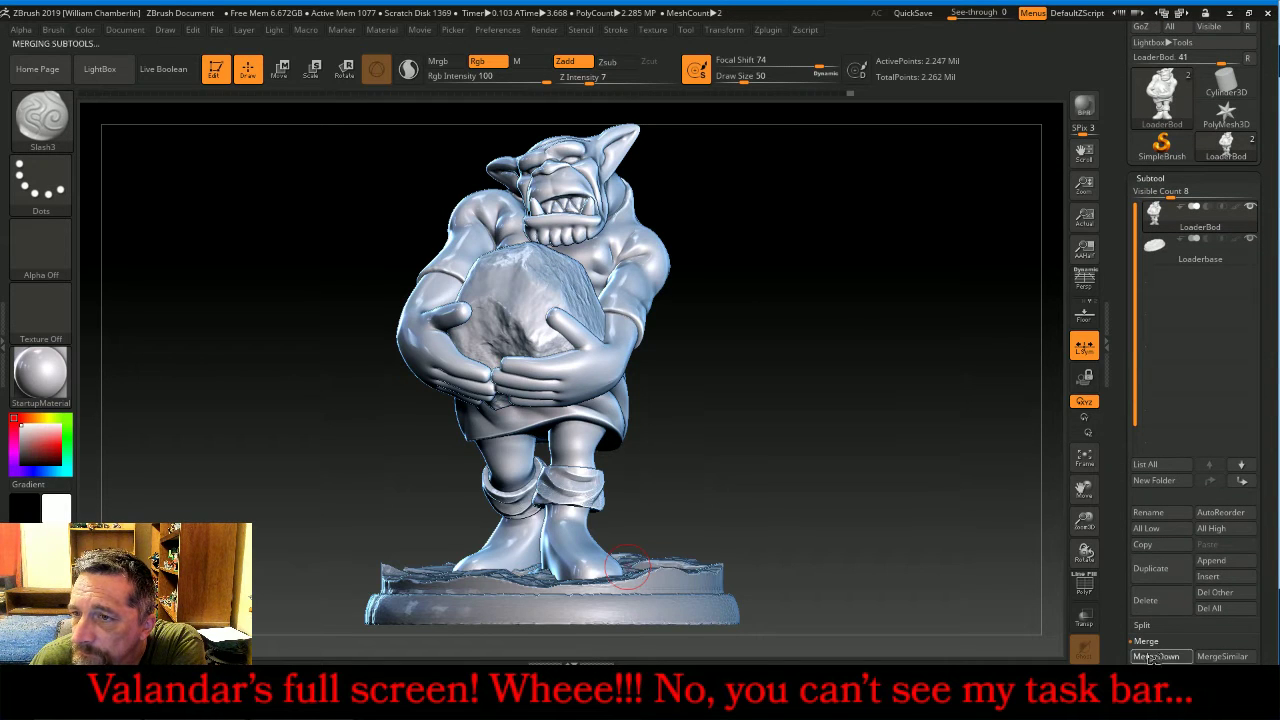
- Remesh the merged figure and base with DynaMesh at resolution 768
left_click_drag(1268, 520, 1270, 432)
left_click(1152, 569)
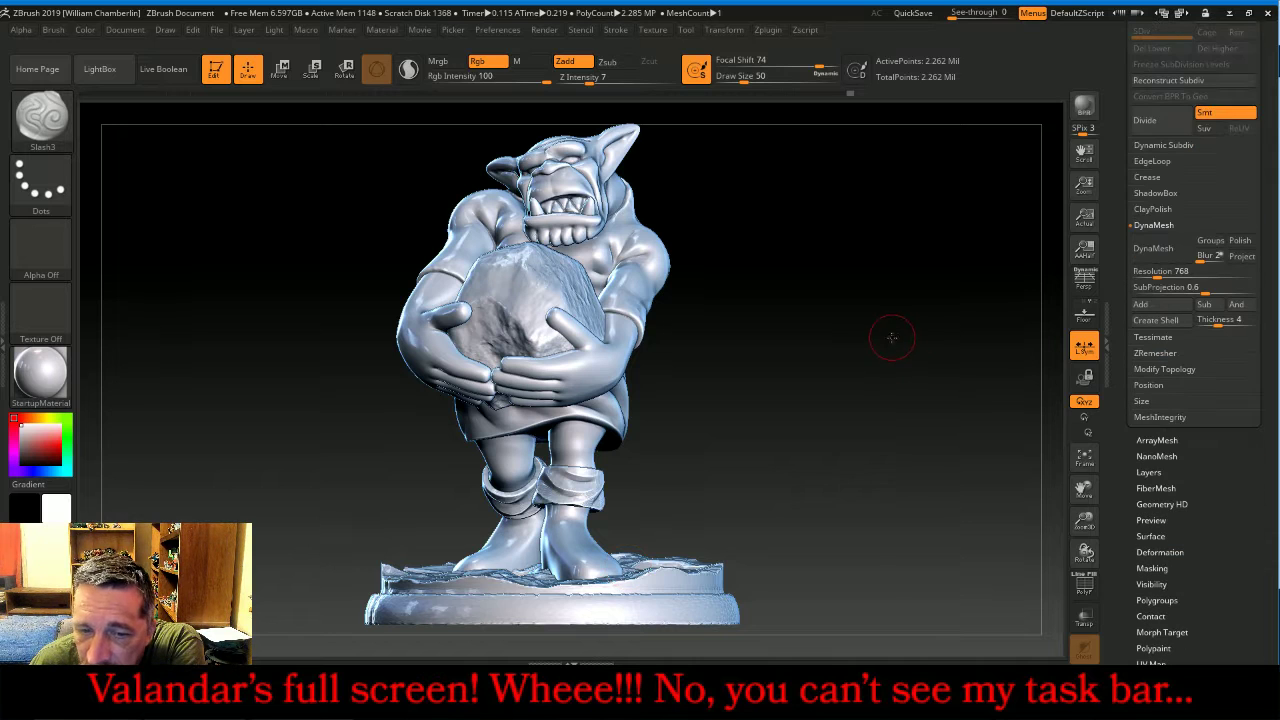
left_click_drag(891, 337, 903, 377)
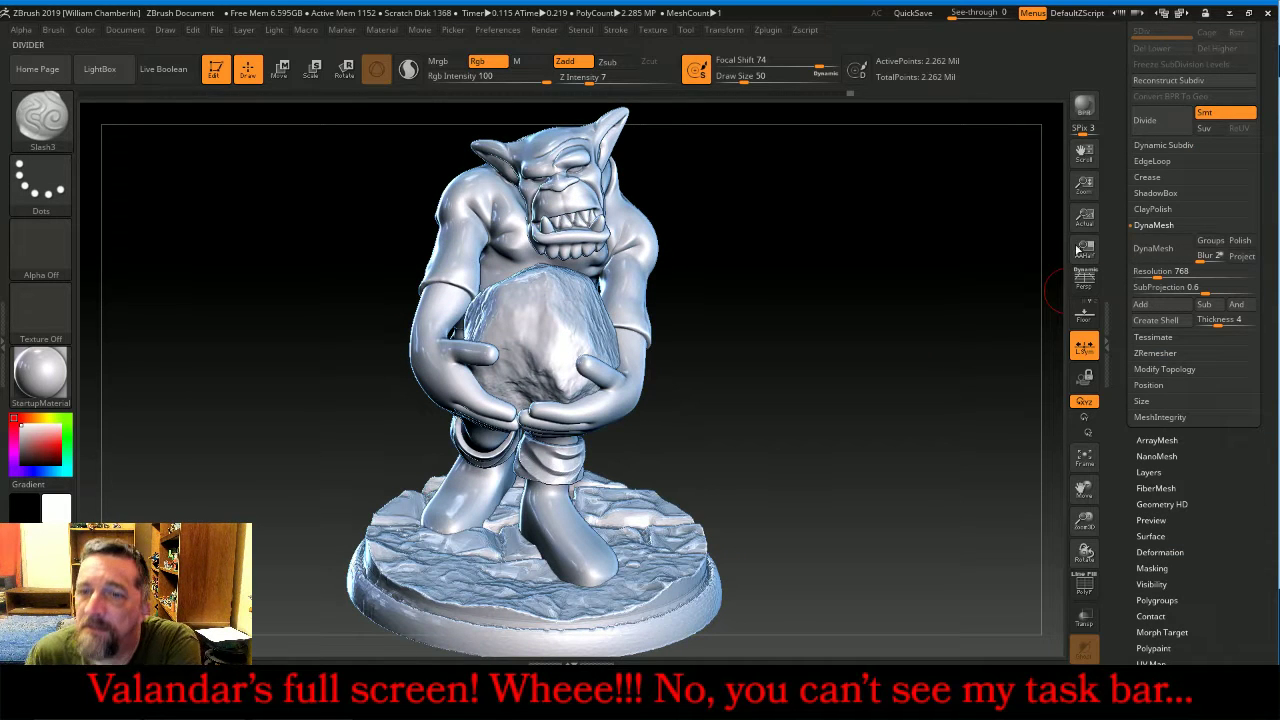
left_click(917, 315, "ctrl")
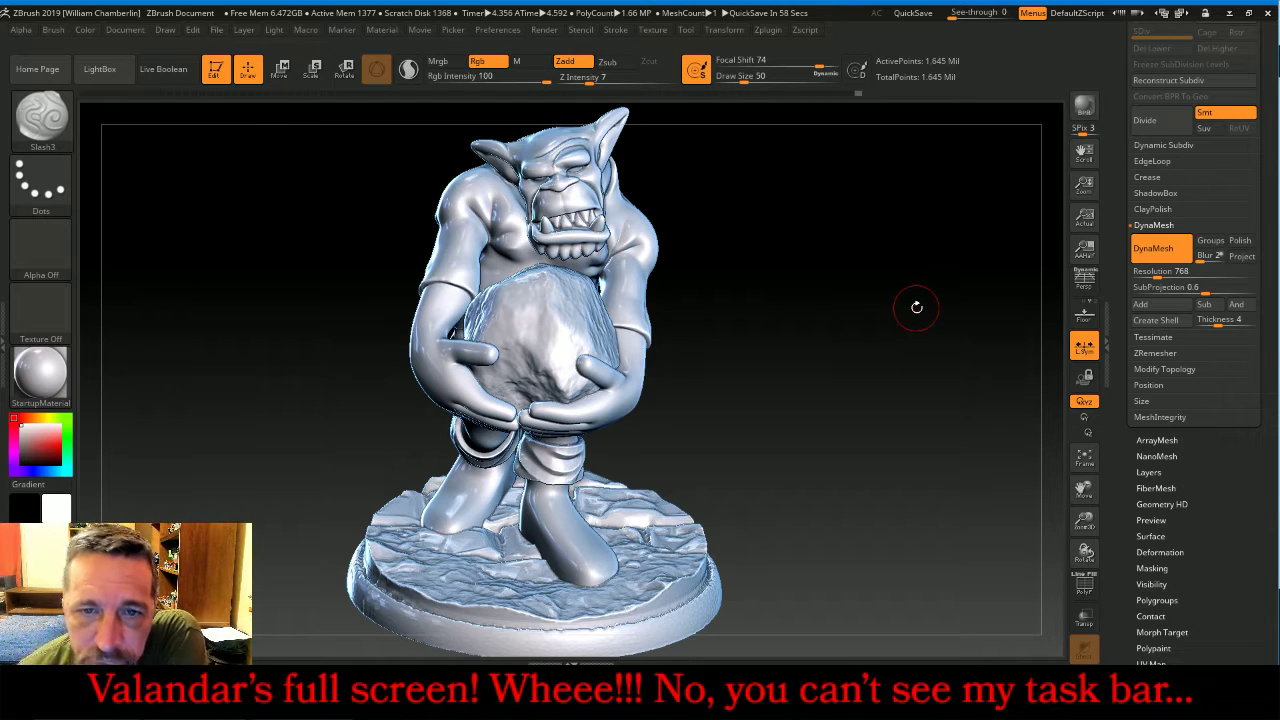
- Decimate the merged figure and base with the 35 k preset of Decimation Master
left_click(775, 31)
left_click_drag(760, 47, 80, 120)
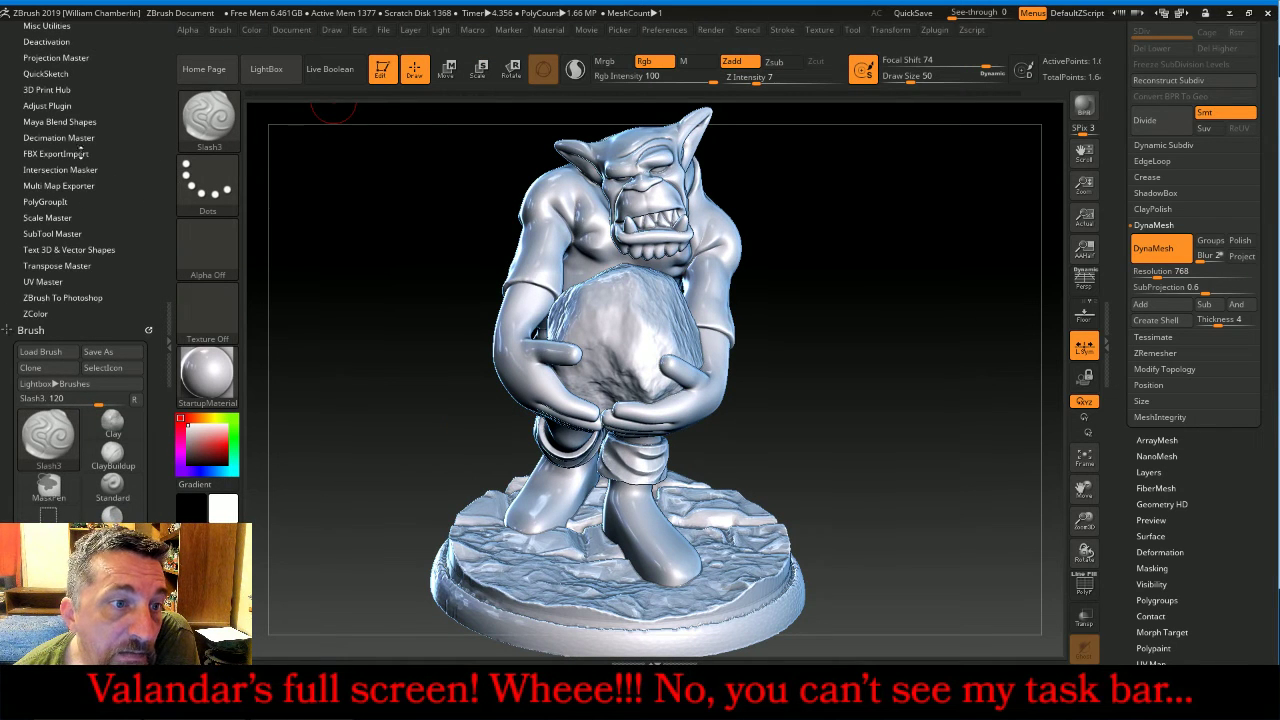
left_click(66, 138)
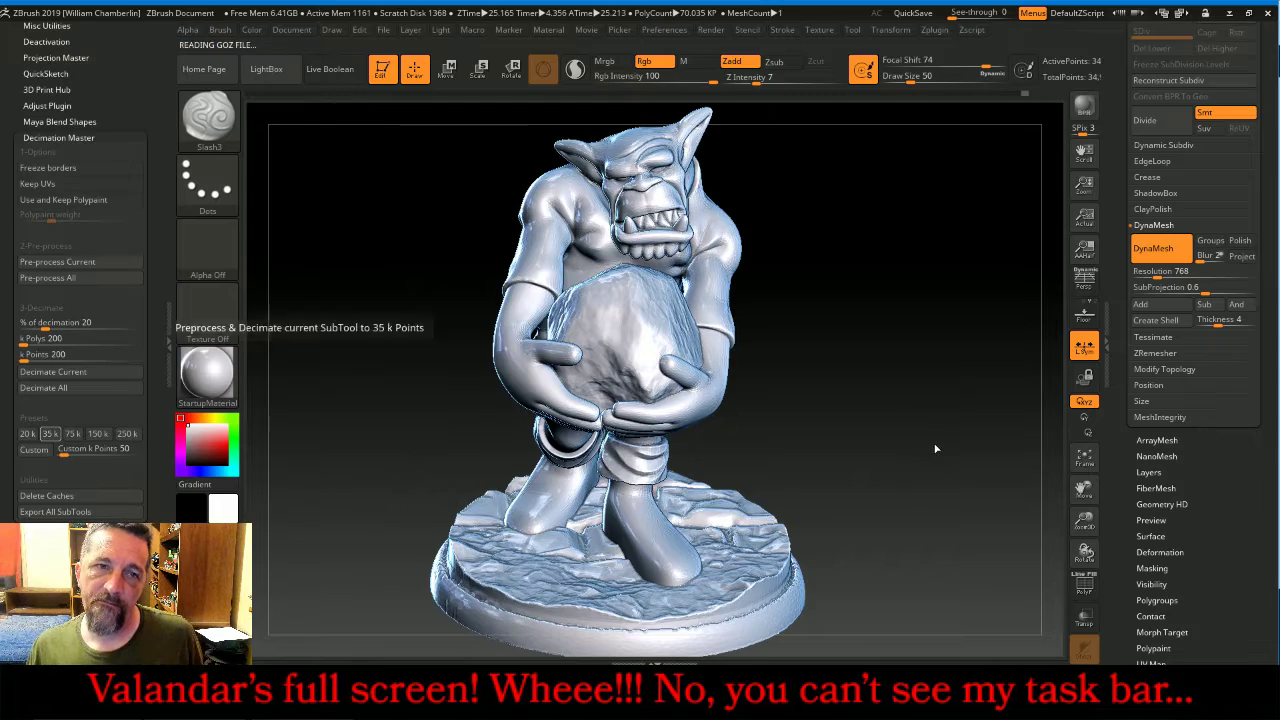
mouse_move(922, 438)
left_mouse_down()
mouse_move(883, 385)
mouse_move(953, 432)
mouse_move(969, 416)
left_mouse_up()
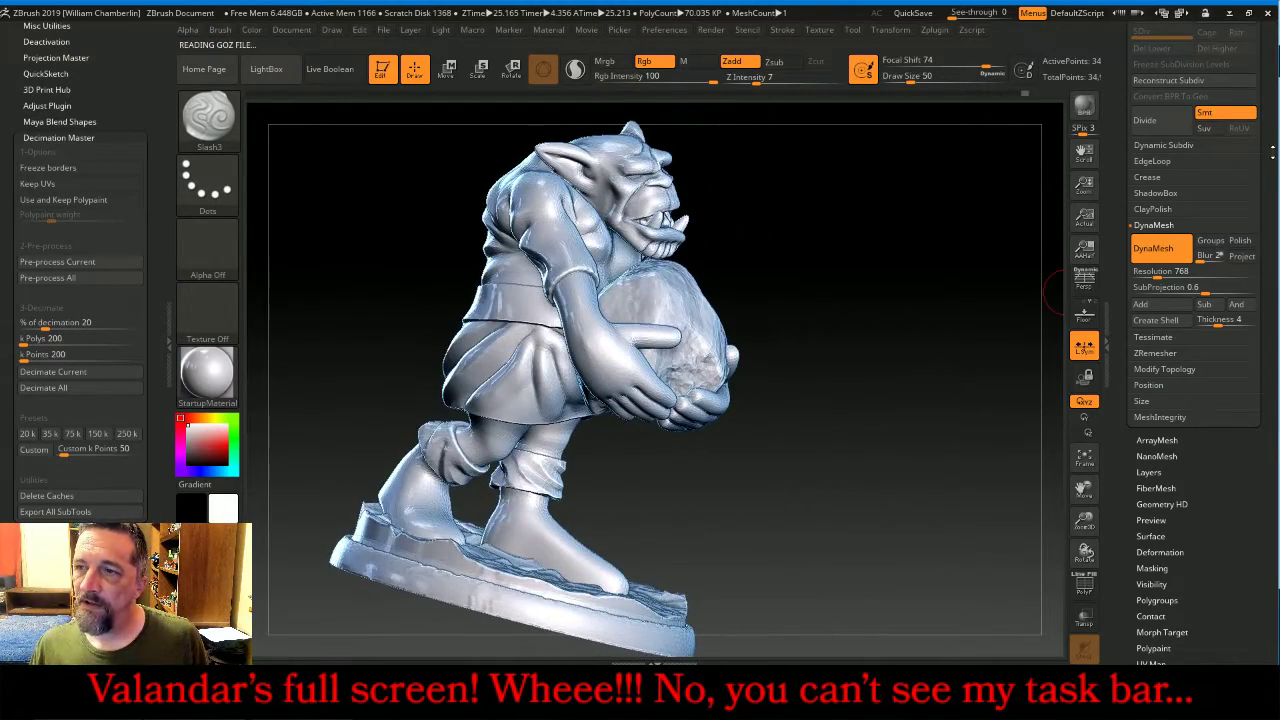
- Export the decimated figure with its base as an OBJ named LoaderOrcBasic in the Crew folder
left_click_drag(1272, 155, 1273, 310)
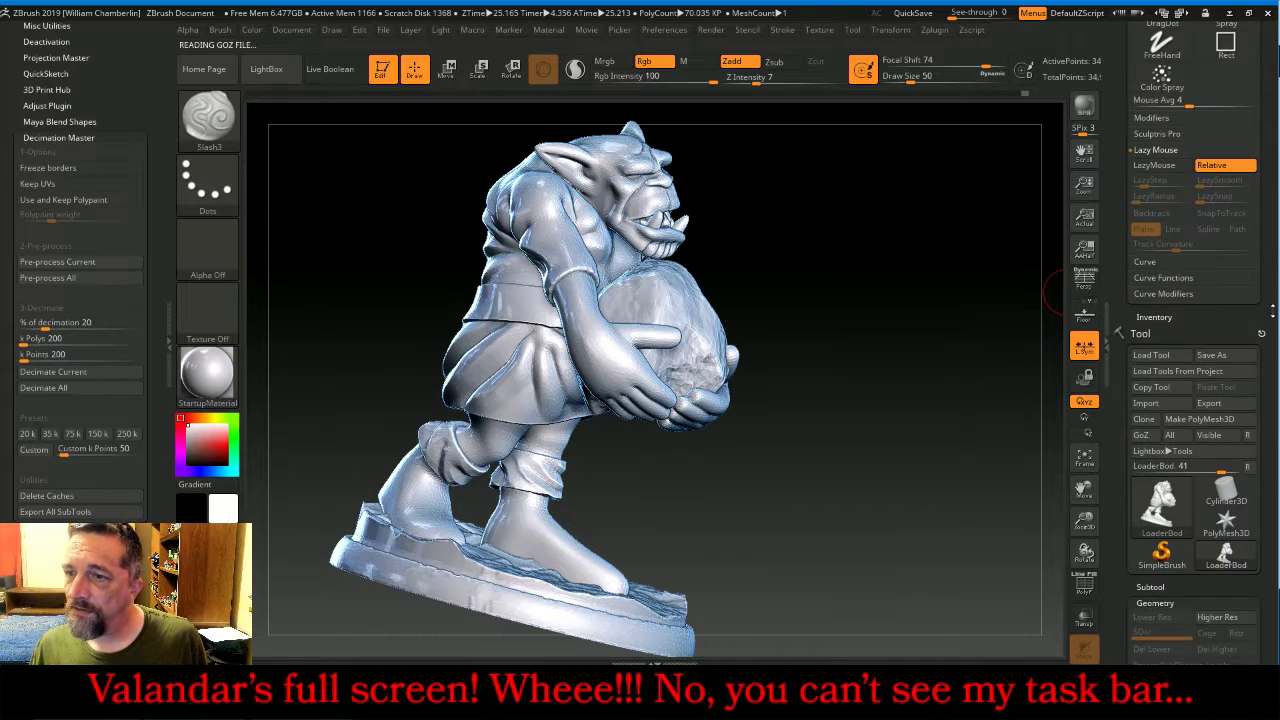
left_click(1216, 402)
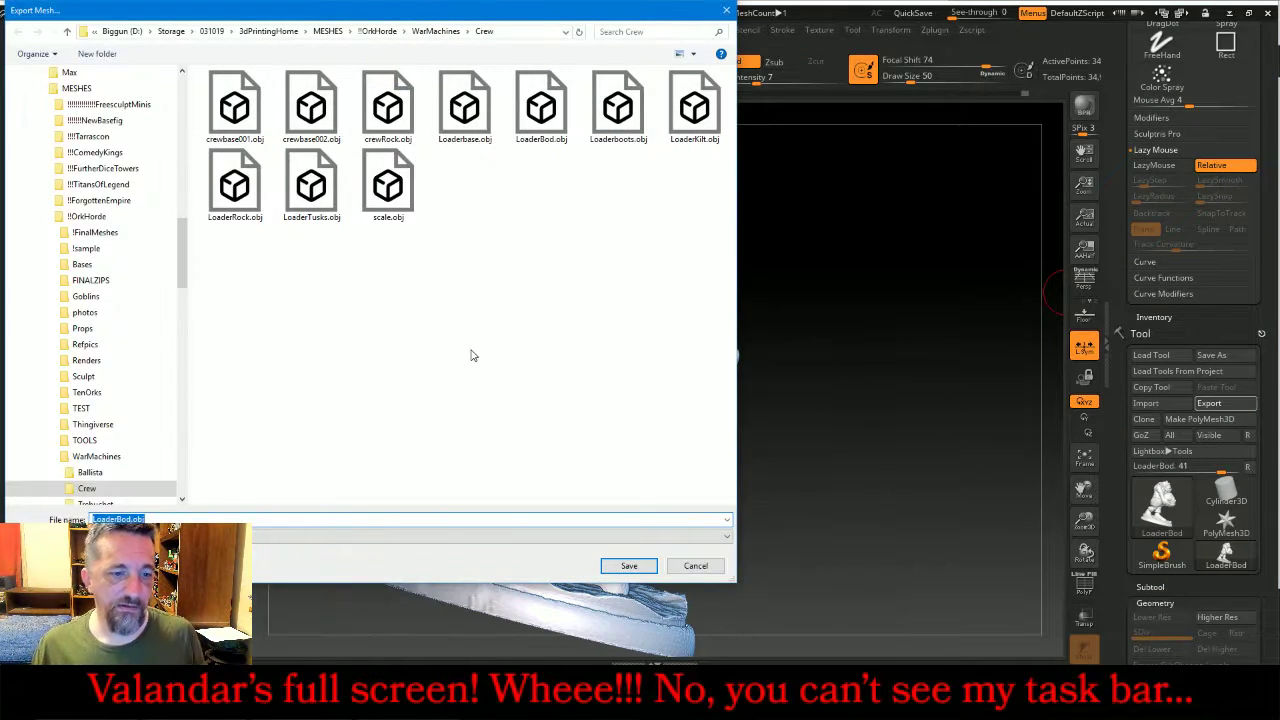
type("Loade")
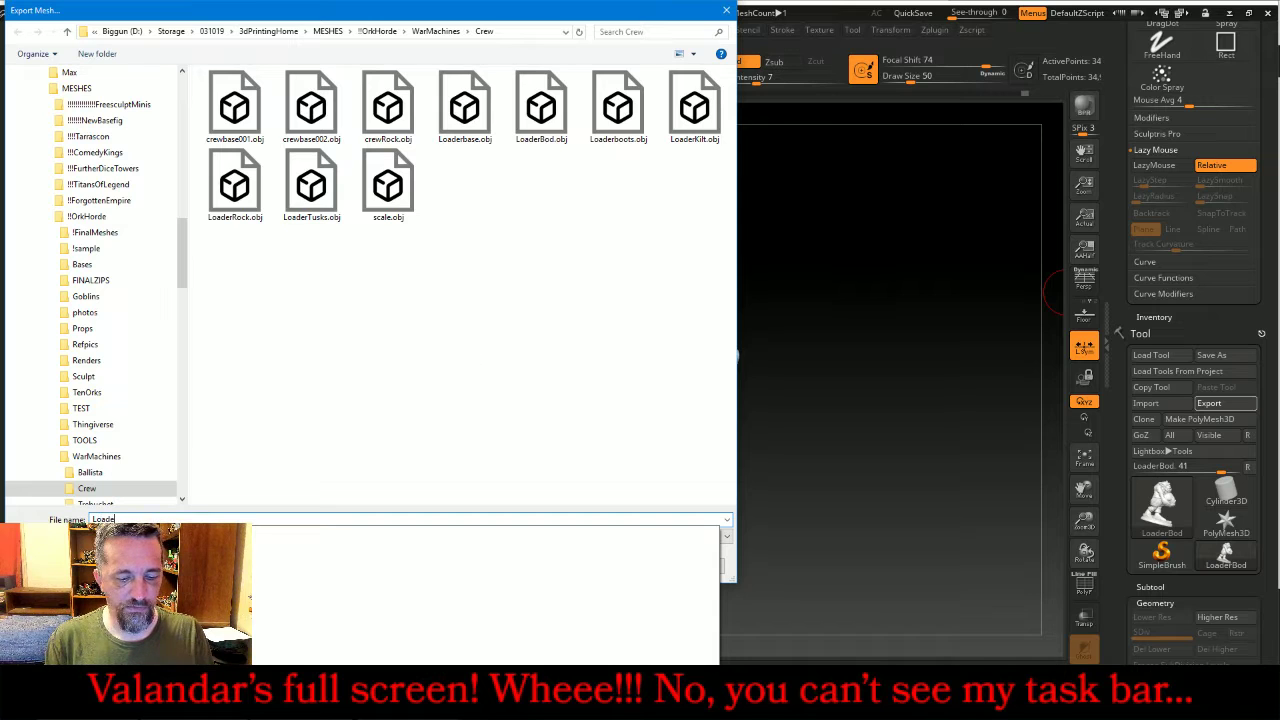
type("rOrcBas")
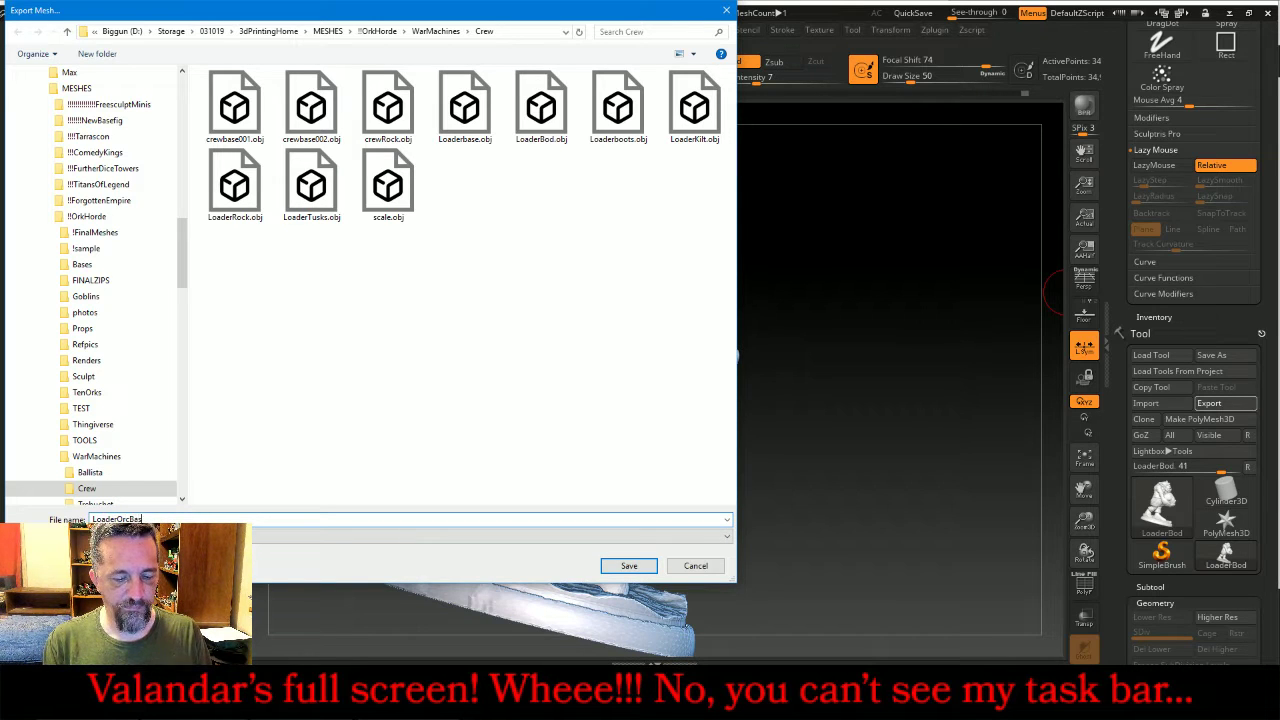
type("ic")
key("Return")
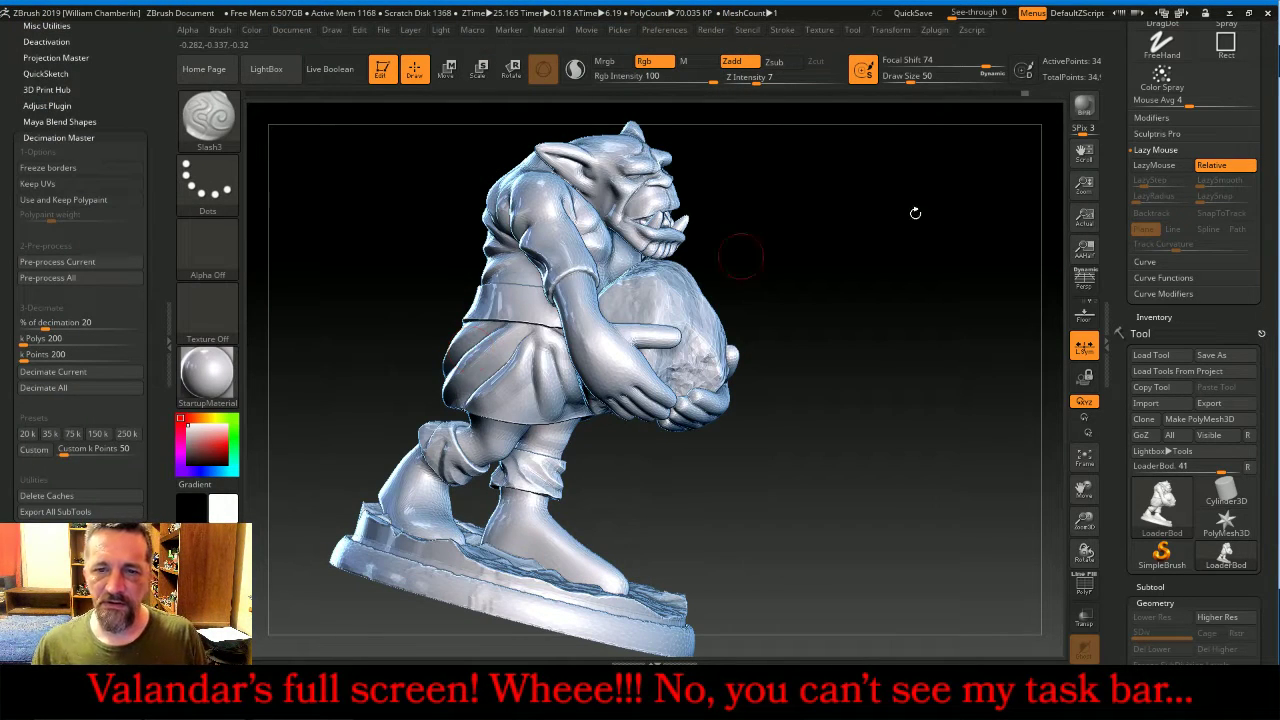
- Undo the decimation, the DynaMesh remesh and the merge with the base, keeping the base hidden
key("ctrl")
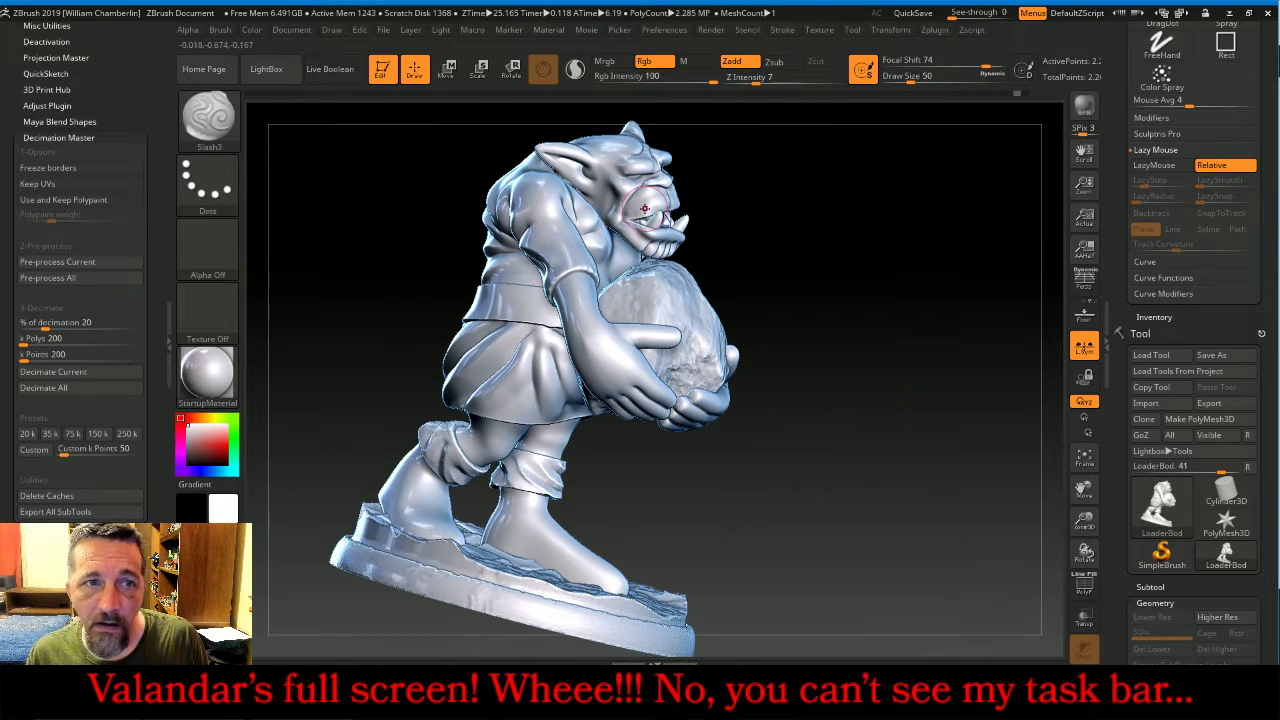
key("ctrl+z")
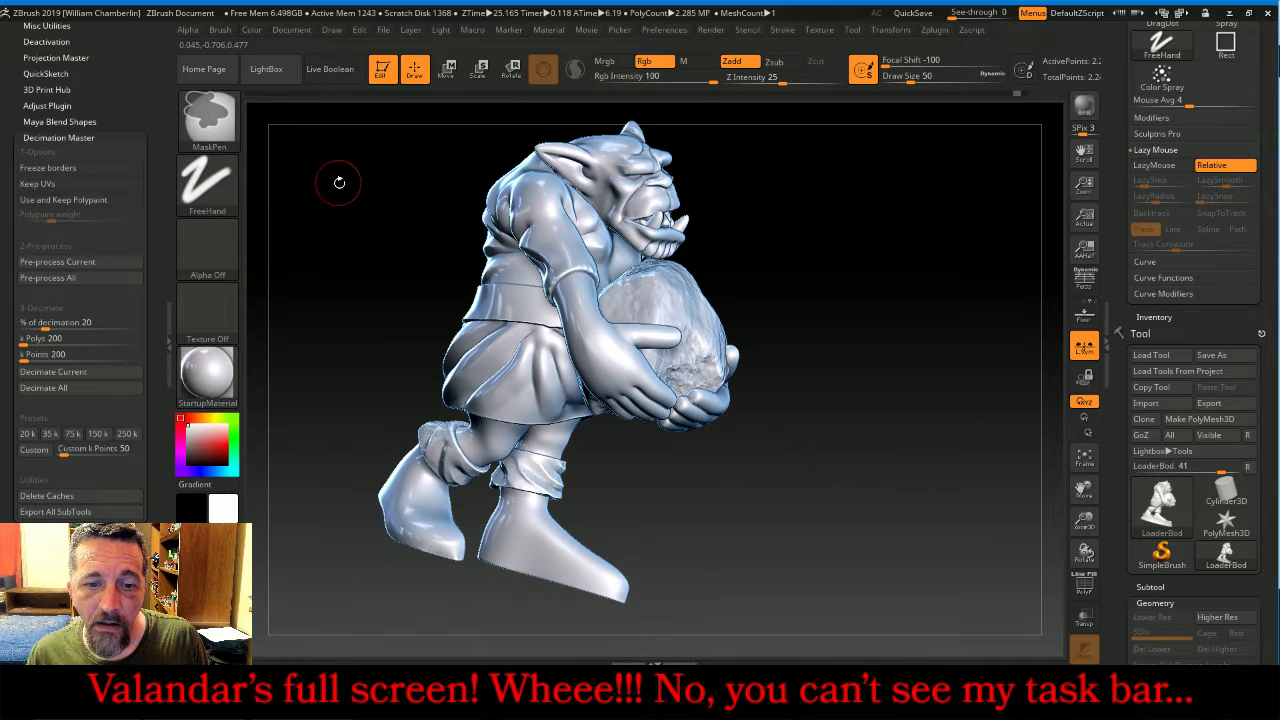
left_click_drag(955, 297, 905, 284, "shift")
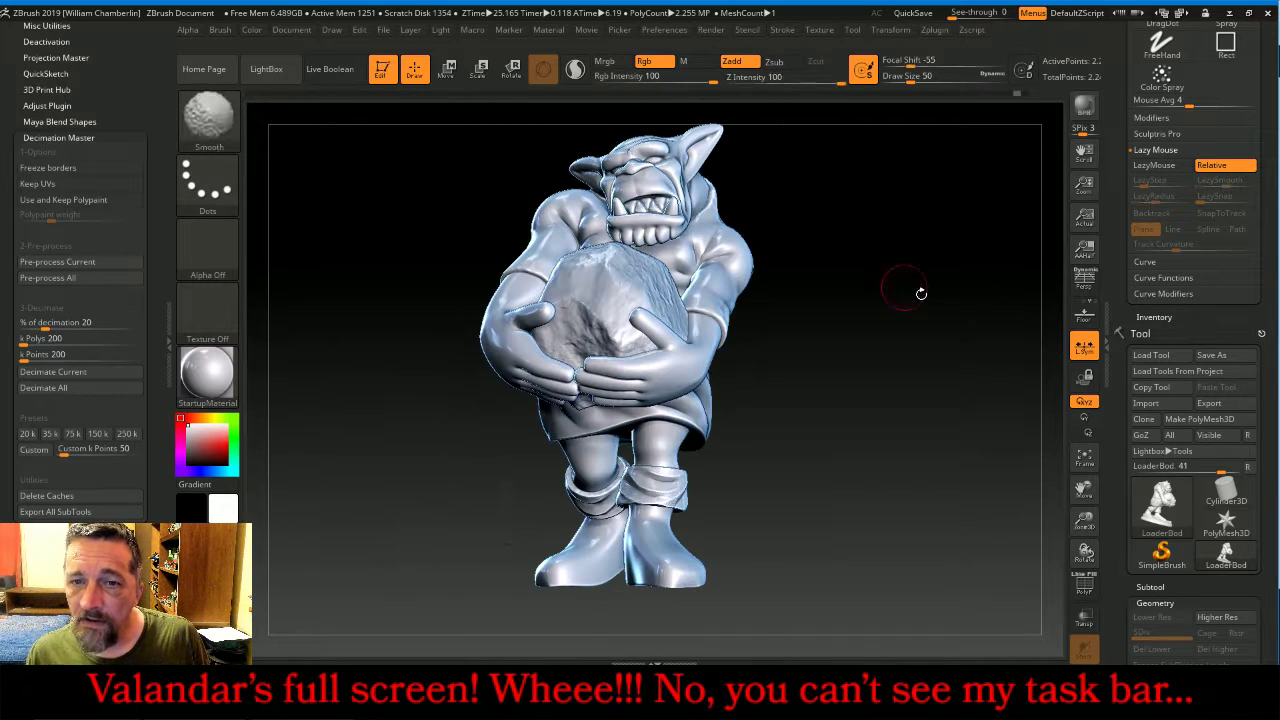
- Remesh the figure without the base using DynaMesh at resolution 768, and decimate it with the 35 k preset
scroll(1200, 450, "down", 5)
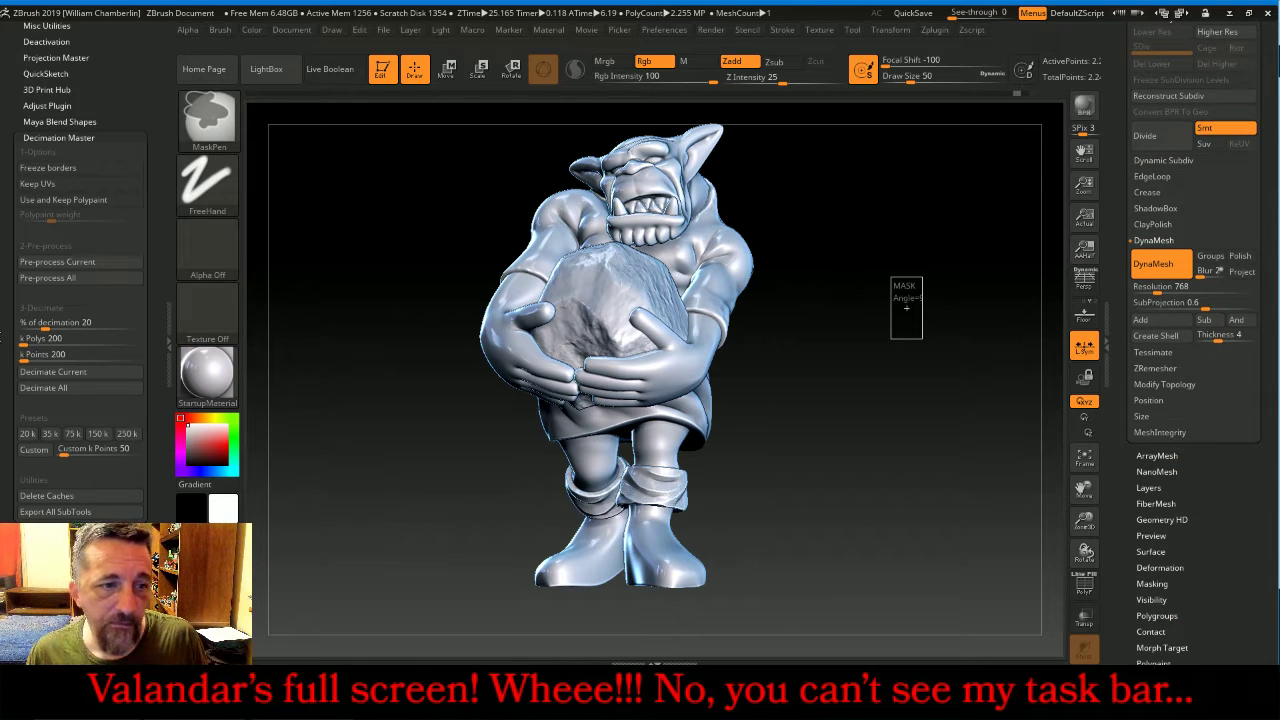
left_click(48, 435)
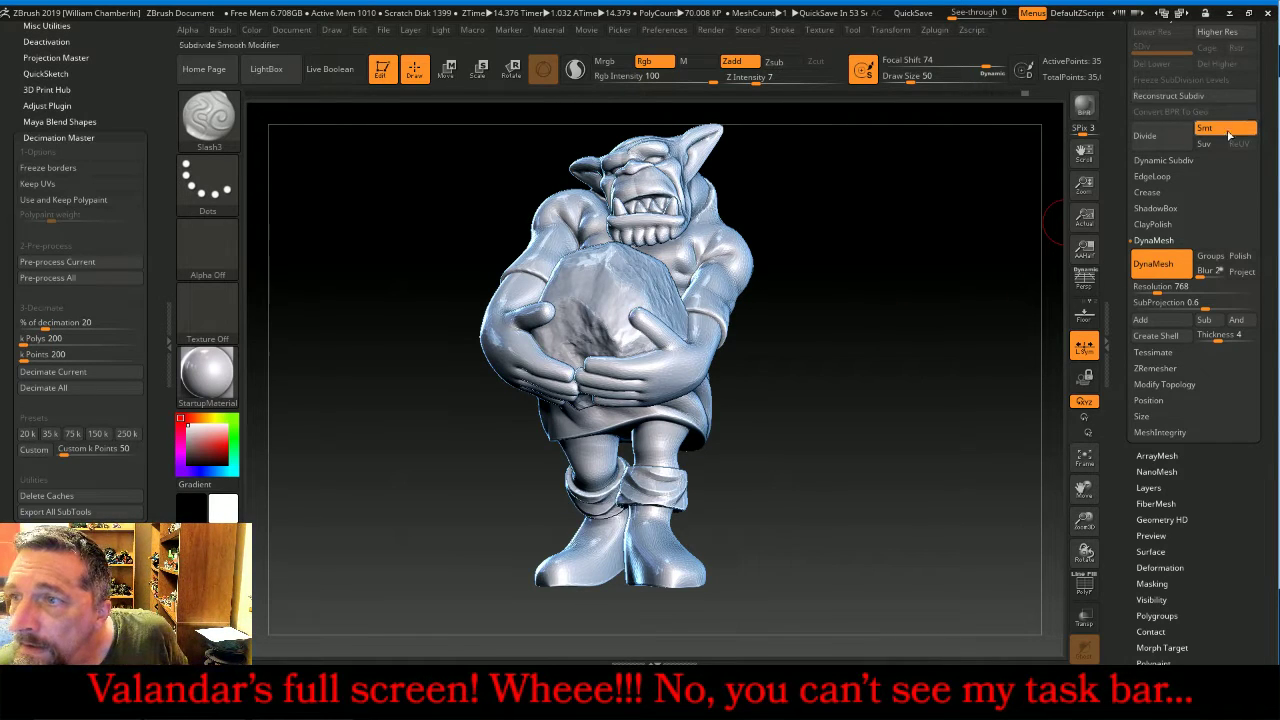
- Export the decimated figure without the base as an OBJ named Green Tide Artillery Loader in the Crew folder
scroll(1259, 214, "up", 5)
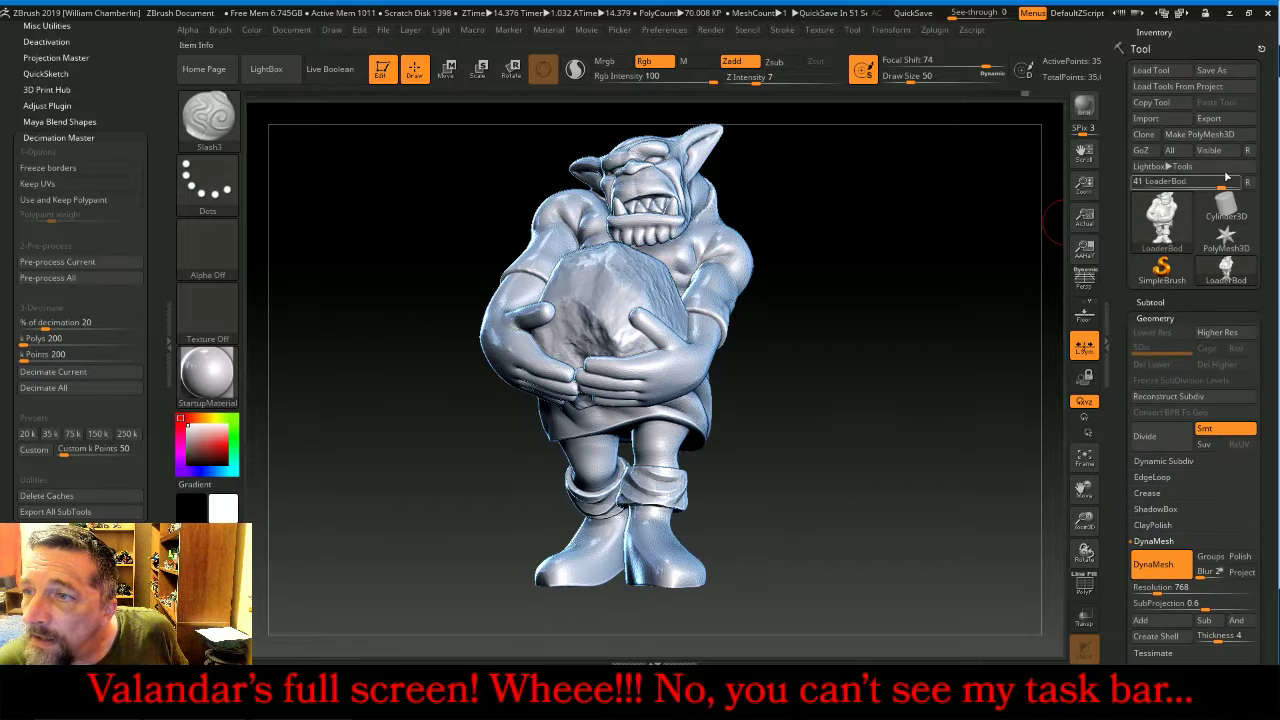
left_click(1210, 119)
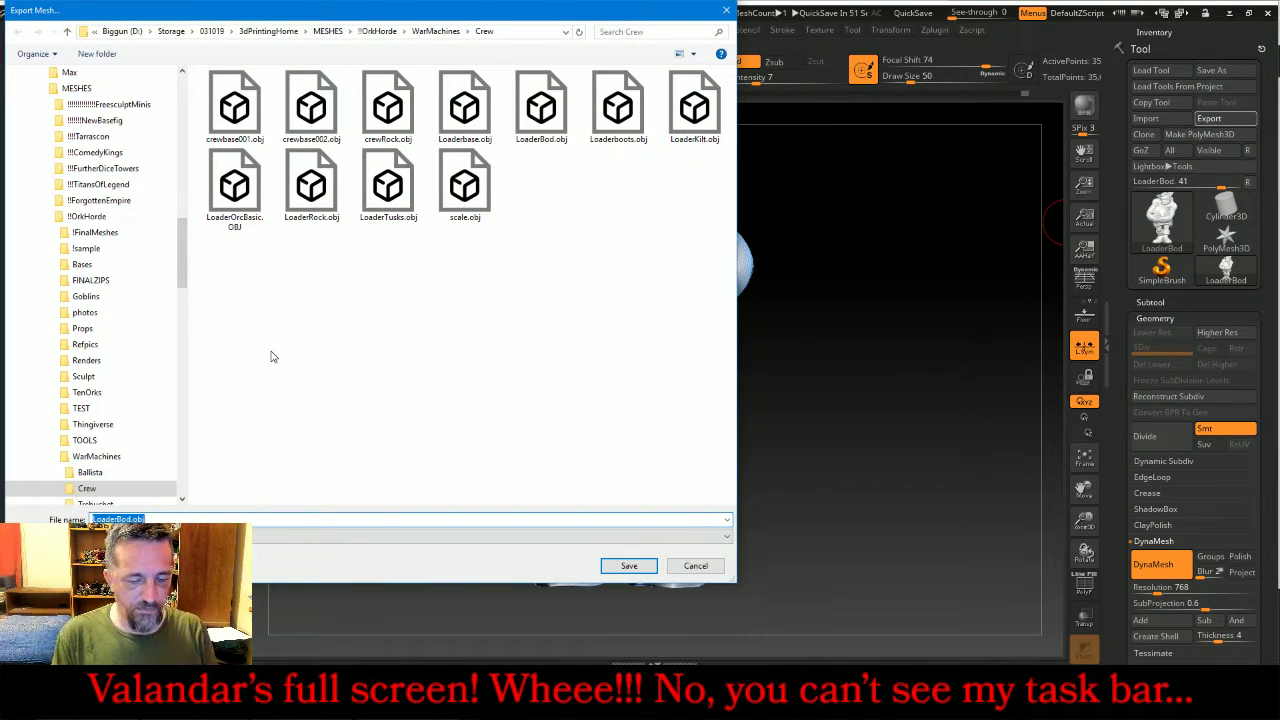
type("Gre")
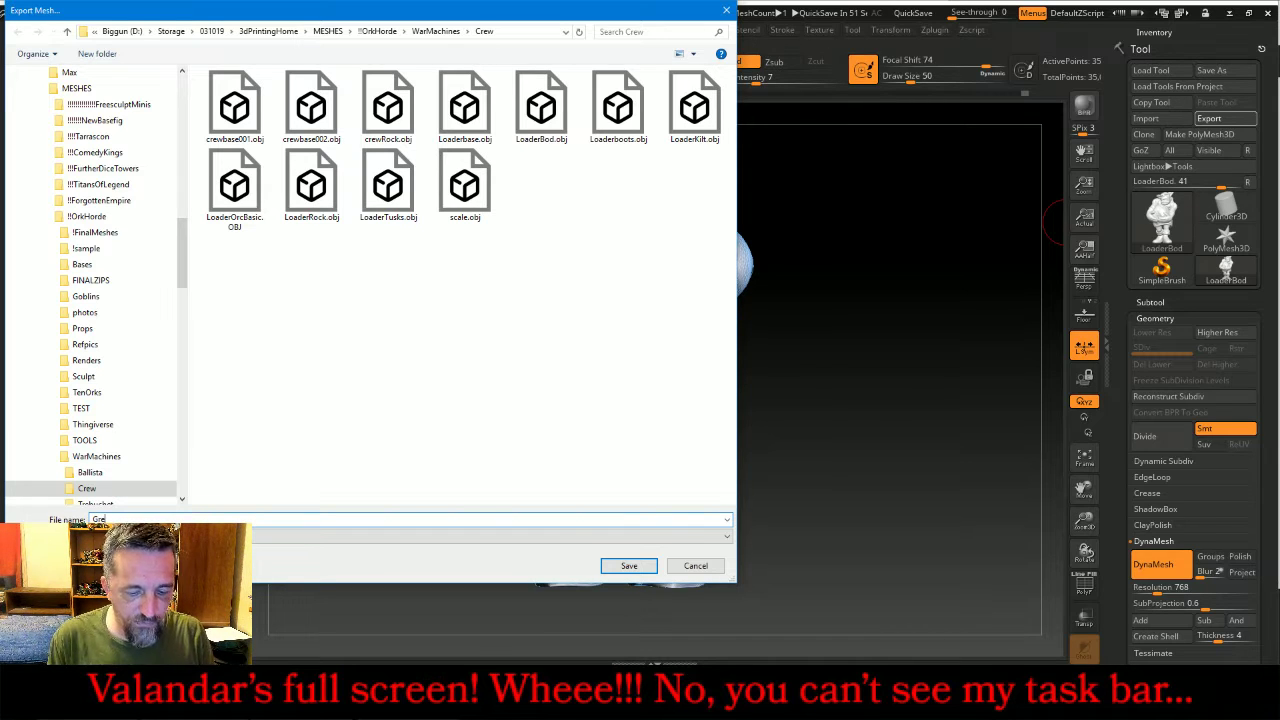
type("en Tide")
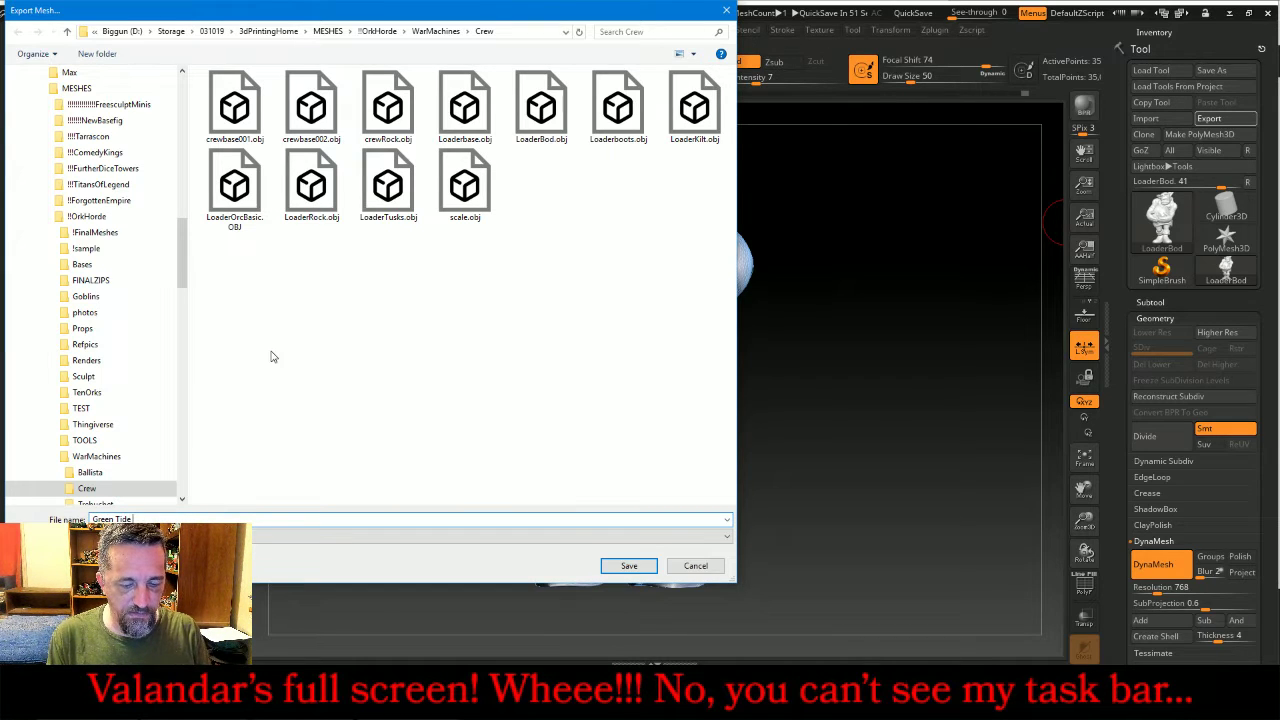
type(" Artillery")
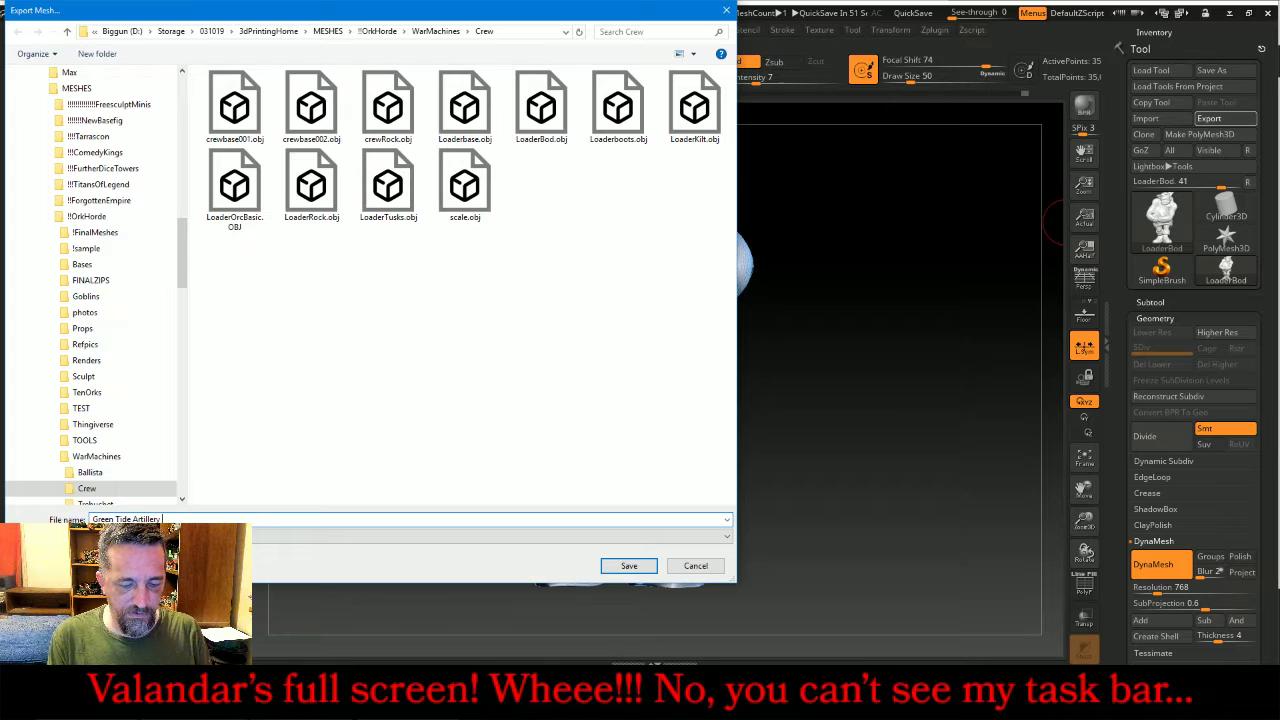
type(" Loader")
key("Return")
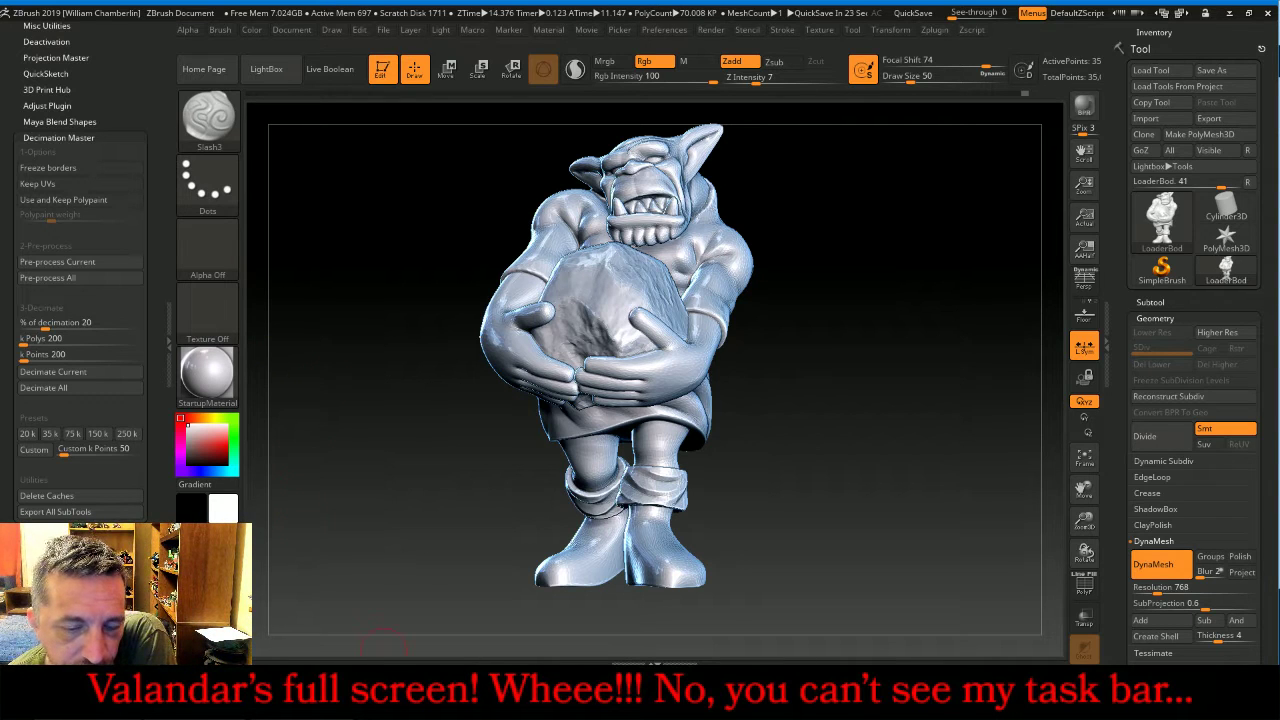
- Switch to the Firefox live chat window to read the viewers' messages
mouse_move(387, 688)
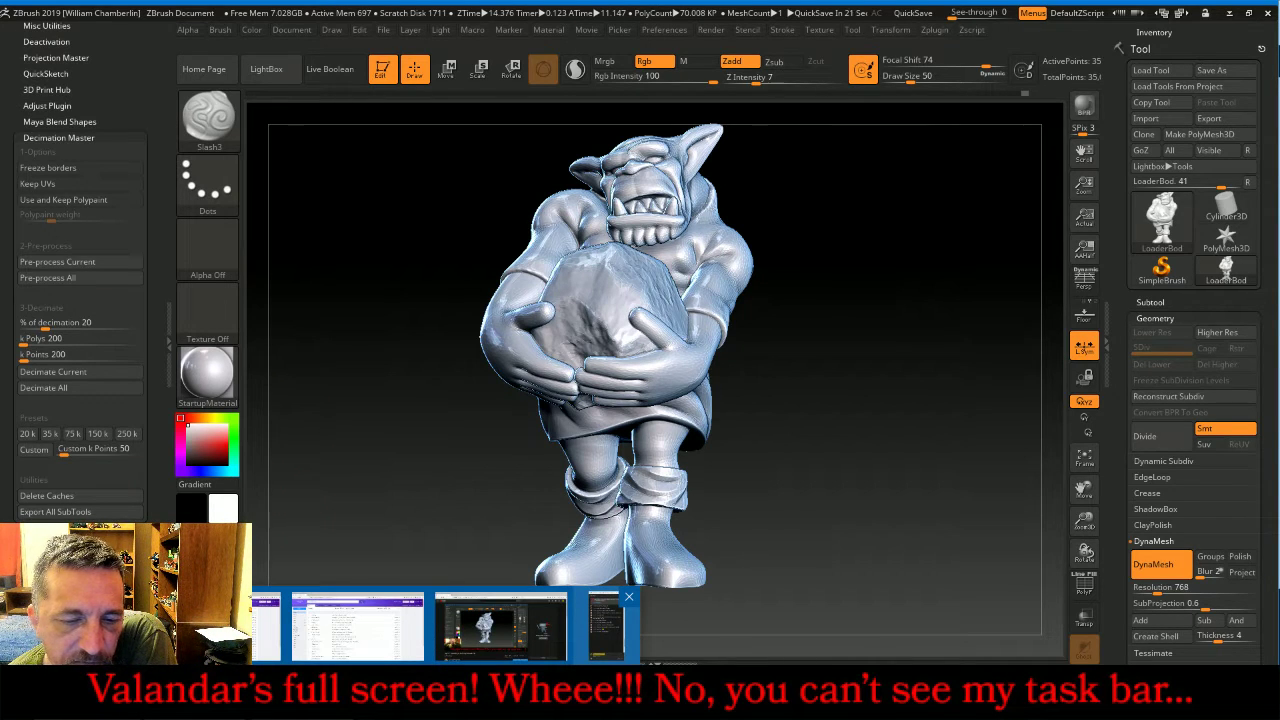
left_click(606, 630)
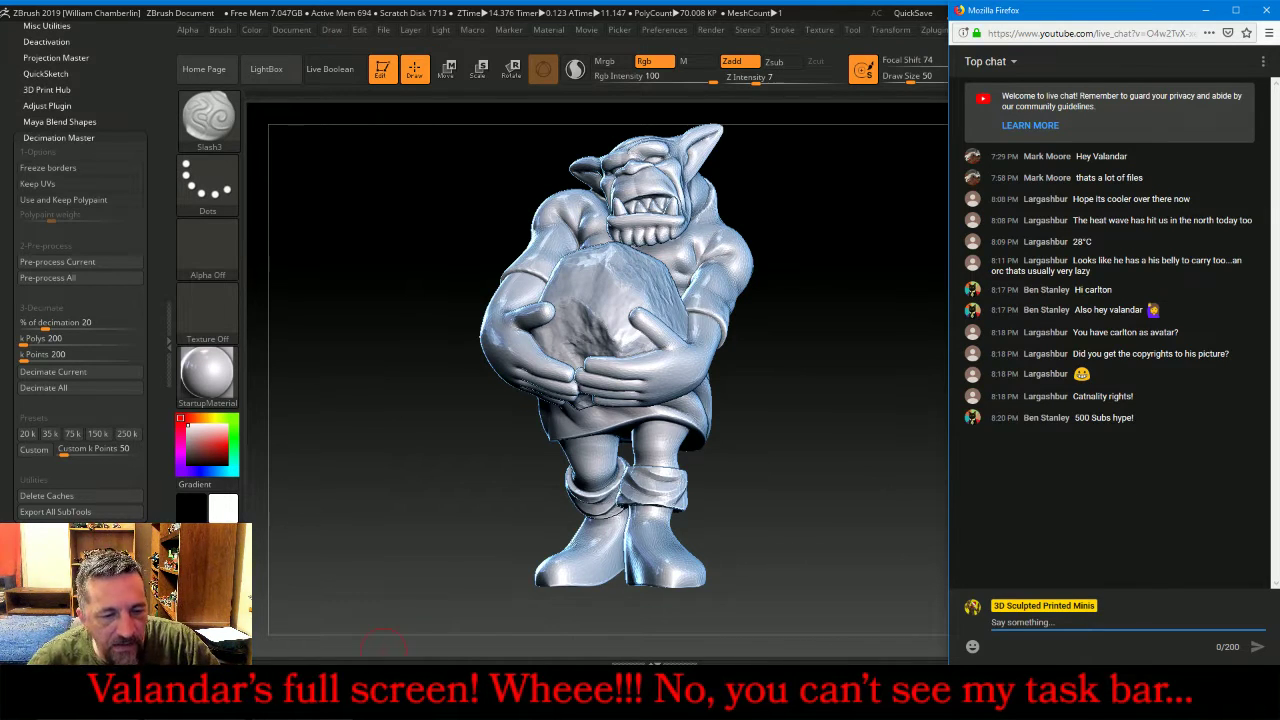
- Switch to the live streaming software and change the broadcast to Scene 3
left_click(830, 695)
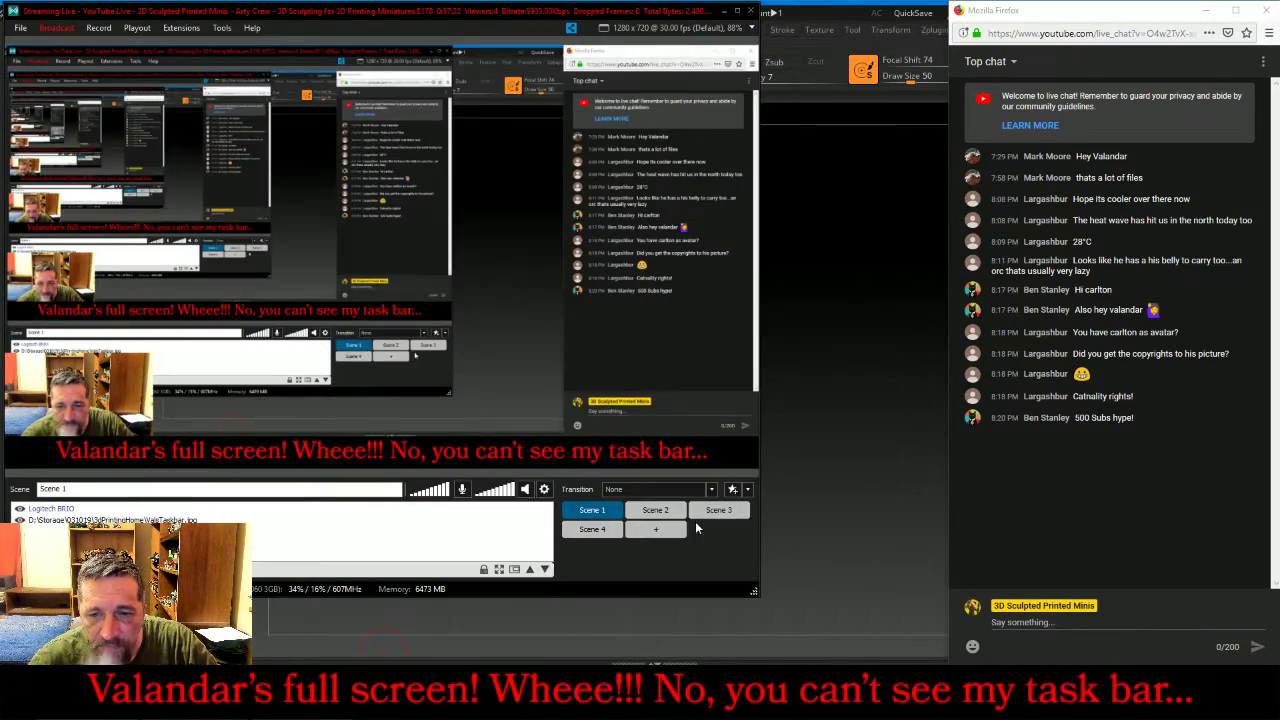
left_click(706, 512)
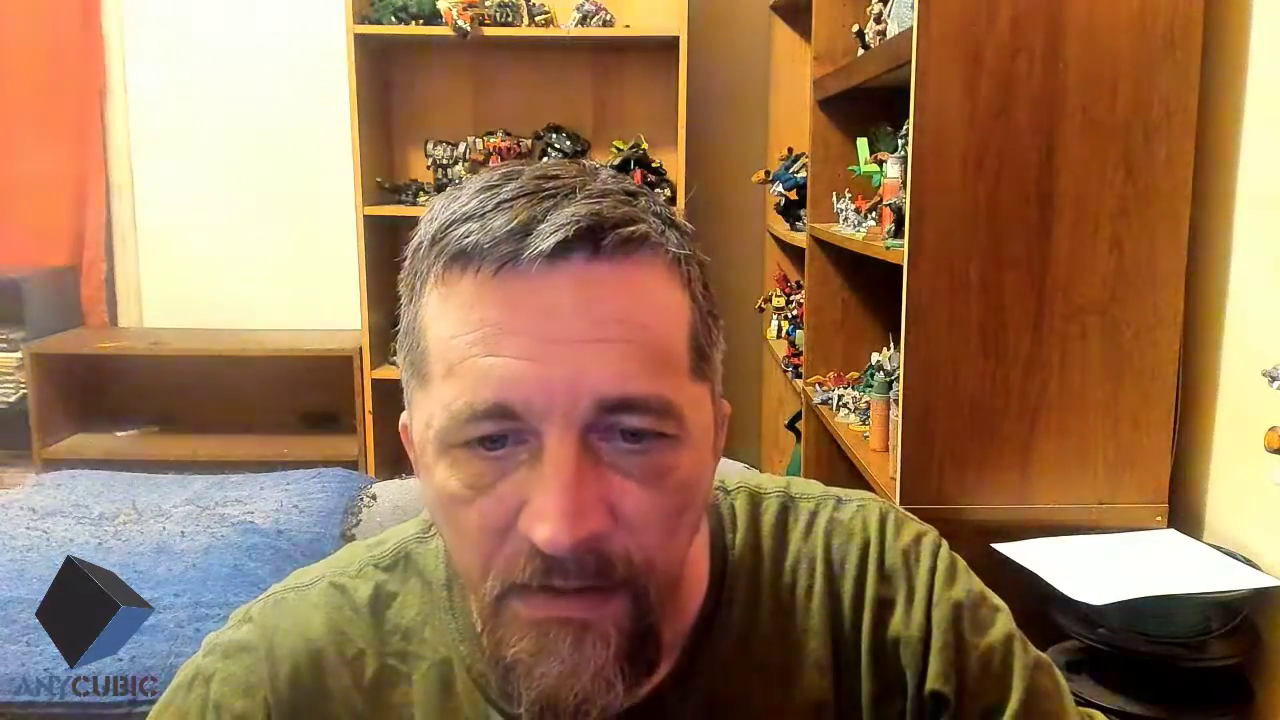
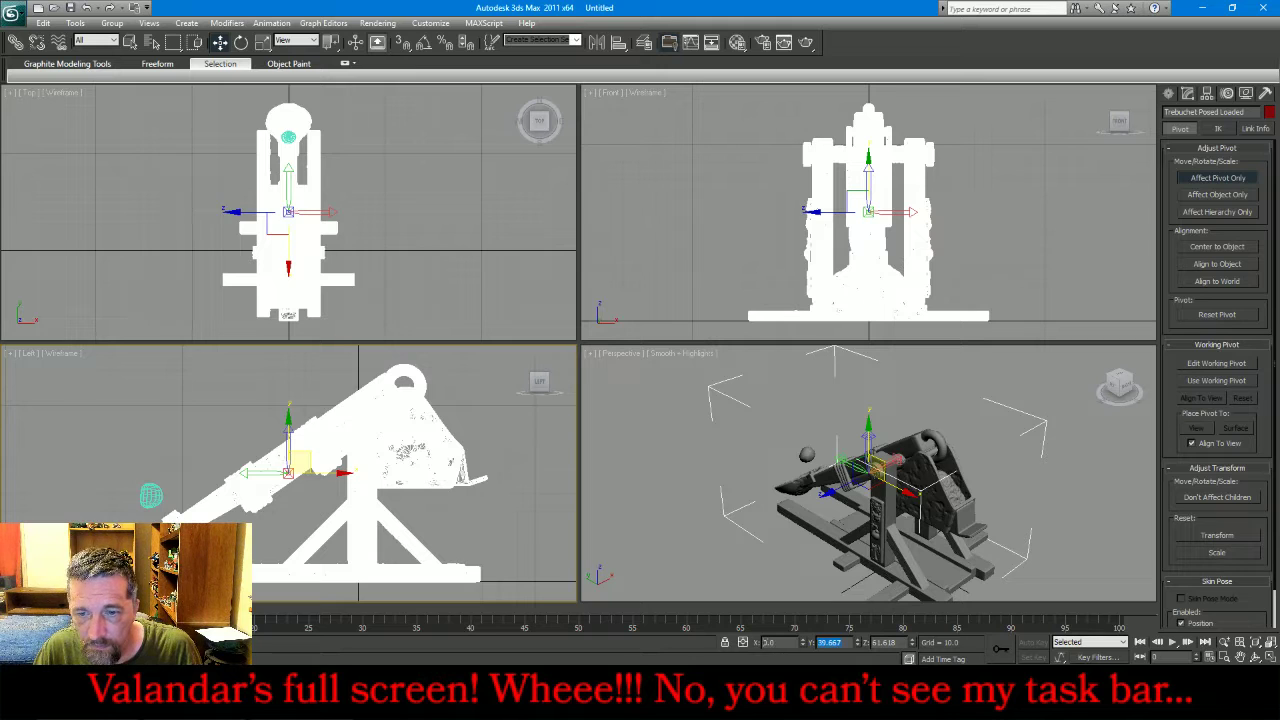
- Set the trebuchet's pivot position to 0 on the Y and Z axes, and leave pivot editing
type("0")
key("Tab")
type("0")
key("Tab")
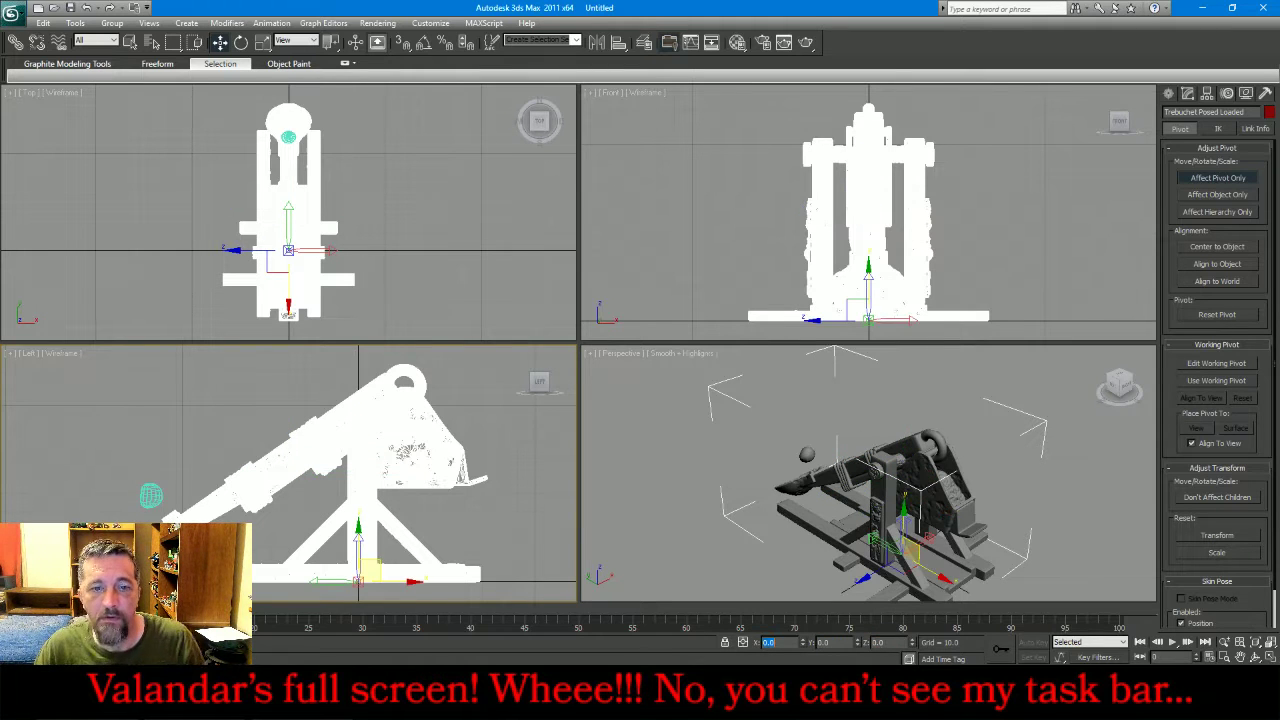
left_click(1188, 93)
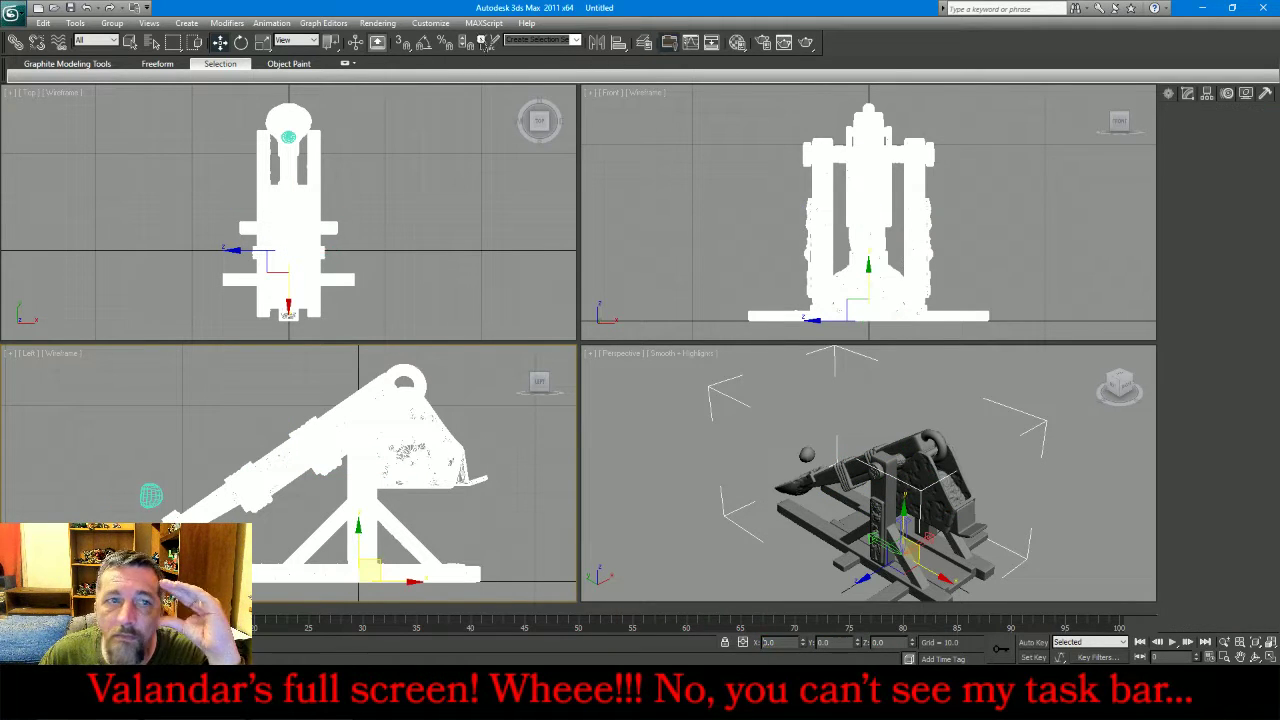
- Scale the trebuchet uniformly to 50% with an offset scale transform
left_click(261, 43)
key("F12")
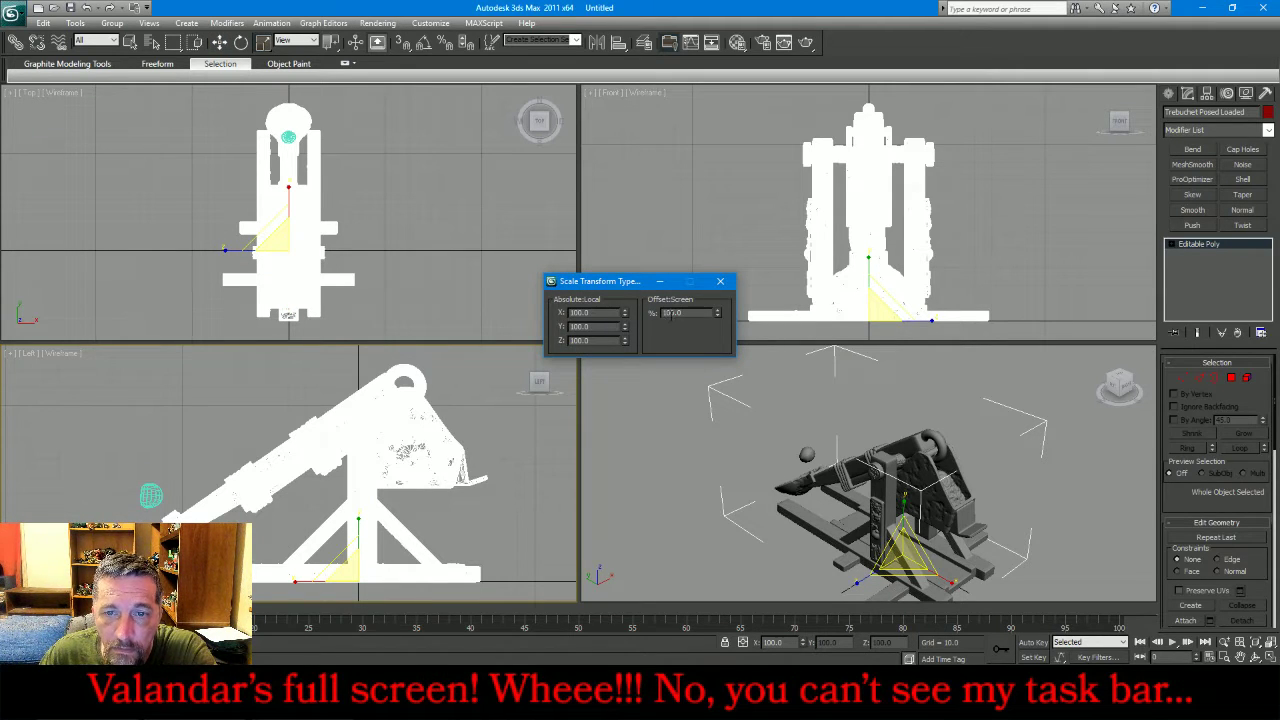
key("Return")
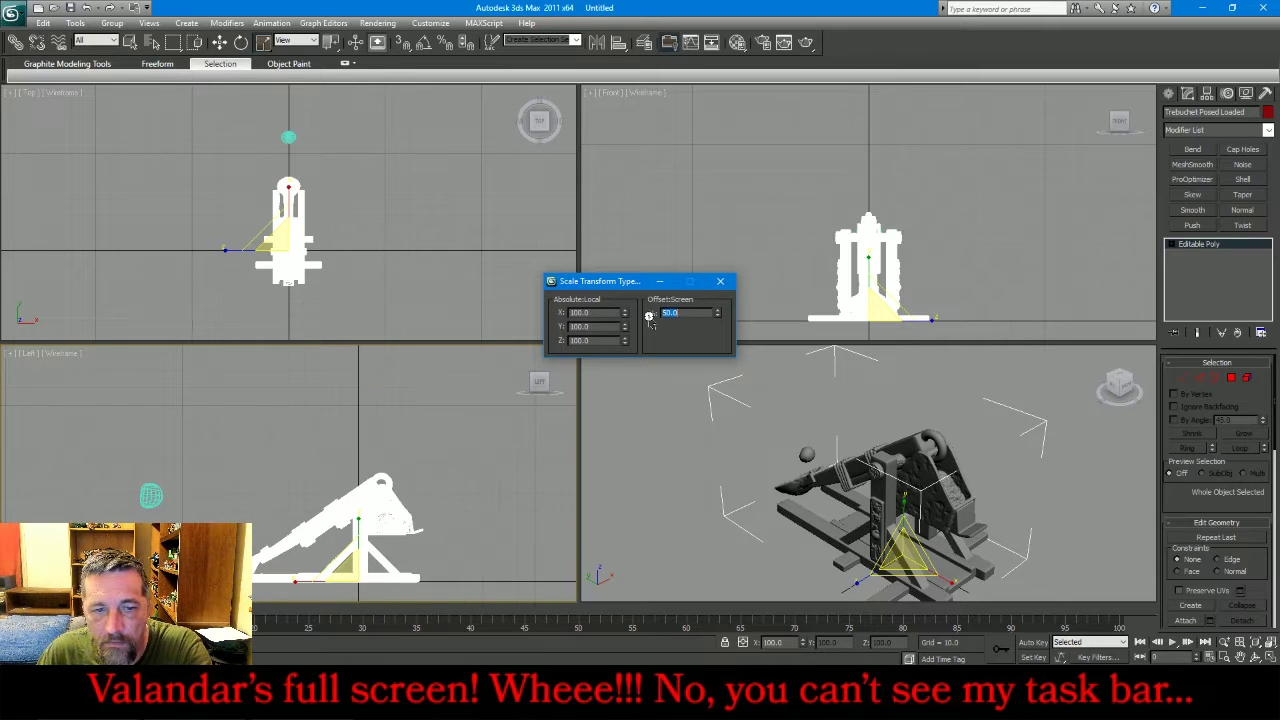
left_click(714, 283)
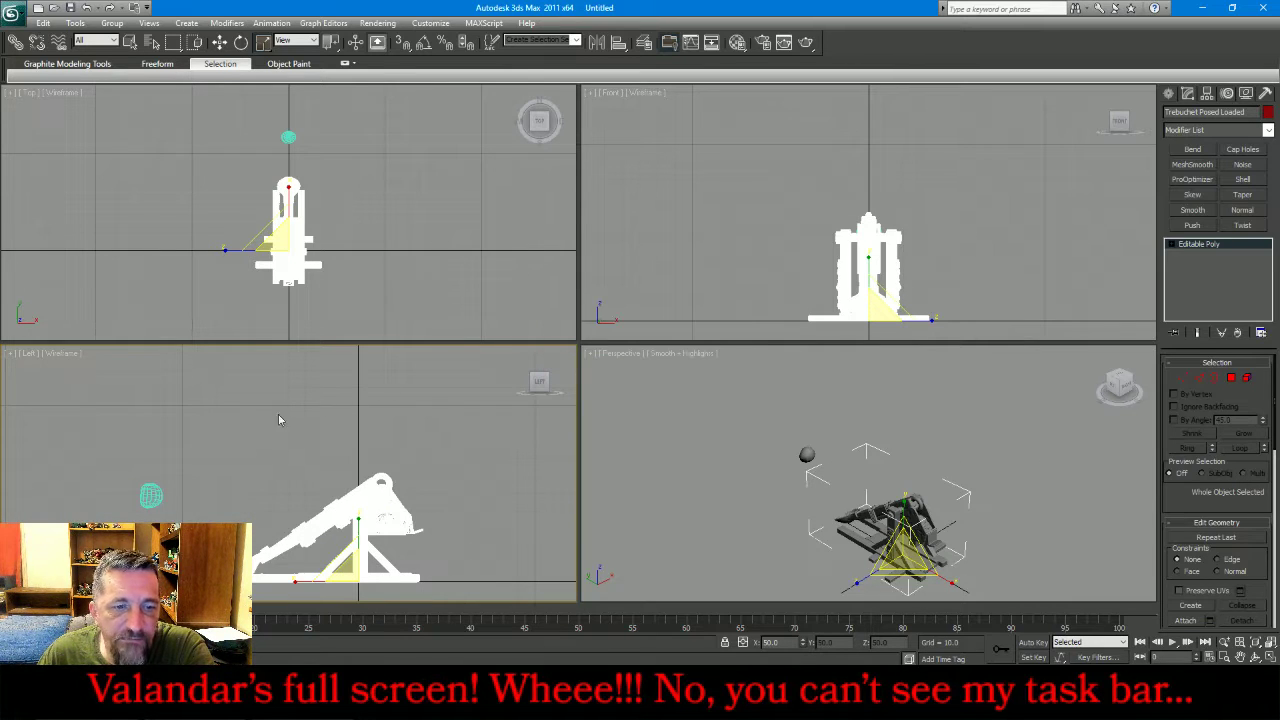
- Move crewRock into the bucket at the end of the scaled trebuchet's arm
left_click(150, 495)
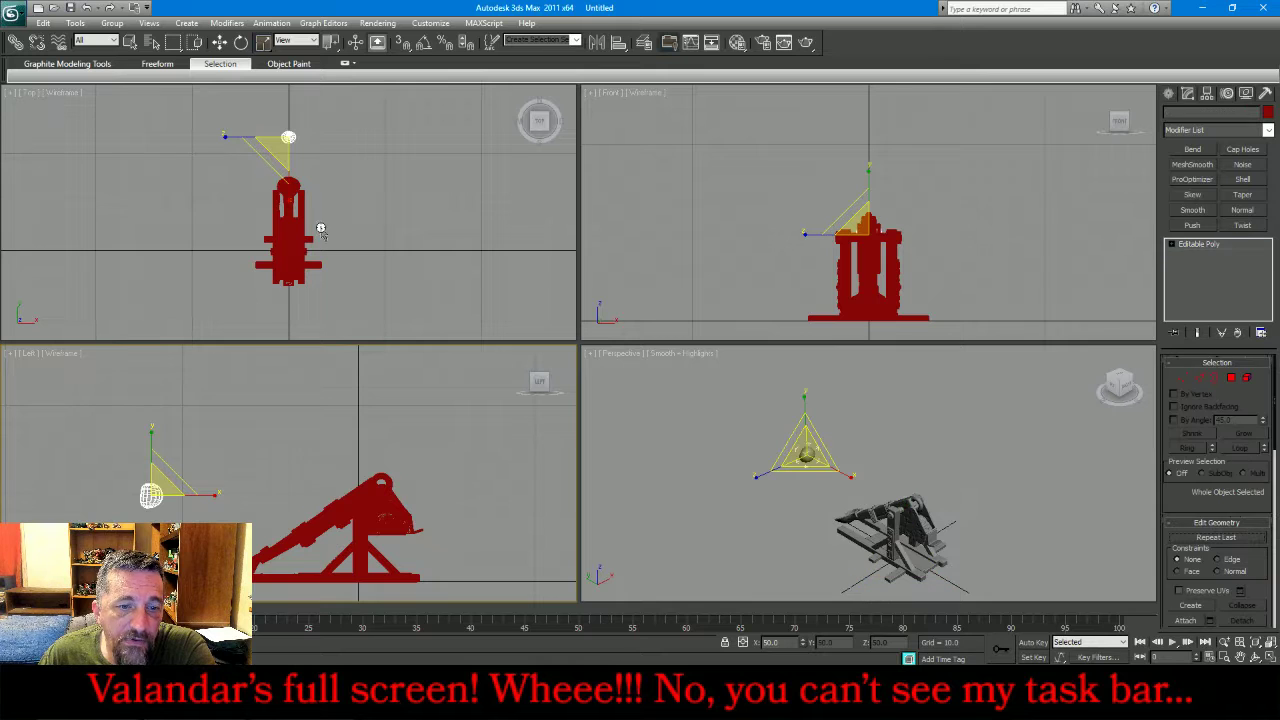
left_click(219, 42)
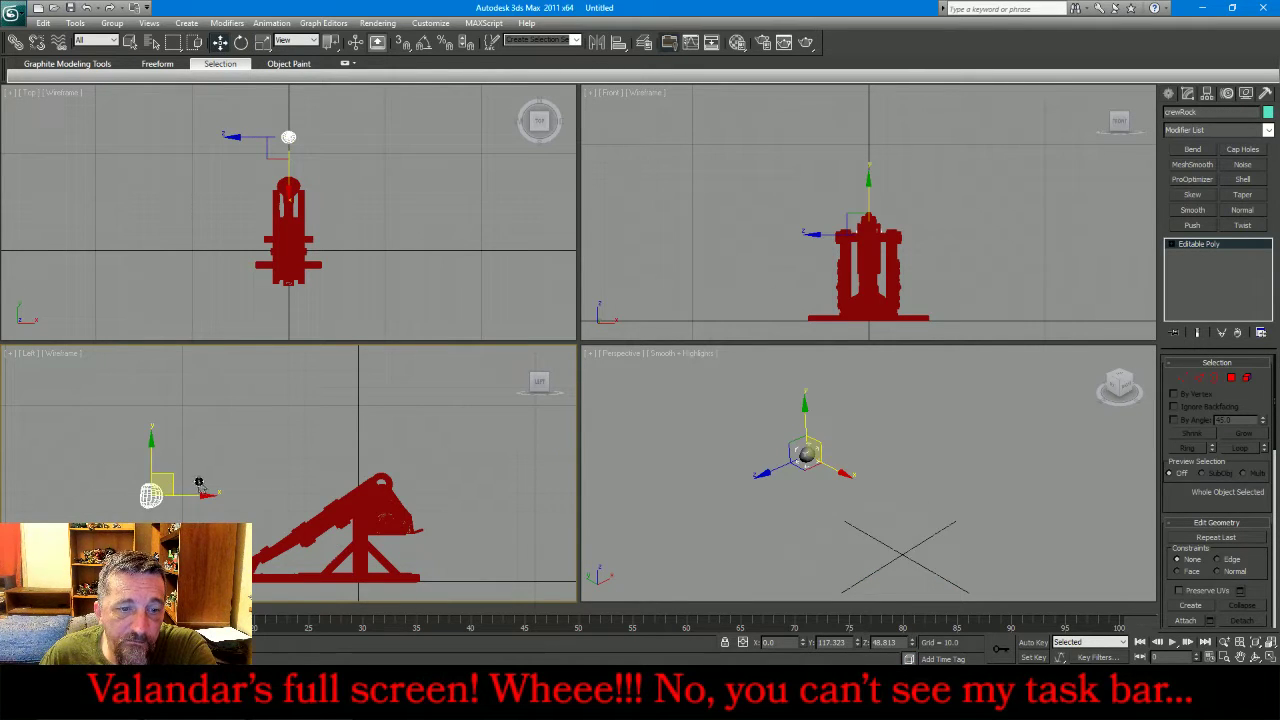
left_click_drag(171, 477, 259, 545)
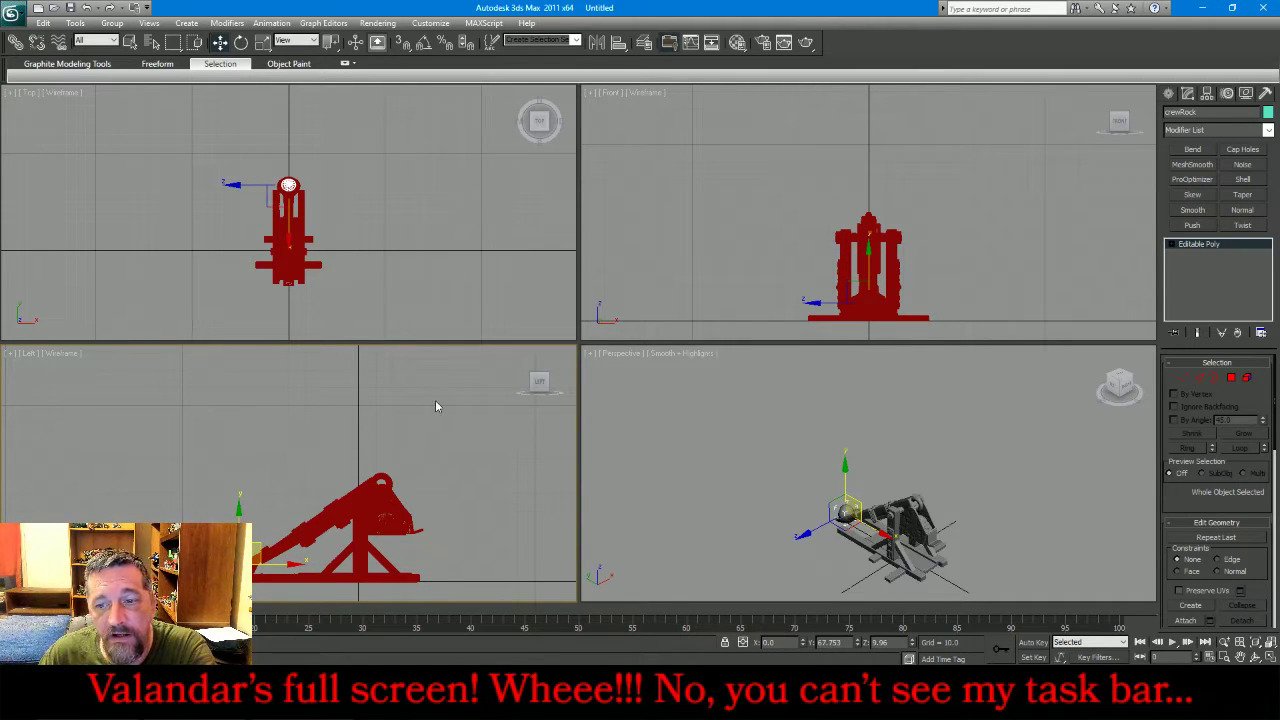
left_click(763, 403)
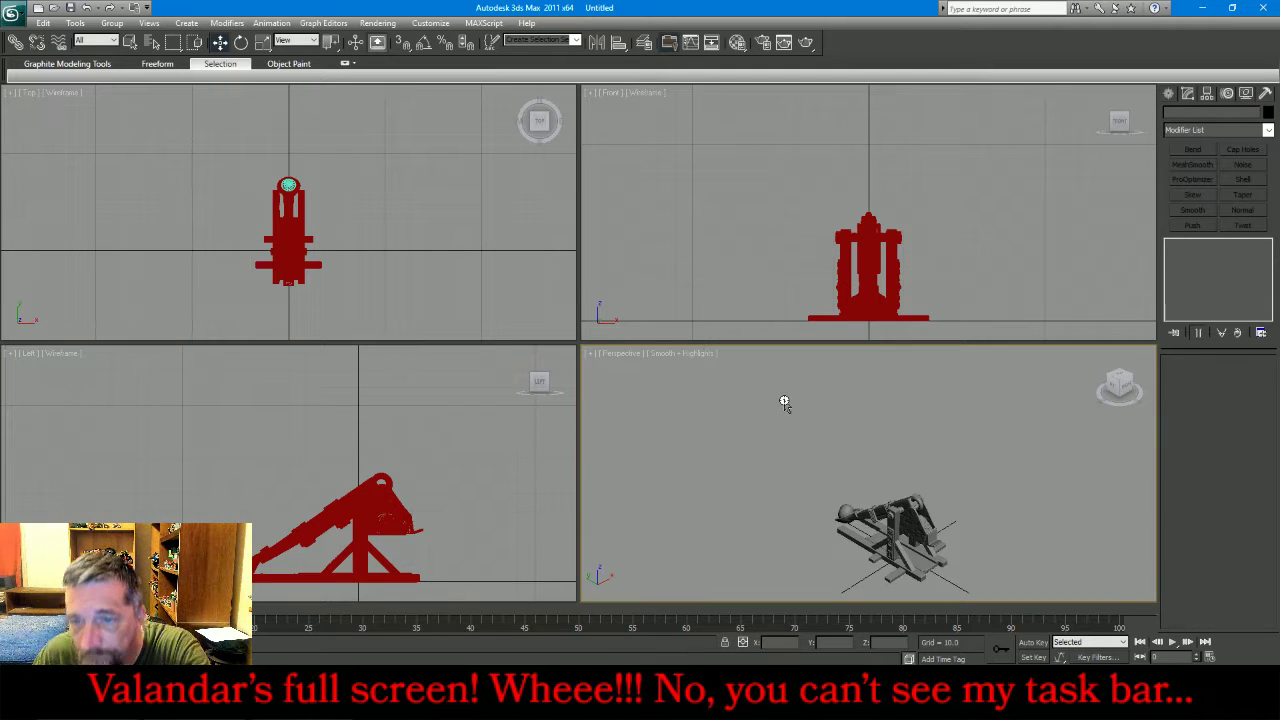
key("ctrl+shift+z")
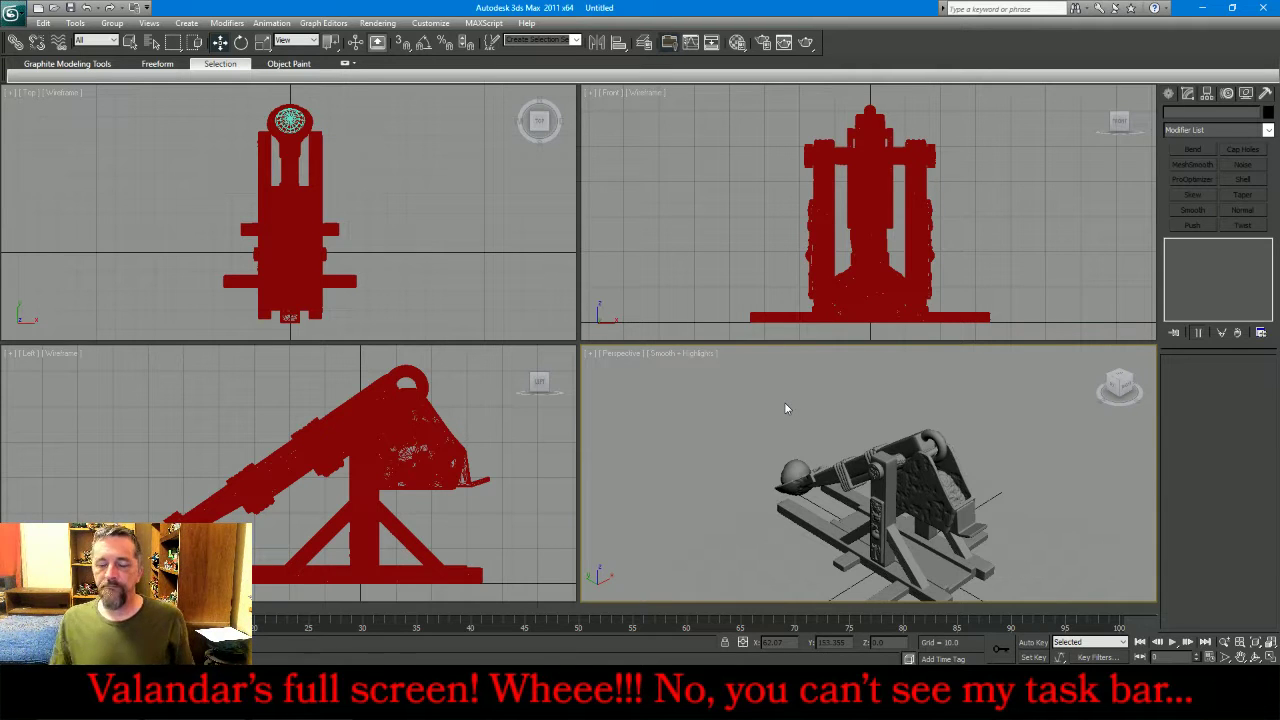
- Import Green Tide Artillery Loader.OBJ from the Crew folder with the current OBJ import options
left_click(12, 12)
left_click(52, 184)
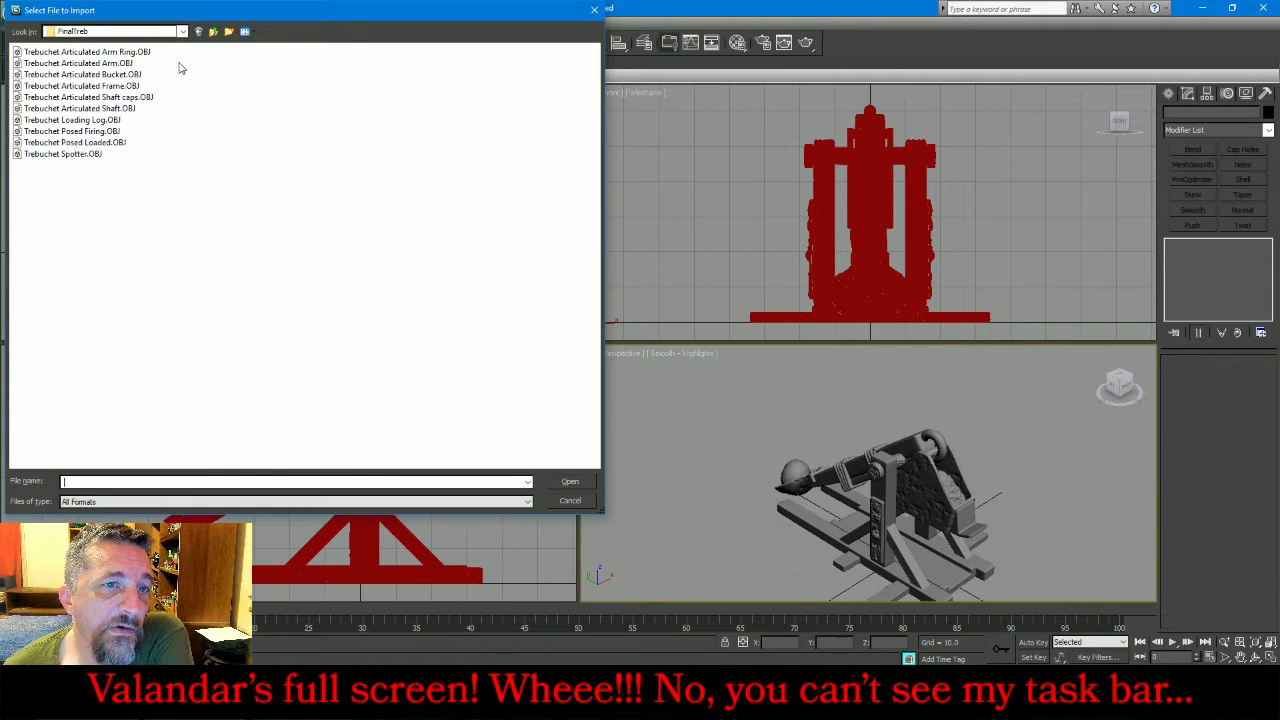
left_click(213, 32)
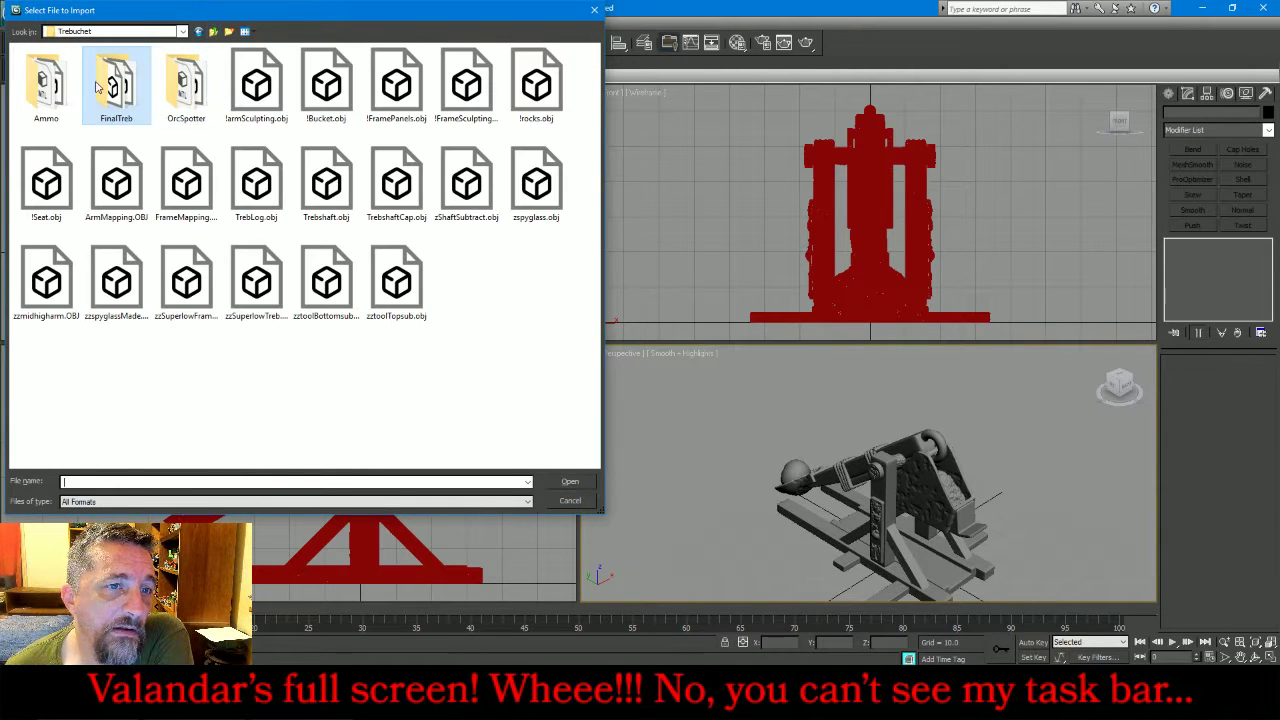
left_click(213, 32)
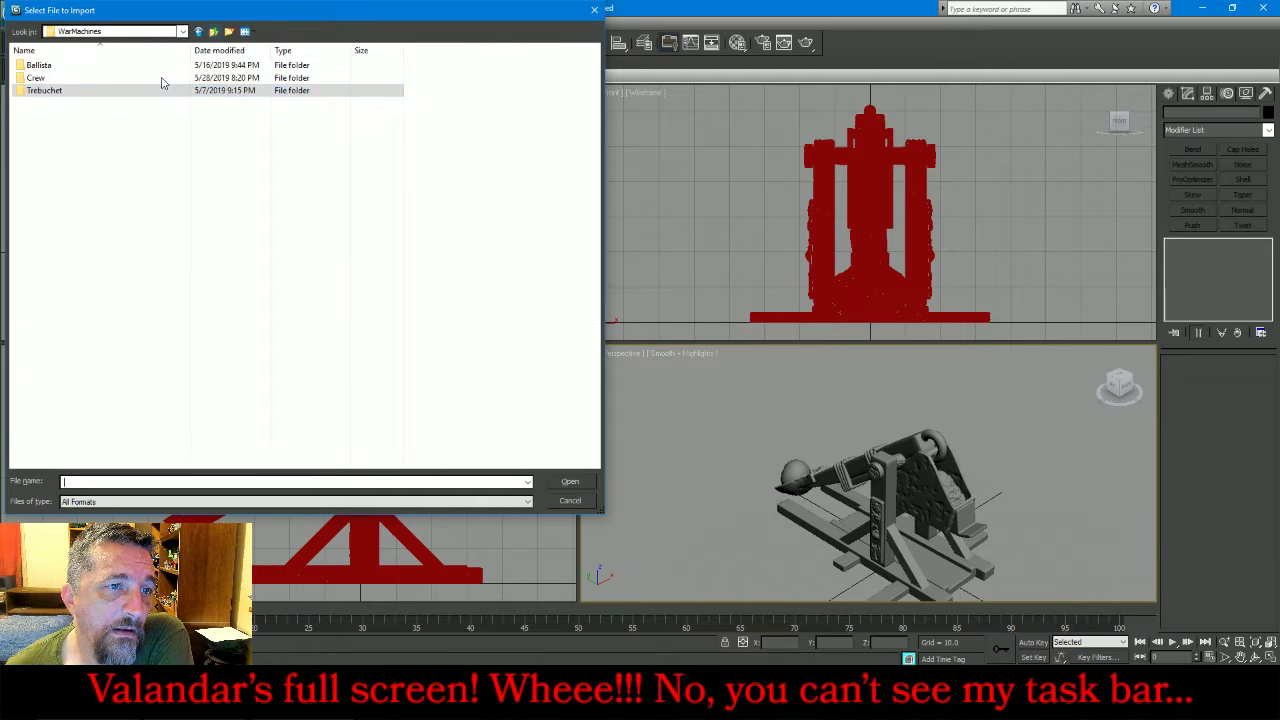
double_click(45, 82)
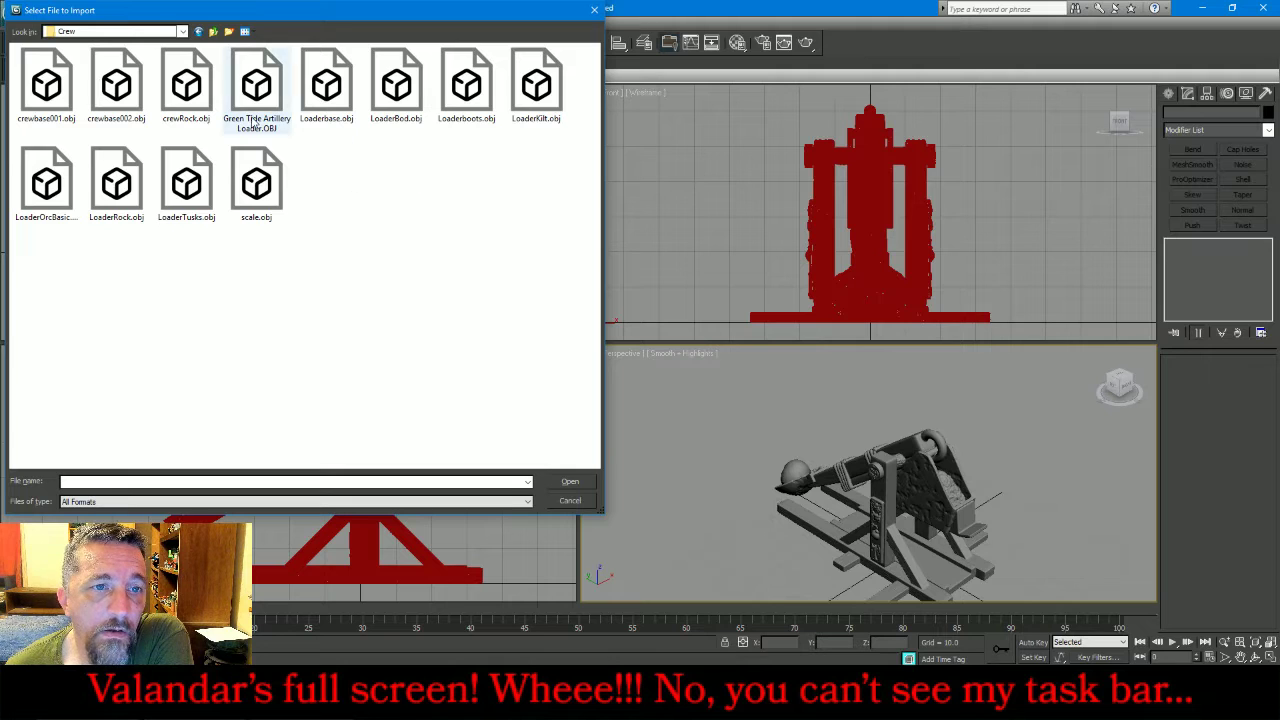
double_click(256, 86)
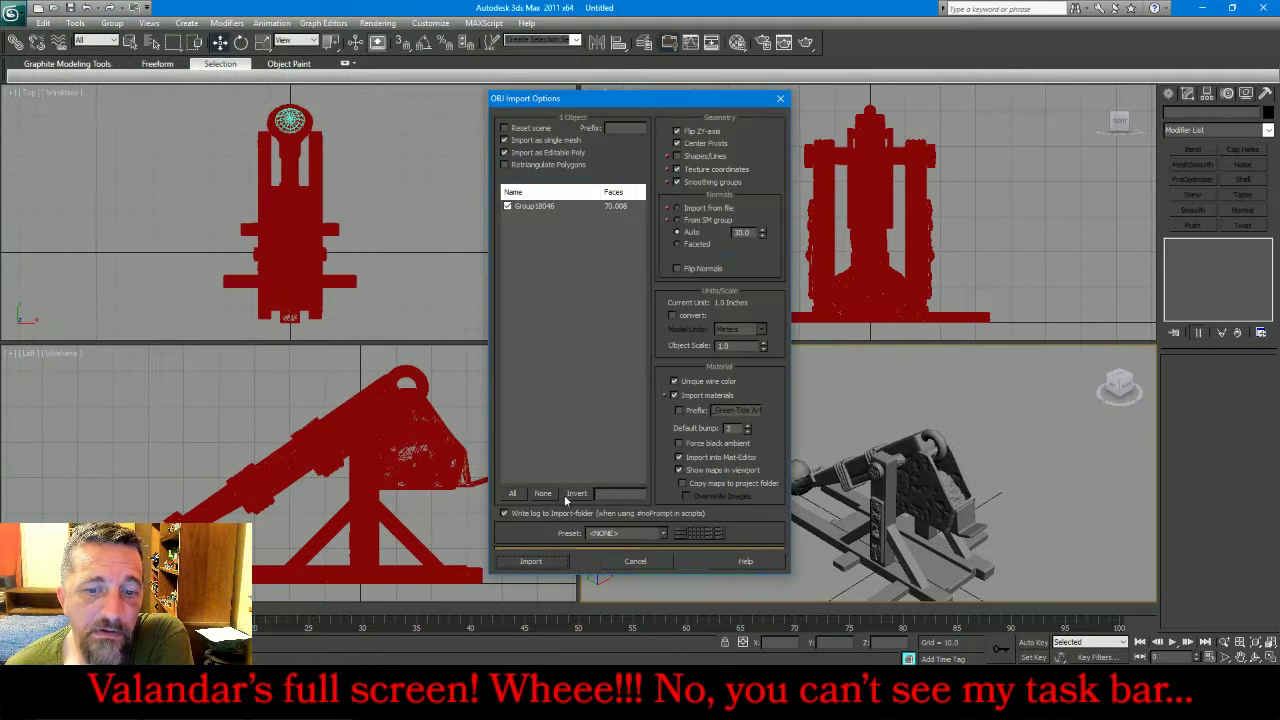
left_click(560, 563)
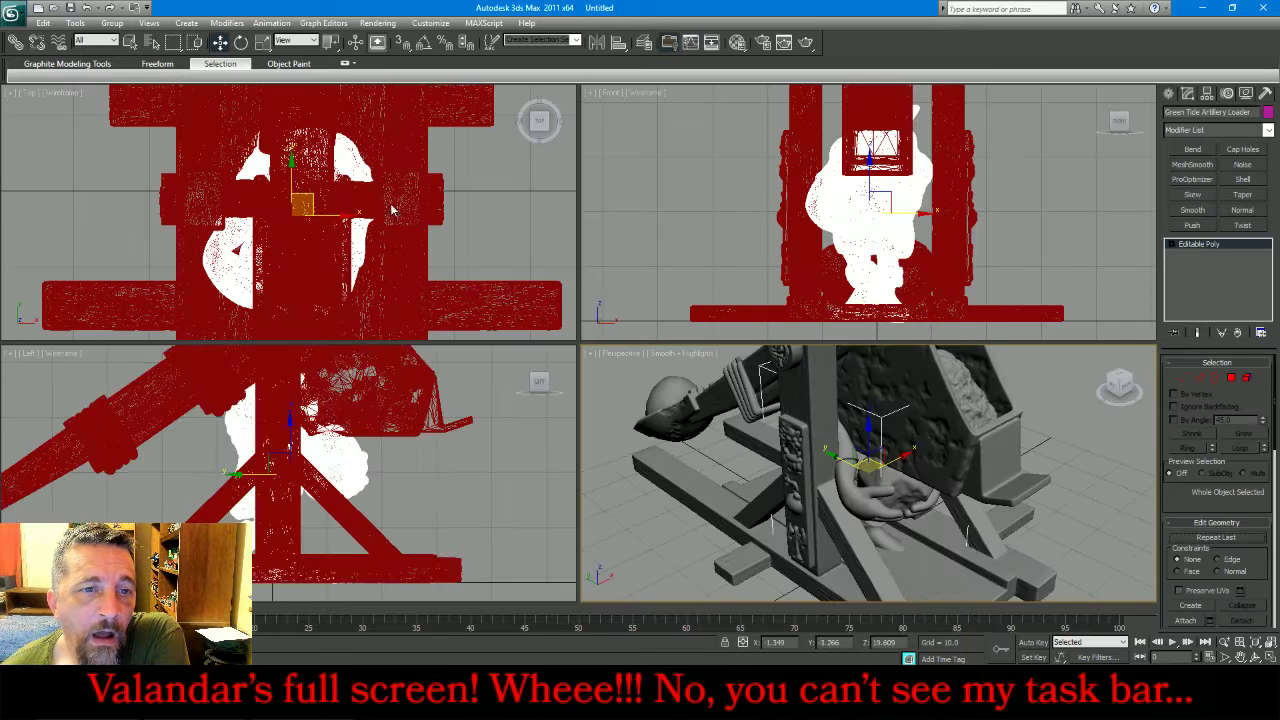
- Move the imported loader out of the trebuchet frame to stand beside it at about X -42.8, and compare their sizes
scroll(390, 203, "down", 2)
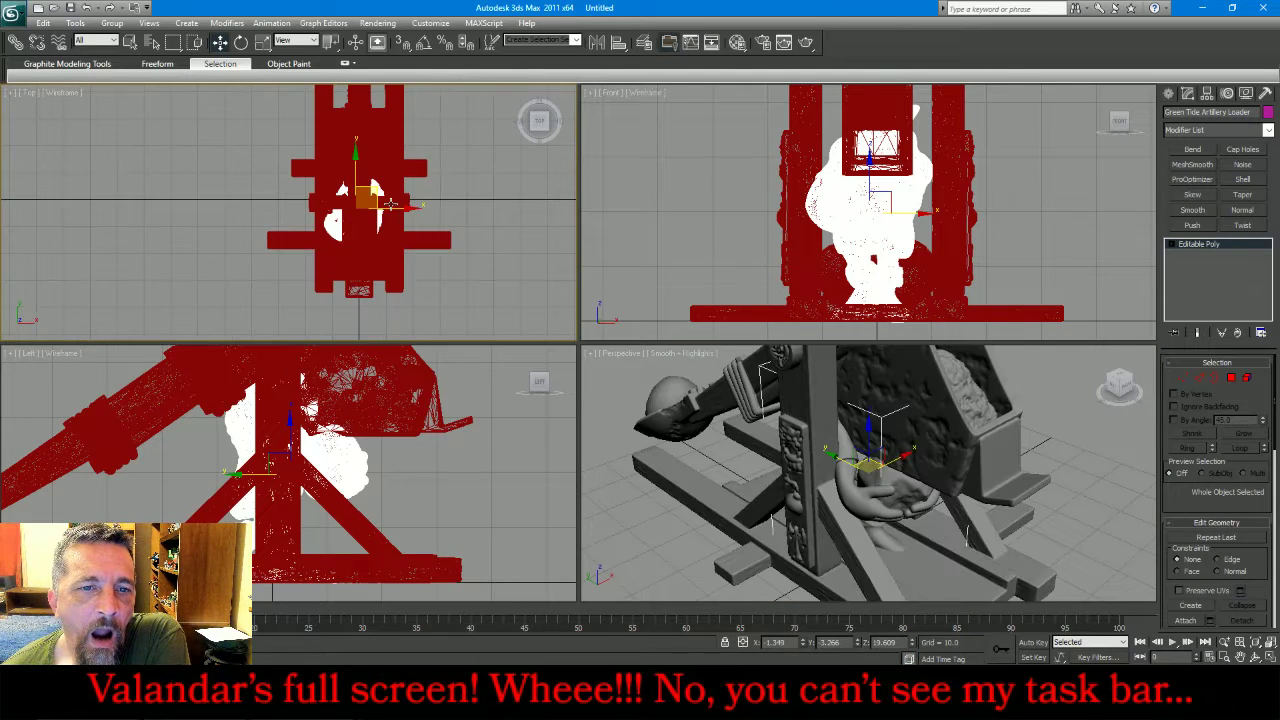
scroll(390, 203, "down", 2)
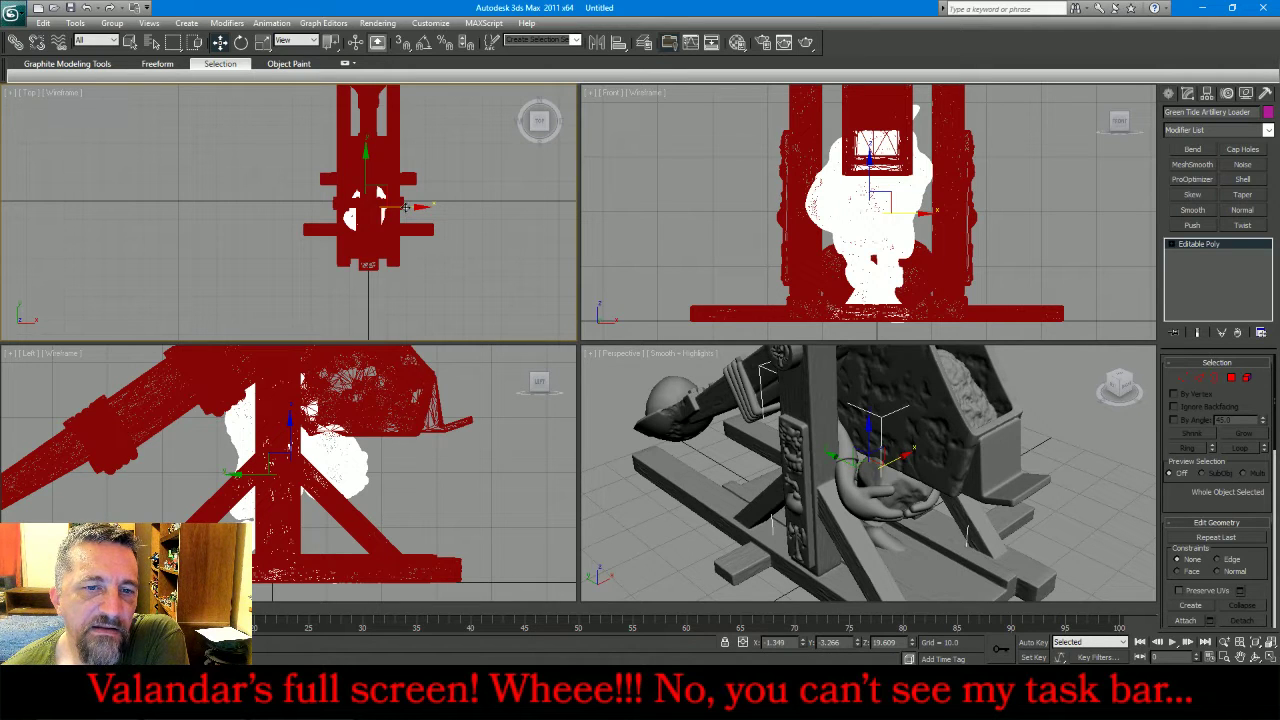
left_click_drag(366, 215, 284, 213)
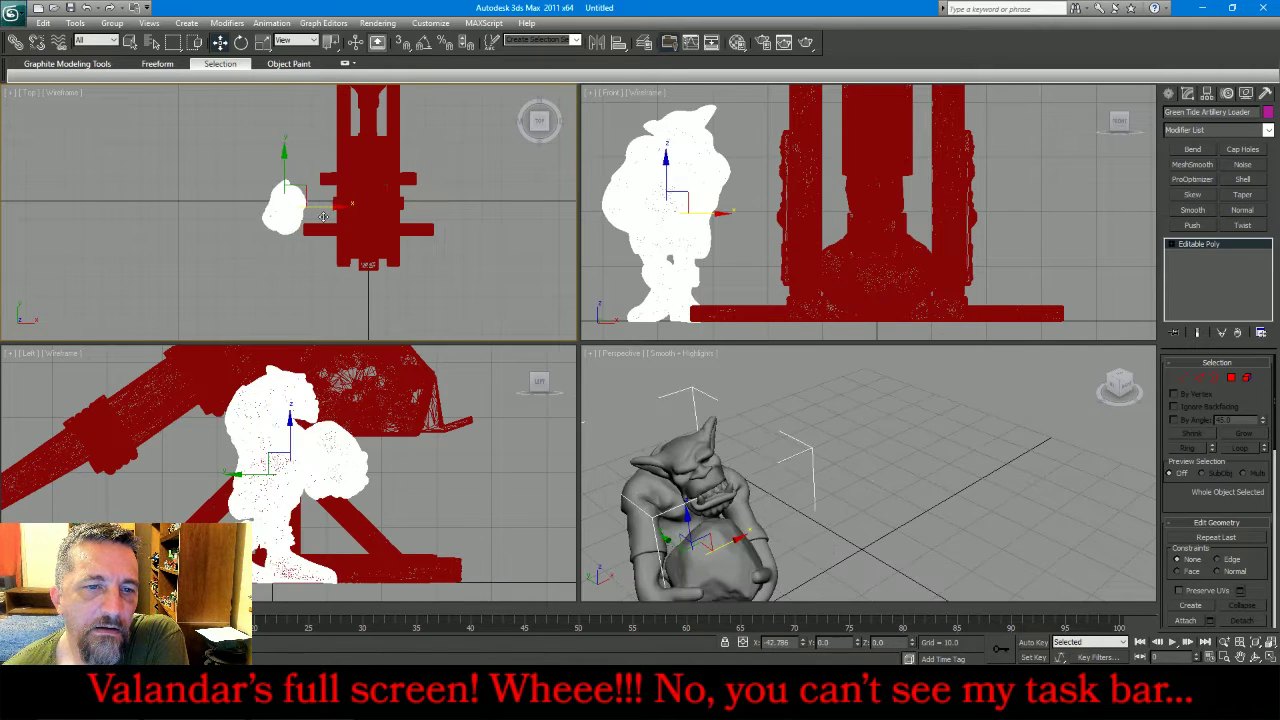
left_click(505, 234)
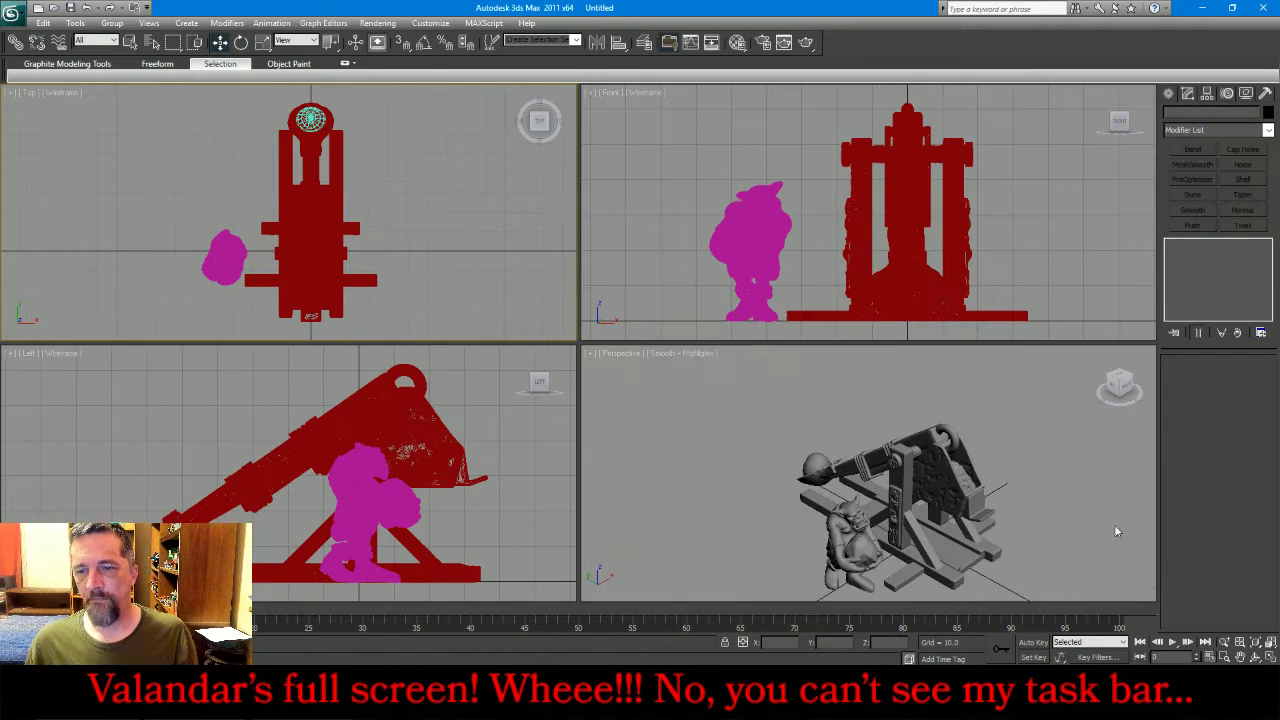
key("e")
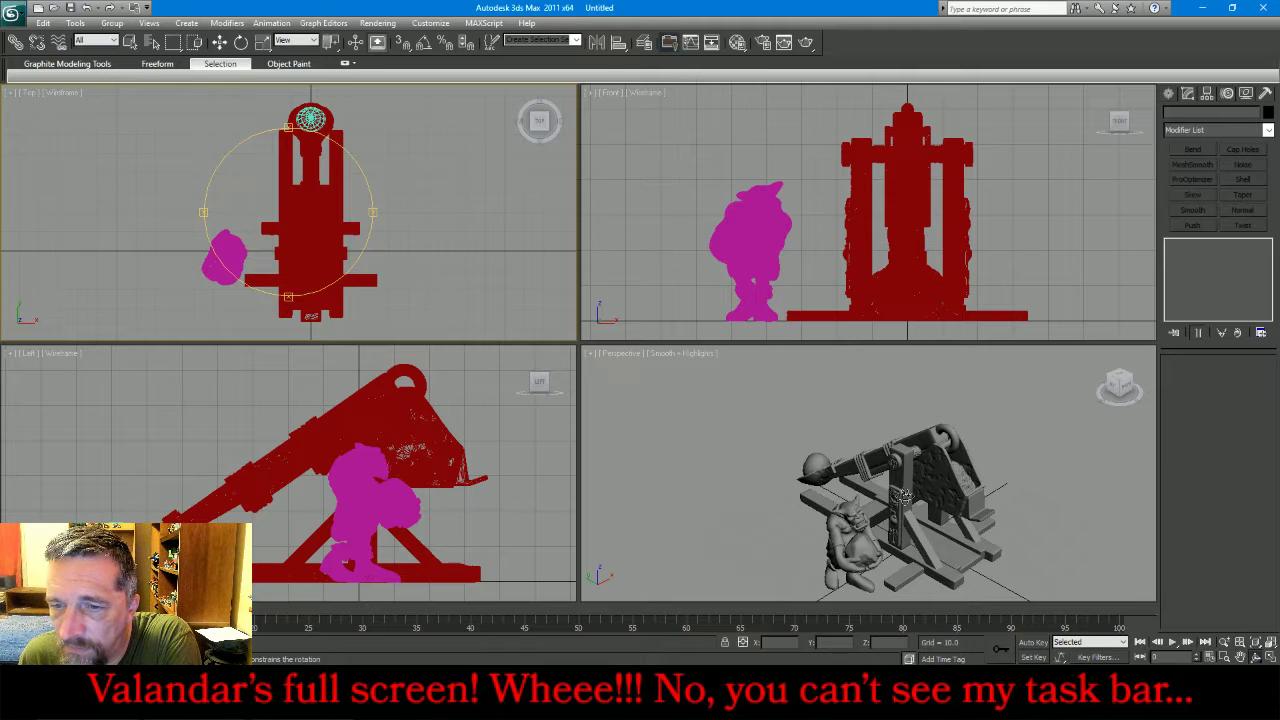
left_click_drag(904, 496, 944, 478)
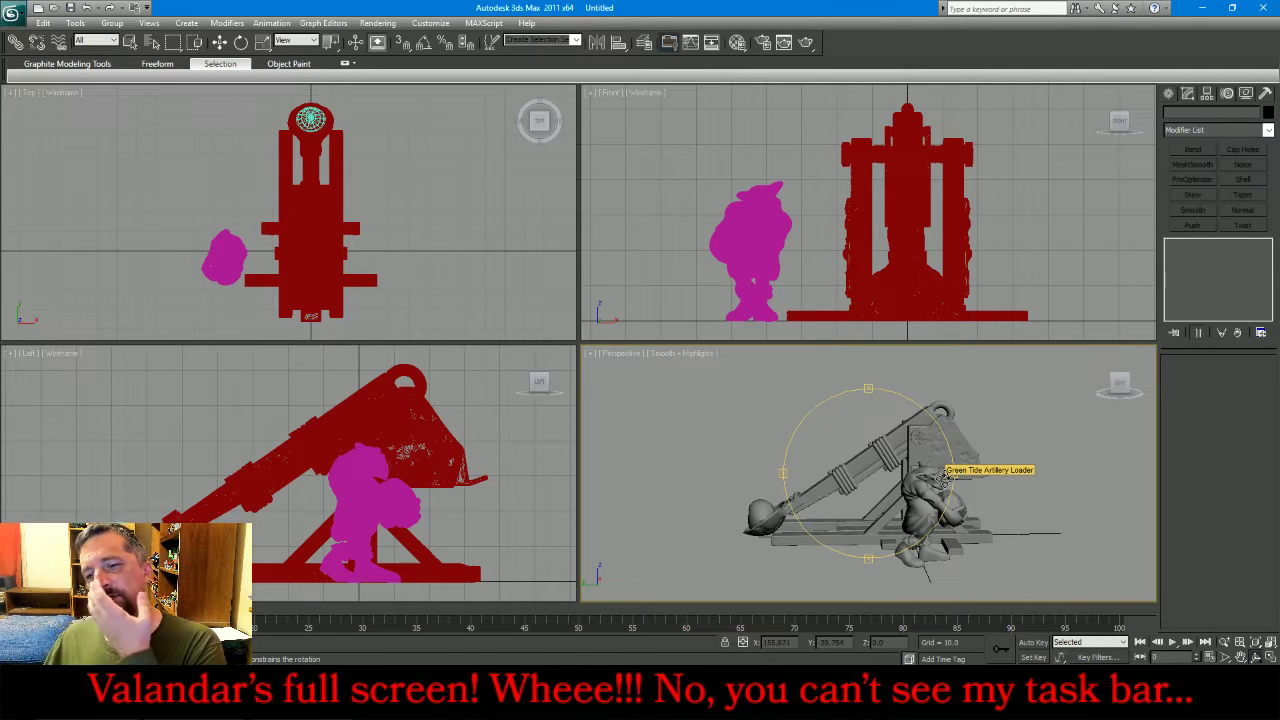
scroll(944, 478, "down", 2)
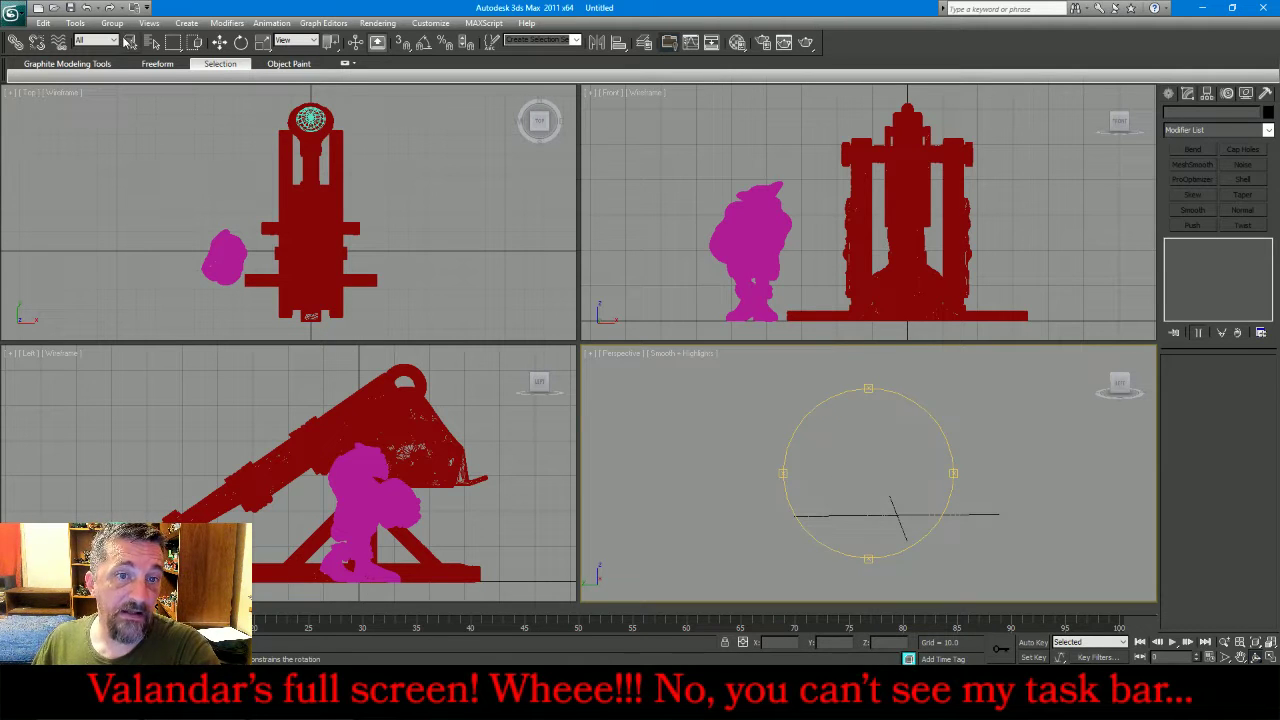
- Delete the trebuchet, the loader and the rock to empty the scene
left_click(129, 40)
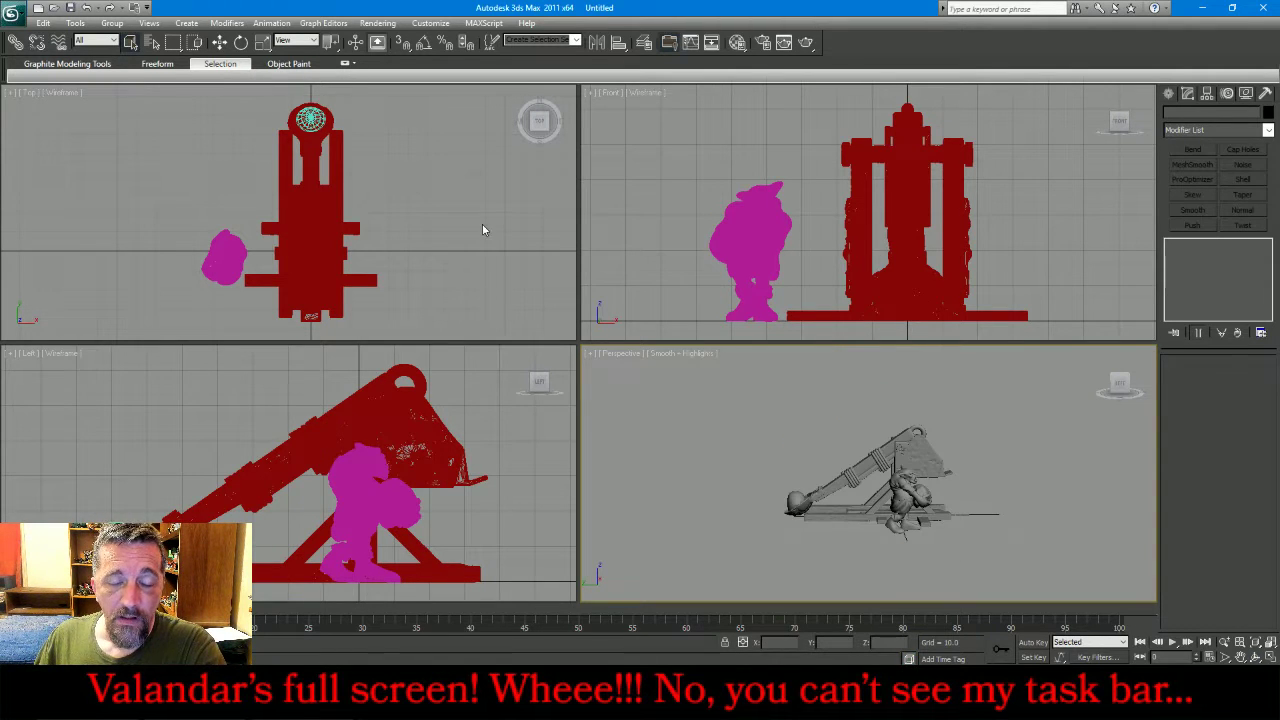
left_click_drag(479, 173, 190, 347)
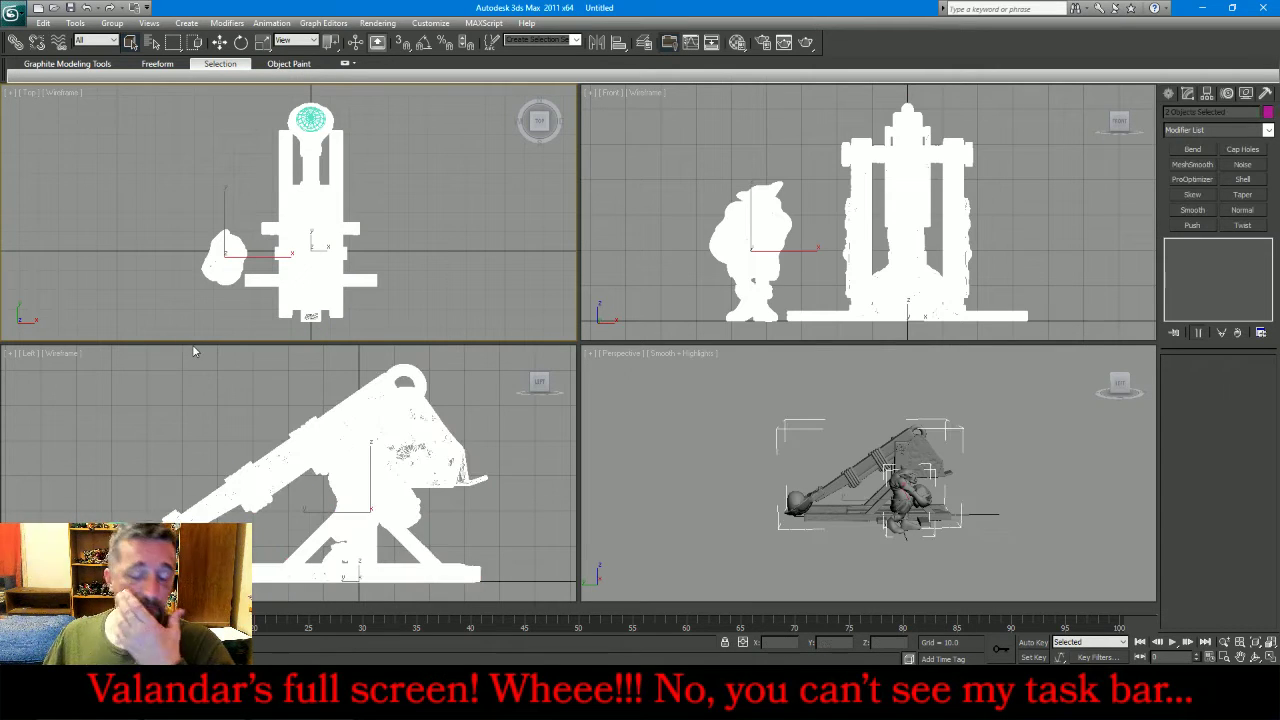
key("Delete")
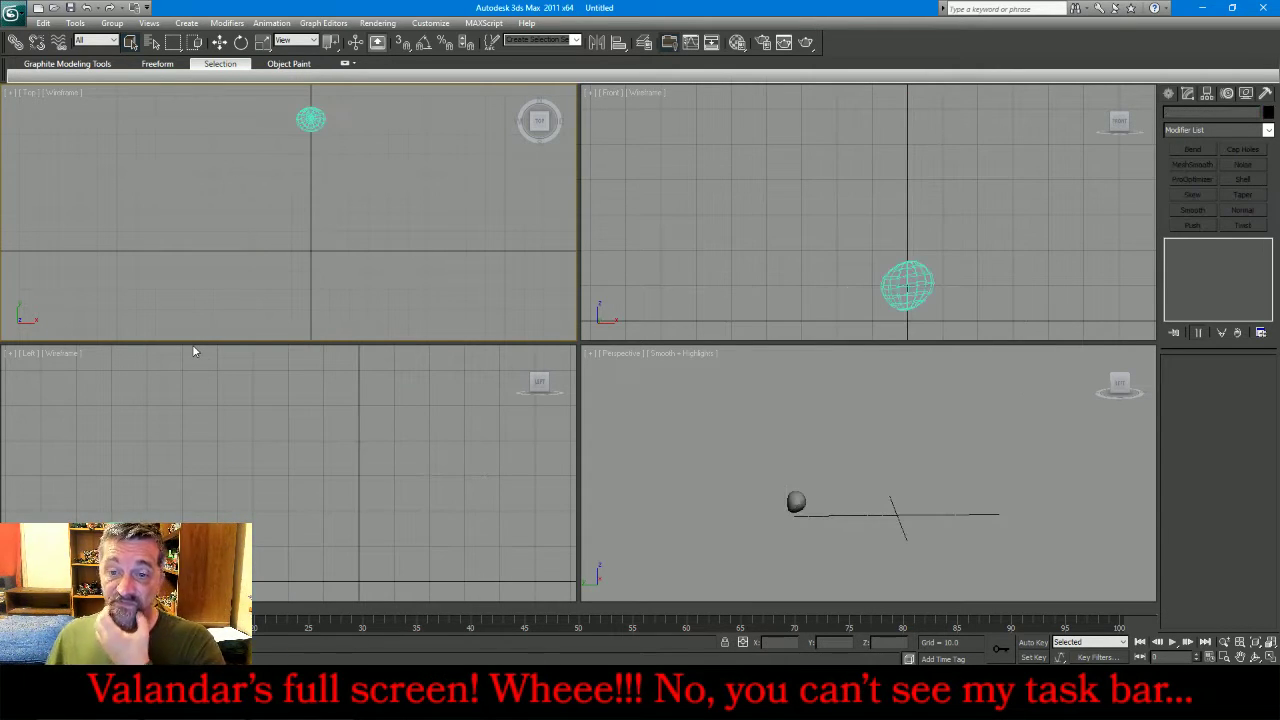
key("ctrl+a")
key("Delete")
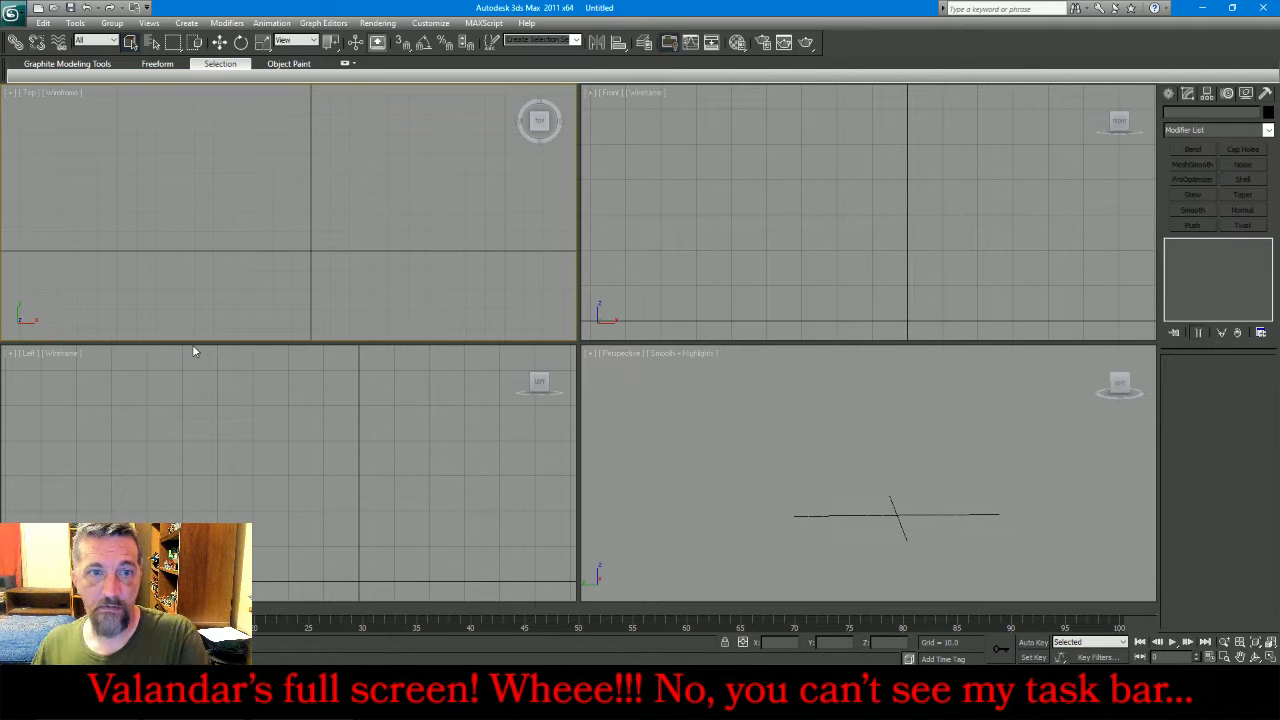
- Import Trebuchet Spotter.OBJ from the FinalTreb folder with the current OBJ import options
left_click(12, 13)
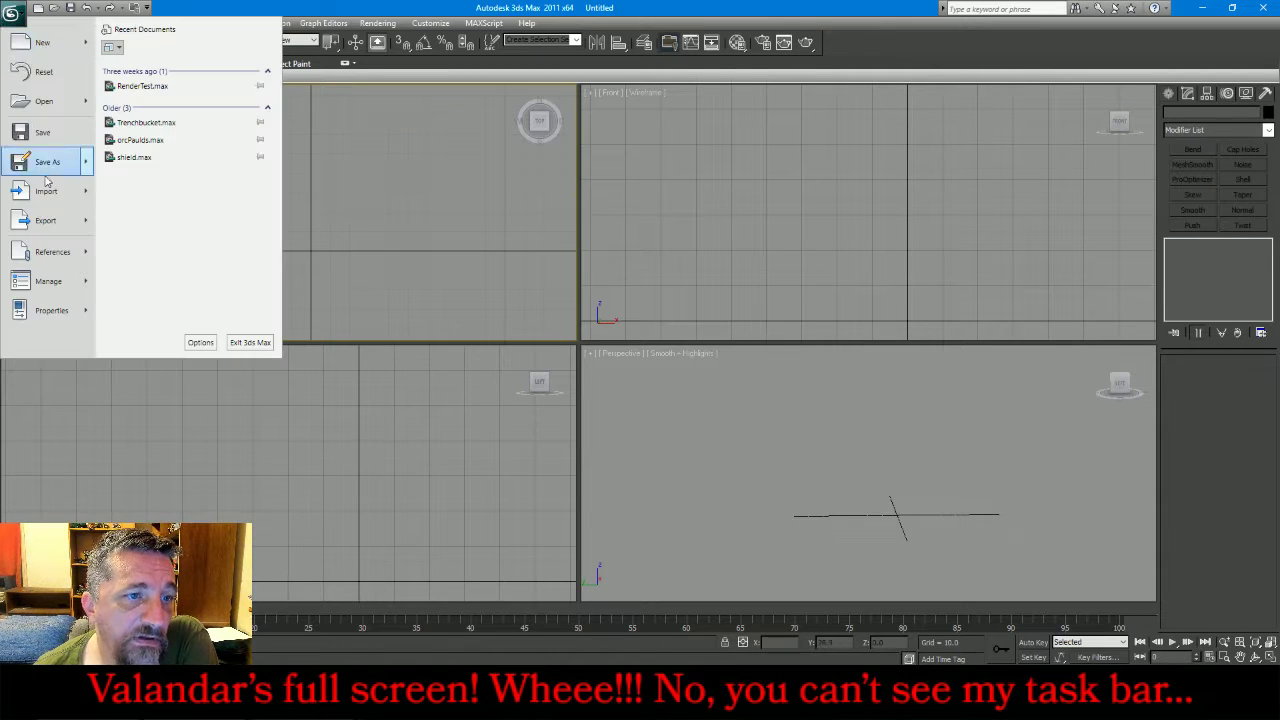
left_click(53, 199)
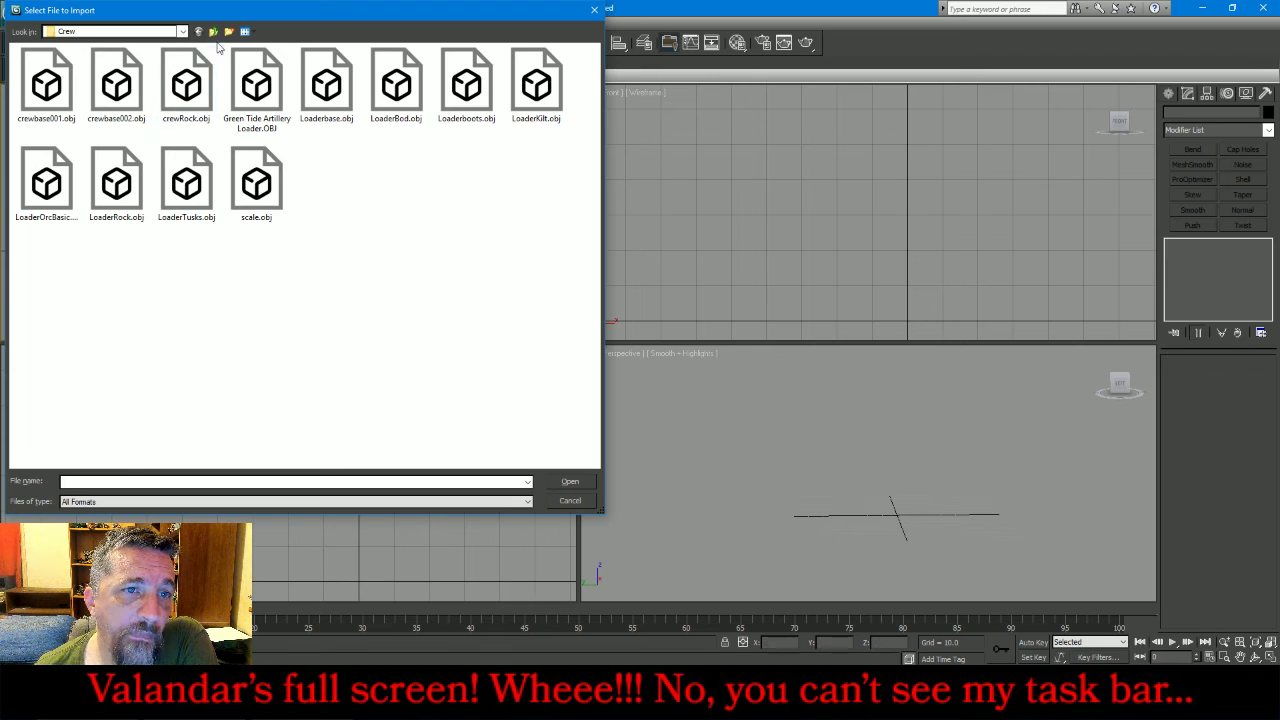
left_click(218, 33)
double_click(80, 92)
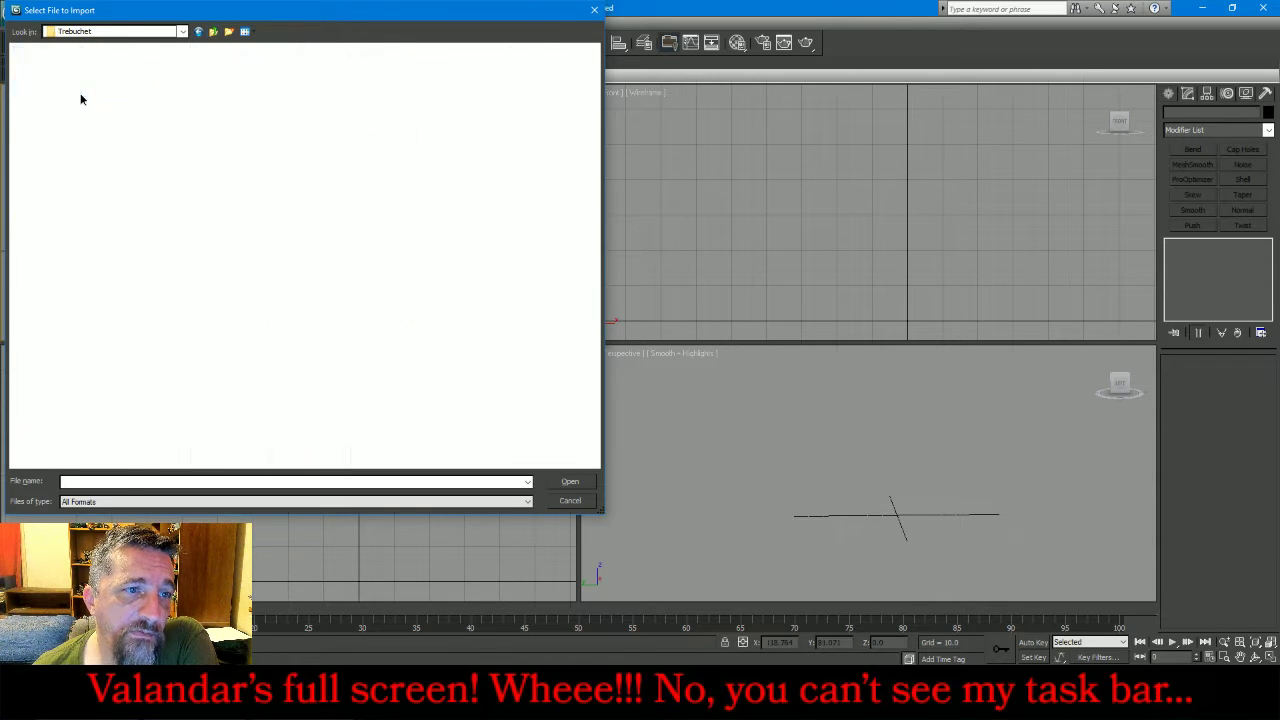
double_click(113, 90)
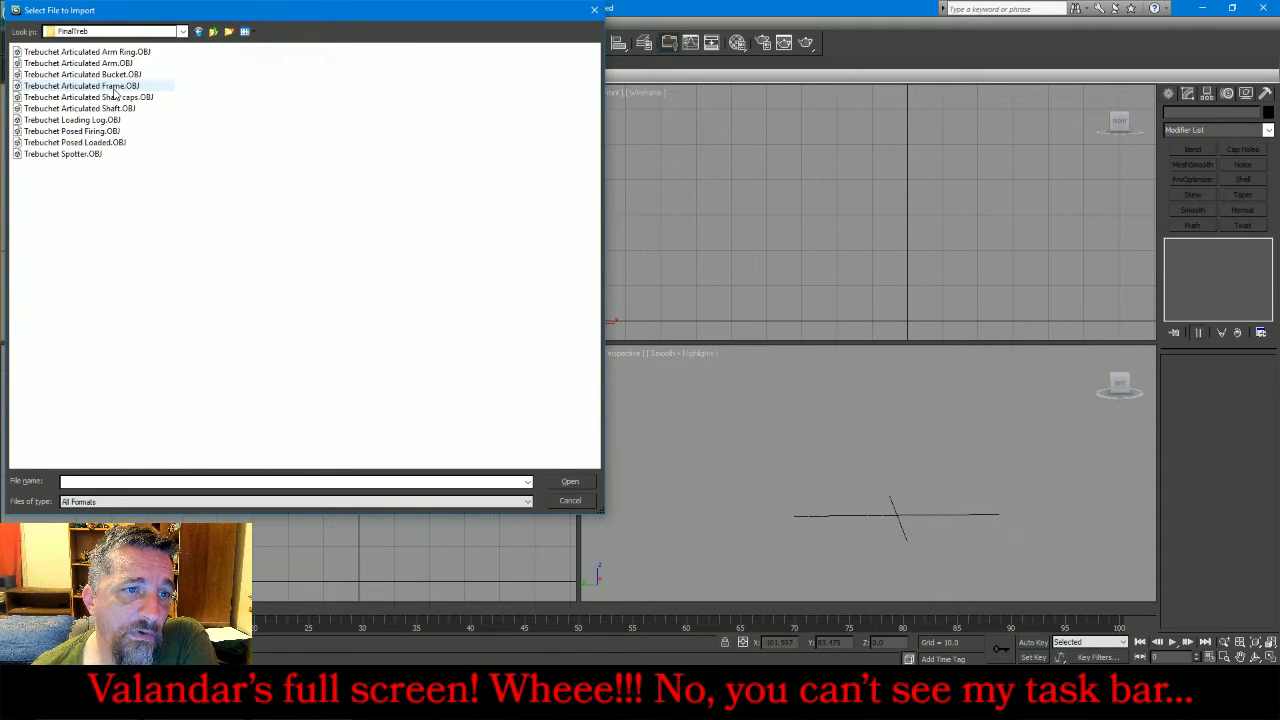
left_click(66, 156)
double_click(67, 158)
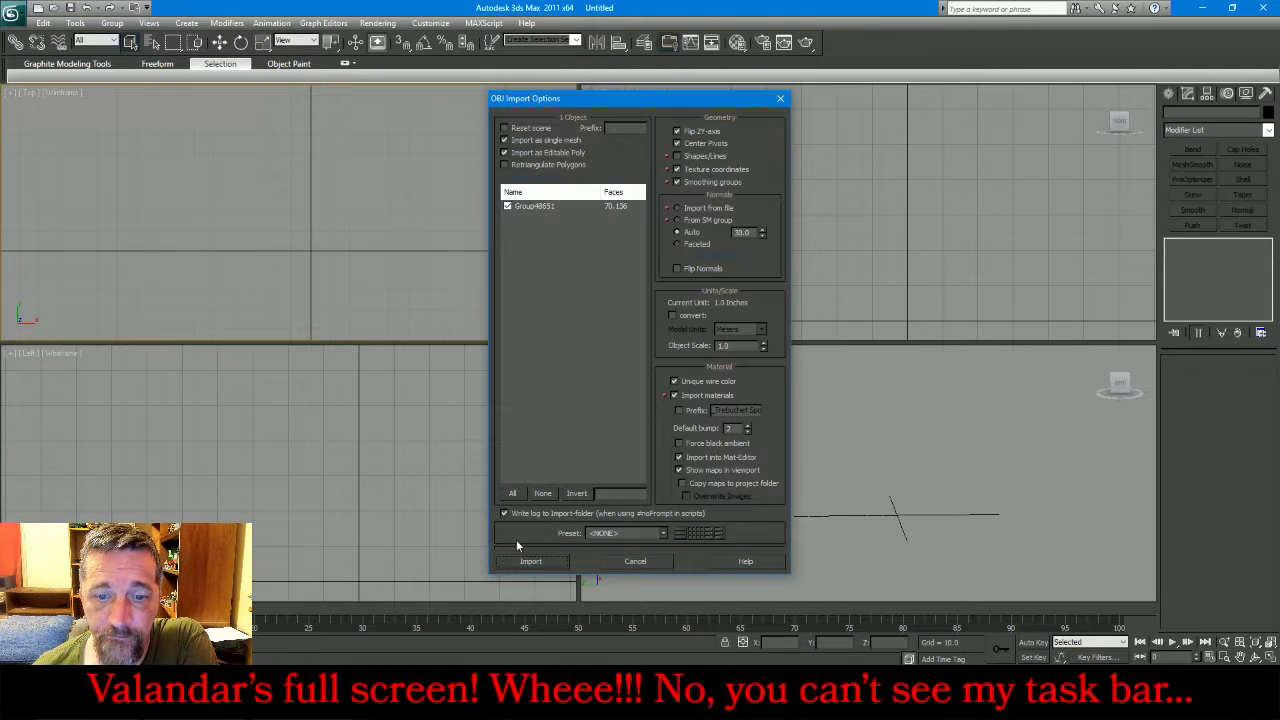
left_click(512, 564)
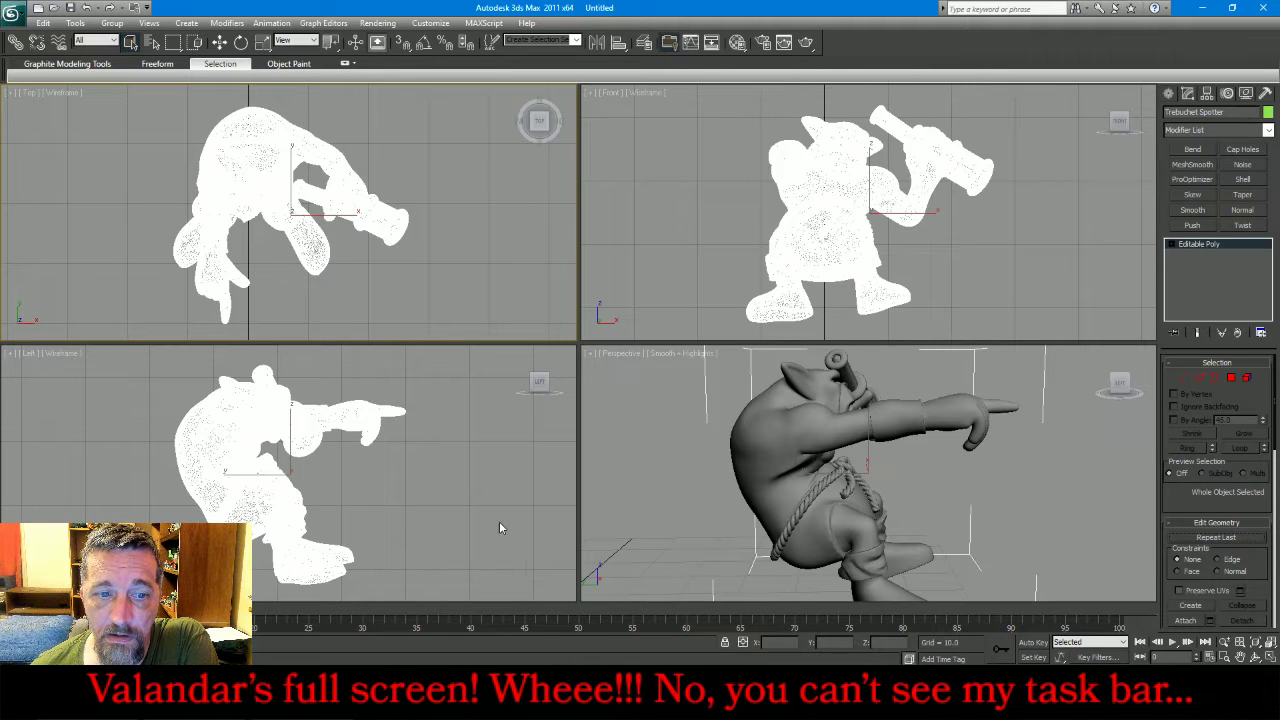
- Move the imported spotter to the world origin with its feet on the ground plane, and view it from the front
left_click(218, 44)
scroll(367, 387, "down", 3)
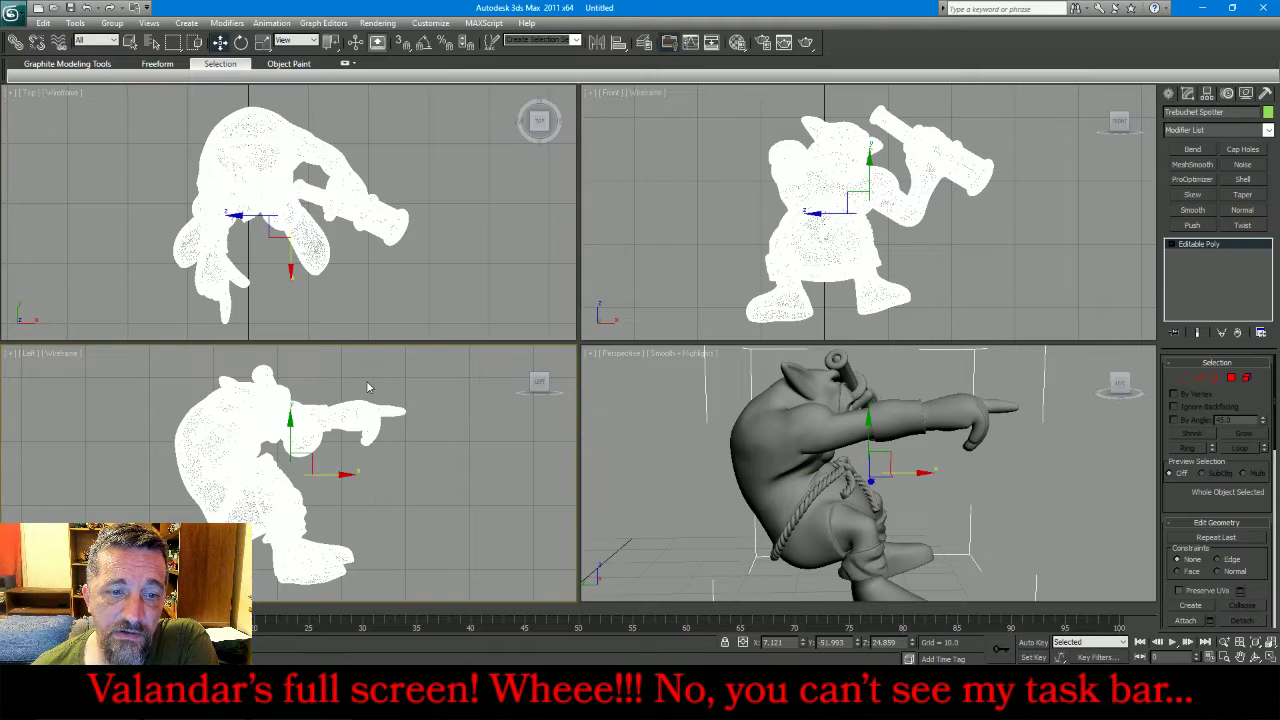
scroll(367, 387, "down", 2)
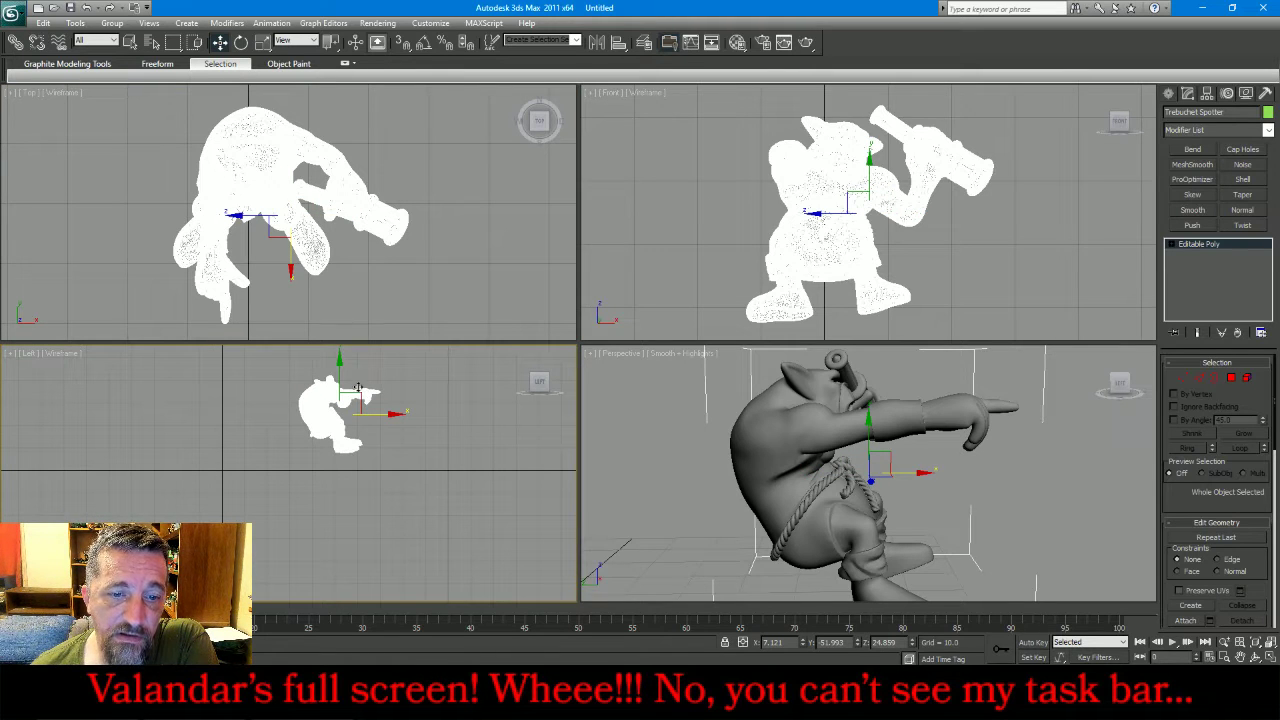
left_click_drag(357, 393, 258, 410)
left_click(926, 475)
key("z")
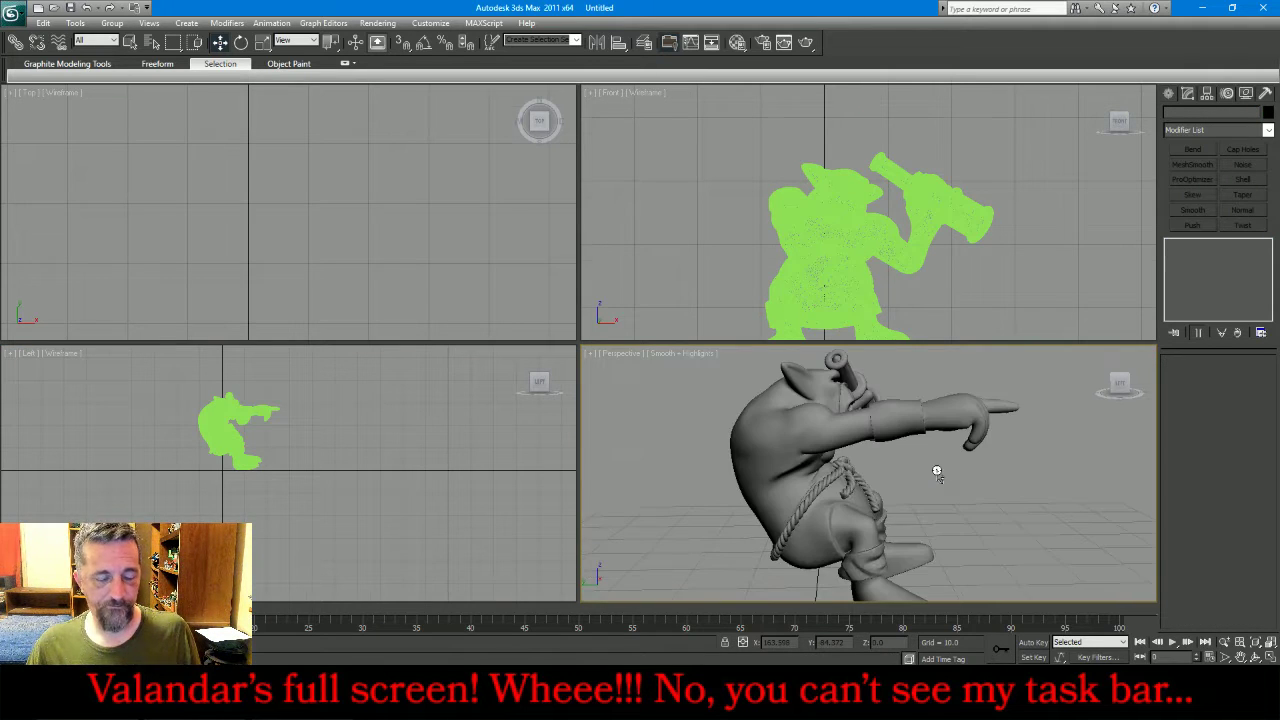
key("ctrl+shift+z")
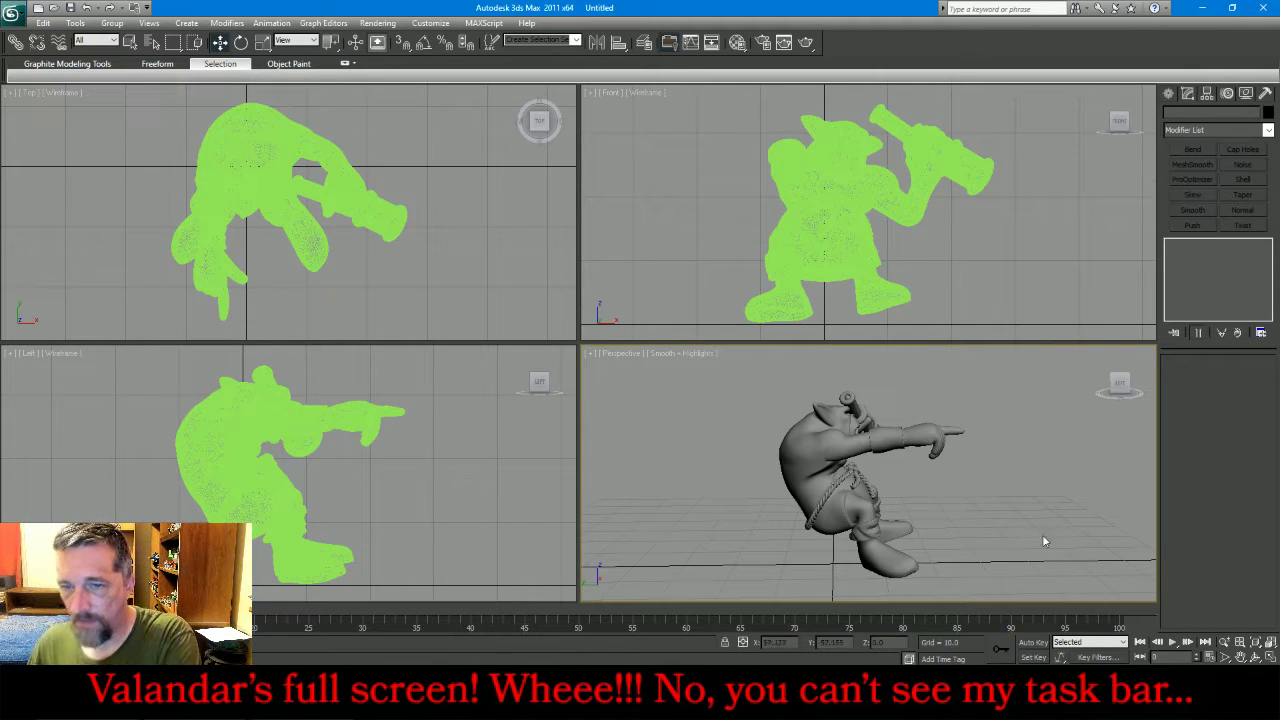
left_click(1255, 657)
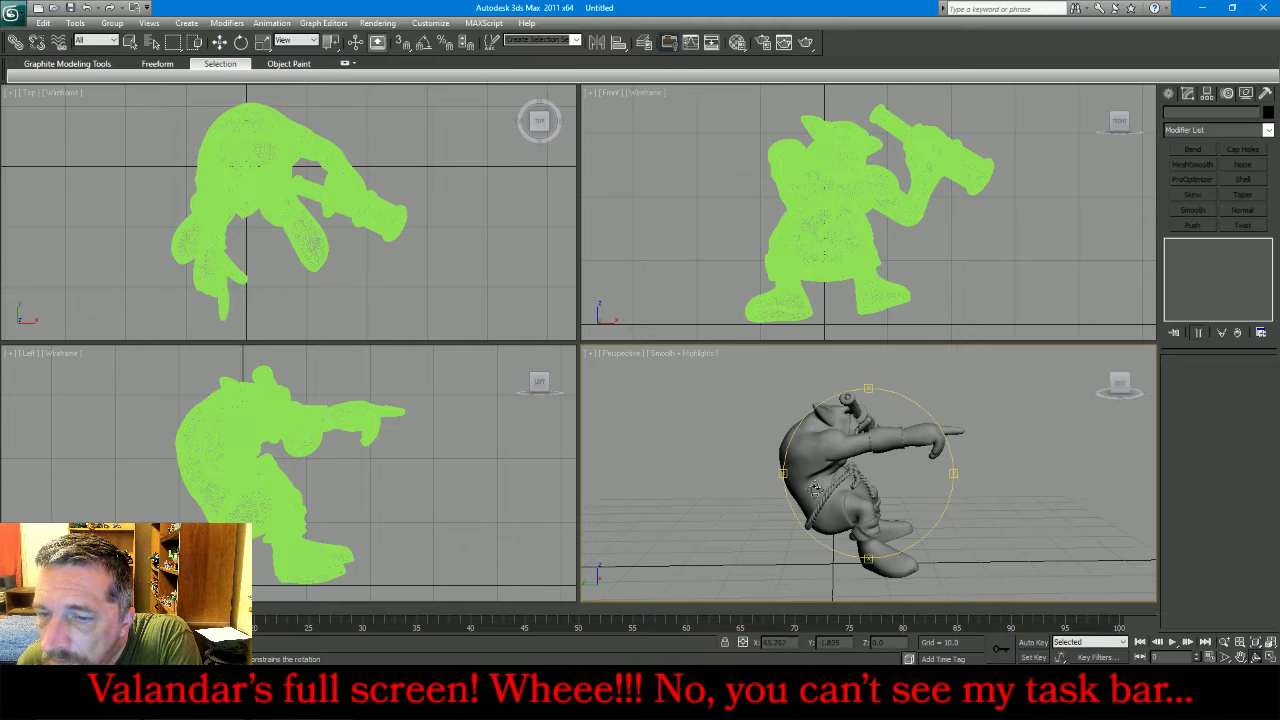
left_click_drag(844, 472, 707, 472)
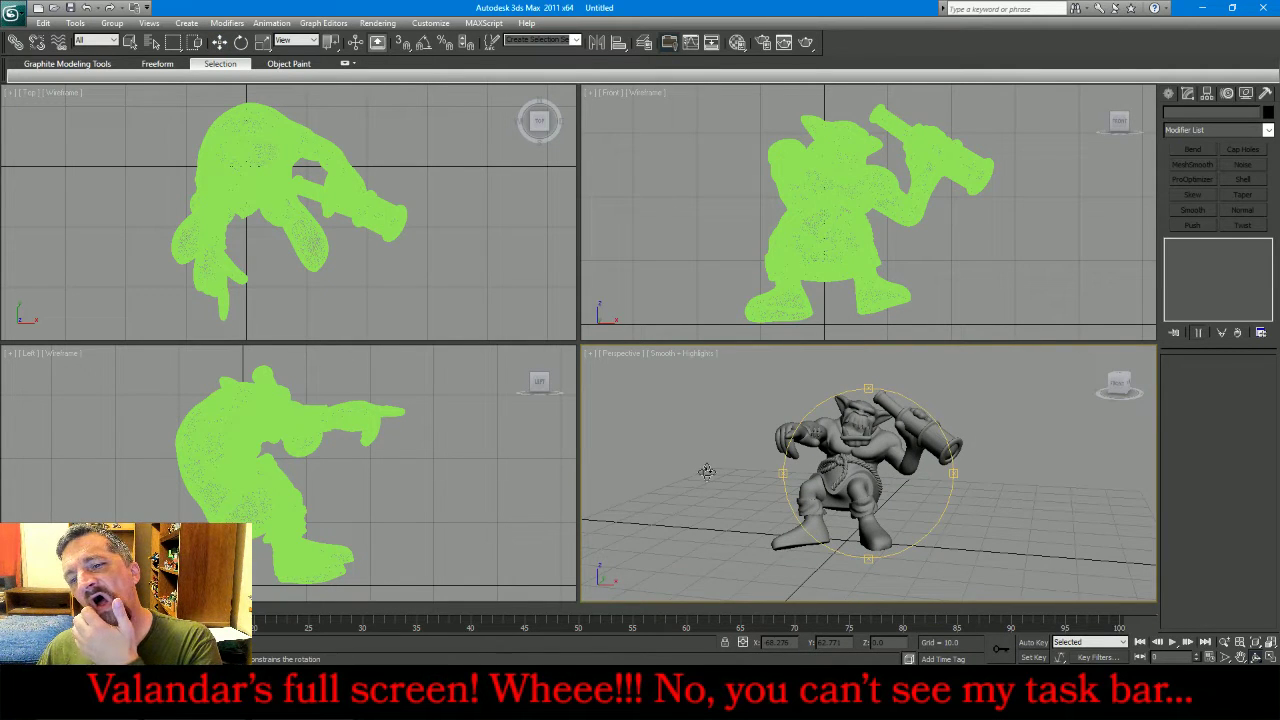
- Start a straight-segment Line spline in the Left view, tracing a seat and backrest edge under and behind the crouching spotter
left_click(130, 41)
scroll(433, 451, "down", 3)
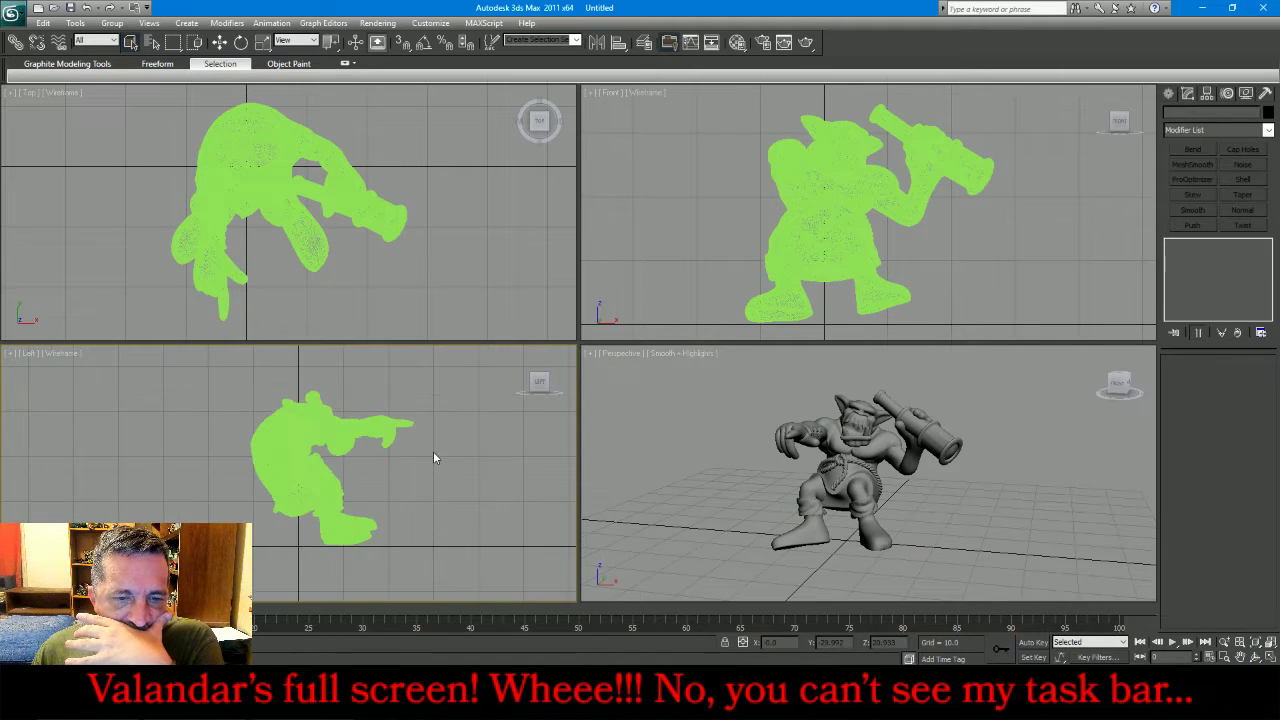
scroll(194, 474, "up", 5)
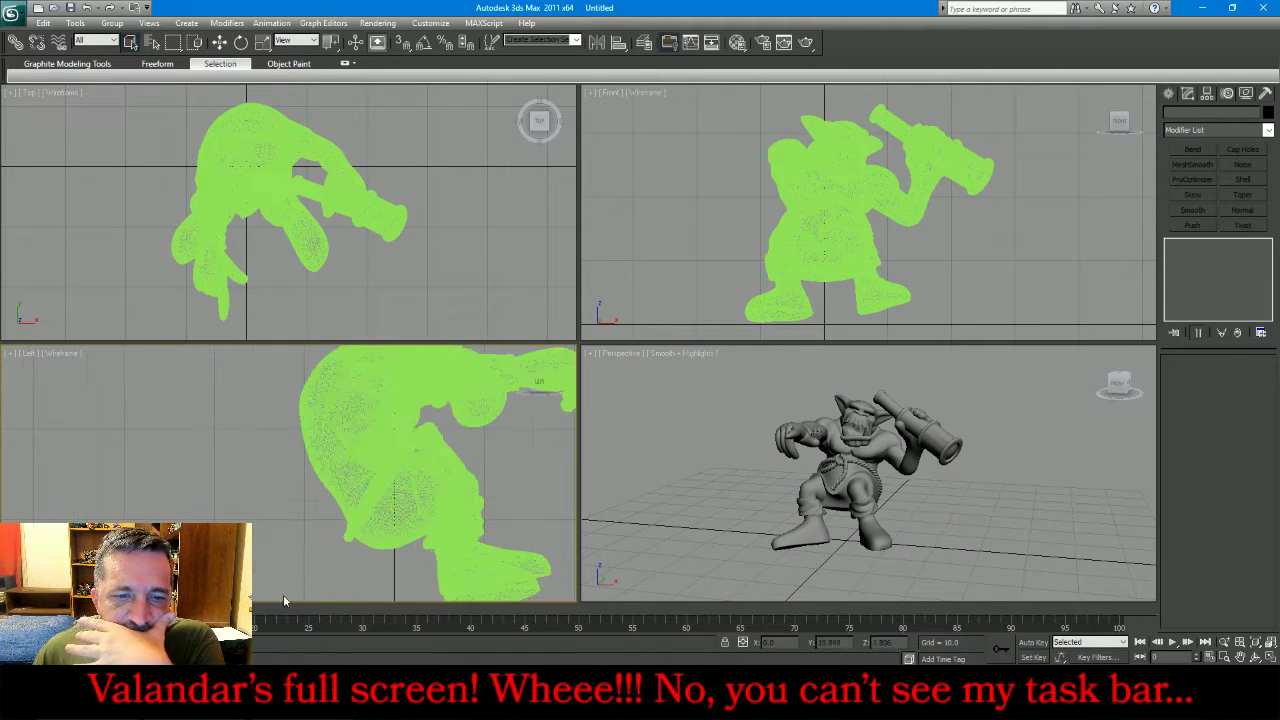
left_click(1169, 93)
left_click(1189, 116)
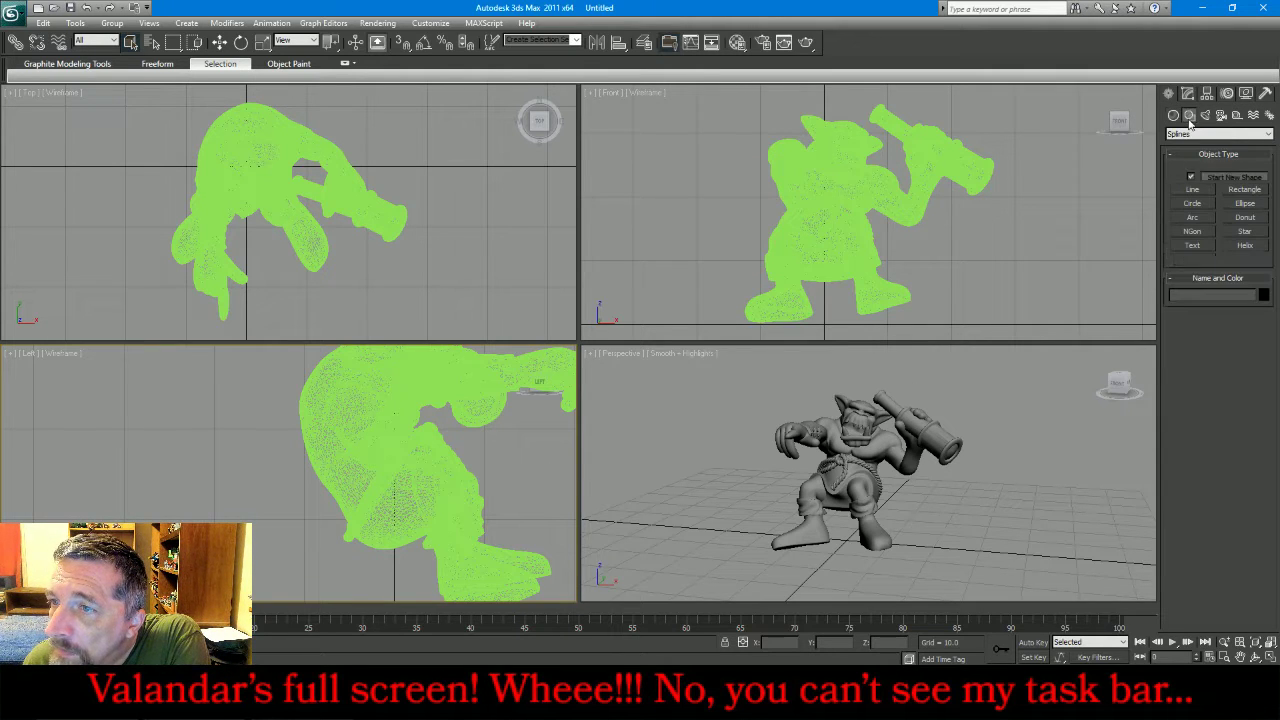
left_click(1199, 189)
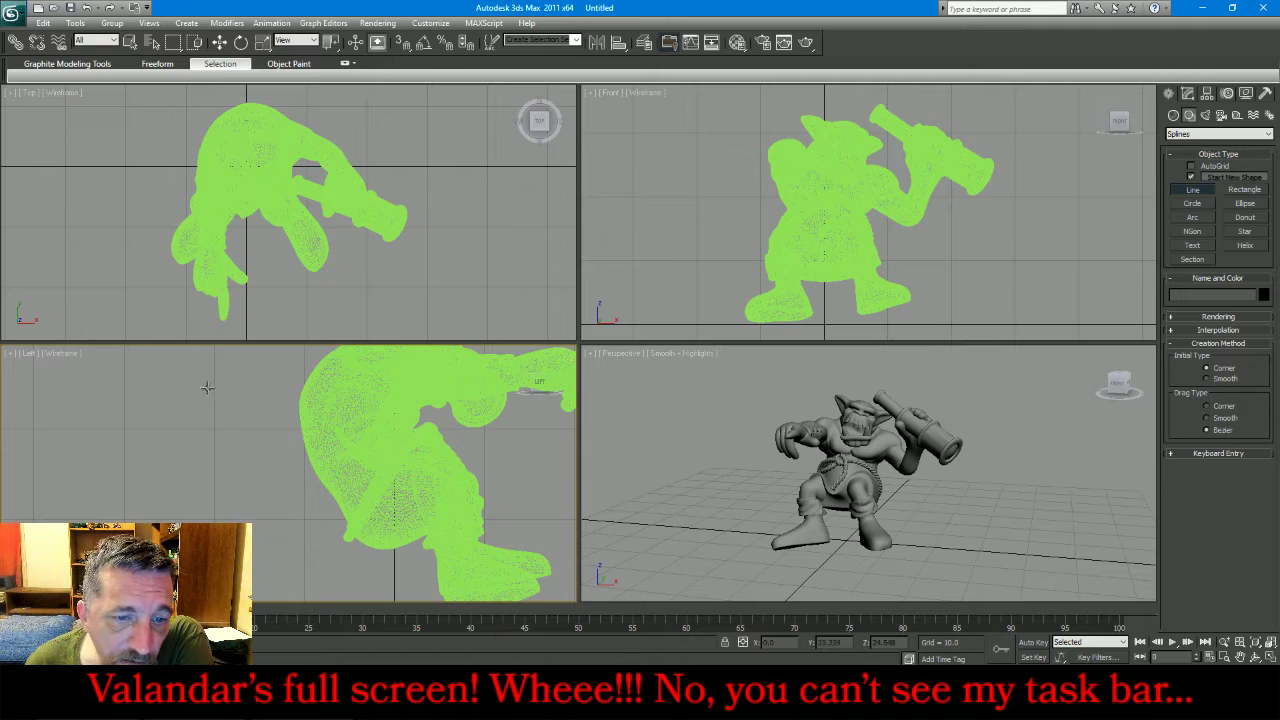
left_click(428, 586)
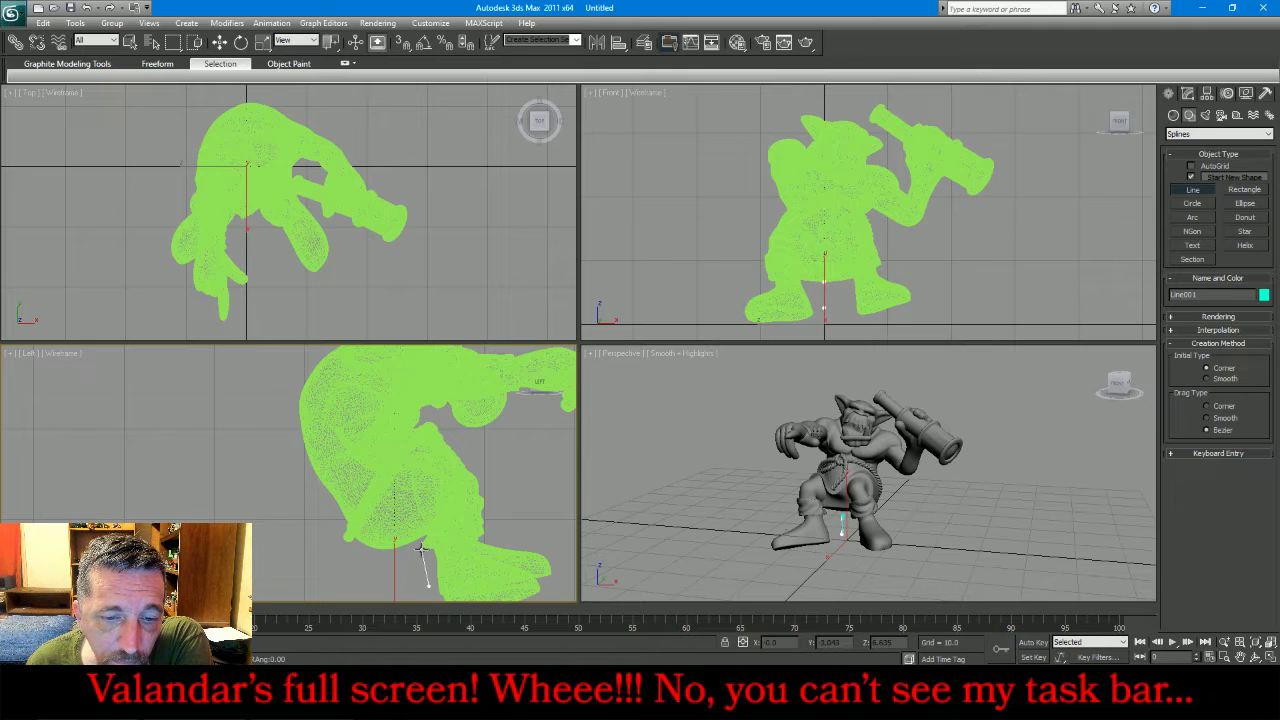
left_click(421, 548)
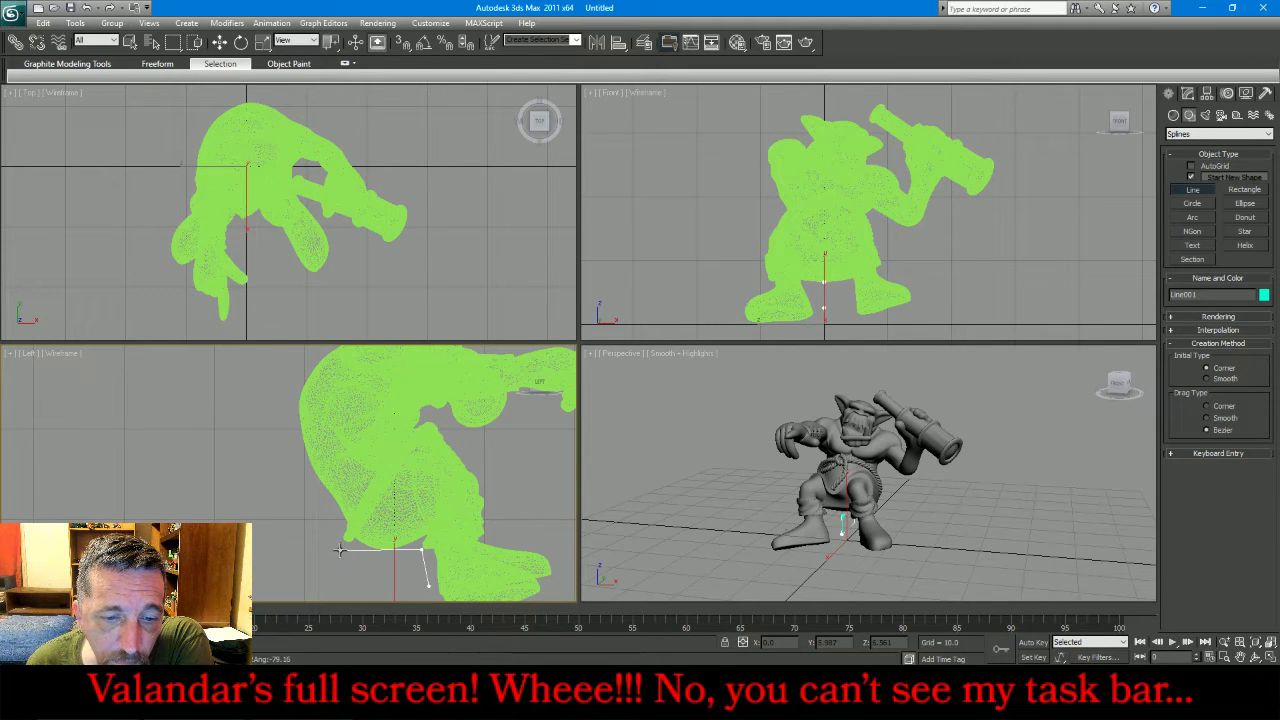
left_click(340, 549)
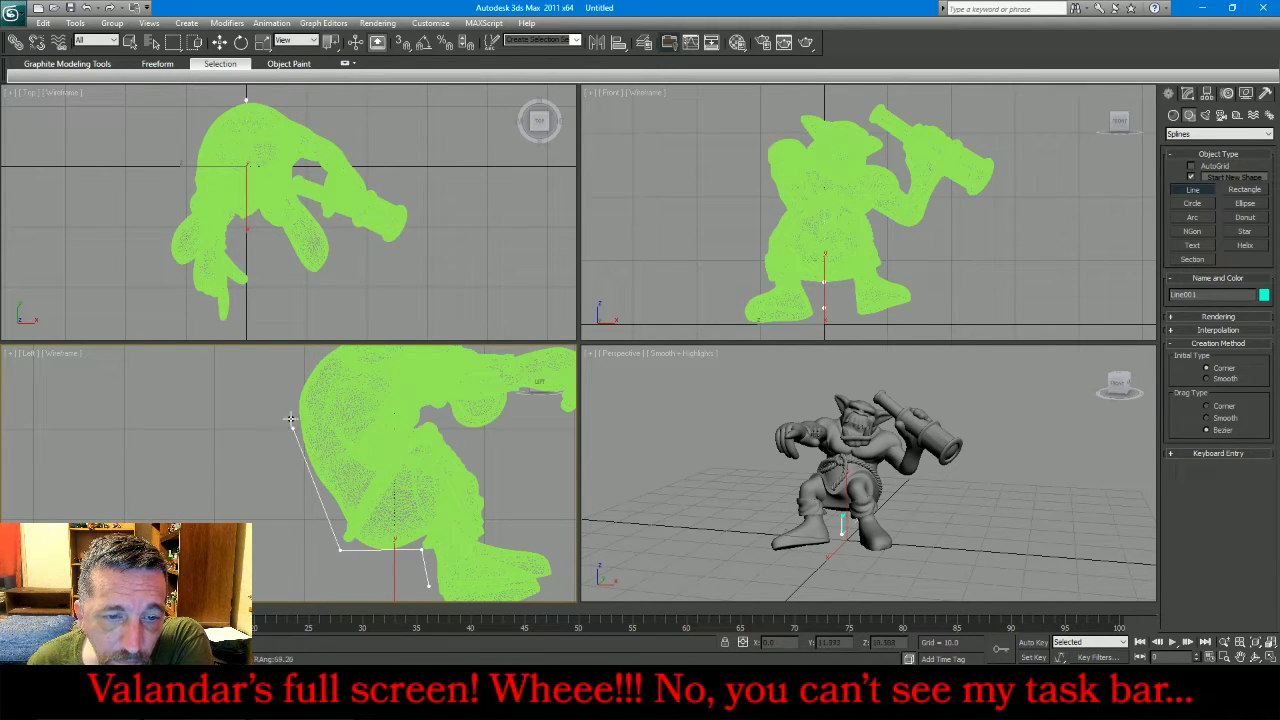
left_click(279, 370)
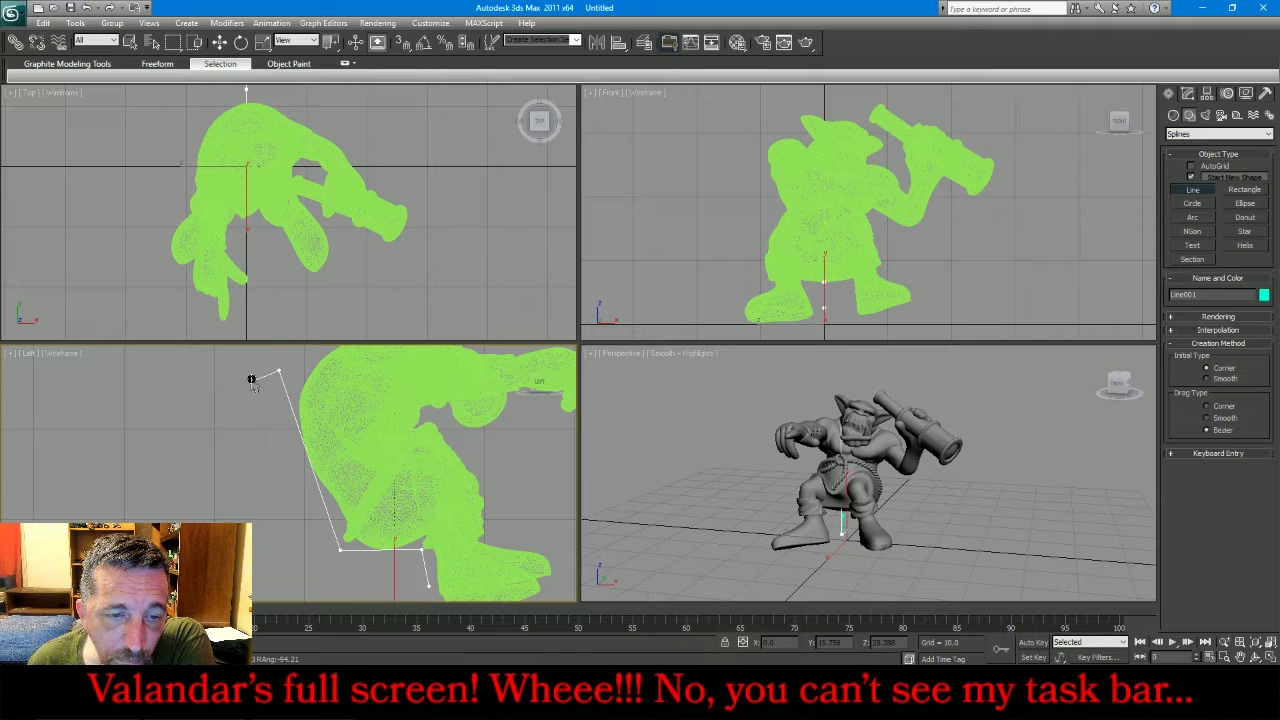
- Complete the L-shaped seat profile with the backrest's thickness, outer back and underside, and close the spline
left_click(252, 380)
scroll(252, 381, "down", 2)
scroll(261, 476, "up", 3)
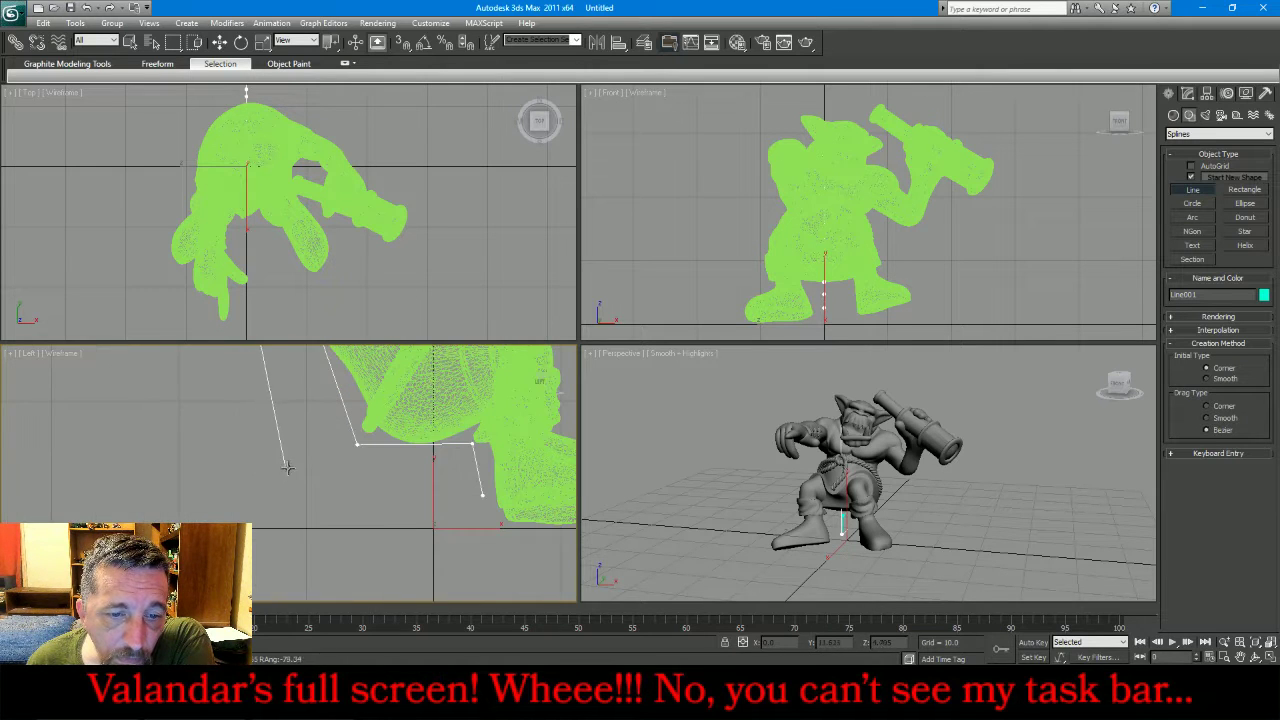
left_click(330, 487)
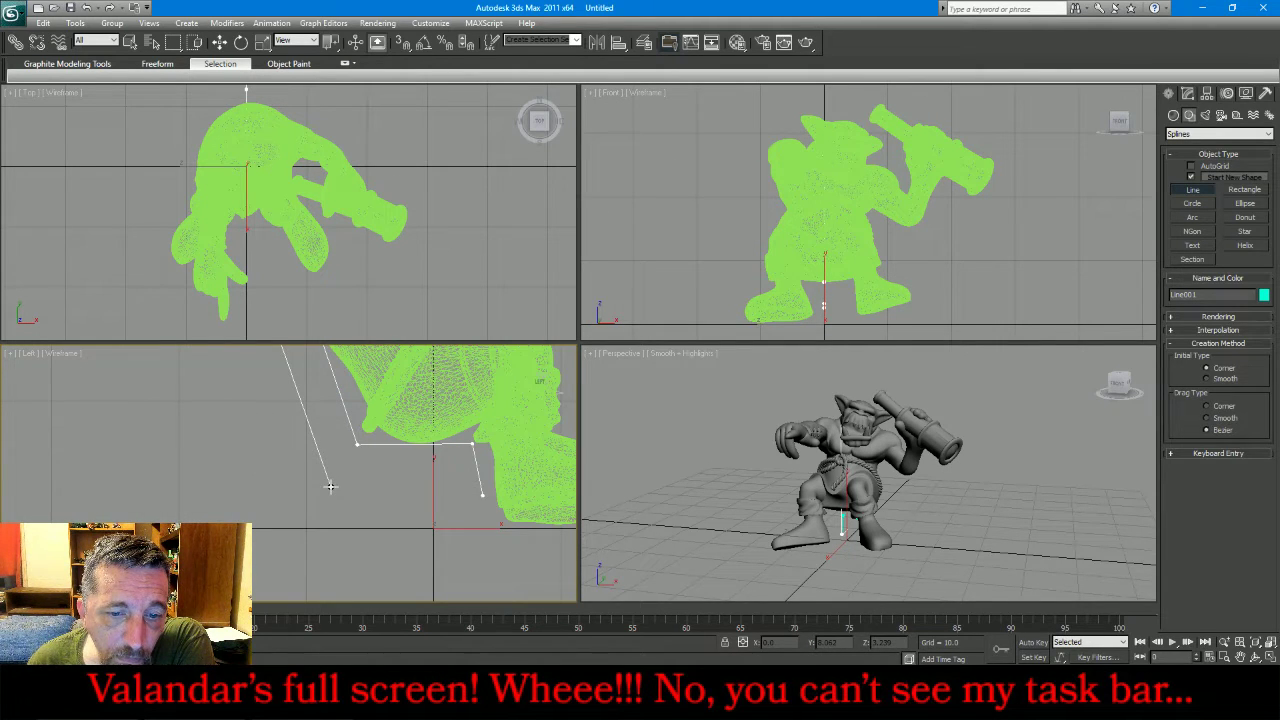
left_click(482, 497)
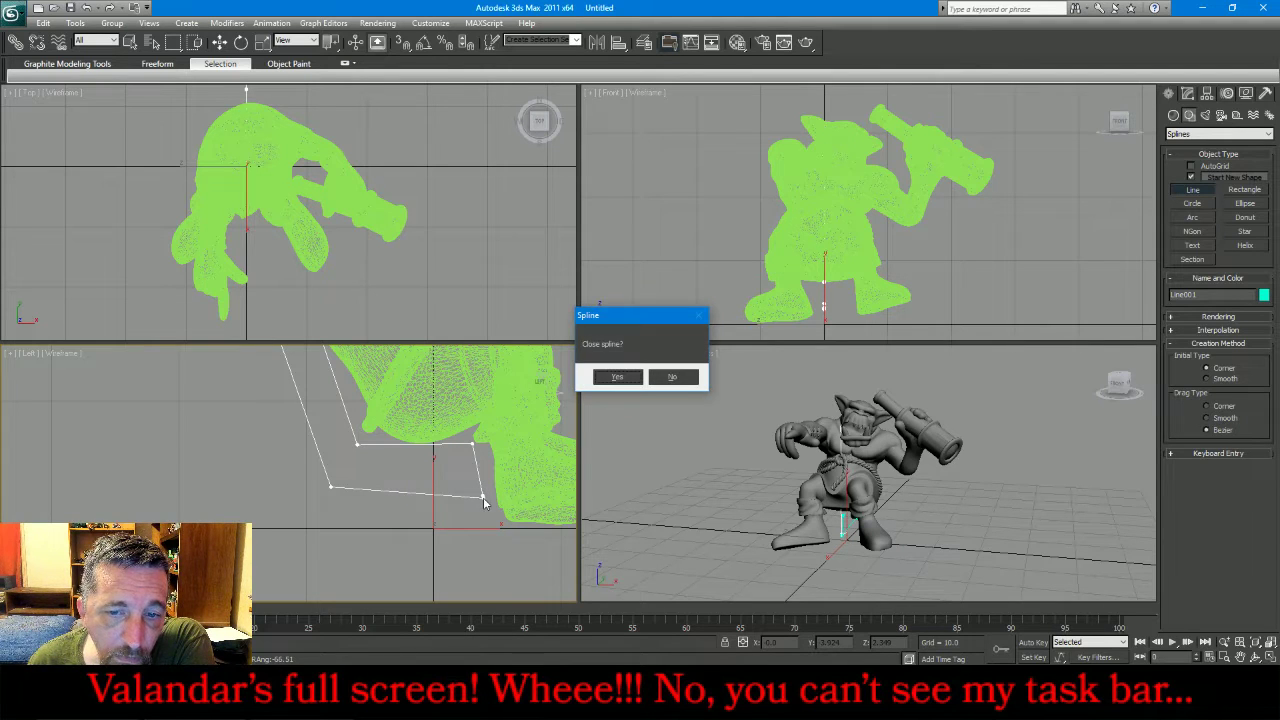
left_click(615, 377)
- Raise the seat profile's lower front corner vertex to about Z 3.7 to level the underside
left_click(1189, 93)
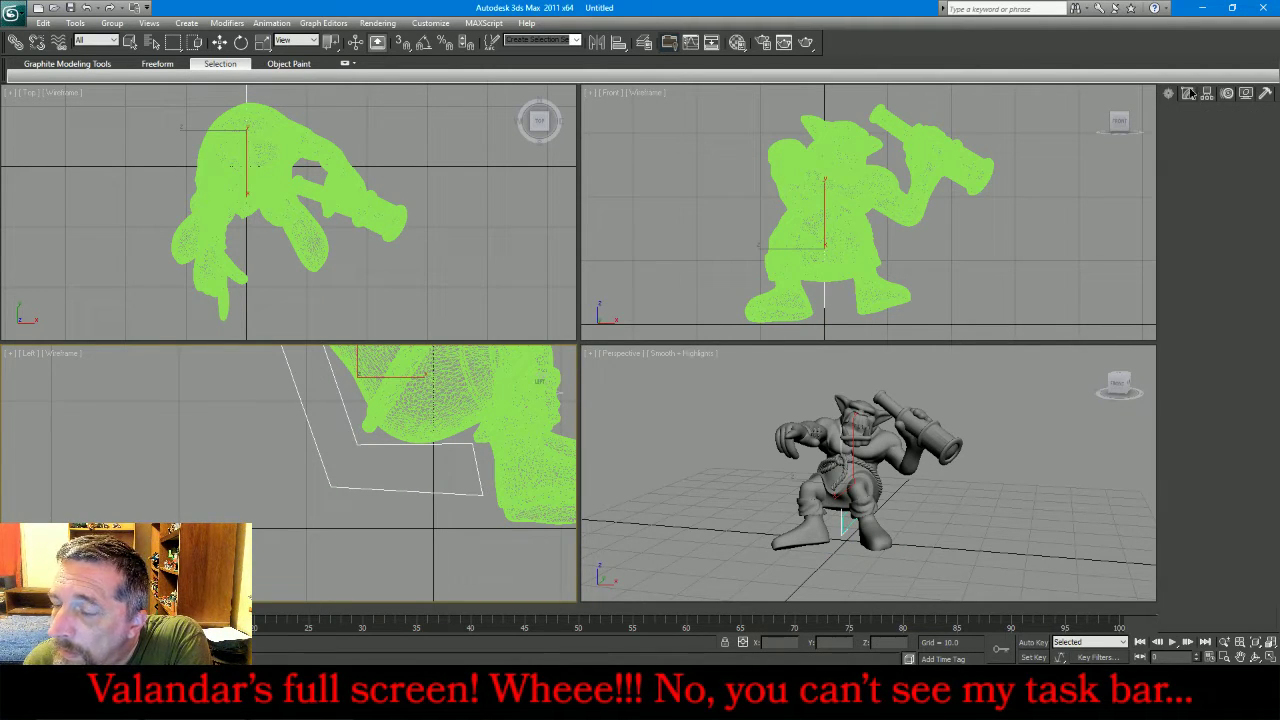
left_click(1203, 409)
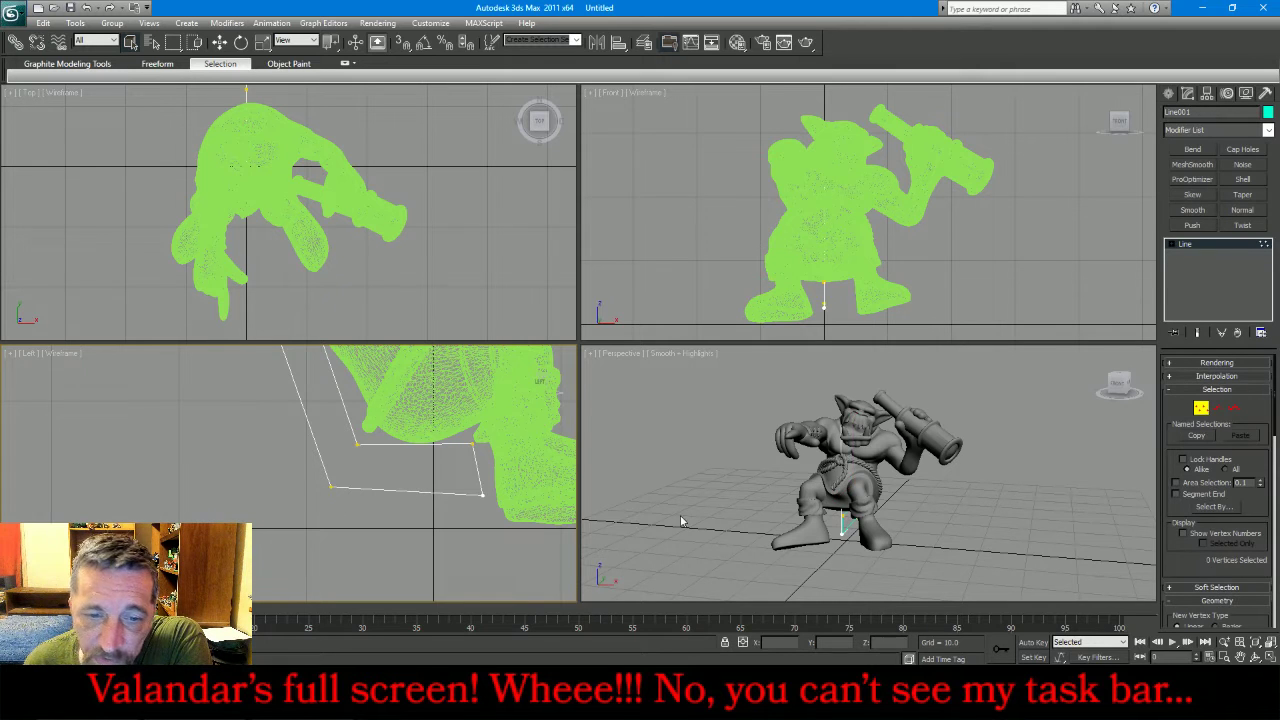
left_click(481, 495)
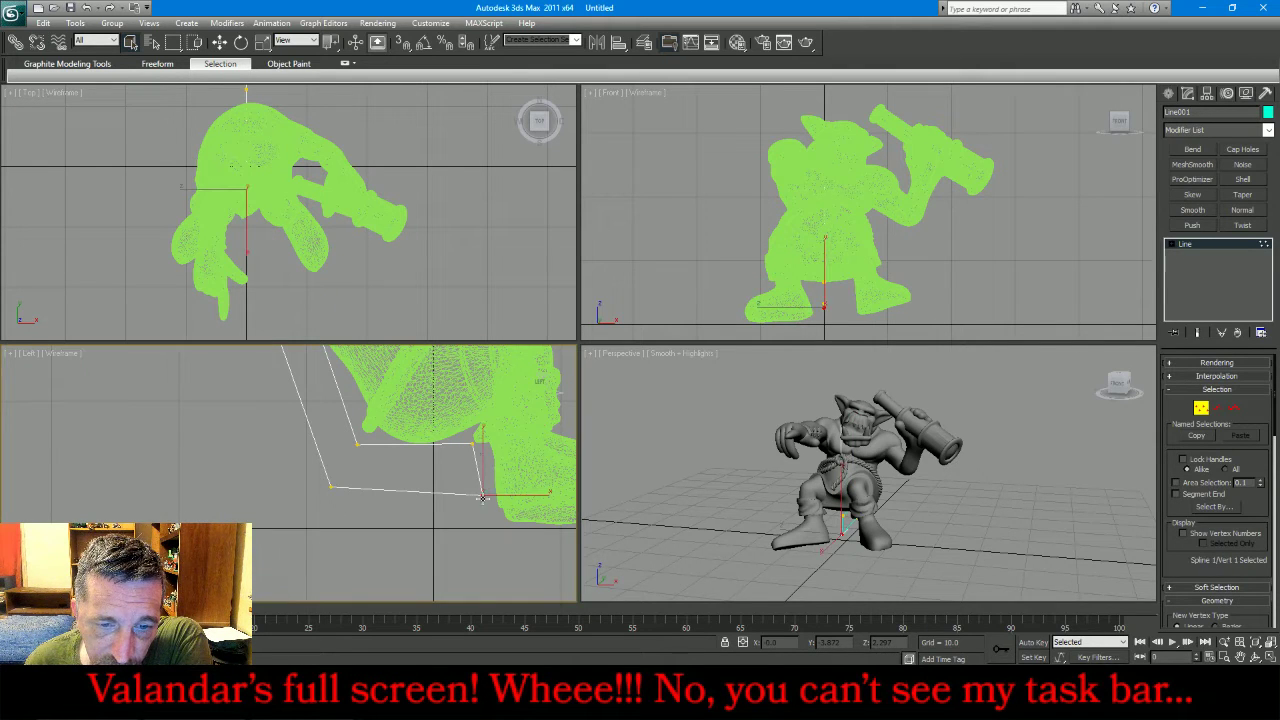
left_click(220, 45)
left_click_drag(502, 479, 499, 465)
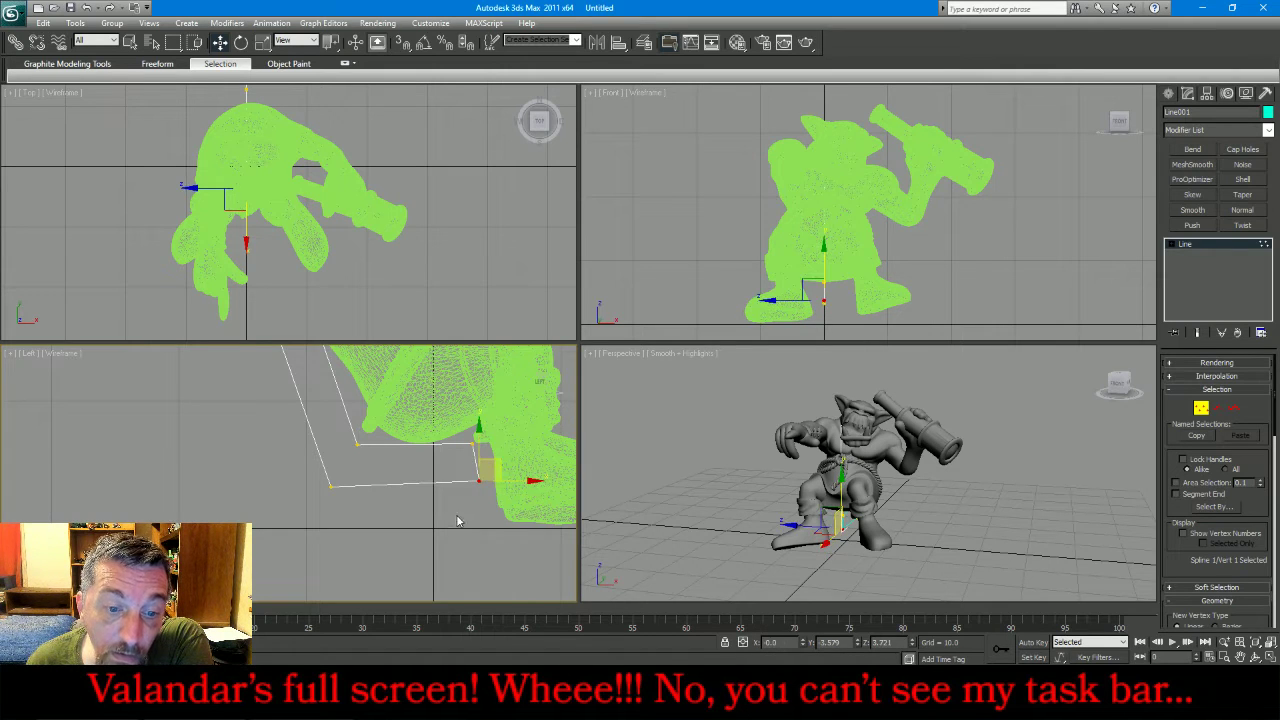
left_click(318, 508)
scroll(335, 518, "down", 5)
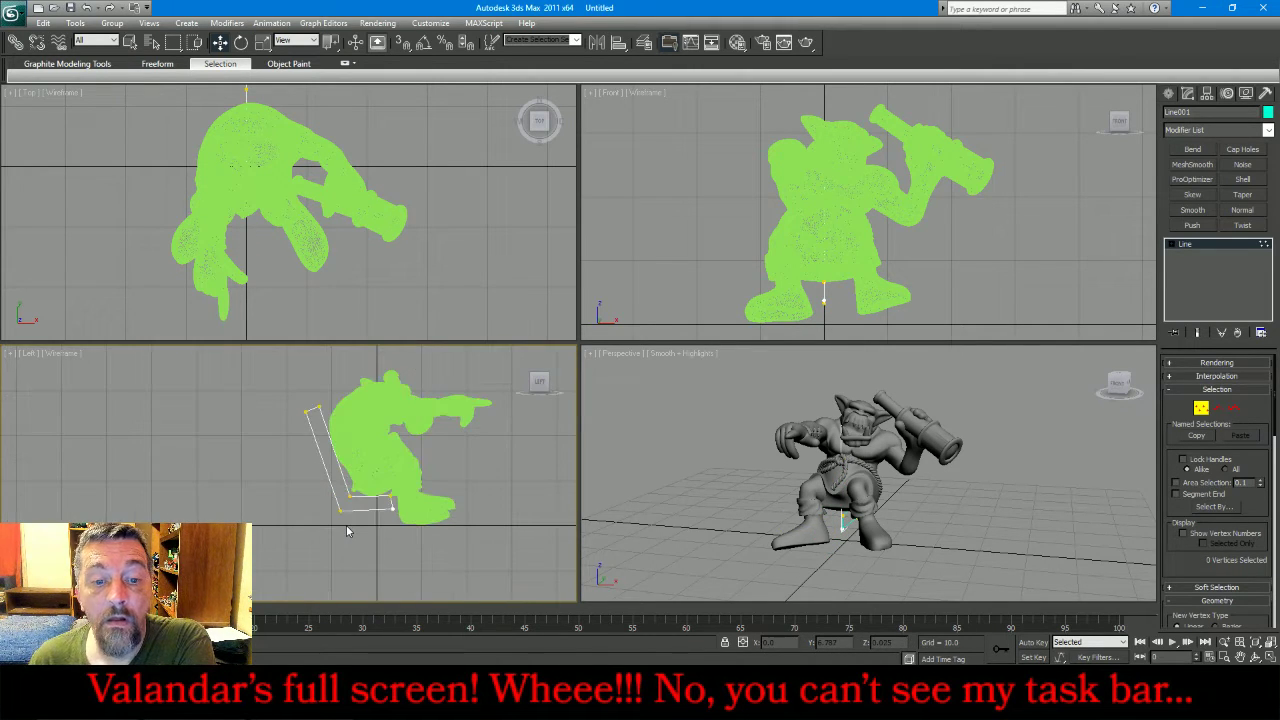
scroll(347, 531, "up", 3)
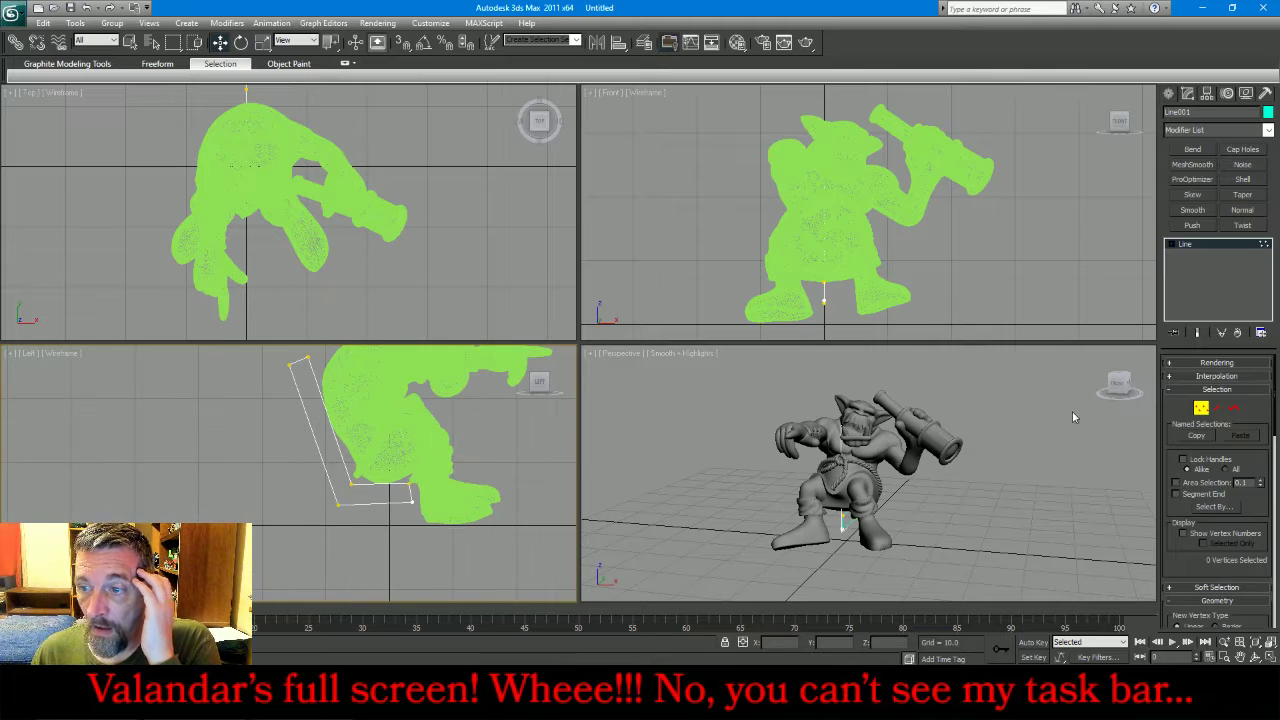
- Leave vertex editing and convert the closed seat profile to an Editable Poly
left_click(1200, 410)
right_click(1205, 246)
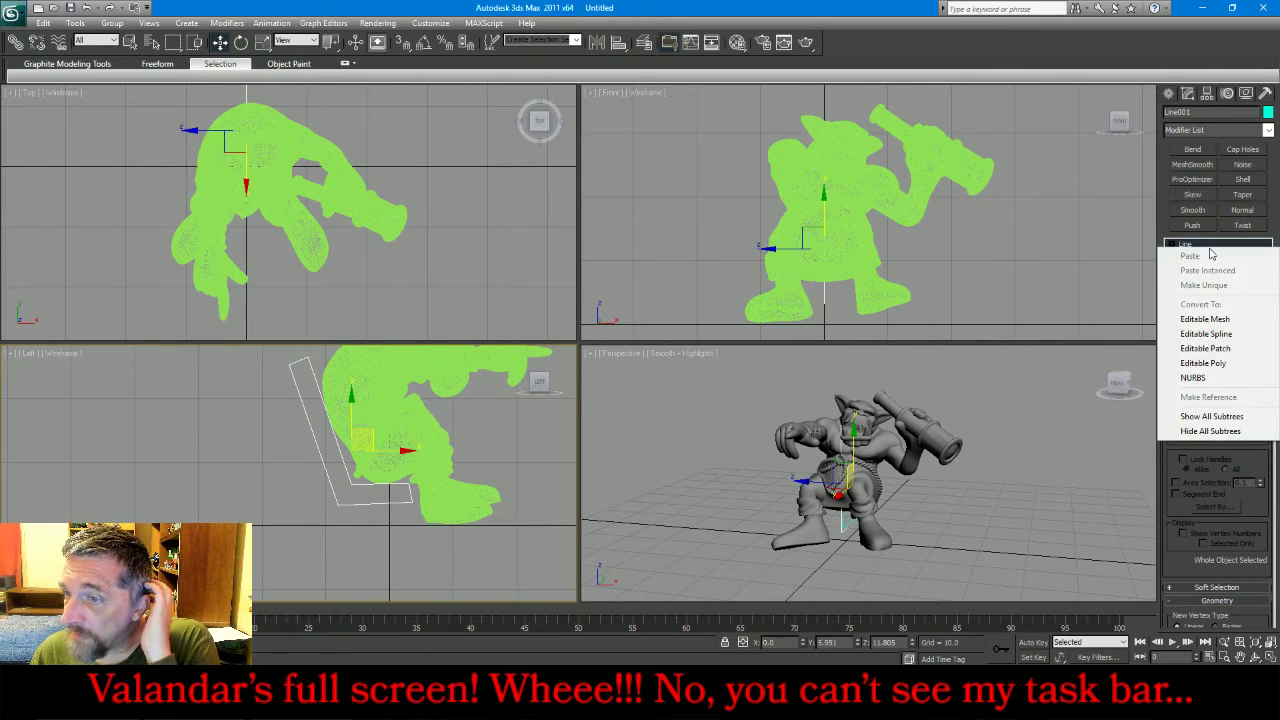
left_click(1240, 364)
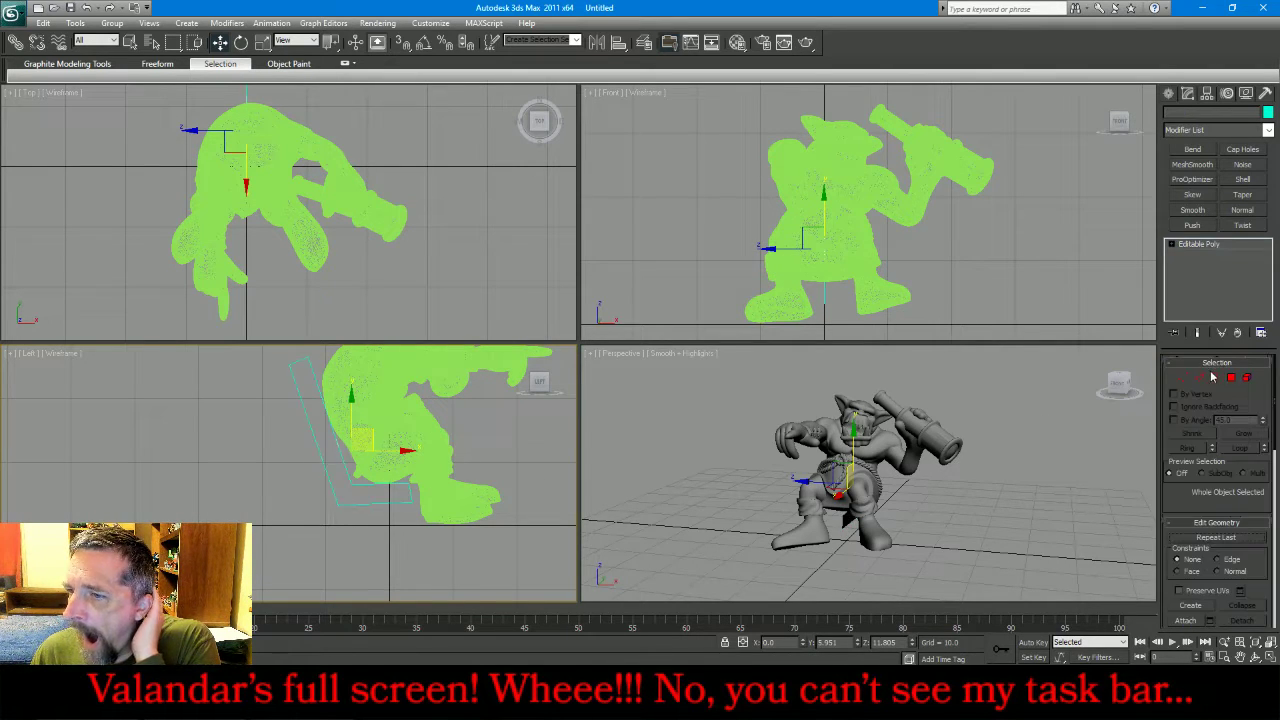
- Cut a diagonal edge across the L-shaped seat profile from its inner corner to its outer corner in the Left view
left_click(1201, 378)
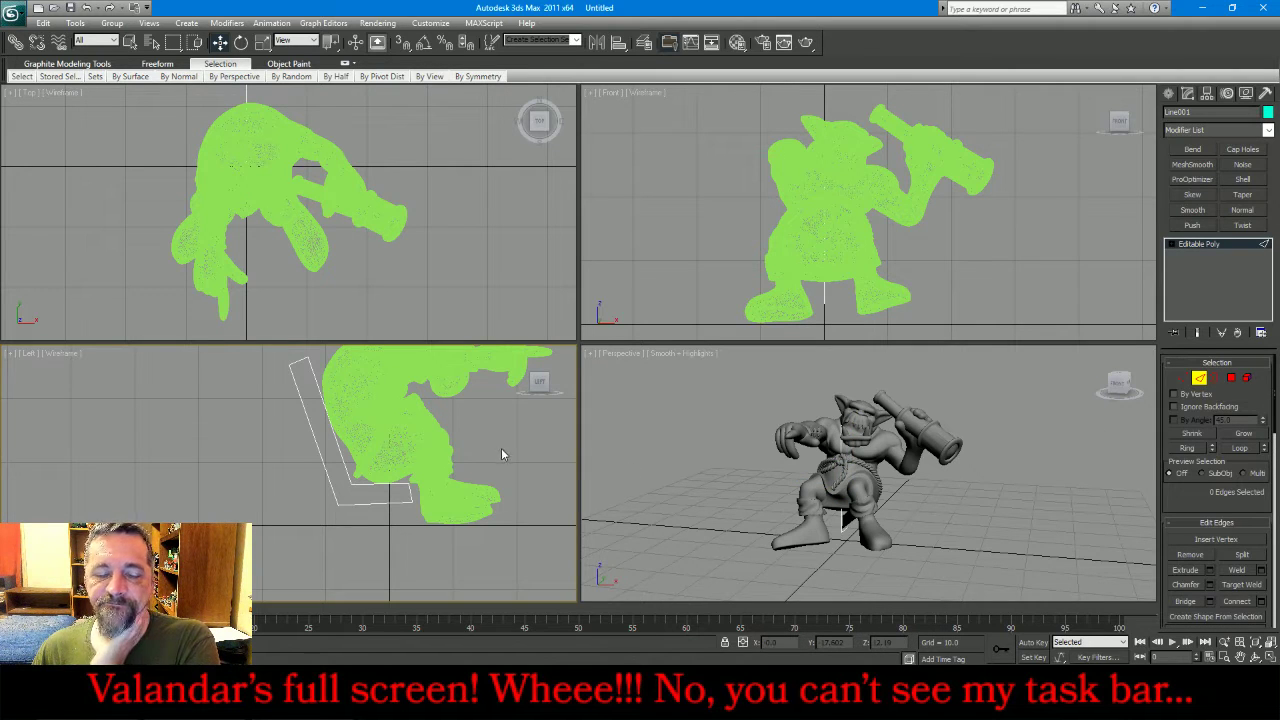
scroll(360, 503, "up", 2)
scroll(360, 503, "up", 2)
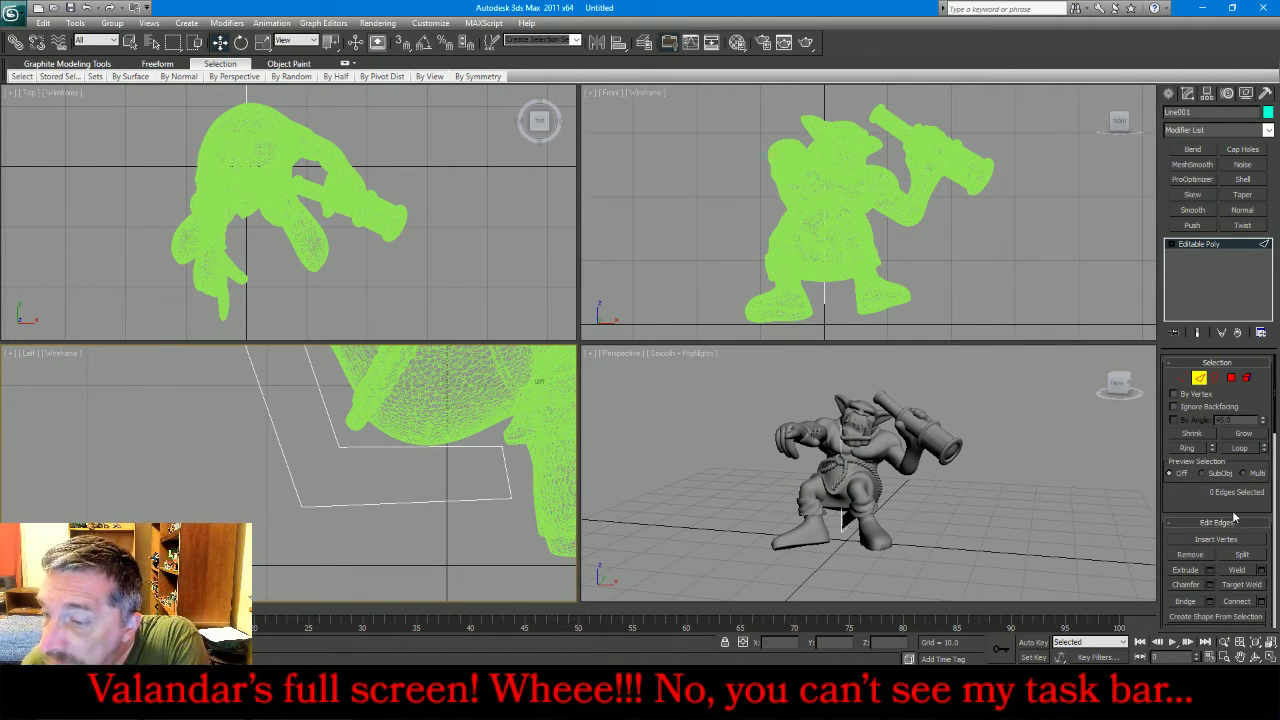
left_click_drag(1210, 507, 1210, 323)
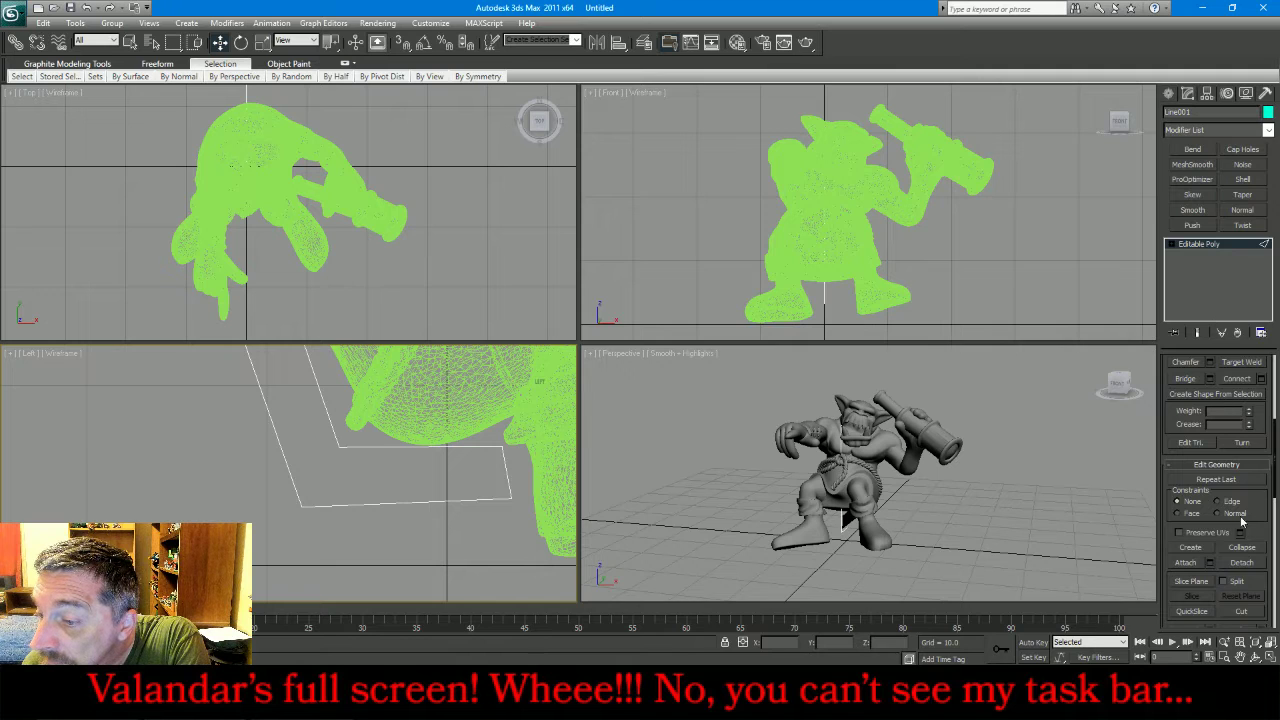
left_click(1240, 610)
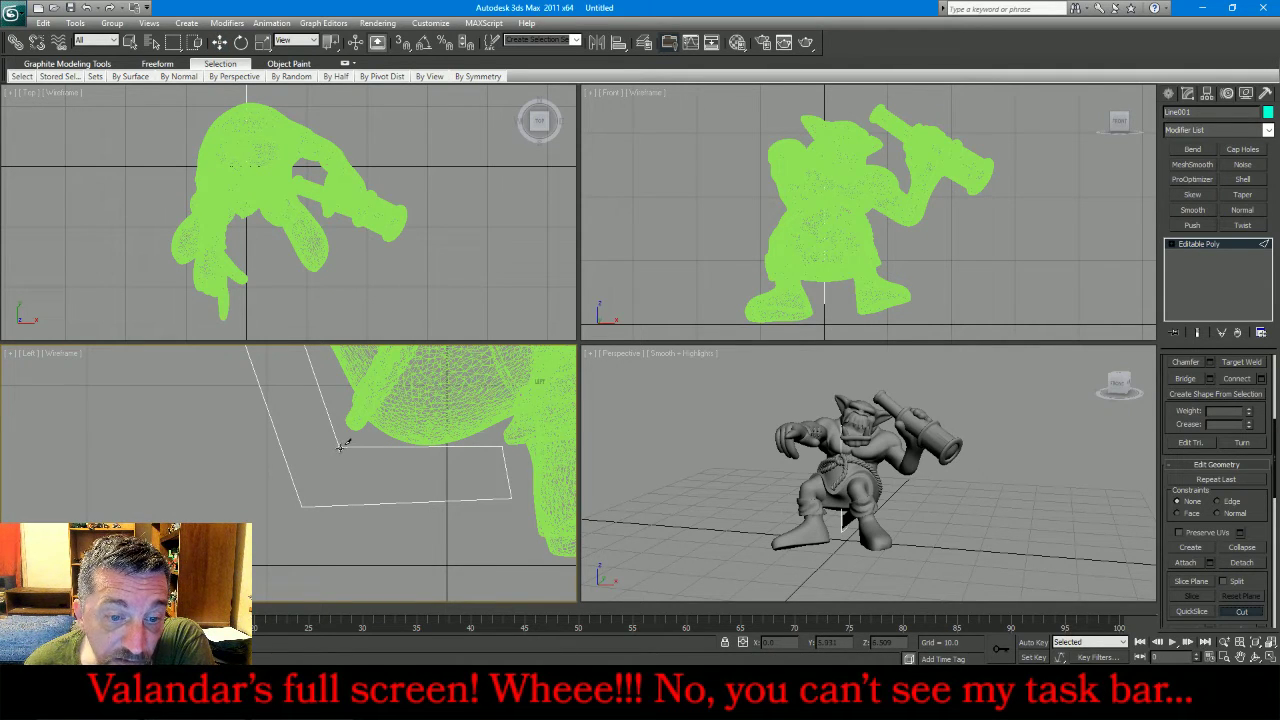
scroll(432, 414, "down", 2)
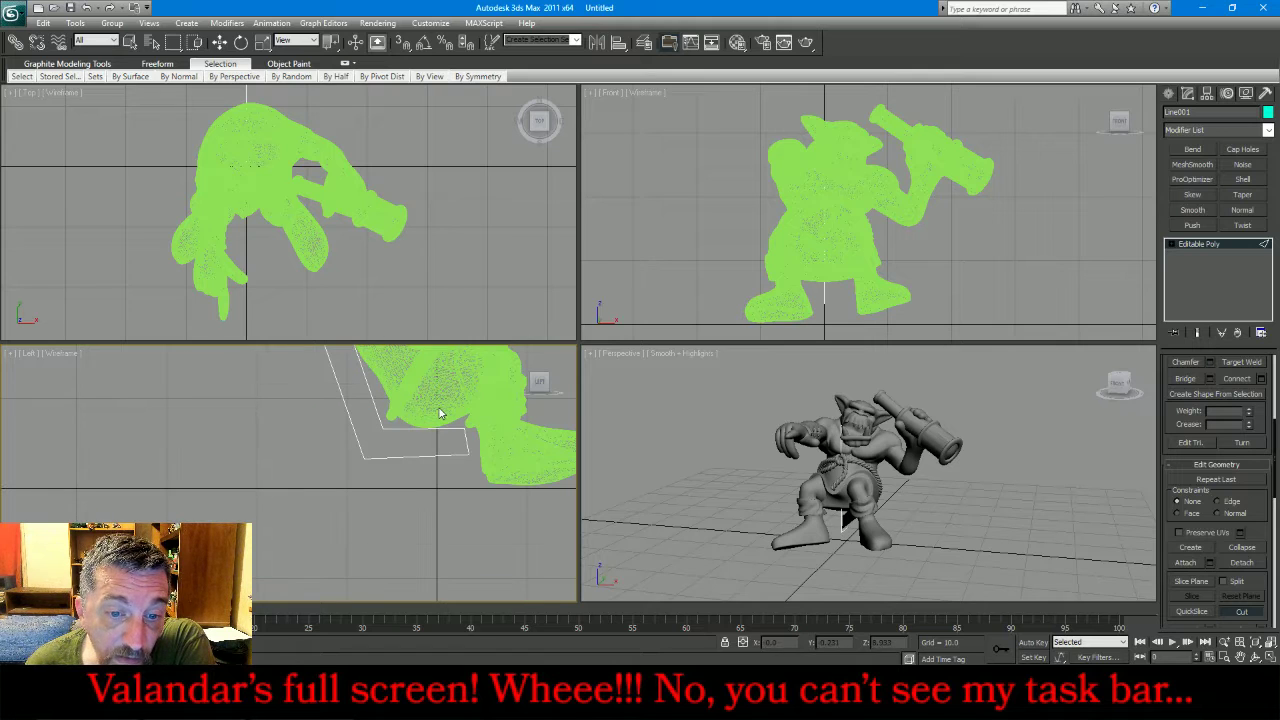
scroll(371, 447, "up", 5)
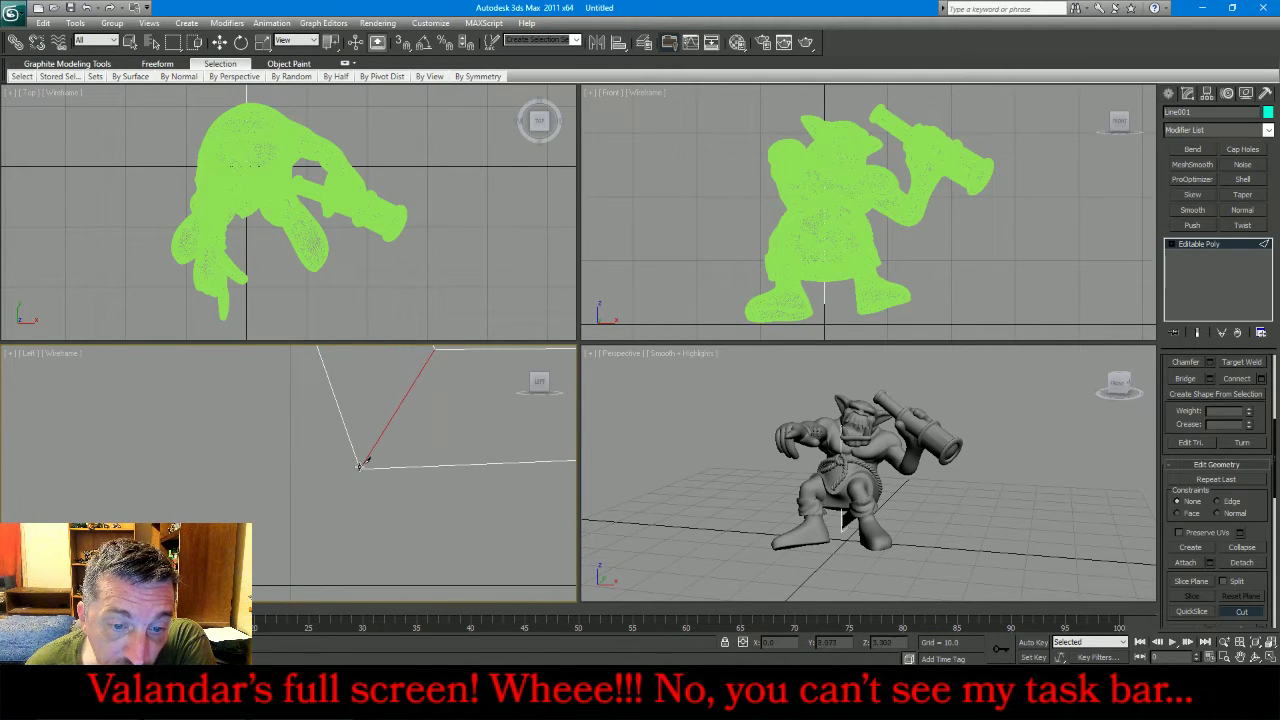
left_click(362, 464)
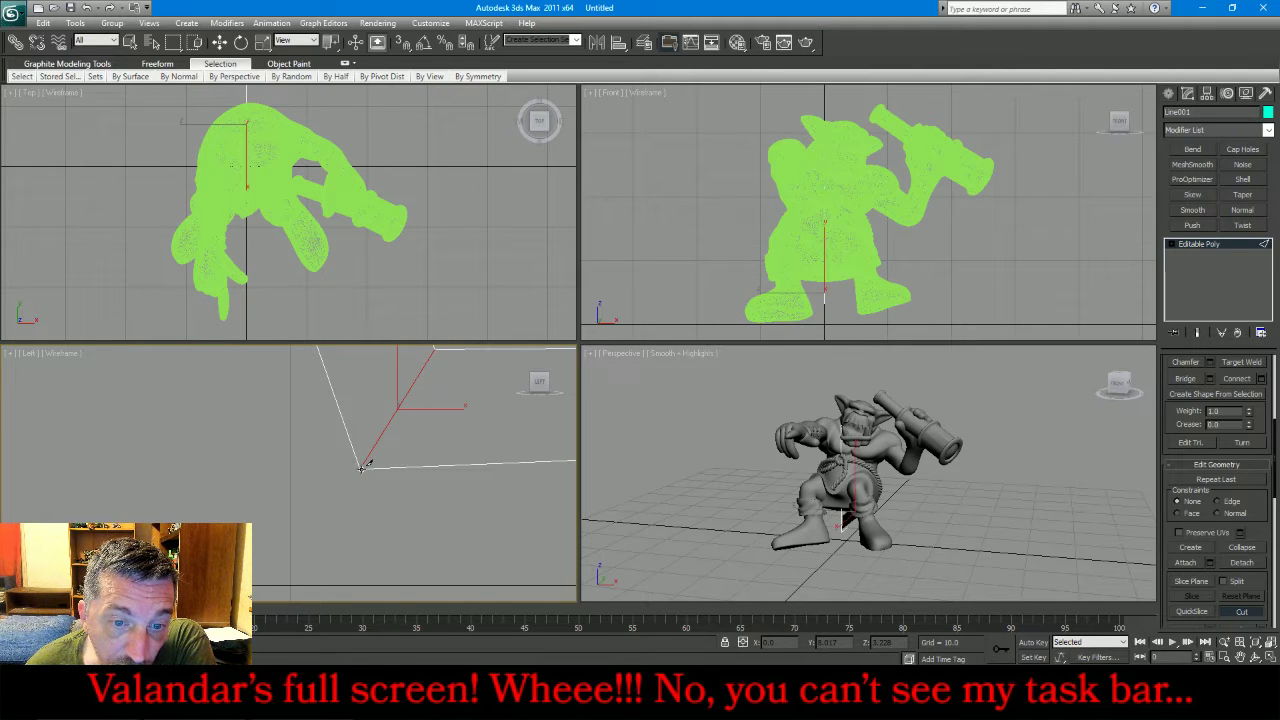
scroll(413, 531, "down", 3)
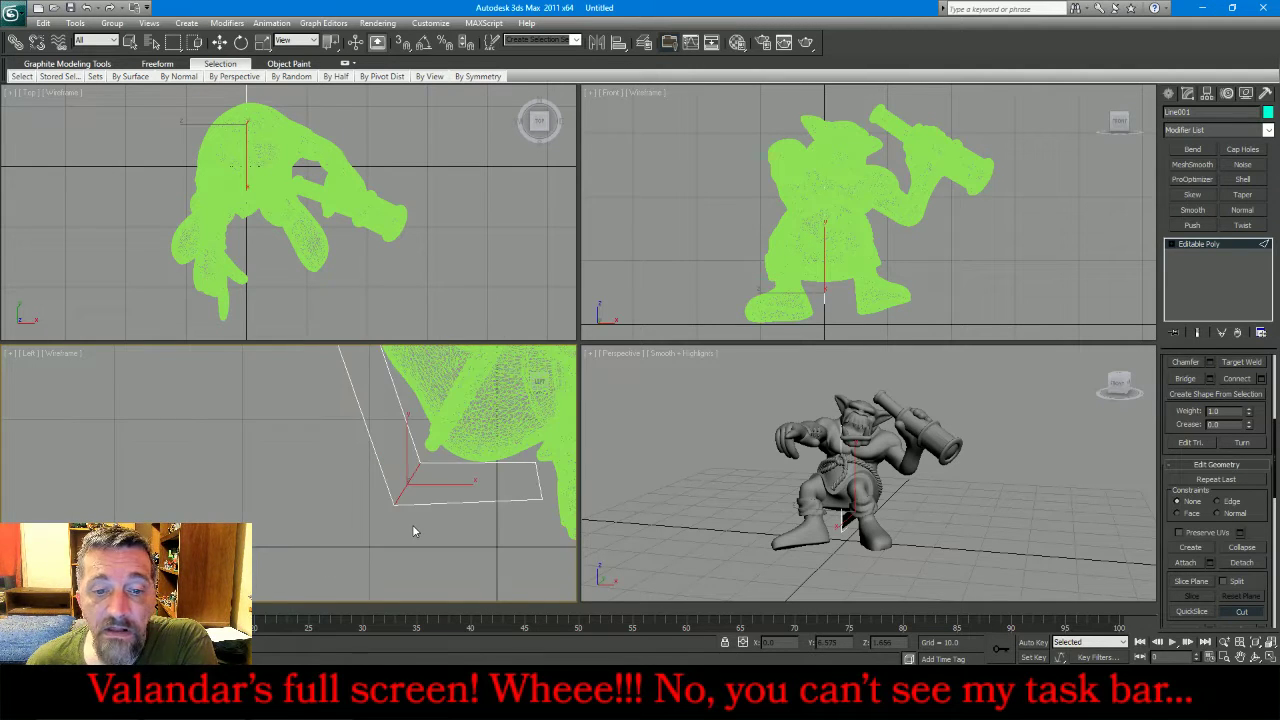
scroll(413, 531, "down", 2)
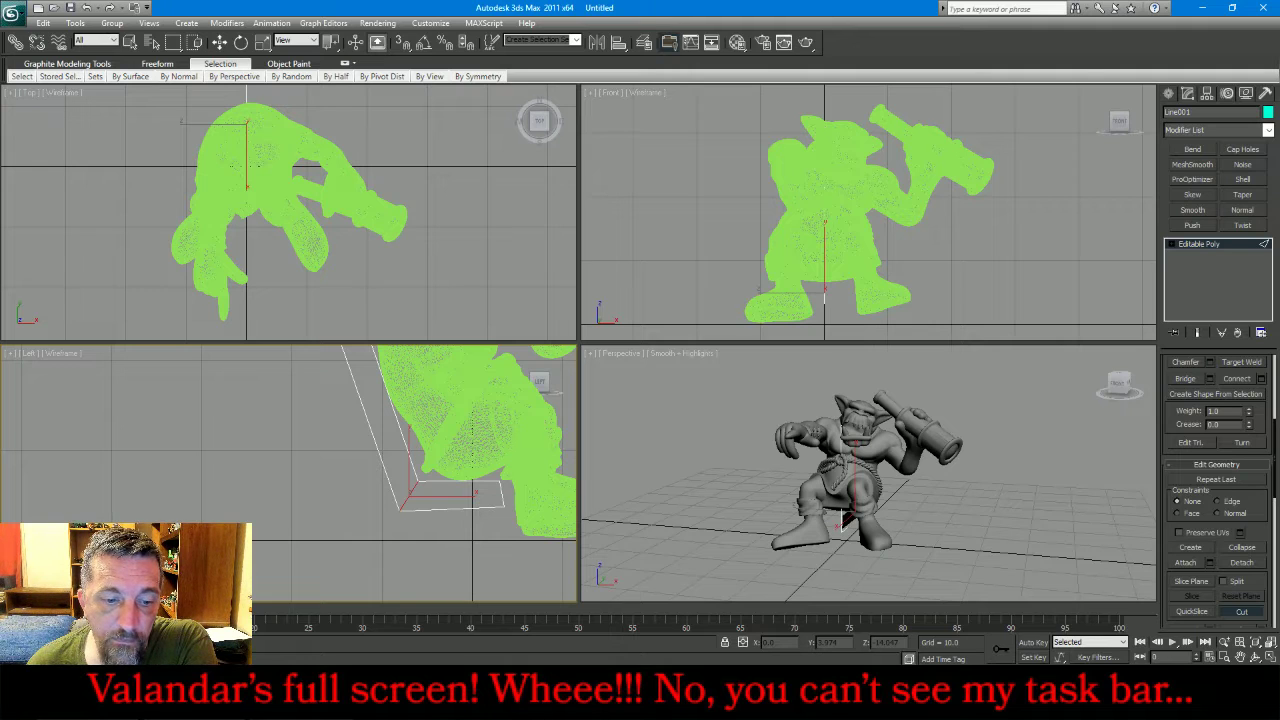
- Switch to the Firefox live chat to check the latest messages, and return to 3ds Max
key("alt+Tab")
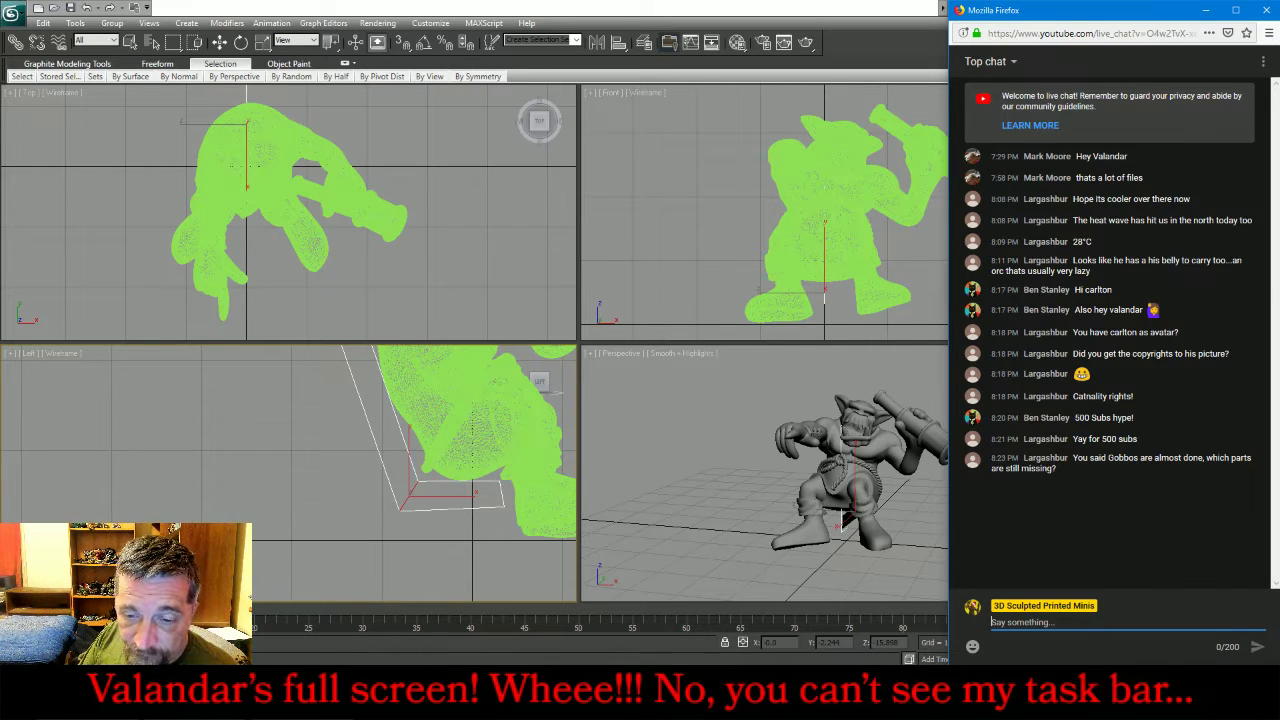
mouse_move(692, 690)
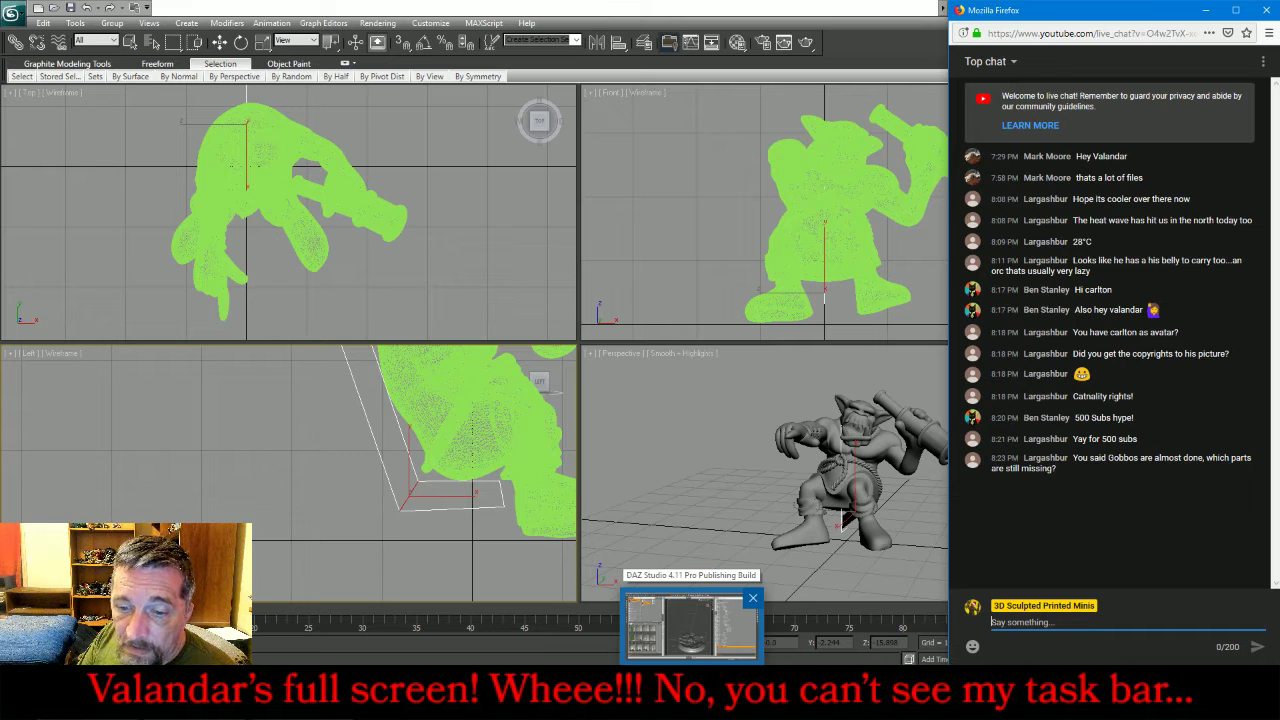
left_click(738, 690)
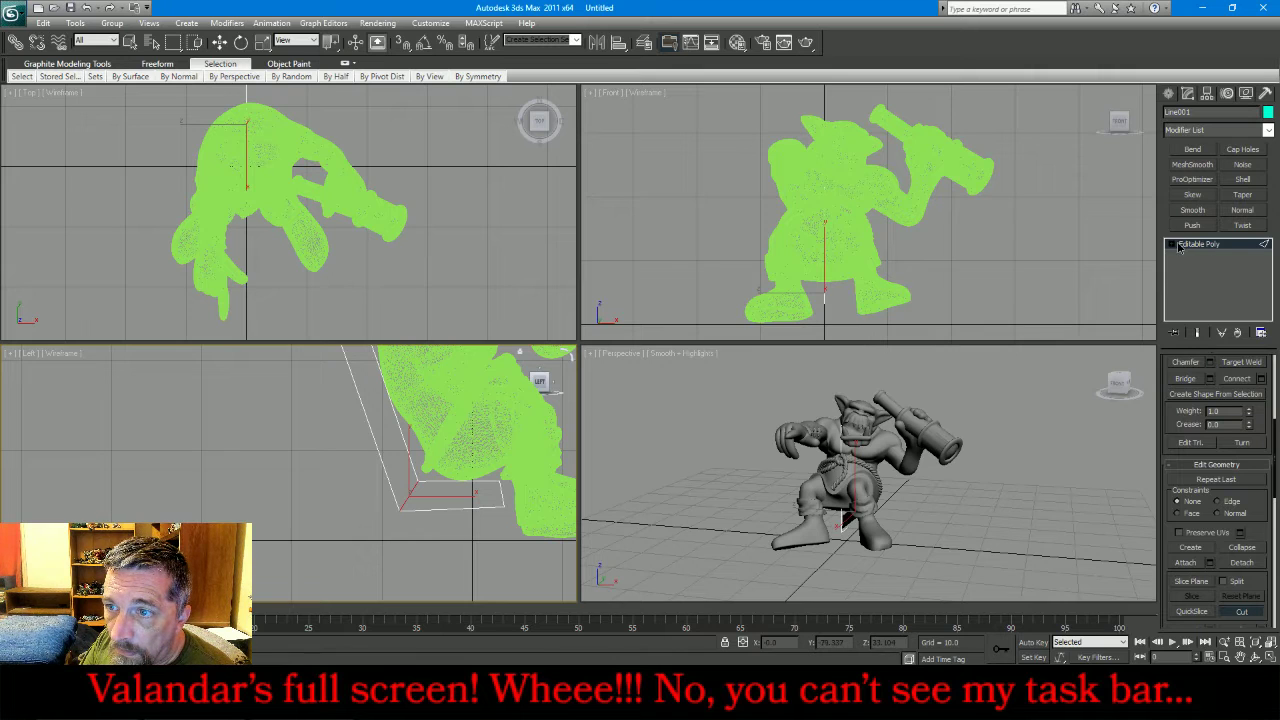
right_click(1090, 231)
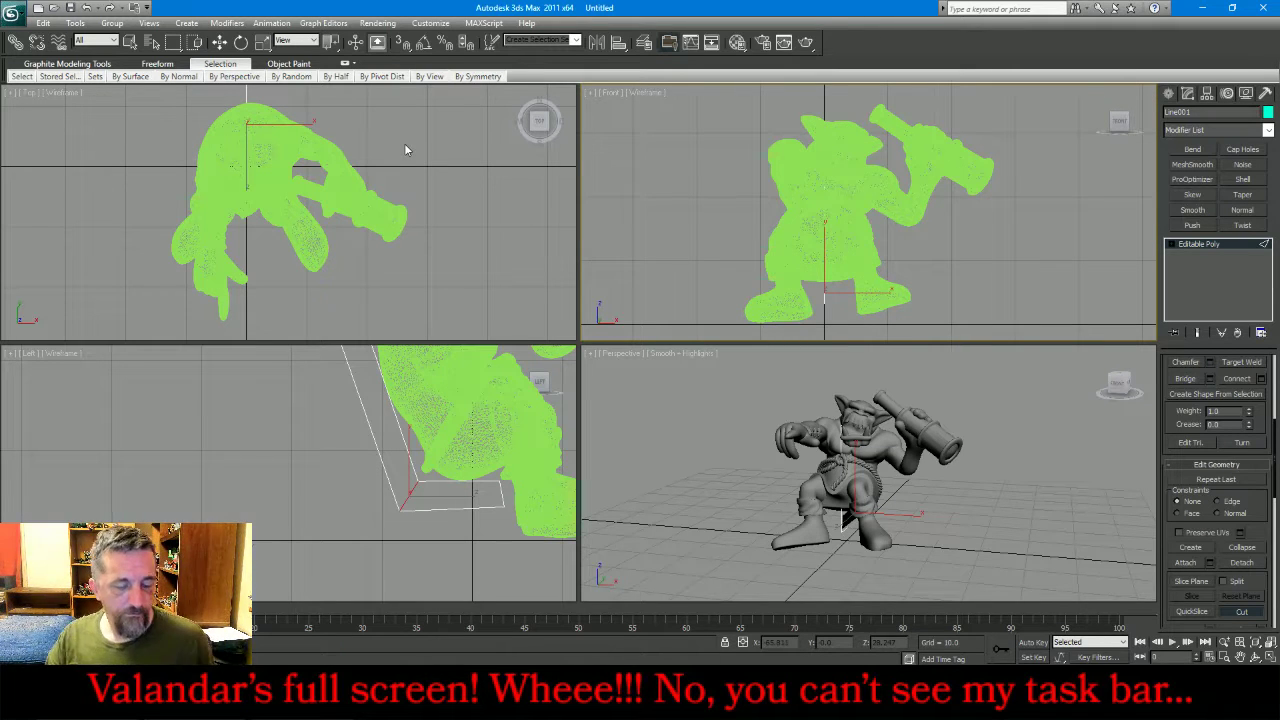
- Switch to DAZ Studio, orbit slightly around the miniature base, and return to 3ds Max
key("z")
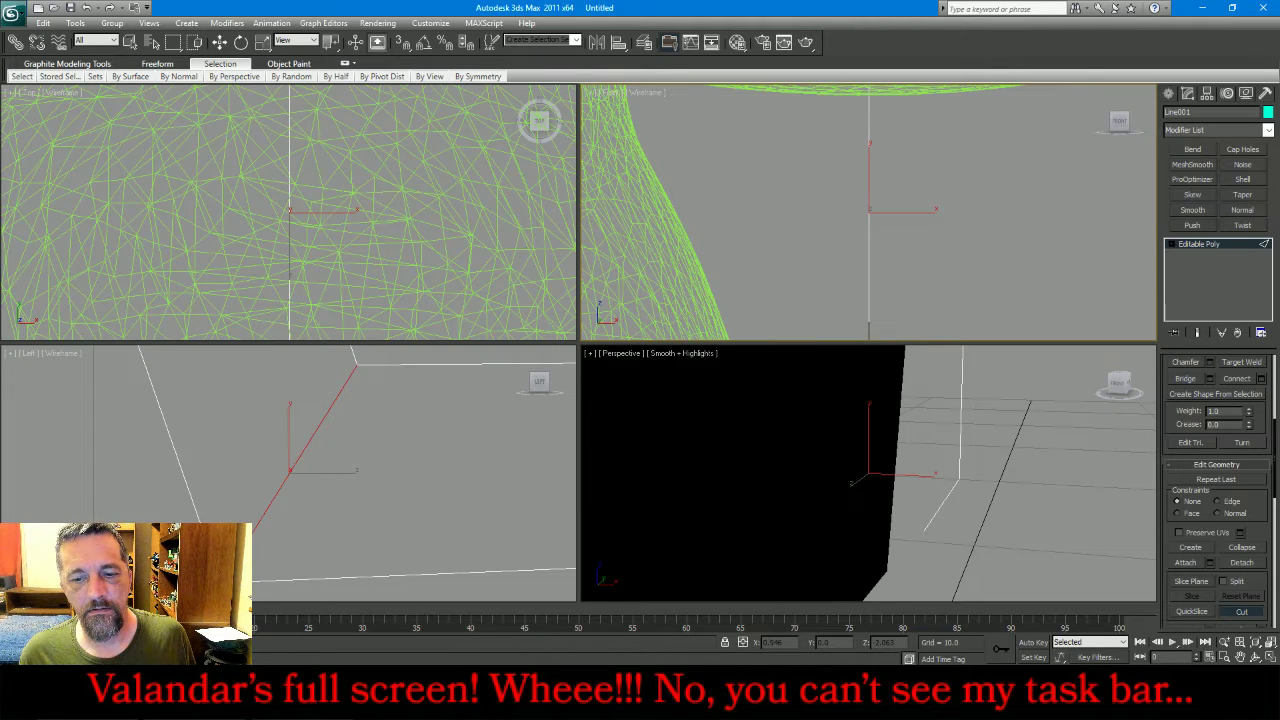
left_click(667, 644)
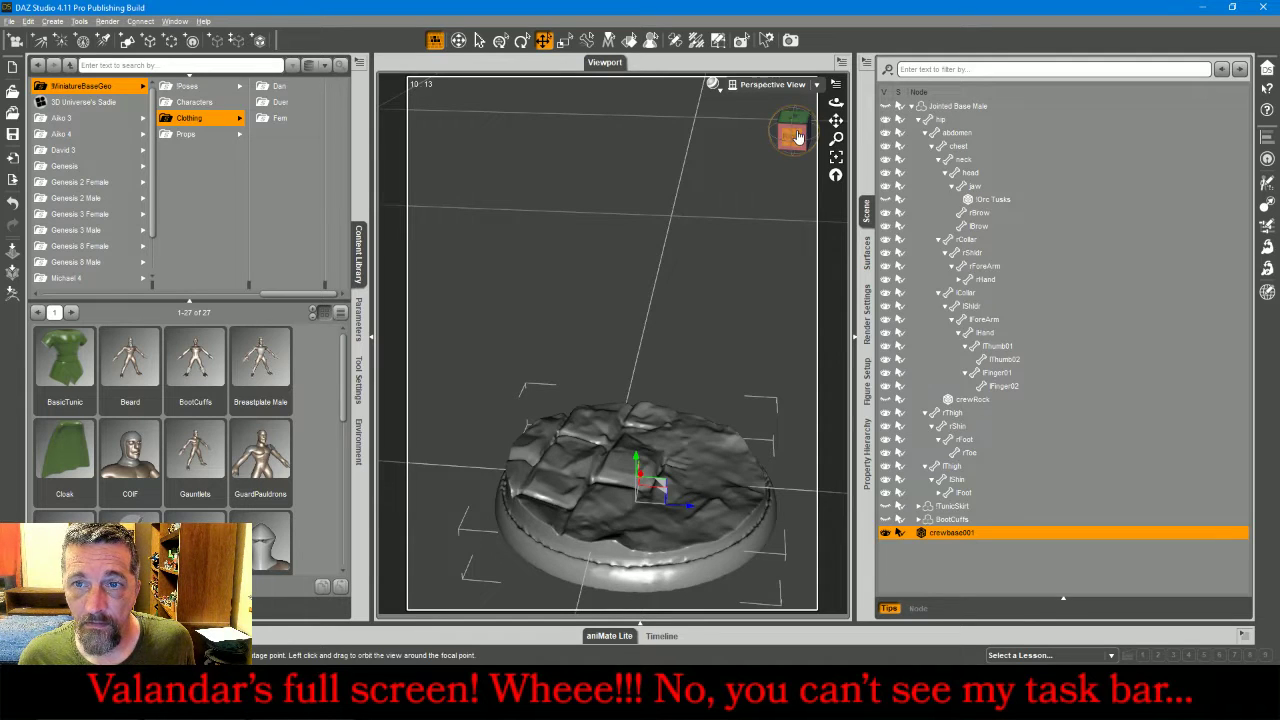
left_click_drag(797, 137, 785, 141)
left_click(802, 700)
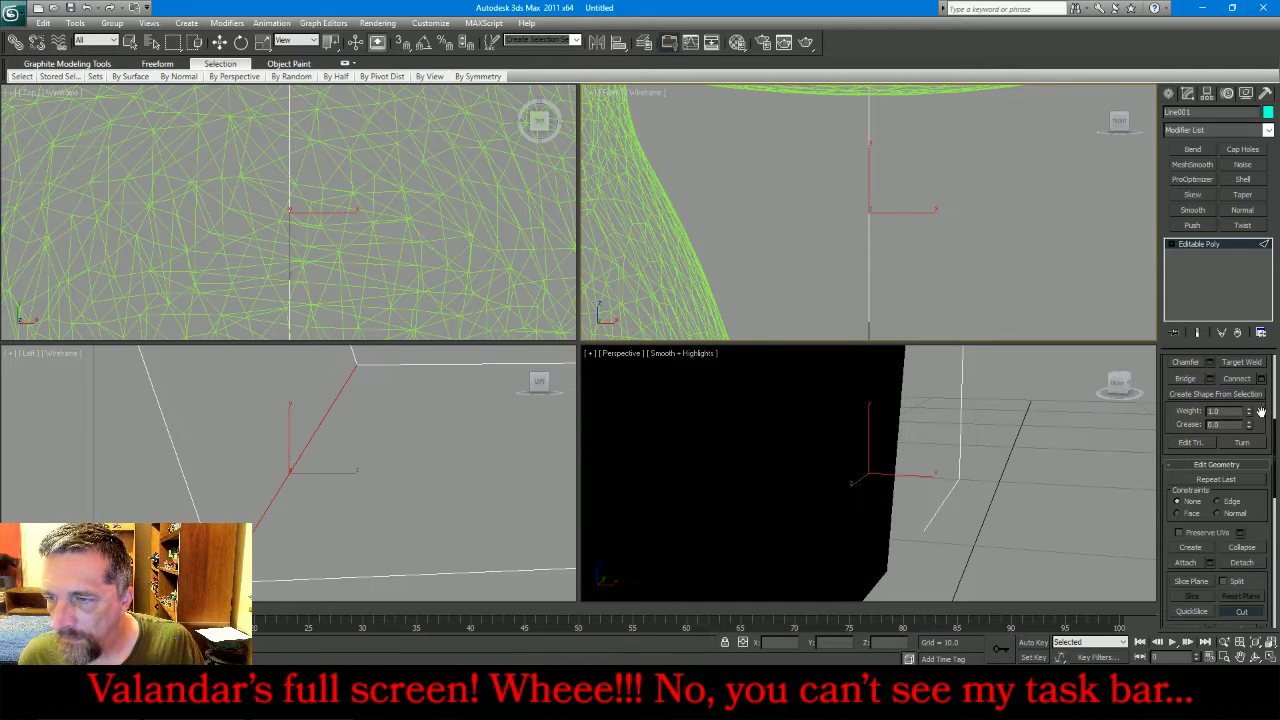
scroll(1188, 378, "up", 5)
scroll(1188, 378, "up", 1)
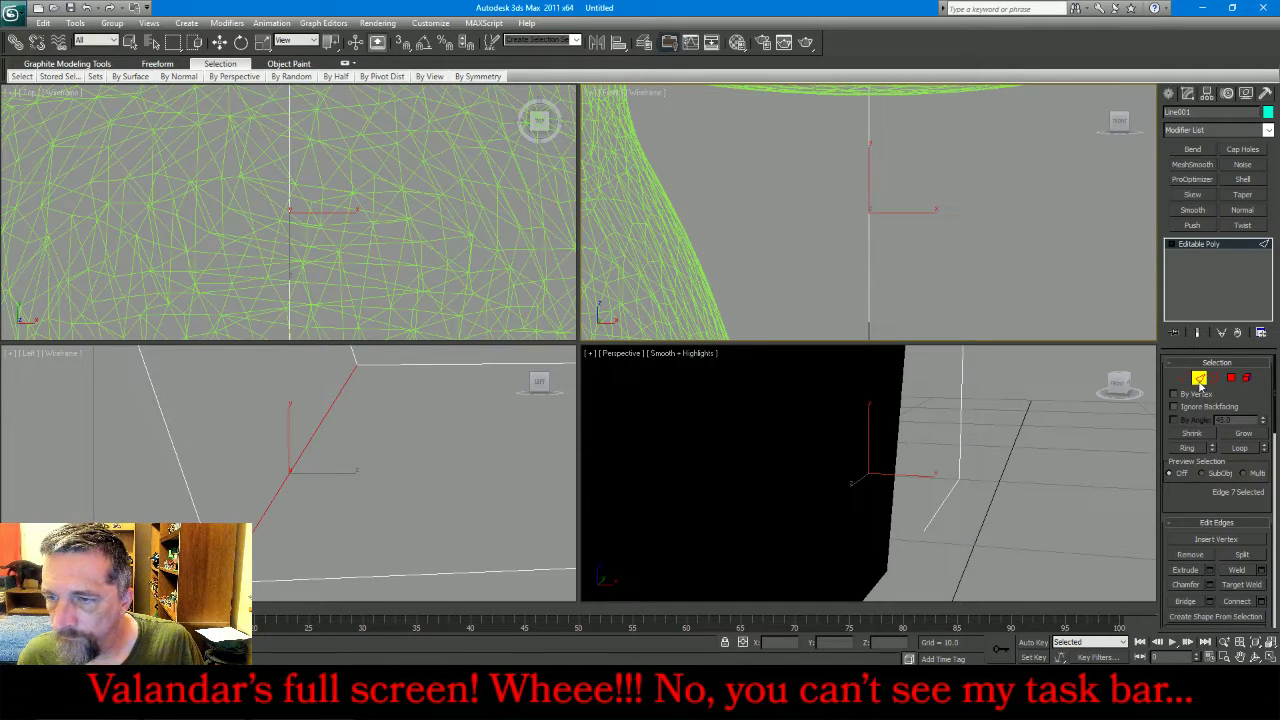
left_click(1199, 377)
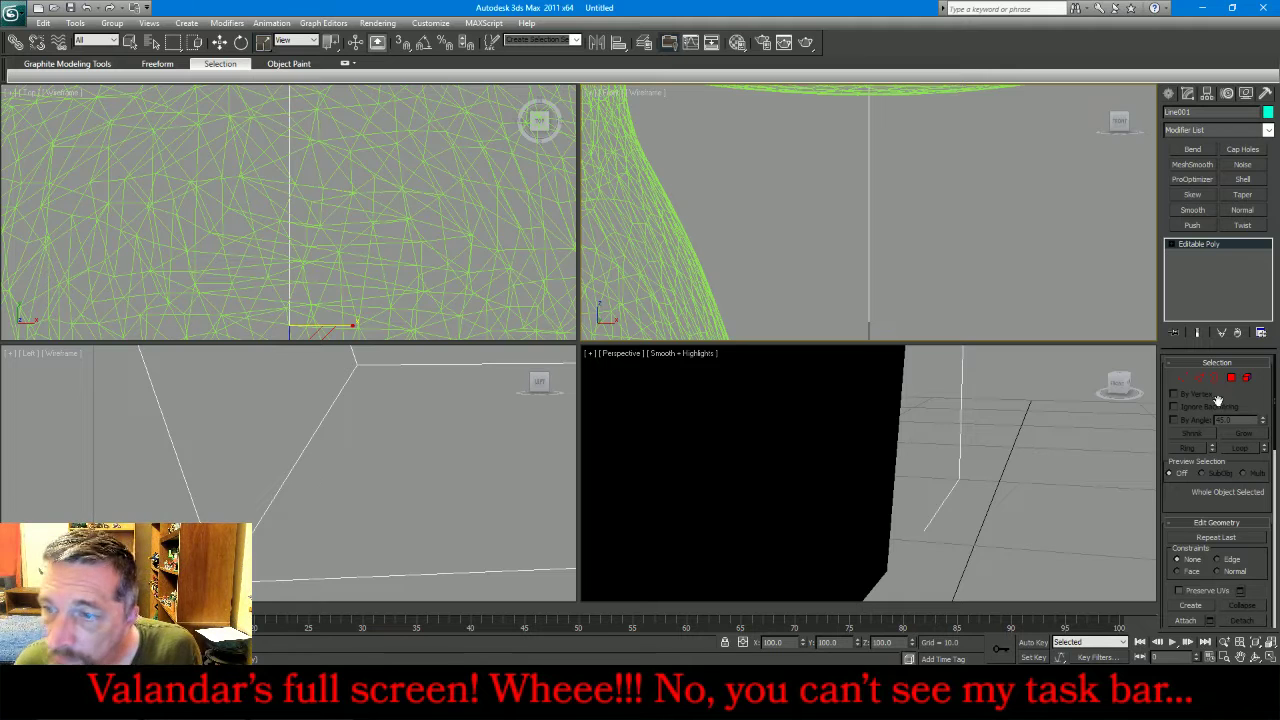
left_click(1184, 377)
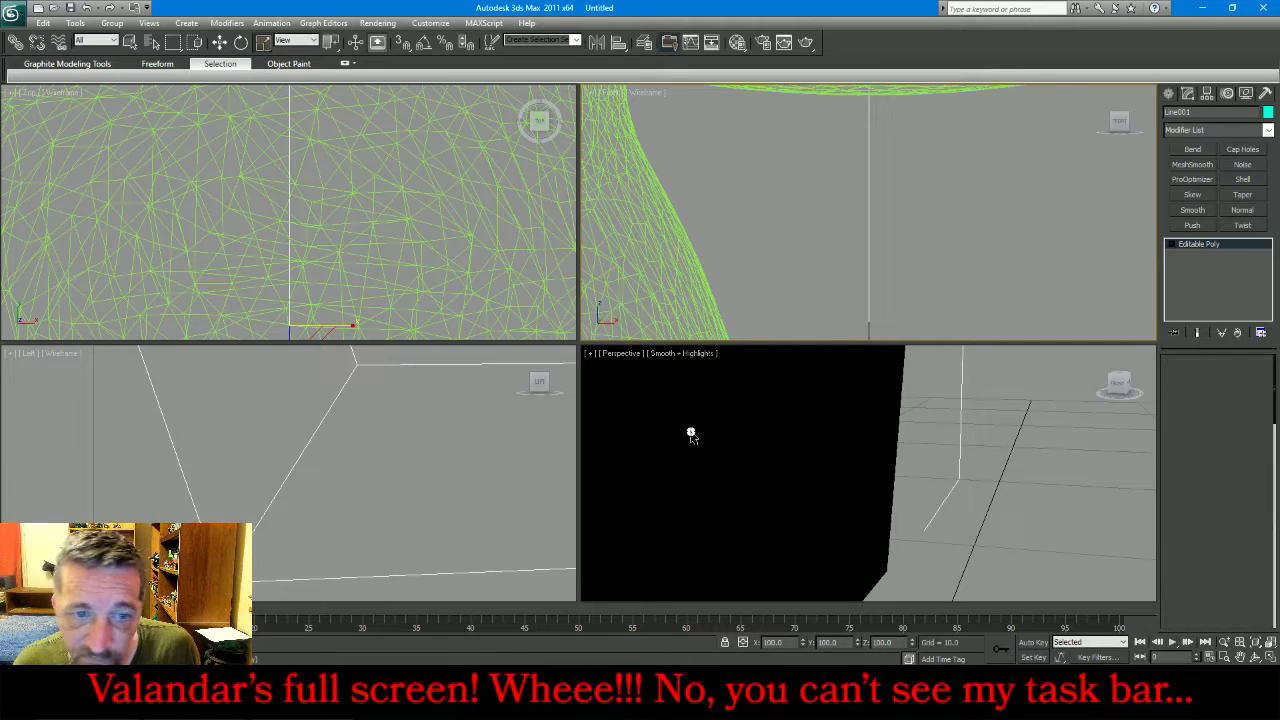
left_click(372, 366)
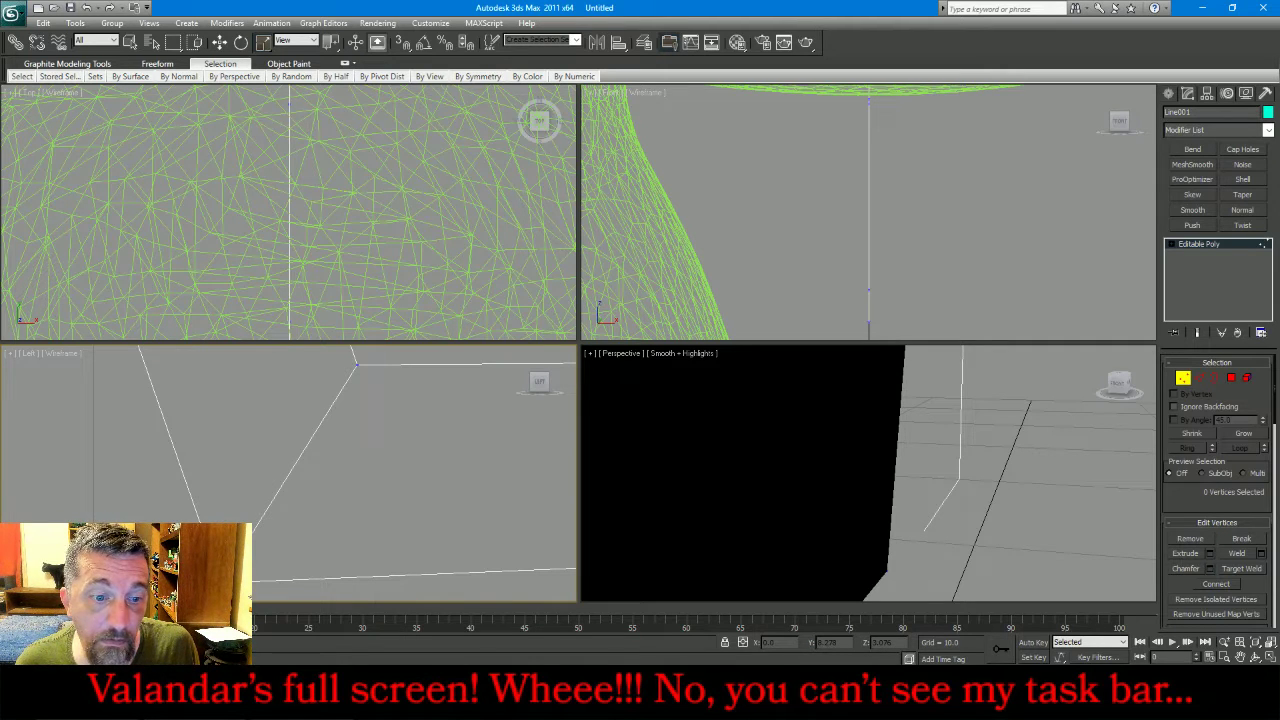
left_click_drag(207, 592, 404, 353)
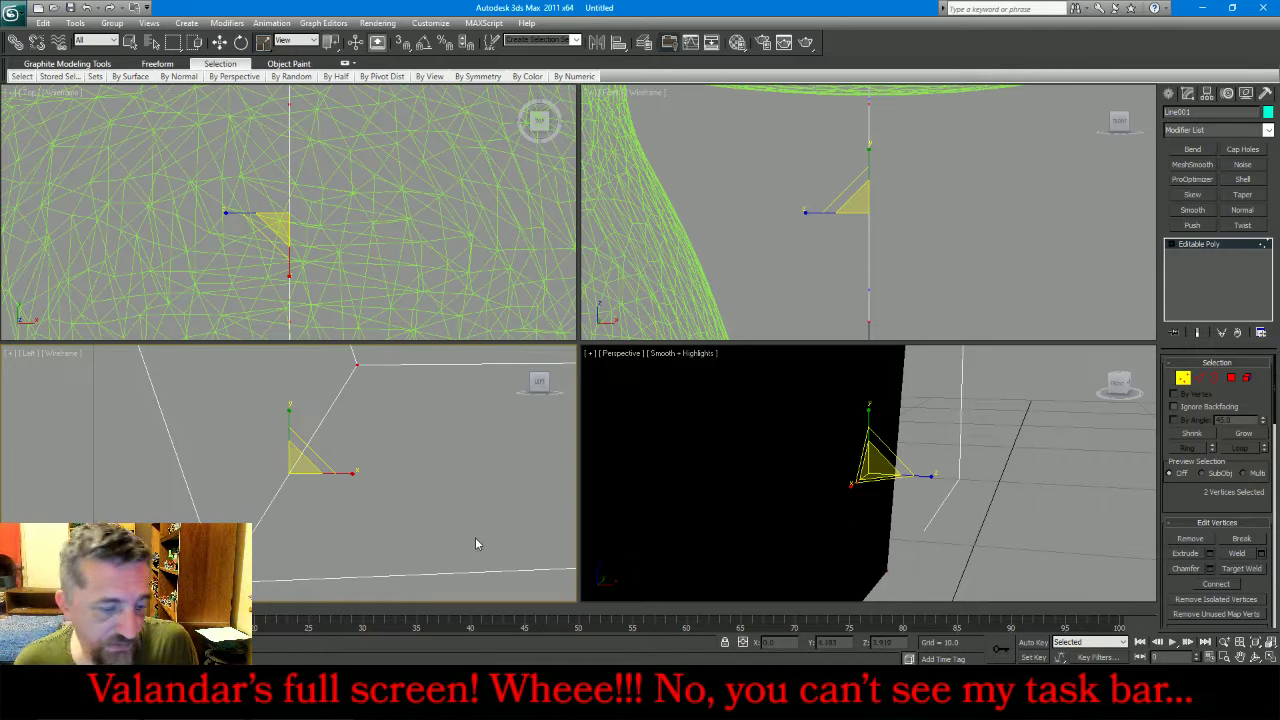
key("Delete")
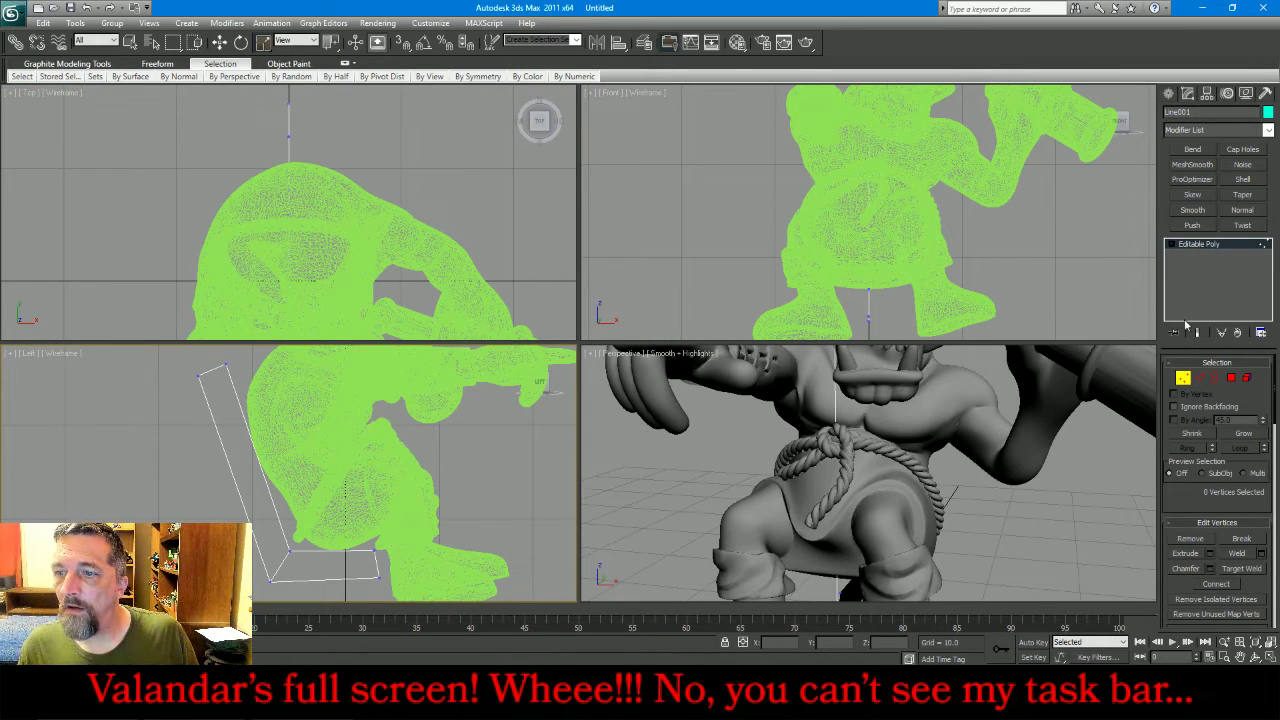
- Leave vertex editing and apply a Shell modifier to give the flat seat profile thickness
left_click(1184, 378)
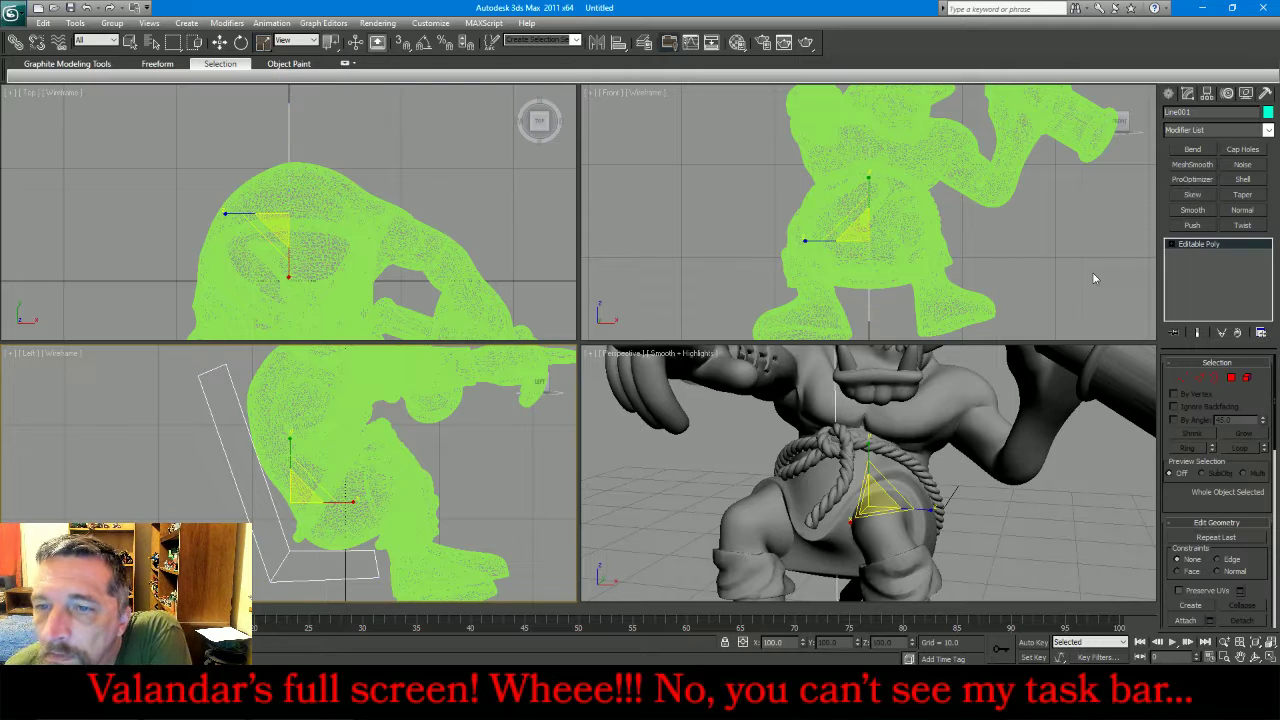
left_click(1242, 179)
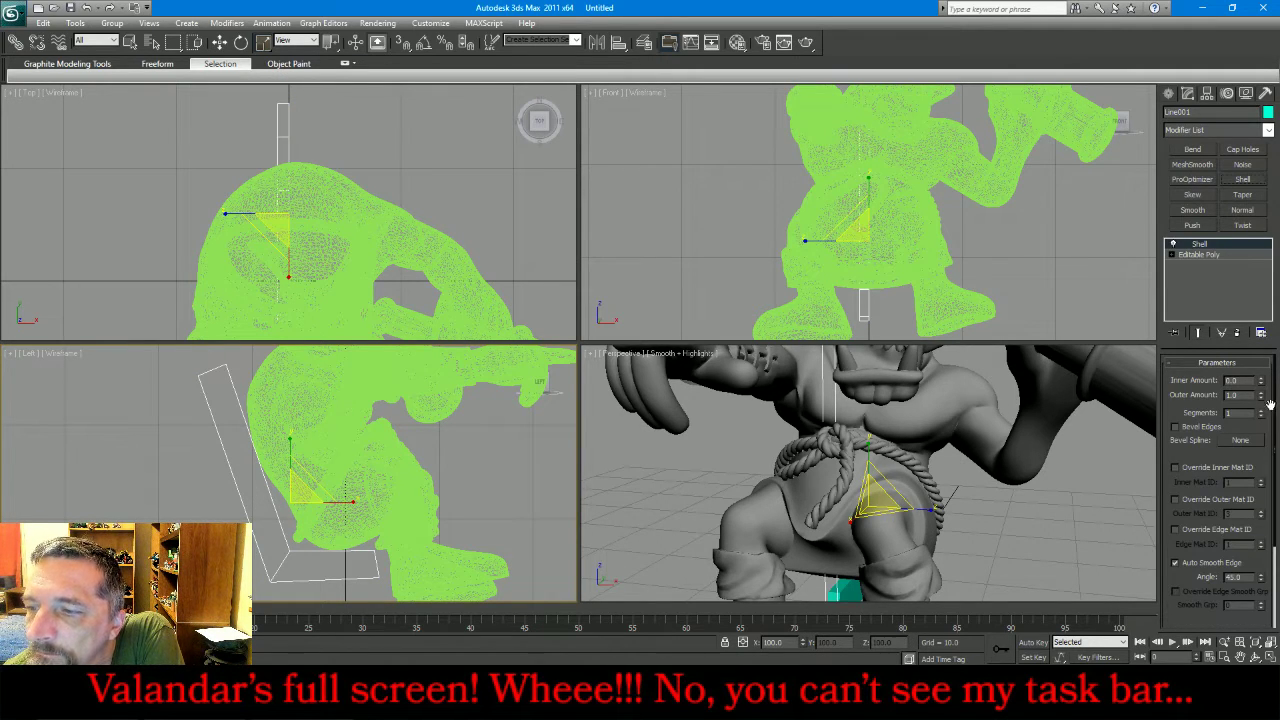
- Thicken the seat profile with the Shell modifier, using an outer amount of 10.38 and an inner amount of 10
left_click_drag(1261, 396, 1175, 8)
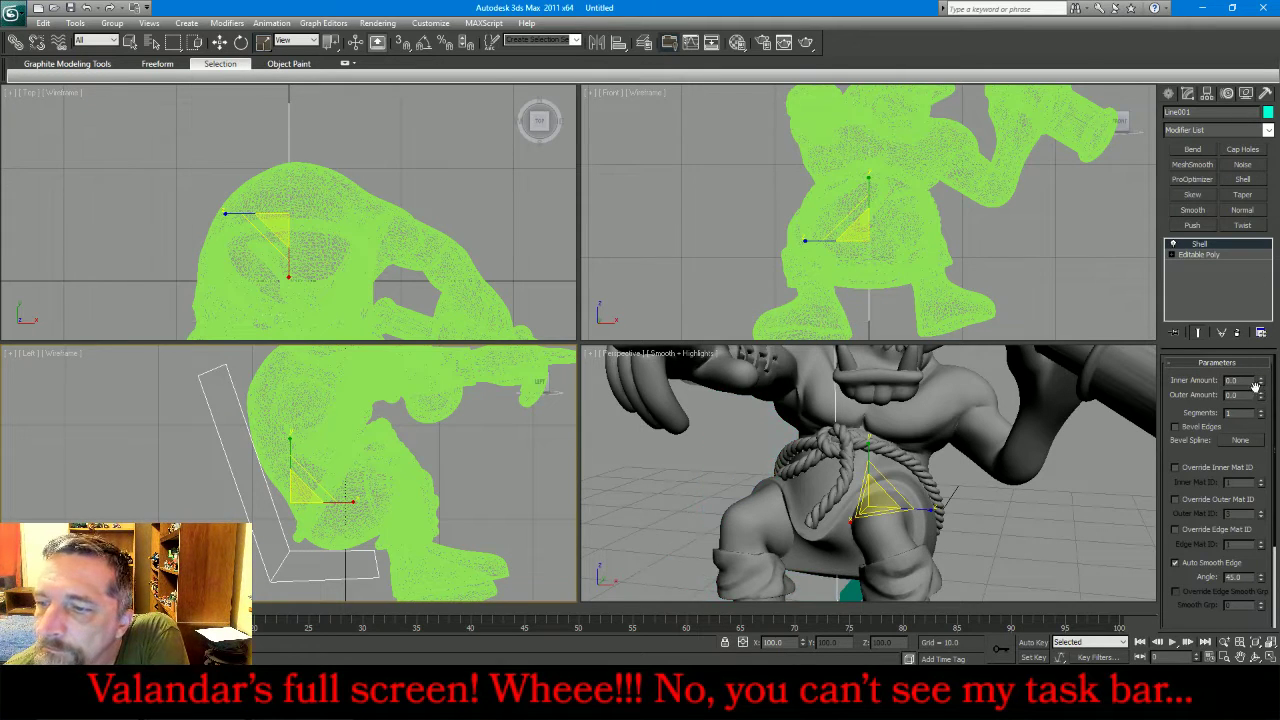
left_click_drag(1261, 396, 1240, 105)
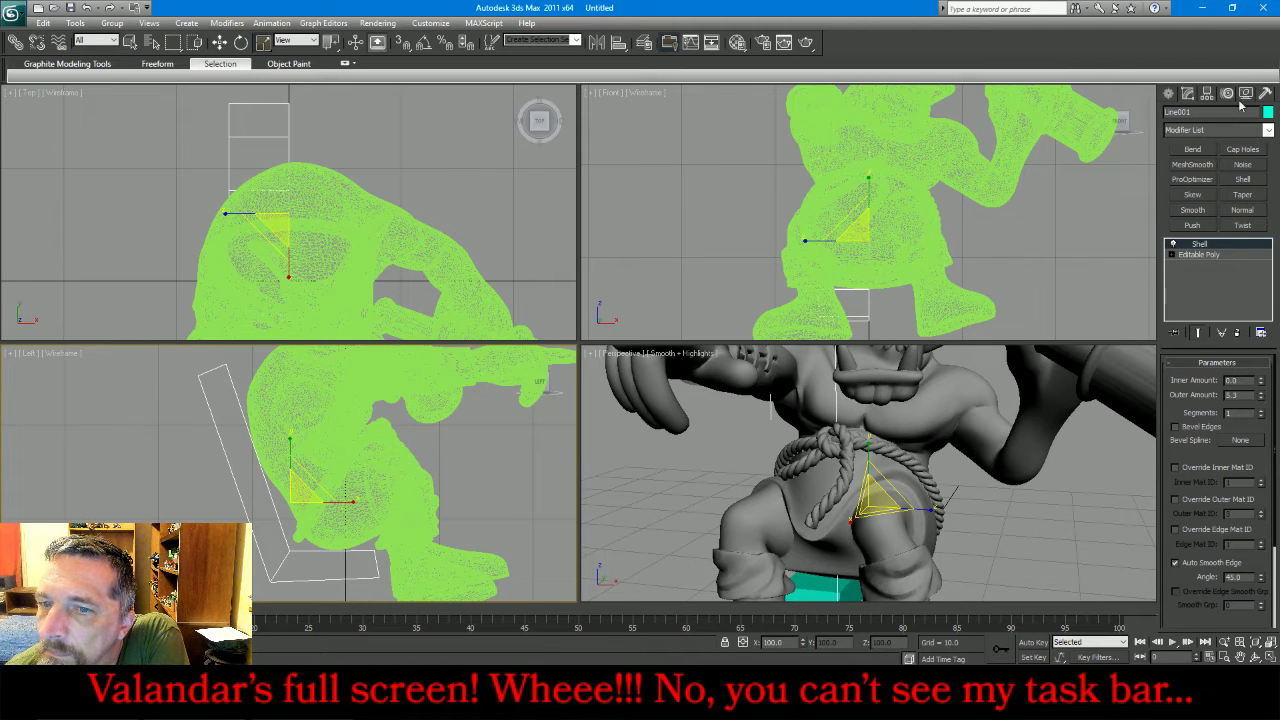
left_click_drag(1262, 398, 1237, 53)
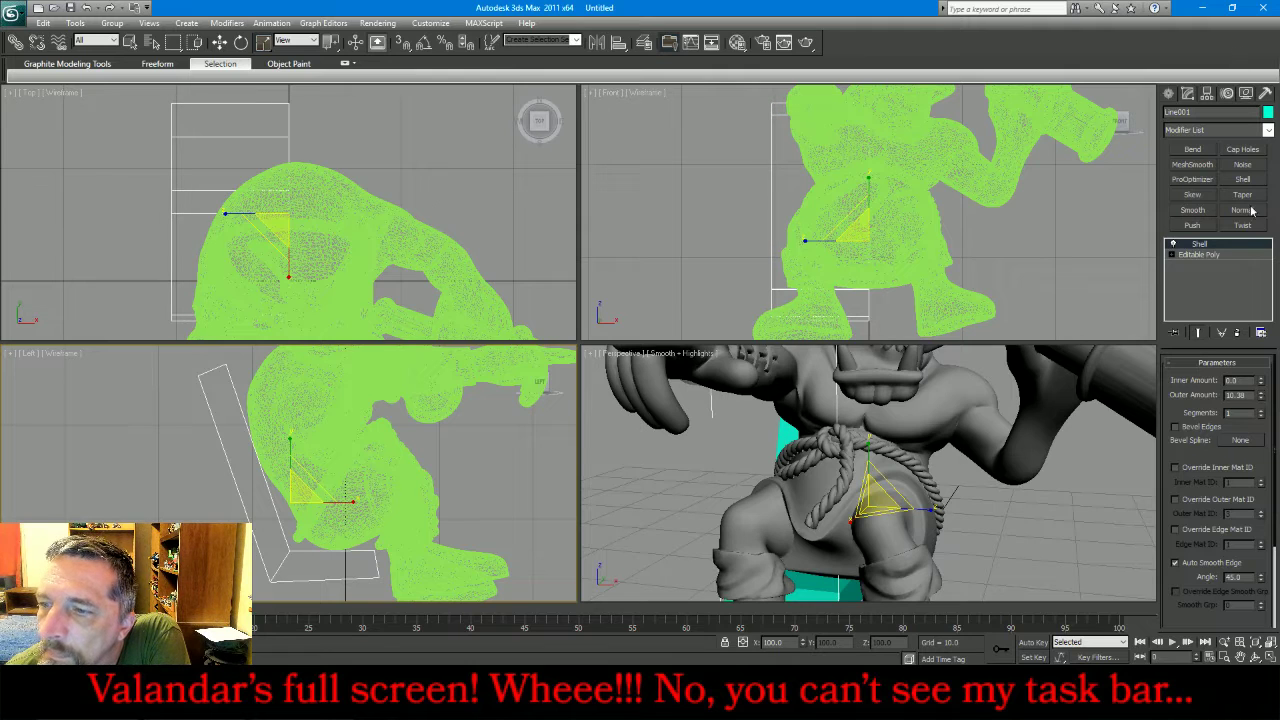
double_click(1232, 380)
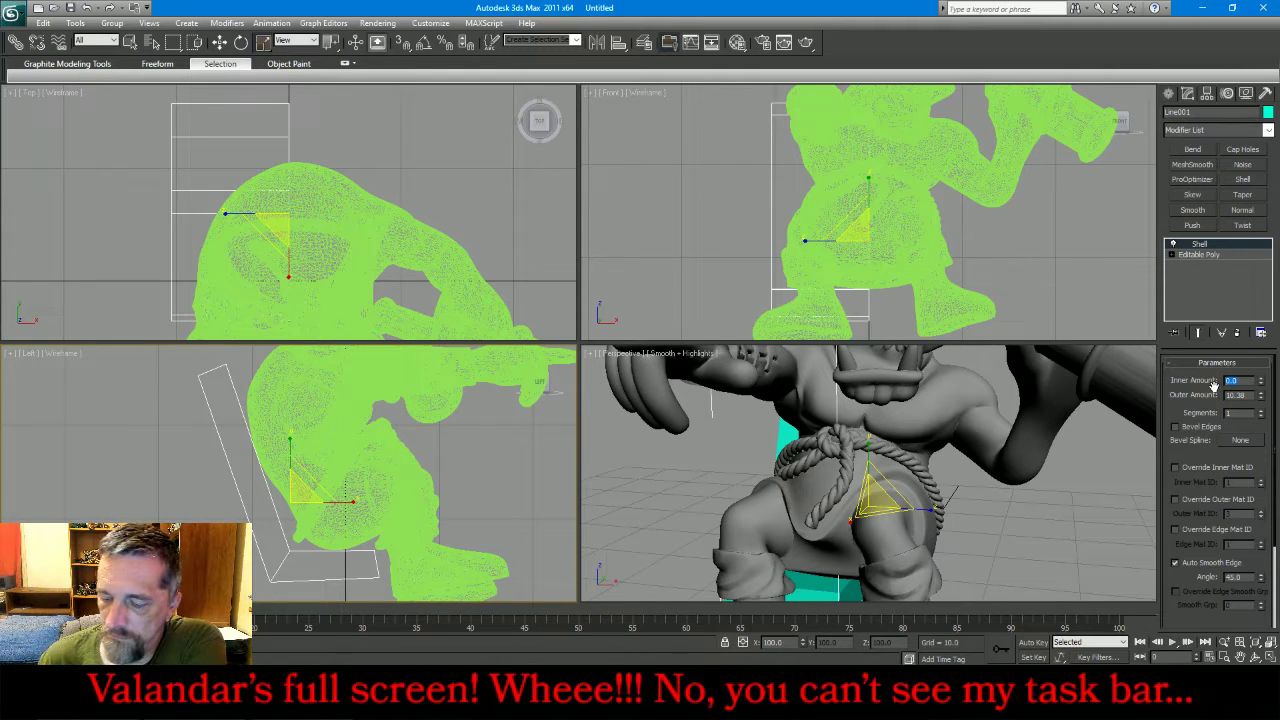
type("10")
key("Return")
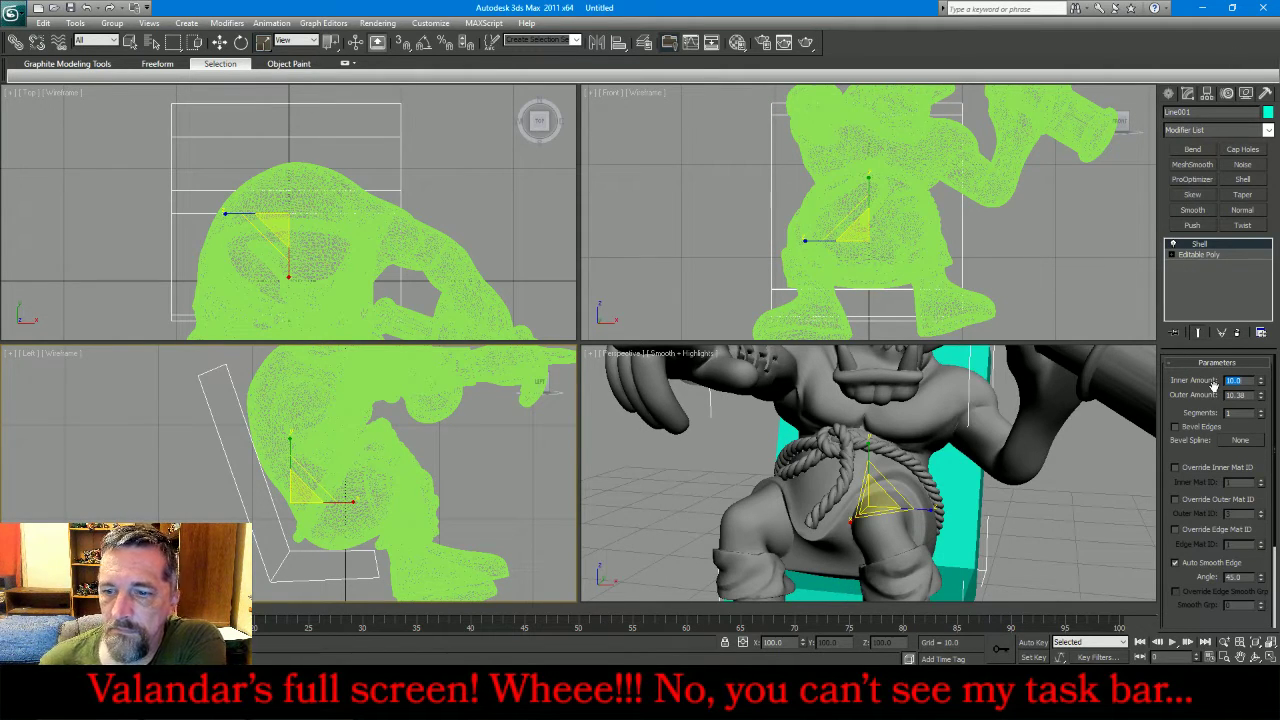
left_click(1031, 524)
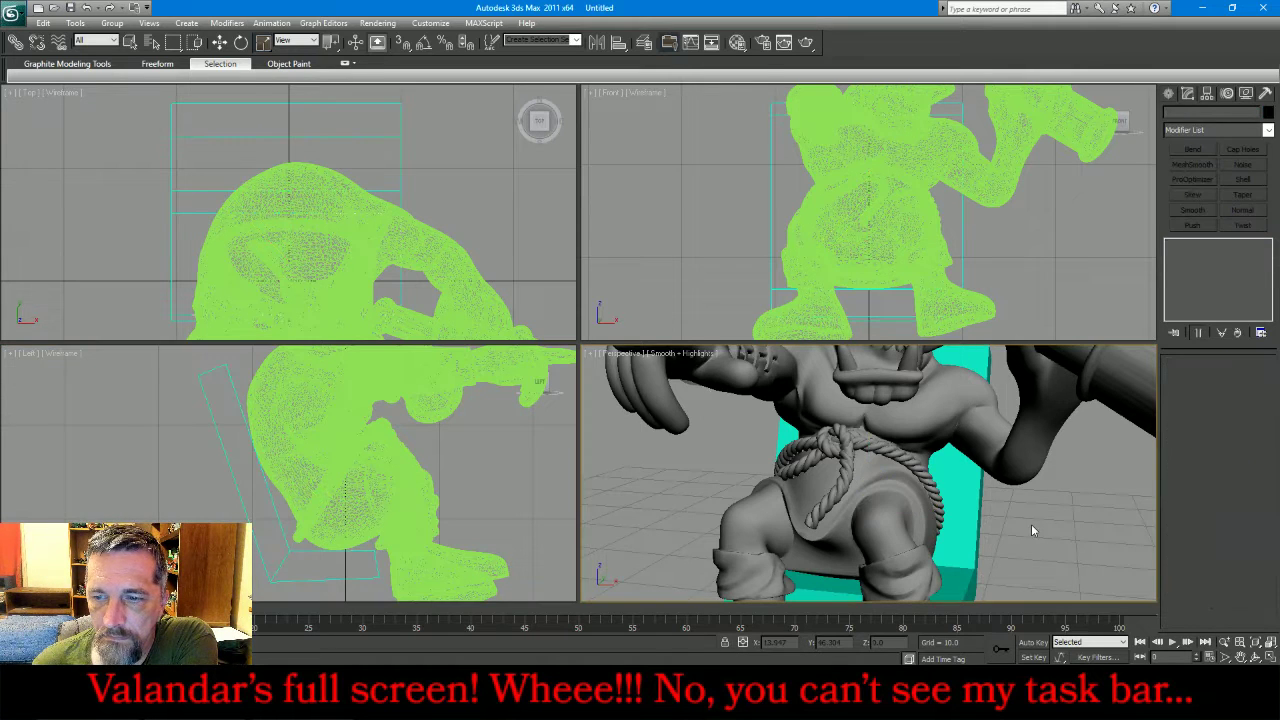
- Delete the seated creature model so that only the chair remains in the scene
key("z")
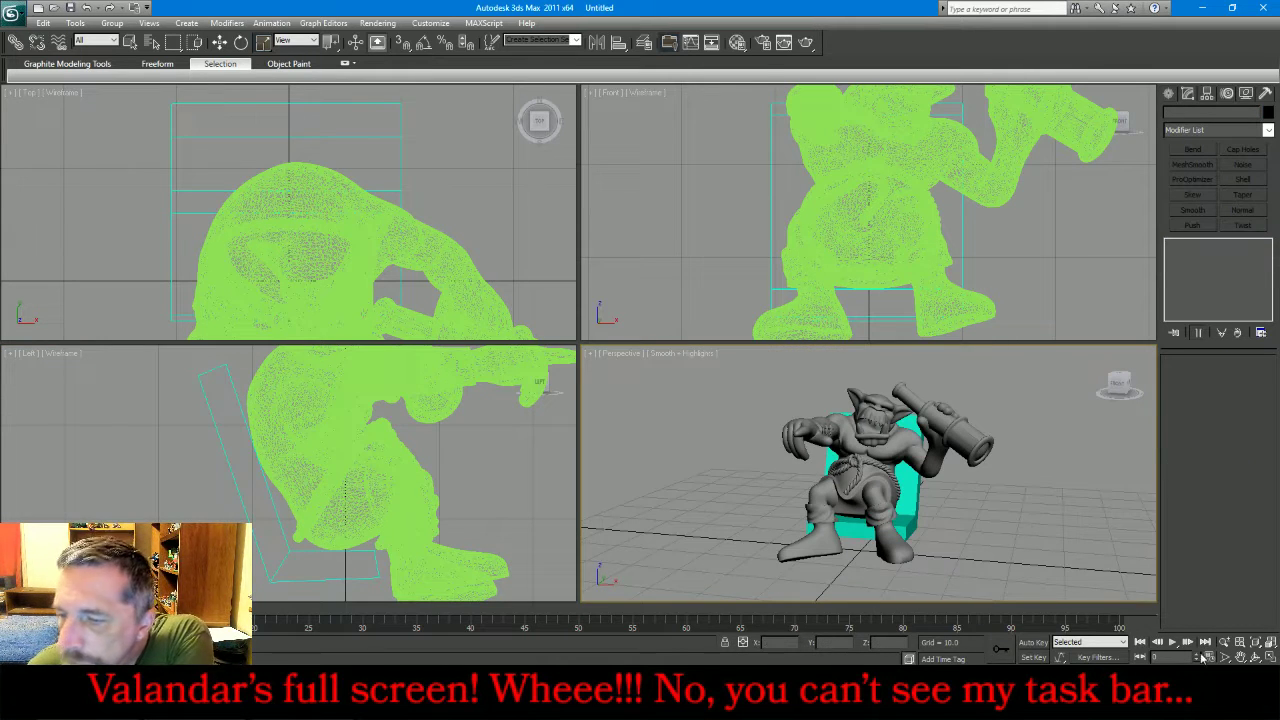
key("e")
middle_click_drag(831, 491, 725, 484, "alt")
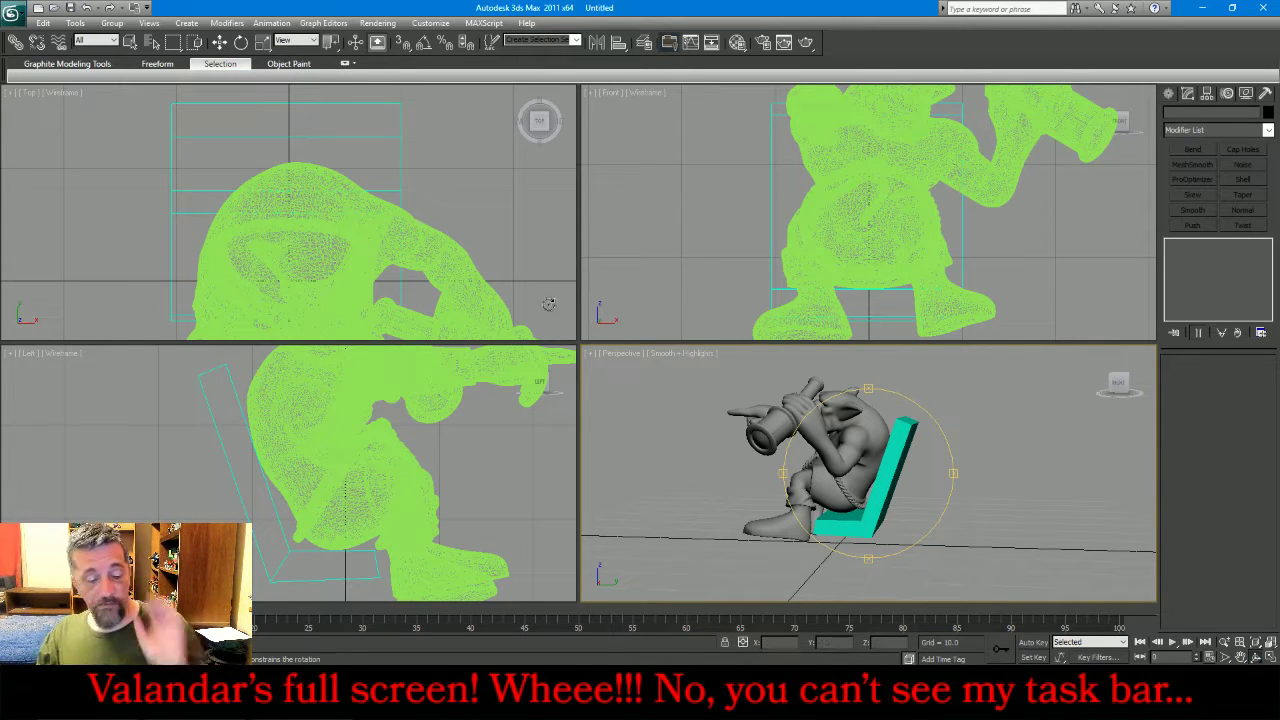
key("ctrl+shift+z")
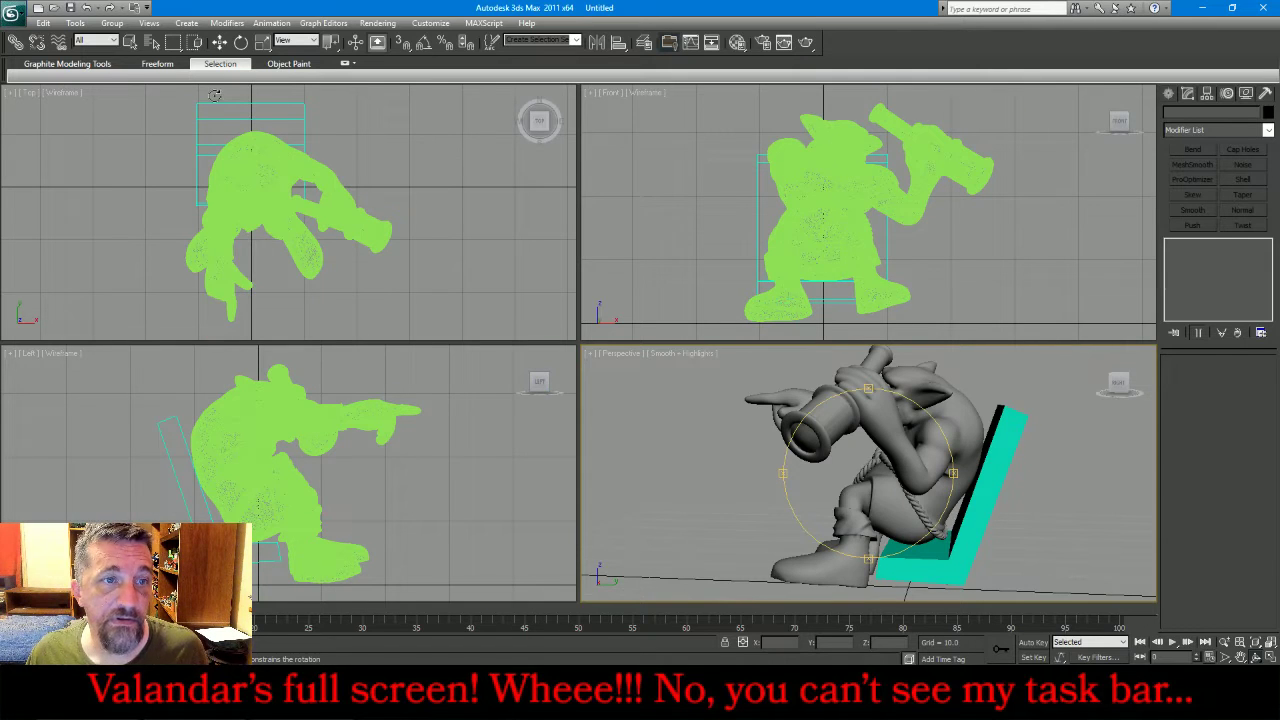
left_click(130, 42)
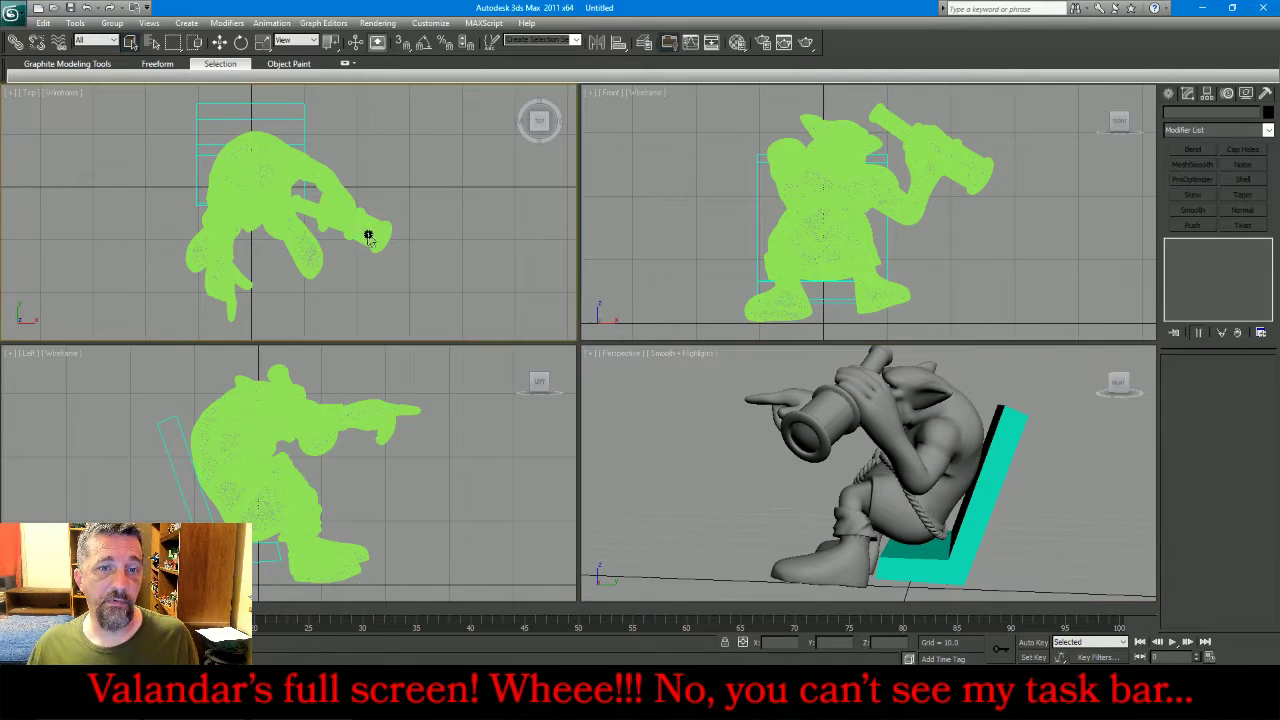
left_click(295, 200)
key("Delete")
key("ctrl+shift+z")
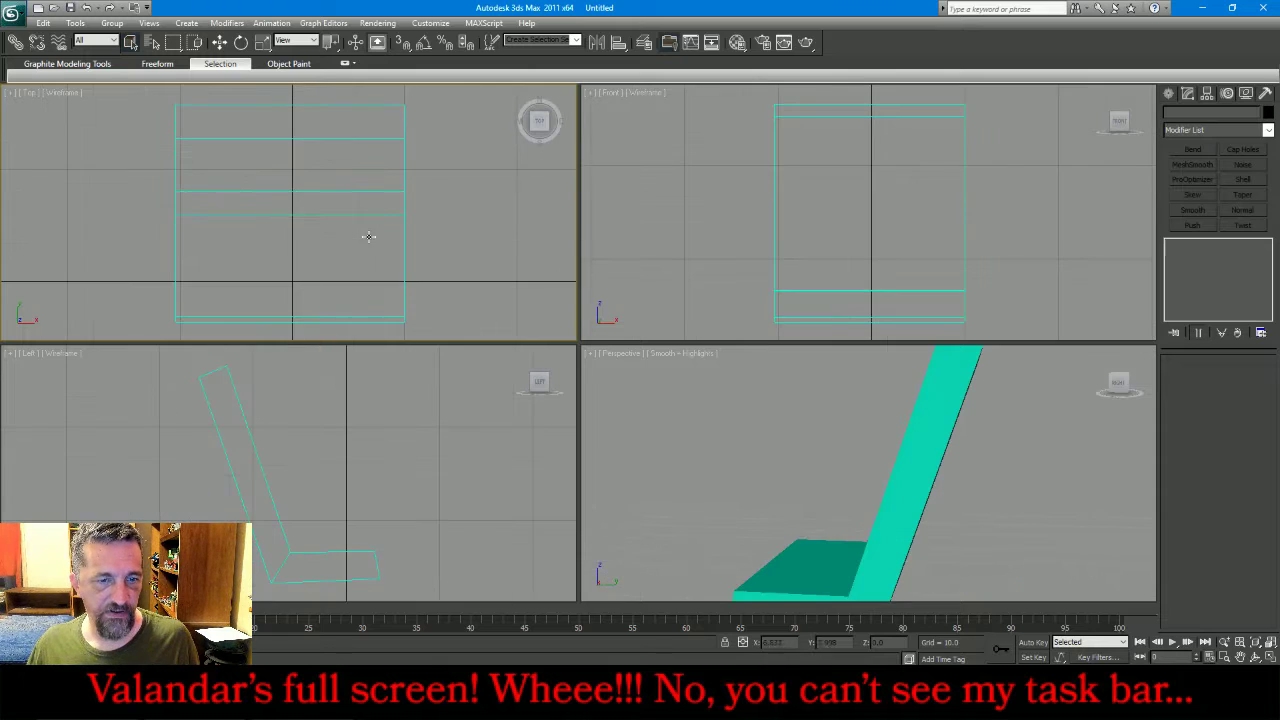
- Change the chair's object color to the pale green ACI#111 swatch
left_click_drag(341, 446, 157, 529)
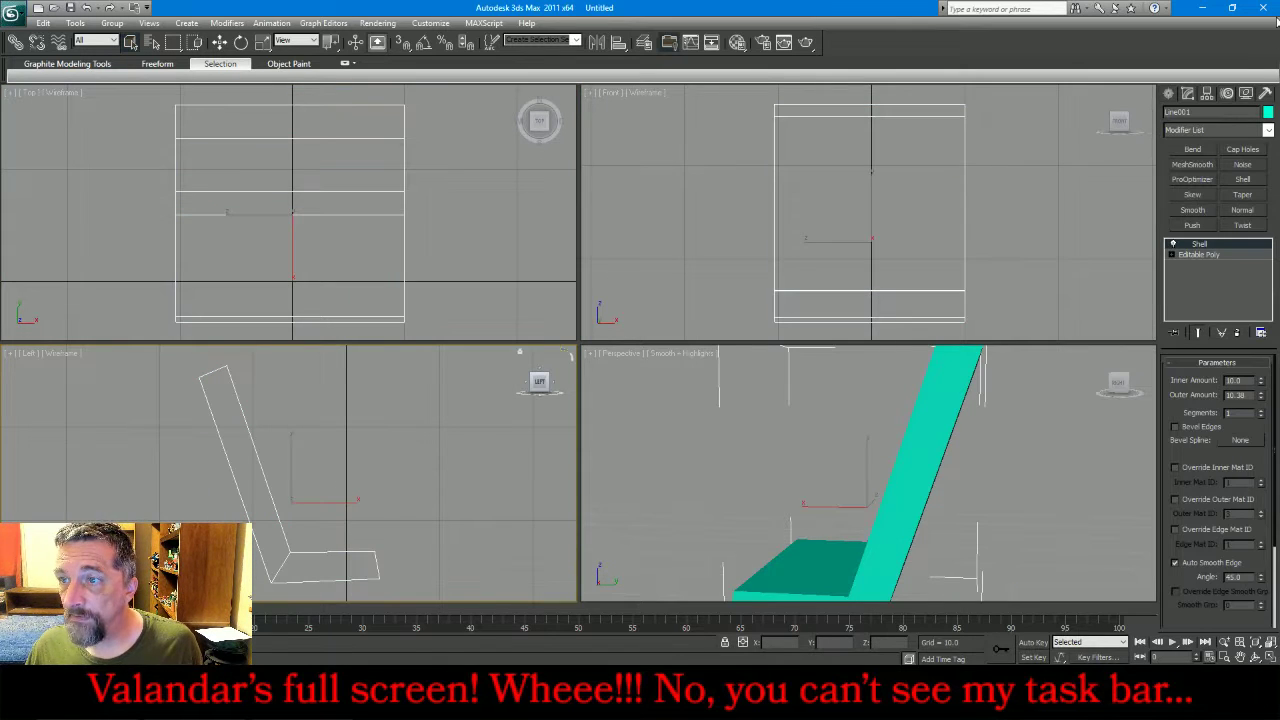
left_click(1268, 113)
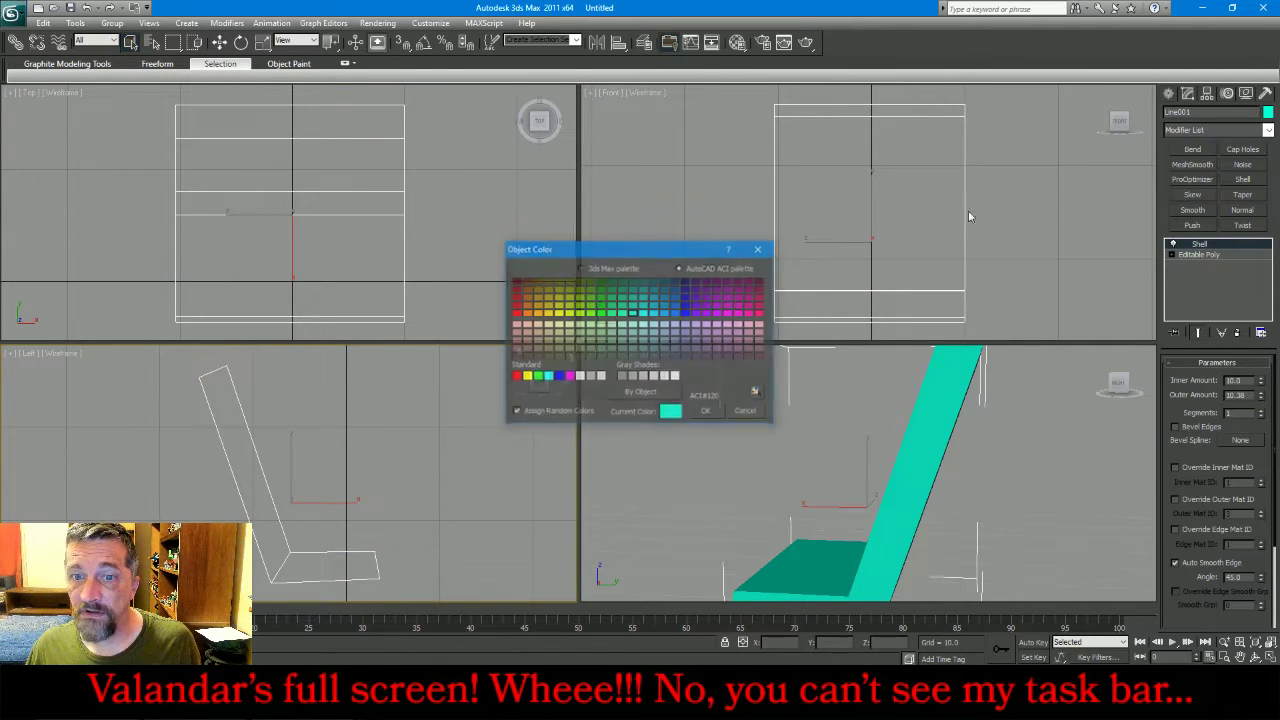
left_click(622, 325)
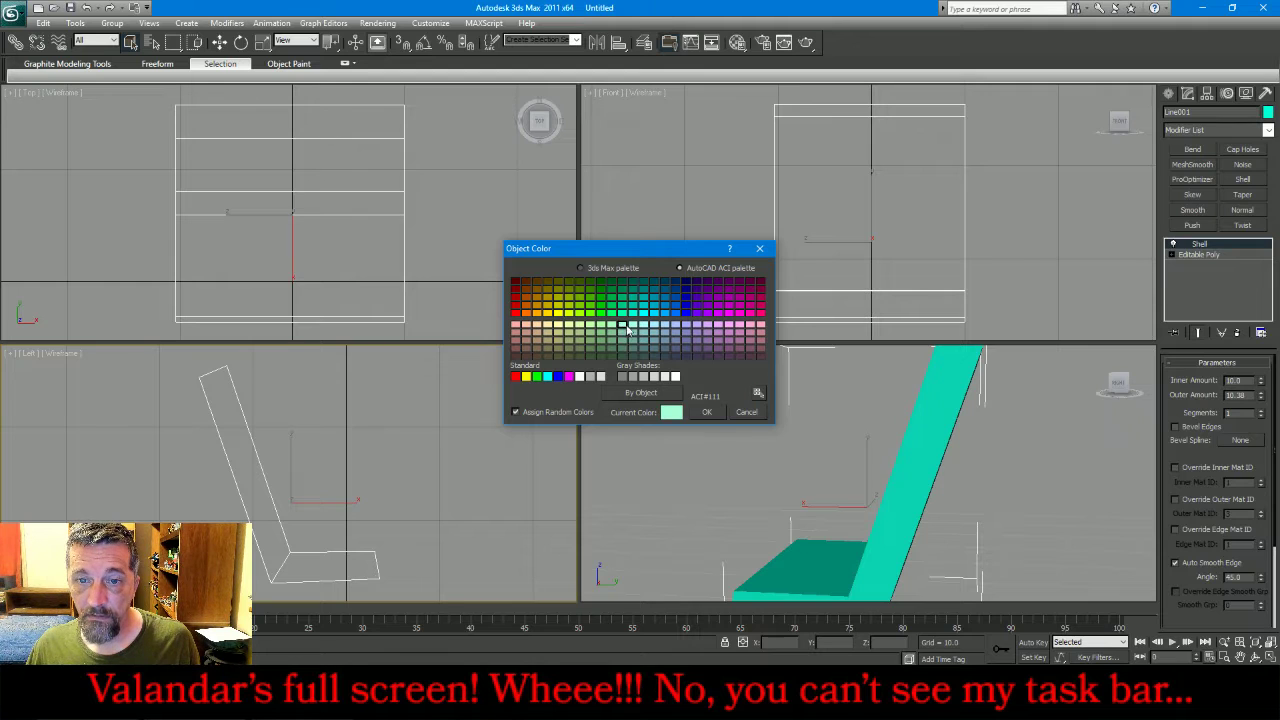
left_click(703, 412)
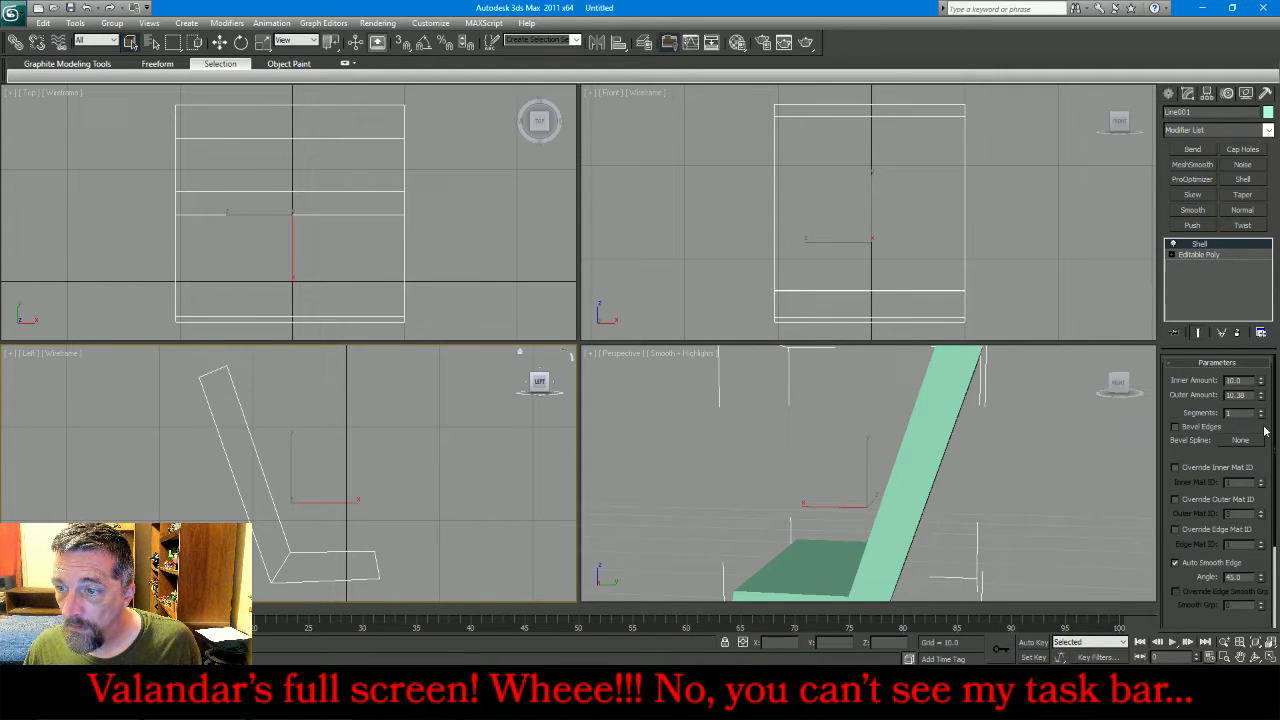
- Collapse the chair's whole modifier stack and convert the result to an Editable Poly
right_click(1240, 248)
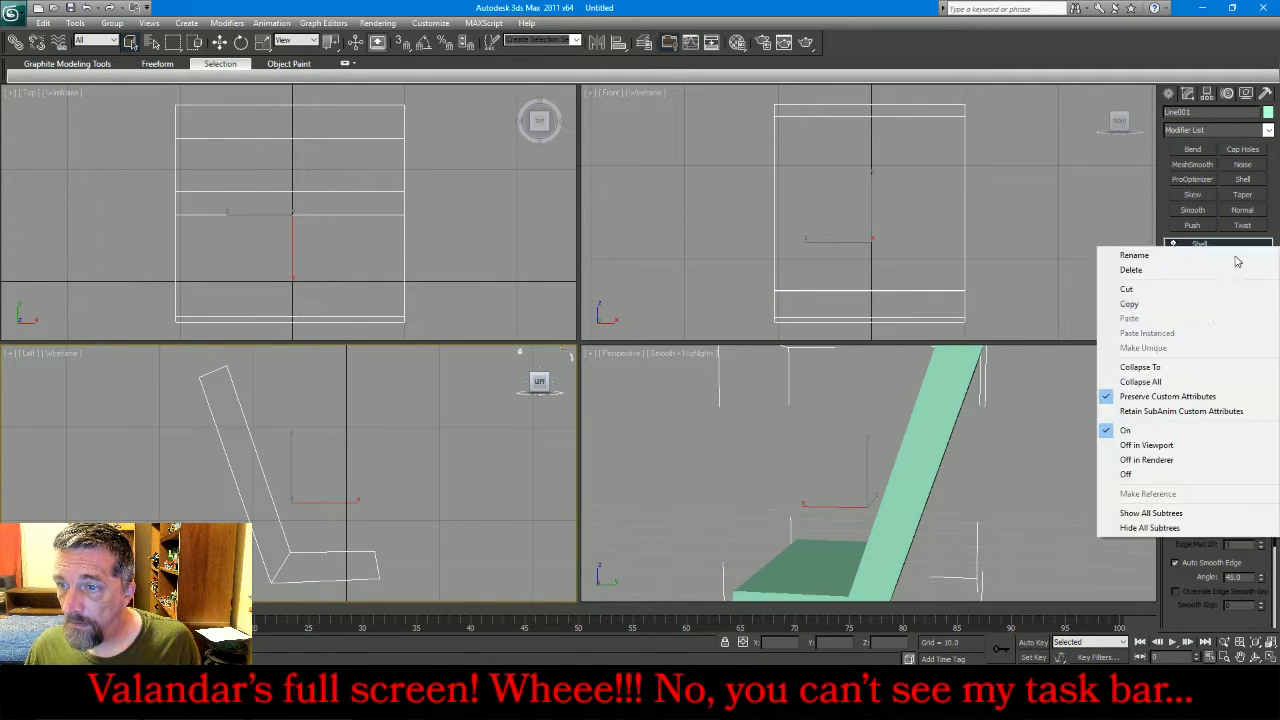
left_click(1178, 384)
right_click(1227, 250)
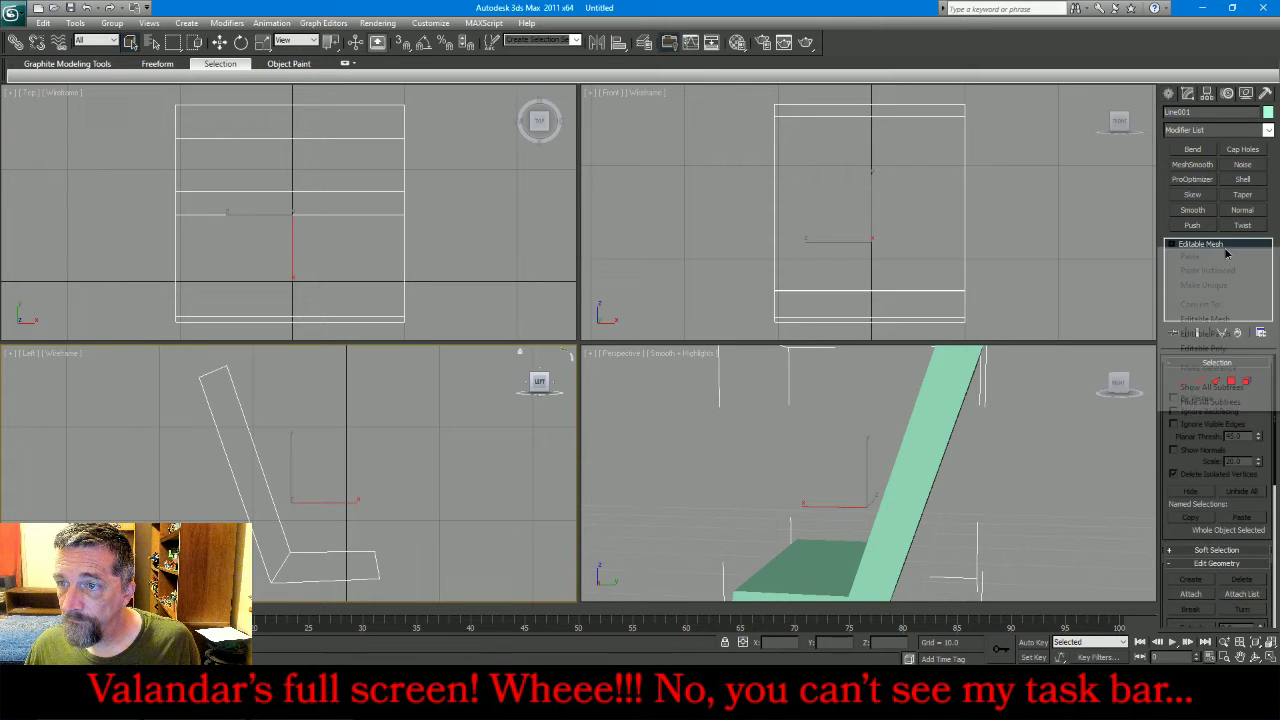
left_click(1205, 348)
- Chamfer all edges of the chair by 0.001 with one segment
left_click(1201, 380)
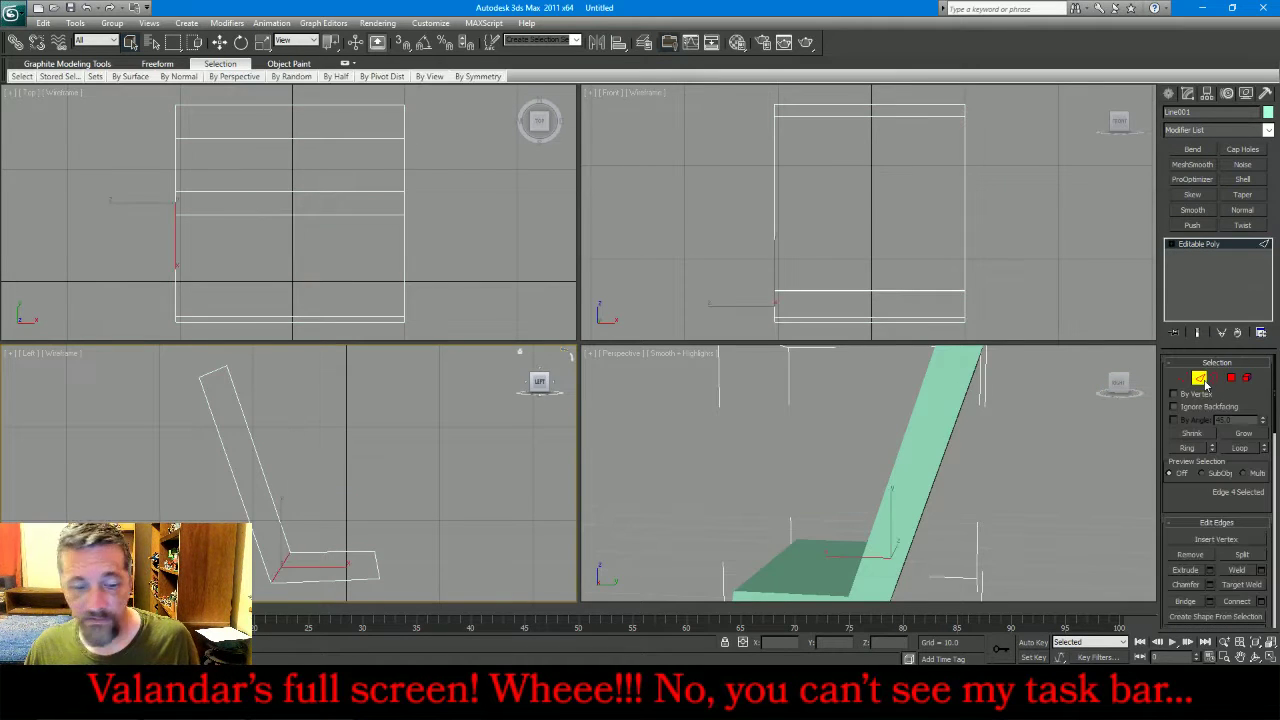
key("ctrl+a")
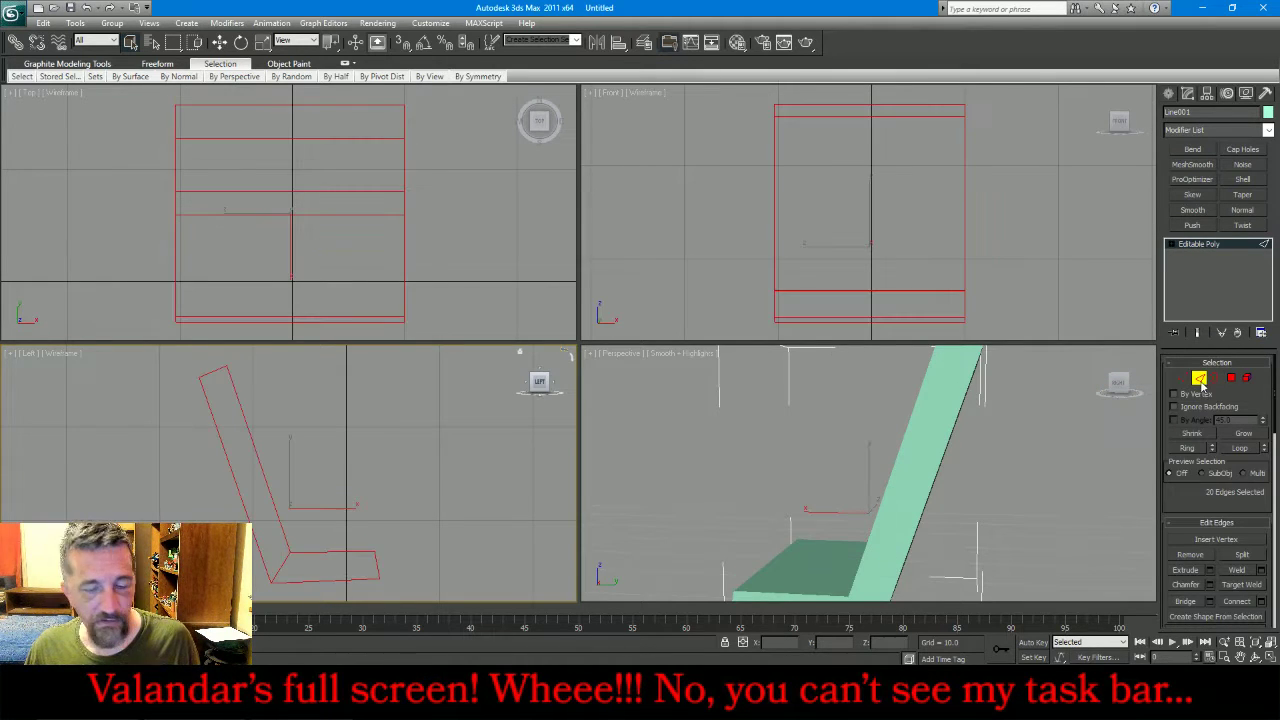
left_click(1209, 584)
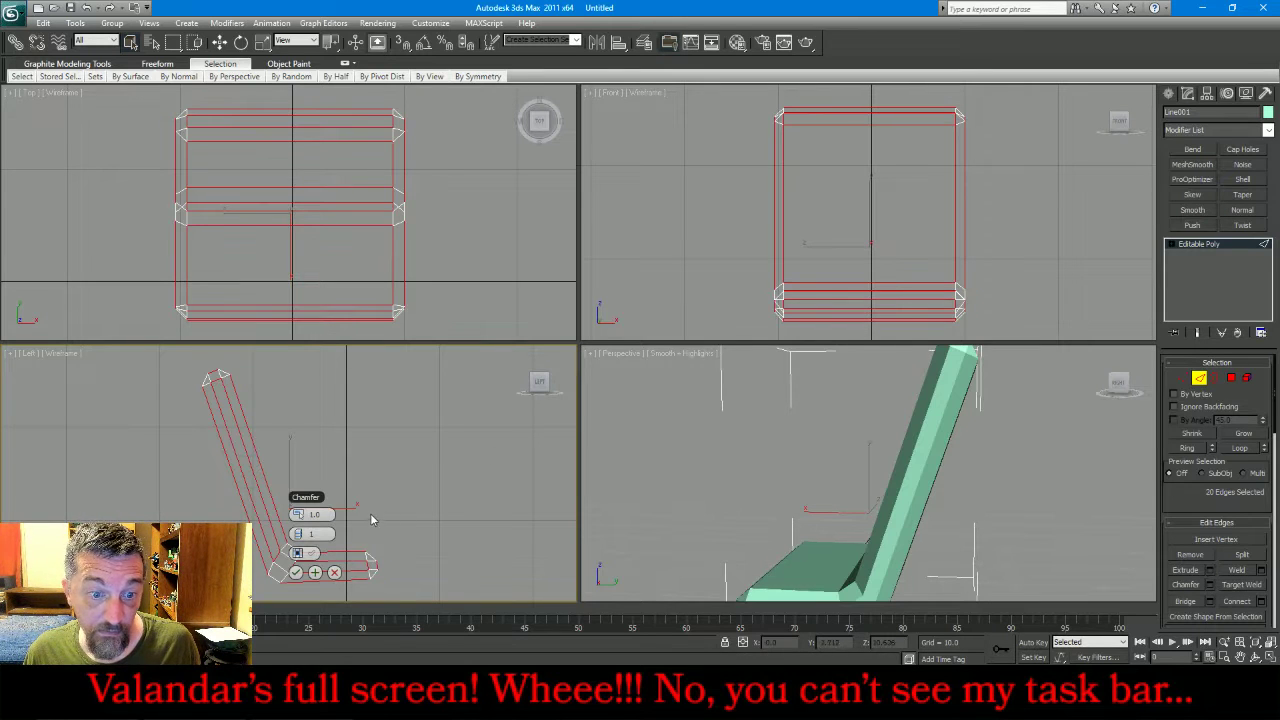
left_click(315, 514)
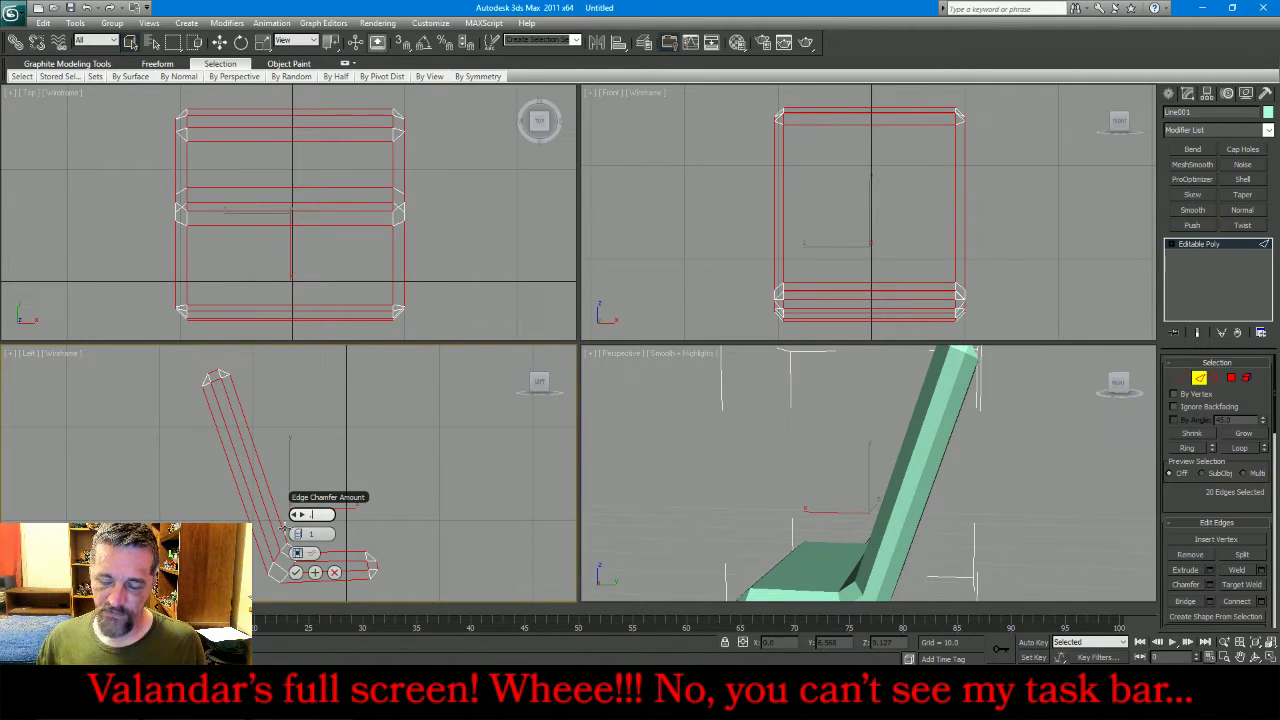
key("Return")
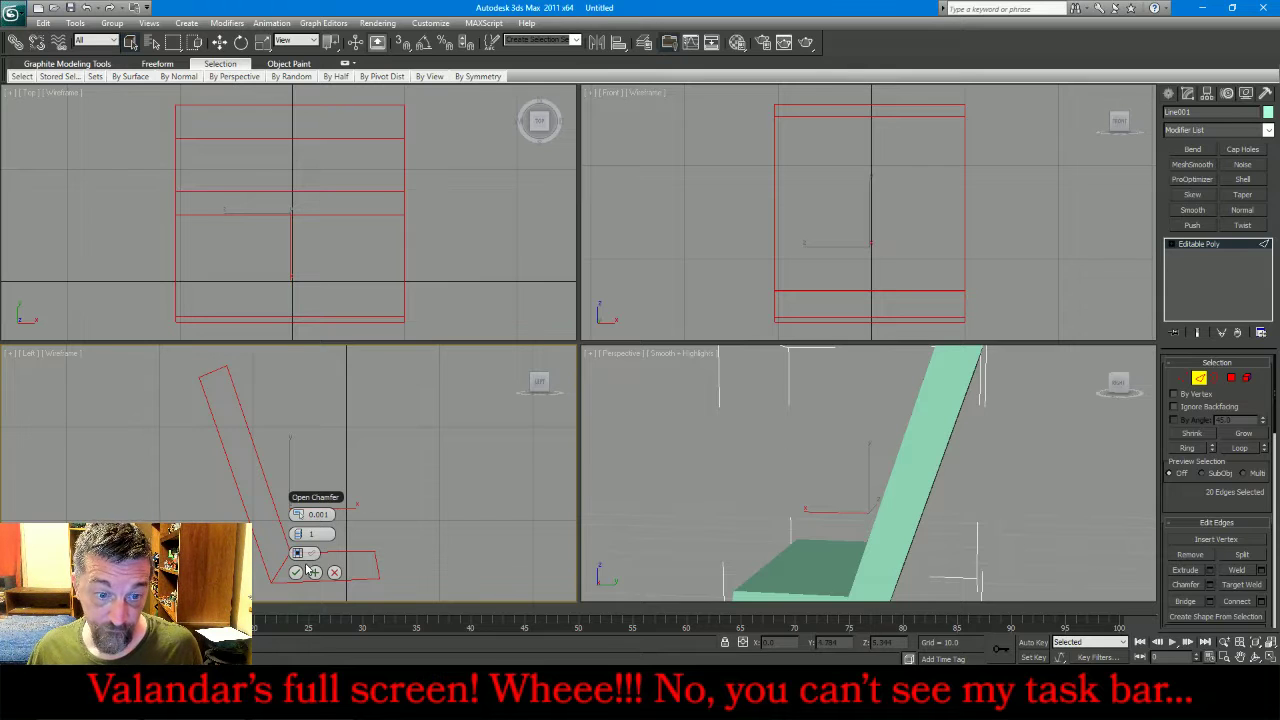
left_click(296, 572)
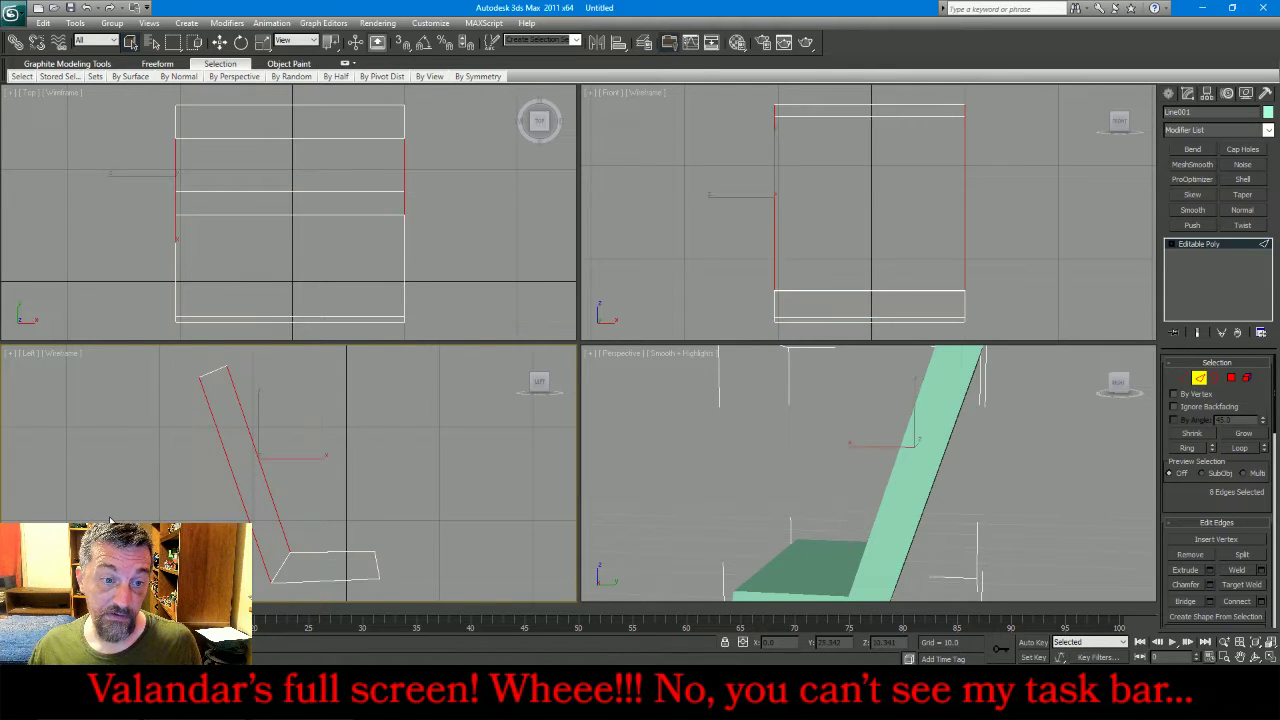
- Connect the lengthwise edges of the chair's back and seat with 2 segments and a pinch of 67
left_click_drag(305, 528, 332, 621, "ctrl")
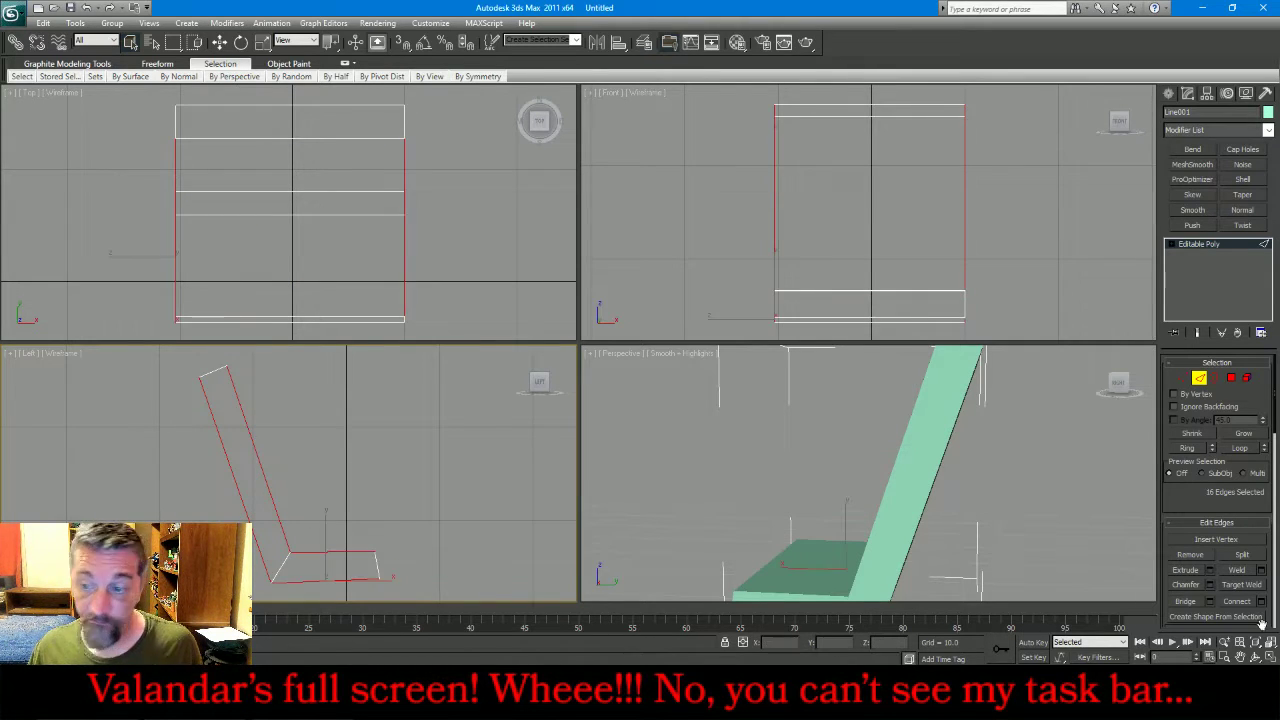
left_click(1261, 602)
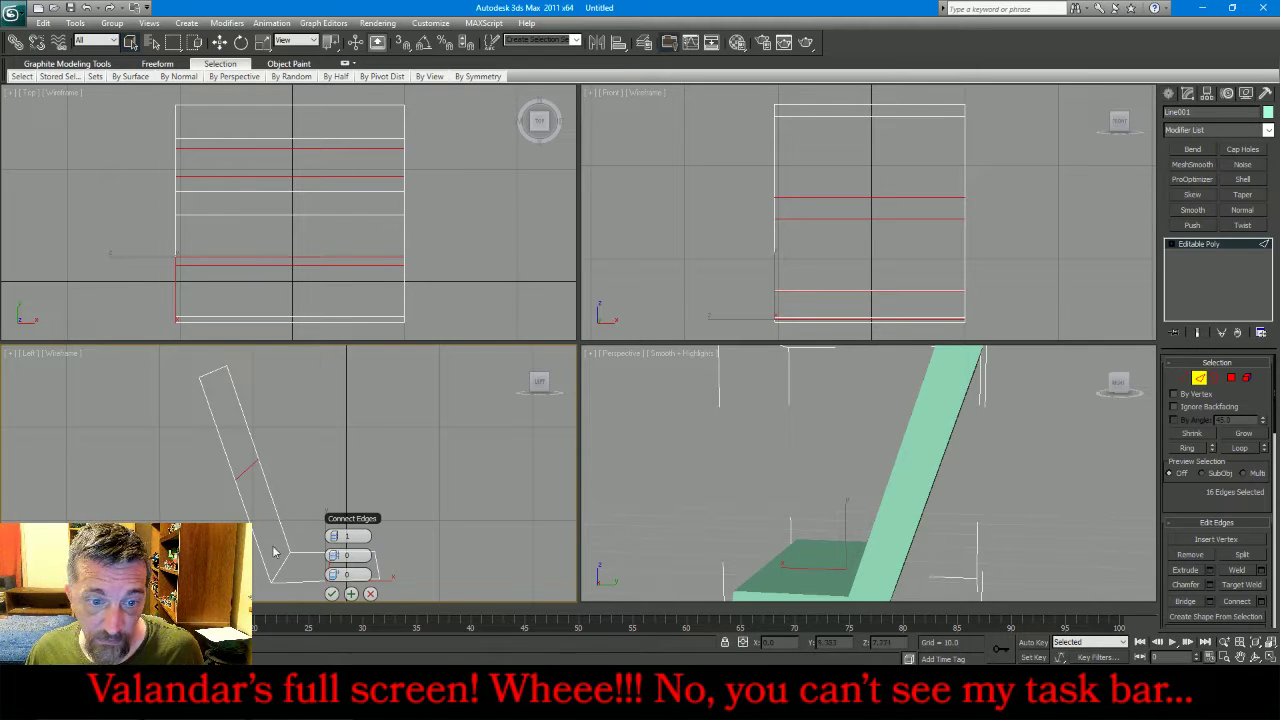
left_click_drag(336, 536, 338, 530)
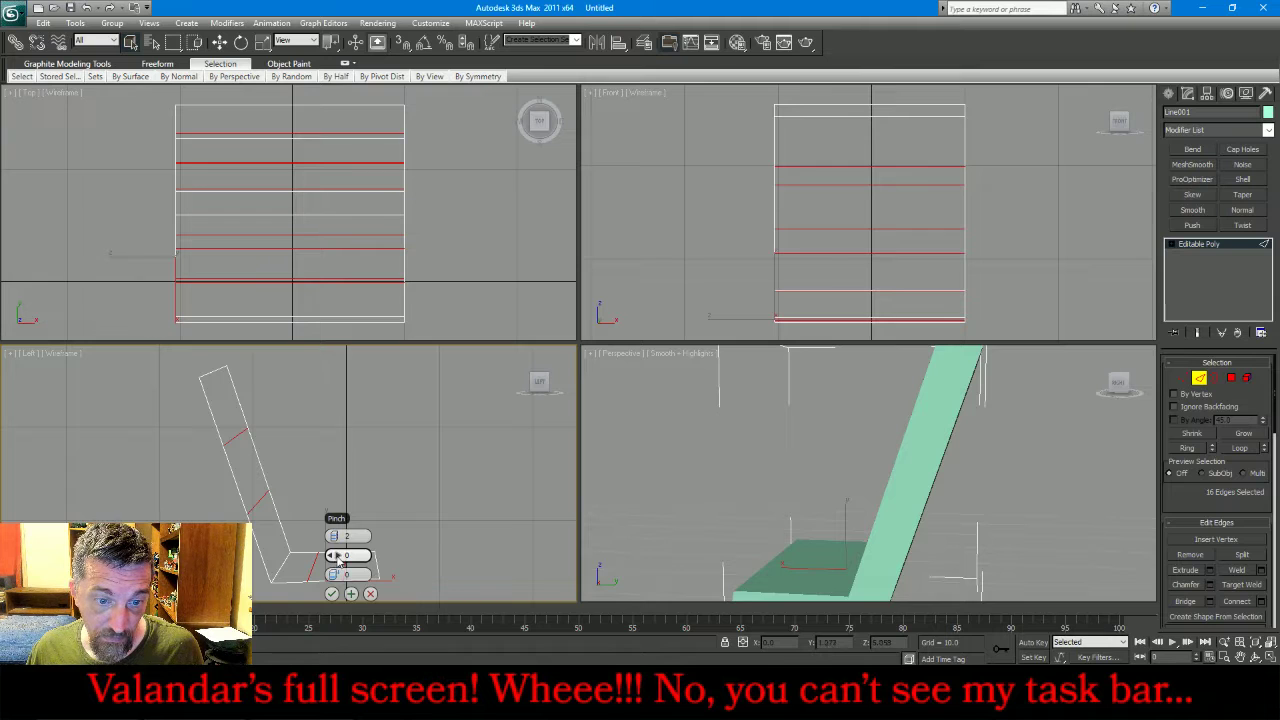
left_click_drag(338, 562, 492, 577)
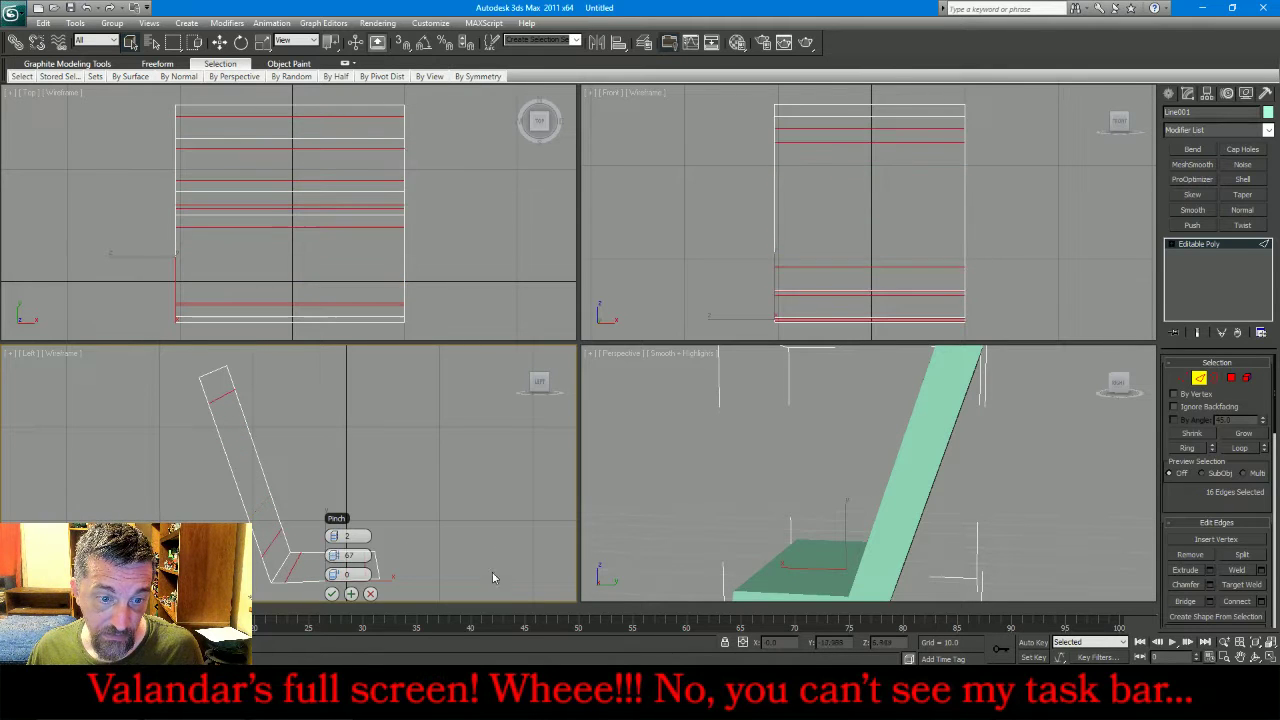
left_click(331, 594)
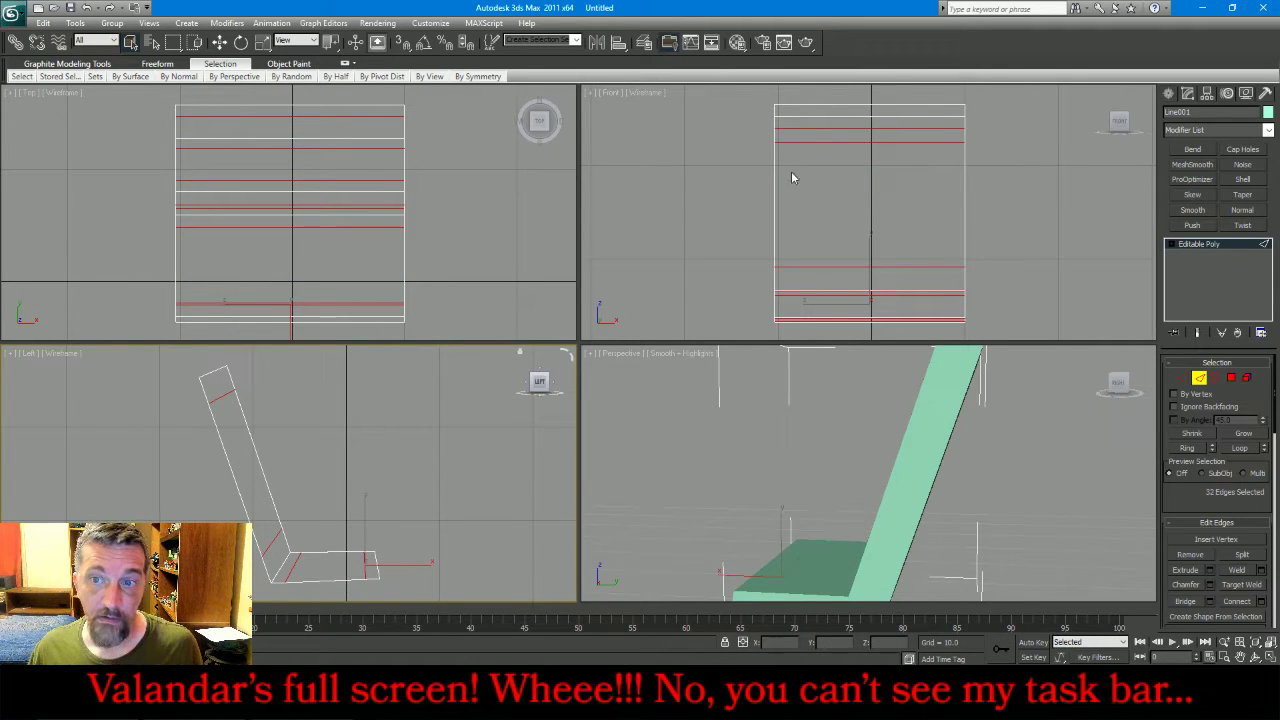
- Connect the edges running across the chair's width with two segments, and leave edge editing
left_click_drag(862, 92, 936, 402)
left_click(1239, 601)
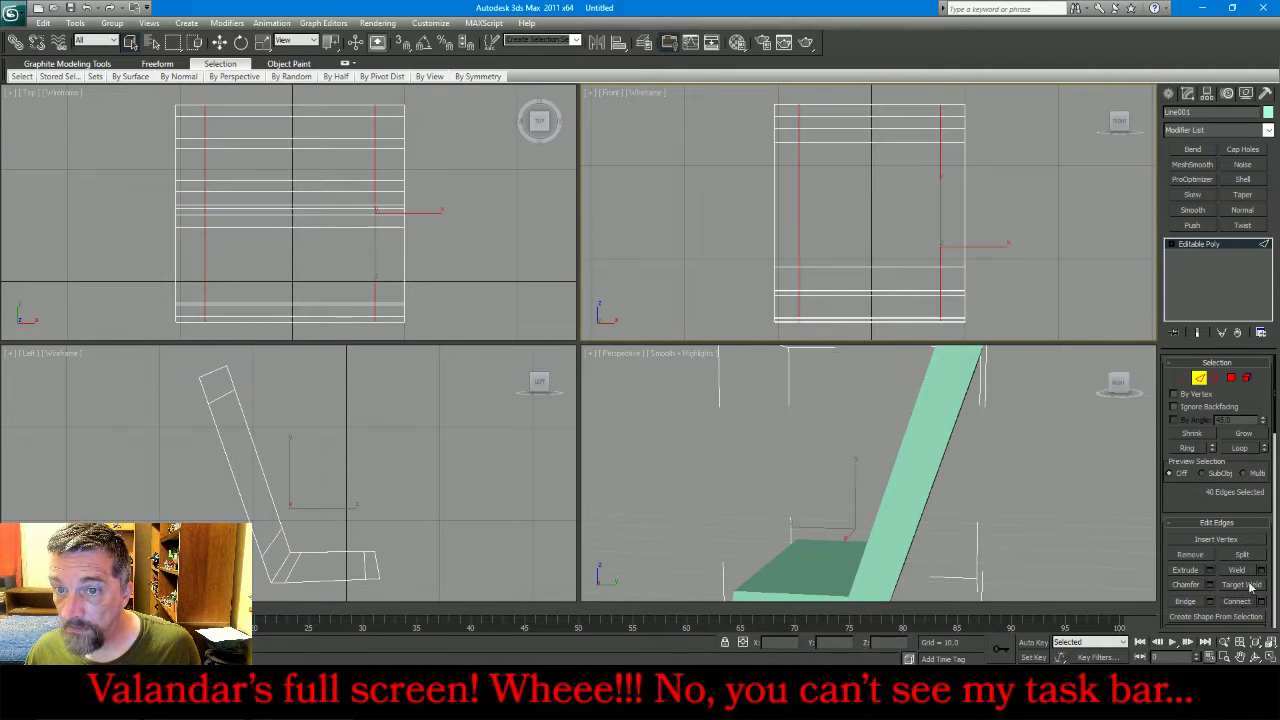
left_click(1203, 381)
- Apply MeshSmooth with 2 iterations to the chair and collapse the stack to an Editable Poly
right_click(1034, 452)
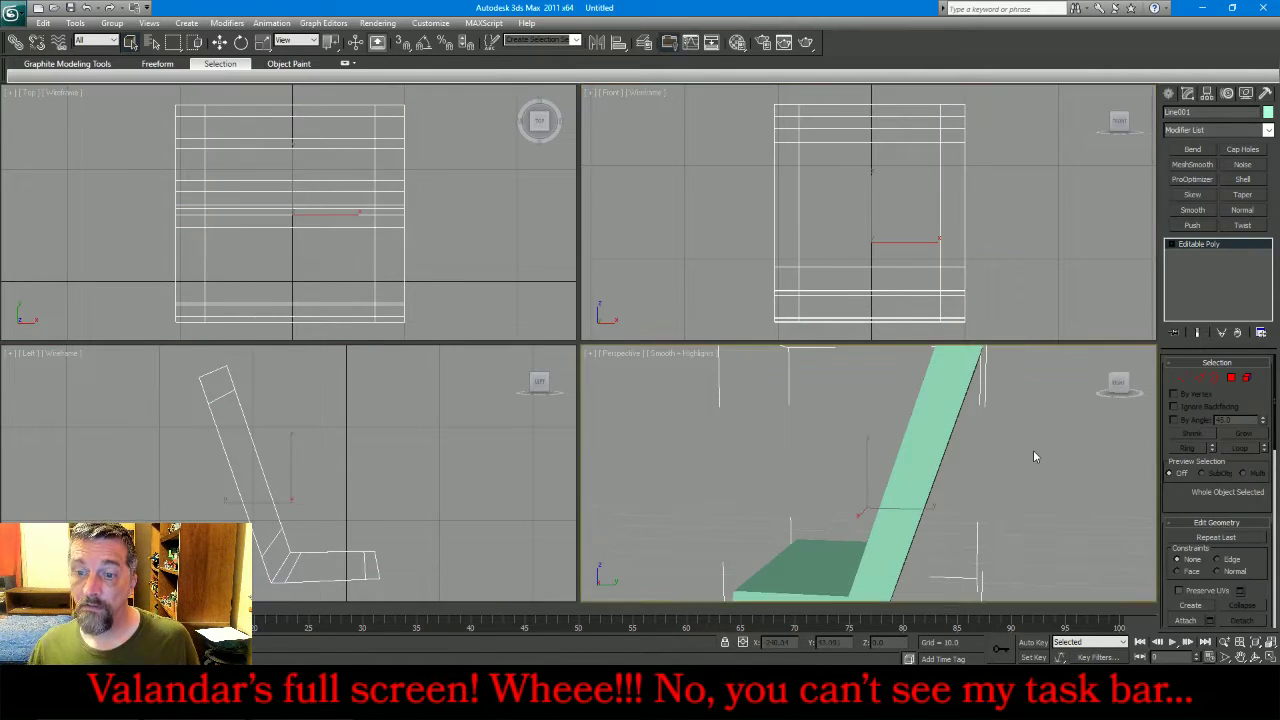
scroll(1034, 452, "down", 3)
scroll(1033, 450, "down", 2)
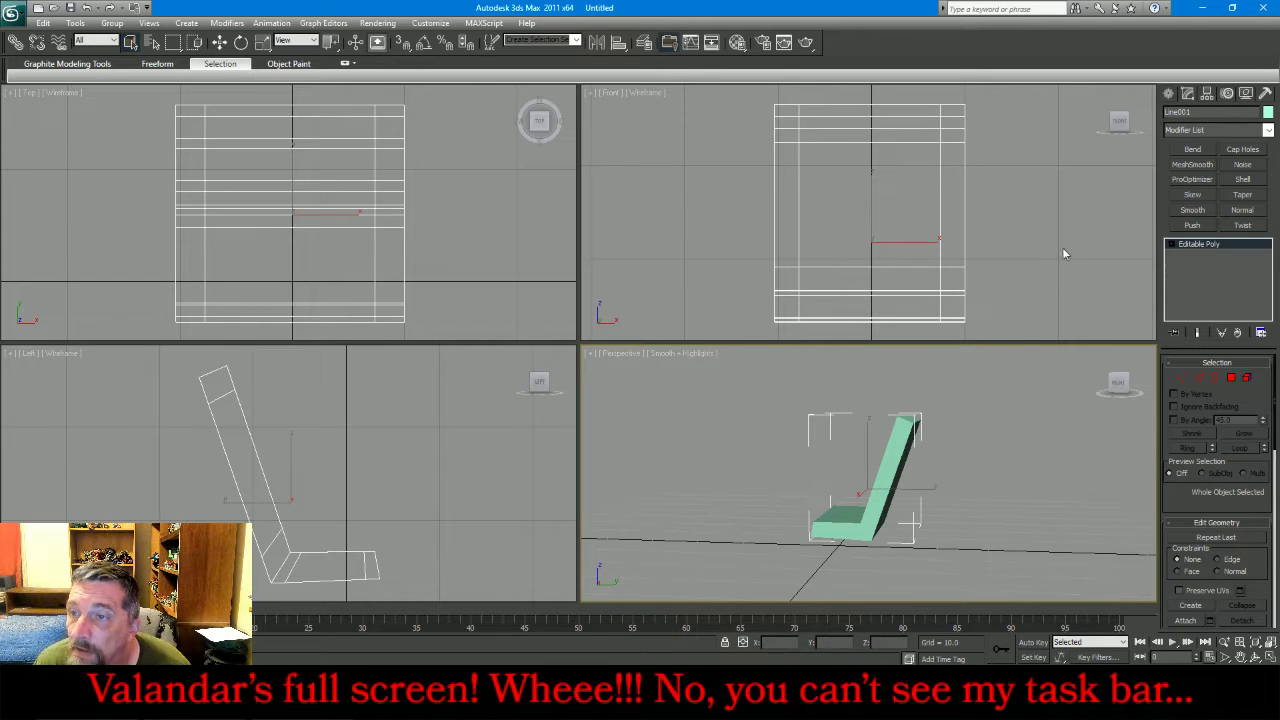
left_click(1200, 165)
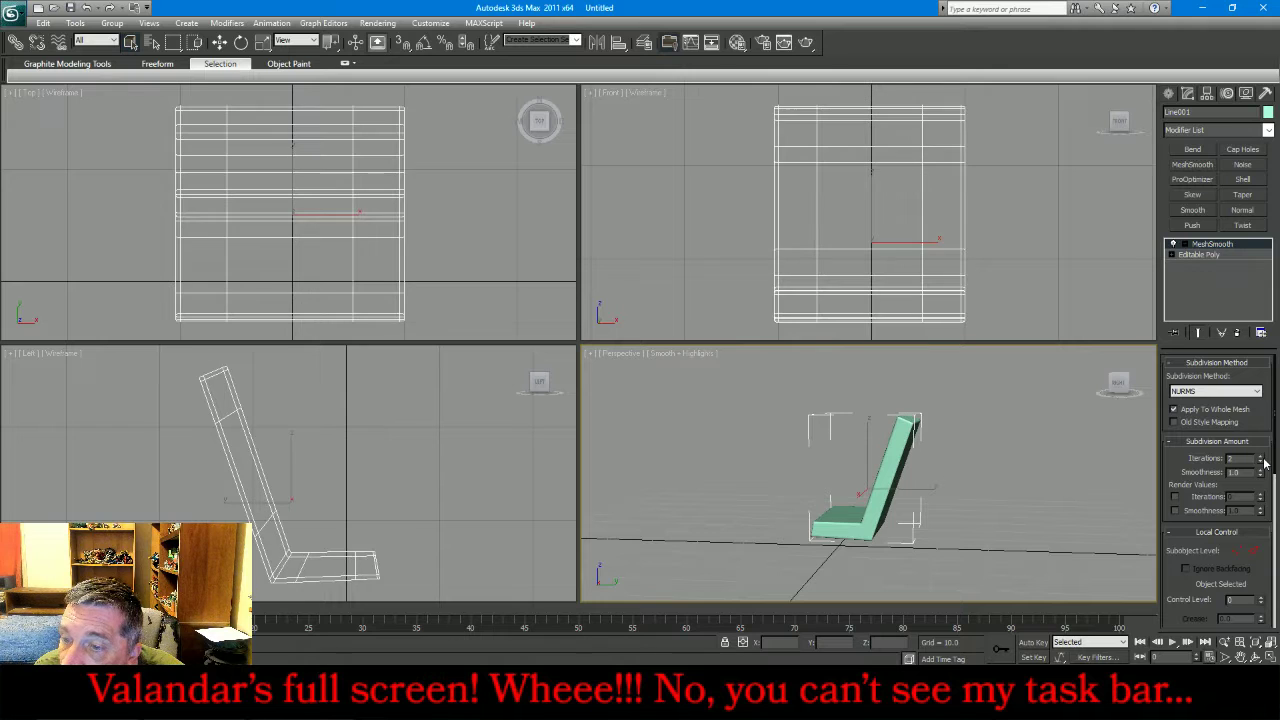
right_click(1227, 256)
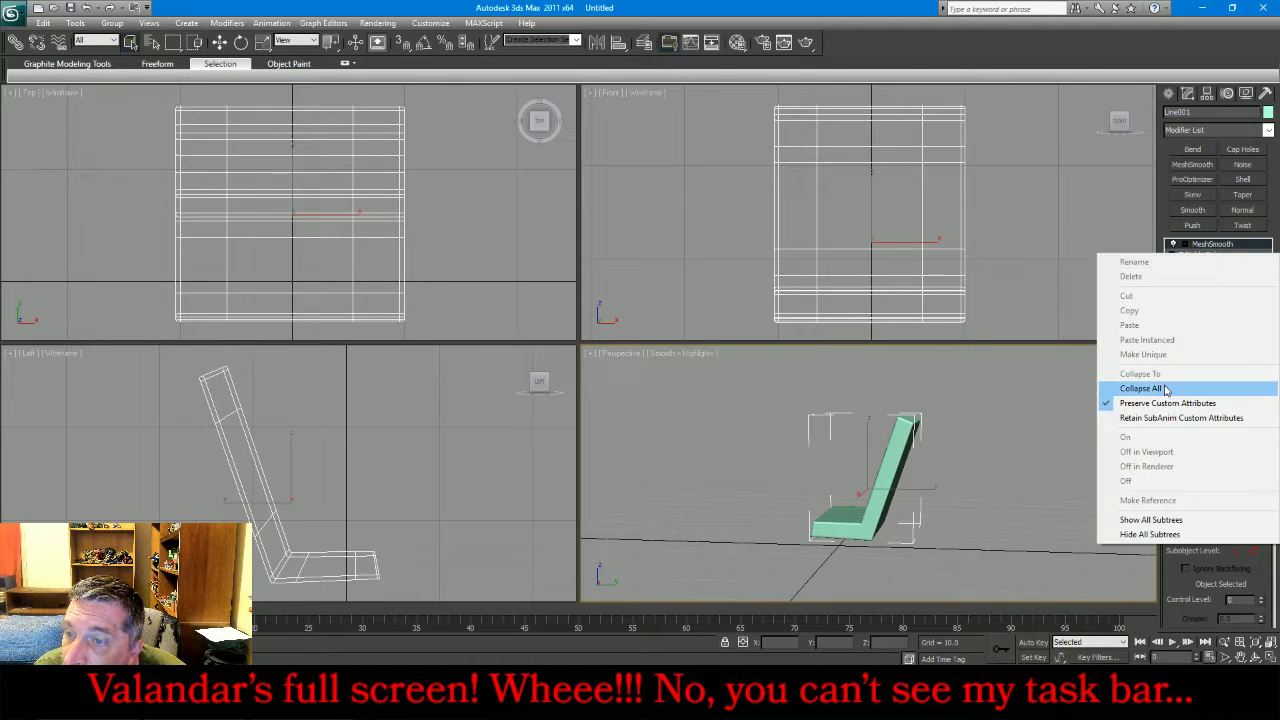
left_click(1140, 388)
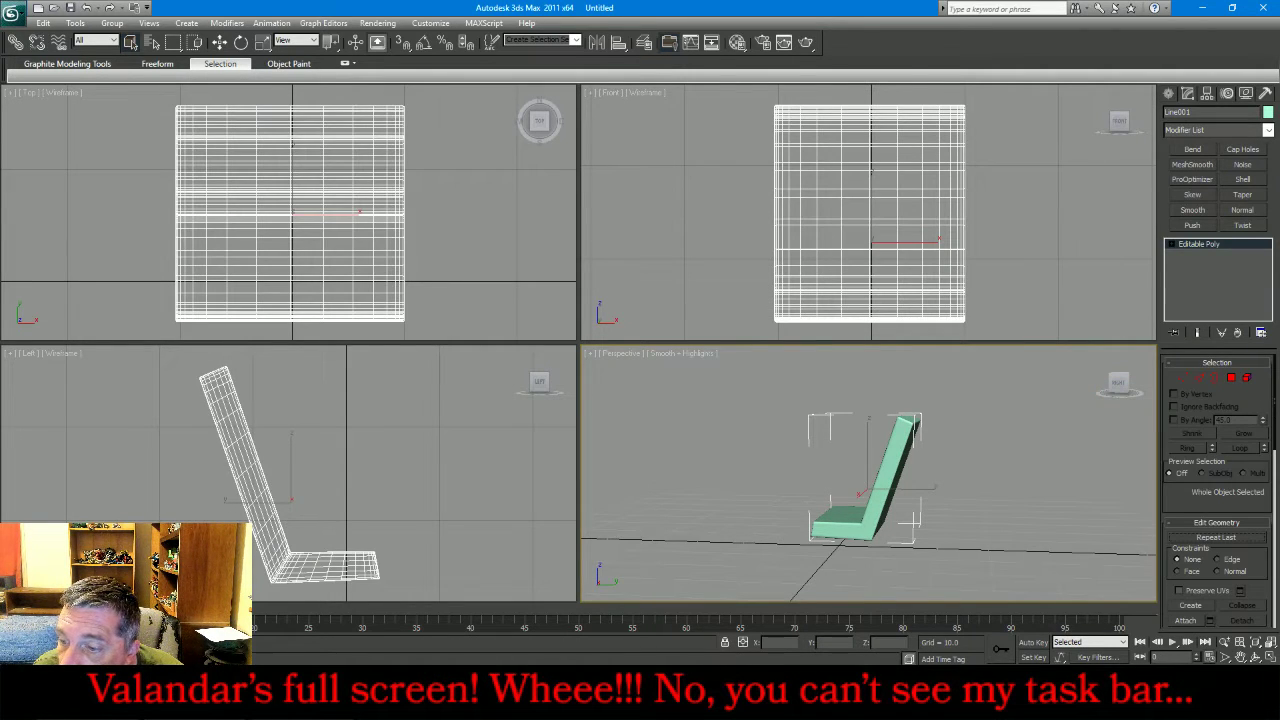
key("e")
left_click_drag(818, 466, 860, 475)
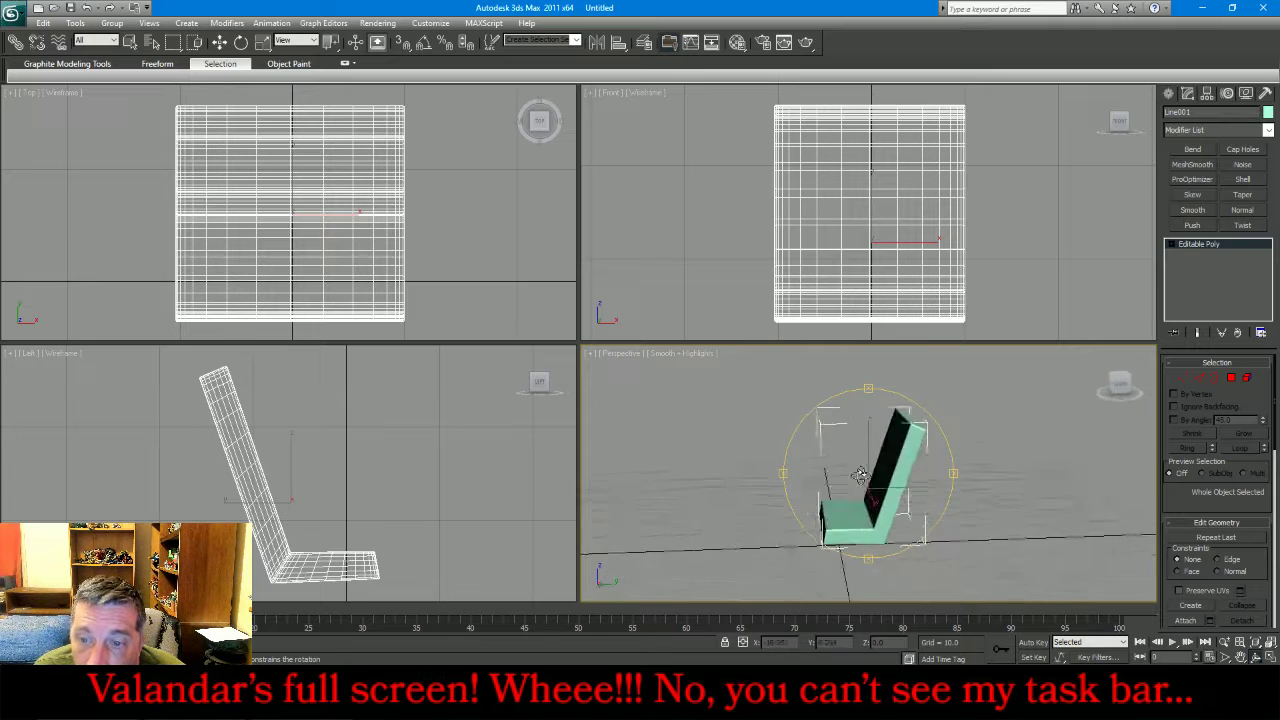
- Draw a cylinder leg under the seat's front corner in the top view, about 1.84 in radius and 4.96 high
middle_click_drag(860, 475, 1025, 476, "alt")
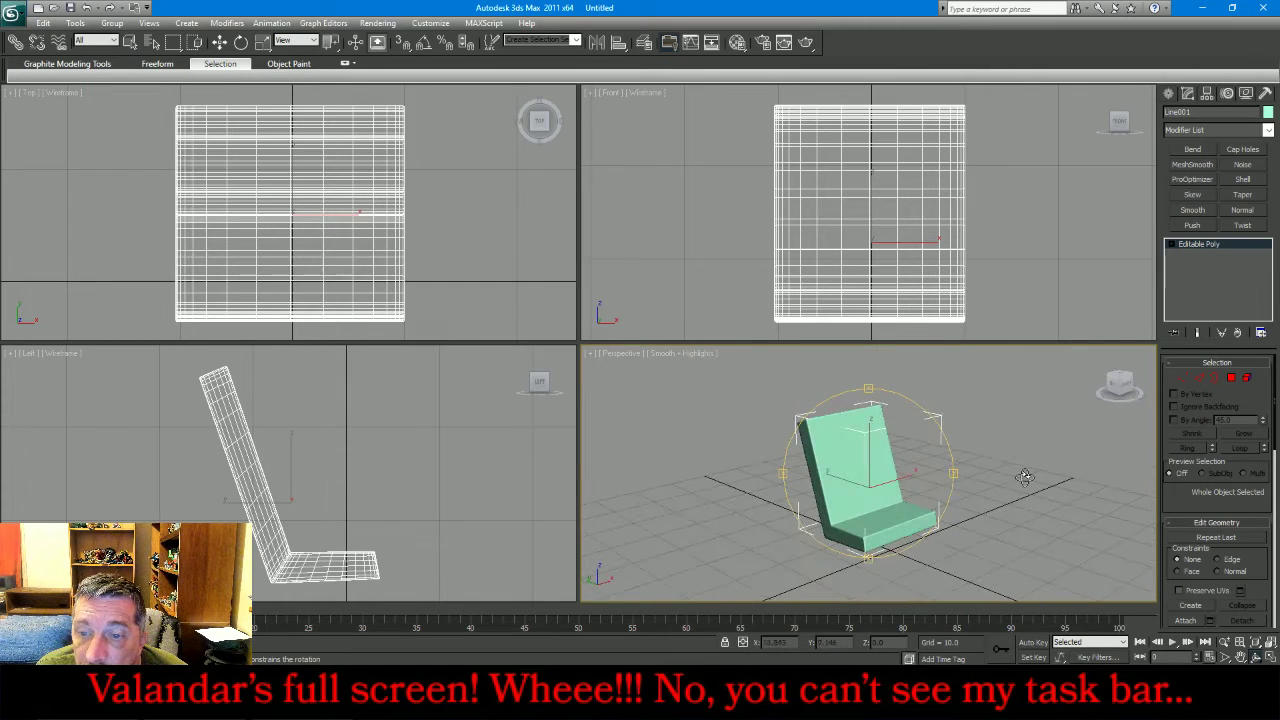
left_click(130, 42)
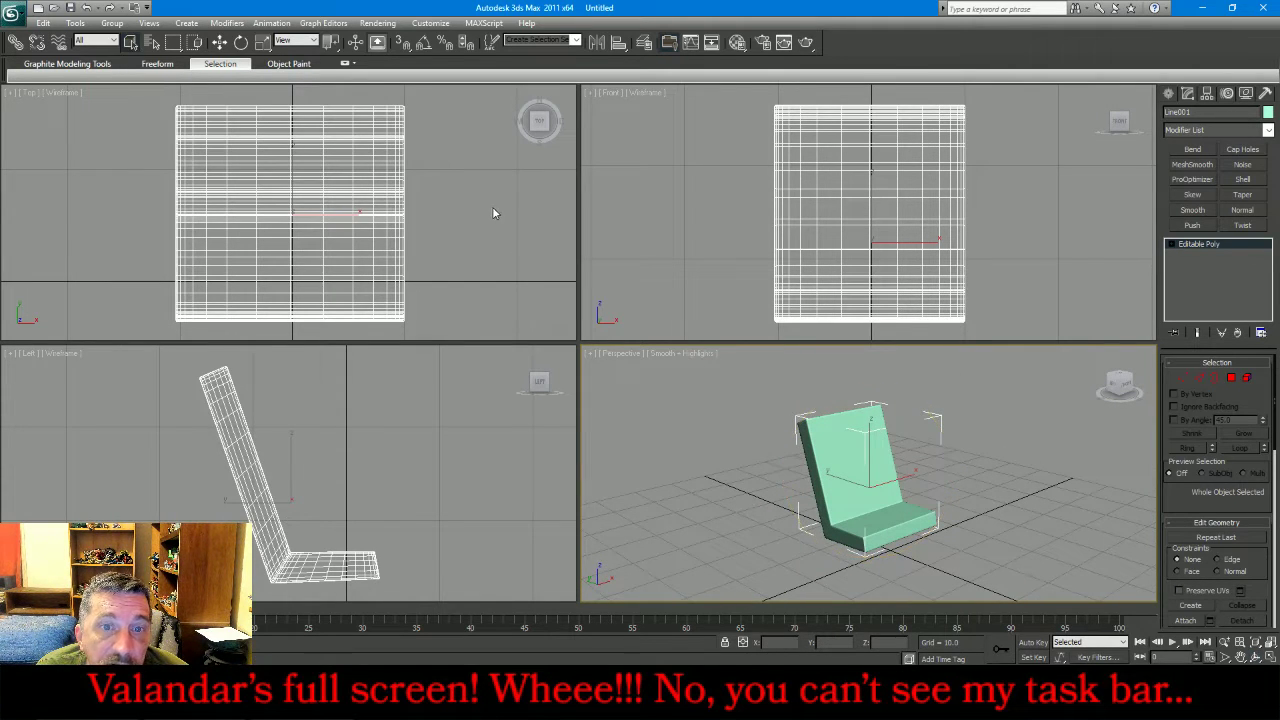
left_click(494, 208)
scroll(468, 221, "down", 2)
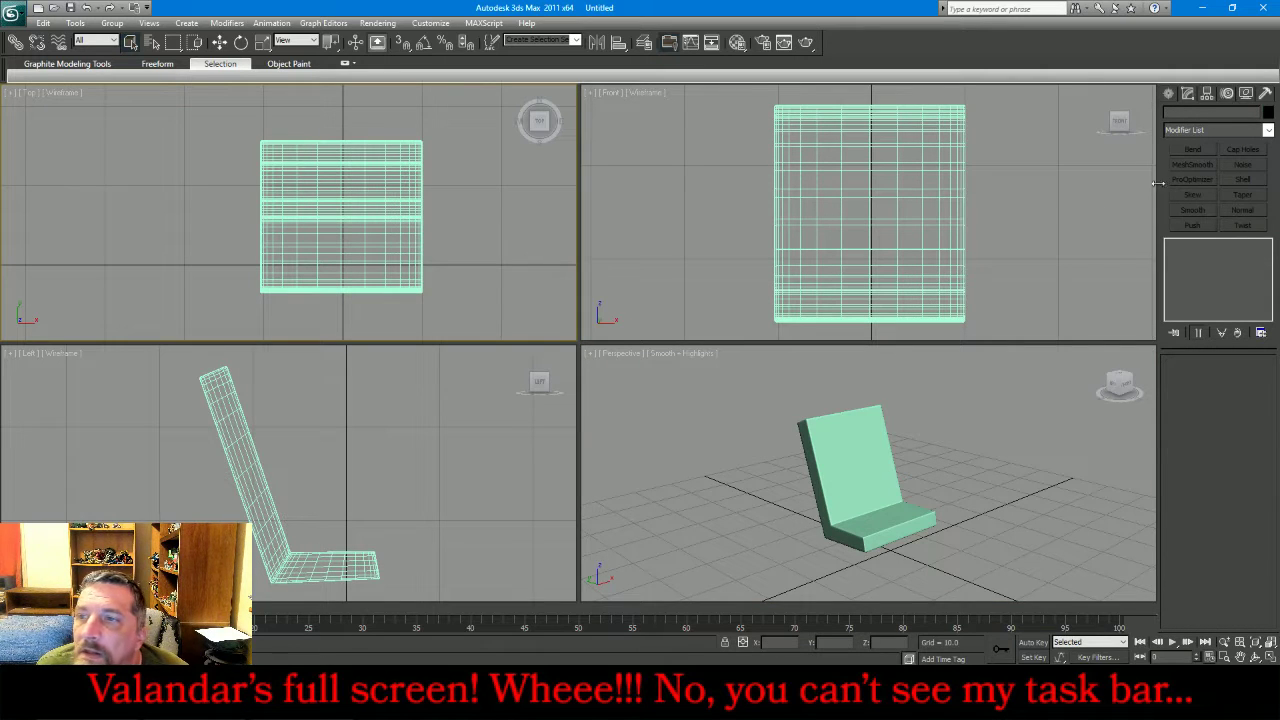
left_click(1169, 94)
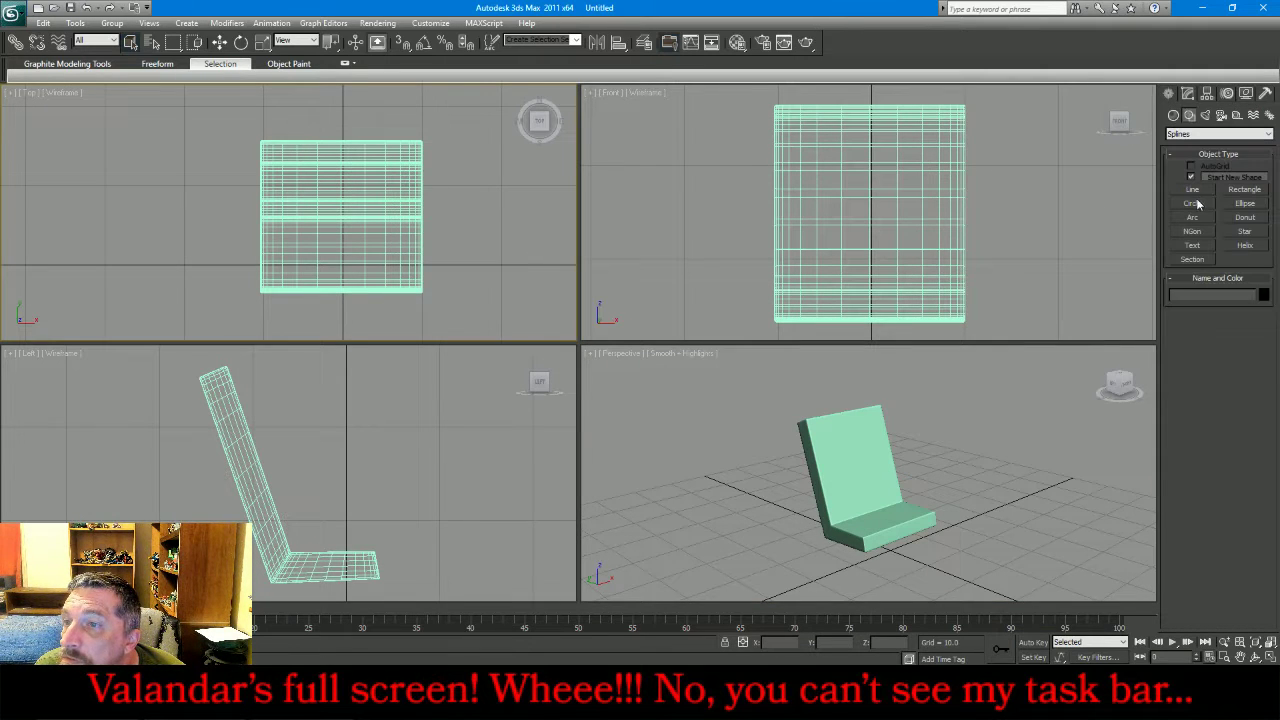
left_click(1174, 115)
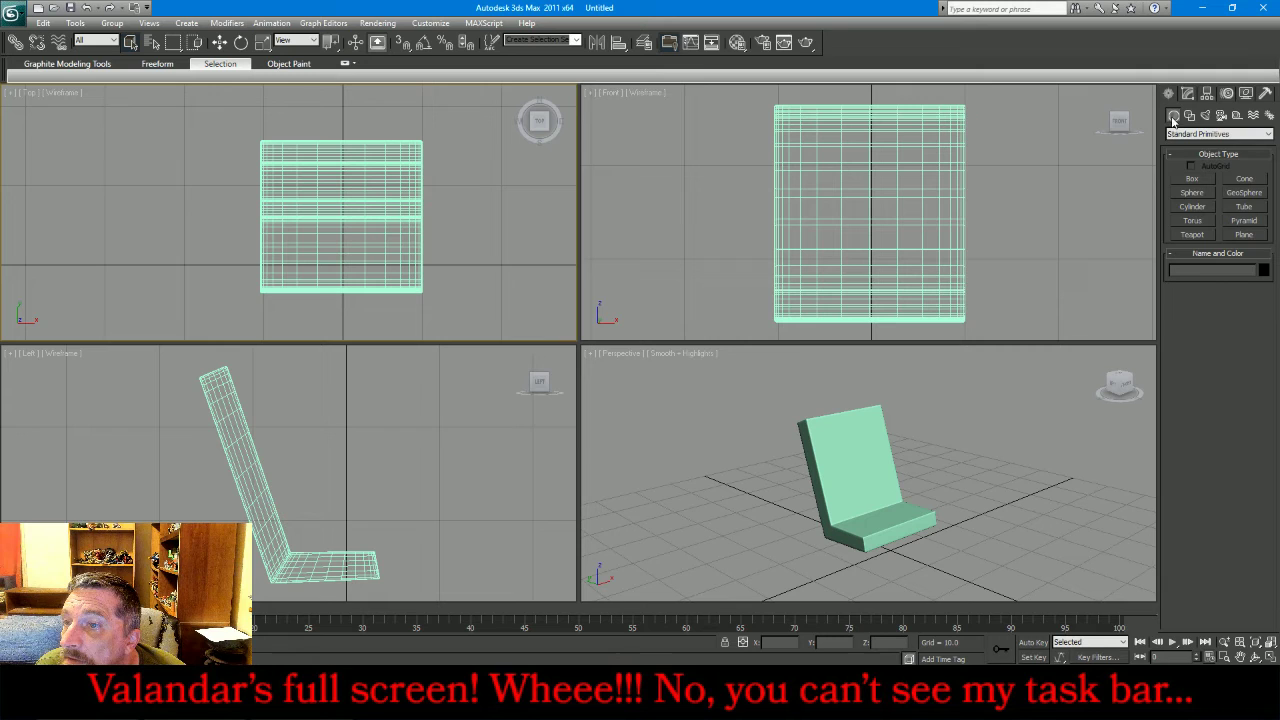
left_click(1192, 206)
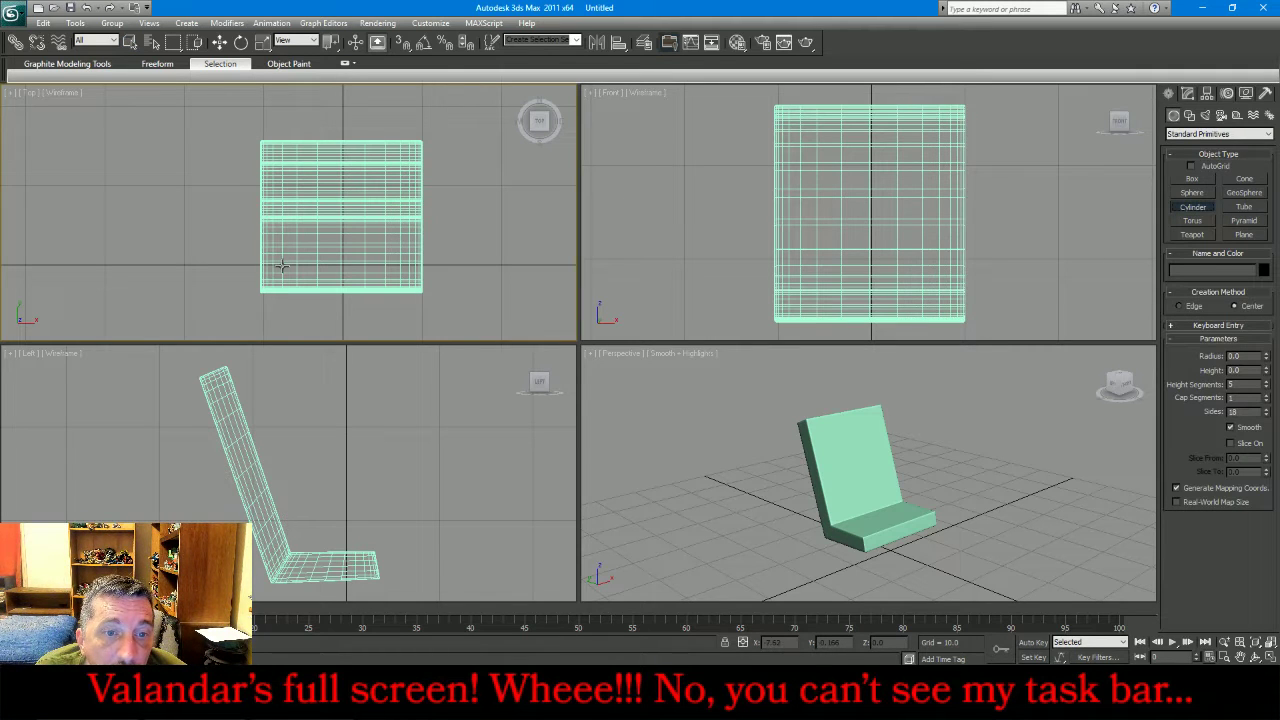
left_click_drag(283, 266, 294, 271)
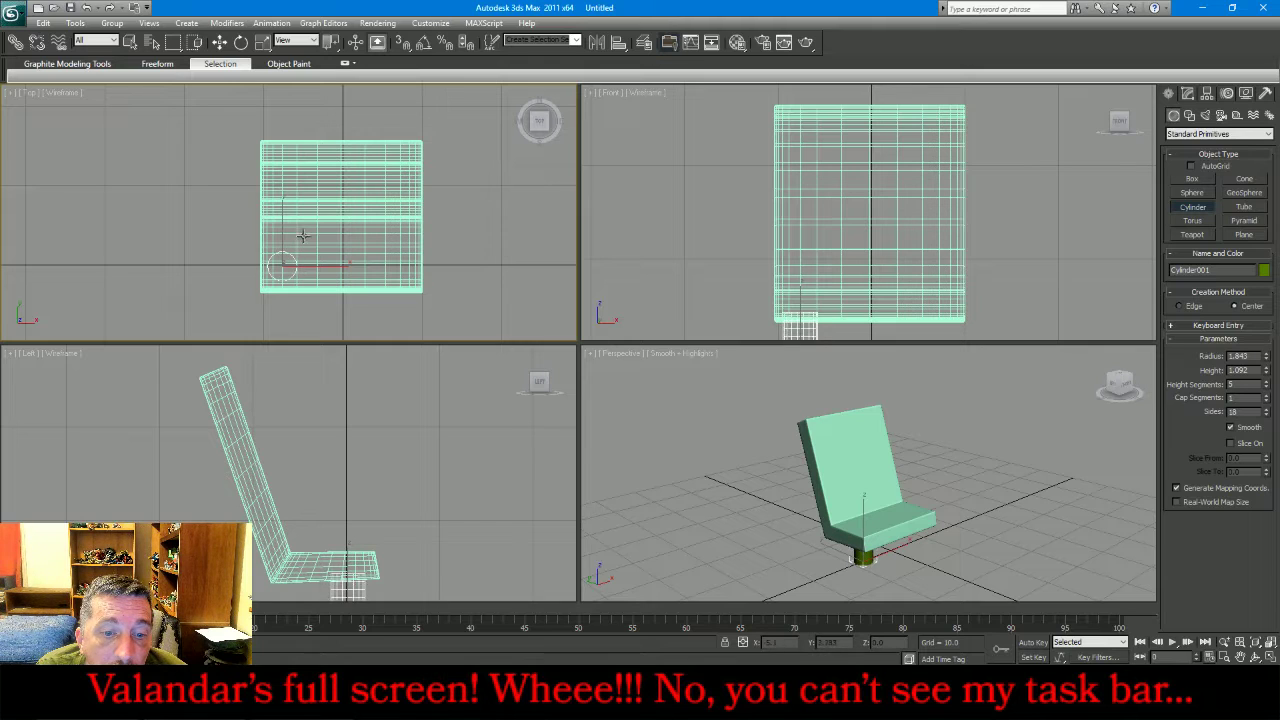
left_click(303, 233)
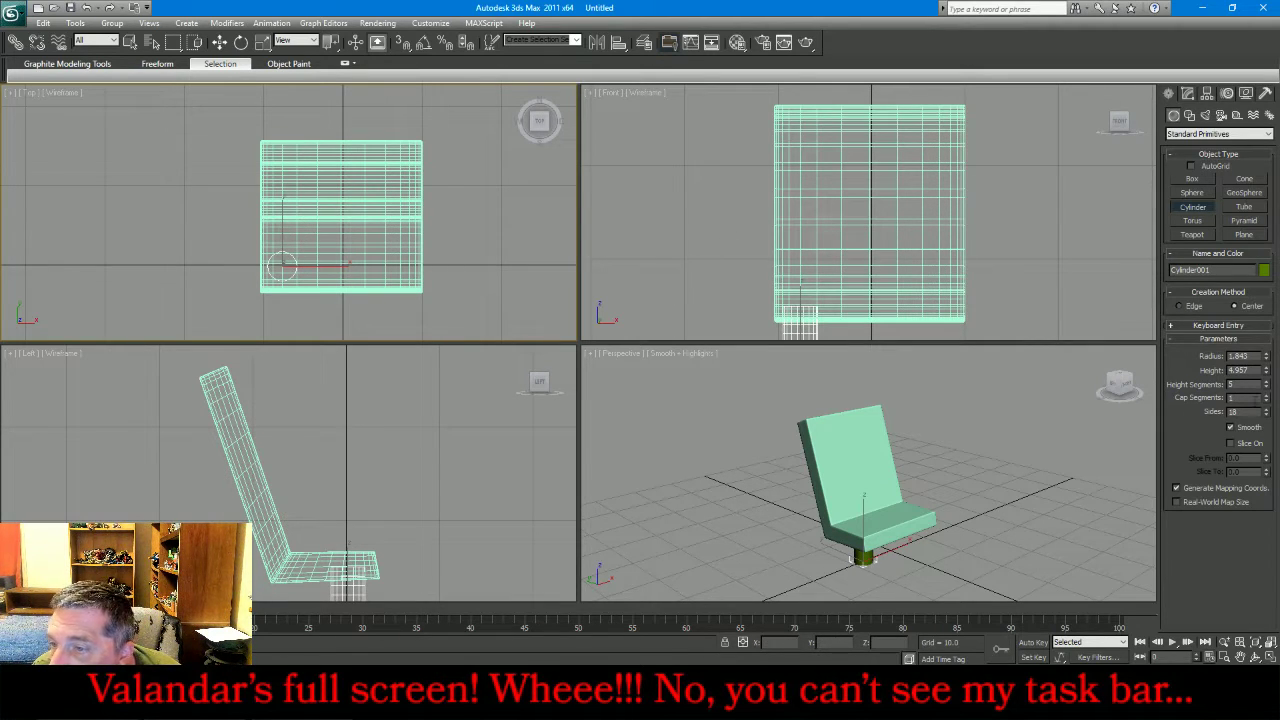
- Give the cylinder 2 cap segments, 1 height segment and 10 sides, and convert it to an Editable Poly
left_click(1268, 396)
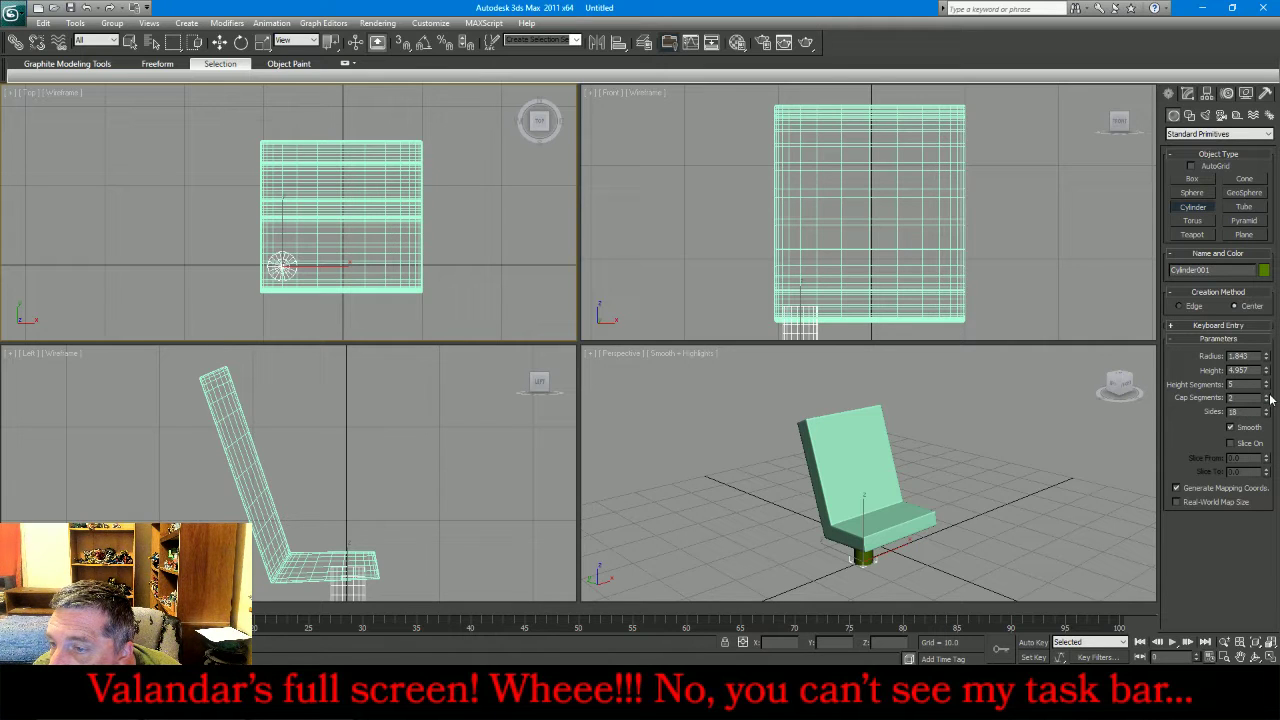
left_click(1267, 388)
left_click(1267, 388)
left_click(1267, 388)
left_click(1267, 388)
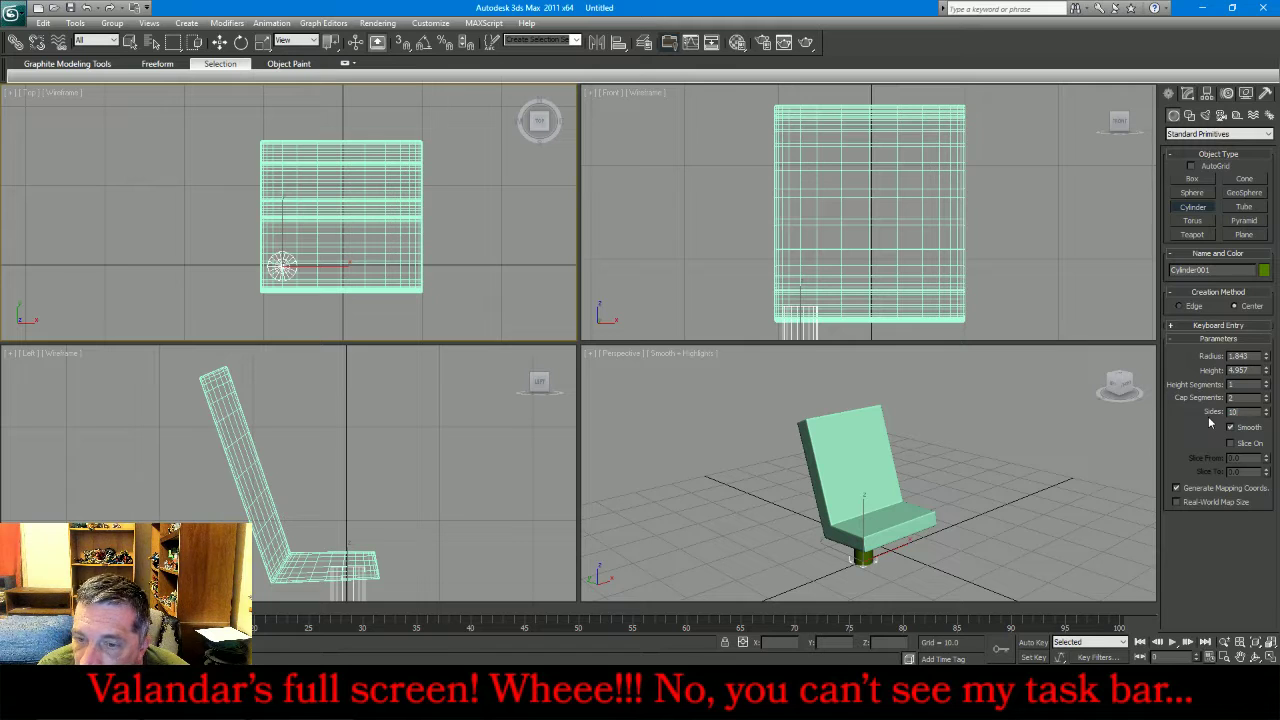
key("Tab")
left_click(1193, 95)
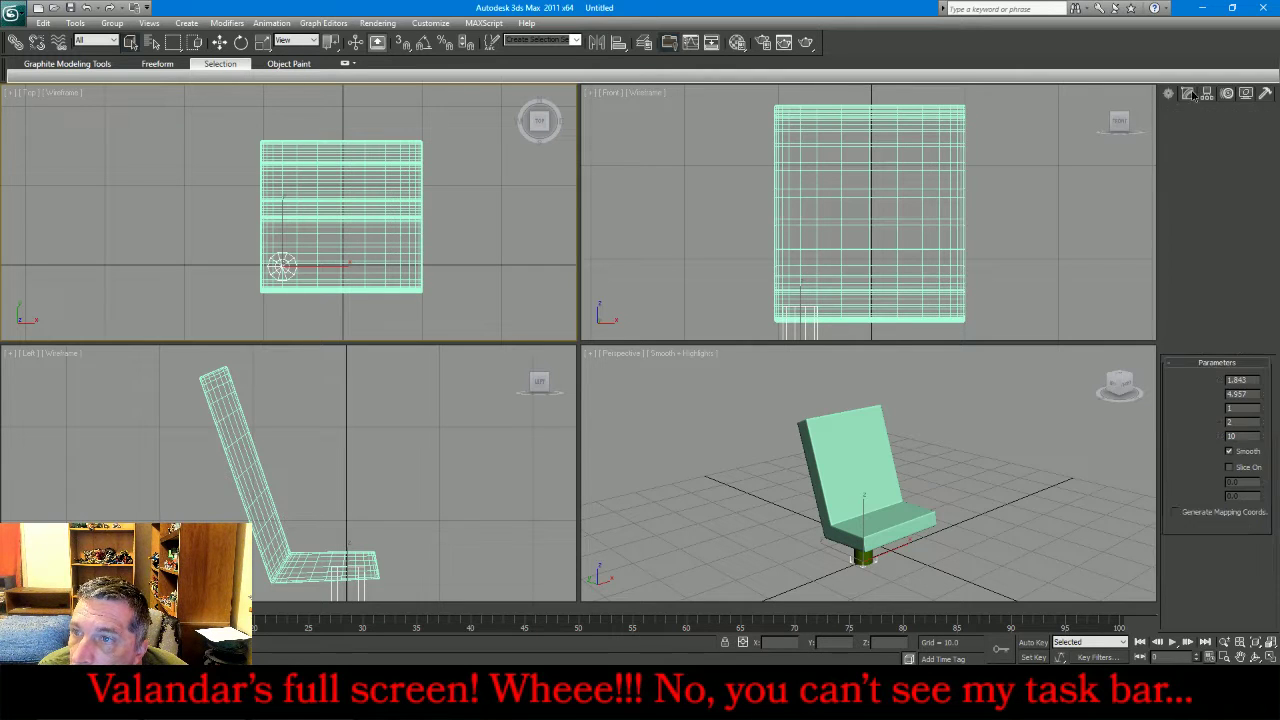
right_click(1215, 249)
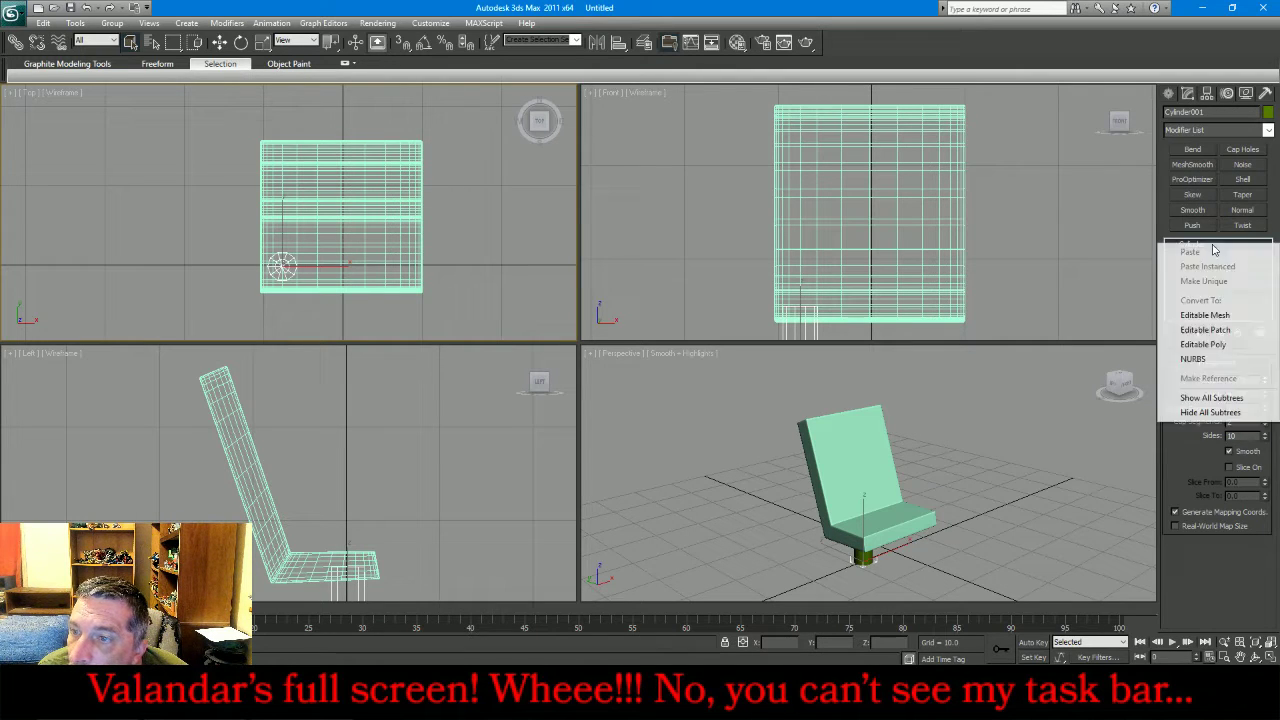
left_click(1222, 344)
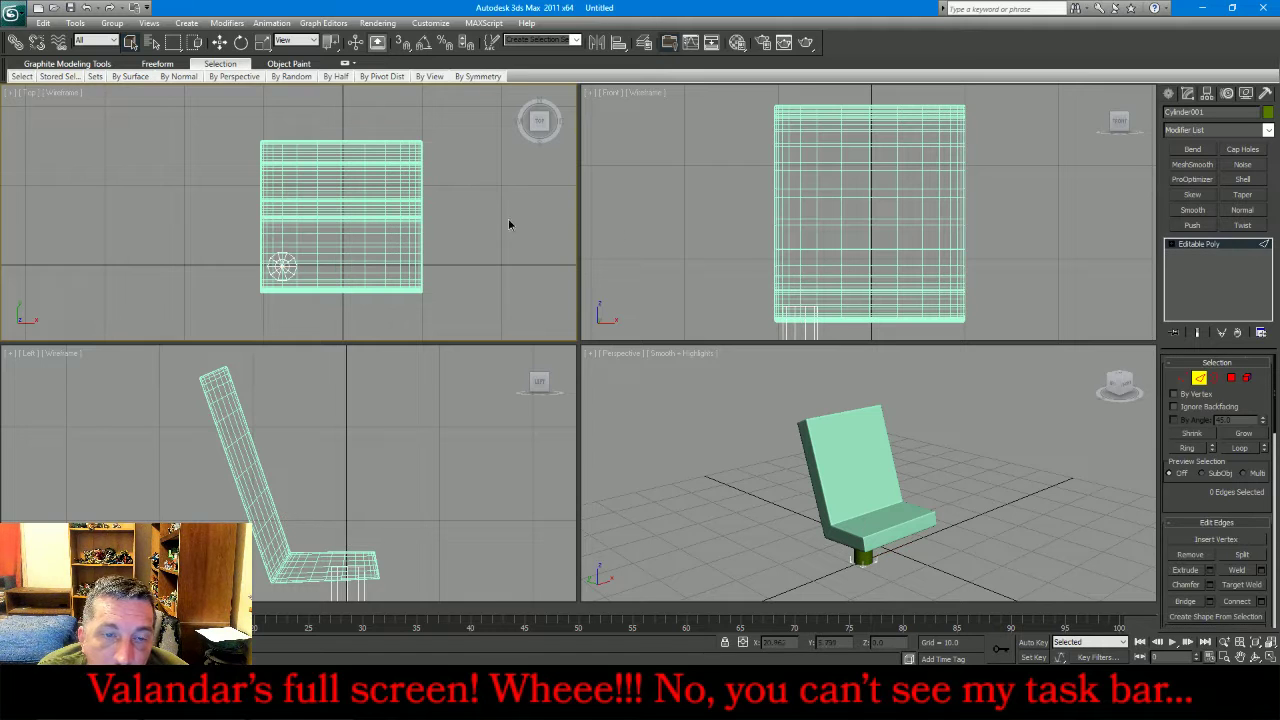
- Chamfer the cylinder's outer rim edge loops by 0.001 with 2 segments, and leave edge editing
scroll(250, 245, "up", 5)
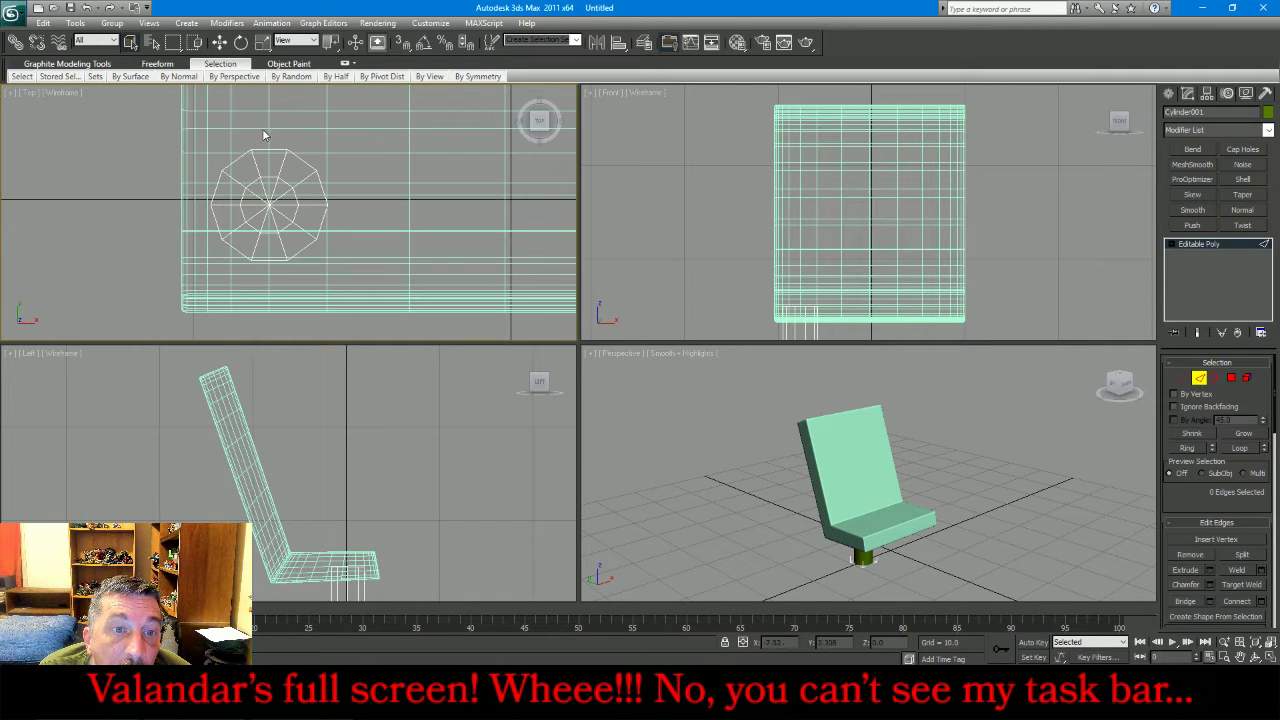
left_click(272, 153)
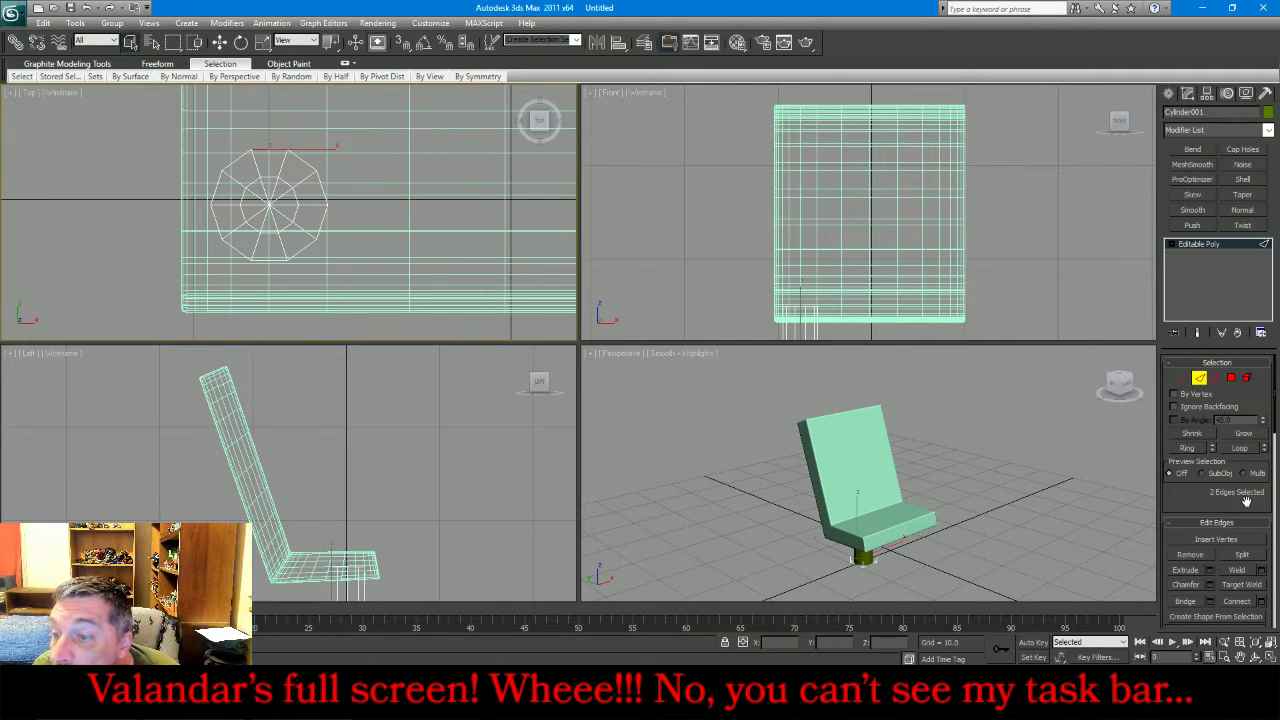
left_click(1243, 448)
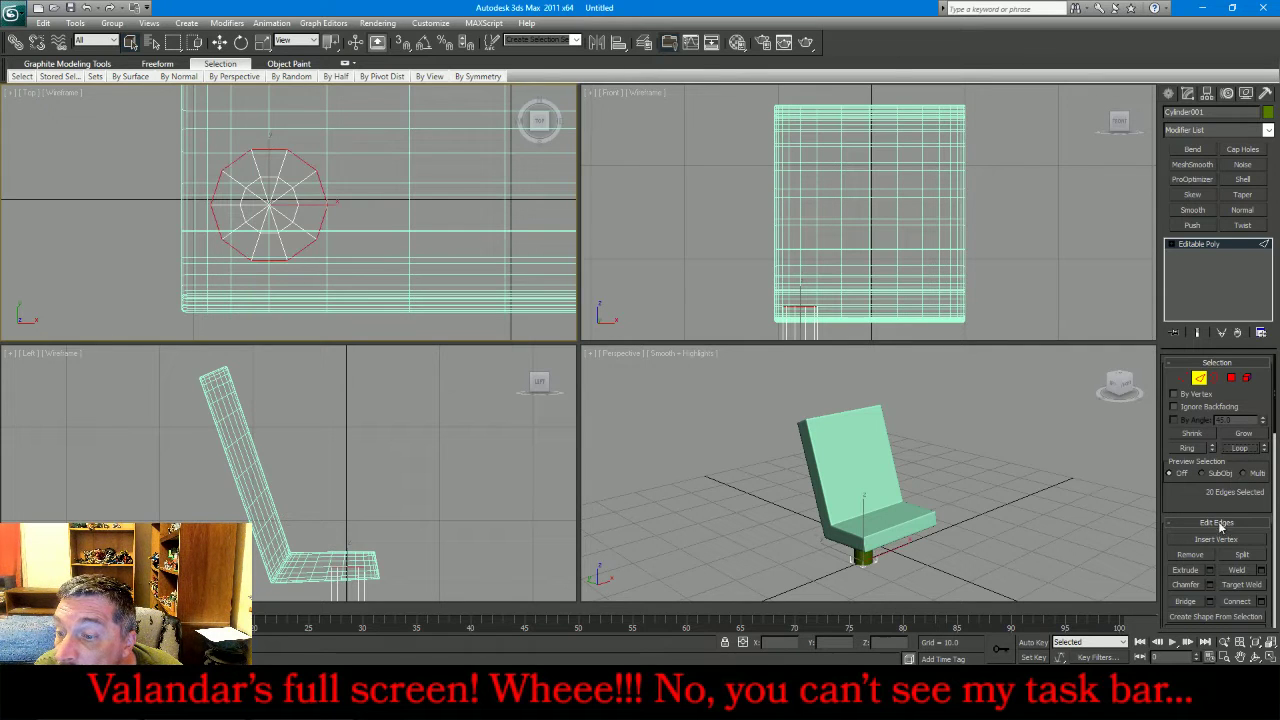
left_click(1209, 585)
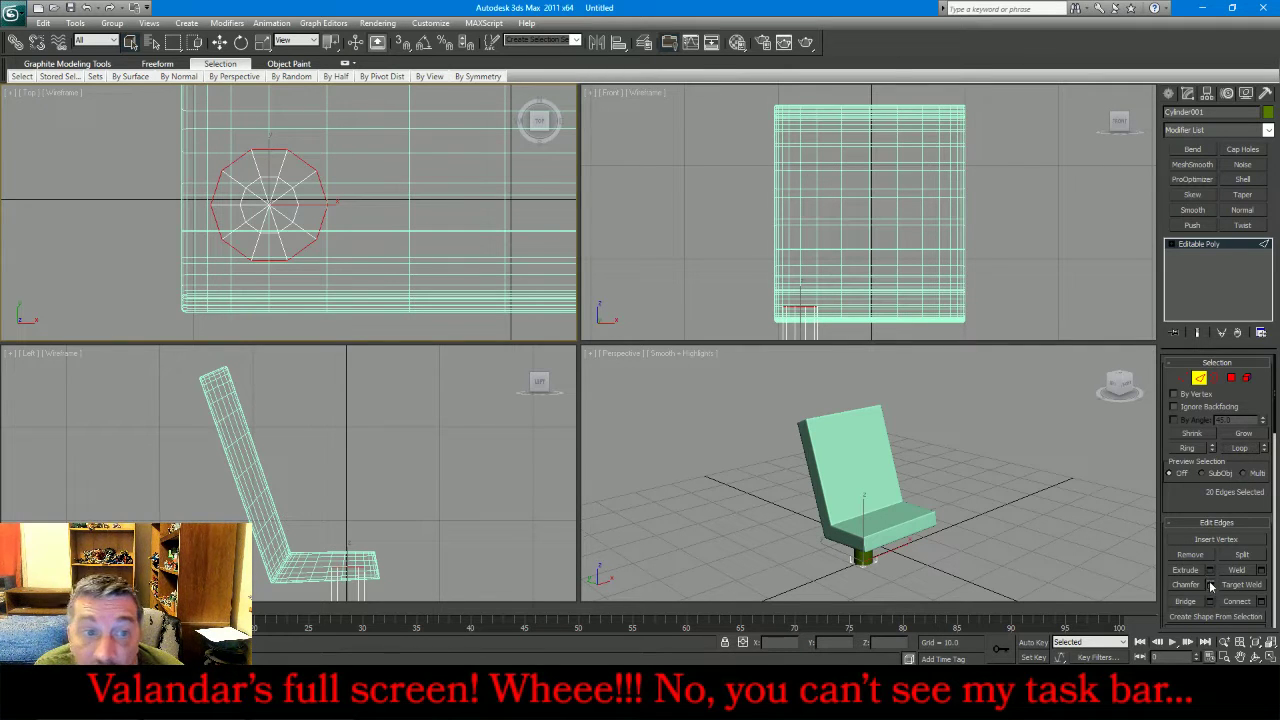
left_click(294, 212)
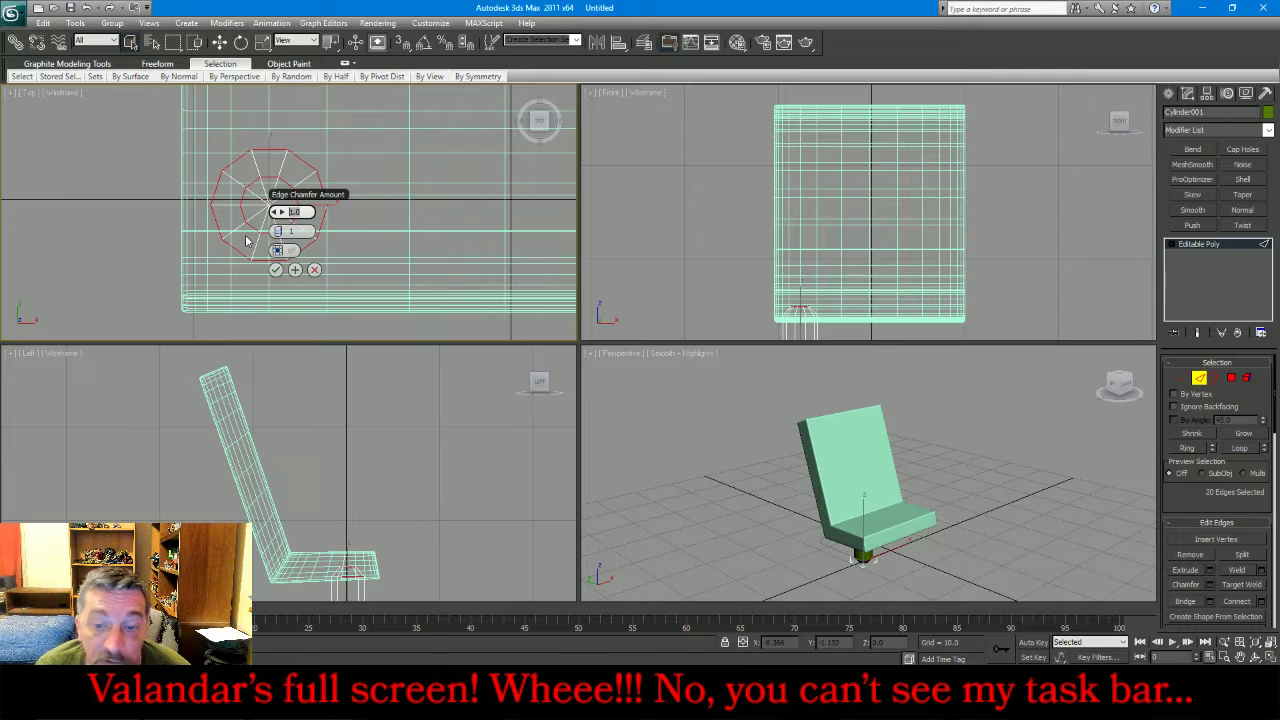
type(".001")
key("Tab")
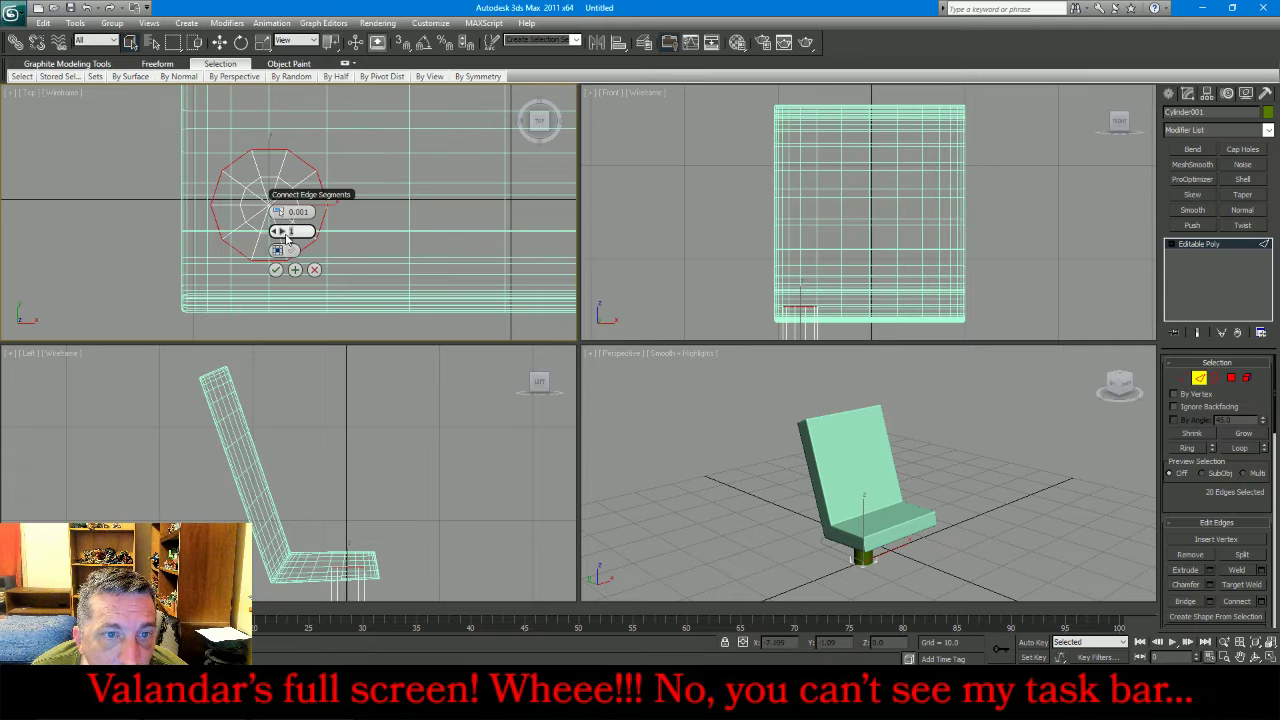
left_click(286, 232)
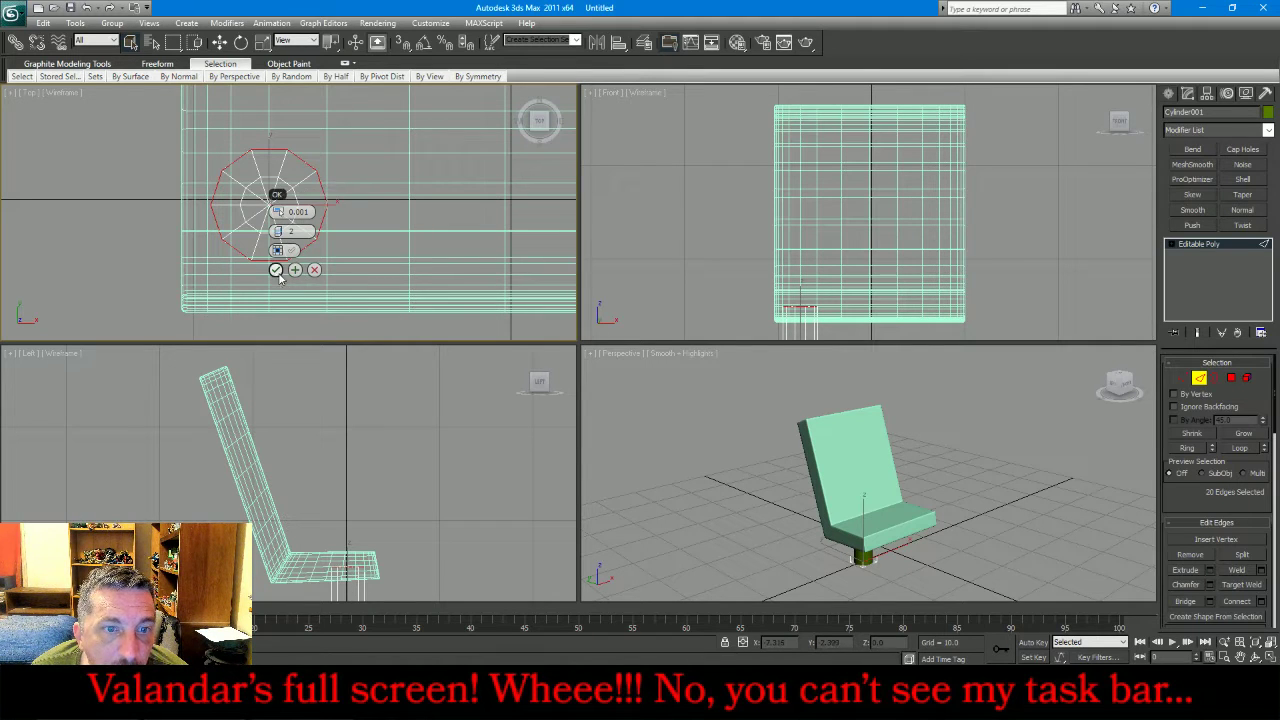
left_click(278, 273)
left_click(1199, 378)
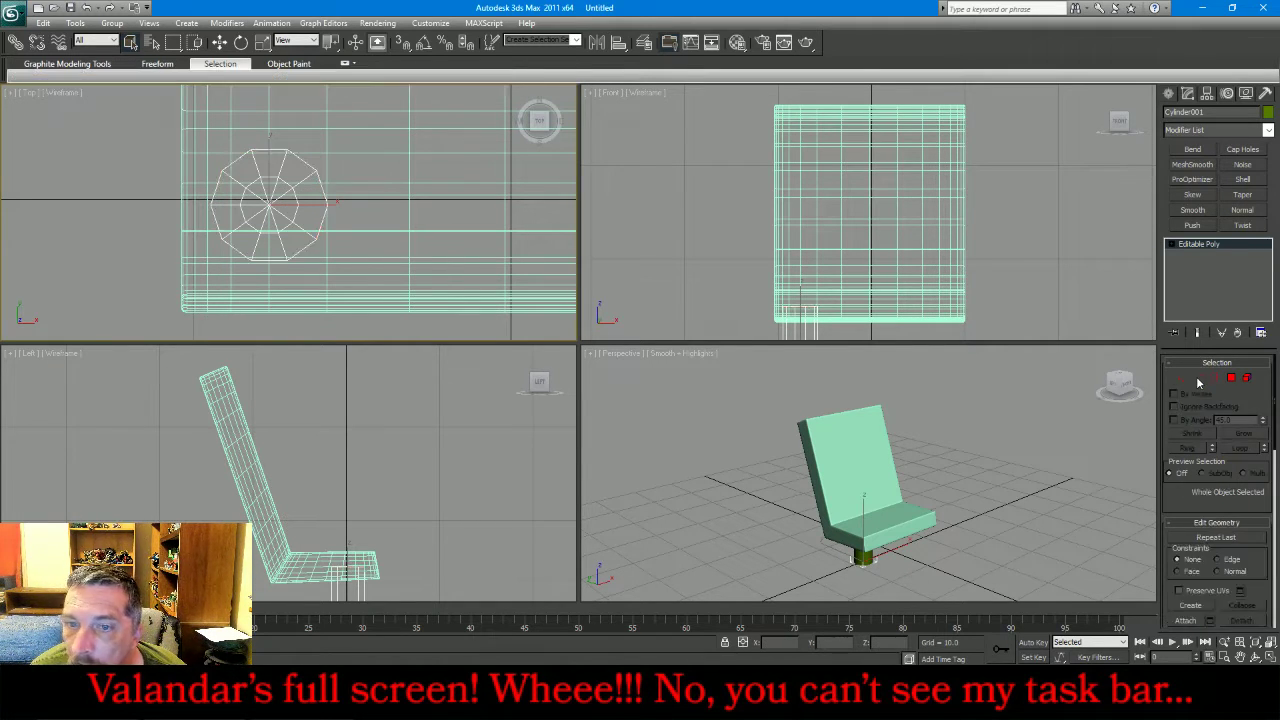
- Apply MeshSmooth with 2 iterations to the cylinder, collapse its stack and deselect it
left_click(1194, 165)
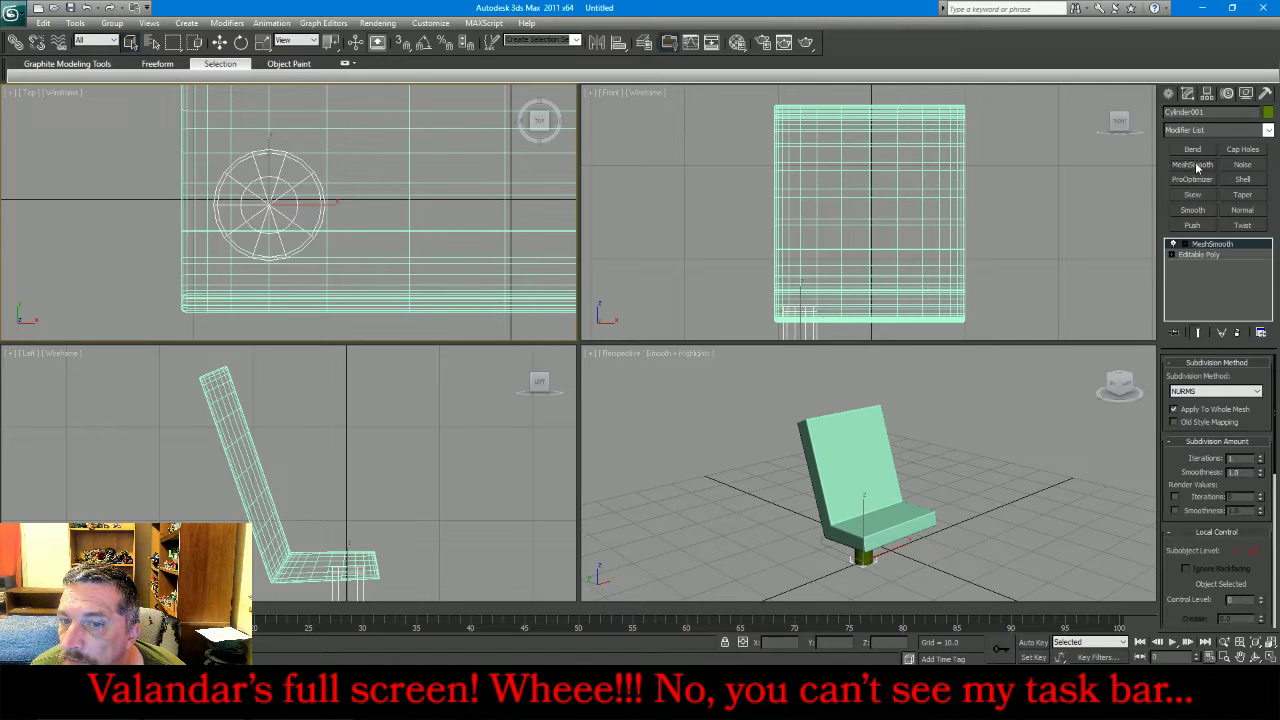
left_click(1260, 456)
right_click(1197, 313)
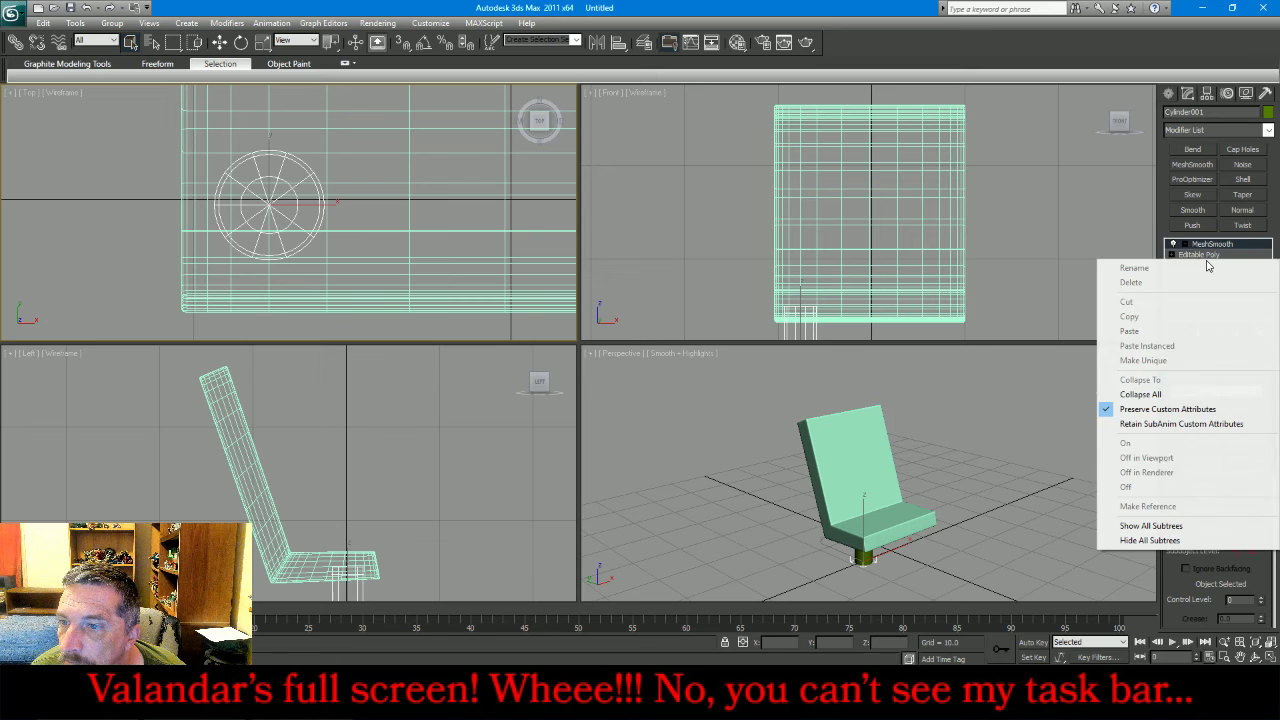
left_click(1172, 393)
left_click(907, 196)
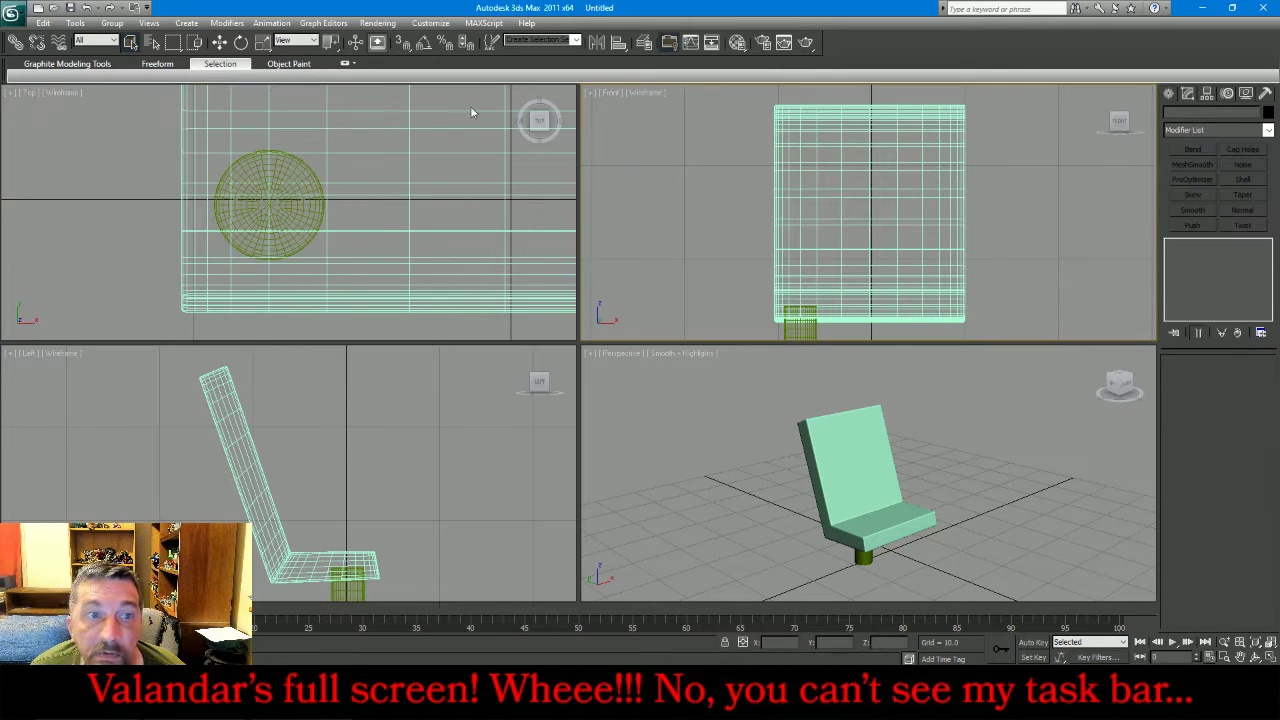
- Center the chair's pivot to the object and move the chair to X 0
left_click(219, 42)
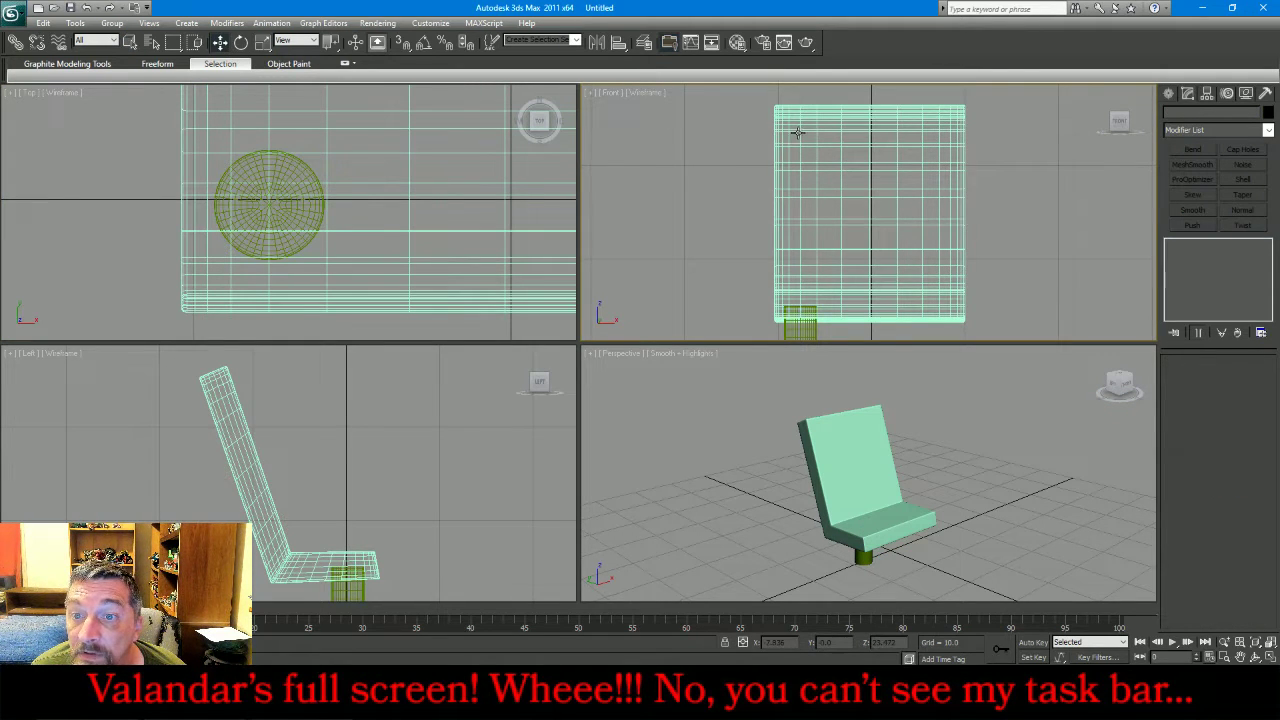
left_click(818, 231)
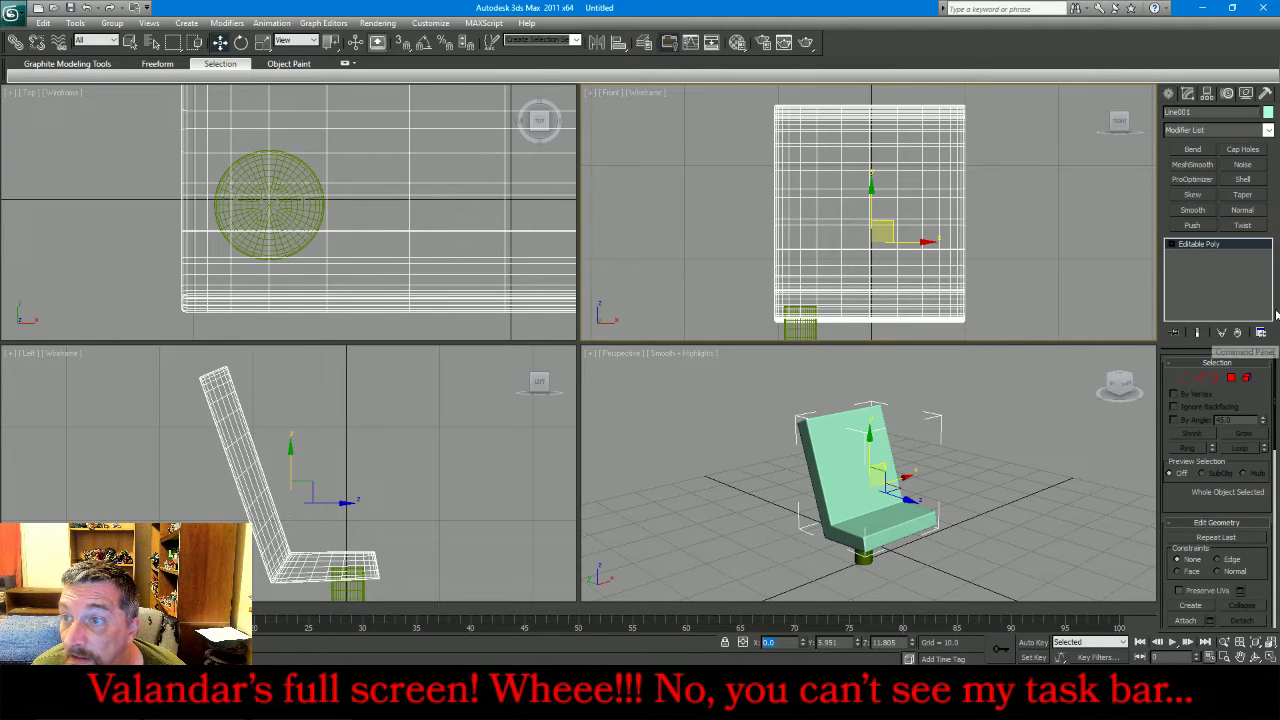
left_click(1208, 93)
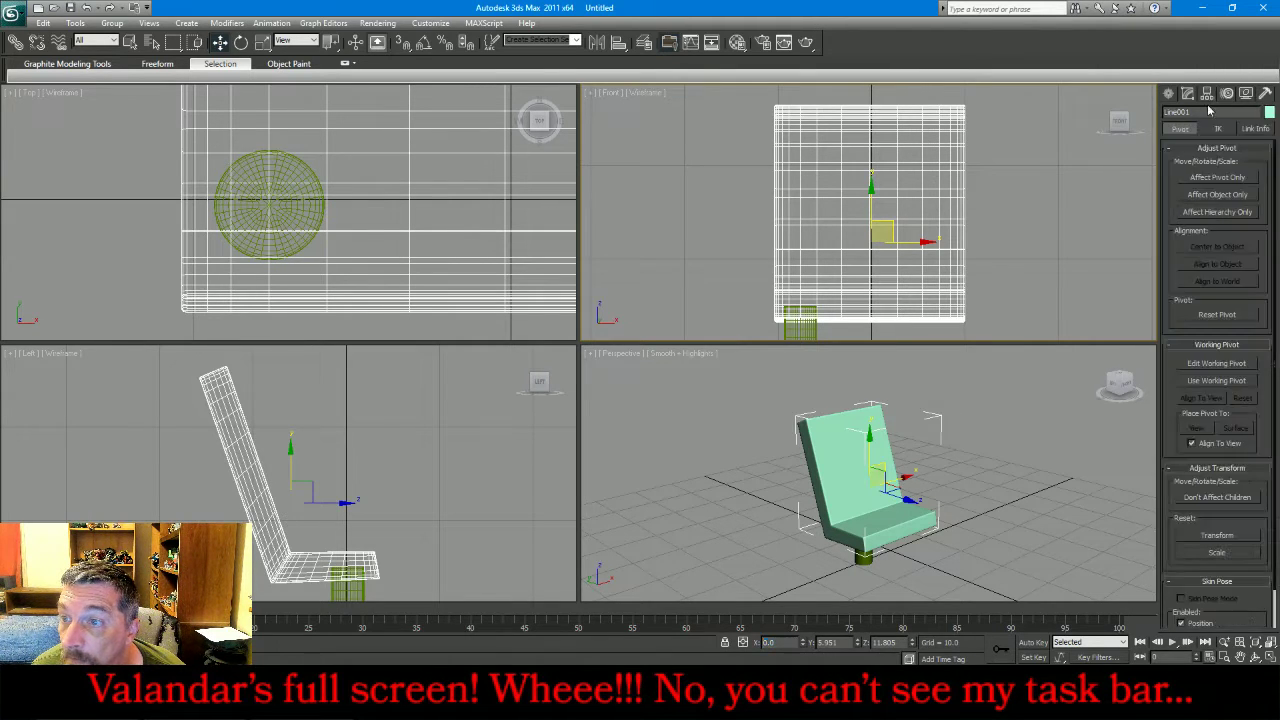
left_click(1216, 178)
left_click(1227, 247)
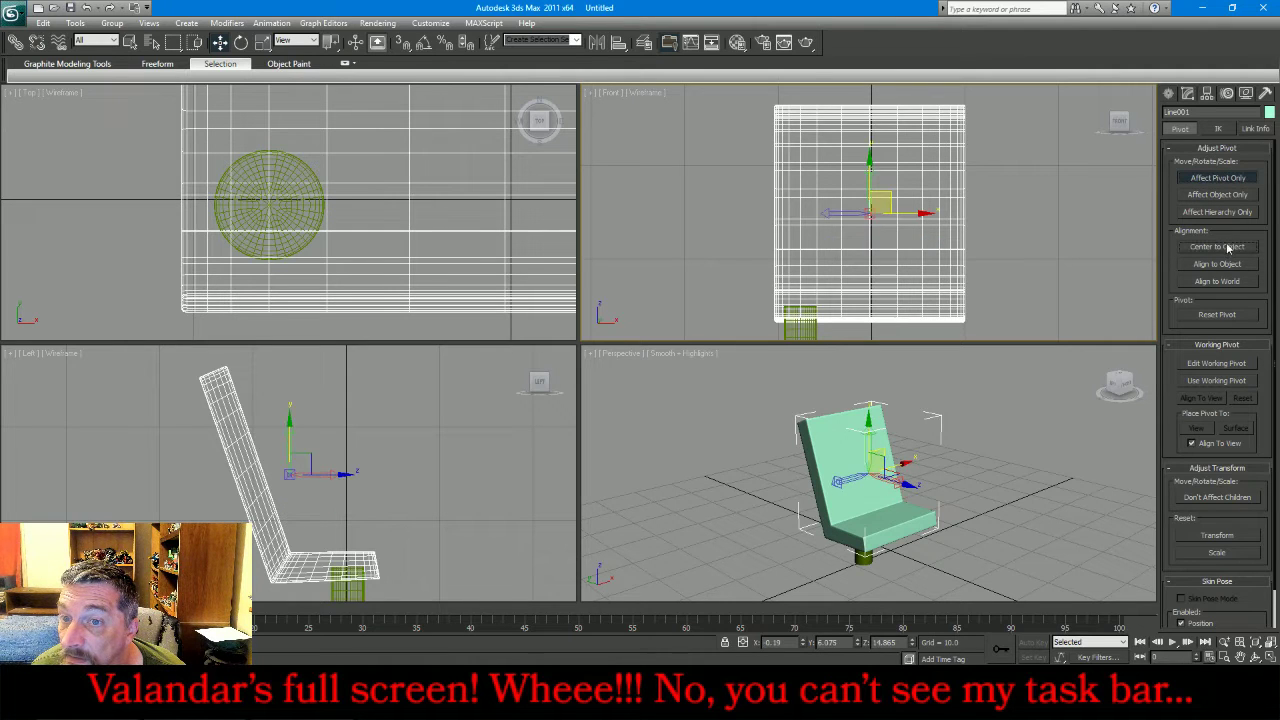
left_click(1191, 94)
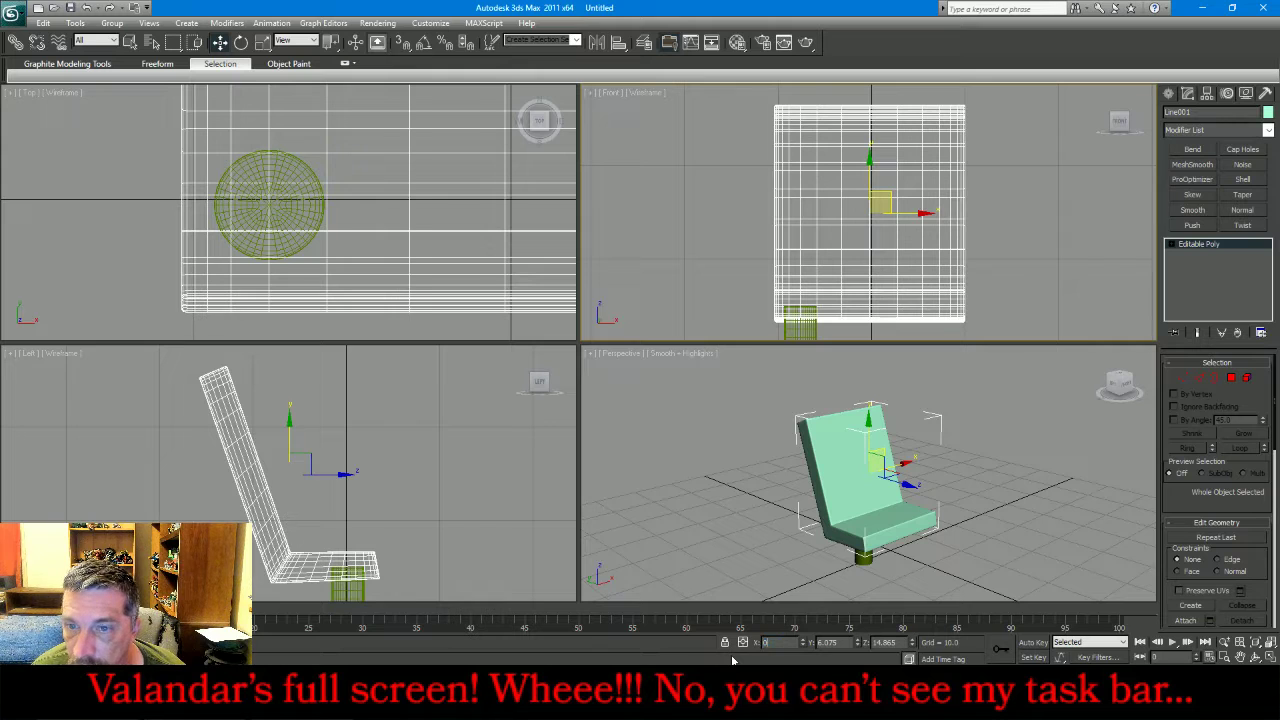
type("0")
key("Return")
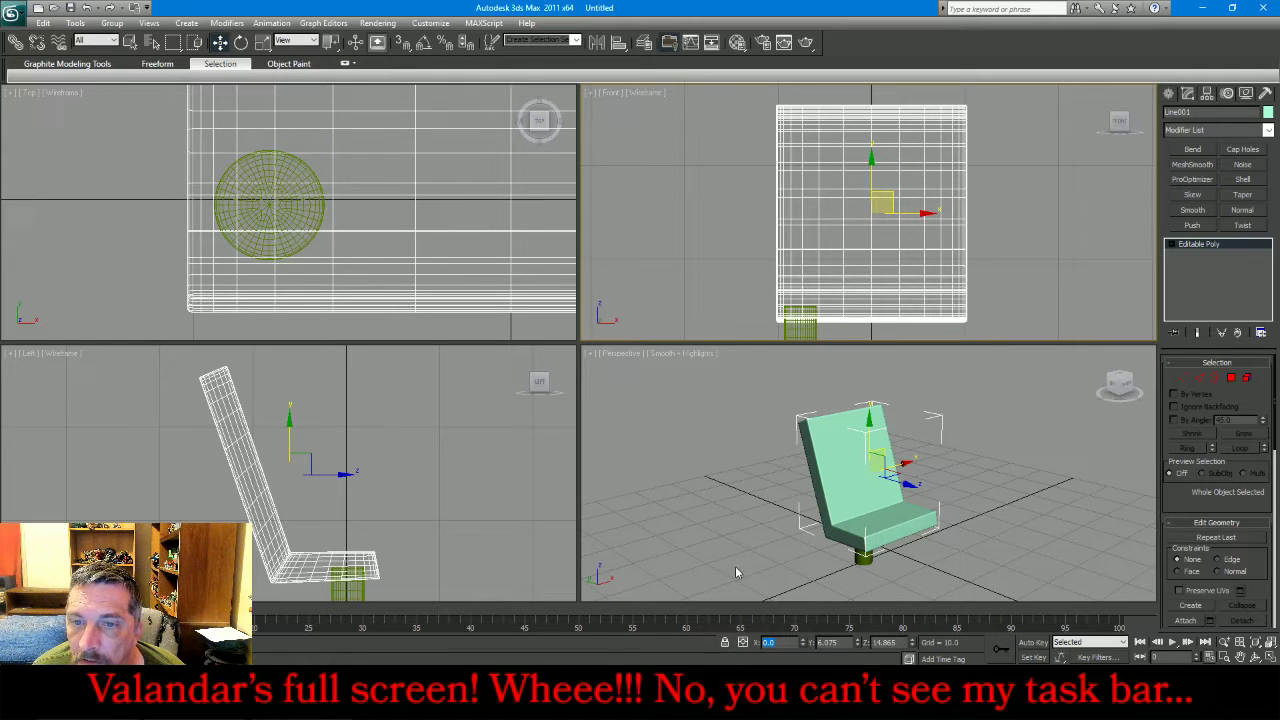
- Move only the cylinder leg's pivot to X 0, and leave pivot editing
left_click(791, 333)
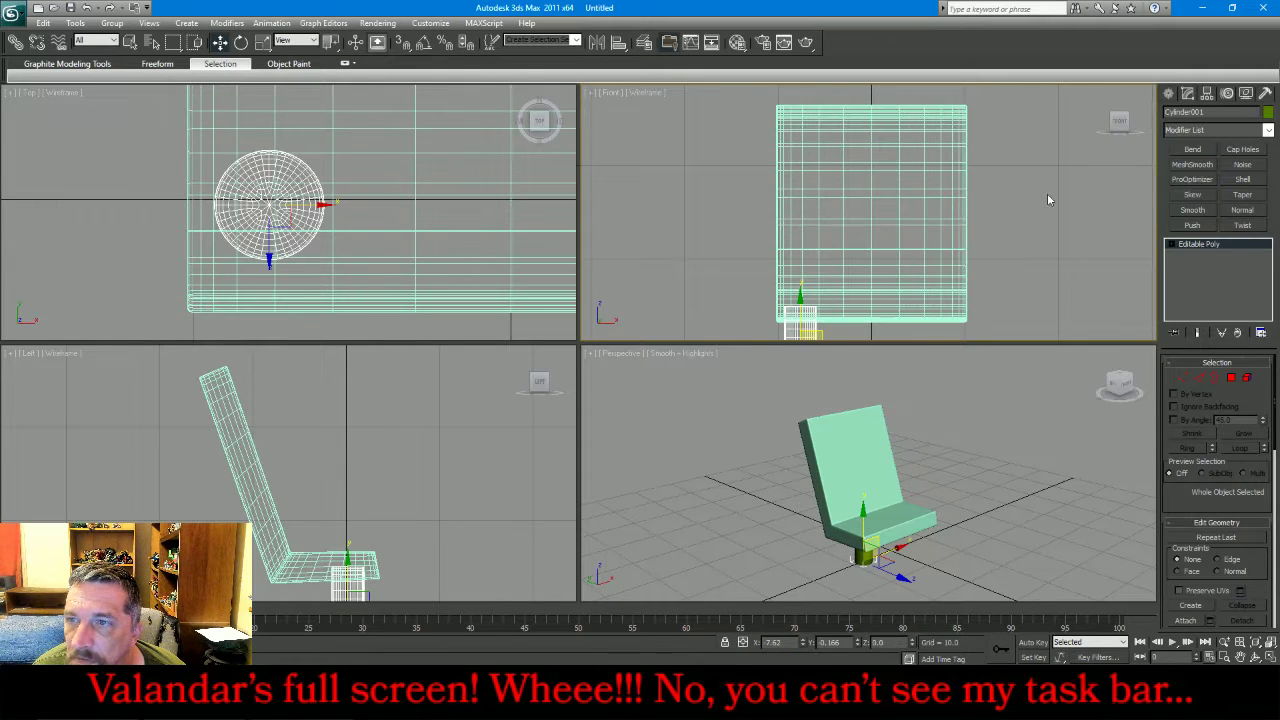
left_click(1207, 93)
left_click(1217, 178)
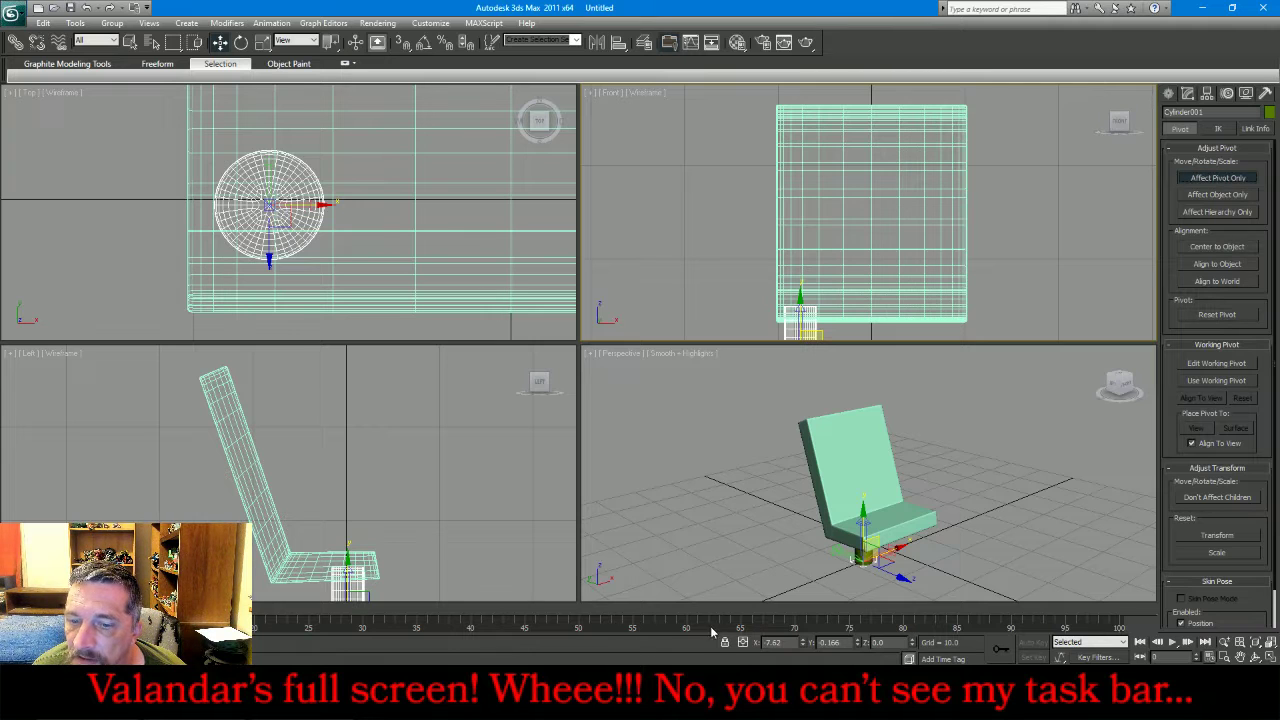
type("0")
key("Return")
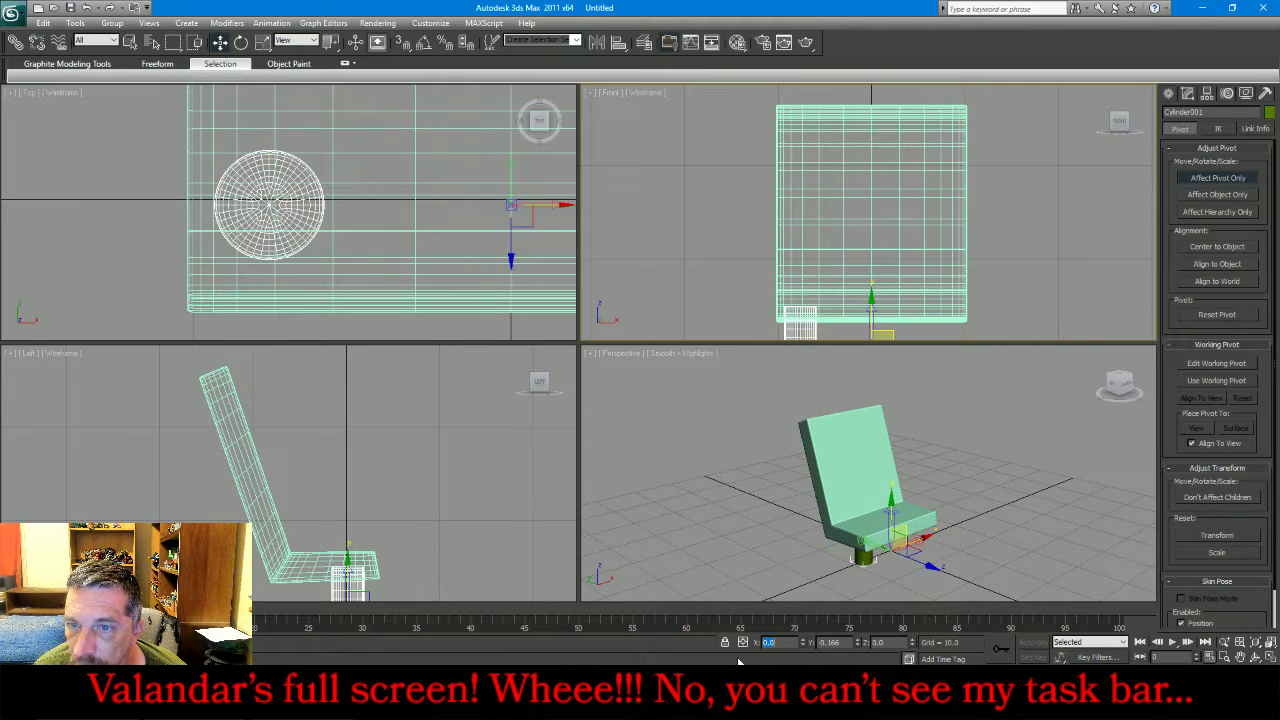
left_click(1228, 180)
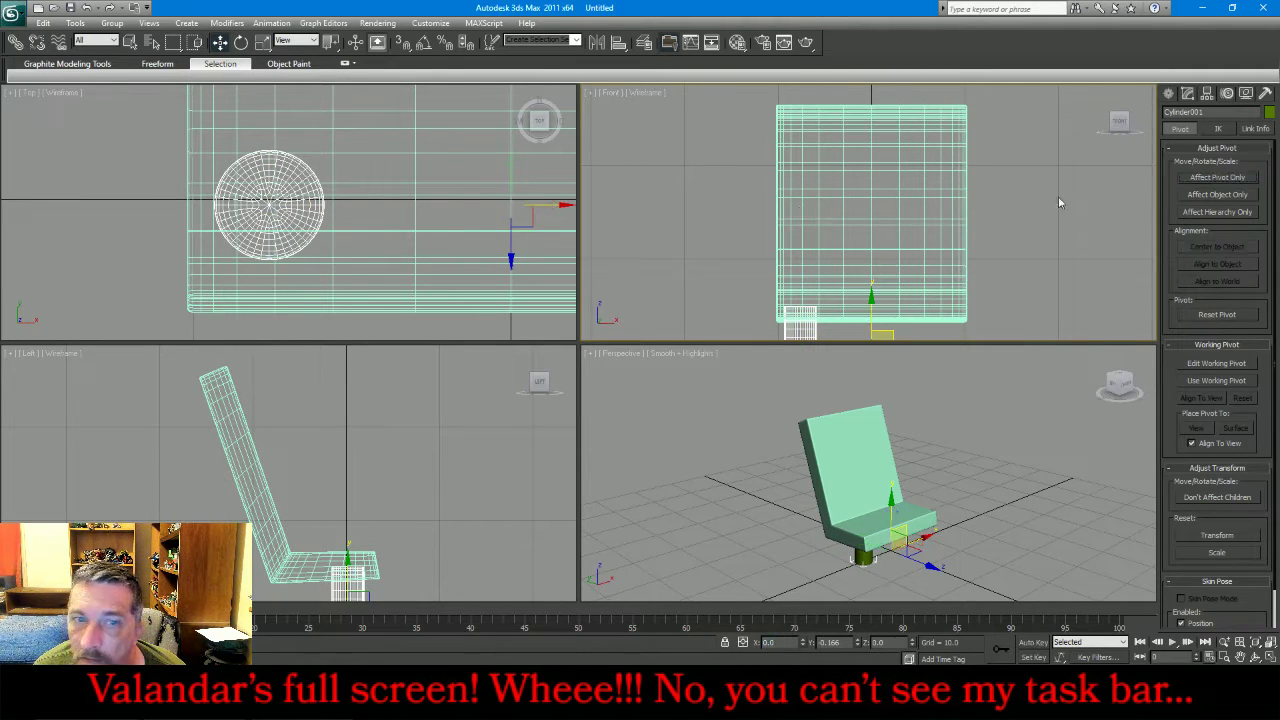
scroll(367, 210, "down", 1)
scroll(178, 200, "down", 4)
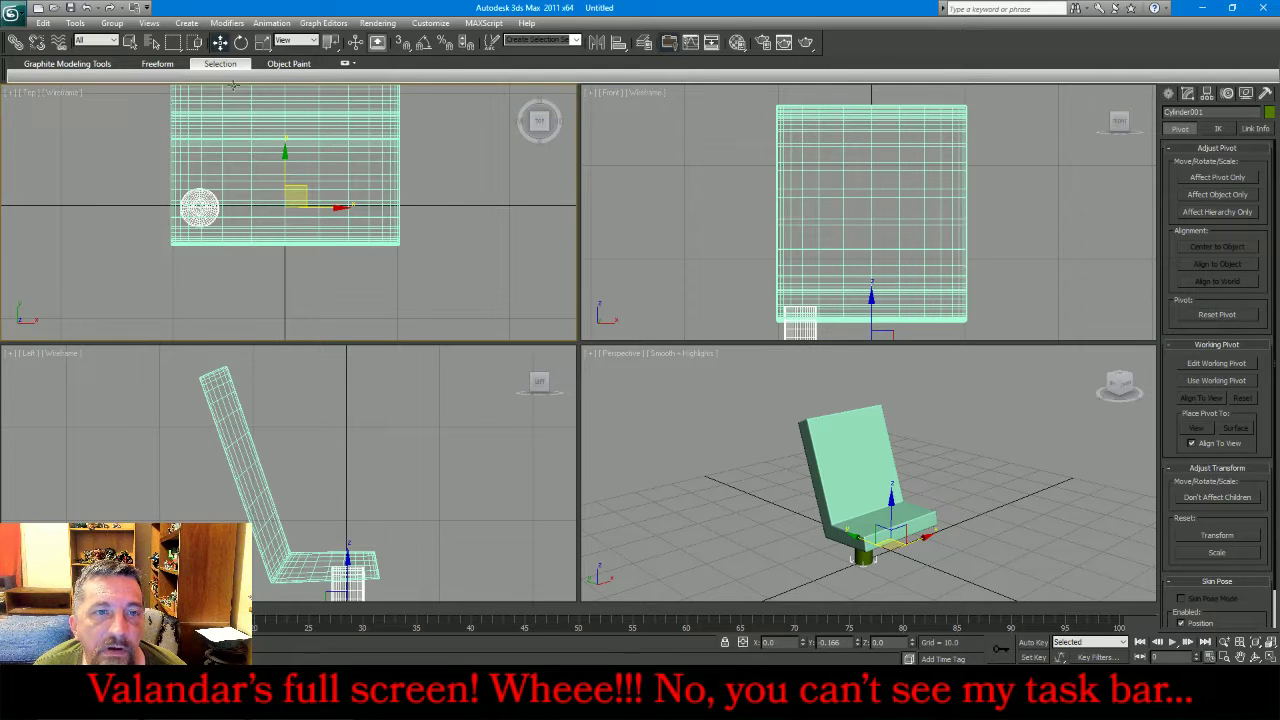
- Clone the front cylinder leg by rotating a copy 180 degrees about its centered pivot with angle snap on
left_click(240, 42)
left_click(424, 42)
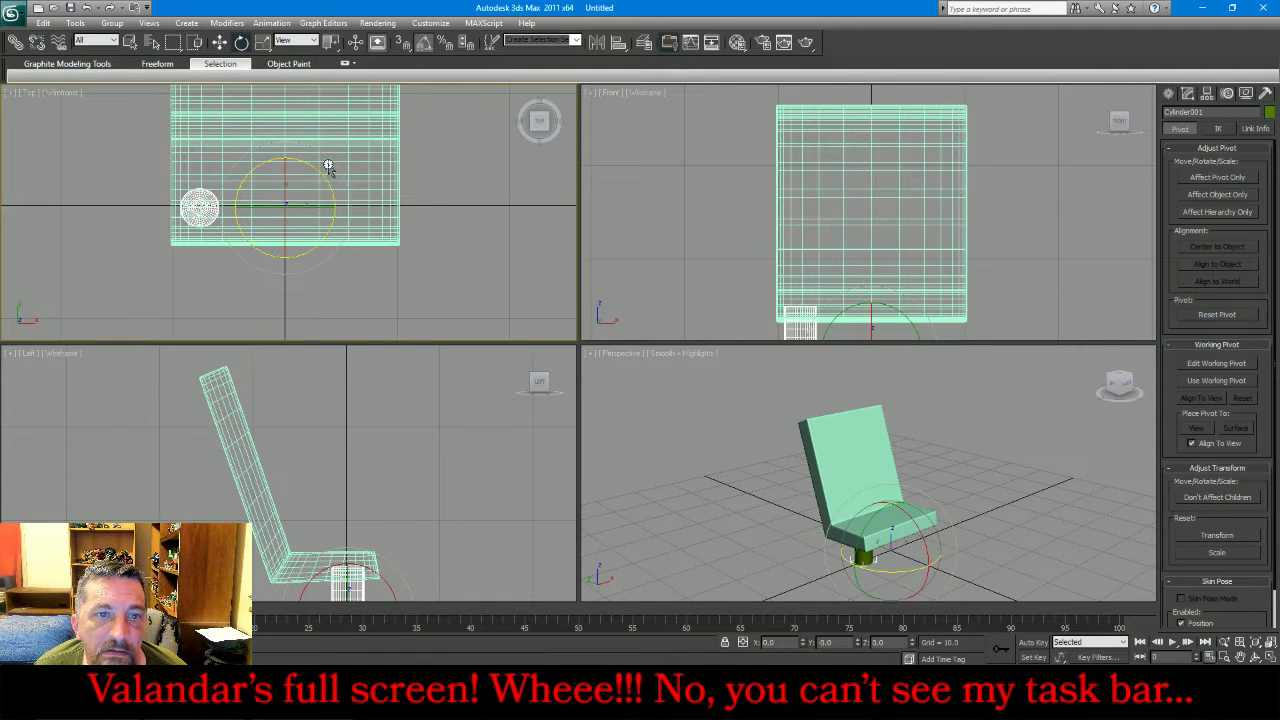
mouse_move(315, 168)
left_mouse_down("shift")
mouse_move(475, 288)
mouse_move(402, 234)
left_mouse_up("shift")
left_click(652, 396)
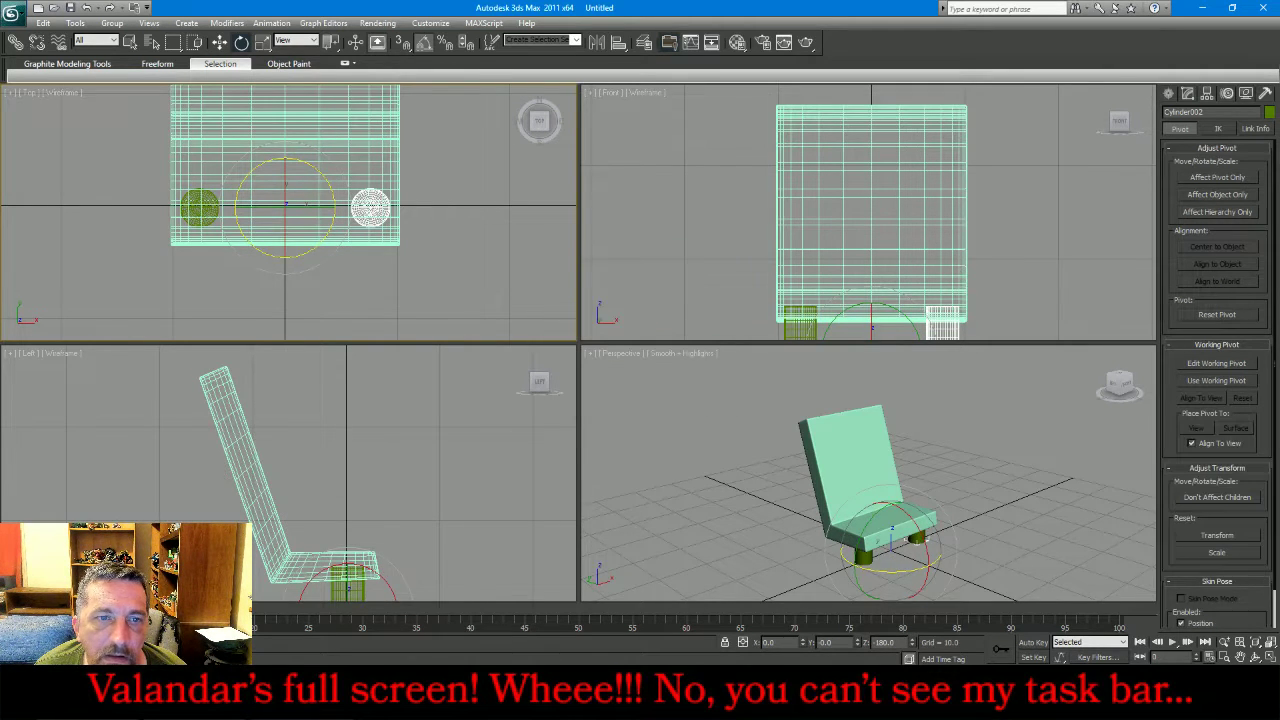
- Clone a third leg, rotated 90 degrees to the rear center, and move it back to about Y 3.85
mouse_move(305, 163)
left_mouse_down("shift")
mouse_move(226, 125)
mouse_move(250, 140)
left_mouse_up("shift")
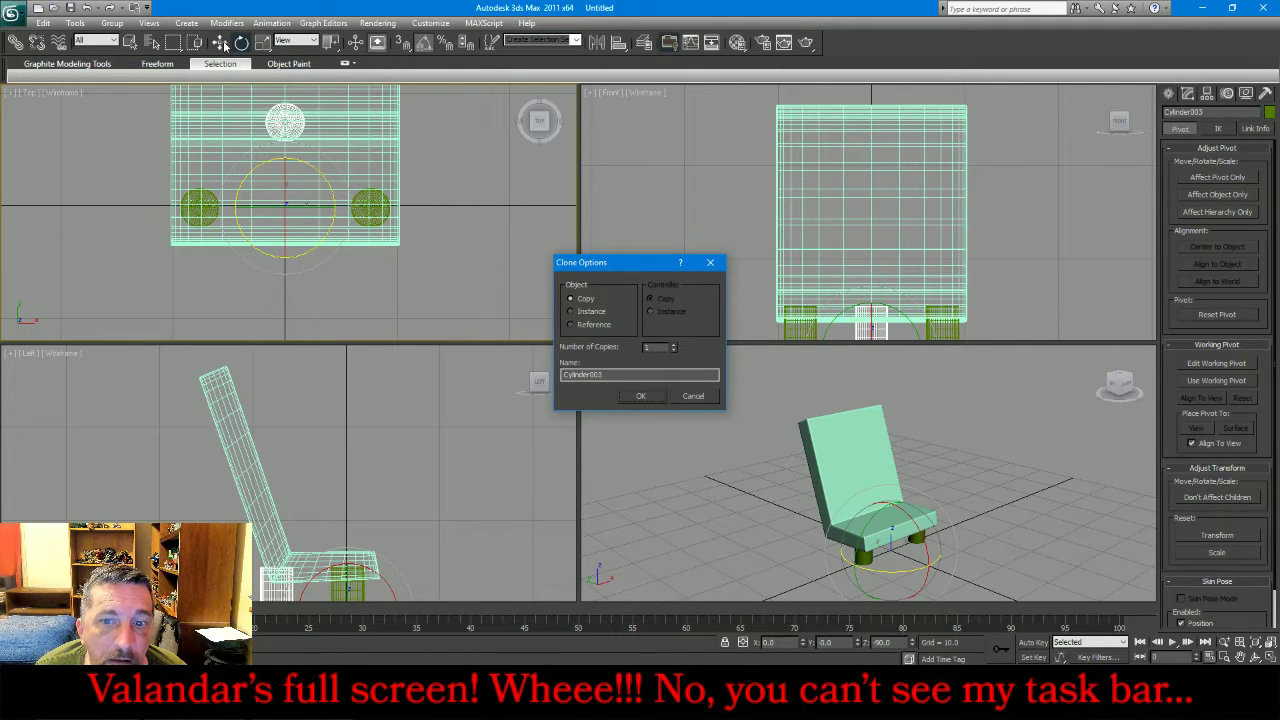
left_click(641, 396)
key("w")
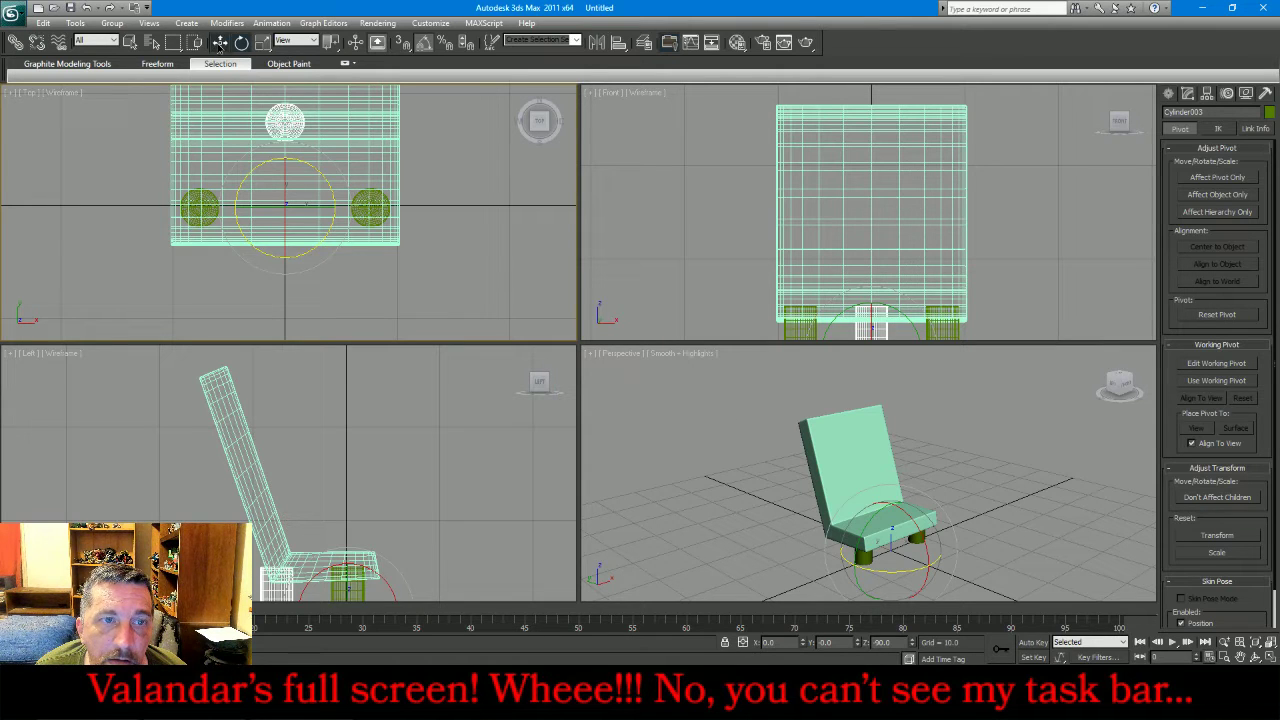
scroll(423, 453, "down", 4)
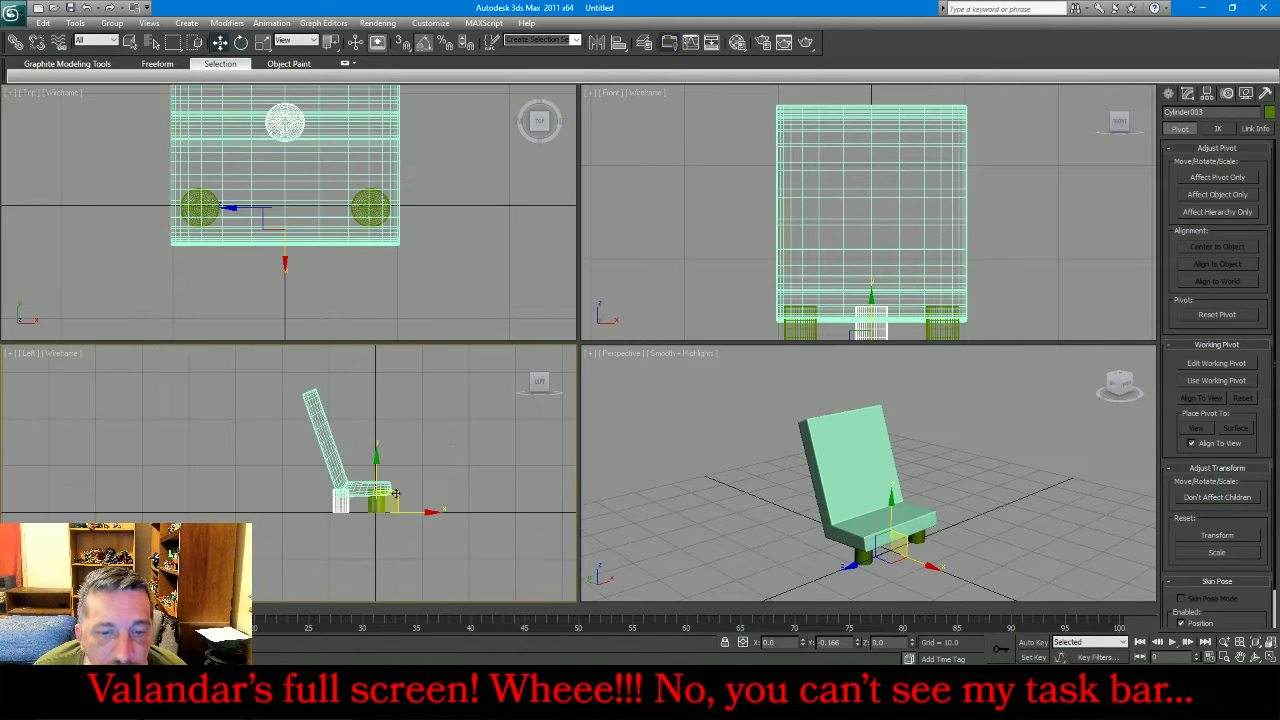
left_click_drag(418, 512, 399, 514)
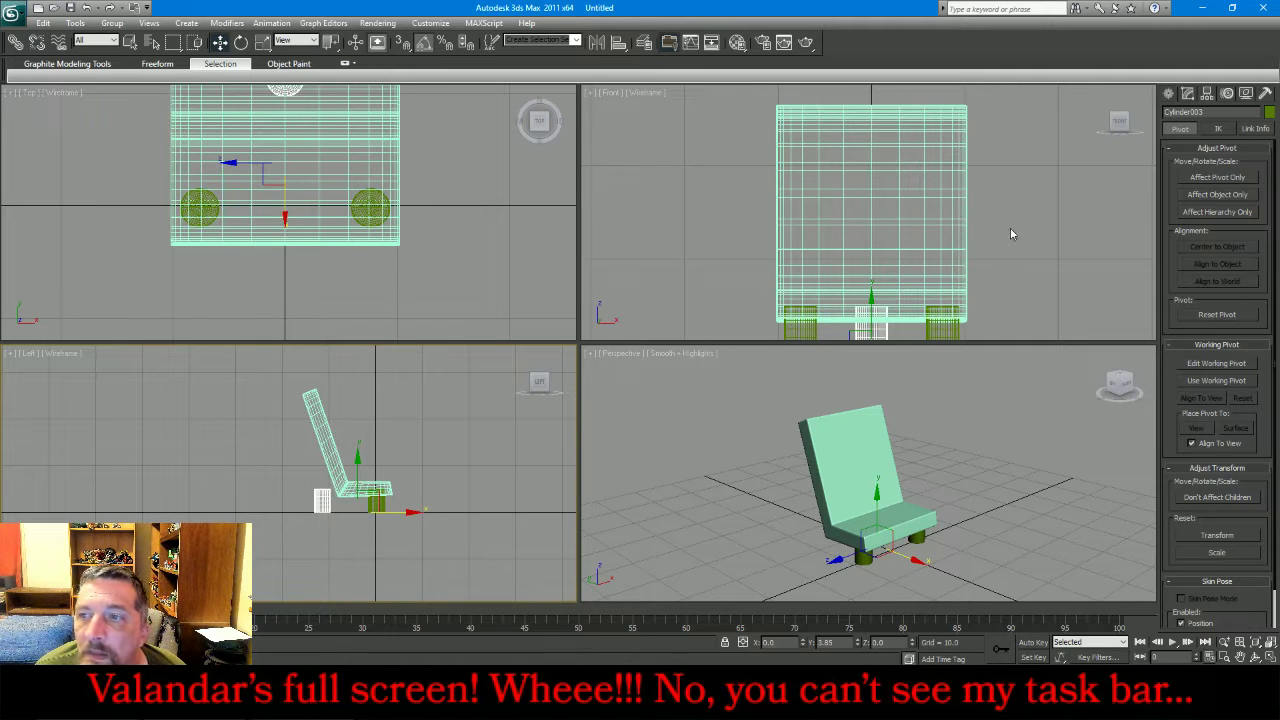
- Raise the rear leg's upper vertices to about Z 18.8 so the leg extends into the backrest
left_click(1187, 94)
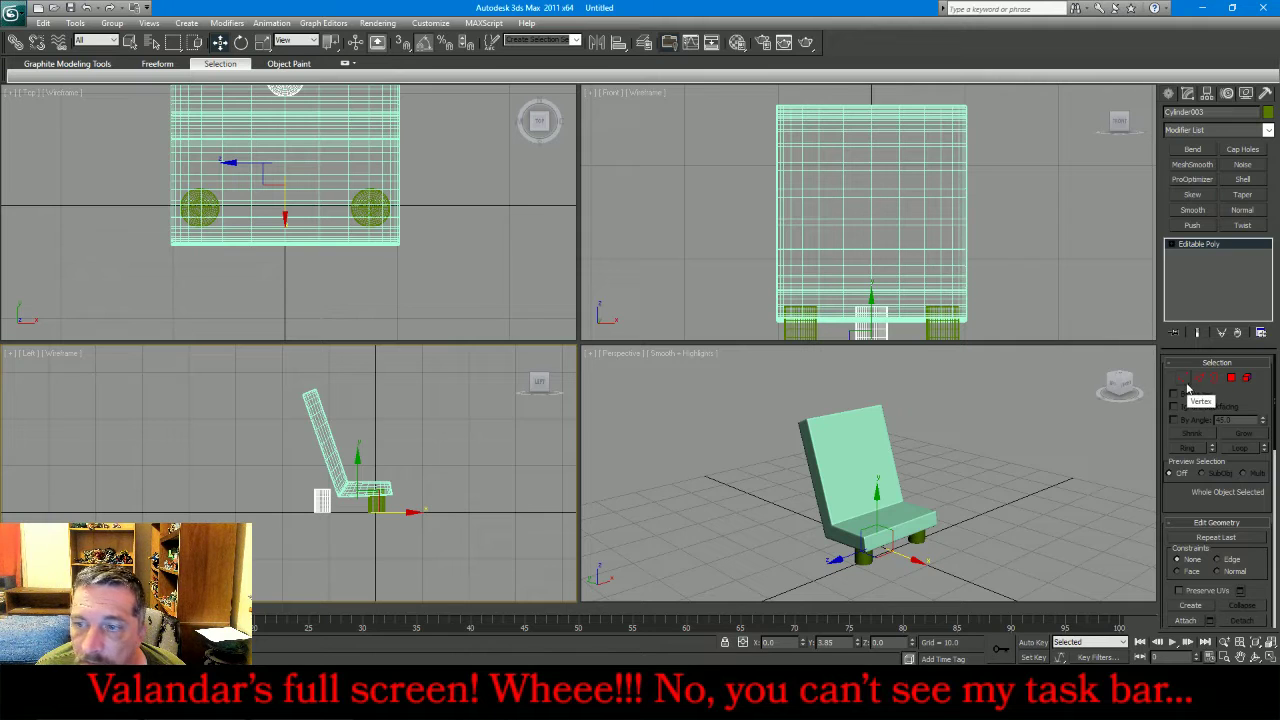
left_click(1185, 381)
left_click_drag(323, 486, 362, 510)
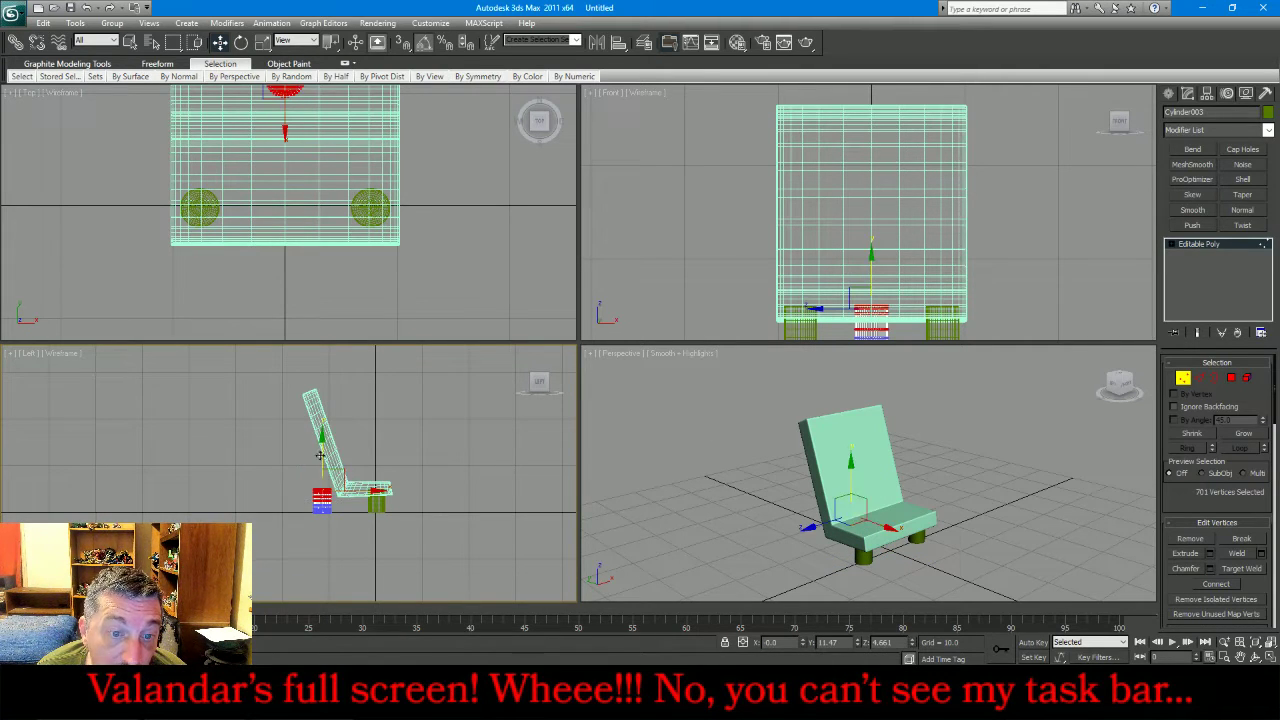
left_click_drag(338, 468, 316, 396)
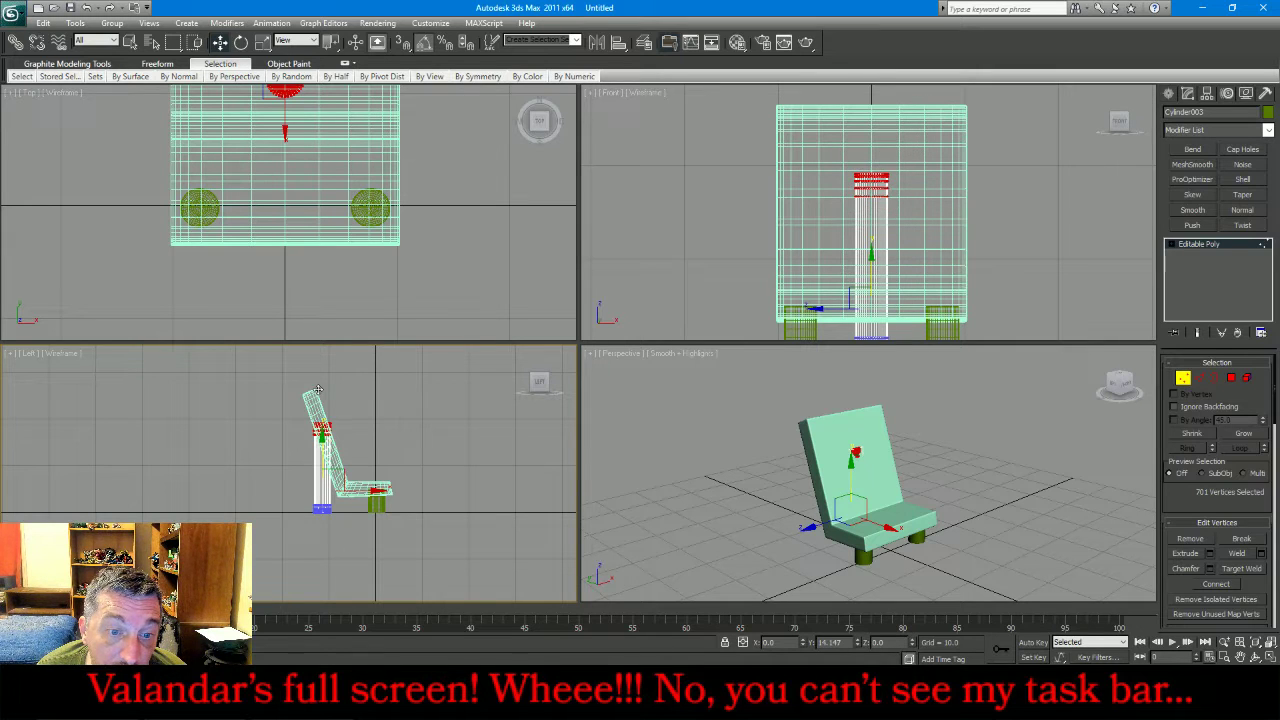
scroll(316, 400, "up", 5)
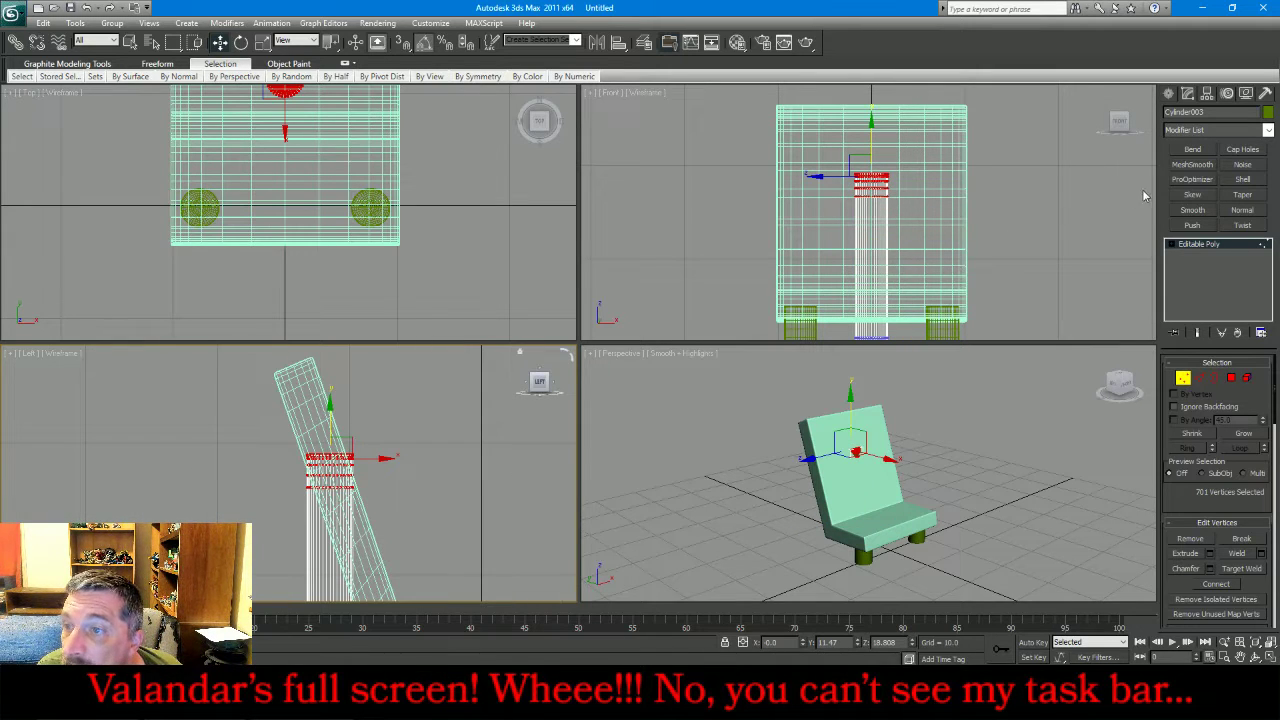
- Apply a Skew on the X axis to the rear leg's upper vertices, slanting its end to follow the backrest
left_click(1192, 195)
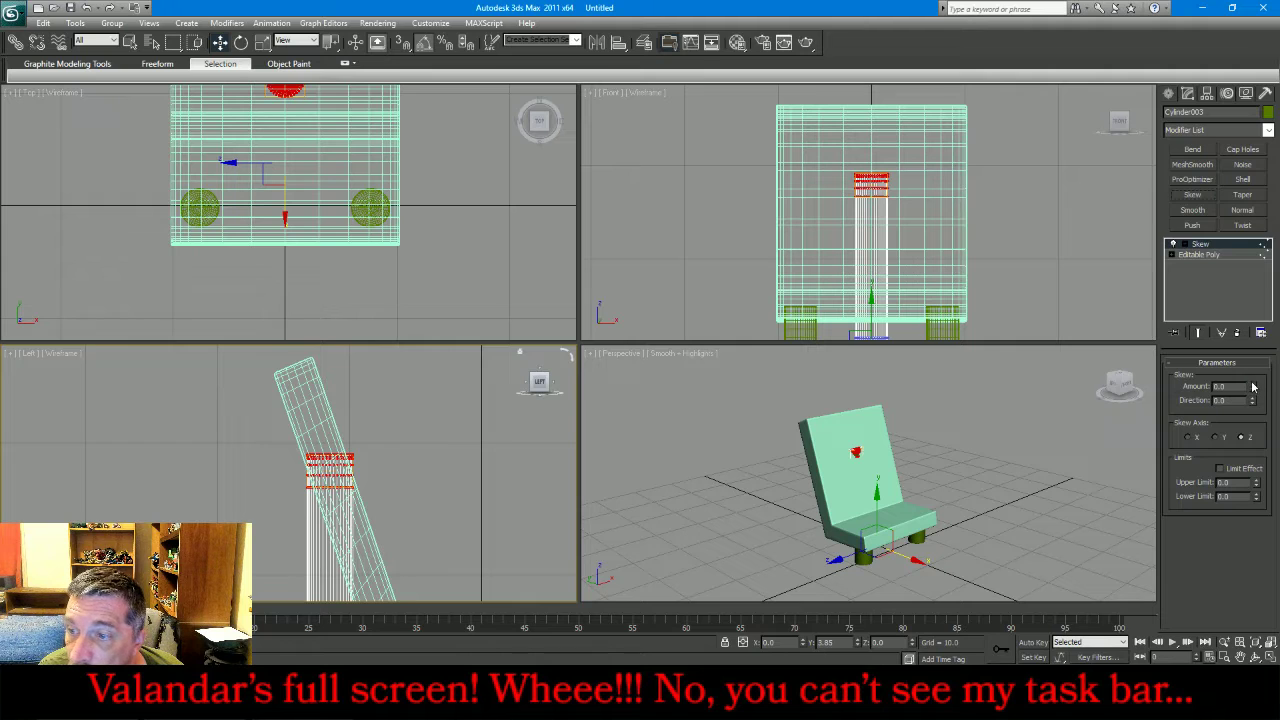
left_click_drag(1252, 388, 1252, 372)
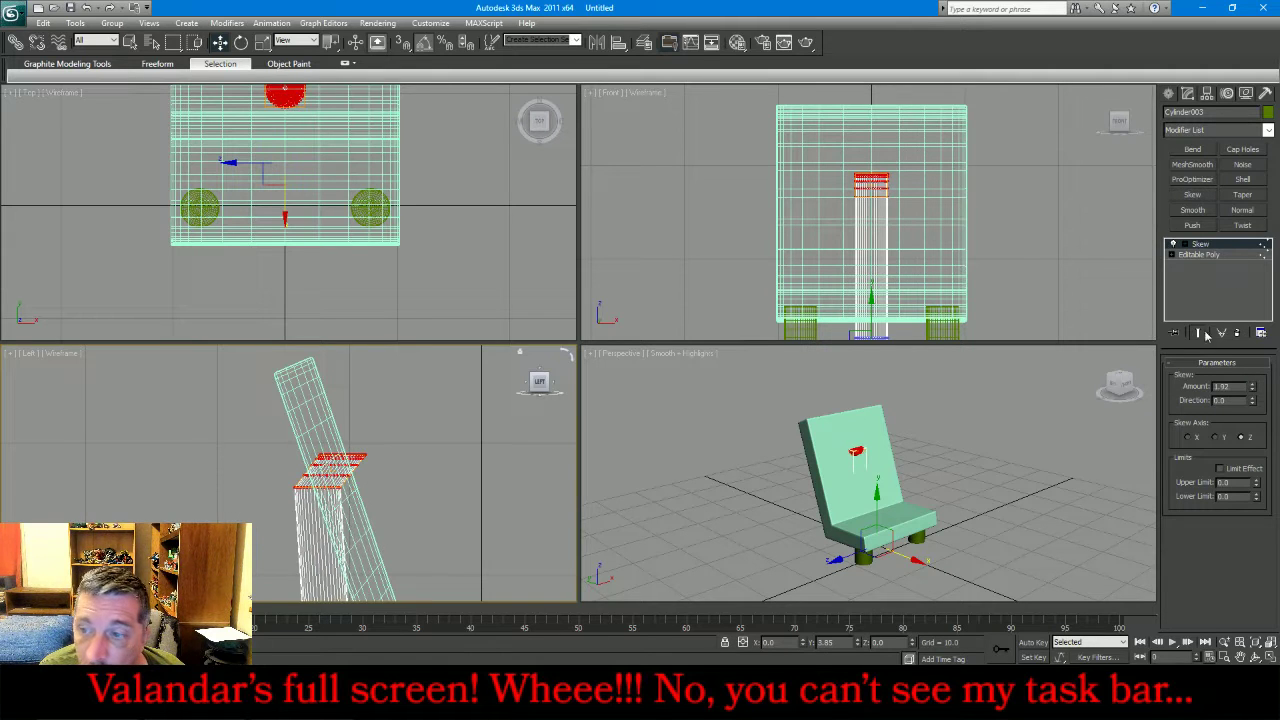
left_click(1215, 438)
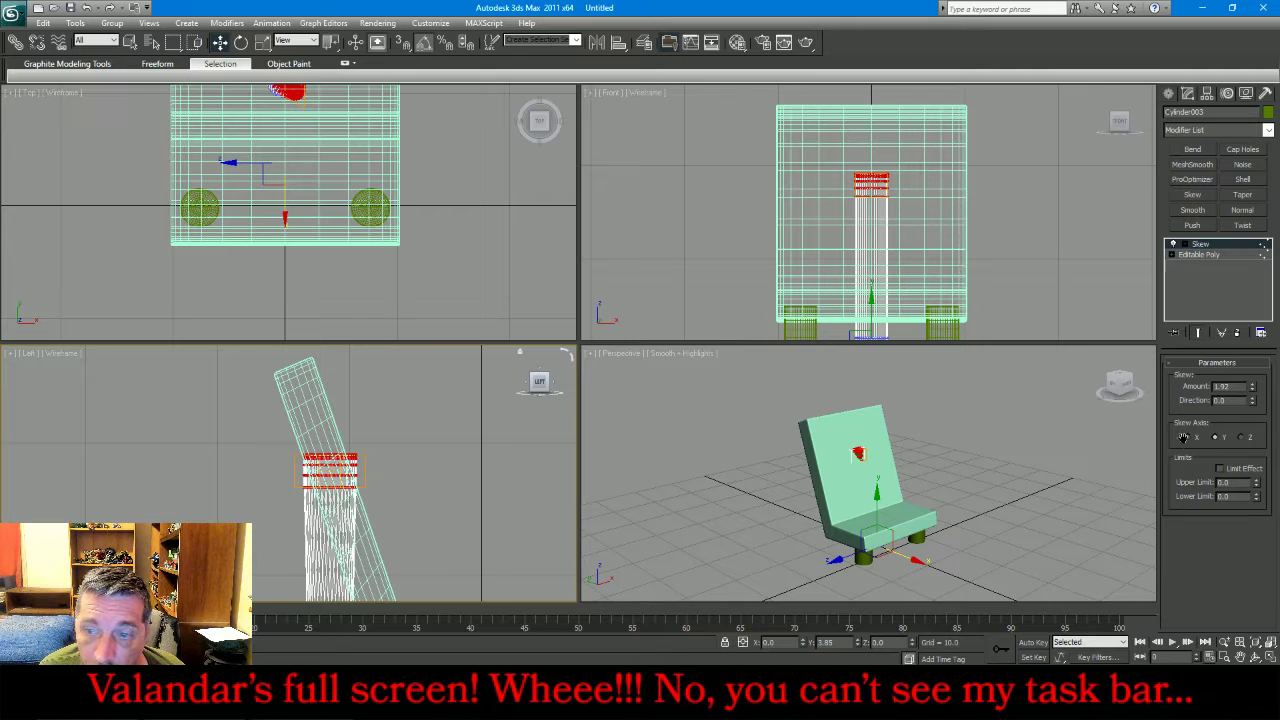
left_click(1188, 439)
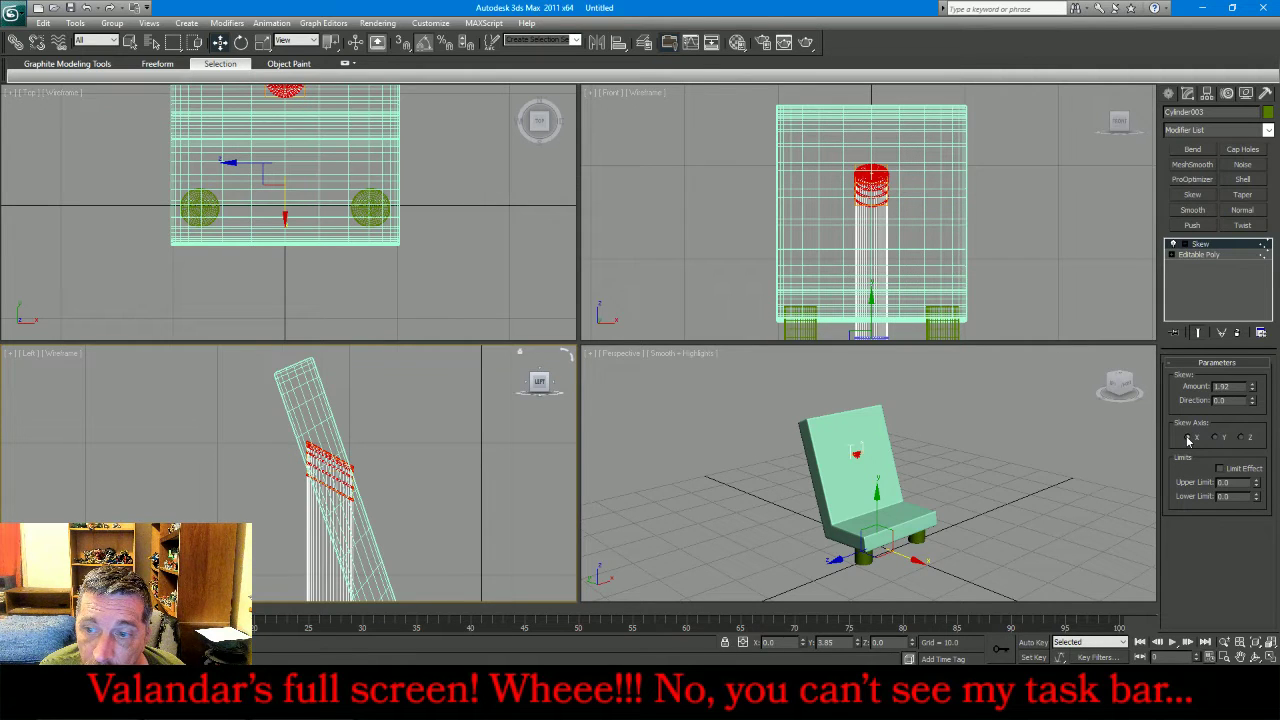
left_click_drag(1253, 388, 1242, 273)
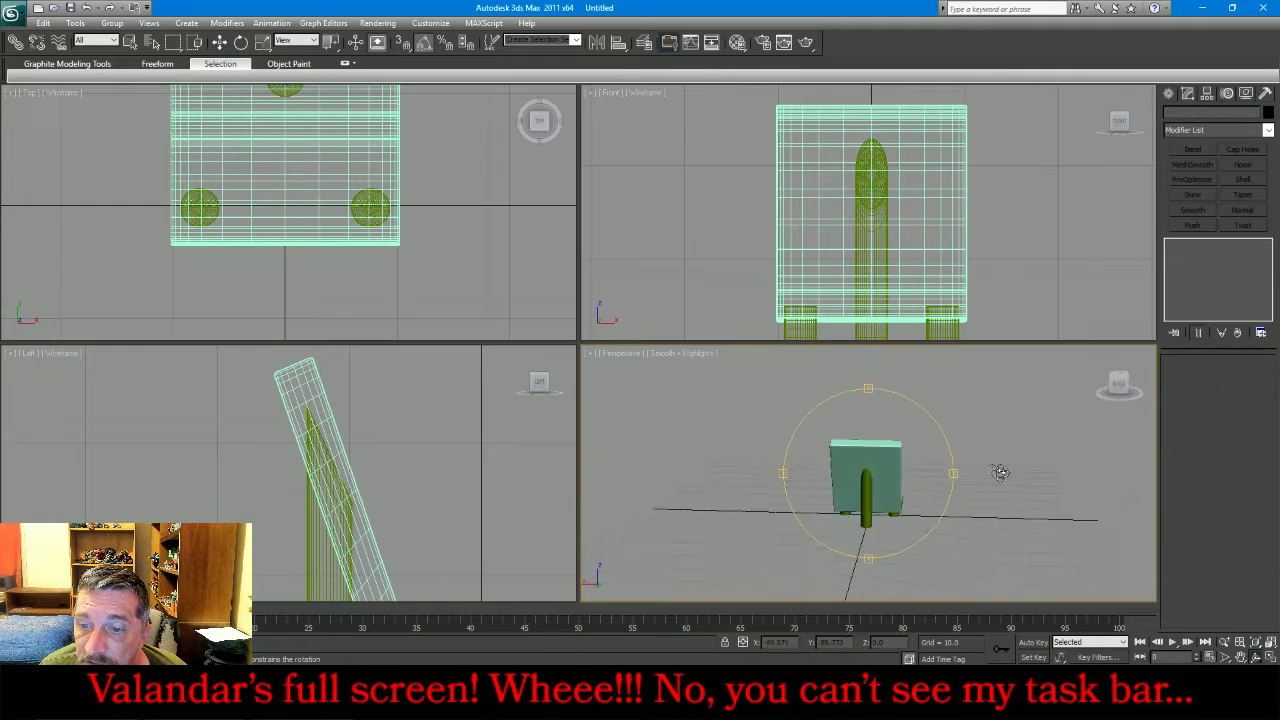
left_click_drag(1000, 471, 937, 457)
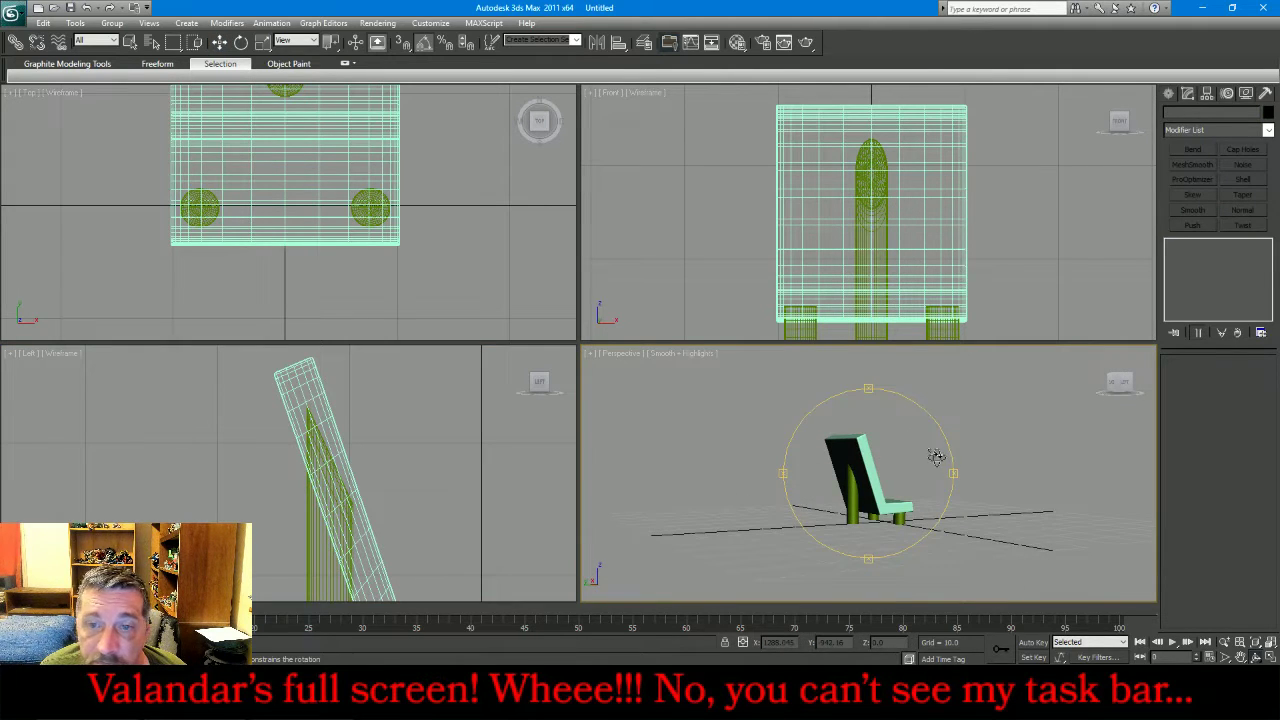
- Clone the slanted rear leg twice as copies and line them up side by side toward negative X
left_click(220, 42)
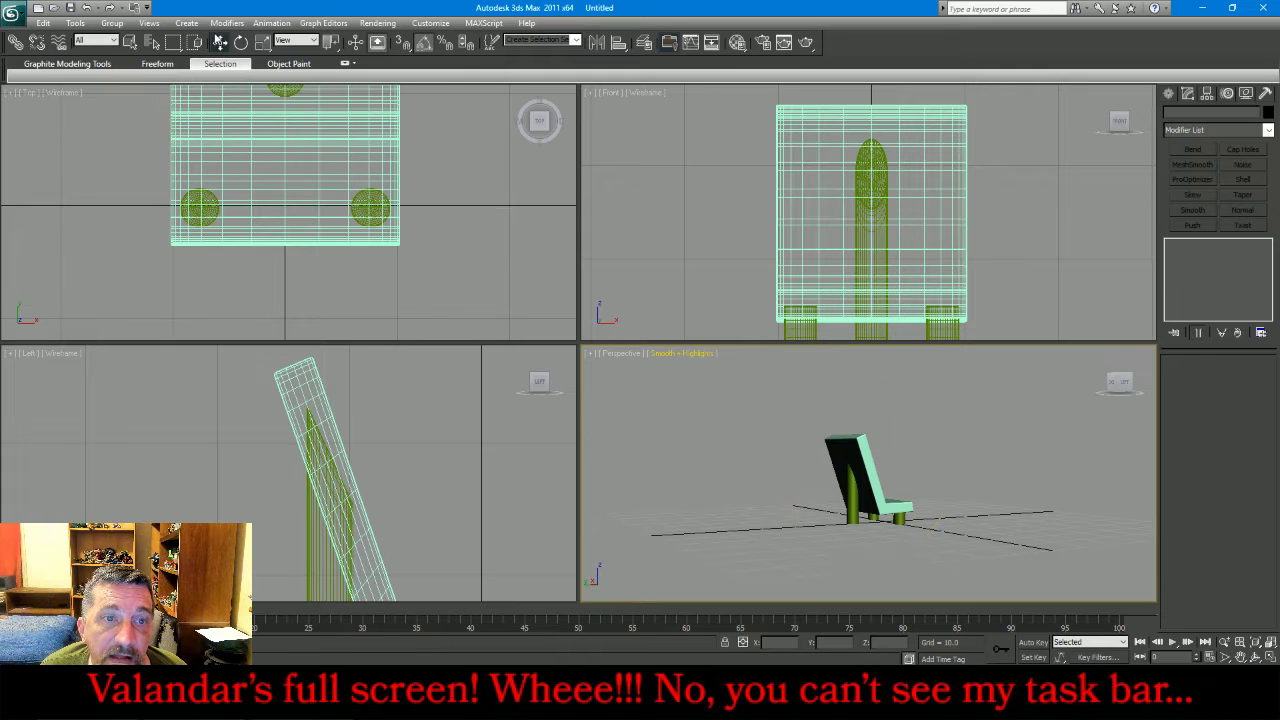
left_click(328, 514)
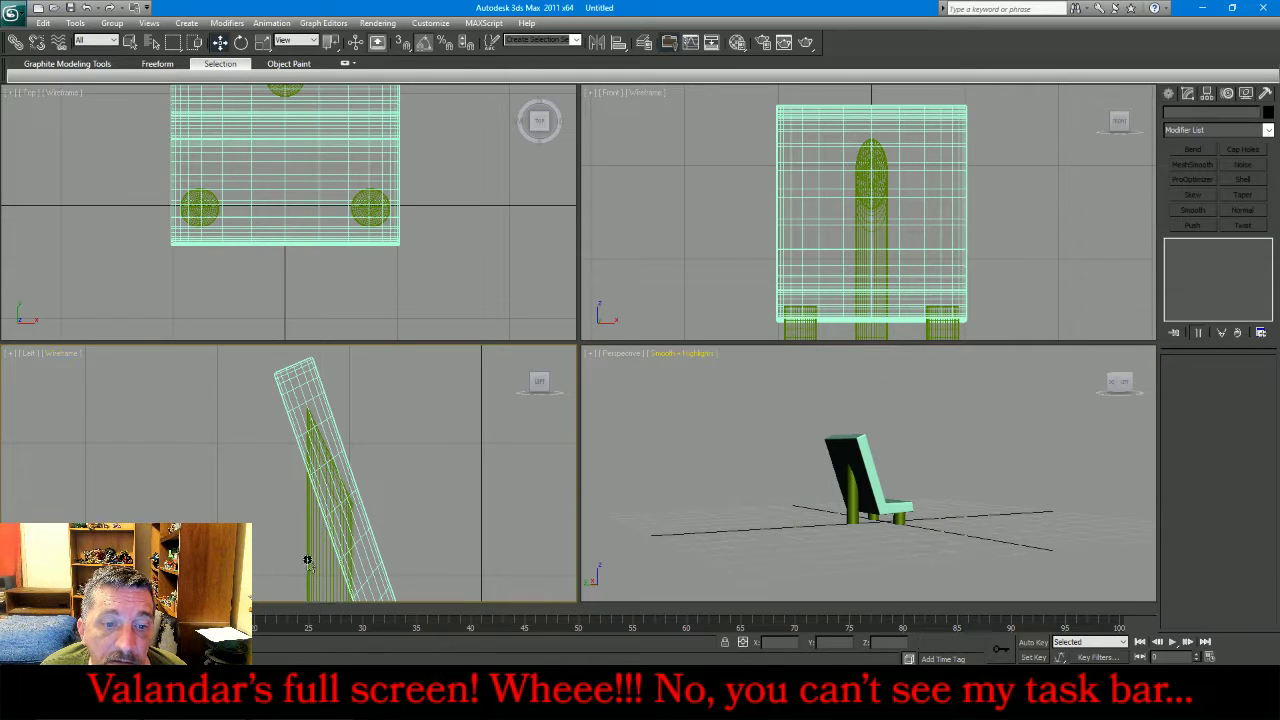
left_click(851, 170)
scroll(851, 170, "down", 3)
scroll(896, 291, "up", 6)
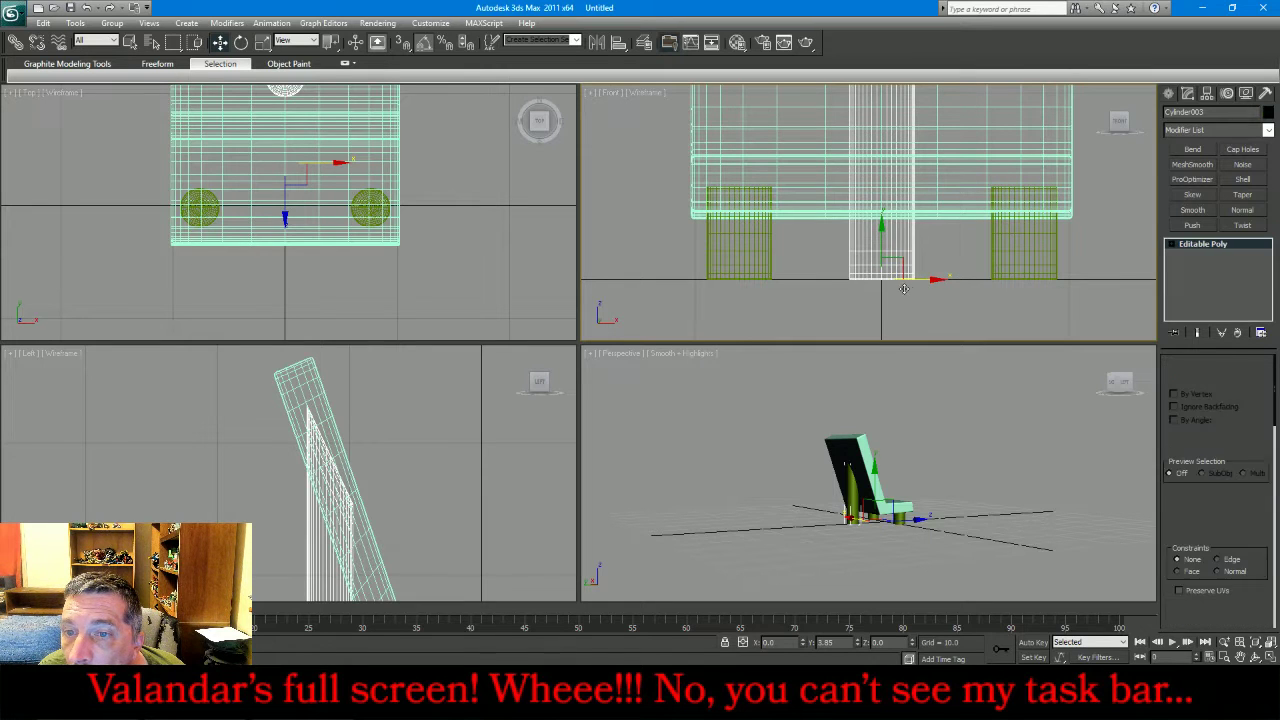
mouse_move(928, 282)
left_mouse_down("shift")
mouse_move(866, 282)
mouse_move(908, 277)
left_mouse_up("shift")
left_click(657, 394)
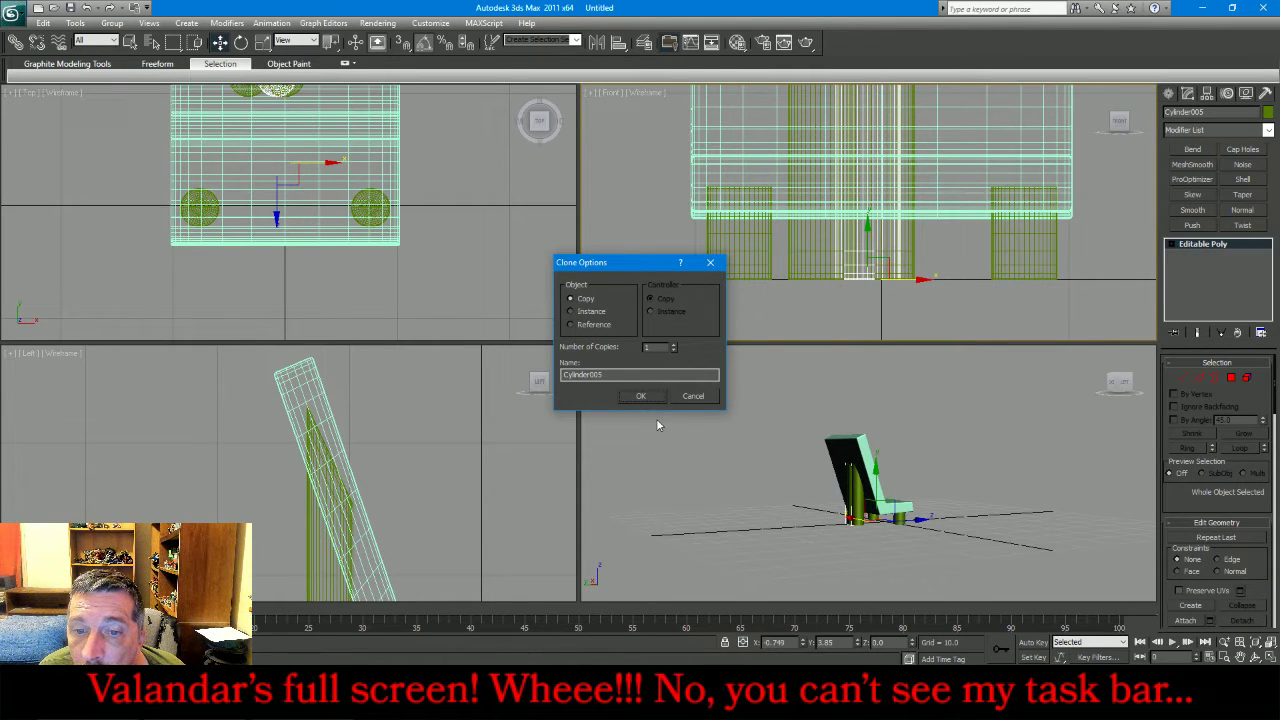
left_click(645, 395)
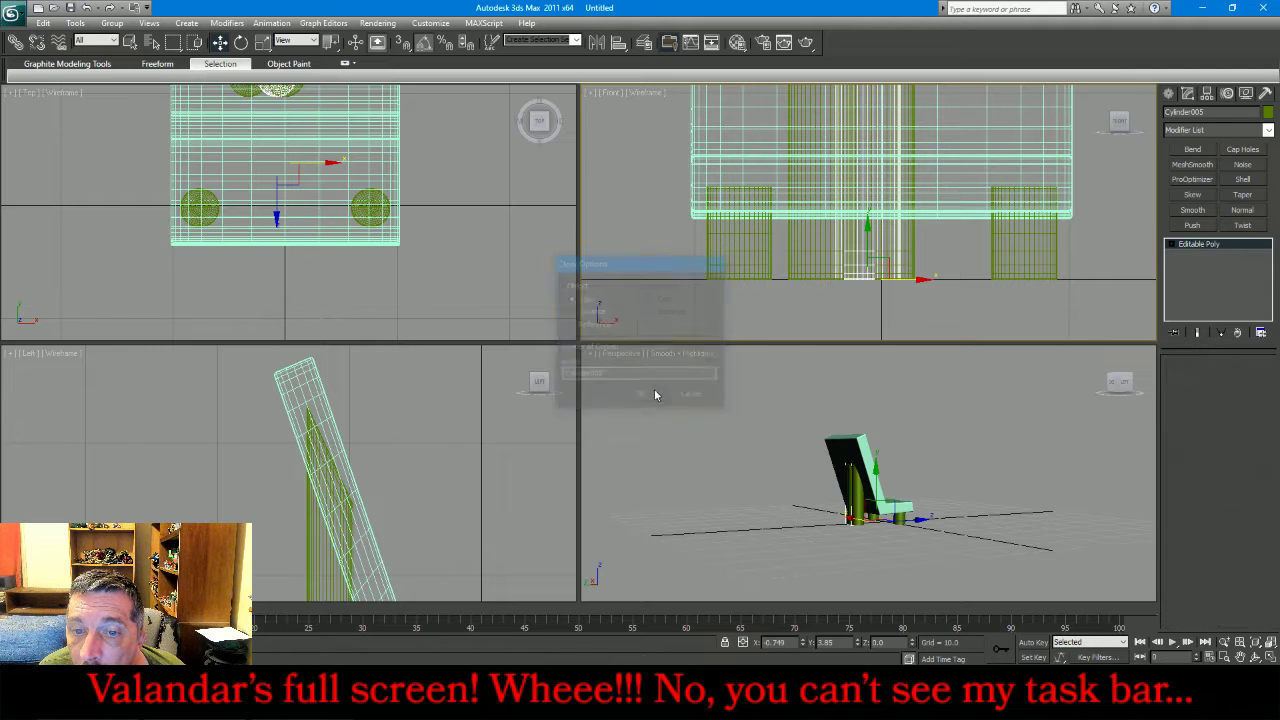
left_click_drag(898, 280, 794, 298)
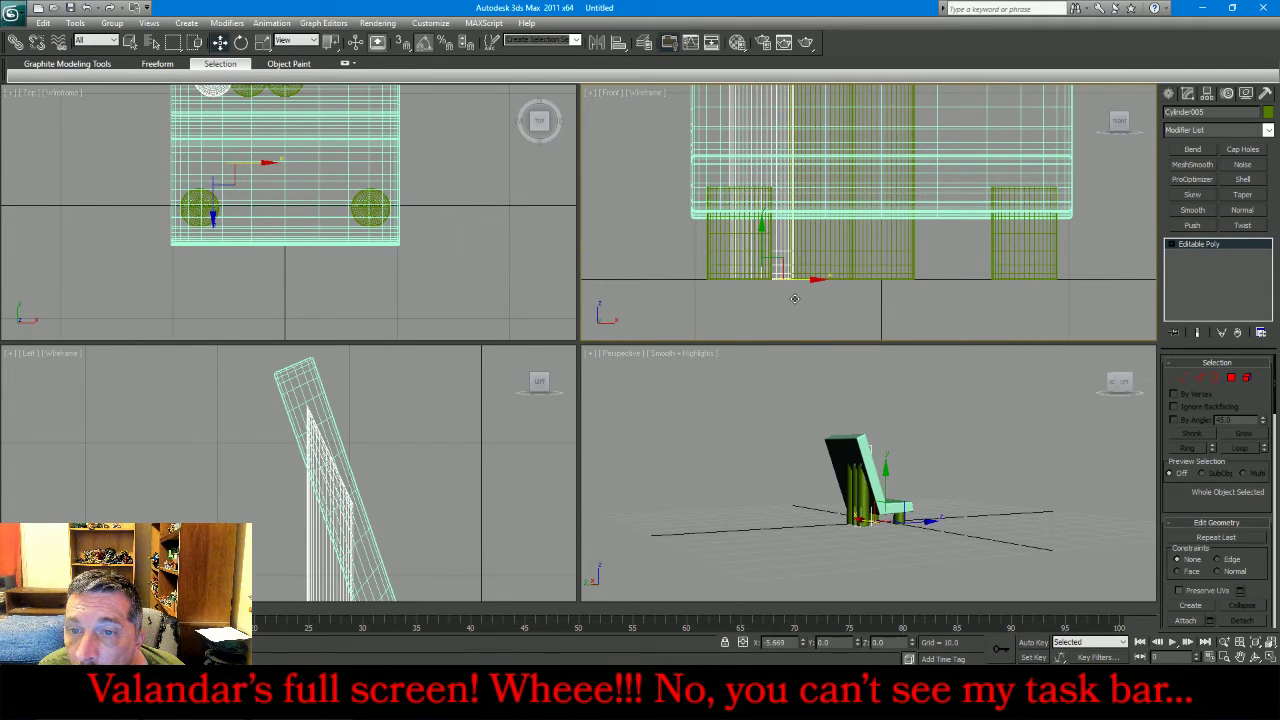
- Attach both cloned rear legs to the central rear leg
left_click(885, 271)
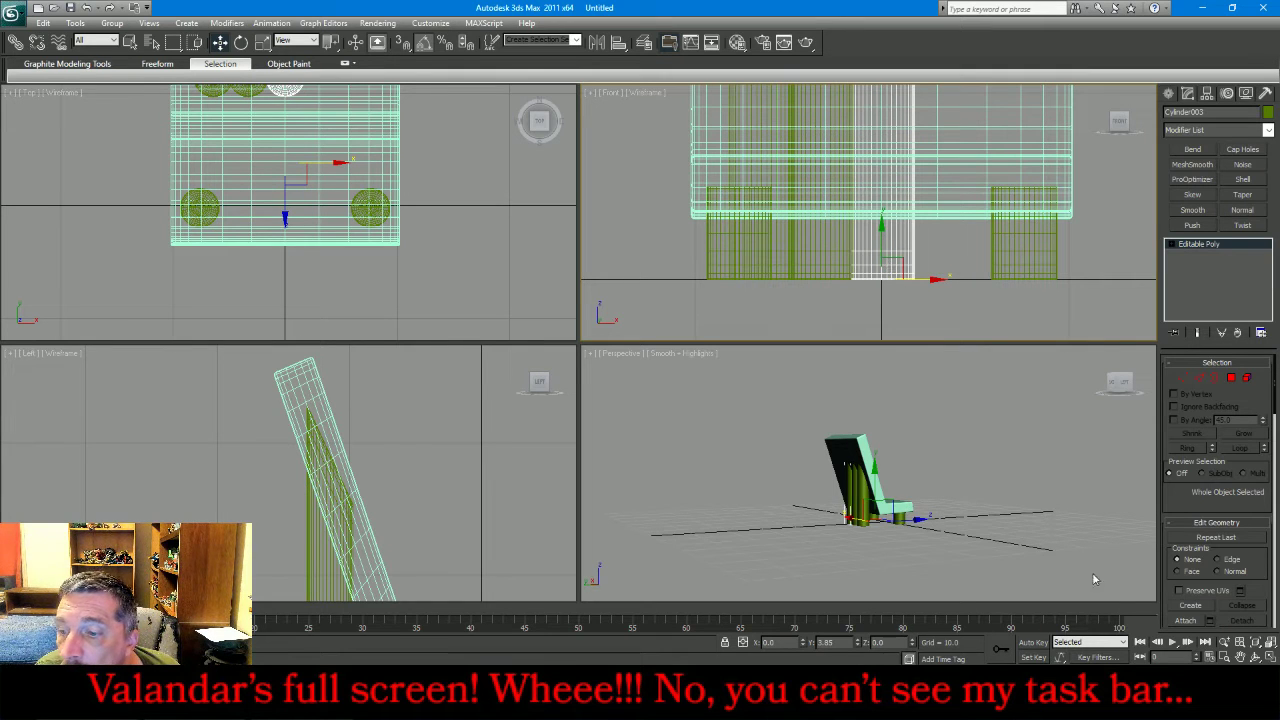
left_click(1186, 621)
left_click(812, 260)
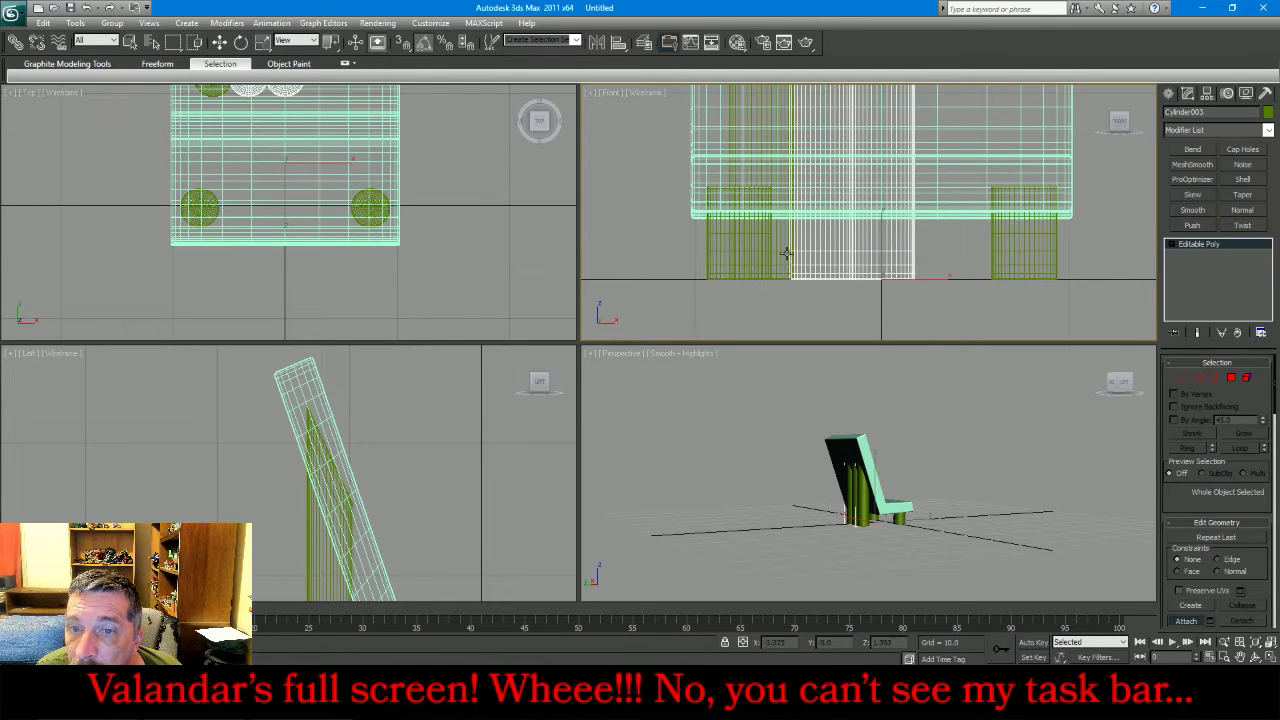
- Detach the two outer rear leg elements together as a separate object, and leave element editing
left_click(1247, 378)
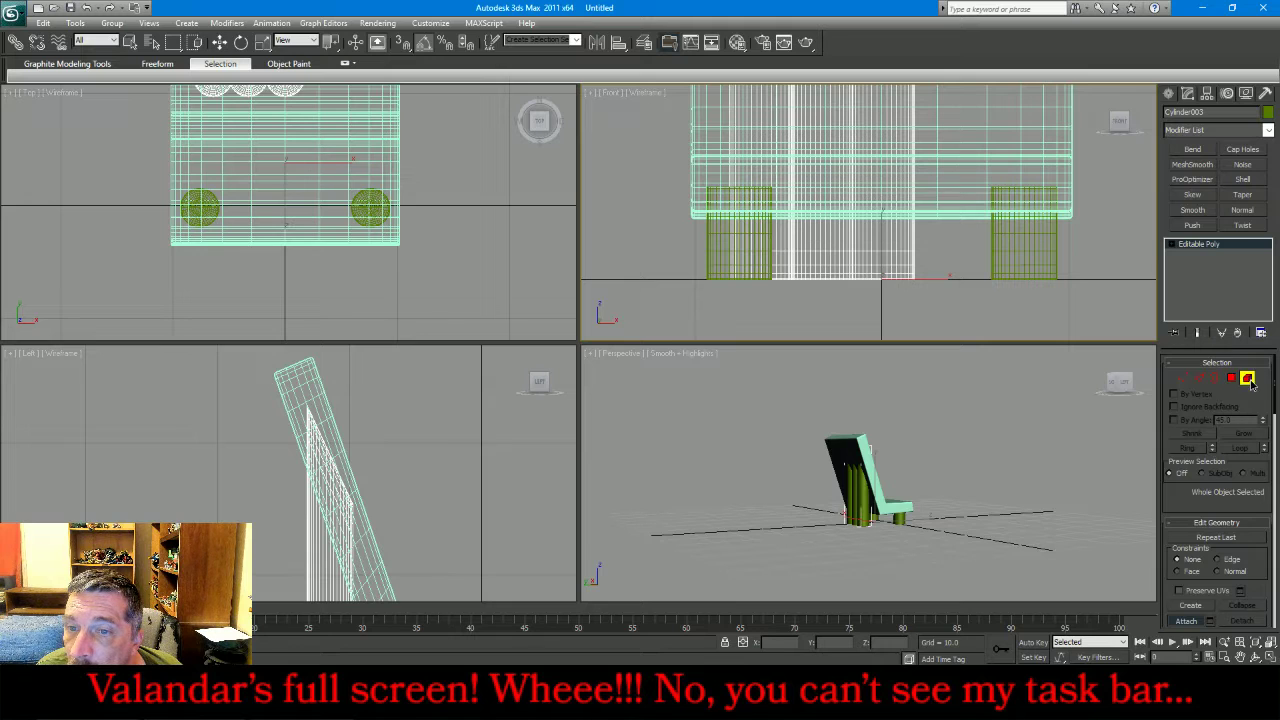
left_click(792, 266)
left_click(765, 260)
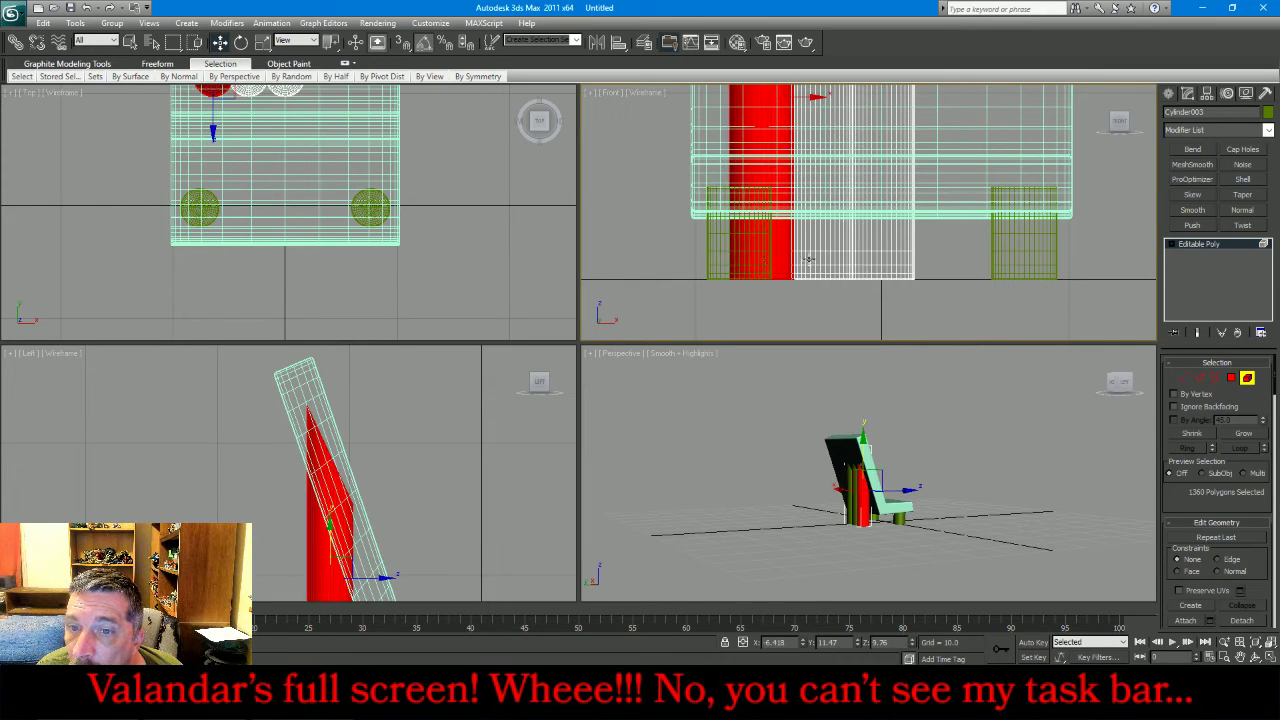
left_click(815, 258, "ctrl")
left_click(1238, 621)
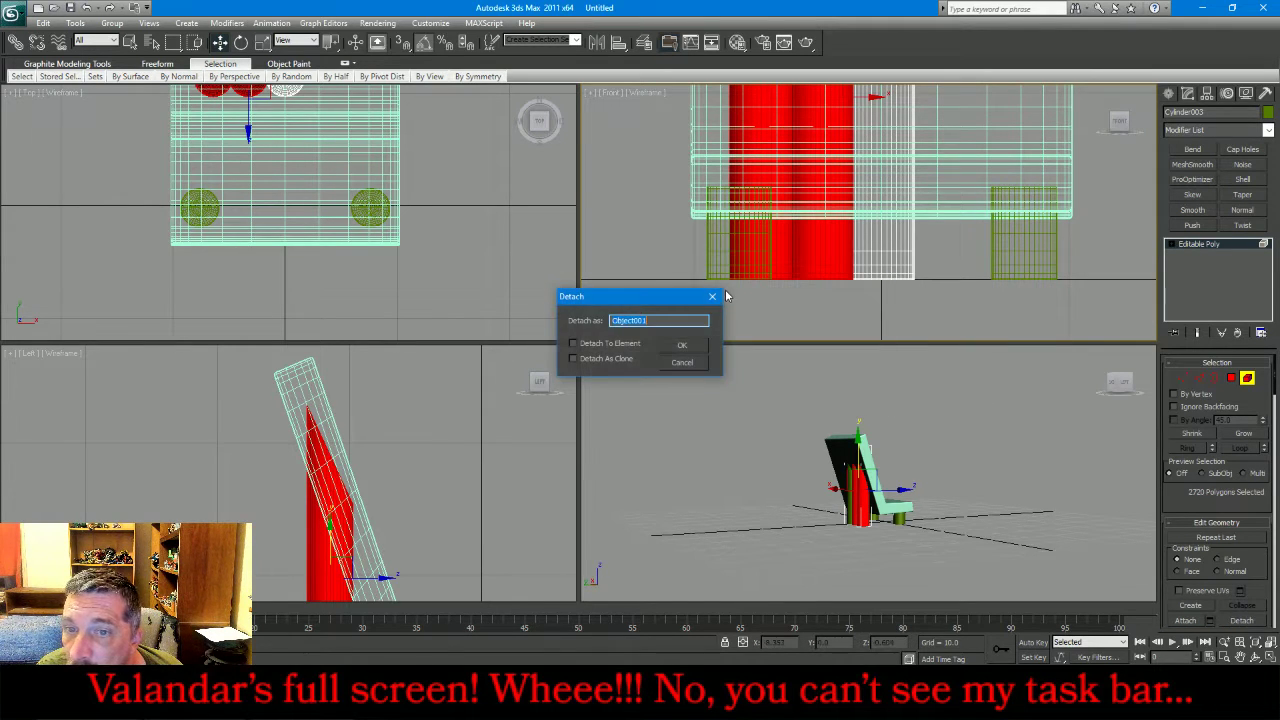
left_click(682, 345)
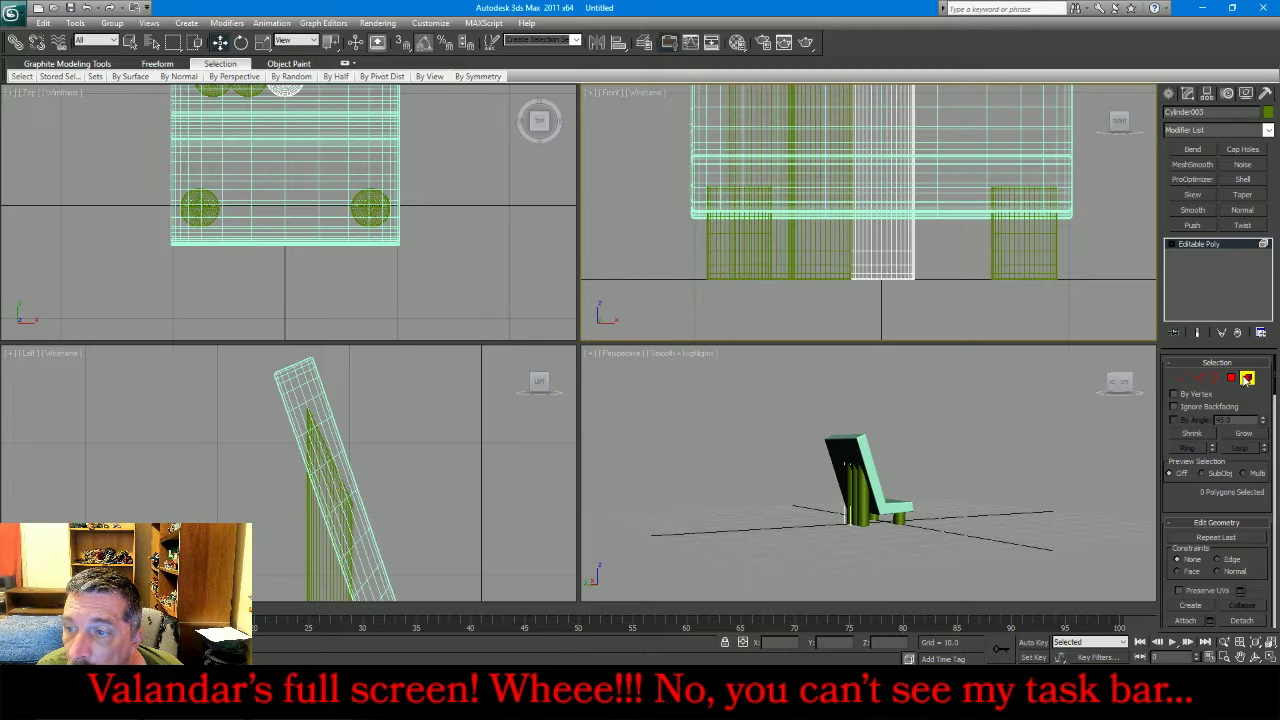
left_click(1247, 378)
- Mirror the detached rear leg pair across X as a copy, and reset the copy's transform
left_click(815, 250)
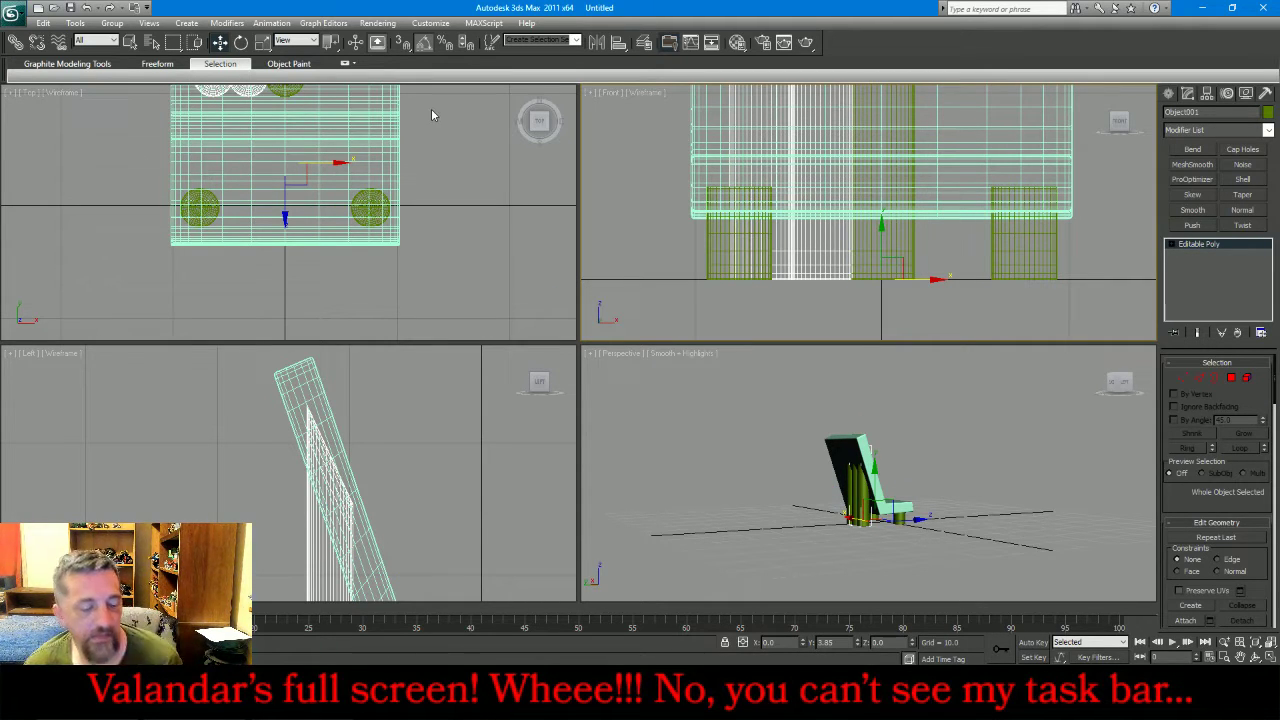
key("z")
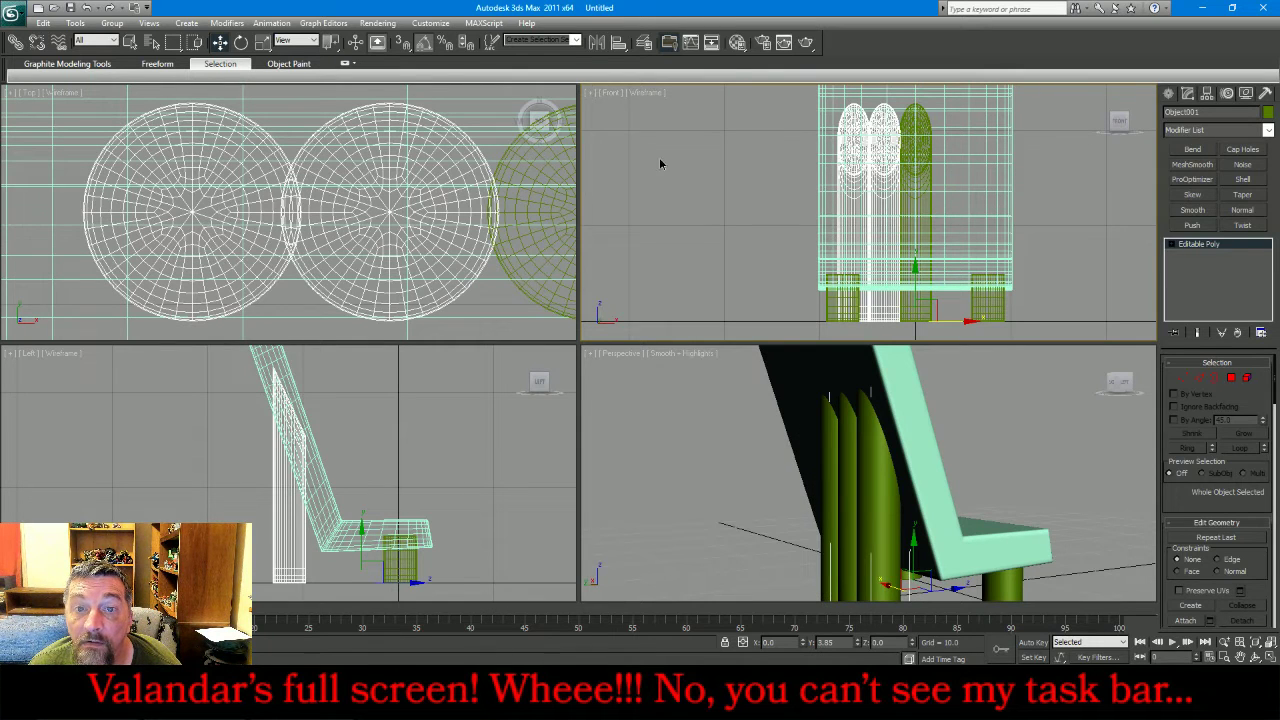
right_click(557, 72)
left_click(600, 53)
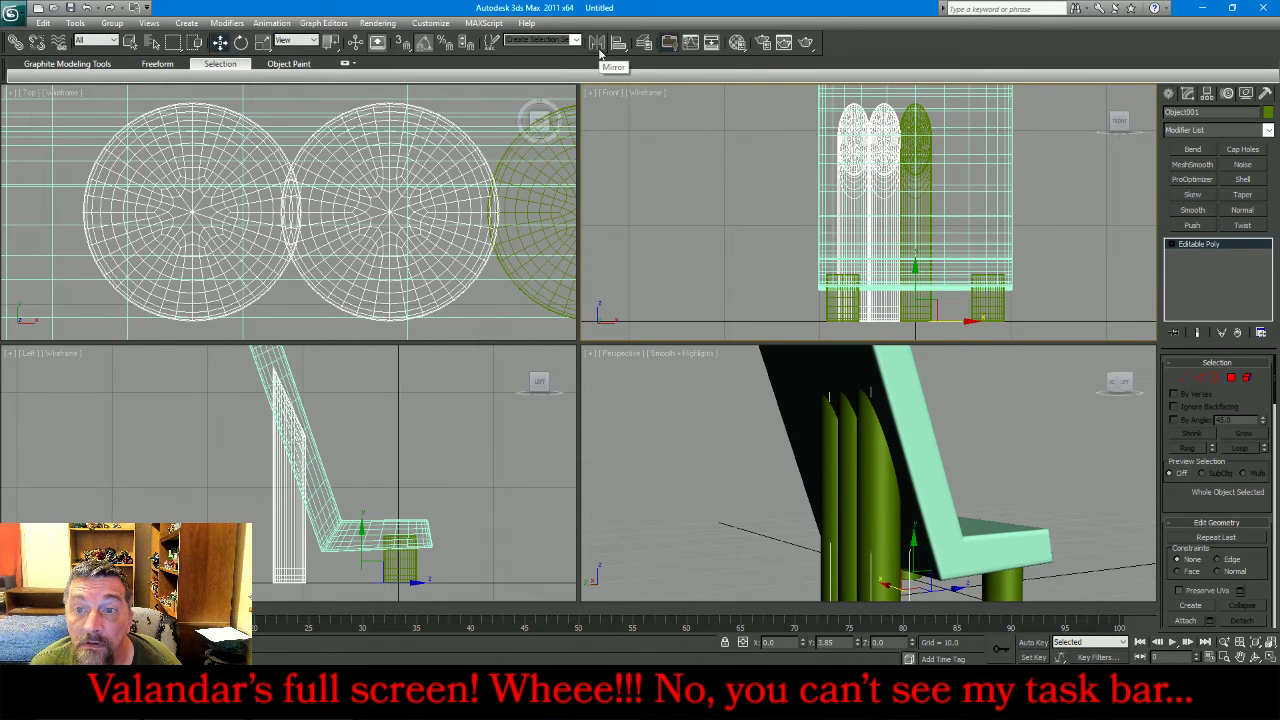
left_click(598, 46)
left_click(612, 358)
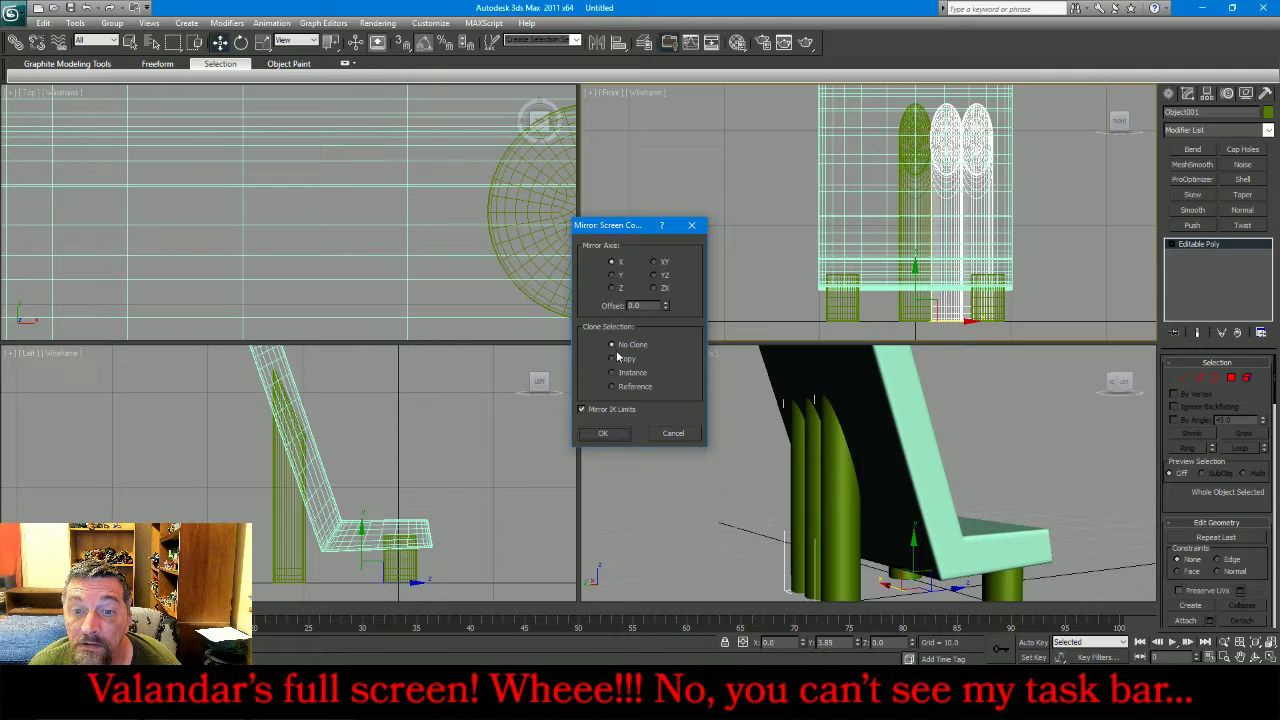
left_click(605, 433)
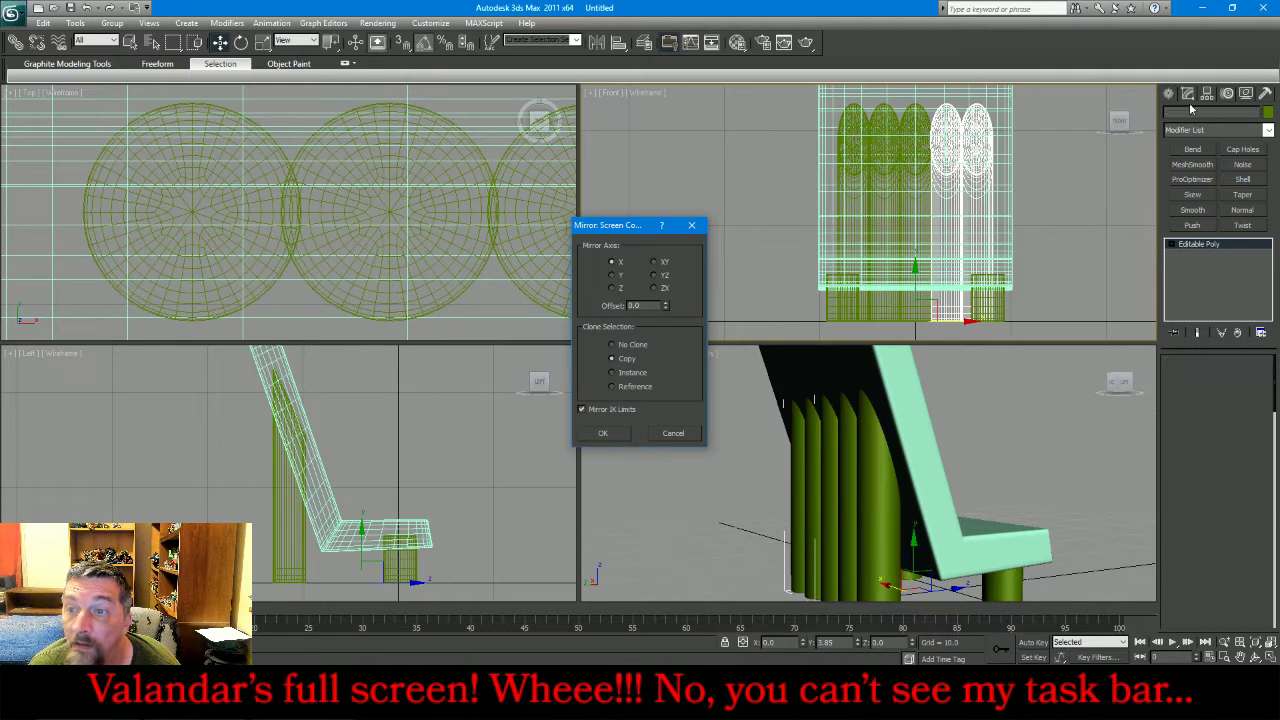
left_click(1264, 93)
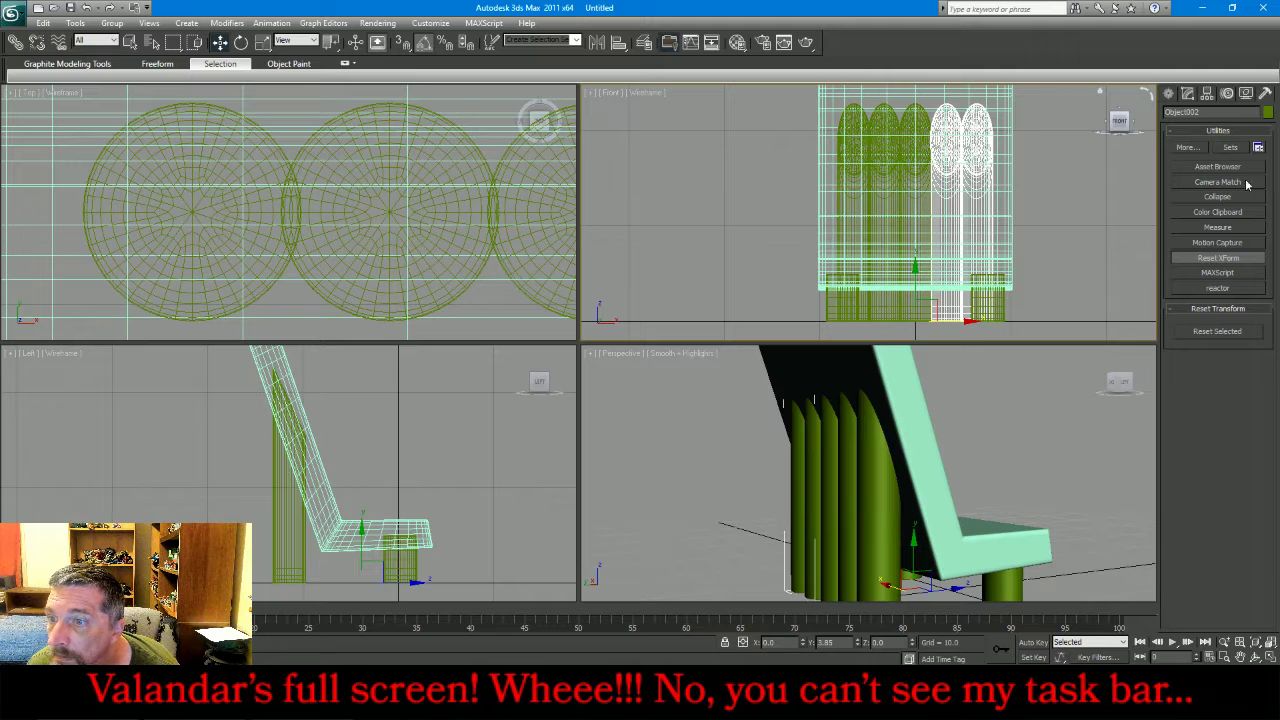
left_click(1227, 338)
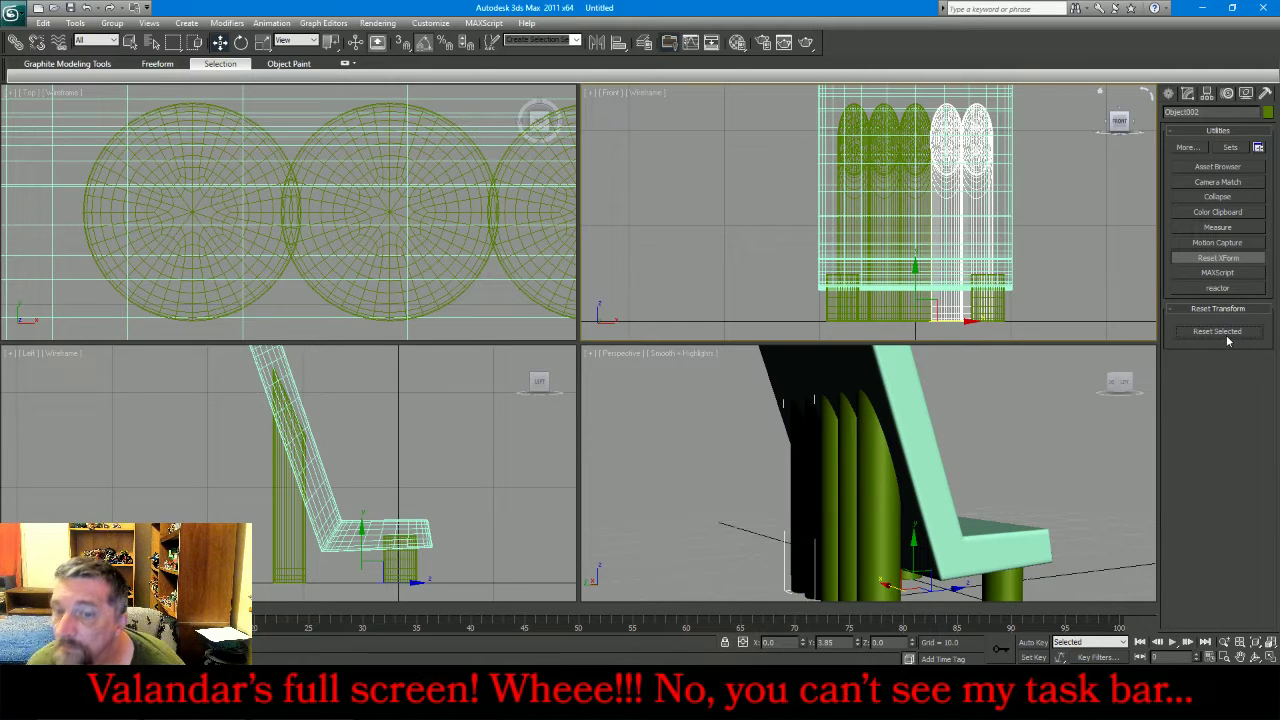
- Flip the normals of the mirrored rear leg pair, collapse its modifier stack into an editable poly, and deselect it
left_click(1187, 93)
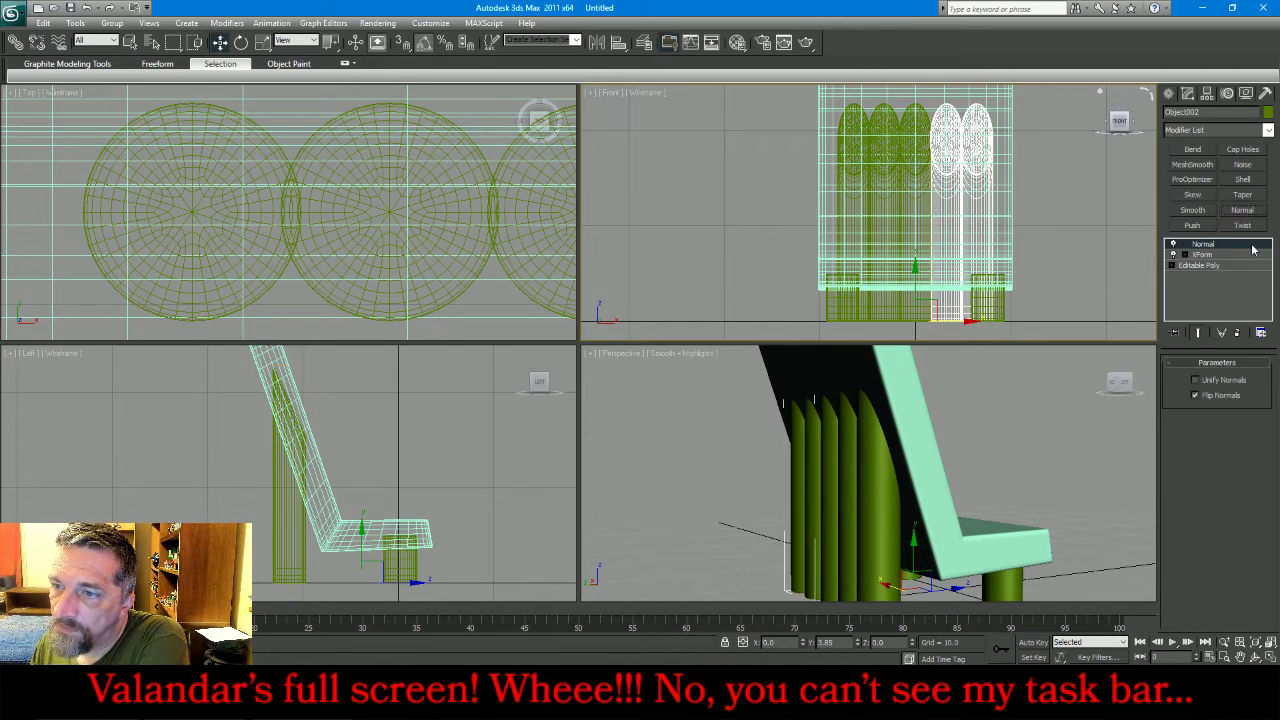
right_click(1252, 246)
left_click(1215, 377)
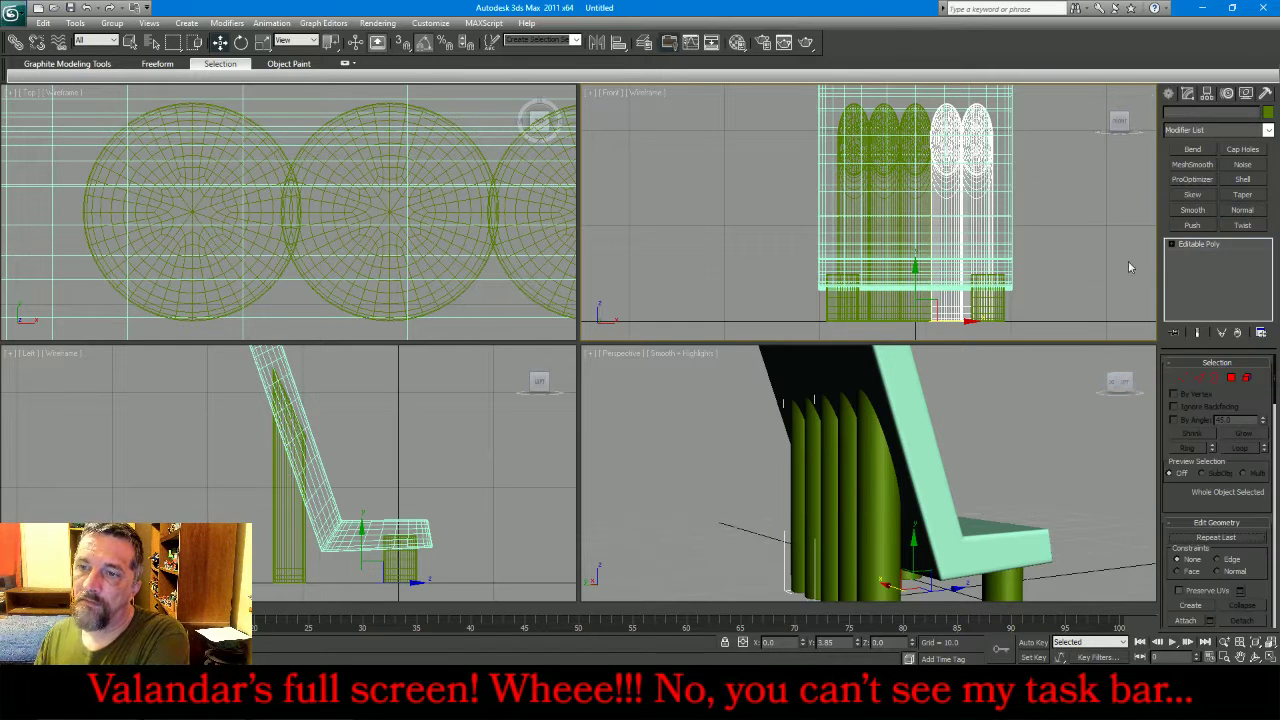
left_click(1095, 238)
- Select the bench's seat-and-back body together with all of its front and rear legs
key("ctrl+shift+z")
scroll(1006, 443, "down", 6)
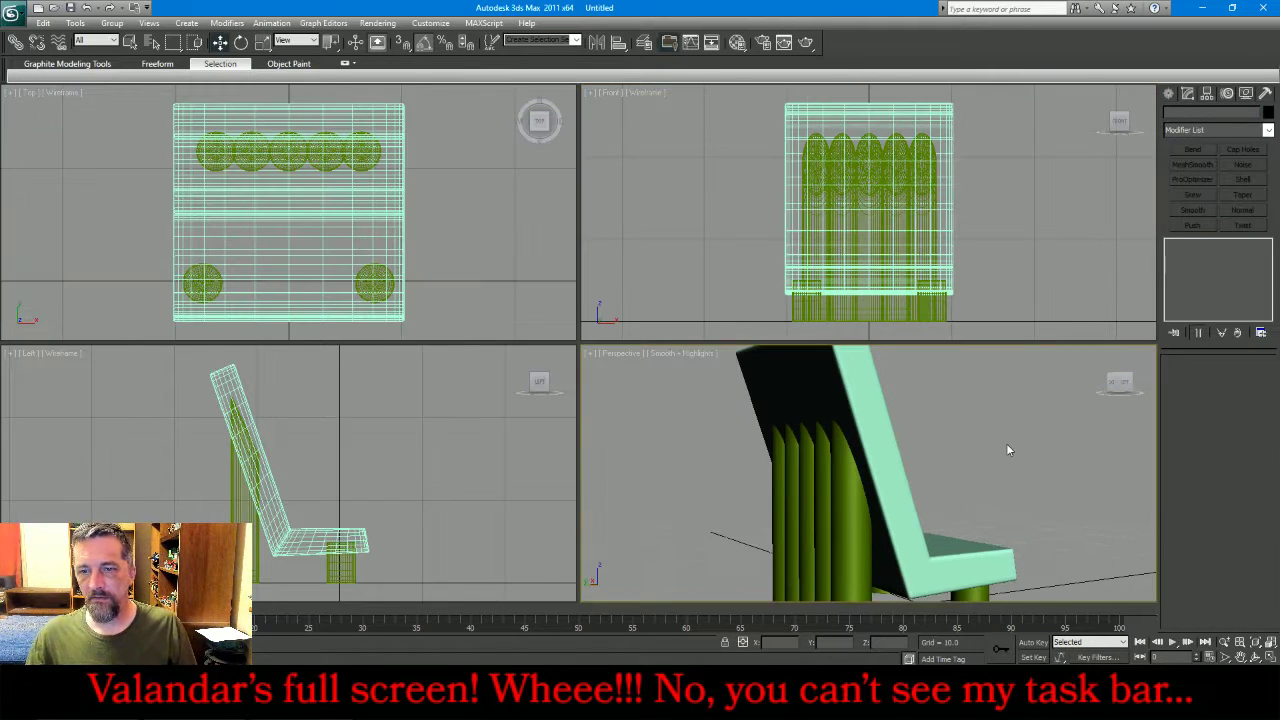
left_click(1254, 657)
left_click_drag(940, 476, 772, 484)
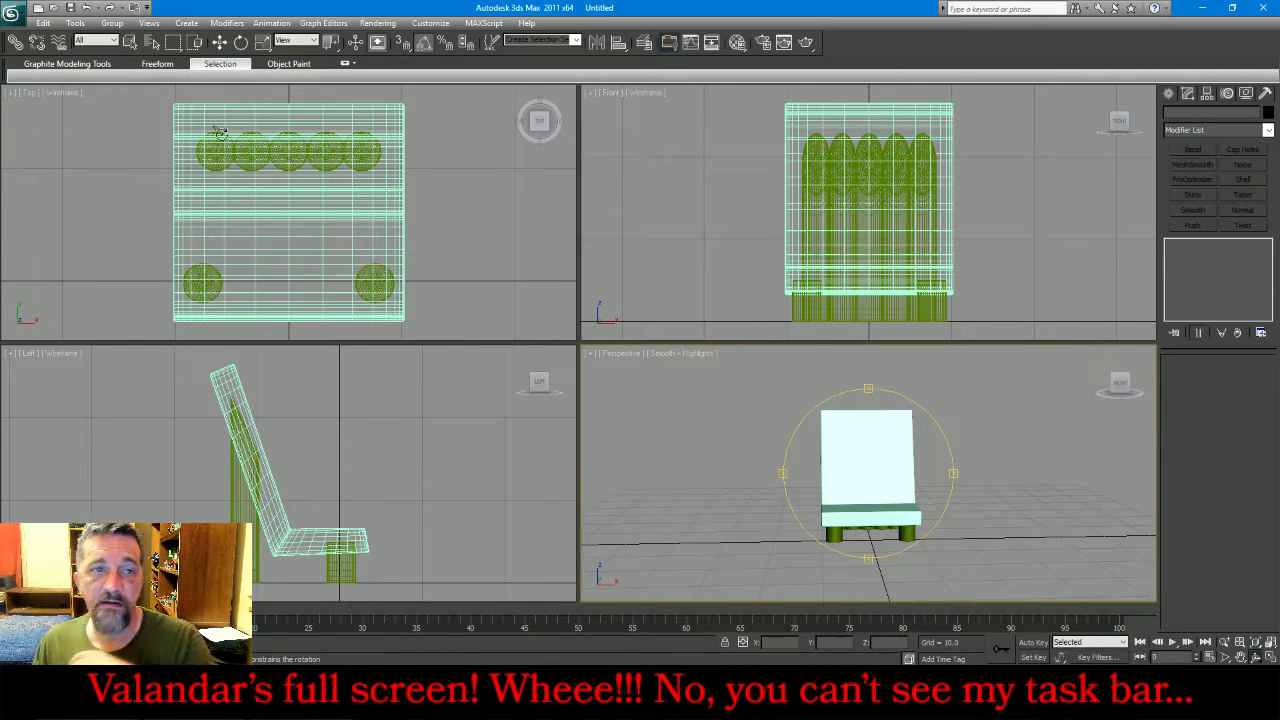
left_click(132, 44)
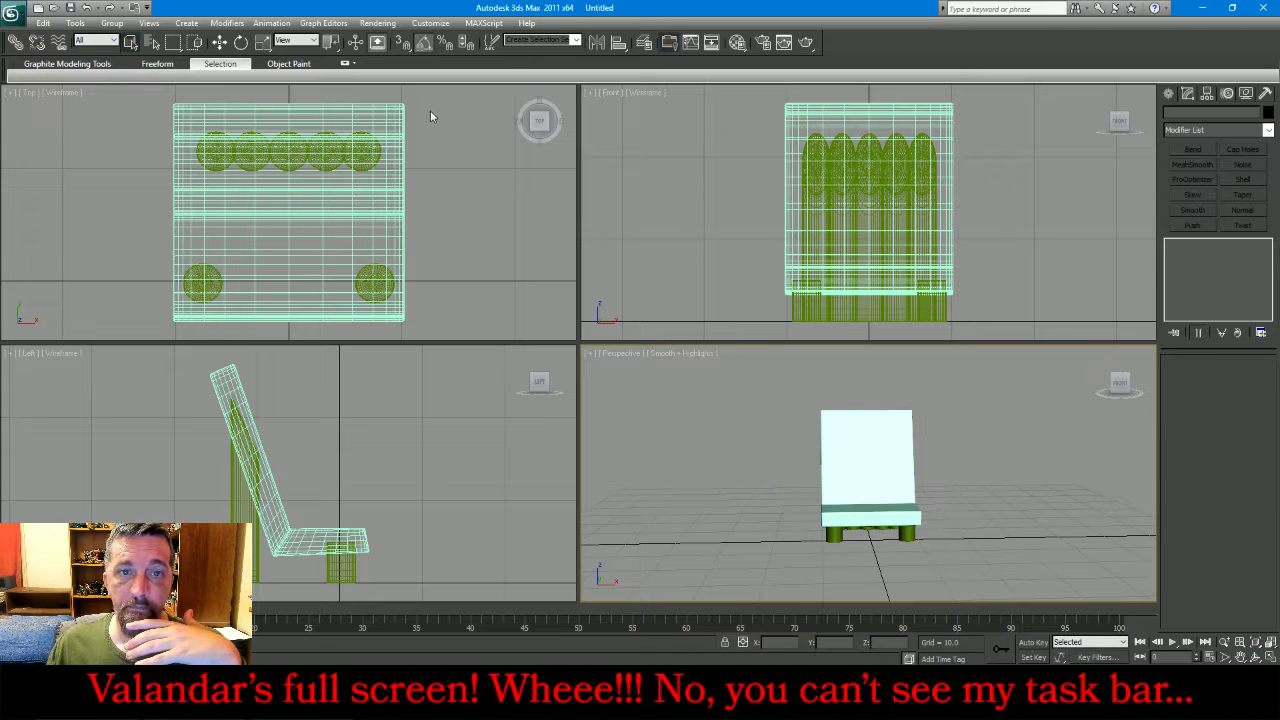
left_click_drag(430, 117, 40, 323)
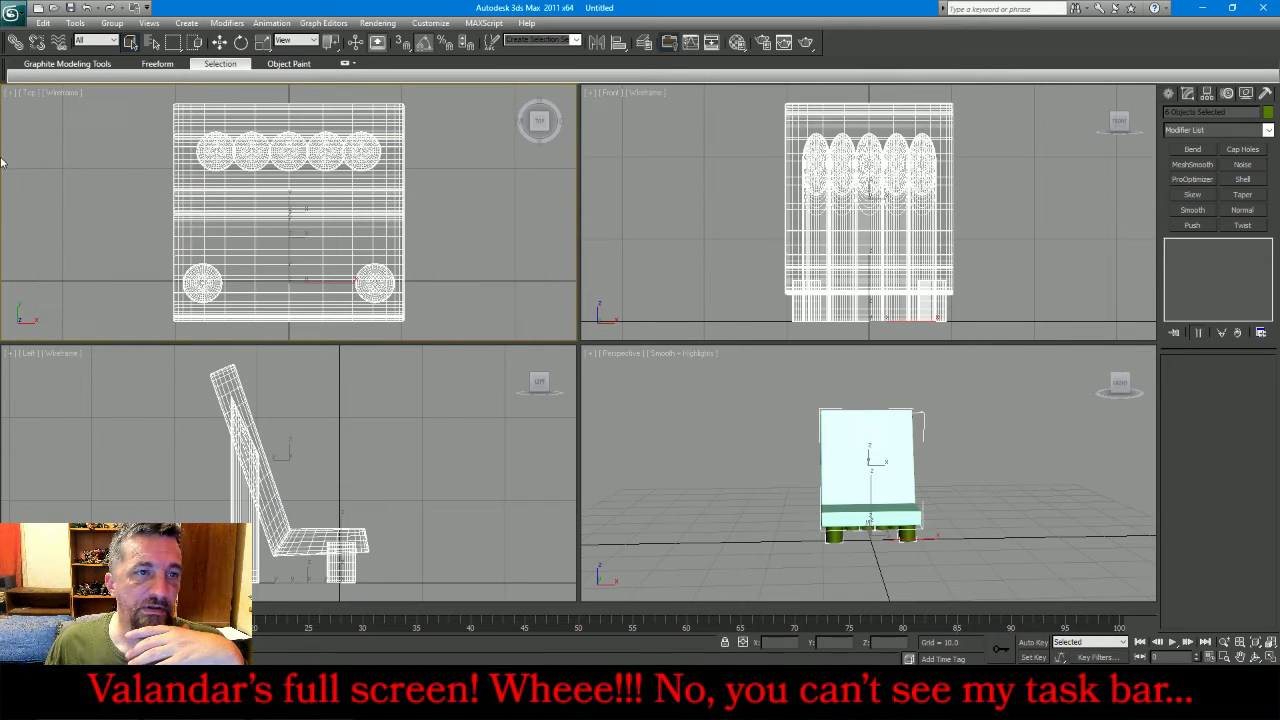
- Export the selected bench parts as an OBJ file named spotterbench in the Crew folder, and delete them from the scene
left_click(11, 12)
mouse_move(91, 224)
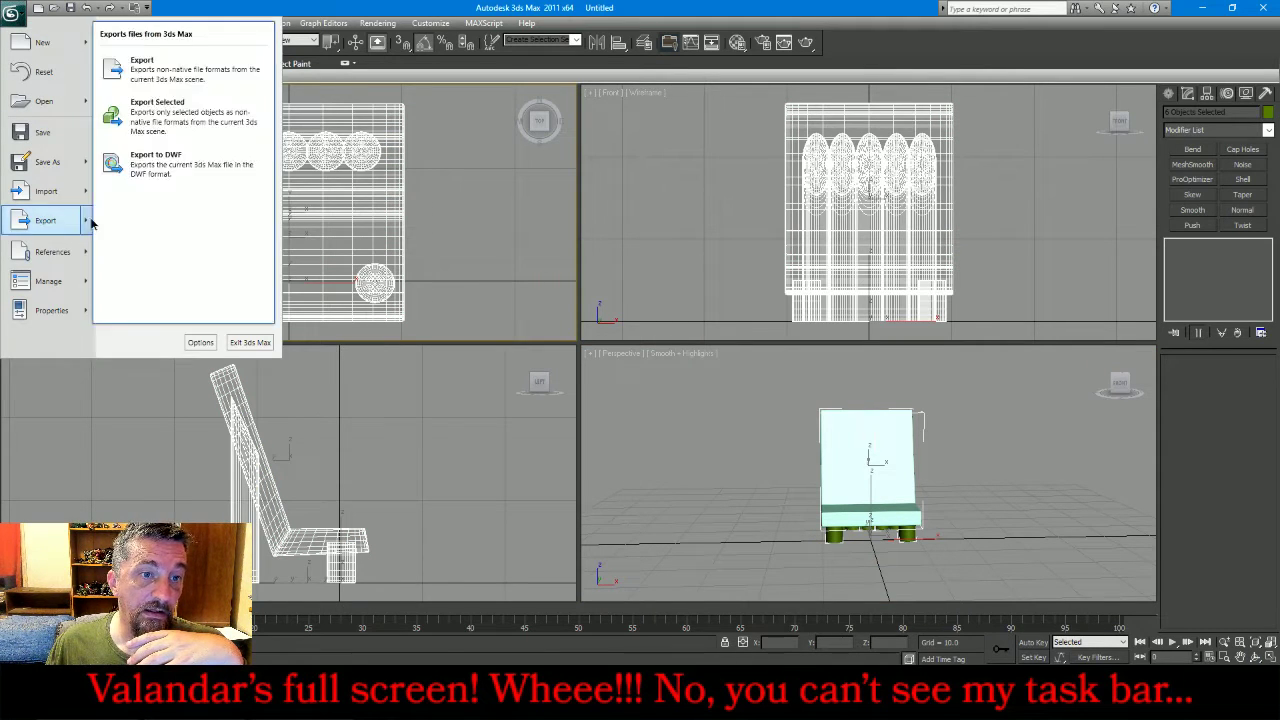
left_click(157, 110)
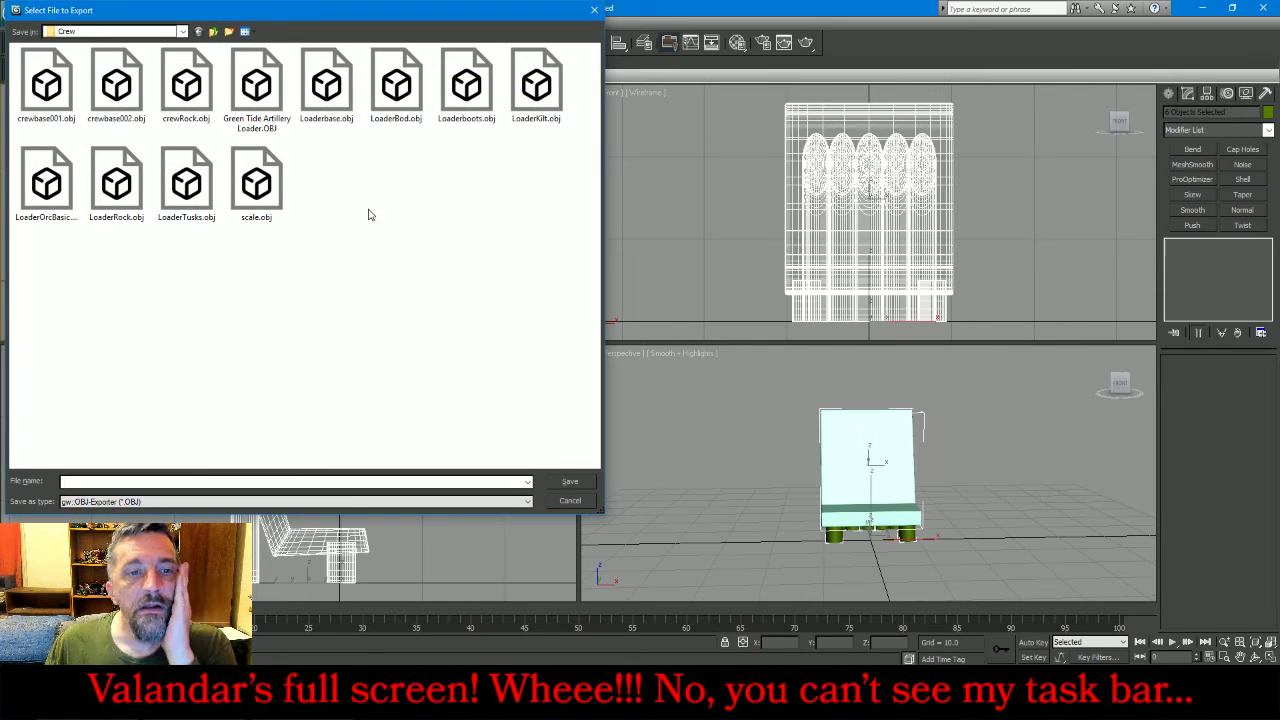
type("spo")
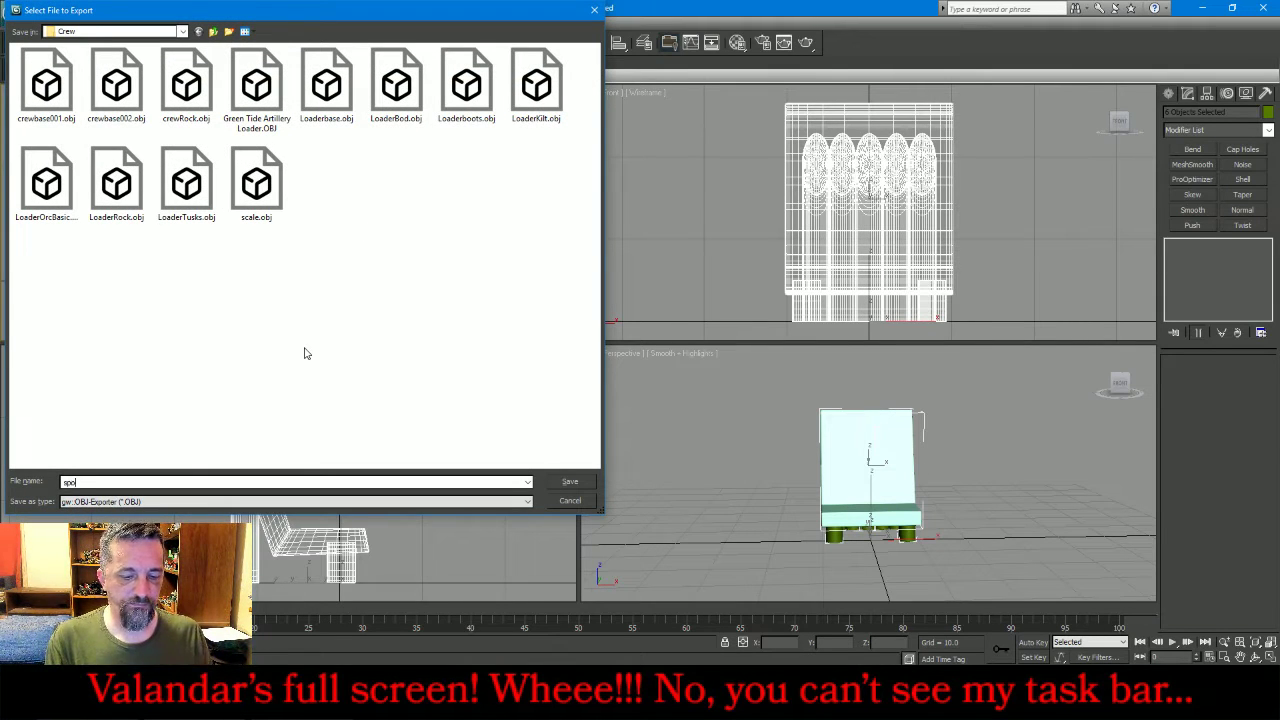
type("tterbench")
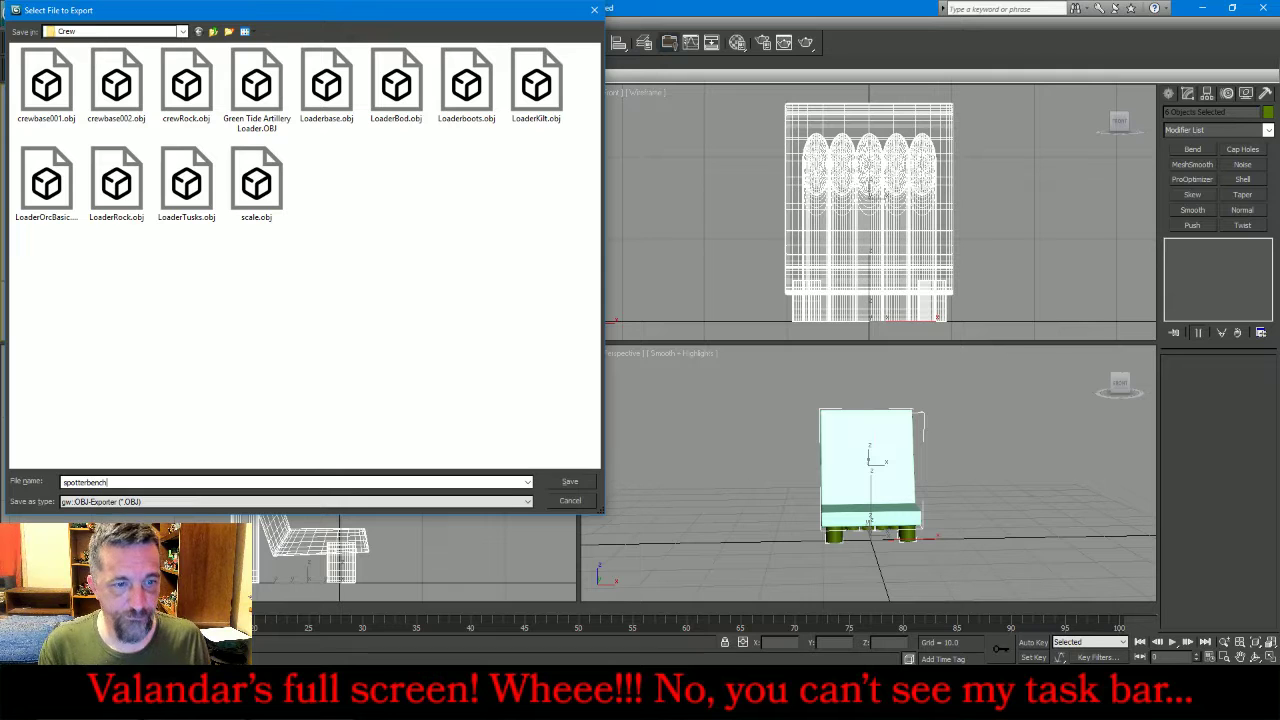
key("Return")
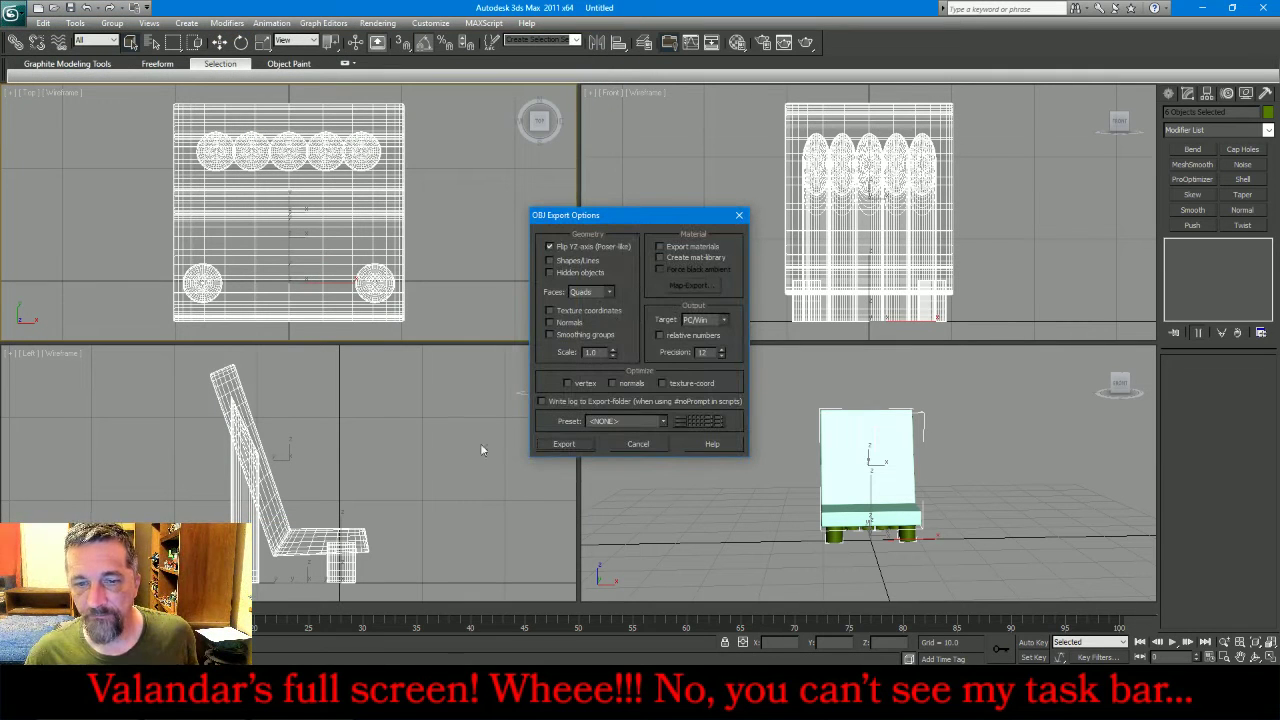
left_click(563, 444)
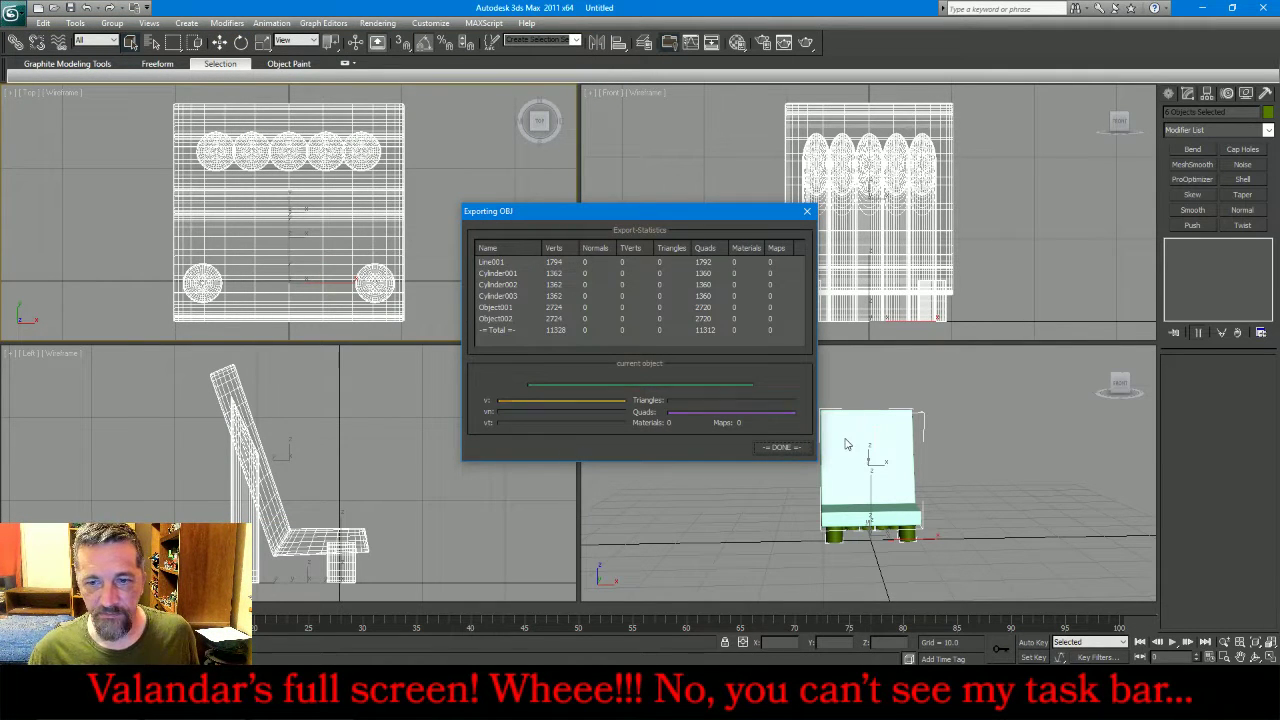
left_click(785, 447)
key("Delete")
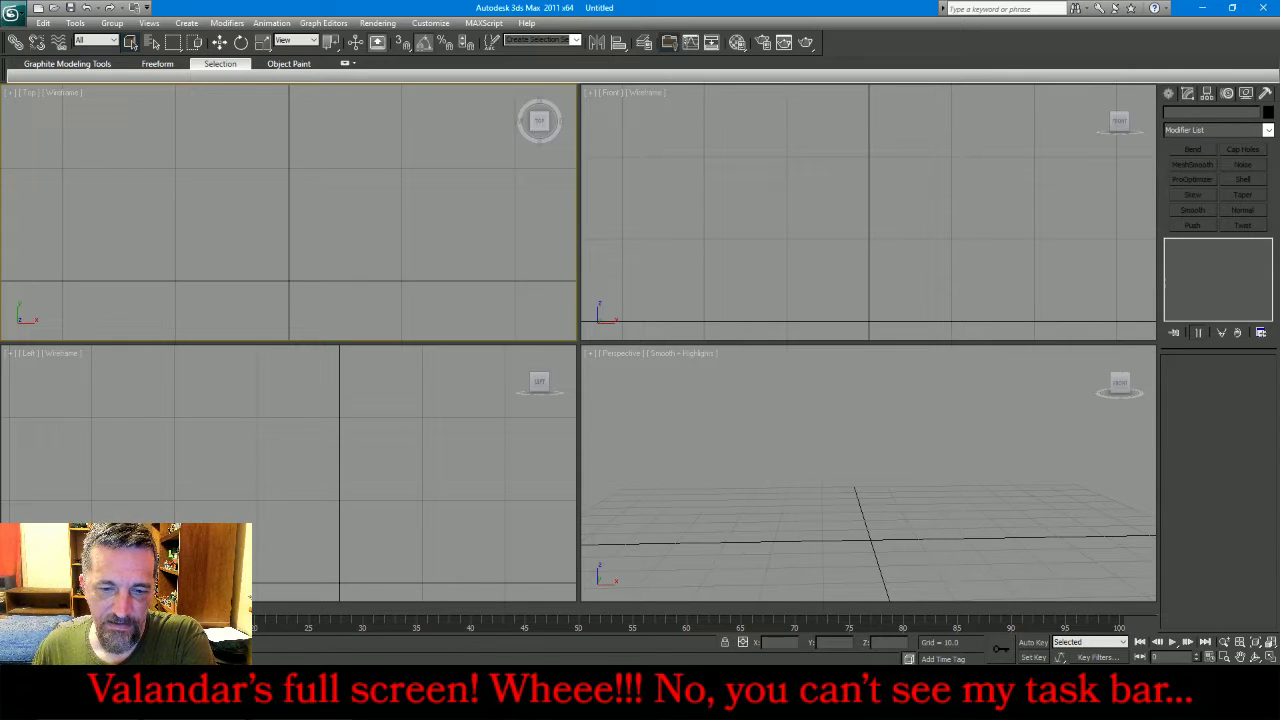
- Switch to UVLayout and load spotterbench.obj from !!OrkHorde/WarMachines/Crew as a Poly mesh with new UVs
key("alt+Tab")
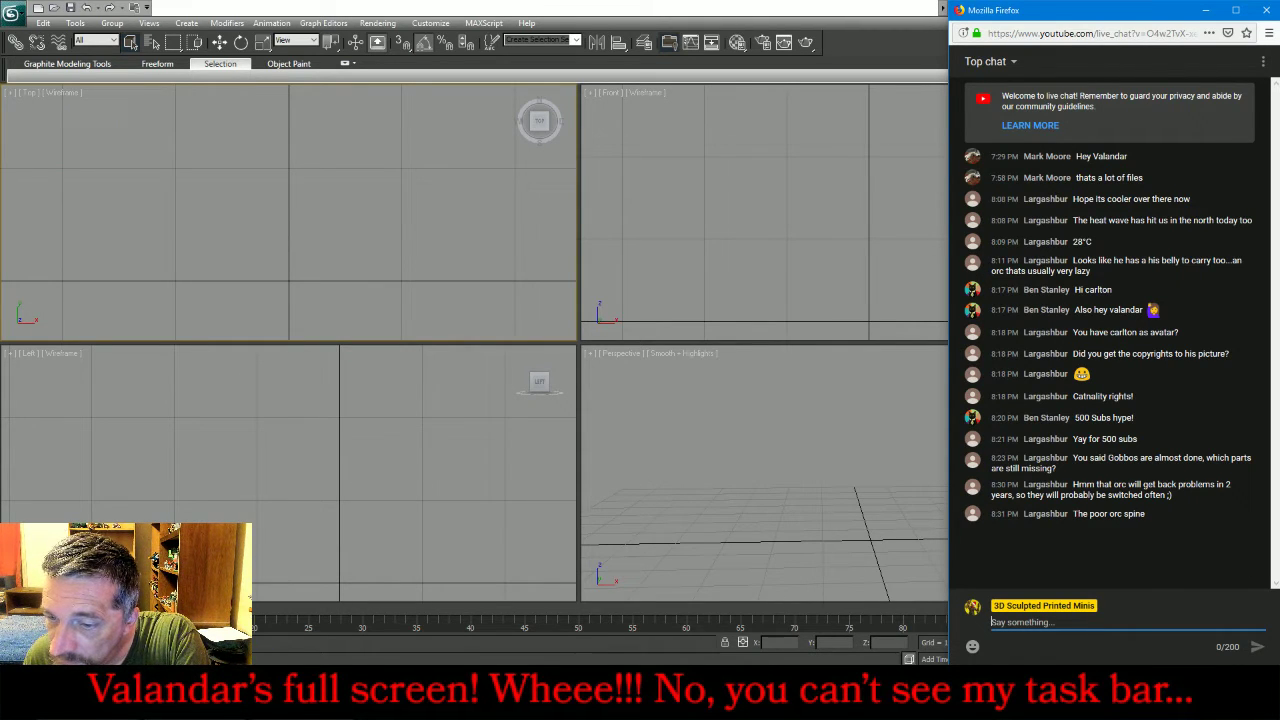
left_click(1102, 628)
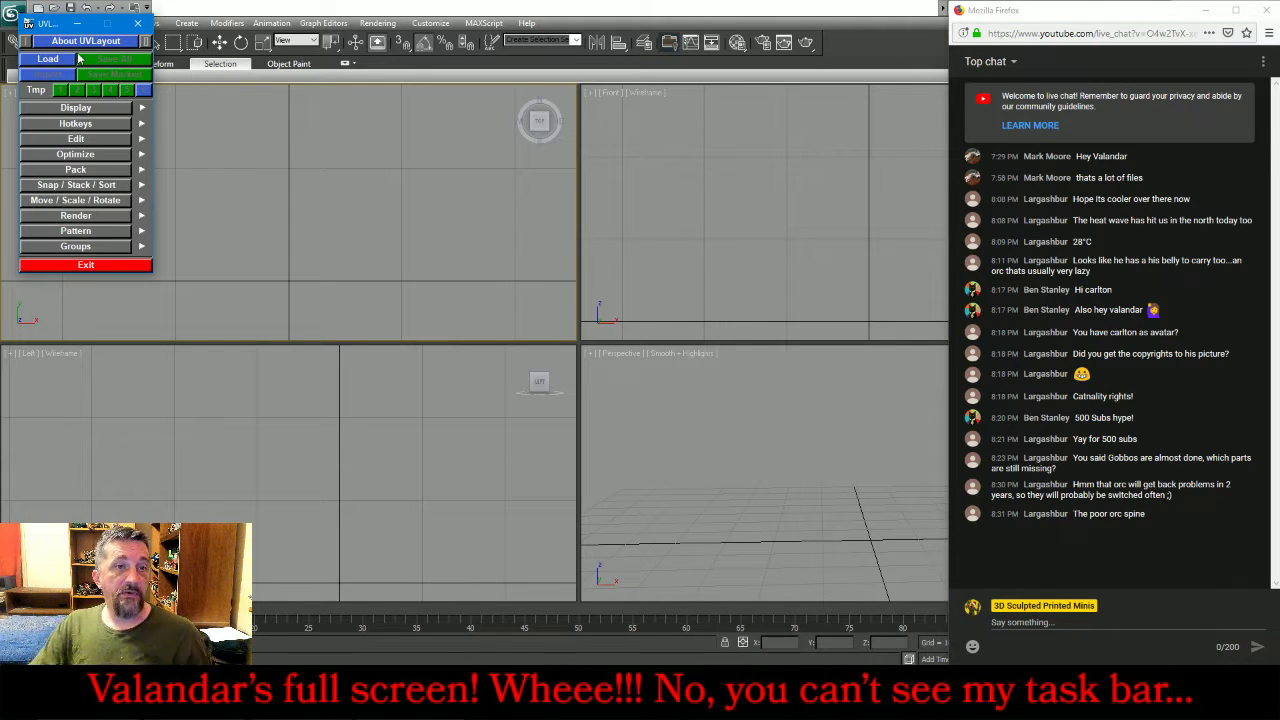
left_click(56, 59)
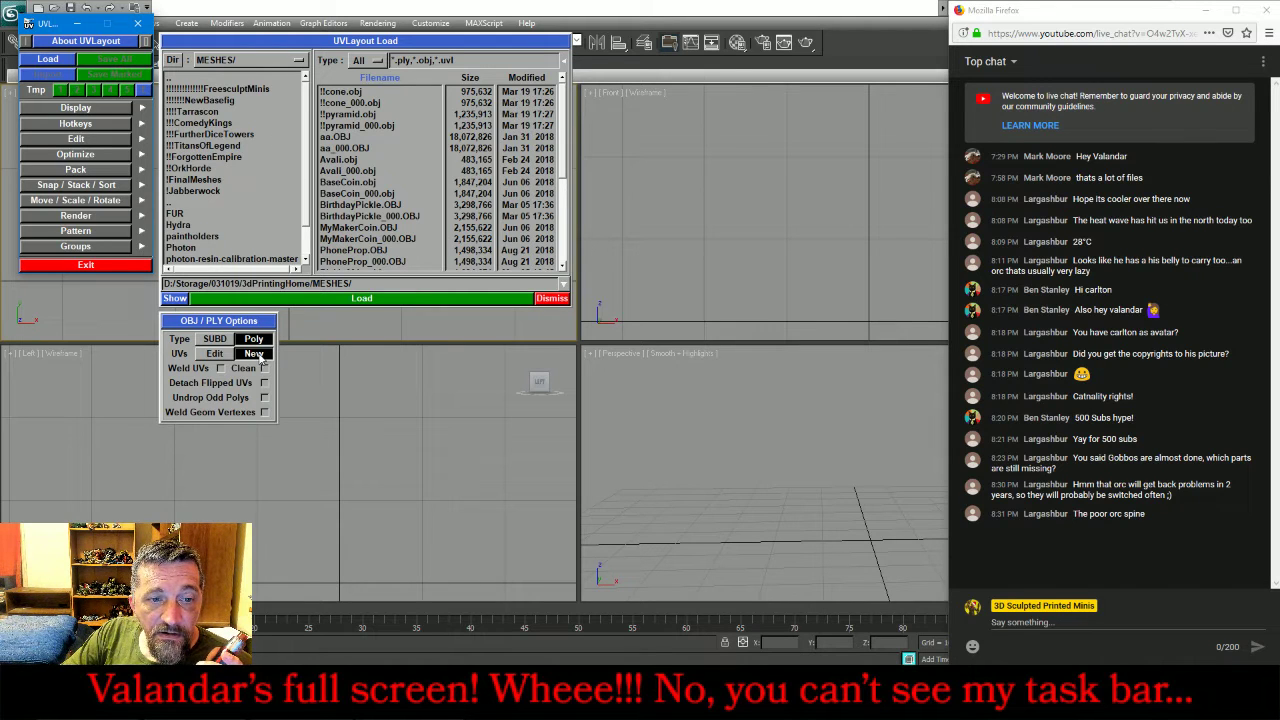
double_click(225, 170)
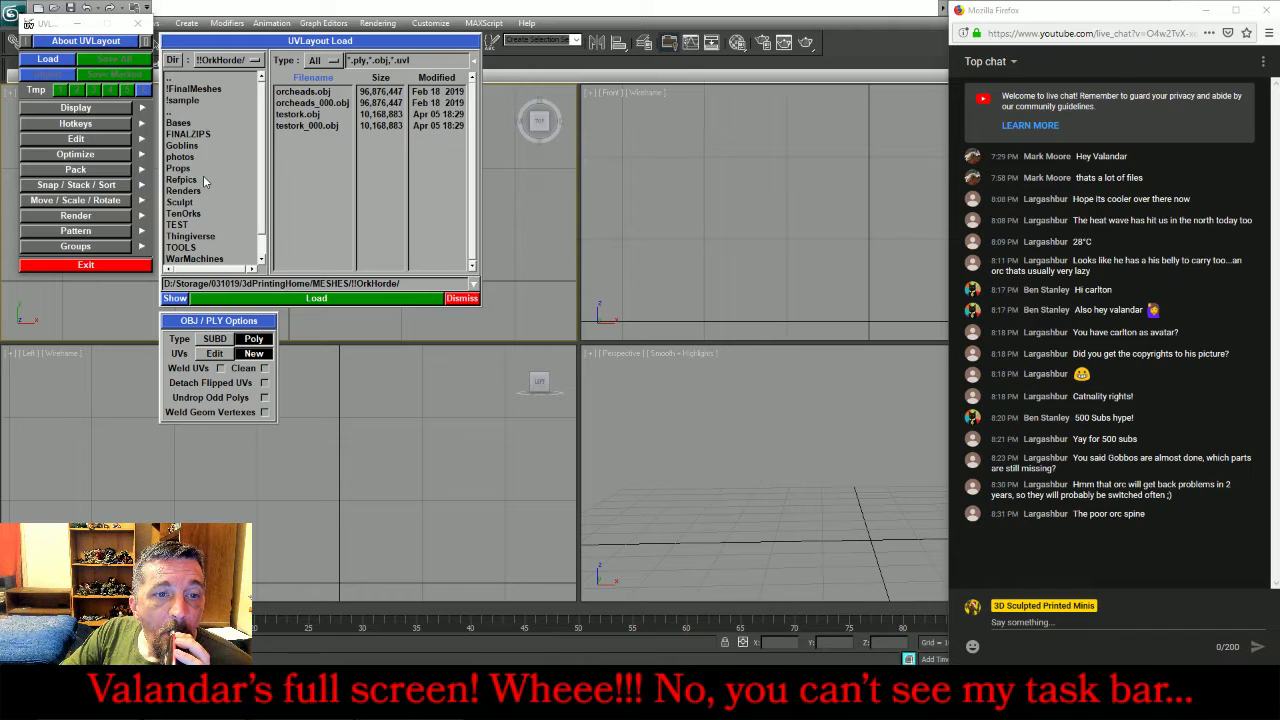
double_click(207, 259)
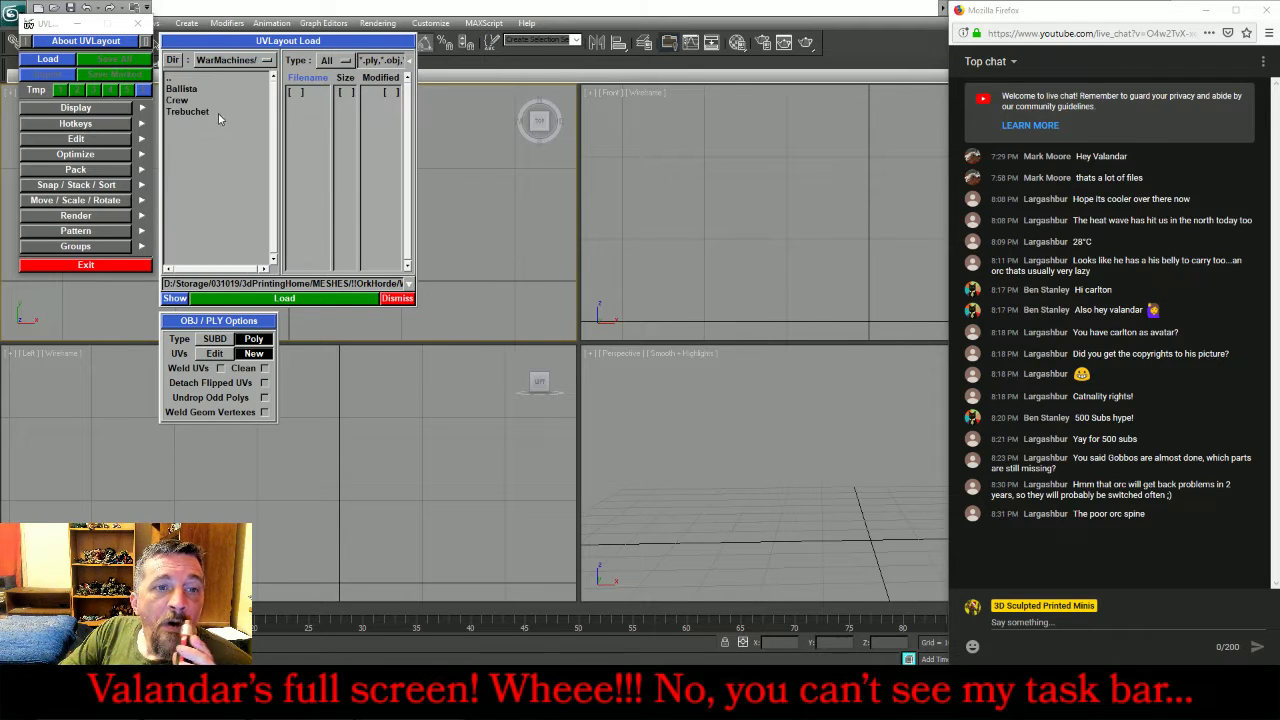
double_click(182, 100)
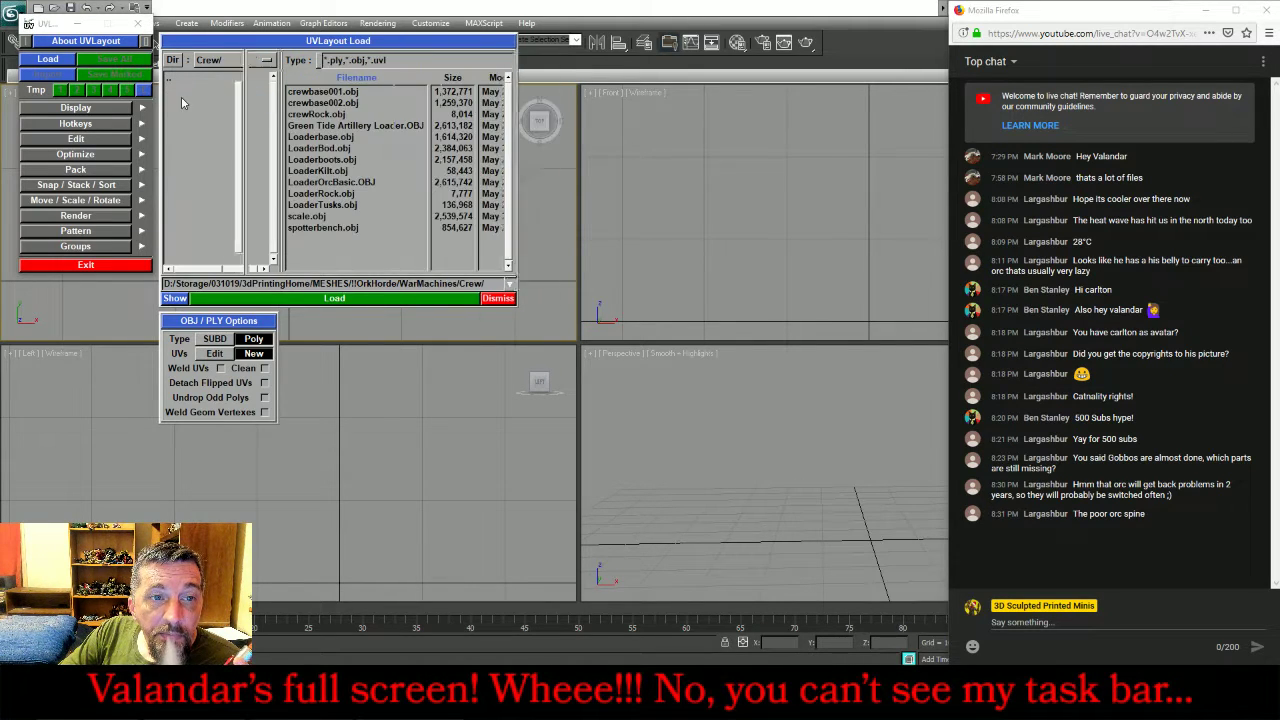
double_click(270, 230)
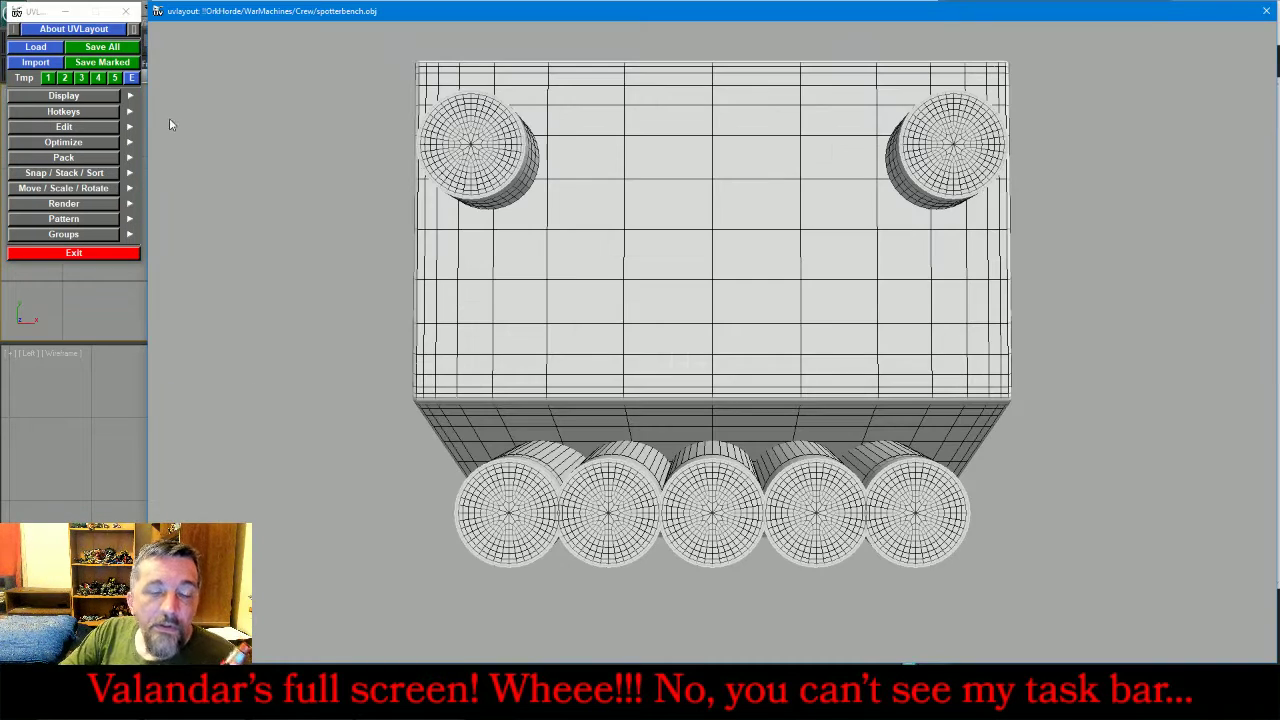
- Mark cut seams along the edges meeting at the two front corners of the seat on one side of the bench
left_click_drag(191, 142, 229, 178)
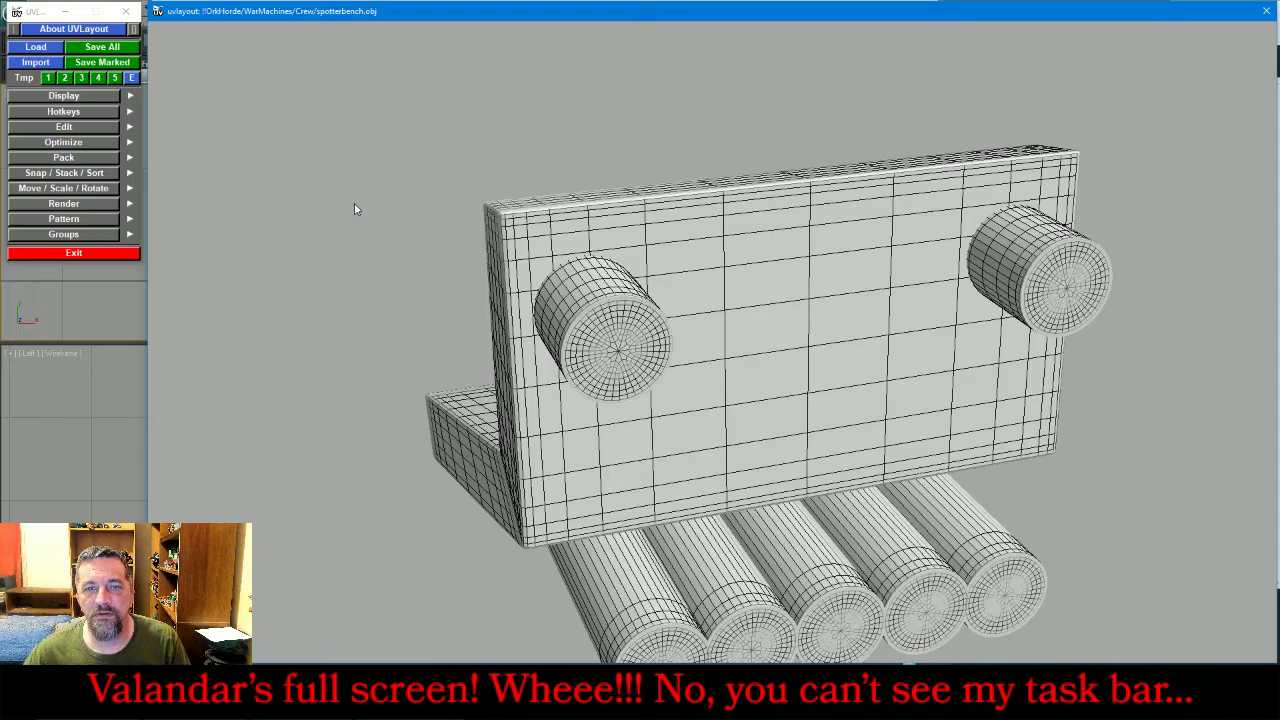
right_click_drag(354, 204, 431, 233)
right_click_drag(663, 233, 665, 263)
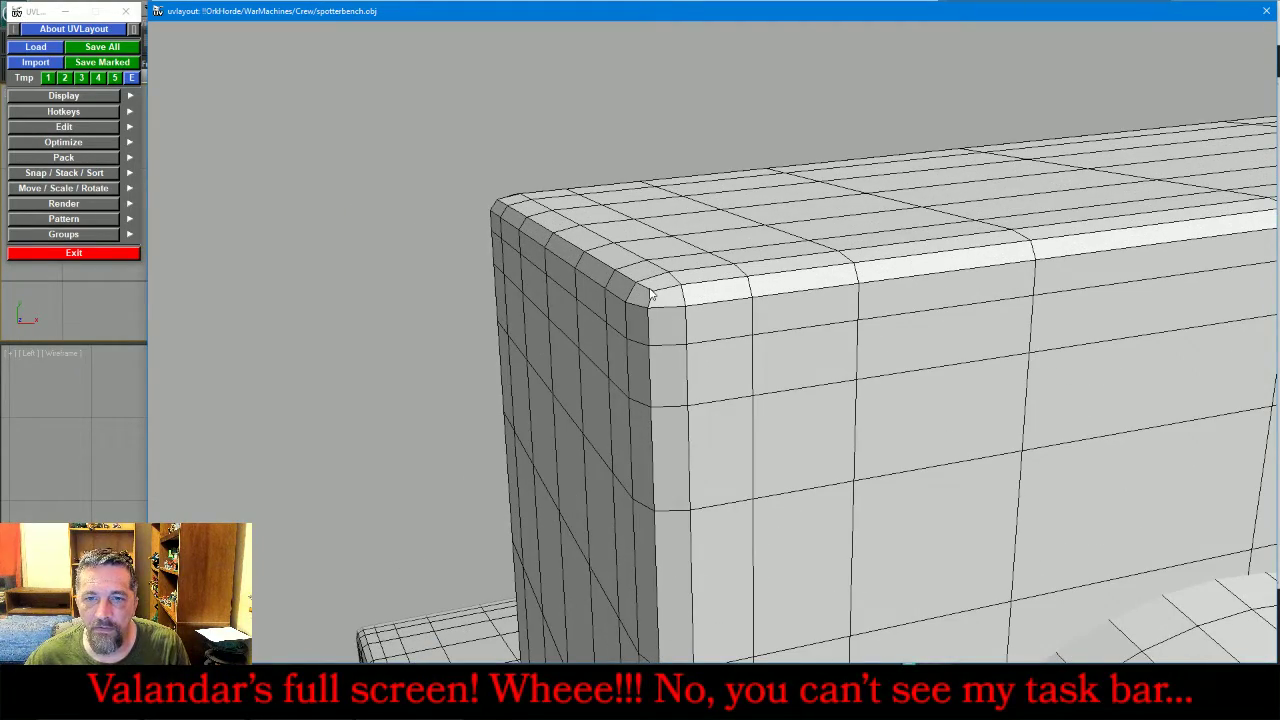
key("c")
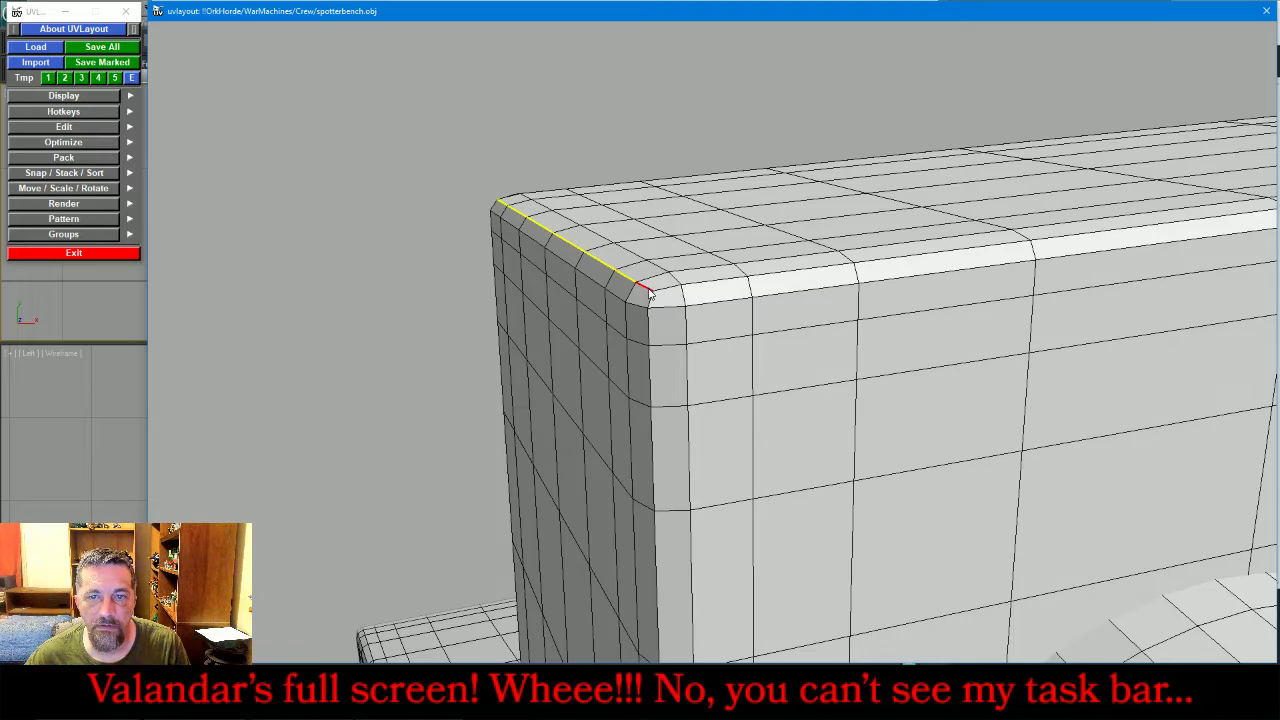
key("c")
key("c")
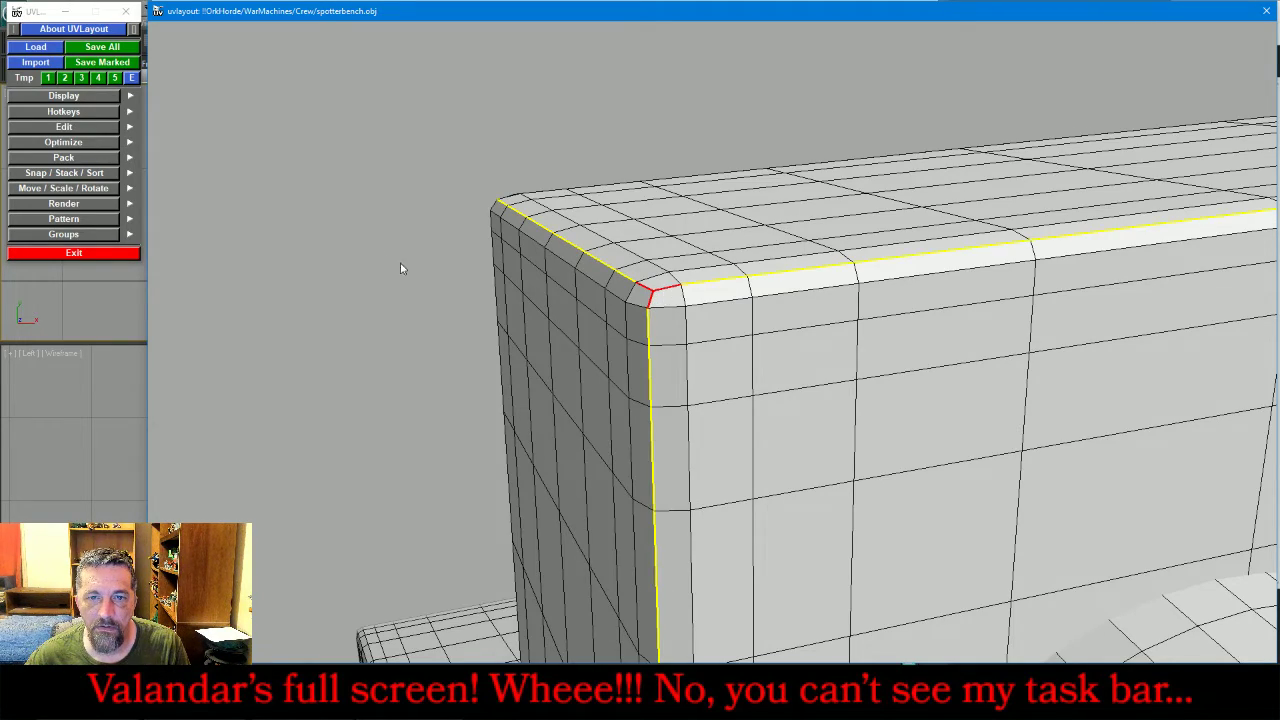
left_click_drag(400, 265, 522, 222)
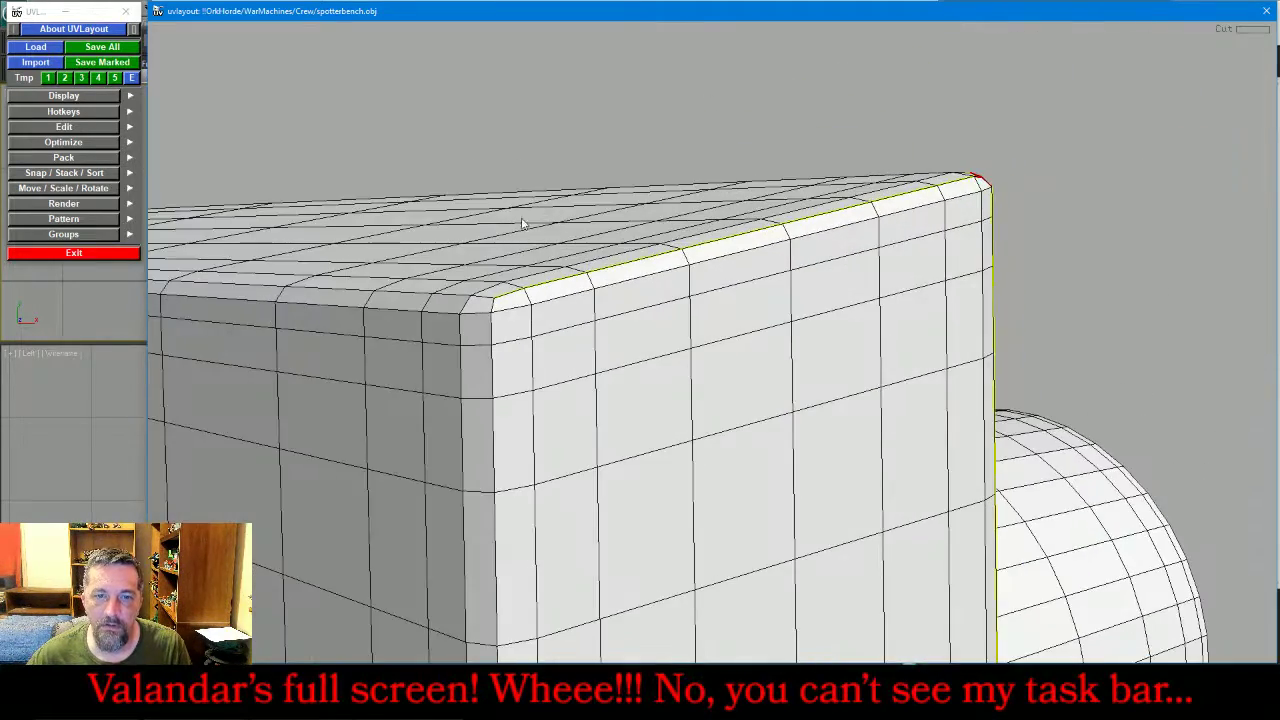
key("c")
scroll(600, 270, "down", 6)
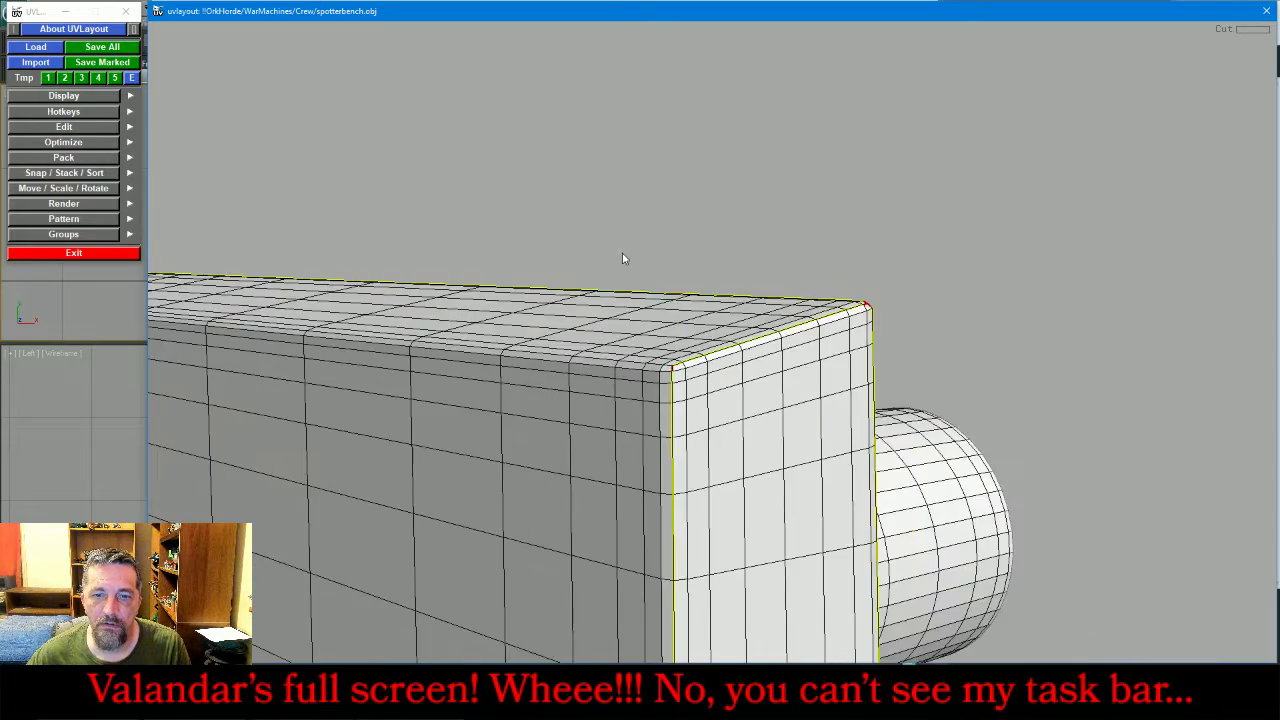
- Mark a cut seam on the same side panel's end edge at the top of the backrest
middle_click_drag(772, 372, 856, 211)
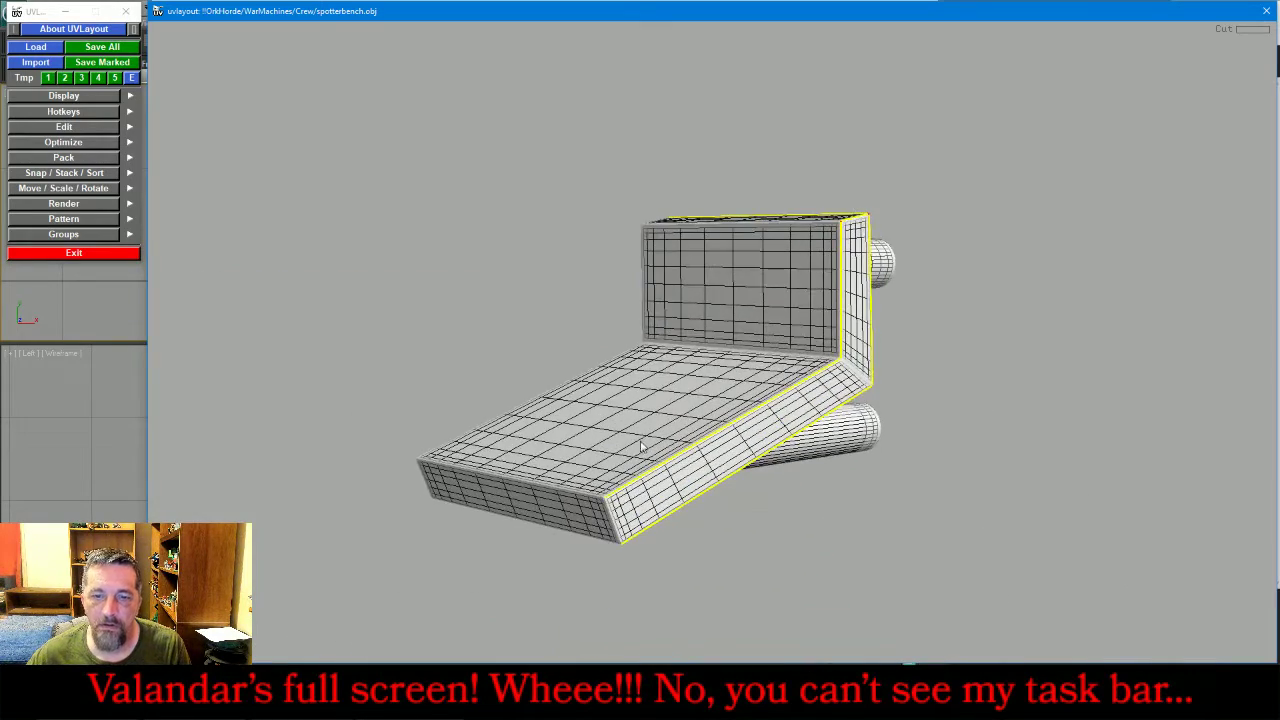
scroll(586, 562, "up", 1)
scroll(587, 564, "up", 3)
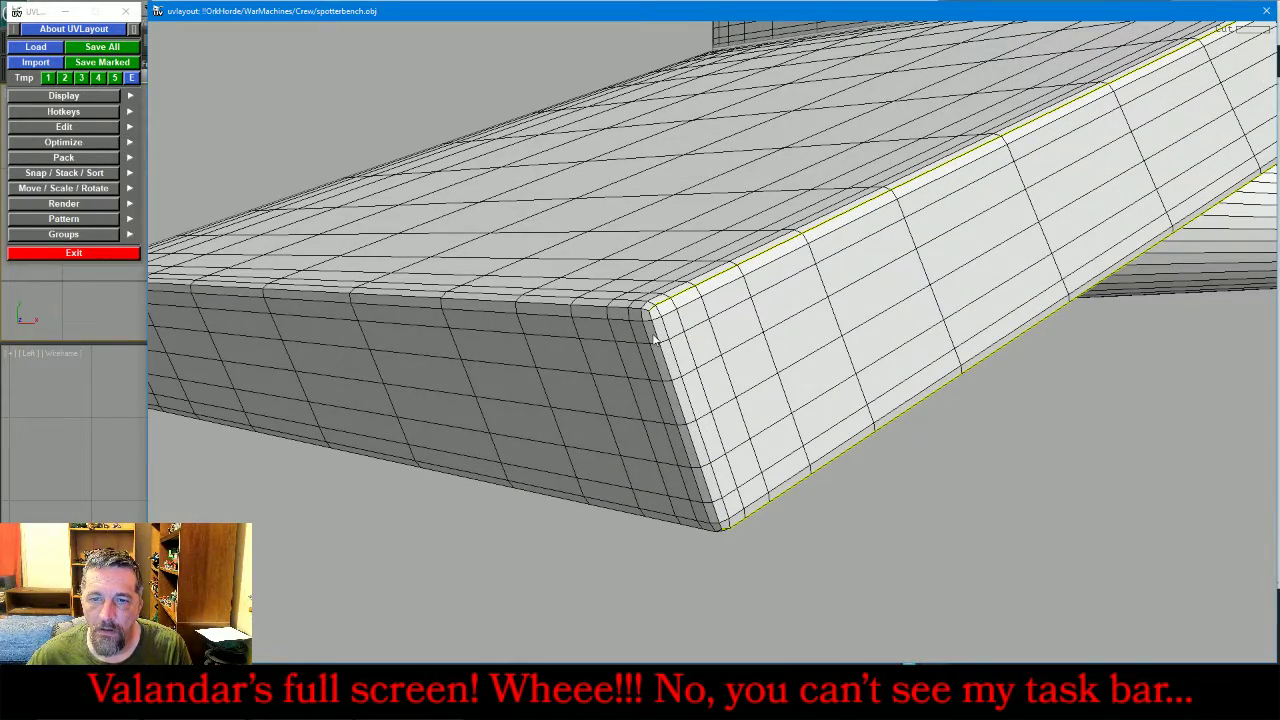
key("c")
- Mark cut seams along the edges around the backrest's top end at the opposite side of the bench
left_click_drag(589, 529, 710, 301)
left_click_drag(847, 267, 1124, 438)
key("c")
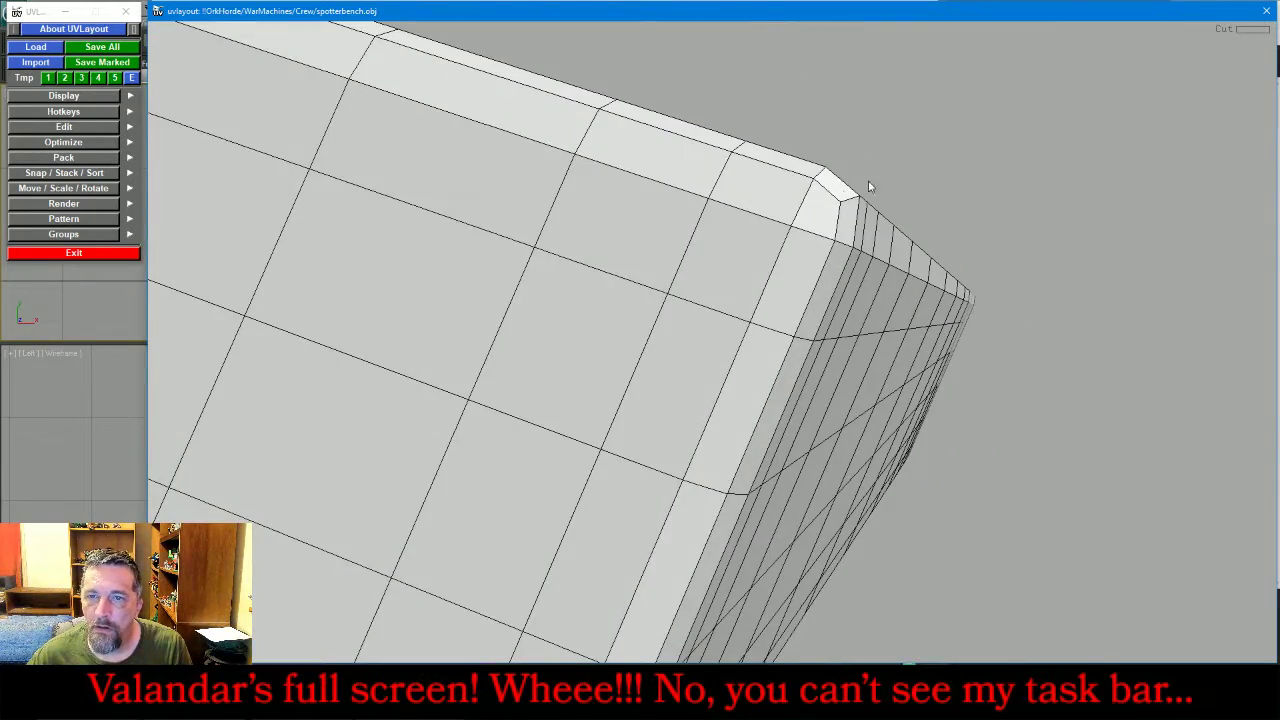
key("c")
key("c")
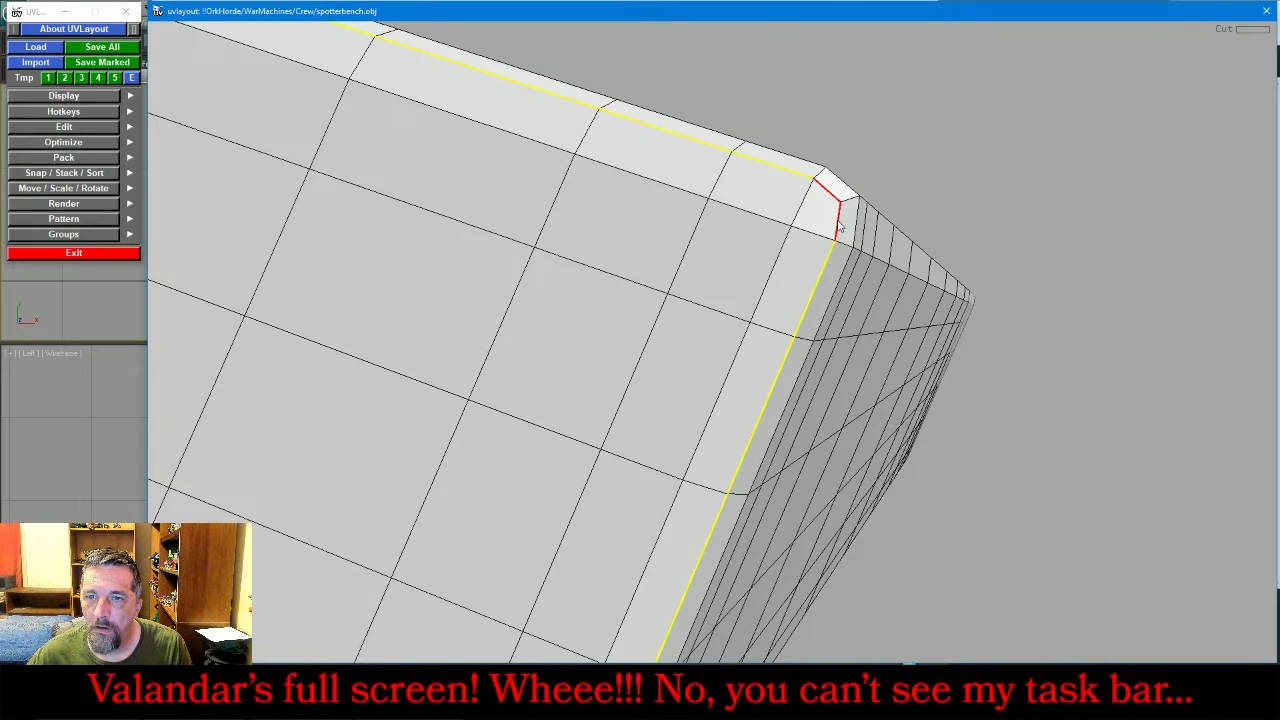
left_click_drag(833, 212, 578, 550)
right_click_drag(571, 595, 597, 573)
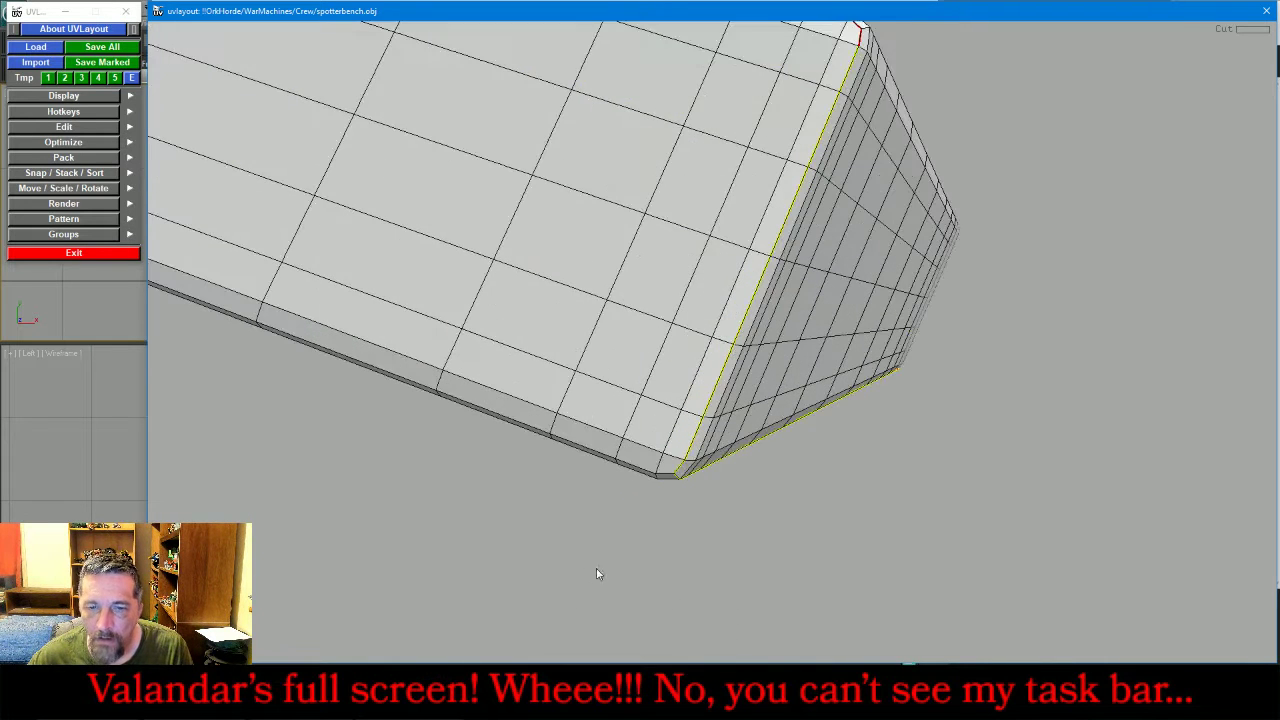
left_click_drag(681, 508, 680, 488)
key("c")
- Mark a cut seam along the opposite side panel's short edge at the front end of the seat
left_click_drag(840, 705, 827, 612)
scroll(827, 612, "down", 5)
middle_click_drag(710, 295, 862, 480)
left_click_drag(862, 480, 875, 522)
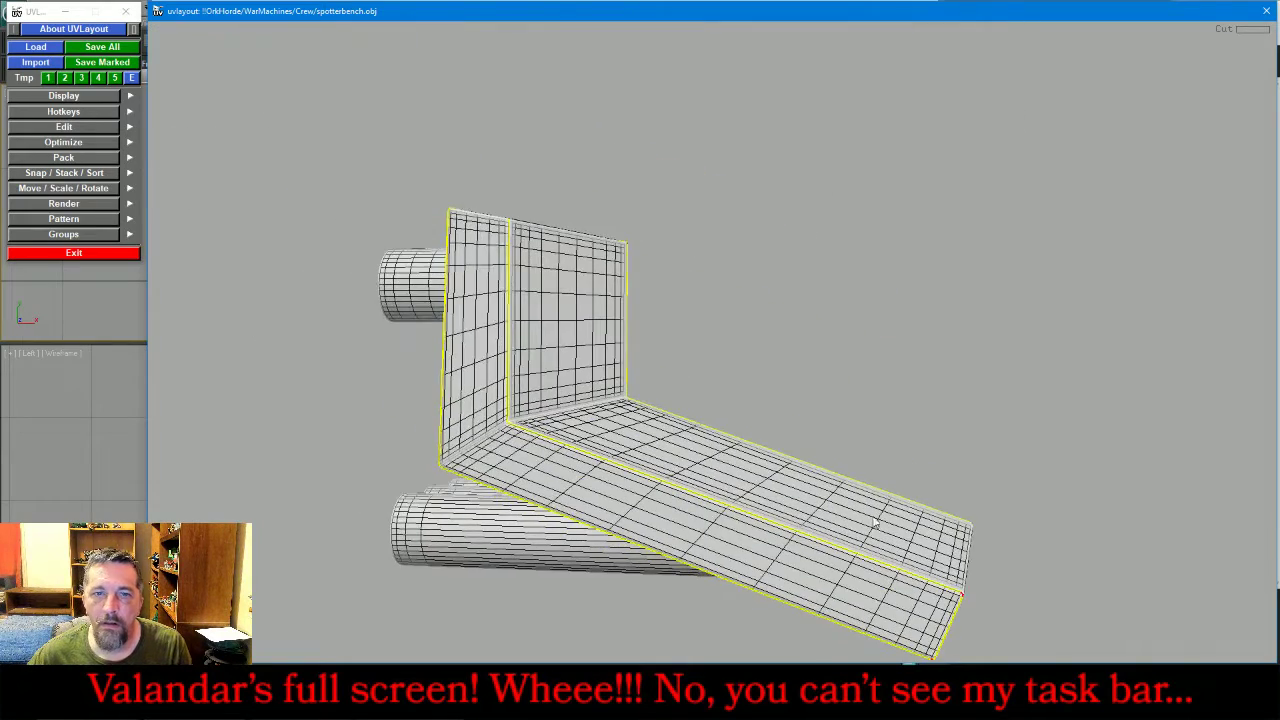
scroll(520, 143, "up", 4)
left_click_drag(434, 260, 640, 345)
scroll(683, 350, "up", 5)
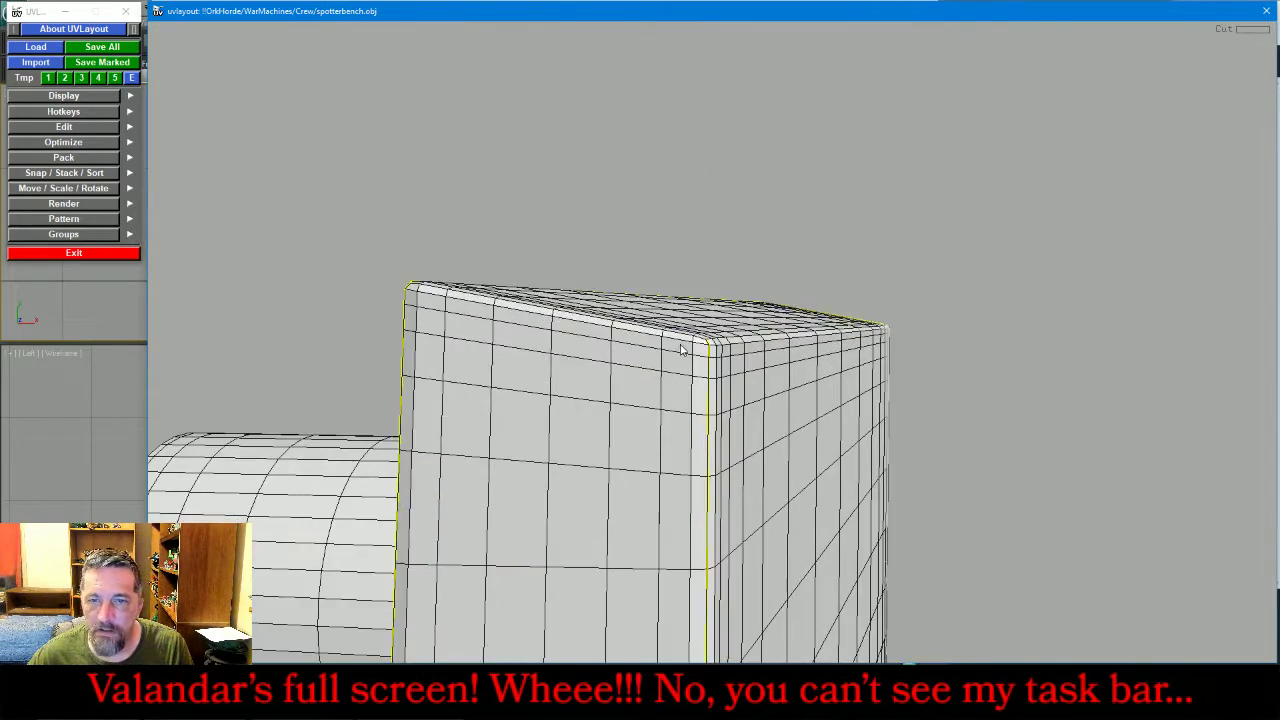
scroll(683, 349, "up", 2)
key("c")
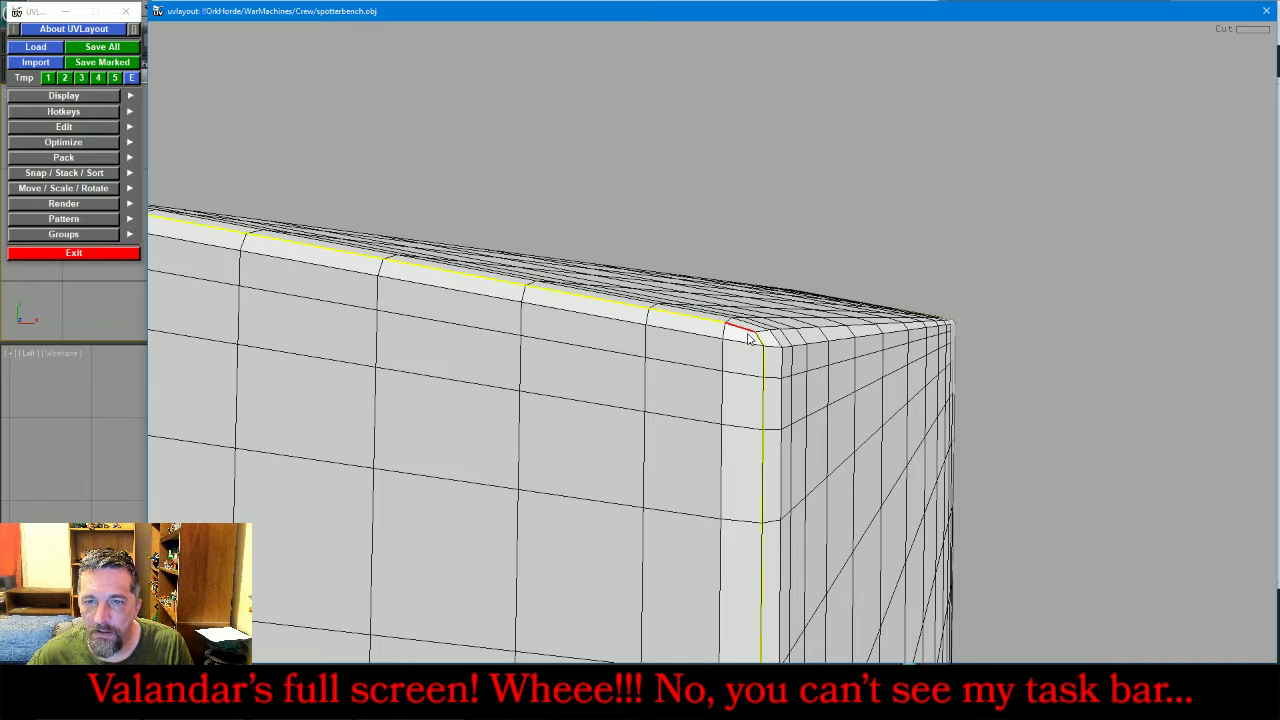
scroll(742, 333, "down", 3)
scroll(742, 333, "down", 6)
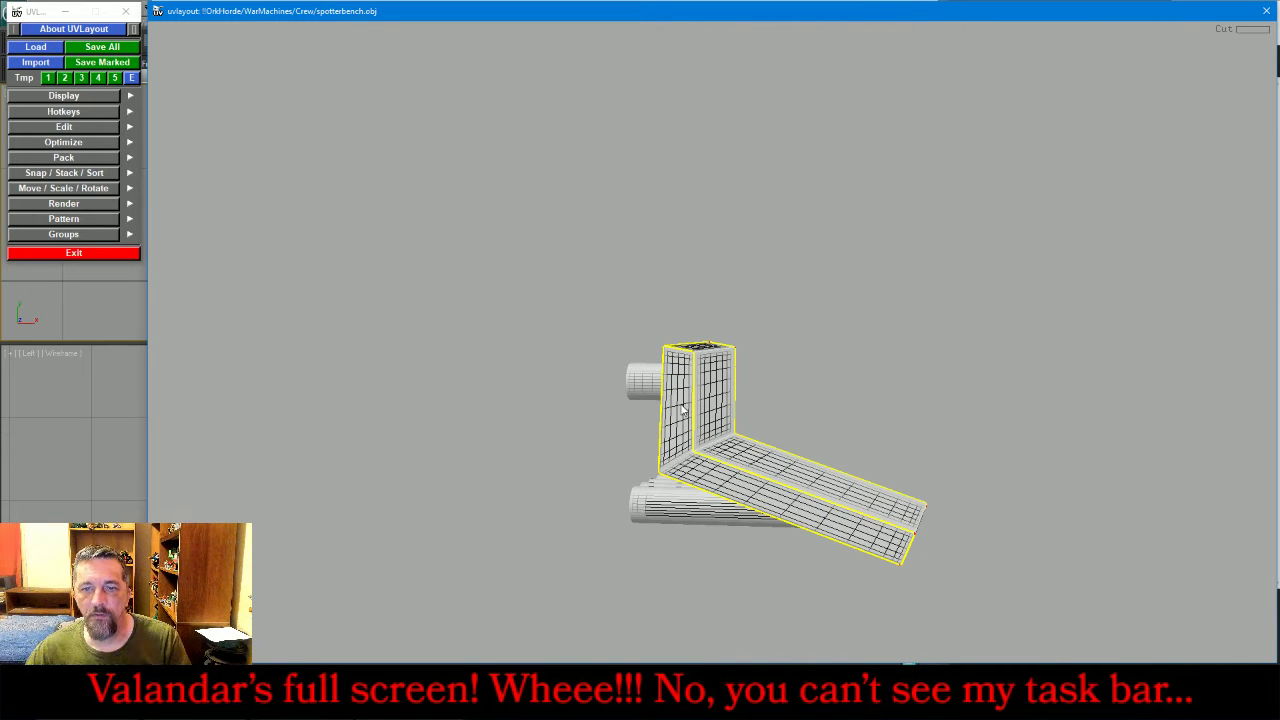
- Detach the bench's side panels along the marked seams and drop one side panel into the UV layout
key("Return")
key("Return")
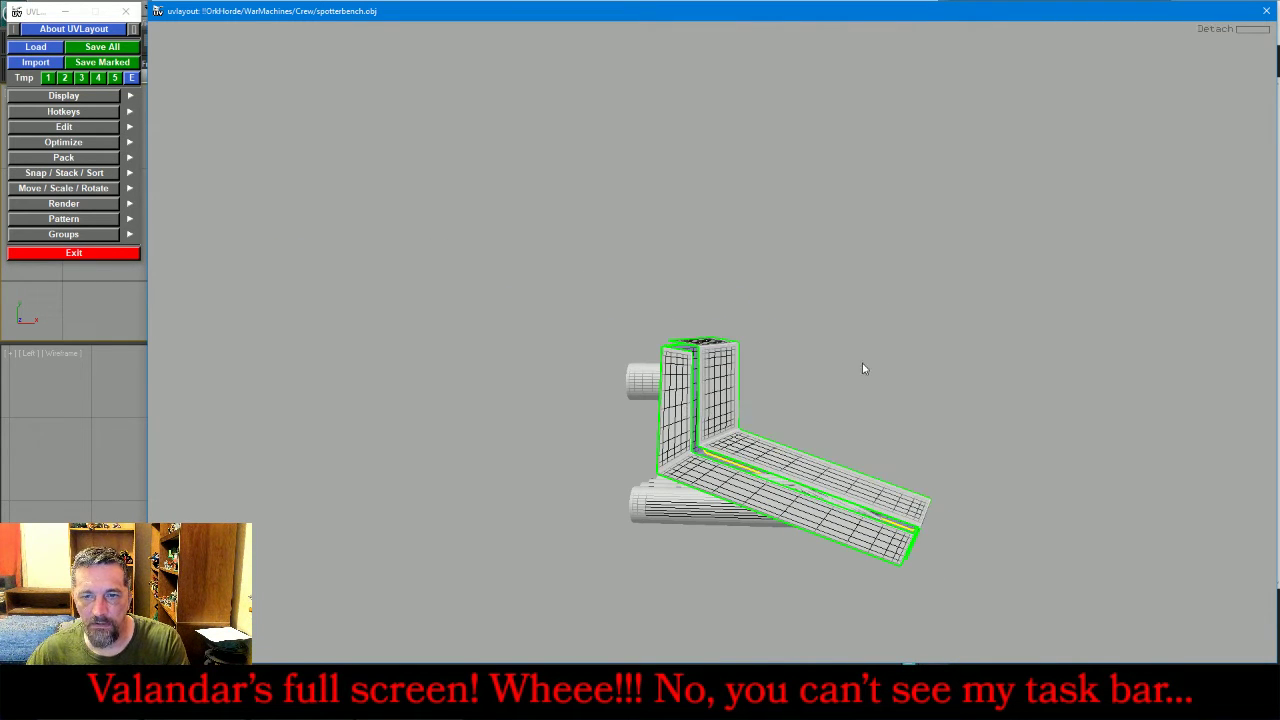
left_click_drag(862, 364, 787, 388)
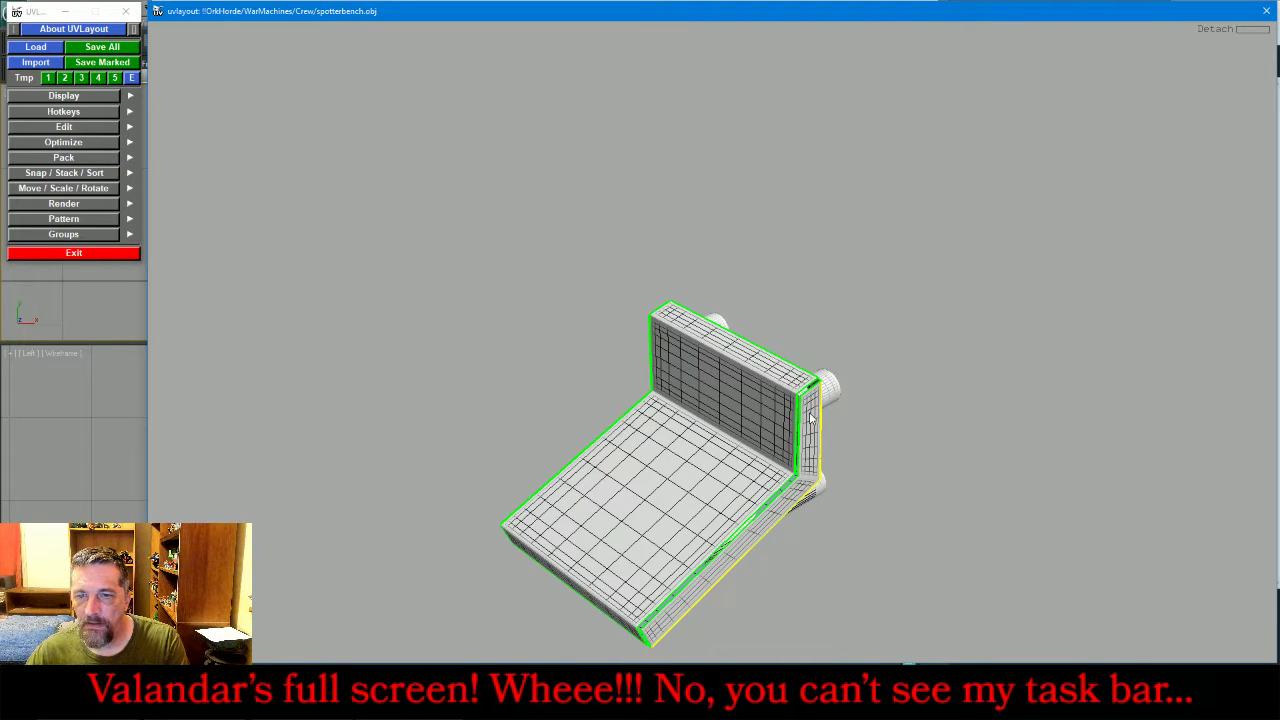
key("d")
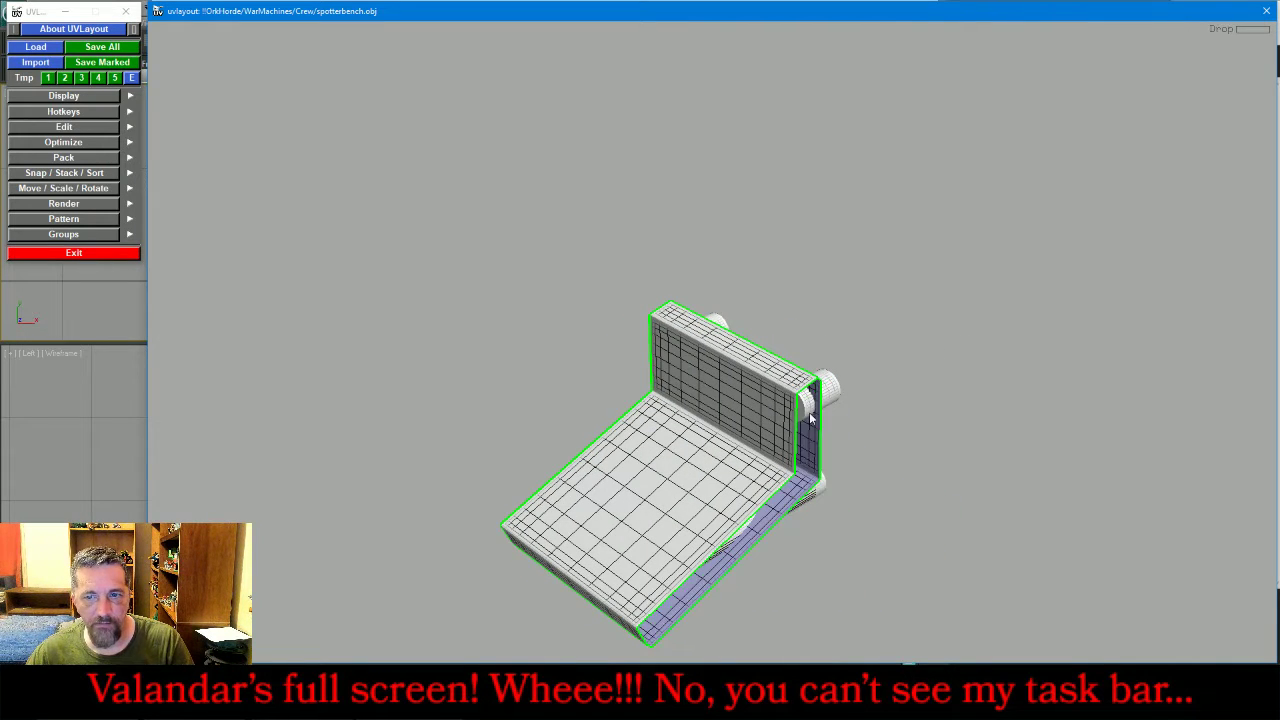
- Drop the opposite side panel and the remaining seat and backrest shell into the UV layout
left_click_drag(957, 403, 1120, 406)
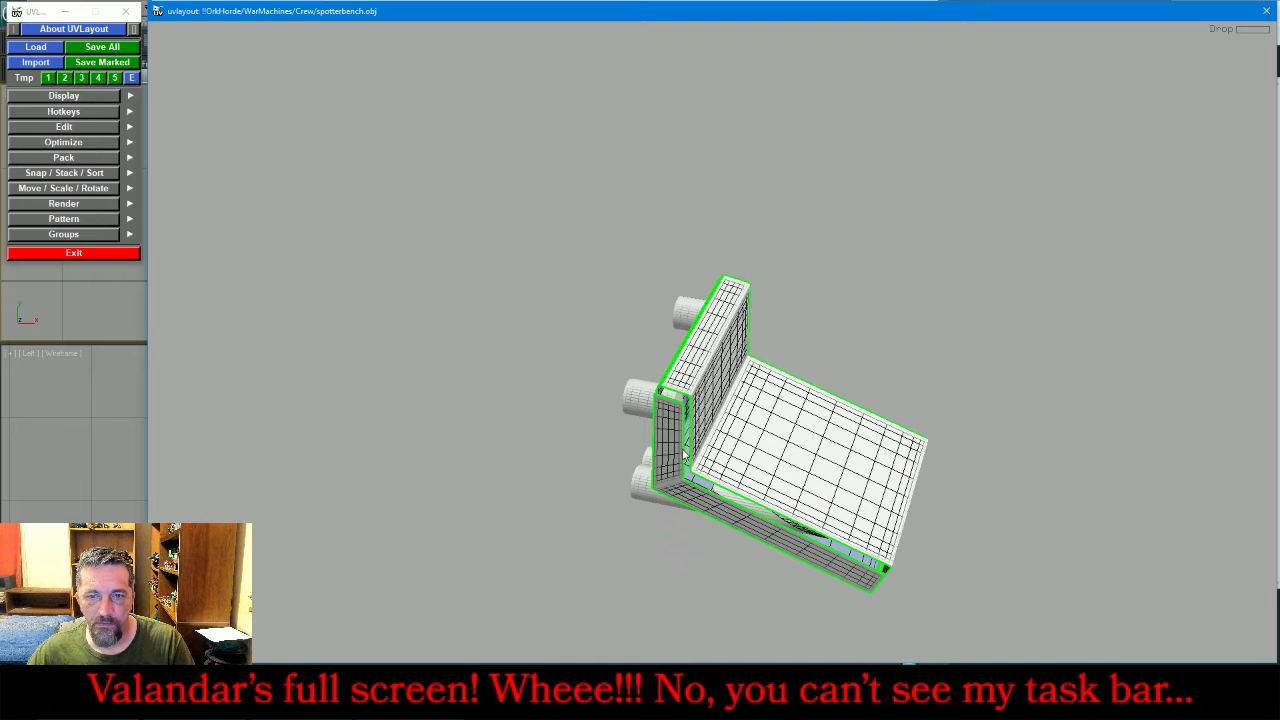
key("d")
key("d")
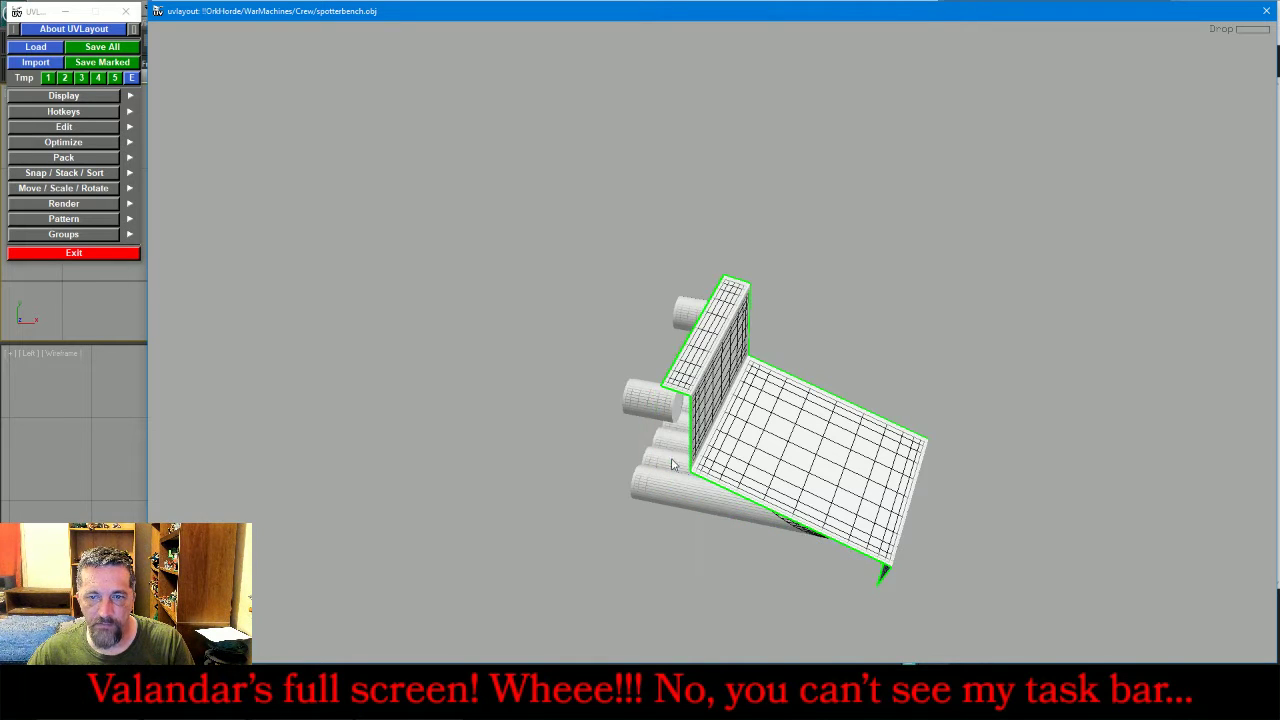
key("d")
- Cut the end cap off one of the two short cylinders along its rim and drop the cap
left_click_drag(922, 338, 919, 319)
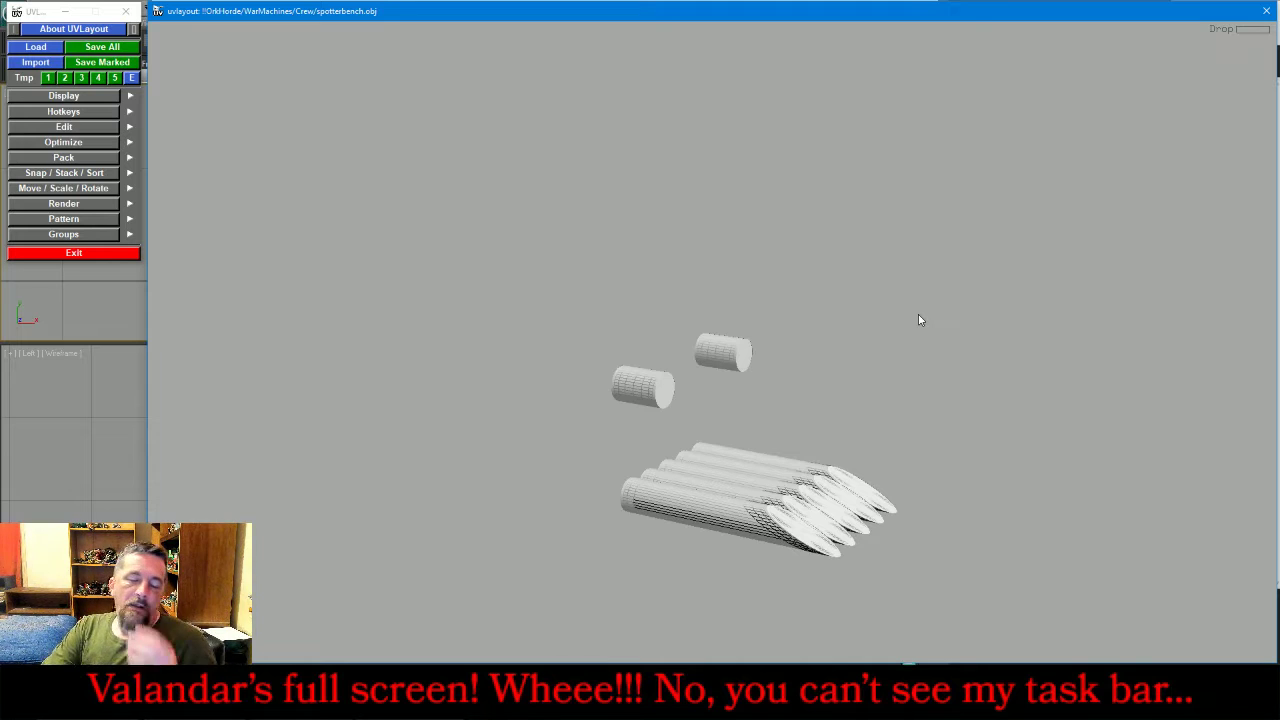
left_click_drag(920, 320, 973, 313)
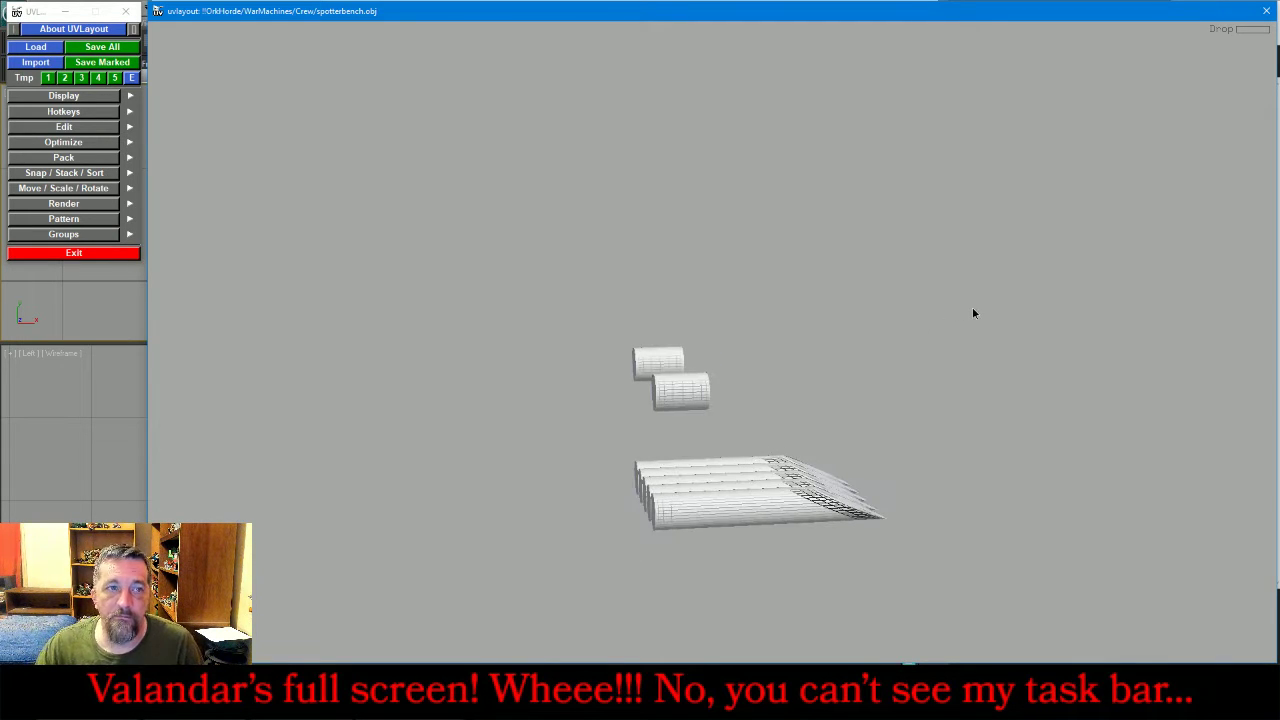
scroll(700, 376, "up", 5)
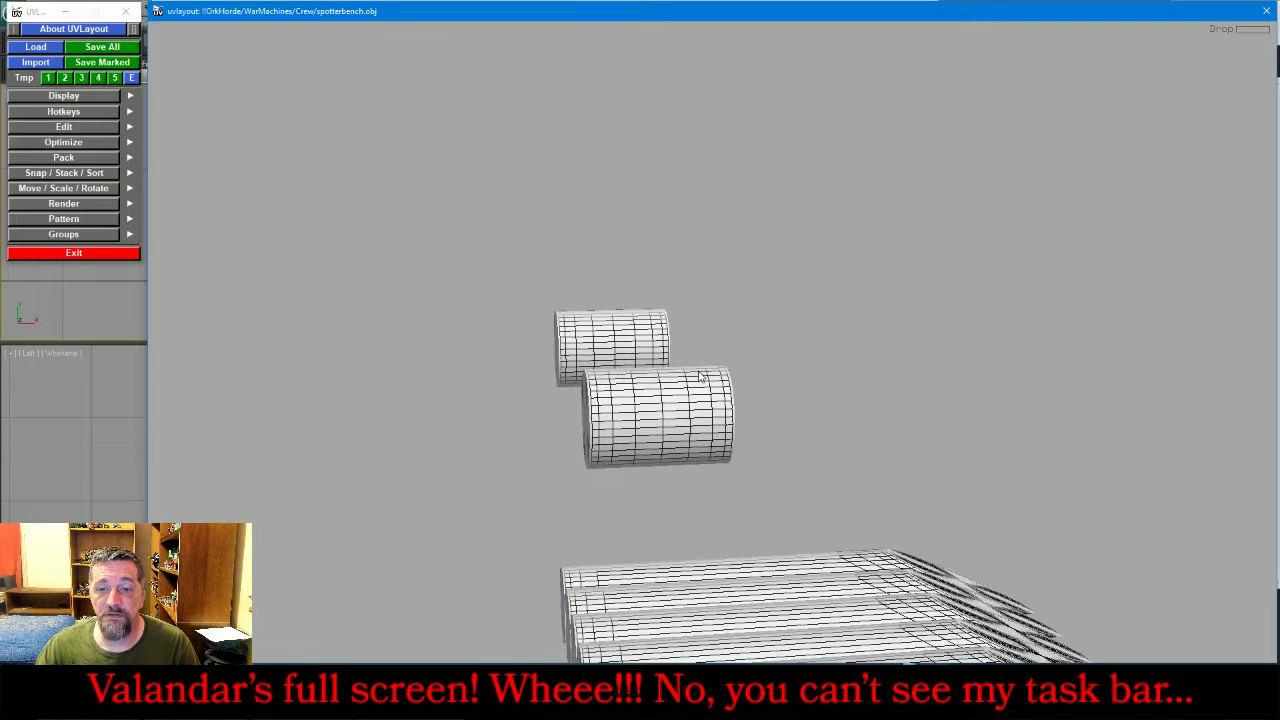
scroll(649, 425, "up", 8)
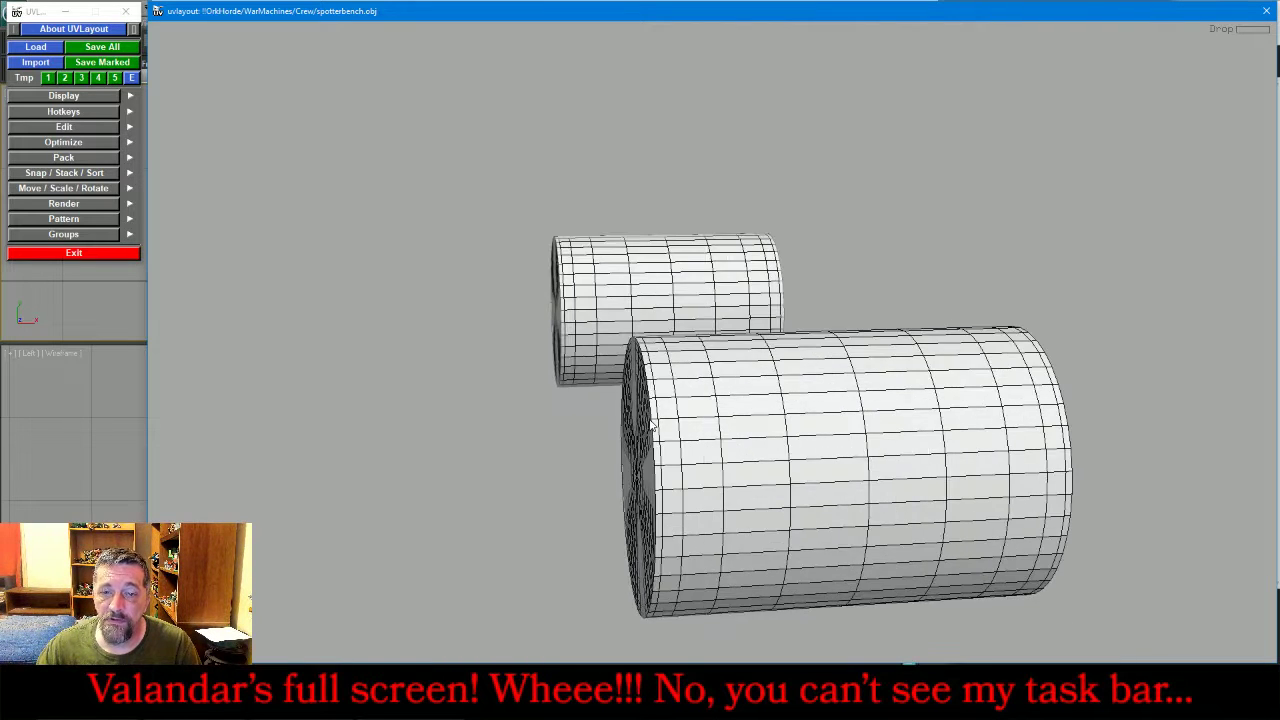
scroll(649, 425, "down", 10)
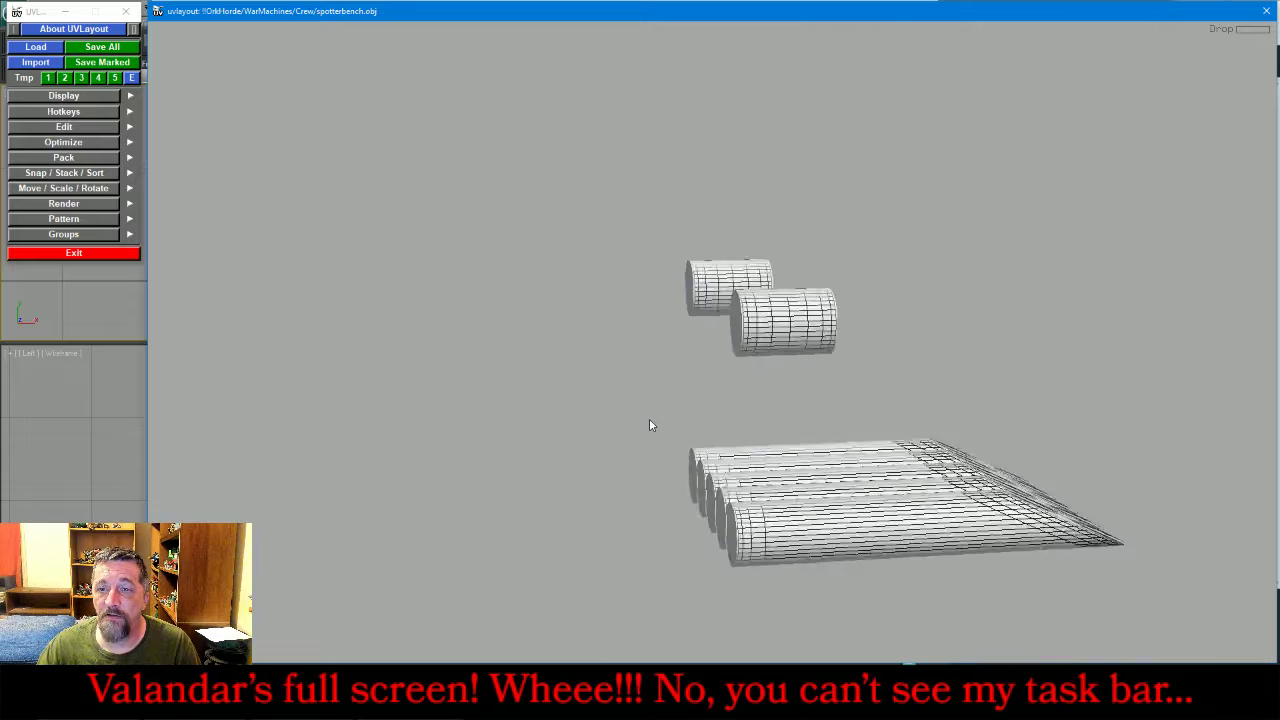
scroll(749, 323, "up", 6)
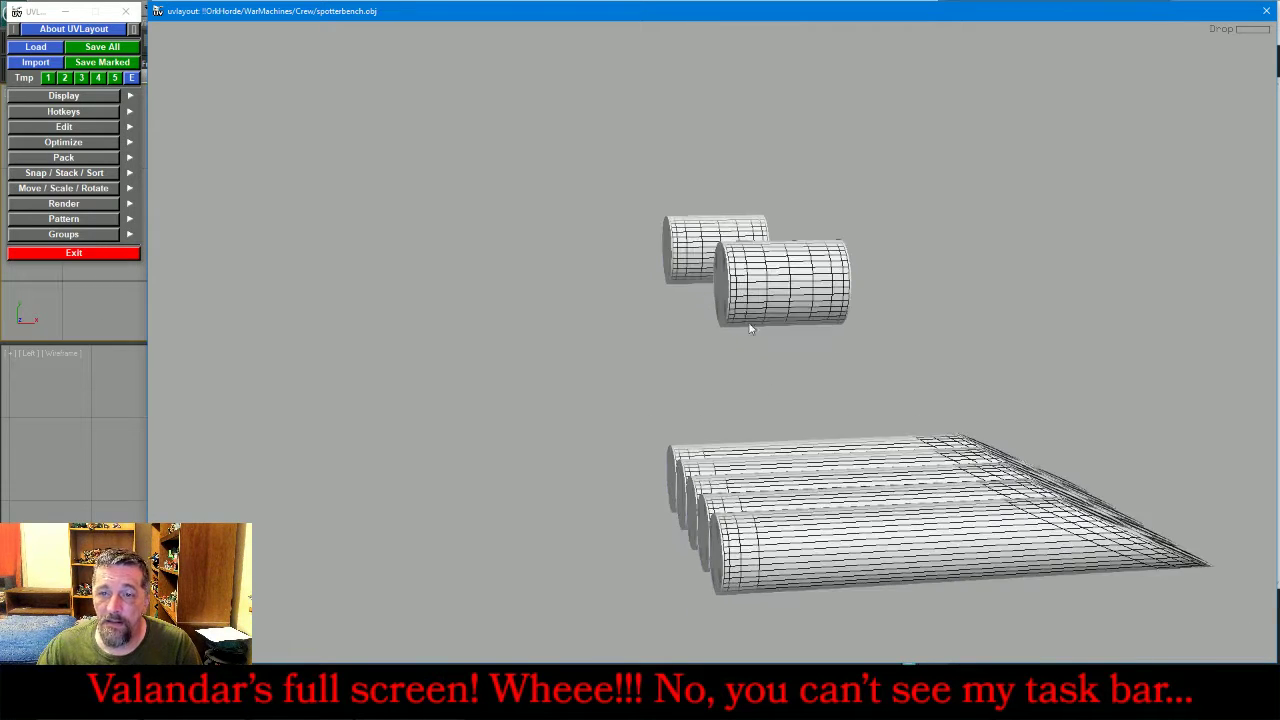
scroll(730, 284, "up", 8)
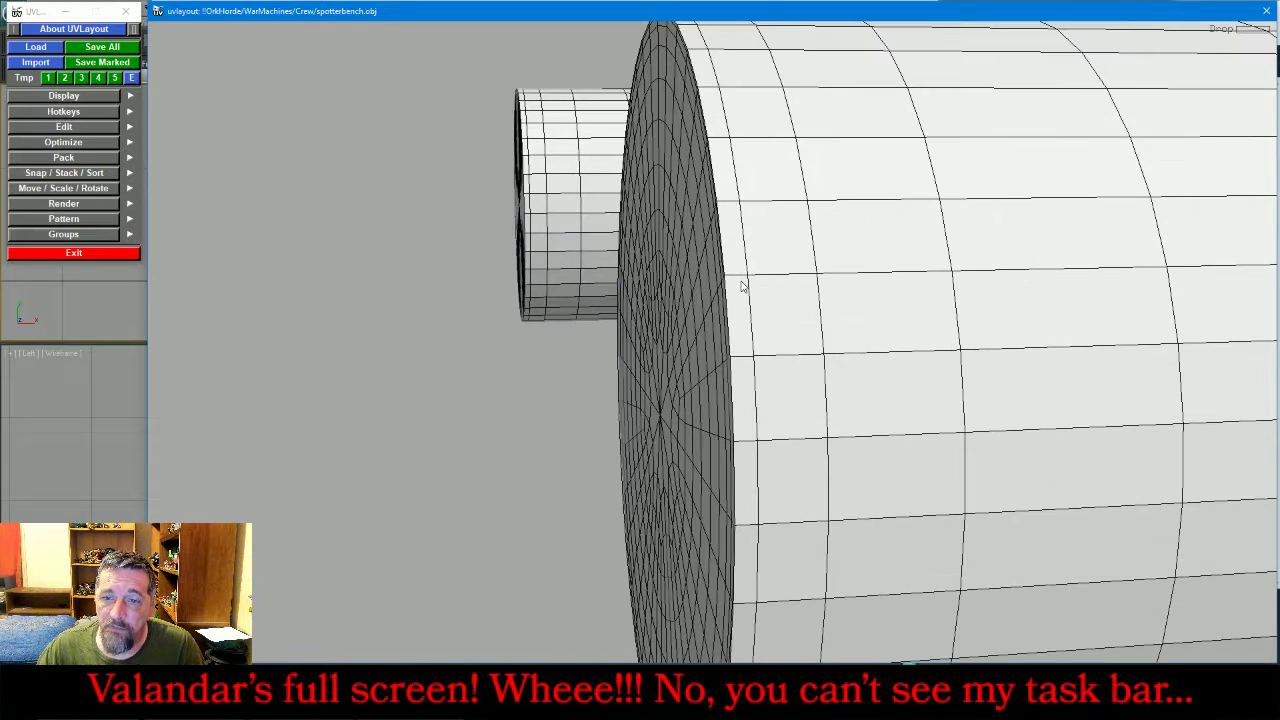
key("c")
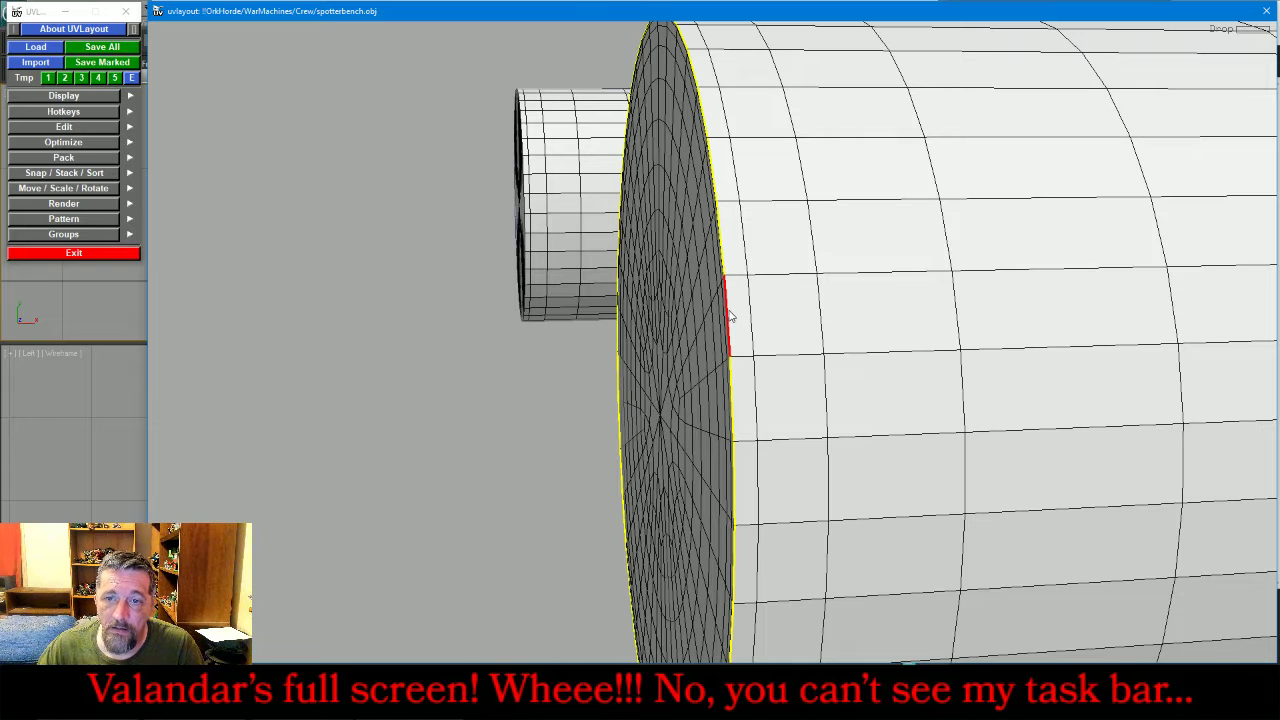
key("Return")
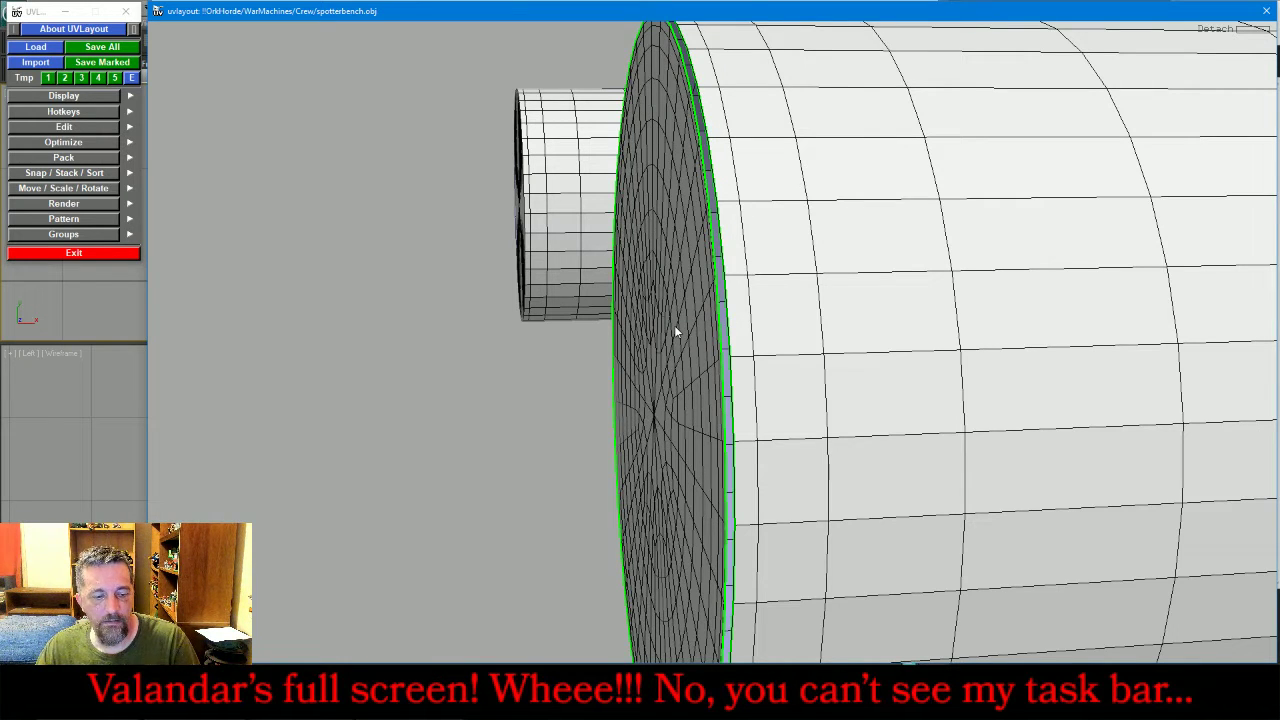
key("d")
- Cut the matching end cap off the other short cylinder along its rim and drop it
left_click_drag(550, 349, 575, 350)
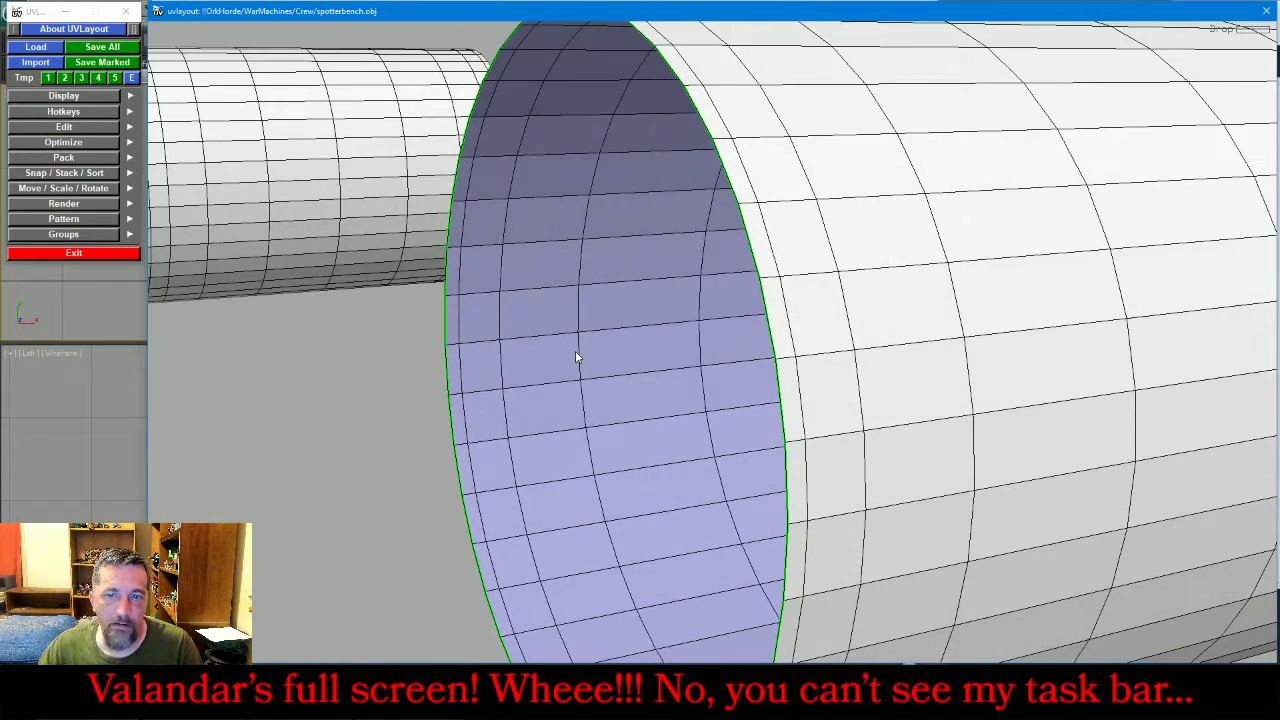
scroll(575, 350, "down", 4)
scroll(221, 265, "up", 3)
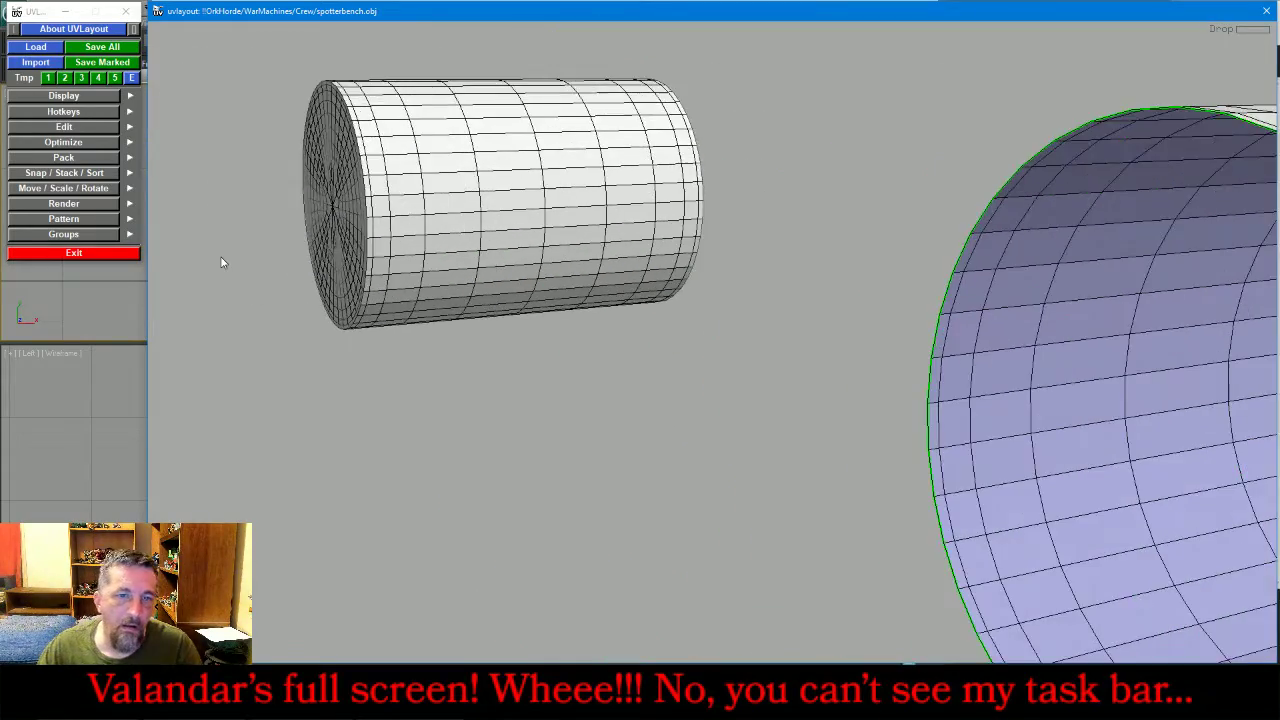
scroll(354, 179, "up", 3)
scroll(522, 208, "up", 2)
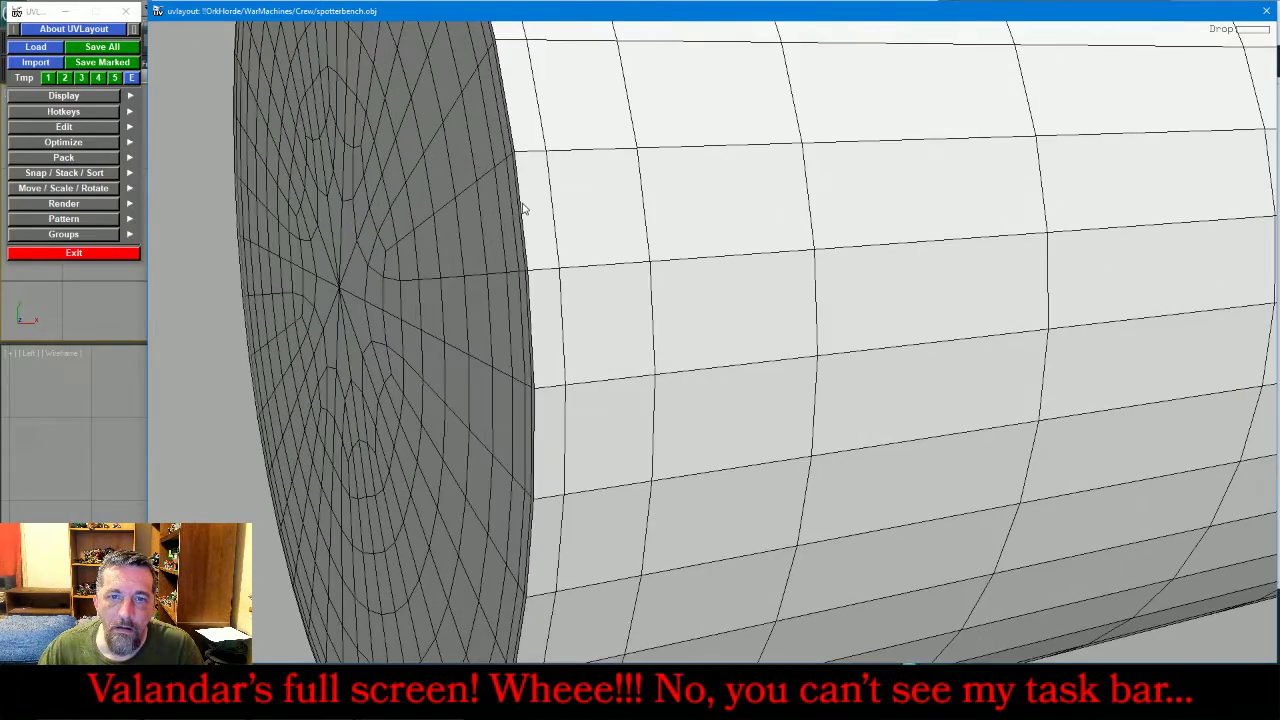
key("c")
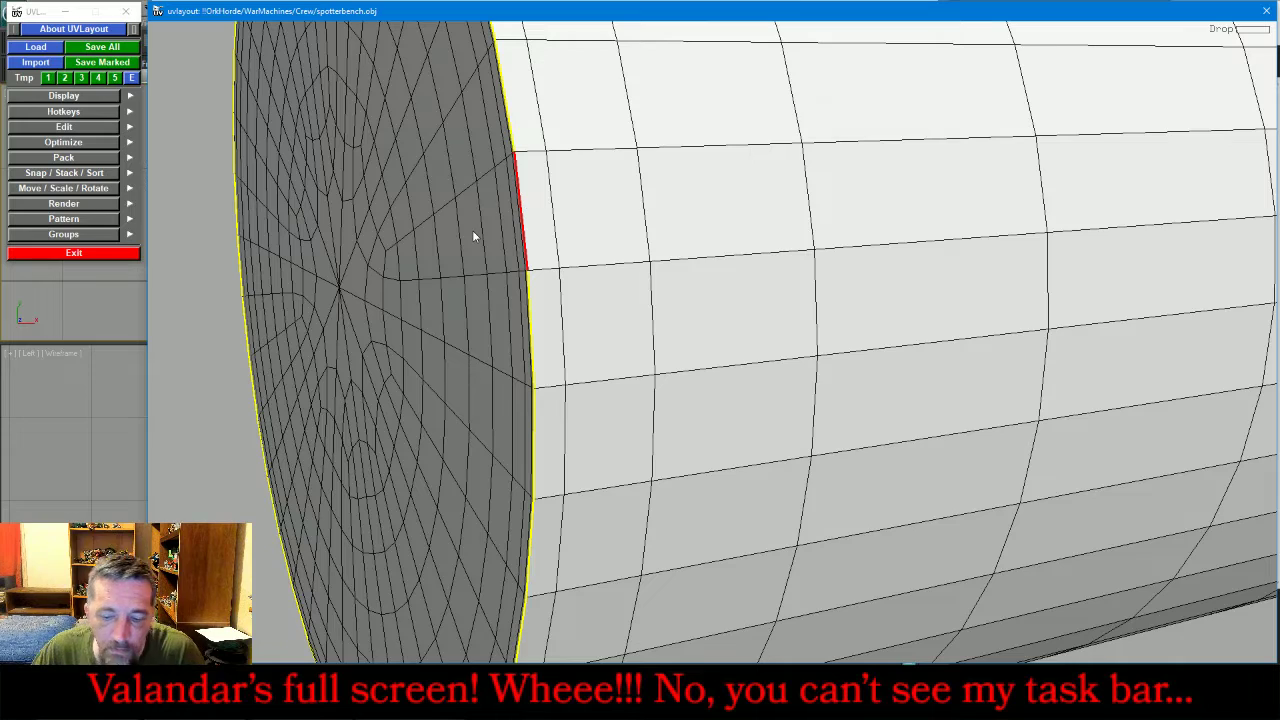
key("Return")
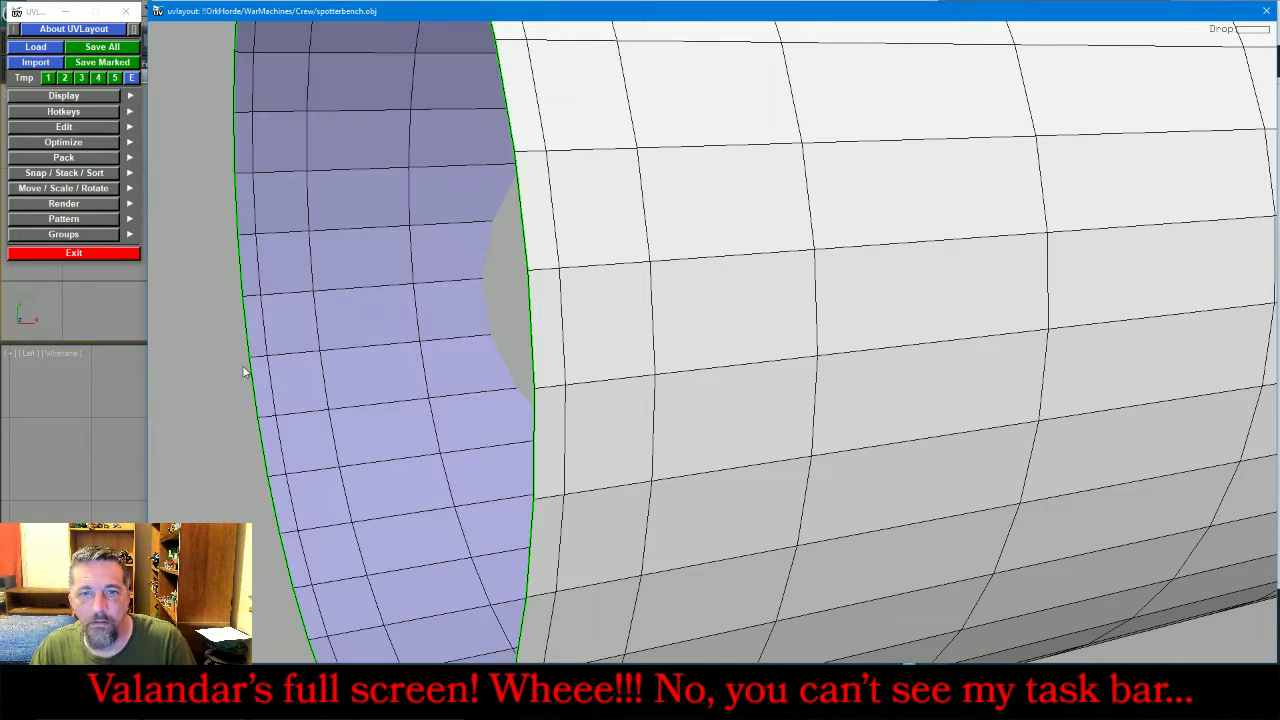
- Cut off and drop the remaining cap at the opposite end of one short cylinder
scroll(242, 372, "down", 5)
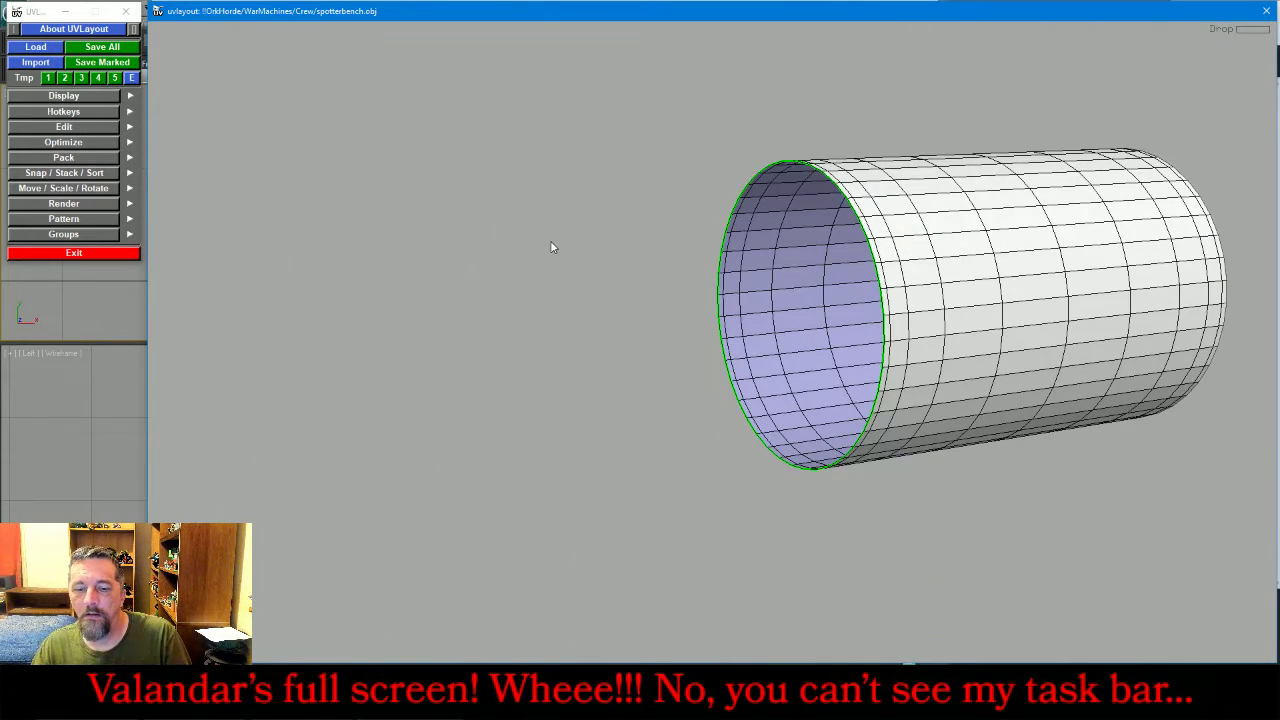
key("Home")
left_click_drag(789, 213, 736, 243)
scroll(545, 293, "up", 8)
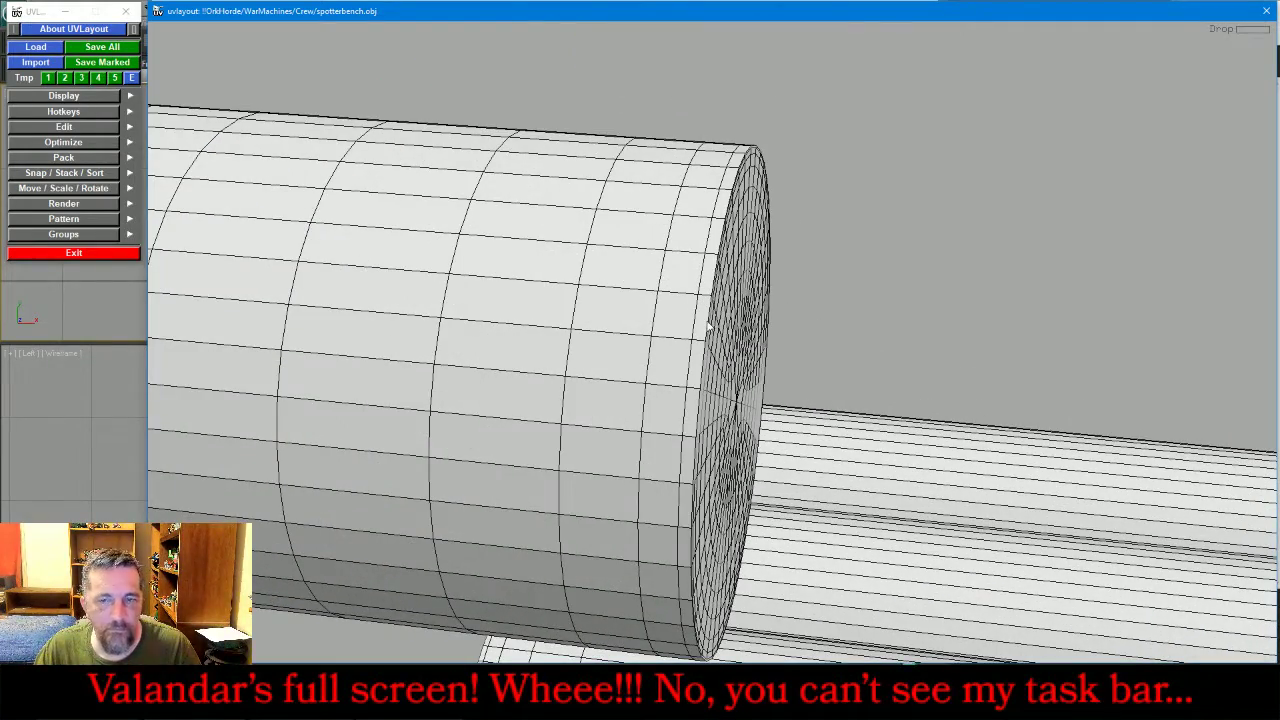
key("c")
key("Return")
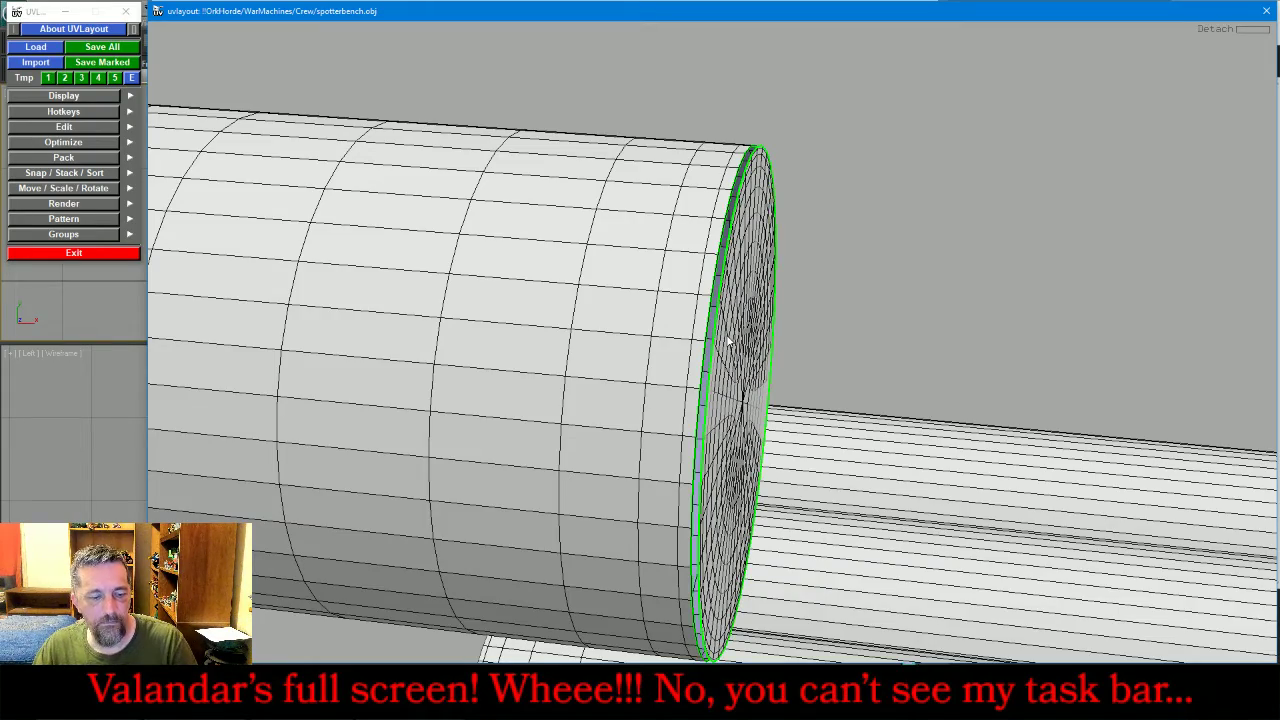
key("d")
- Cut a lengthwise seam along the inside of that short cylinder's open tube and drop the tube
left_click_drag(997, 308, 900, 352)
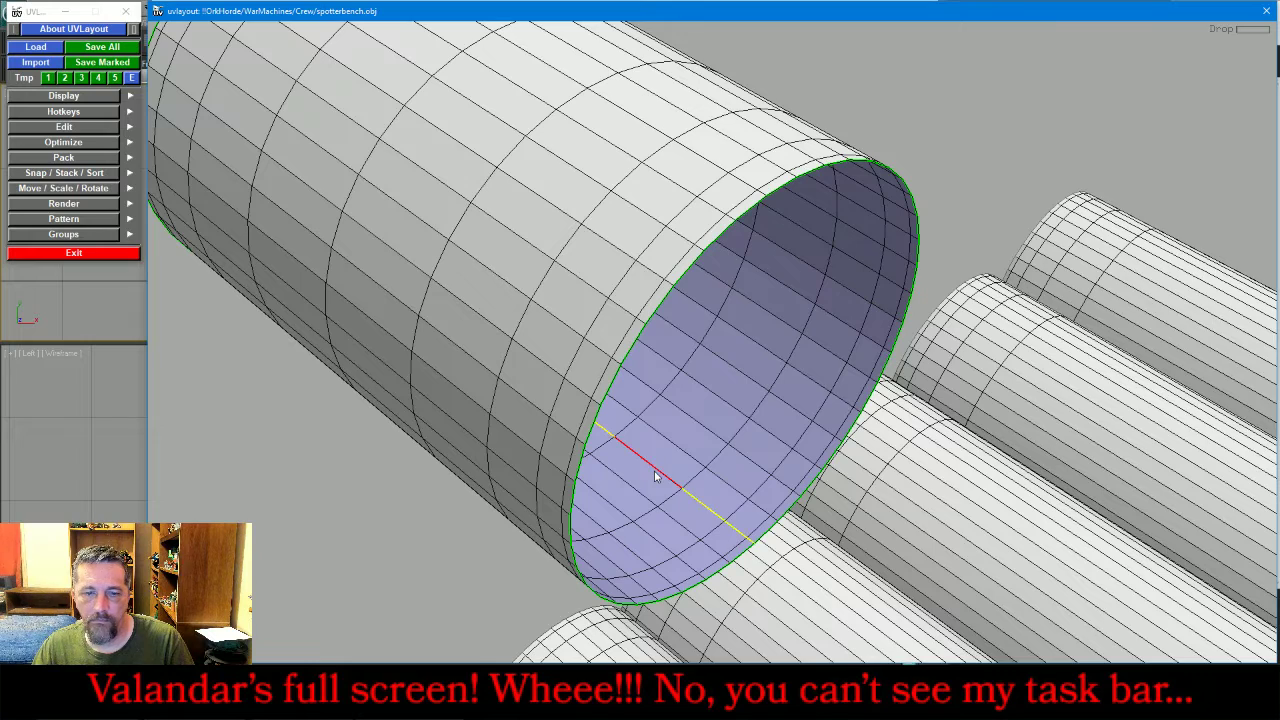
key("c")
key("d")
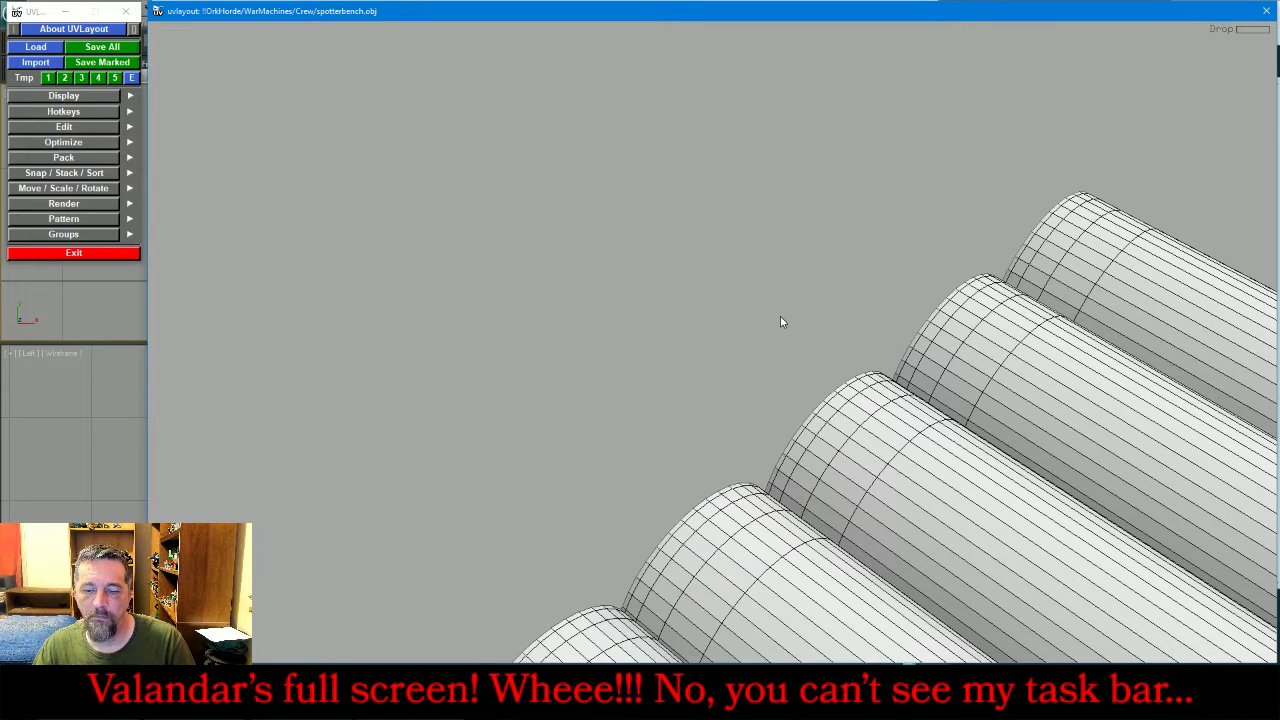
- Cut the remaining end cap off the last short cylinder along its rim and drop it
key("Home")
key("Home")
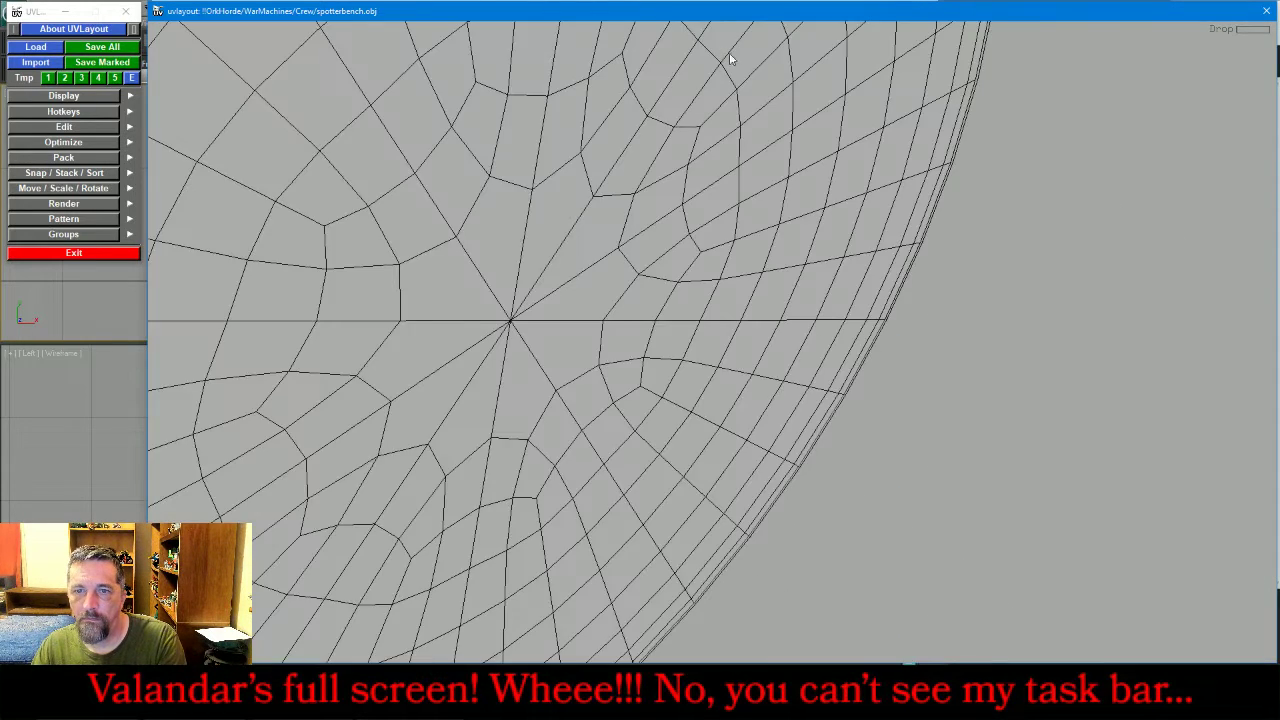
right_click_drag(731, 54, 801, 341)
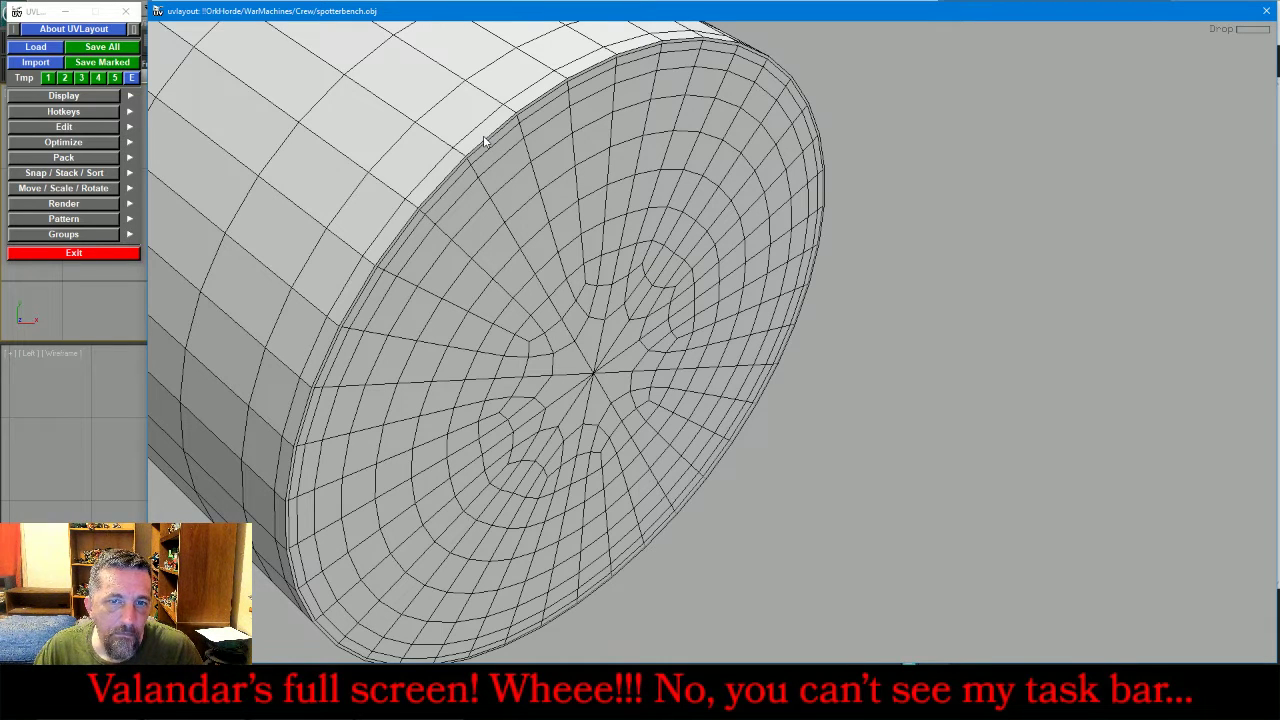
key("c")
key("Return")
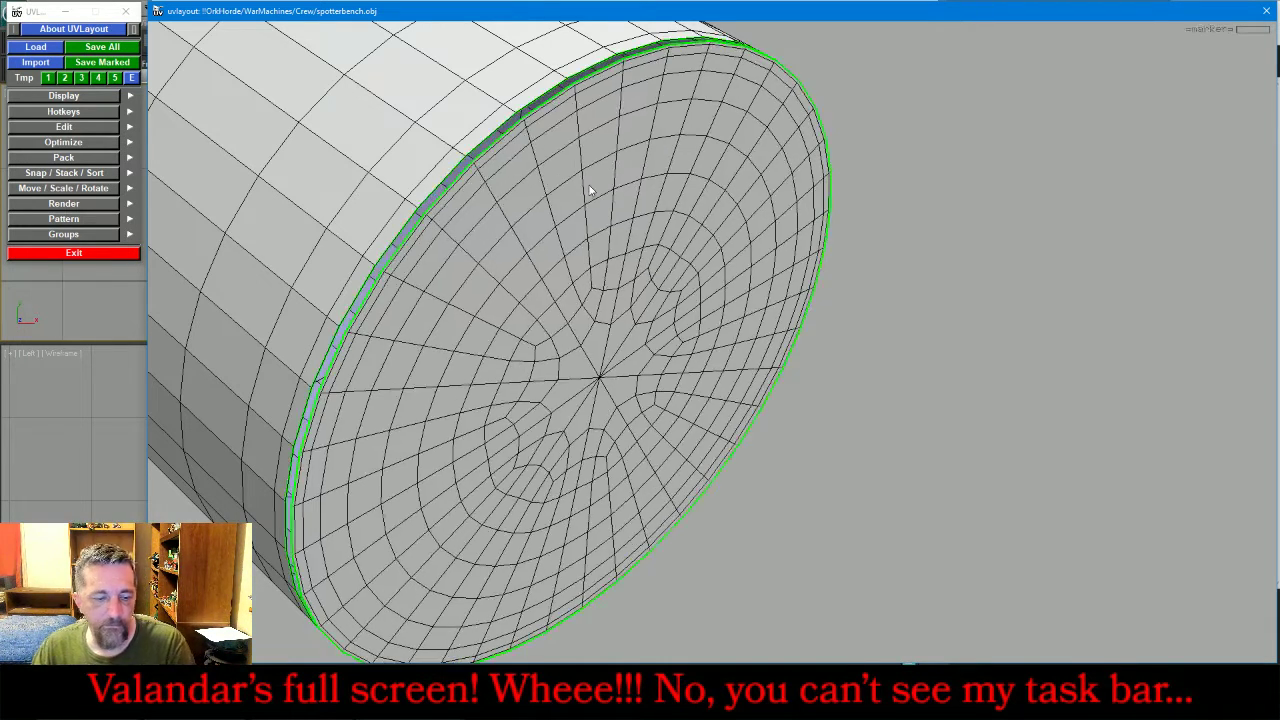
key("d")
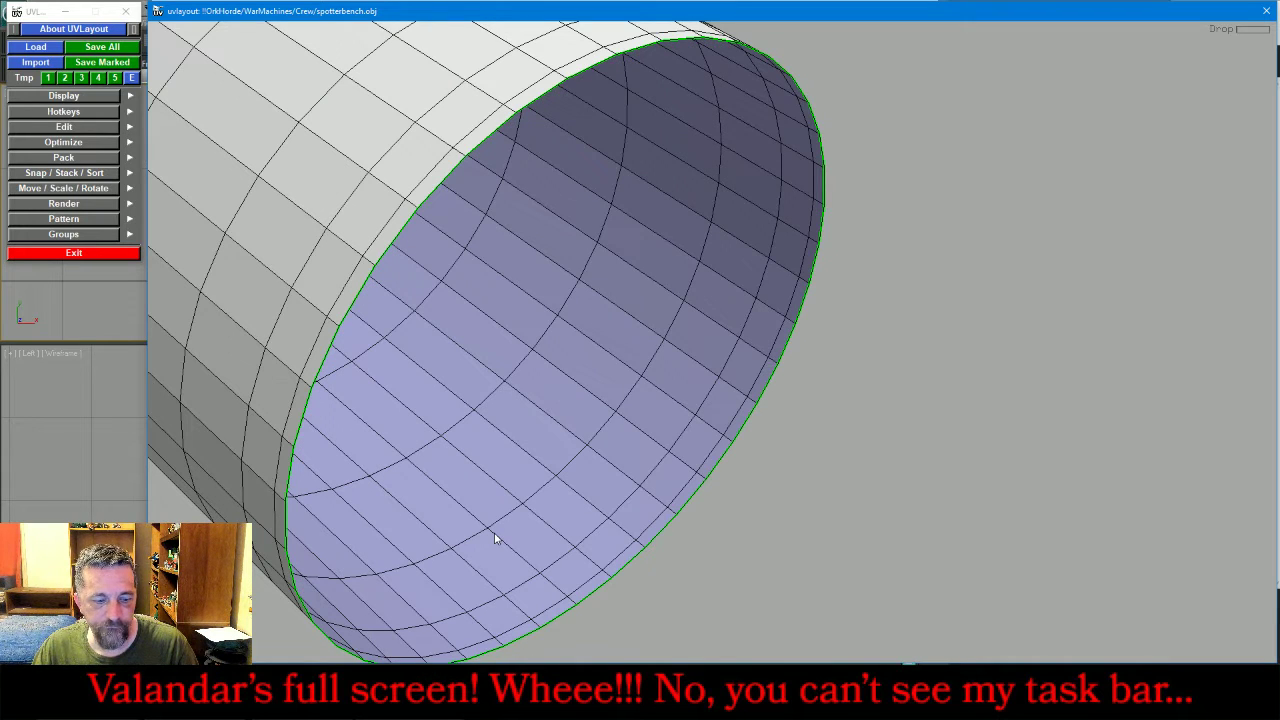
- Split the last short cylinder's tube along a lengthwise seam and drop it into the UV layout
key("c")
key("Return")
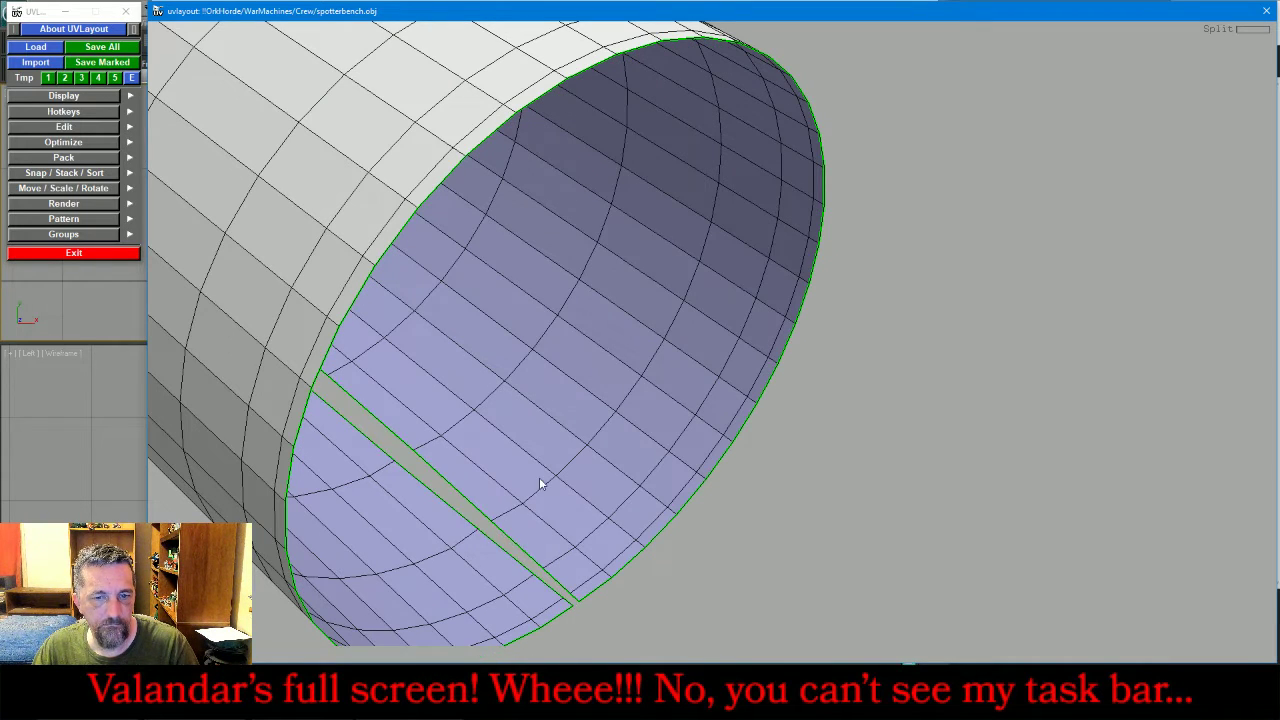
key("d")
- Find the symmetry of the middle long cylinder, using an edge at the centre of its slanted cap as the centre line
key("Home")
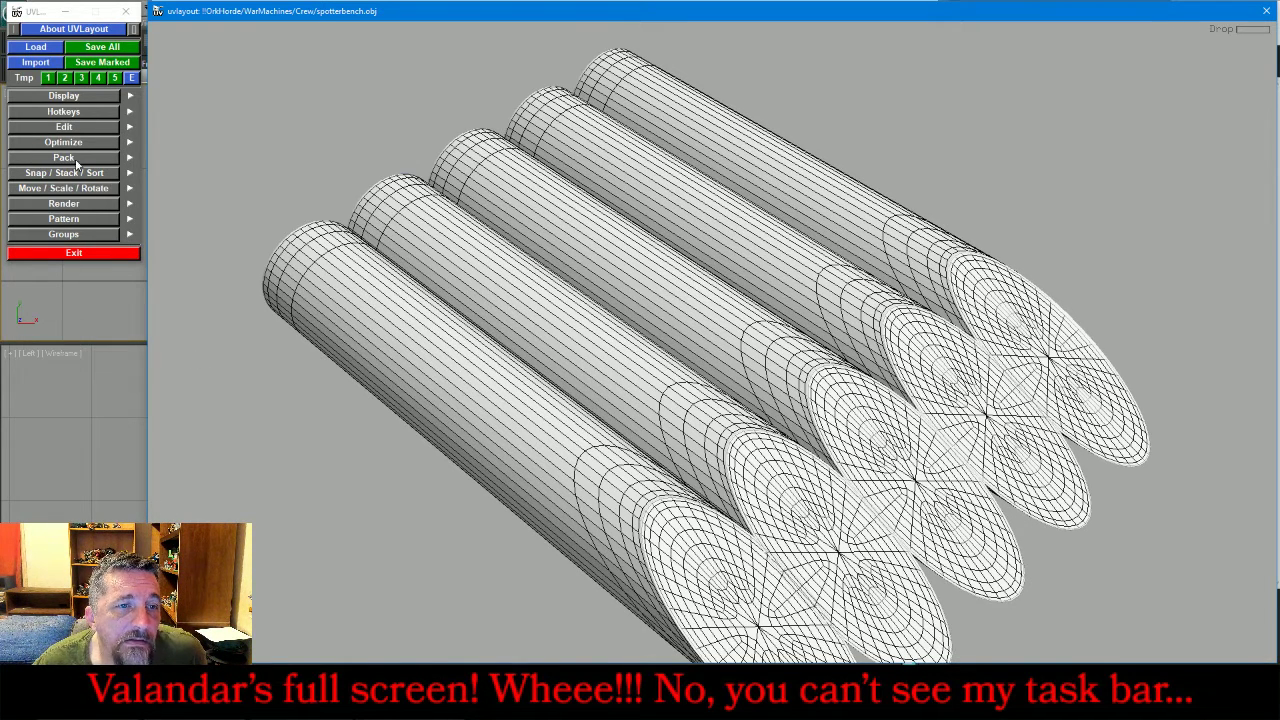
left_click(64, 127)
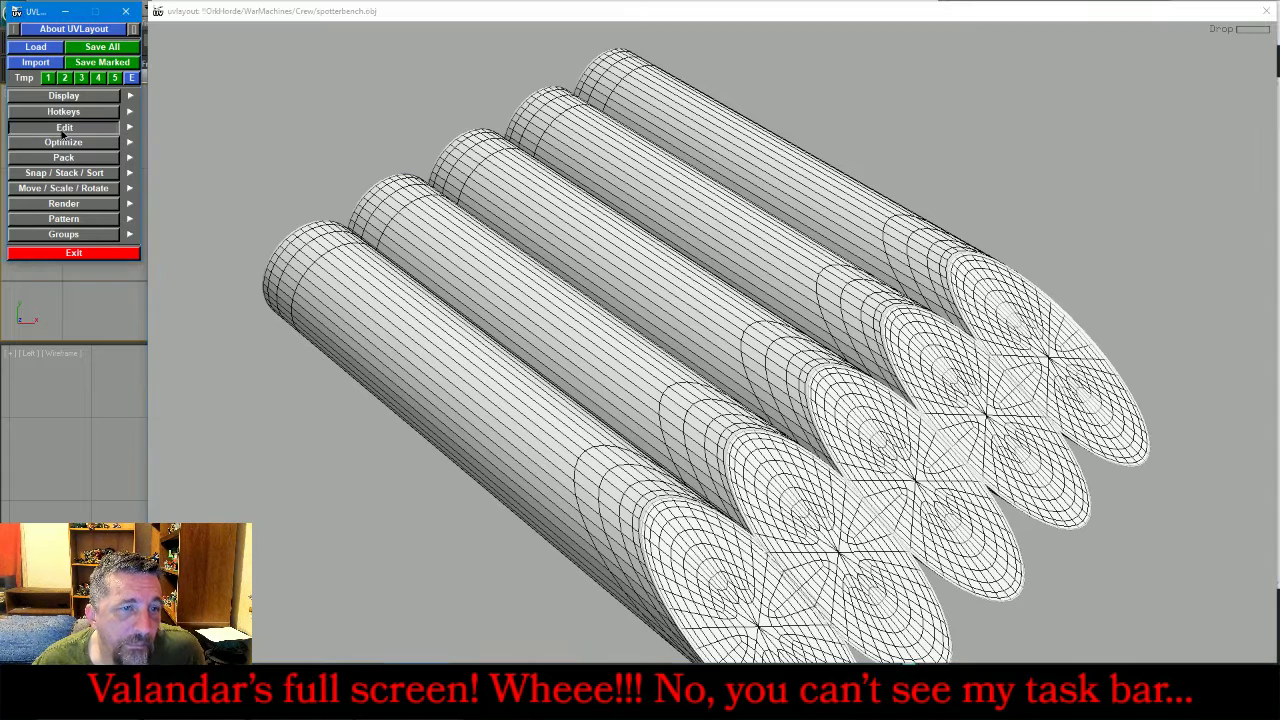
left_click(80, 145)
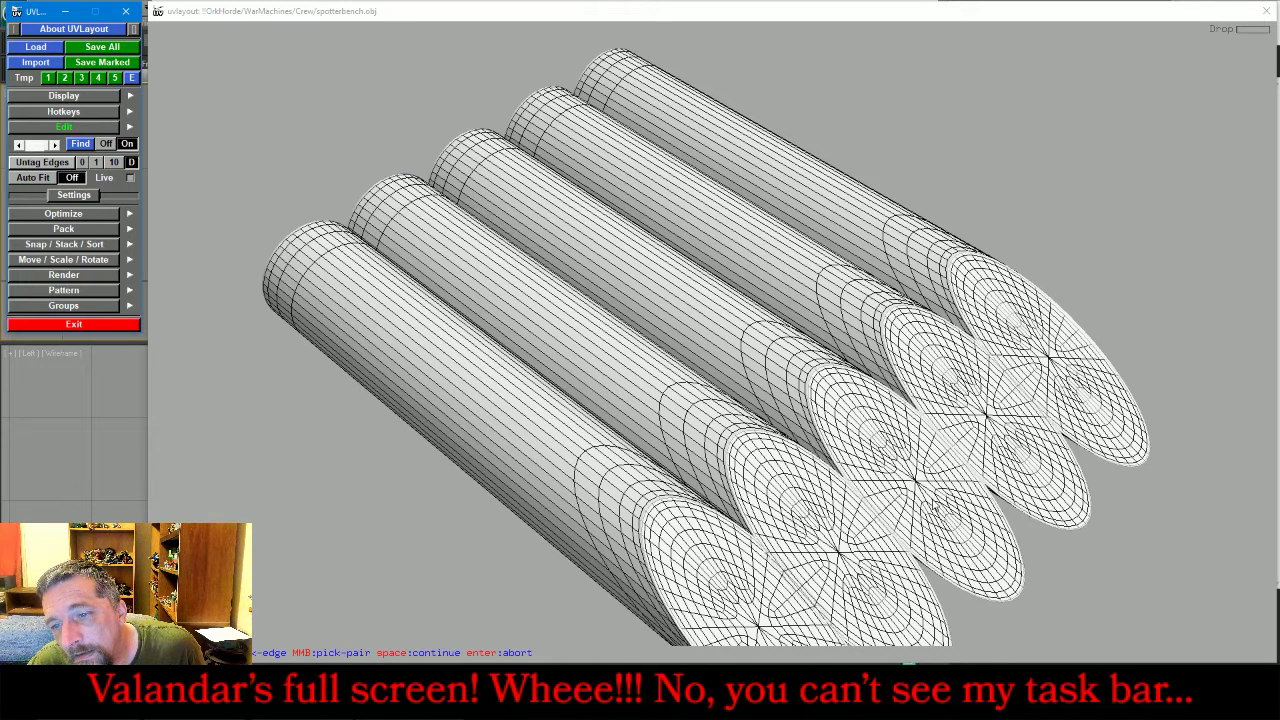
left_click(935, 505)
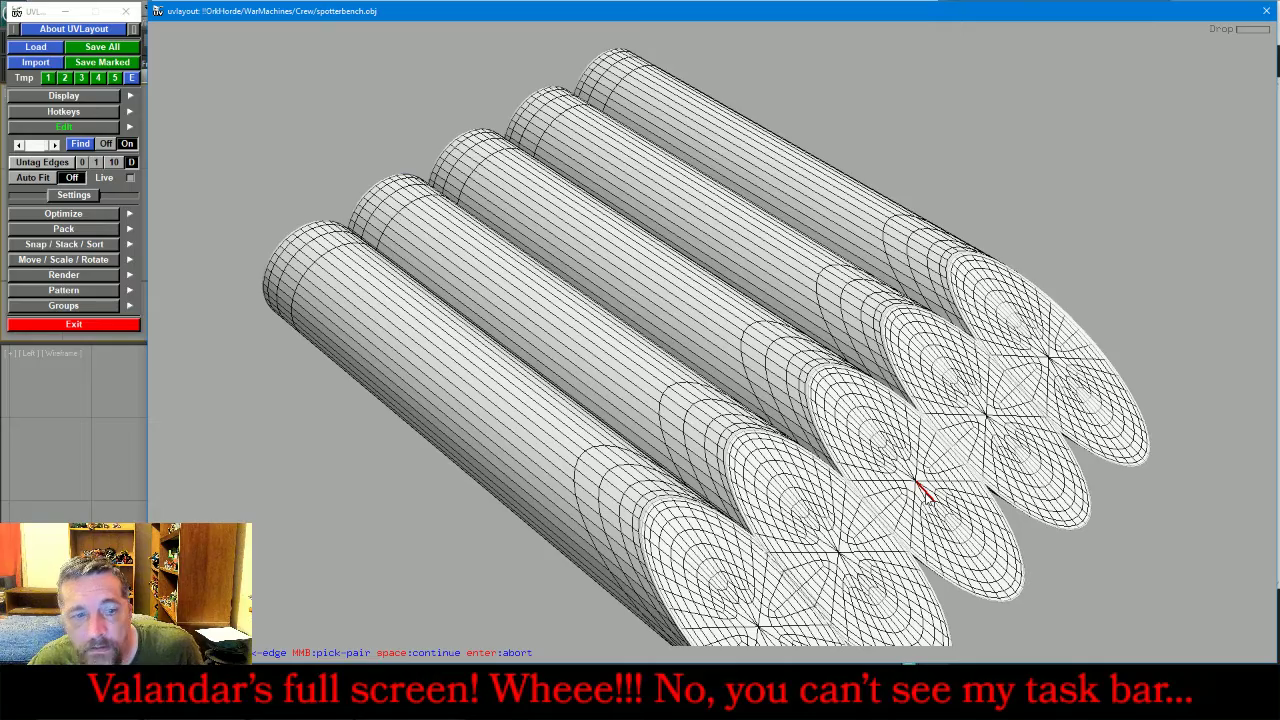
key("space")
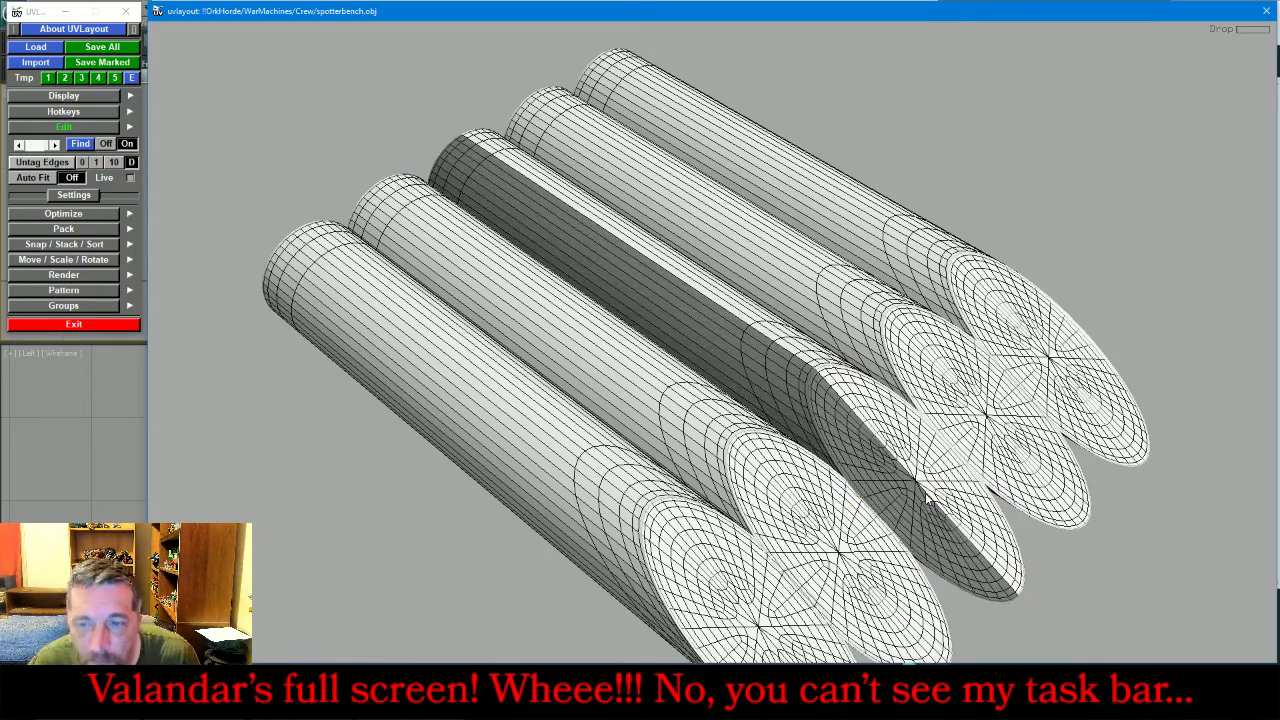
right_click_drag(1069, 175, 1043, 166)
mouse_move(1043, 172)
left_mouse_down()
mouse_move(1011, 186)
mouse_move(1091, 186)
mouse_move(1060, 197)
mouse_move(1046, 165)
left_mouse_up()
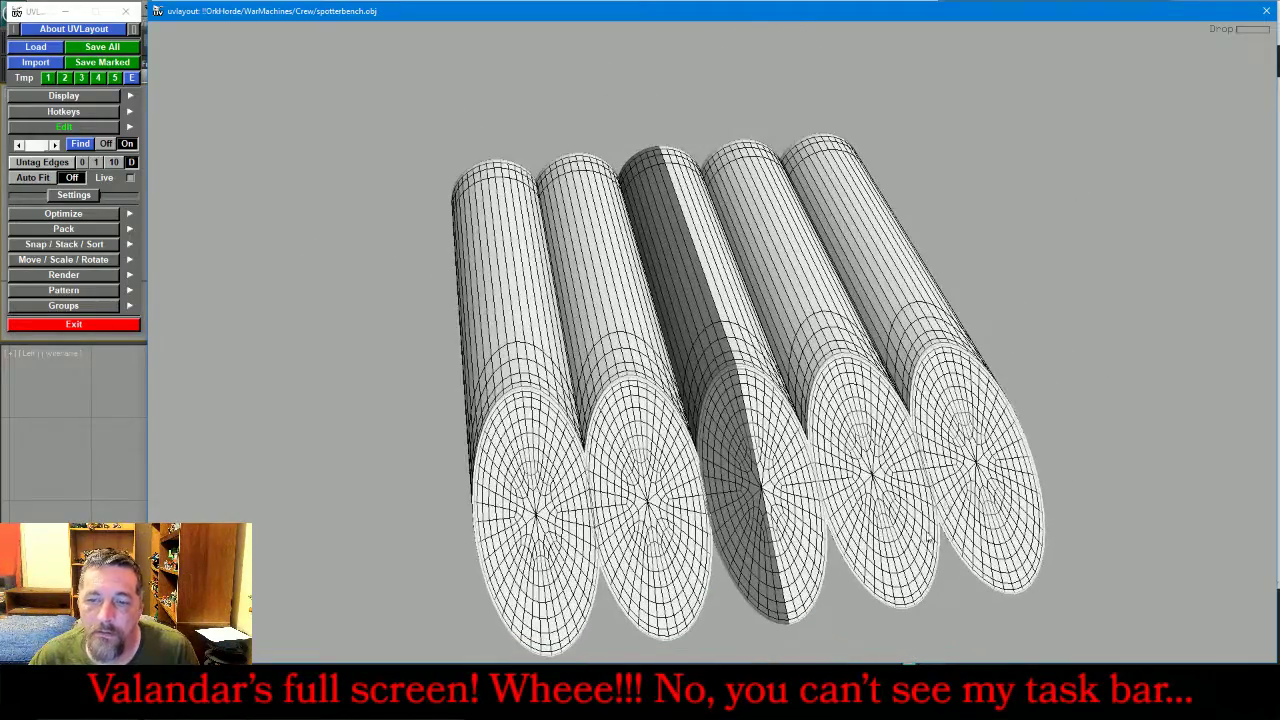
- Pair the two outermost long cylinders as symmetric, using matching edges near the top of their slanted caps
right_click_drag(890, 575, 990, 565)
left_click_drag(574, 276, 544, 197)
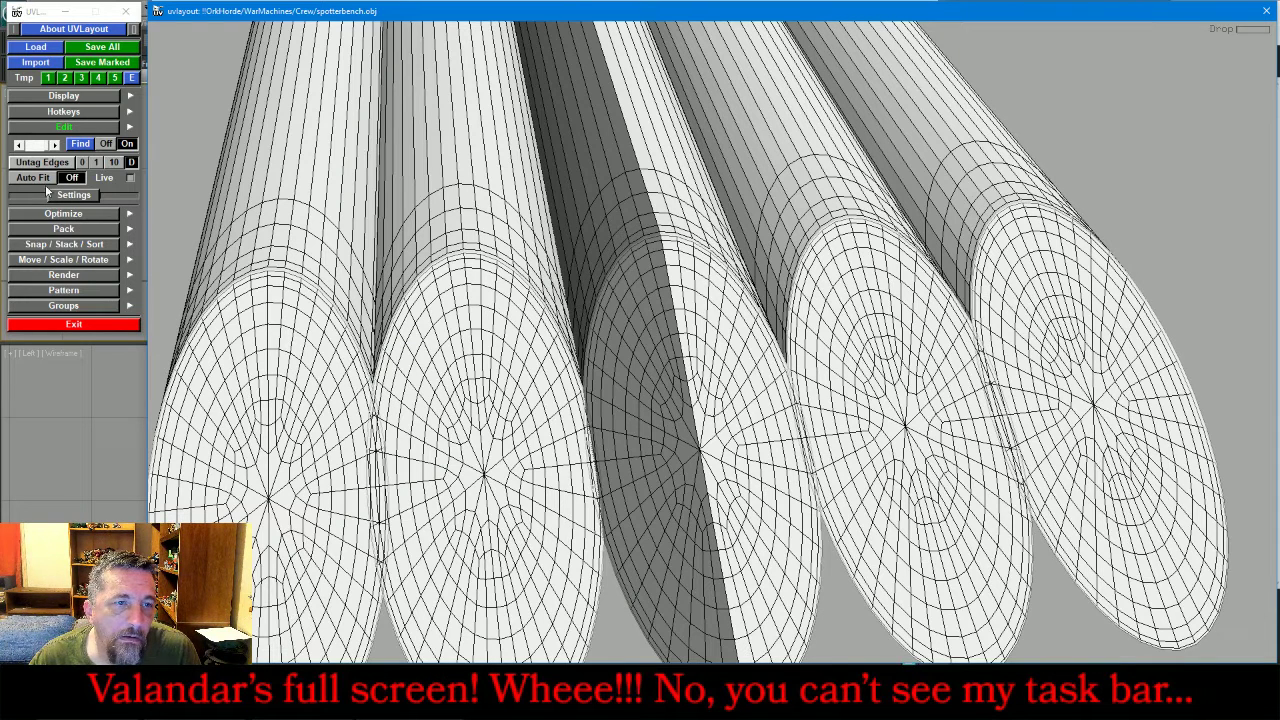
left_click(80, 146)
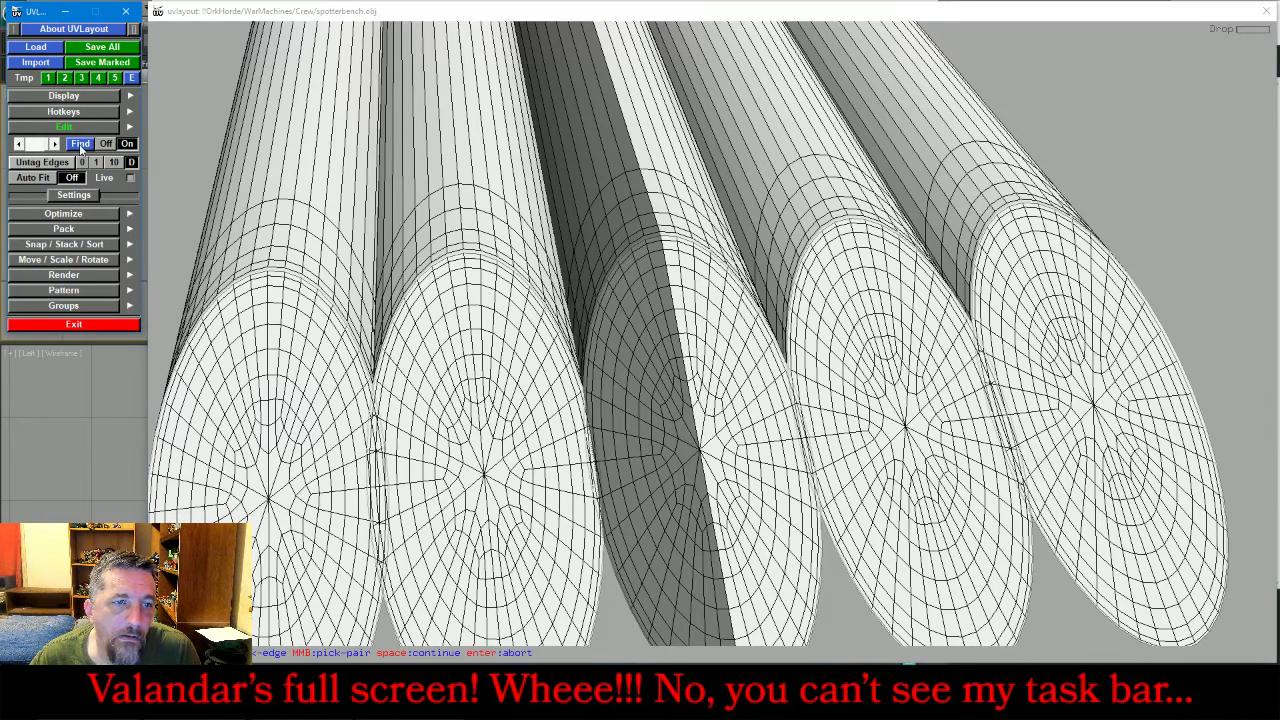
middle_click(268, 296)
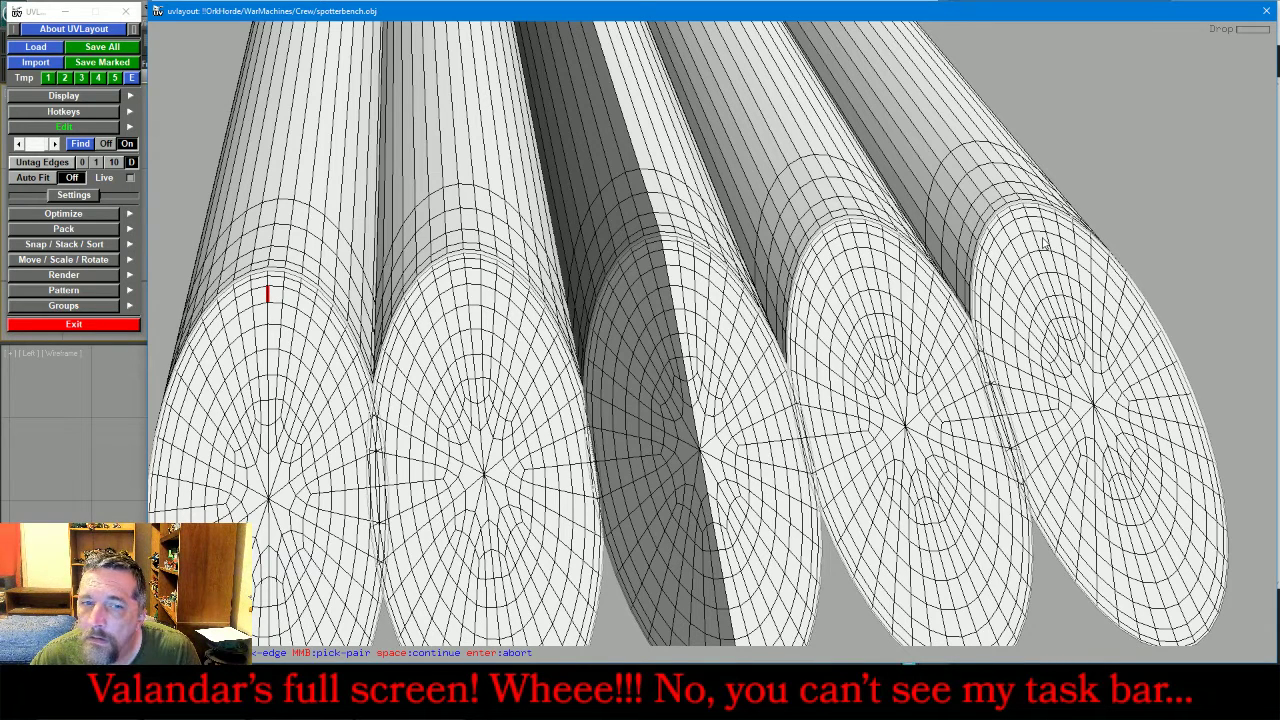
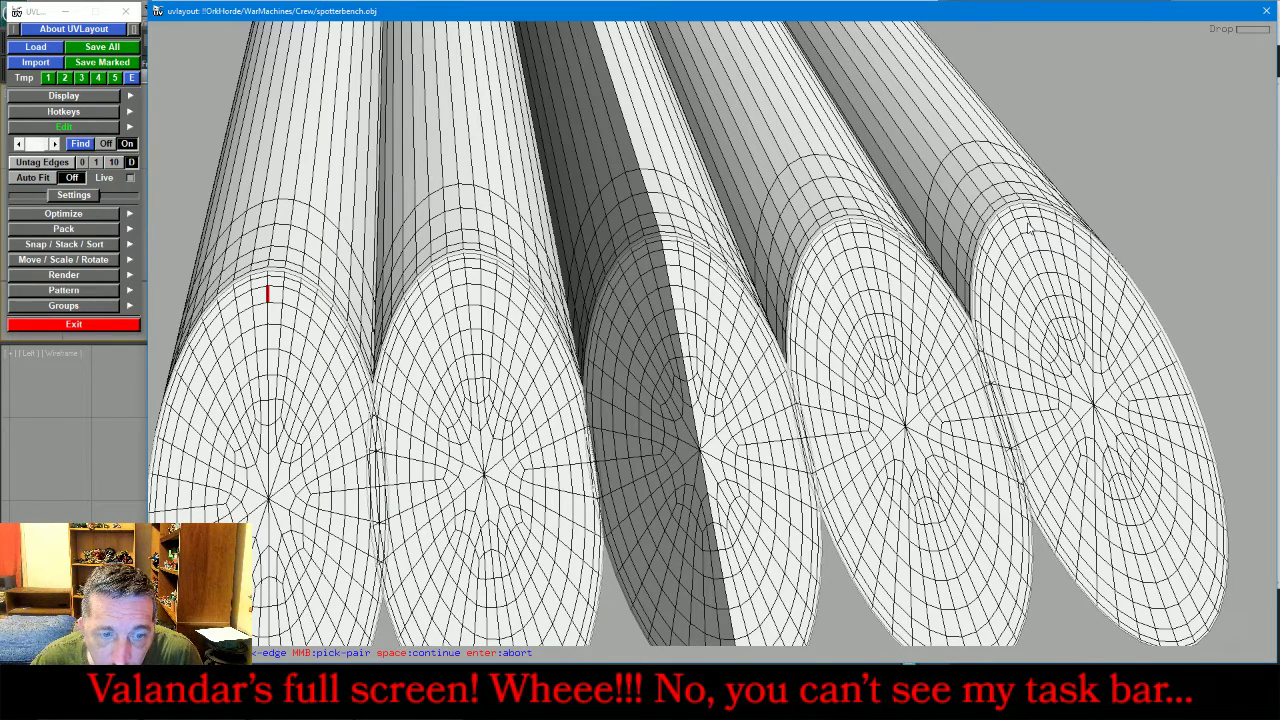
scroll(1028, 228, "up", 1)
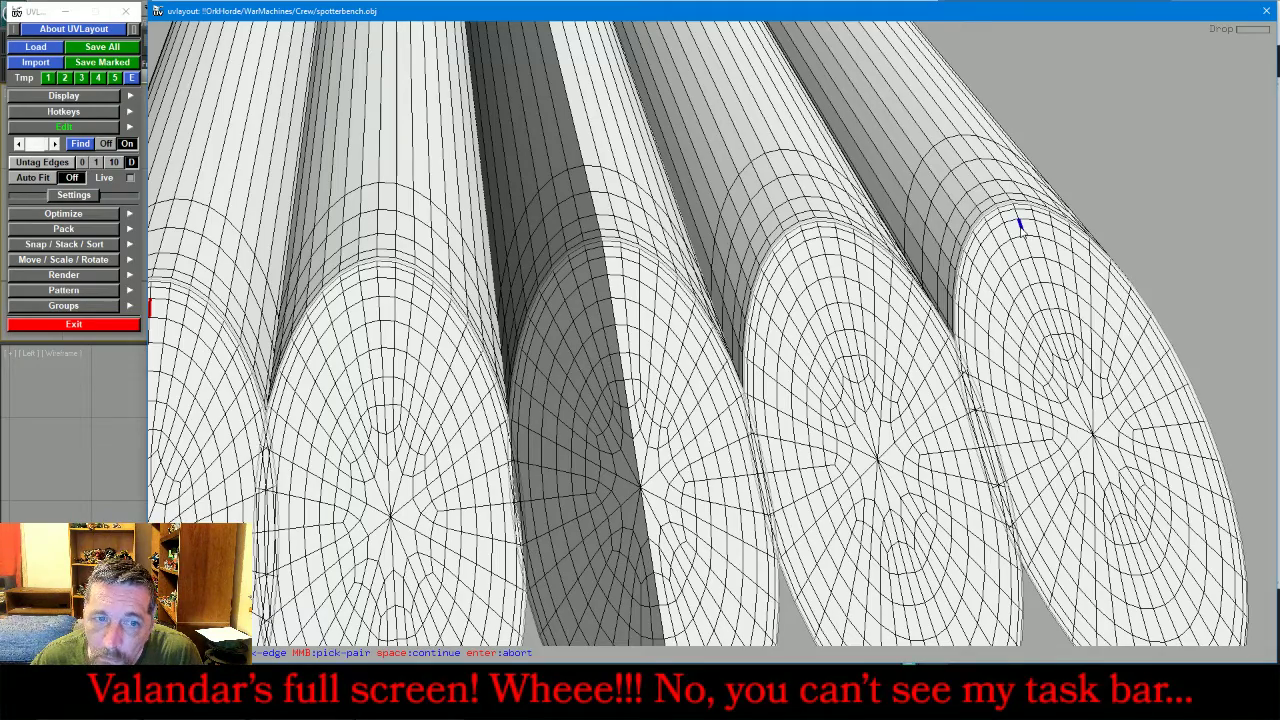
key("space")
scroll(1020, 227, "down", 3)
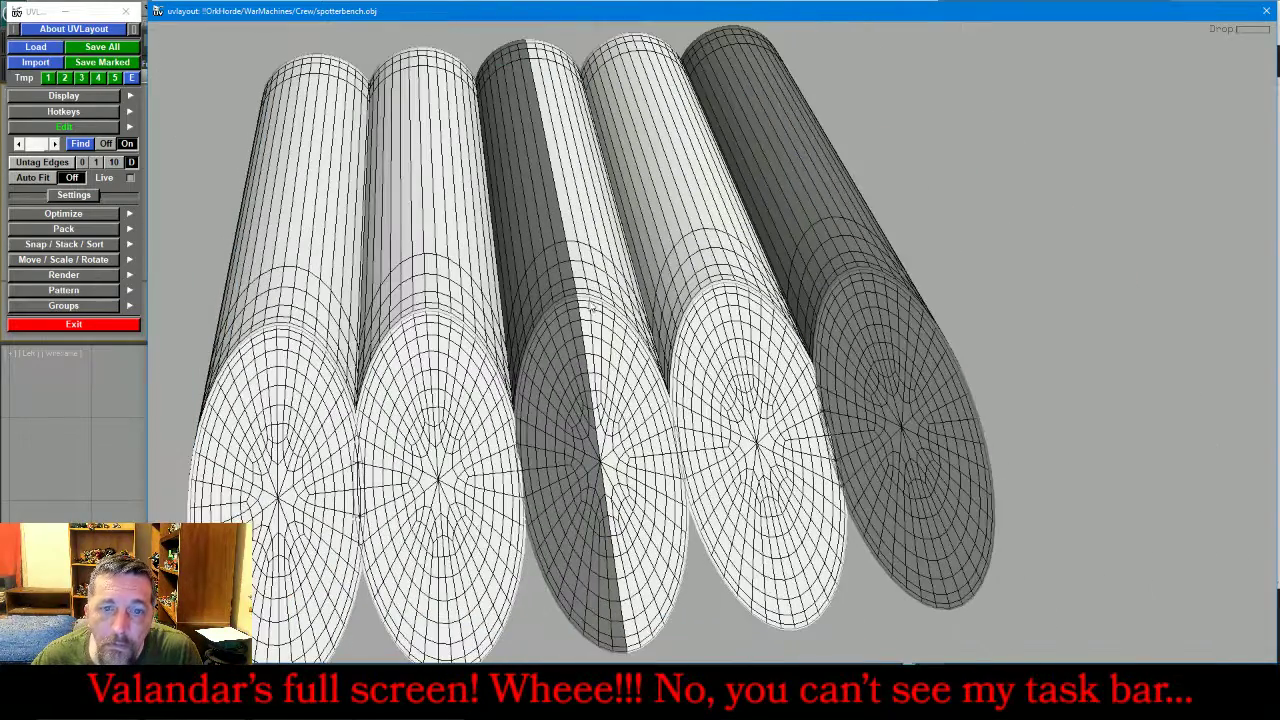
- Pair the second and fourth long cylinders as symmetric through matching slanted-cap edges, and move the two mirrored cylinders aside
left_click(78, 145)
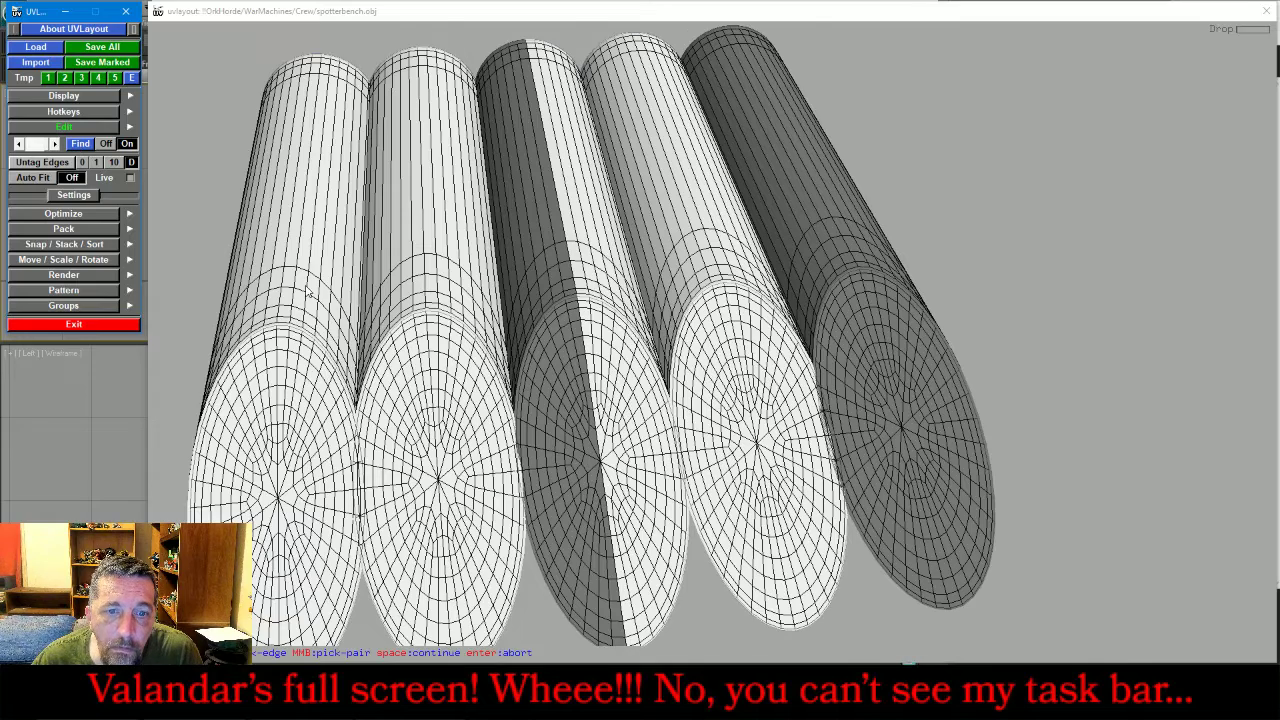
scroll(356, 309, "up", 2)
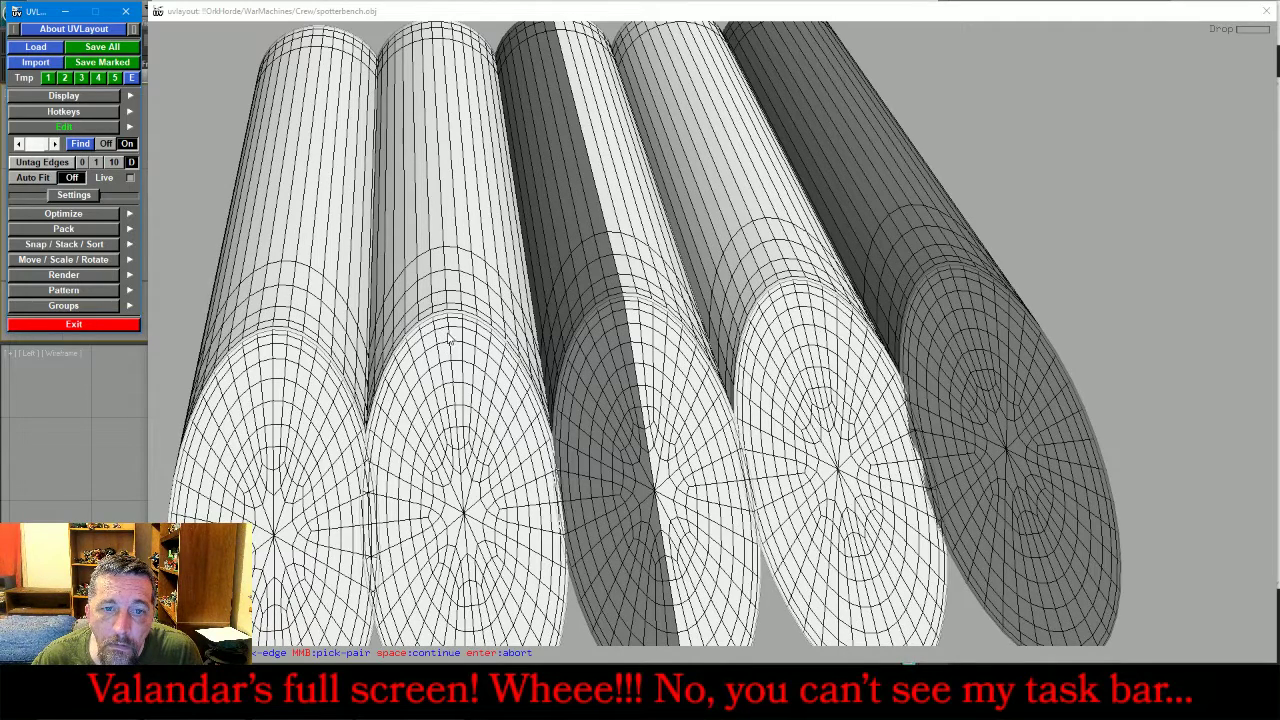
left_click(450, 336)
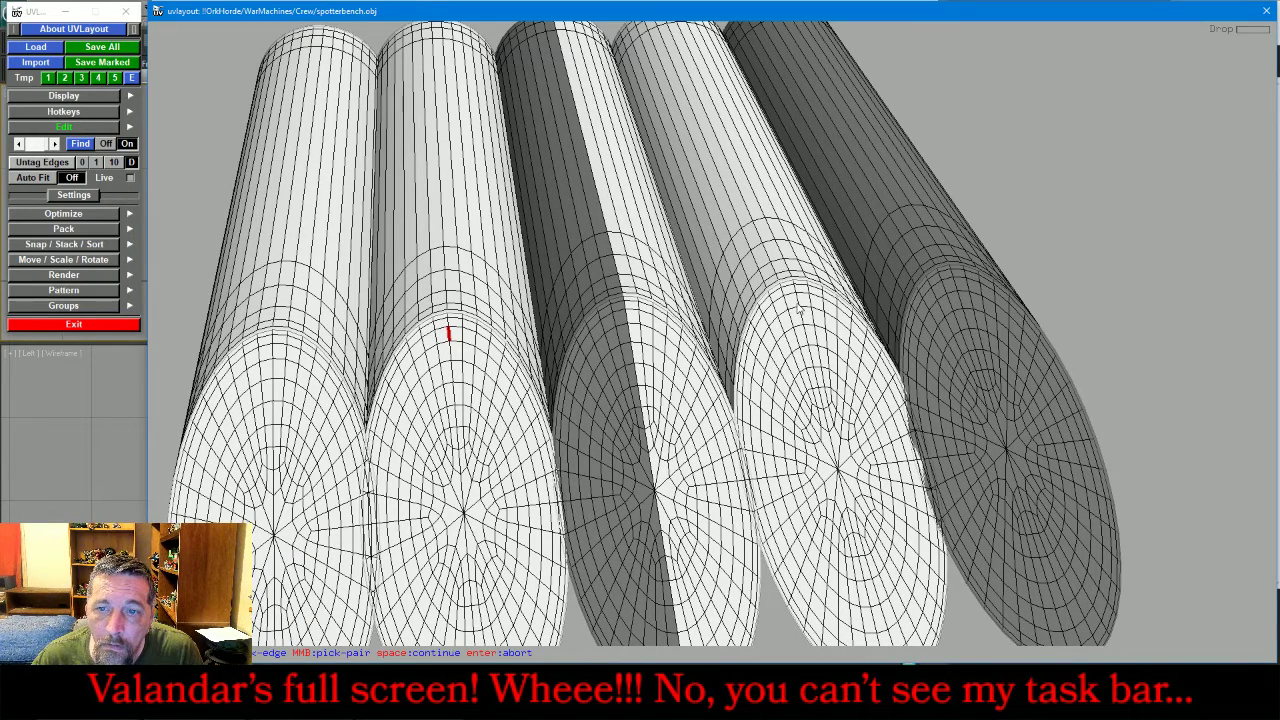
key("space")
scroll(798, 306, "down", 3)
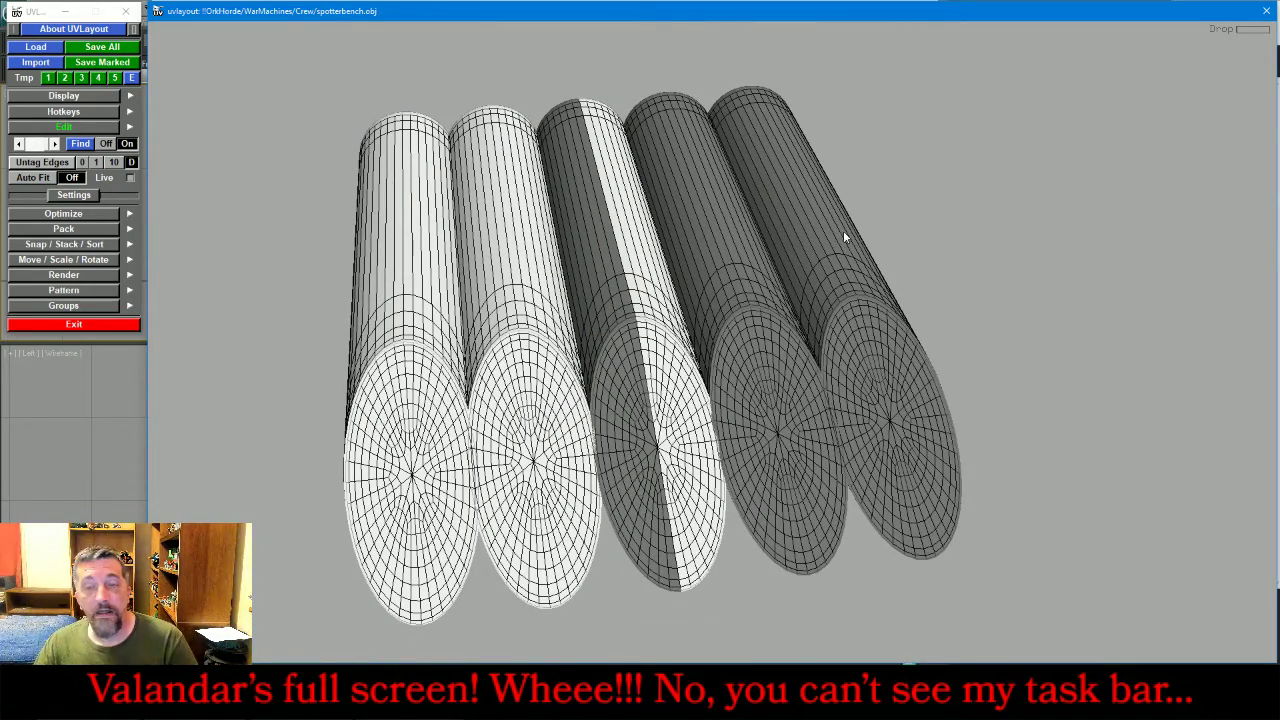
left_click_drag(842, 231, 891, 280)
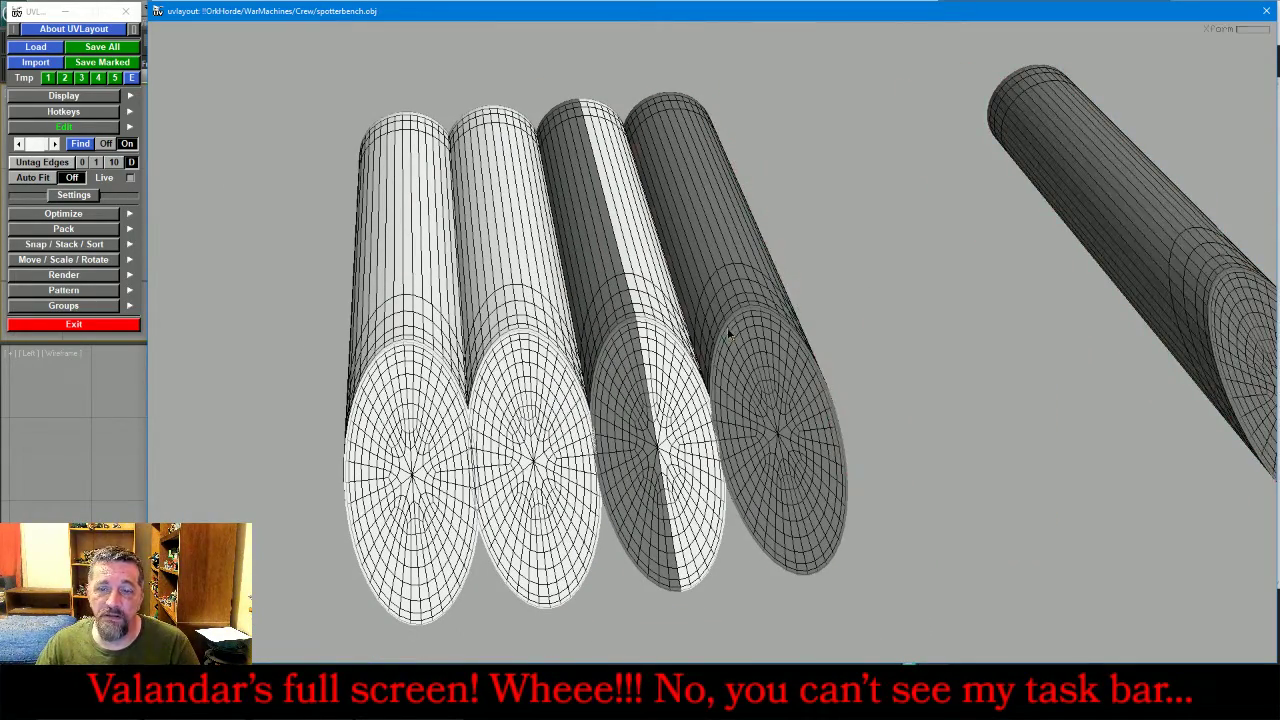
left_click_drag(726, 330, 720, 320)
scroll(720, 320, "up", 6)
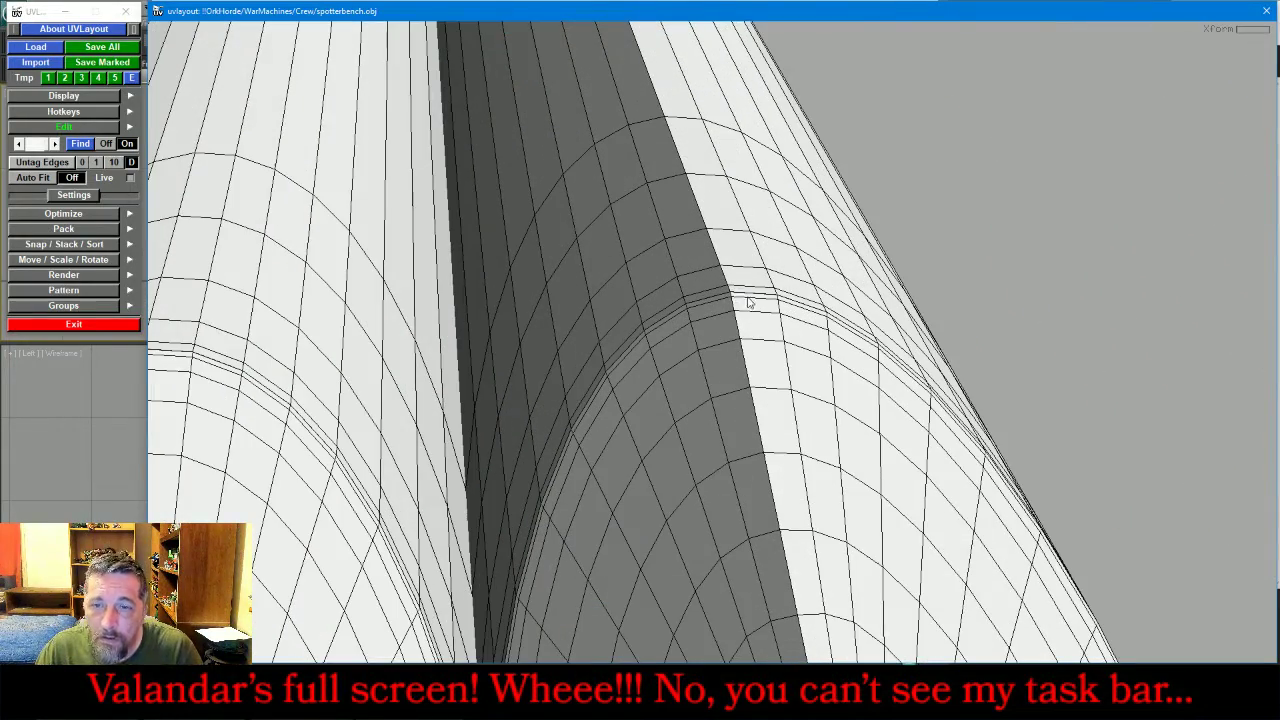
key("c")
key("w")
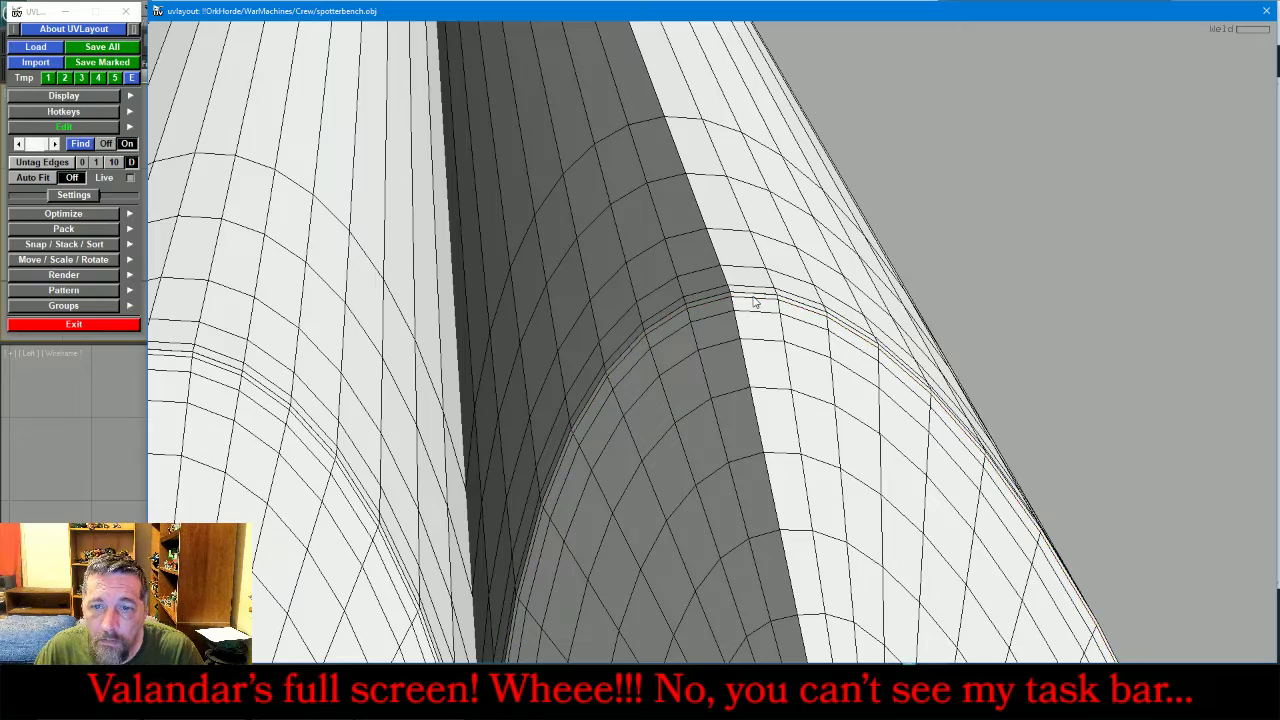
key("c")
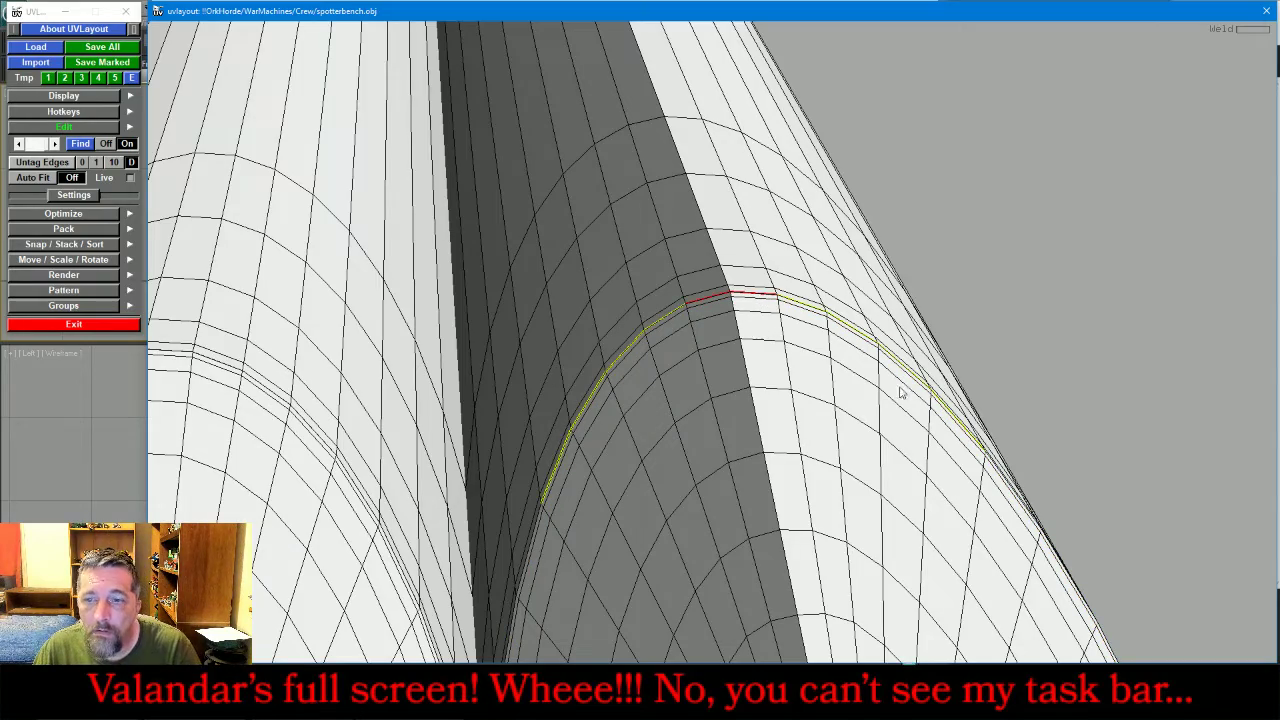
left_click_drag(1120, 461, 1033, 453)
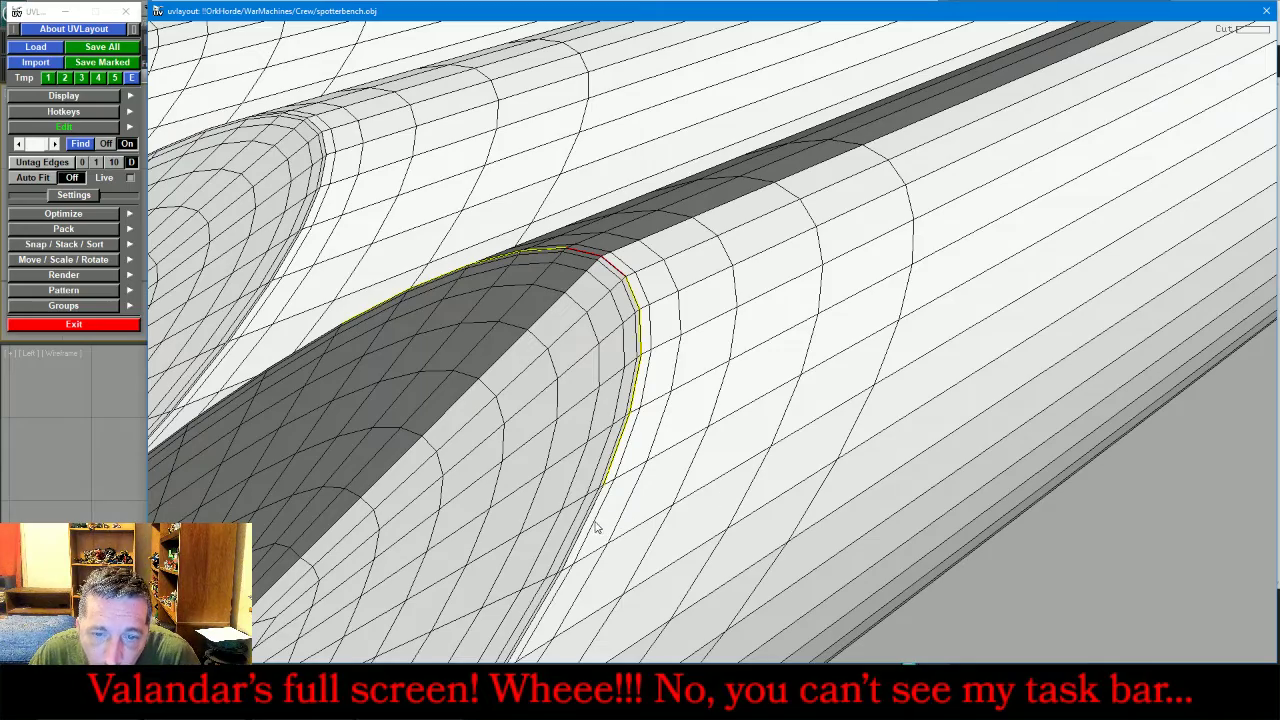
key("c")
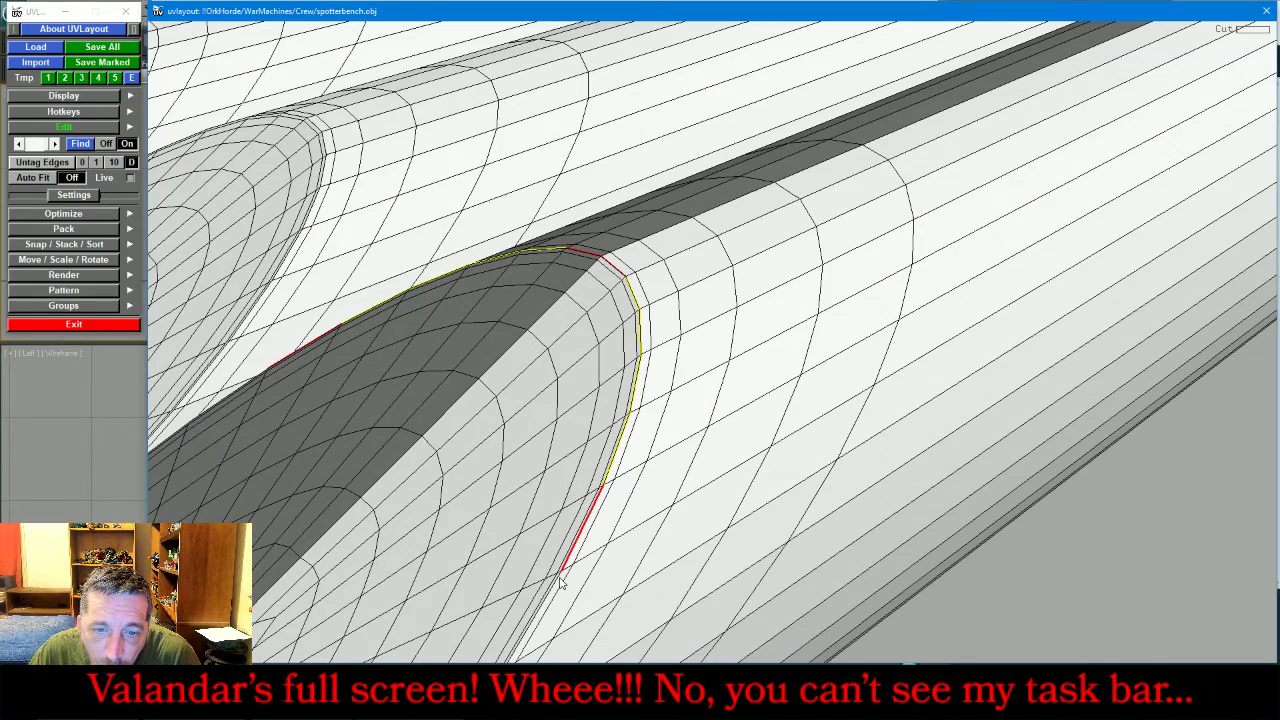
key("c")
scroll(616, 477, "down", 5)
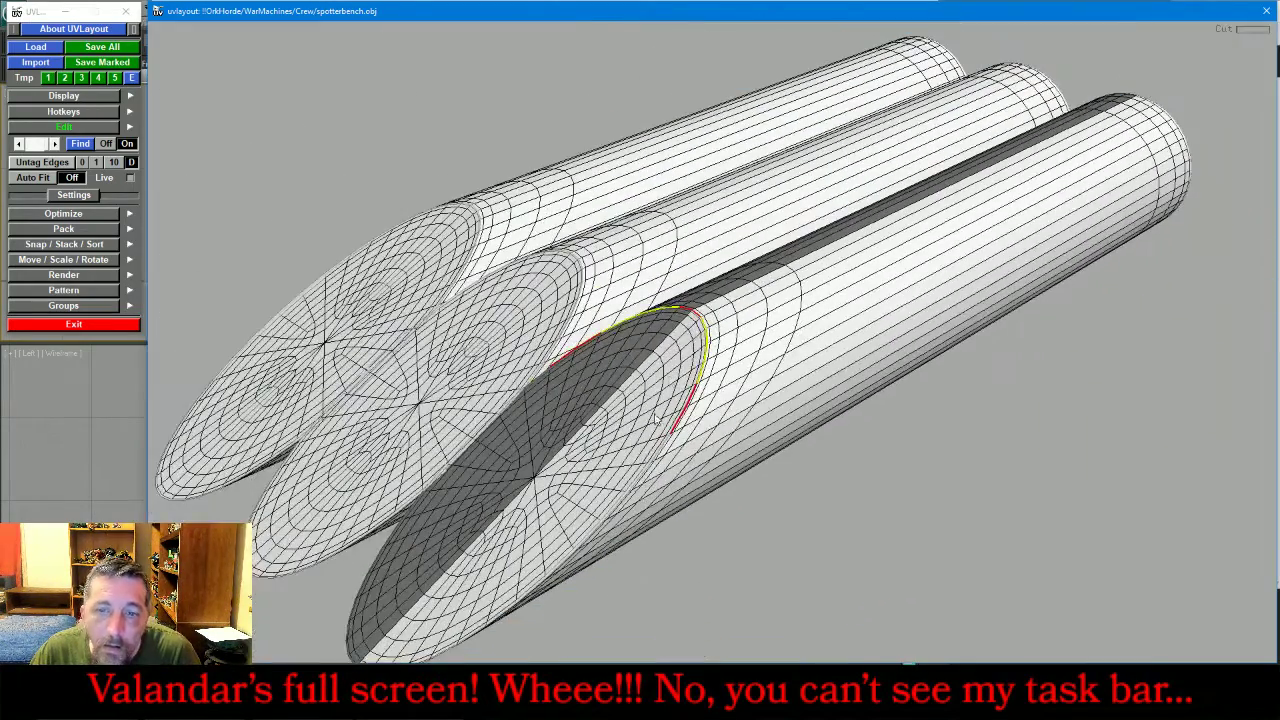
scroll(688, 328, "up", 5)
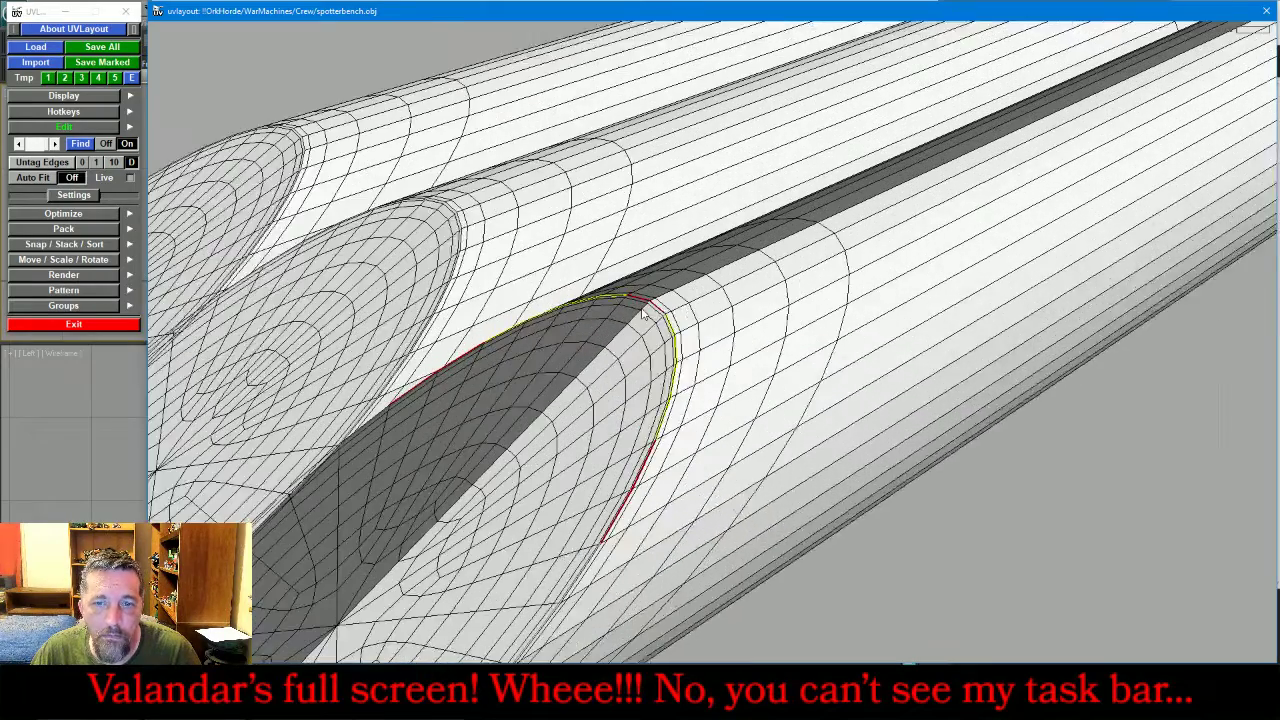
key("w")
key("w")
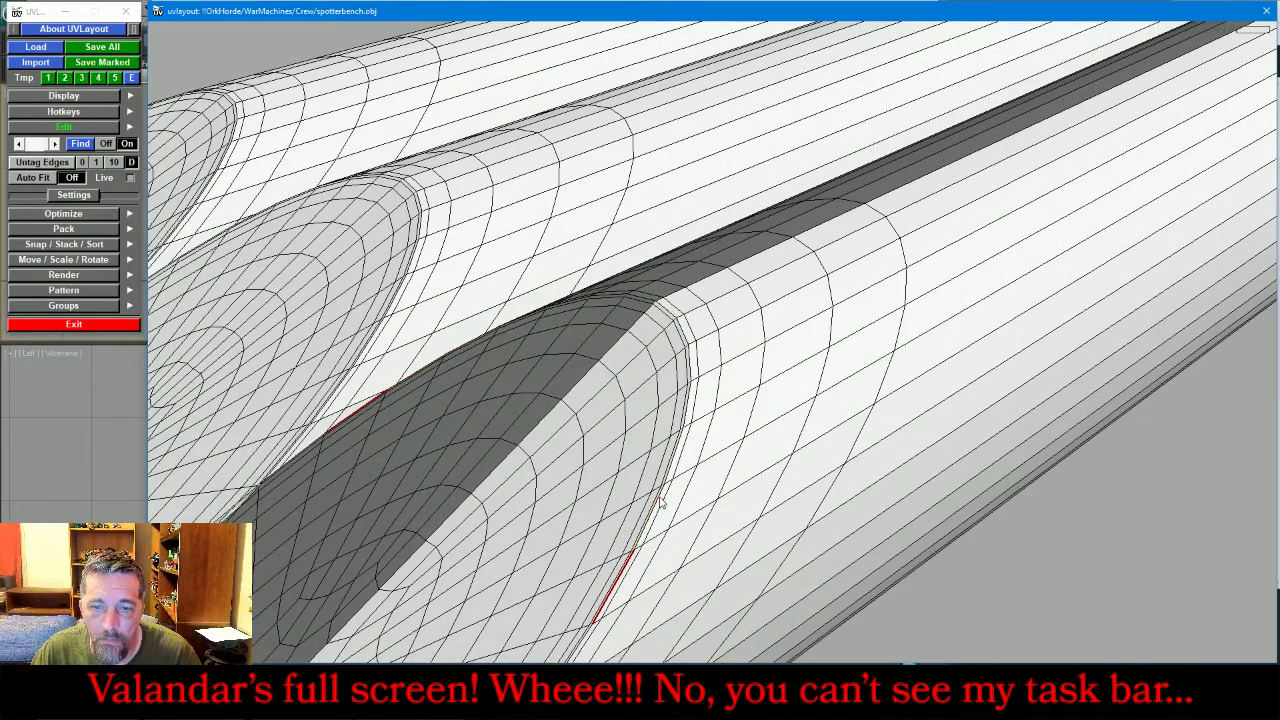
key("w")
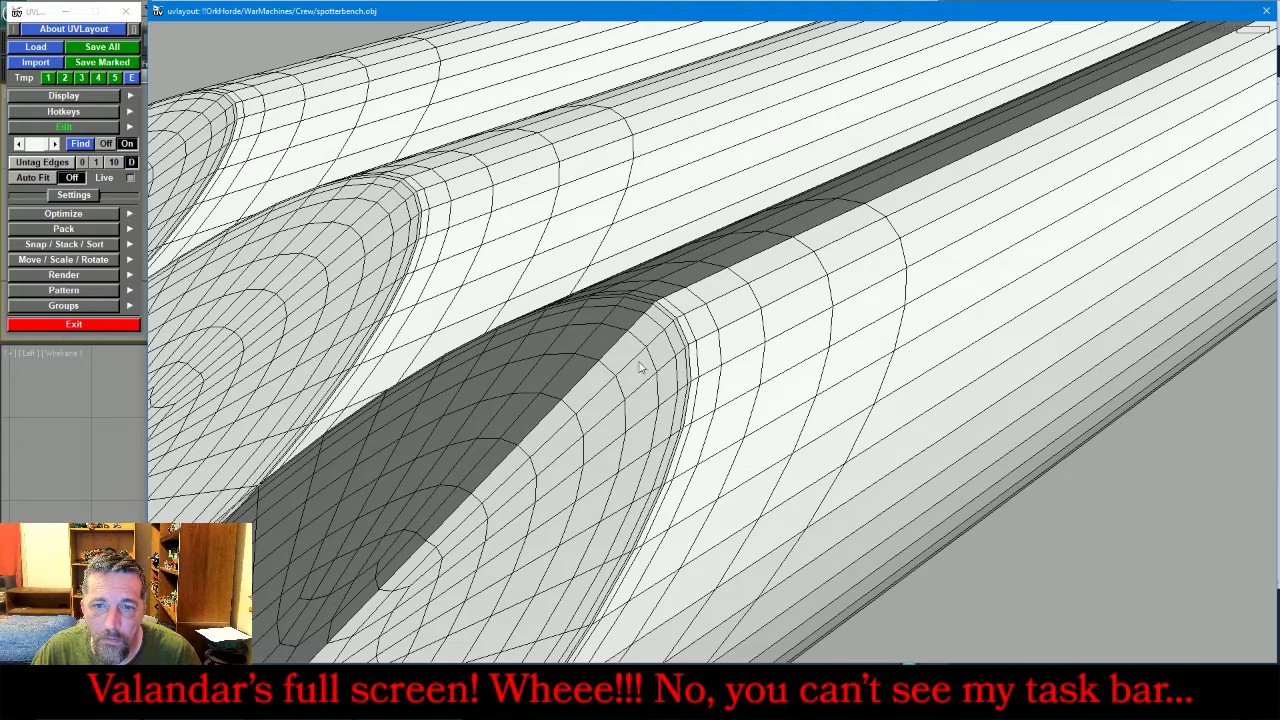
- Cut the slanted cap off the middle long cylinder along its rim and drop it
scroll(662, 313, "up", 2)
key("c")
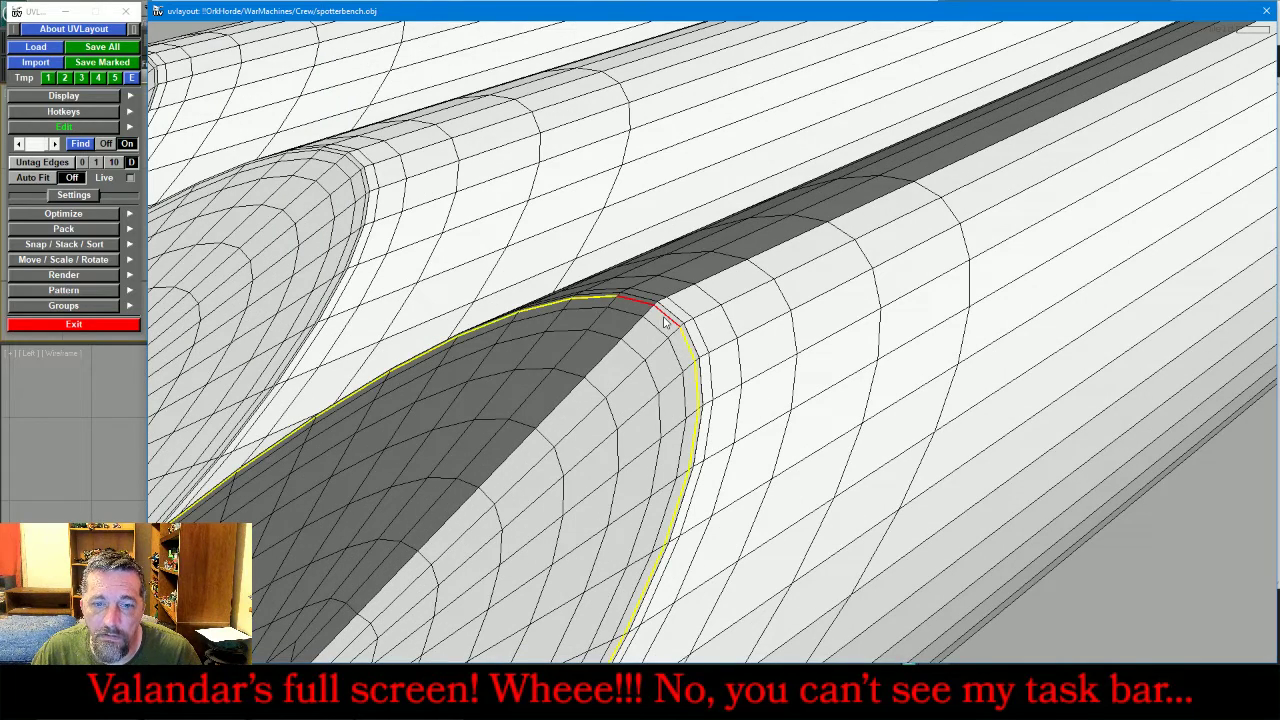
key("Return")
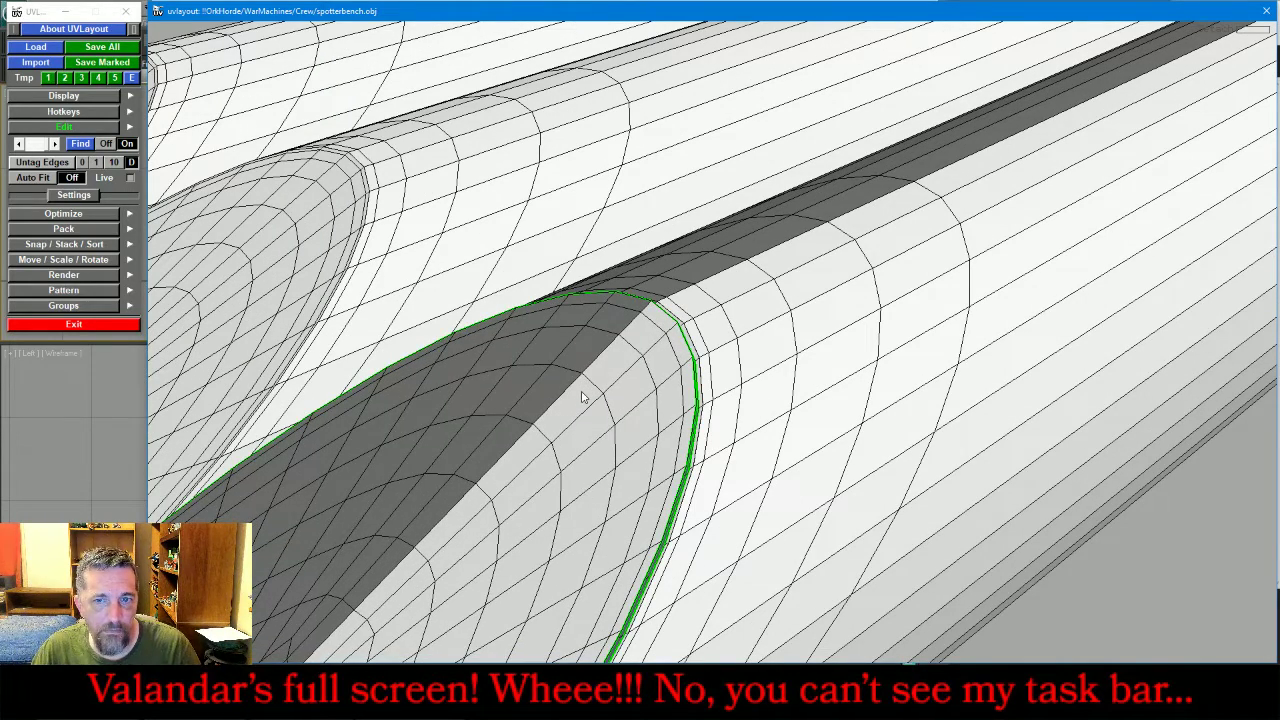
key("d")
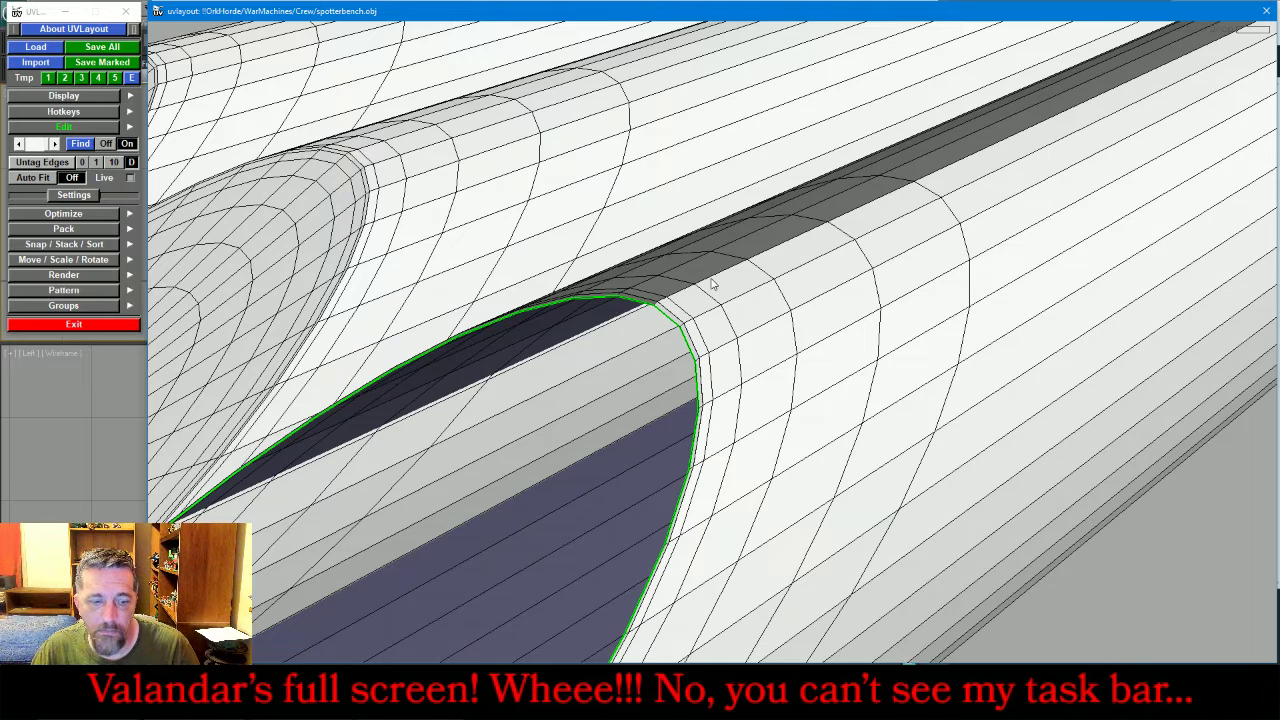
key("c")
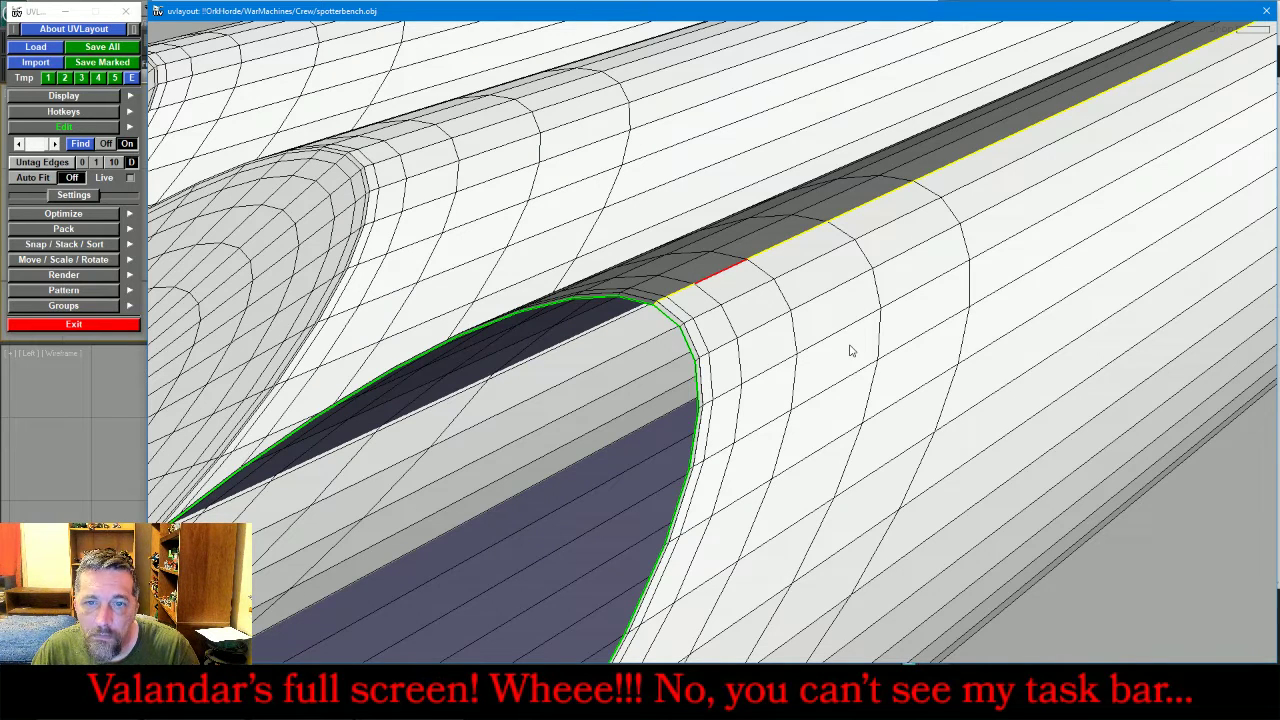
key("Return")
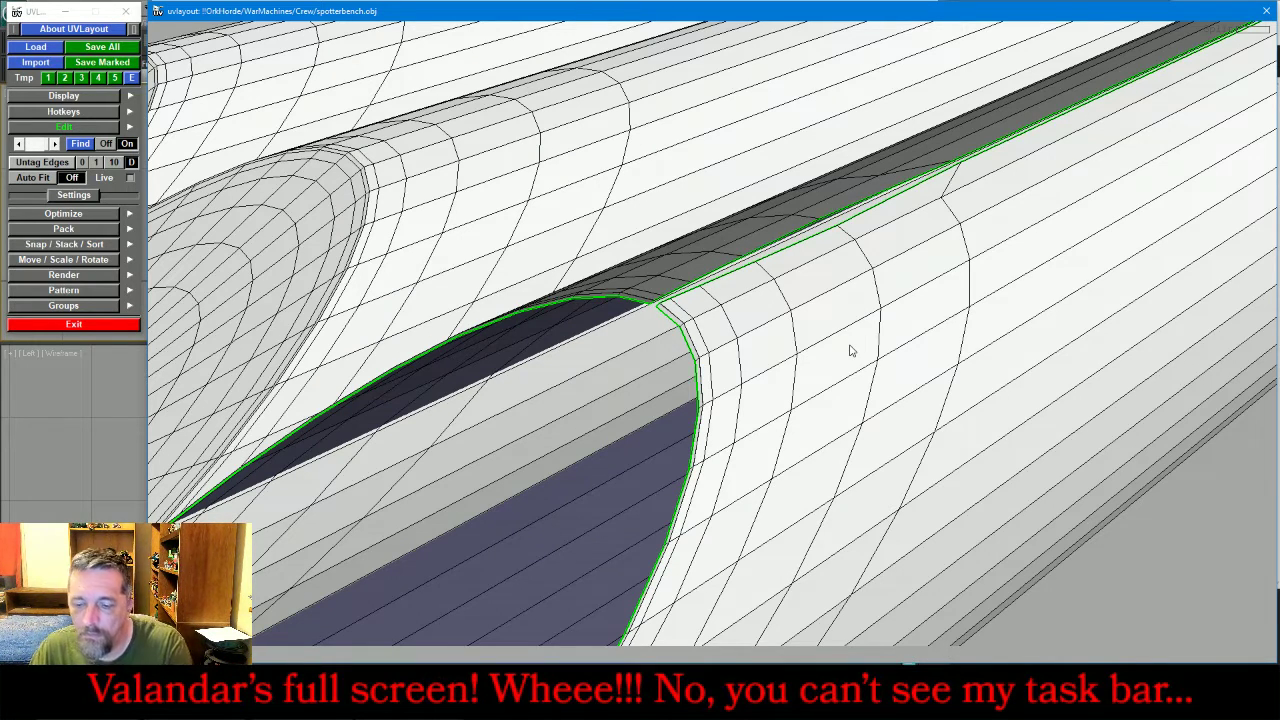
scroll(850, 350, "down", 5)
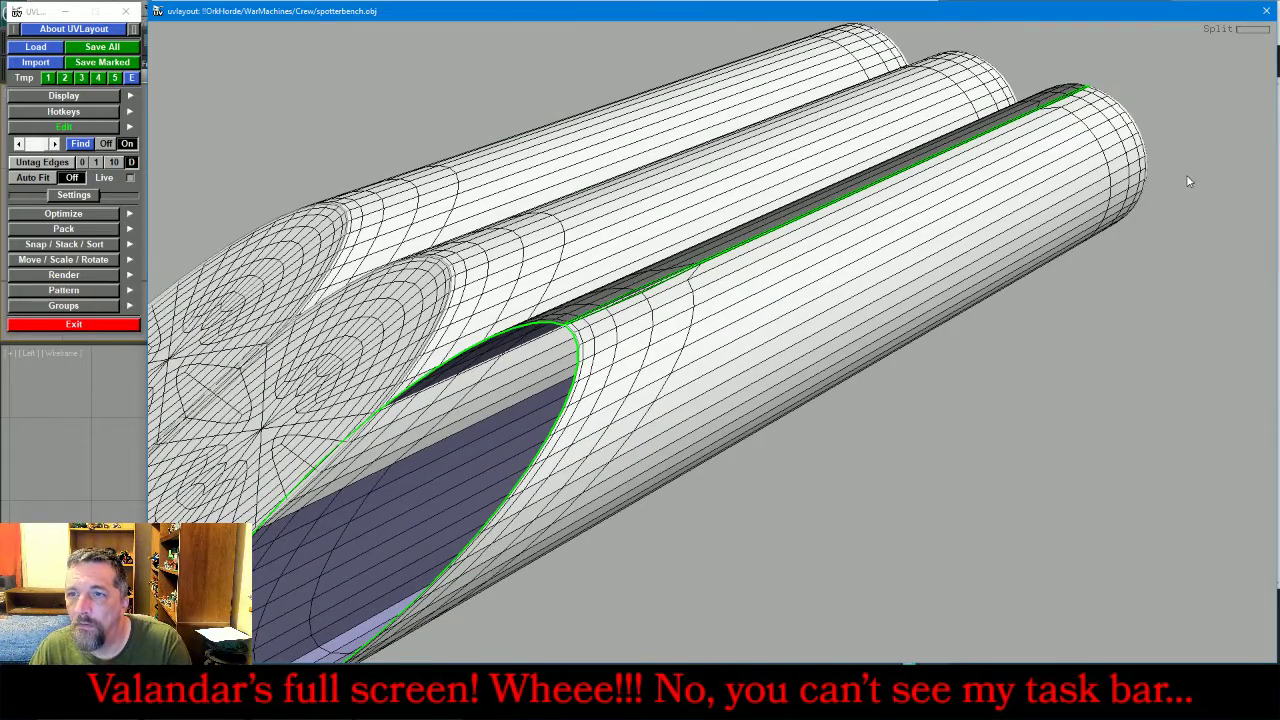
key("ctrl+z")
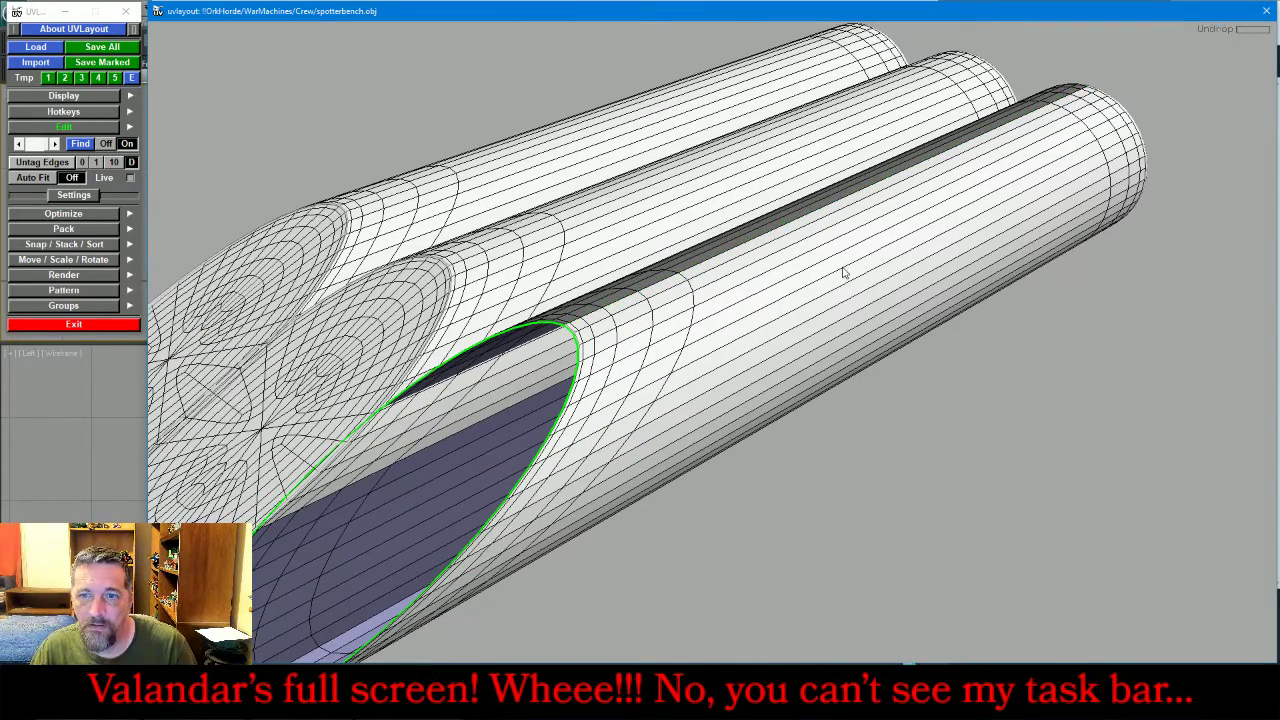
- Cut the cap at the opposite end of the middle long cylinder off along its rim and drop it
left_click_drag(1120, 419, 957, 384)
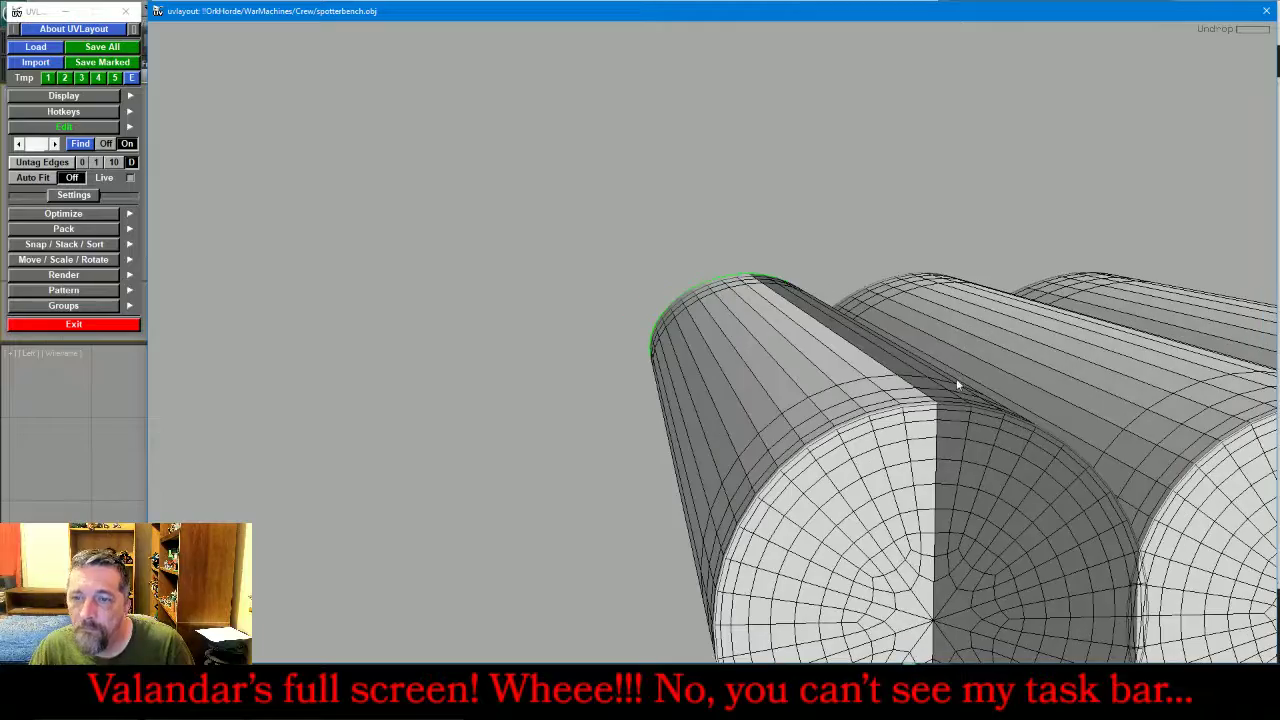
scroll(930, 410, "up", 2)
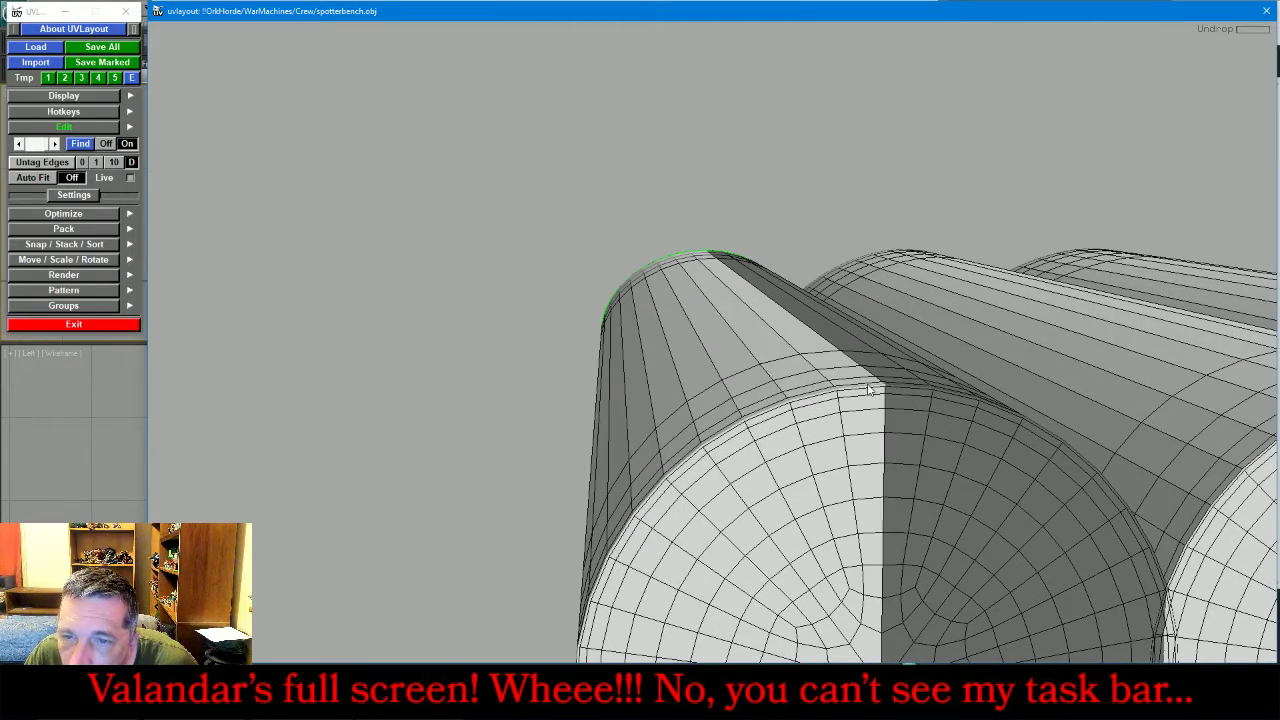
left_click_drag(869, 388, 815, 290)
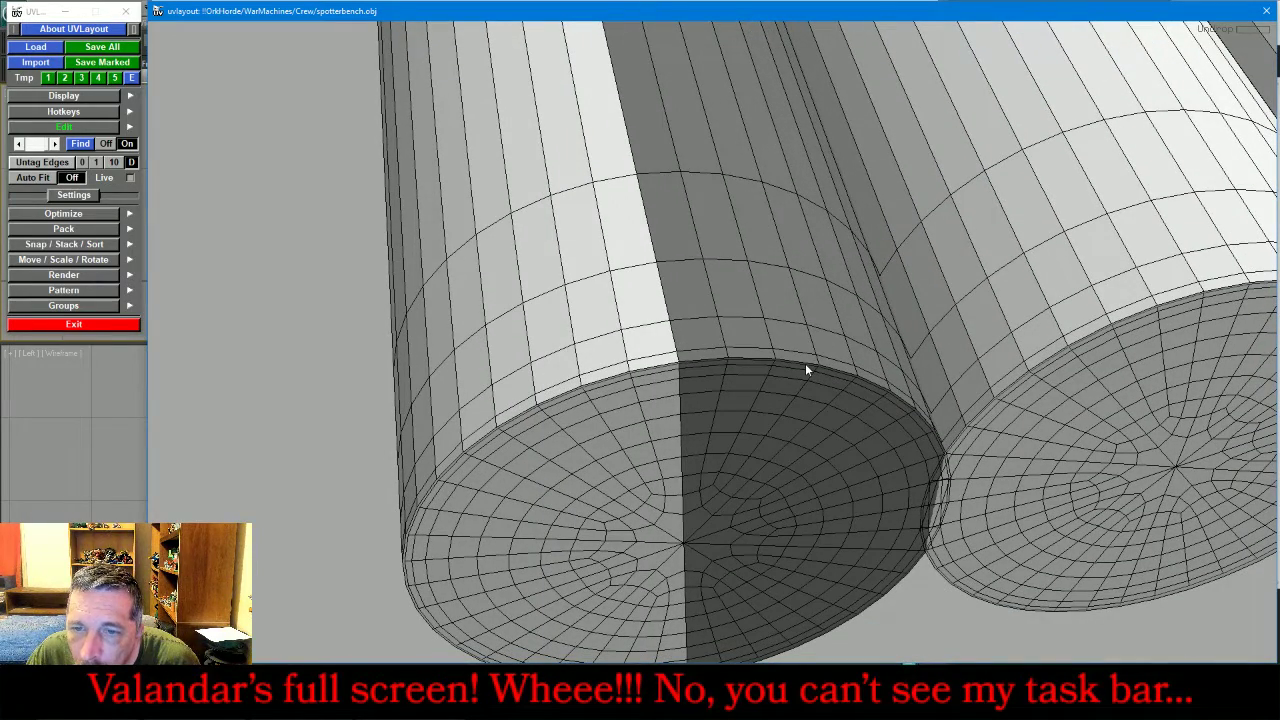
key("c")
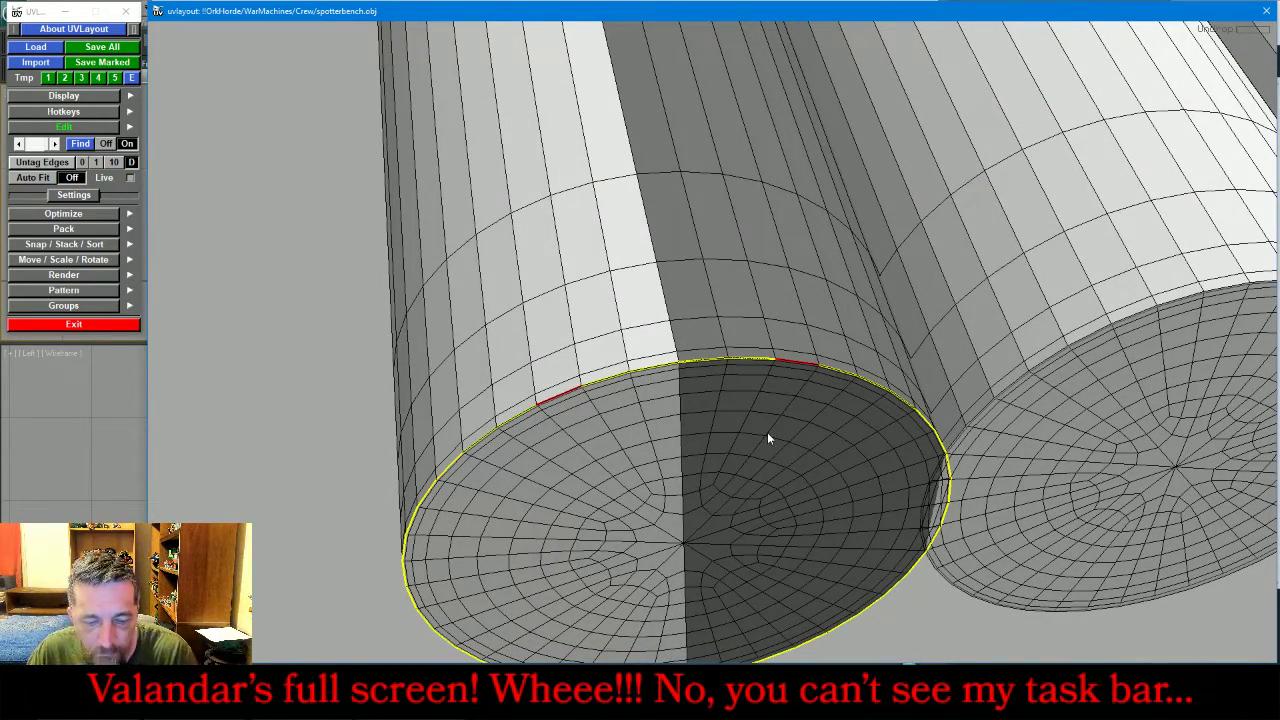
key("Return")
key("d")
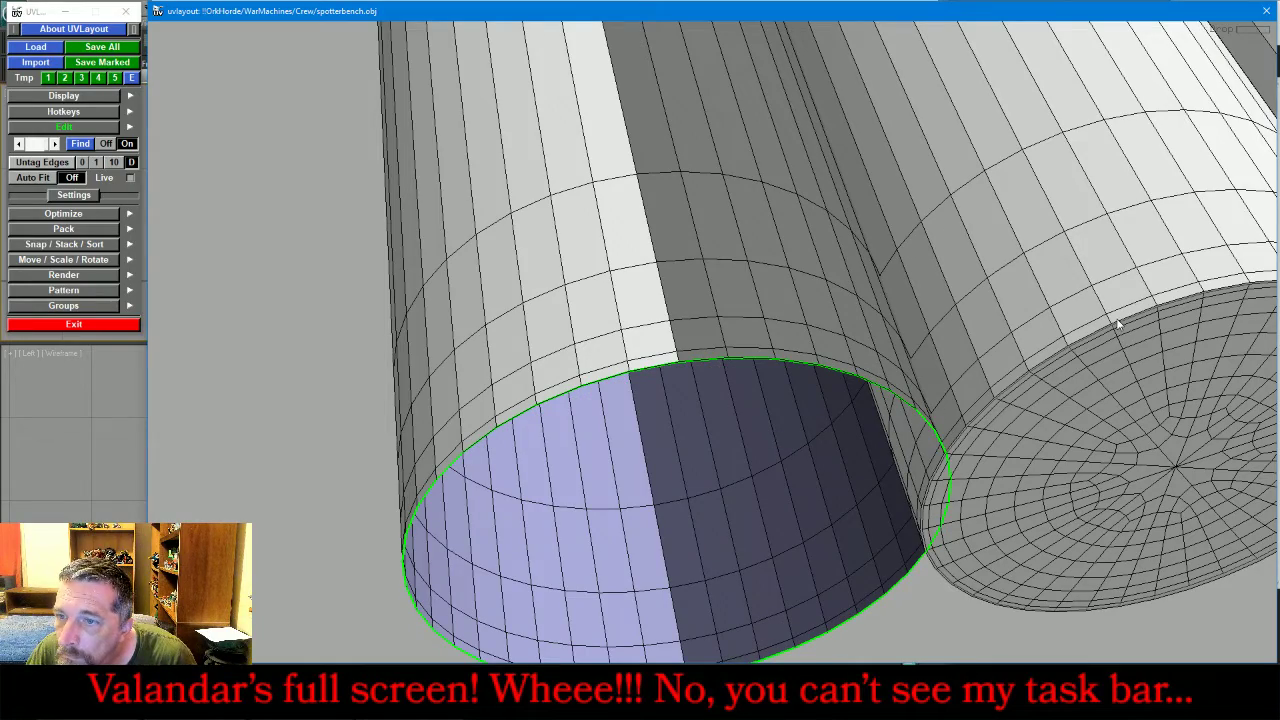
- Detach the same-end cap of the adjacent long cylinder along its rim and drop it
key("c")
key("Return")
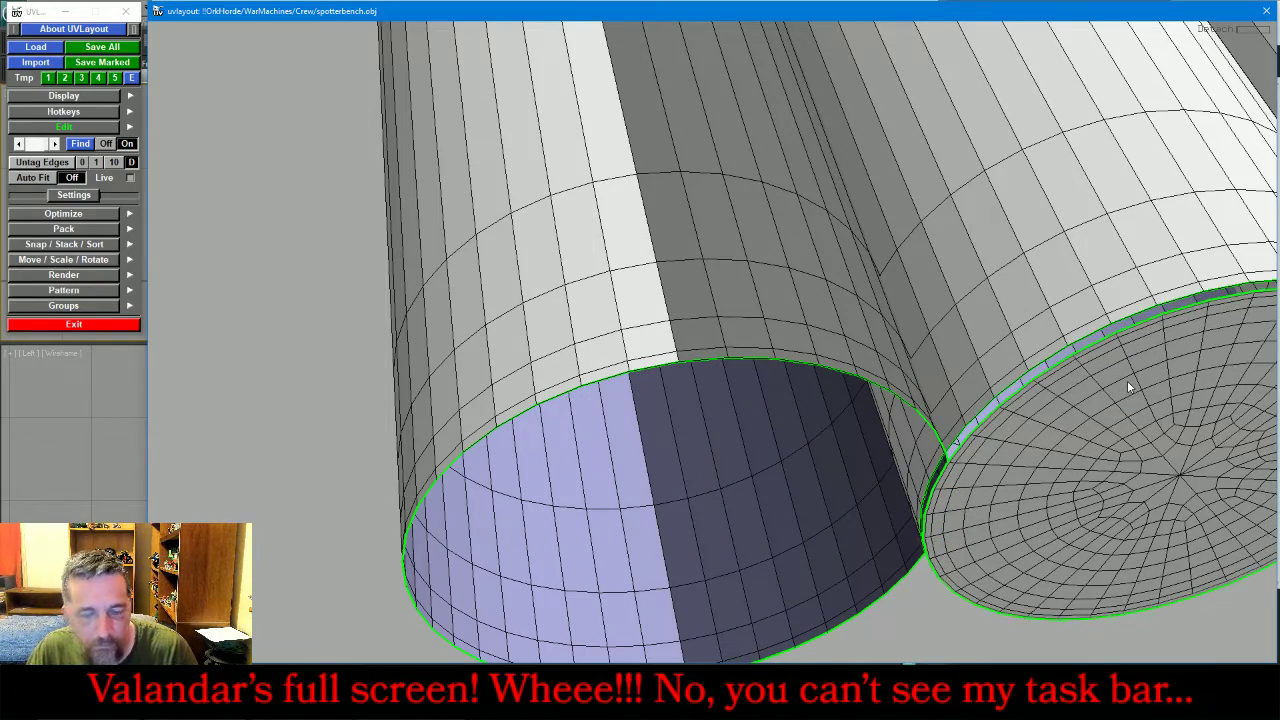
key("d")
- Detach the same-end cap of the outermost long cylinder along its rim and drop it
middle_click_drag(1179, 333, 716, 398)
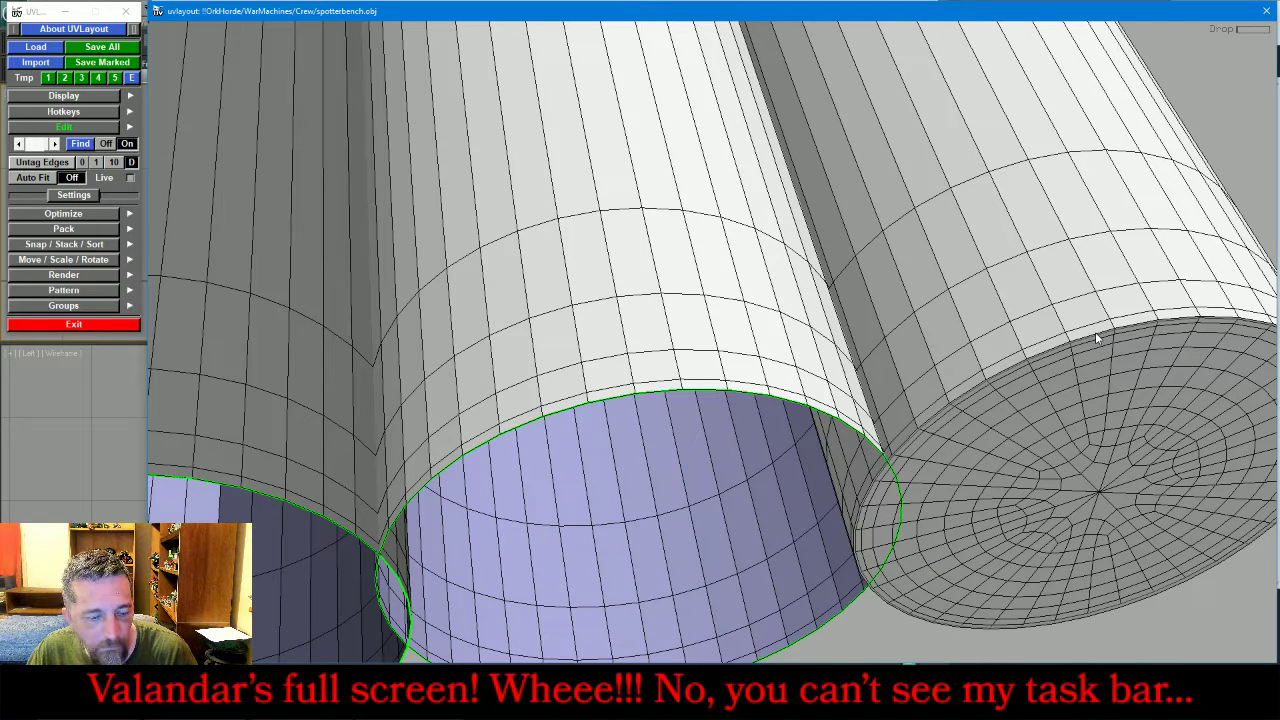
key("c")
key("Return")
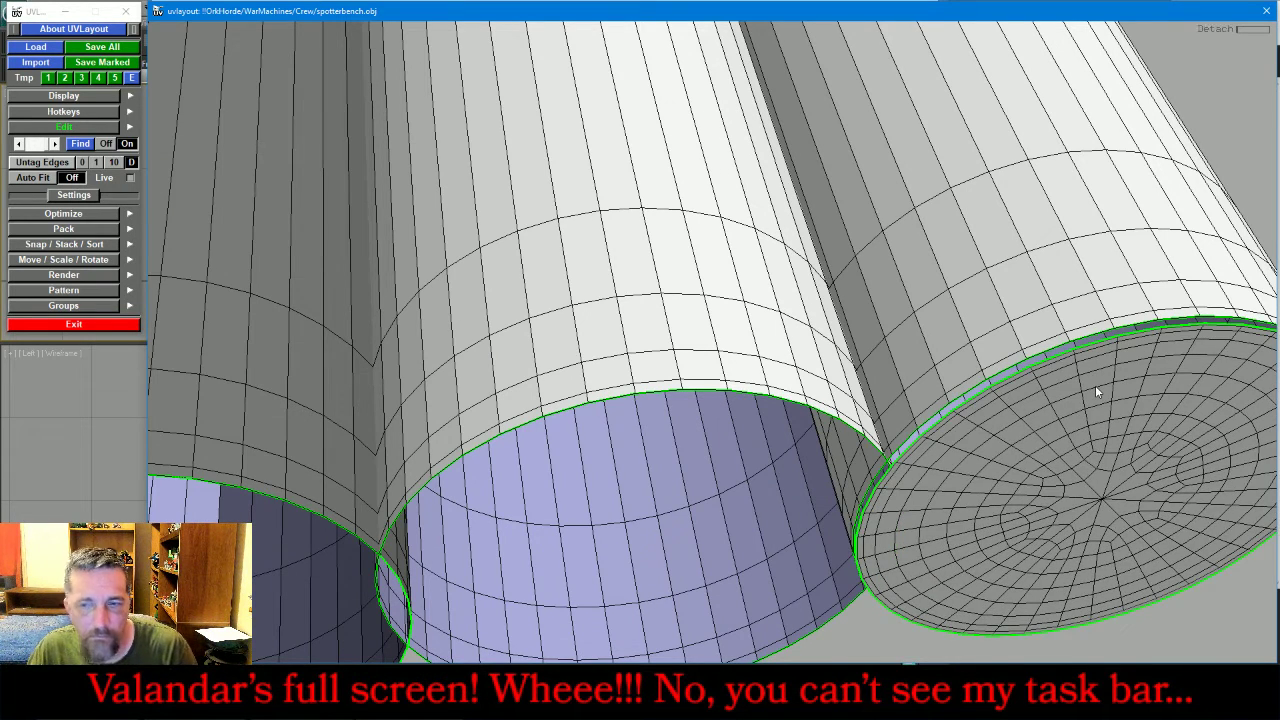
key("d")
- Move the middle long cylinder away from its neighbours and split it lengthwise along the edge dividing its light and dark halves
right_click_drag(967, 603, 942, 571)
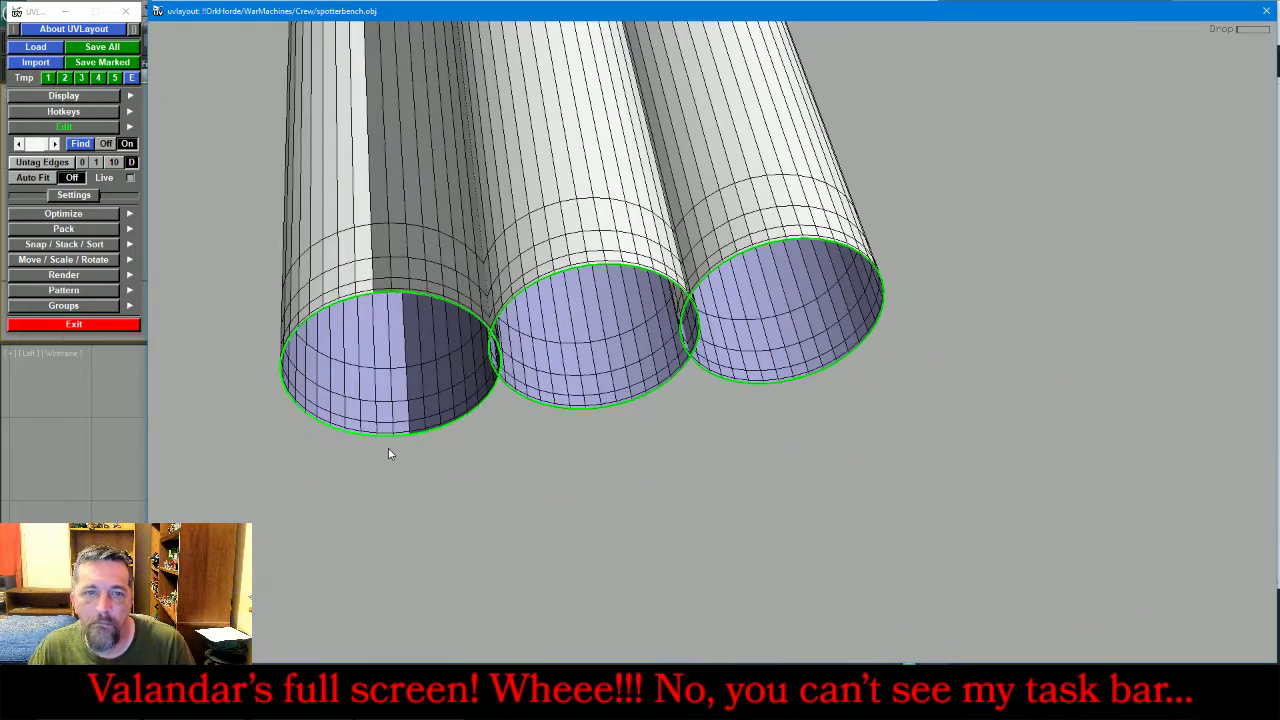
key("Home")
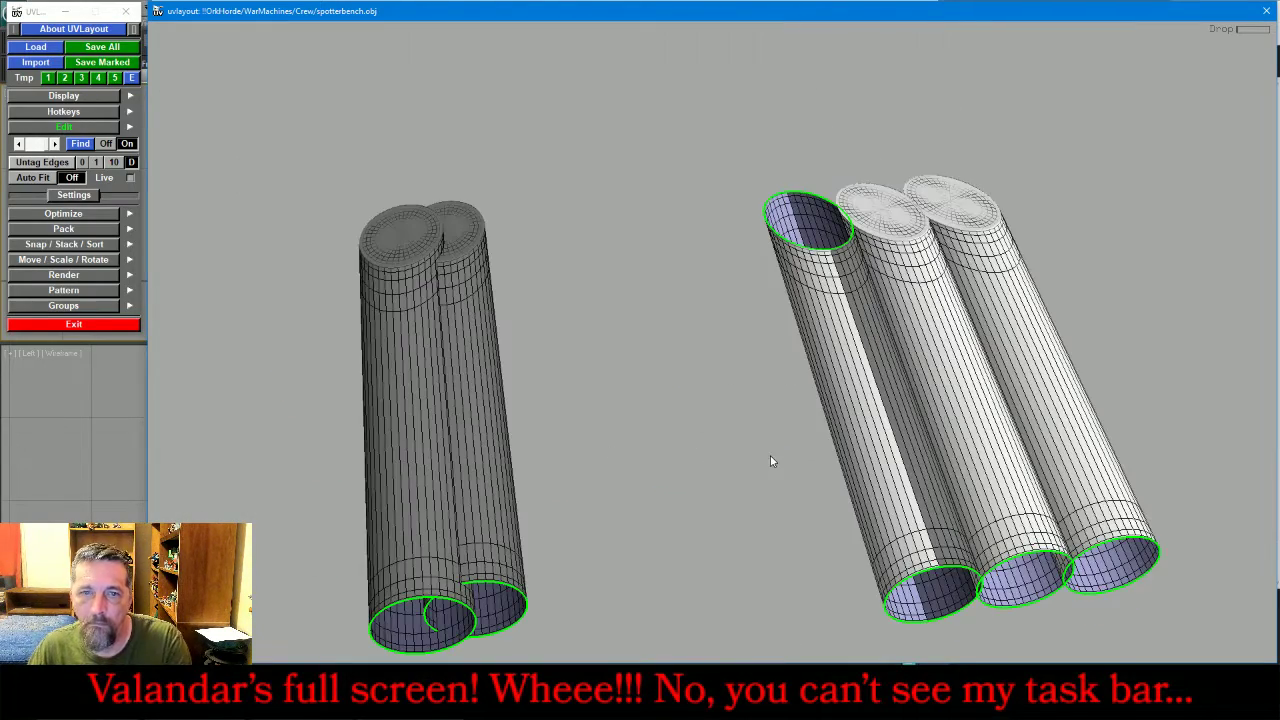
right_click_drag(859, 310, 832, 282)
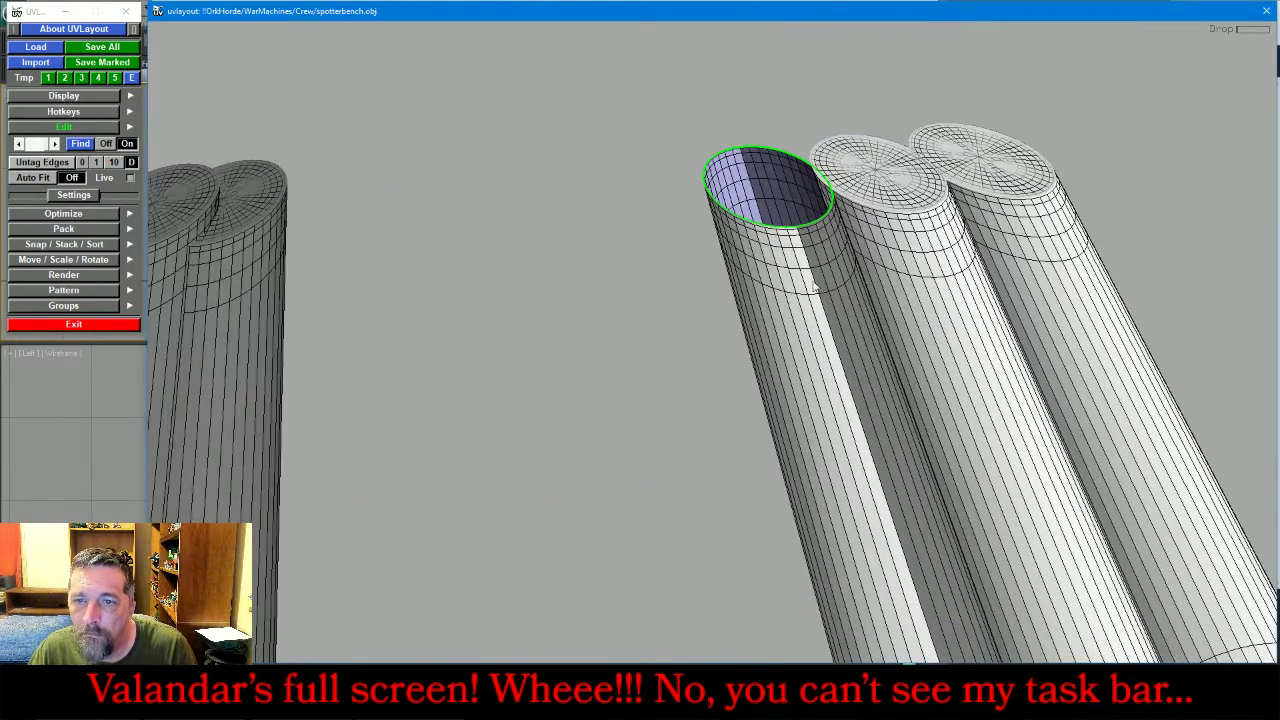
scroll(814, 287, "up", 1)
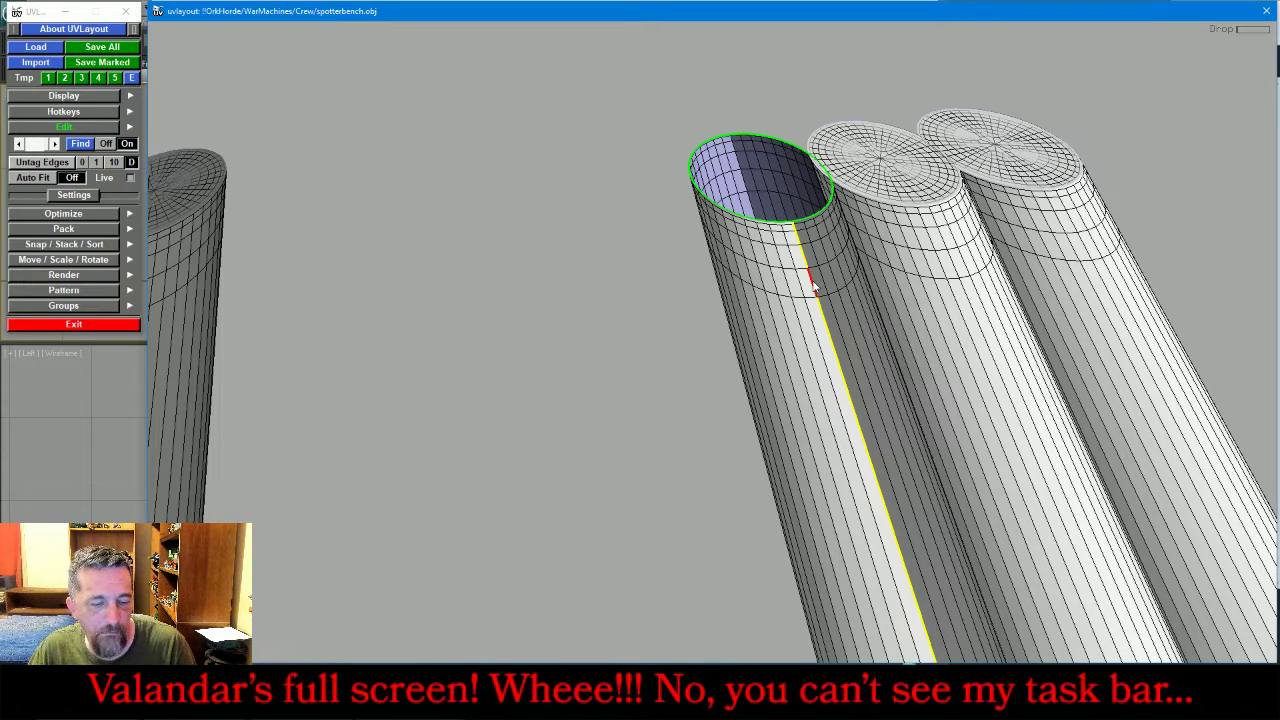
key("c")
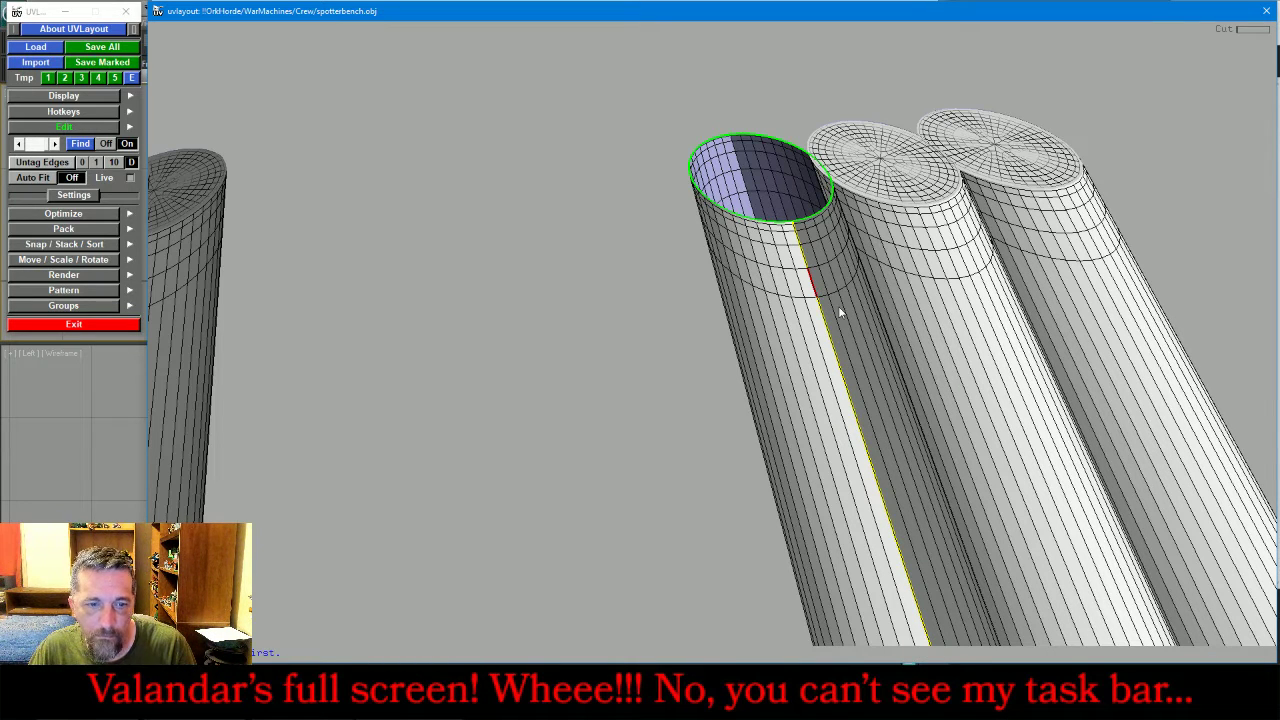
middle_click_drag(838, 306, 766, 285)
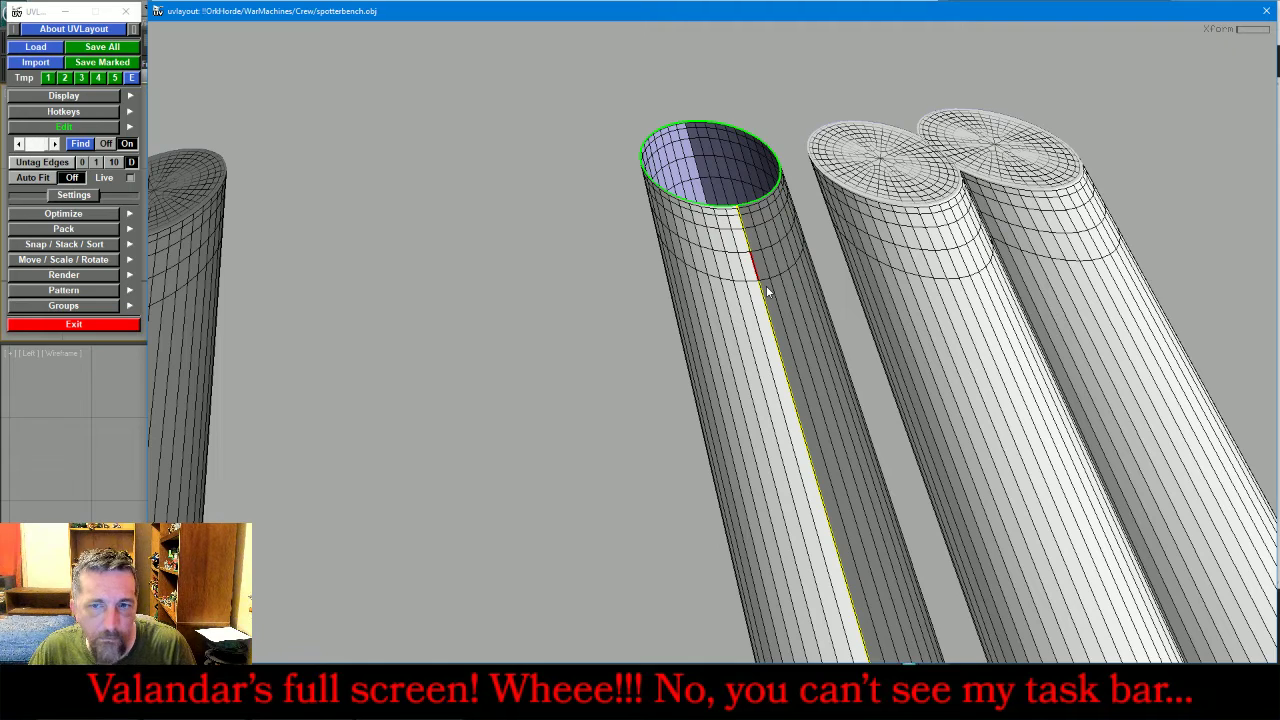
middle_click_drag(766, 285, 735, 262)
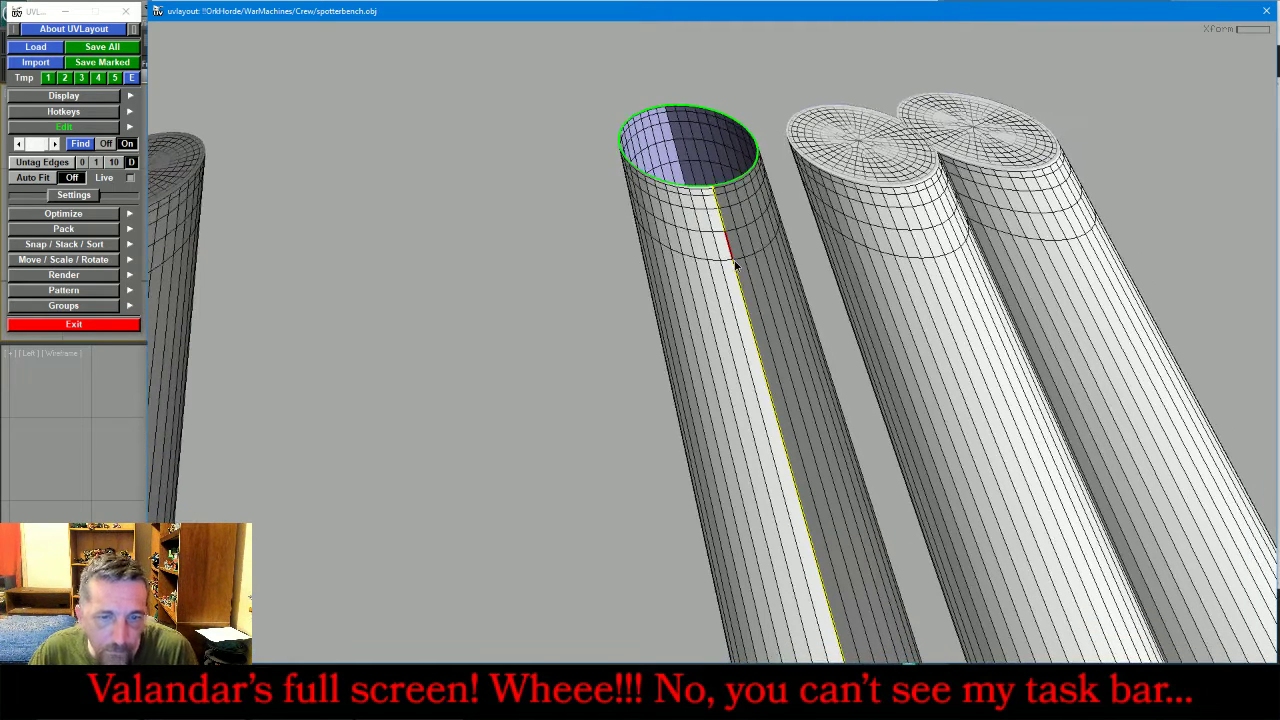
key("c")
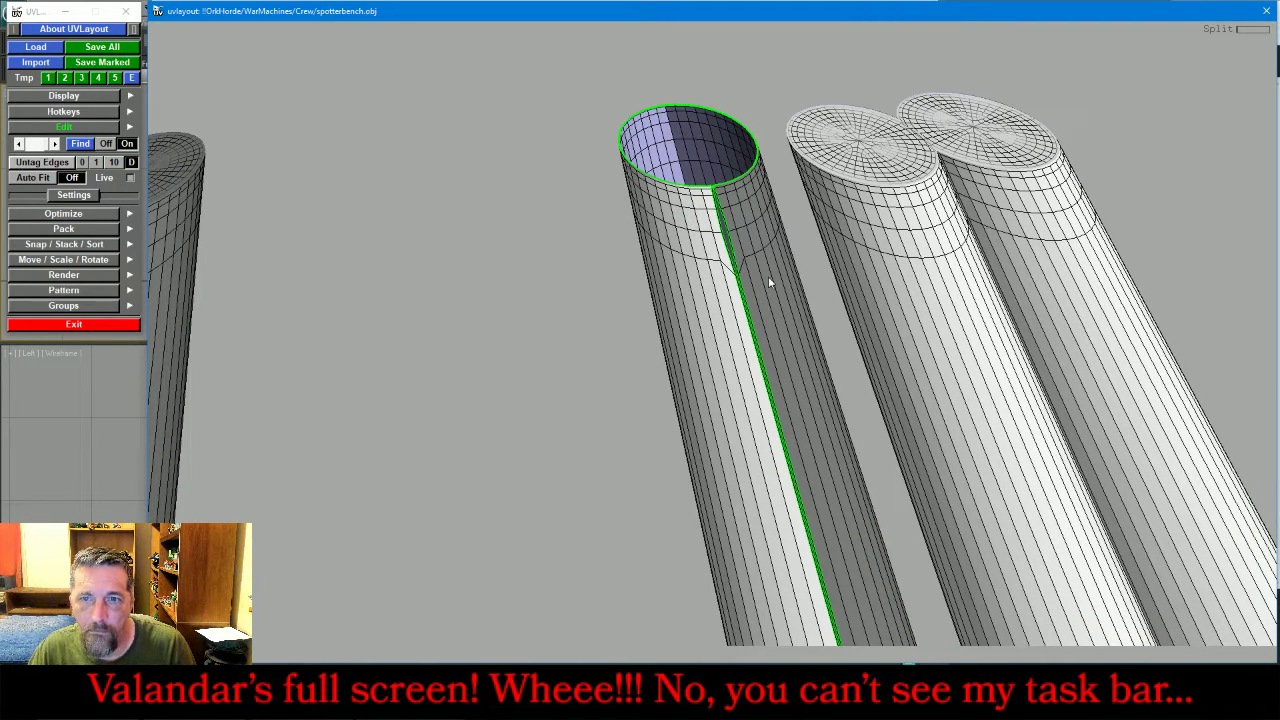
- Cut the slanted caps off the two long cylinders beside the middle one along their rims and drop both caps
right_click_drag(968, 136, 988, 300)
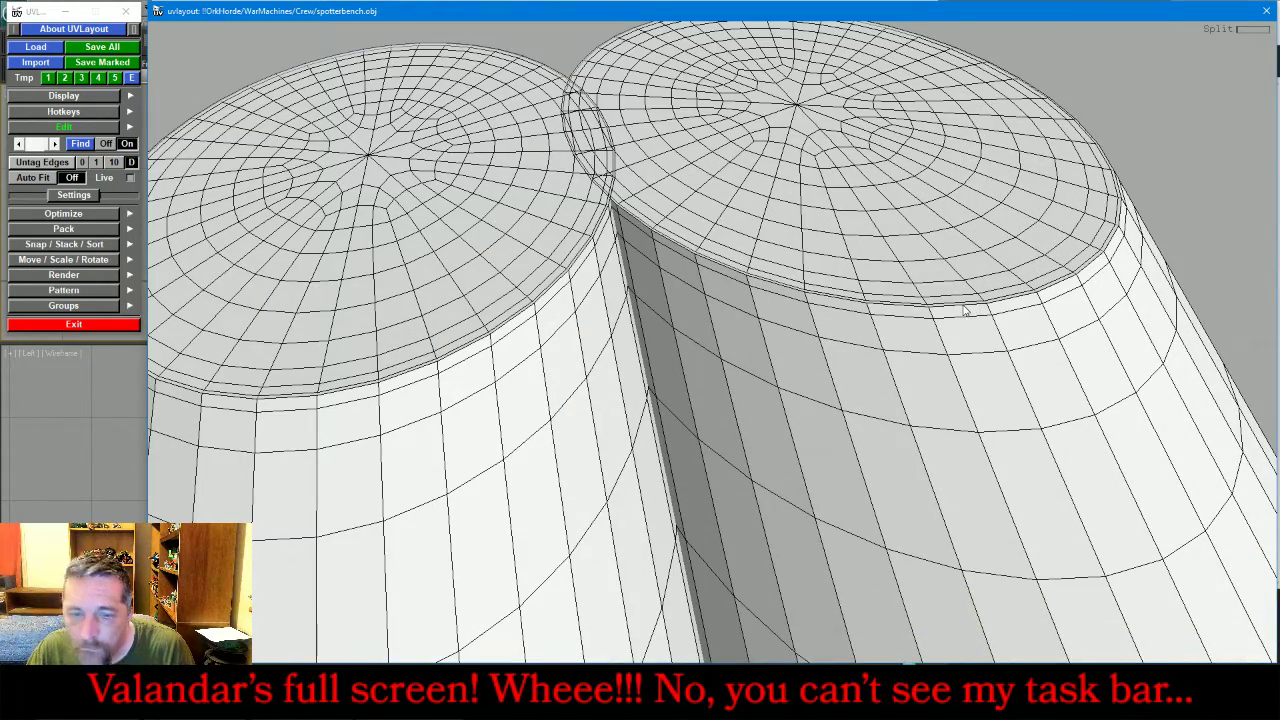
key("c")
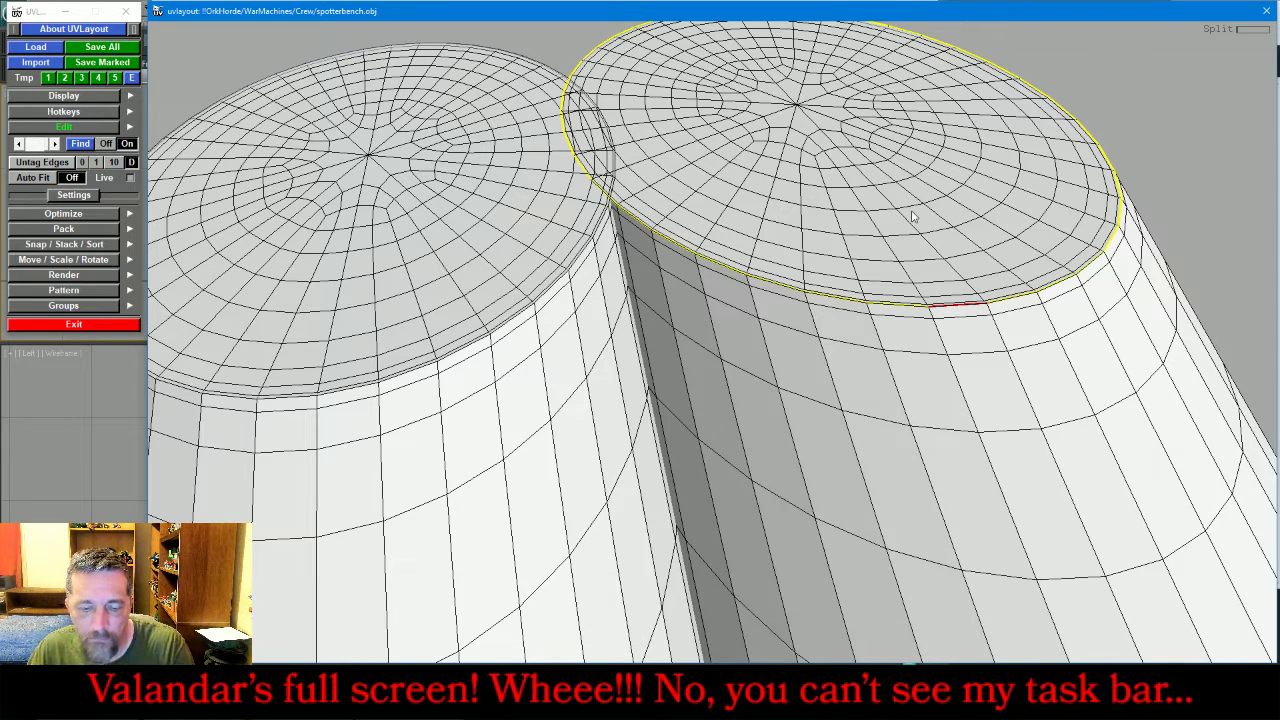
key("Return")
key("d")
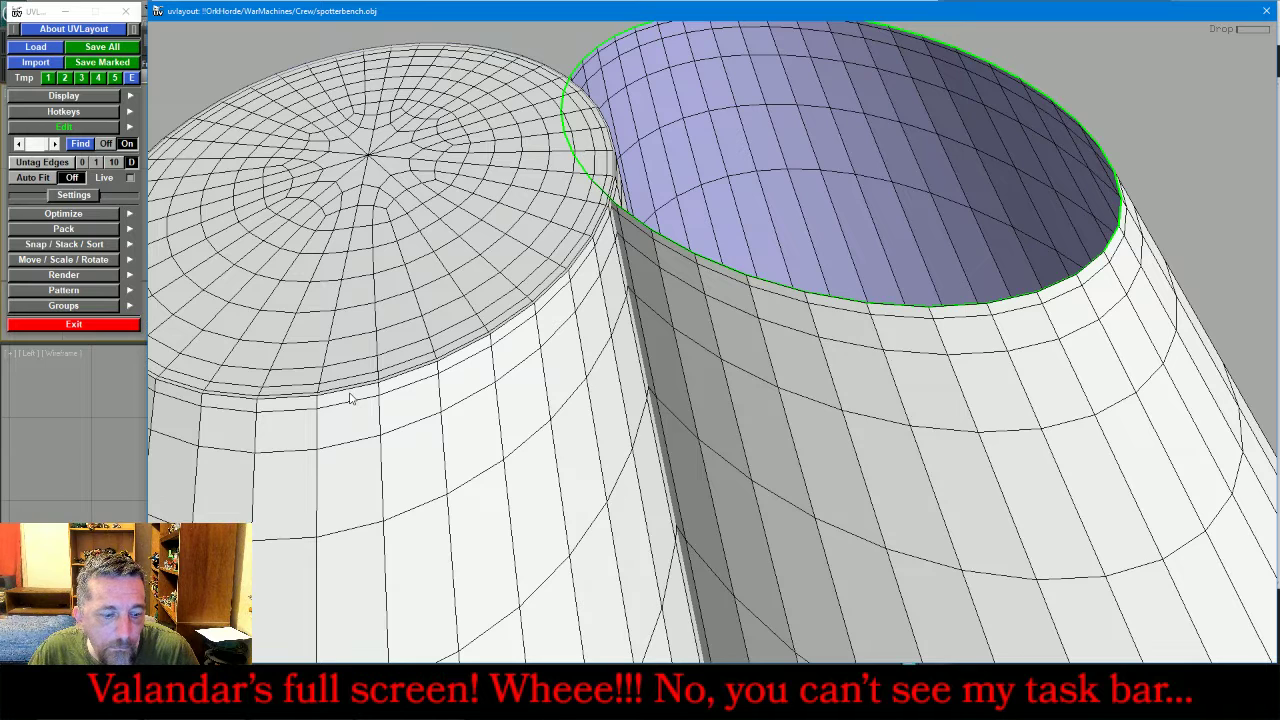
key("c")
key("Return")
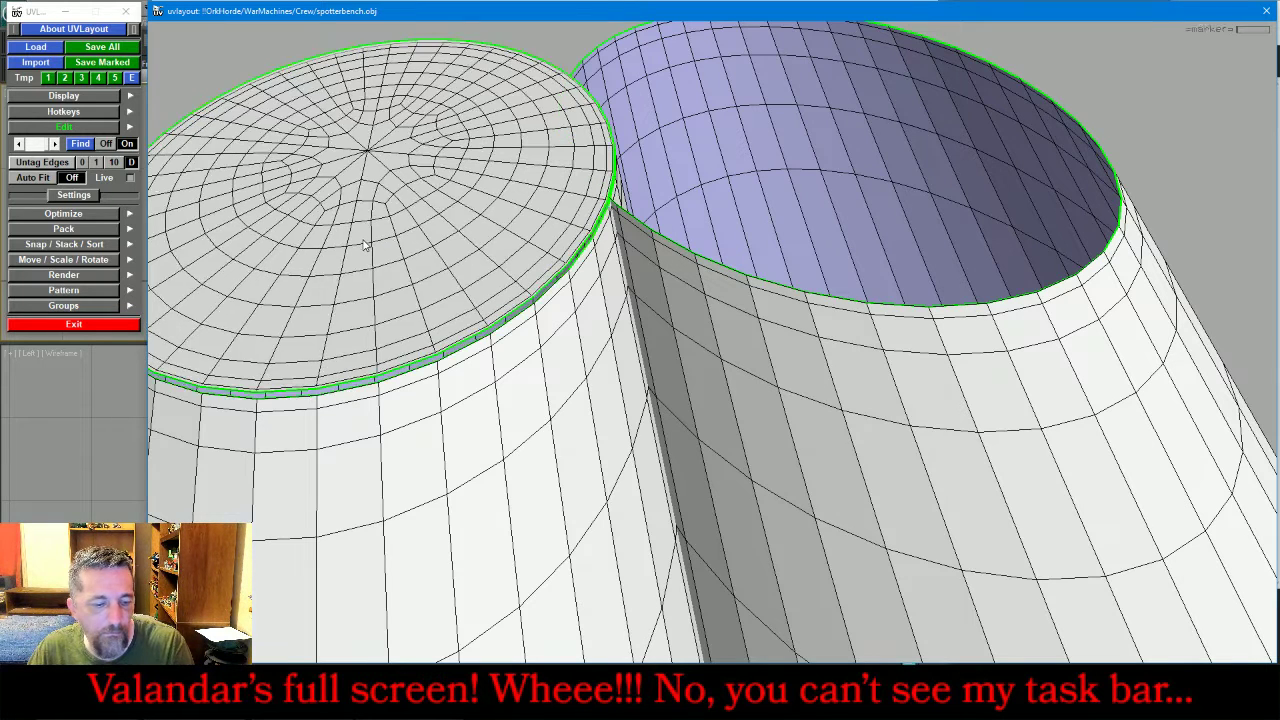
key("d")
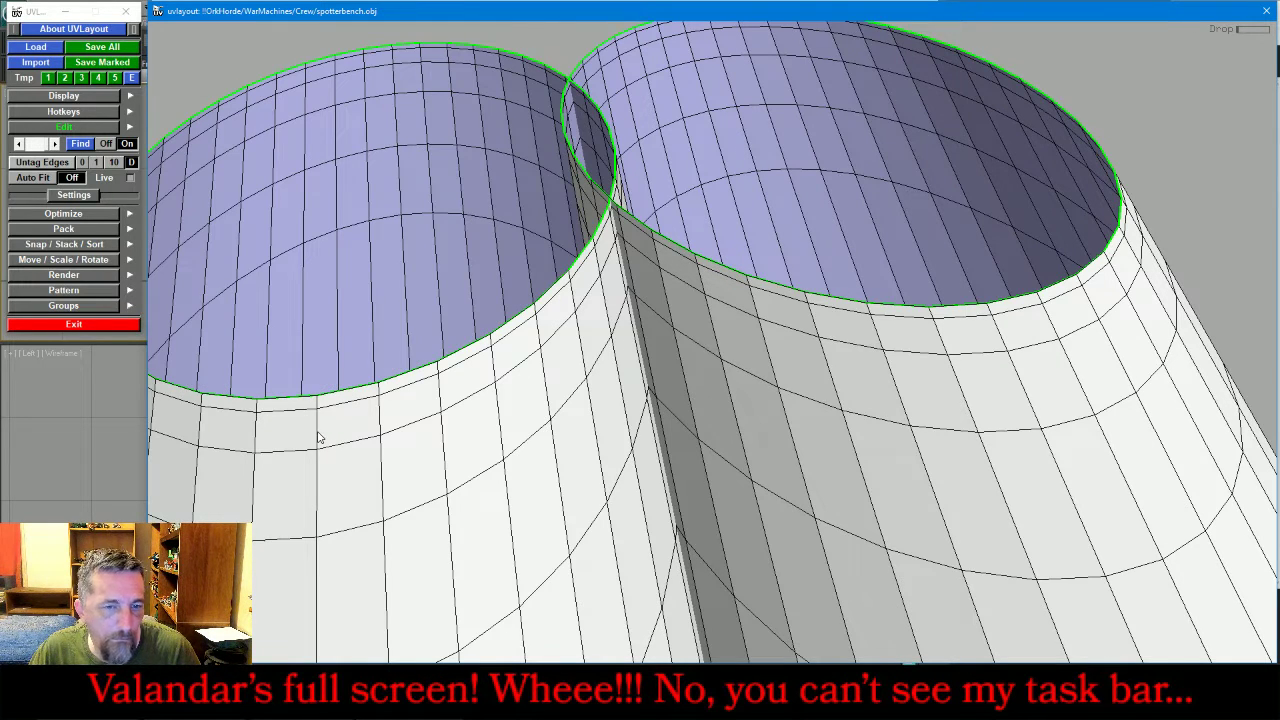
- Split the two capless cylinders beside the middle one lengthwise along one full-length edge each
key("c")
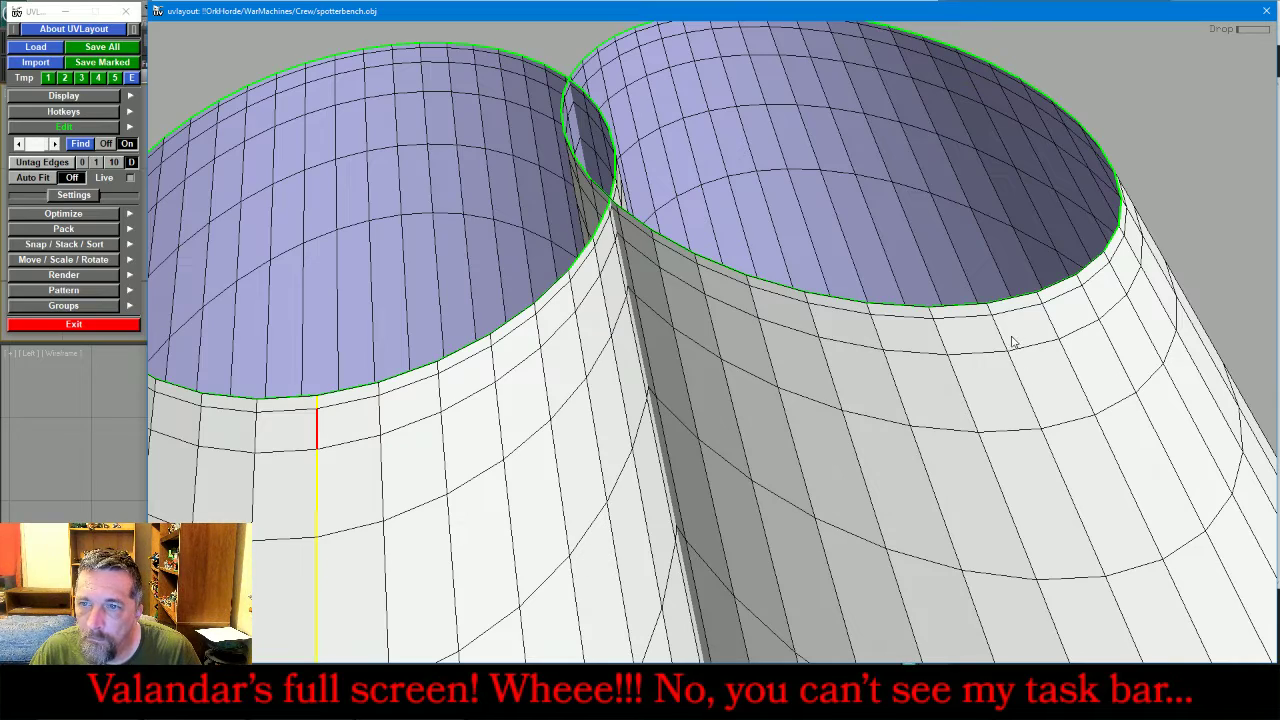
key("c")
key("Return")
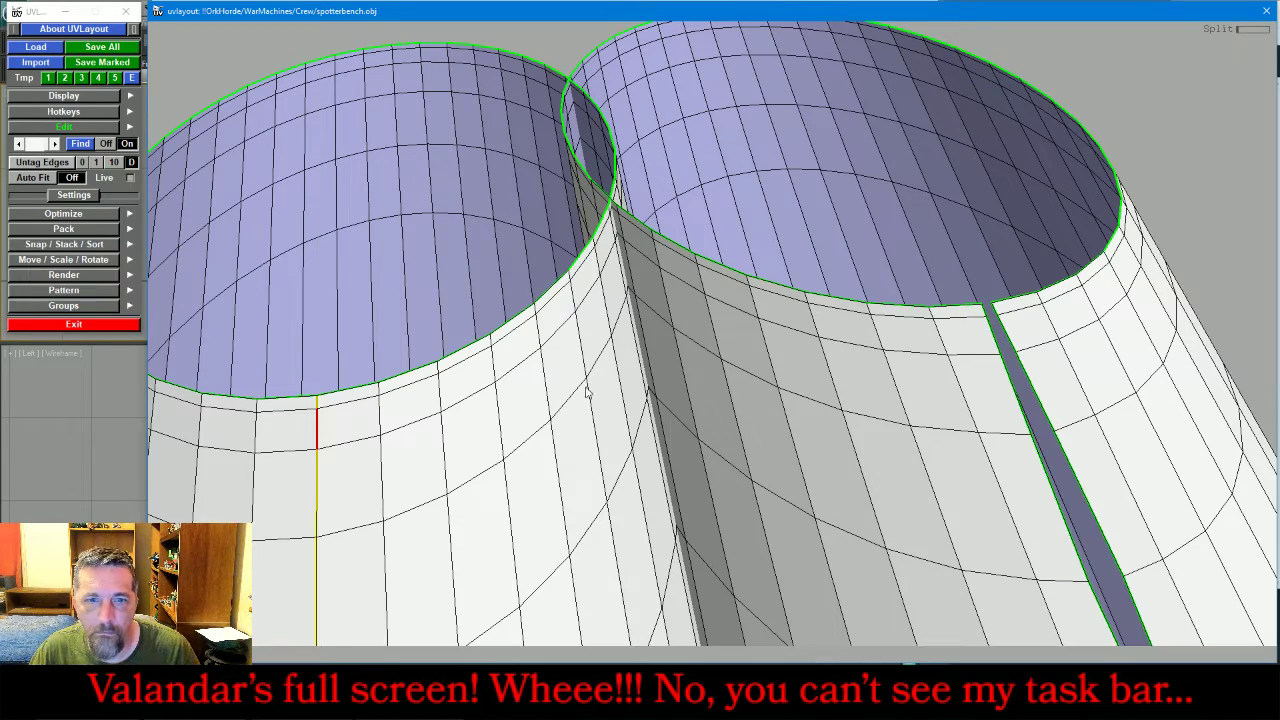
key("Return")
- Drop the split middle cylinder and the two split cylinder pairs into the UV layout
scroll(517, 412, "down", 10)
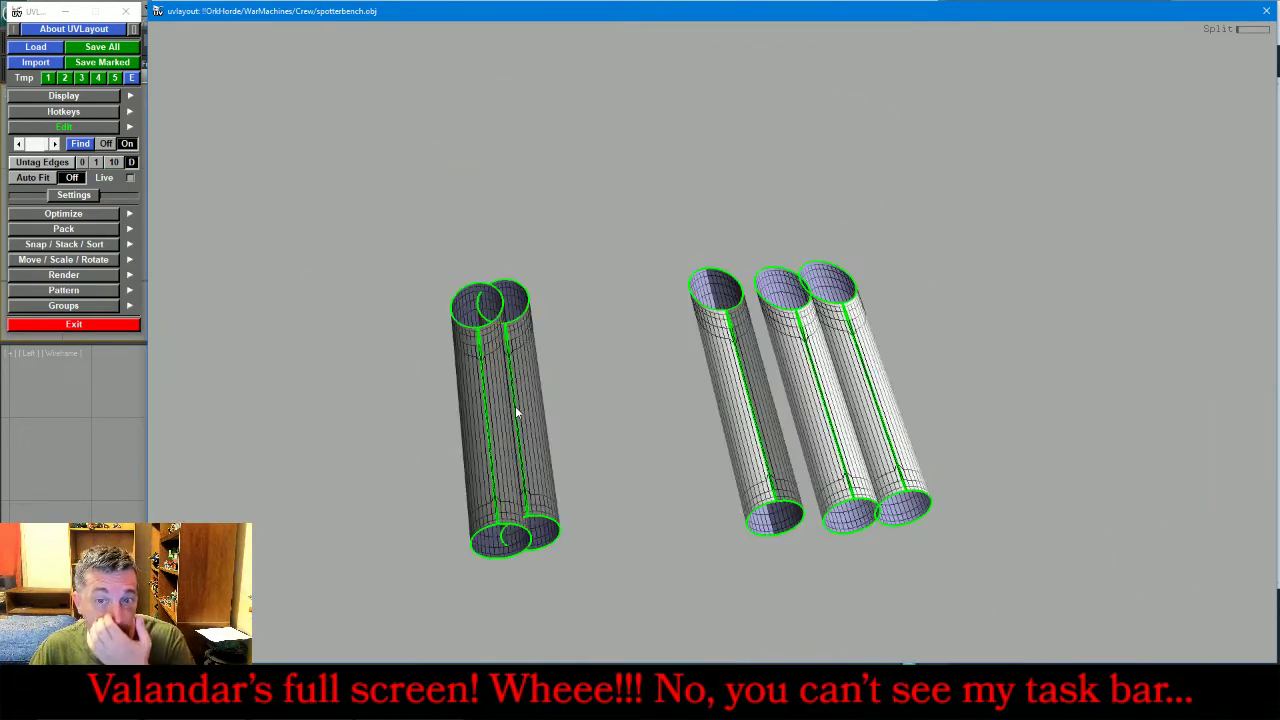
key("d")
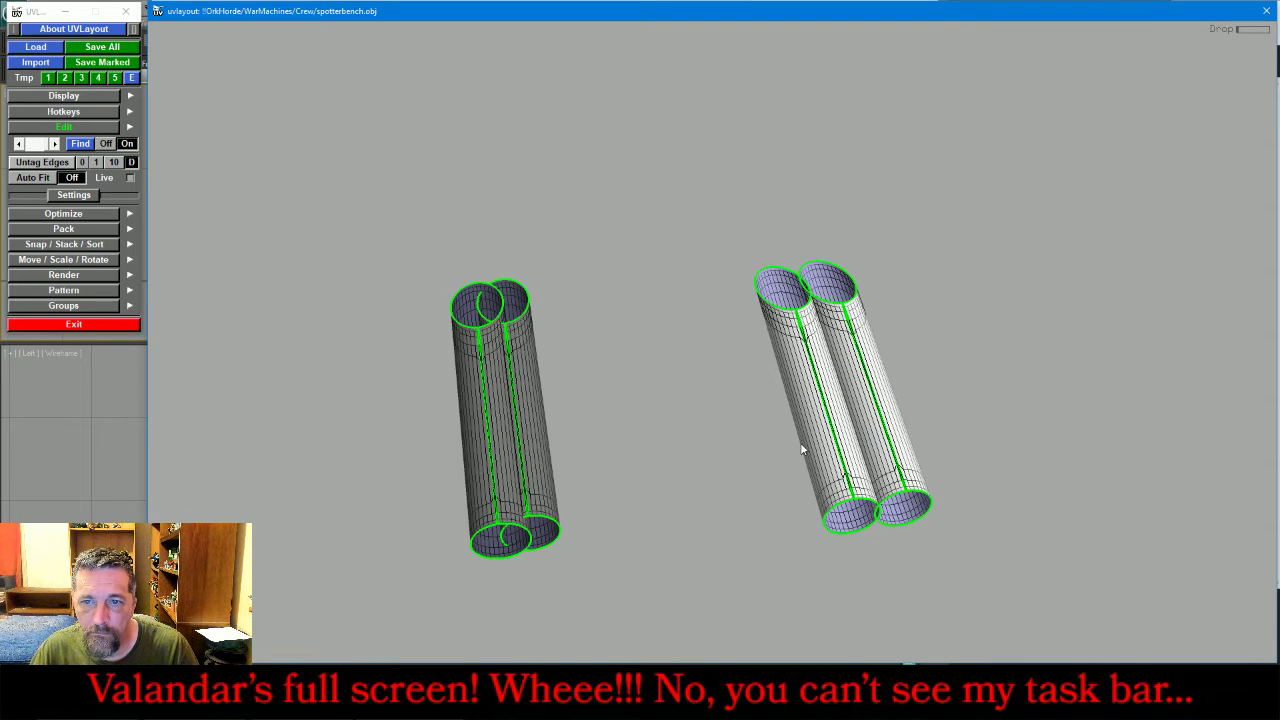
key("d")
key("d")
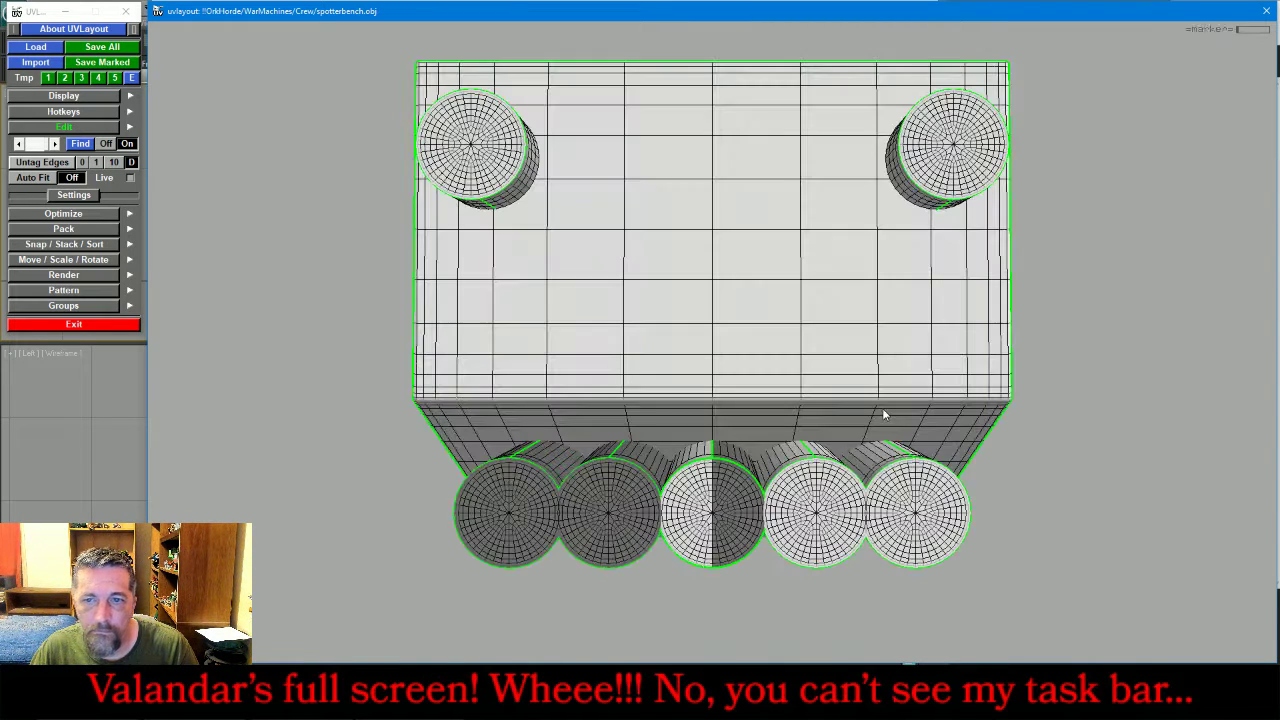
- Switch the display to the UV view with symmetry off and bring all dropped shells into view
left_click(63, 97)
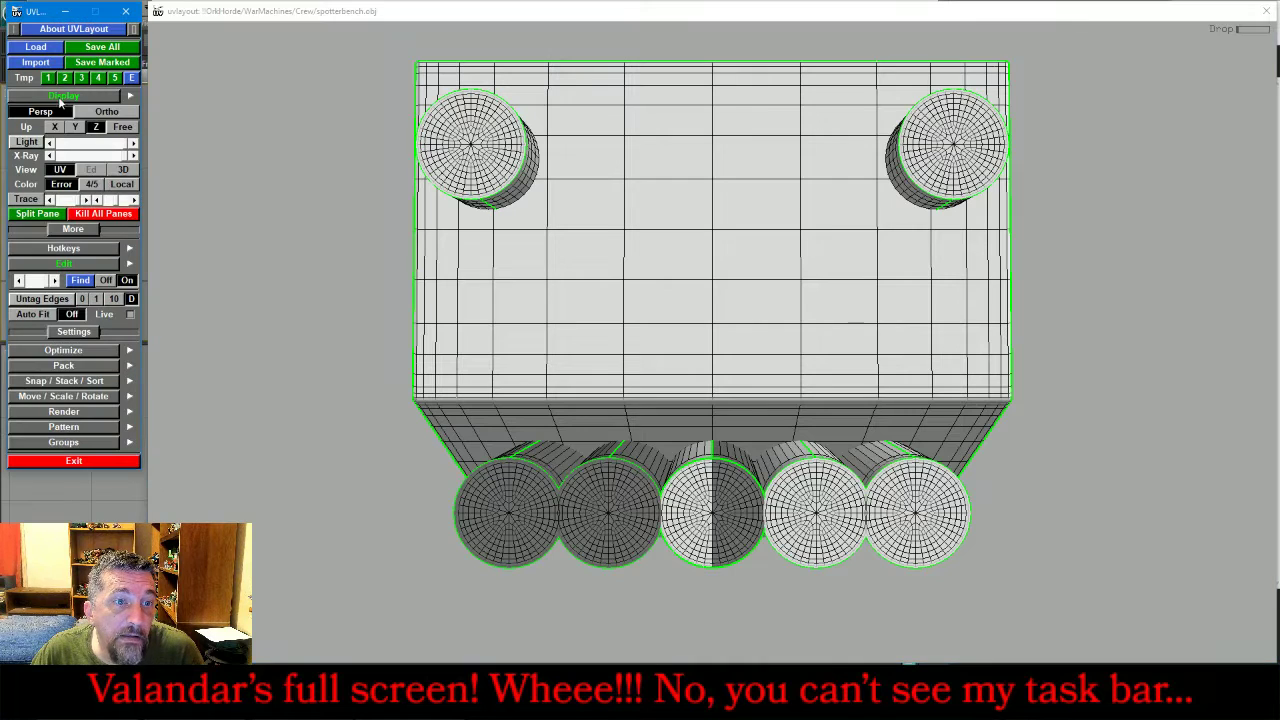
left_click(61, 170)
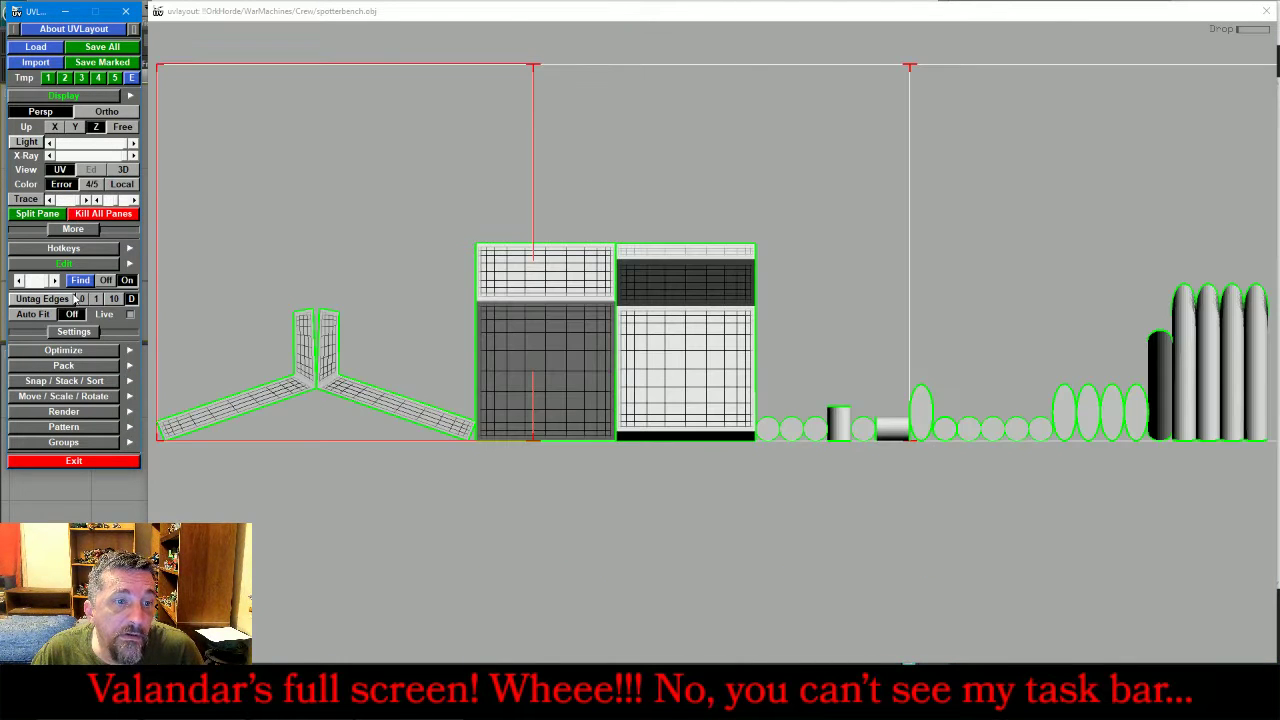
left_click(493, 178)
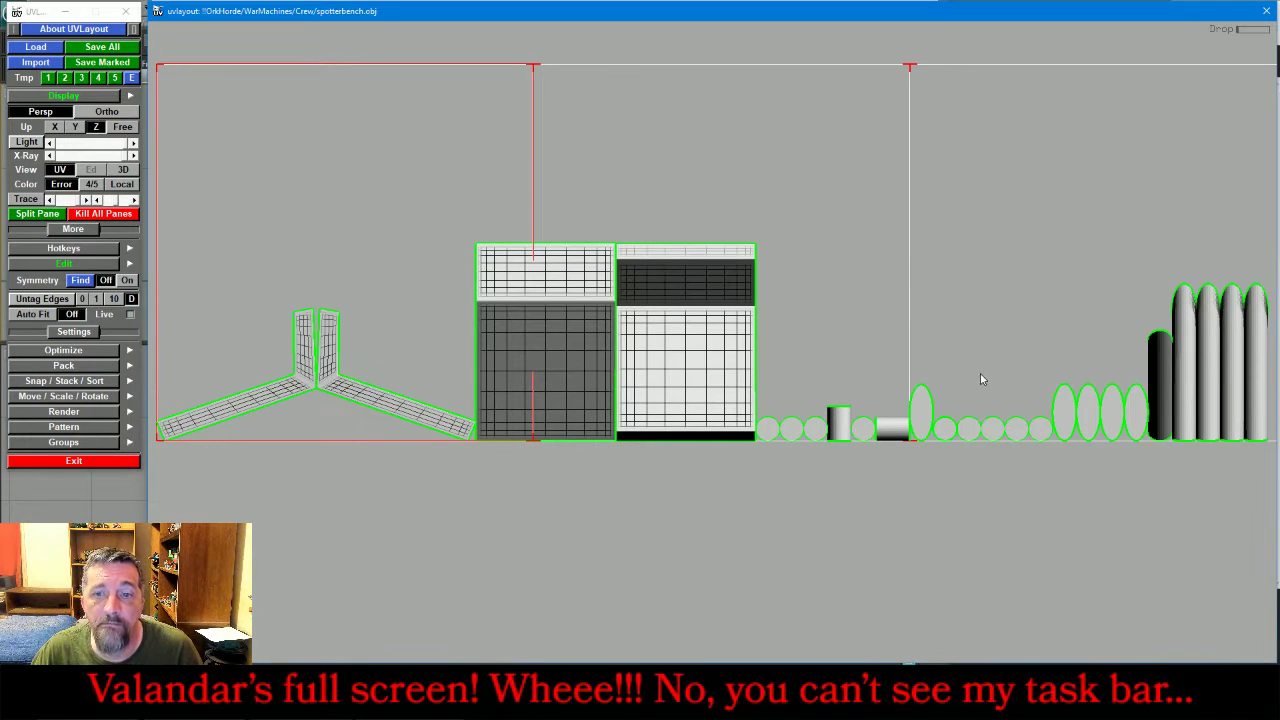
scroll(776, 531, "down", 4)
middle_click_drag(868, 252, 943, 388)
scroll(1043, 417, "up", 2)
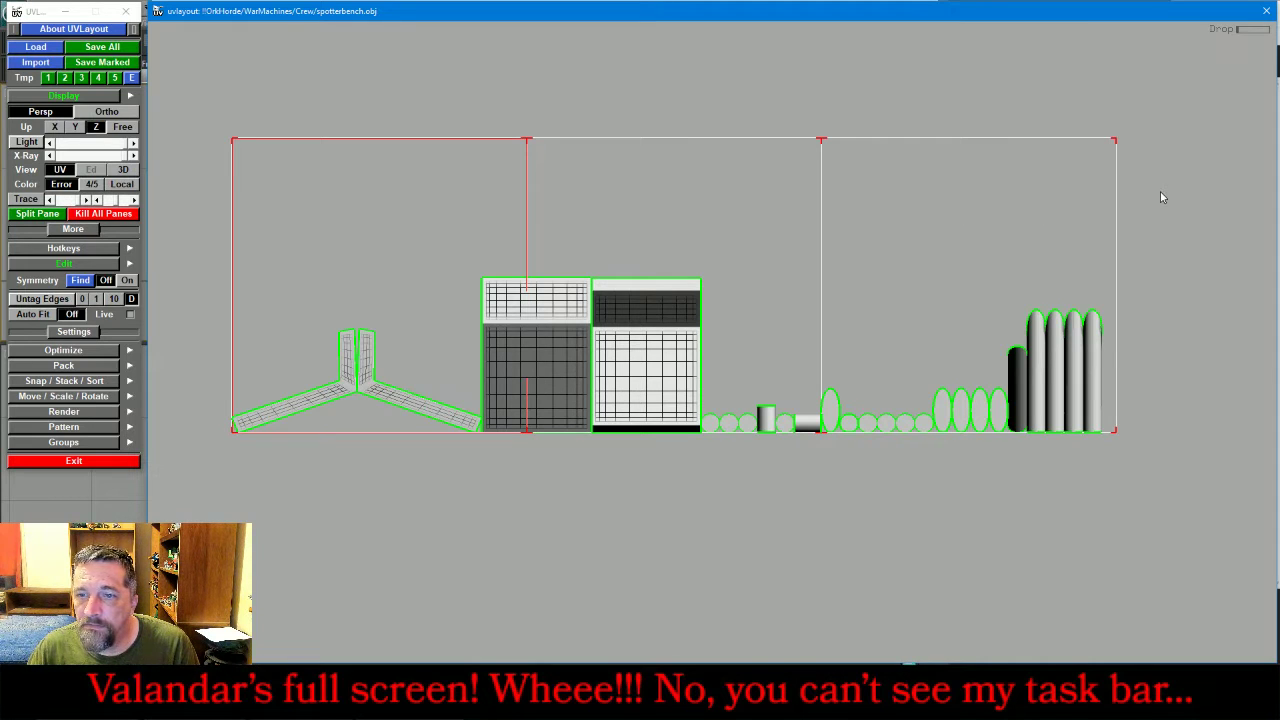
- Flatten all the shells, then optimize them together with the run time set to 10 minutes
left_click_drag(1174, 191, 177, 686)
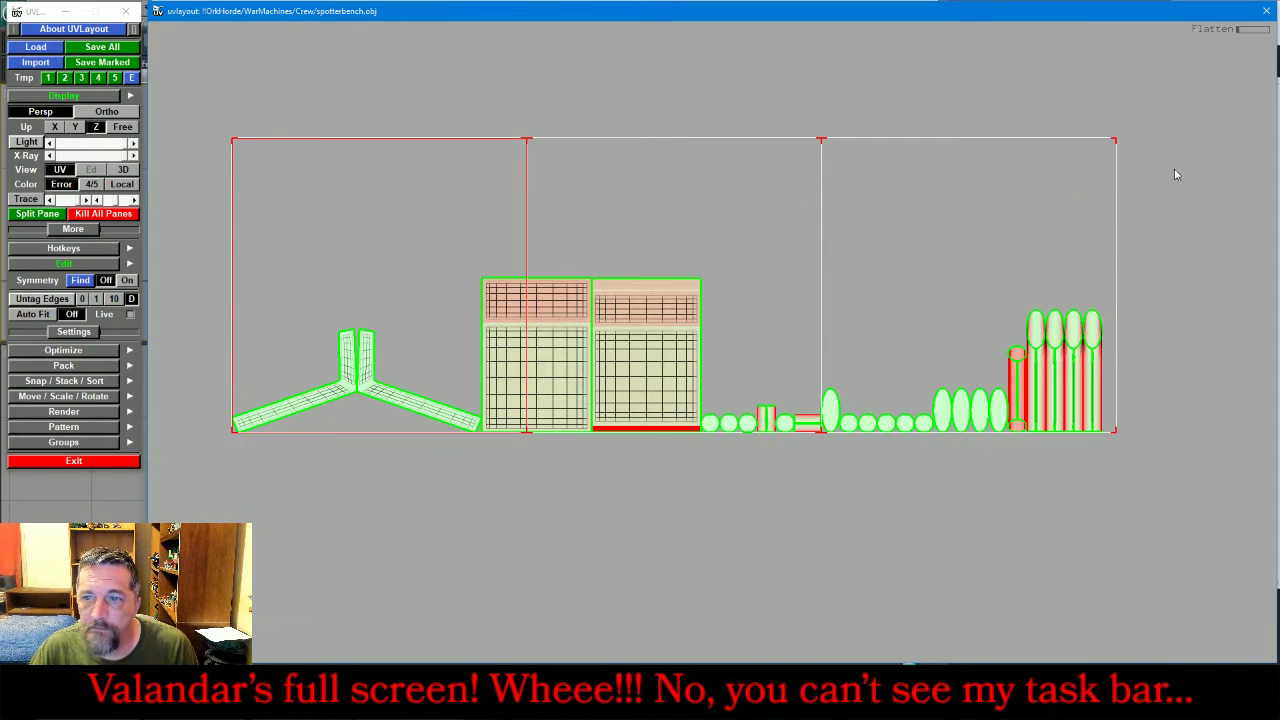
left_click_drag(1194, 172, 196, 542)
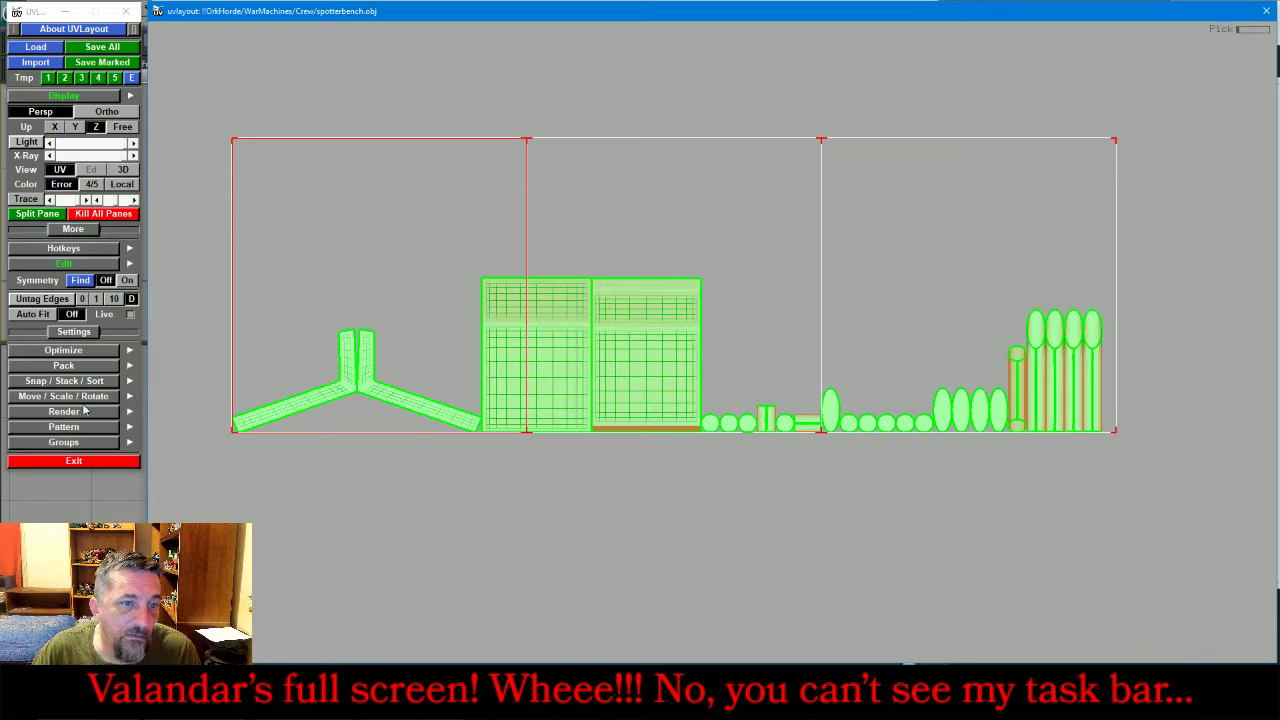
left_click(62, 264)
left_click(63, 280)
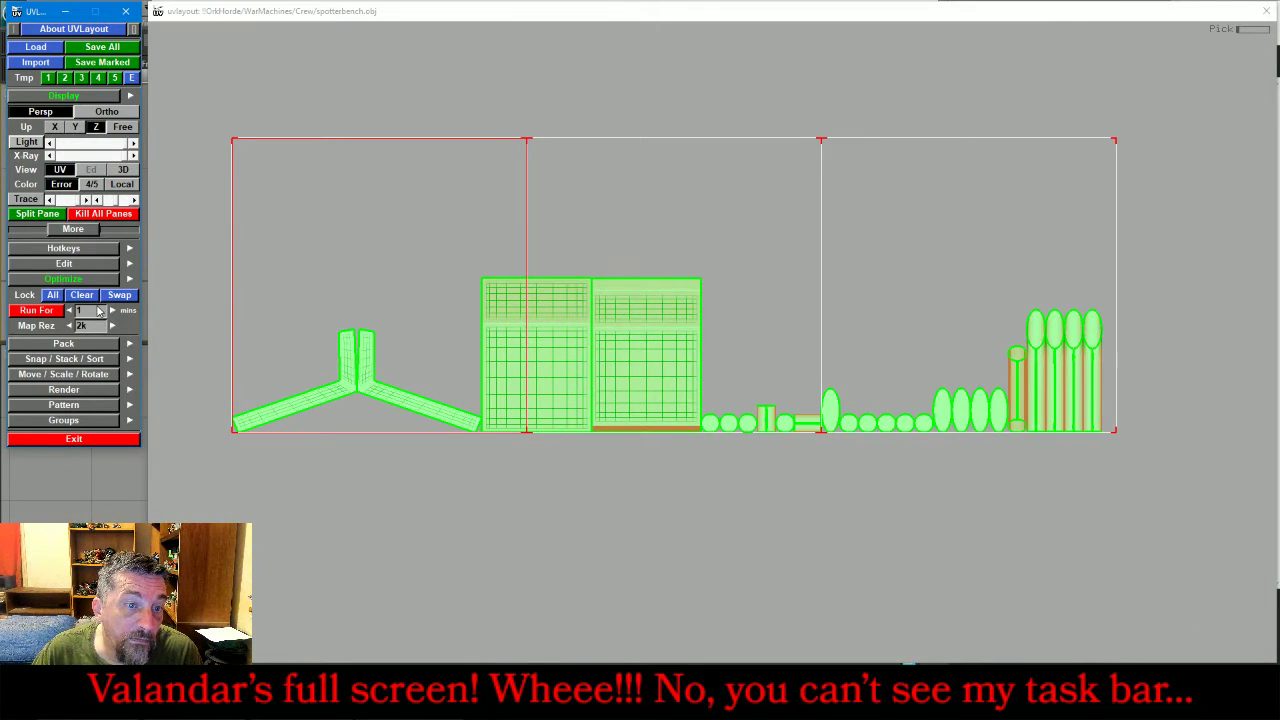
left_click(49, 310)
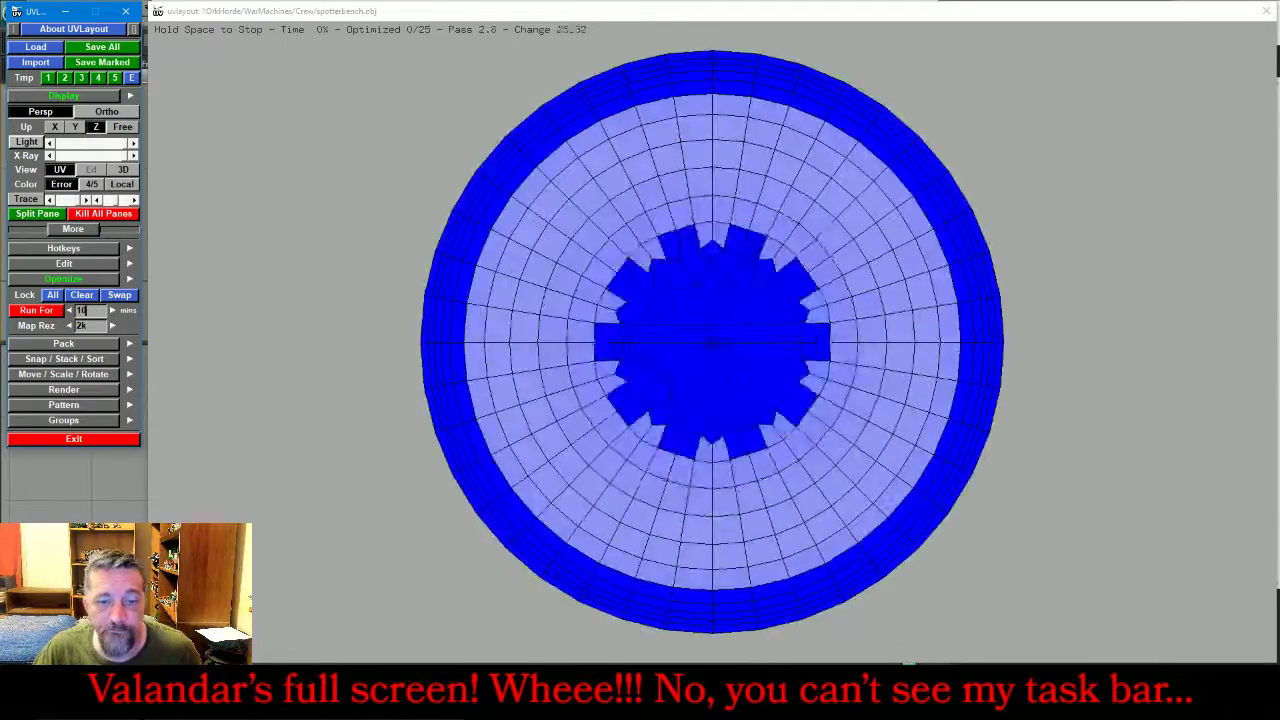
key("alt+Tab")
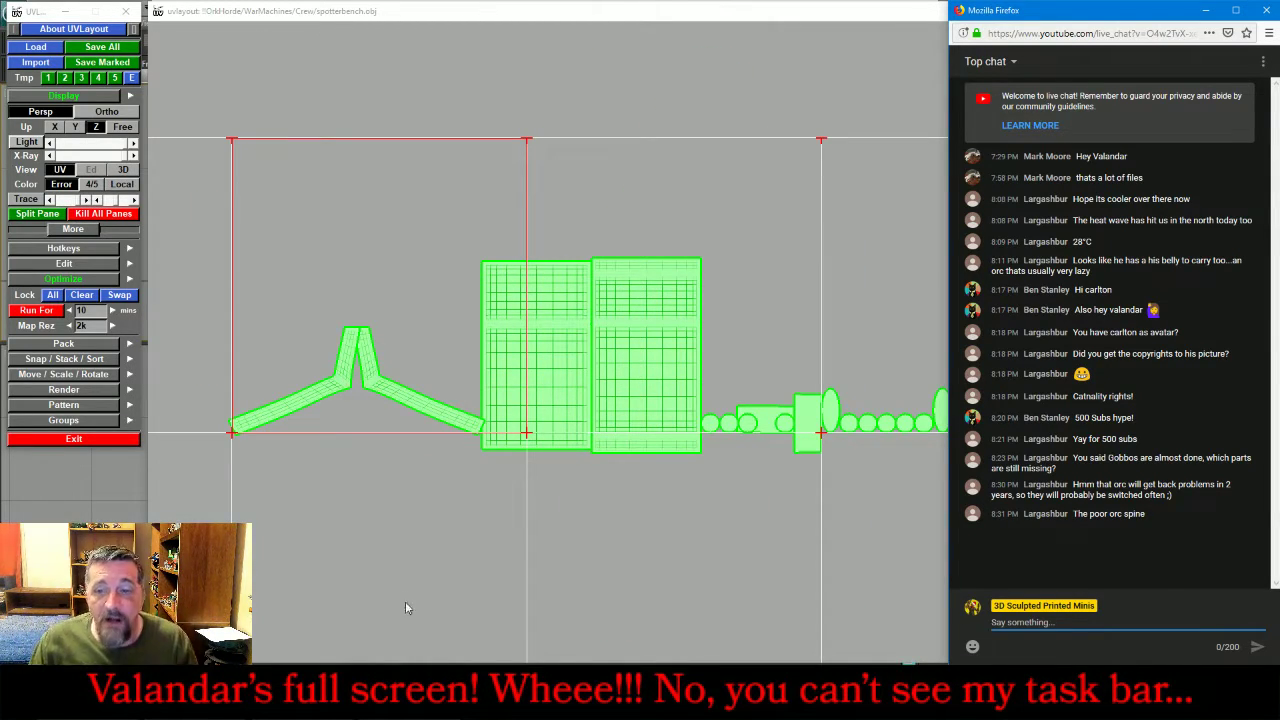
left_click(685, 529)
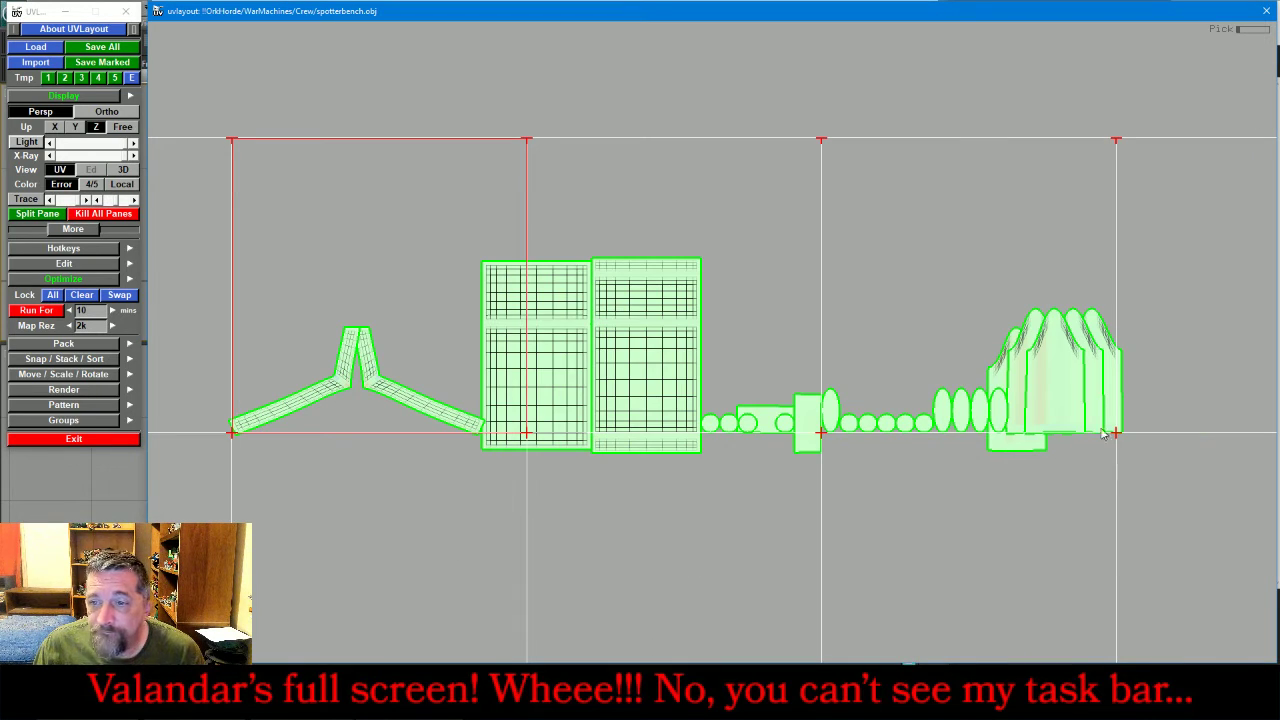
- Rotate the upright rectangular shell and the group of long-cylinder shells a quarter turn so they lie horizontally
scroll(1163, 351, "up", 3)
scroll(924, 353, "up", 3)
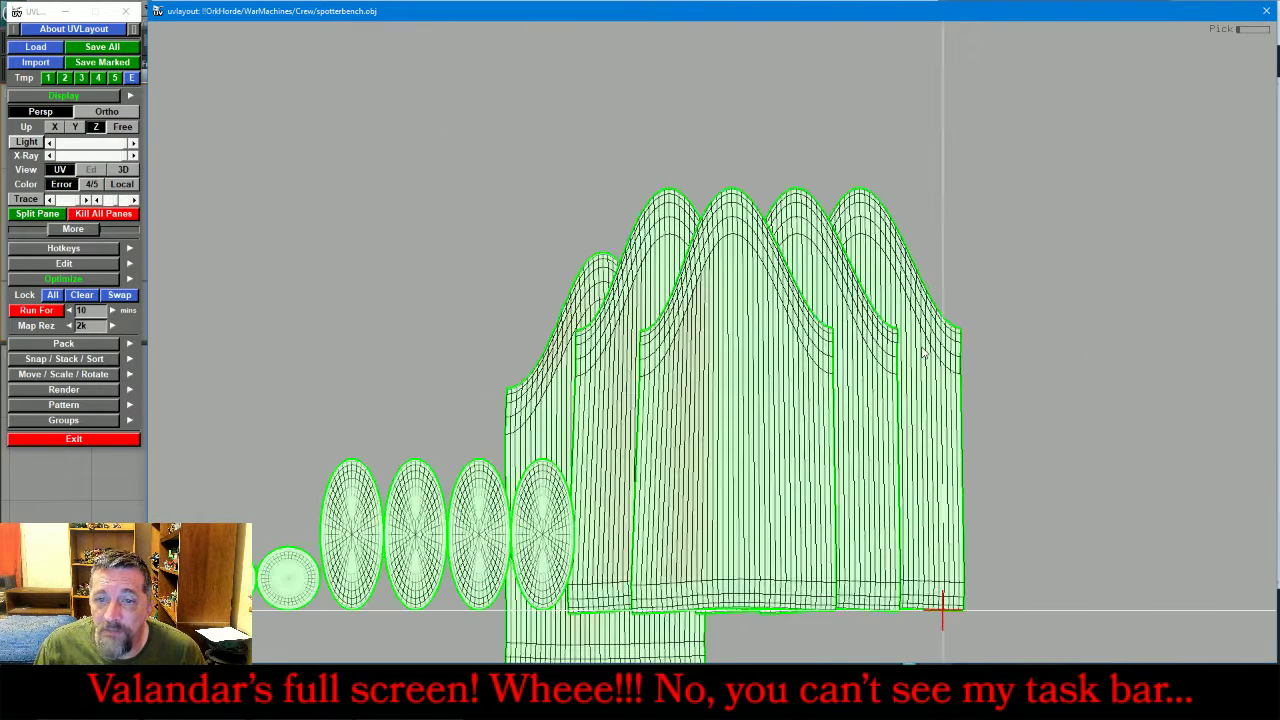
scroll(1026, 345, "down", 4)
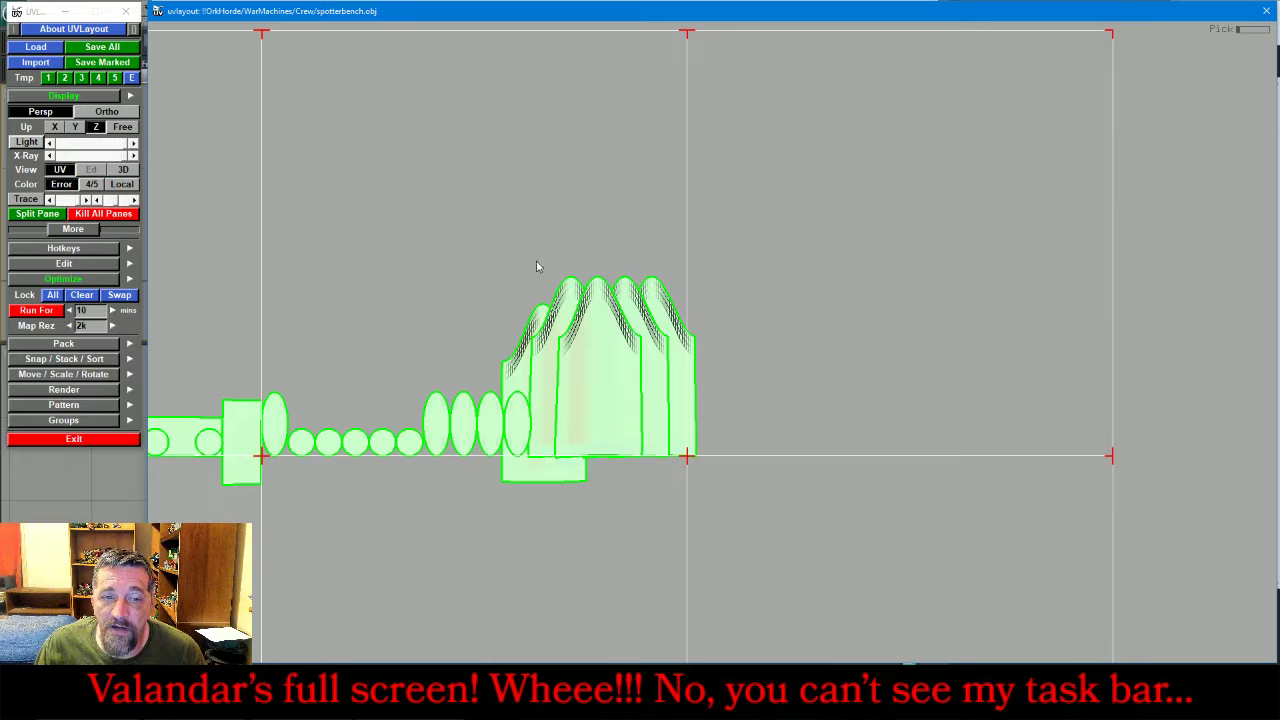
middle_click_drag(536, 266, 772, 318)
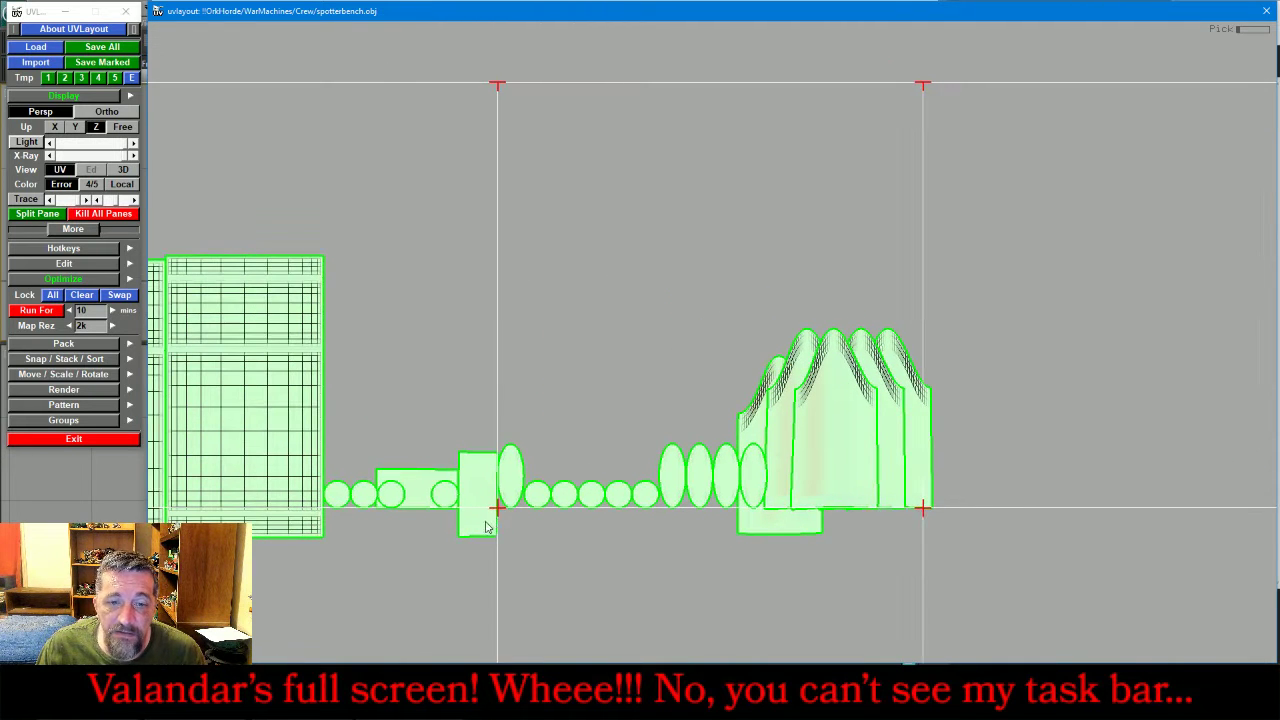
left_click_drag(485, 521, 366, 532)
left_click_drag(1027, 266, 672, 407)
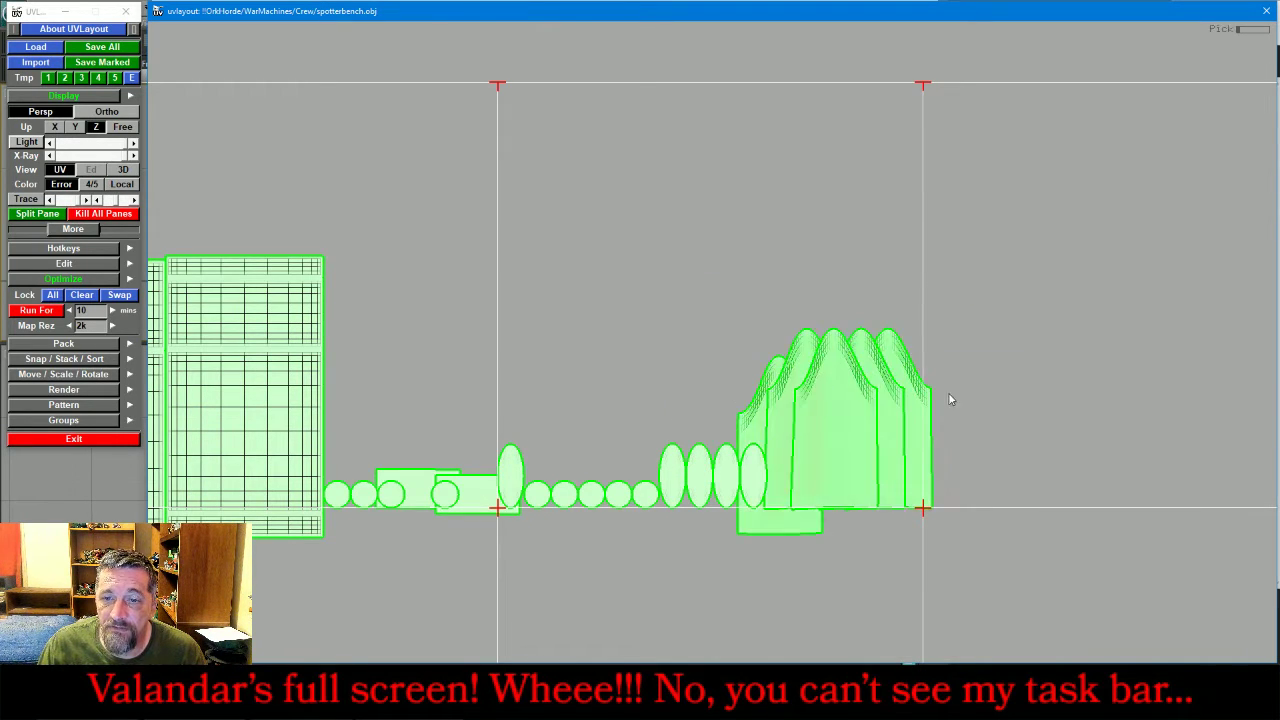
left_click_drag(895, 446, 774, 484)
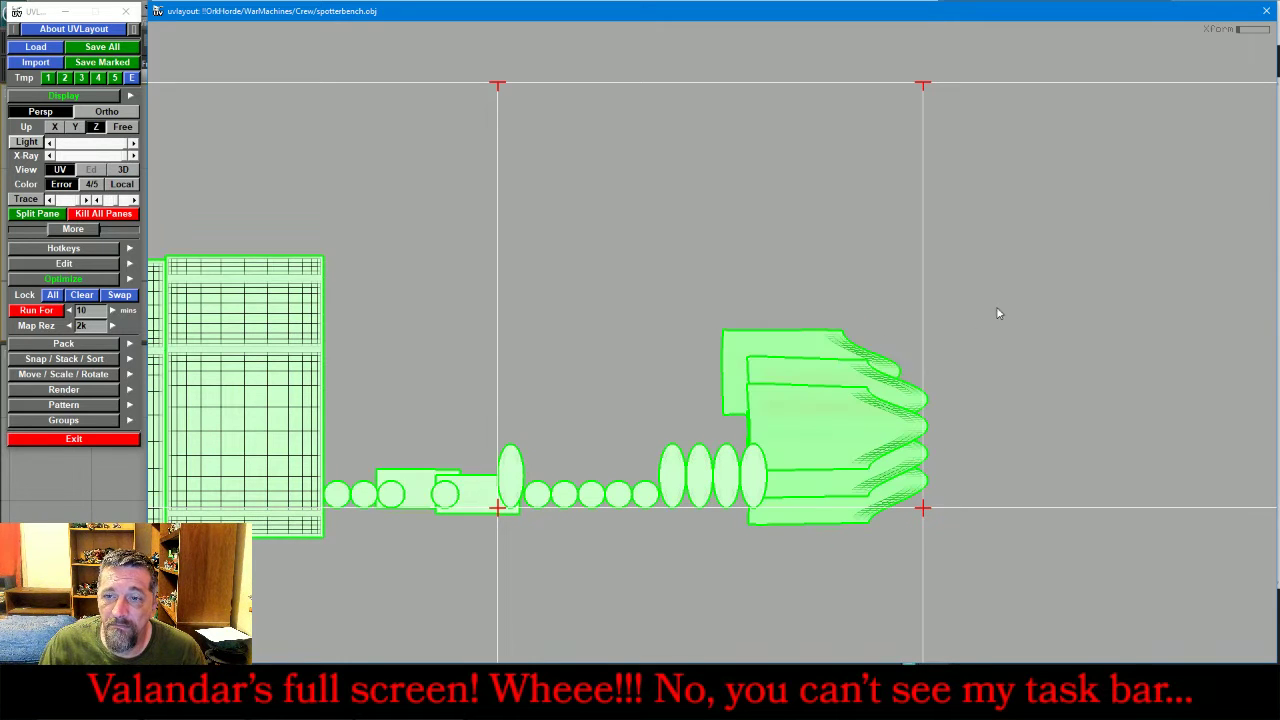
- Align the two angled bench-side shells to the axes in the UV layout
key("g")
scroll(1113, 358, "down", 4)
middle_click_drag(650, 328, 924, 356)
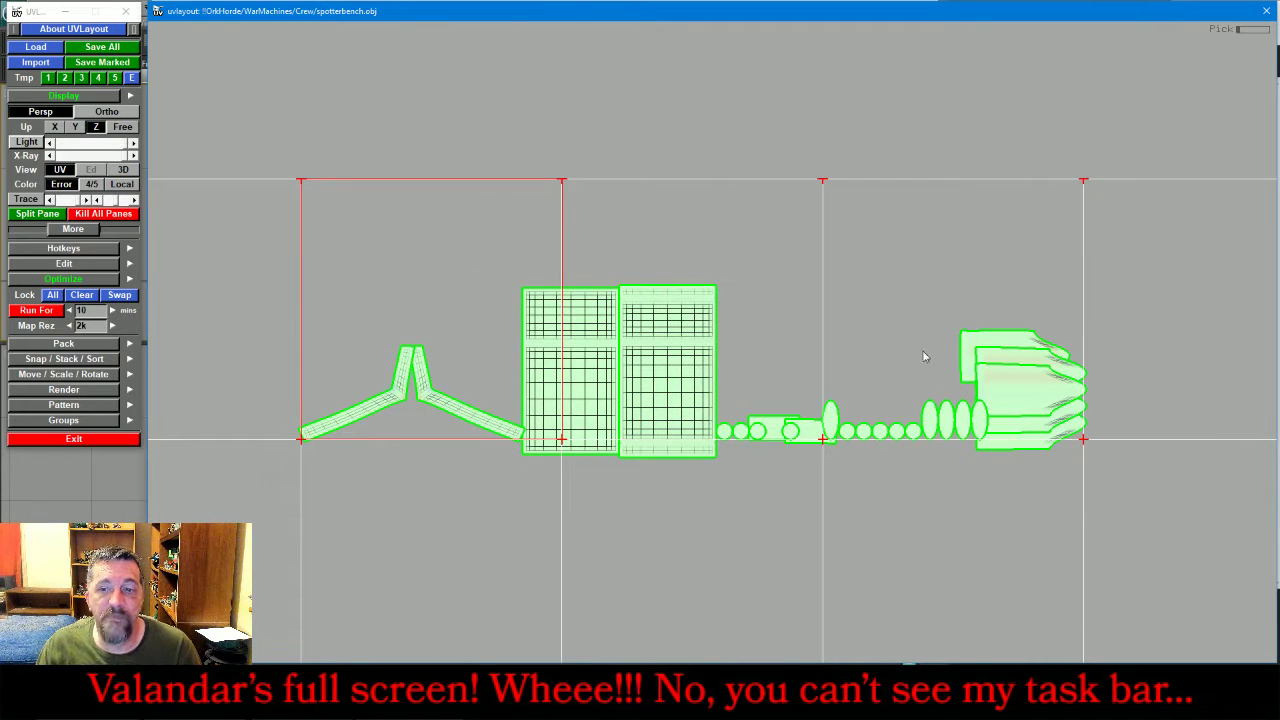
left_click(60, 375)
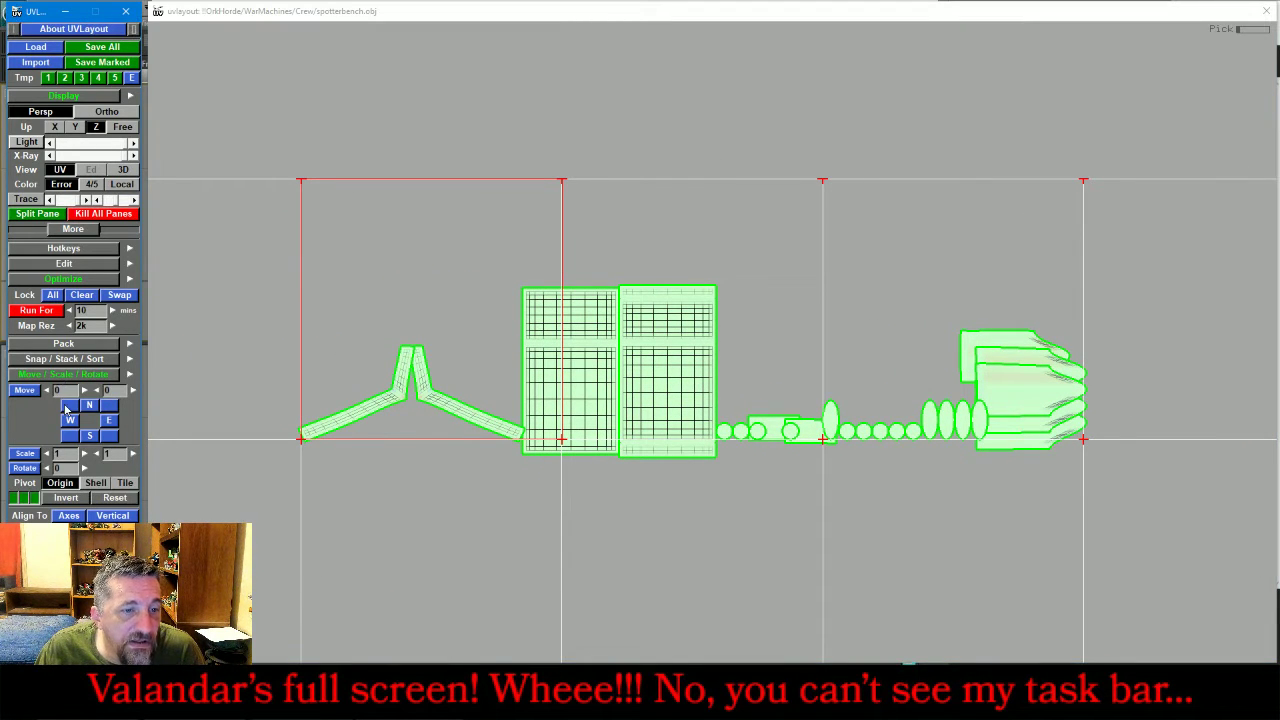
left_click(68, 515)
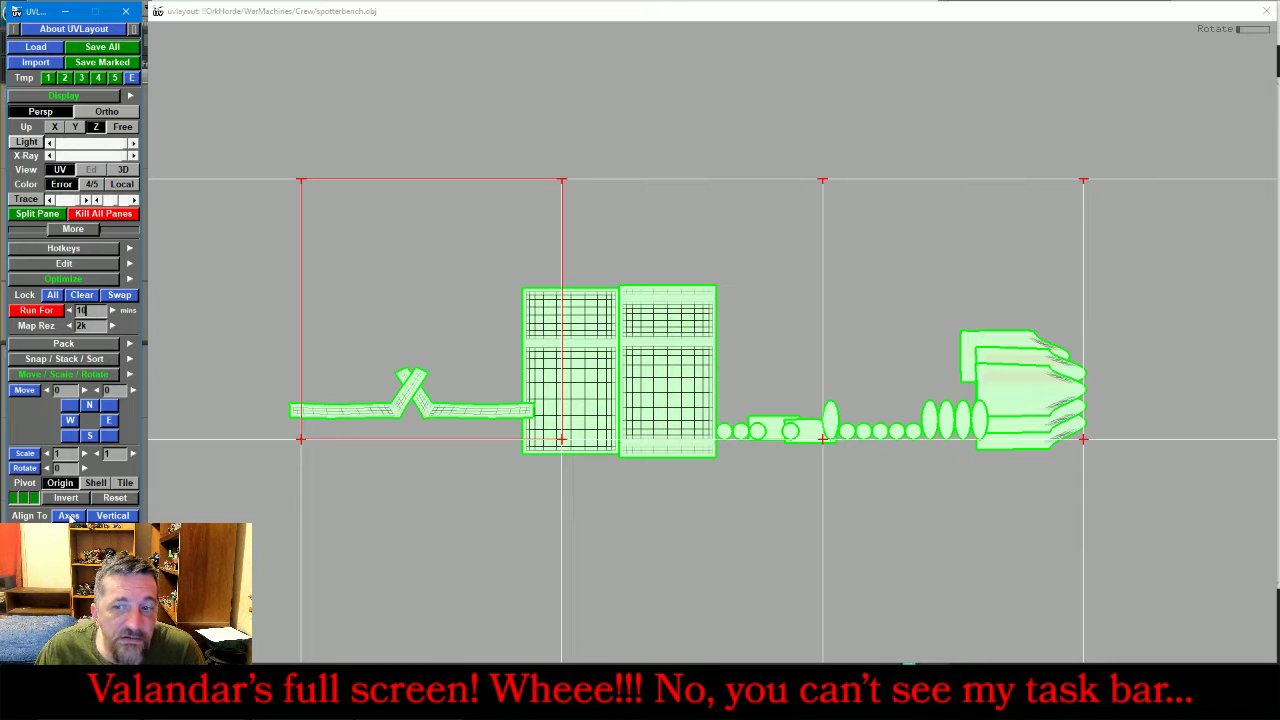
left_click(38, 376)
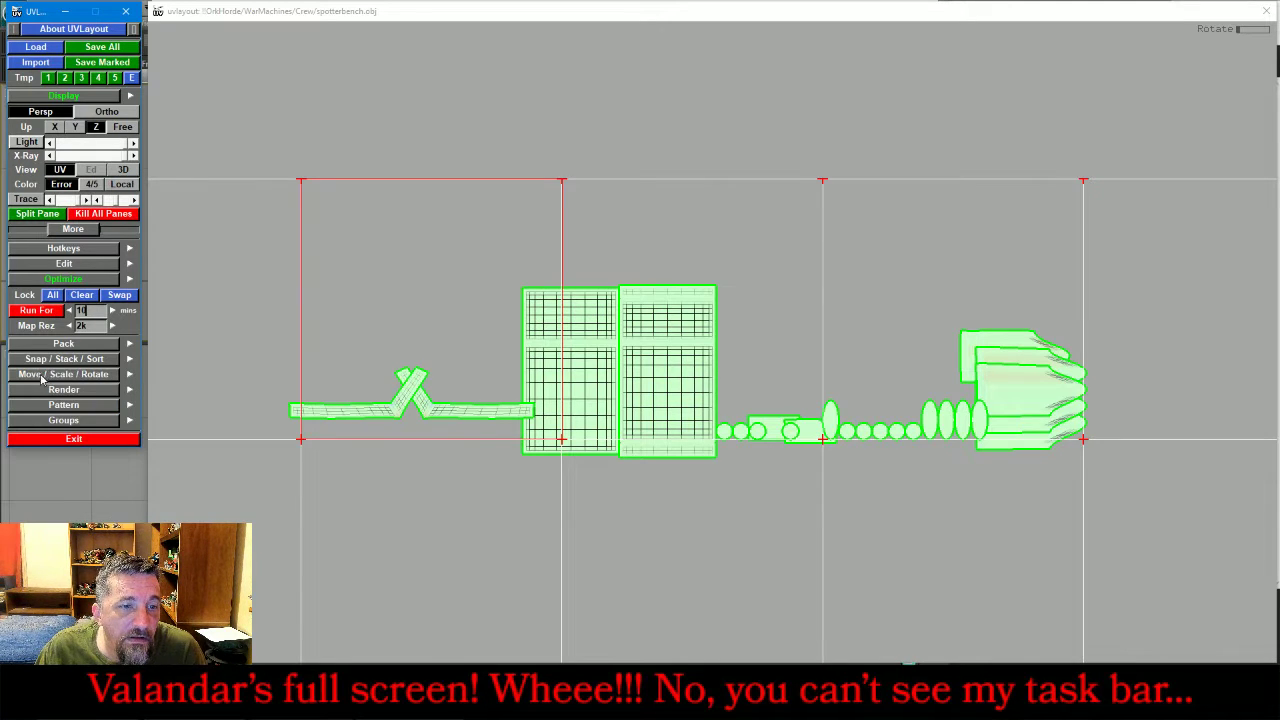
- Pack all shells into the UV tile with Best quality and a bleed of 3
left_click(63, 344)
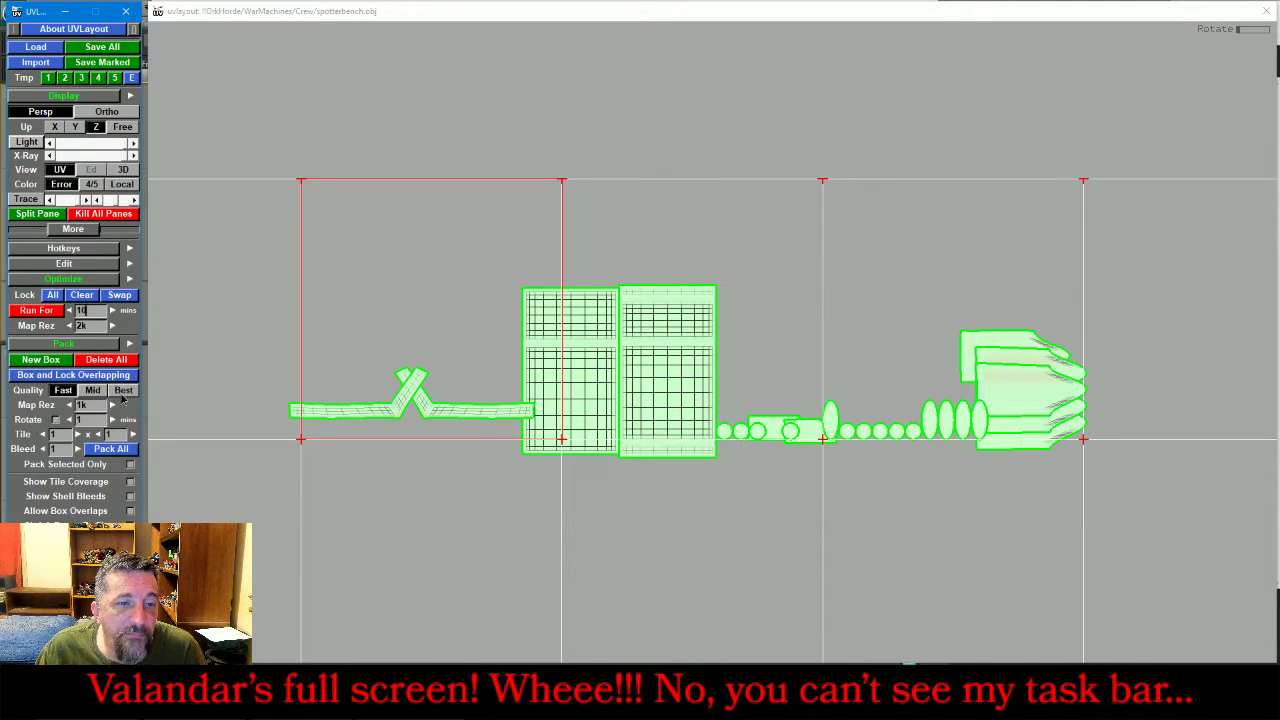
left_click(78, 449)
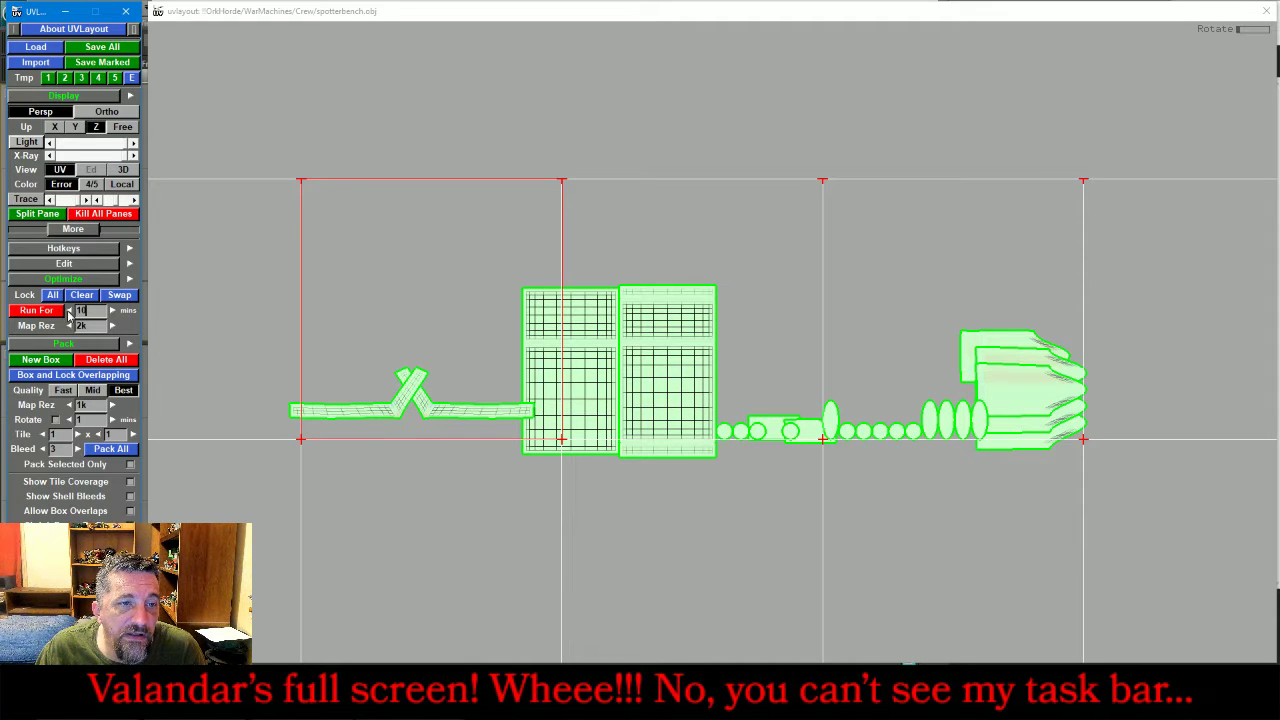
left_click(72, 279)
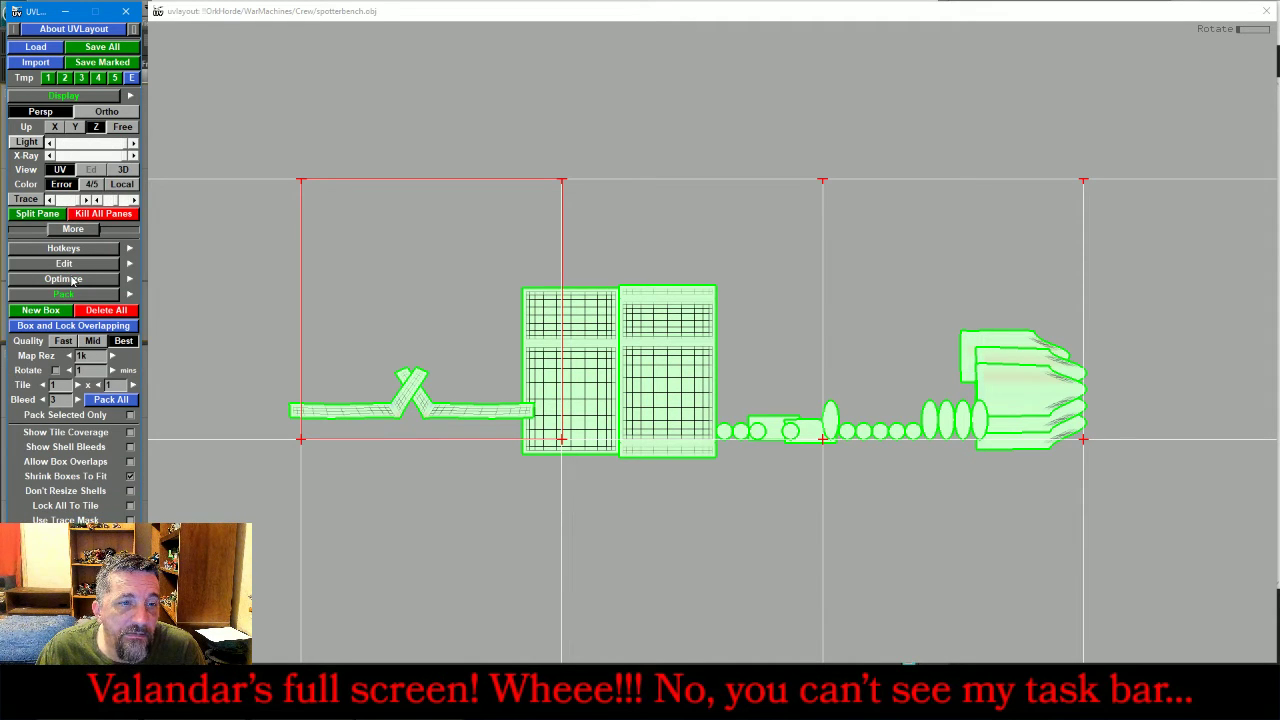
left_click(116, 402)
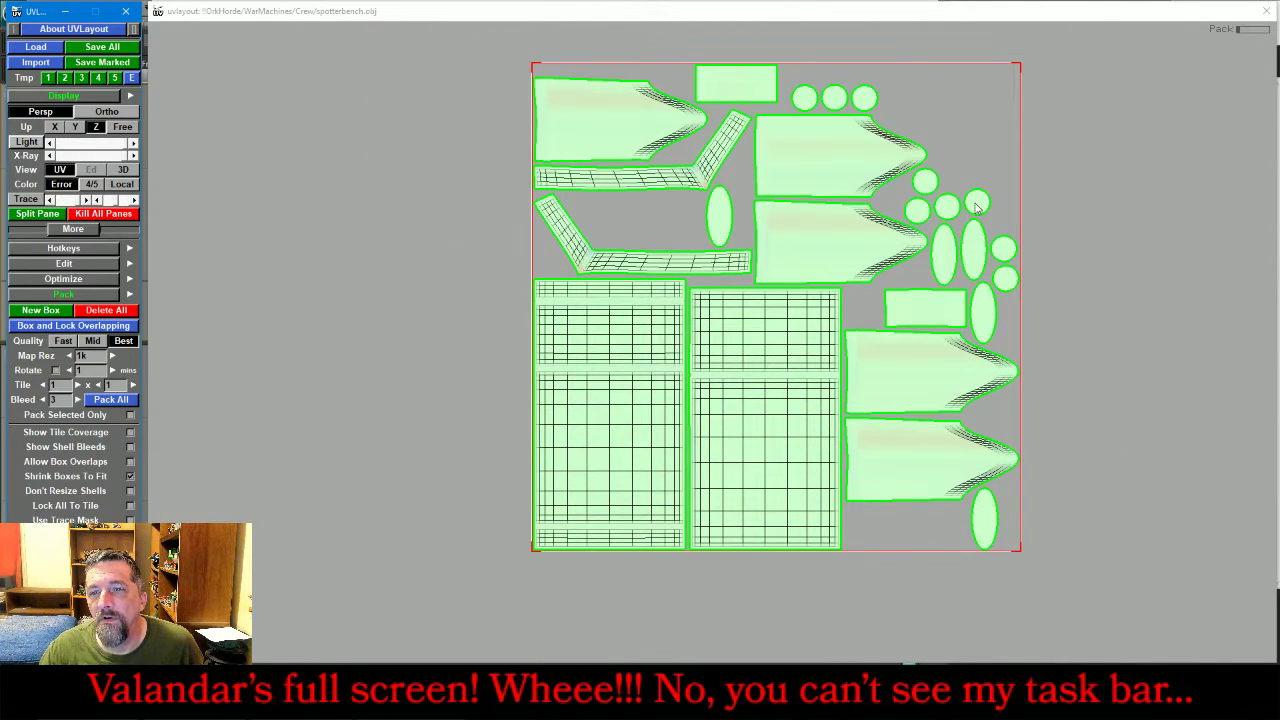
middle_click_drag(1049, 227, 894, 257)
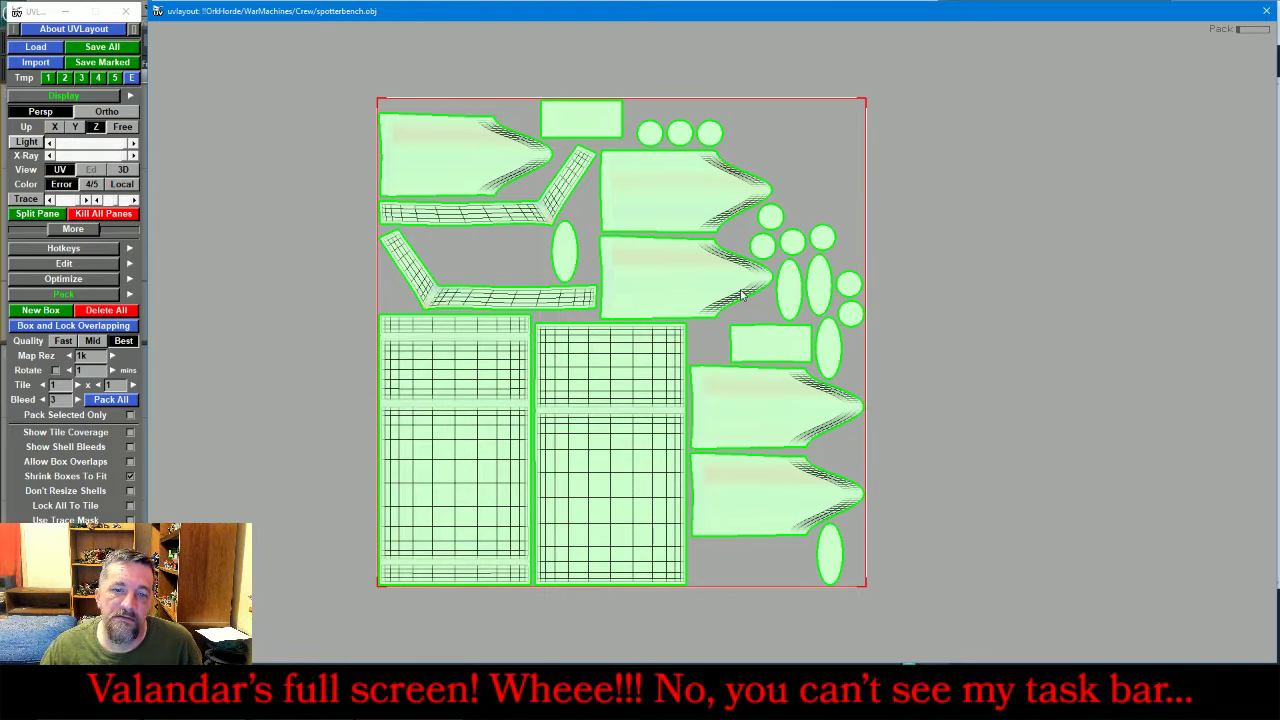
- Save the packed UVs over spotterbench.obj in the Crew folder and exit UVLayout
left_click(102, 47)
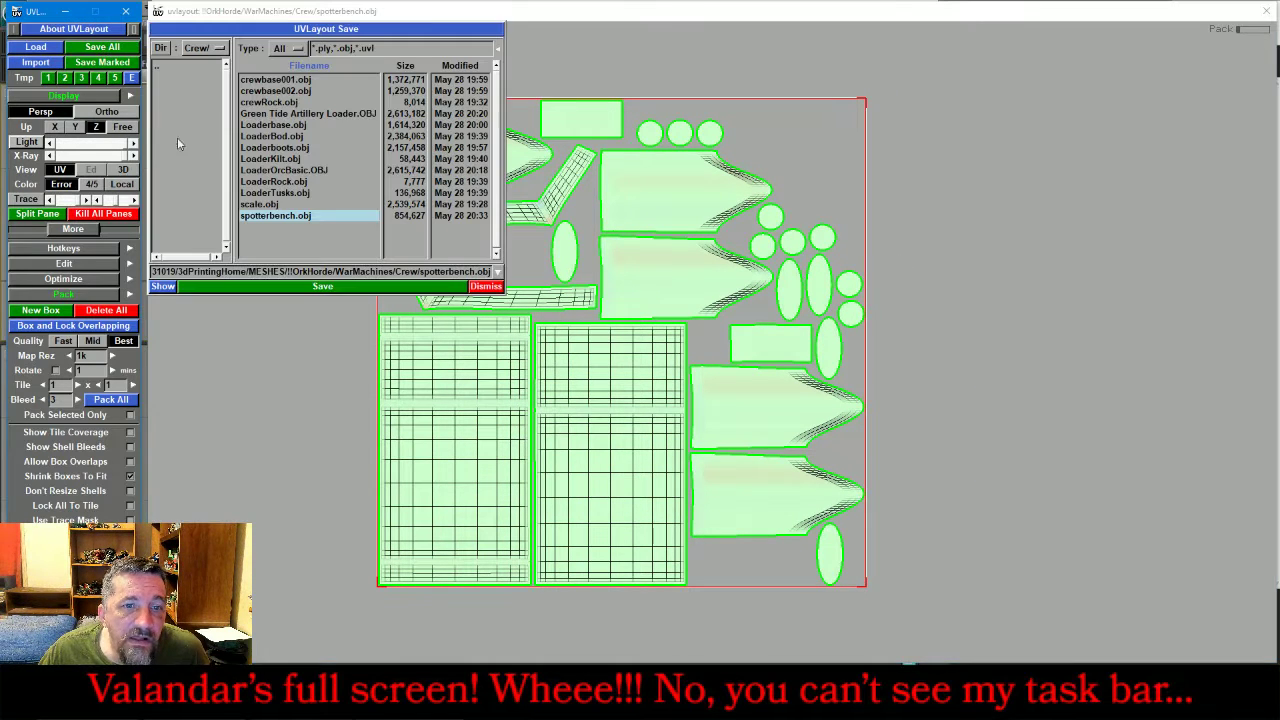
left_click(273, 293)
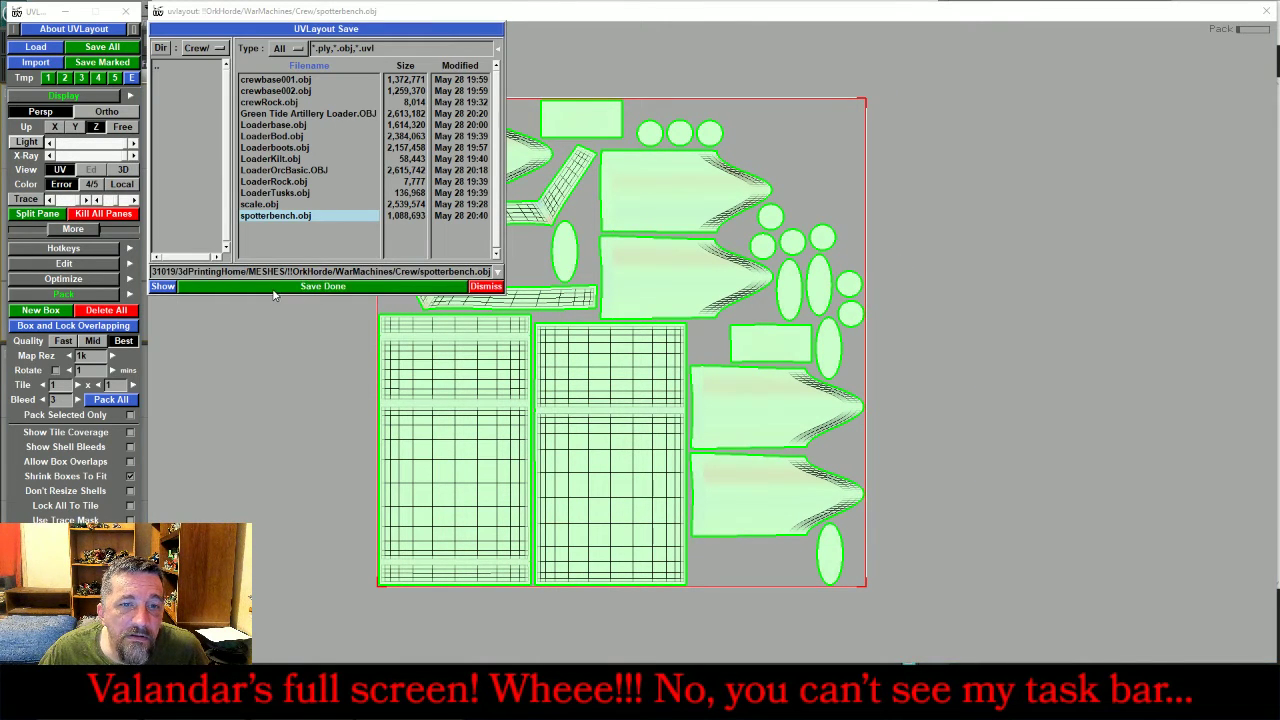
left_click(485, 286)
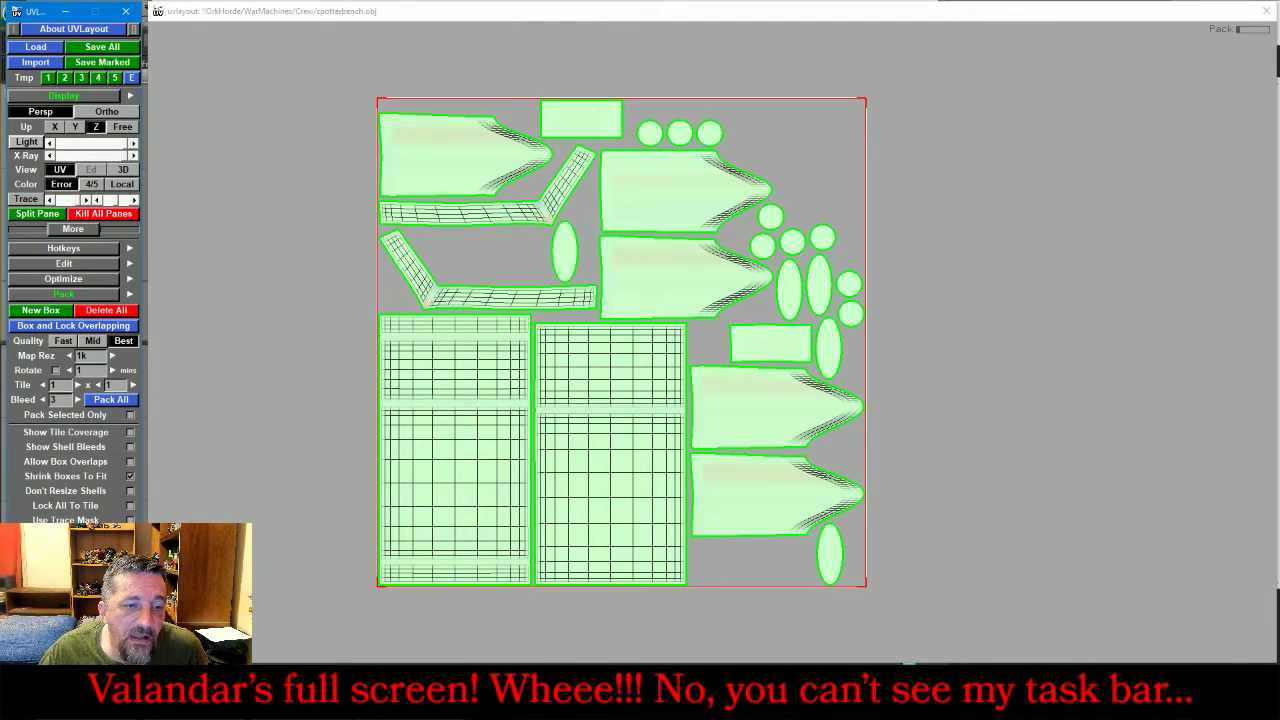
key("alt+F4")
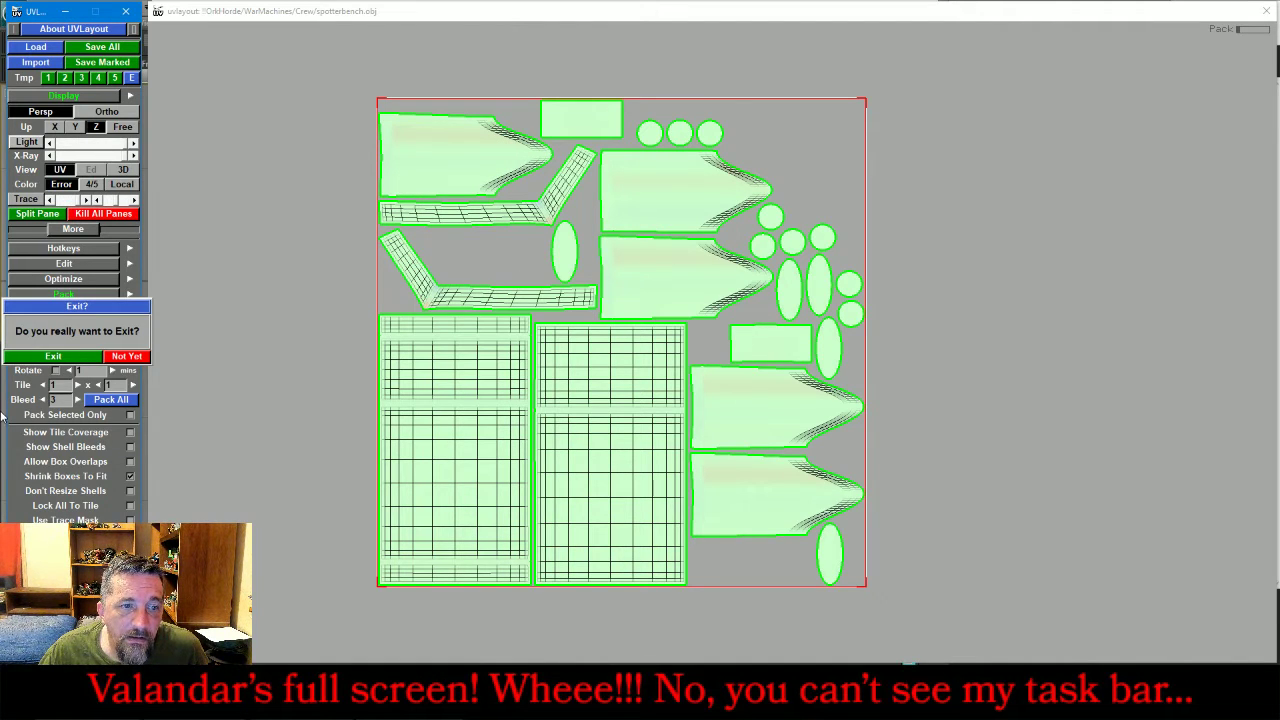
left_click(43, 357)
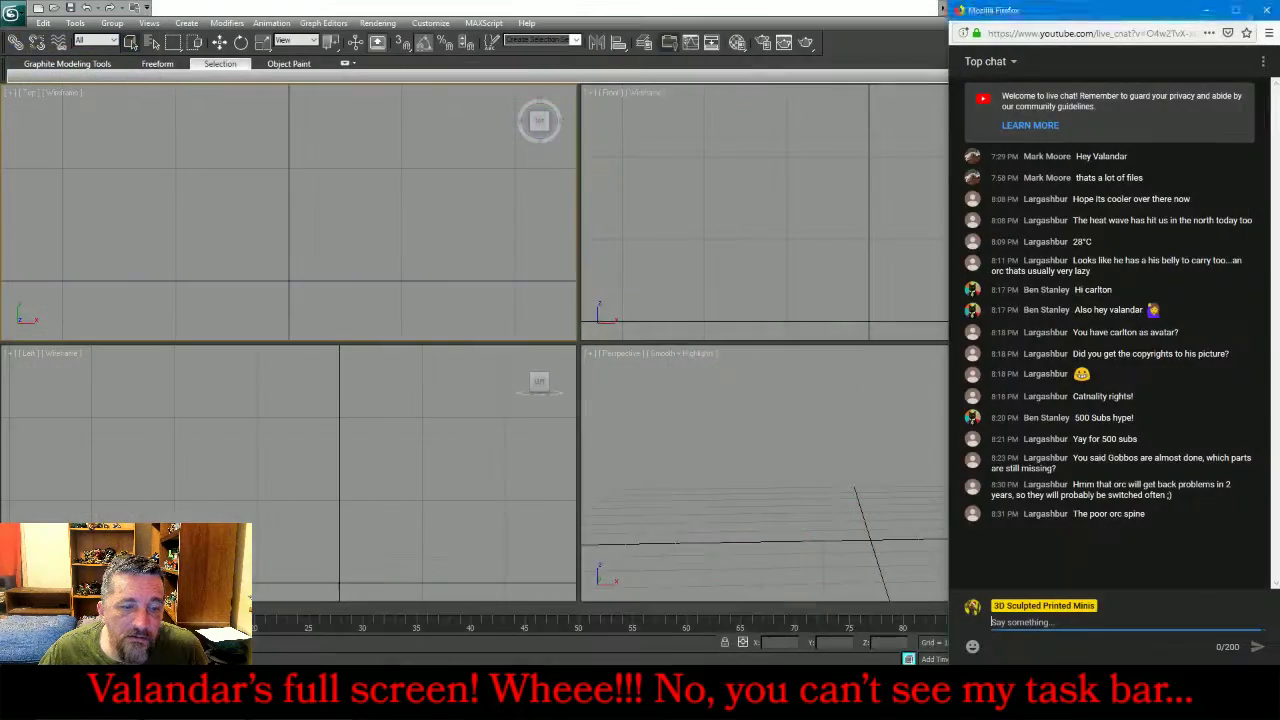
- Switch to ZBrush and import spotterbench.obj from the Crew folder
key("alt+Tab")
key("alt+Tab")
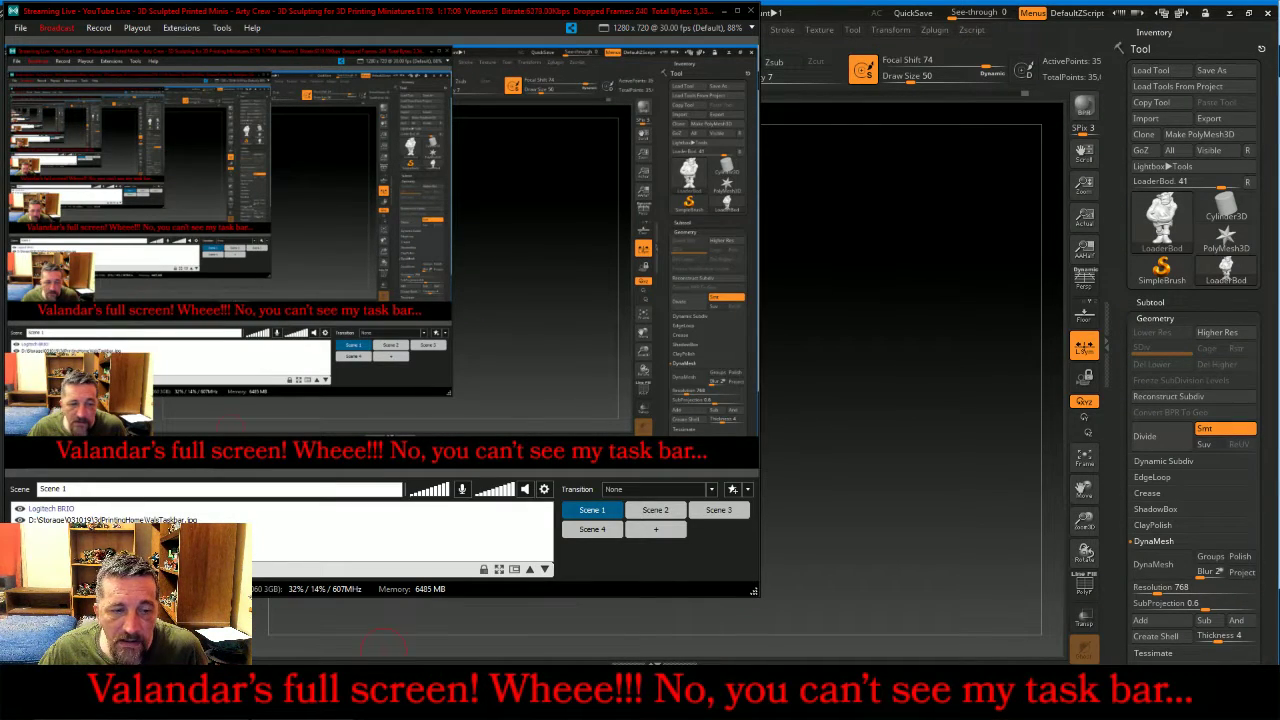
key("alt+Tab")
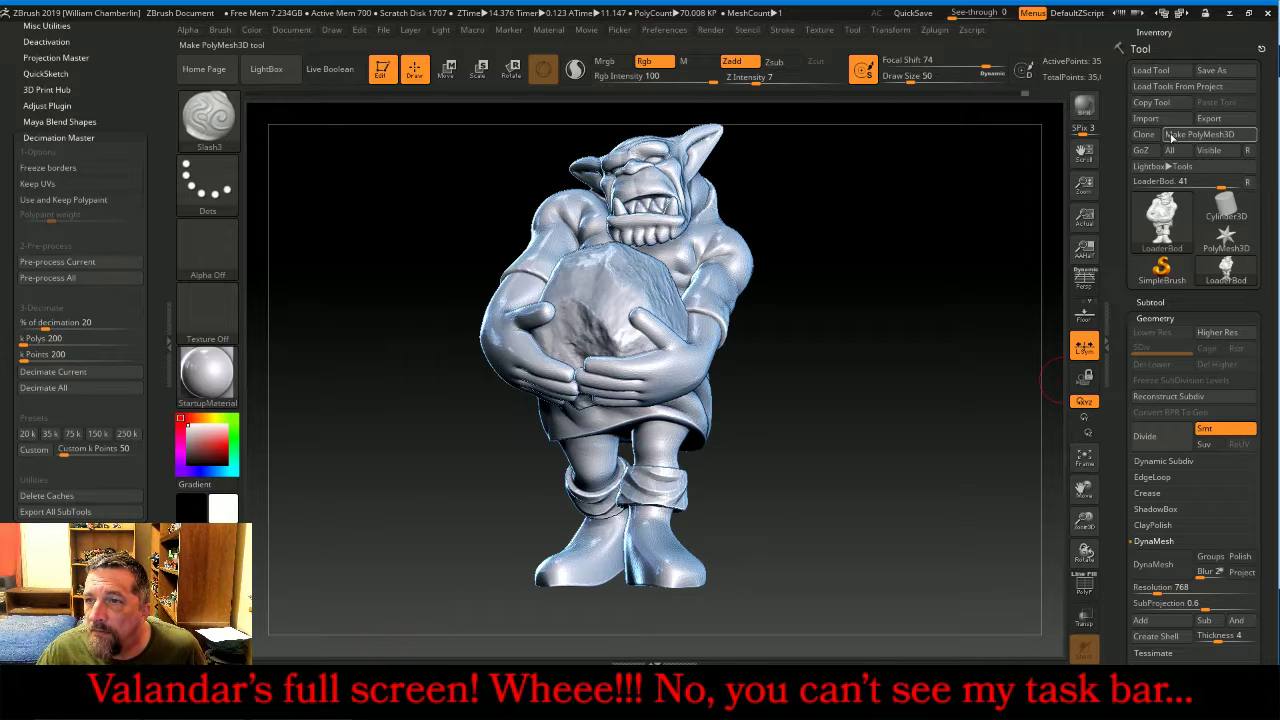
left_click(1170, 120)
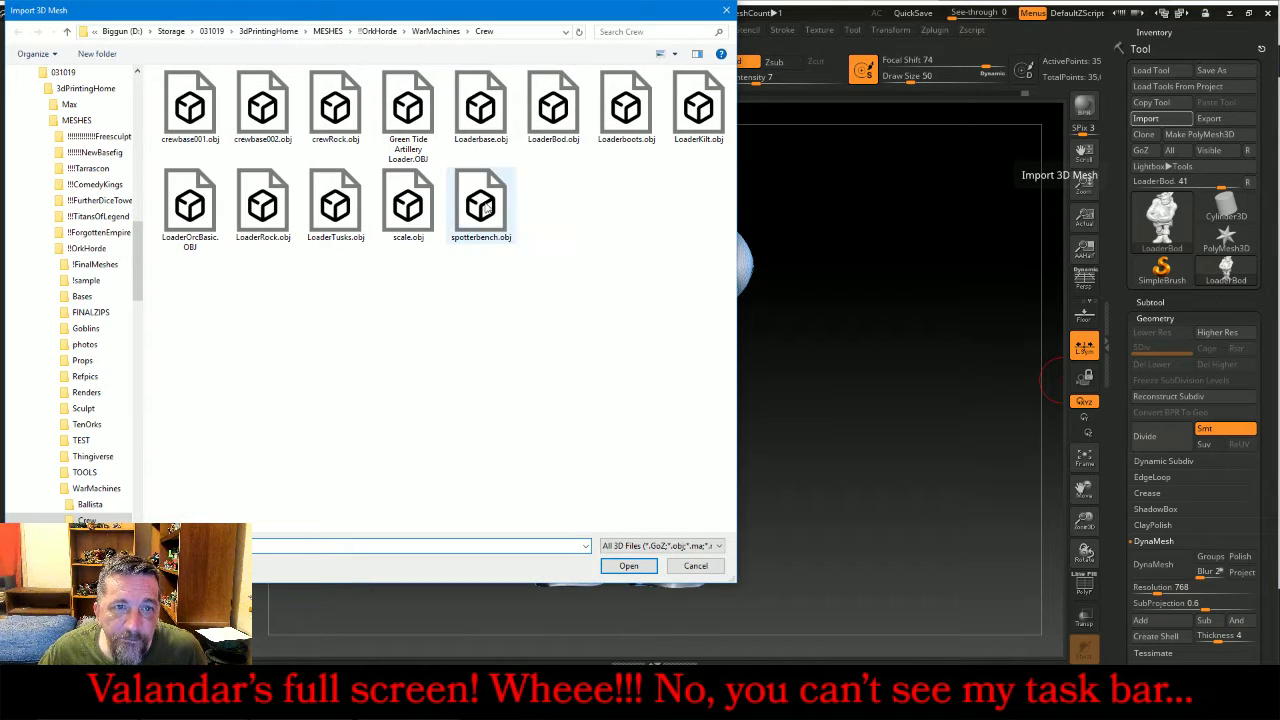
double_click(488, 208)
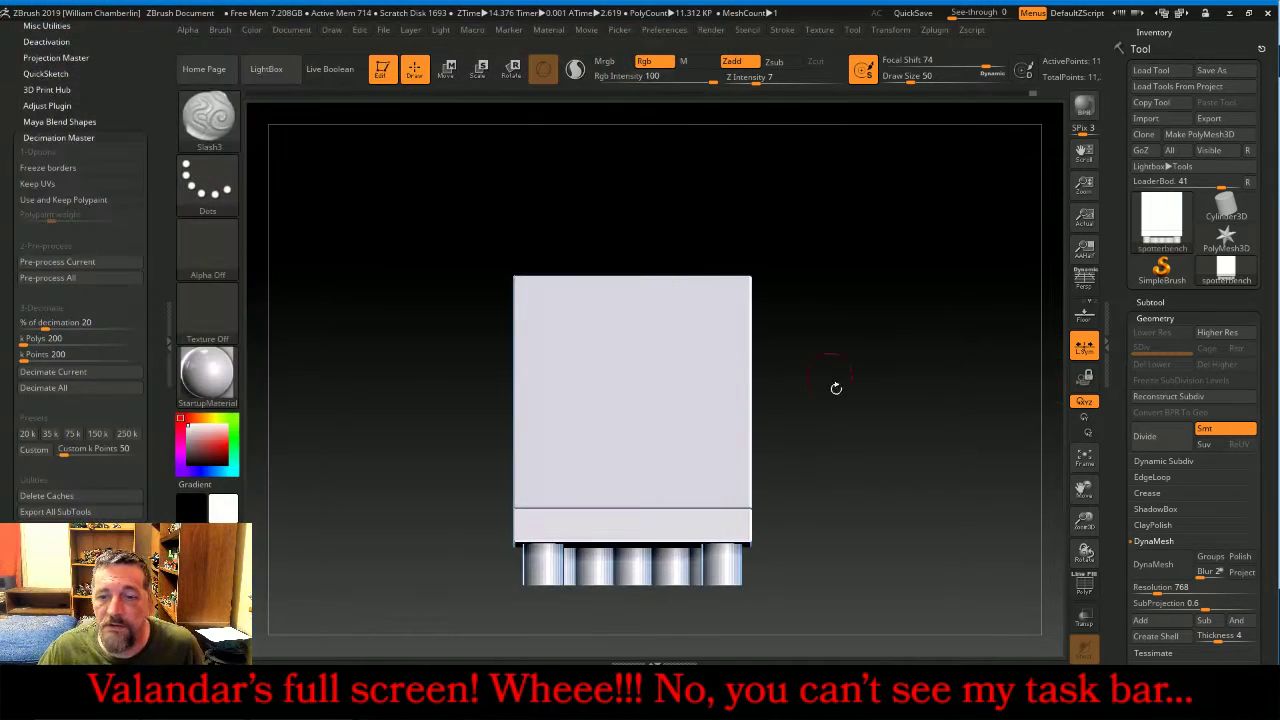
- Subdivide the bench mesh to subdivision level 5 and delete its lower levels
left_click_drag(882, 463, 960, 452)
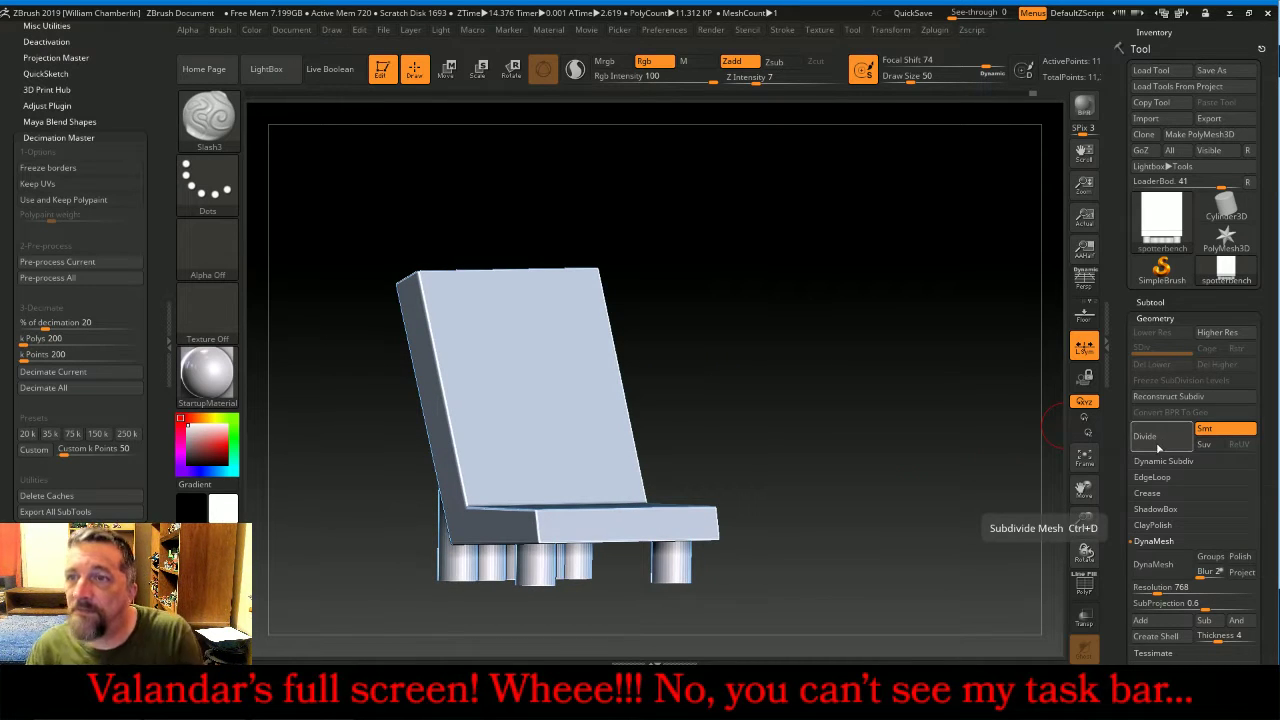
left_click(168, 342)
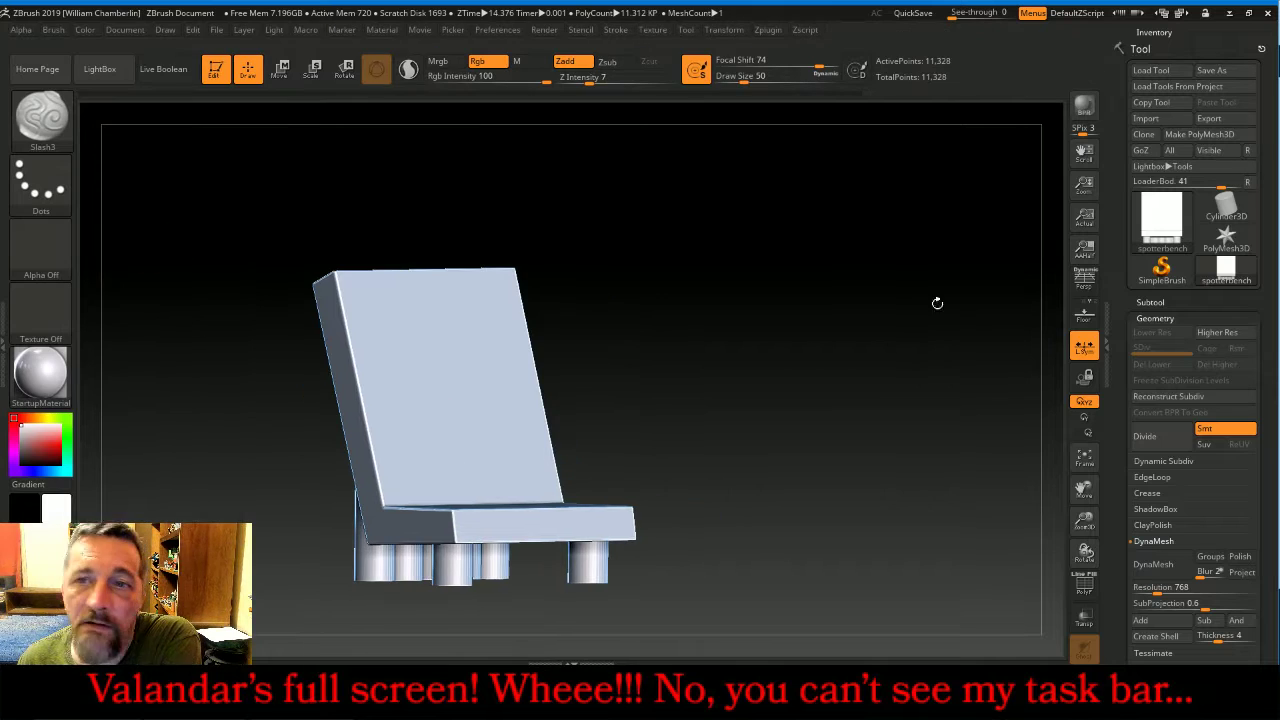
double_click(1165, 438)
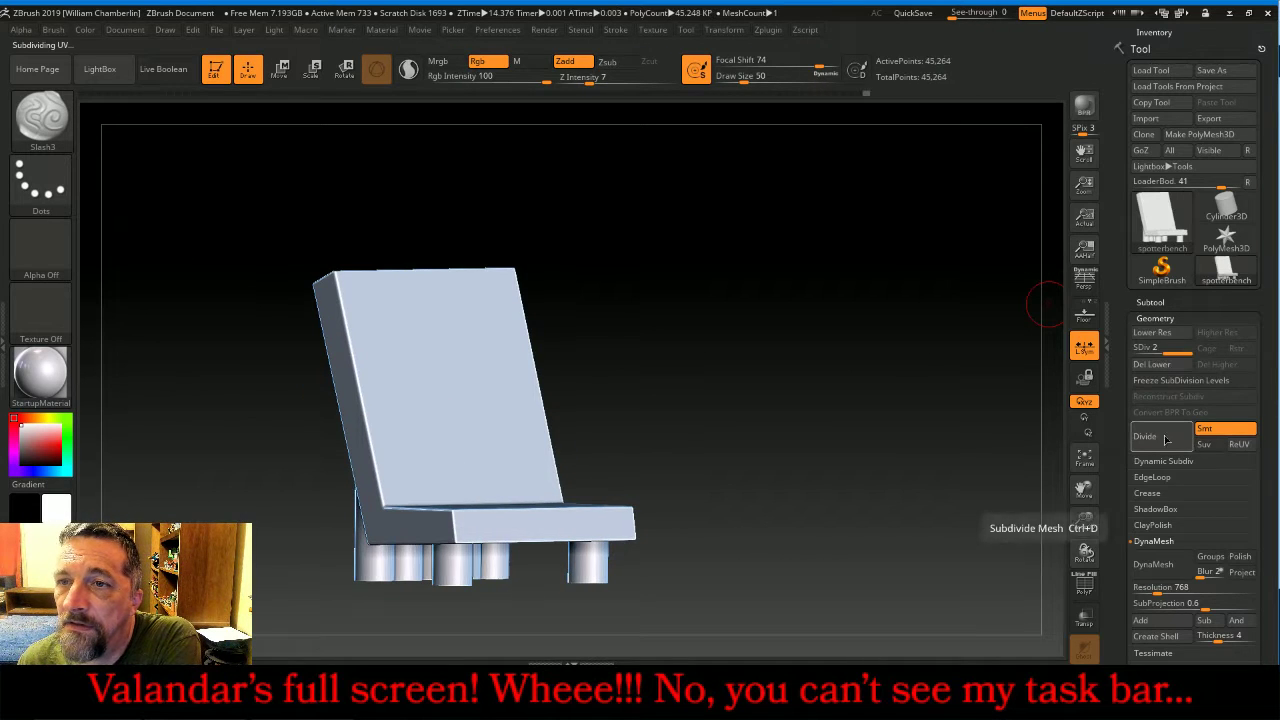
double_click(1165, 438)
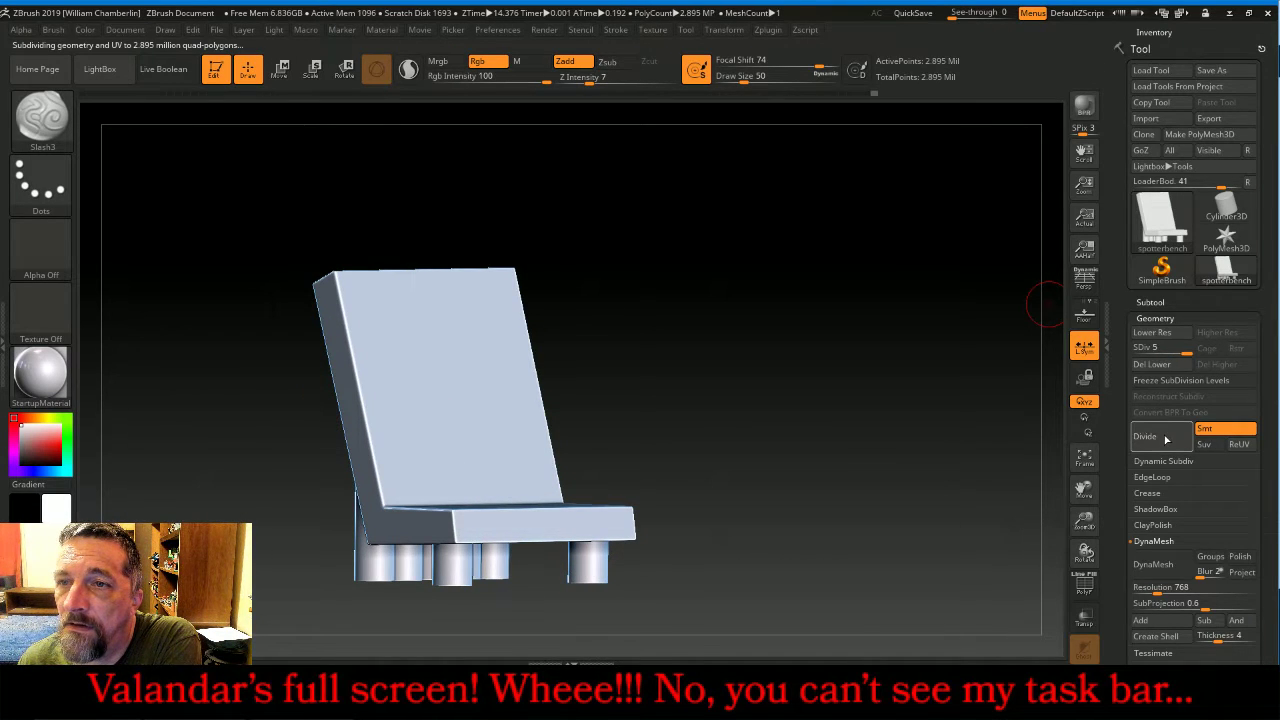
left_click(1155, 364)
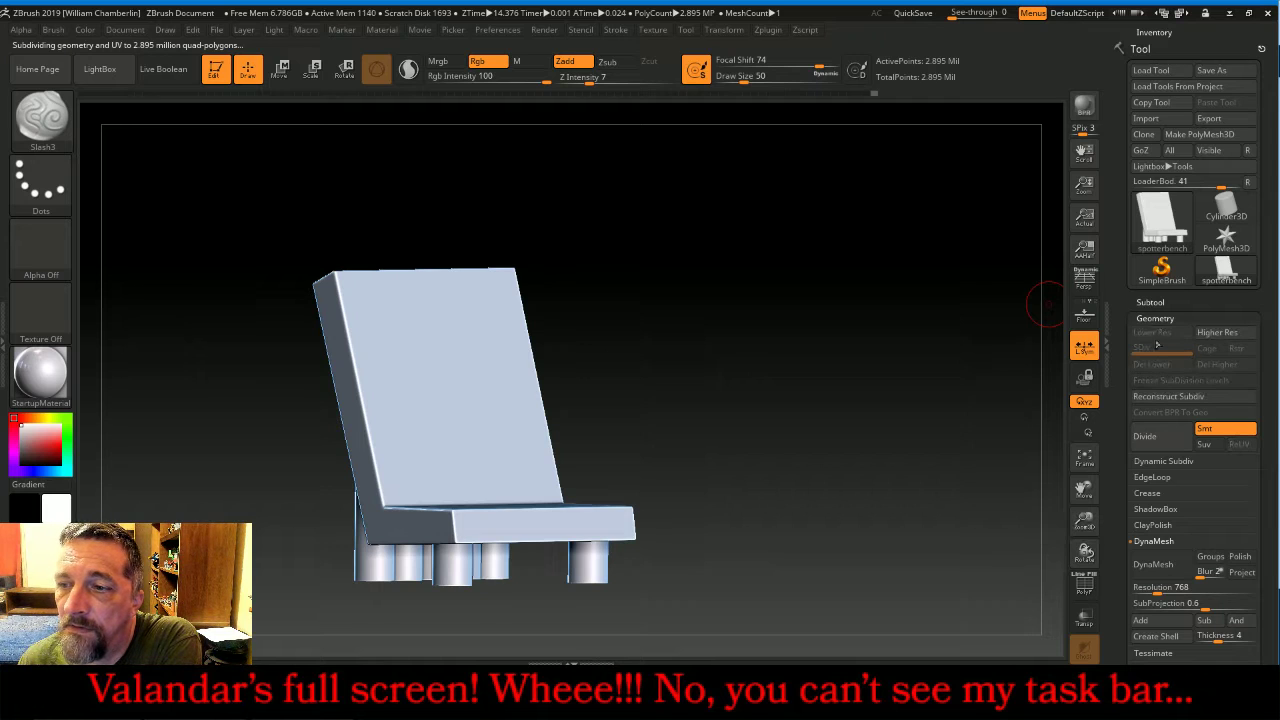
left_click(1158, 318)
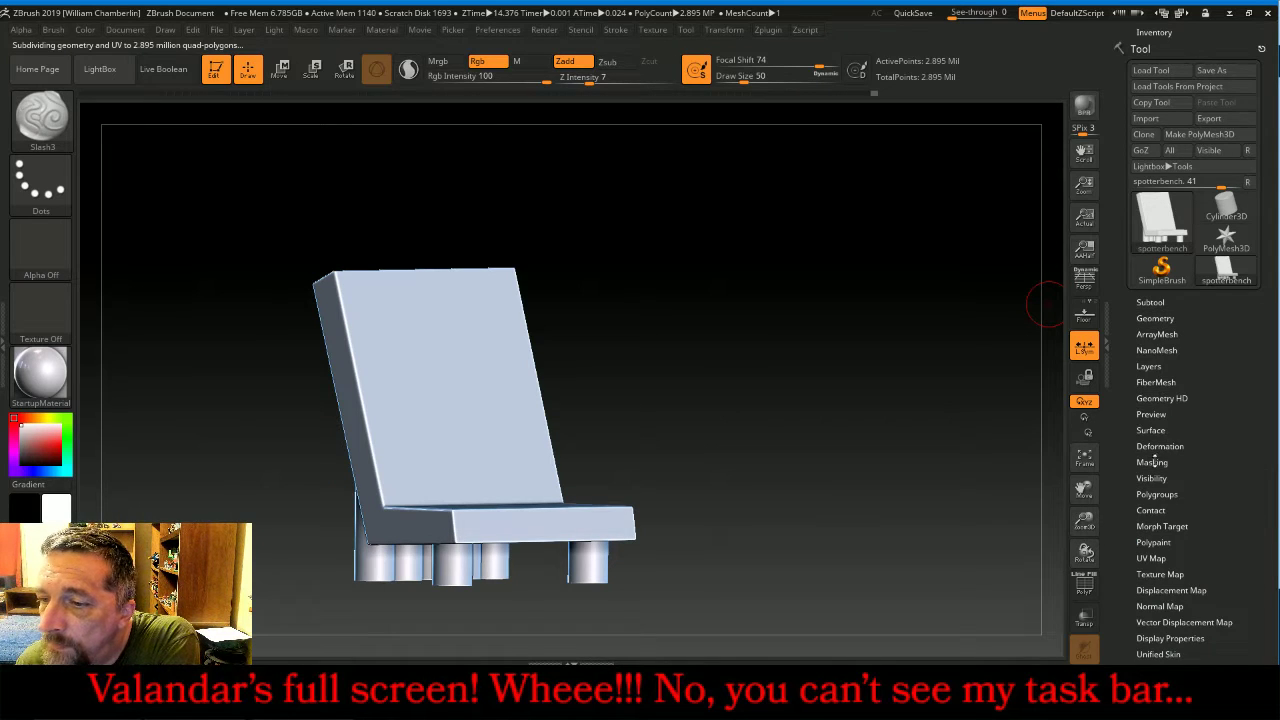
- Turn on surface noise for the bench and set the noise mapping to UV
left_click(1152, 429)
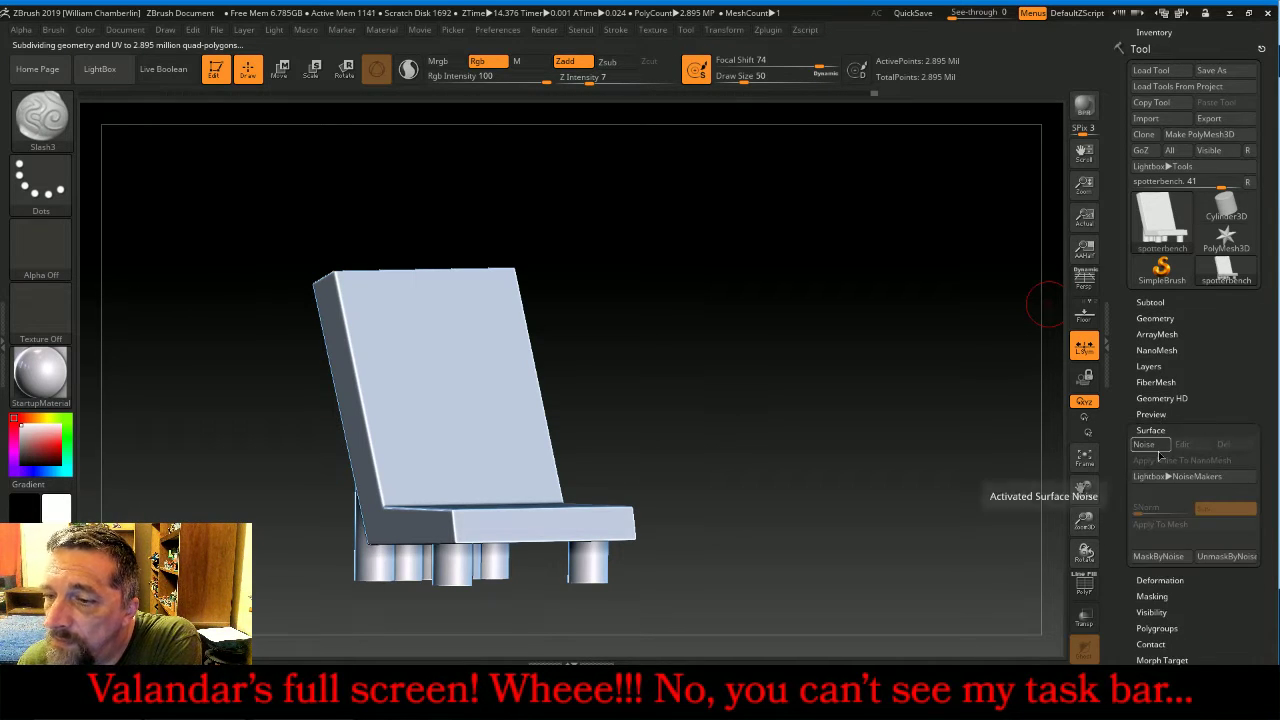
left_click(1150, 453)
left_click(1131, 164)
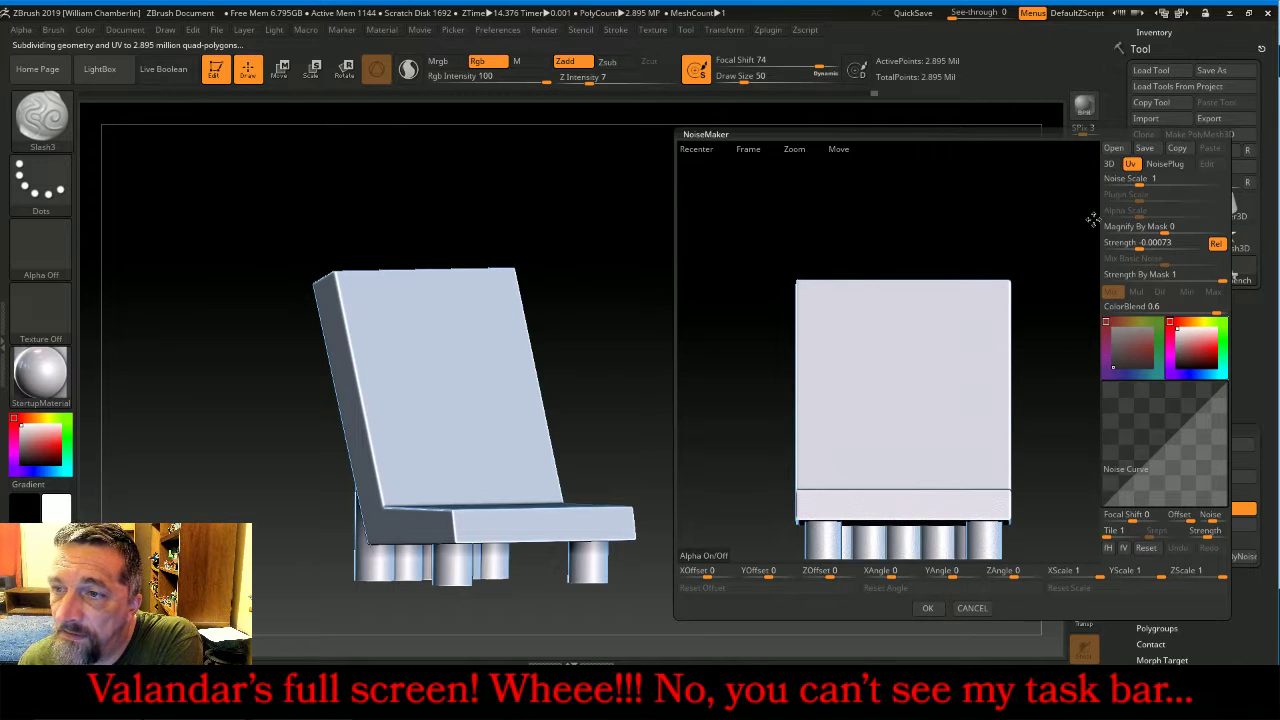
- Load the HorizWood image from the FreesculptMinis ALPHAS folder as the noise alpha
left_click(706, 556)
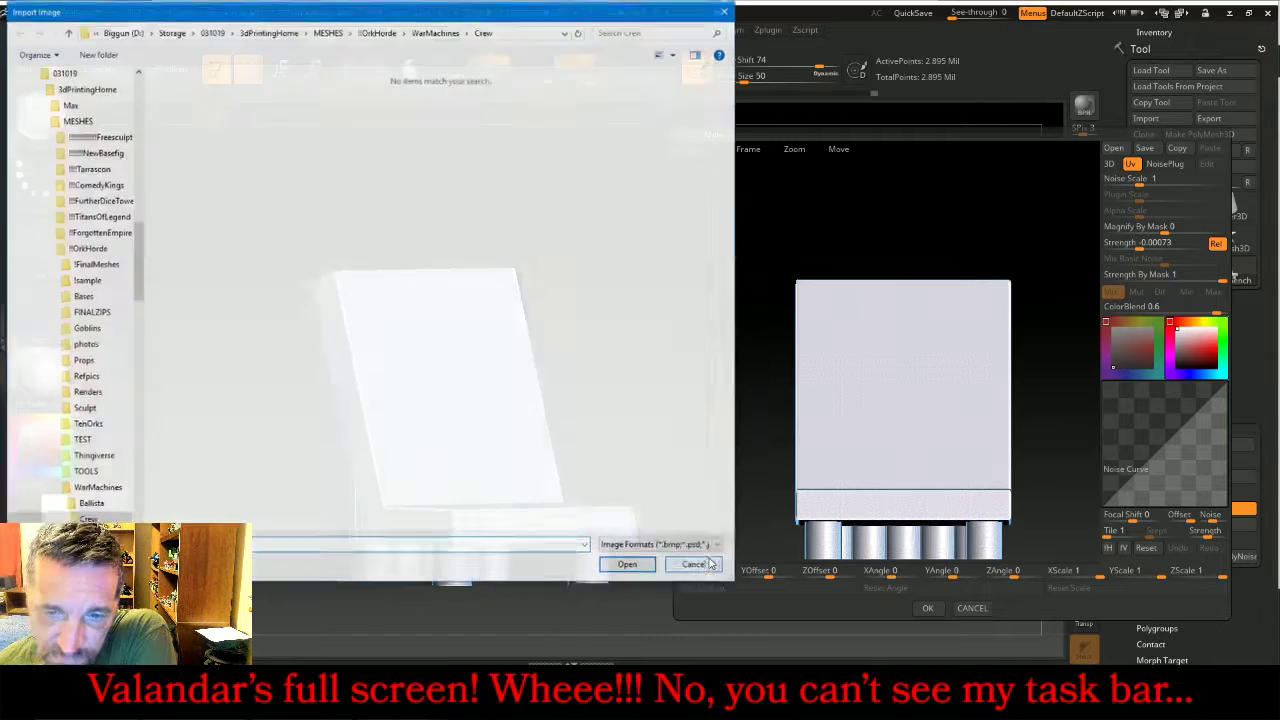
left_click(44, 136)
left_click(82, 168)
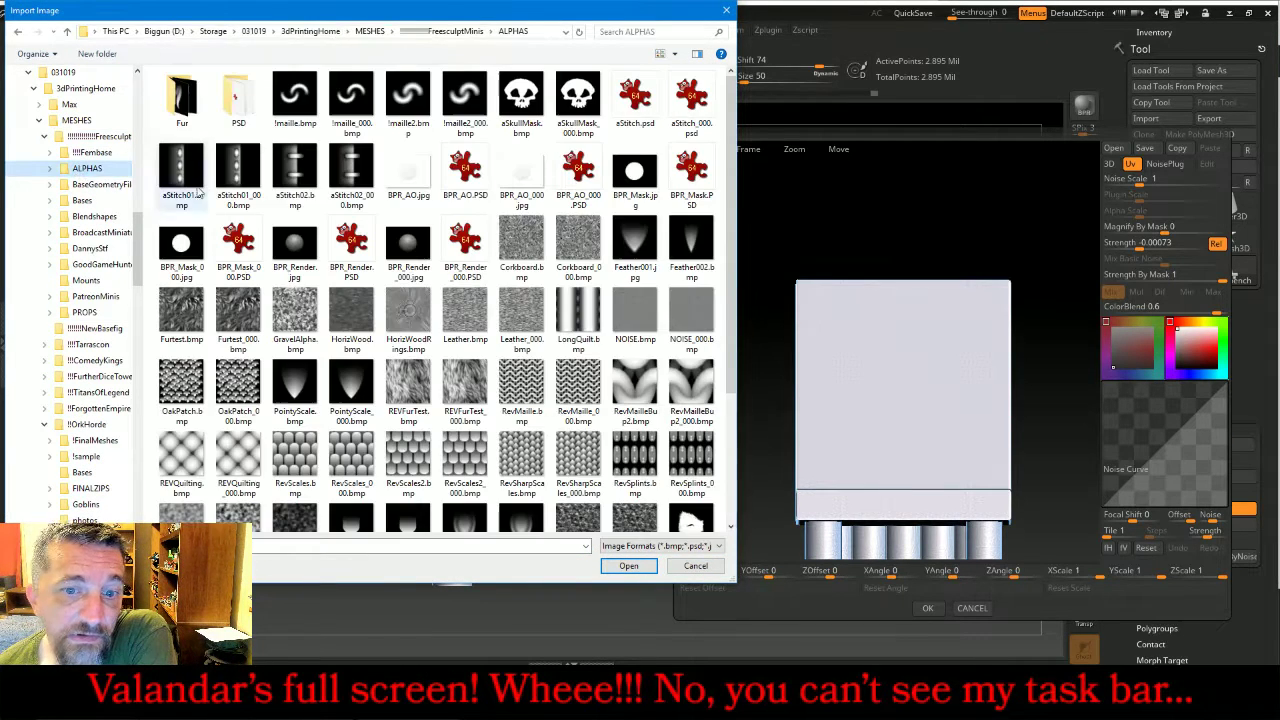
scroll(345, 230, "down", 3)
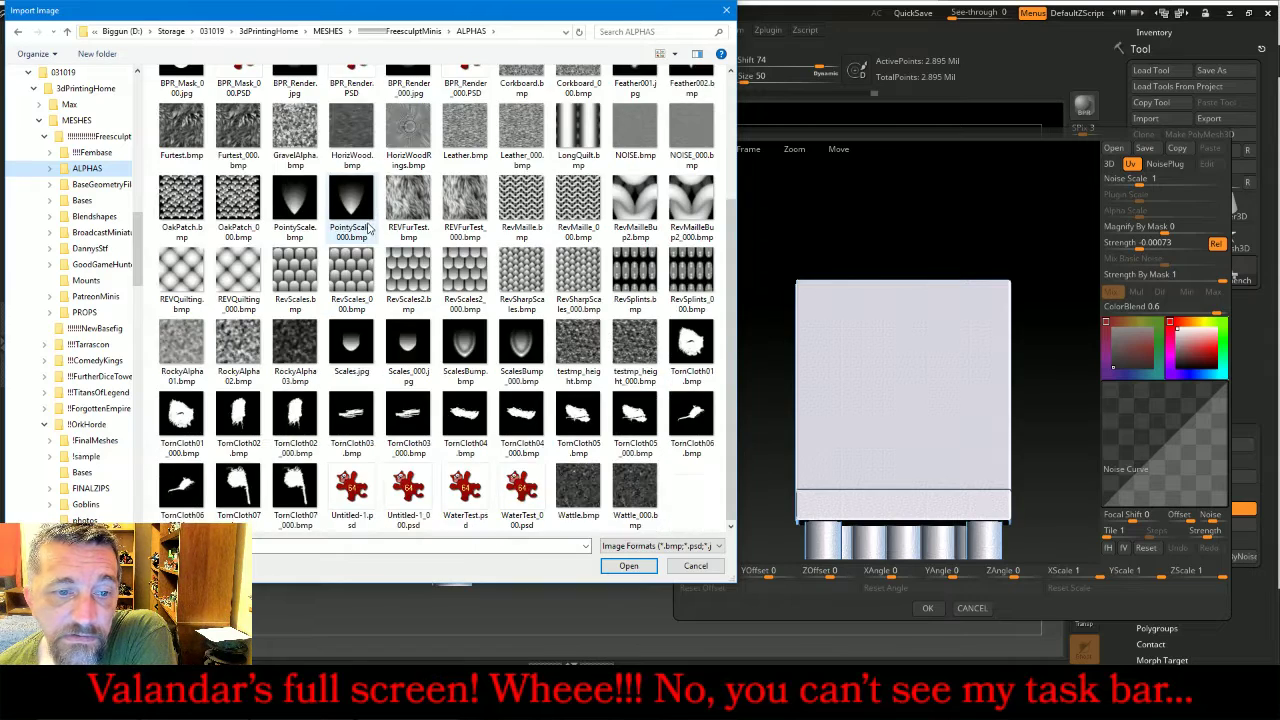
scroll(348, 233, "up", 3)
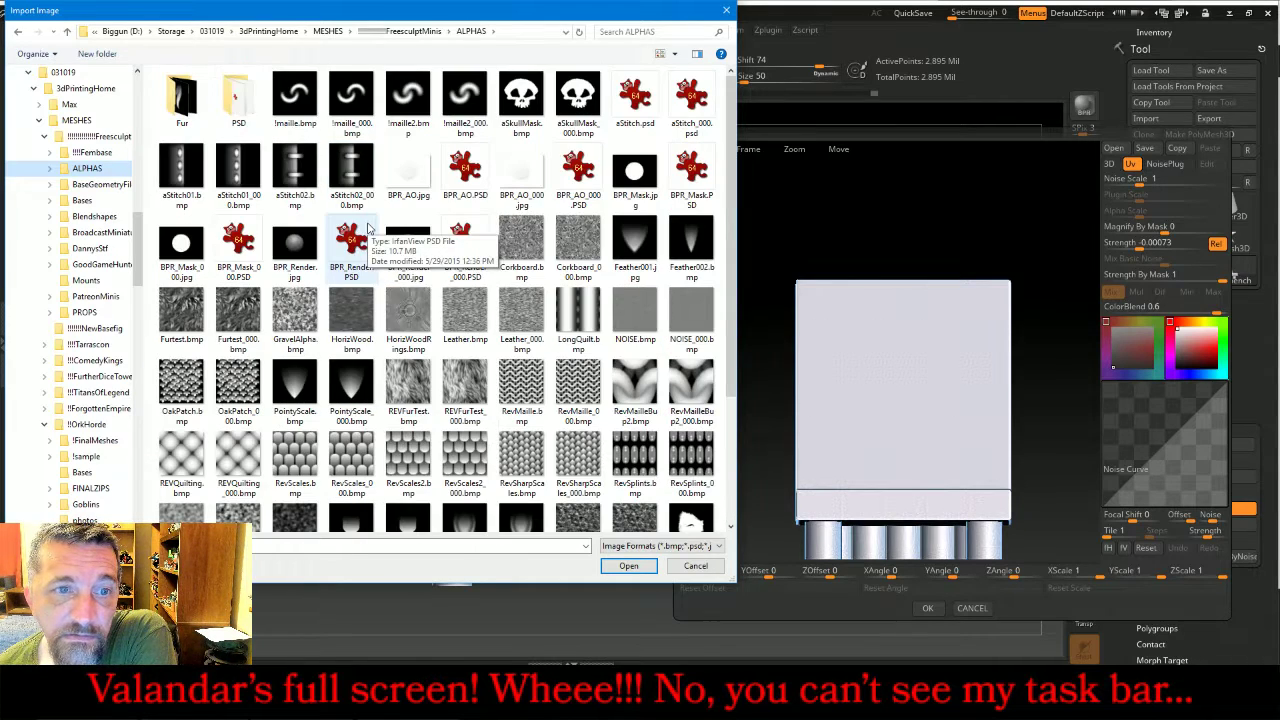
left_click(351, 318)
left_click(625, 566)
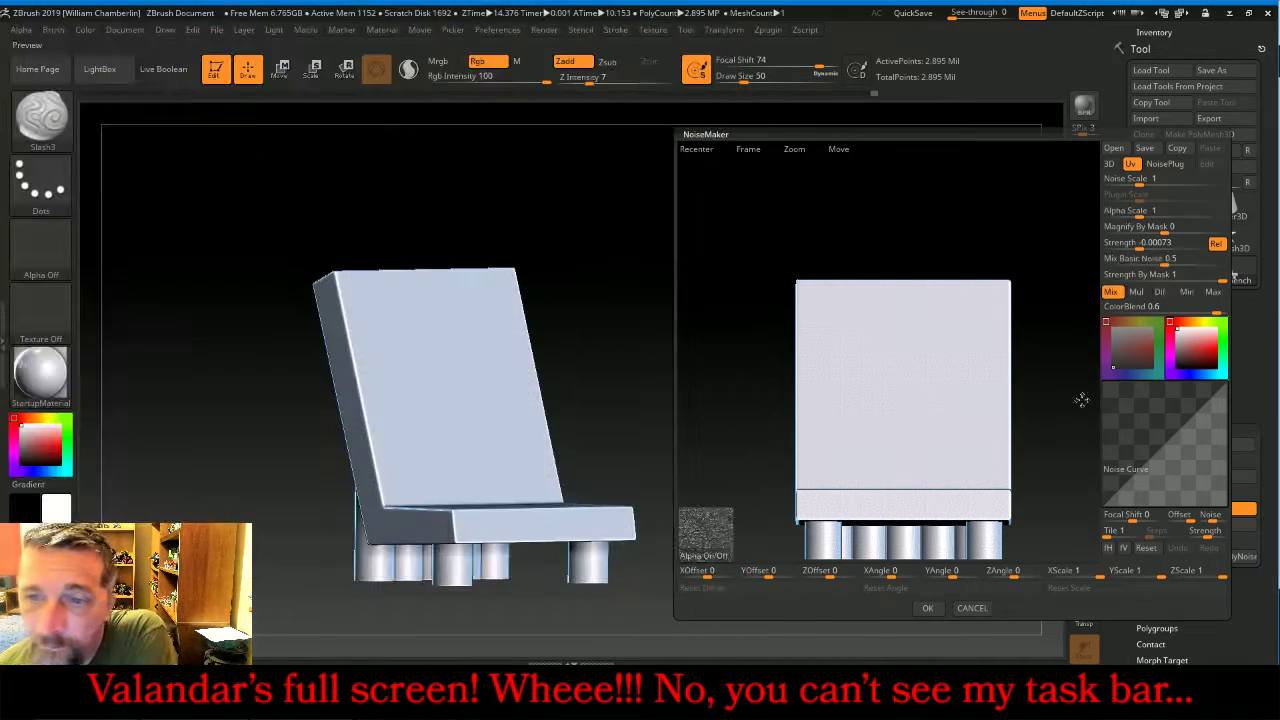
- Set the noise's alpha scale to 0.59236, strength to -0.04596 and basic noise mix to 0, and accept it
left_click_drag(1150, 260, 1140, 215)
left_click_drag(947, 231, 910, 222)
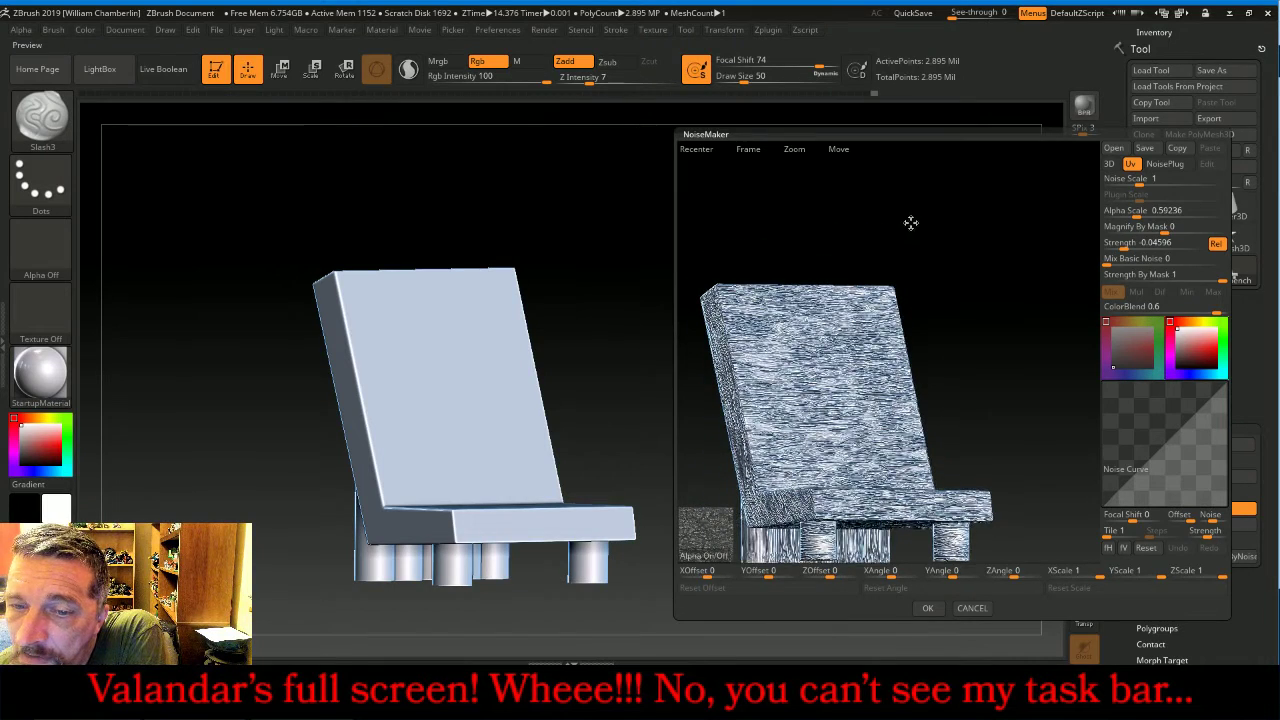
left_click(927, 608)
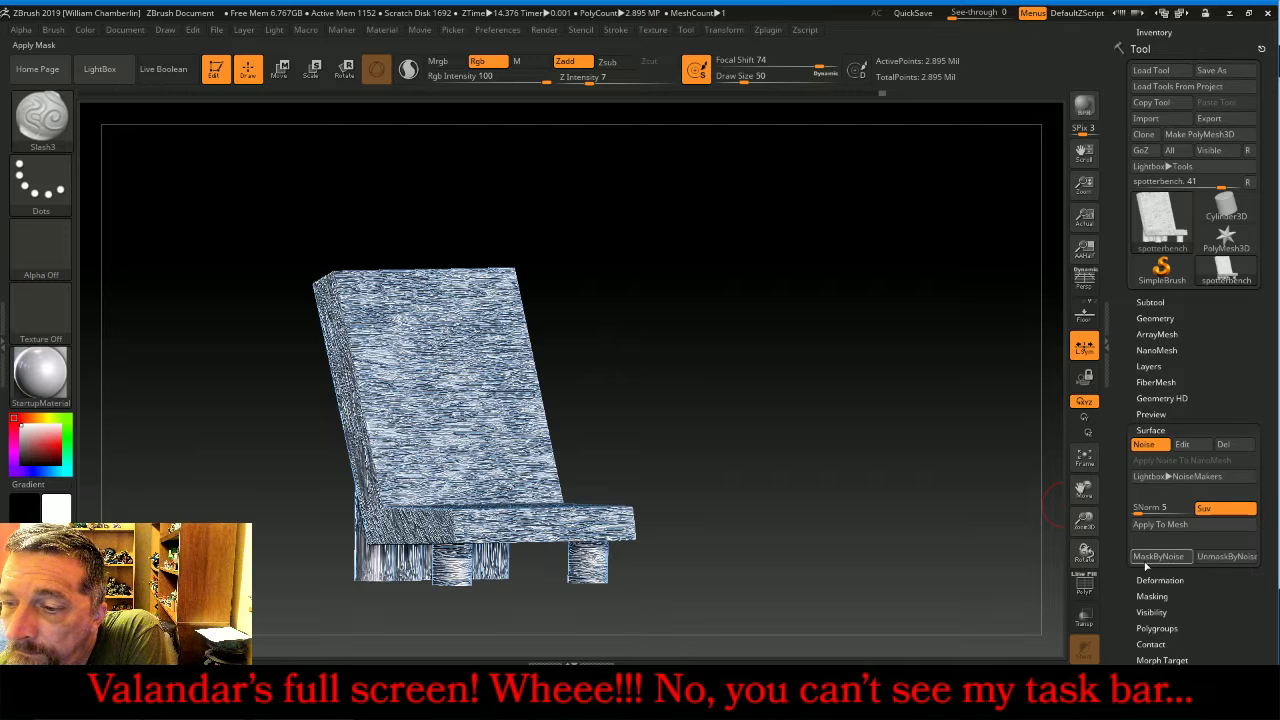
- Frame the bench and check its noise mask, briefly toggling transparency and the polyframe display
left_click(1152, 596)
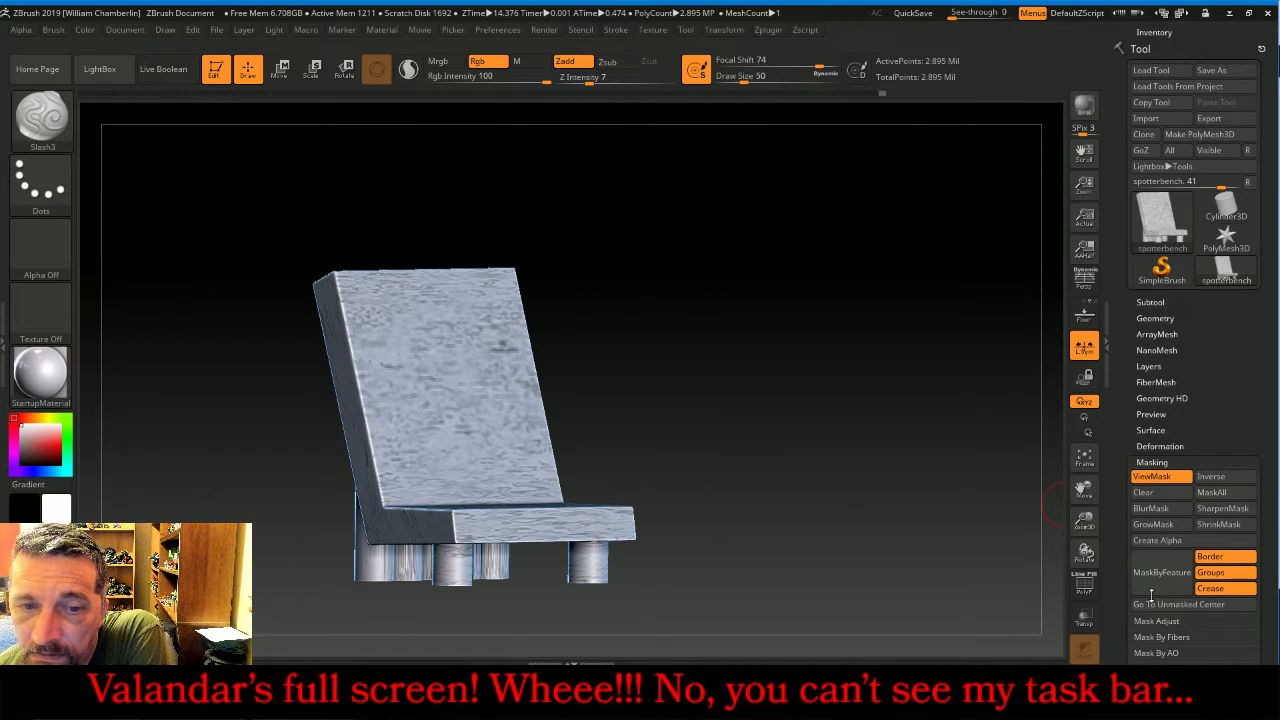
left_click(1084, 457)
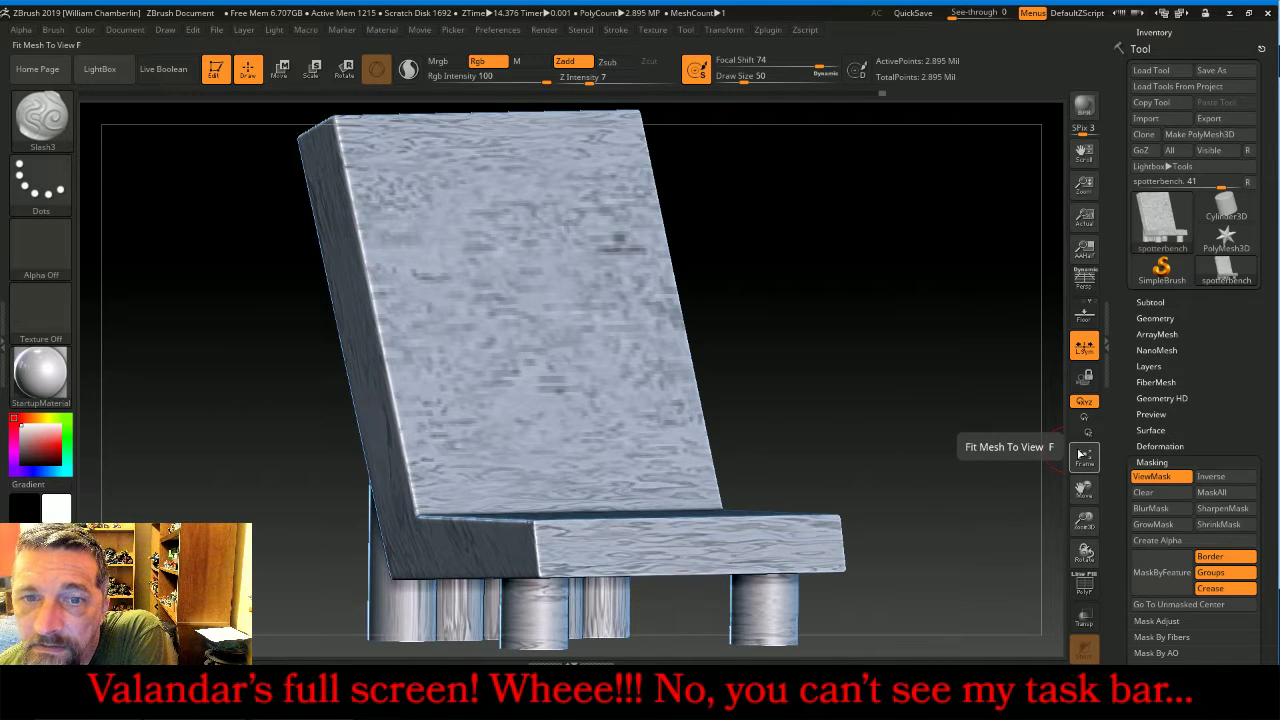
left_click(1090, 617)
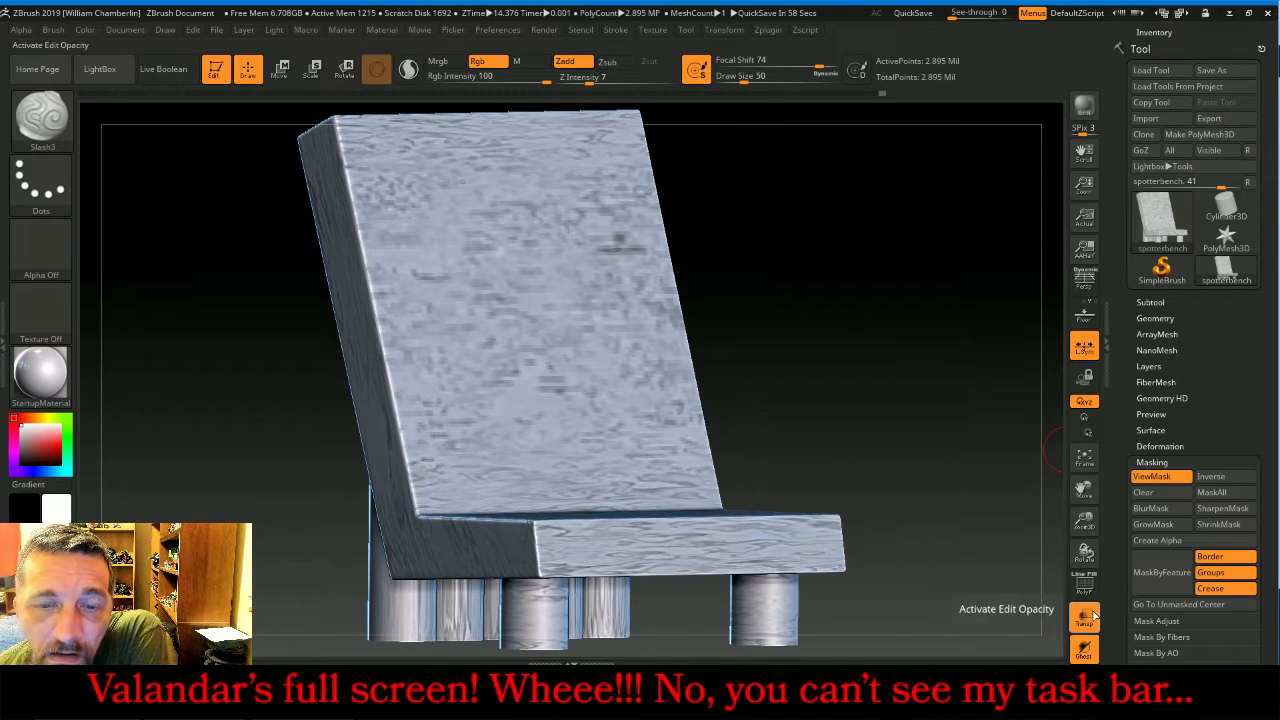
left_click(1090, 617)
left_click(1084, 588)
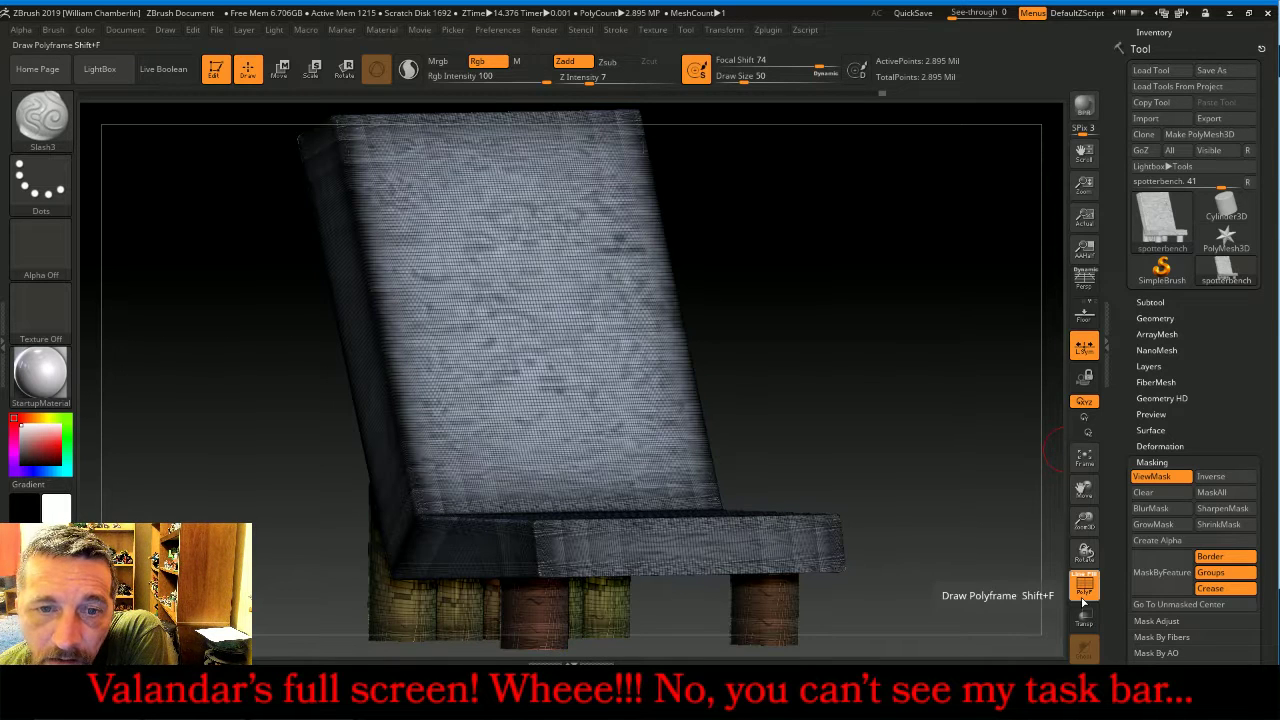
left_click(1084, 592)
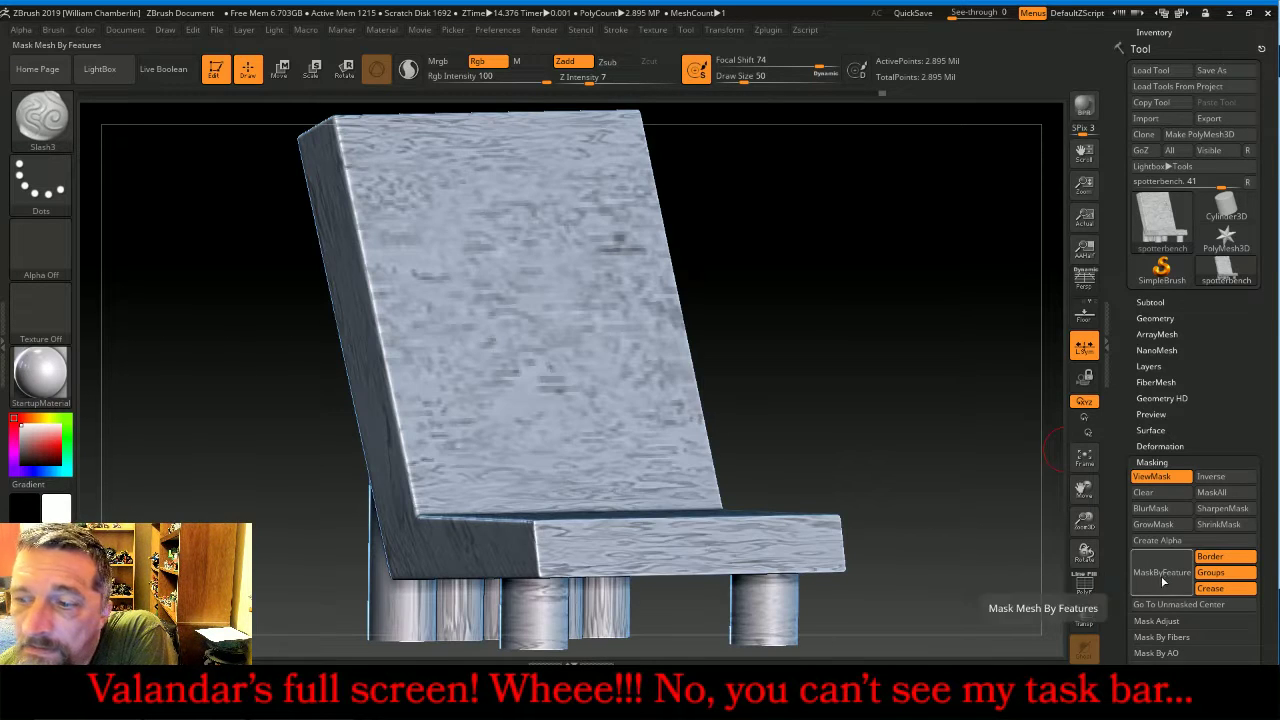
- Divide the bench mesh once more to reach subdivision level 2
left_click(1160, 318)
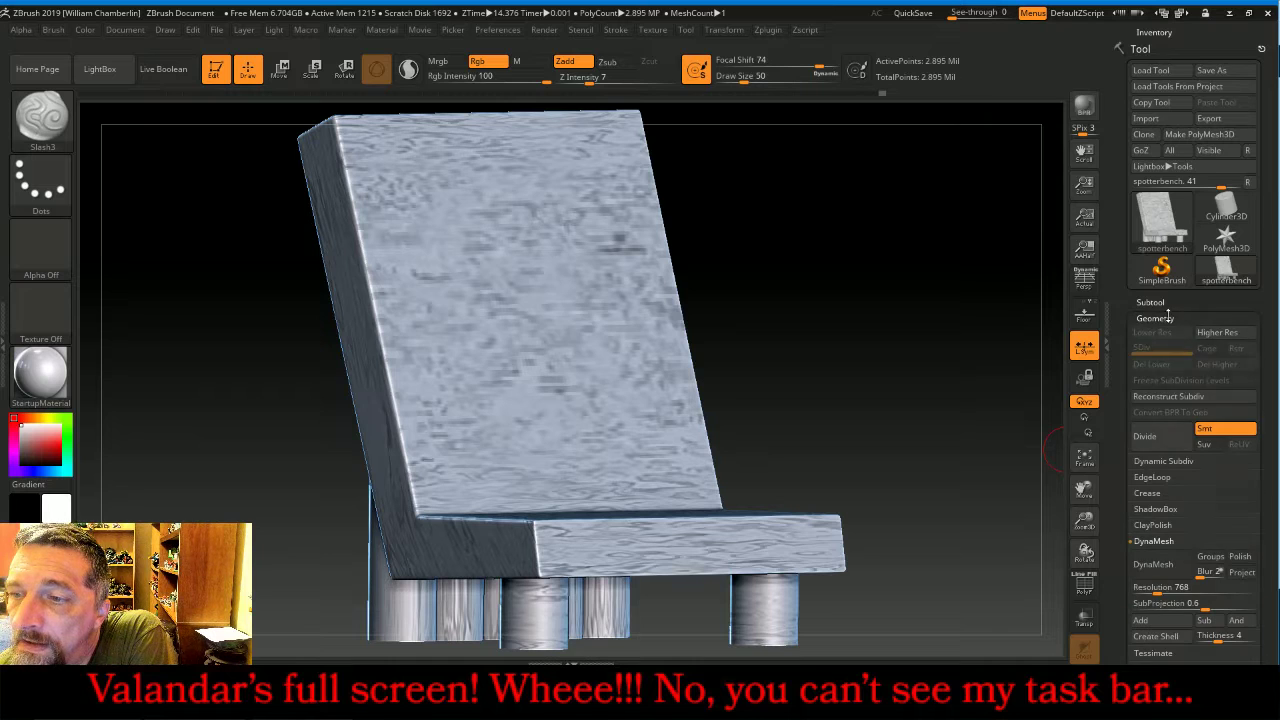
left_click(1159, 441)
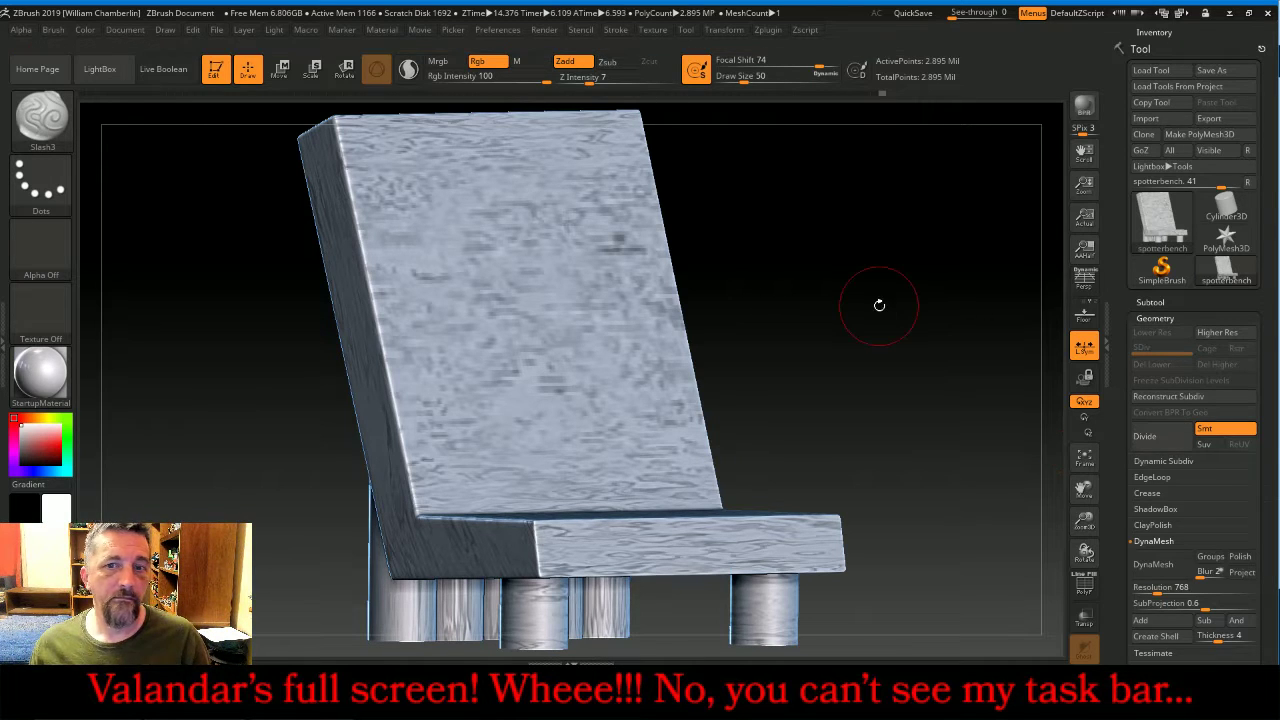
left_click(1165, 440)
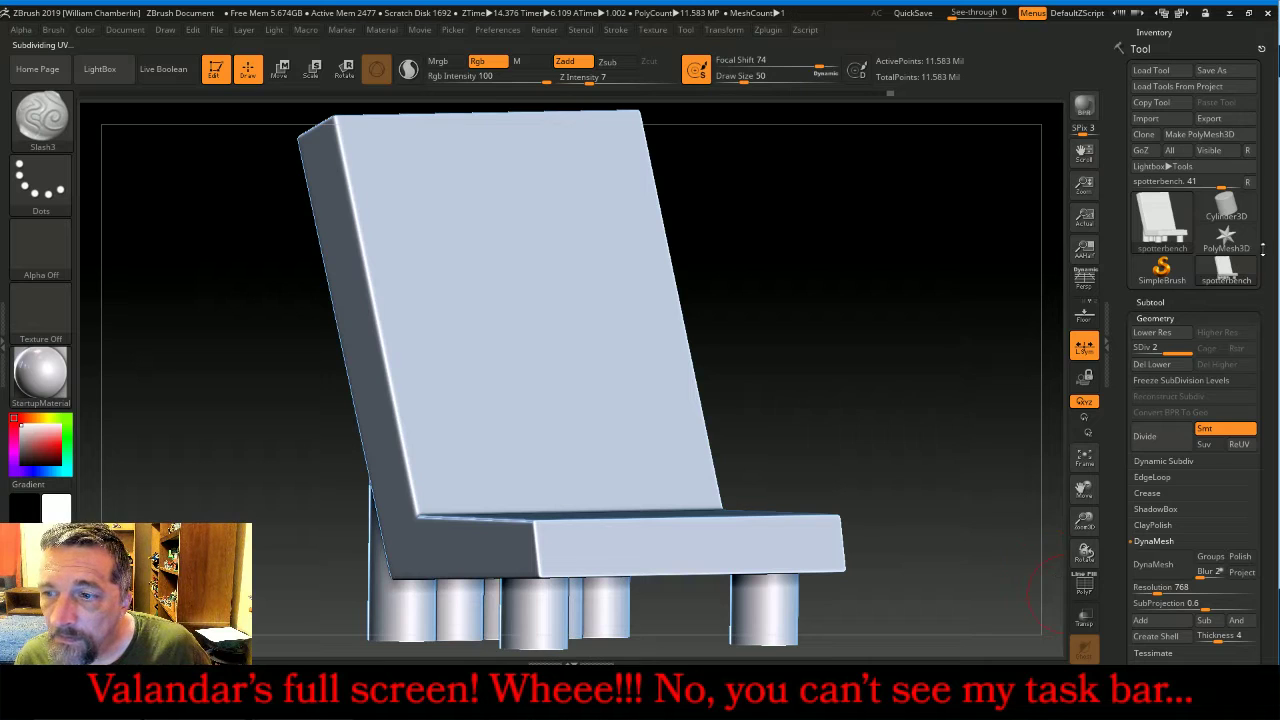
left_click(1178, 317)
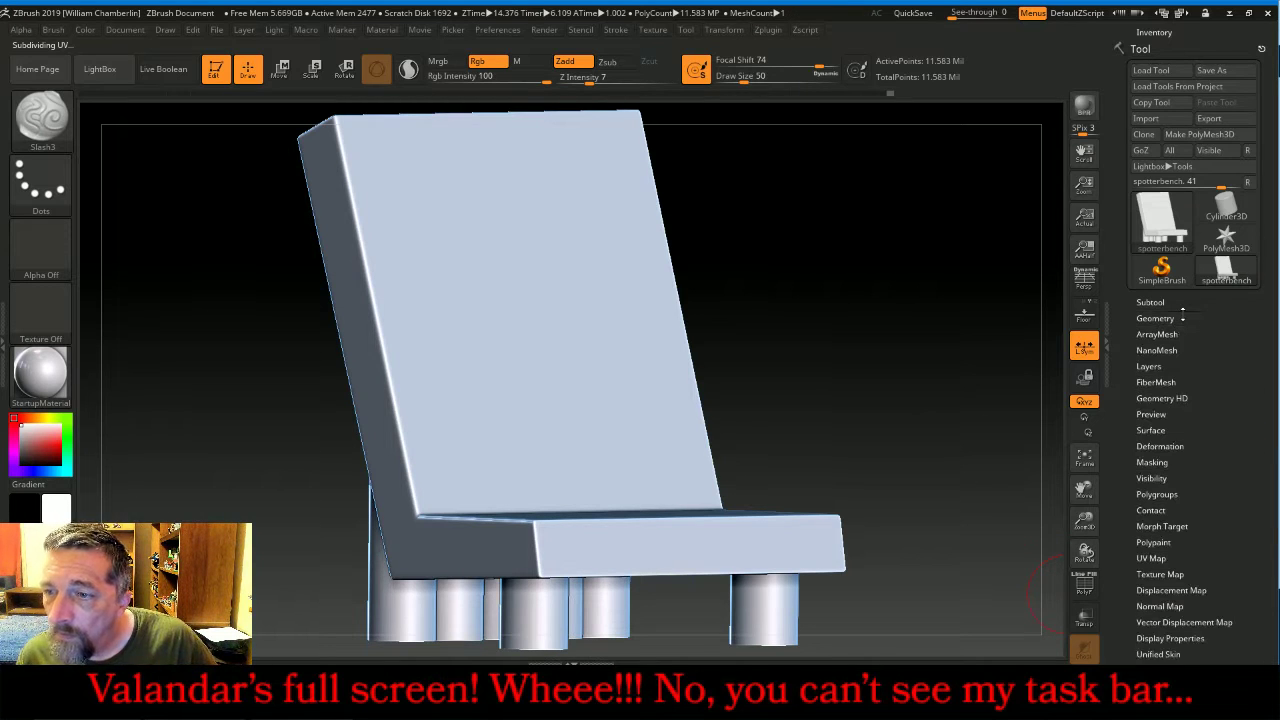
- Mask the subdivided bench by its surface noise and invert the mask
left_click(1151, 430)
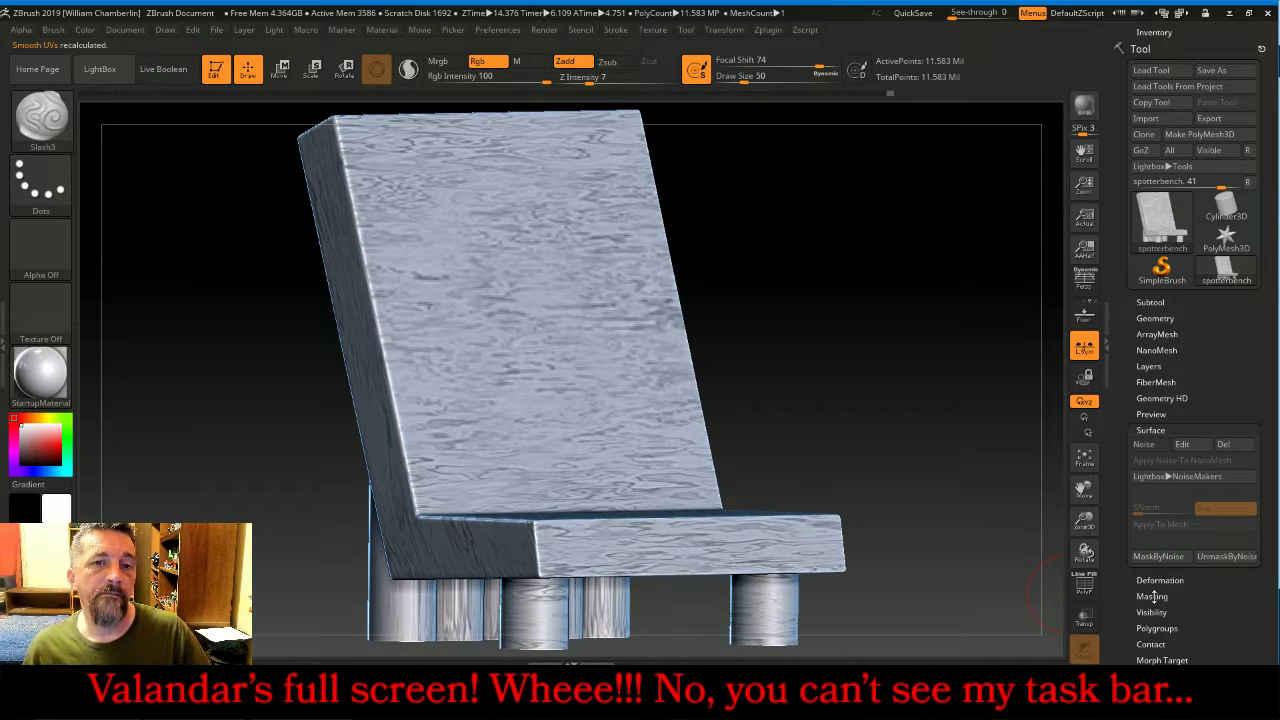
left_click(1151, 596)
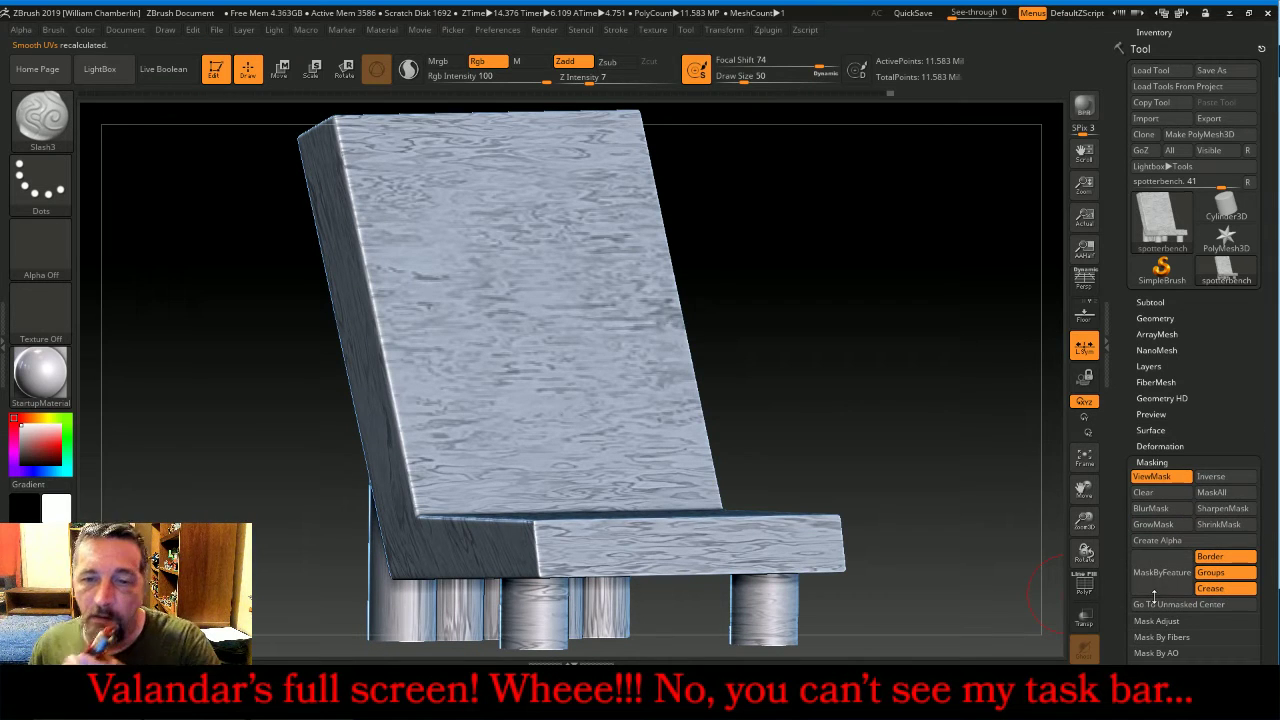
left_click(1229, 491)
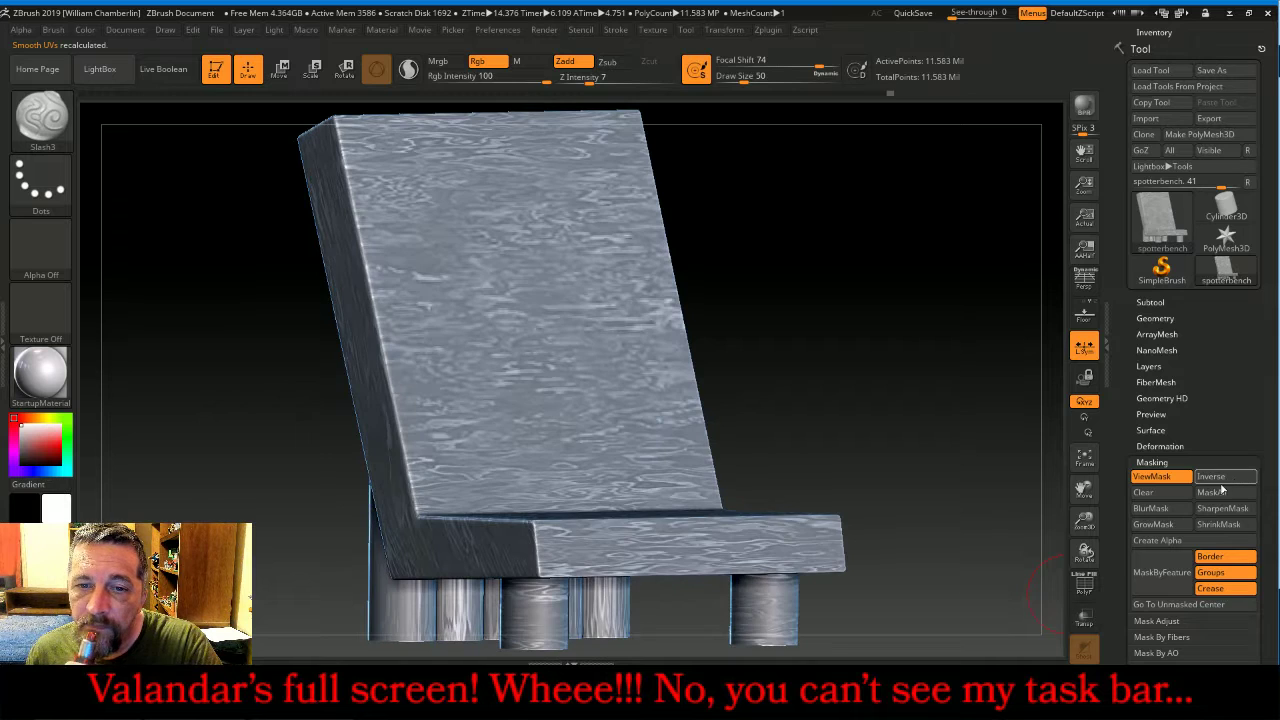
- Inflate the bench's unmasked areas slightly with the Inflate deformation to raise the wood grain
left_click(1162, 446)
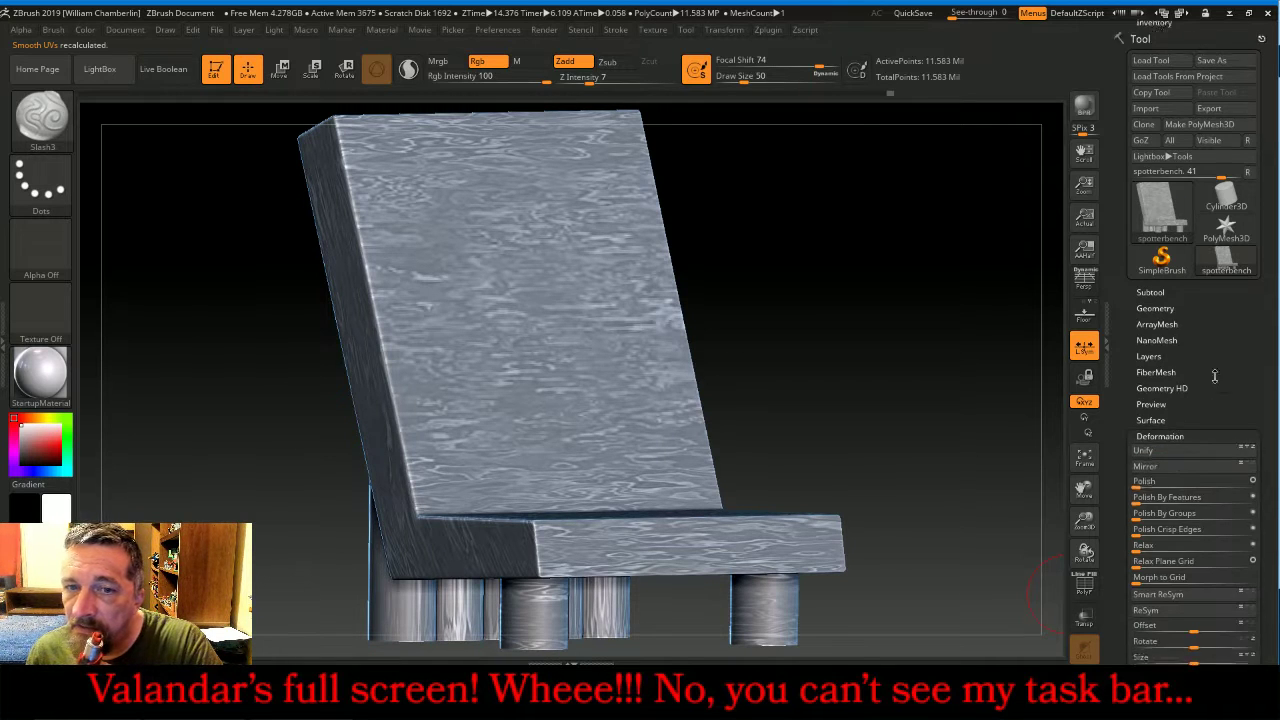
scroll(1222, 500, "down", 5)
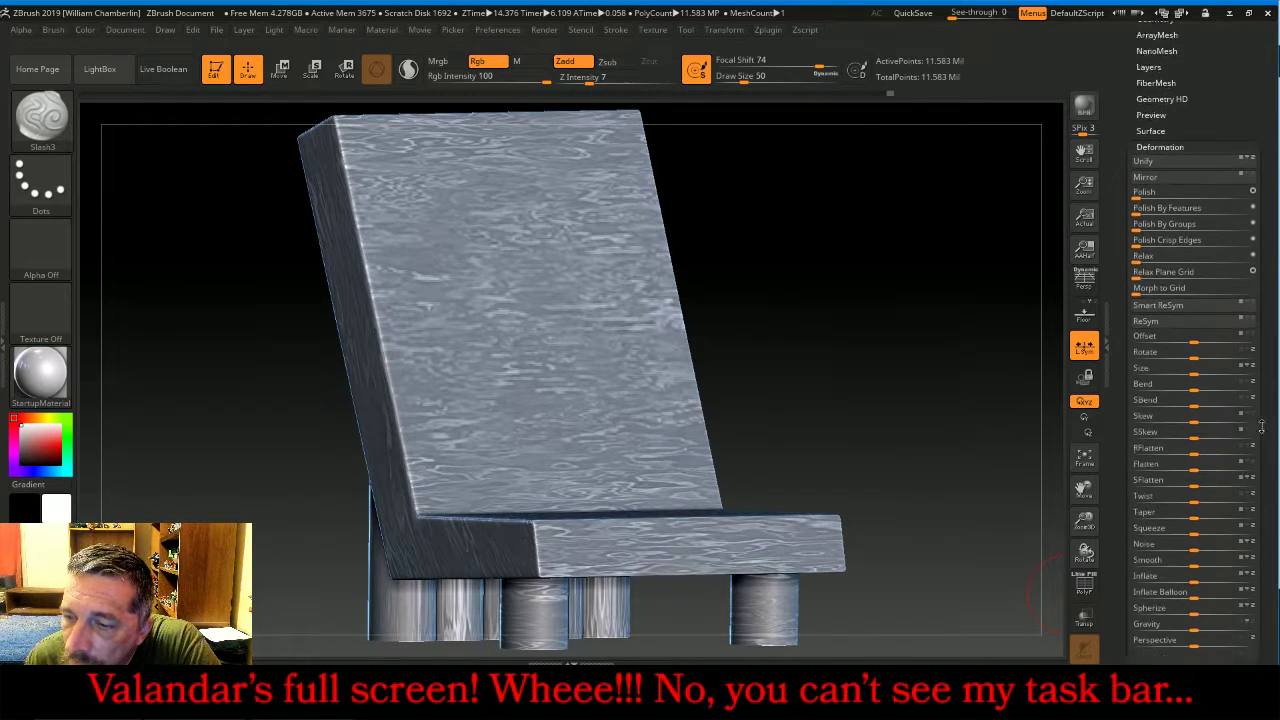
left_click(1187, 455)
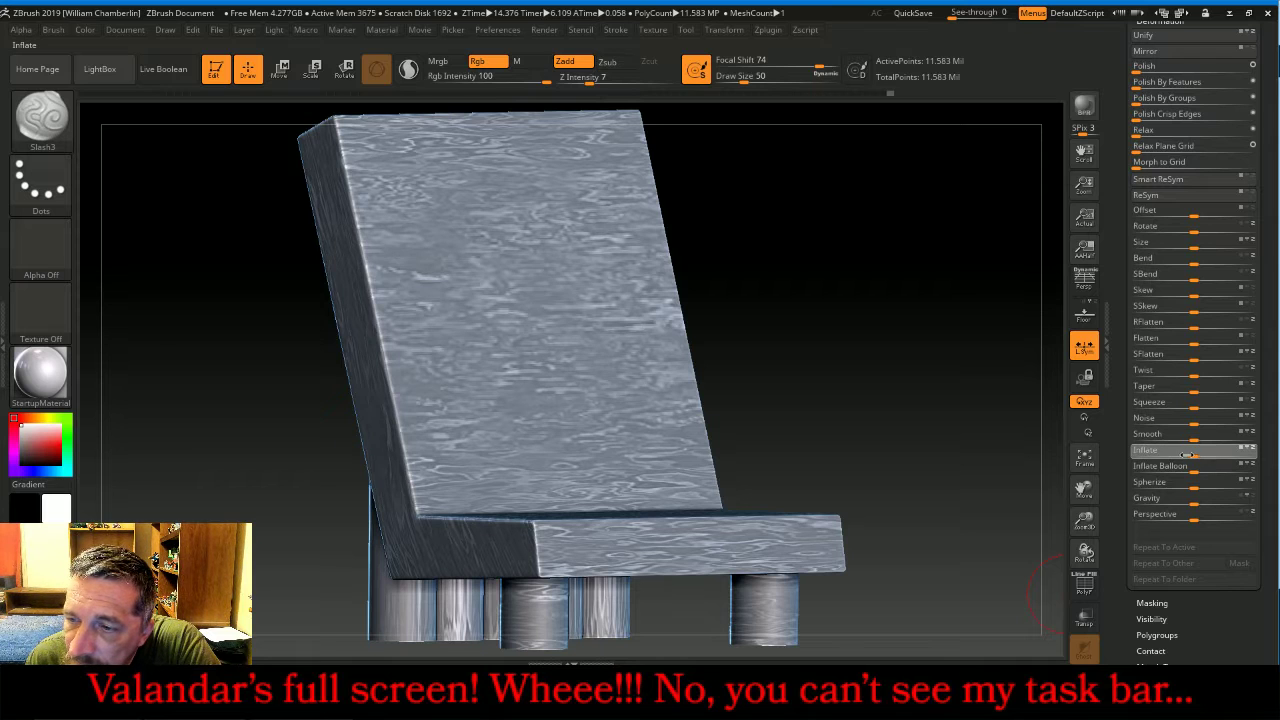
mouse_move(1184, 455)
left_mouse_down()
mouse_move(1164, 455)
mouse_move(1190, 451)
left_mouse_up()
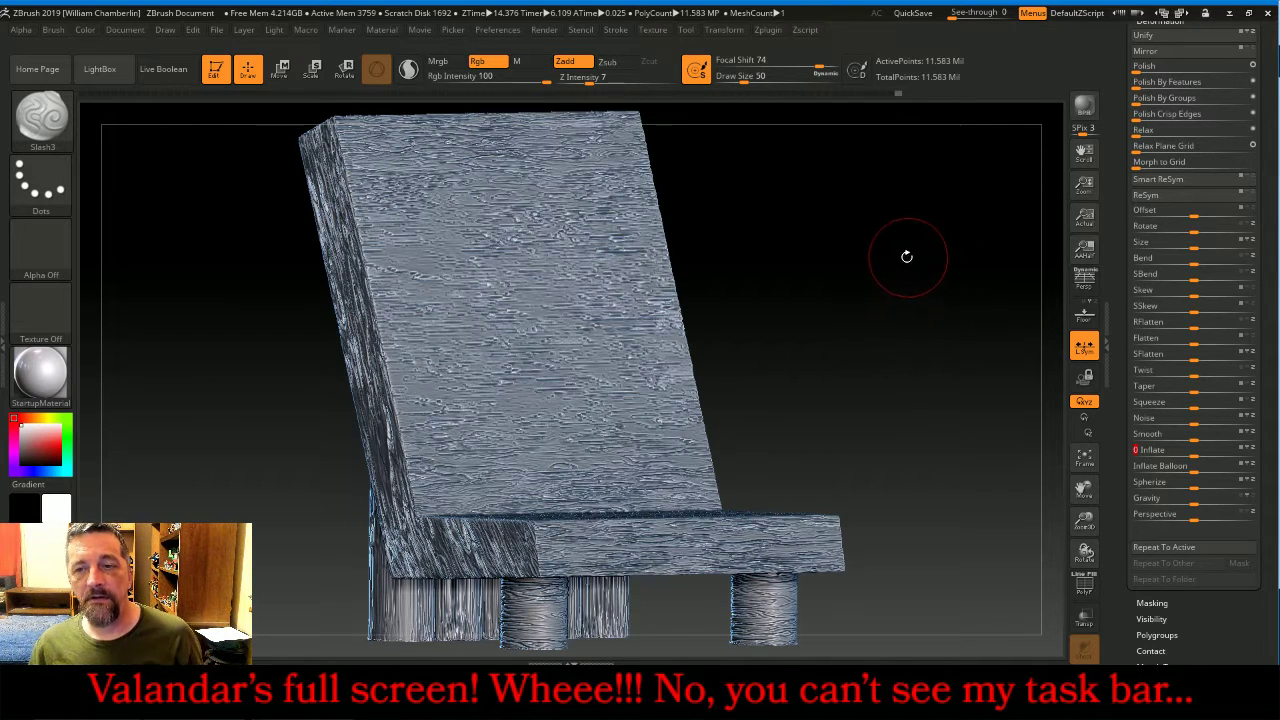
- Polish the bench's wood-grain surface with a Polish deformation value of 1
left_click_drag(891, 257, 1014, 251)
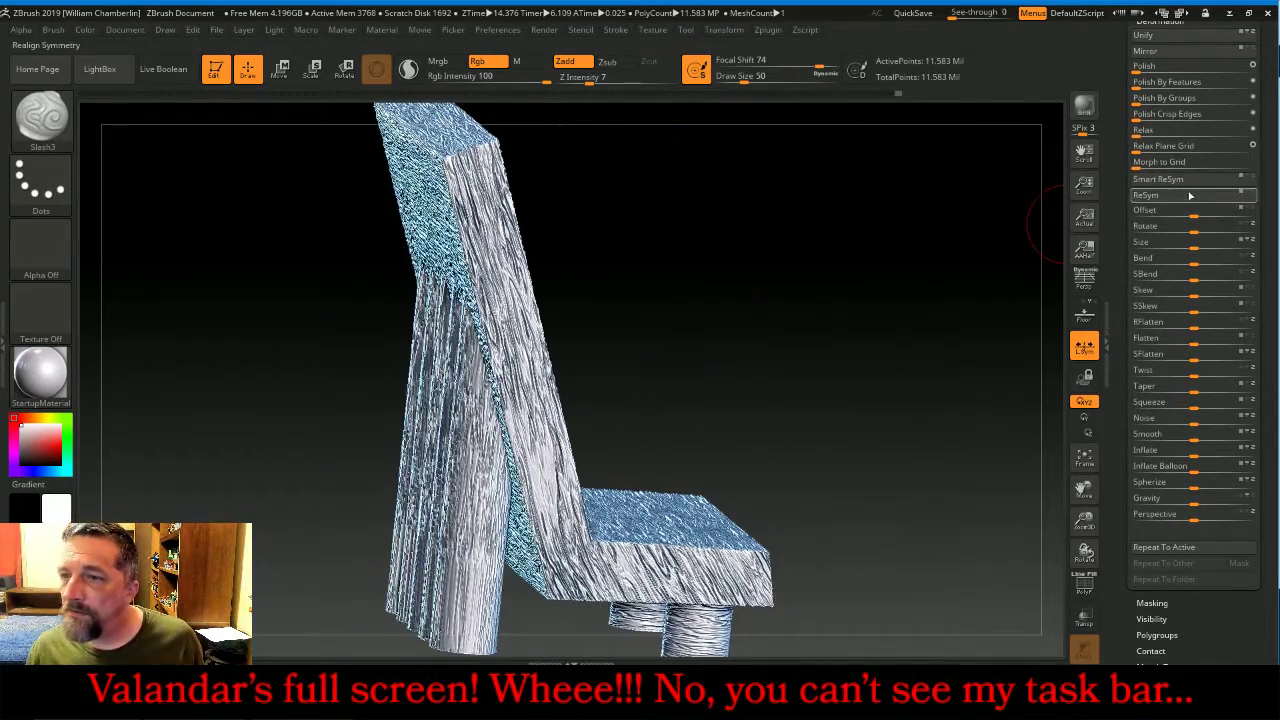
left_click_drag(1265, 123, 1265, 195)
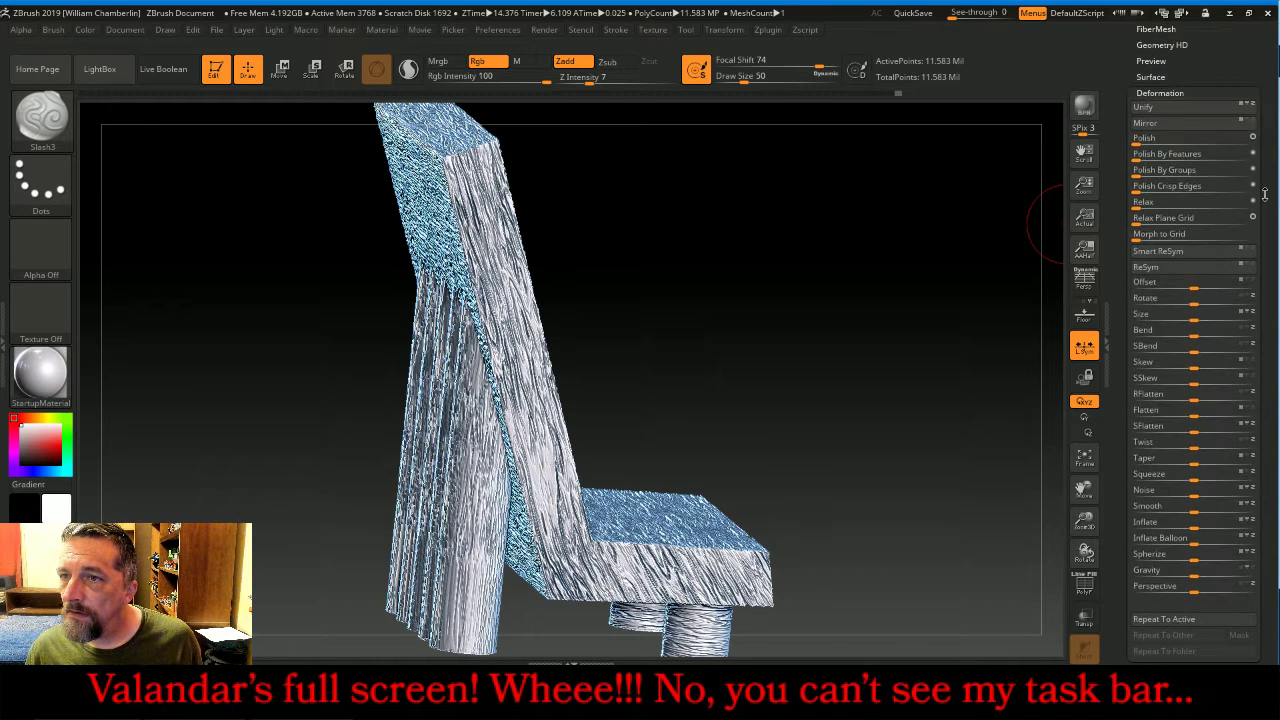
left_click(1137, 140)
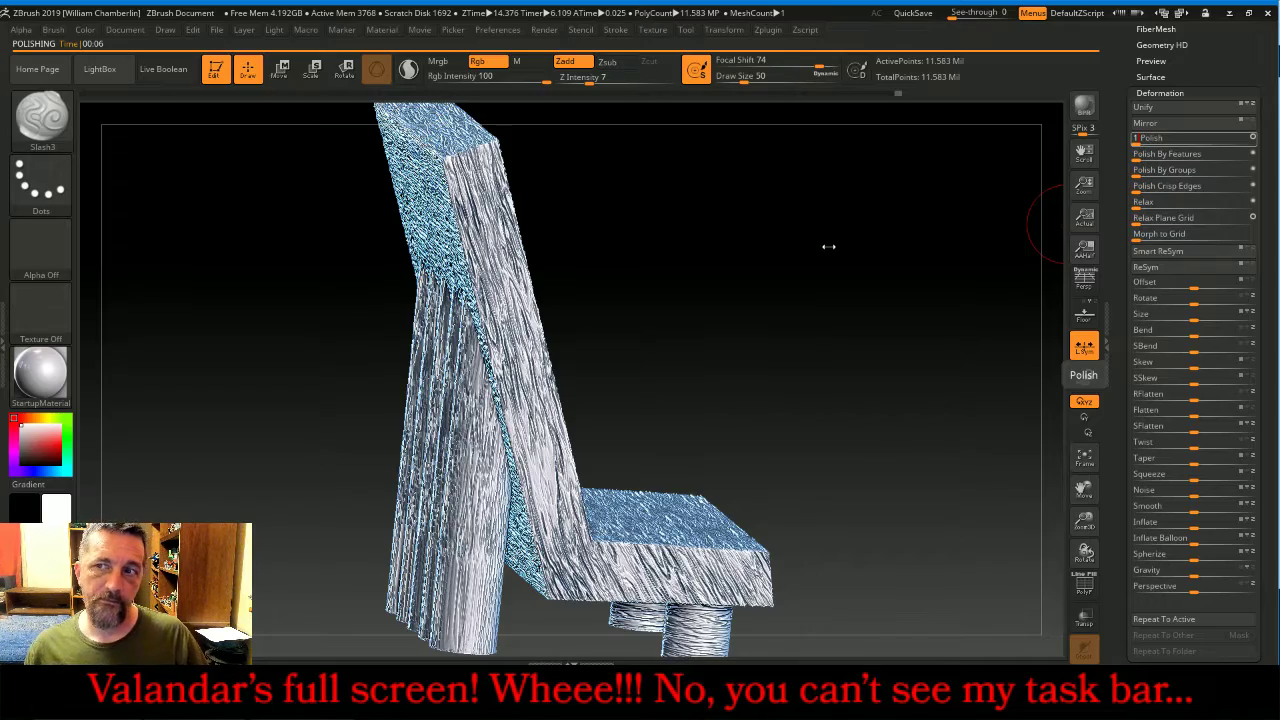
left_click_drag(852, 246, 800, 251)
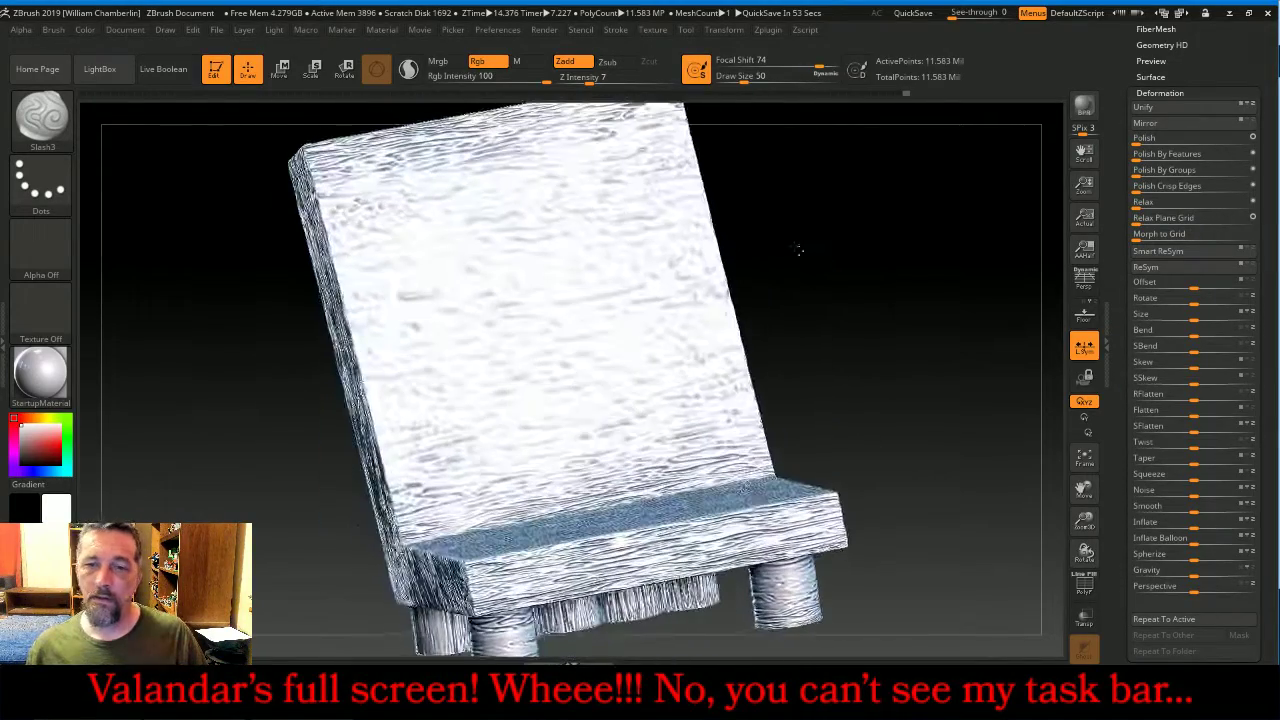
- Convert the bench to a DynaMesh without freezing its subdivision levels
left_click_drag(1213, 40, 1213, 330)
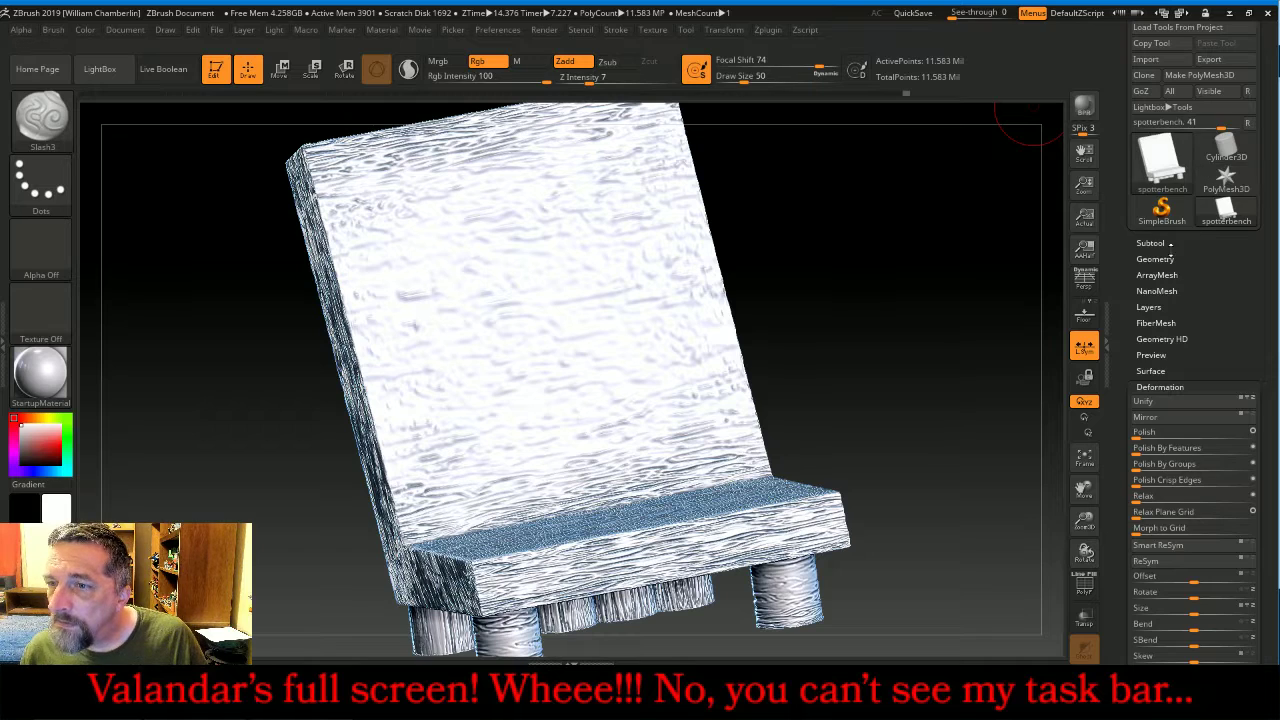
left_click(1170, 259)
left_click_drag(1232, 243, 1232, 101)
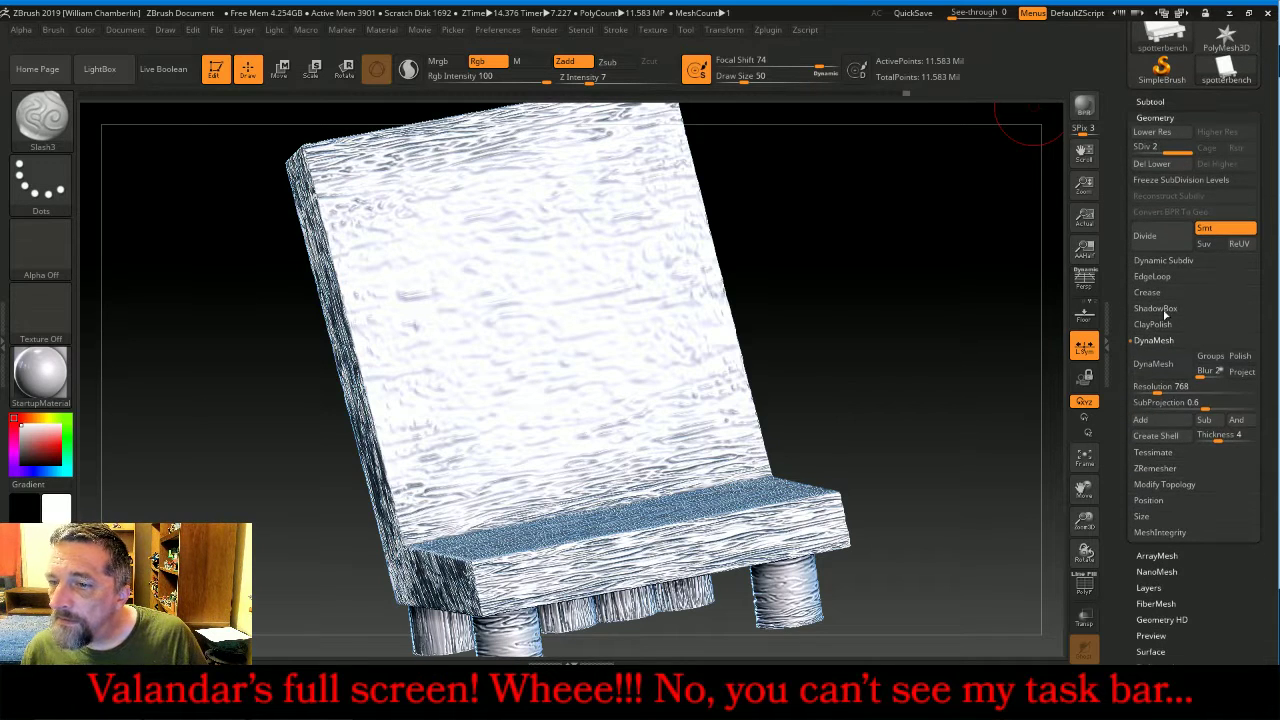
left_click_drag(1083, 520, 1085, 468)
left_click(1155, 363)
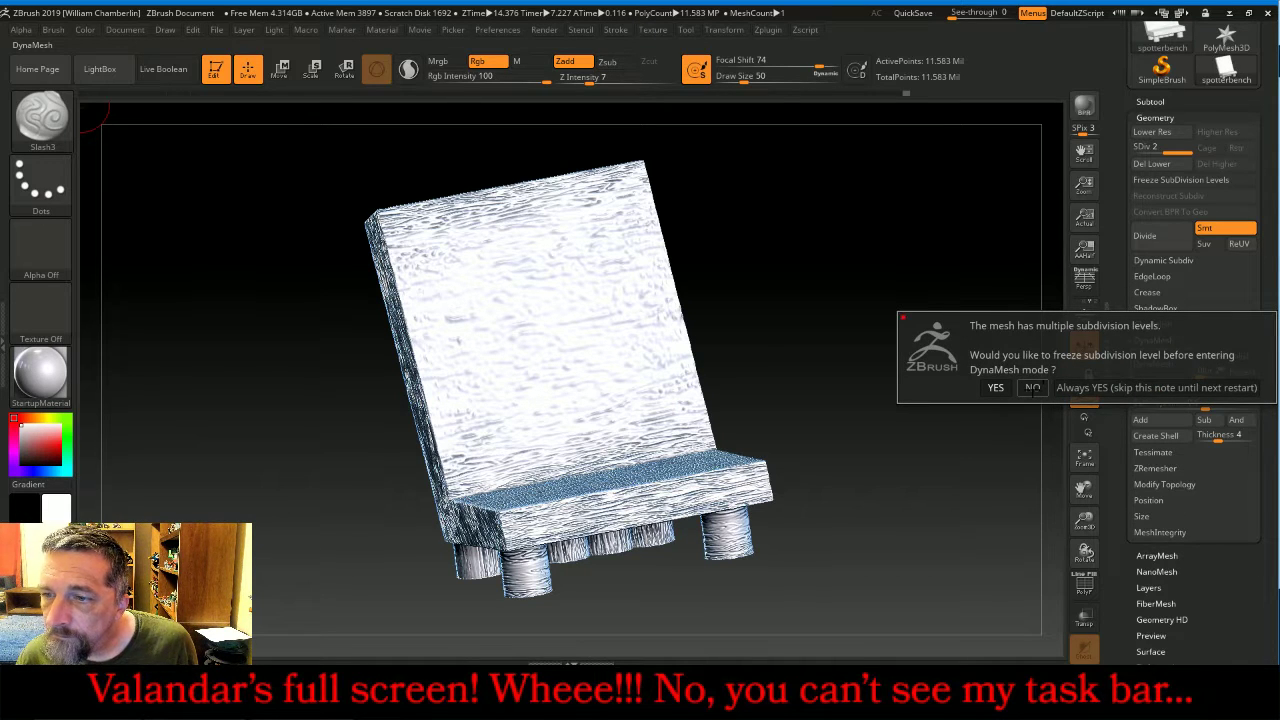
left_click(1032, 388)
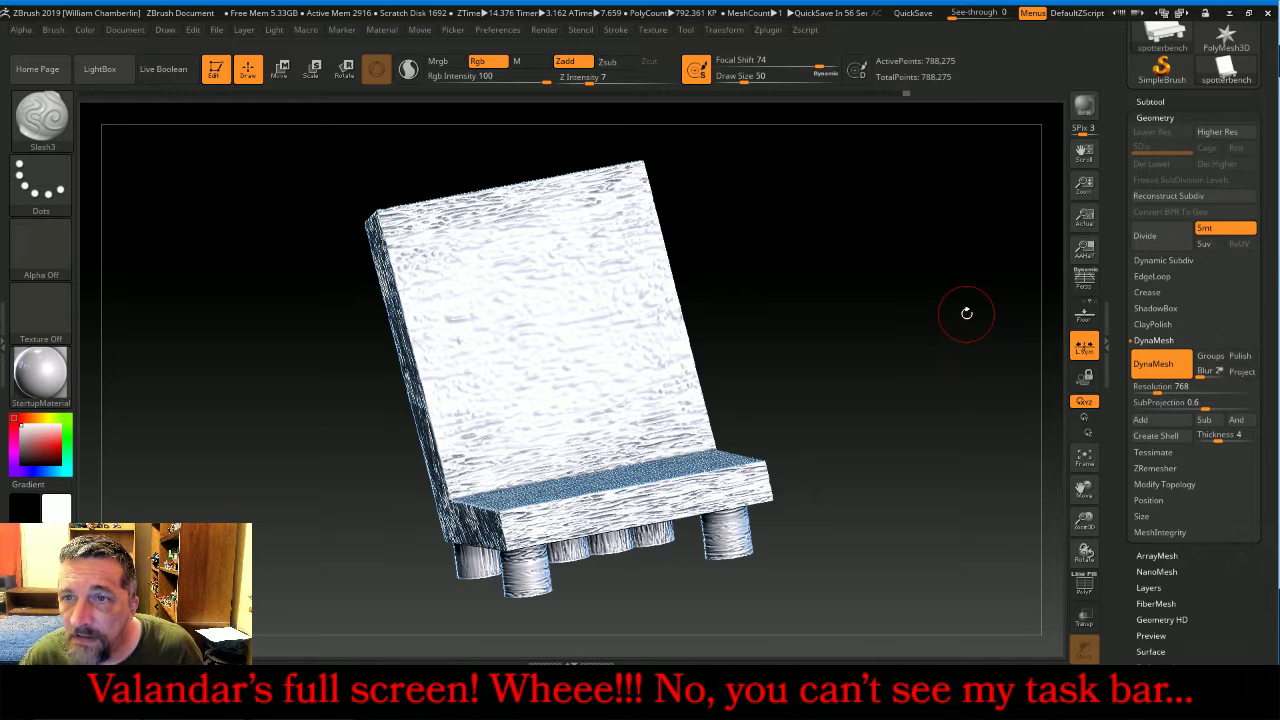
- Decimate the bench with Decimation Master's 35k preset
left_click(5, 336)
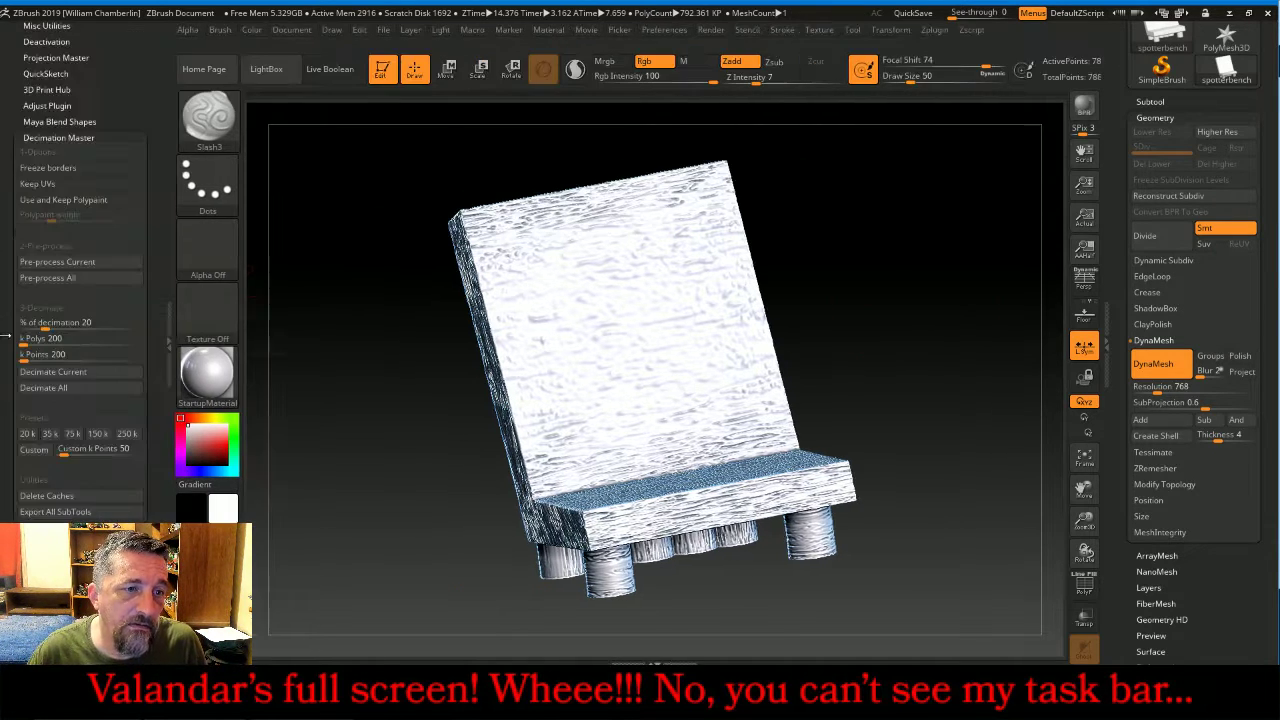
left_click(45, 433)
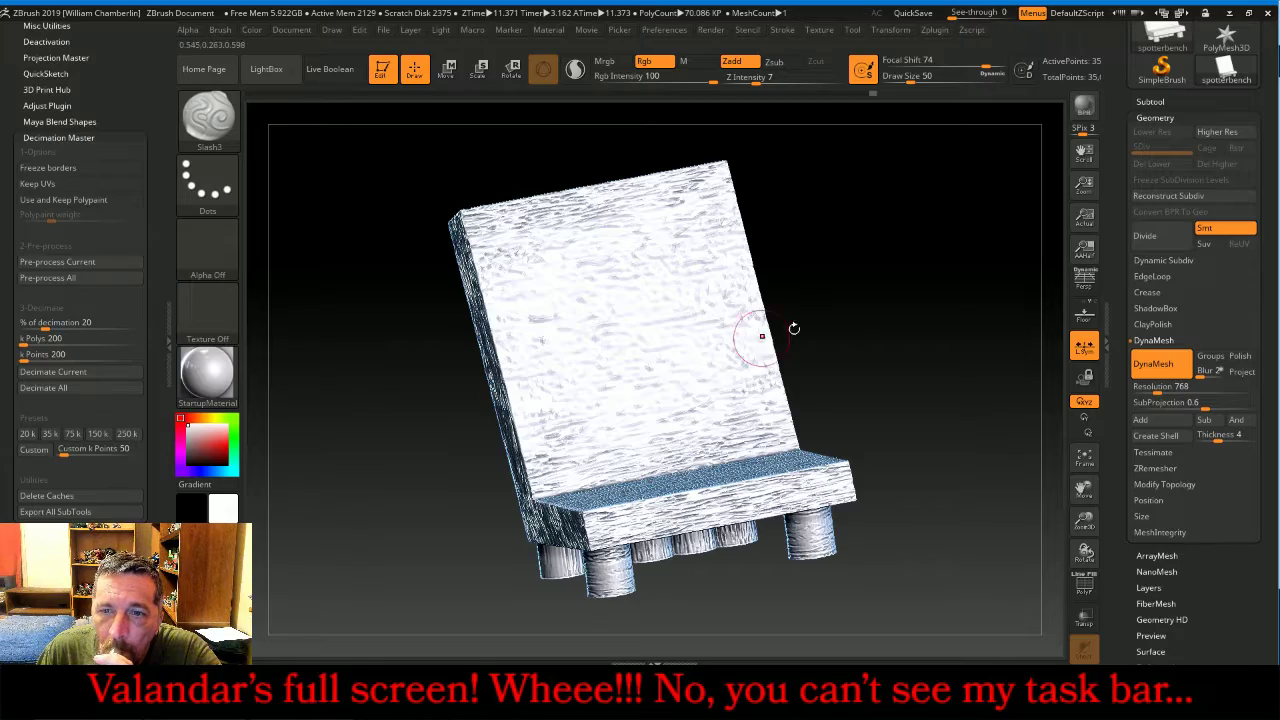
left_click_drag(791, 326, 925, 324)
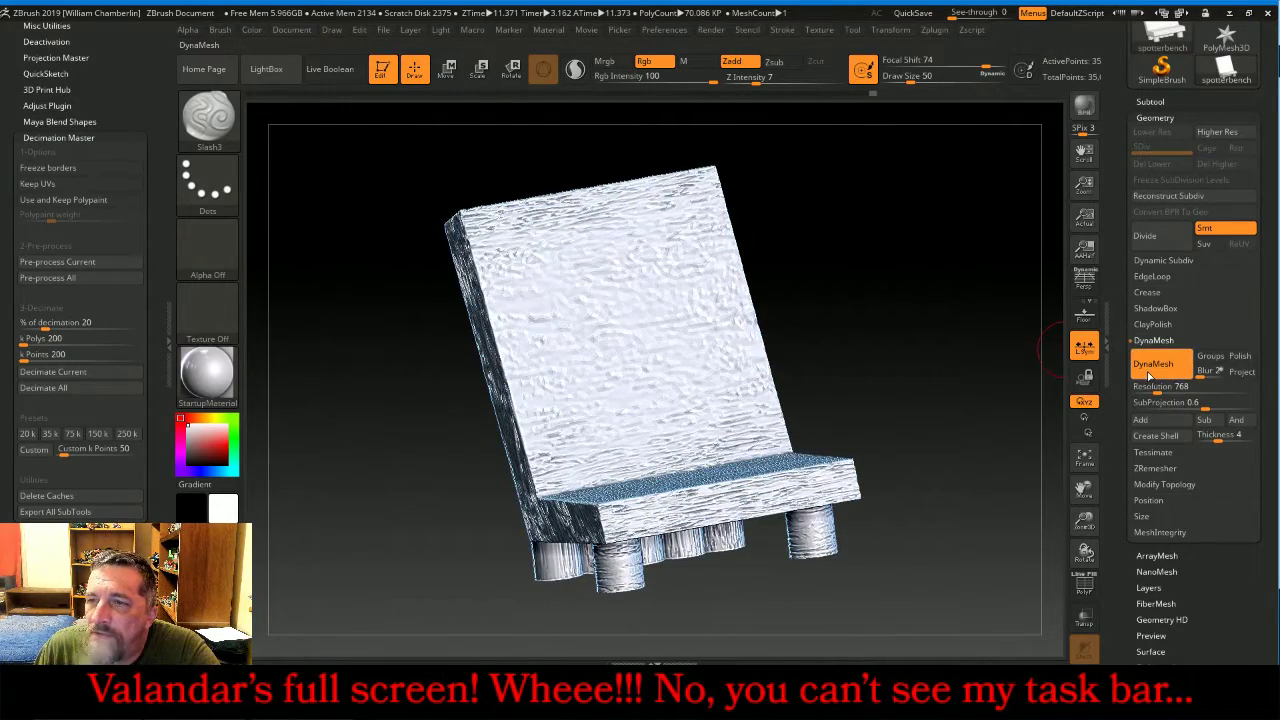
- Start exporting the bench mesh and choose the Crew folder inside !!OrkHorde > WarMachines as its destination
scroll(1273, 181, "up", 5)
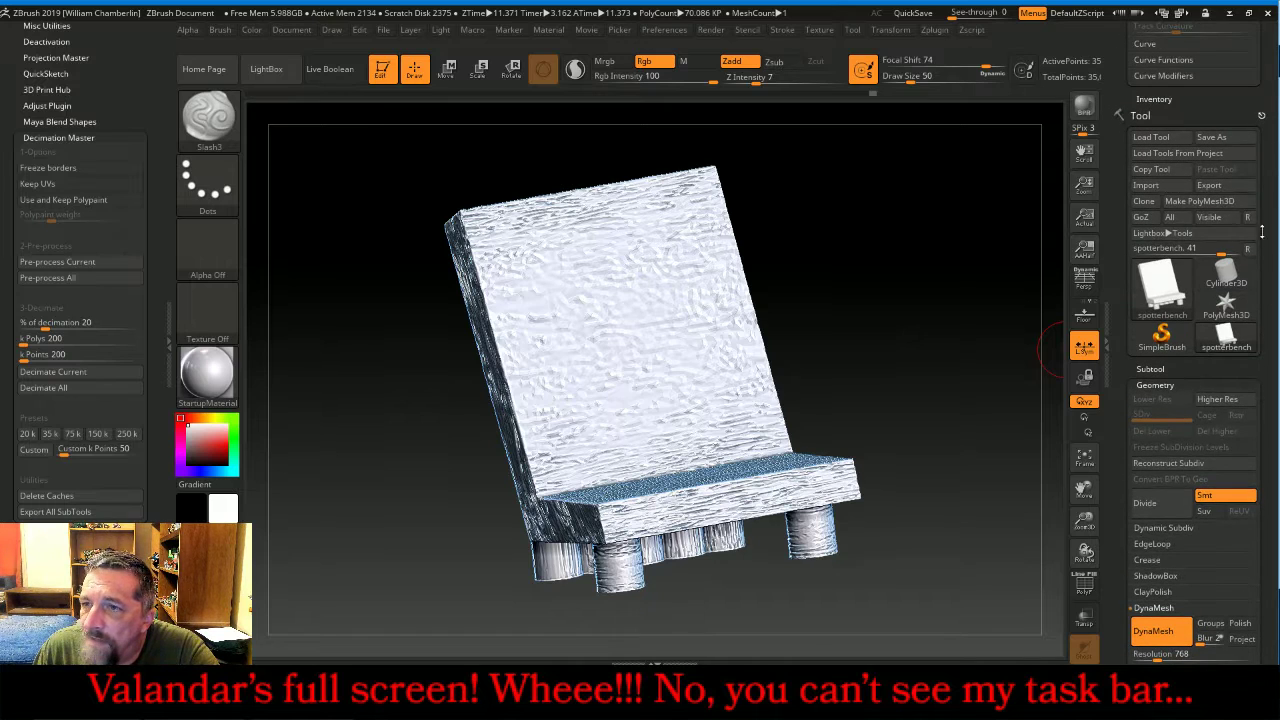
left_click(1243, 189)
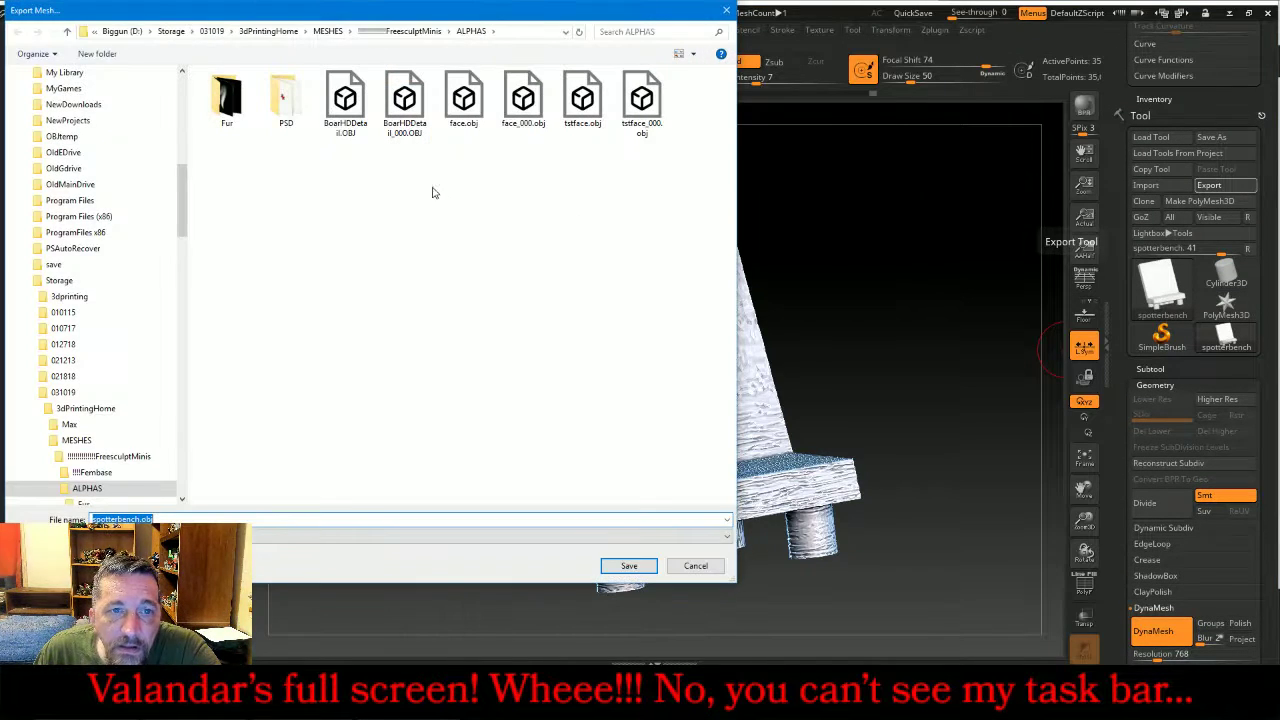
scroll(97, 411, "down", 7)
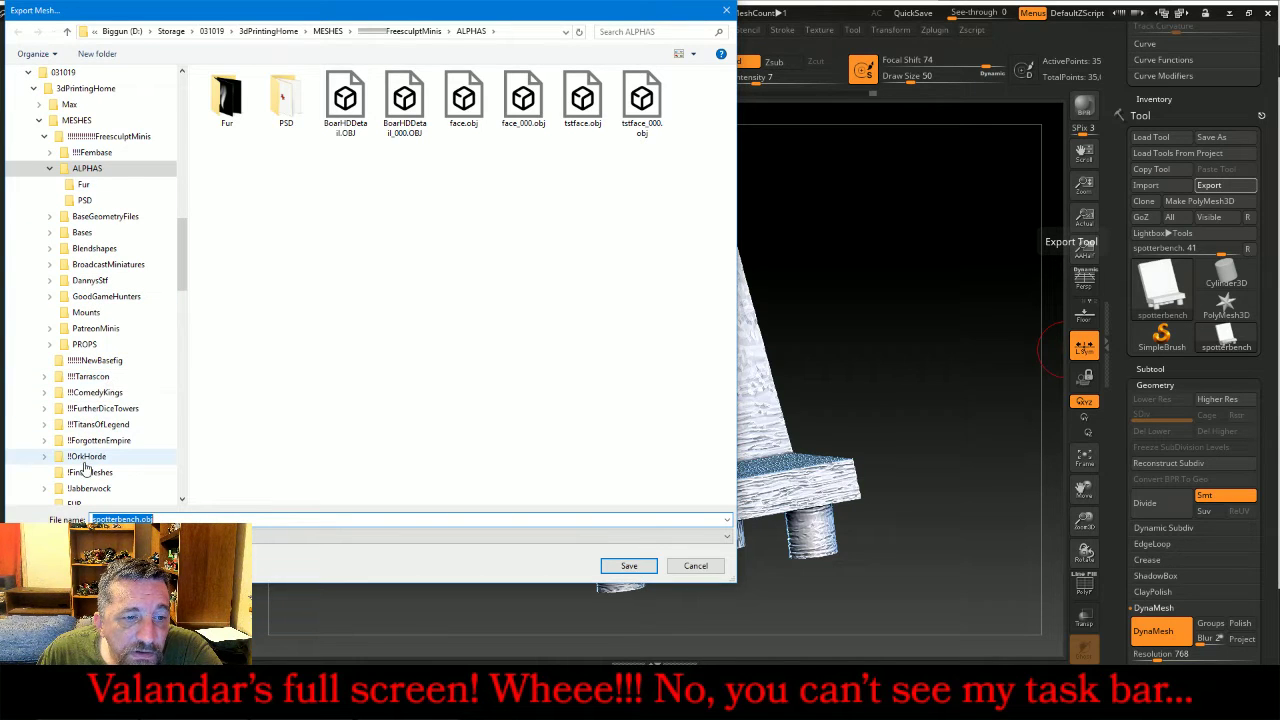
left_click(88, 457)
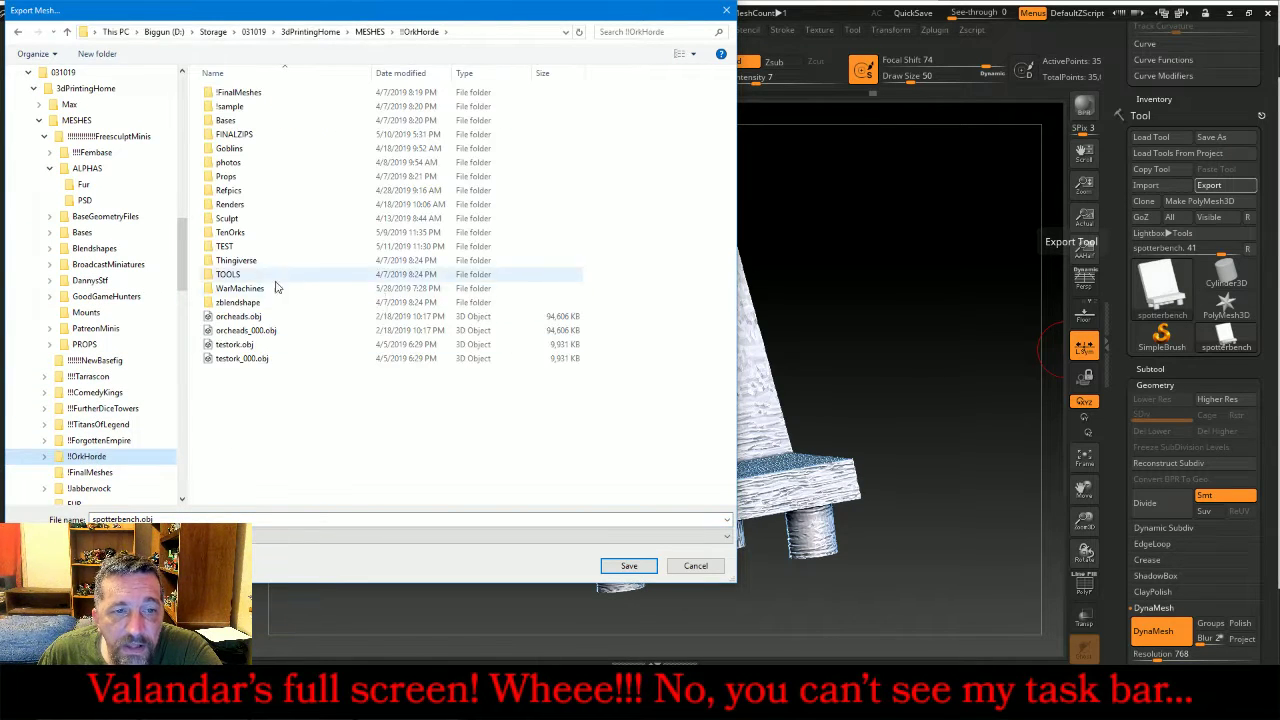
double_click(241, 290)
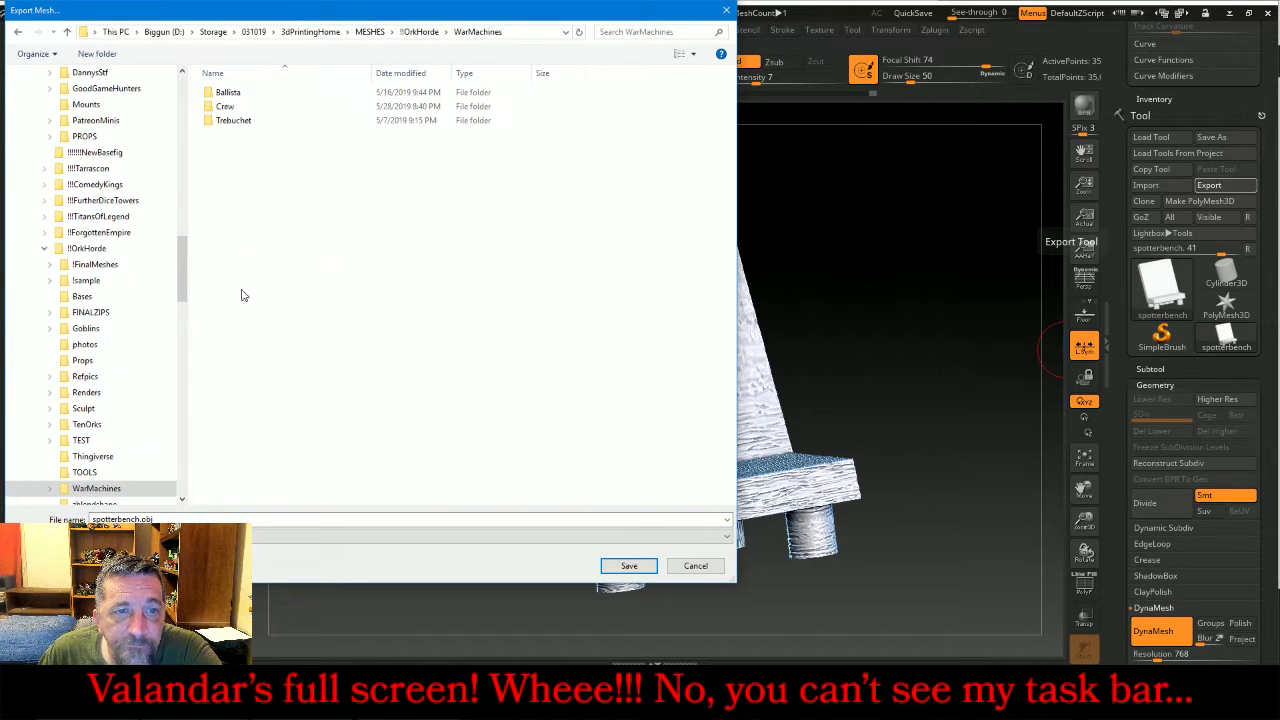
left_click(233, 108)
double_click(233, 110)
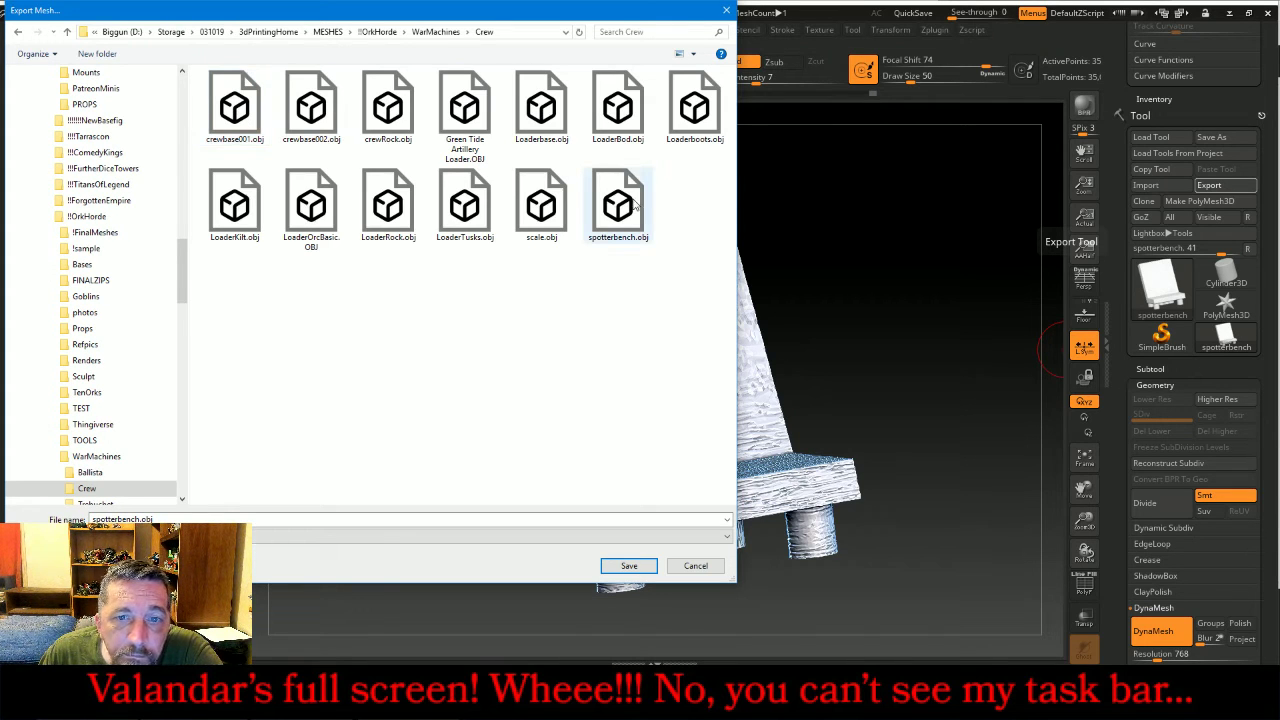
- Name the exported mesh Green Tide Spotter Bench and save it
left_click(370, 518)
type("G")
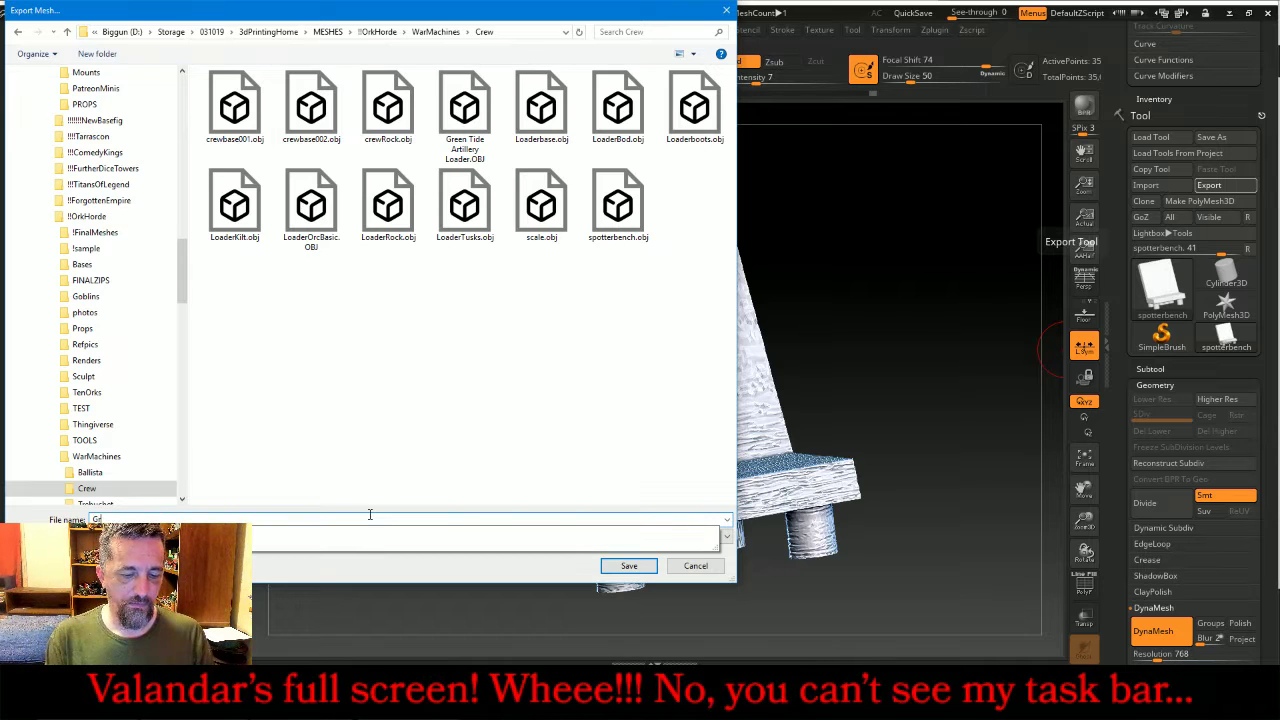
type("reen Tide Sp")
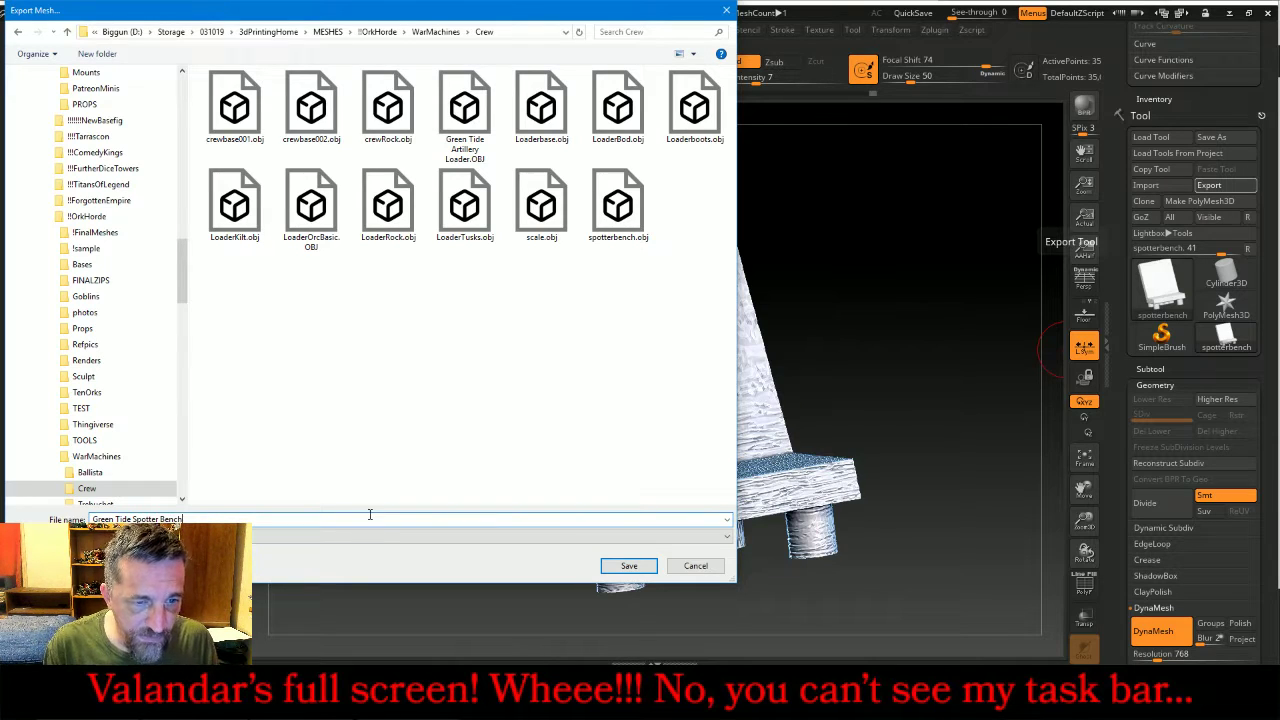
type("otter Bench")
key("Return")
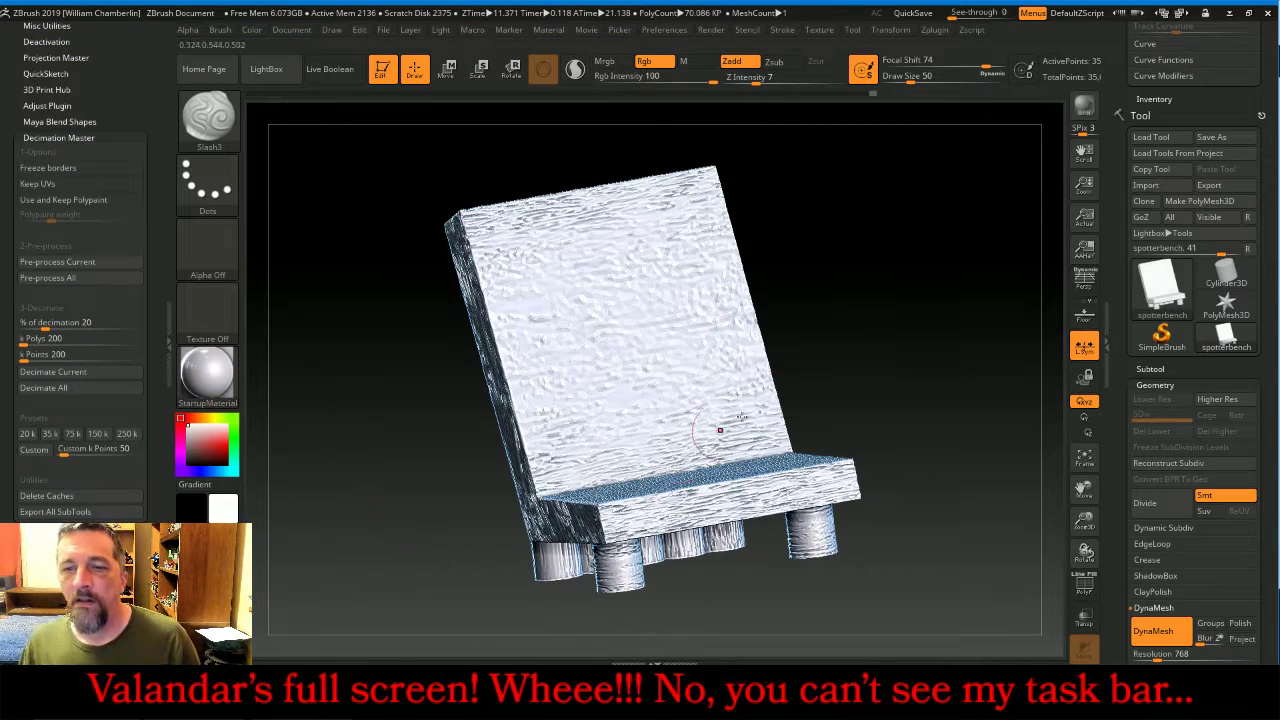
- Bring up the YouTube live chat, switch to the streaming program and change the broadcast to Scene 3
mouse_move(446, 700)
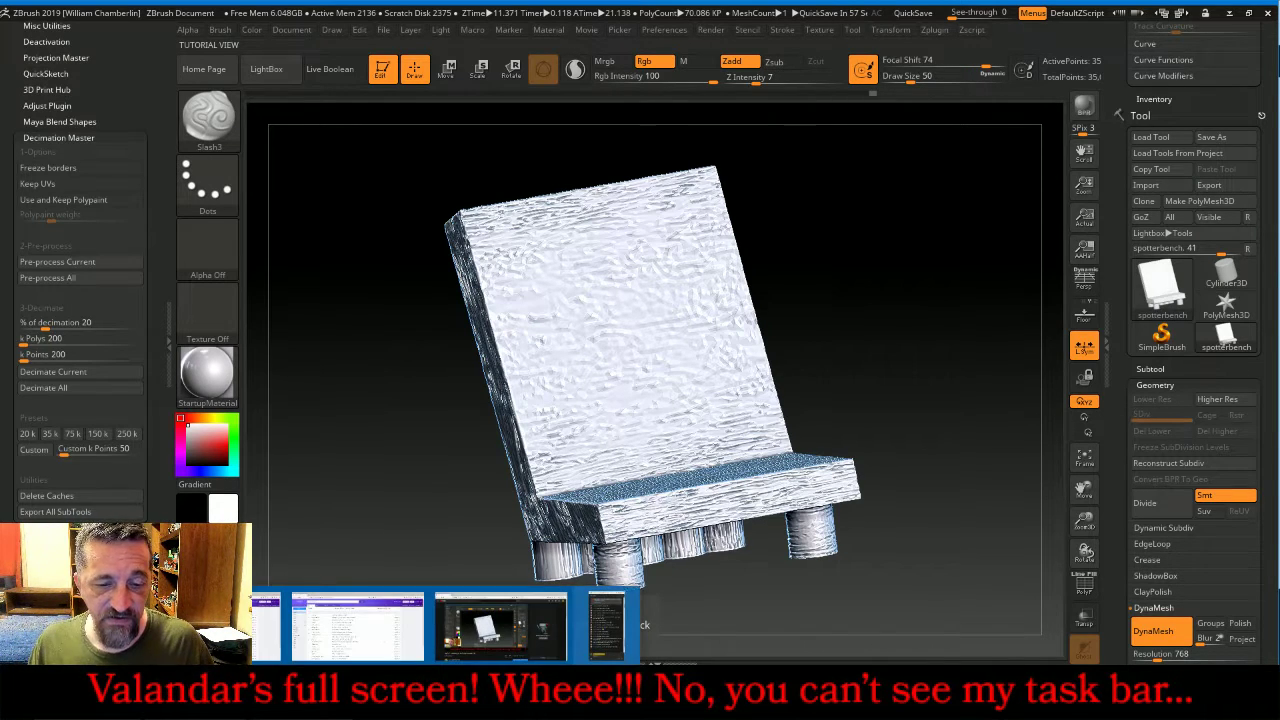
left_click(610, 628)
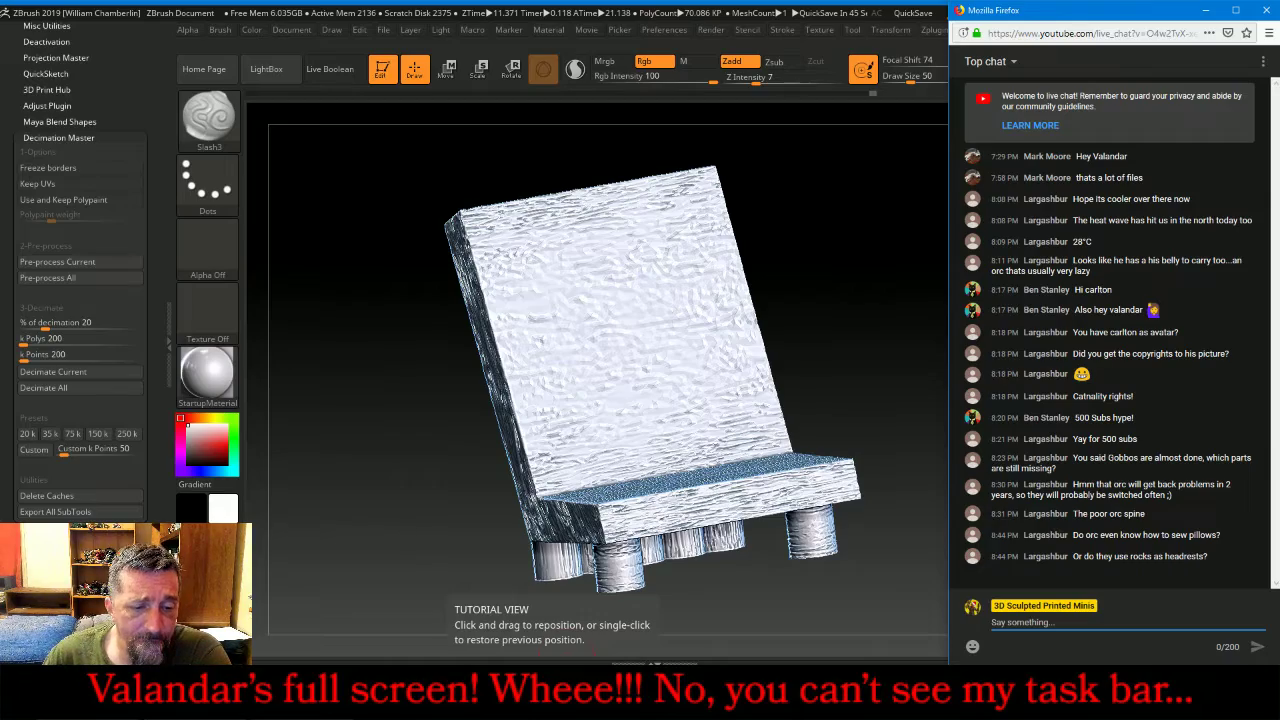
key("alt+Tab")
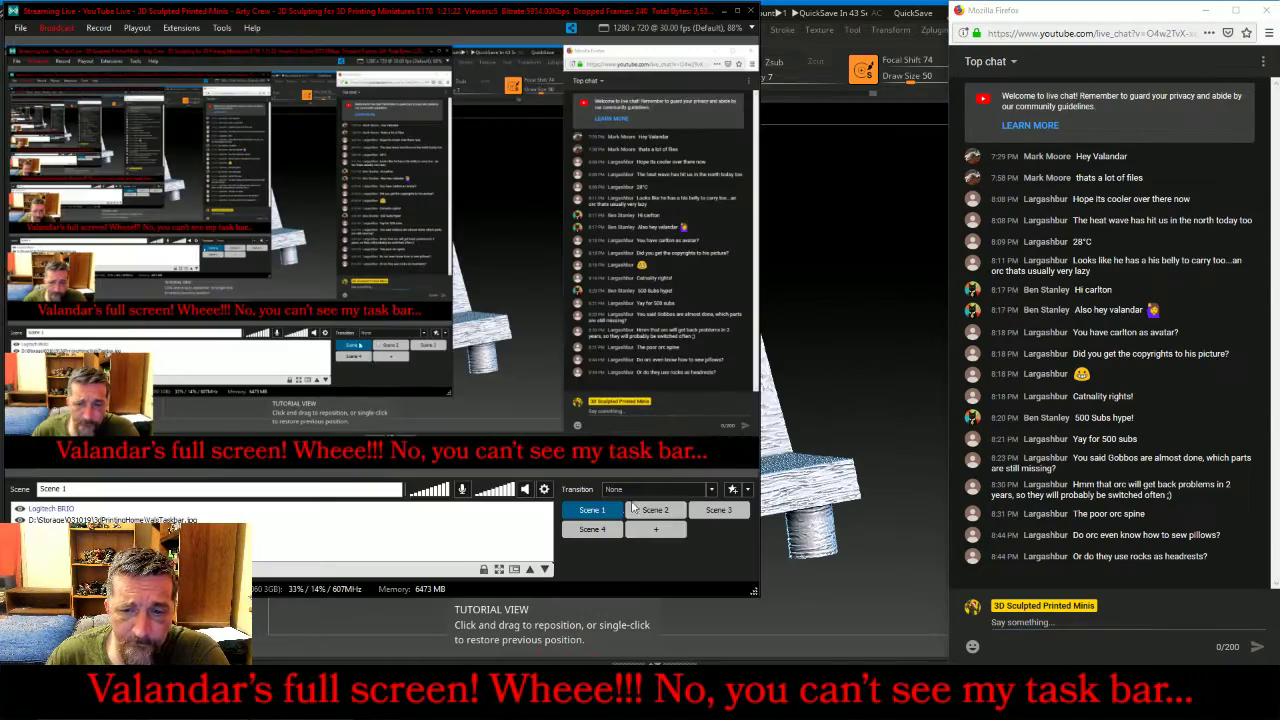
left_click(712, 510)
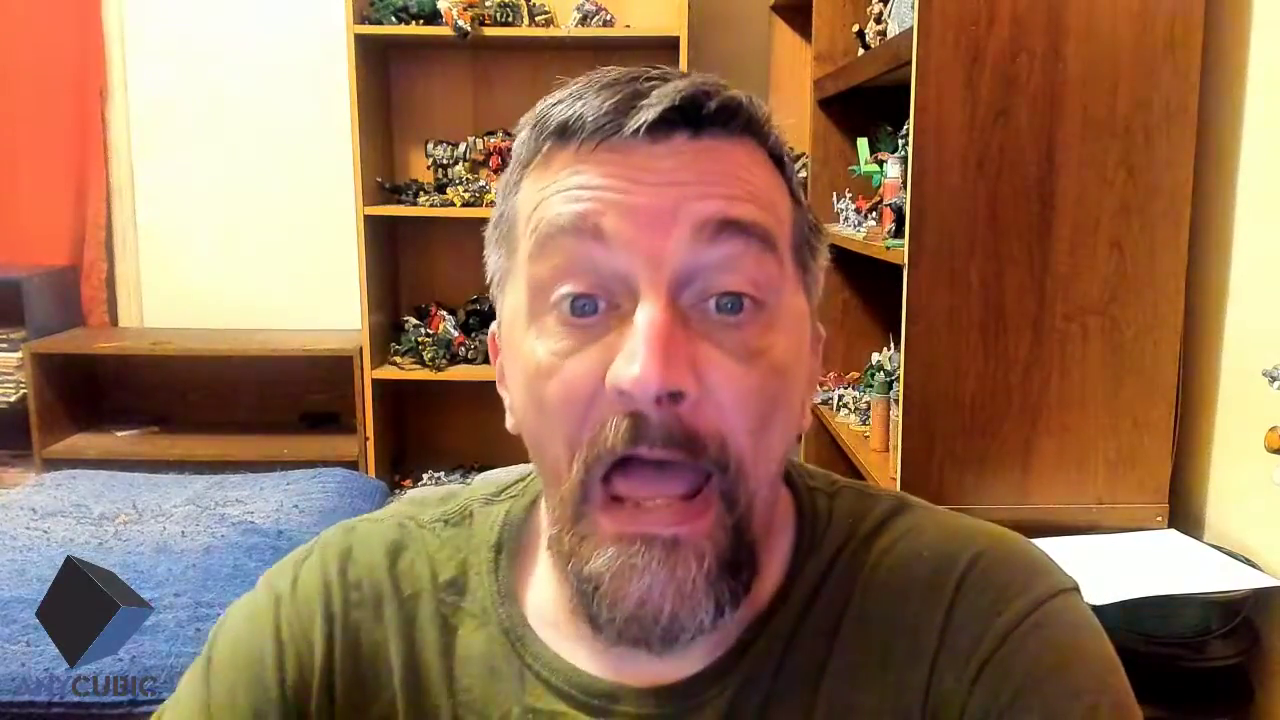